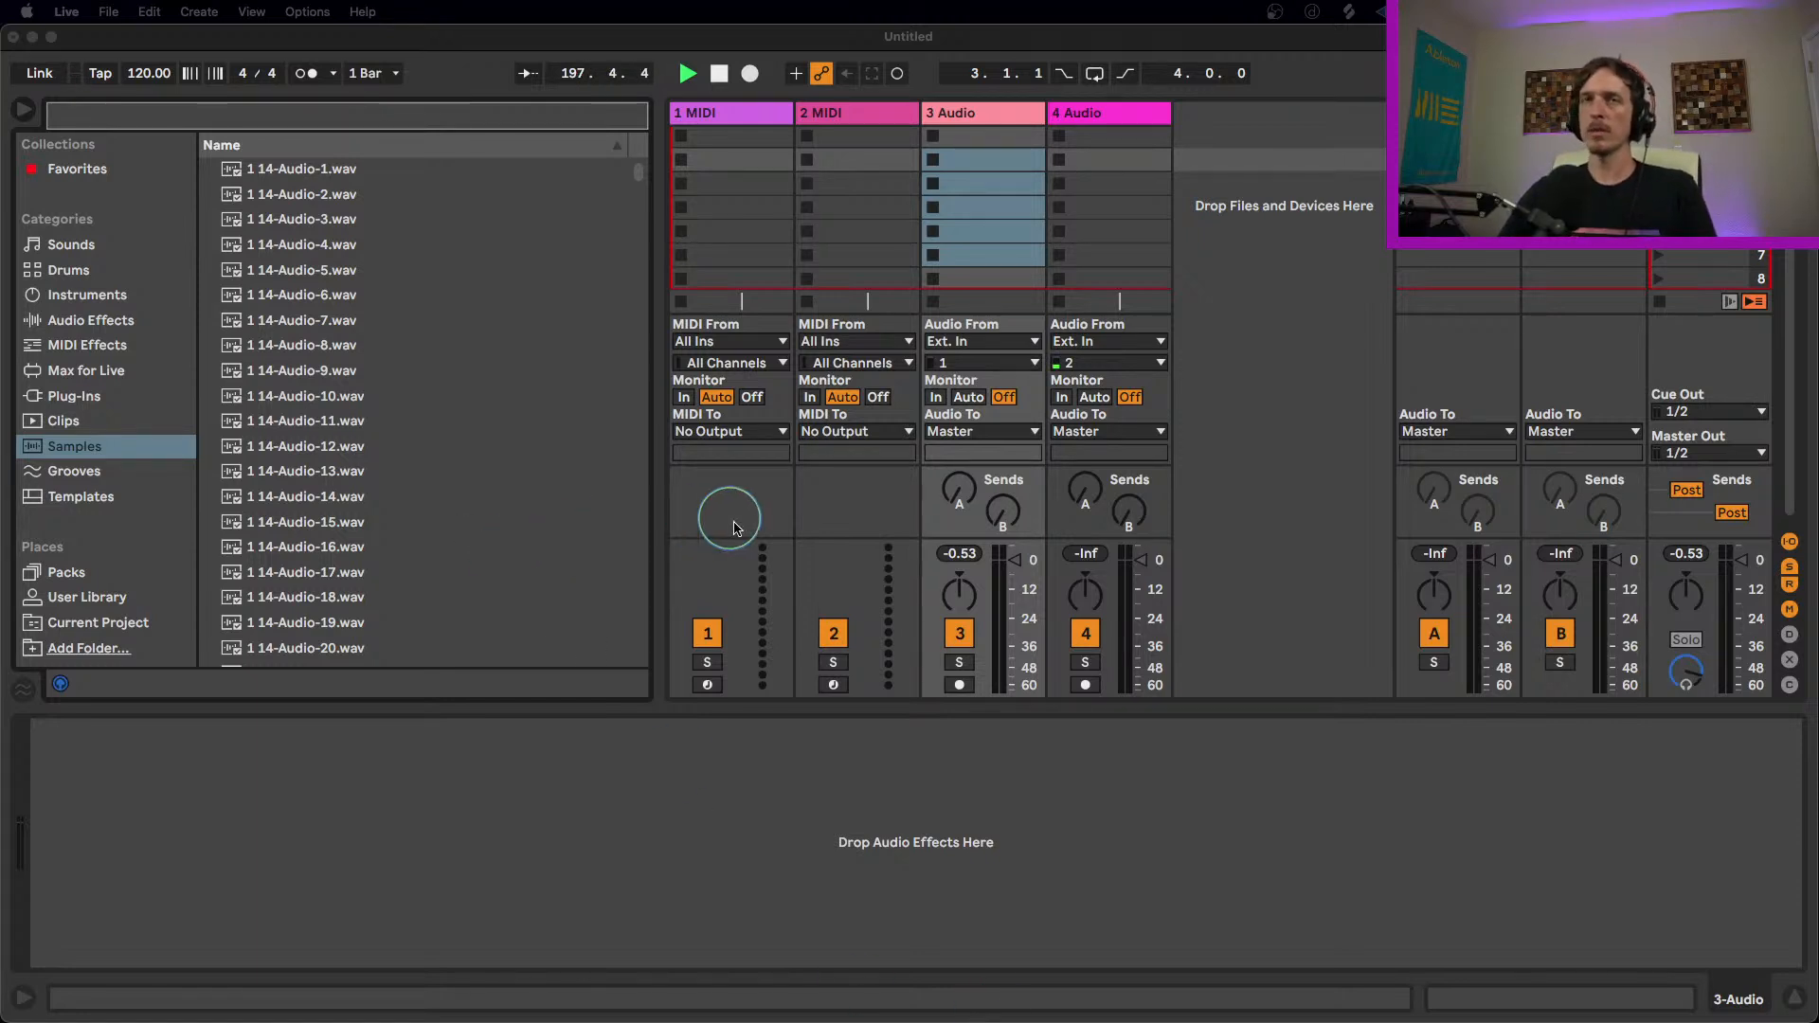
{"action": "left_click", "coordinate": [768, 753]}
{"action": "left_click_drag", "start_coordinate": [660, 345], "coordinate": [493, 345]}
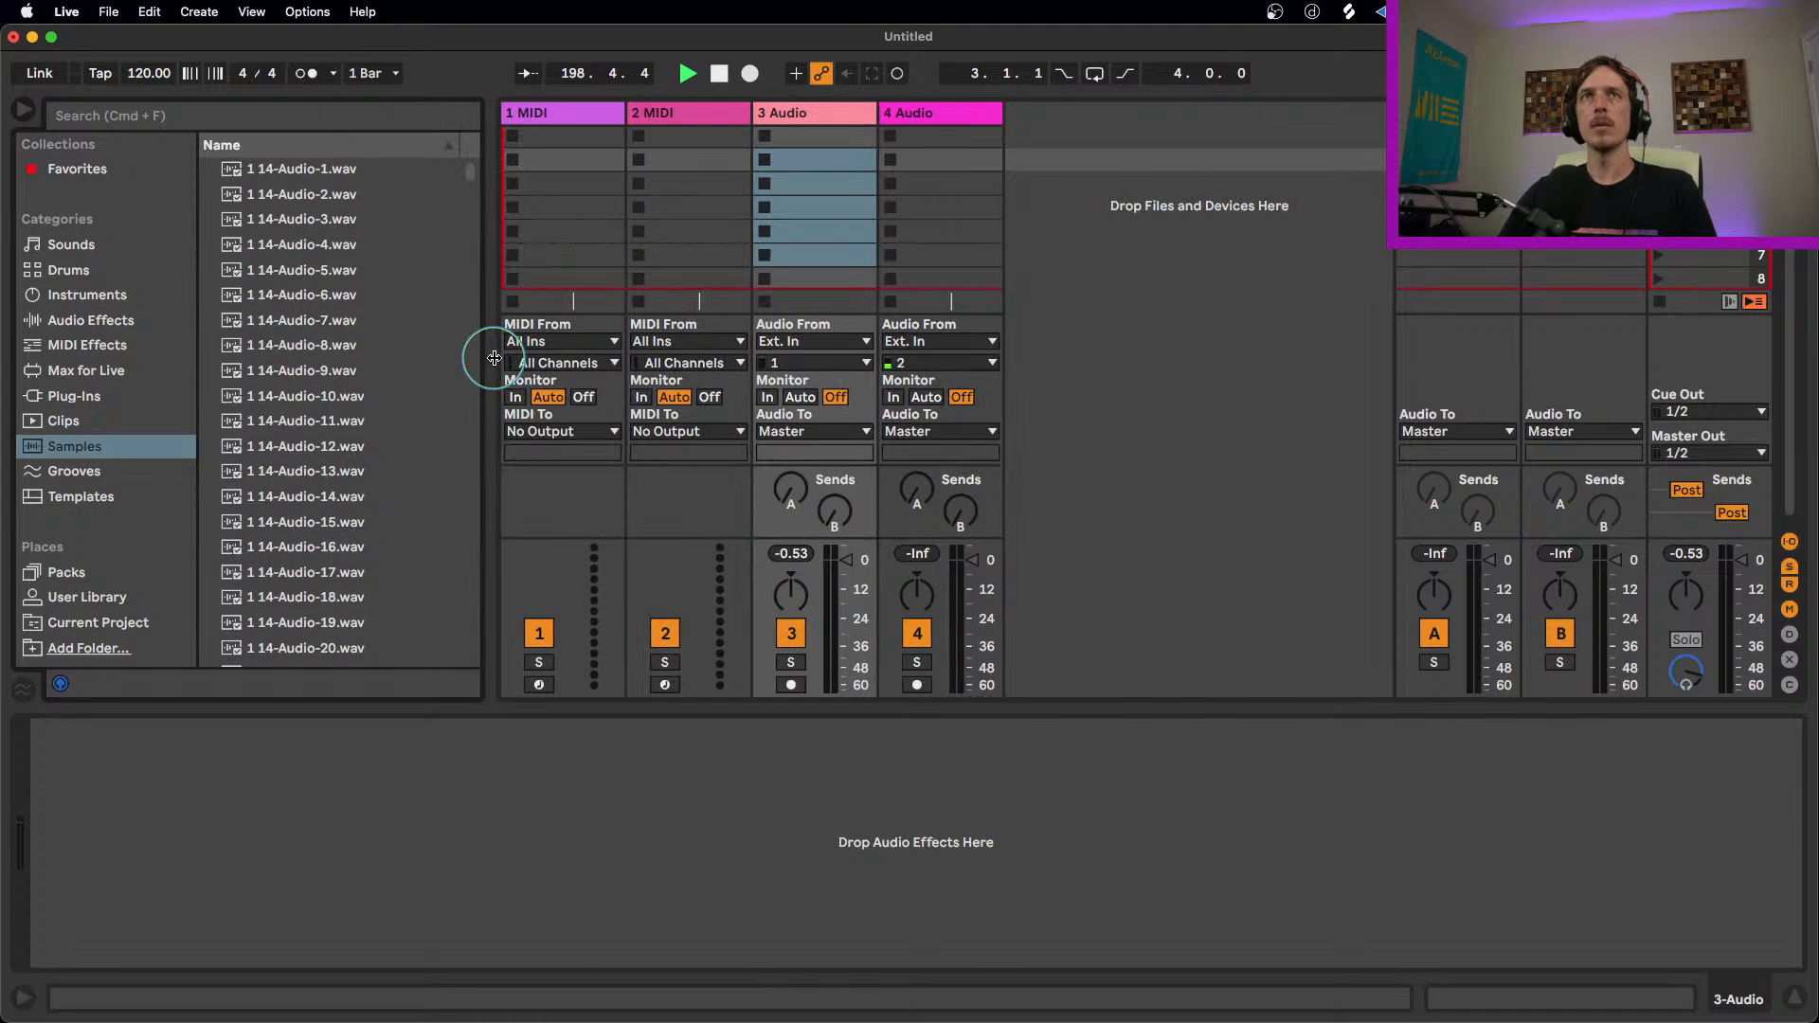
{"action": "left_click", "coordinate": [862, 163]}
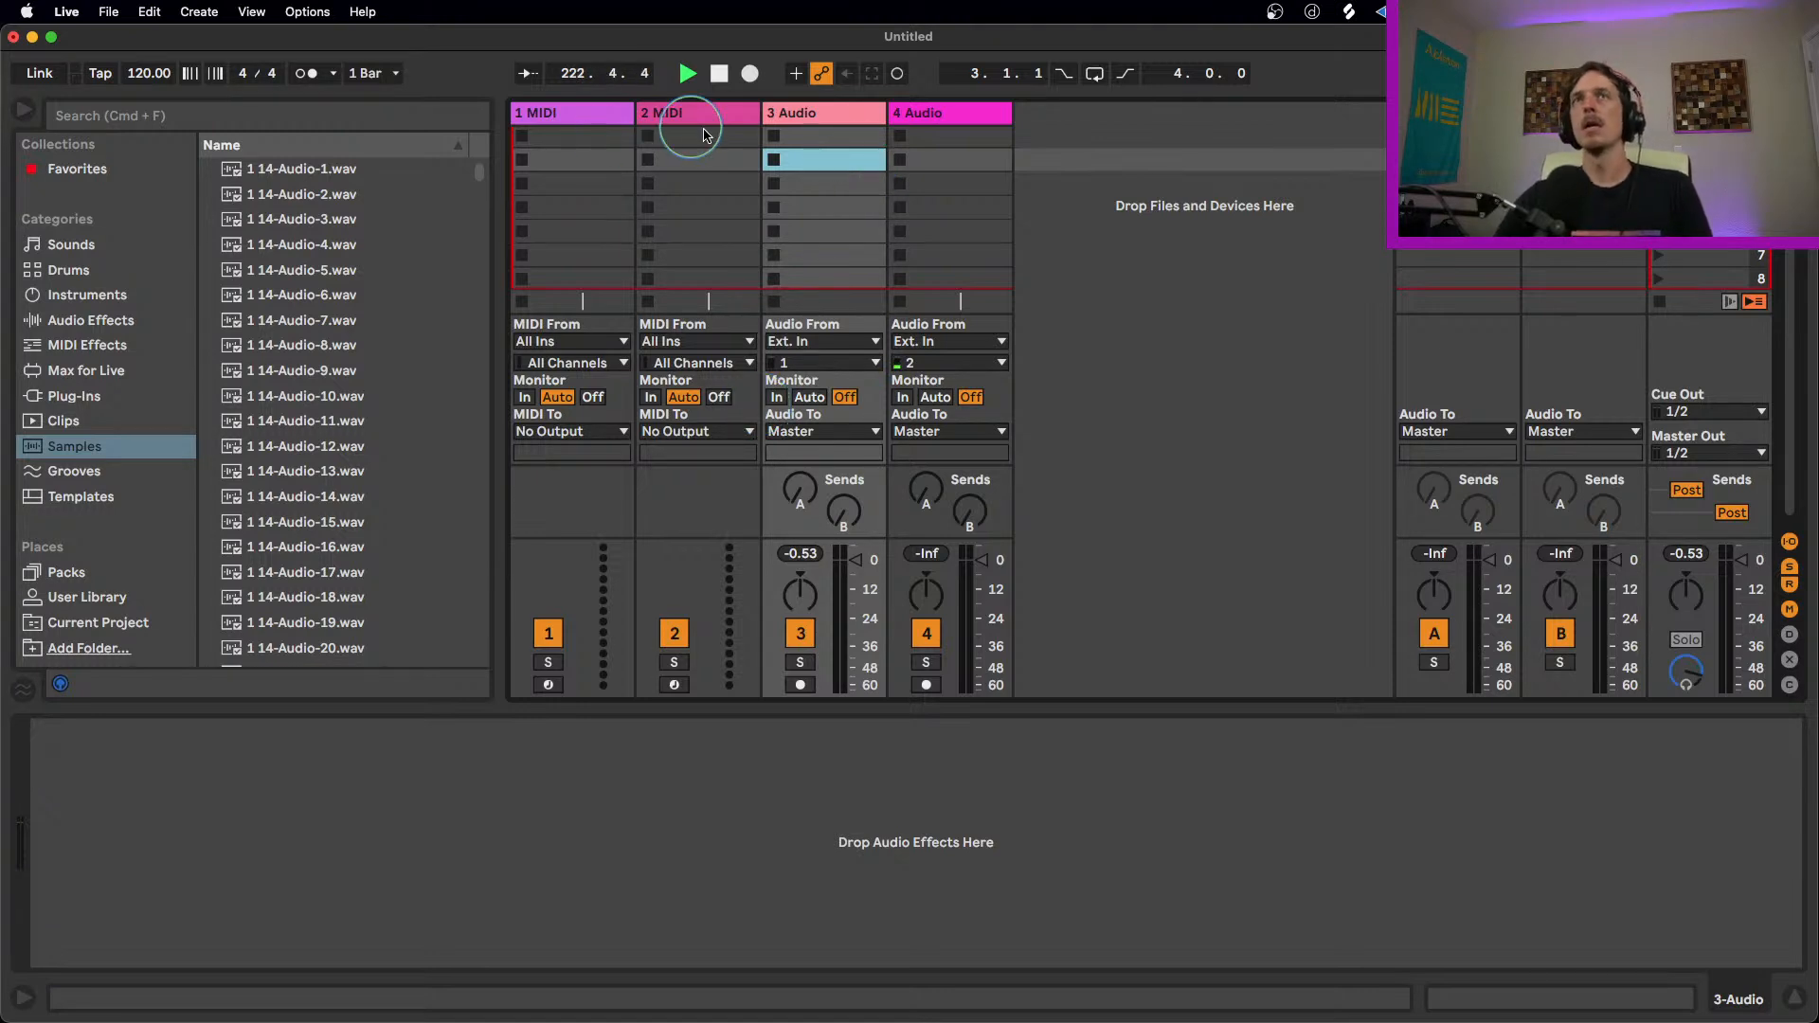
{"action": "left_click", "coordinate": [777, 116]}
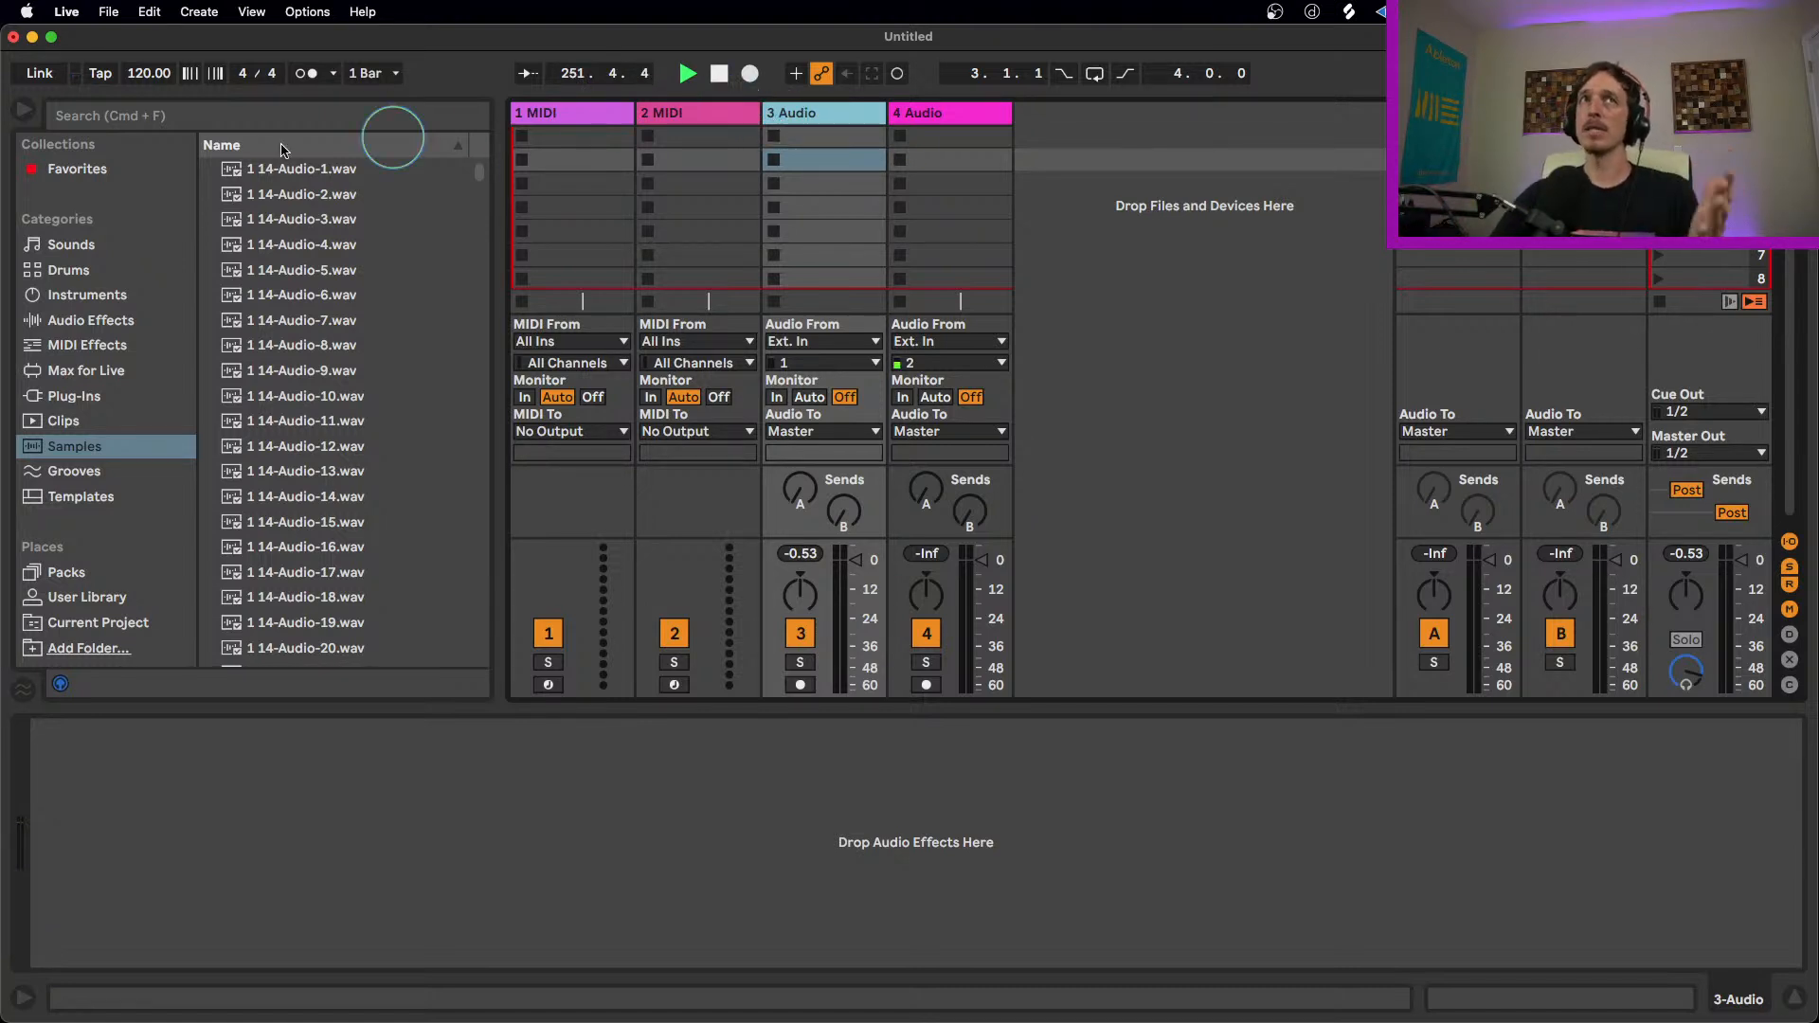
Step: Browse the Audio Effects, Packs and Samples categories in the browser
{"action": "left_click", "coordinate": [106, 322]}
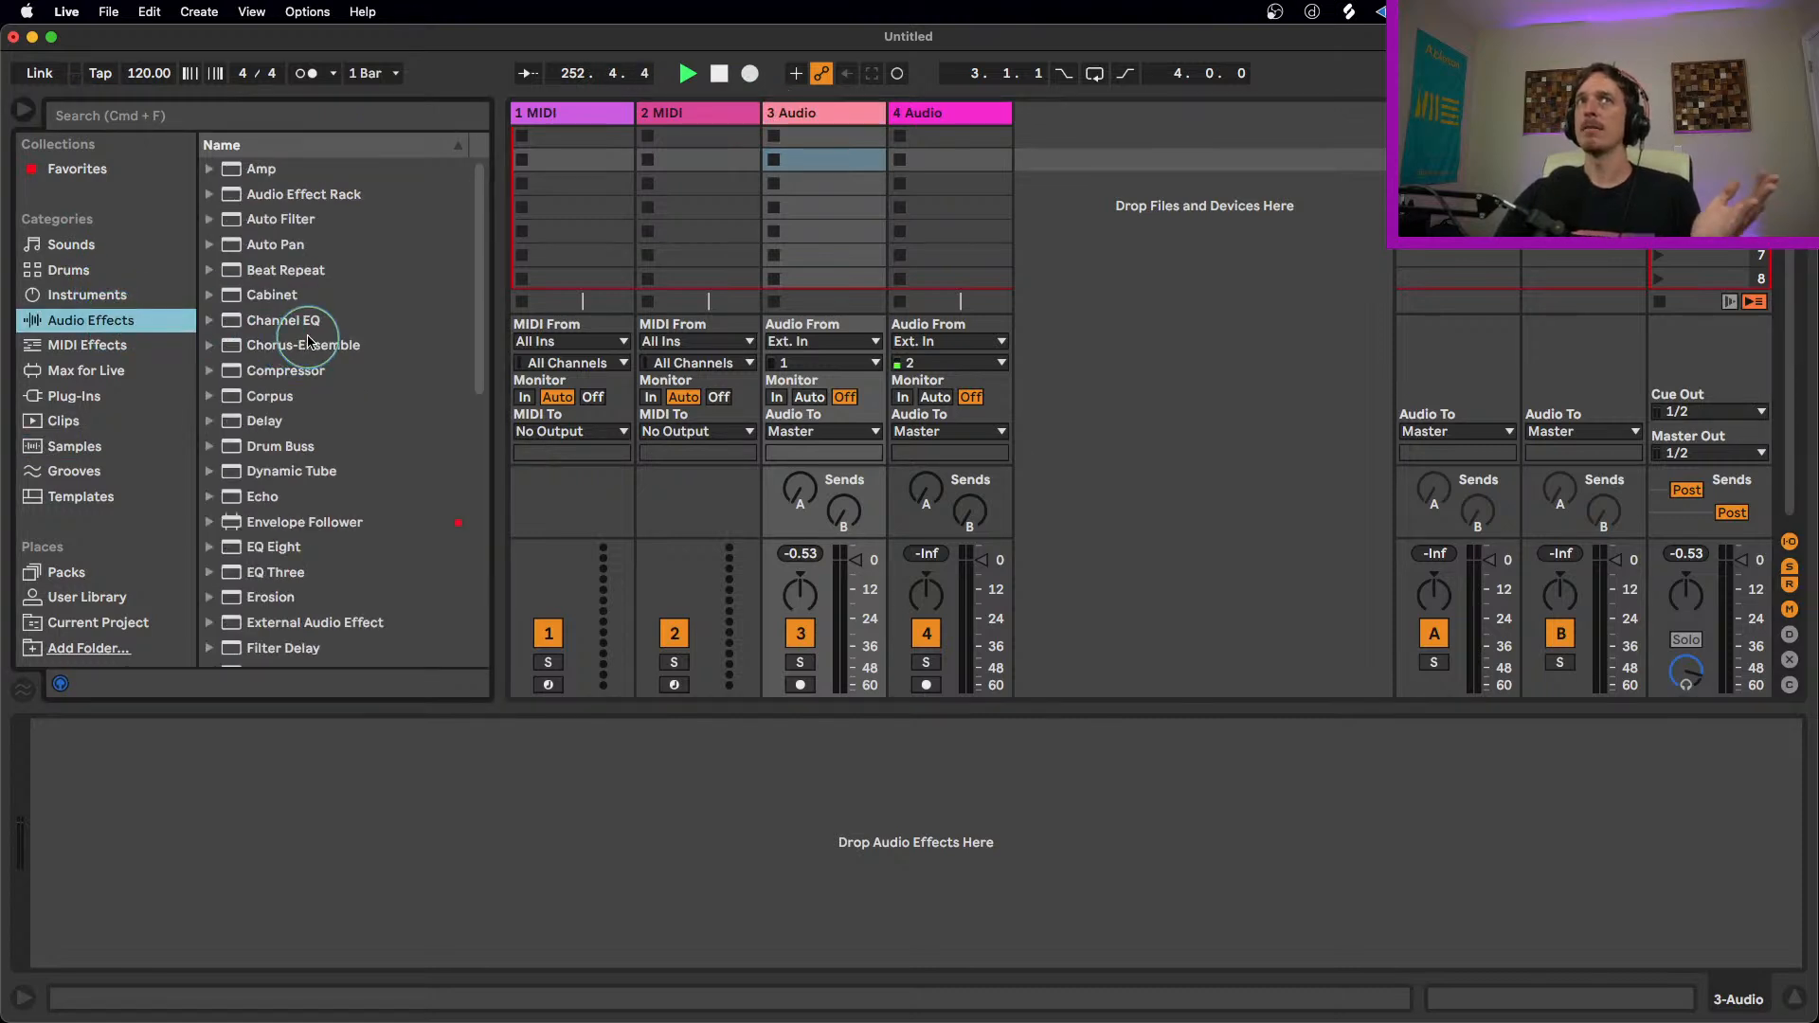
{"action": "left_click", "coordinate": [280, 271]}
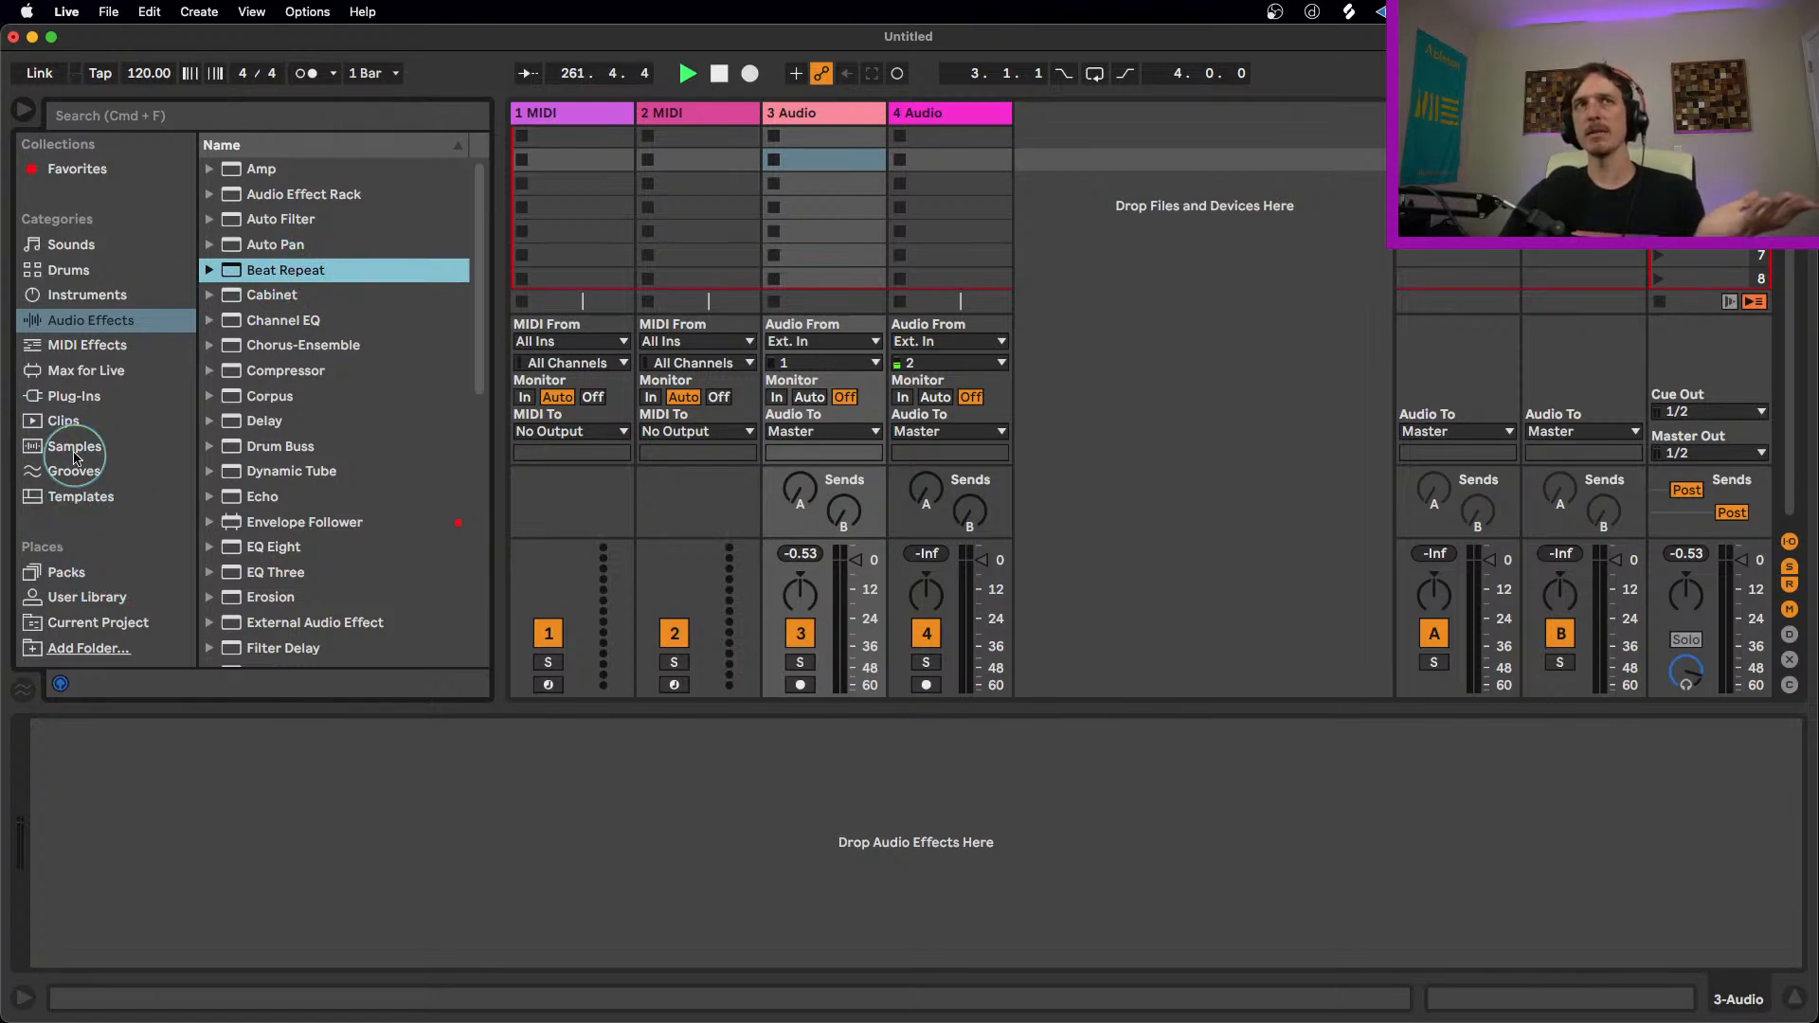
{"action": "left_click", "coordinate": [92, 569]}
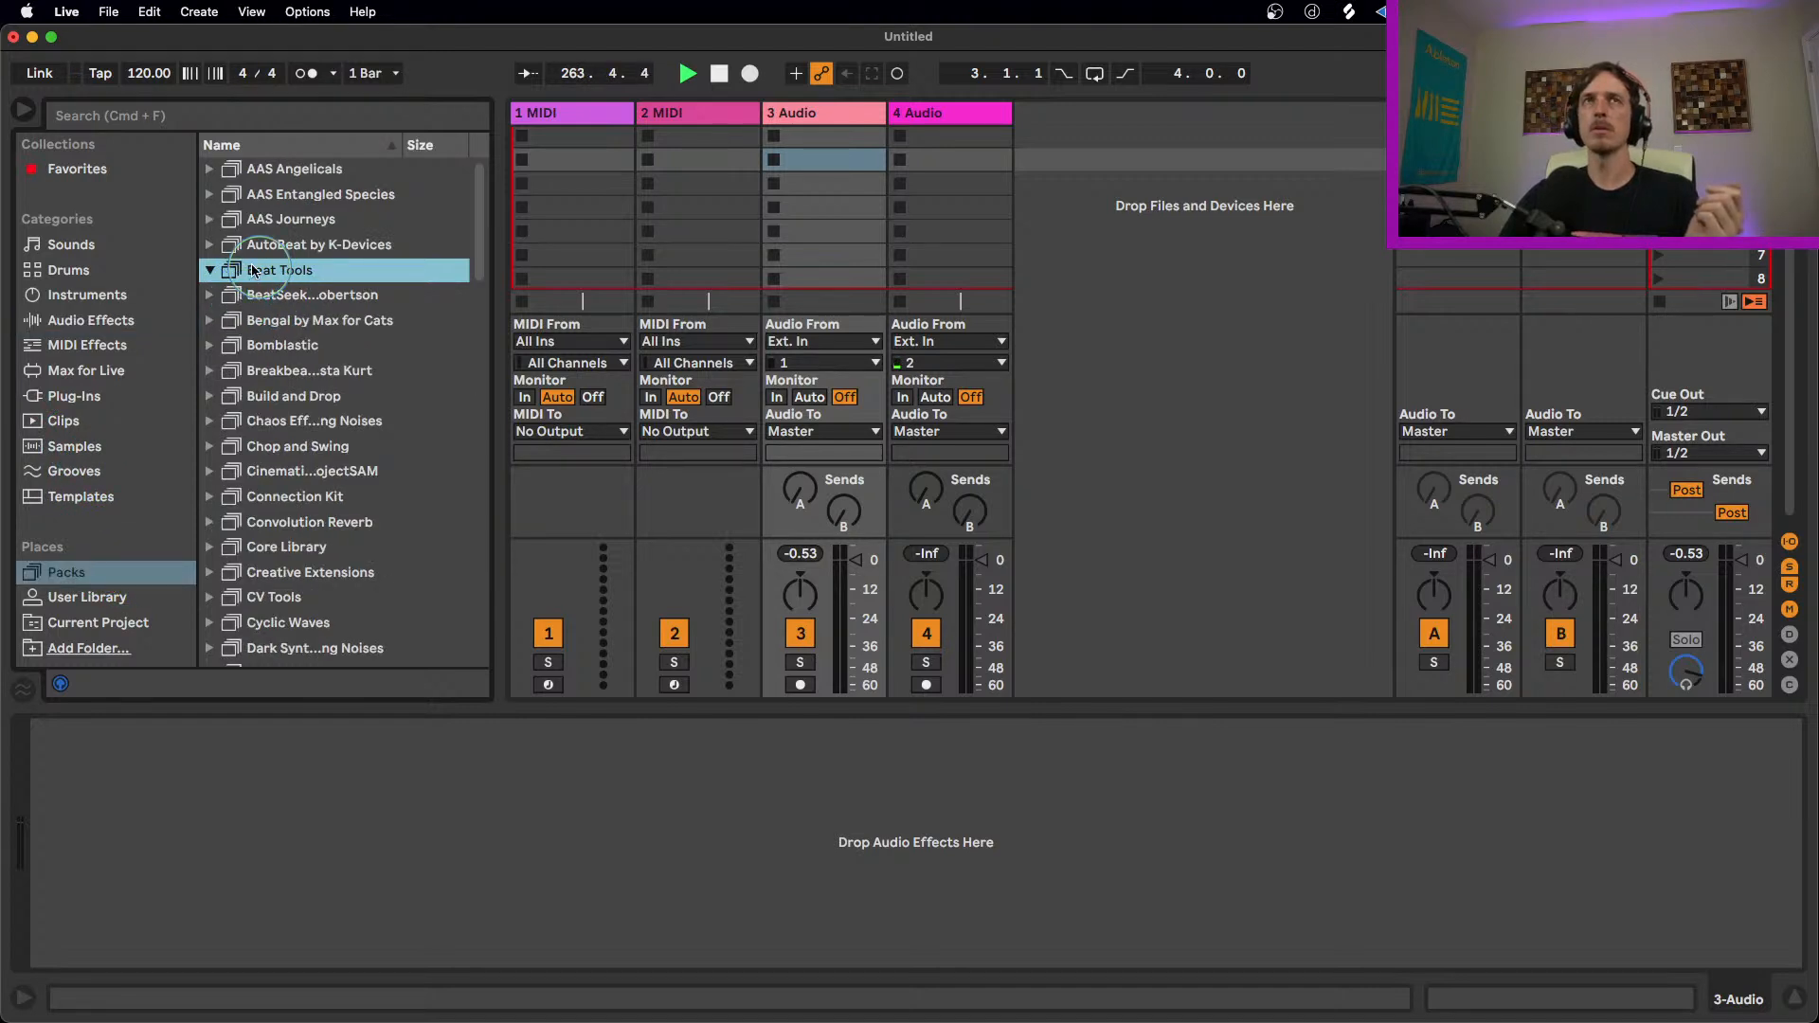
{"action": "left_click", "coordinate": [242, 245]}
{"action": "left_click", "coordinate": [235, 271]}
{"action": "left_click", "coordinate": [87, 445]}
Step: Search the browser for beat and preview several of the beat loop samples
{"action": "left_click", "coordinate": [183, 114]}
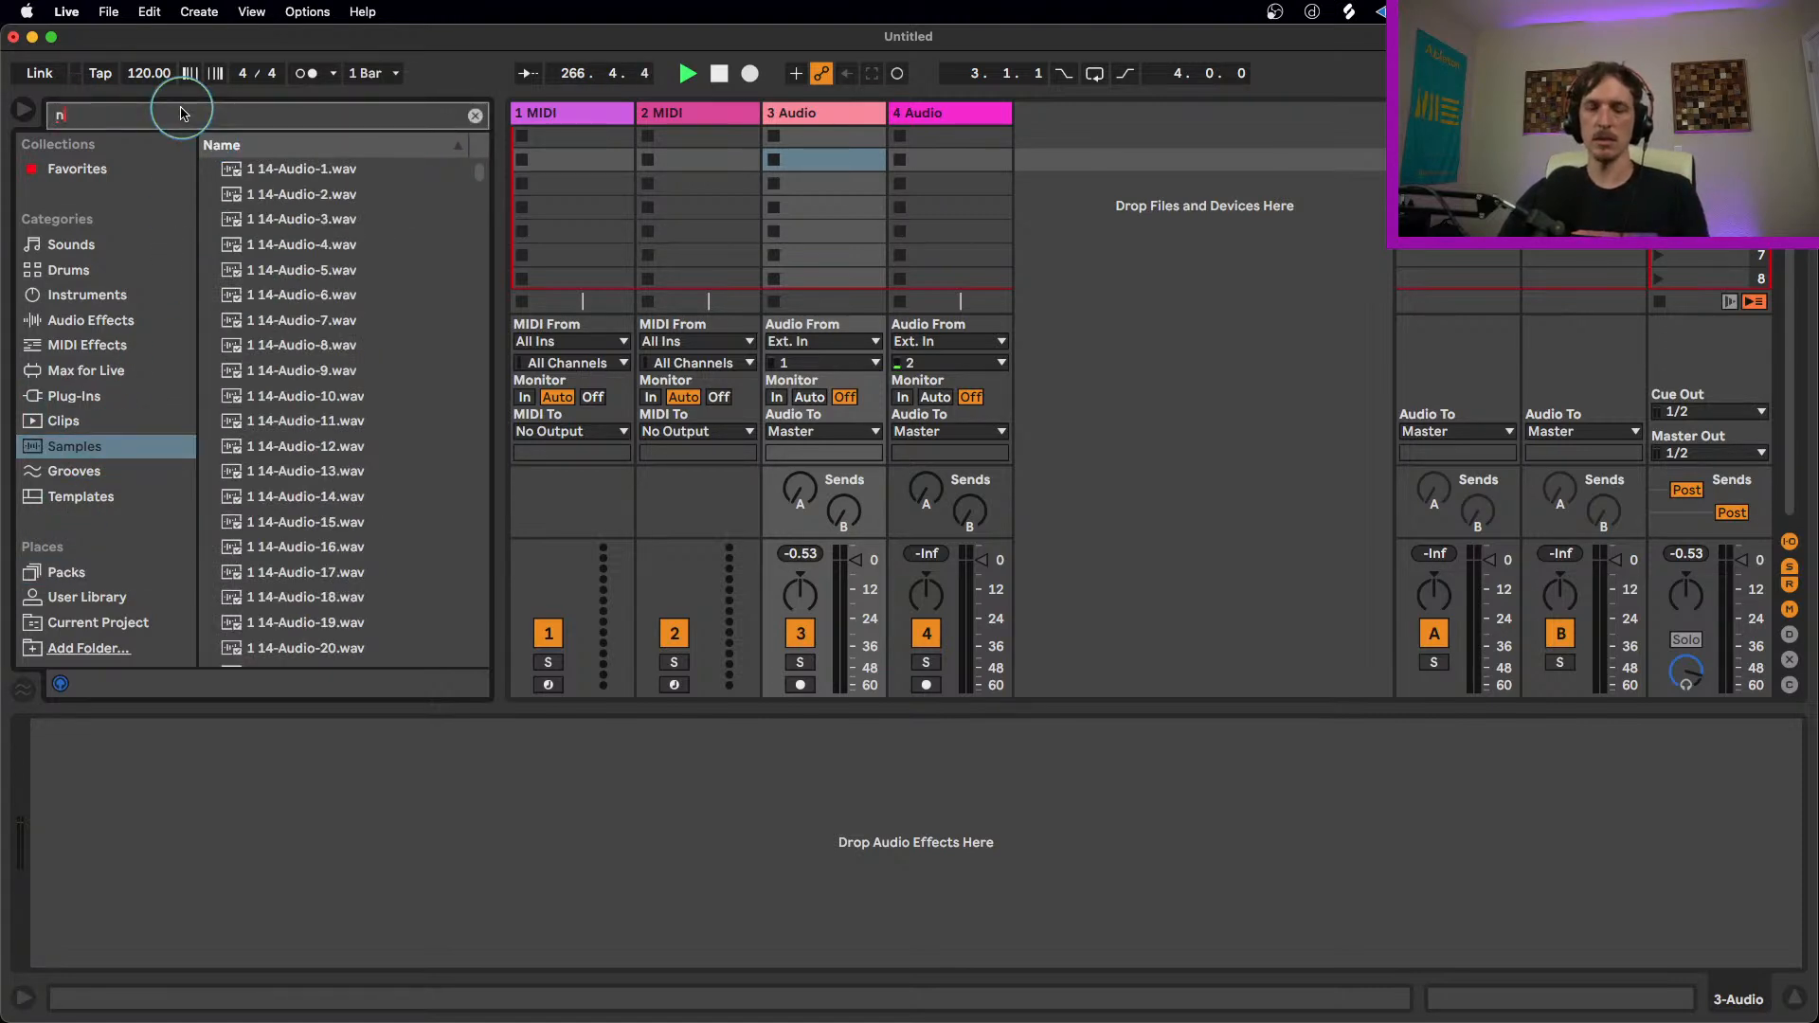
{"action": "type", "text": "beatr"}
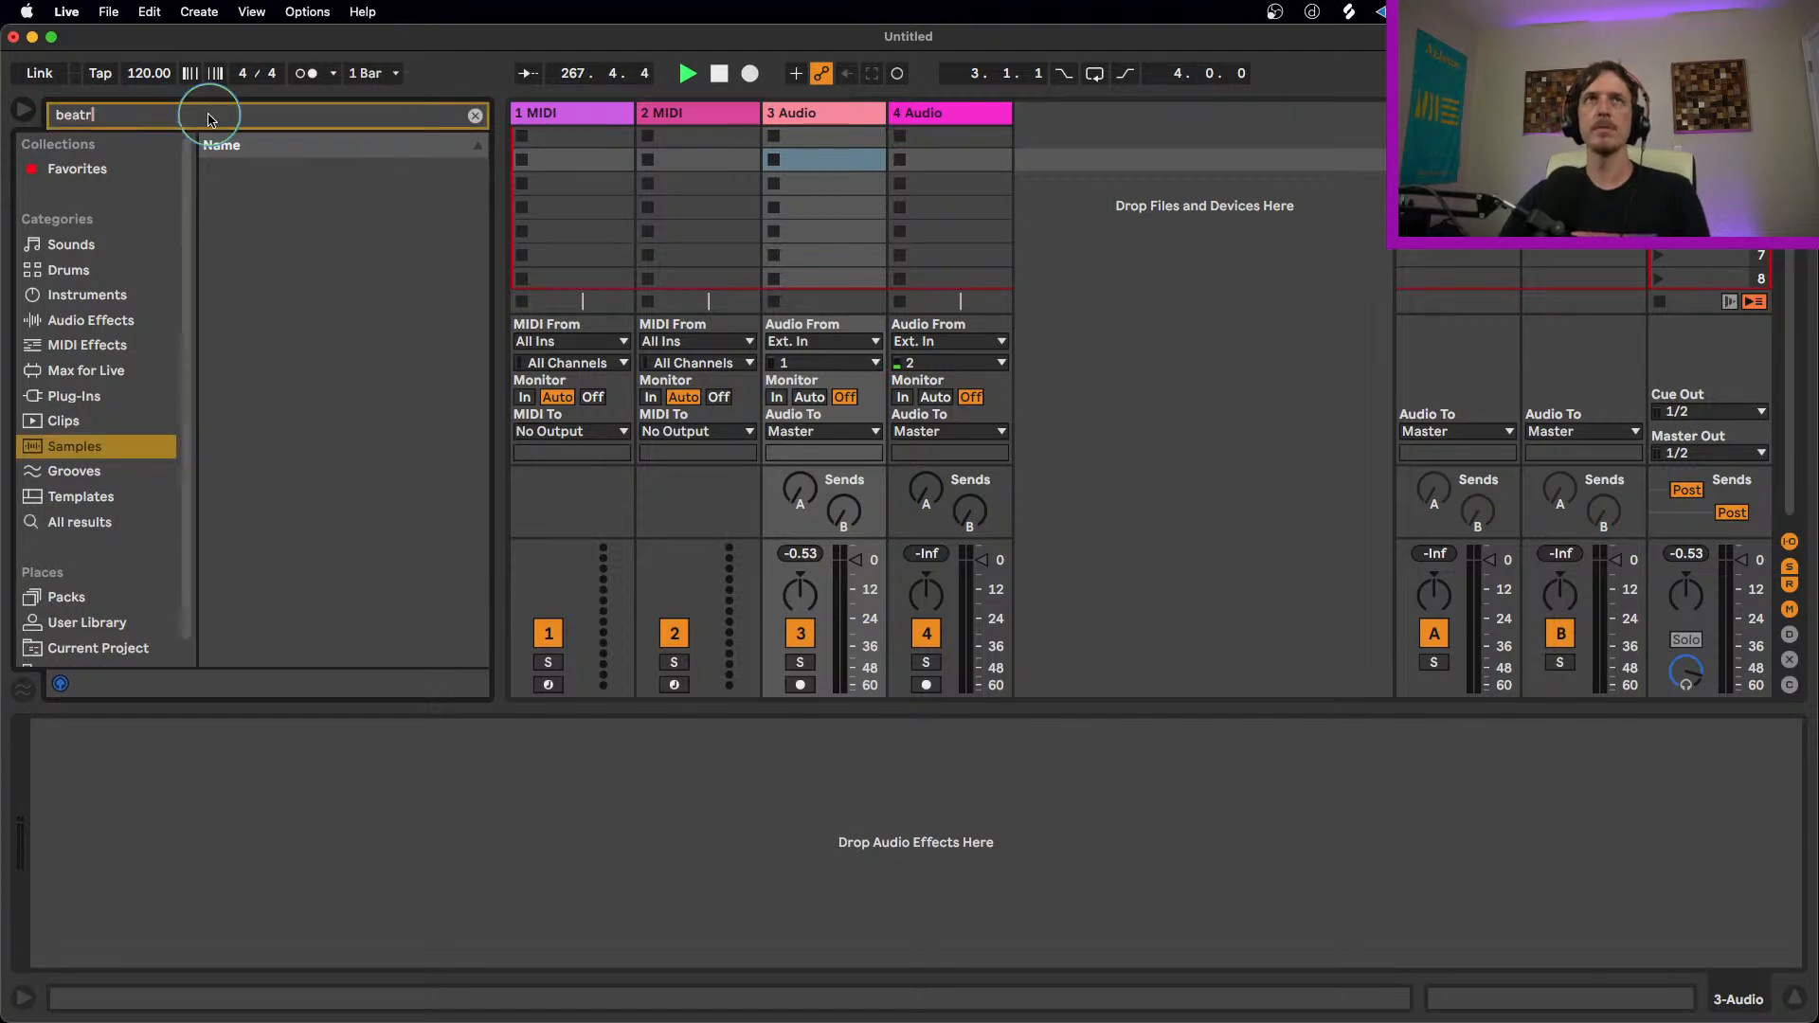
{"action": "key", "text": "BackSpace"}
{"action": "left_click", "coordinate": [299, 195]}
{"action": "left_click", "coordinate": [296, 169]}
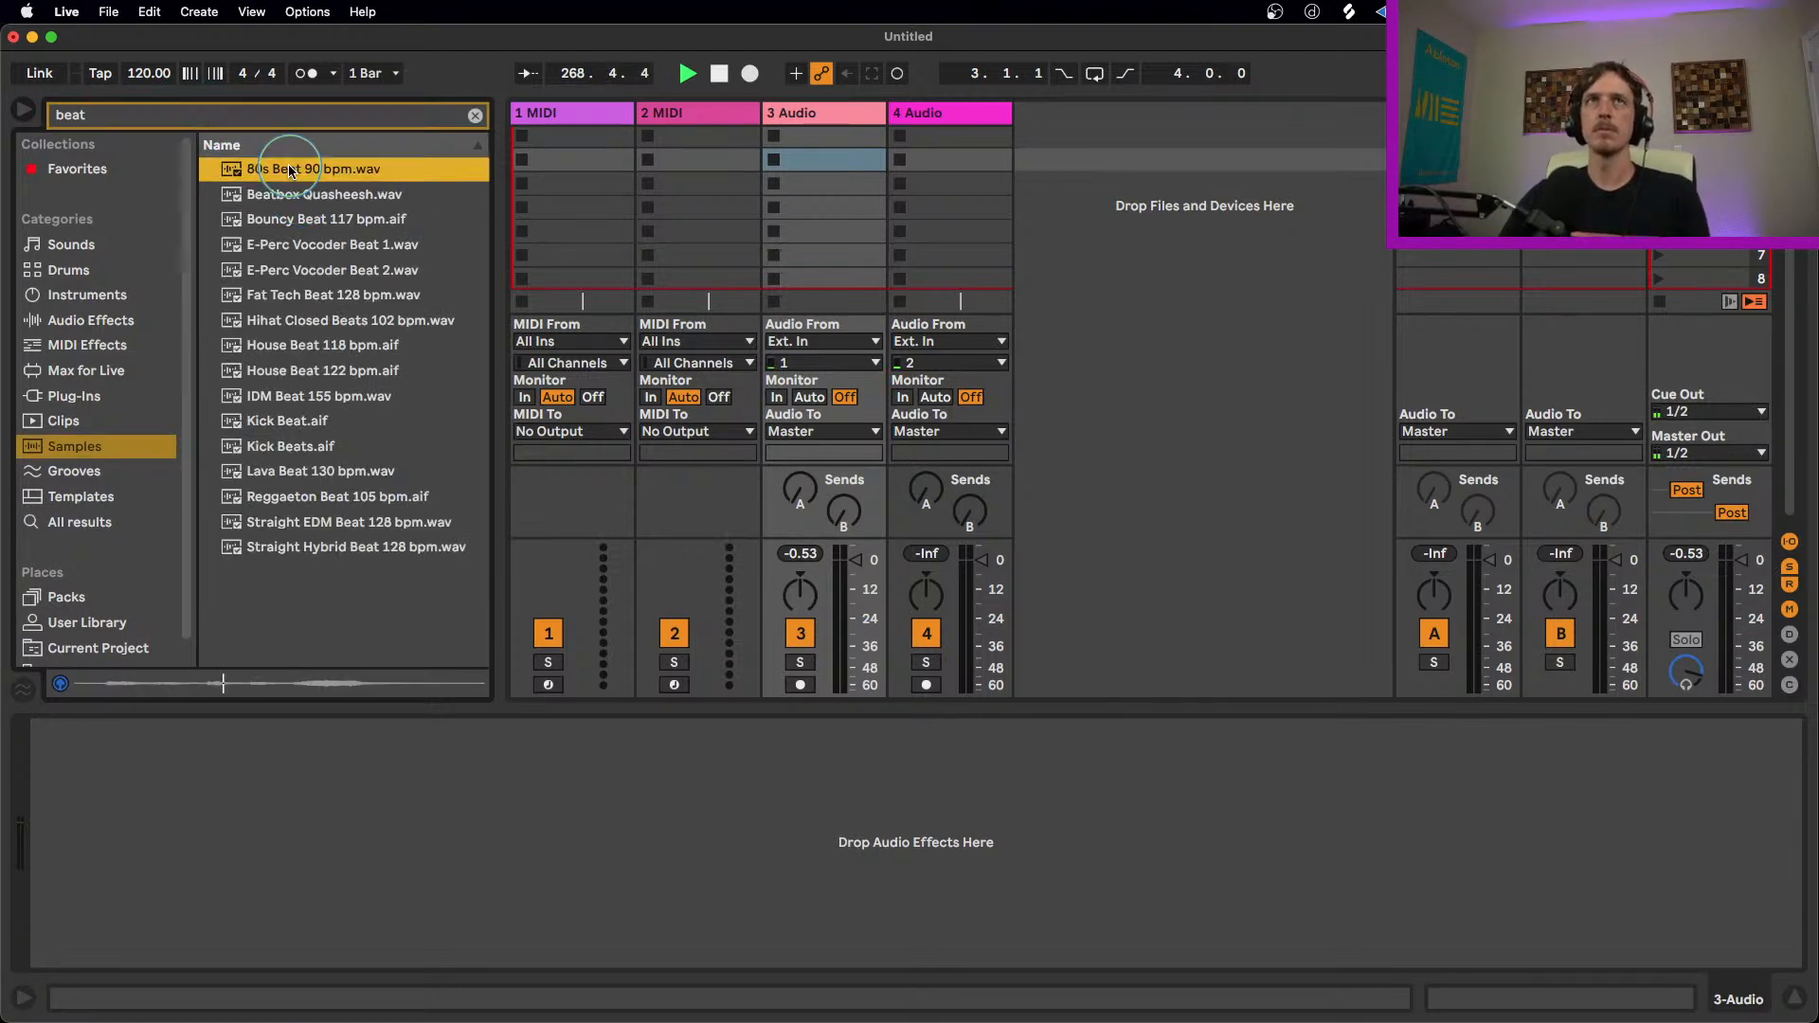
{"action": "left_click", "coordinate": [300, 194]}
{"action": "left_click", "coordinate": [295, 168]}
{"action": "left_click", "coordinate": [312, 295]}
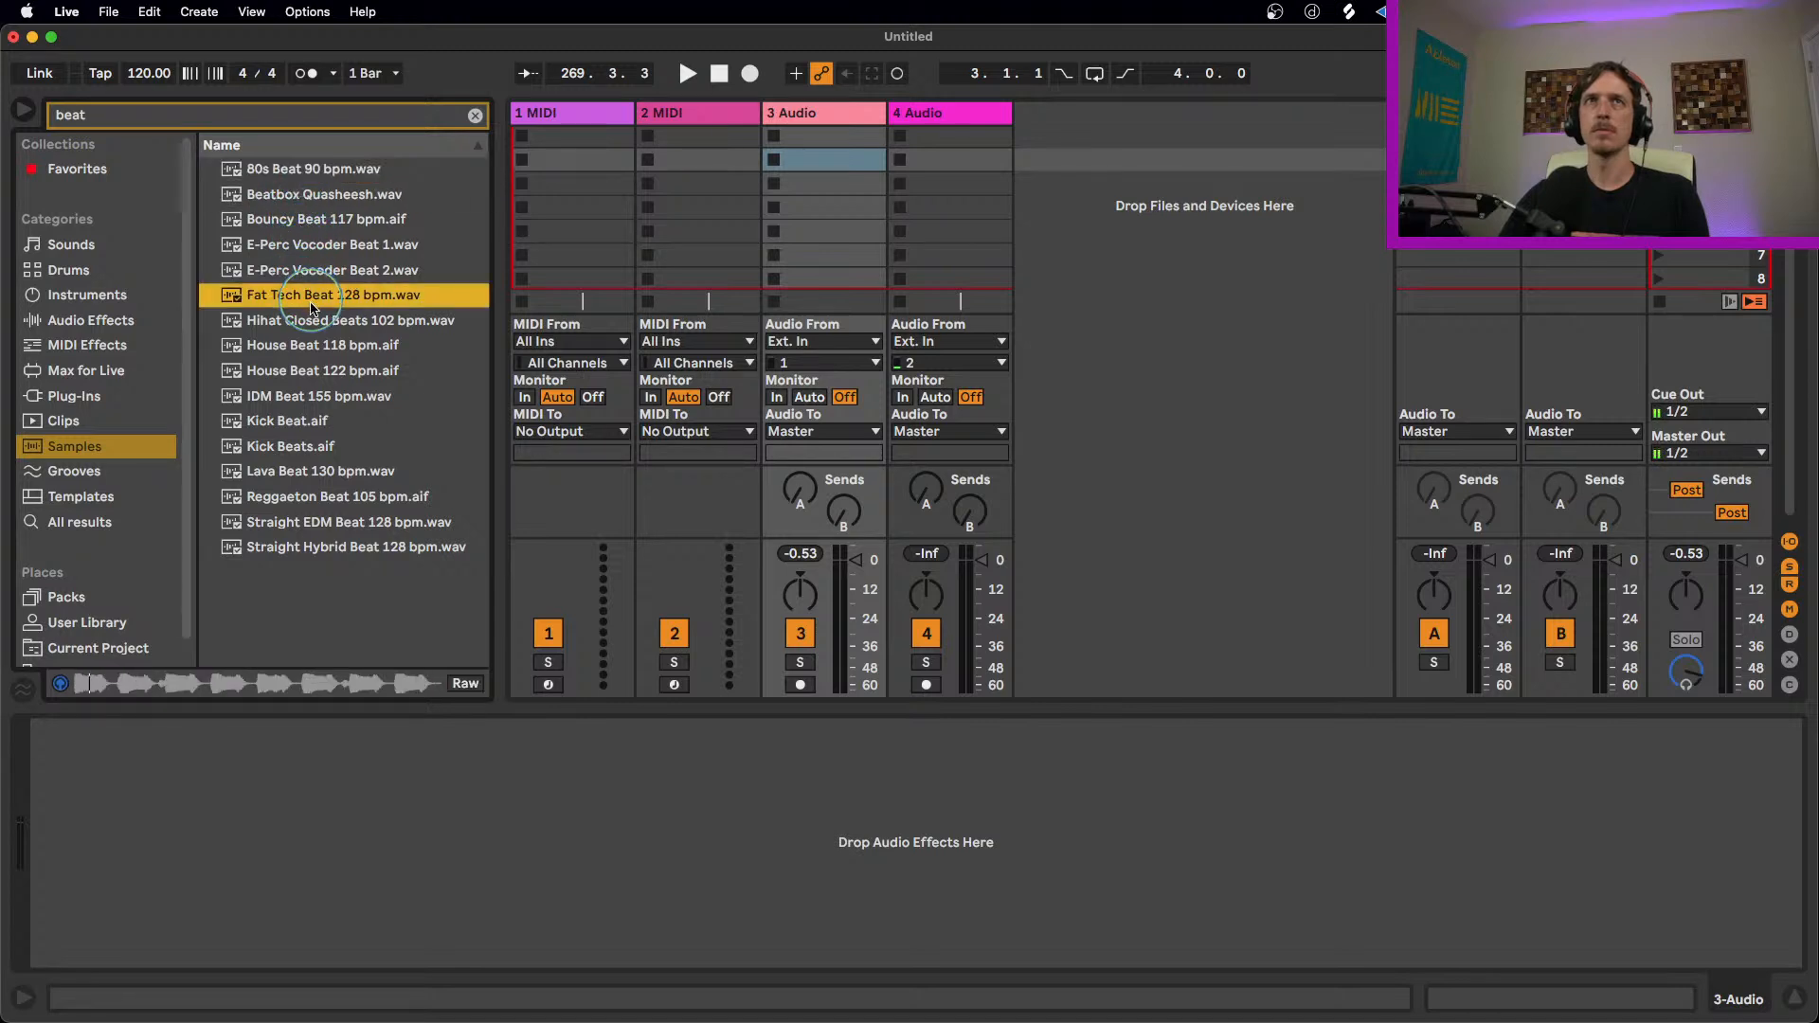
{"action": "left_click", "coordinate": [318, 345]}
{"action": "left_click", "coordinate": [322, 396]}
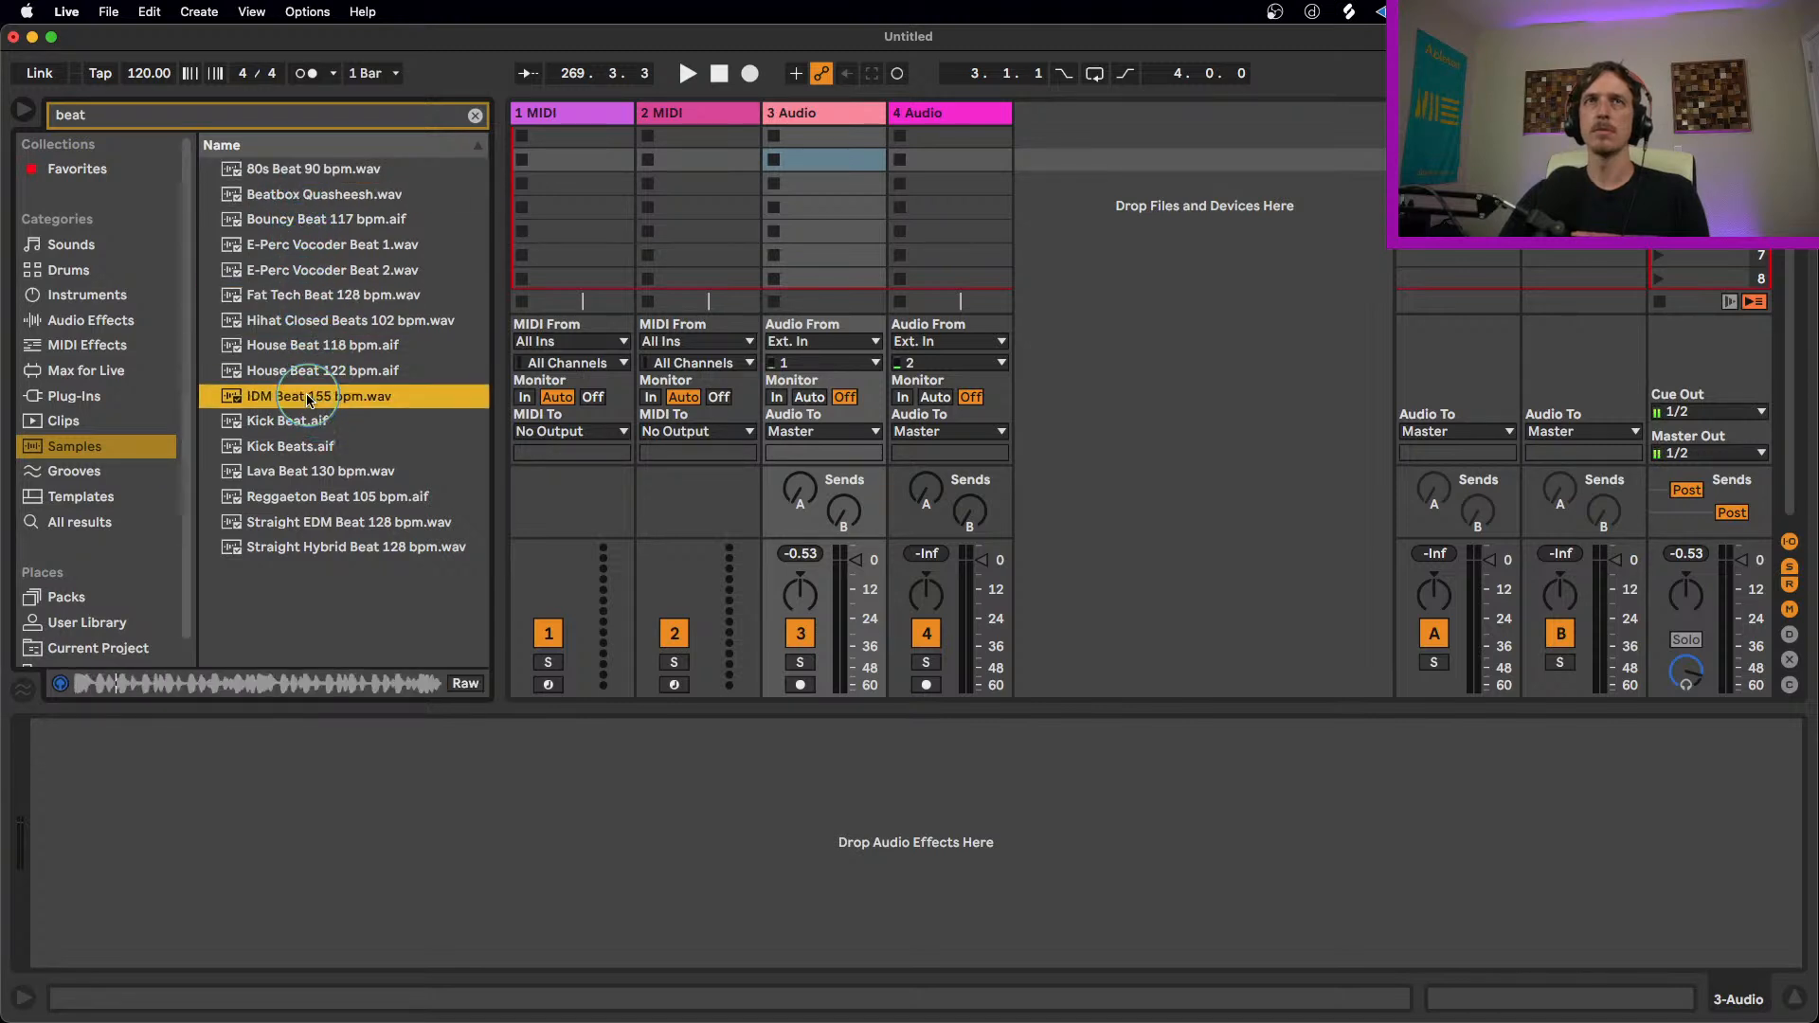
Step: Load the Lava Beat 130 bpm sample into the first clip slot of track 3 Audio
{"action": "left_click", "coordinate": [347, 473]}
{"action": "left_click_drag", "start_coordinate": [349, 471], "coordinate": [807, 169]}
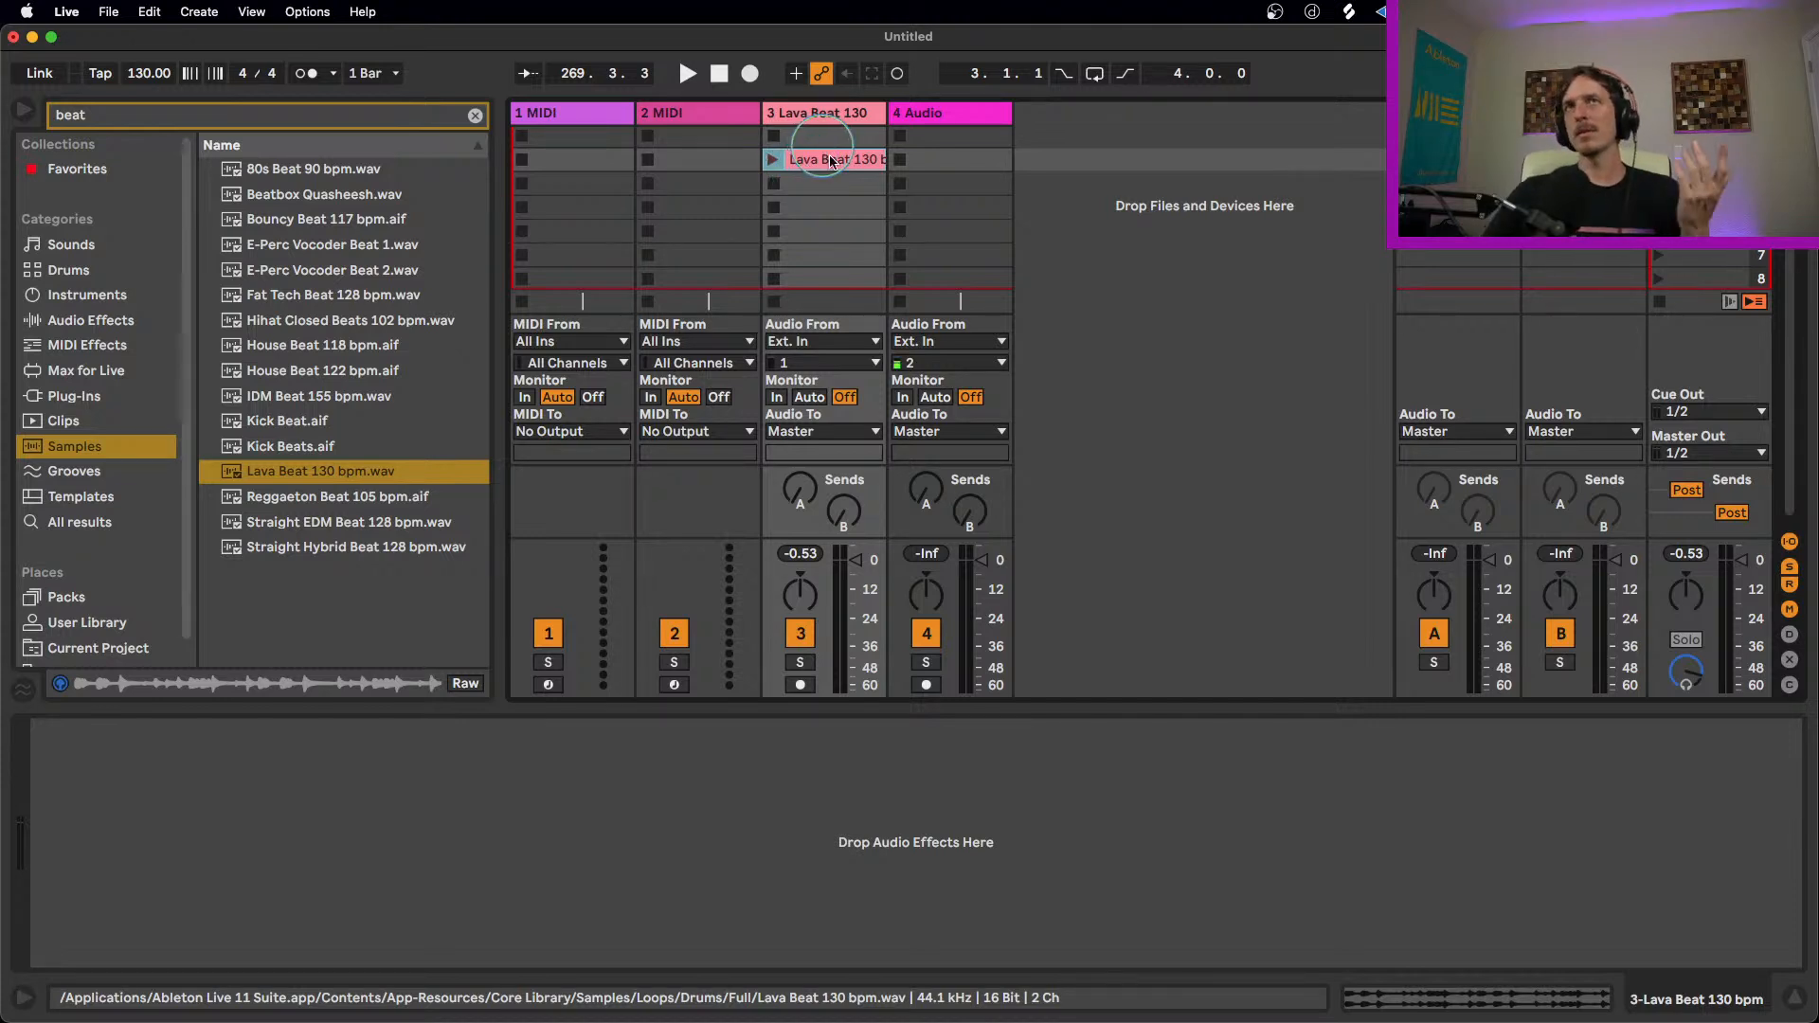
Step: Clear the search and add the Beat Repeat audio effect to the Lava Beat track
{"action": "left_click", "coordinate": [476, 116]}
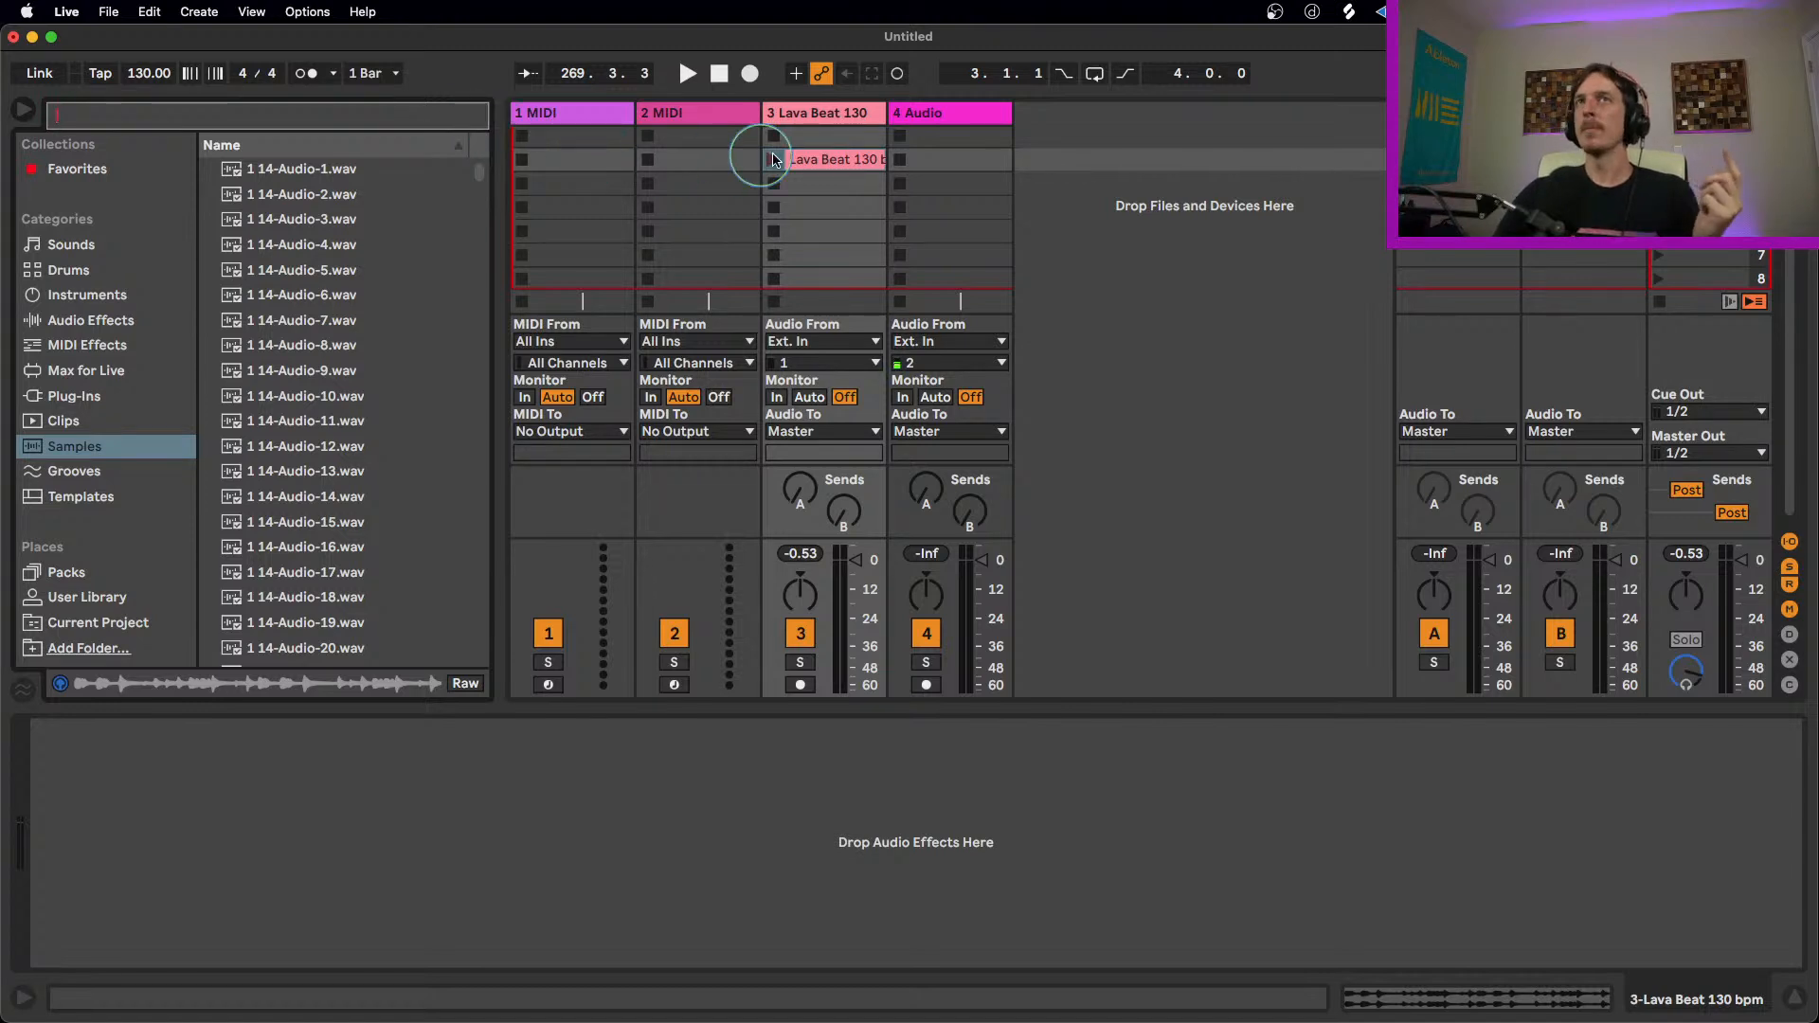
{"action": "left_click", "coordinate": [91, 319]}
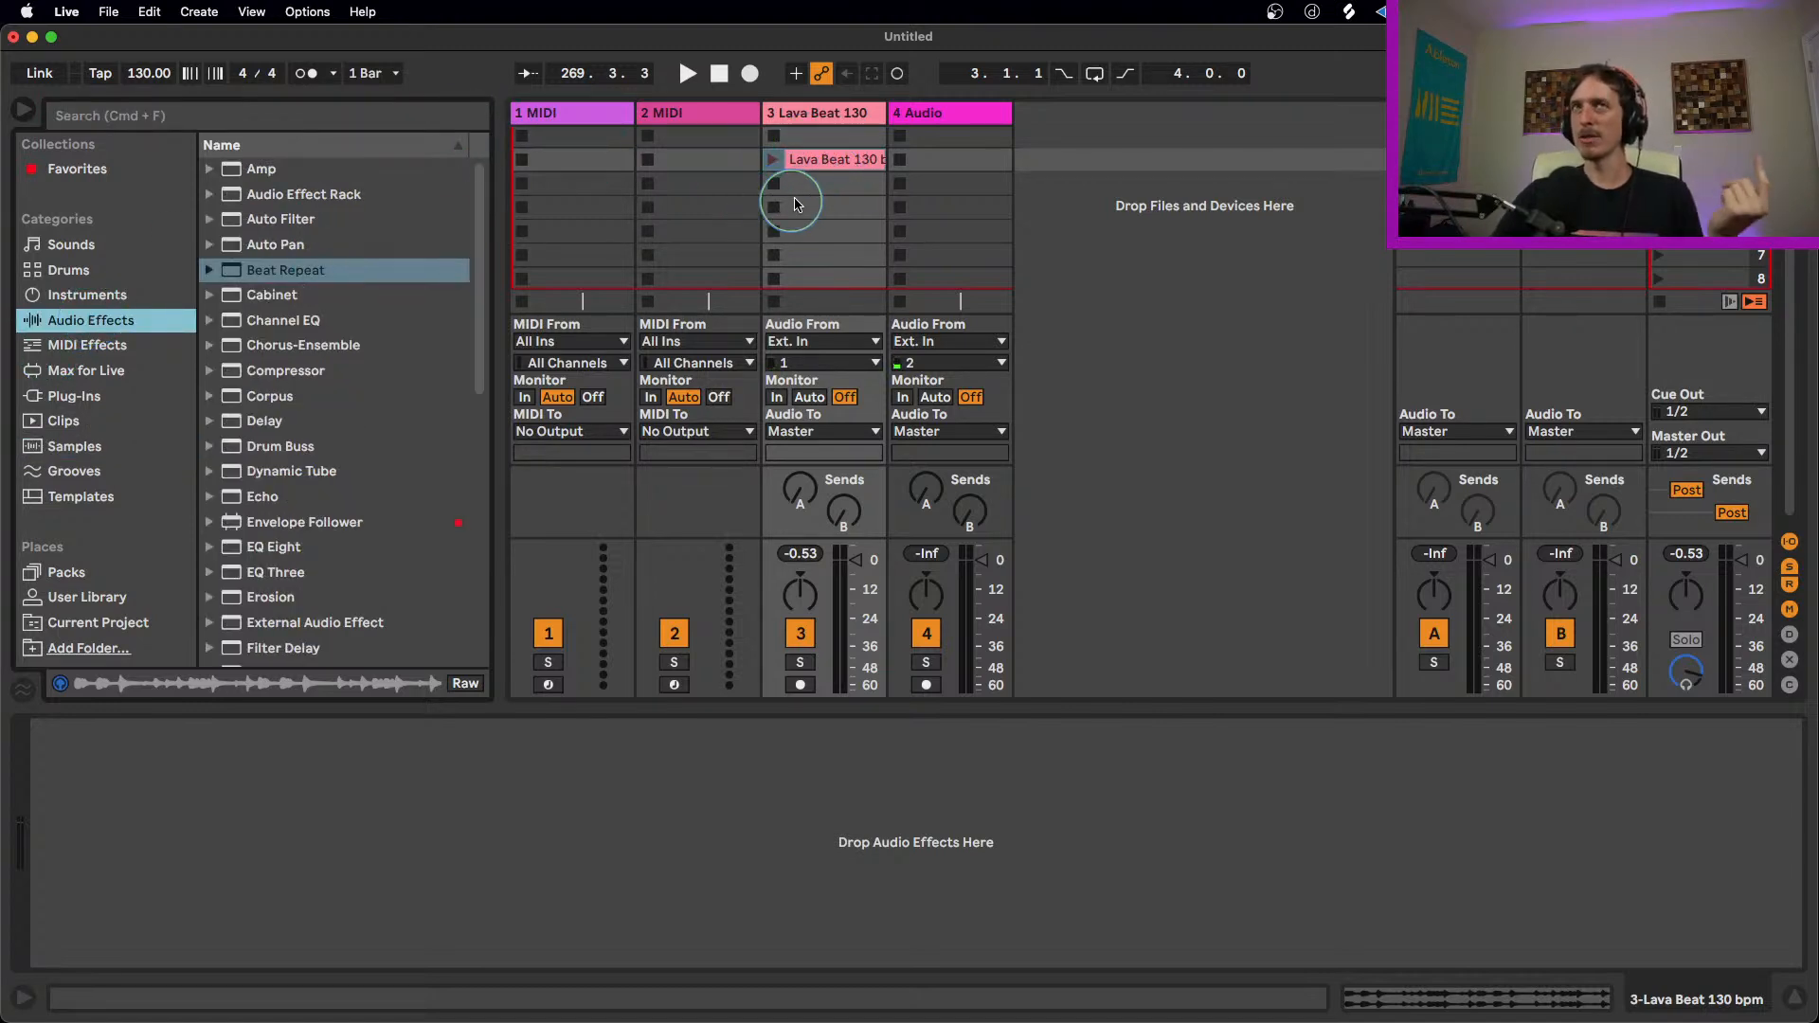
{"action": "left_click_drag", "start_coordinate": [265, 273], "coordinate": [843, 175]}
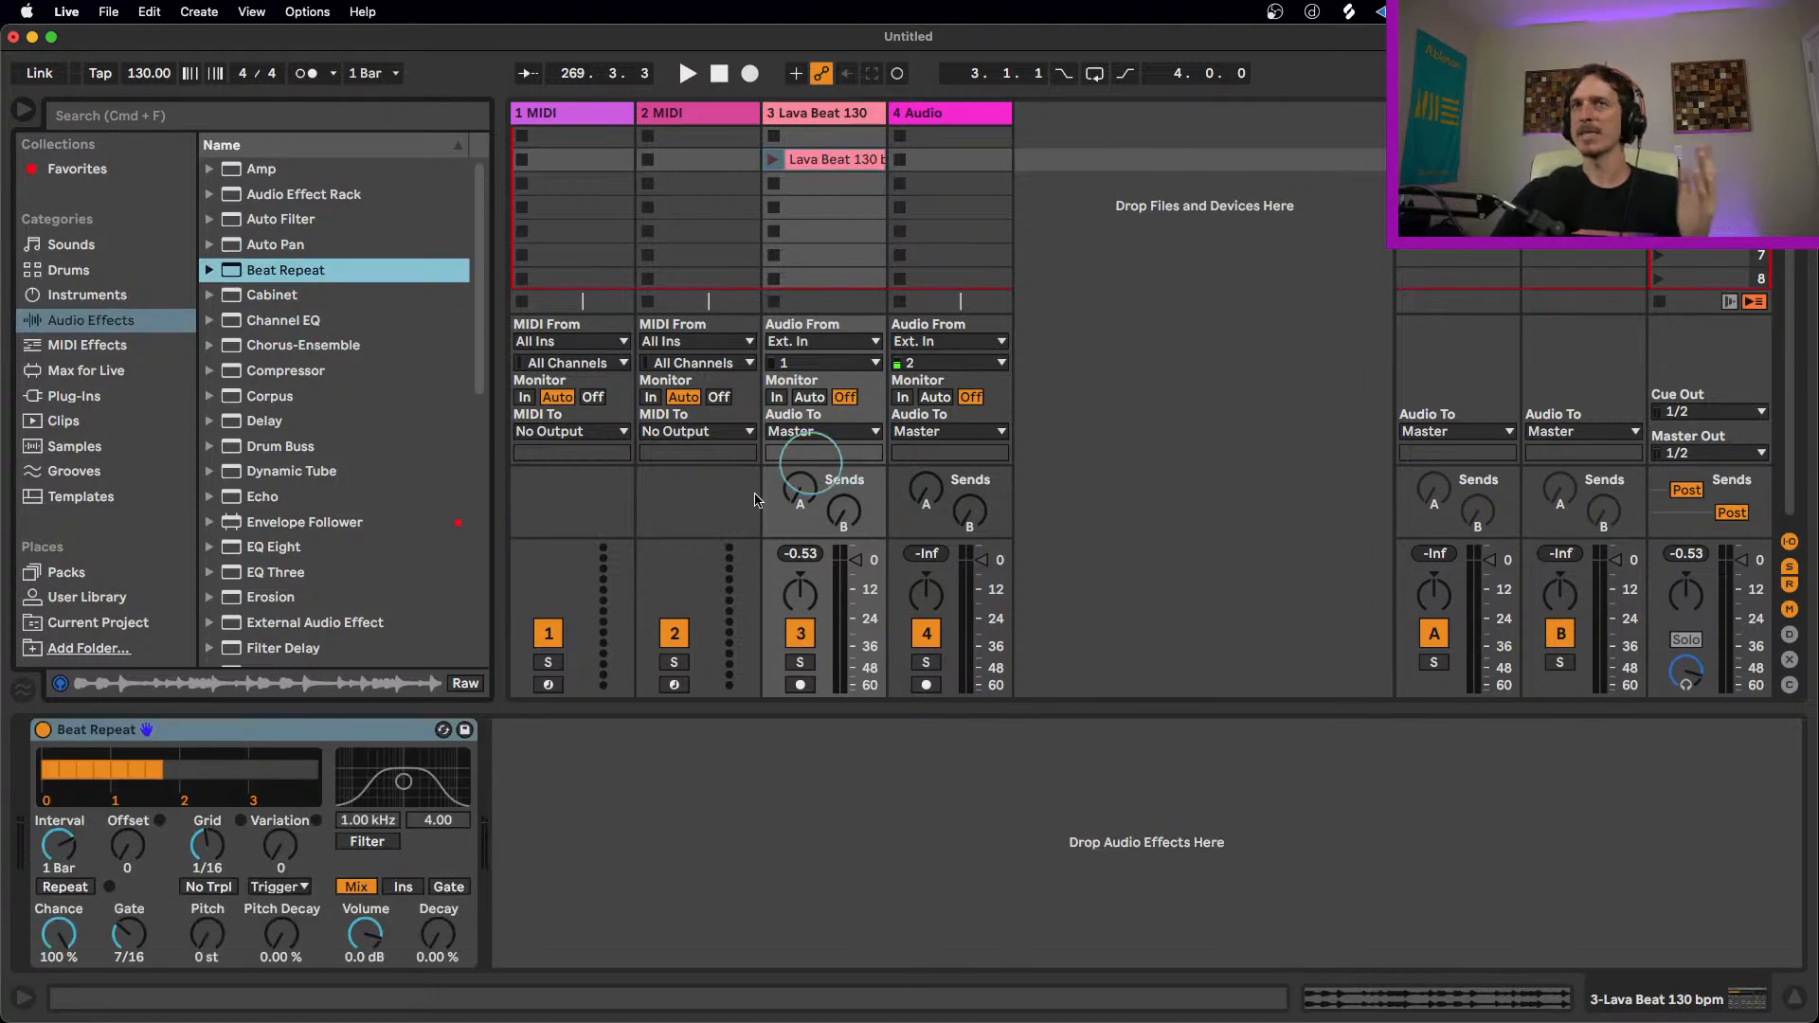
{"action": "left_click", "coordinate": [323, 724]}
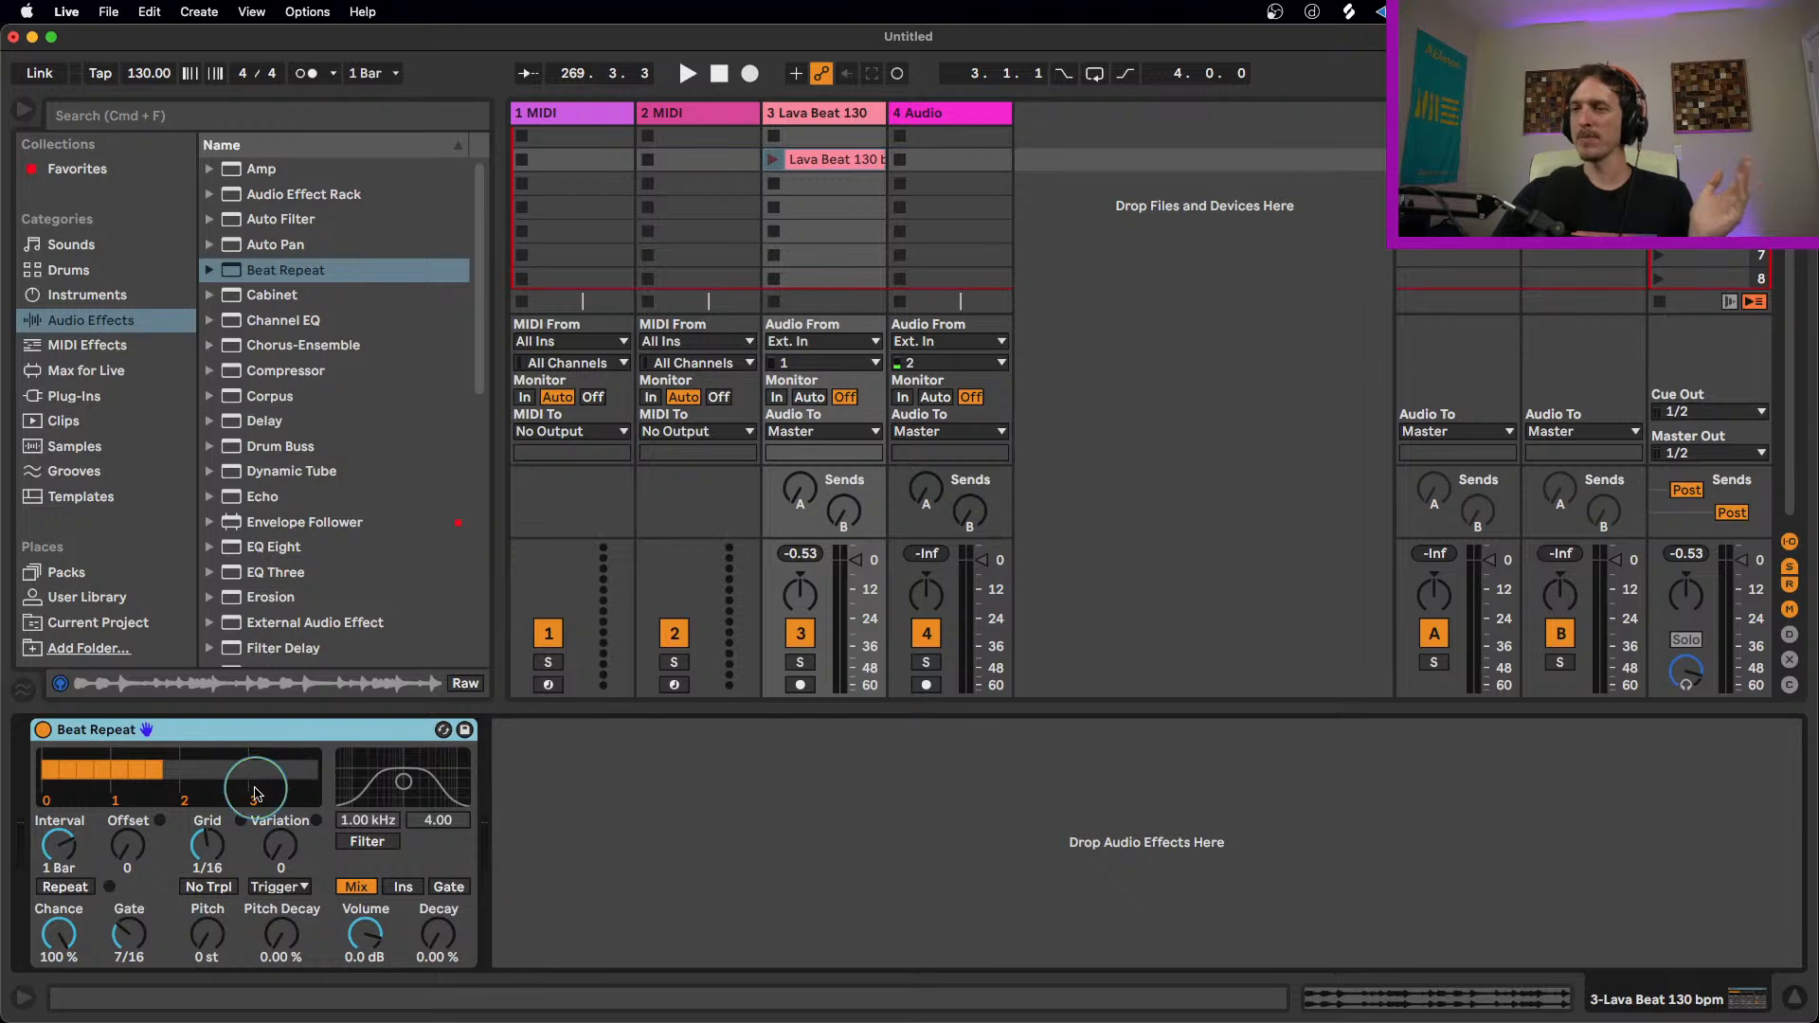
Step: Enable No Trpl on Beat Repeat and set its Grid to 1/12
{"action": "left_click", "coordinate": [208, 895]}
{"action": "left_click", "coordinate": [209, 894]}
{"action": "left_click", "coordinate": [210, 851]}
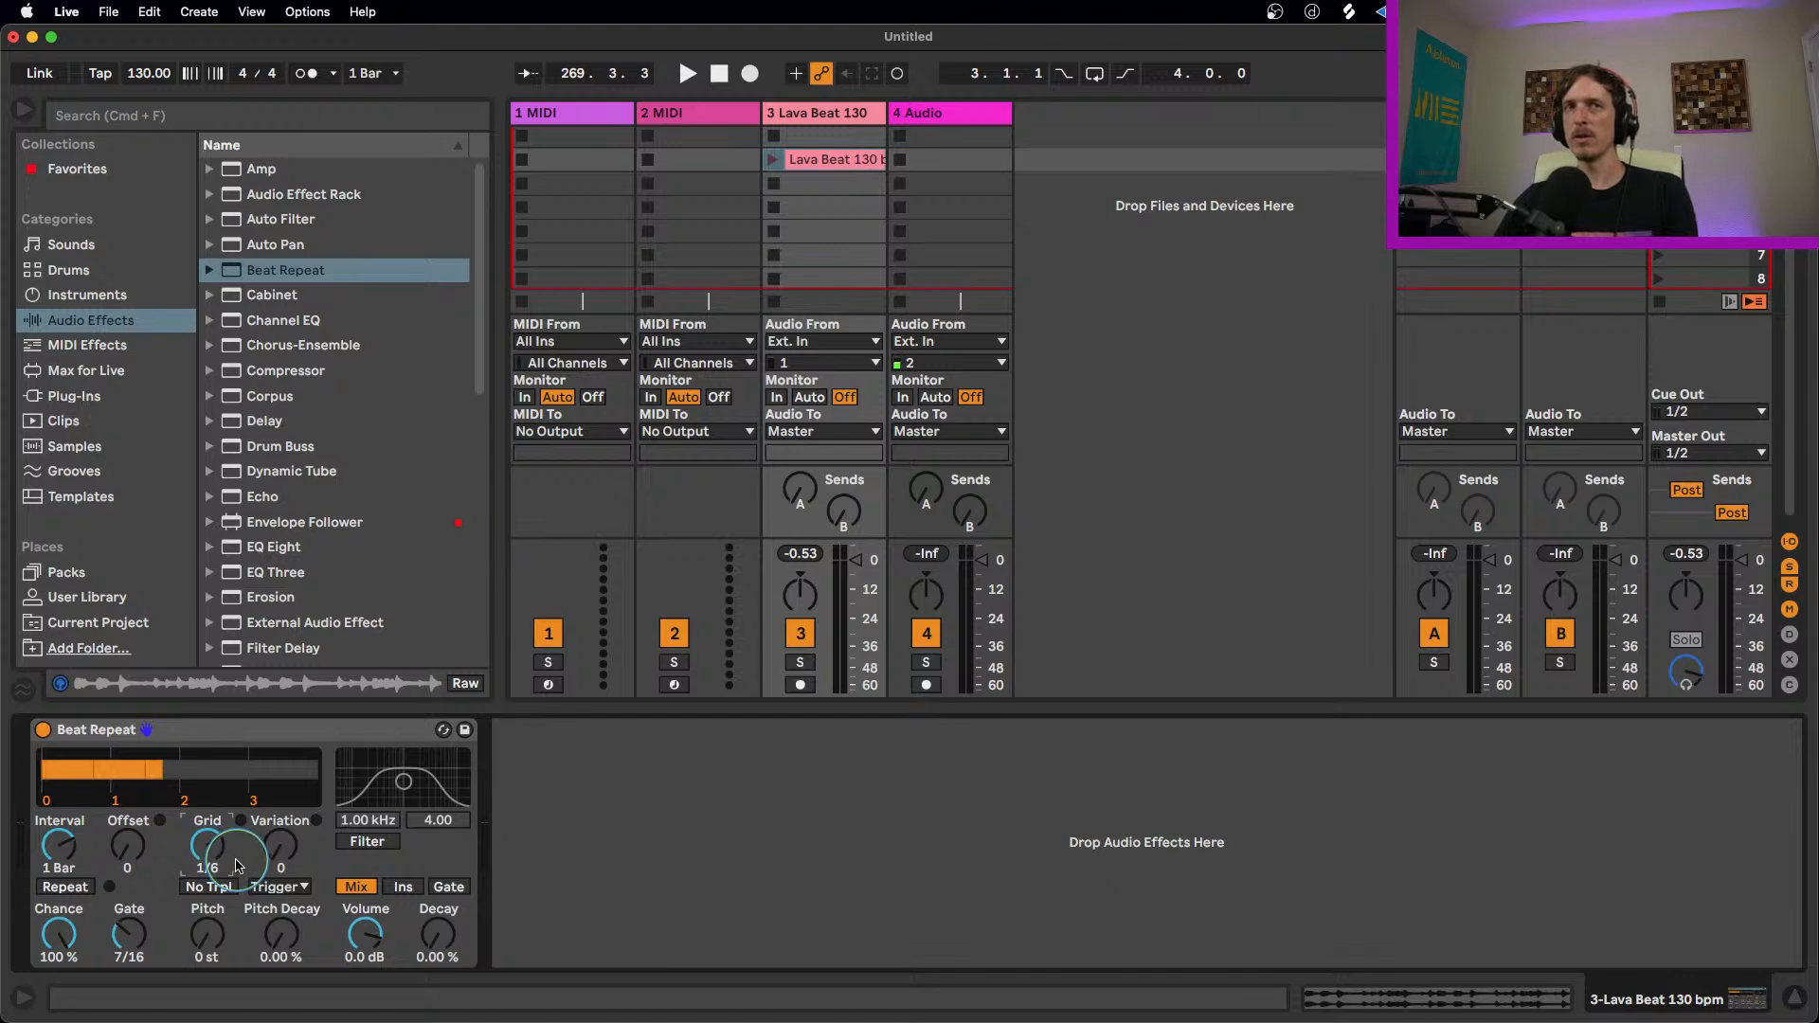
{"action": "left_click", "coordinate": [219, 891]}
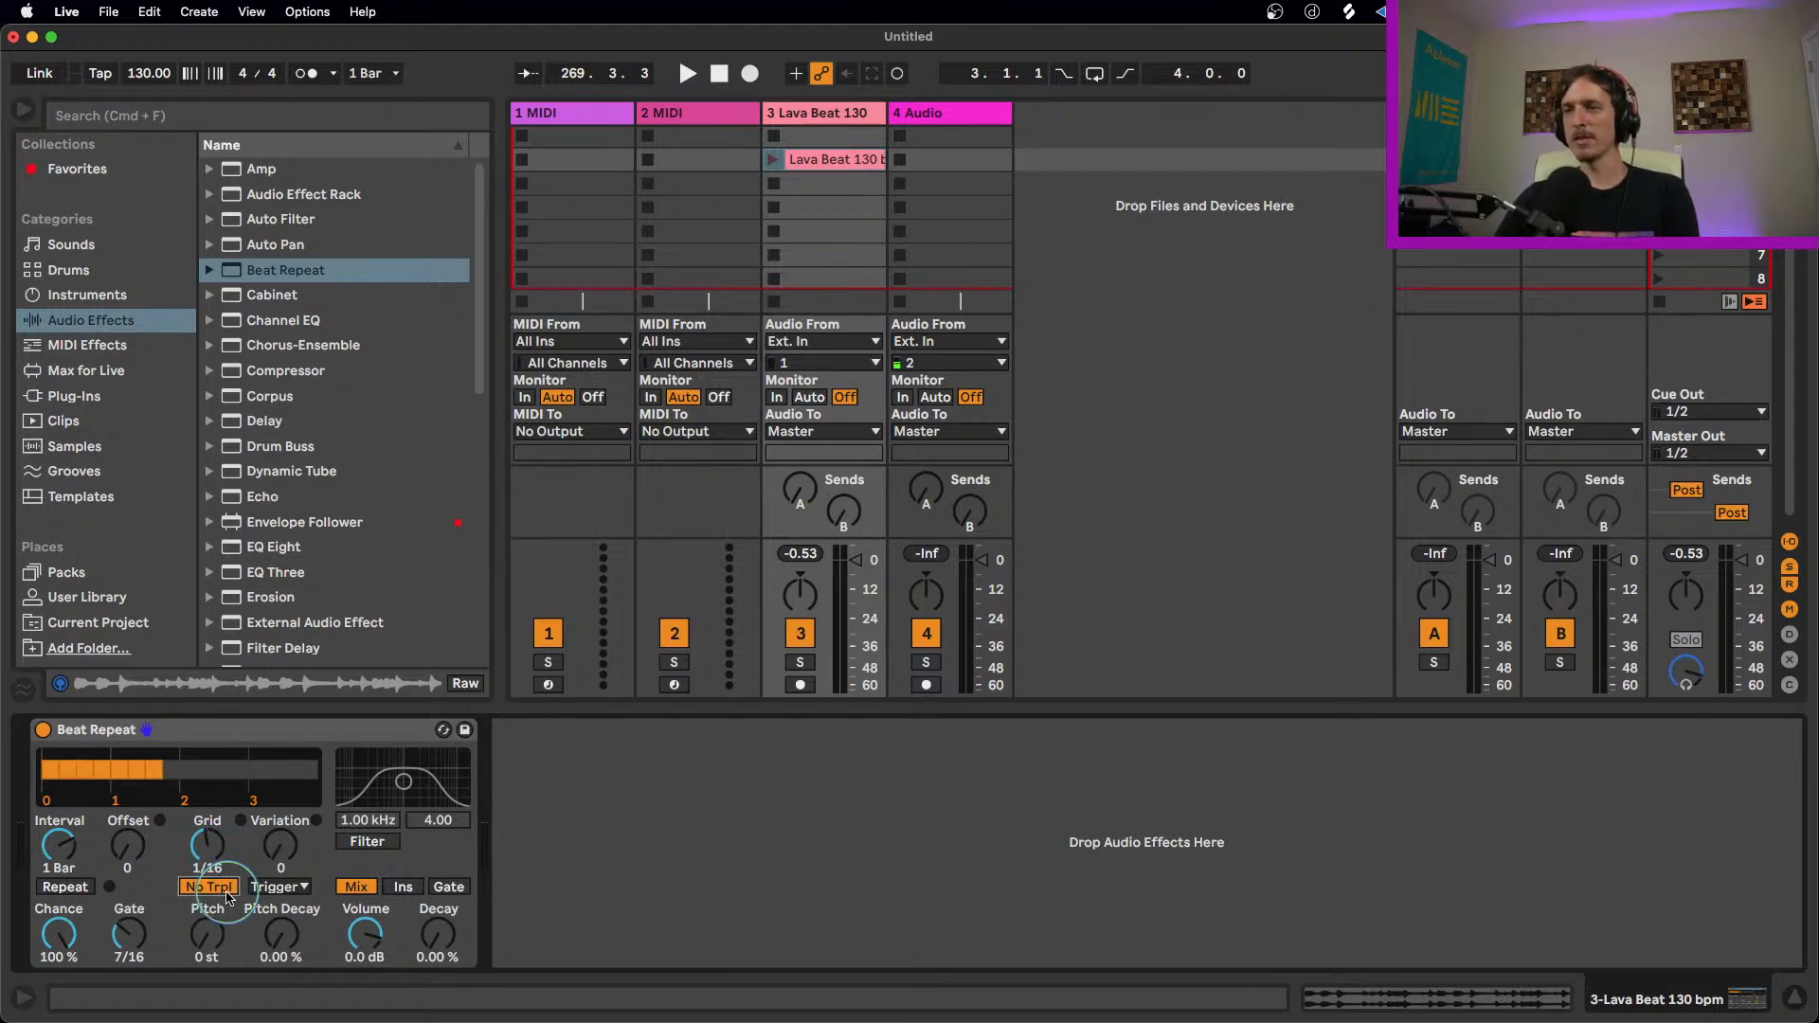
{"action": "left_click_drag", "start_coordinate": [211, 850], "coordinate": [214, 842]}
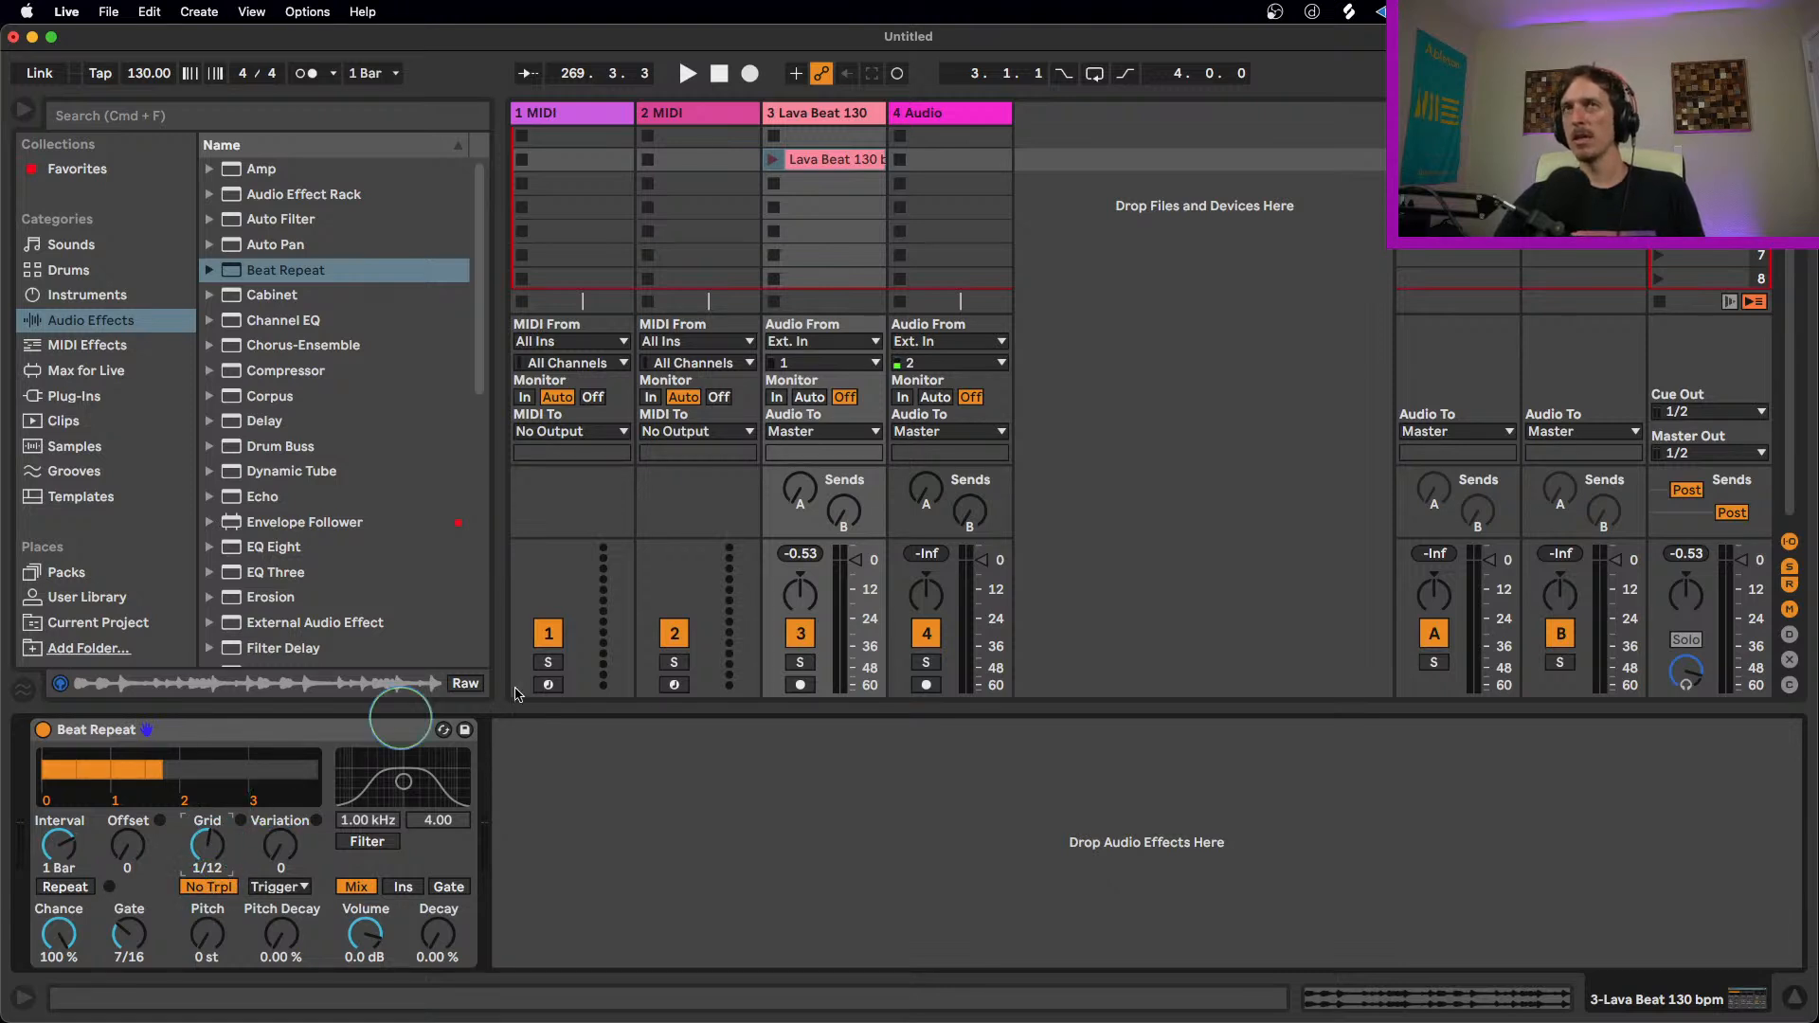
Step: Launch the Lava Beat clip and switch No Trpl off on Beat Repeat
{"action": "left_click", "coordinate": [773, 159]}
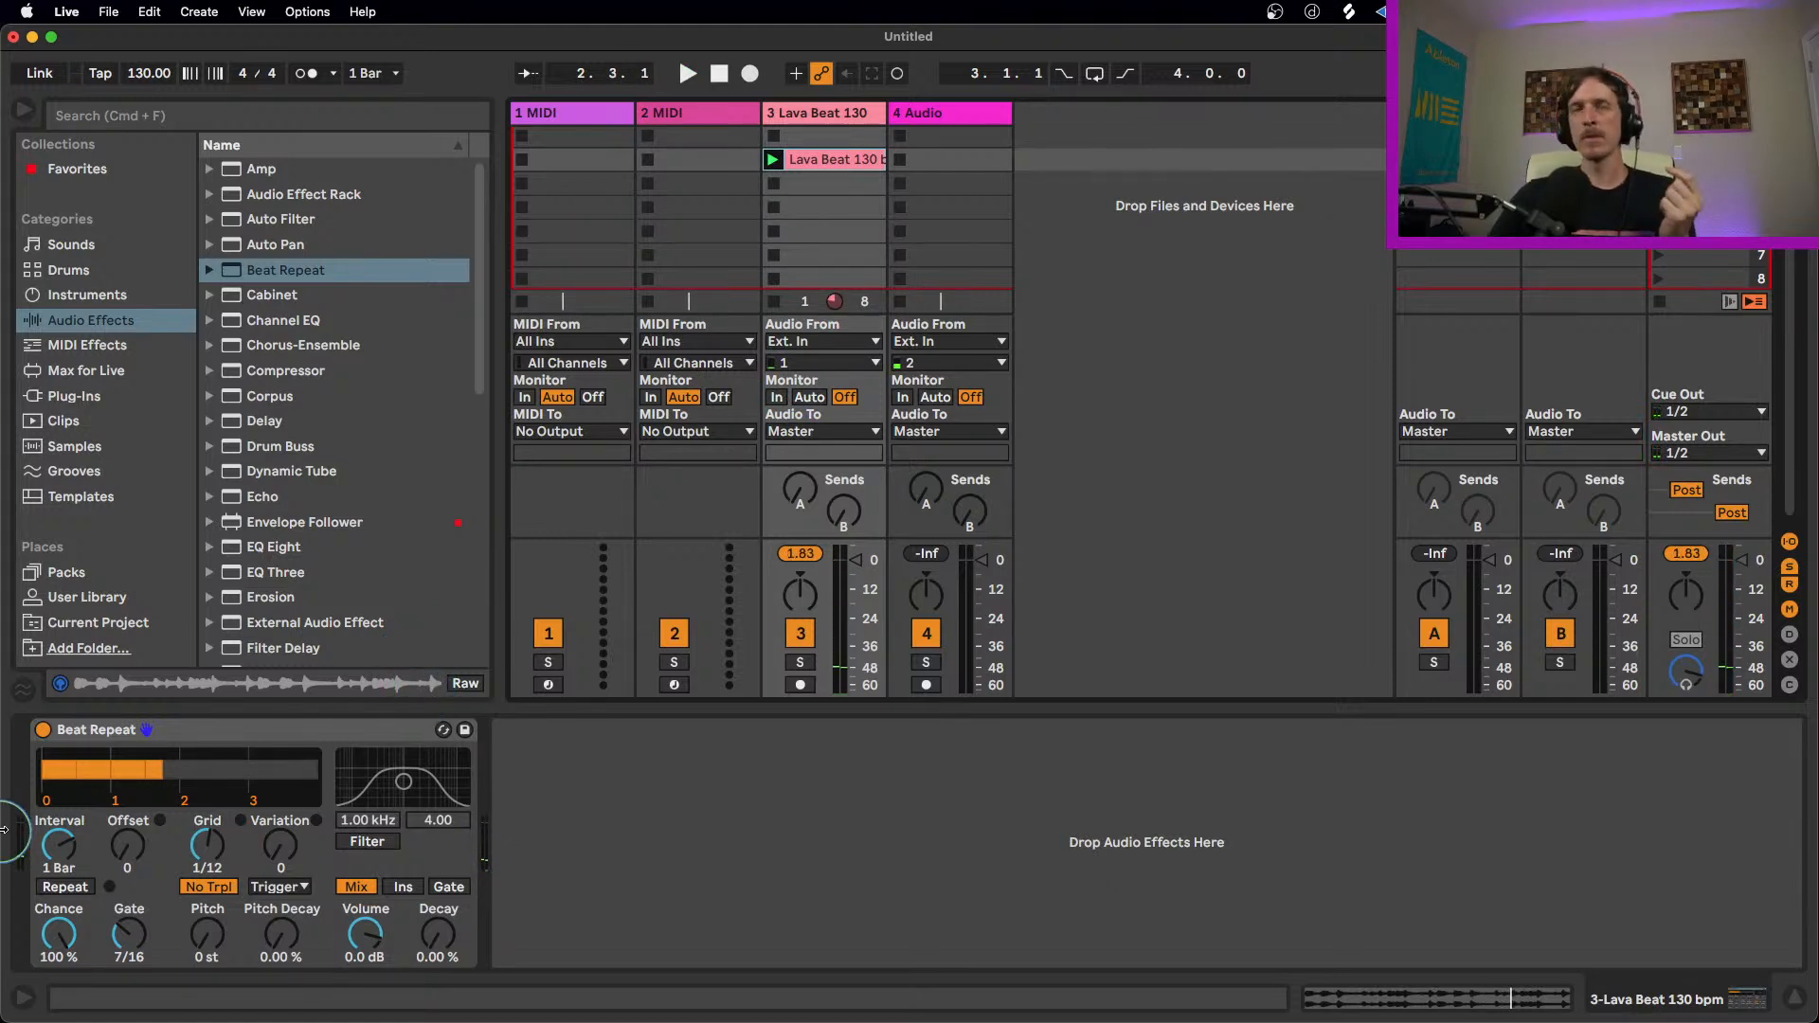
{"action": "left_click", "coordinate": [214, 891]}
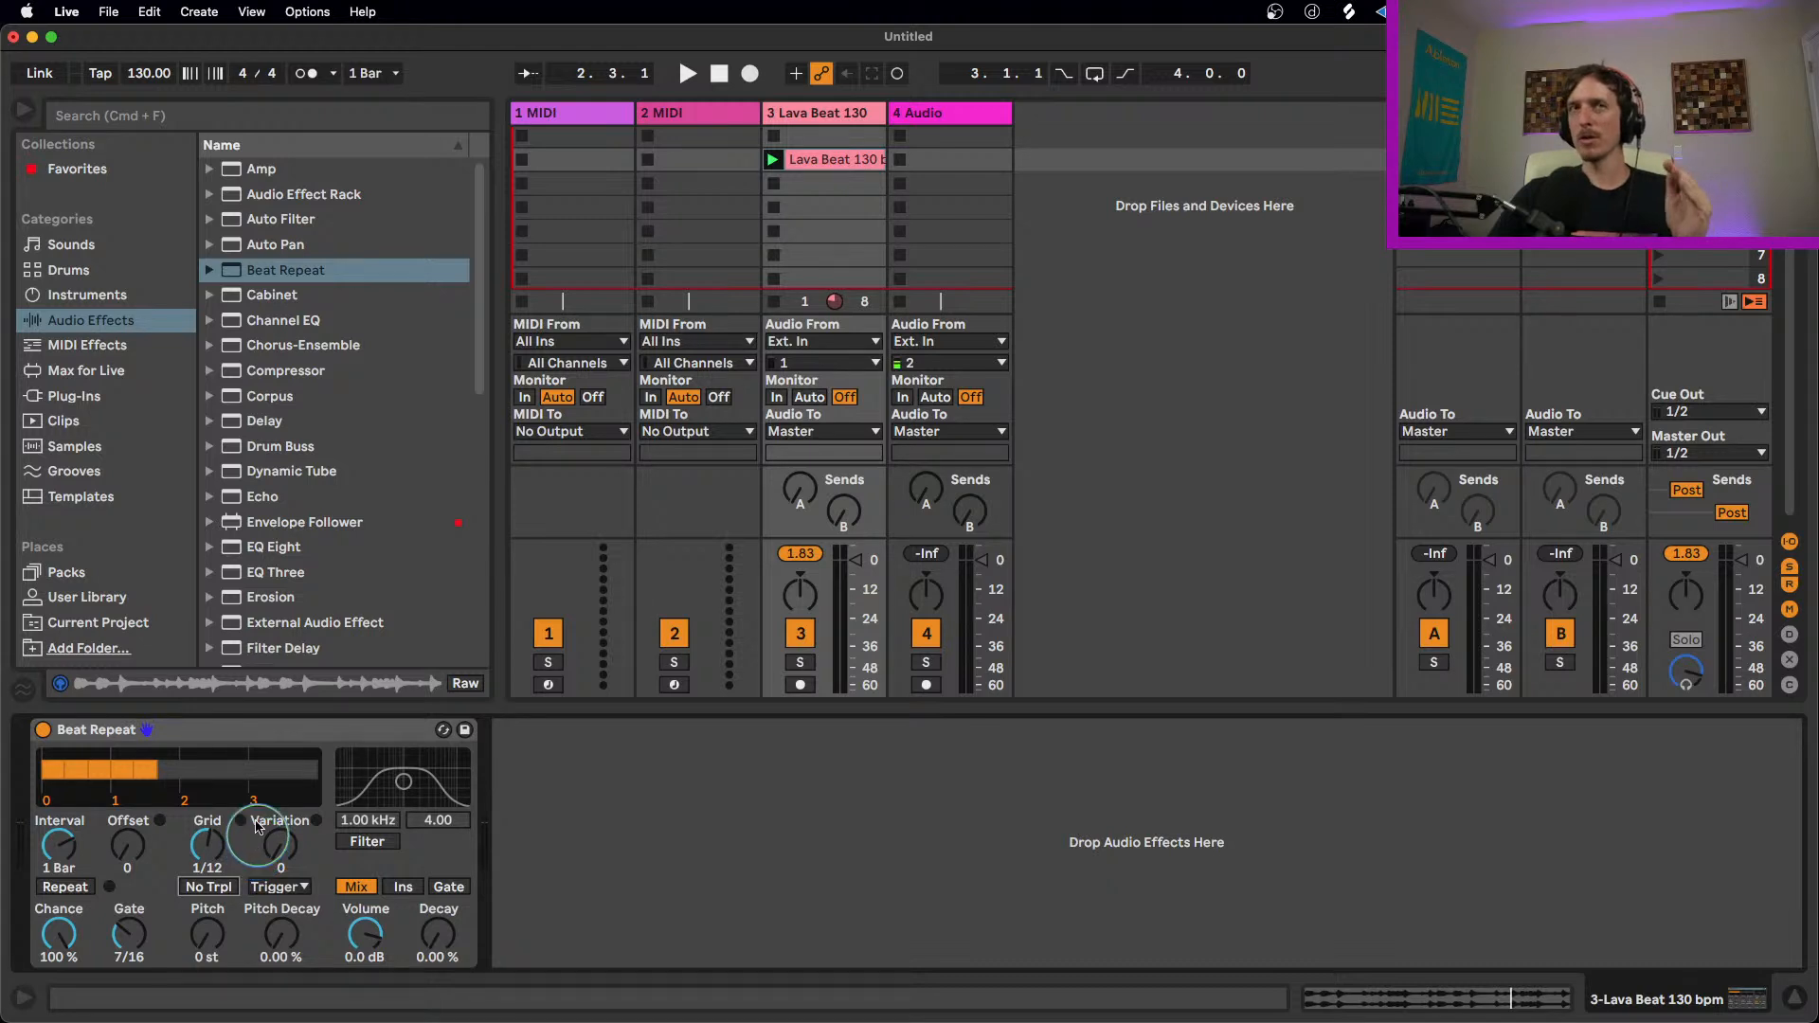
{"action": "left_click", "coordinate": [244, 732]}
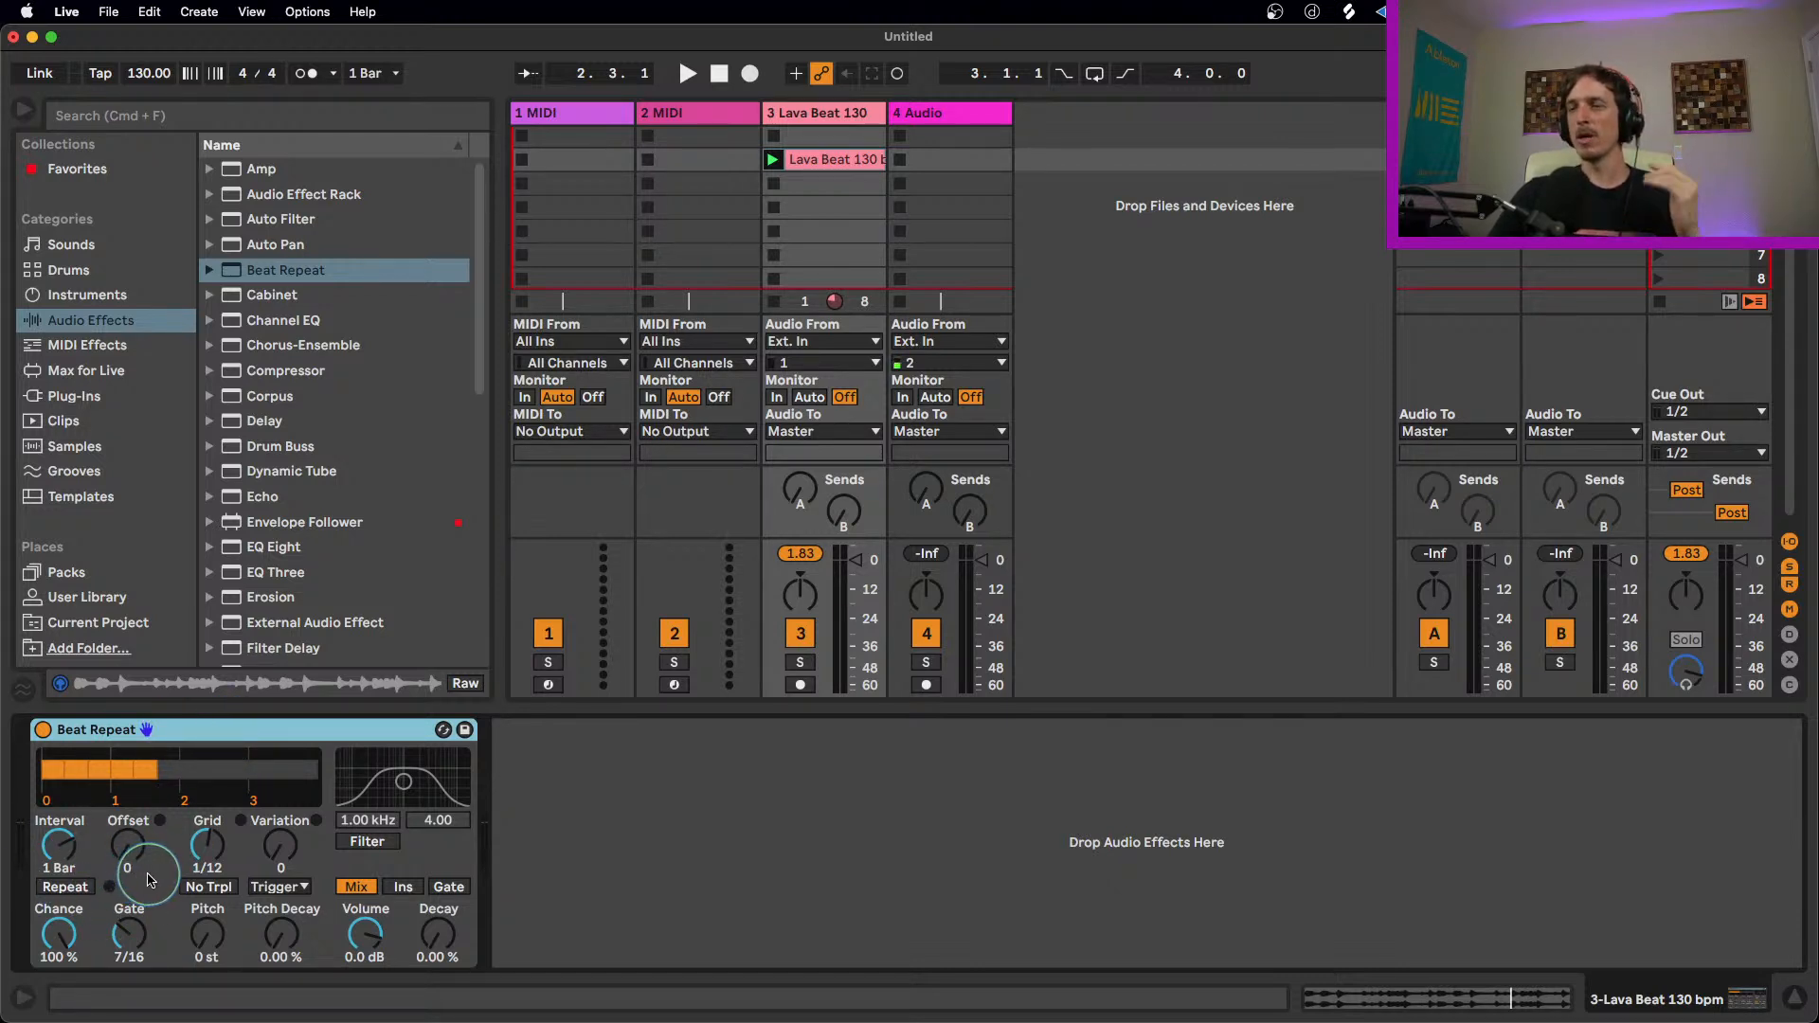
Step: Set Beat Repeat's Chance to 0.00 %
{"action": "left_click", "coordinate": [57, 940]}
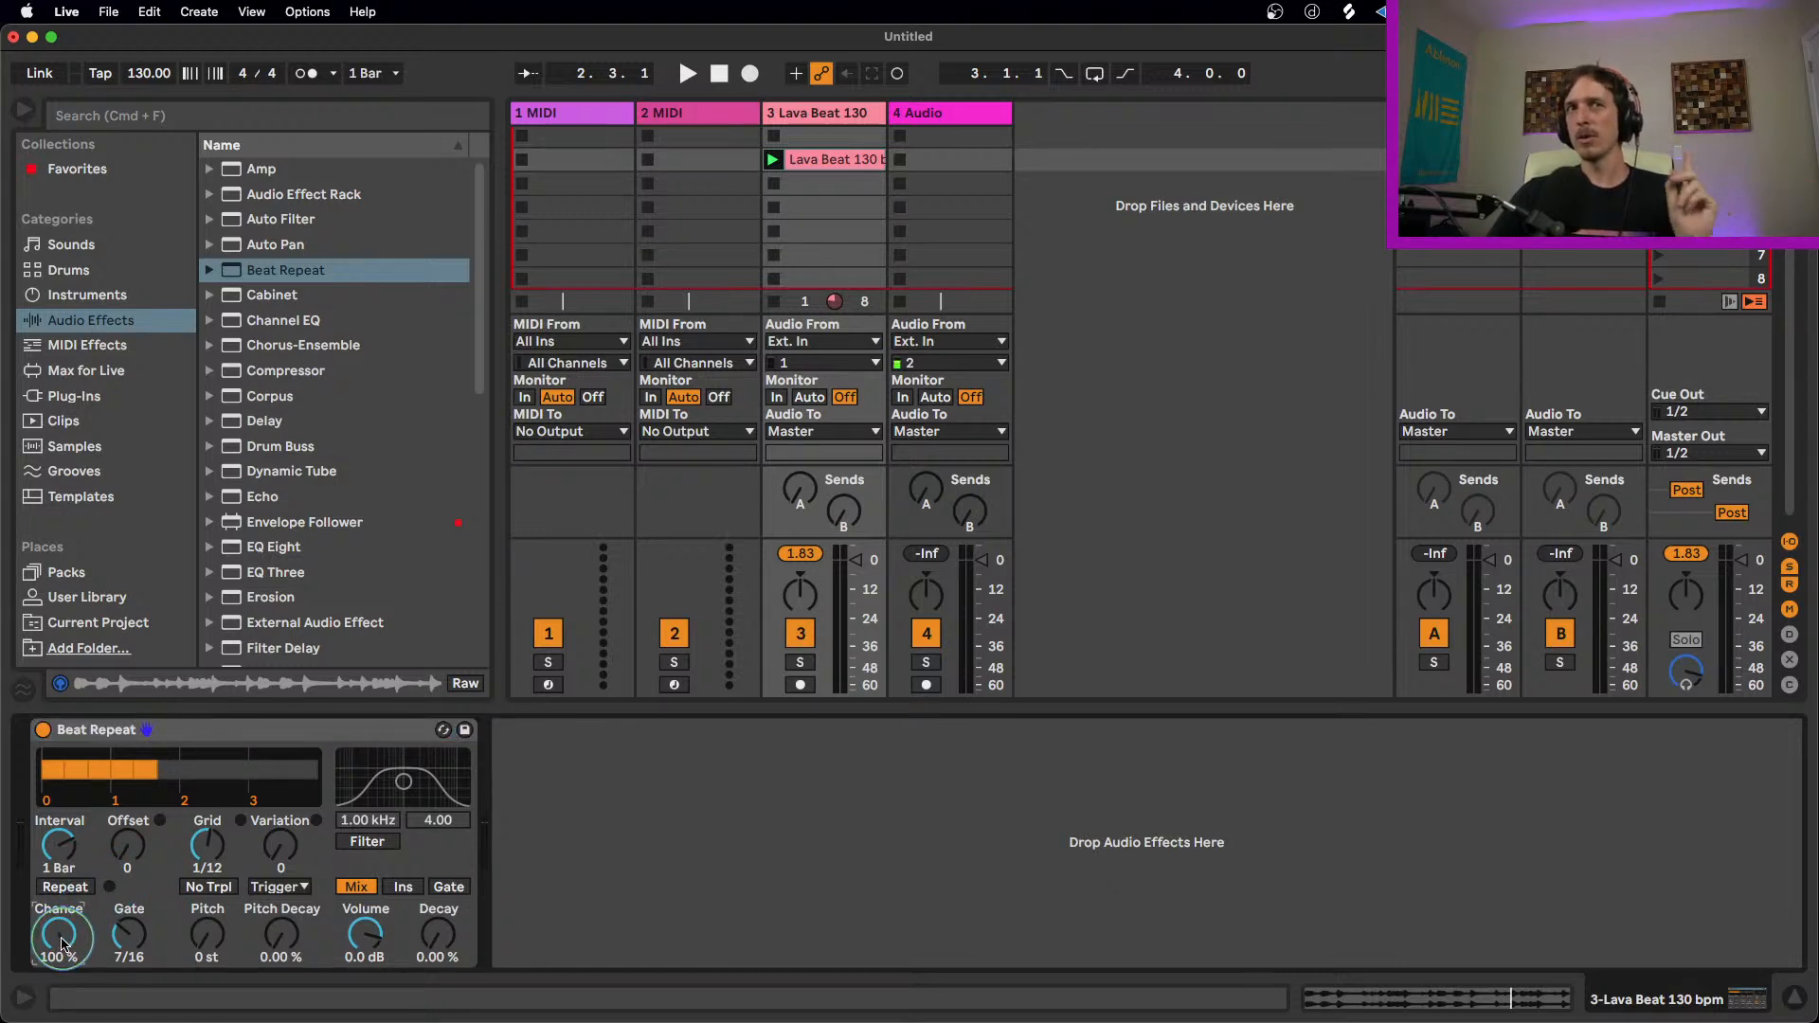
{"action": "left_click", "coordinate": [59, 844]}
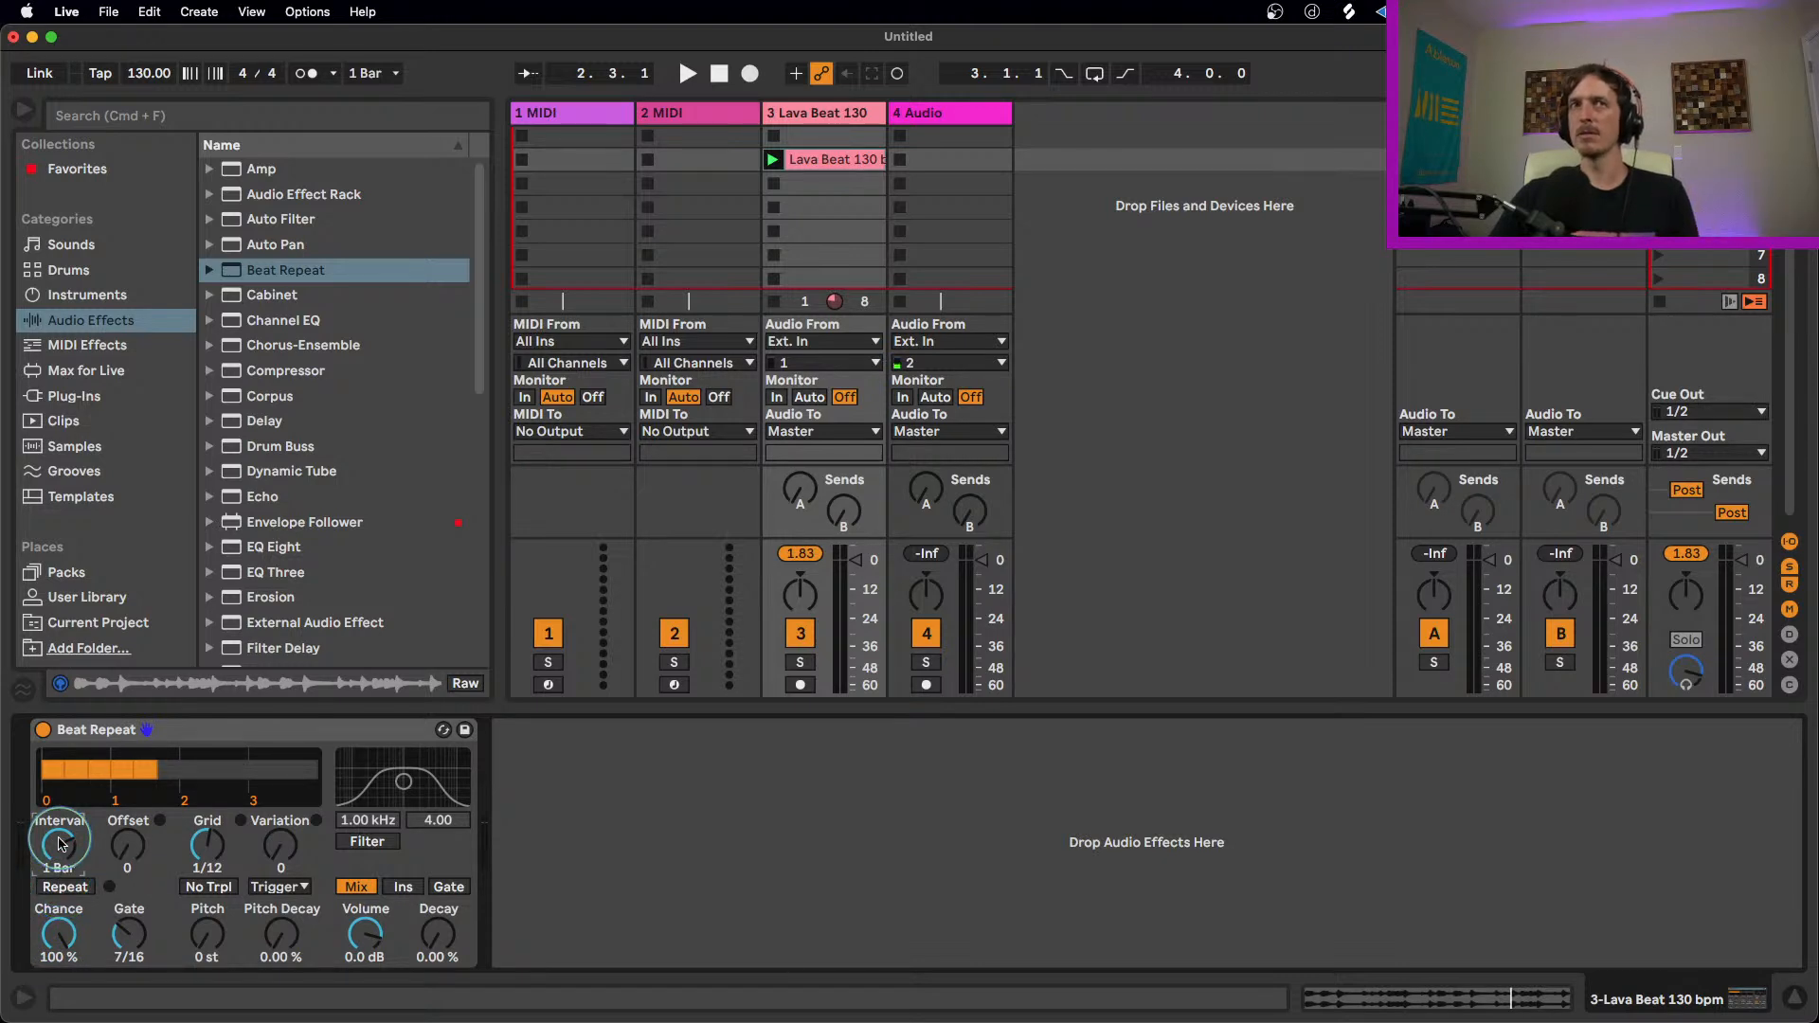
{"action": "key", "text": "space"}
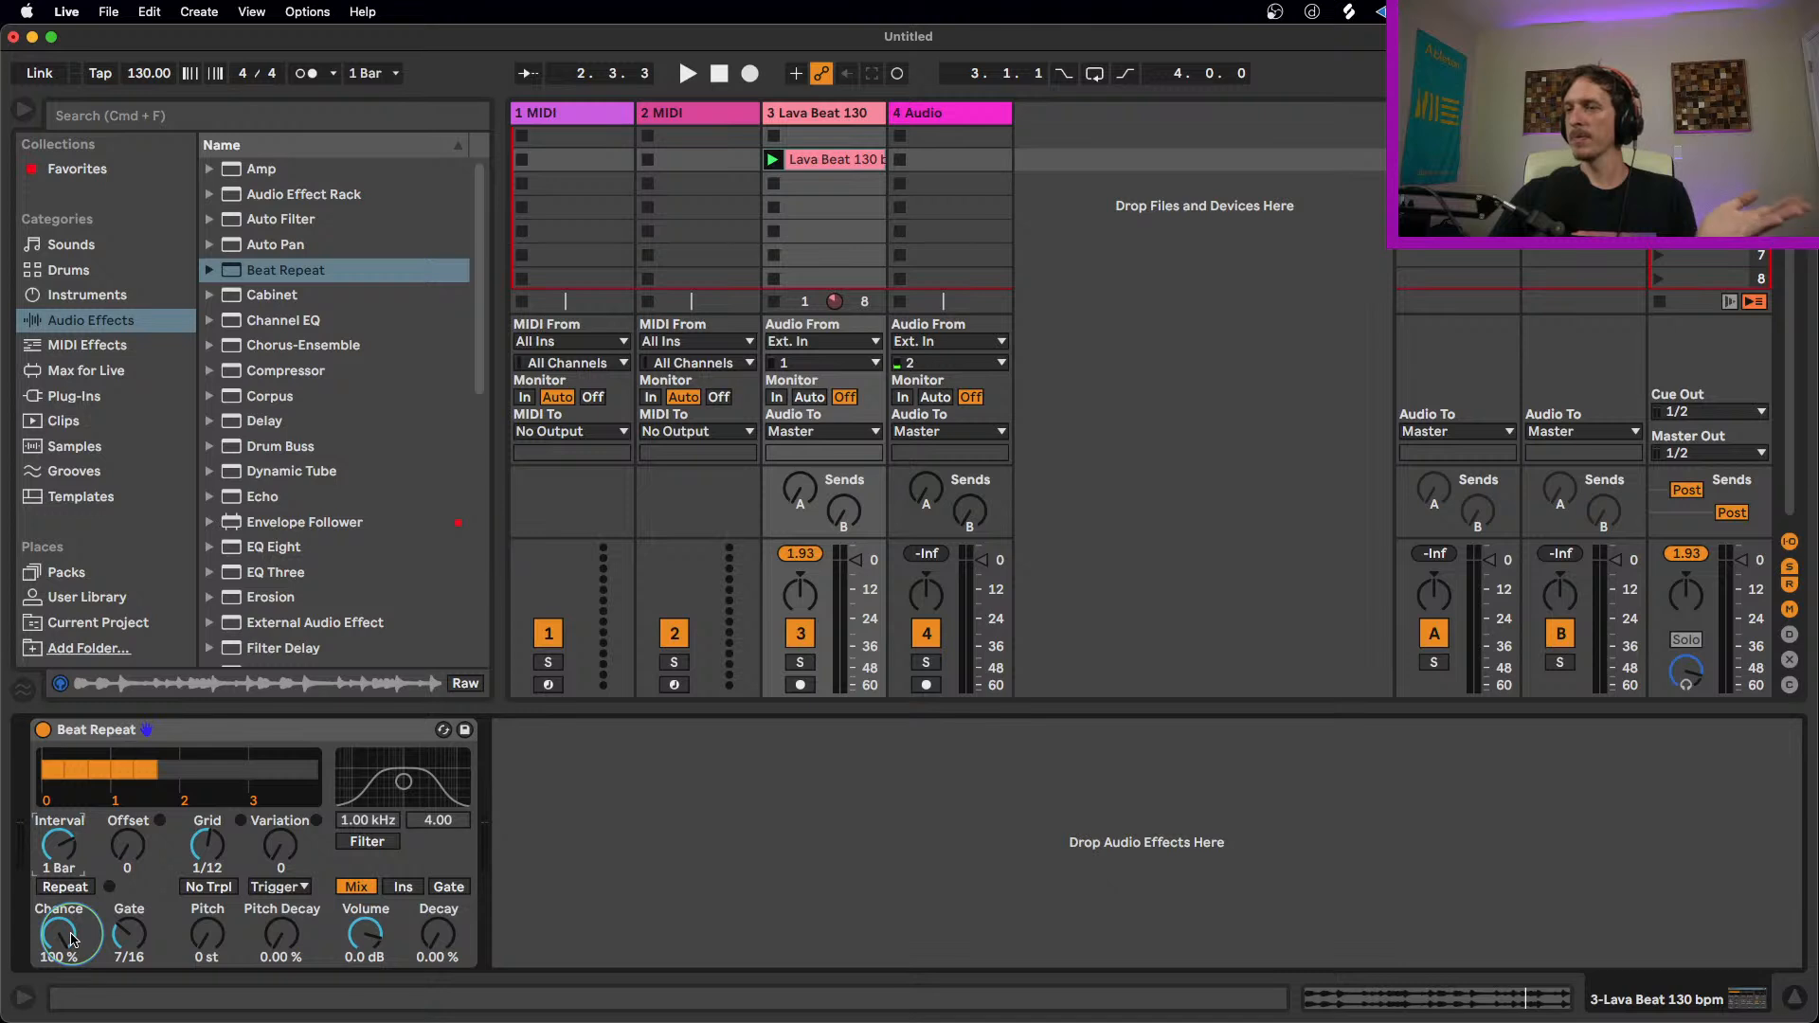
{"action": "left_click_drag", "start_coordinate": [57, 938], "coordinate": [40, 955]}
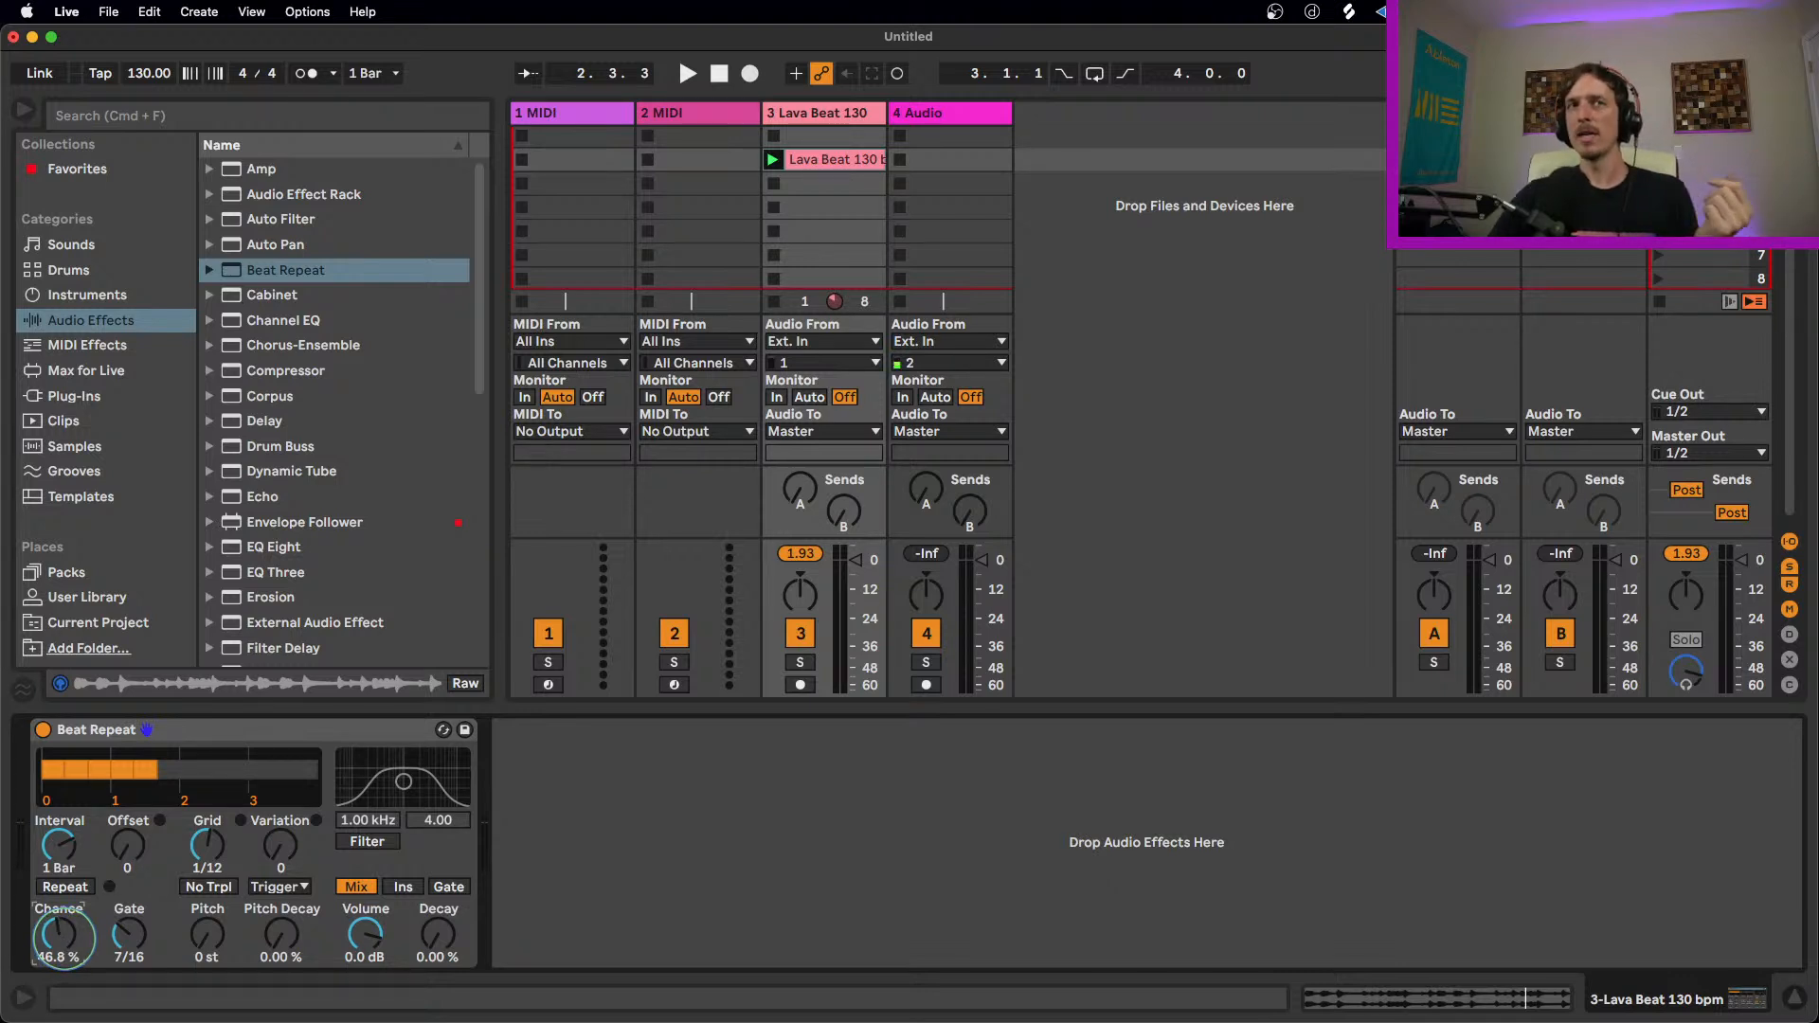
Step: Play the loop and trigger Beat Repeat manually with the Repeat switch several times
{"action": "left_click", "coordinate": [66, 888]}
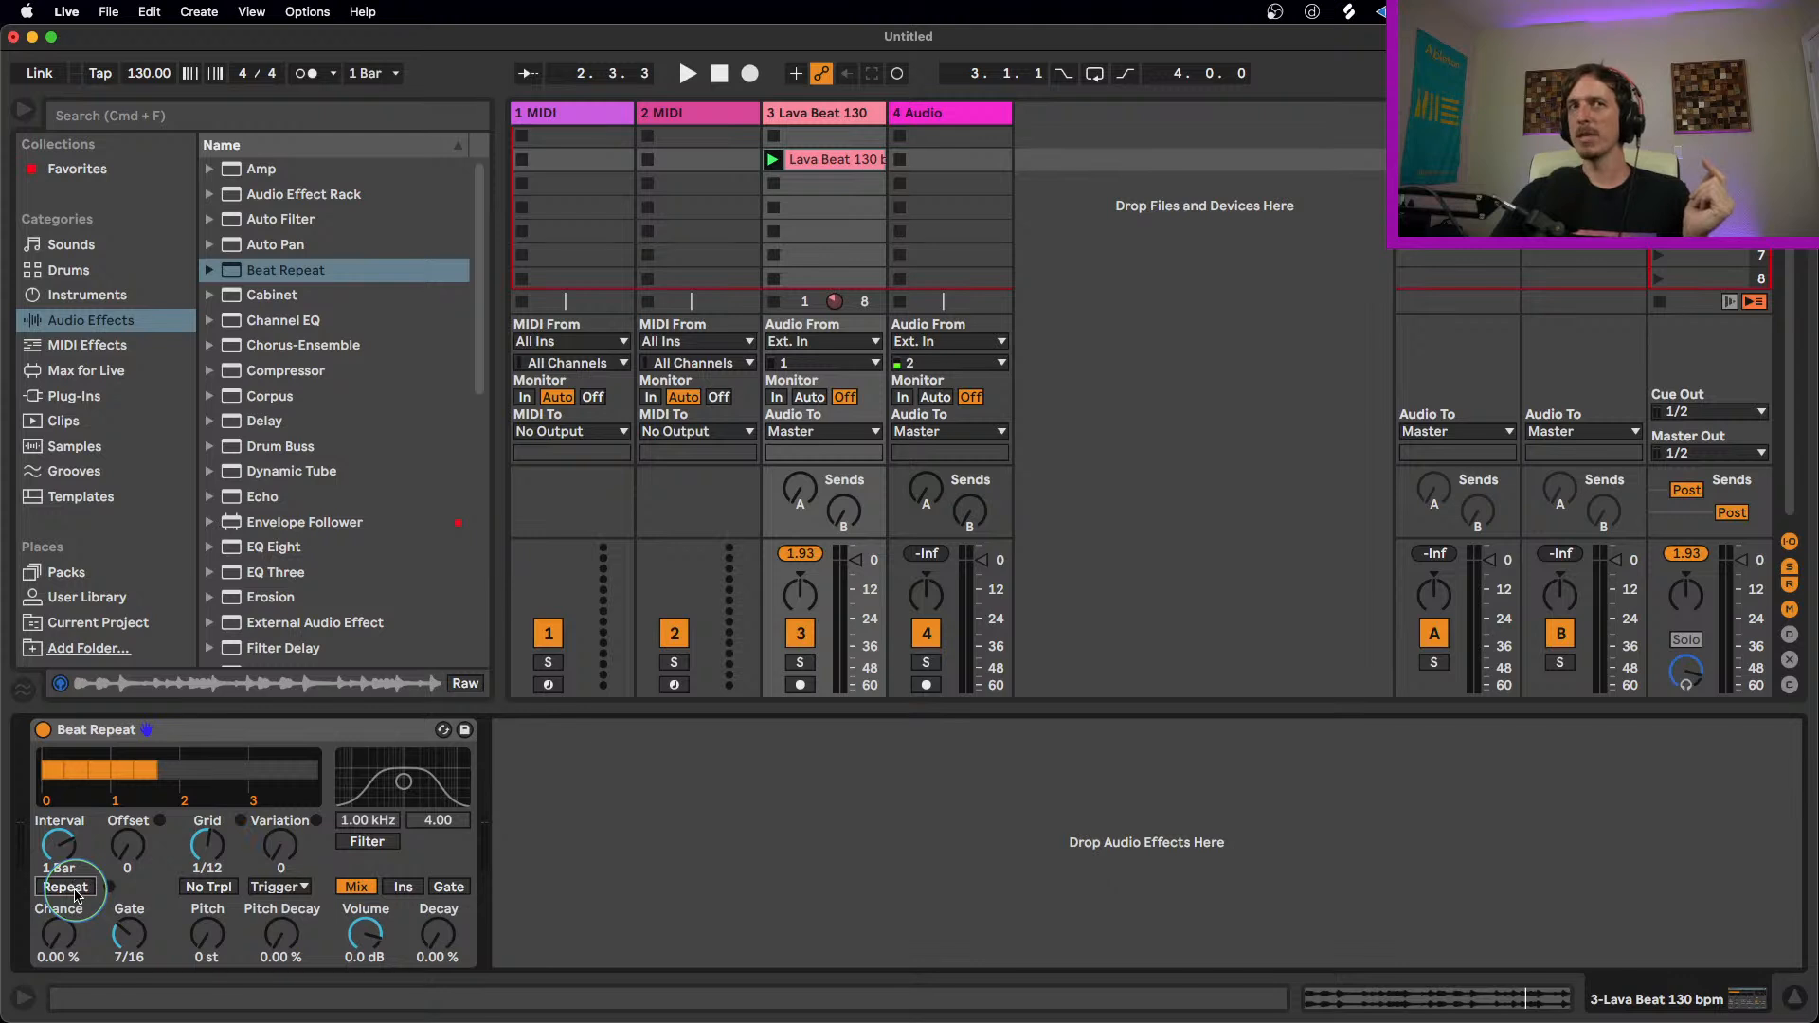
{"action": "left_click", "coordinate": [75, 895]}
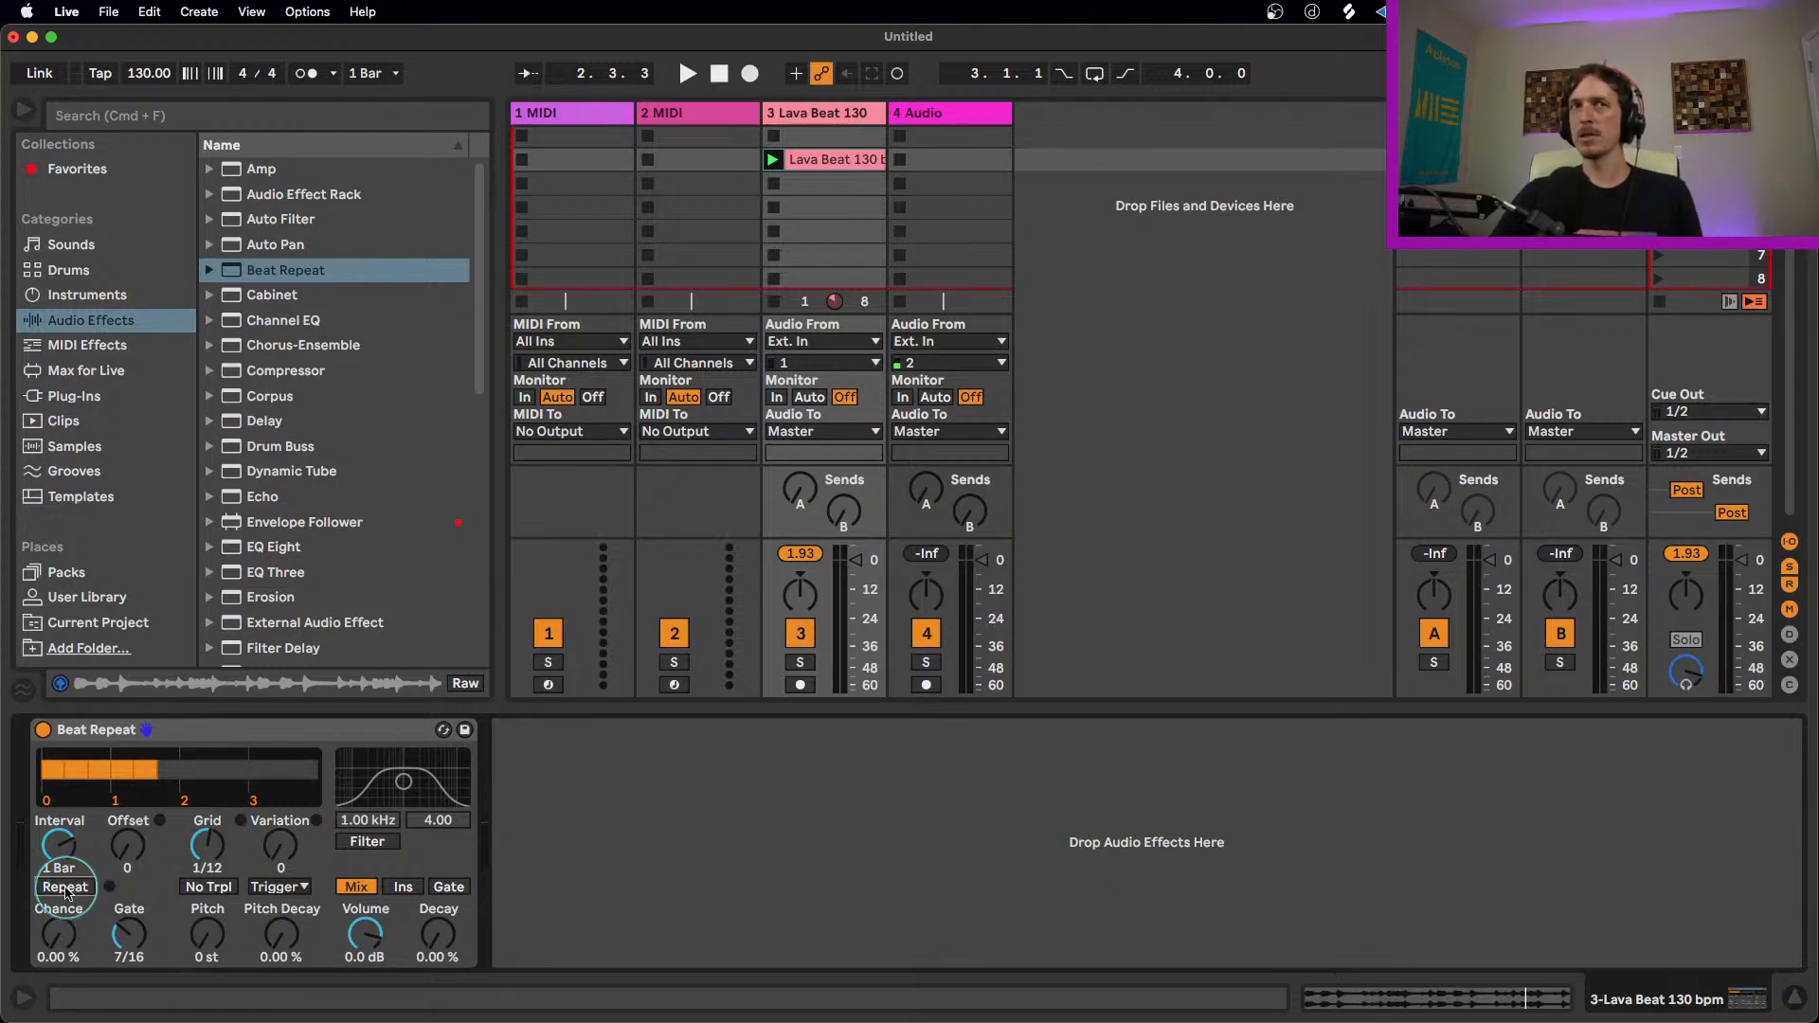
{"action": "key", "text": "space"}
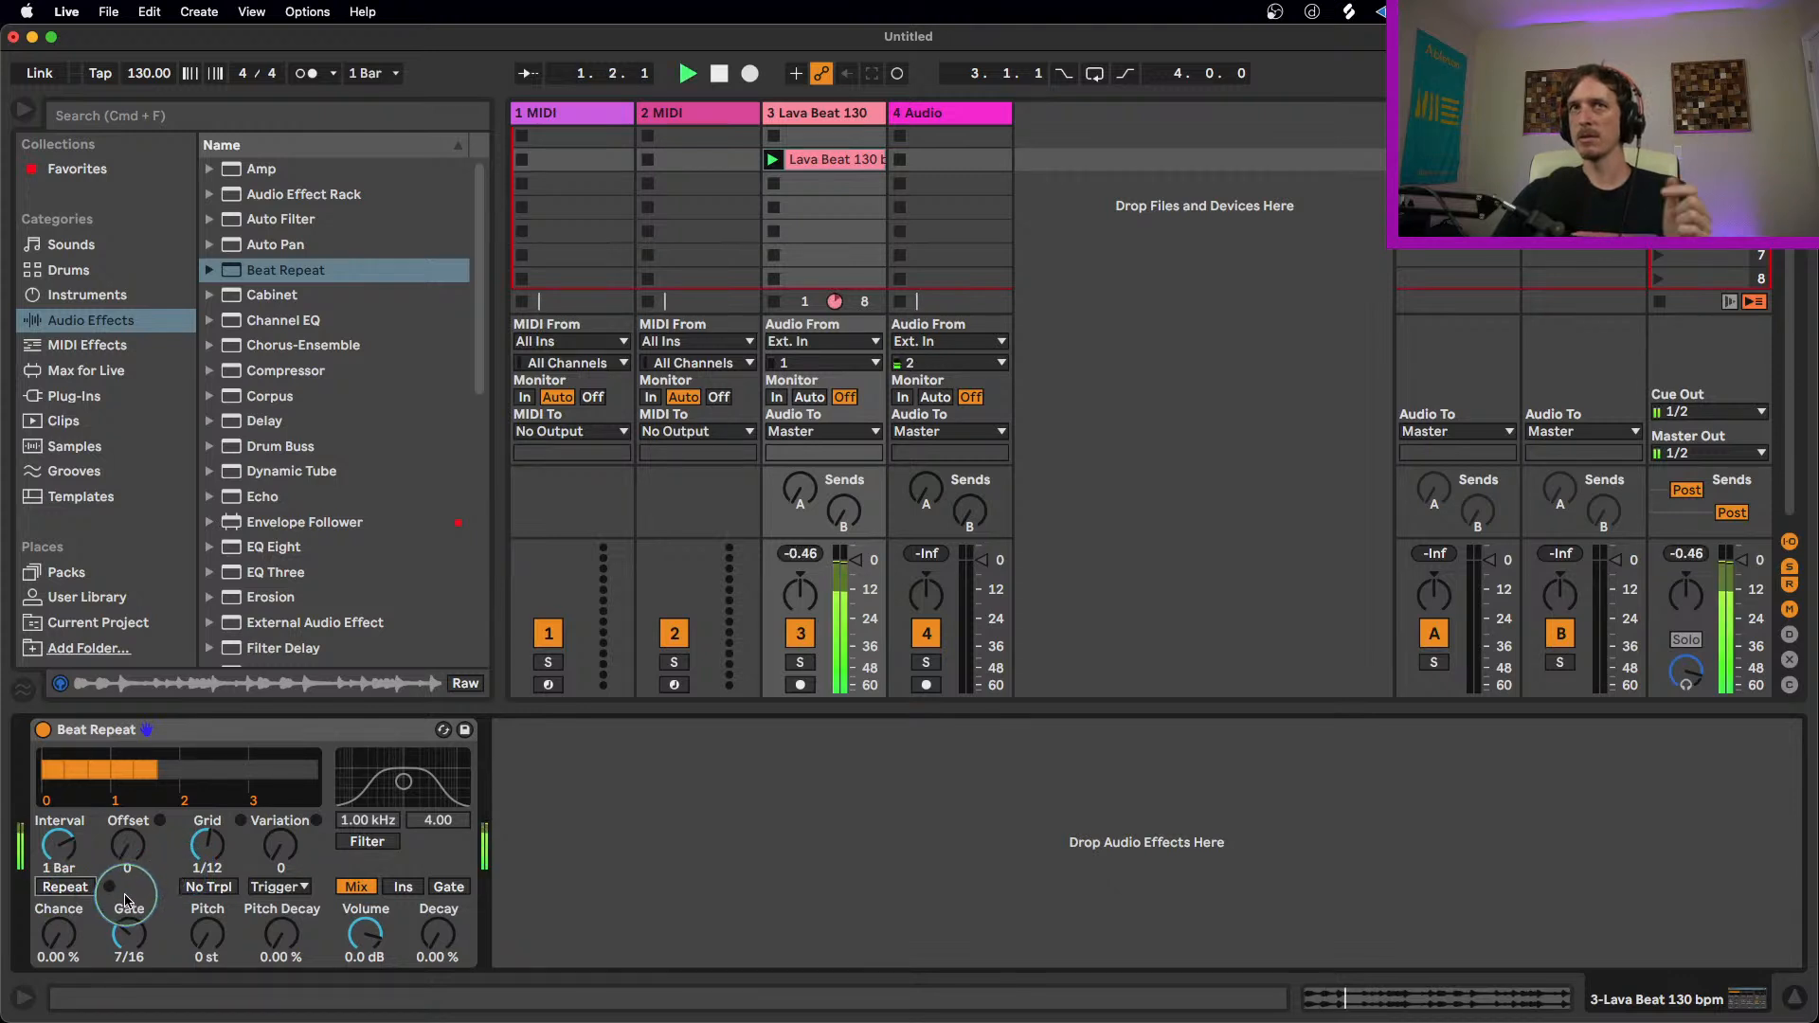
{"action": "left_click", "coordinate": [75, 888]}
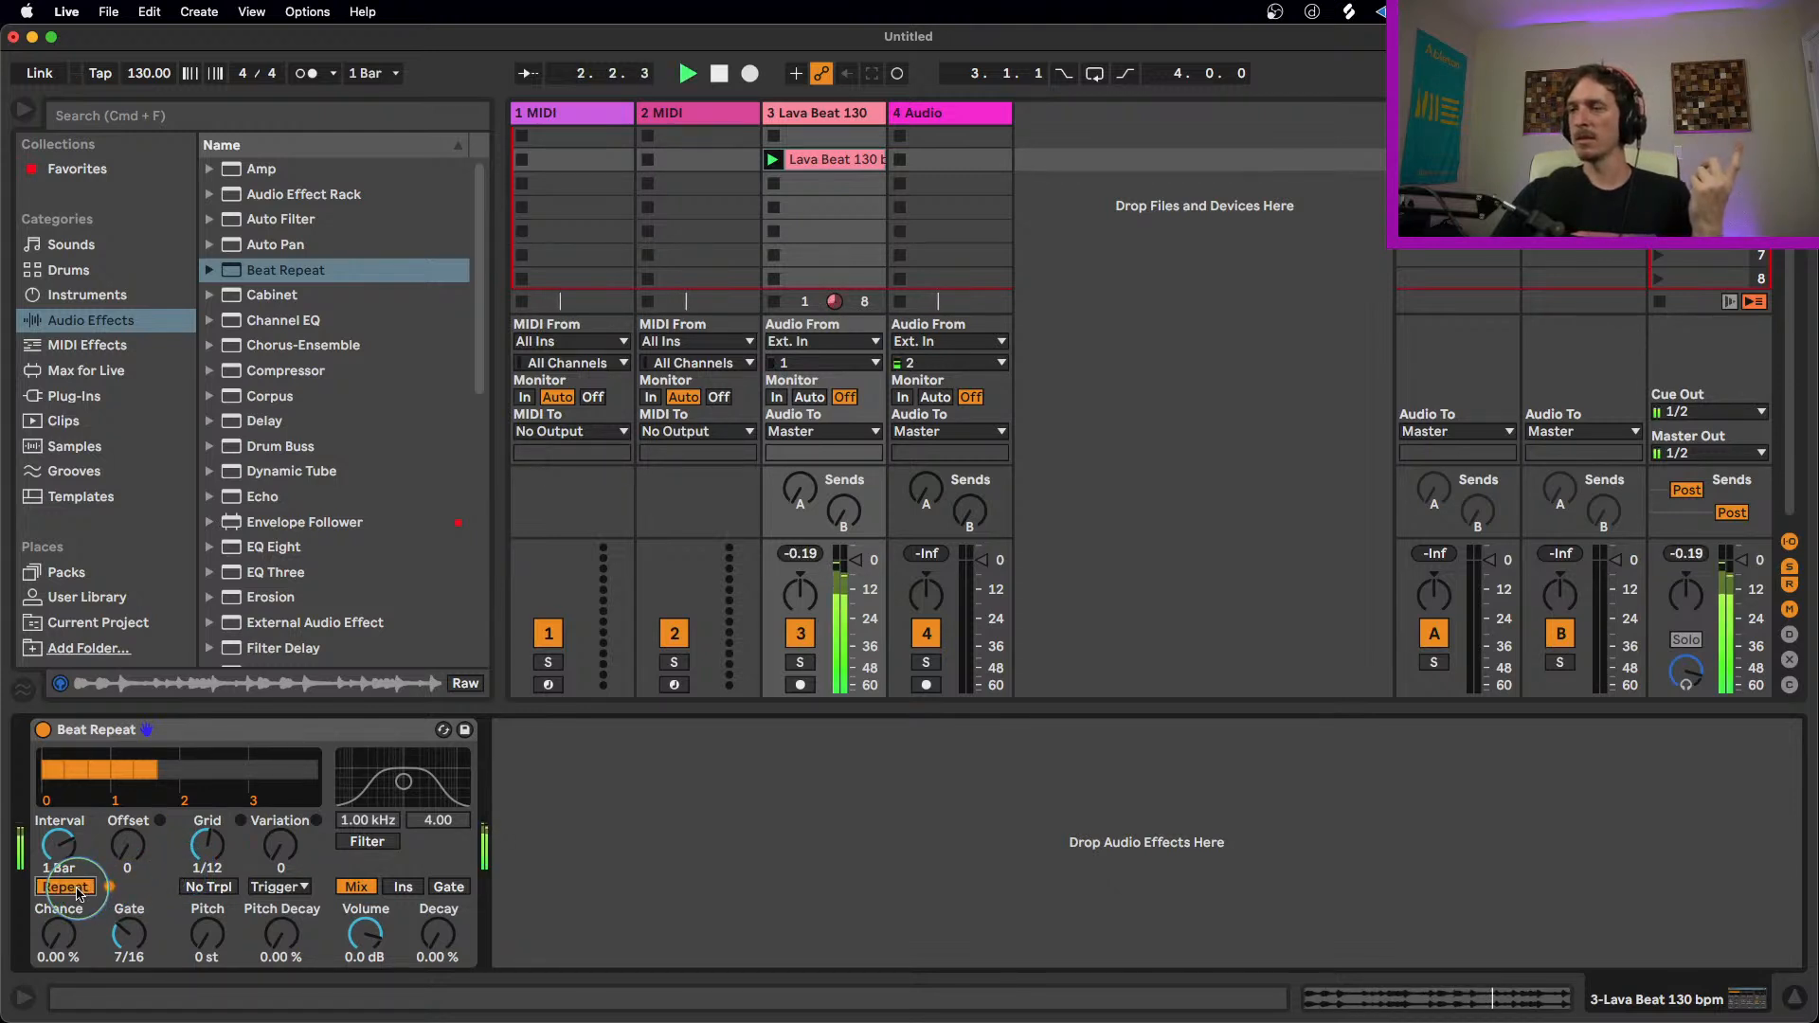
{"action": "left_click", "coordinate": [75, 888]}
{"action": "left_click", "coordinate": [76, 887]}
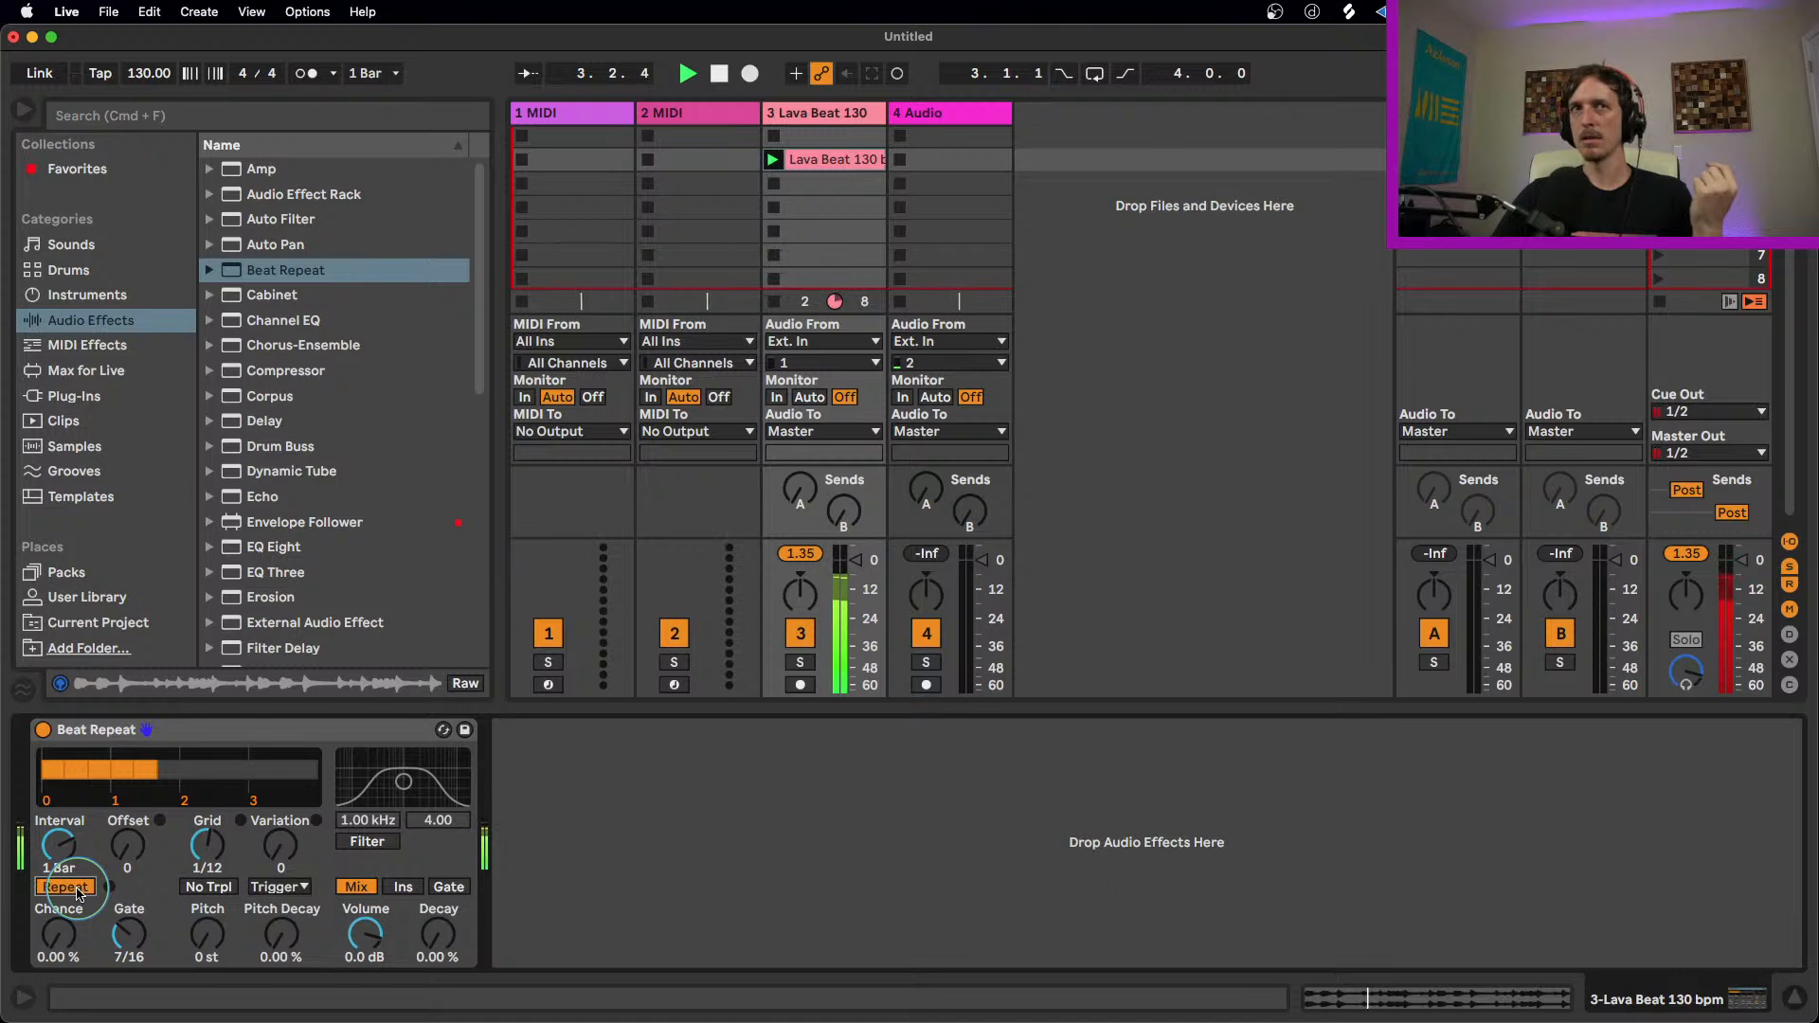
{"action": "left_click", "coordinate": [76, 887]}
{"action": "key", "text": "space"}
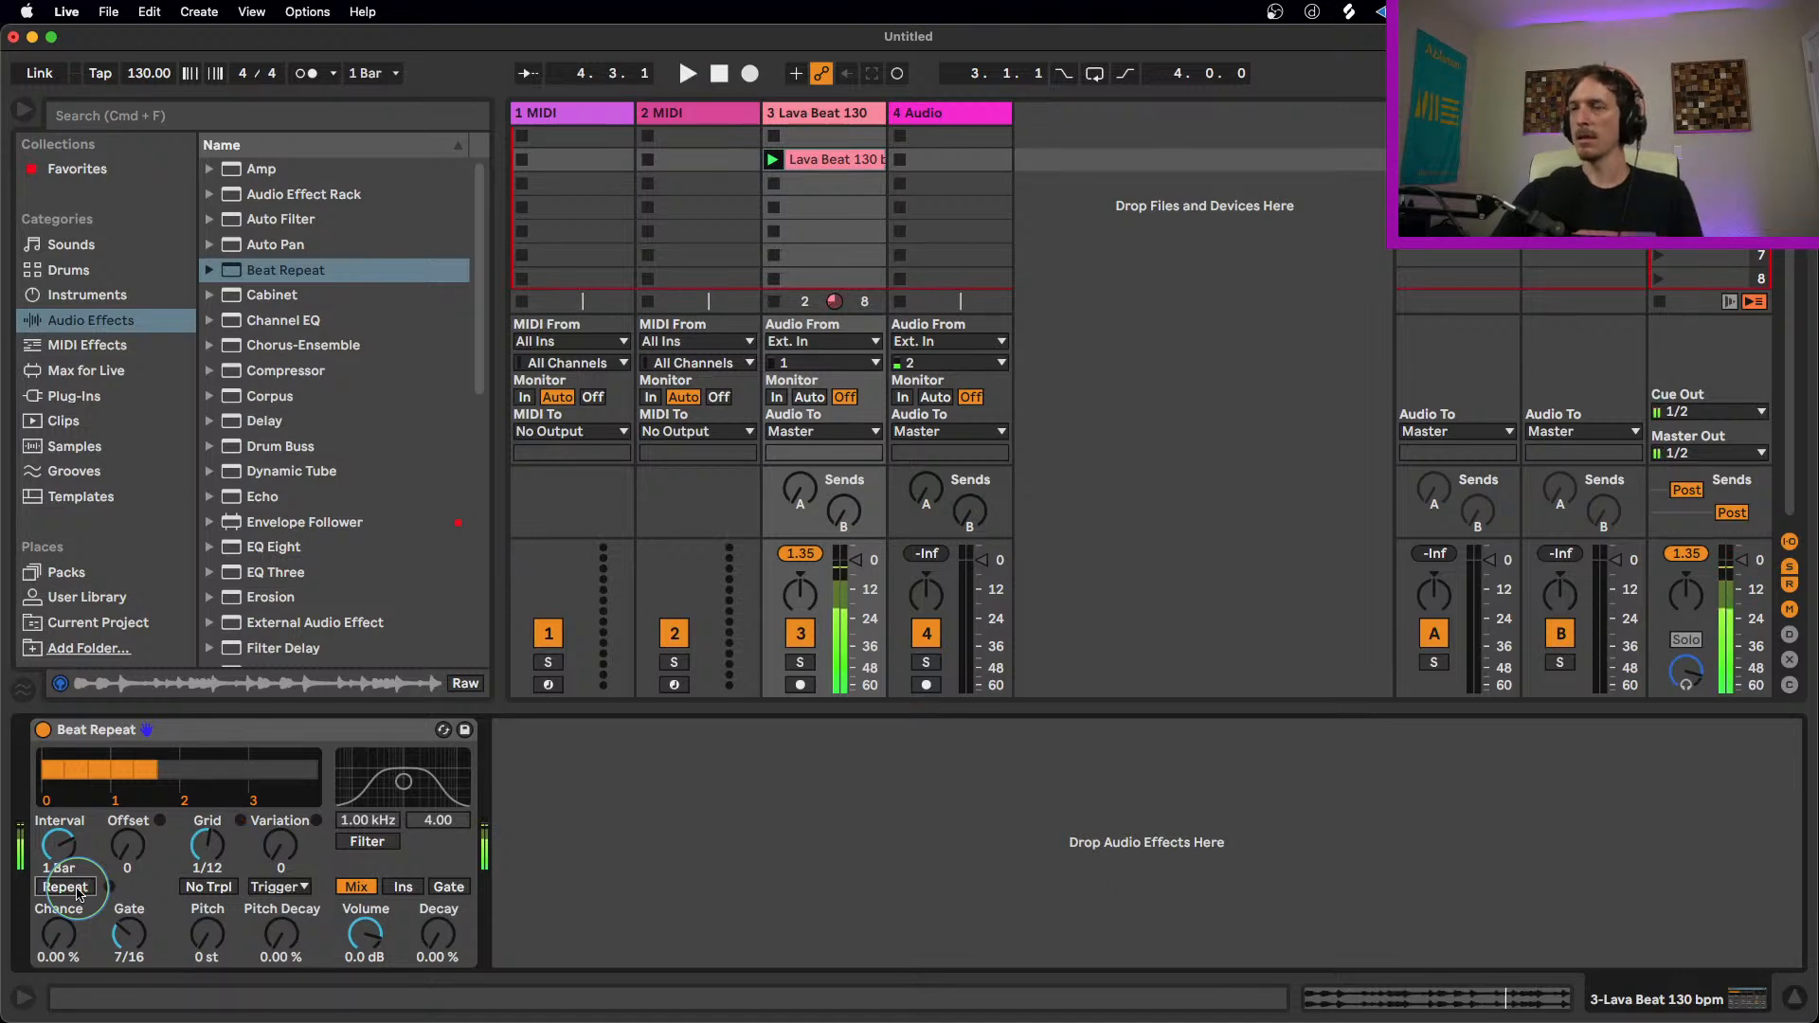
{"action": "left_click", "coordinate": [79, 891]}
{"action": "left_click", "coordinate": [80, 891]}
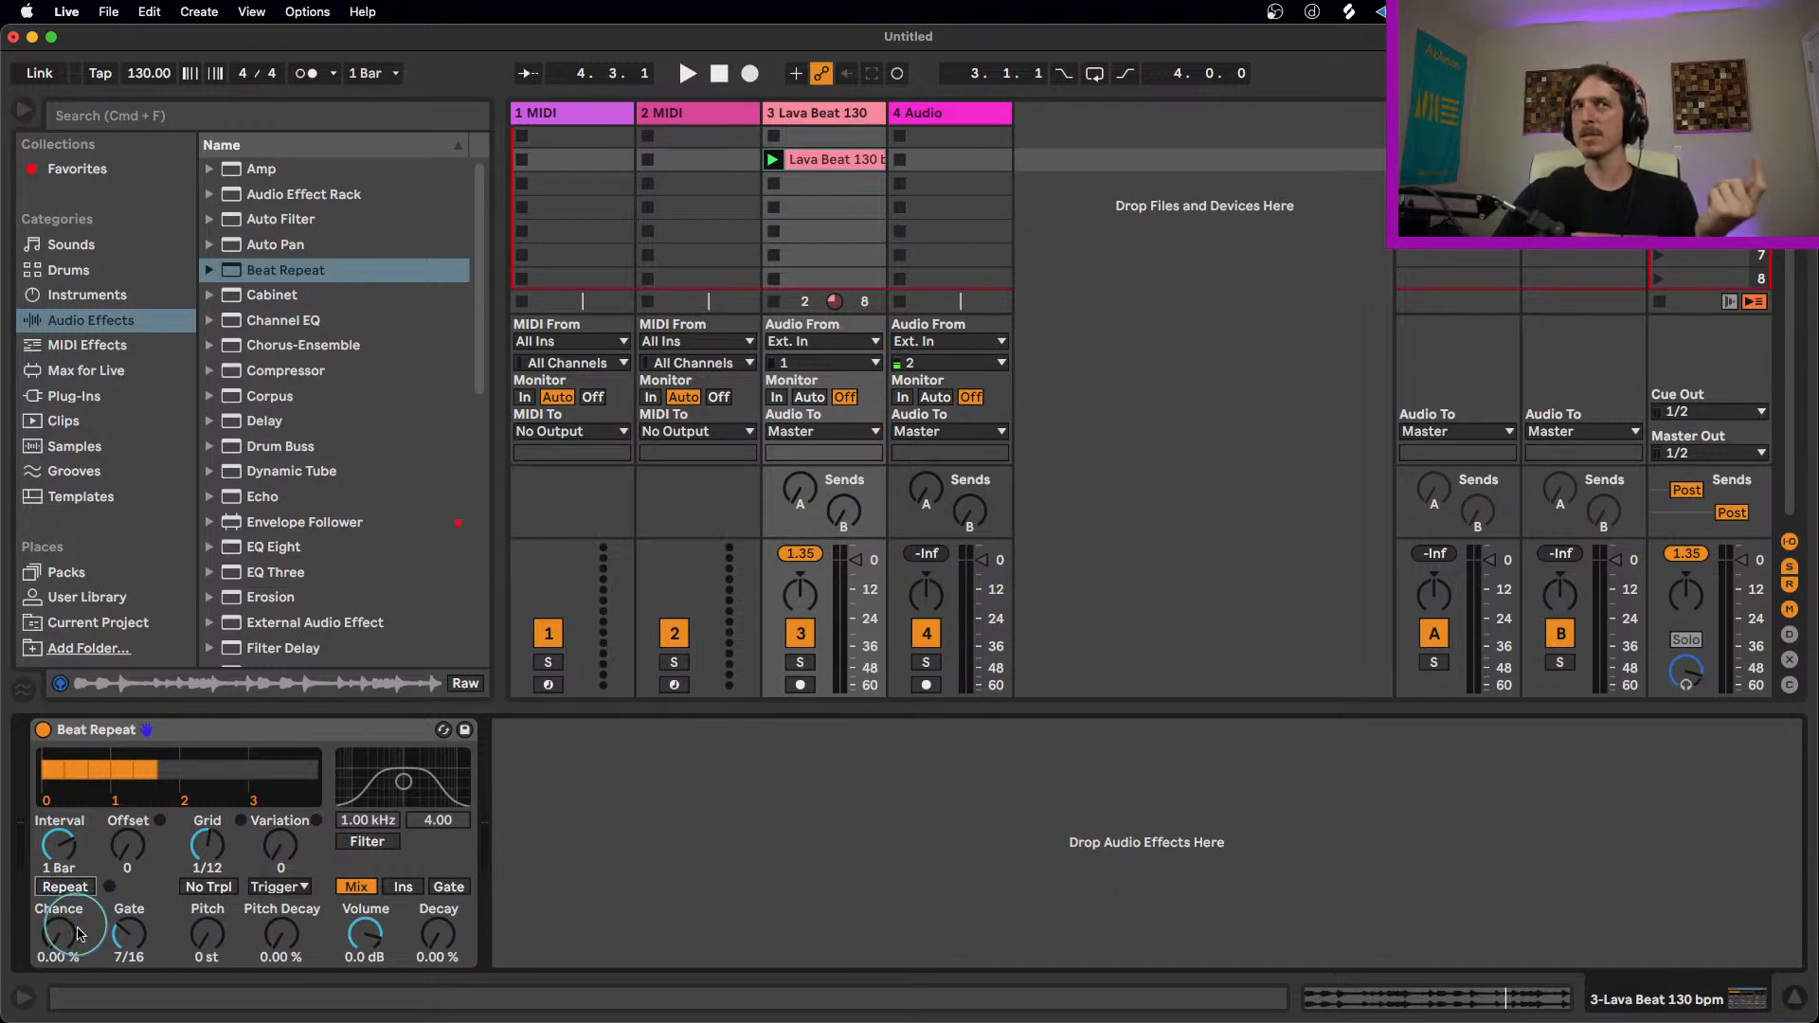
Step: Set Beat Repeat's Chance back to 100 % and its Grid to 1/16
{"action": "left_click_drag", "start_coordinate": [80, 933], "coordinate": [55, 928]}
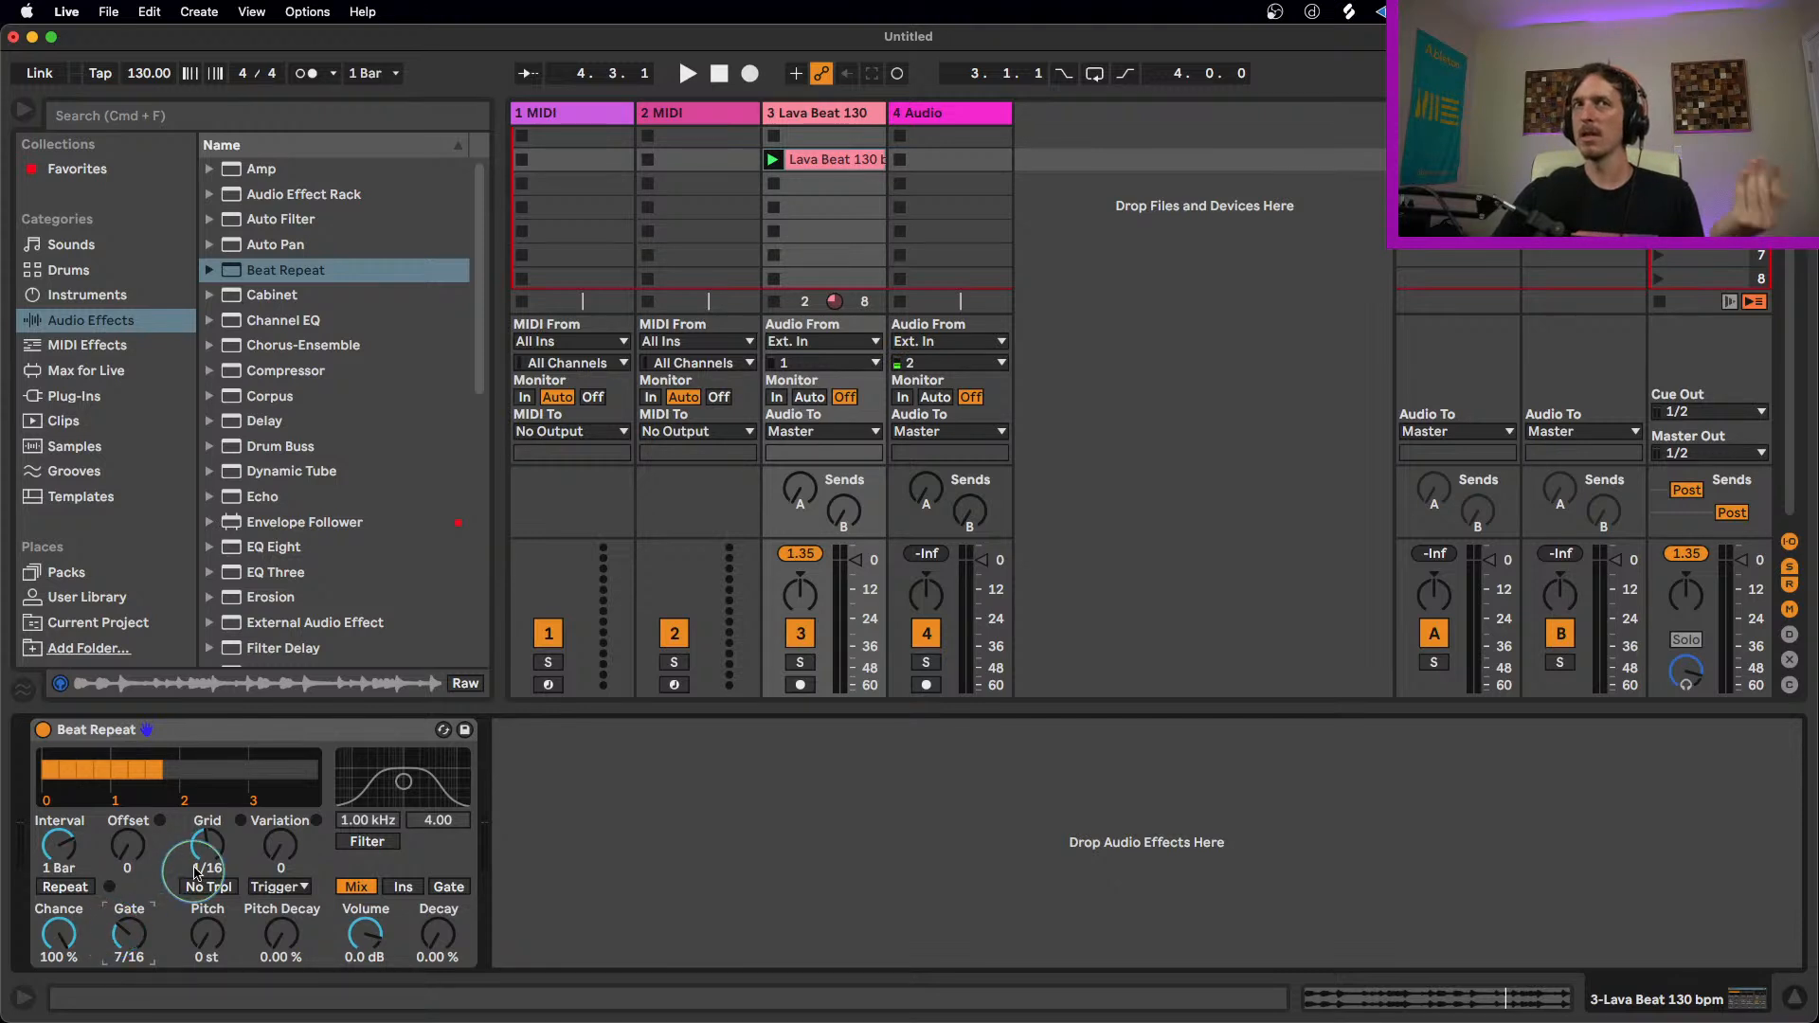
{"action": "left_click_drag", "start_coordinate": [213, 860], "coordinate": [213, 855]}
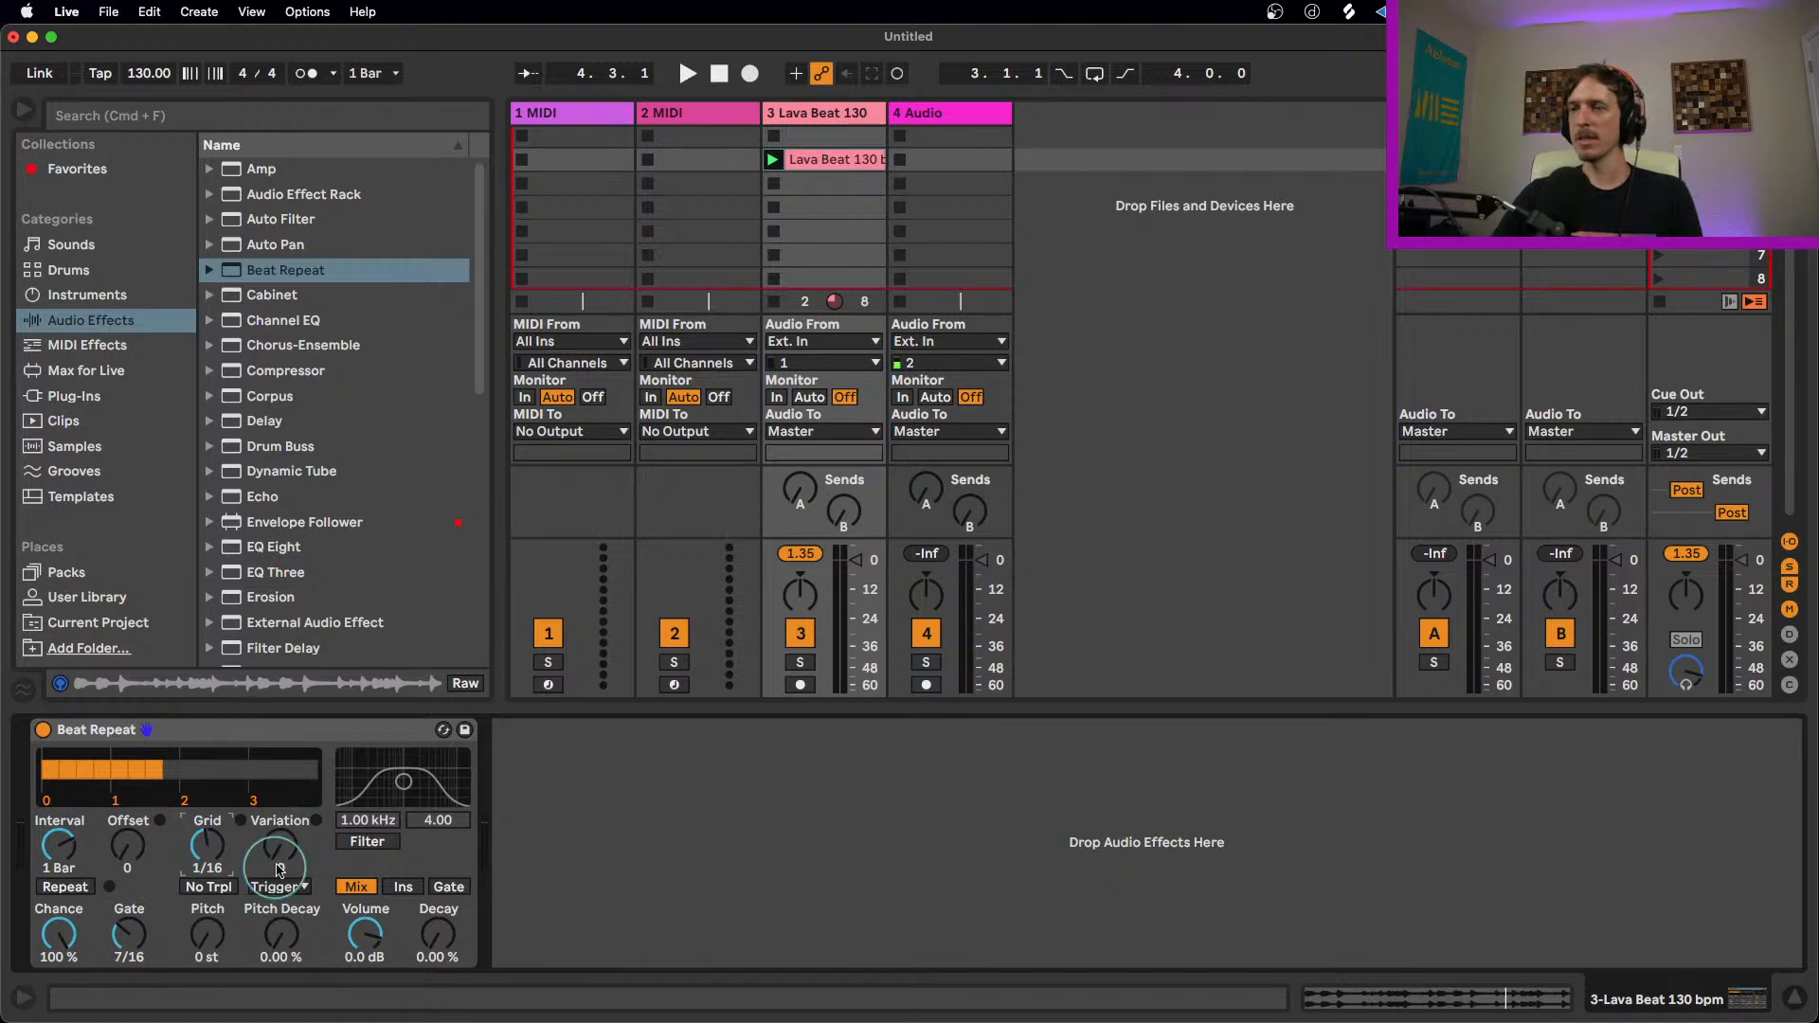
Step: Play the loop and adjust Beat Repeat's Gate to 8/16
{"action": "key", "text": "space"}
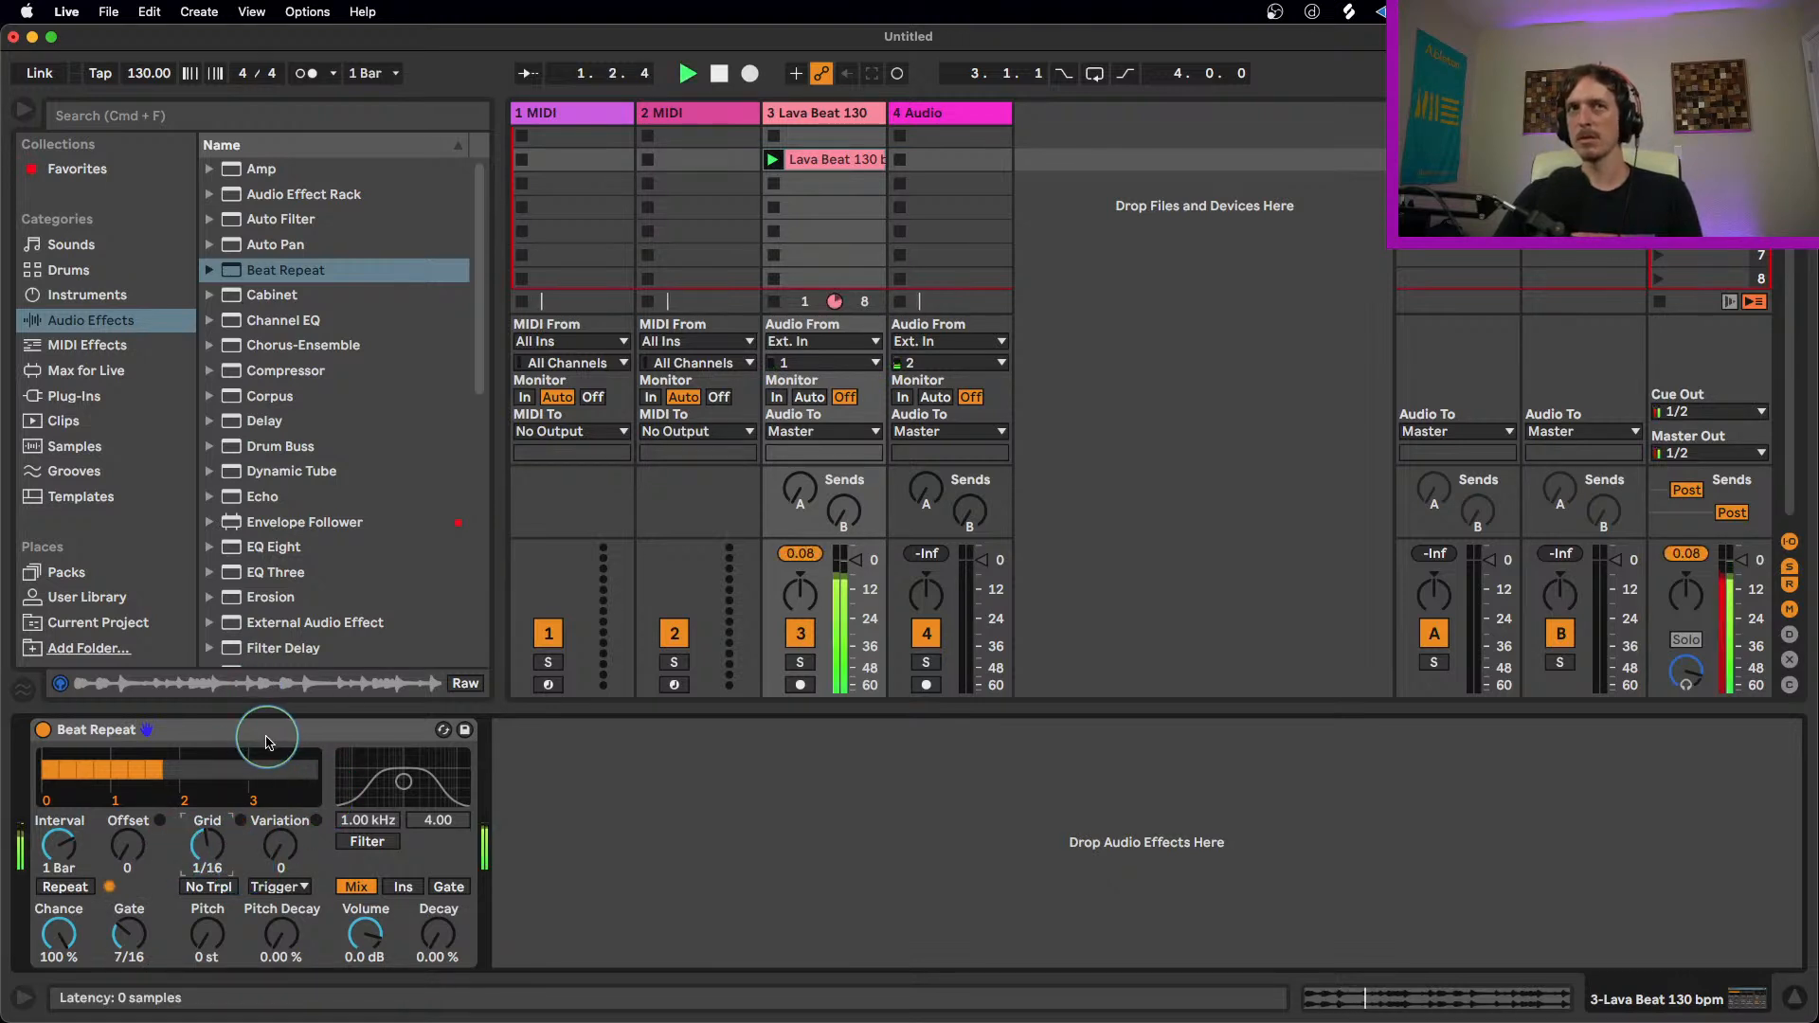
{"action": "key", "text": "space"}
{"action": "left_click", "coordinate": [135, 943]}
{"action": "left_click_drag", "start_coordinate": [131, 937], "coordinate": [131, 964]}
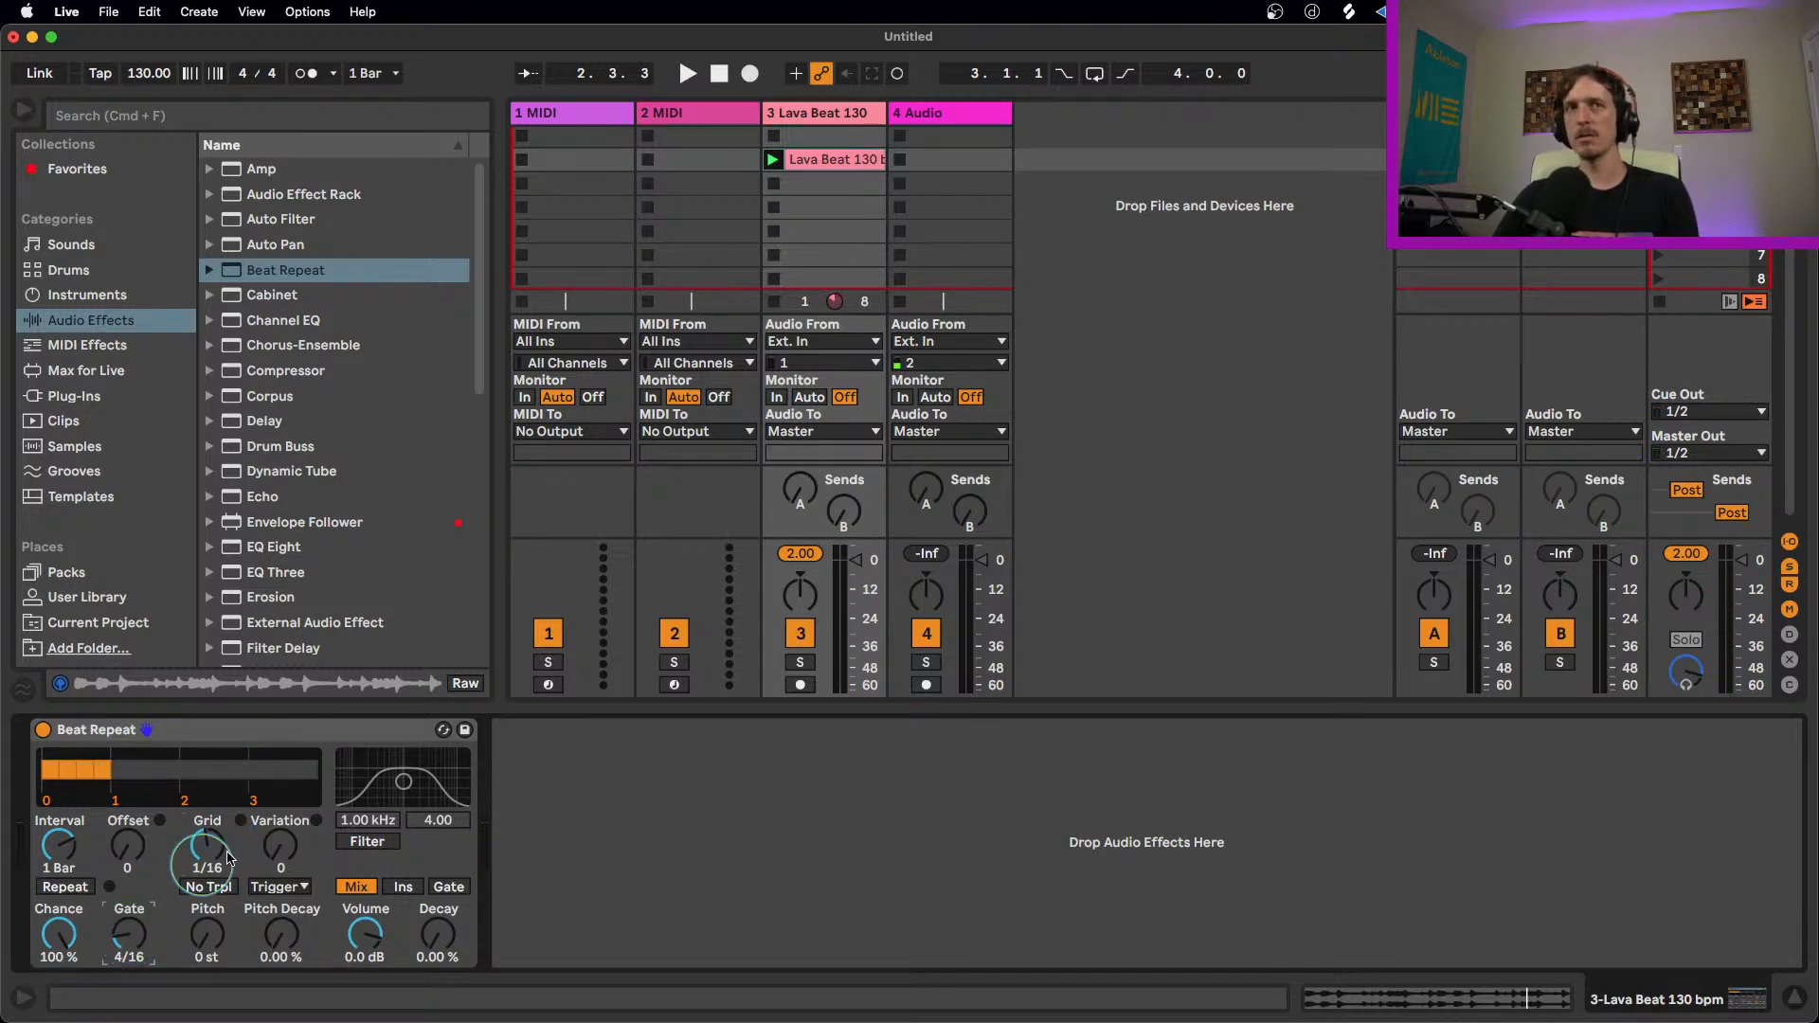
{"action": "key", "text": "space"}
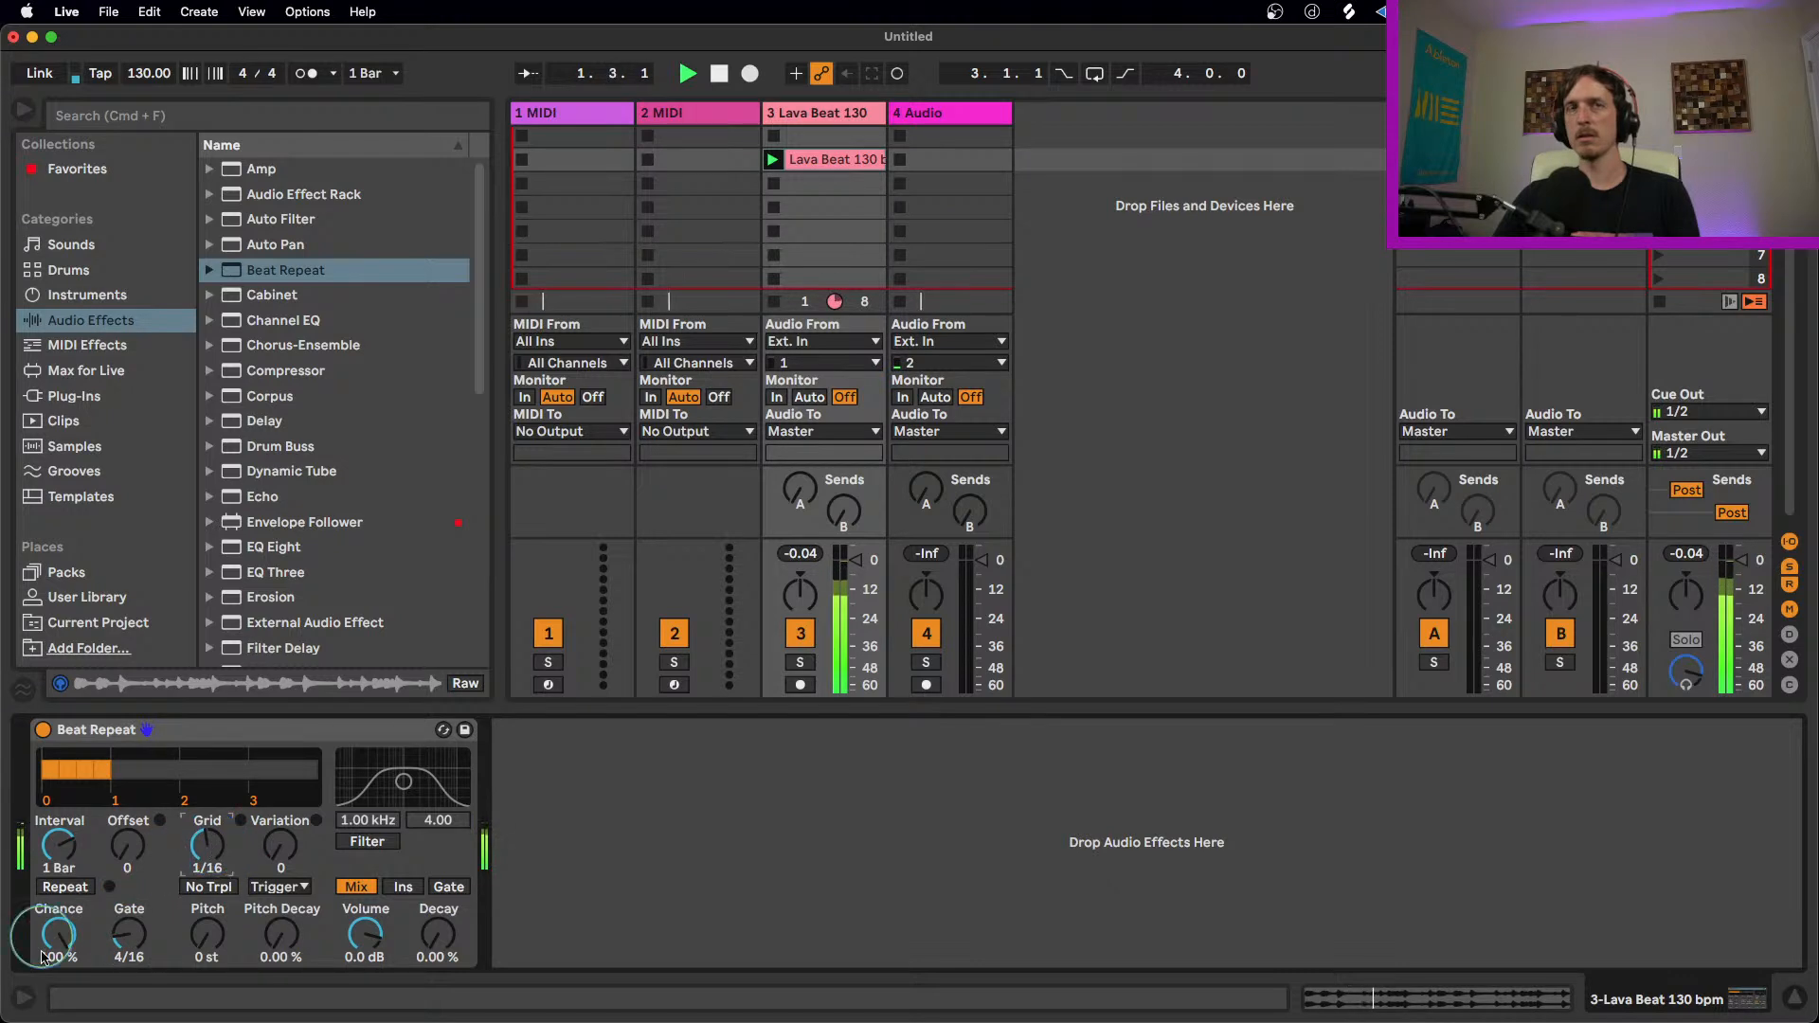
{"action": "left_click_drag", "start_coordinate": [145, 945], "coordinate": [128, 945]}
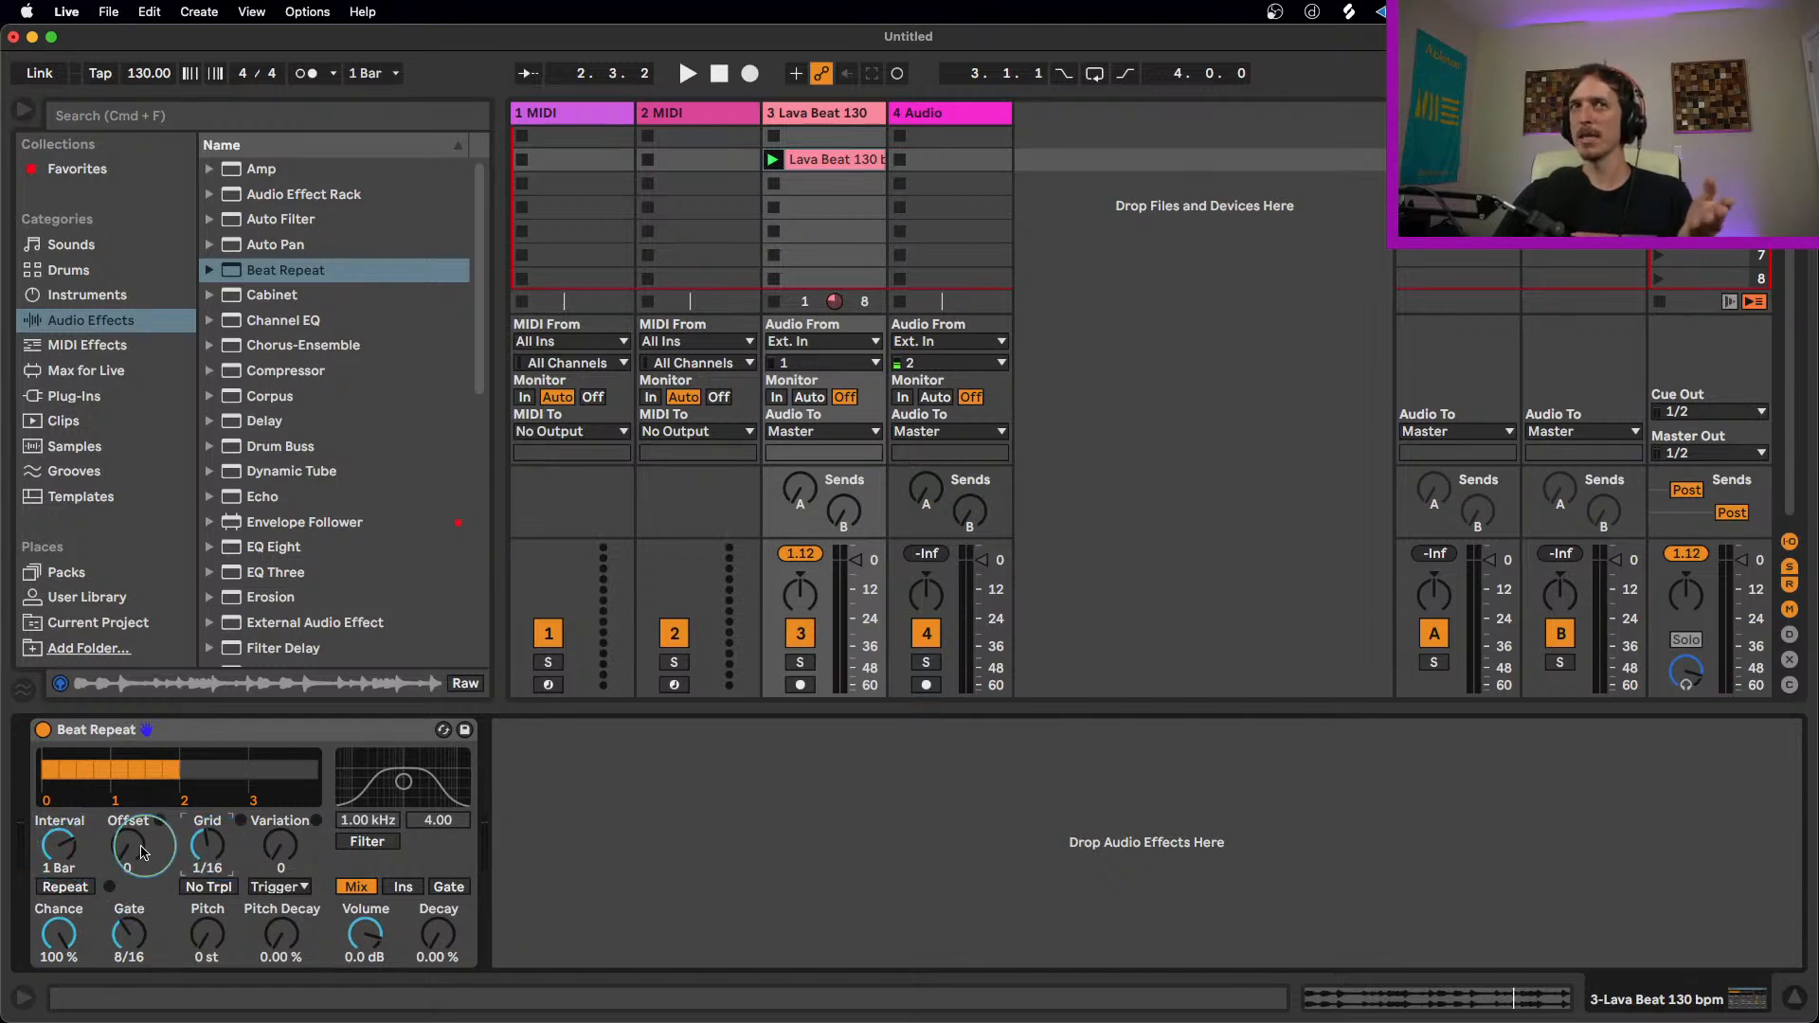
Step: Set Beat Repeat's Offset to 4/16 and its Gate to 6/16 while the loop plays
{"action": "left_click_drag", "start_coordinate": [133, 862], "coordinate": [132, 841]}
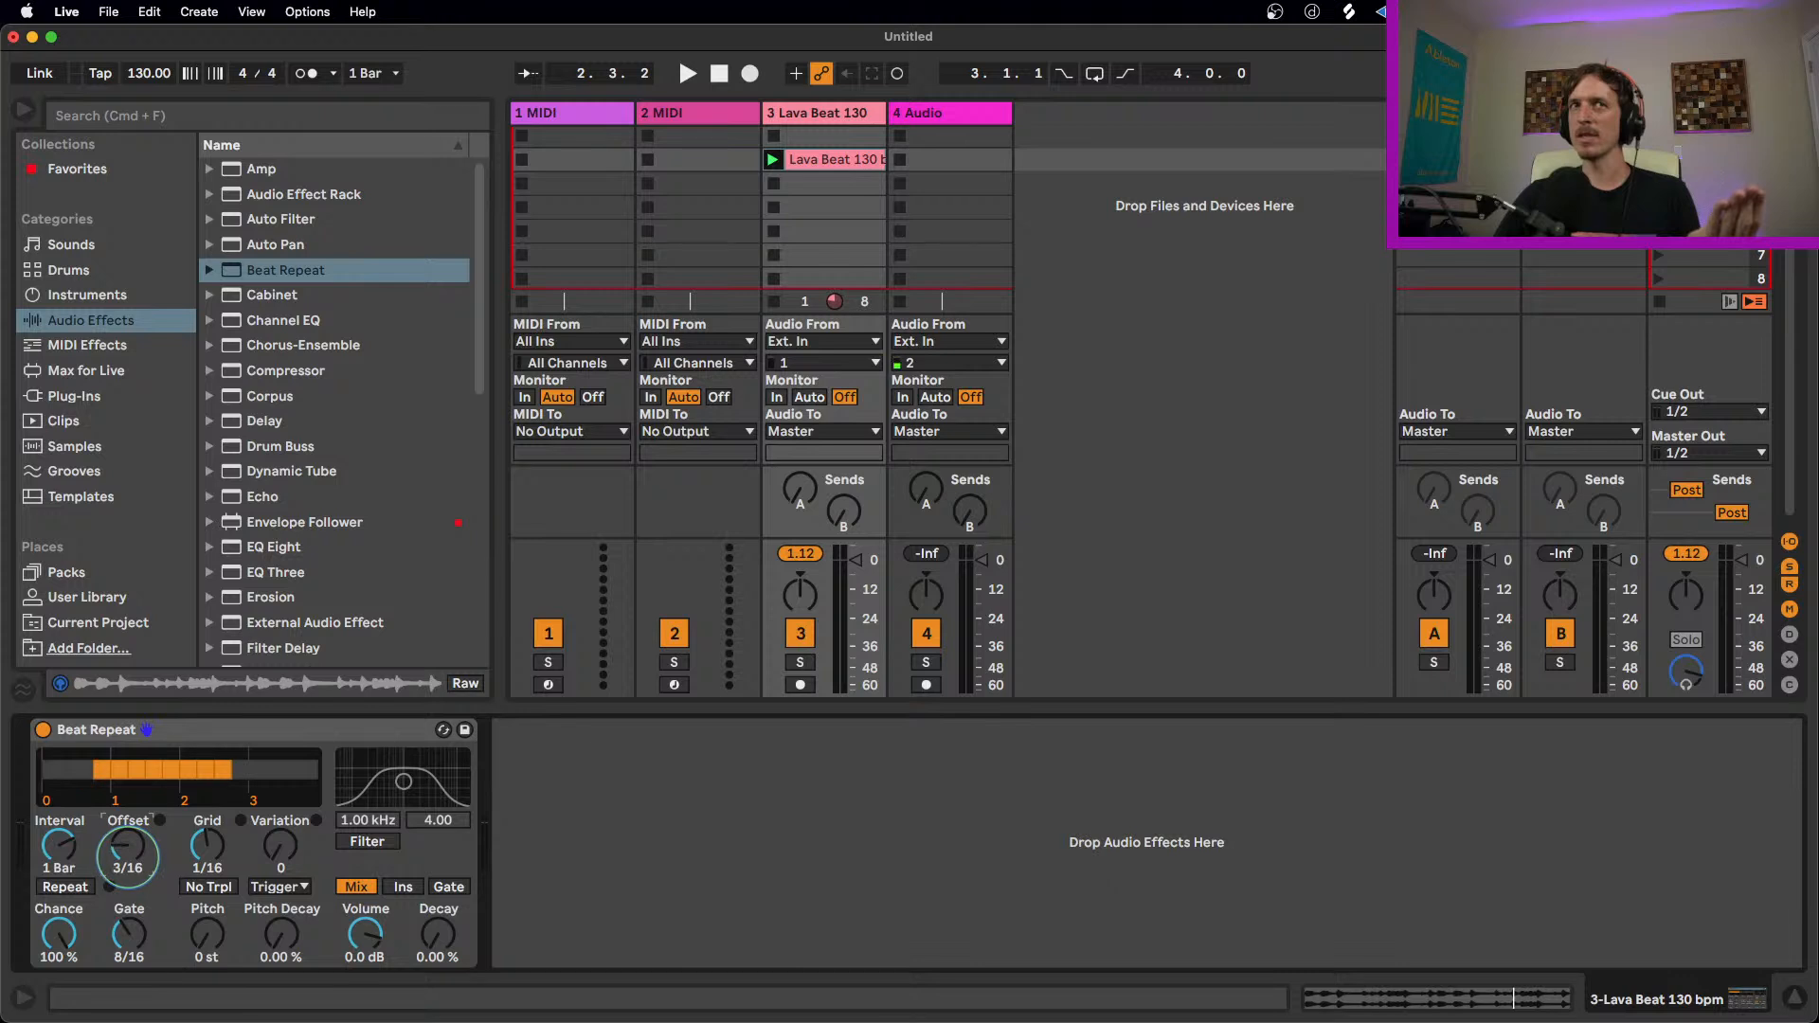
{"action": "left_click_drag", "start_coordinate": [129, 933], "coordinate": [129, 941]}
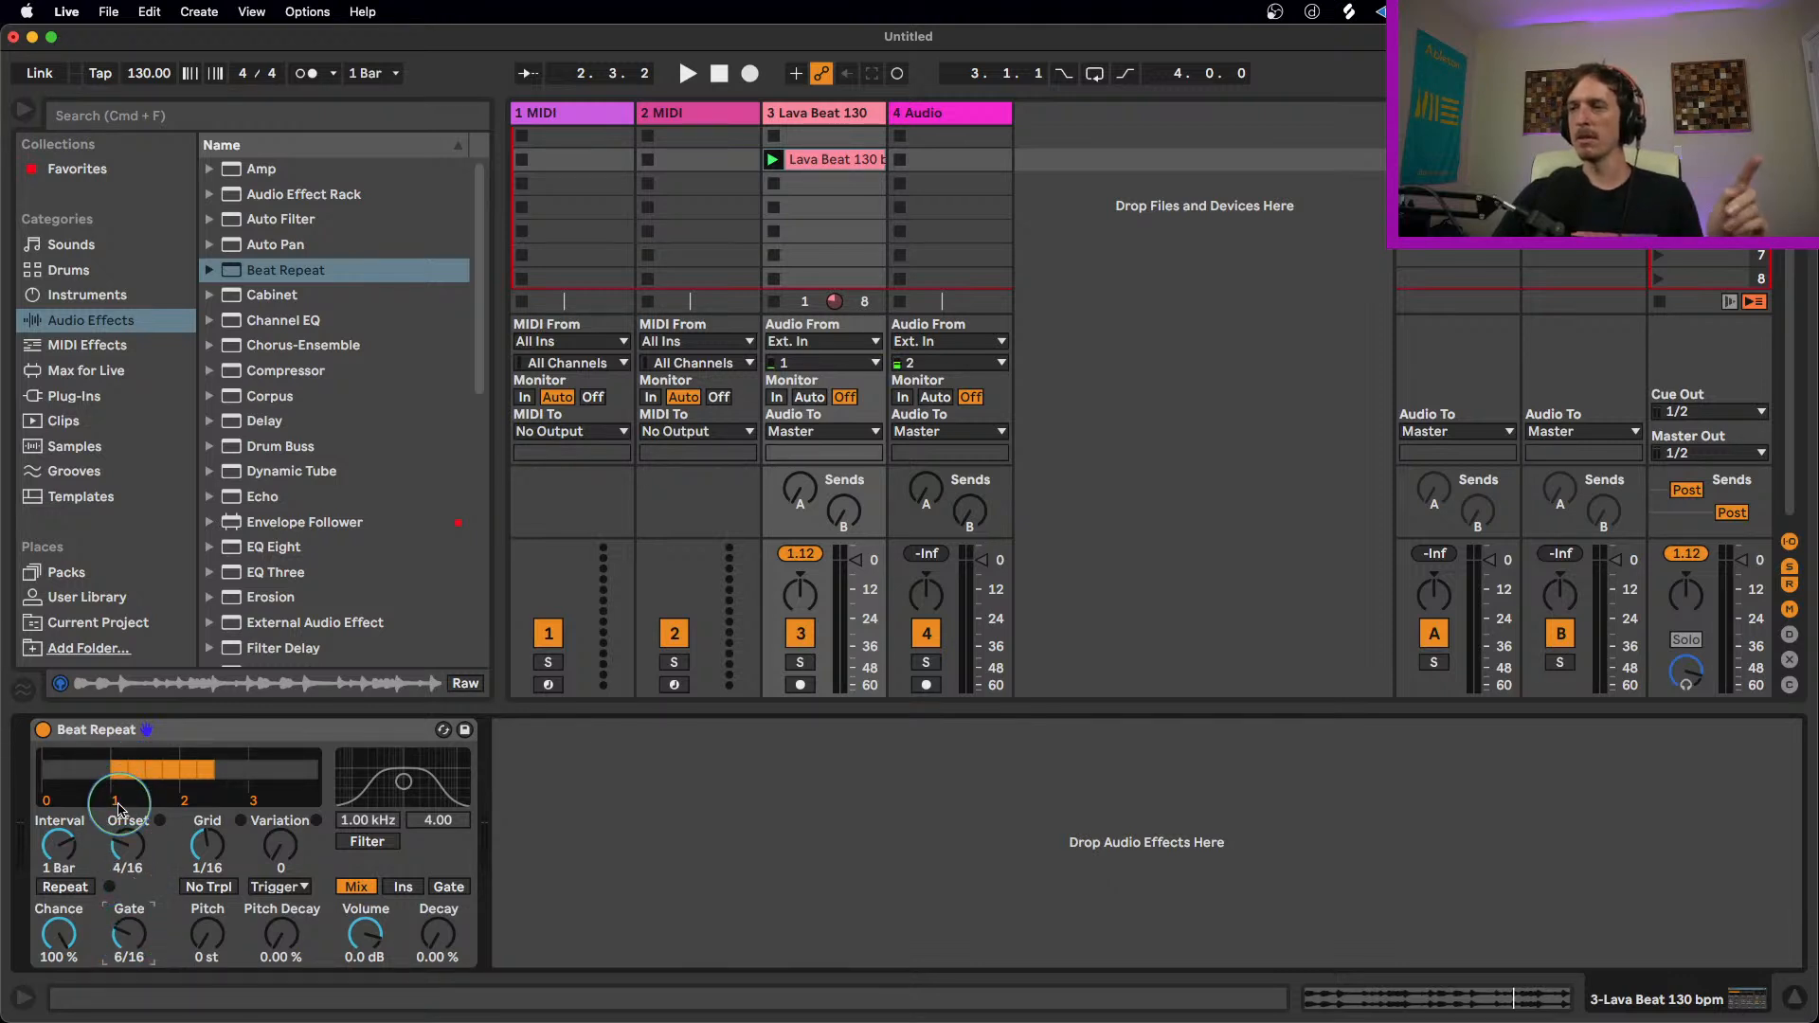
{"action": "key", "text": "space"}
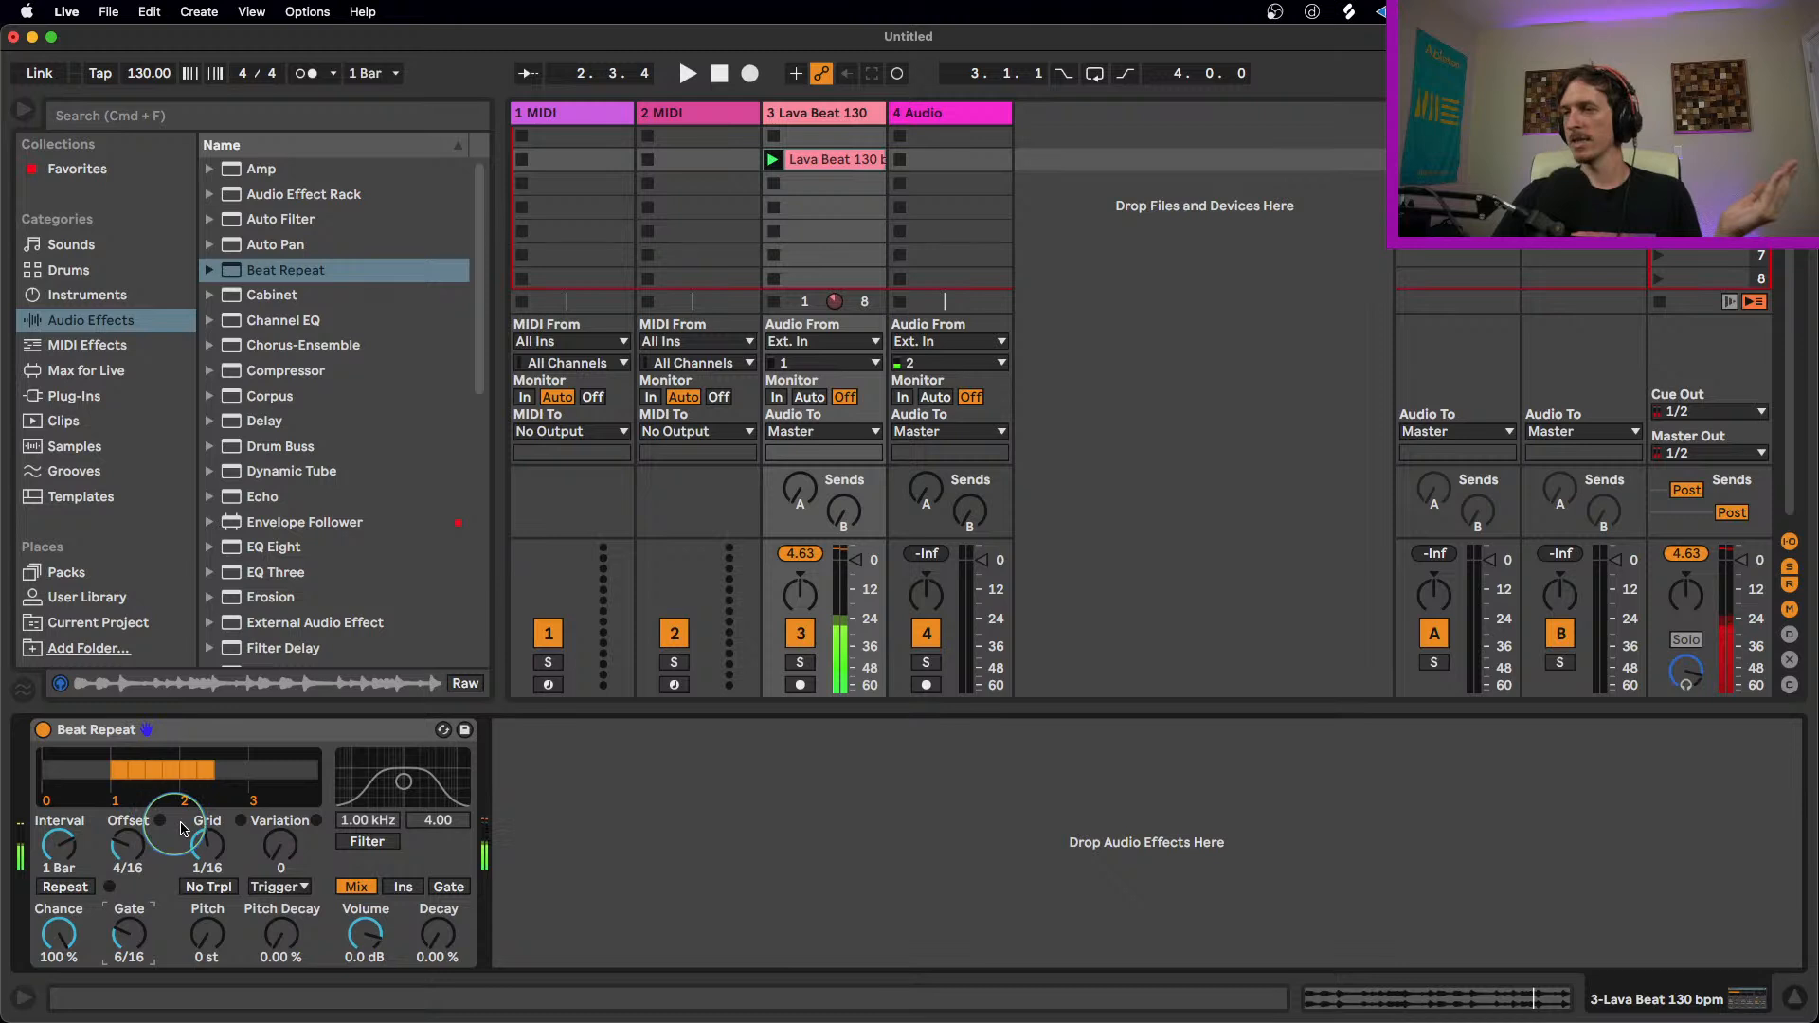
Step: Return Beat Repeat's Offset to 0
{"action": "mouse_move", "coordinate": [60, 843]}
{"action": "left_mouse_down"}
{"action": "mouse_move", "coordinate": [60, 805]}
{"action": "mouse_move", "coordinate": [59, 870]}
{"action": "left_mouse_up"}
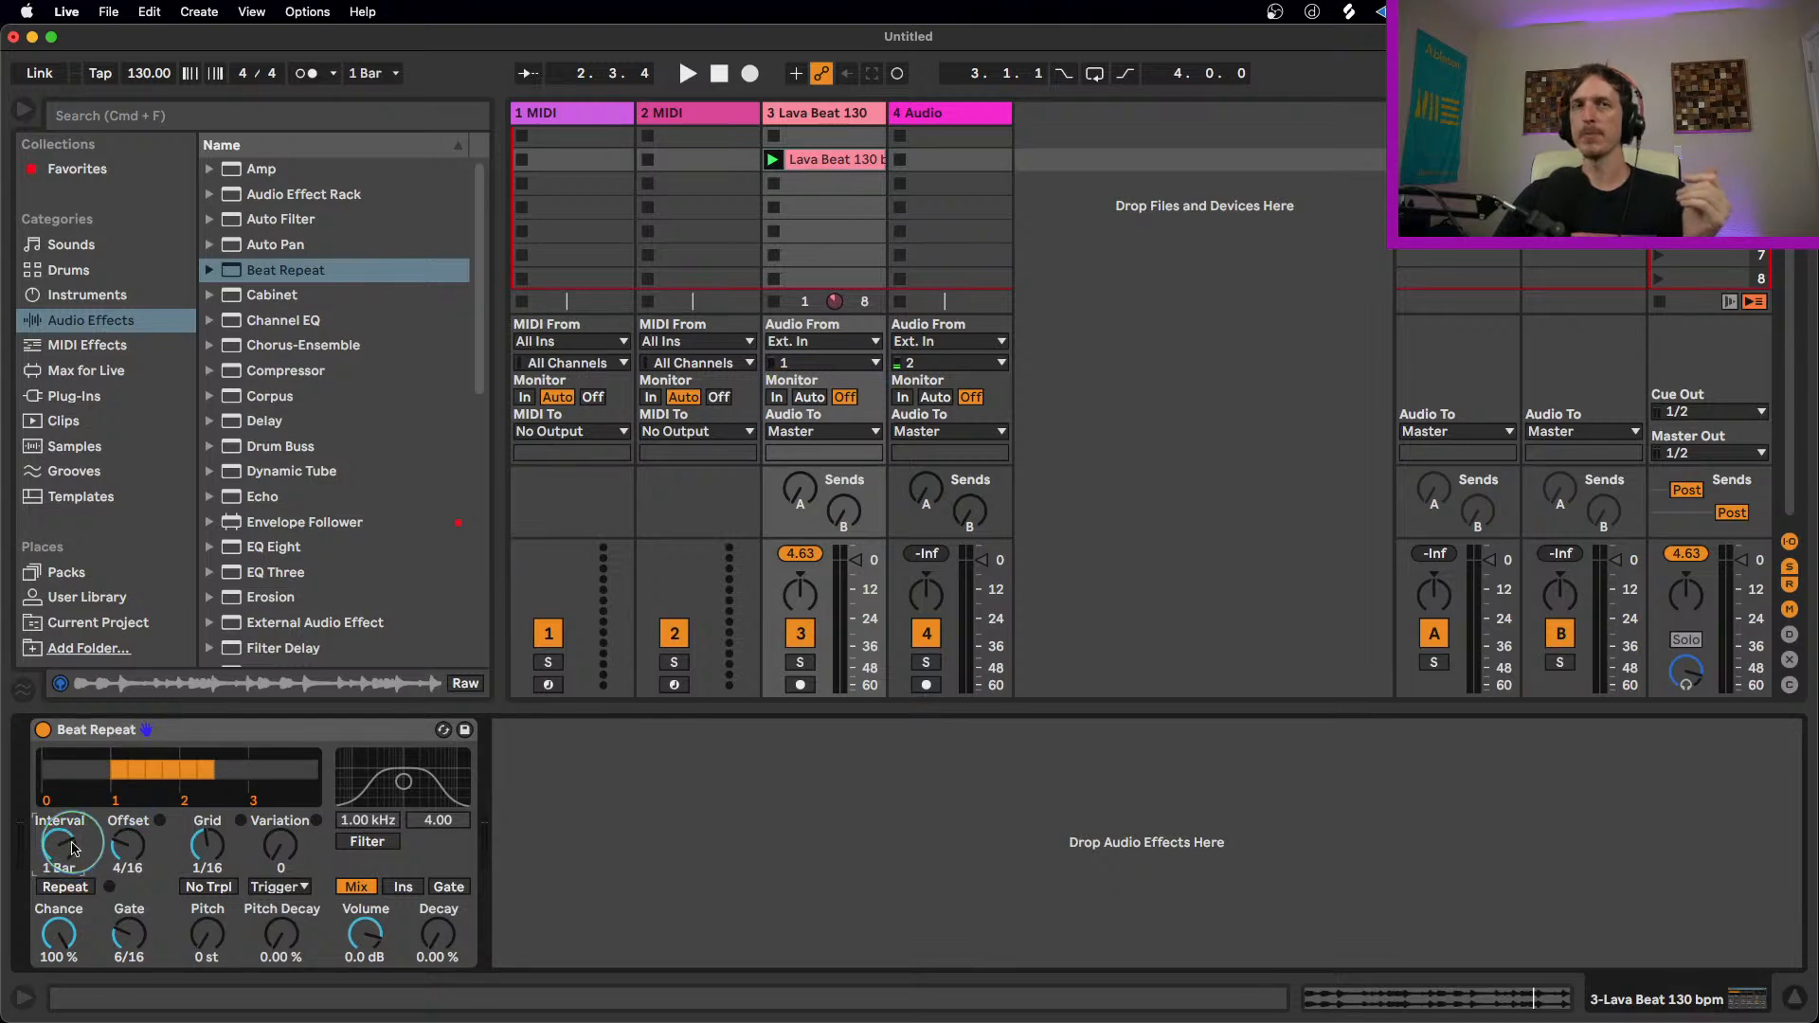
{"action": "left_click_drag", "start_coordinate": [130, 850], "coordinate": [129, 866]}
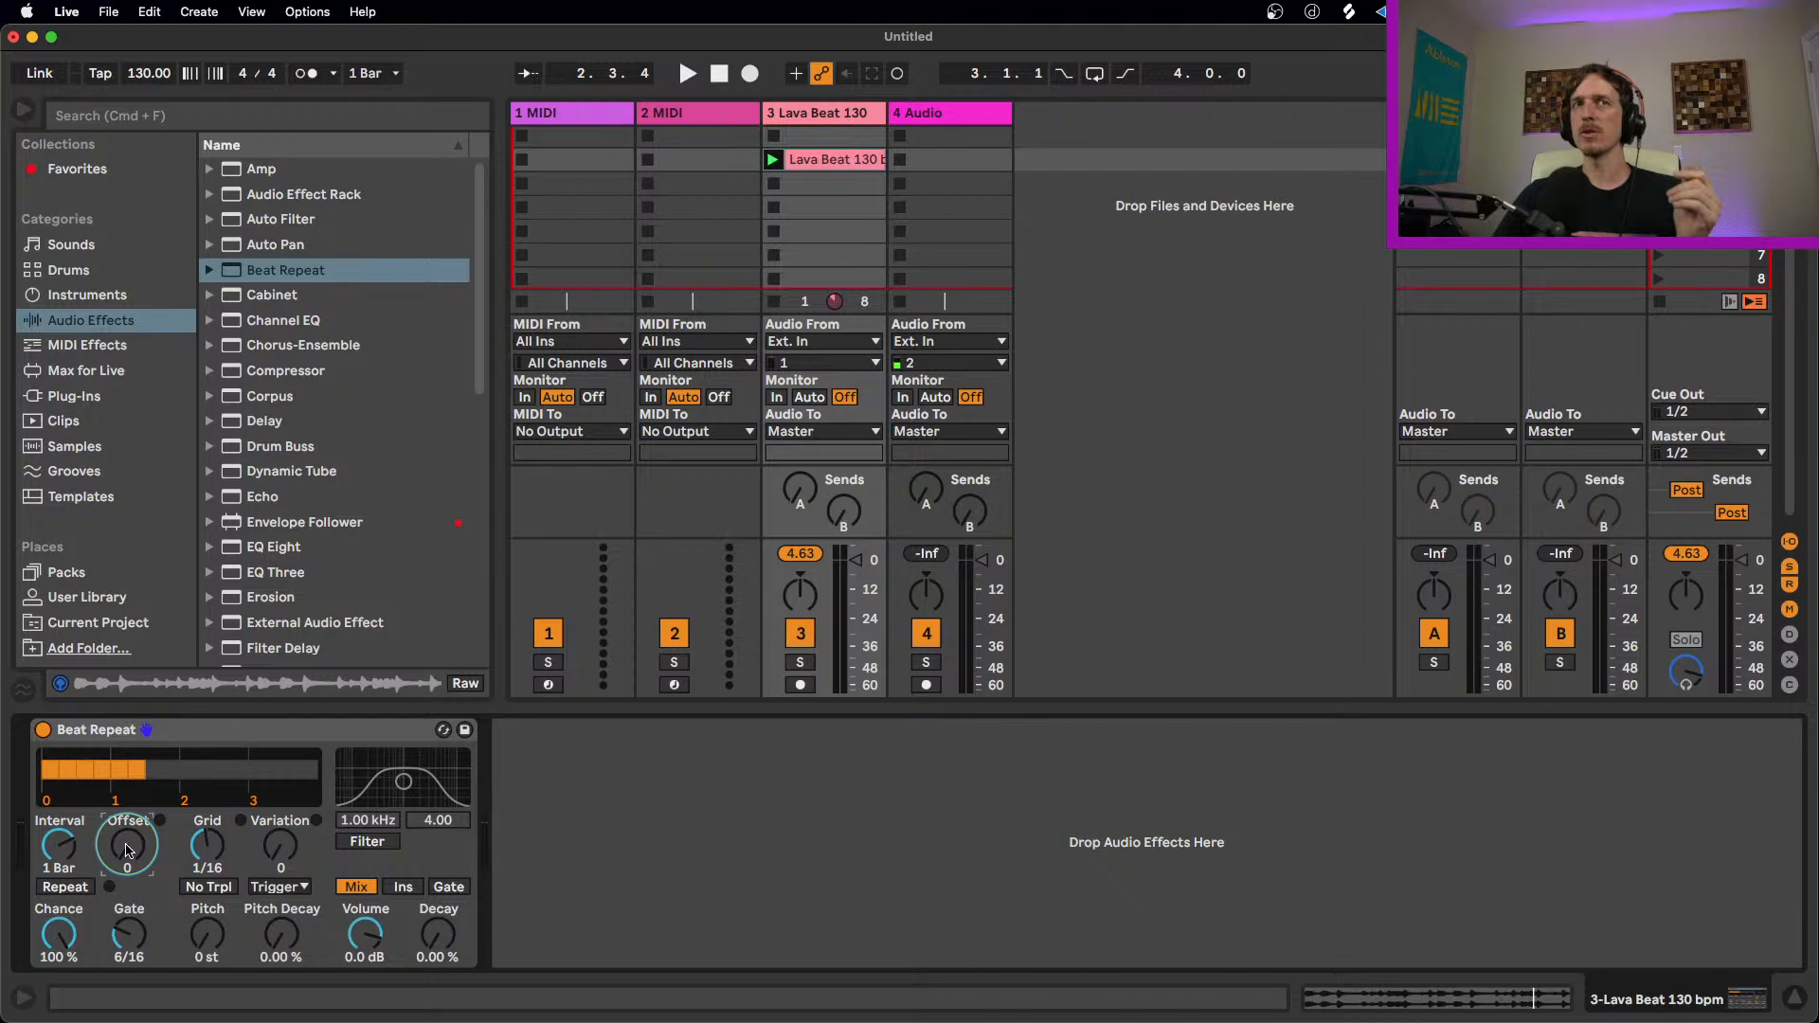
Step: Drop Chance to 0.00 % and trigger Repeat manually, then reset Chance to 100 %
{"action": "left_click_drag", "start_coordinate": [59, 933], "coordinate": [58, 961]}
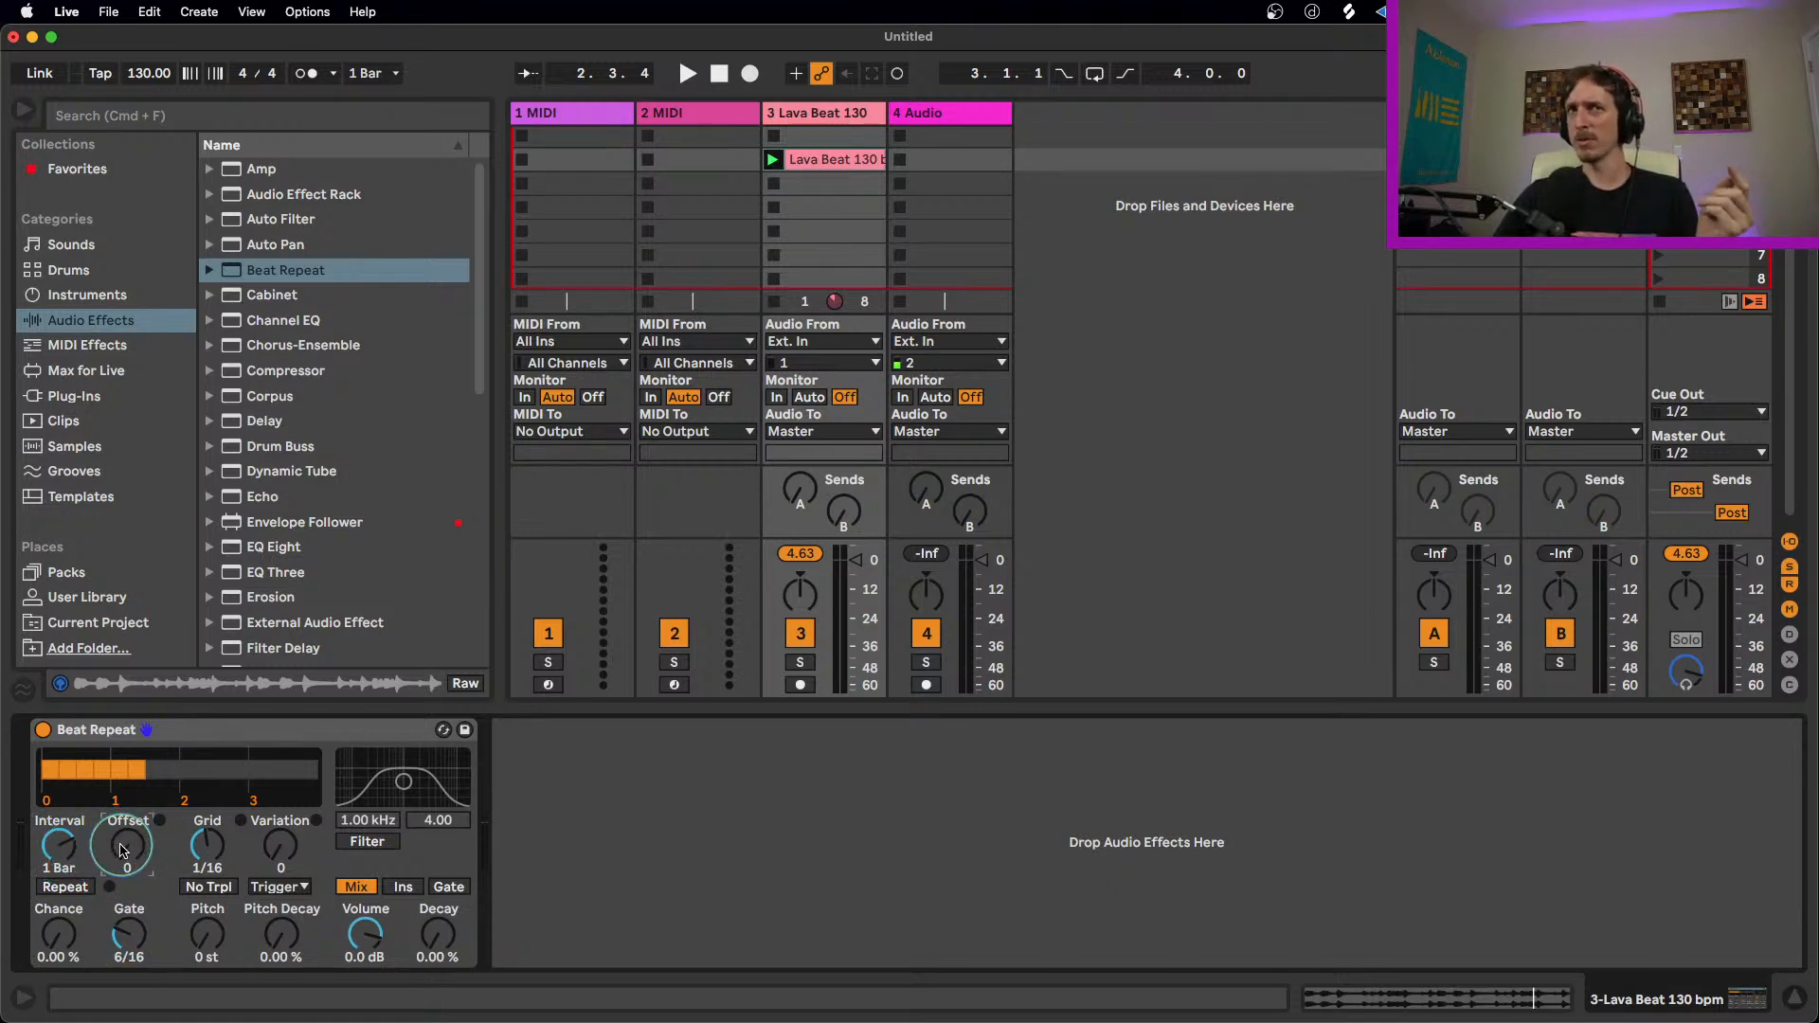
{"action": "left_click", "coordinate": [83, 890]}
{"action": "left_click", "coordinate": [83, 889]}
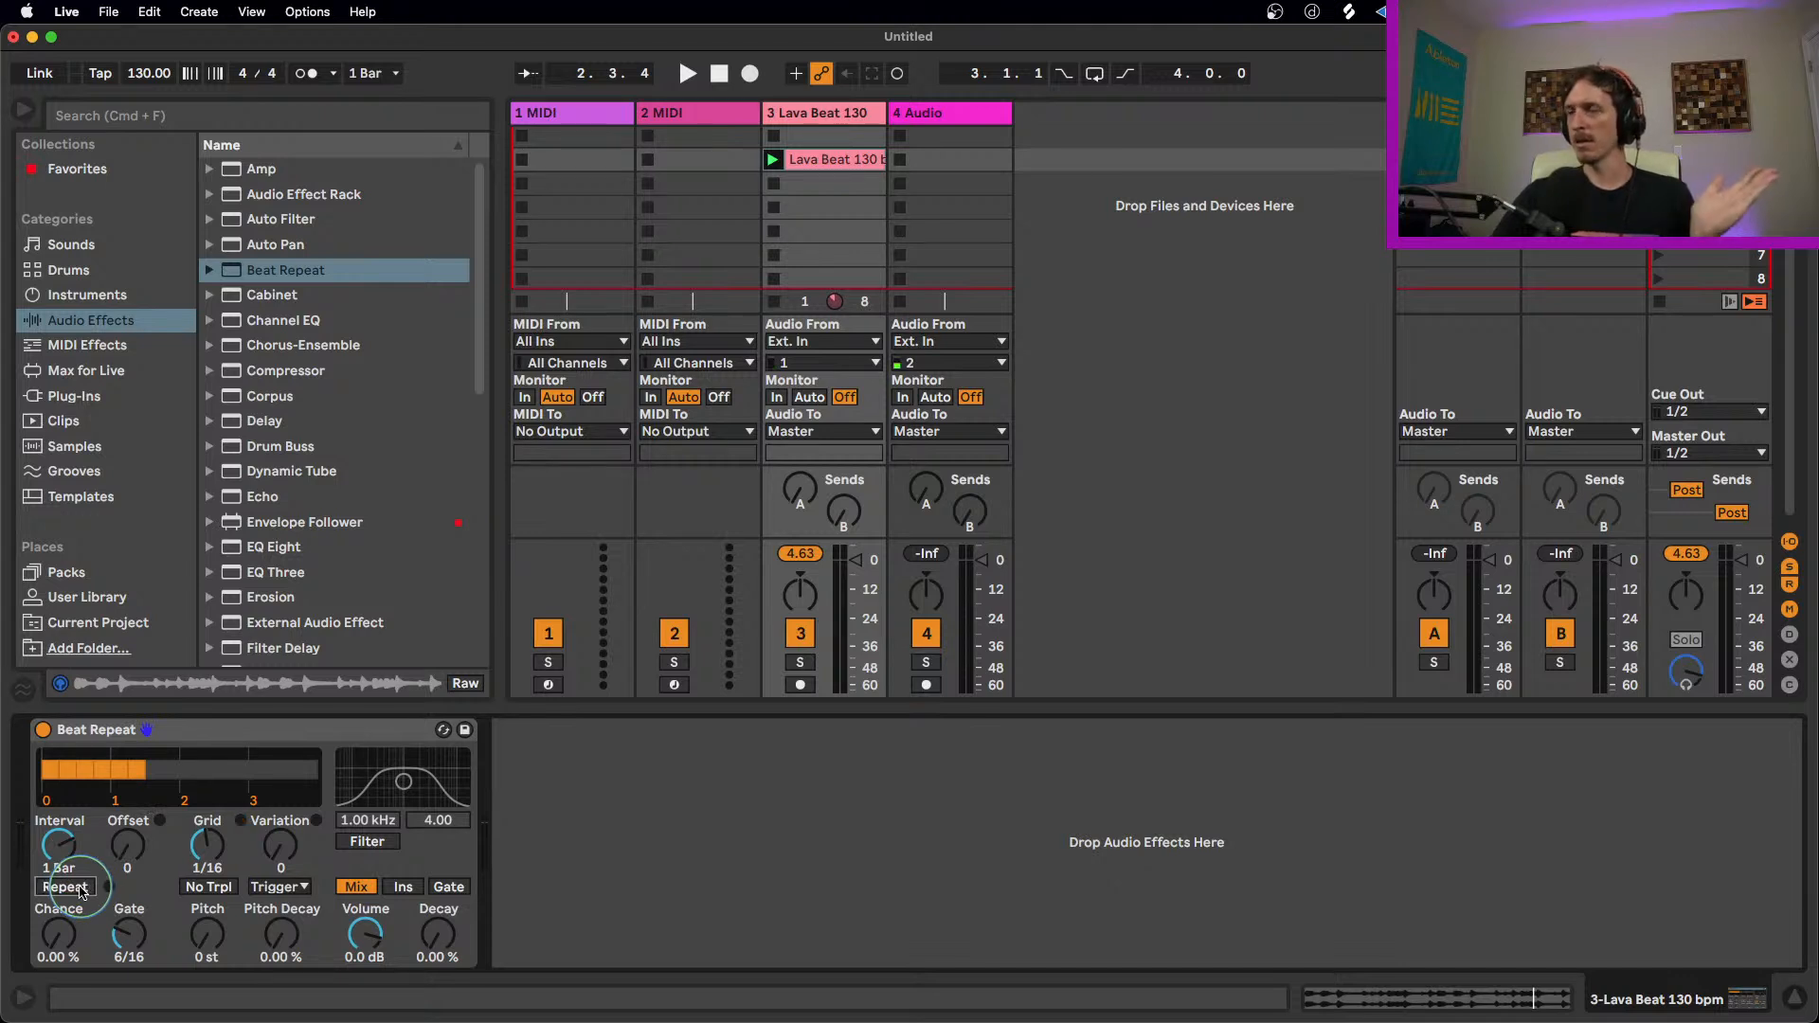
{"action": "double_click", "coordinate": [59, 934]}
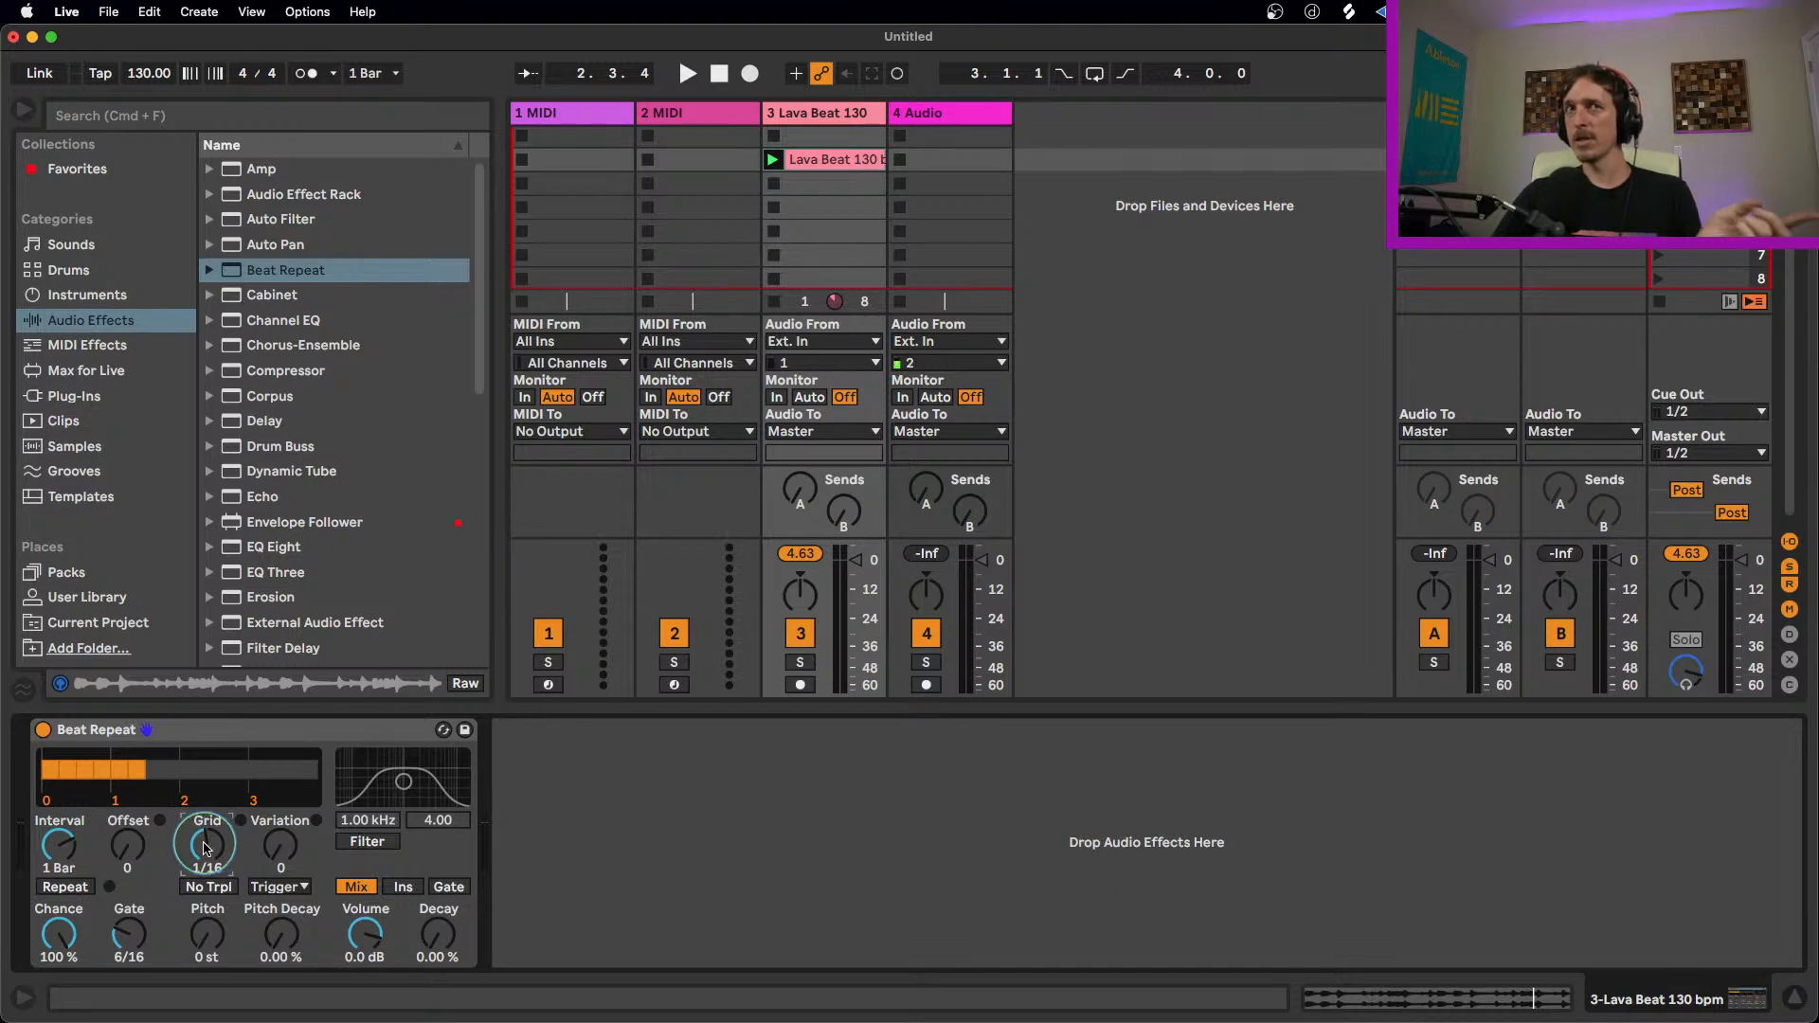
Step: Set Beat Repeat's Variation to 2 and play the loop to hear it
{"action": "key", "text": "space"}
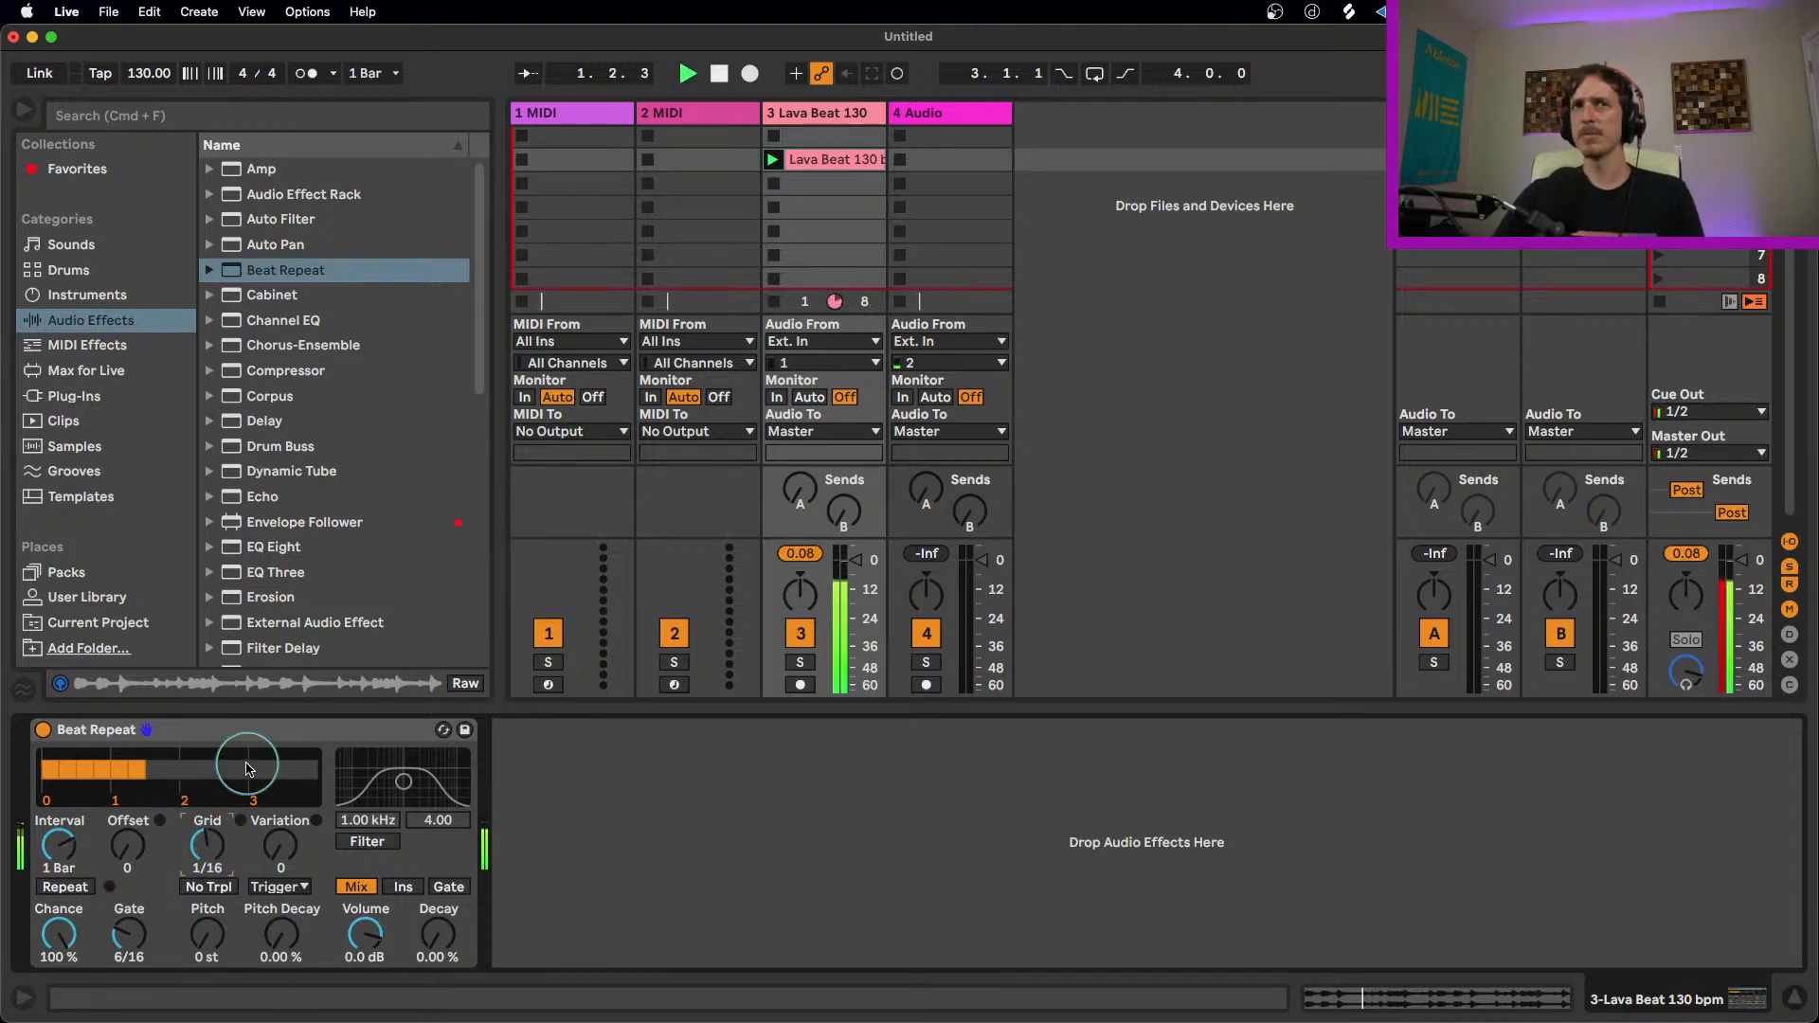
{"action": "key", "text": "space"}
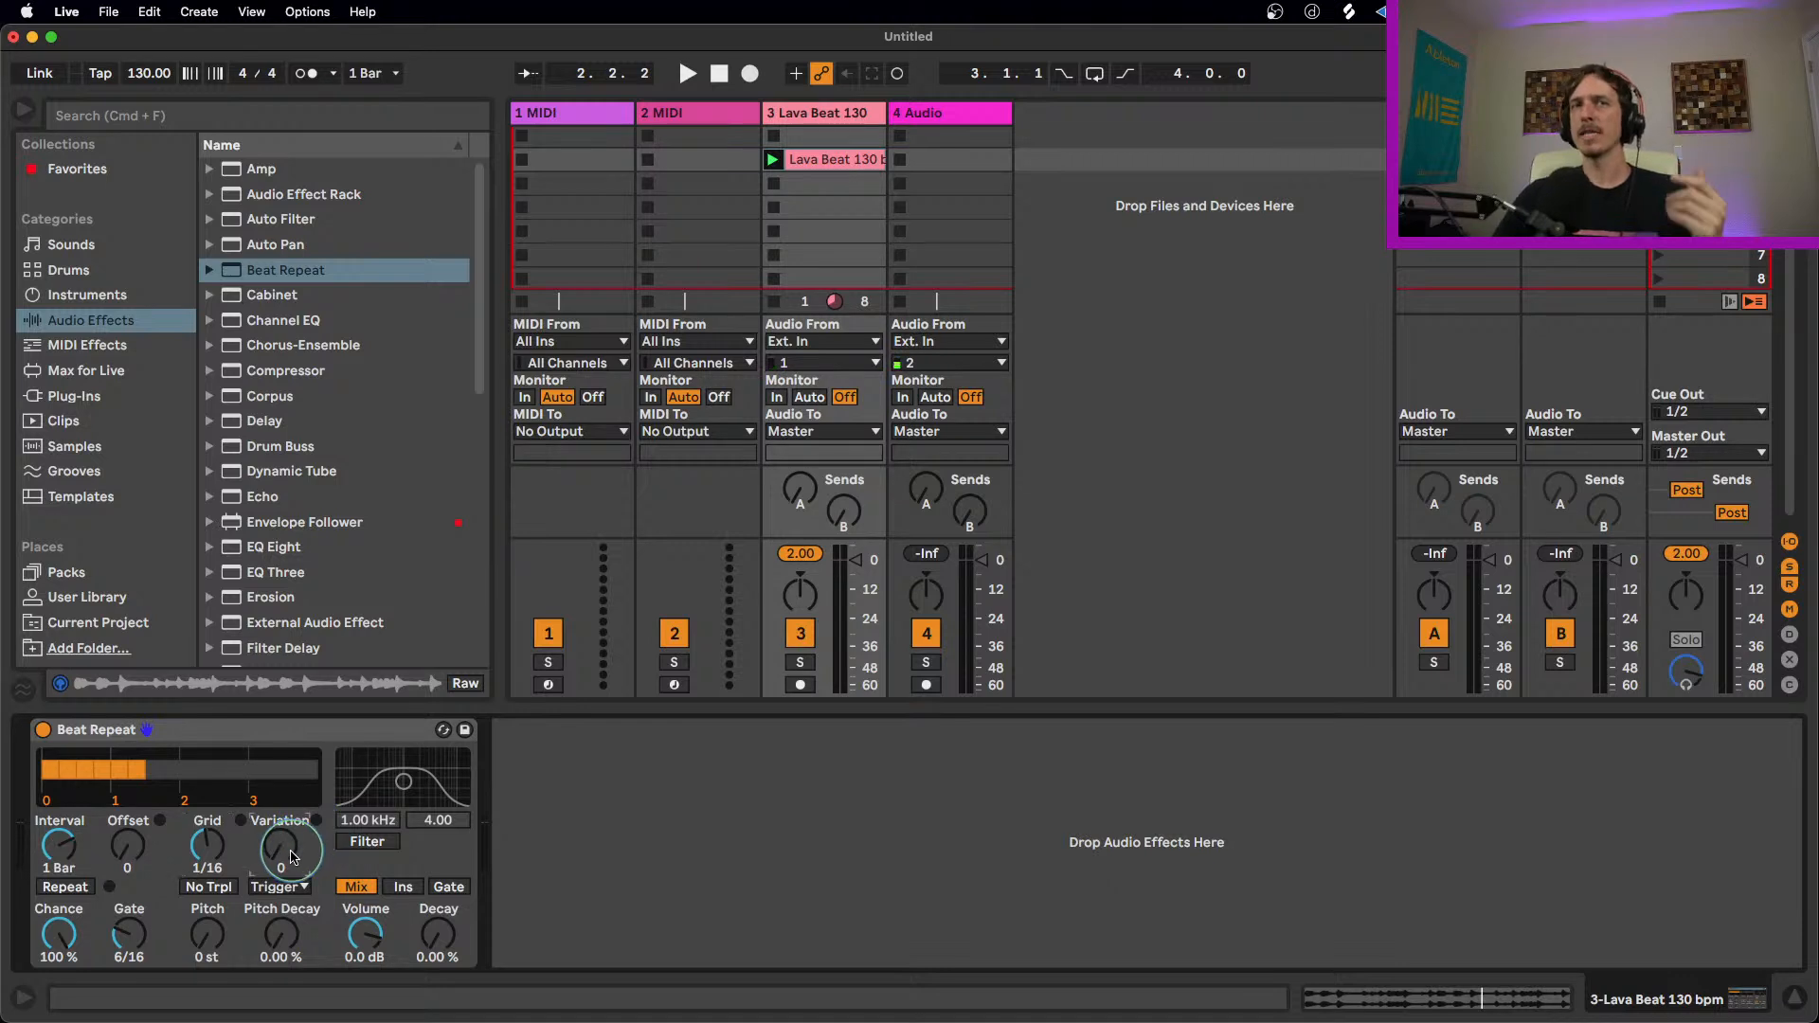
{"action": "left_click_drag", "start_coordinate": [293, 855], "coordinate": [272, 851]}
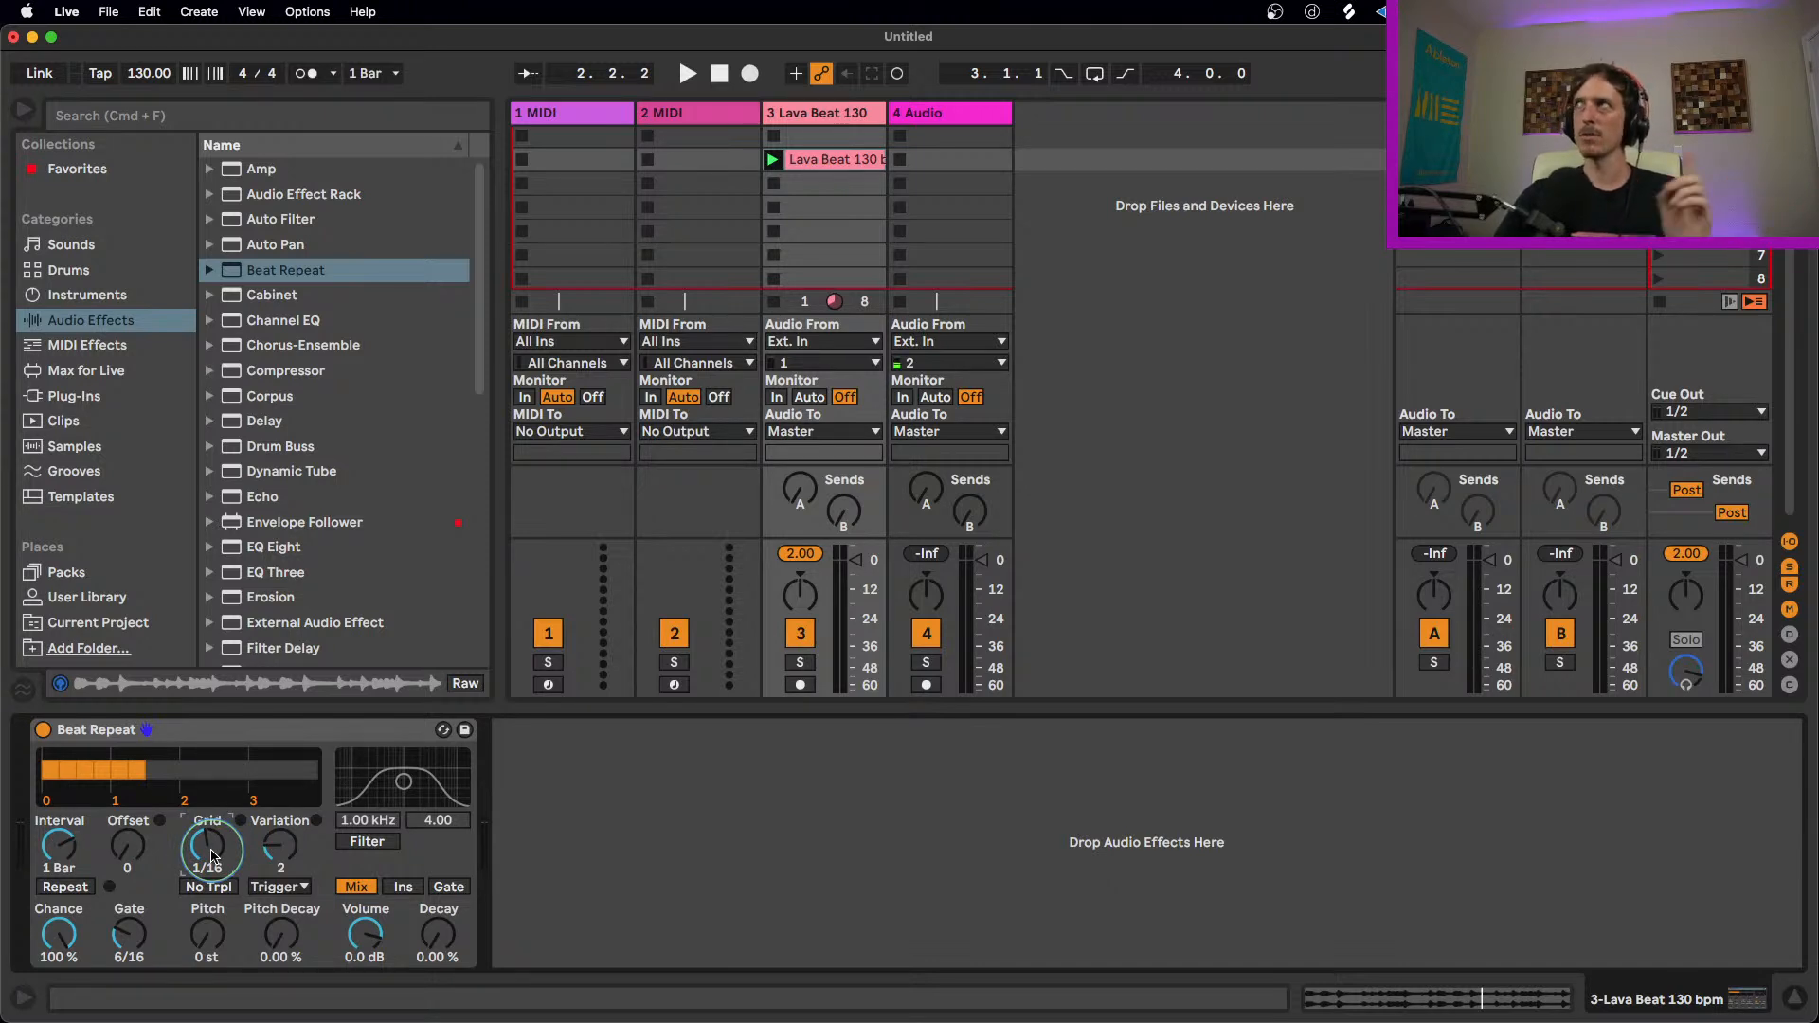
{"action": "key", "text": "space"}
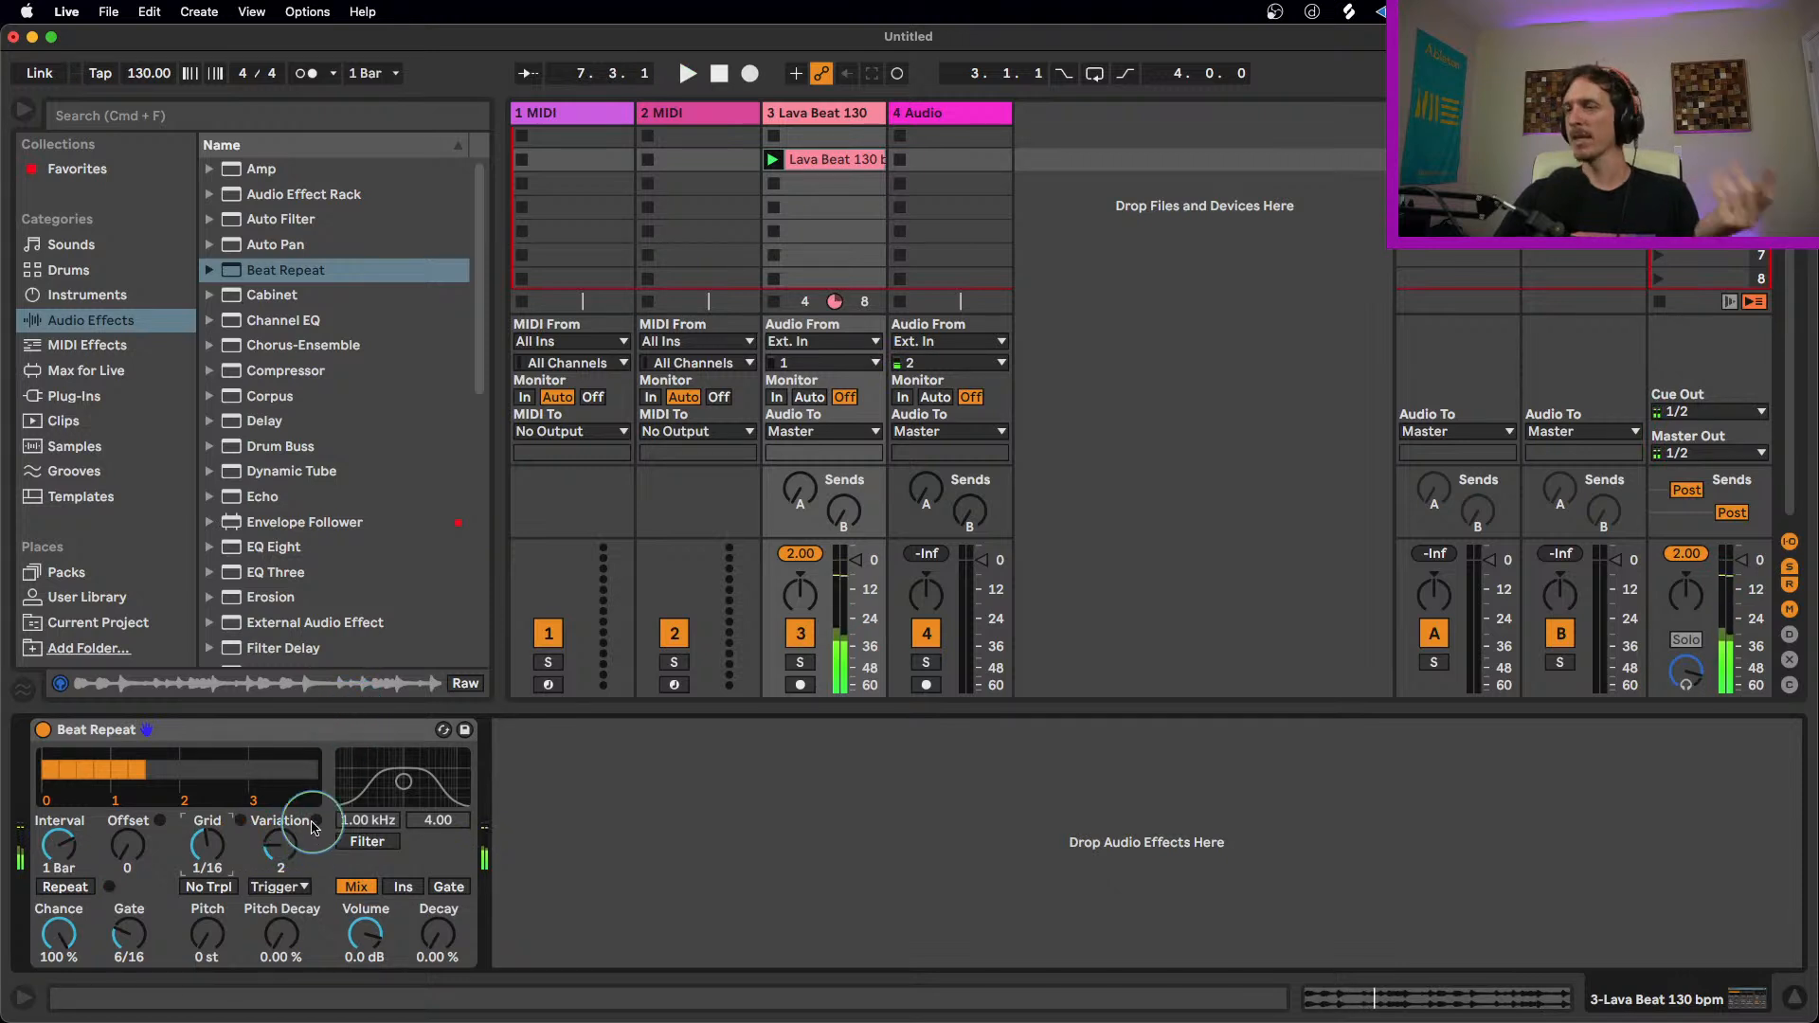
{"action": "key", "text": "space"}
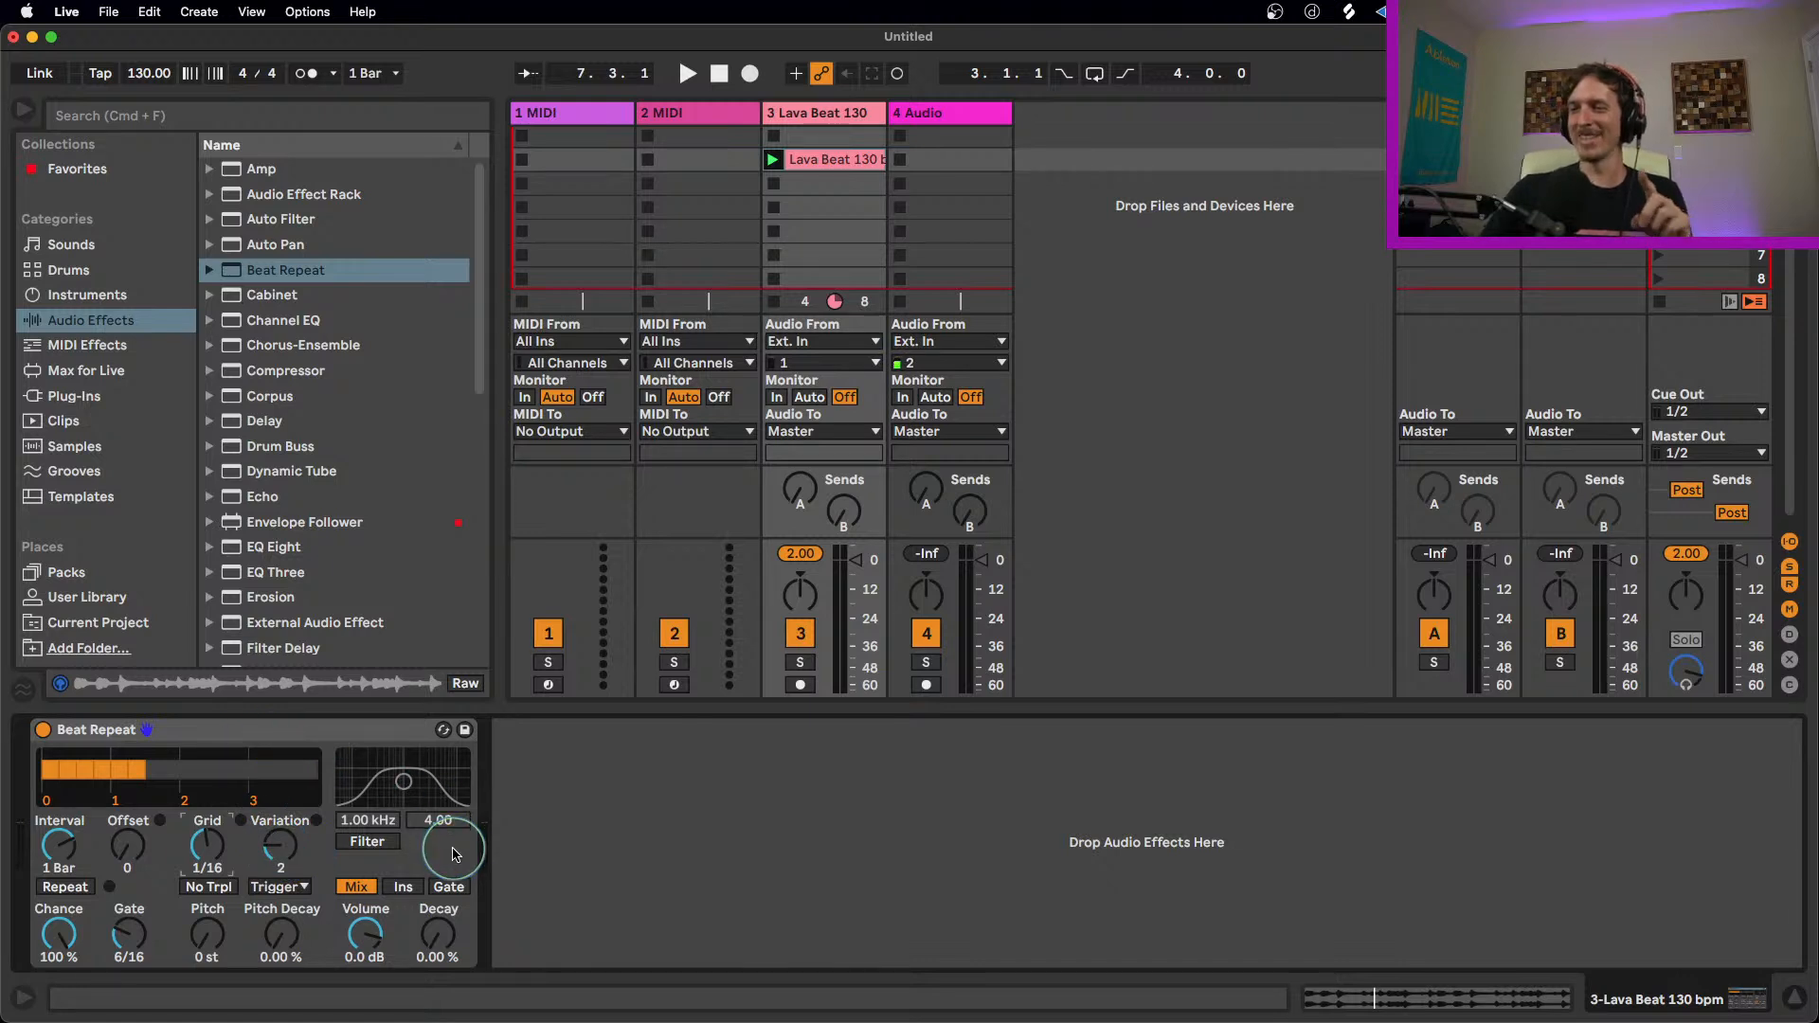
Step: Raise Beat Repeat's Variation to 6 and preview the loop
{"action": "left_click", "coordinate": [305, 745]}
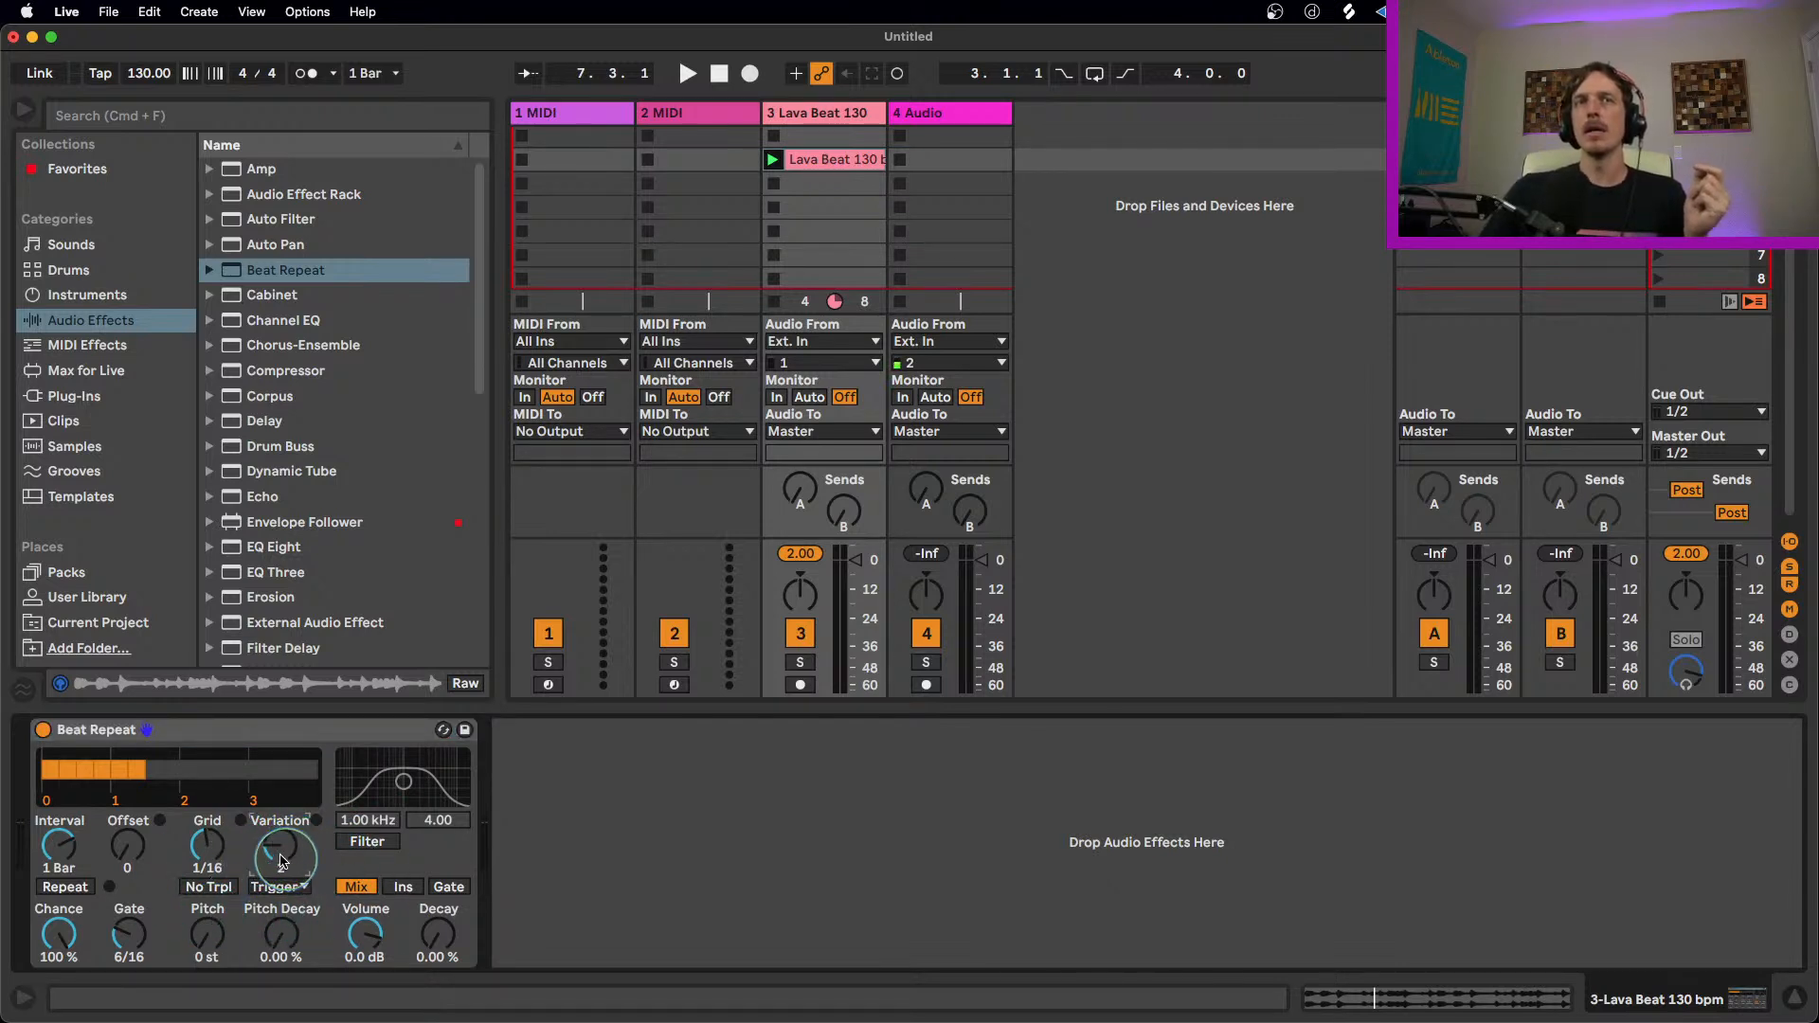
{"action": "left_click_drag", "start_coordinate": [282, 854], "coordinate": [282, 826]}
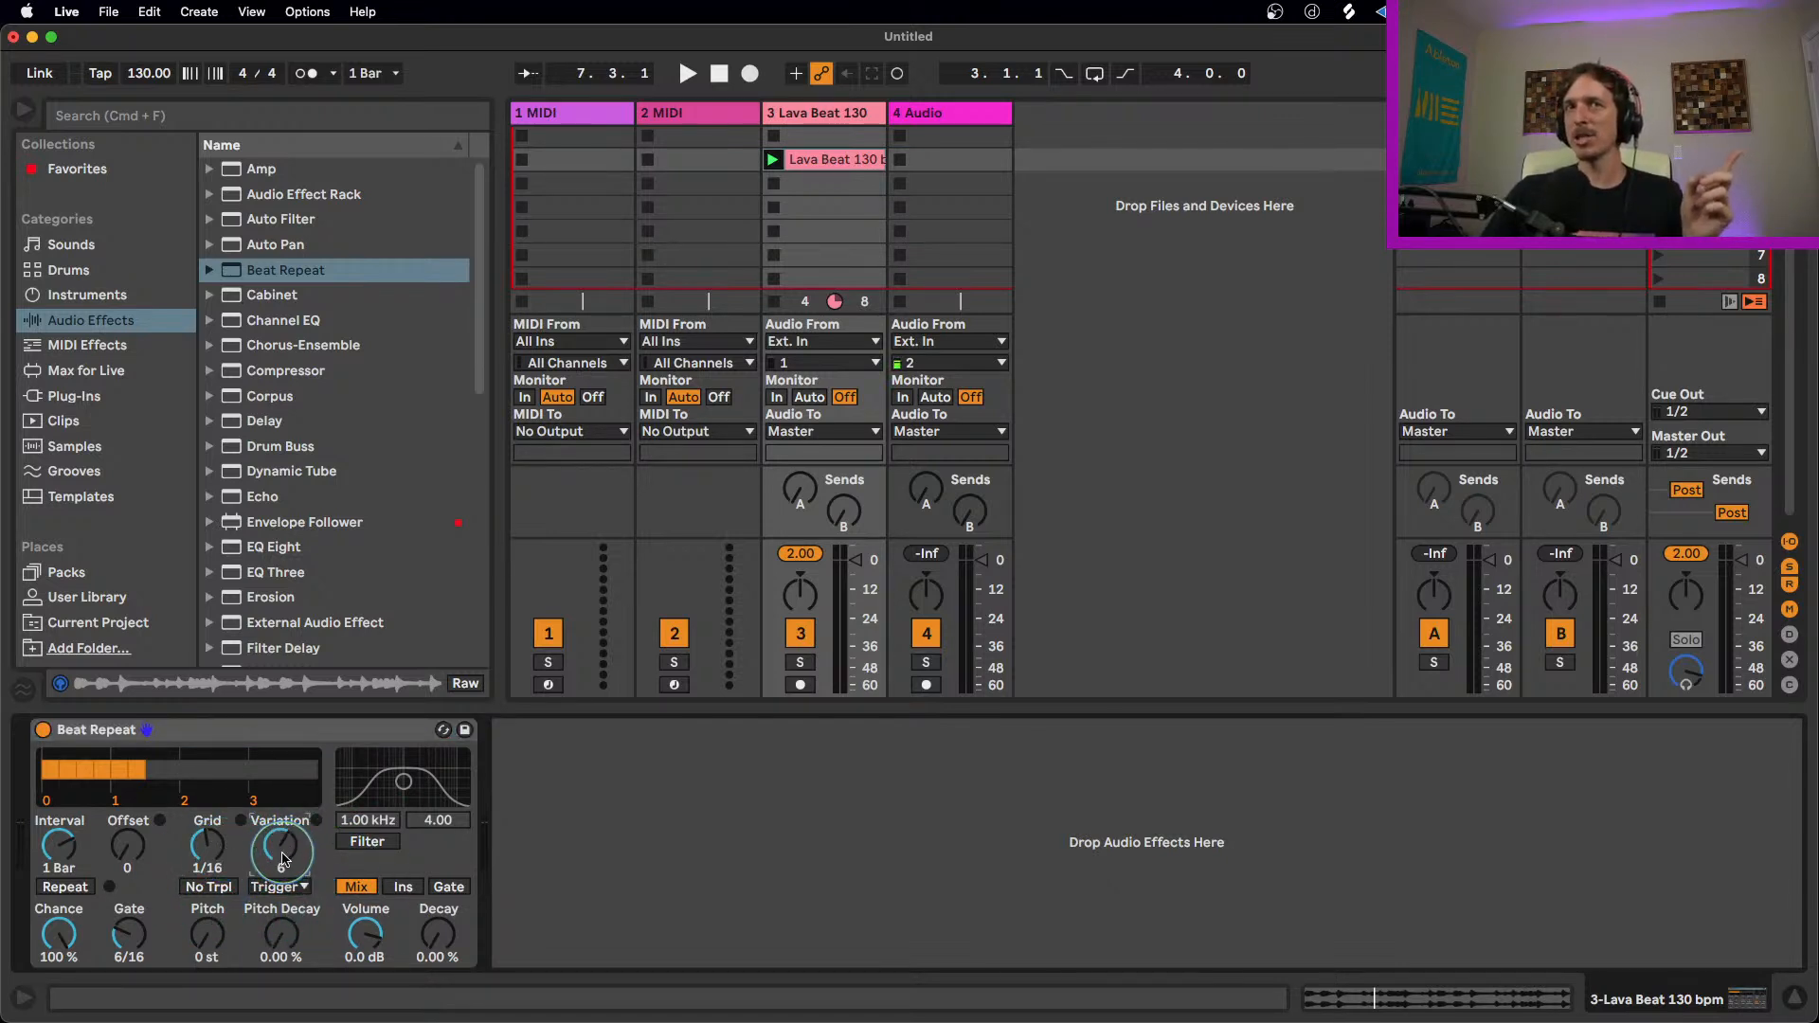
{"action": "left_click", "coordinate": [210, 848]}
{"action": "key", "text": "space"}
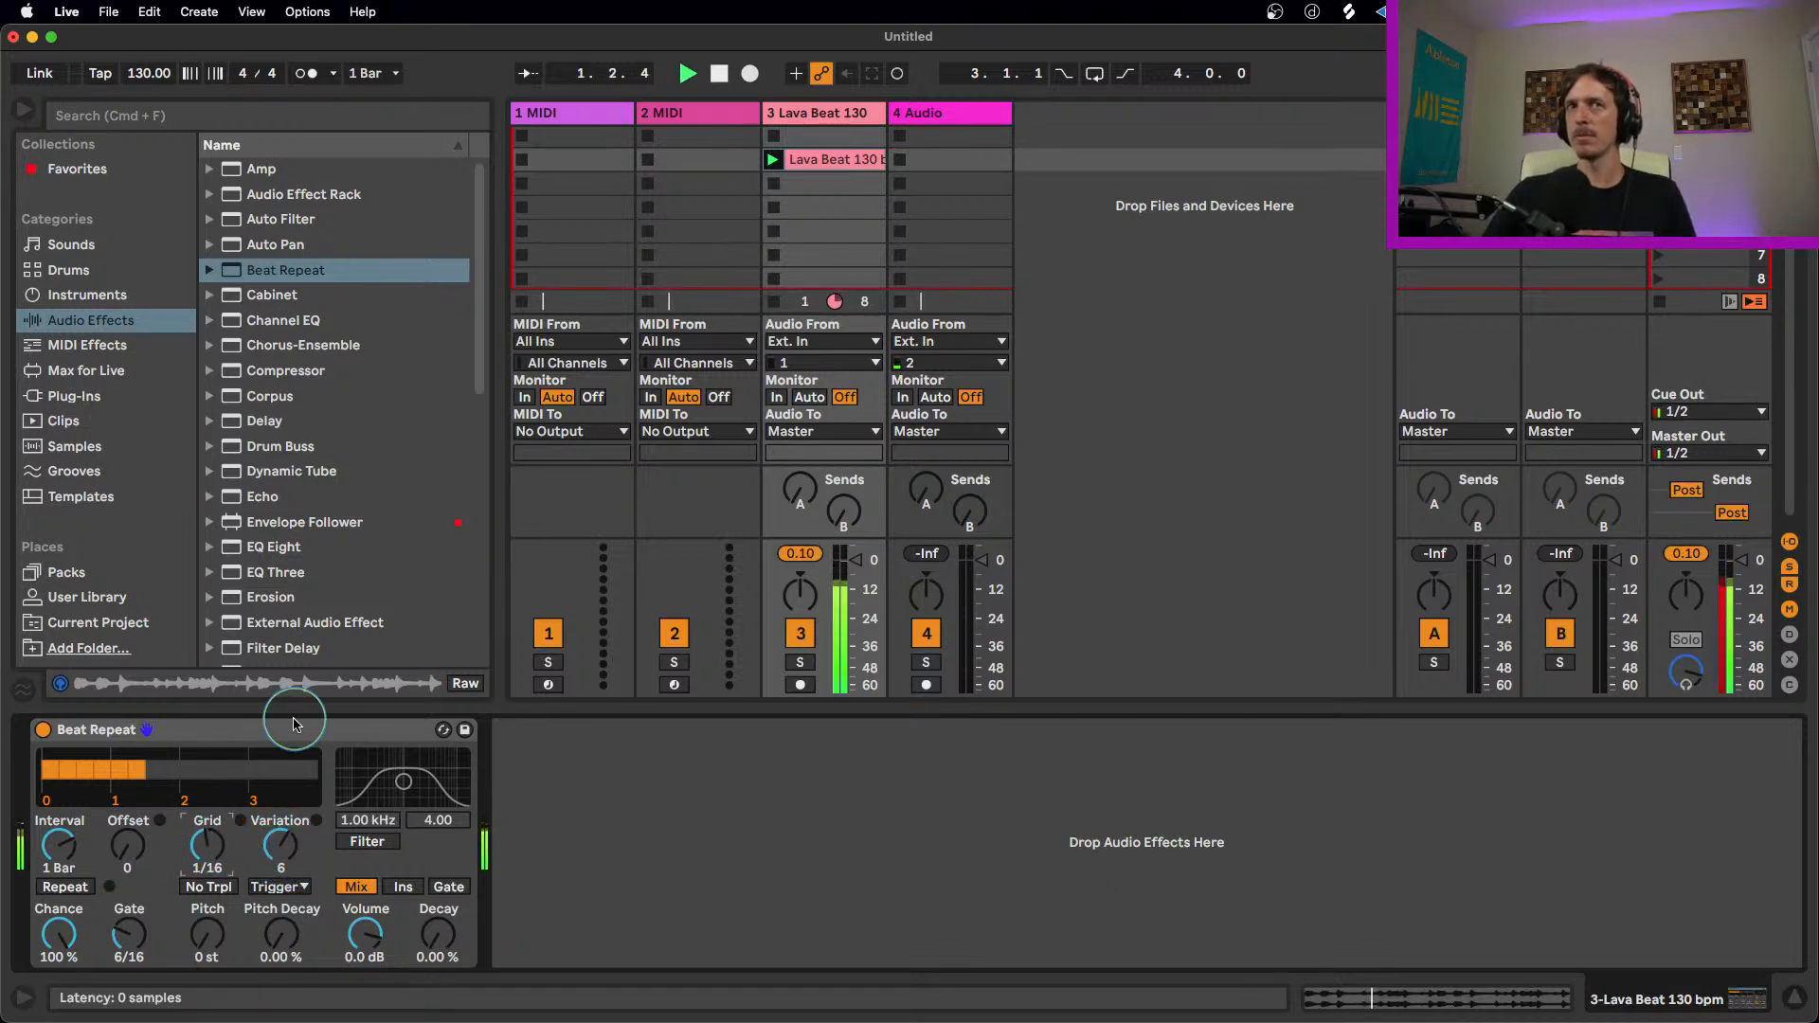
{"action": "key", "text": "space"}
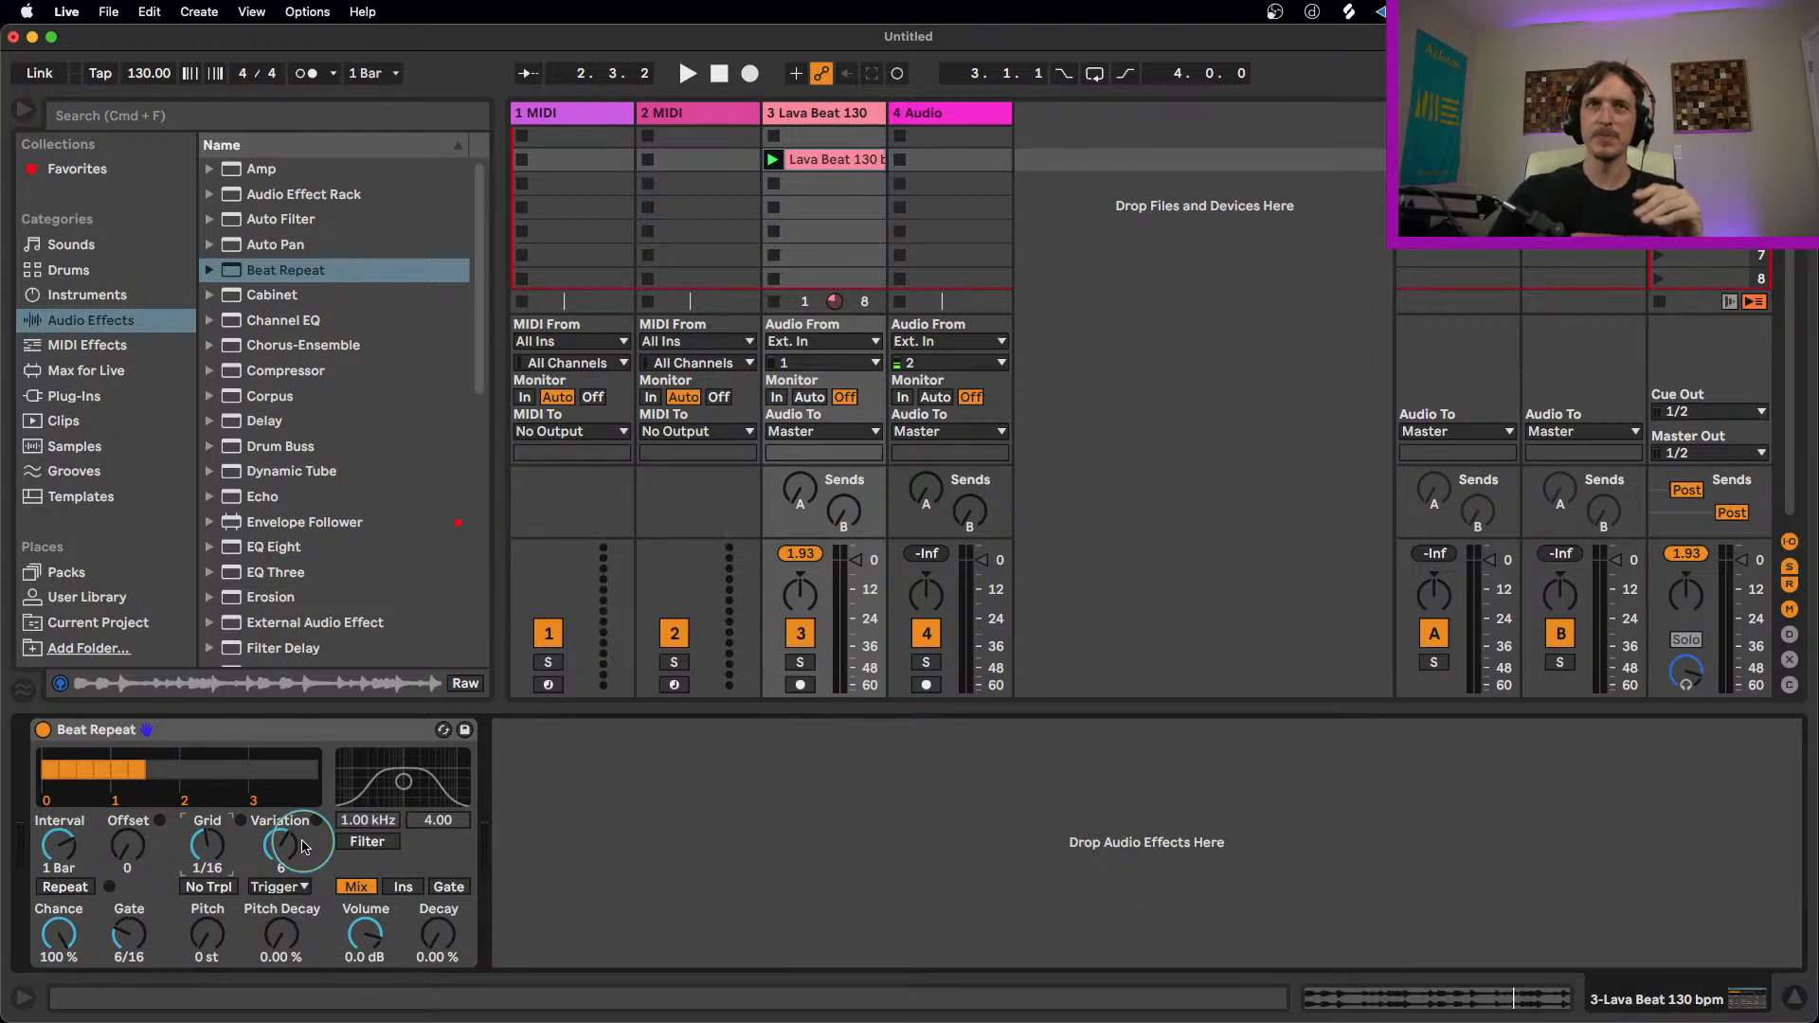
Step: Set Variation to 3 and switch the Variation mode to 1/8
{"action": "left_click_drag", "start_coordinate": [303, 846], "coordinate": [275, 850]}
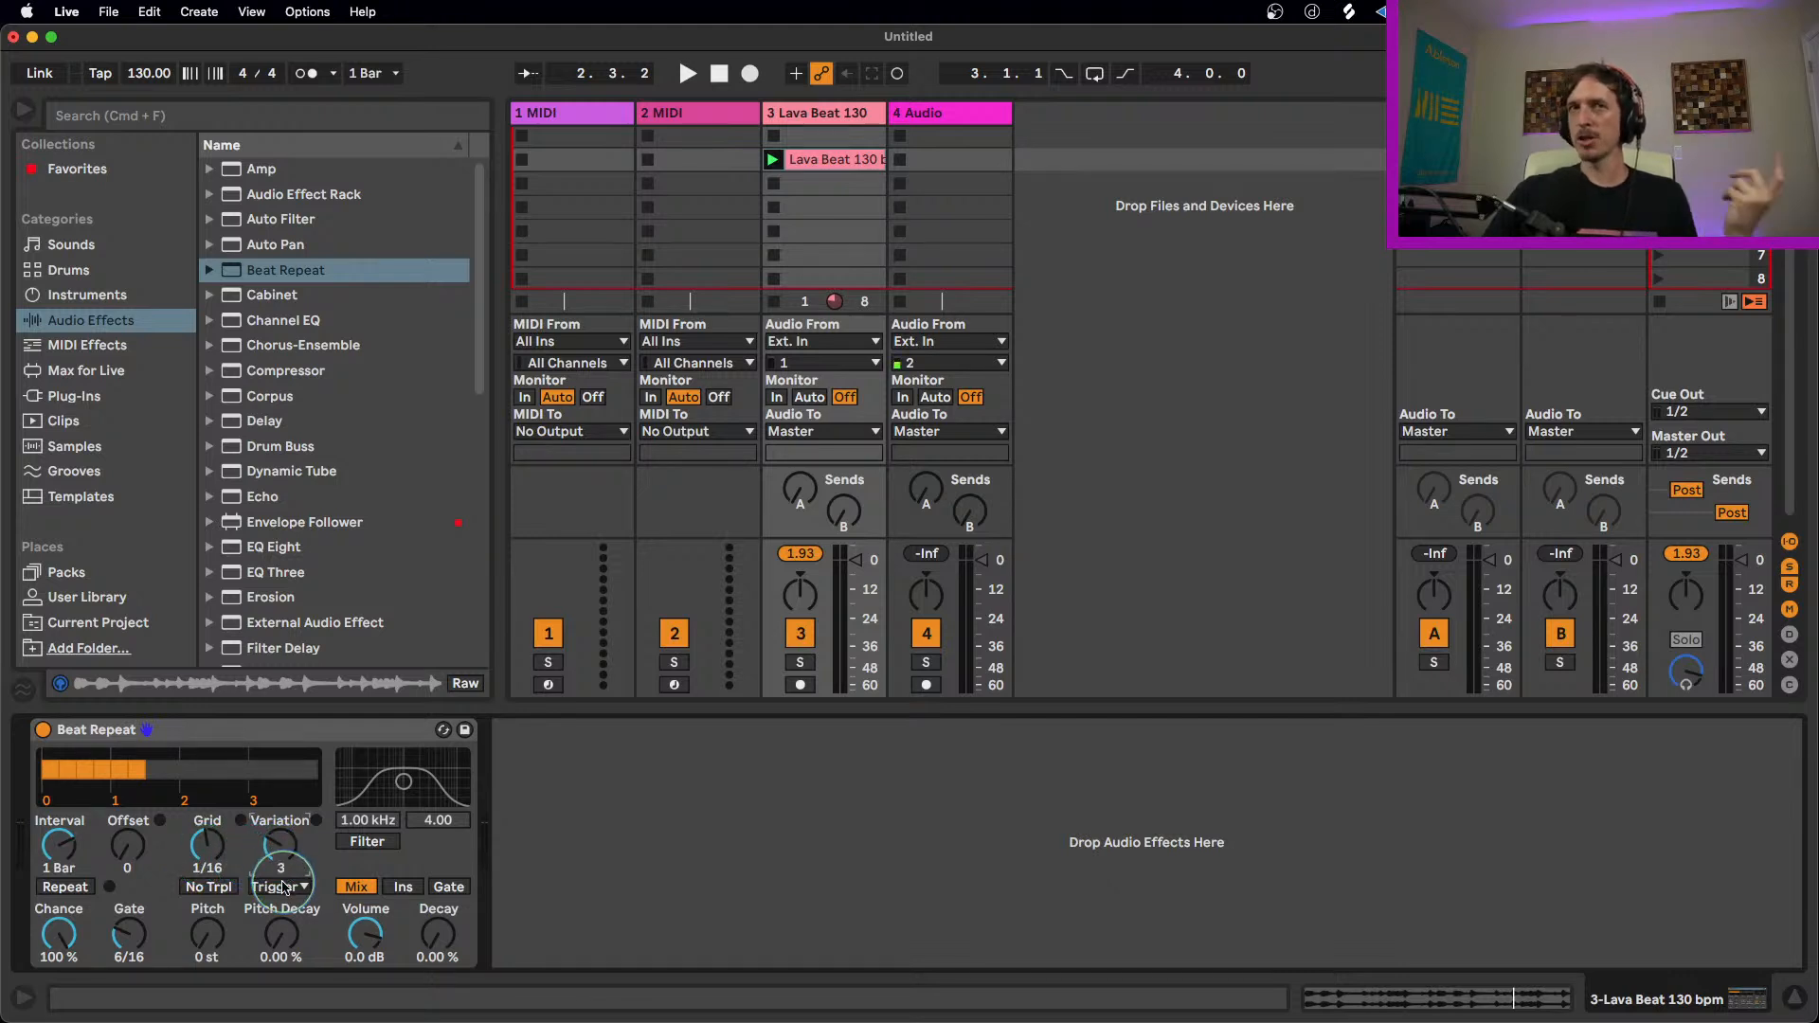
{"action": "left_click", "coordinate": [284, 889]}
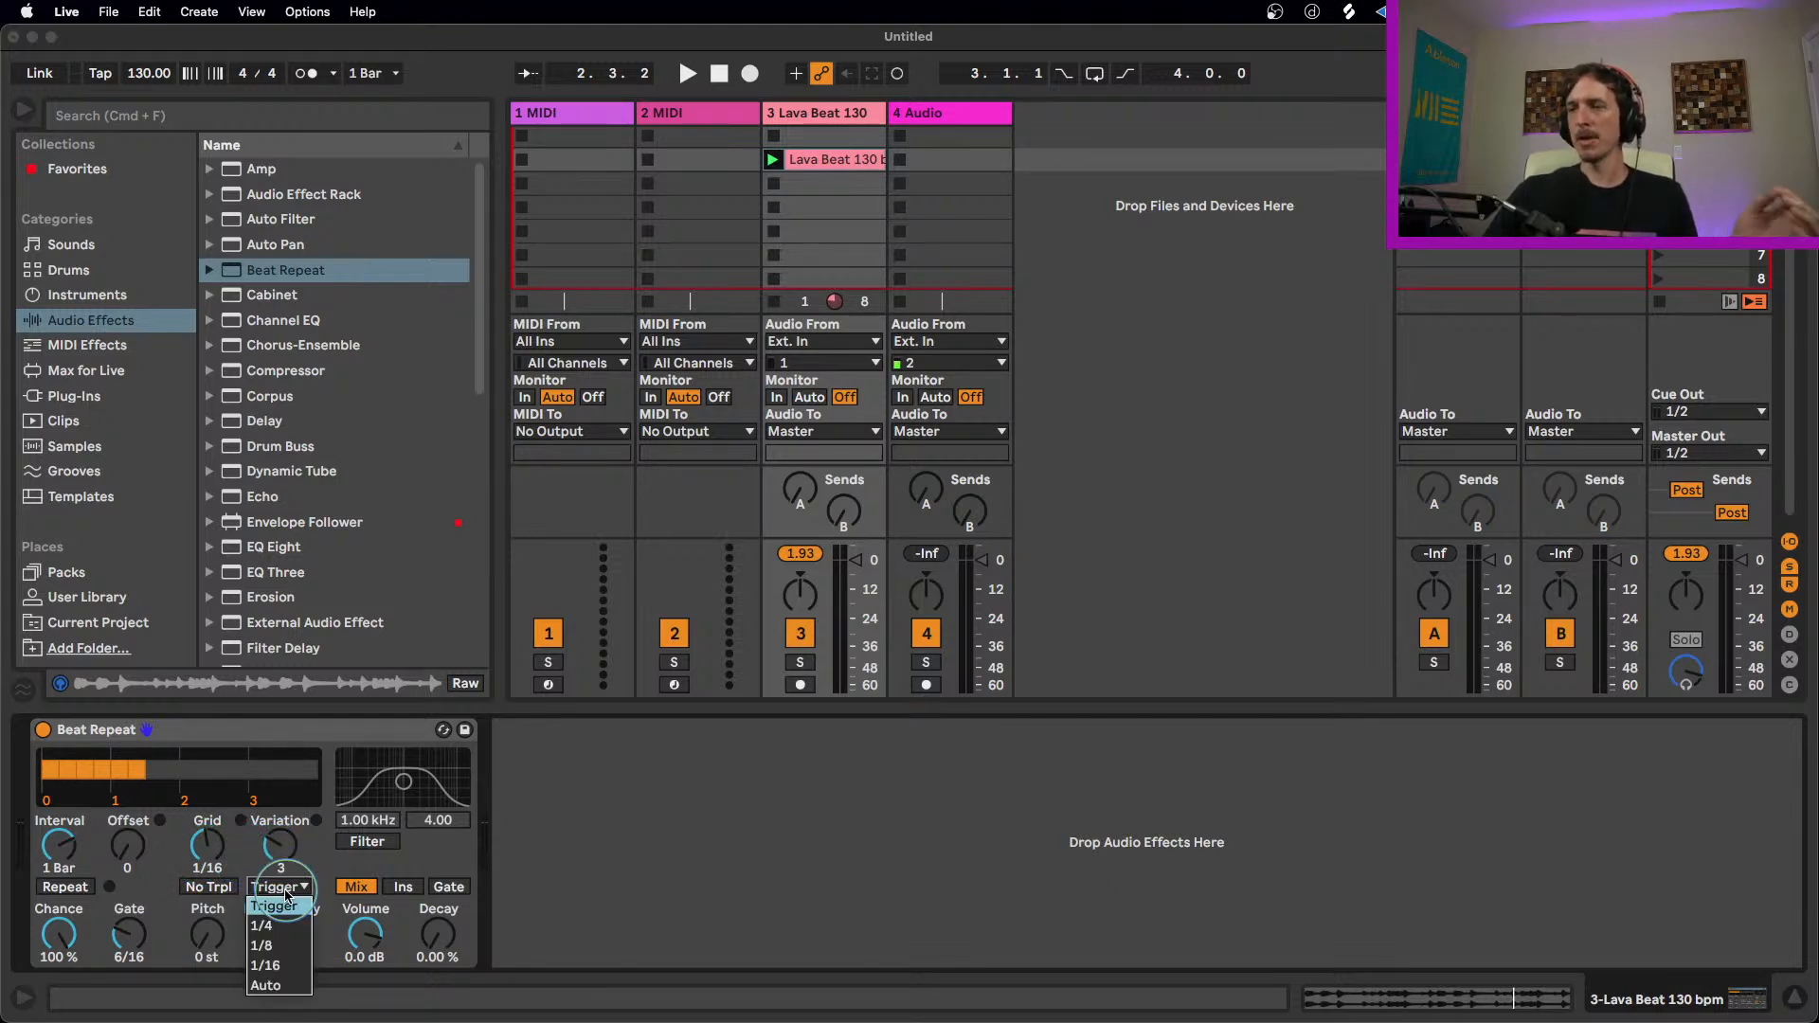
{"action": "left_click", "coordinate": [265, 945]}
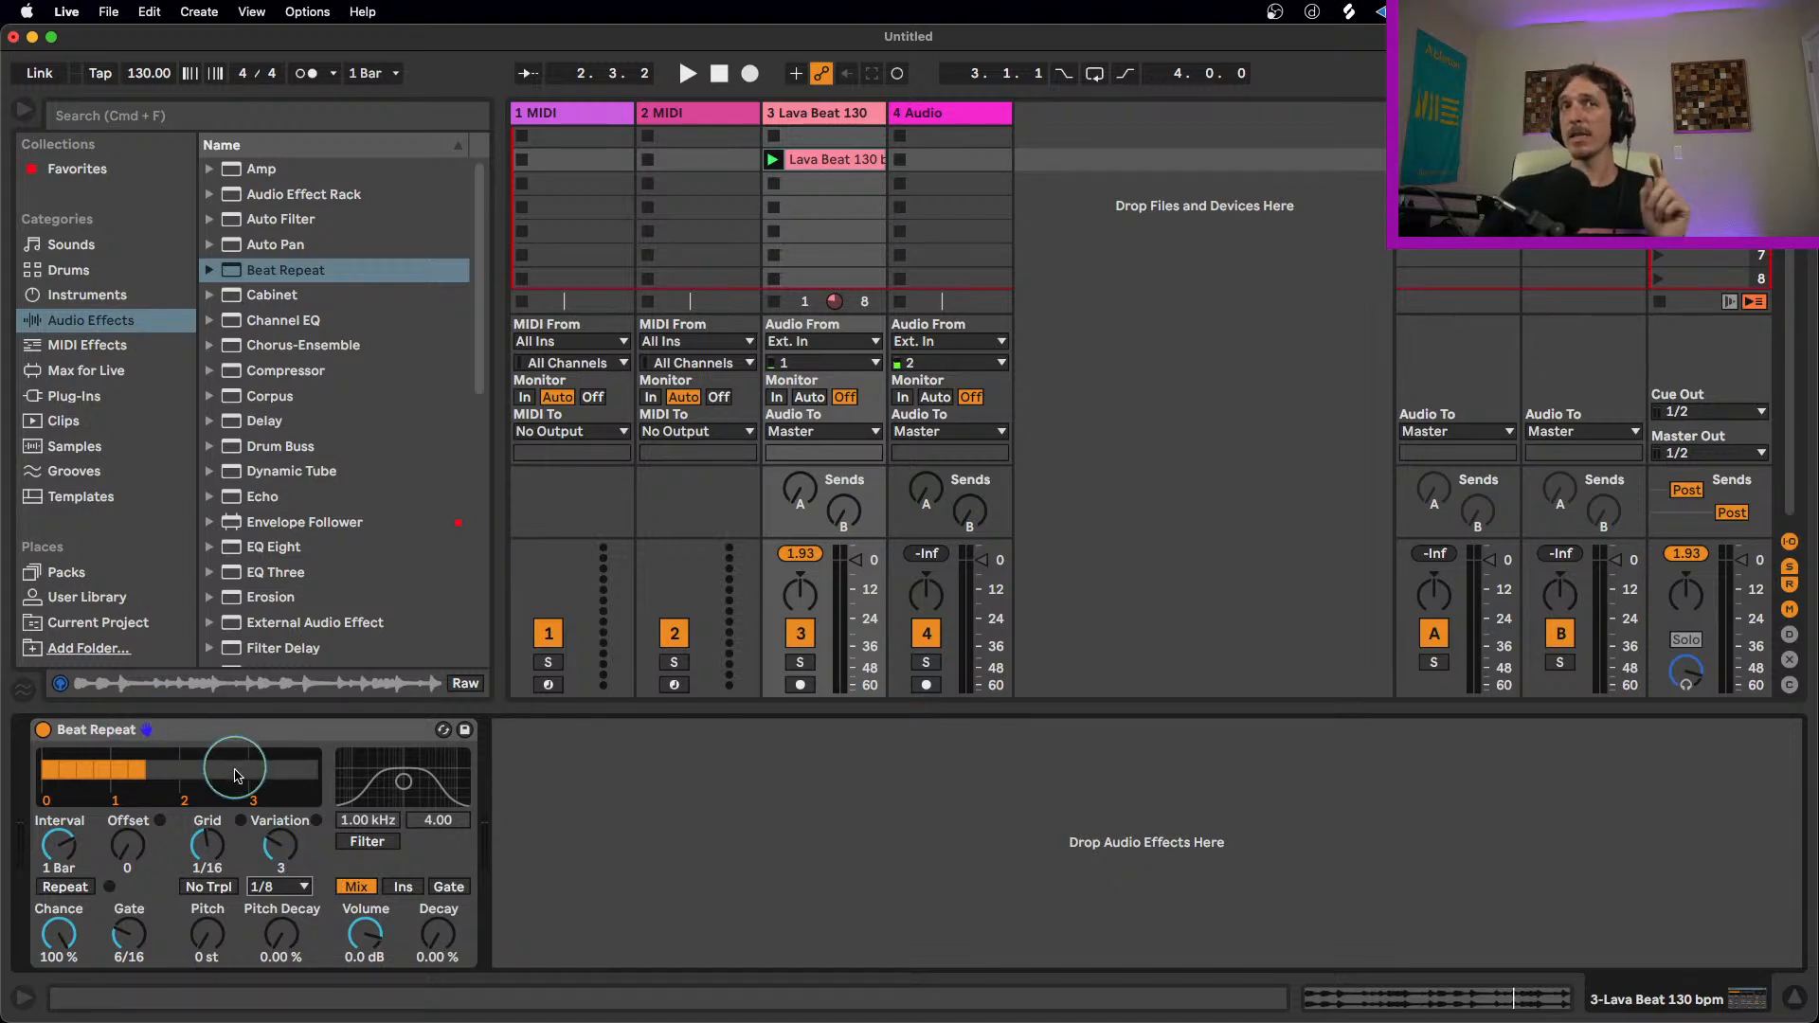
Step: Set Beat Repeat's Offset to 4/16 and preview the loop
{"action": "left_click", "coordinate": [129, 846]}
{"action": "left_click_drag", "start_coordinate": [128, 846], "coordinate": [132, 796]}
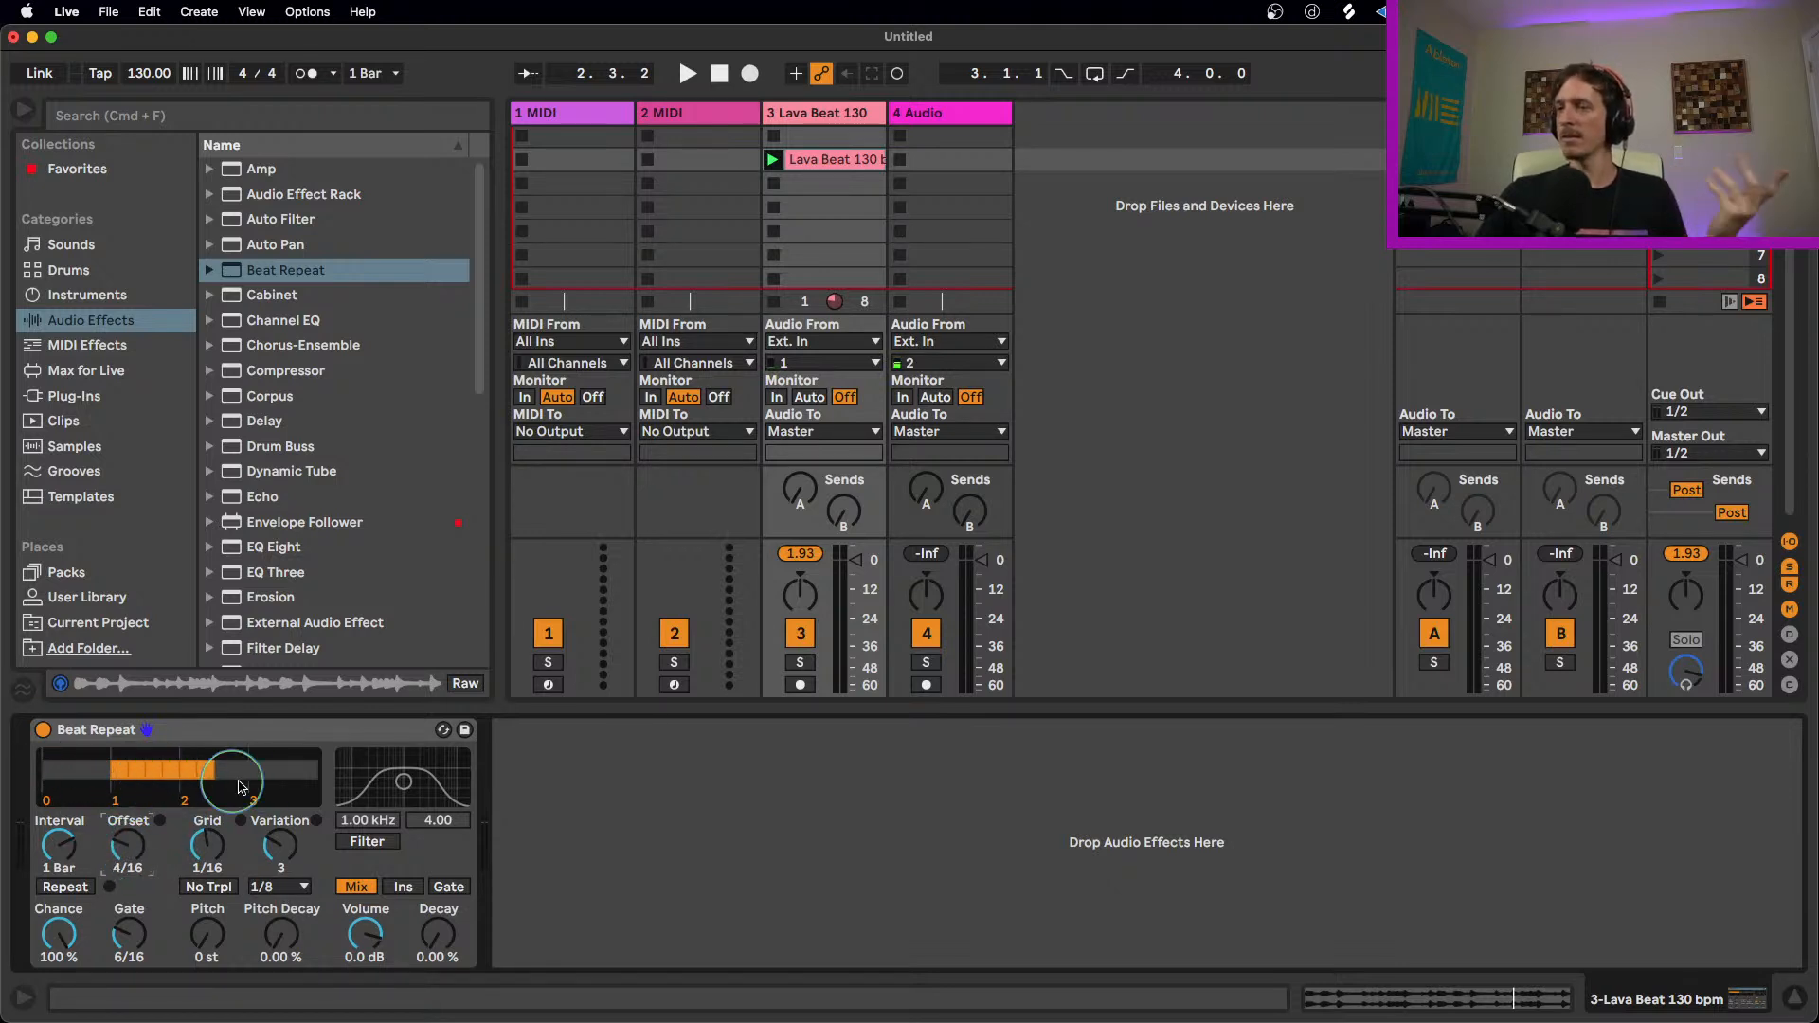
{"action": "key", "text": "space"}
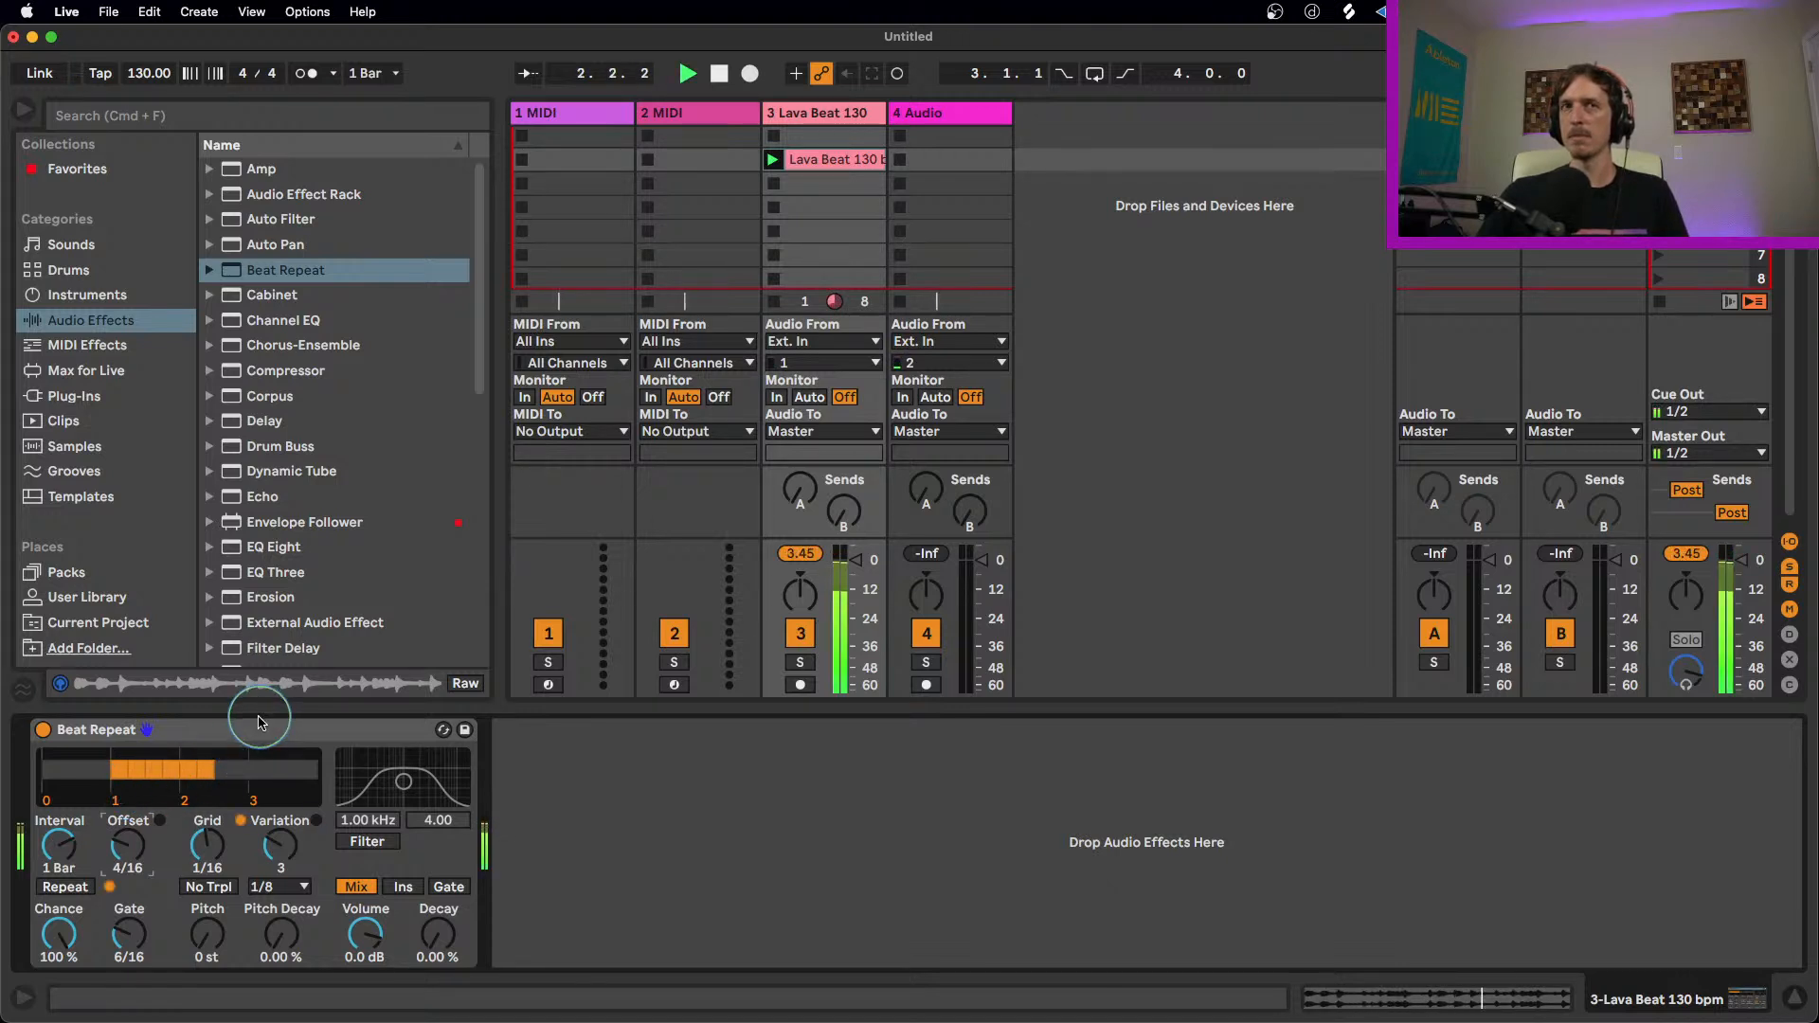
{"action": "key", "text": "space"}
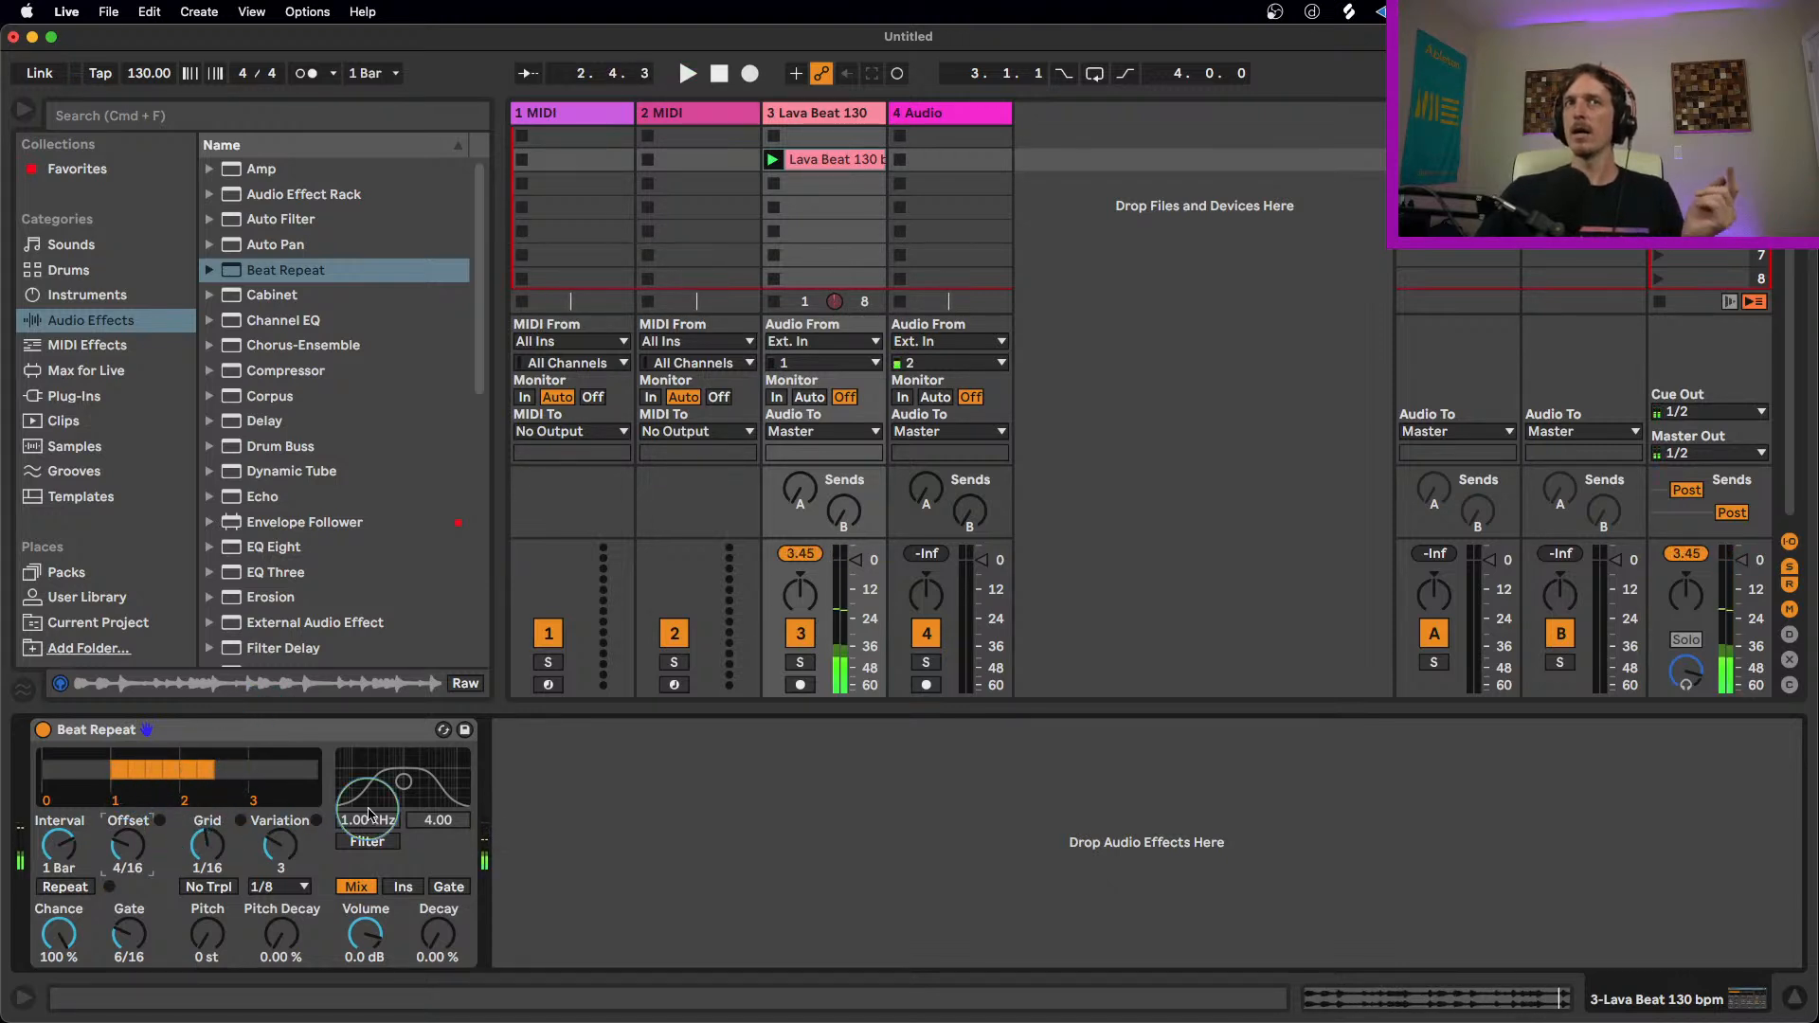
Step: Enable Beat Repeat's Filter at about 2.32 kHz with width 4.22, and reset Offset to 0
{"action": "left_click", "coordinate": [369, 842]}
{"action": "left_click_drag", "start_coordinate": [404, 782], "coordinate": [429, 782]}
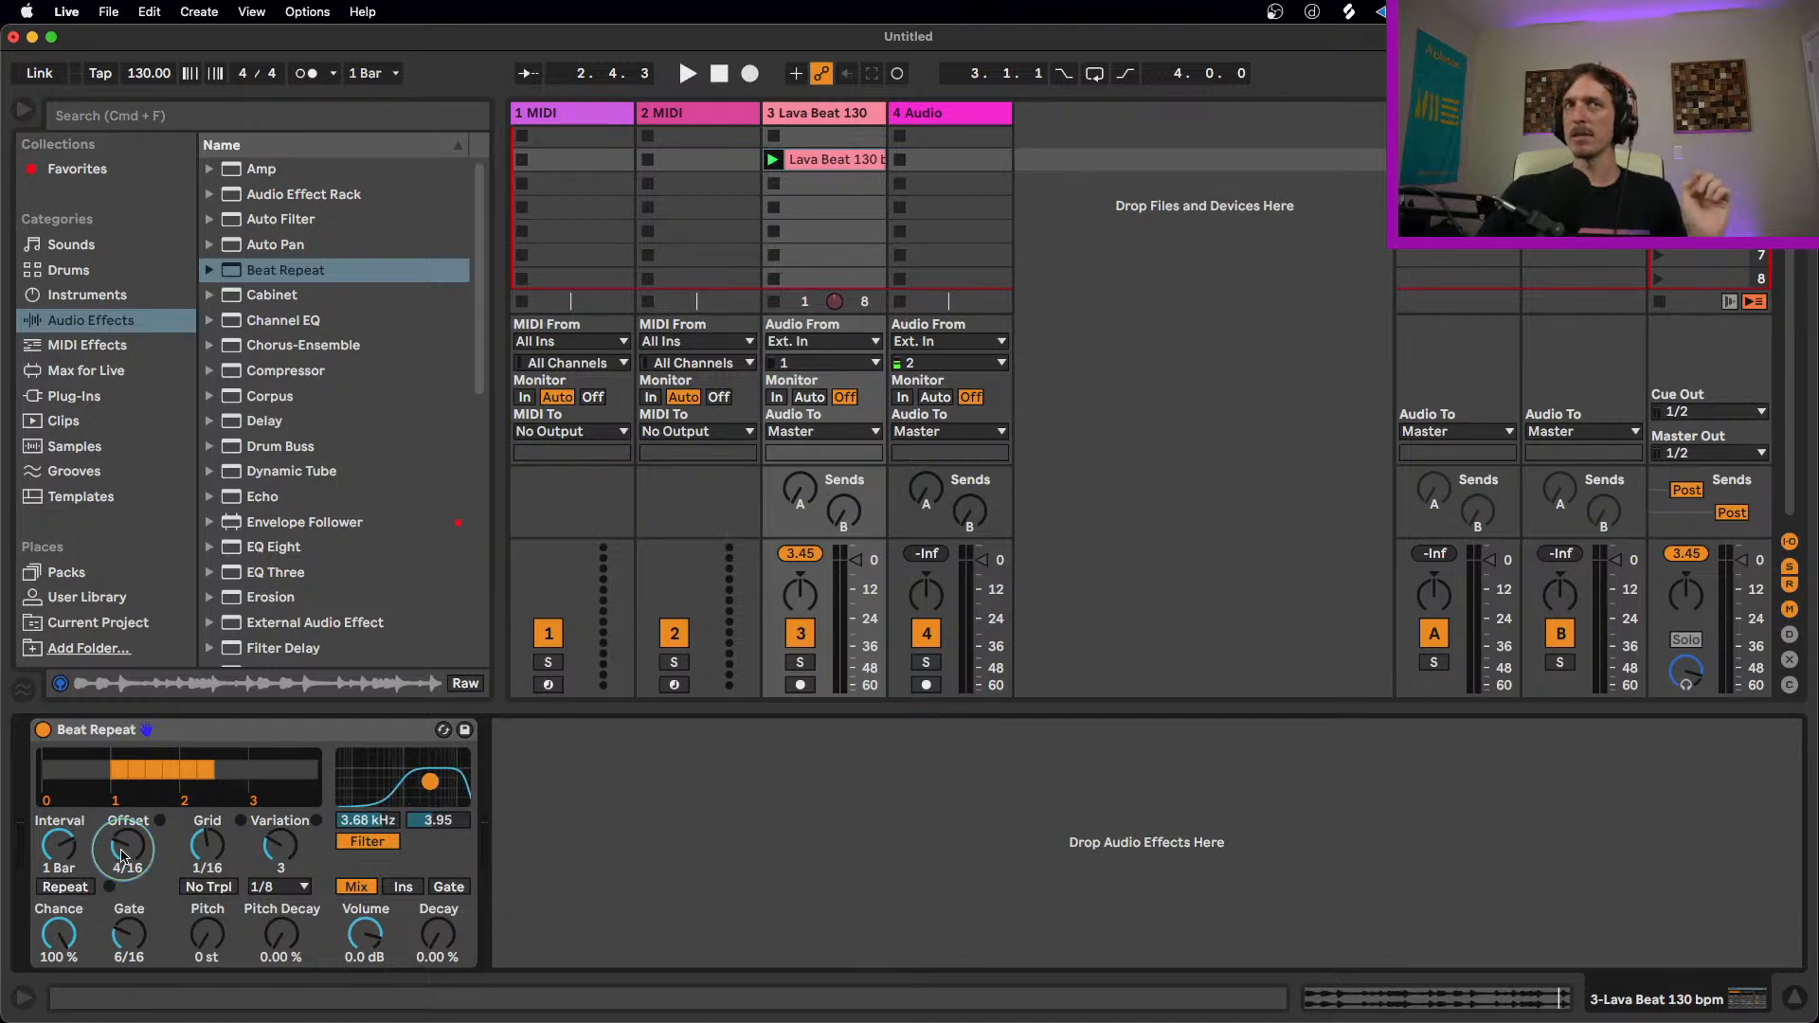
{"action": "left_click_drag", "start_coordinate": [121, 856], "coordinate": [121, 891]}
{"action": "mouse_move", "coordinate": [430, 781]}
{"action": "left_mouse_down"}
{"action": "mouse_move", "coordinate": [376, 781]}
{"action": "mouse_move", "coordinate": [426, 789]}
{"action": "mouse_move", "coordinate": [415, 702]}
{"action": "mouse_move", "coordinate": [426, 785]}
{"action": "left_mouse_up"}
Step: Preview the filtered loop and switch the Filter off
{"action": "key", "text": "space"}
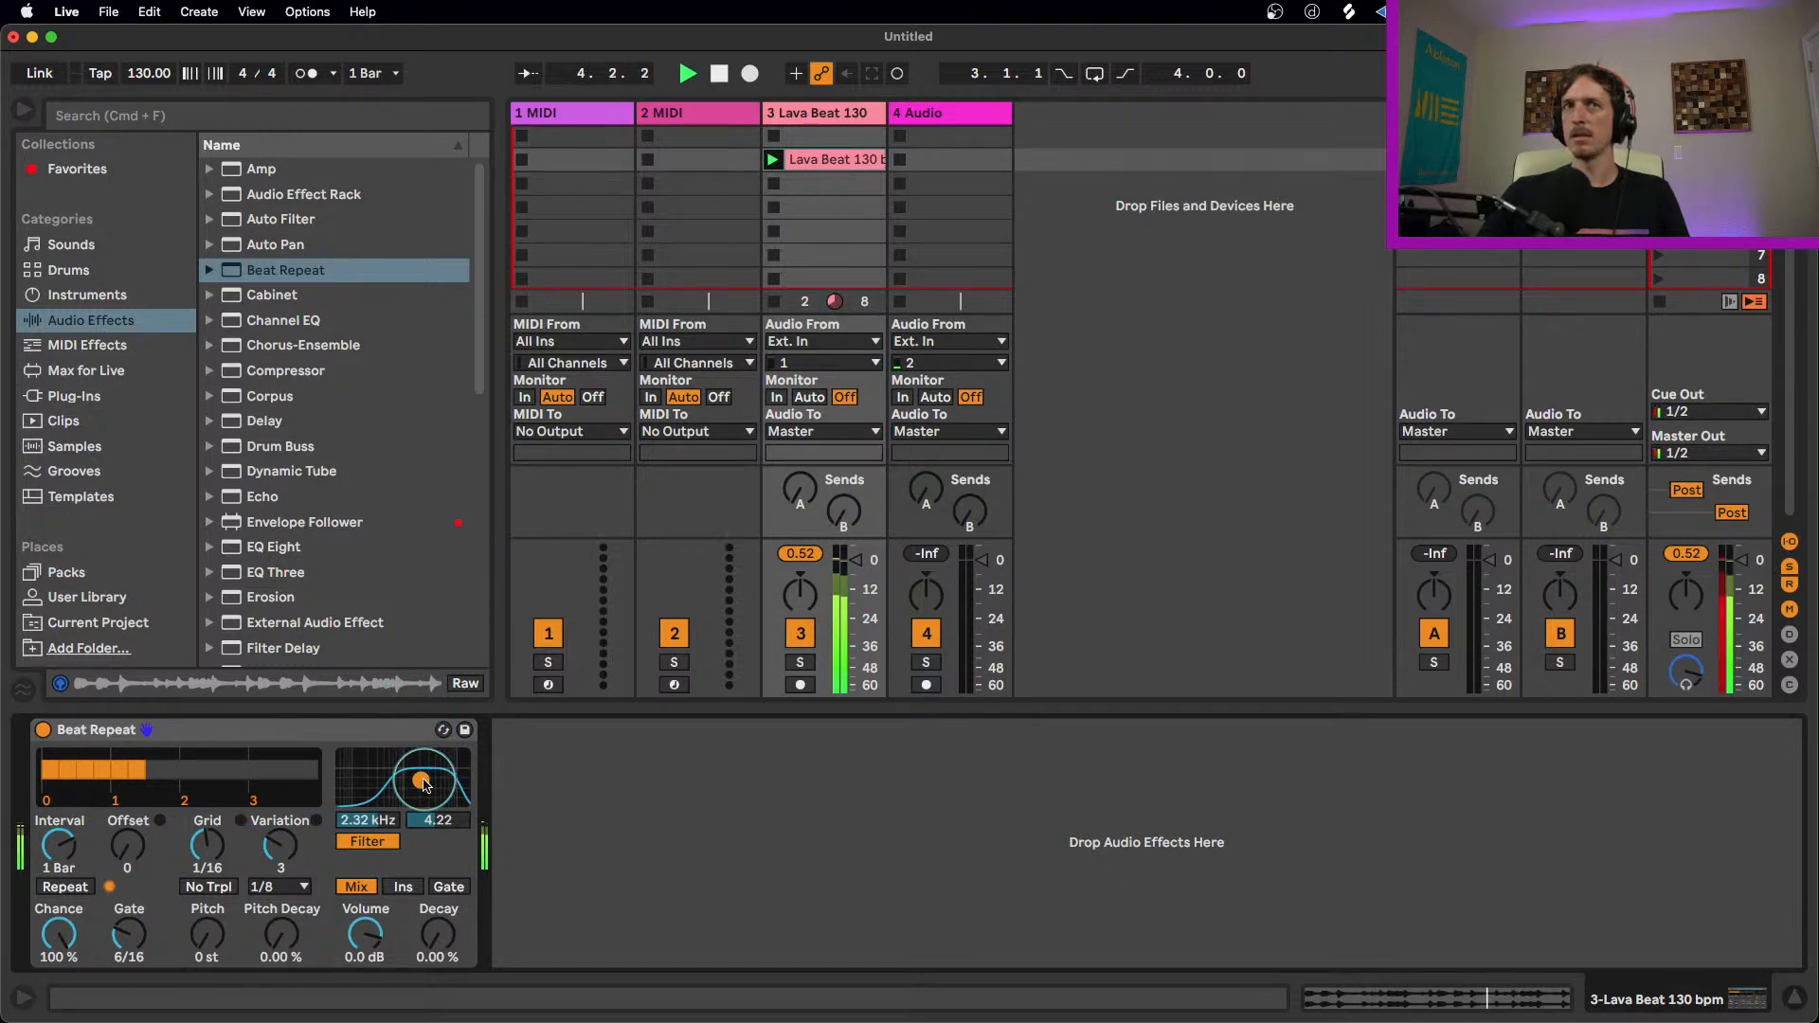
{"action": "key", "text": "space"}
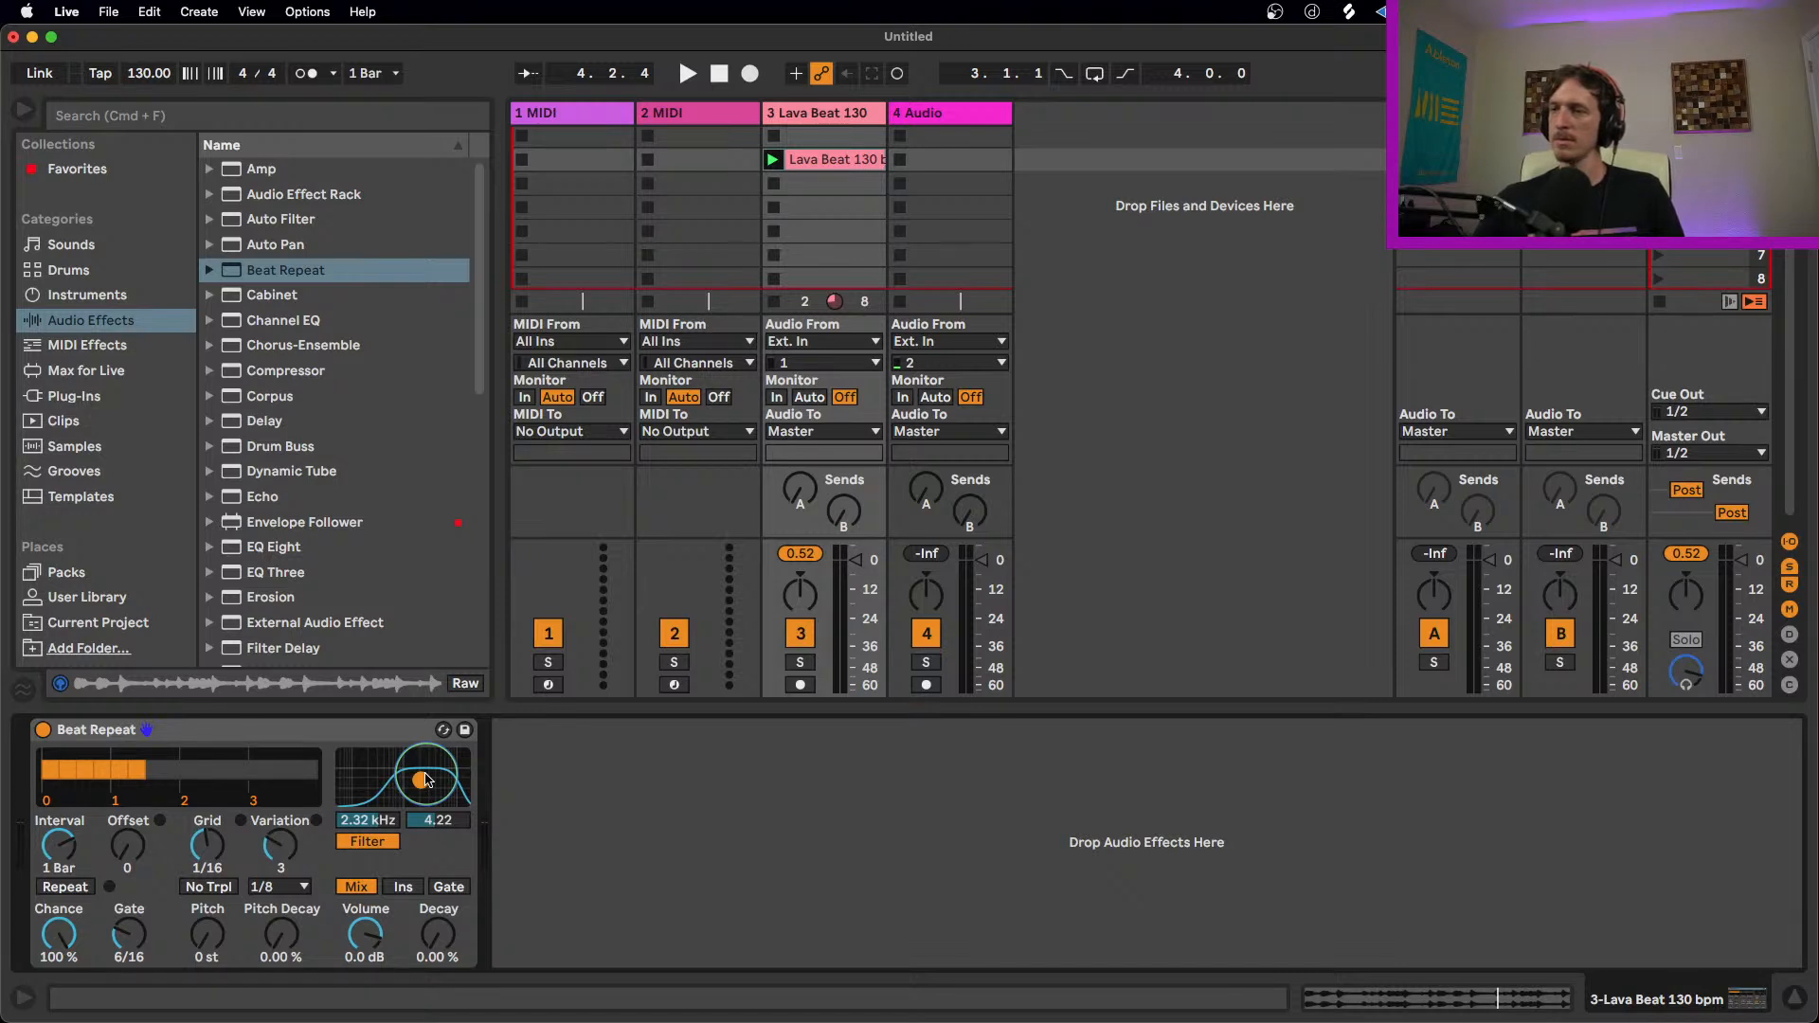
{"action": "left_click", "coordinate": [382, 838]}
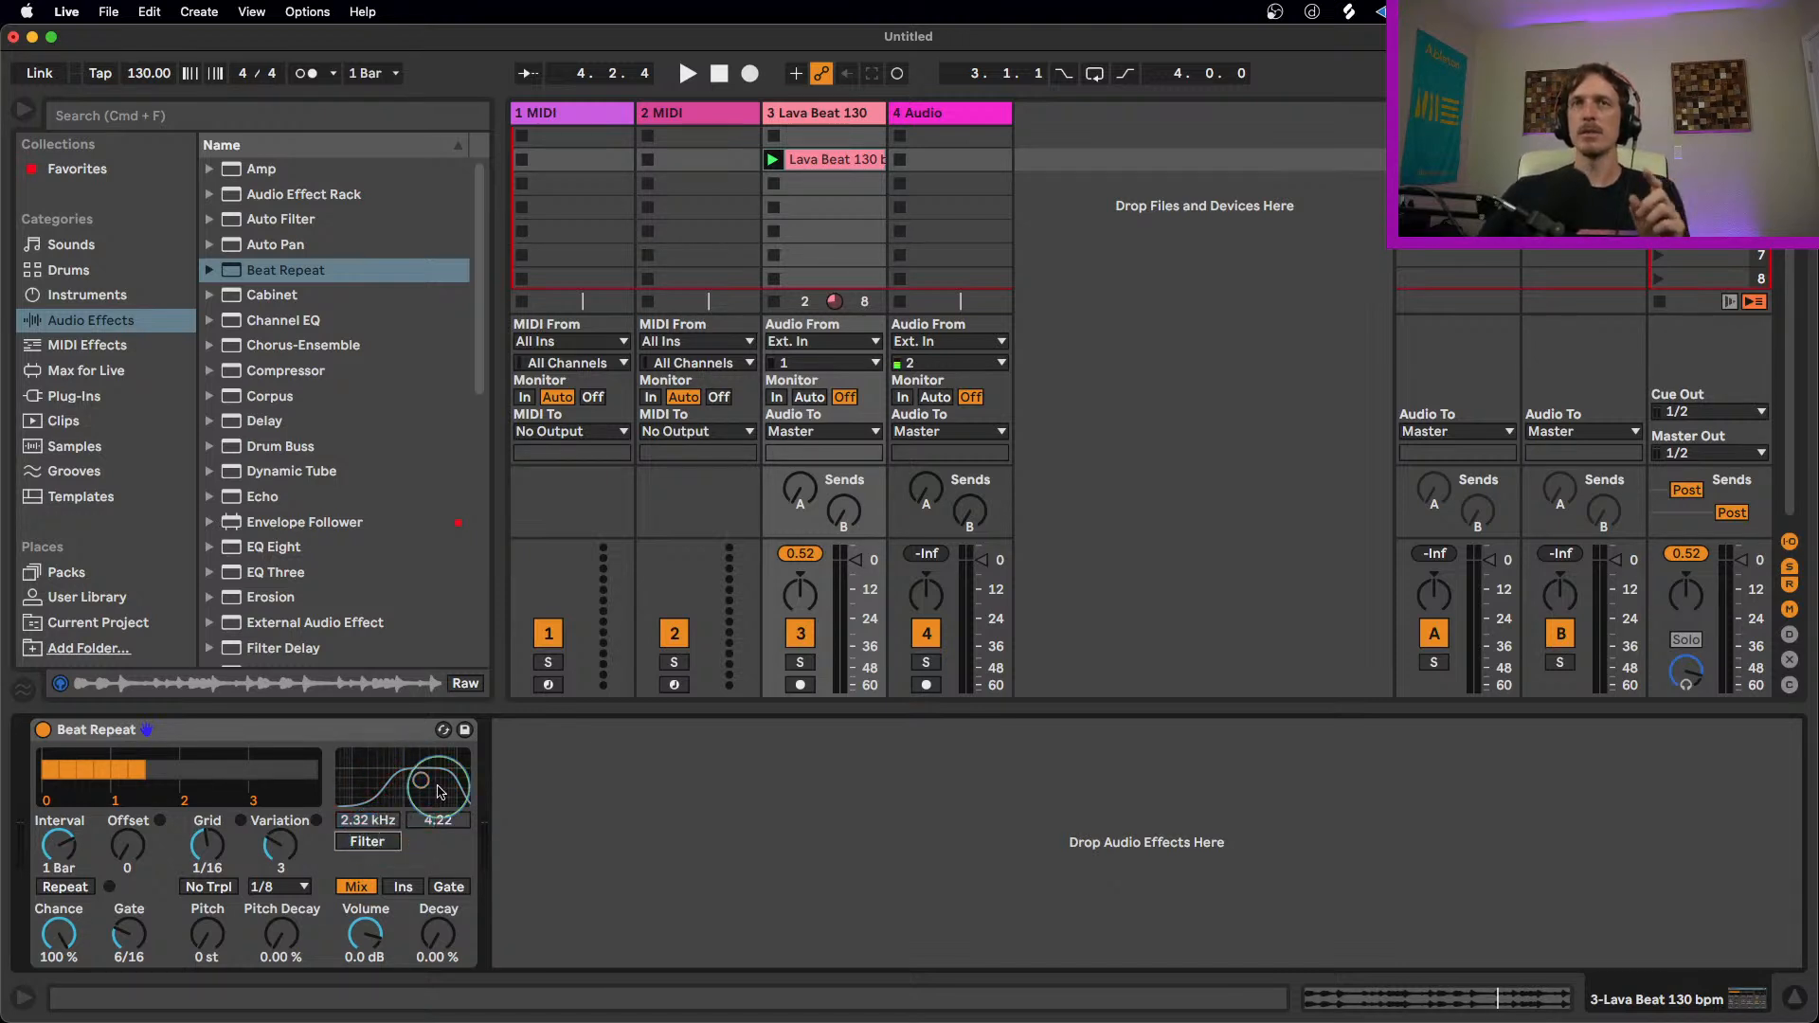
Step: Set the Variation mode to 1/16, preview the loop, and set Gate to 8/16
{"action": "left_click", "coordinate": [290, 889]}
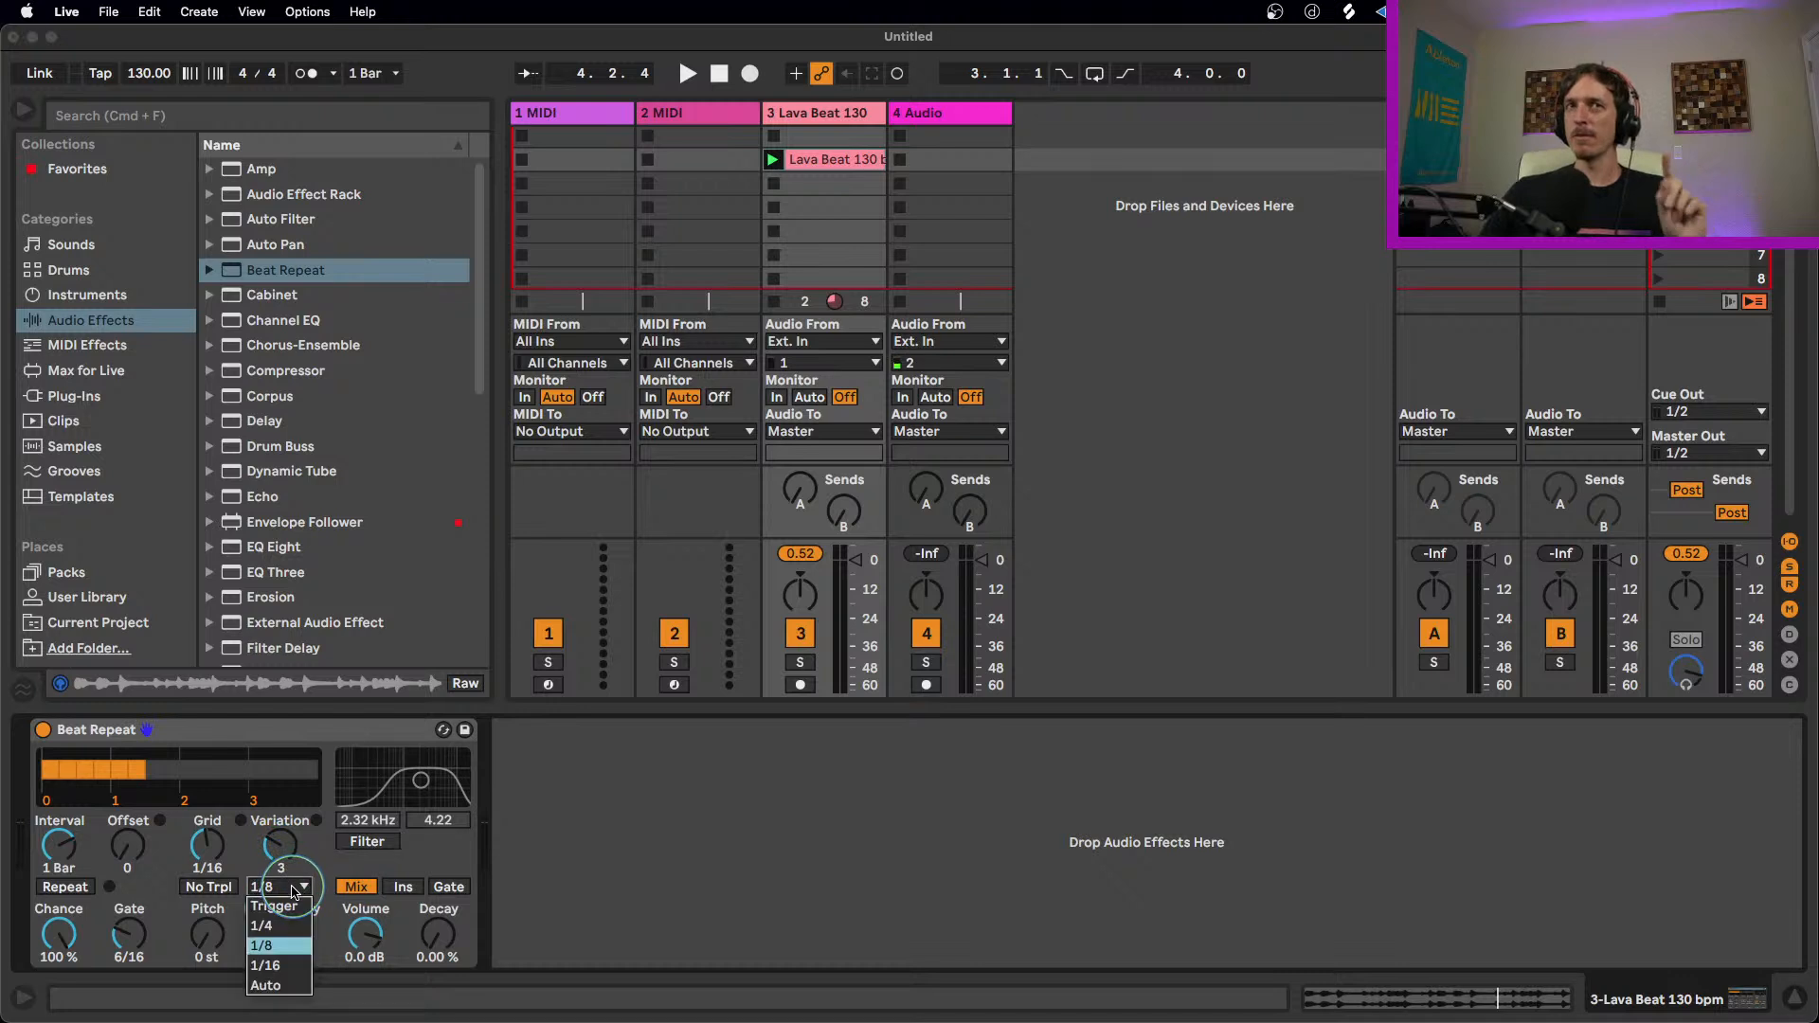
{"action": "left_click", "coordinate": [299, 965]}
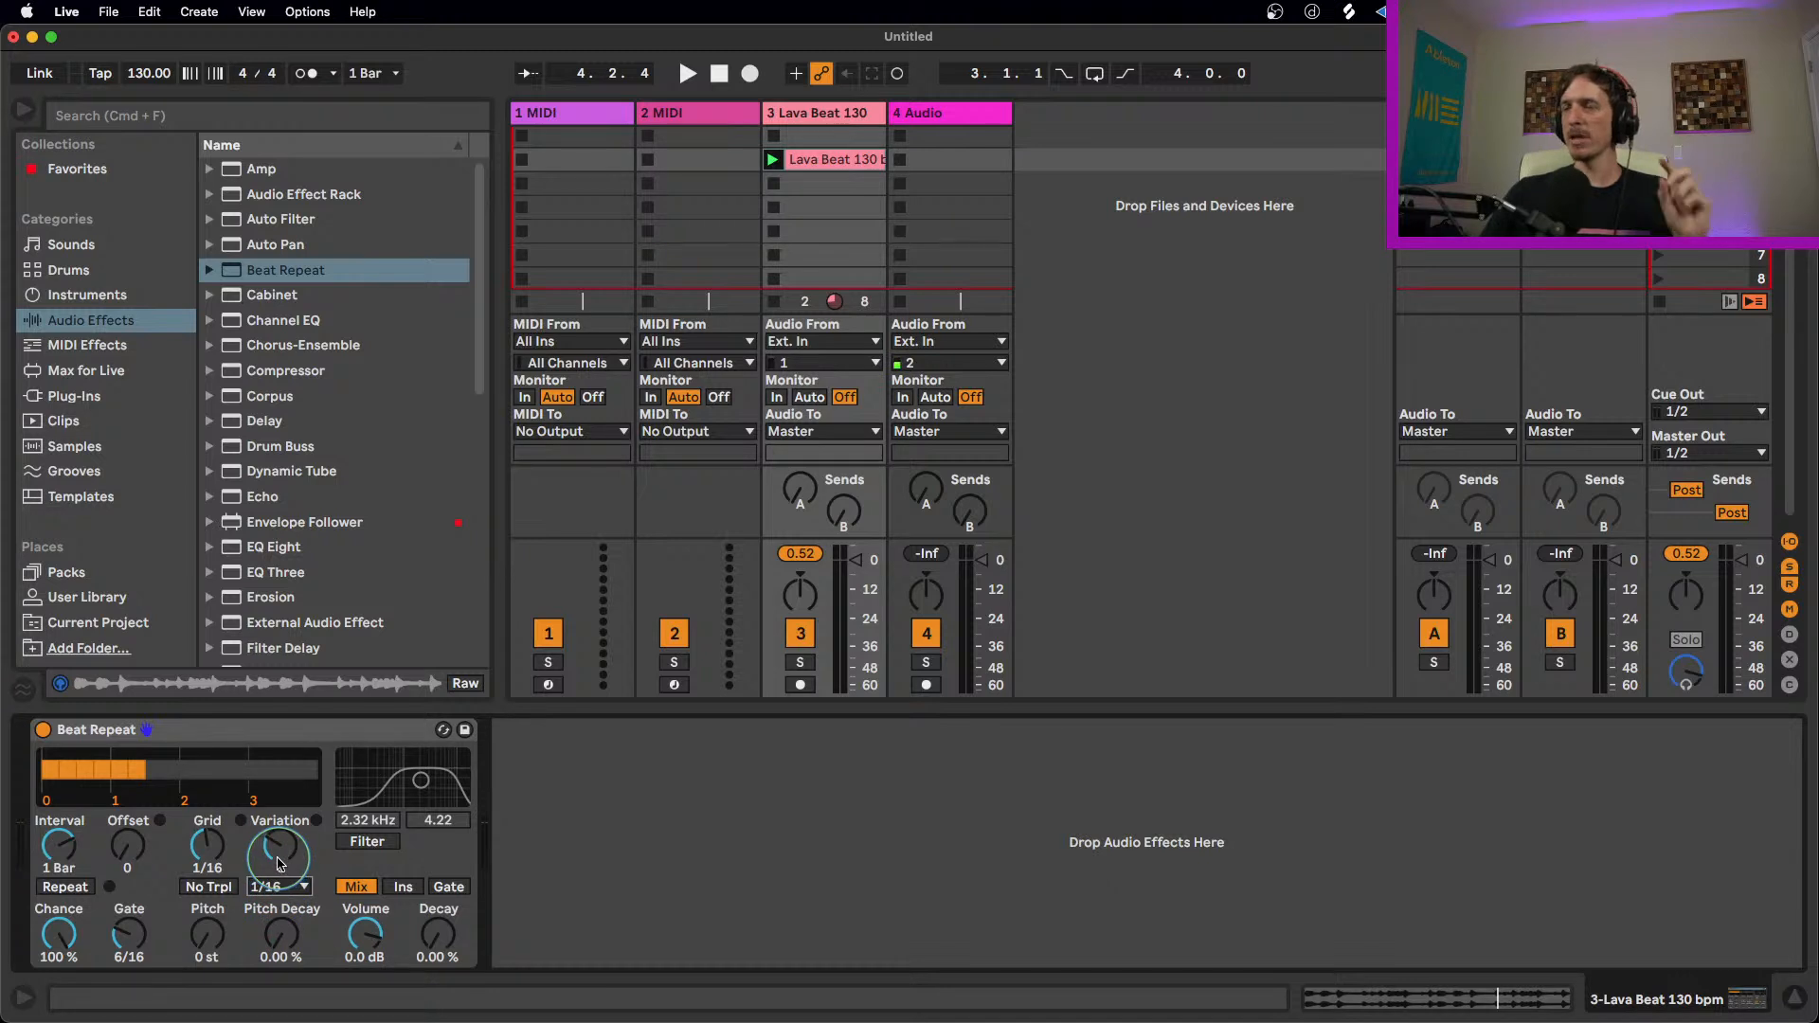
{"action": "key", "text": "space"}
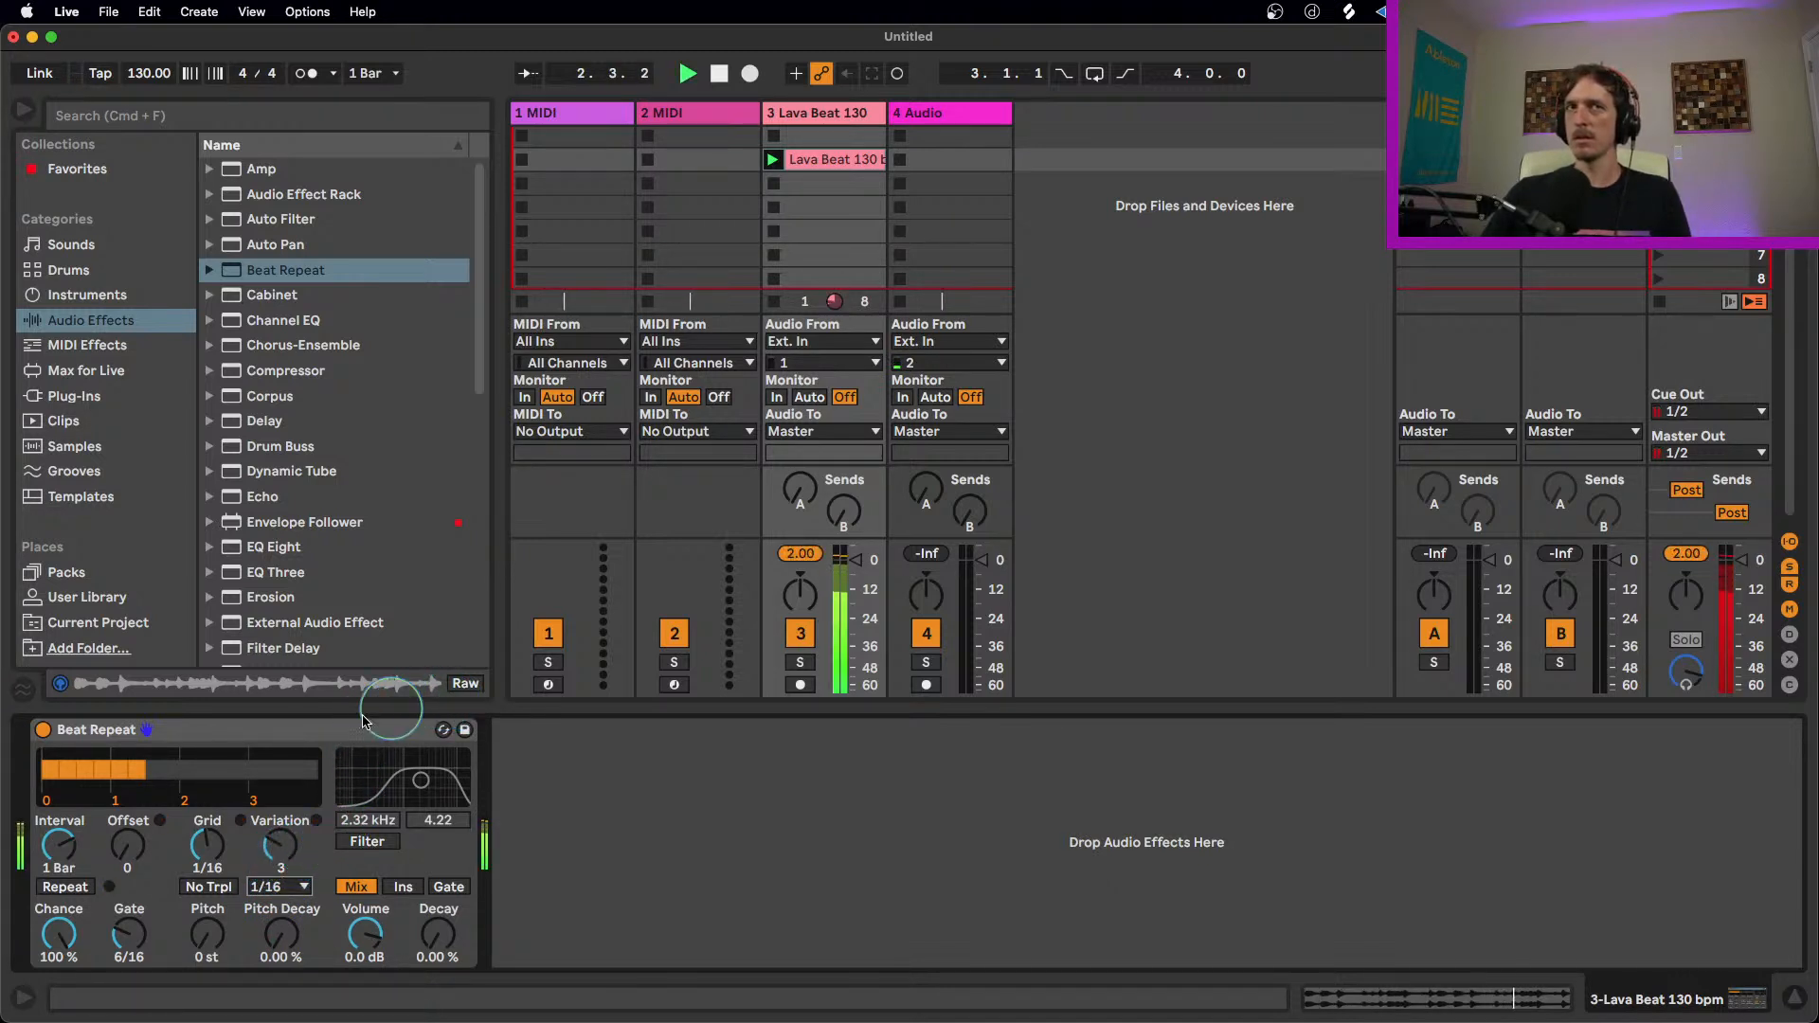
{"action": "key", "text": "space"}
{"action": "left_click_drag", "start_coordinate": [142, 920], "coordinate": [142, 896]}
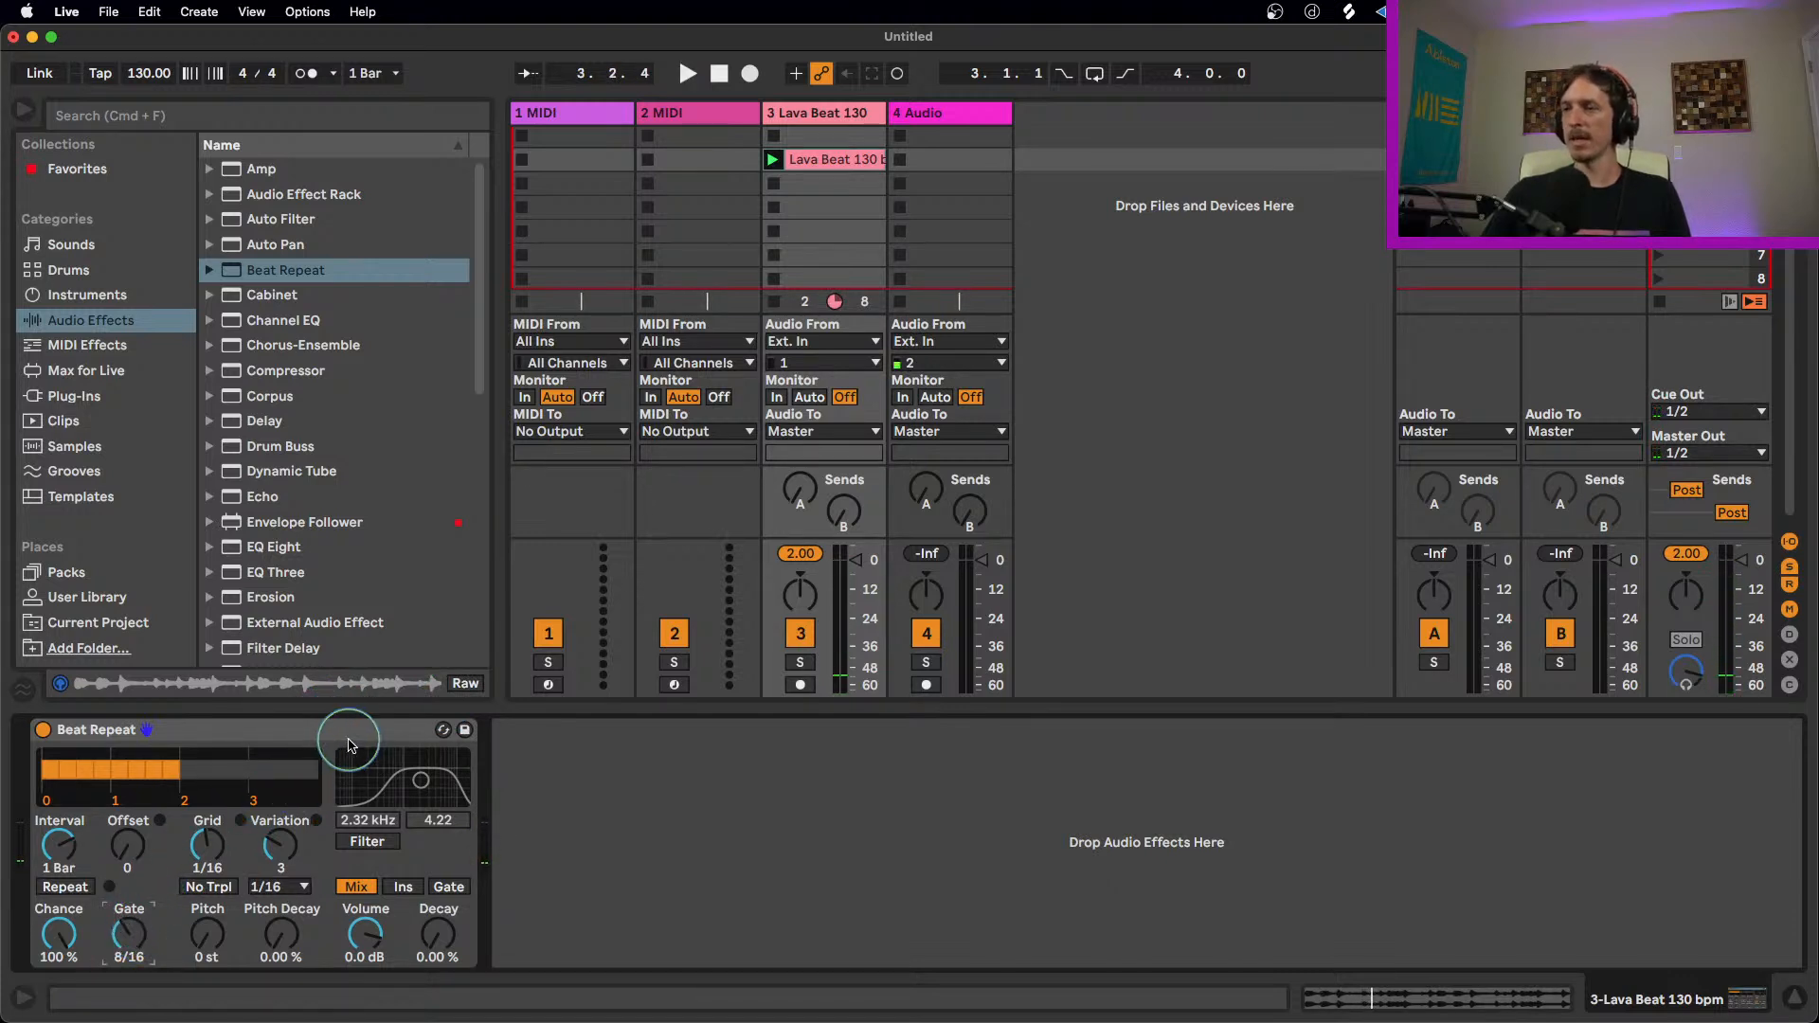
Step: Preview the loop, then set Beat Repeat's Variation mode to Auto
{"action": "key", "text": "space"}
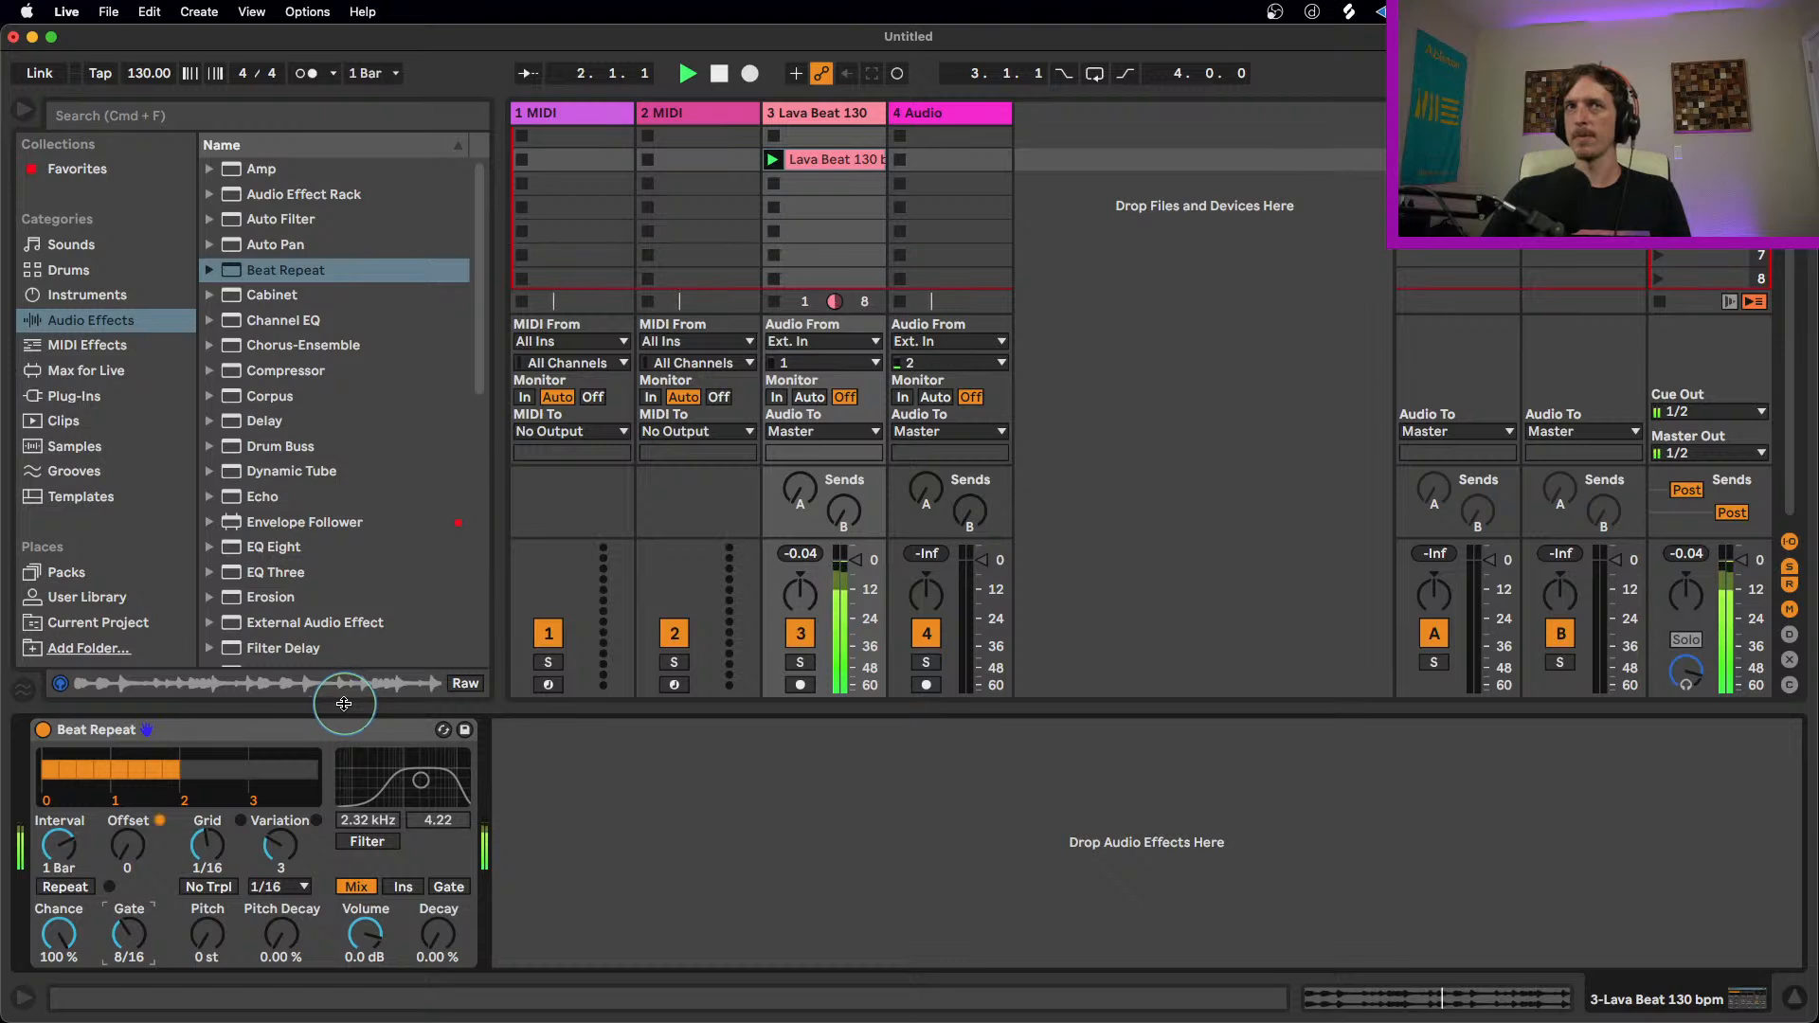
{"action": "key", "text": "space"}
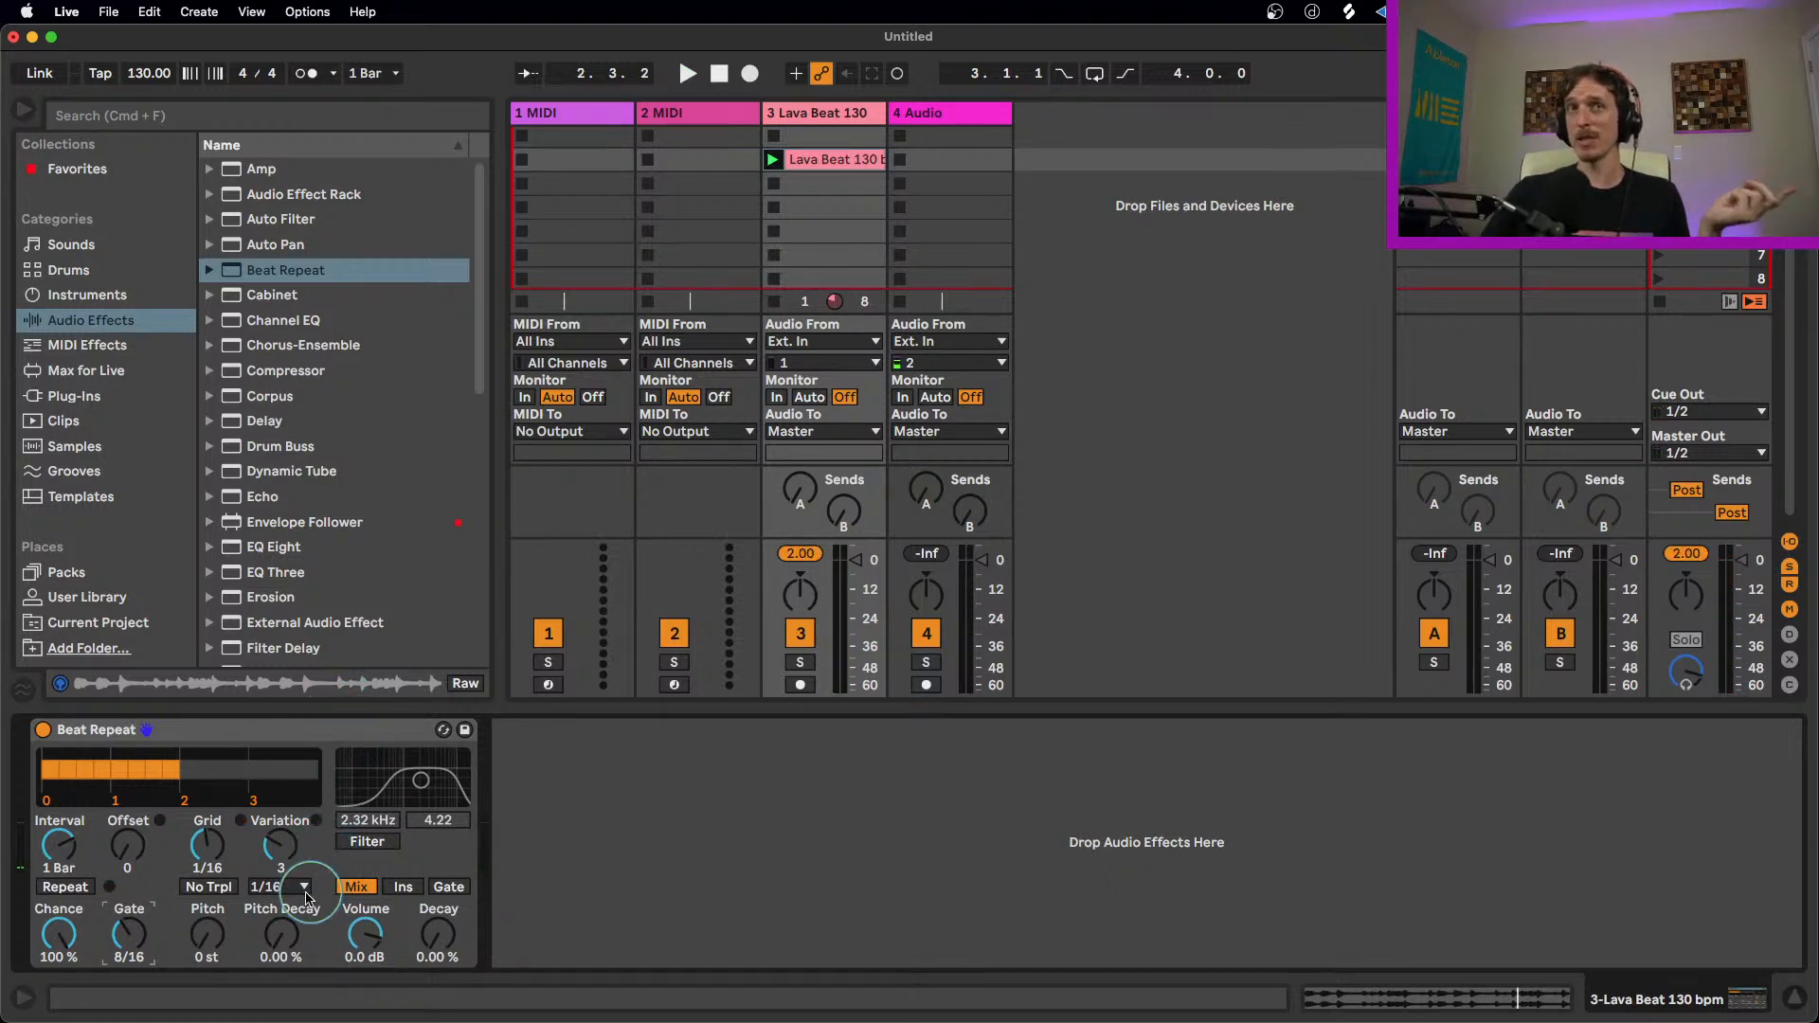
{"action": "left_click", "coordinate": [284, 887]}
{"action": "left_click", "coordinate": [293, 986]}
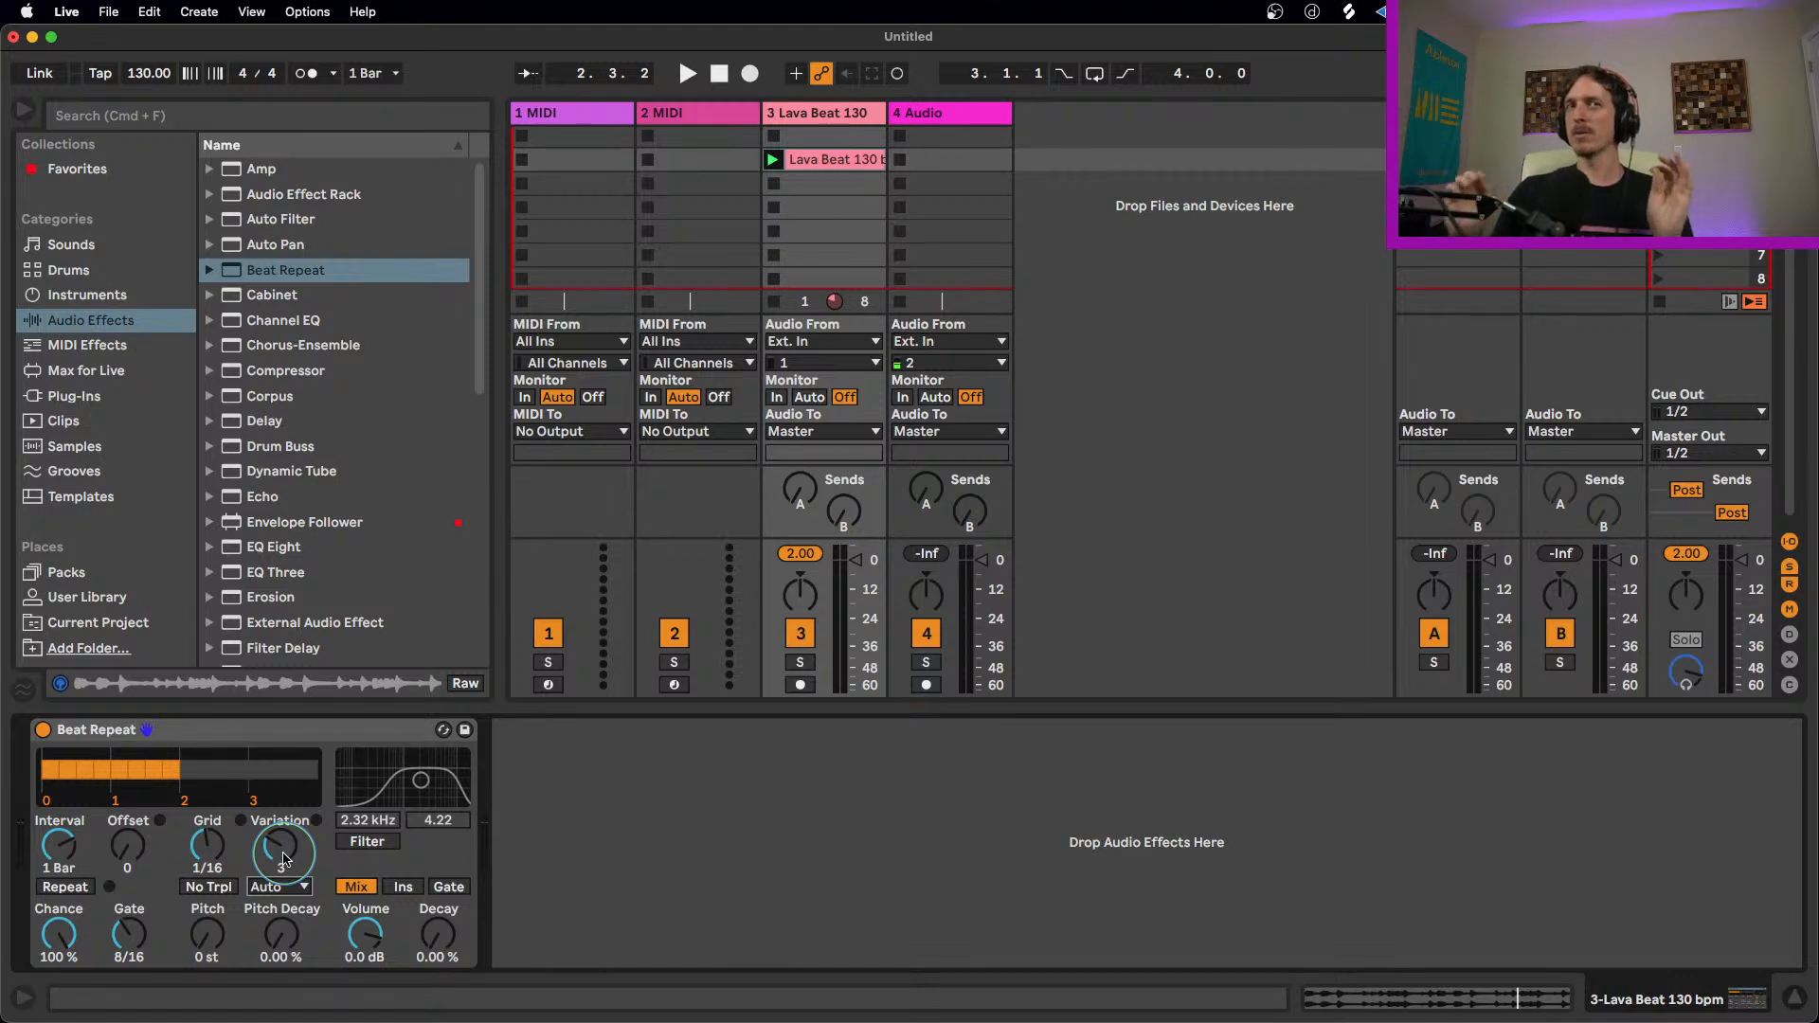
{"action": "left_click", "coordinate": [279, 887]}
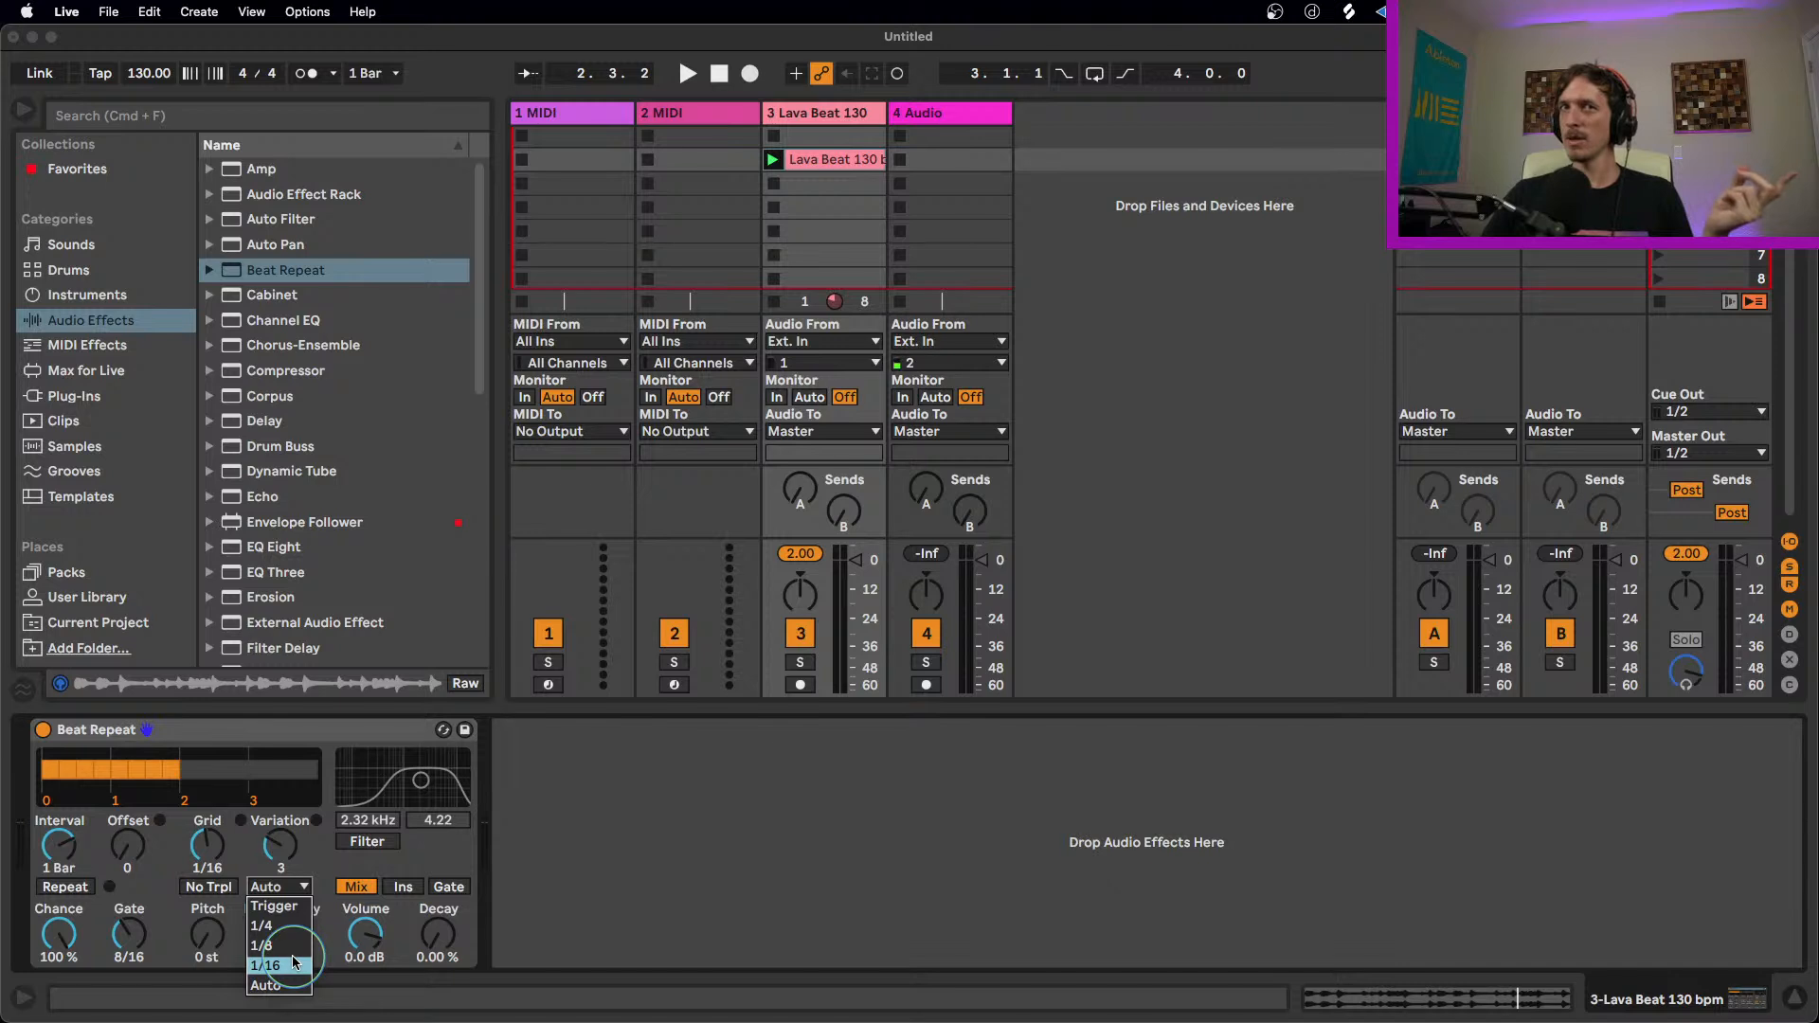
{"action": "left_click", "coordinate": [270, 985]}
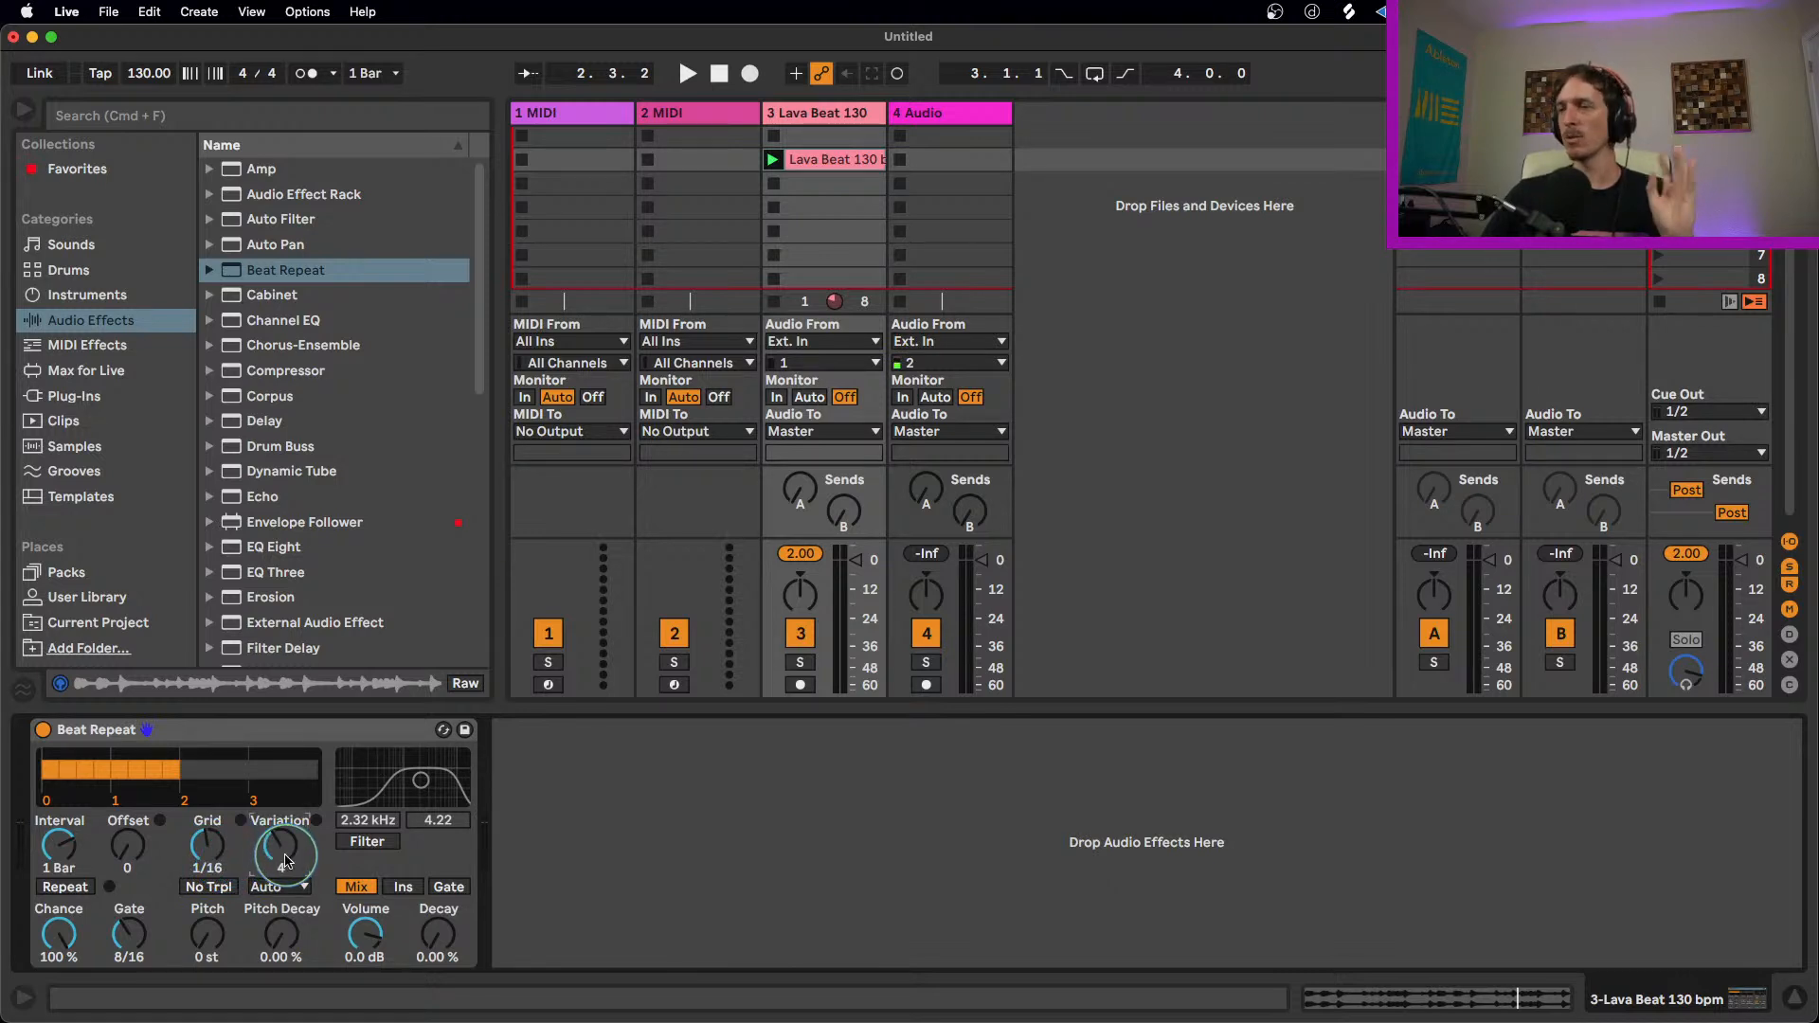
Step: Play the loop while setting Offset to 4/16 and Variation to 7, then stop playback
{"action": "key", "text": "space"}
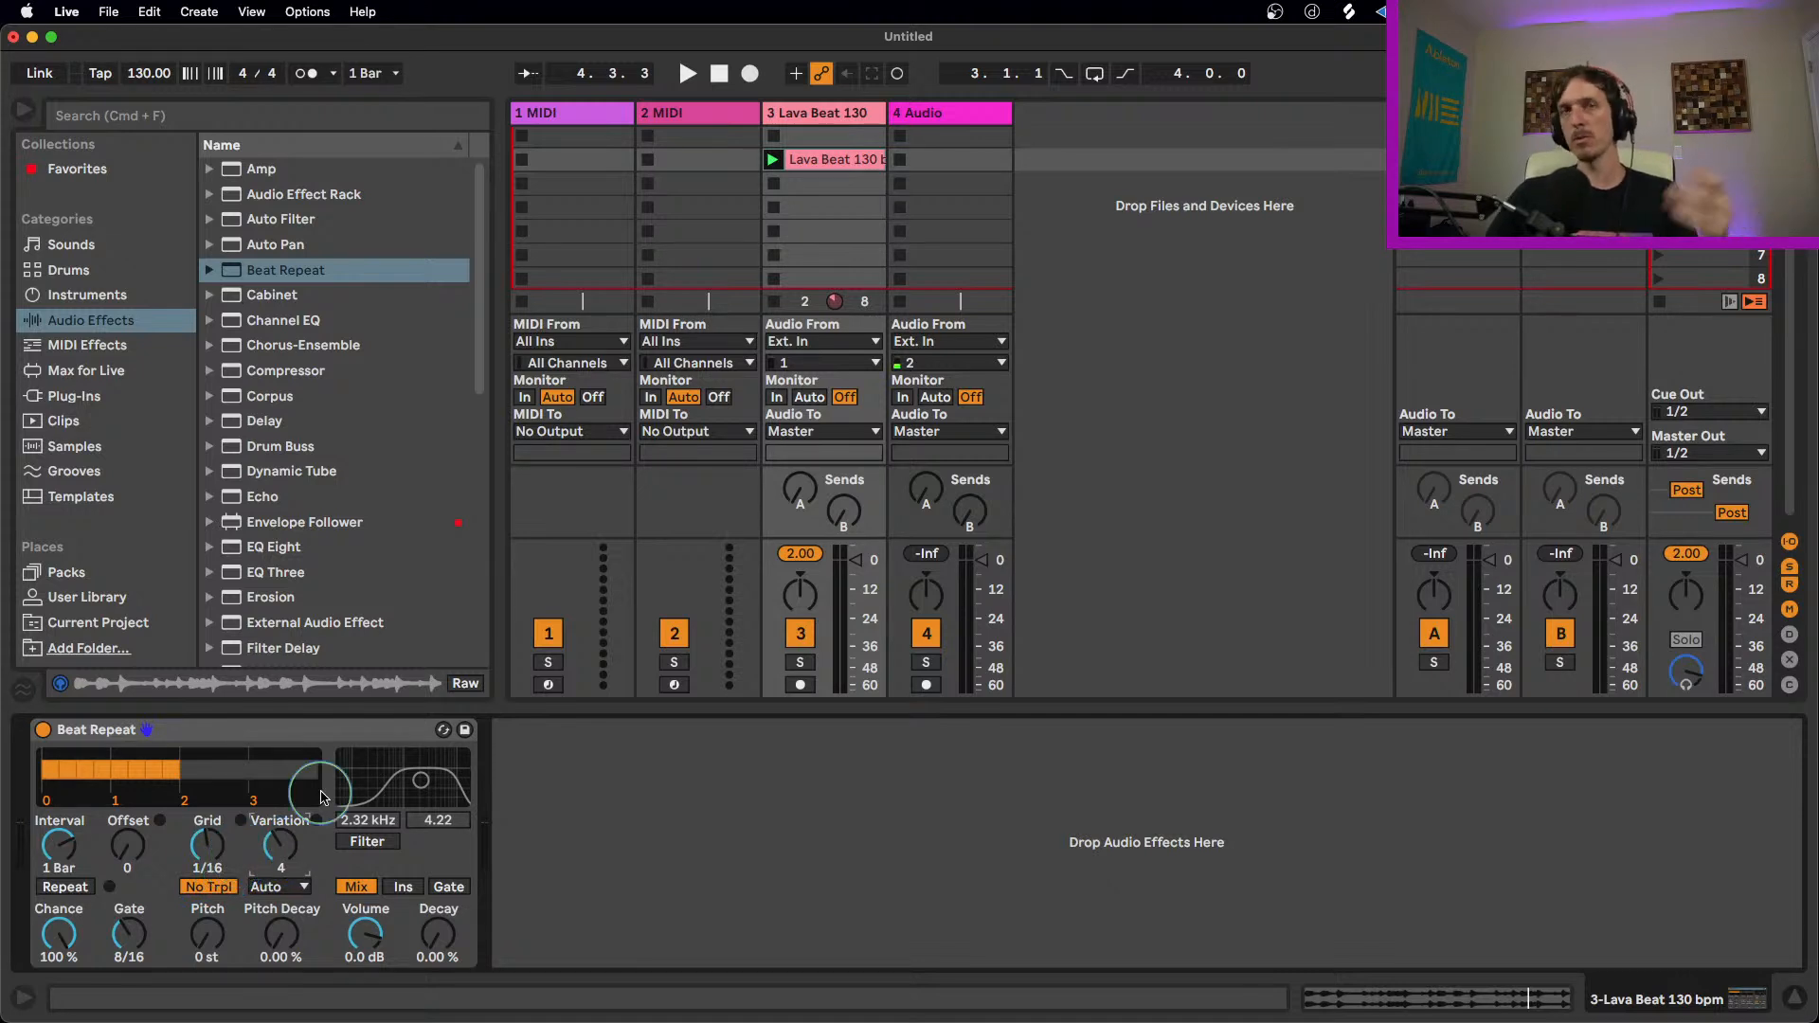
{"action": "key", "text": "space"}
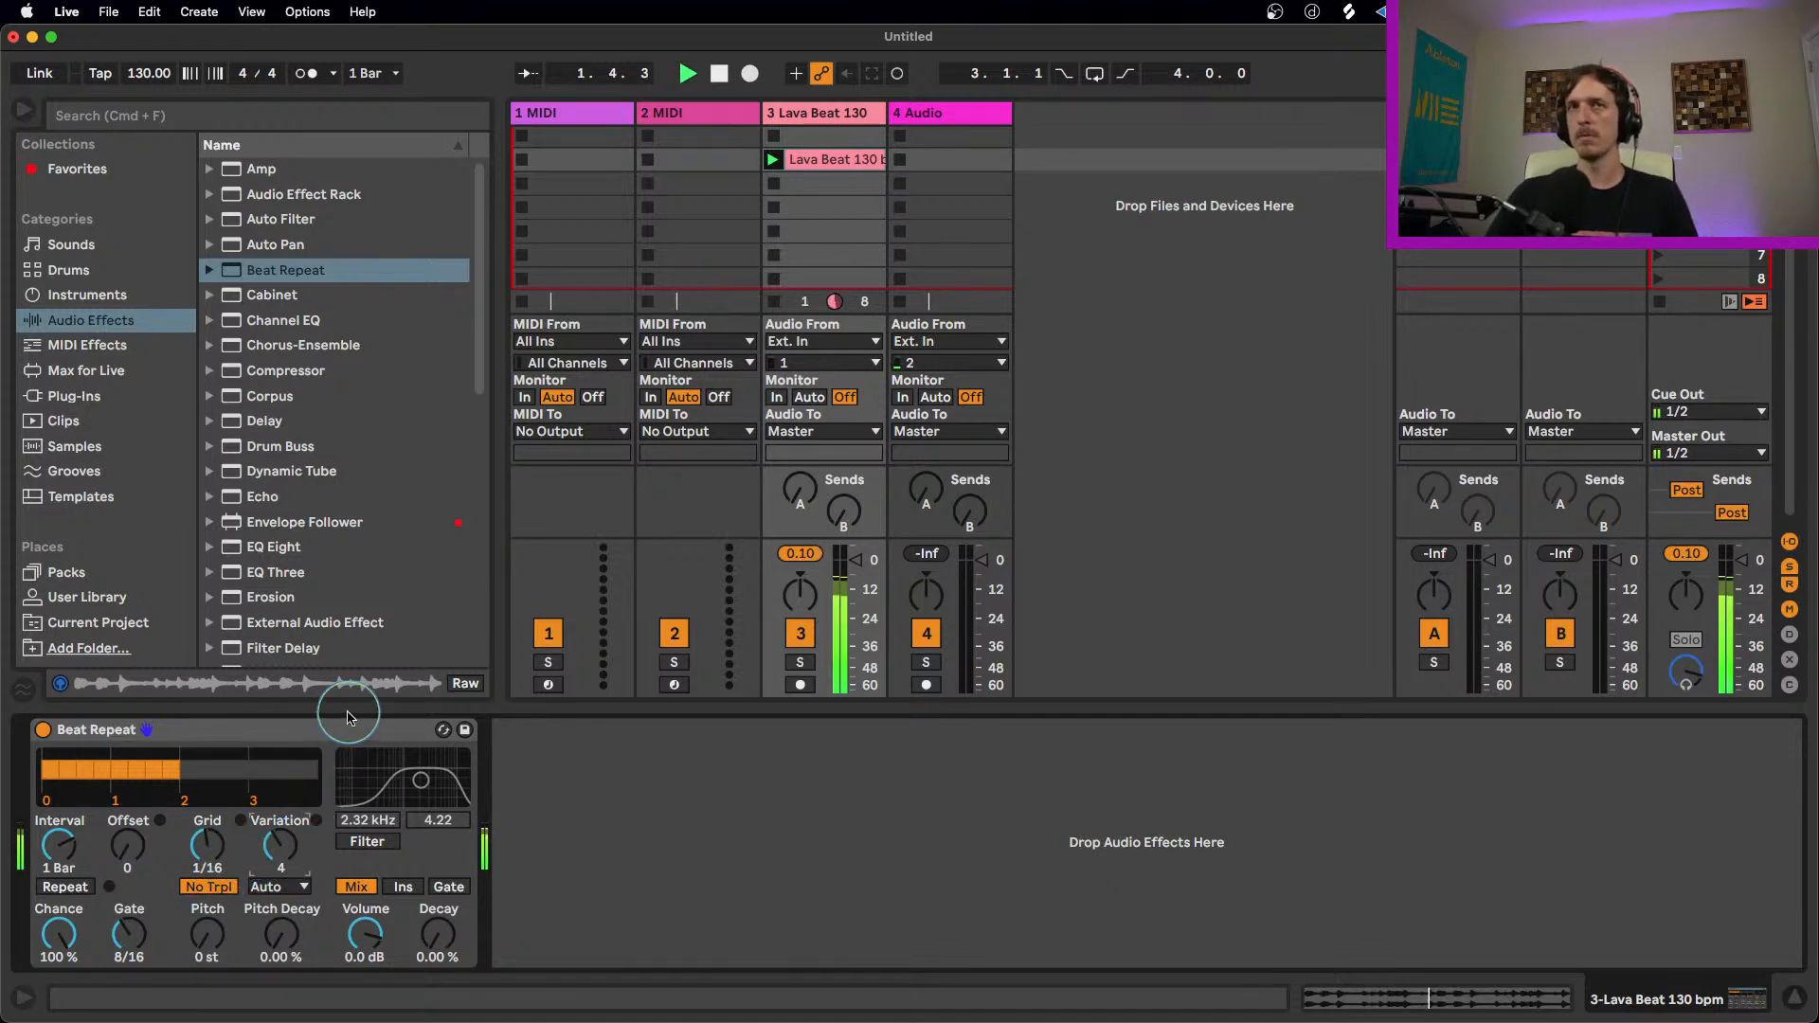
{"action": "left_click_drag", "start_coordinate": [131, 854], "coordinate": [159, 833]}
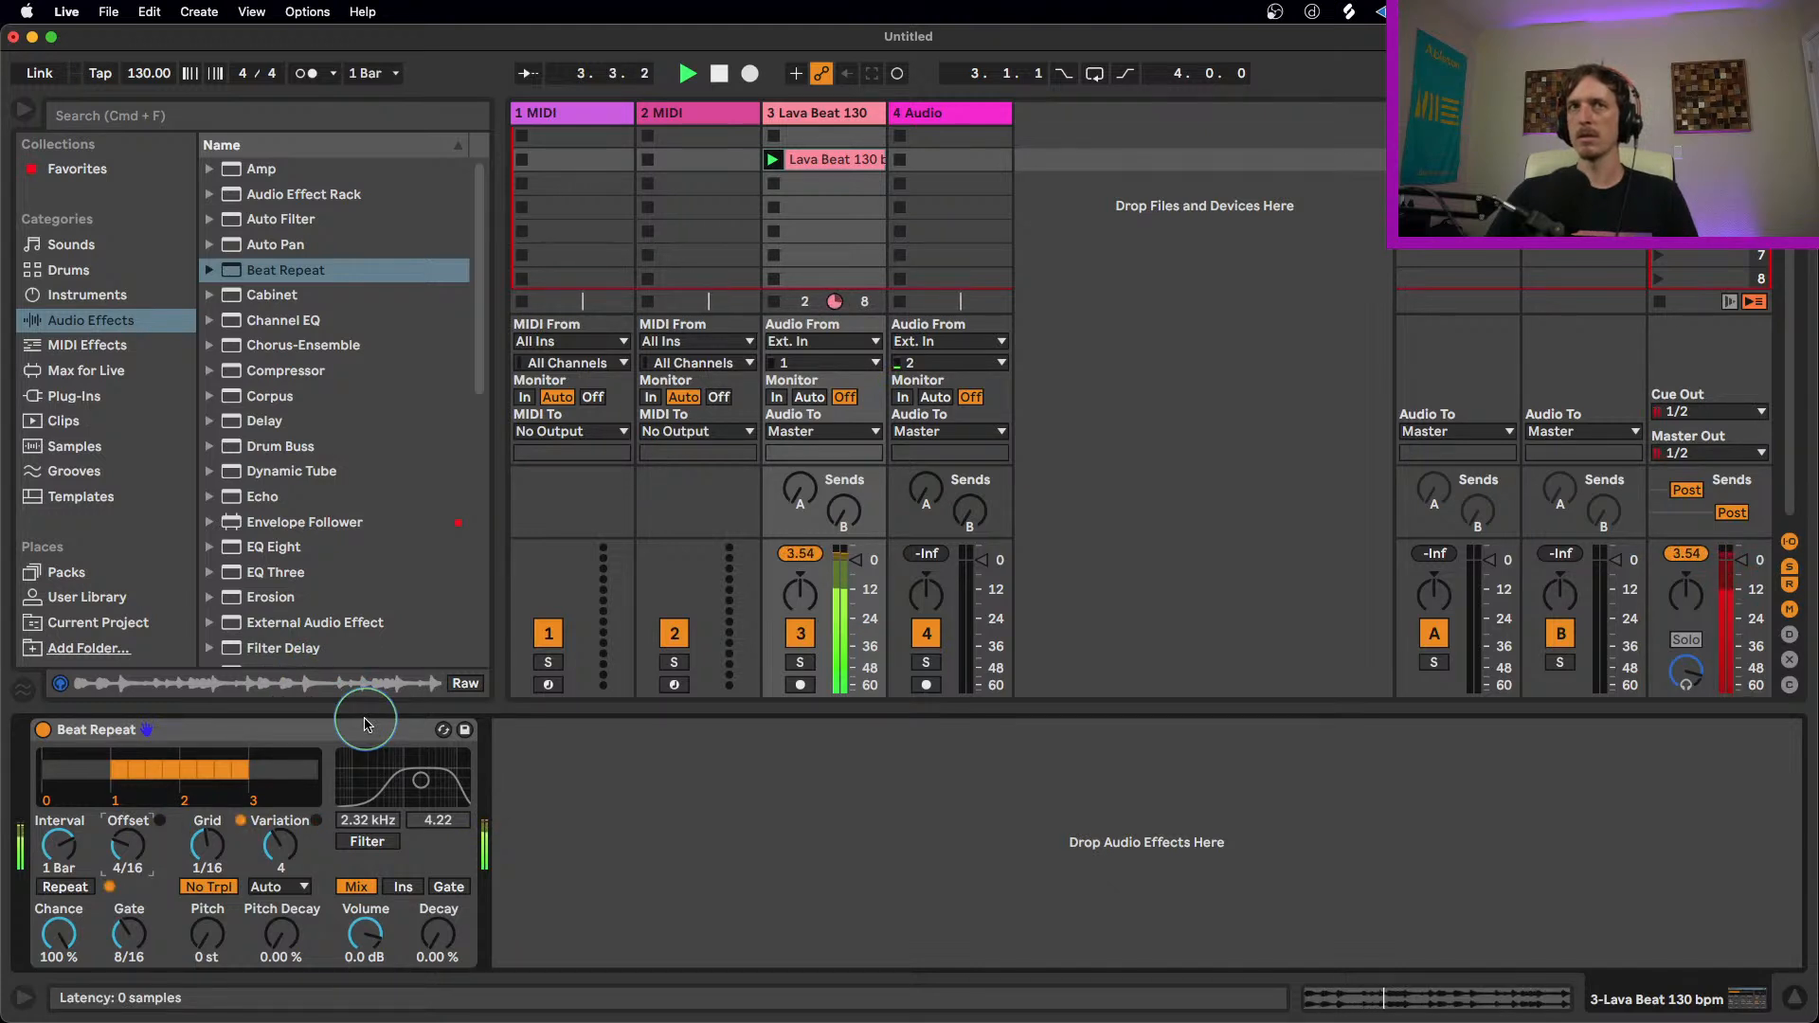
{"action": "left_click_drag", "start_coordinate": [277, 845], "coordinate": [275, 839]}
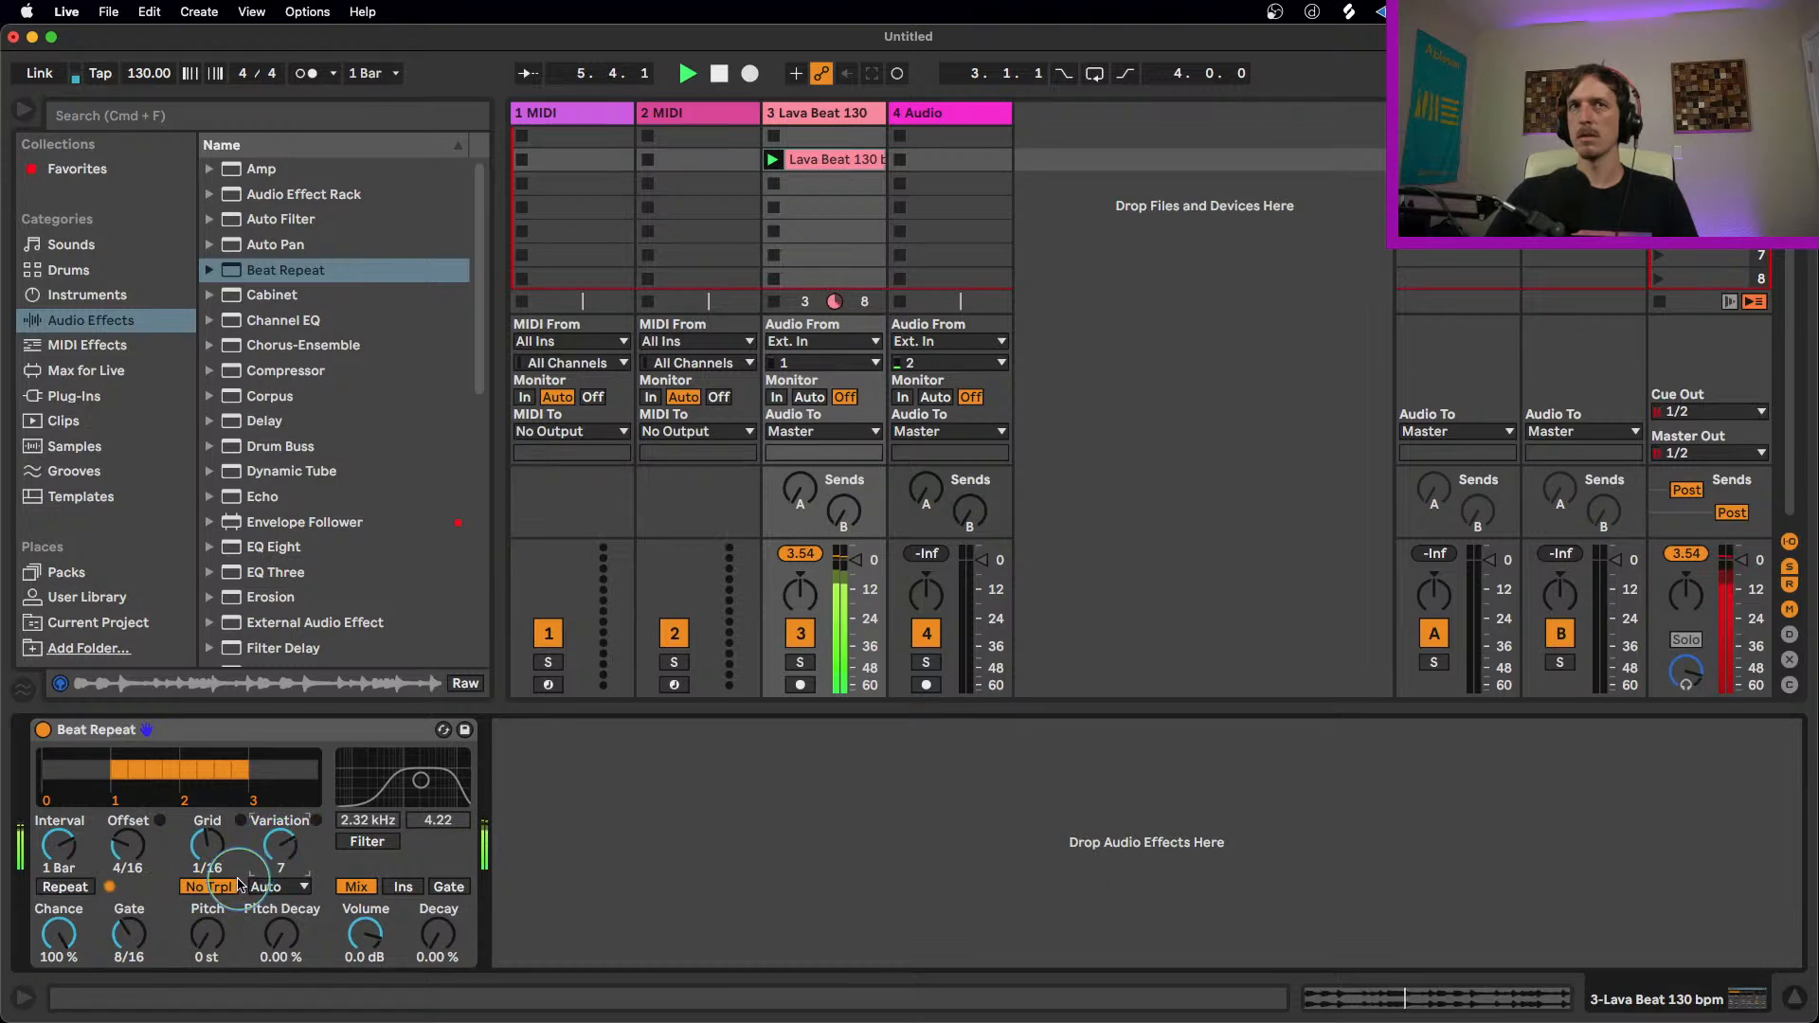
{"action": "key", "text": "space"}
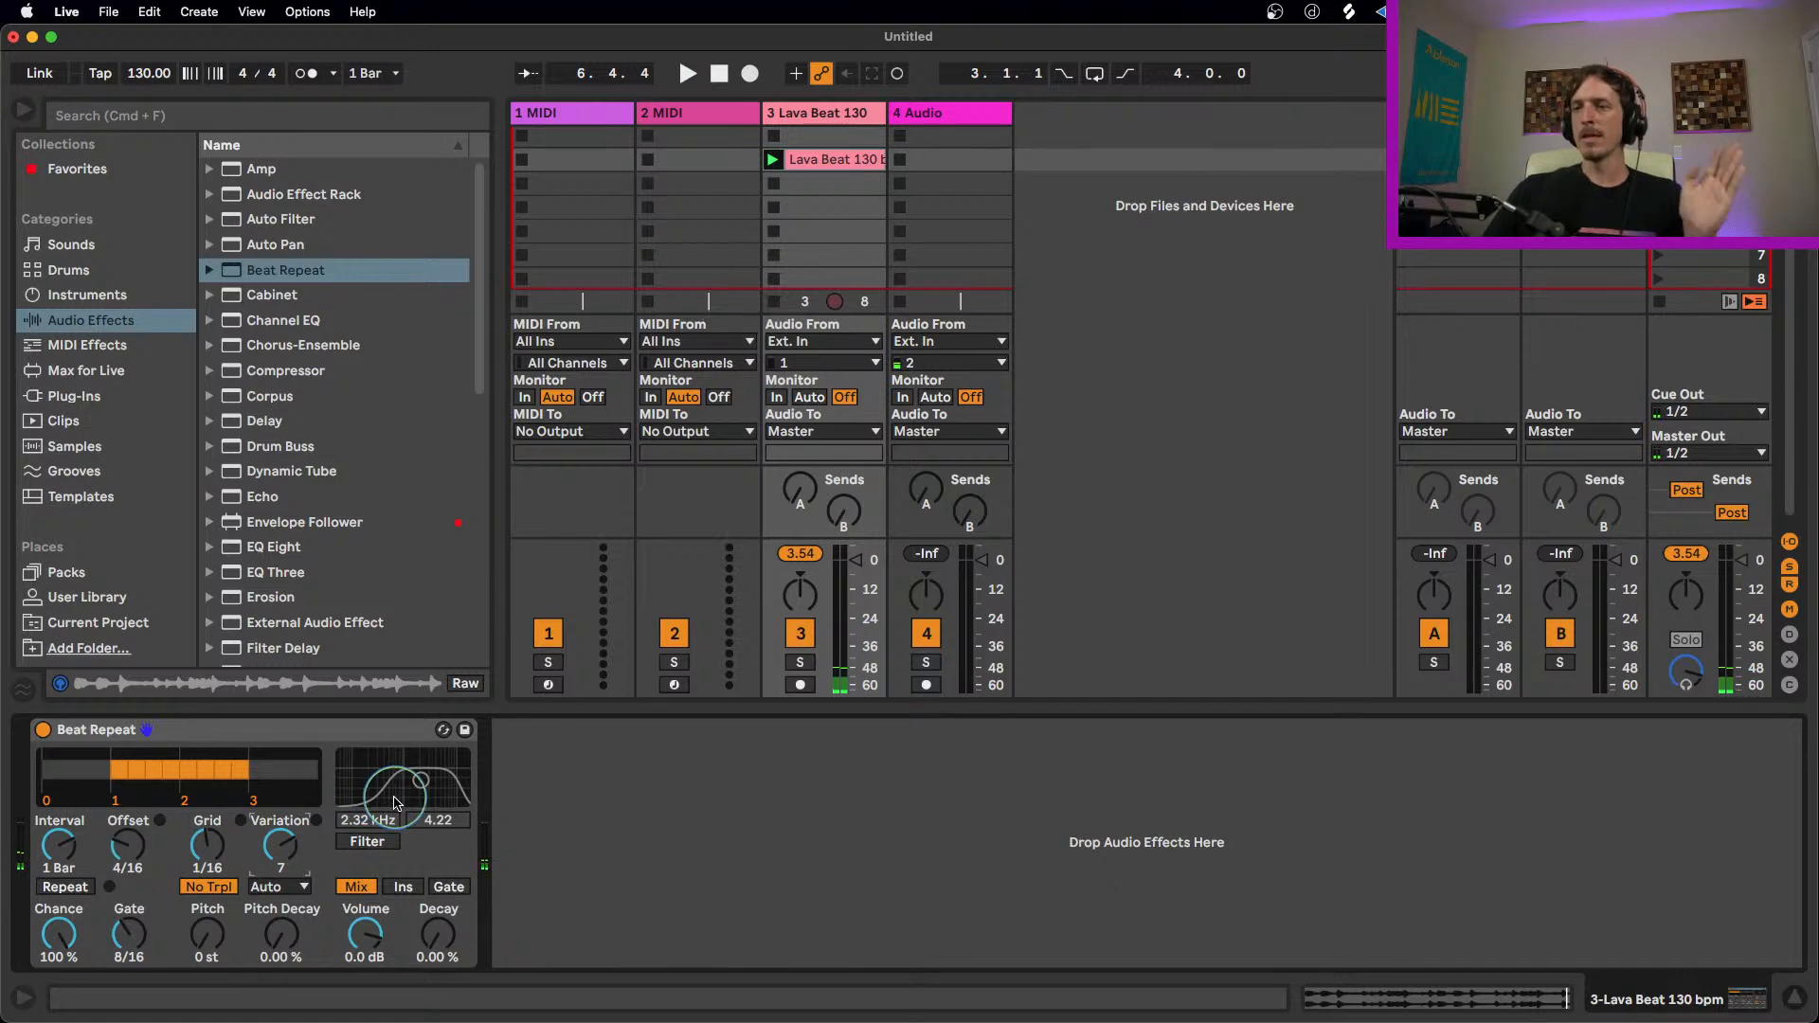
Step: Reset Beat Repeat's Offset to 0 and Variation to 0, previewing the loop in between
{"action": "left_click_drag", "start_coordinate": [282, 849], "coordinate": [273, 859]}
{"action": "left_click", "coordinate": [212, 892]}
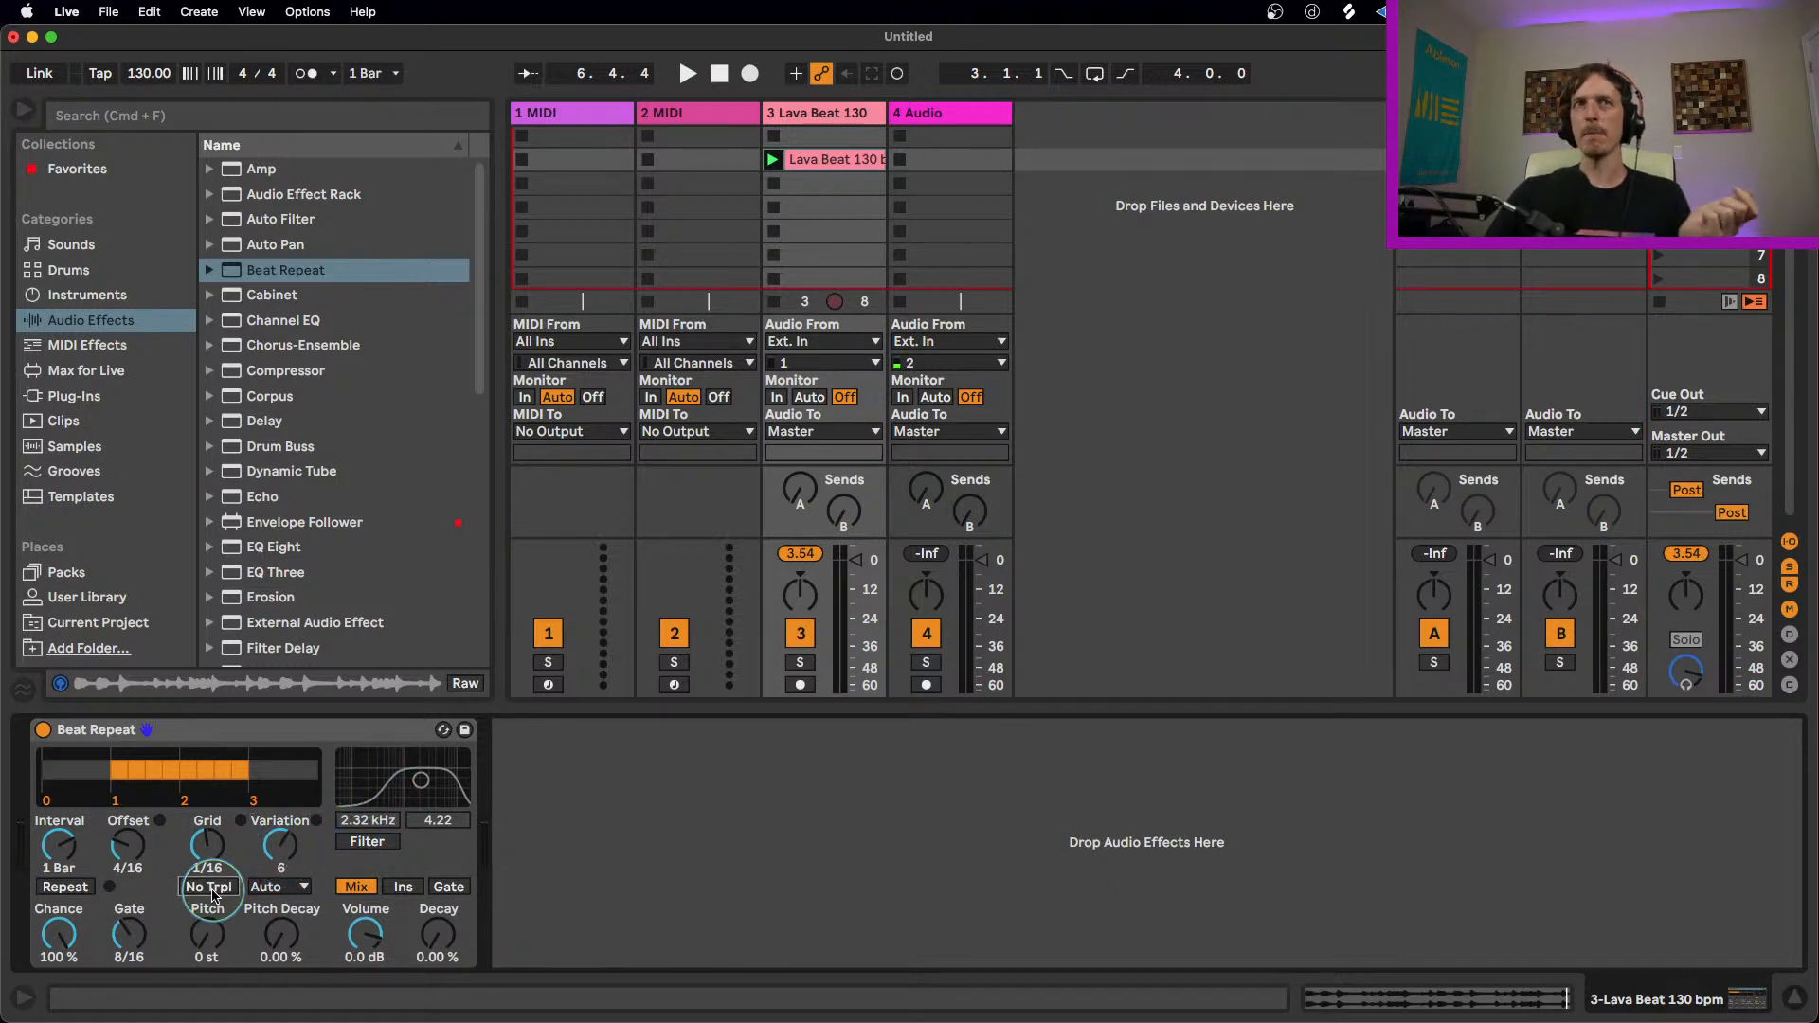
{"action": "left_click_drag", "start_coordinate": [127, 841], "coordinate": [207, 938]}
{"action": "key", "text": "space"}
{"action": "left_click_drag", "start_coordinate": [280, 846], "coordinate": [281, 864]}
Step: Set Pitch Decay to 90.5% and preview the loop
{"action": "left_click", "coordinate": [289, 939]}
{"action": "left_click_drag", "start_coordinate": [289, 940], "coordinate": [289, 917]}
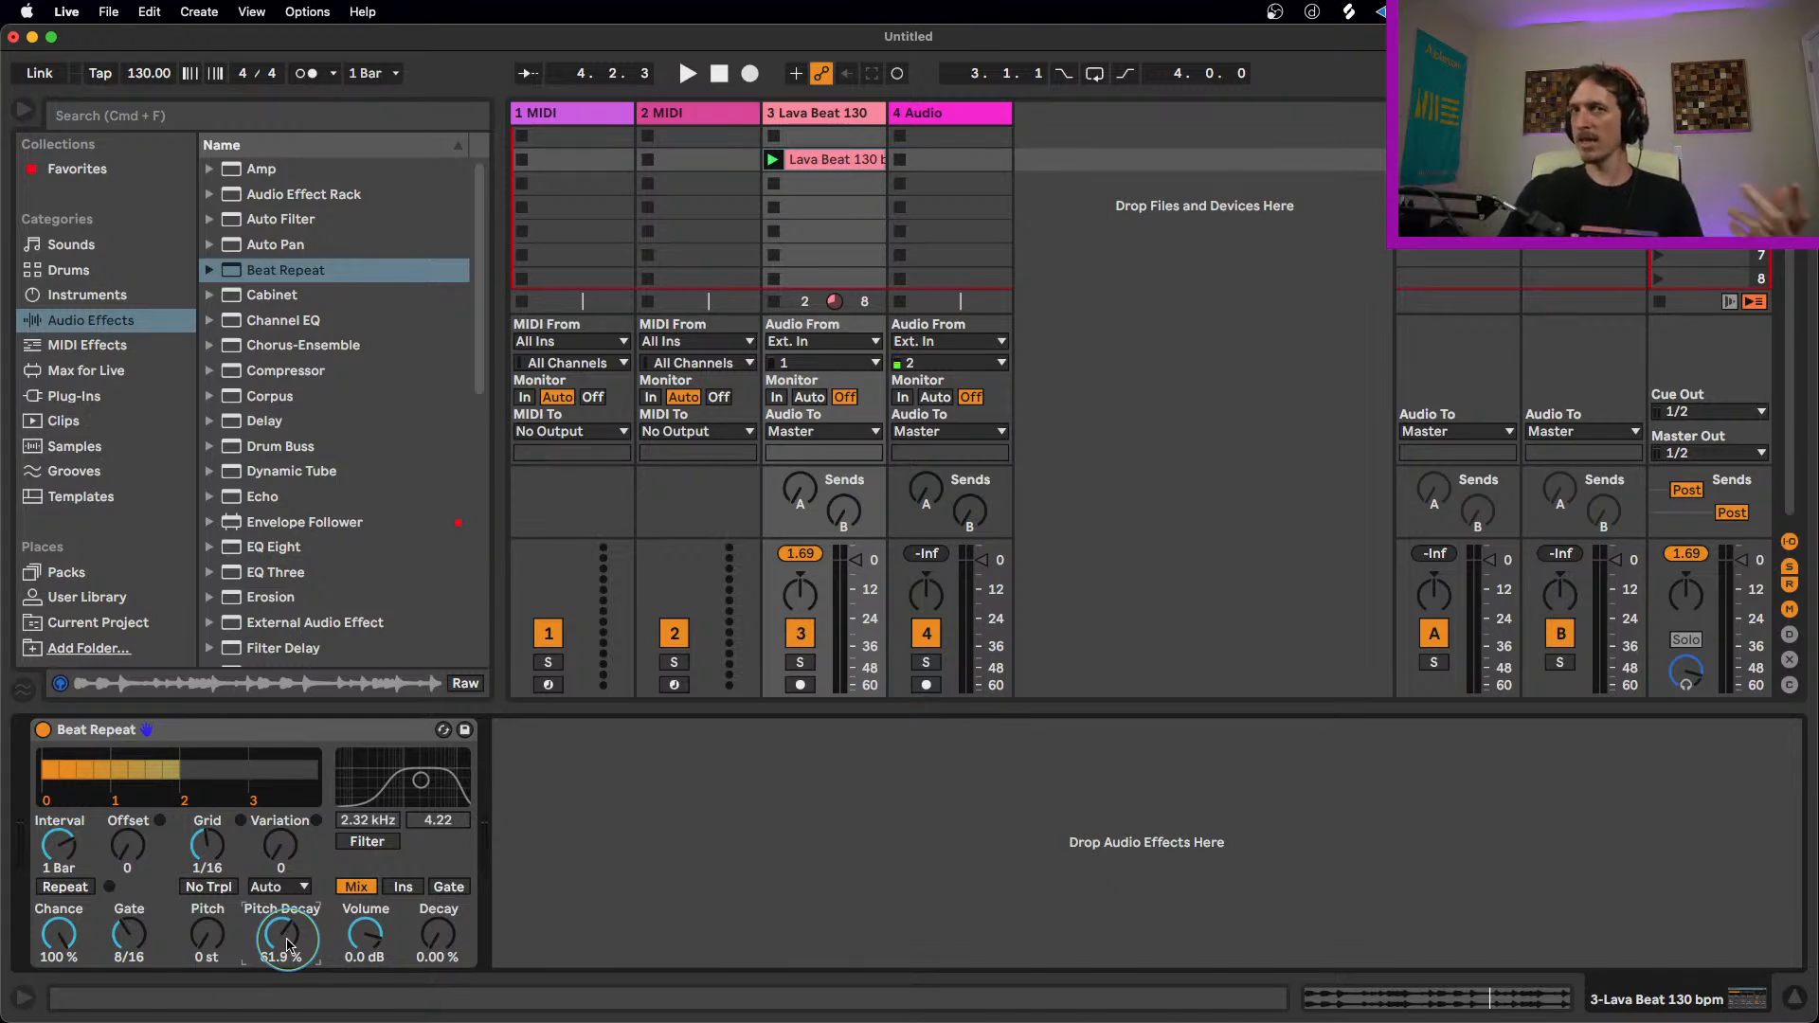
{"action": "left_click_drag", "start_coordinate": [294, 928], "coordinate": [297, 909]}
{"action": "key", "text": "space"}
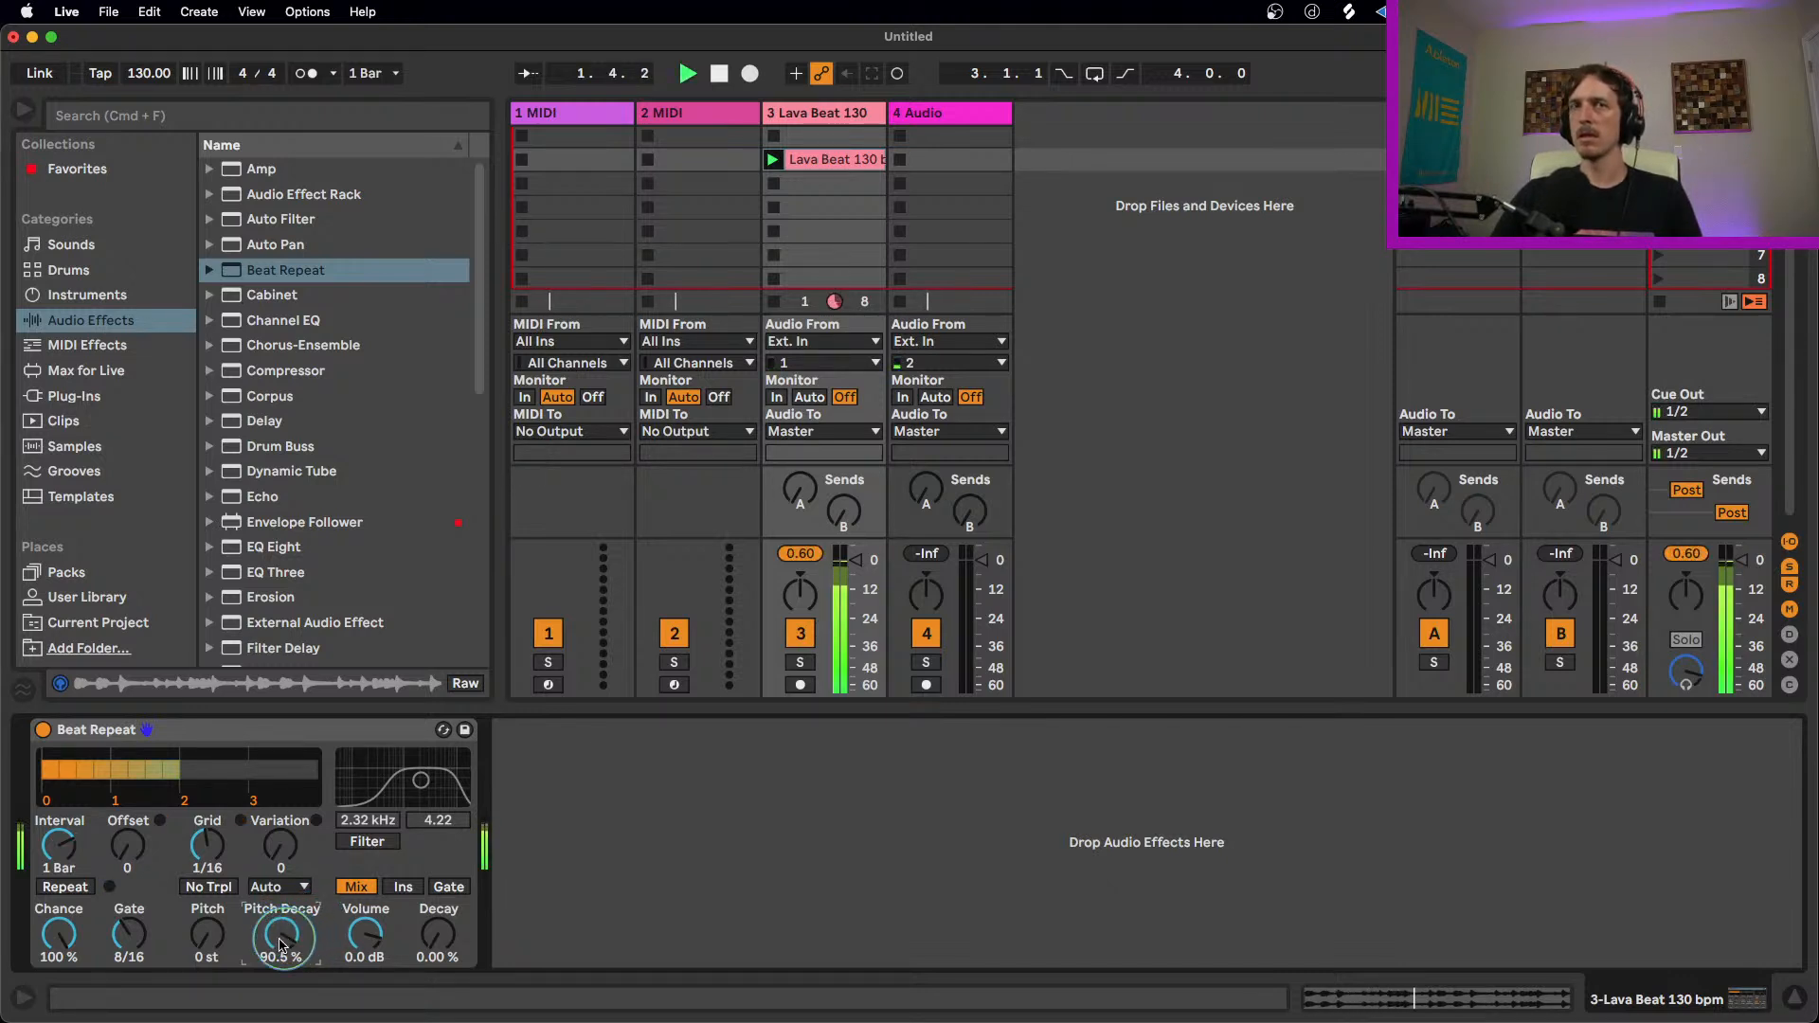
Step: Set Gate to 12/16 and Grid to 1/48, previewing the loop between changes
{"action": "left_click_drag", "start_coordinate": [133, 932], "coordinate": [134, 917]}
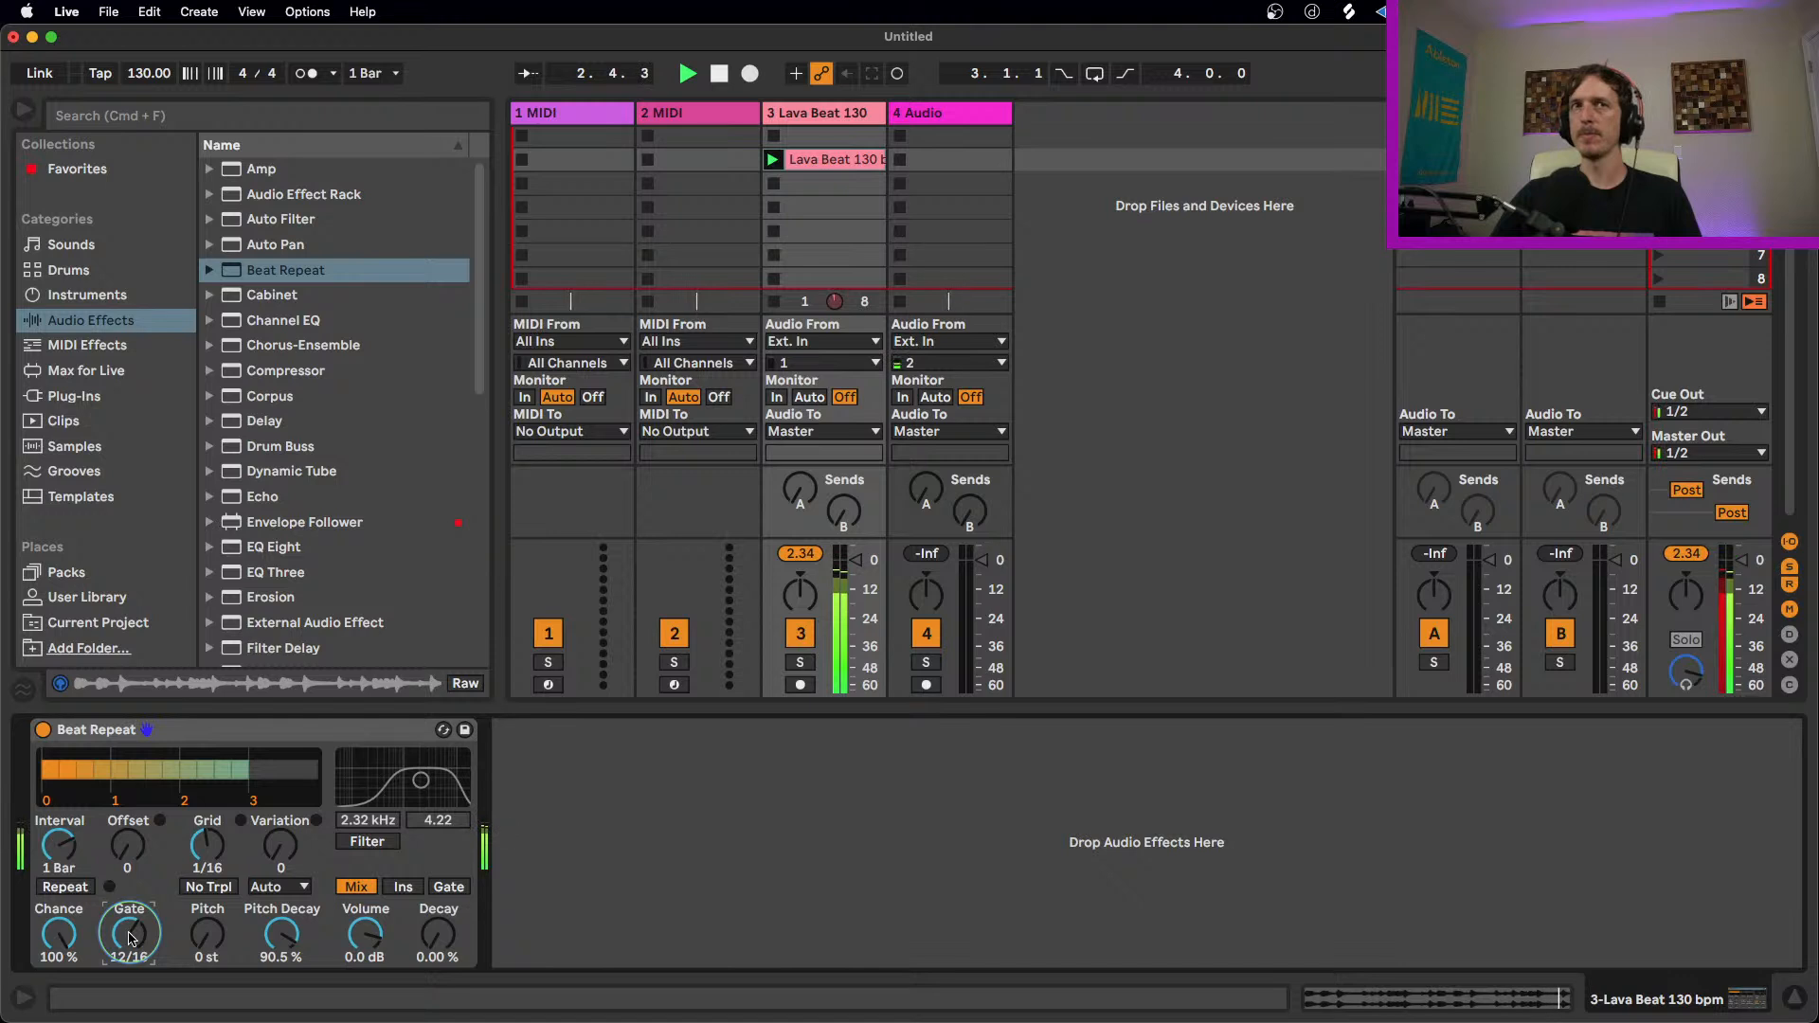
{"action": "left_click_drag", "start_coordinate": [206, 854], "coordinate": [206, 876]}
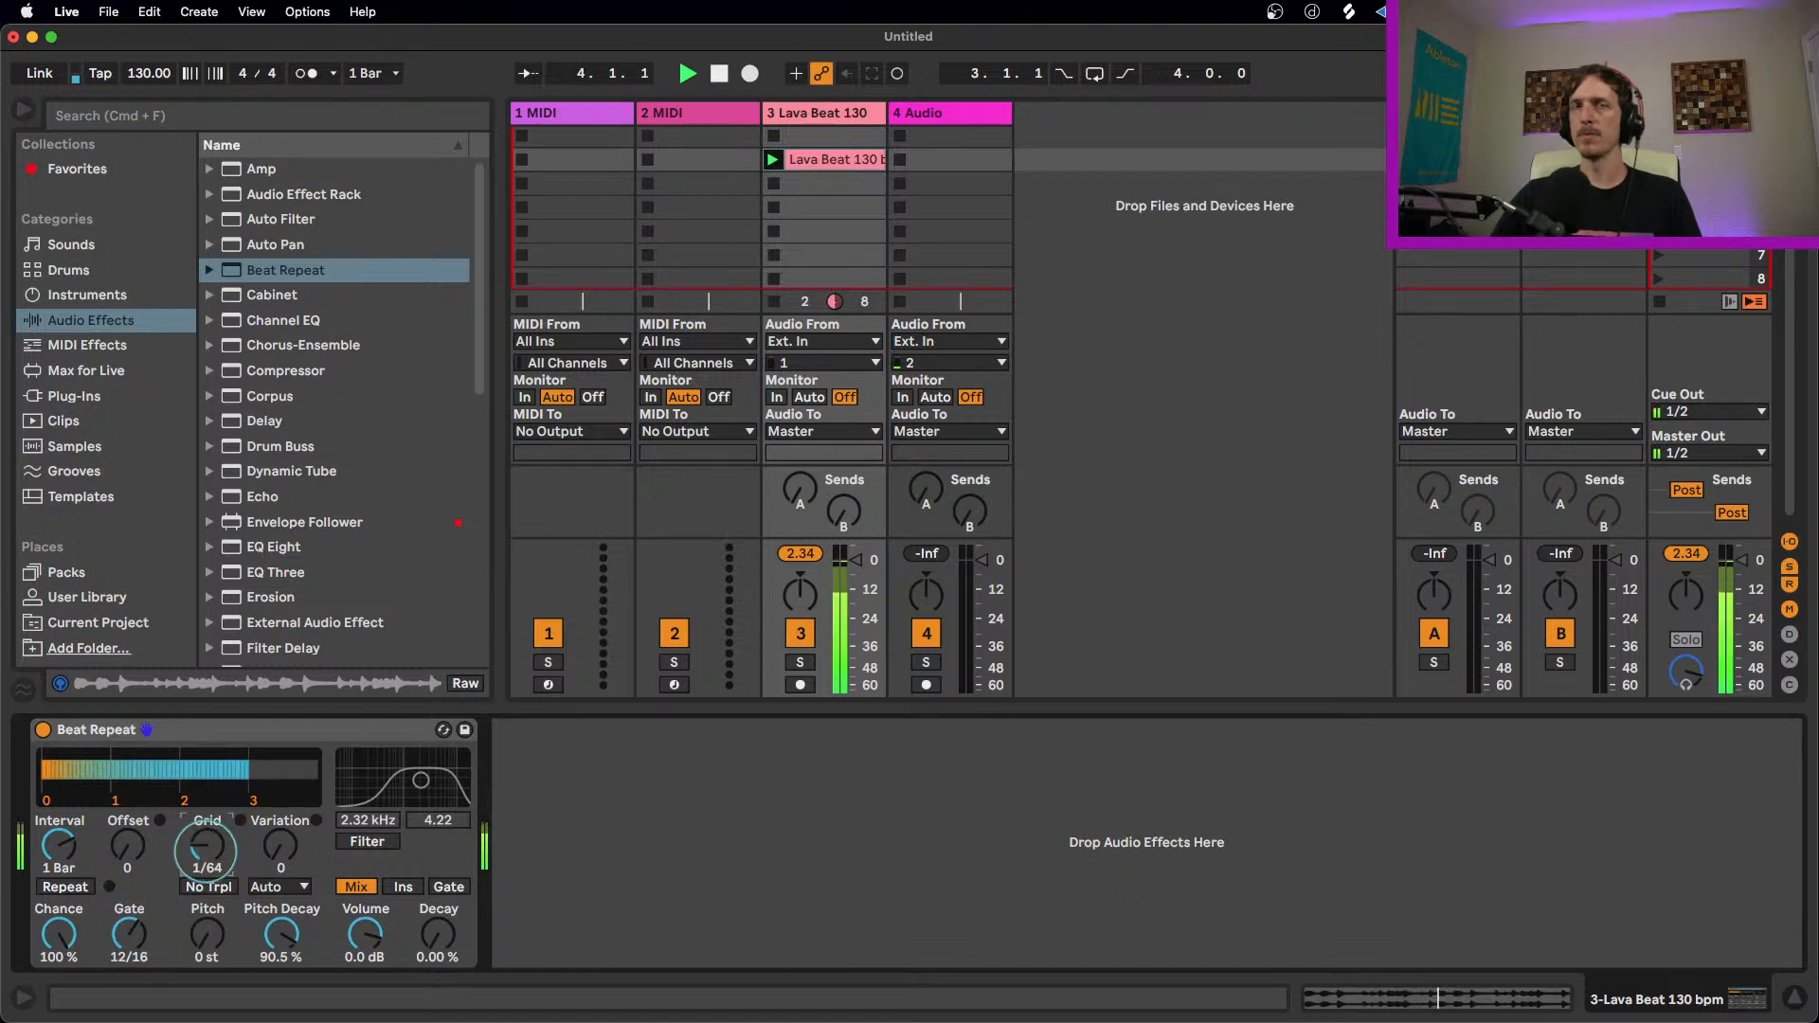
{"action": "key", "text": "space"}
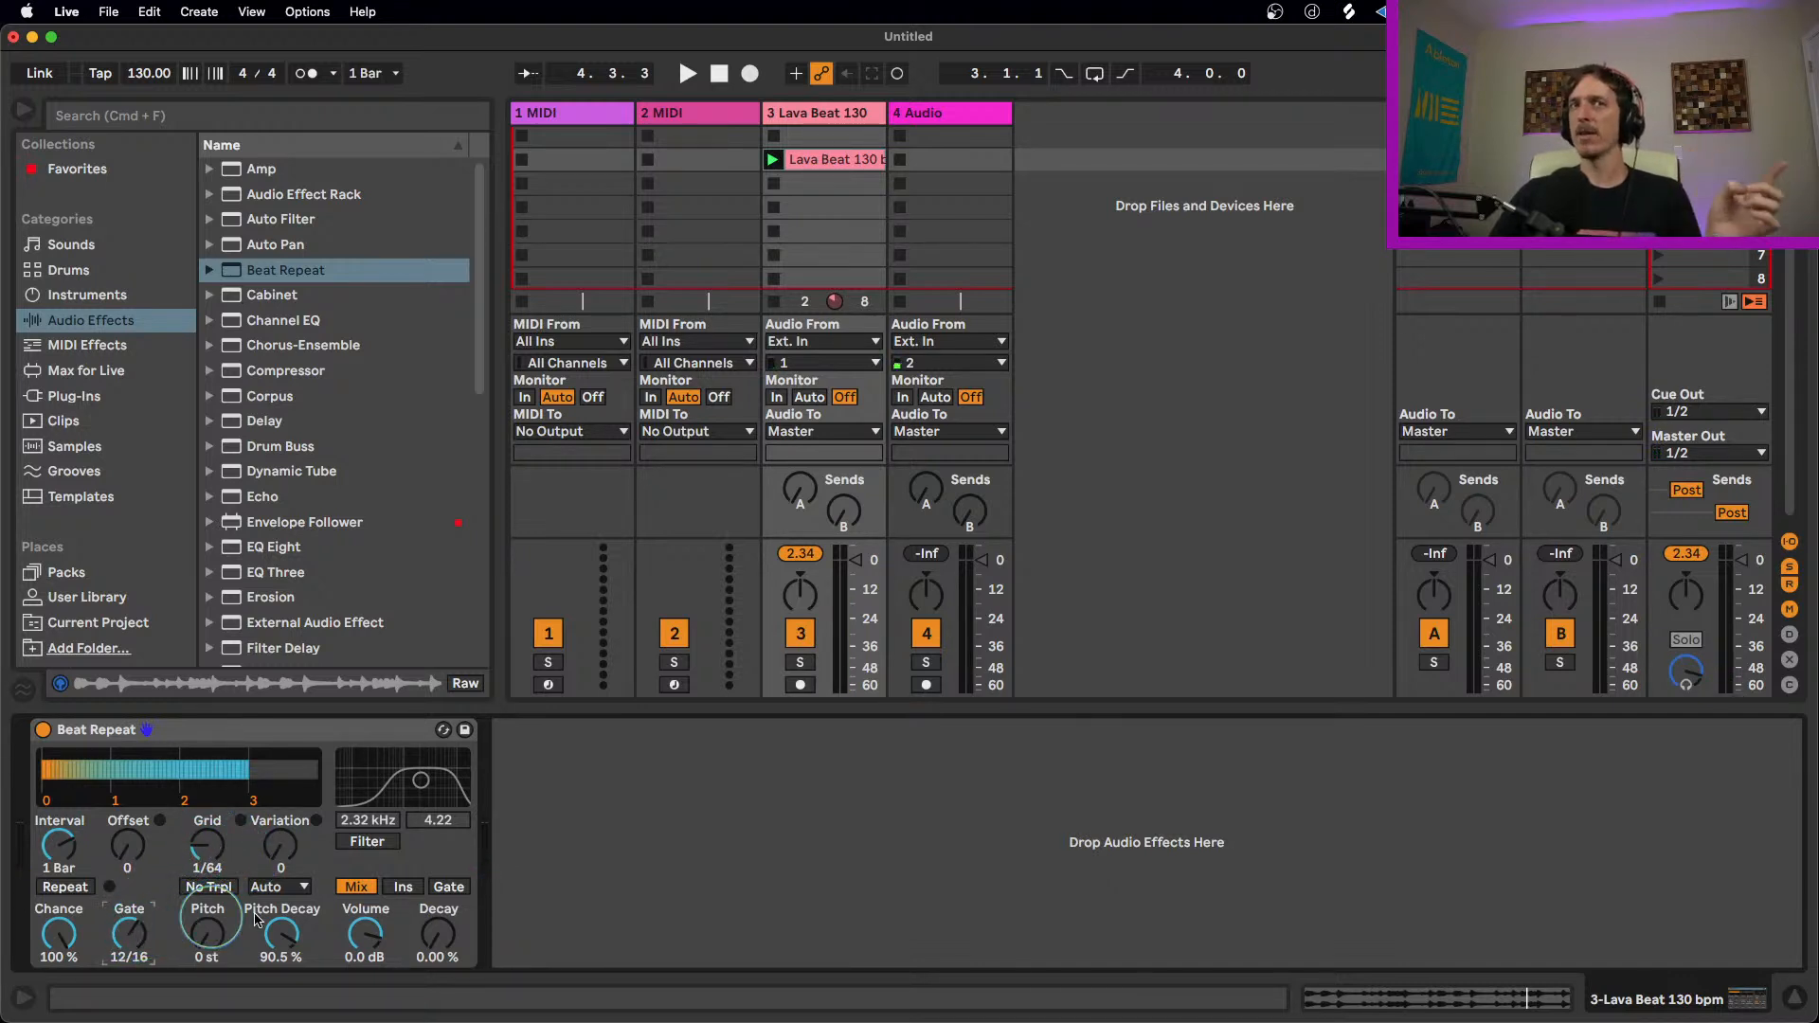
{"action": "key", "text": "space"}
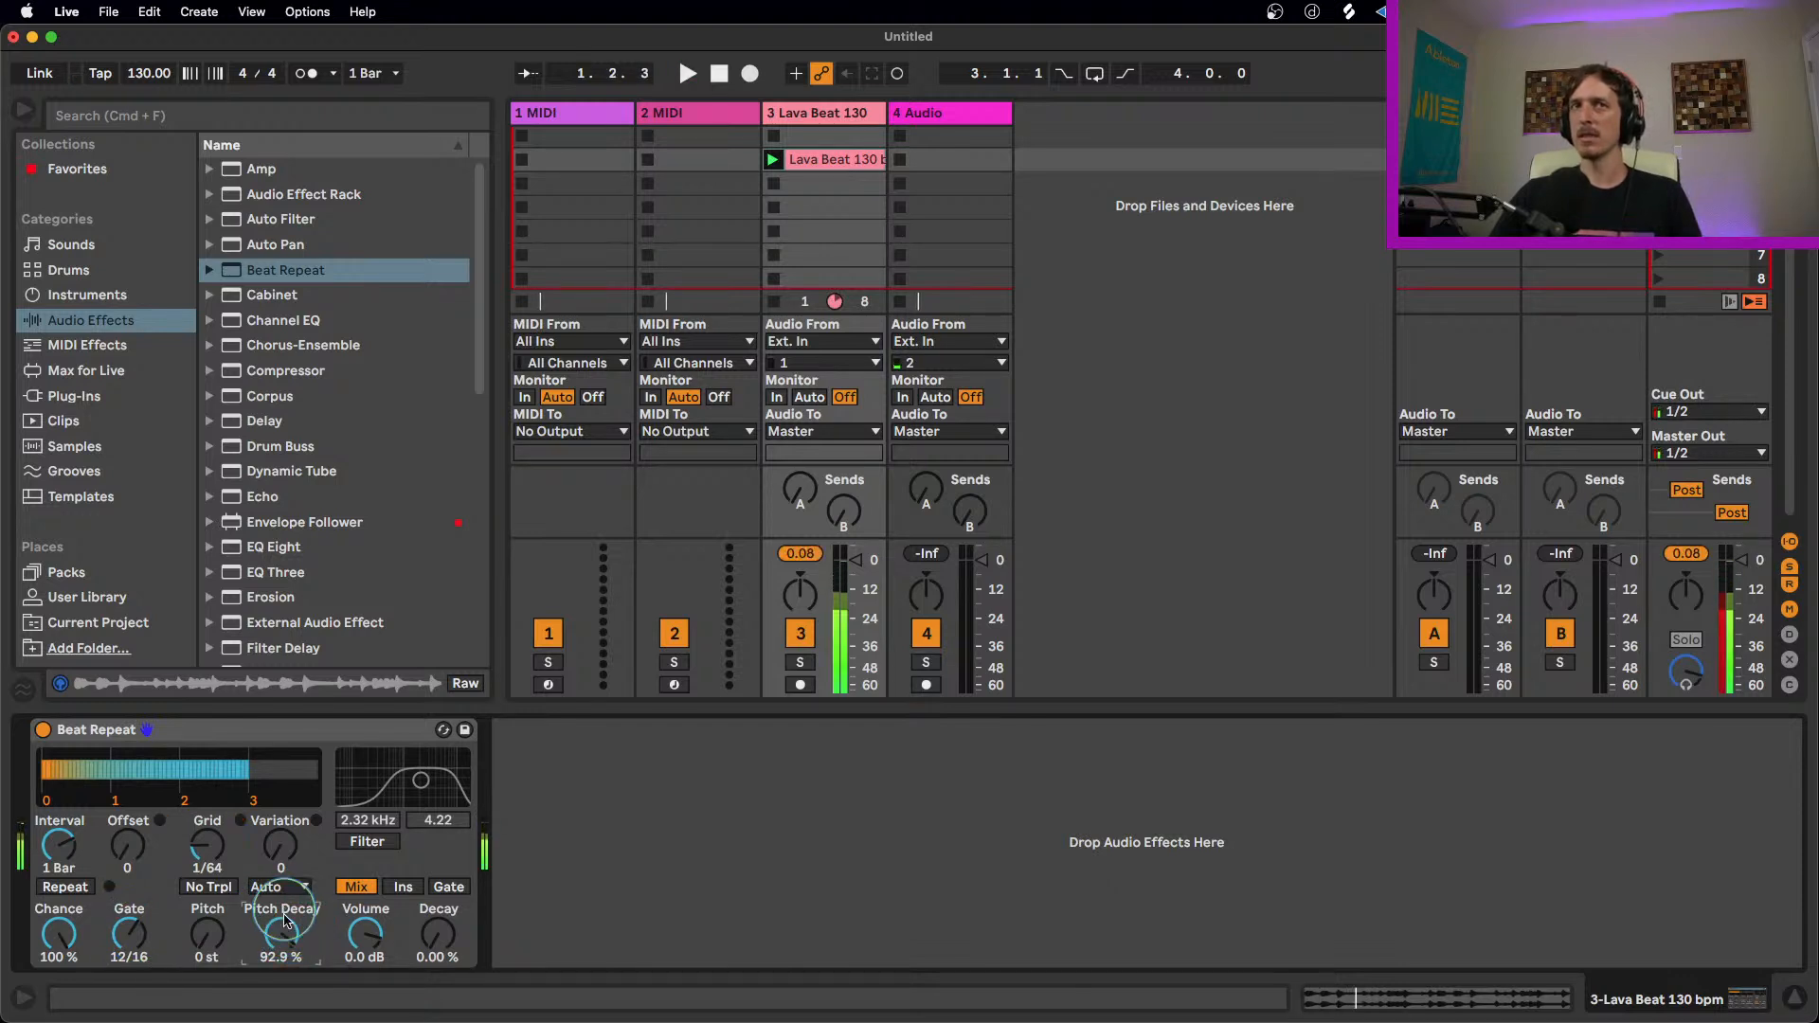
{"action": "left_click_drag", "start_coordinate": [208, 848], "coordinate": [208, 841]}
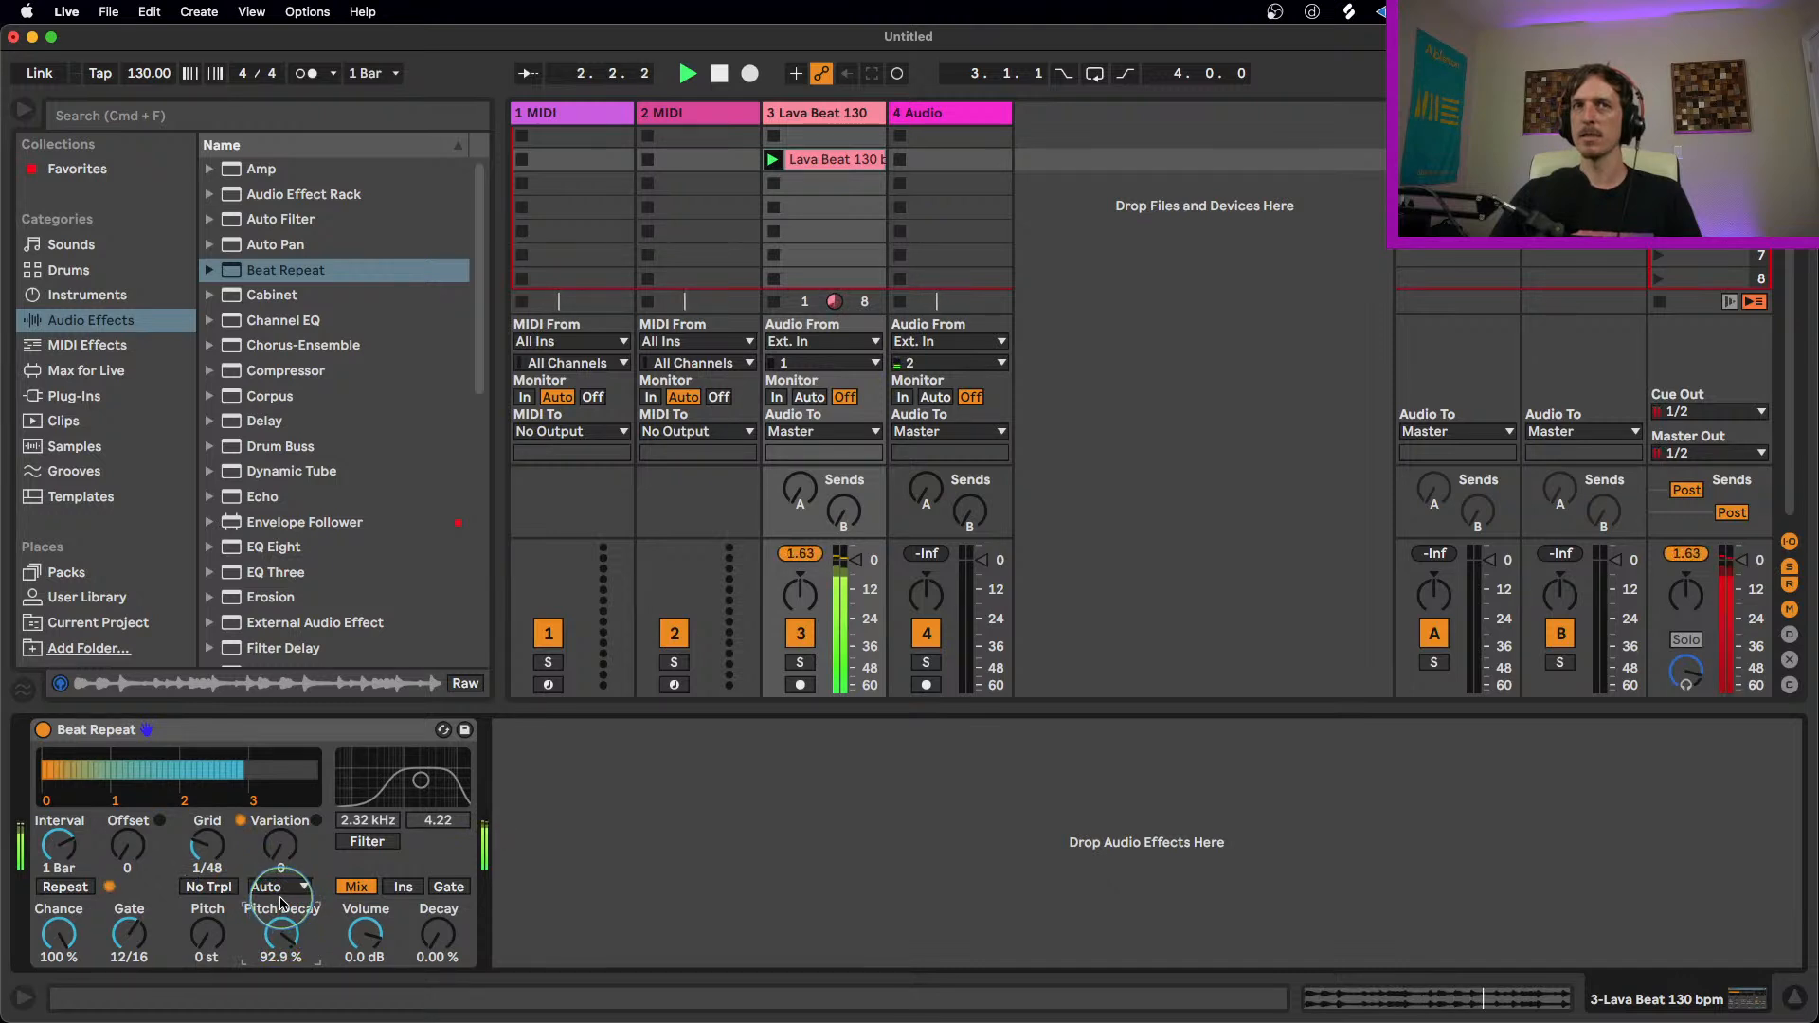
{"action": "key", "text": "space"}
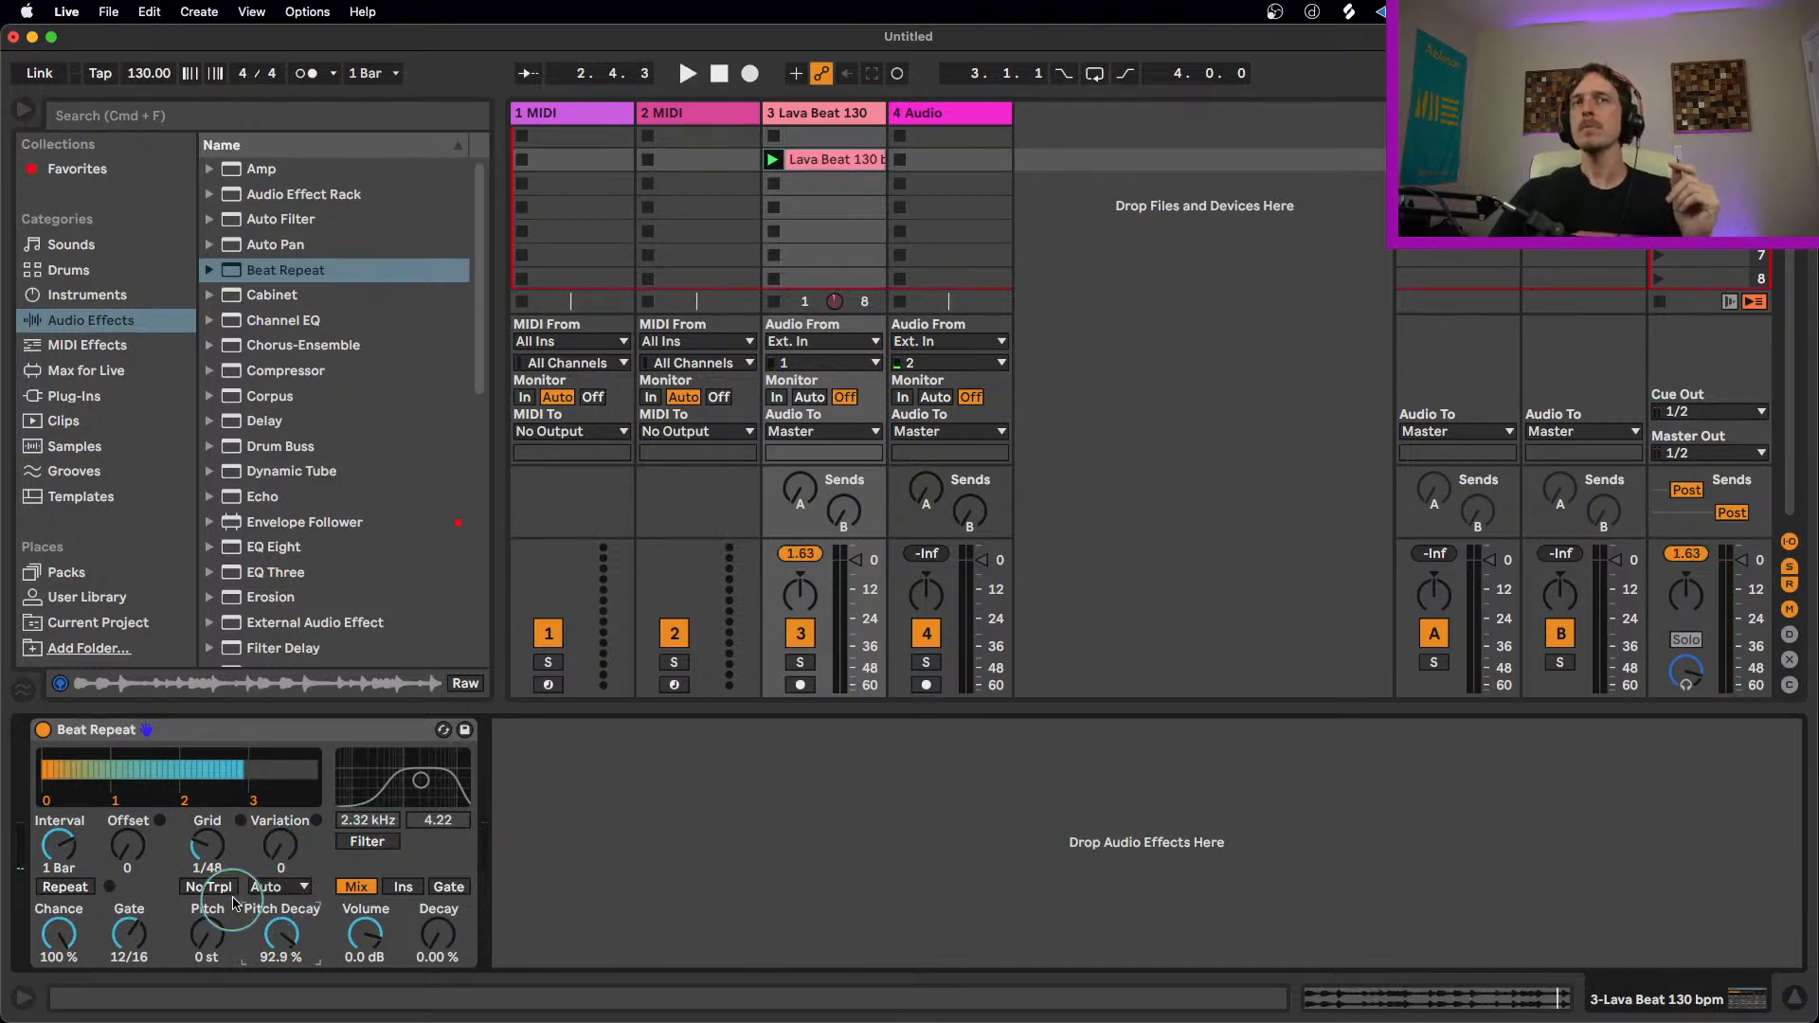
Step: Switch Beat Repeat's output mode to Mix and preview the loop
{"action": "left_click", "coordinate": [369, 841]}
{"action": "left_click", "coordinate": [385, 843]}
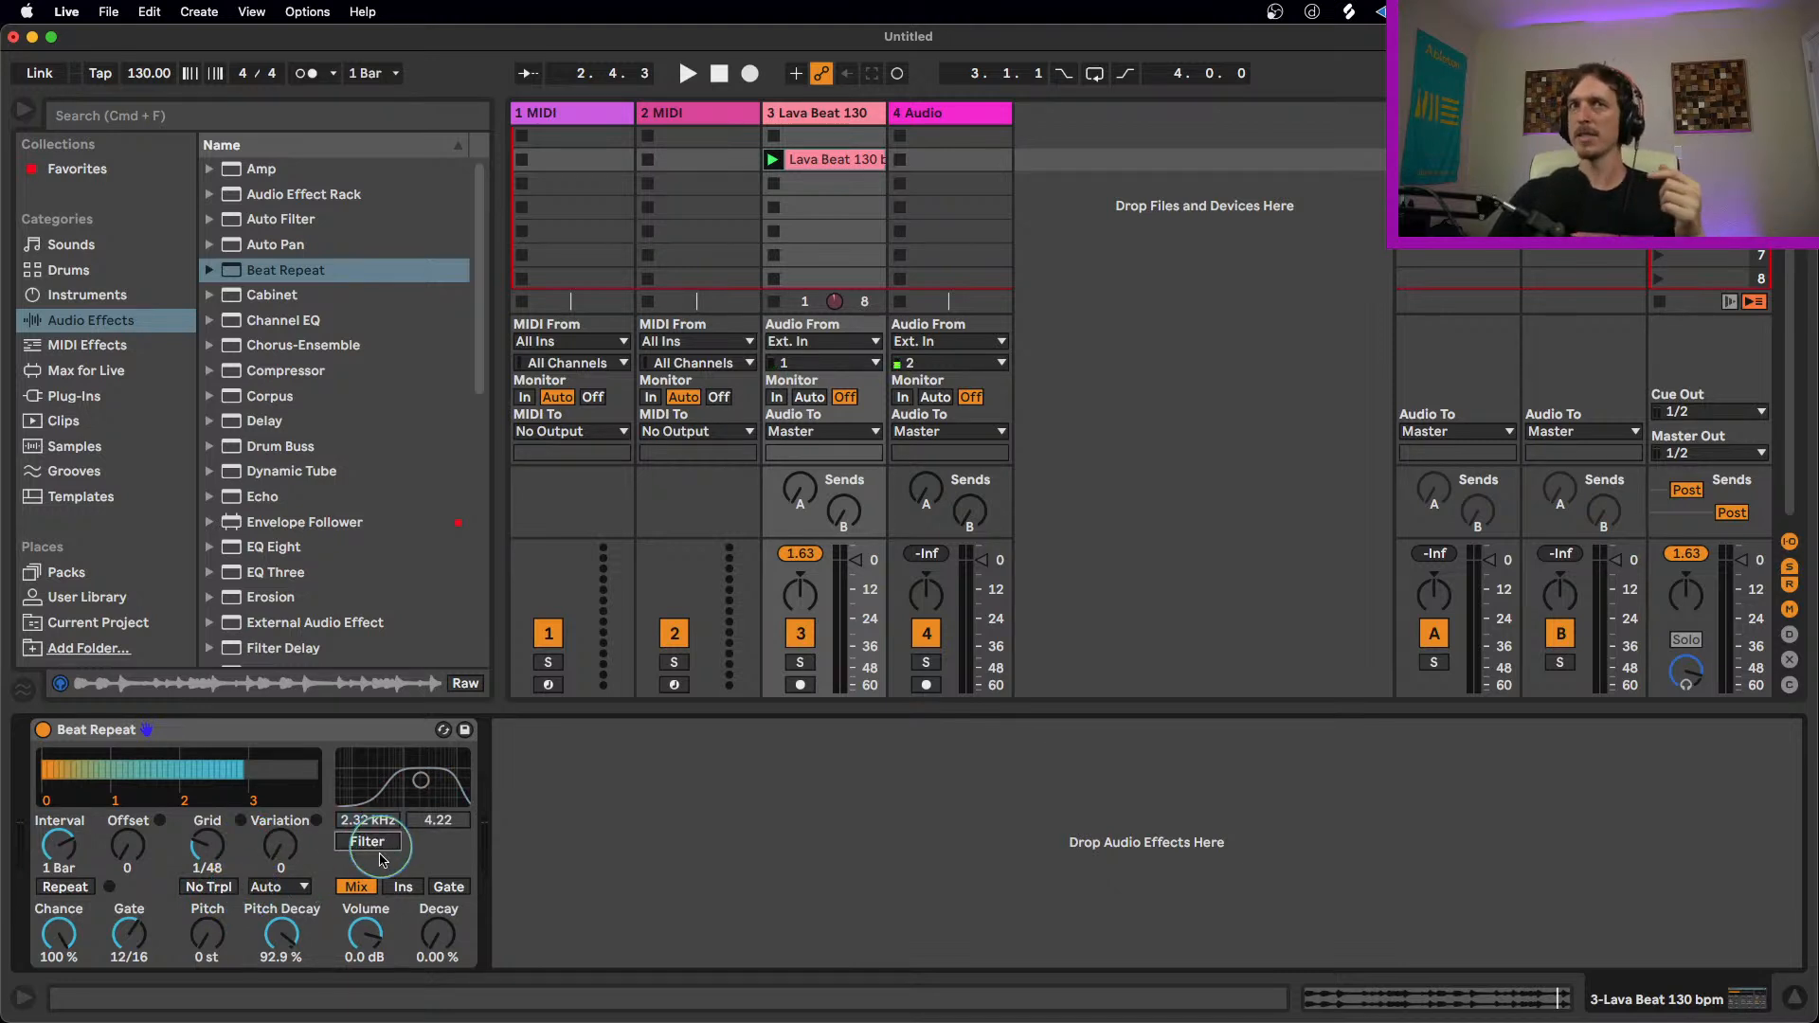
{"action": "left_click", "coordinate": [418, 887]}
{"action": "left_click", "coordinate": [354, 888]}
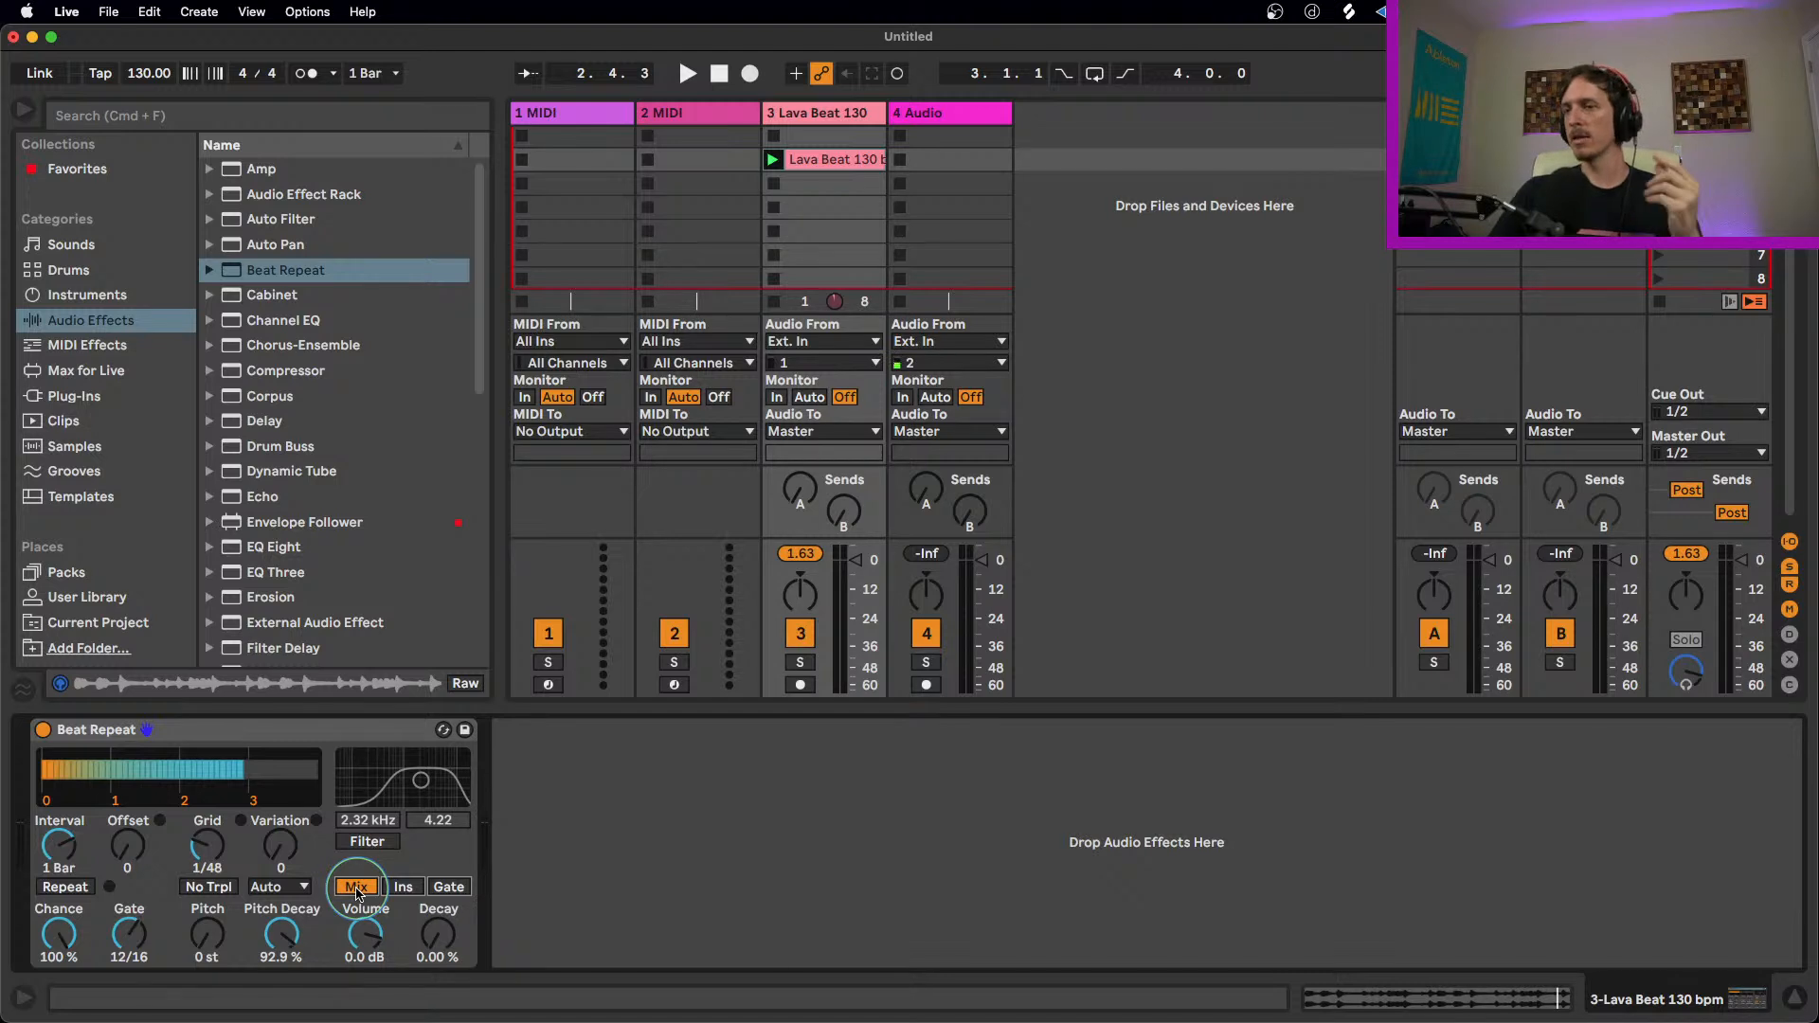
{"action": "key", "text": "space"}
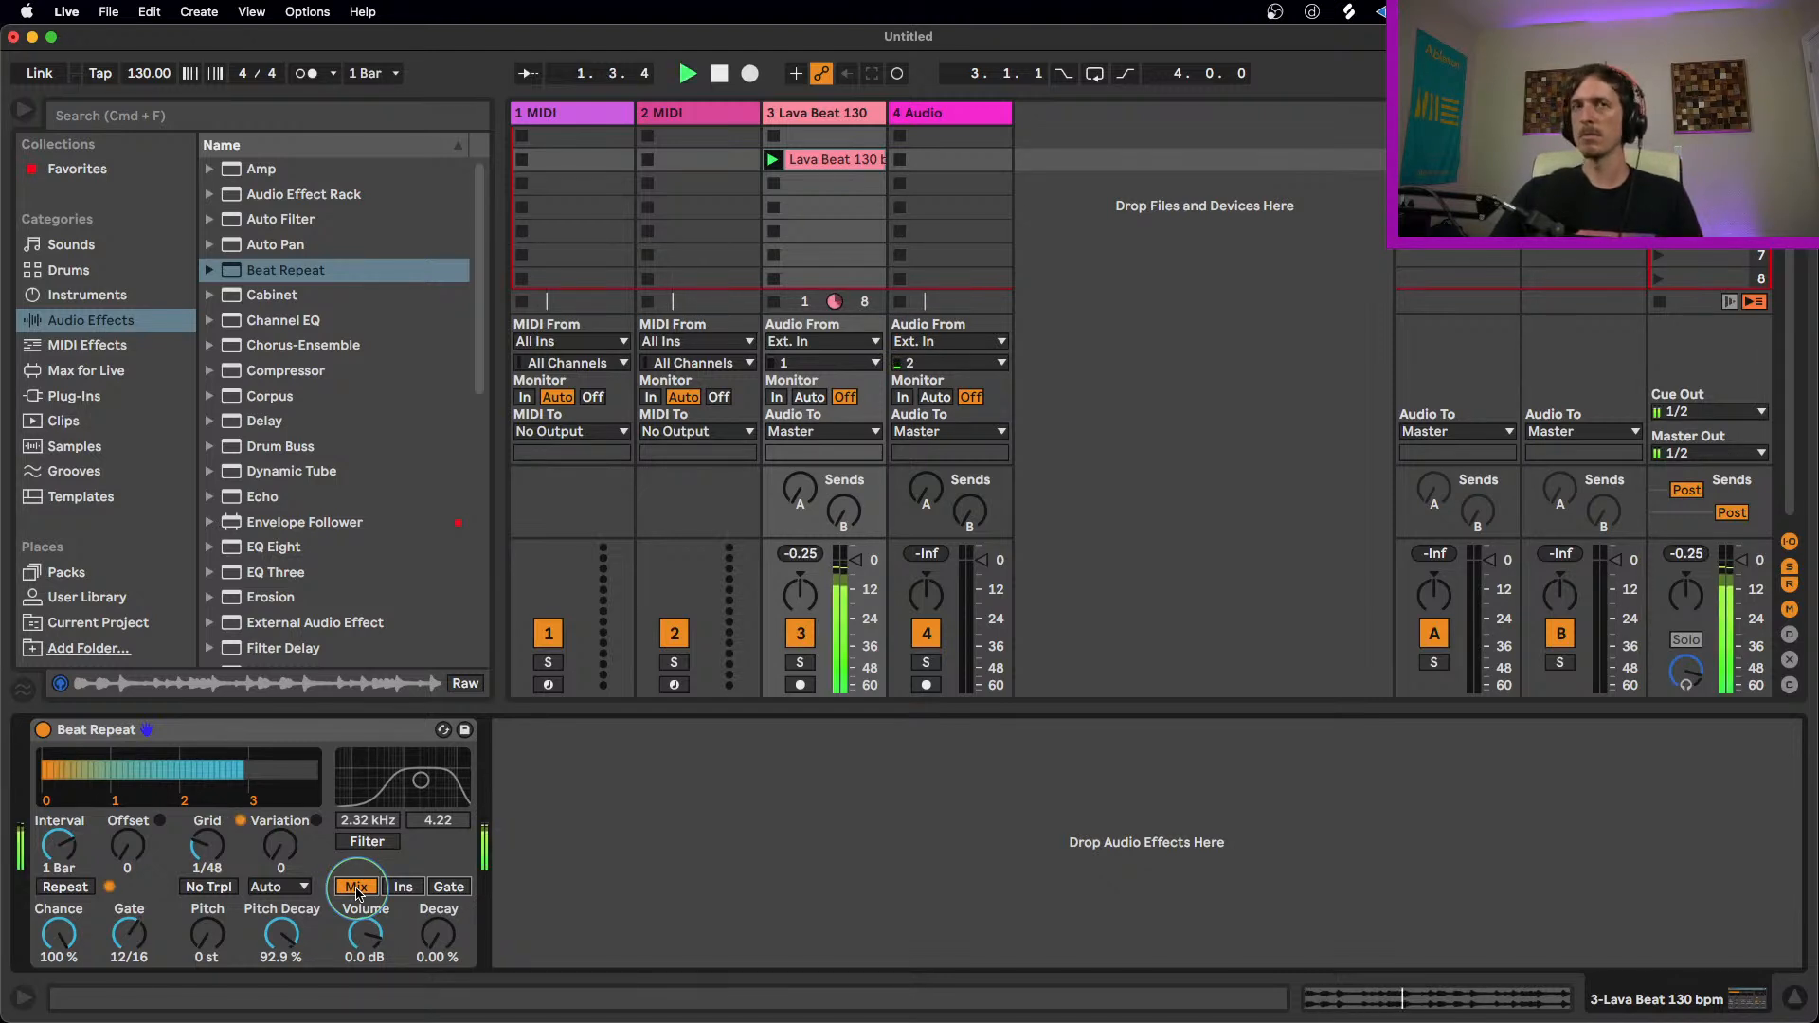
Step: Switch the output mode to Ins, preview the loop, and set Variation to 3
{"action": "left_click", "coordinate": [403, 888]}
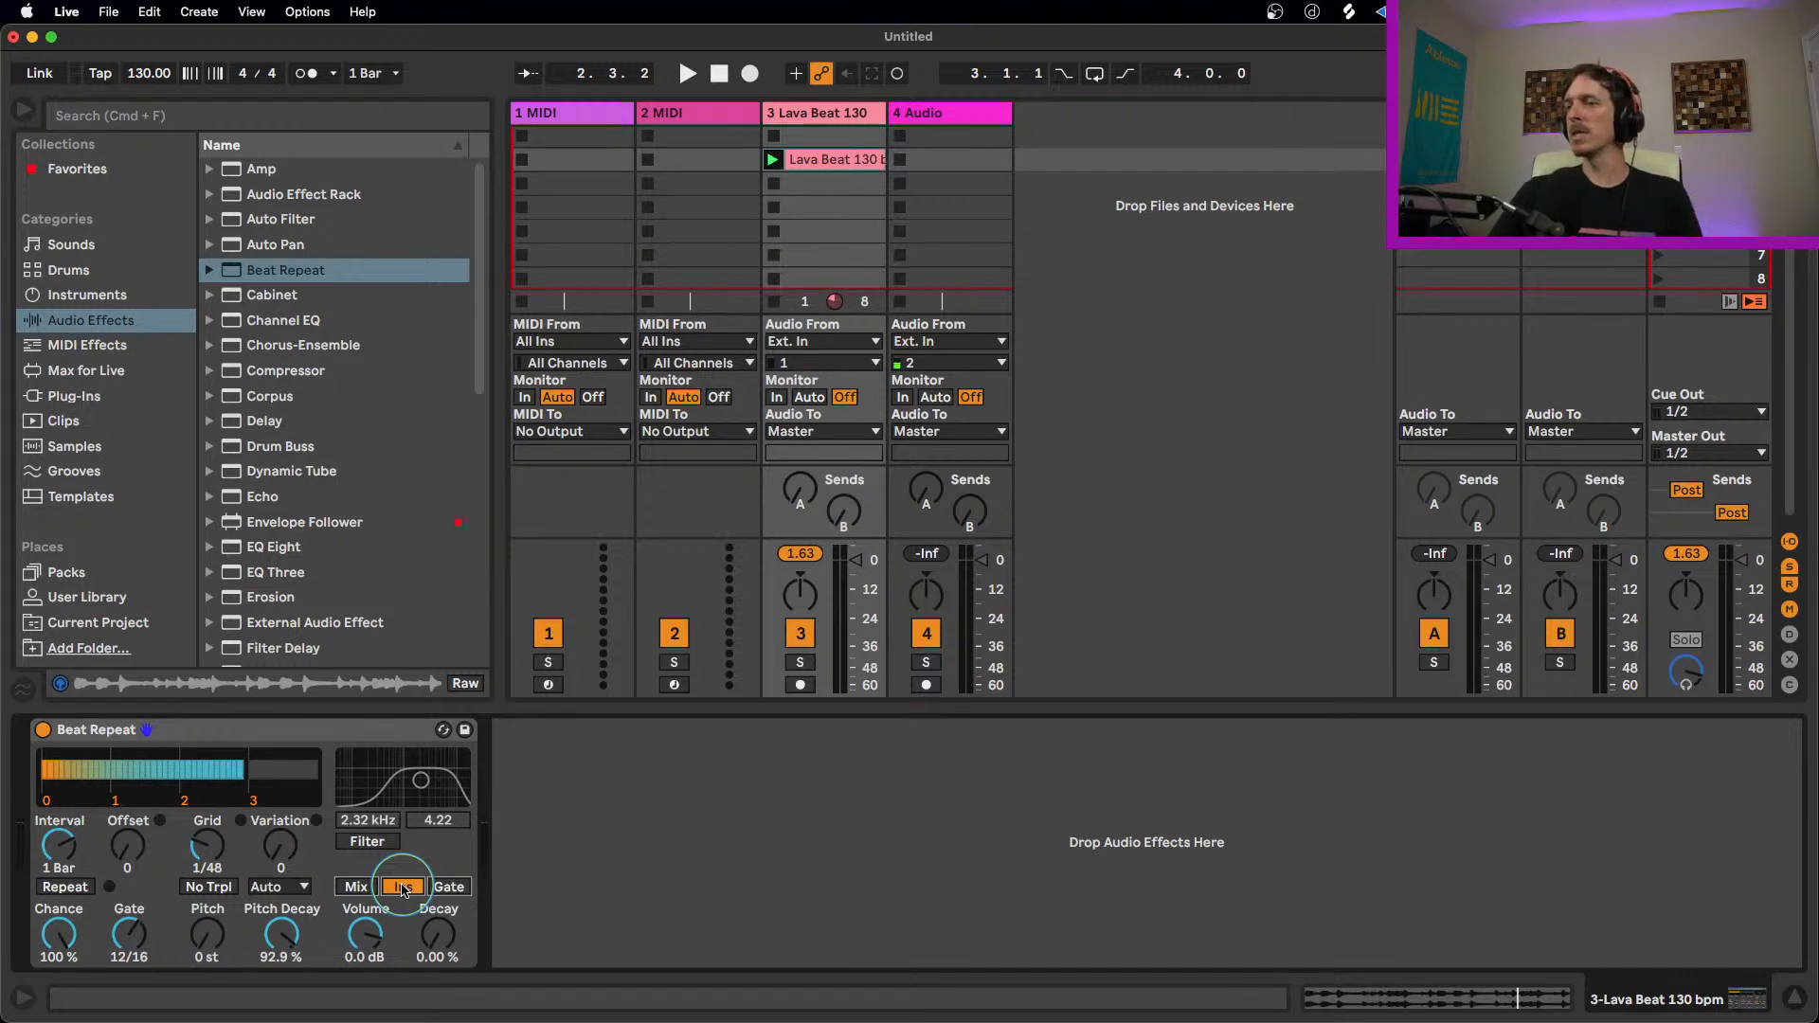
{"action": "key", "text": "space"}
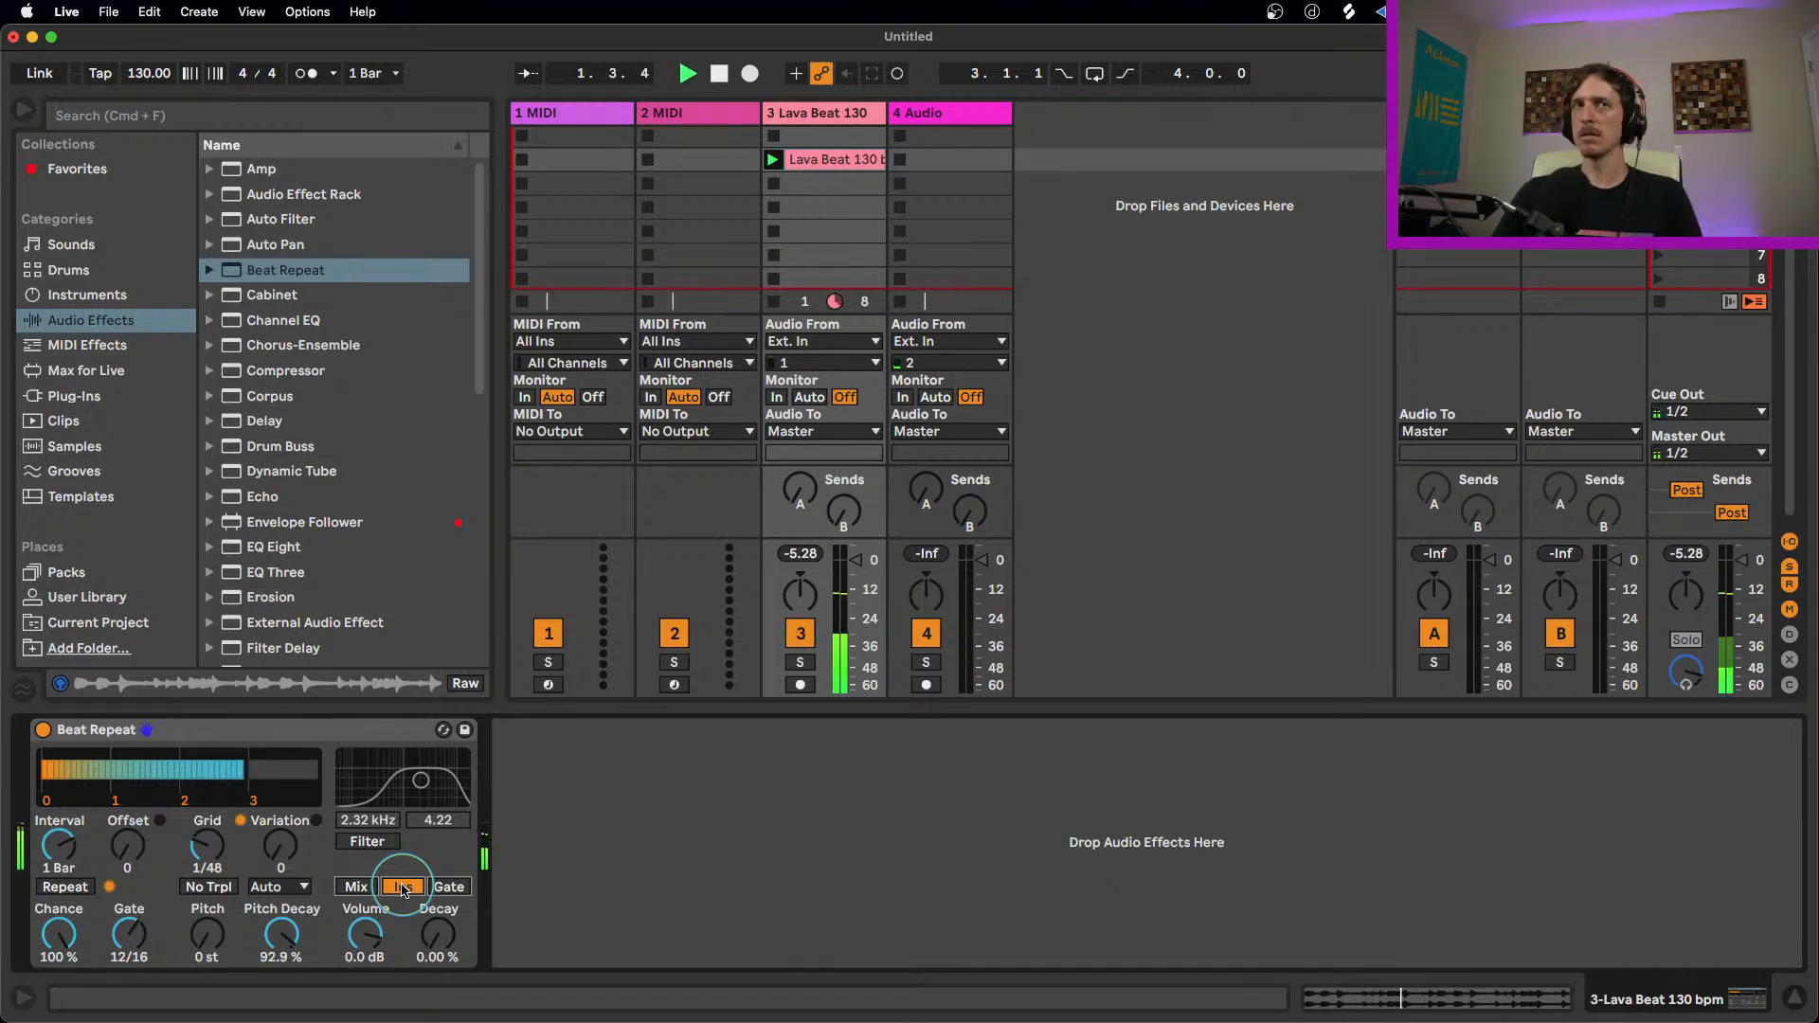
{"action": "mouse_move", "coordinate": [276, 852]}
{"action": "left_mouse_down"}
{"action": "mouse_move", "coordinate": [276, 832]}
{"action": "mouse_move", "coordinate": [278, 870]}
{"action": "left_mouse_up"}
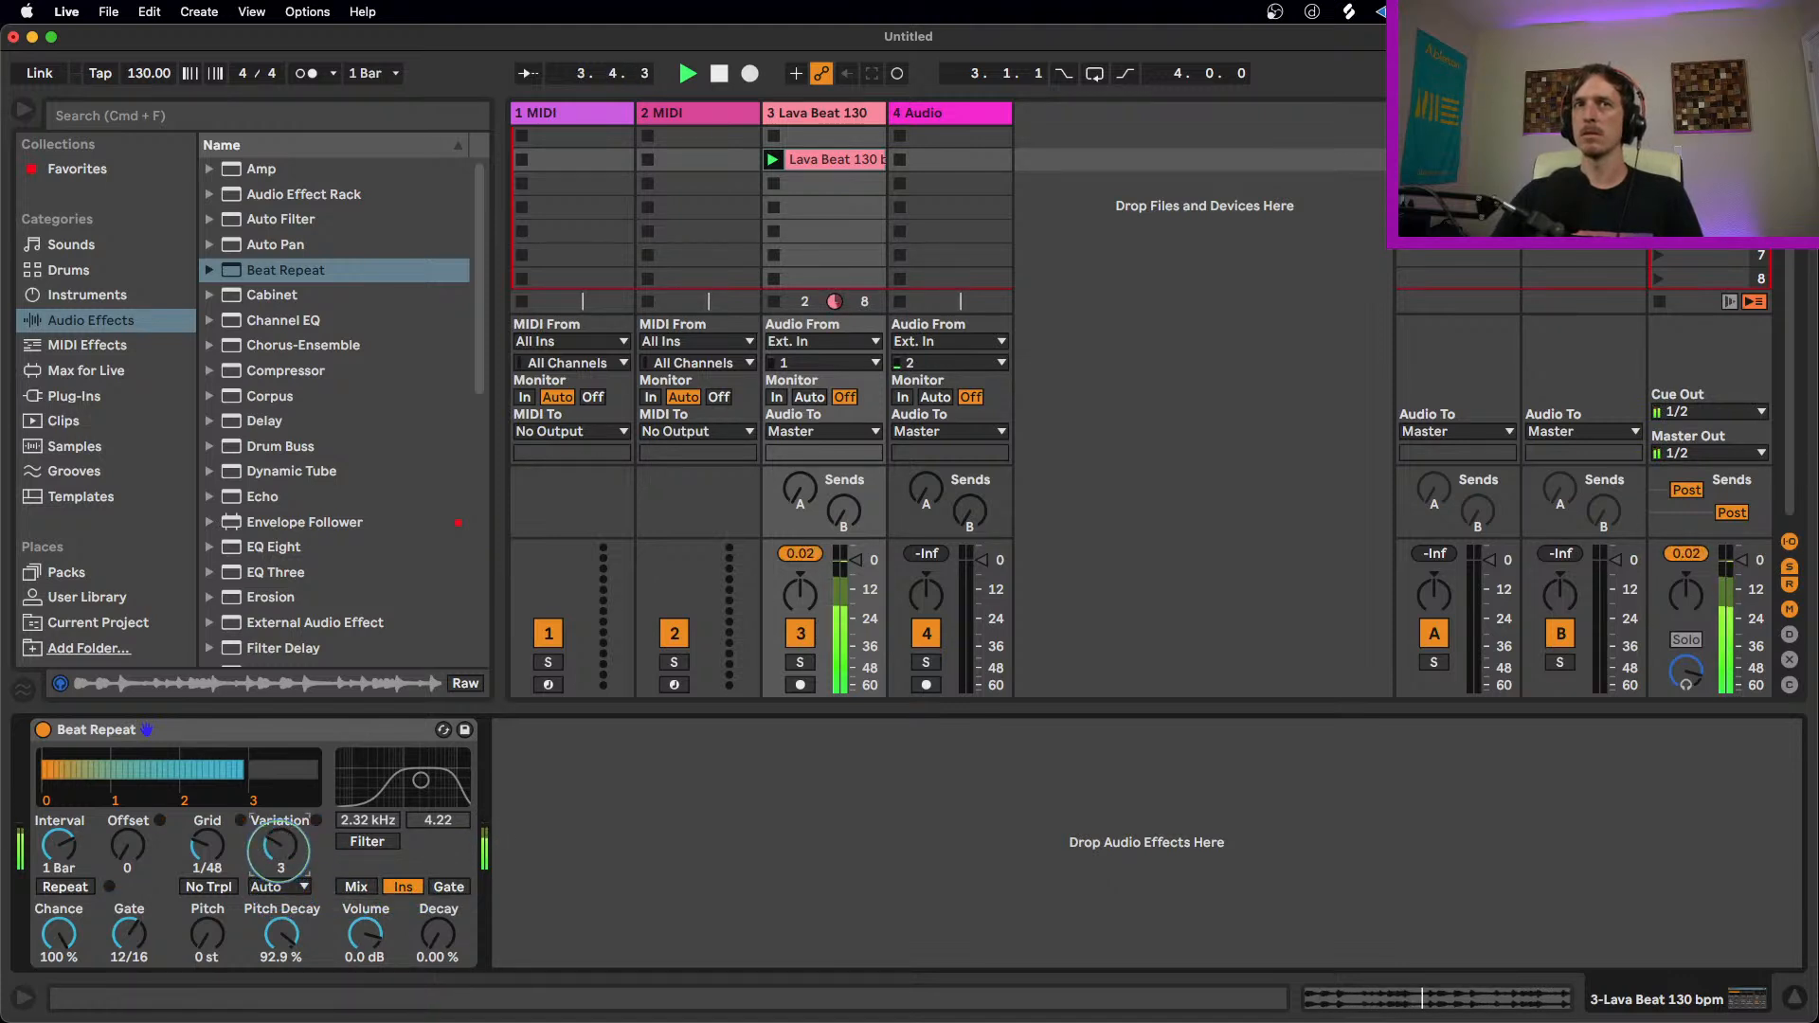
{"action": "key", "text": "space"}
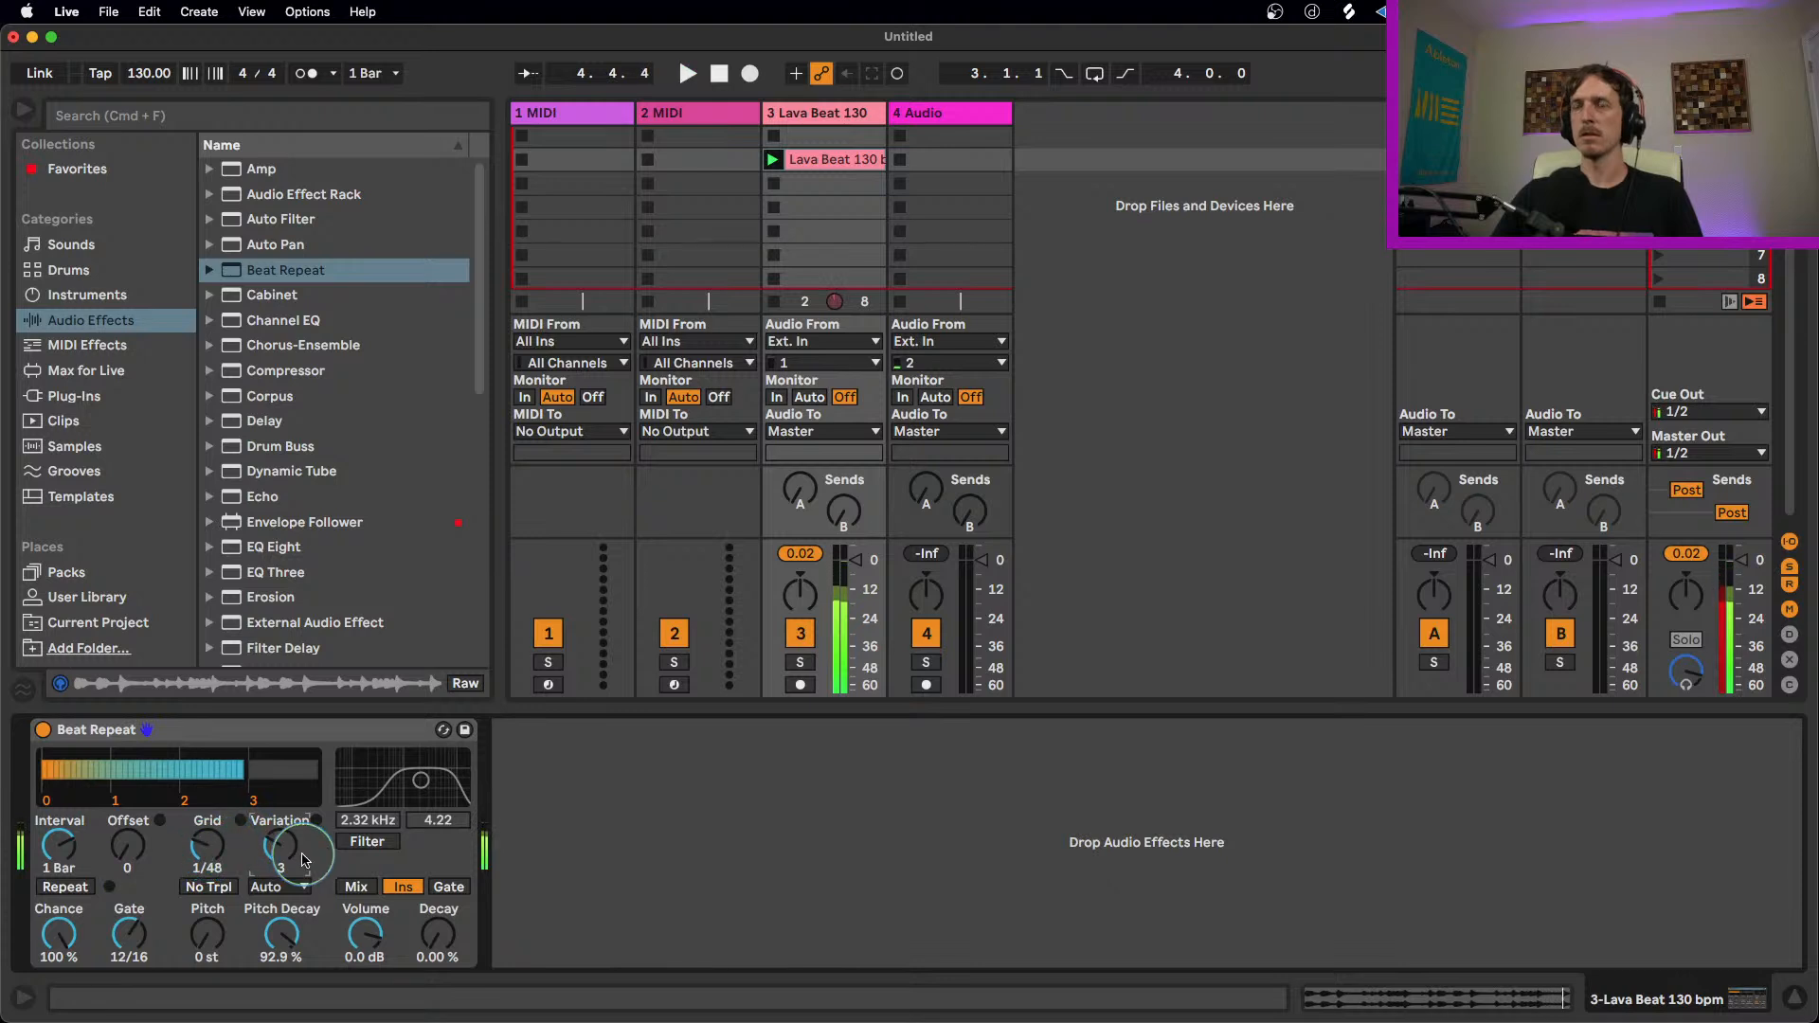
Step: Switch the output mode to Gate, set Gate to 9/16, and preview the loop
{"action": "left_click", "coordinate": [449, 886]}
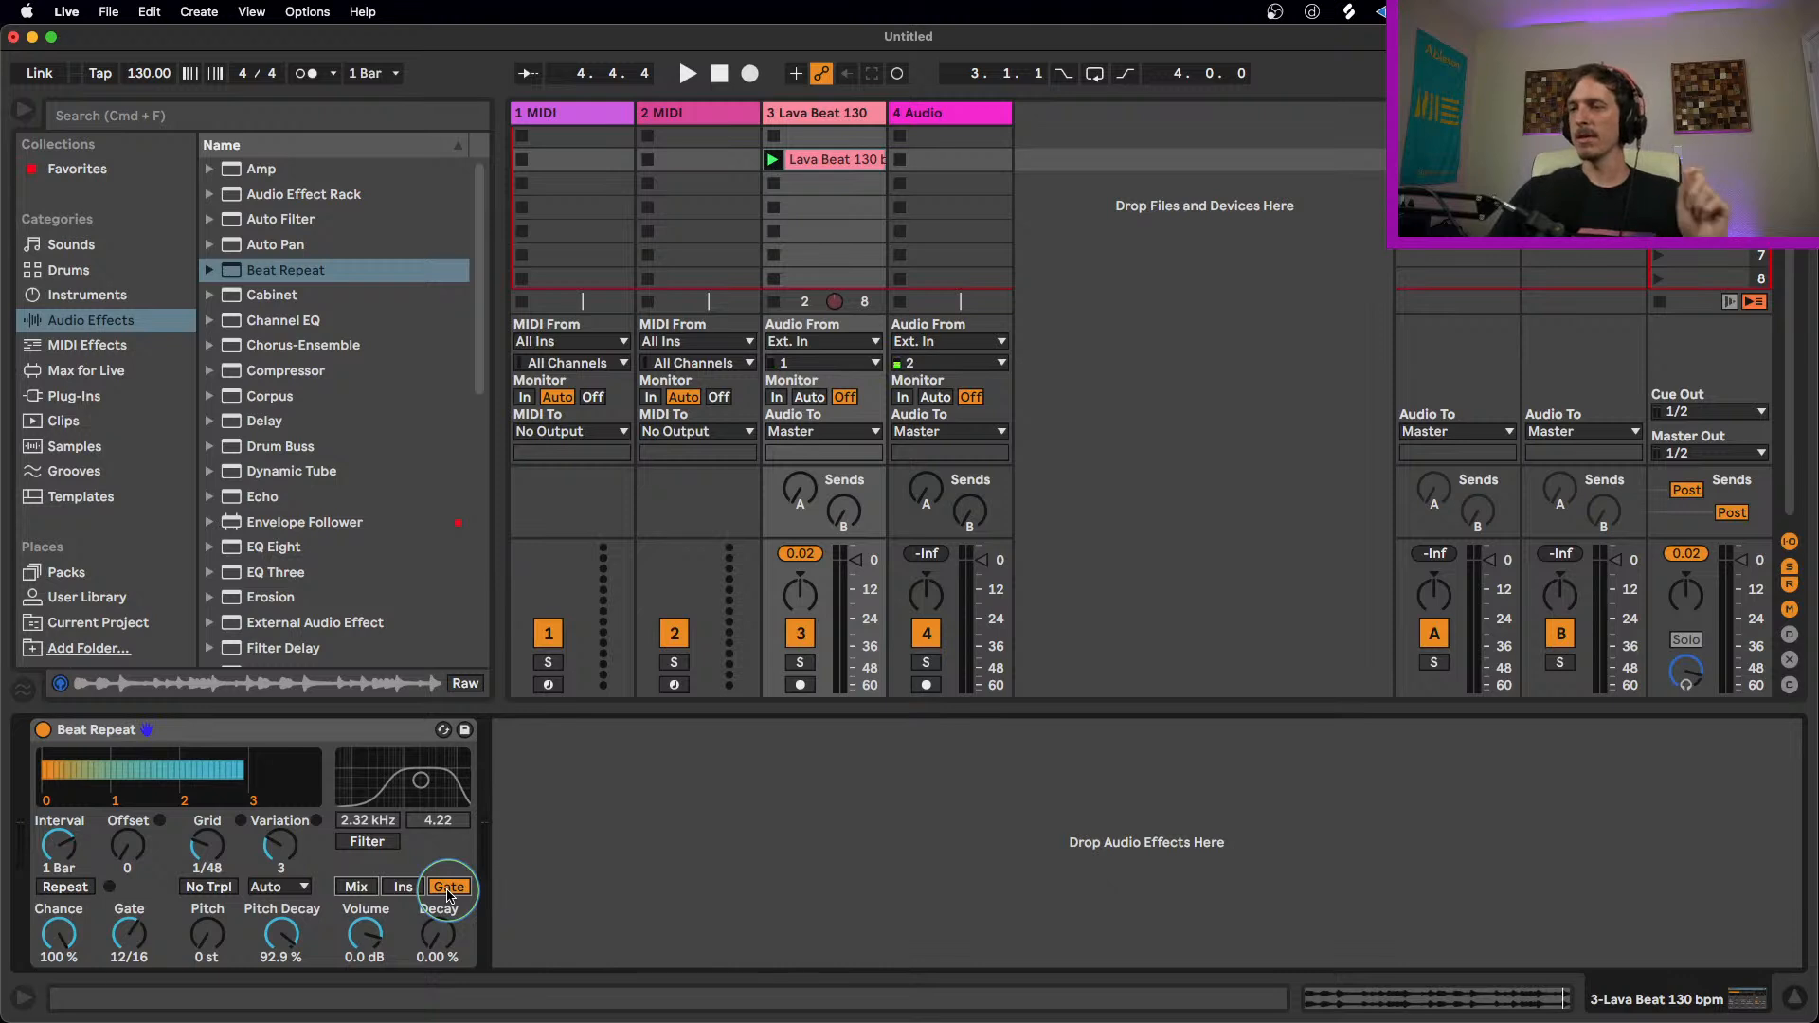
{"action": "left_click", "coordinate": [194, 738]}
{"action": "left_click_drag", "start_coordinate": [139, 929], "coordinate": [140, 943]}
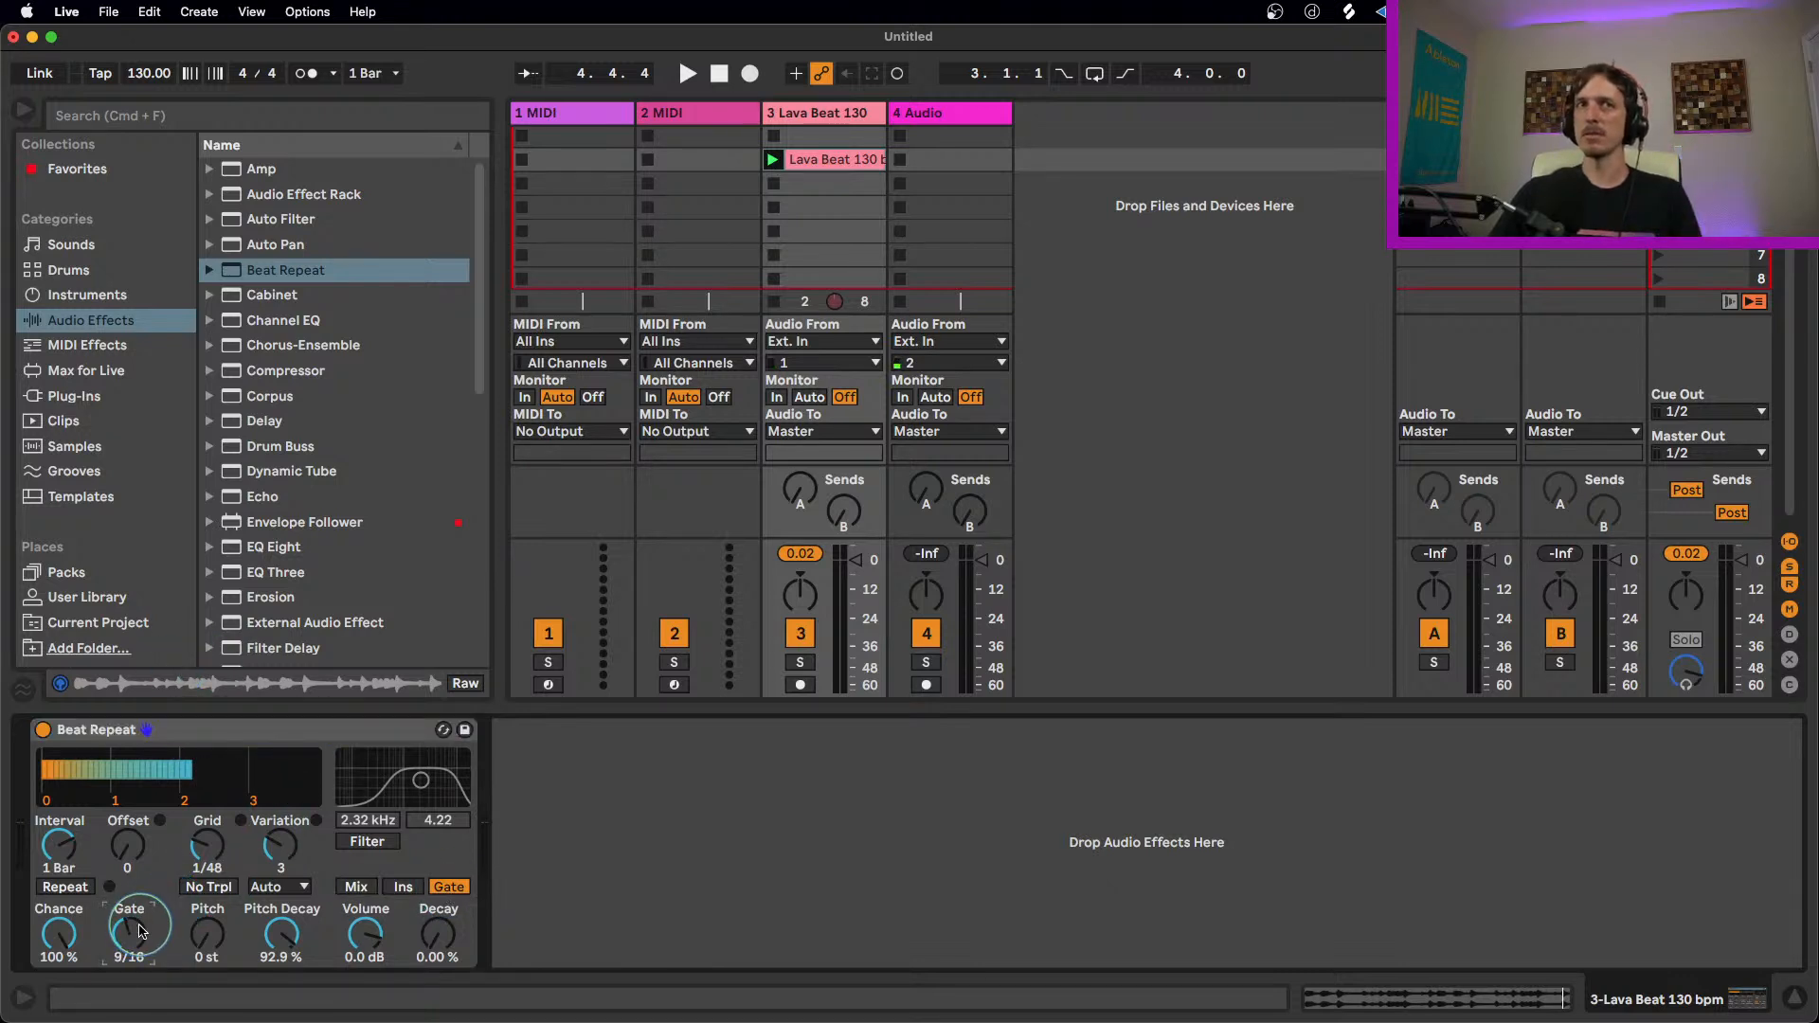
{"action": "key", "text": "space"}
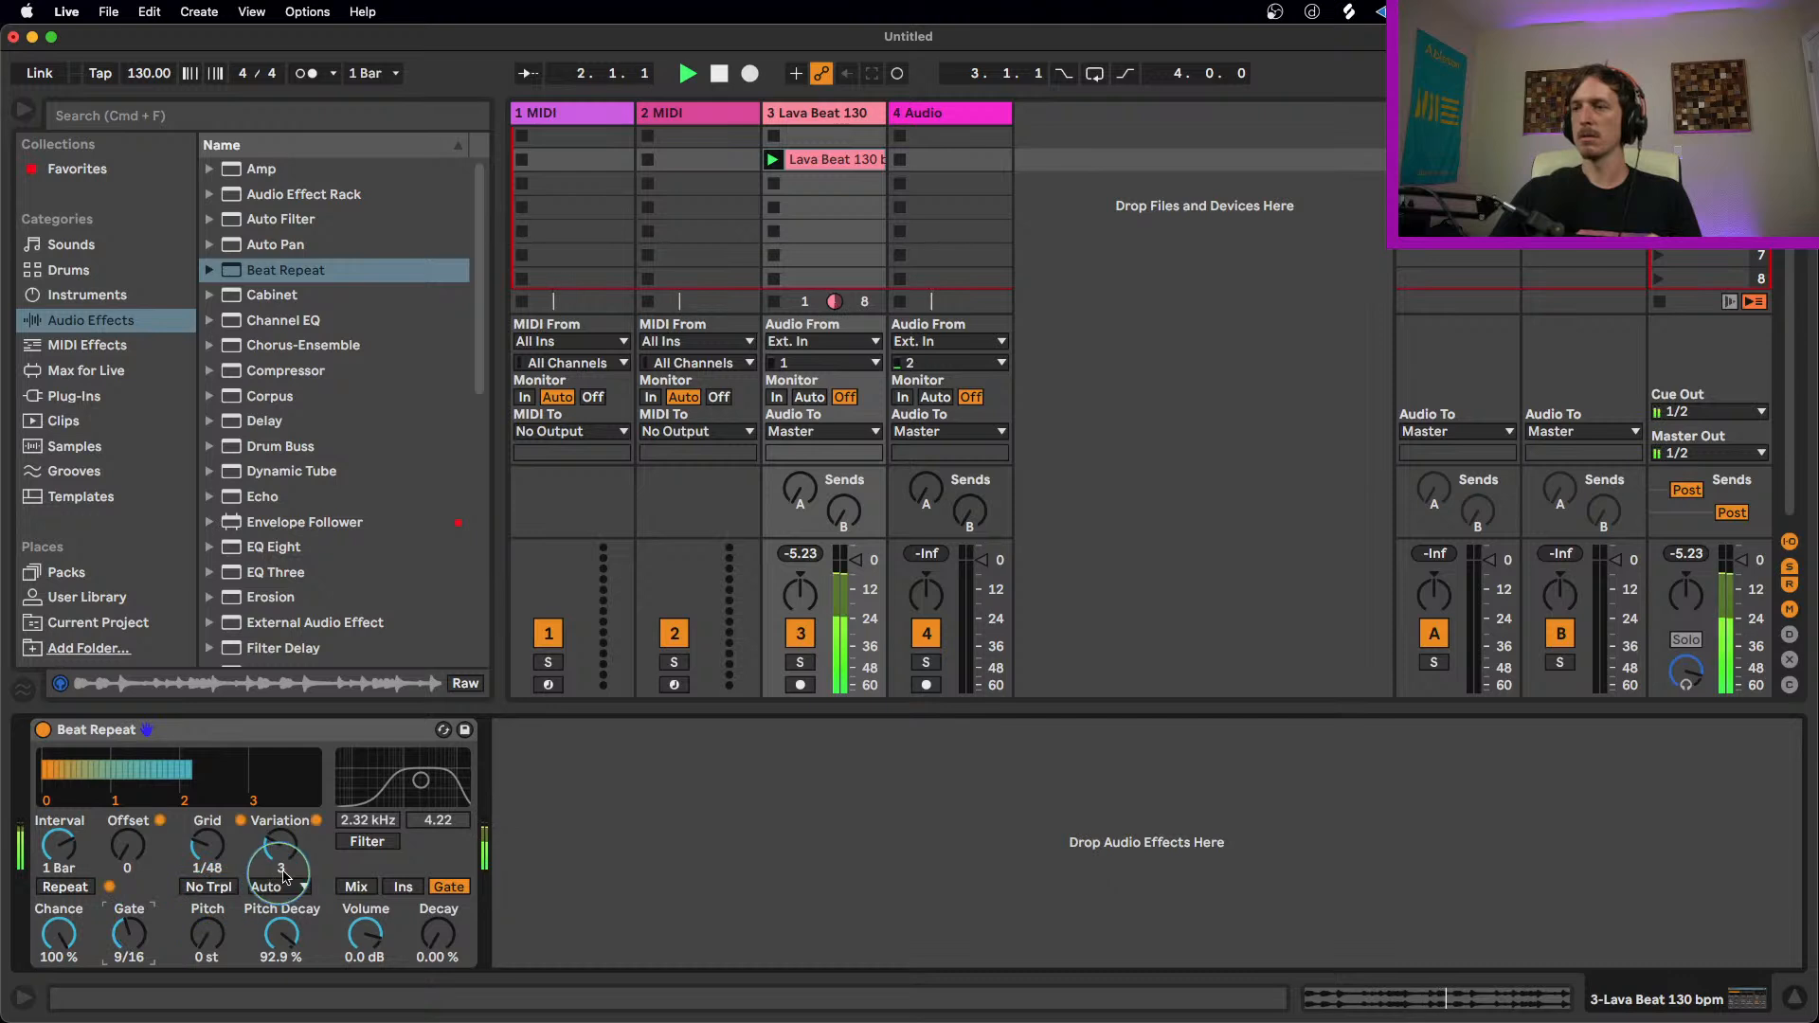
Step: Switch back and forth between the Mix, Ins and Gate output modes
{"action": "left_click", "coordinate": [373, 887]}
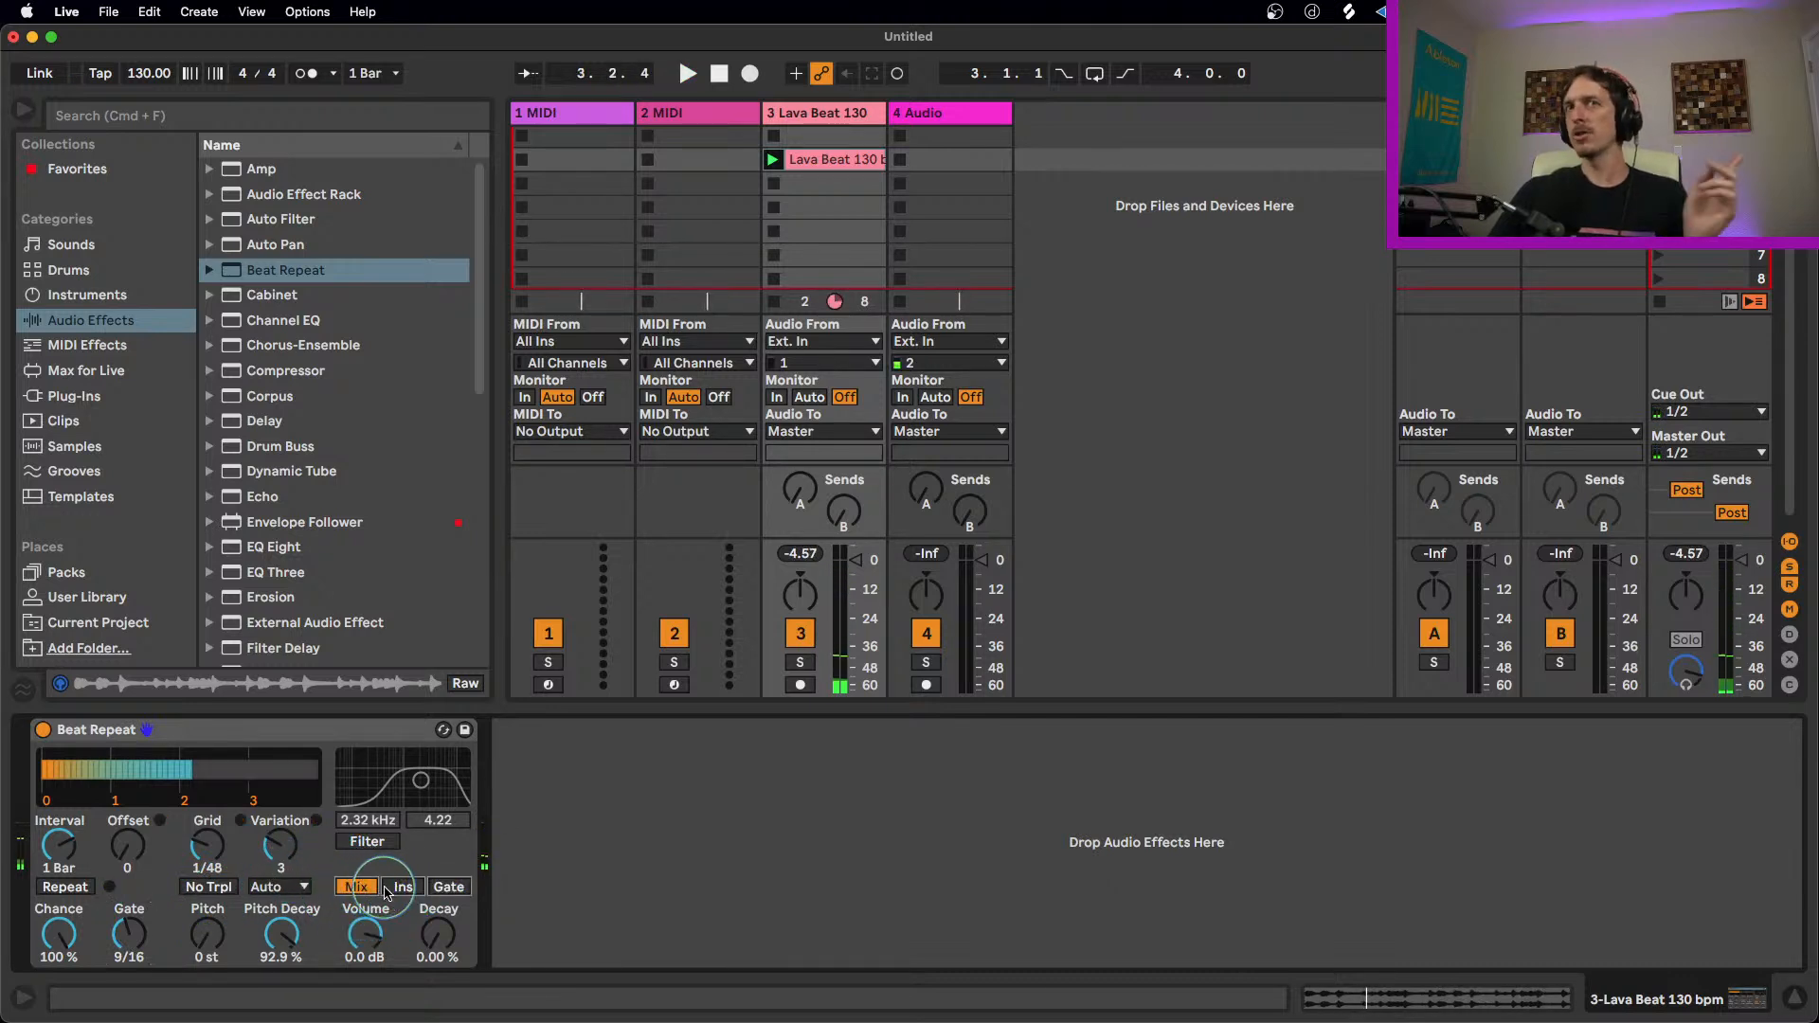
{"action": "left_click", "coordinate": [398, 888]}
{"action": "left_click", "coordinate": [446, 888]}
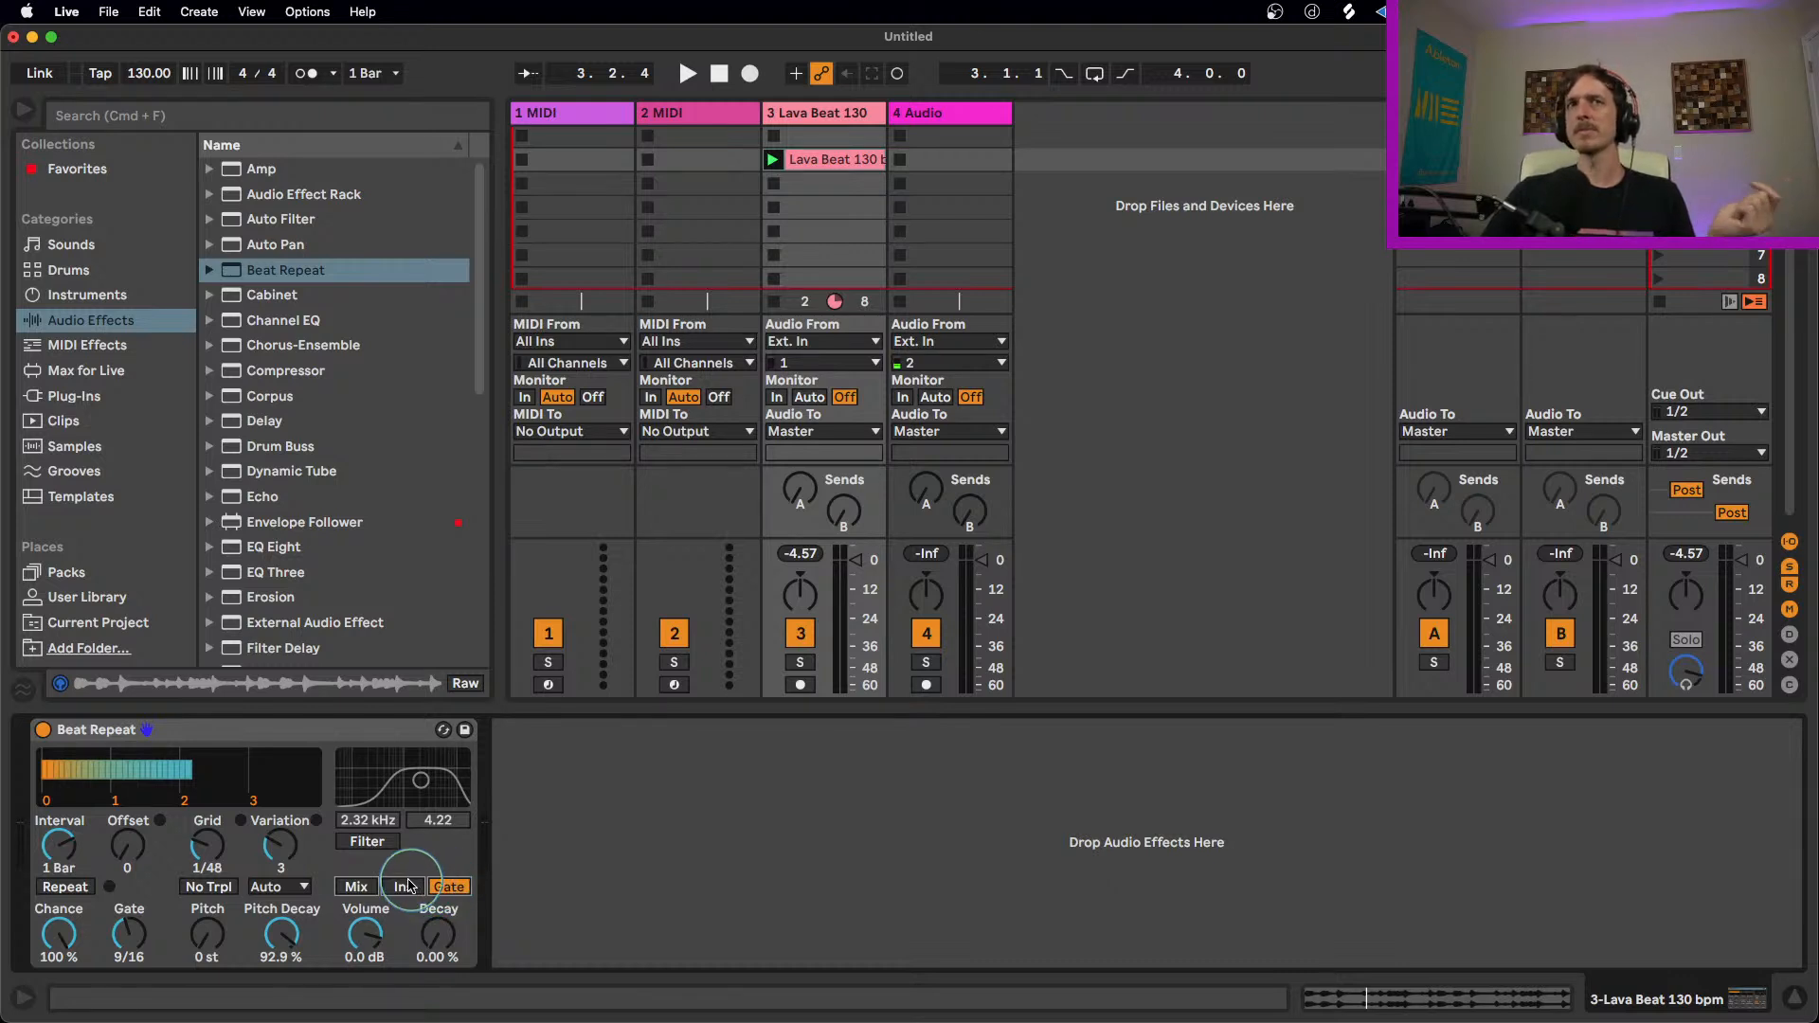
{"action": "left_click", "coordinate": [407, 887]}
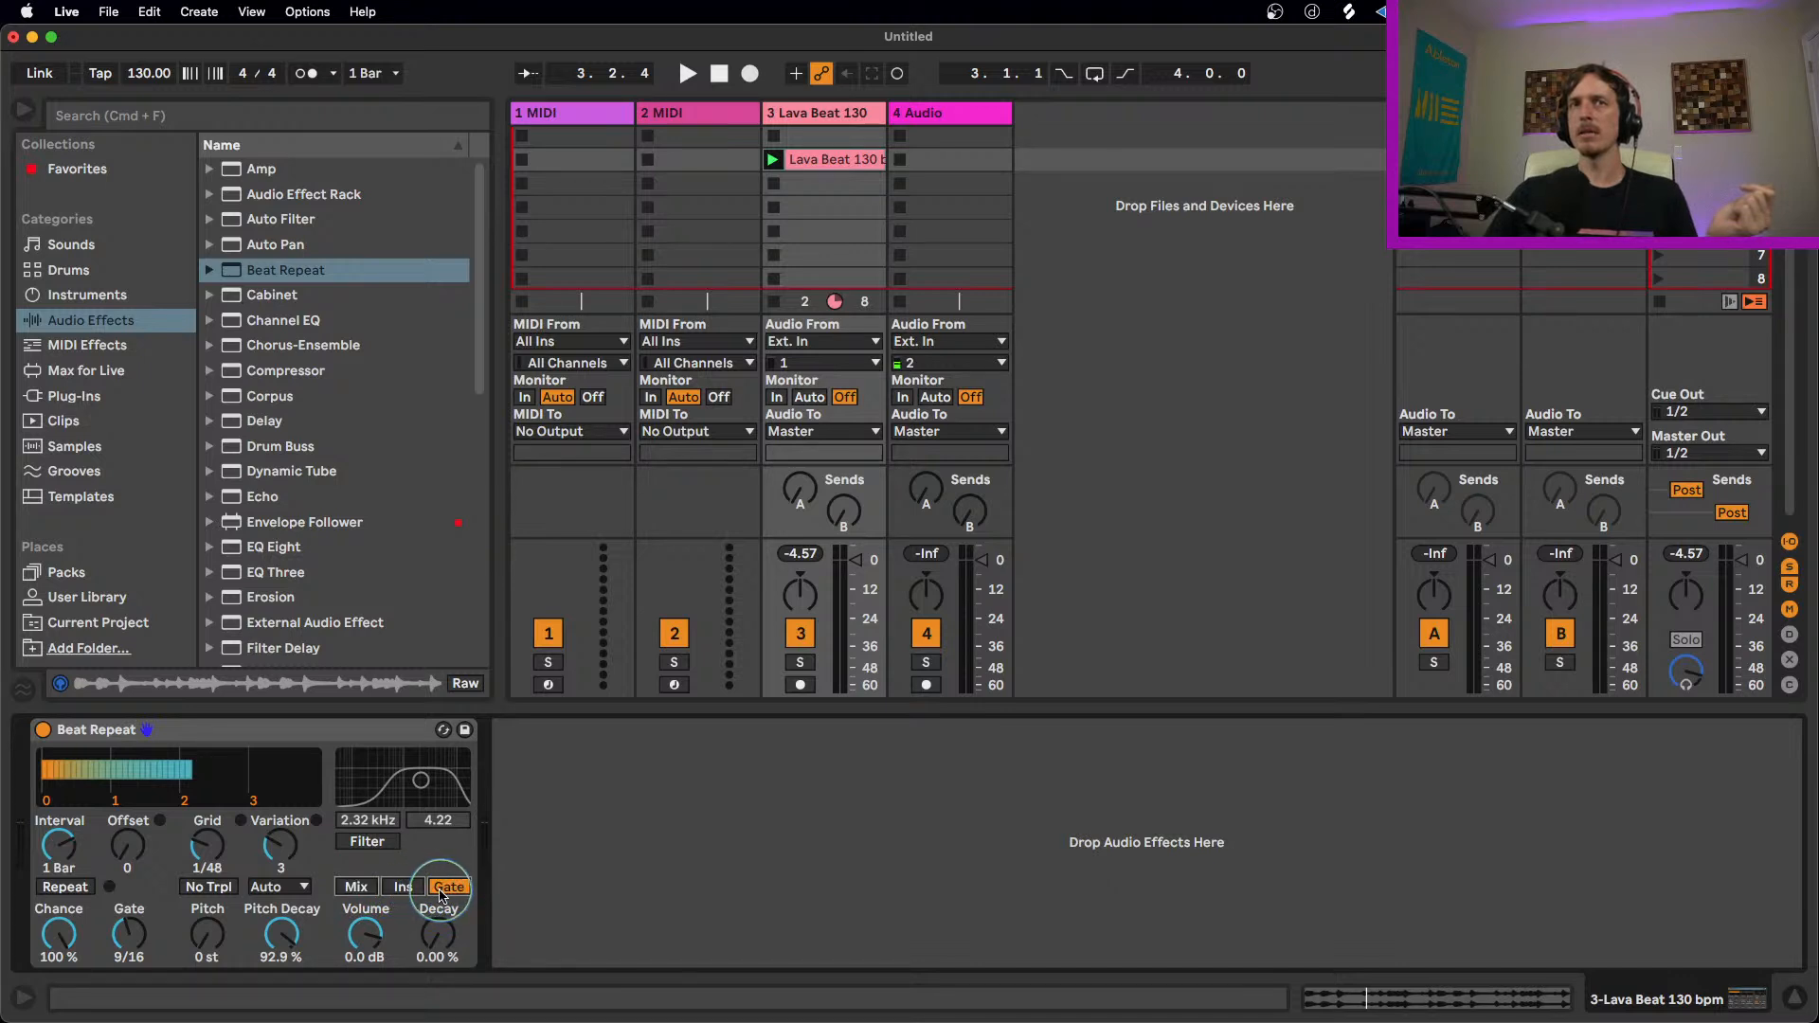
Step: Set Decay to 22.2%, preview the loop, and switch the output mode to Ins
{"action": "left_click_drag", "start_coordinate": [443, 944], "coordinate": [416, 938]}
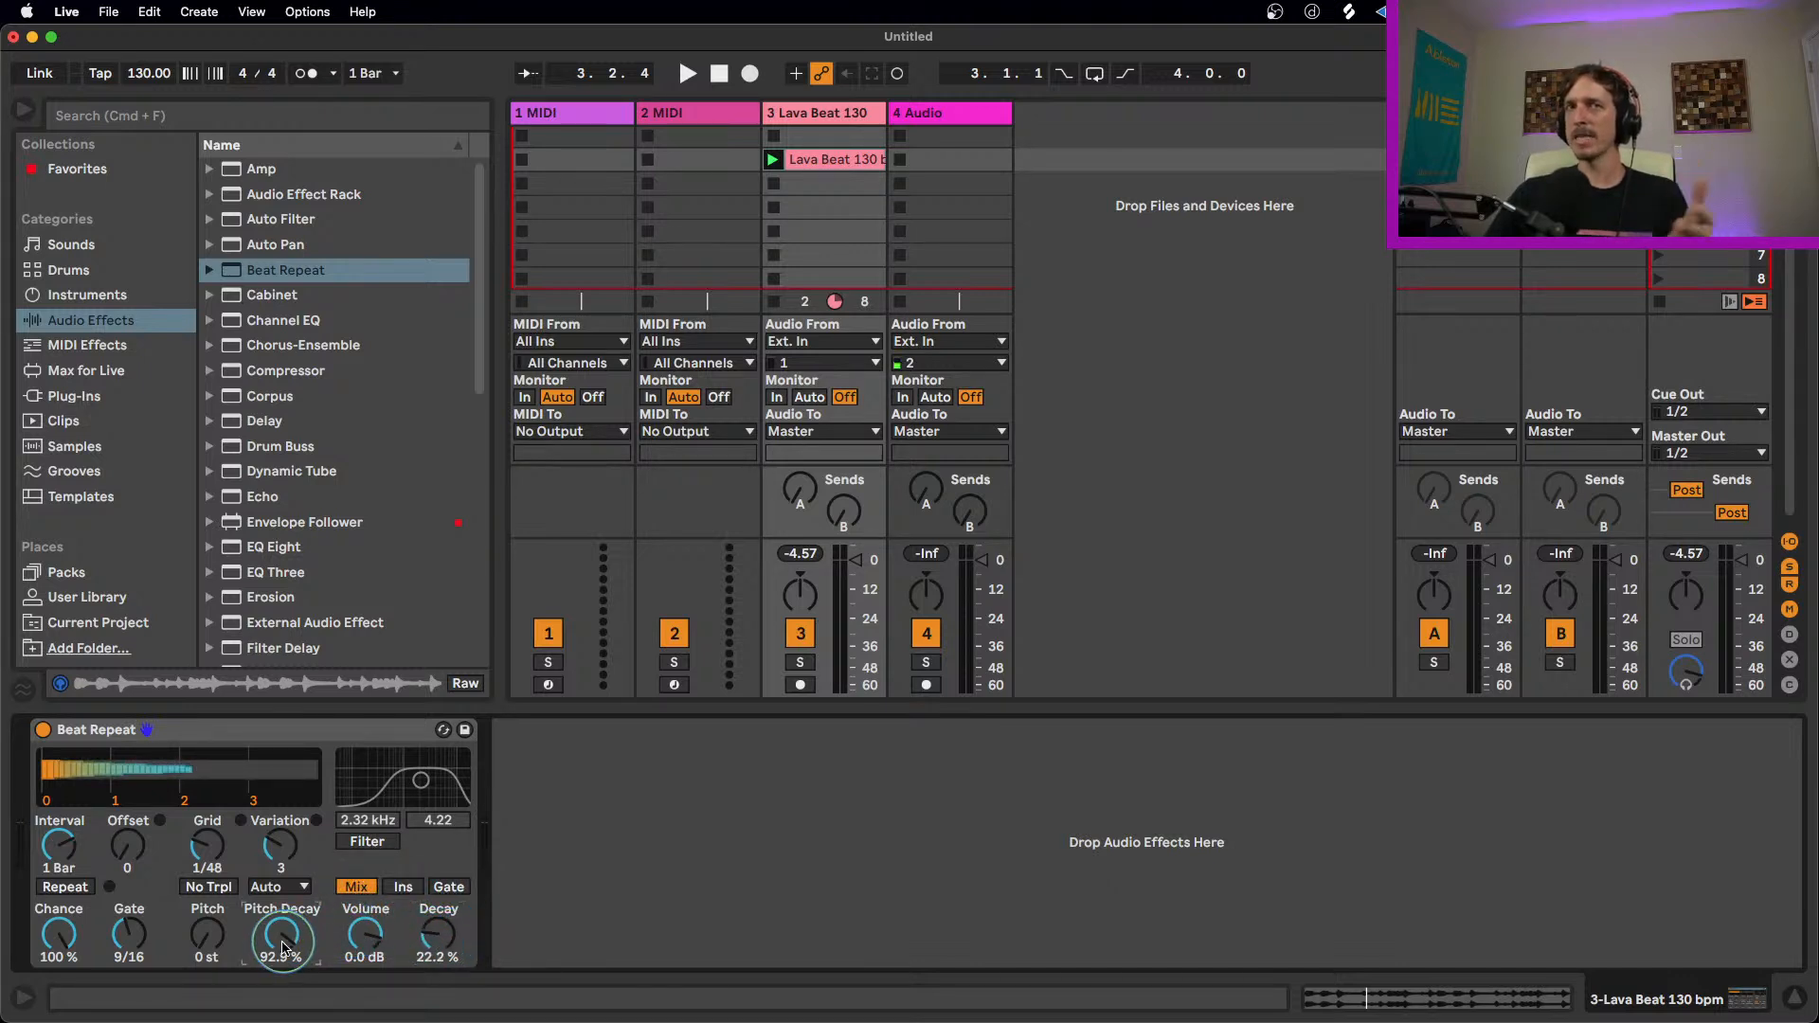
{"action": "key", "text": "space"}
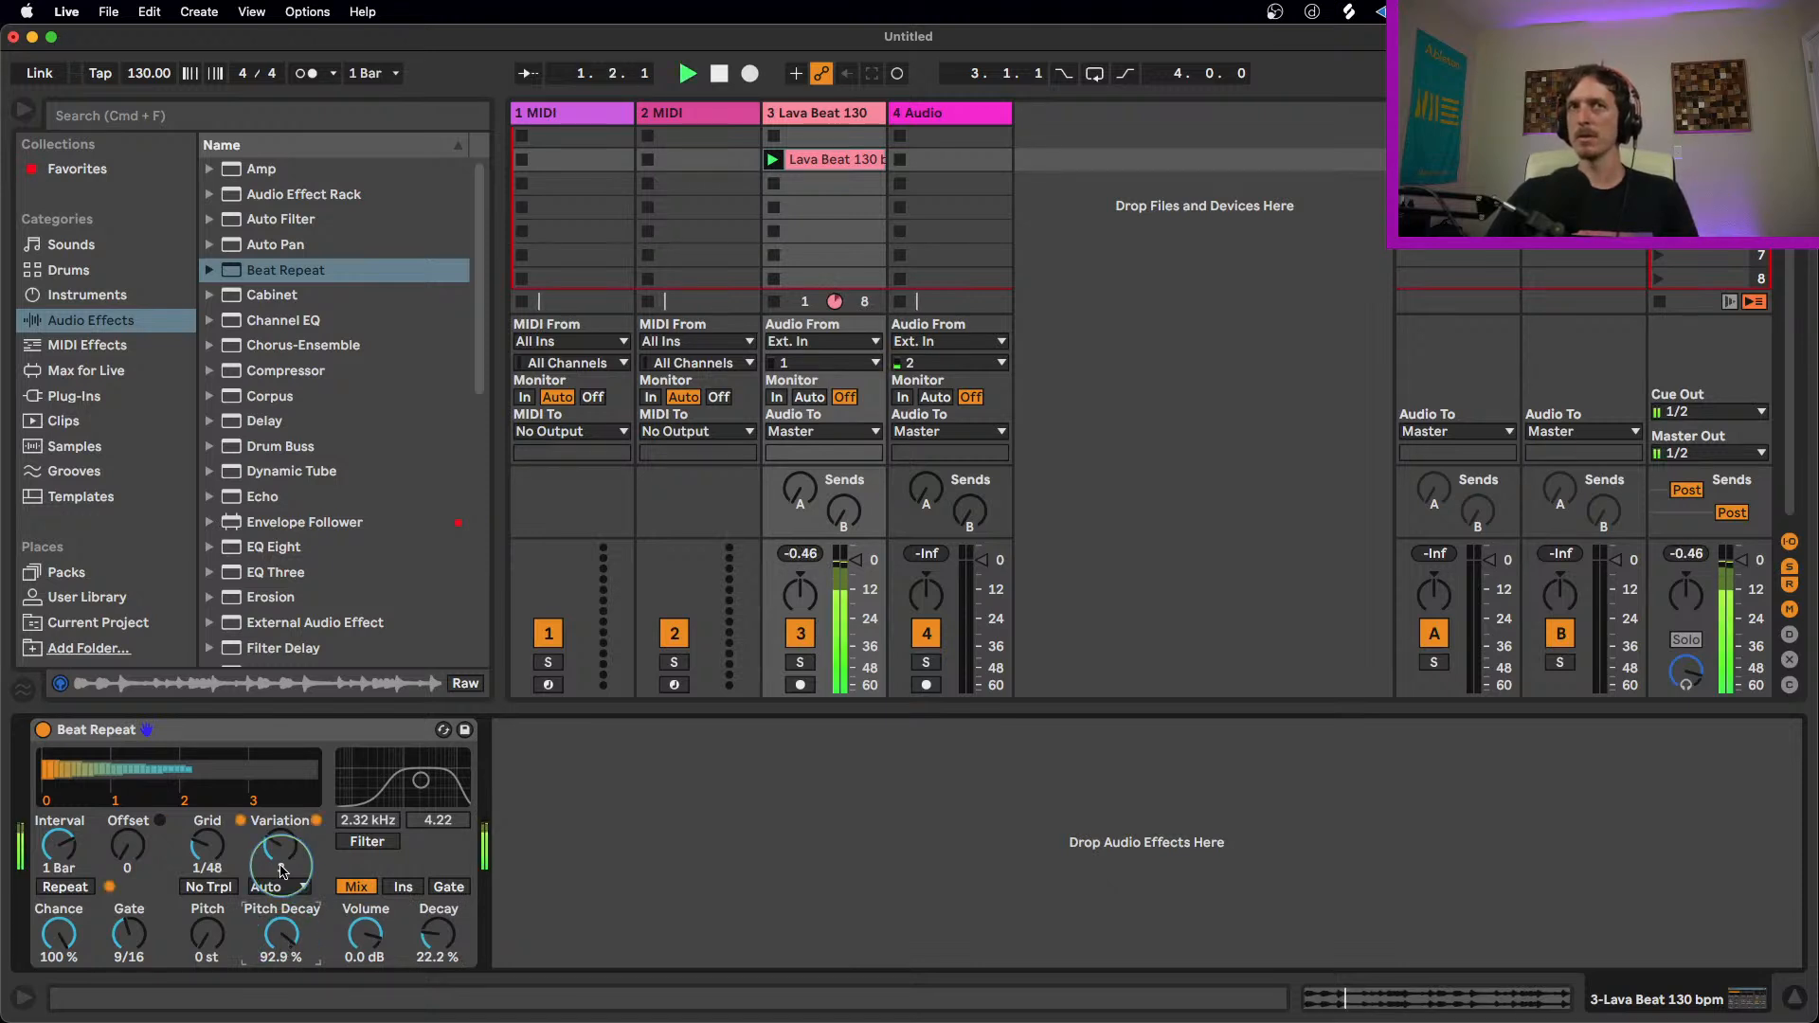
{"action": "left_click", "coordinate": [404, 888]}
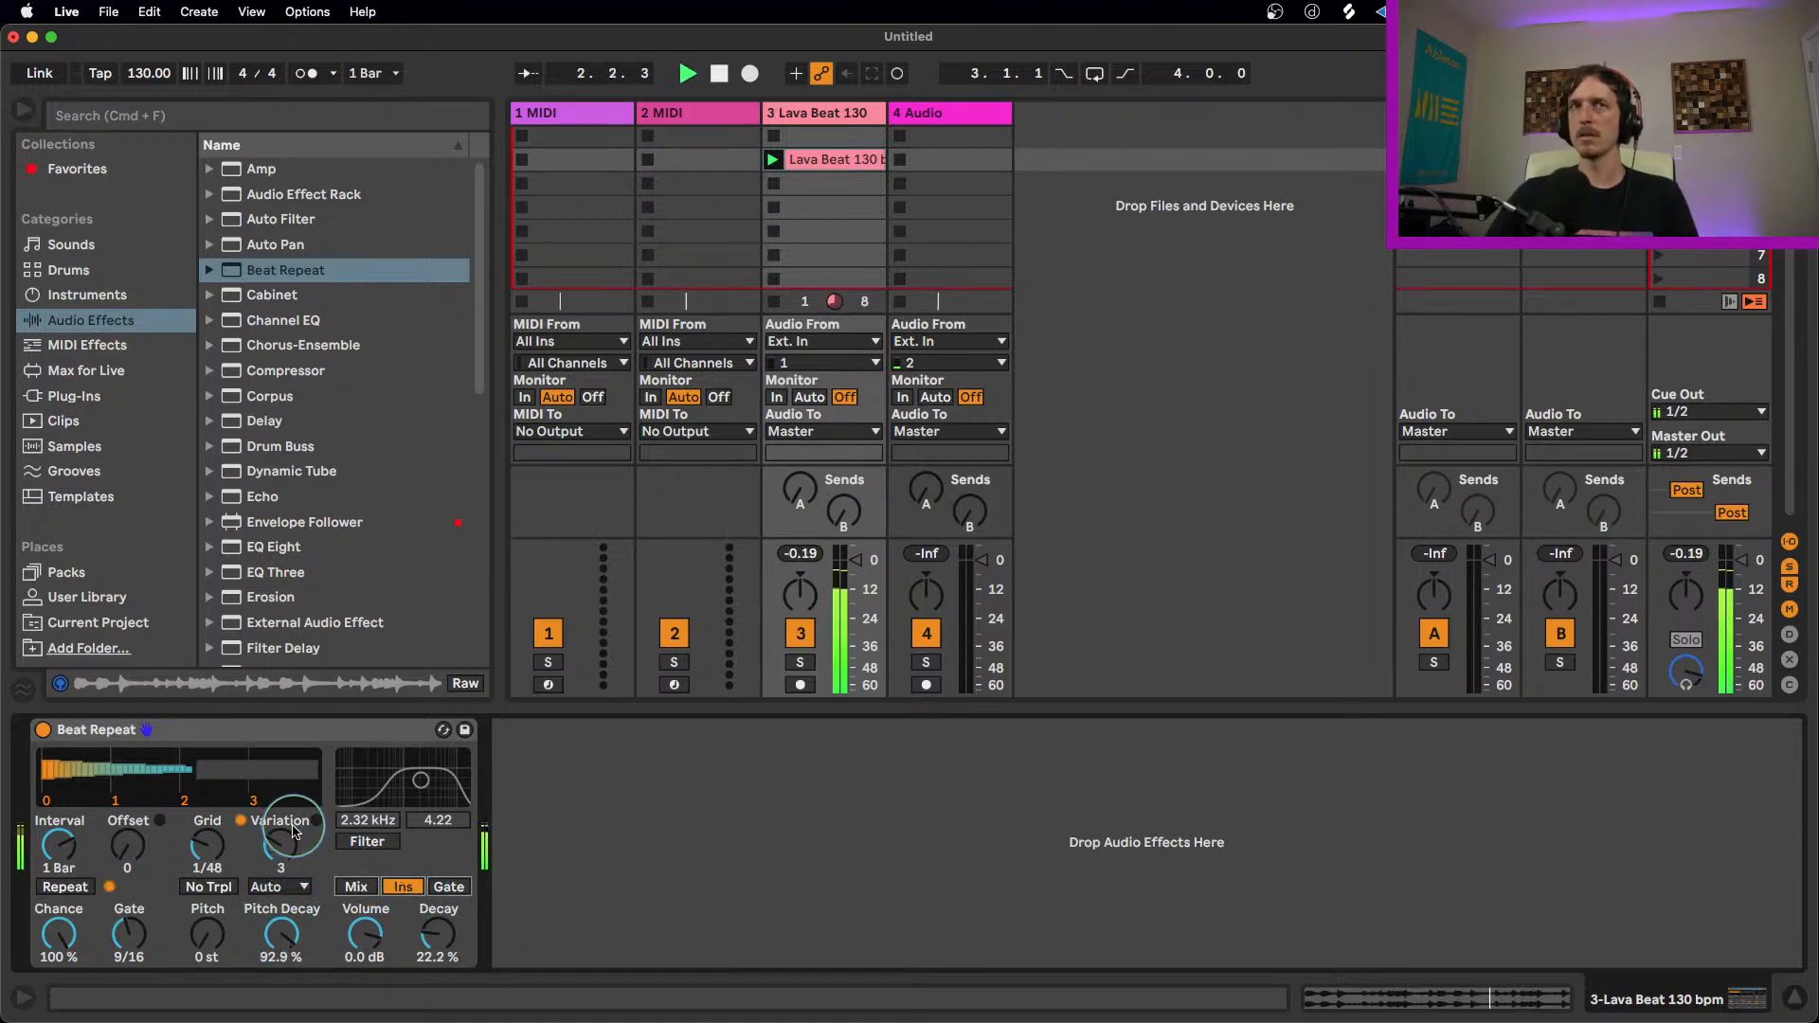
Step: Set Grid to 1/24 and stop playback
{"action": "left_click_drag", "start_coordinate": [218, 851], "coordinate": [219, 838]}
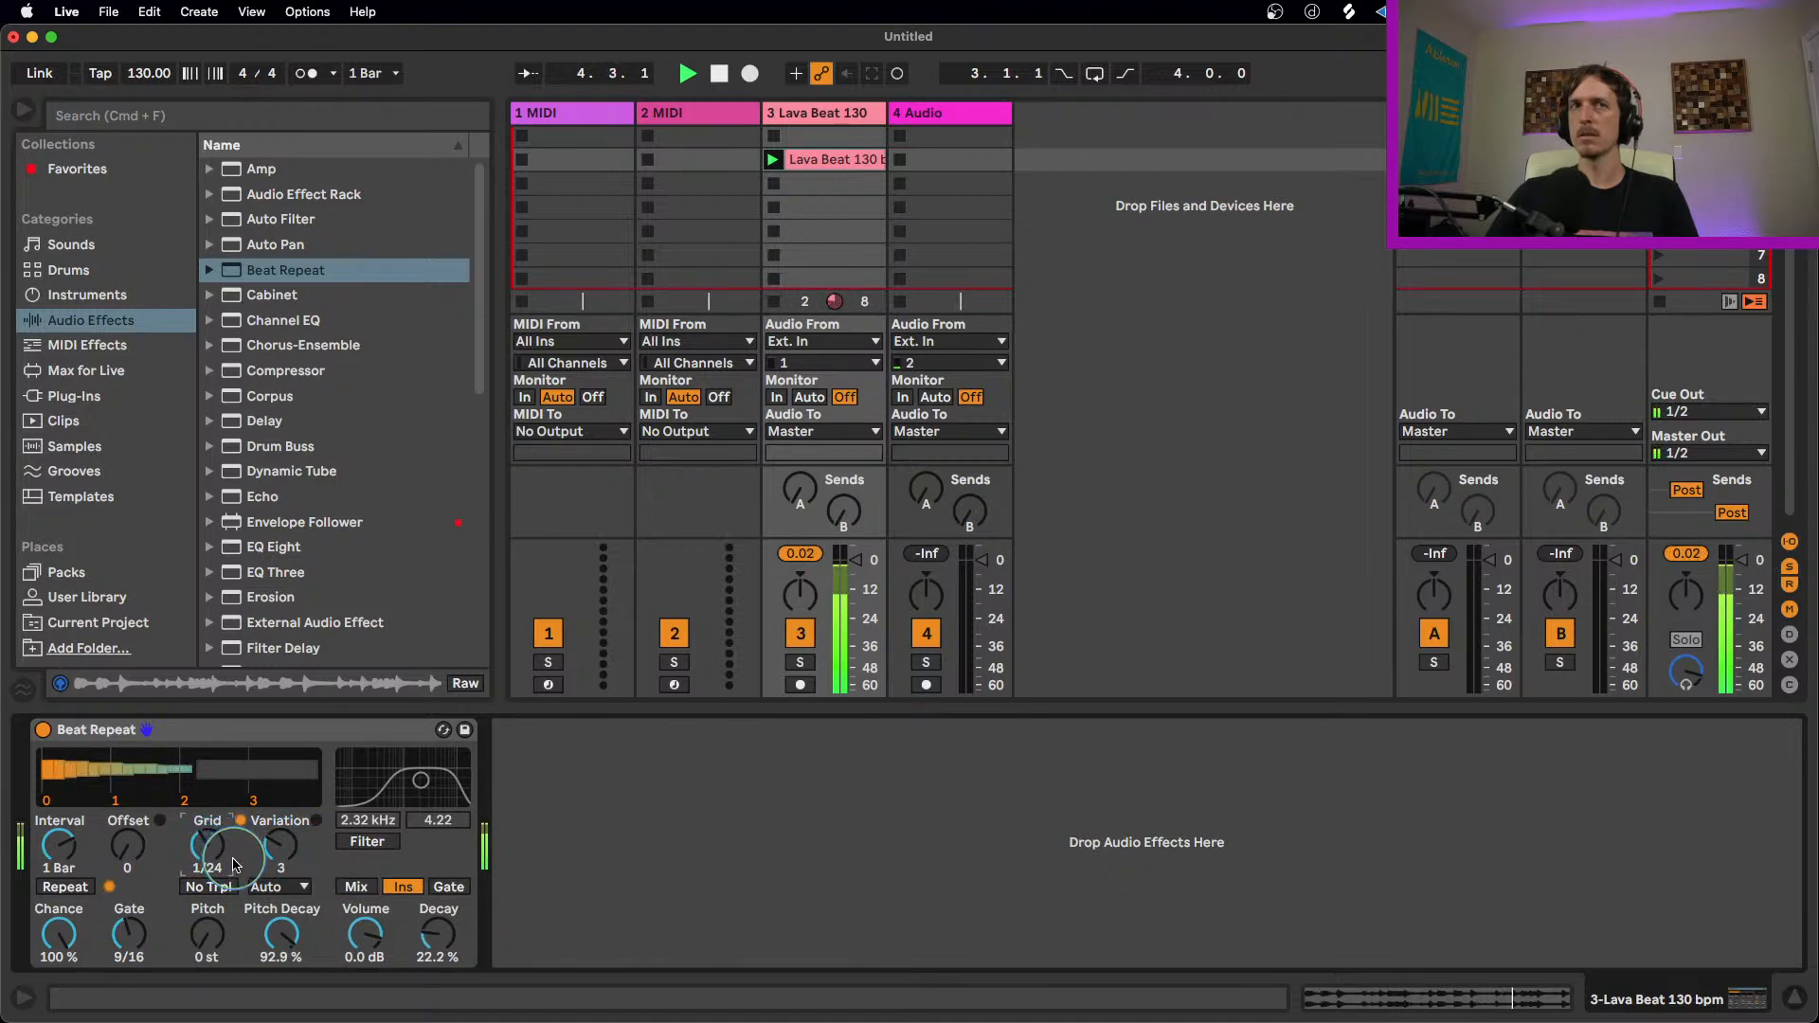
{"action": "key", "text": "space"}
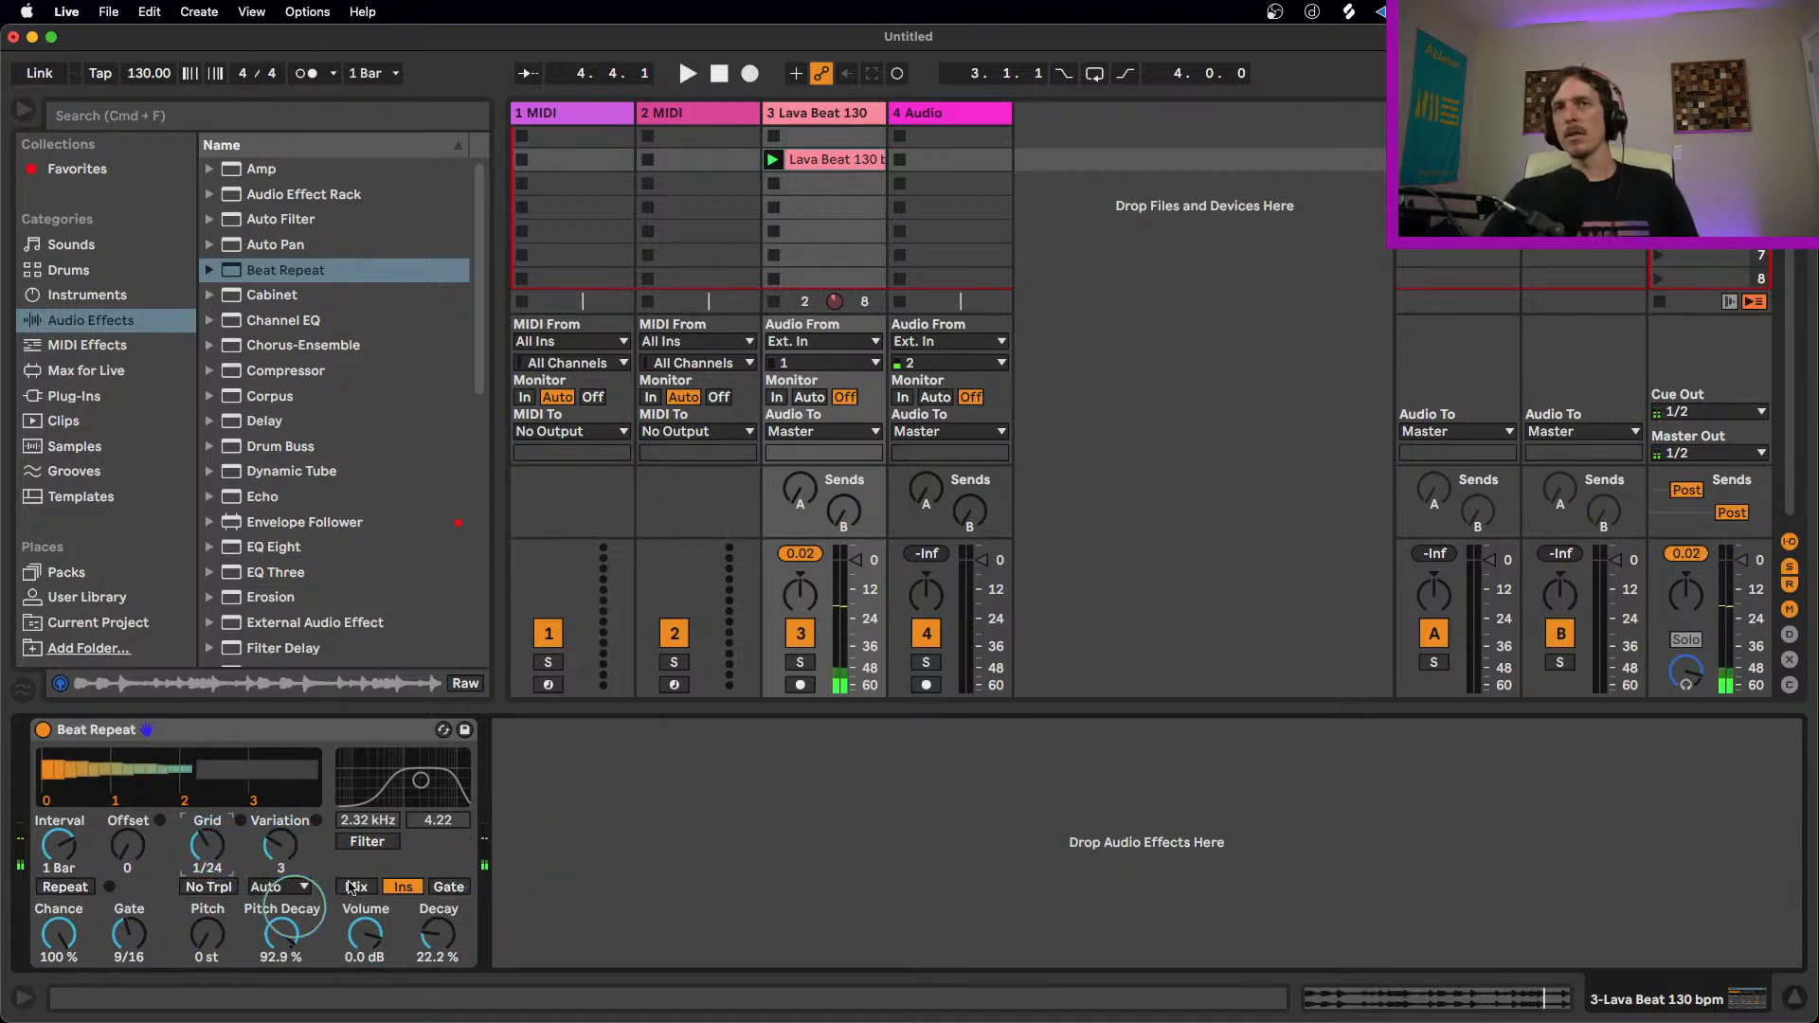
Step: Set Pitch Decay to 53.2% and Decay to 19.0%, keeping the trigger mode on Auto
{"action": "left_click_drag", "start_coordinate": [281, 934], "coordinate": [274, 914]}
{"action": "left_click_drag", "start_coordinate": [445, 932], "coordinate": [445, 938]}
{"action": "left_click_drag", "start_coordinate": [266, 933], "coordinate": [266, 945]}
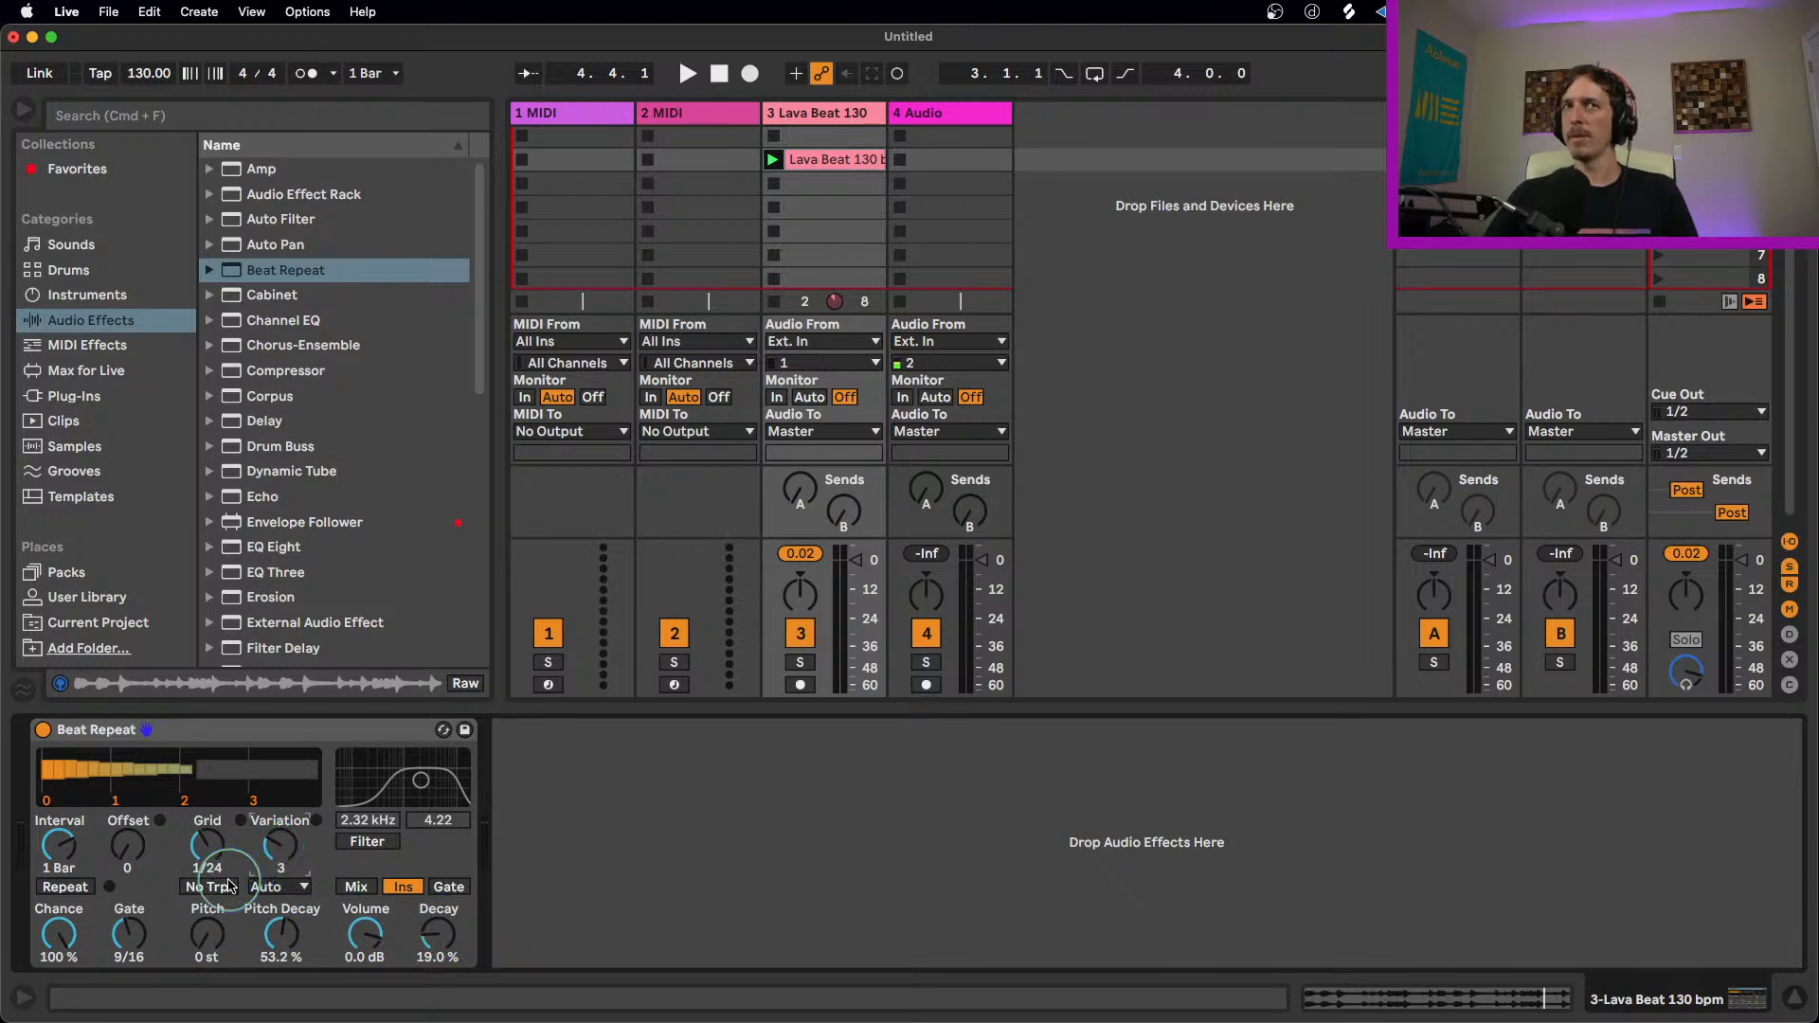
{"action": "left_click", "coordinate": [267, 887]}
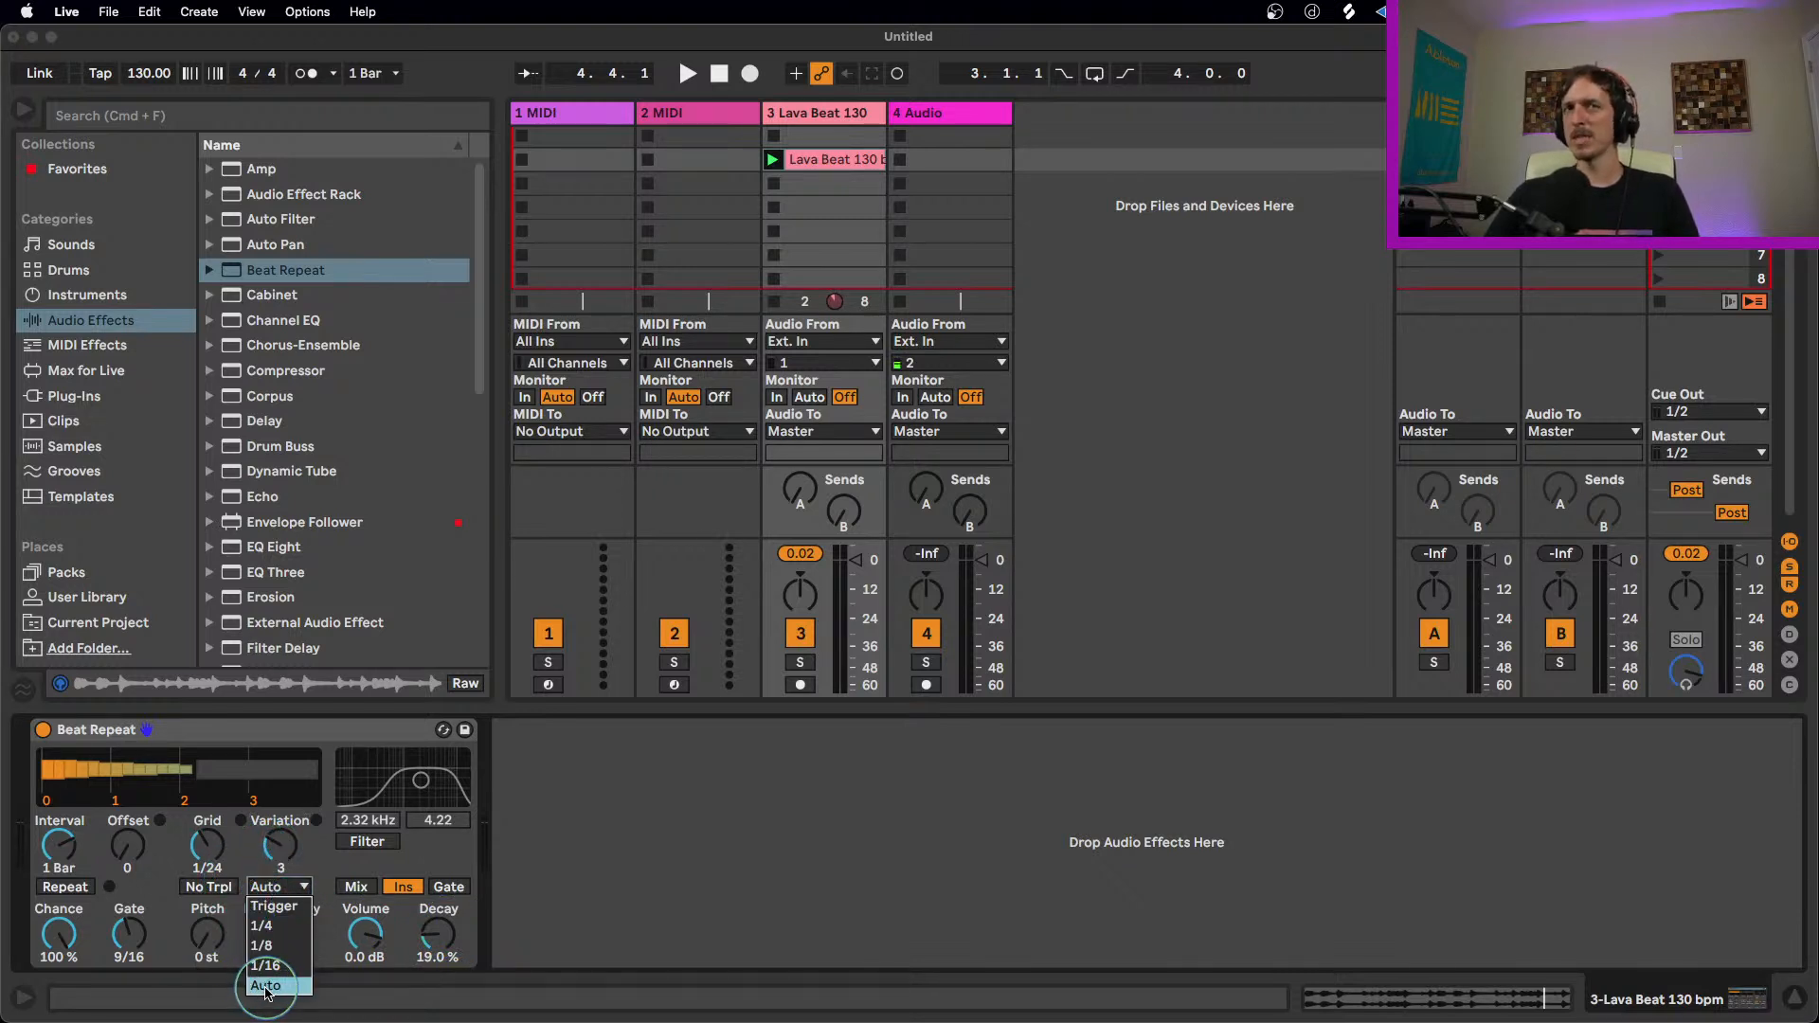
{"action": "left_click", "coordinate": [265, 986]}
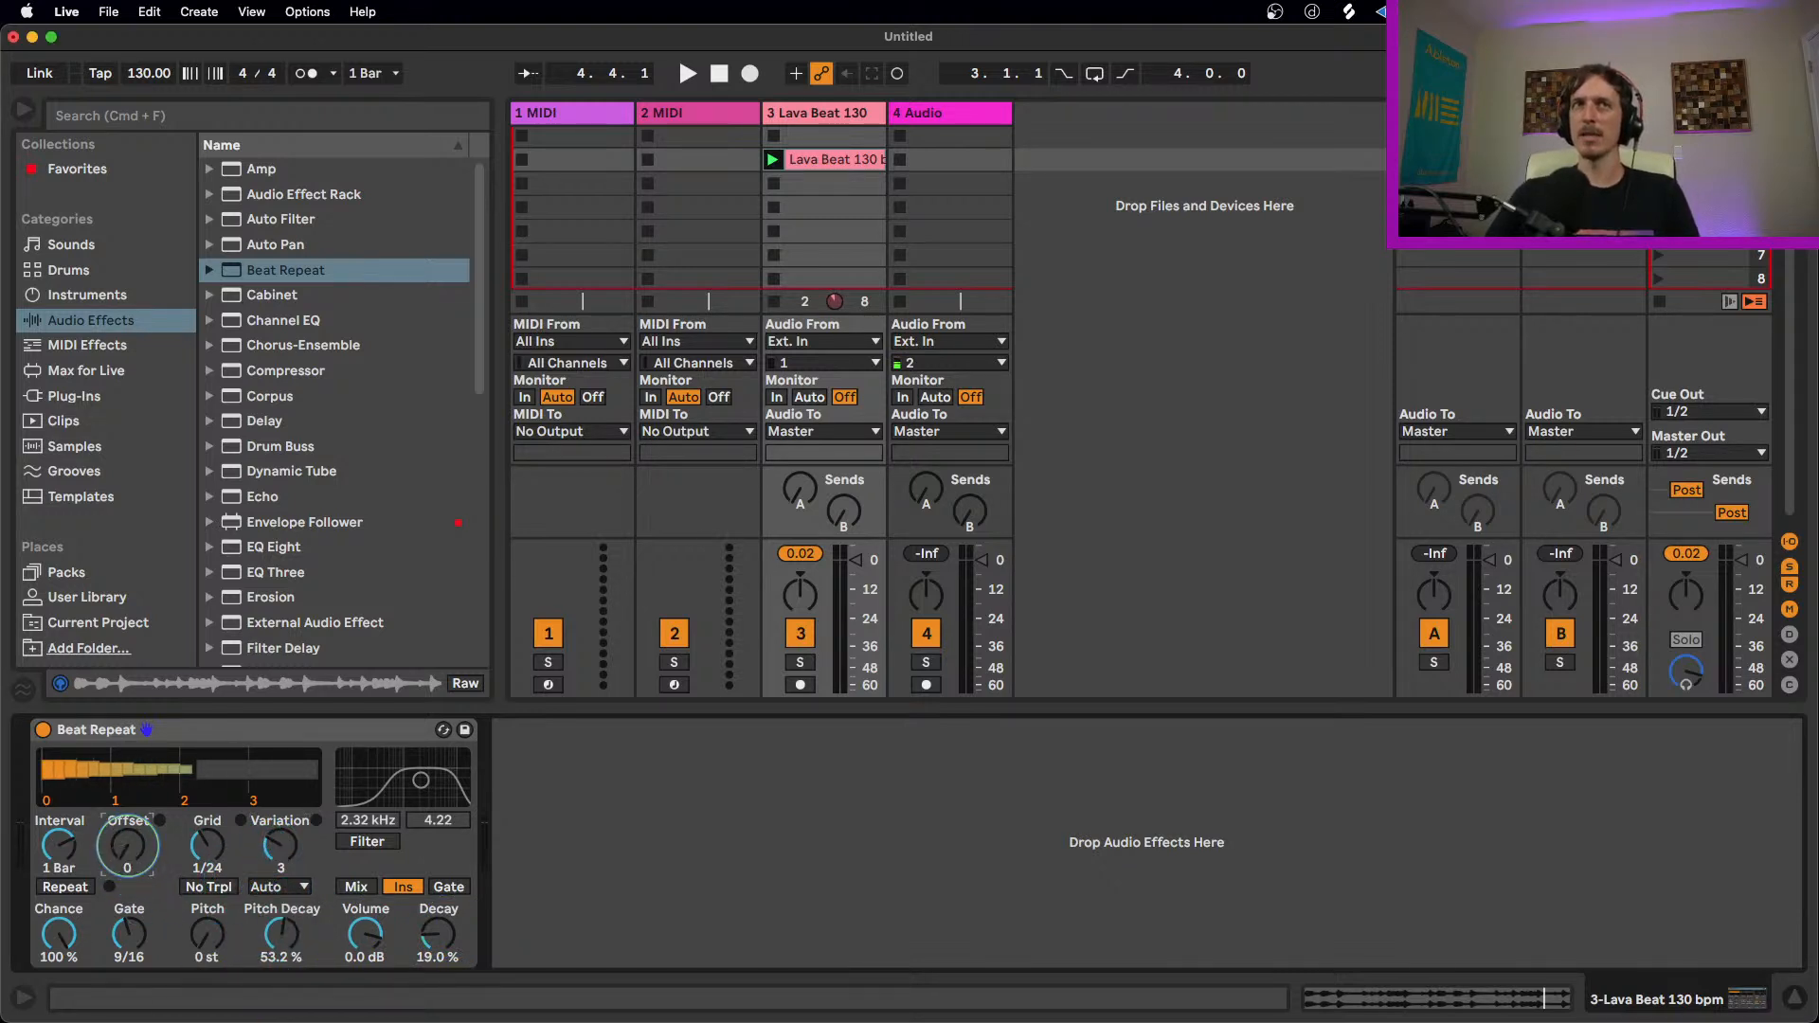
Step: Set Chance to 0%, play the loop, and trigger Repeat manually on and off
{"action": "left_click_drag", "start_coordinate": [58, 936], "coordinate": [58, 1016]}
{"action": "key", "text": "space"}
{"action": "left_click", "coordinate": [66, 886]}
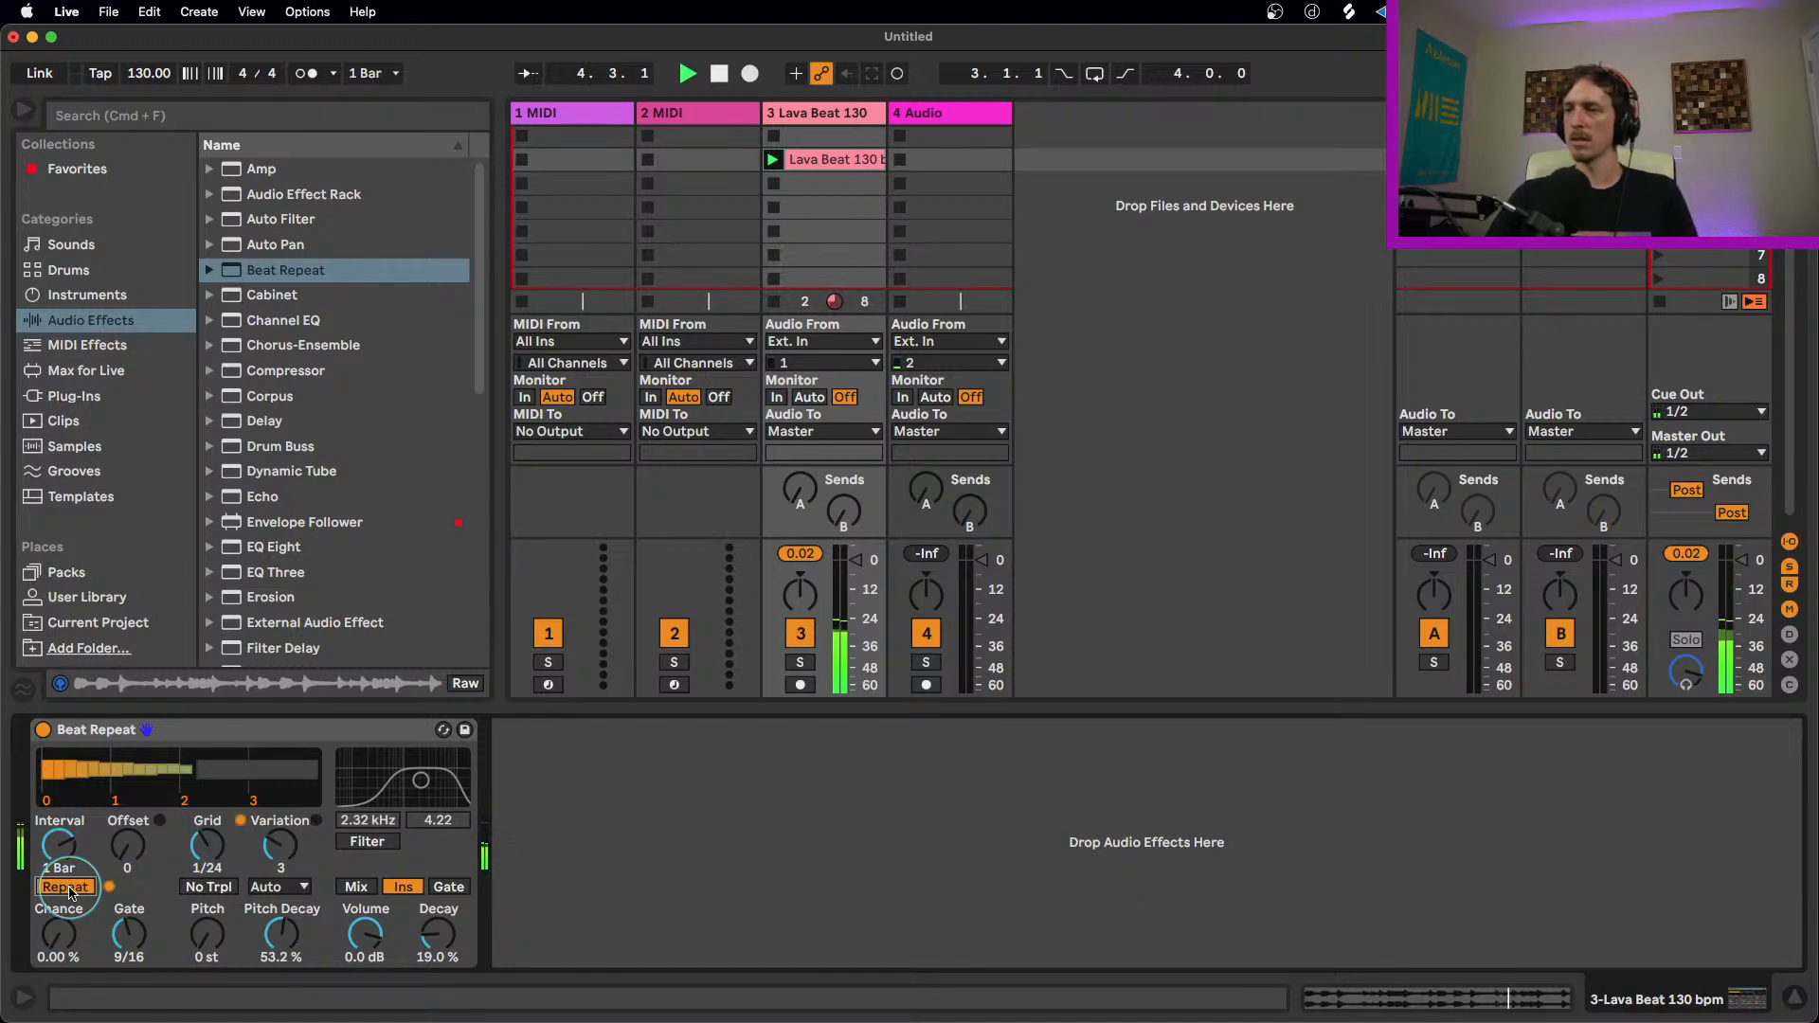
{"action": "left_click", "coordinate": [66, 887]}
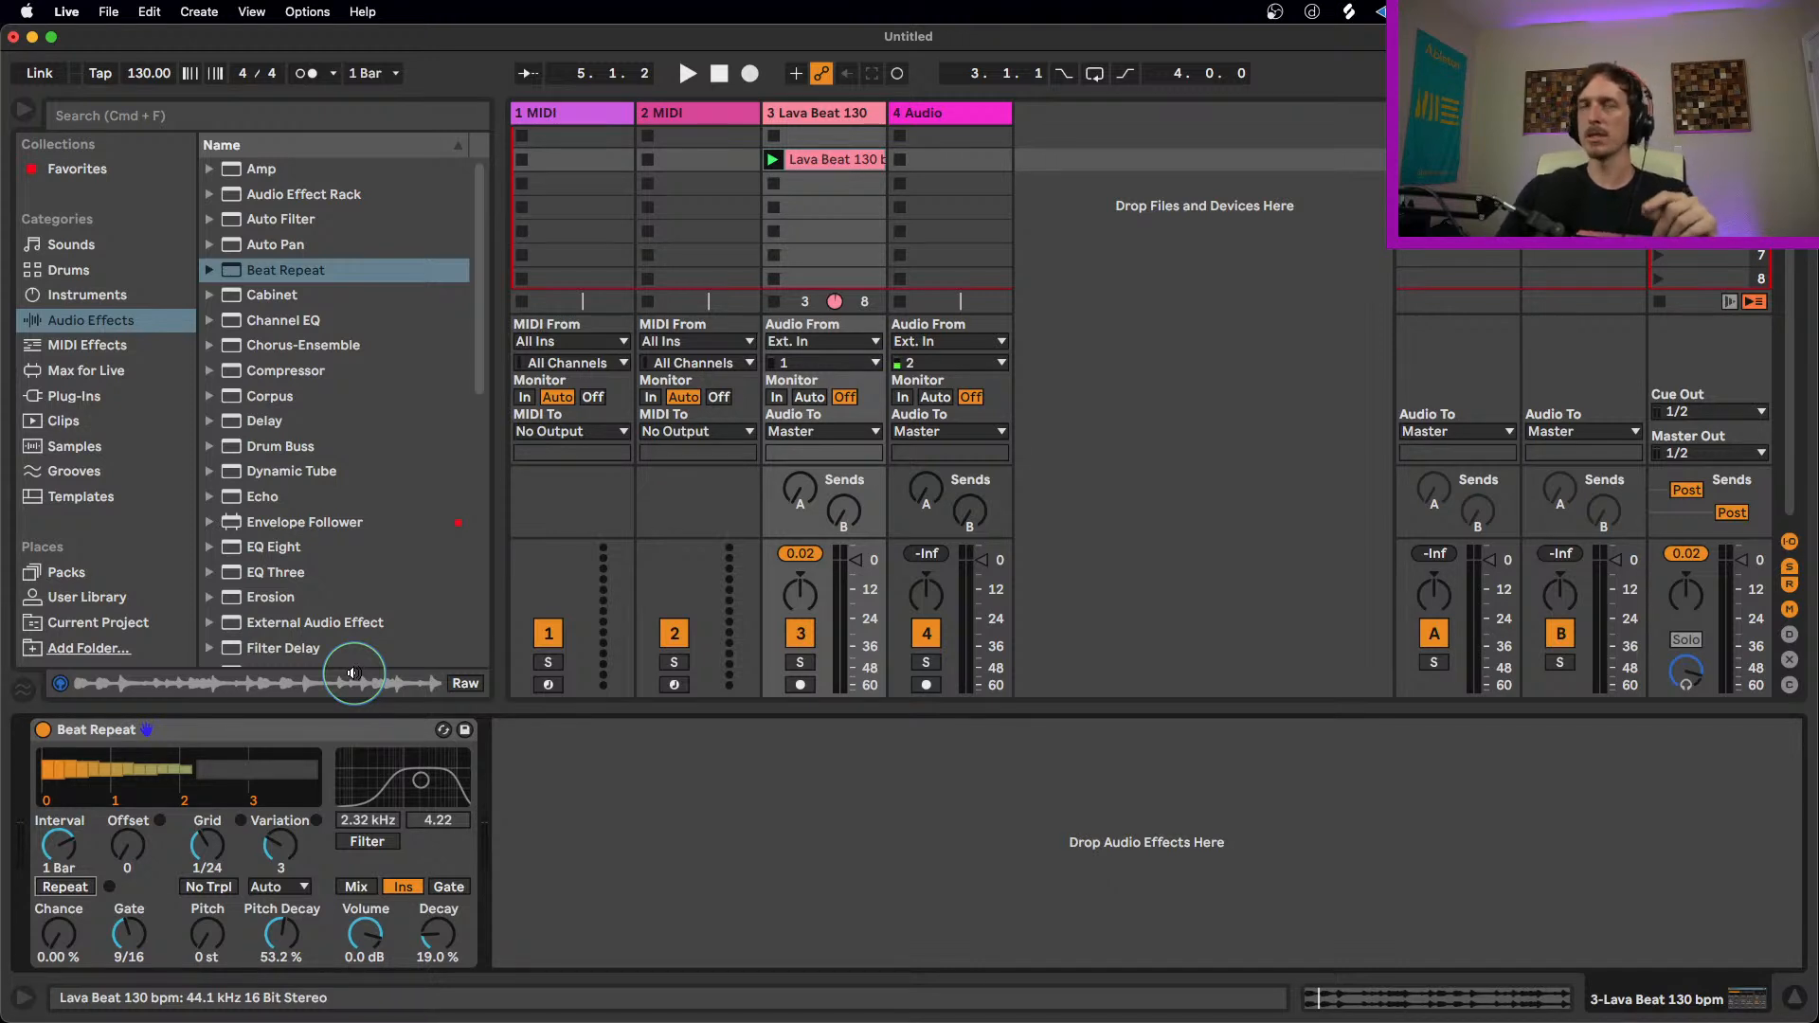
Step: Delete the Beat Repeat device and insert a fresh default Beat Repeat from the browser
{"action": "left_click", "coordinate": [263, 731]}
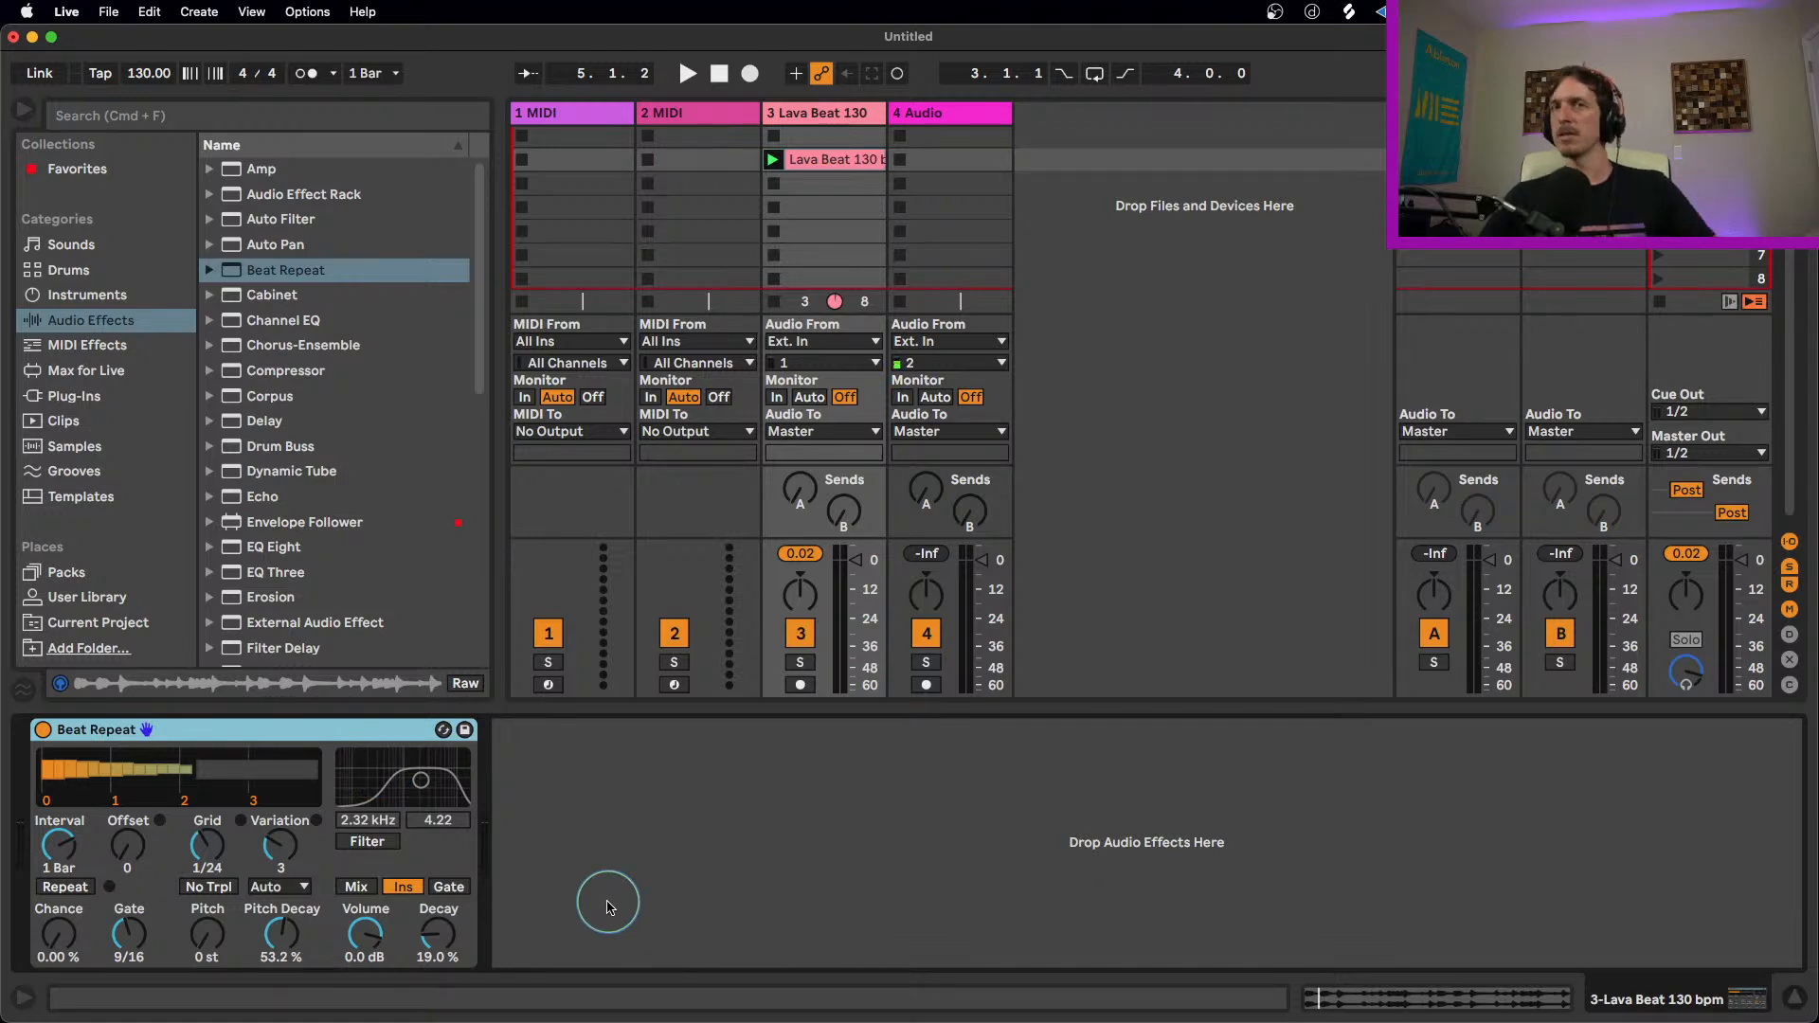
{"action": "left_click", "coordinate": [561, 816]}
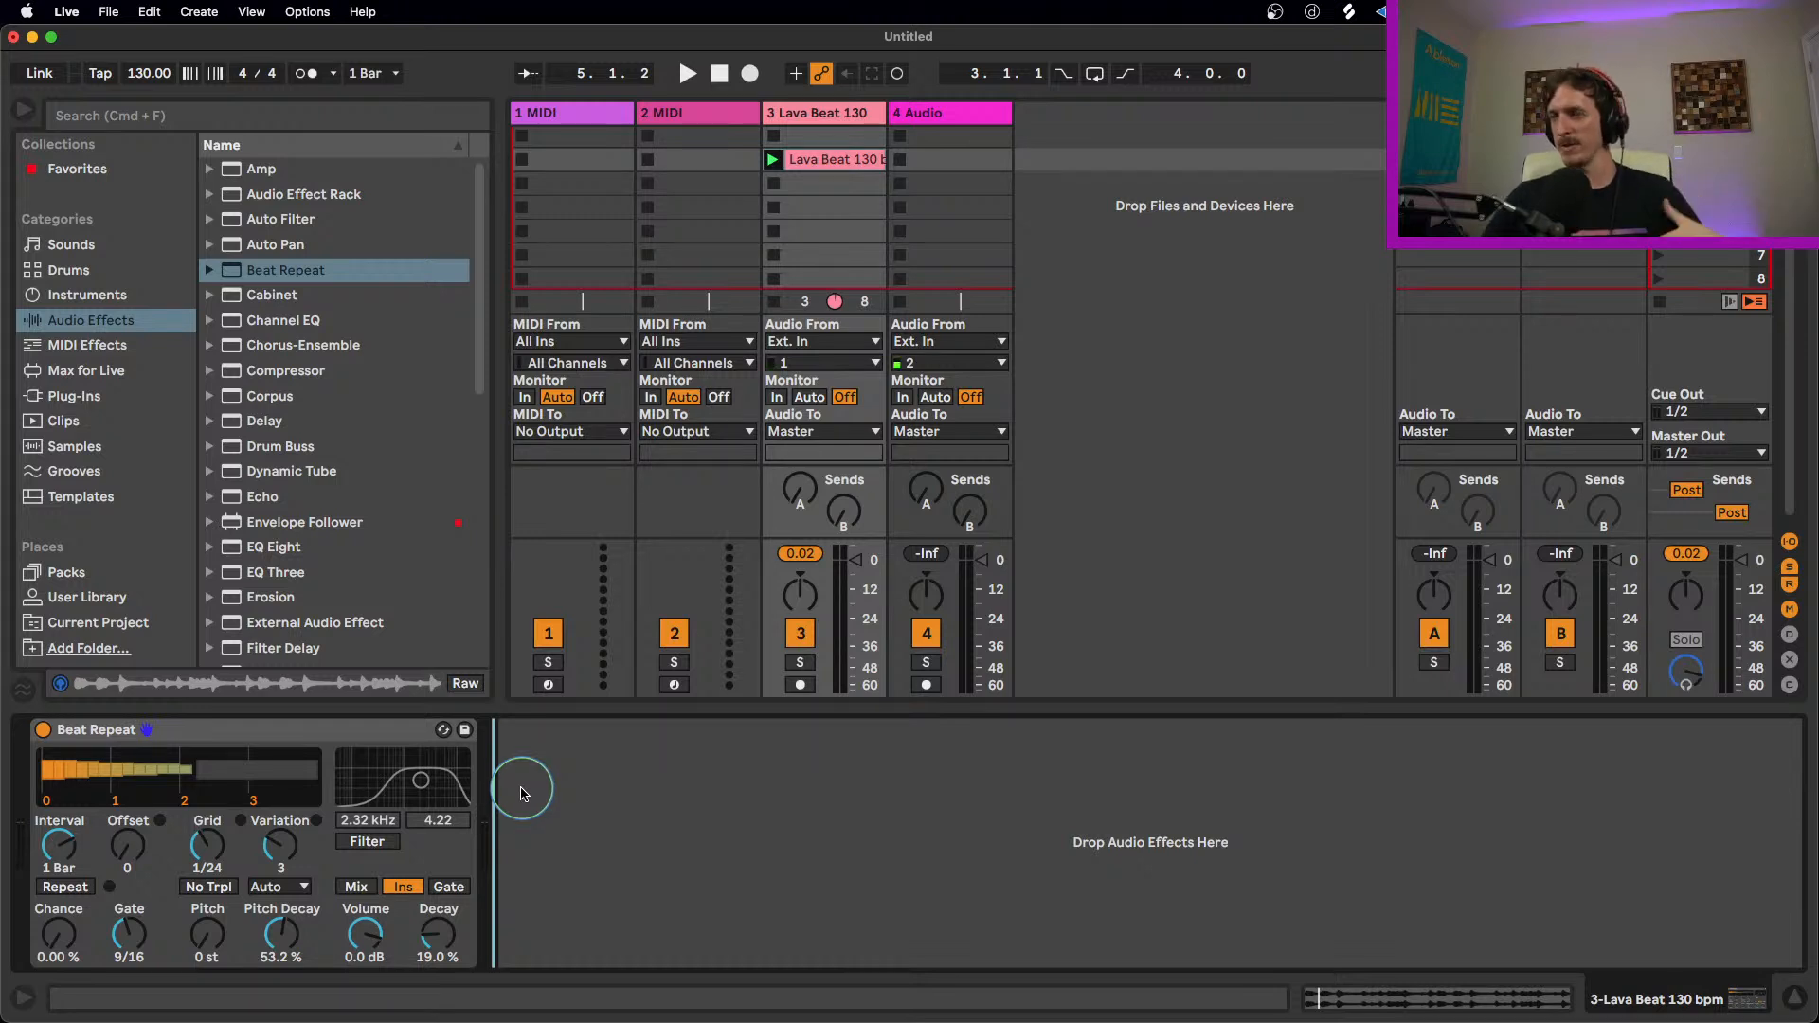
{"action": "left_click", "coordinate": [325, 728]}
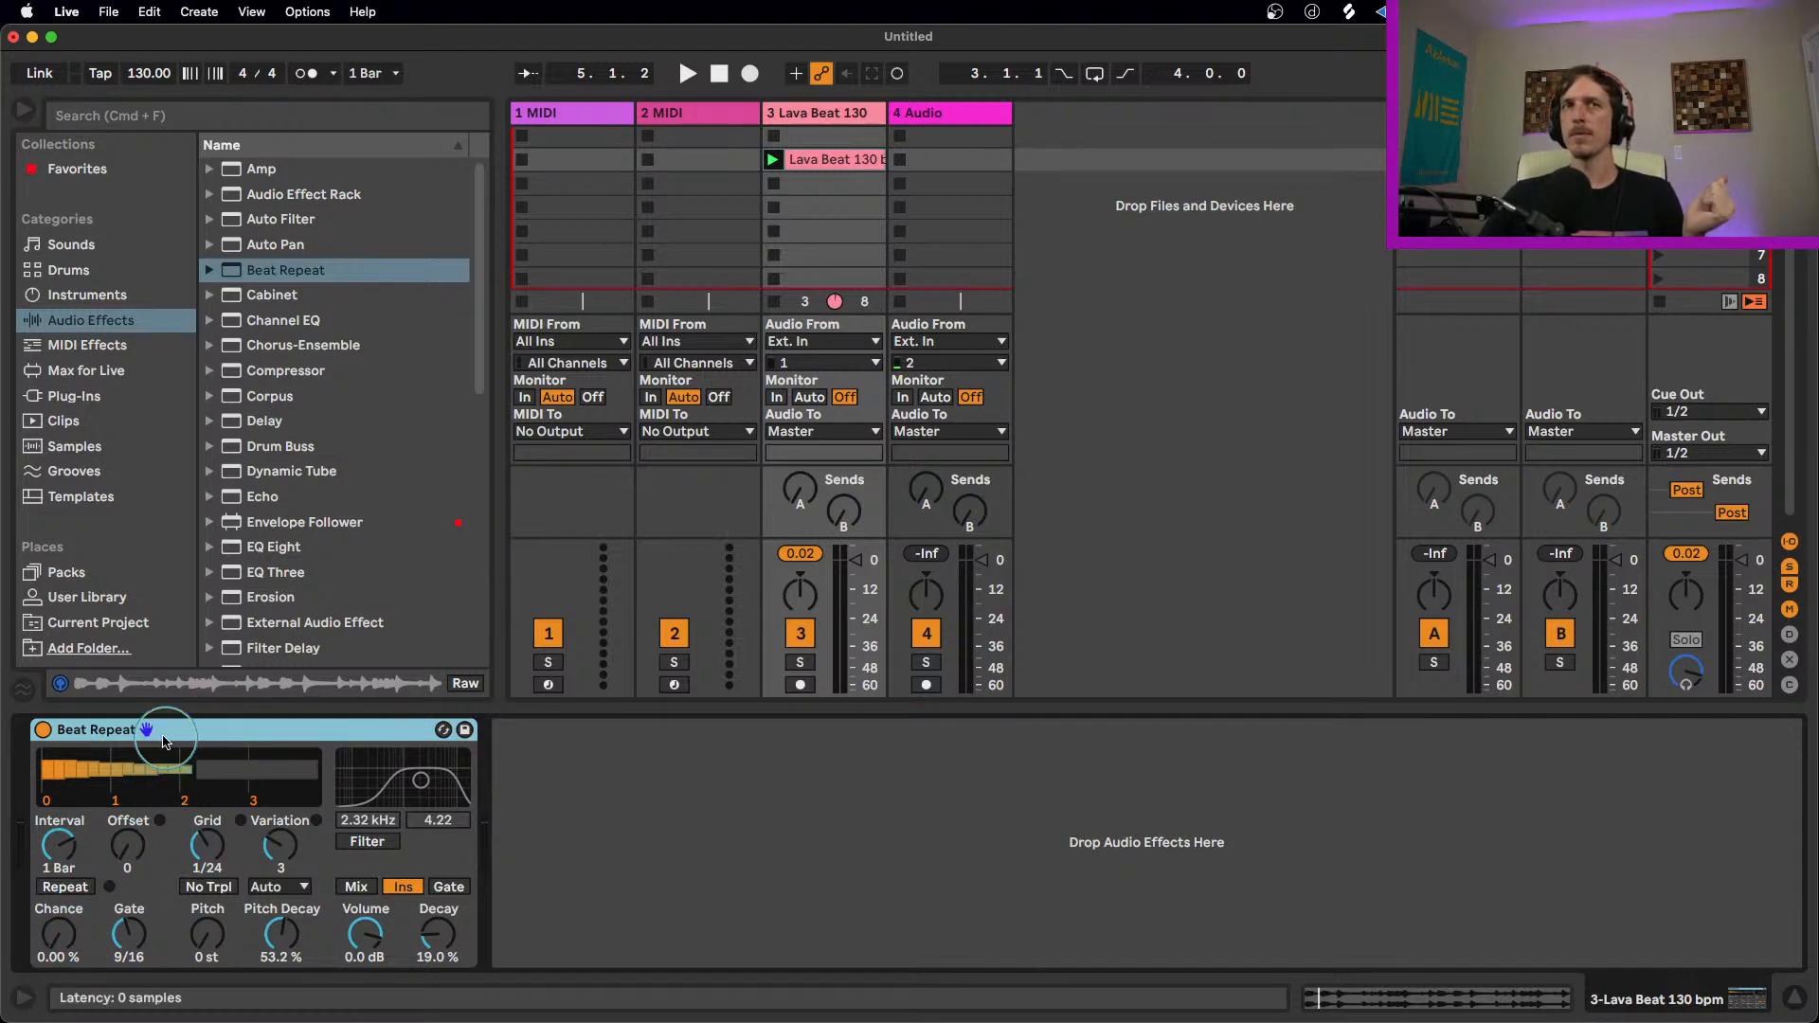
{"action": "left_click", "coordinate": [60, 941]}
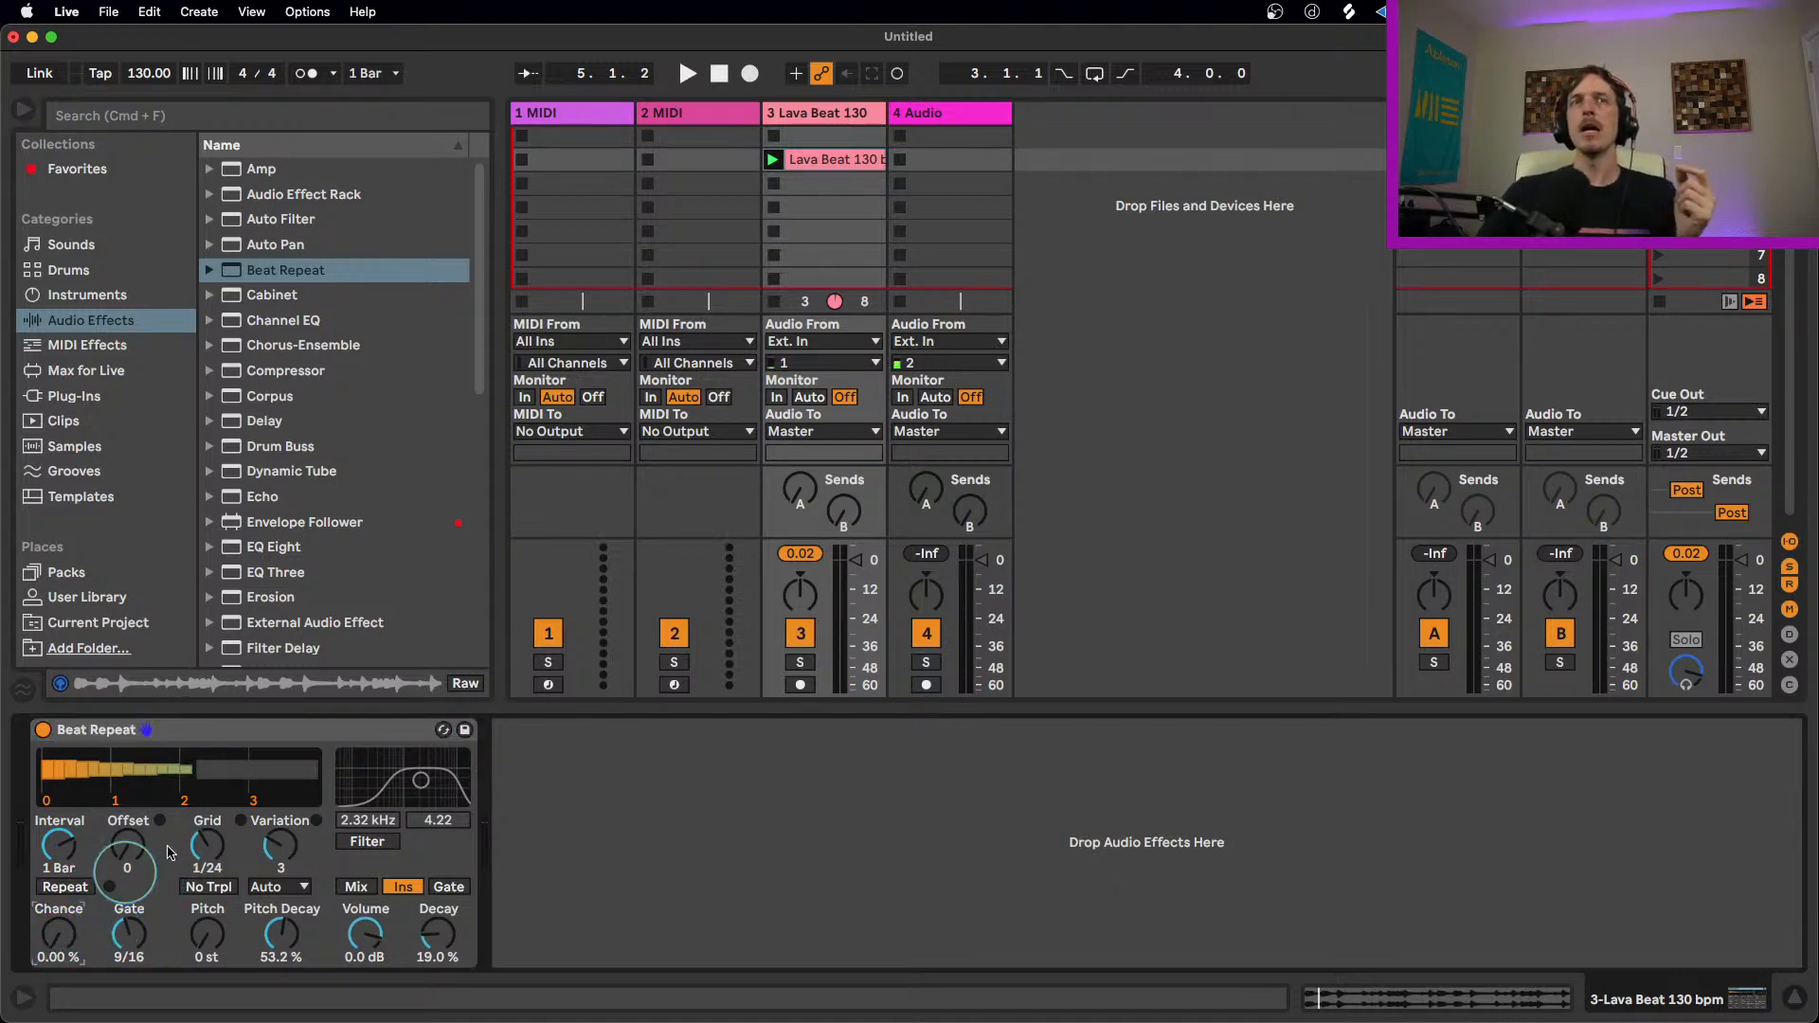
{"action": "left_click", "coordinate": [258, 738]}
{"action": "key", "text": "BackSpace"}
{"action": "left_click_drag", "start_coordinate": [302, 268], "coordinate": [239, 811]}
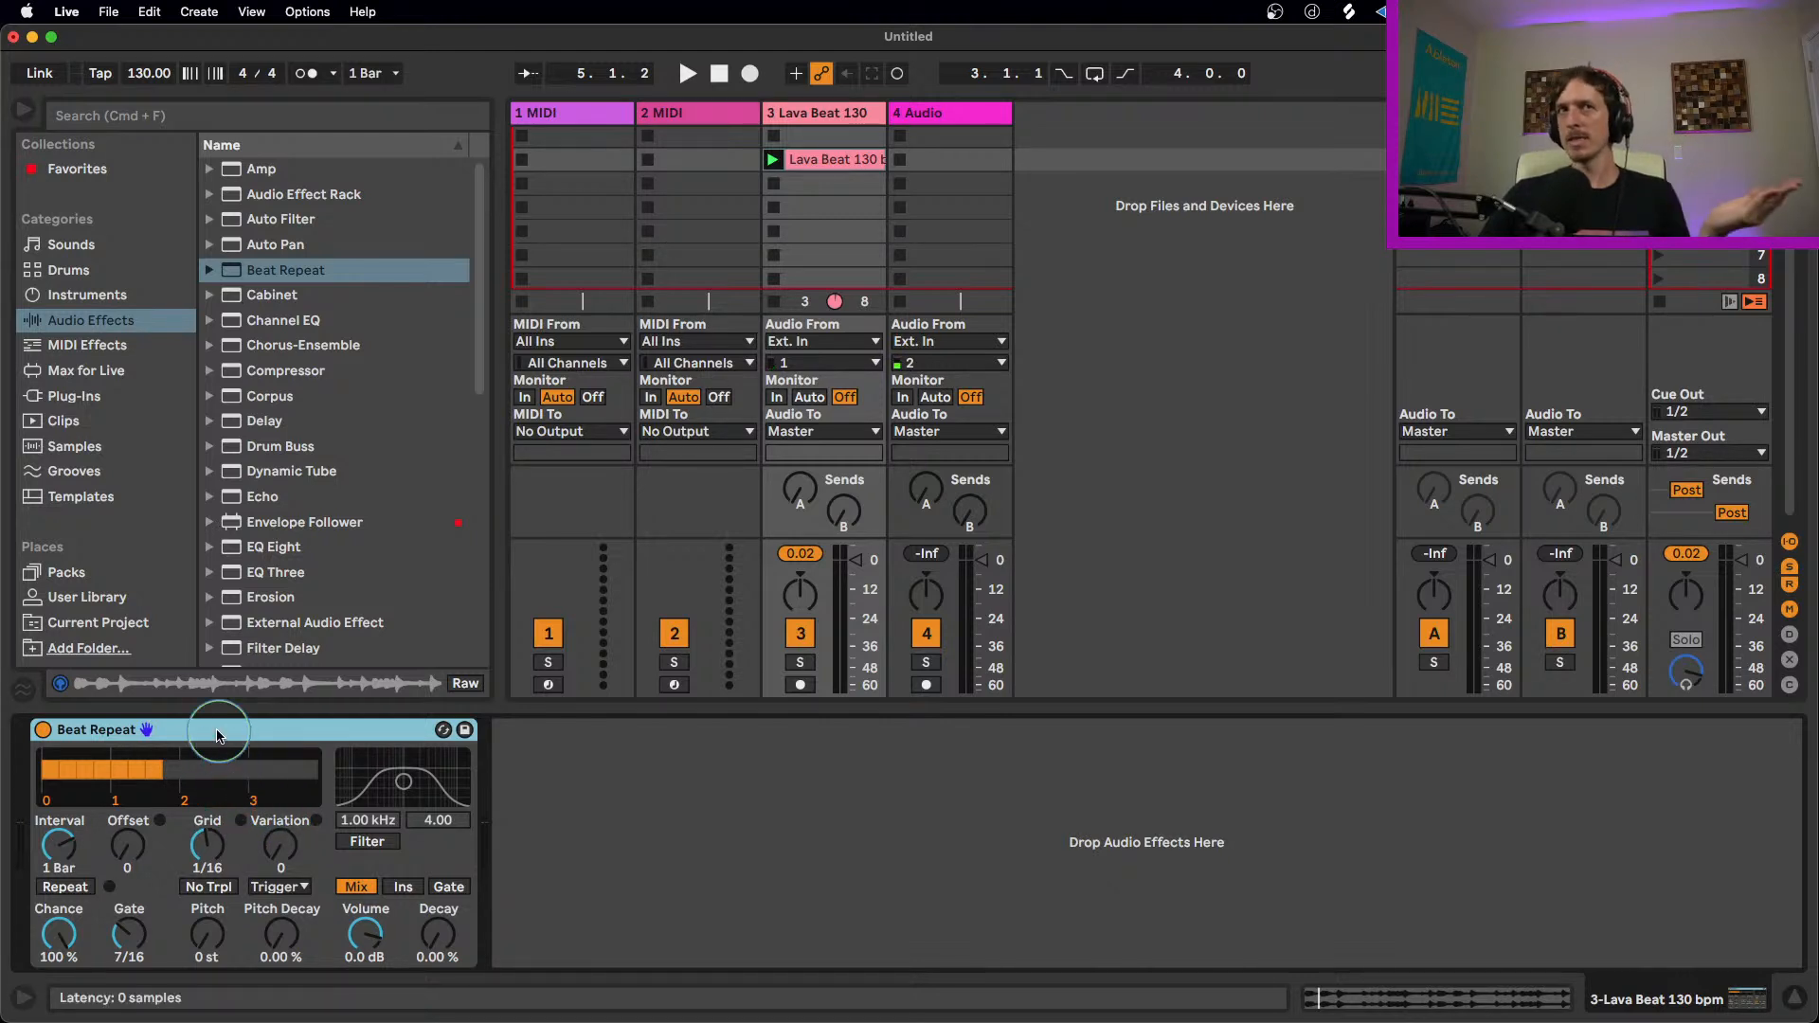
Step: Group Beat Repeat into an Audio Effect Rack and show the rack's macro controls
{"action": "key", "text": "super+g"}
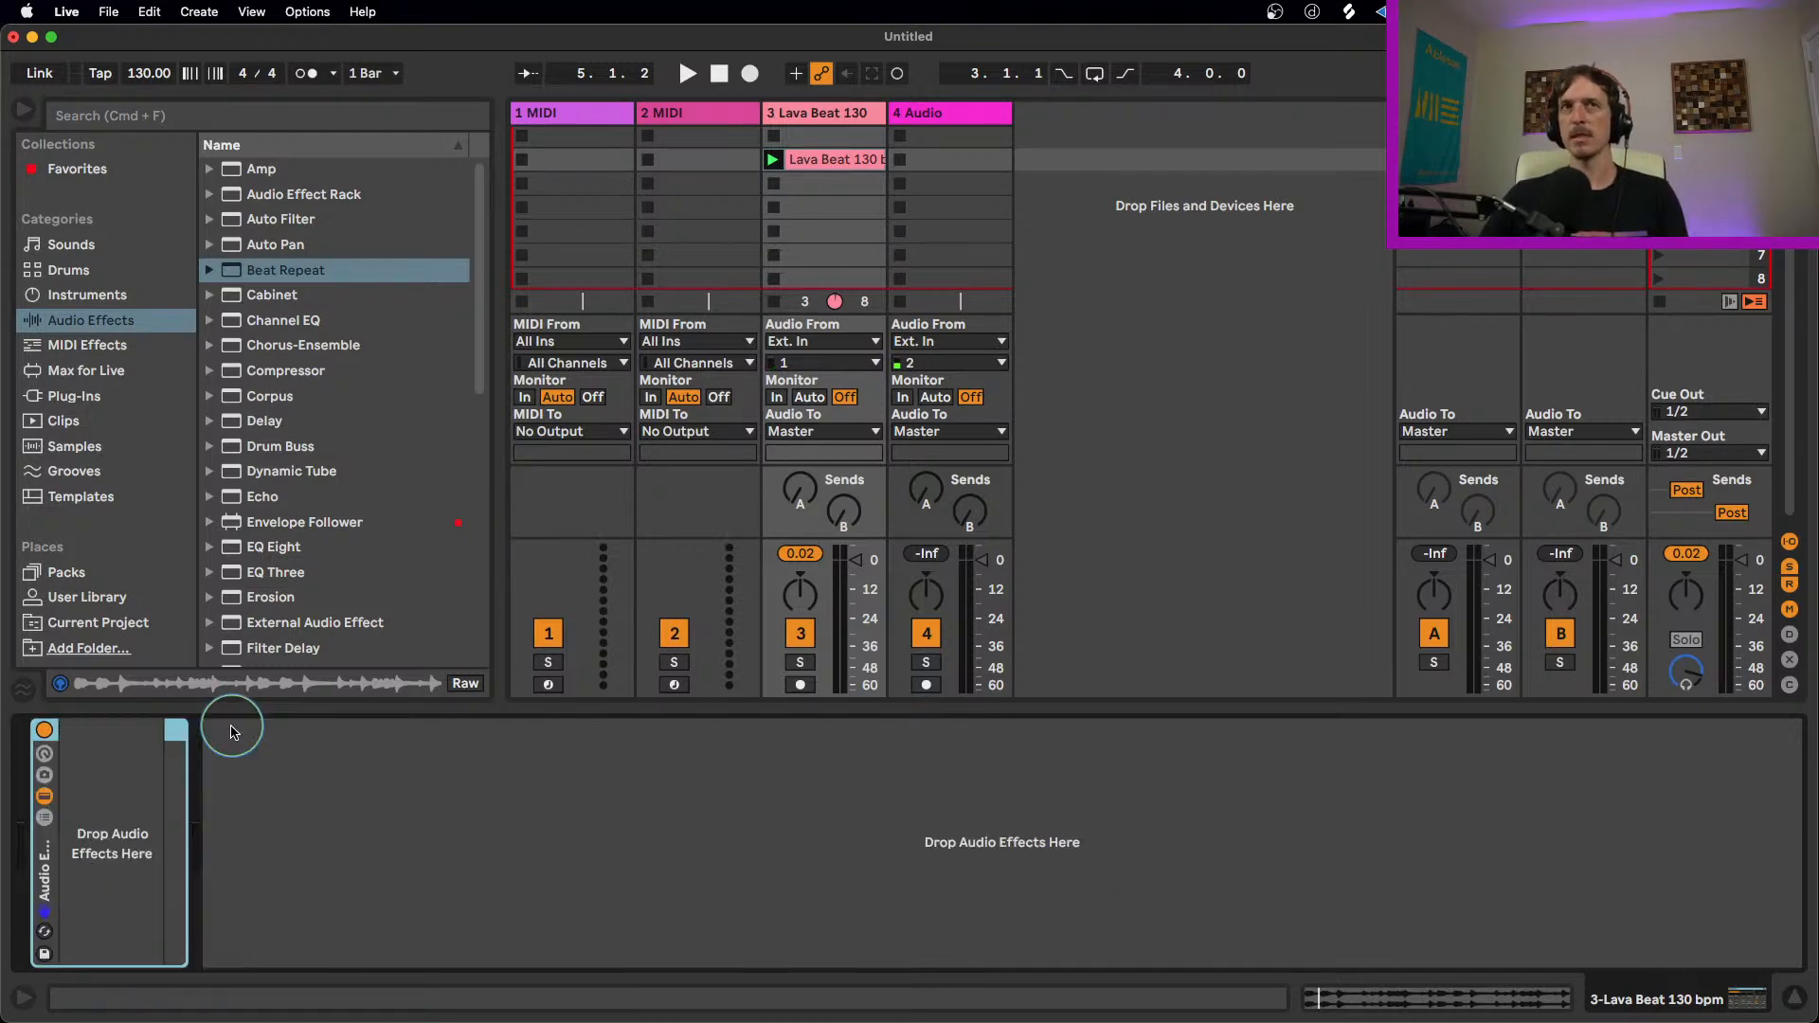
{"action": "left_click", "coordinate": [44, 754]}
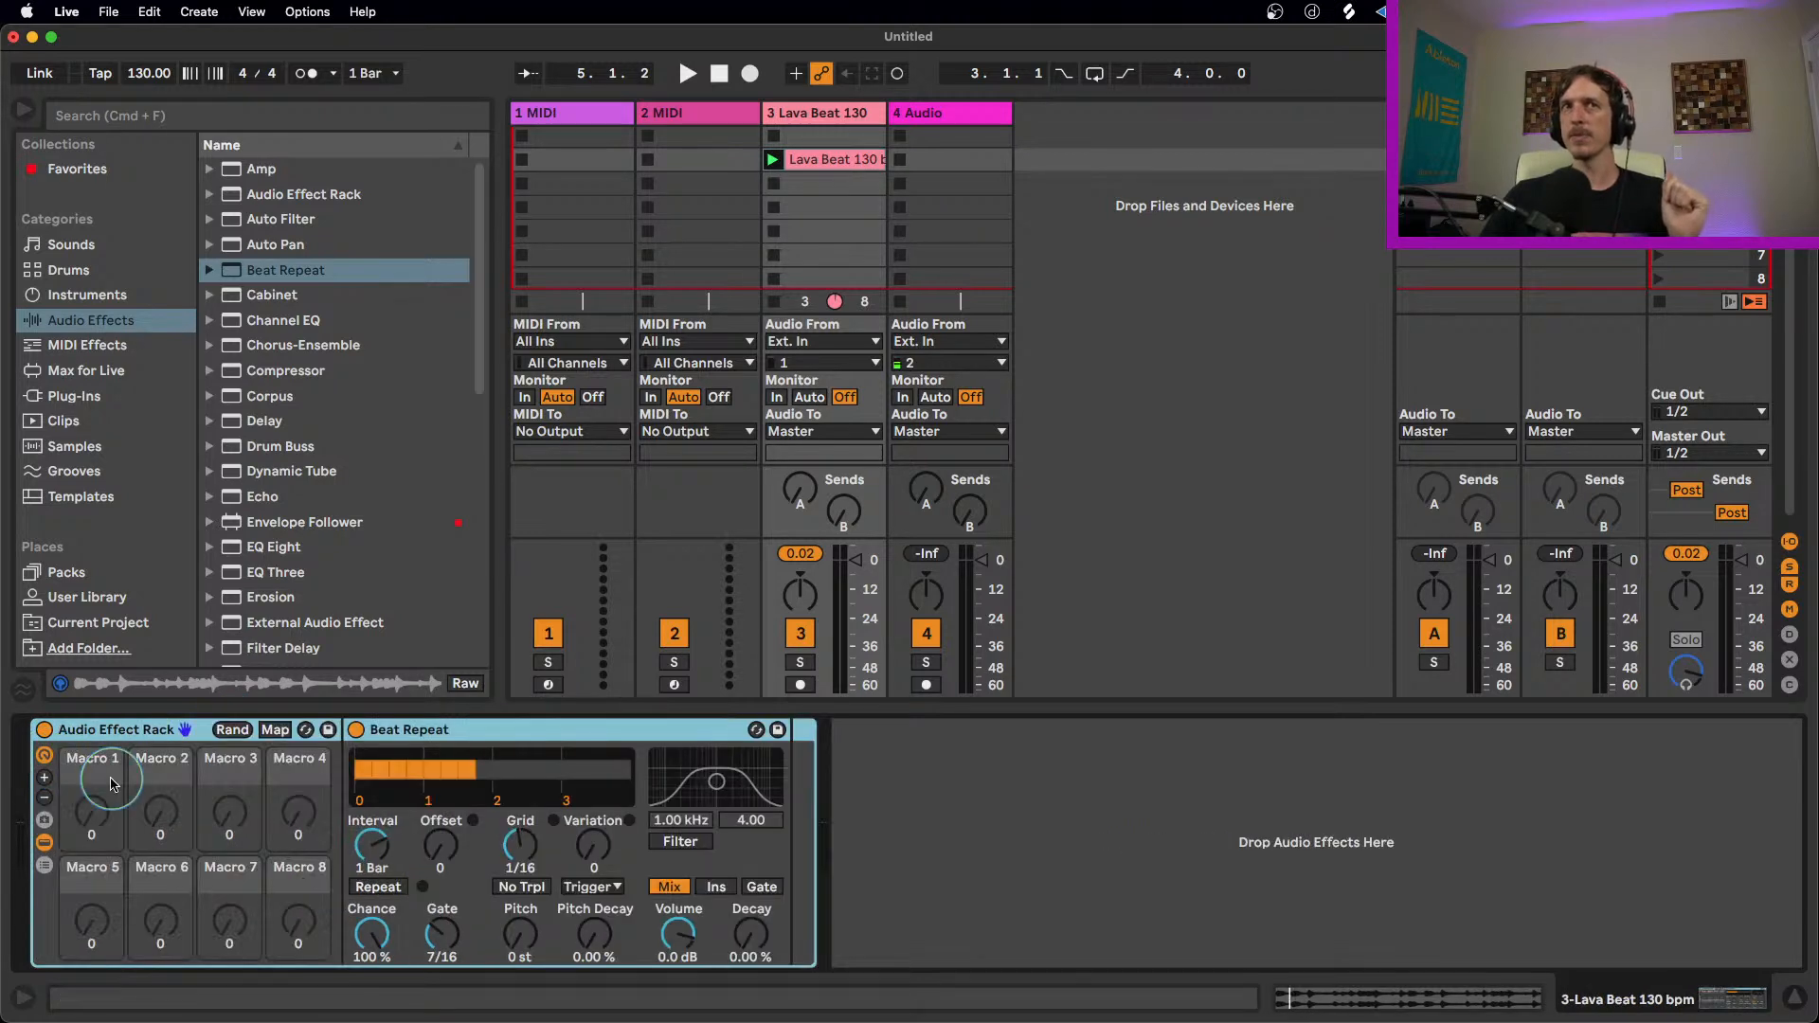
Step: Set Chance to 0% and map the Repeat button to Macro 1
{"action": "left_click", "coordinate": [367, 936]}
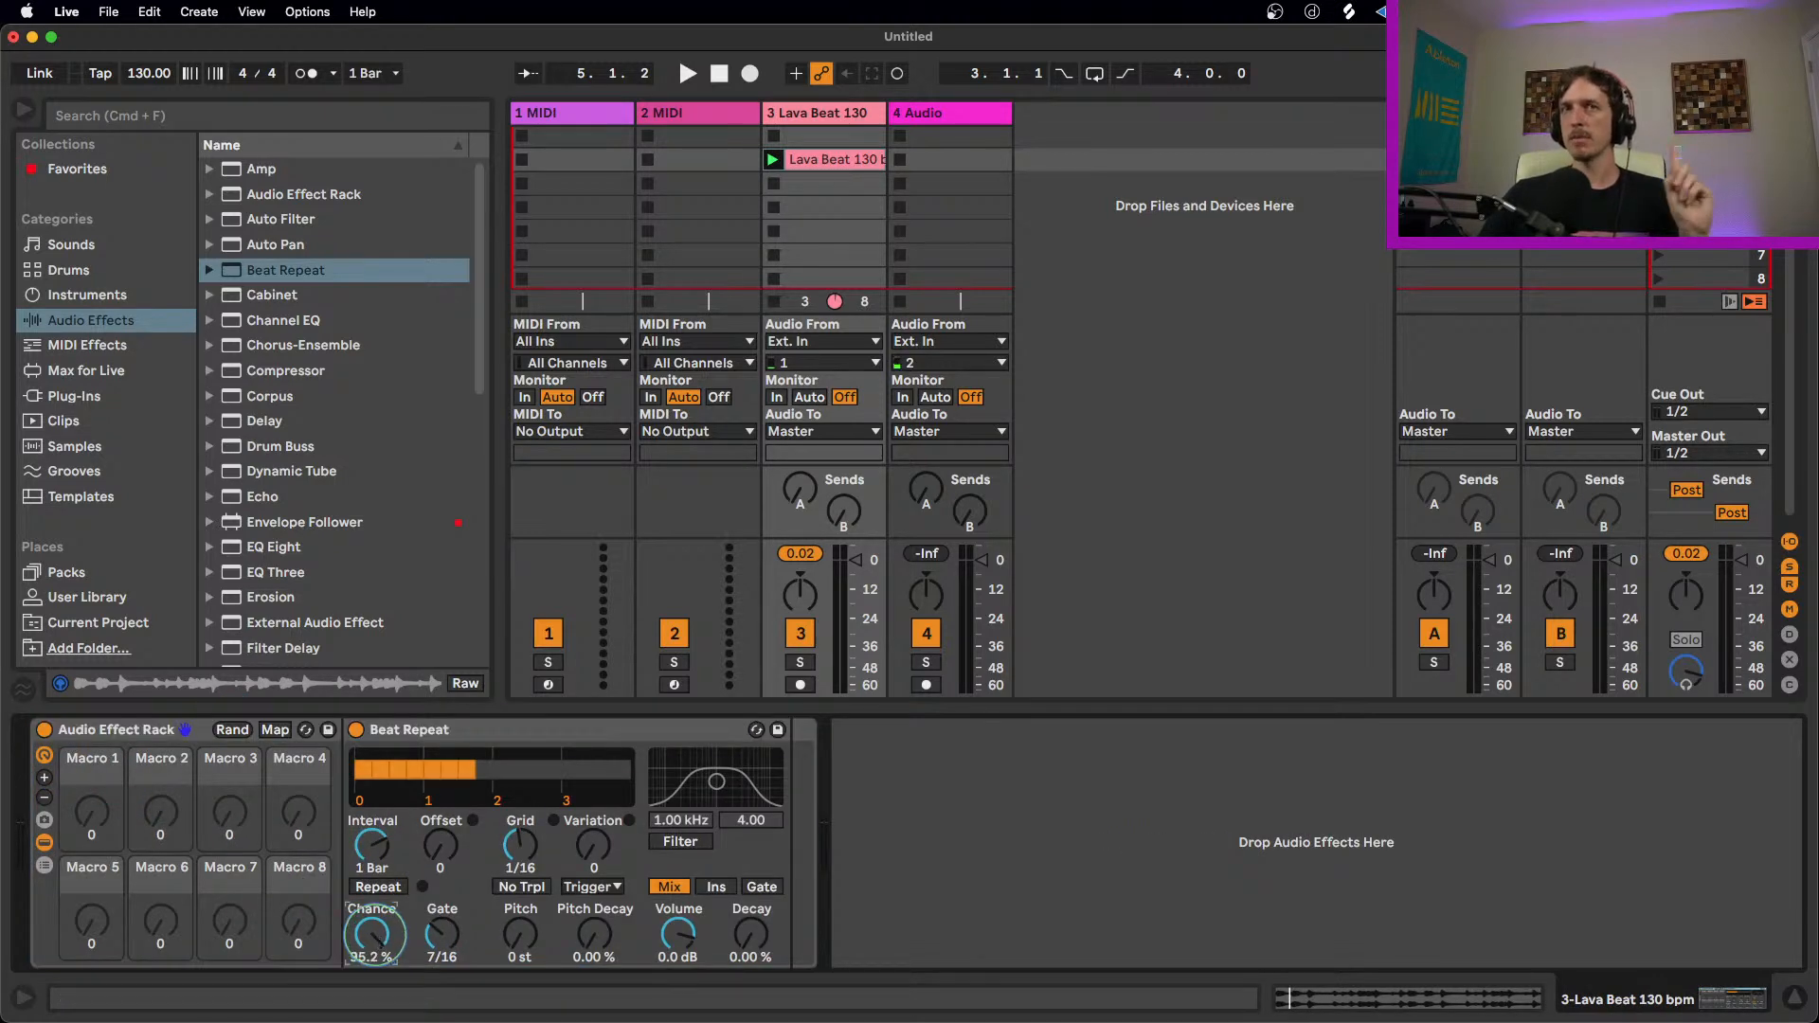
{"action": "right_click", "coordinate": [374, 890]}
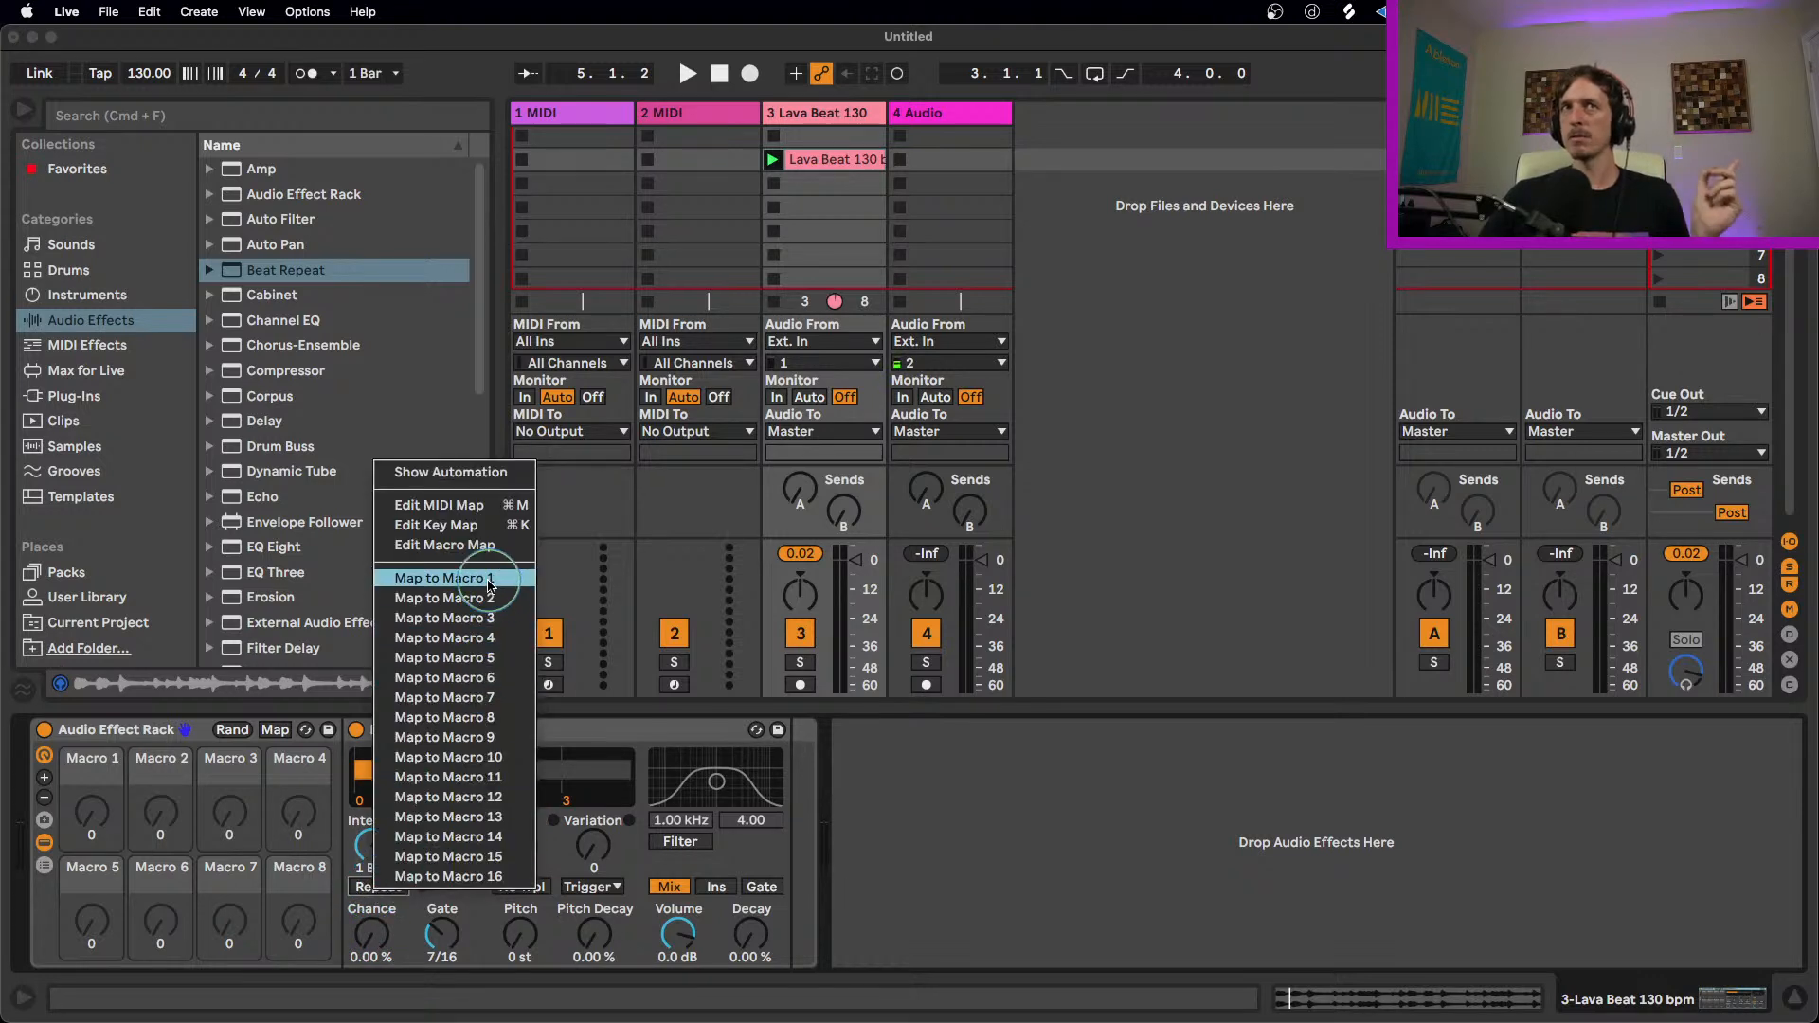
{"action": "left_click", "coordinate": [446, 589]}
Step: Play the loop while turning the Repeat macro up and down to fire repeats
{"action": "left_click", "coordinate": [90, 813]}
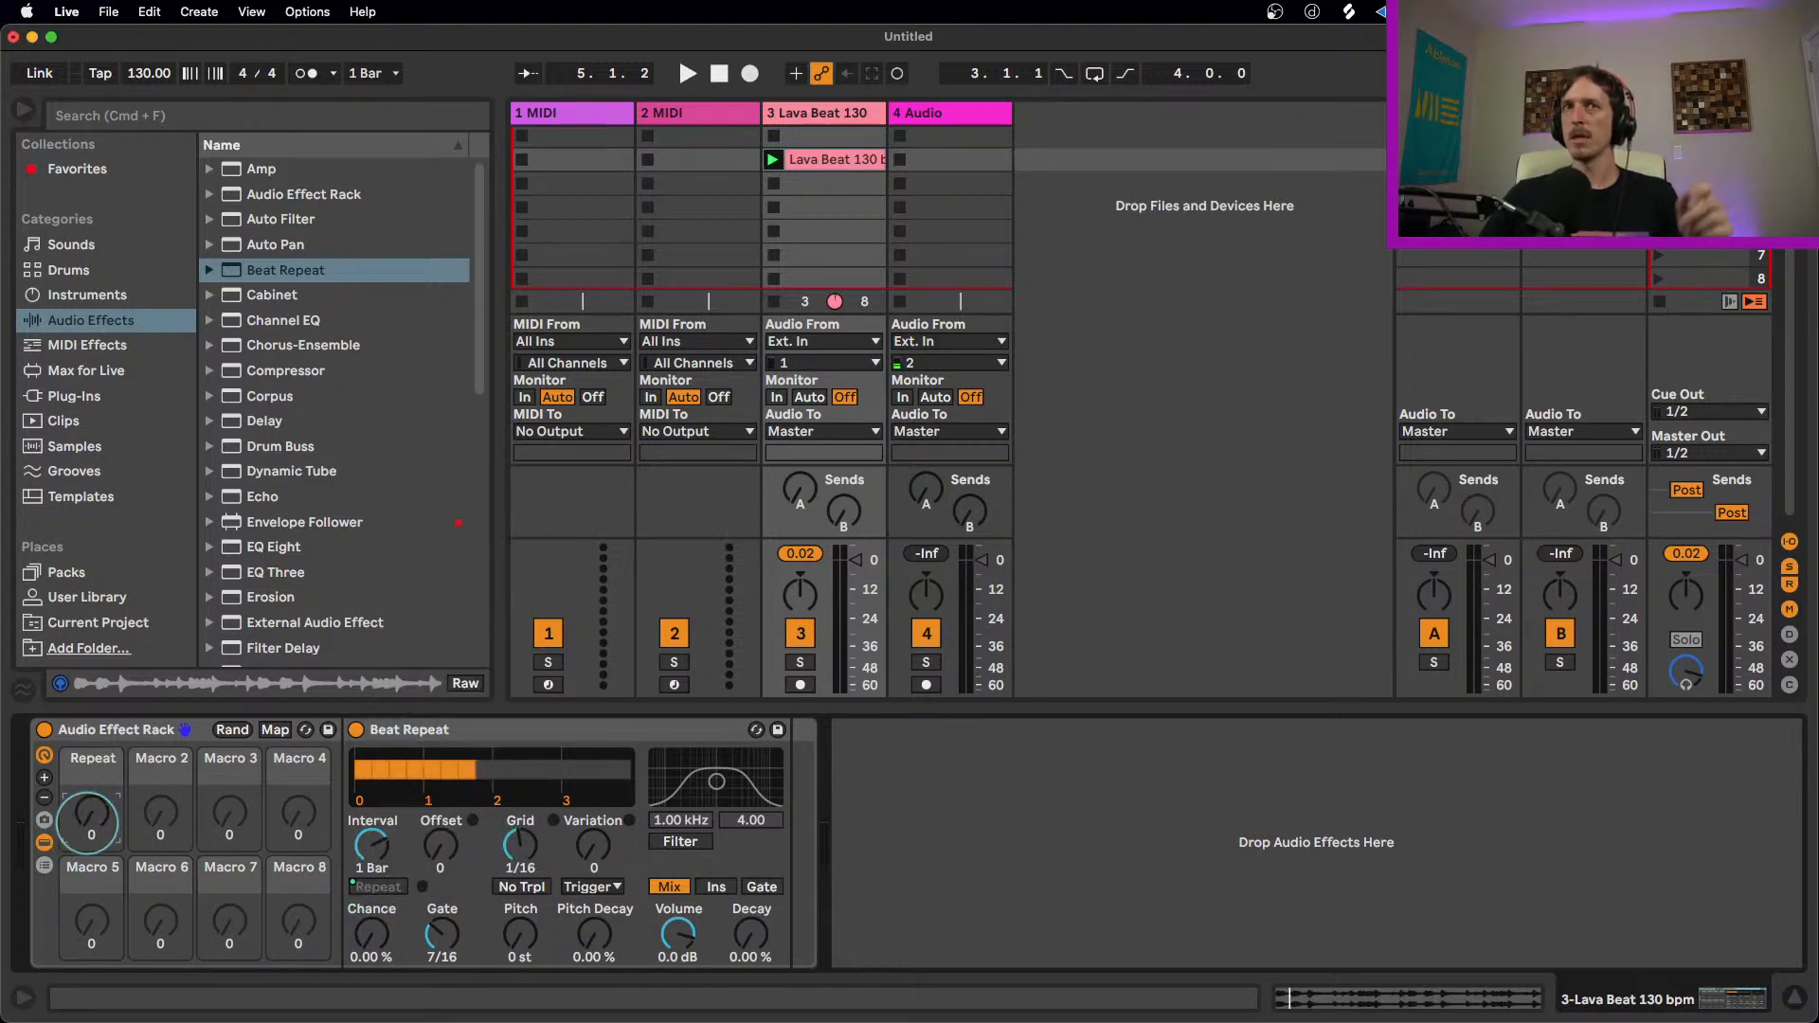
{"action": "key", "text": "space"}
{"action": "left_click_drag", "start_coordinate": [90, 831], "coordinate": [91, 888]}
{"action": "key", "text": "space"}
{"action": "left_click", "coordinate": [716, 887]}
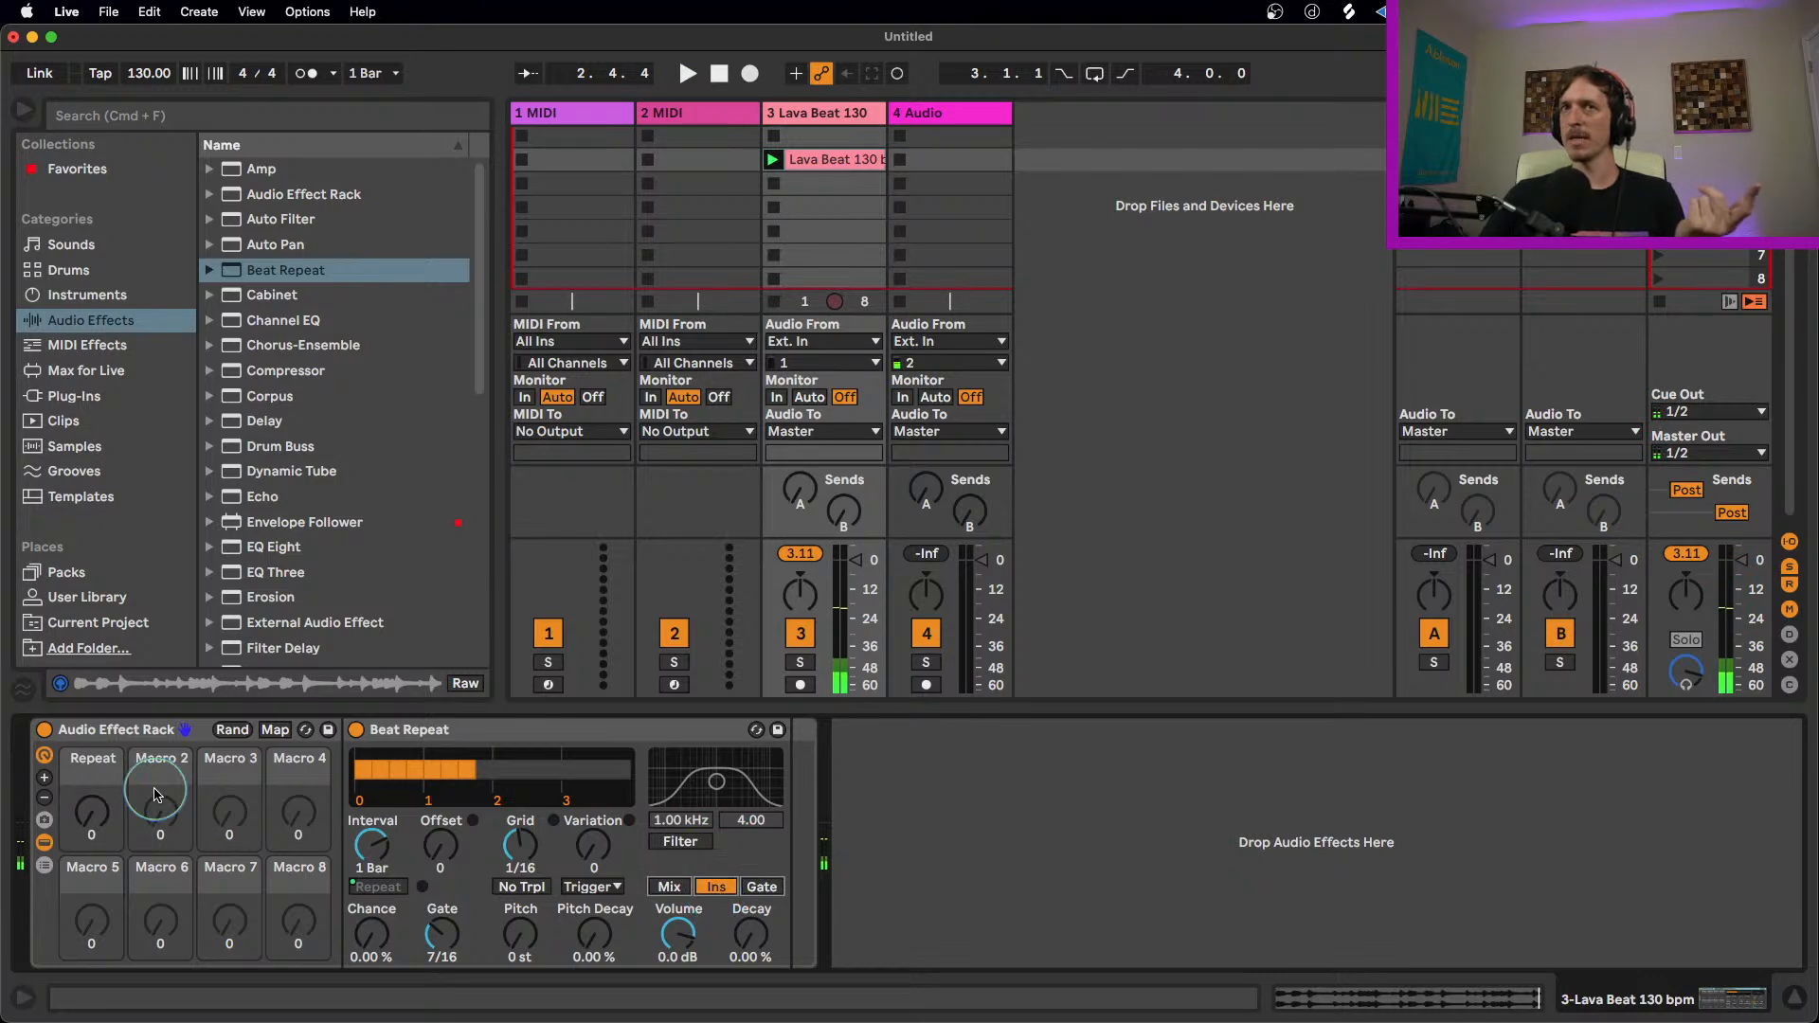
{"action": "key", "text": "space"}
{"action": "mouse_move", "coordinate": [95, 821]}
{"action": "left_mouse_down"}
{"action": "mouse_move", "coordinate": [95, 777]}
{"action": "mouse_move", "coordinate": [96, 883]}
{"action": "mouse_move", "coordinate": [94, 781]}
{"action": "mouse_move", "coordinate": [95, 852]}
{"action": "left_mouse_up"}
{"action": "key", "text": "space"}
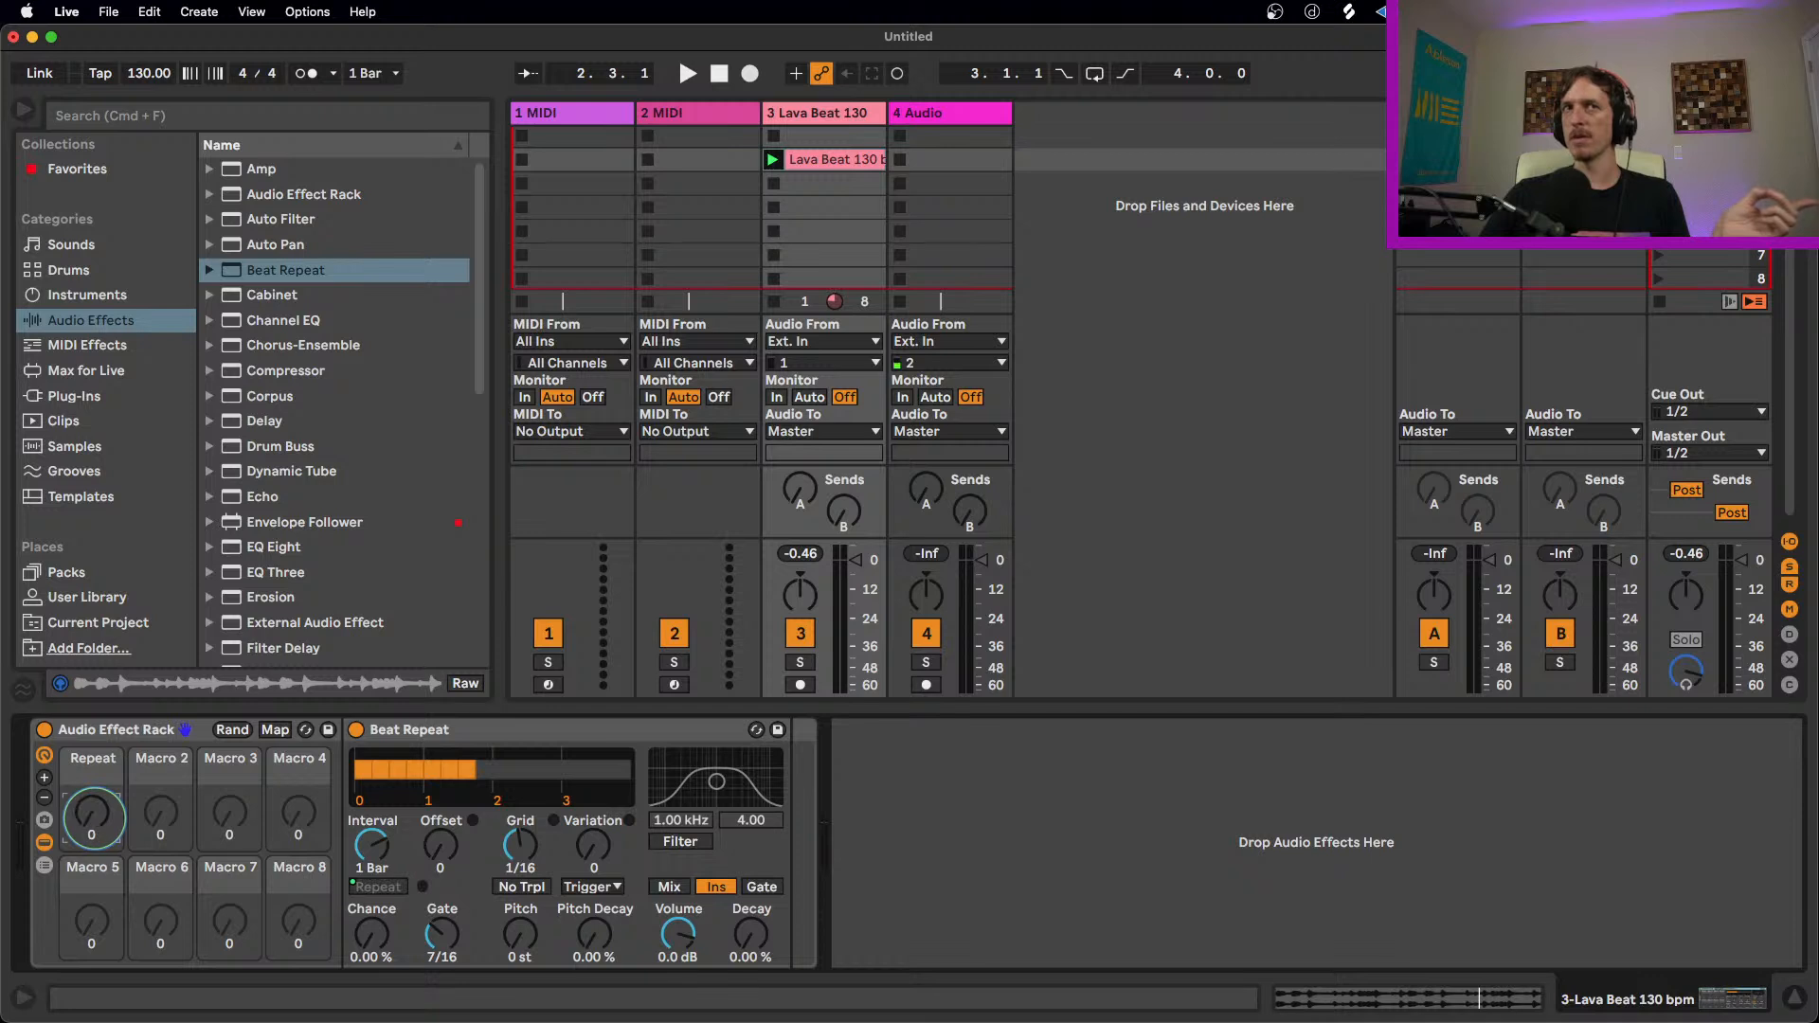
Step: Set the Repeat macro mapping's minimum to 4 in map mode
{"action": "left_click", "coordinate": [275, 729]}
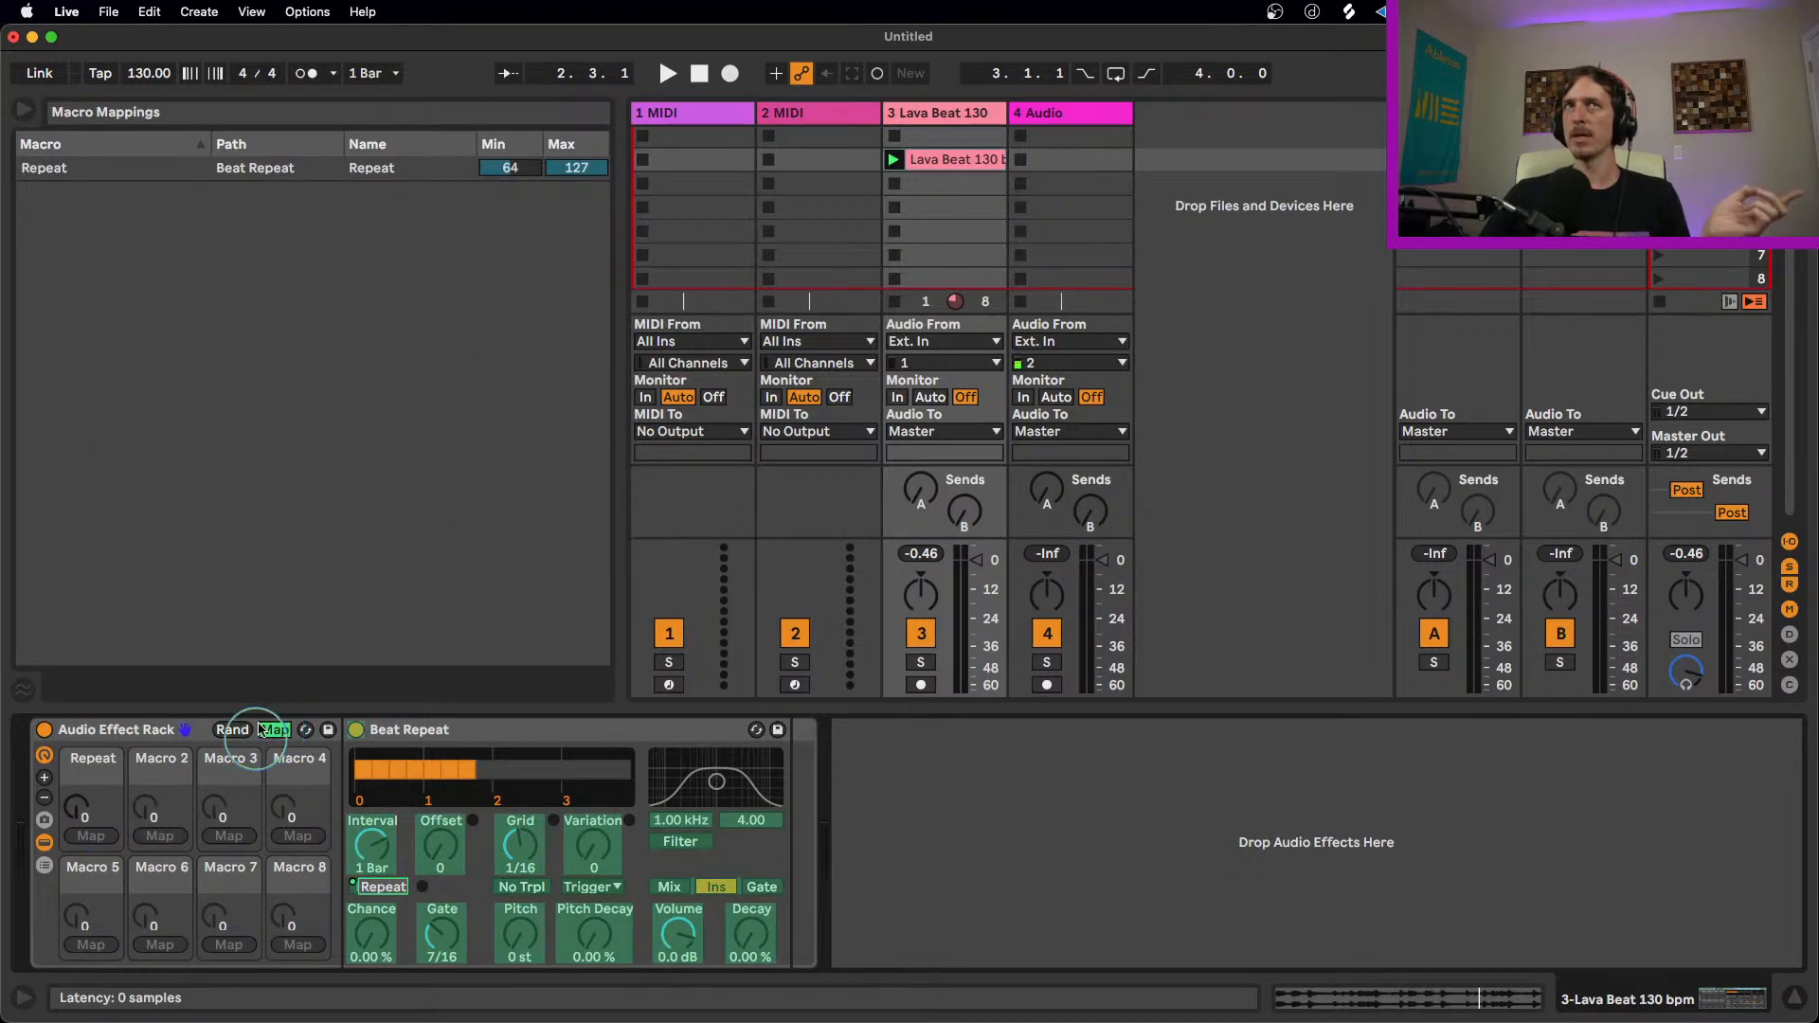
{"action": "left_click", "coordinate": [492, 169]}
{"action": "left_click", "coordinate": [502, 171]}
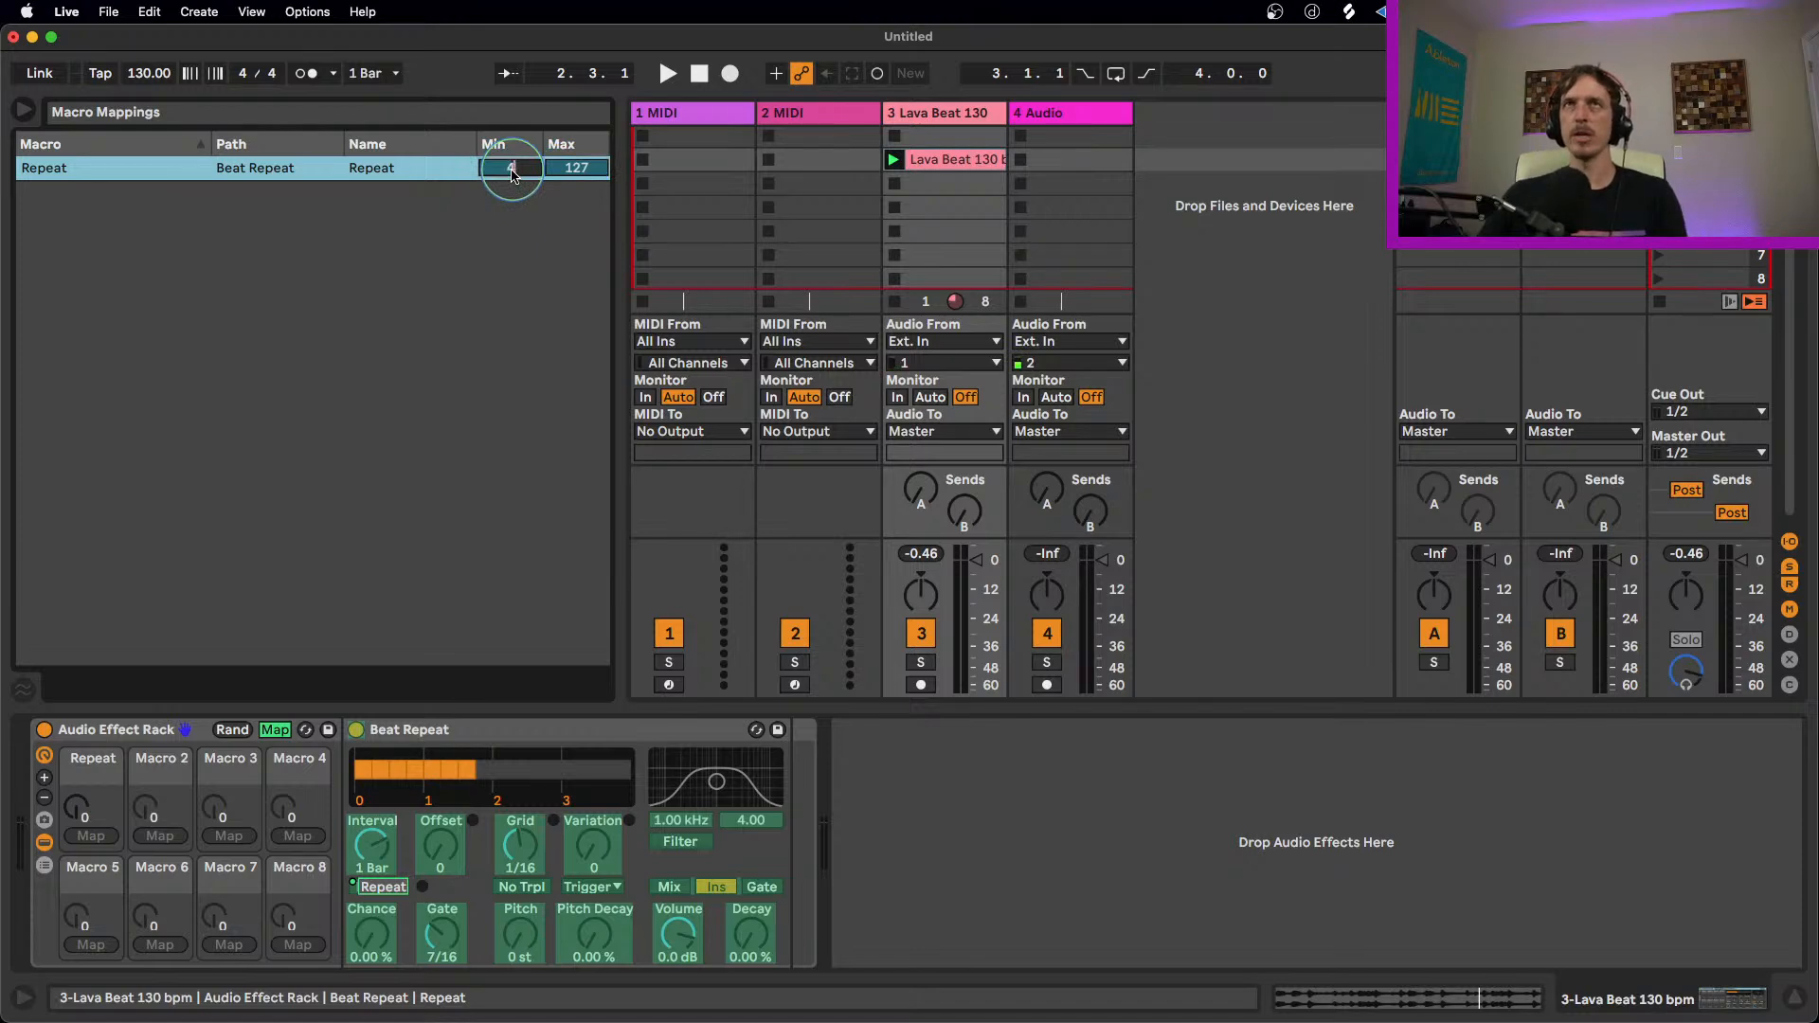
{"action": "left_click", "coordinate": [272, 729]}
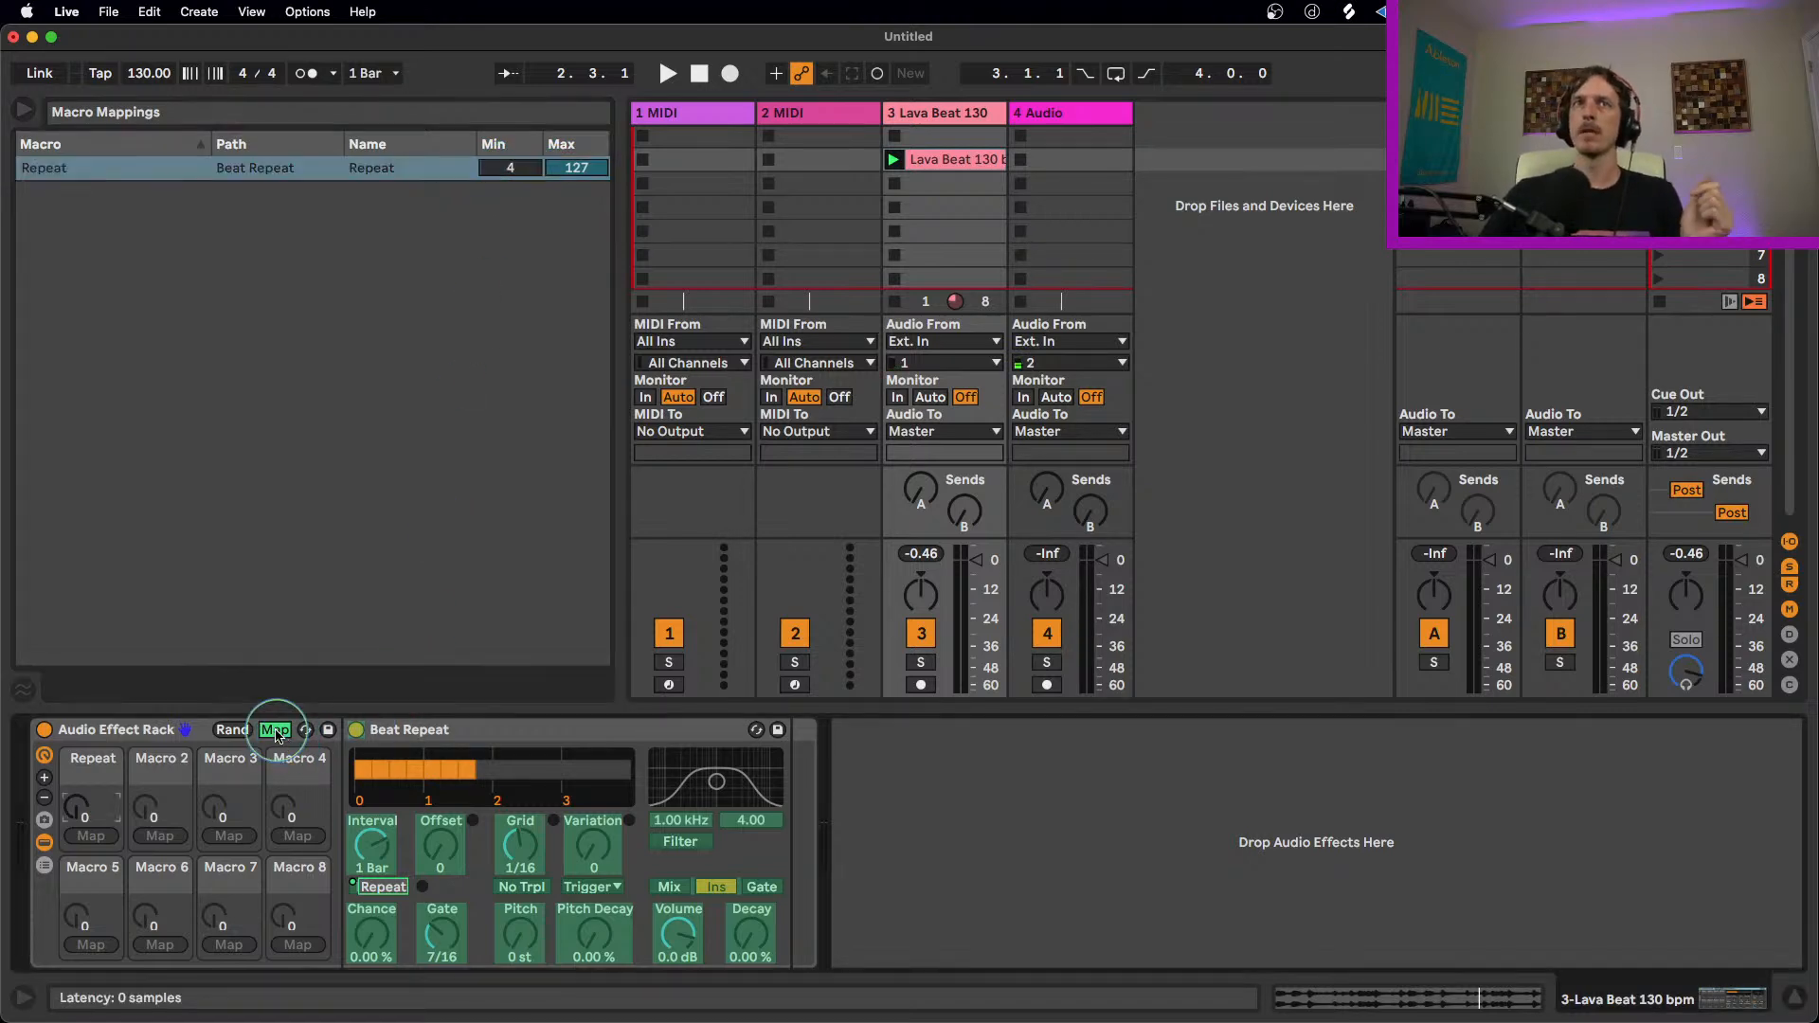
Step: Preview the Repeat macro's new range while the loop plays
{"action": "left_click", "coordinate": [91, 813]}
{"action": "left_click_drag", "start_coordinate": [89, 816], "coordinate": [88, 821]}
{"action": "key", "text": "space"}
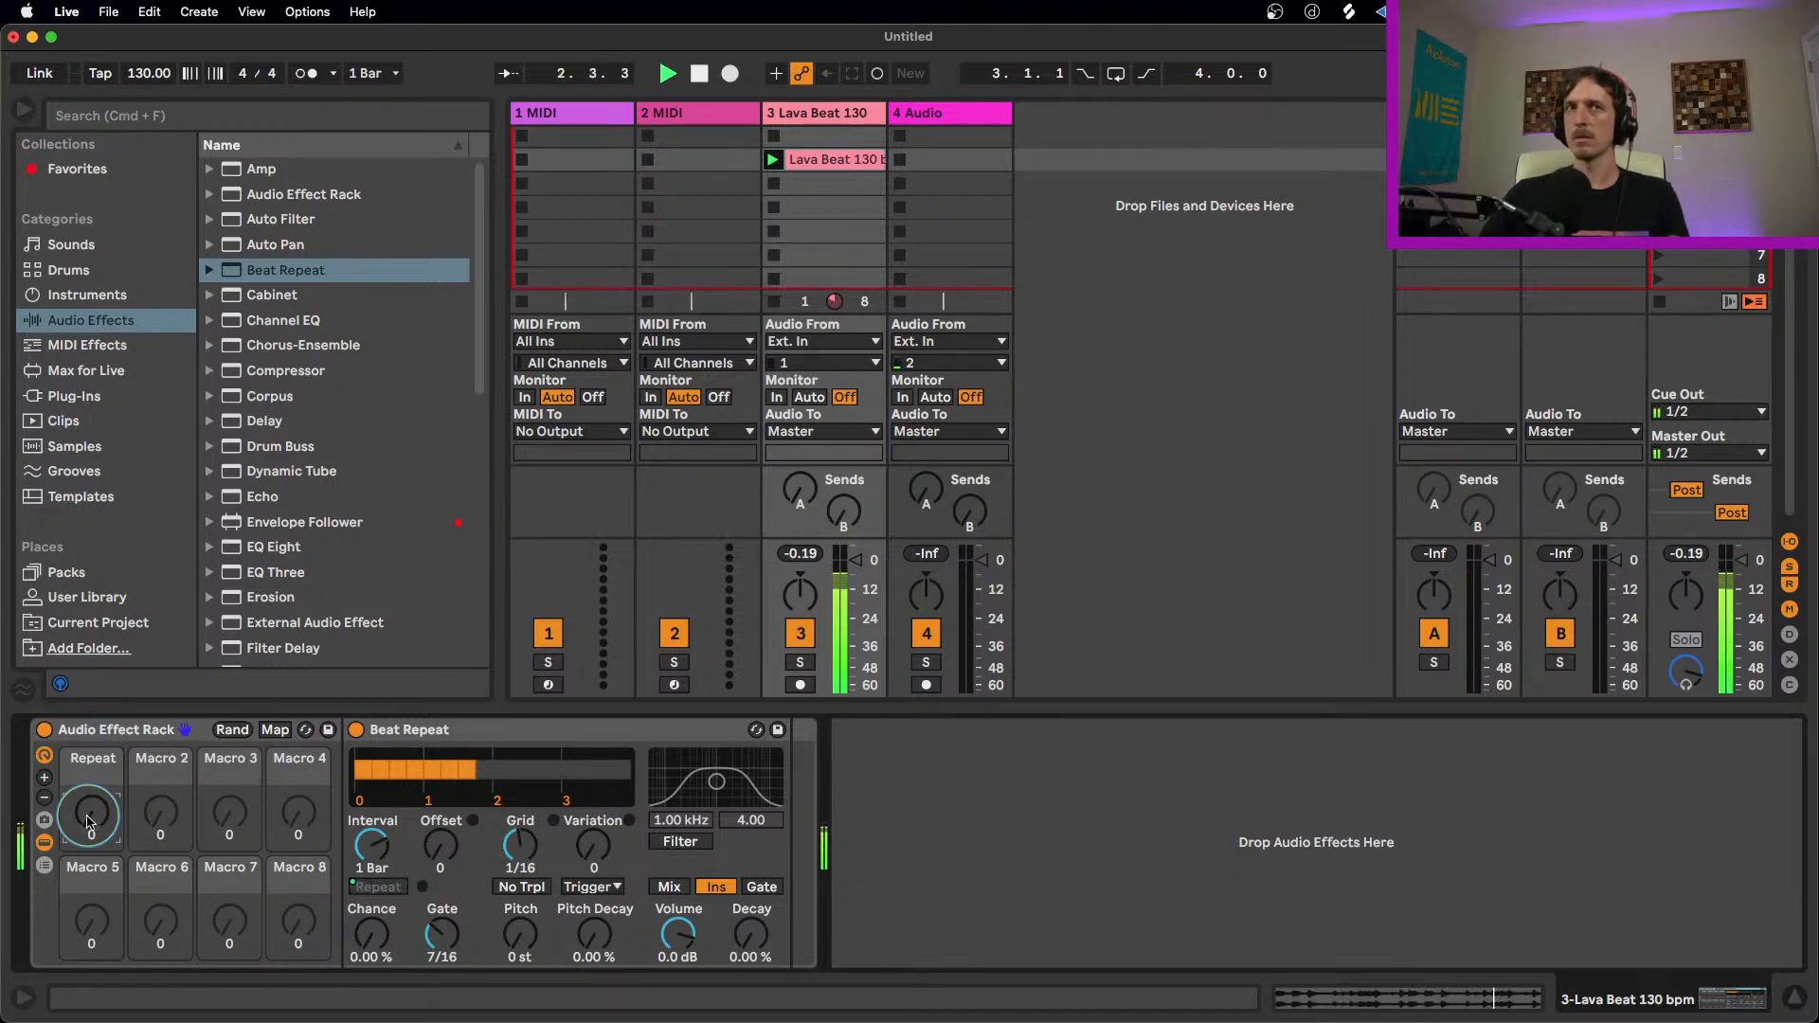
{"action": "key", "text": "space"}
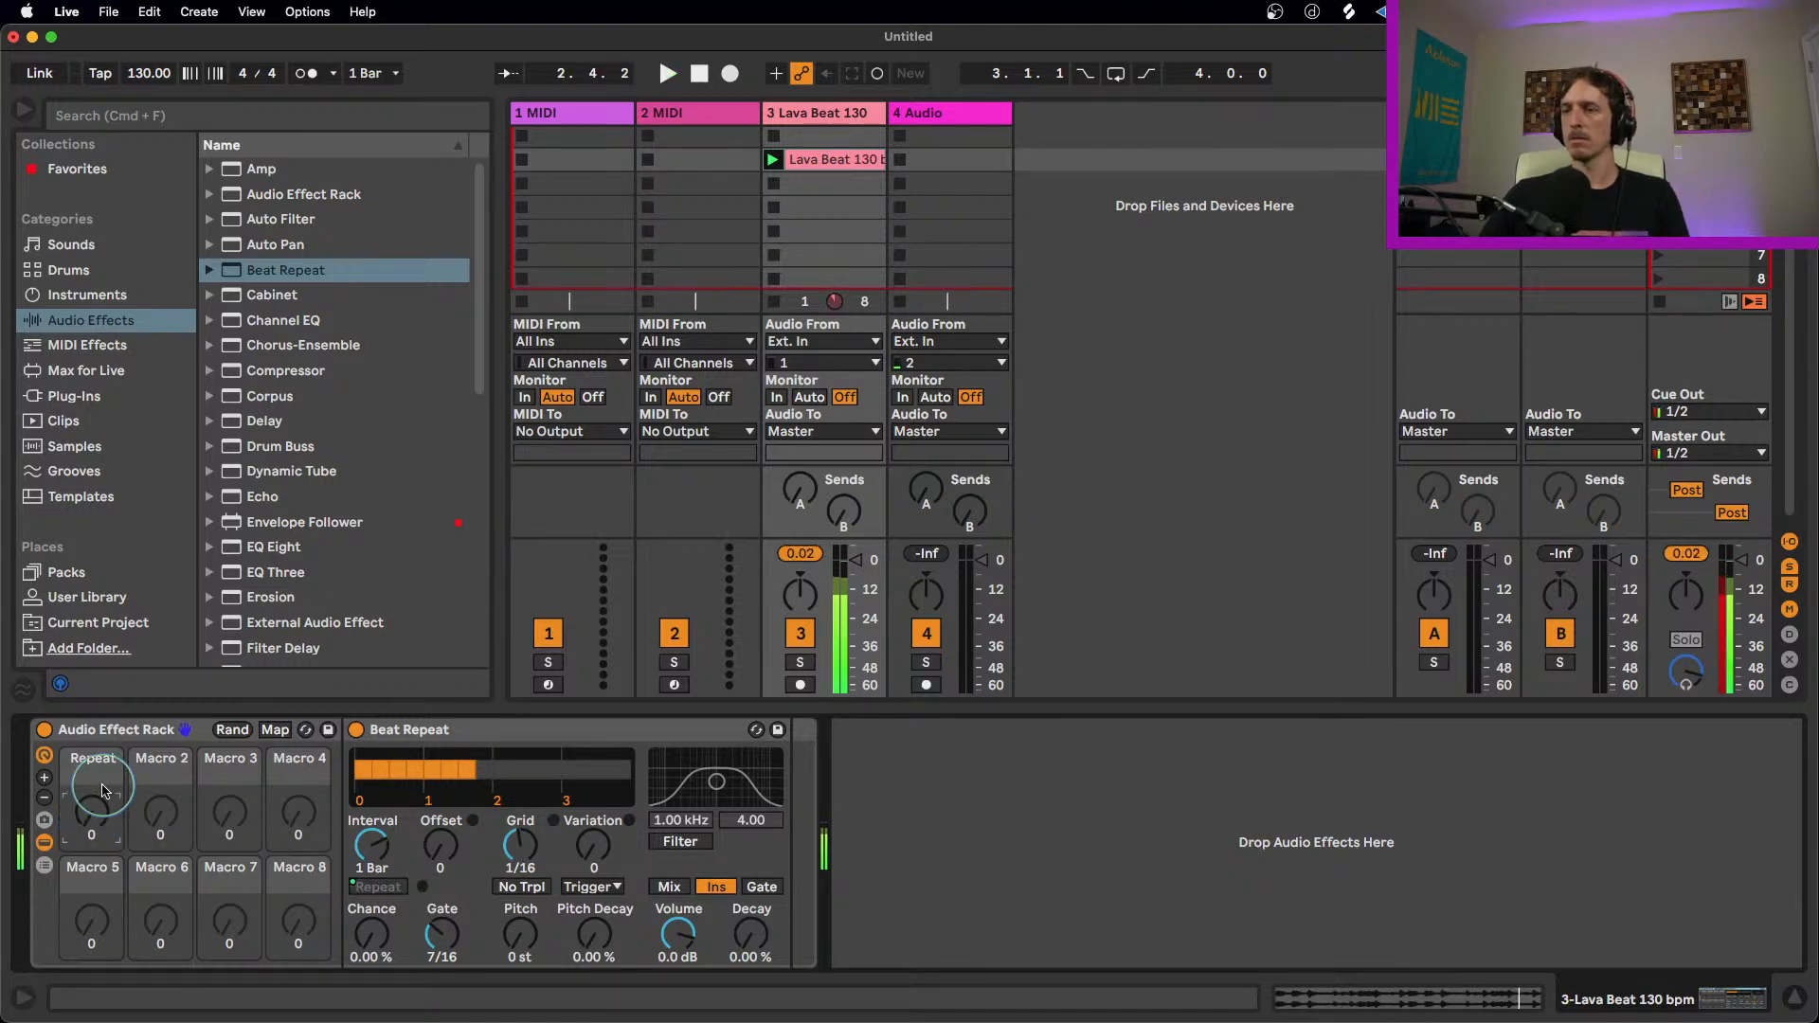
Step: Map the Grid knob to the same macro and preview it while the loop plays
{"action": "right_click", "coordinate": [519, 849]}
{"action": "left_click", "coordinate": [643, 532]}
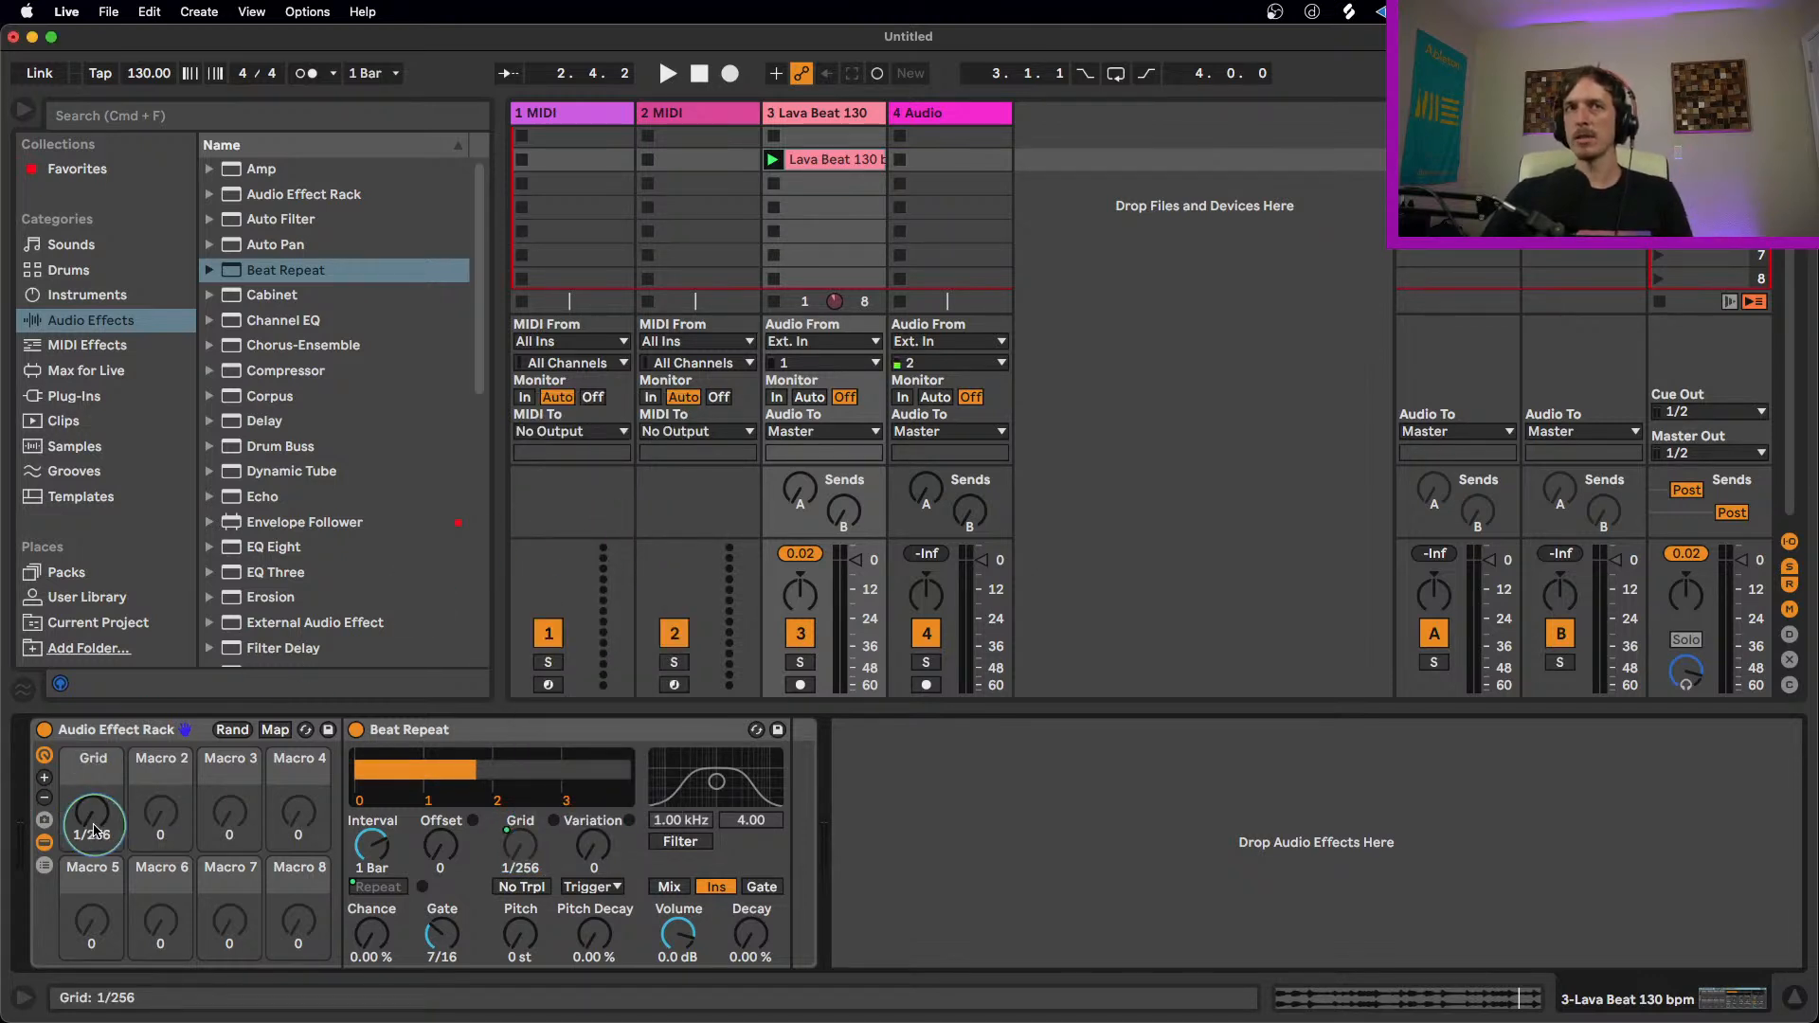
{"action": "key", "text": "space"}
{"action": "mouse_move", "coordinate": [95, 829]}
{"action": "left_mouse_down"}
{"action": "mouse_move", "coordinate": [95, 801]}
{"action": "mouse_move", "coordinate": [107, 835]}
{"action": "left_mouse_up"}
{"action": "key", "text": "space"}
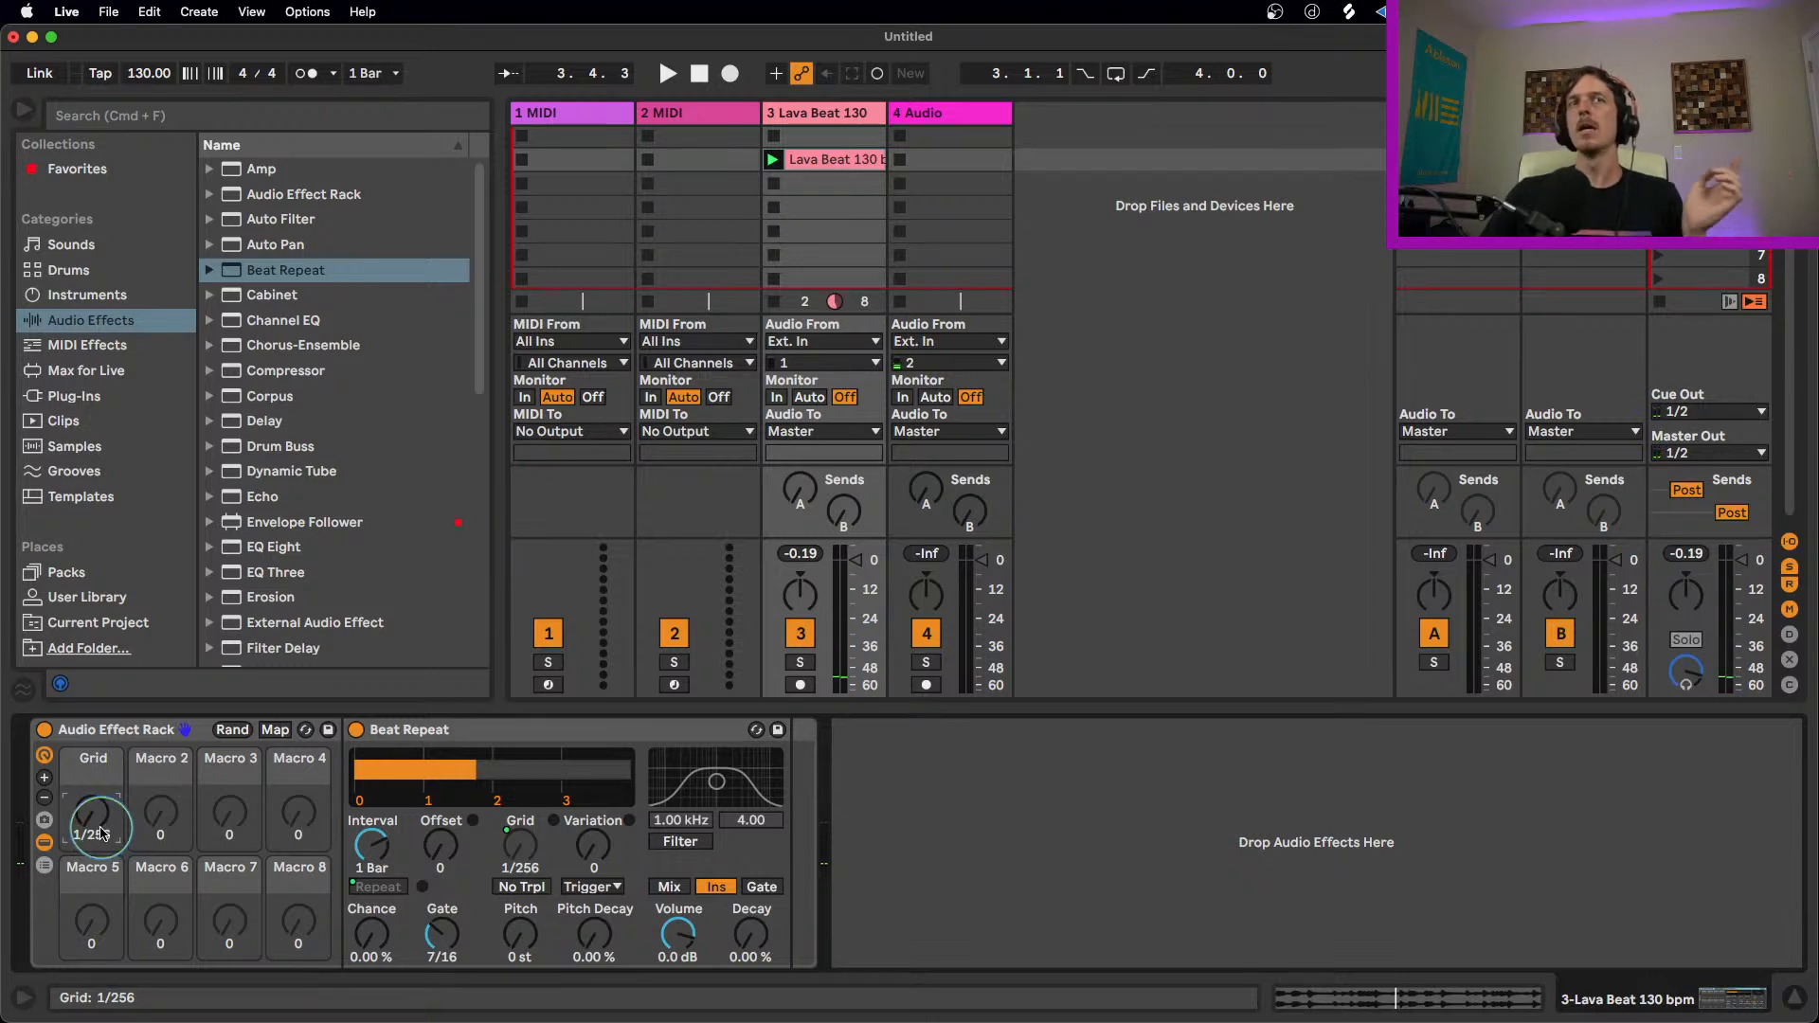
{"action": "left_click_drag", "start_coordinate": [114, 818], "coordinate": [114, 818]}
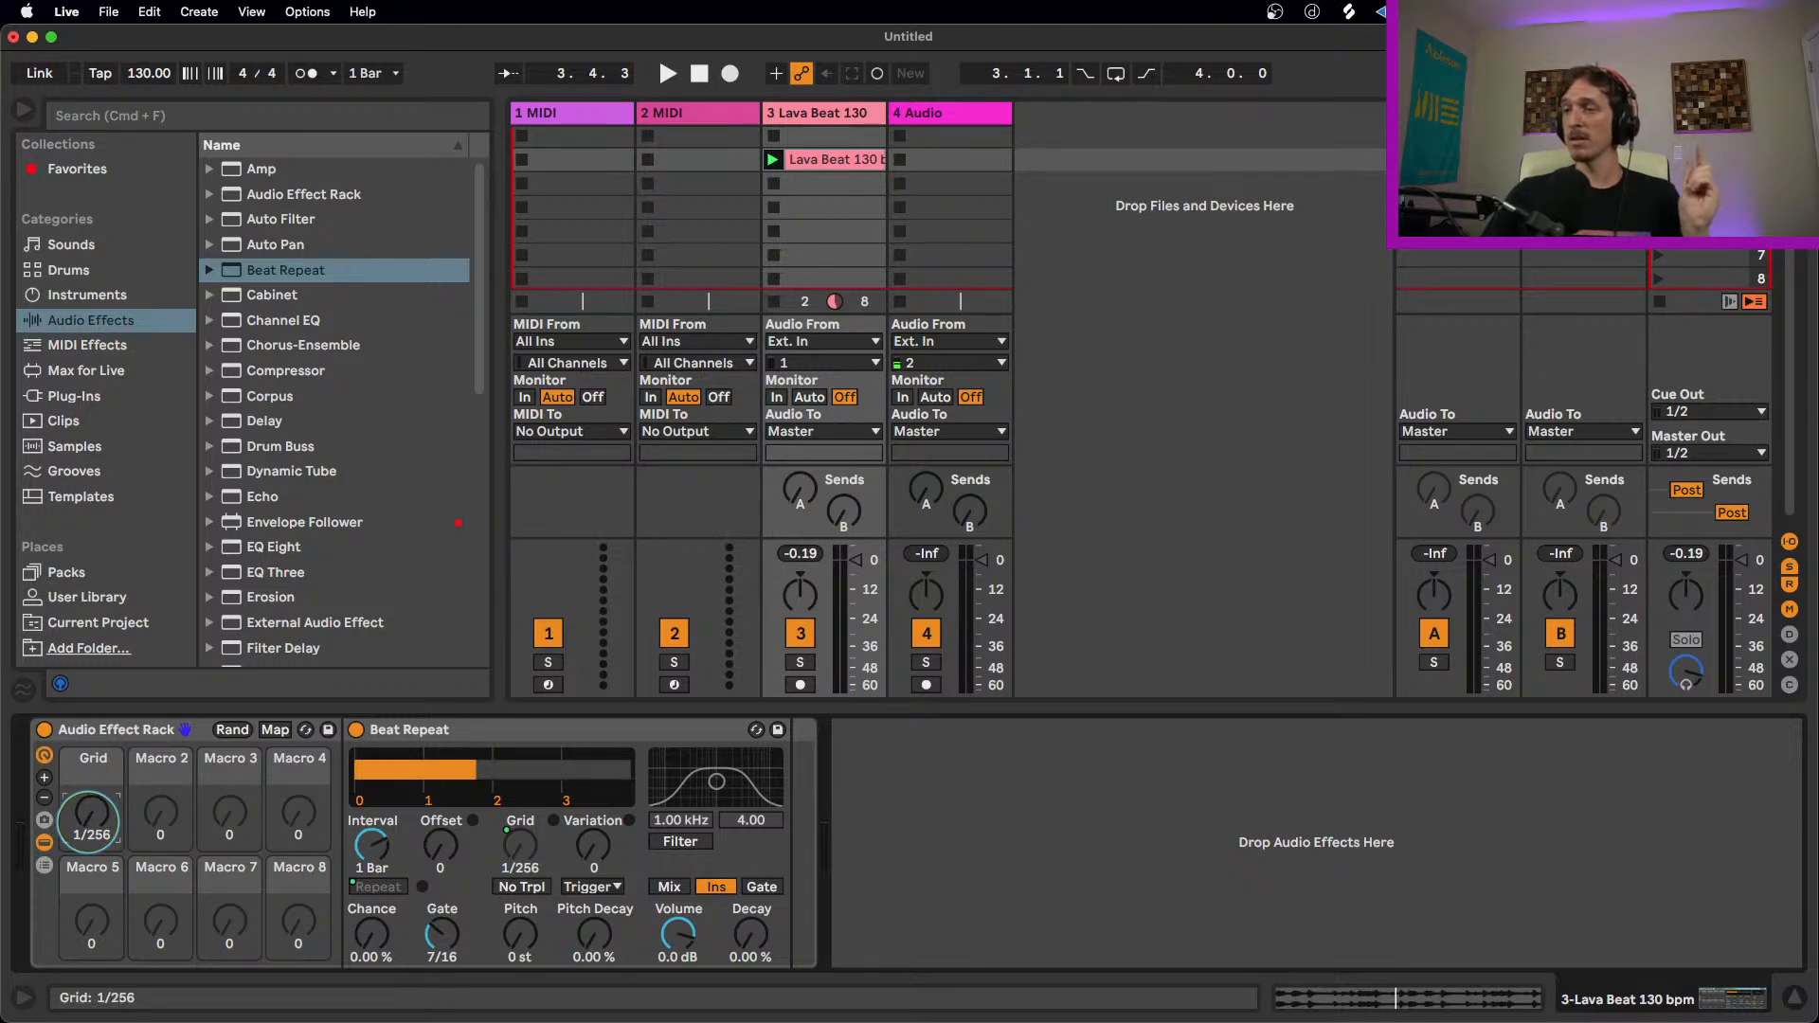
Step: Invert the Grid mapping's range and set it from 1/4 to 1/32, then leave map mode
{"action": "left_click", "coordinate": [274, 730]}
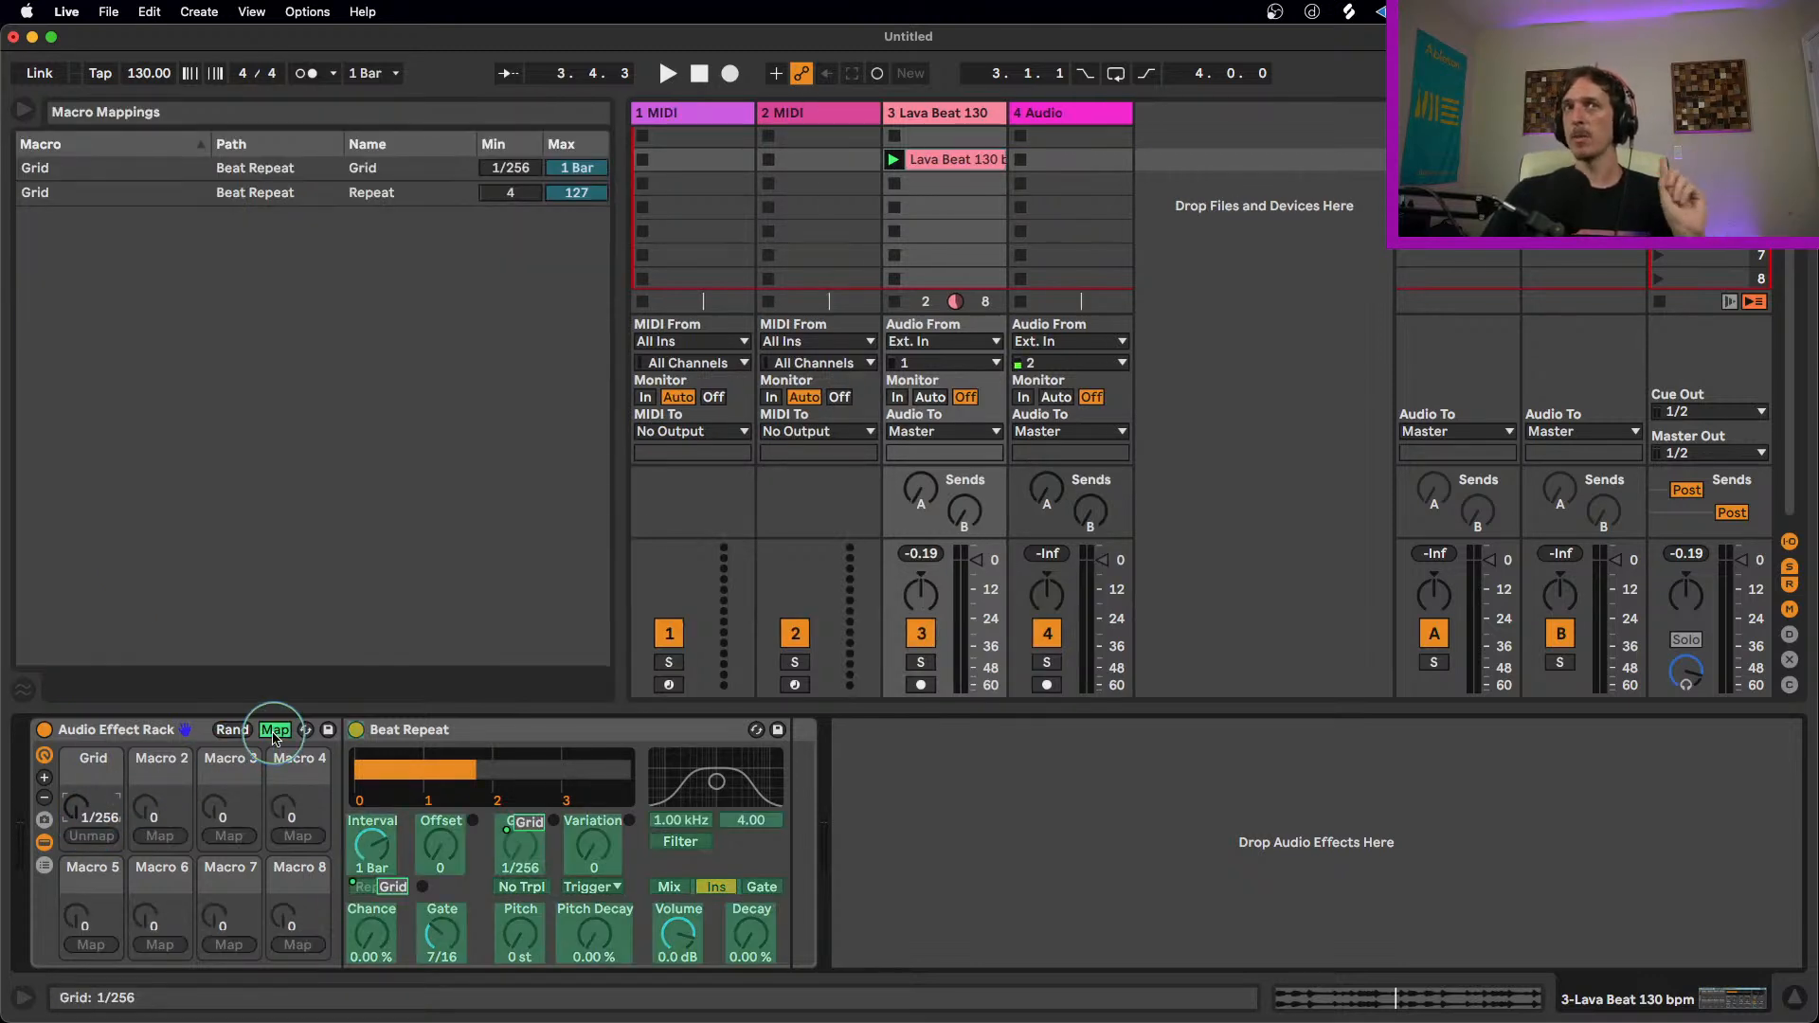
{"action": "left_click", "coordinate": [387, 173]}
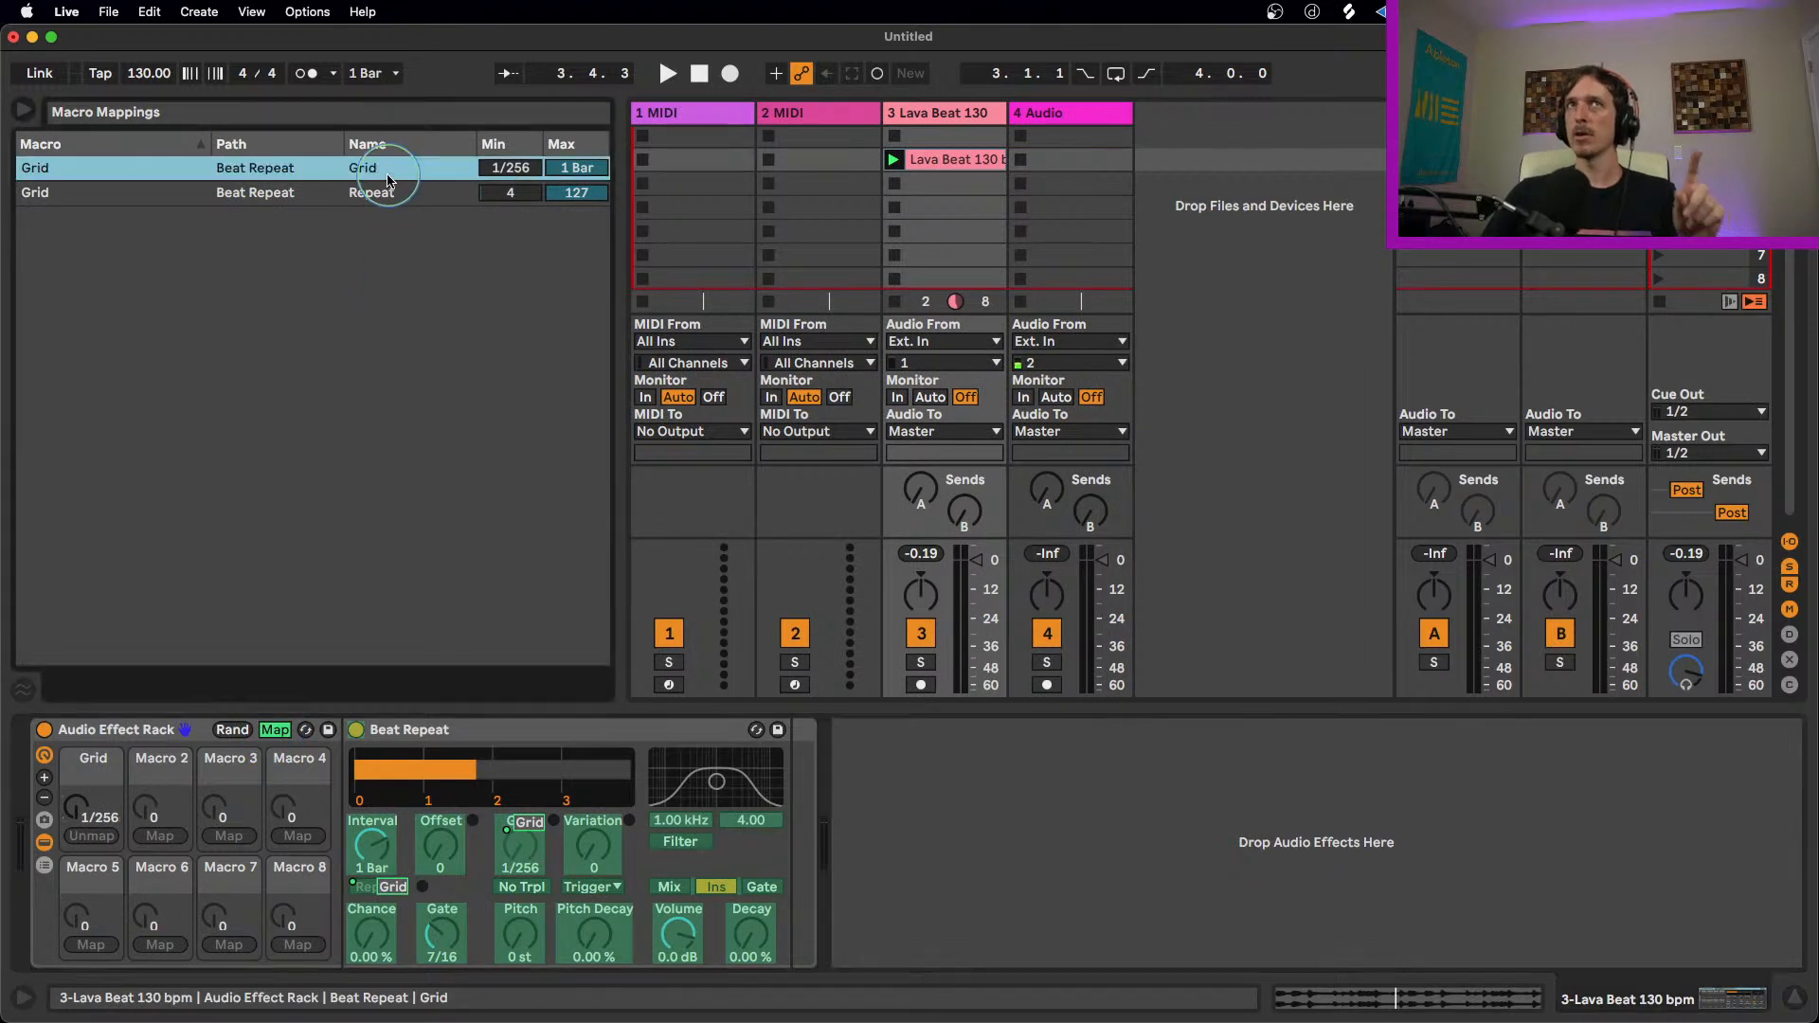
{"action": "right_click", "coordinate": [395, 182]}
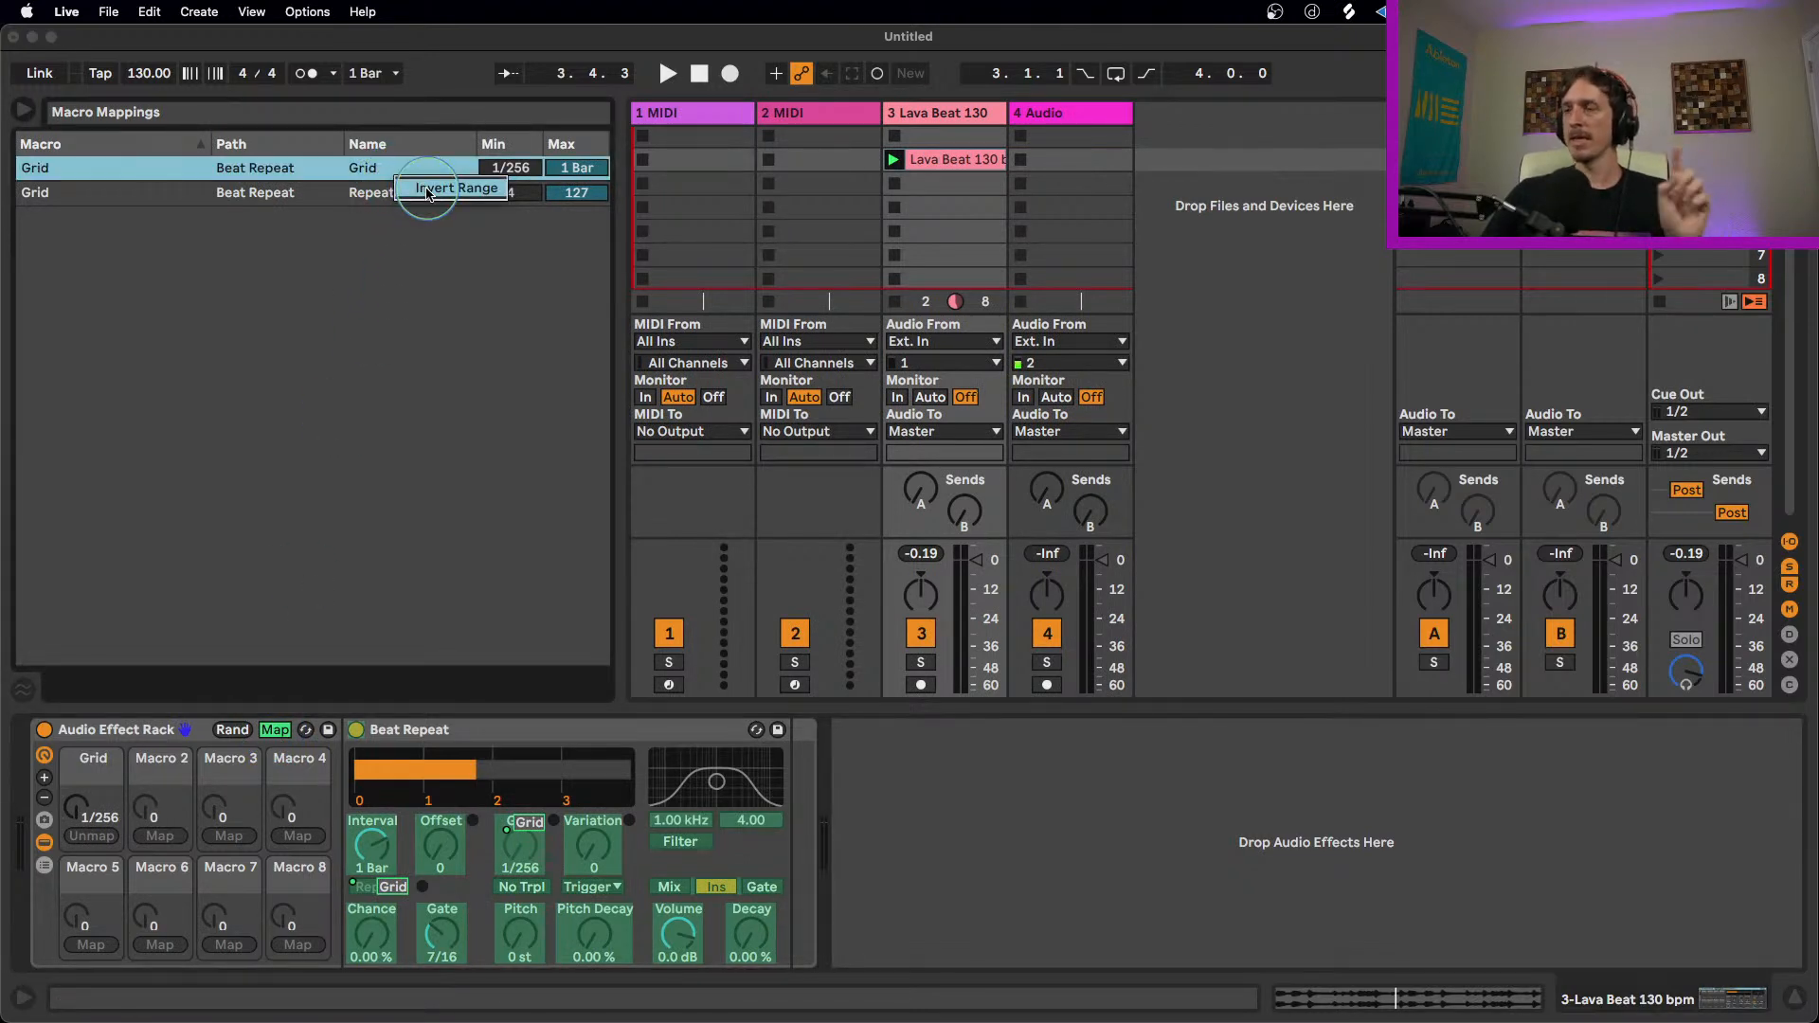
{"action": "left_click", "coordinate": [501, 169]}
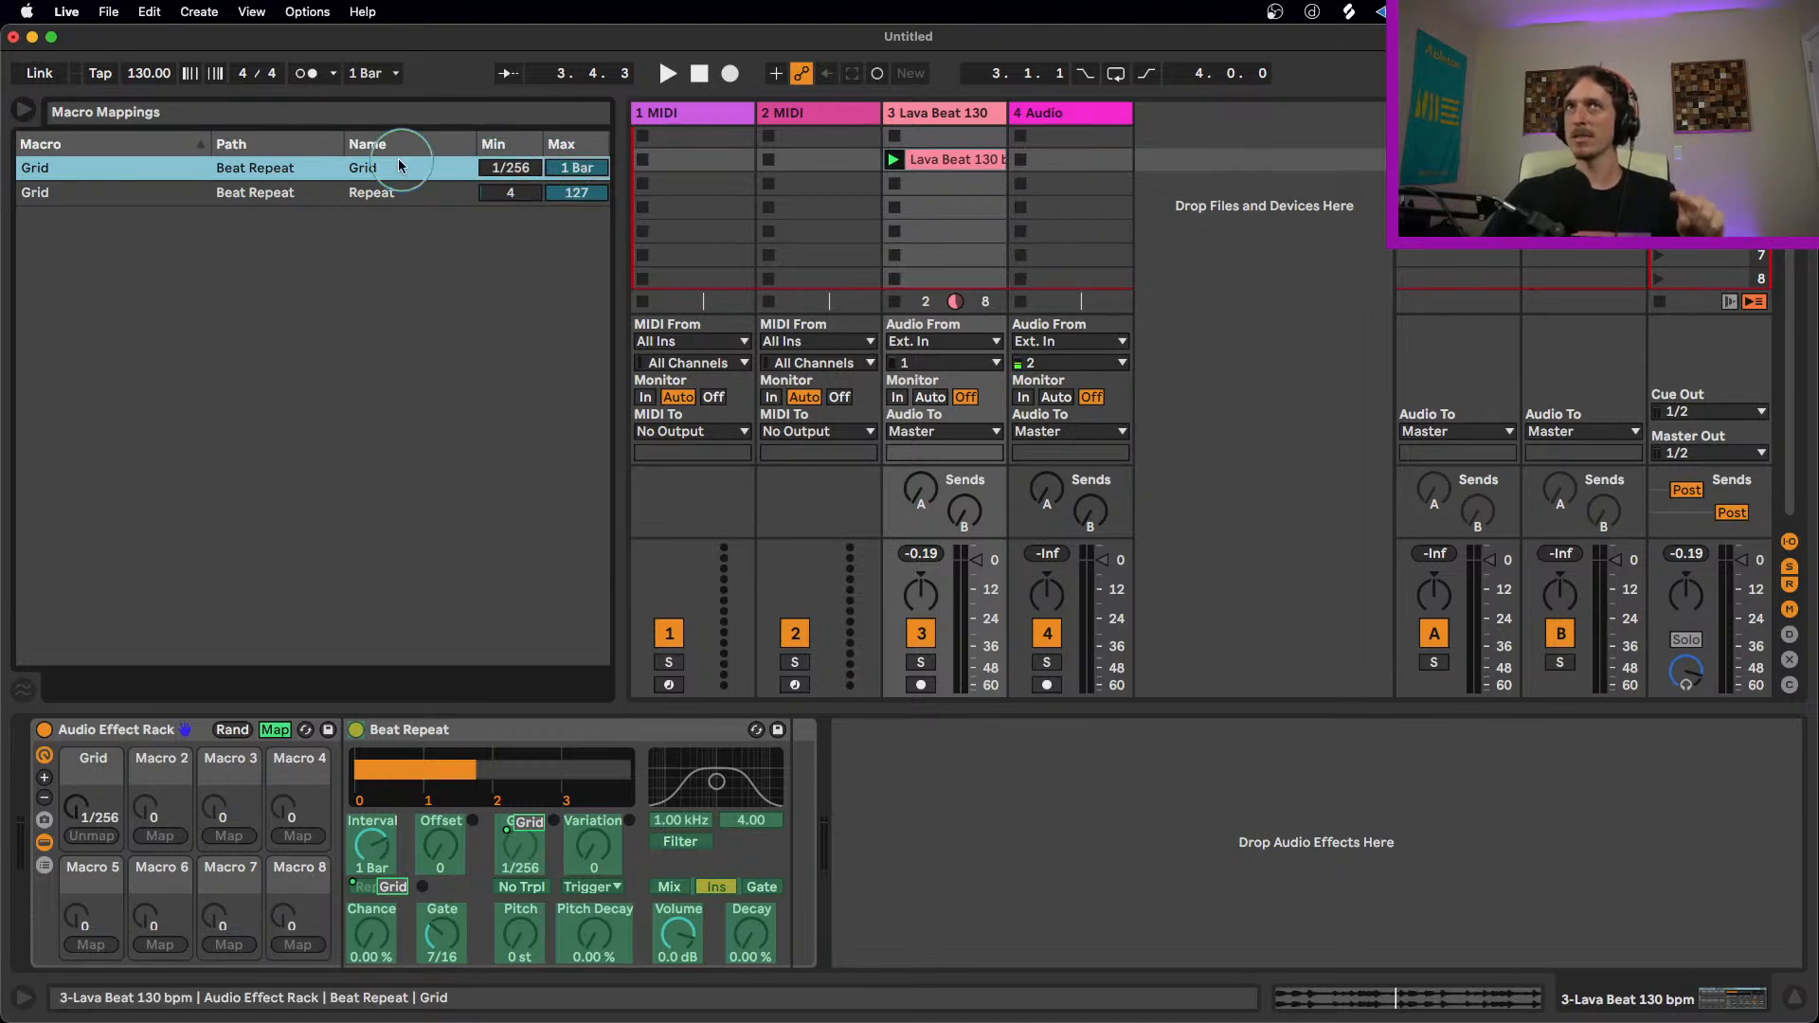
{"action": "right_click", "coordinate": [419, 172]}
{"action": "left_click", "coordinate": [444, 182]}
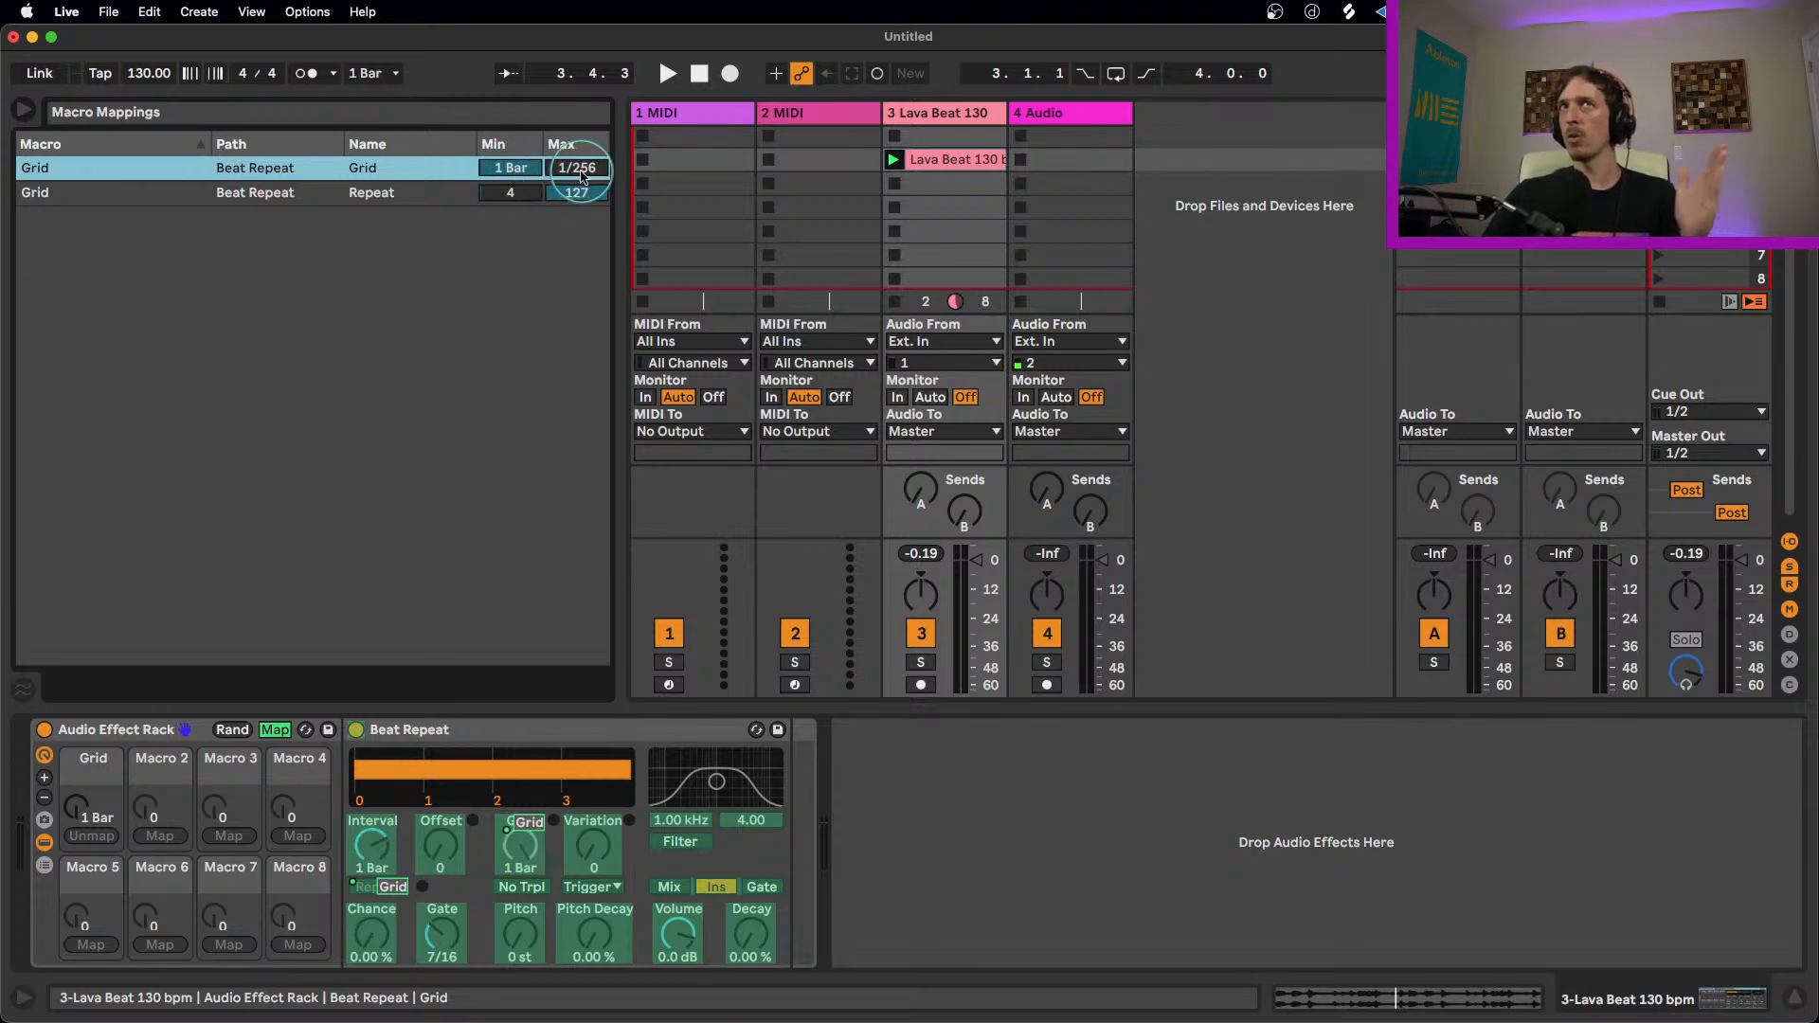
{"action": "left_click_drag", "start_coordinate": [511, 168], "coordinate": [511, 169]}
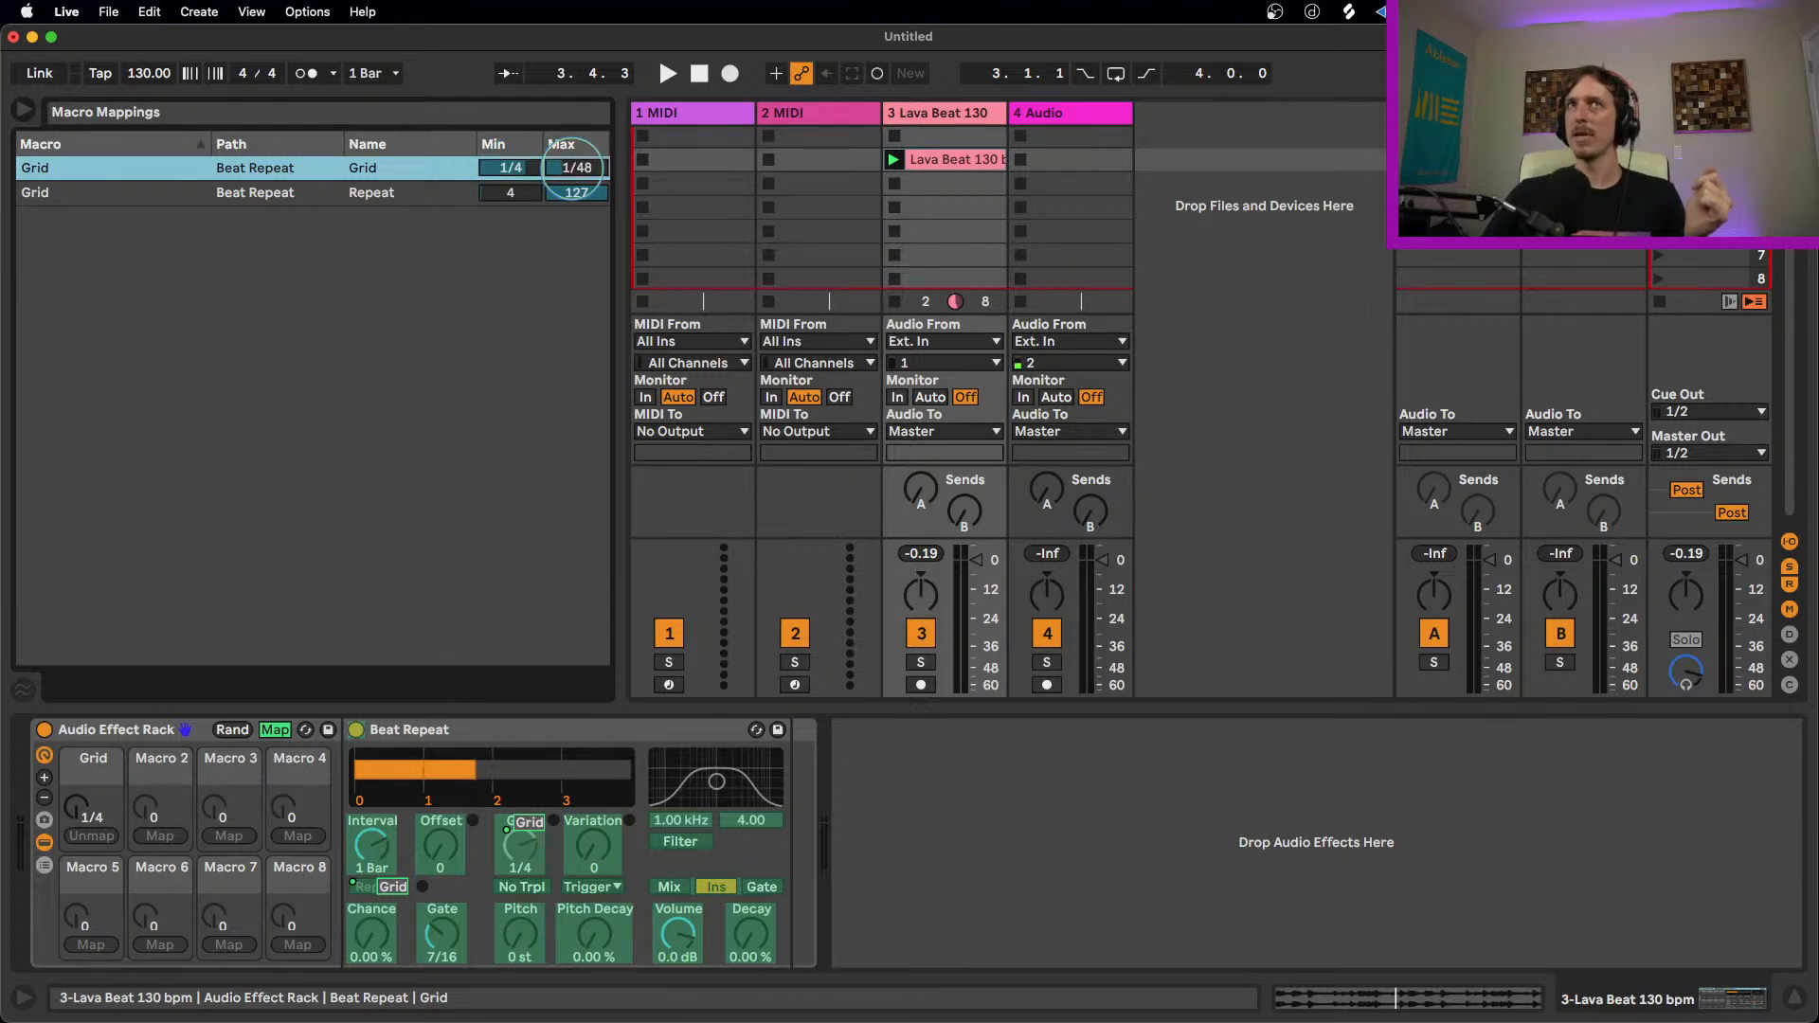
{"action": "left_click", "coordinate": [274, 730]}
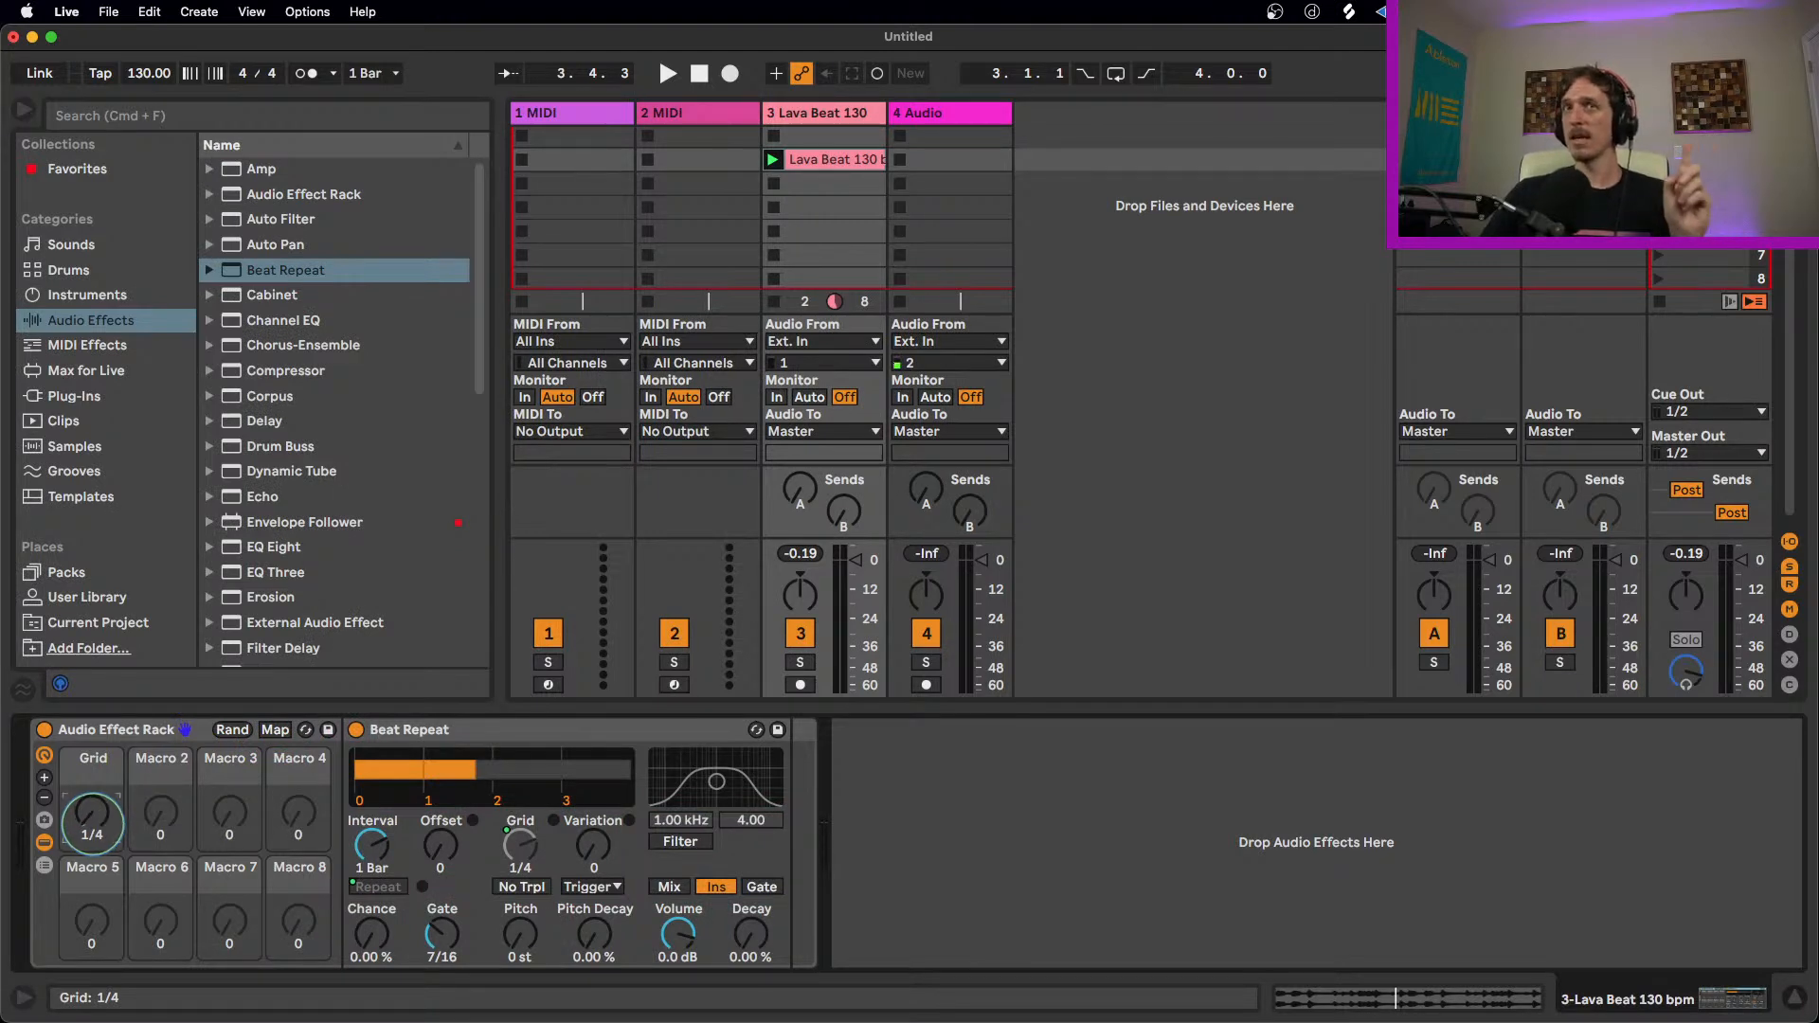
Step: Play the loop
{"action": "key", "text": "space"}
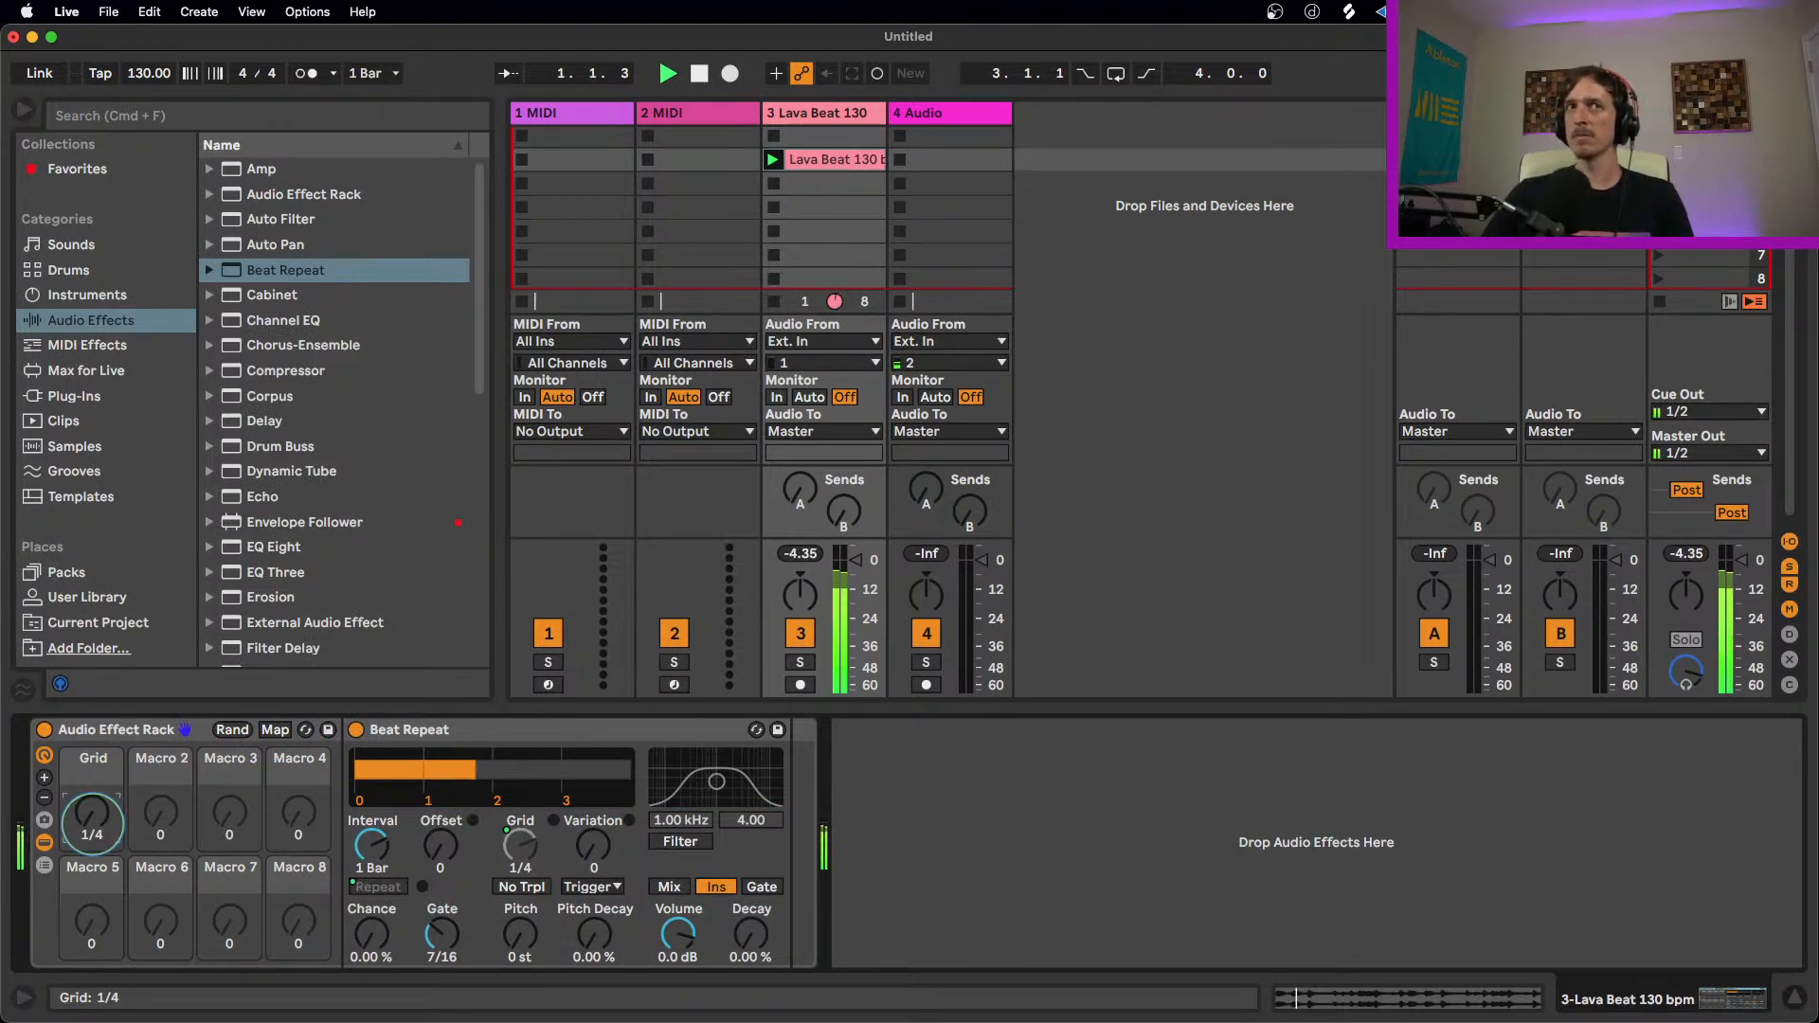
Step: Sweep the Grid macro while stopping and restarting playback to hear its effect
{"action": "left_click_drag", "start_coordinate": [91, 812], "coordinate": [95, 831]}
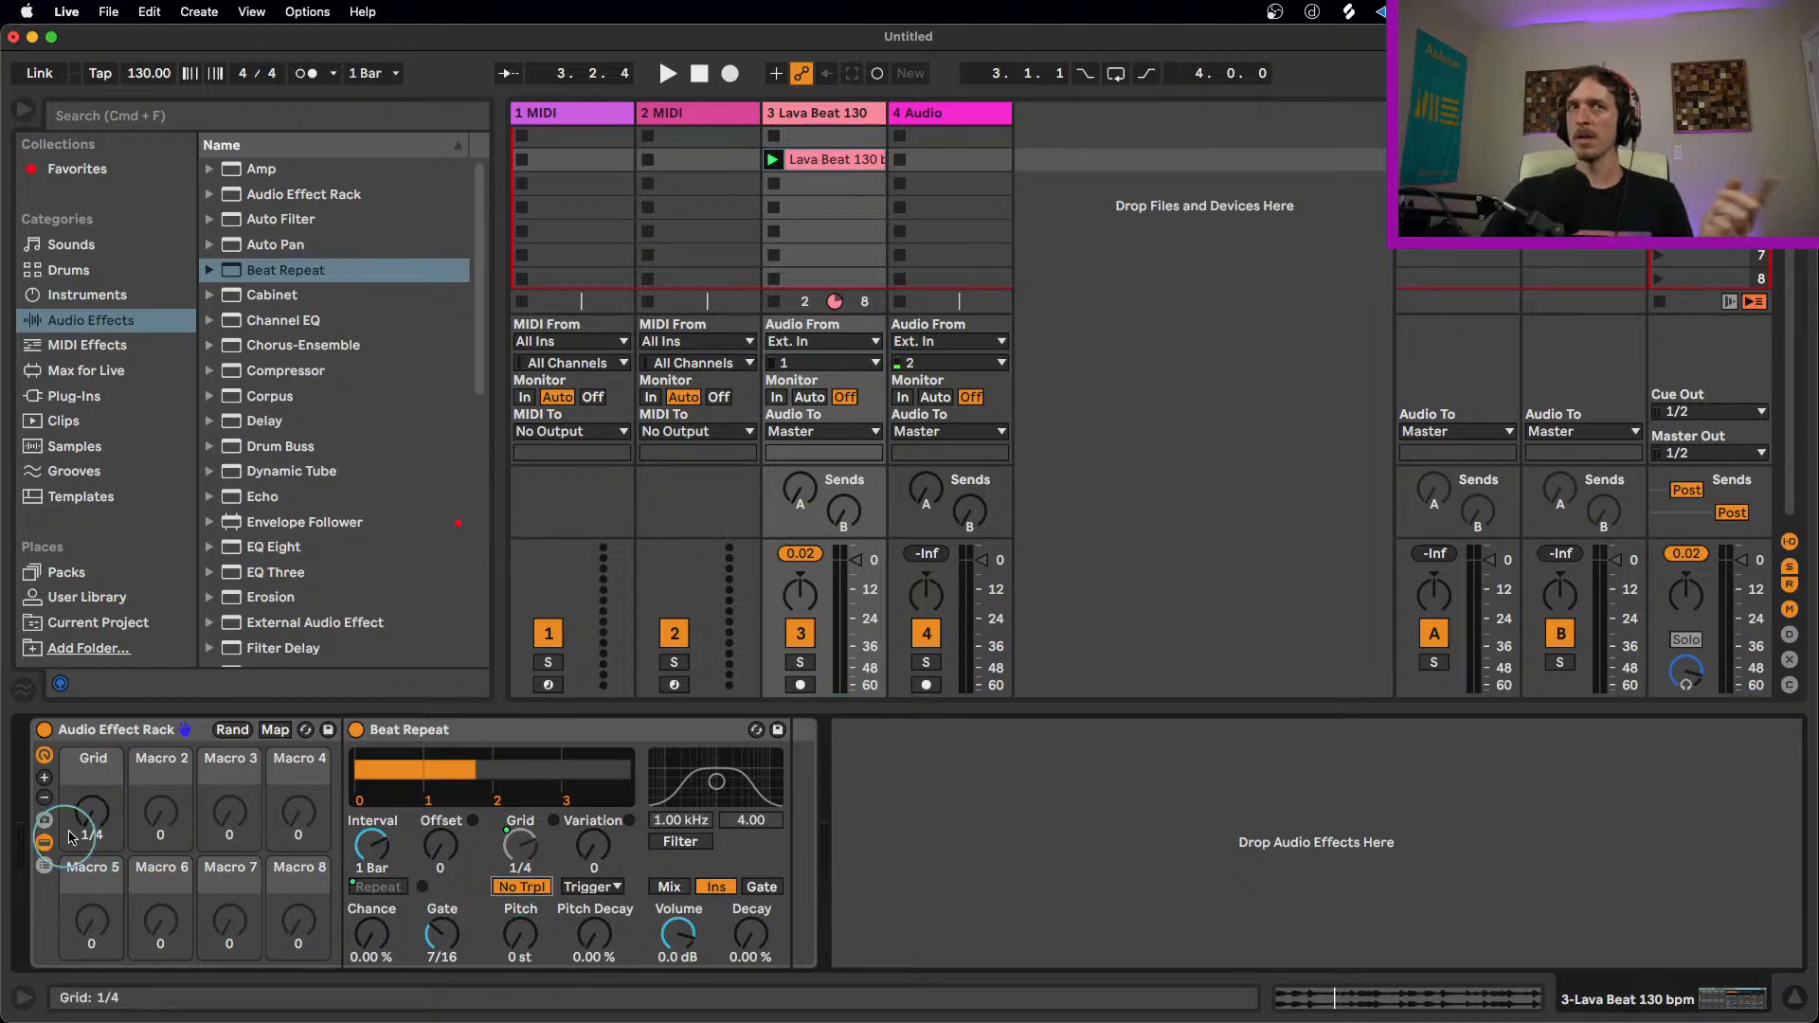
{"action": "key", "text": "space"}
{"action": "mouse_move", "coordinate": [92, 822]}
{"action": "left_mouse_down"}
{"action": "mouse_move", "coordinate": [91, 794]}
{"action": "mouse_move", "coordinate": [92, 820]}
{"action": "left_mouse_up"}
{"action": "key", "text": "space"}
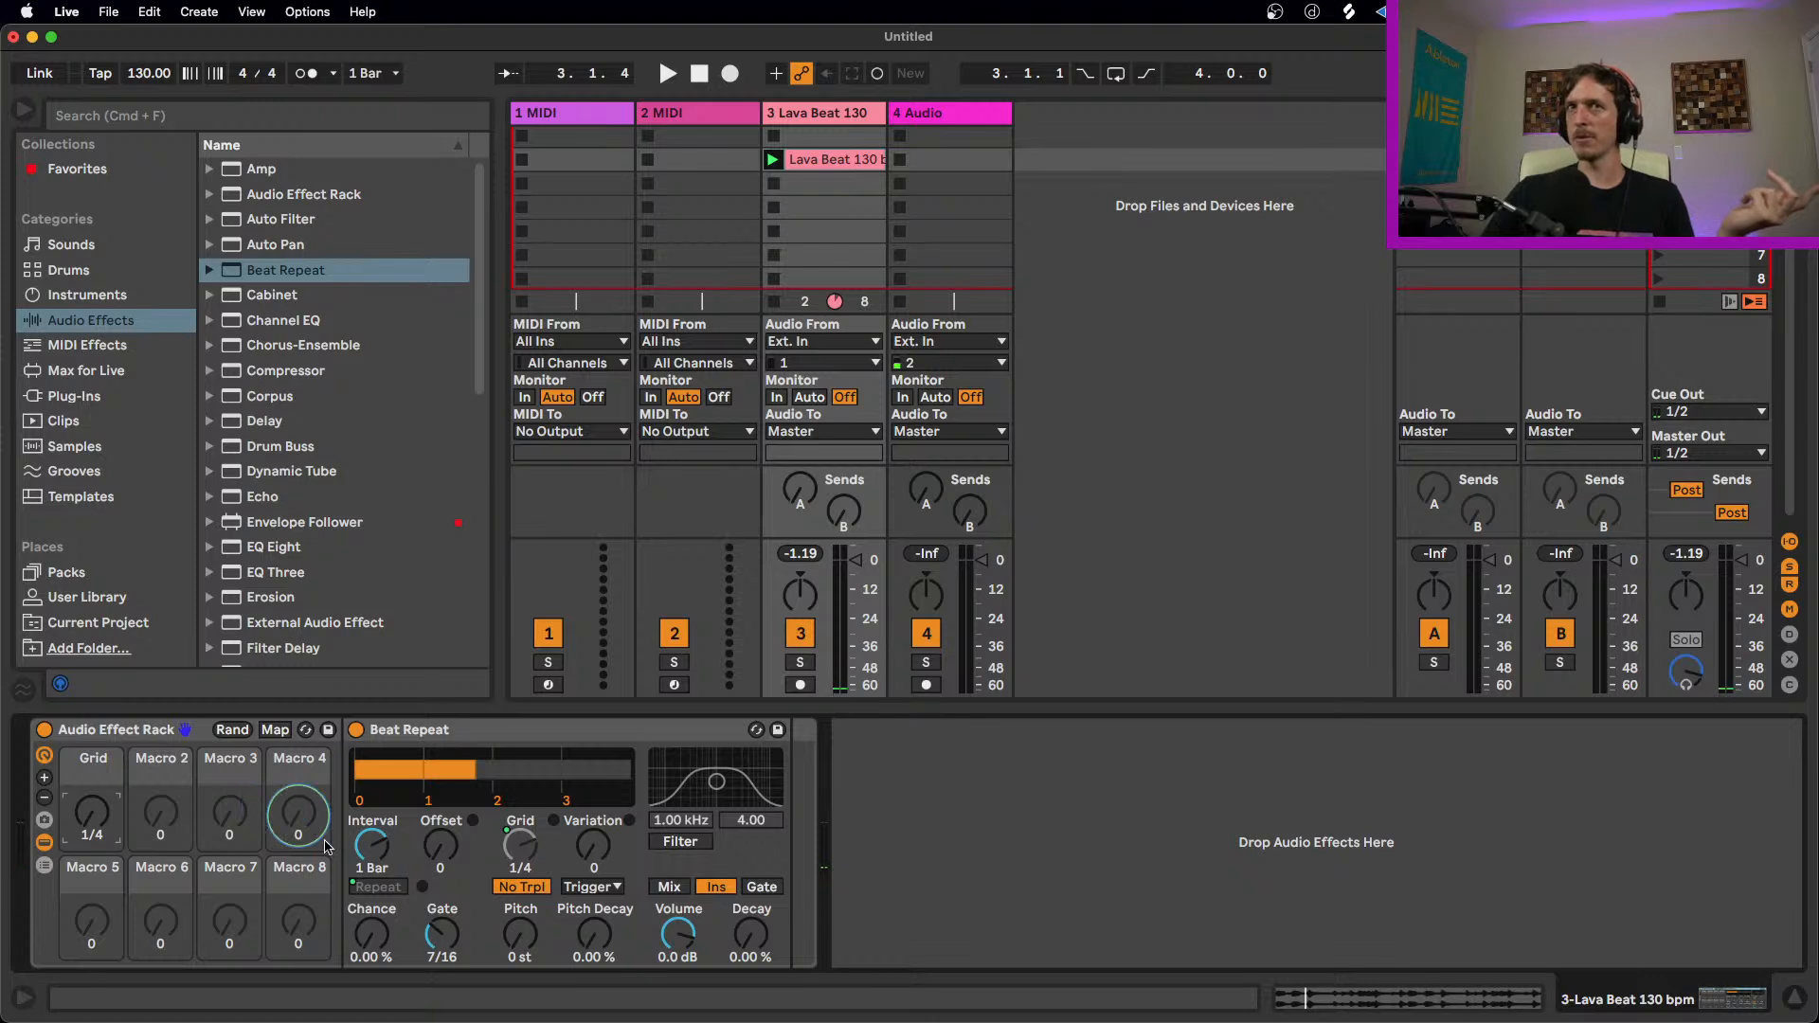
Step: Map Beat Repeat's Pitch Decay to the rack's first macro and turn that macro, restarting playback
{"action": "right_click", "coordinate": [592, 938]}
{"action": "left_click", "coordinate": [652, 625]}
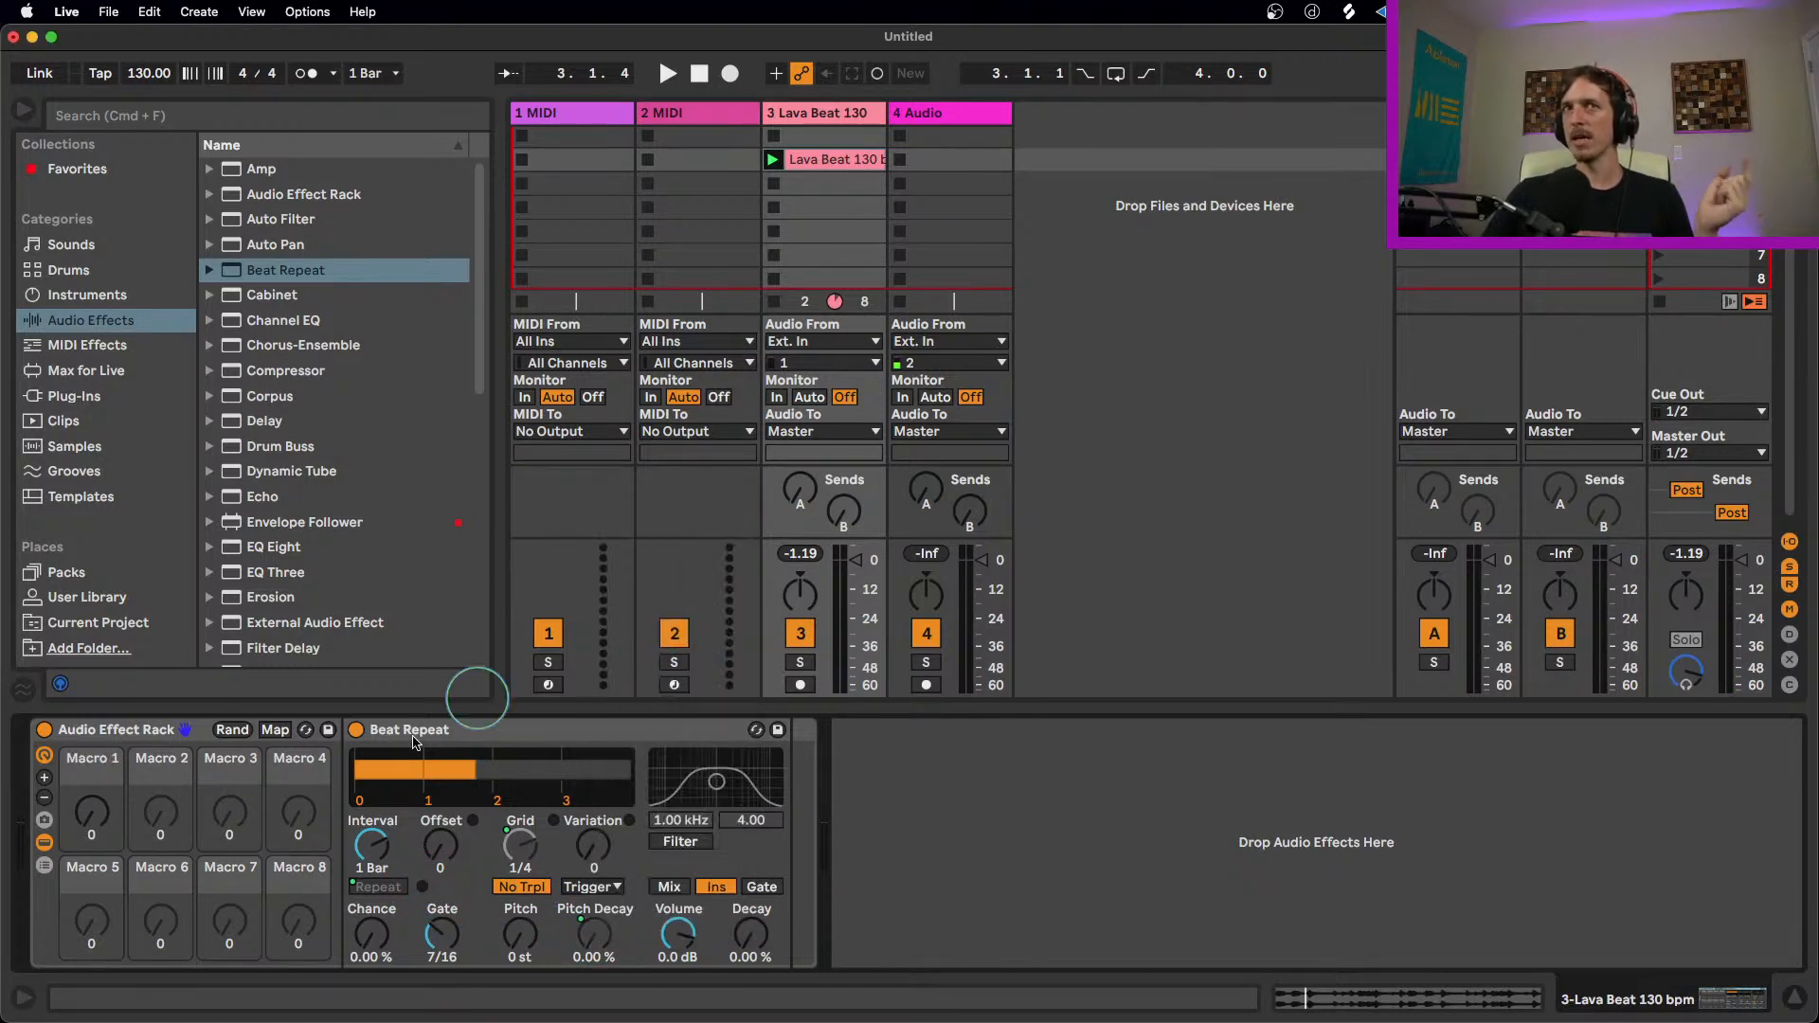
{"action": "left_click_drag", "start_coordinate": [109, 820], "coordinate": [95, 938]}
{"action": "key", "text": "space"}
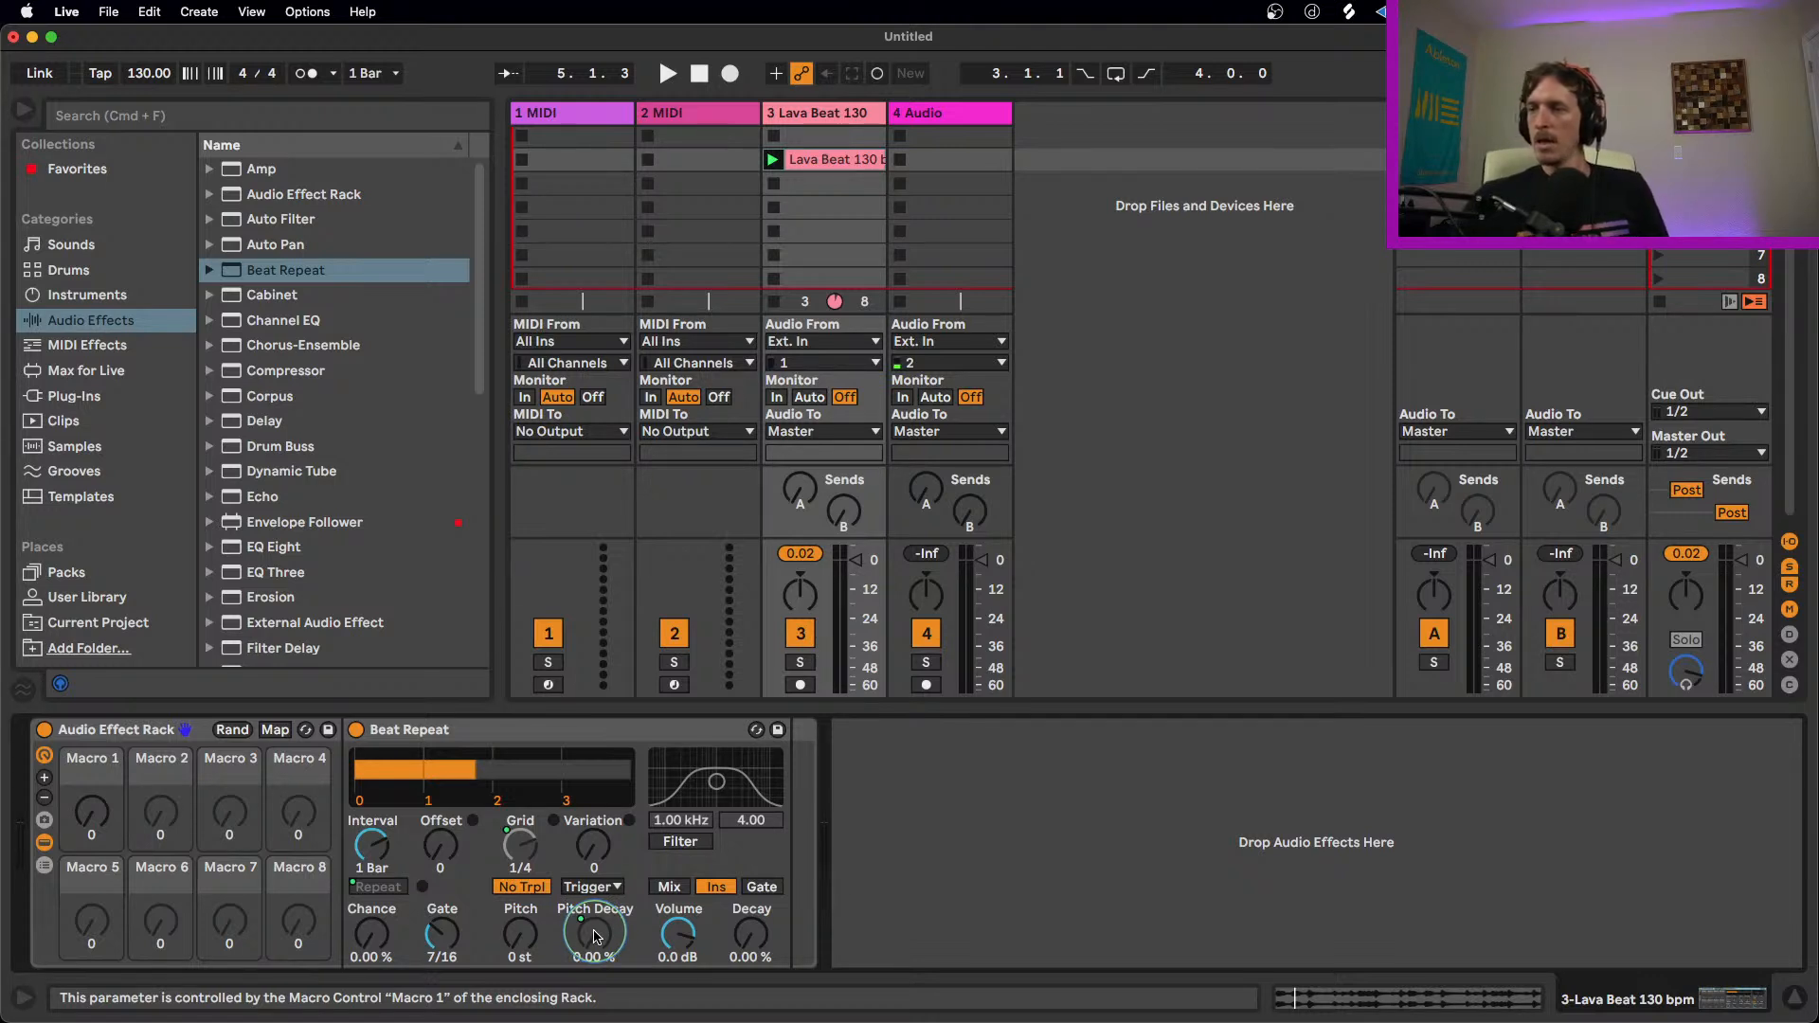
Step: Preview the first macro's effect on the loop while stopping and restarting playback
{"action": "left_click", "coordinate": [516, 734]}
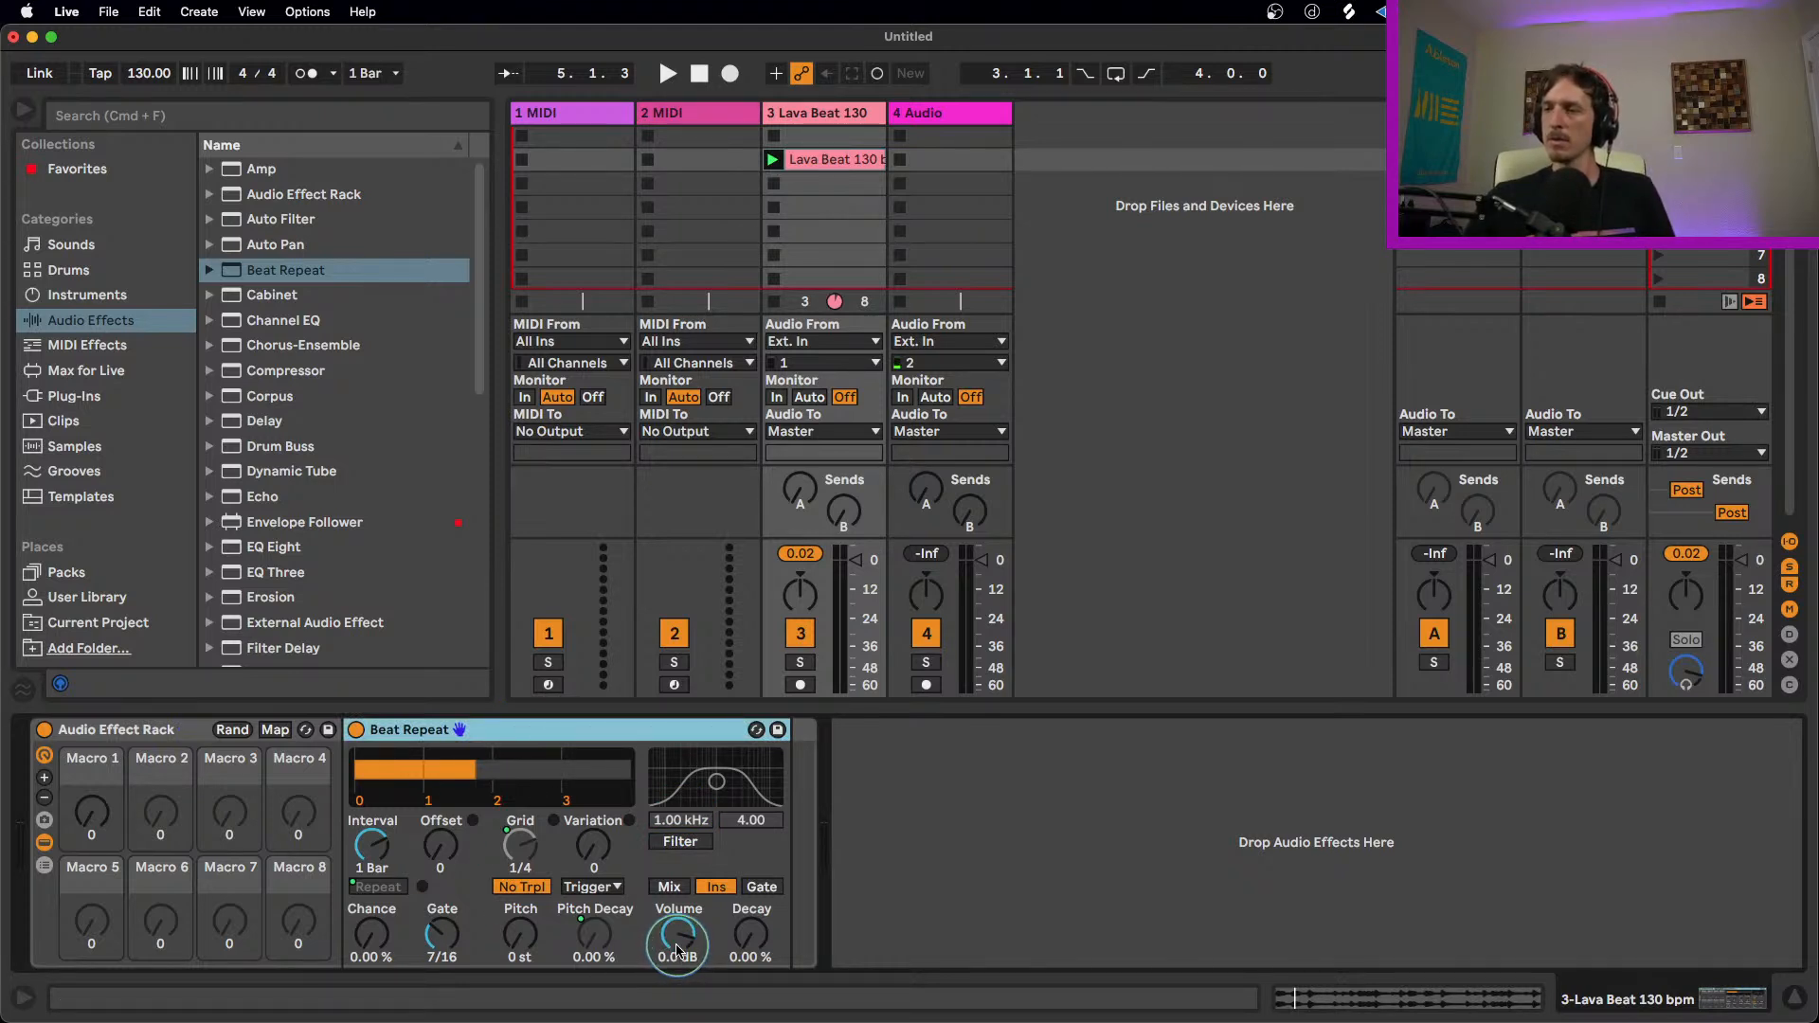
{"action": "mouse_move", "coordinate": [102, 817]}
{"action": "left_mouse_down"}
{"action": "mouse_move", "coordinate": [102, 706]}
{"action": "mouse_move", "coordinate": [102, 816]}
{"action": "left_mouse_up"}
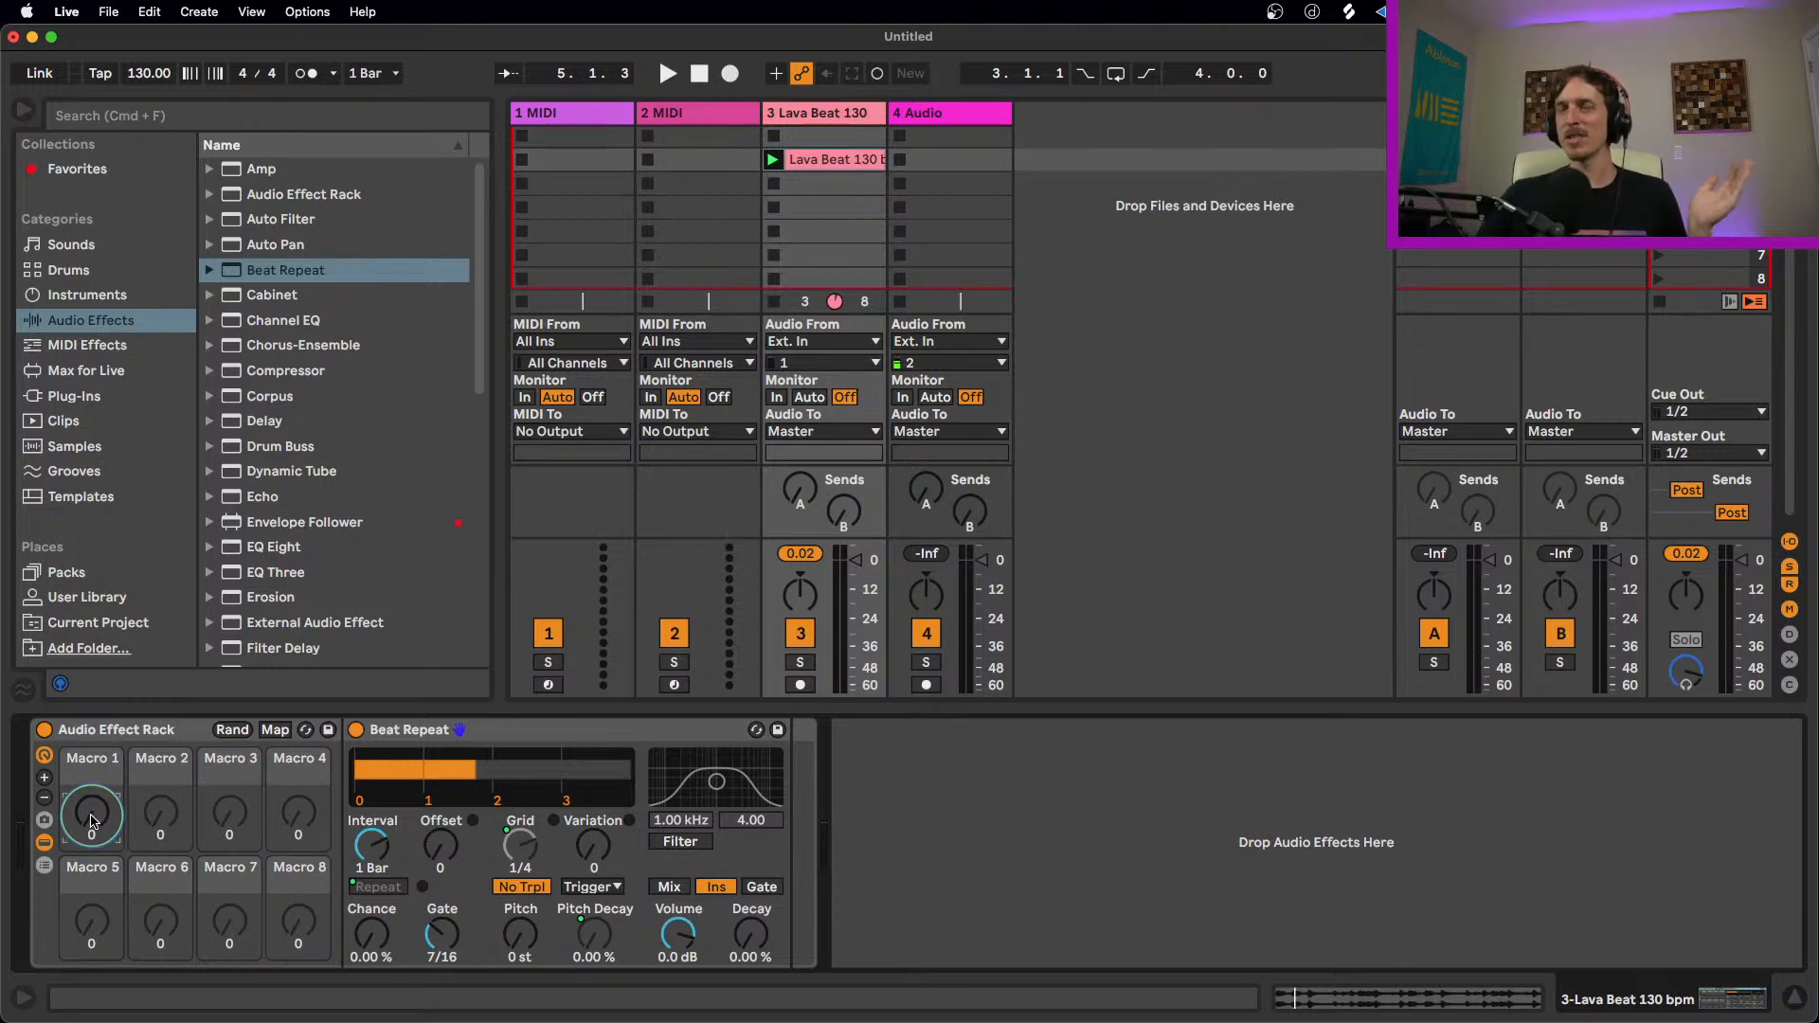
{"action": "key", "text": "space"}
{"action": "mouse_move", "coordinate": [92, 820]}
{"action": "left_mouse_down"}
{"action": "mouse_move", "coordinate": [92, 701]}
{"action": "mouse_move", "coordinate": [93, 834]}
{"action": "left_mouse_up"}
{"action": "key", "text": "space"}
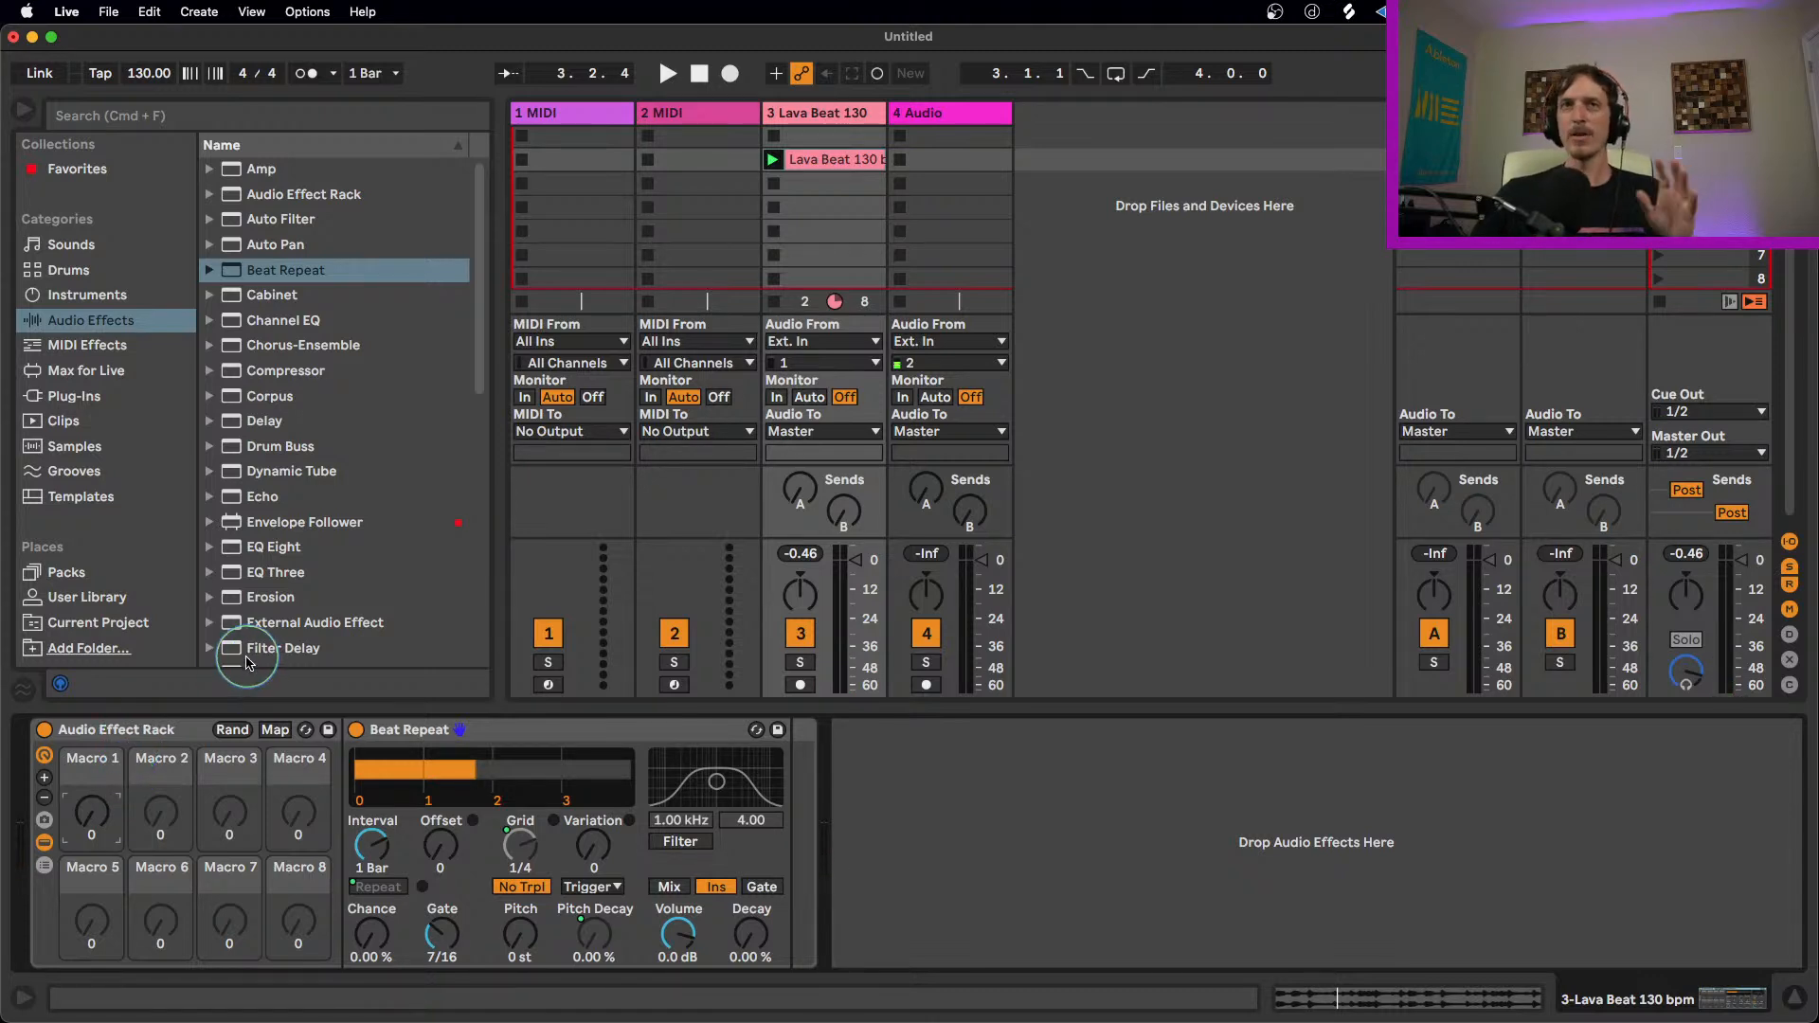
{"action": "left_click", "coordinate": [500, 738]}
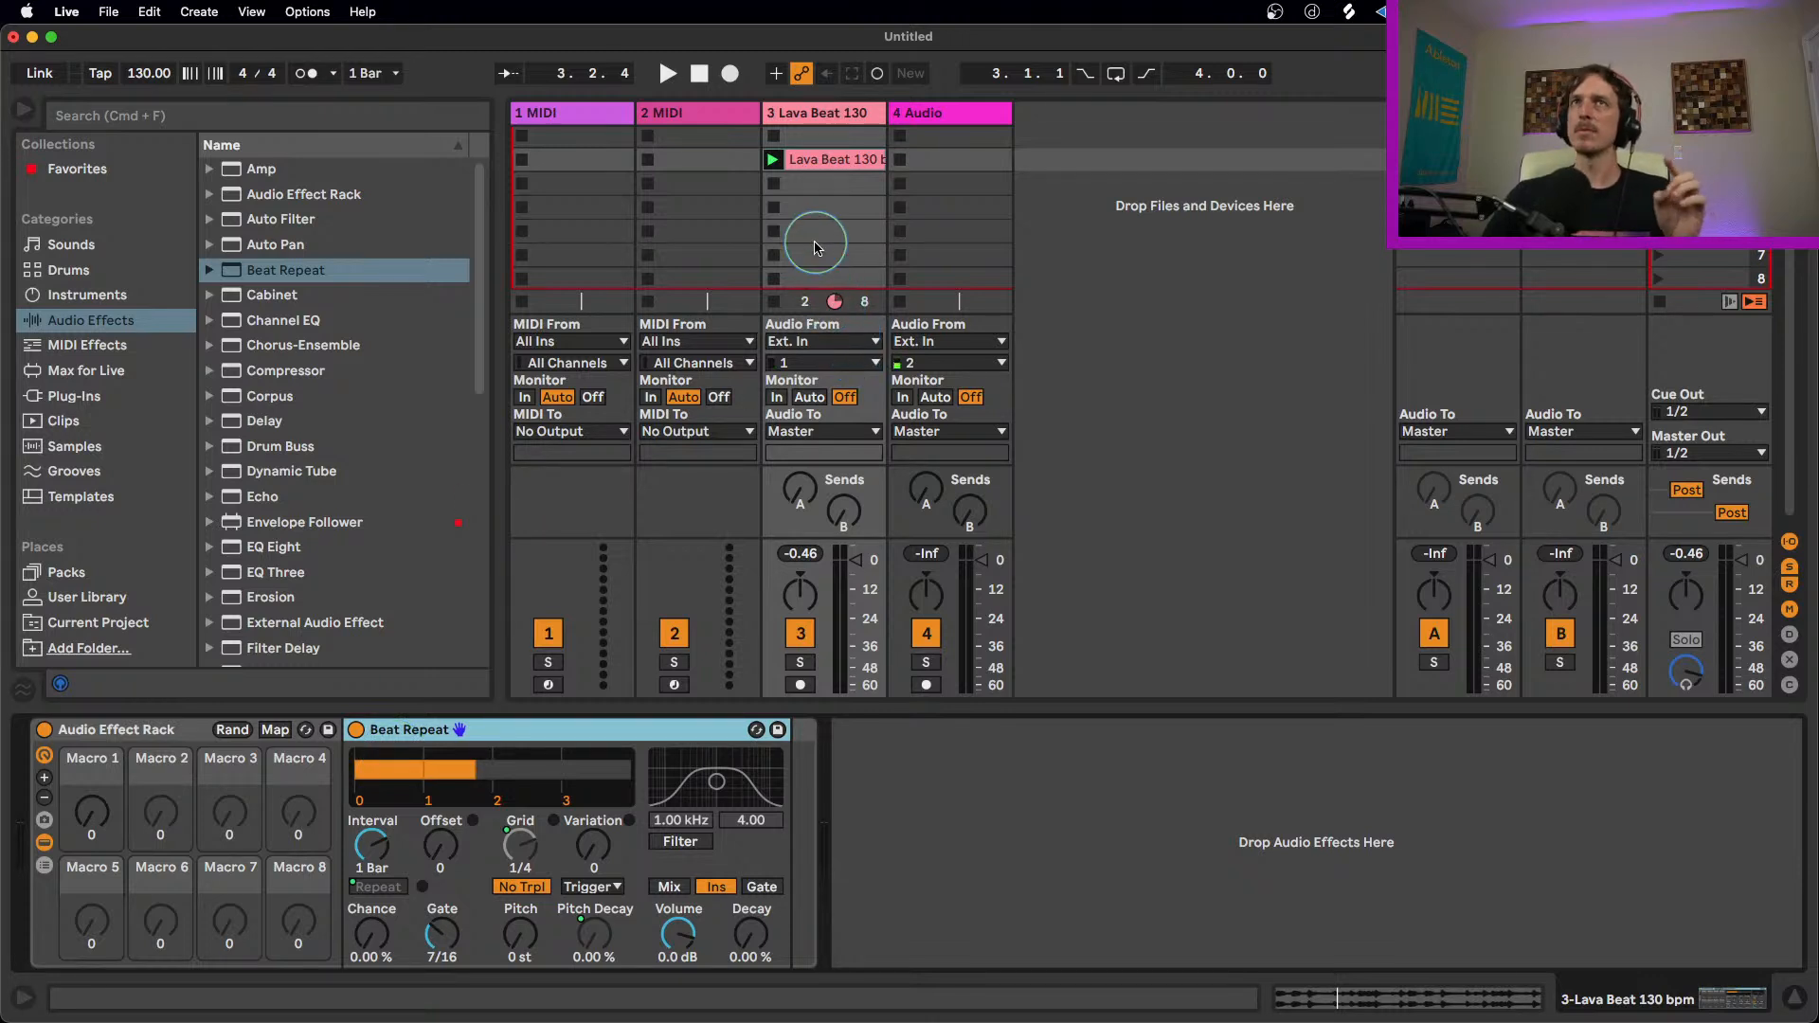
Step: Stop the Lava Beat clip and add a Sampler instrument to the first MIDI track
{"action": "left_click", "coordinate": [775, 208]}
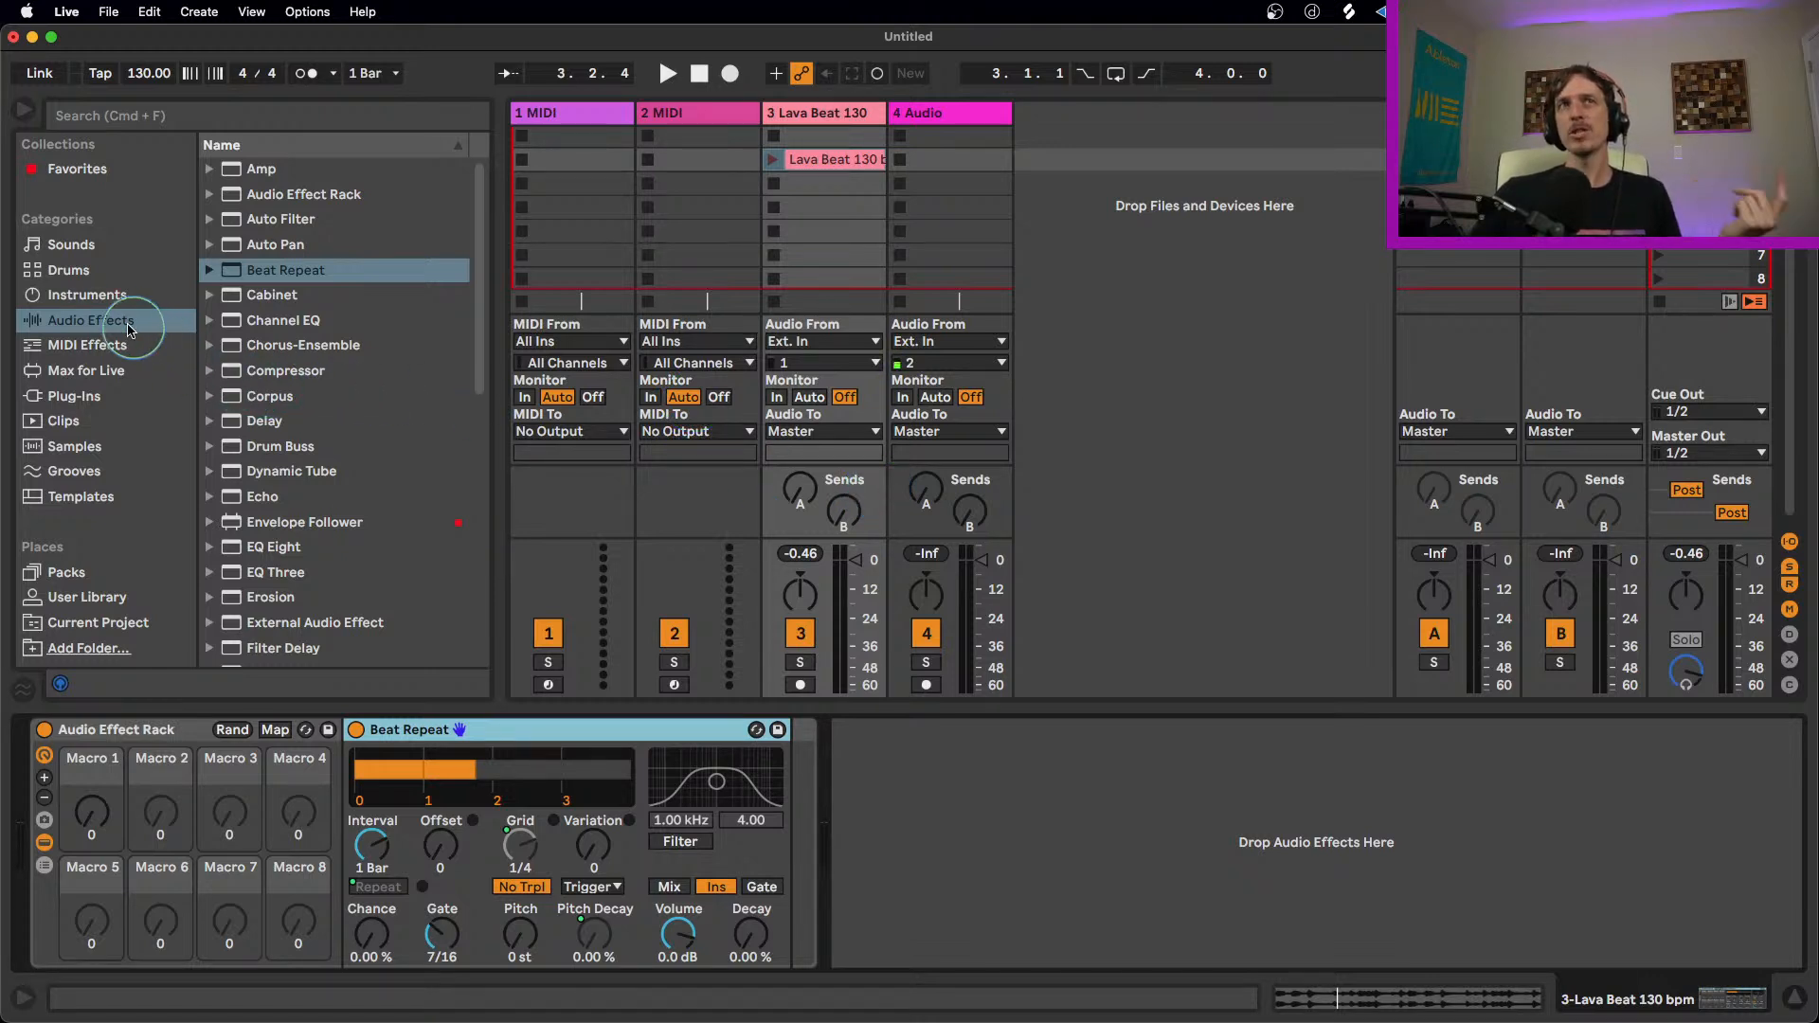
{"action": "left_click", "coordinate": [94, 296]}
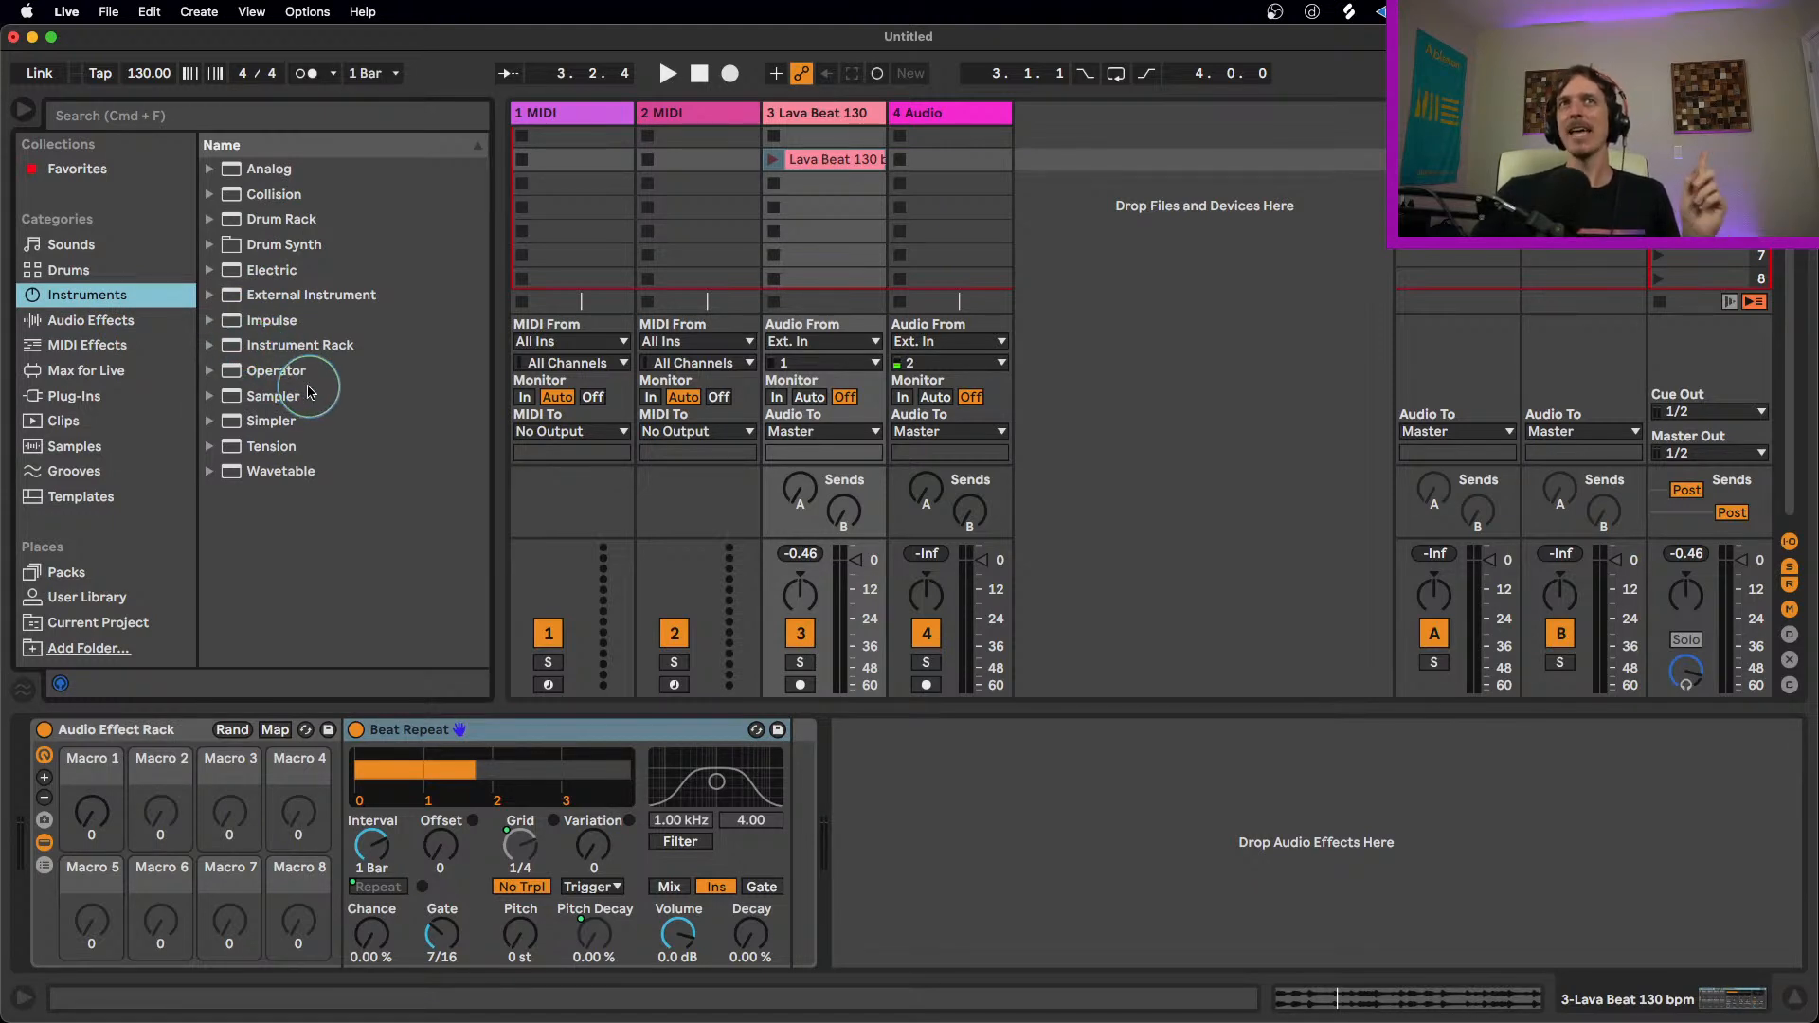
{"action": "left_click", "coordinate": [248, 398]}
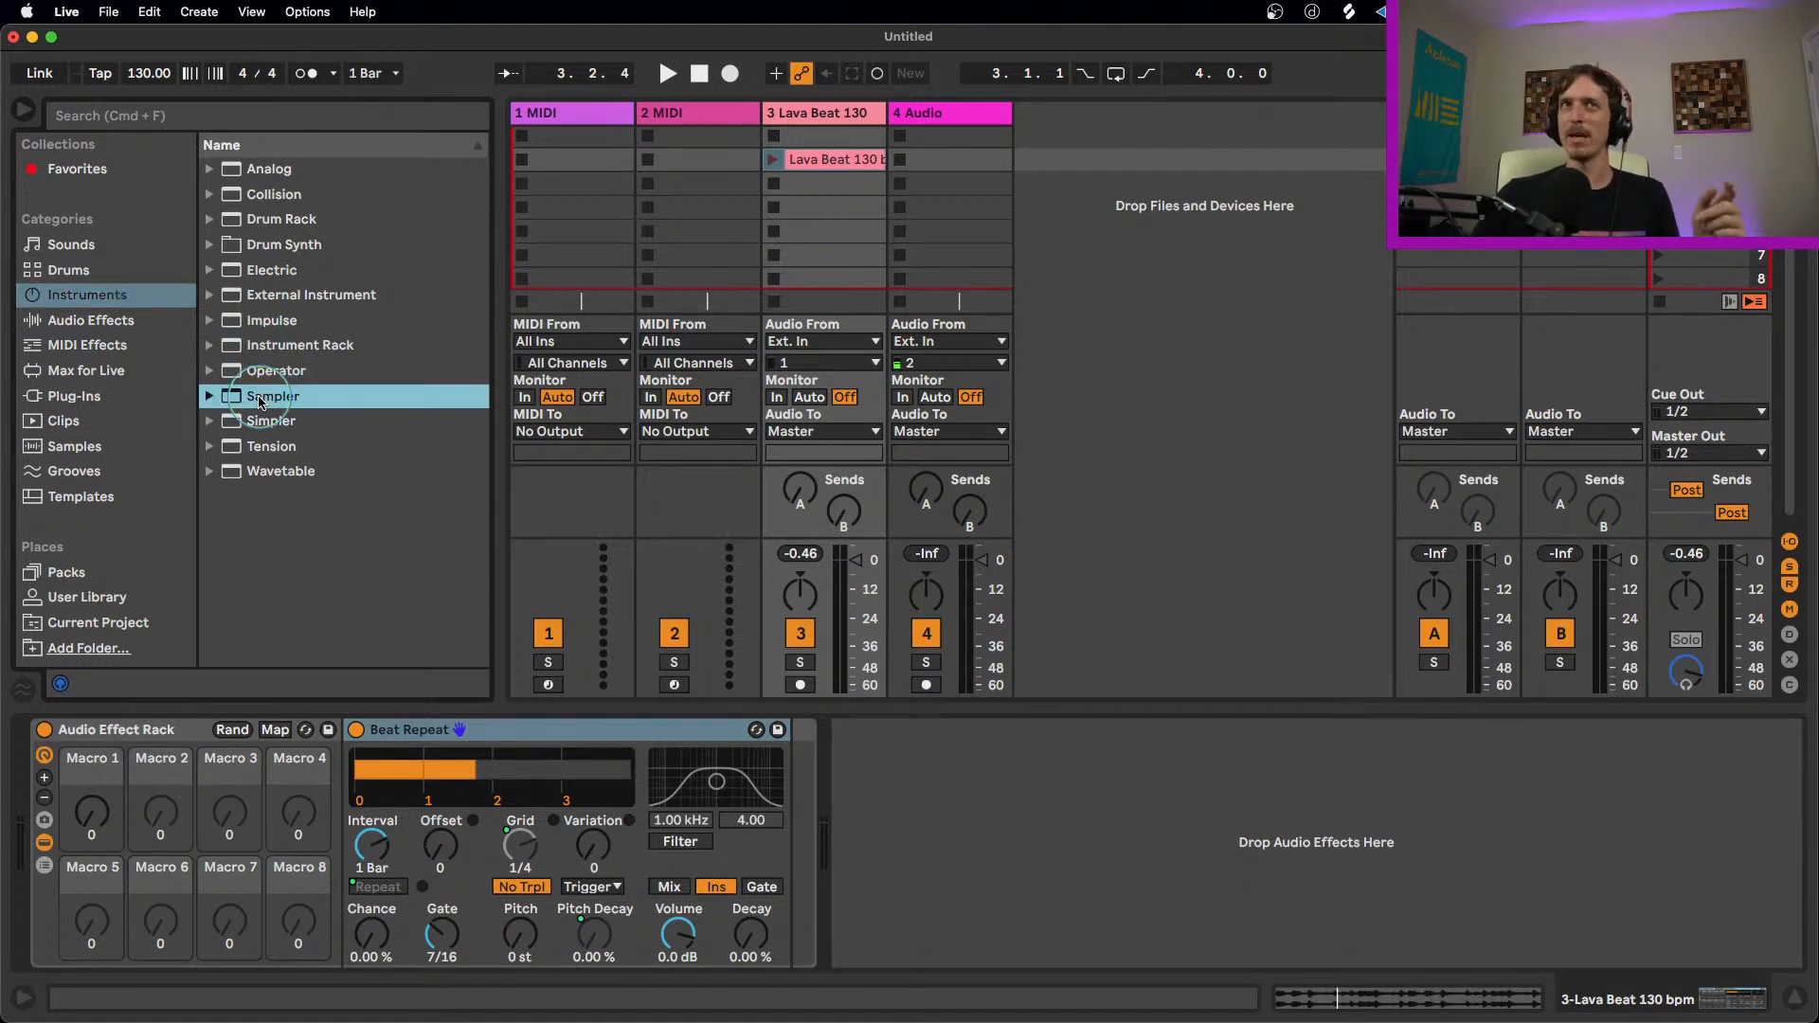
{"action": "left_click_drag", "start_coordinate": [246, 401], "coordinate": [559, 171]}
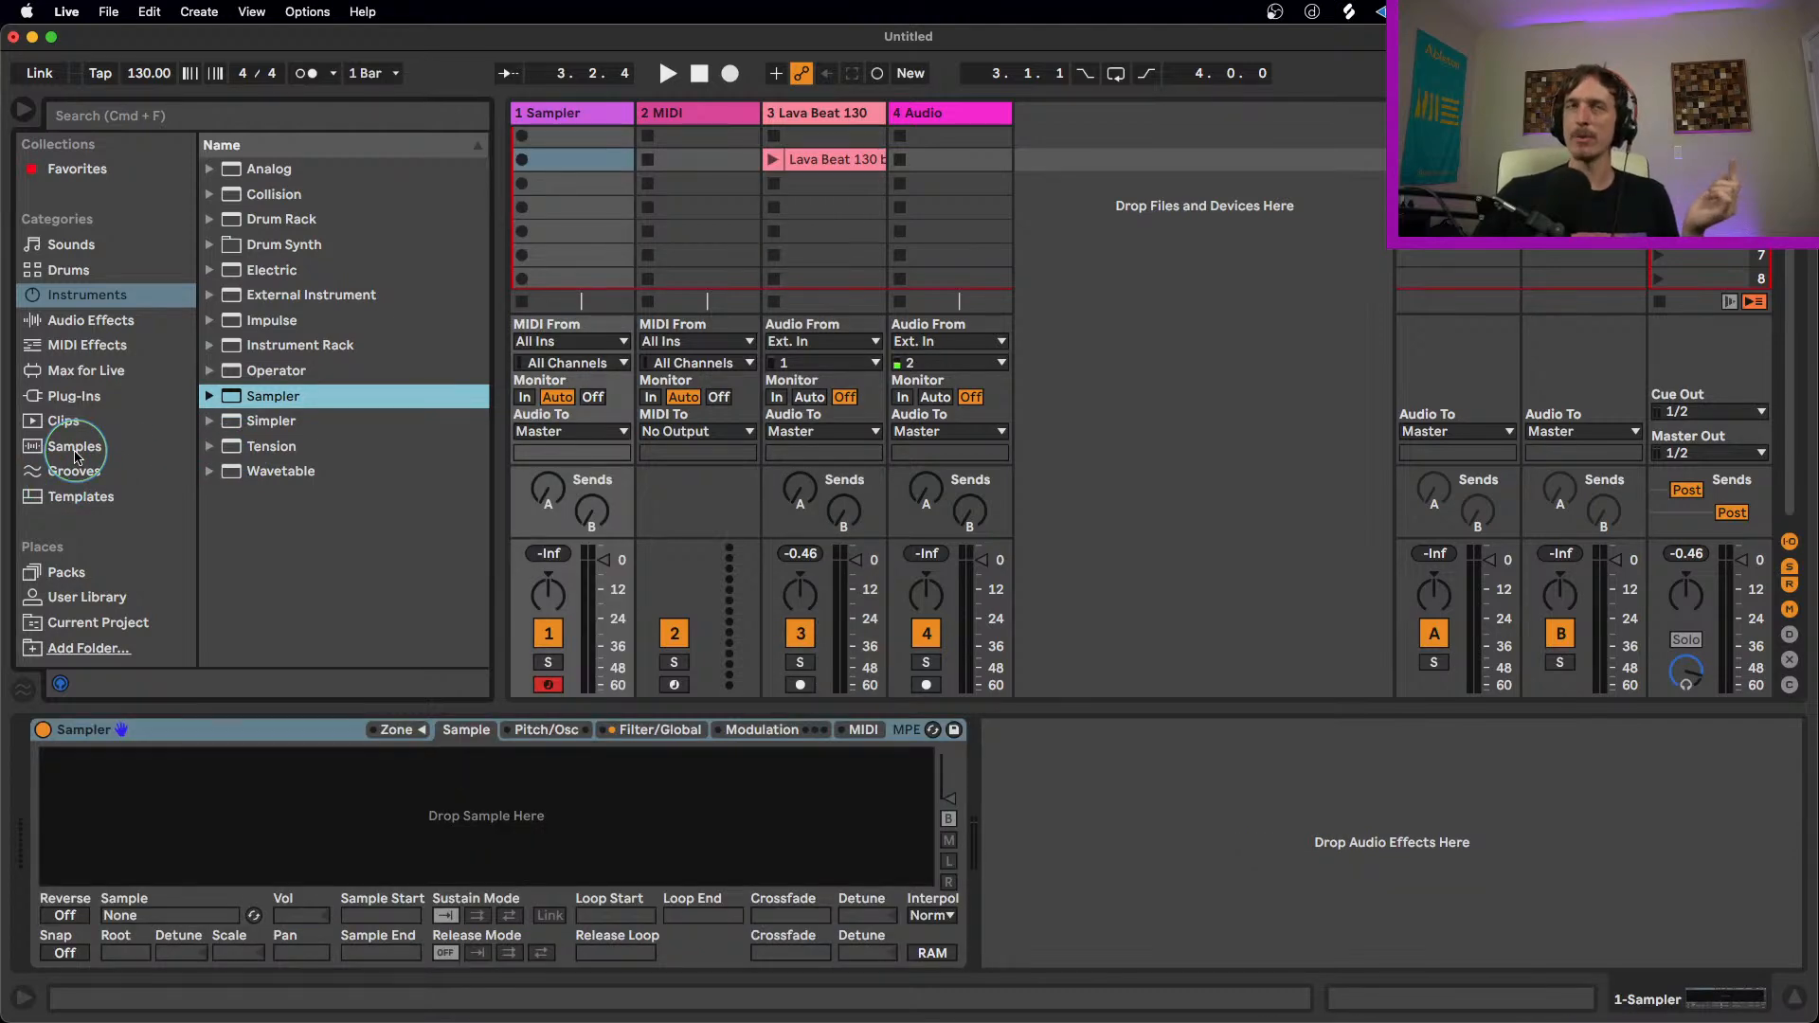
Step: Search the samples for "squ", audition several, and load Squelchy 3 [SL].wav into the Sampler
{"action": "left_click", "coordinate": [75, 449]}
{"action": "left_click", "coordinate": [275, 118]}
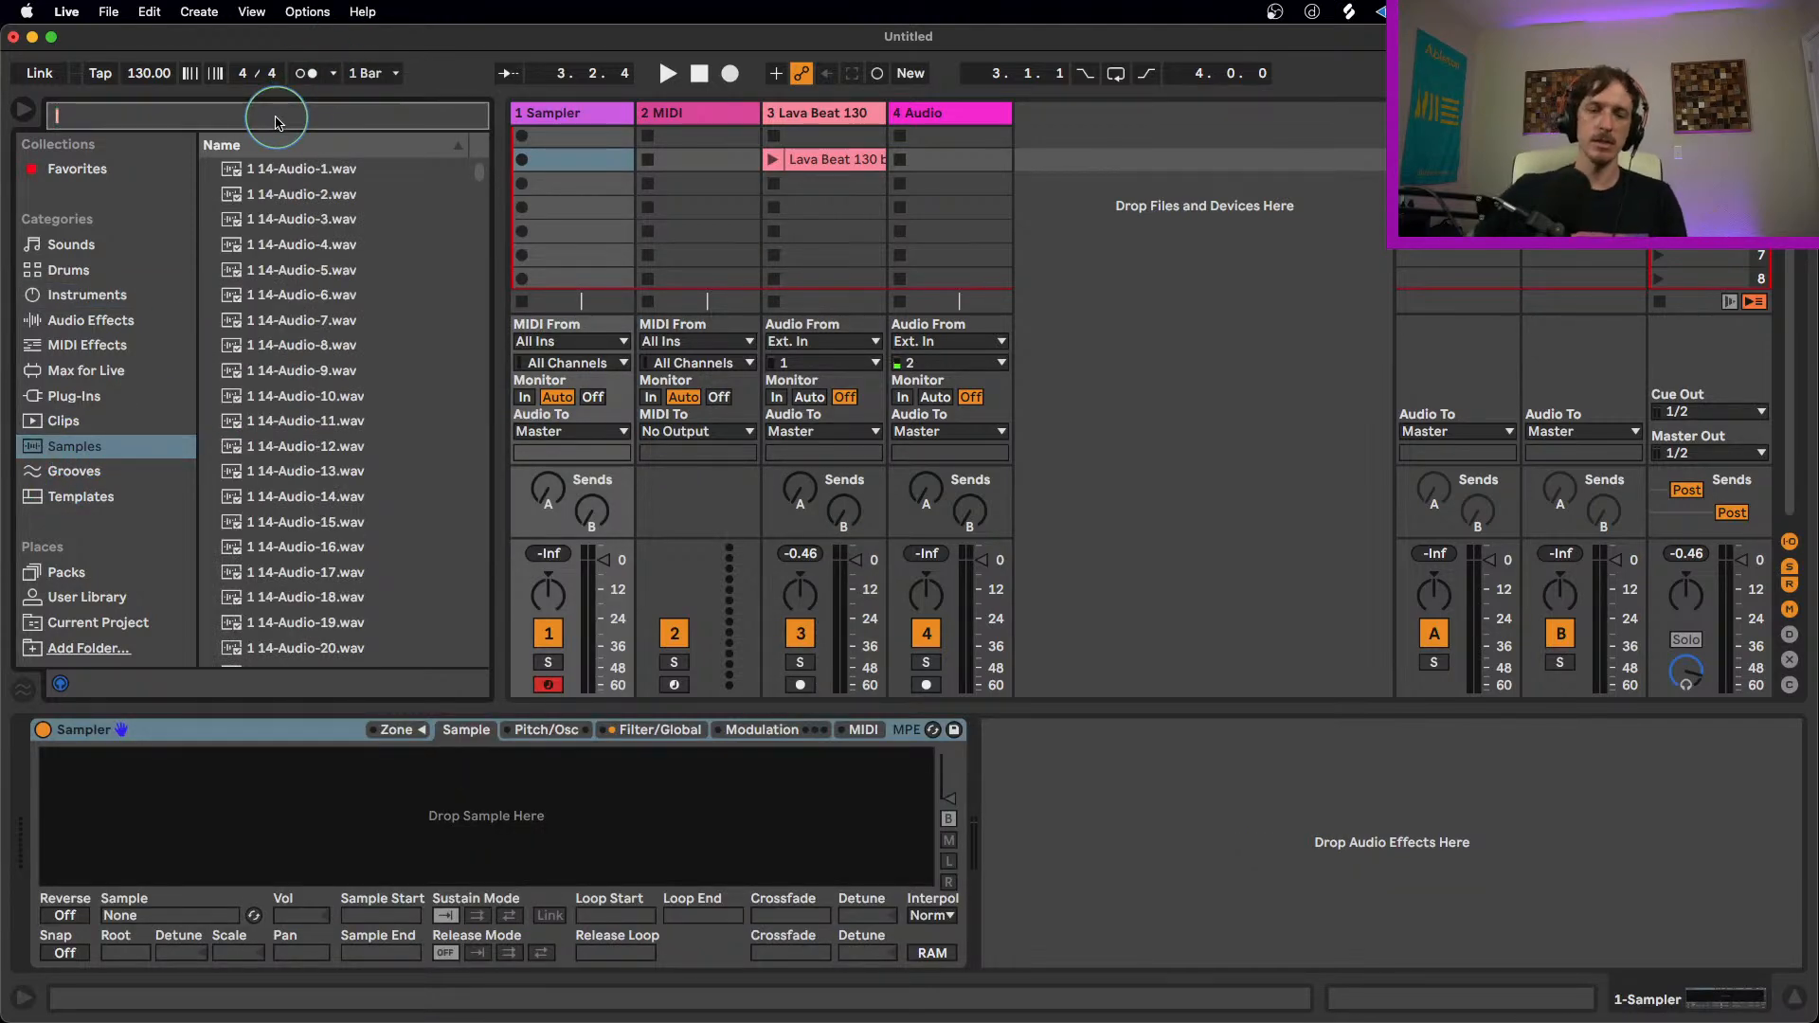
{"action": "type", "text": "squ"}
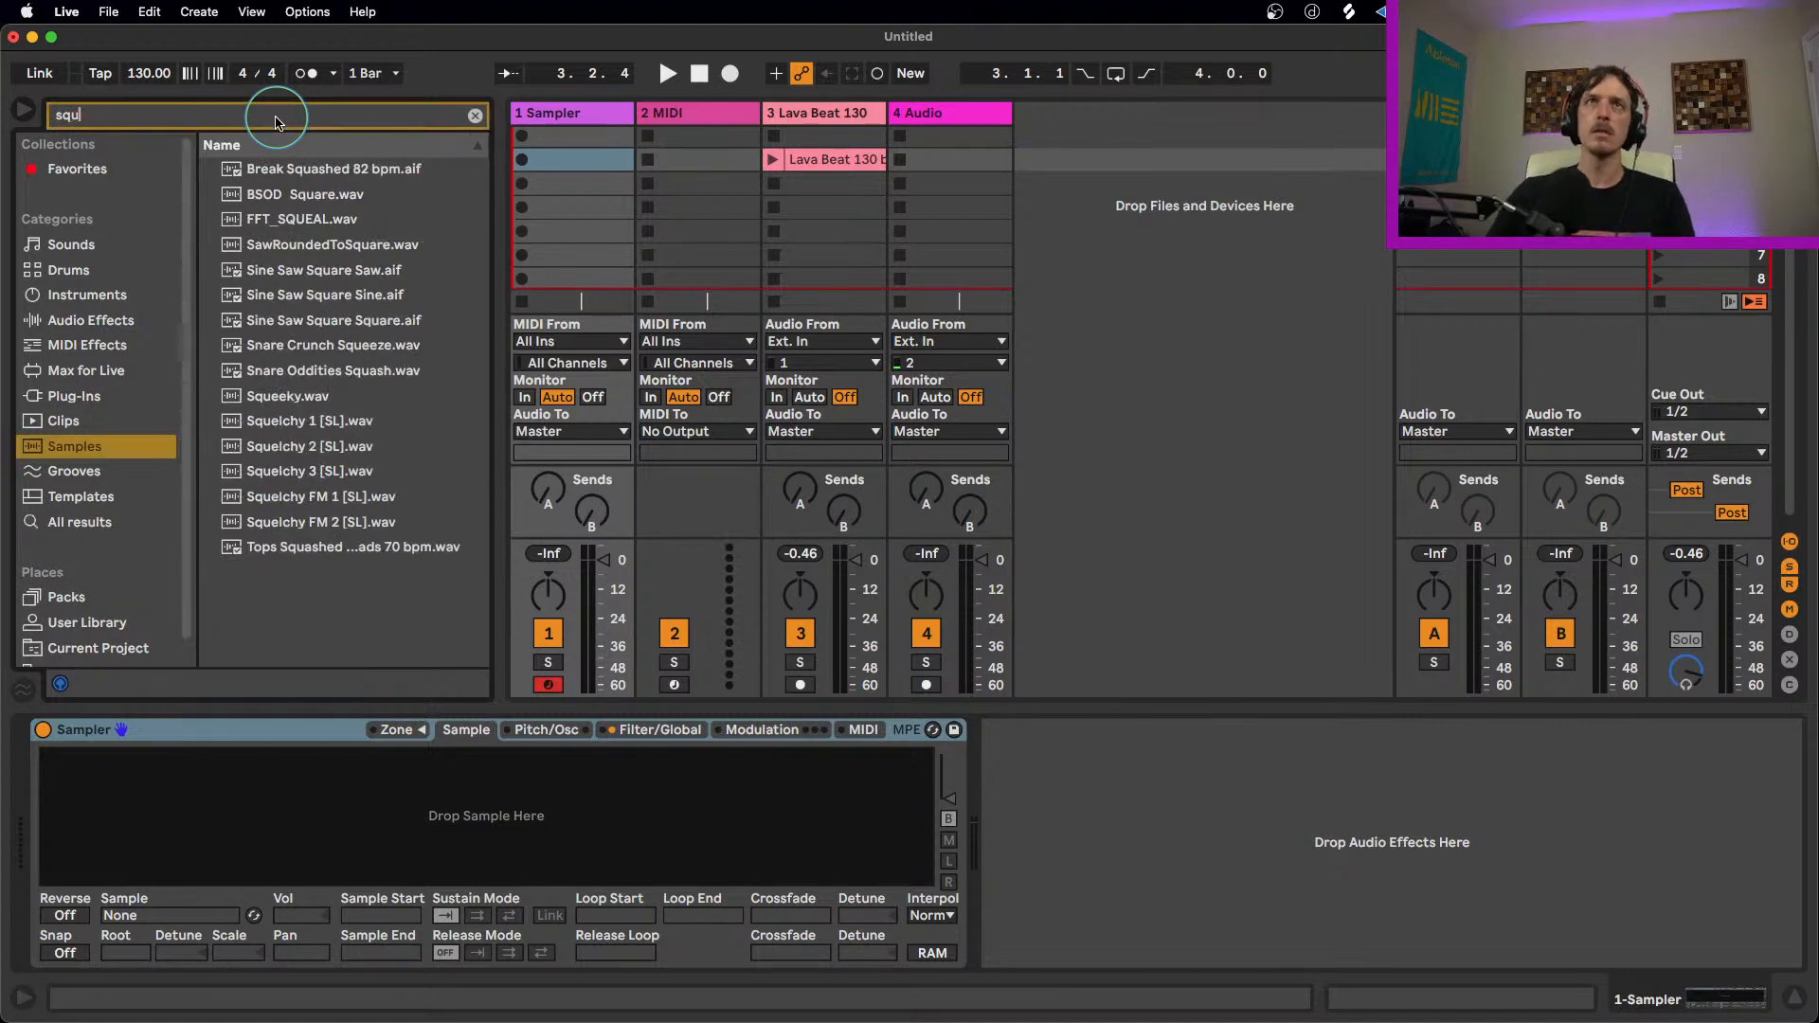
{"action": "left_click", "coordinate": [294, 295]}
{"action": "left_click", "coordinate": [303, 343]}
{"action": "left_click", "coordinate": [309, 421]}
{"action": "left_click", "coordinate": [311, 446]}
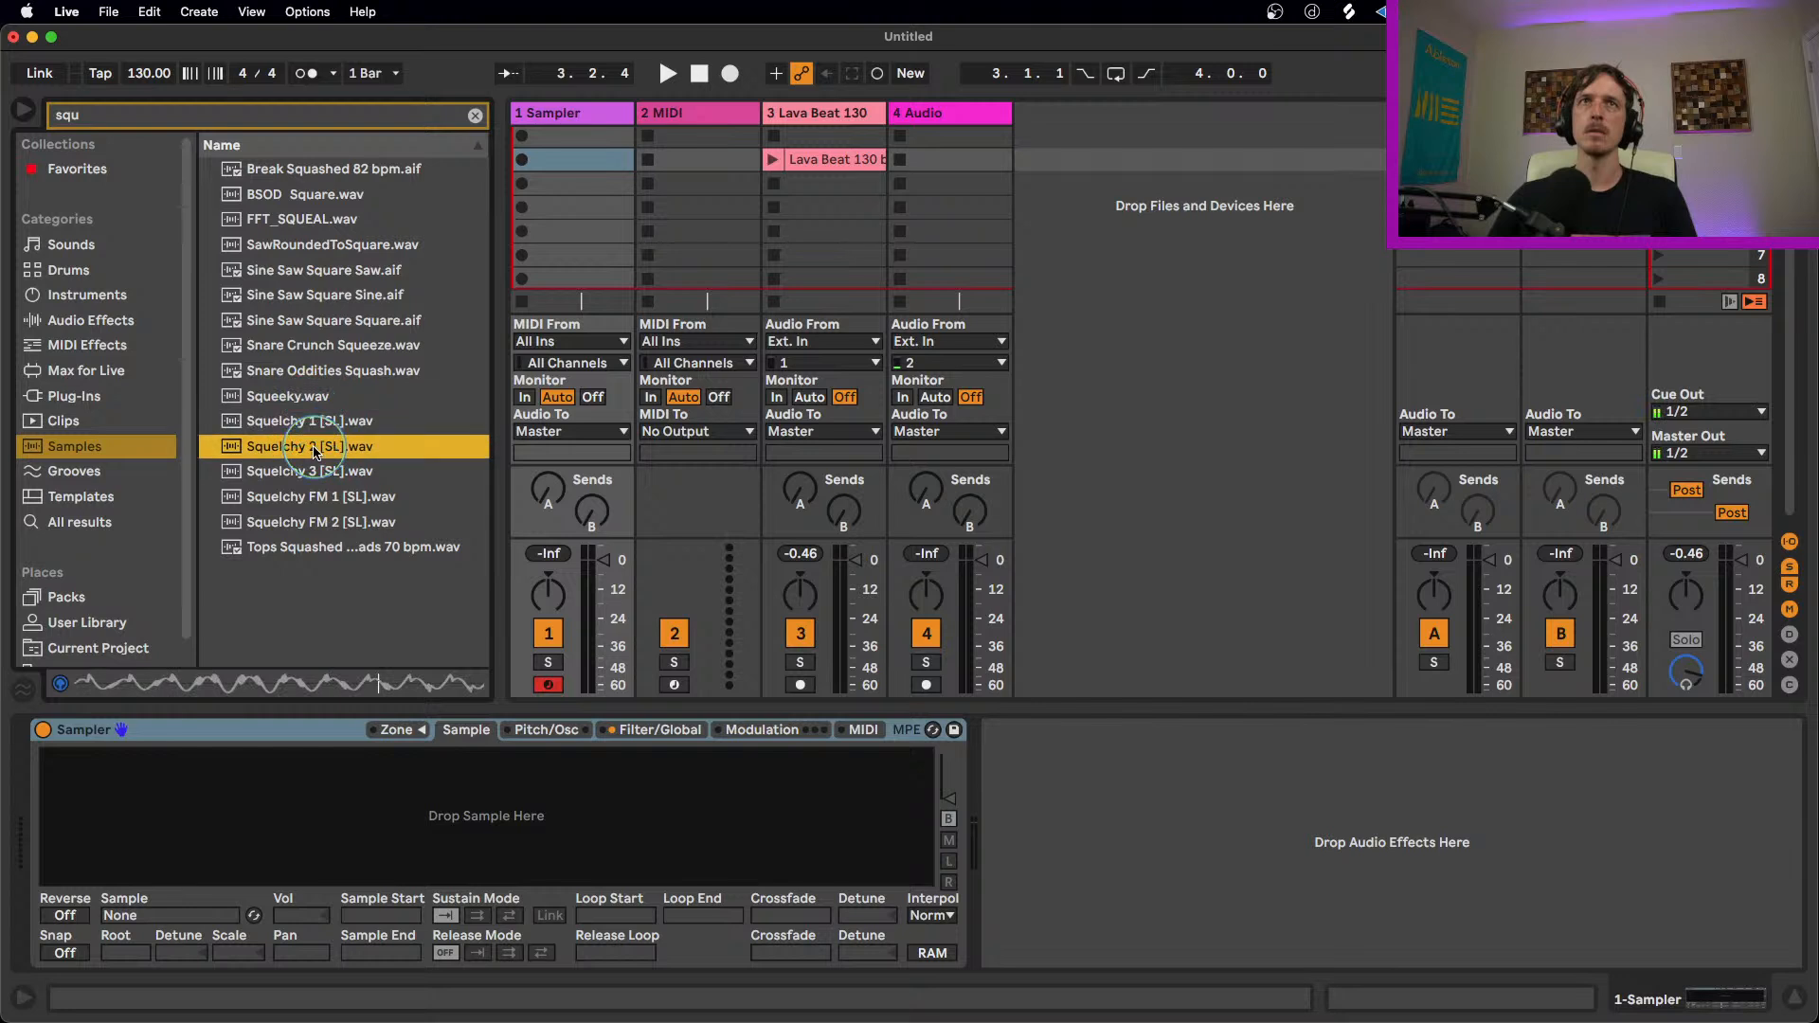
{"action": "left_click", "coordinate": [313, 477]}
{"action": "left_click_drag", "start_coordinate": [312, 476], "coordinate": [293, 843]}
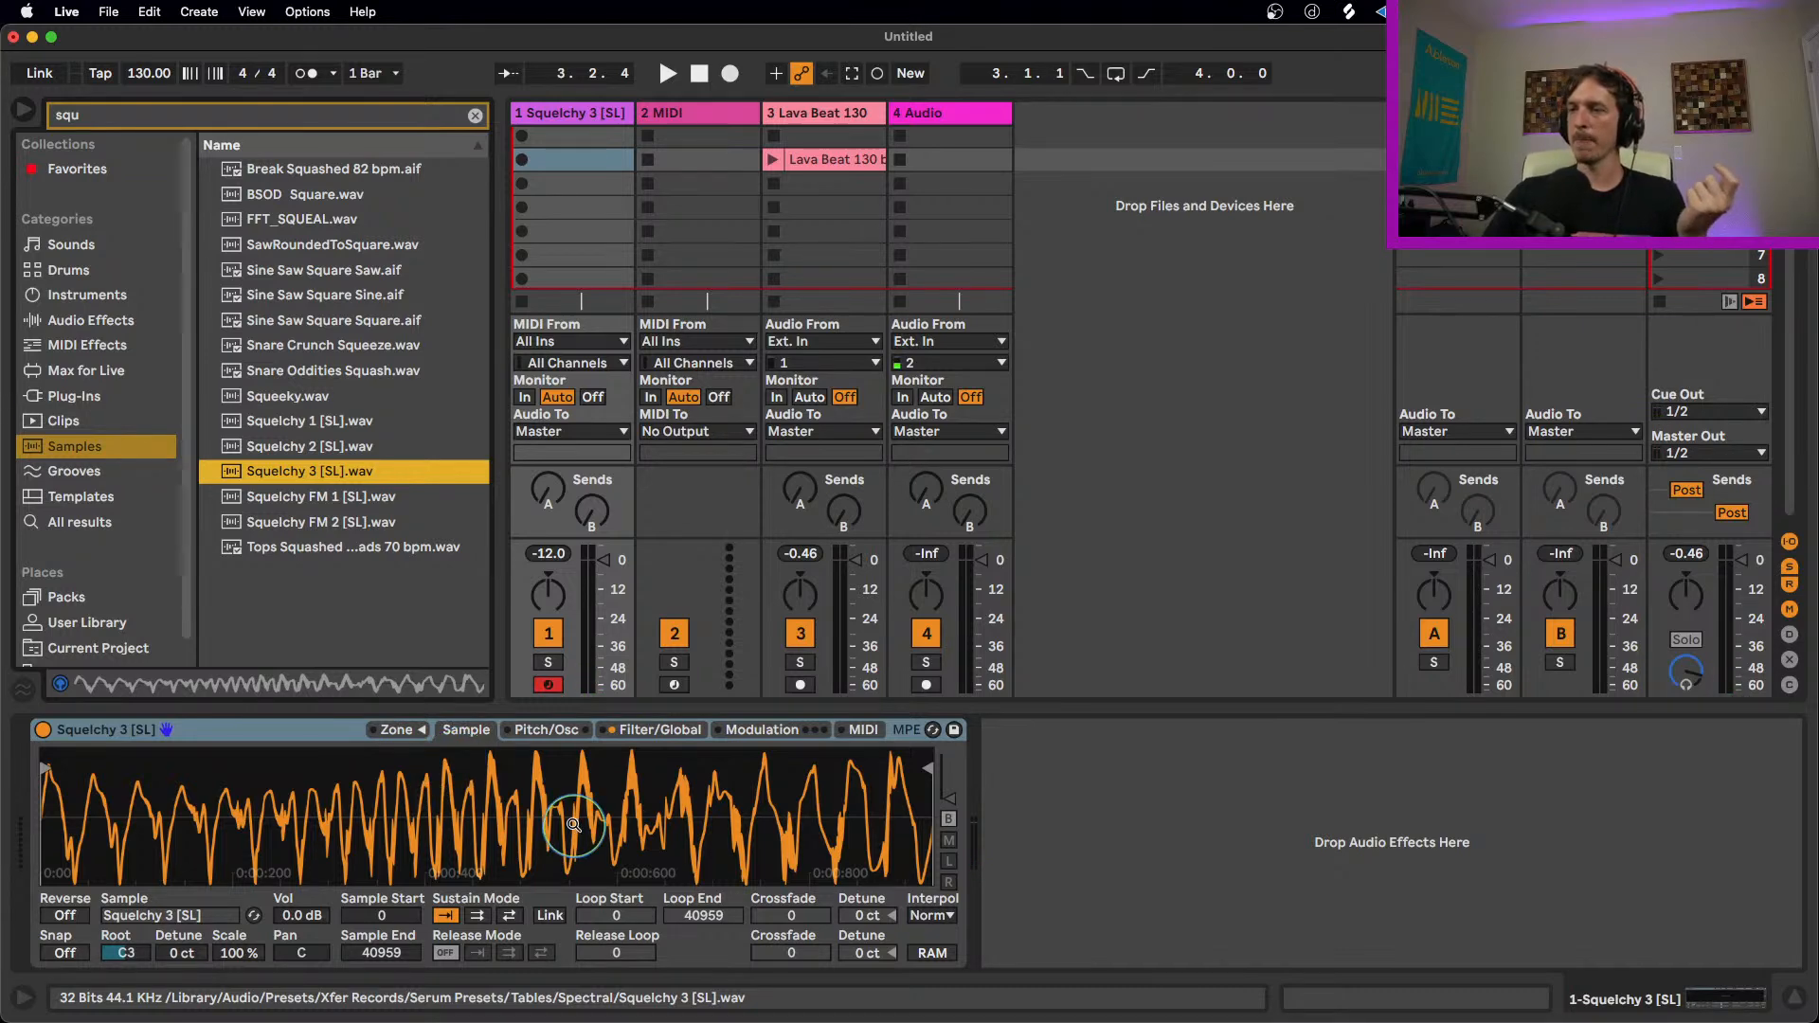
Step: Turn on the Sampler's modulation oscillator in FM mode
{"action": "left_click", "coordinate": [546, 731]}
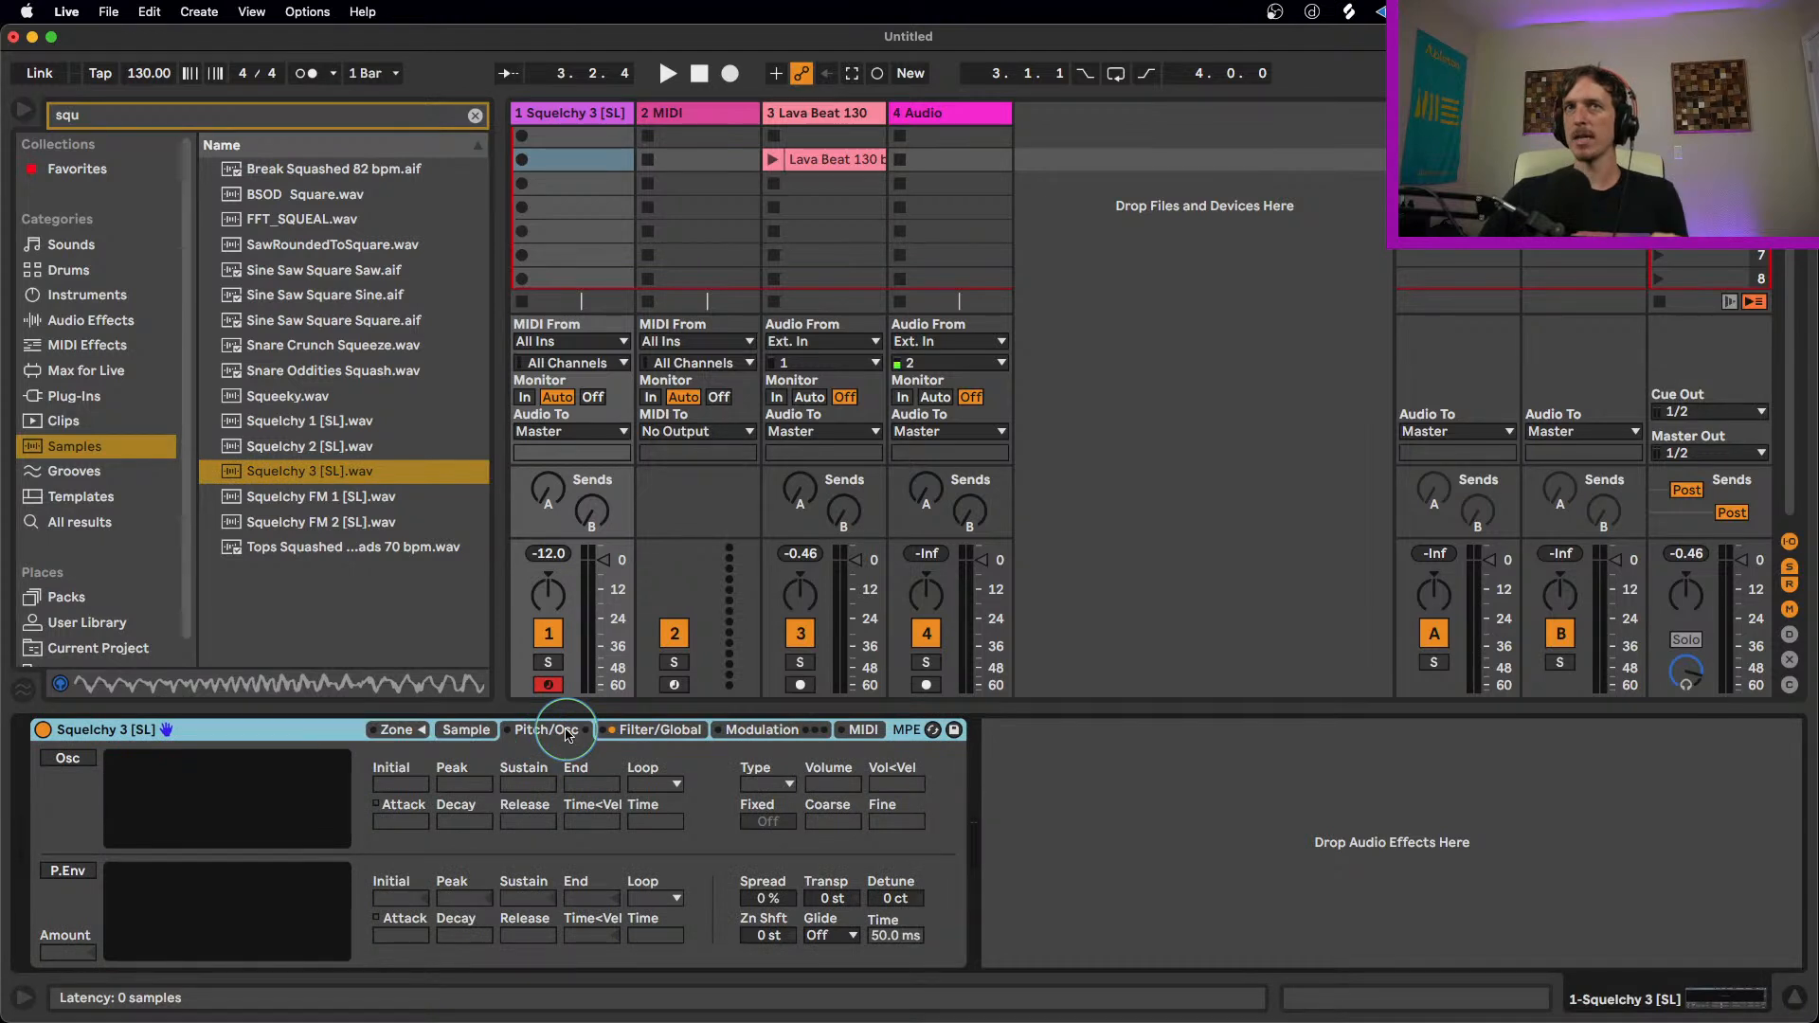
{"action": "left_click", "coordinate": [68, 759]}
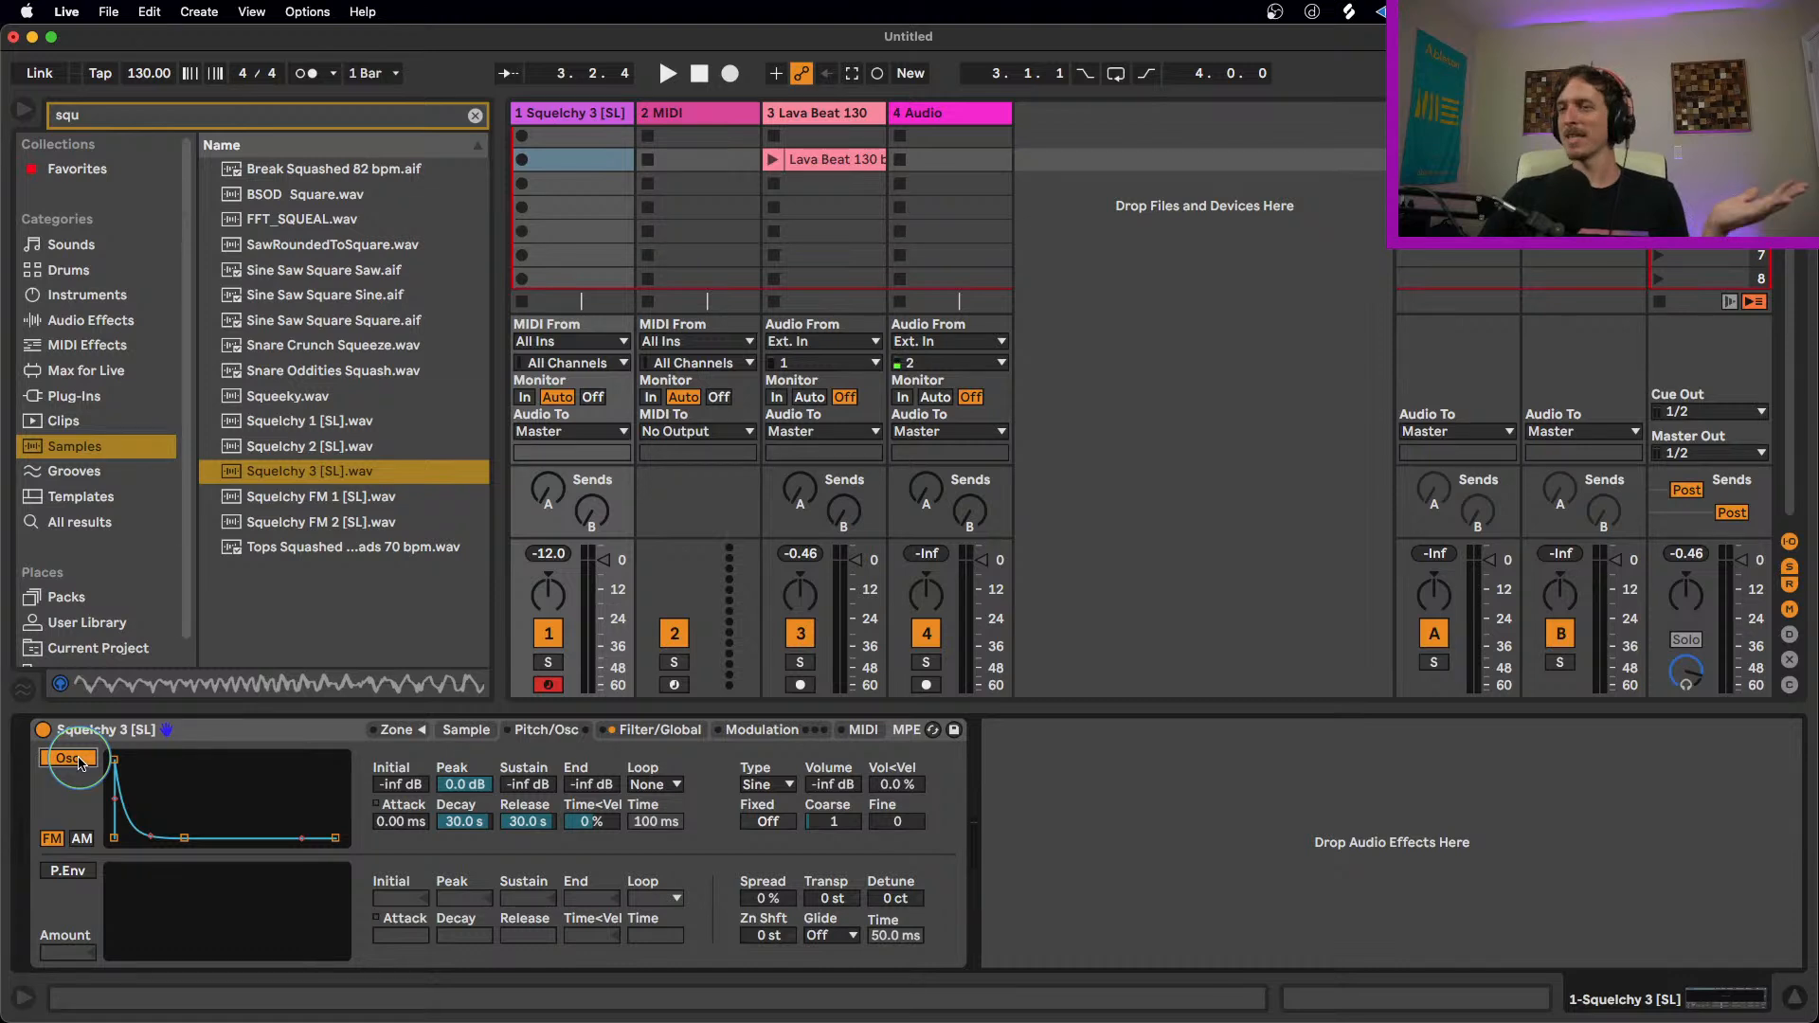
{"action": "left_click", "coordinate": [82, 839]}
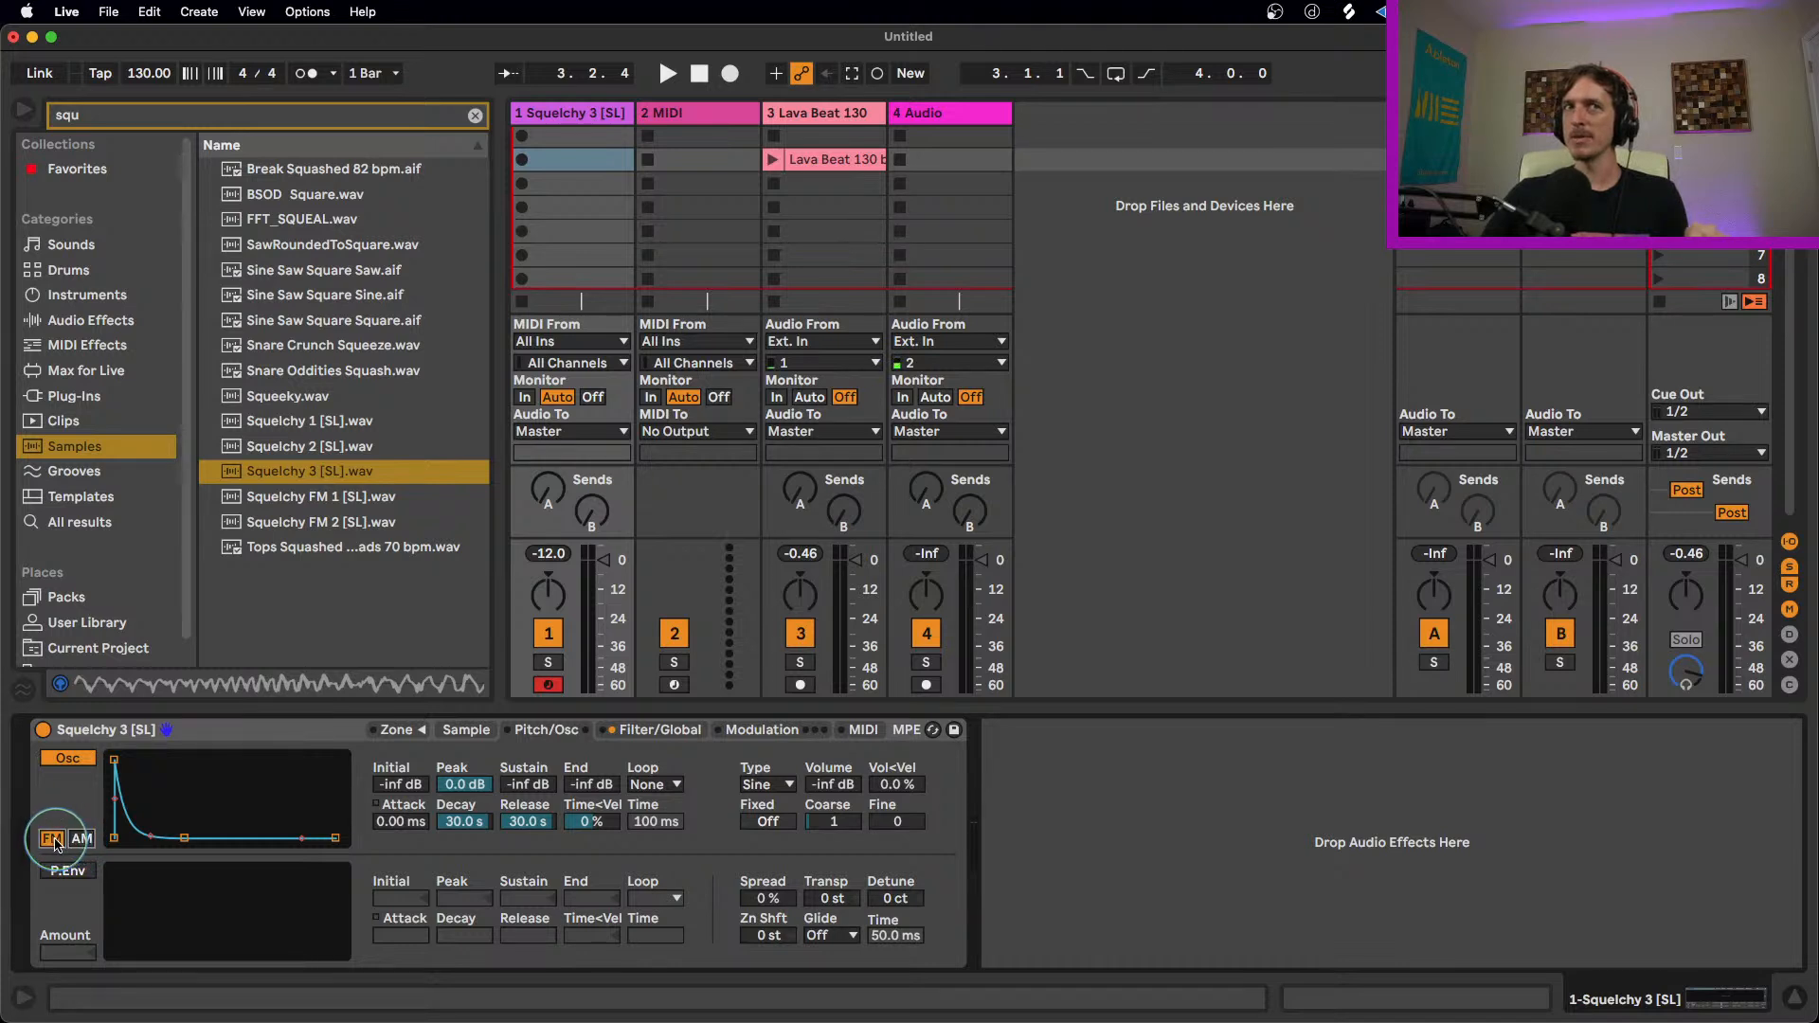
{"action": "left_click", "coordinate": [53, 839]}
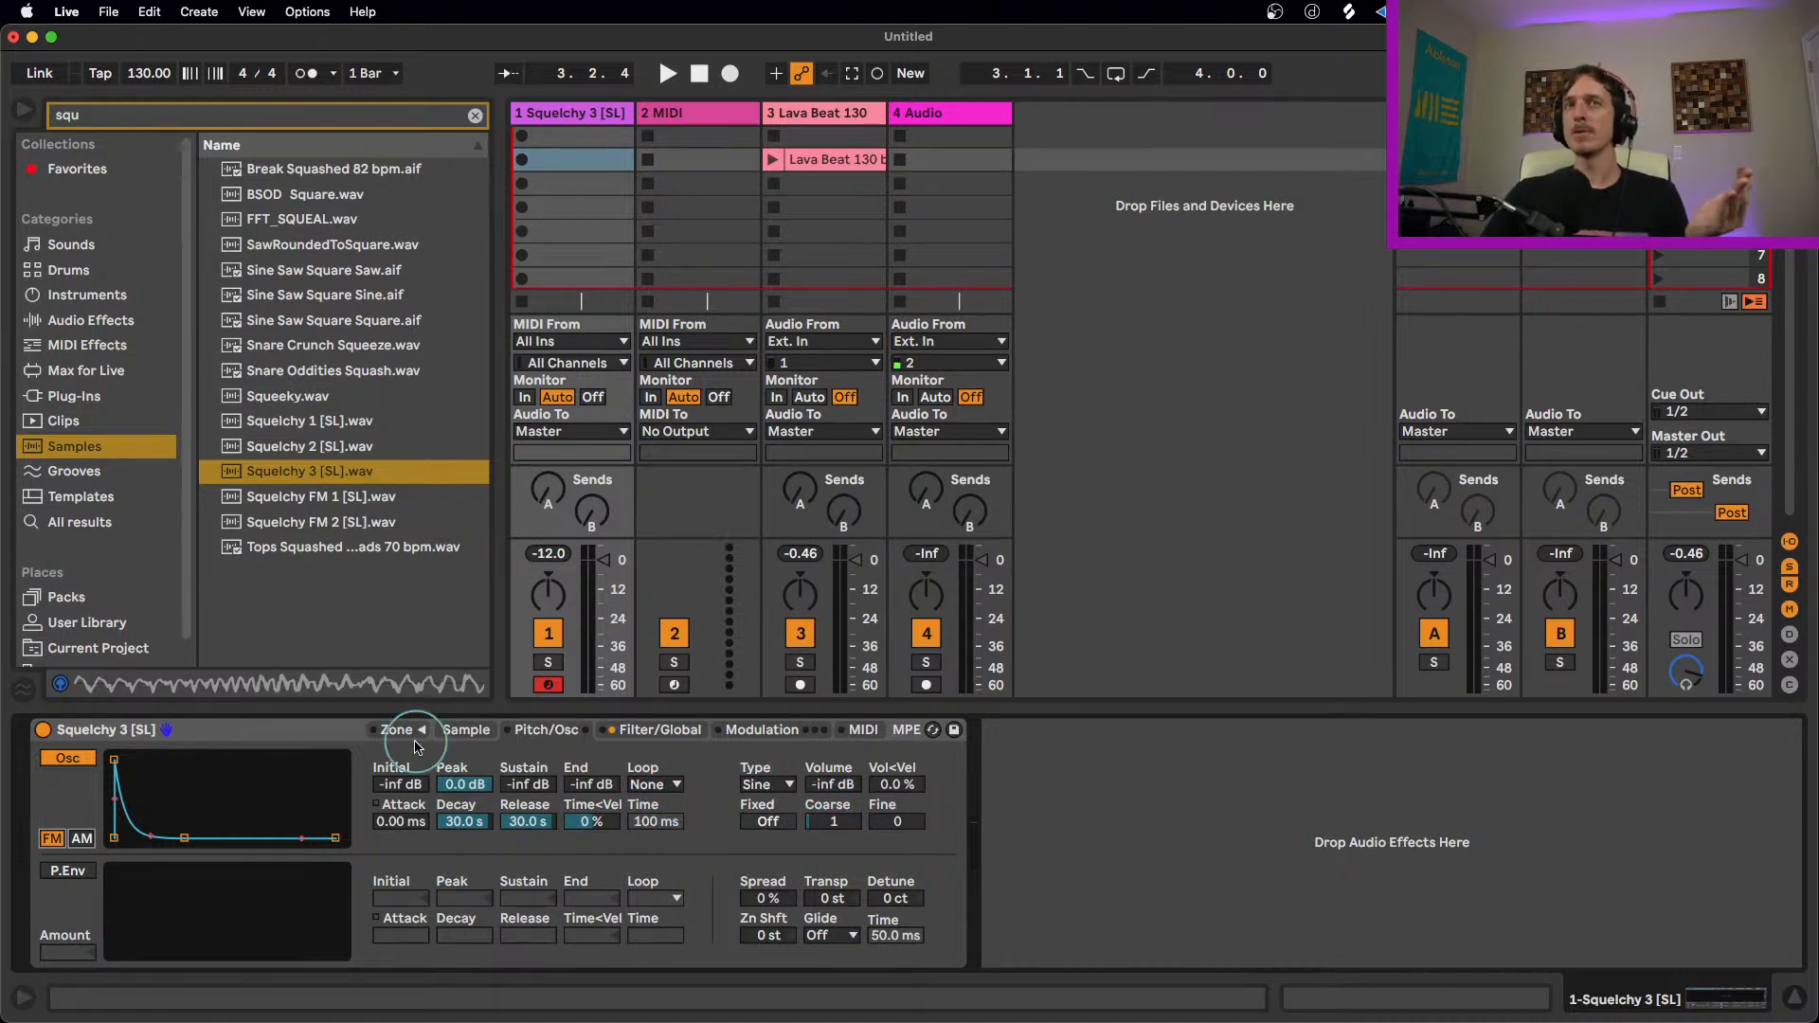
Step: Set the modulation oscillator to Sine in AM mode with its volume at about -11 dB
{"action": "left_click", "coordinate": [789, 785]}
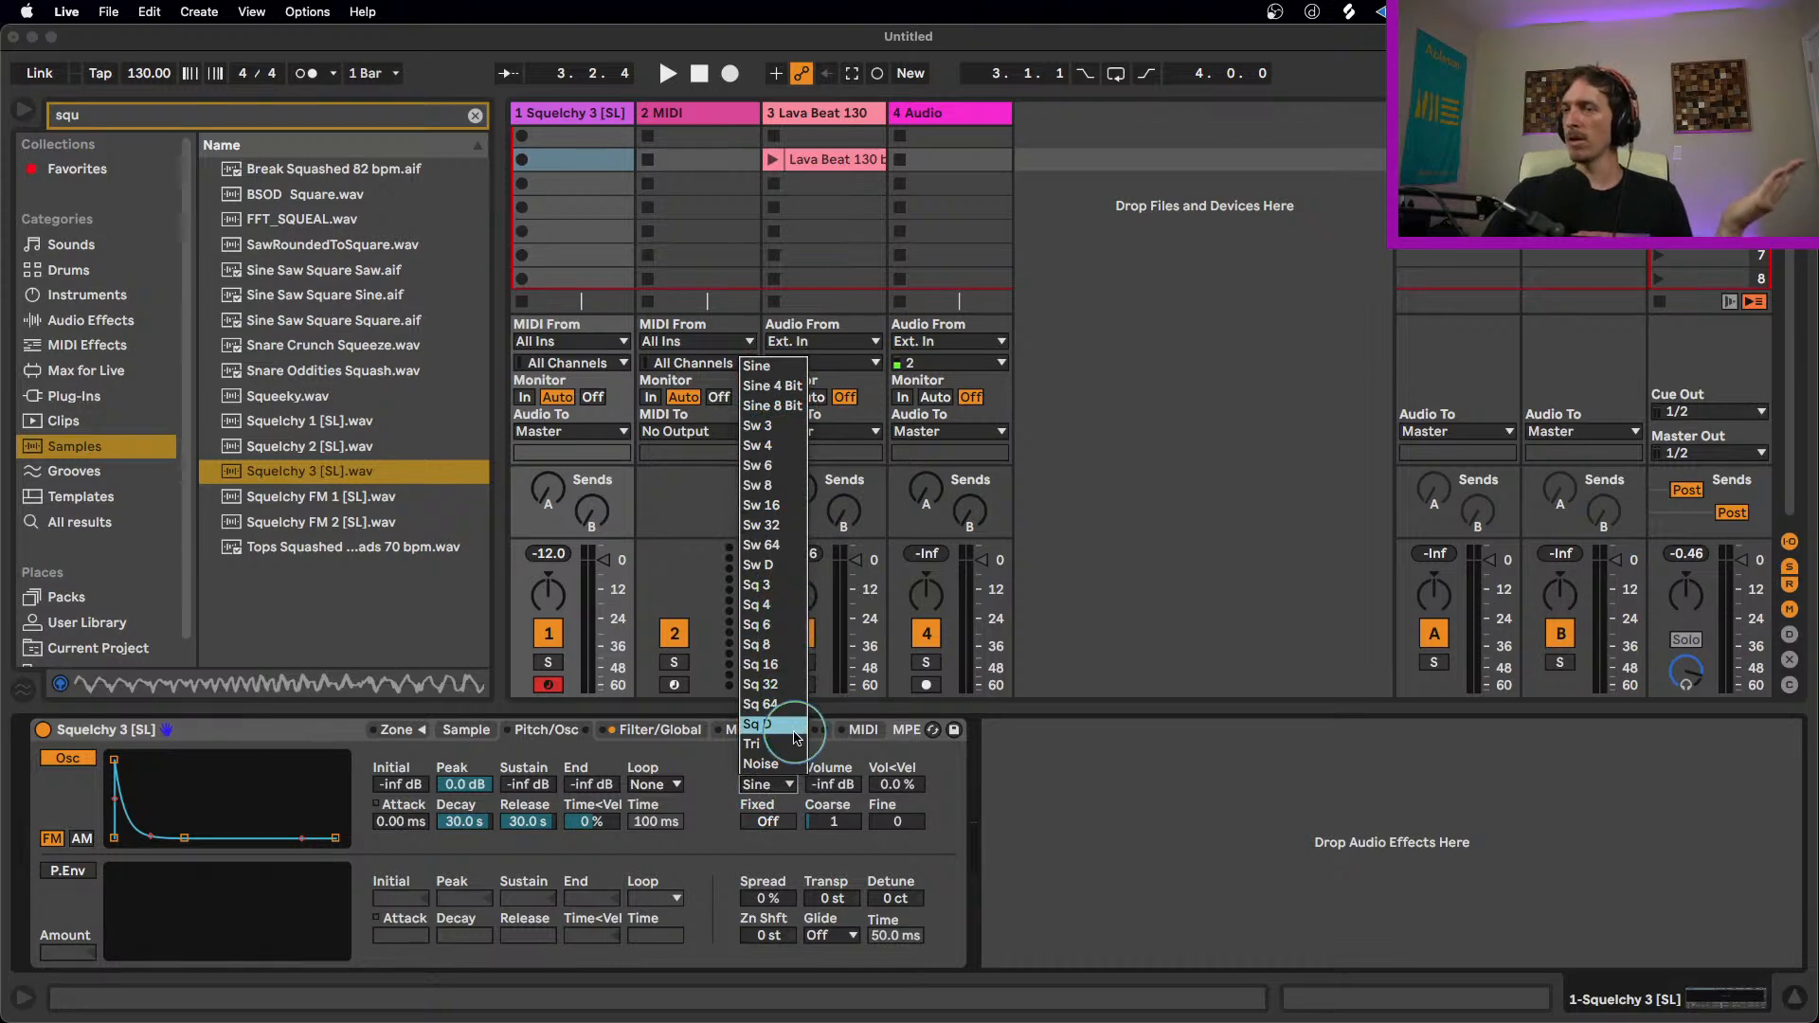
{"action": "left_click", "coordinate": [769, 368]}
{"action": "left_click_drag", "start_coordinate": [835, 785], "coordinate": [831, 791]}
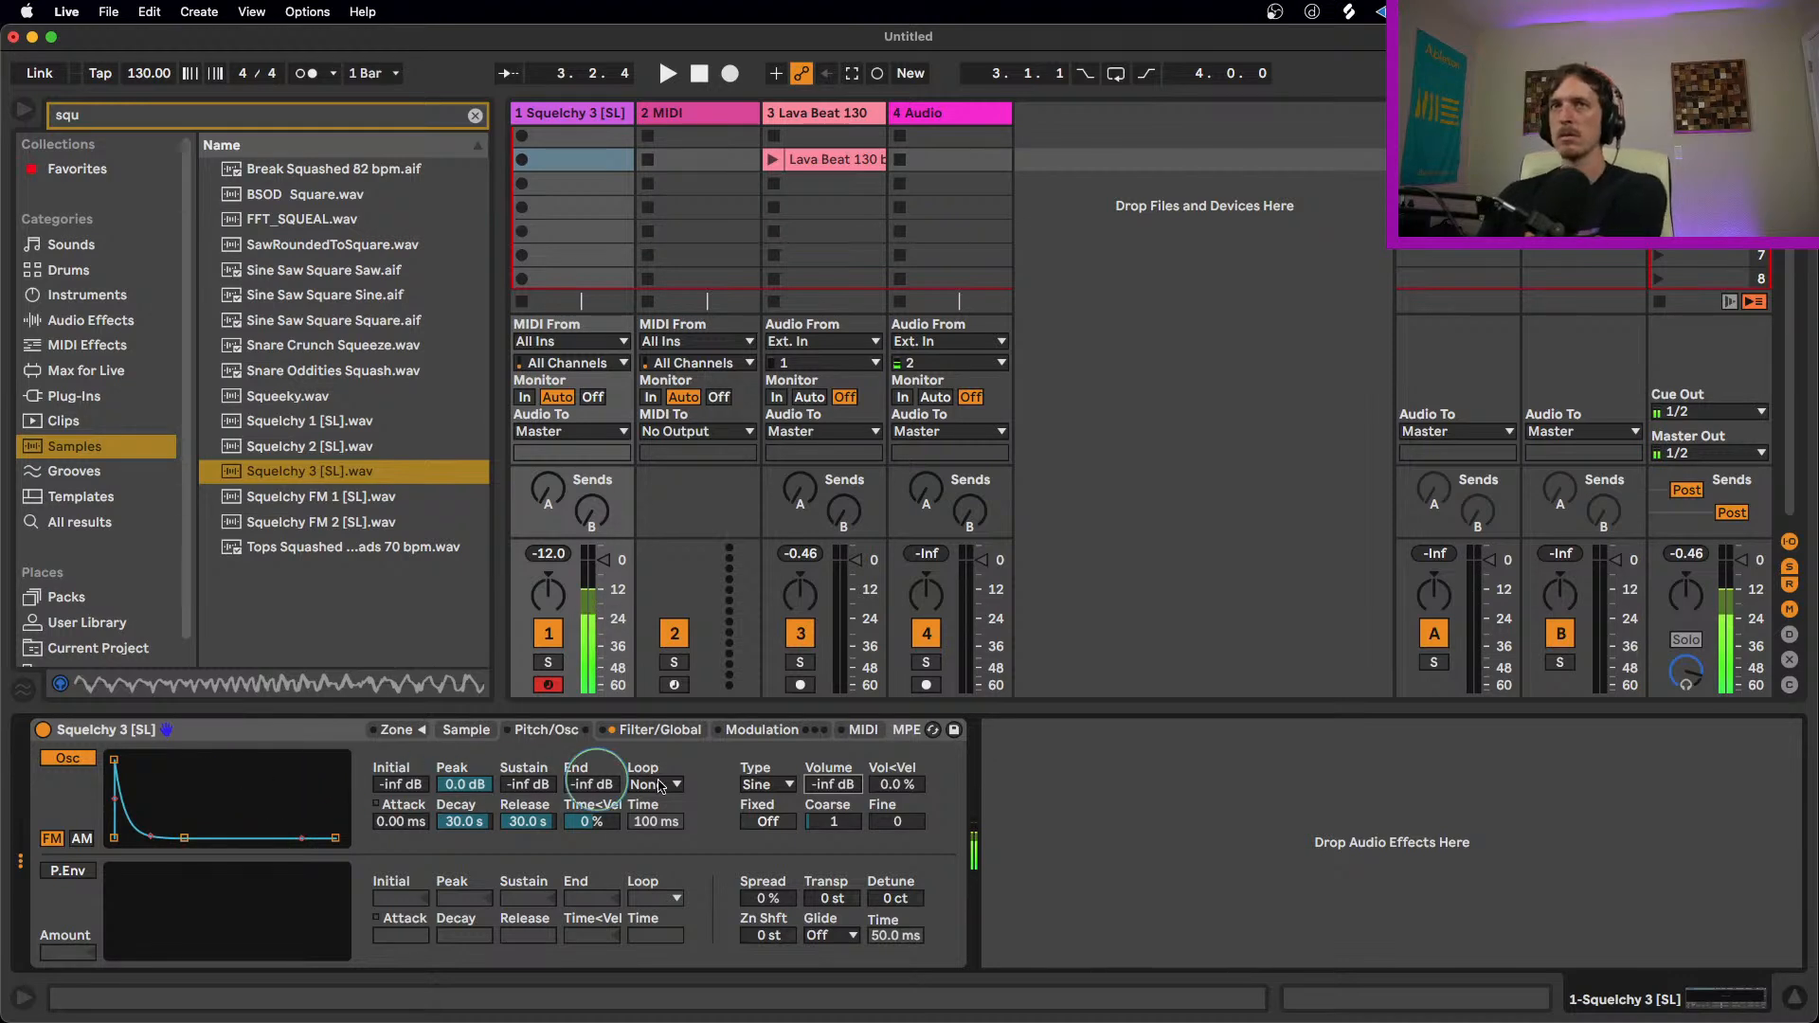
{"action": "mouse_move", "coordinate": [841, 784]}
{"action": "left_mouse_down"}
{"action": "mouse_move", "coordinate": [841, 706]}
{"action": "mouse_move", "coordinate": [835, 816]}
{"action": "left_mouse_up"}
{"action": "left_click", "coordinate": [836, 783]}
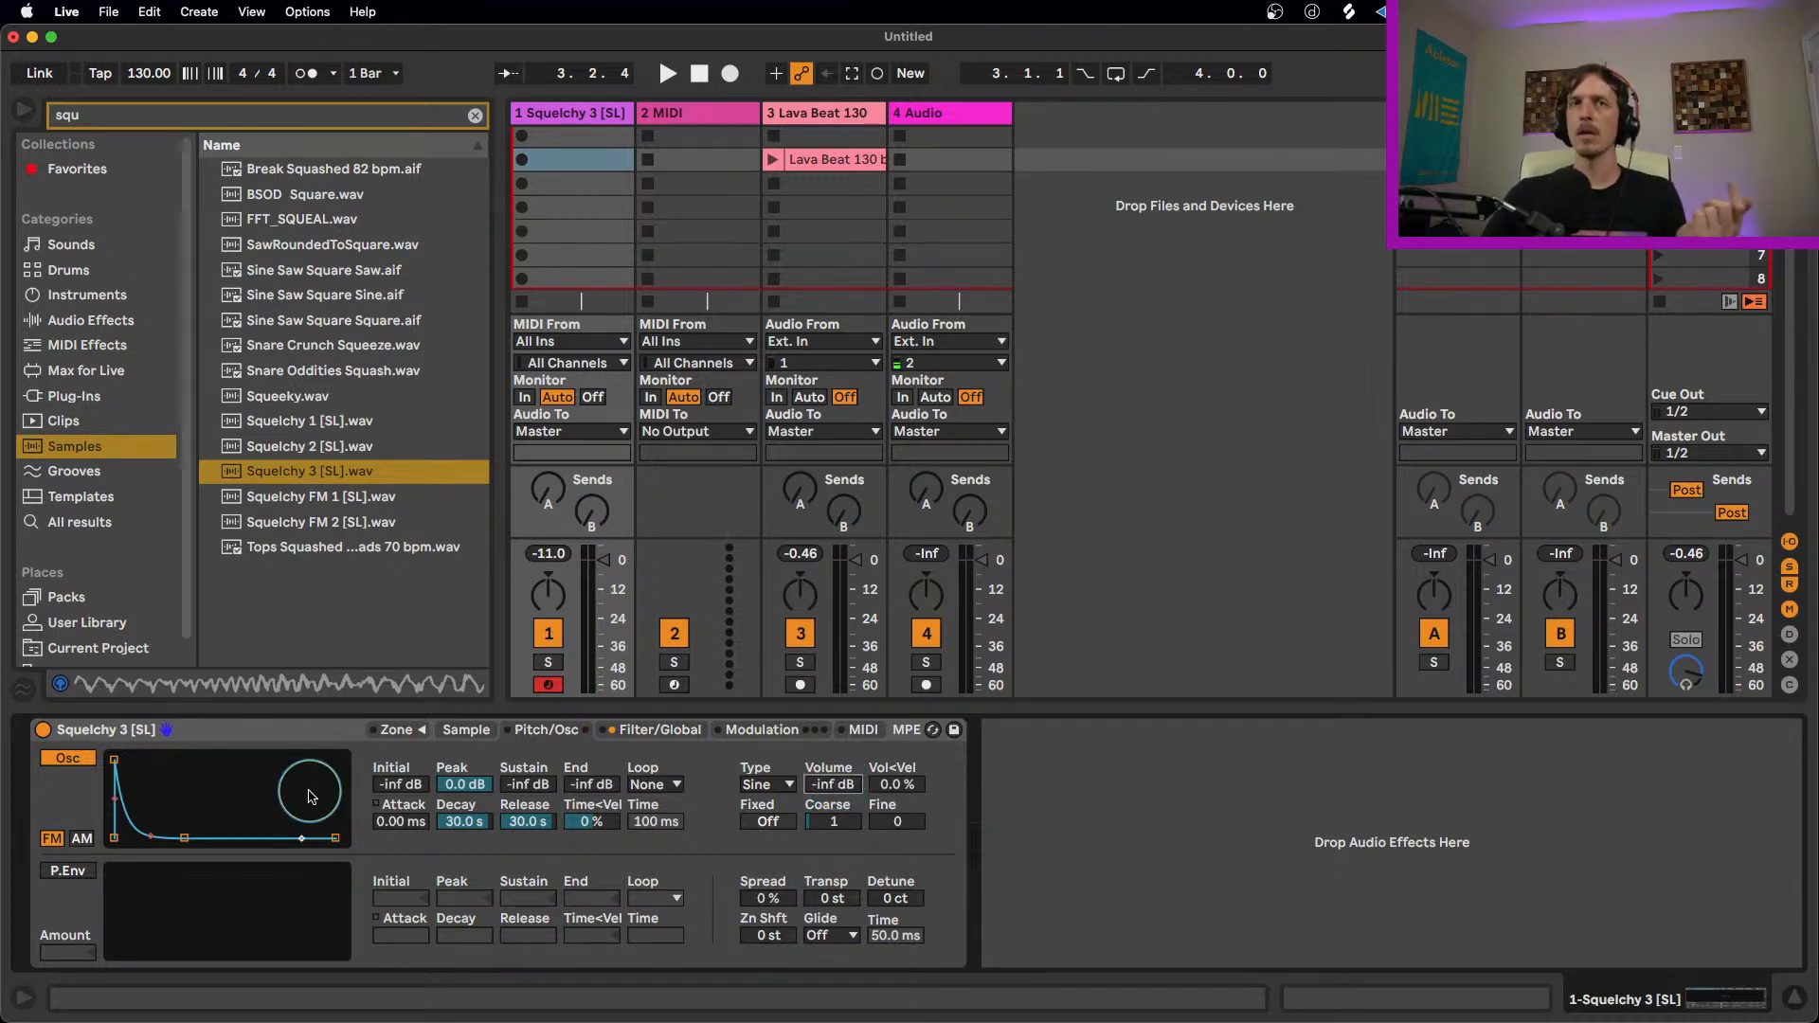
{"action": "left_click", "coordinate": [82, 839]}
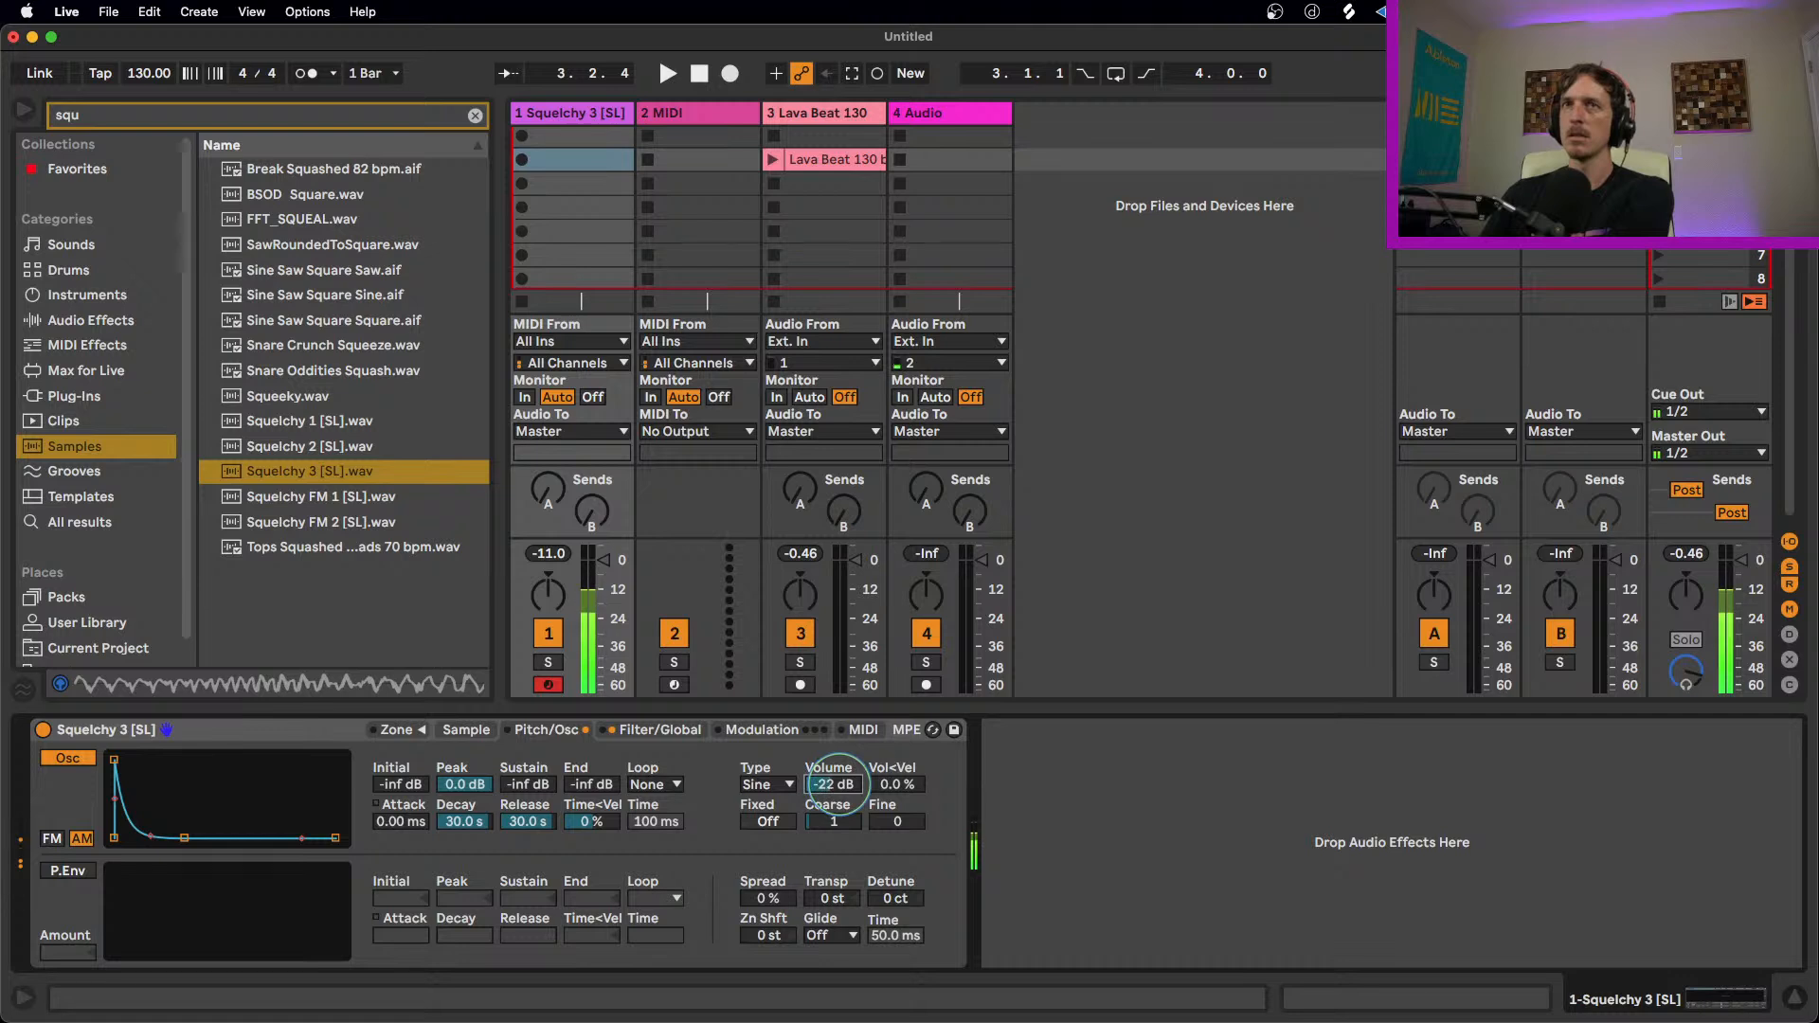
{"action": "left_click_drag", "start_coordinate": [834, 785], "coordinate": [835, 785]}
Step: Give the oscillator envelope about 4.7 ms attack and switch the sample's sustain mode to loop
{"action": "left_click", "coordinate": [113, 760]}
{"action": "left_click_drag", "start_coordinate": [114, 760], "coordinate": [138, 760]}
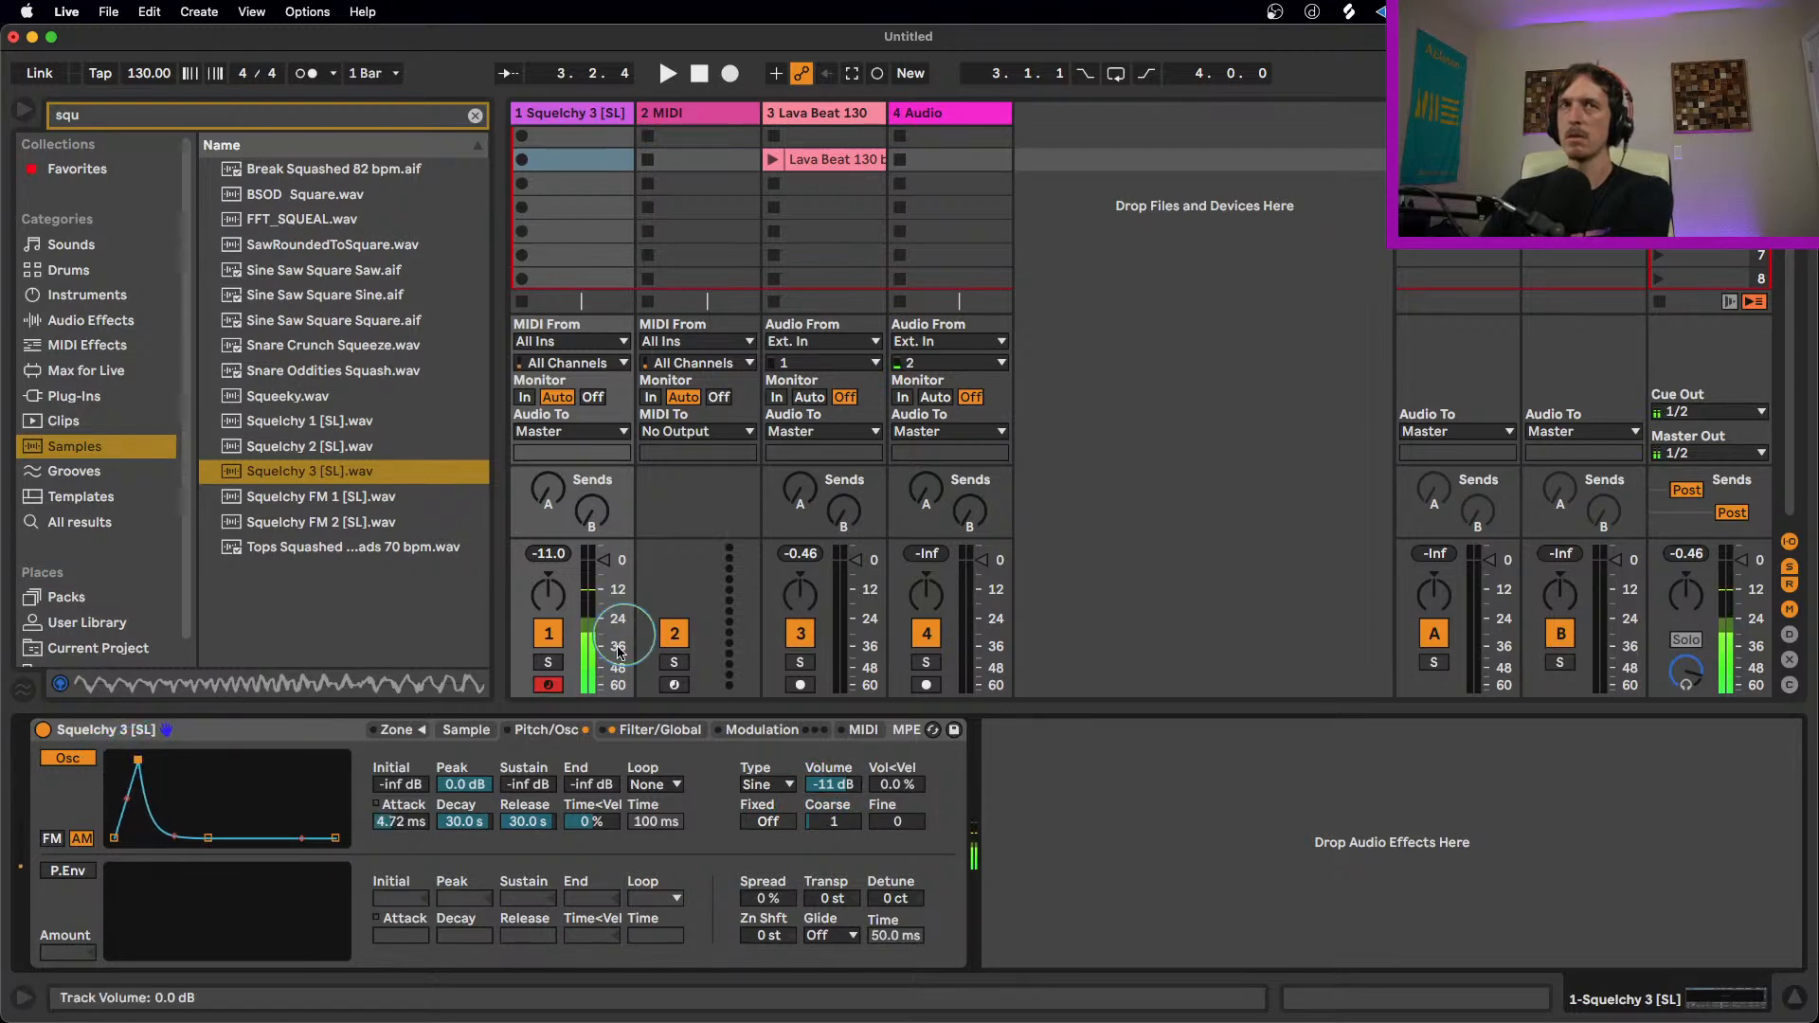
{"action": "left_click", "coordinate": [466, 729]}
{"action": "left_click", "coordinate": [476, 915]}
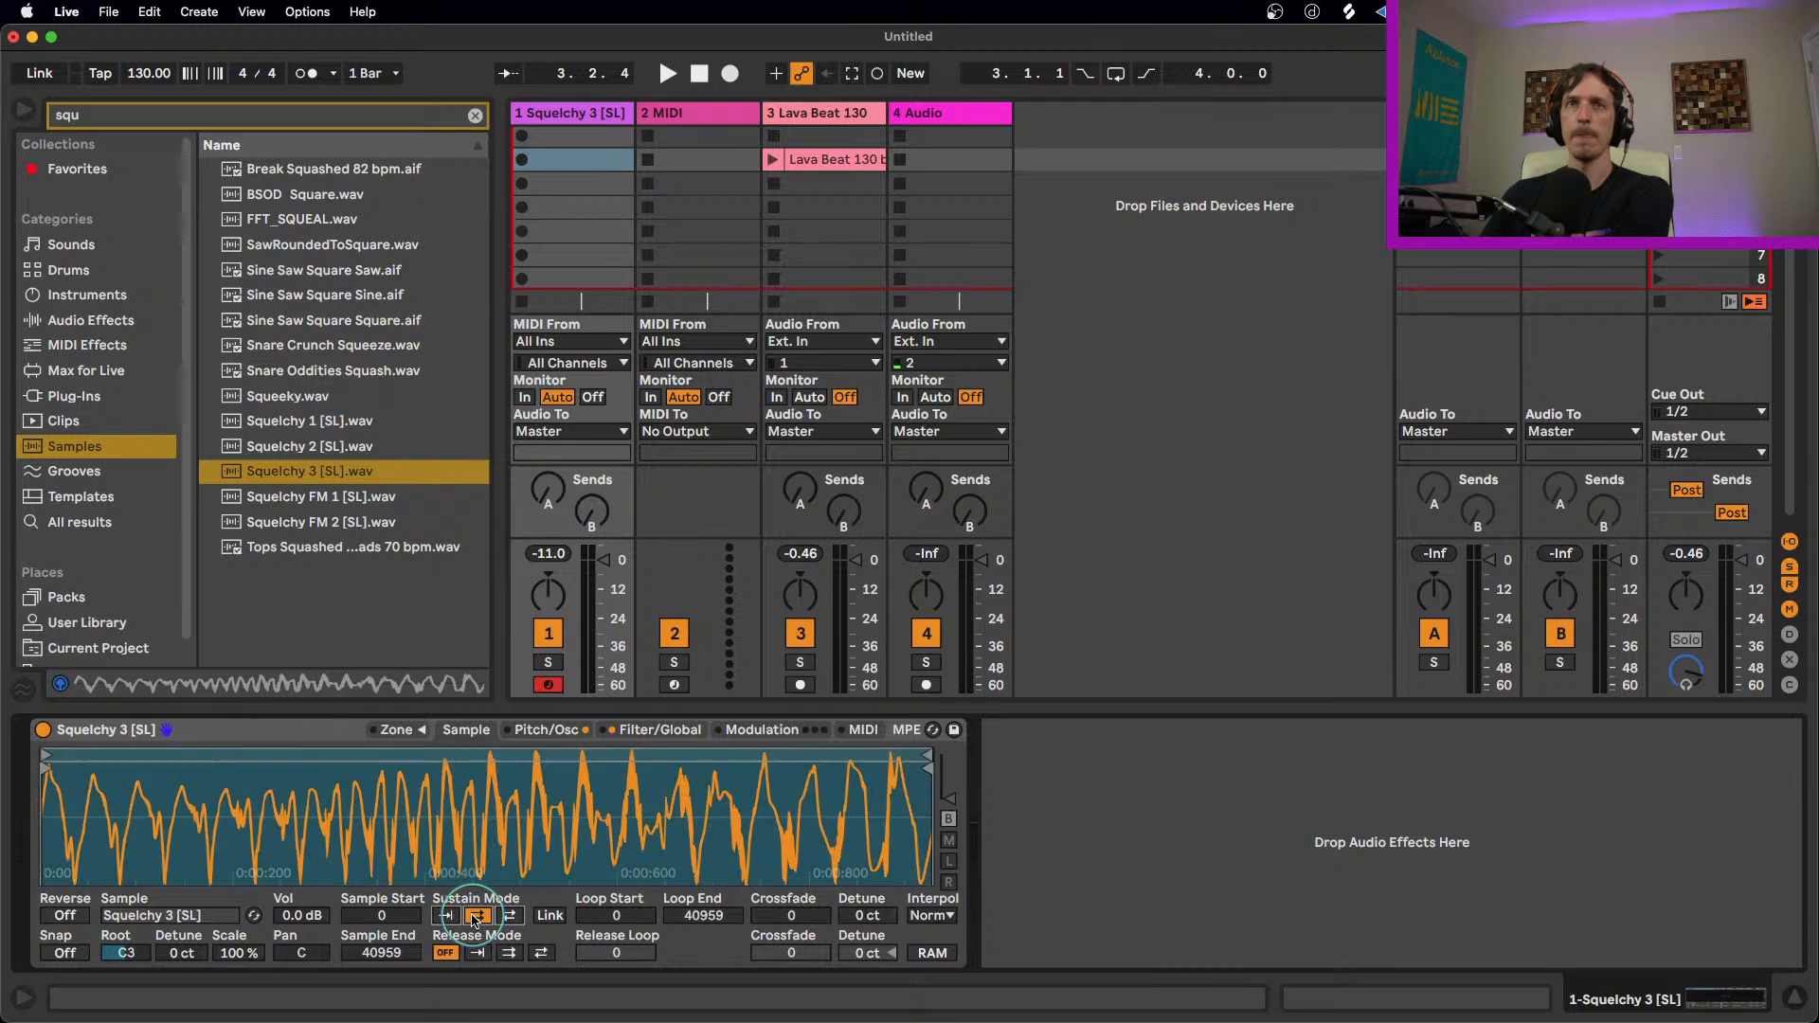
{"action": "left_click", "coordinate": [598, 727]}
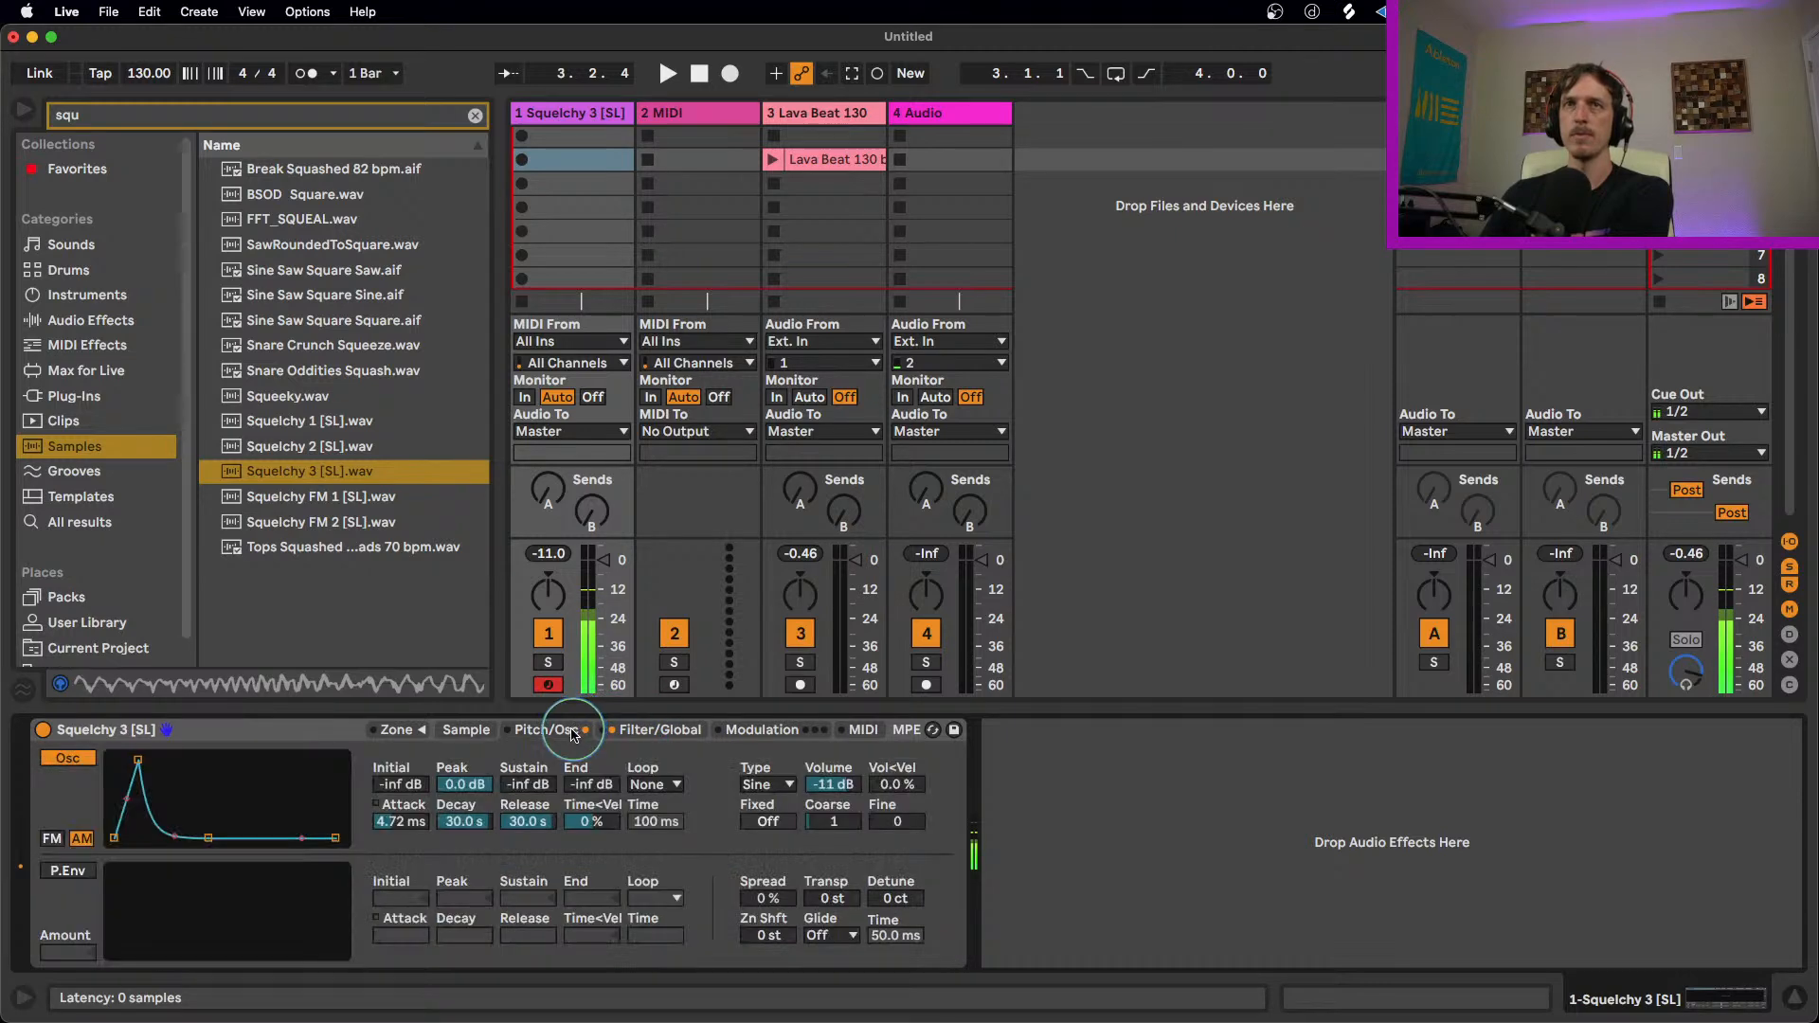
Step: Switch the oscillator type to Sq 3 and set its volume to -10 dB
{"action": "left_click", "coordinate": [846, 786]}
{"action": "left_click_drag", "start_coordinate": [846, 786], "coordinate": [836, 824]}
{"action": "left_click", "coordinate": [777, 786]}
{"action": "left_click", "coordinate": [784, 578]}
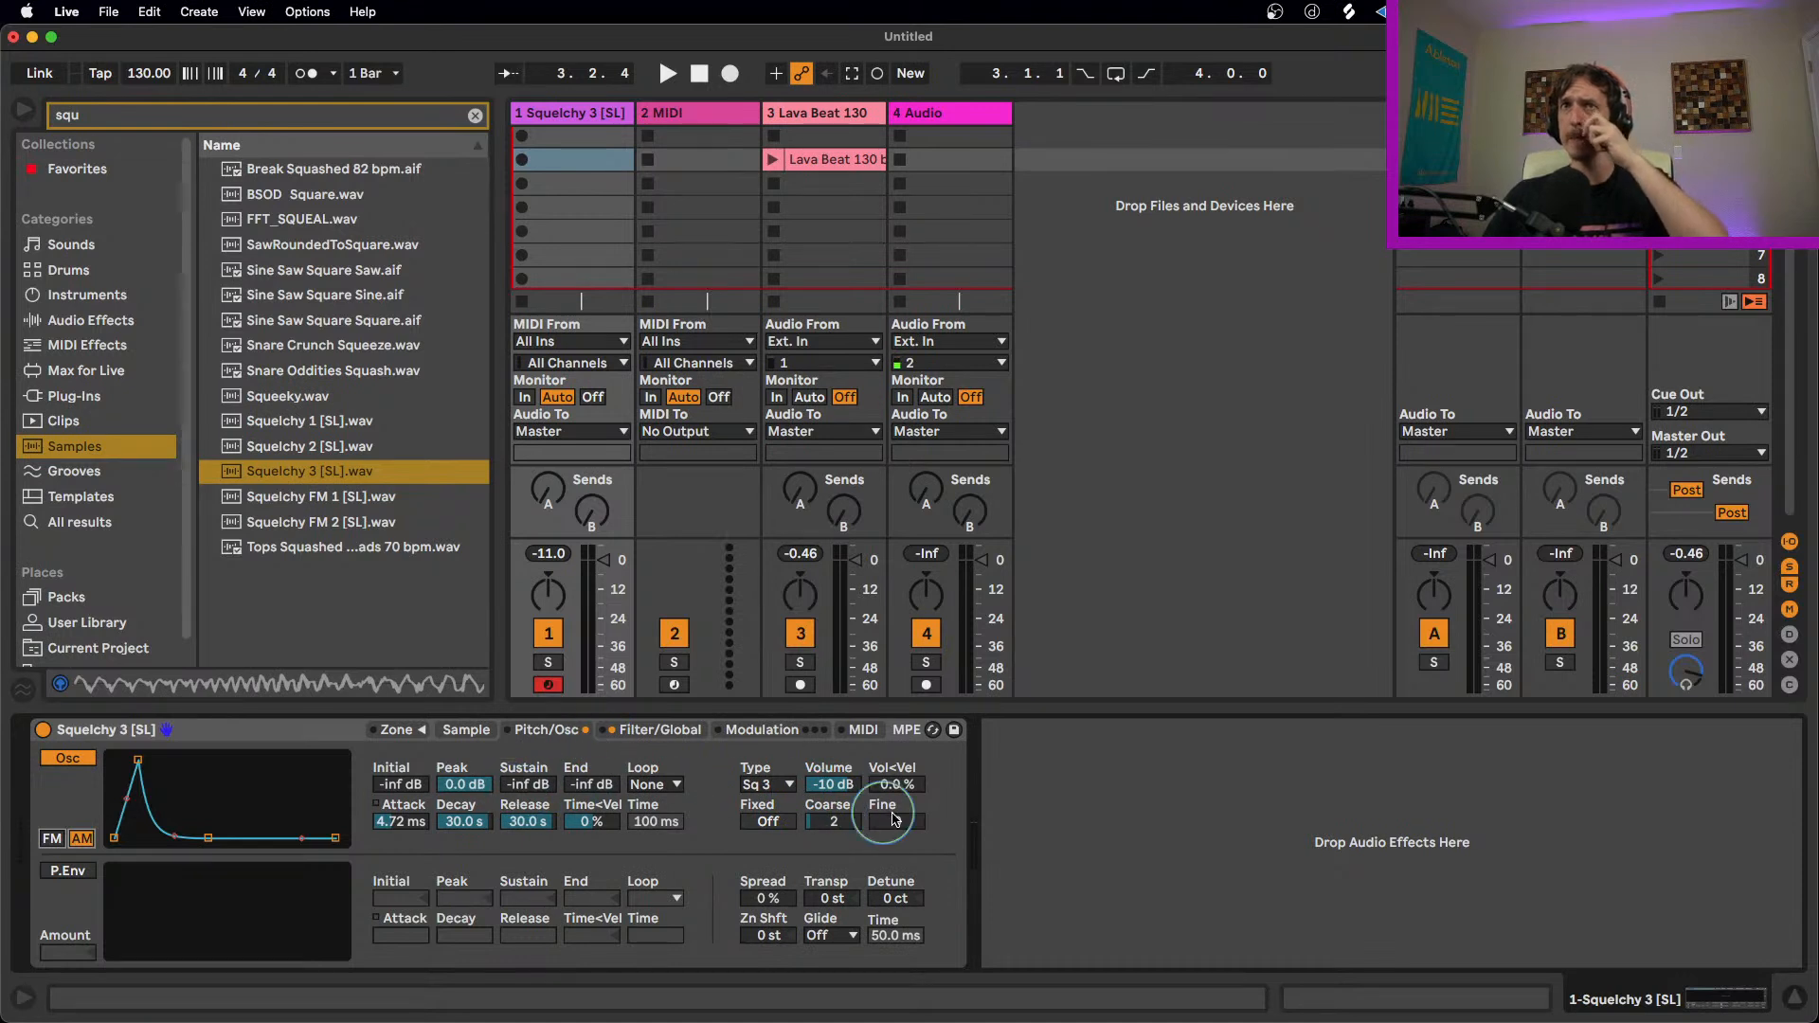
Step: Reshape the oscillator envelope to about 223 ms attack and -12 dB sustain
{"action": "left_click_drag", "start_coordinate": [141, 798], "coordinate": [114, 759]}
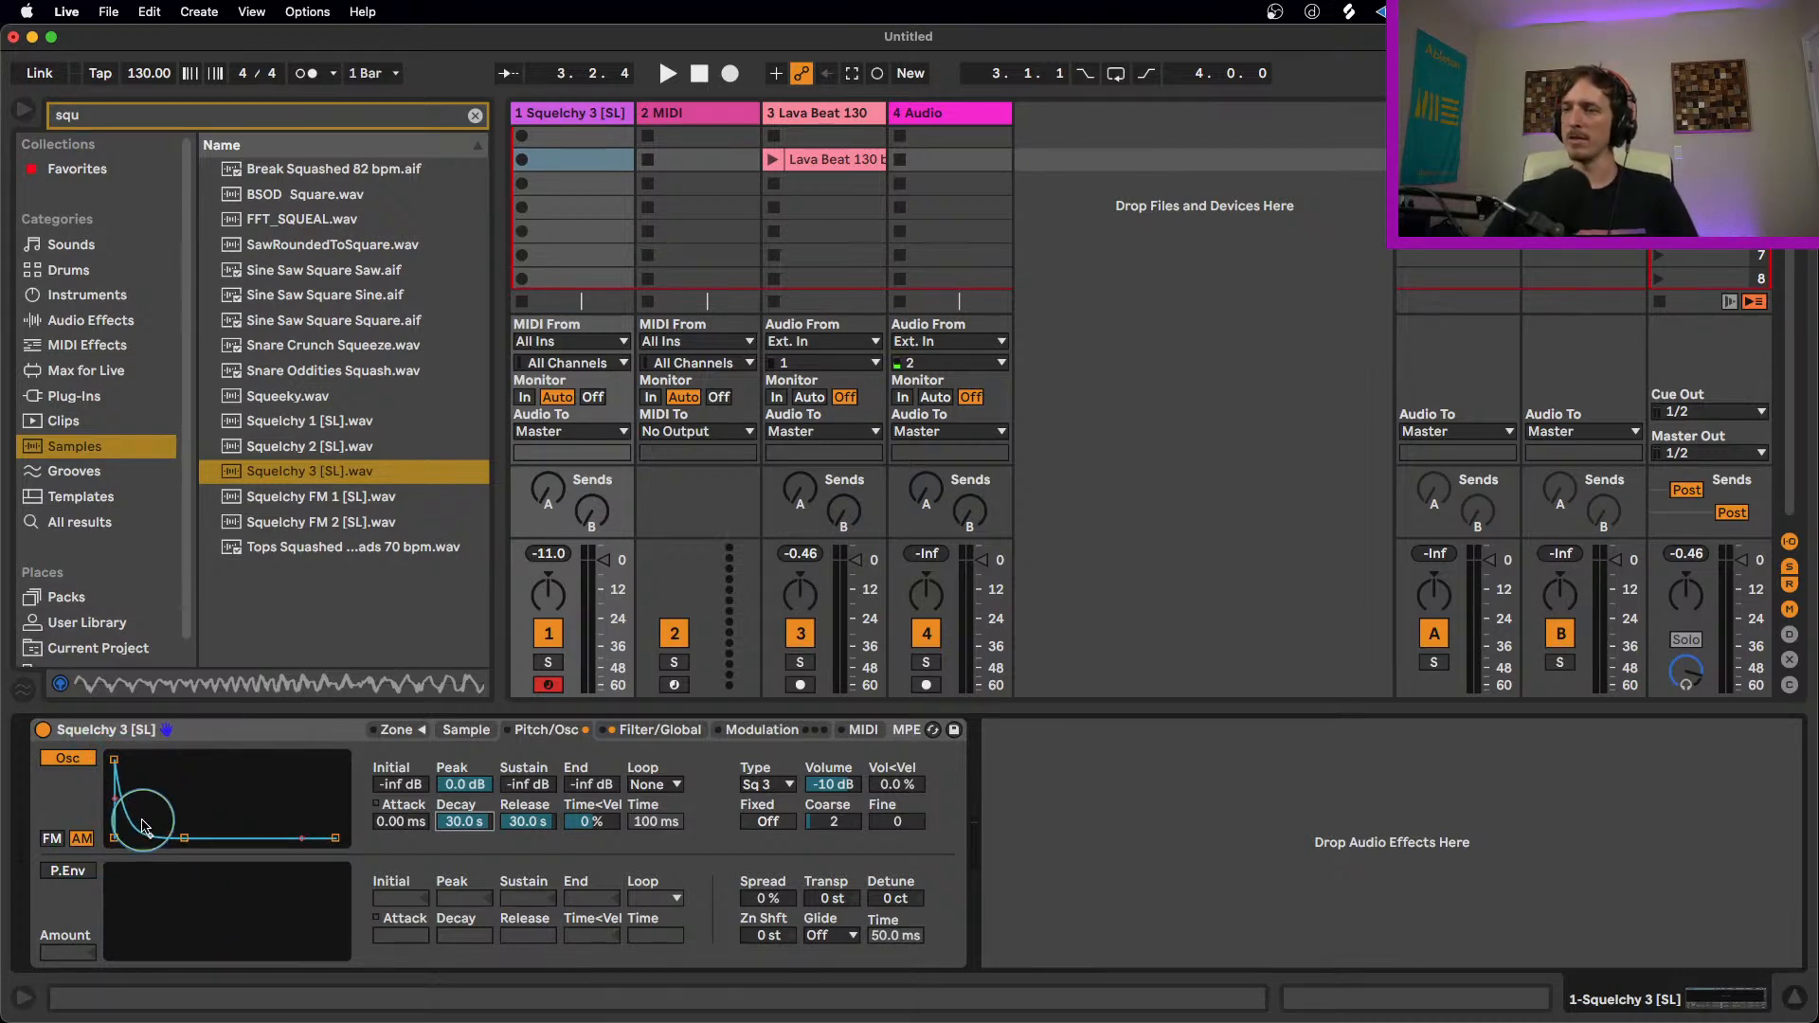
{"action": "left_click_drag", "start_coordinate": [142, 825], "coordinate": [162, 759]}
{"action": "left_click_drag", "start_coordinate": [528, 792], "coordinate": [528, 779]}
Step: Change the oscillator type to Sq D and set its volume to about -8.7 dB
{"action": "left_click", "coordinate": [768, 784]}
{"action": "left_click", "coordinate": [769, 749]}
{"action": "left_click", "coordinate": [768, 785]}
{"action": "left_click", "coordinate": [769, 723]}
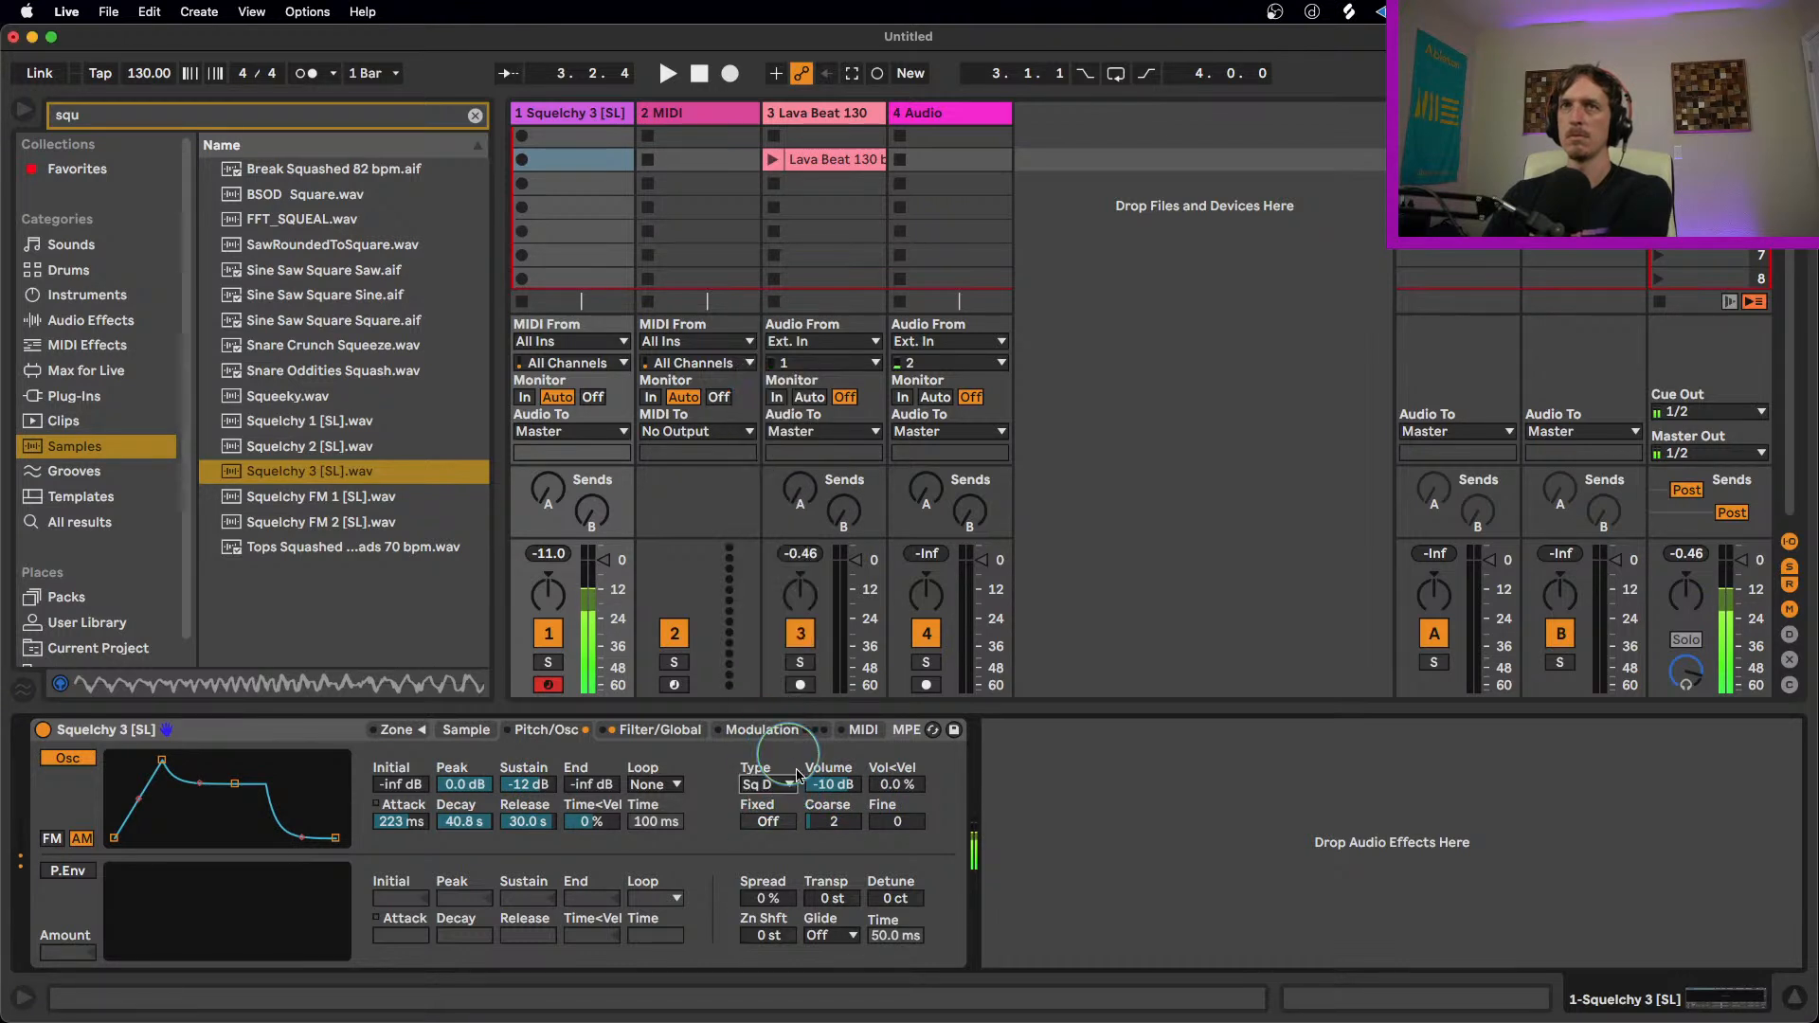
{"action": "left_click_drag", "start_coordinate": [833, 813], "coordinate": [846, 782]}
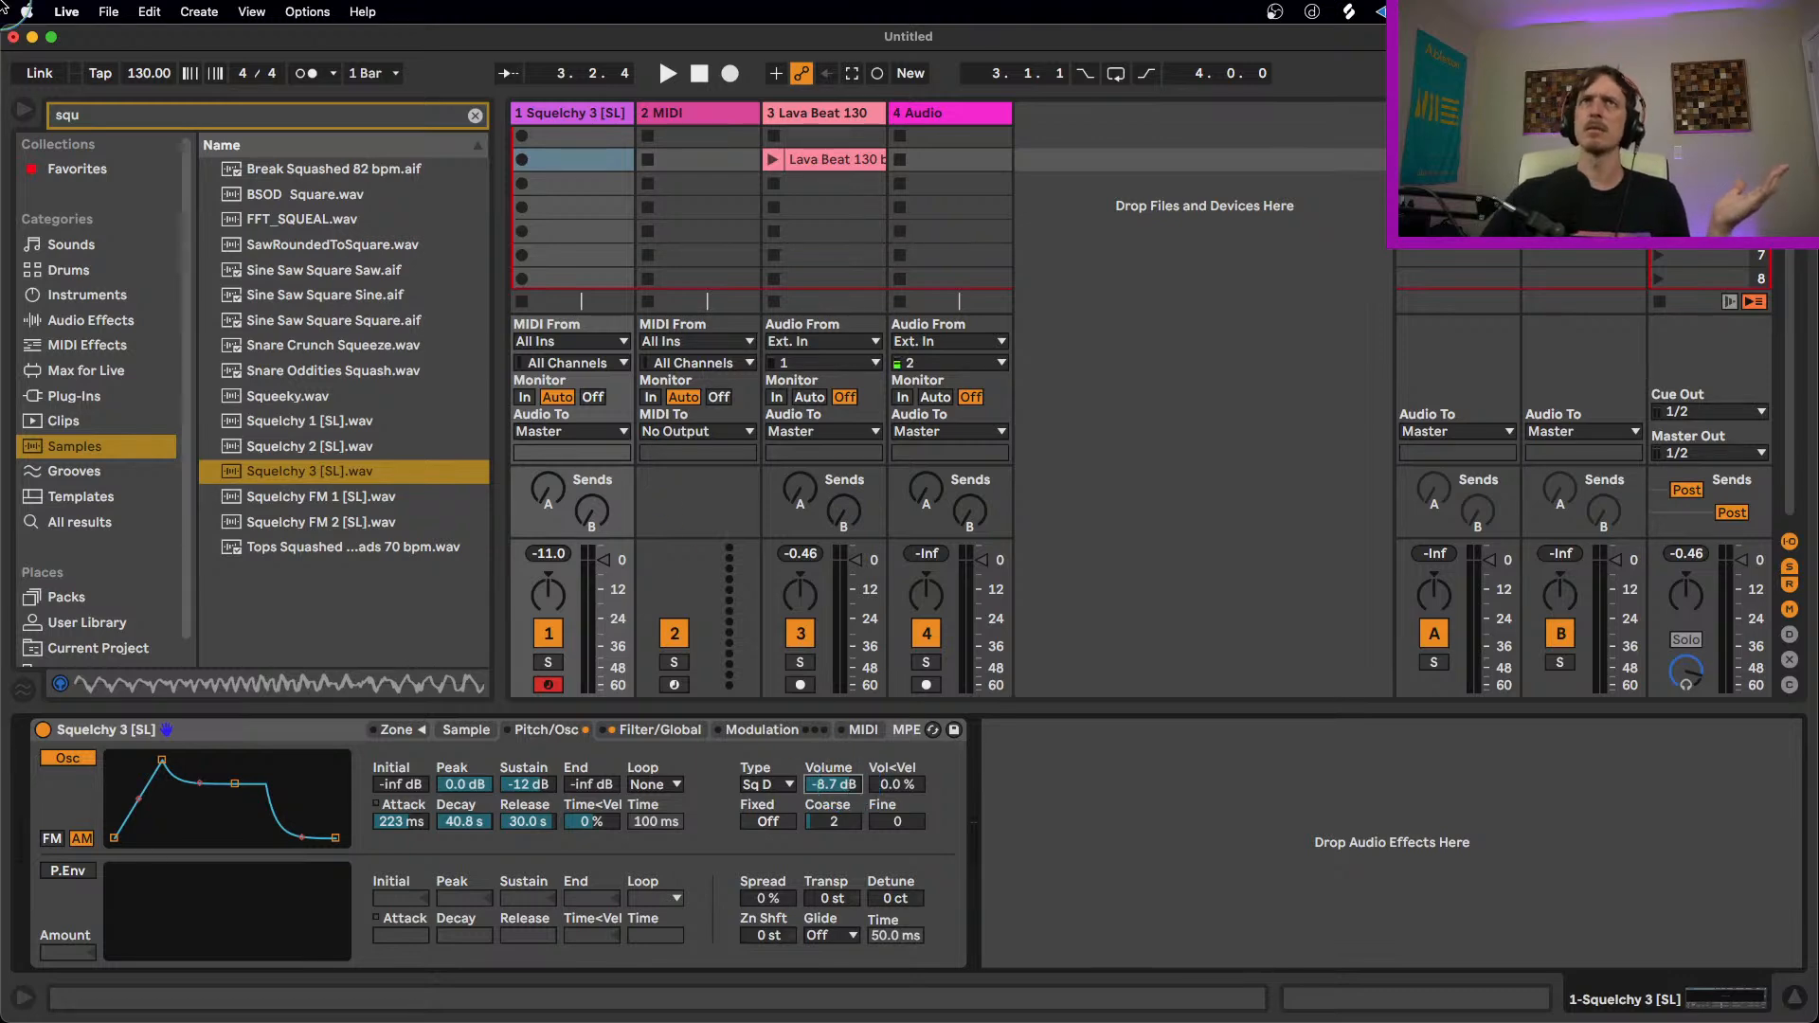
Step: Add a Frequency Shifter after the Sampler and switch it to Ring mode
{"action": "left_click", "coordinate": [475, 115]}
{"action": "left_click", "coordinate": [121, 322]}
{"action": "scroll", "coordinate": [349, 419], "scroll_direction": "down", "scroll_amount": 5}
{"action": "scroll", "coordinate": [387, 484], "scroll_direction": "down", "scroll_amount": 2}
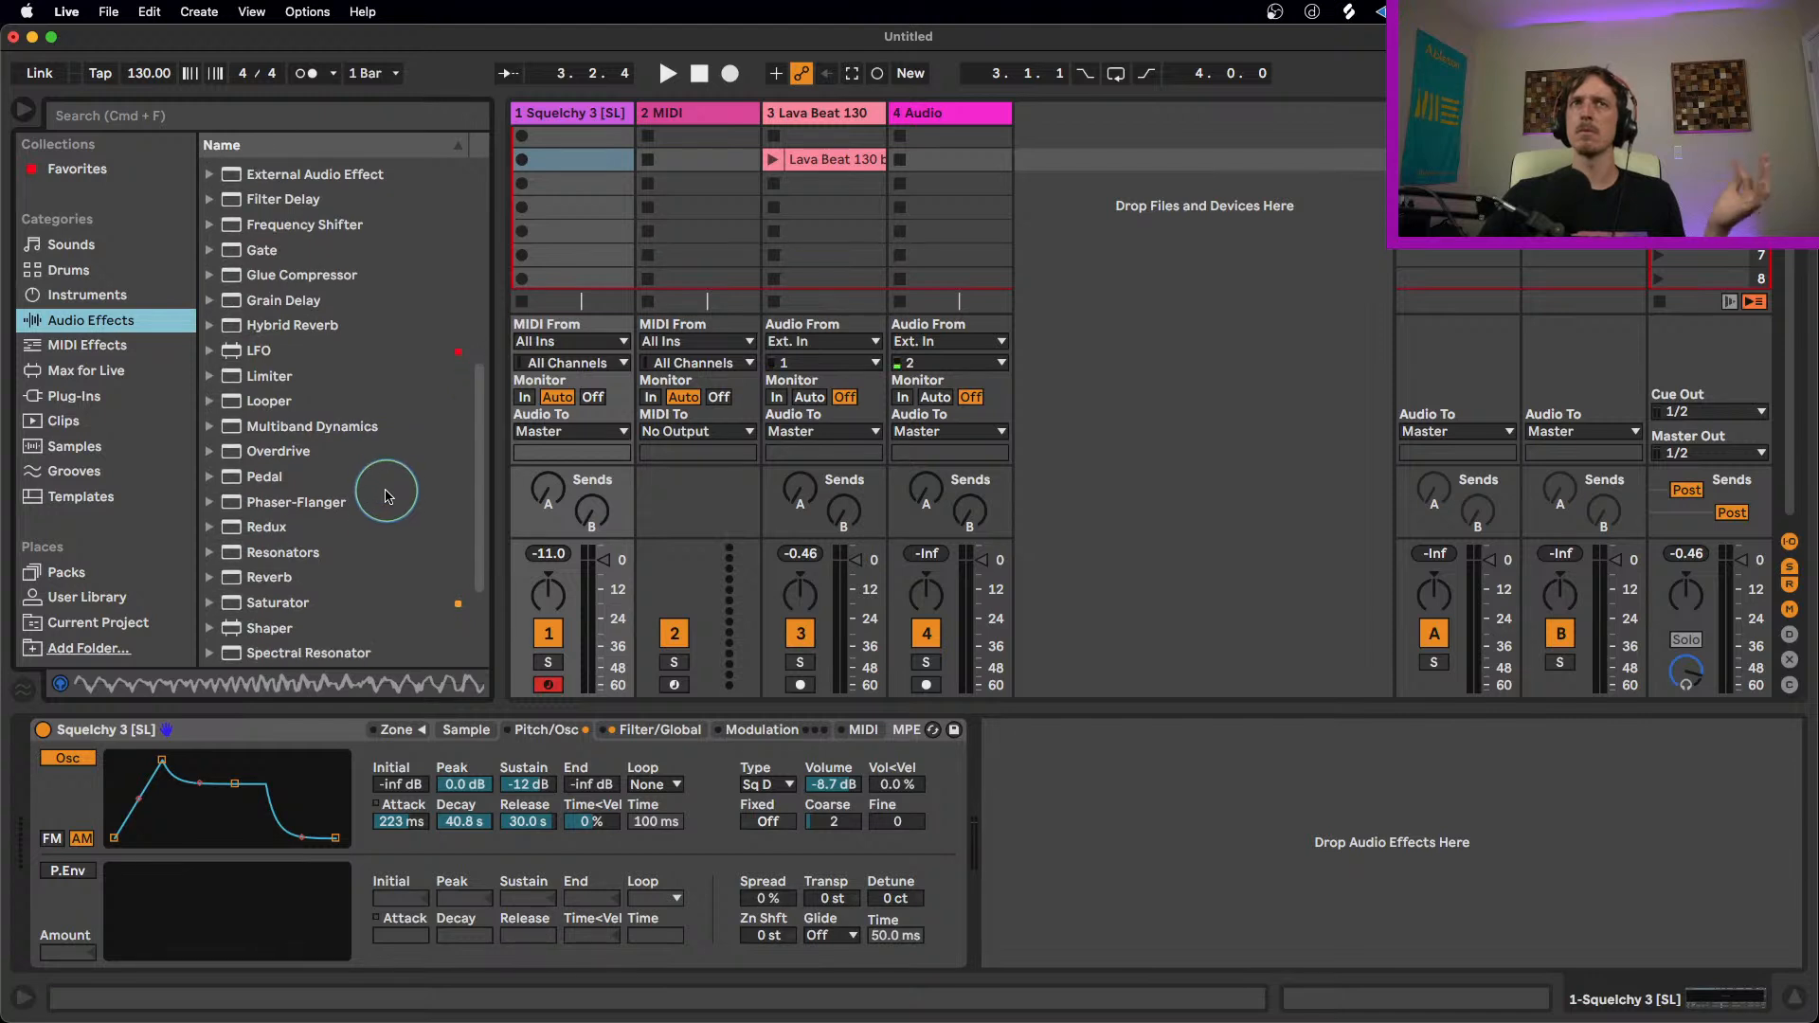
{"action": "scroll", "coordinate": [387, 495], "scroll_direction": "up", "scroll_amount": 1}
{"action": "left_click_drag", "start_coordinate": [285, 246], "coordinate": [978, 806]}
{"action": "left_click", "coordinate": [1206, 812]}
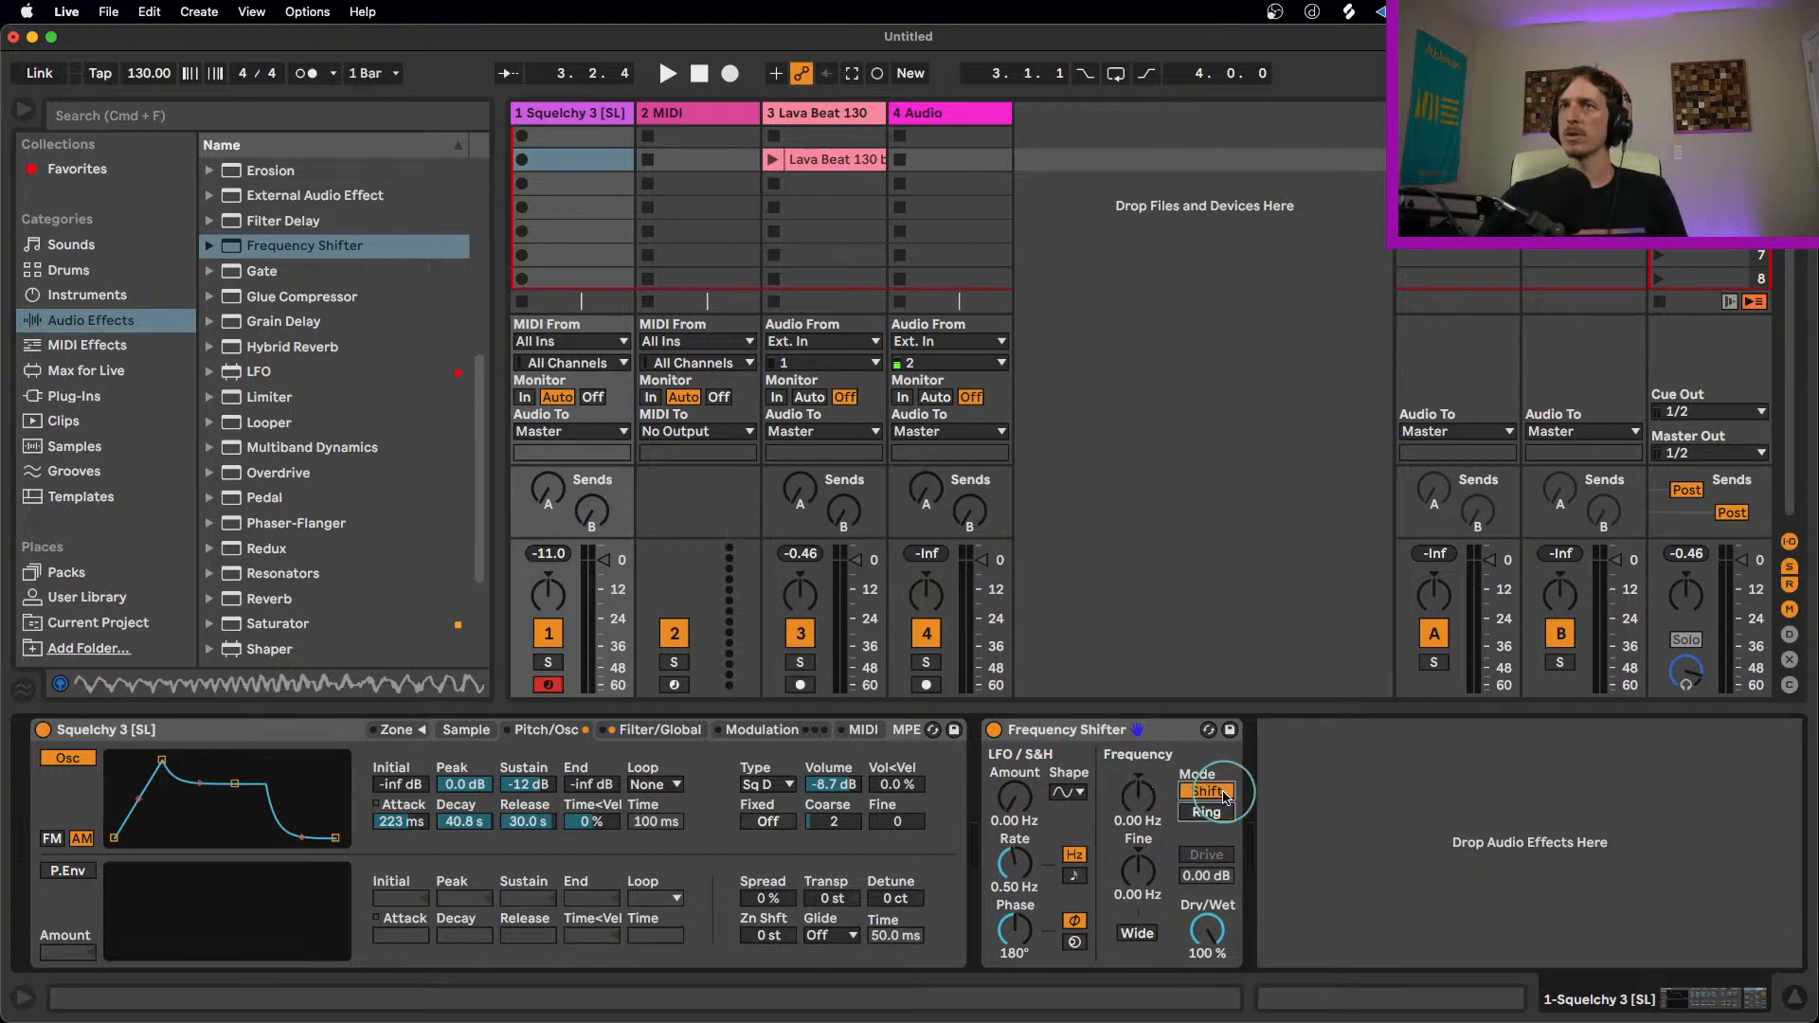
Step: Set the oscillator volume to -inf dB and the shifter's frequency to about 215 Hz
{"action": "left_click_drag", "start_coordinate": [1138, 798], "coordinate": [1137, 824]}
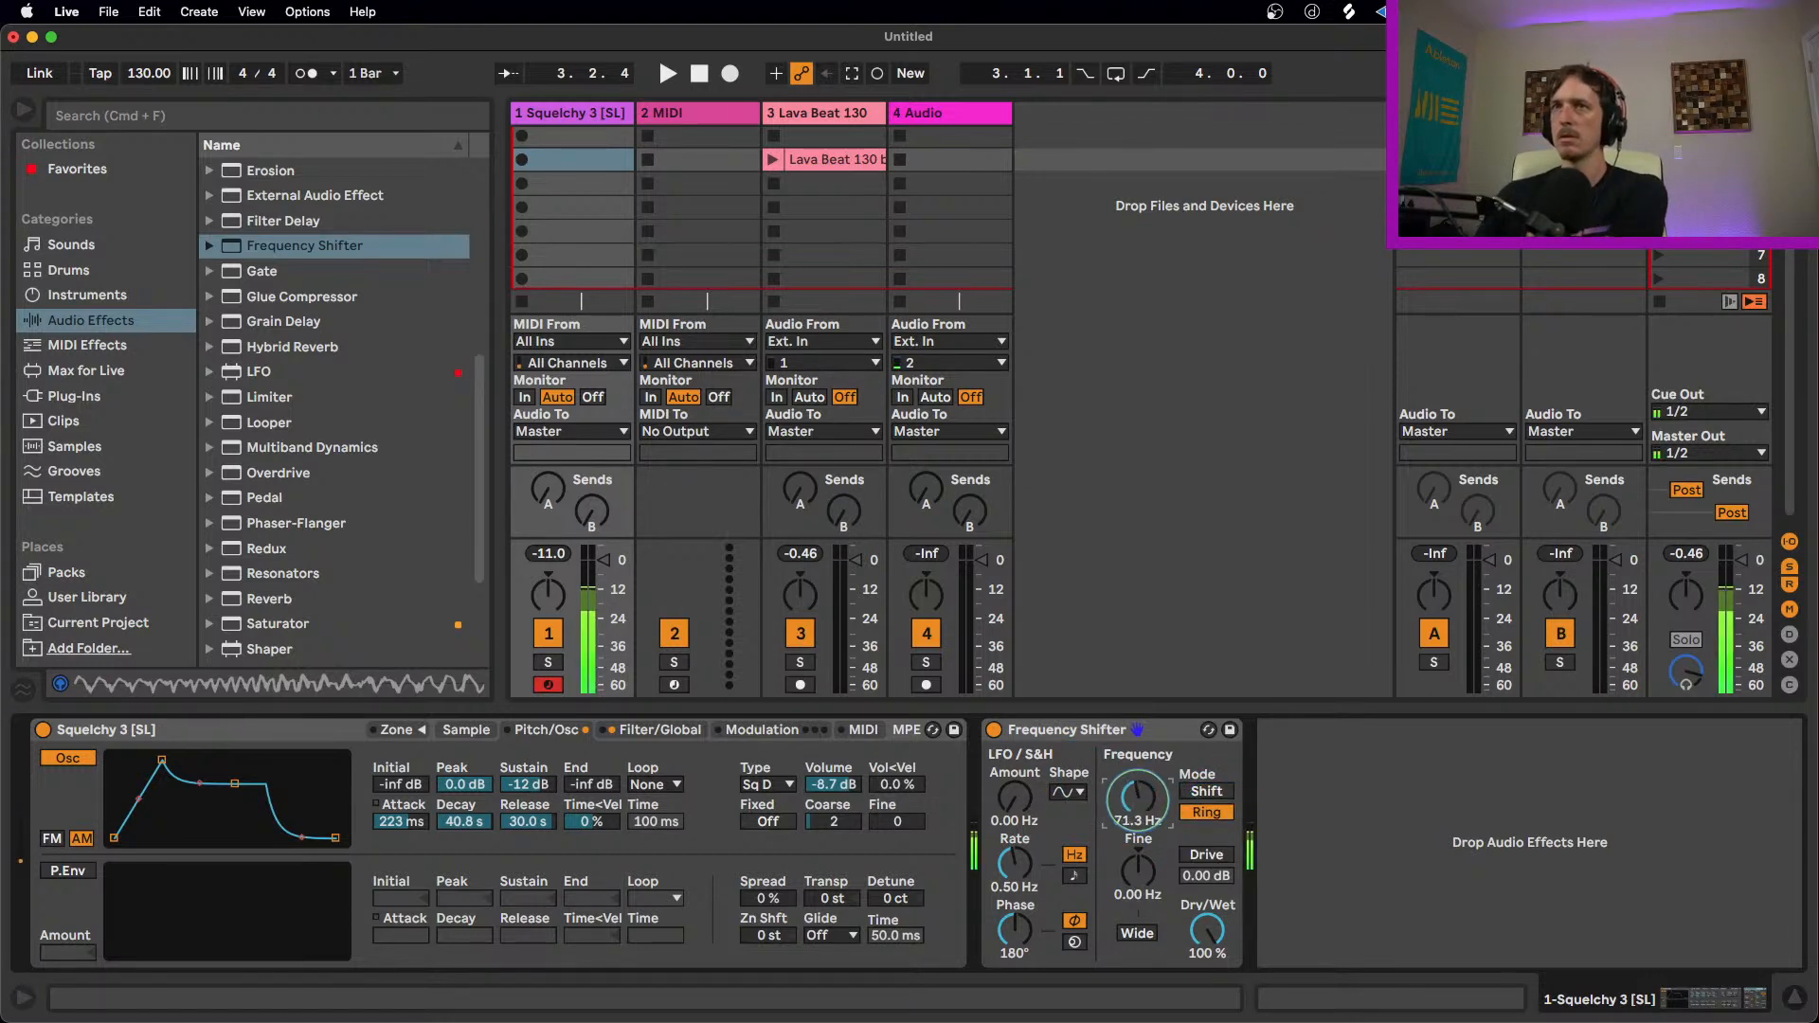
{"action": "left_click_drag", "start_coordinate": [833, 785], "coordinate": [833, 872]}
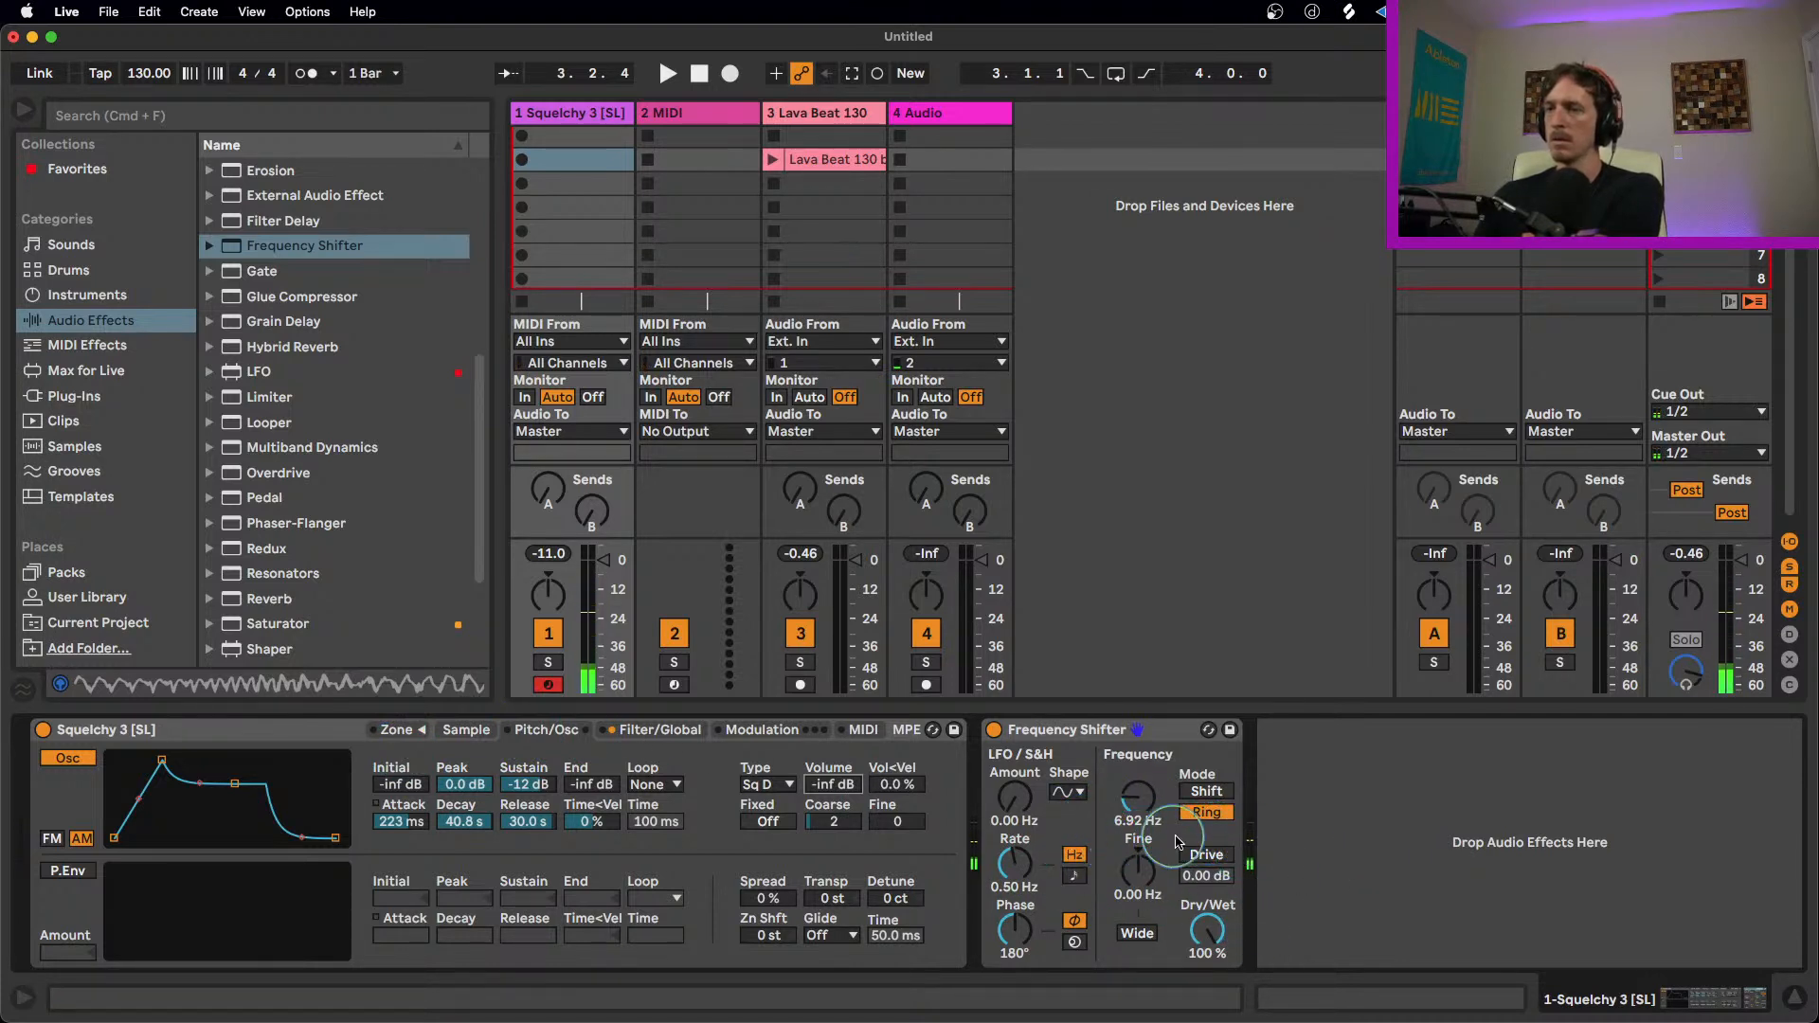
{"action": "left_click", "coordinate": [1138, 799]}
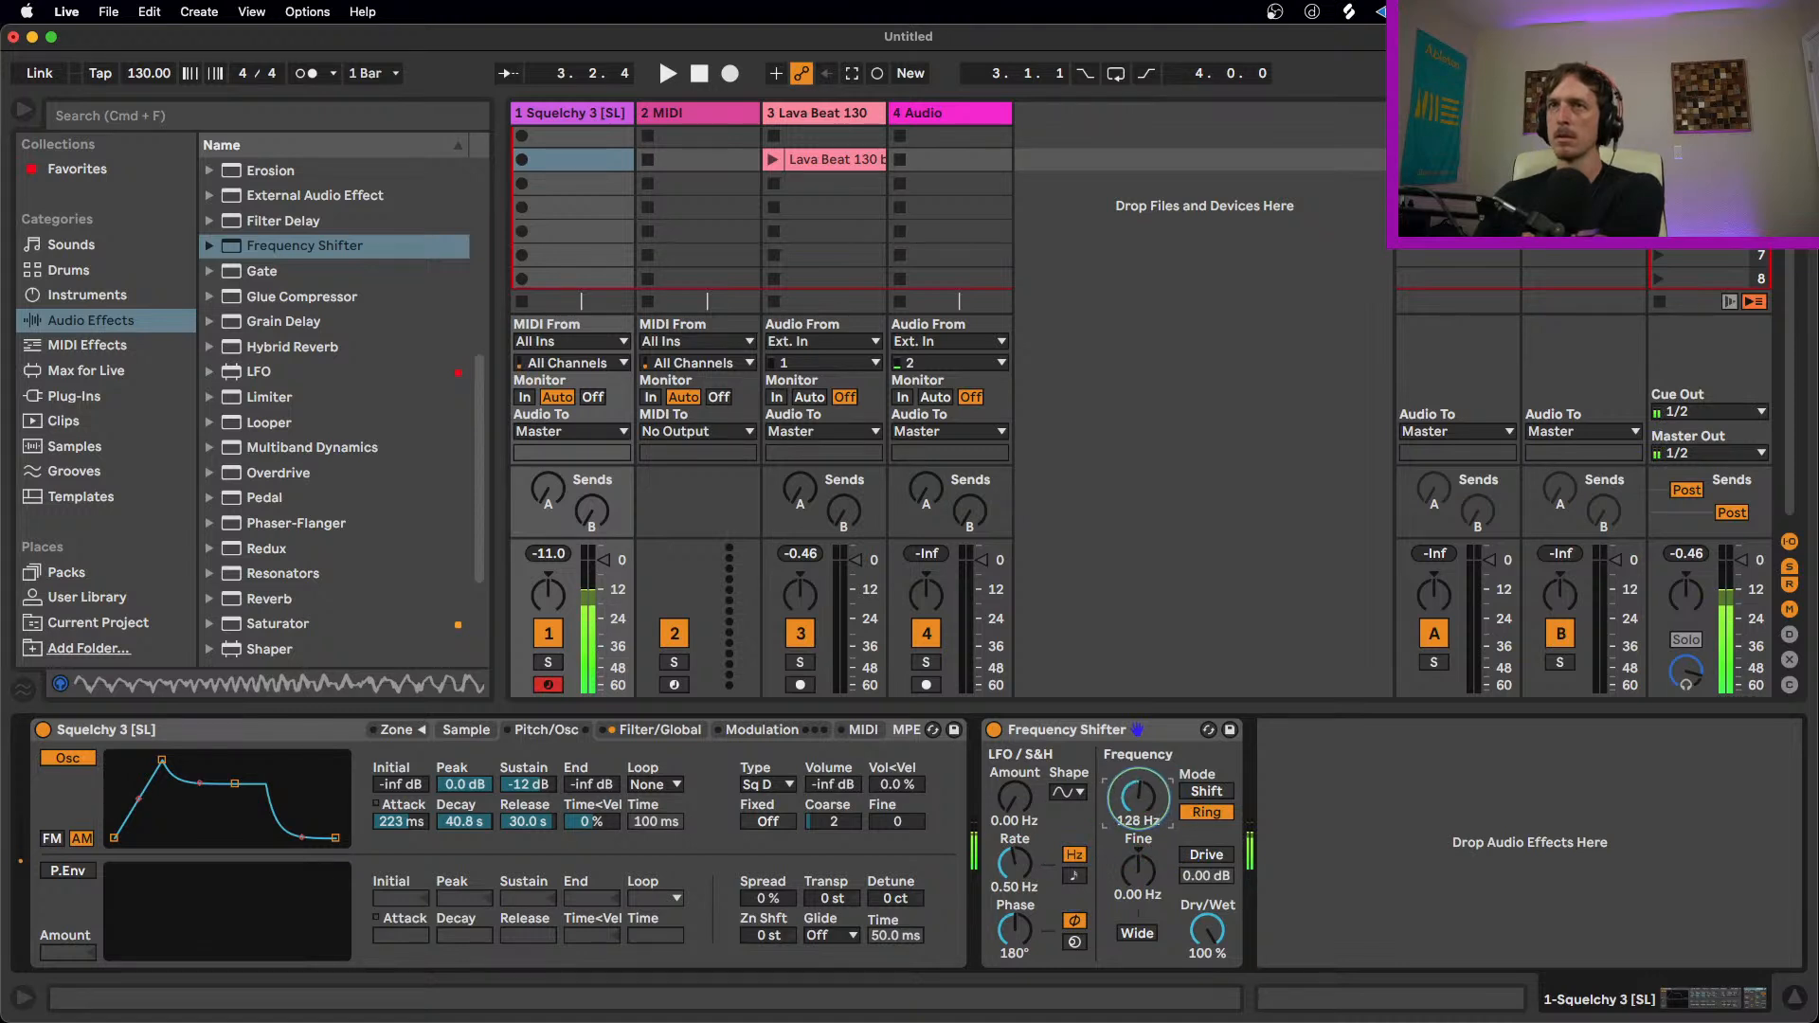
{"action": "left_click_drag", "start_coordinate": [1137, 798], "coordinate": [1138, 803]}
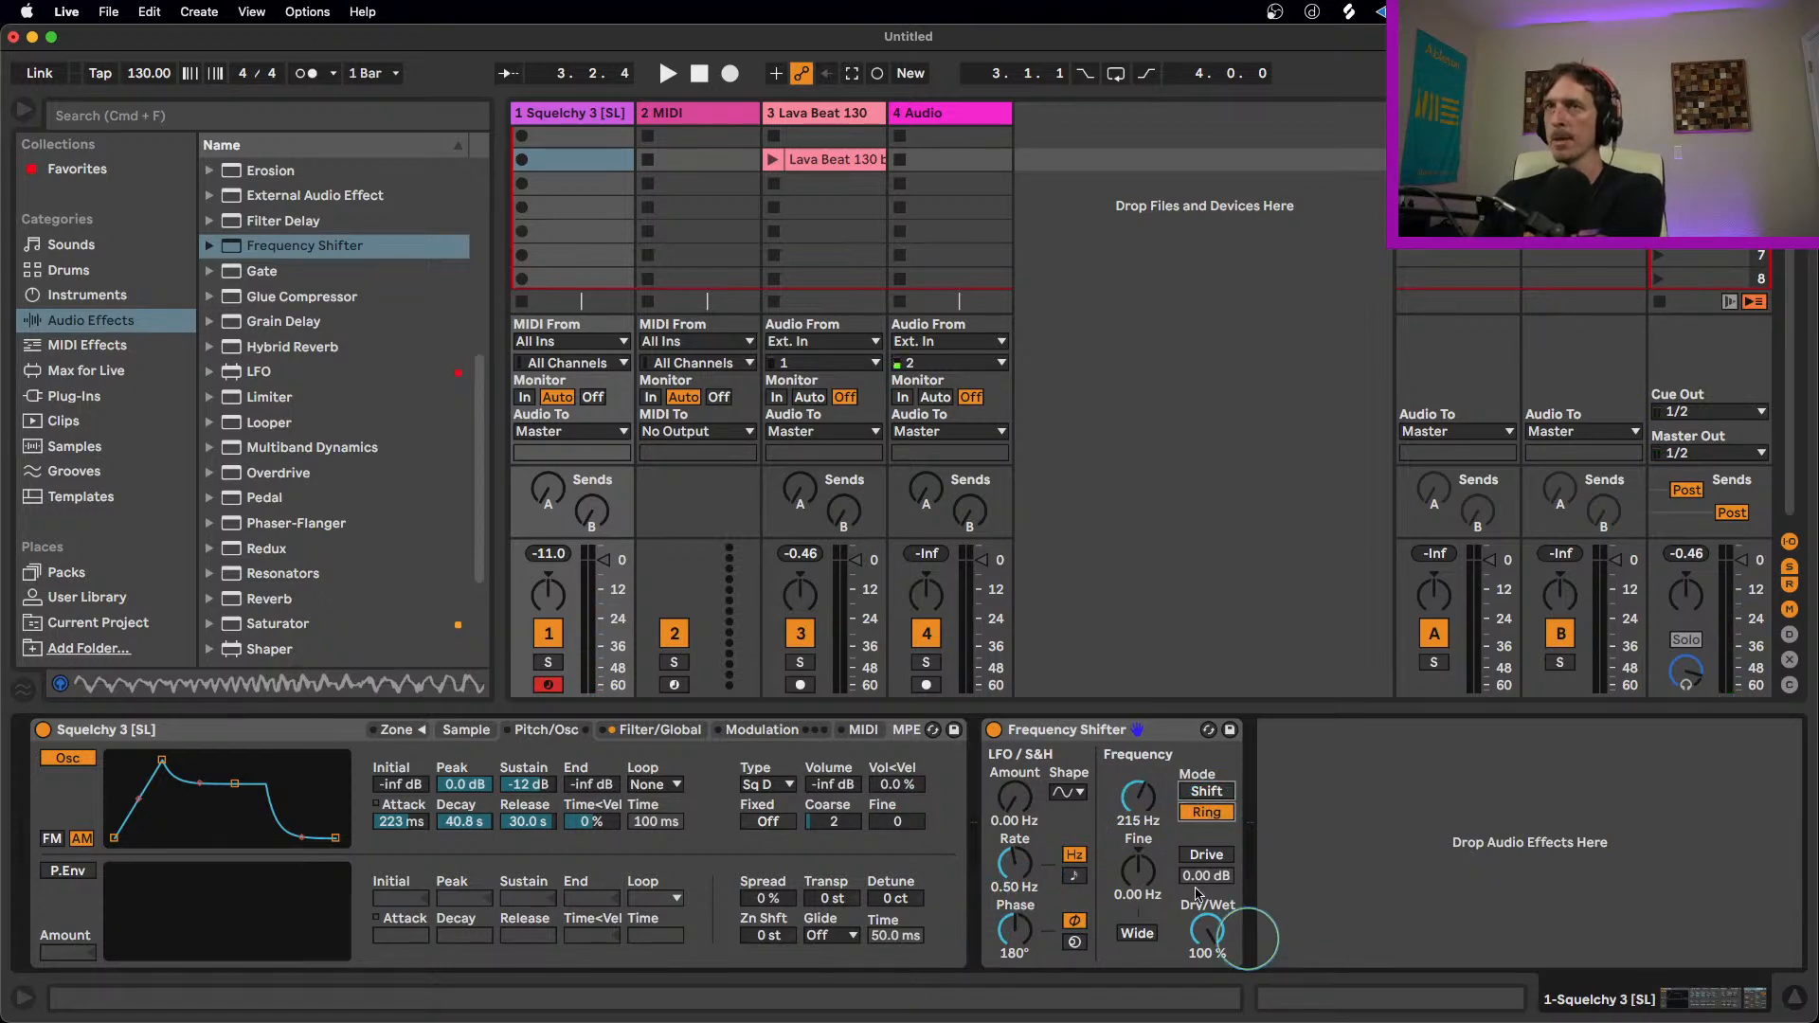
Step: Enable Drive and Wide on the Frequency Shifter and set its frequency to about 26.3 Hz
{"action": "left_click", "coordinate": [1101, 730]}
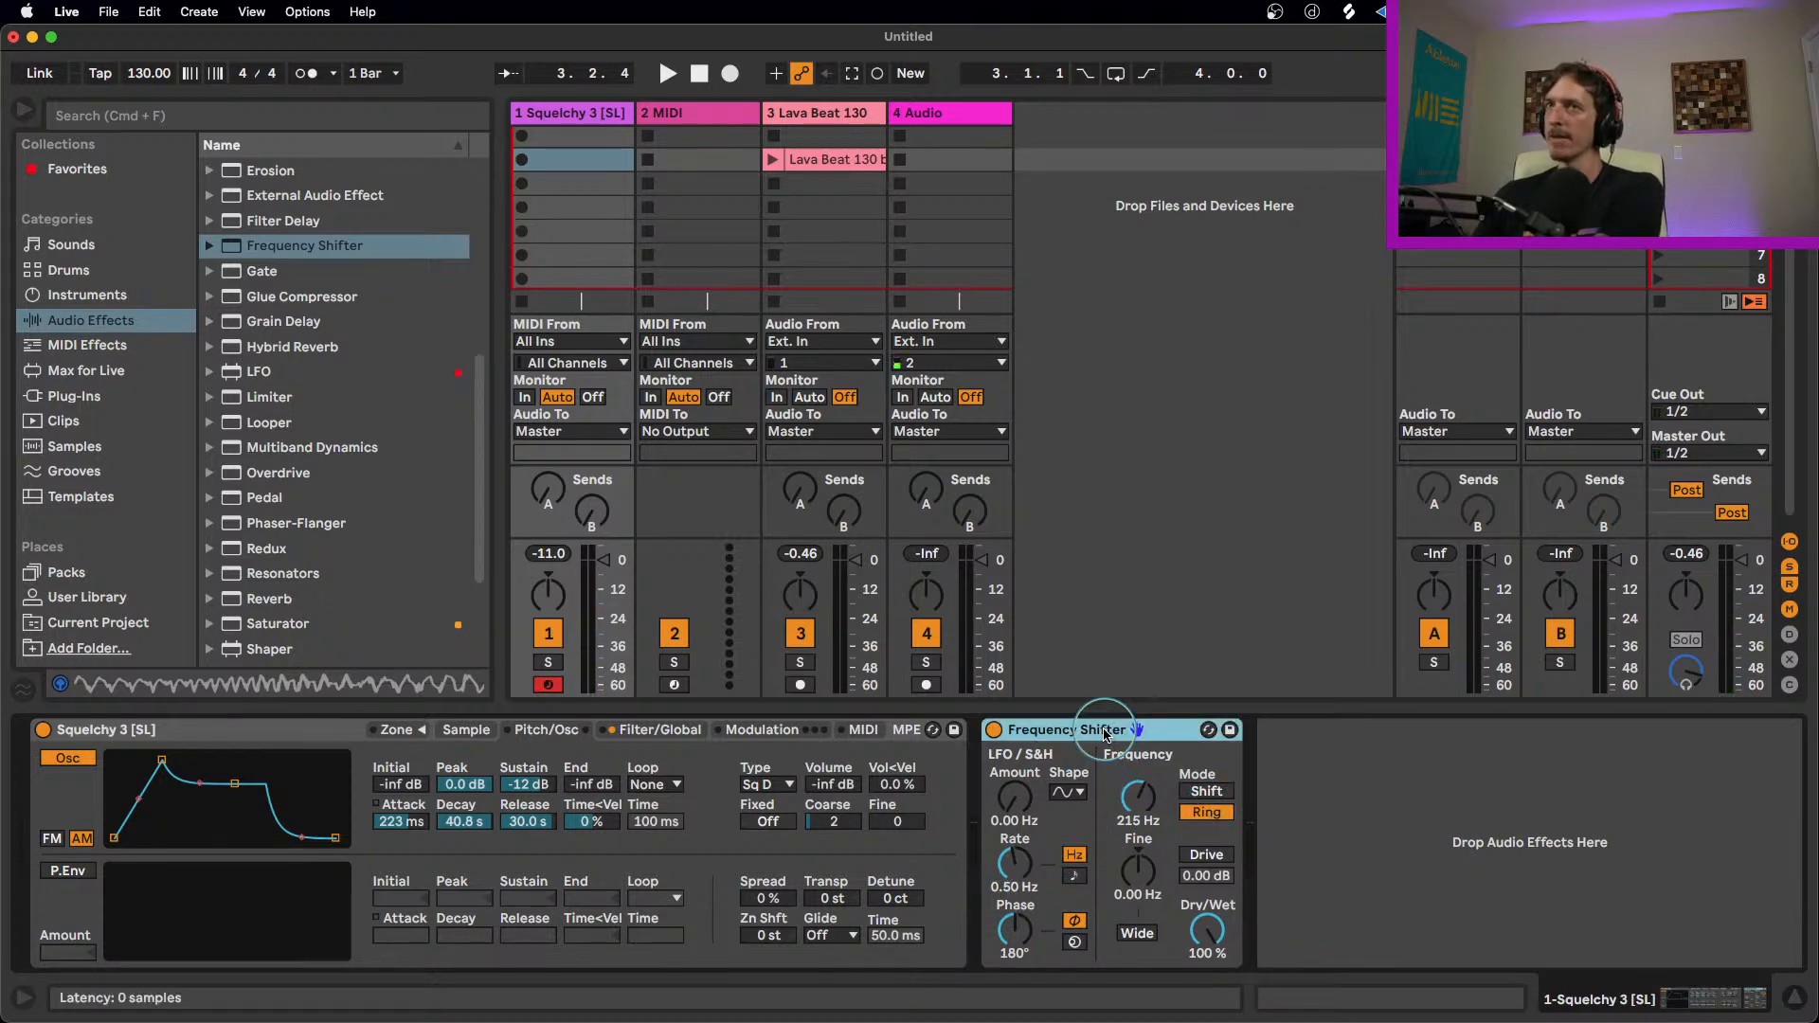
{"action": "left_click", "coordinate": [1184, 858]}
{"action": "left_click", "coordinate": [1137, 933]}
{"action": "left_click", "coordinate": [1144, 890]}
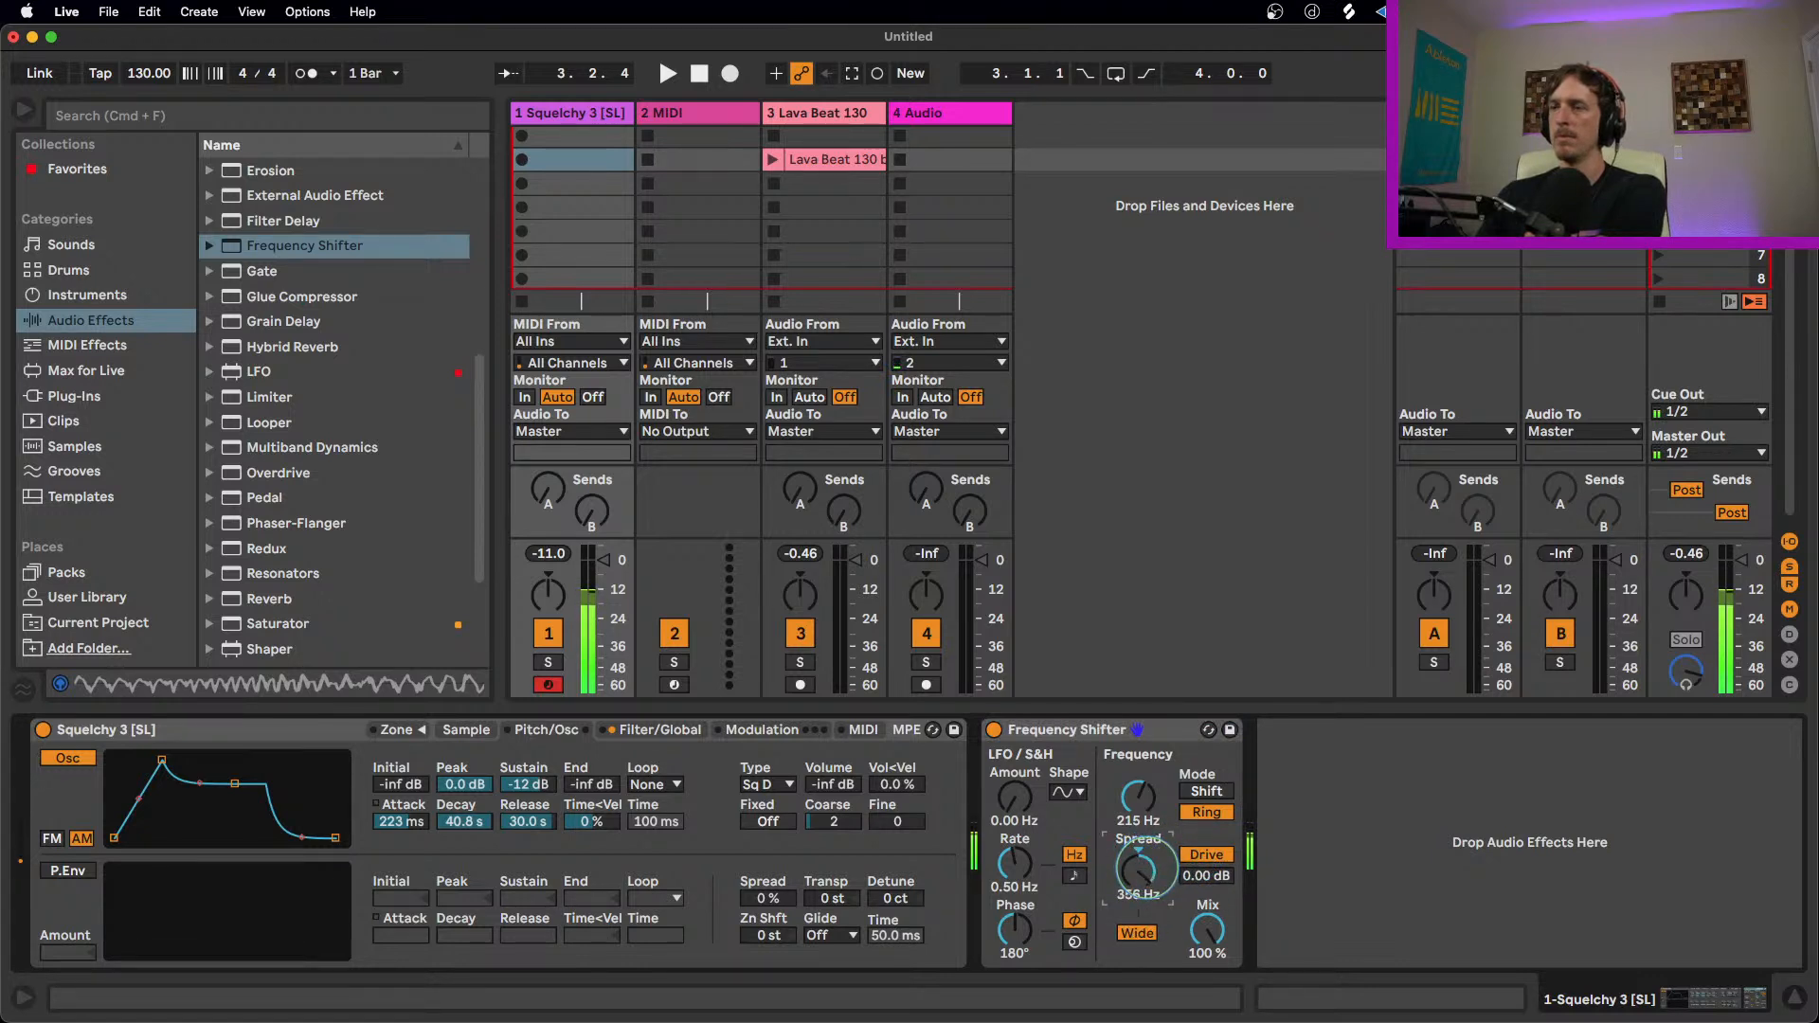
{"action": "left_click_drag", "start_coordinate": [1139, 798], "coordinate": [1138, 853]}
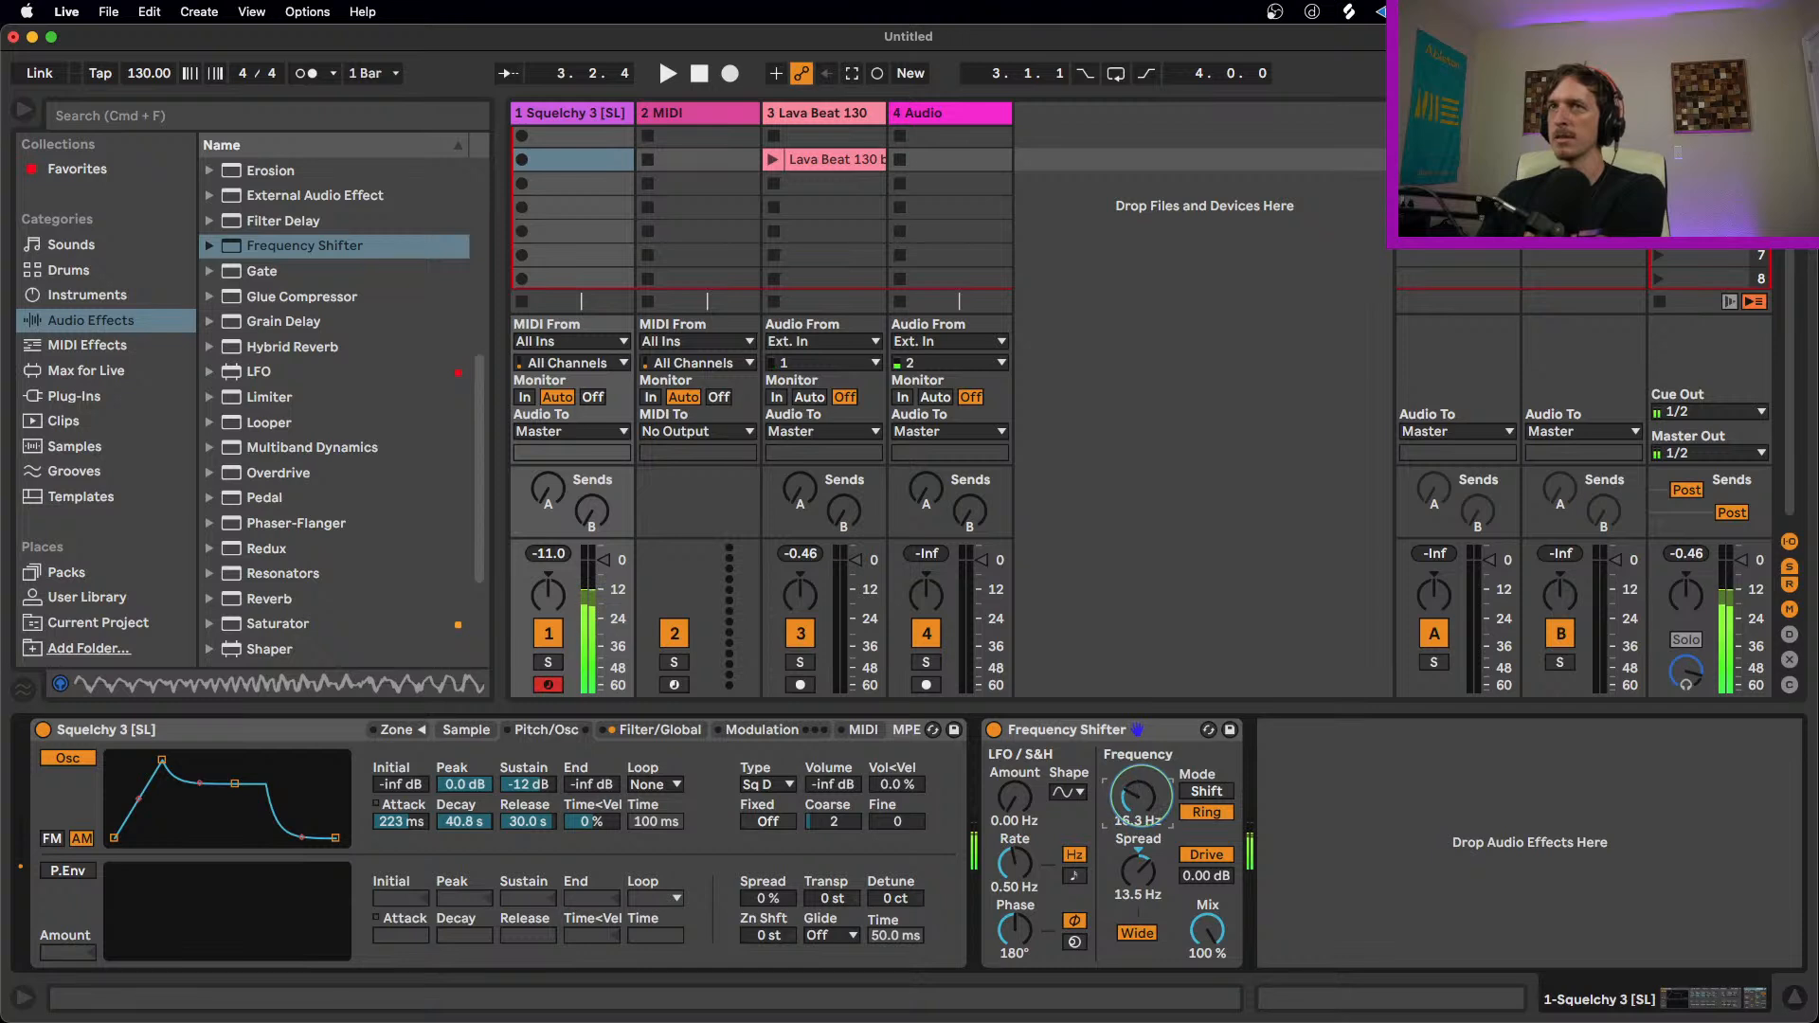
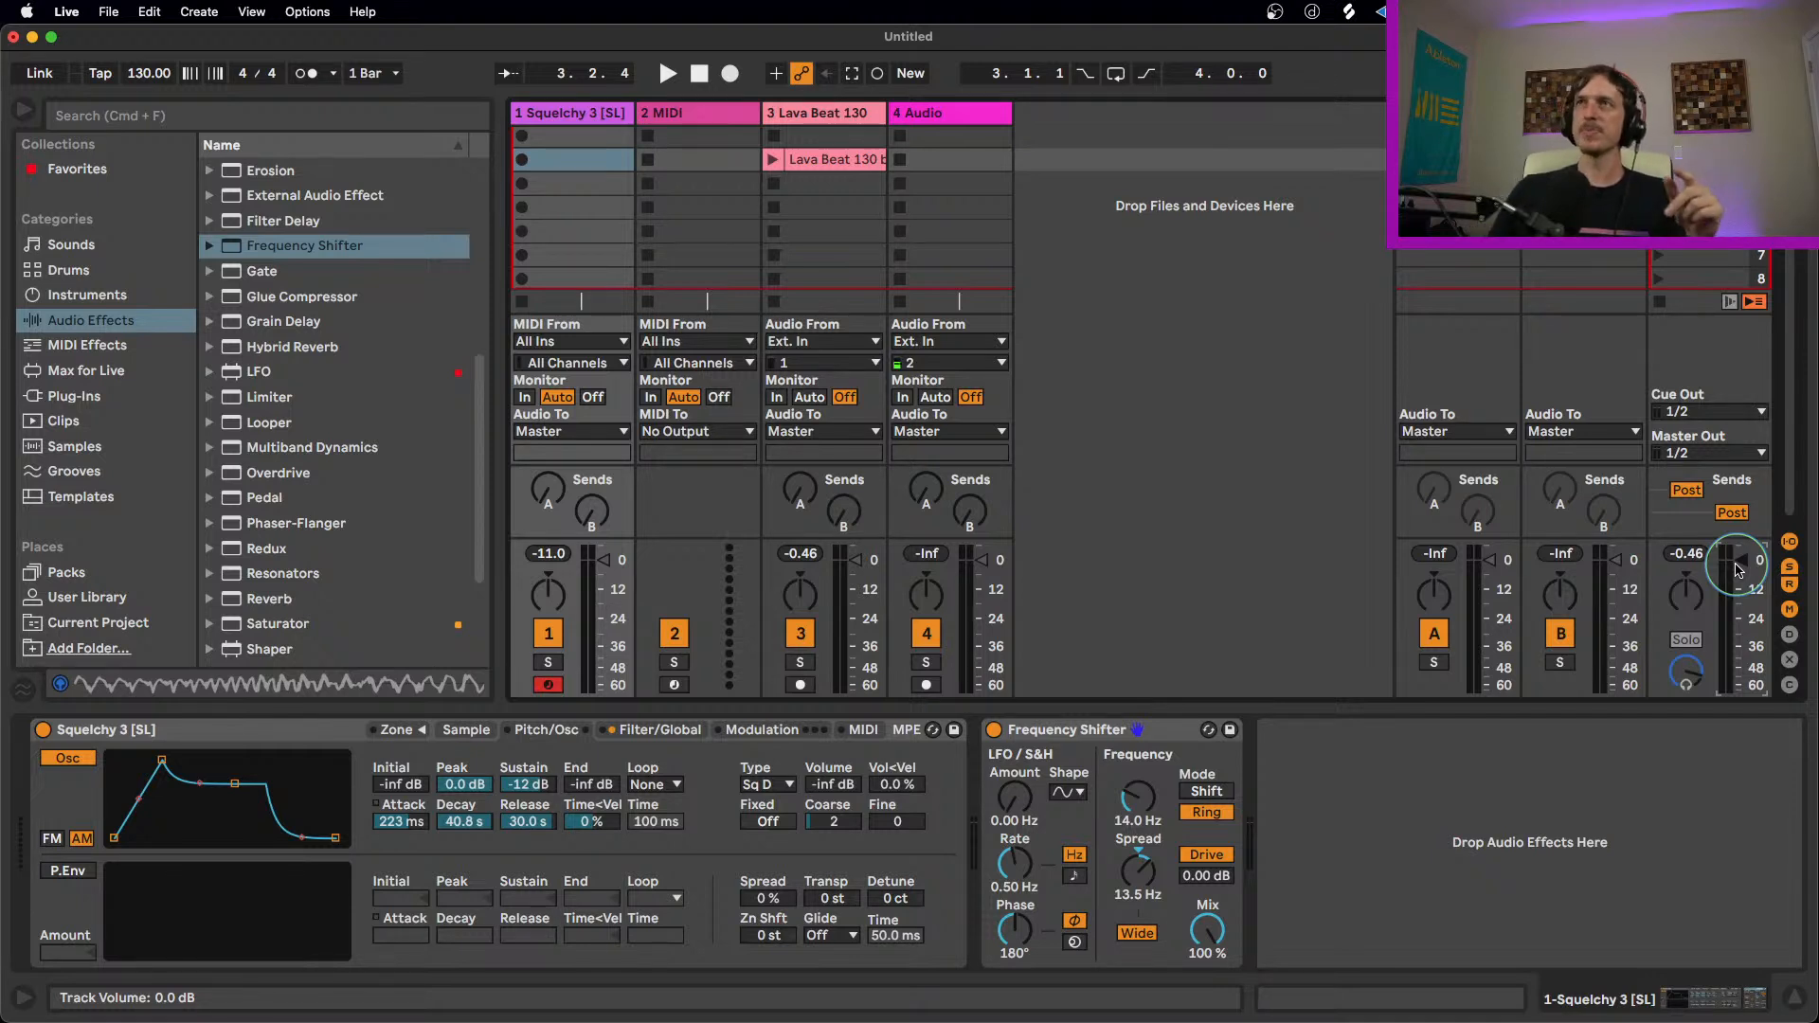
Step: Clear the master's peak level, lower the 4 Audio track's volume, and return the master volume to 0.0 dB after trying about -10 dB
{"action": "left_click", "coordinate": [1687, 554]}
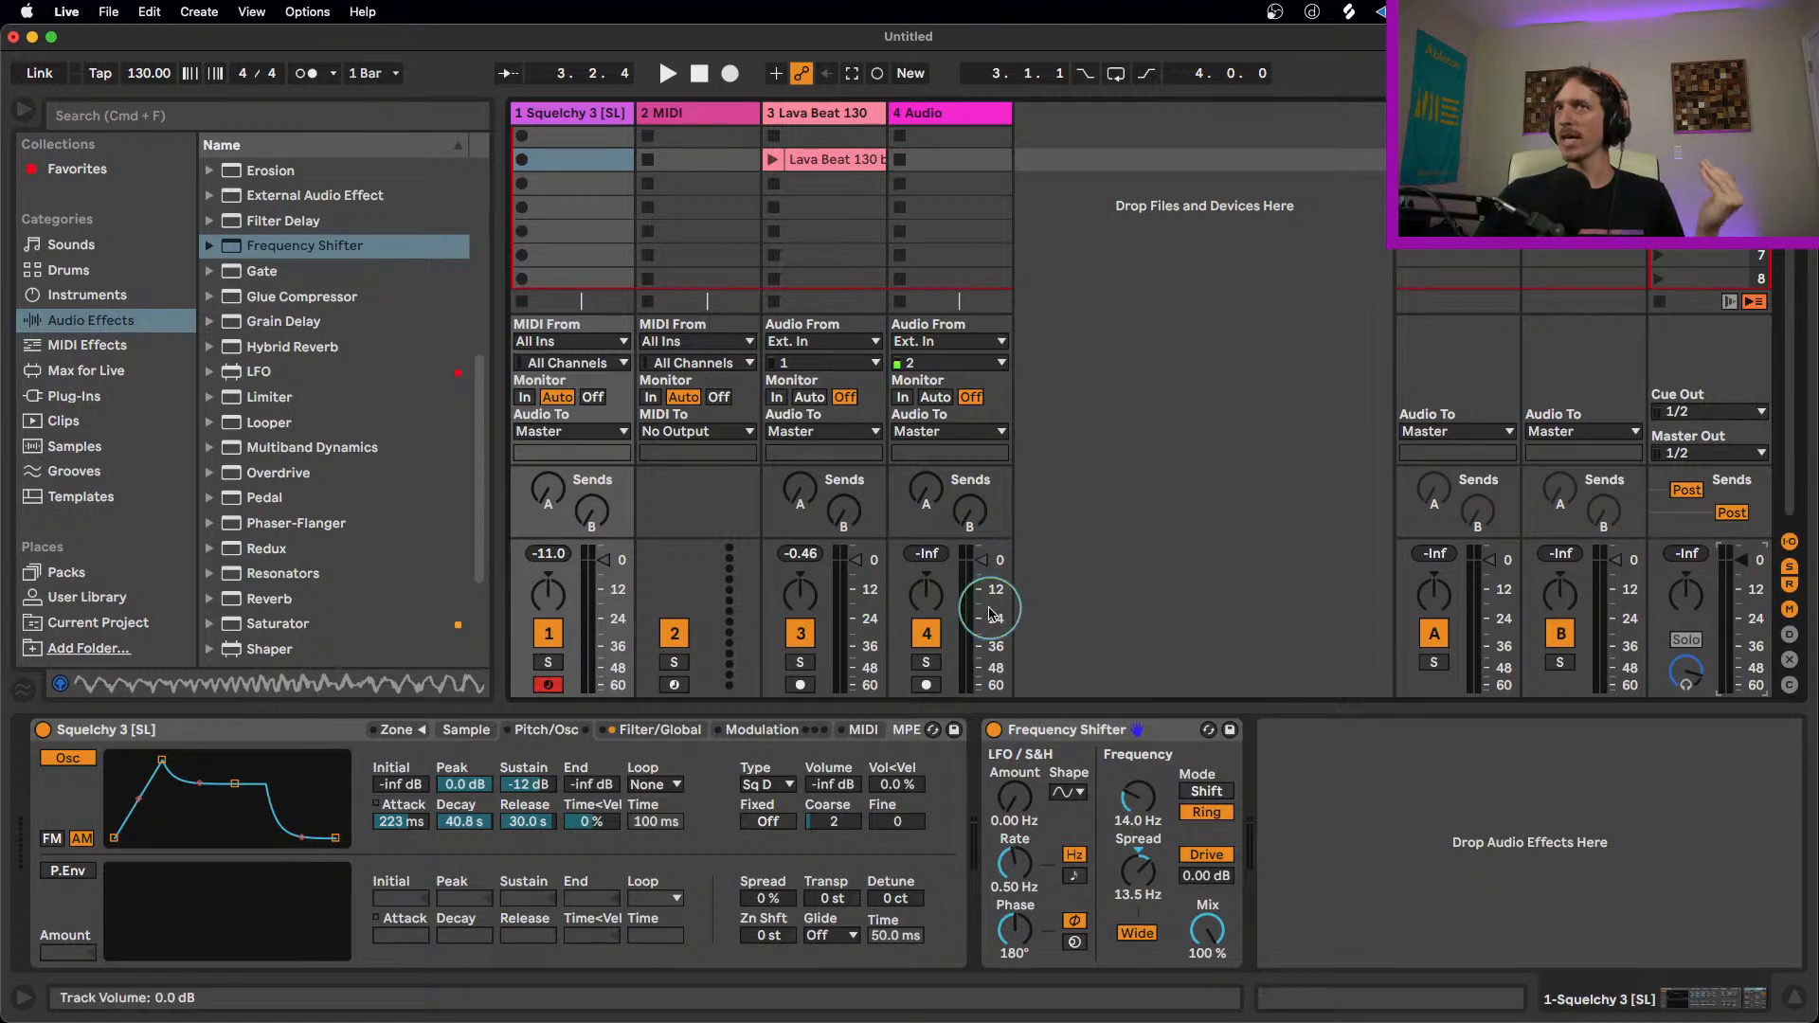
{"action": "left_click_drag", "start_coordinate": [982, 613], "coordinate": [983, 600]}
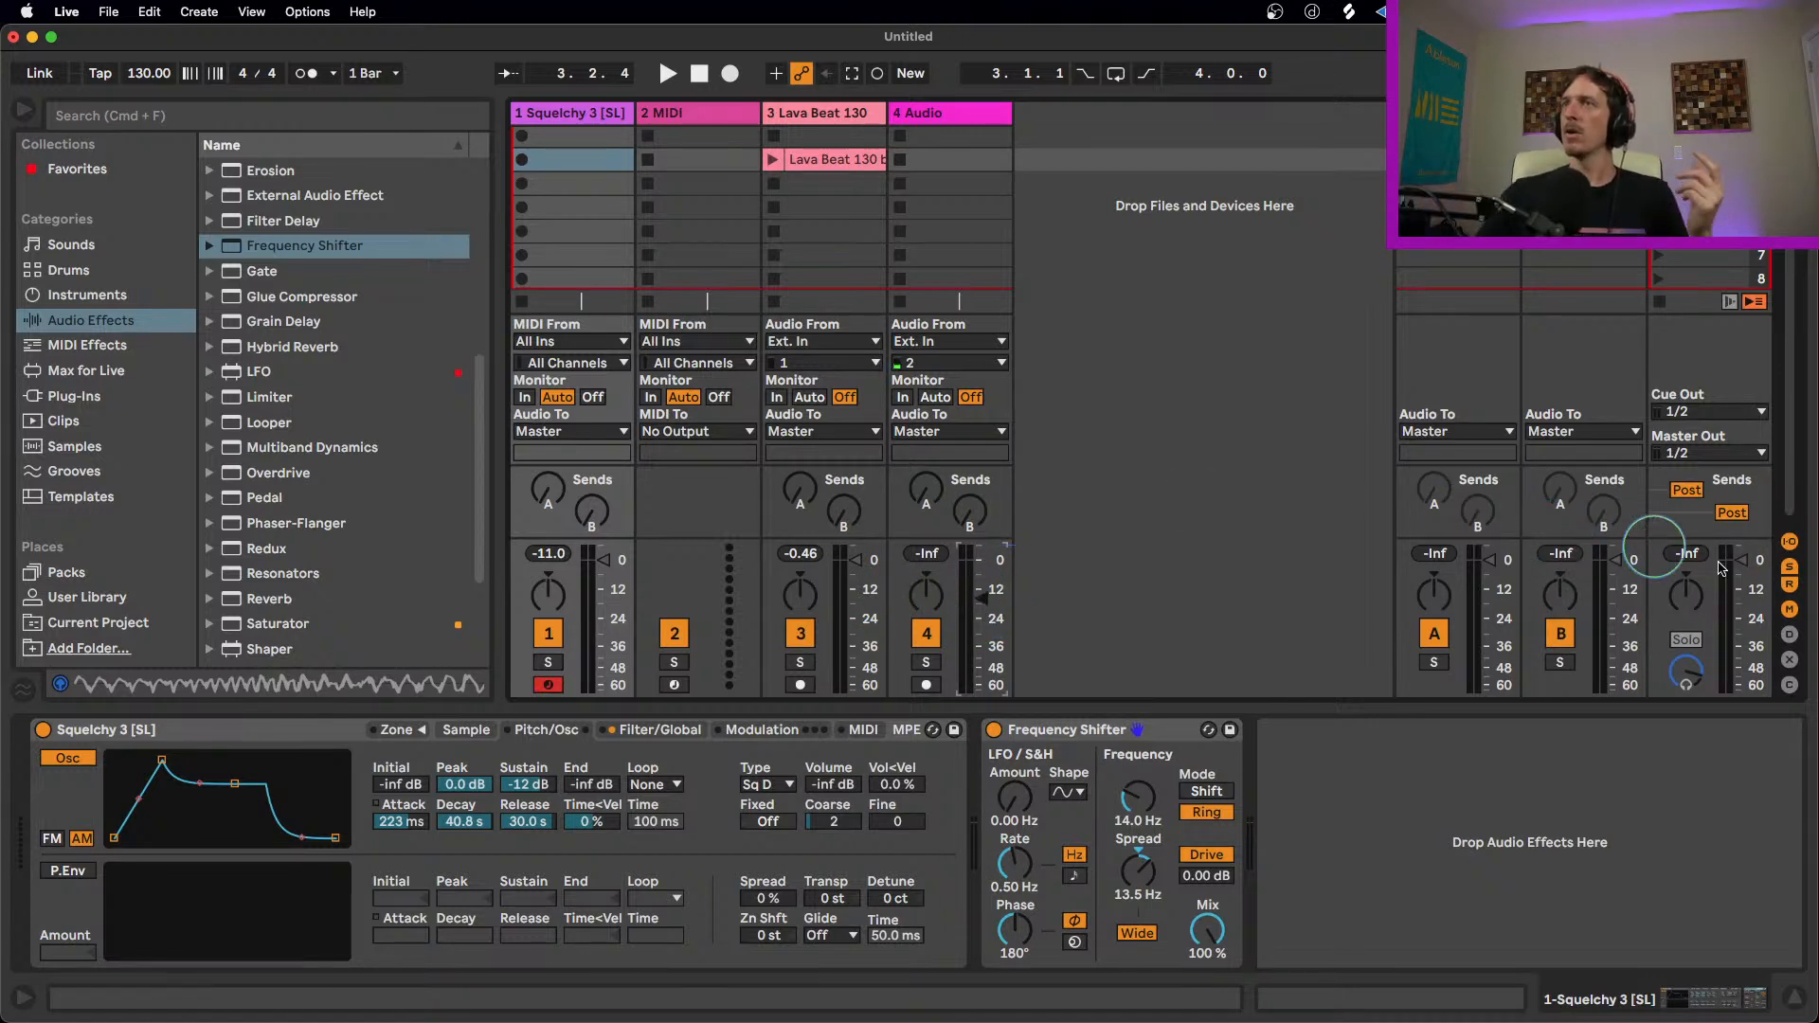
{"action": "left_click_drag", "start_coordinate": [1746, 567], "coordinate": [1746, 584]}
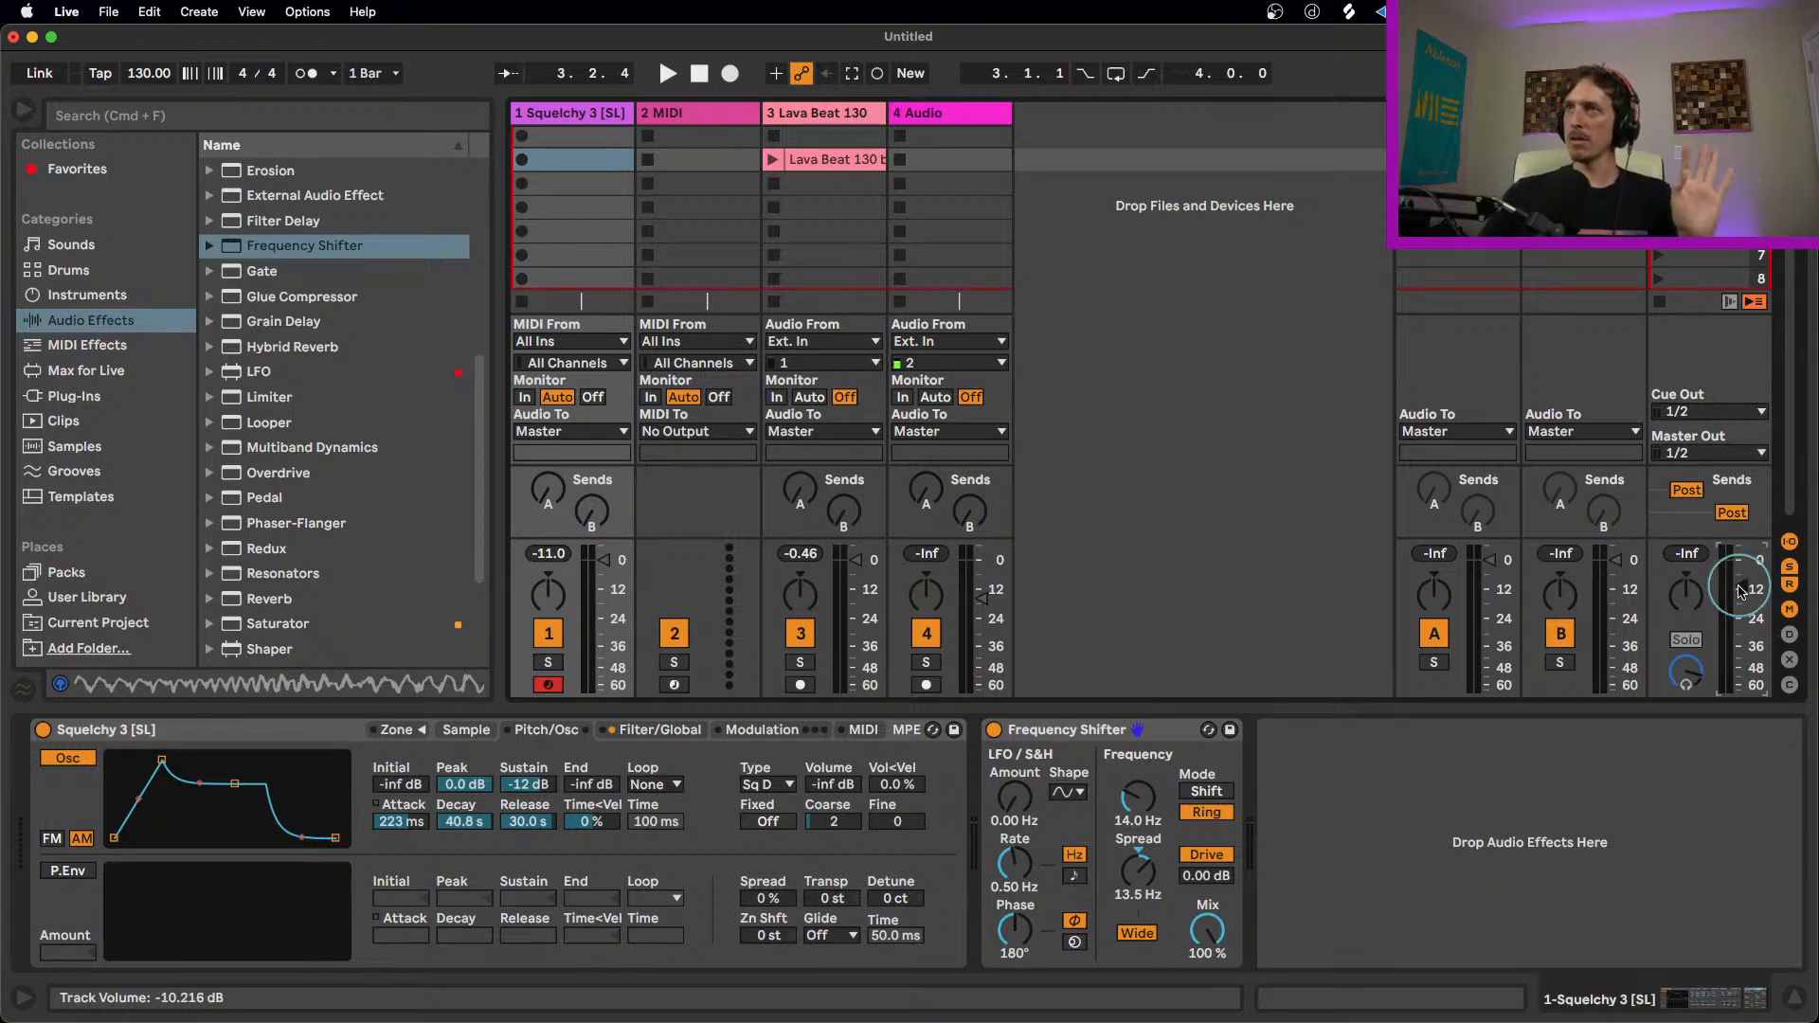
{"action": "double_click", "coordinate": [1743, 582]}
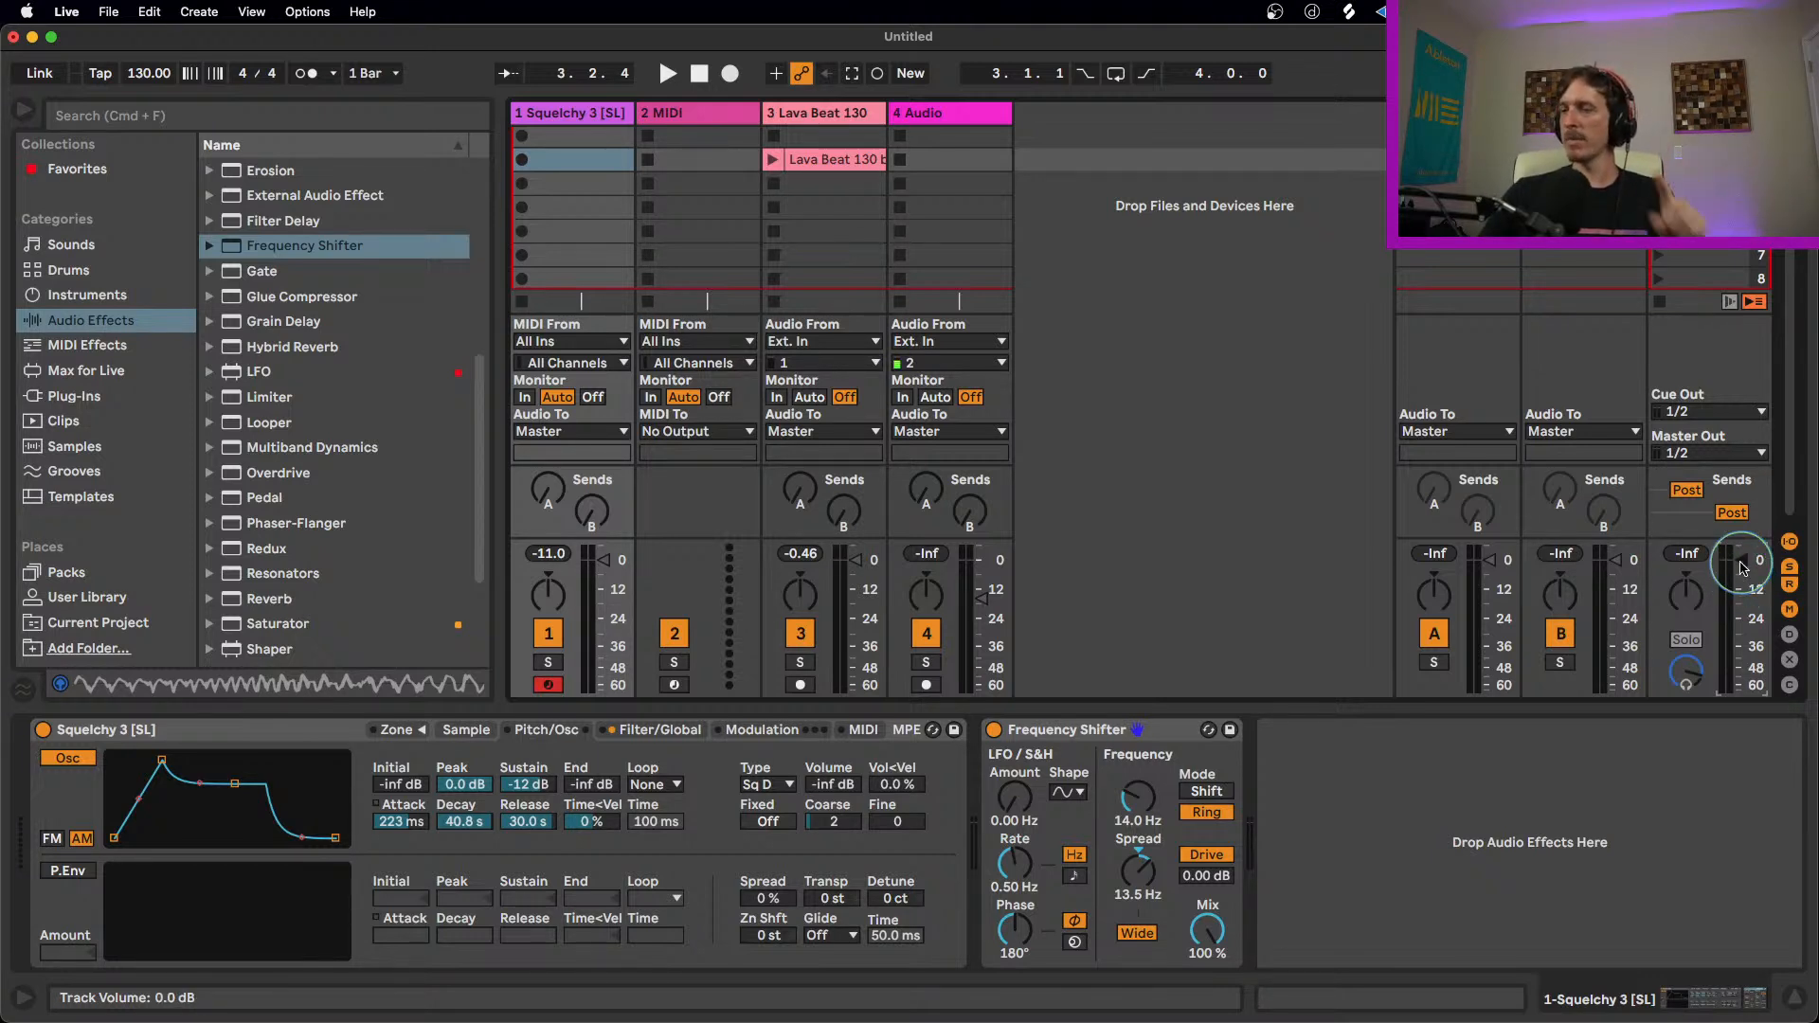
Step: Lower the Lava Beat 130 track to -7.0 dB, then select it with the 4 Audio track and lower both volumes together
{"action": "left_click_drag", "start_coordinate": [860, 560], "coordinate": [861, 576]}
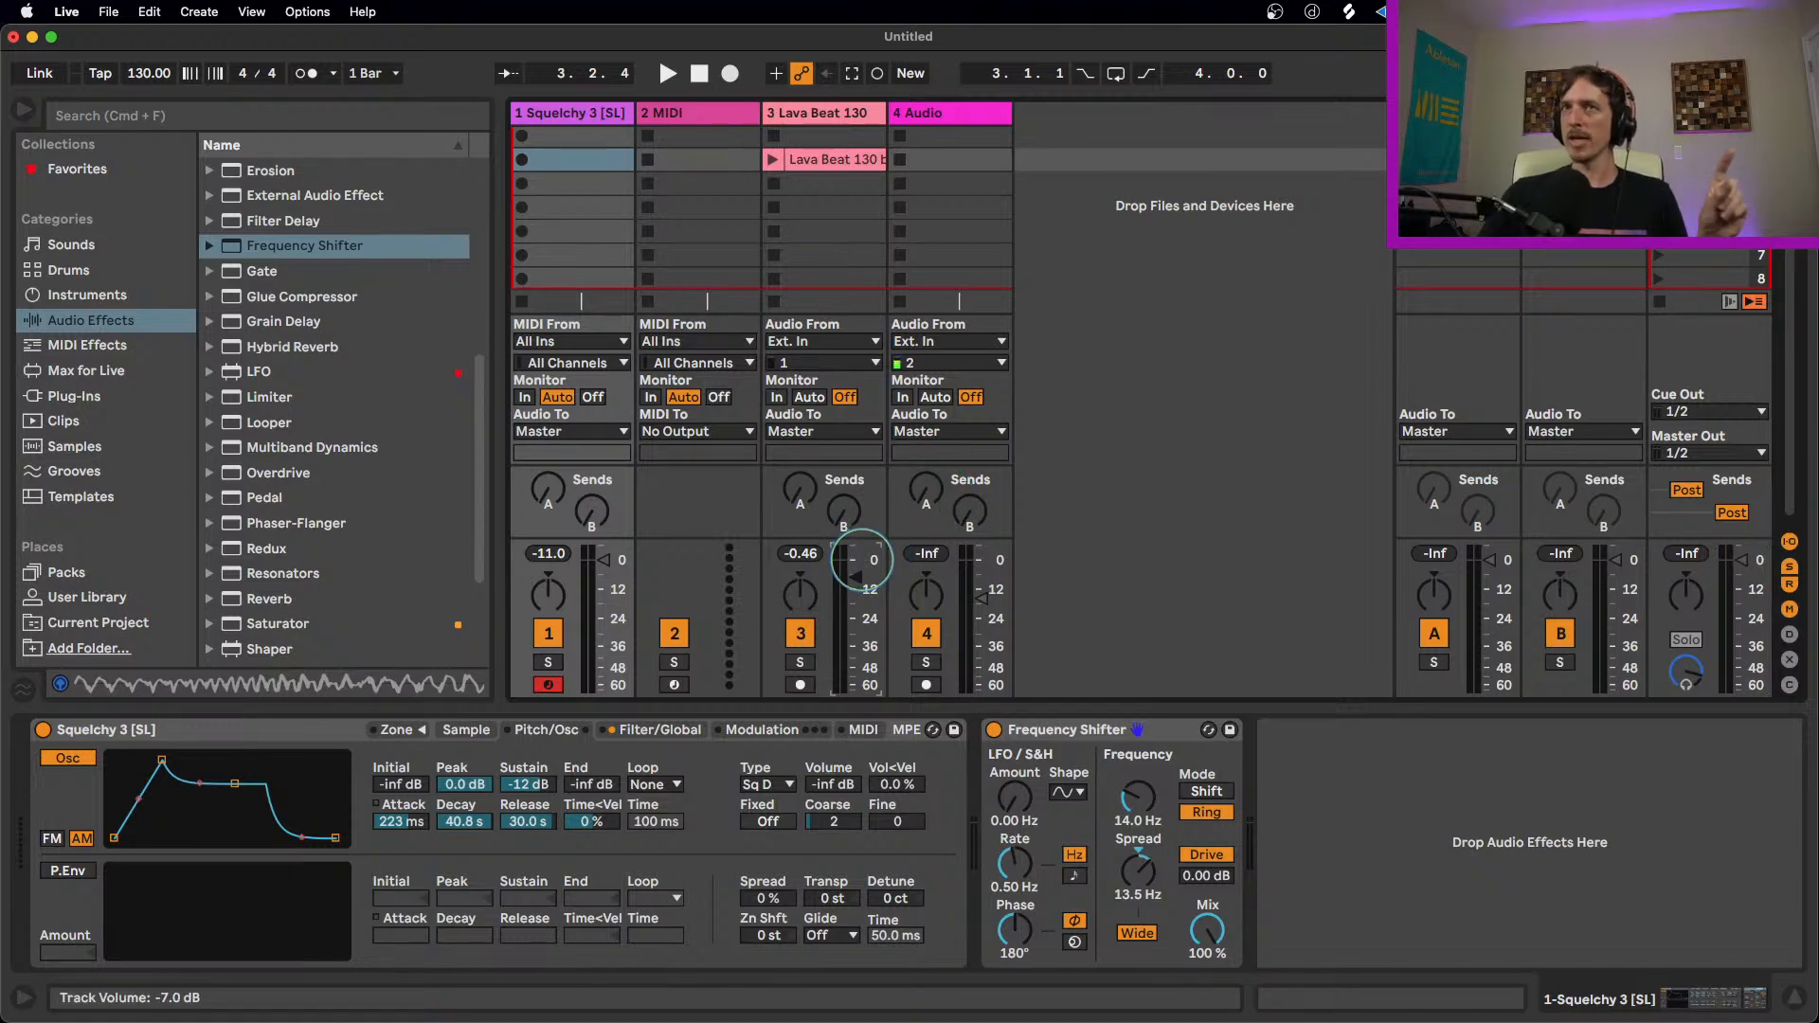
{"action": "left_click", "coordinate": [820, 116]}
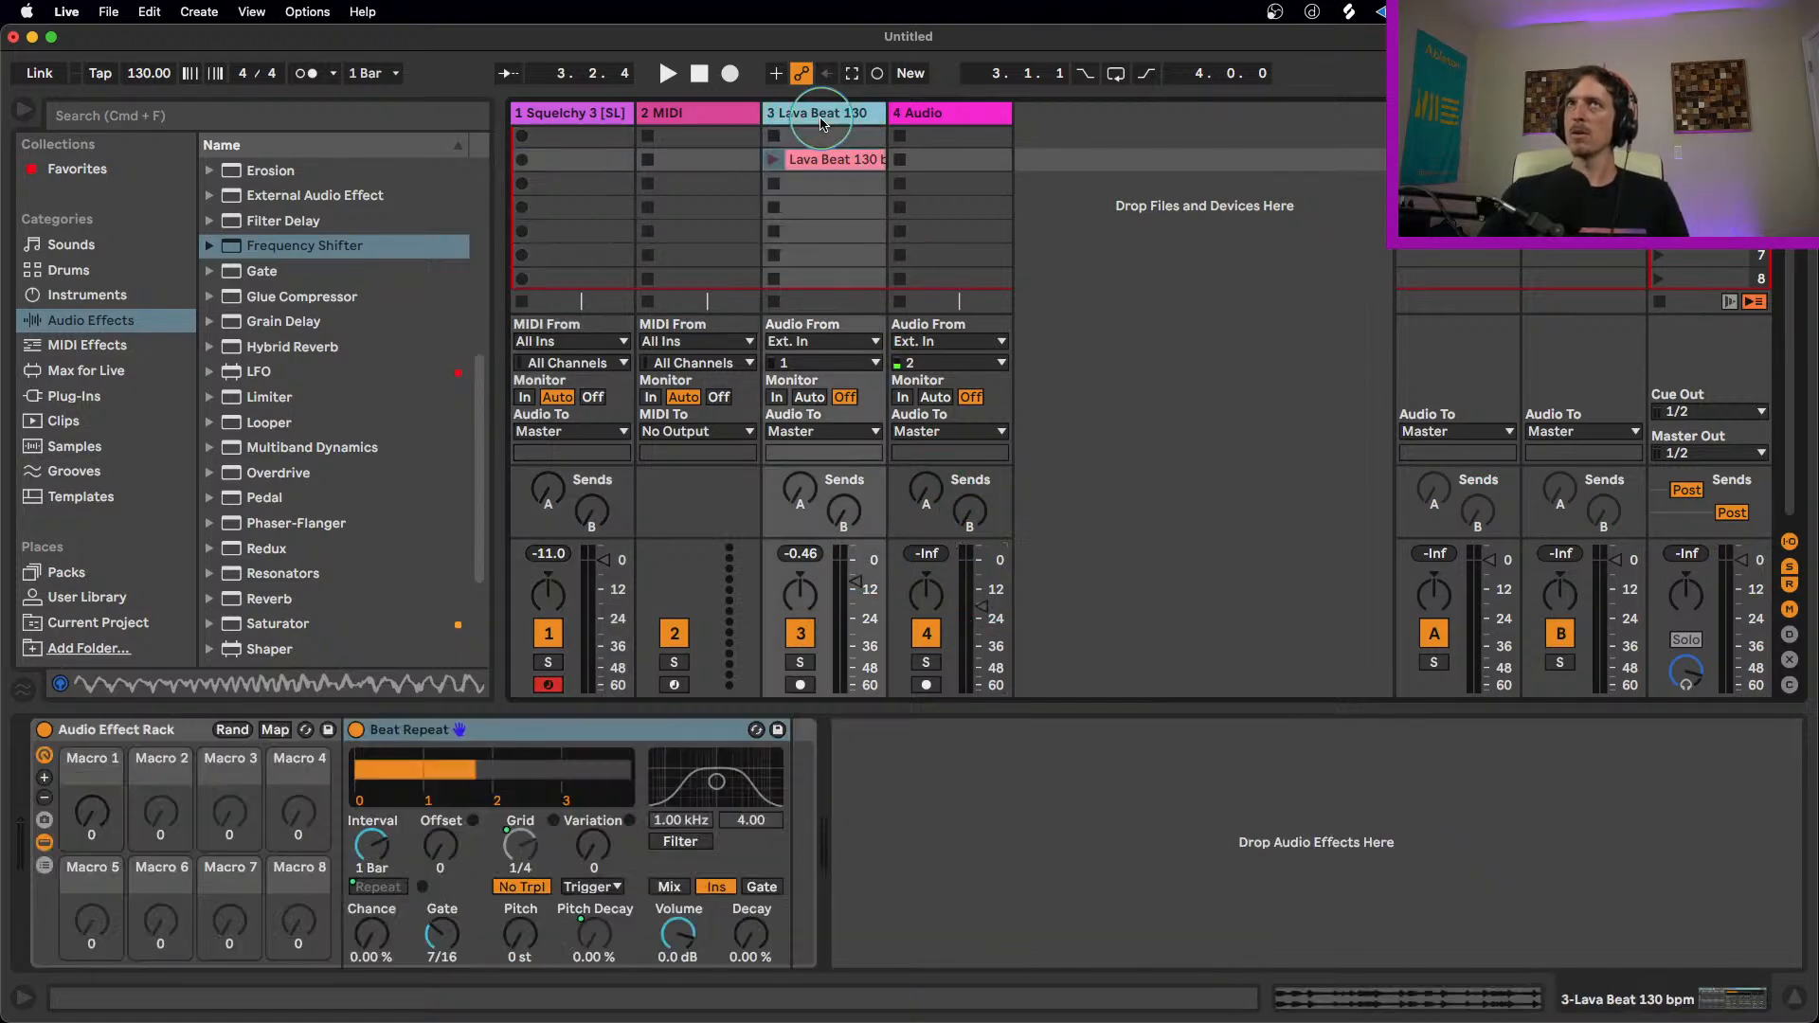
{"action": "right_click", "coordinate": [905, 113]}
{"action": "left_click", "coordinate": [882, 108]}
{"action": "left_click", "coordinate": [837, 107], "text": "shift"}
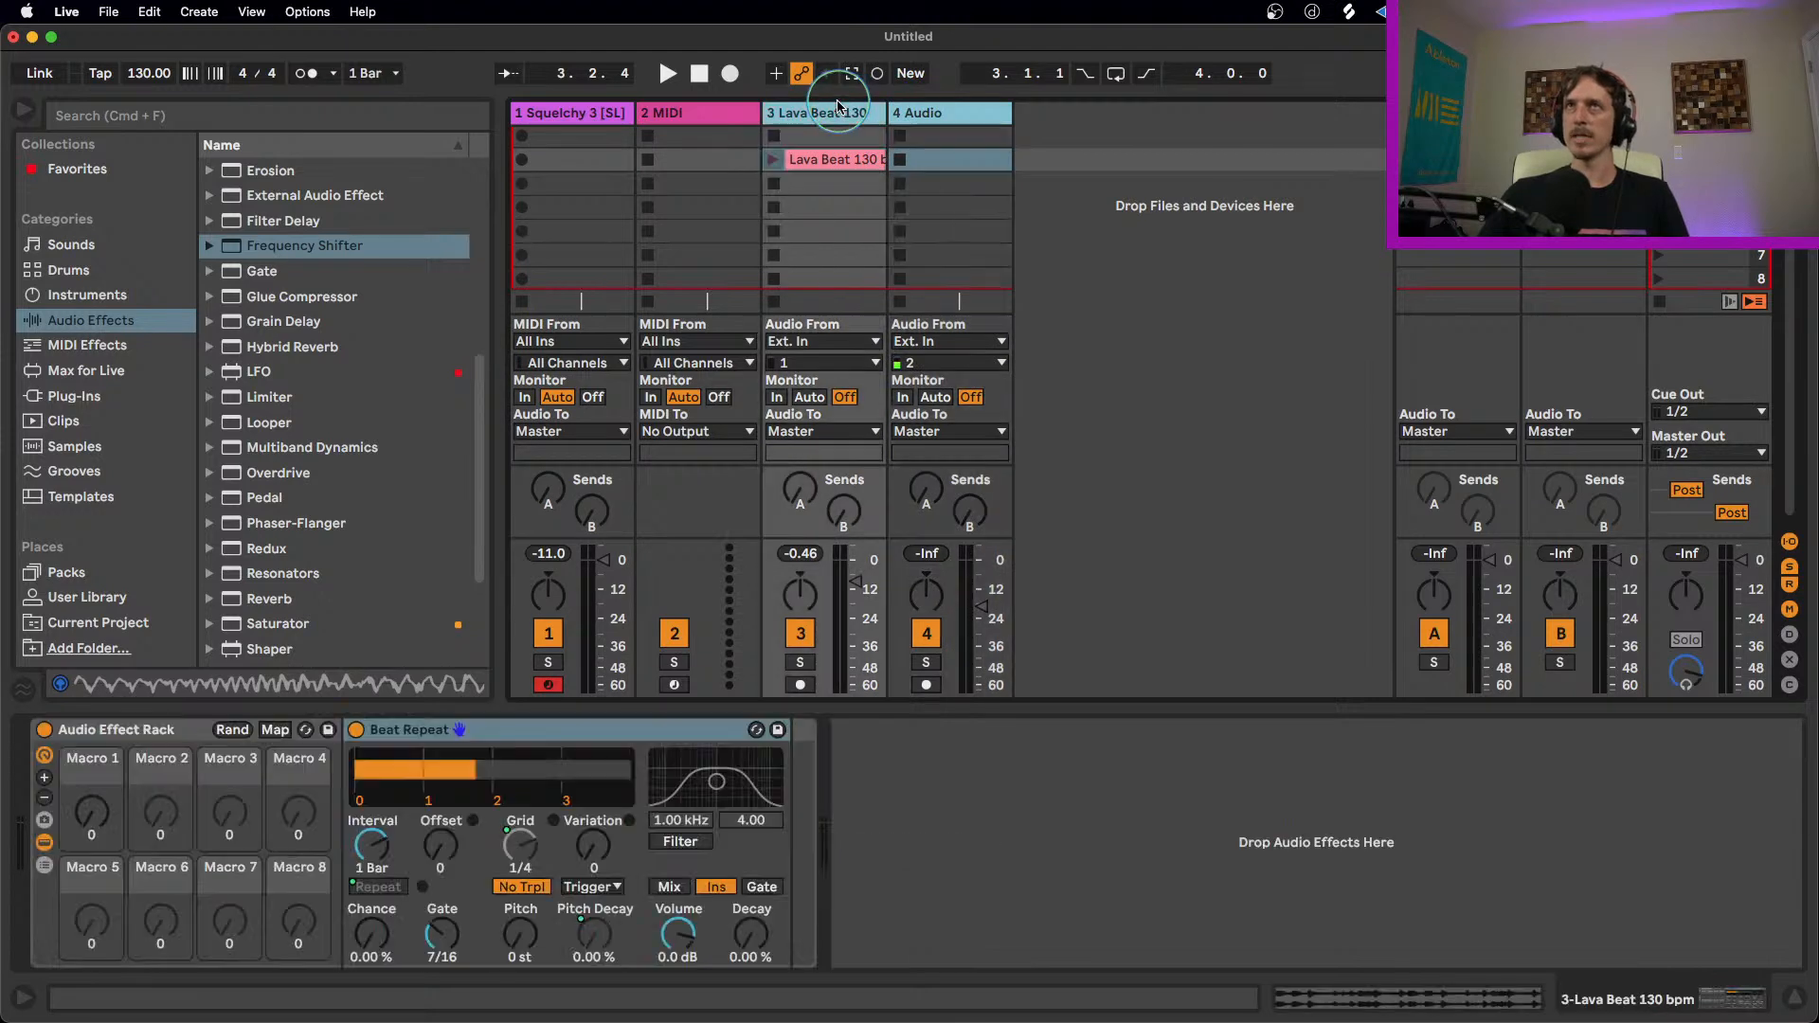
{"action": "left_click_drag", "start_coordinate": [856, 580], "coordinate": [855, 604]}
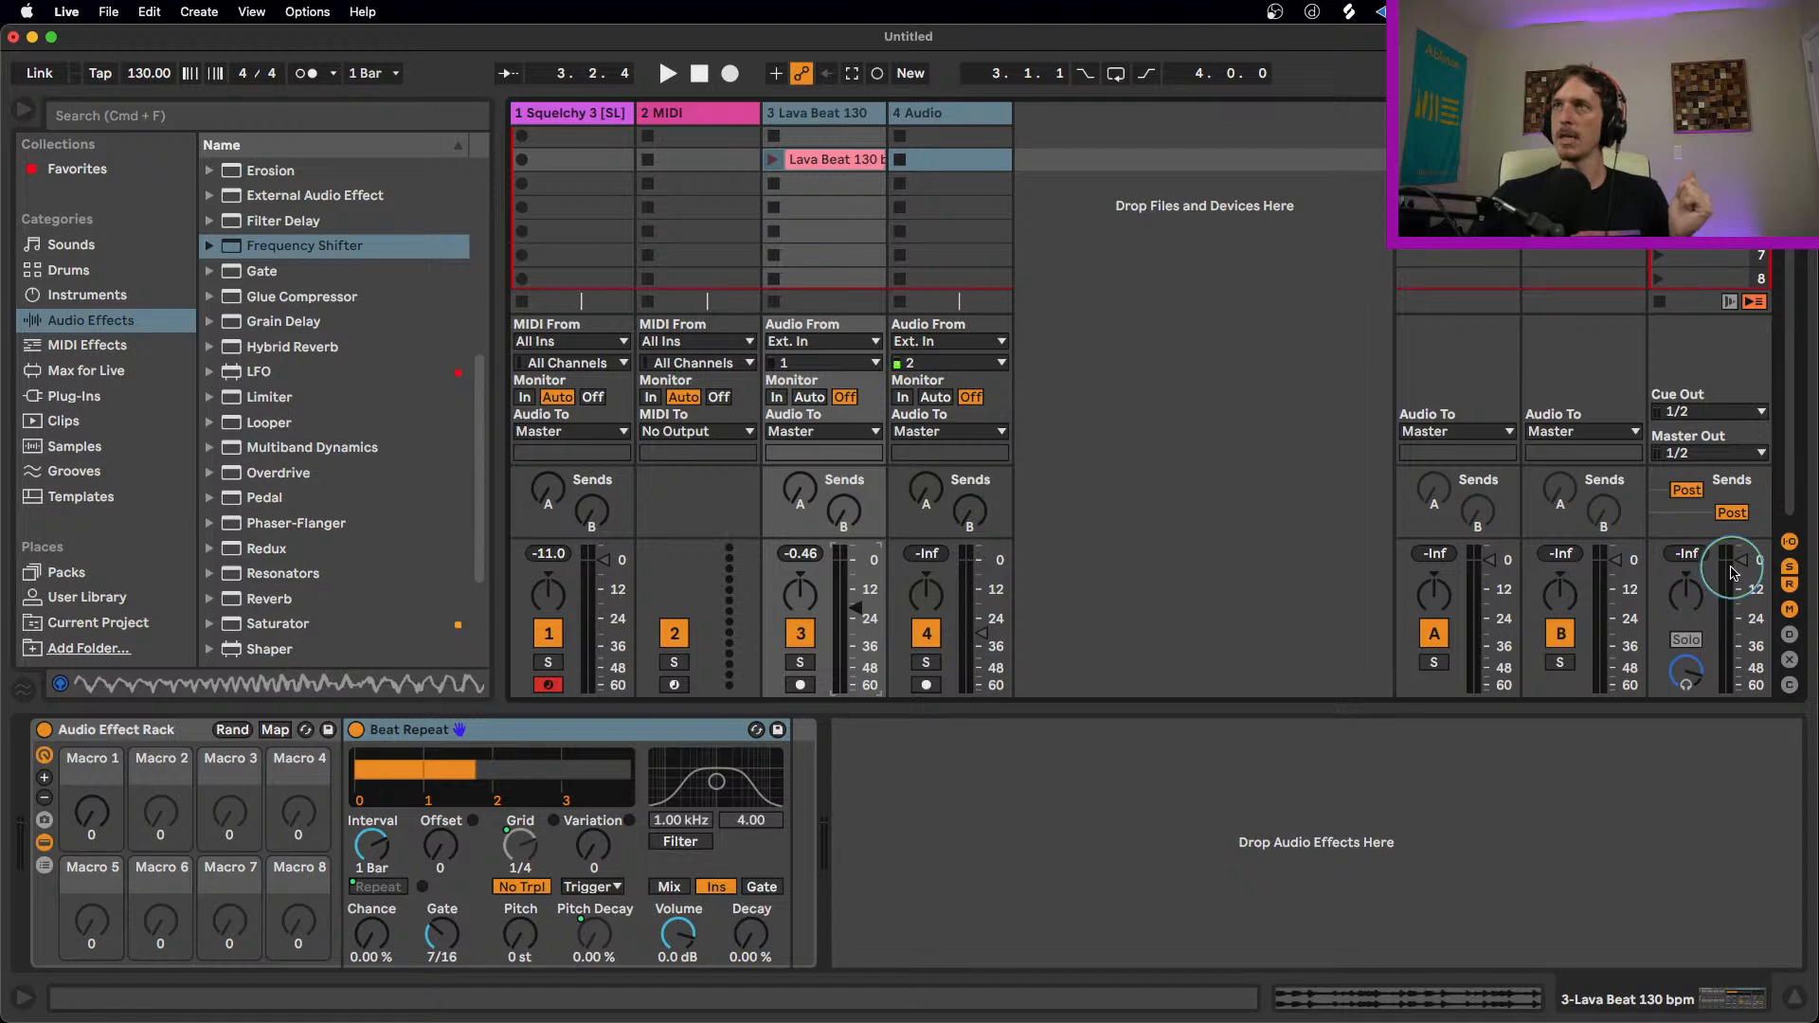
Step: Readjust the linked volumes of the Lava Beat 130 and 4 Audio tracks, and reset the master volume to its default
{"action": "mouse_move", "coordinate": [1740, 566]}
{"action": "left_mouse_down"}
{"action": "mouse_move", "coordinate": [1738, 600]}
{"action": "mouse_move", "coordinate": [1740, 568]}
{"action": "left_mouse_up"}
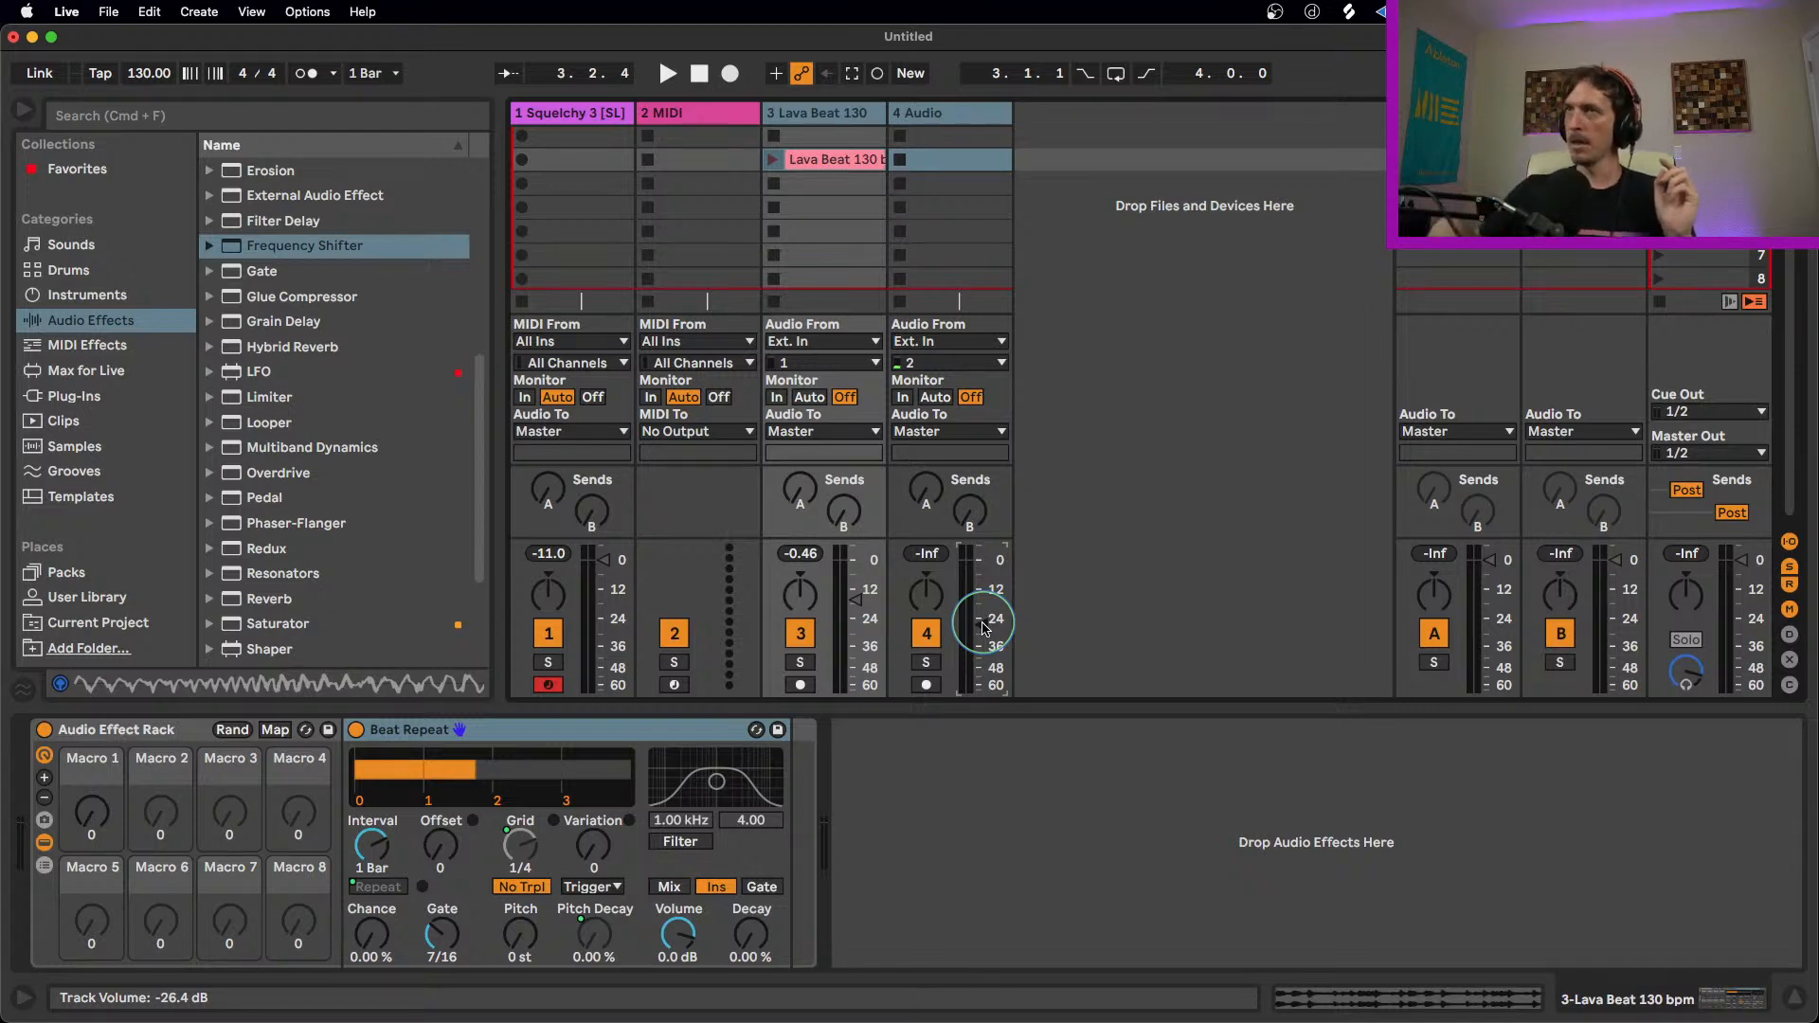
{"action": "left_click_drag", "start_coordinate": [974, 621], "coordinate": [977, 606]}
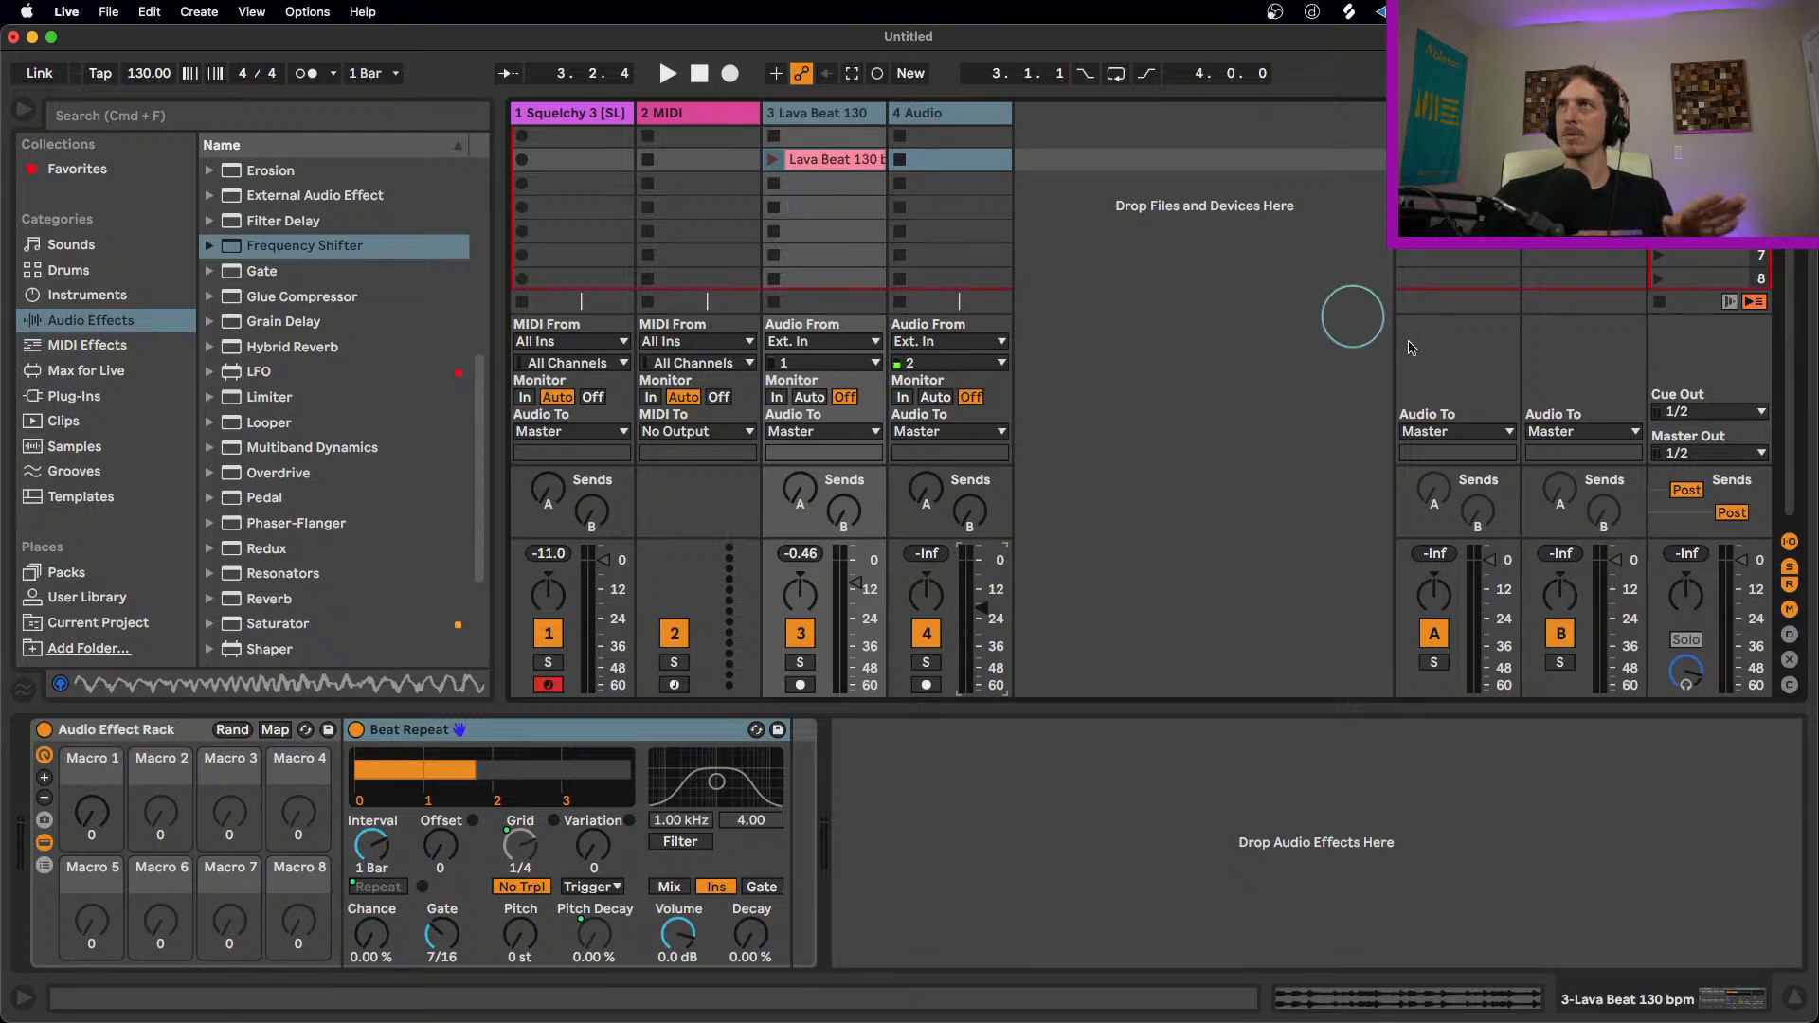
{"action": "left_click_drag", "start_coordinate": [1741, 561], "coordinate": [1743, 582]}
{"action": "double_click", "coordinate": [1741, 576]}
{"action": "left_click_drag", "start_coordinate": [857, 578], "coordinate": [858, 588]}
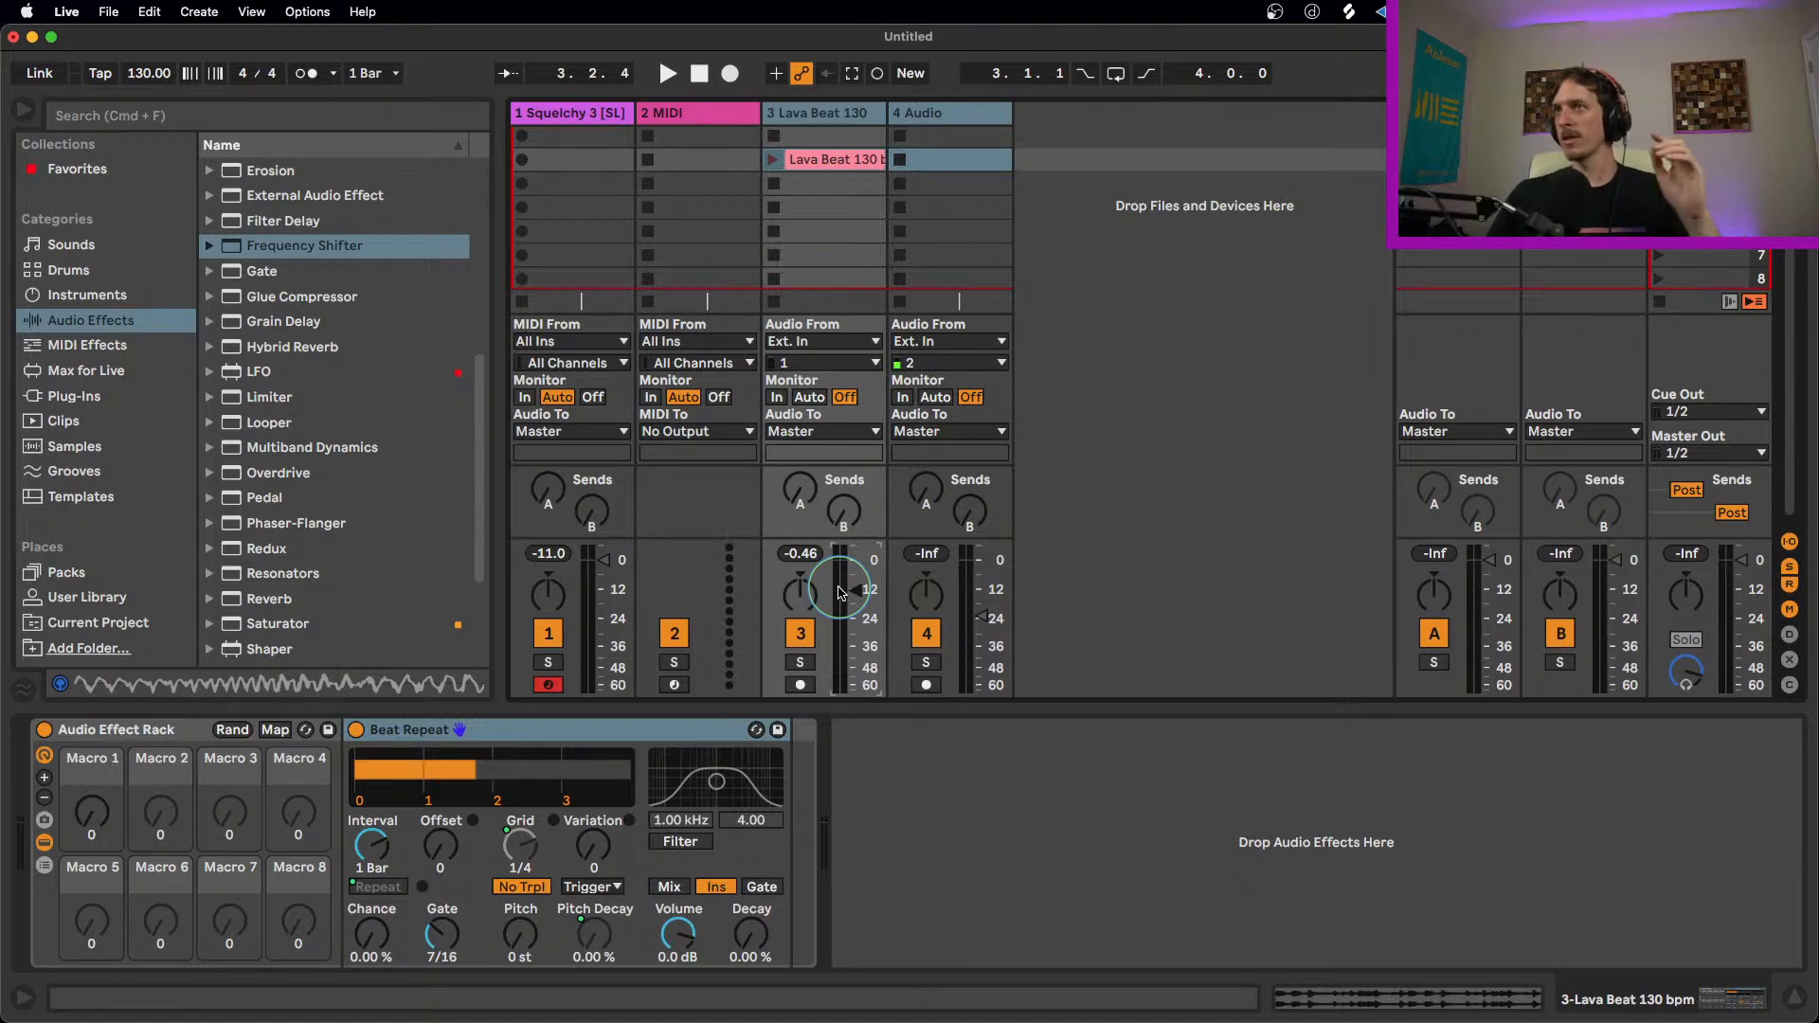
{"action": "scroll", "coordinate": [1742, 597], "scroll_direction": "up", "scroll_amount": 1}
{"action": "double_click", "coordinate": [1741, 597]}
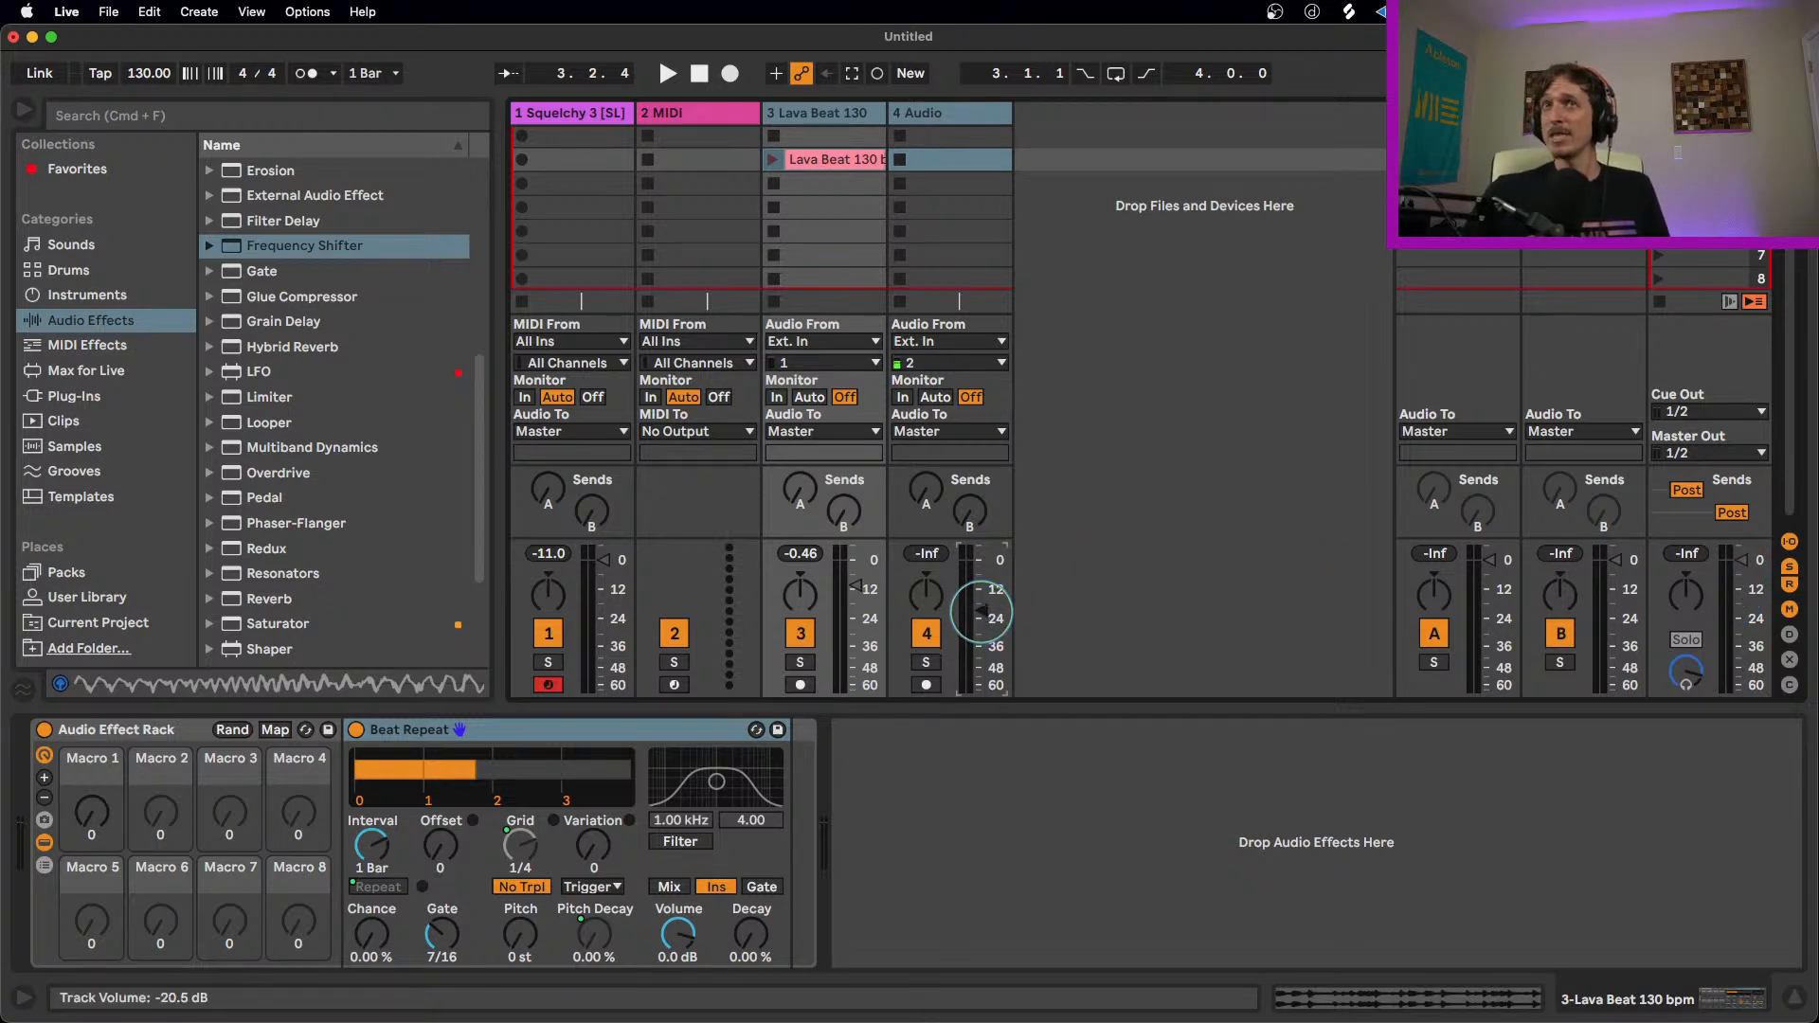
Step: Try the Master track's volume at 6.0 dB and reset it to 0 dB
{"action": "left_click", "coordinate": [941, 294]}
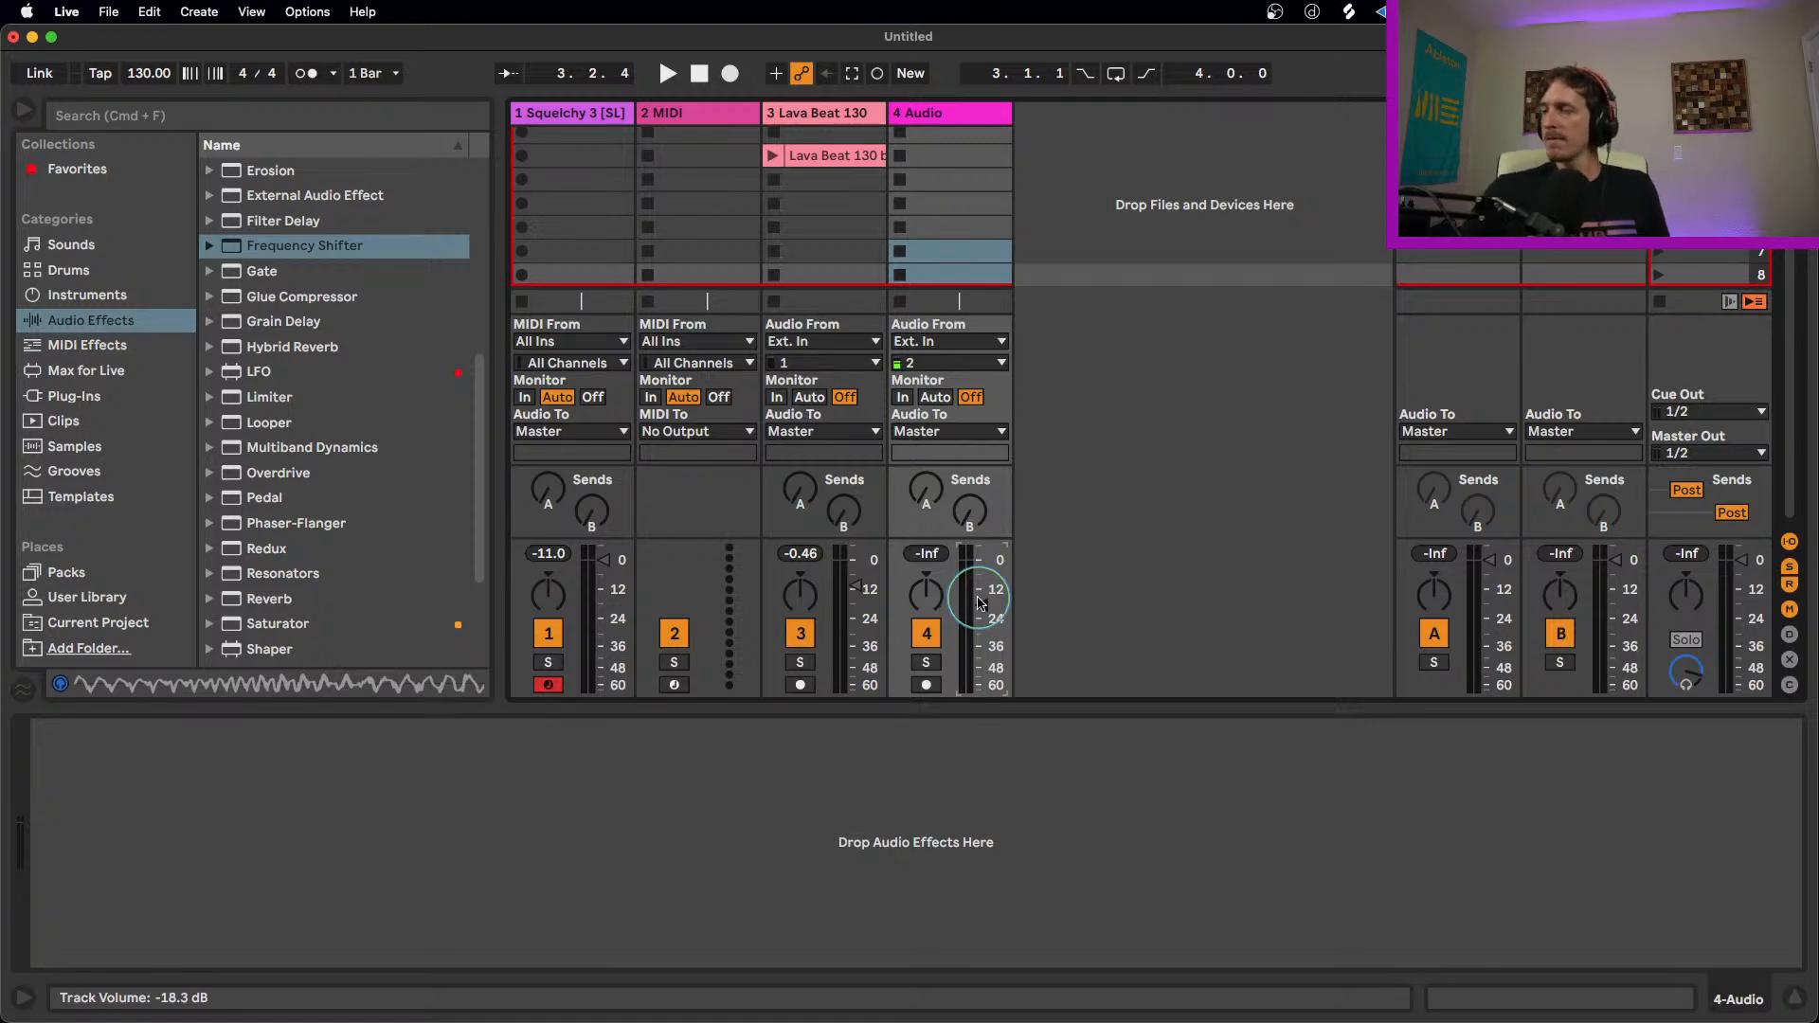
{"action": "left_click", "coordinate": [1709, 112]}
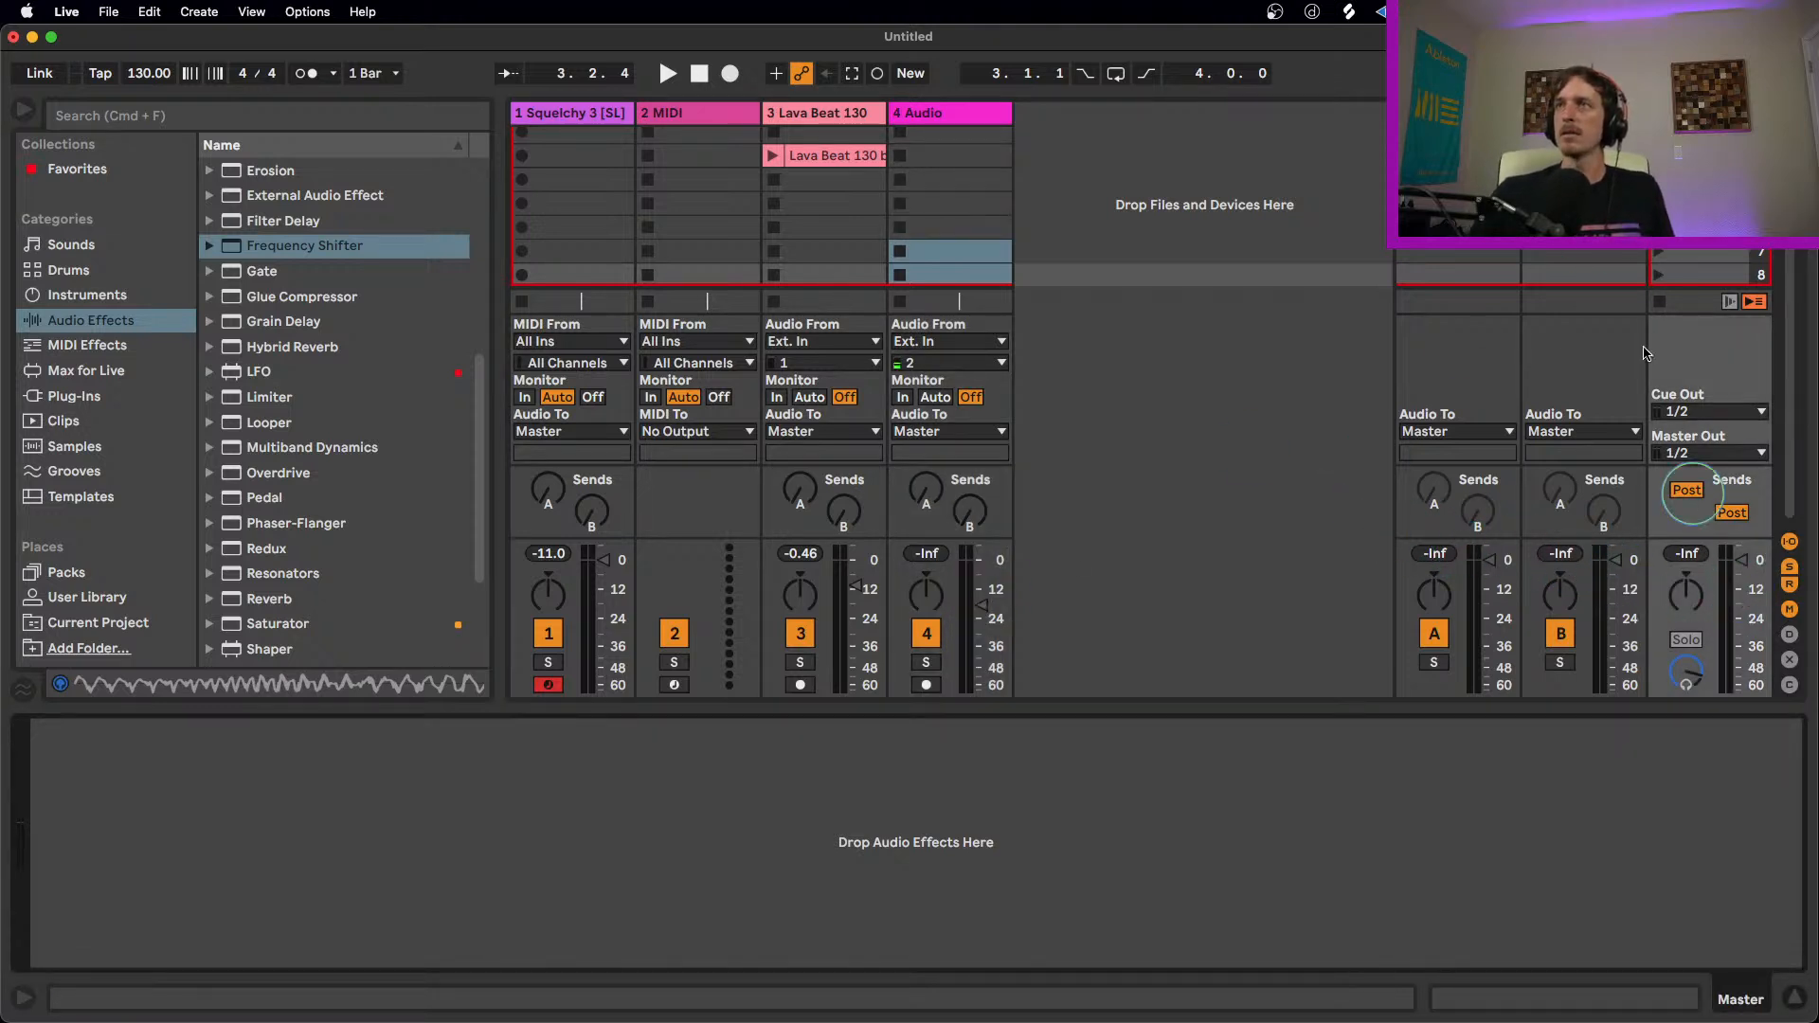
{"action": "left_click_drag", "start_coordinate": [1743, 552], "coordinate": [1741, 563]}
{"action": "double_click", "coordinate": [1742, 558]}
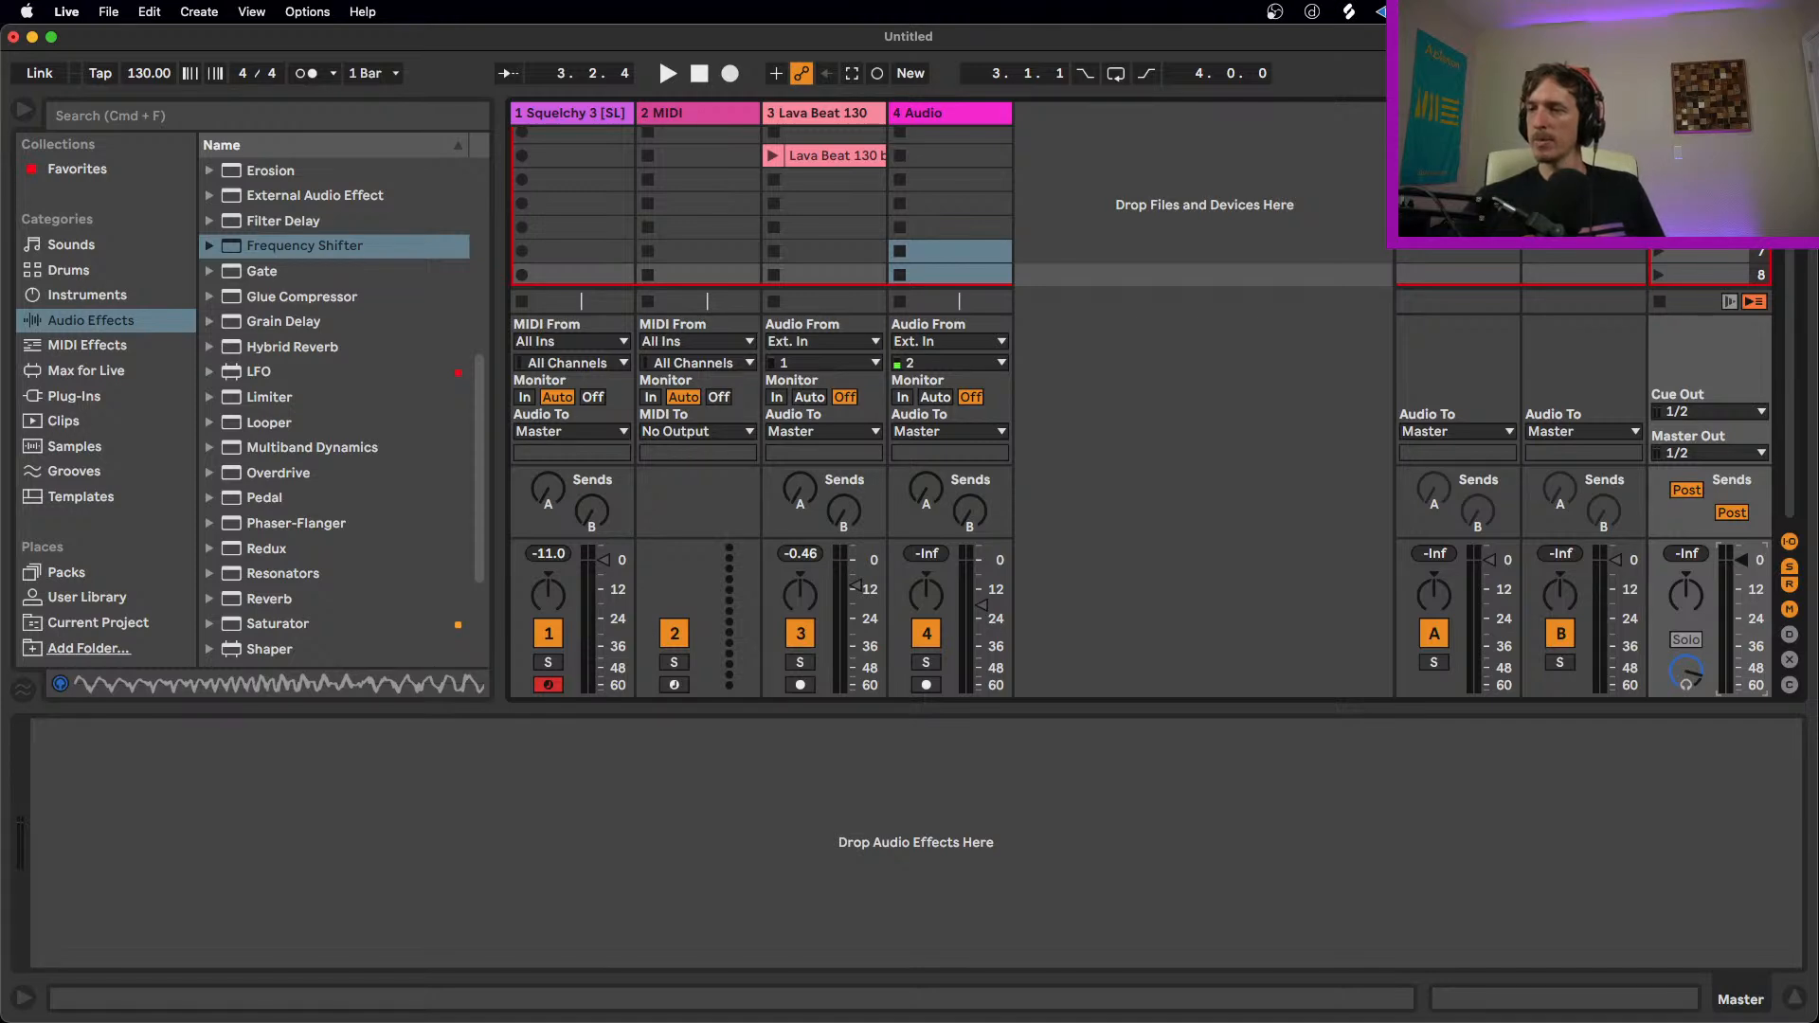
Step: Show the zone editor of the Squelchy 3 Sampler and add 1 14-Audio-12.wav as a second sample zone
{"action": "left_click", "coordinate": [808, 156]}
{"action": "left_click", "coordinate": [818, 135]}
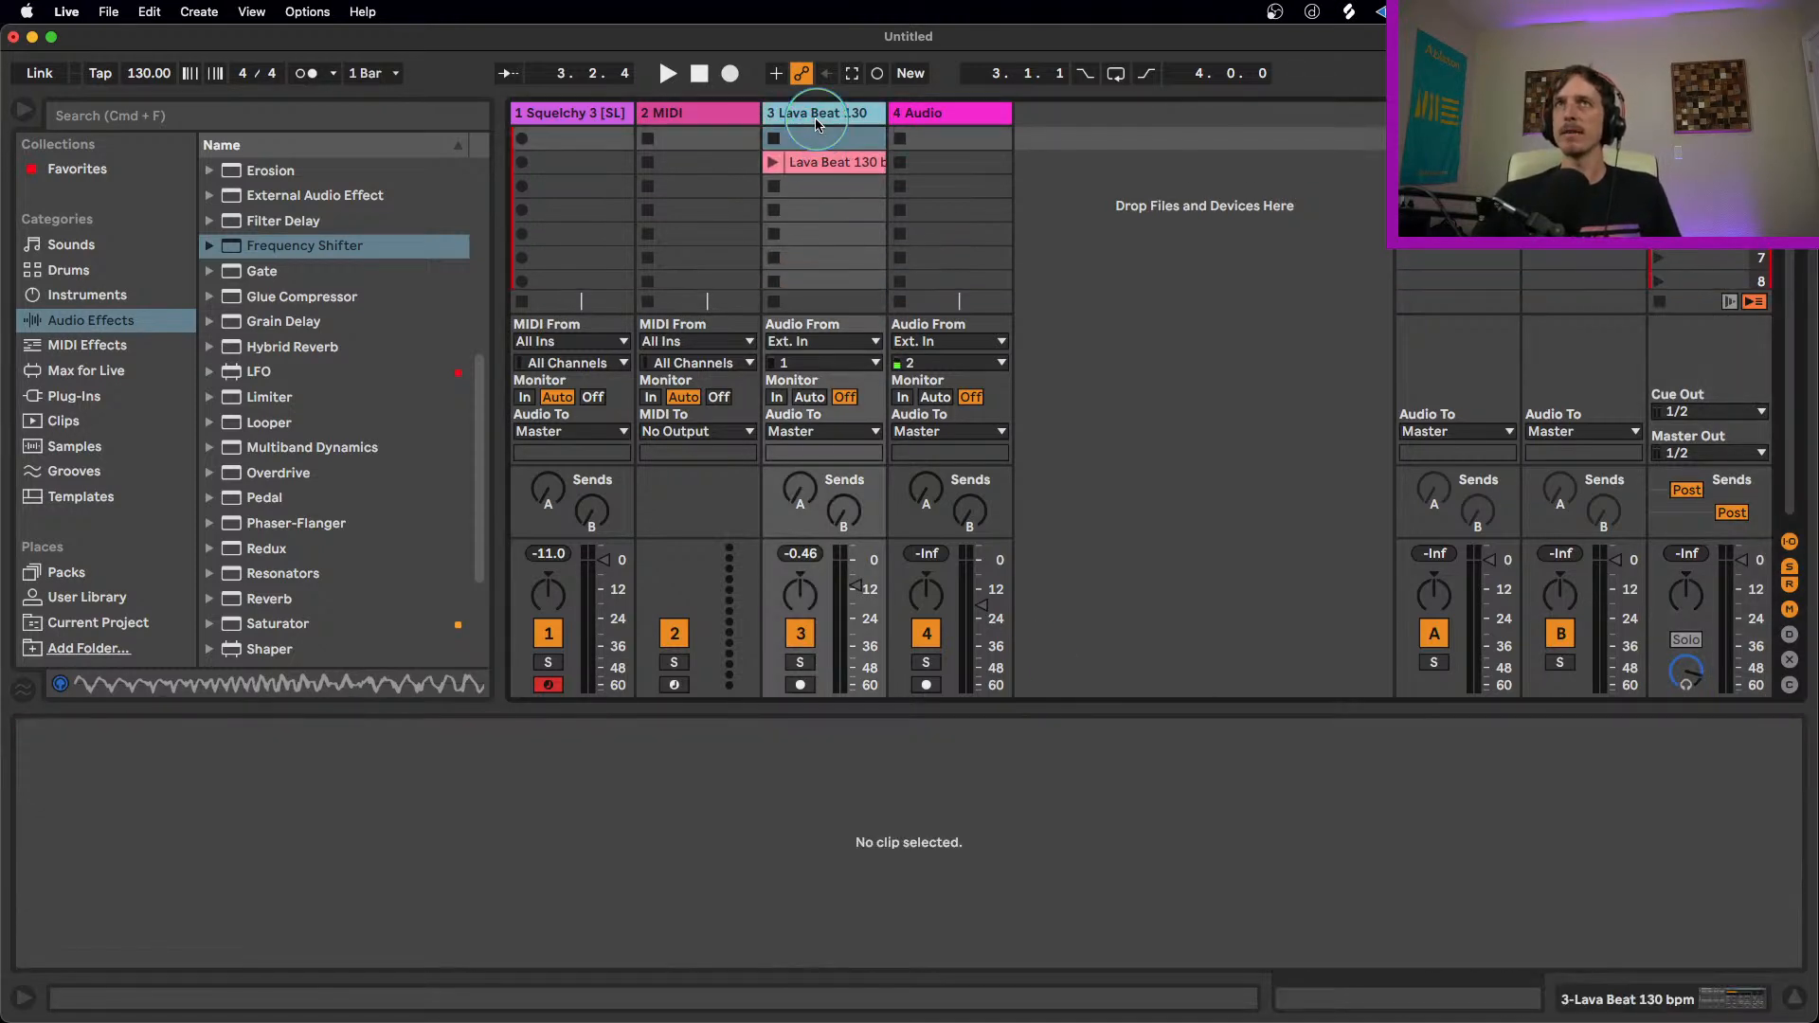
{"action": "left_click", "coordinate": [604, 117]}
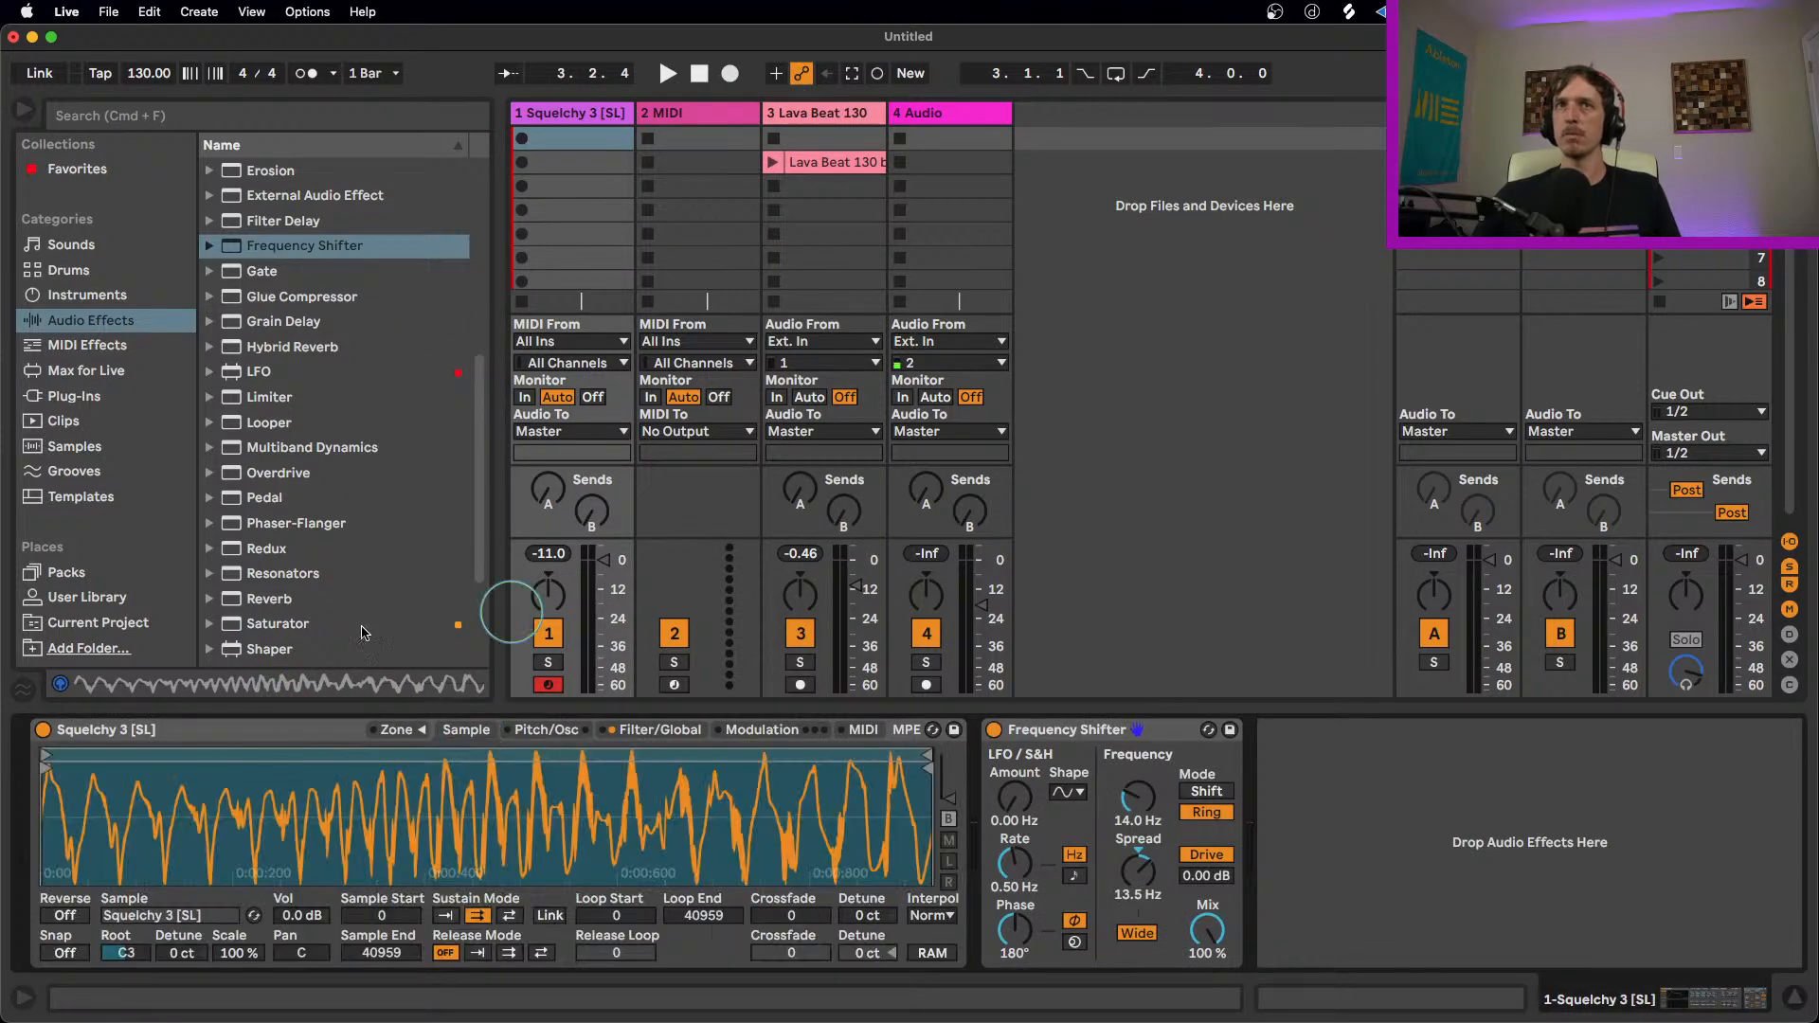
{"action": "left_click", "coordinate": [398, 729]}
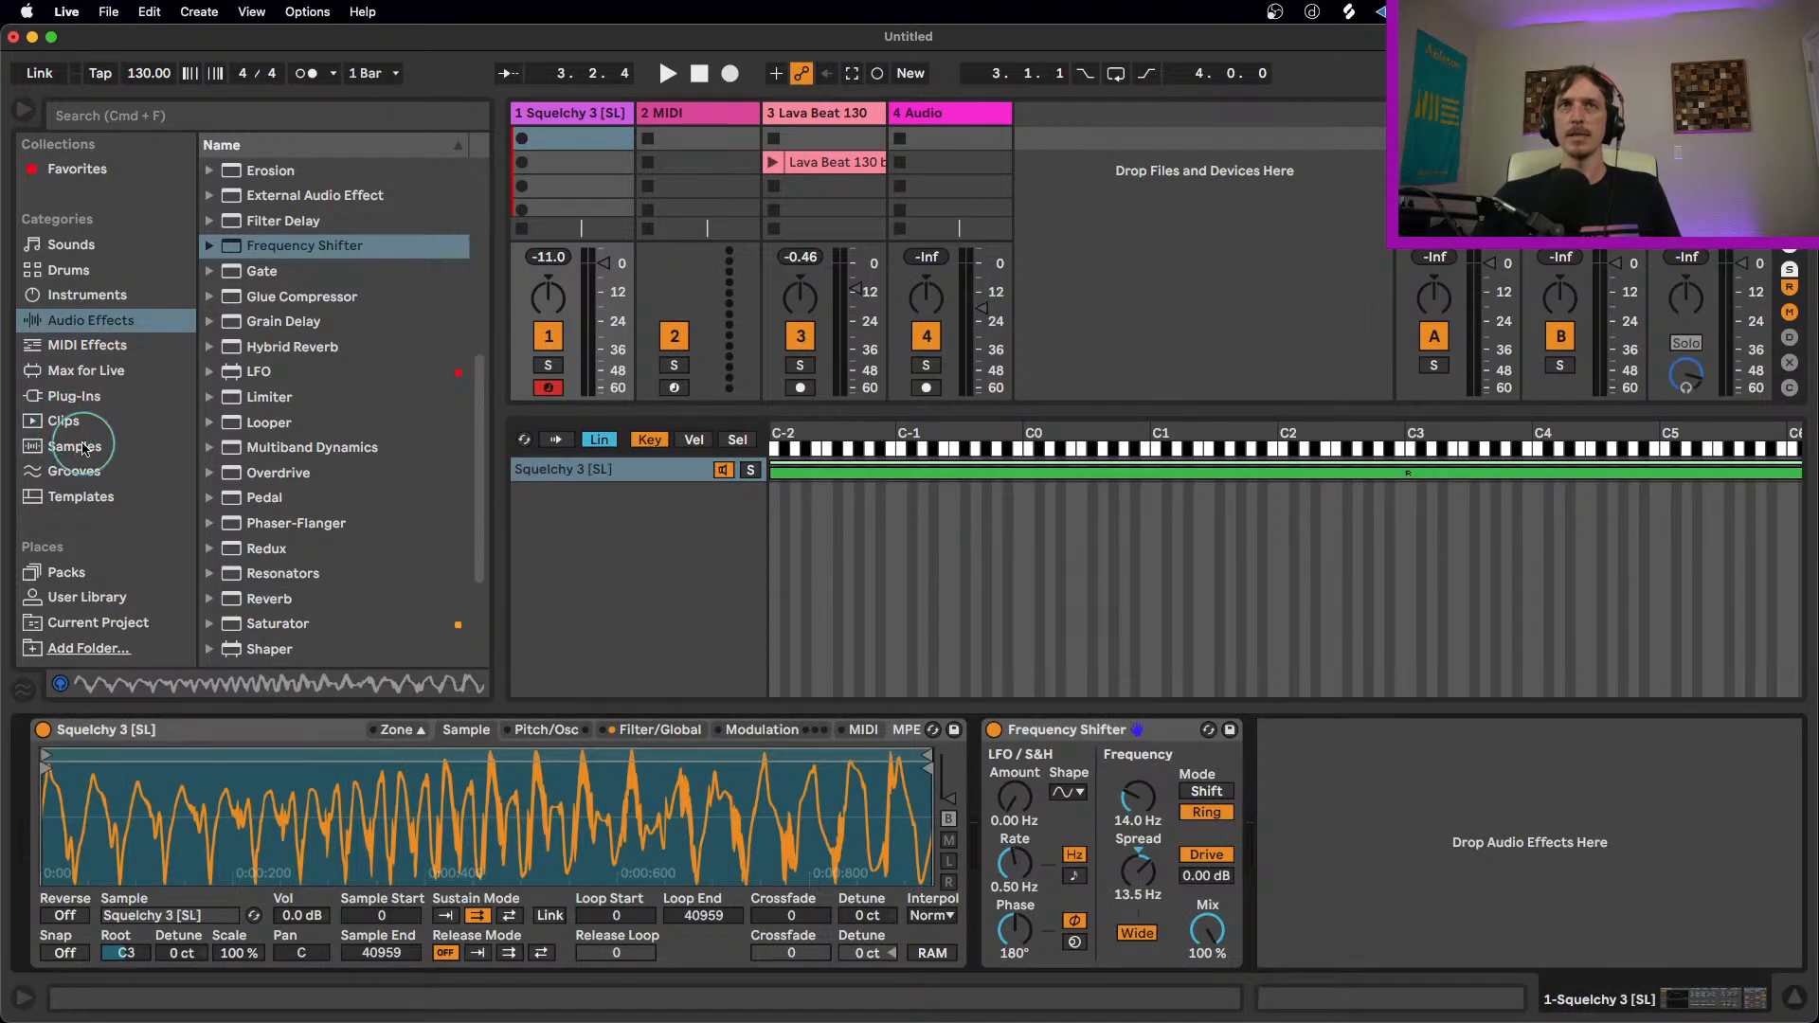
{"action": "left_click", "coordinate": [84, 447]}
{"action": "left_click", "coordinate": [323, 447]}
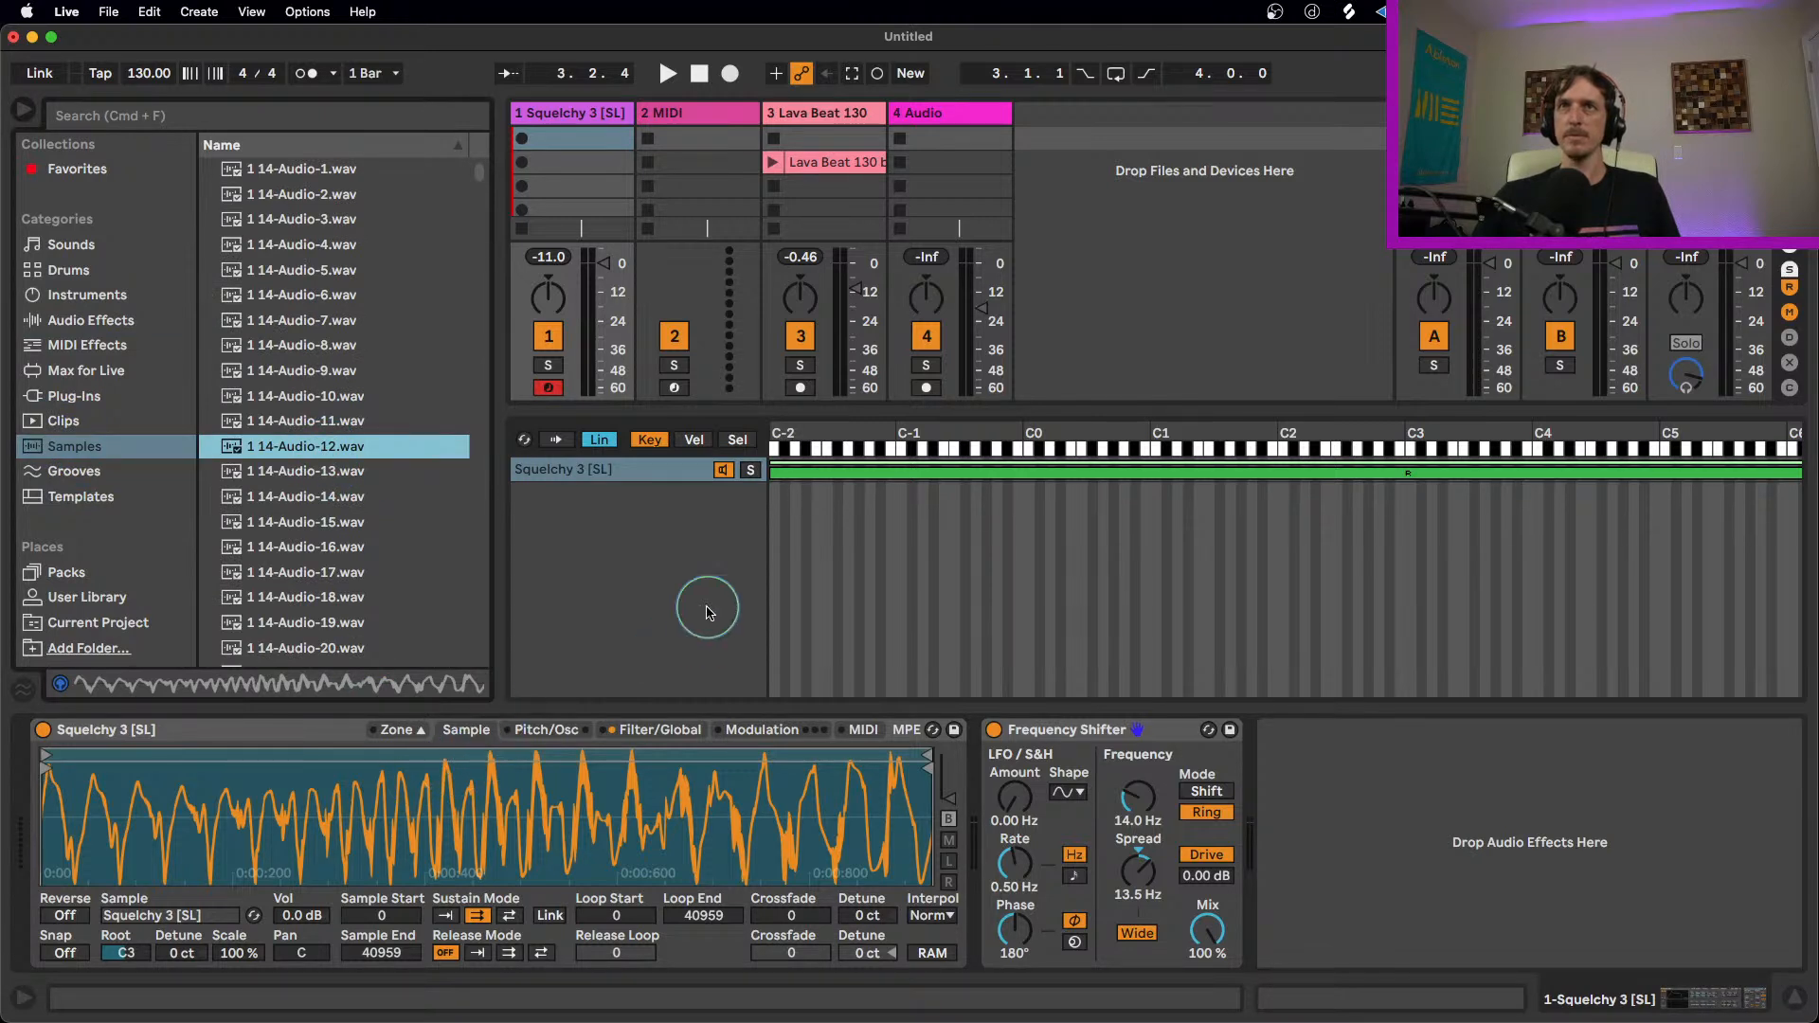
{"action": "left_click_drag", "start_coordinate": [296, 443], "coordinate": [669, 524]}
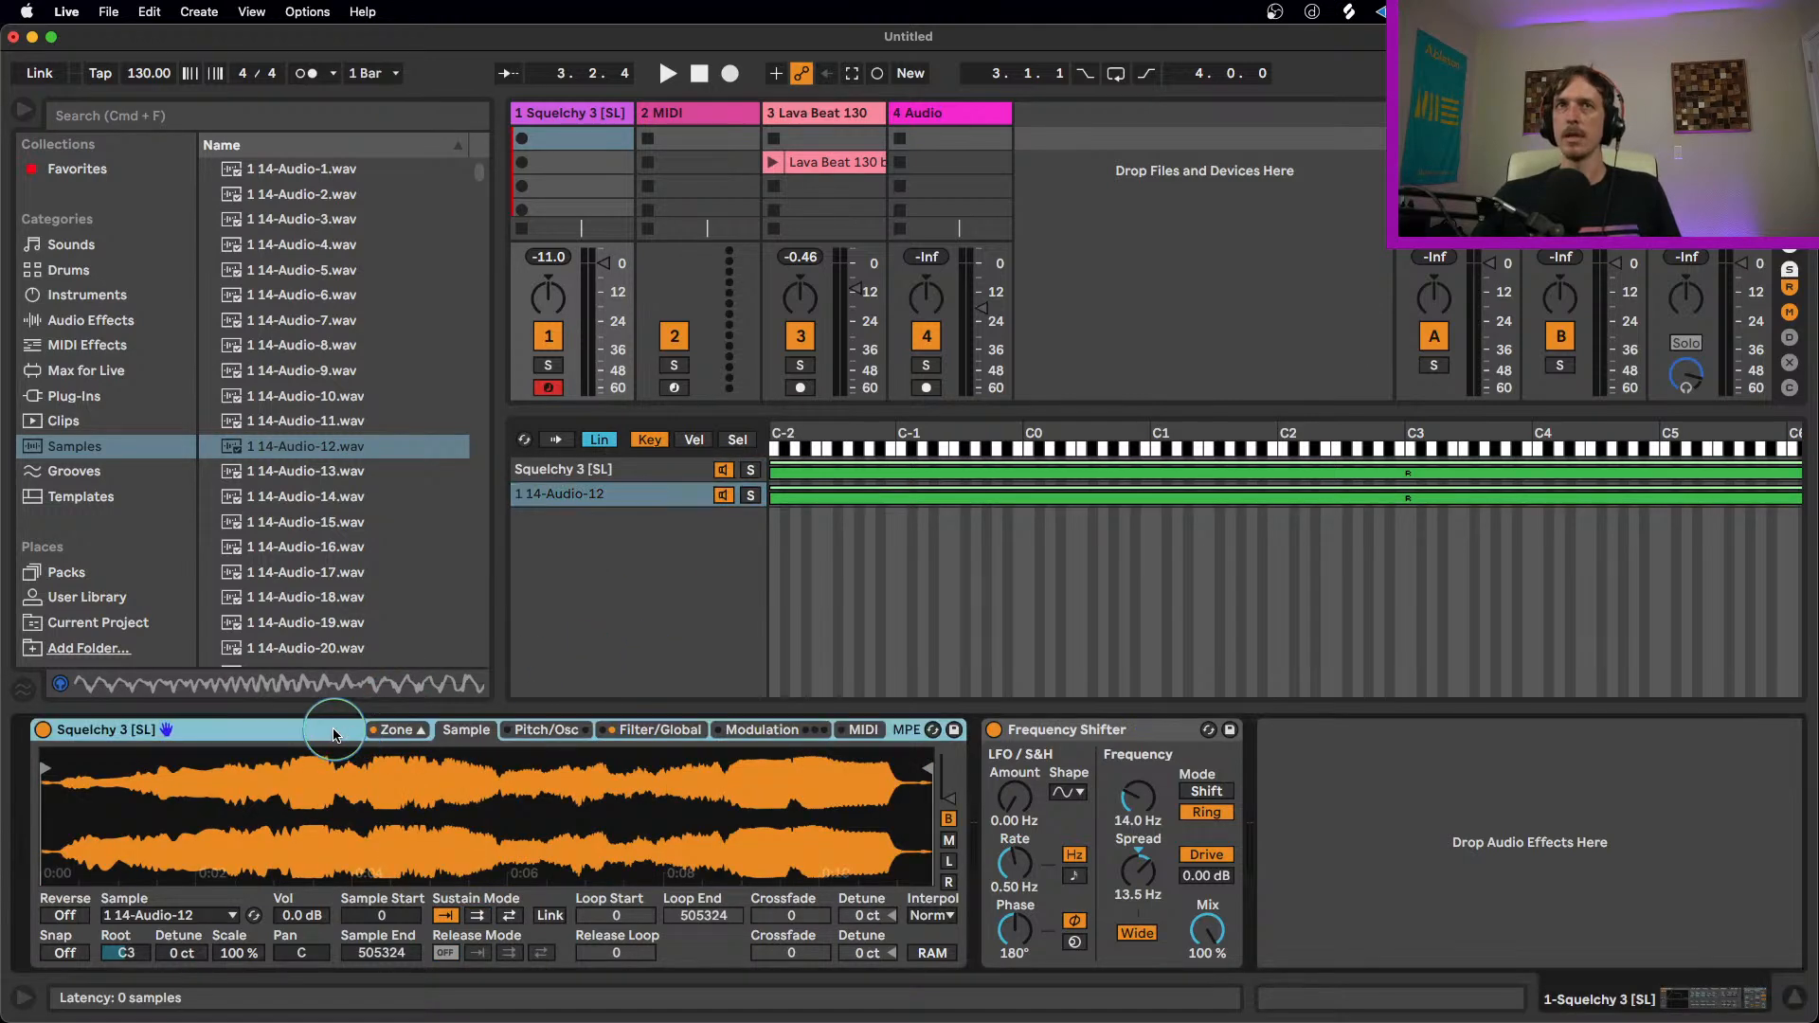
Step: Convert the multisample Squelchy 3 Sampler to Simpler and back to Sampler
{"action": "right_click", "coordinate": [341, 734]}
{"action": "left_click", "coordinate": [379, 723]}
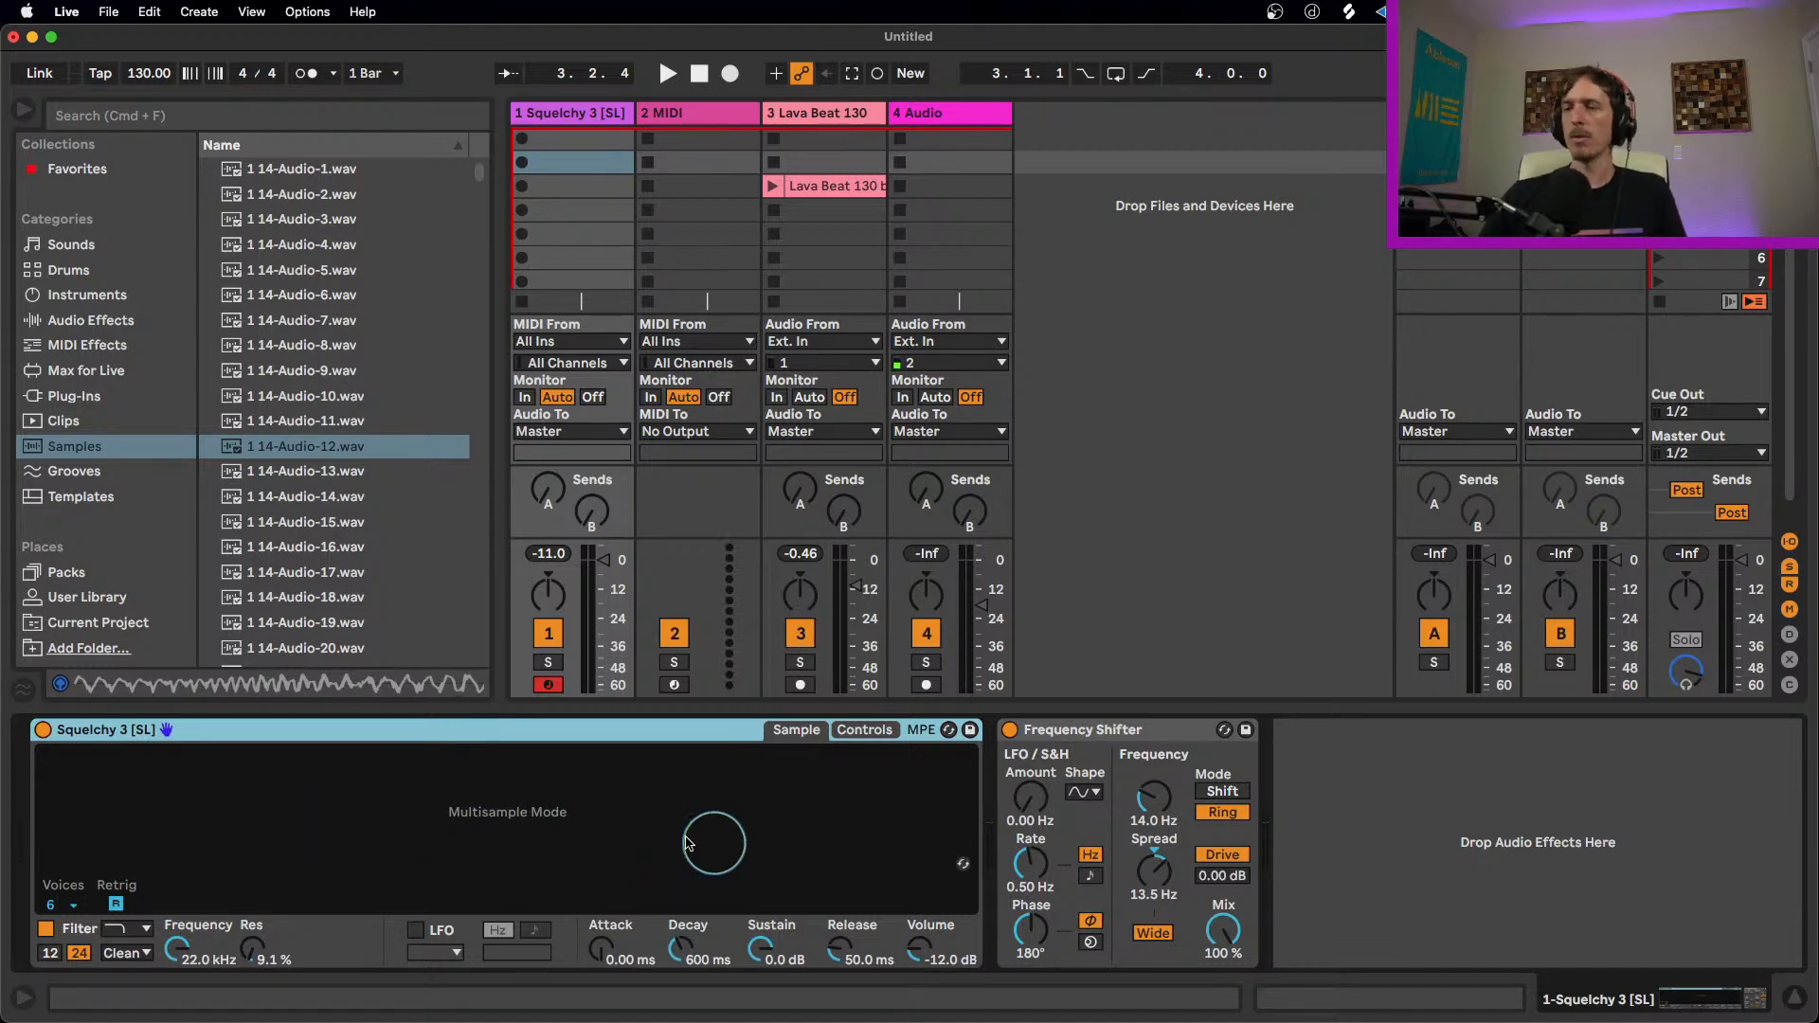
{"action": "right_click", "coordinate": [287, 729]}
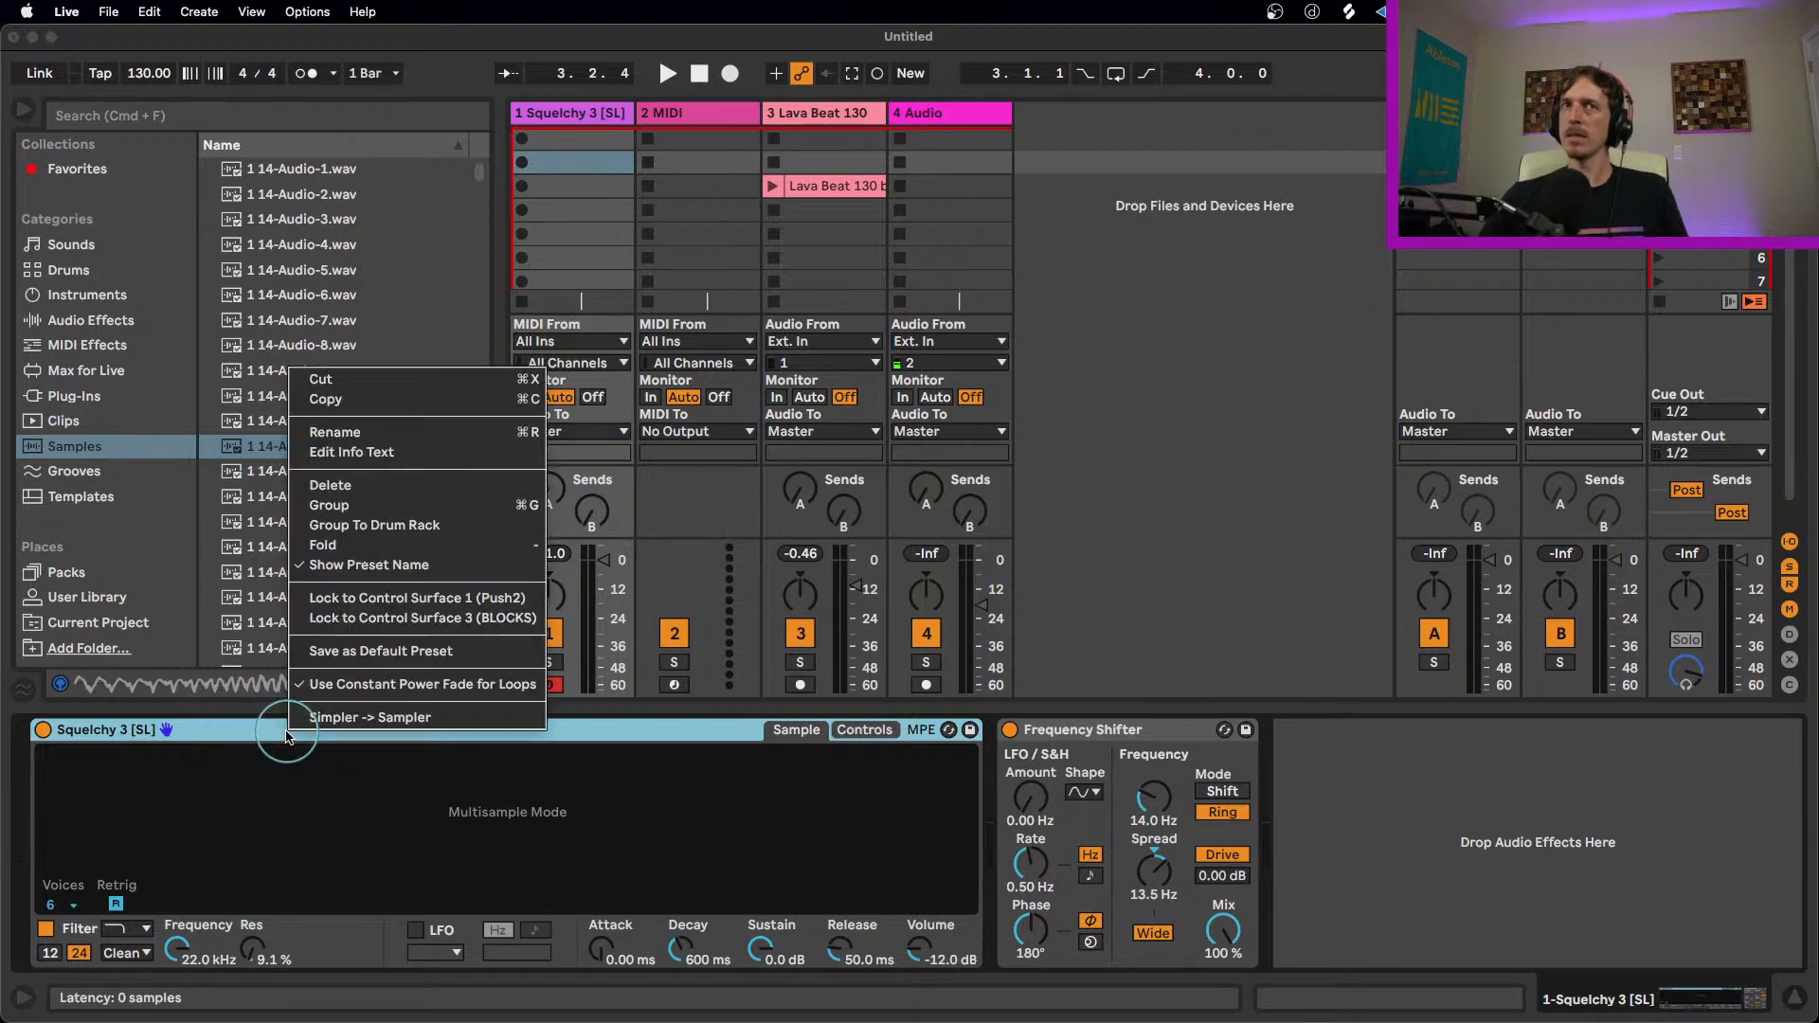
{"action": "left_click", "coordinate": [377, 723]}
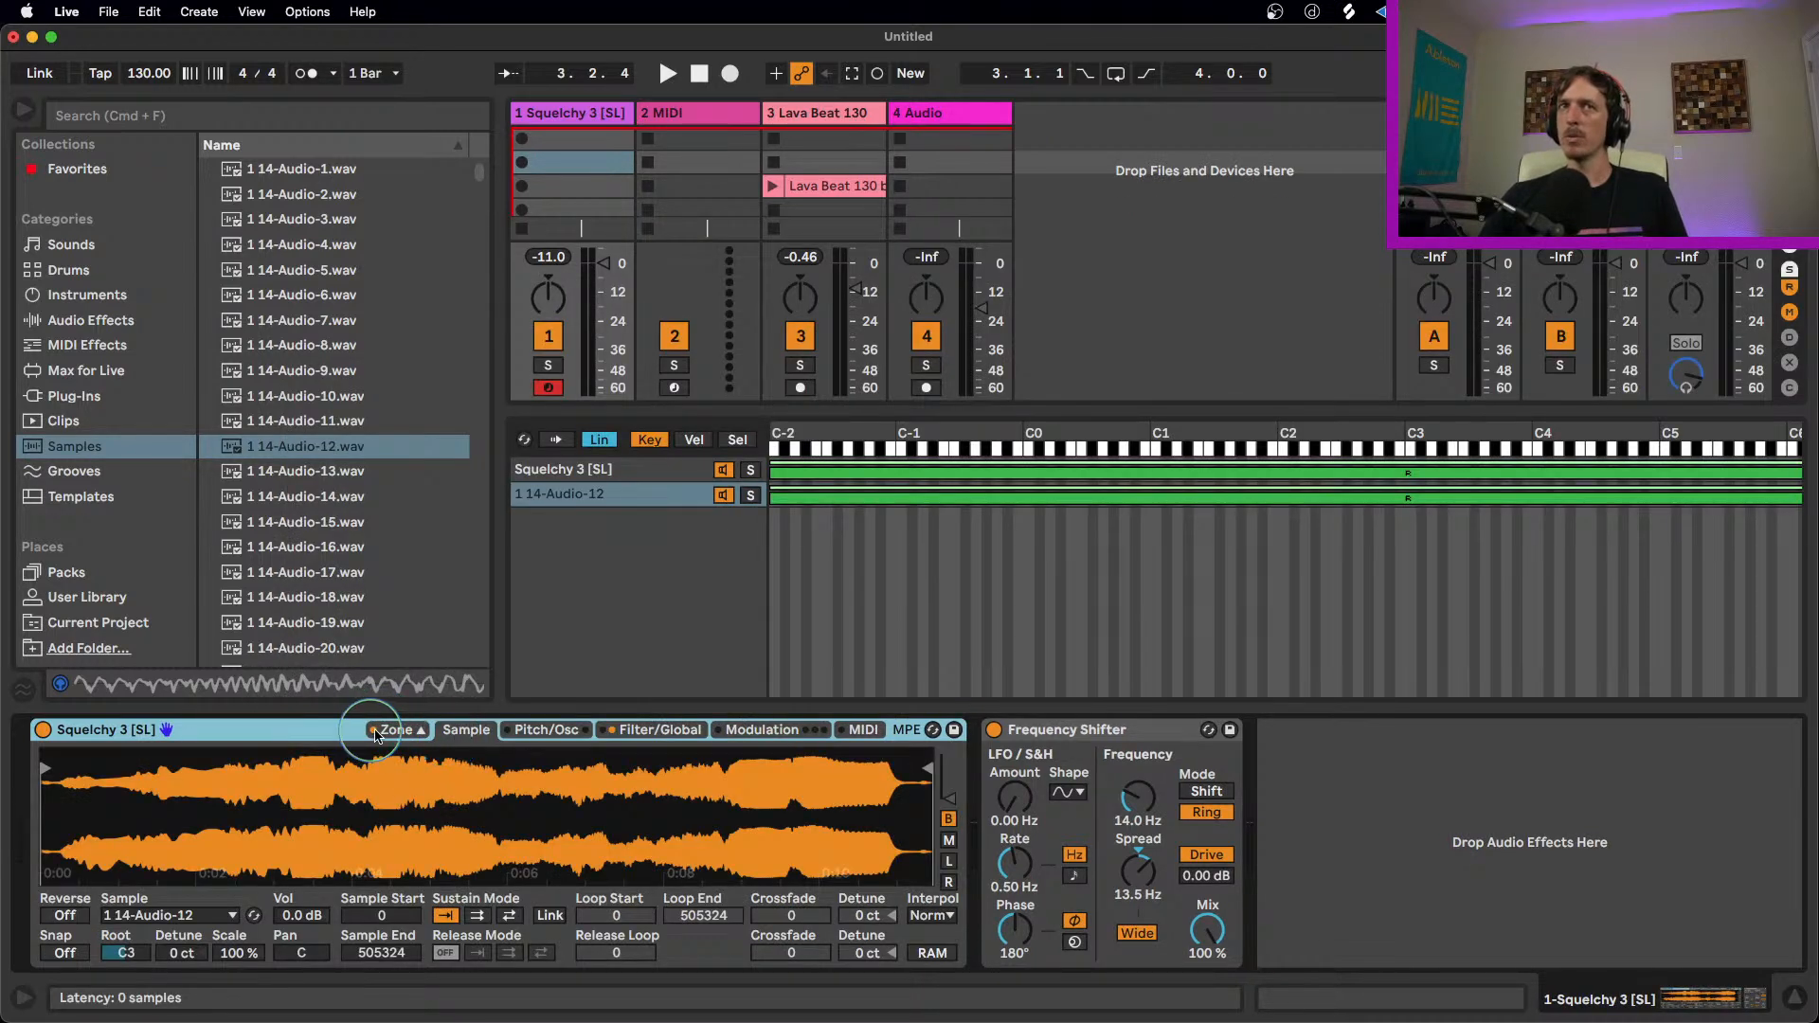
Step: Compare the Squelchy 3 [SL] and 1 14-Audio-12 sample zones in the Sampler, and hide the zone editor
{"action": "left_click", "coordinate": [544, 729]}
{"action": "left_click", "coordinate": [491, 730]}
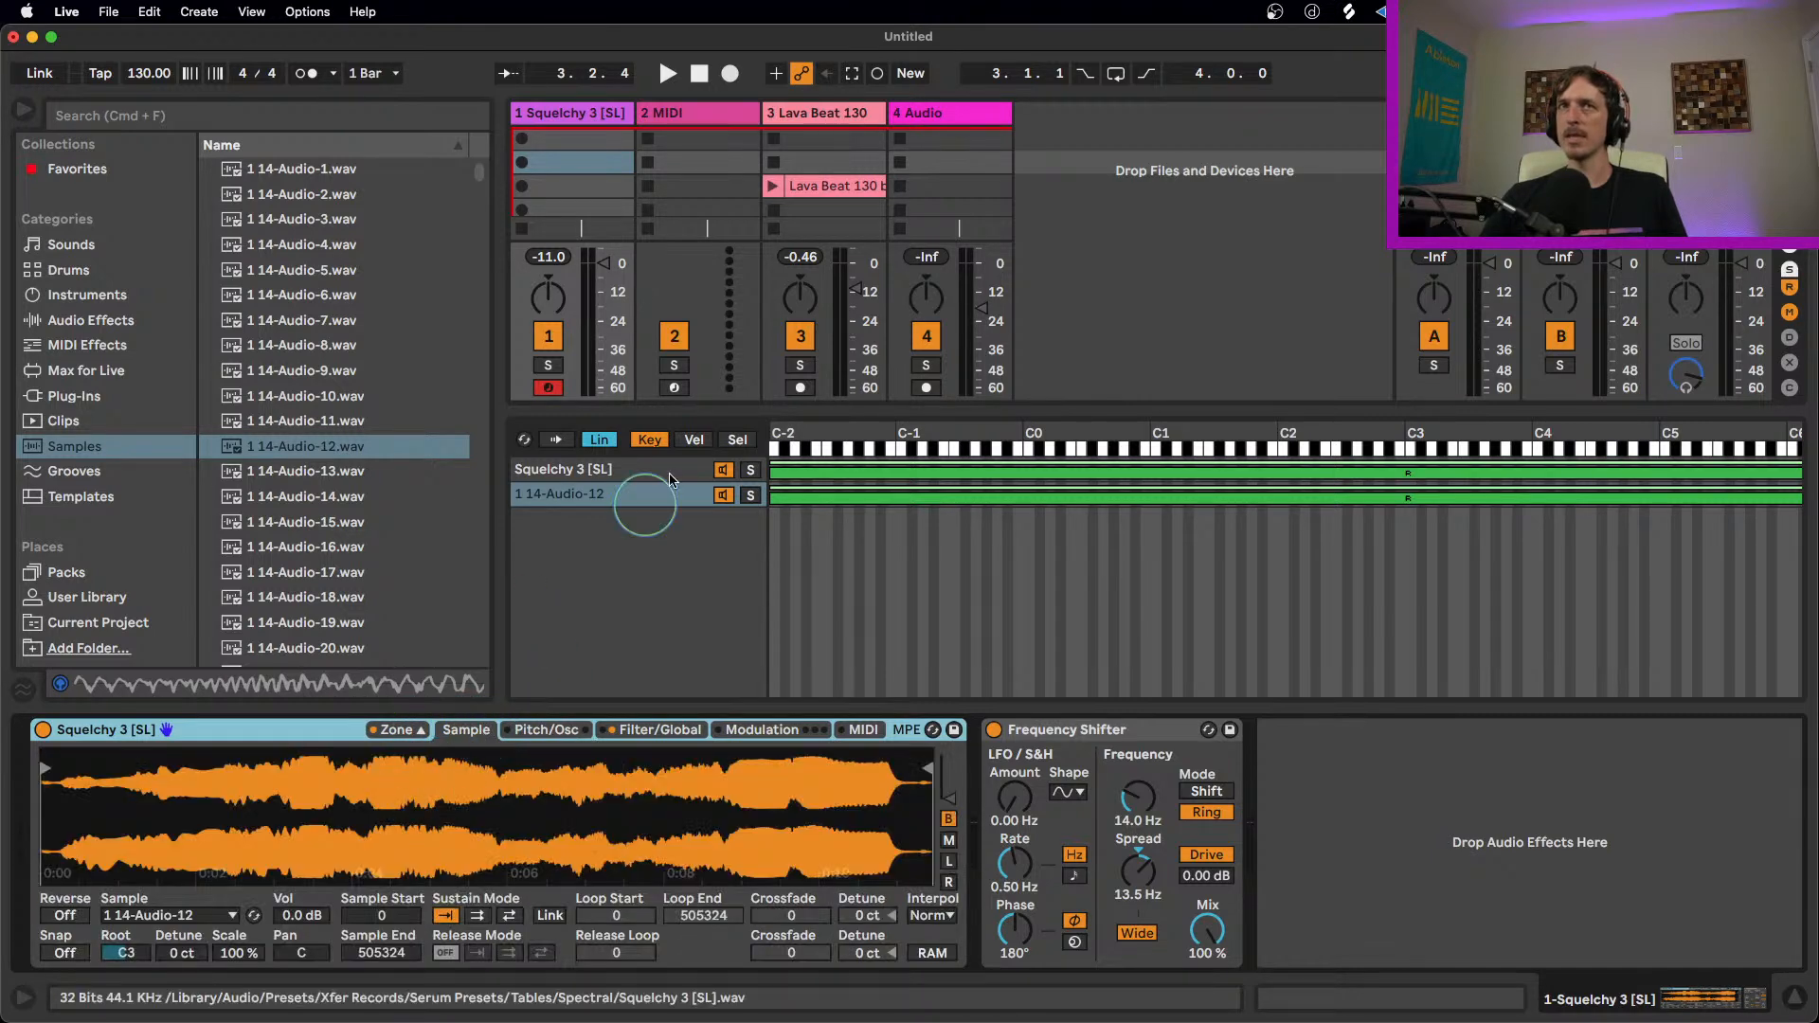
{"action": "left_click", "coordinate": [642, 499]}
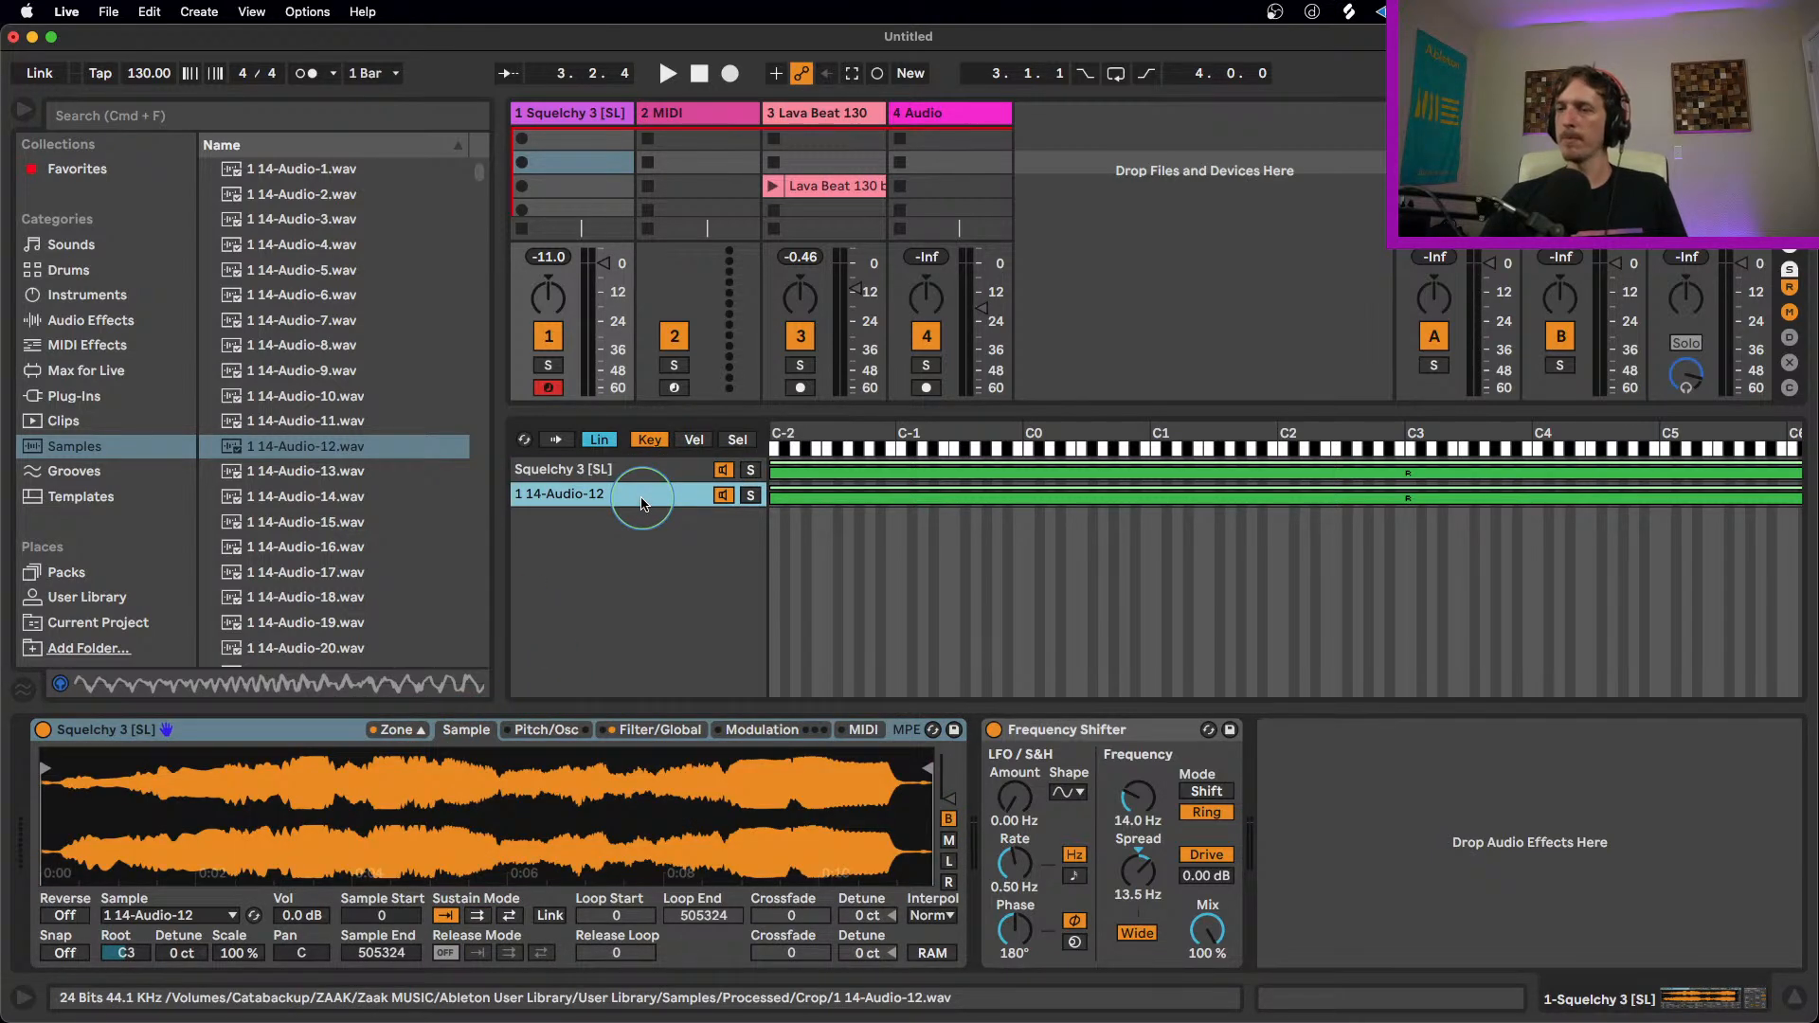
{"action": "left_click", "coordinate": [614, 471]}
{"action": "left_click", "coordinate": [622, 498]}
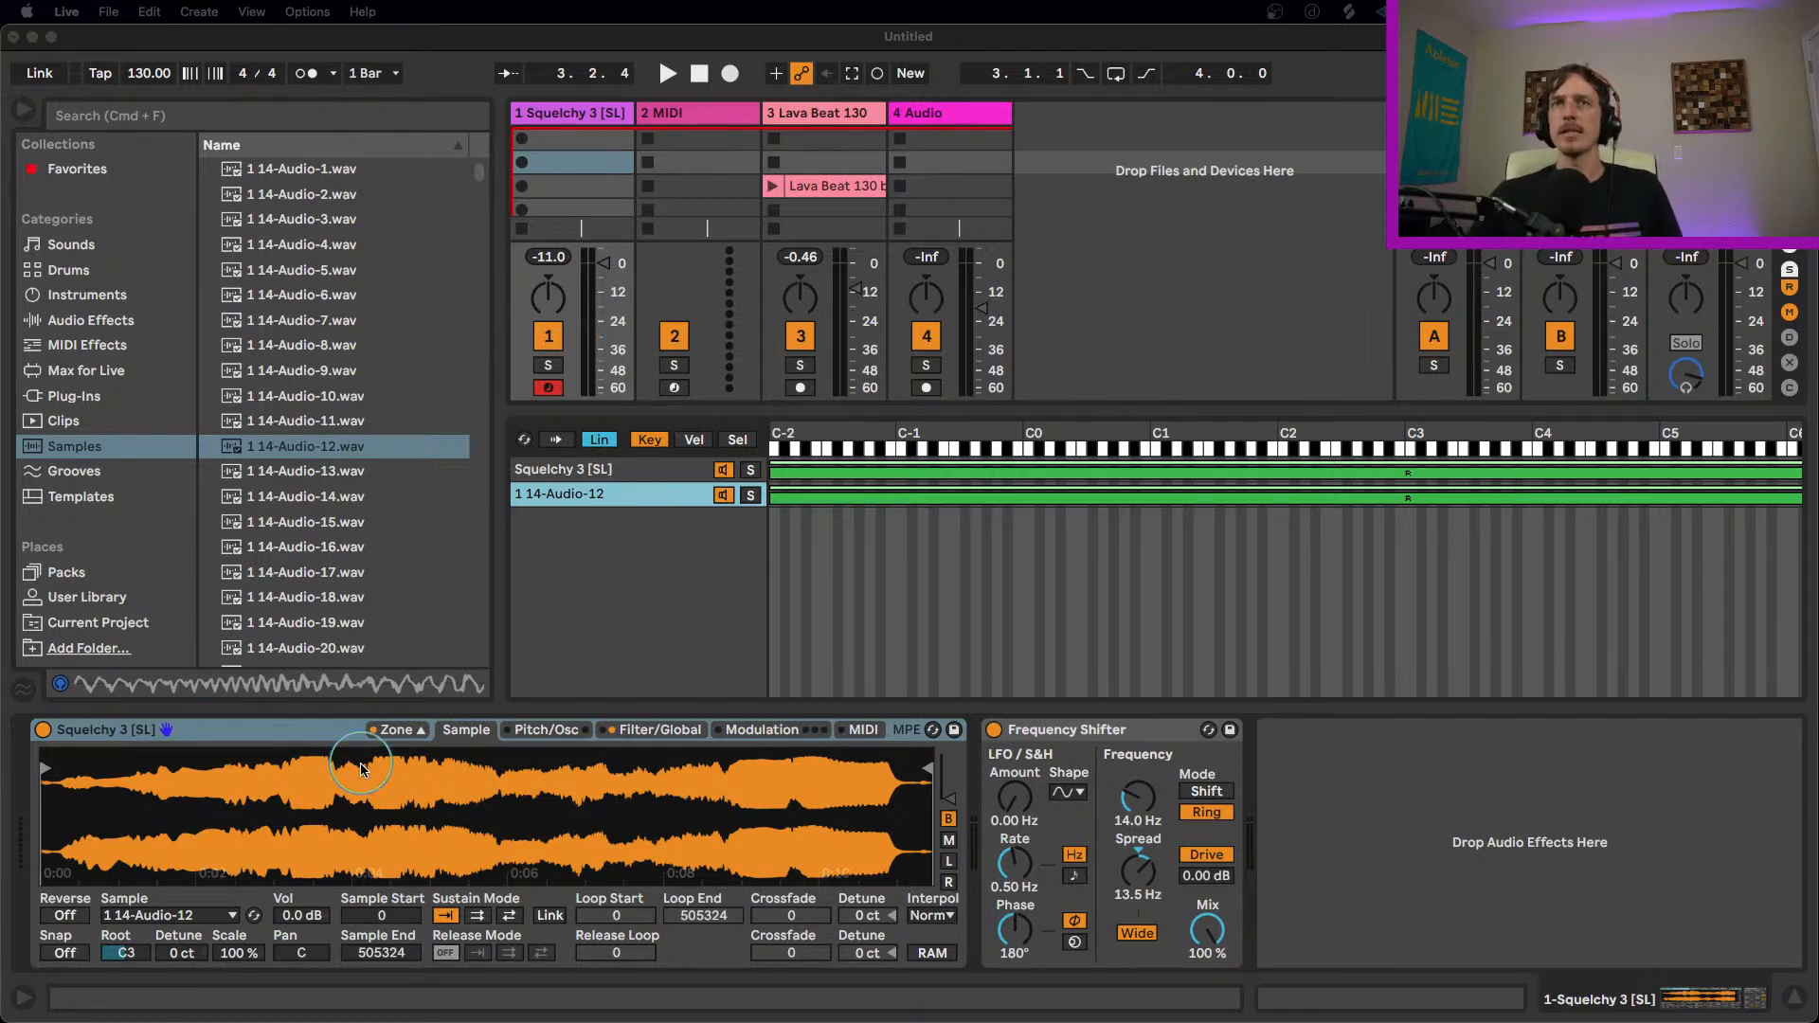
{"action": "left_click", "coordinate": [387, 732]}
{"action": "left_click", "coordinate": [386, 733]}
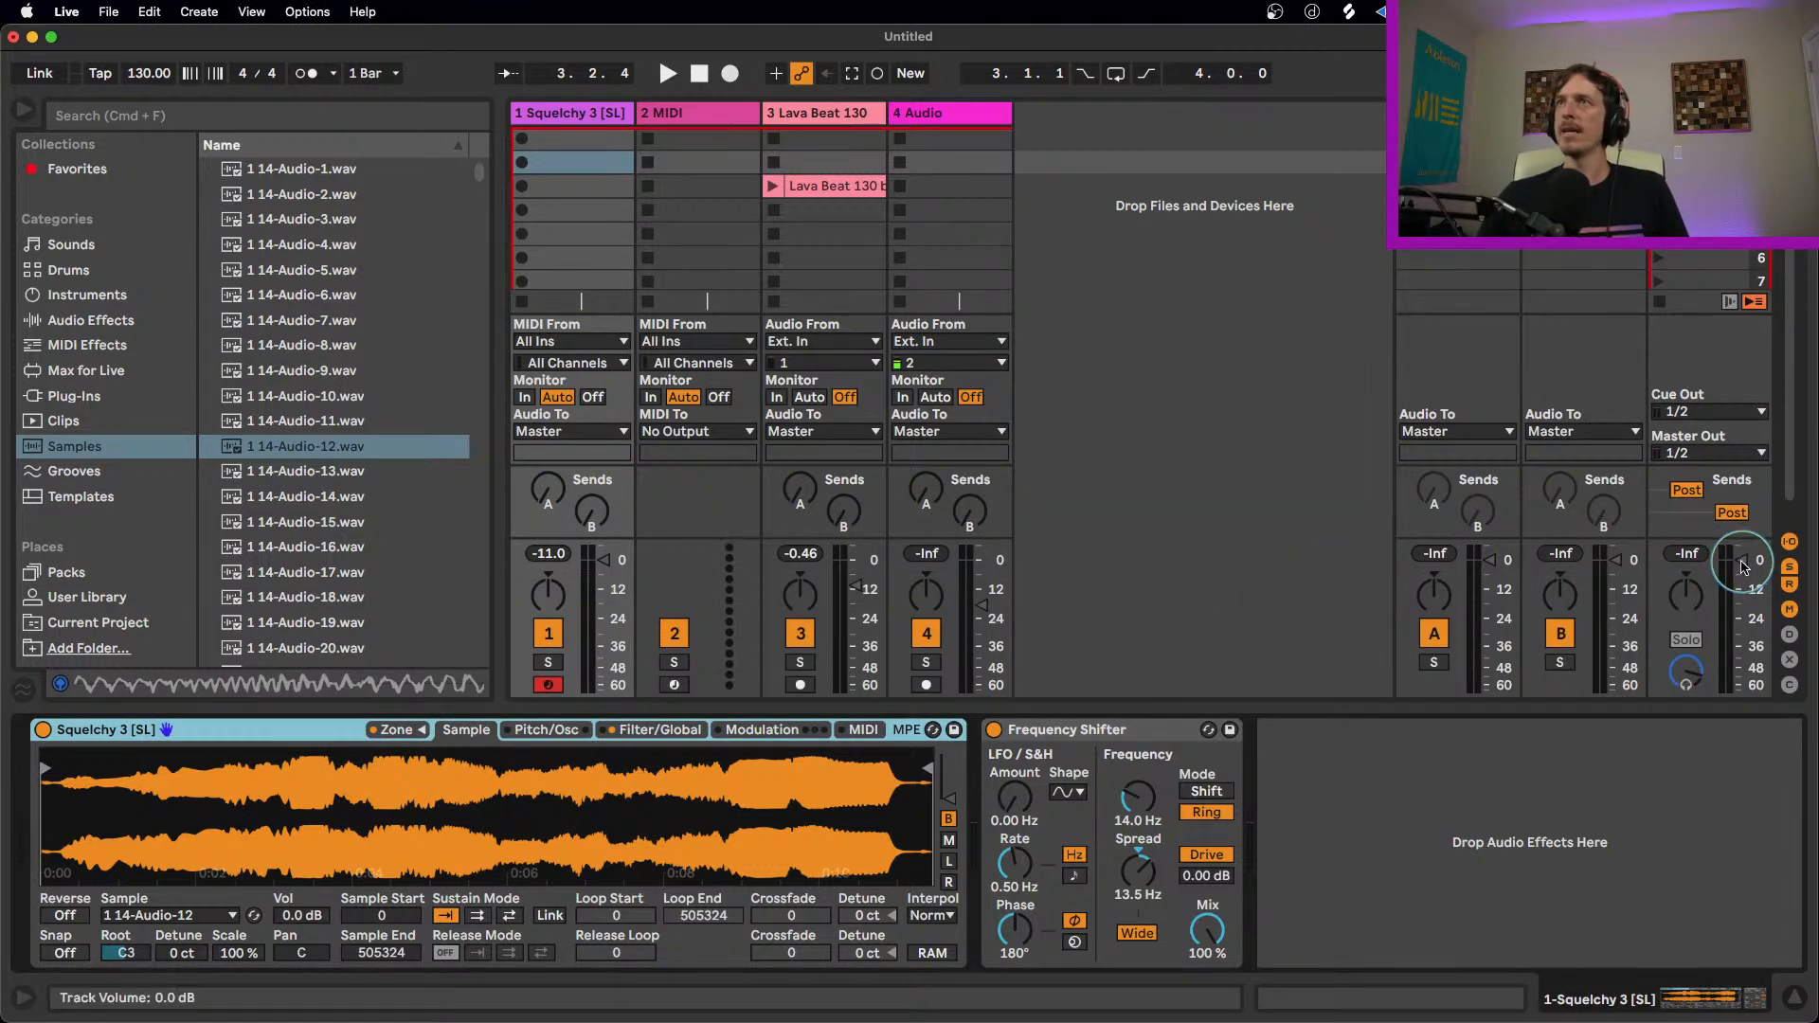
{"action": "left_click", "coordinate": [1698, 638]}
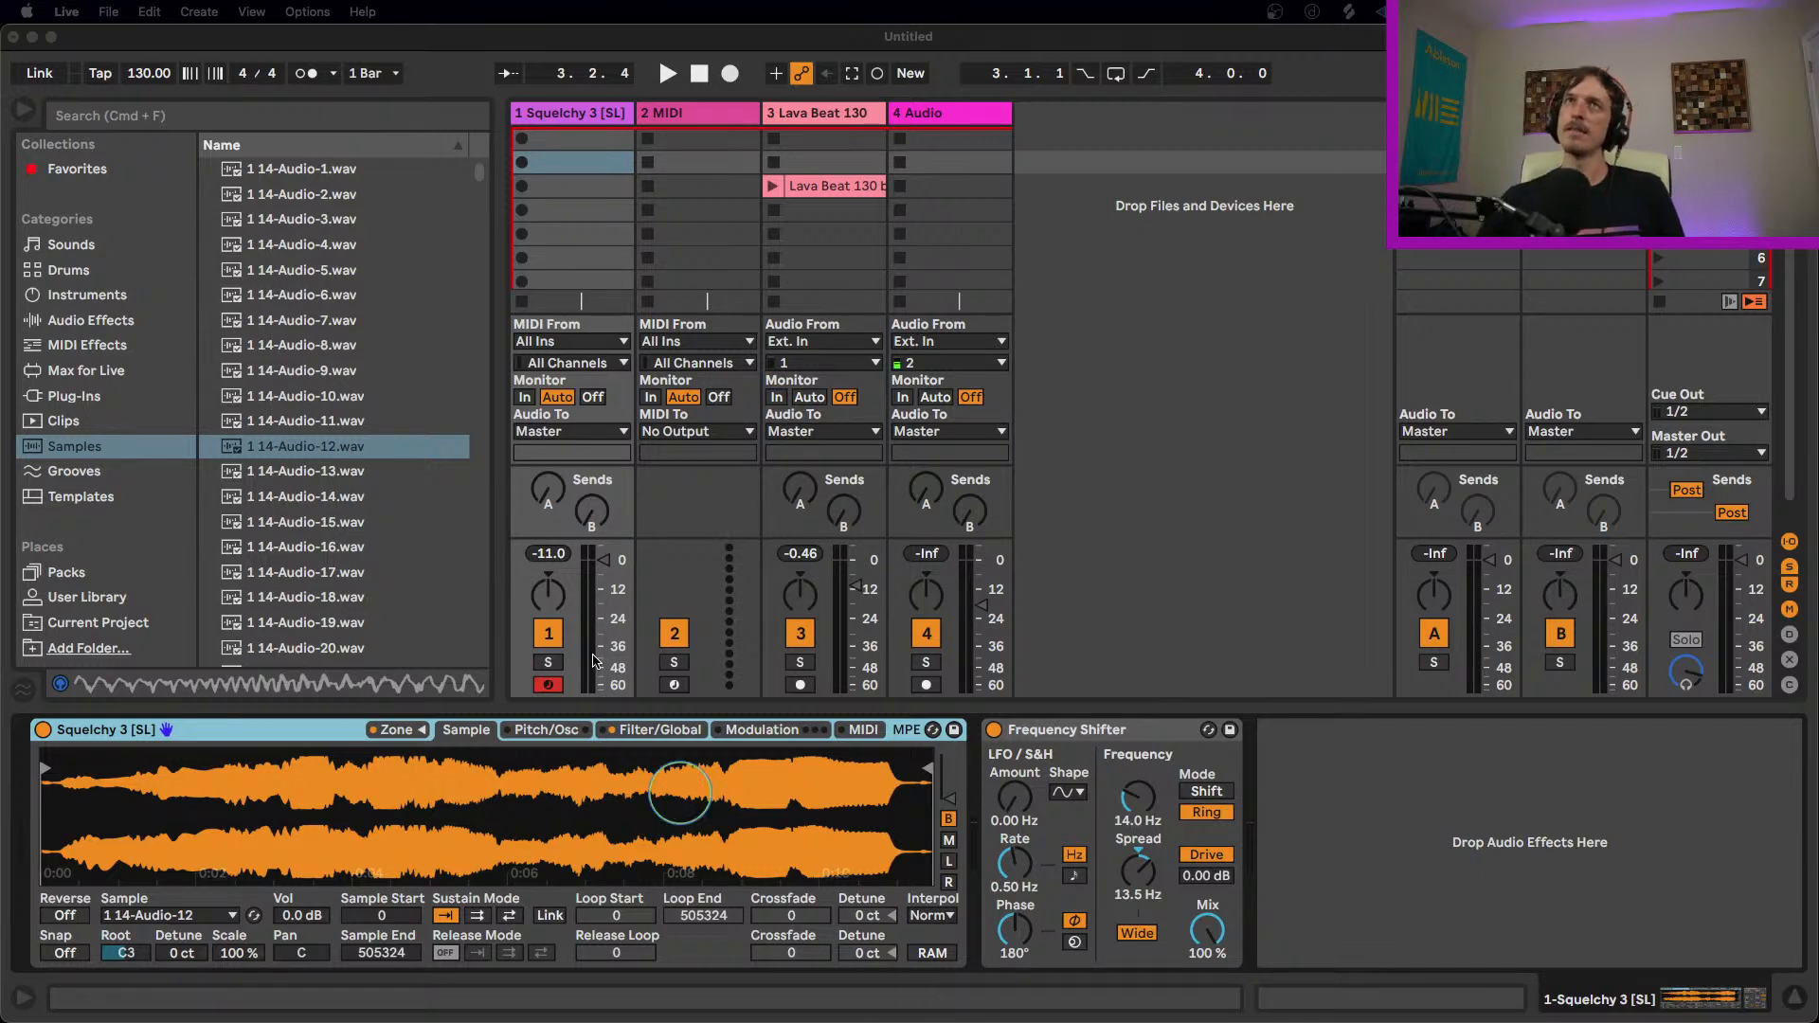
Step: Delete the Sampler and Frequency Shifter from the first track and the Audio Effect Rack from the Lava Beat 130 track
{"action": "left_click", "coordinate": [310, 739]}
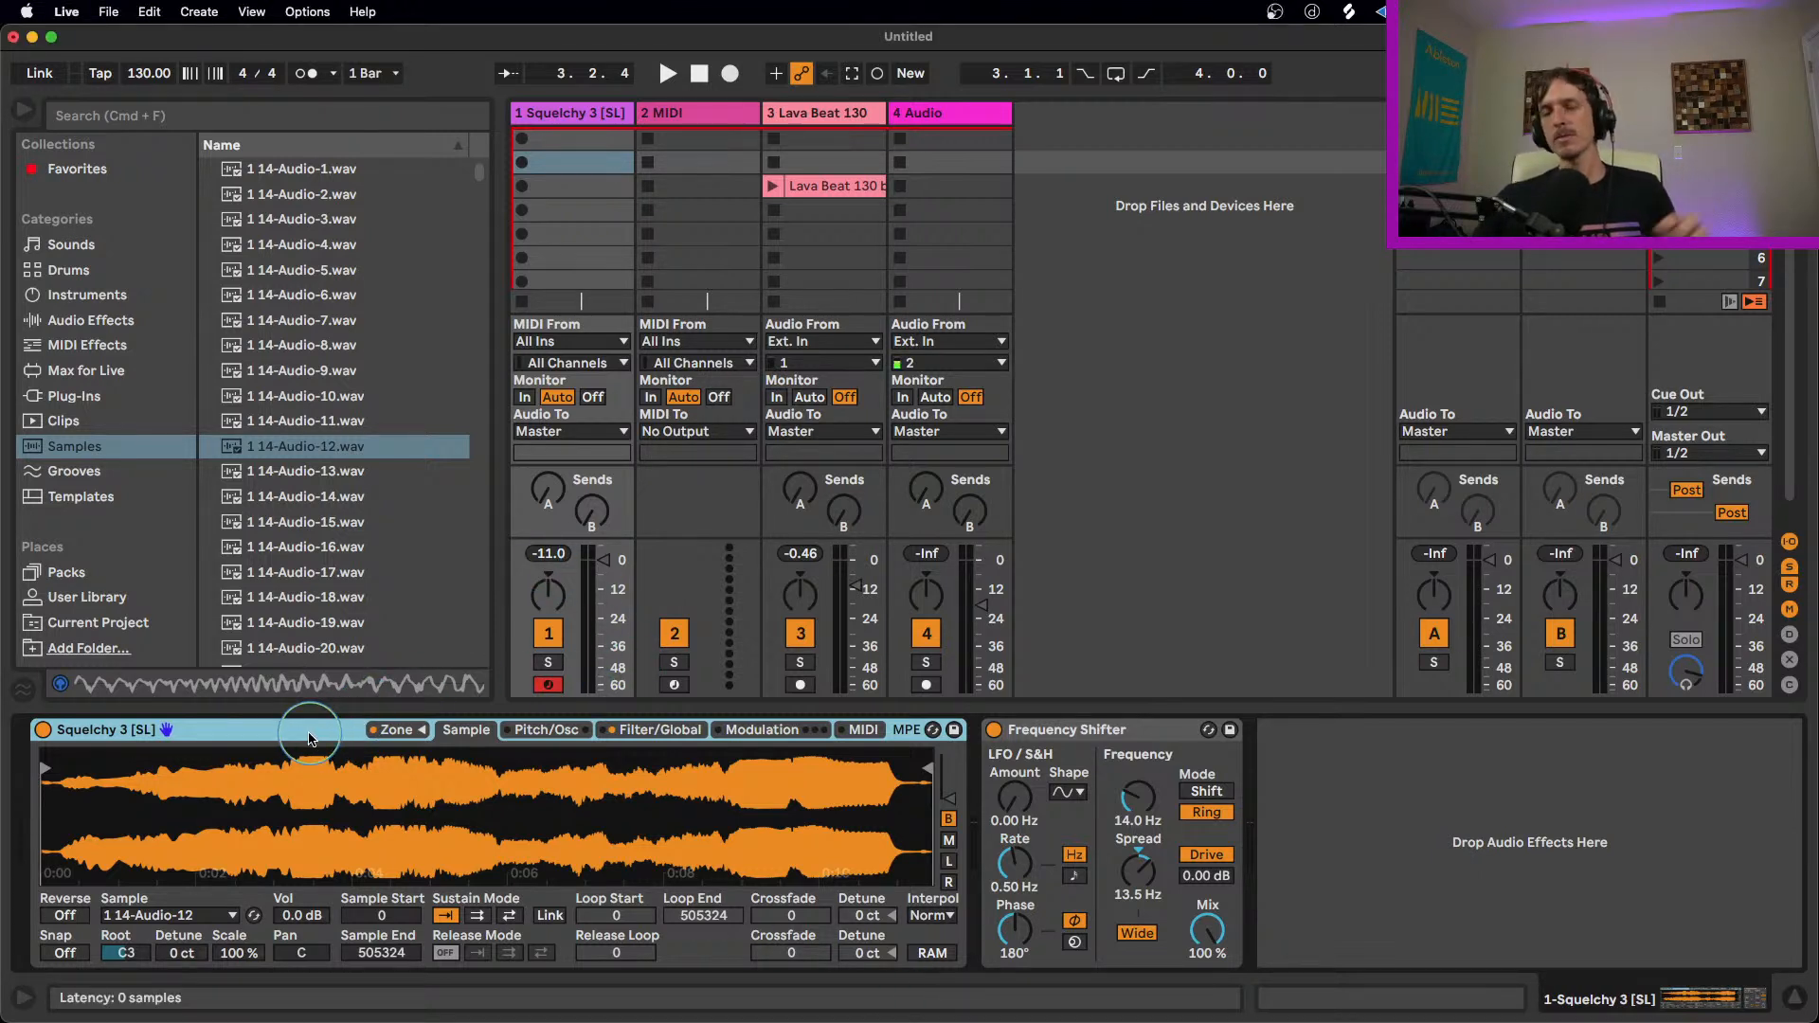
{"action": "key", "text": "Delete"}
{"action": "key", "text": "Delete"}
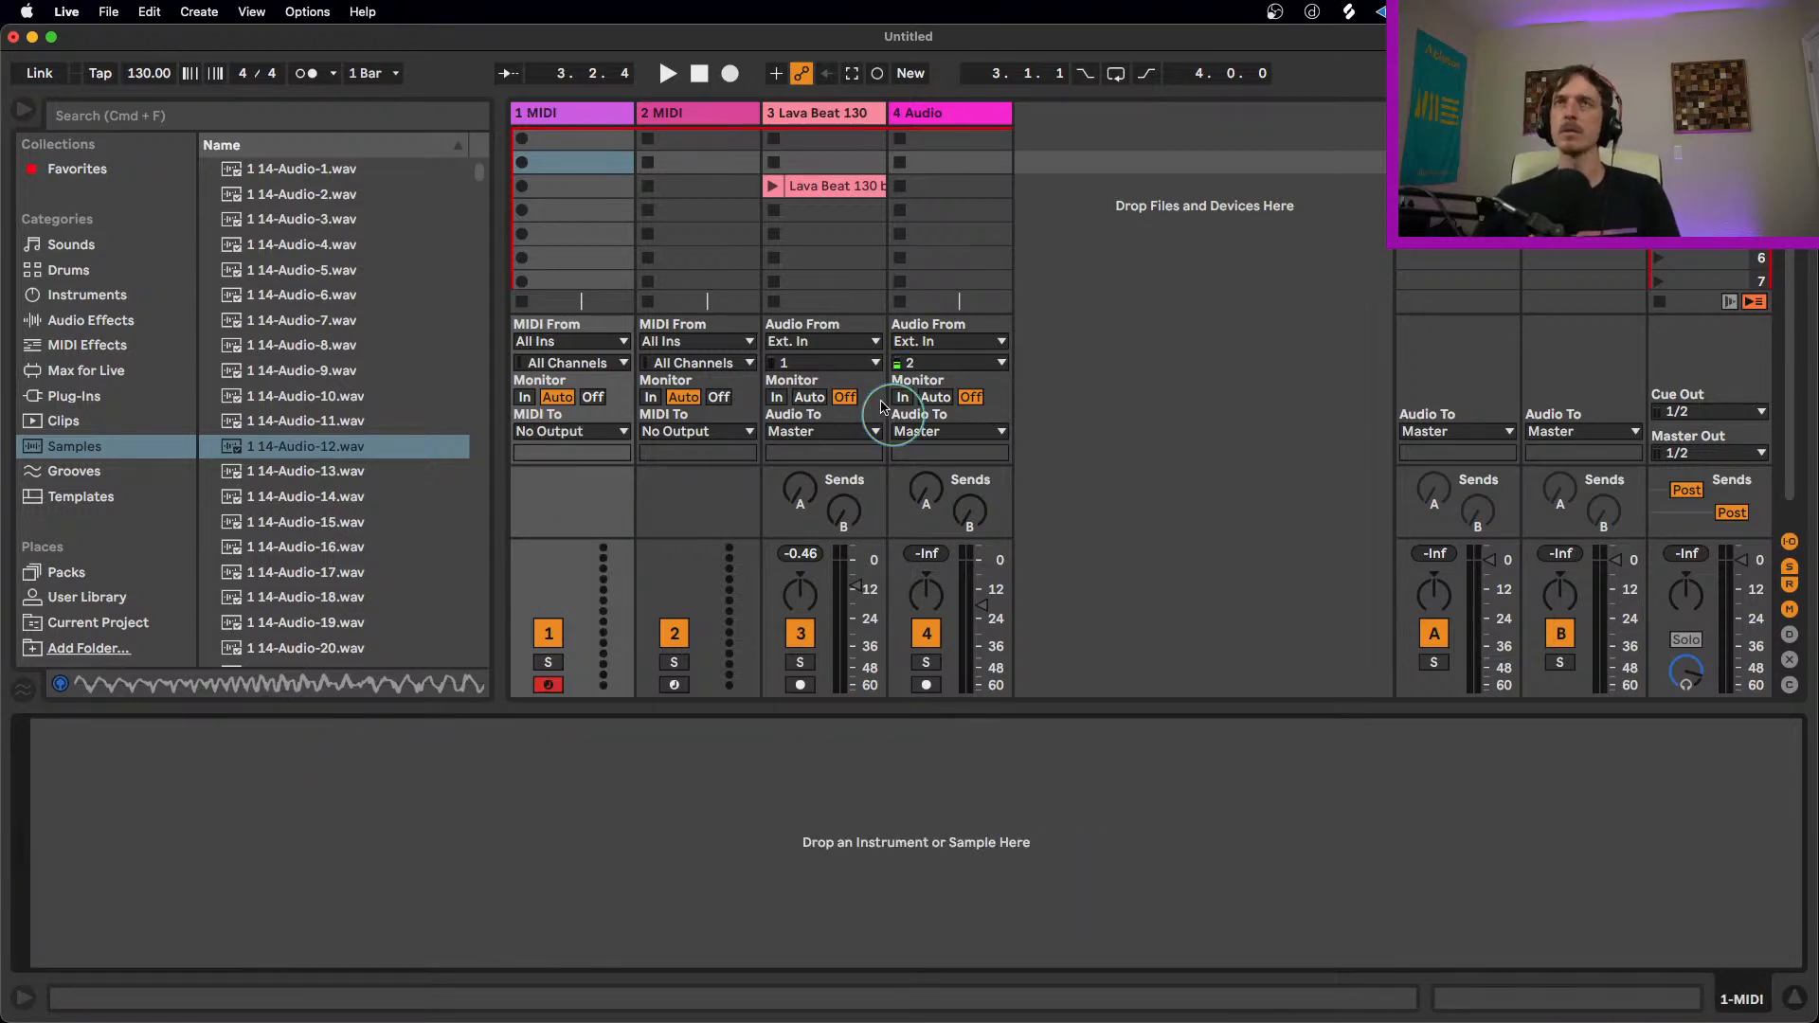
{"action": "left_click", "coordinate": [823, 115]}
{"action": "left_click", "coordinate": [144, 729]}
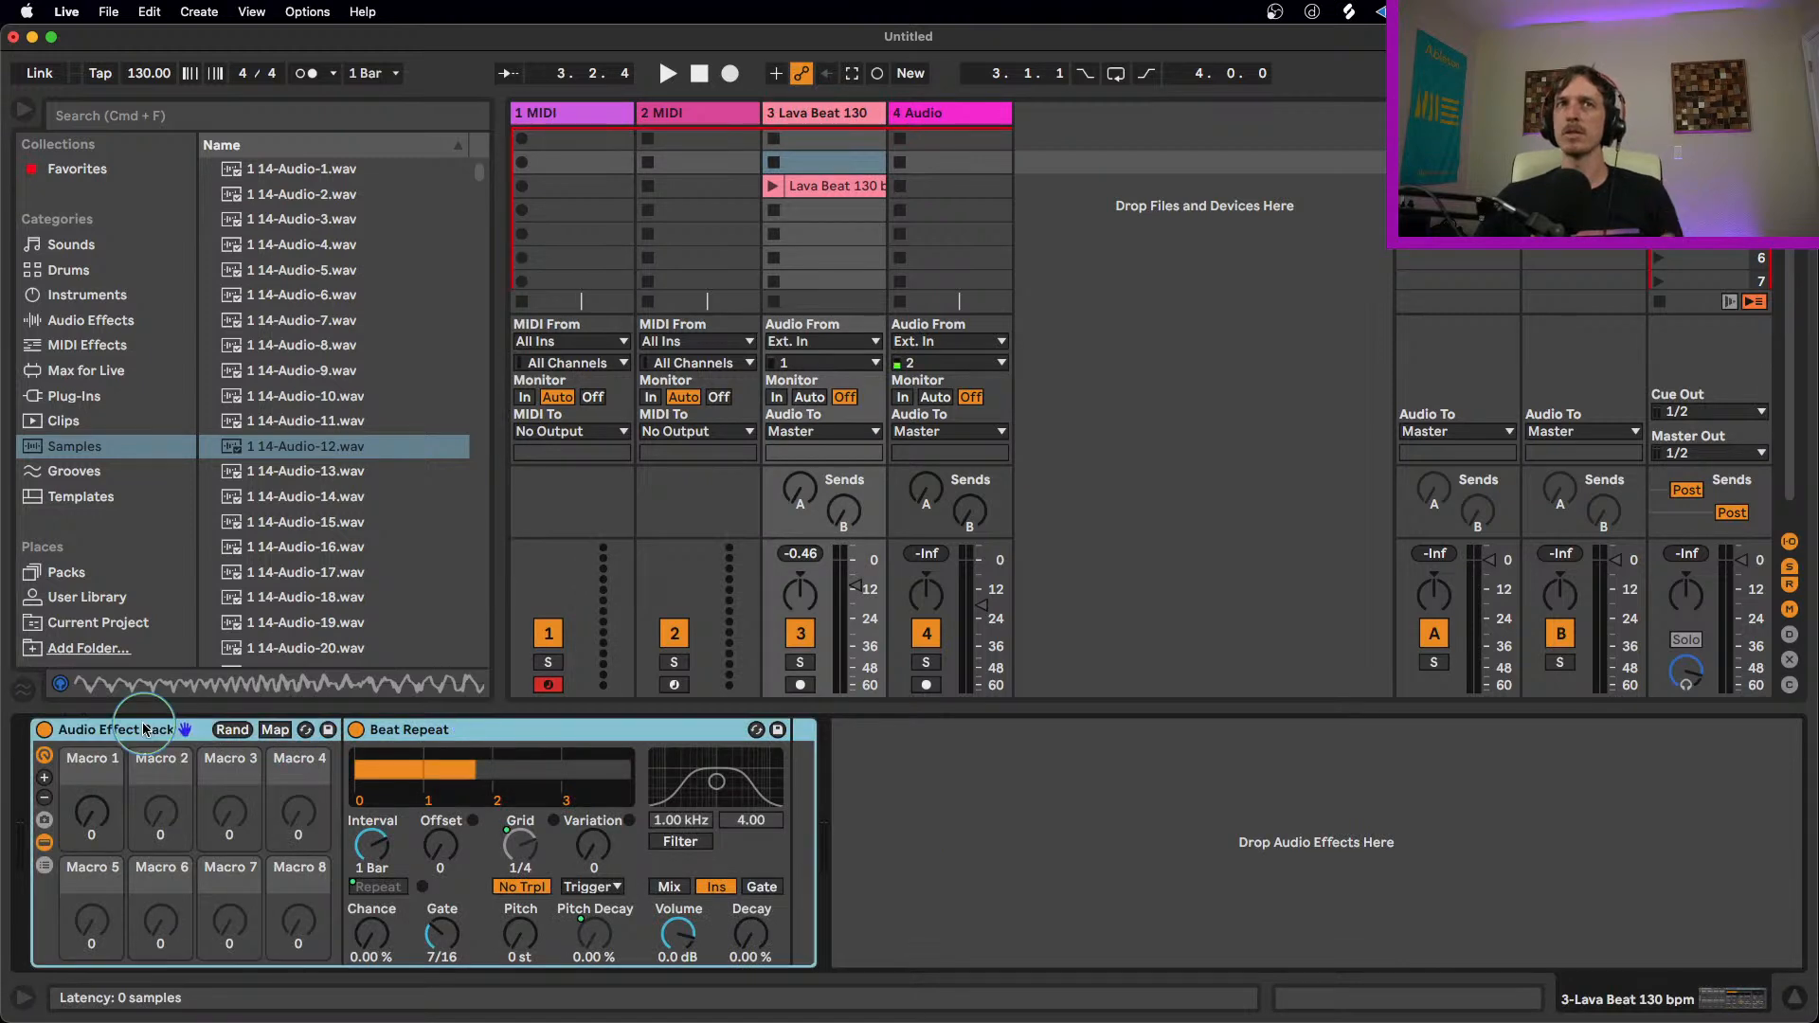
{"action": "key", "text": "Delete"}
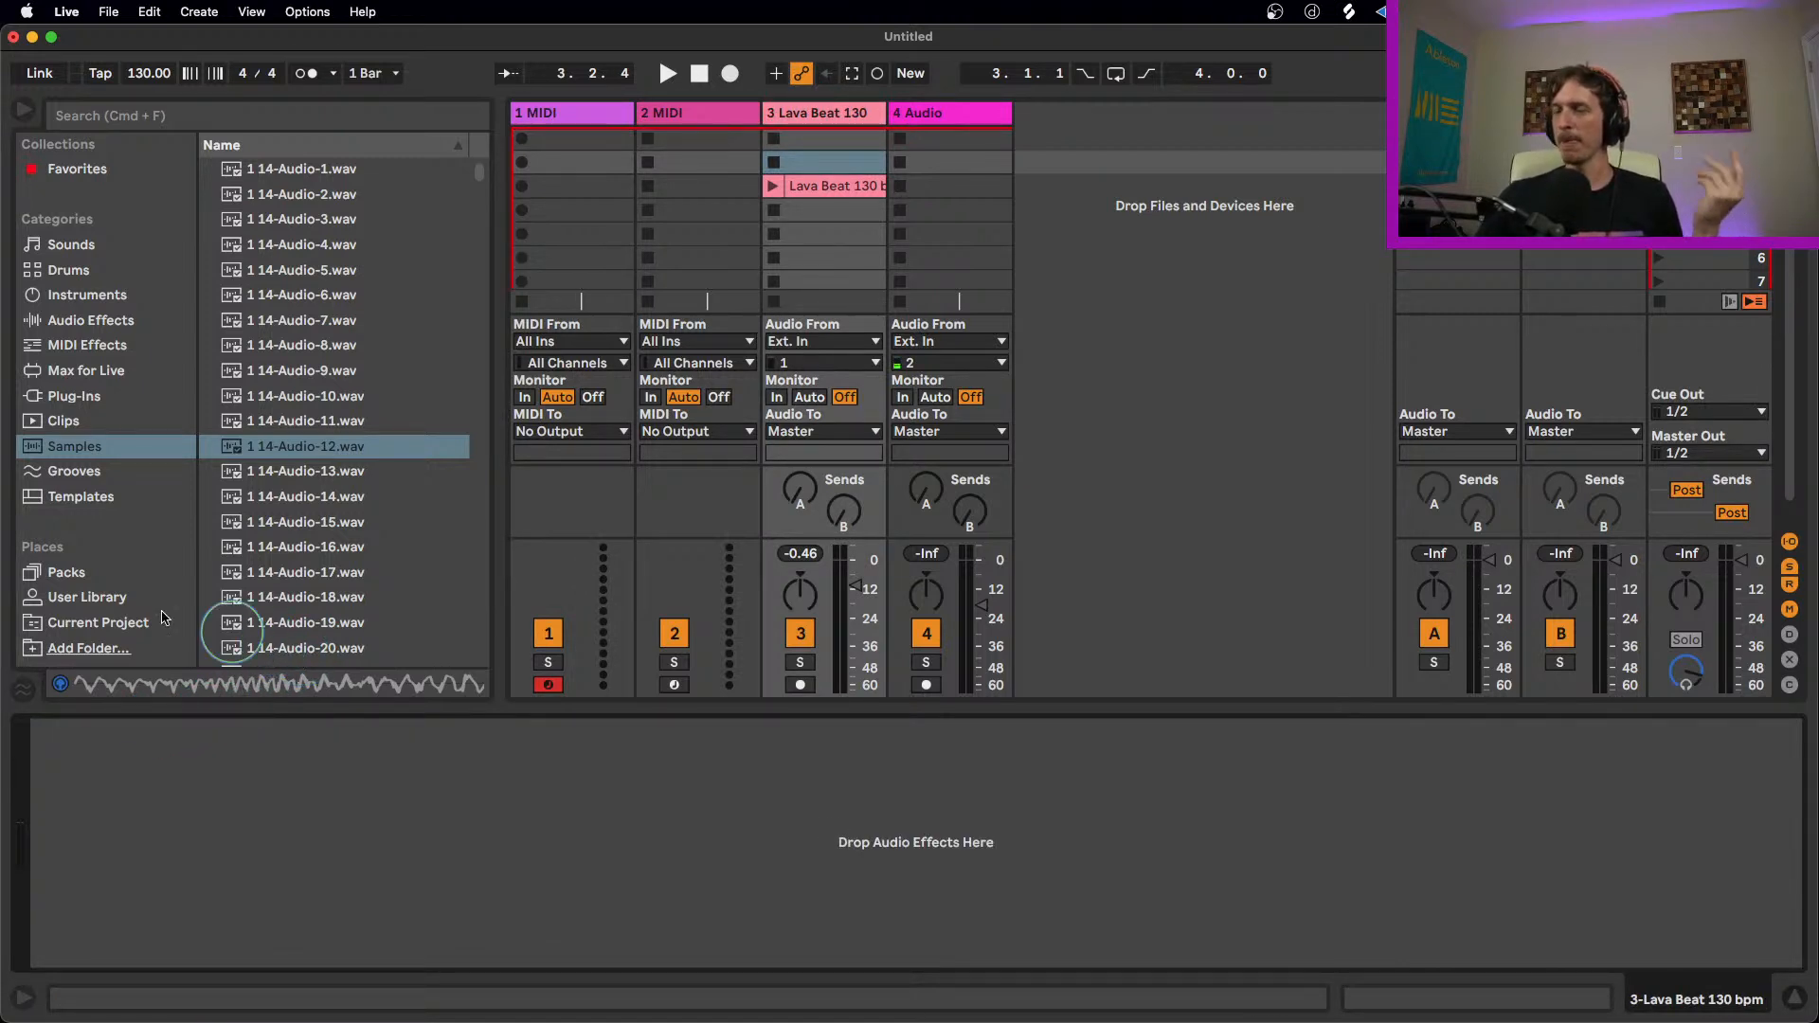
Step: Search the installed Packs for "buff" and clear the search
{"action": "left_click", "coordinate": [64, 573]}
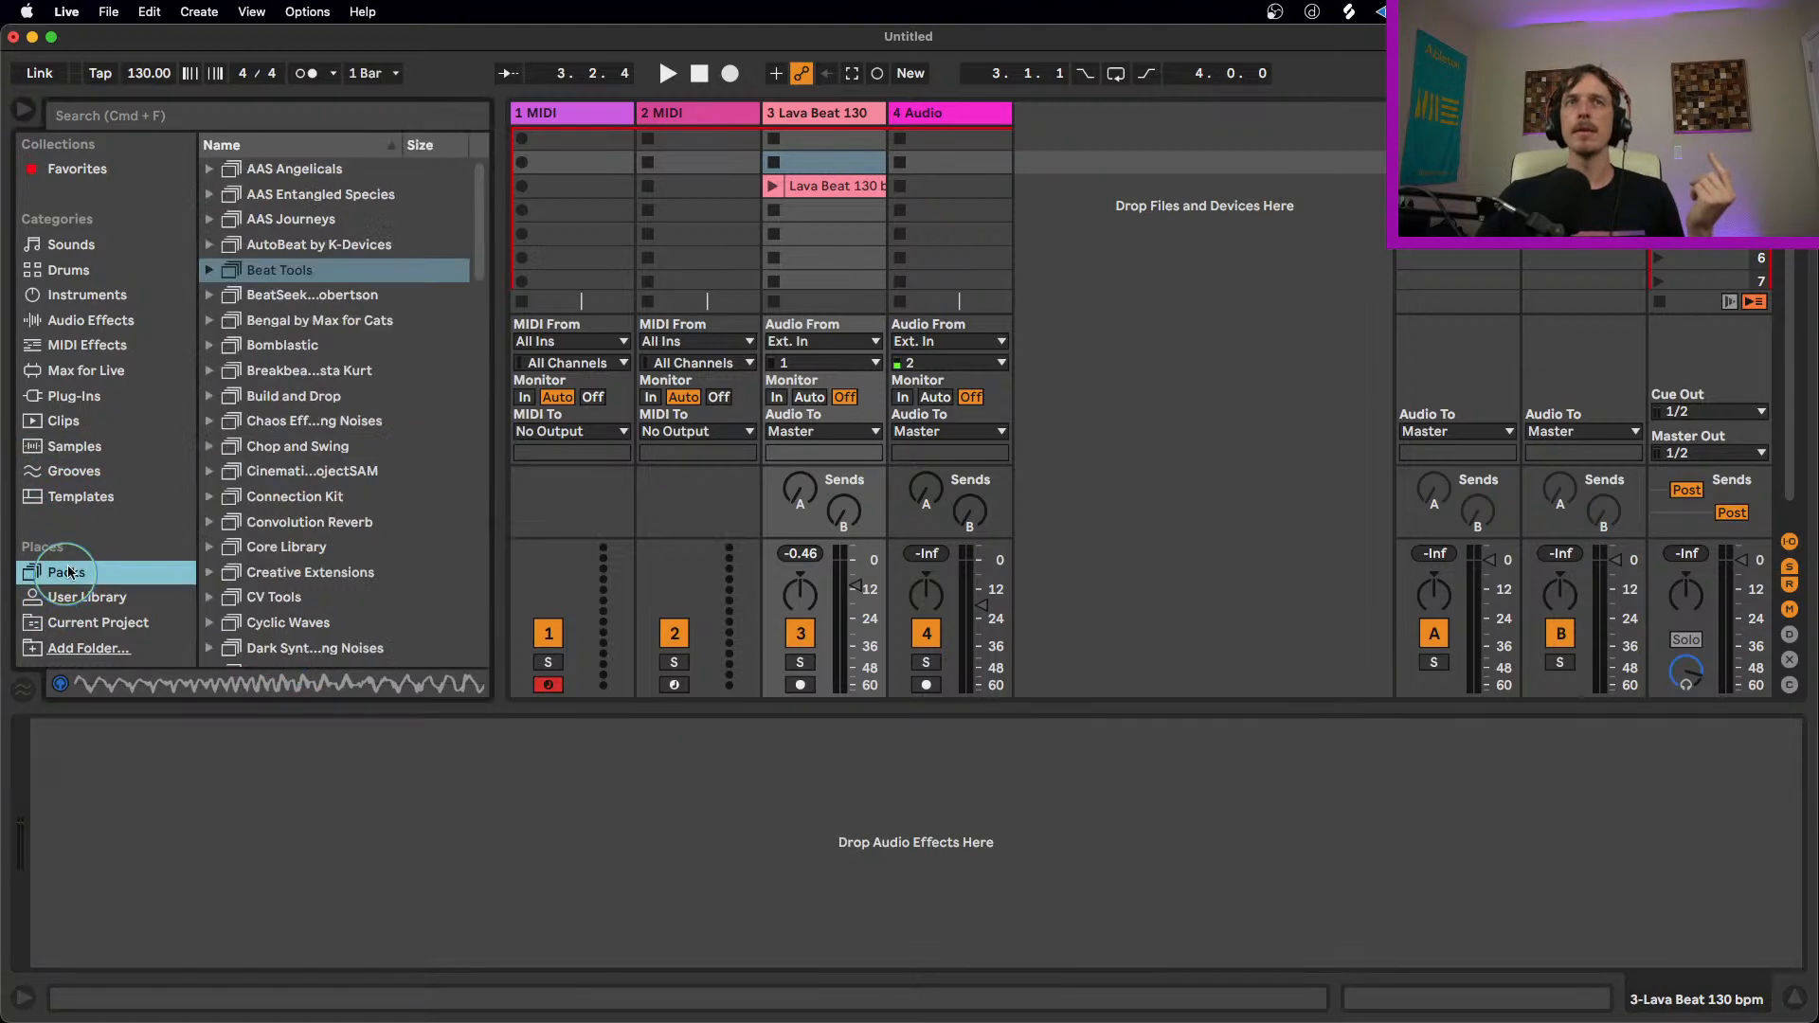
{"action": "left_click", "coordinate": [202, 123]}
{"action": "type", "text": "buff"}
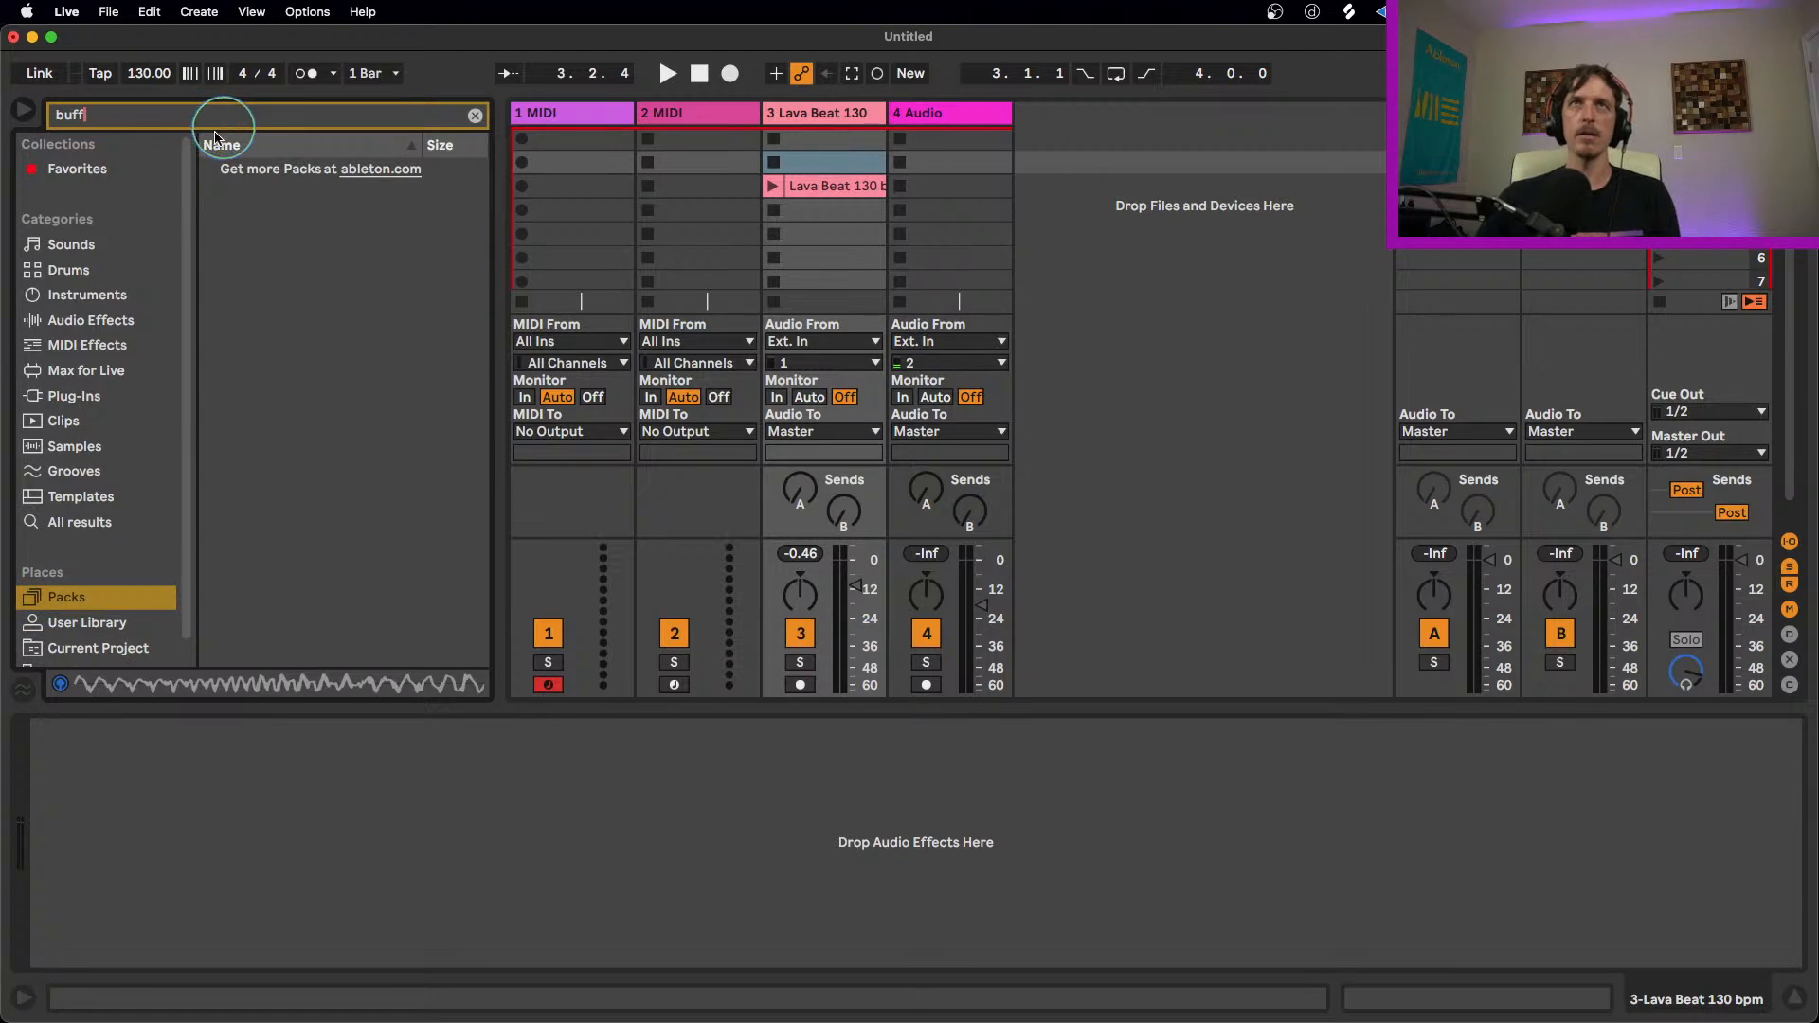
{"action": "key", "text": "BackSpace"}
{"action": "key", "text": "BackSpace"}
{"action": "key", "text": "BackSpace"}
{"action": "key", "text": "BackSpace"}
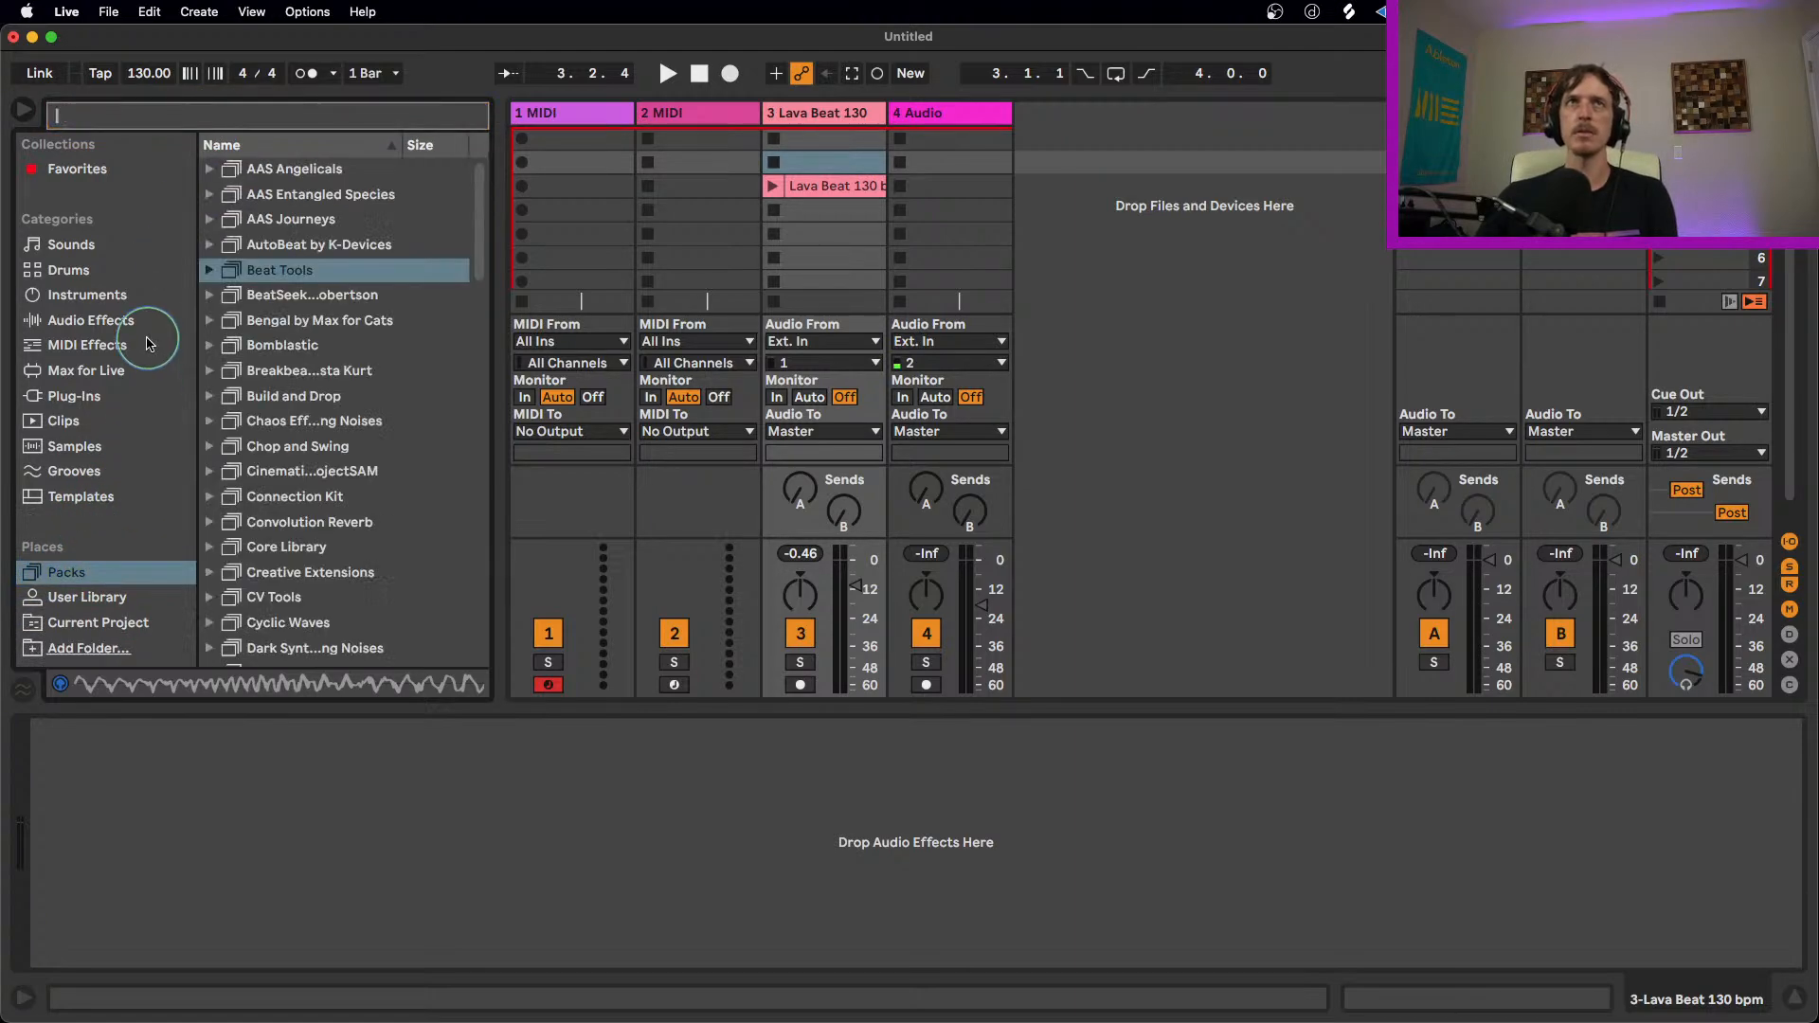
Step: Look in the installed Packs for the contents of the M4L Big Three pack
{"action": "scroll", "coordinate": [398, 511], "scroll_direction": "down", "scroll_amount": 10}
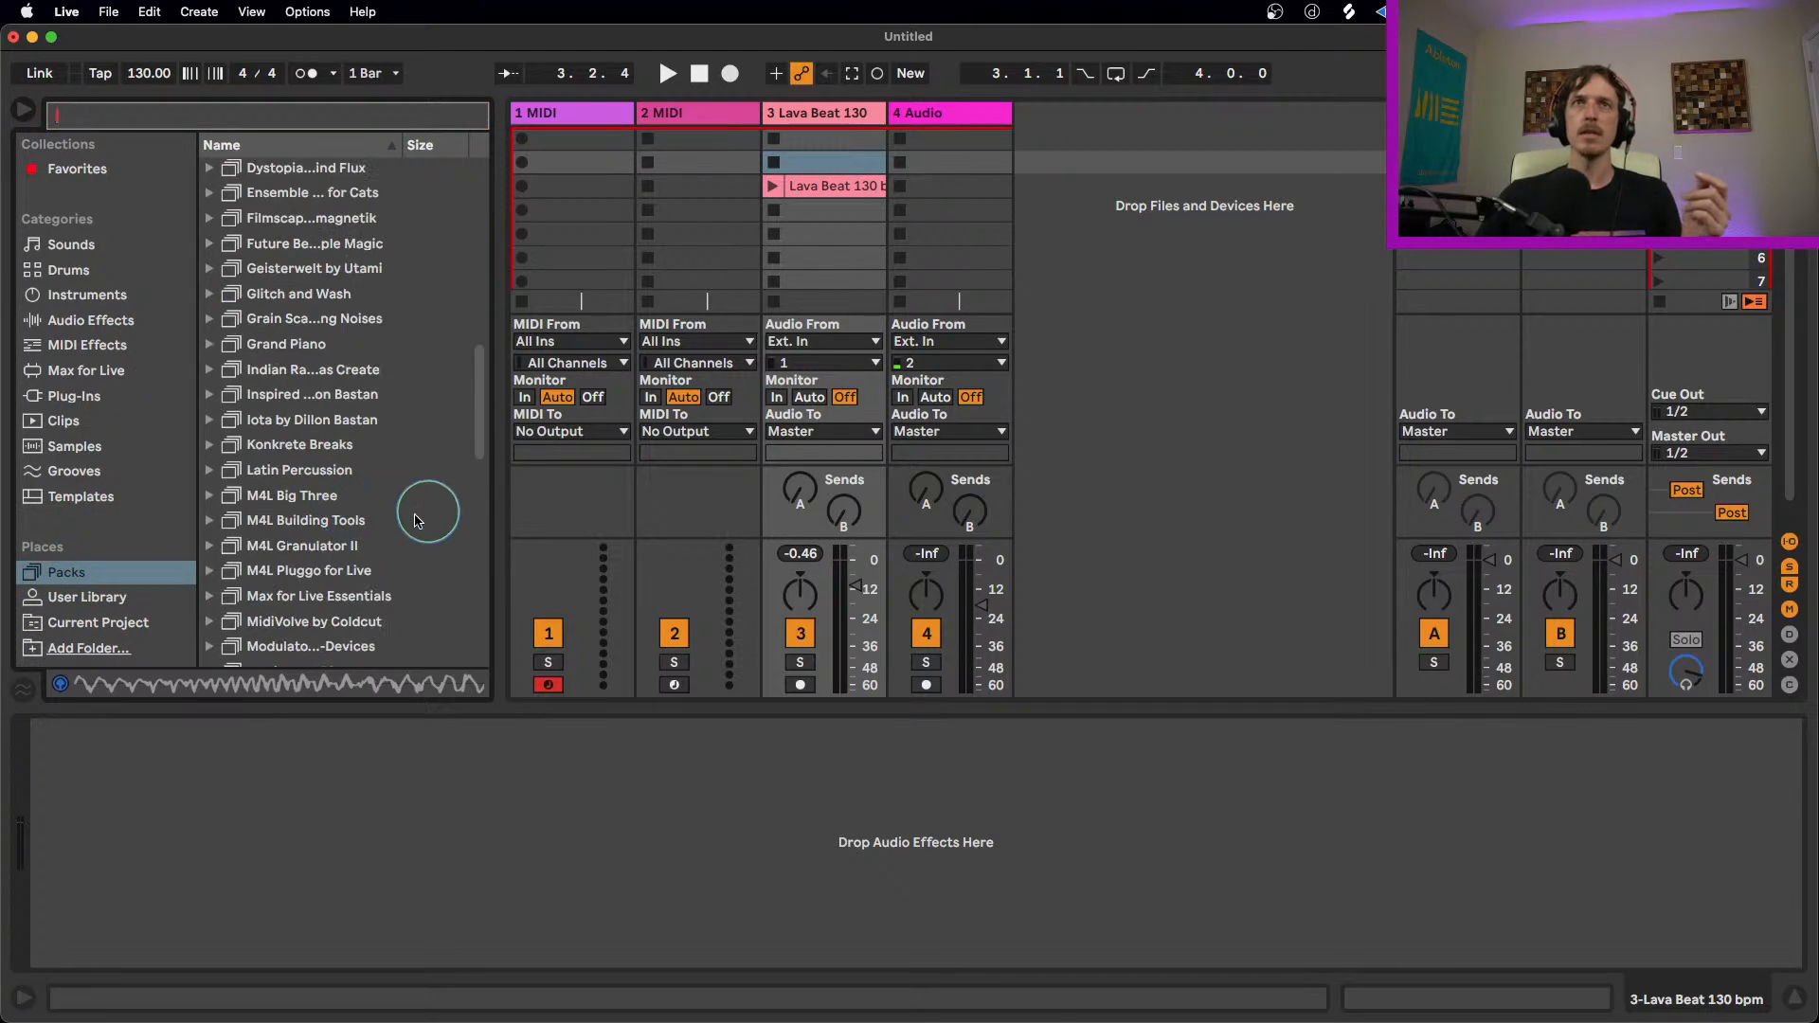
{"action": "left_click", "coordinate": [211, 497]}
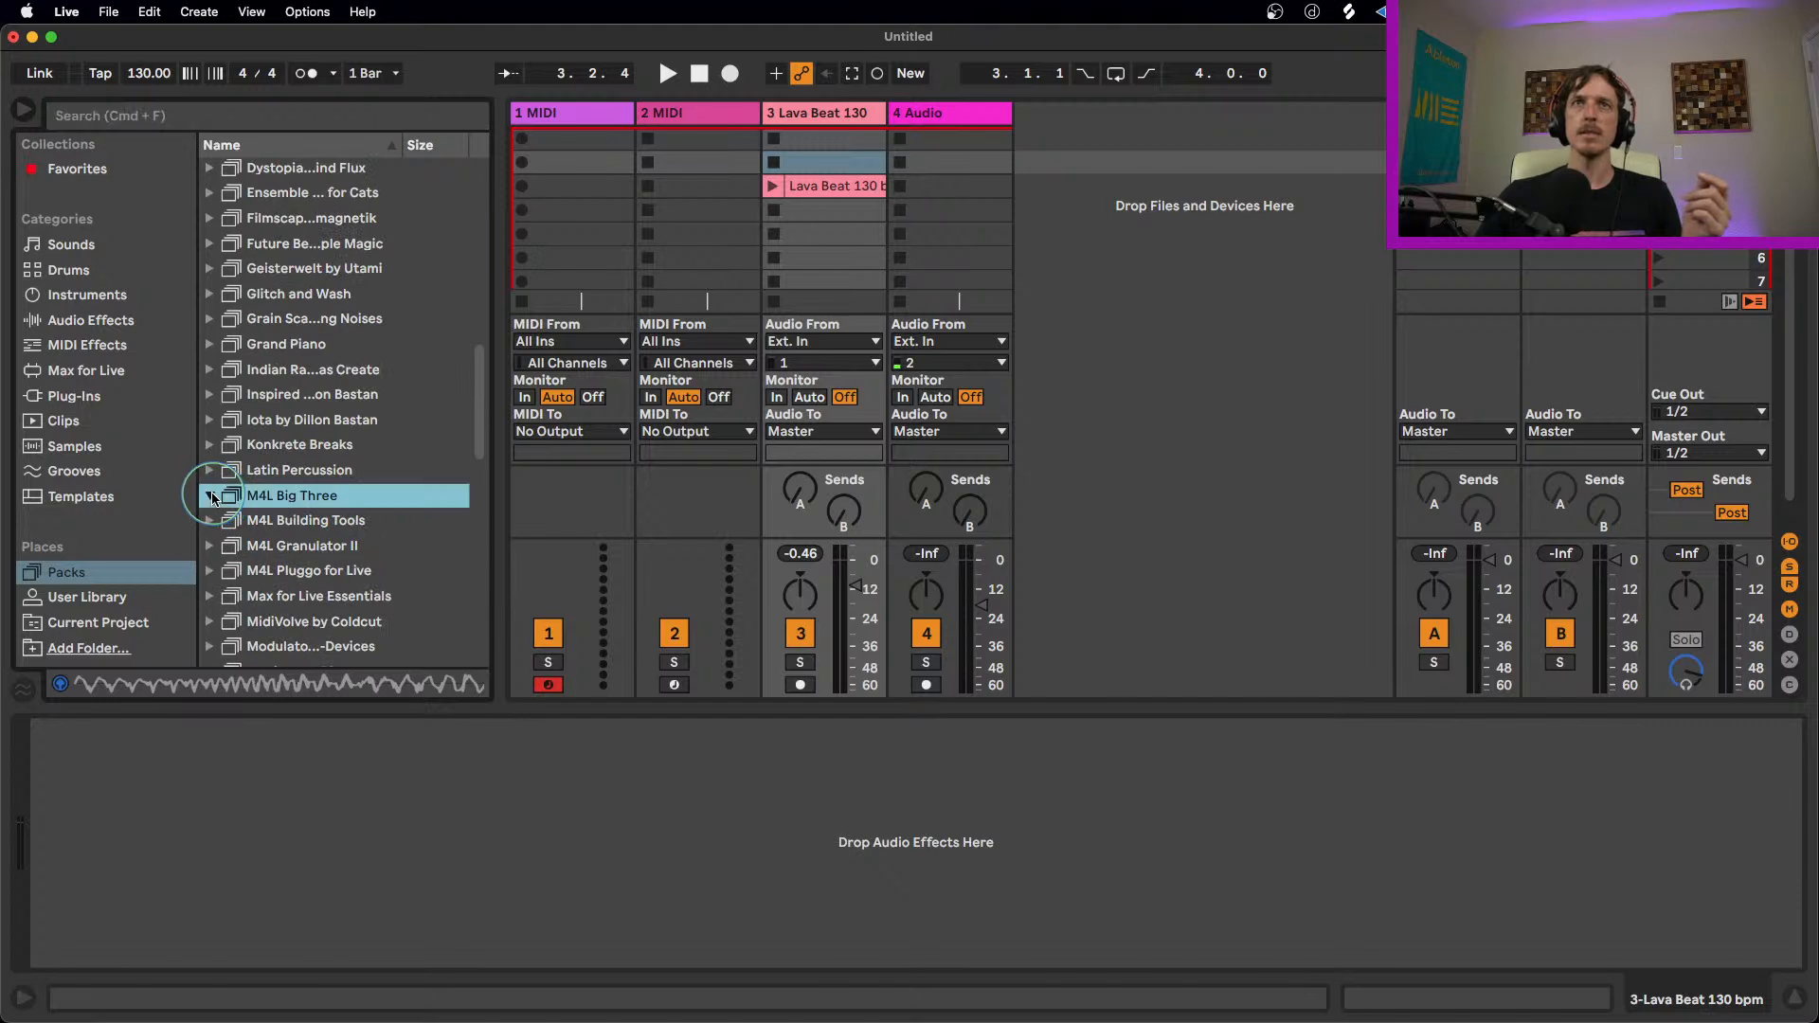
{"action": "left_click", "coordinate": [268, 499]}
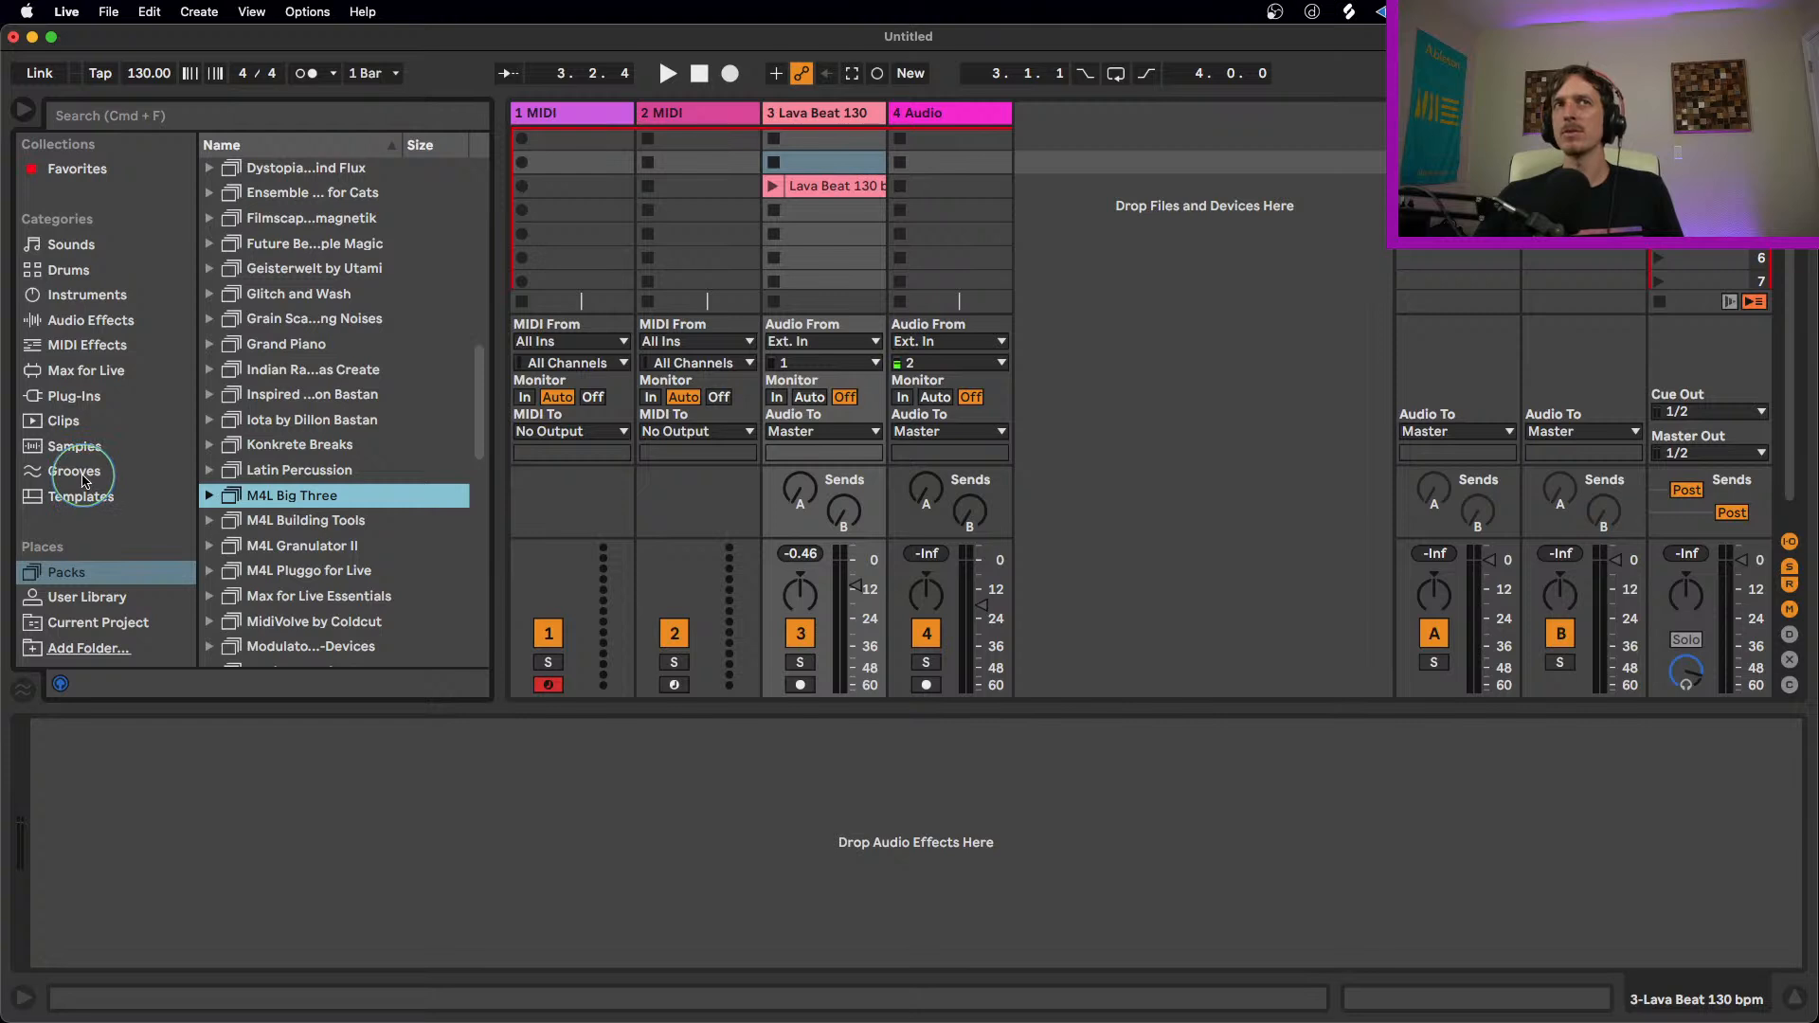
{"action": "left_click", "coordinate": [102, 573]}
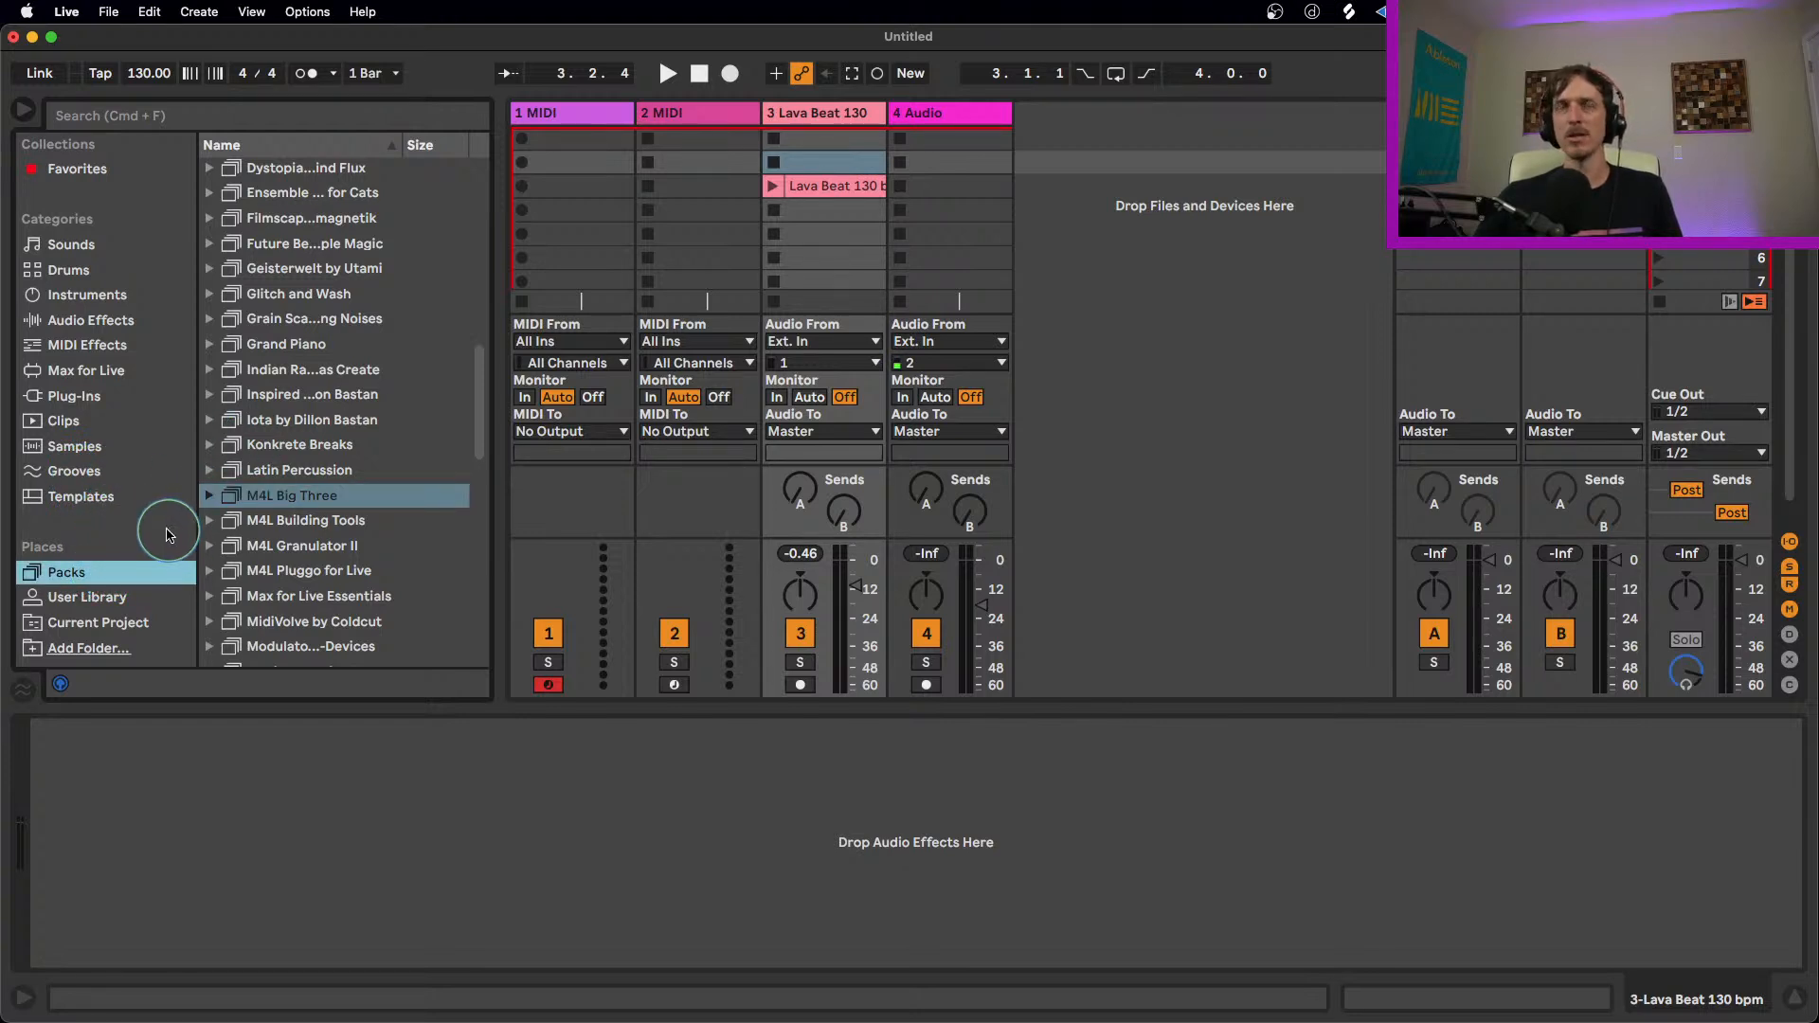
{"action": "scroll", "coordinate": [307, 507], "scroll_direction": "down", "scroll_amount": 3}
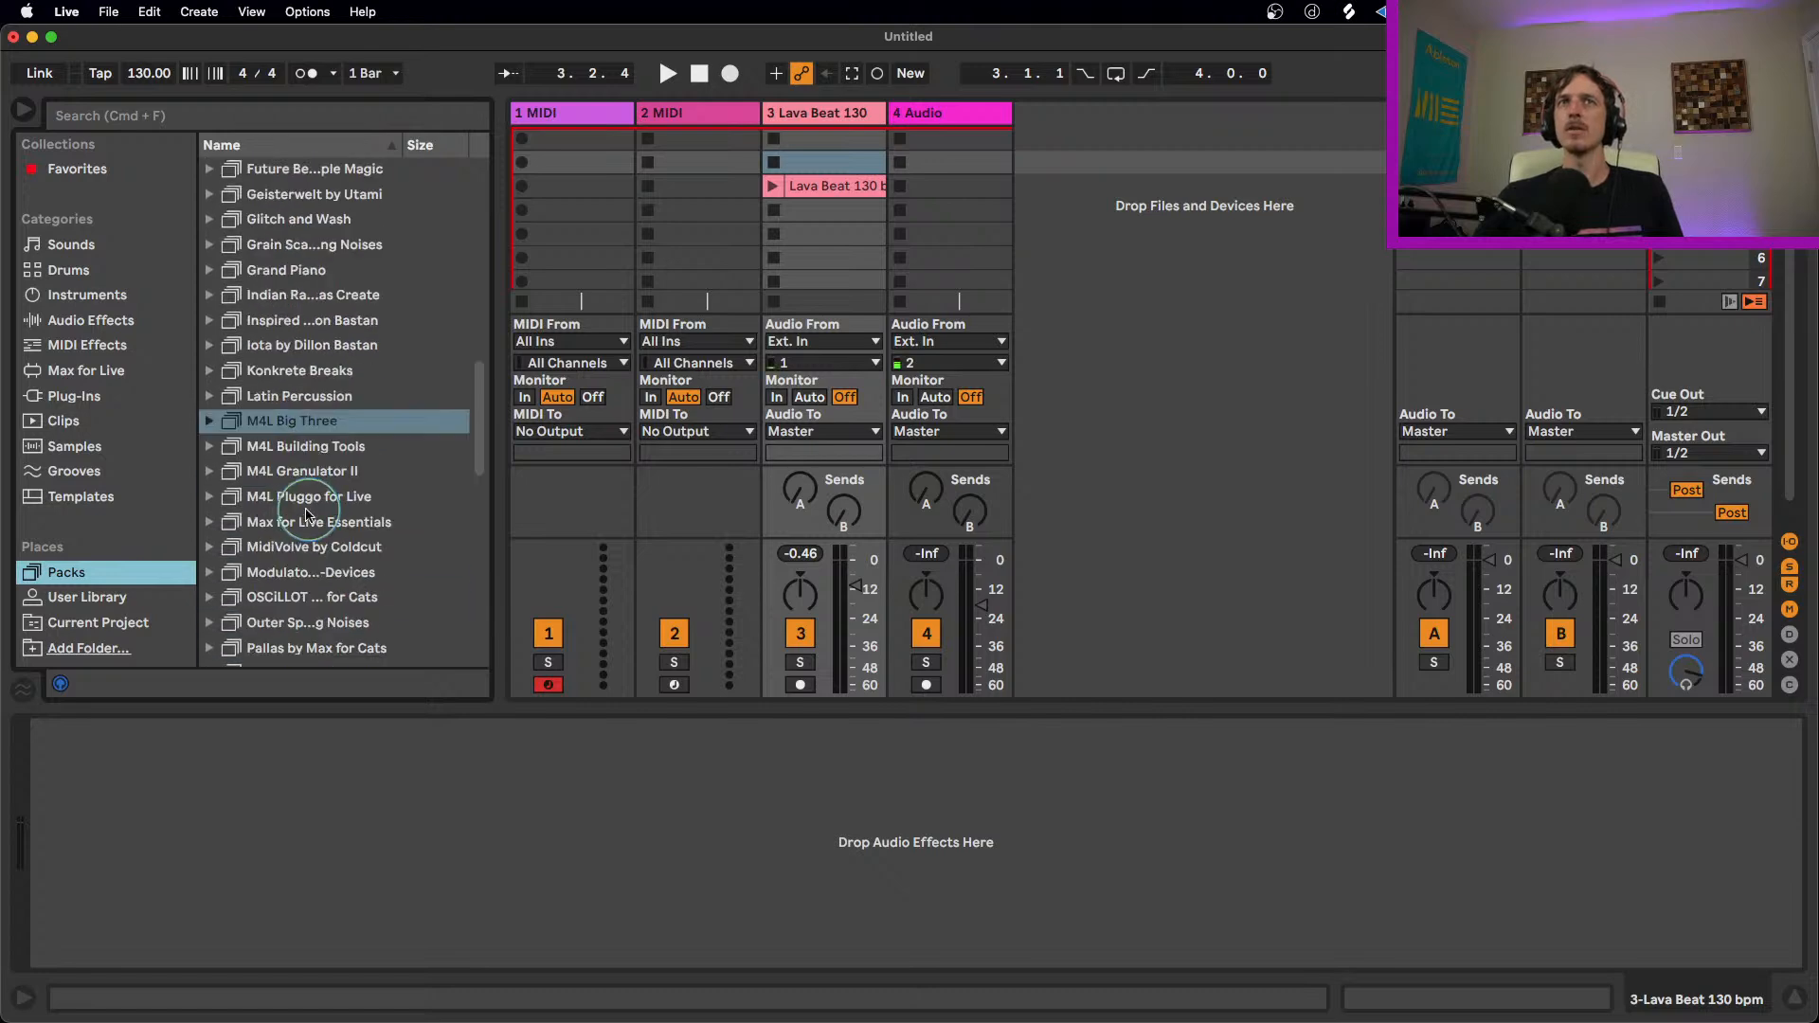
{"action": "left_click", "coordinate": [209, 420]}
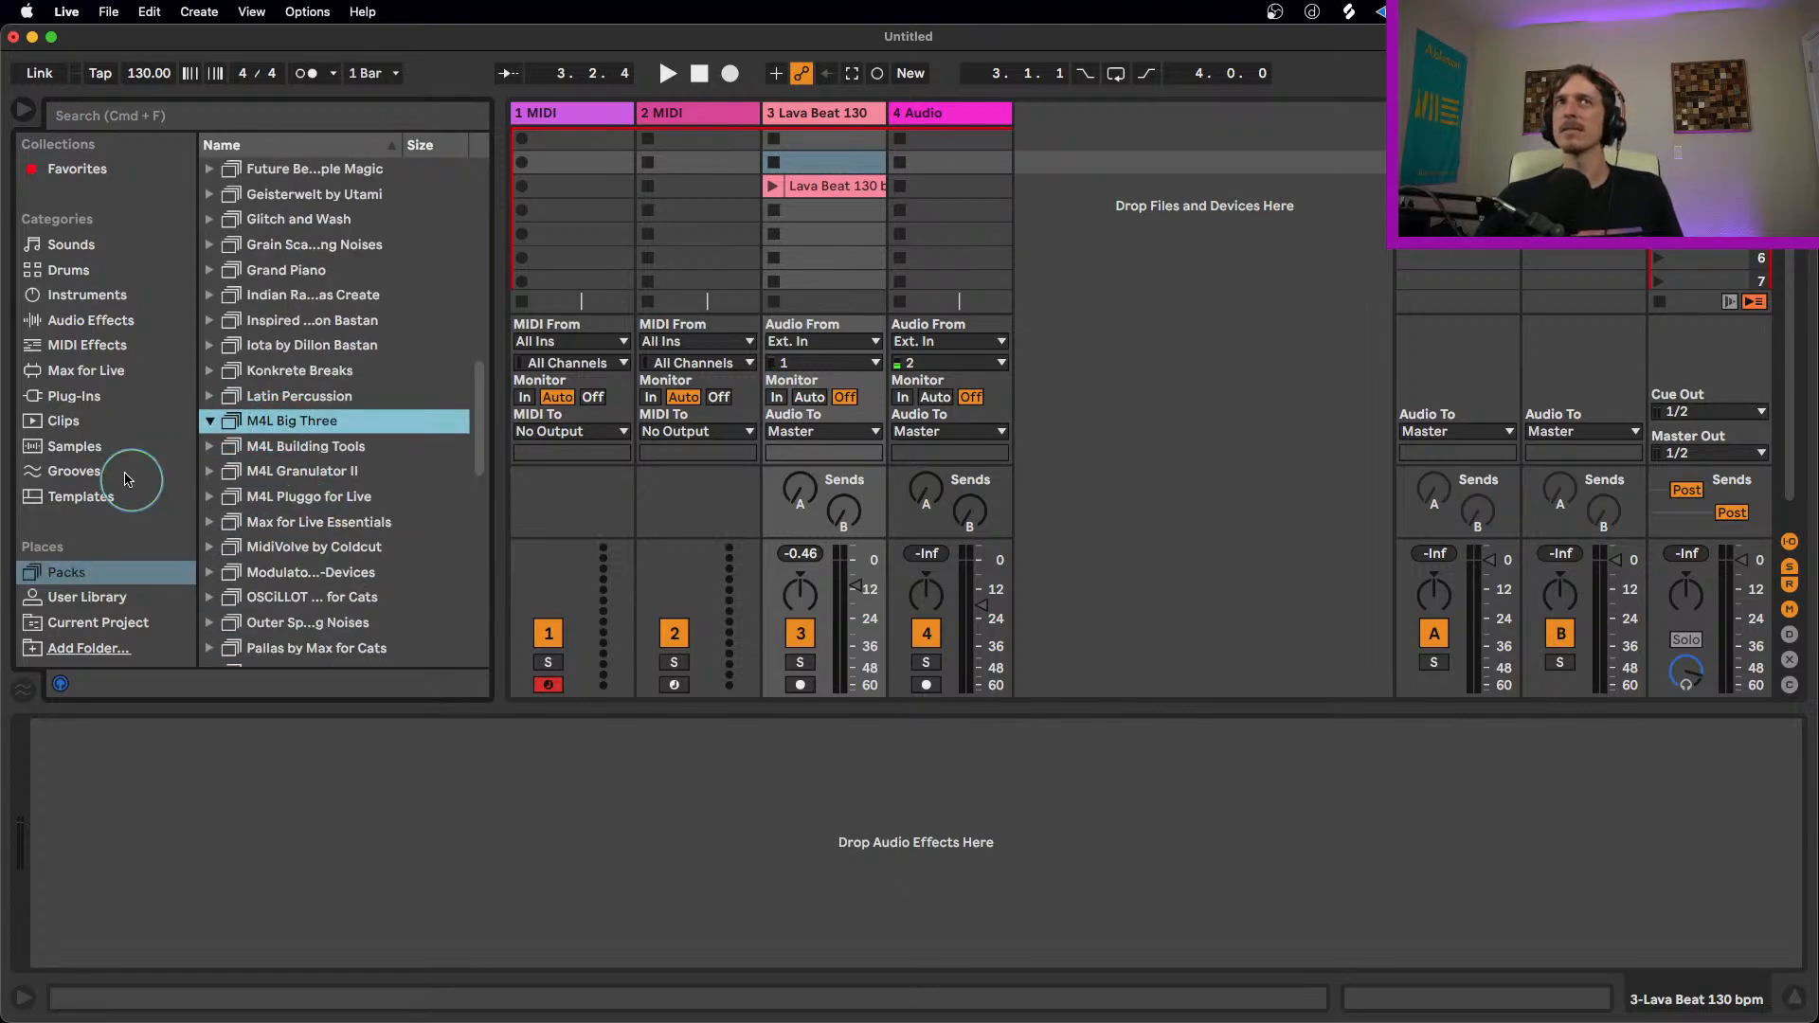
{"action": "left_click", "coordinate": [94, 447]}
{"action": "left_click", "coordinate": [100, 576]}
{"action": "left_click", "coordinate": [300, 425]}
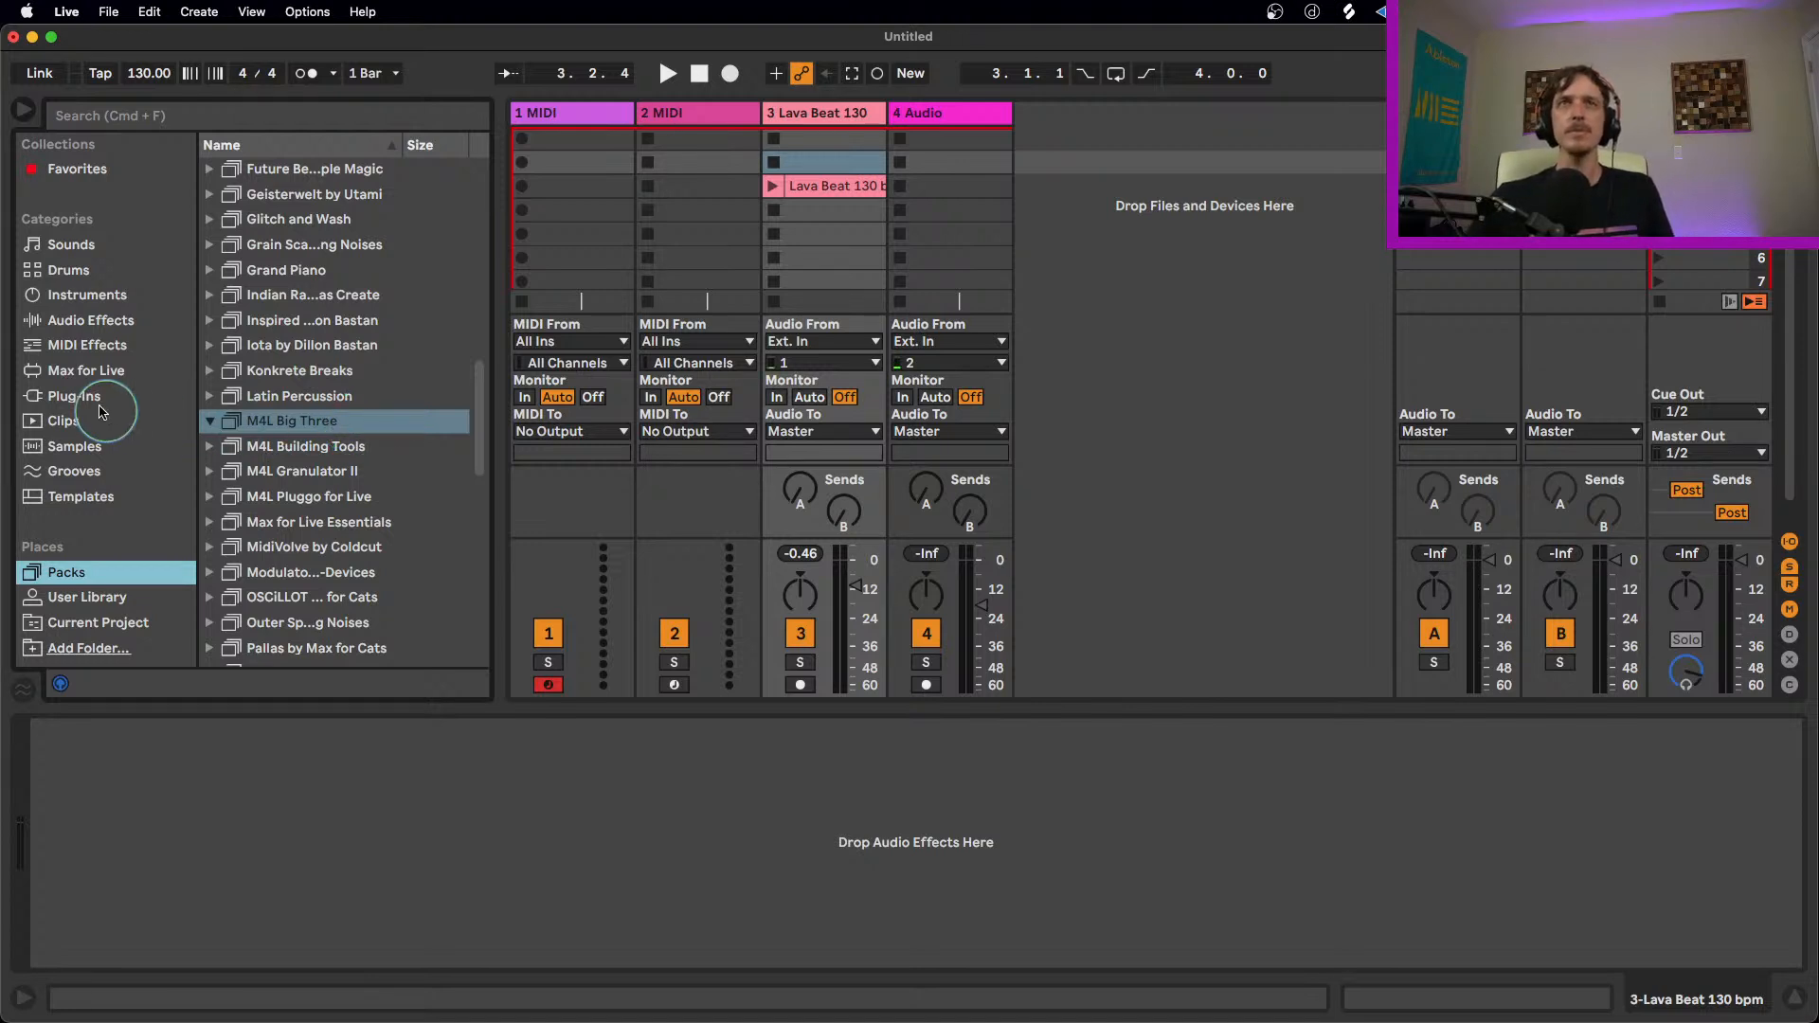
Step: Search the Max for Live devices for "buf", and clear the search
{"action": "left_click", "coordinate": [123, 369]}
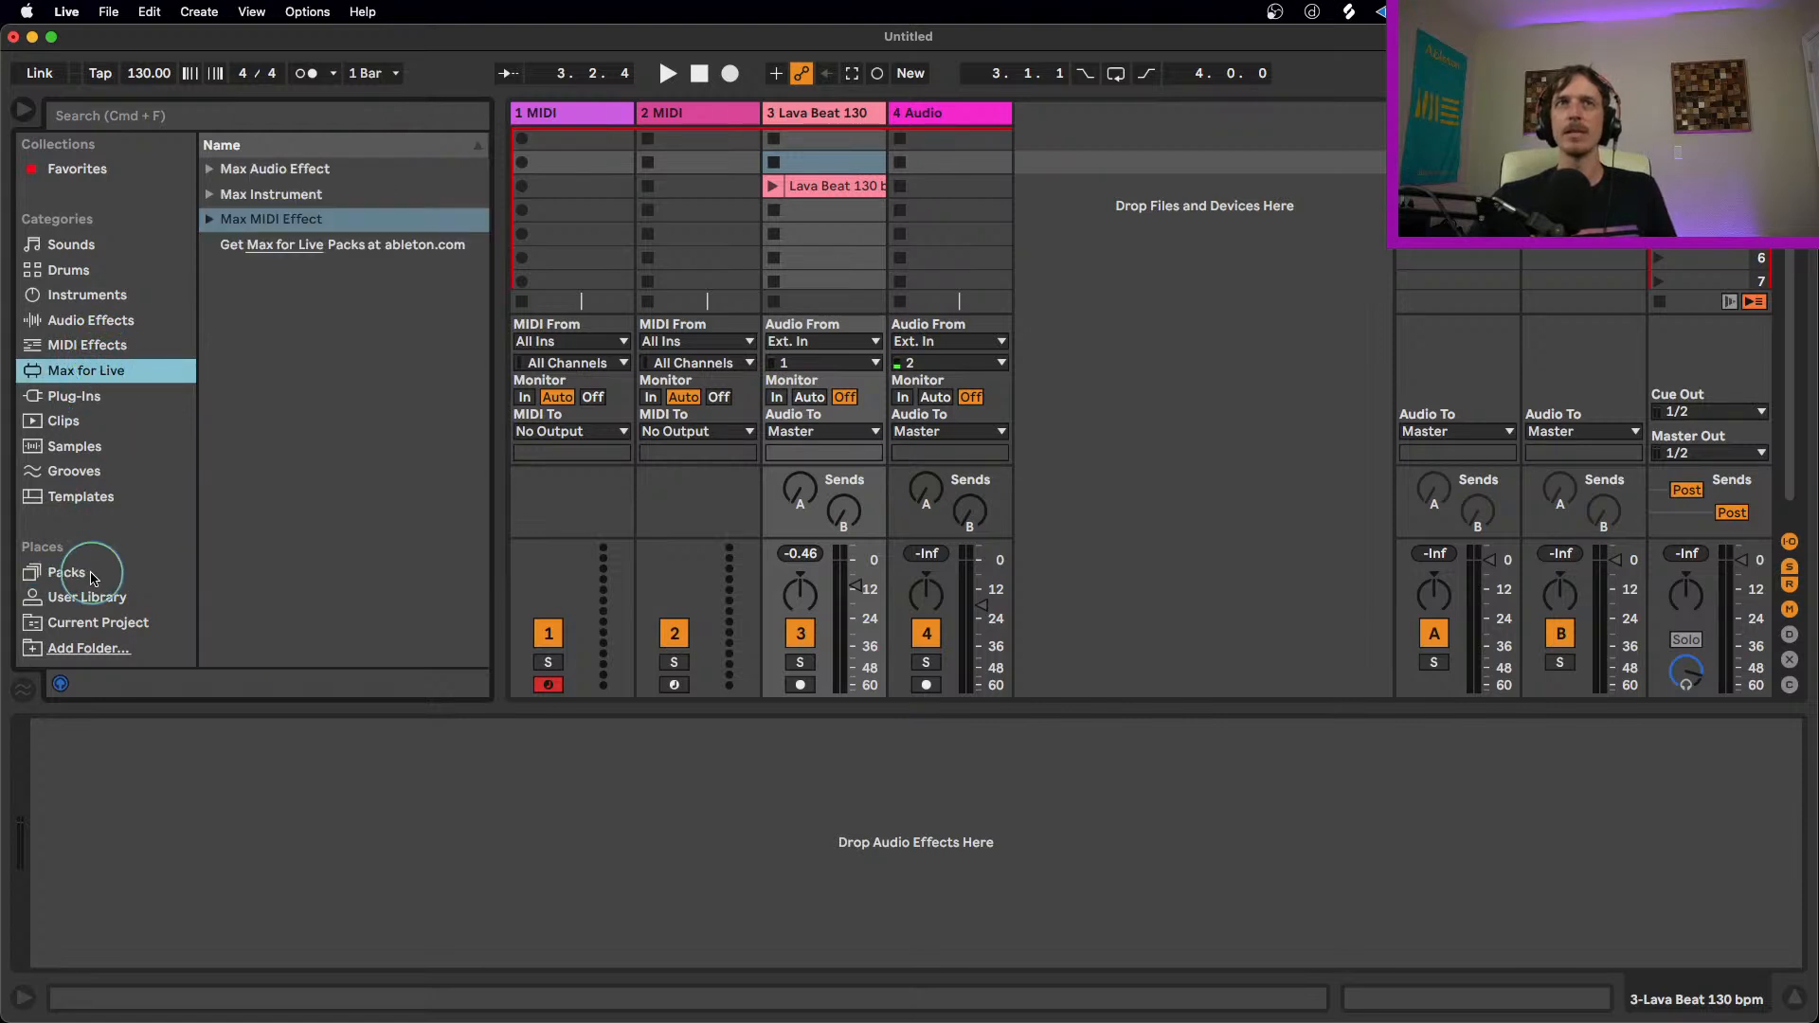
{"action": "left_click", "coordinate": [210, 169]}
{"action": "left_click", "coordinate": [217, 121]}
{"action": "type", "text": "bu"}
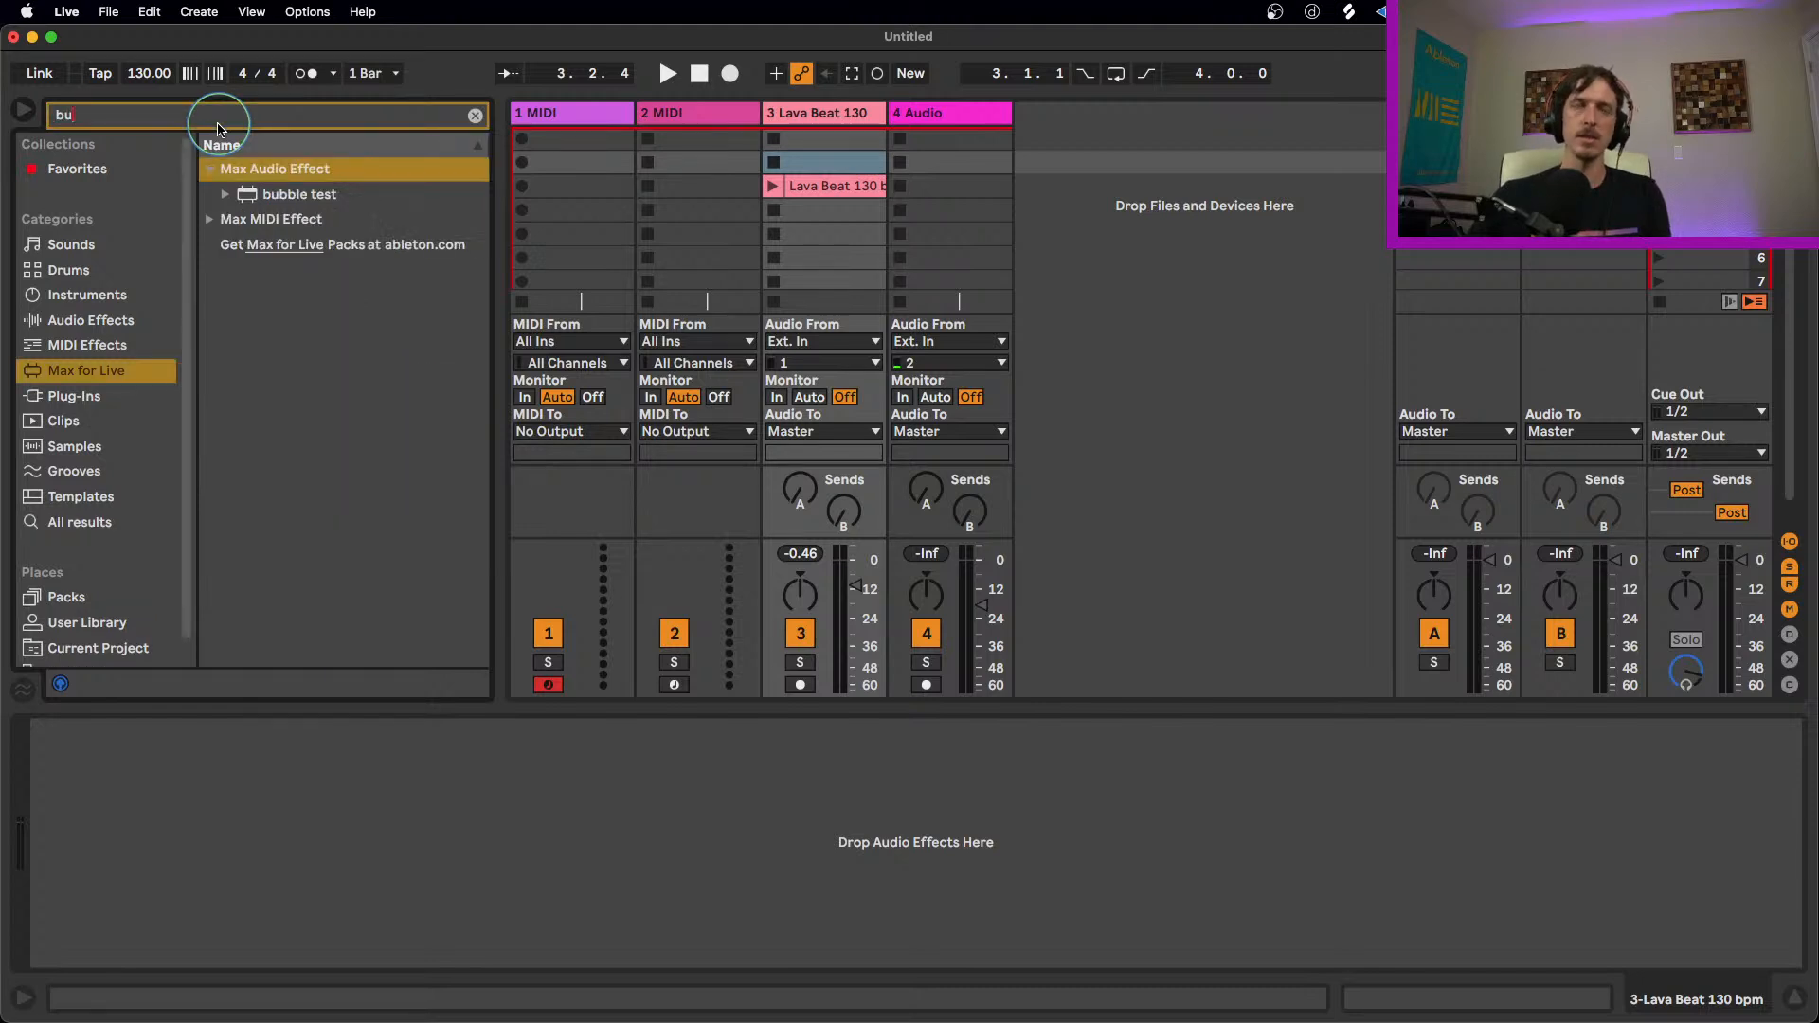
{"action": "type", "text": "f"}
{"action": "key", "text": "BackSpace"}
{"action": "key", "text": "BackSpace"}
{"action": "key", "text": "BackSpace"}
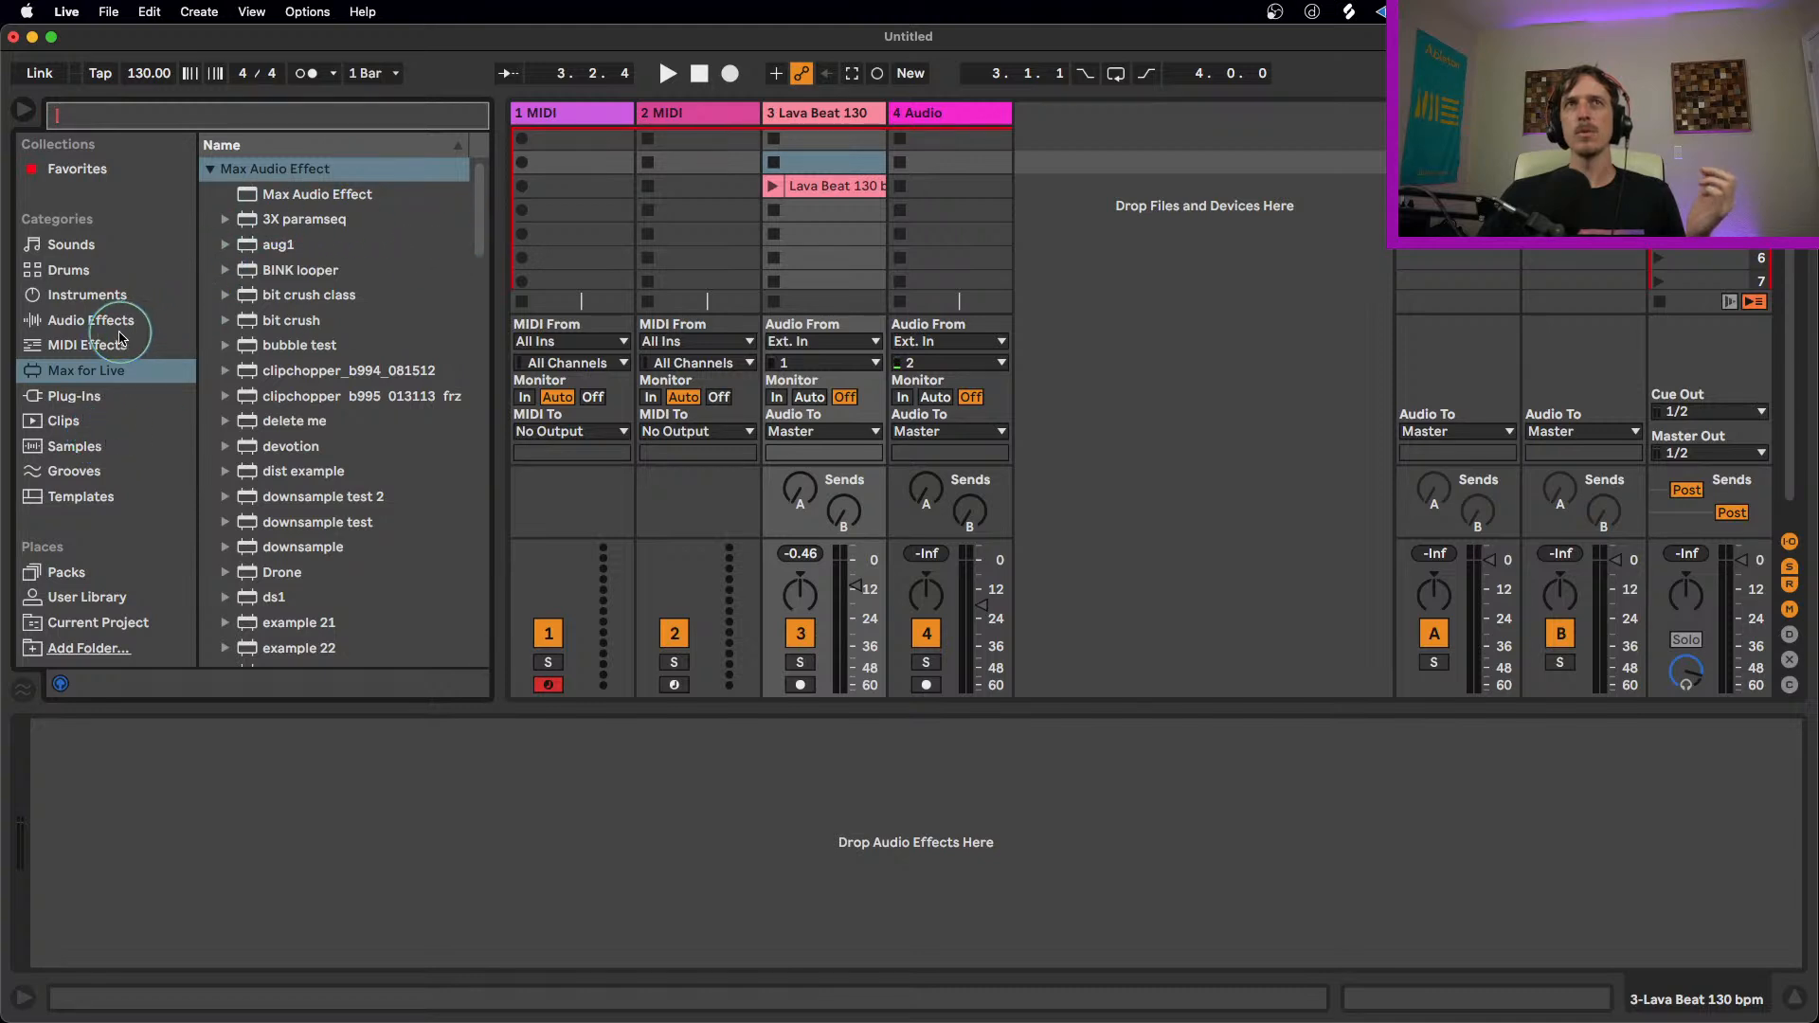
Step: Copy the Lava Beat 130 bpm clip from the Session View into the Arrangement on track 3 at bar 17
{"action": "left_click", "coordinate": [842, 188]}
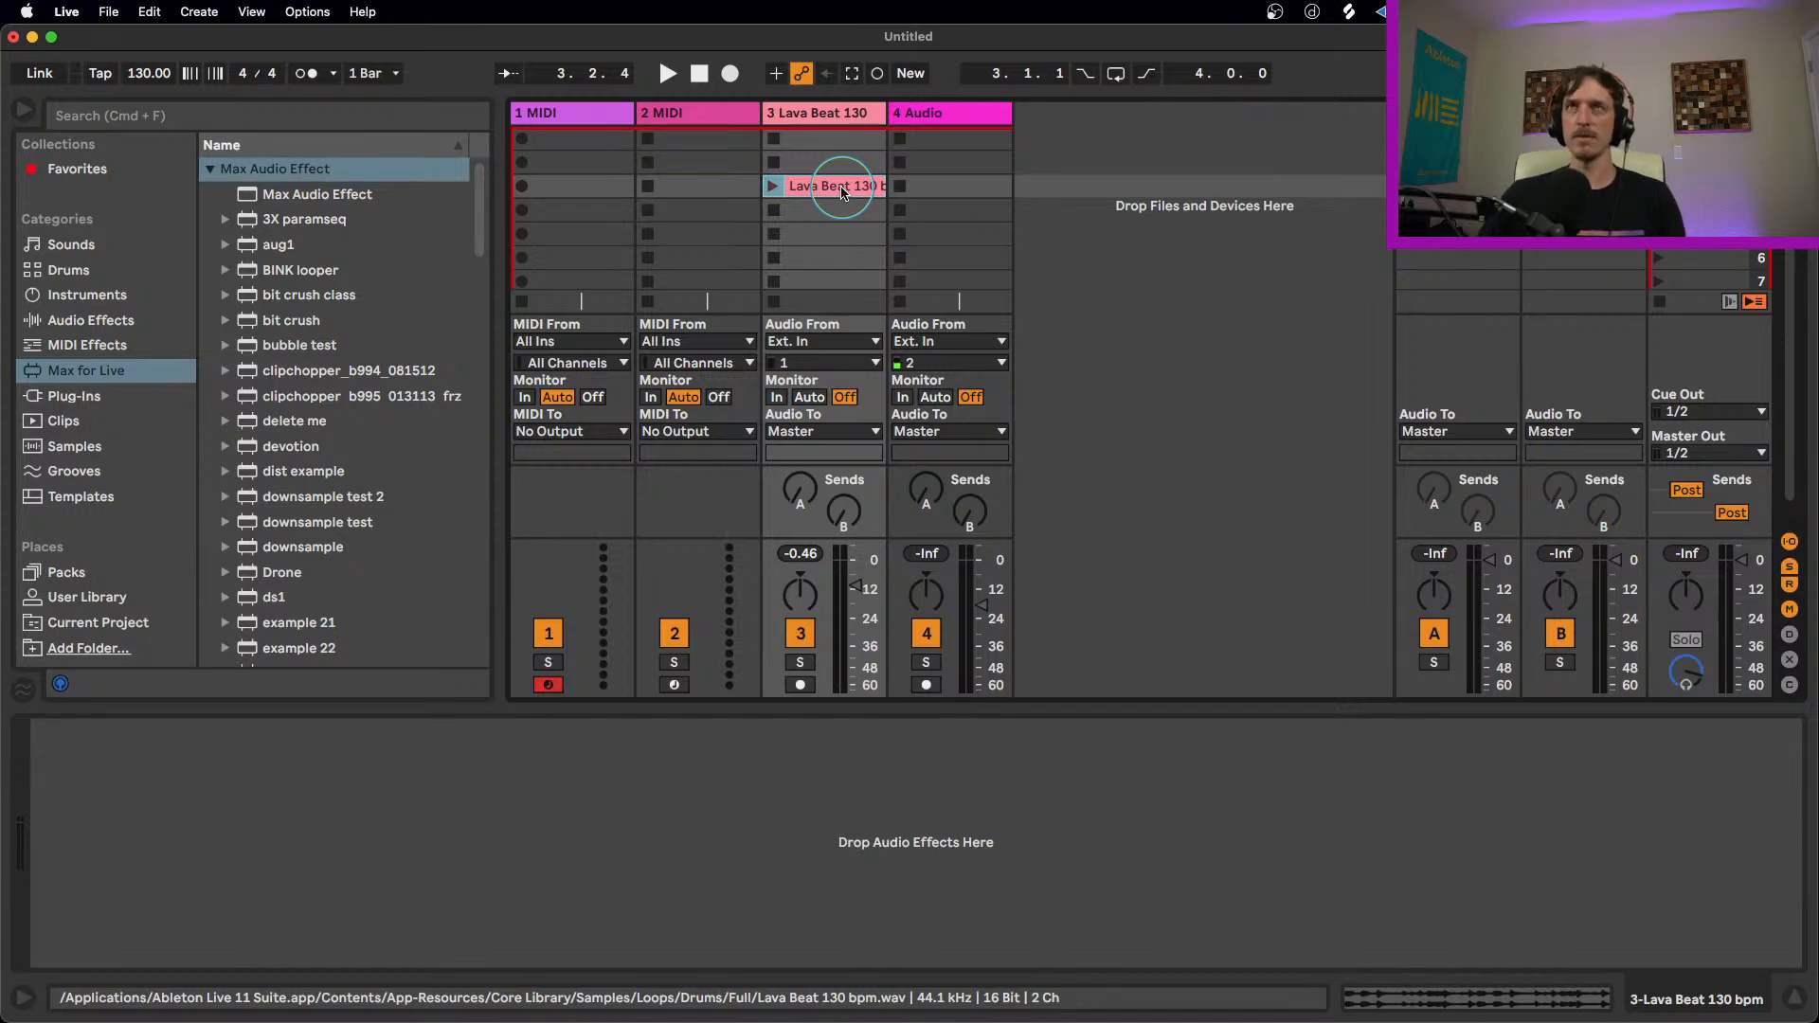
{"action": "key", "text": "Tab"}
{"action": "left_click", "coordinate": [826, 466]}
{"action": "left_click", "coordinate": [843, 469]}
{"action": "key", "text": "super+v"}
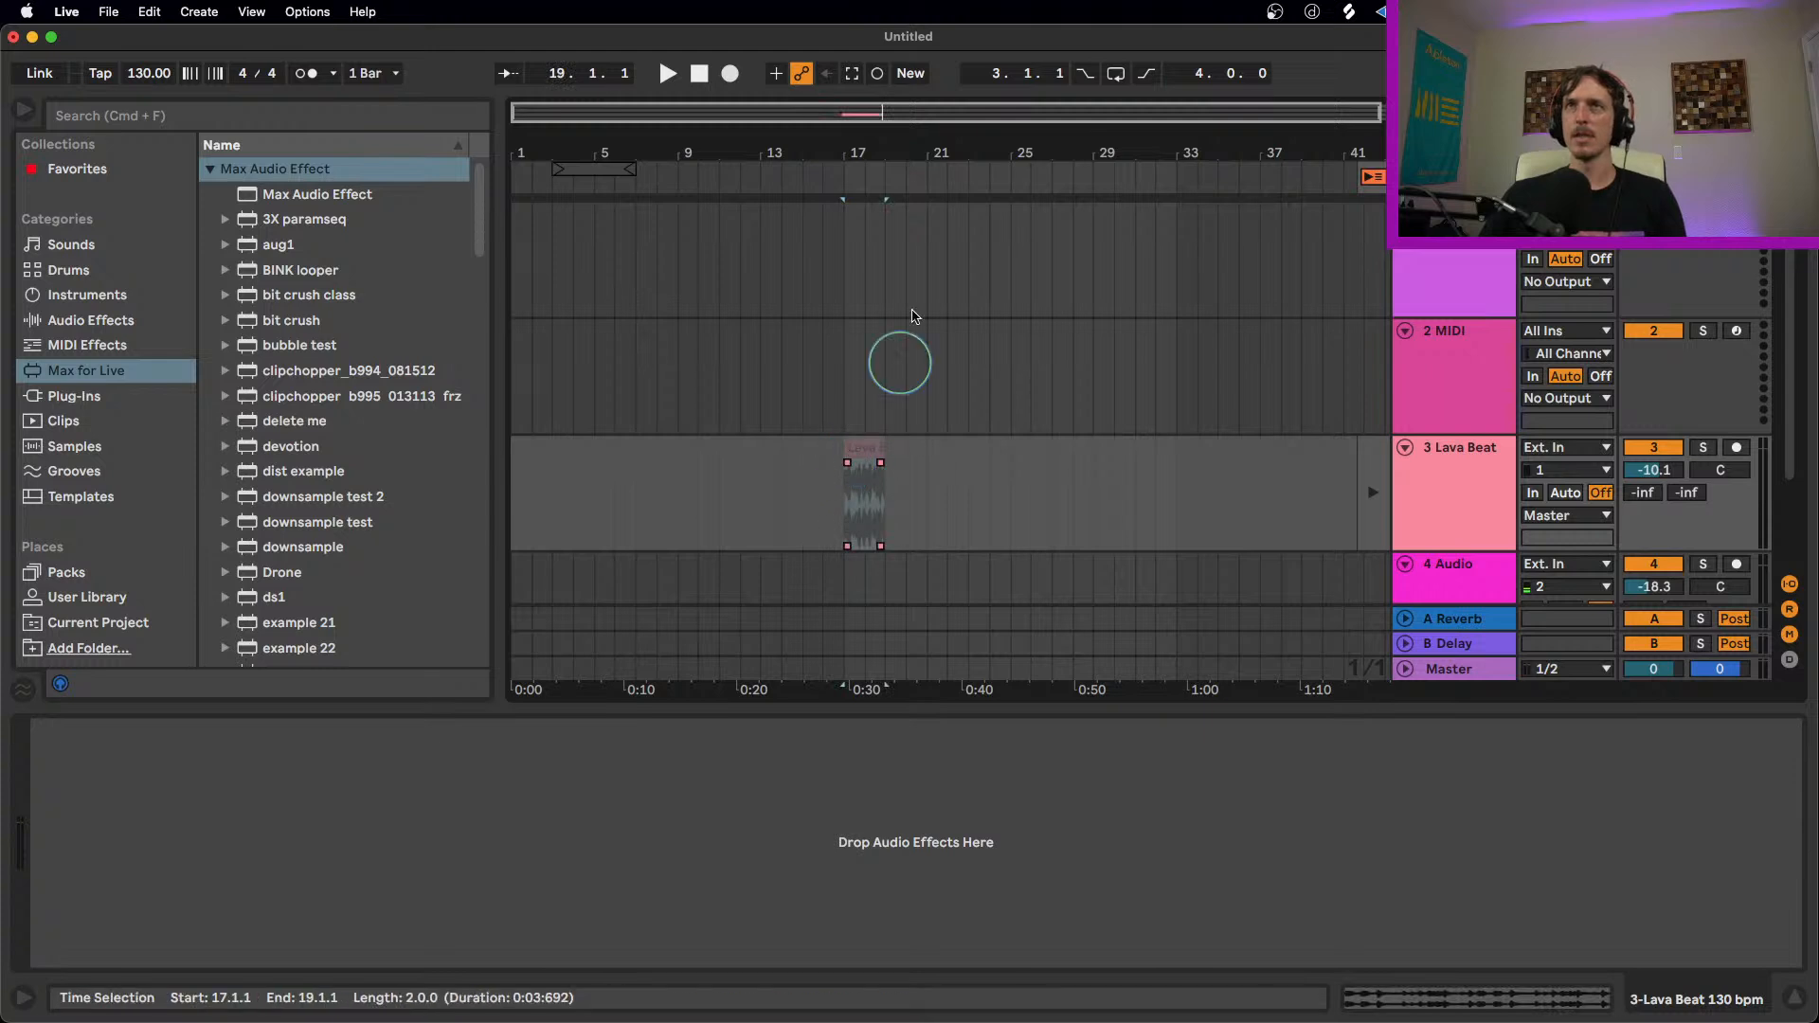
{"action": "left_click_drag", "start_coordinate": [865, 149], "coordinate": [865, 163]}
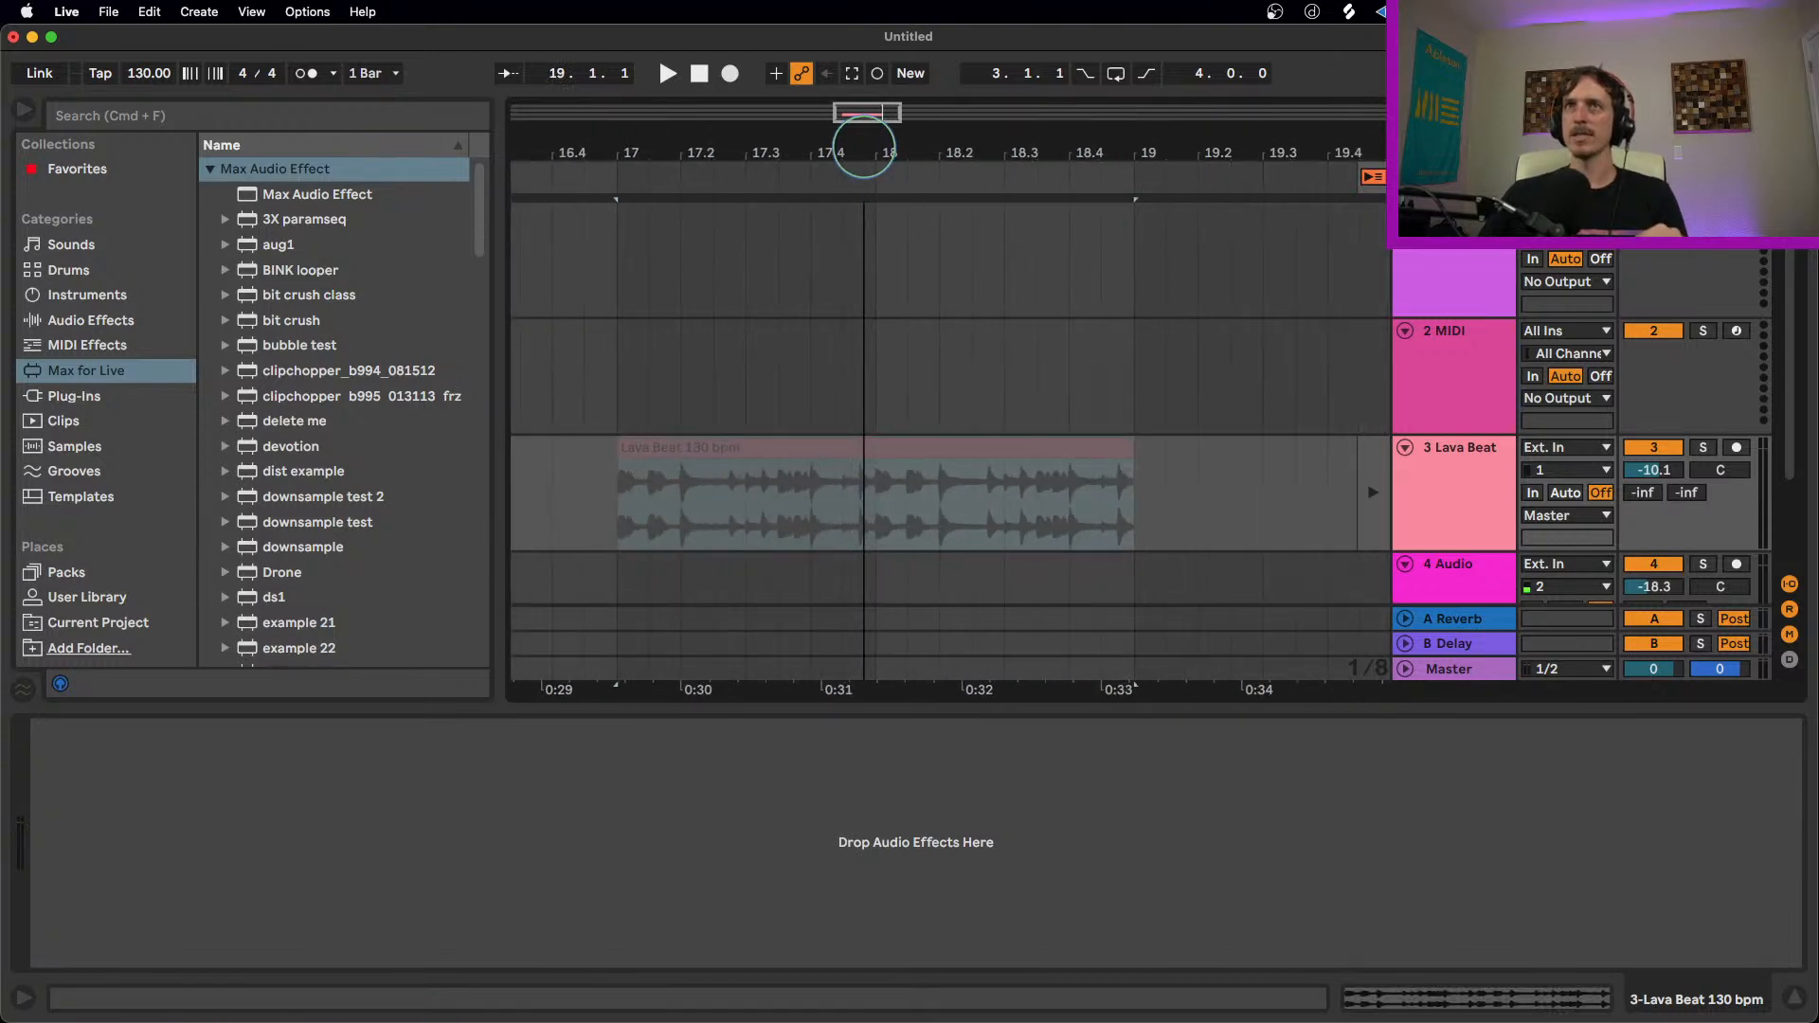
Step: Narrow the grid to 1/16, duplicate the Lava Beat slice at 17.2.1 twice, and play the result
{"action": "left_click", "coordinate": [1444, 479]}
{"action": "key", "text": "super+1"}
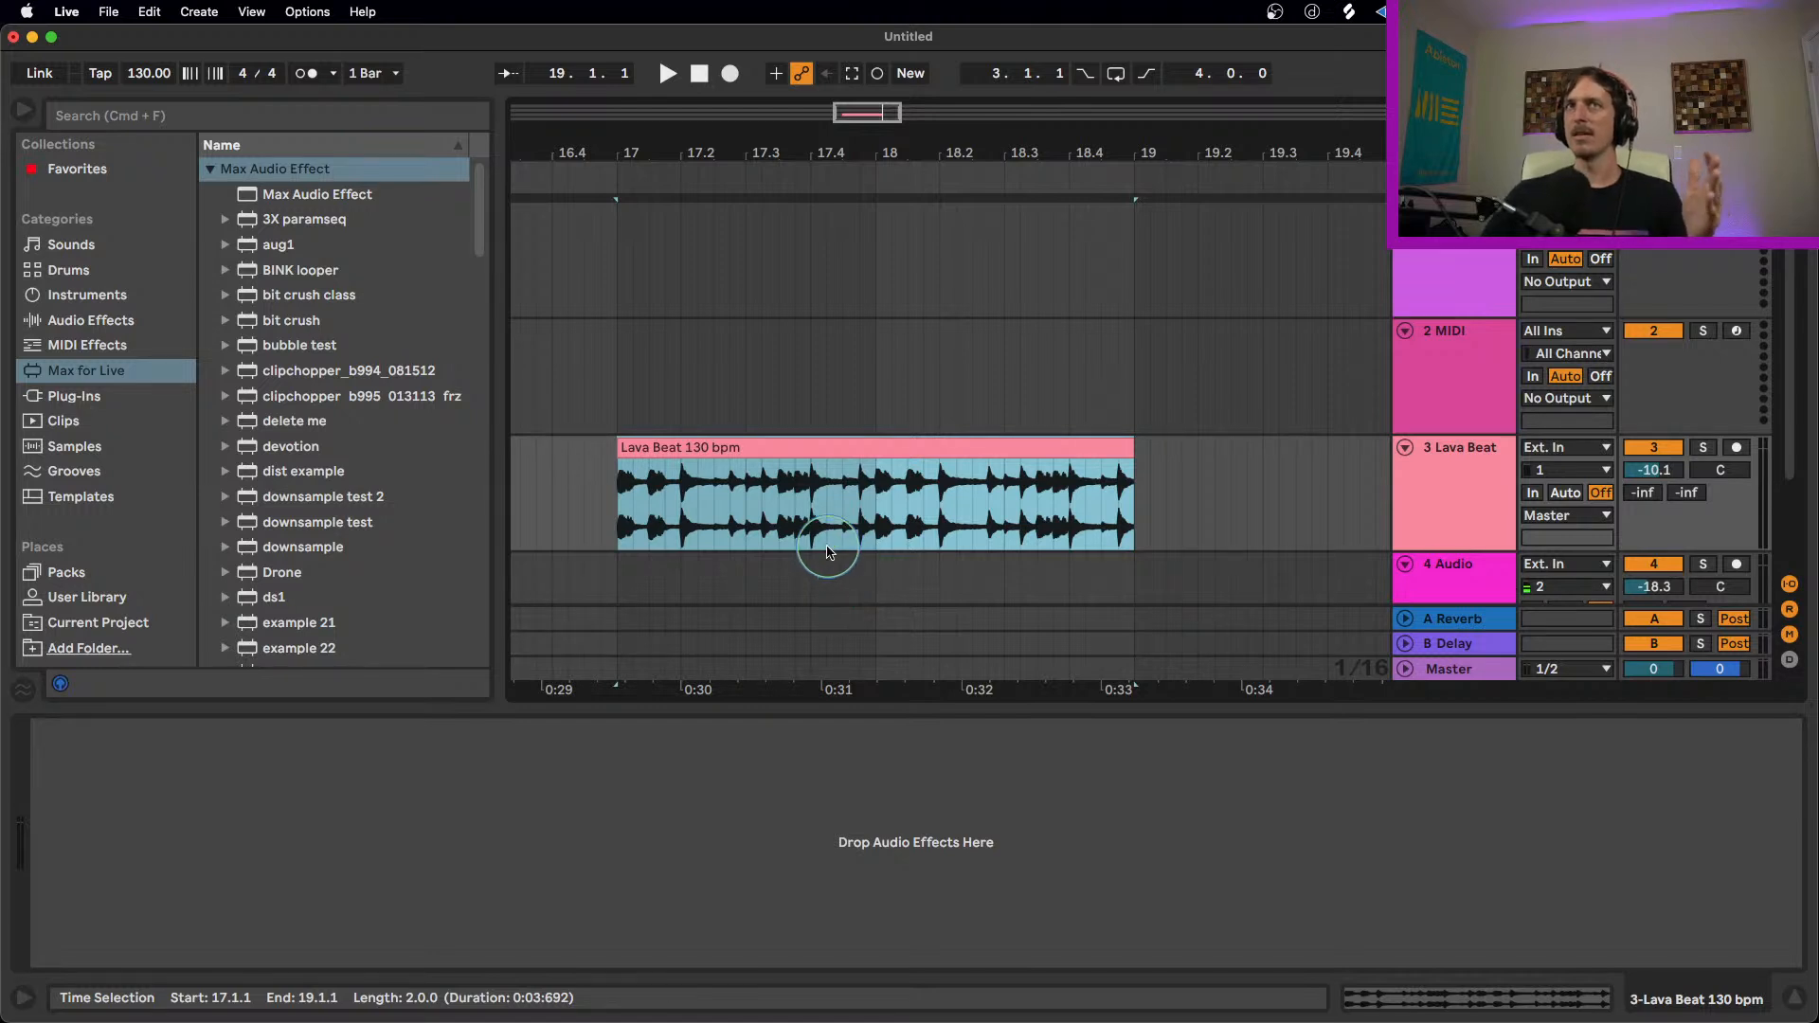
{"action": "left_click", "coordinate": [691, 497]}
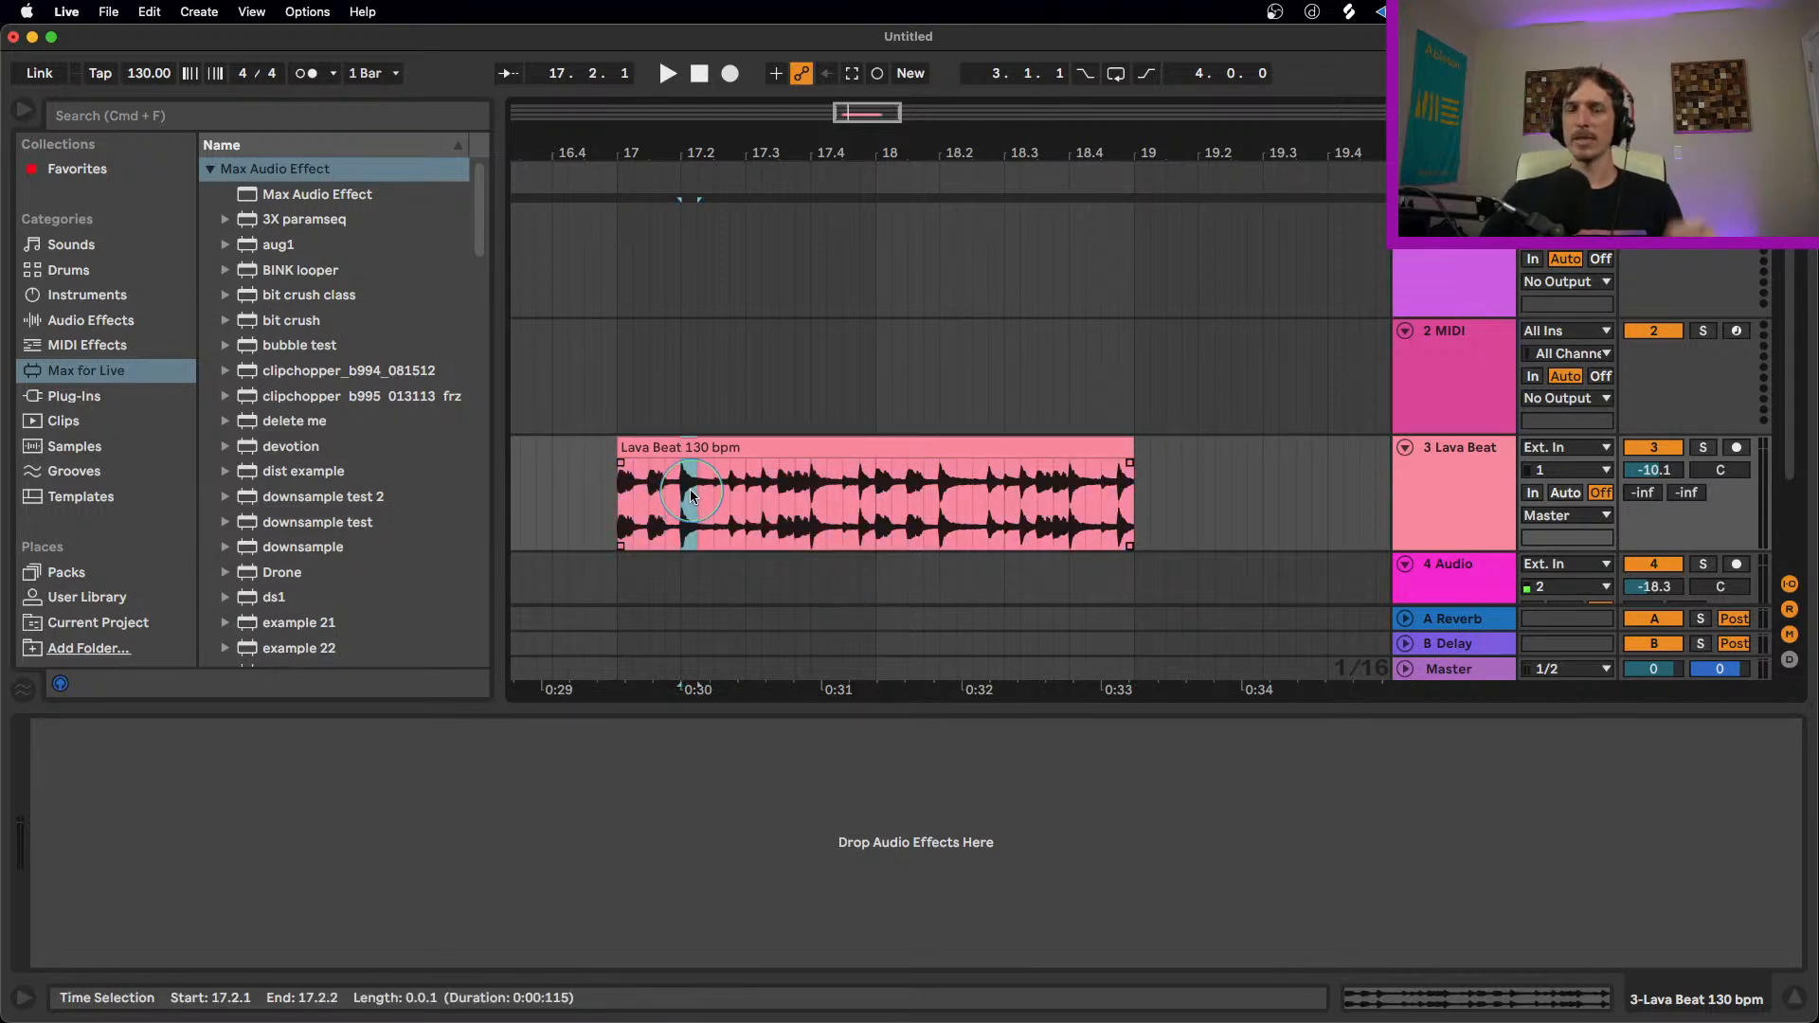
{"action": "key", "text": "super+d"}
{"action": "key", "text": "super+d"}
{"action": "left_click", "coordinate": [665, 435]}
{"action": "key", "text": "space"}
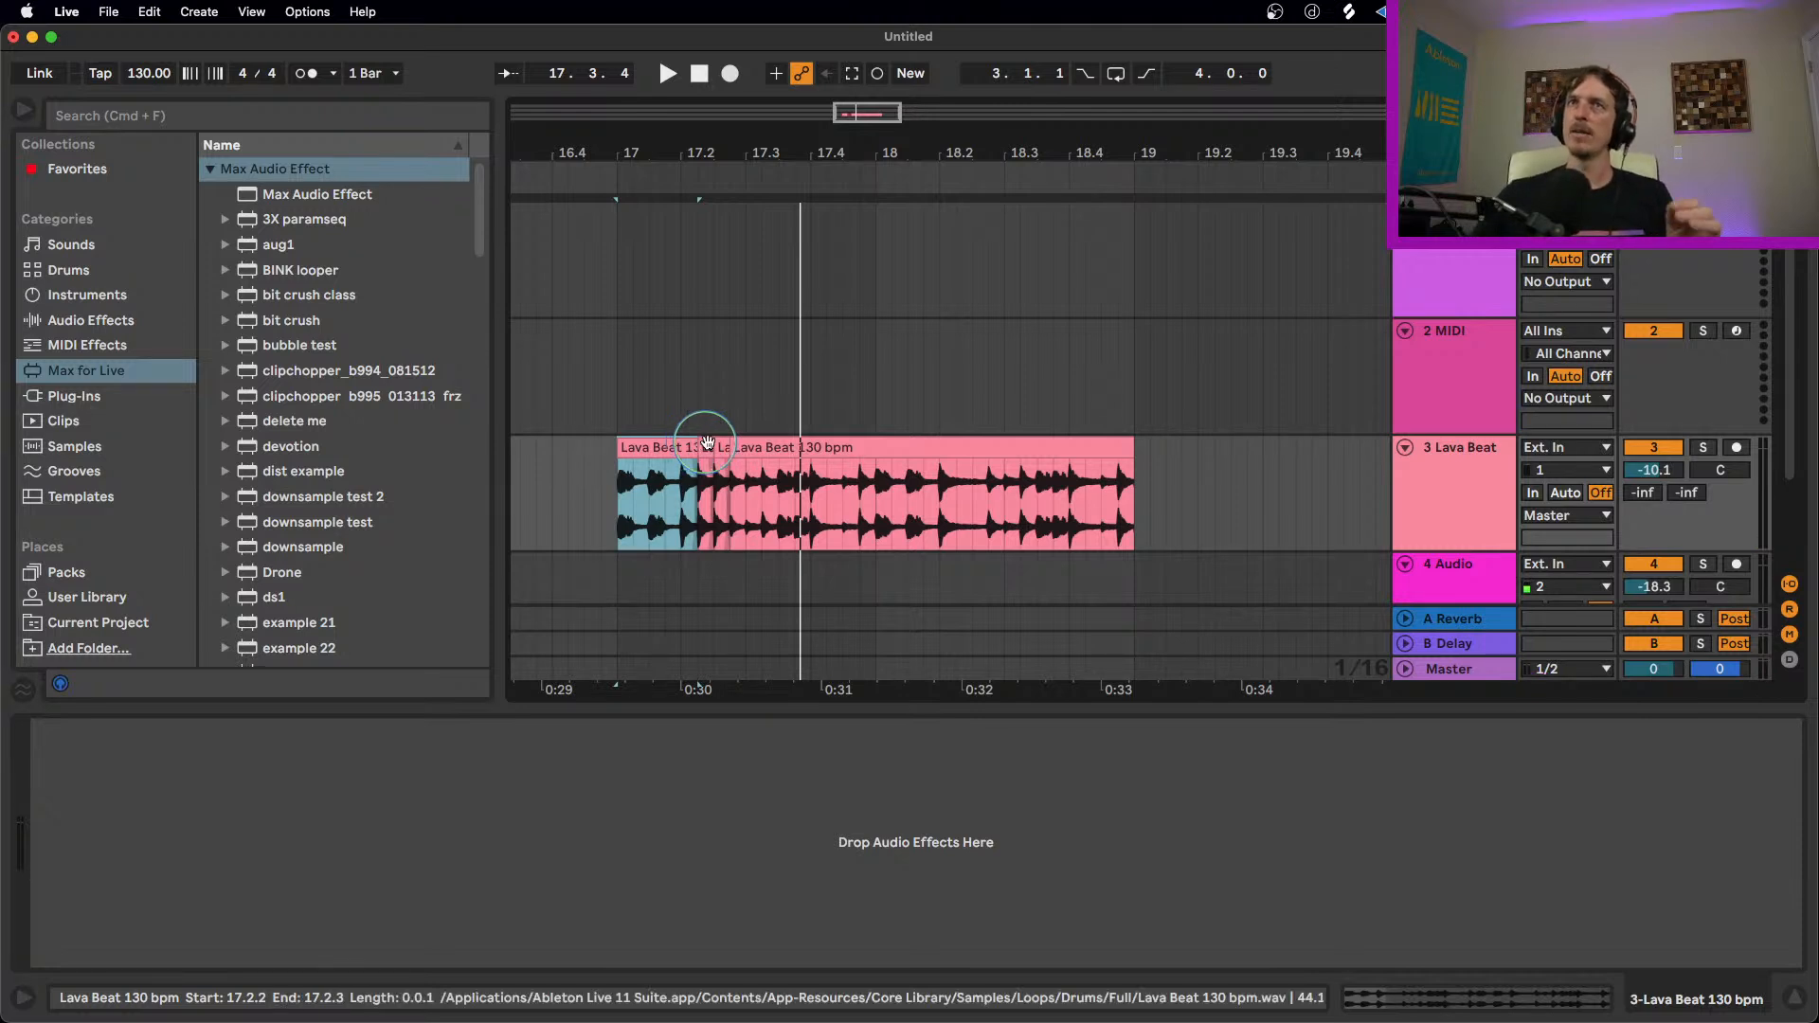
Step: Reverse the first duplicated slice at 17.2.2 and play the beat from bar 17
{"action": "left_click", "coordinate": [701, 446]}
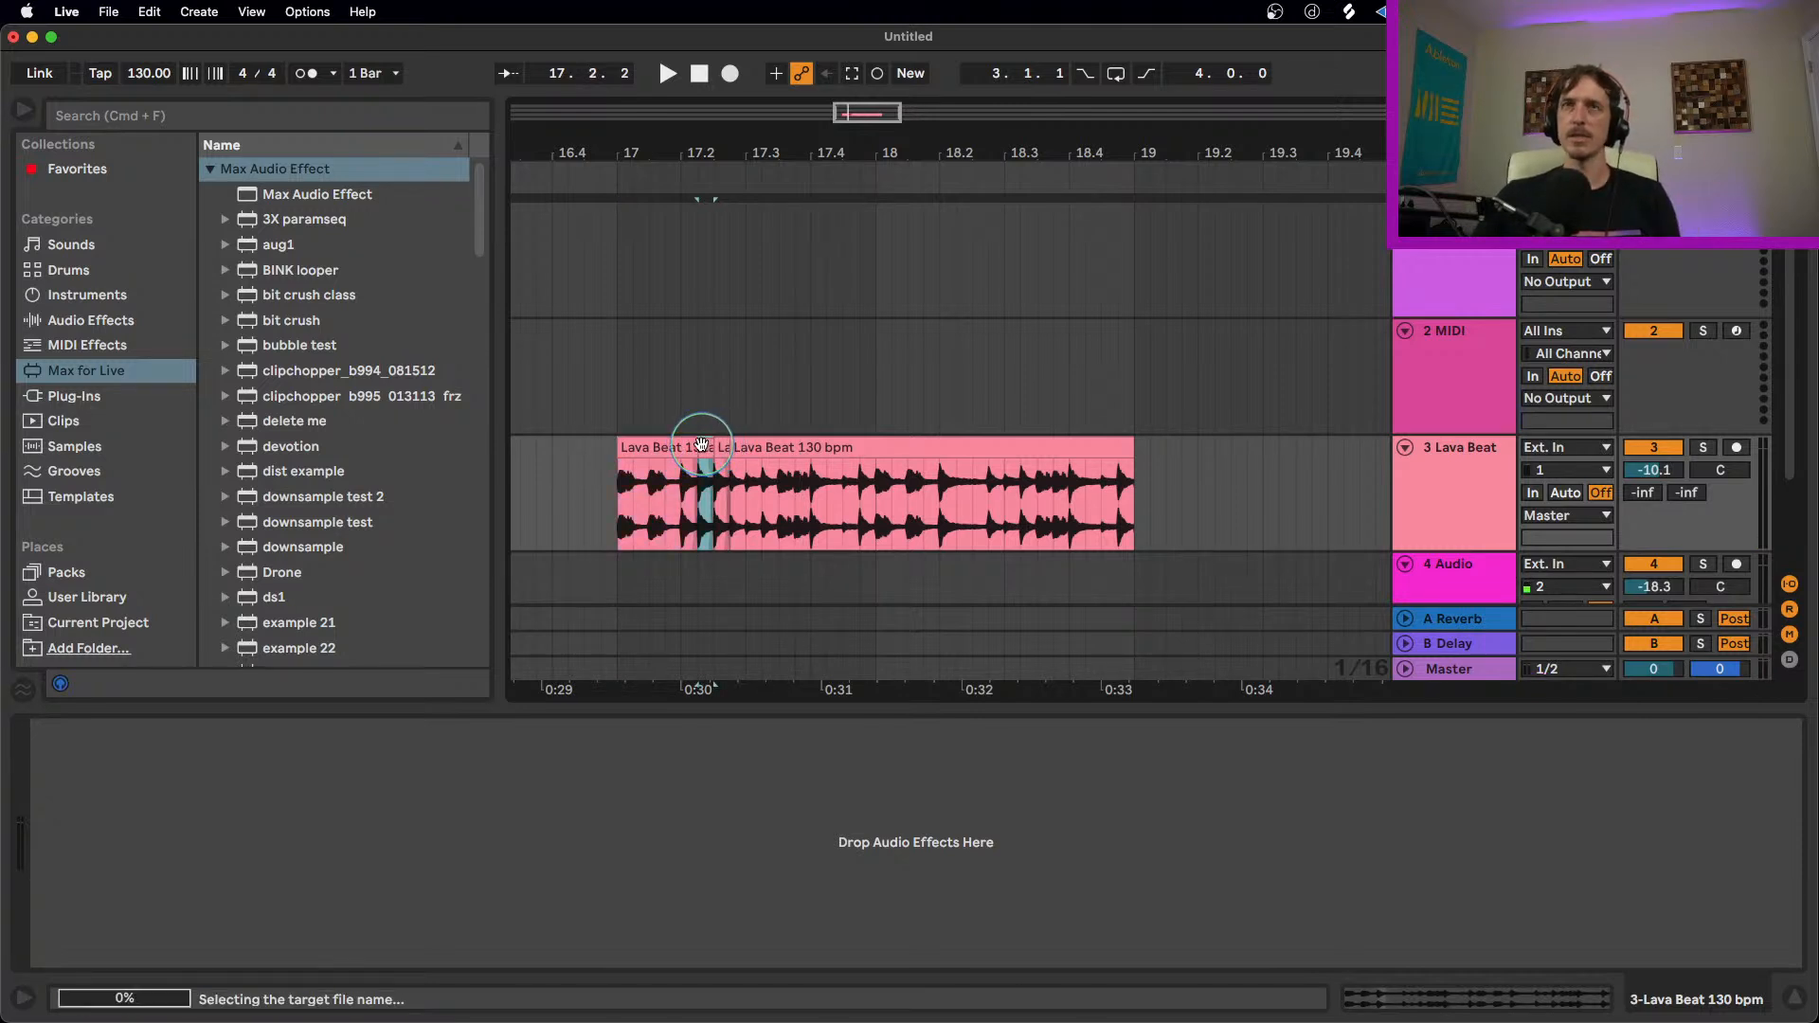
{"action": "left_click_drag", "start_coordinate": [667, 153], "coordinate": [665, 173]}
{"action": "left_click", "coordinate": [620, 490]}
{"action": "key", "text": "space"}
{"action": "key", "text": "space"}
Step: Reverse the Lava Beat sections from 17.3.1 to 17.3.2 and from 17.4.1 to 17.4.3
{"action": "left_click_drag", "start_coordinate": [817, 497], "coordinate": [833, 509]}
{"action": "key", "text": "super+e"}
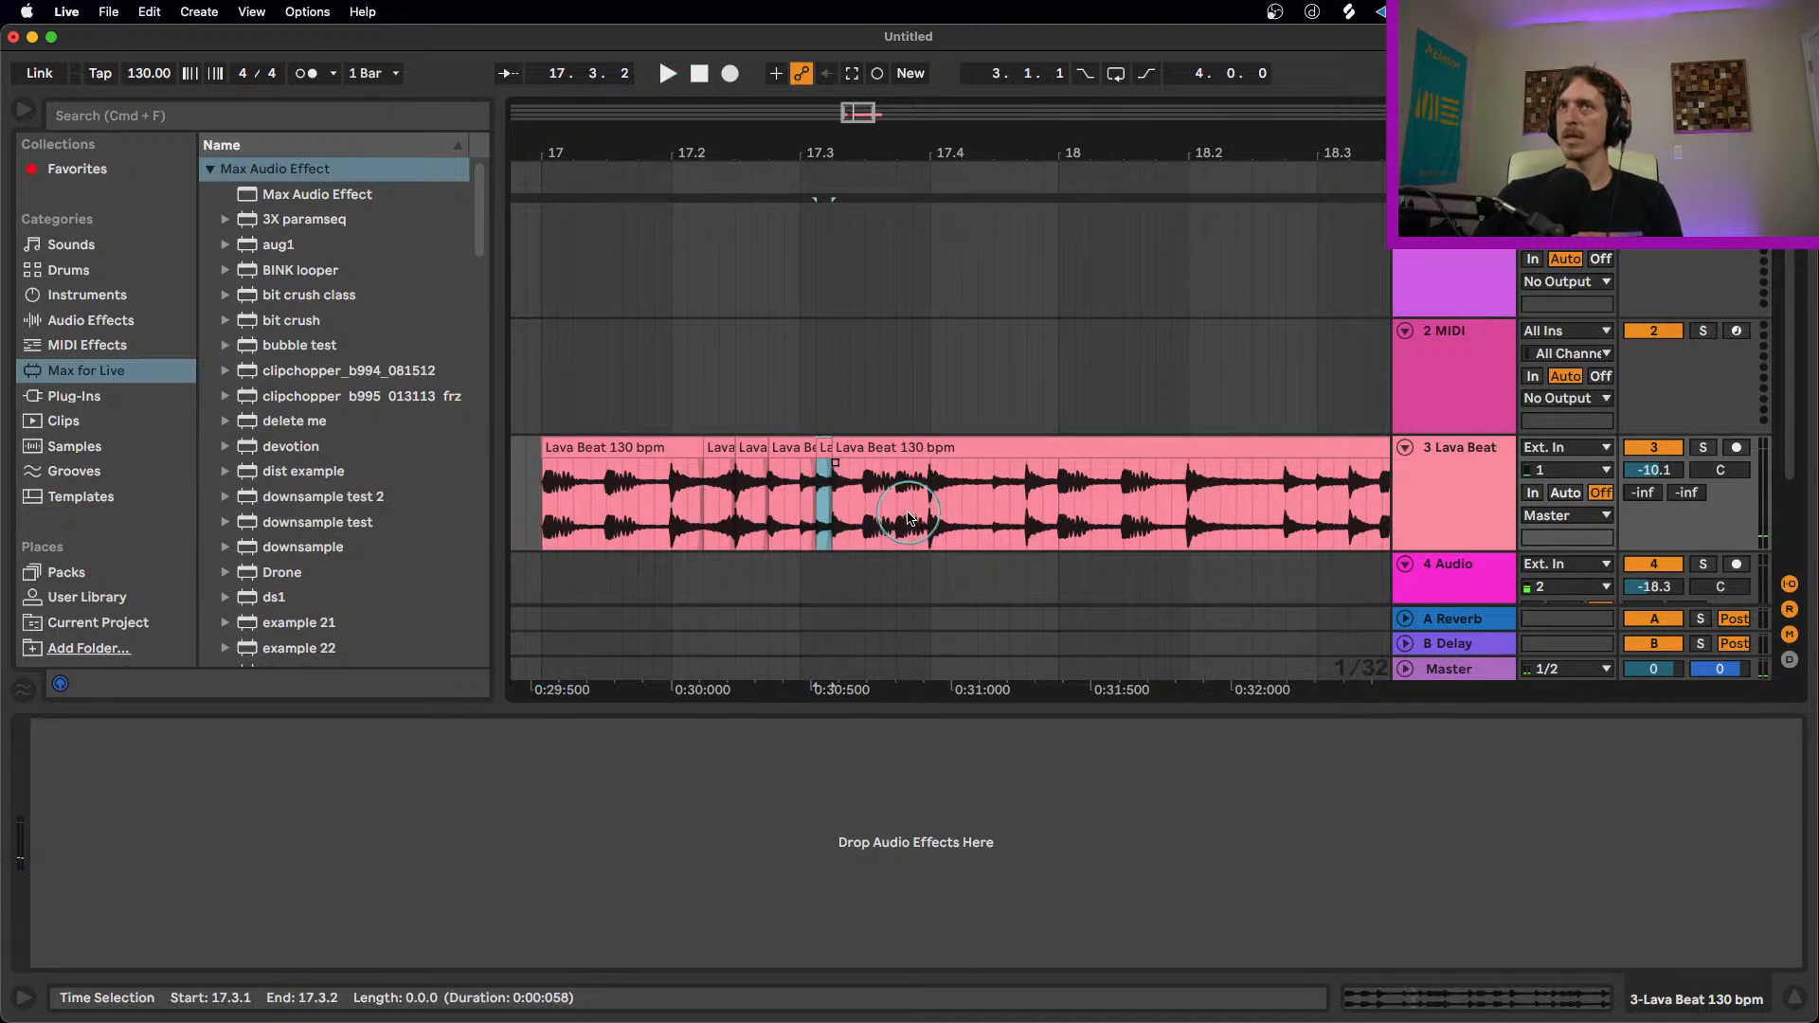
{"action": "left_click_drag", "start_coordinate": [936, 500], "coordinate": [992, 507]}
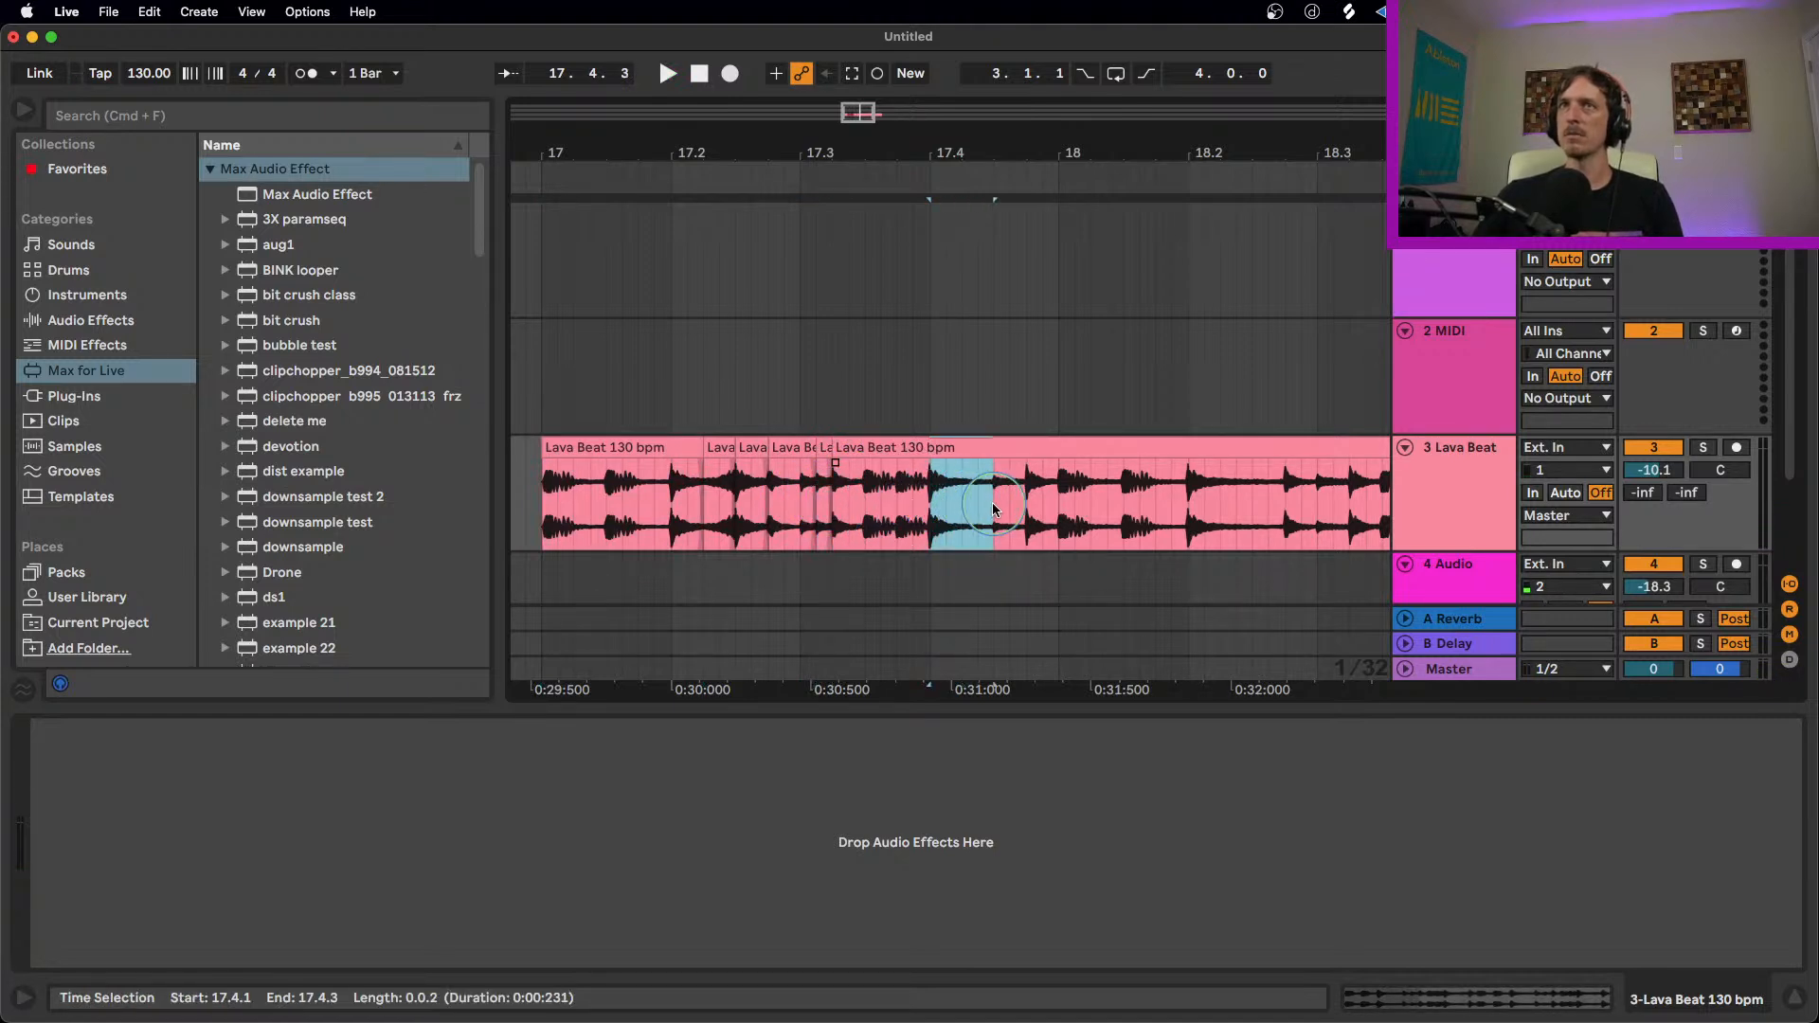
{"action": "key", "text": "super+e"}
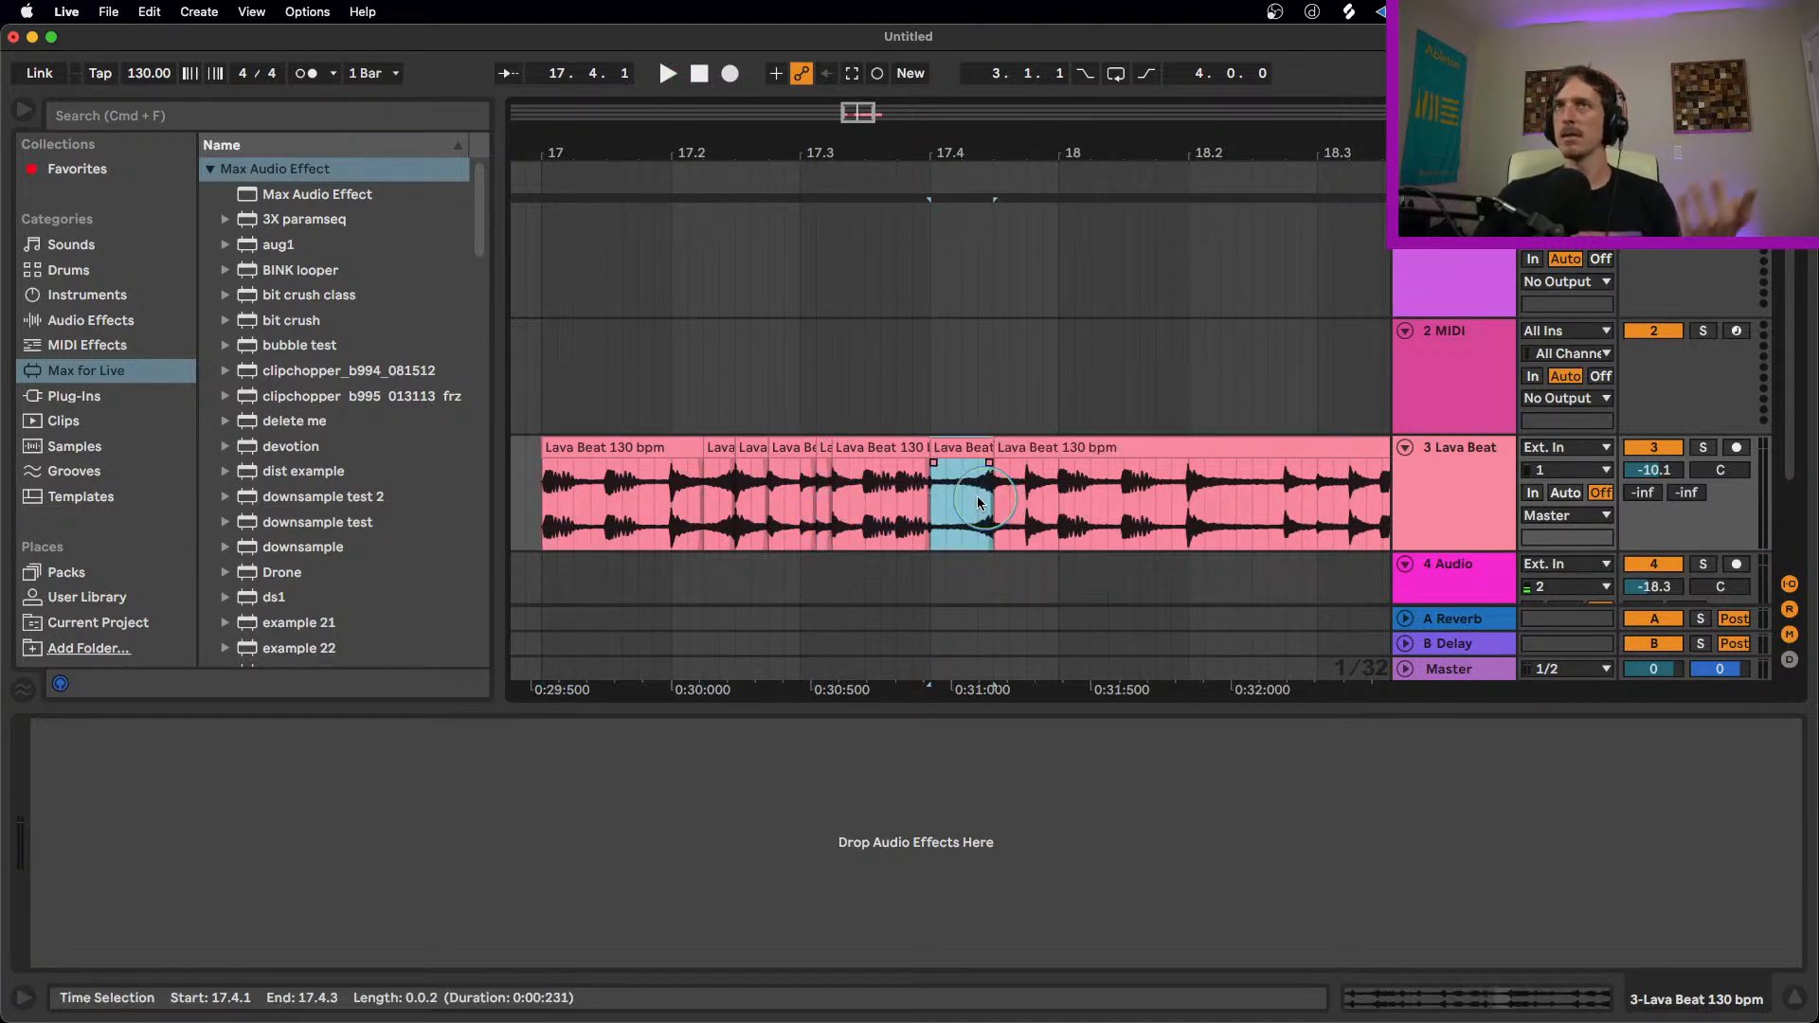
Step: Play the edited beat from bar 17 and consolidate all its slices up to bar 19 into one clip
{"action": "left_click", "coordinate": [596, 442]}
{"action": "key", "text": "space"}
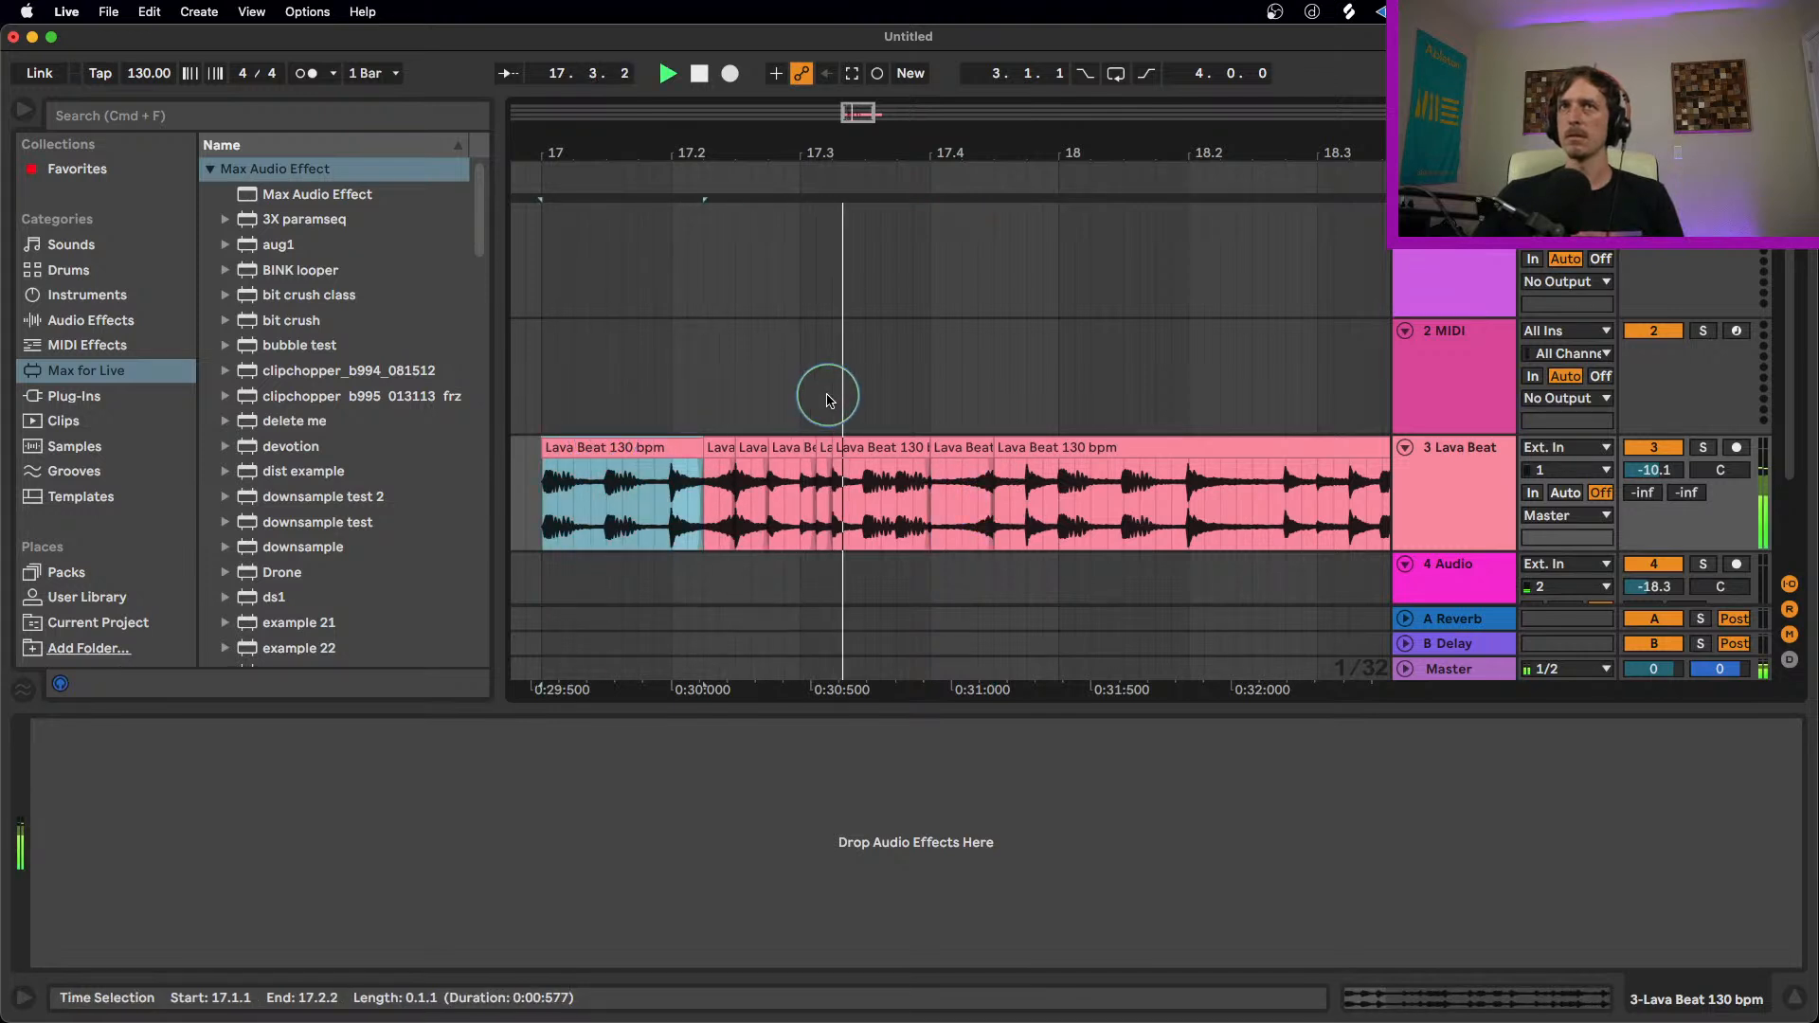
{"action": "key", "text": "space"}
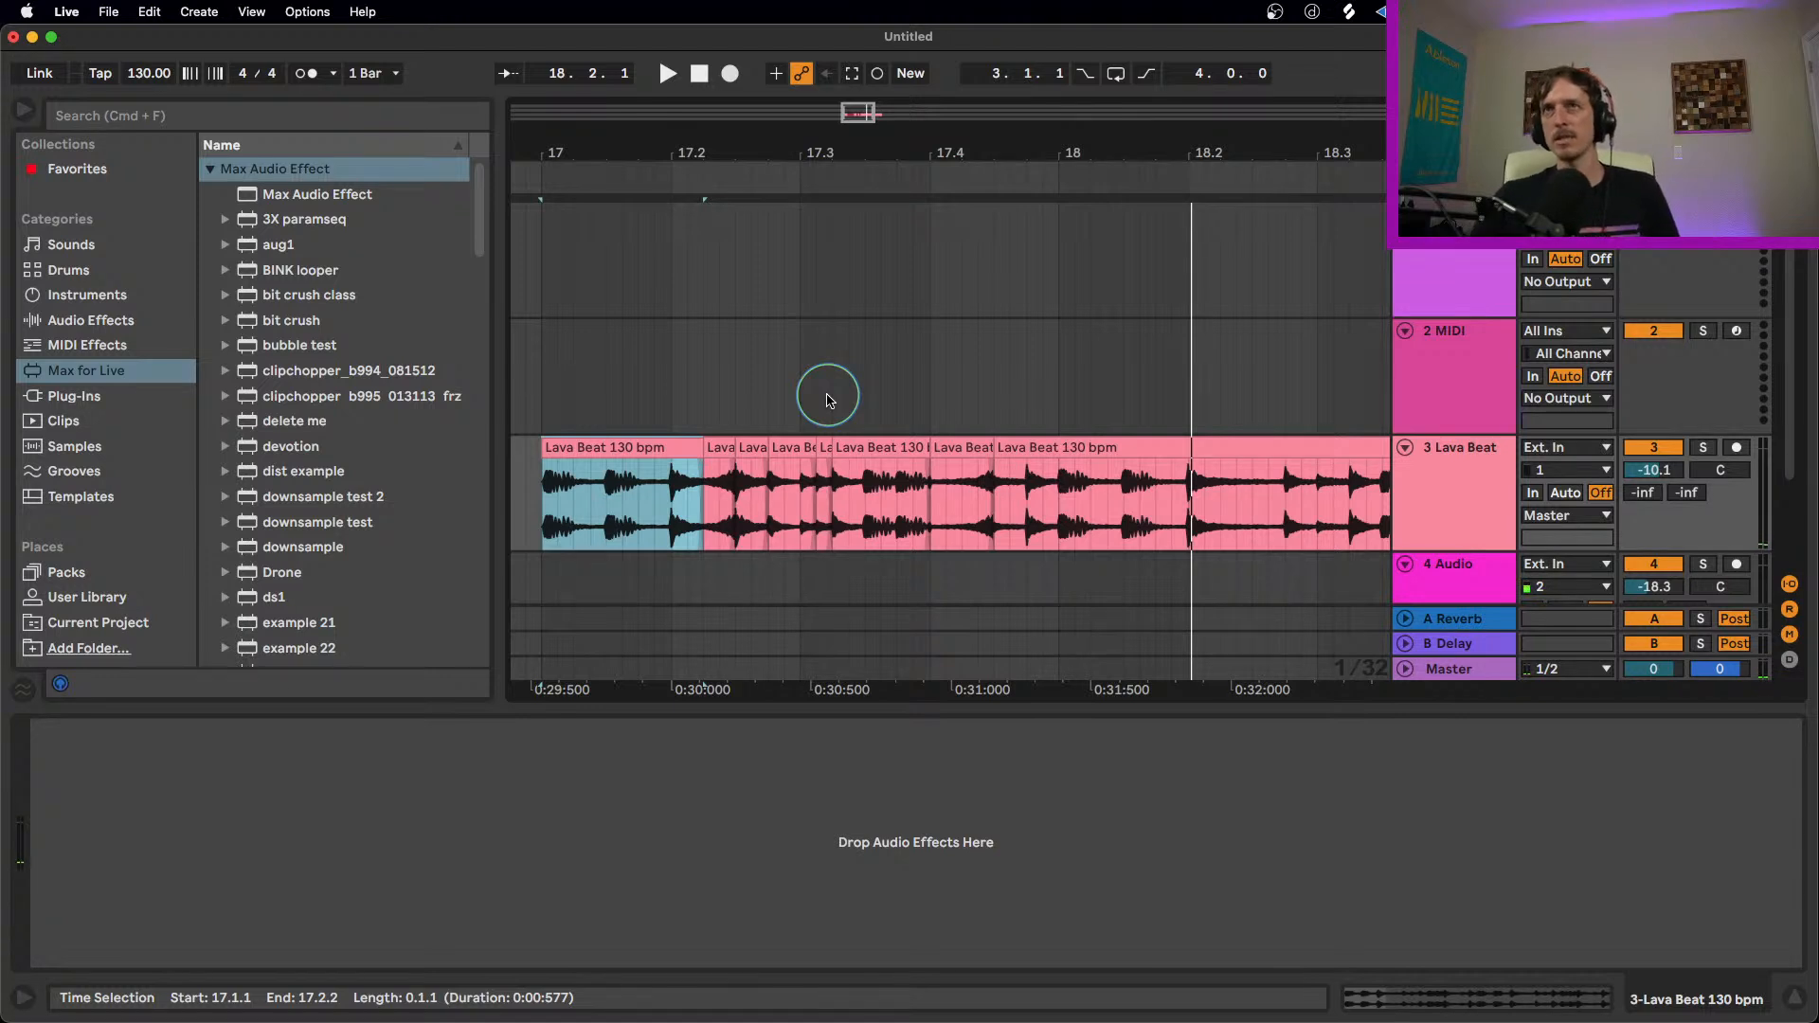
{"action": "left_click", "coordinate": [1157, 455], "text": "shift"}
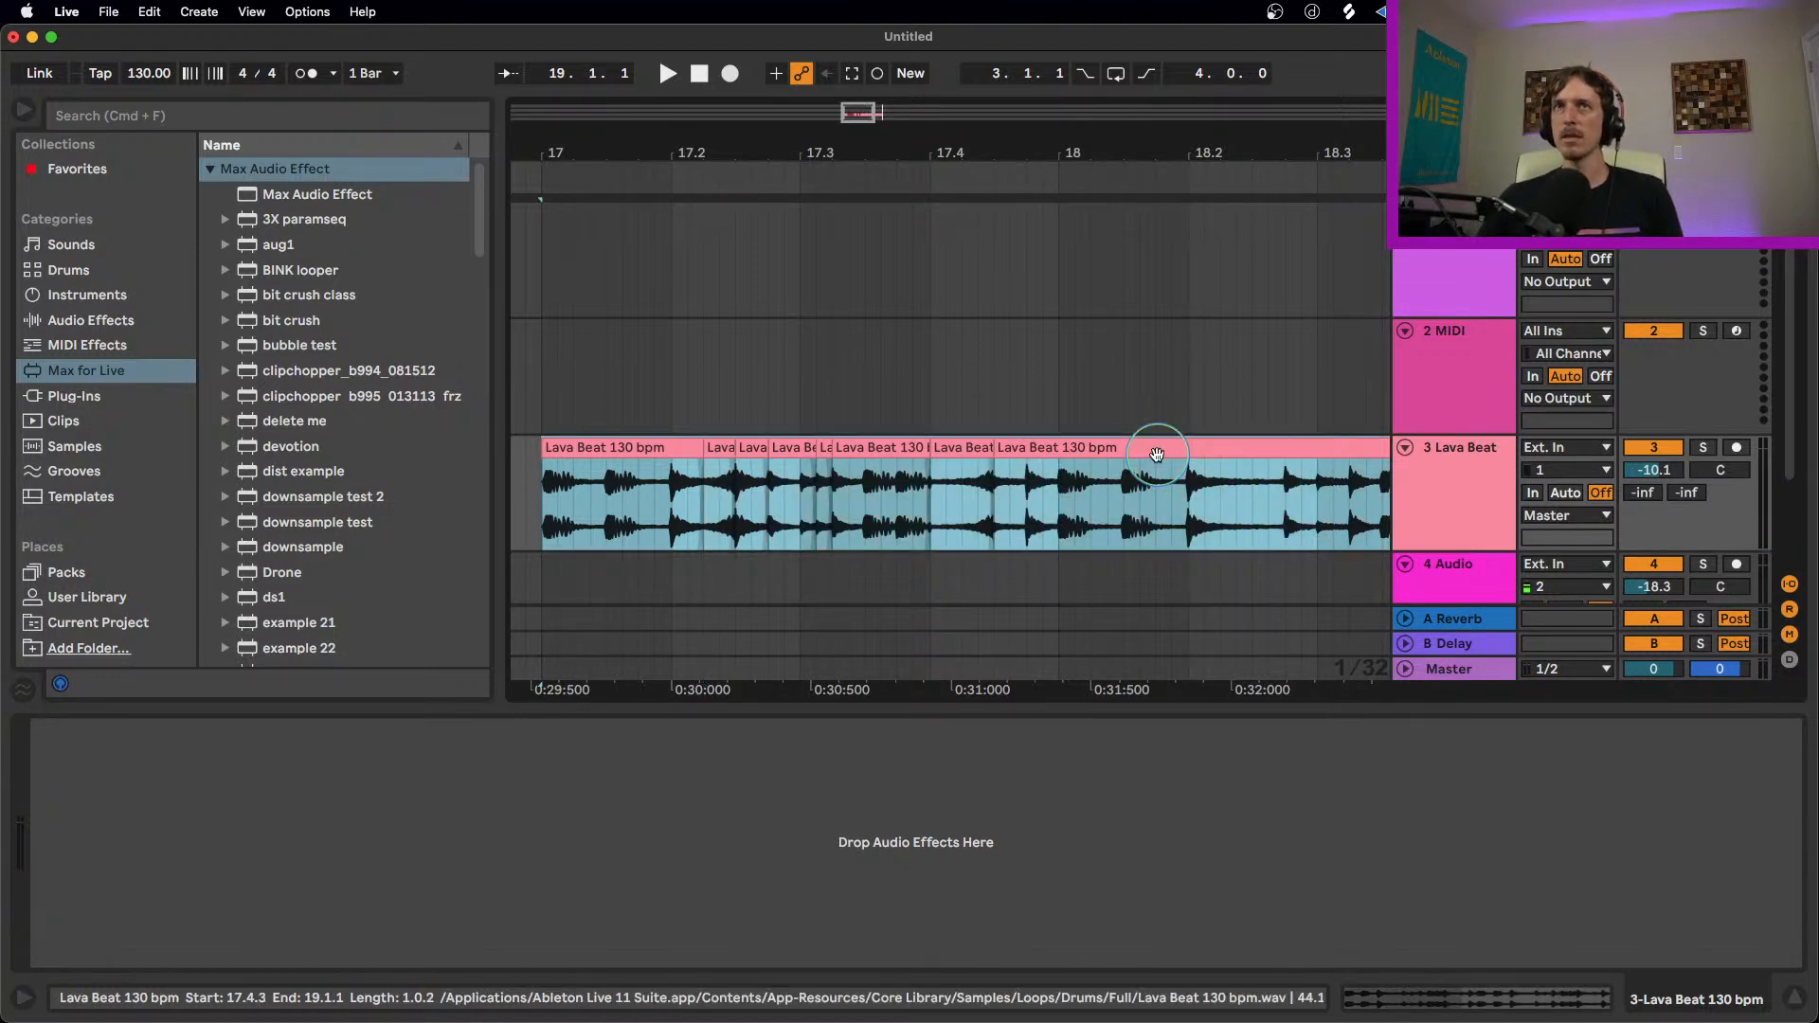
{"action": "key", "text": "super+j"}
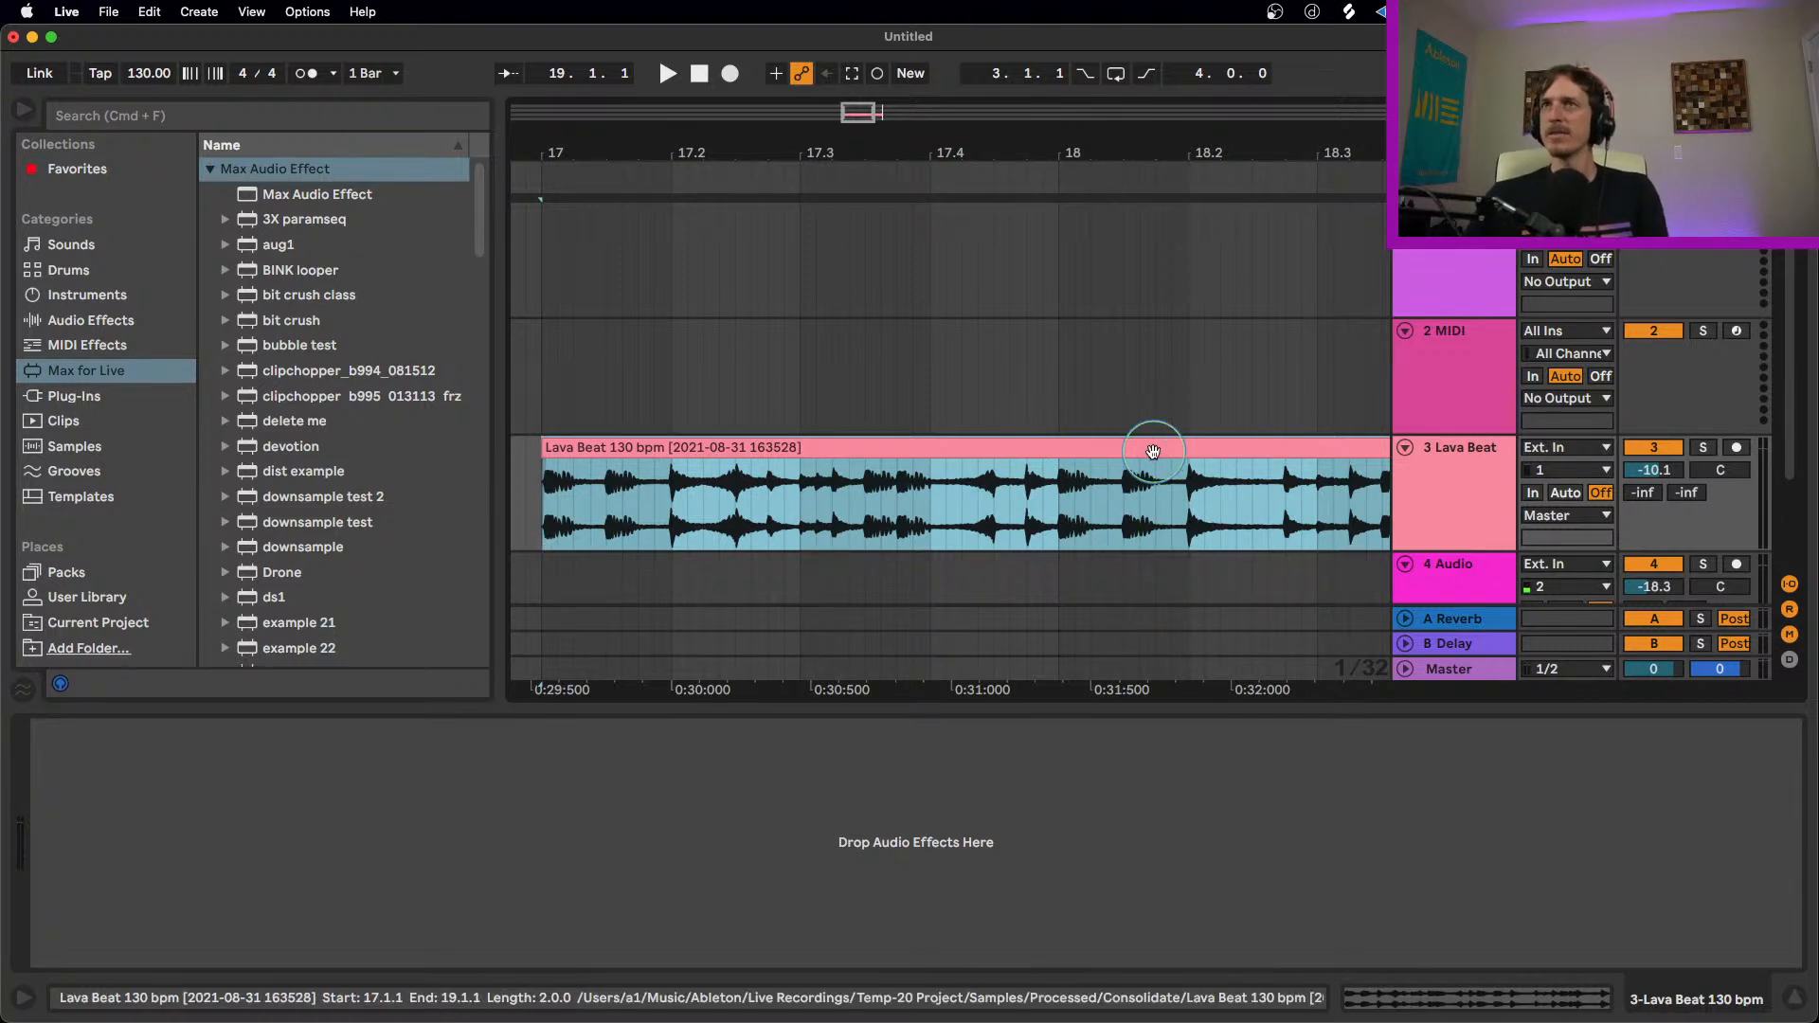
Step: Return to the Session View and load the Wavetable instrument onto the second MIDI track
{"action": "key", "text": "Tab"}
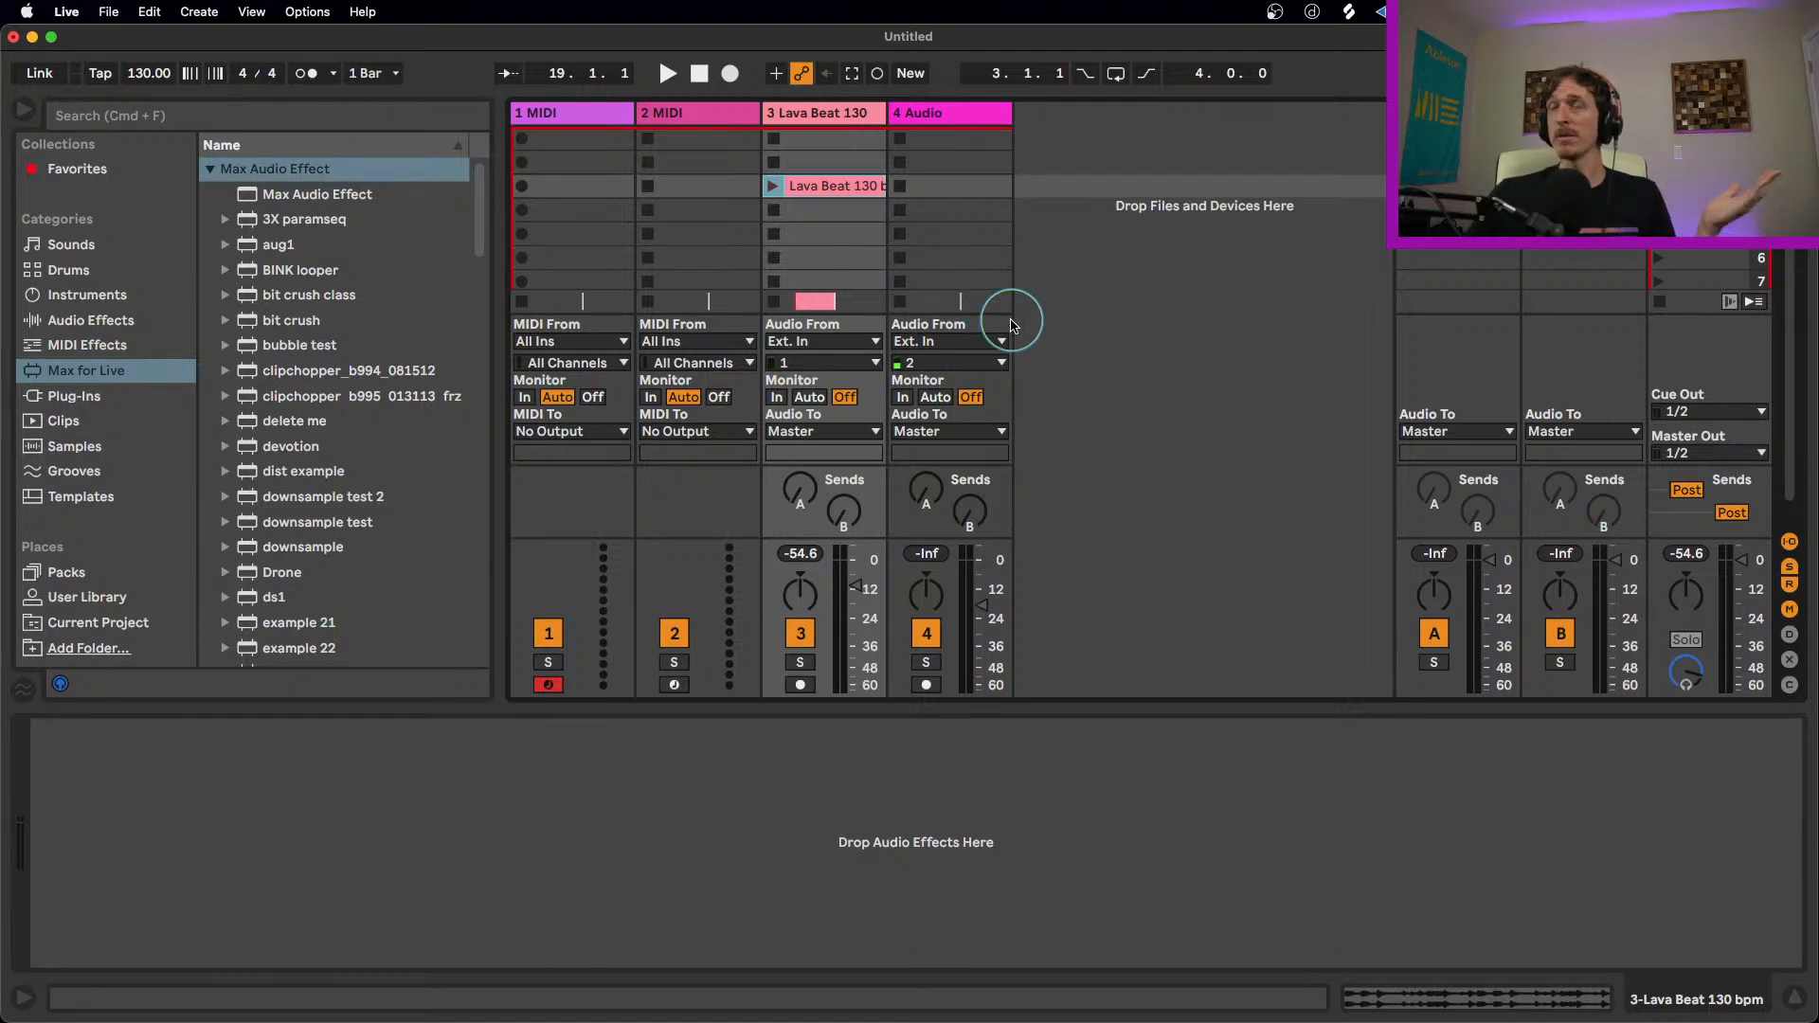
{"action": "left_click", "coordinate": [94, 295]}
{"action": "left_click_drag", "start_coordinate": [255, 479], "coordinate": [679, 303]}
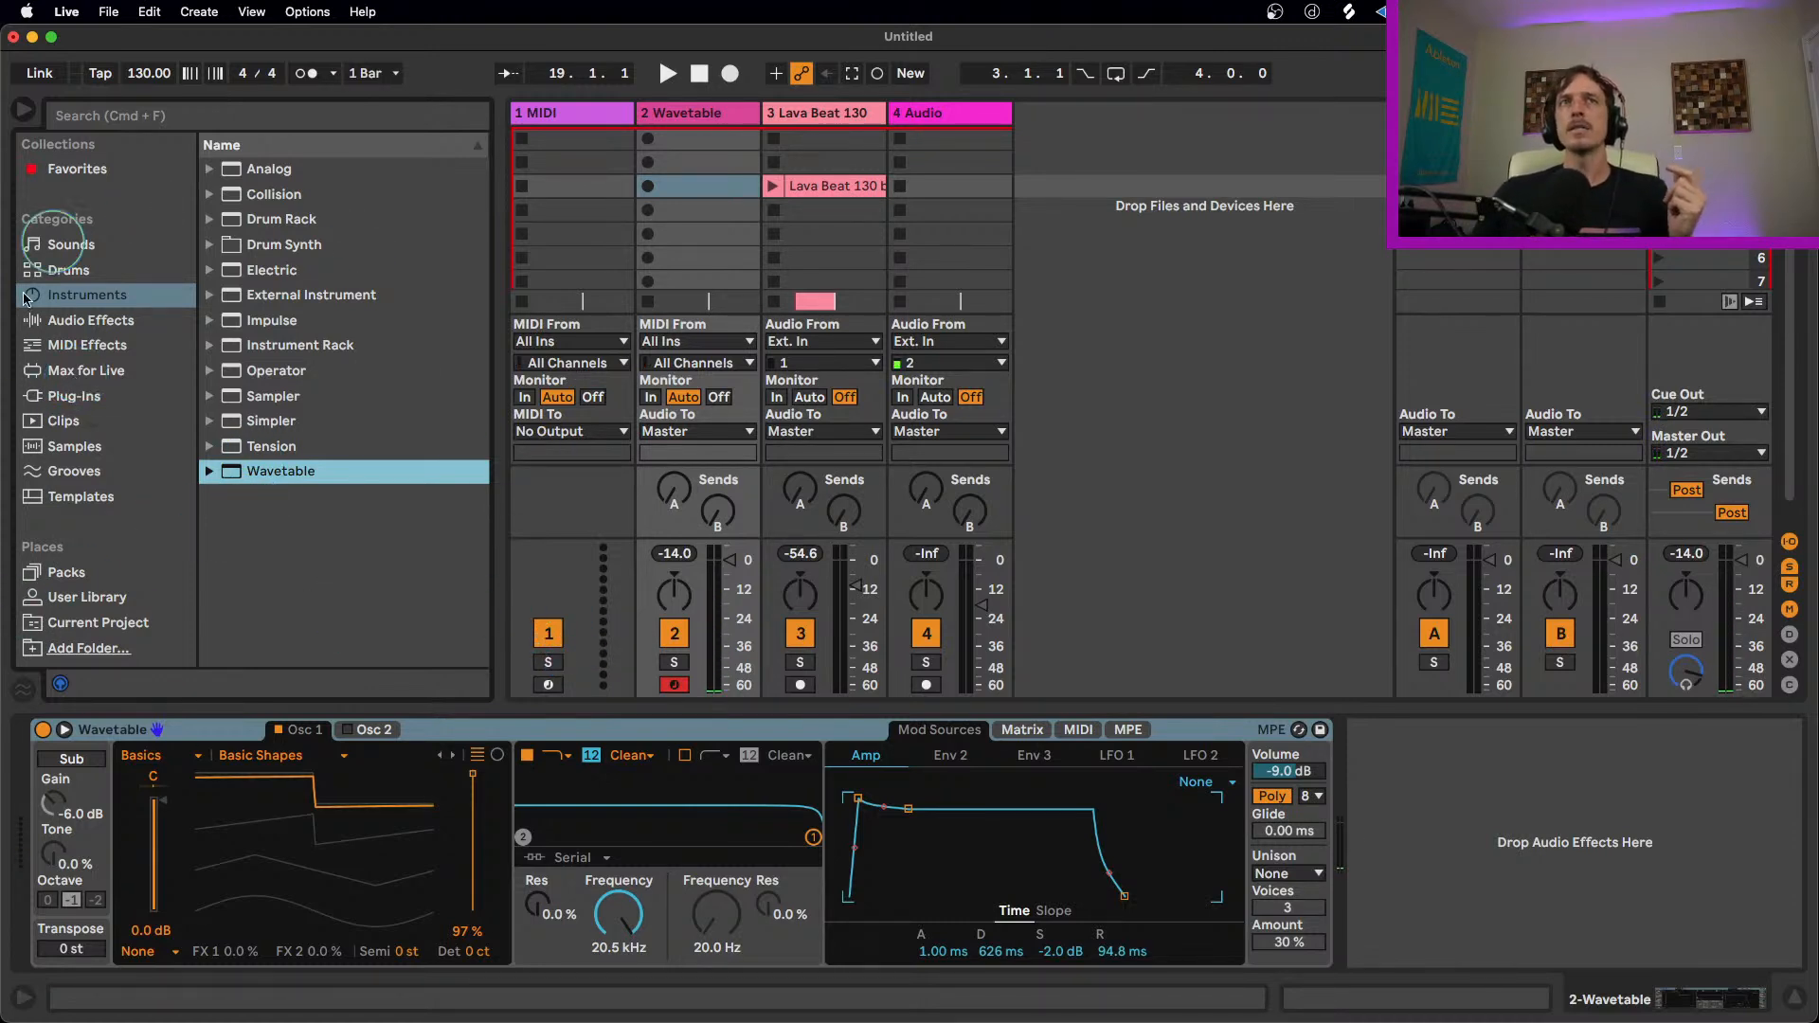
Step: Add an Auto Pan audio effect after Wavetable on the second track
{"action": "left_click", "coordinate": [93, 322]}
{"action": "scroll", "coordinate": [333, 217], "scroll_direction": "up", "scroll_amount": 8}
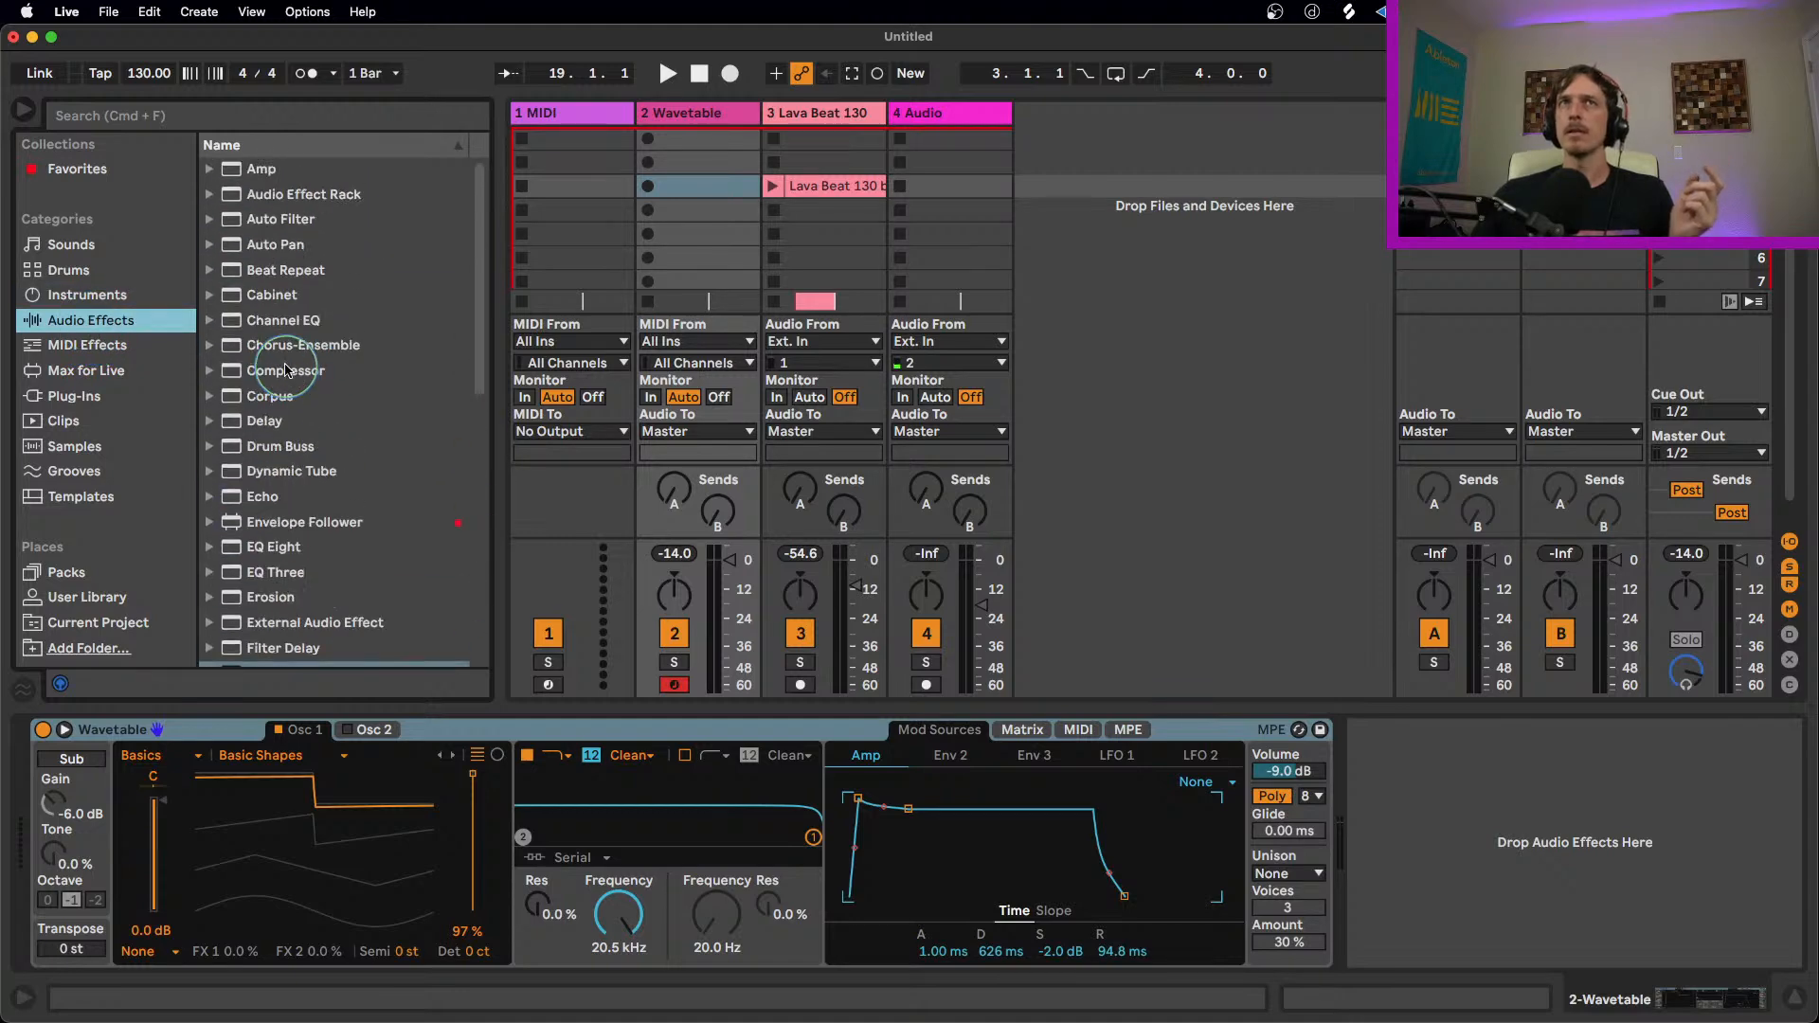
{"action": "left_click", "coordinate": [284, 245]}
{"action": "left_click_drag", "start_coordinate": [1208, 755], "coordinate": [1364, 833]}
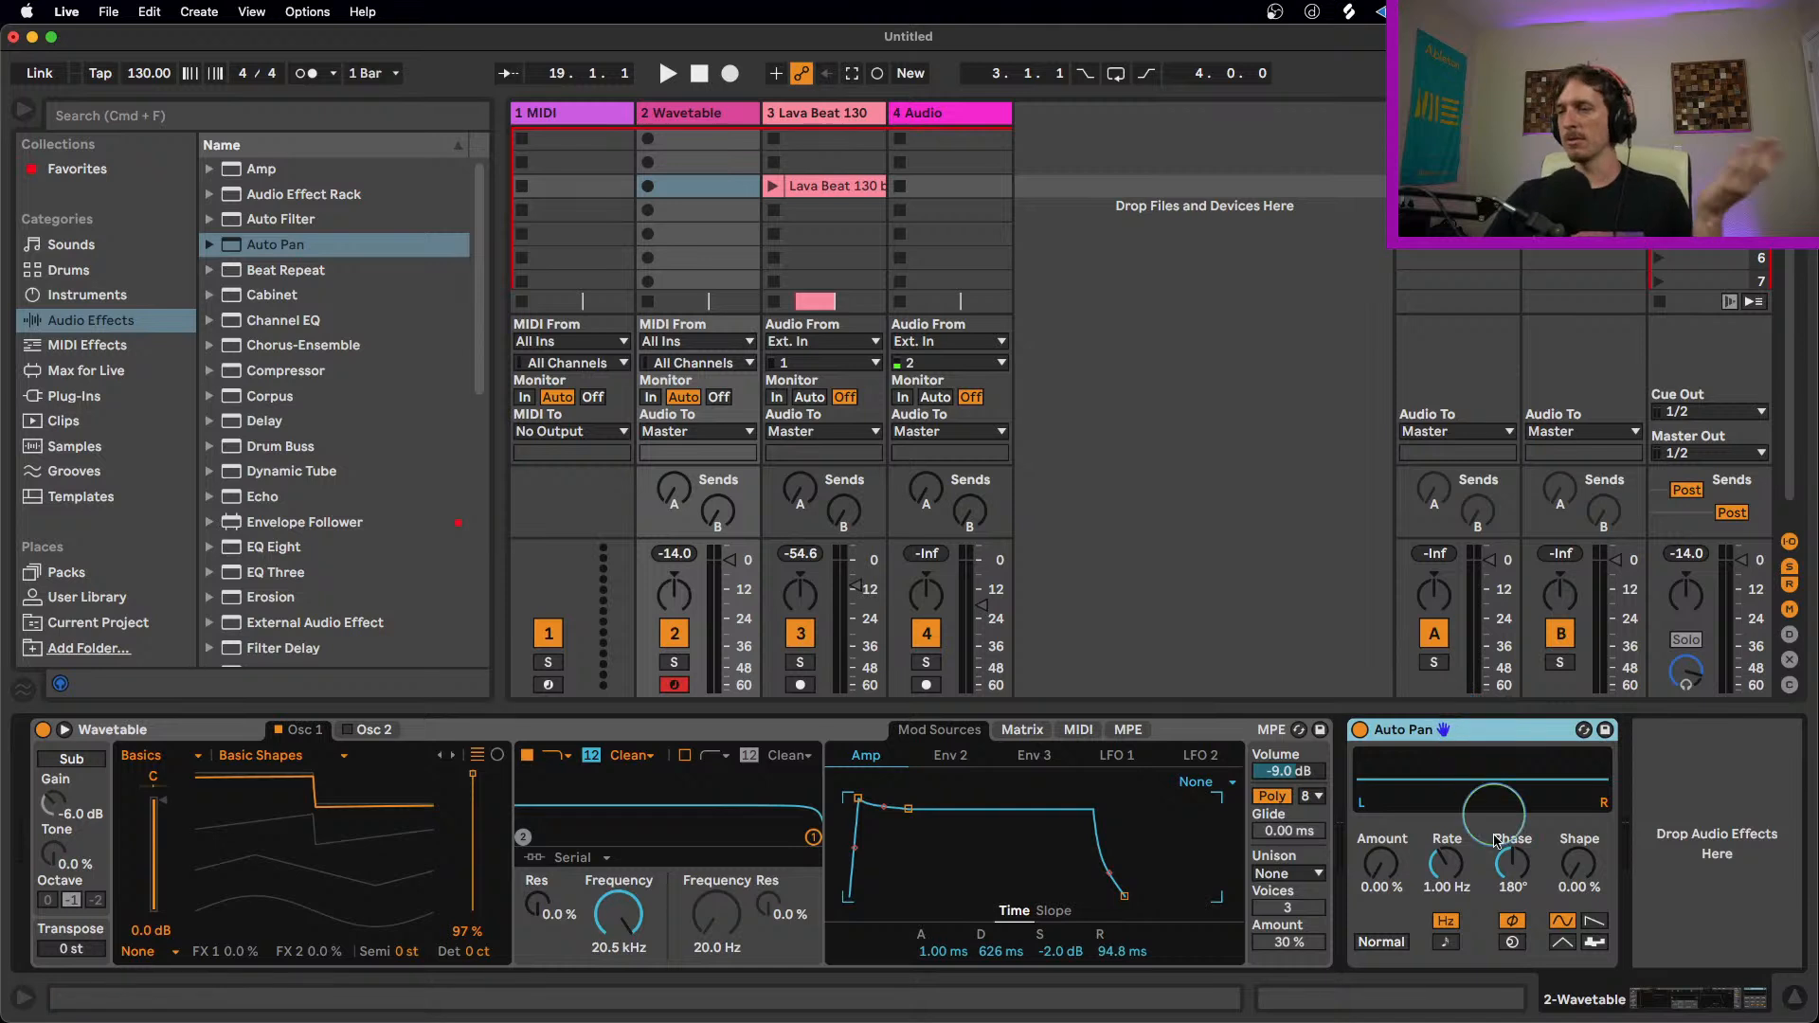
Step: Set the Auto Pan's Amount to 100%, Phase to 0° and Rate to 3.22 Hz
{"action": "left_click", "coordinate": [1385, 881]}
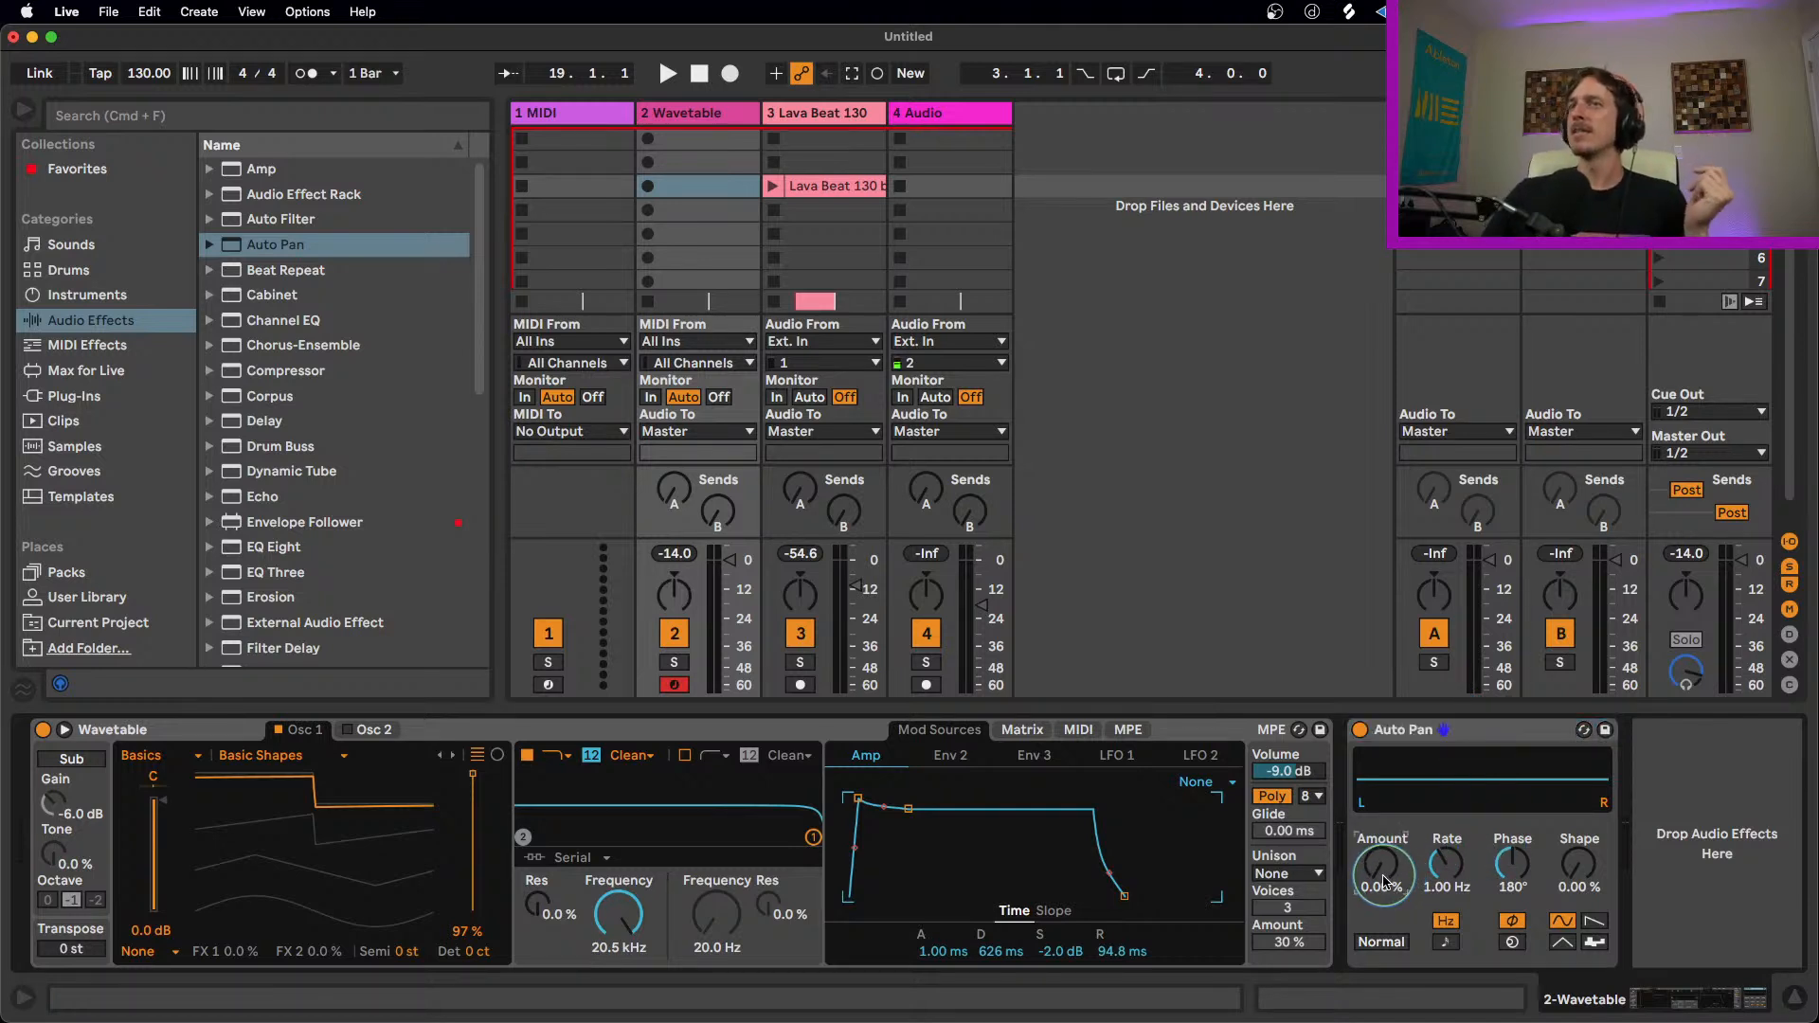
{"action": "left_click_drag", "start_coordinate": [1385, 881], "coordinate": [1385, 815]}
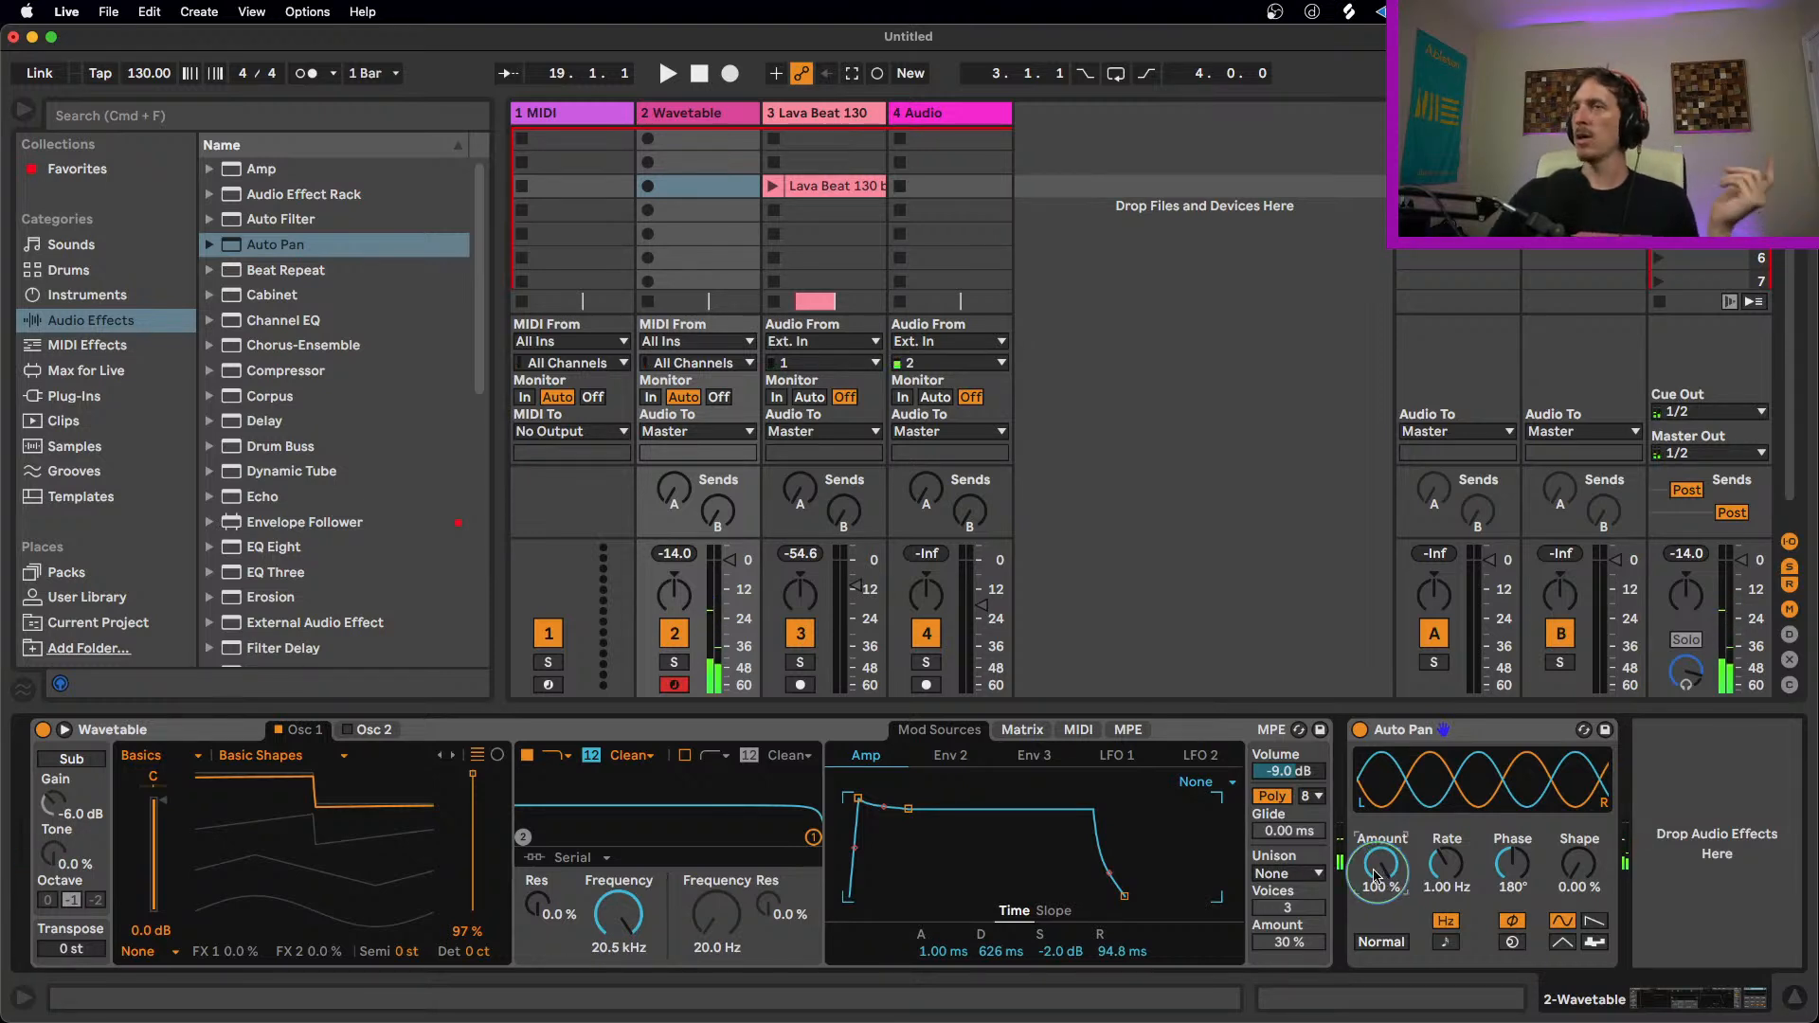
{"action": "left_click_drag", "start_coordinate": [1513, 864], "coordinate": [1522, 886]}
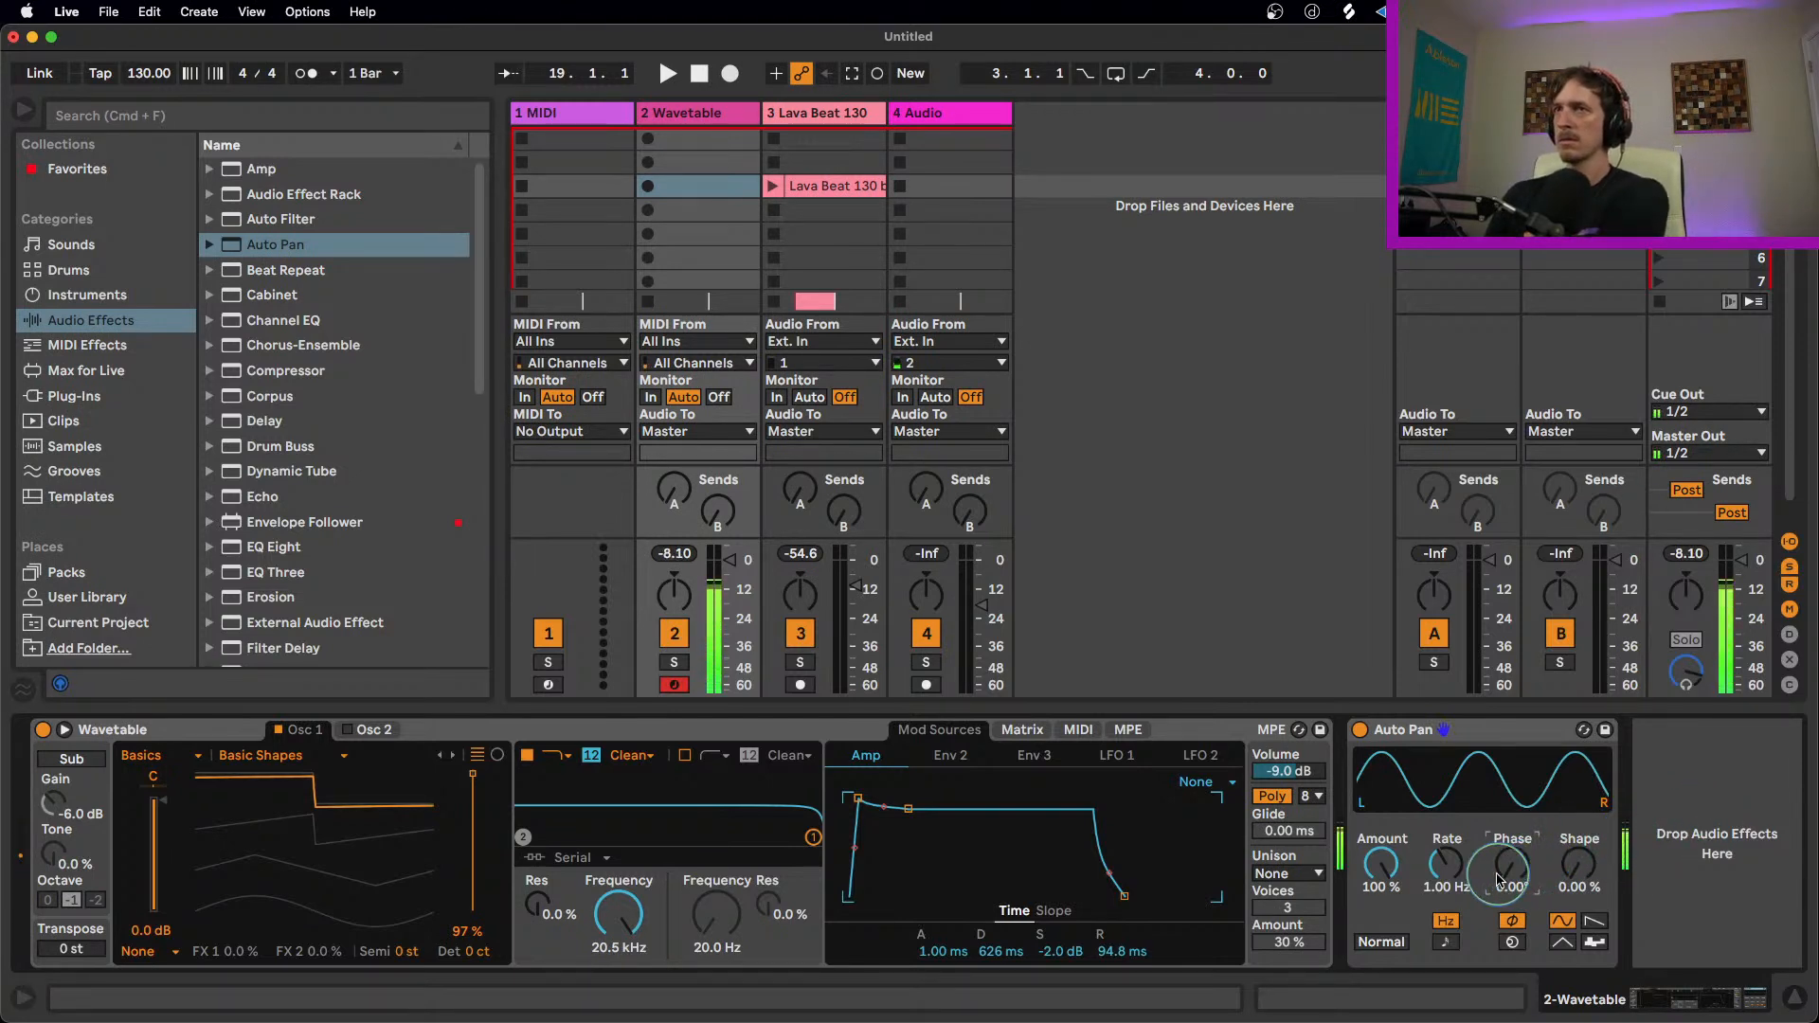
{"action": "mouse_move", "coordinate": [1446, 867]}
{"action": "left_mouse_down"}
{"action": "mouse_move", "coordinate": [1454, 846]}
{"action": "mouse_move", "coordinate": [1473, 862]}
{"action": "left_mouse_up"}
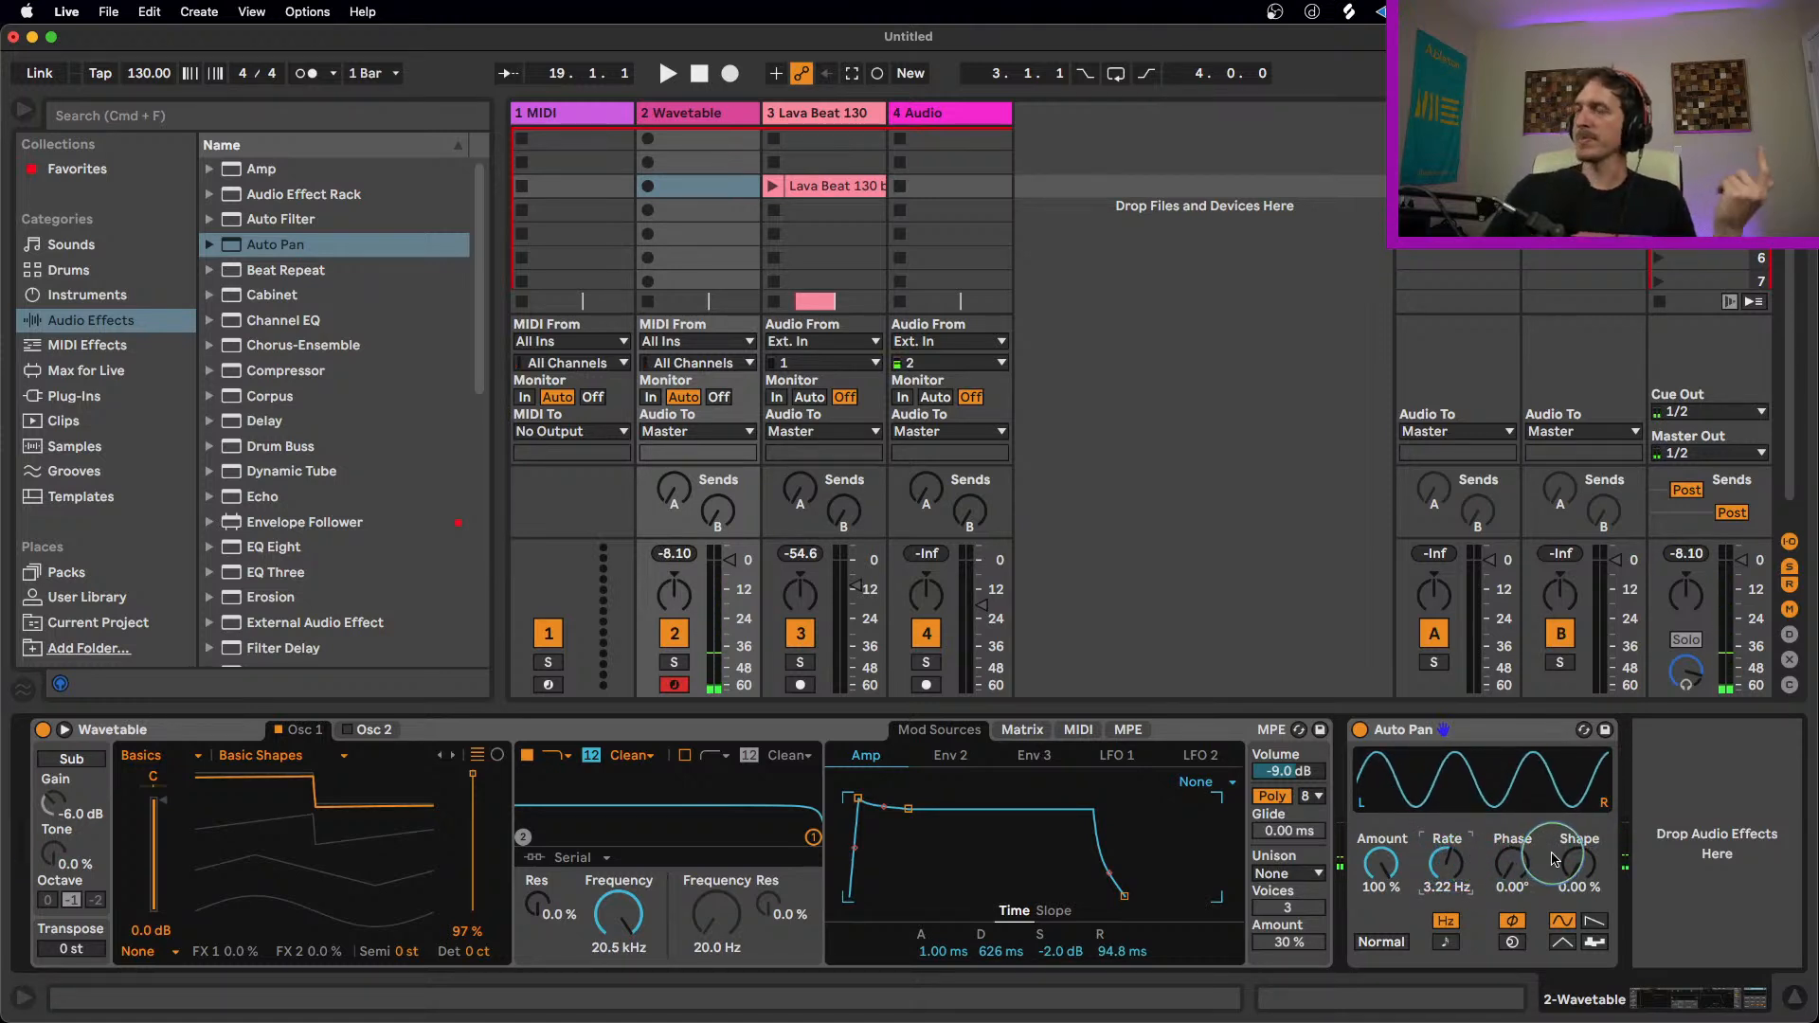
Step: Sync the Auto Pan's rate to 1/16 and give it a triangle waveform with 26.2% Shape and 120° Offset
{"action": "left_click", "coordinate": [1446, 941]}
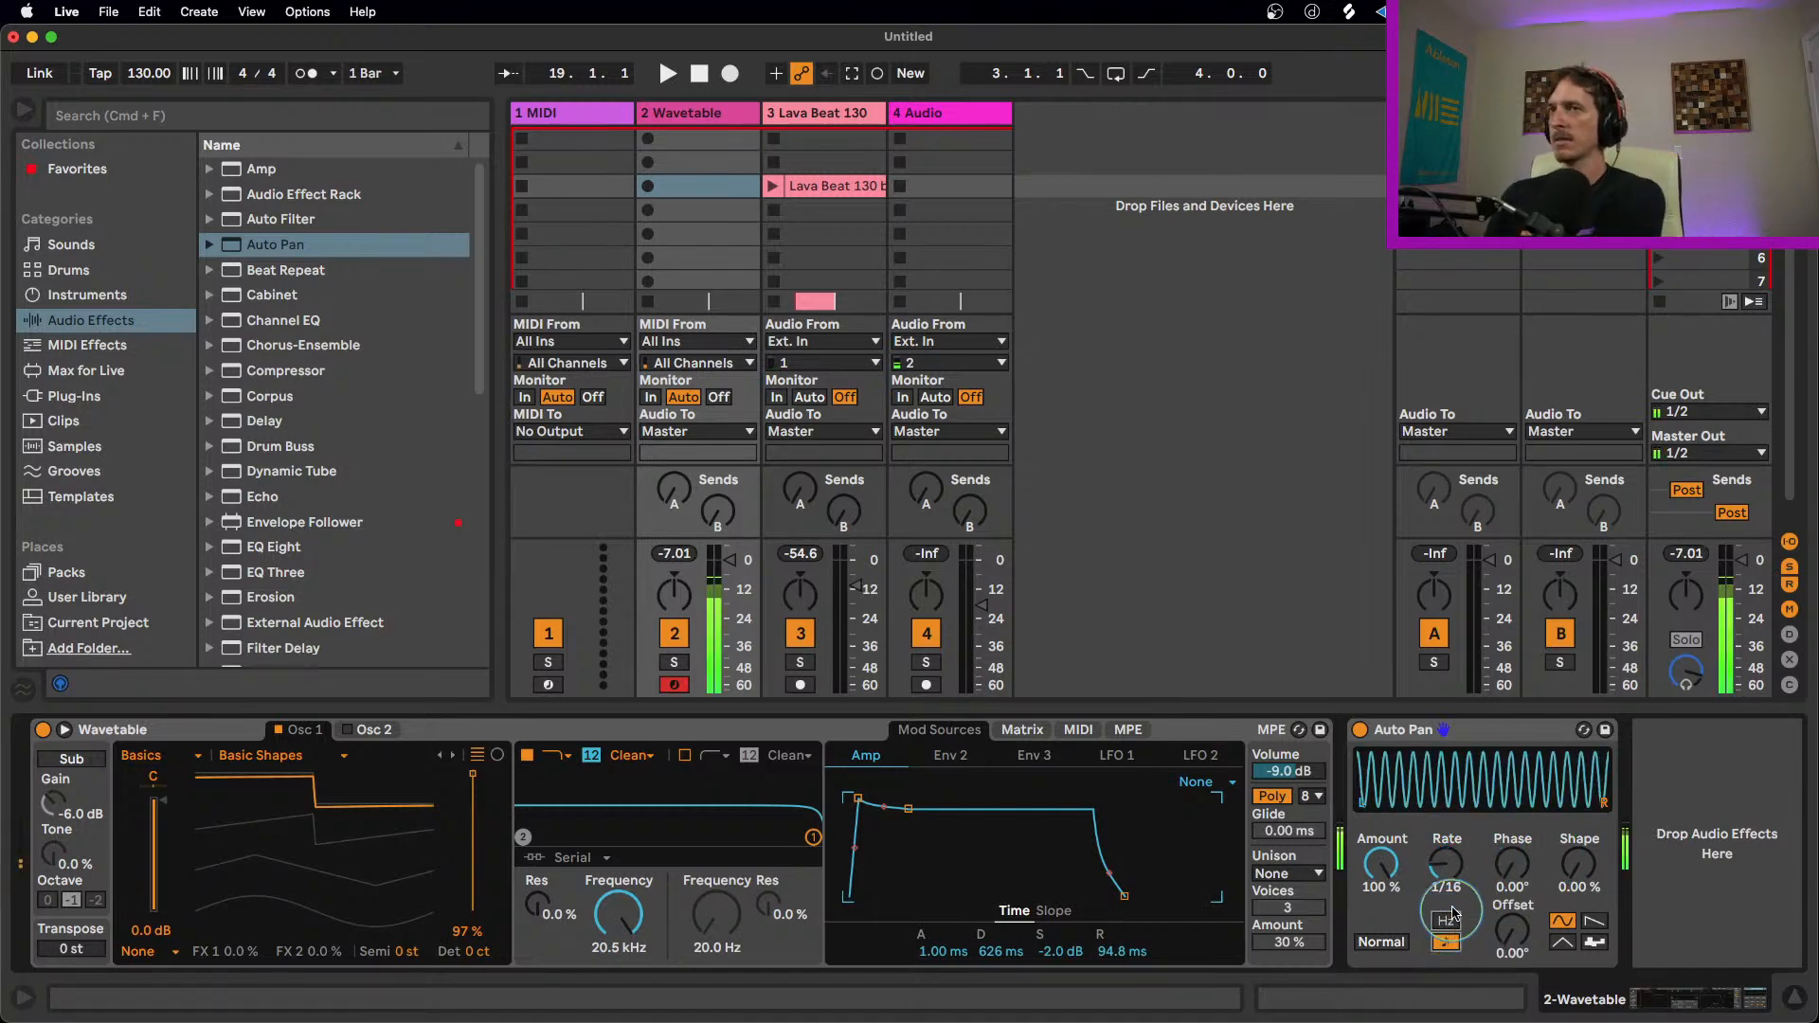
{"action": "left_click_drag", "start_coordinate": [1445, 861], "coordinate": [1459, 864]}
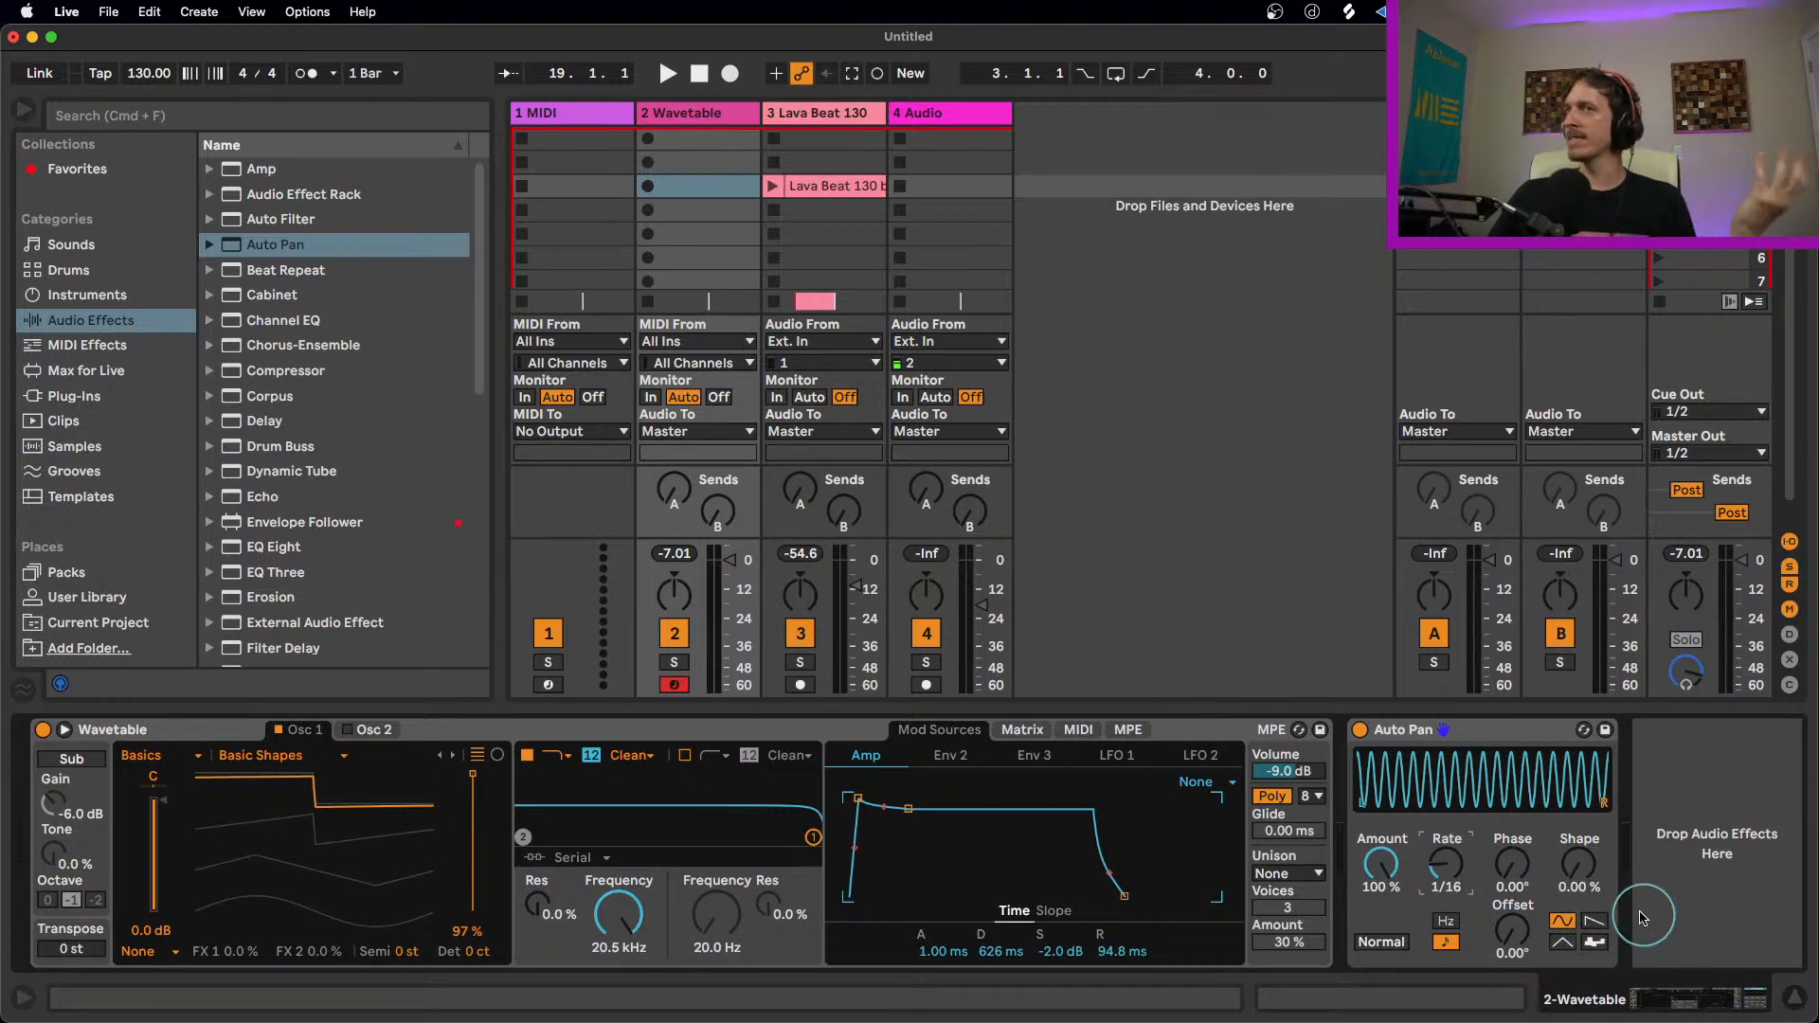
{"action": "left_click", "coordinate": [1563, 942]}
{"action": "left_click_drag", "start_coordinate": [1577, 863], "coordinate": [1508, 932]}
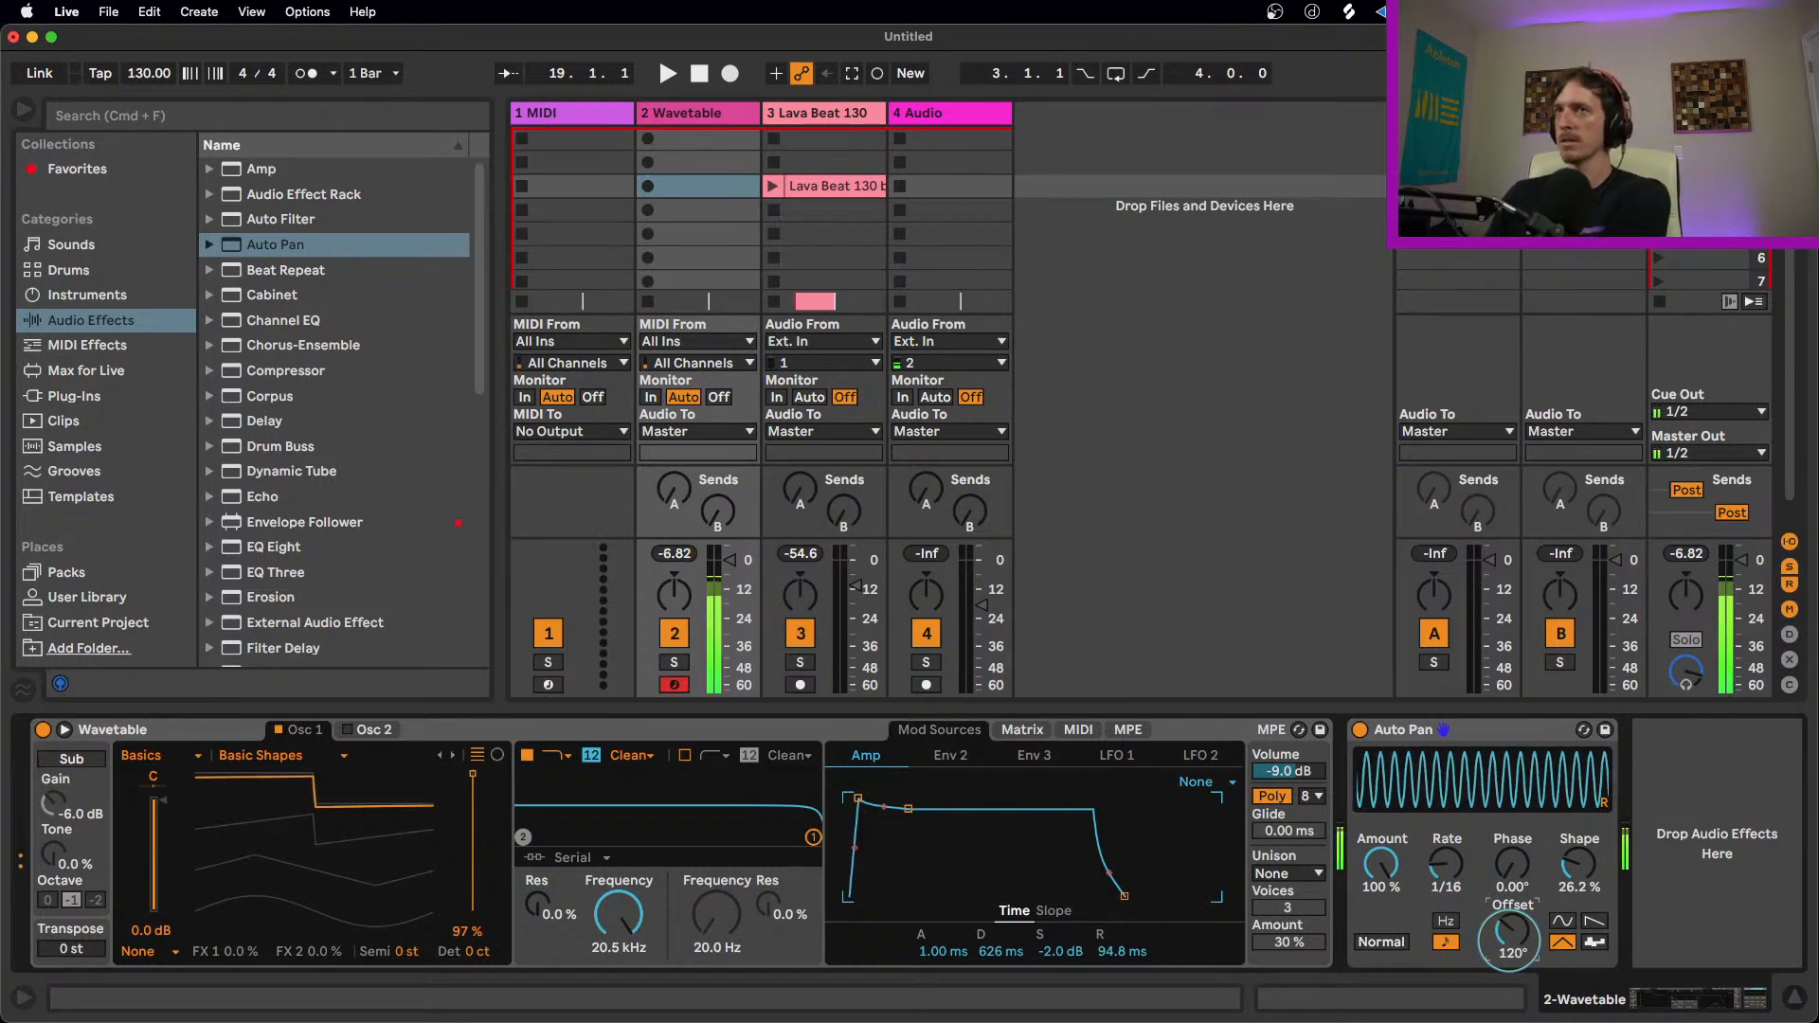
Step: Set the Auto Pan's rate to 1/8, its waveform to descending saw and its Amount to 82.5%
{"action": "left_click", "coordinate": [1443, 867]}
{"action": "left_click_drag", "start_coordinate": [1443, 867], "coordinate": [1443, 886]}
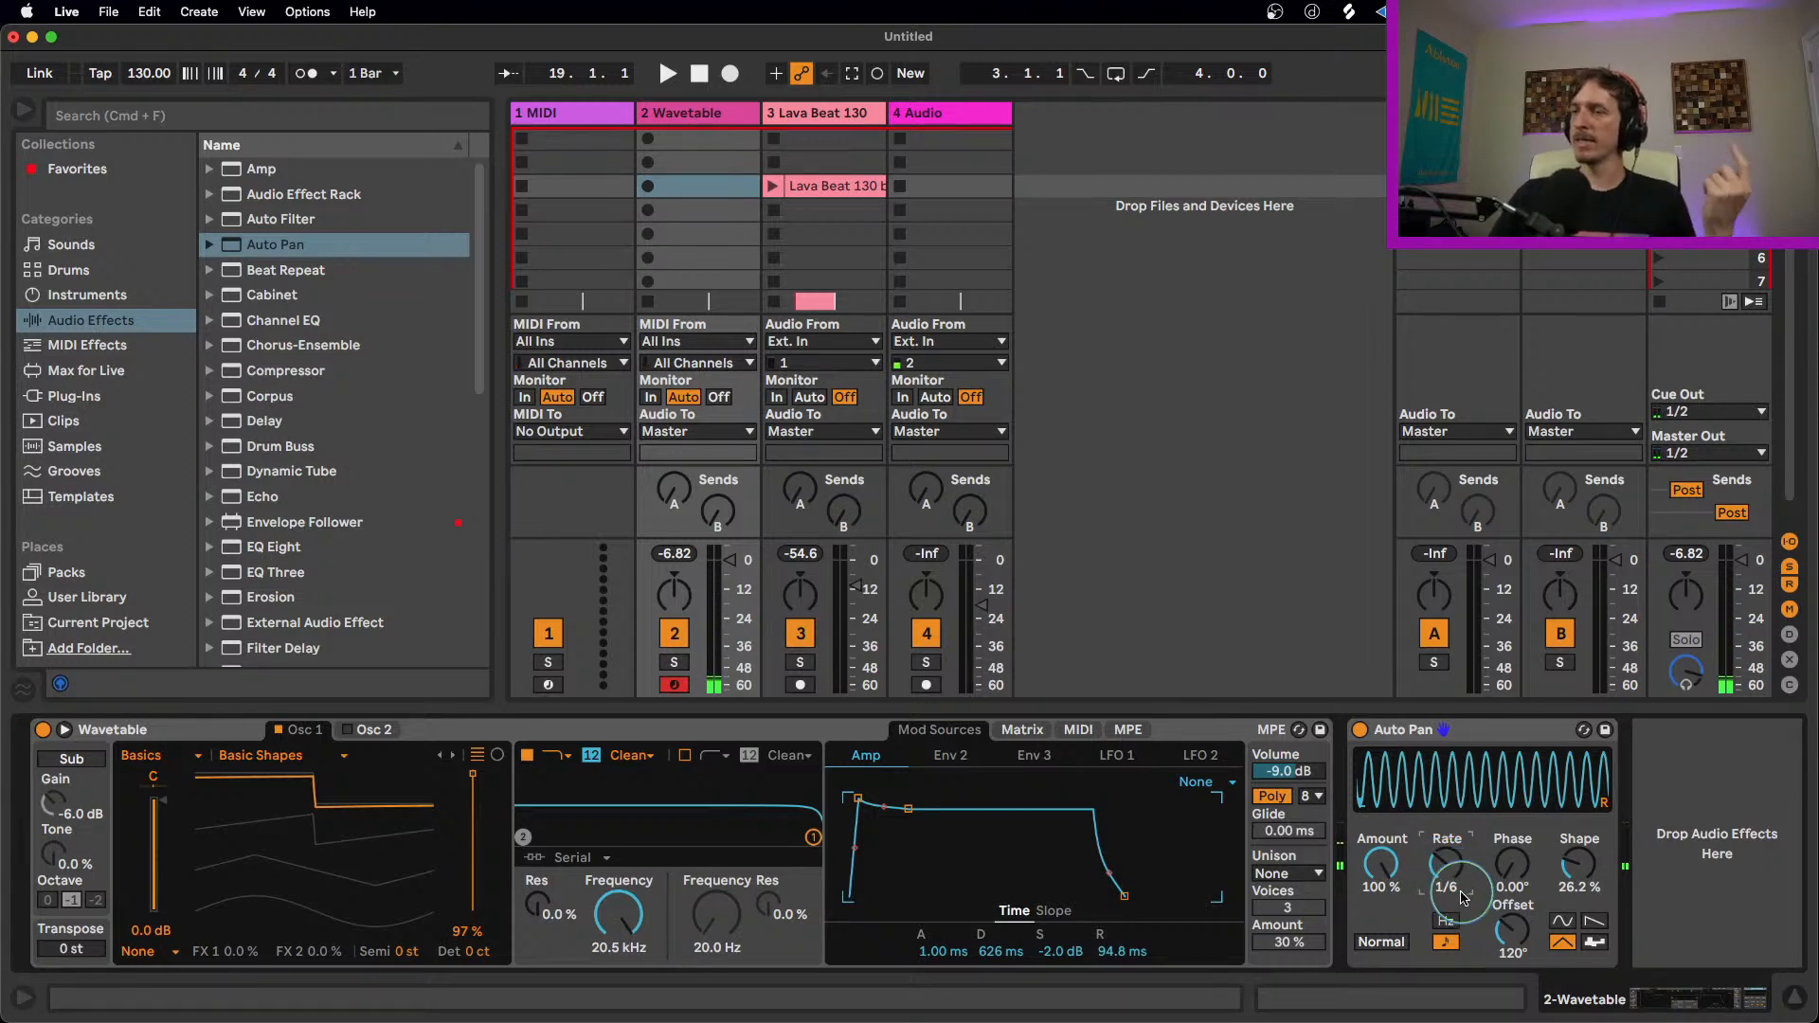
{"action": "left_click", "coordinate": [1511, 876]}
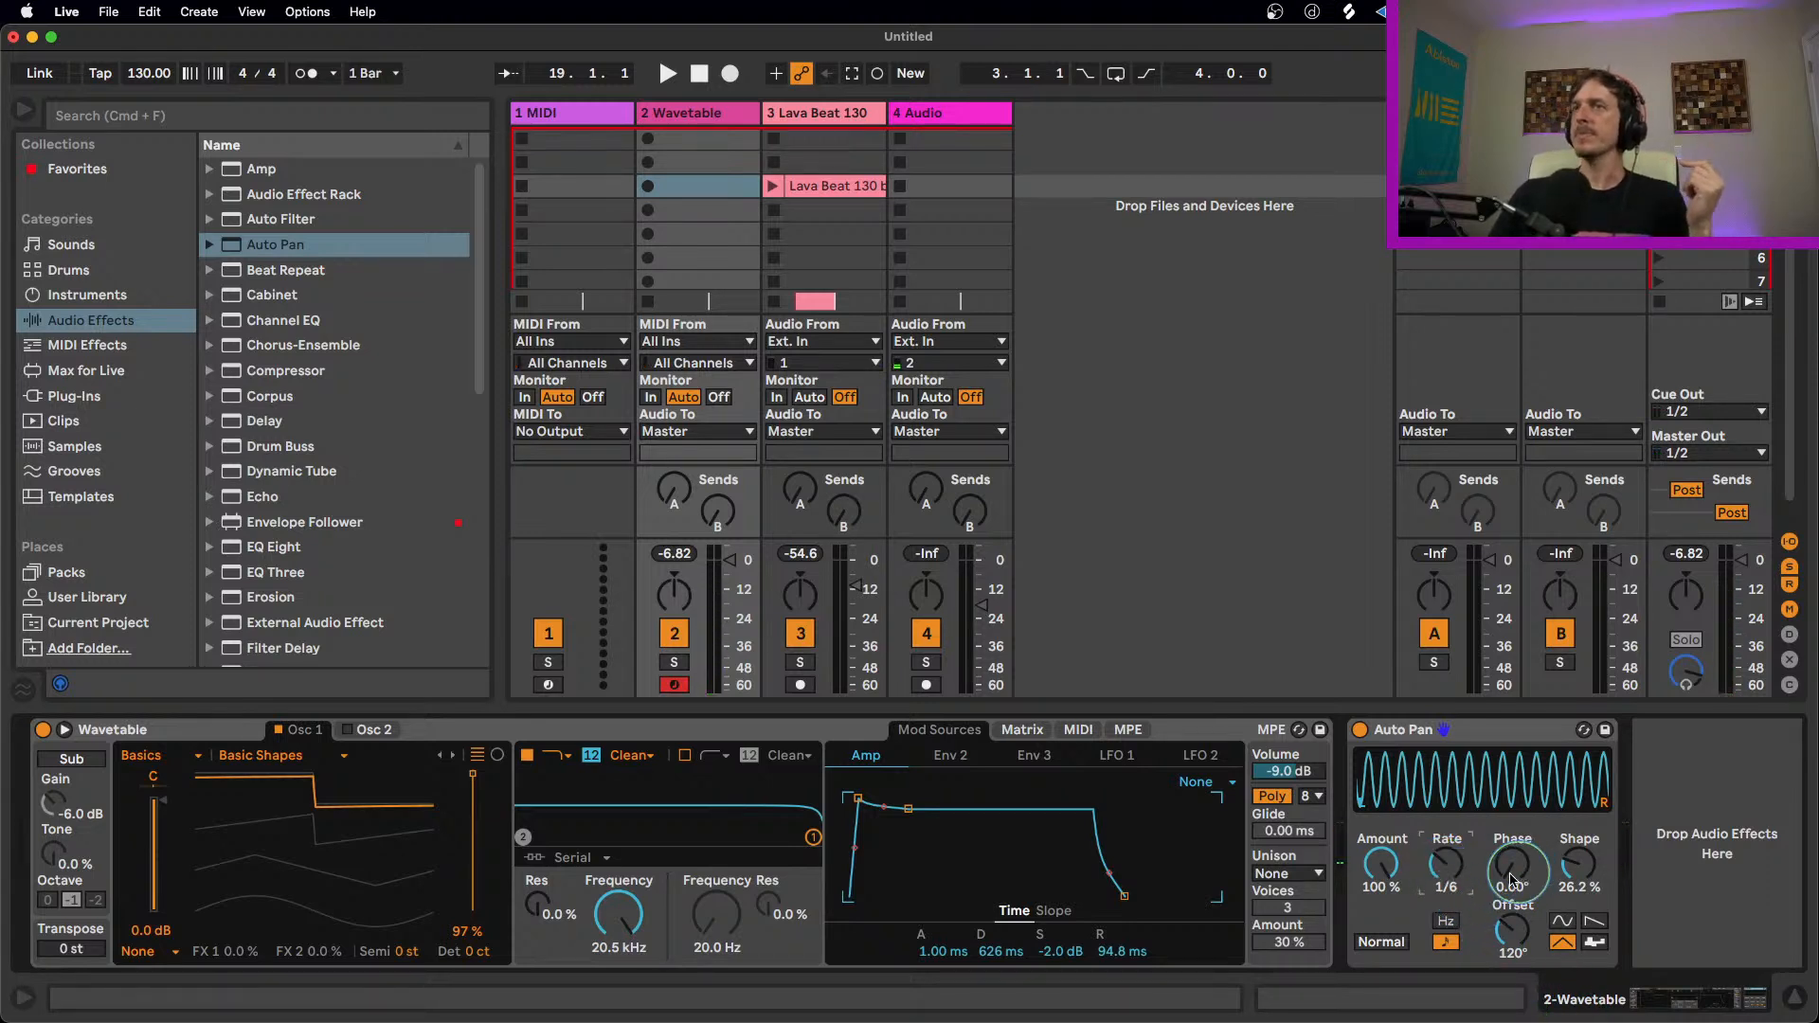
{"action": "left_click", "coordinate": [1595, 920]}
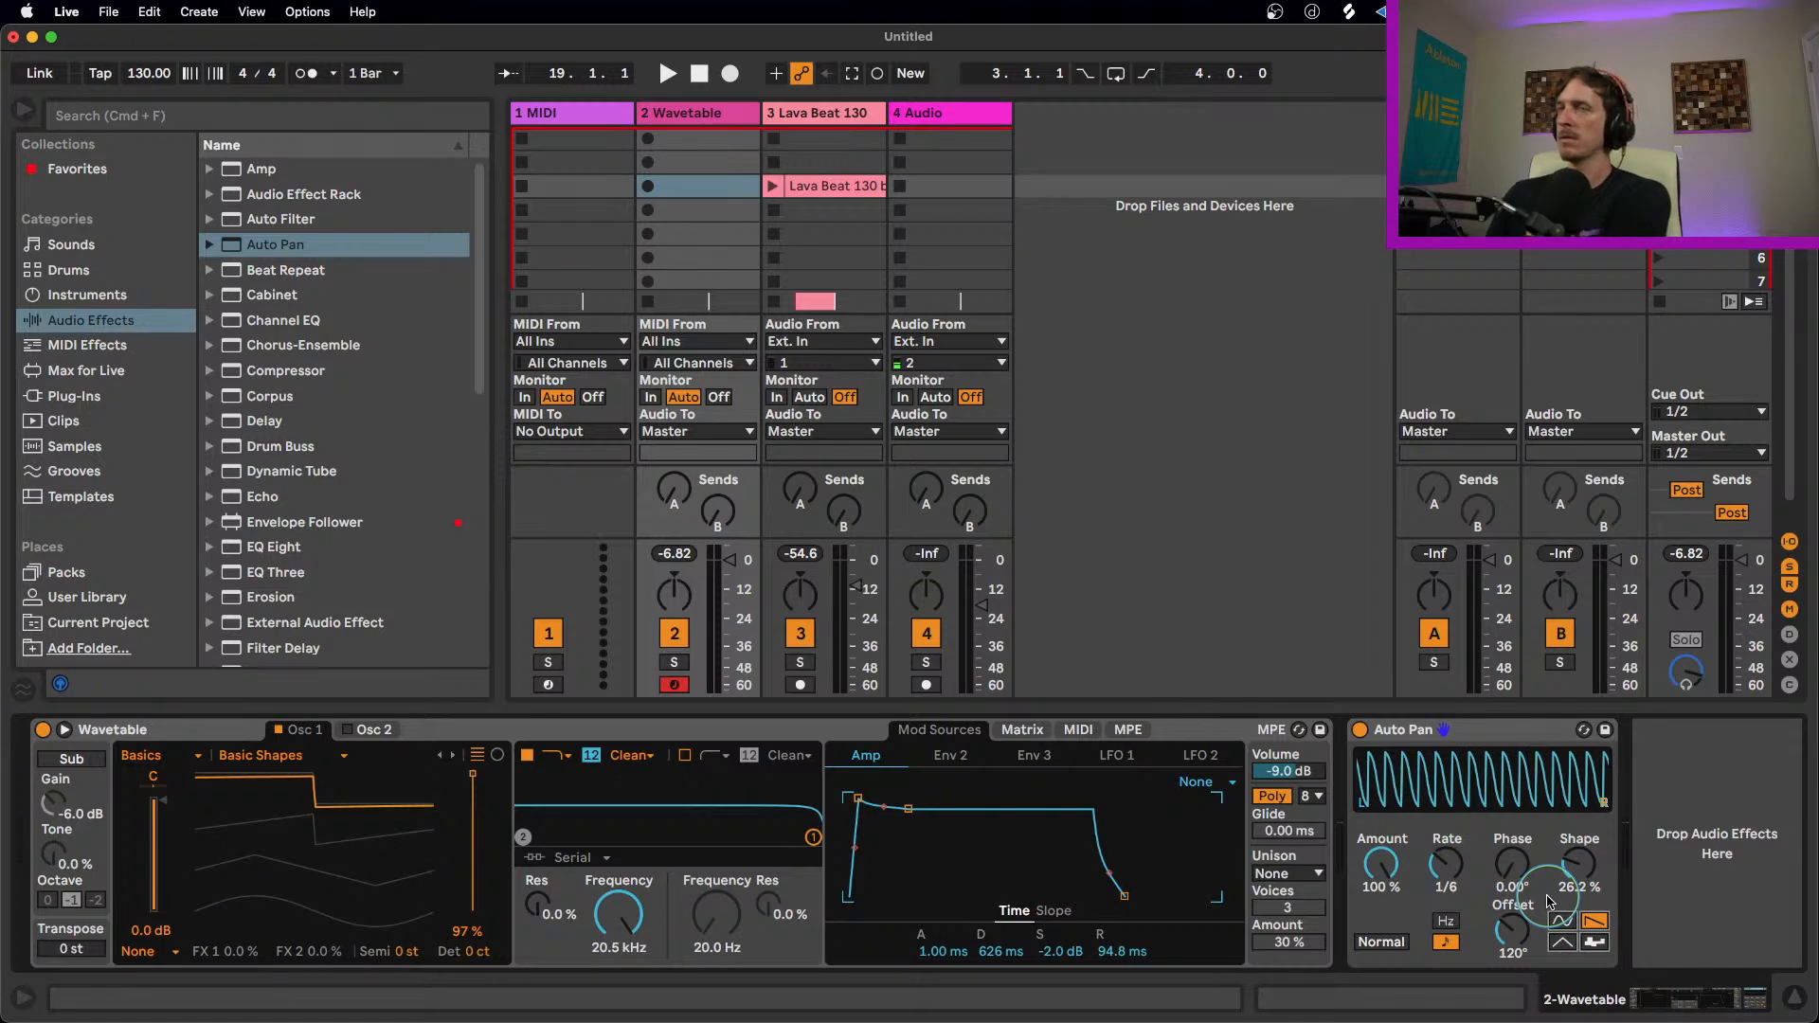
{"action": "mouse_move", "coordinate": [1444, 864]}
{"action": "left_mouse_down"}
{"action": "mouse_move", "coordinate": [1445, 838]}
{"action": "mouse_move", "coordinate": [1445, 862]}
{"action": "left_mouse_up"}
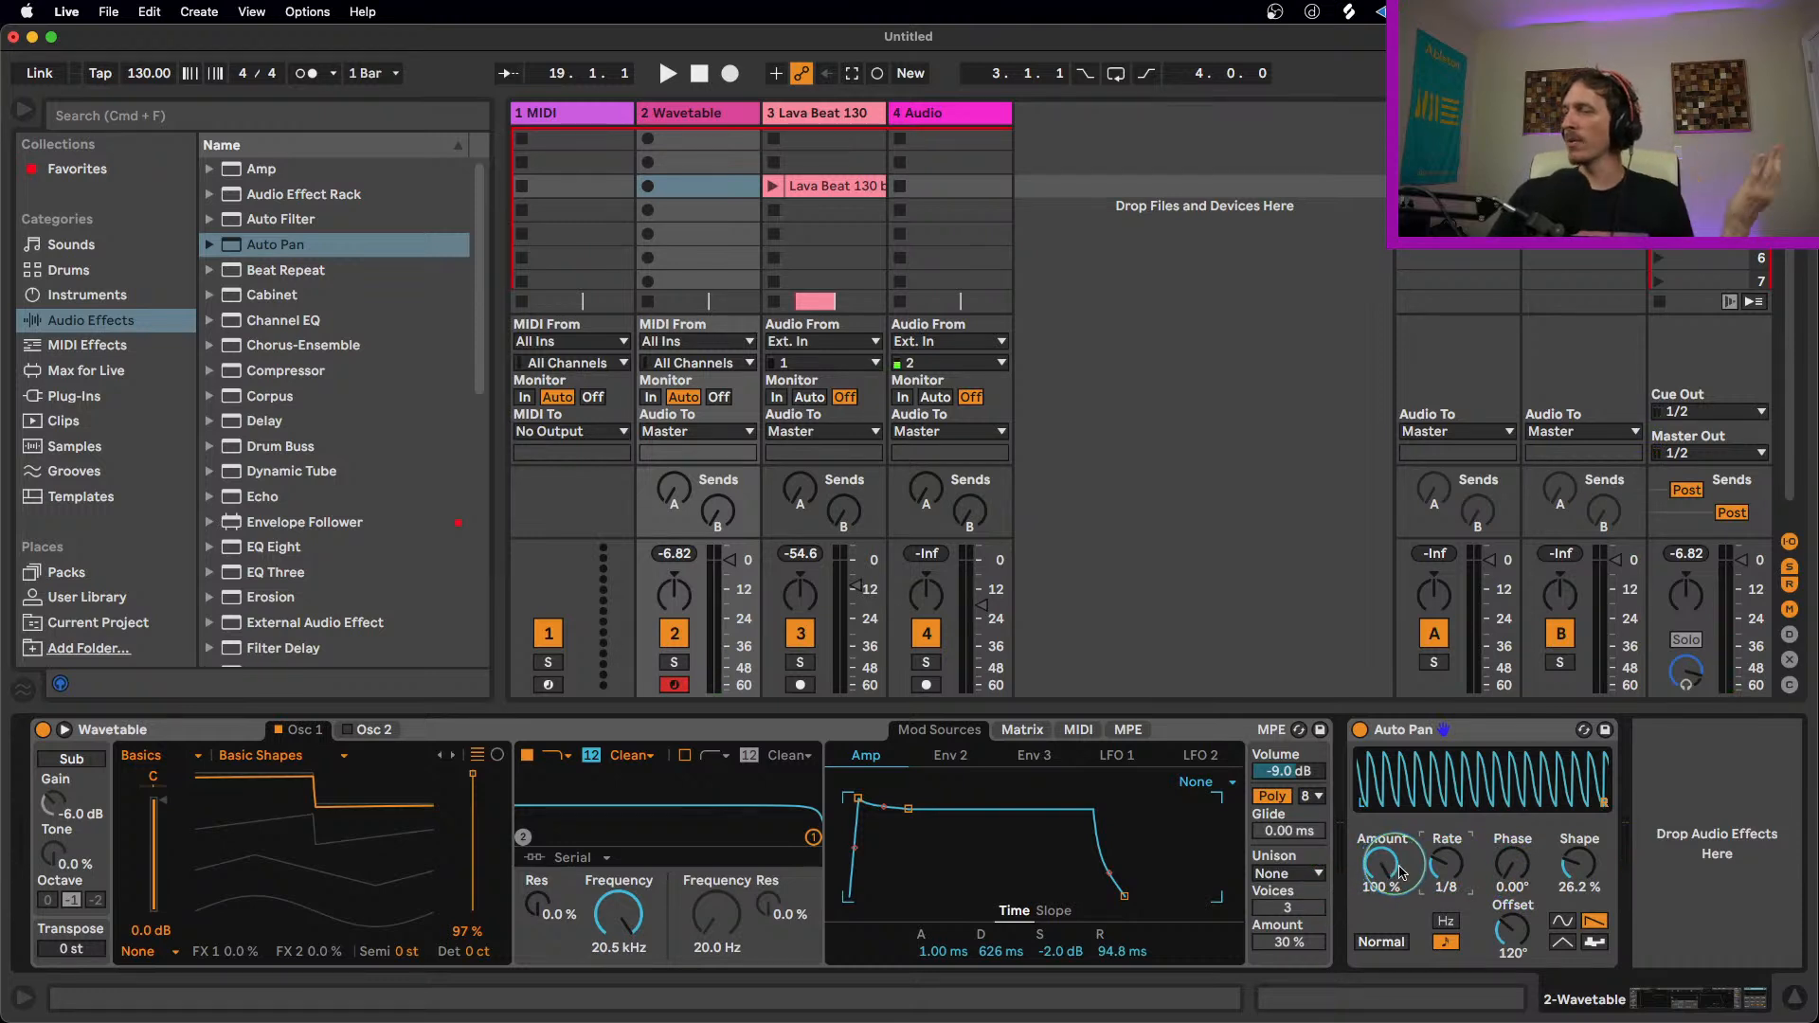
{"action": "mouse_move", "coordinate": [1388, 877]}
{"action": "left_mouse_down"}
{"action": "mouse_move", "coordinate": [1388, 921]}
{"action": "mouse_move", "coordinate": [1382, 877]}
{"action": "left_mouse_up"}
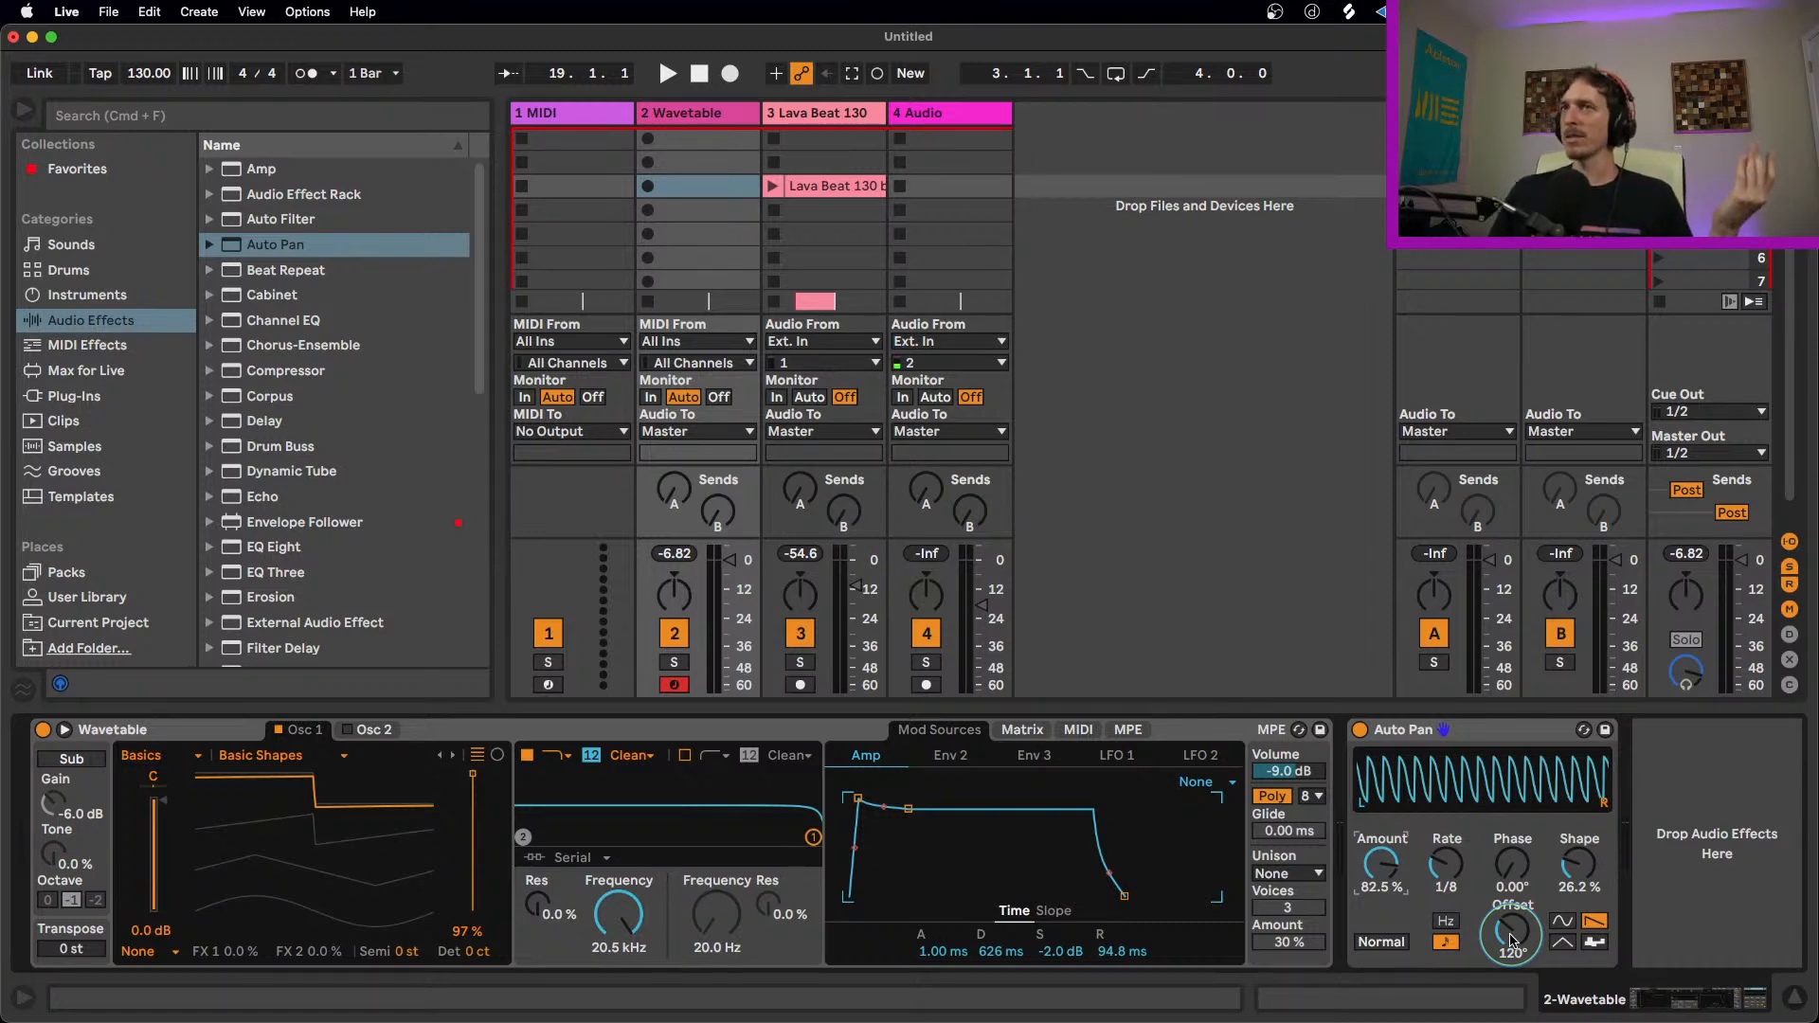
Step: Replace the Auto Pan after Wavetable with a Compressor and switch the Compressor to its collapsed view
{"action": "left_click", "coordinate": [1527, 729]}
{"action": "key", "text": "Delete"}
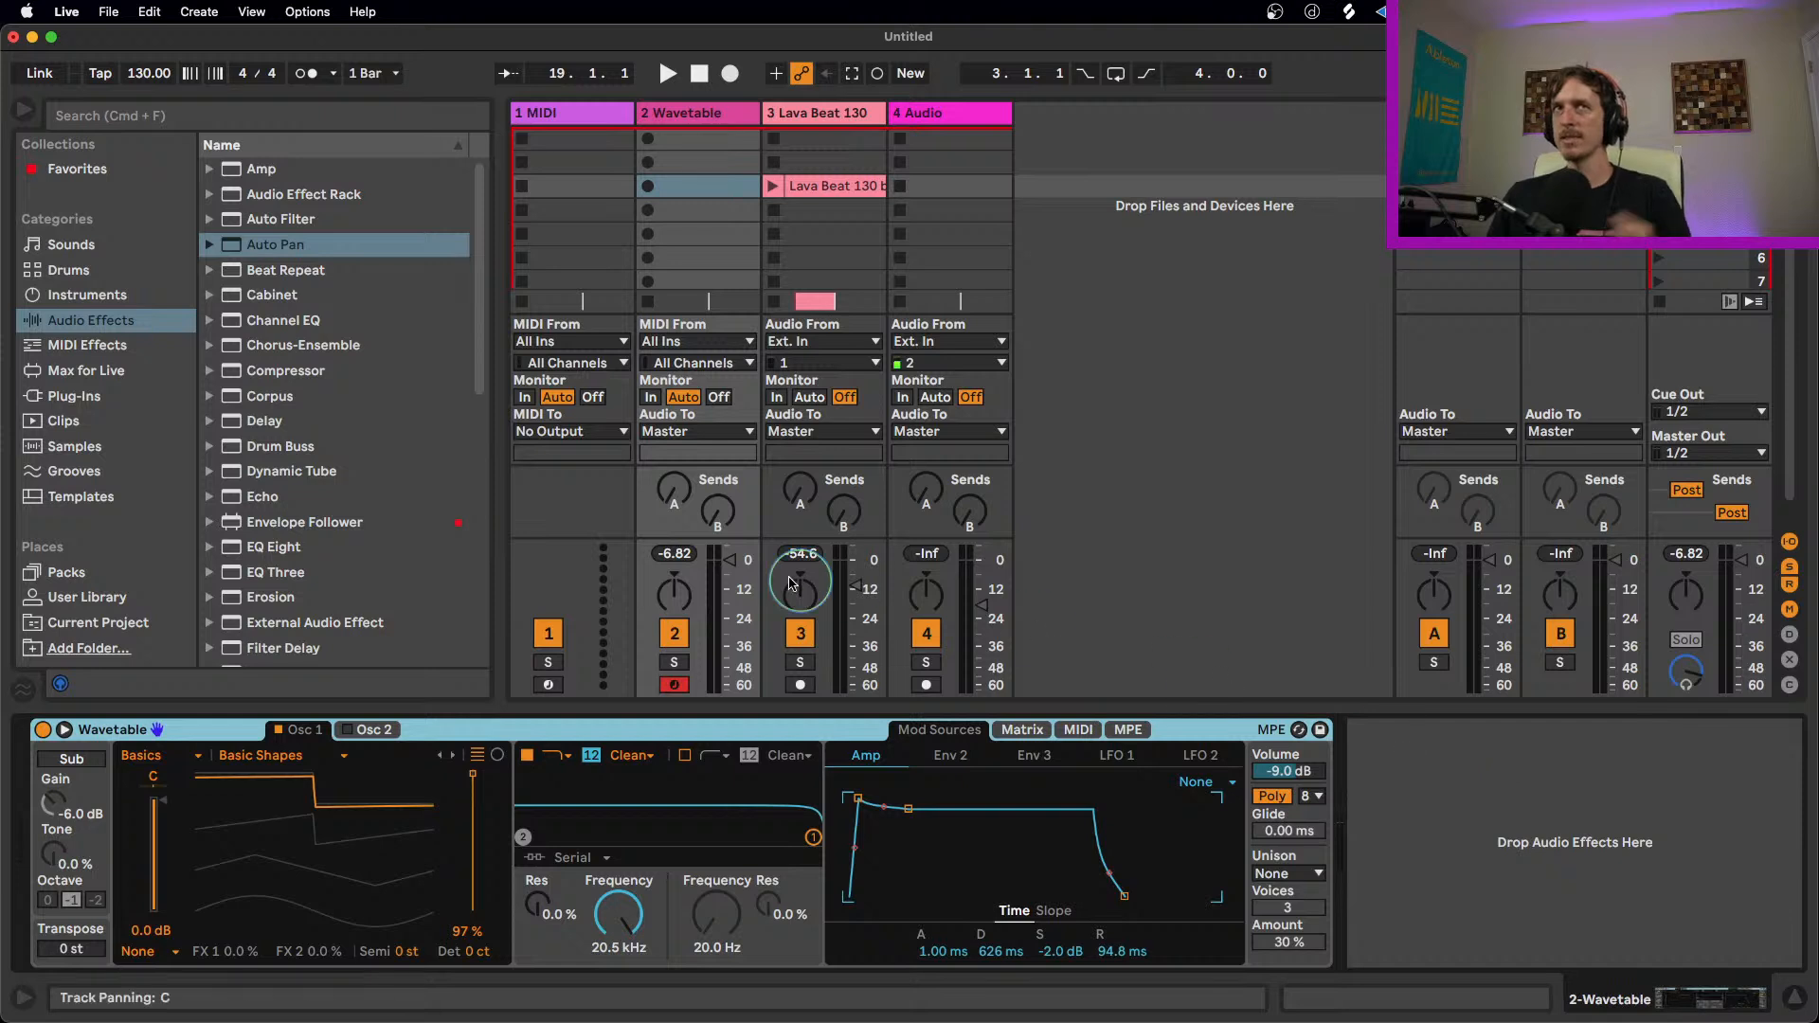
{"action": "left_click_drag", "start_coordinate": [288, 370], "coordinate": [1484, 777]}
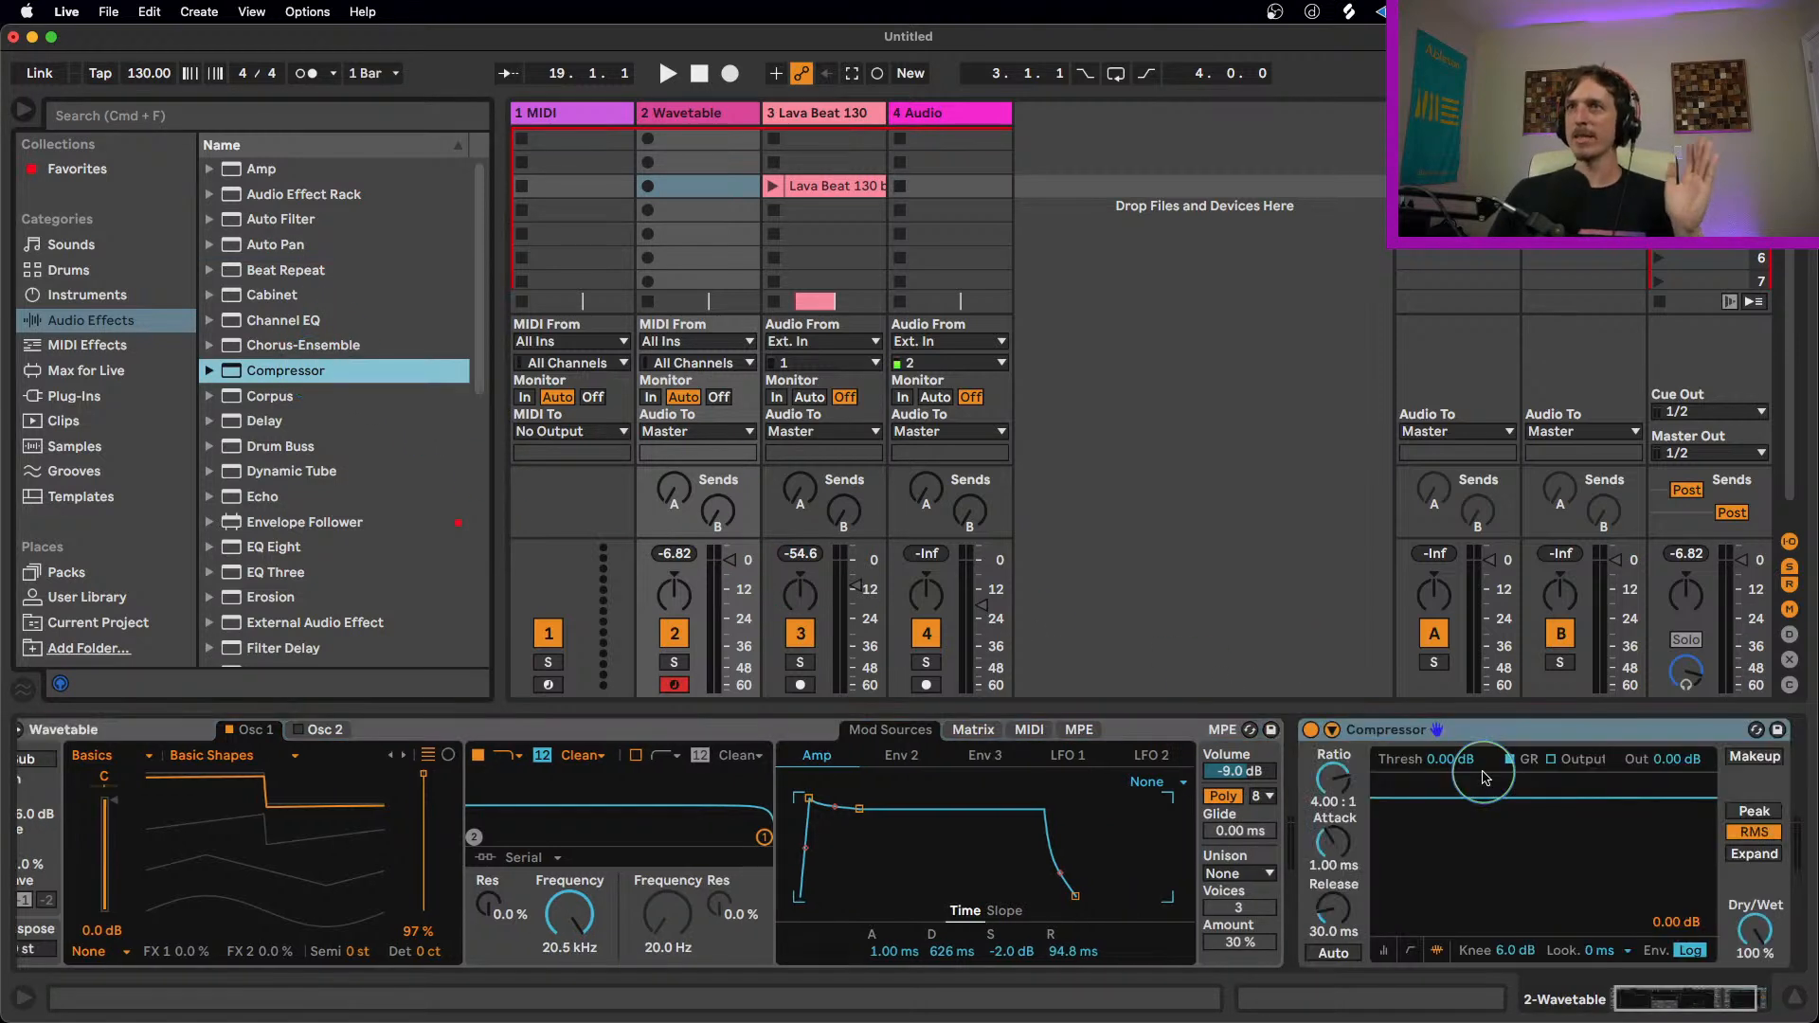
{"action": "left_click", "coordinate": [1485, 737]}
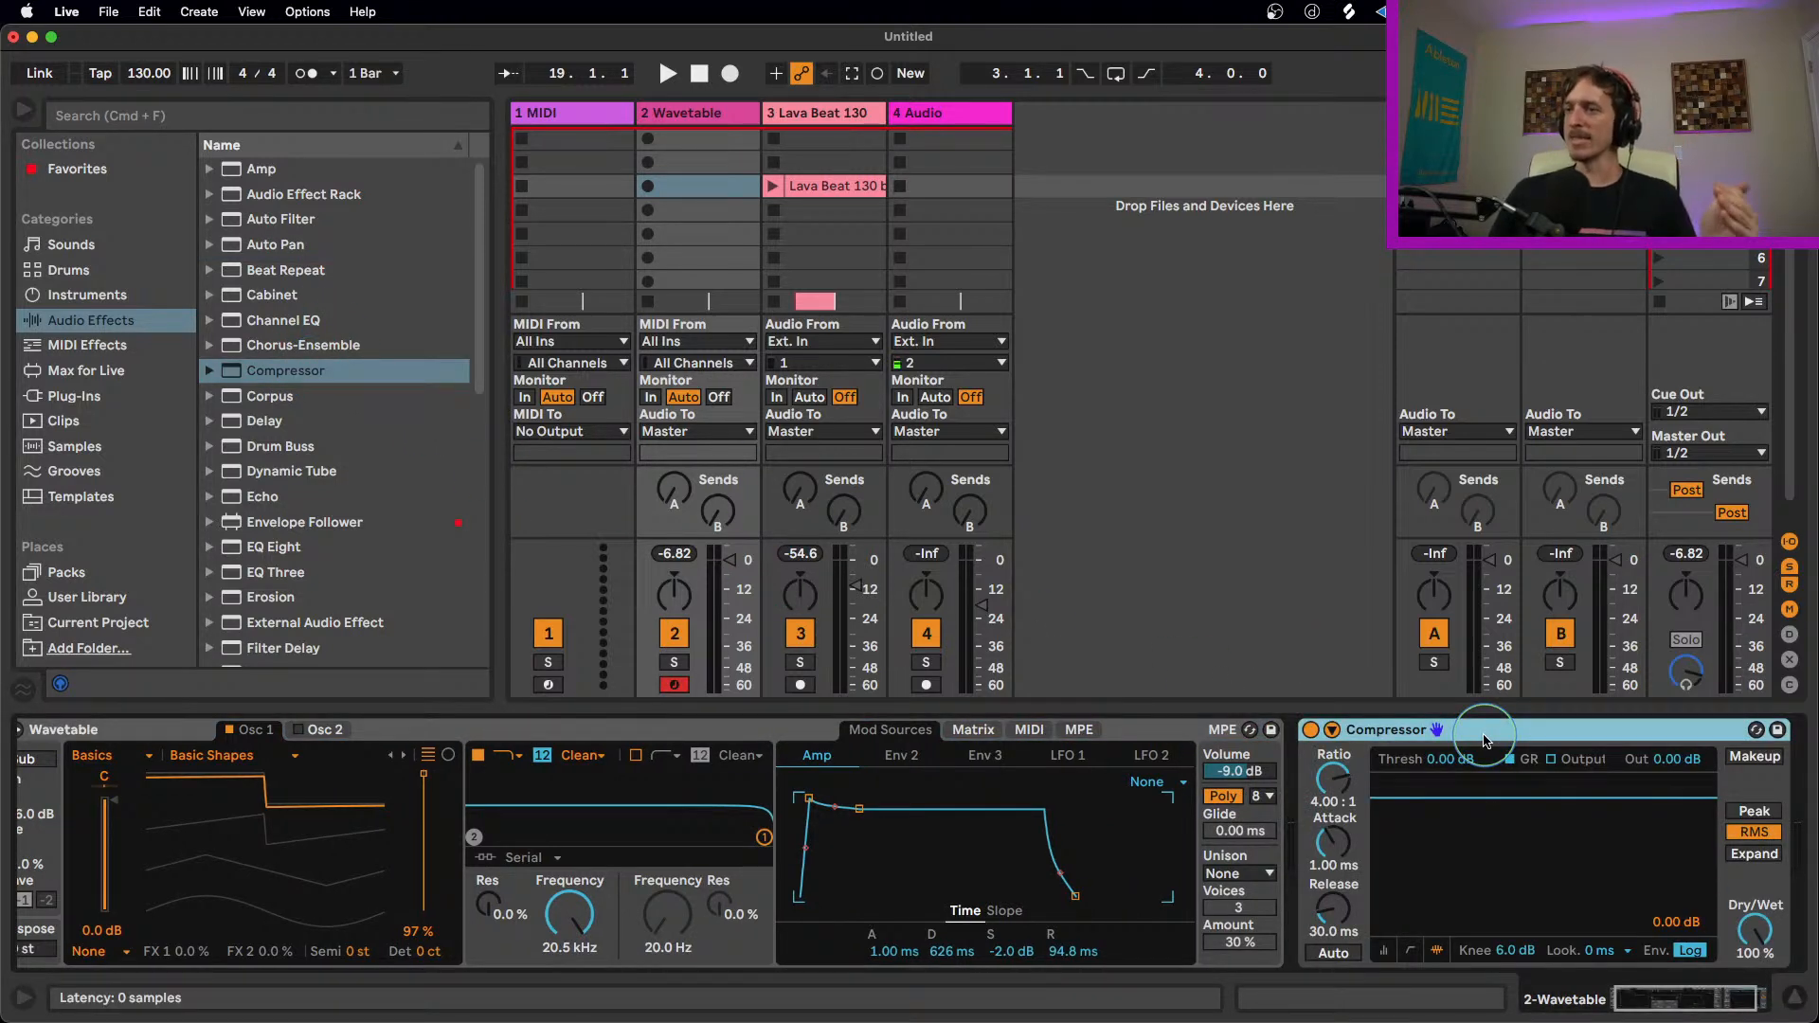
{"action": "left_click", "coordinate": [1383, 950]}
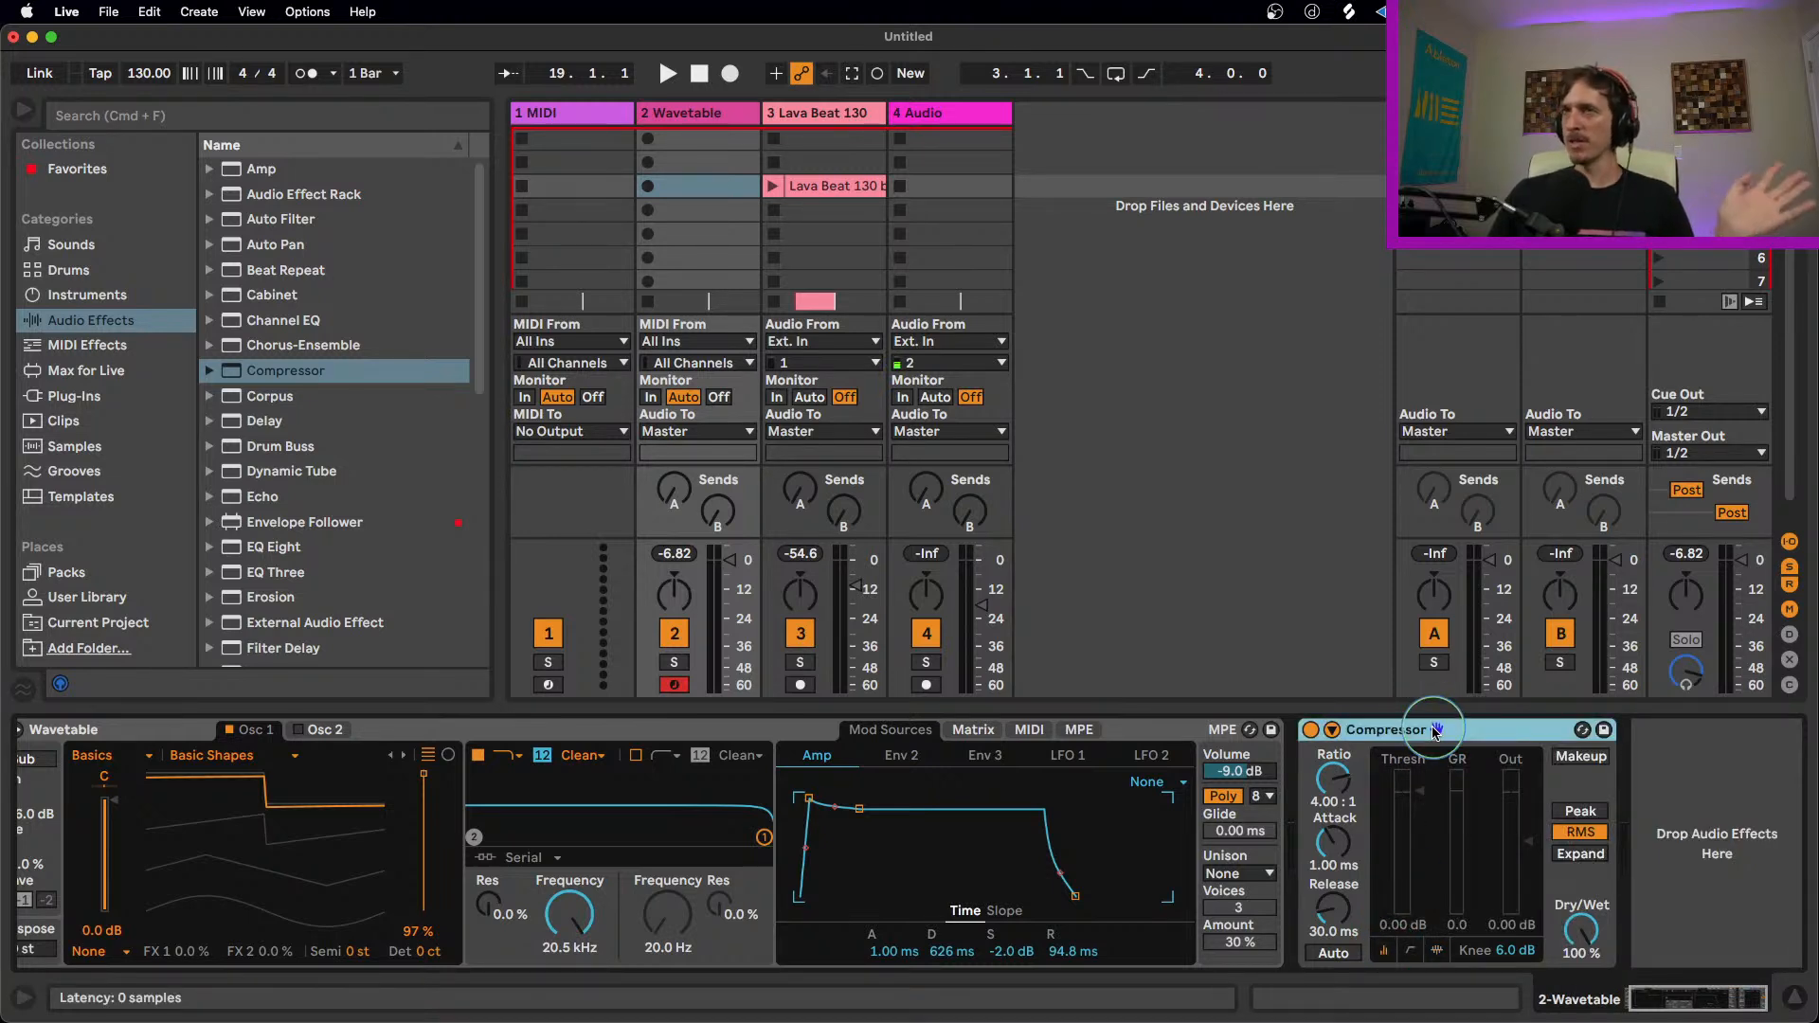
Step: Remove the Compressor from the Wavetable track and add a Glue Compressor in its place
{"action": "key", "text": "Delete"}
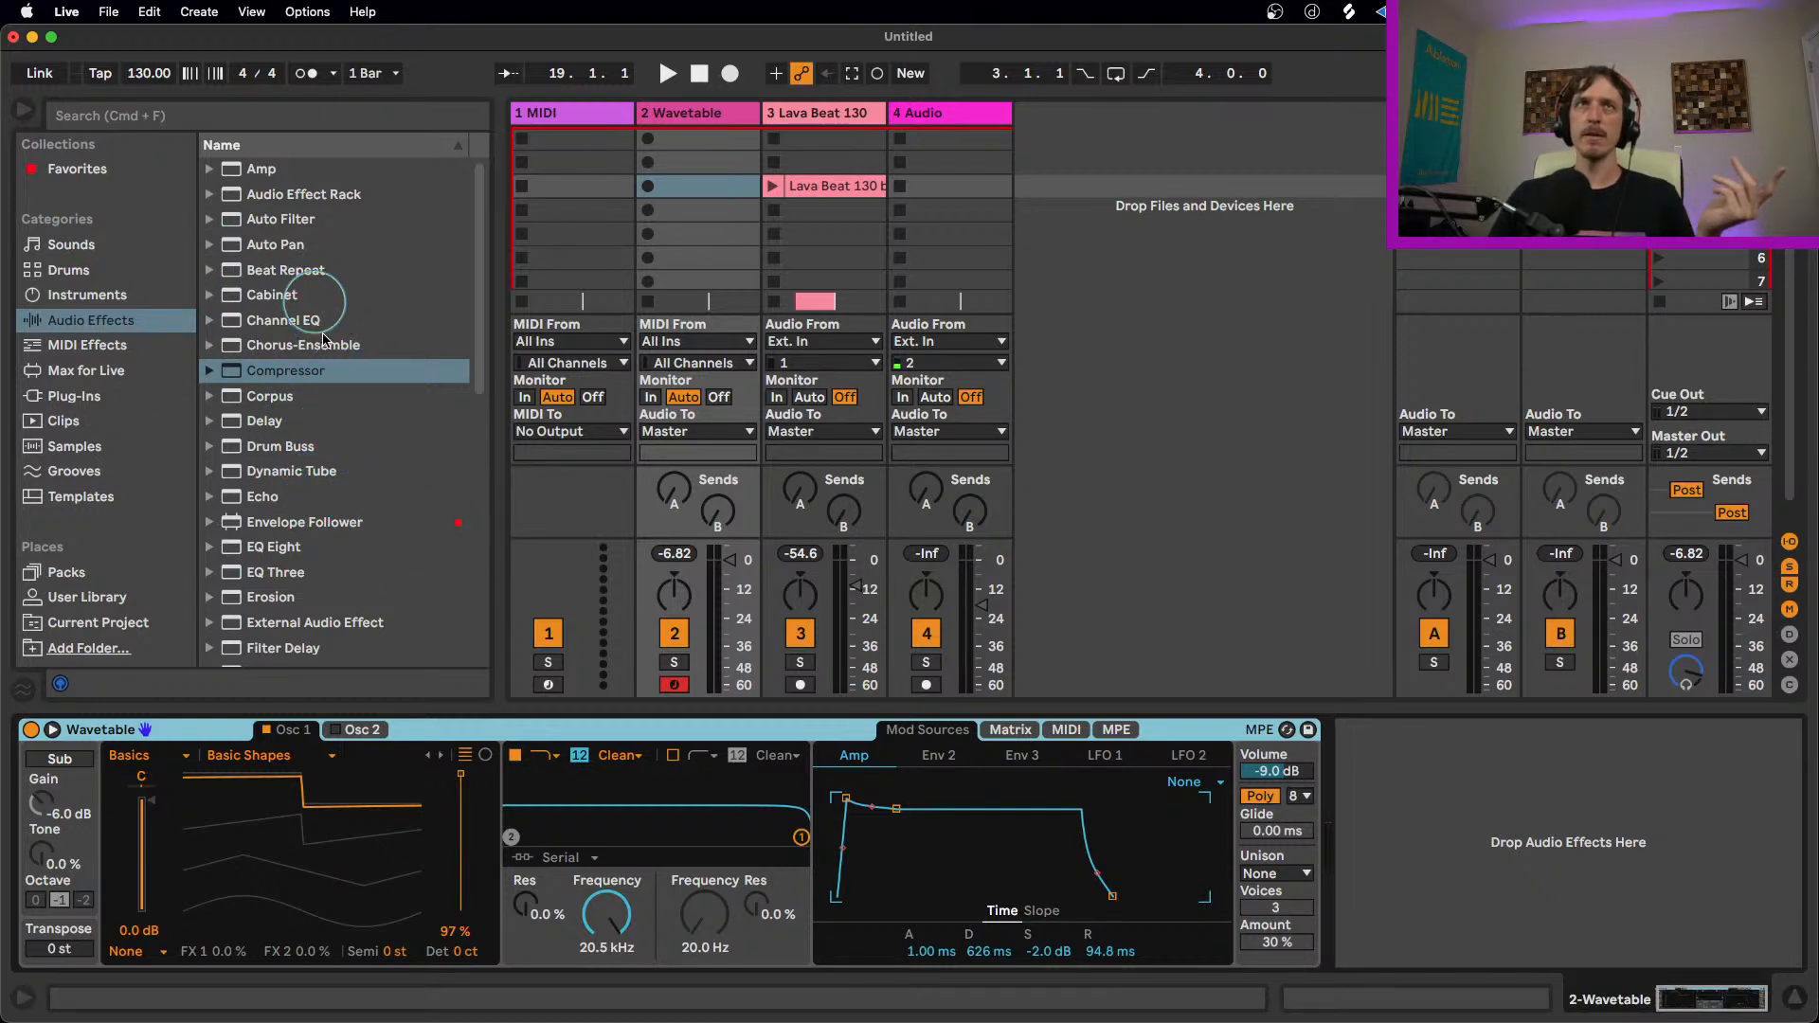
{"action": "scroll", "coordinate": [364, 470], "scroll_direction": "down", "scroll_amount": 1}
{"action": "scroll", "coordinate": [369, 469], "scroll_direction": "up", "scroll_amount": 1}
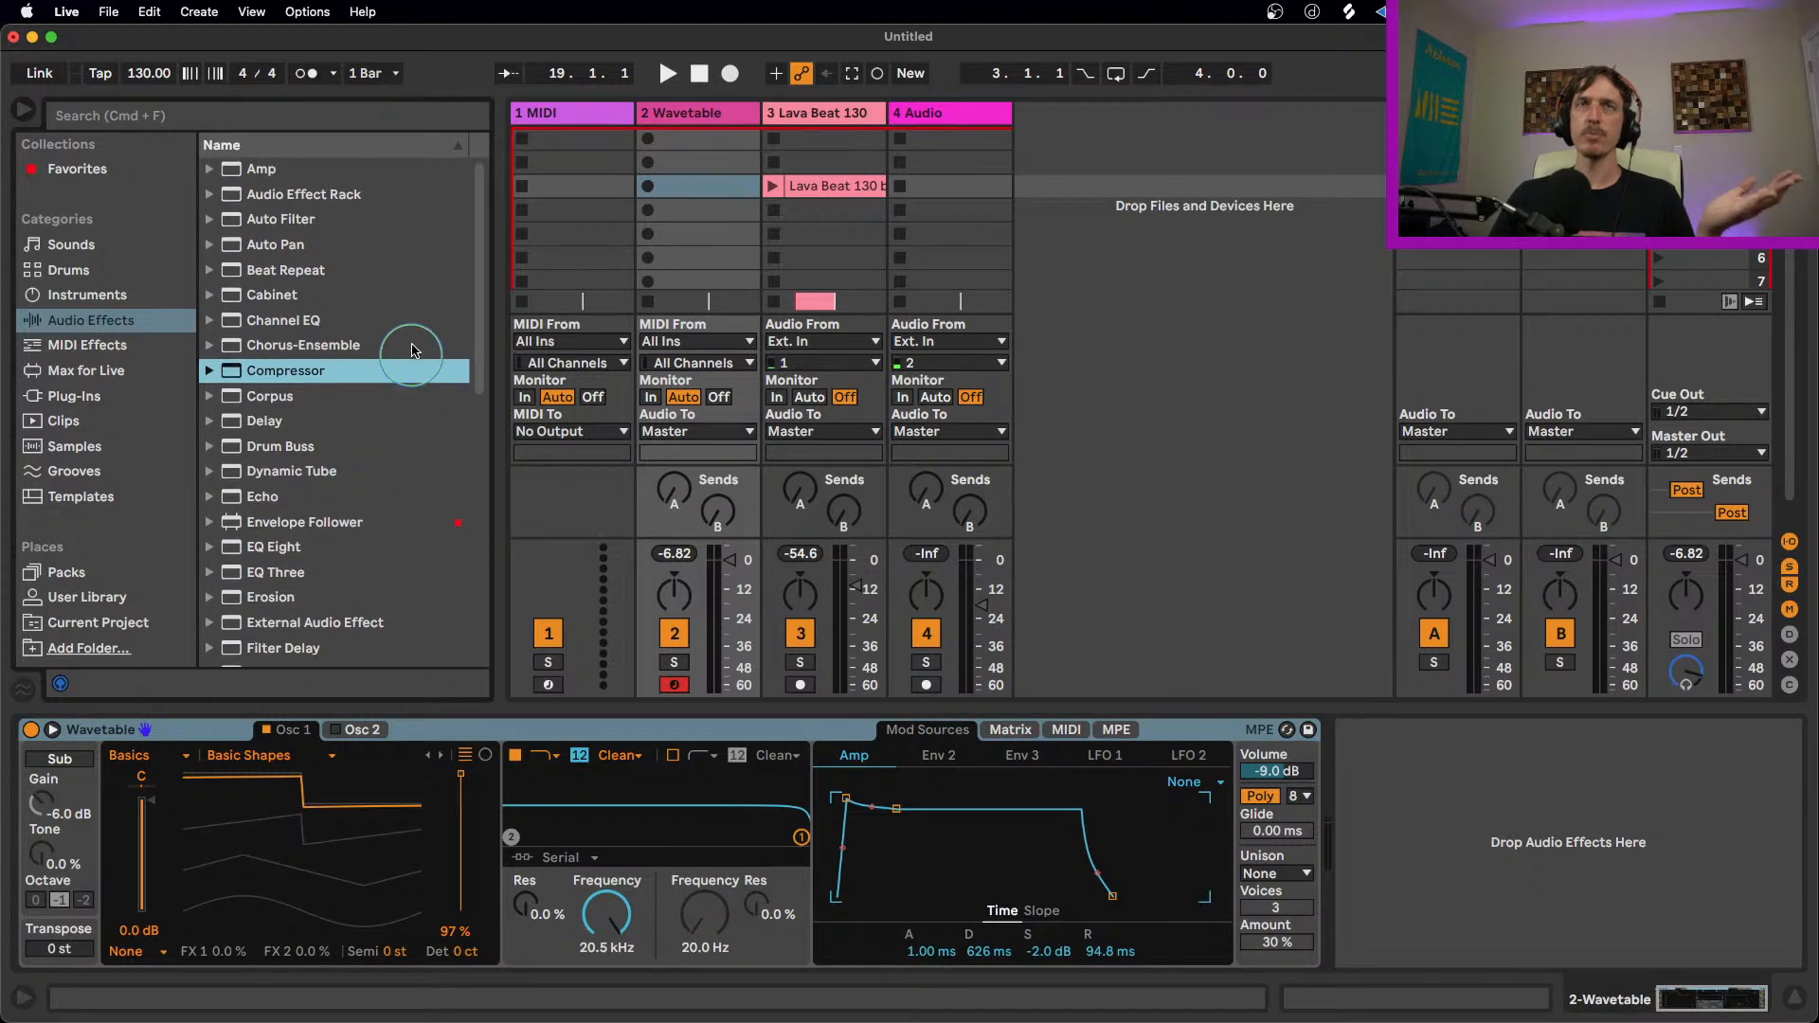
{"action": "scroll", "coordinate": [478, 301], "scroll_direction": "down", "scroll_amount": 5}
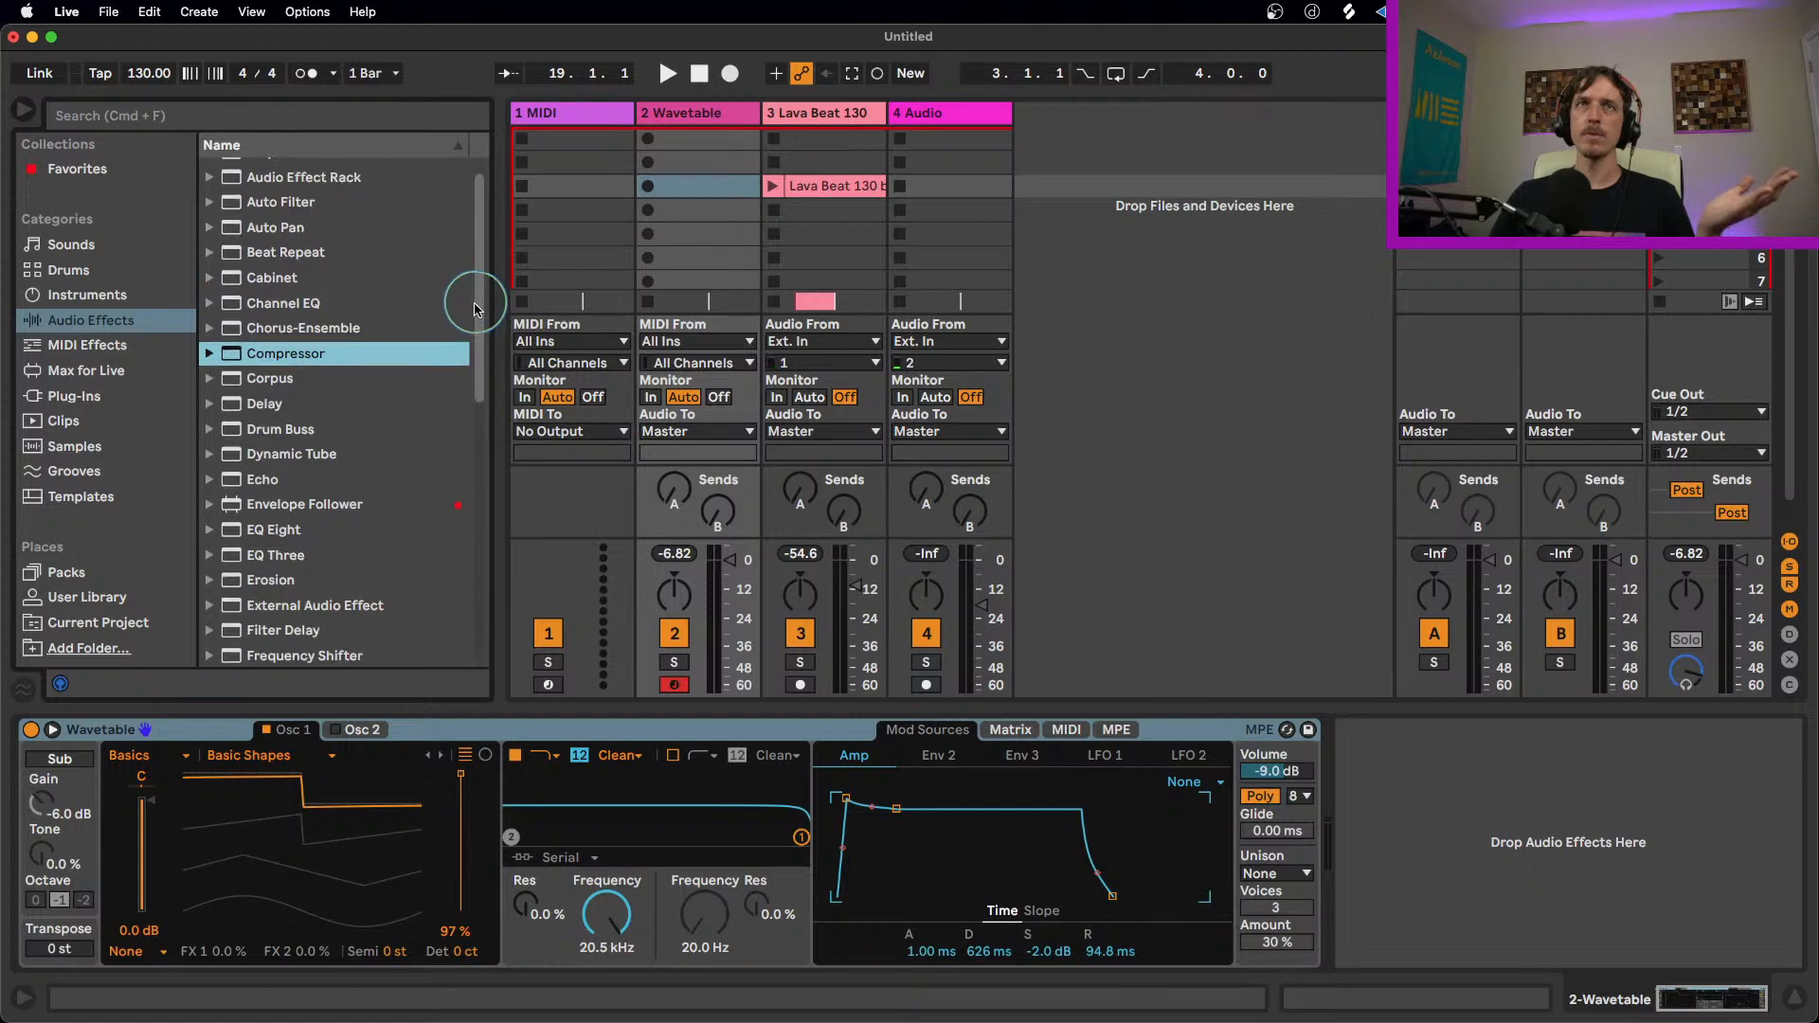
{"action": "scroll", "coordinate": [374, 437], "scroll_direction": "down", "scroll_amount": 6}
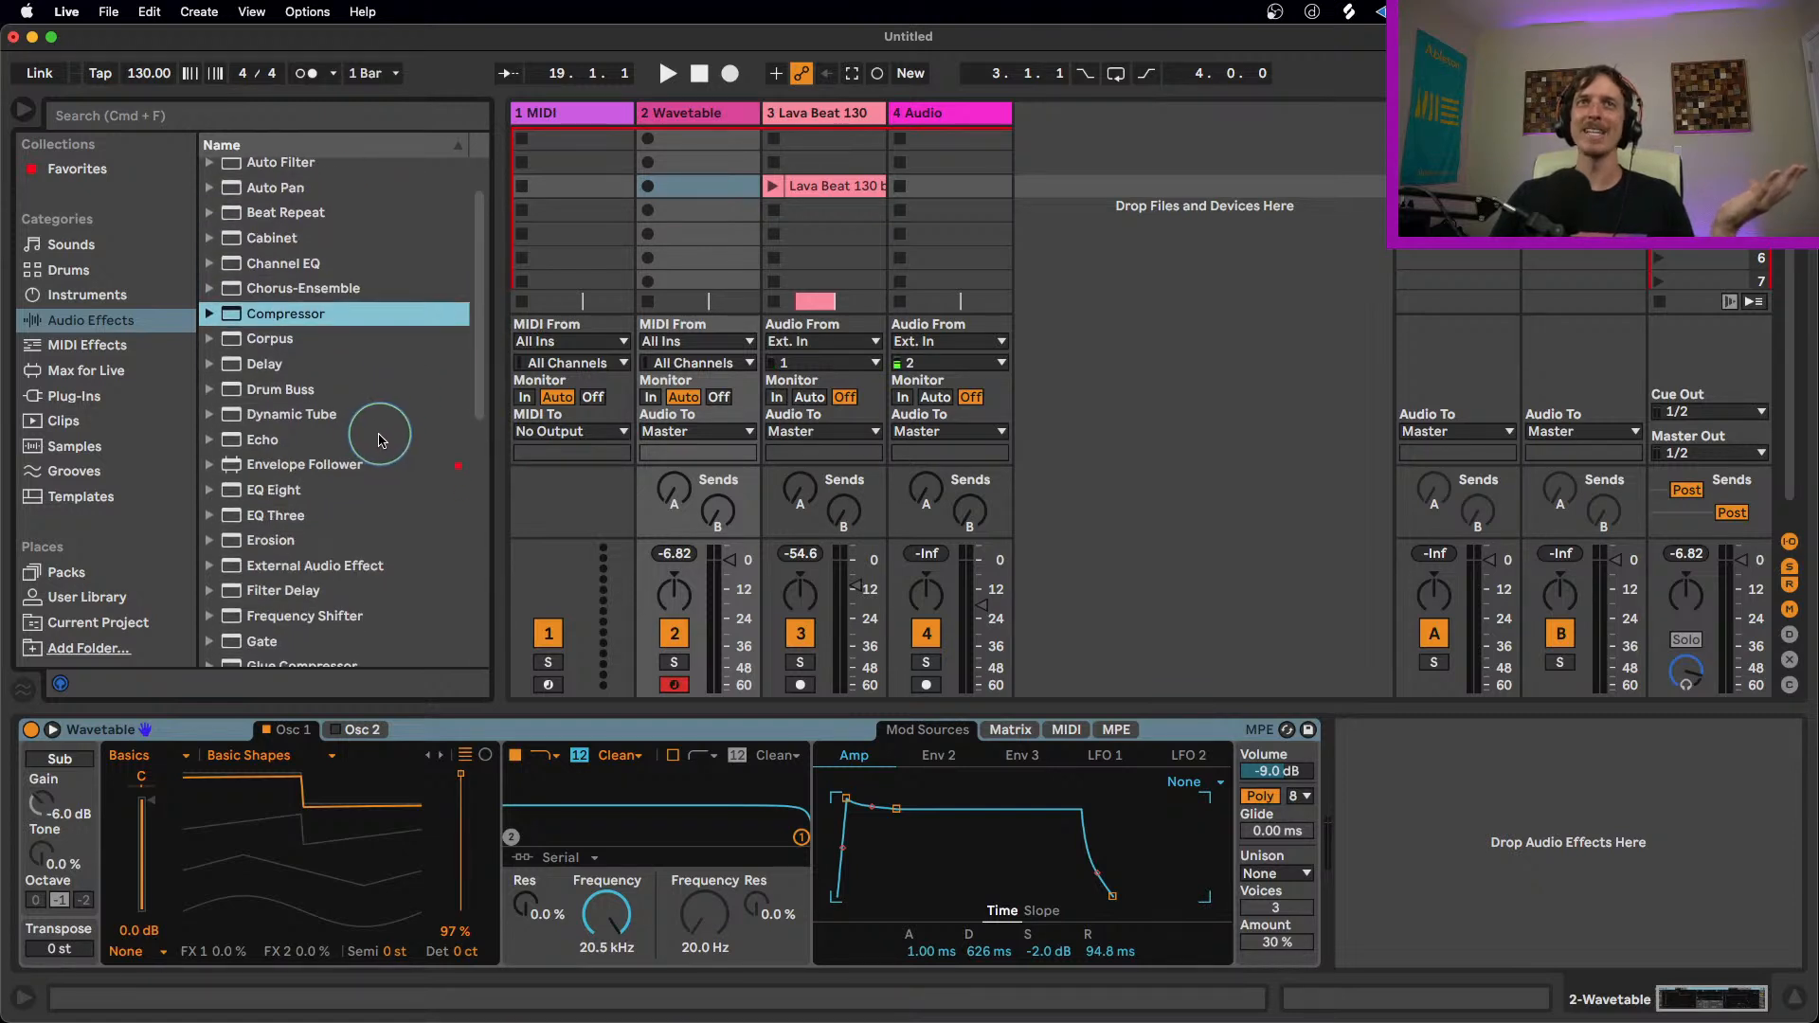
{"action": "scroll", "coordinate": [410, 509], "scroll_direction": "down", "scroll_amount": 3}
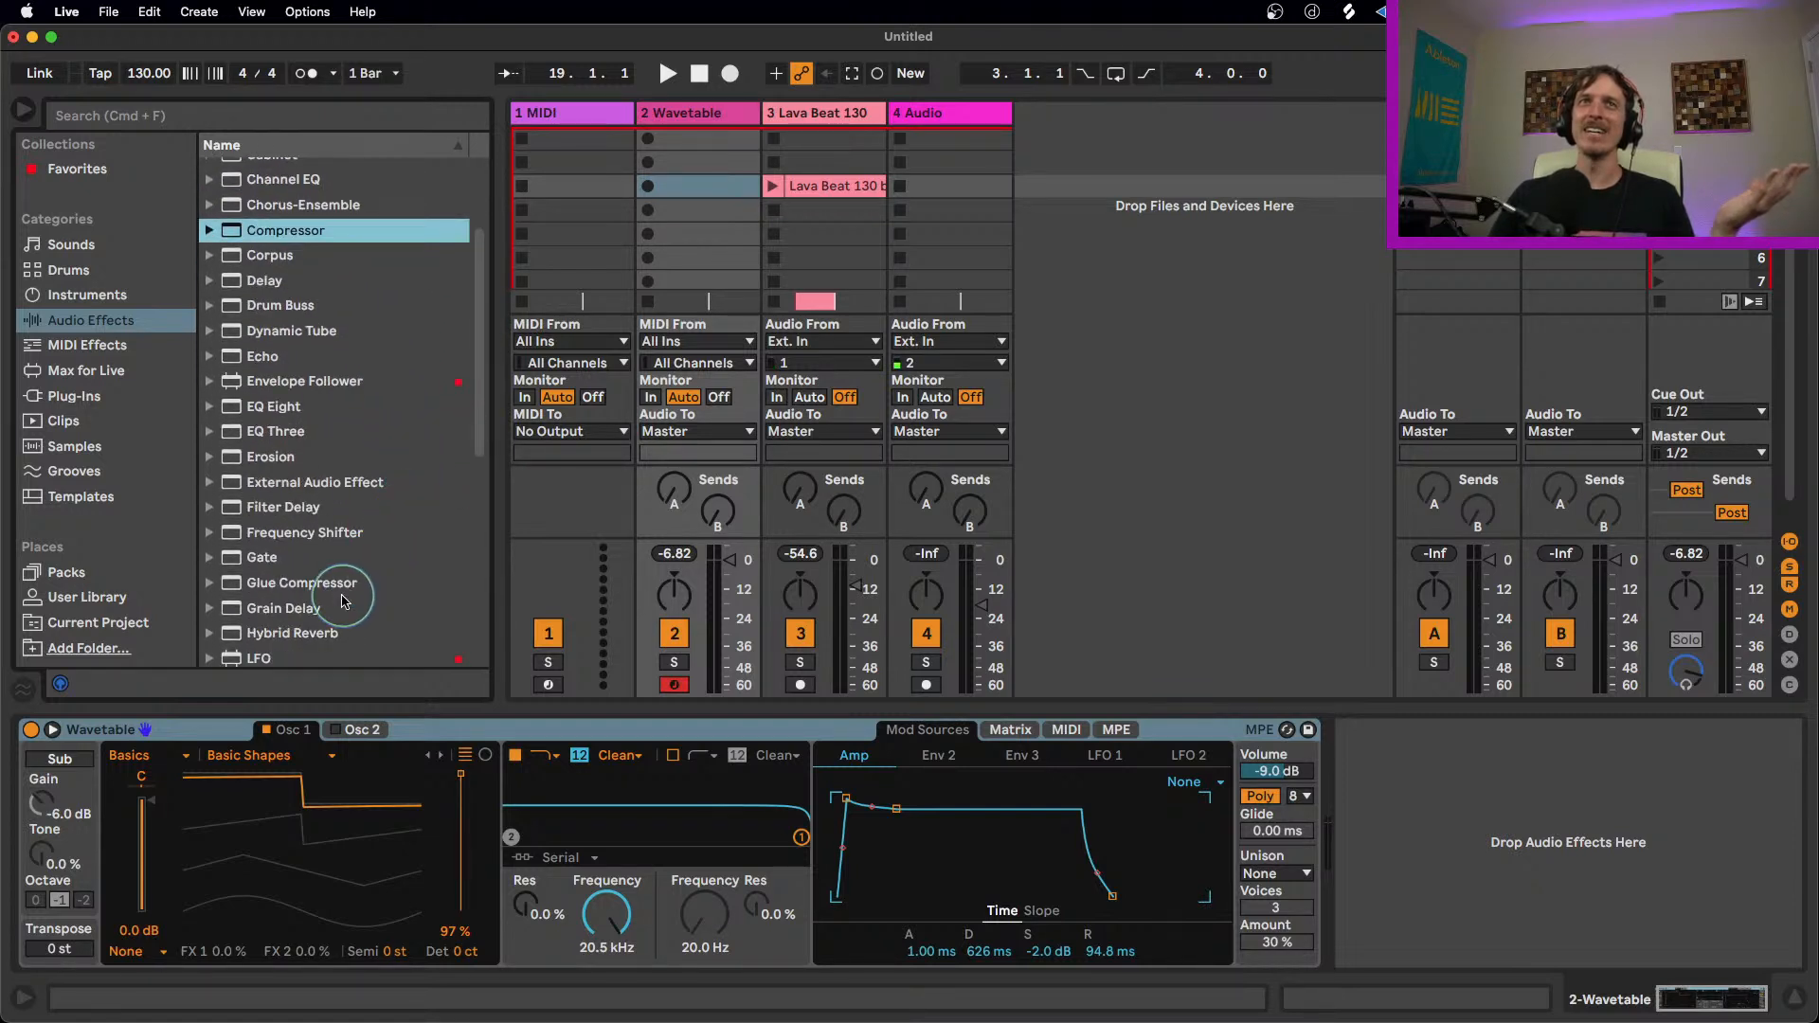
{"action": "double_click", "coordinate": [350, 582]}
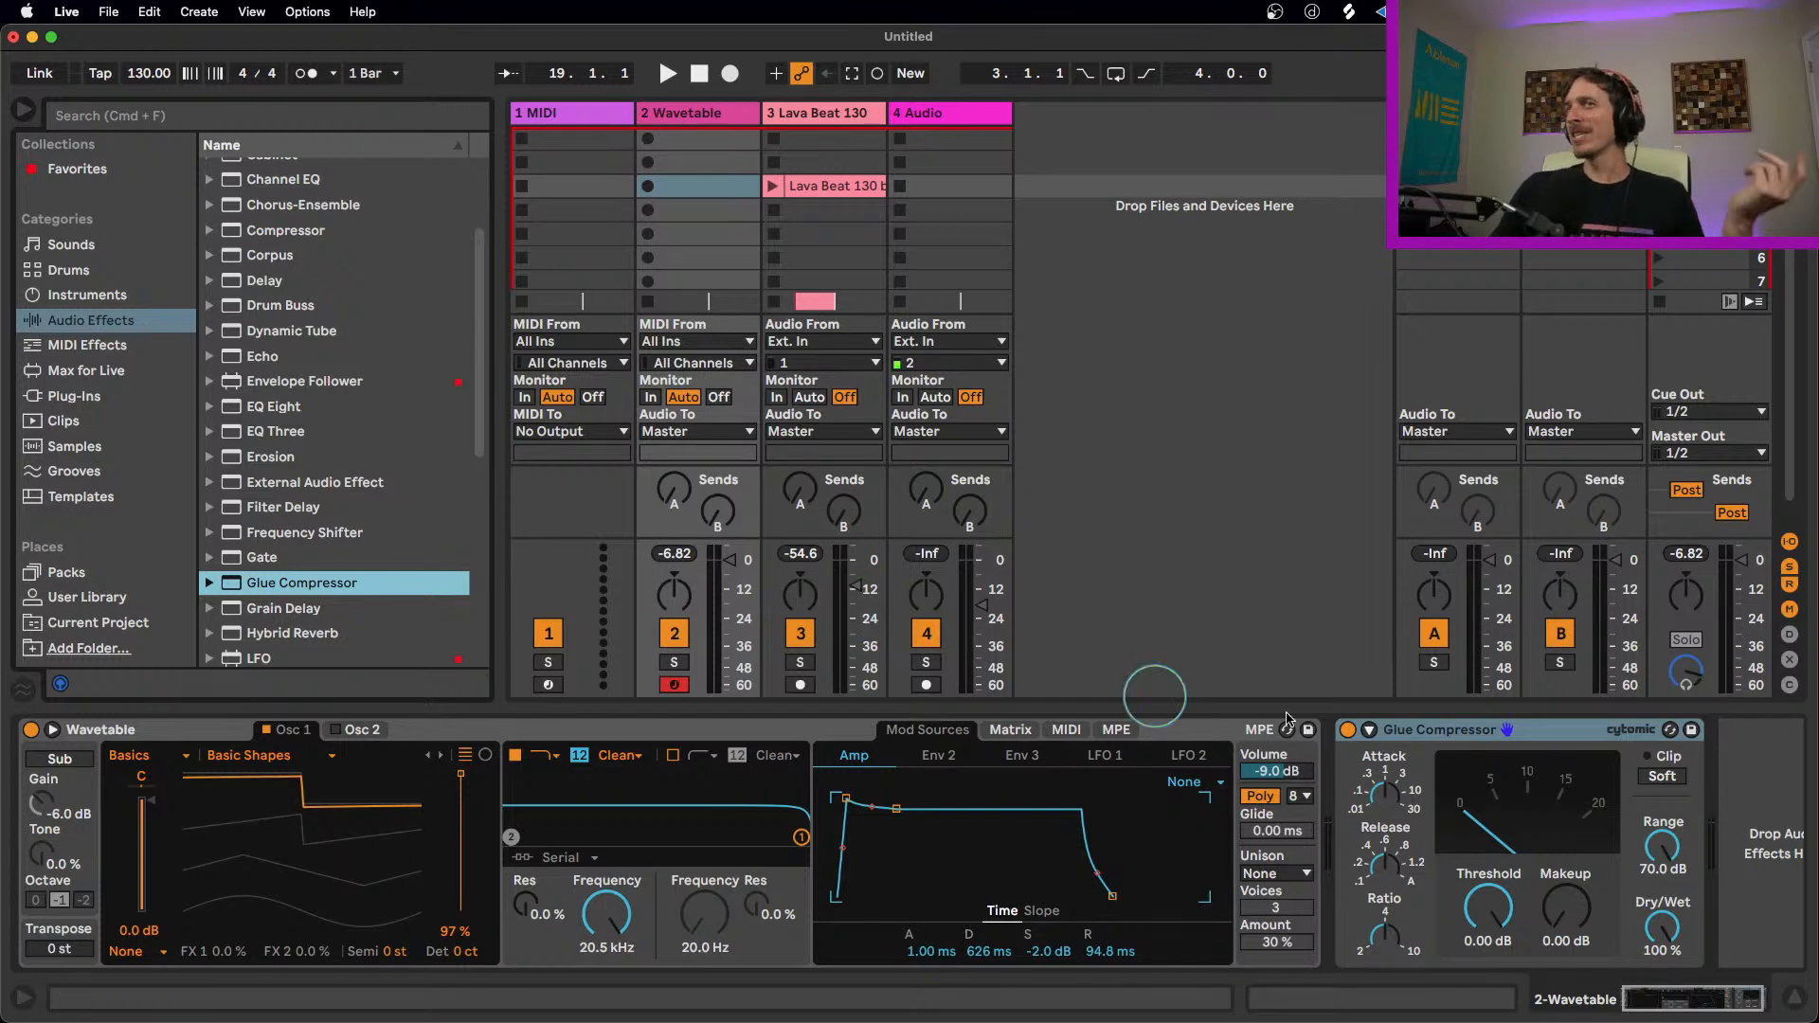
Step: Set the Glue Compressor's Makeup to 6.35 dB and enable soft clipping
{"action": "left_click", "coordinate": [1438, 734]}
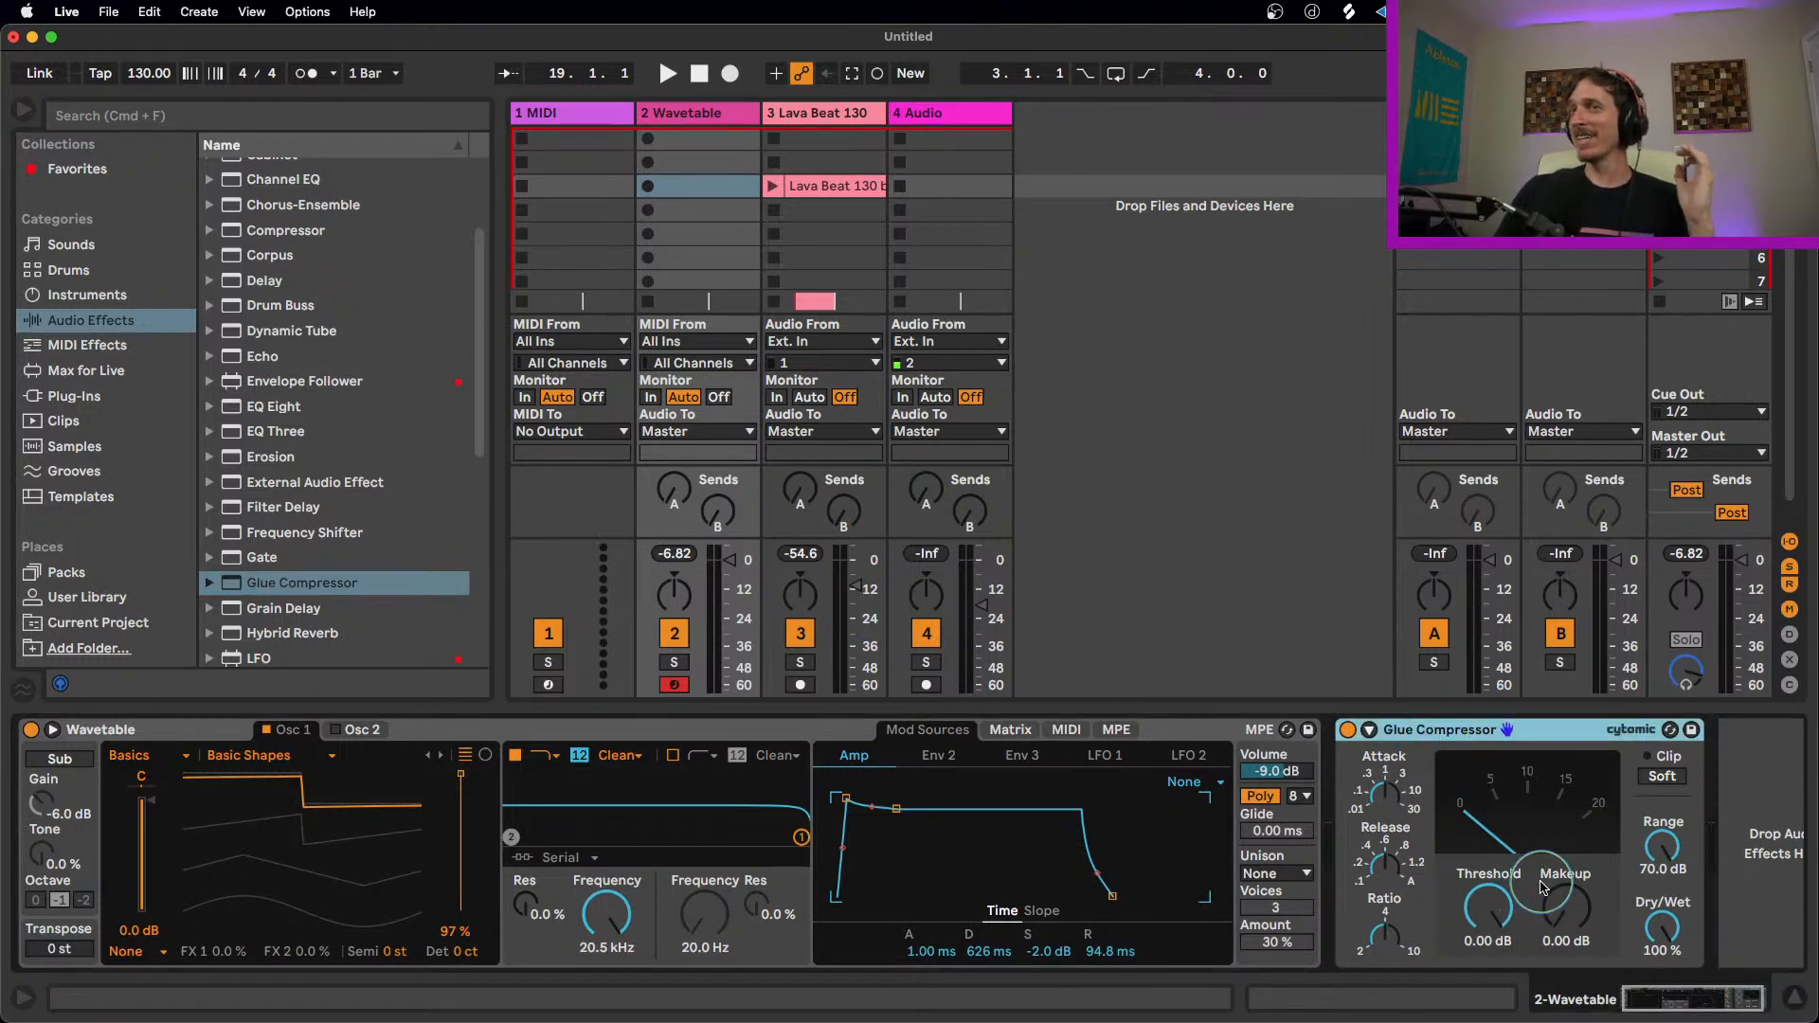
{"action": "left_click_drag", "start_coordinate": [1562, 920], "coordinate": [1561, 890]}
{"action": "left_click", "coordinate": [1679, 779]}
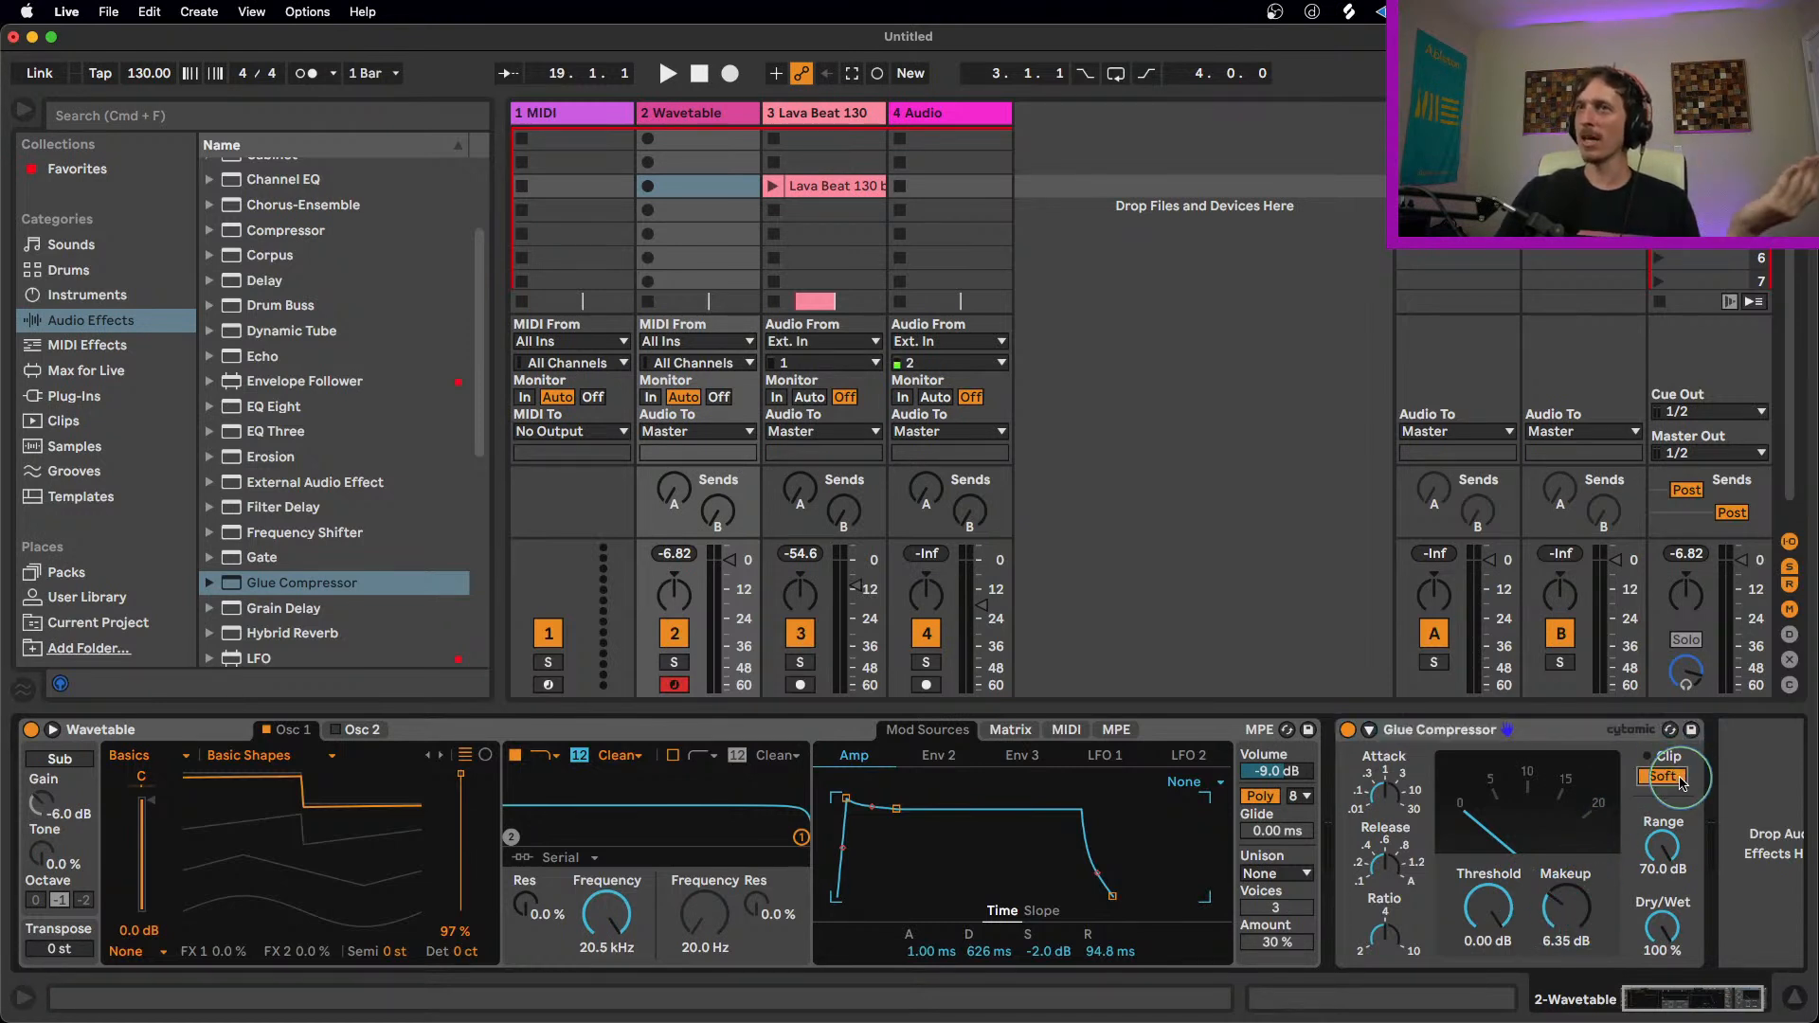
Step: Paste the Glue Compressor onto the Lava Beat 130 track and launch that track's clip
{"action": "left_click", "coordinate": [826, 110]}
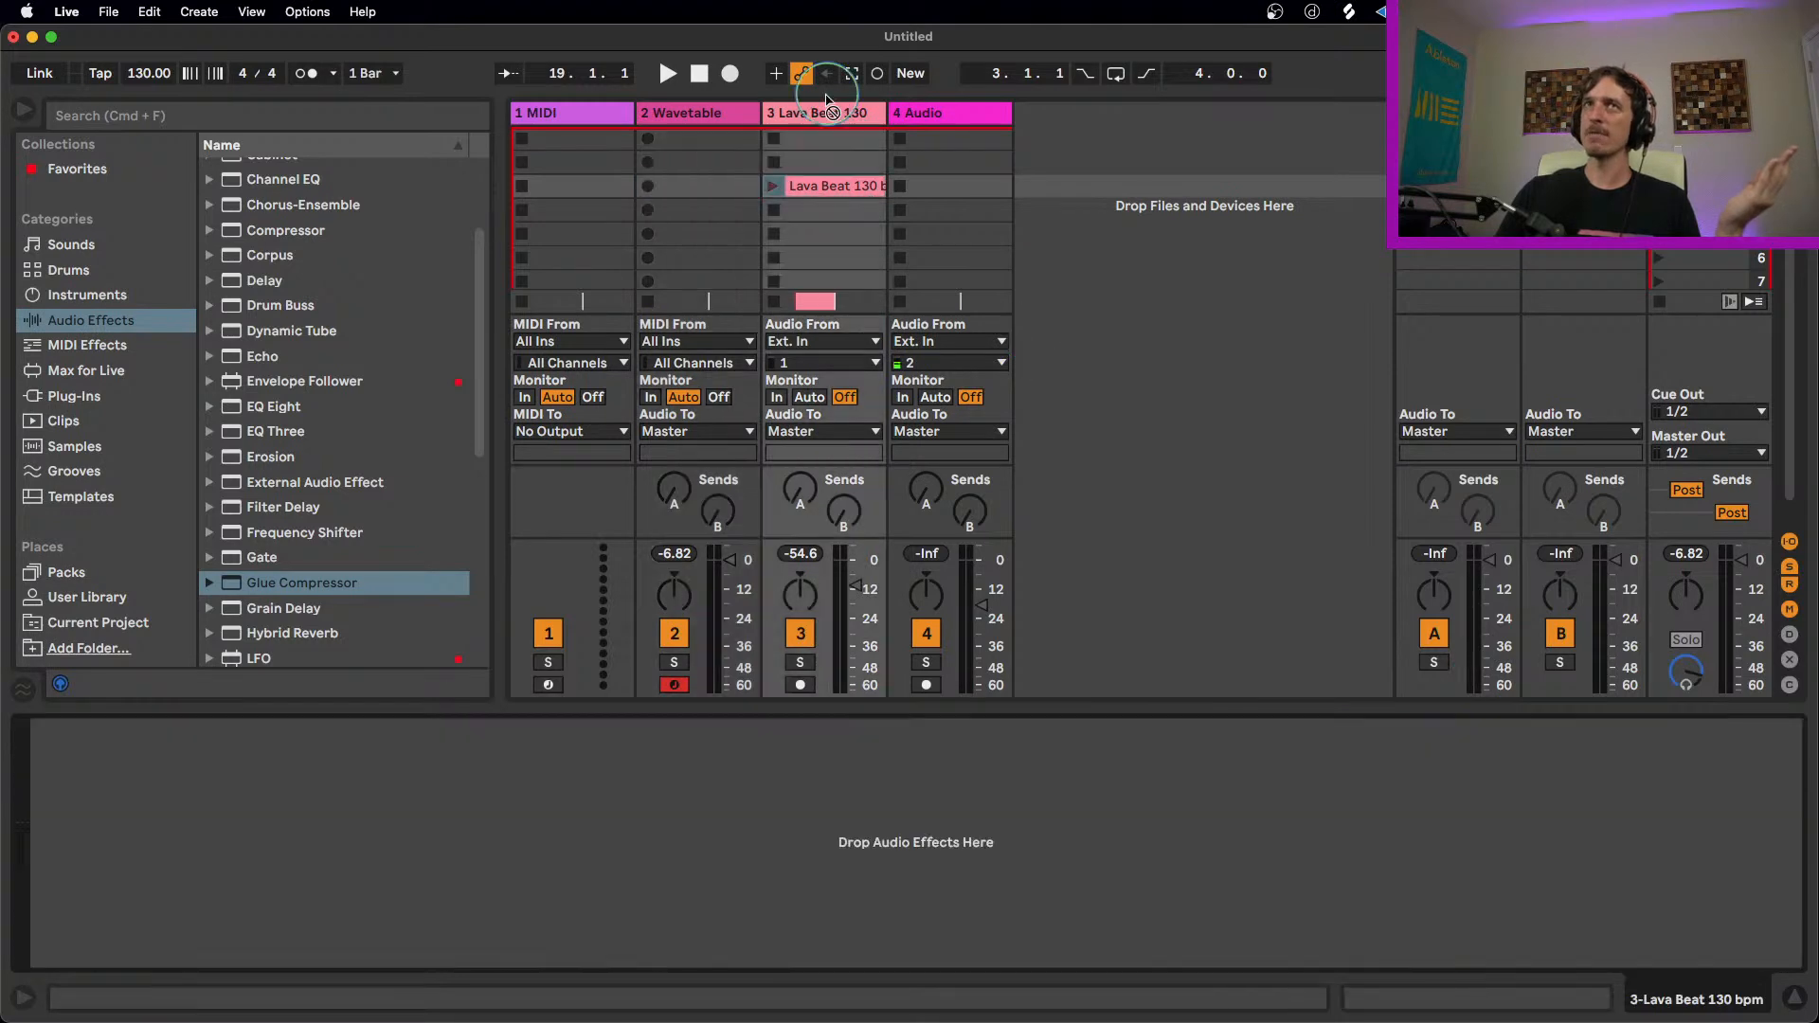
{"action": "key", "text": "super+v"}
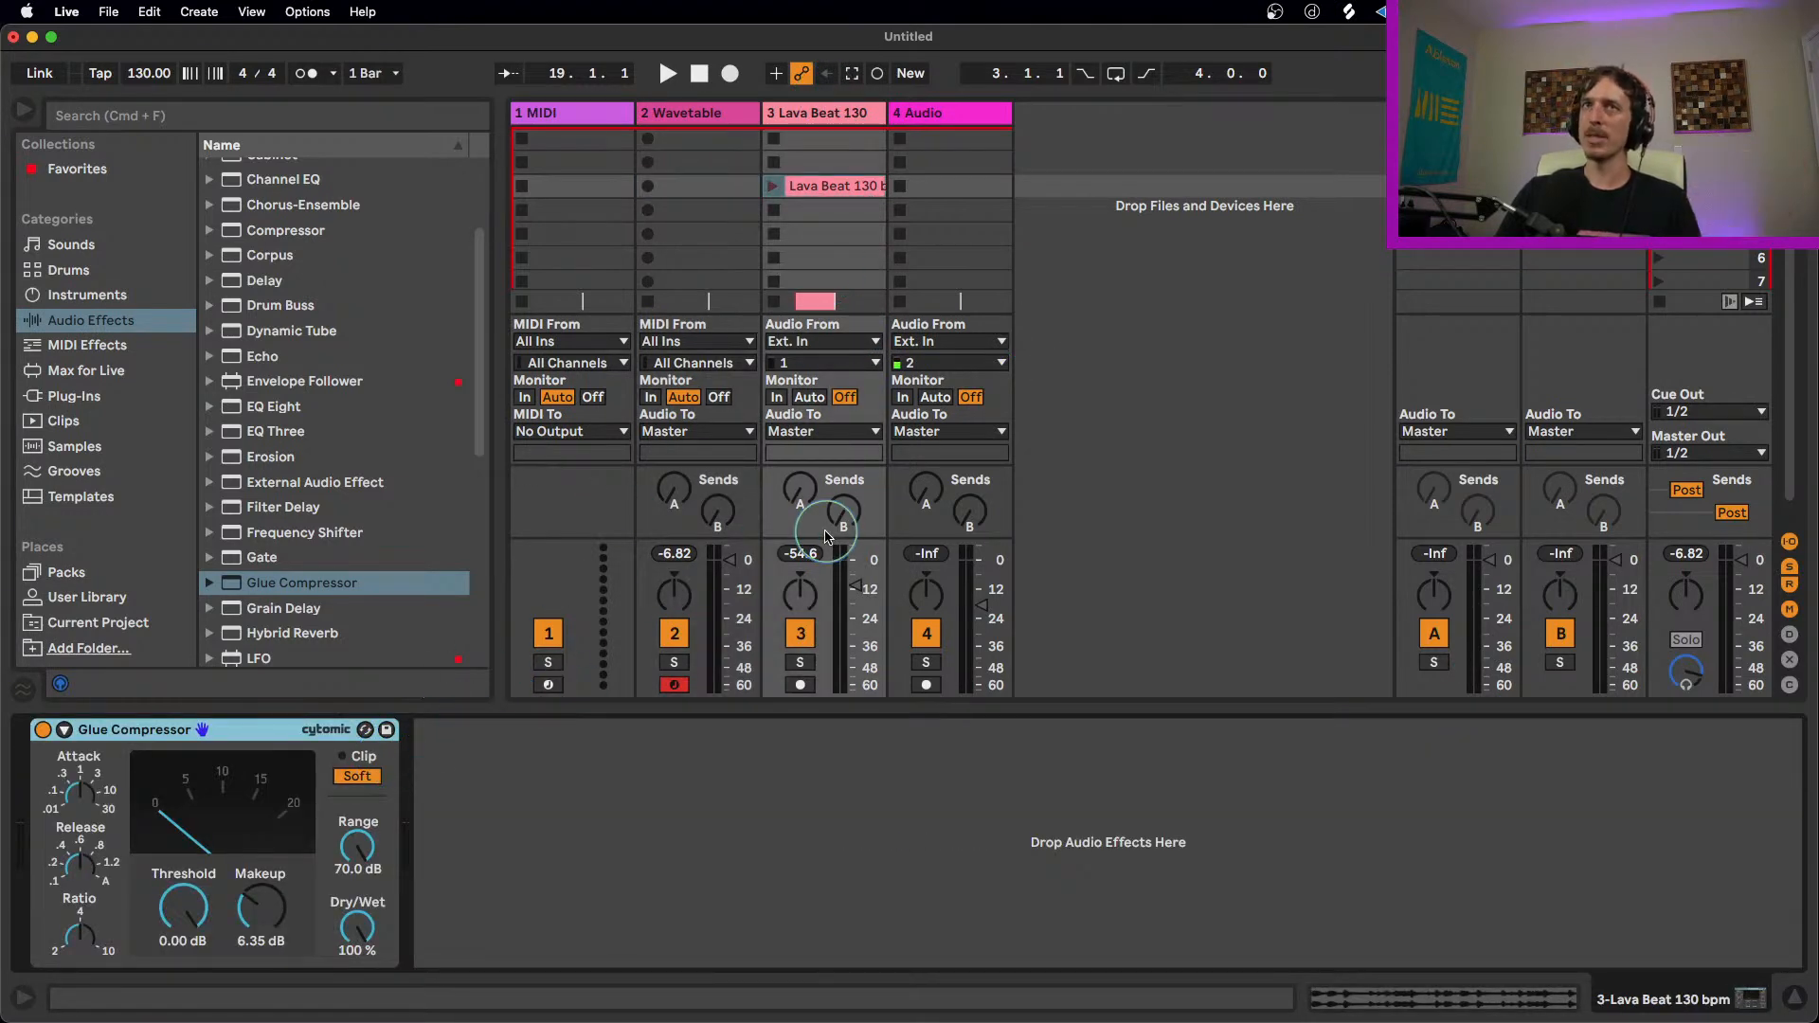
{"action": "key", "text": "space"}
{"action": "key", "text": "space"}
{"action": "left_click", "coordinate": [773, 185]}
Step: Set the Glue Compressor's Threshold to -19.7 dB and Makeup to 13.0 dB on the Lava Beat track
{"action": "left_click_drag", "start_coordinate": [193, 914], "coordinate": [193, 1004]}
{"action": "mouse_move", "coordinate": [246, 912]}
{"action": "left_mouse_down"}
{"action": "mouse_move", "coordinate": [247, 795]}
{"action": "mouse_move", "coordinate": [264, 922]}
{"action": "left_mouse_up"}
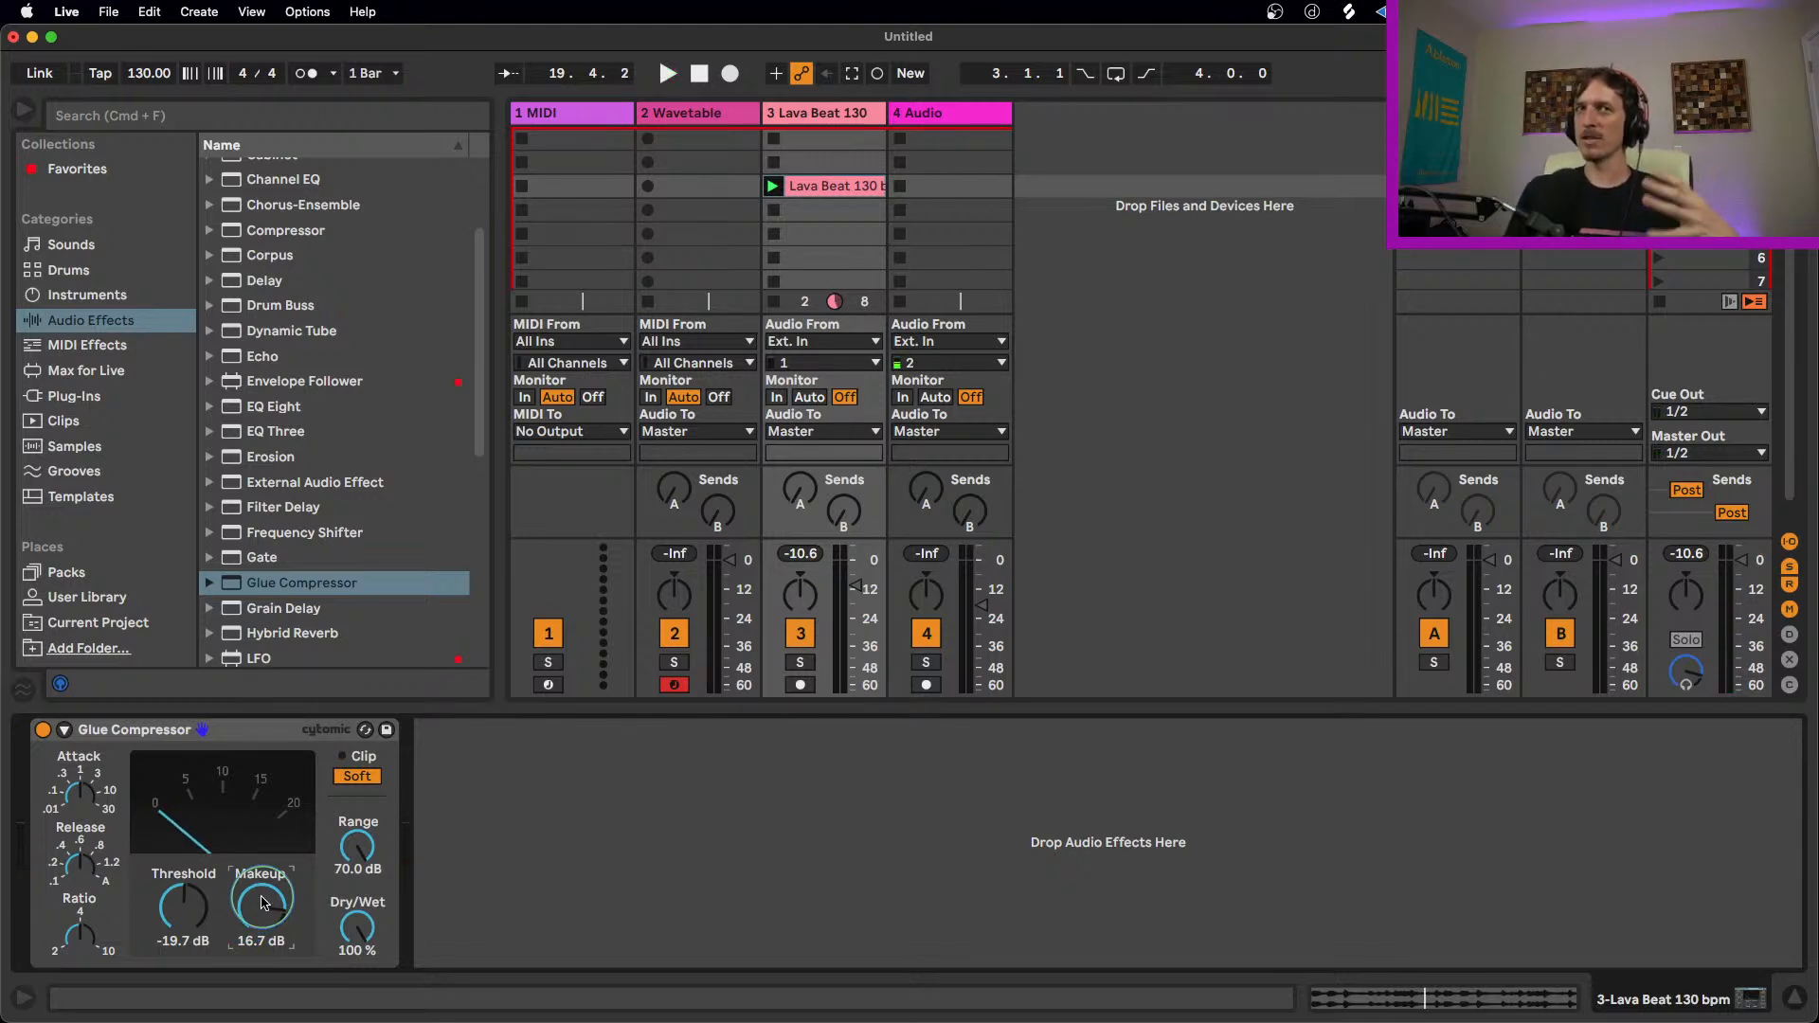
{"action": "mouse_move", "coordinate": [264, 903]}
{"action": "left_mouse_down"}
{"action": "mouse_move", "coordinate": [275, 924]}
{"action": "mouse_move", "coordinate": [288, 911]}
{"action": "left_mouse_up"}
{"action": "left_click", "coordinate": [258, 730]}
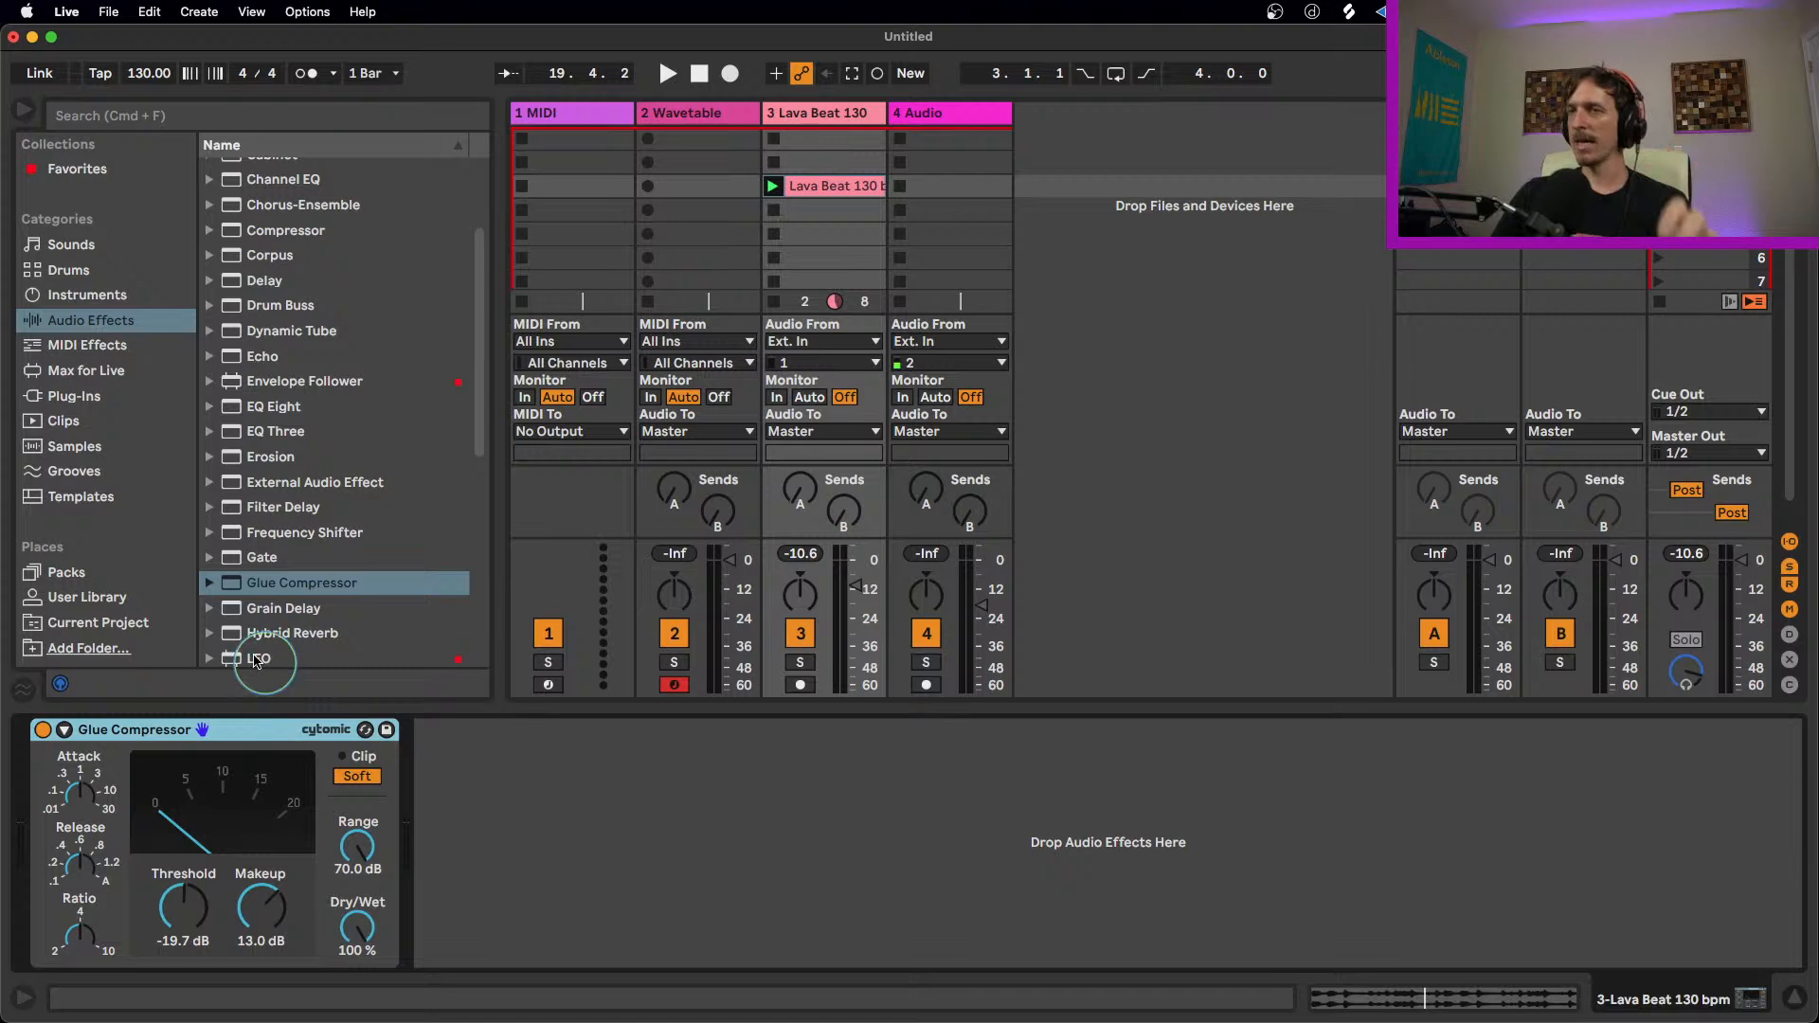
Step: Add the FabFilter Pro-C 2 VST3 plug-in to the Lava Beat track and delete the Glue Compressor
{"action": "left_click", "coordinate": [87, 396]}
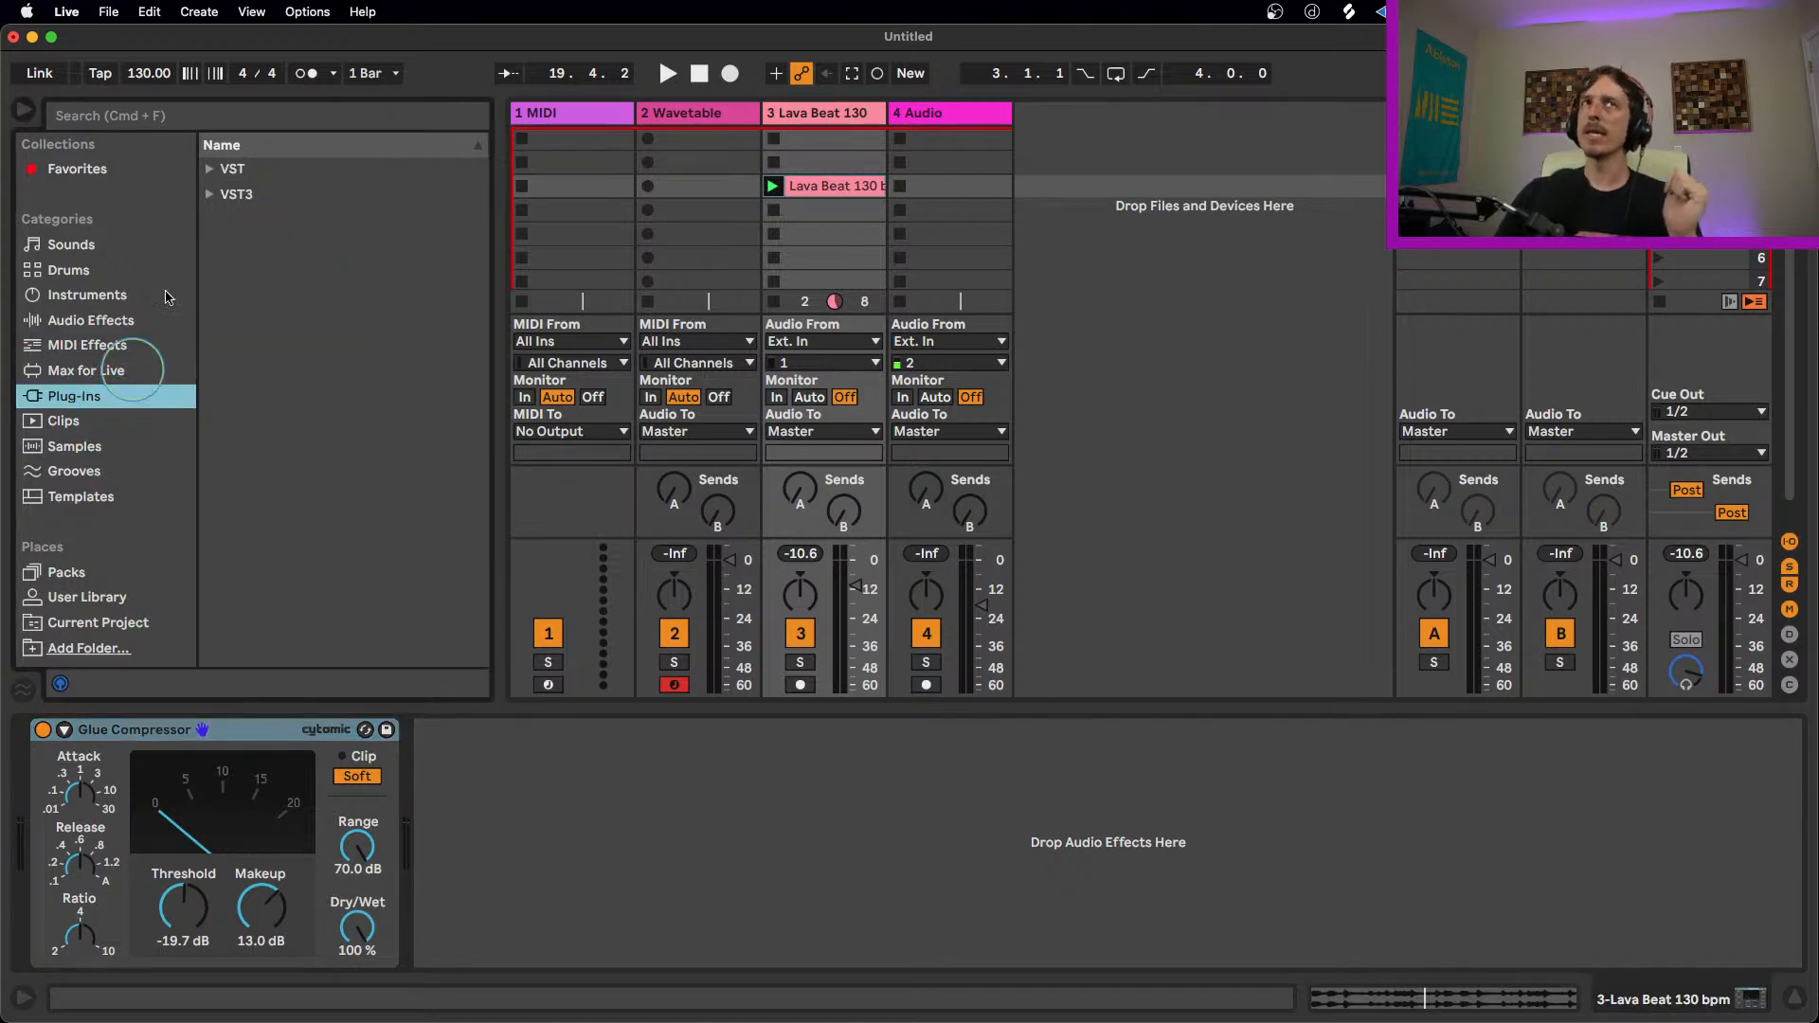
{"action": "left_click", "coordinate": [234, 195]}
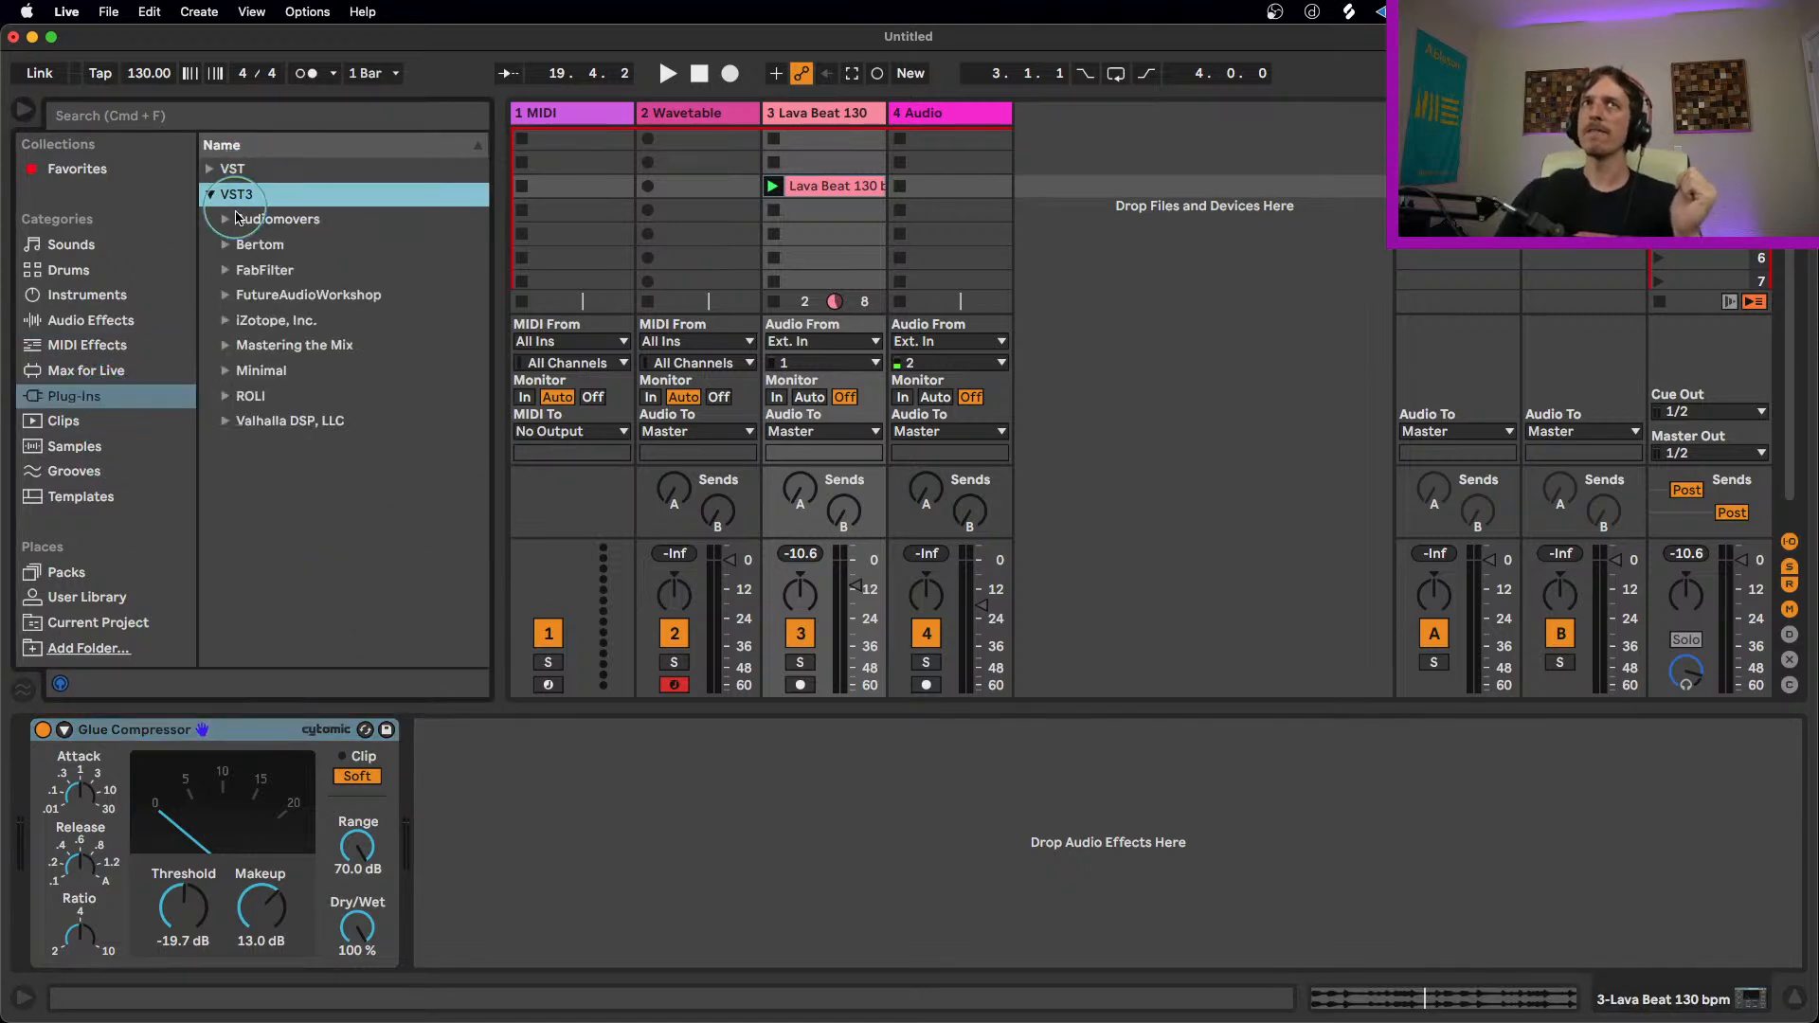
{"action": "left_click", "coordinate": [231, 271]}
{"action": "left_click_drag", "start_coordinate": [281, 347], "coordinate": [527, 859]}
{"action": "left_click", "coordinate": [204, 729]}
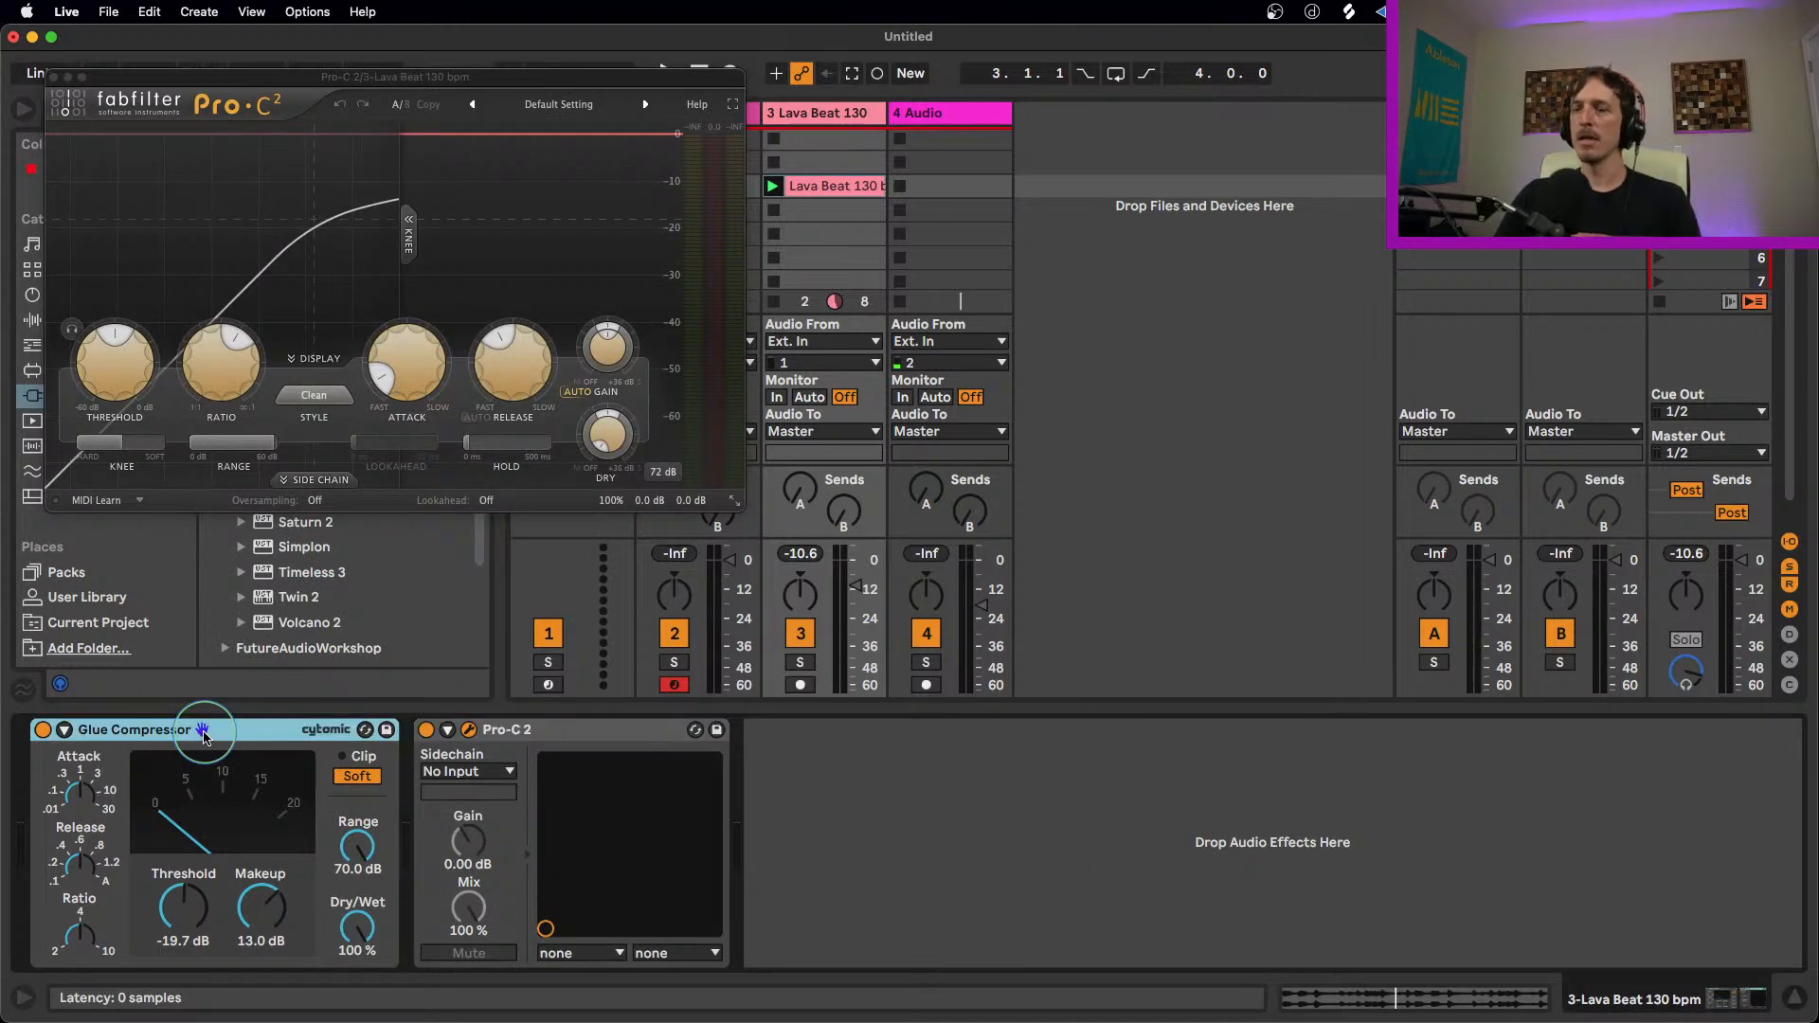
{"action": "key", "text": "Delete"}
Step: Move the Pro-C 2 window clear of the device chain, audition the beat through it and close the window
{"action": "left_click_drag", "start_coordinate": [449, 89], "coordinate": [789, 374]}
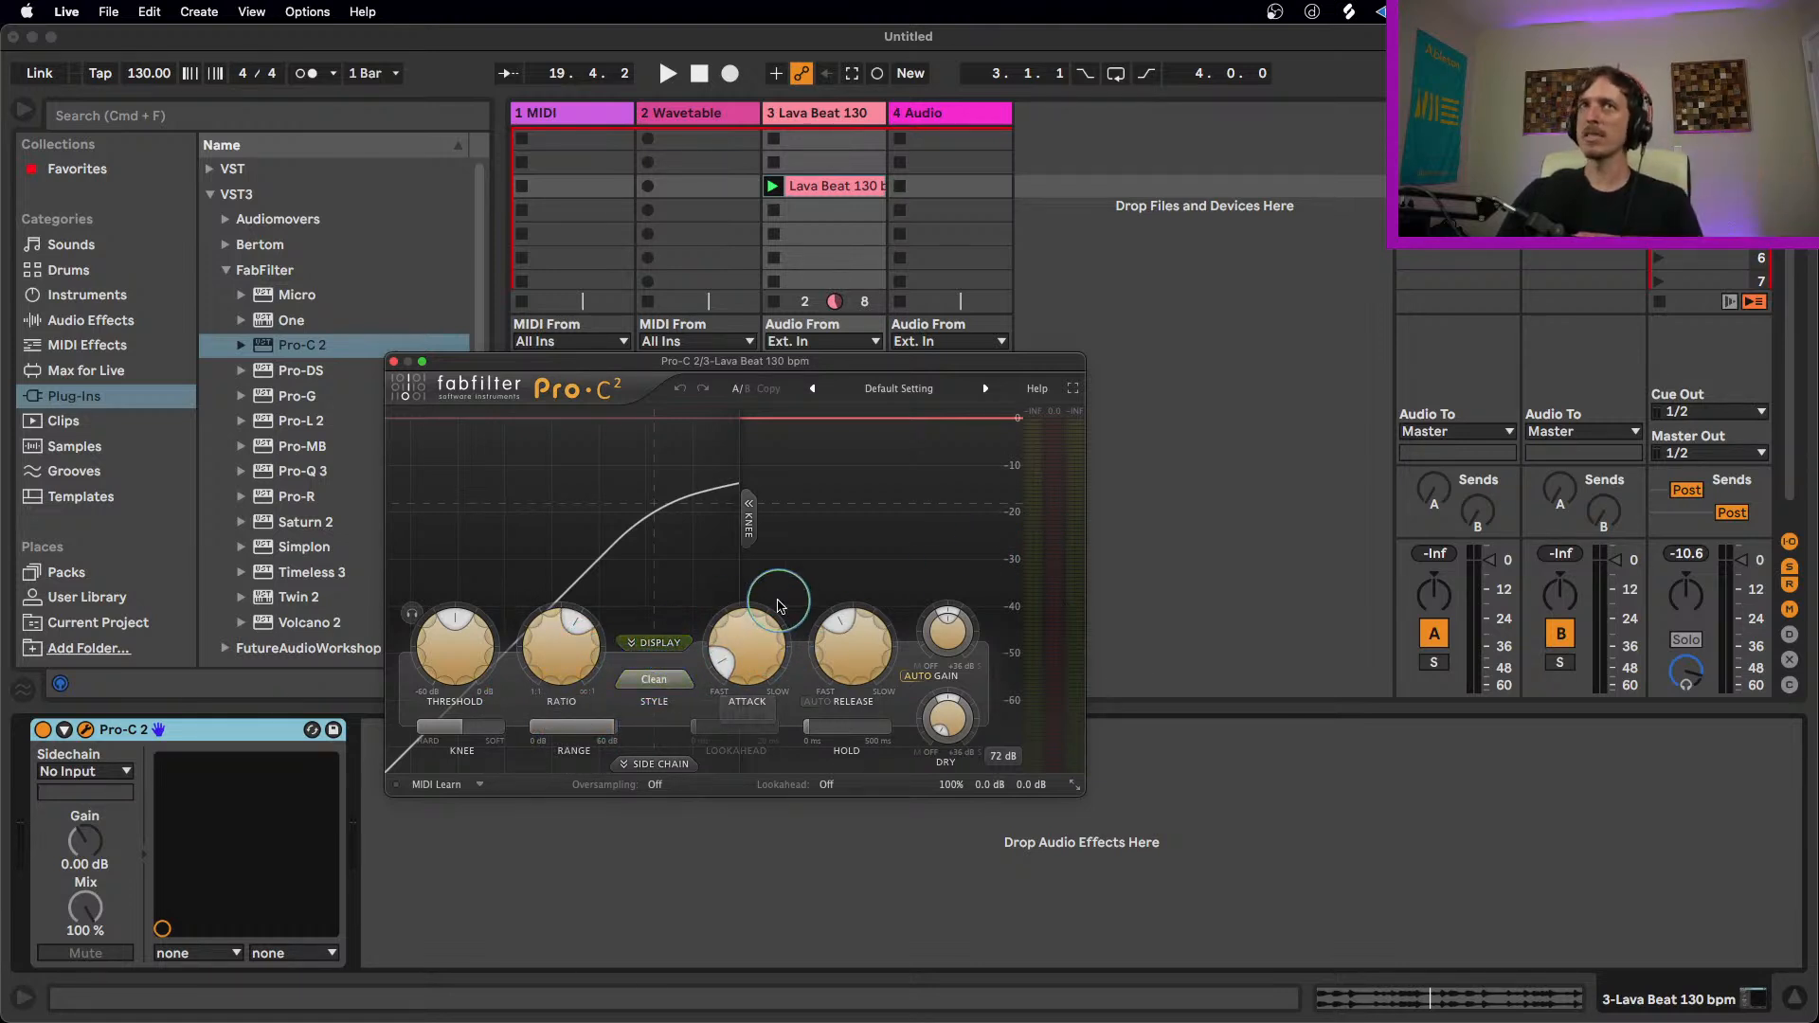
{"action": "key", "text": "space"}
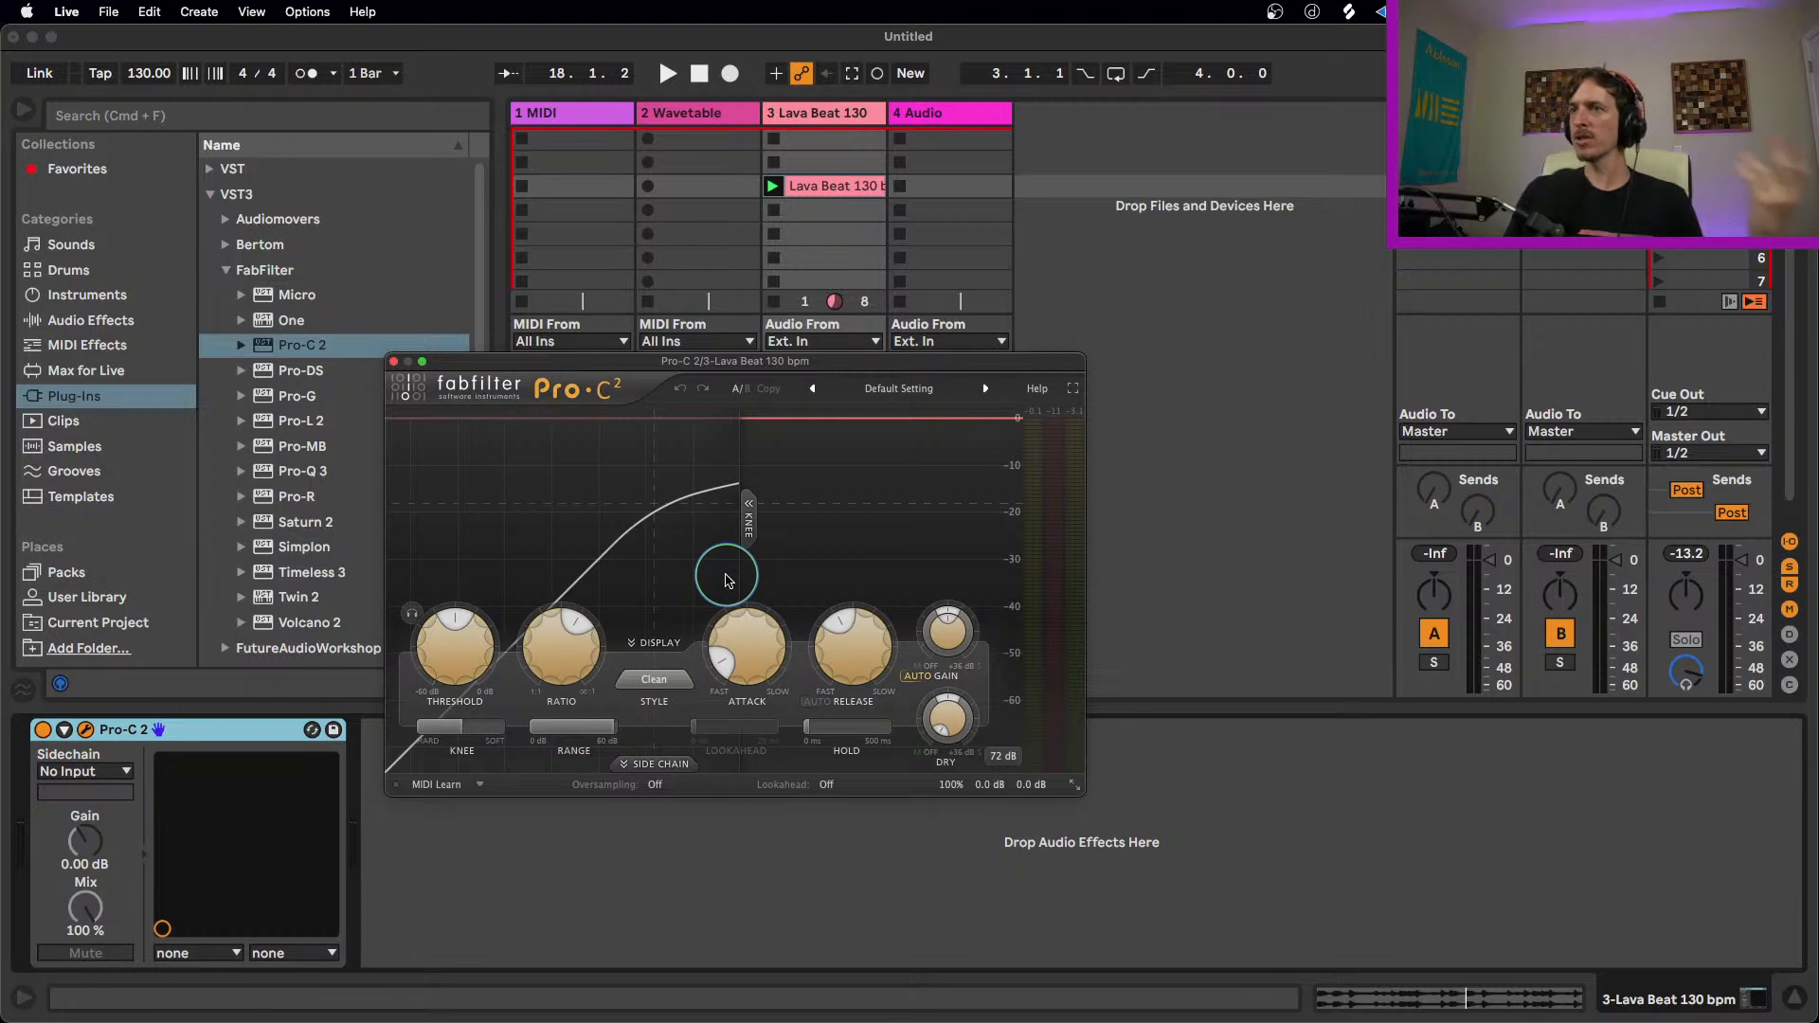
{"action": "left_click", "coordinate": [393, 361]}
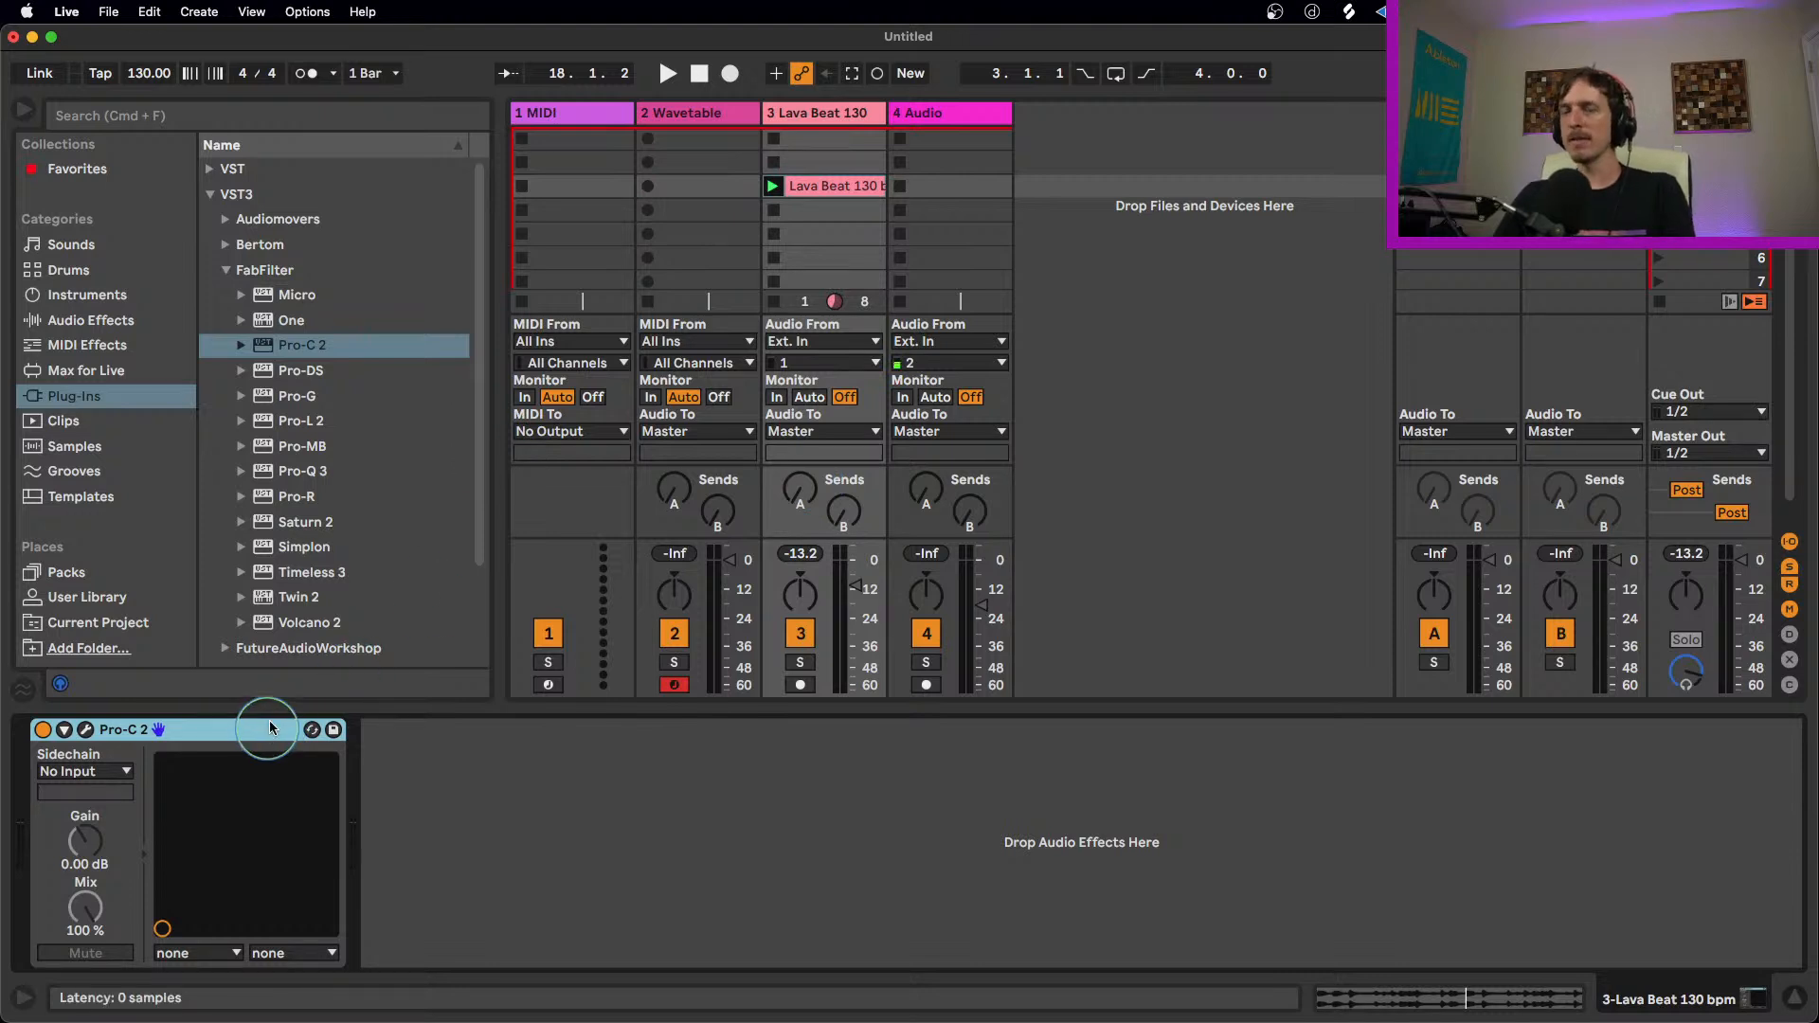
Step: Replace Pro-C 2 on the Lava Beat track with Multiband Dynamics and load its OTT preset
{"action": "key", "text": "Delete"}
{"action": "left_click", "coordinate": [90, 320]}
{"action": "scroll", "coordinate": [425, 506], "scroll_direction": "down", "scroll_amount": 10}
{"action": "left_click_drag", "start_coordinate": [322, 351], "coordinate": [794, 568]}
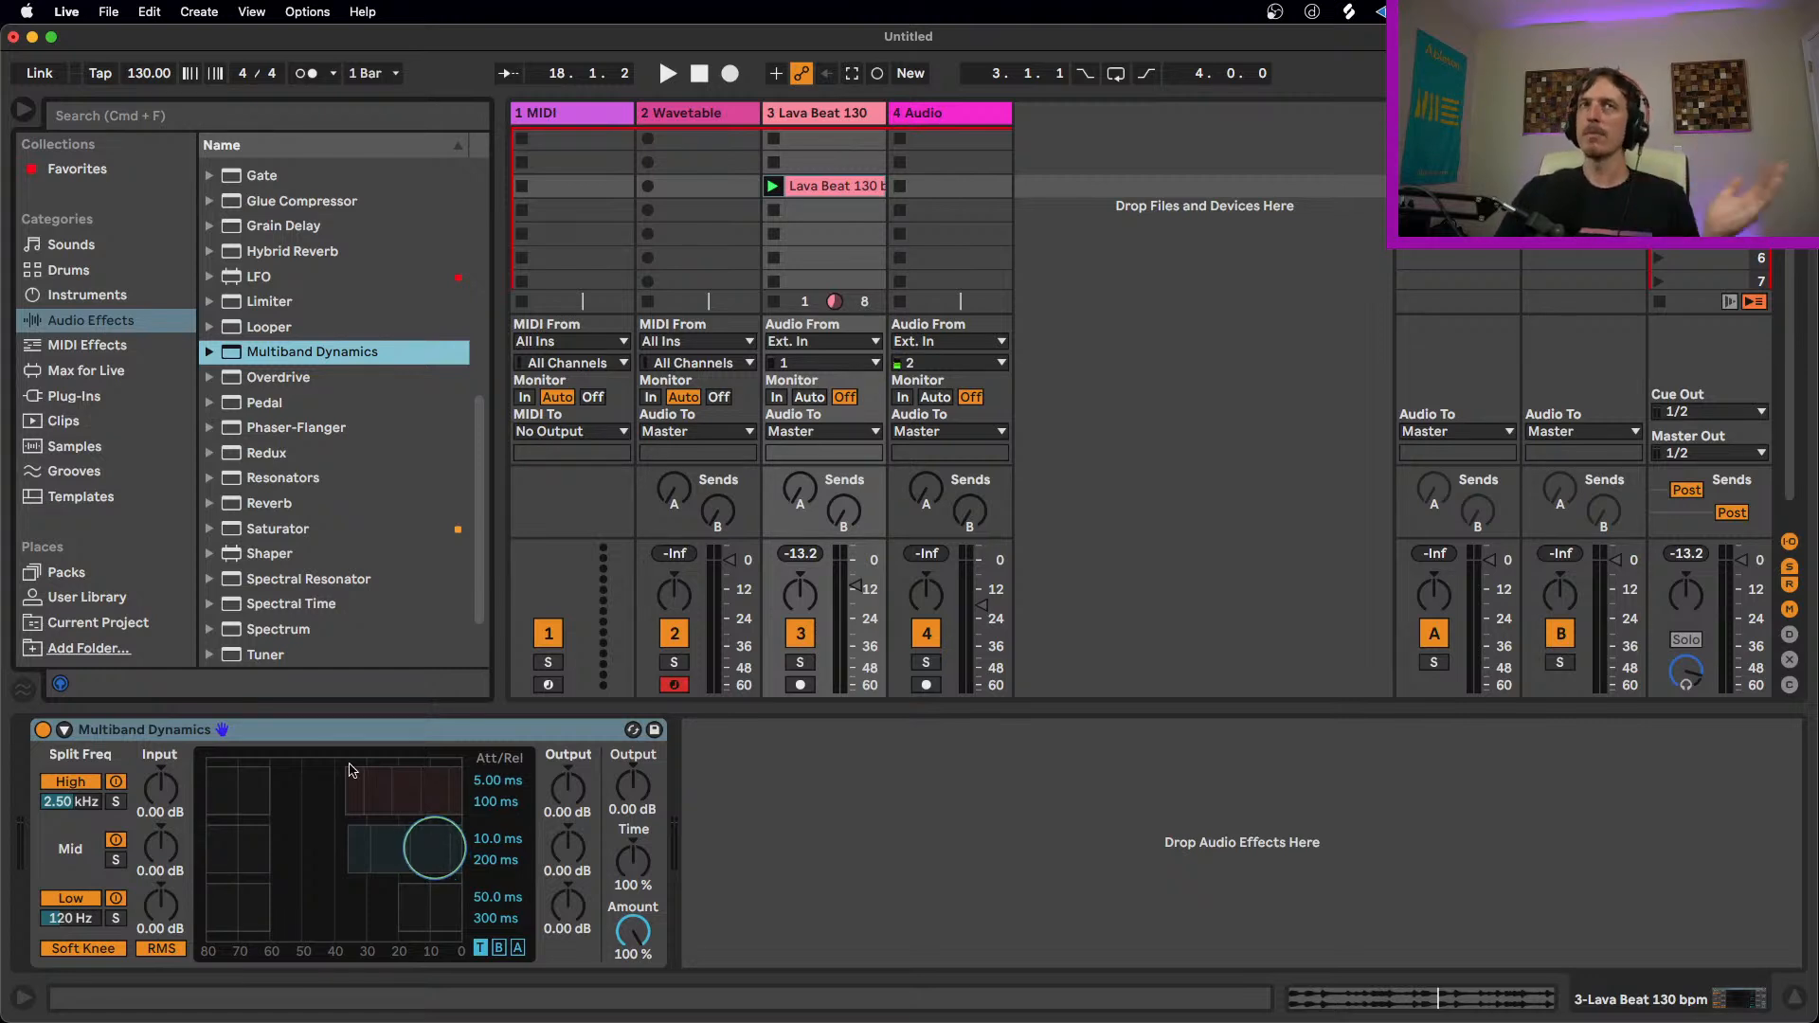
{"action": "left_click", "coordinate": [208, 348]}
{"action": "left_click_drag", "start_coordinate": [272, 536], "coordinate": [281, 743]}
Step: Audition the beat through OTT while raising the Lava Beat track's volume to about 0 dB
{"action": "key", "text": "space"}
{"action": "left_click_drag", "start_coordinate": [852, 592], "coordinate": [854, 560]}
{"action": "key", "text": "space"}
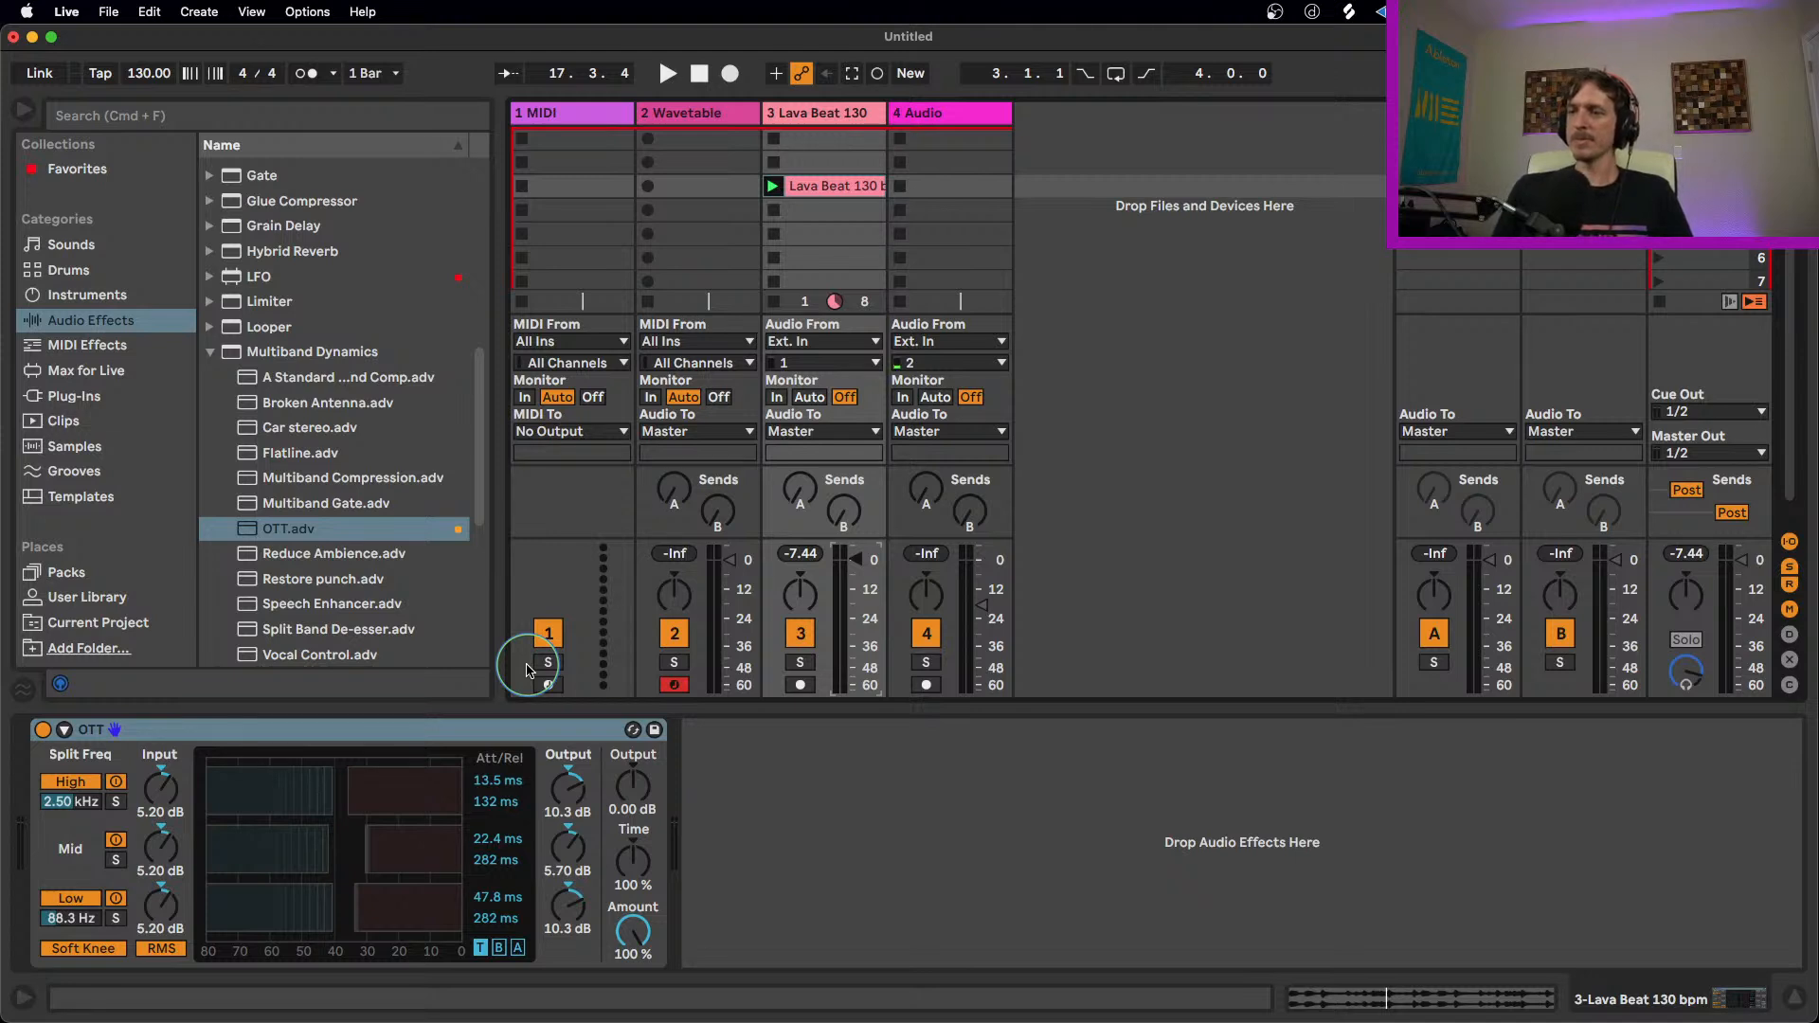
Step: Delete OTT from the Lava Beat track and add a Hybrid Reverb instead
{"action": "left_click", "coordinate": [360, 735]}
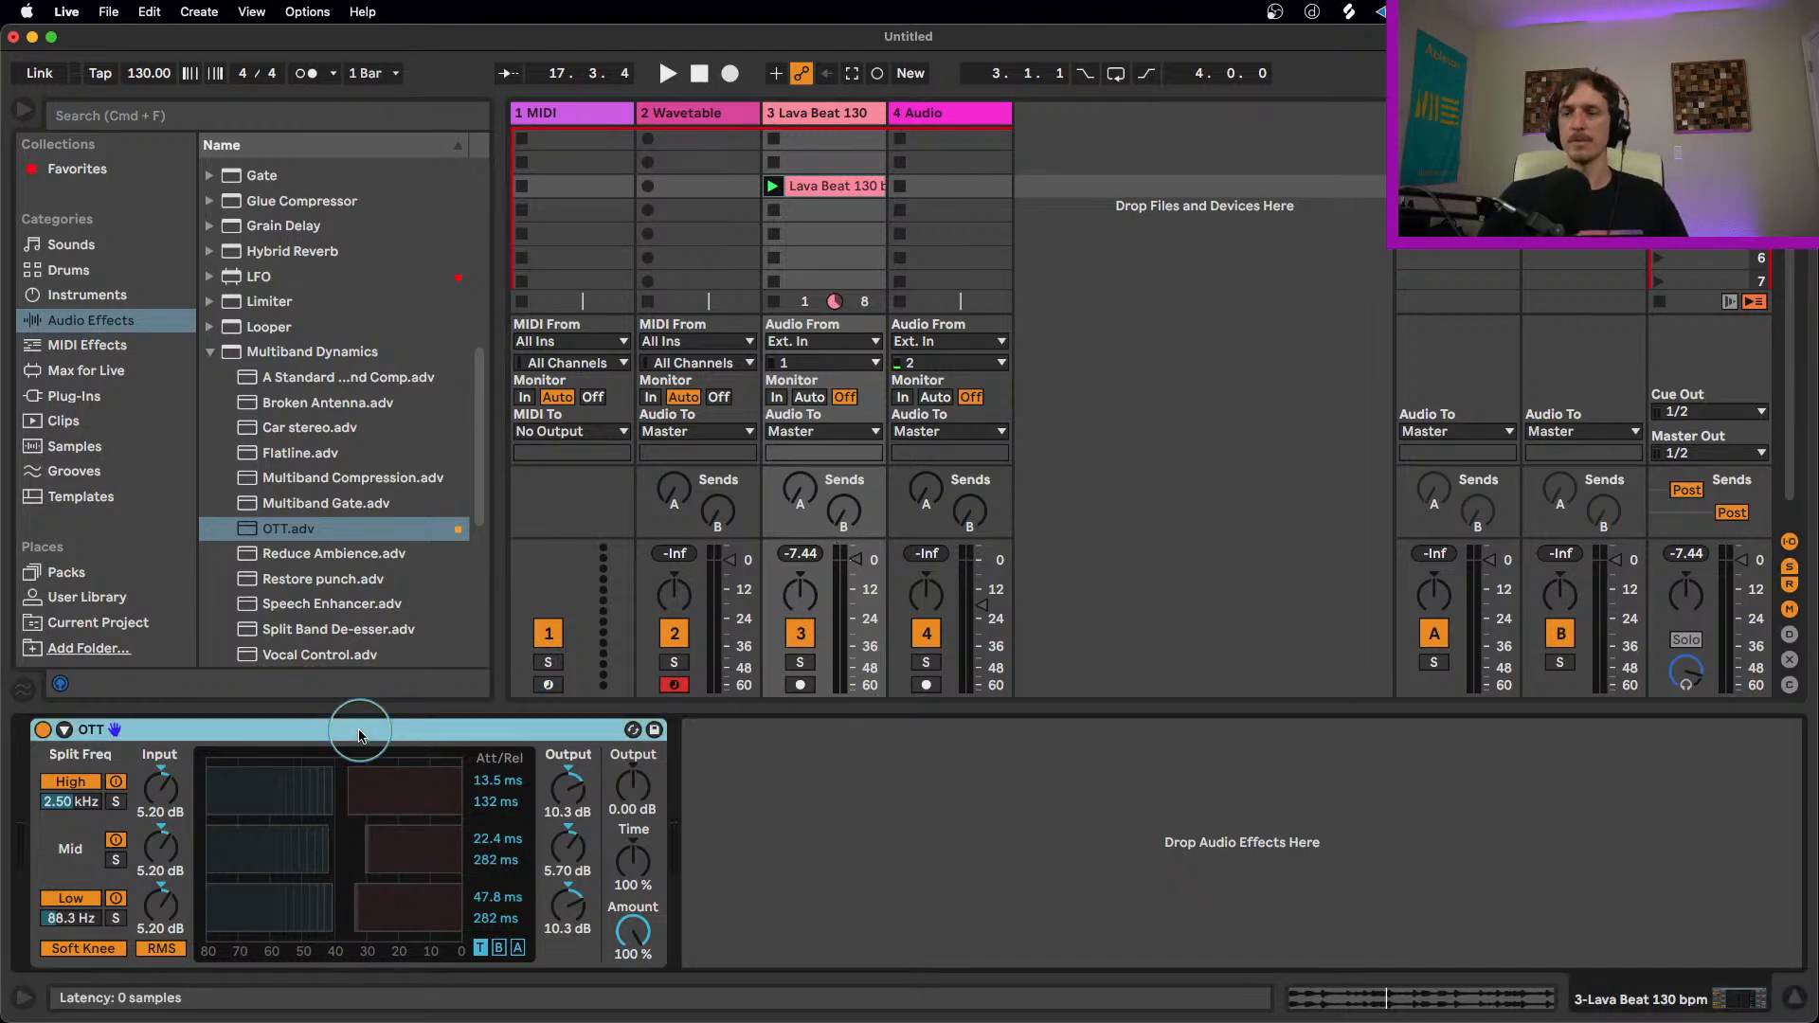
{"action": "key", "text": "Delete"}
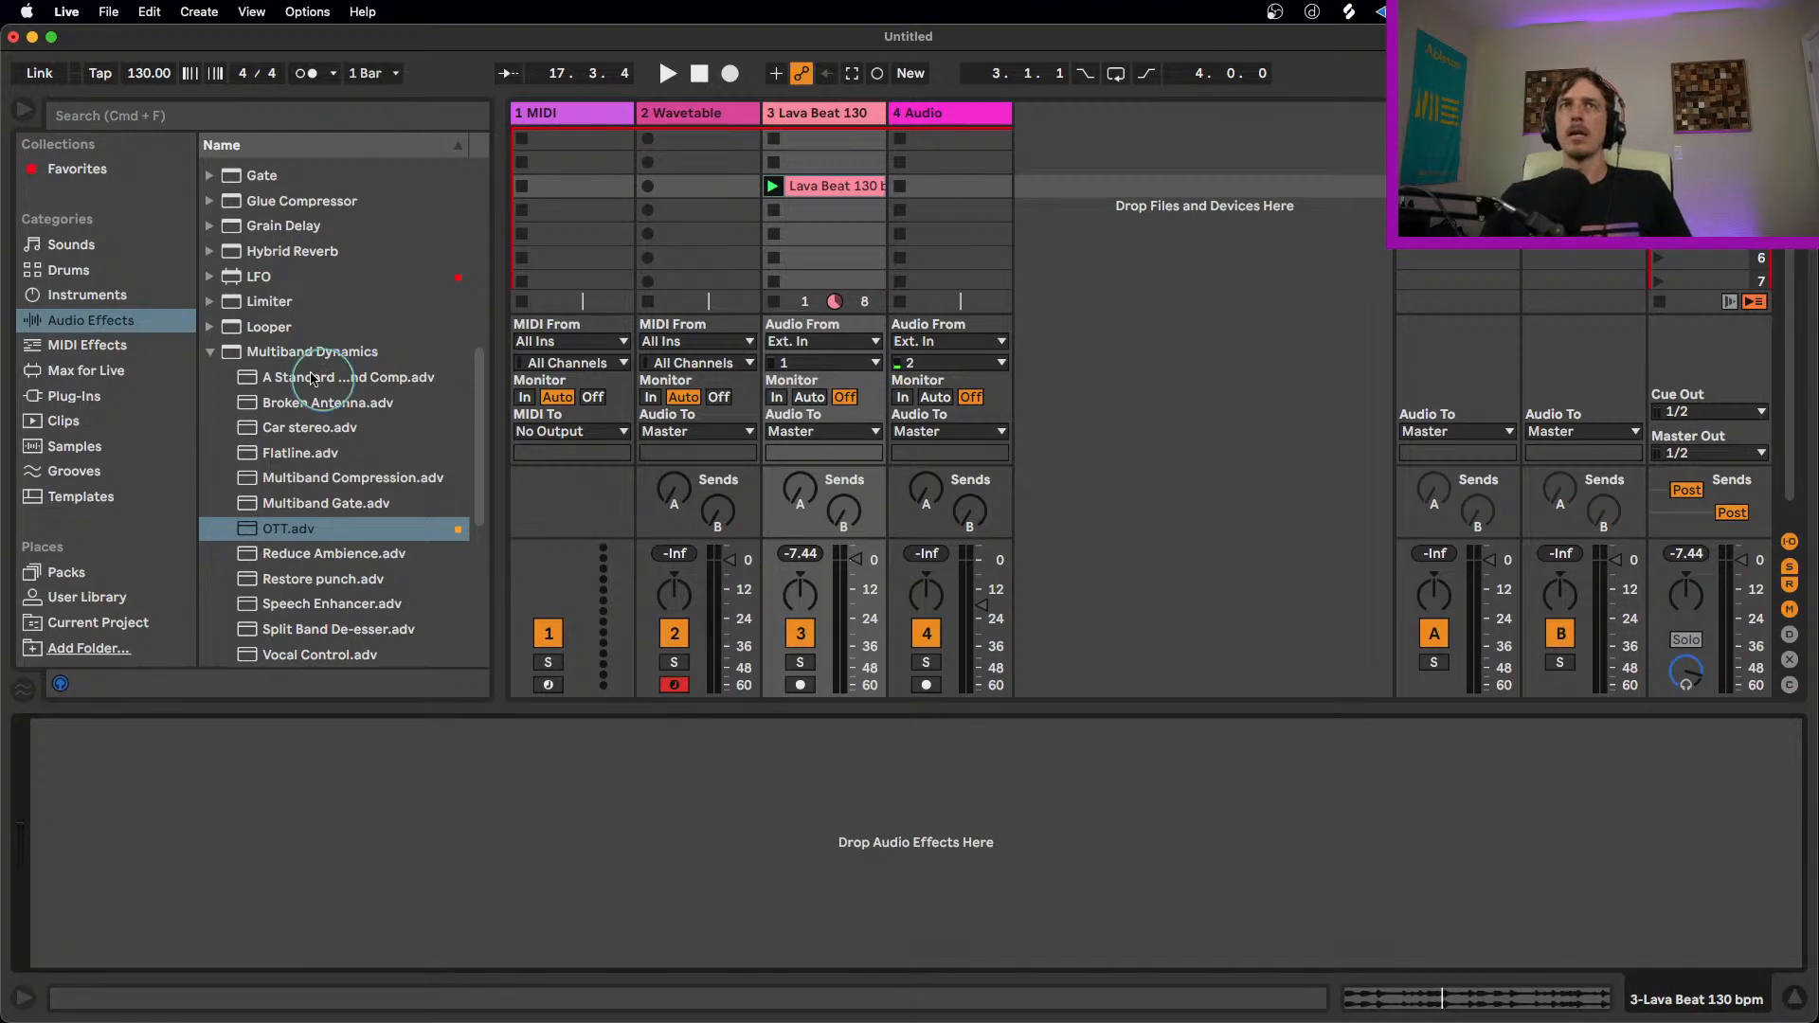
{"action": "left_click", "coordinate": [246, 349]}
{"action": "scroll", "coordinate": [338, 412], "scroll_direction": "up", "scroll_amount": 4}
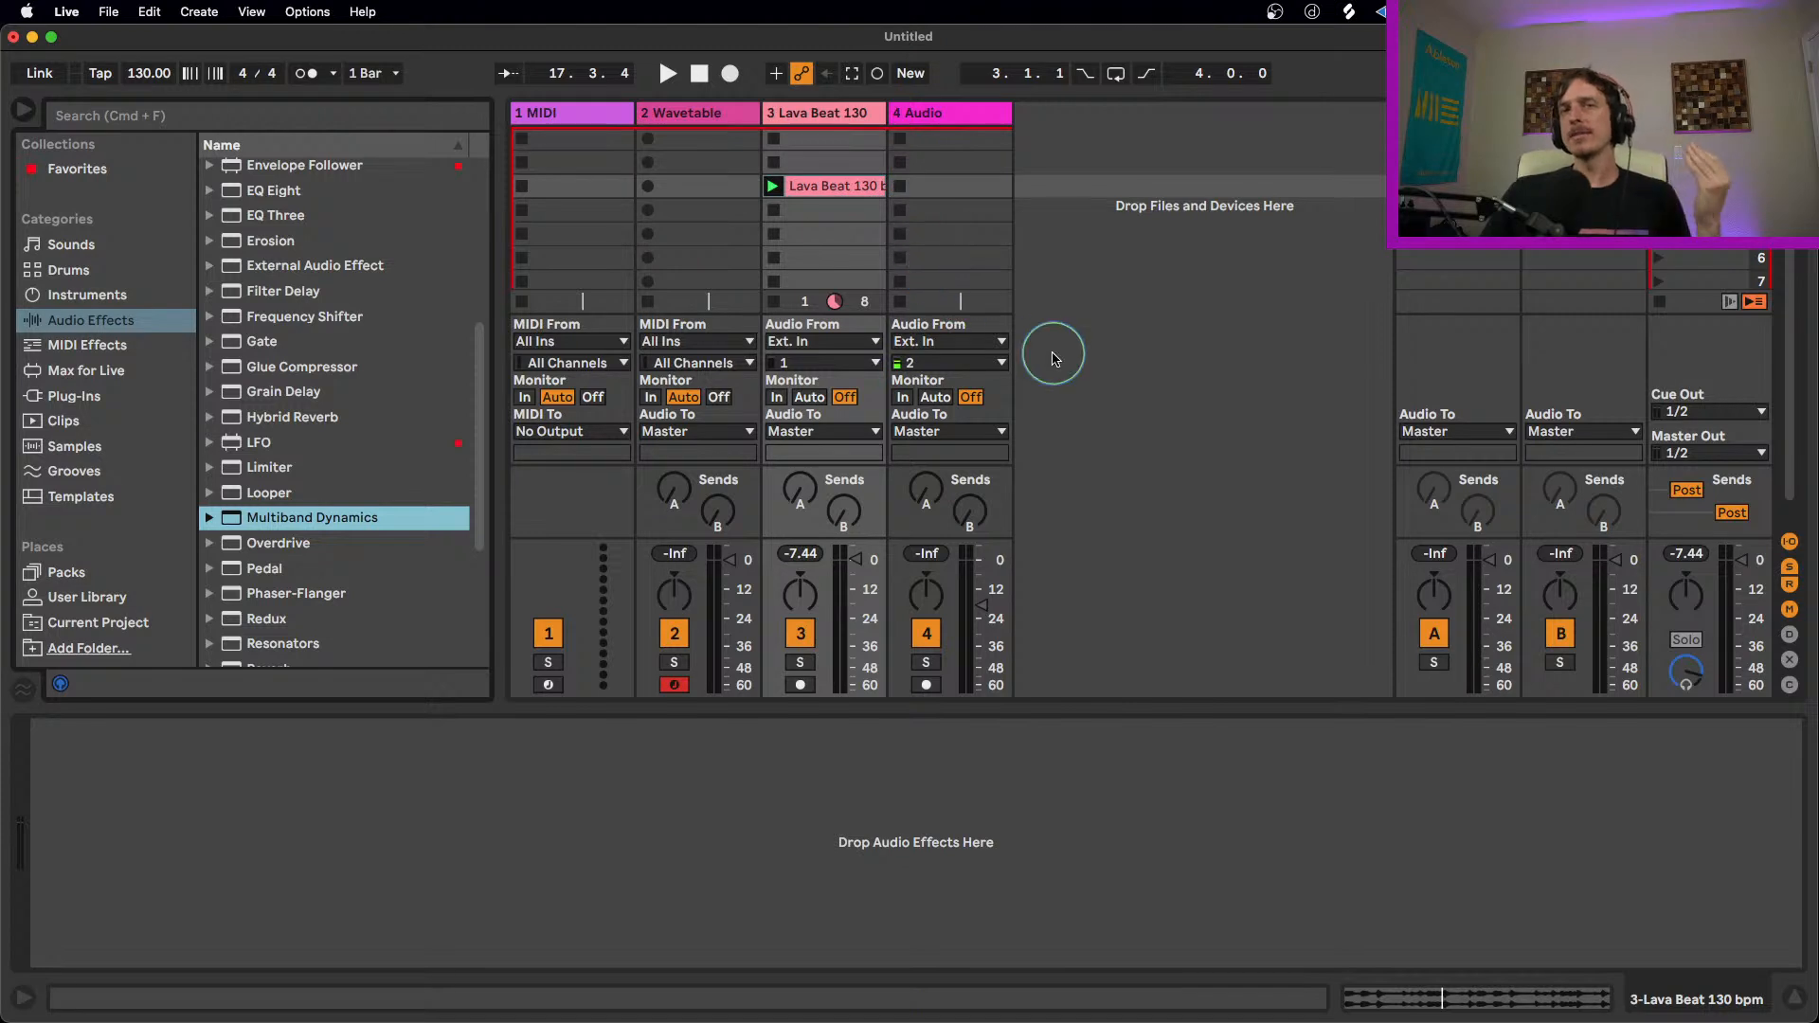
{"action": "scroll", "coordinate": [350, 398], "scroll_direction": "up", "scroll_amount": 1}
{"action": "scroll", "coordinate": [300, 575], "scroll_direction": "down", "scroll_amount": 2}
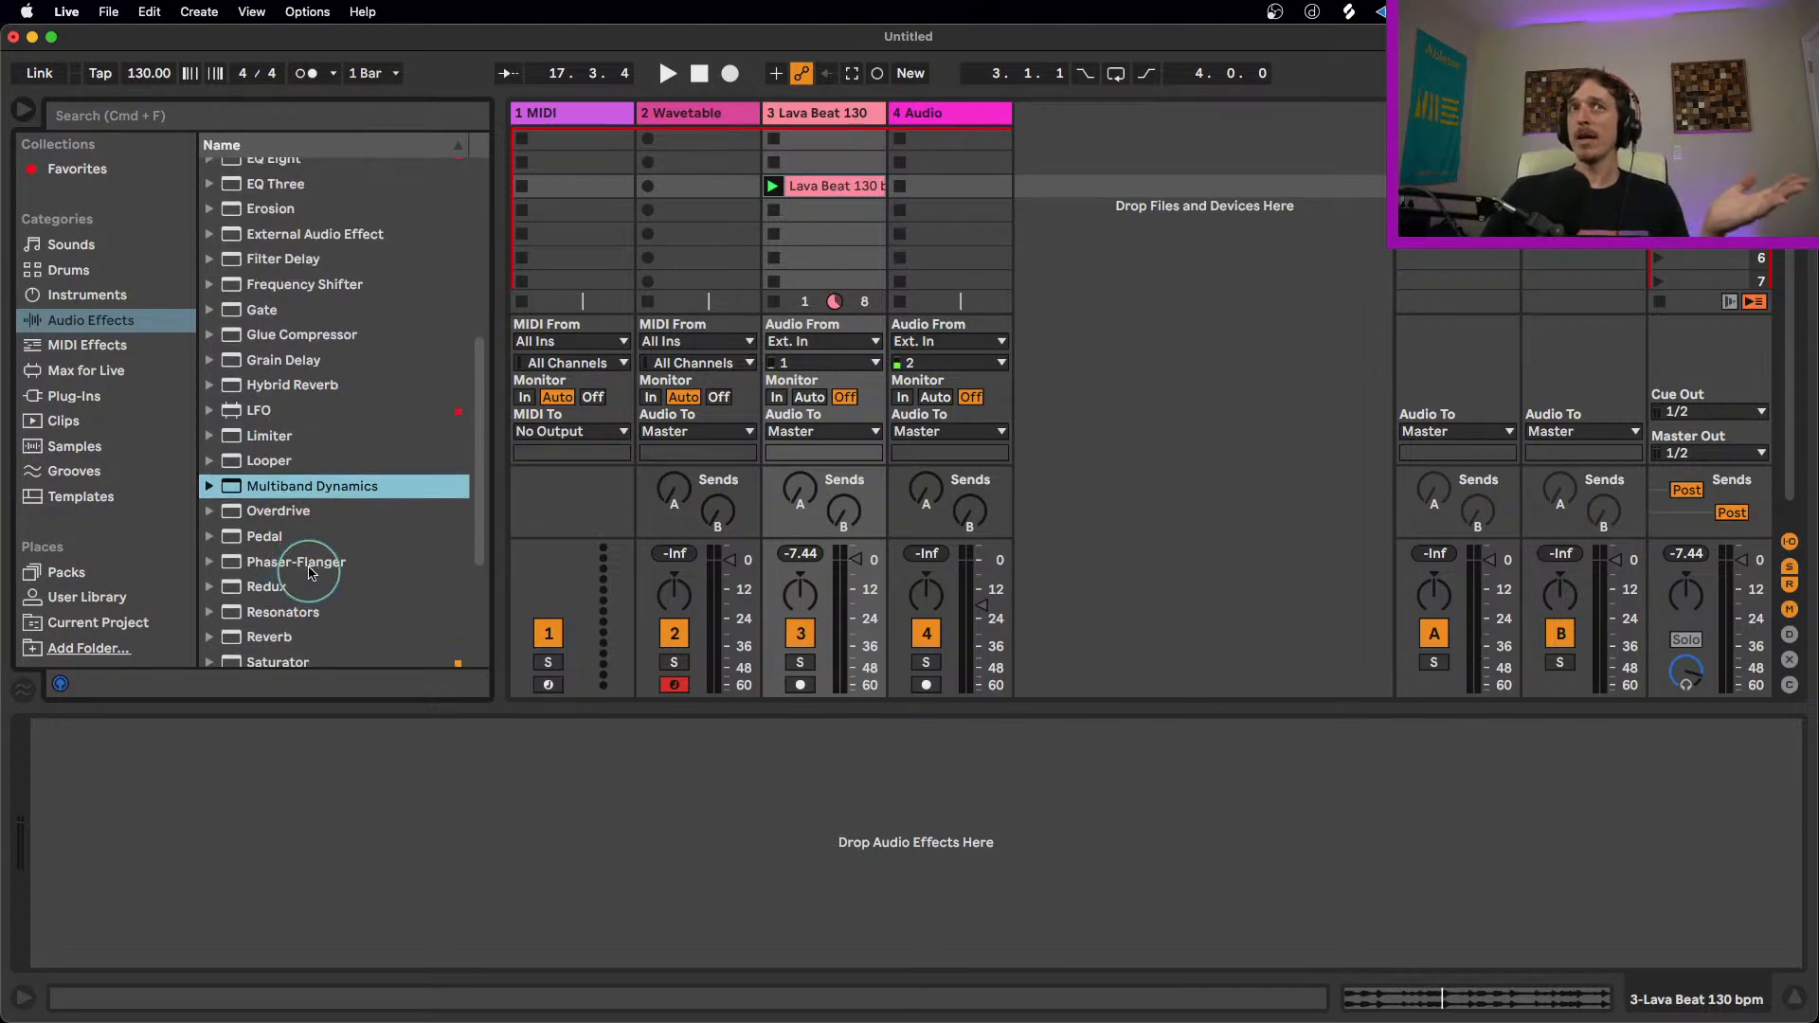
{"action": "left_click", "coordinate": [303, 384]}
{"action": "key", "text": "Return"}
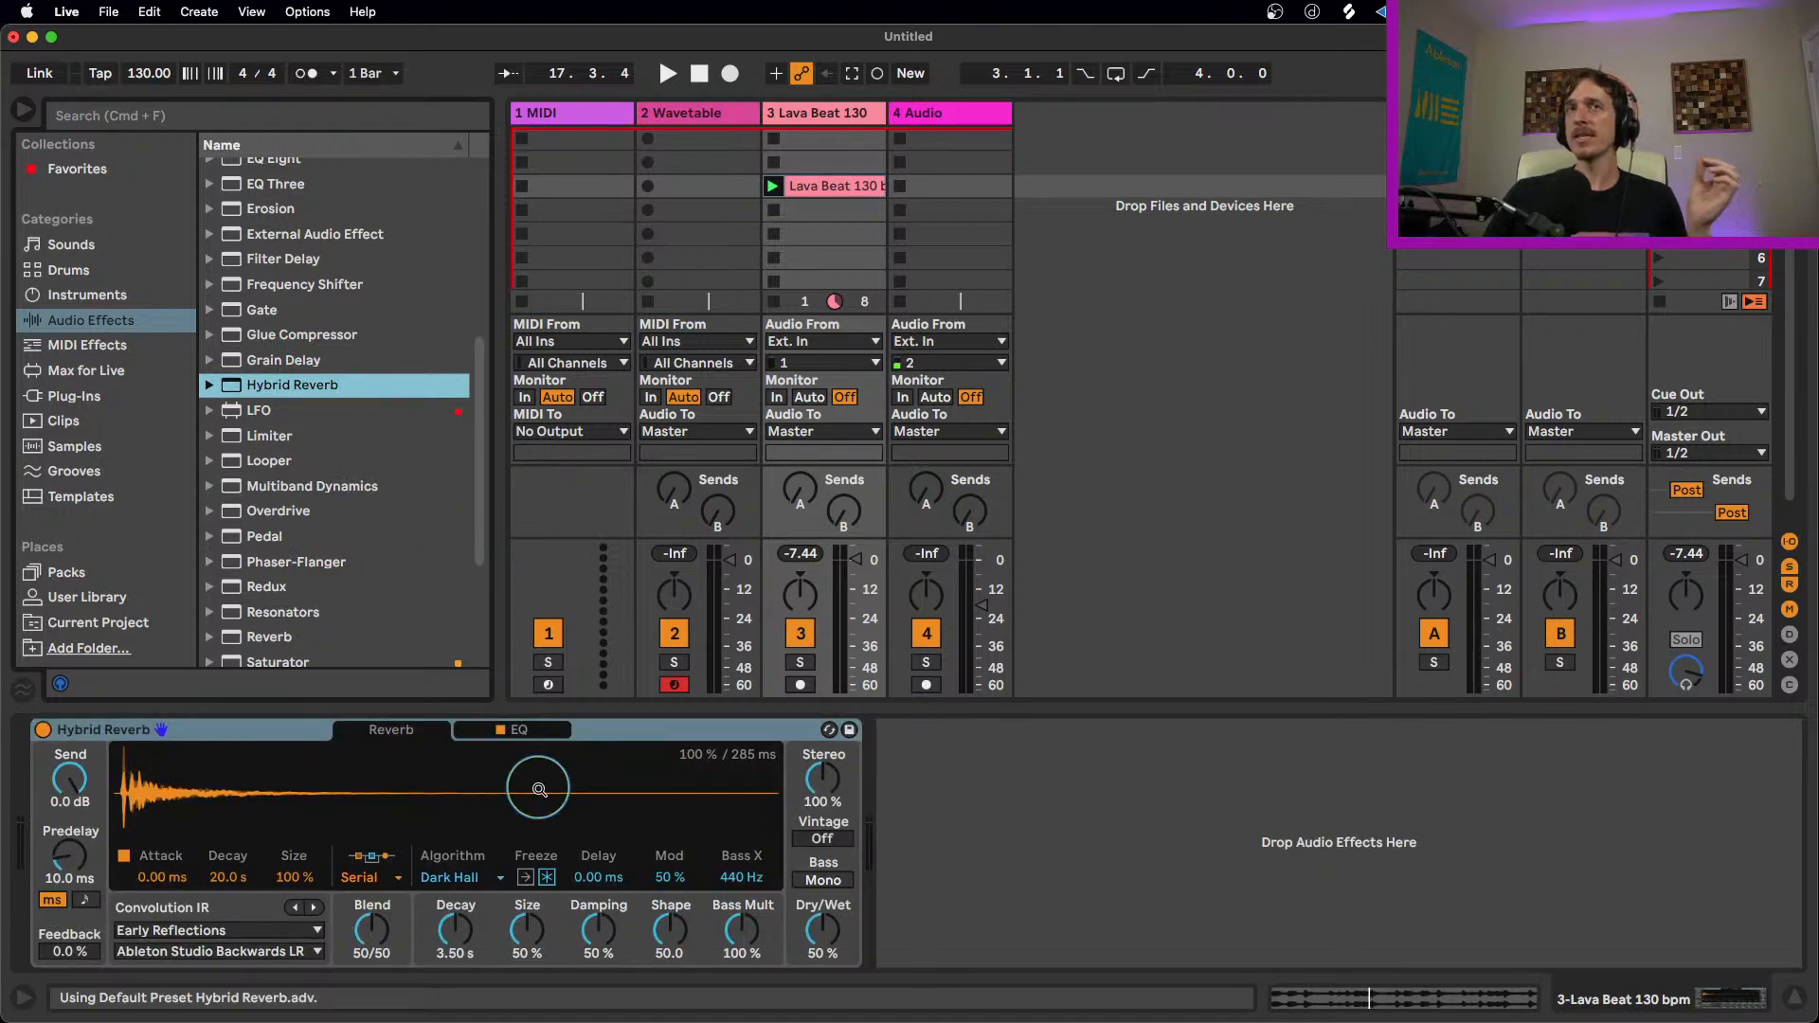
{"action": "left_click", "coordinate": [667, 735]}
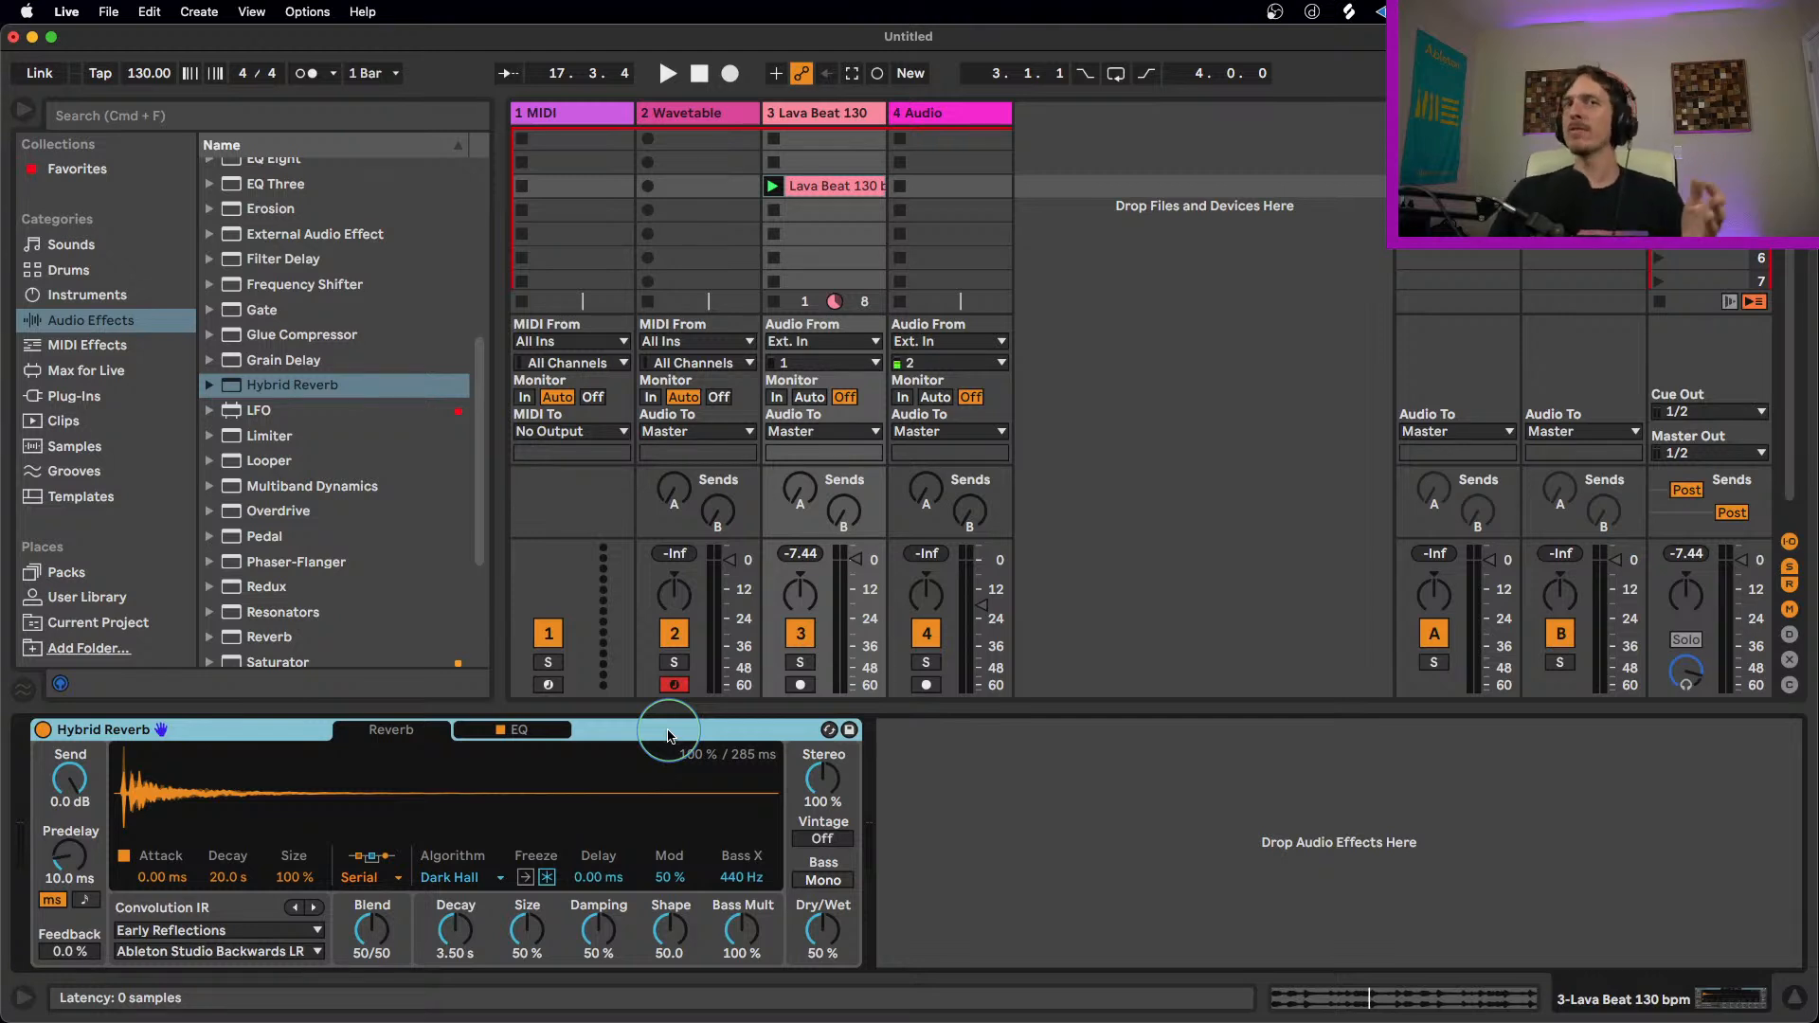
Step: Switch the Hybrid Reverb's algorithm to Prism and delete the device from the Lava Beat track
{"action": "left_click", "coordinate": [460, 877]}
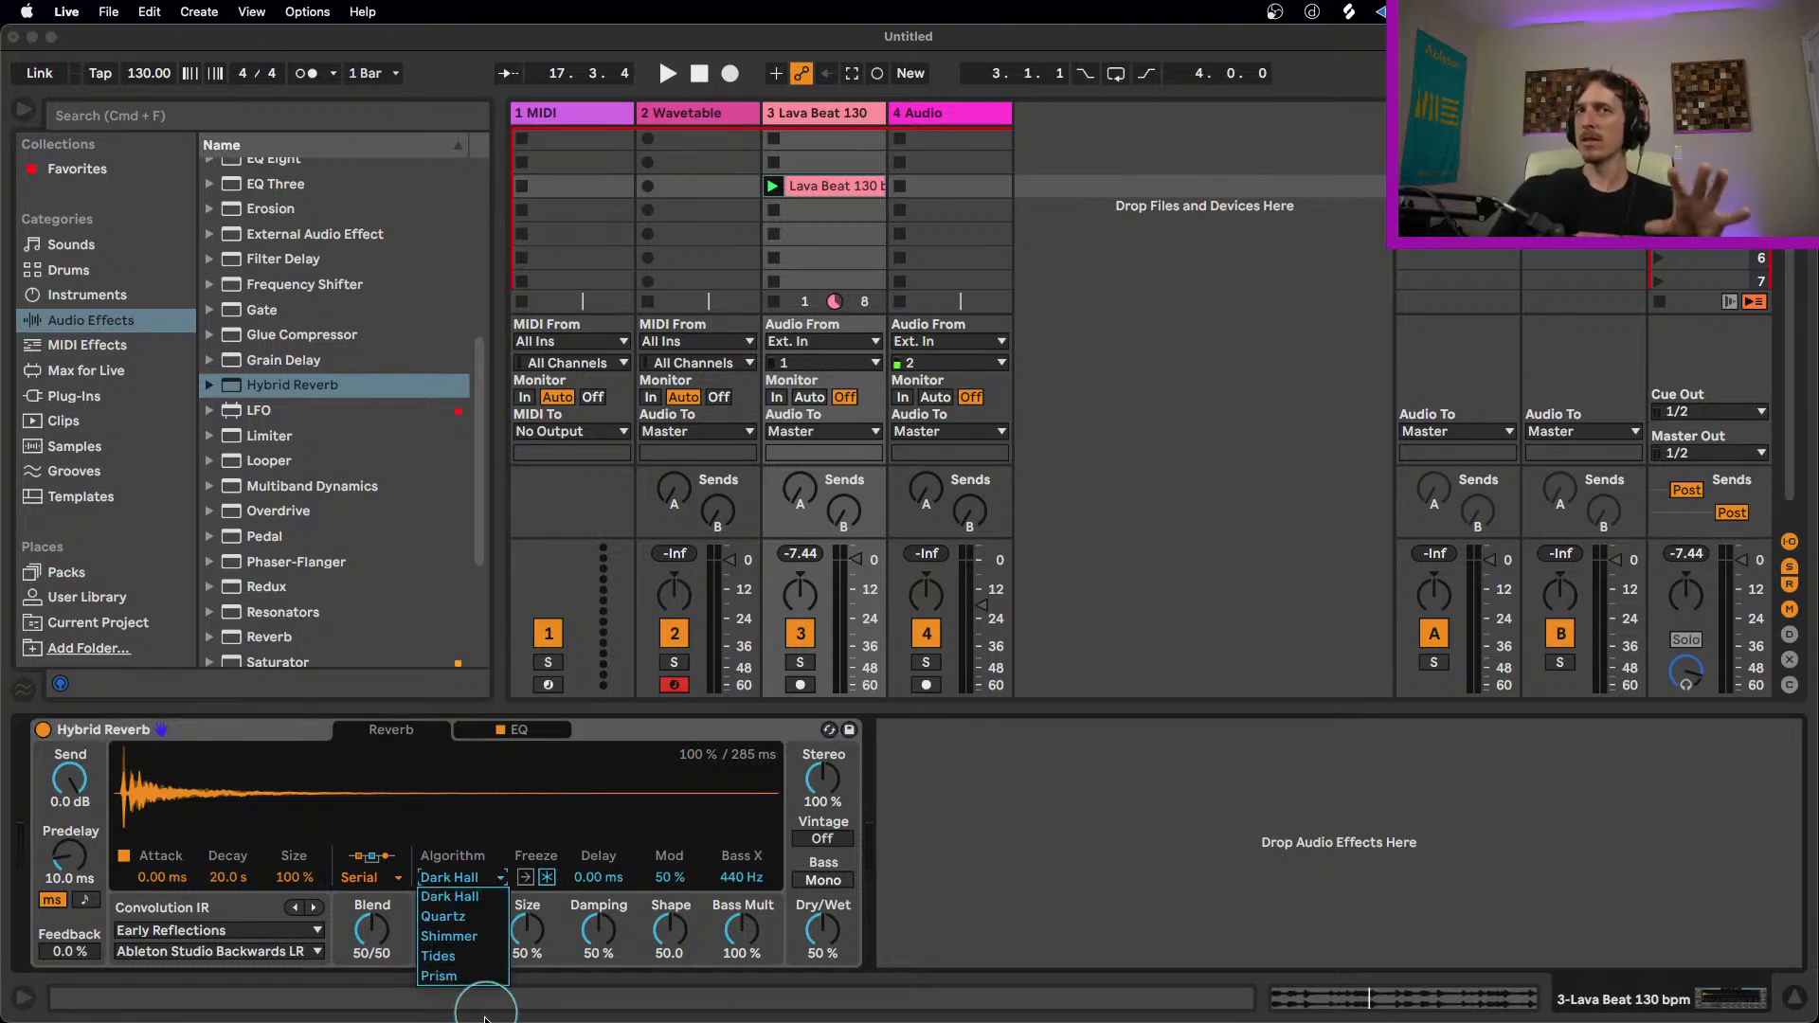
{"action": "left_click", "coordinate": [466, 976]}
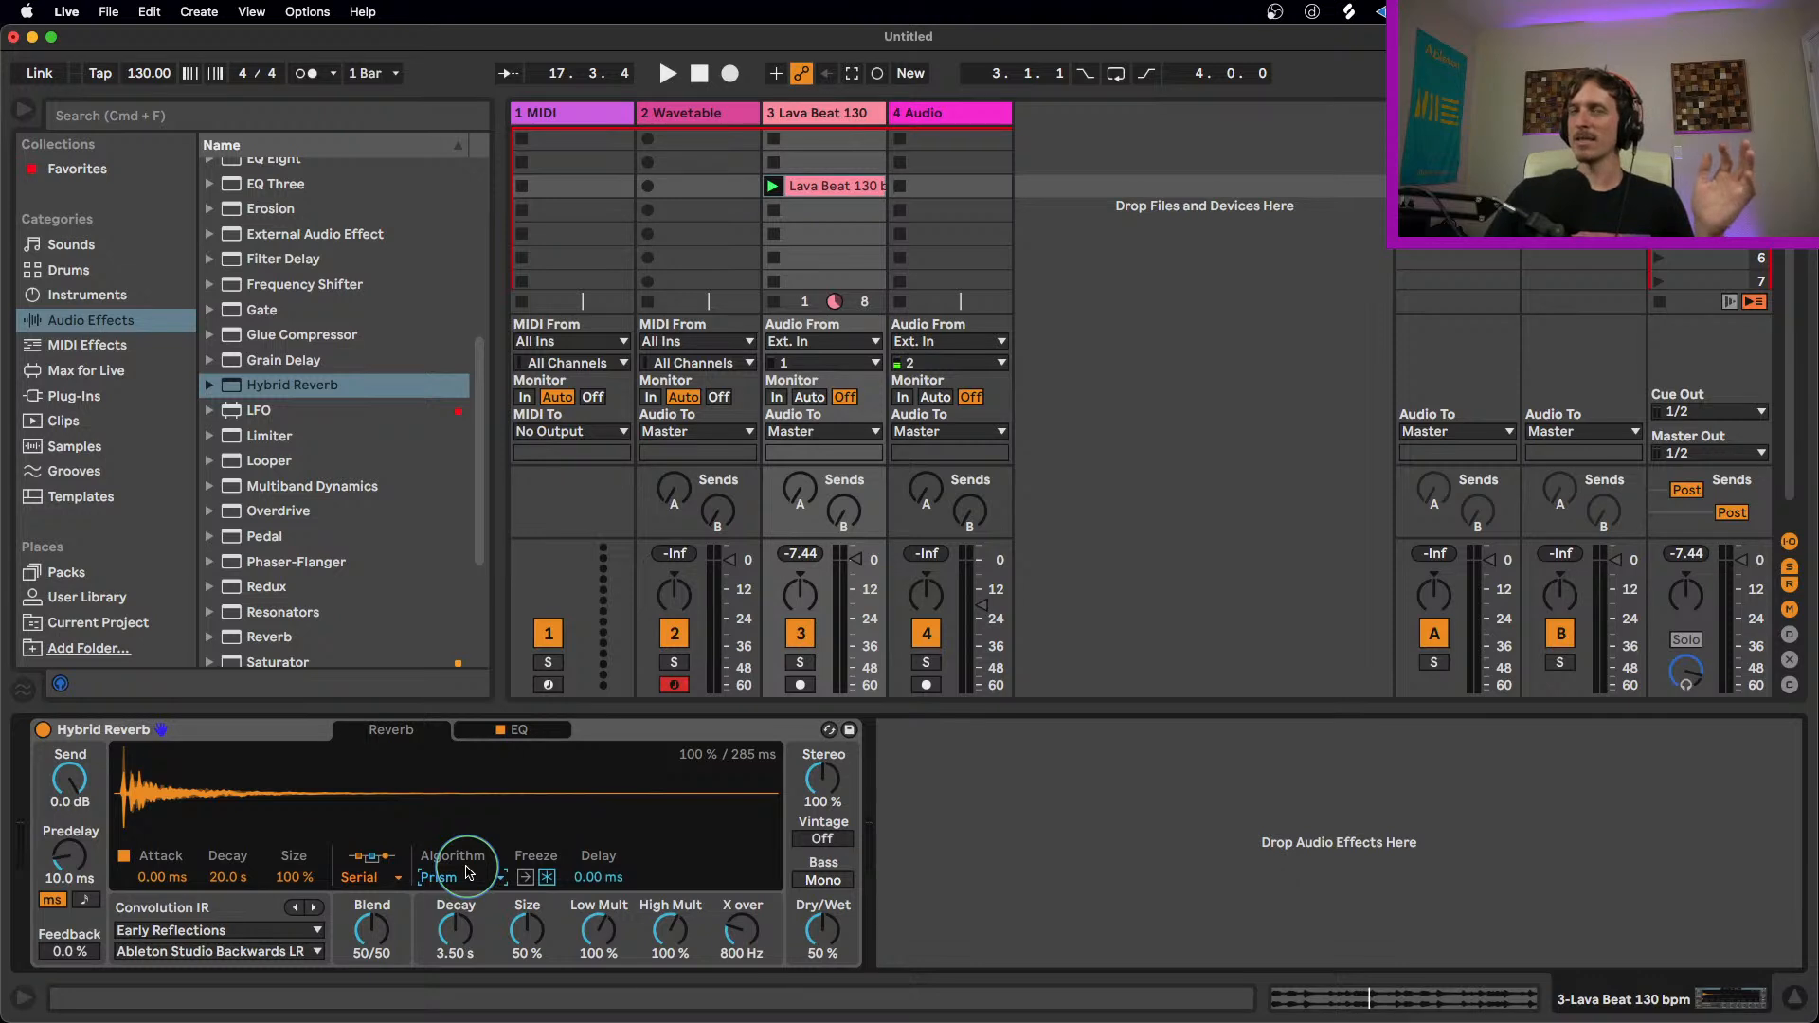
{"action": "left_click", "coordinate": [291, 730]}
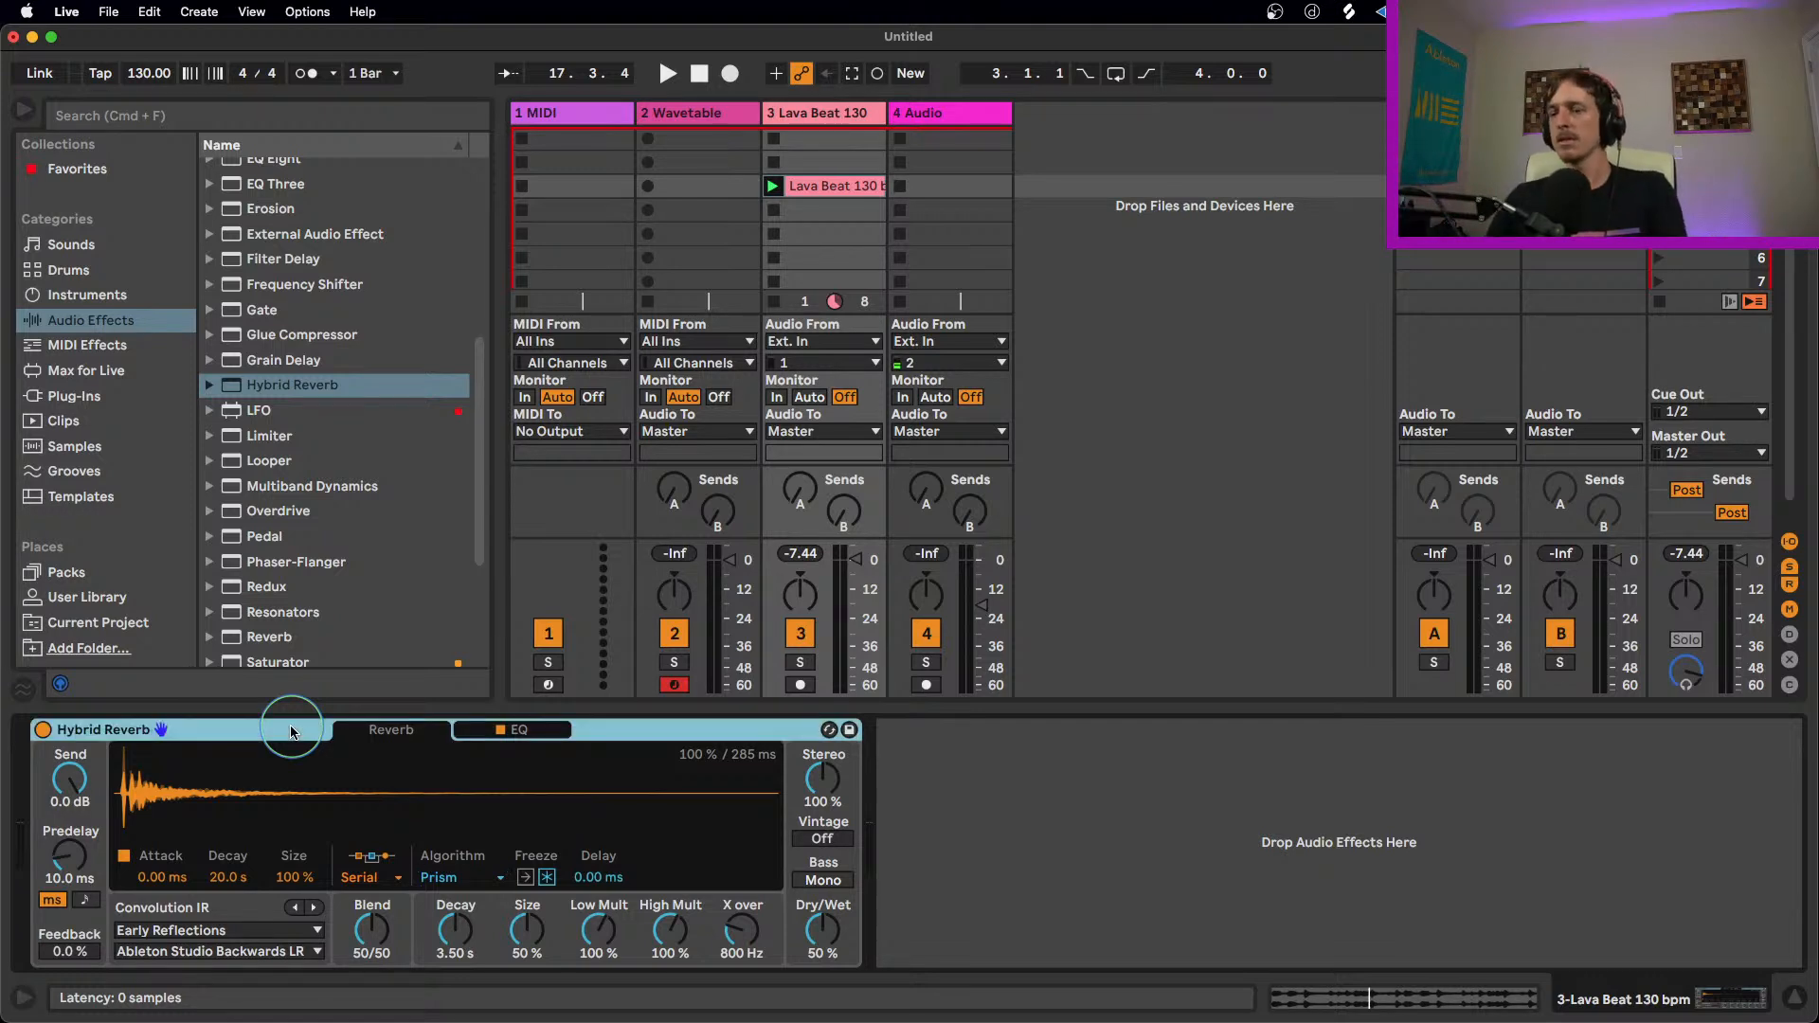
{"action": "key", "text": "Delete"}
Step: Add the VST3 plug-in ValhallaVintageVerb to the Lava Beat track
{"action": "left_click", "coordinate": [133, 398]}
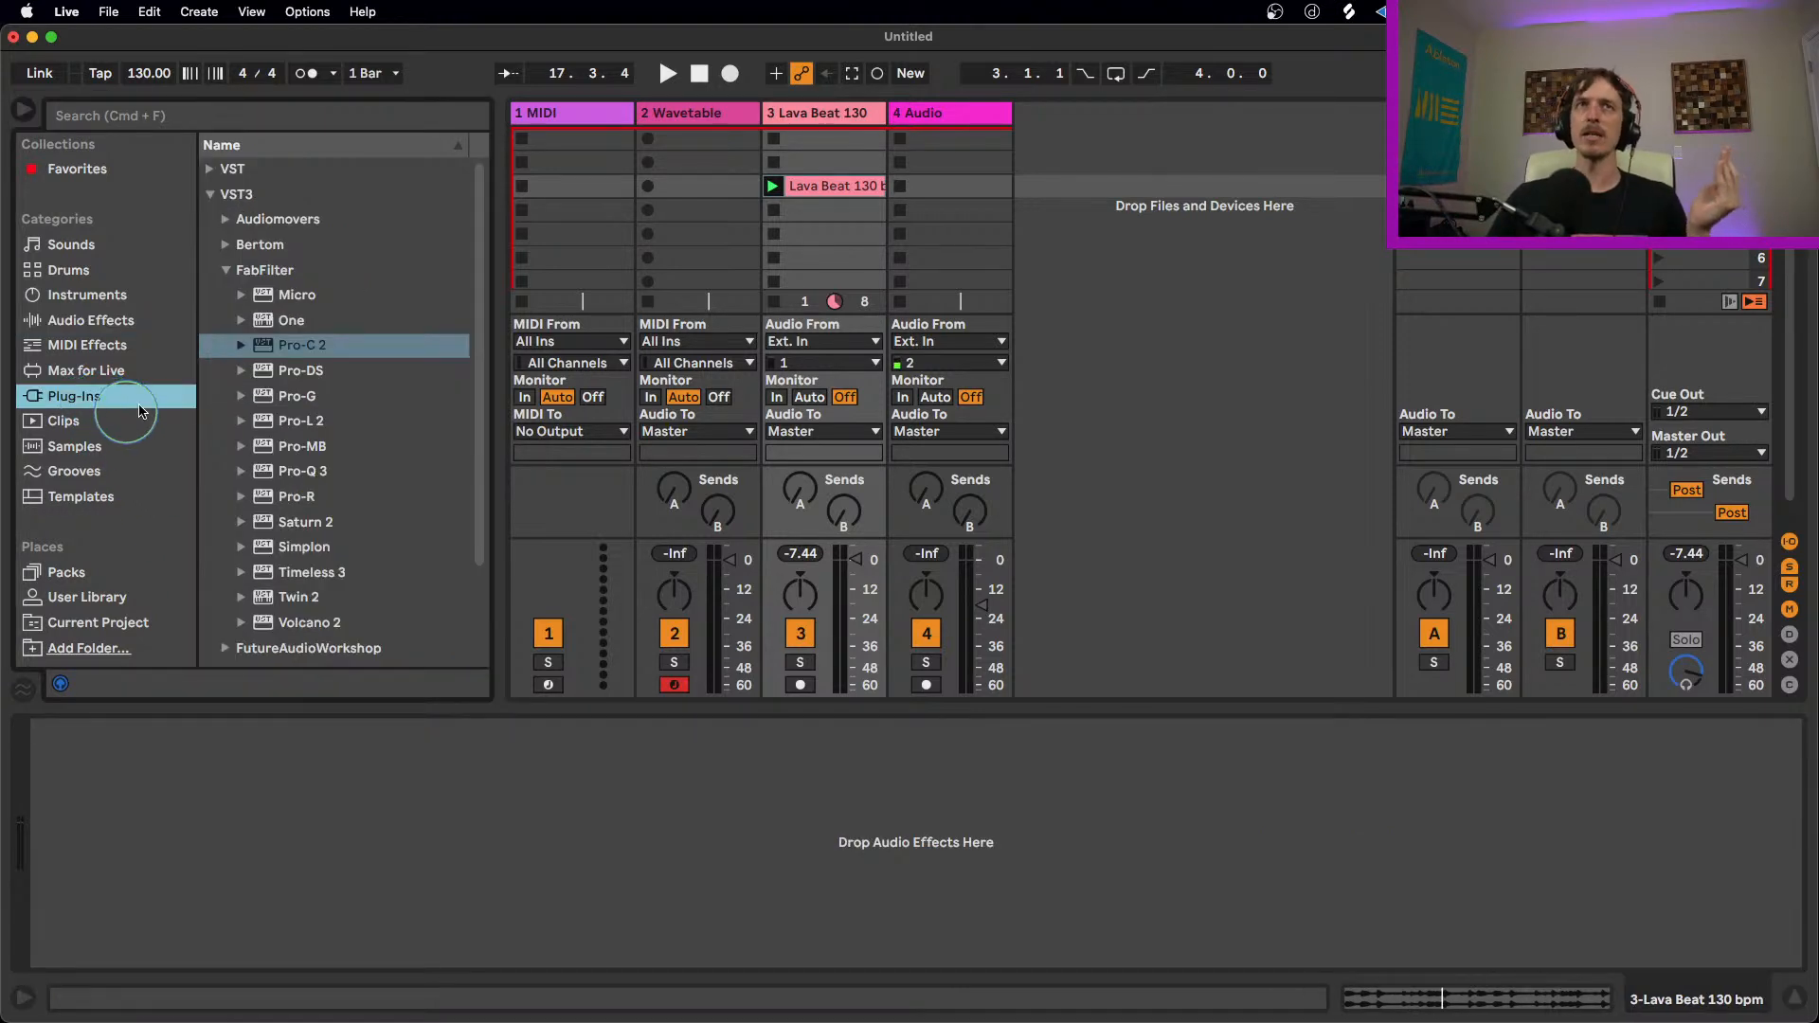
{"action": "scroll", "coordinate": [264, 414], "scroll_direction": "down", "scroll_amount": 3}
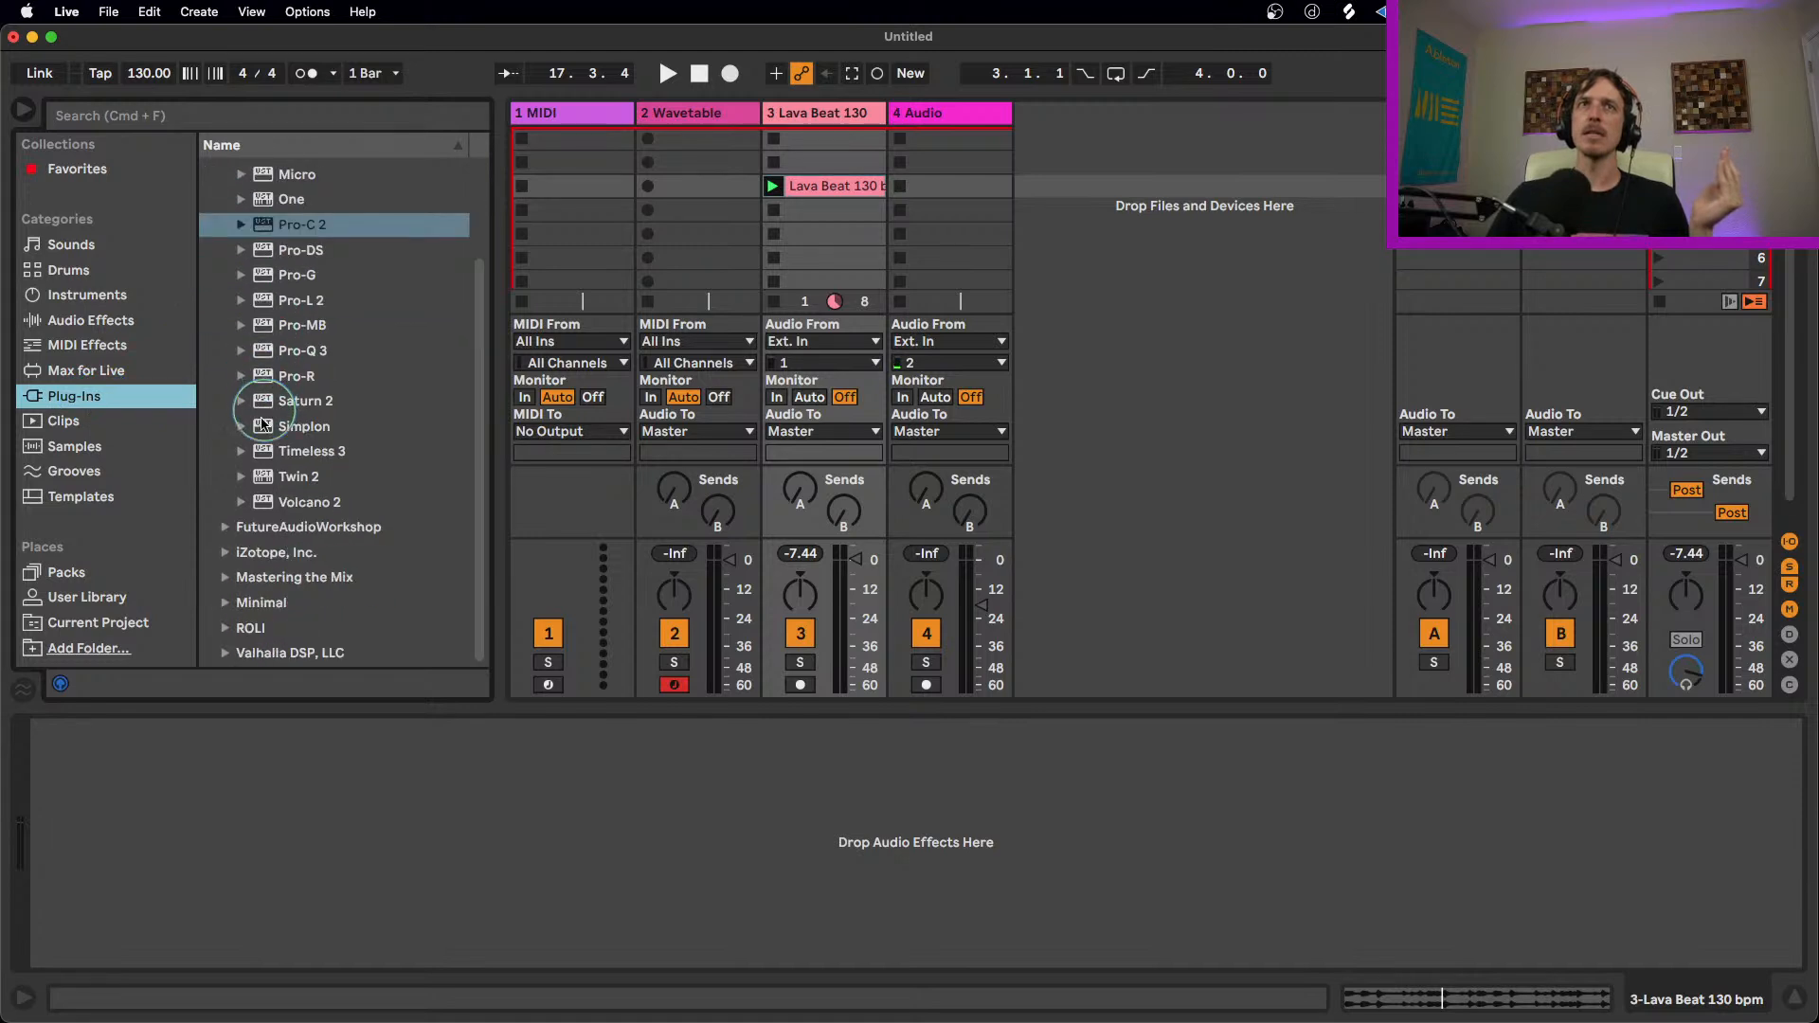
{"action": "left_click", "coordinate": [225, 654]}
{"action": "left_click_drag", "start_coordinate": [289, 497], "coordinate": [287, 807]}
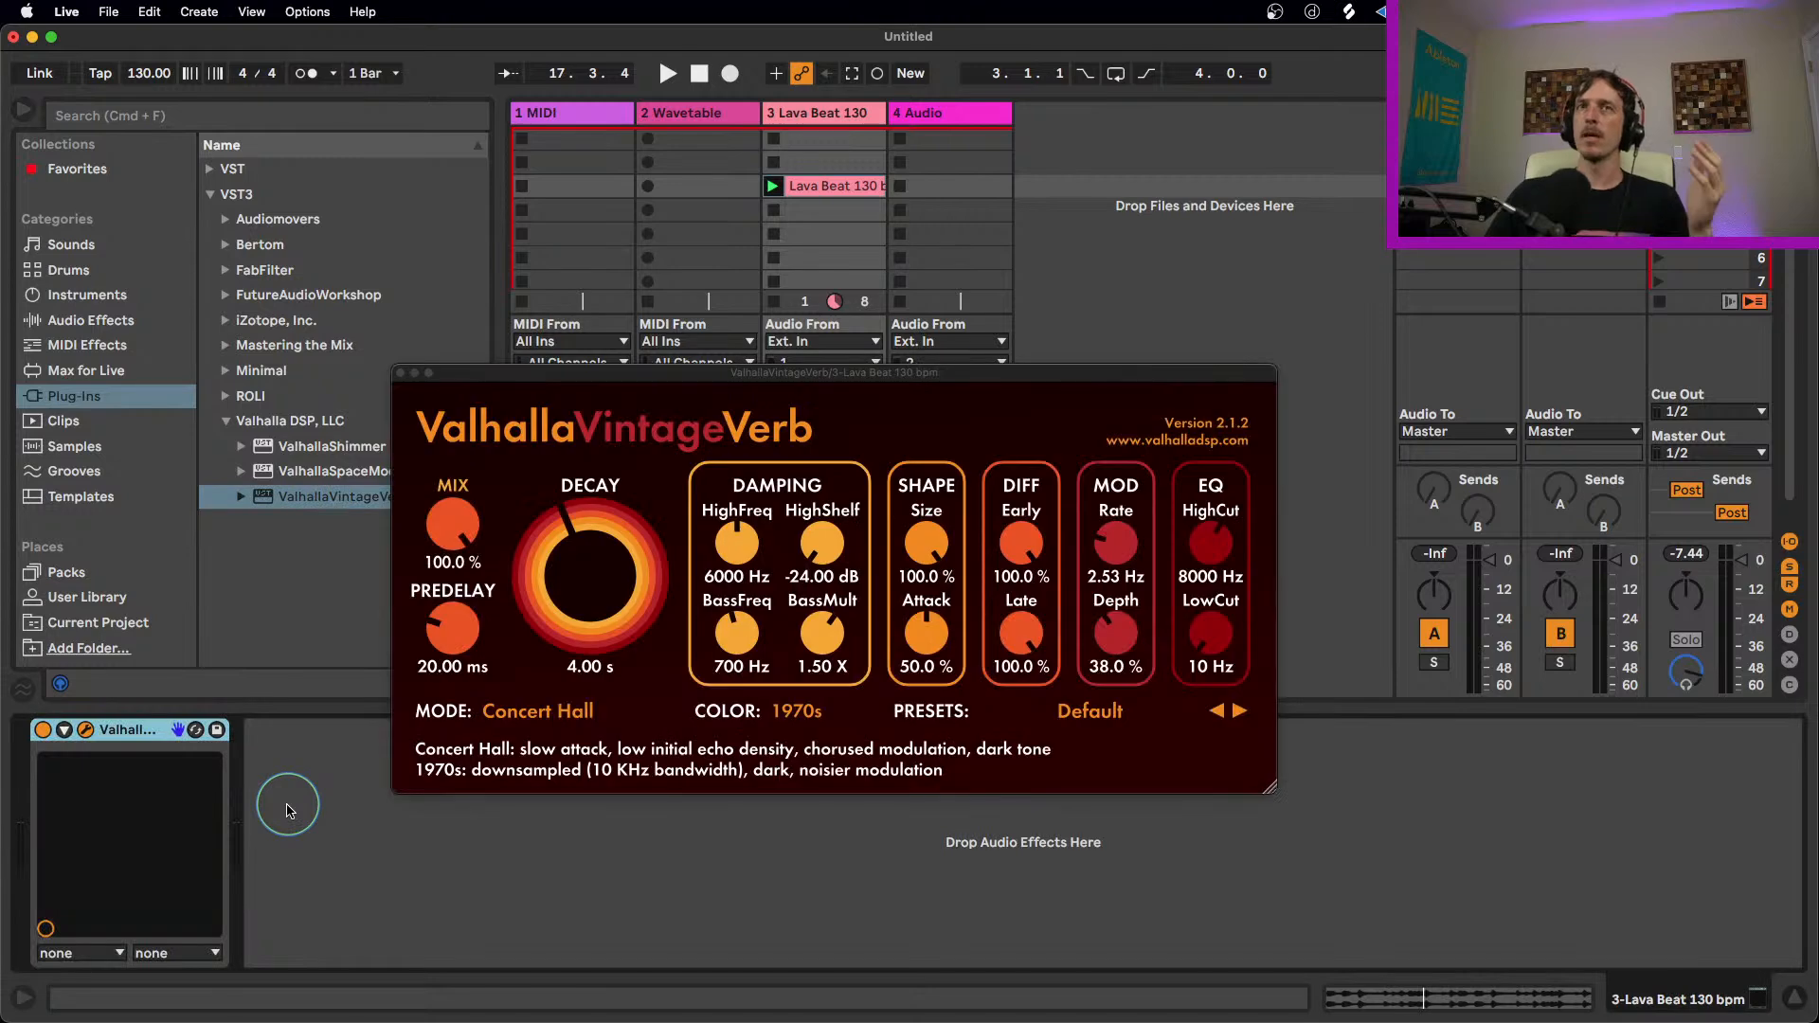
Step: Audition the beat through ValhallaVintageVerb while setting its mix to 22.7 % and decay to 1.17 s
{"action": "left_click_drag", "start_coordinate": [811, 385], "coordinate": [802, 358]}
{"action": "key", "text": "space"}
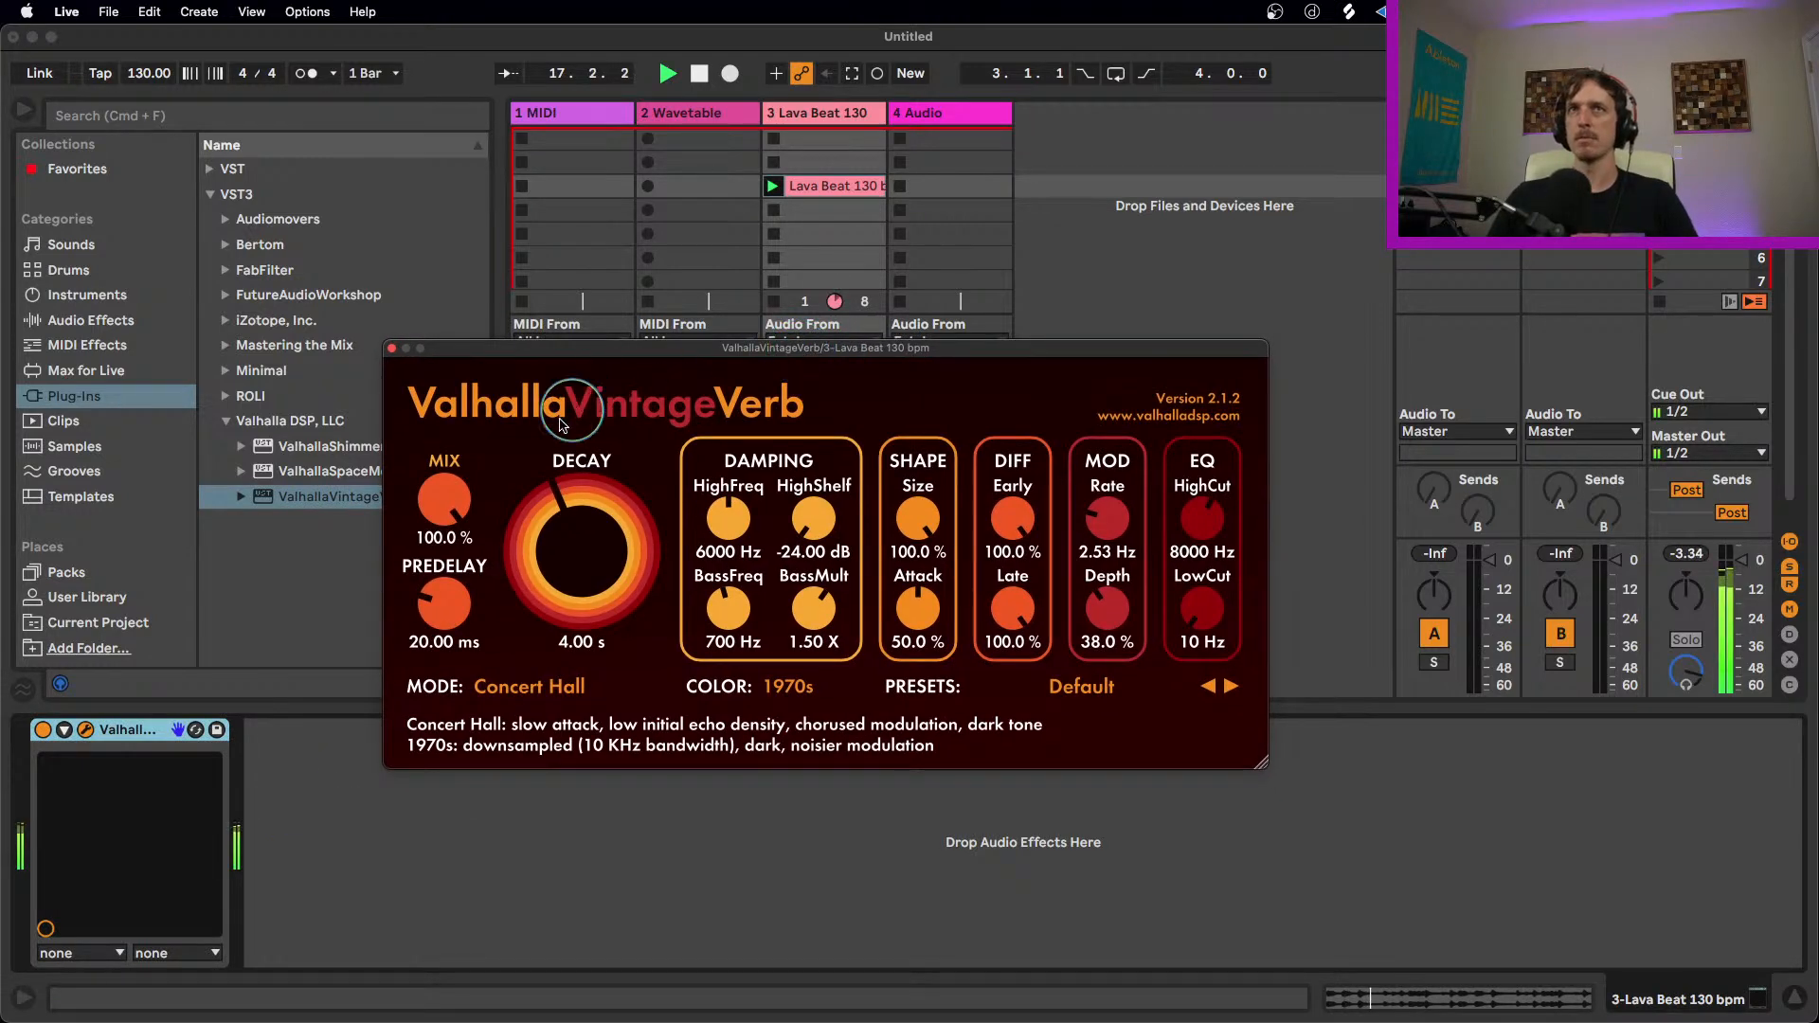
{"action": "left_click_drag", "start_coordinate": [444, 500], "coordinate": [448, 689]}
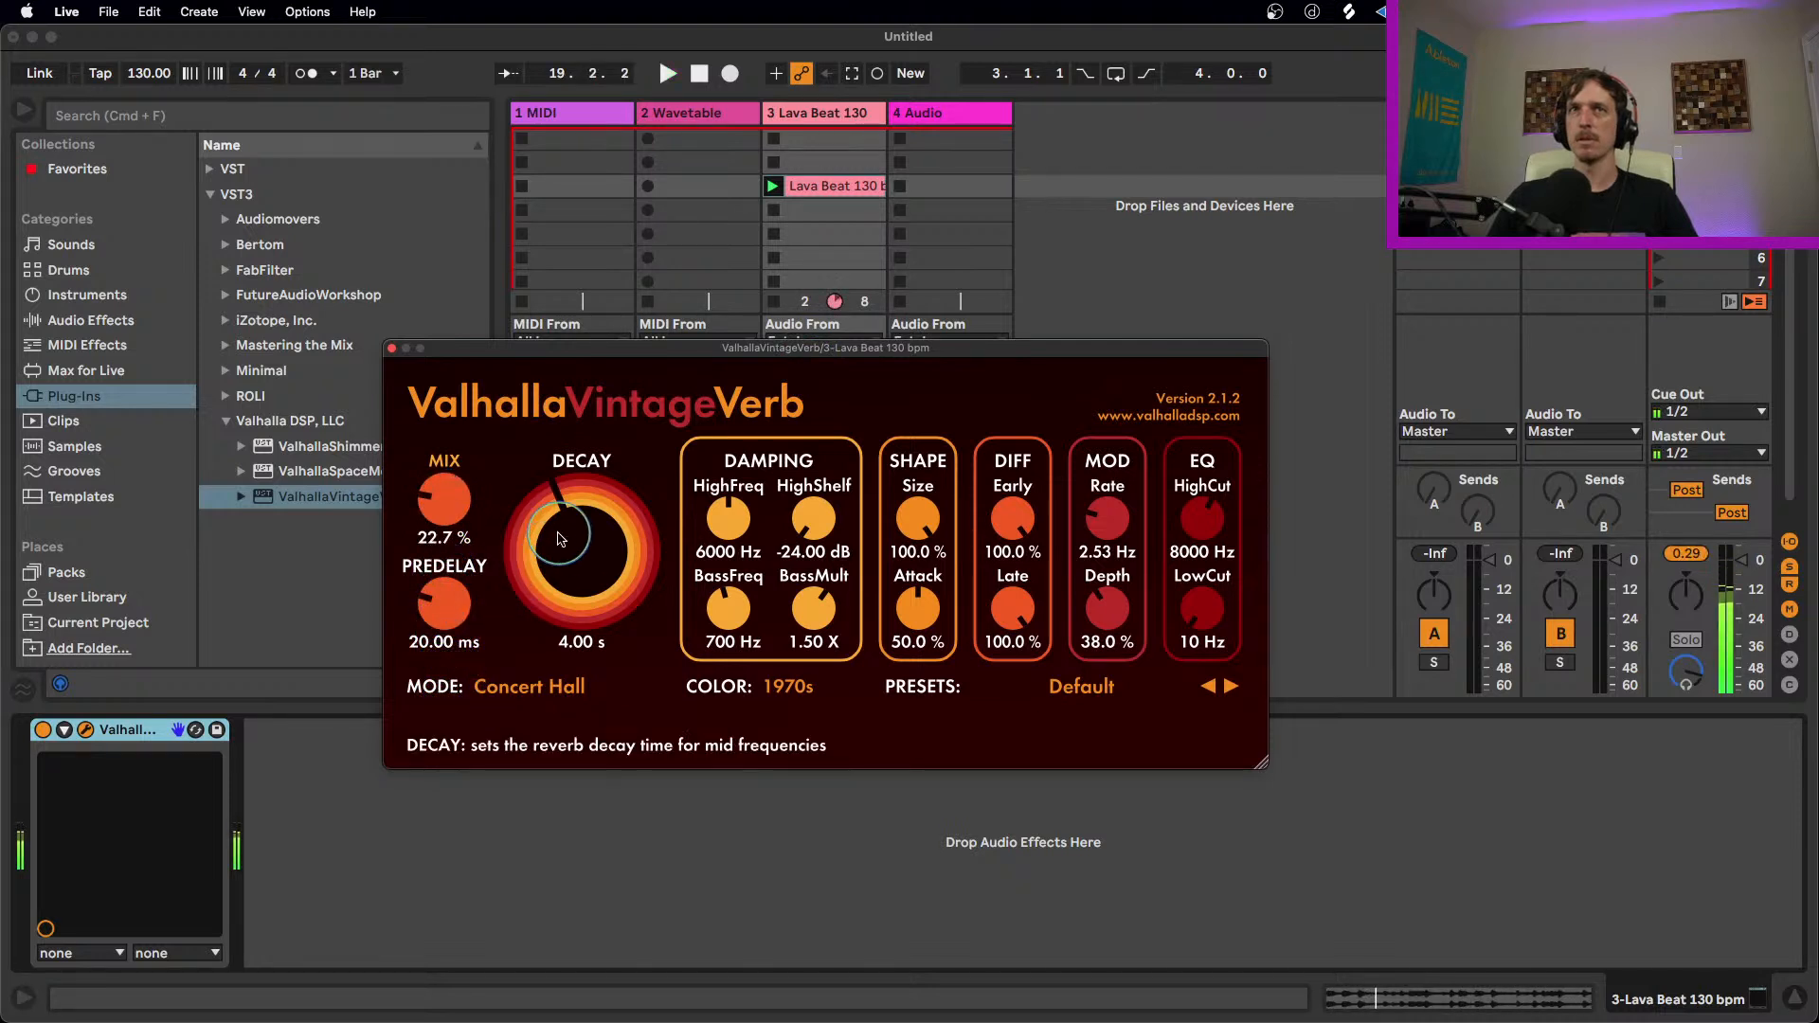
{"action": "left_click_drag", "start_coordinate": [549, 483], "coordinate": [538, 531]}
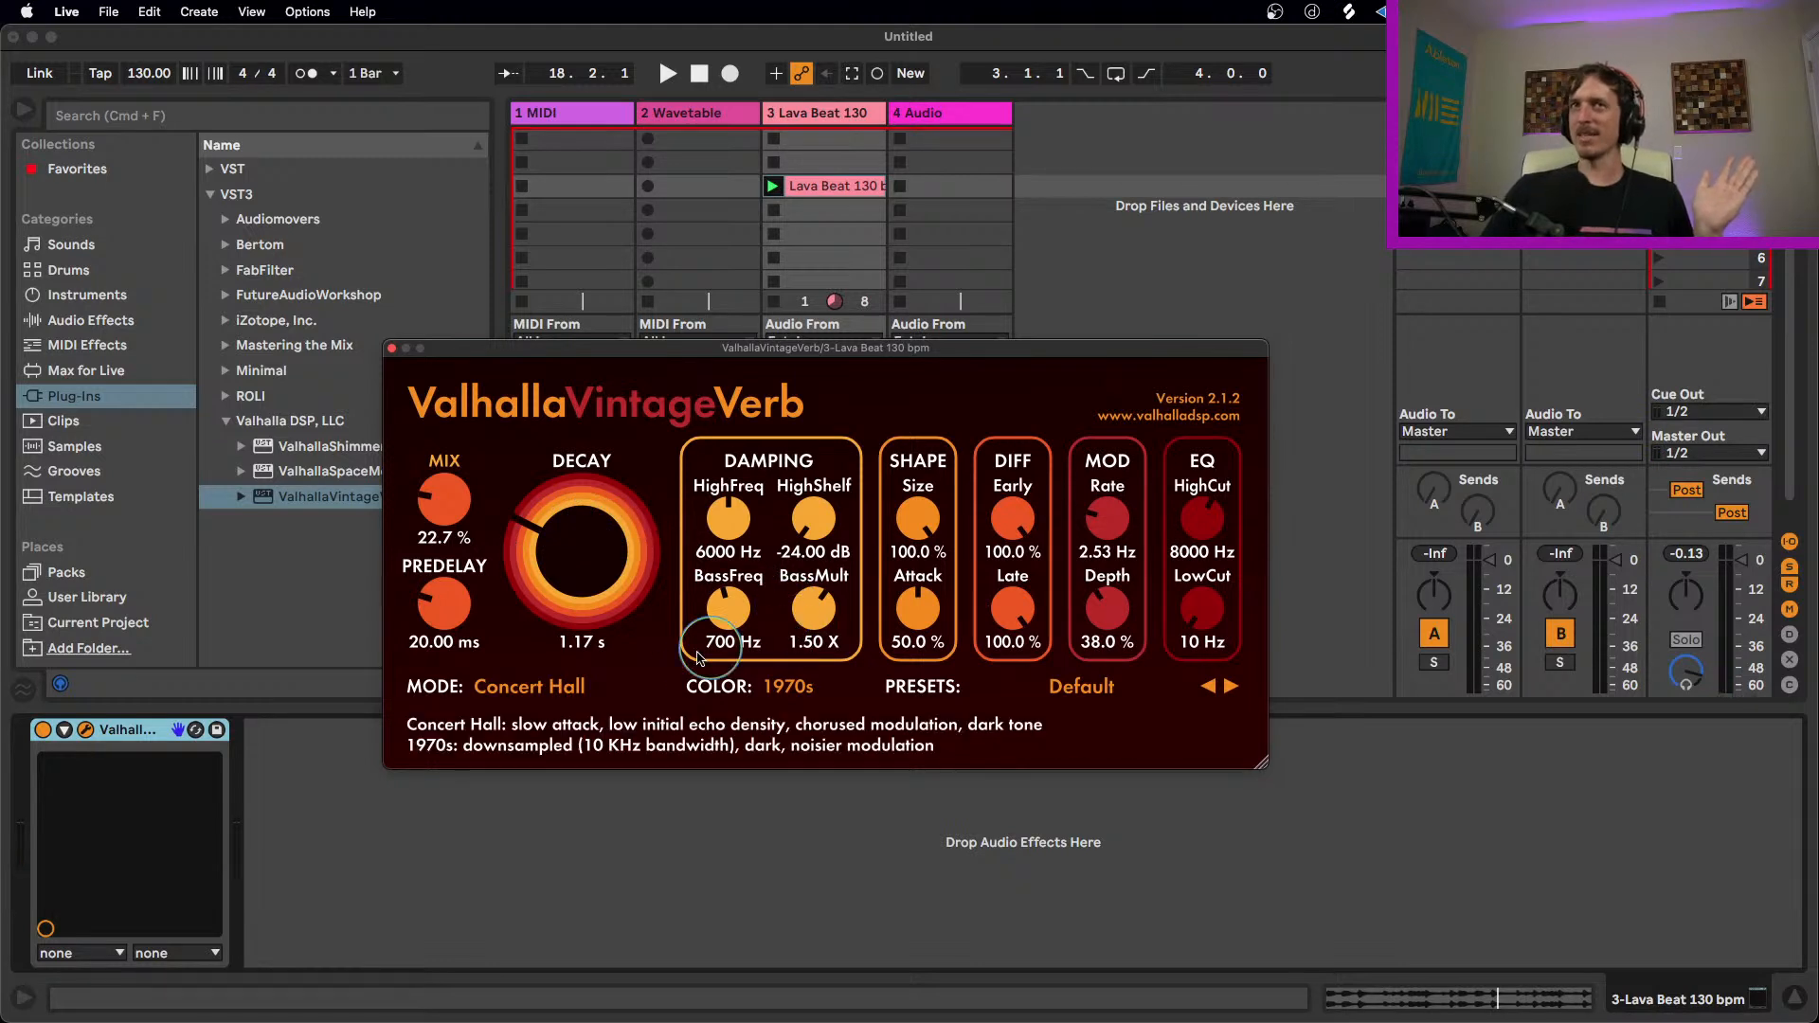
Step: Look over ValhallaVintageVerb's reverb modes and colors, and load the Small Ambience preset from Ambiences
{"action": "left_click", "coordinate": [529, 685]}
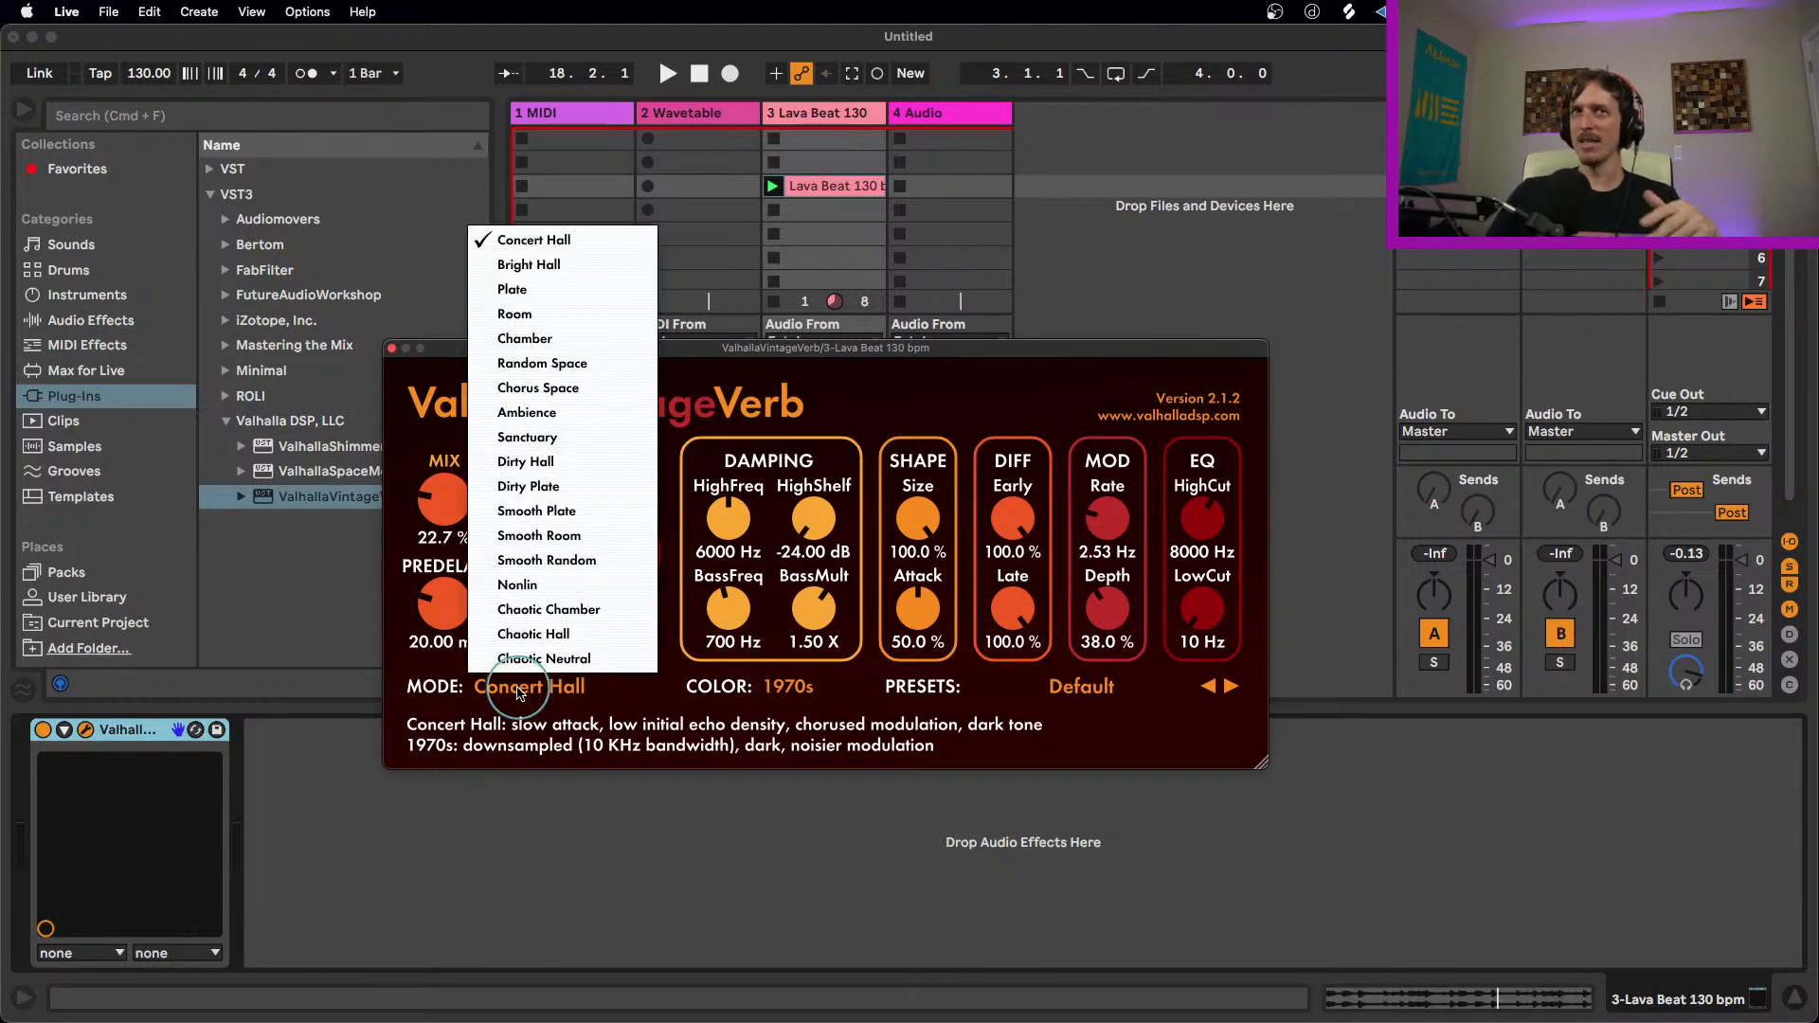
{"action": "left_click", "coordinate": [702, 678]}
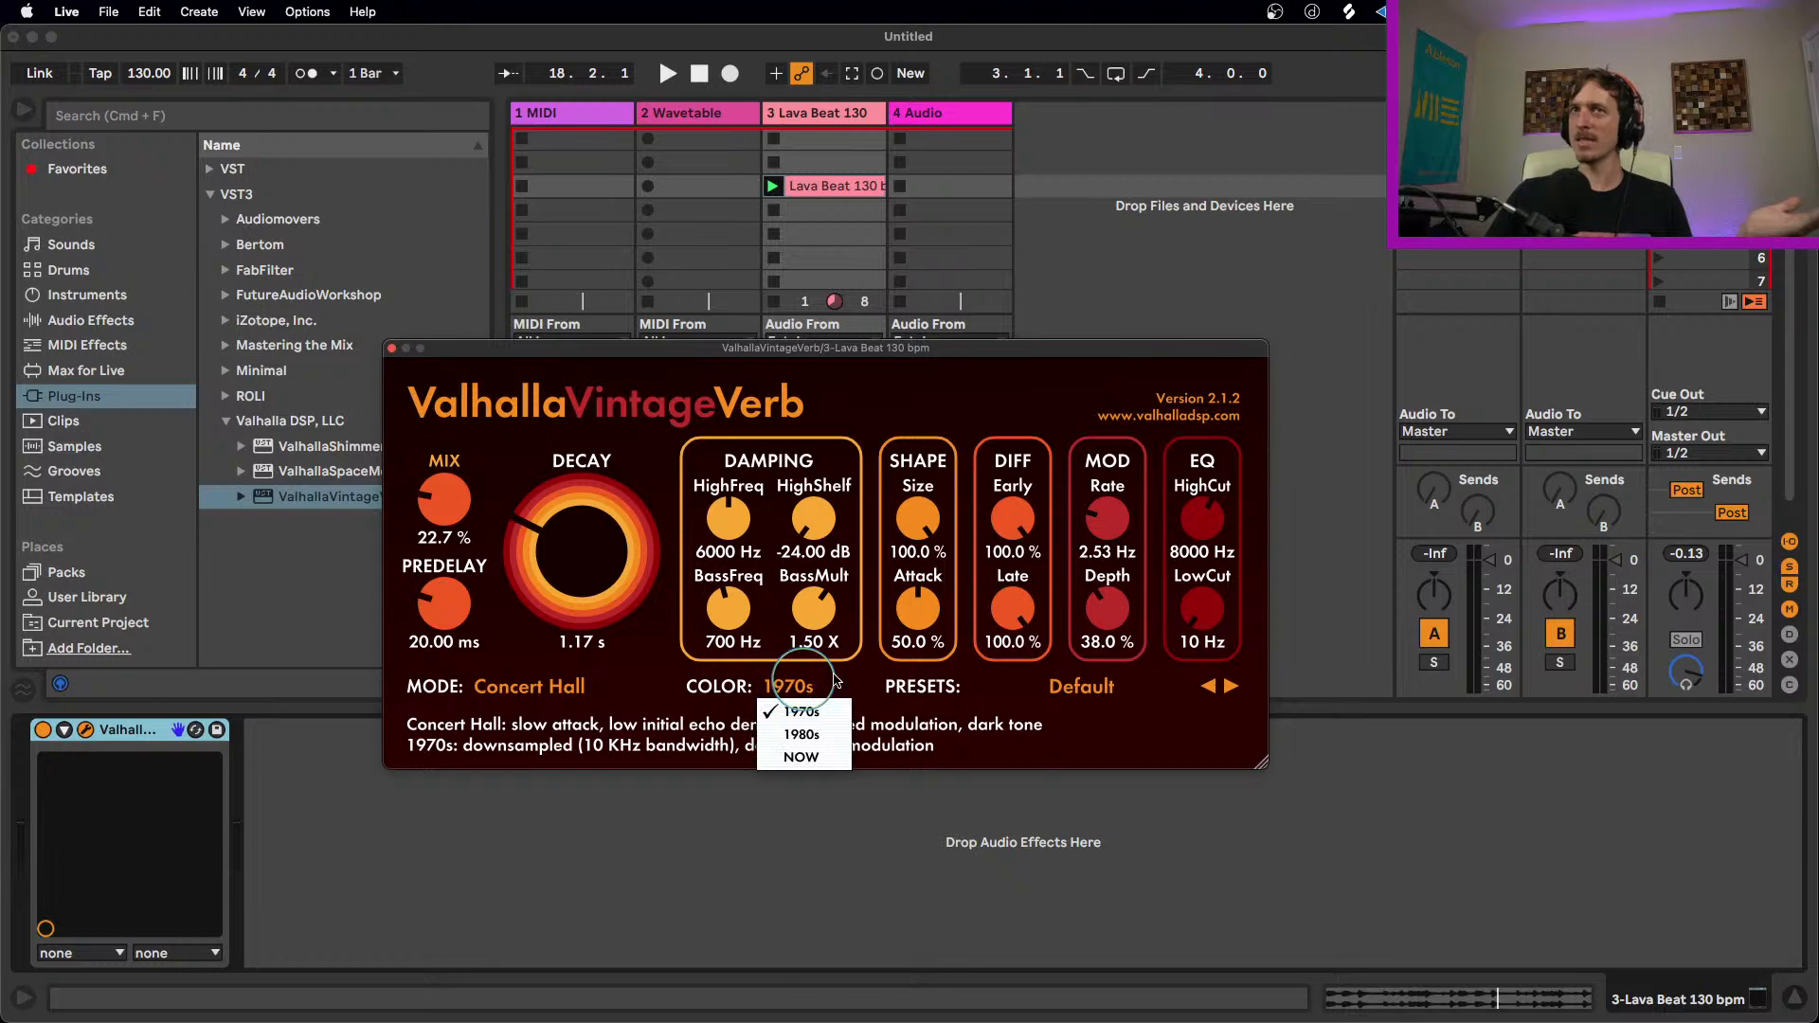
{"action": "left_click", "coordinate": [1018, 679]}
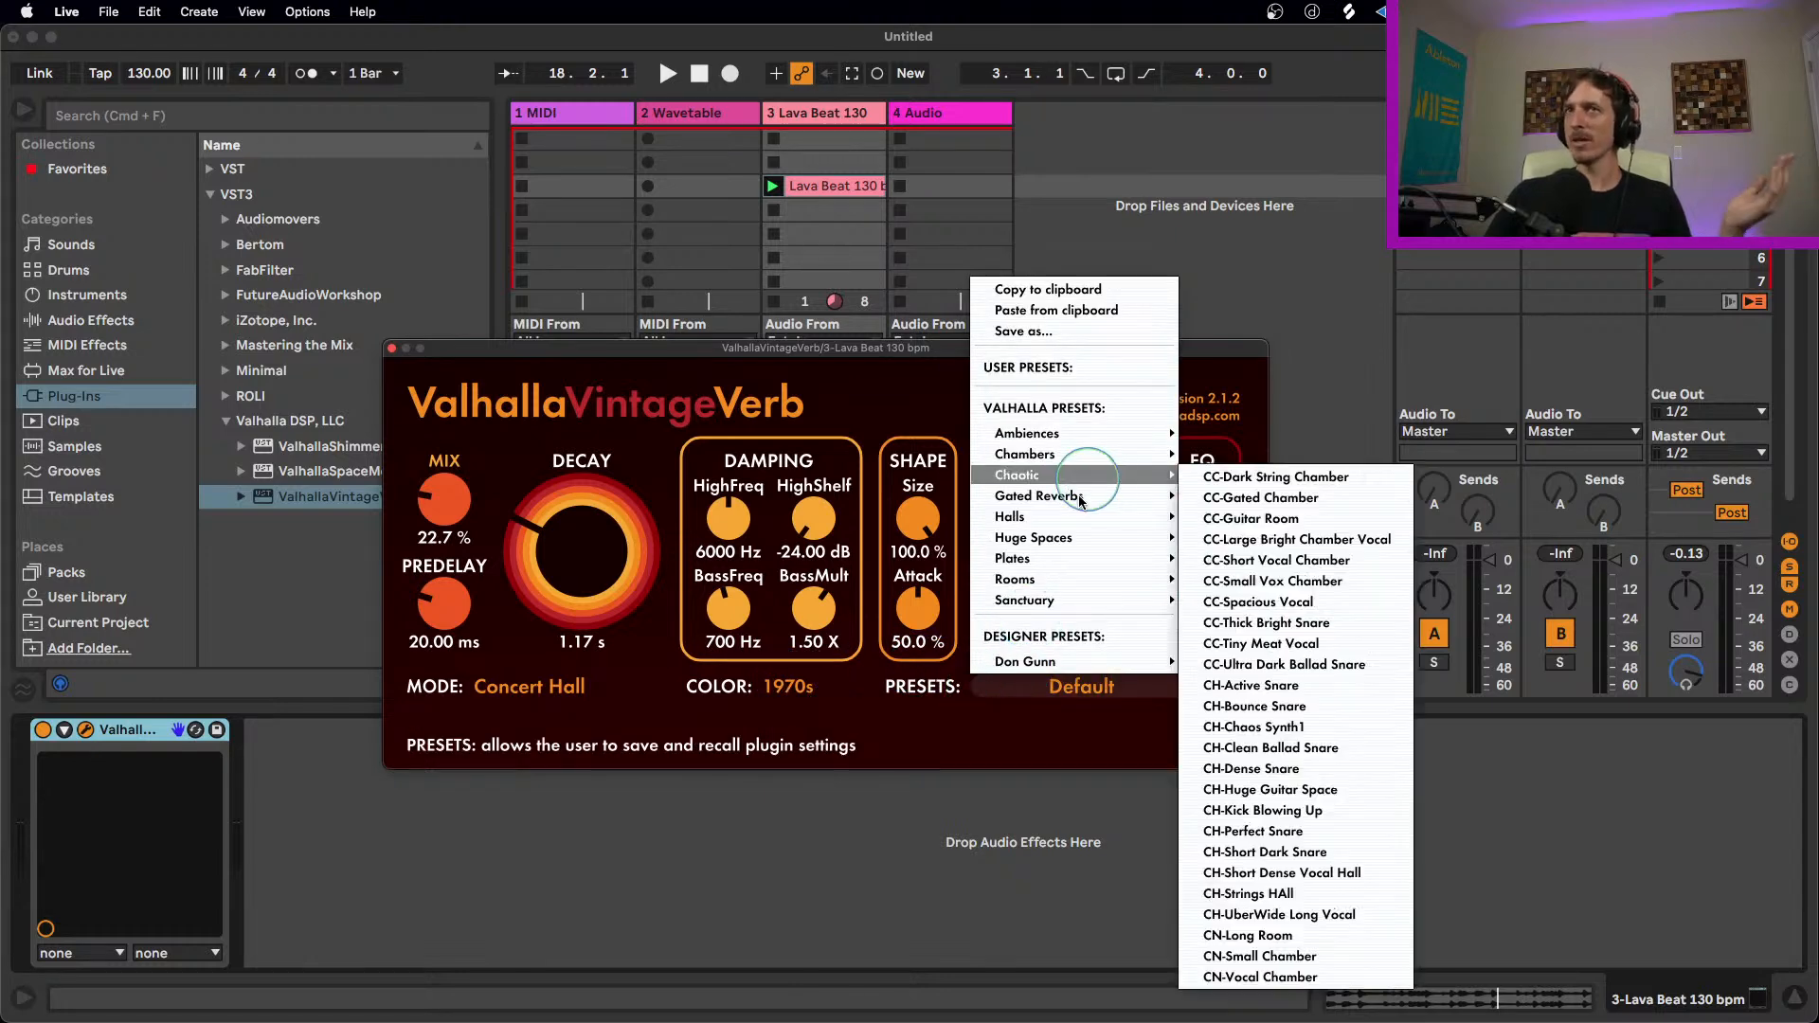
{"action": "mouse_move", "coordinate": [1078, 559]}
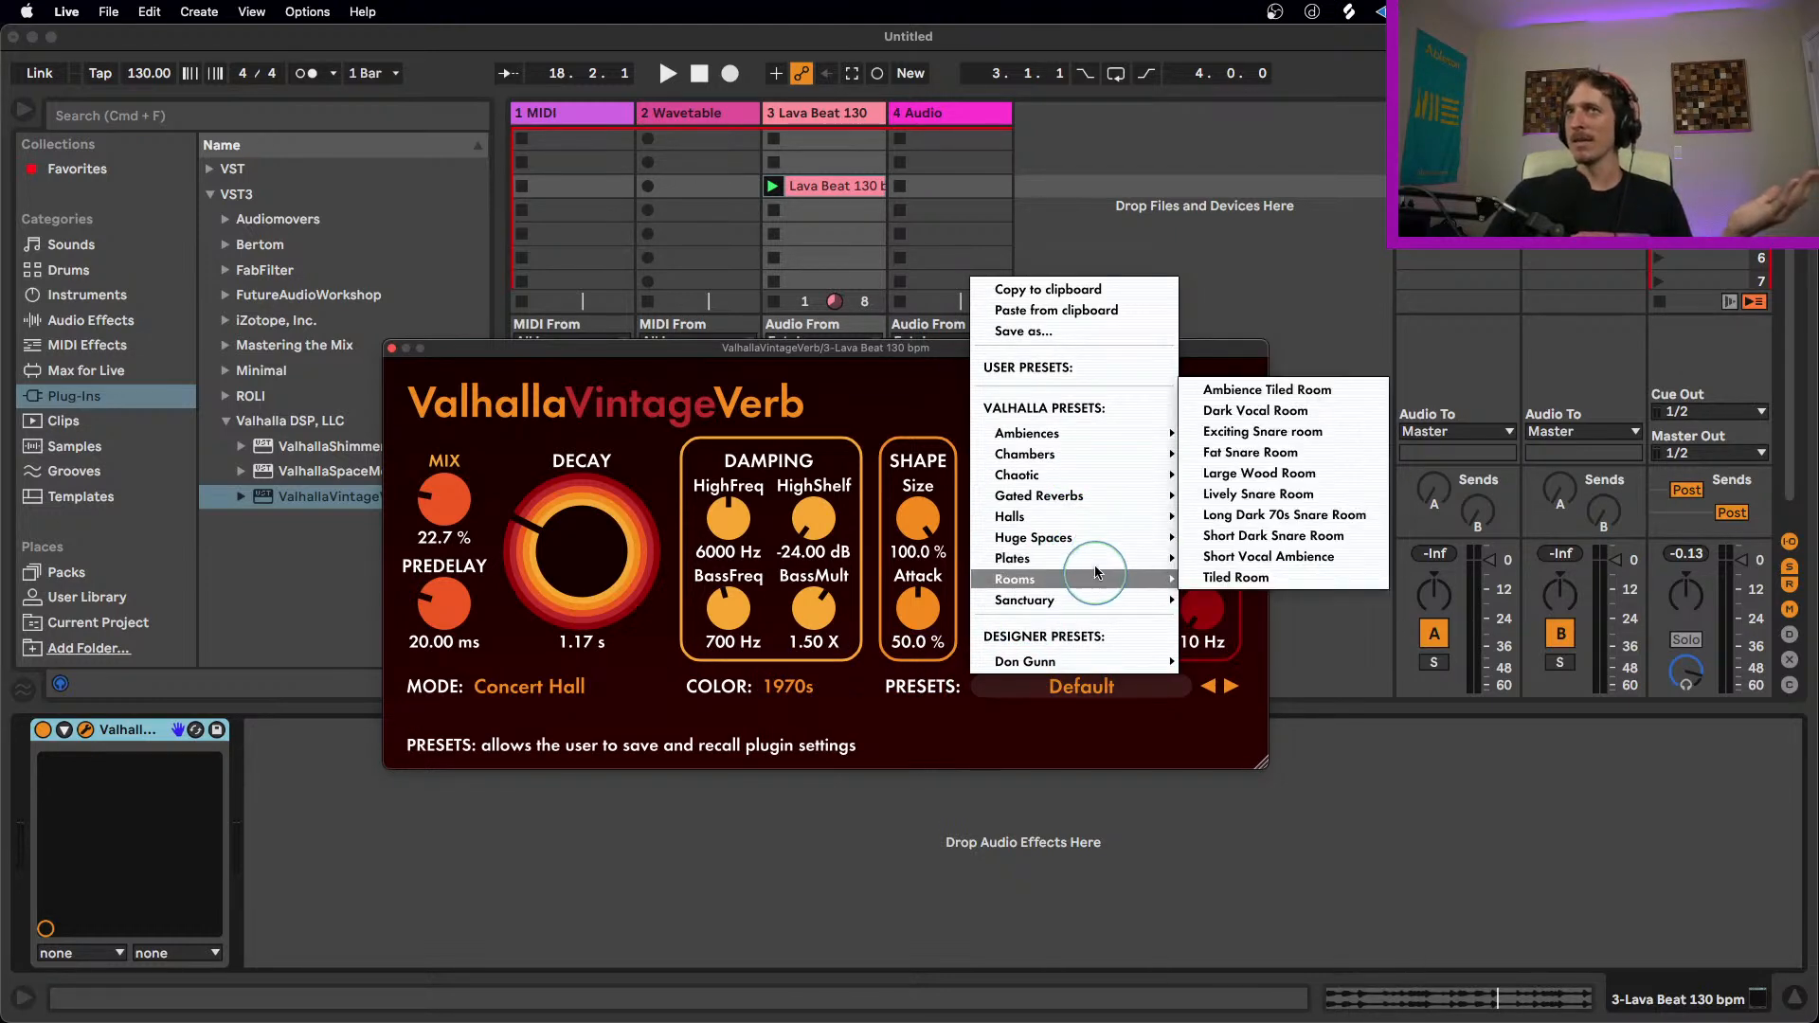
{"action": "mouse_move", "coordinate": [1114, 493]}
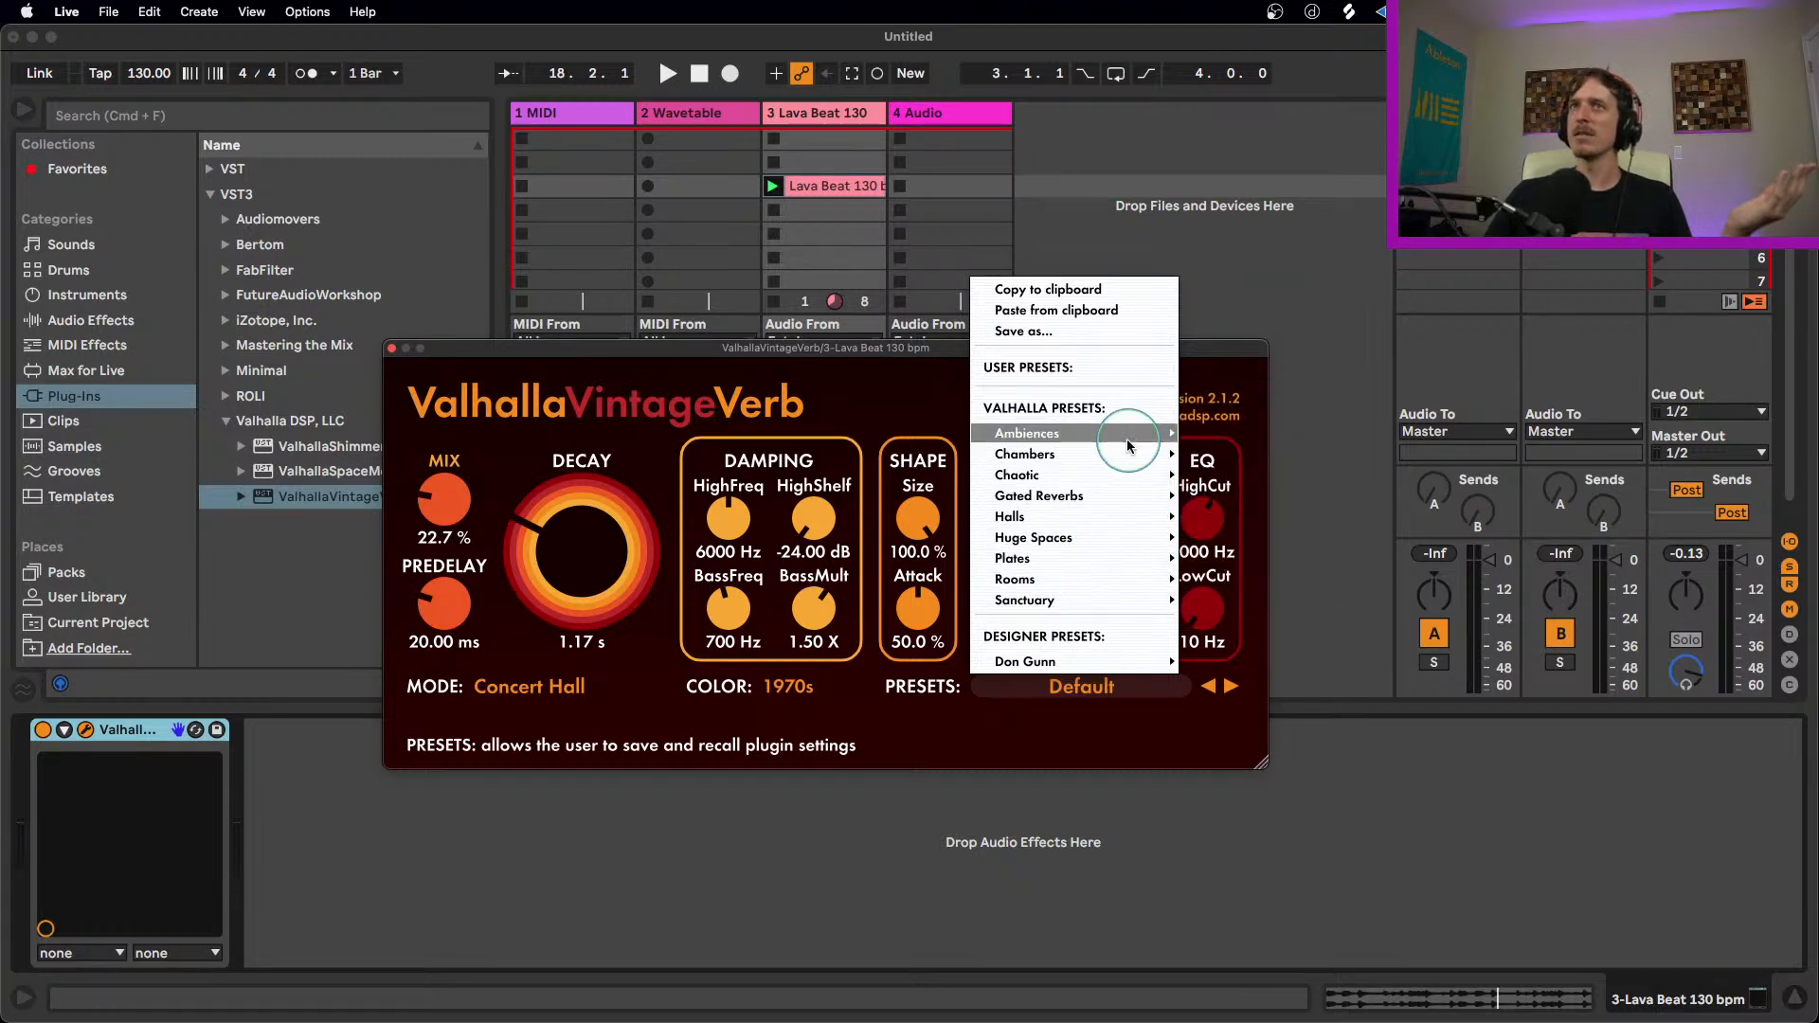
{"action": "mouse_move", "coordinate": [1137, 436]}
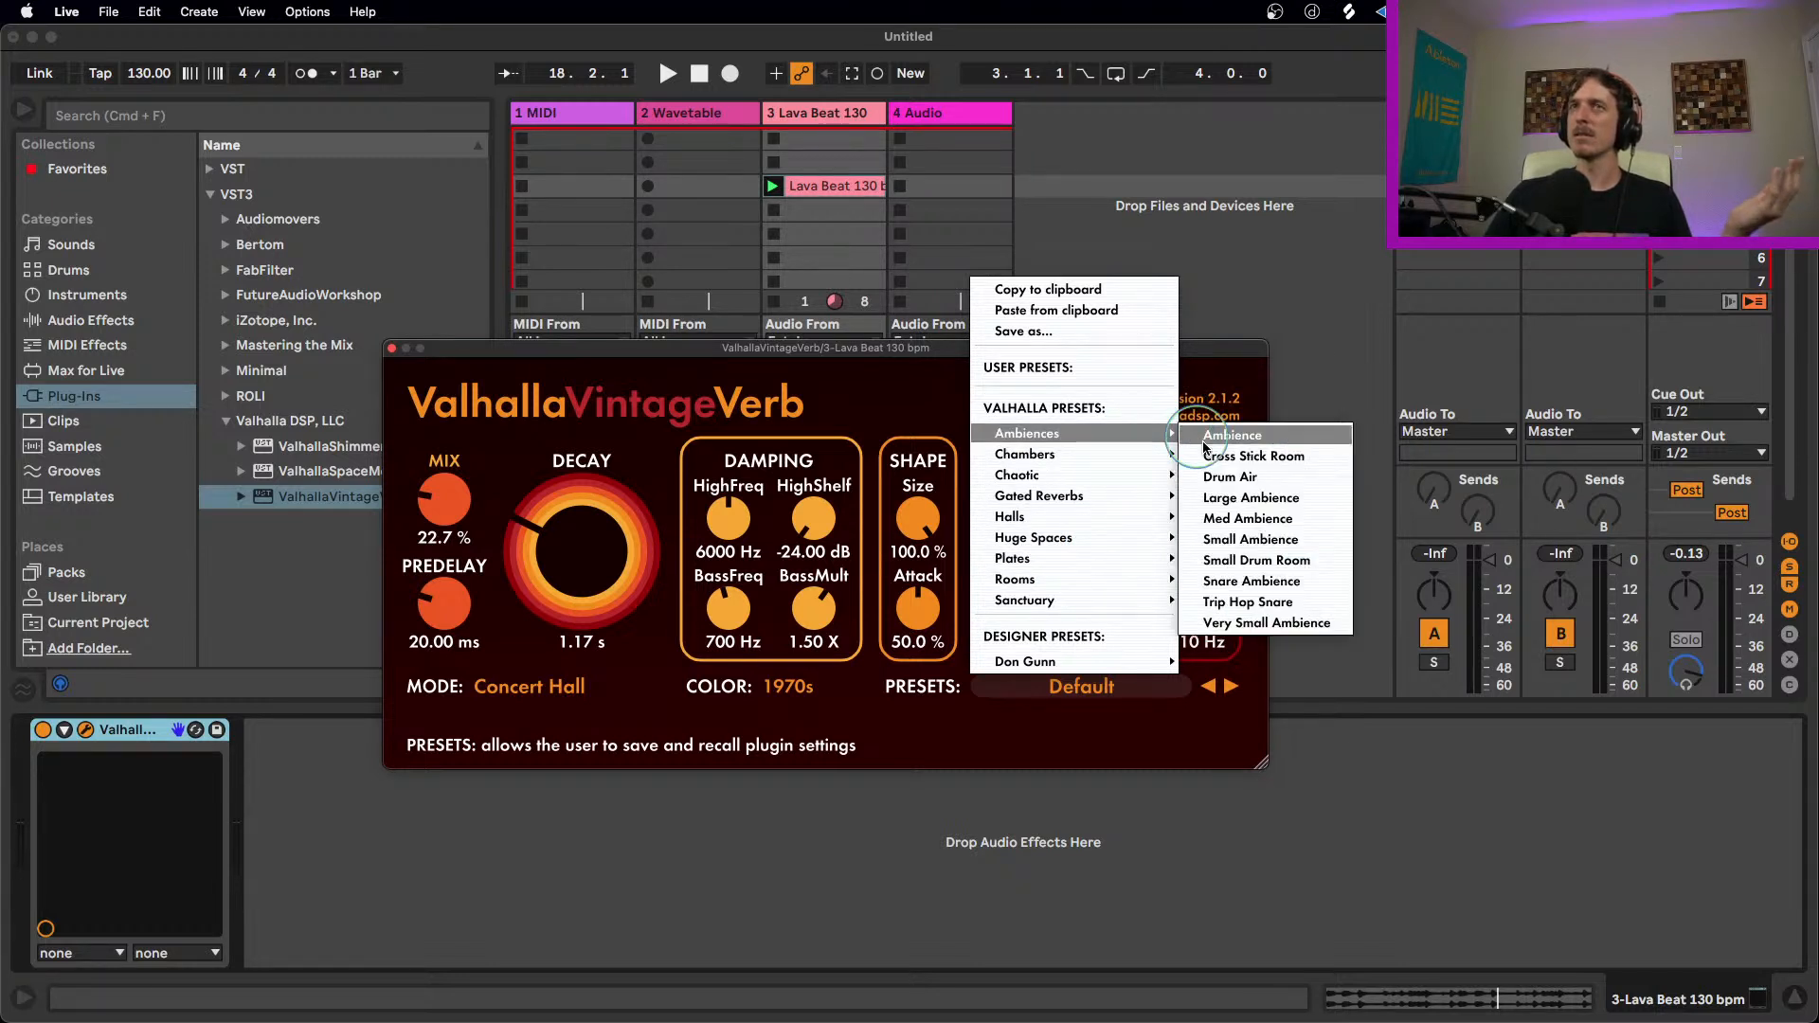
{"action": "left_click", "coordinate": [1250, 539]}
Step: Audition the Small Ambience preset, lower its mix to 41.8 % and close the plug-in window
{"action": "key", "text": "space"}
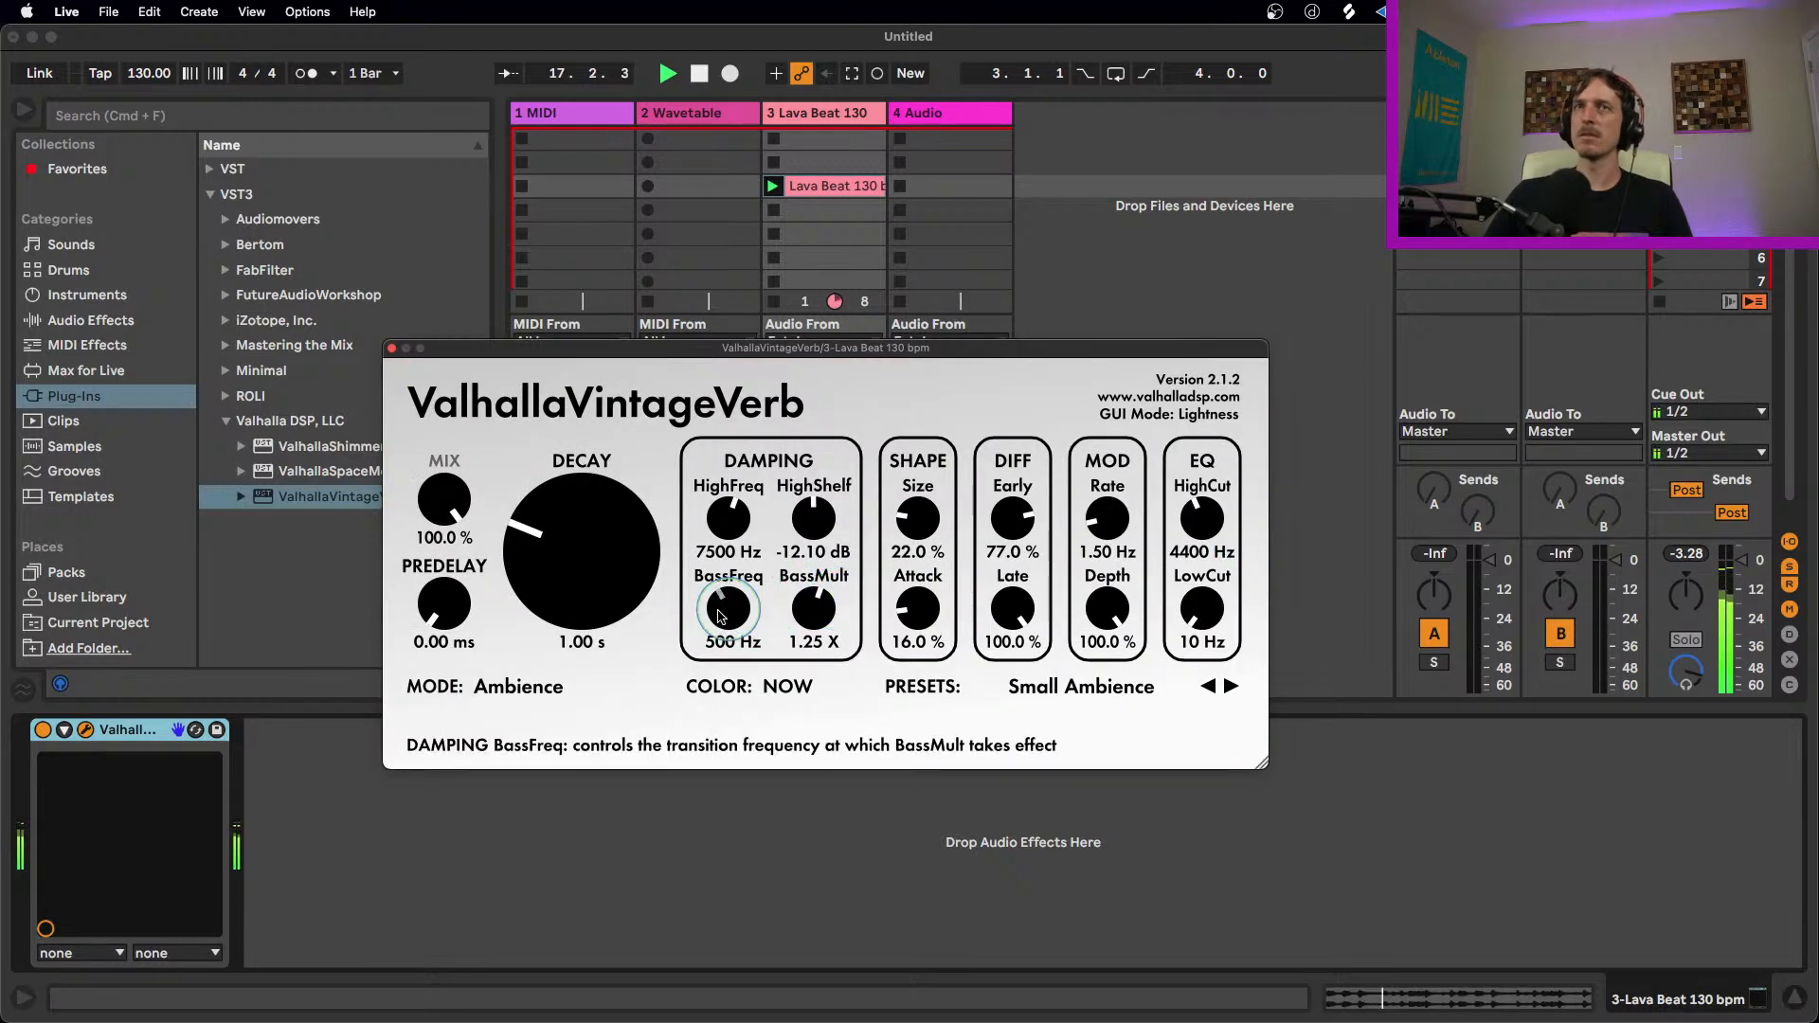
{"action": "left_click_drag", "start_coordinate": [444, 499], "coordinate": [444, 643]}
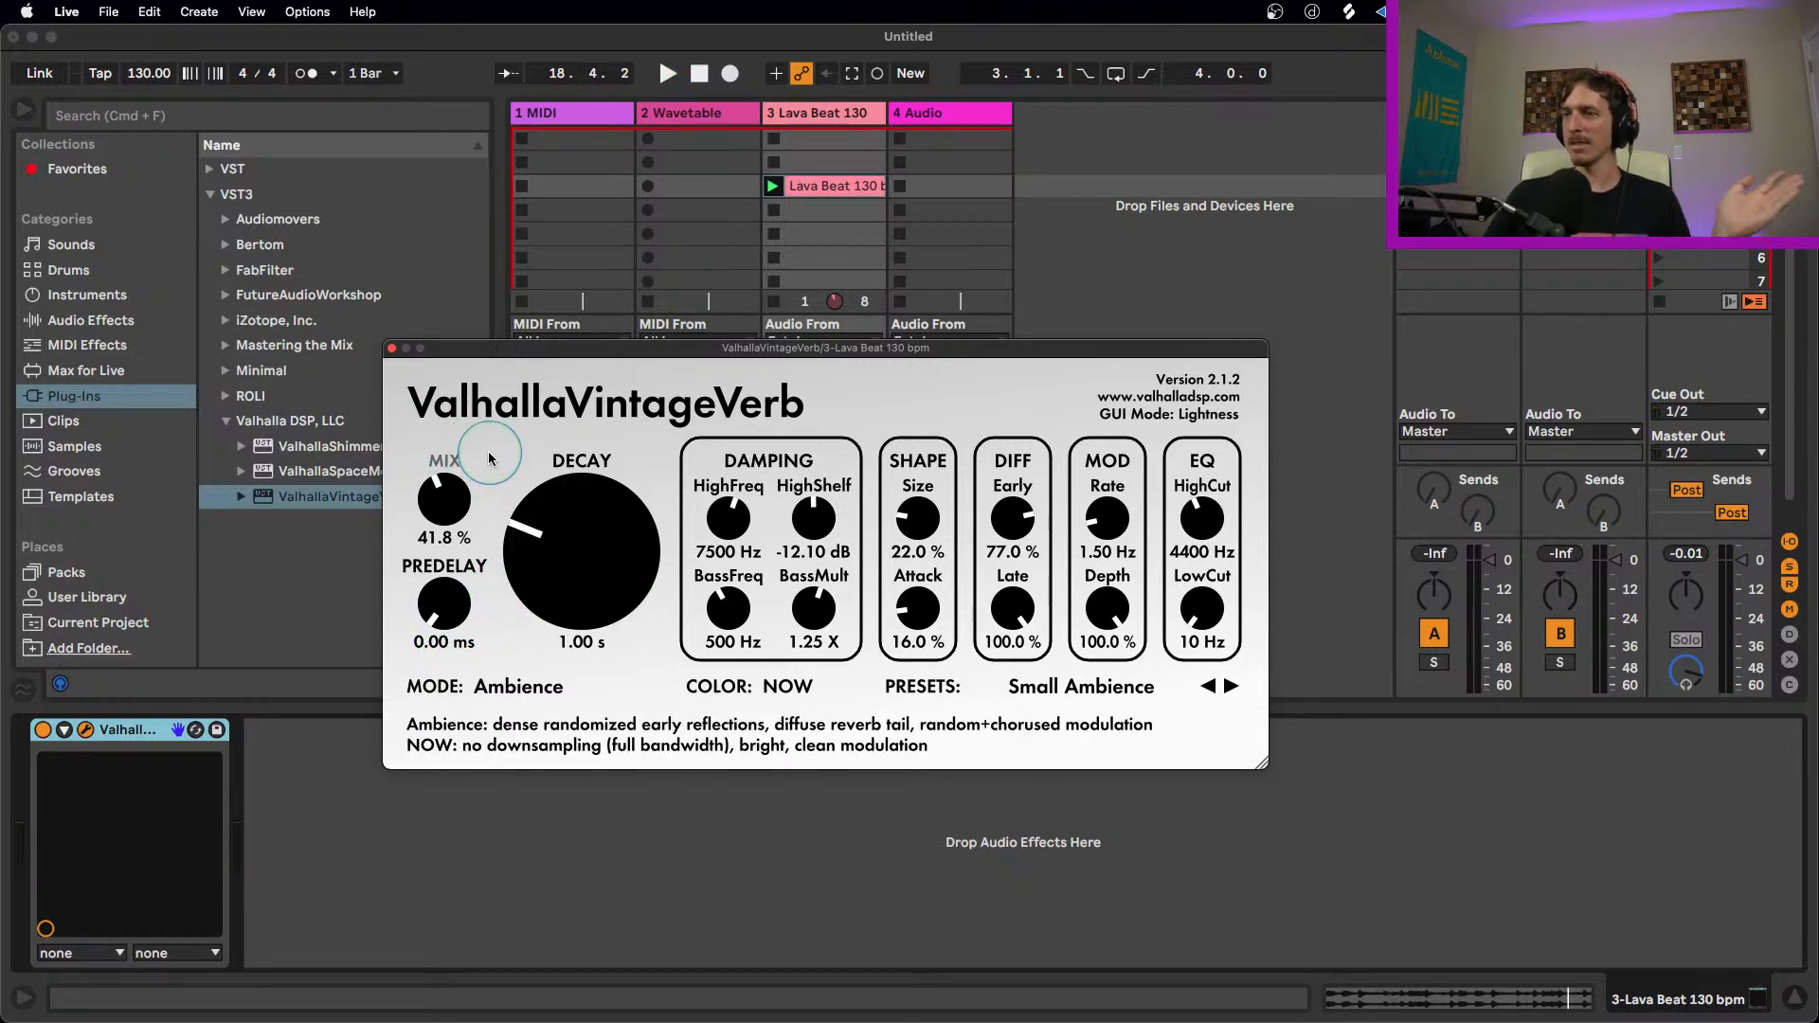
{"action": "left_click", "coordinate": [391, 347]}
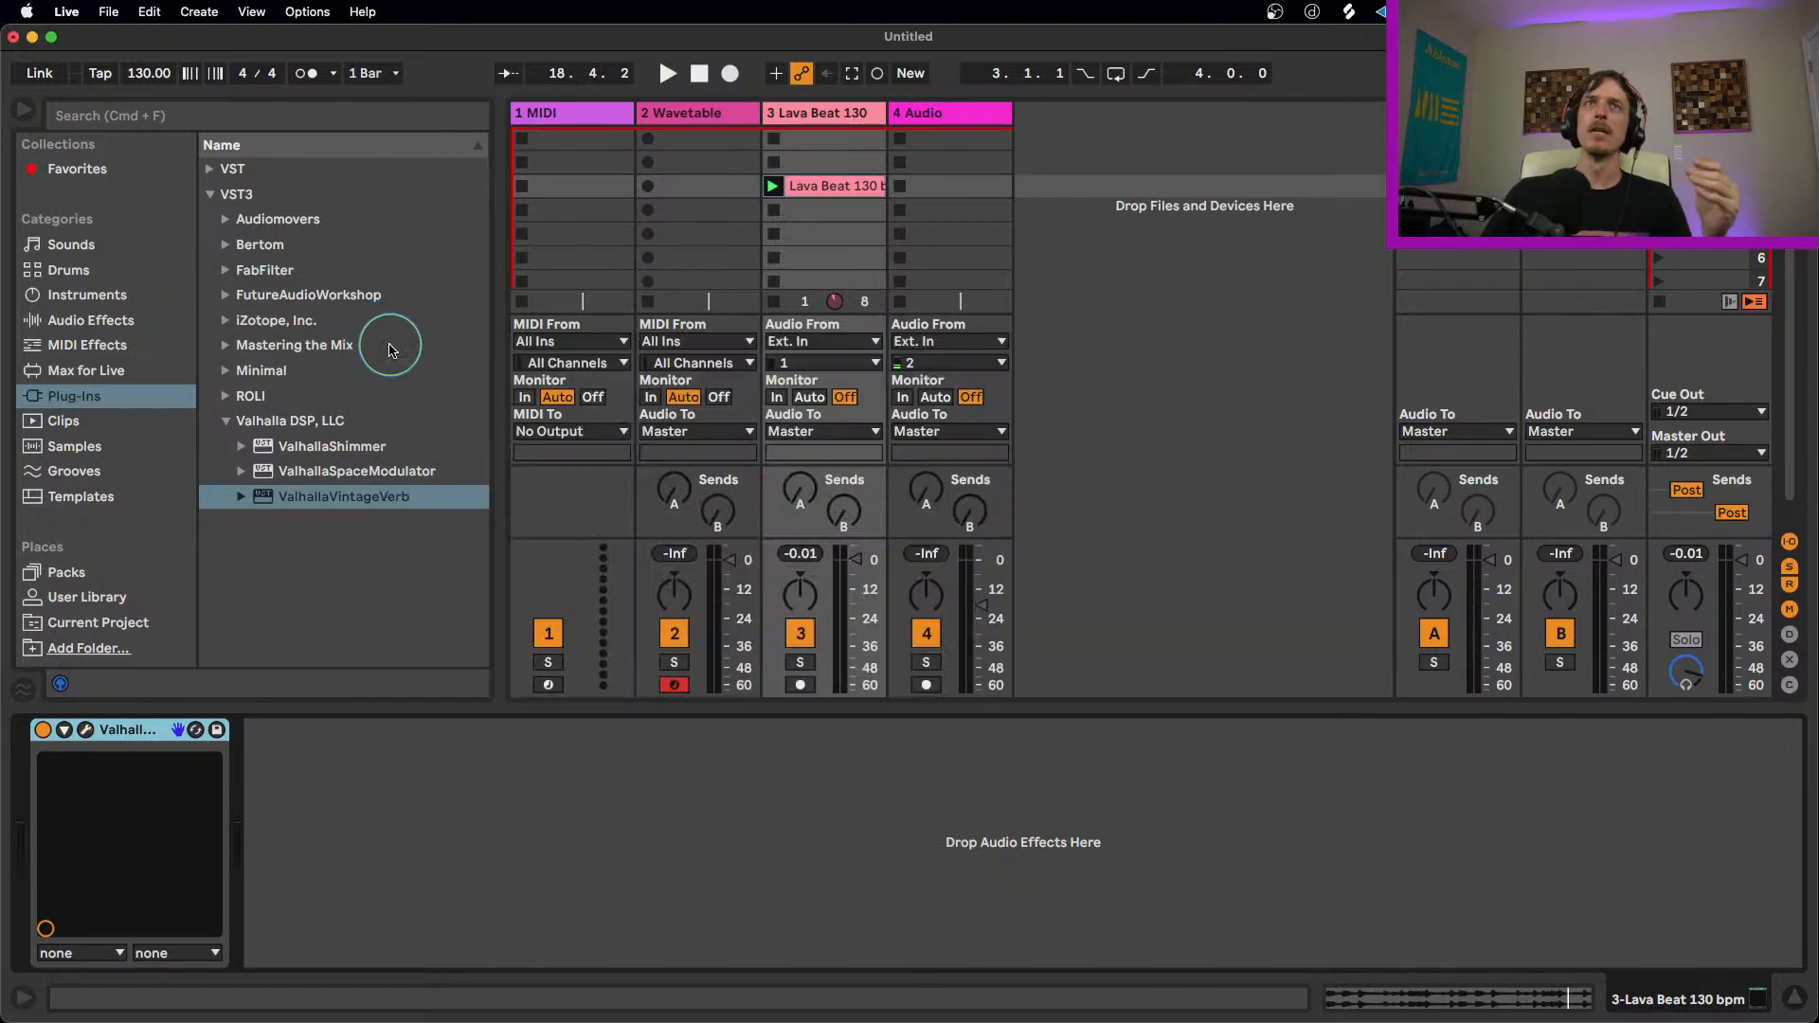
Step: Add ValhallaShimmer after ValhallaVintageVerb on the Lava Beat track and bypass ValhallaVintageVerb
{"action": "left_click_drag", "start_coordinate": [327, 446], "coordinate": [345, 812]}
{"action": "left_click", "coordinate": [38, 732]}
{"action": "left_click_drag", "start_coordinate": [664, 368], "coordinate": [713, 386]}
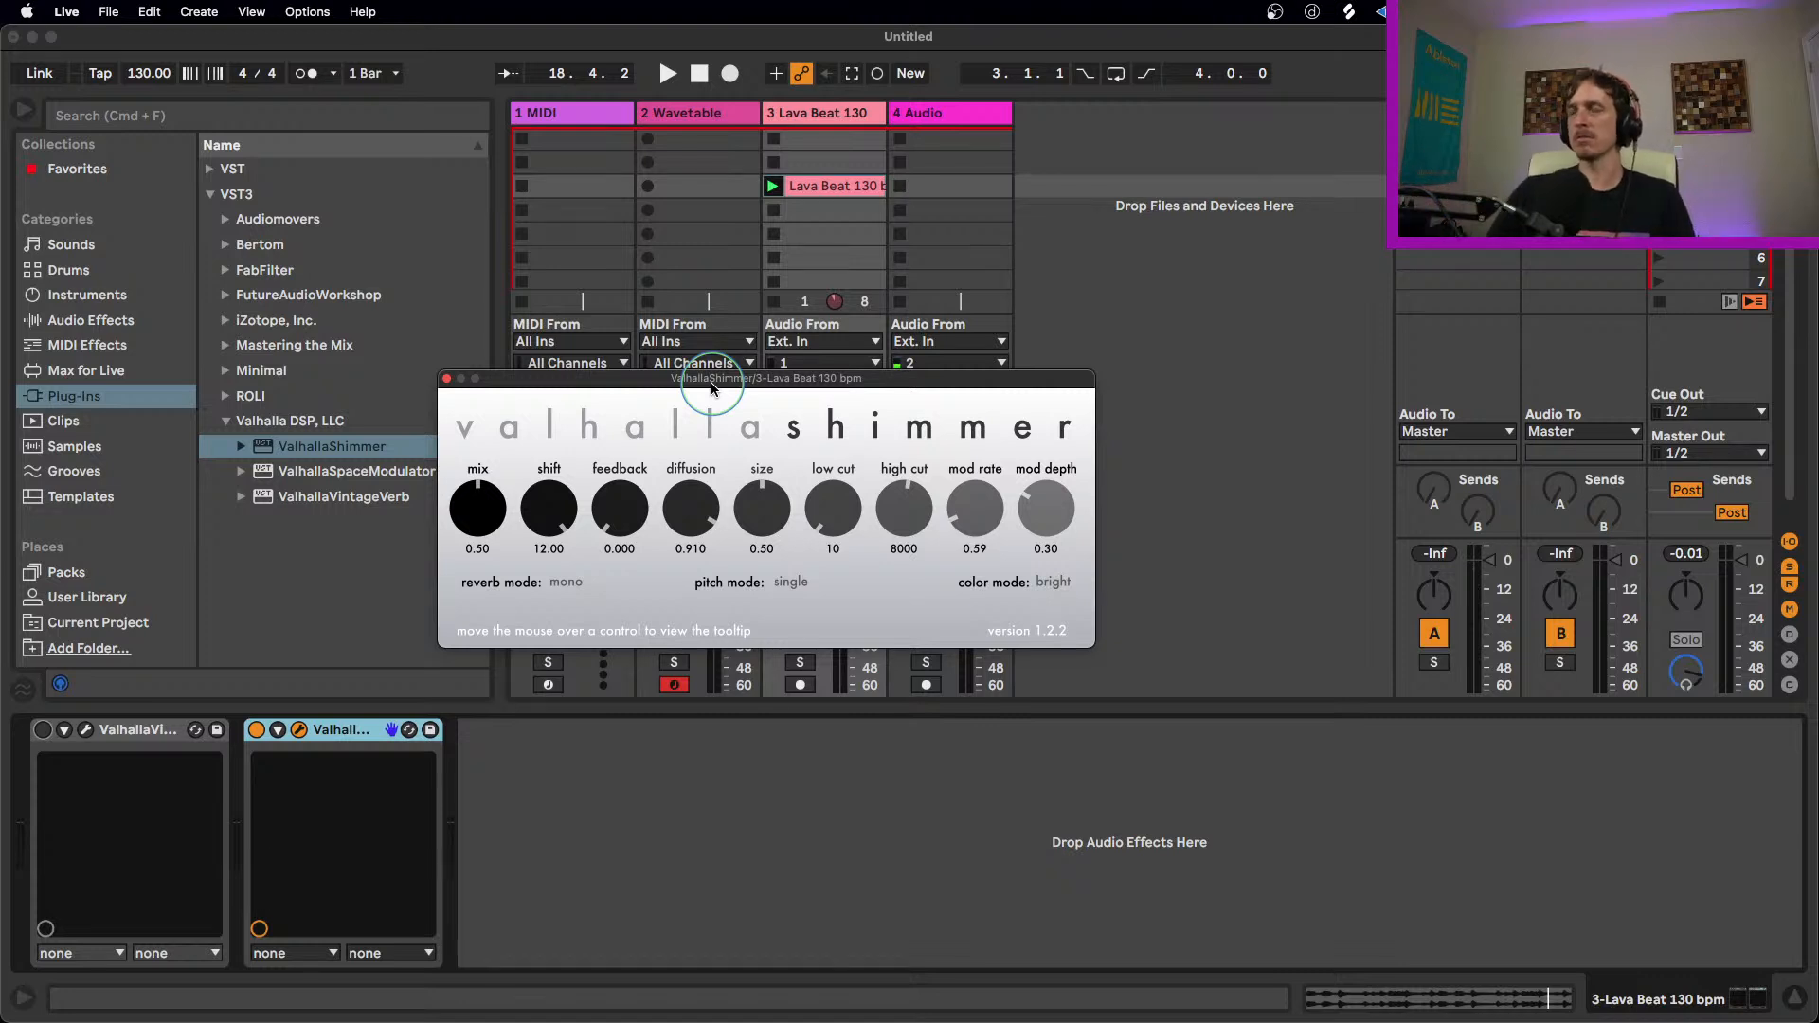
Step: Audition the beat through ValhallaShimmer, adjusting feedback to 0.299 and then 0.450, with diffusion at 0.736
{"action": "left_click_drag", "start_coordinate": [617, 501], "coordinate": [618, 487]}
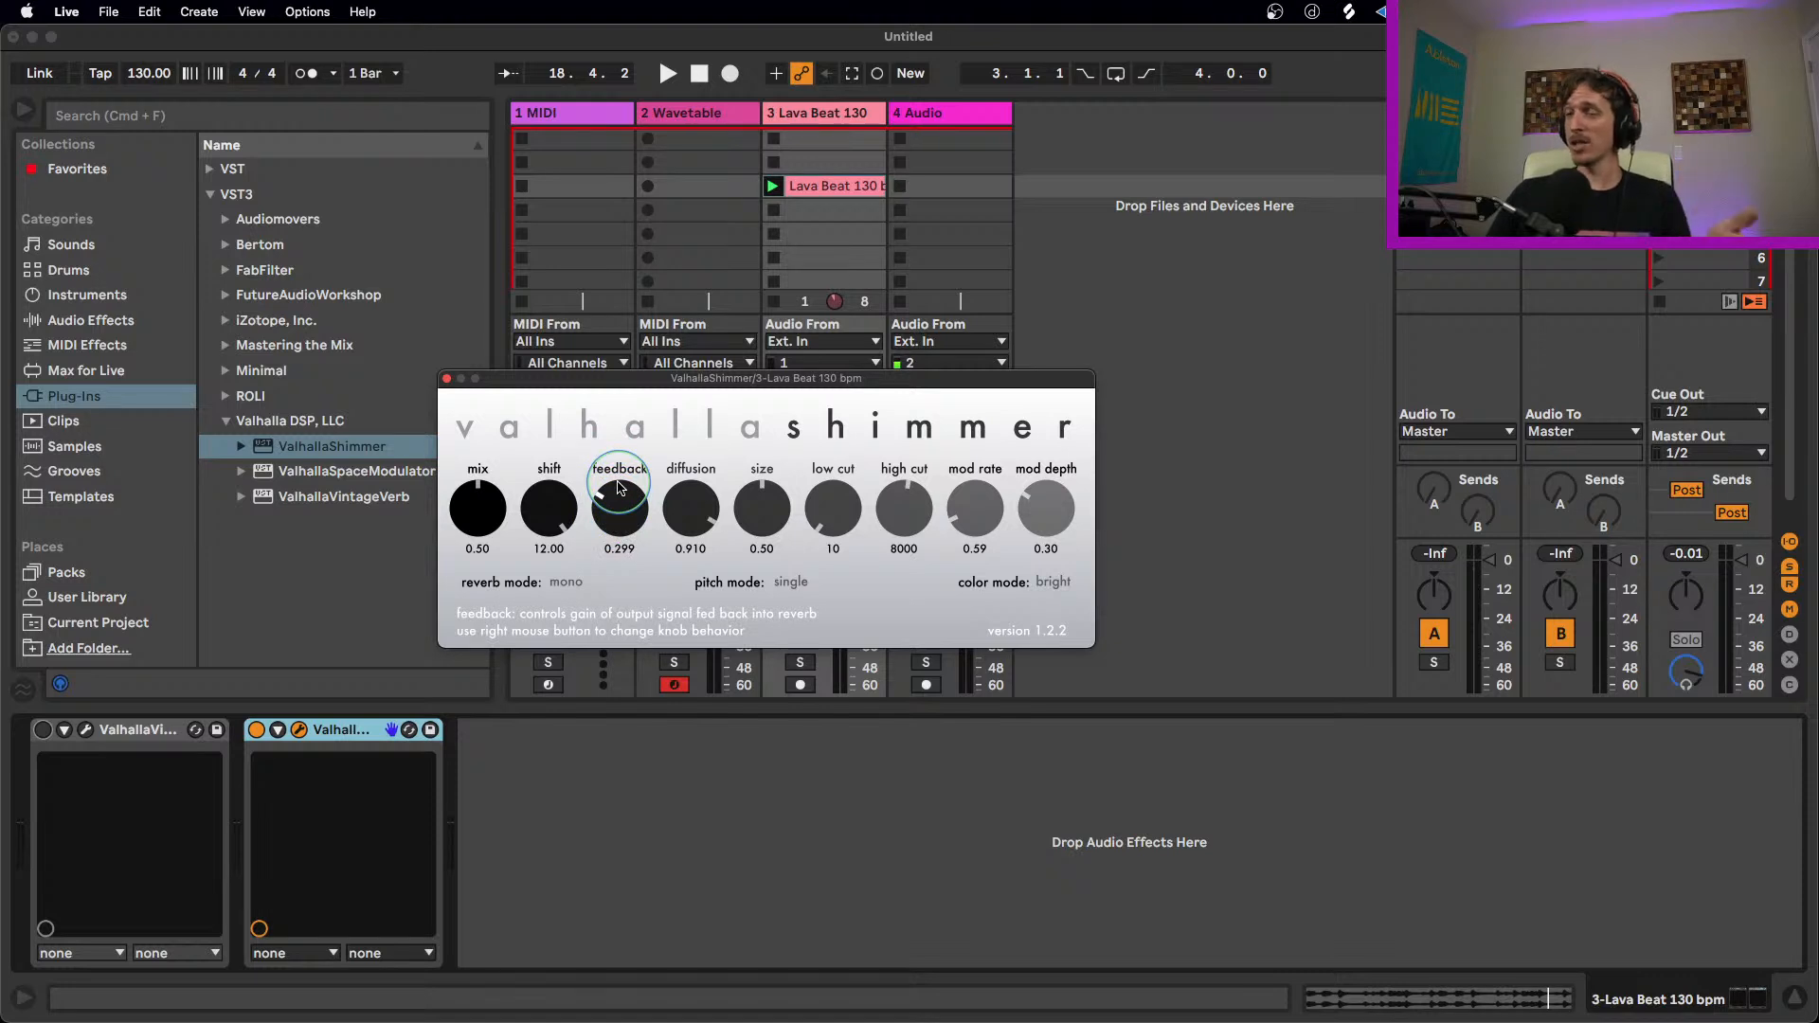
{"action": "key", "text": "space"}
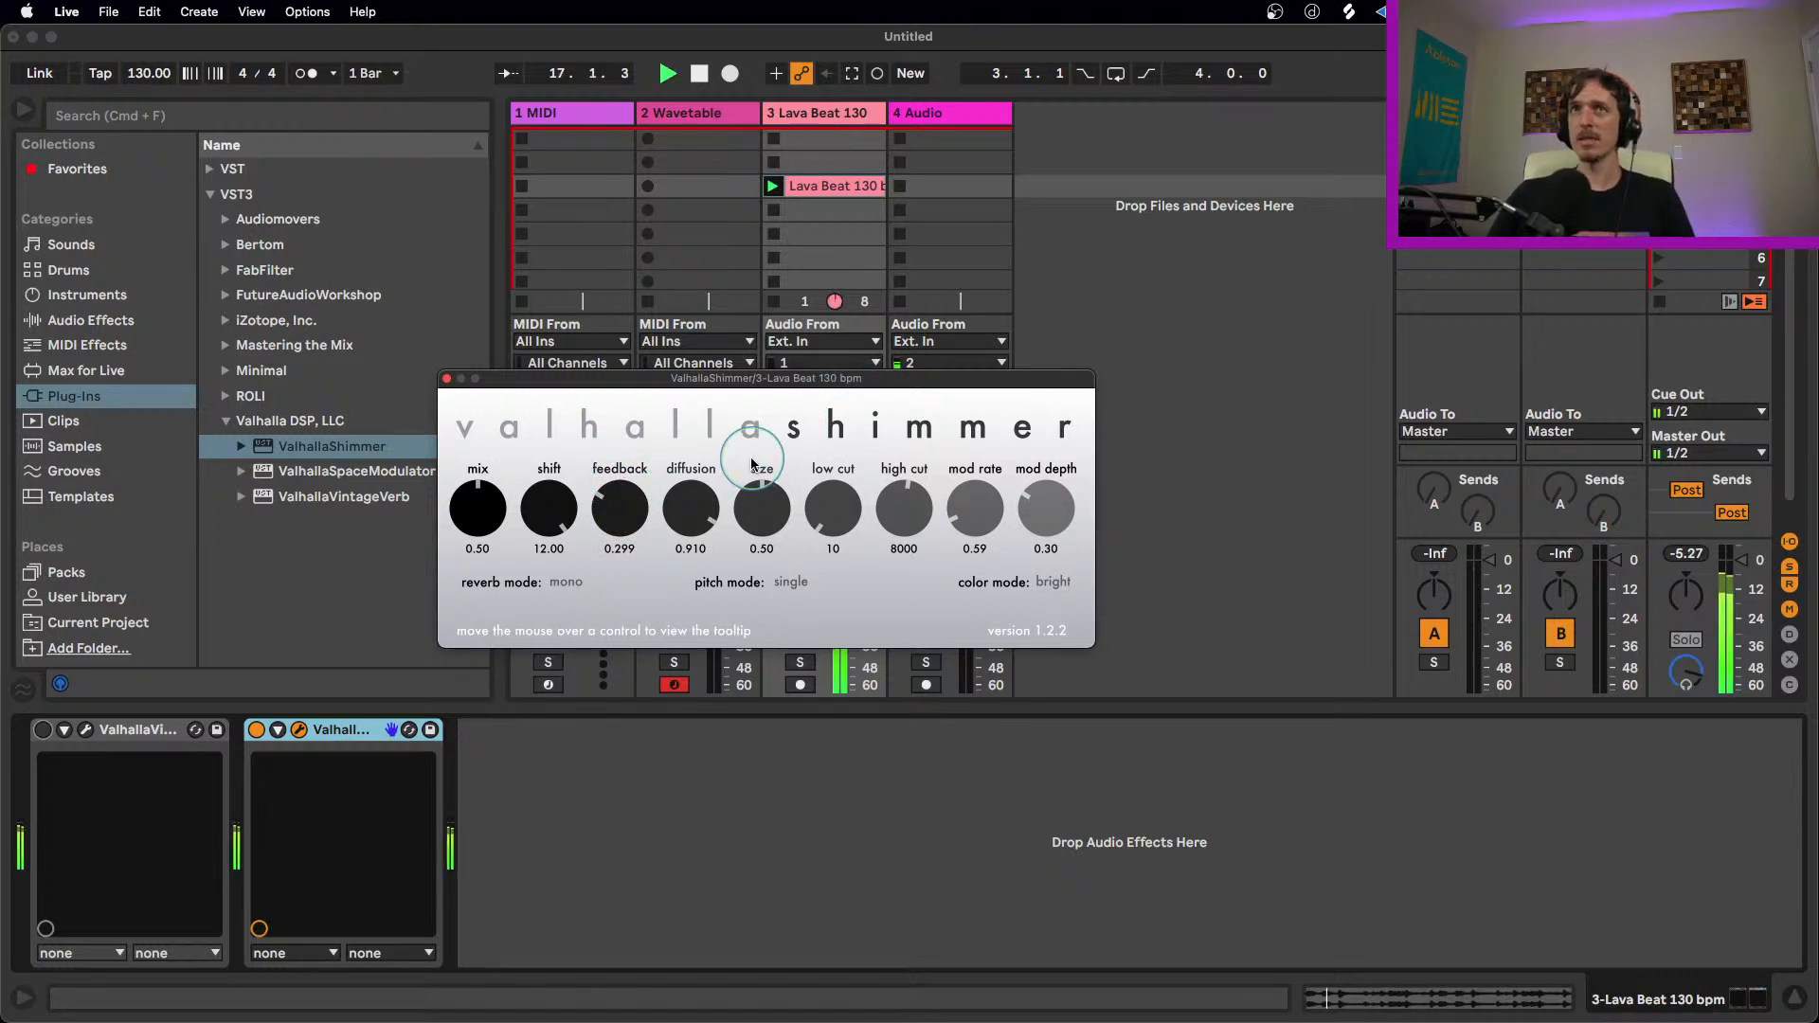
{"action": "key", "text": "space"}
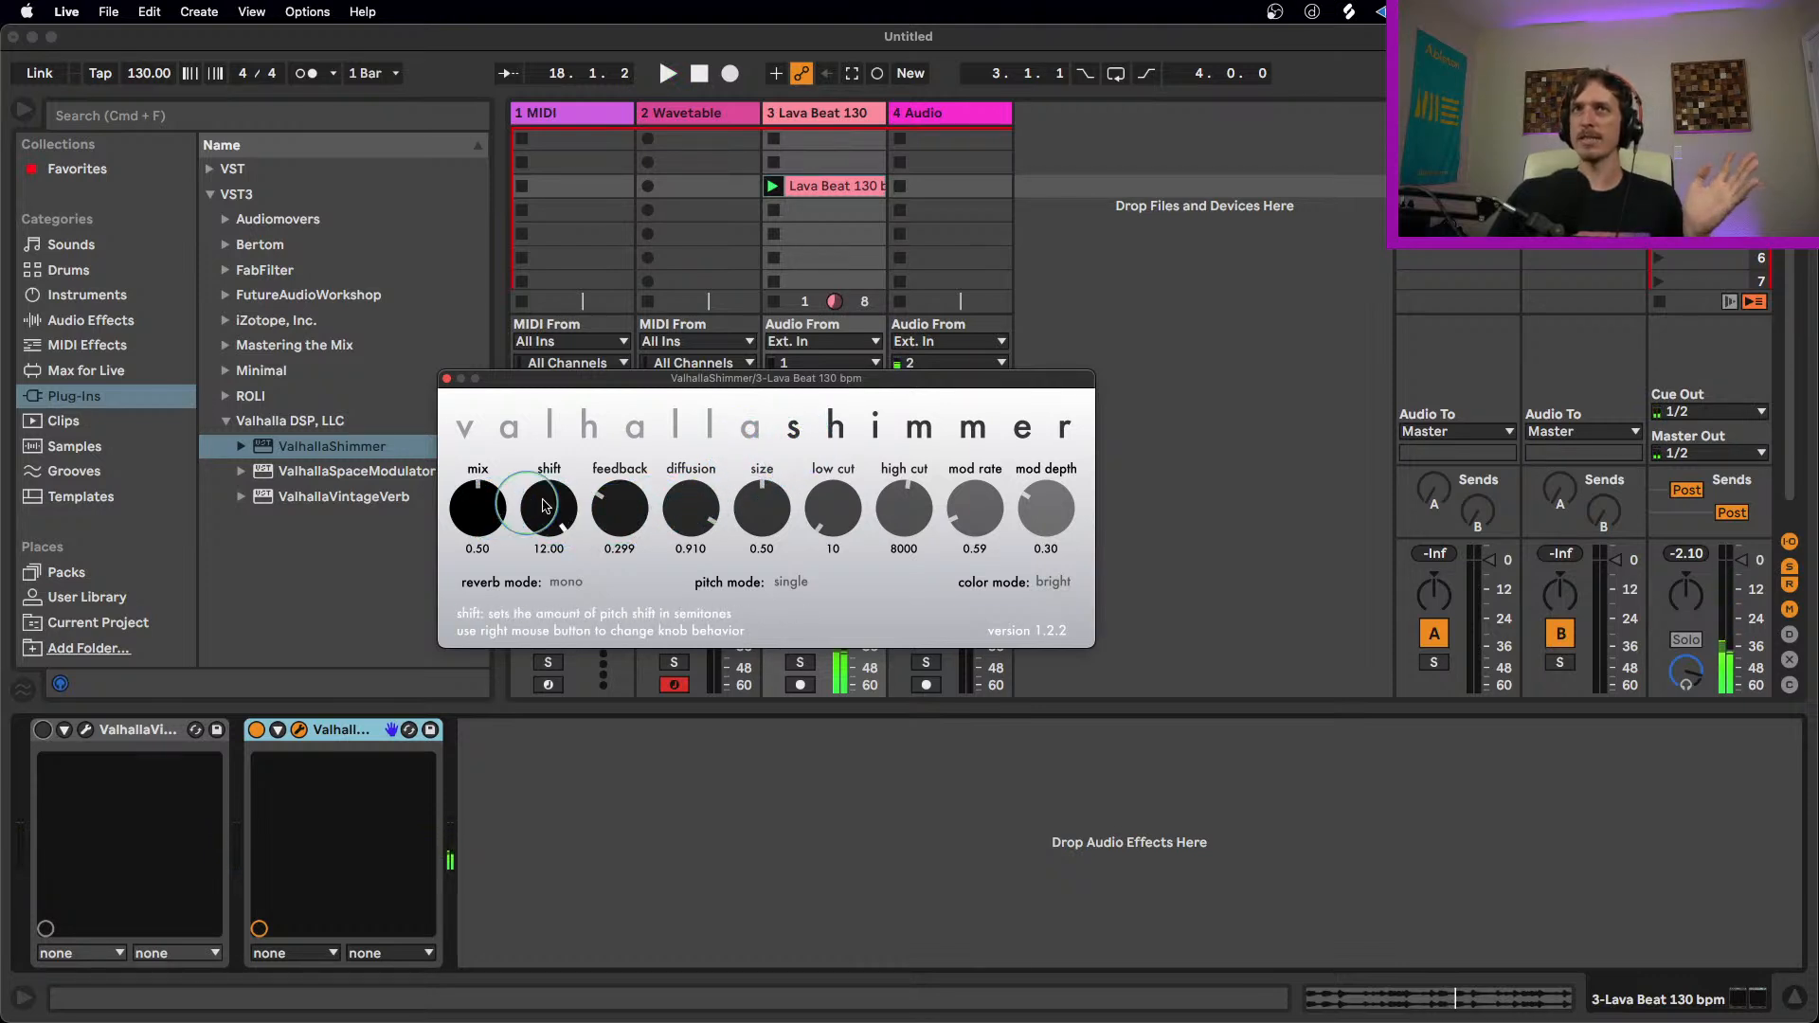
{"action": "left_click_drag", "start_coordinate": [691, 512], "coordinate": [691, 560]}
{"action": "left_click_drag", "start_coordinate": [619, 520], "coordinate": [615, 487]}
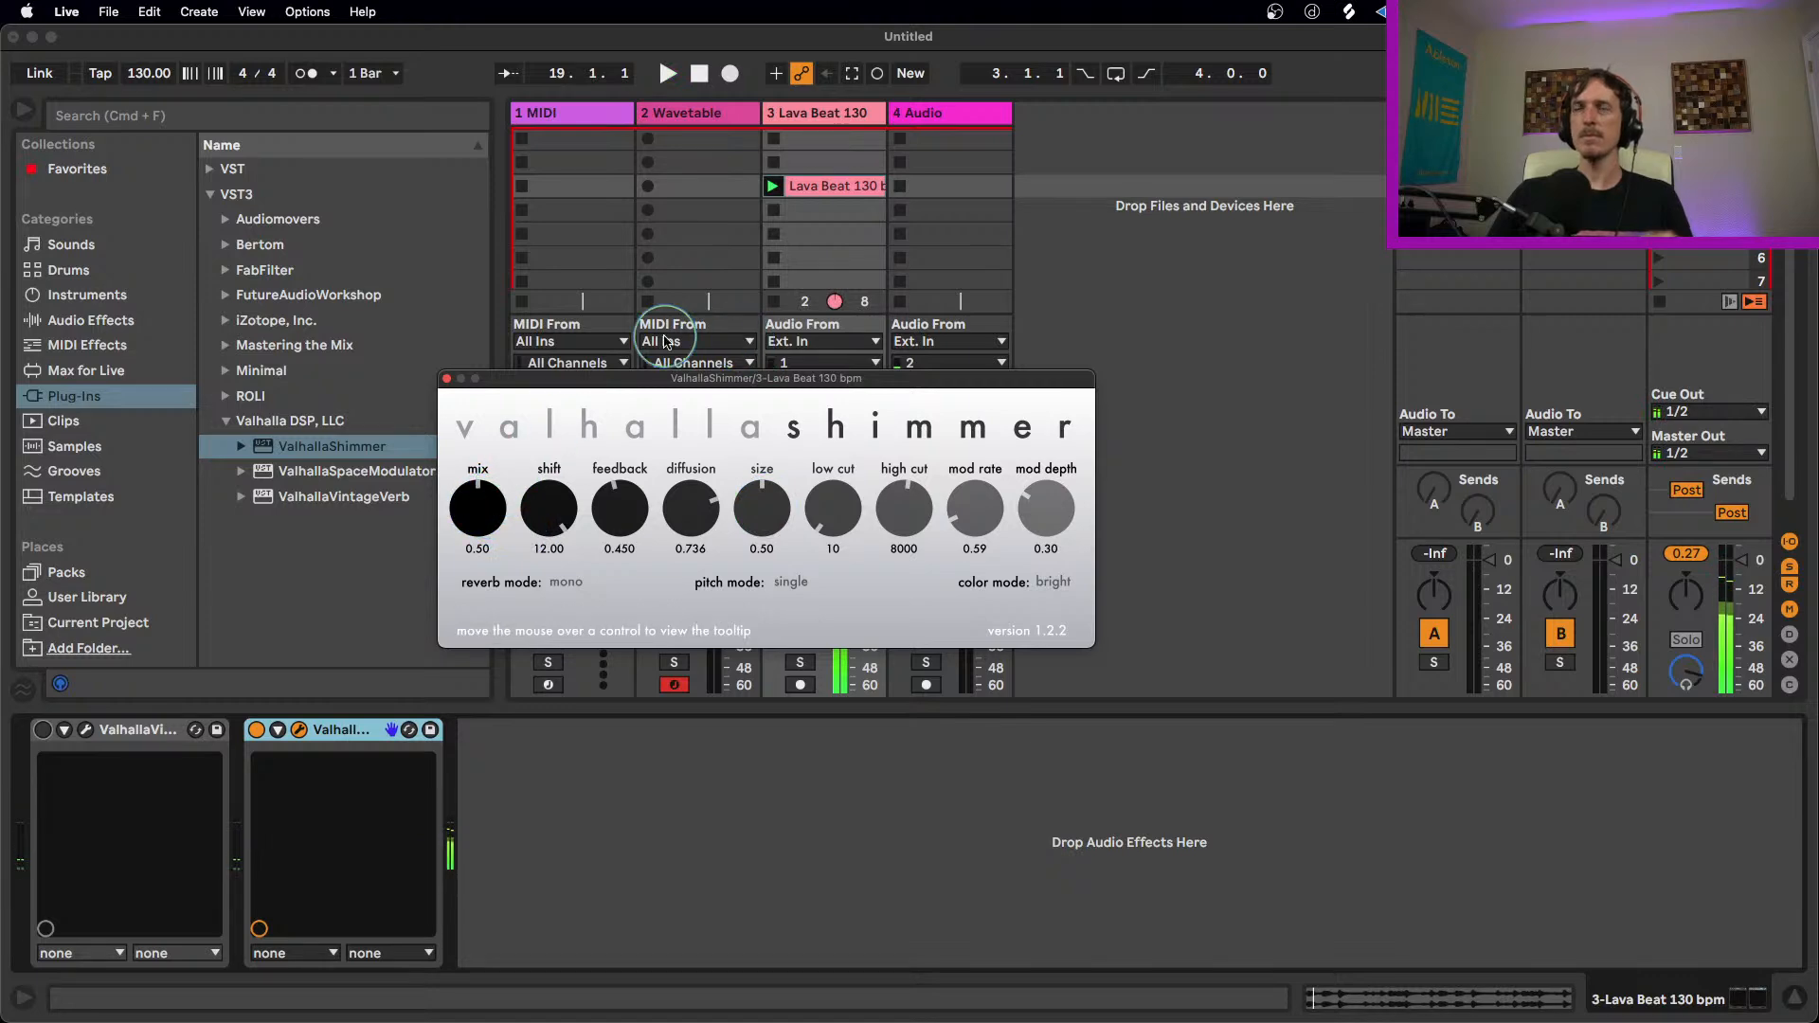
Step: Move ValhallaShimmer to the Wavetable track and shape Wavetable's amp envelope to 470 ms decay and -inf dB sustain
{"action": "left_click_drag", "start_coordinate": [654, 377], "coordinate": [790, 281]}
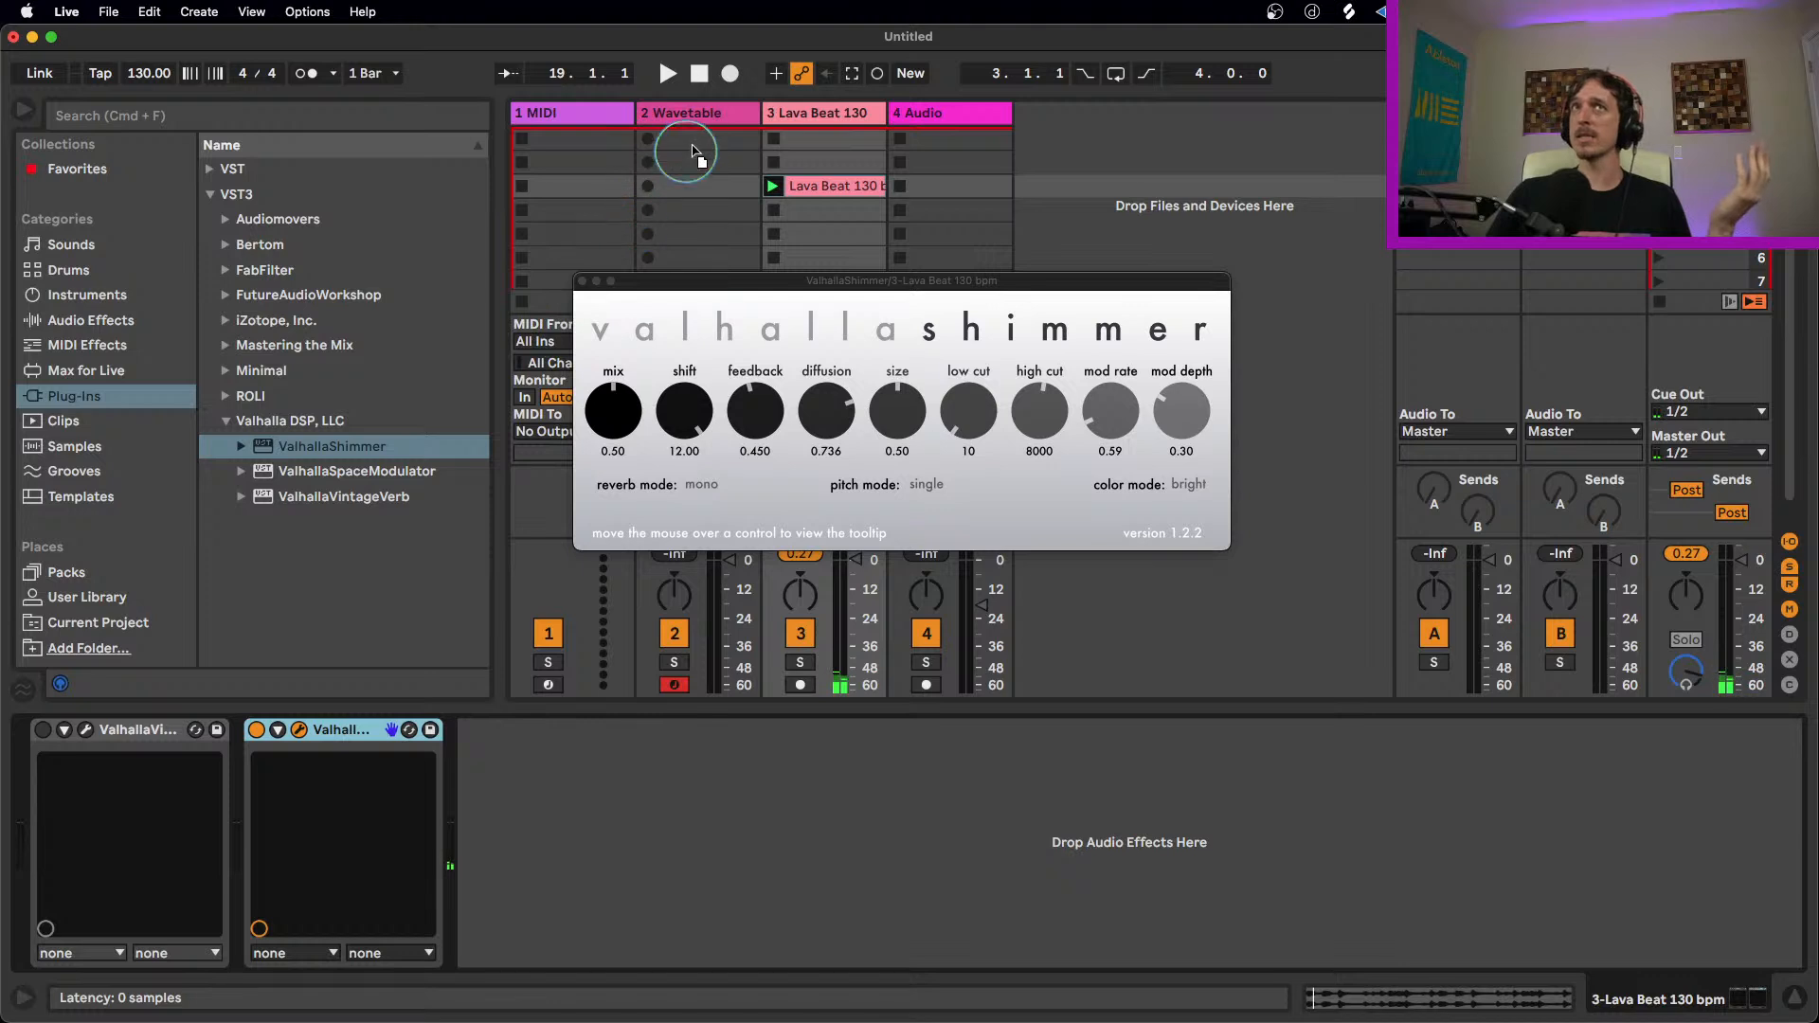
{"action": "left_click", "coordinate": [696, 140]}
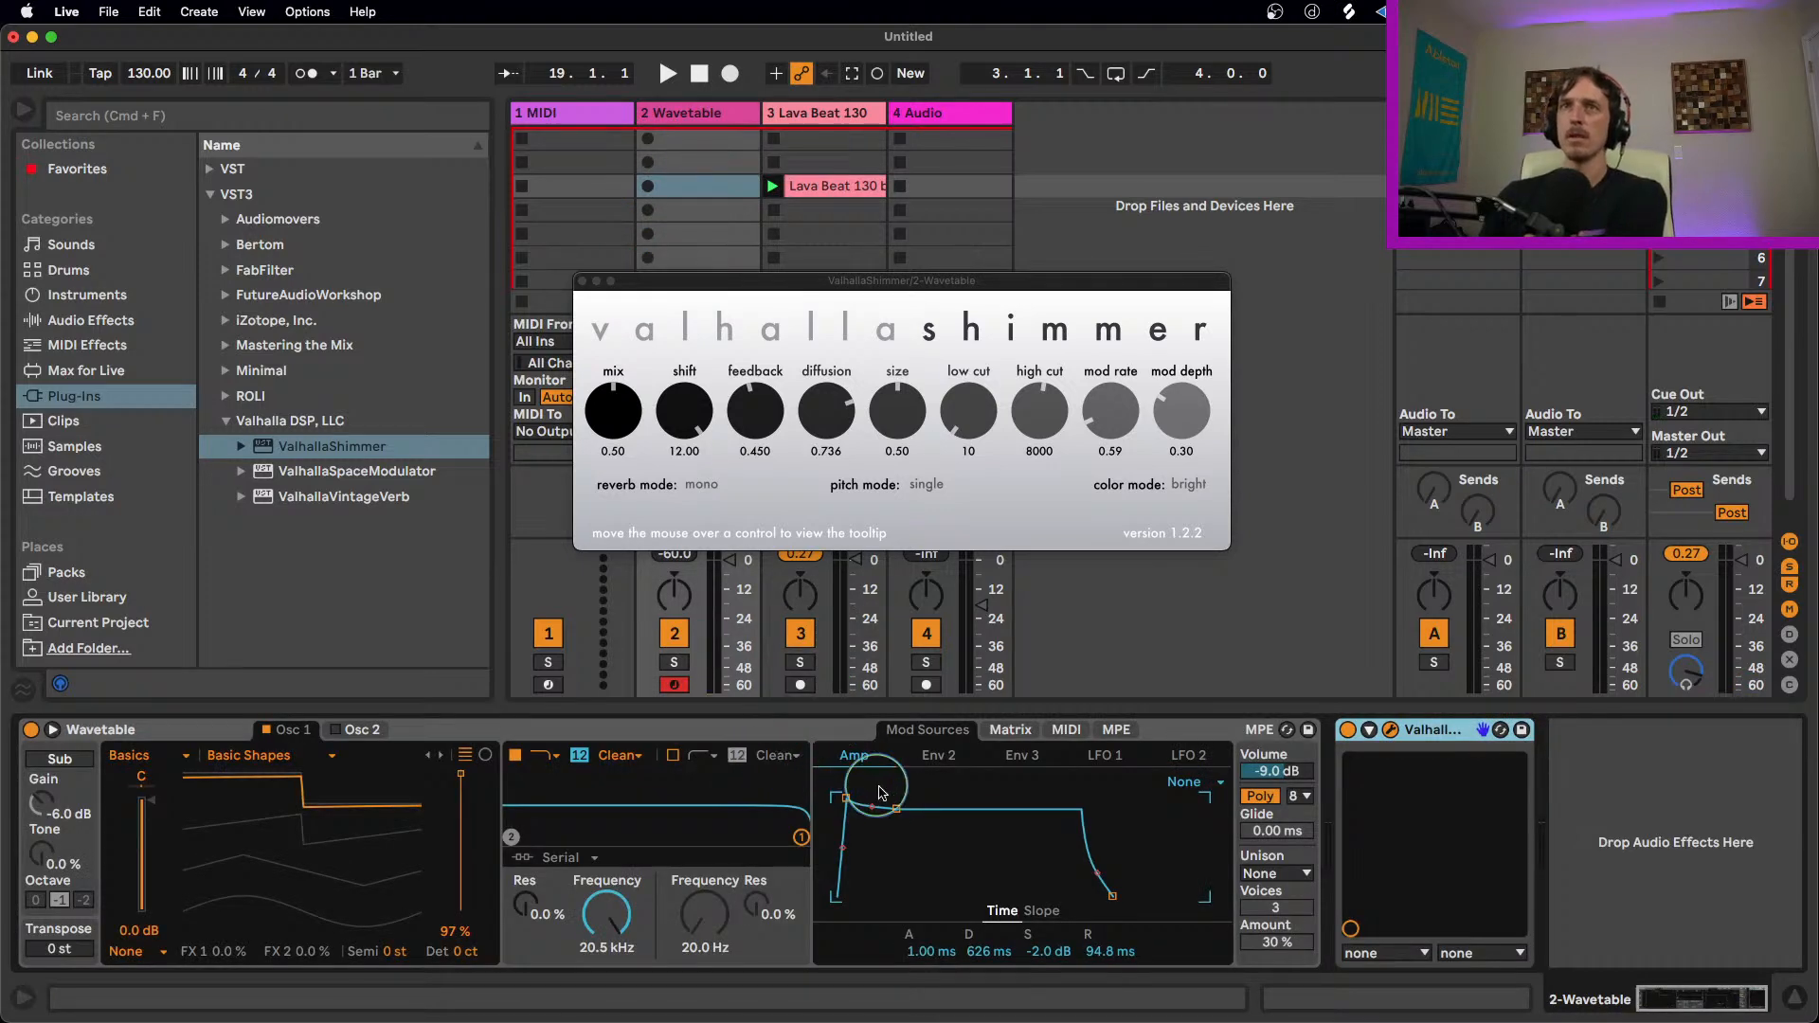
{"action": "left_click_drag", "start_coordinate": [896, 809], "coordinate": [894, 895]}
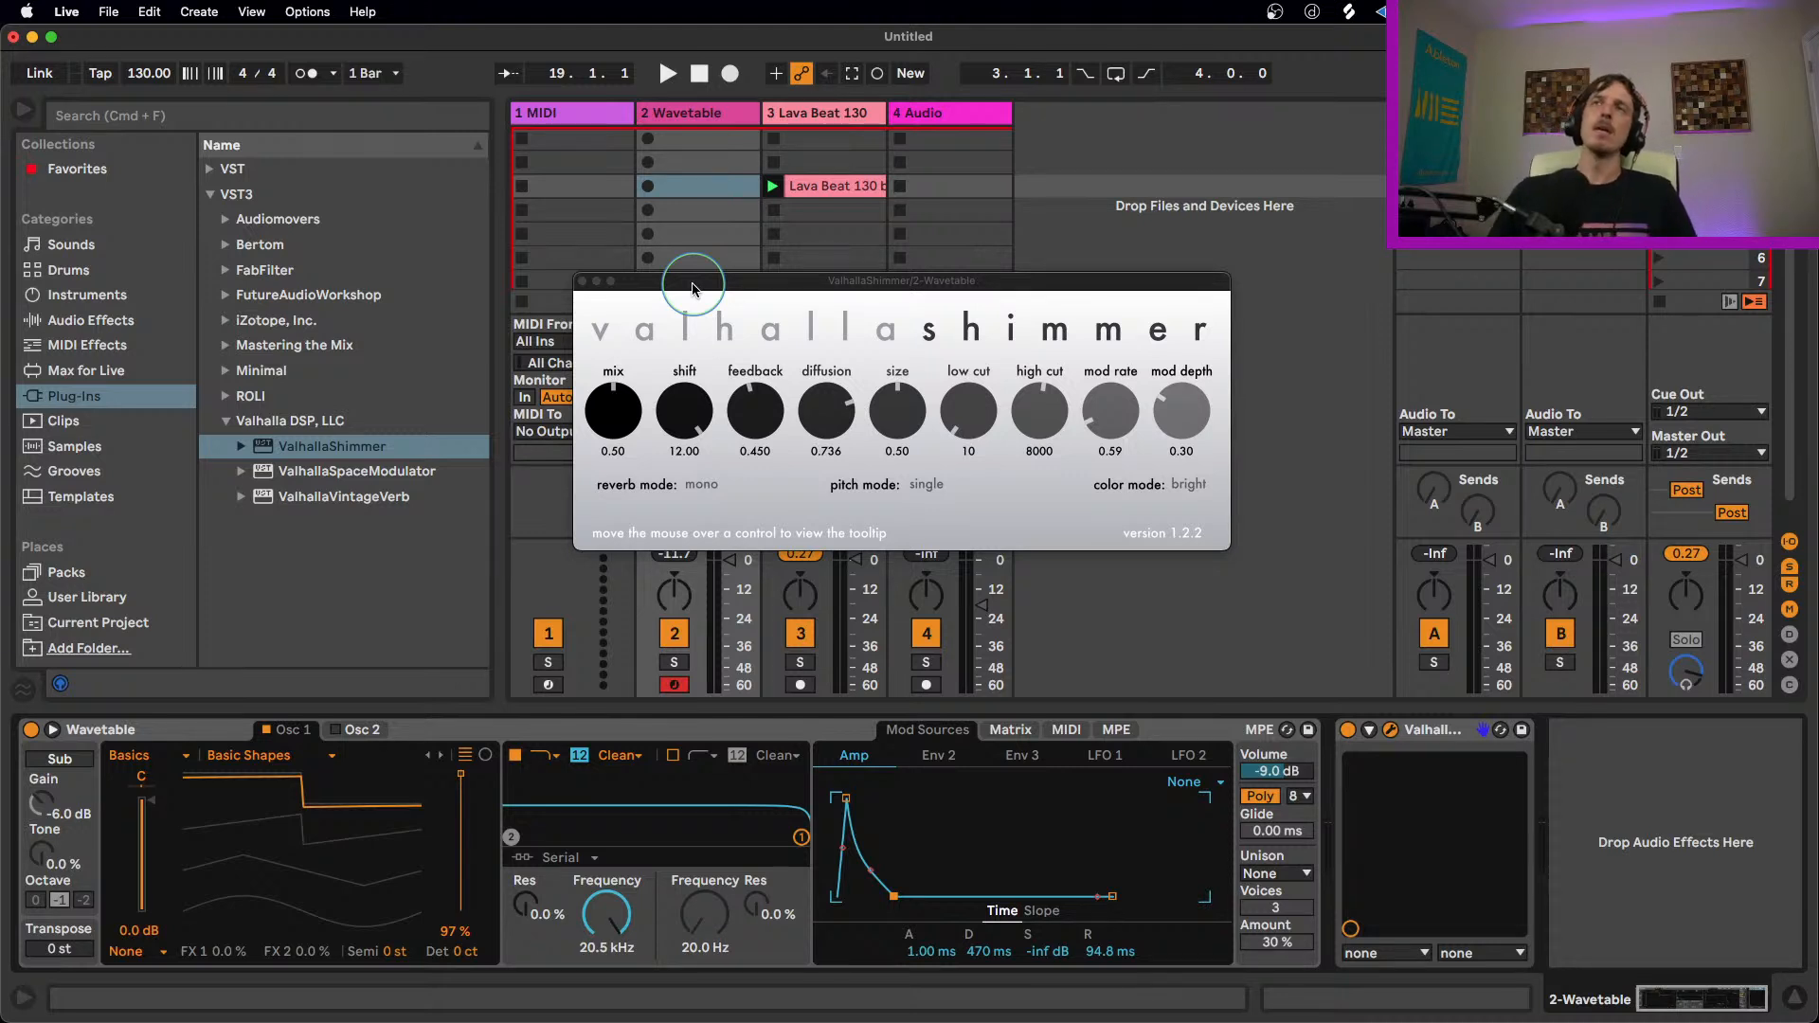
Step: Close the ValhallaShimmer window, remove the plug-in from the Wavetable track and show the Lava Beat track's devices
{"action": "left_click", "coordinate": [583, 280]}
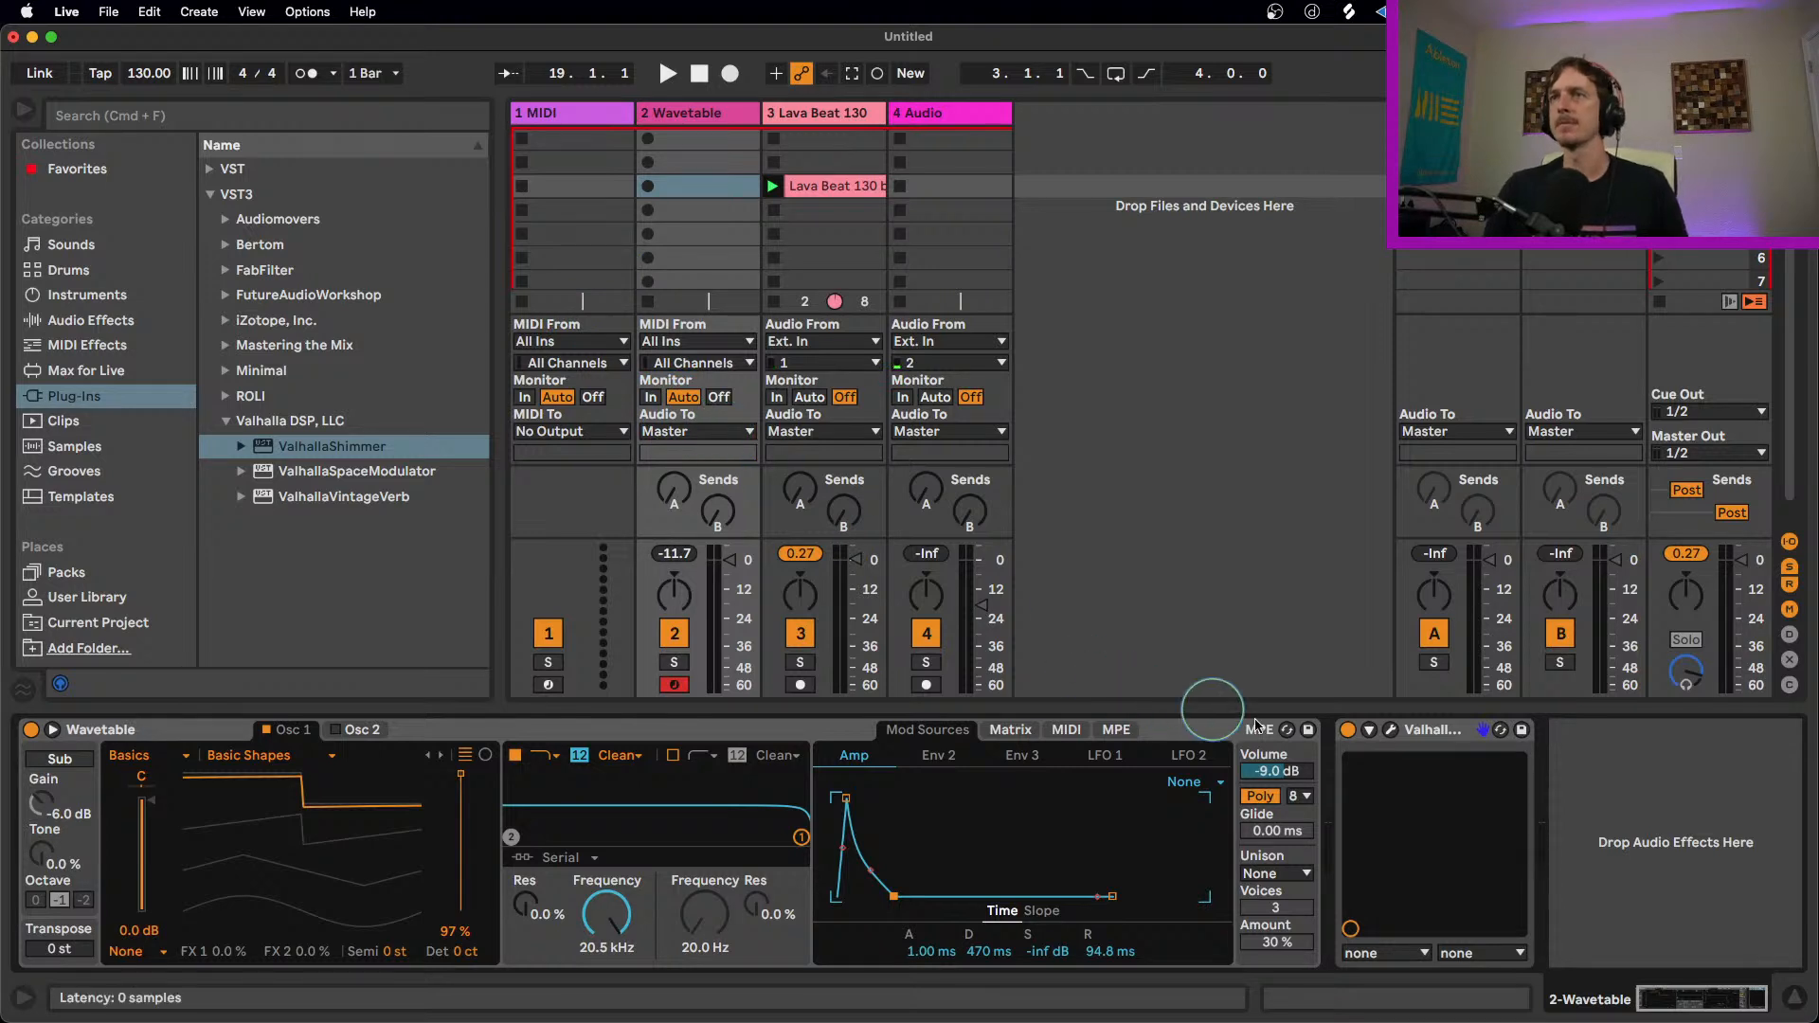
{"action": "left_click", "coordinate": [1446, 738]}
{"action": "left_click_drag", "start_coordinate": [1447, 738], "coordinate": [834, 120]}
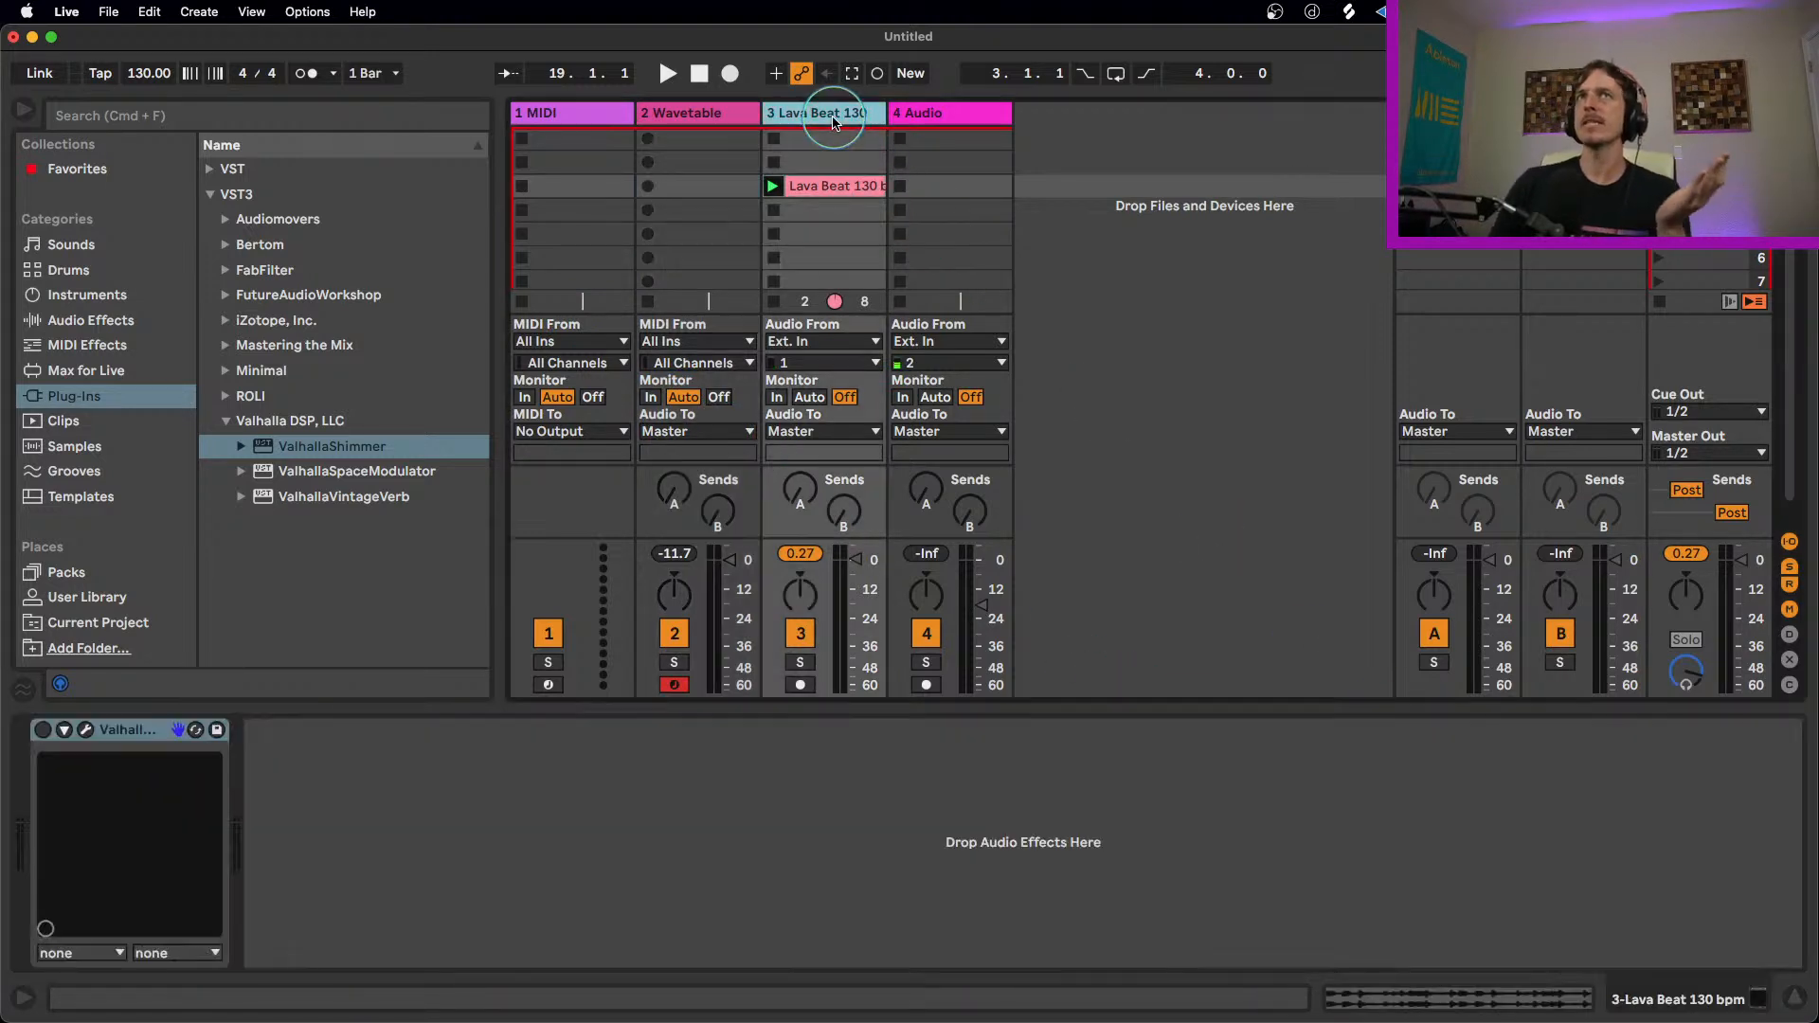
Step: Find Hybrid Reverb among the audio effects and add it after Wavetable on the Wavetable track
{"action": "left_click", "coordinate": [87, 297]}
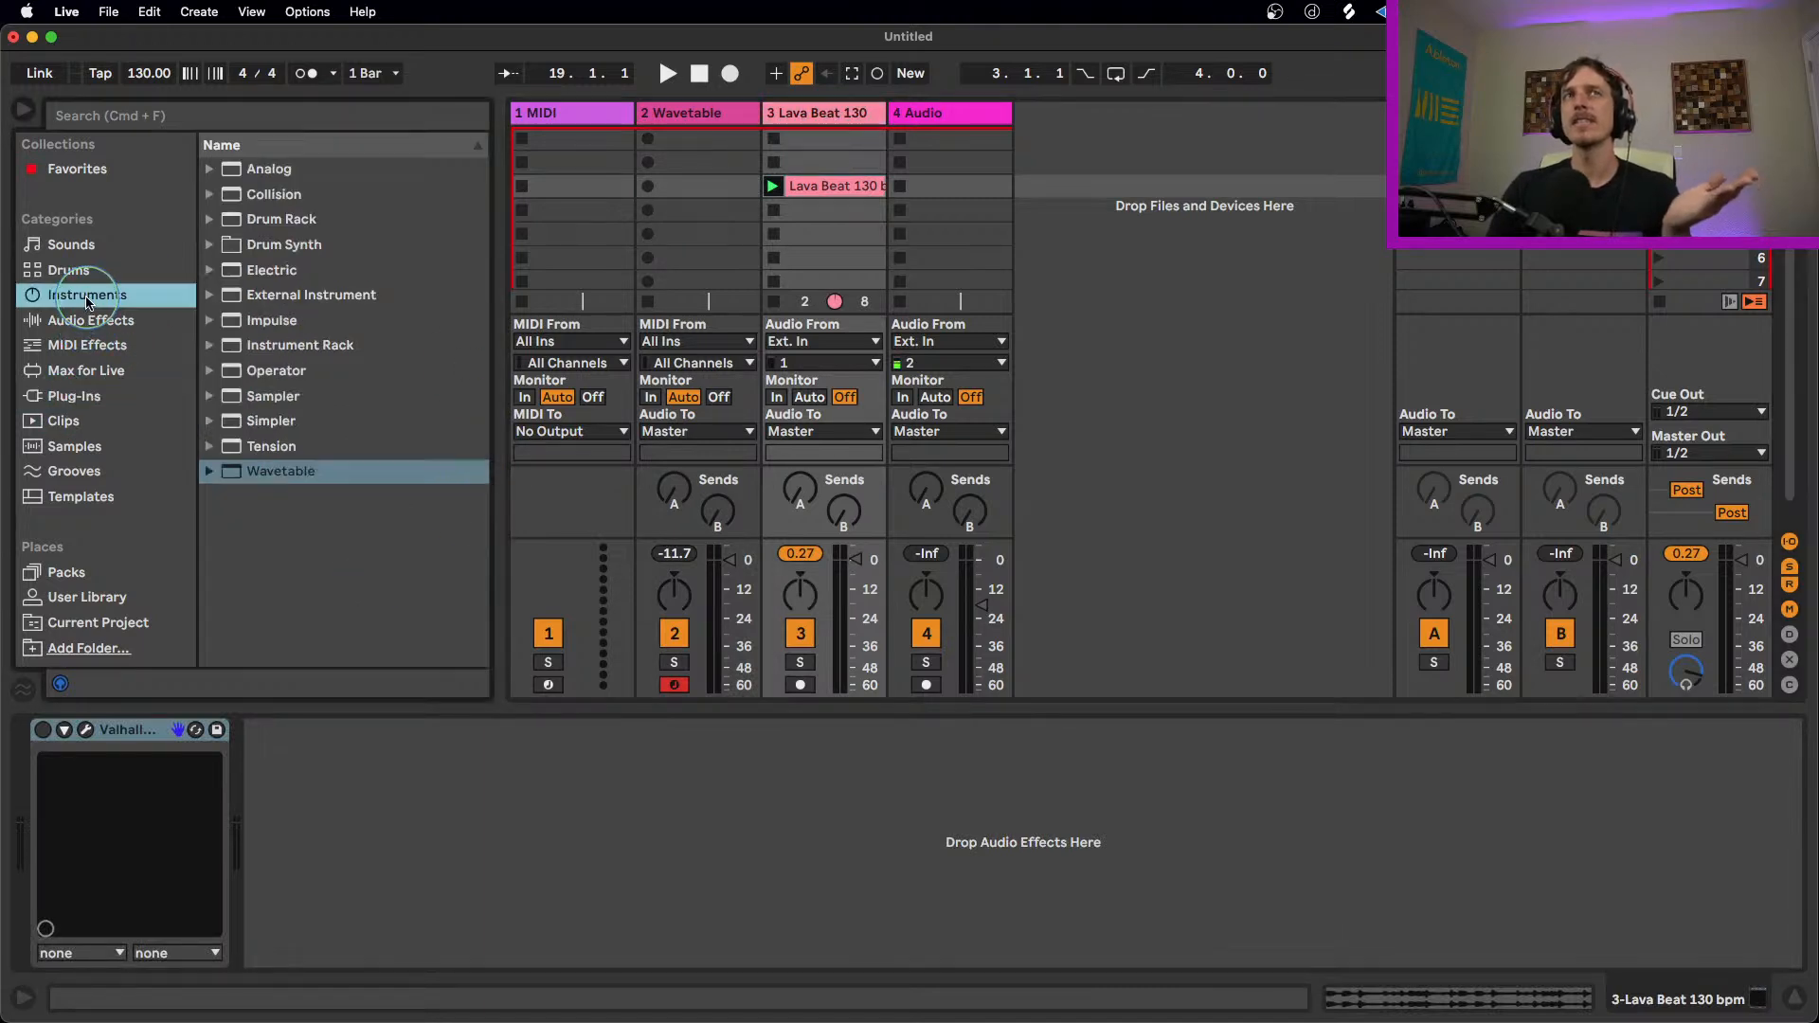
{"action": "left_click", "coordinate": [90, 321]}
{"action": "scroll", "coordinate": [305, 426], "scroll_direction": "up", "scroll_amount": 3}
{"action": "scroll", "coordinate": [322, 502], "scroll_direction": "down", "scroll_amount": 4}
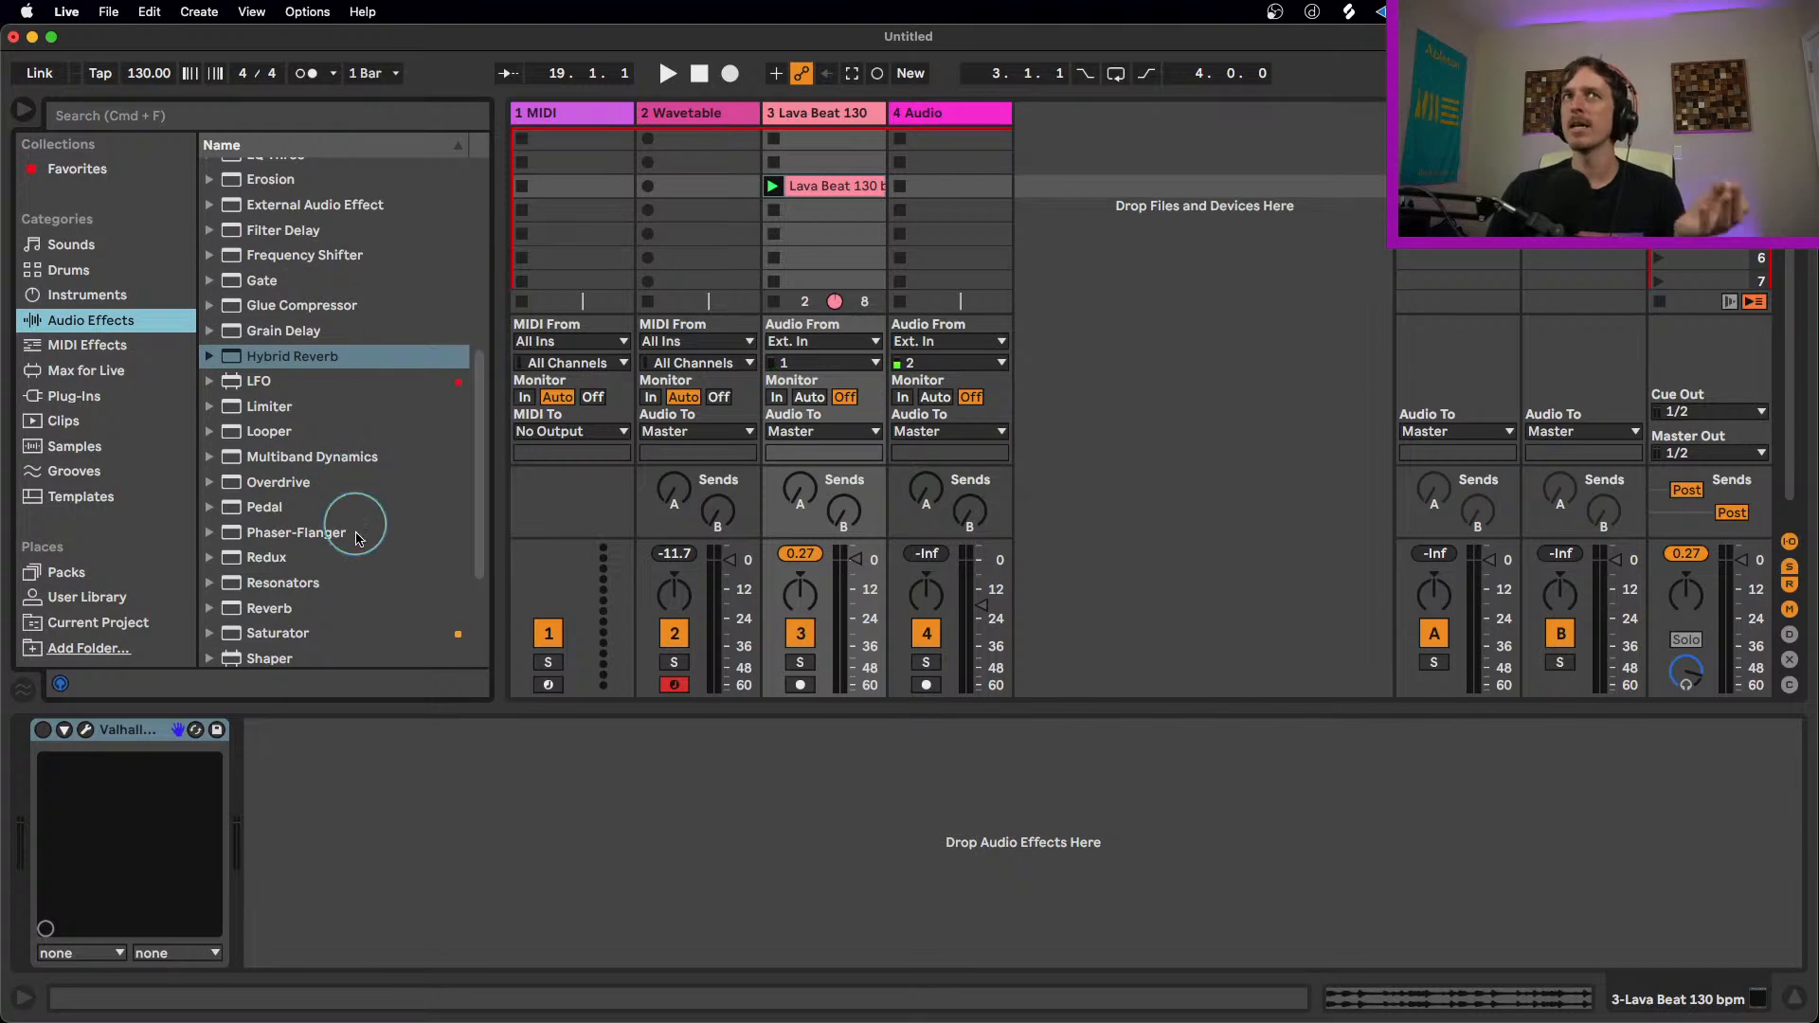
{"action": "scroll", "coordinate": [389, 540], "scroll_direction": "up", "scroll_amount": 2}
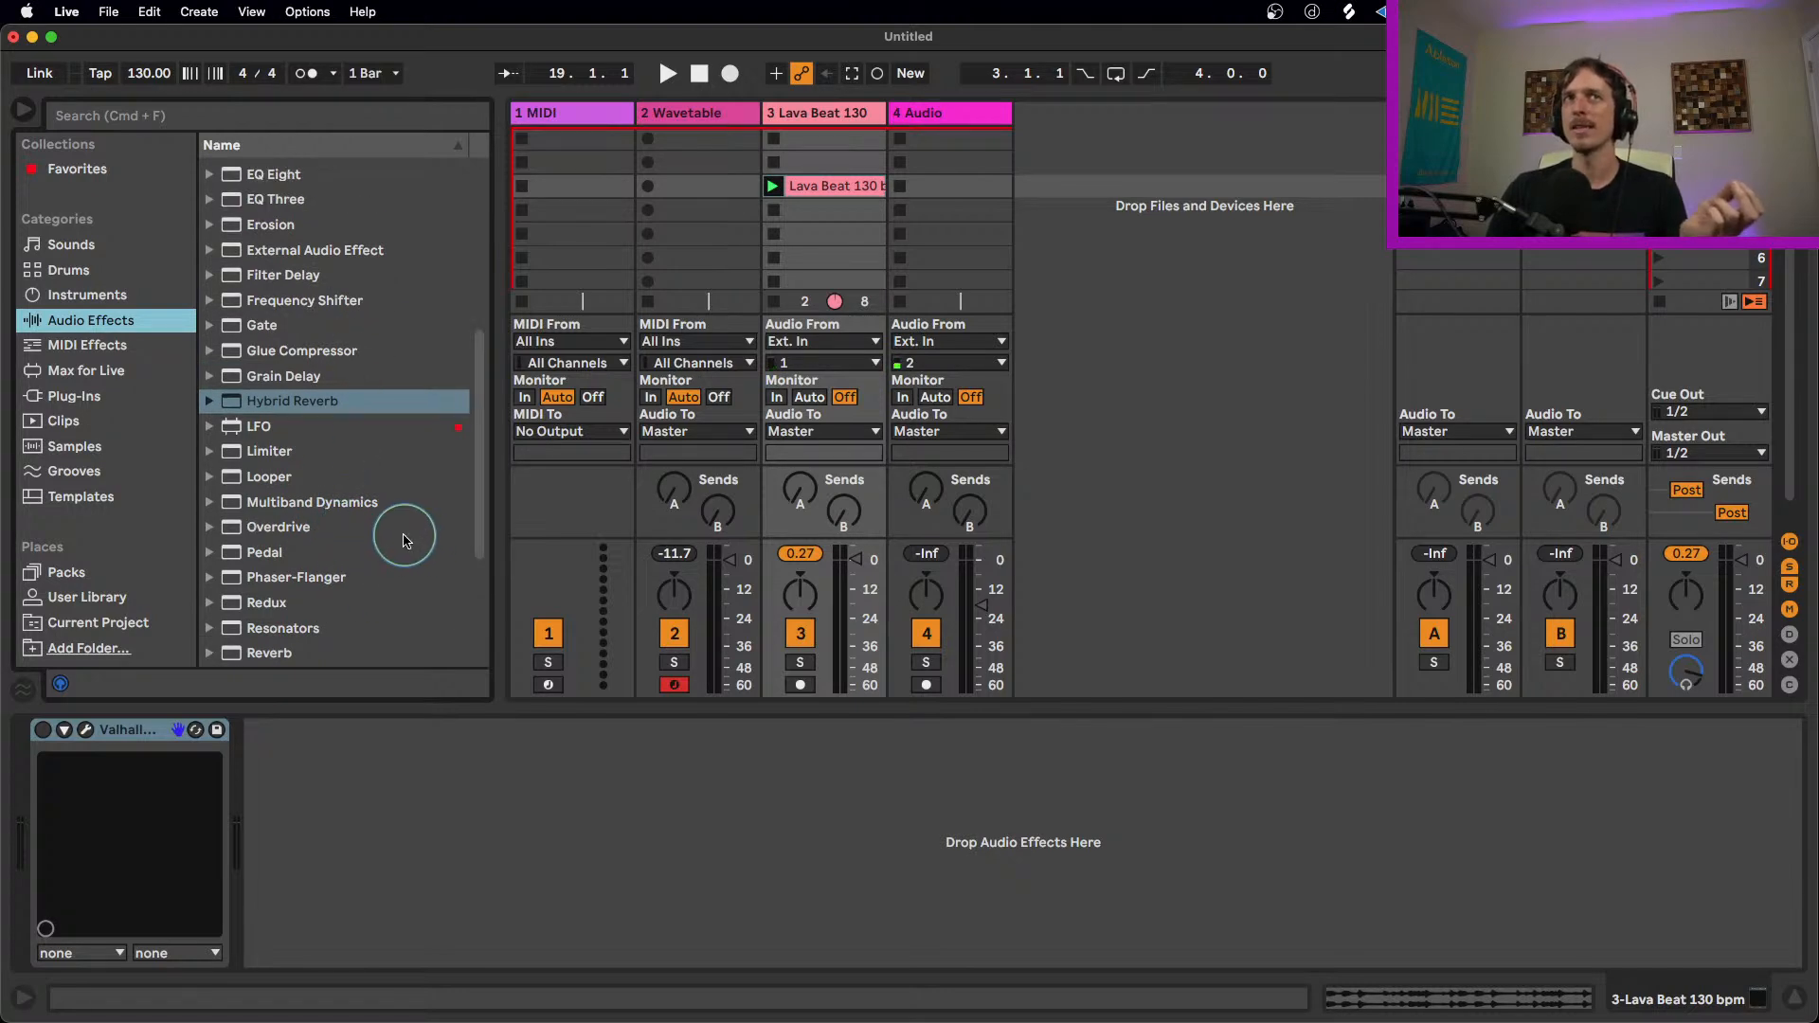
{"action": "scroll", "coordinate": [305, 322], "scroll_direction": "up", "scroll_amount": 2}
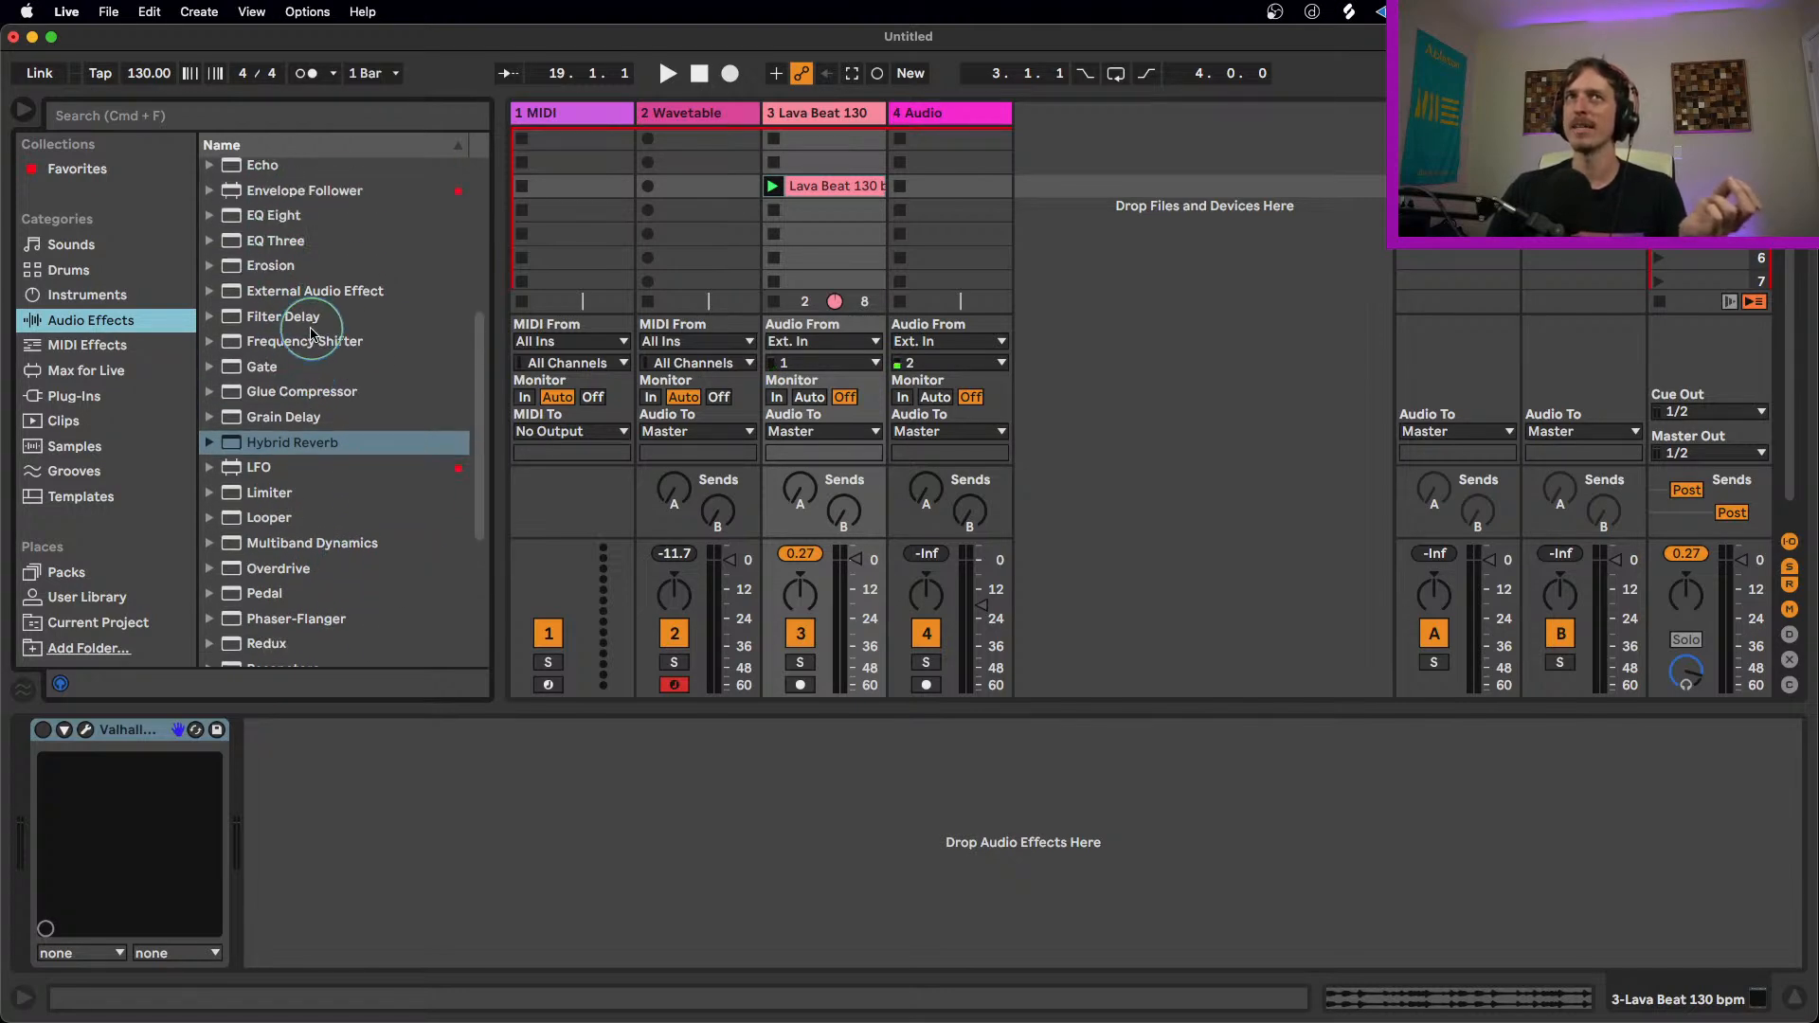
{"action": "left_click", "coordinate": [654, 112]}
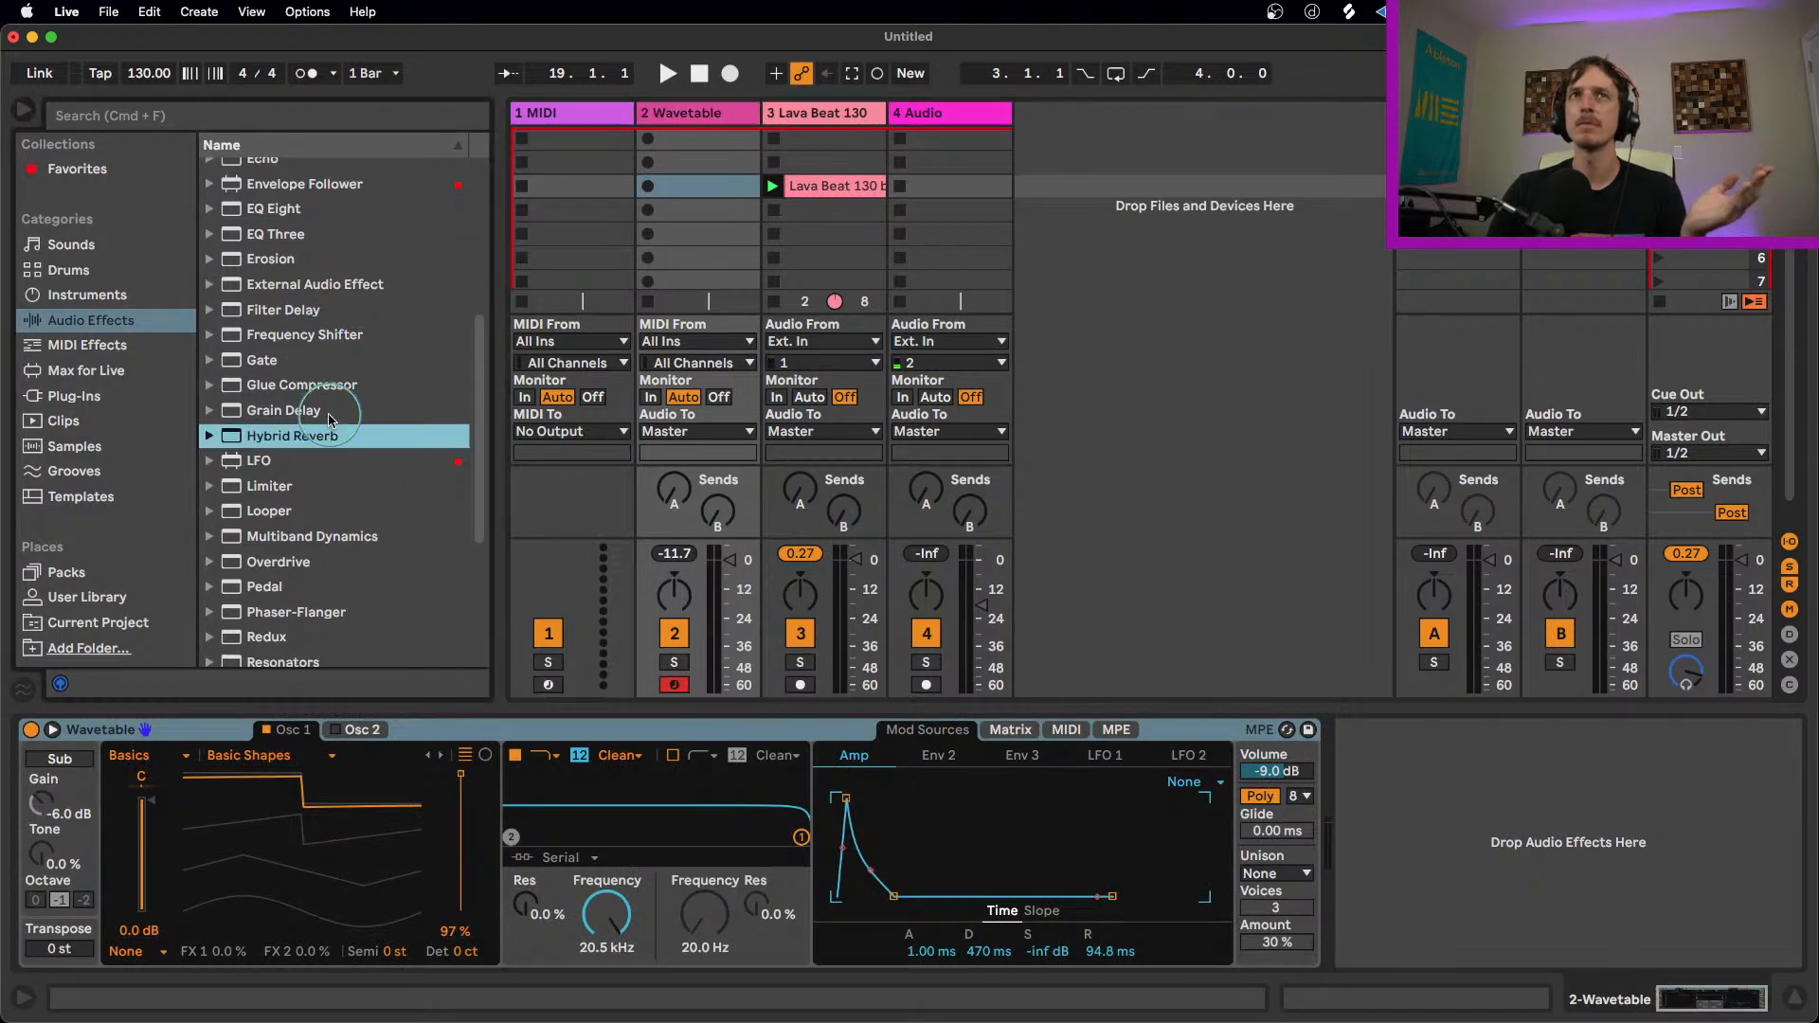
{"action": "scroll", "coordinate": [330, 421], "scroll_direction": "up", "scroll_amount": 1}
{"action": "left_click_drag", "start_coordinate": [301, 474], "coordinate": [1383, 777]}
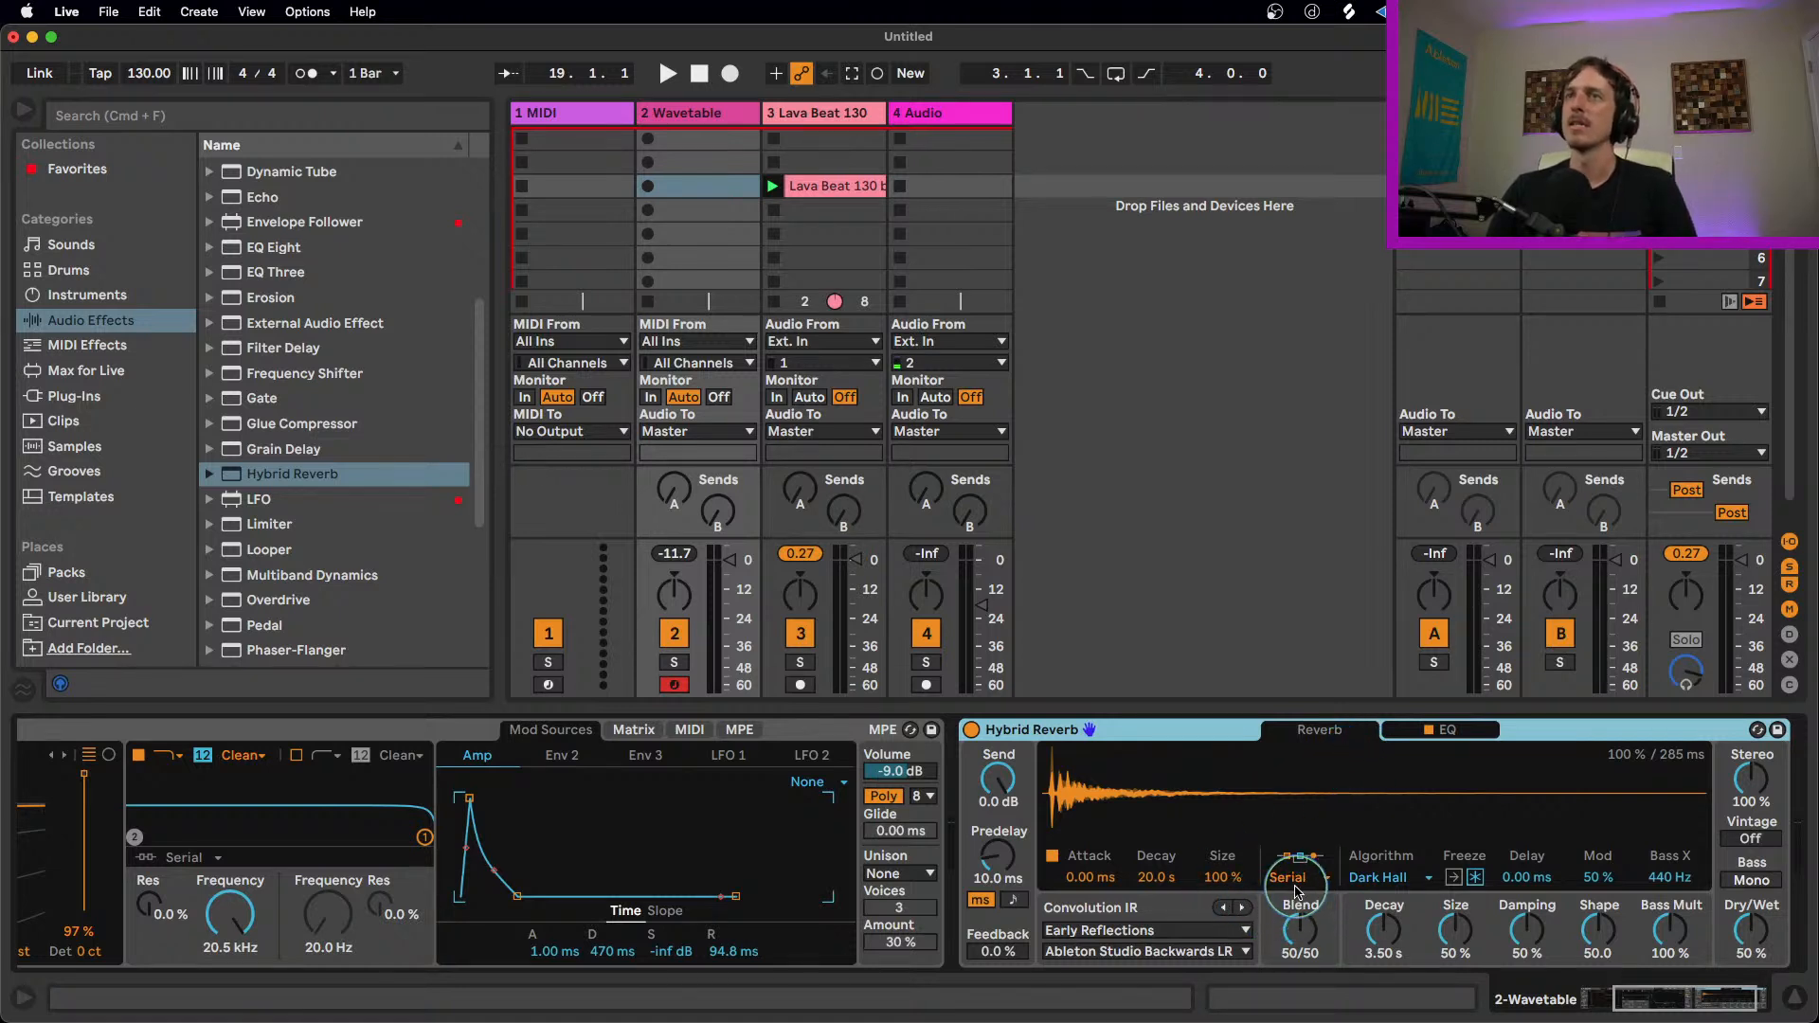
Step: Try Hybrid Reverb's Convolution routing, switch it to Algorithm and choose the Shimmer algorithm
{"action": "left_click", "coordinate": [1293, 877]}
{"action": "left_click", "coordinate": [1317, 955]}
{"action": "left_click", "coordinate": [1310, 879]}
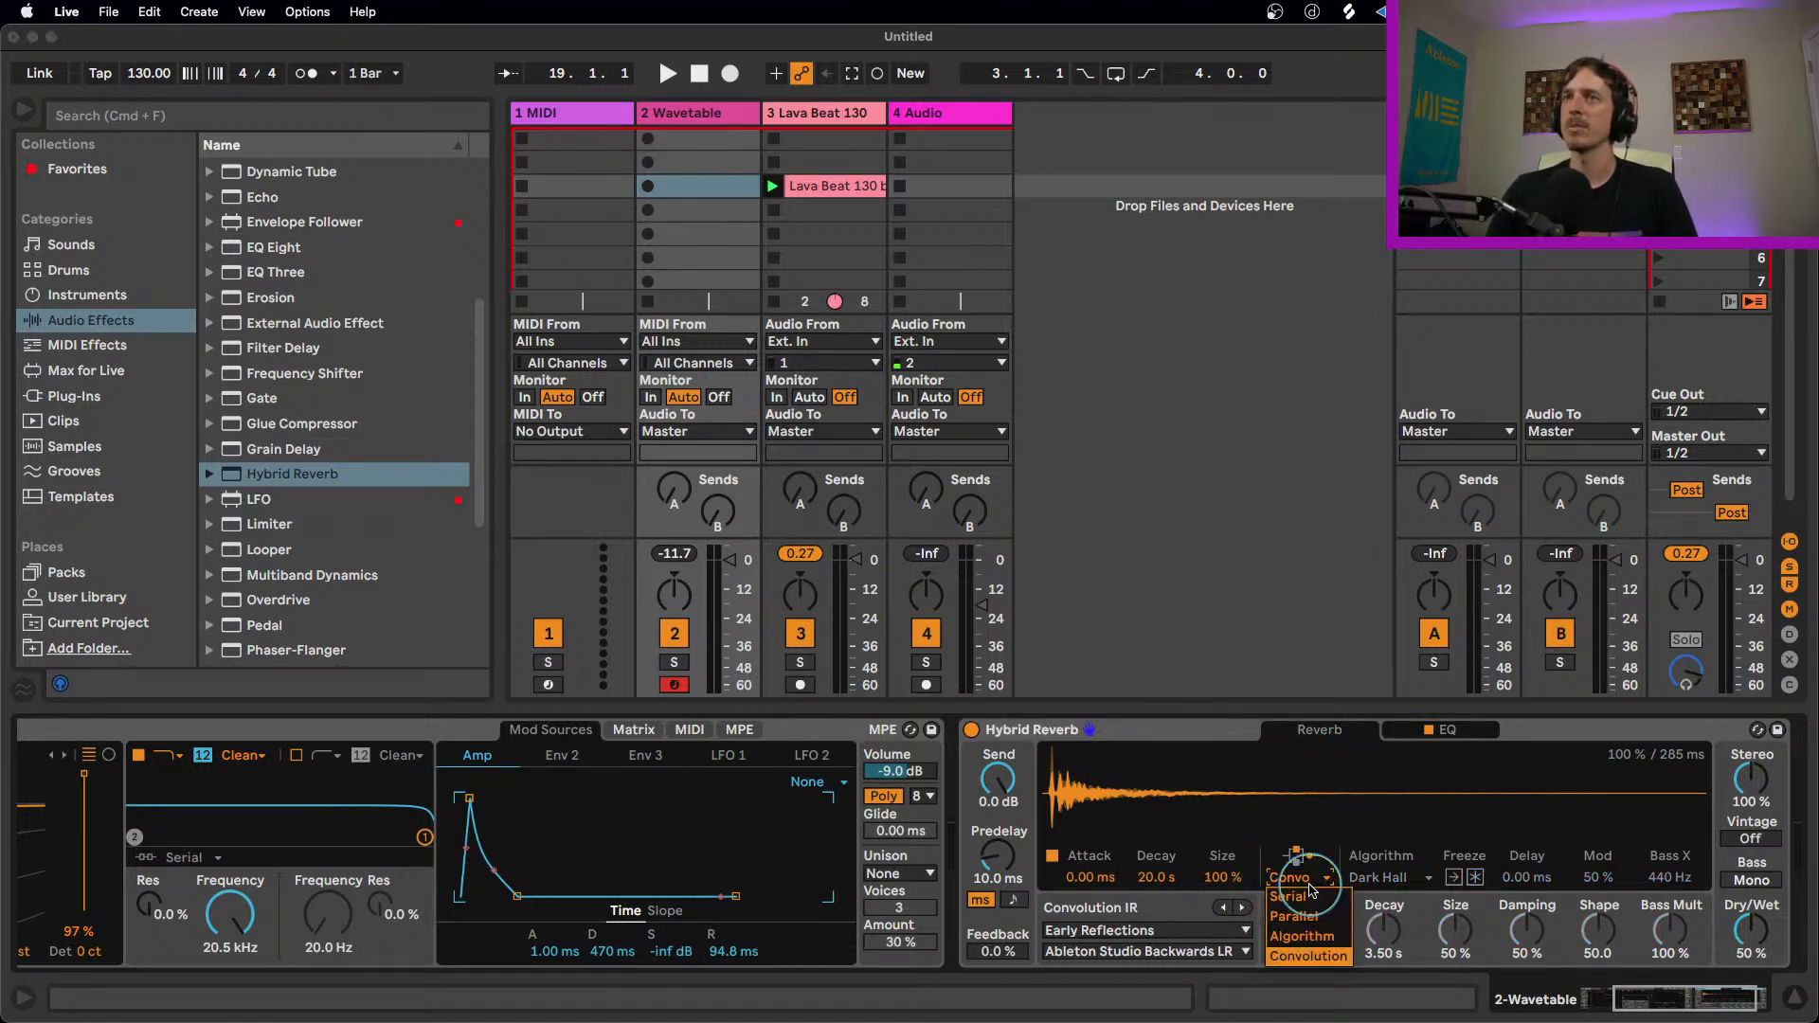
{"action": "left_click", "coordinate": [1312, 935]}
{"action": "left_click", "coordinate": [1378, 879]}
{"action": "left_click", "coordinate": [1387, 938]}
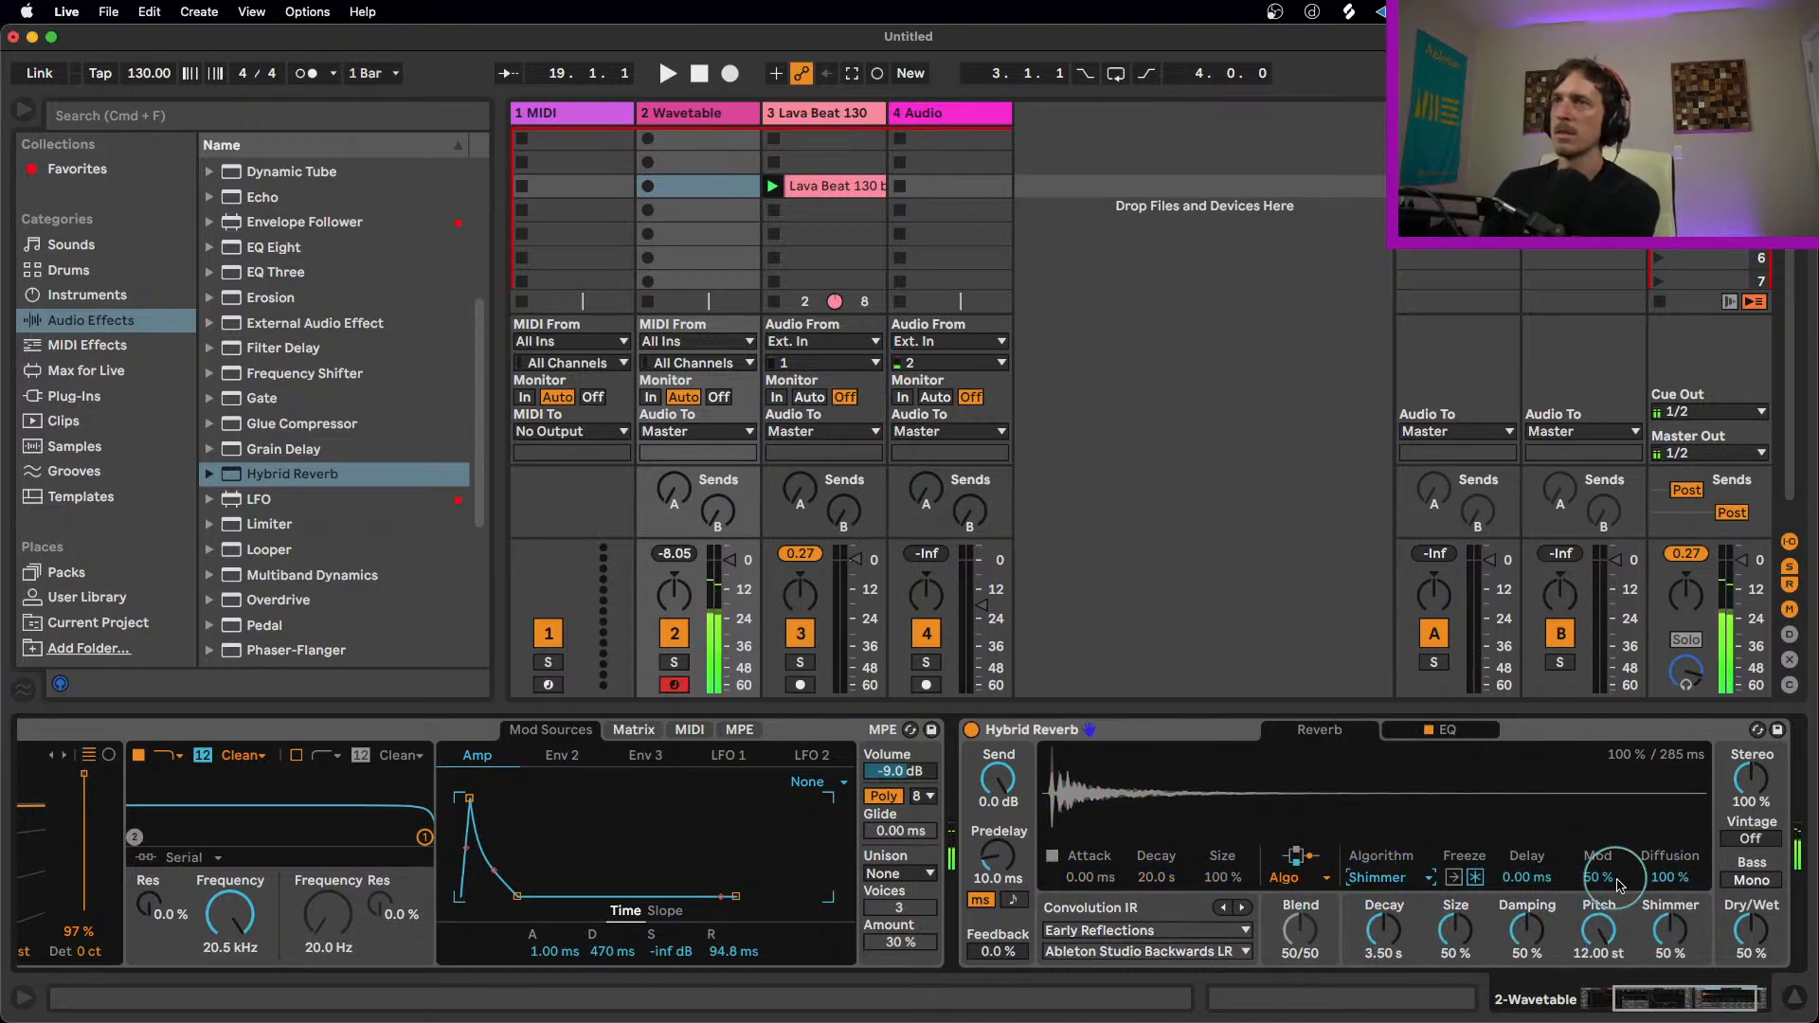
Step: Set Hybrid Reverb's damping to 68%, decay 9.66 s, size 79%, feedback 23%, predelay 881 ms and shimmer 100%
{"action": "left_click_drag", "start_coordinate": [1523, 933], "coordinate": [1520, 919]}
{"action": "left_click_drag", "start_coordinate": [1385, 935], "coordinate": [1455, 917]}
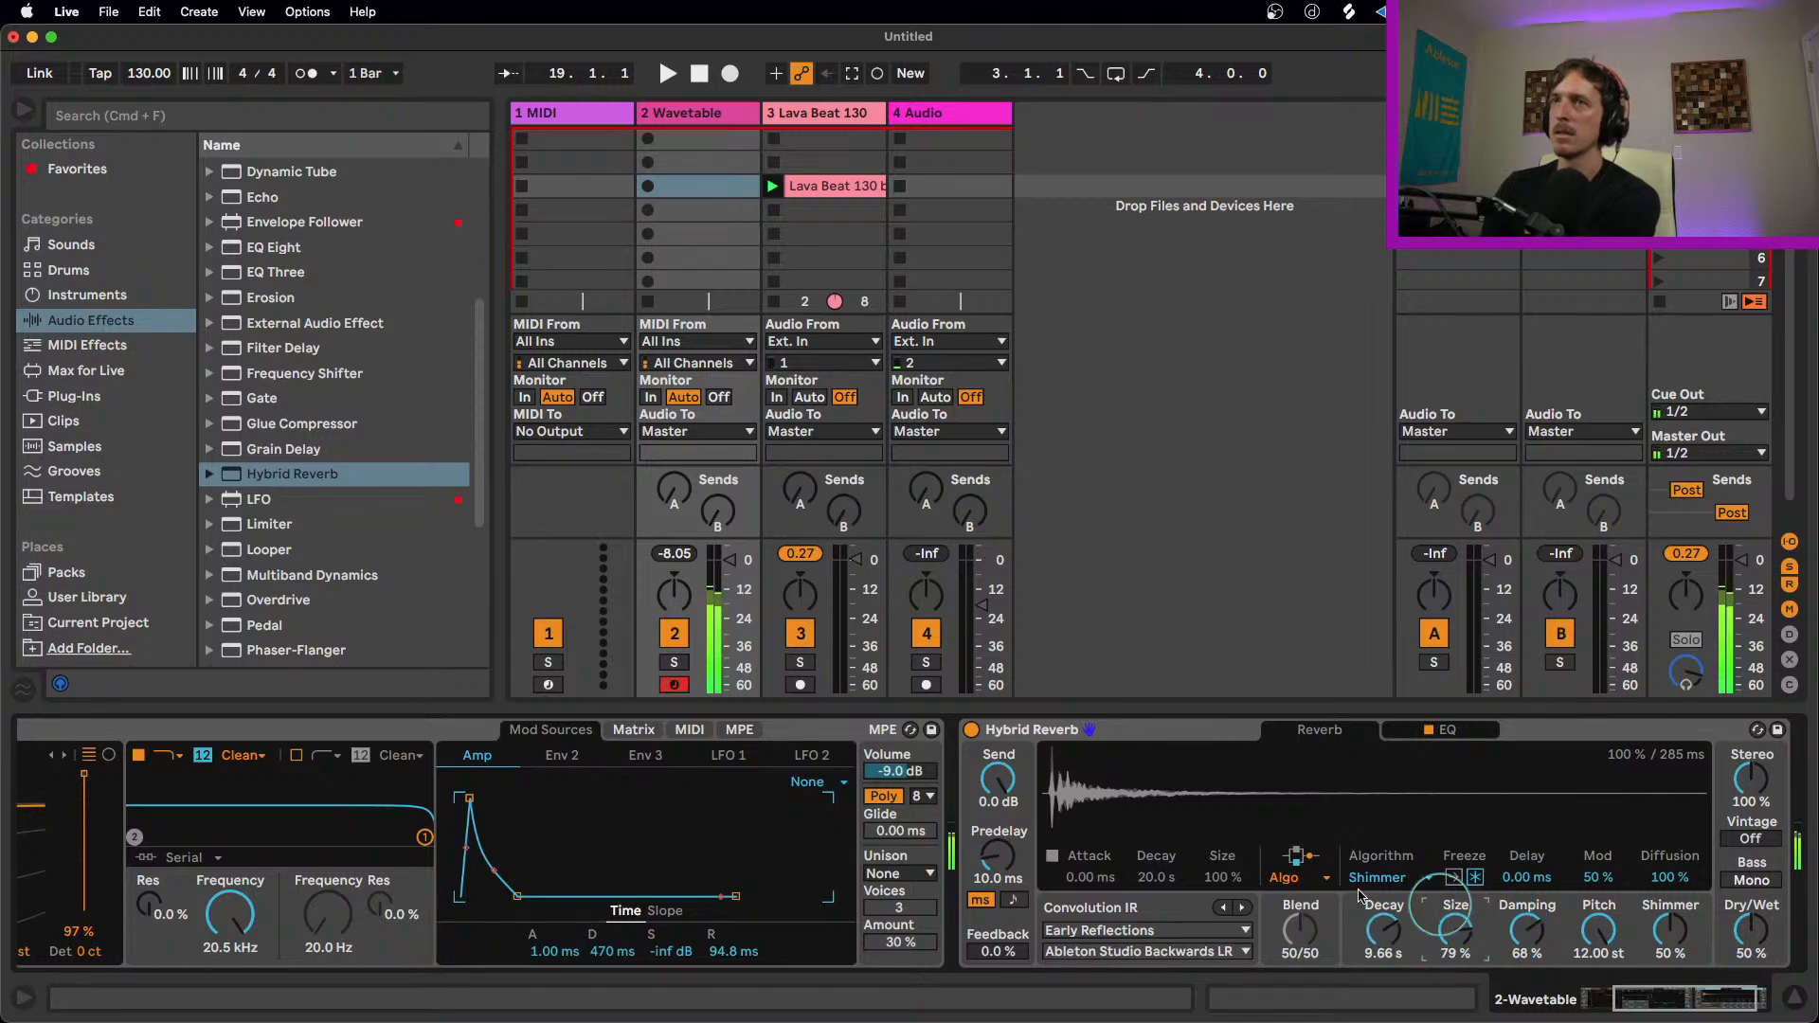
{"action": "left_click_drag", "start_coordinate": [1002, 933], "coordinate": [1002, 919]}
{"action": "left_click_drag", "start_coordinate": [997, 855], "coordinate": [997, 833]}
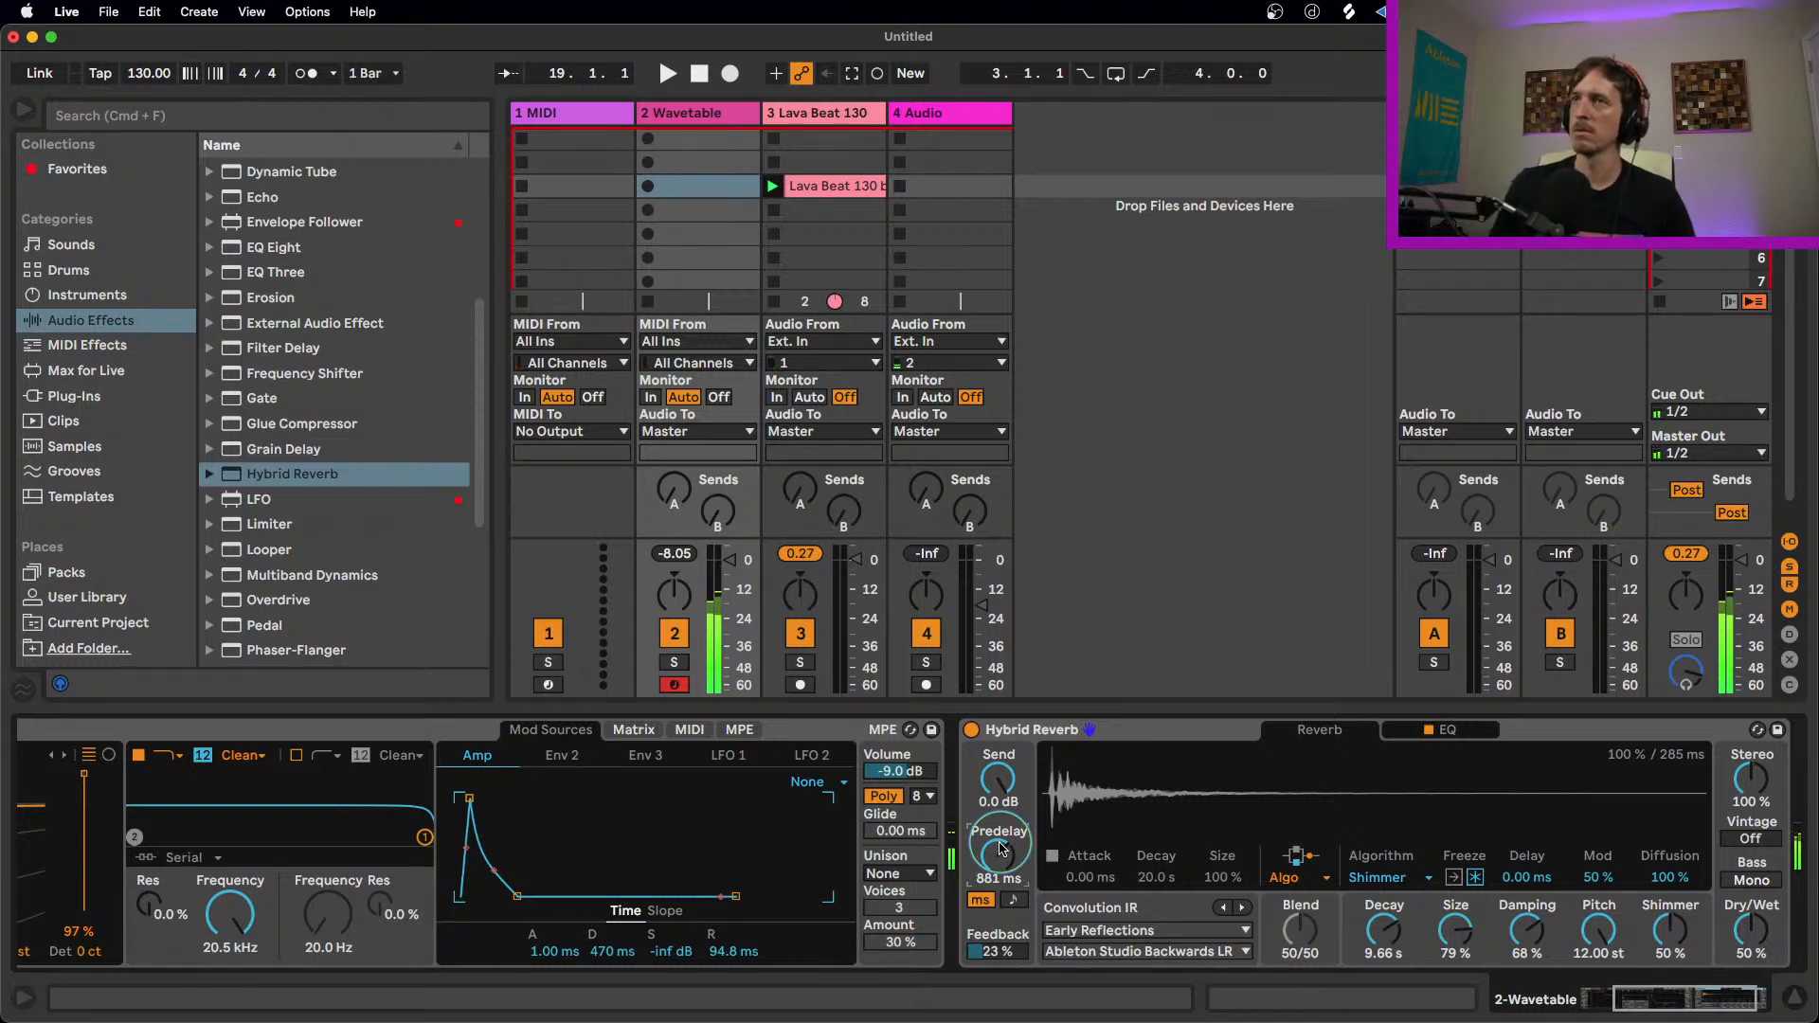
{"action": "left_click_drag", "start_coordinate": [1665, 946], "coordinate": [1665, 900]}
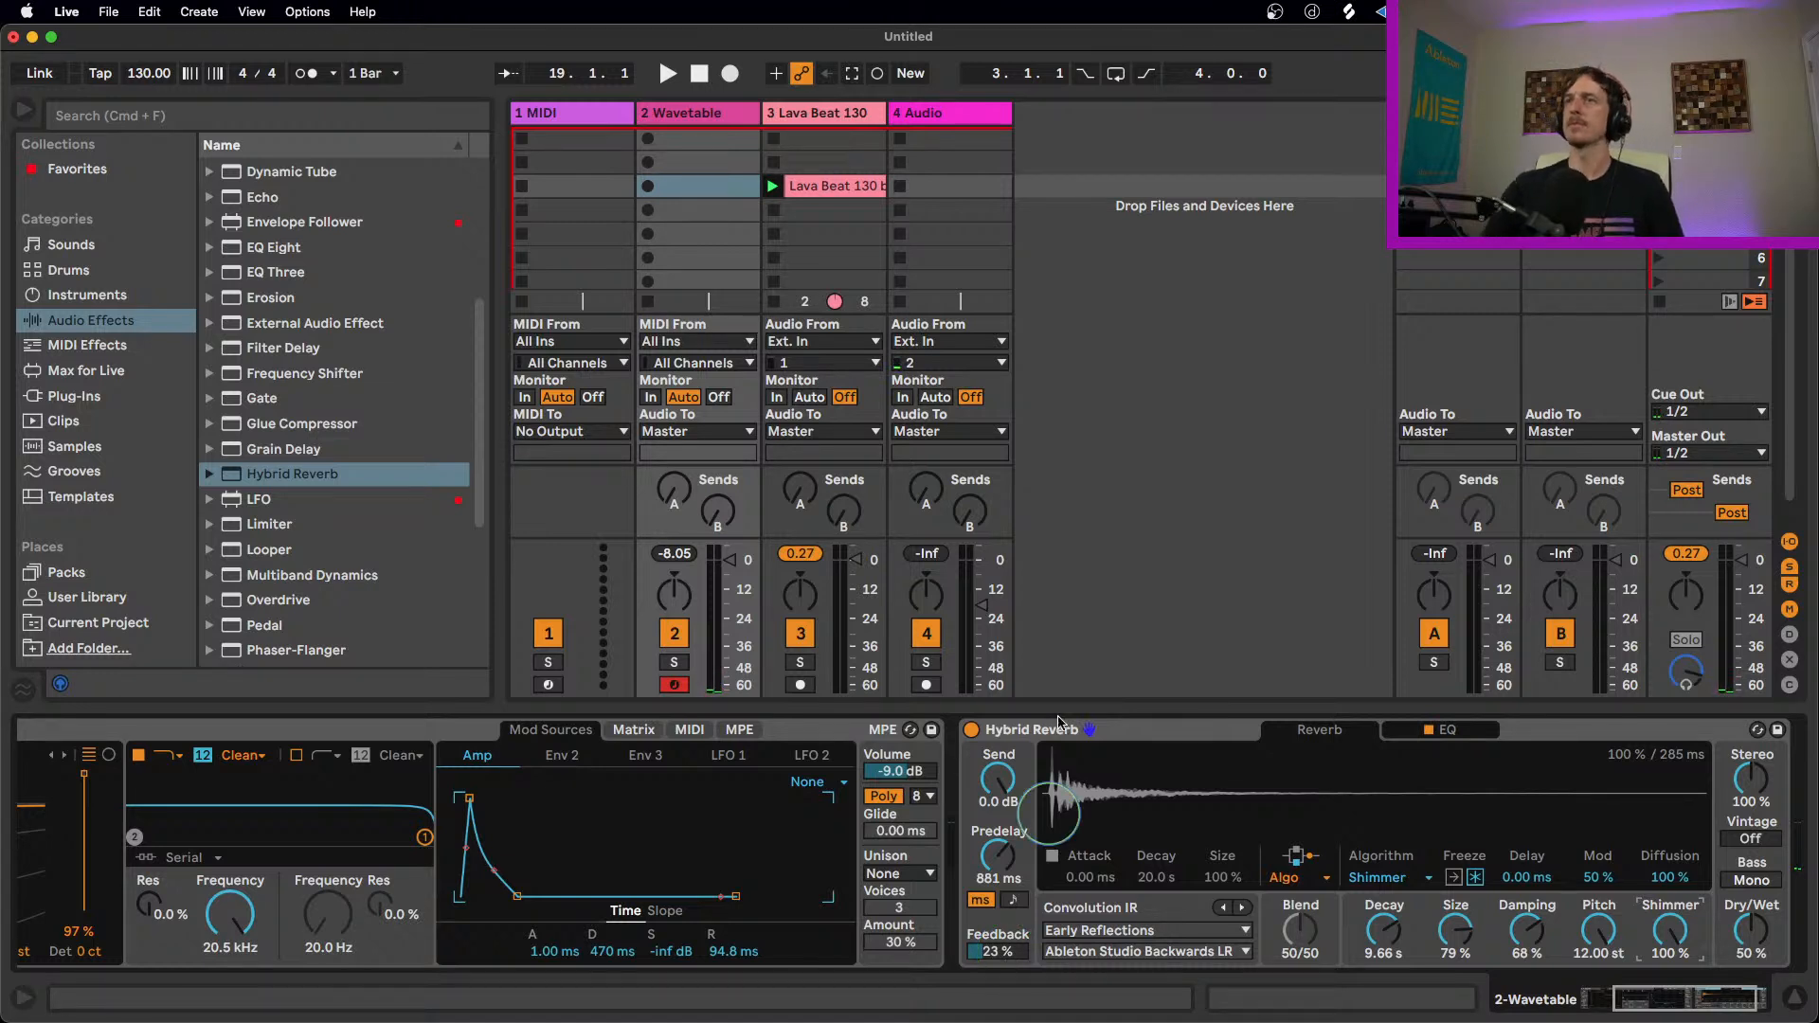
Step: Adjust Hybrid Reverb's feedback to 42% and then 69%, predelay to 996 ms and then 197 ms, and damping to 15%
{"action": "left_click_drag", "start_coordinate": [1005, 952], "coordinate": [1006, 946]}
{"action": "left_click_drag", "start_coordinate": [999, 861], "coordinate": [998, 855]}
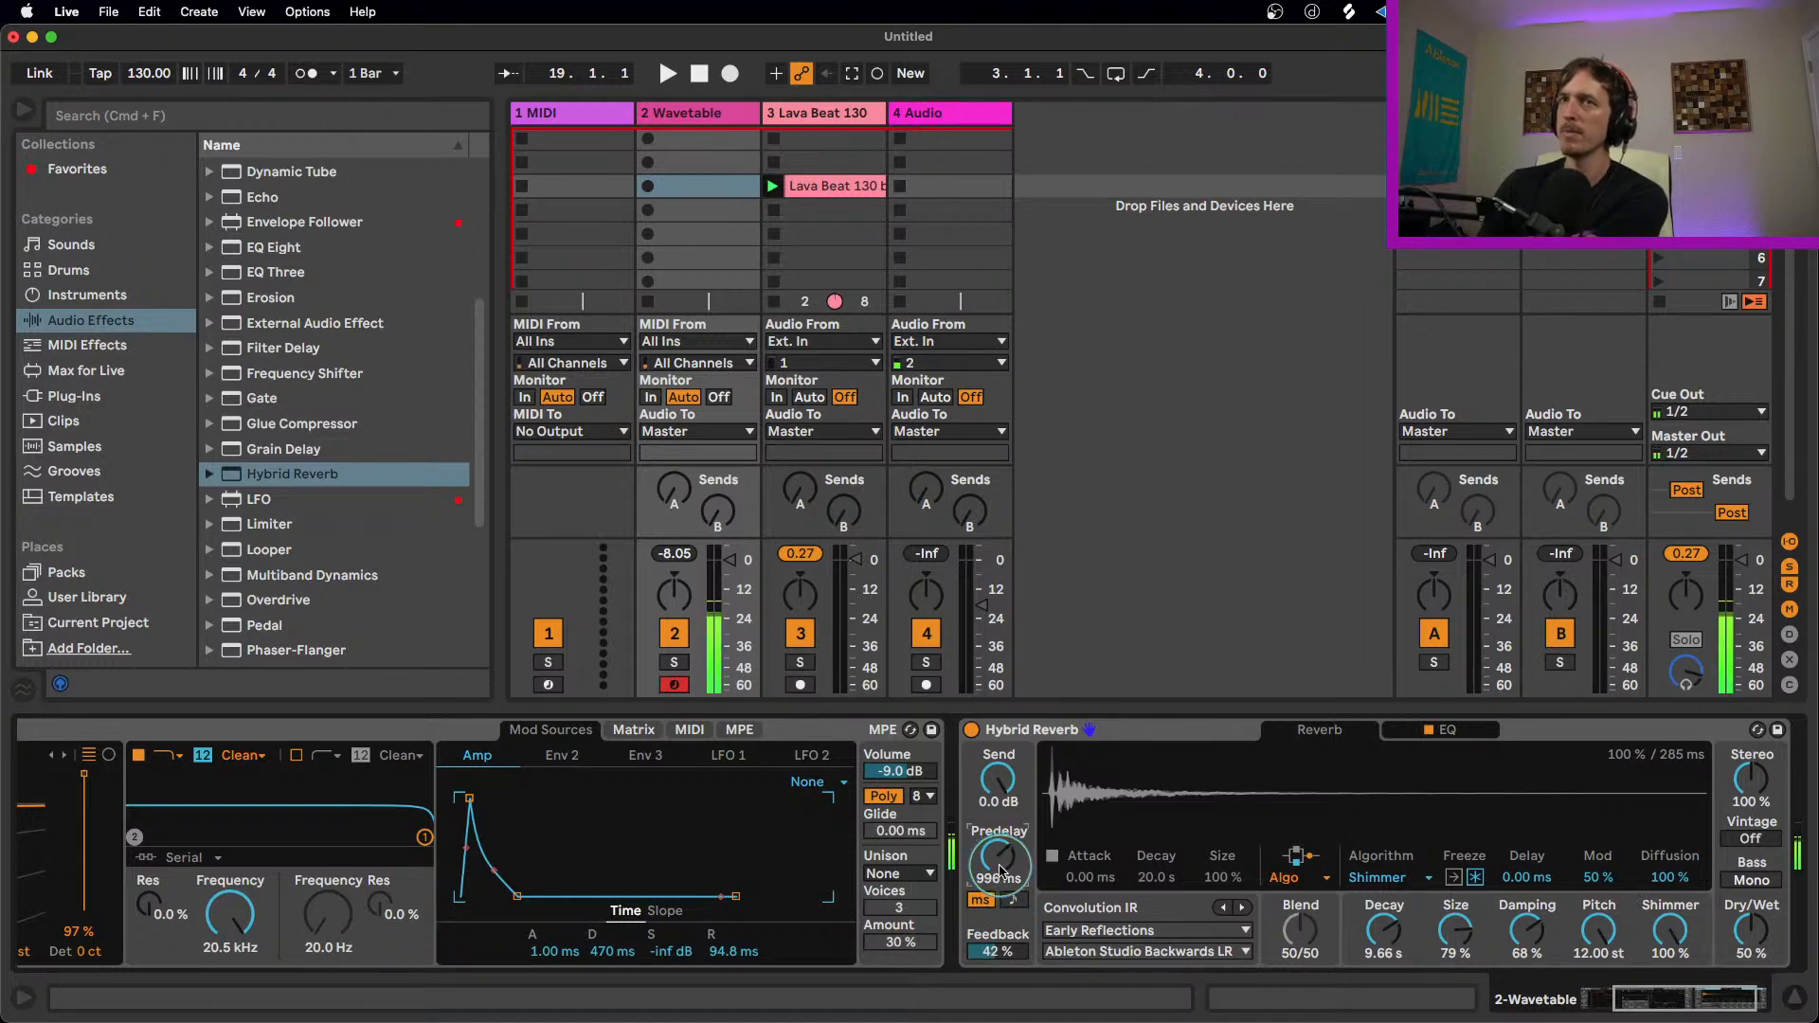
{"action": "mouse_move", "coordinate": [999, 855]}
{"action": "left_mouse_down"}
{"action": "mouse_move", "coordinate": [998, 885]}
{"action": "mouse_move", "coordinate": [999, 864]}
{"action": "left_mouse_up"}
{"action": "left_click_drag", "start_coordinate": [997, 951], "coordinate": [997, 933]}
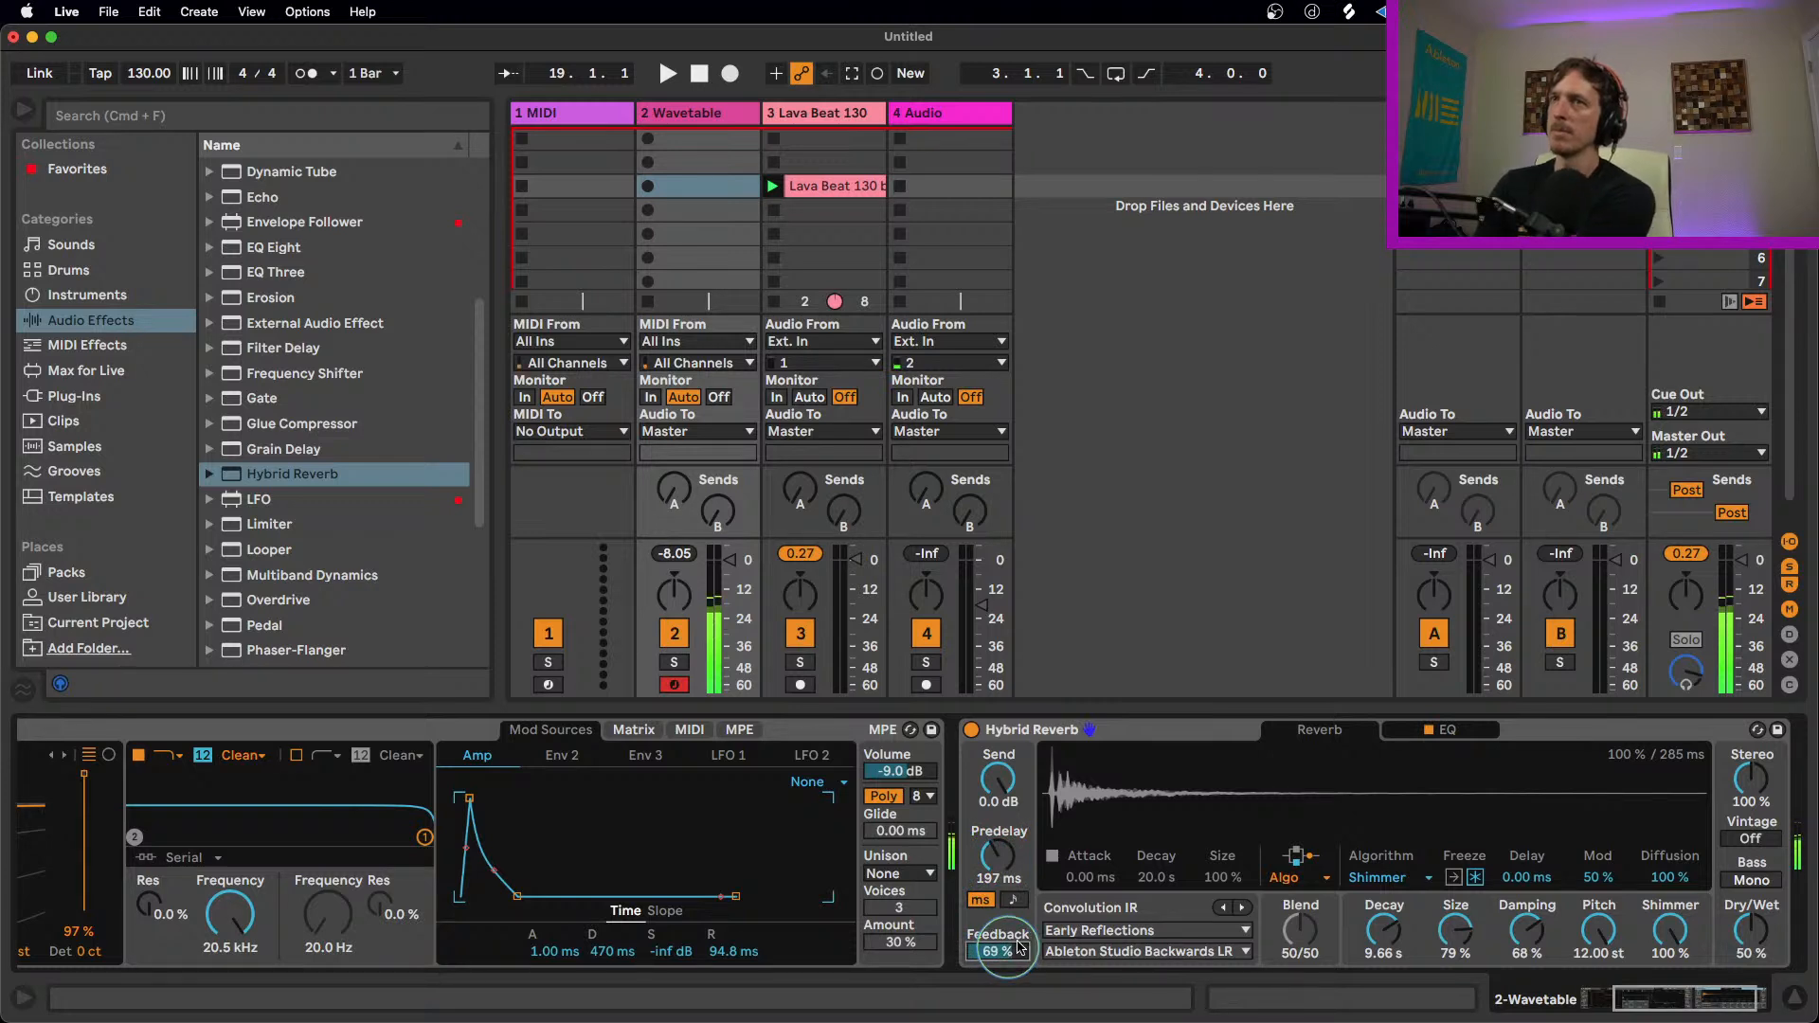
{"action": "left_click_drag", "start_coordinate": [1544, 931], "coordinate": [1544, 966]}
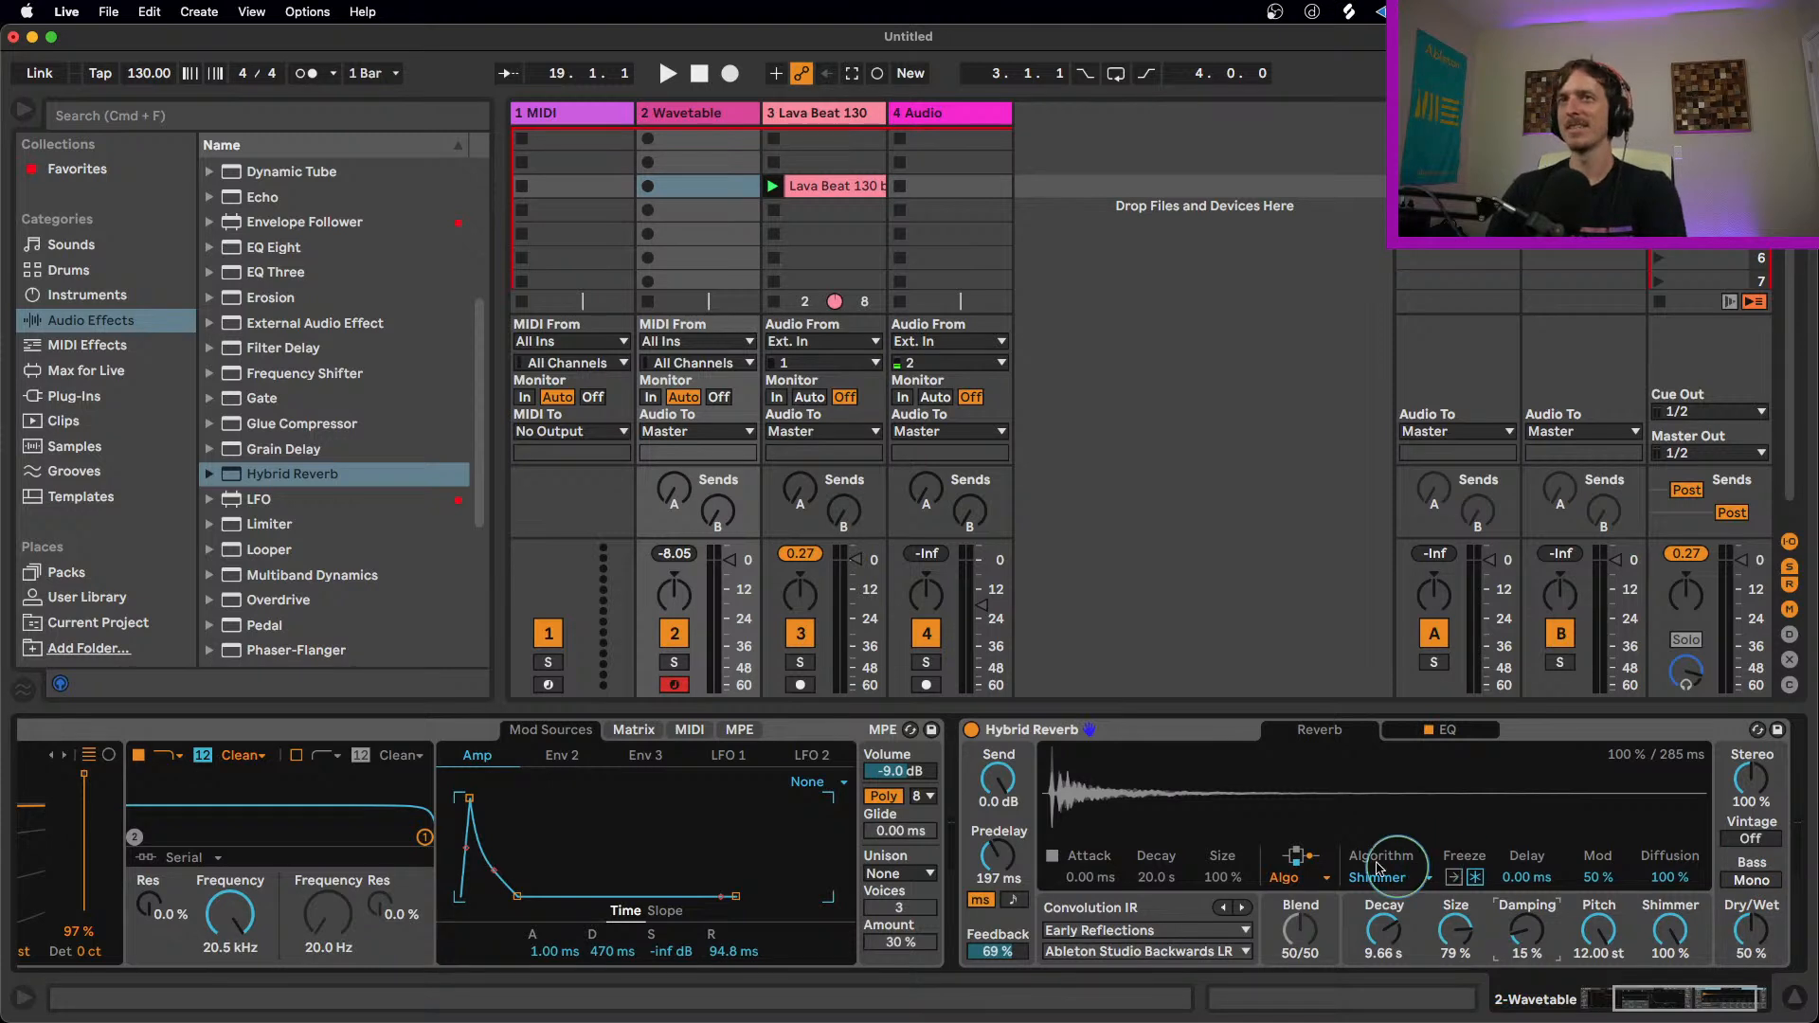
{"action": "left_click", "coordinate": [1181, 724]}
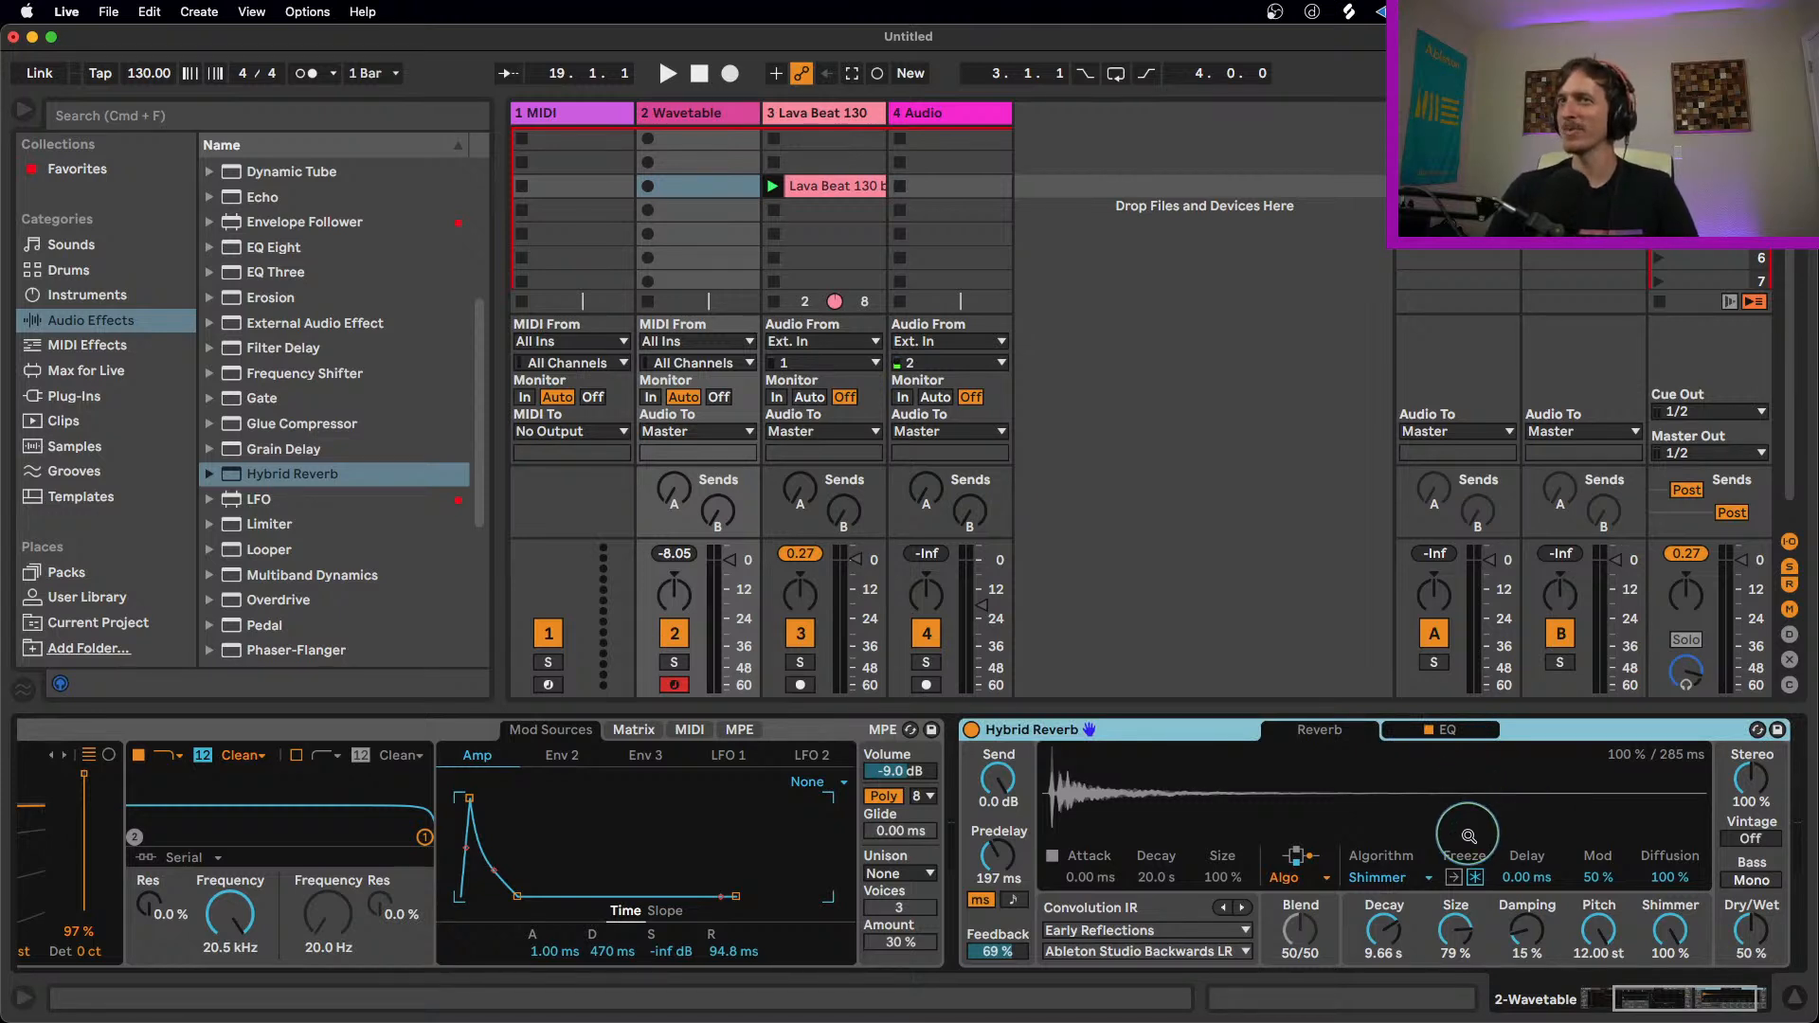
Step: Switch Hybrid Reverb to Parallel routing with modulation 100%, delay 53.1 ms and predelay 95.1 ms, trying size at 17% and then 50%
{"action": "left_click", "coordinate": [1290, 877]}
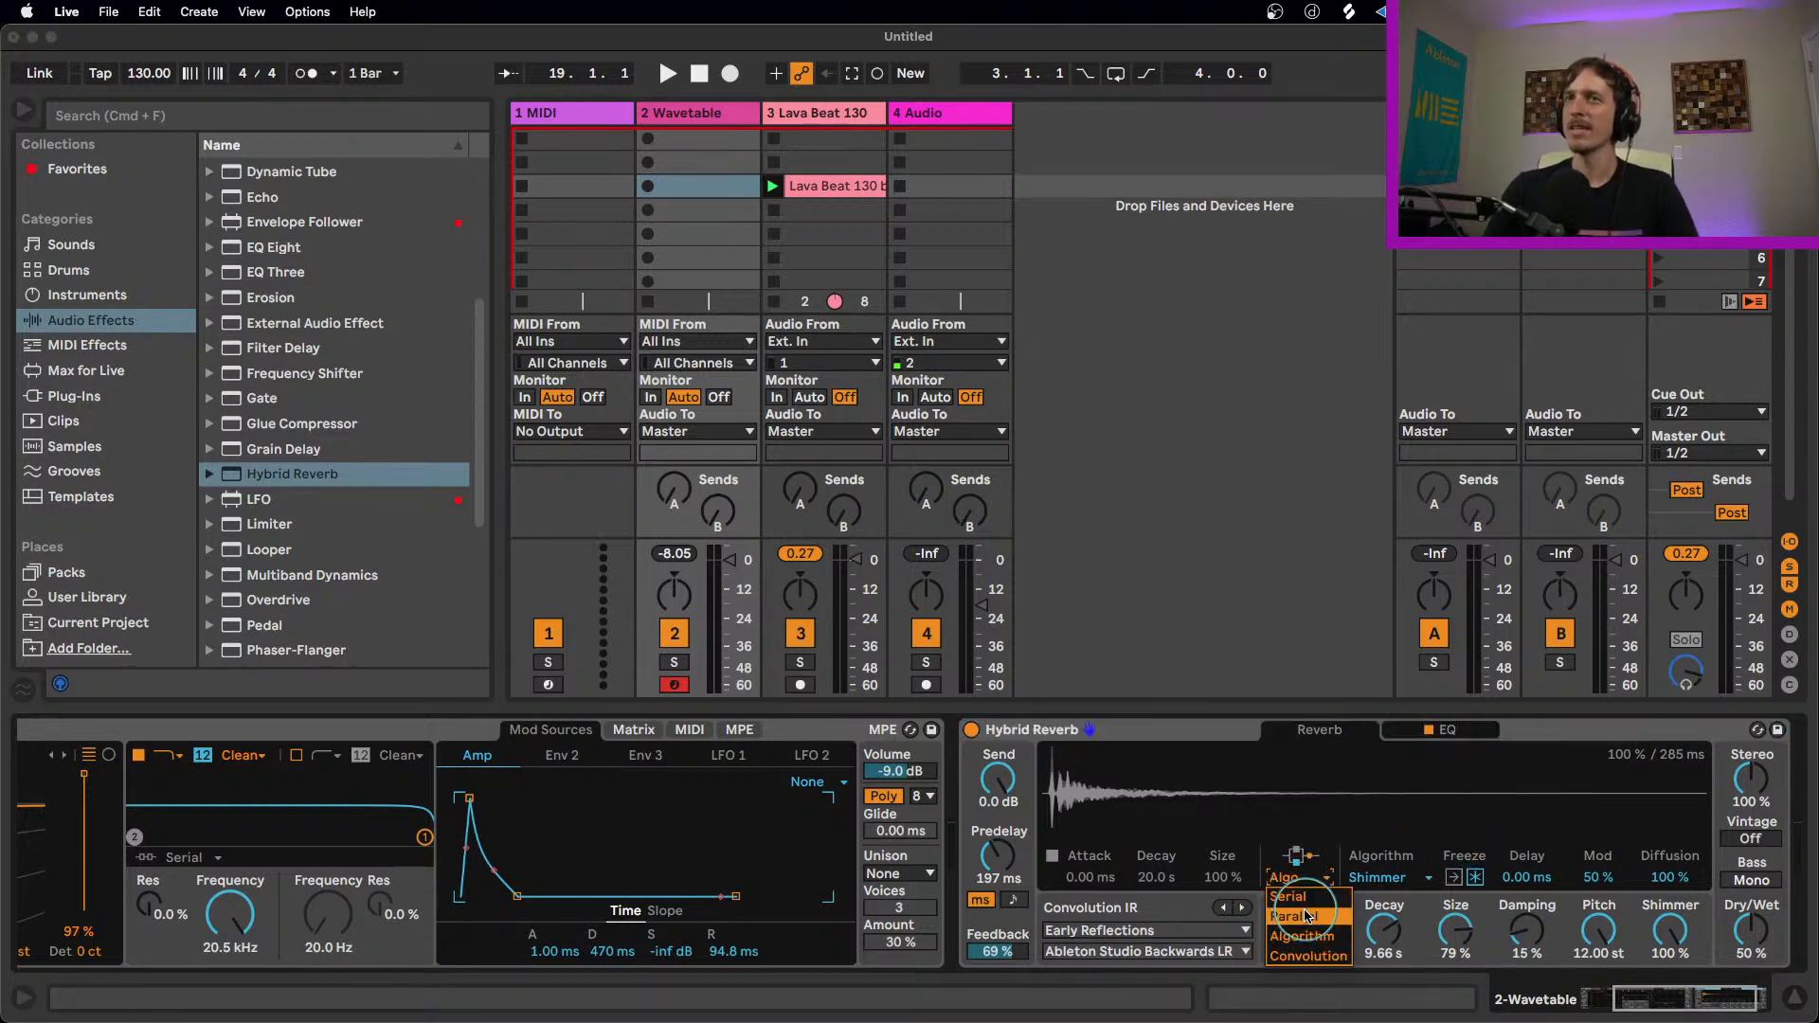
{"action": "left_click", "coordinate": [1306, 916]}
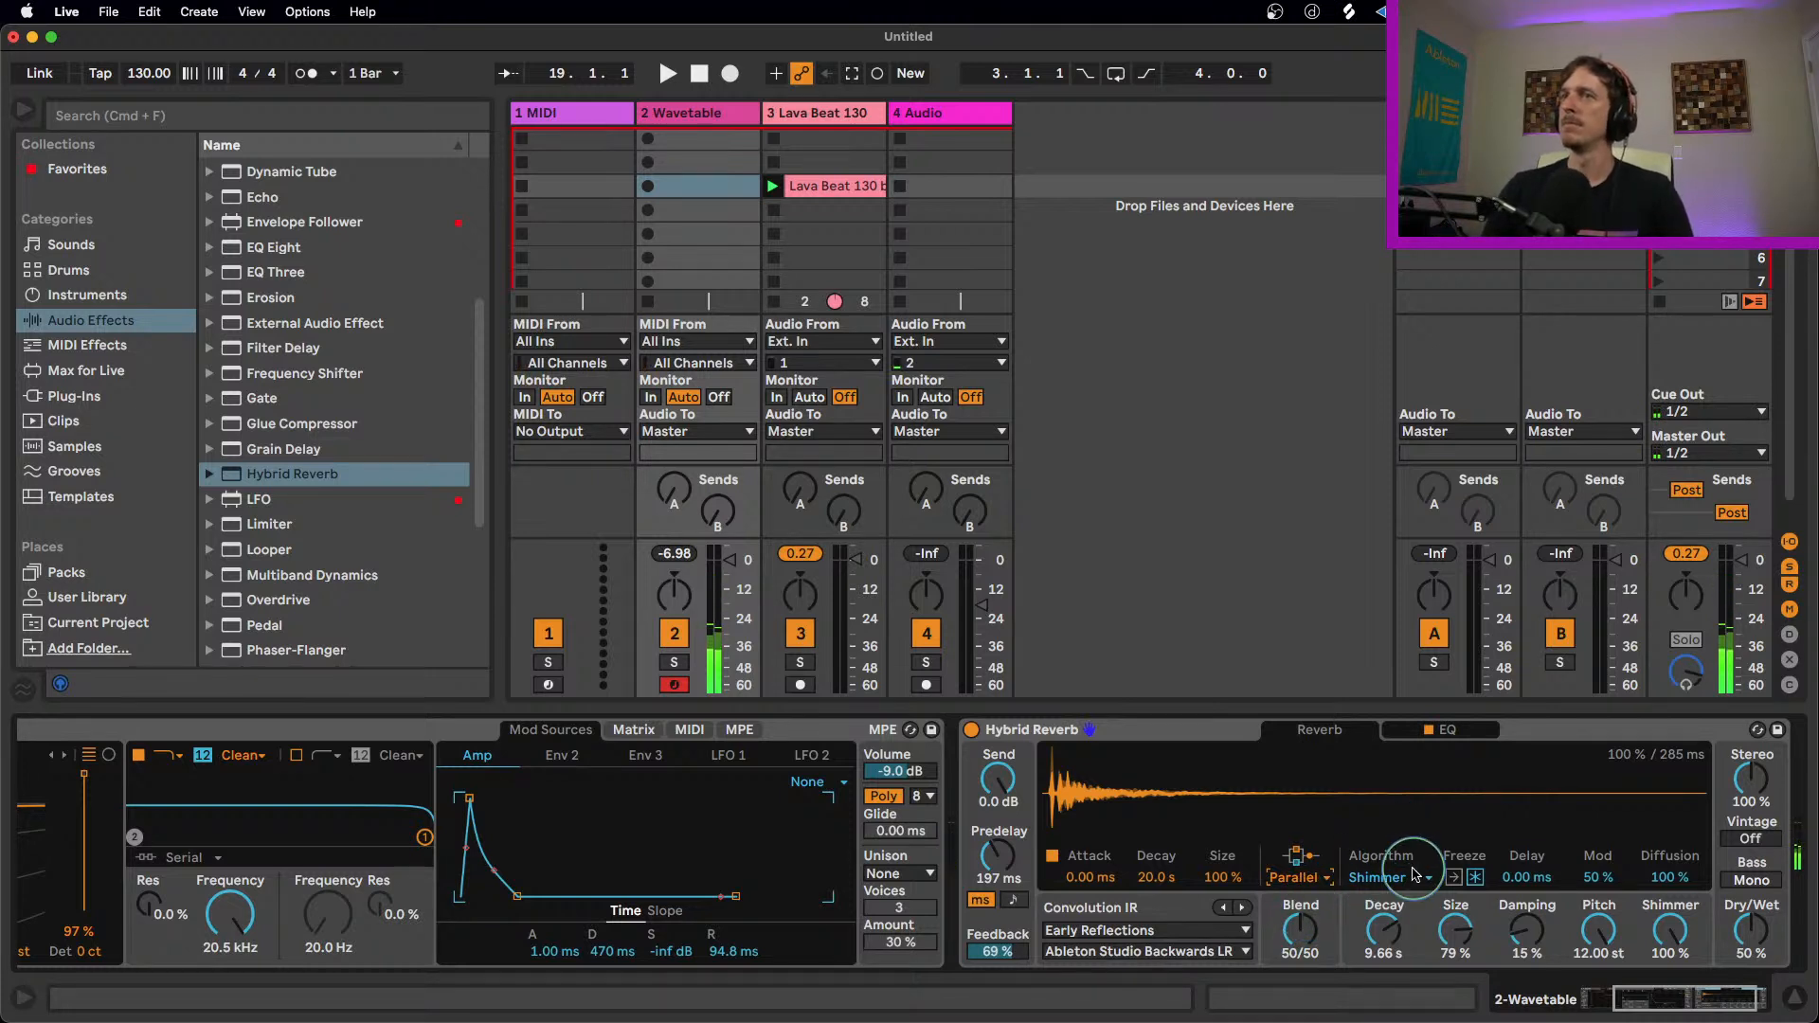
{"action": "left_click_drag", "start_coordinate": [1599, 878], "coordinate": [1527, 868]}
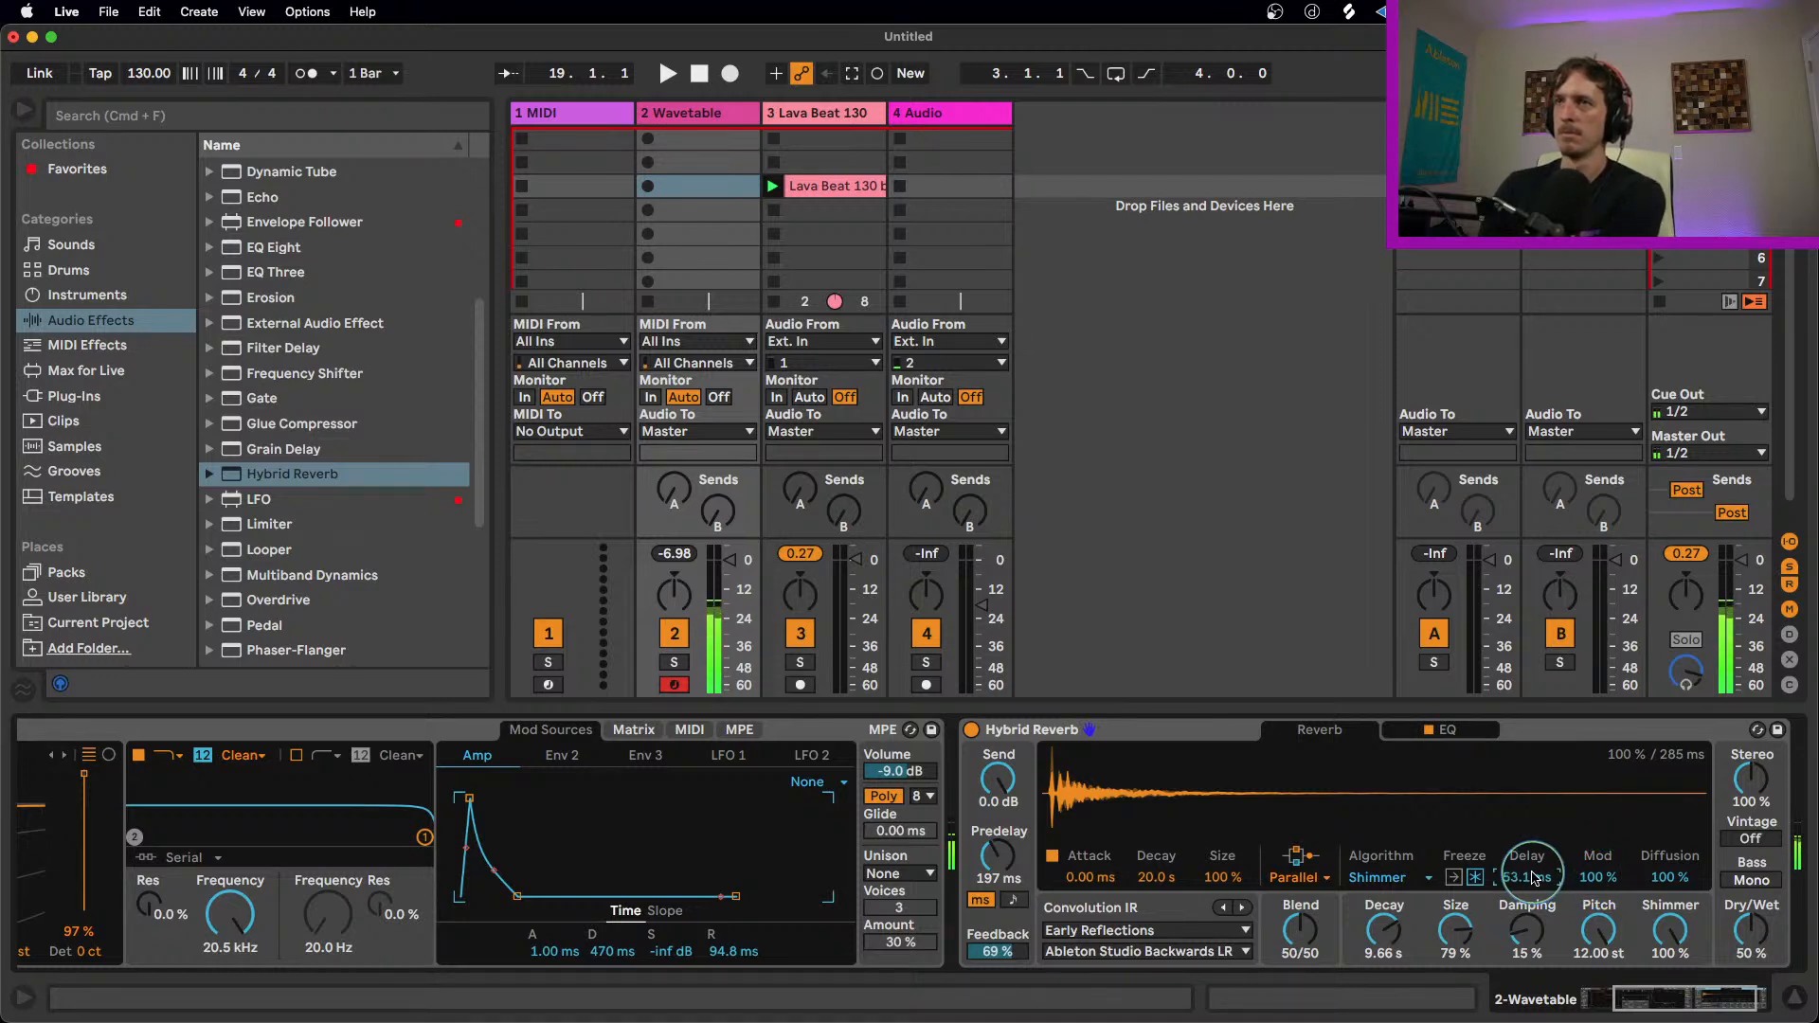
{"action": "left_click_drag", "start_coordinate": [1032, 871], "coordinate": [1033, 882]}
{"action": "left_click_drag", "start_coordinate": [1457, 936], "coordinate": [1460, 943]}
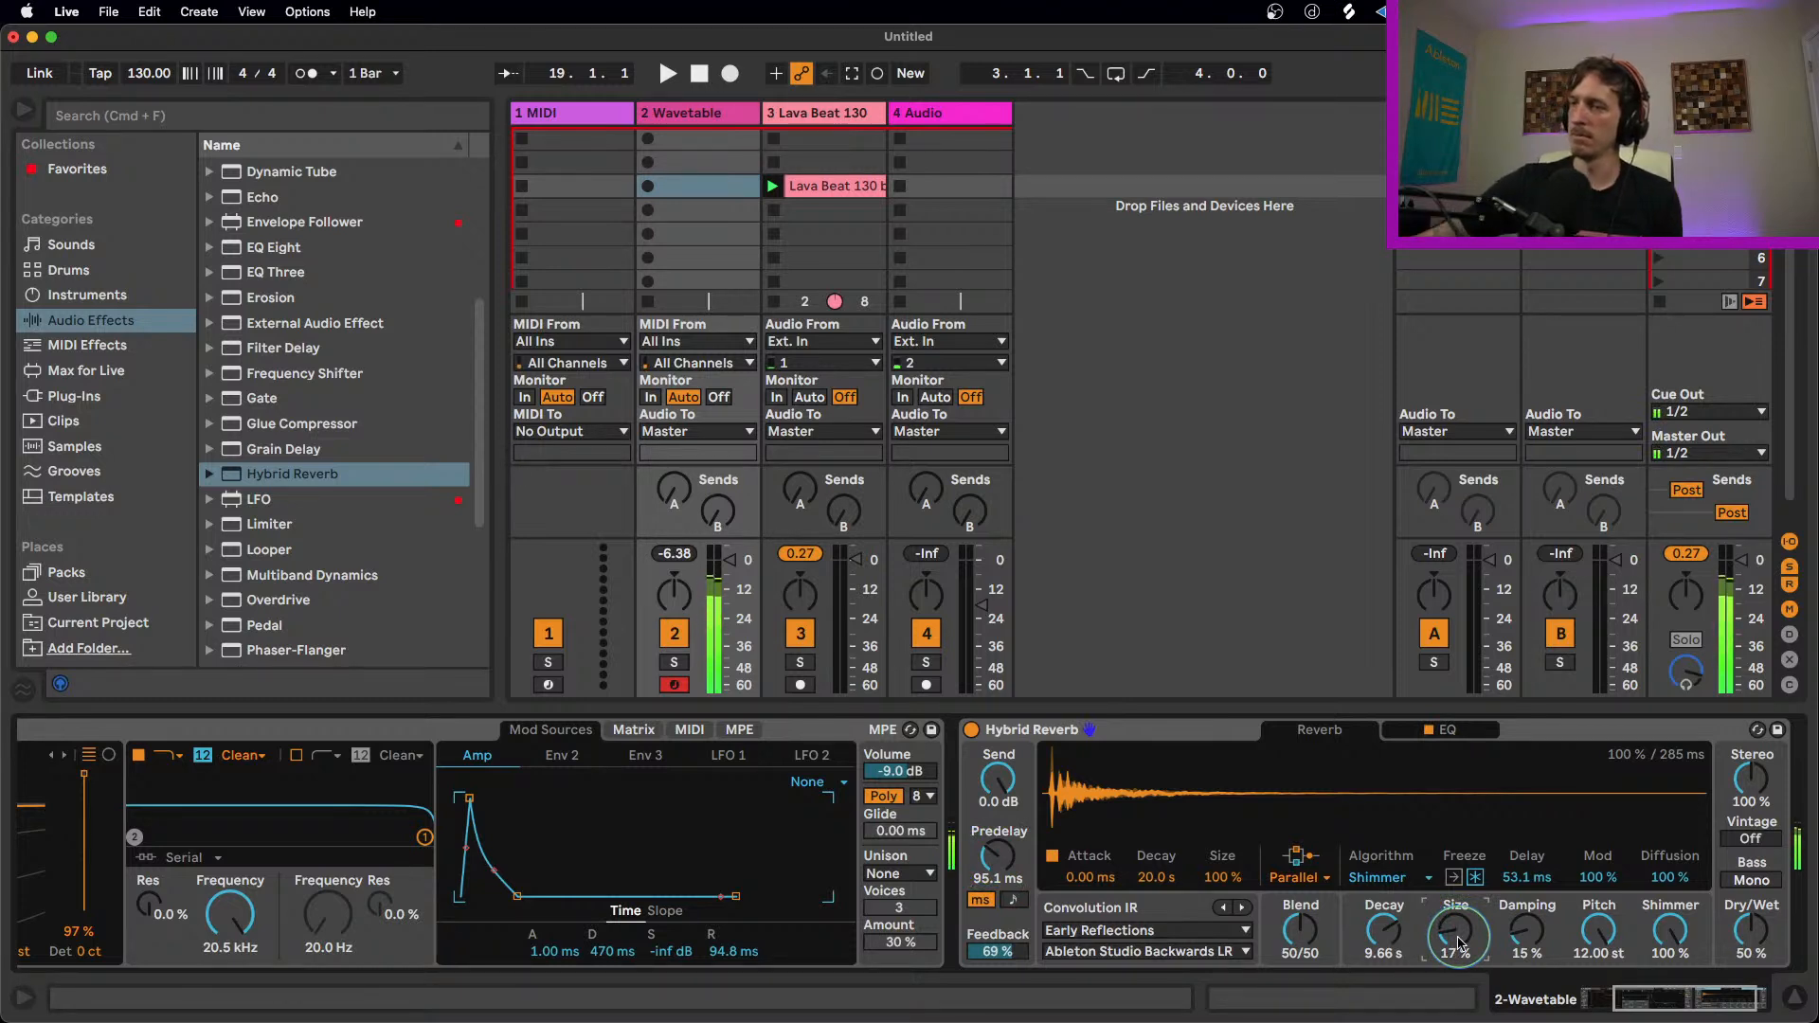
{"action": "left_click_drag", "start_coordinate": [1459, 942], "coordinate": [1467, 912]}
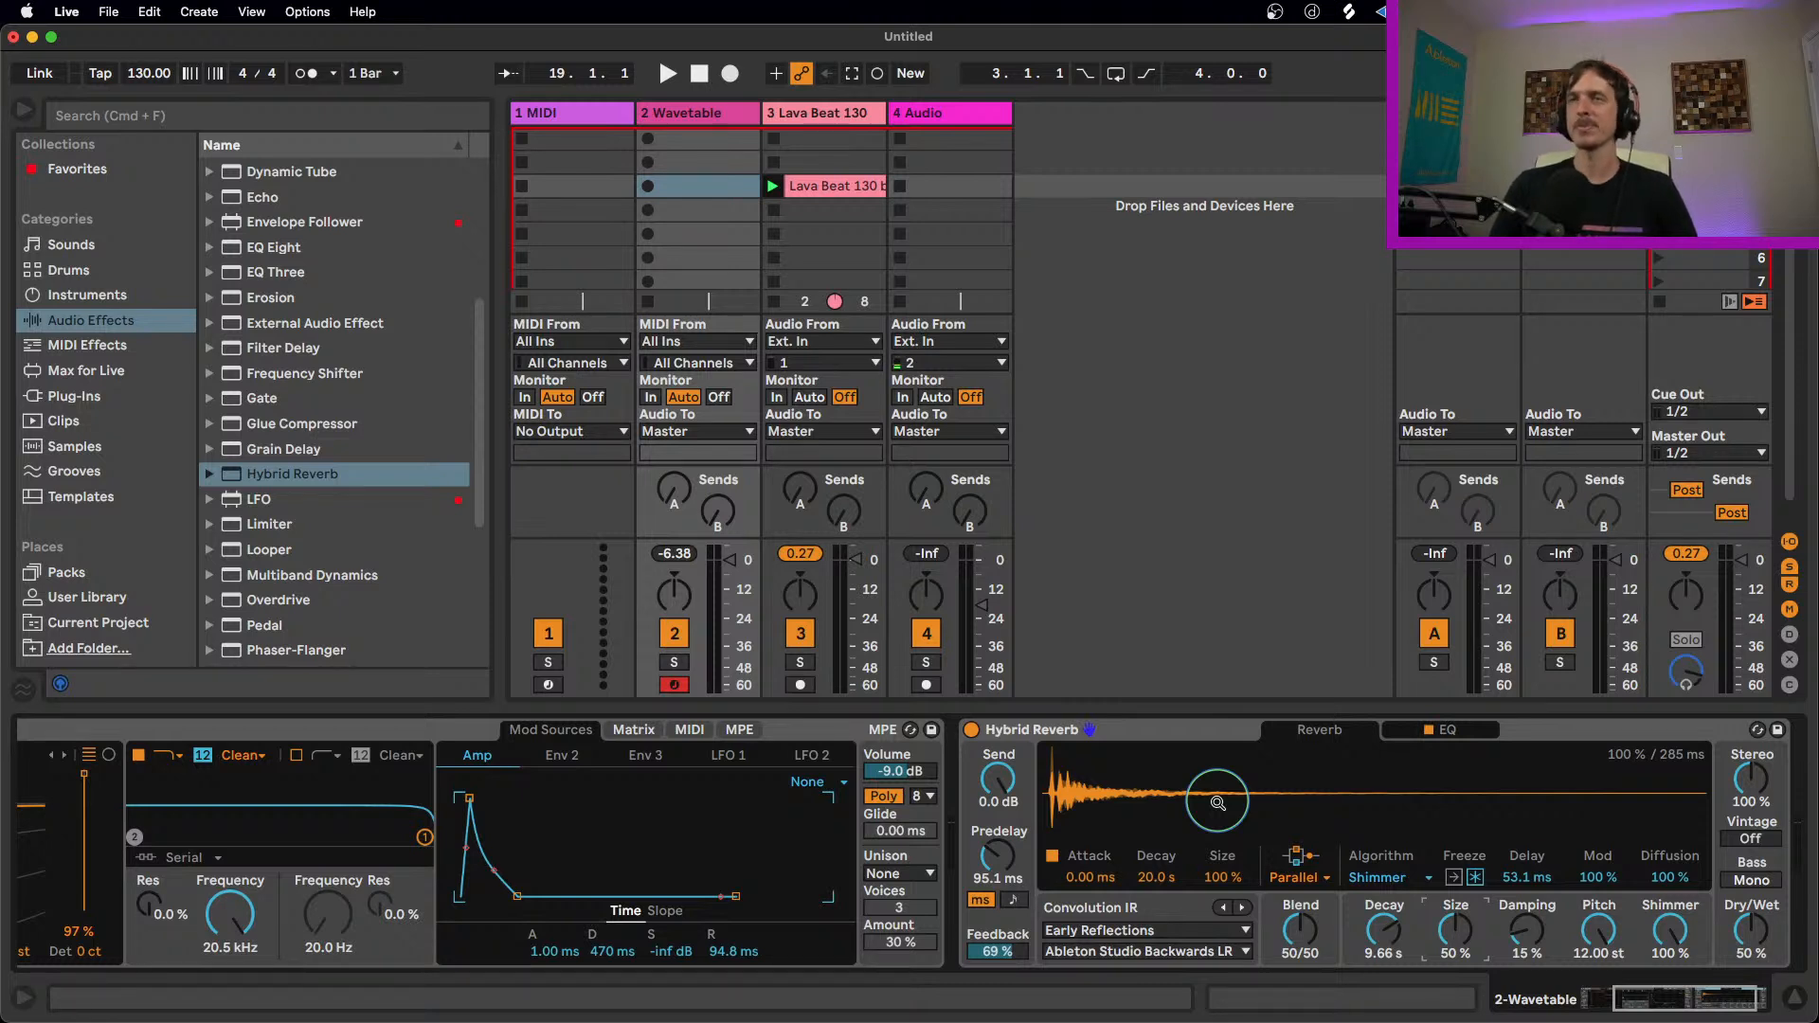
{"action": "left_click", "coordinate": [1178, 733]}
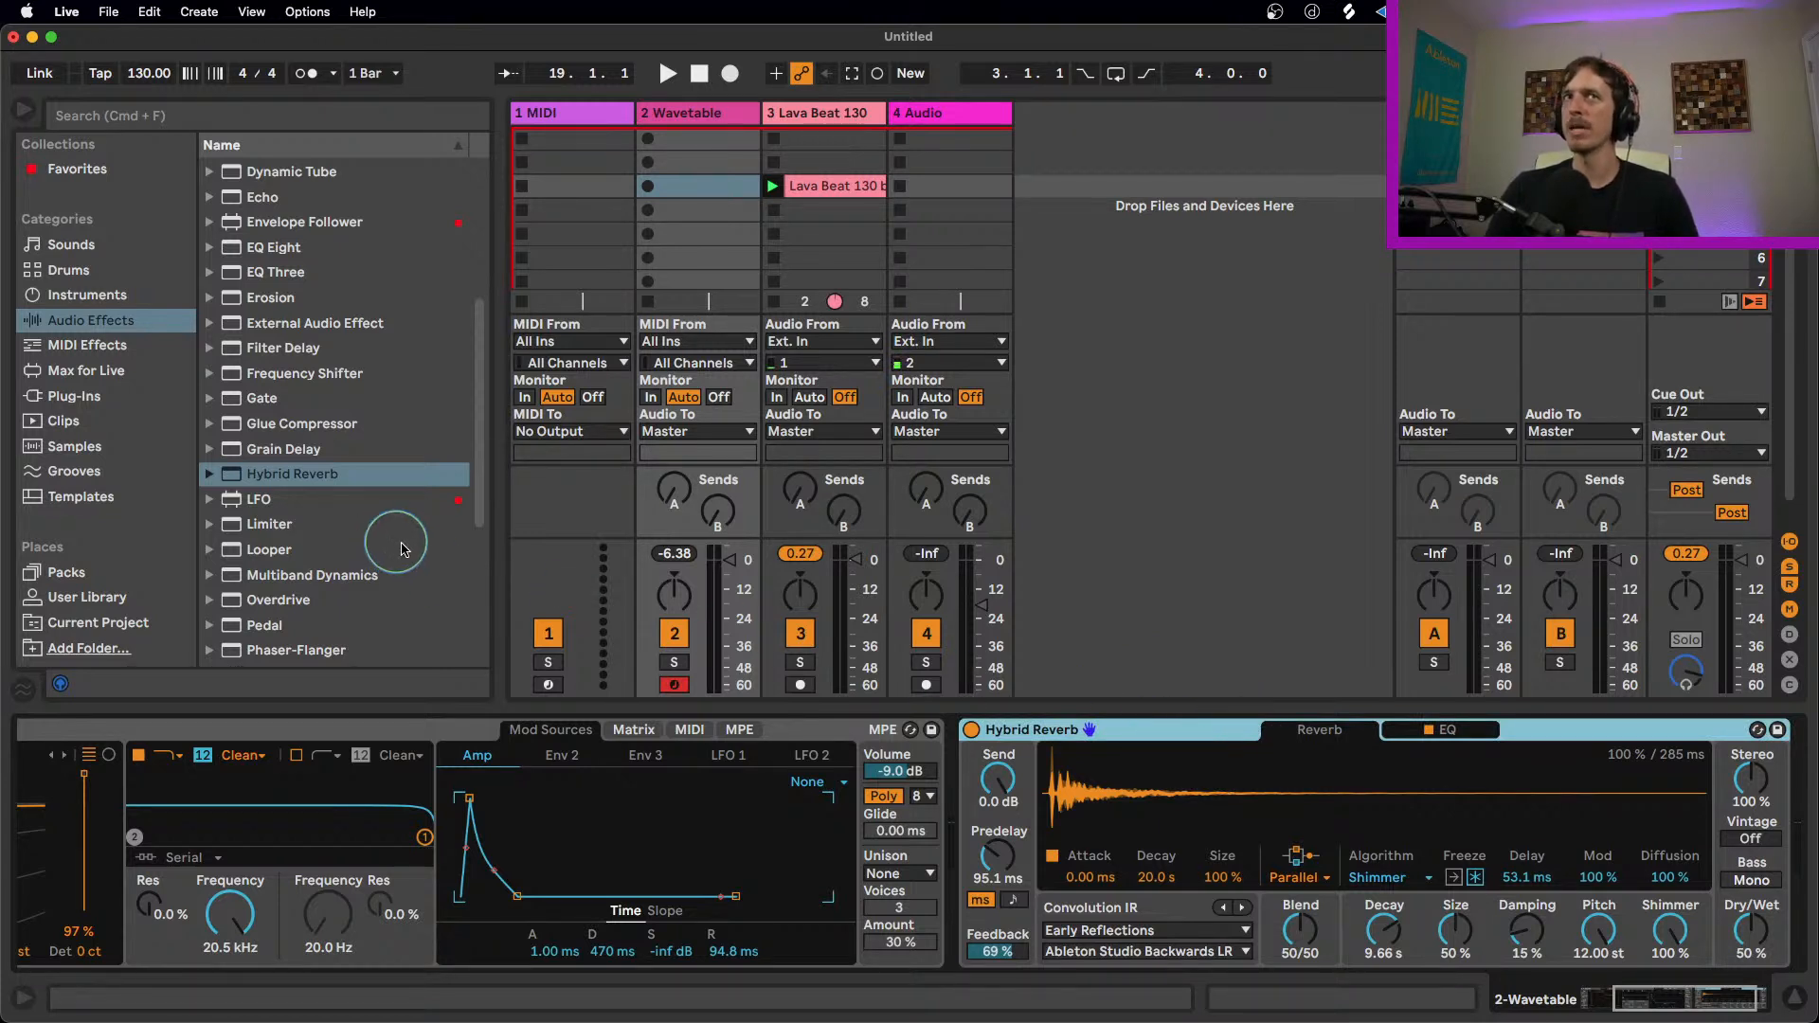
Step: Locate the stock Reverb among the audio effects, and remove Hybrid Reverb from the Wavetable track
{"action": "scroll", "coordinate": [368, 580], "scroll_direction": "down", "scroll_amount": 5}
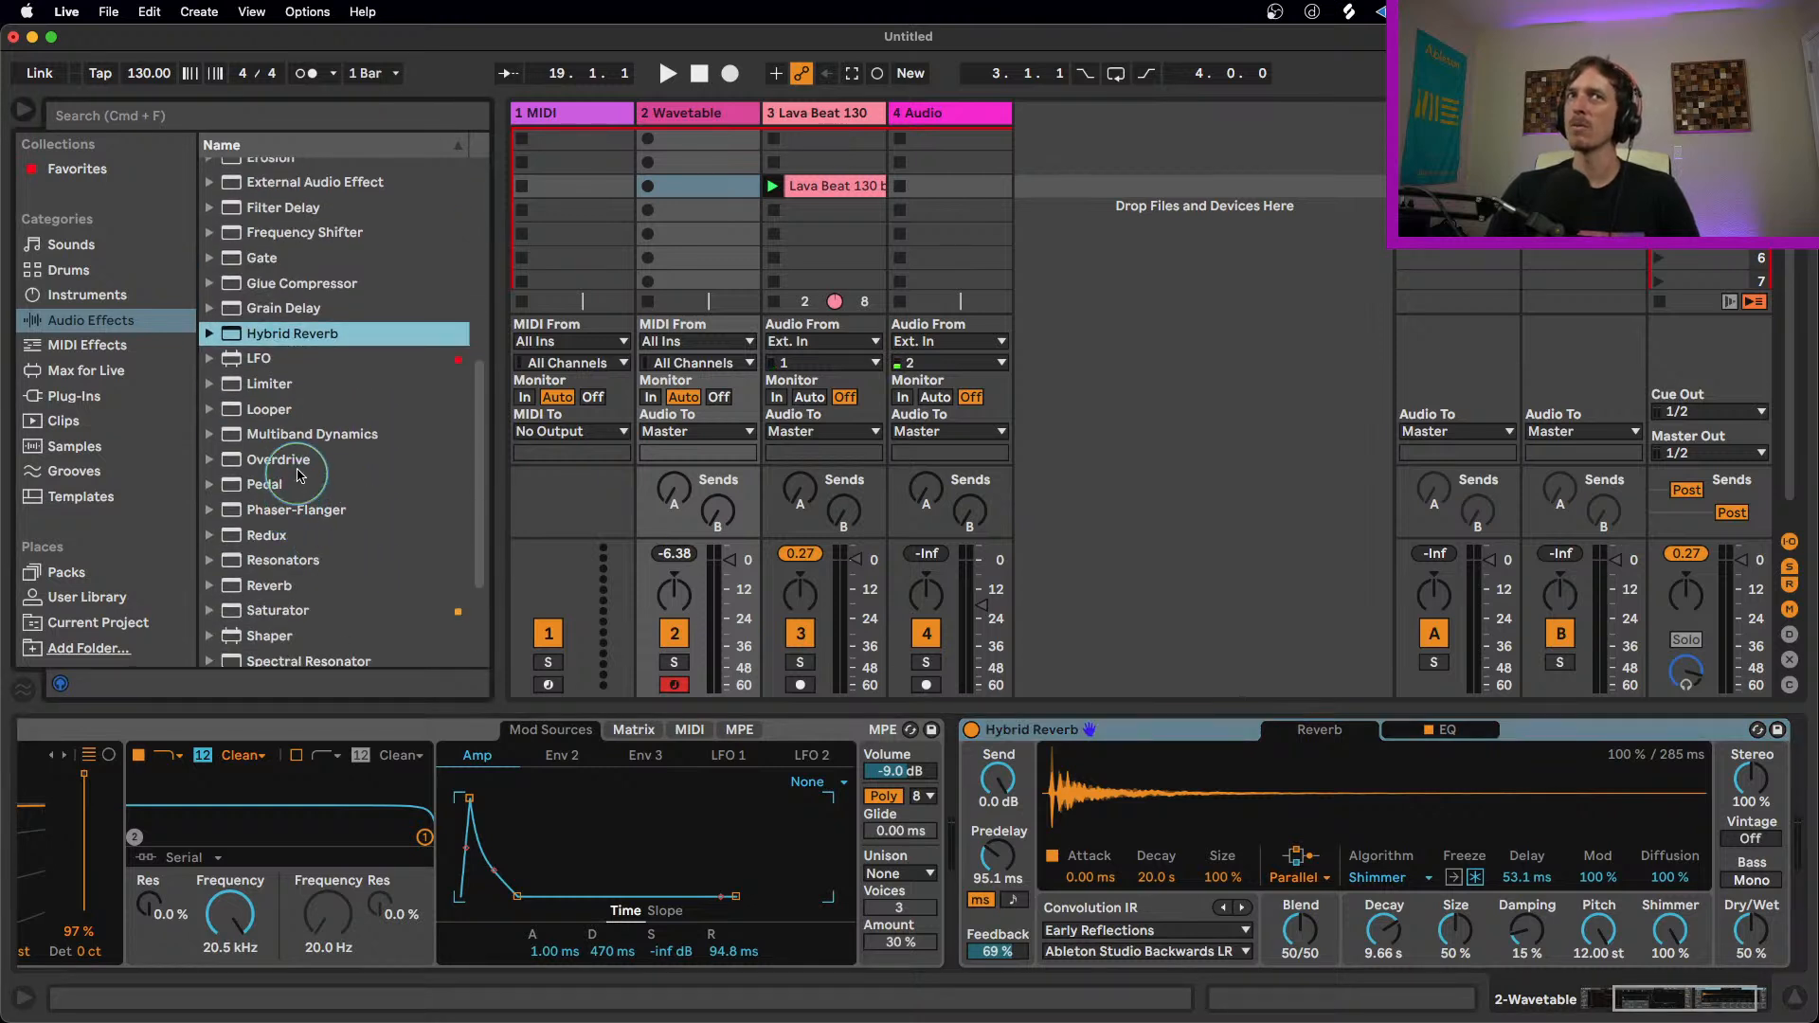
{"action": "left_click", "coordinate": [306, 586]}
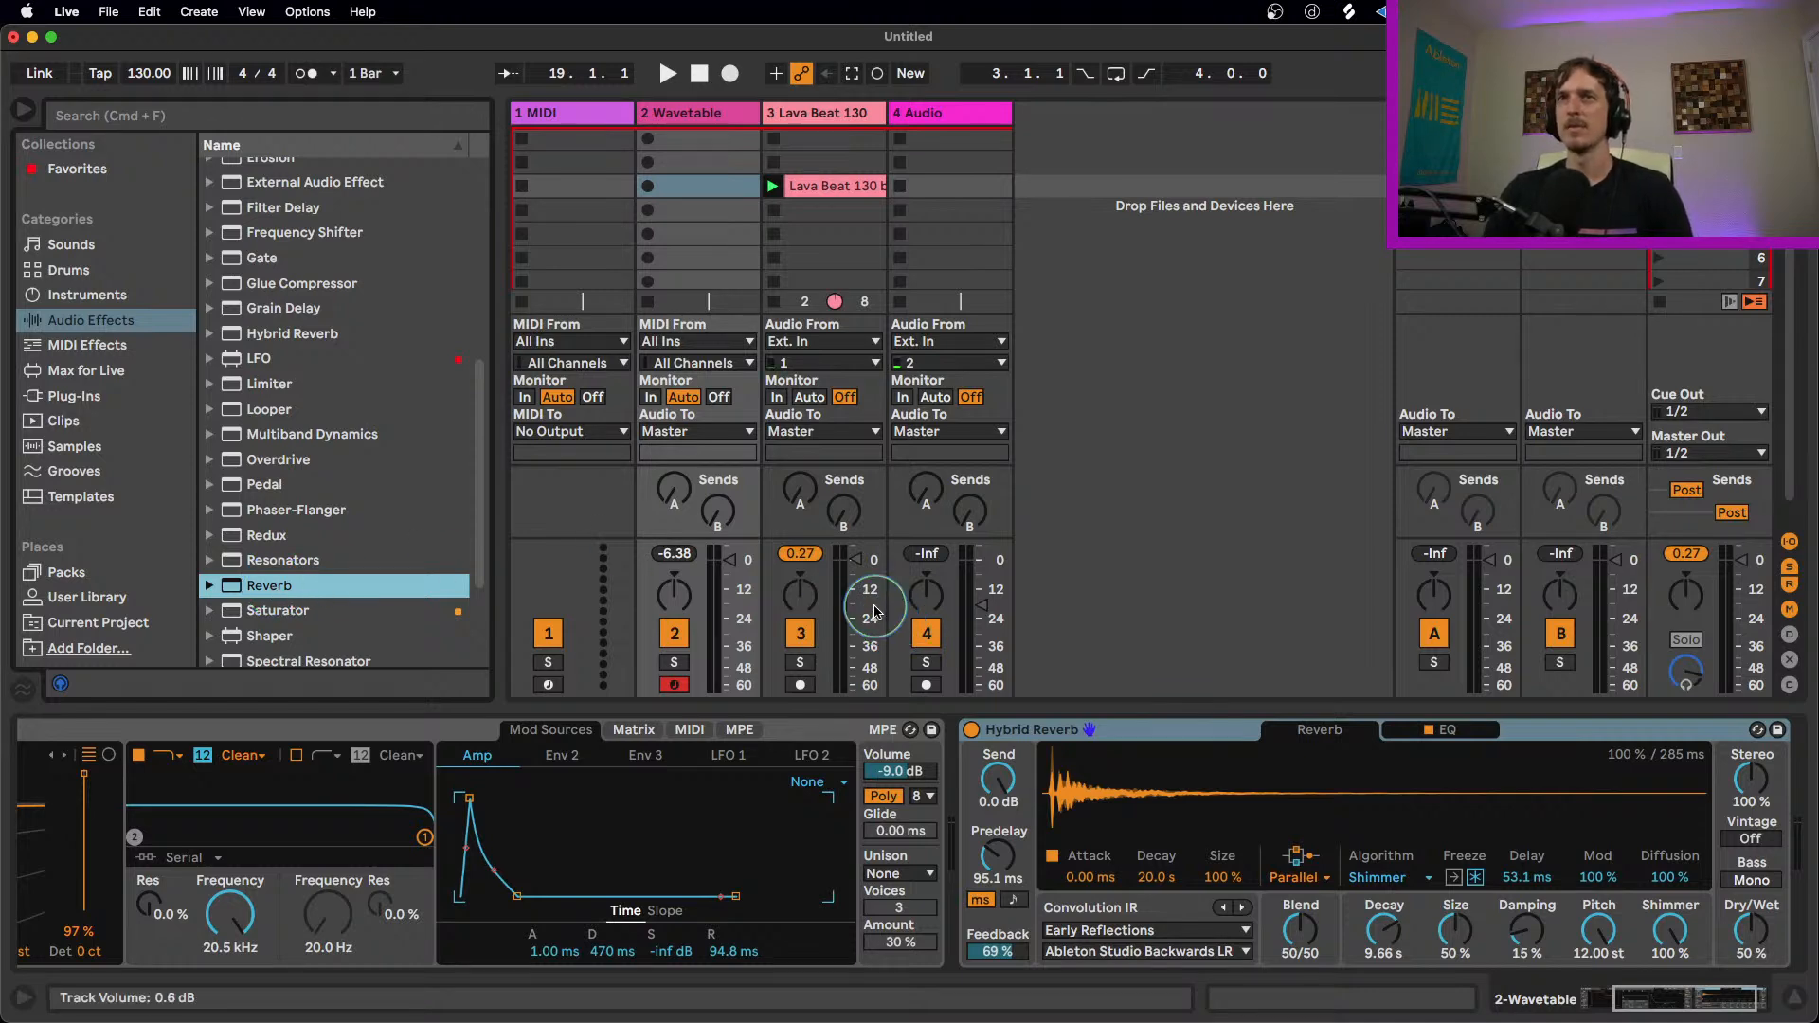
{"action": "left_click", "coordinate": [1222, 733]}
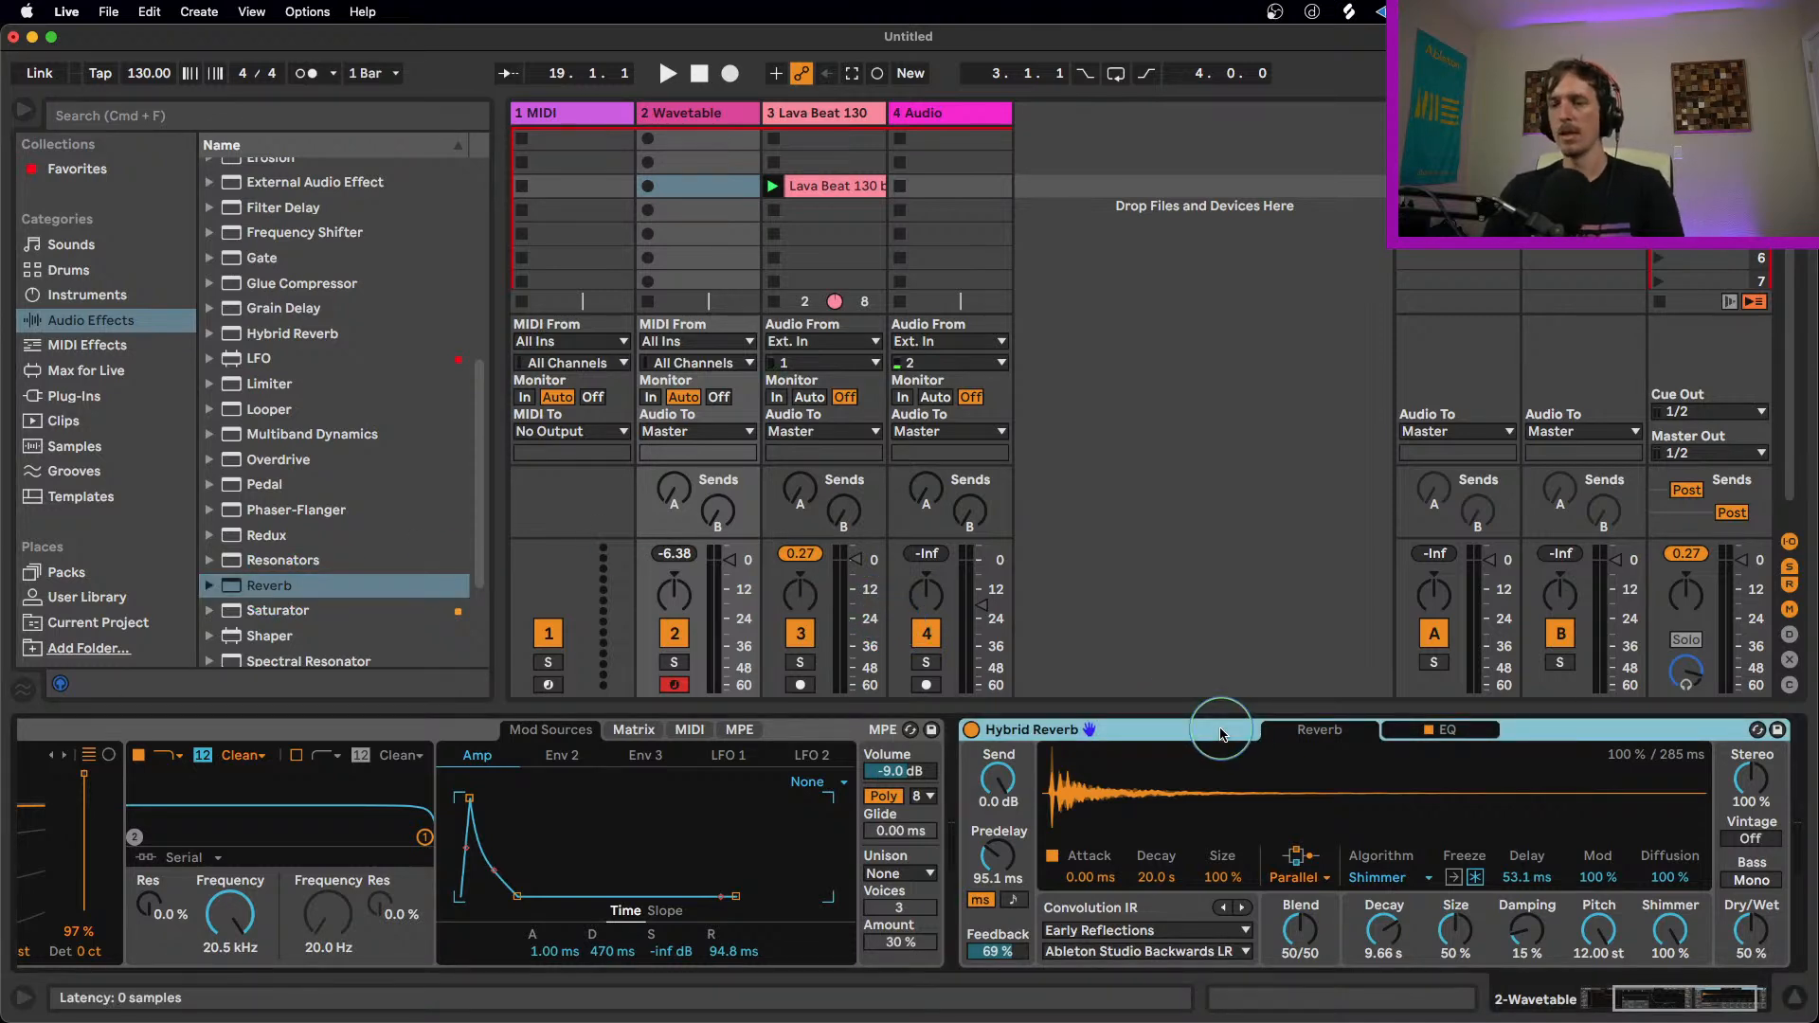
{"action": "key", "text": "Delete"}
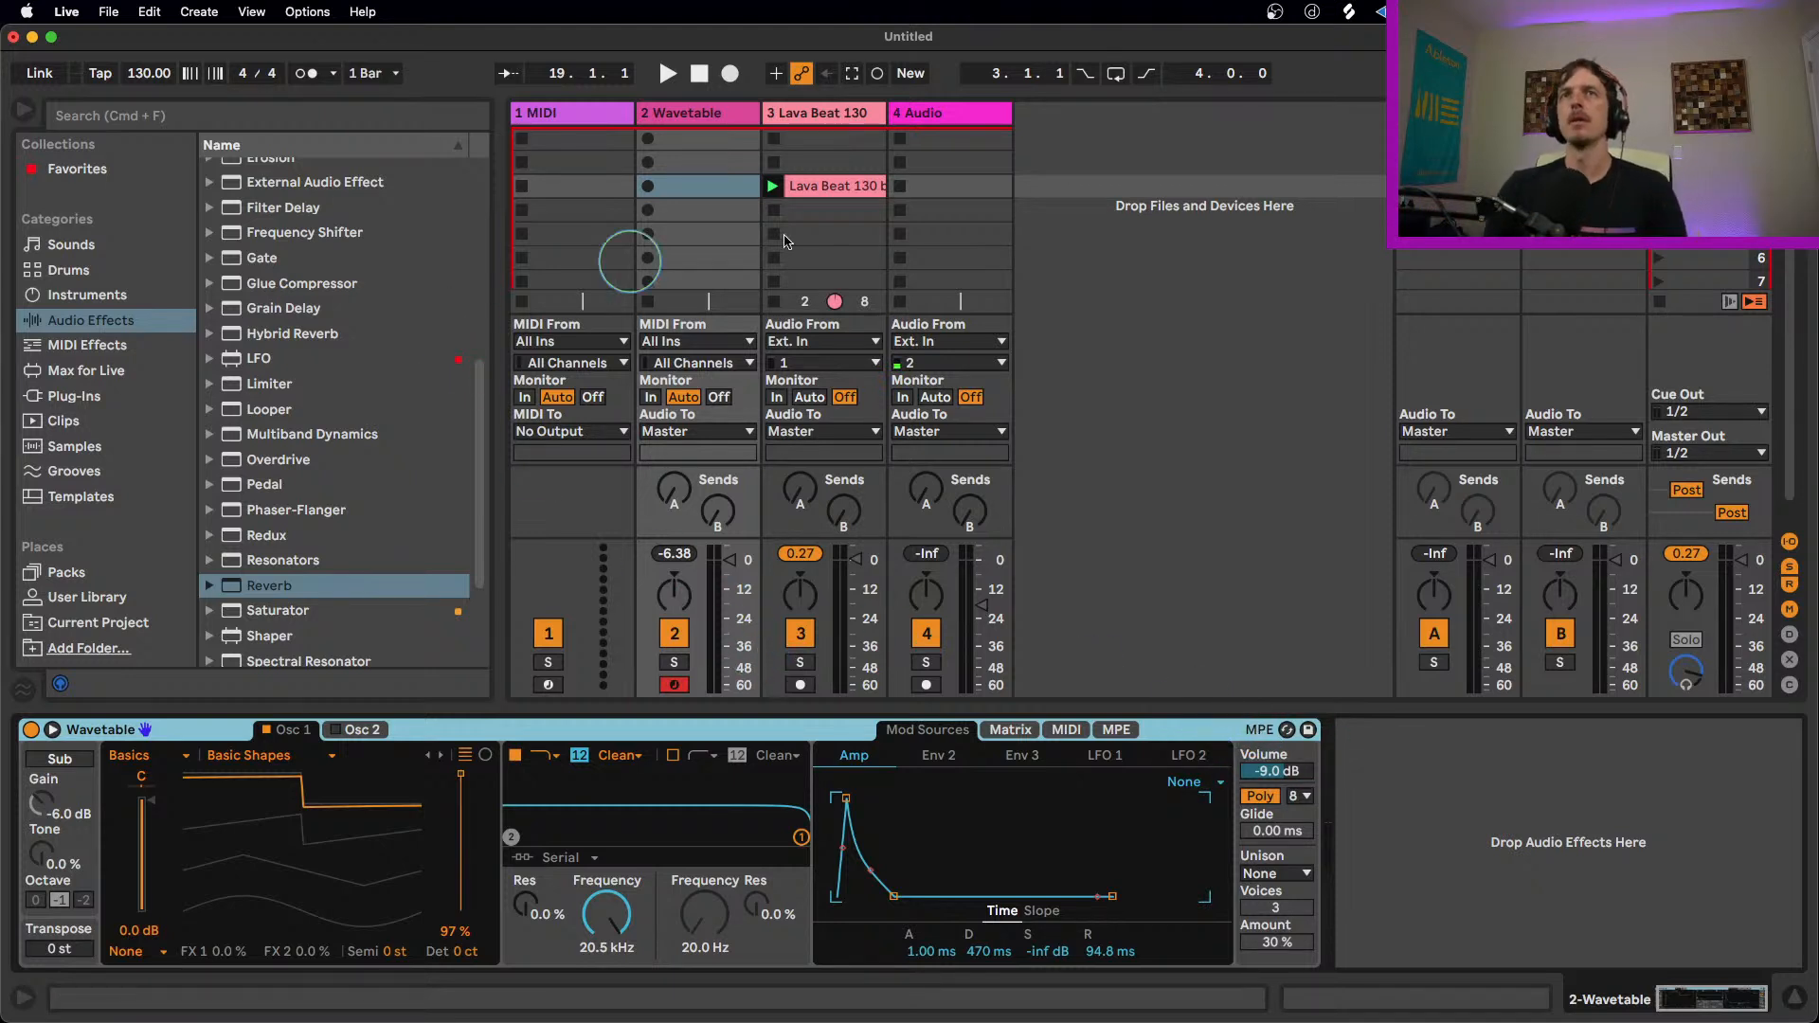
Step: Show the Lava Beat track's devices and delete its Valhalla plug-in
{"action": "left_click", "coordinate": [823, 113]}
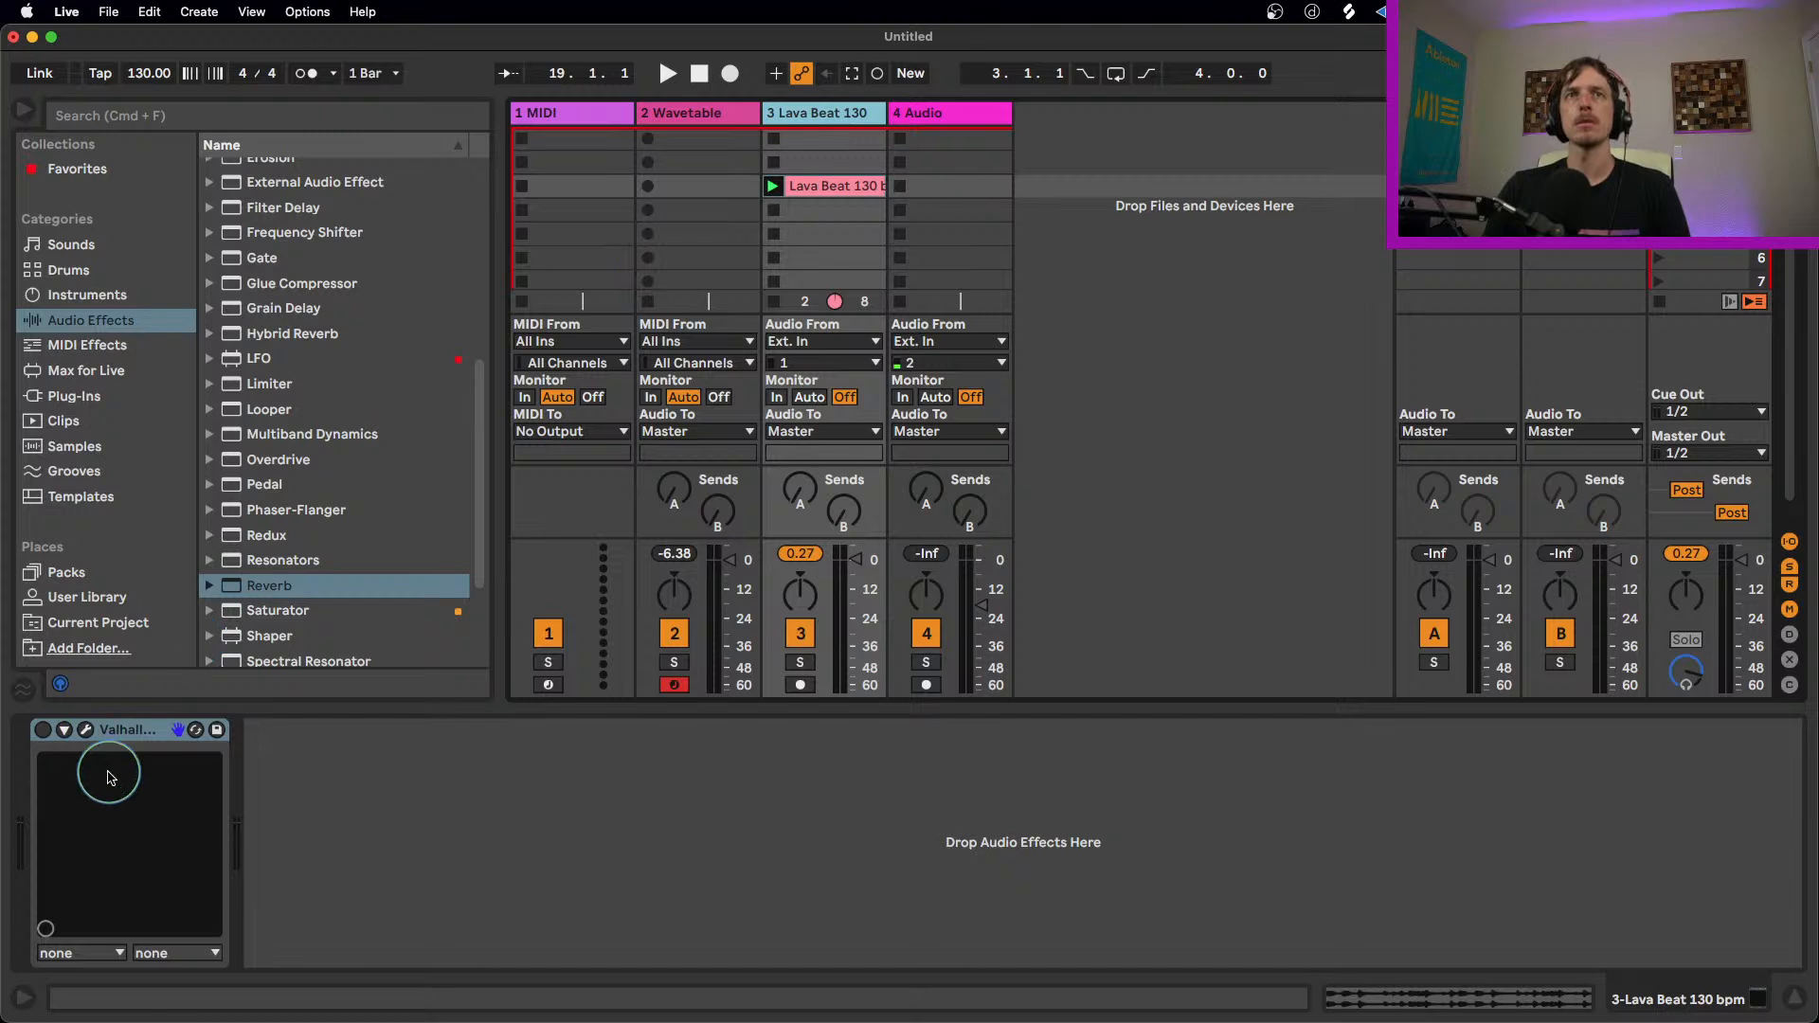
{"action": "left_click", "coordinate": [119, 734]}
{"action": "key", "text": "Delete"}
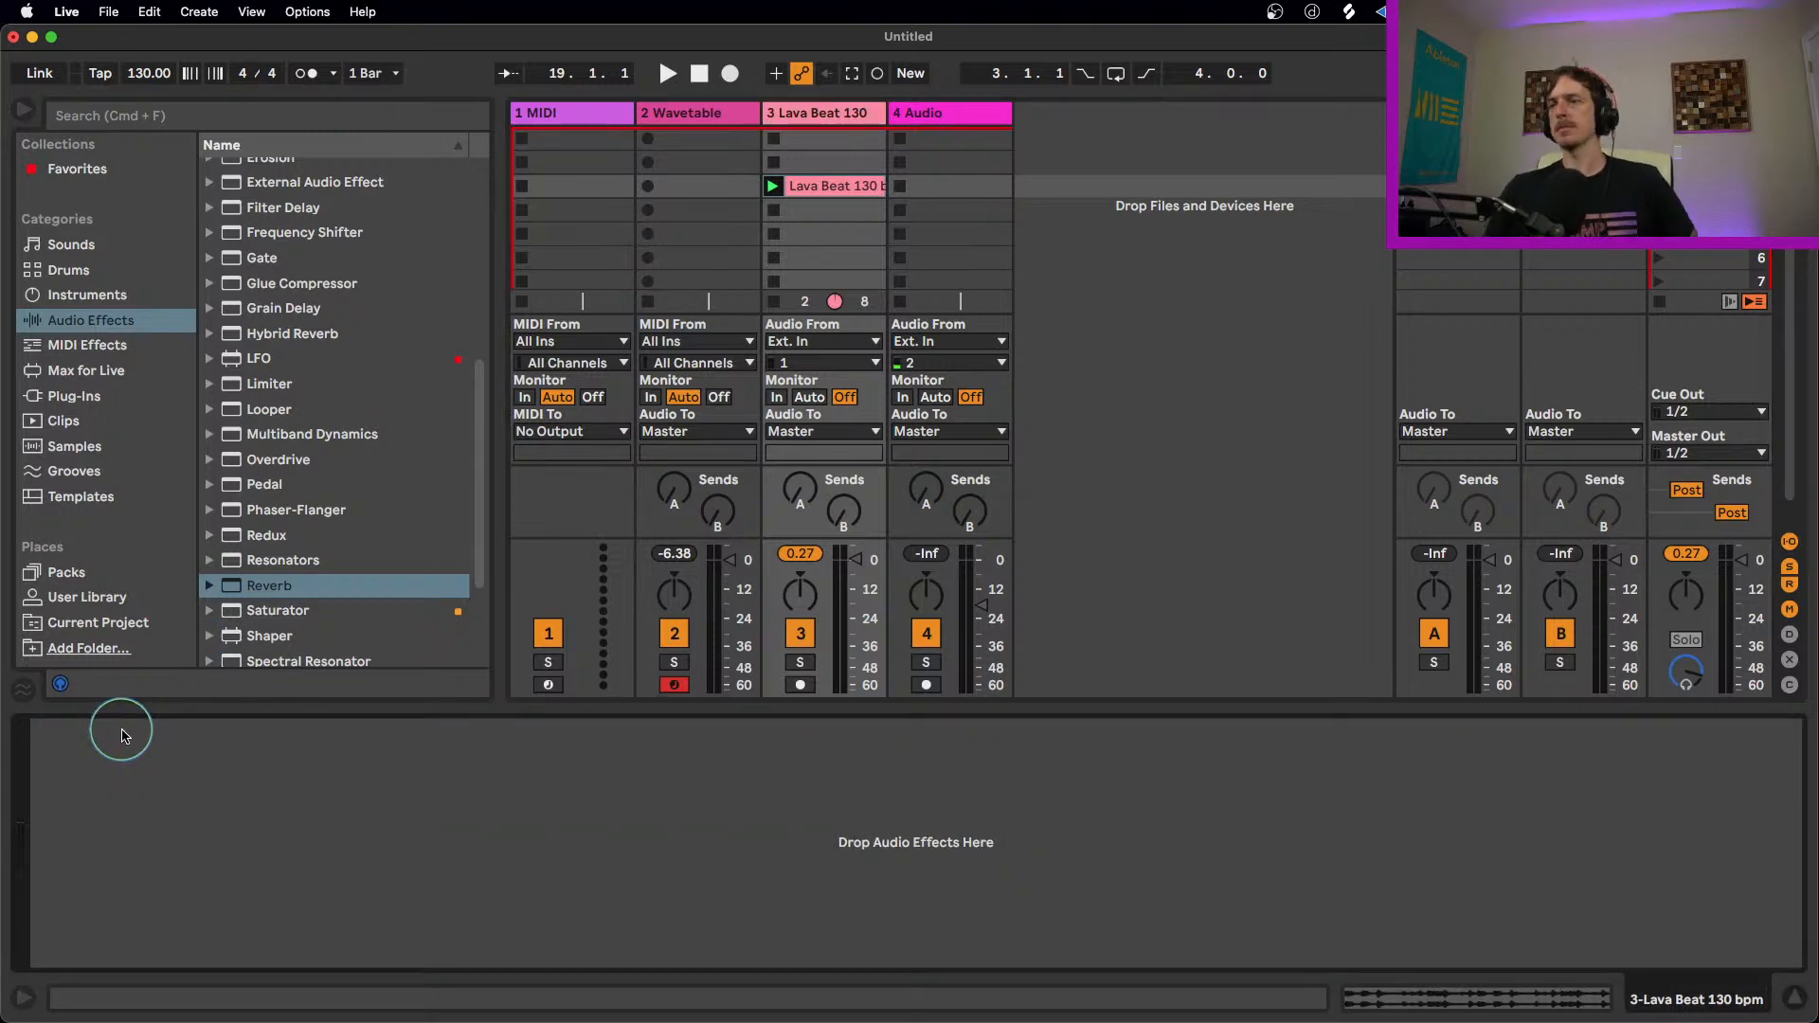
Step: Select the Wavetable track and add a fresh default Hybrid Reverb after Wavetable
{"action": "double_click", "coordinate": [818, 112]}
{"action": "left_click", "coordinate": [589, 121]}
{"action": "left_click", "coordinate": [675, 111]}
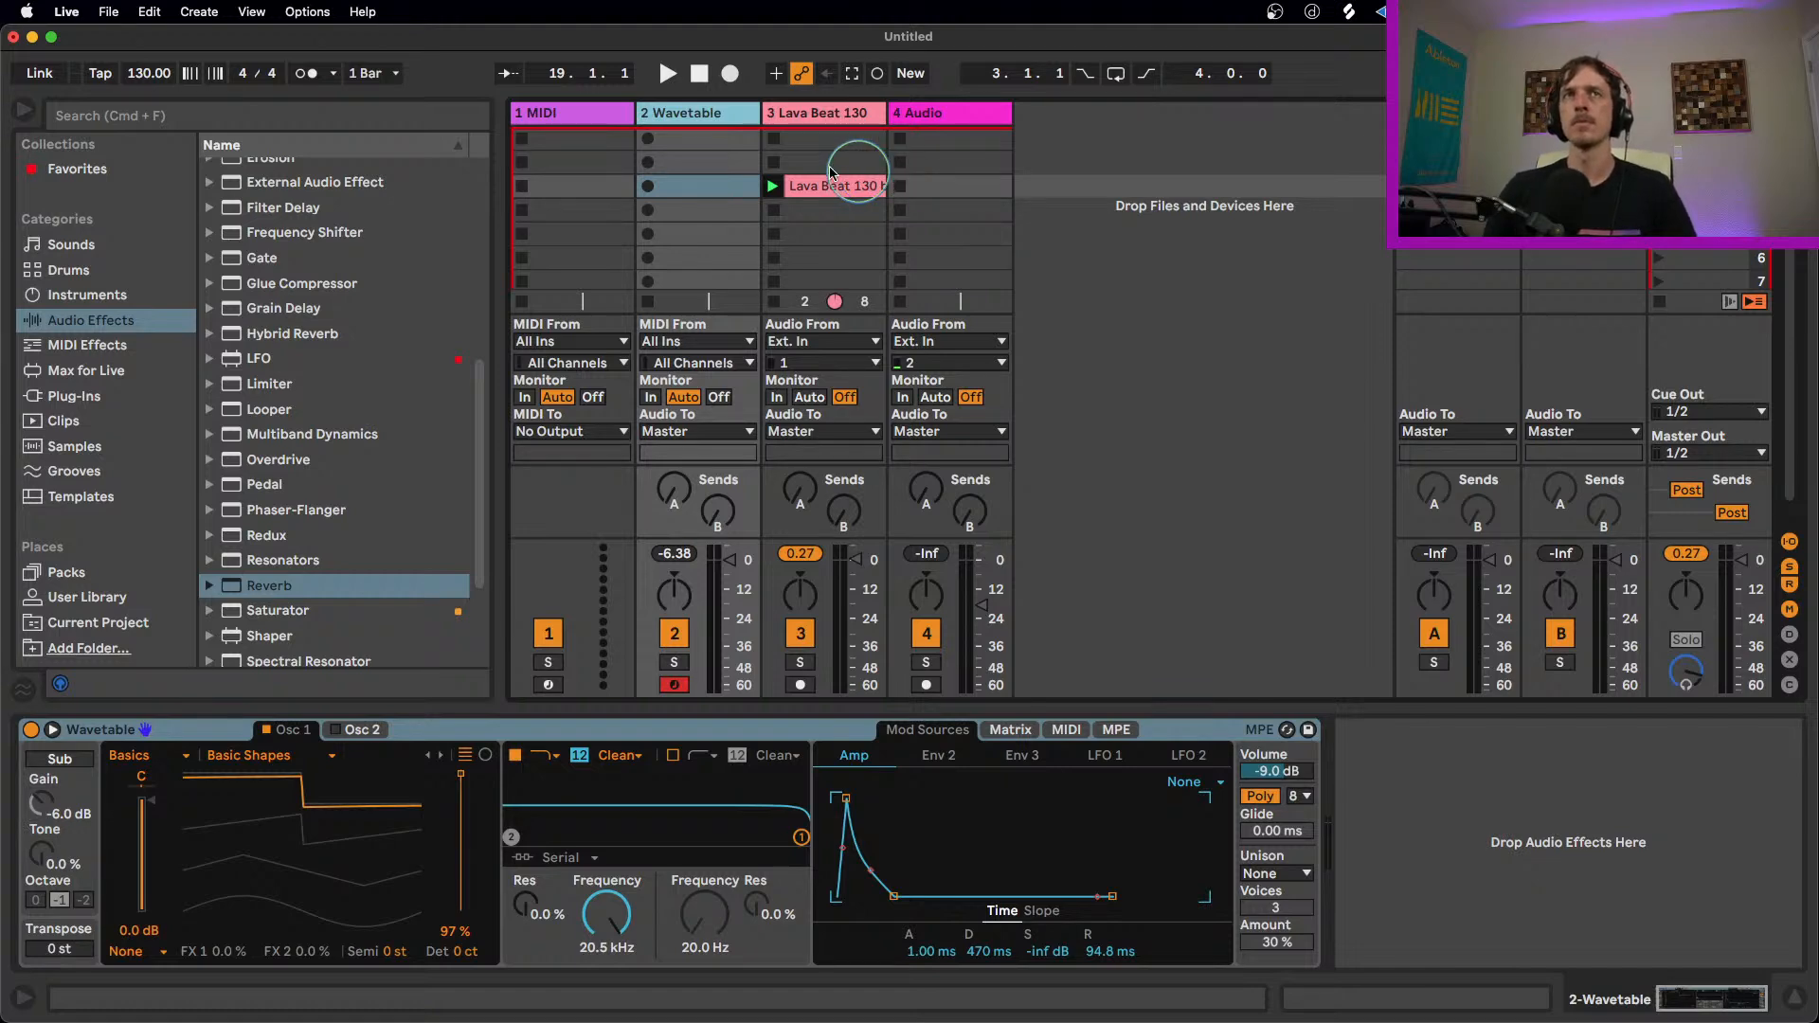
{"action": "double_click", "coordinate": [315, 334]}
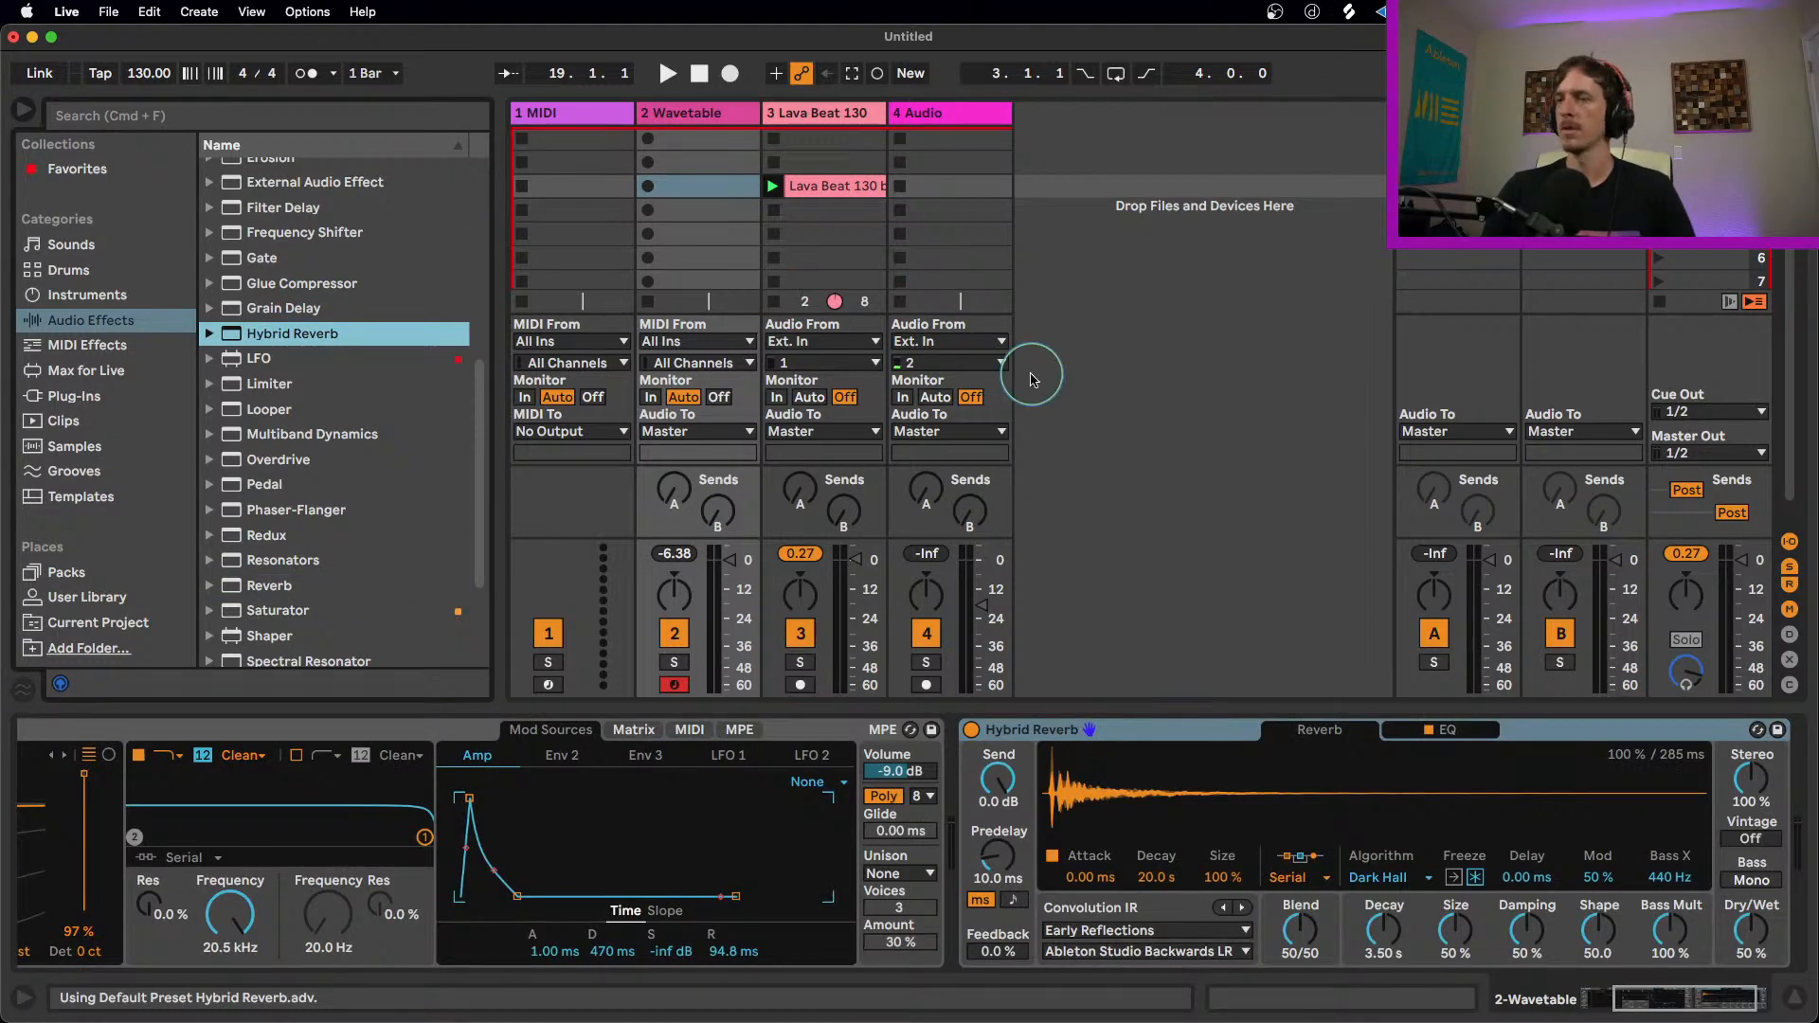
Step: Lower the Send level of Hybrid Reverb on the Wavetable track to -2.1 dB
{"action": "left_click", "coordinate": [1218, 719]}
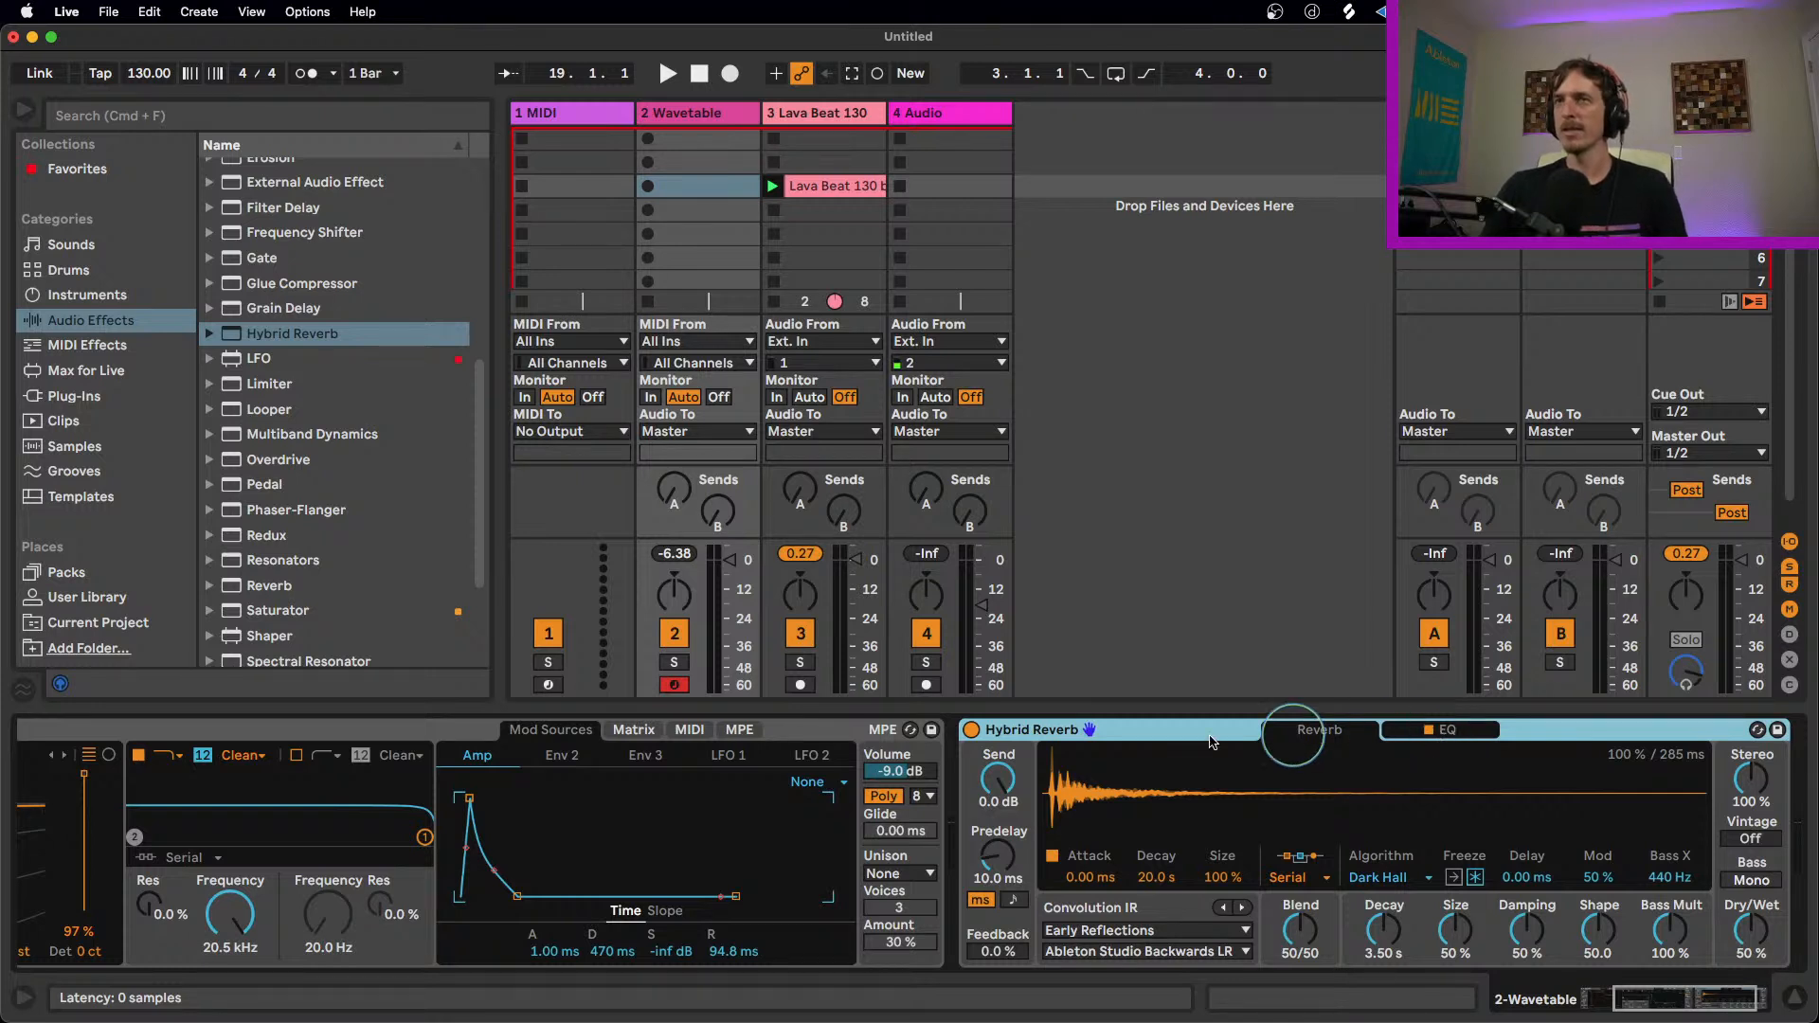
{"action": "left_click", "coordinate": [995, 784]}
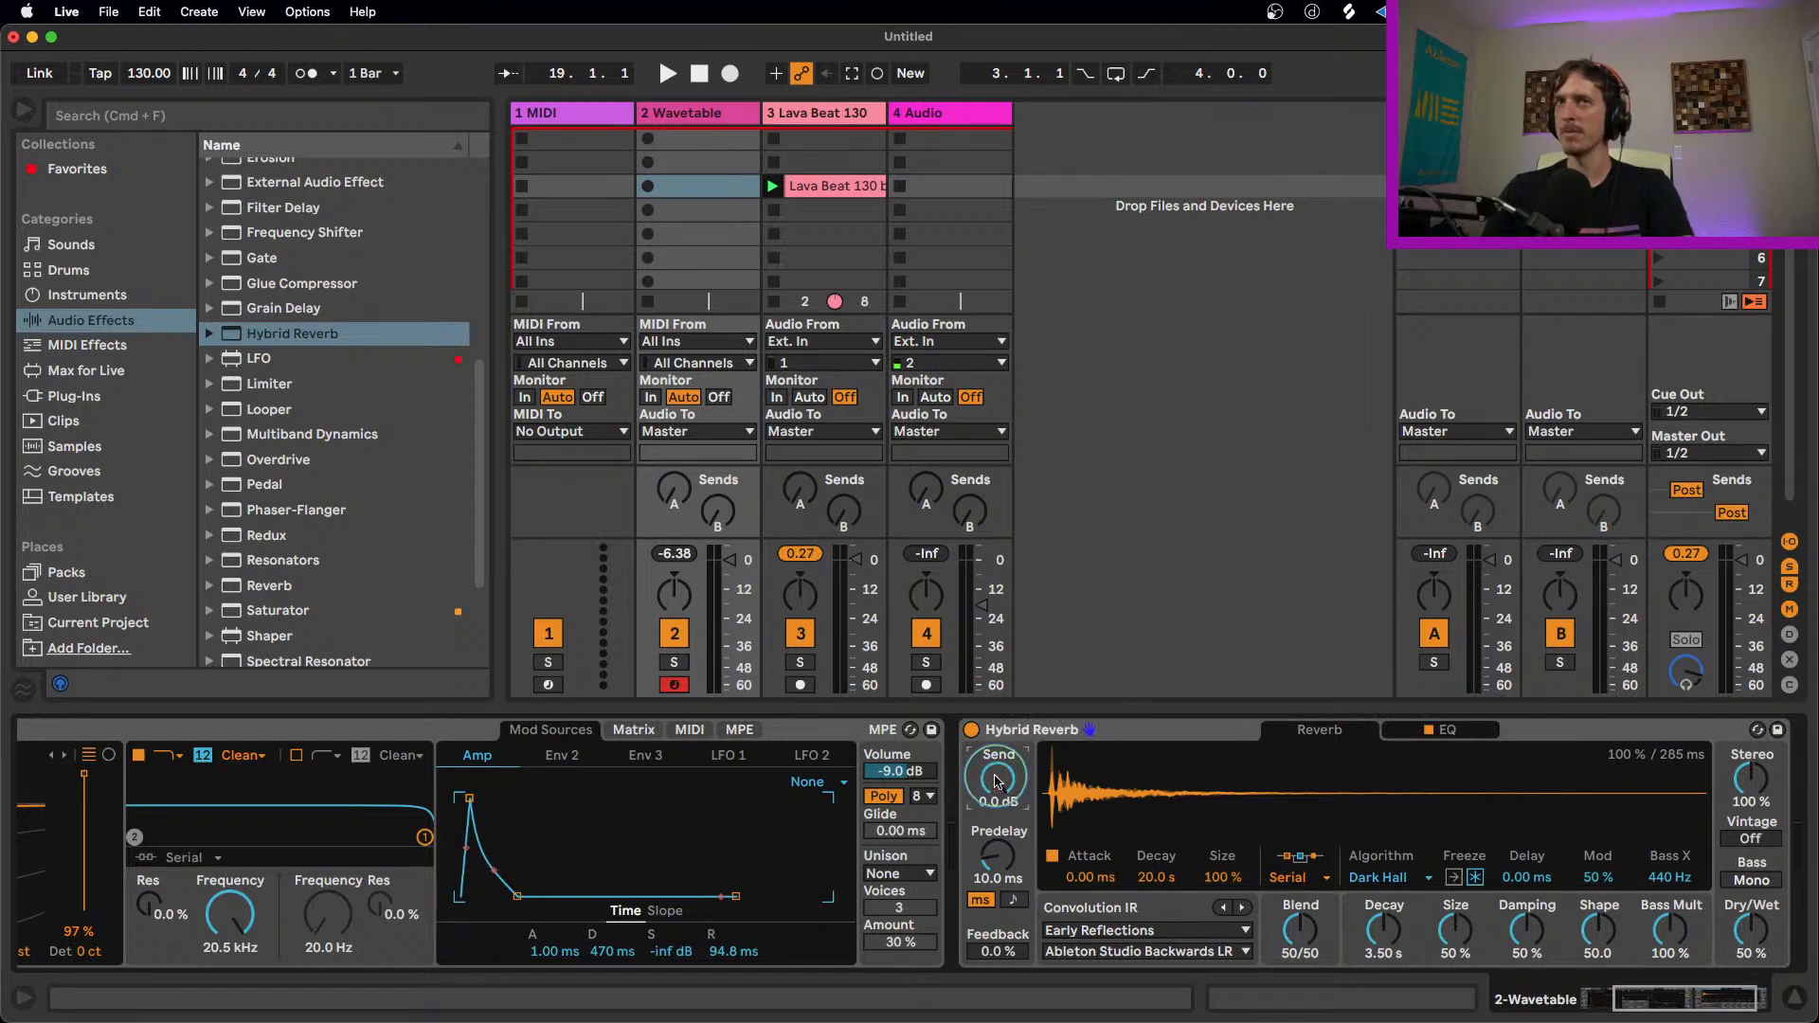
{"action": "left_click_drag", "start_coordinate": [1001, 783], "coordinate": [1011, 791]}
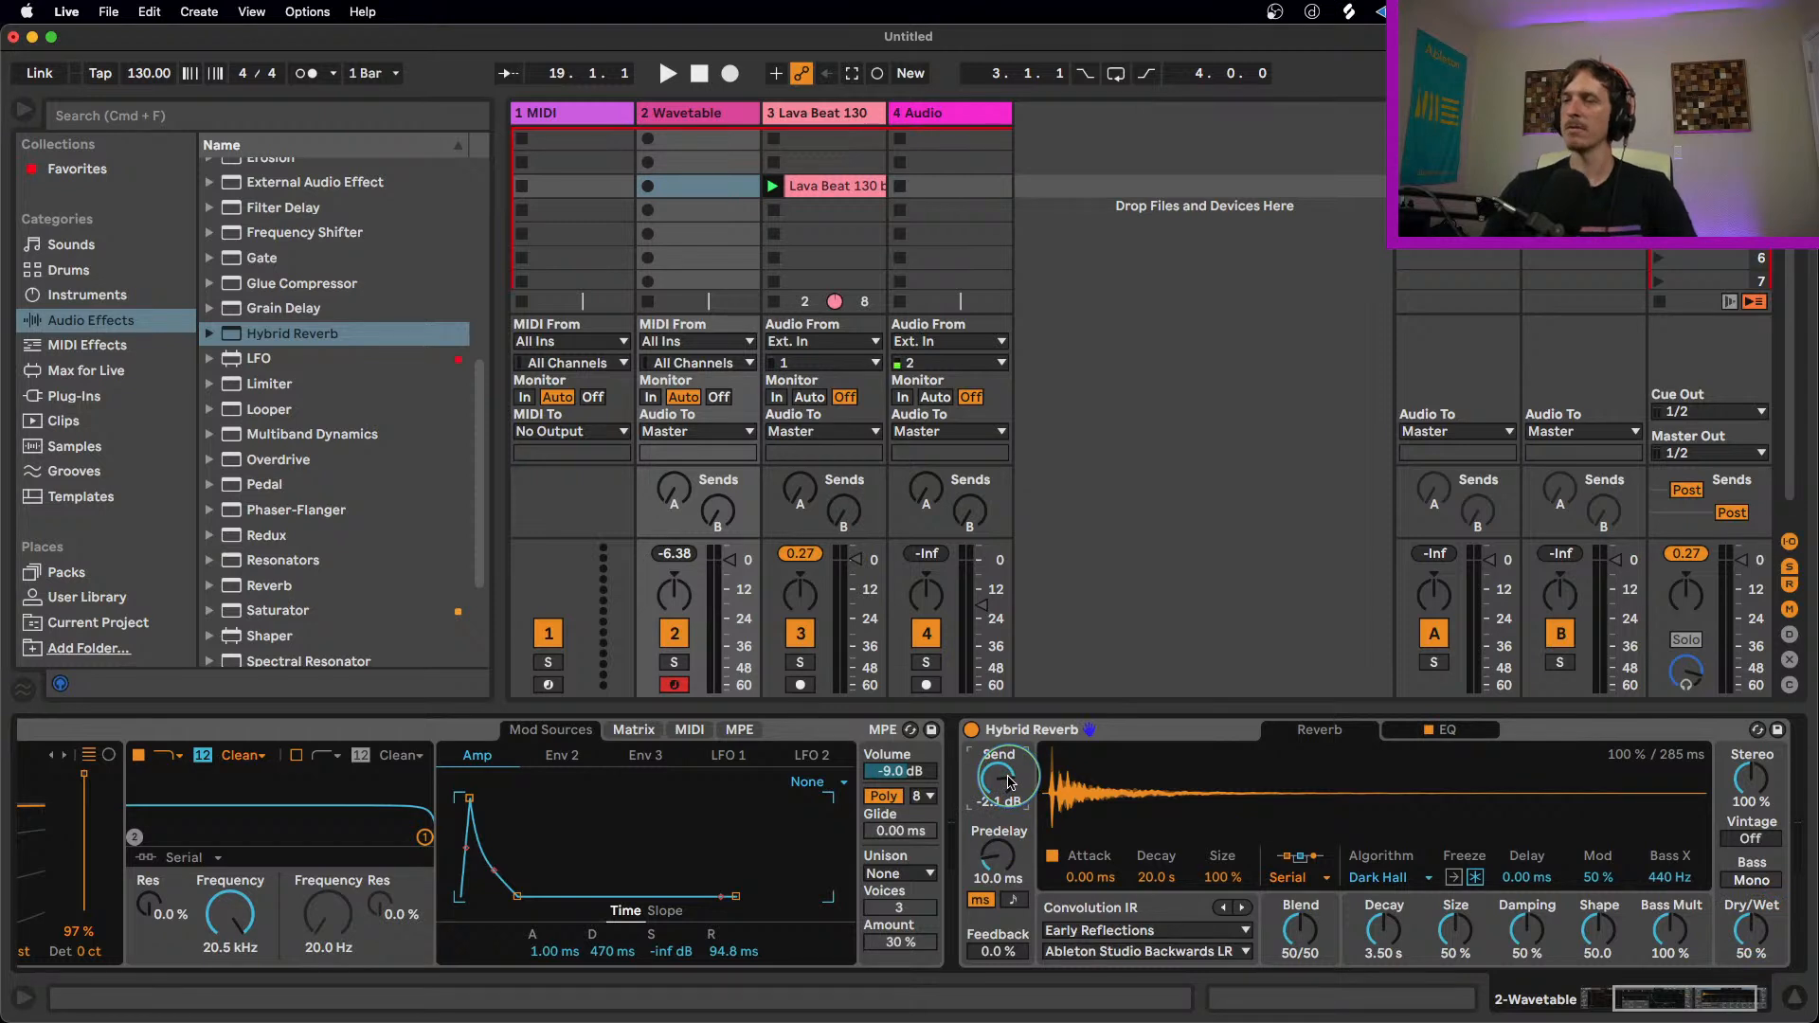
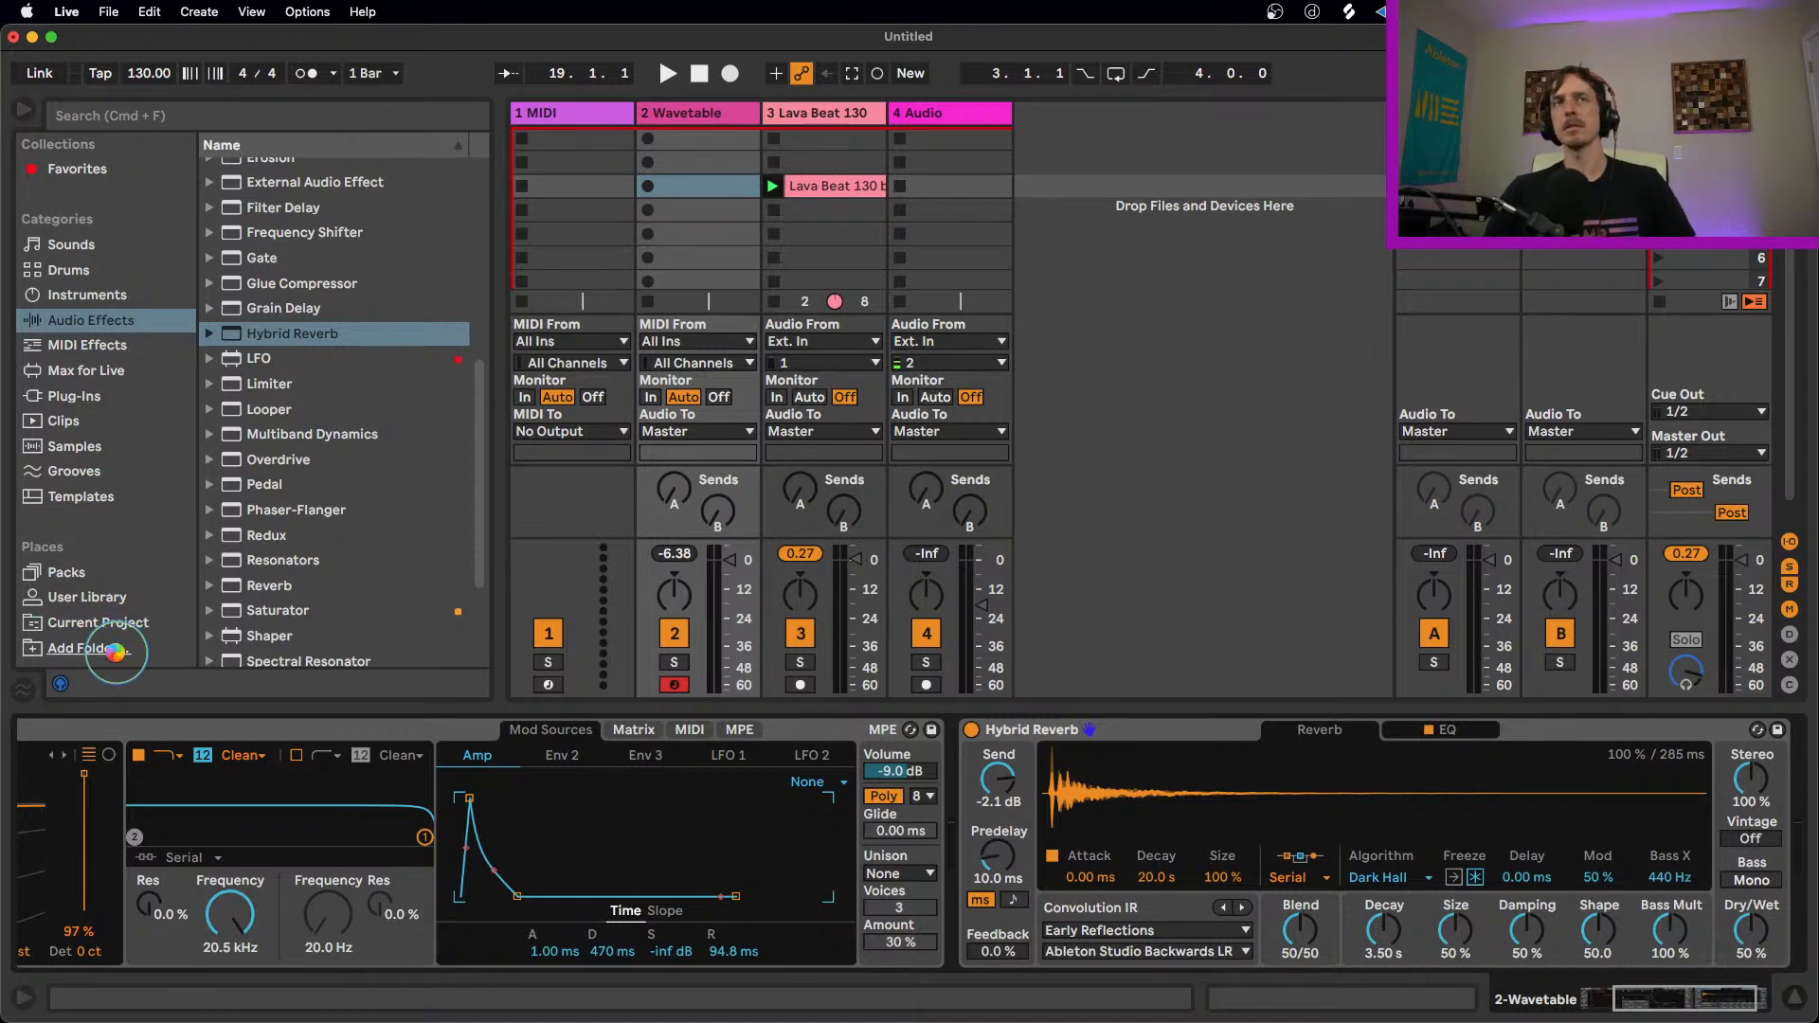
Step: Add the ZENO ALBUMS folder from the music folder to the browser's Places and show its contents
{"action": "left_click", "coordinate": [114, 650]}
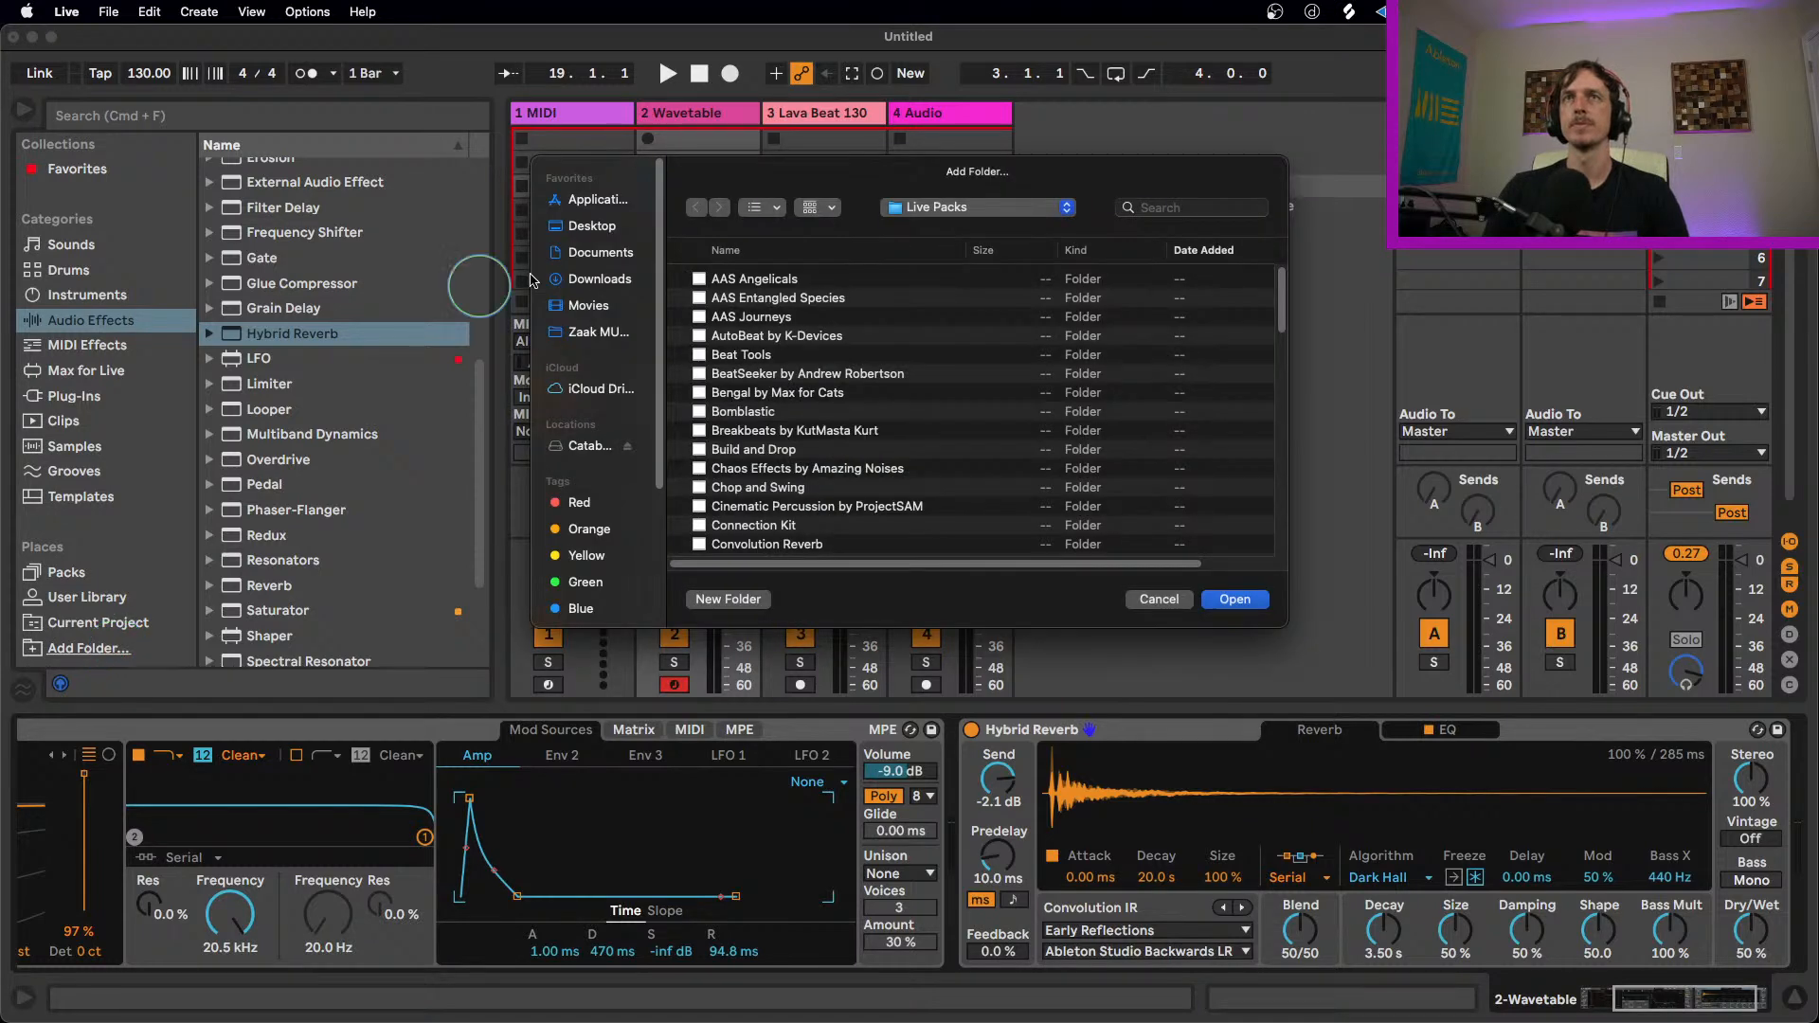
{"action": "left_click", "coordinate": [985, 214]}
{"action": "left_click", "coordinate": [1004, 233]}
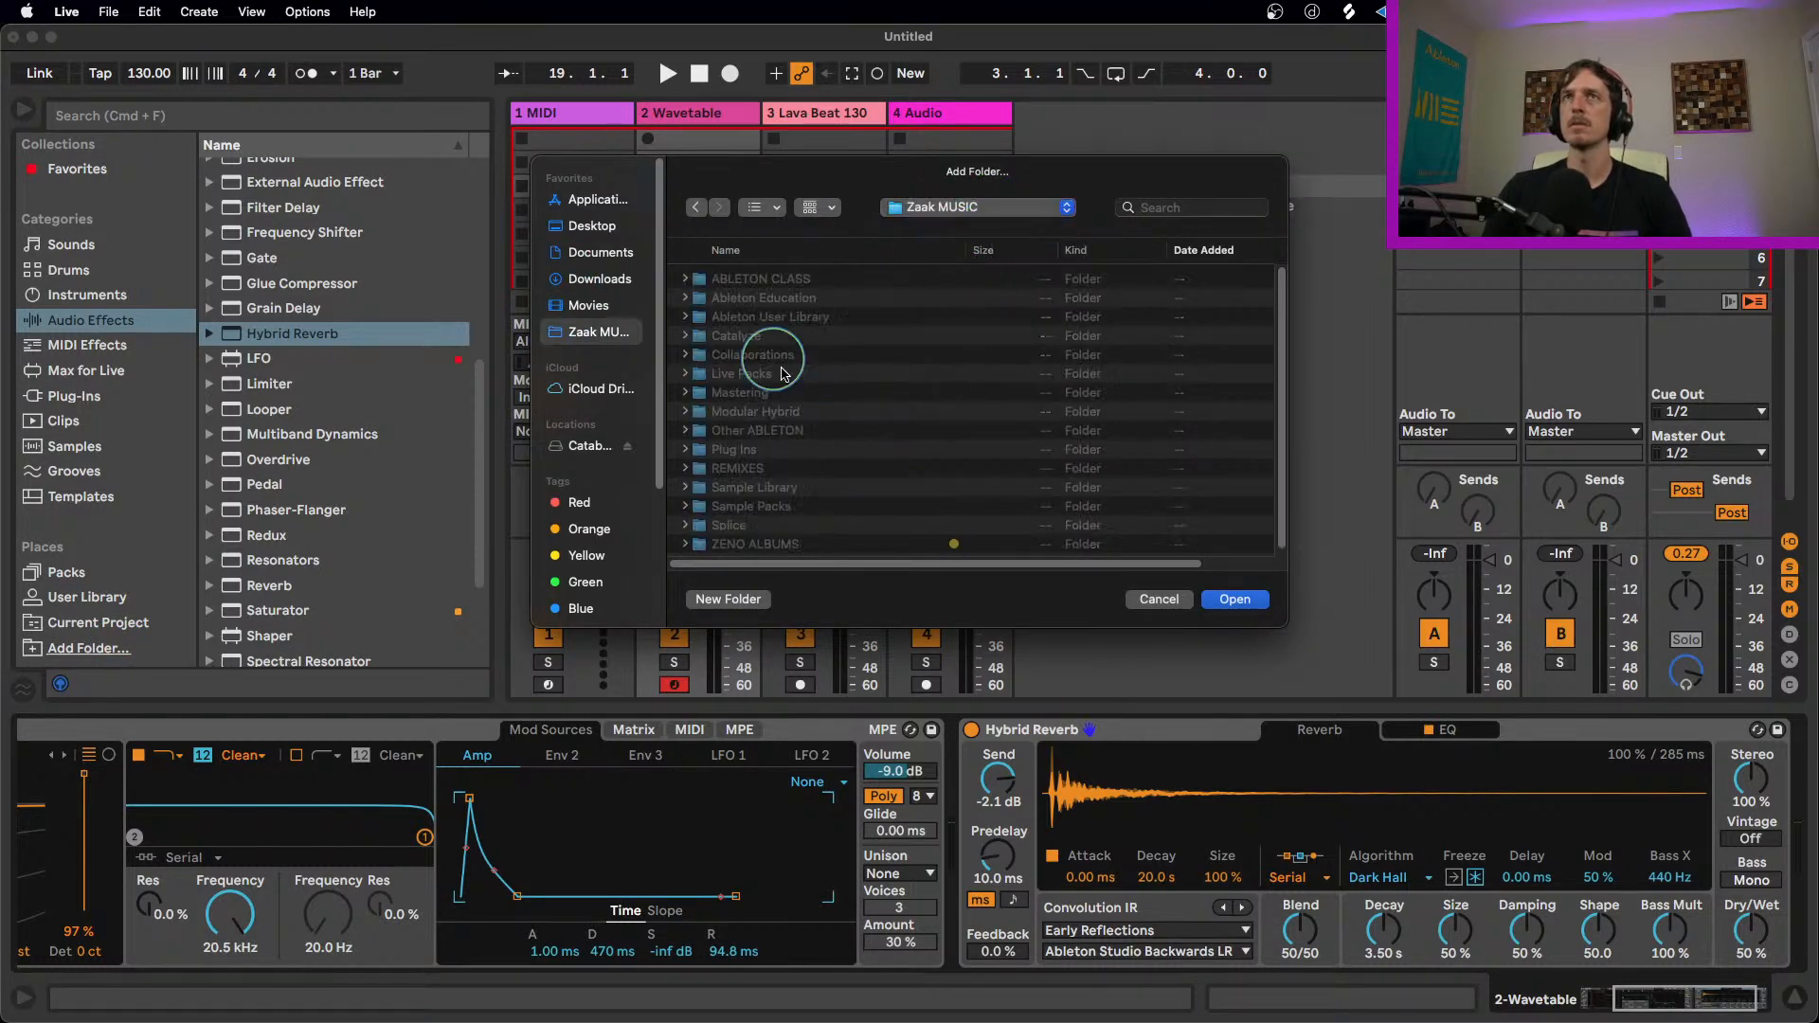
{"action": "double_click", "coordinate": [790, 536]}
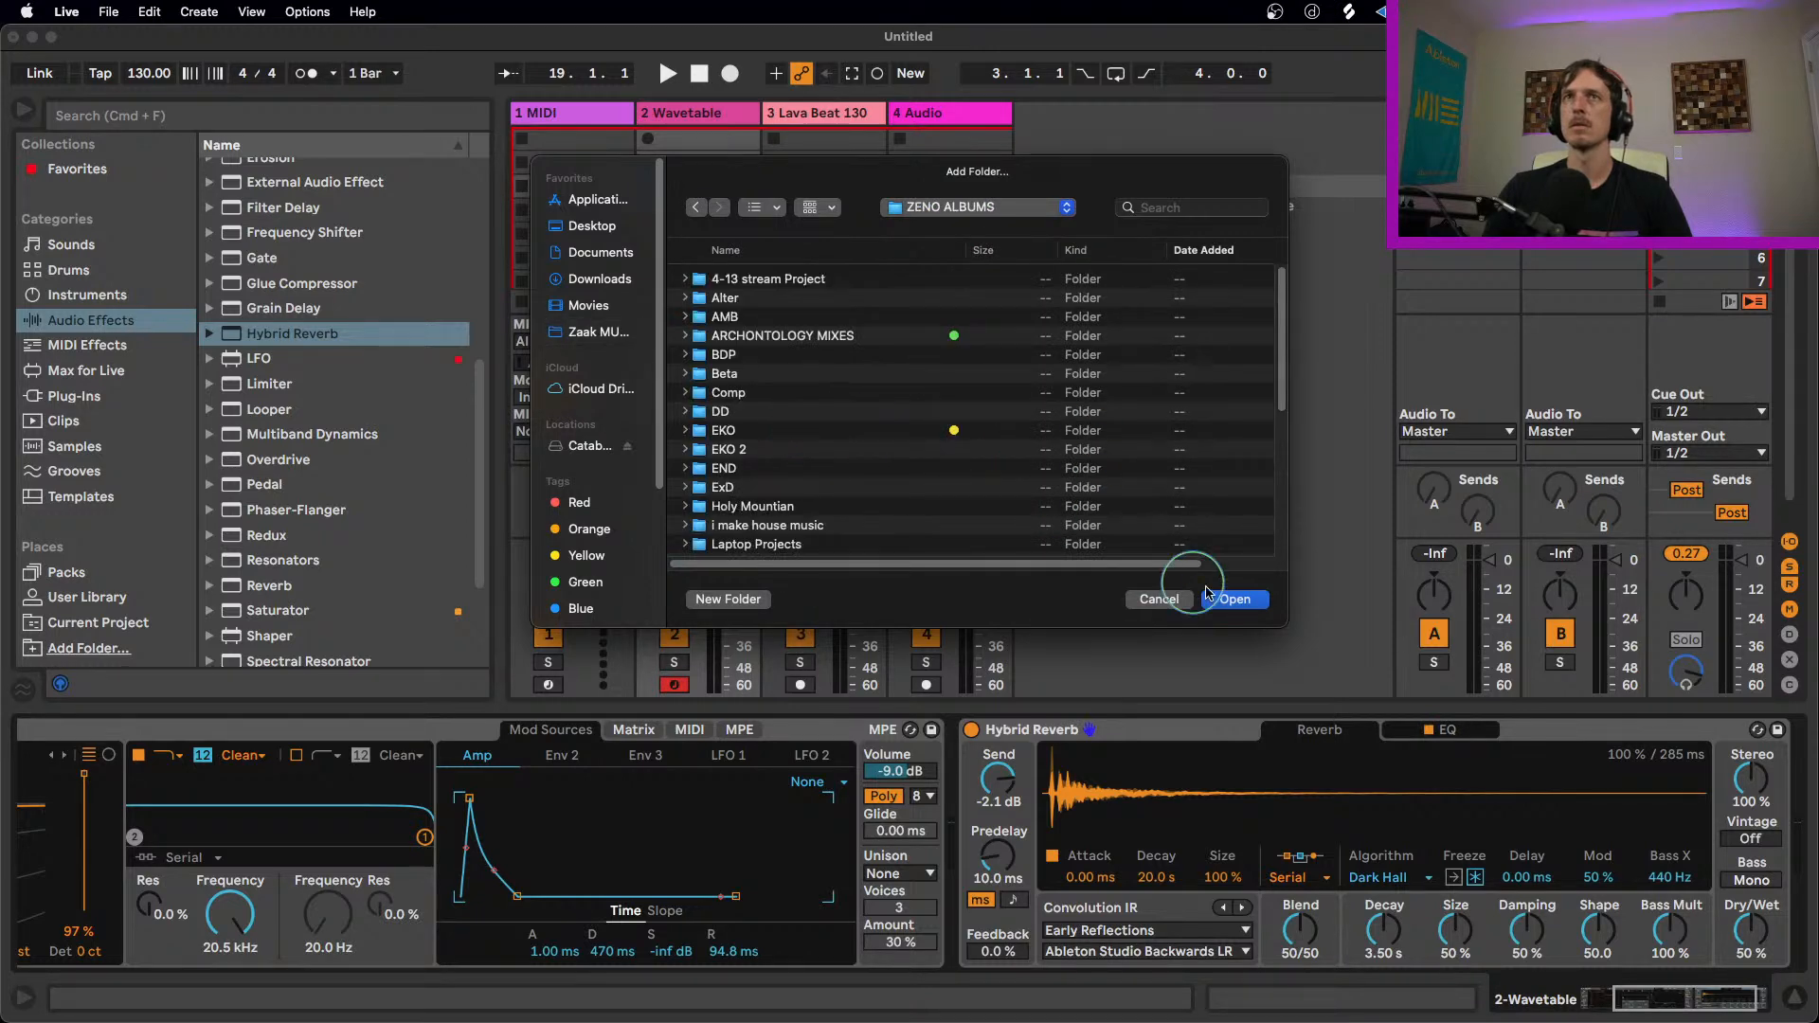
{"action": "left_click", "coordinate": [1234, 599]}
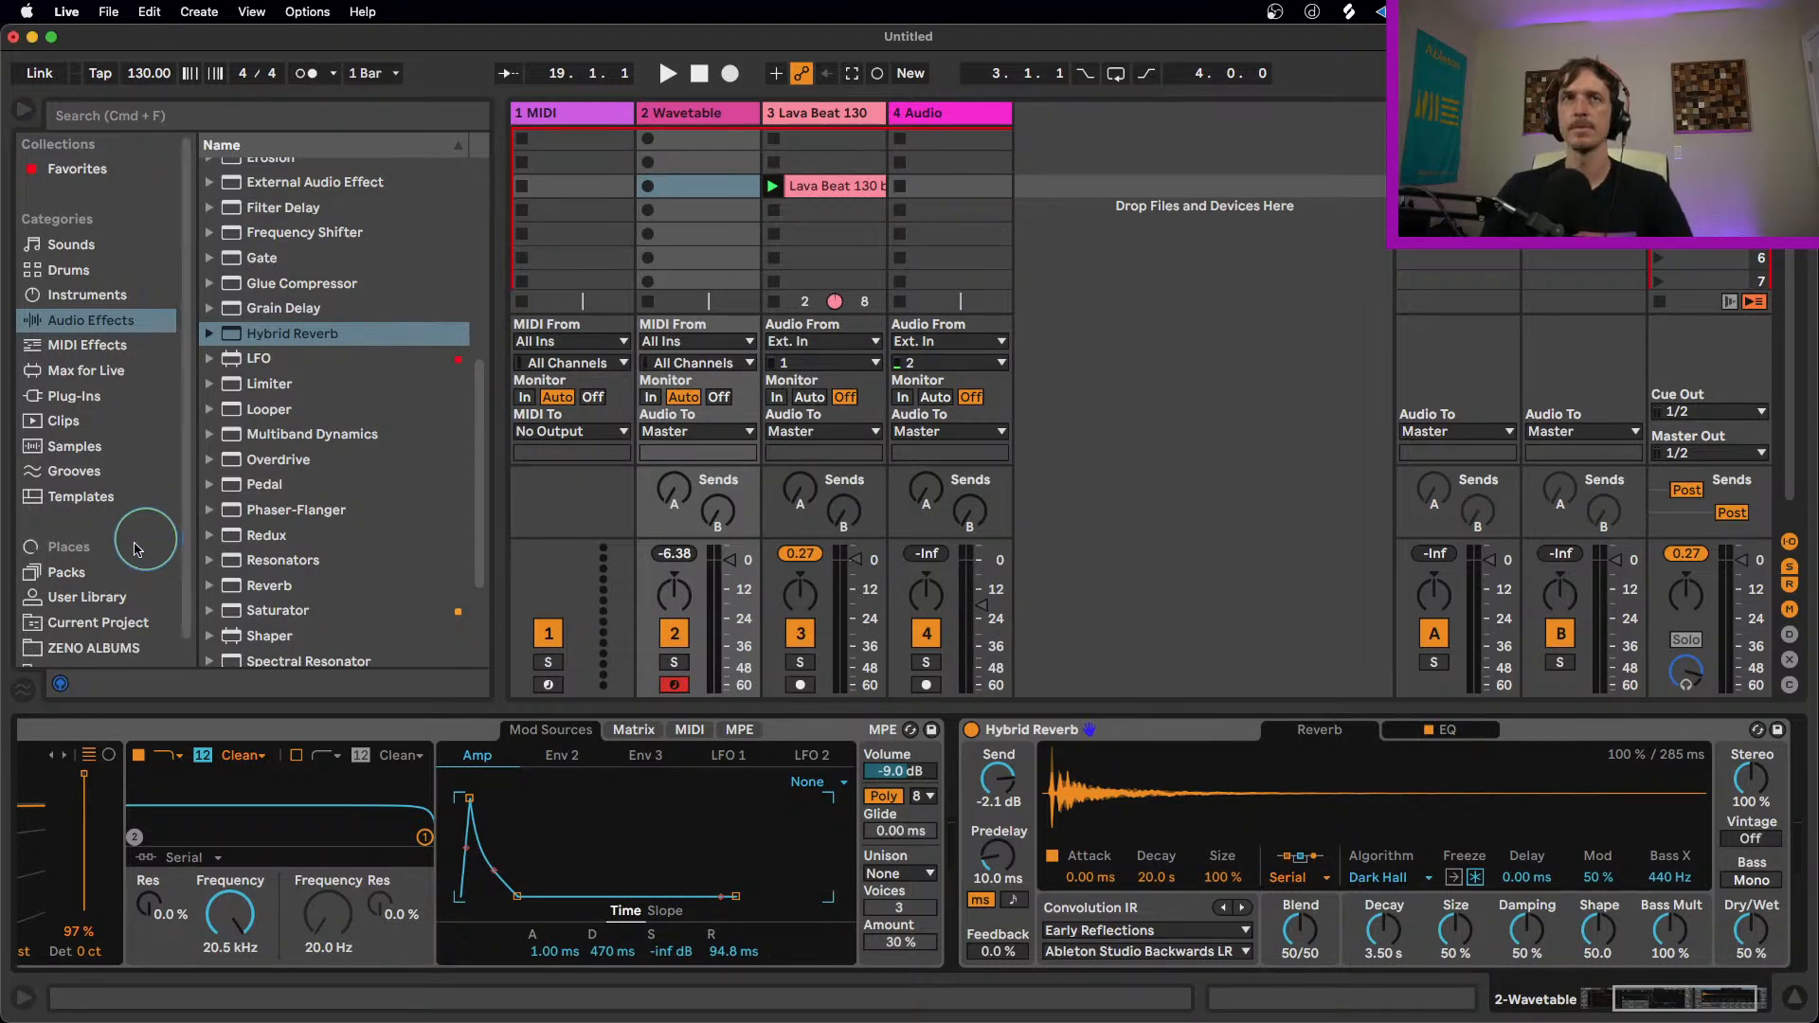
{"action": "scroll", "coordinate": [149, 543], "scroll_direction": "down", "scroll_amount": 1}
{"action": "left_click", "coordinate": [101, 629]}
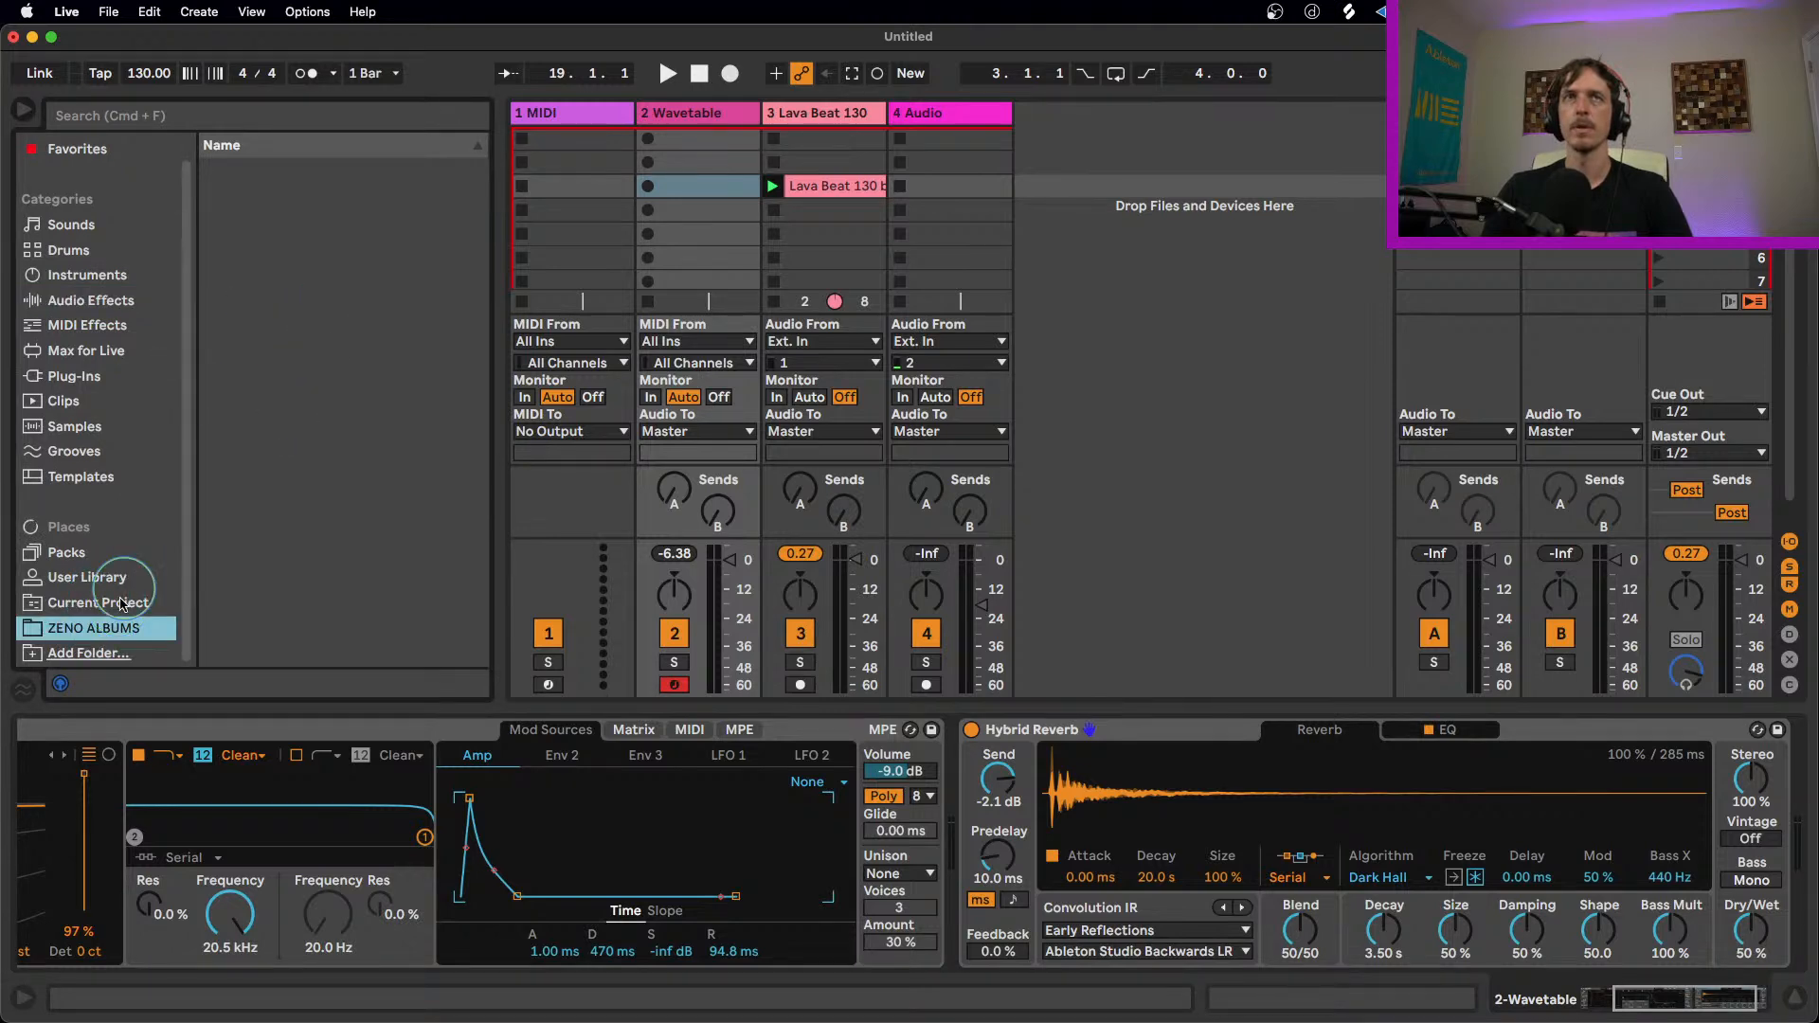
Step: Add the Sum2021 subfolder of ZENO ALBUMS to Places as its own entry and select it
{"action": "left_click", "coordinate": [111, 653]}
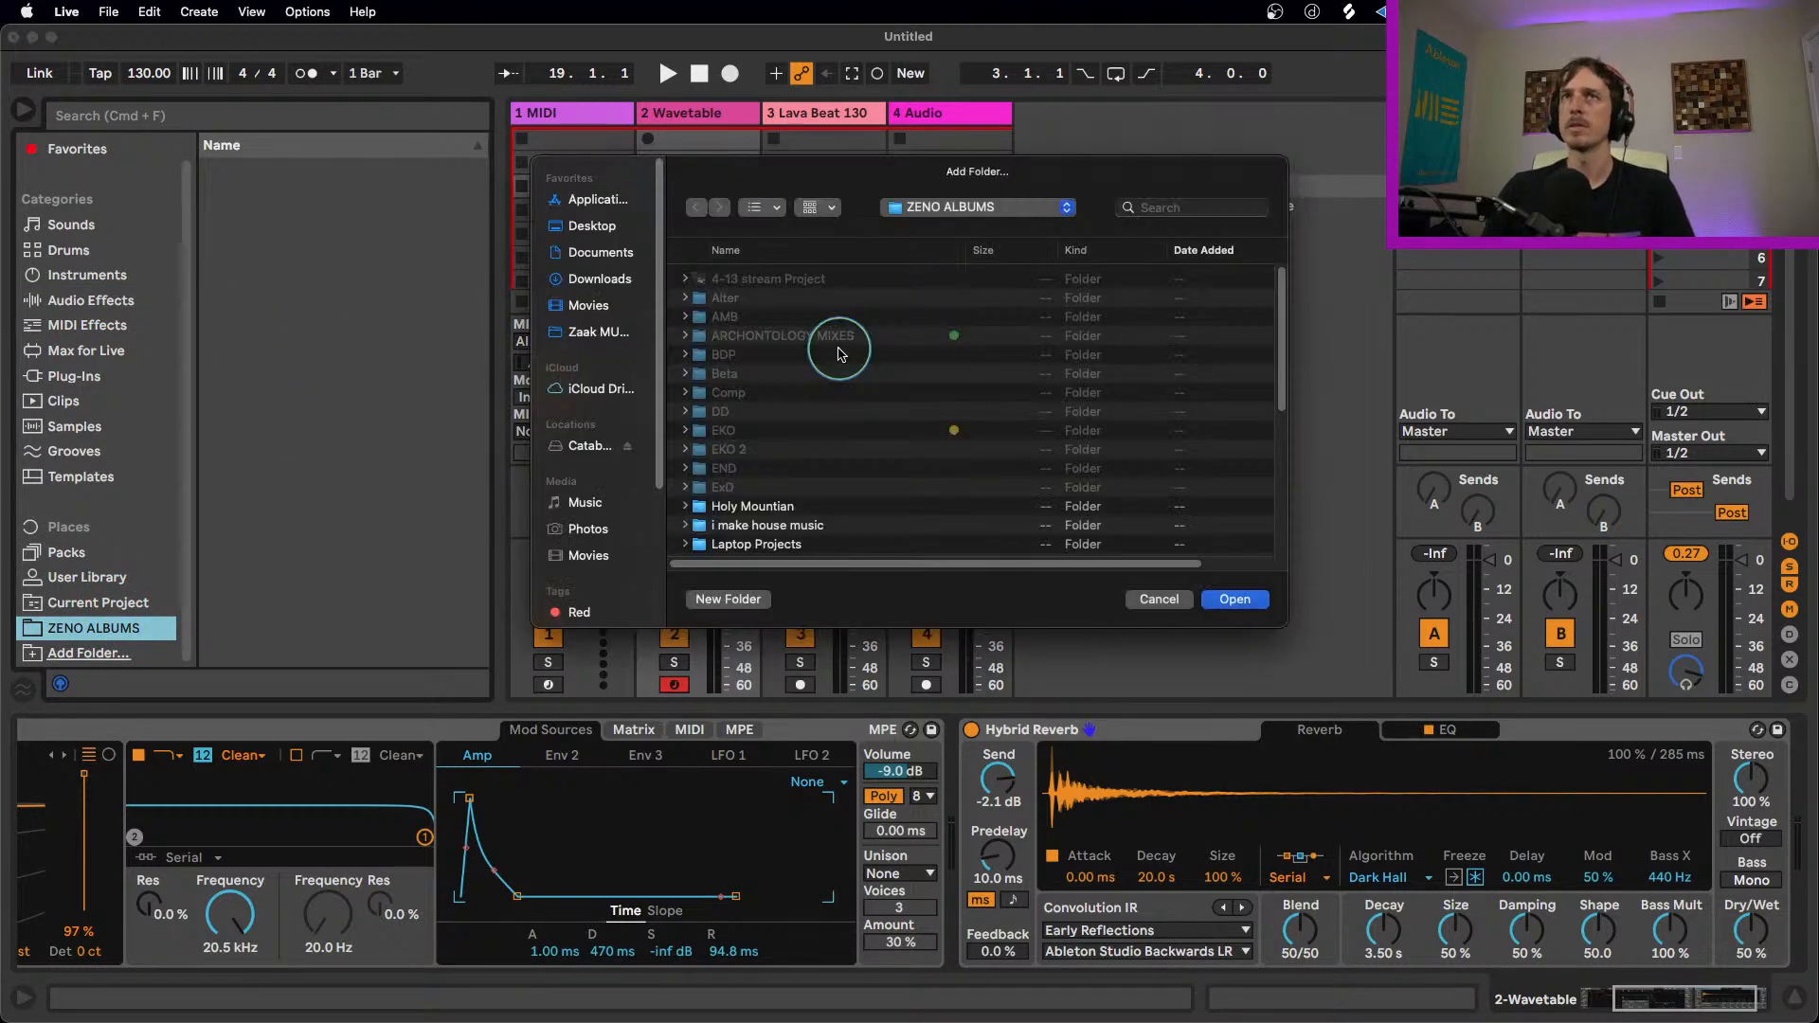
{"action": "scroll", "coordinate": [789, 445], "scroll_direction": "down", "scroll_amount": 8}
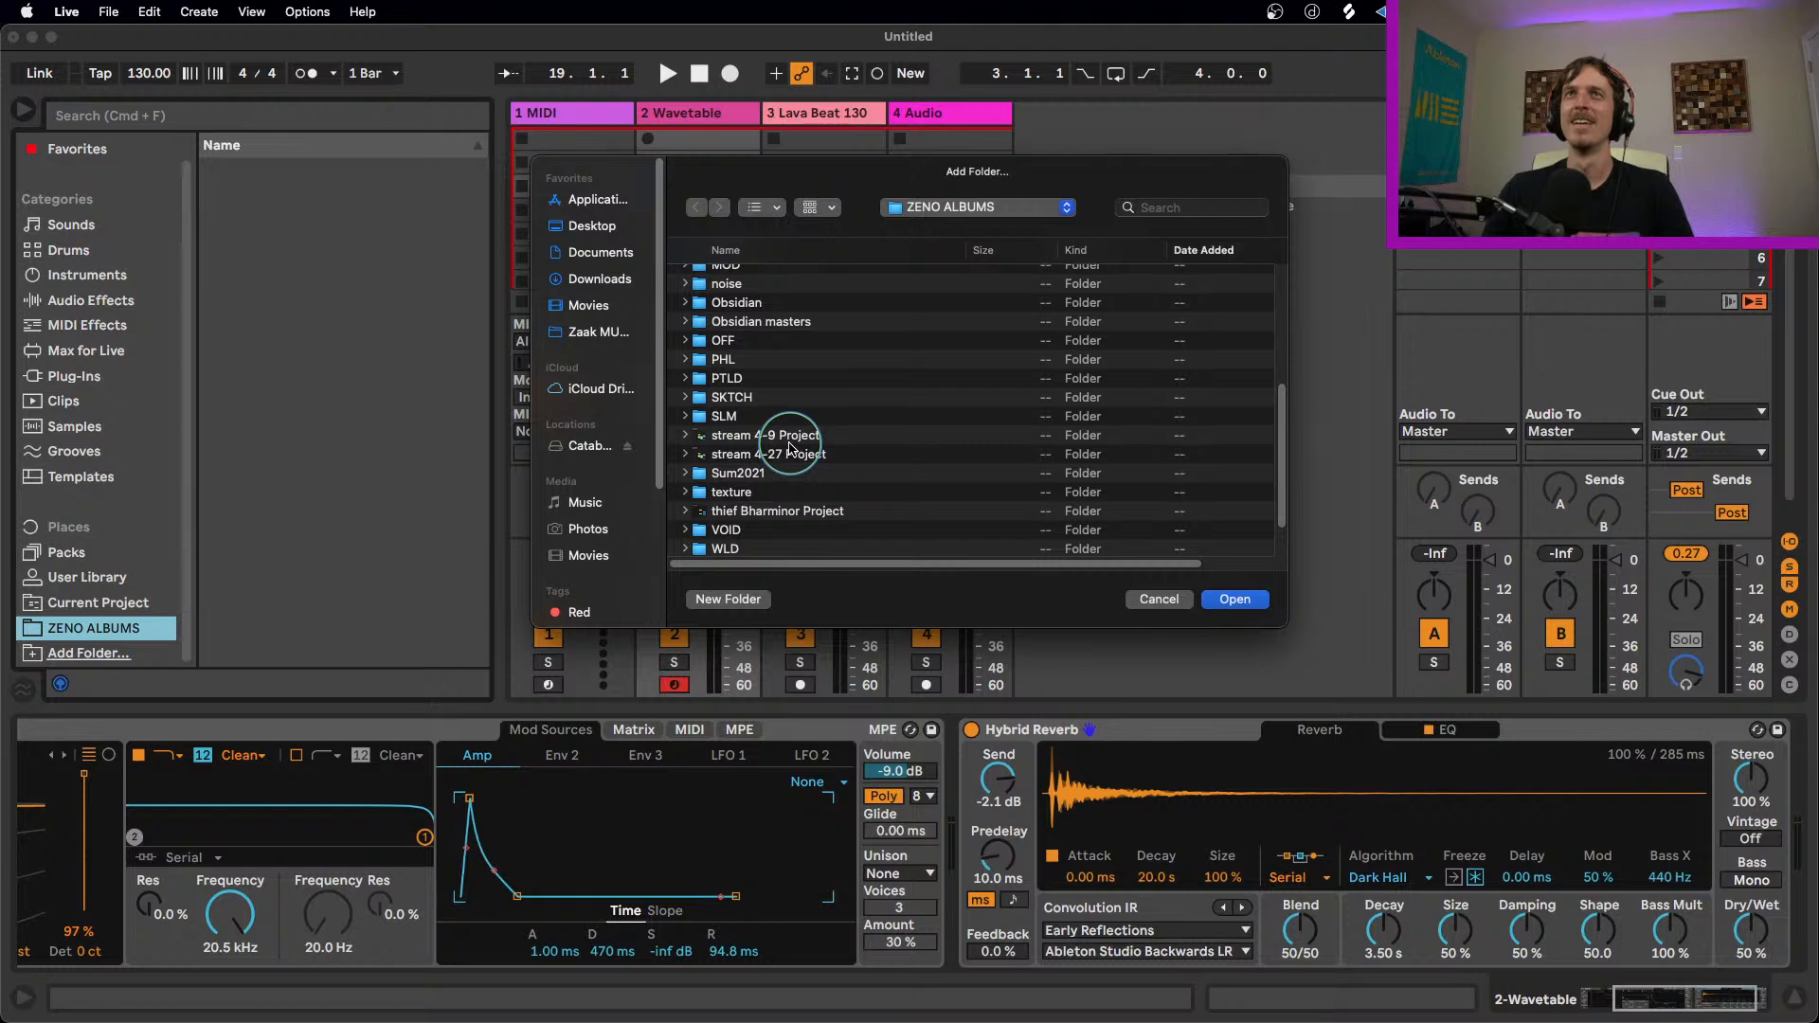
{"action": "scroll", "coordinate": [789, 447], "scroll_direction": "up", "scroll_amount": 6}
{"action": "scroll", "coordinate": [789, 447], "scroll_direction": "down", "scroll_amount": 8}
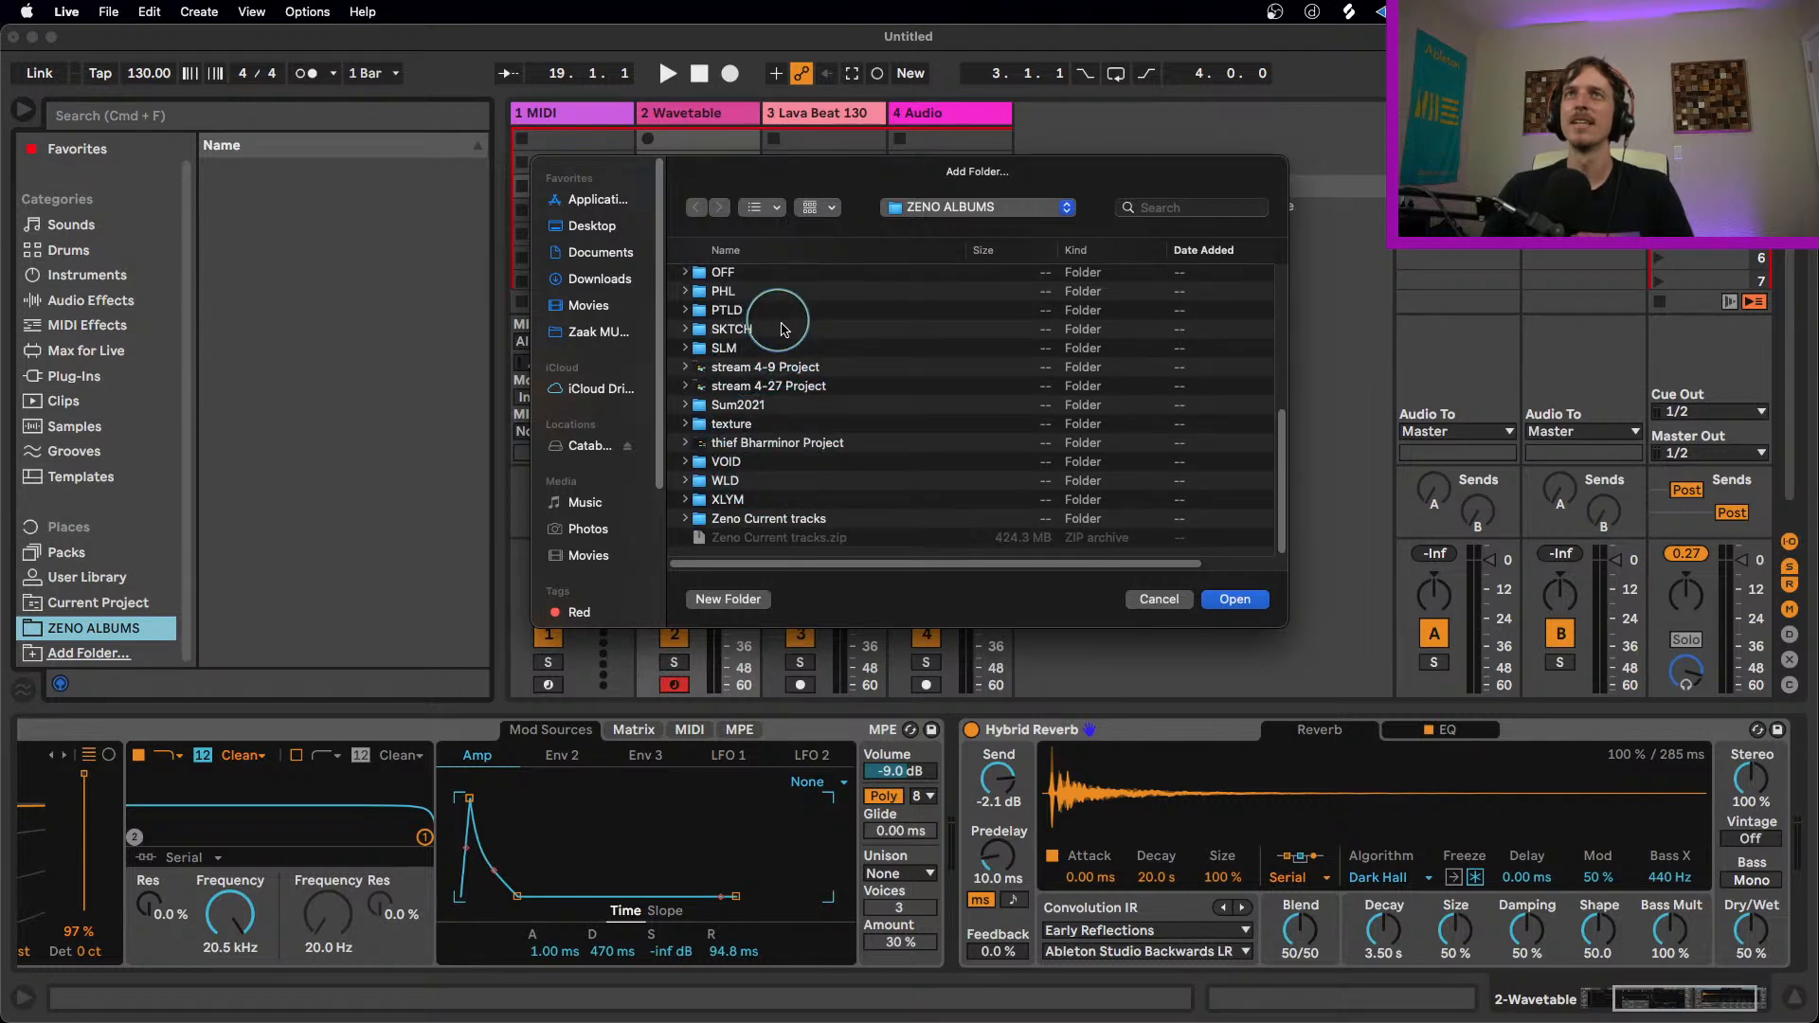
{"action": "left_click", "coordinate": [791, 405]}
{"action": "left_click", "coordinate": [1224, 596]}
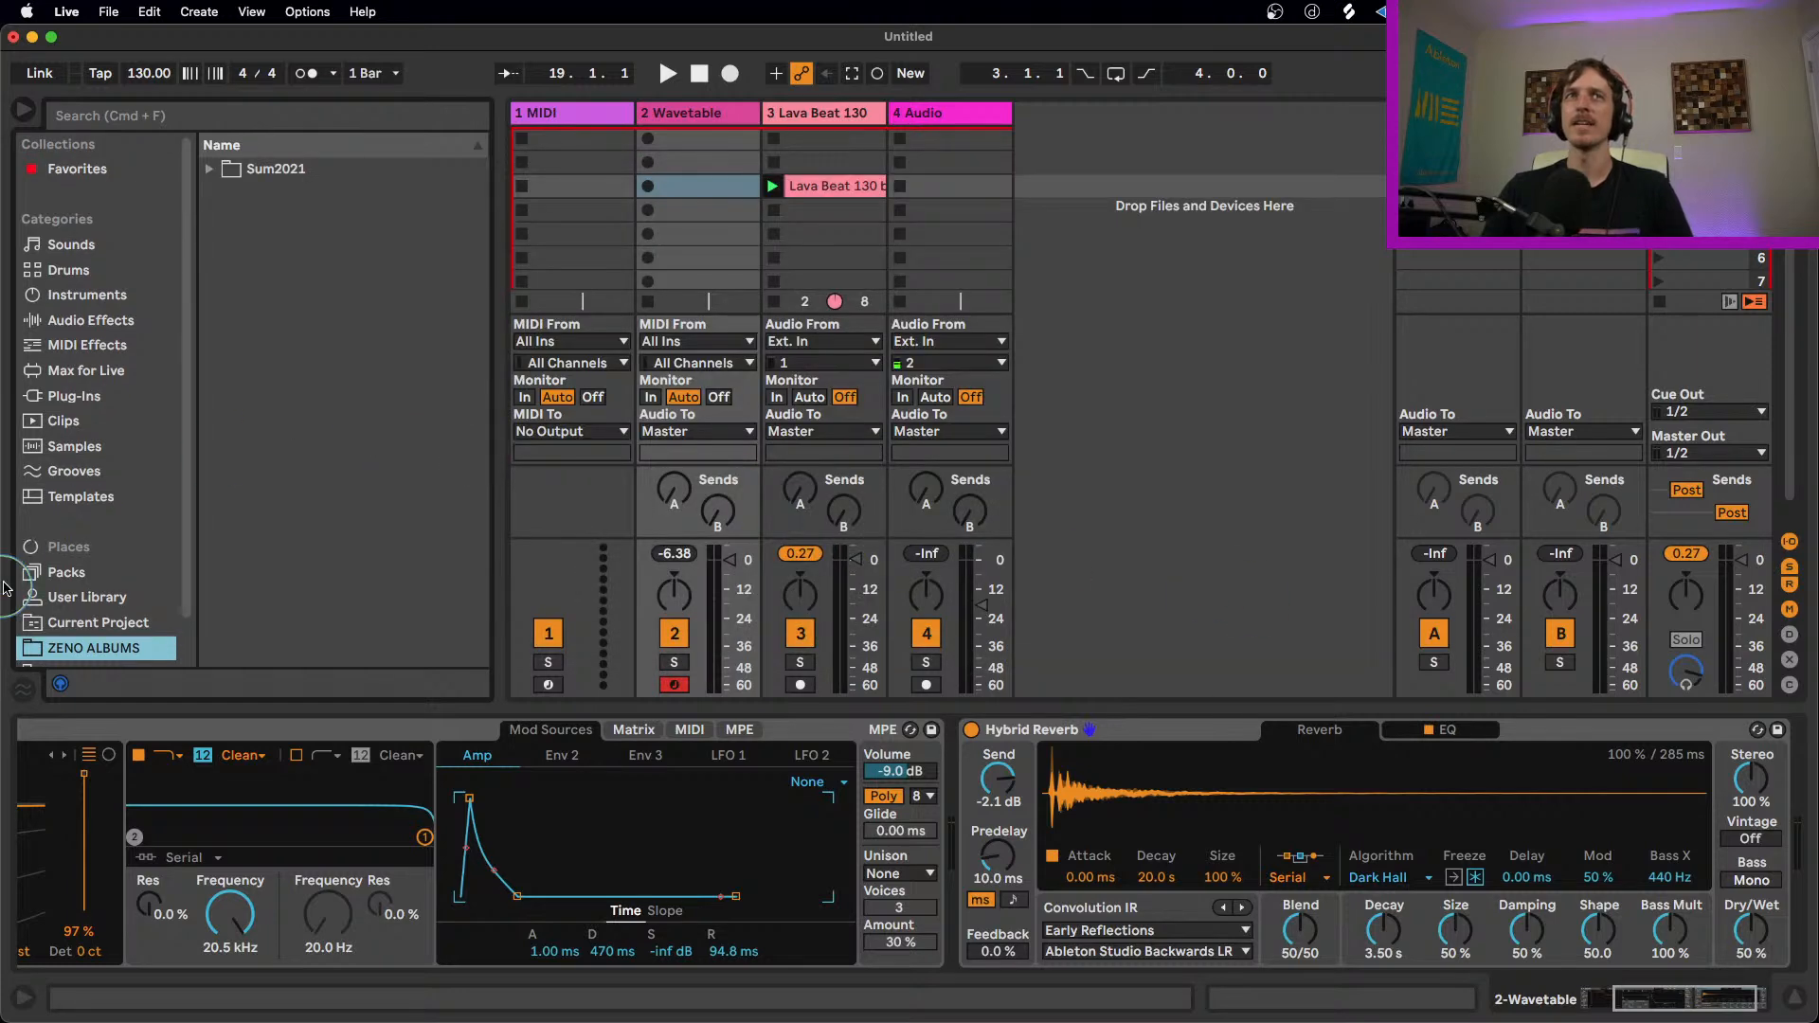
{"action": "scroll", "coordinate": [52, 563], "scroll_direction": "down", "scroll_amount": 2}
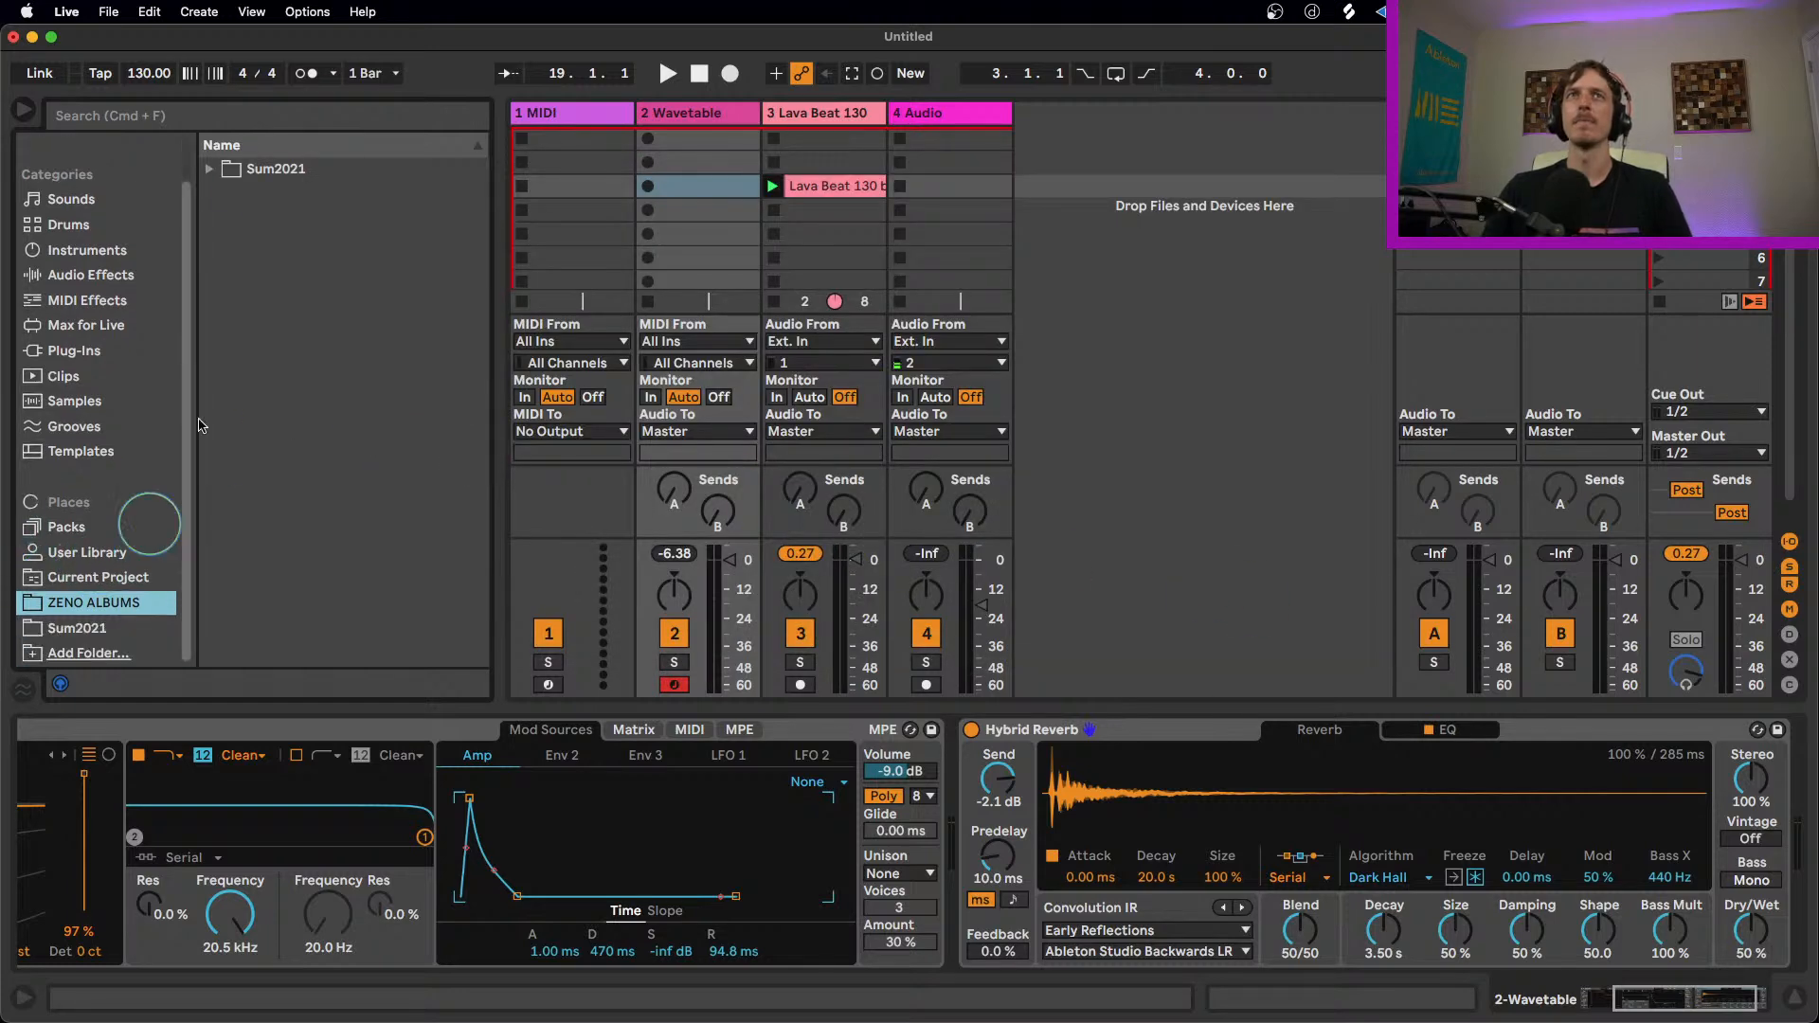
{"action": "left_click", "coordinate": [81, 627]}
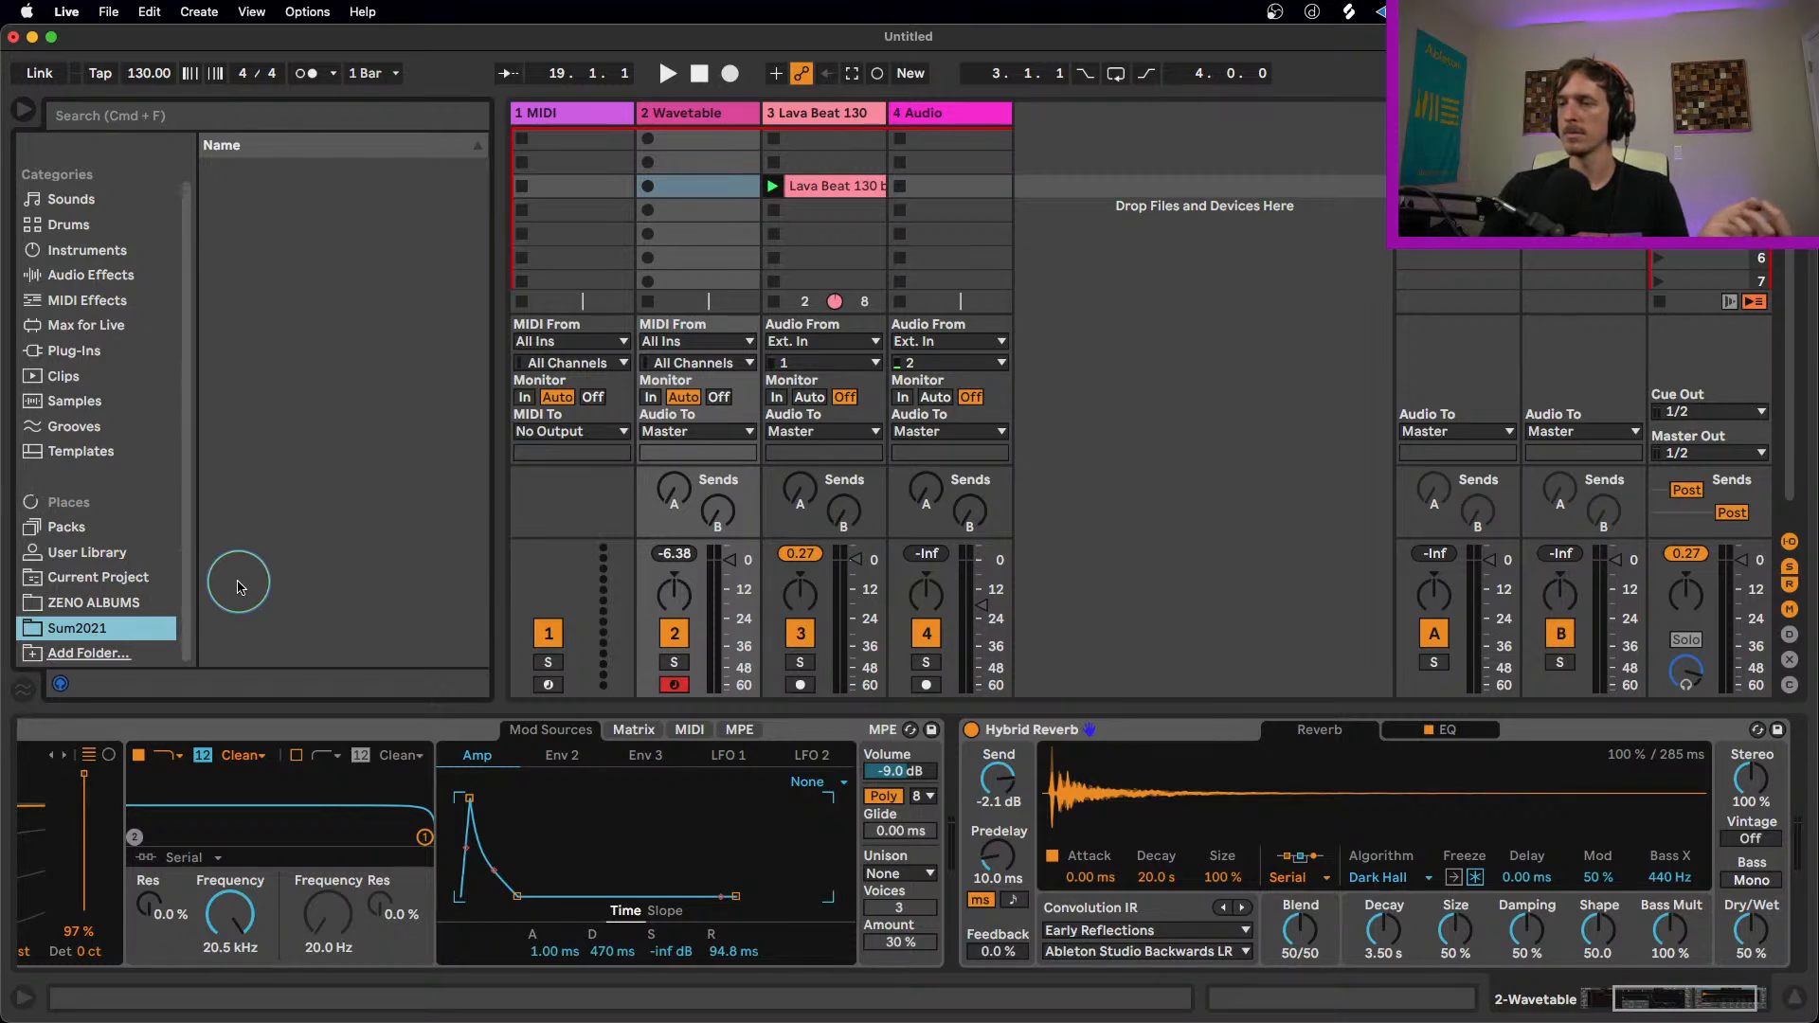
Step: Look through the ZENO ALBUMS folder, checking the contents of the PHL2 and PHL3 projects and the Sum2021 folder
{"action": "left_click", "coordinate": [102, 603]}
{"action": "left_click", "coordinate": [102, 633]}
{"action": "left_click", "coordinate": [94, 604]}
{"action": "scroll", "coordinate": [227, 512], "scroll_direction": "down", "scroll_amount": 5}
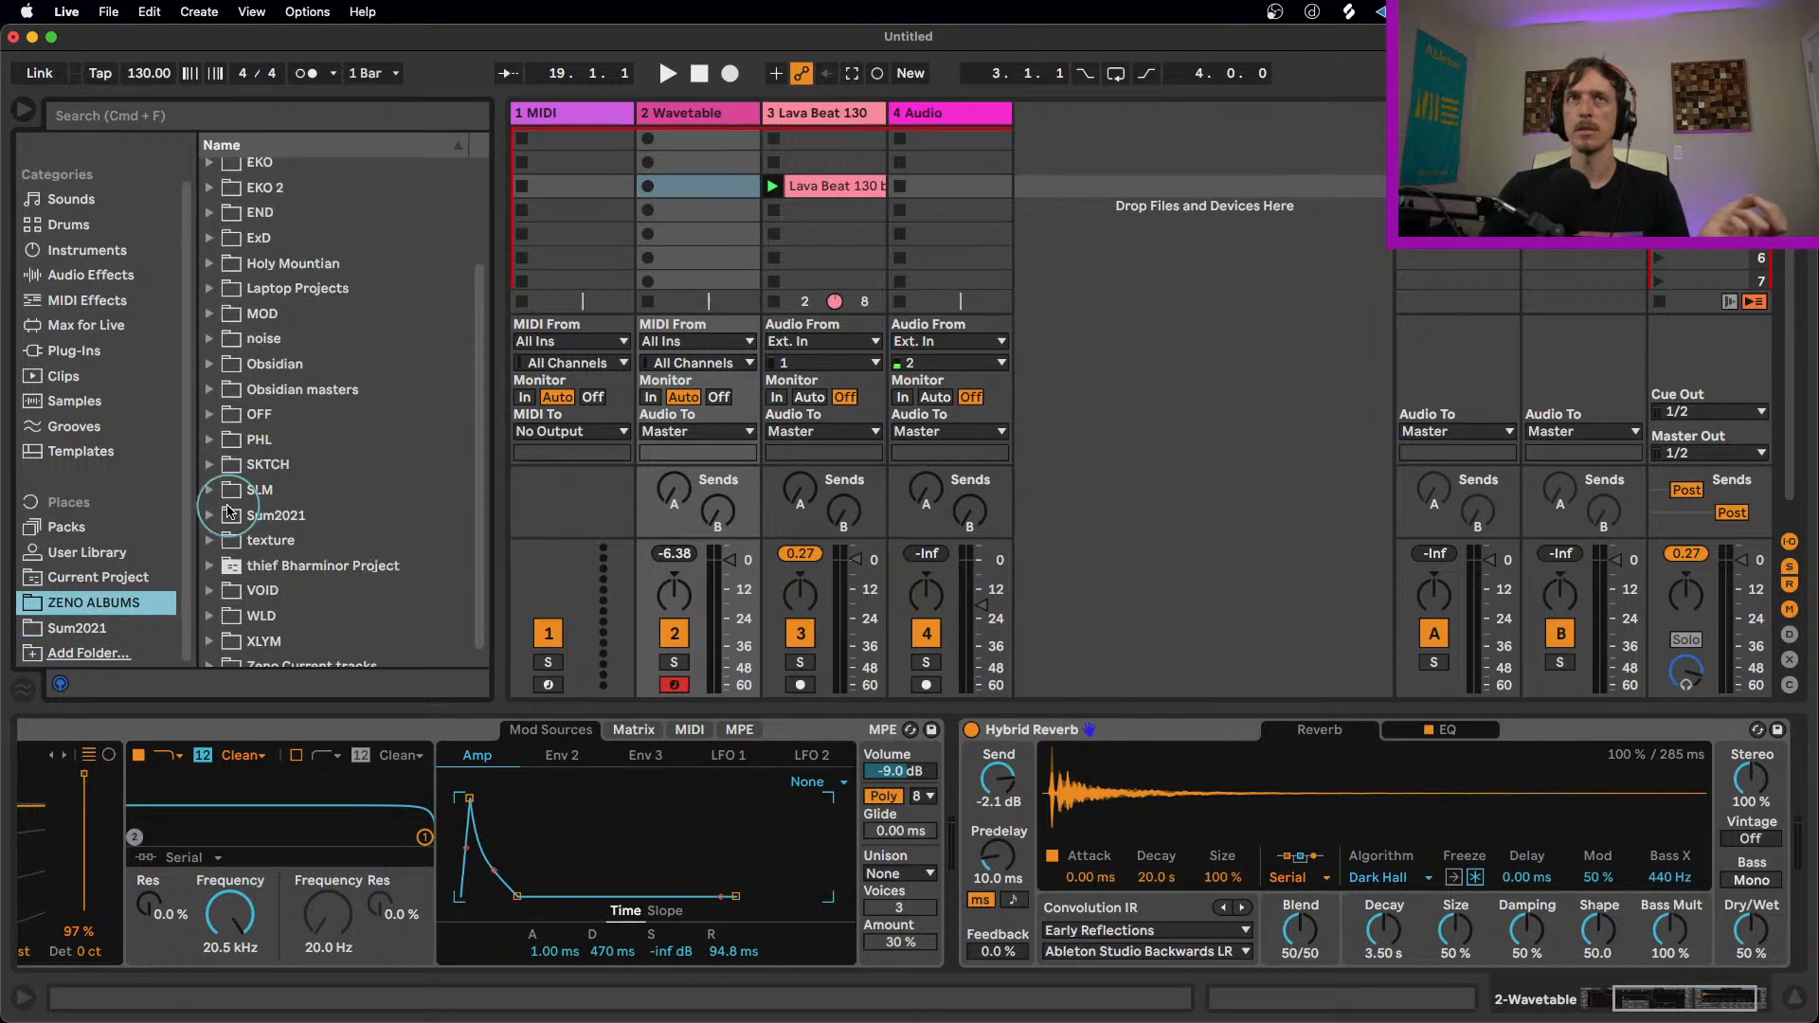
{"action": "left_click", "coordinate": [225, 440]}
{"action": "left_click", "coordinate": [226, 464]}
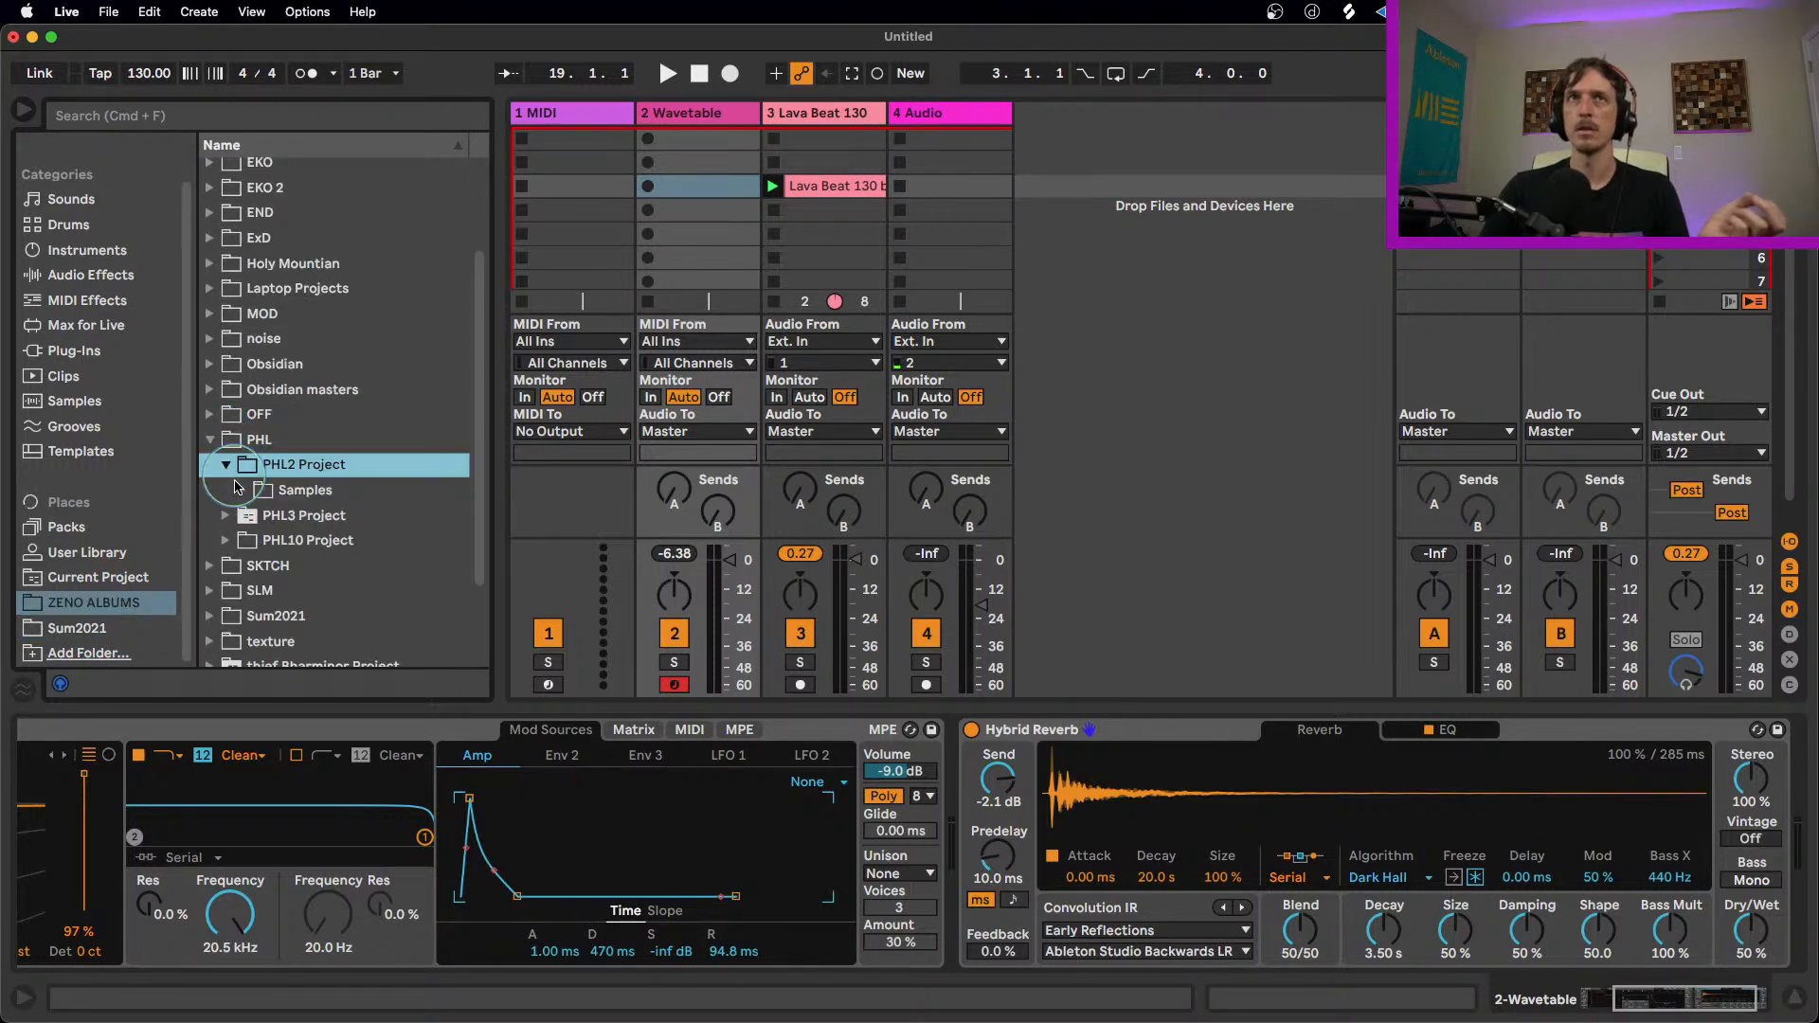
{"action": "left_click", "coordinate": [226, 464]}
{"action": "left_click", "coordinate": [228, 490]}
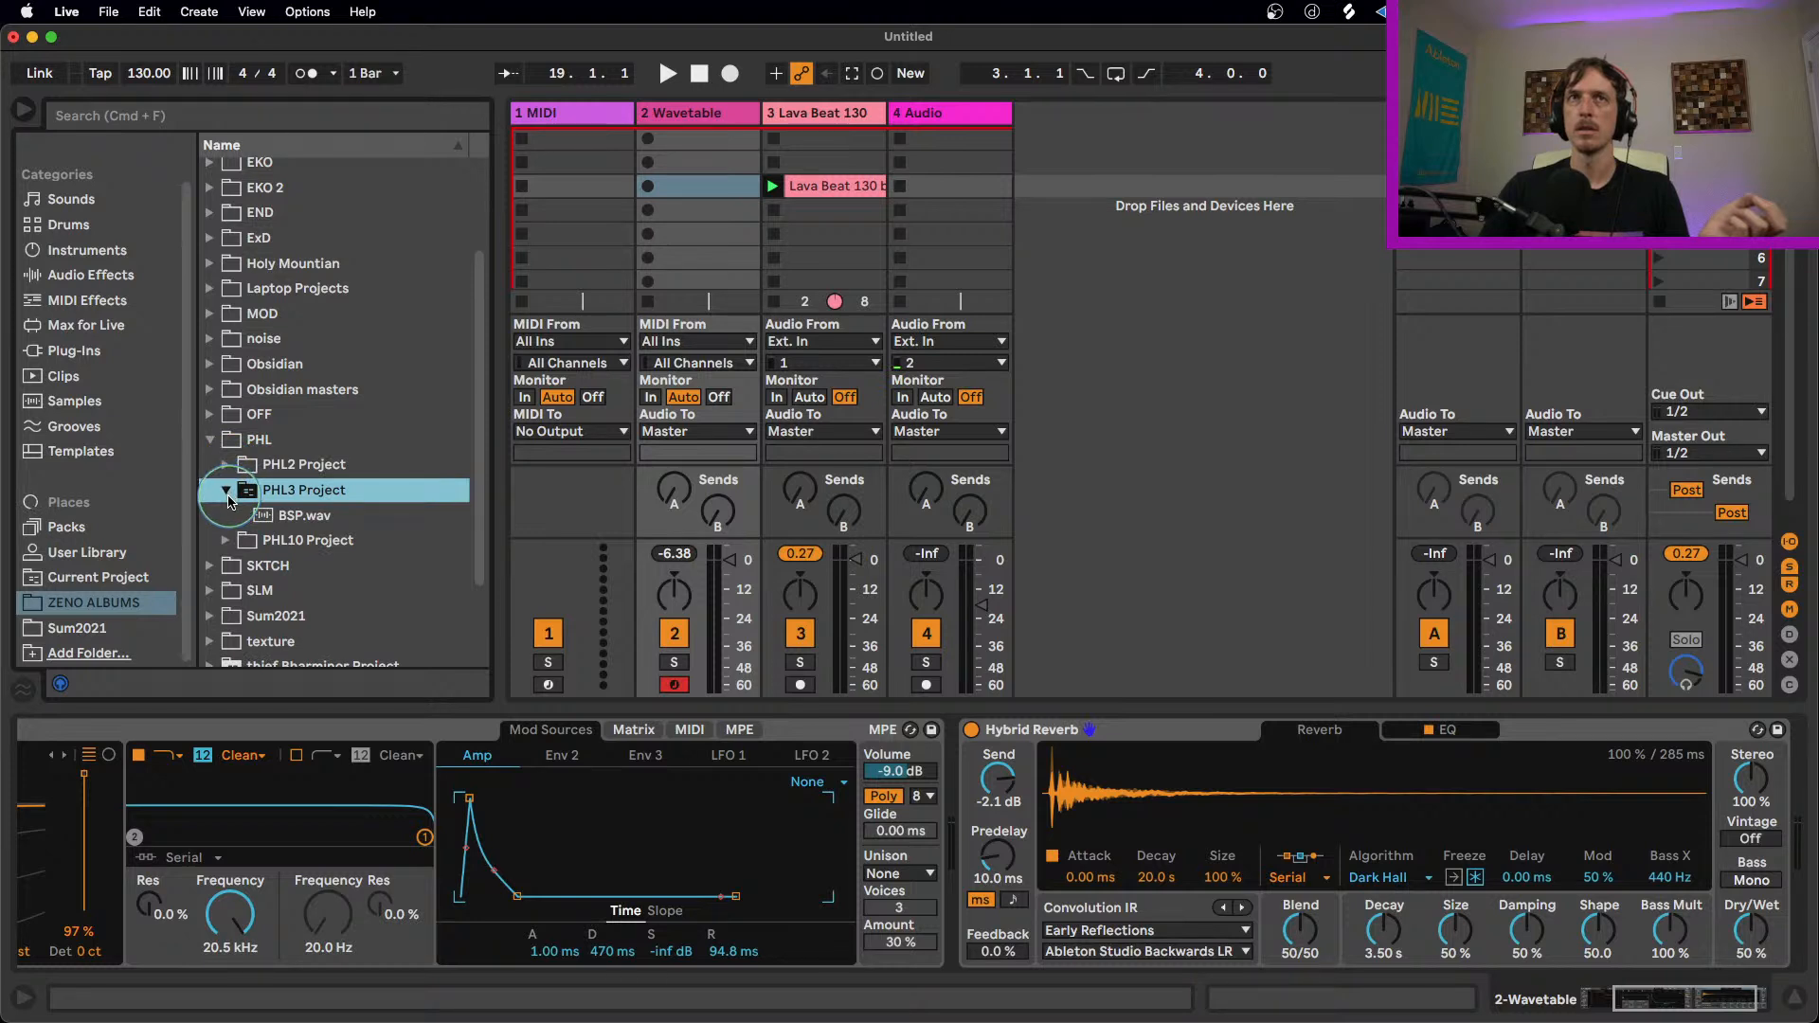
{"action": "left_click", "coordinate": [227, 492]}
{"action": "key", "text": "Down"}
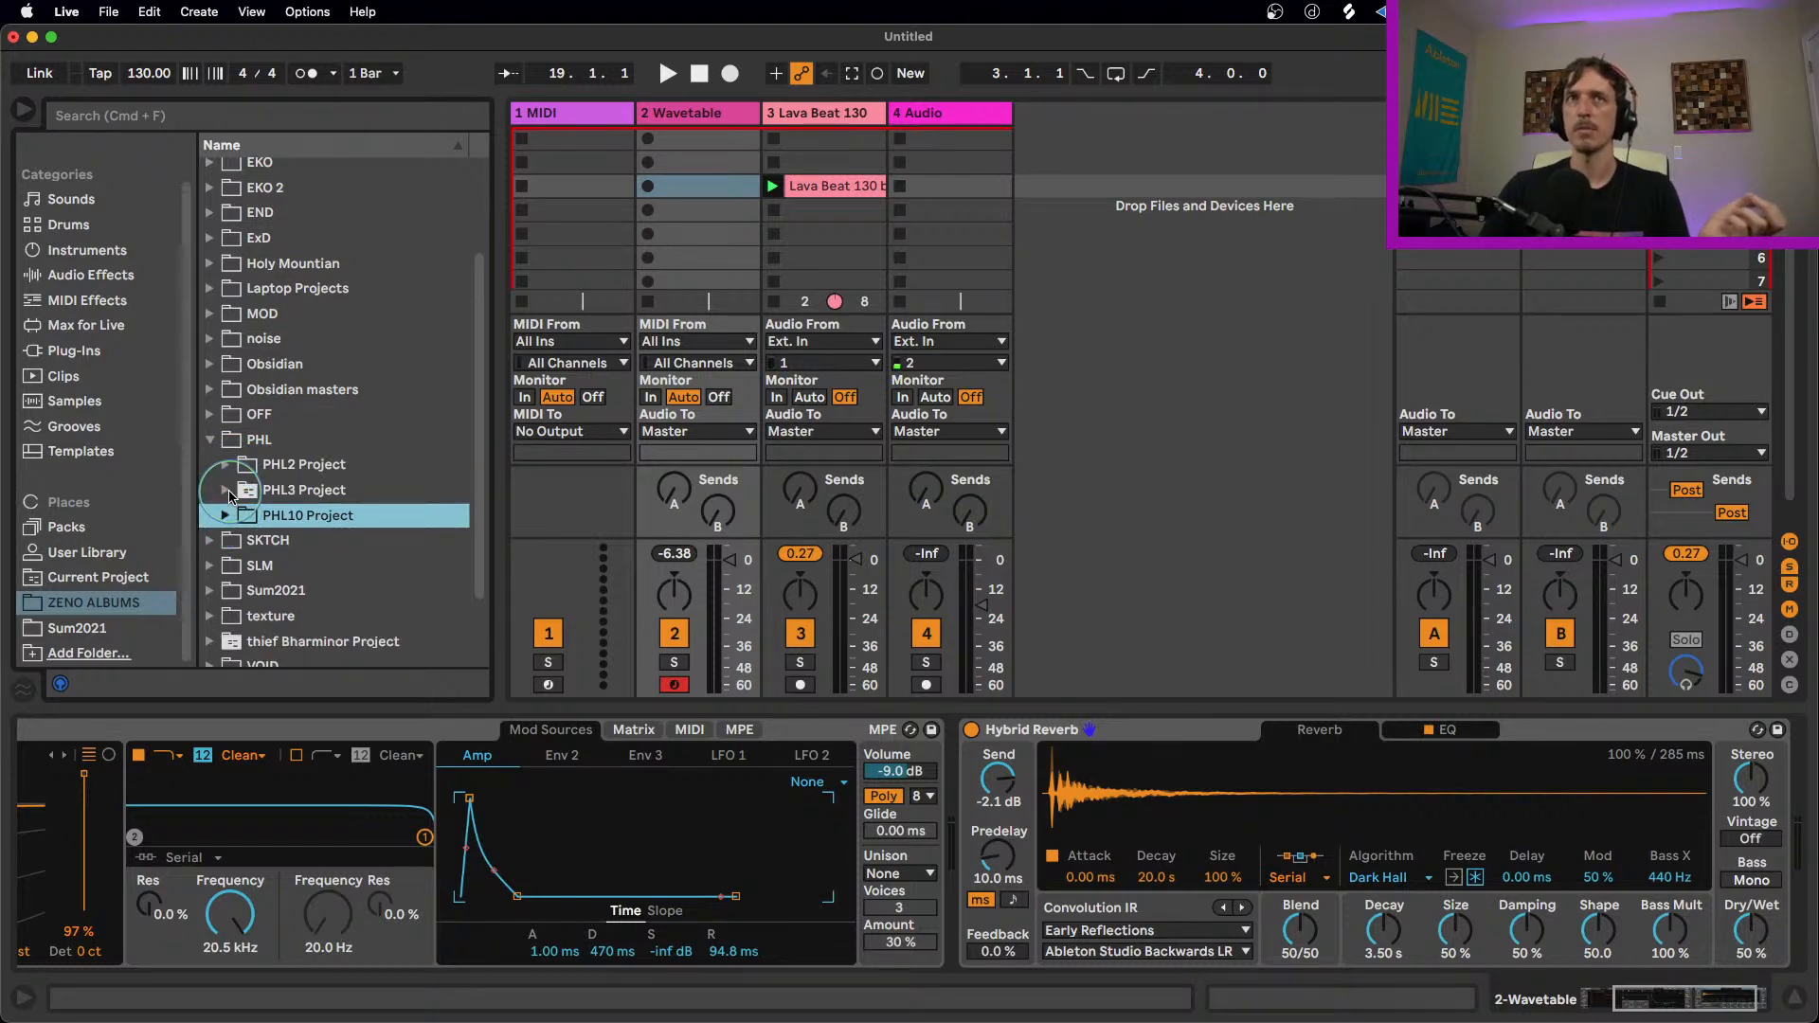
{"action": "left_click", "coordinate": [227, 491]}
{"action": "left_click", "coordinate": [227, 465]}
{"action": "left_click", "coordinate": [226, 464]}
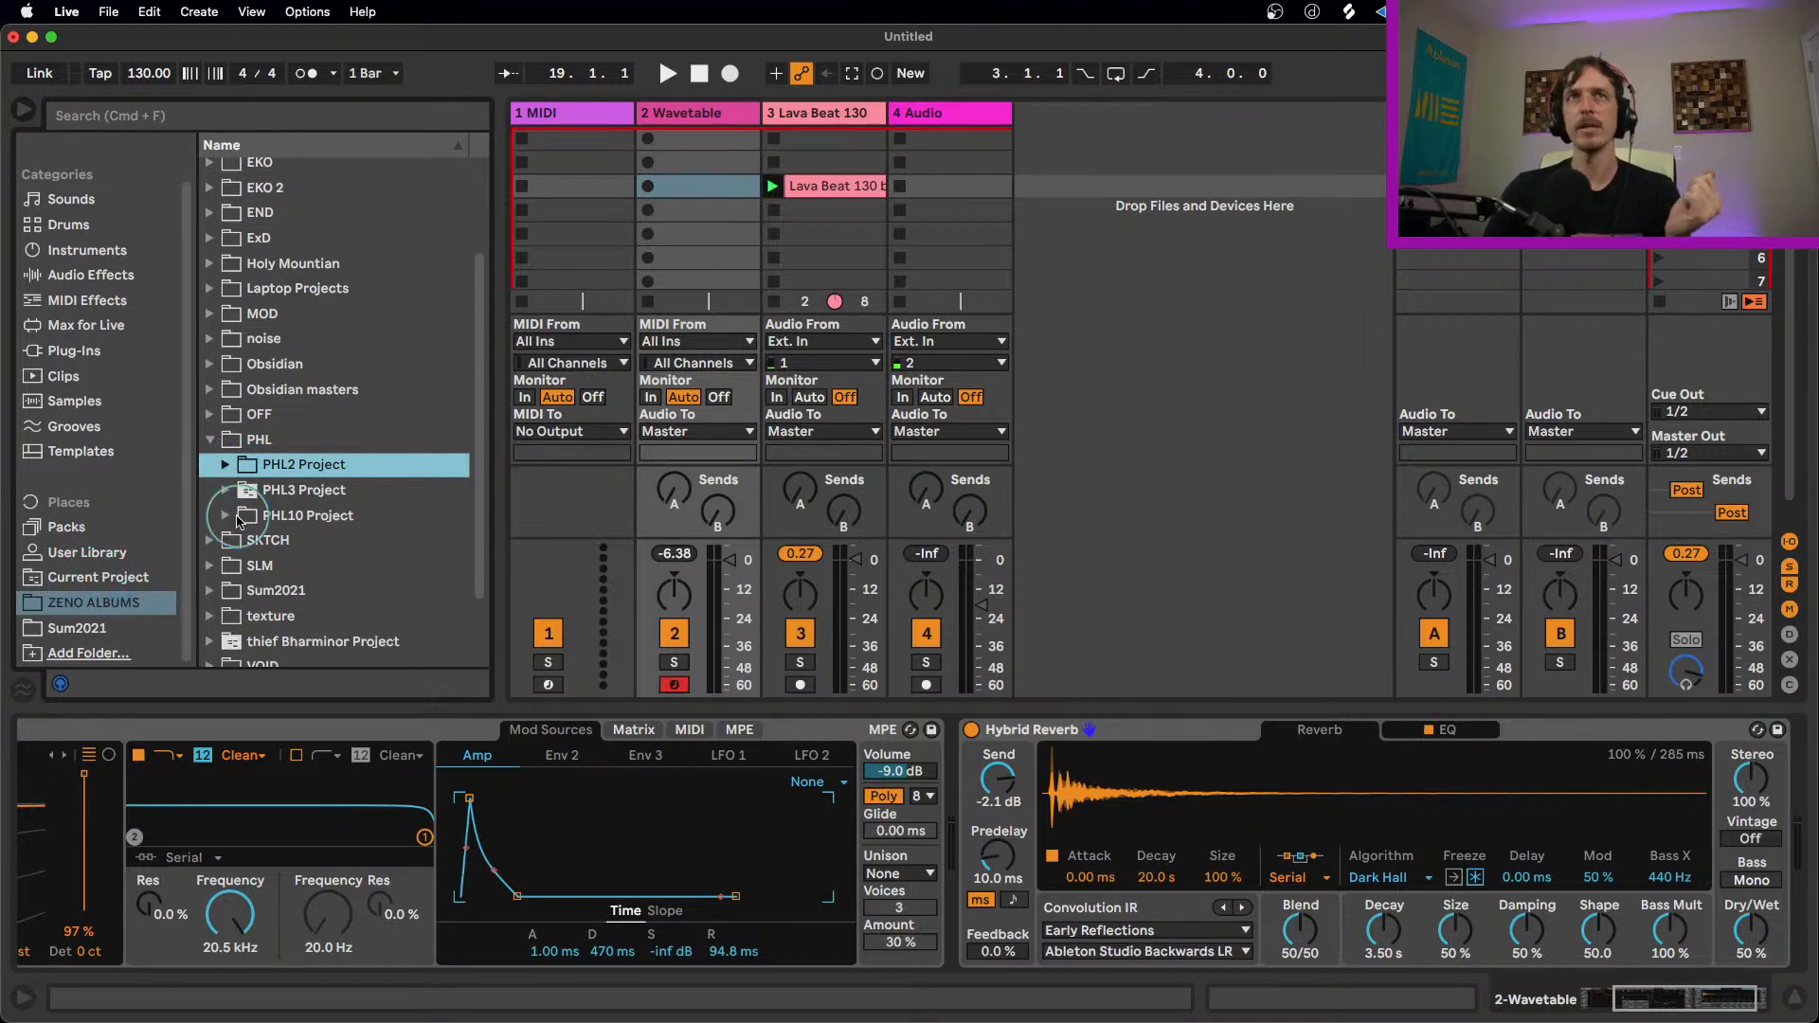
{"action": "left_click", "coordinate": [227, 490]}
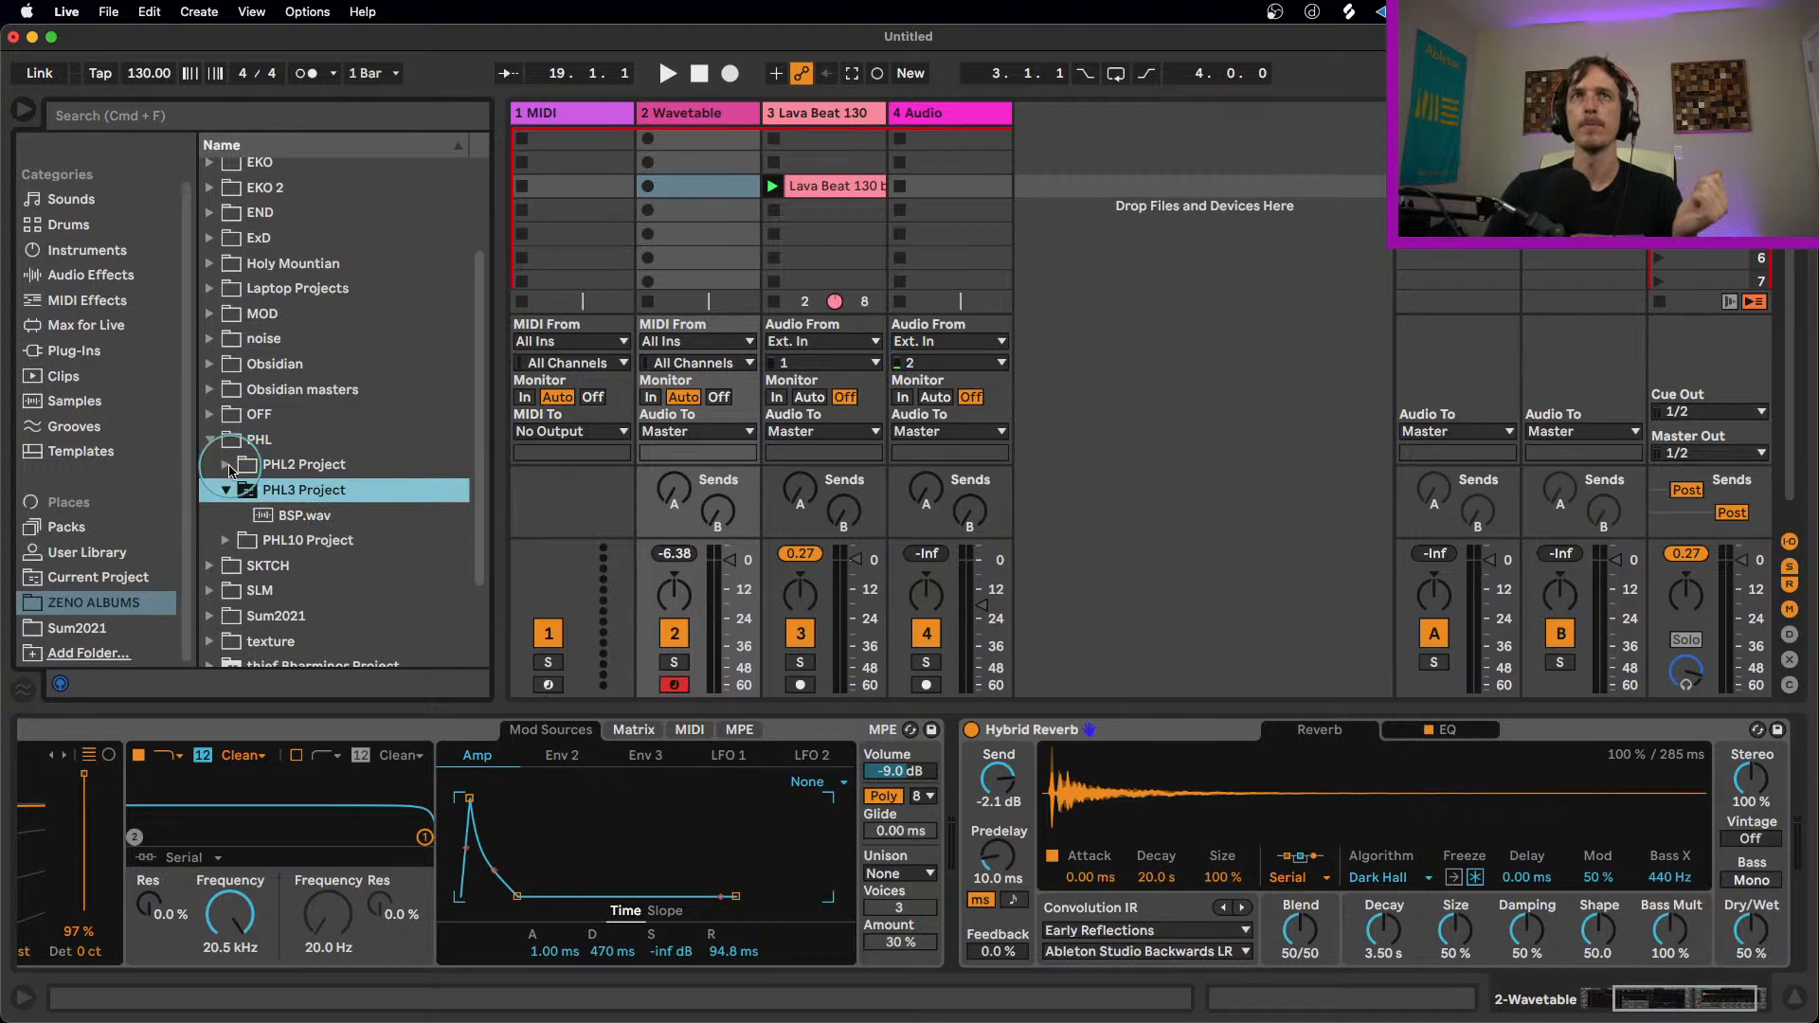
{"action": "scroll", "coordinate": [223, 500], "scroll_direction": "down", "scroll_amount": 1}
{"action": "left_click", "coordinate": [219, 578]}
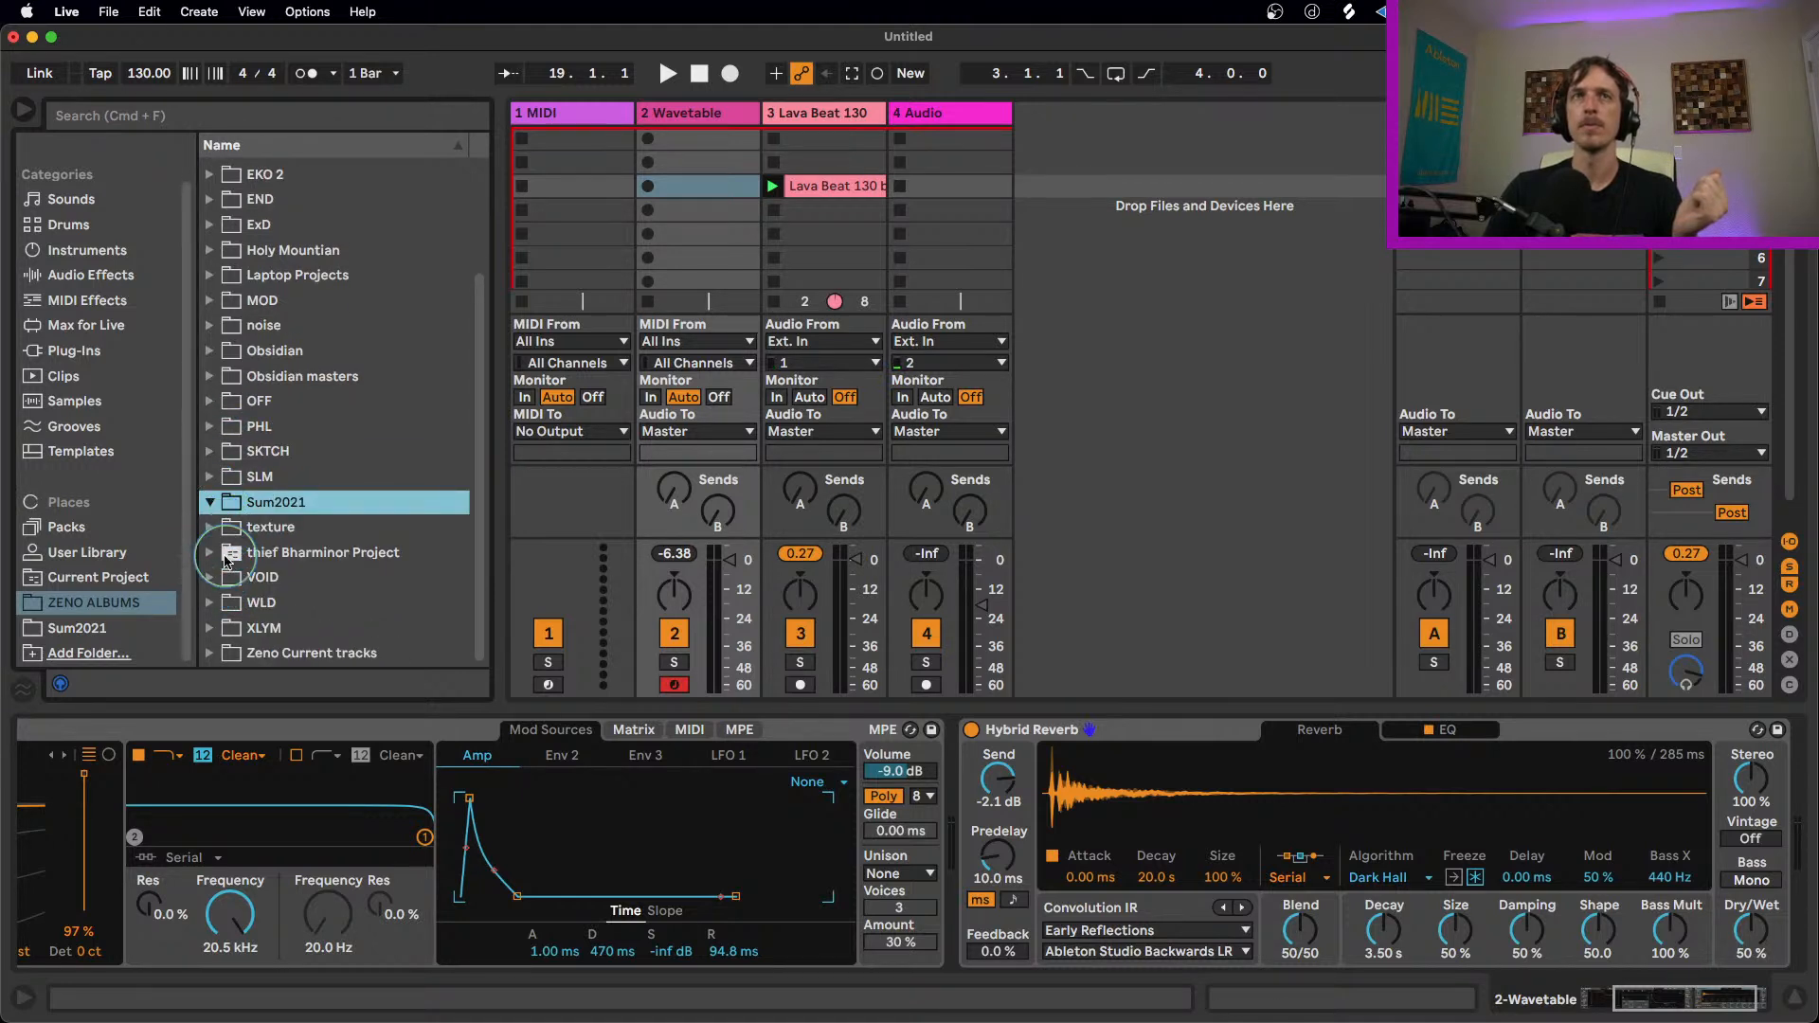
Step: Expand thief v3.als in thief Bharminor Project down to its DRUMS Group and import the kick track as a new track after 4 Audio
{"action": "left_click", "coordinate": [212, 555]}
{"action": "scroll", "coordinate": [289, 518], "scroll_direction": "down", "scroll_amount": 5}
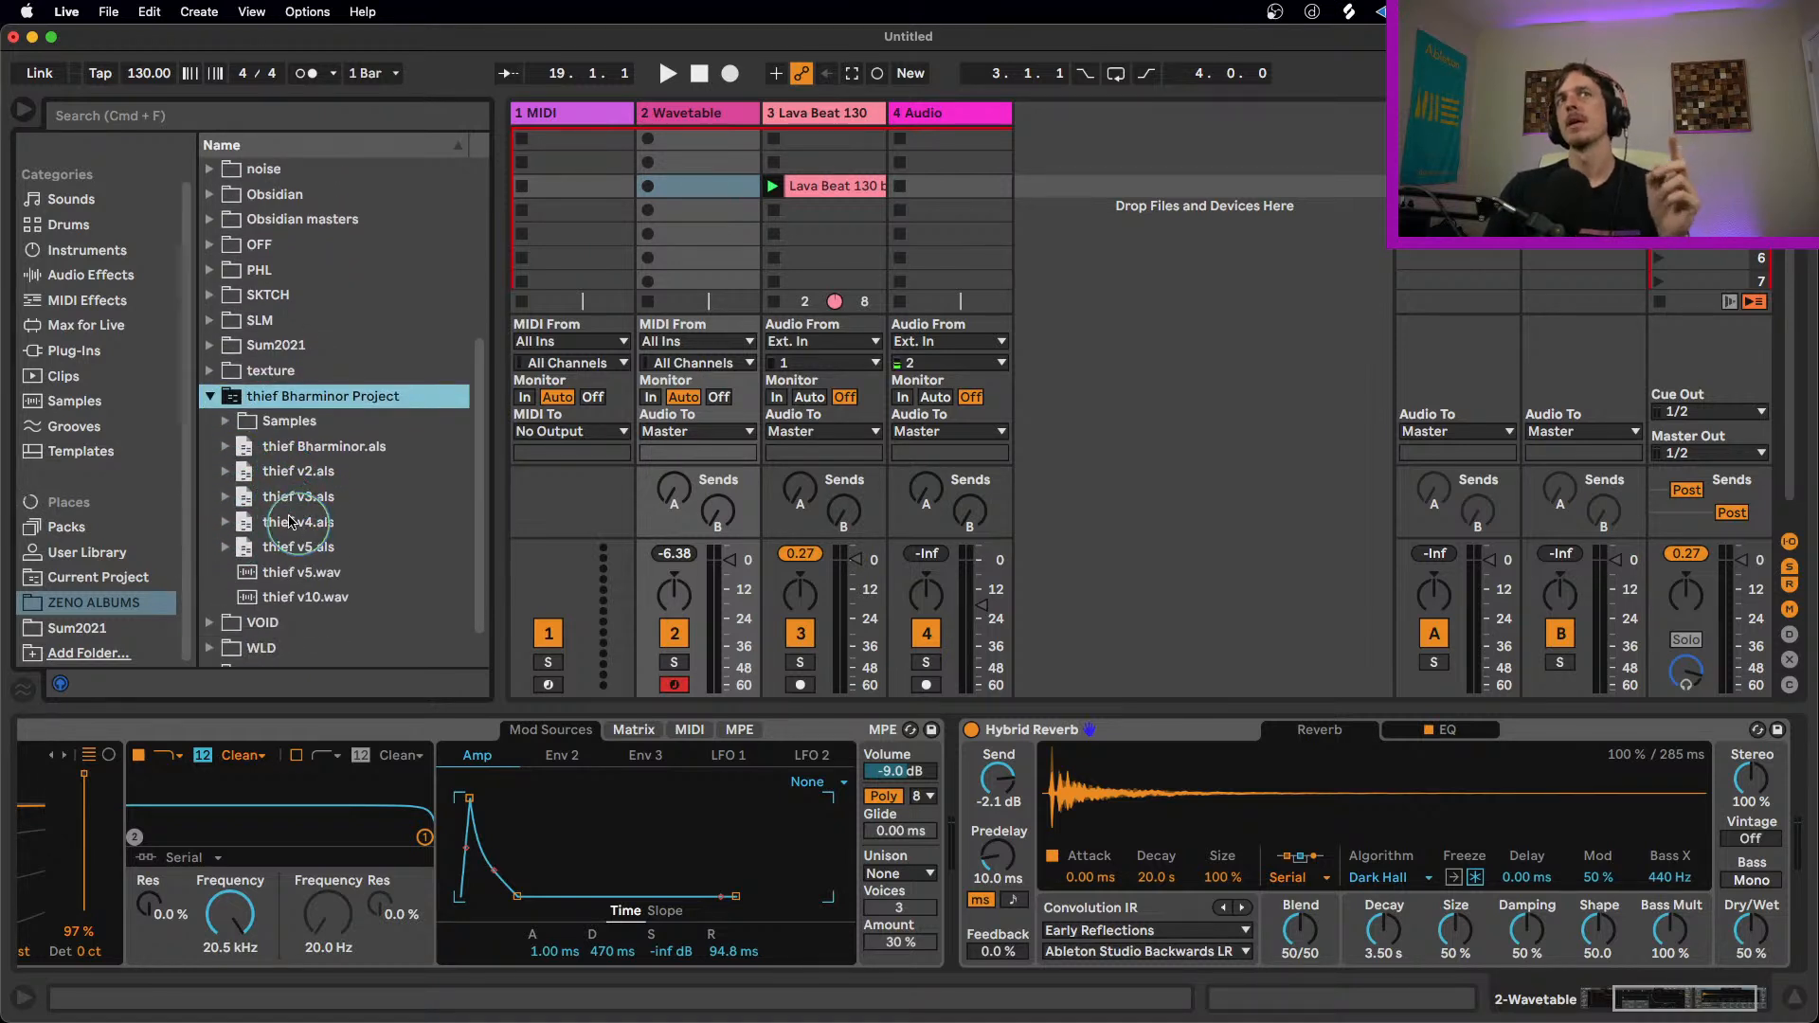
{"action": "left_click", "coordinate": [306, 505]}
{"action": "left_click", "coordinate": [225, 498]}
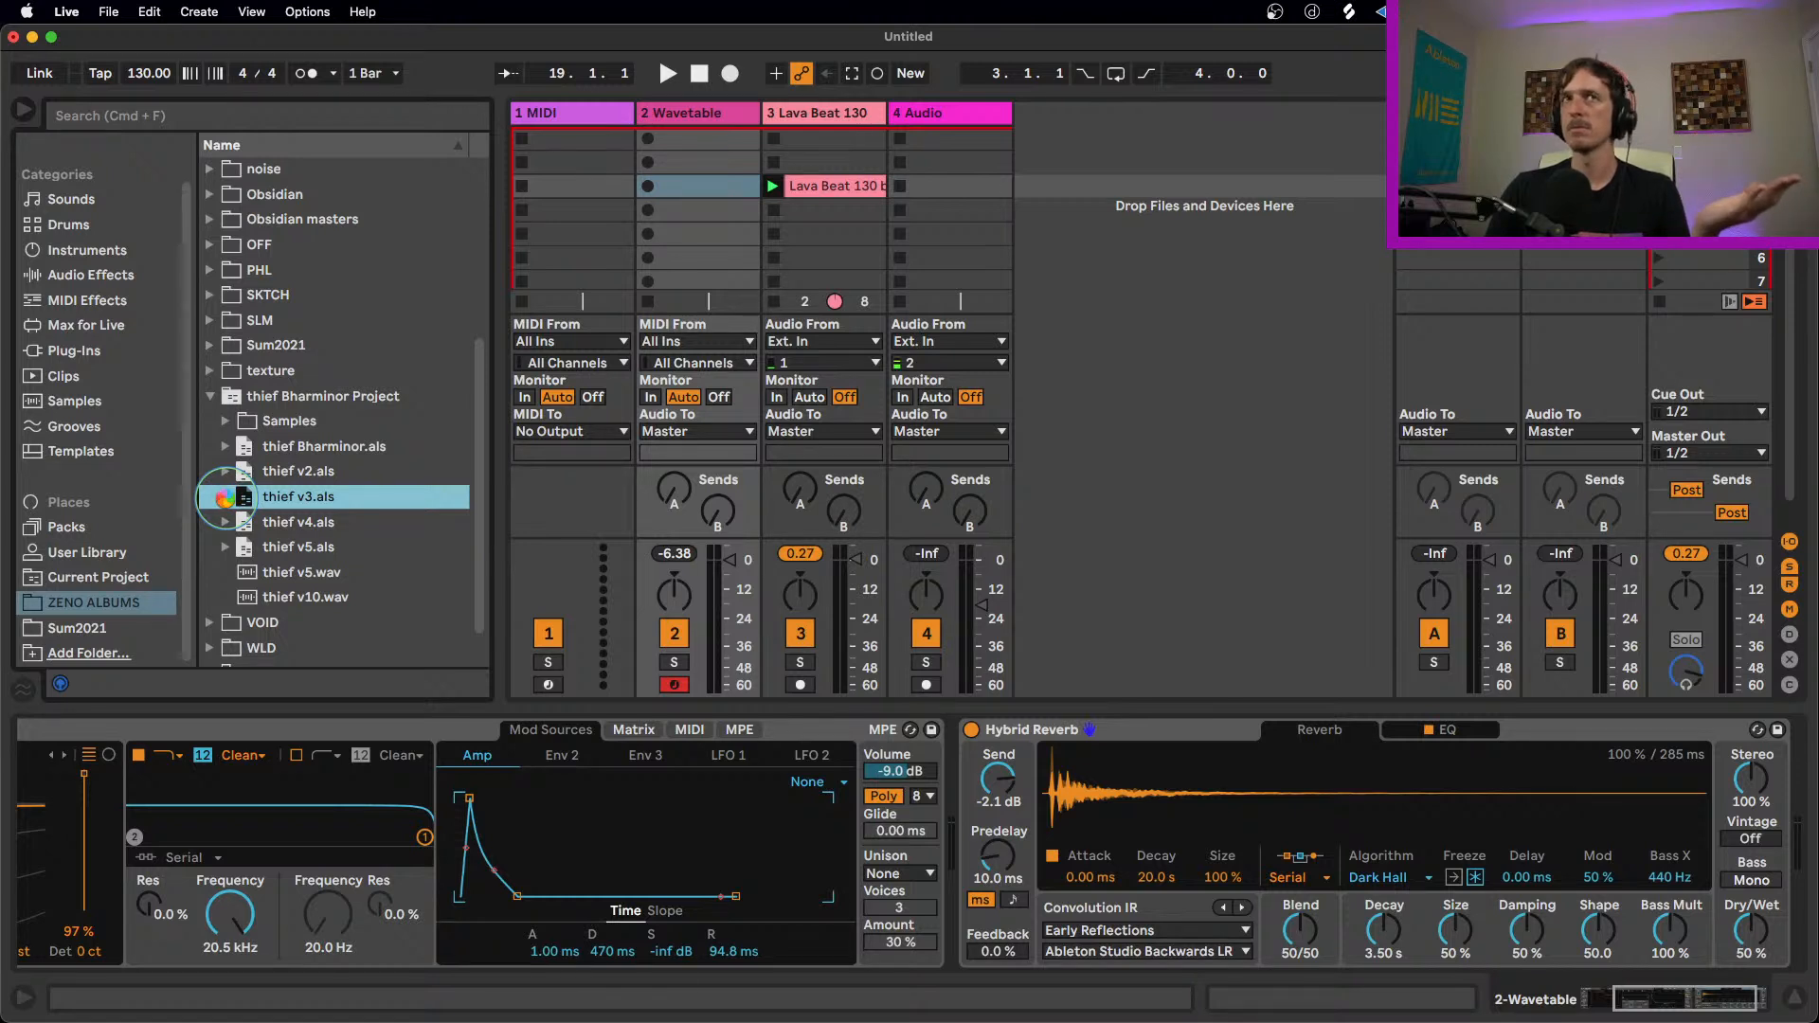
{"action": "scroll", "coordinate": [334, 481], "scroll_direction": "down", "scroll_amount": 1}
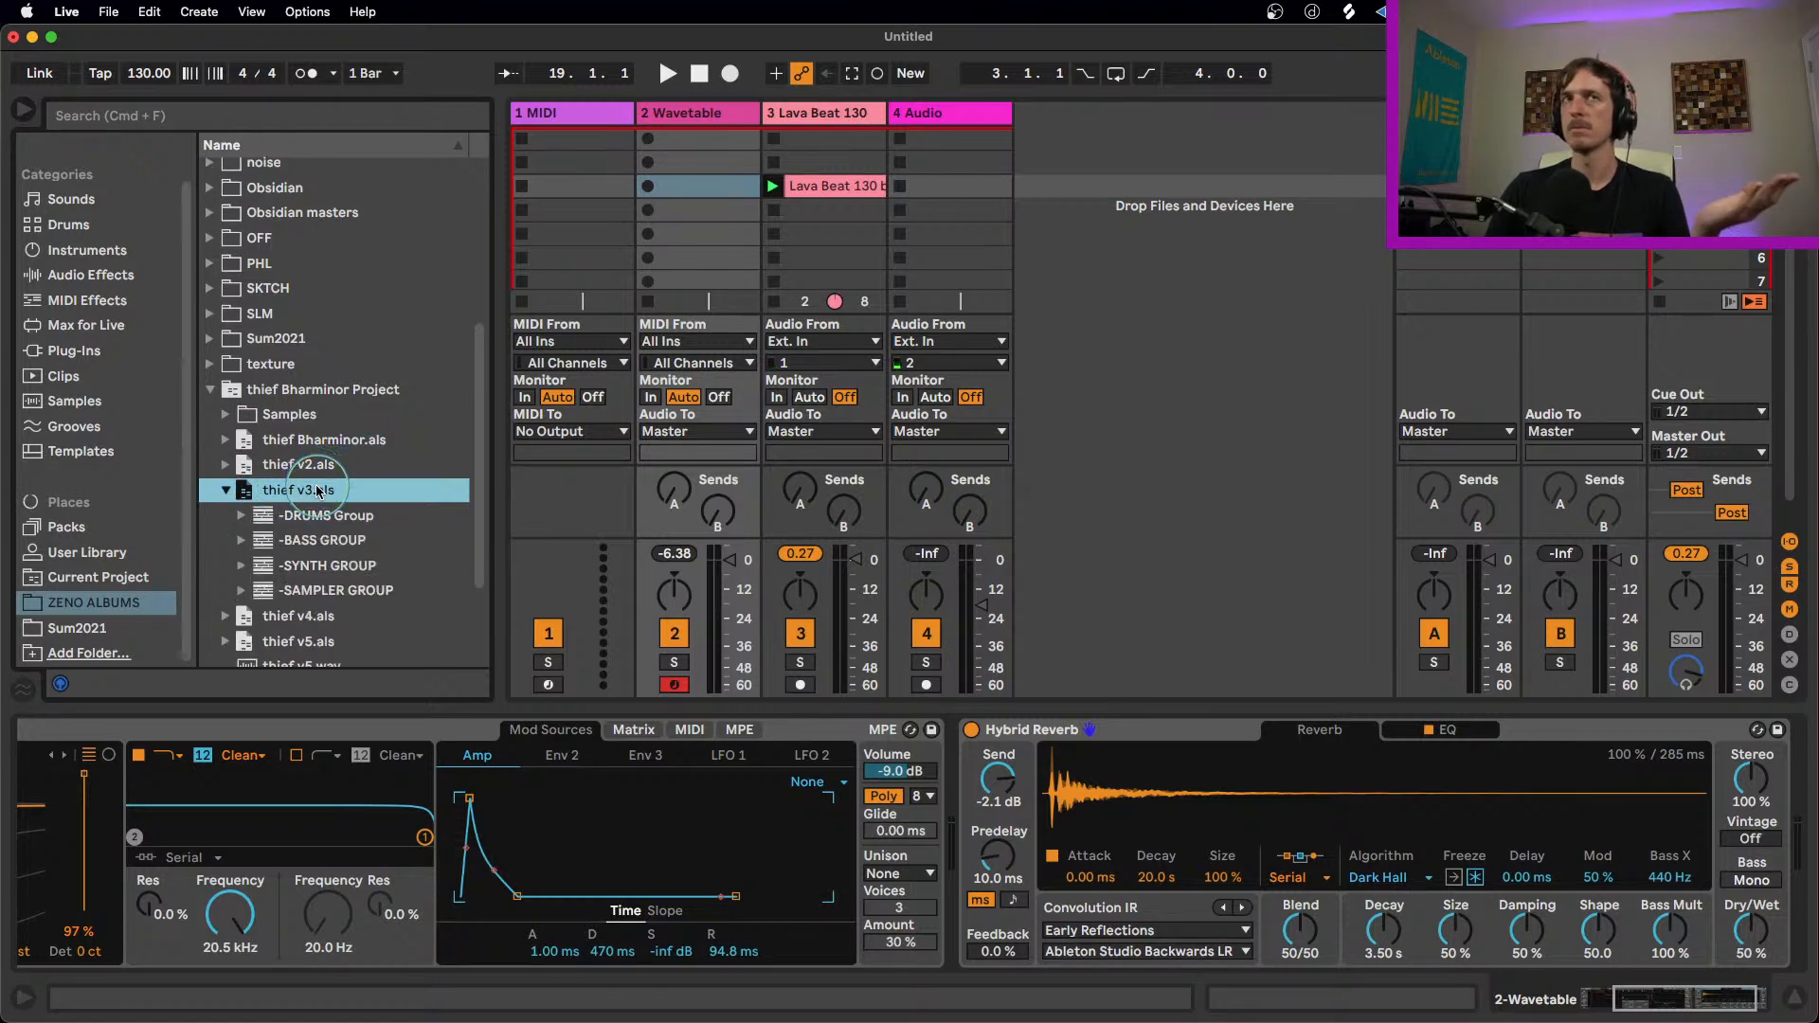
{"action": "left_click", "coordinate": [244, 513]}
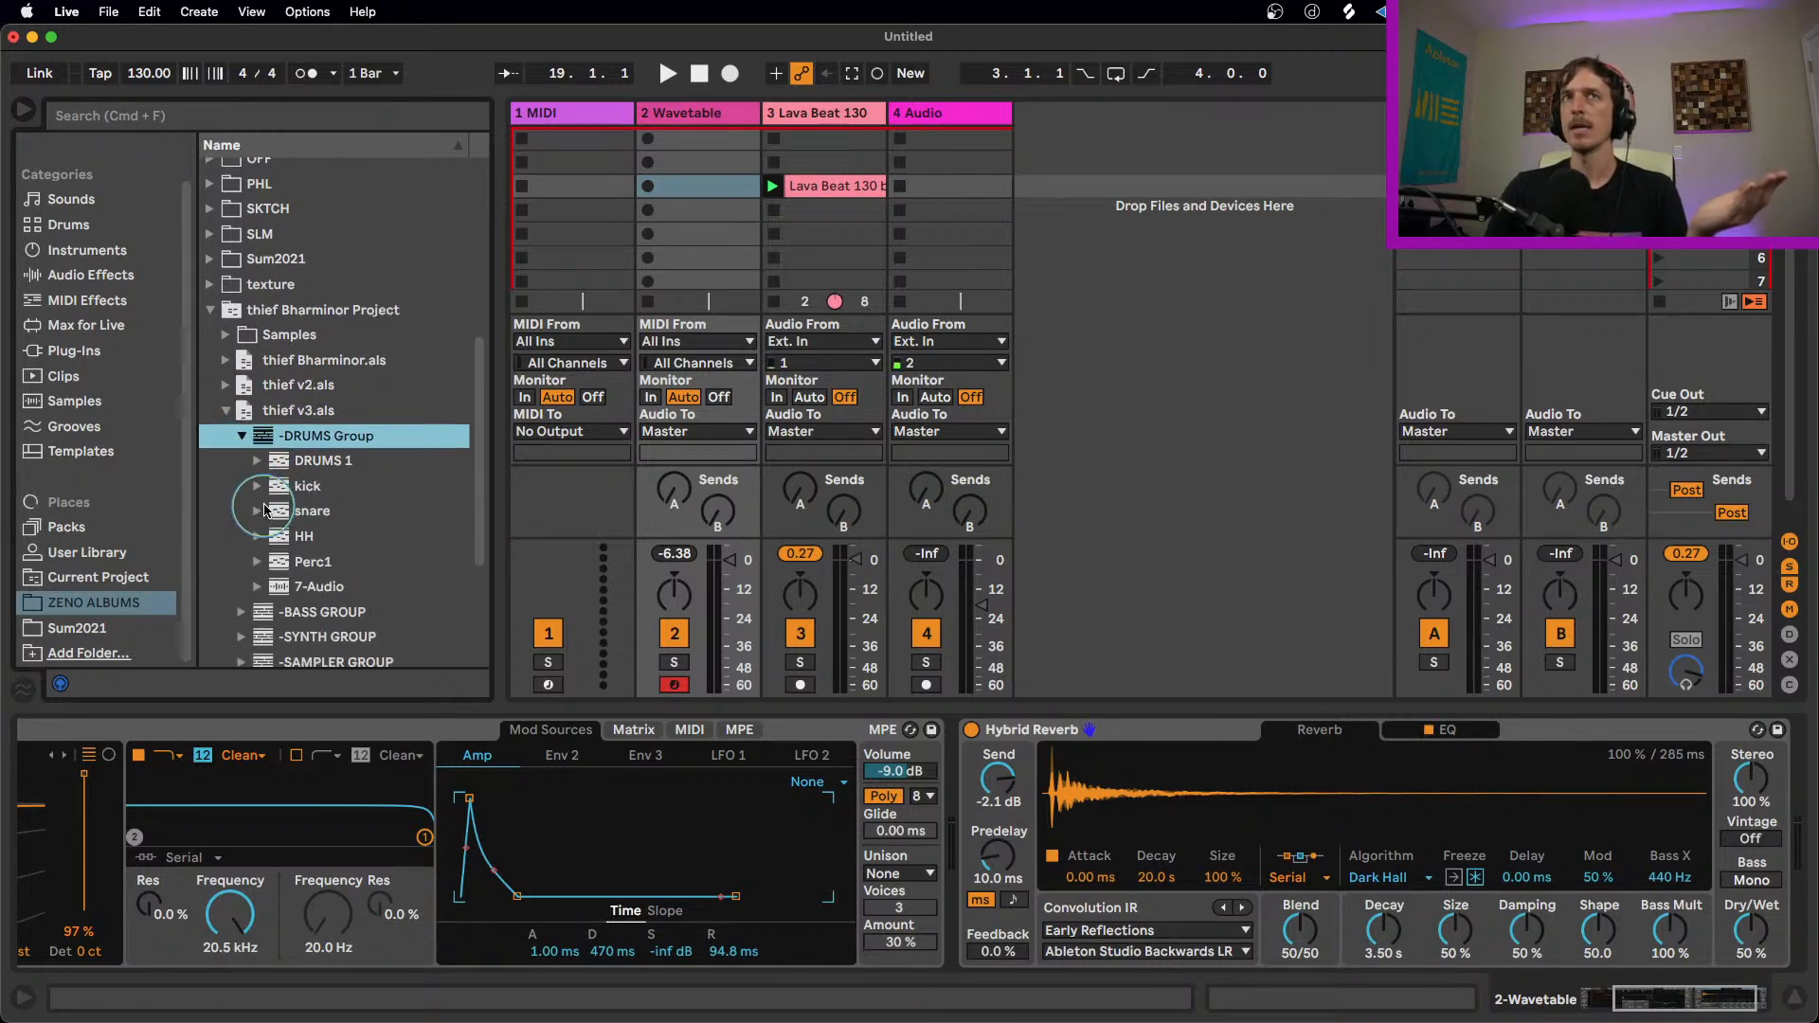
{"action": "left_click_drag", "start_coordinate": [308, 486], "coordinate": [1040, 161]}
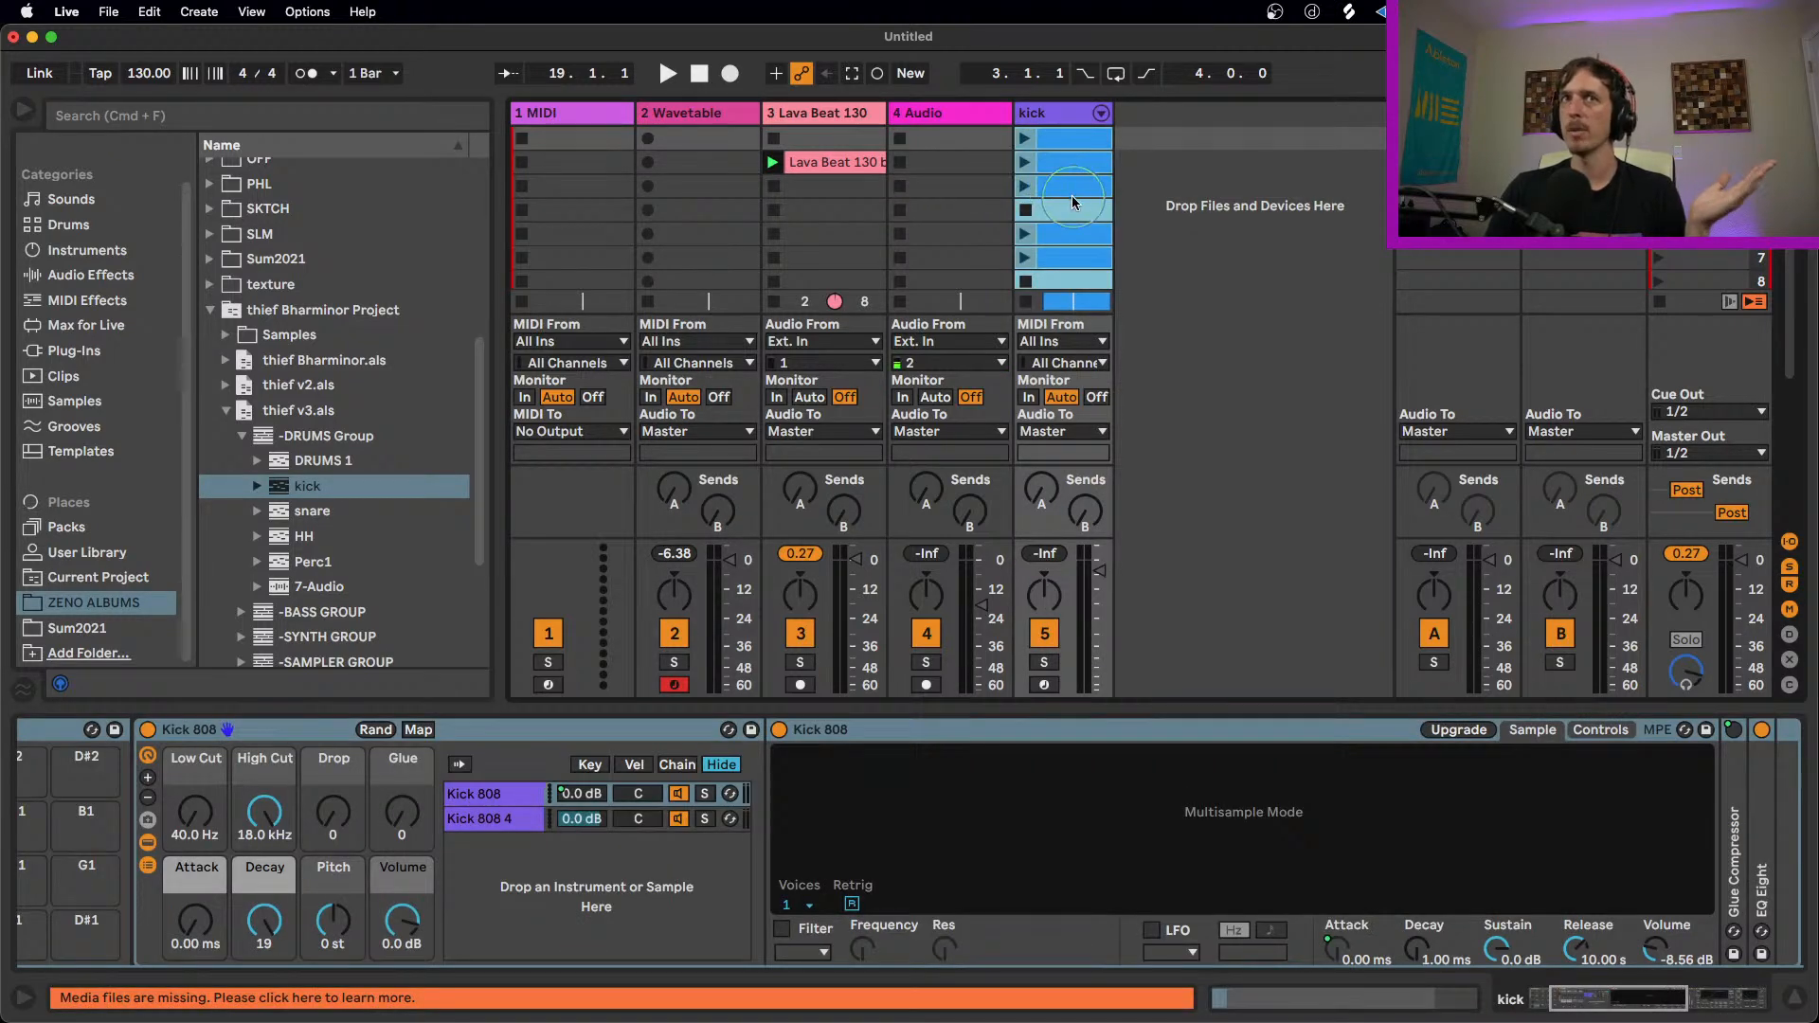
Step: Inspect the imported kick track's third clip and its device chain from the start of the Kit-808 Classic rack
{"action": "left_click", "coordinate": [1066, 183]}
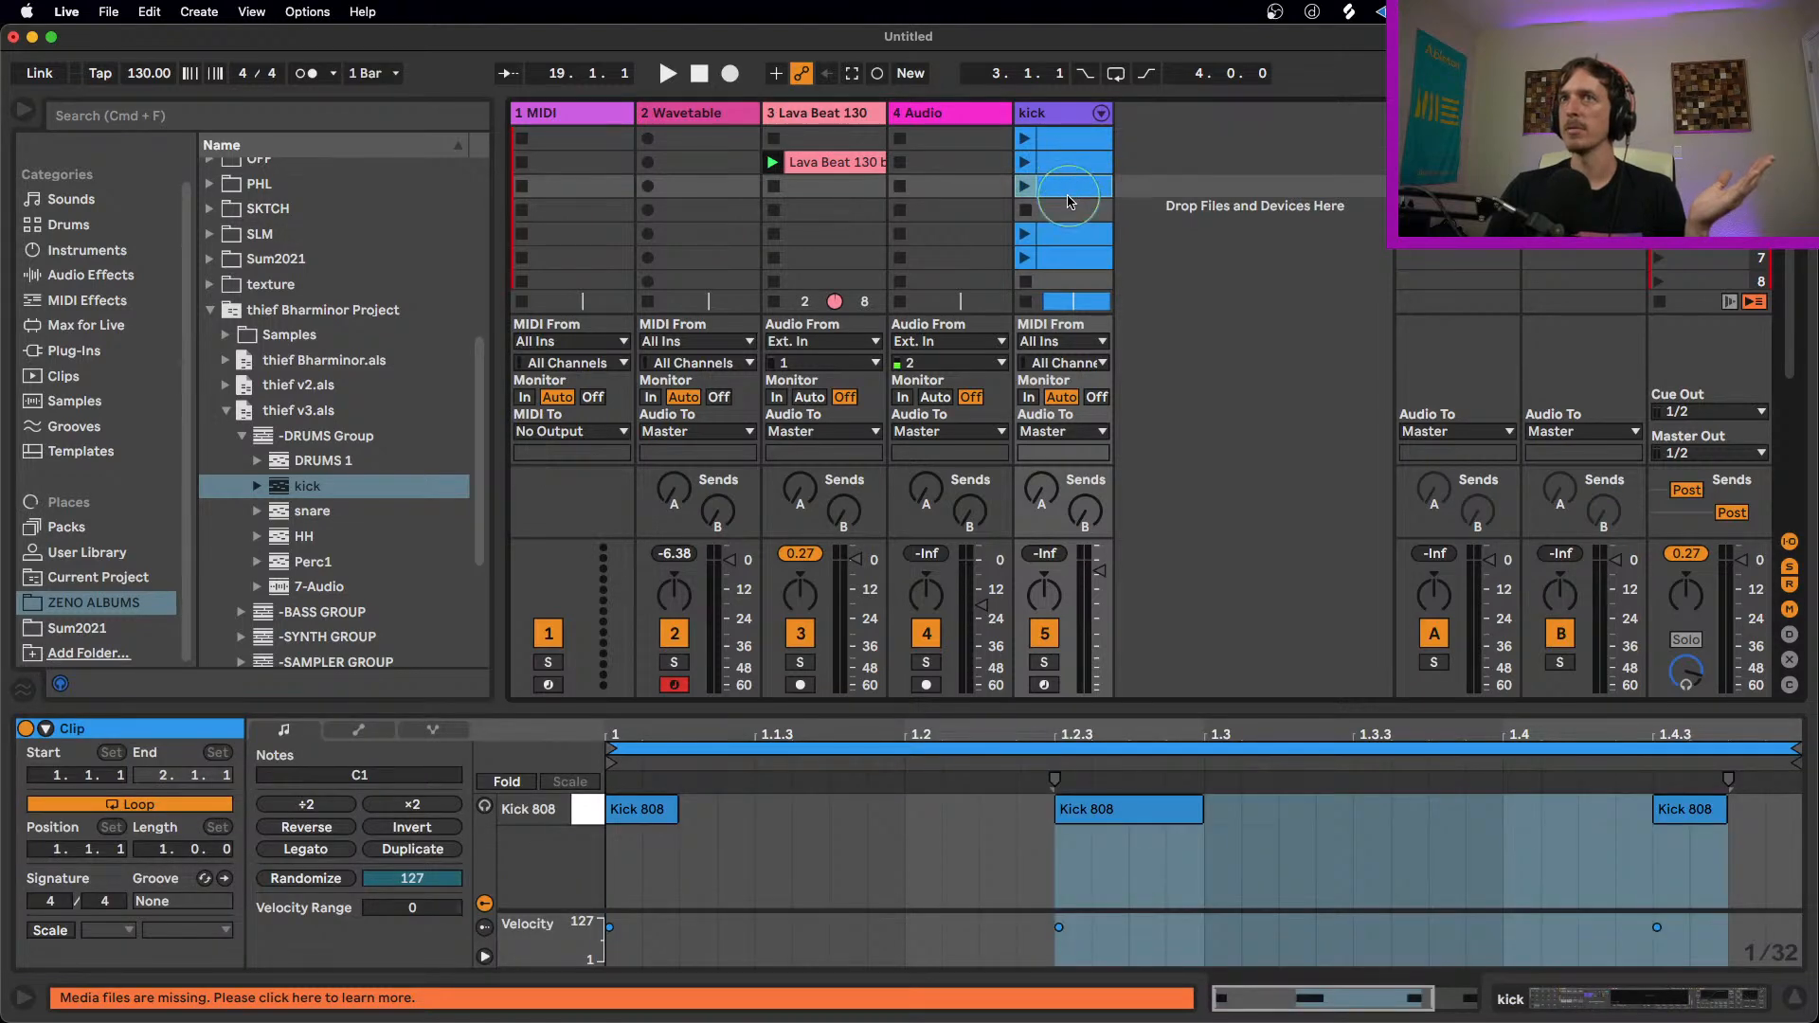
{"action": "left_click", "coordinate": [1060, 118]}
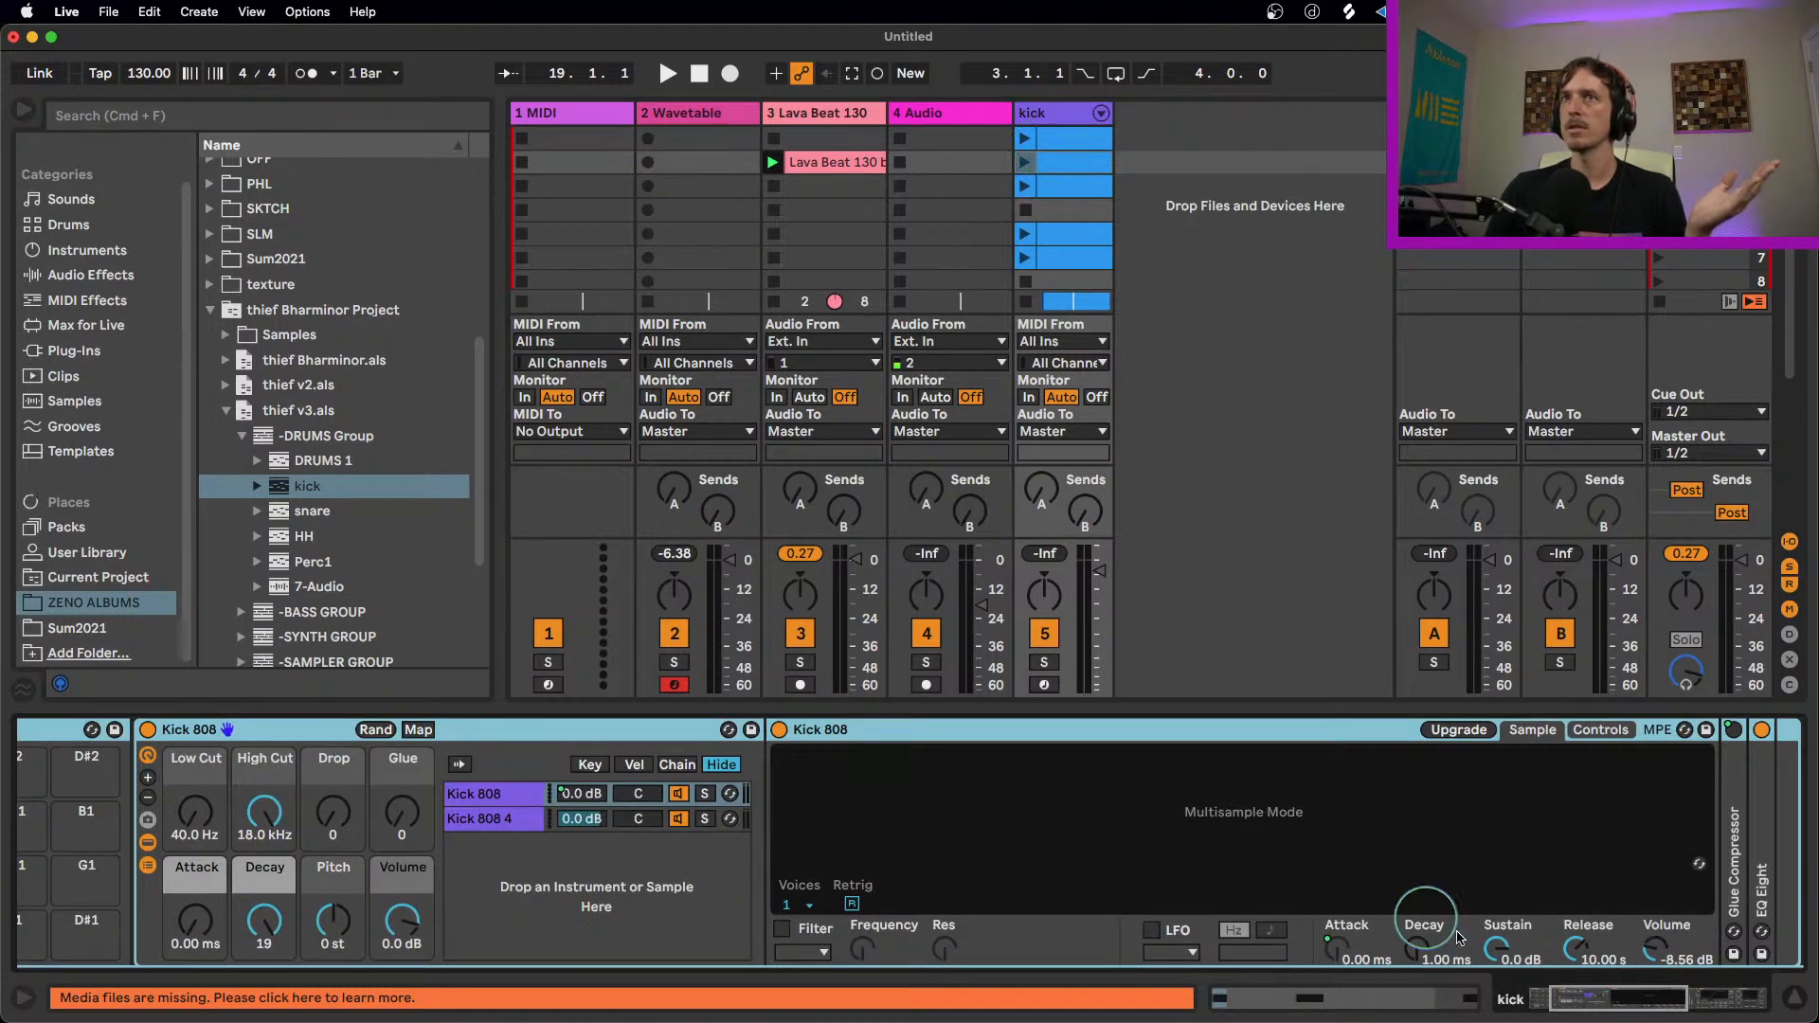
{"action": "left_click_drag", "start_coordinate": [1649, 1002], "coordinate": [1373, 958]}
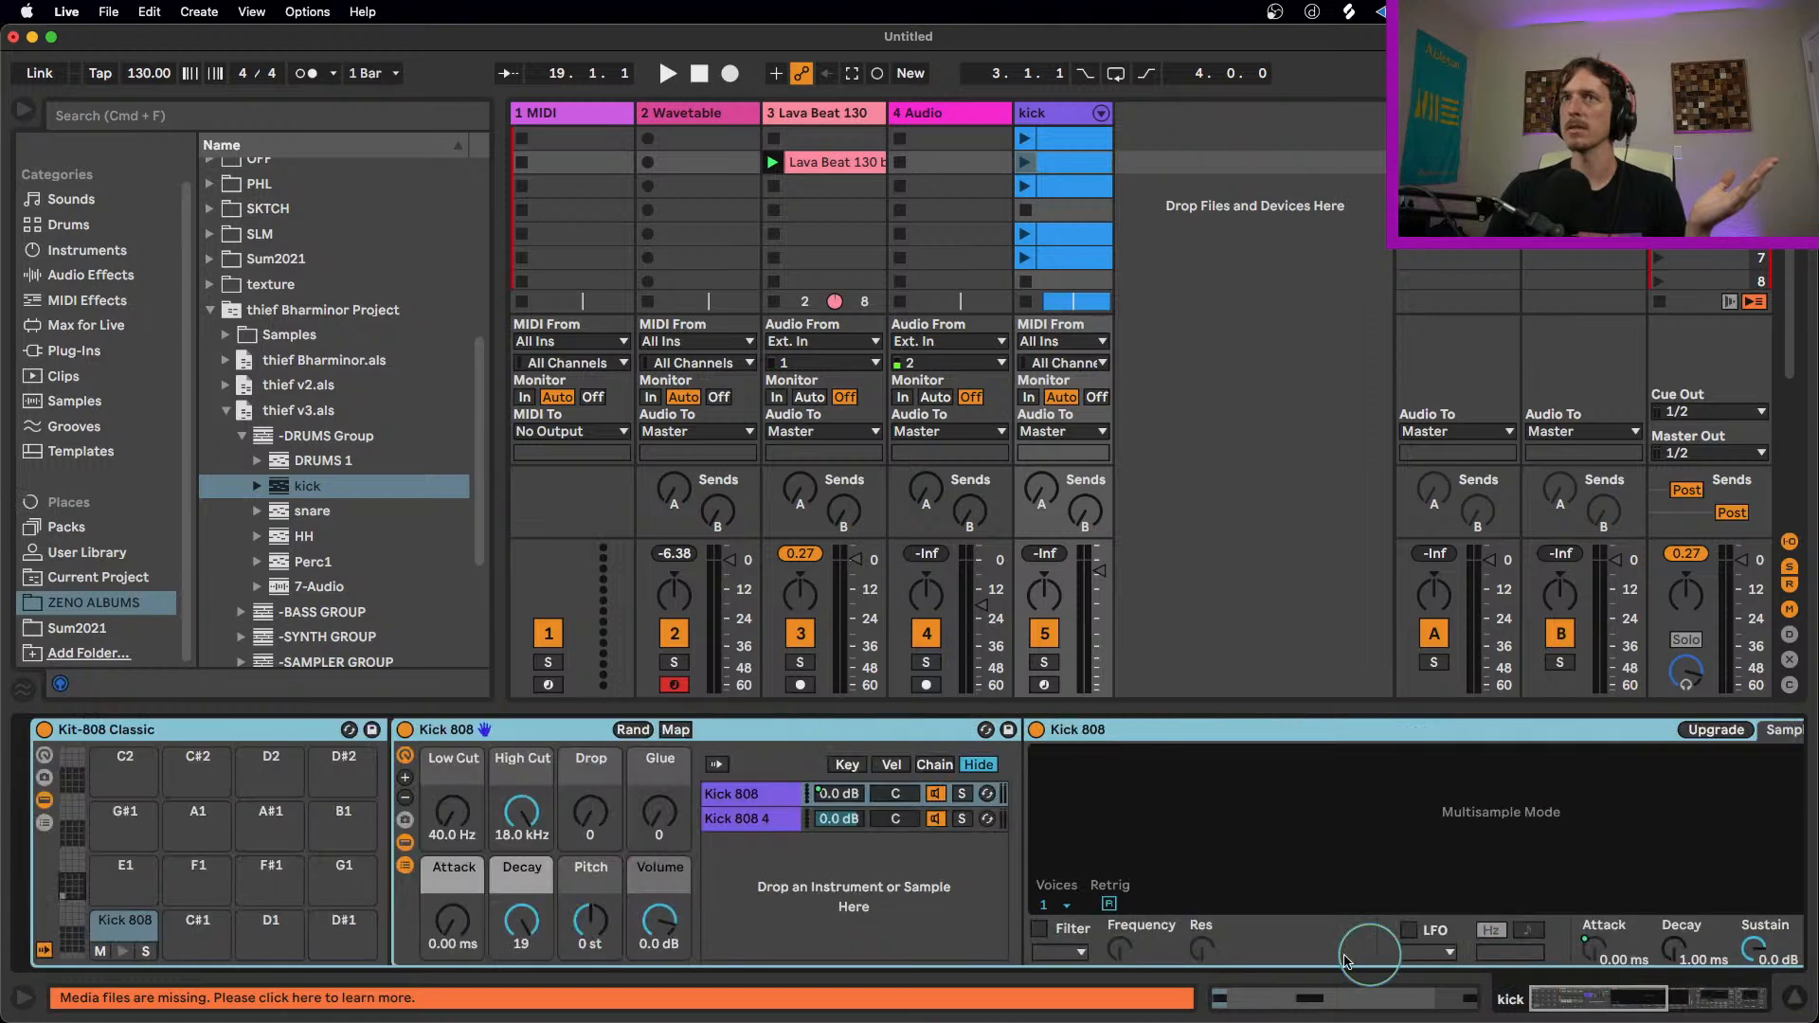
{"action": "left_click", "coordinate": [1056, 115]}
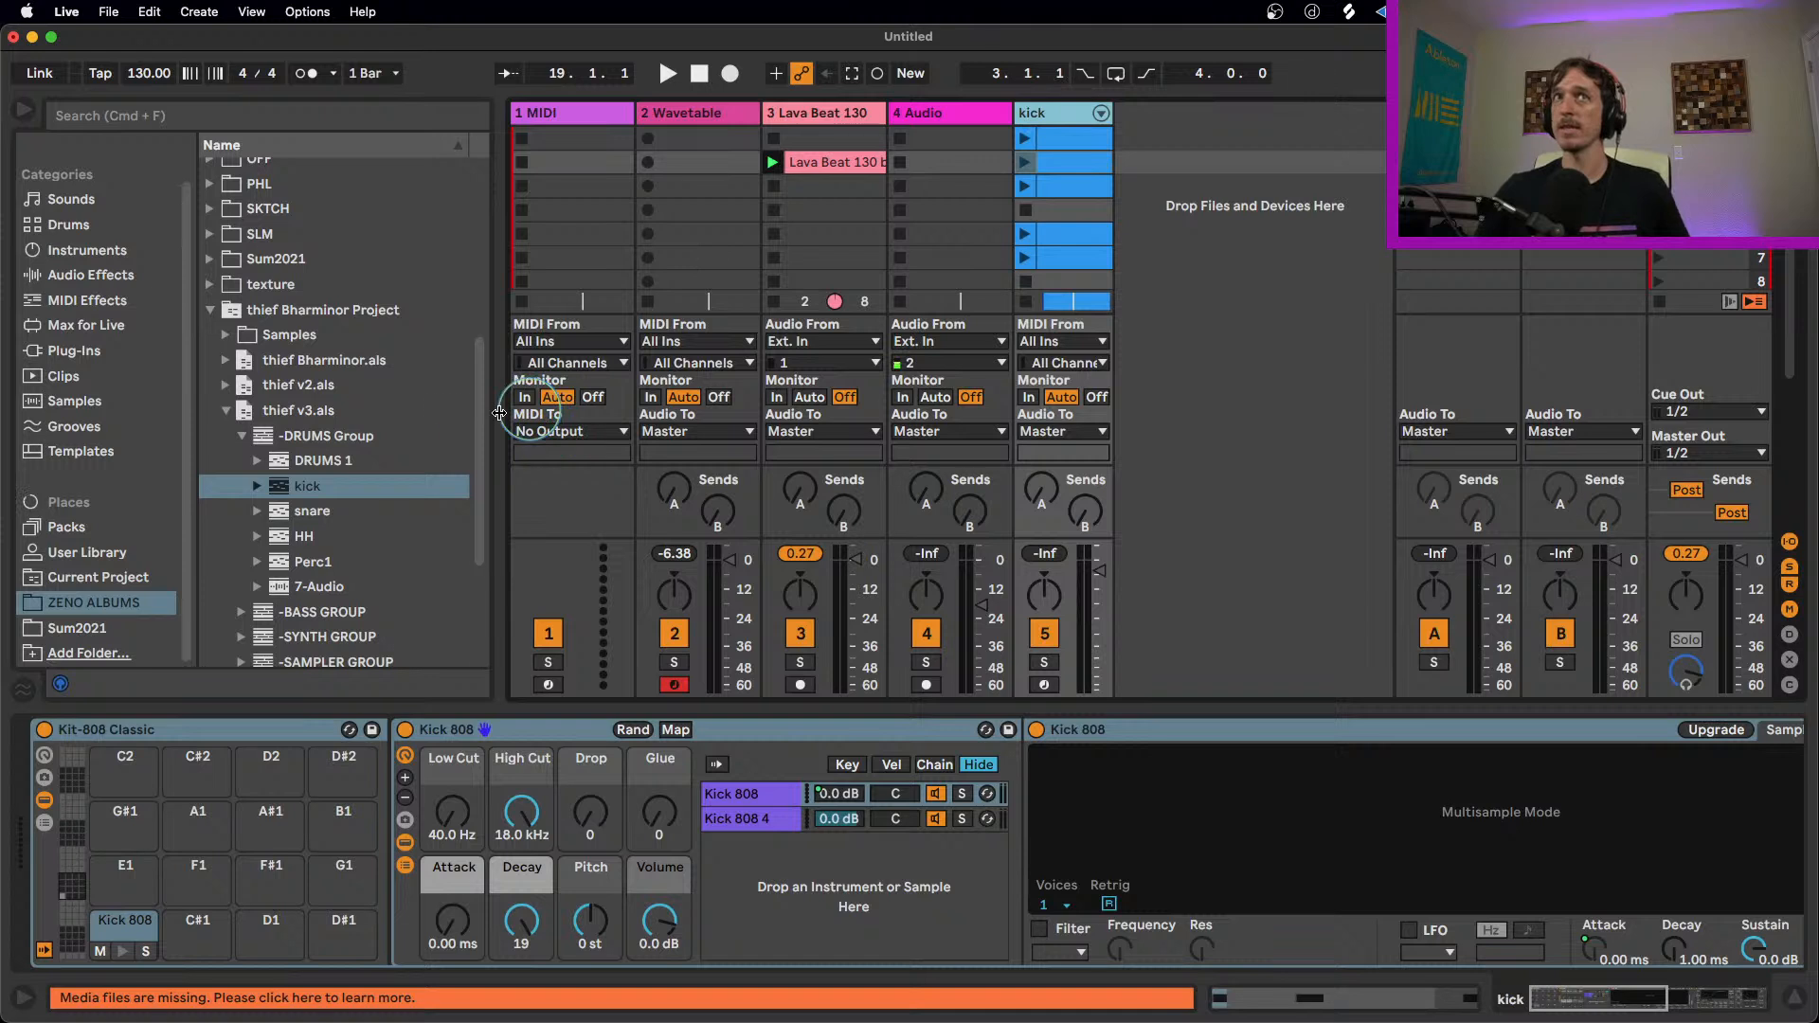
Step: Check the snare track's clips in the DRUMS Group of thief v3.als, and collapse the set in the browser
{"action": "left_click", "coordinate": [305, 410]}
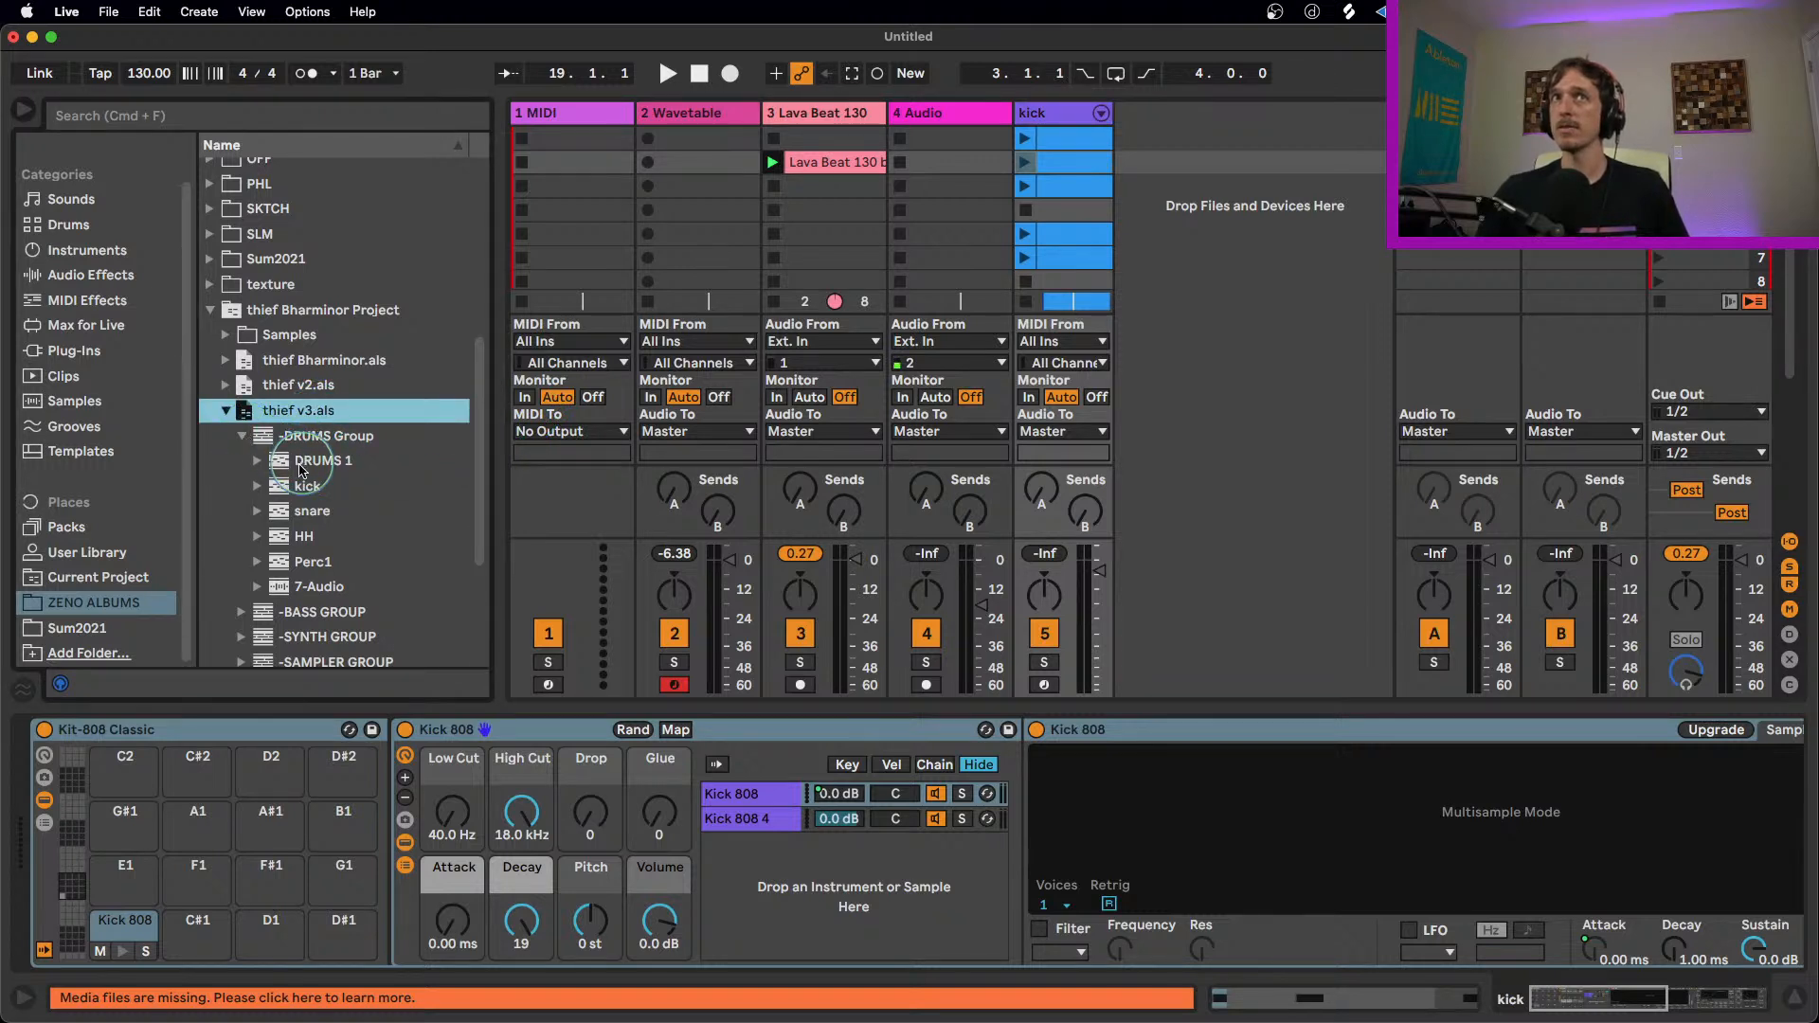
{"action": "left_click", "coordinate": [255, 462]}
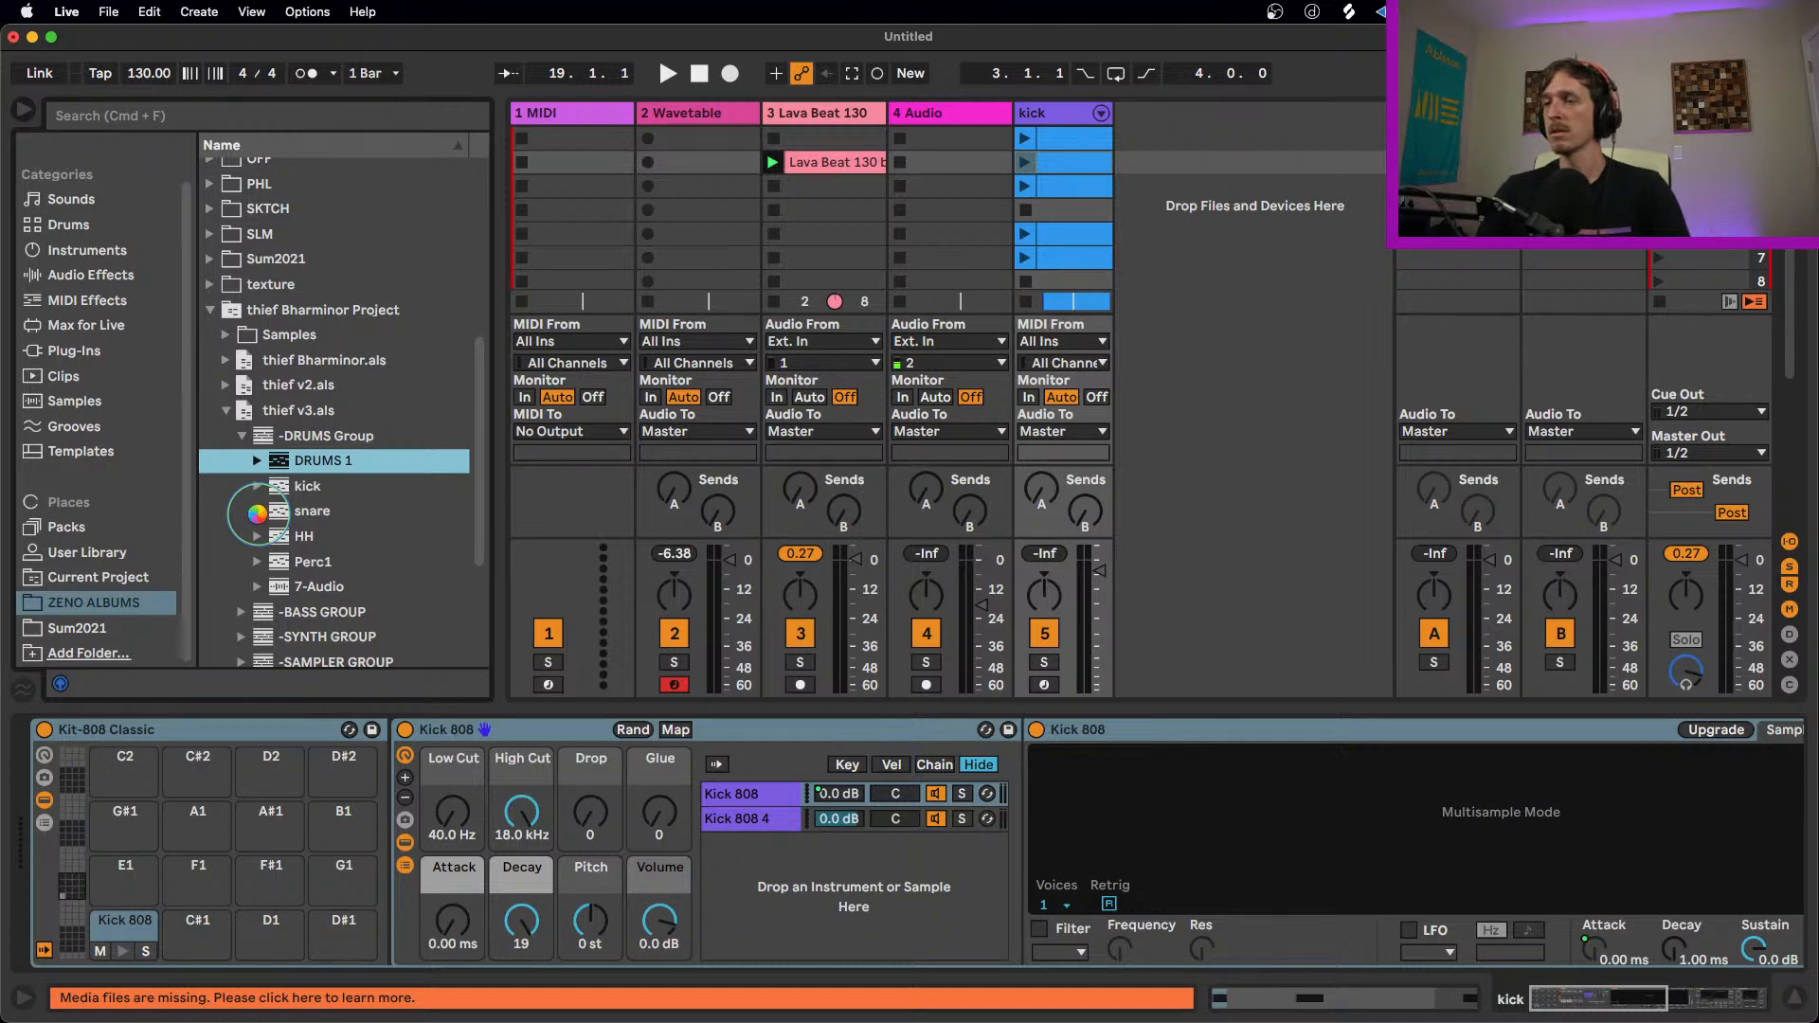
{"action": "left_click", "coordinate": [257, 513]}
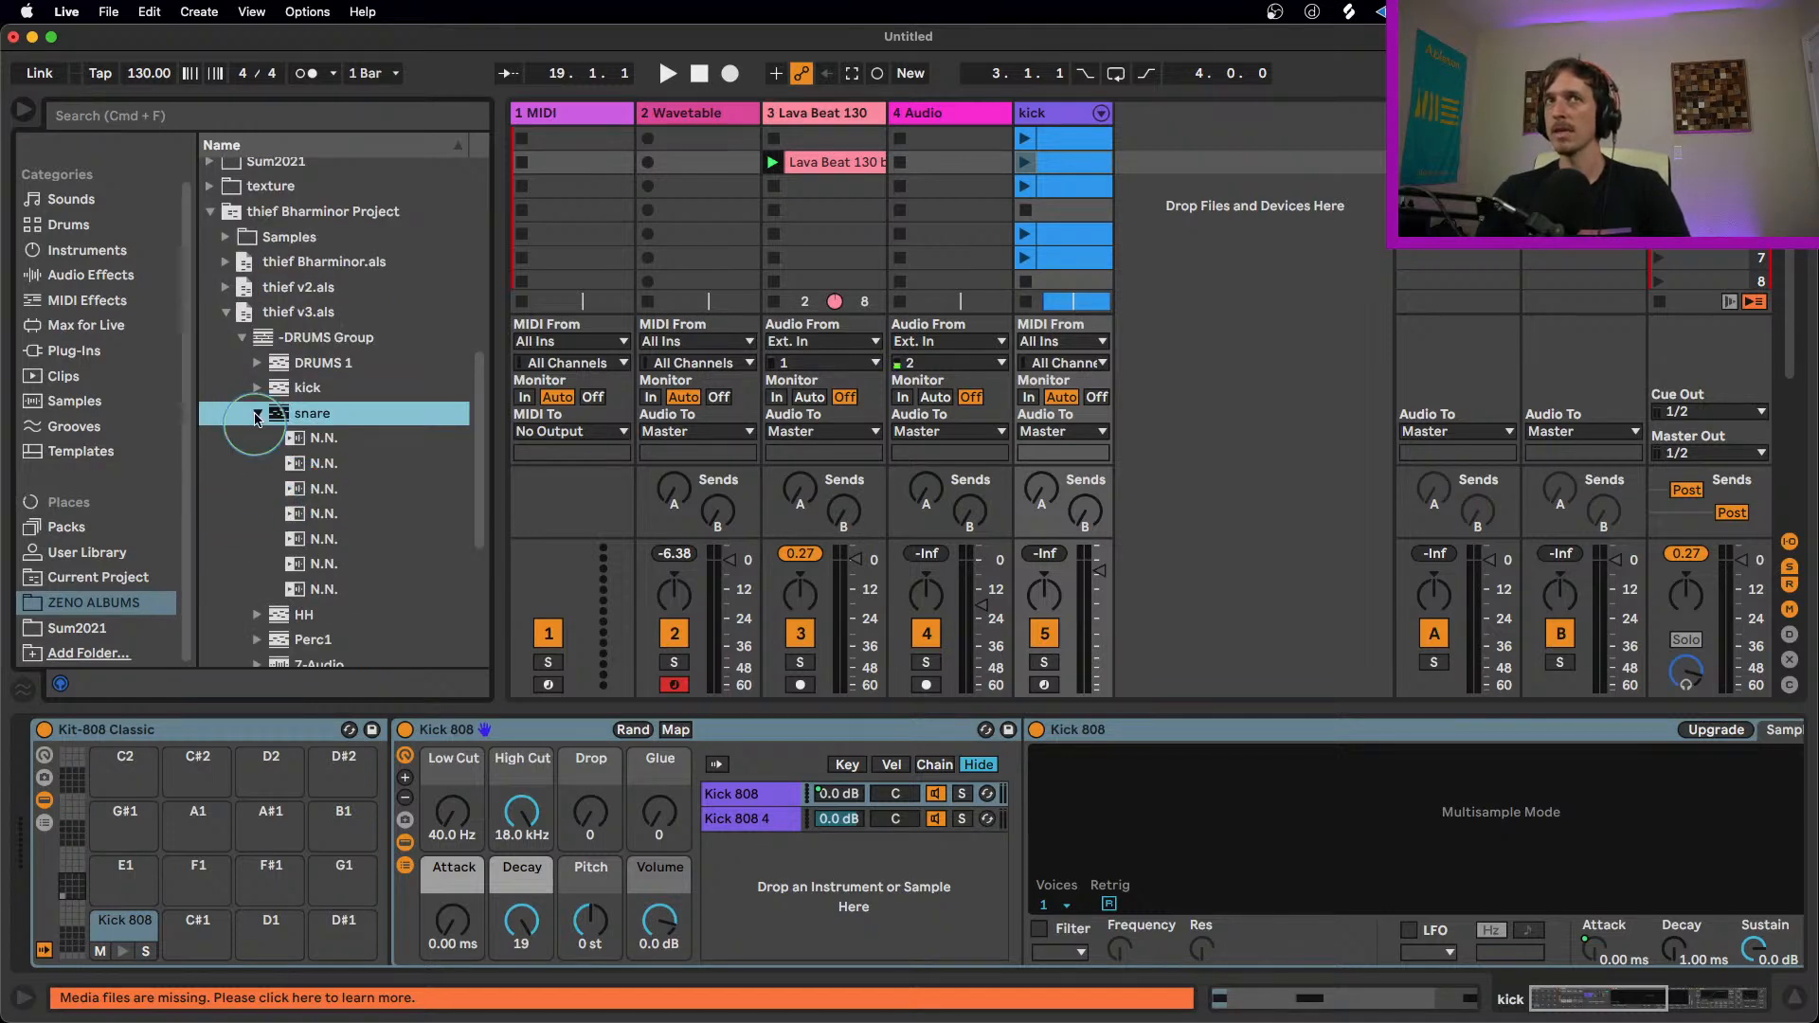
{"action": "left_click", "coordinate": [256, 418]}
{"action": "left_click", "coordinate": [241, 337]}
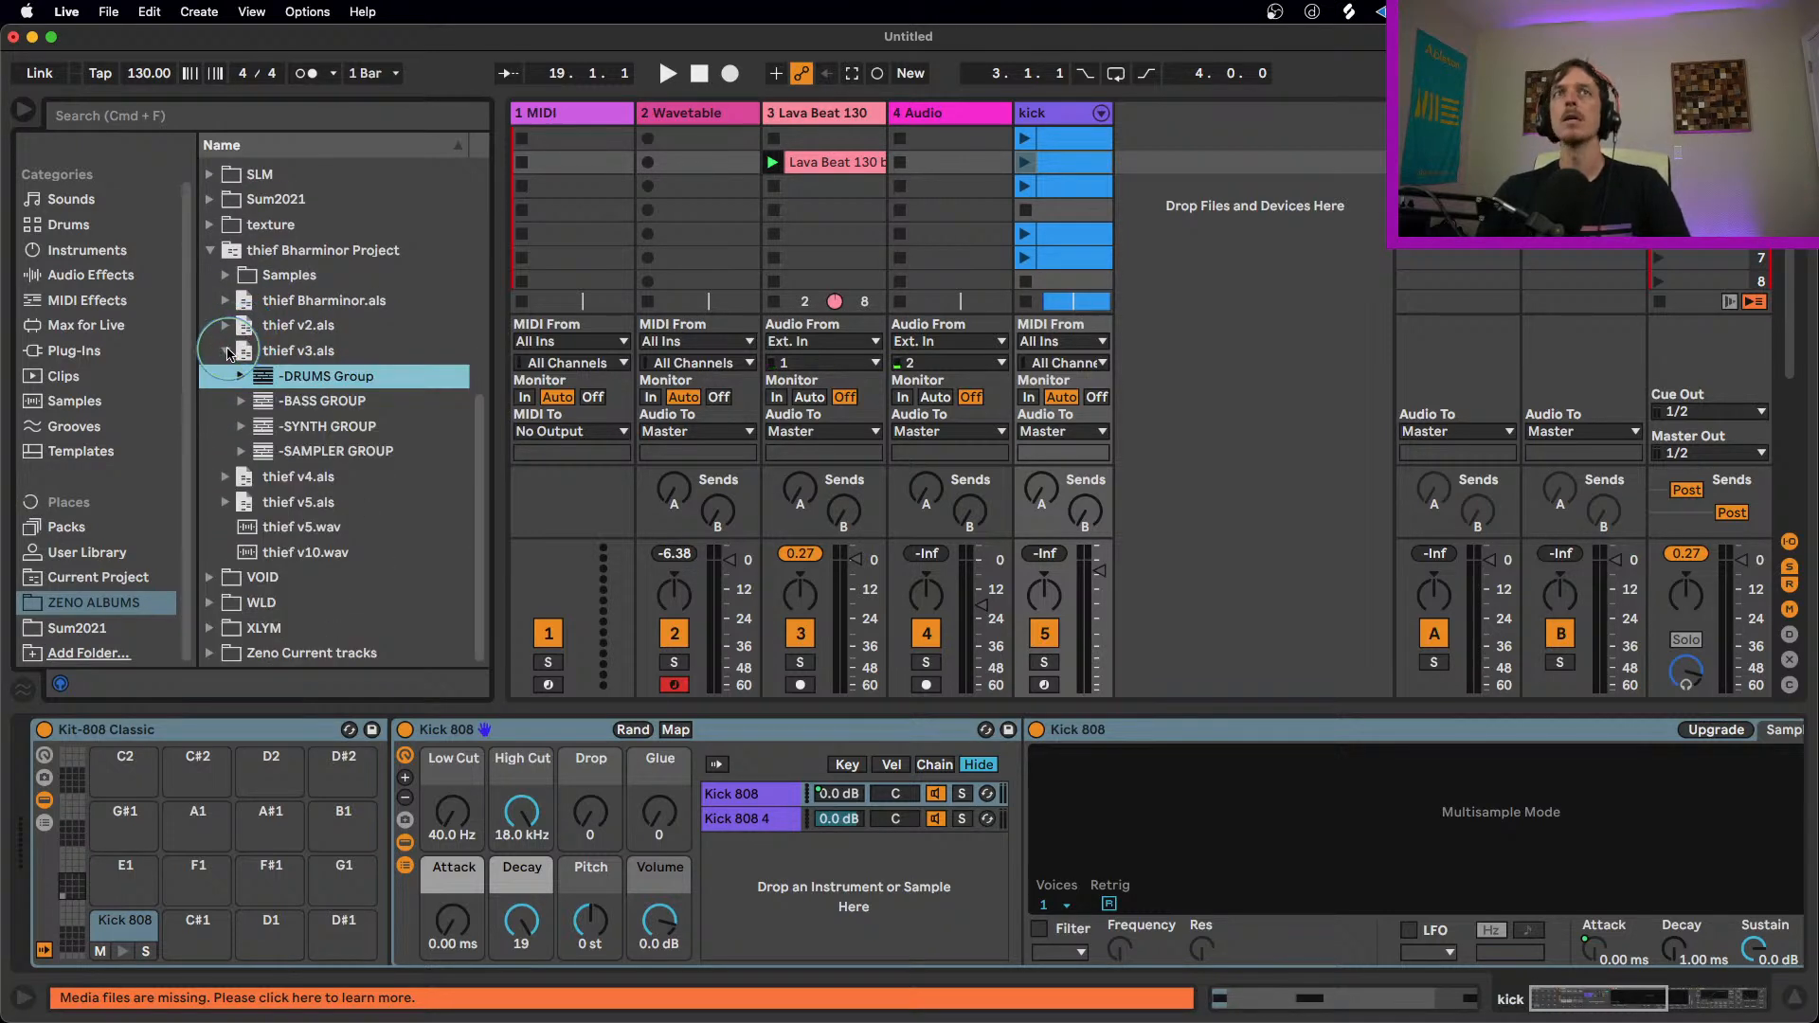
{"action": "left_click", "coordinate": [228, 352]}
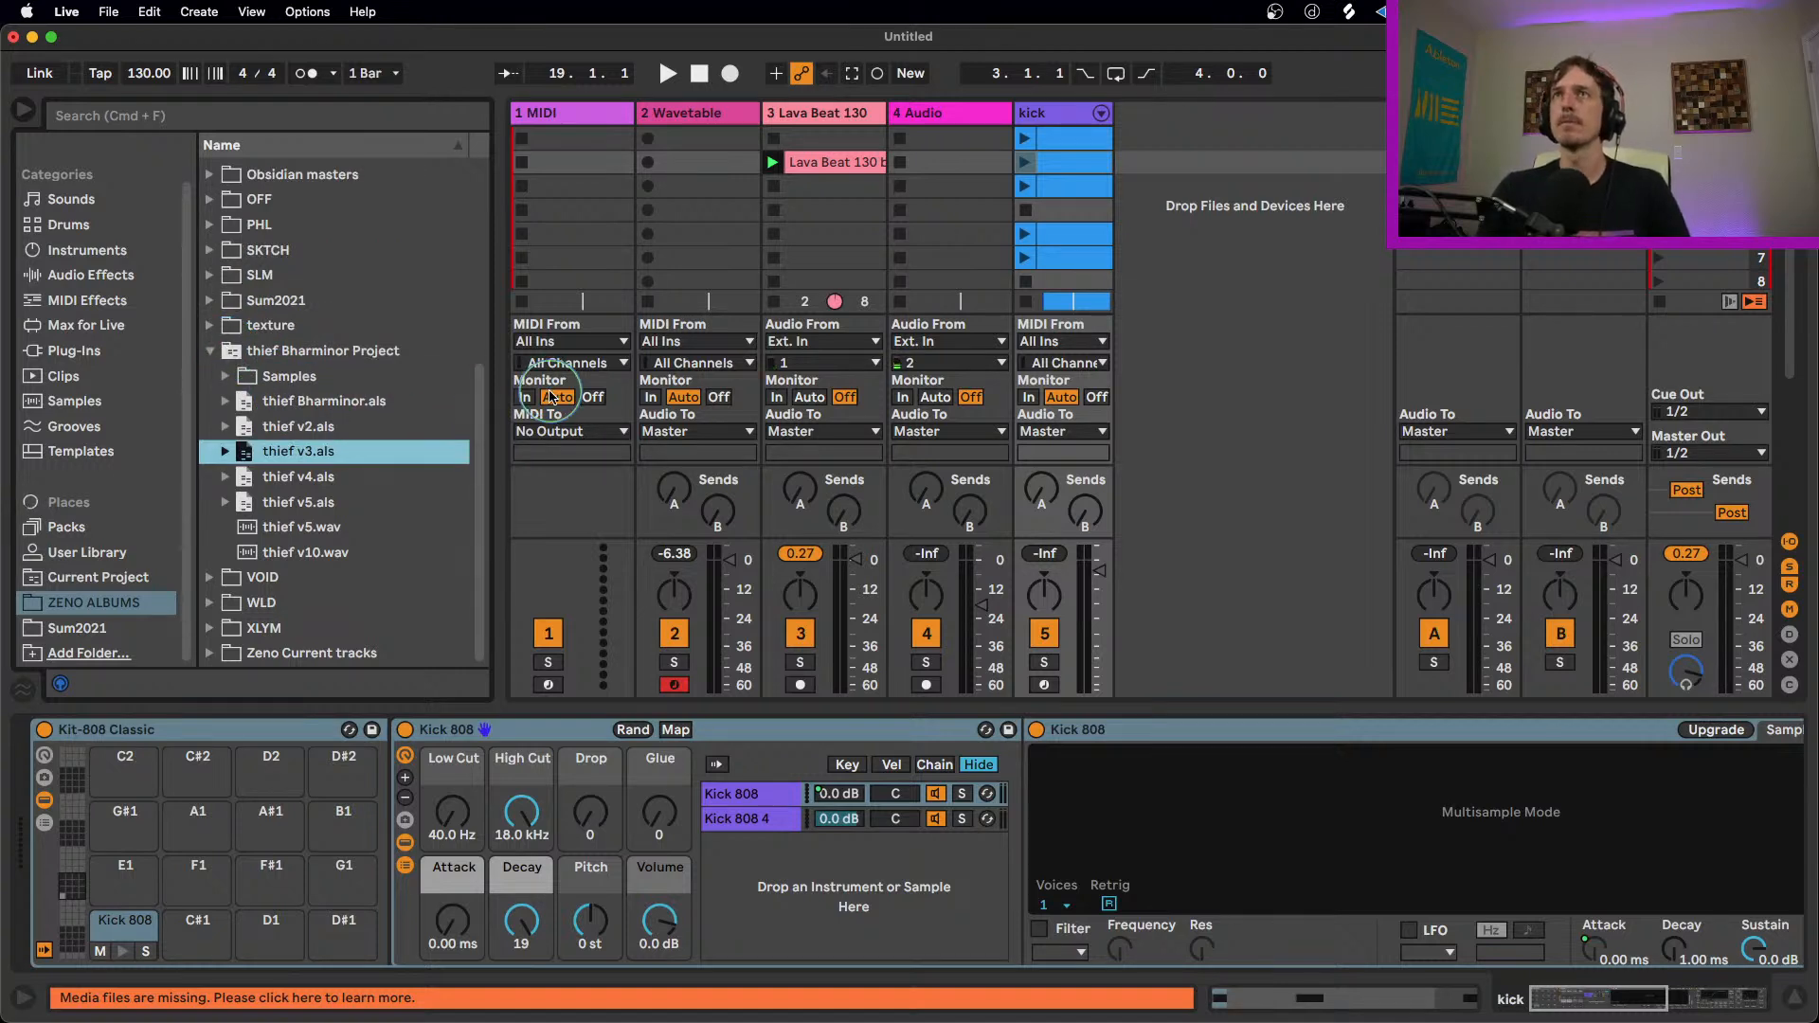
Step: Open the MIDI clip export for the kick track's third clip to view its save options, and cancel it
{"action": "left_click", "coordinate": [1078, 194]}
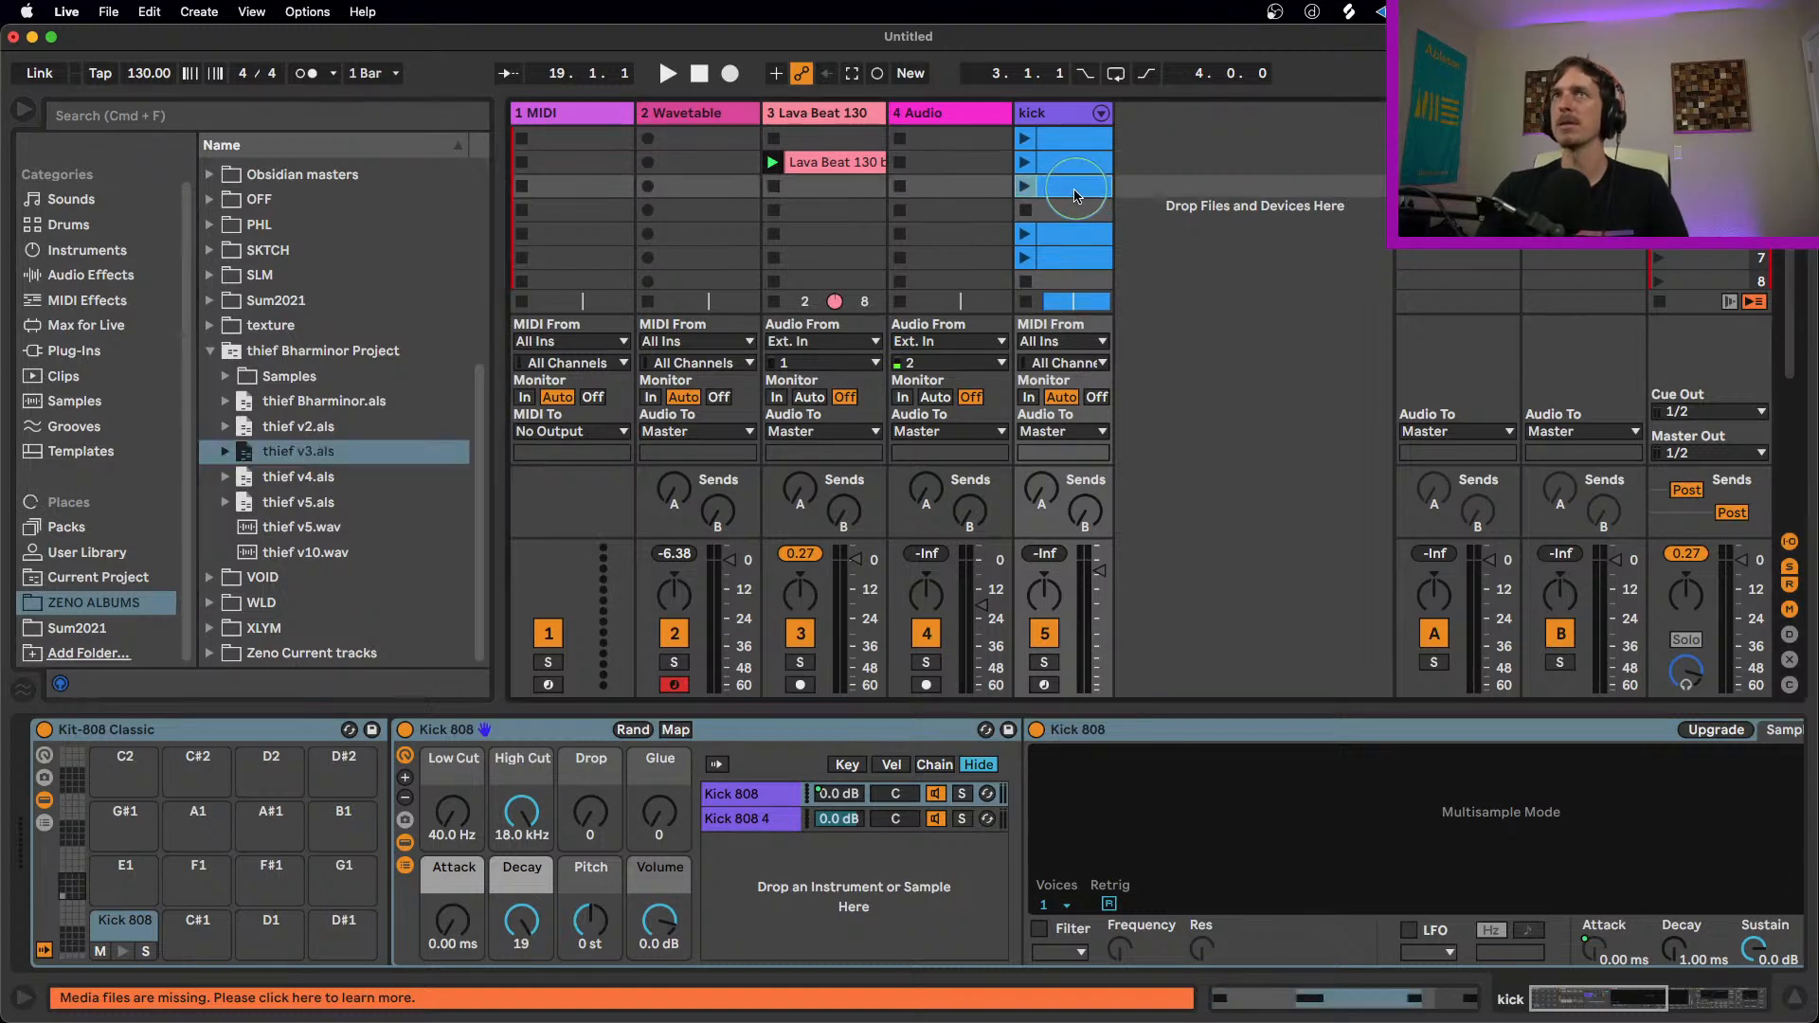
{"action": "left_click", "coordinate": [110, 11]}
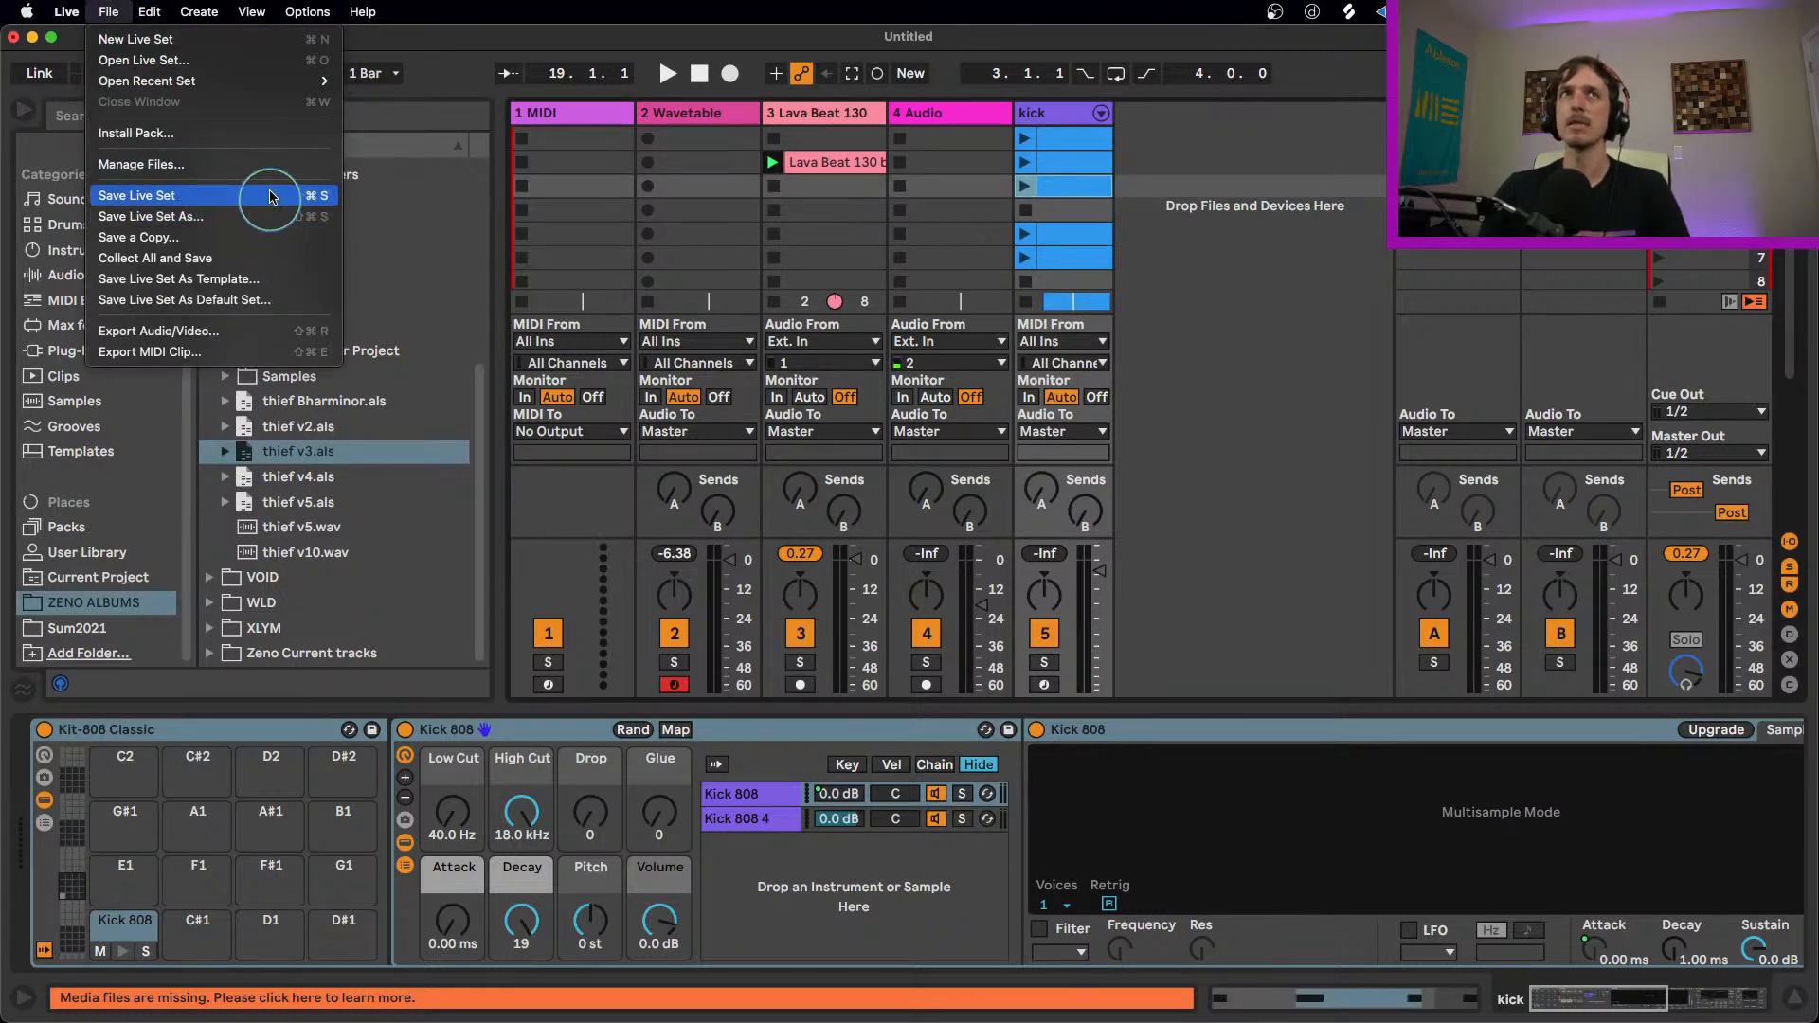
{"action": "left_click", "coordinate": [220, 353]}
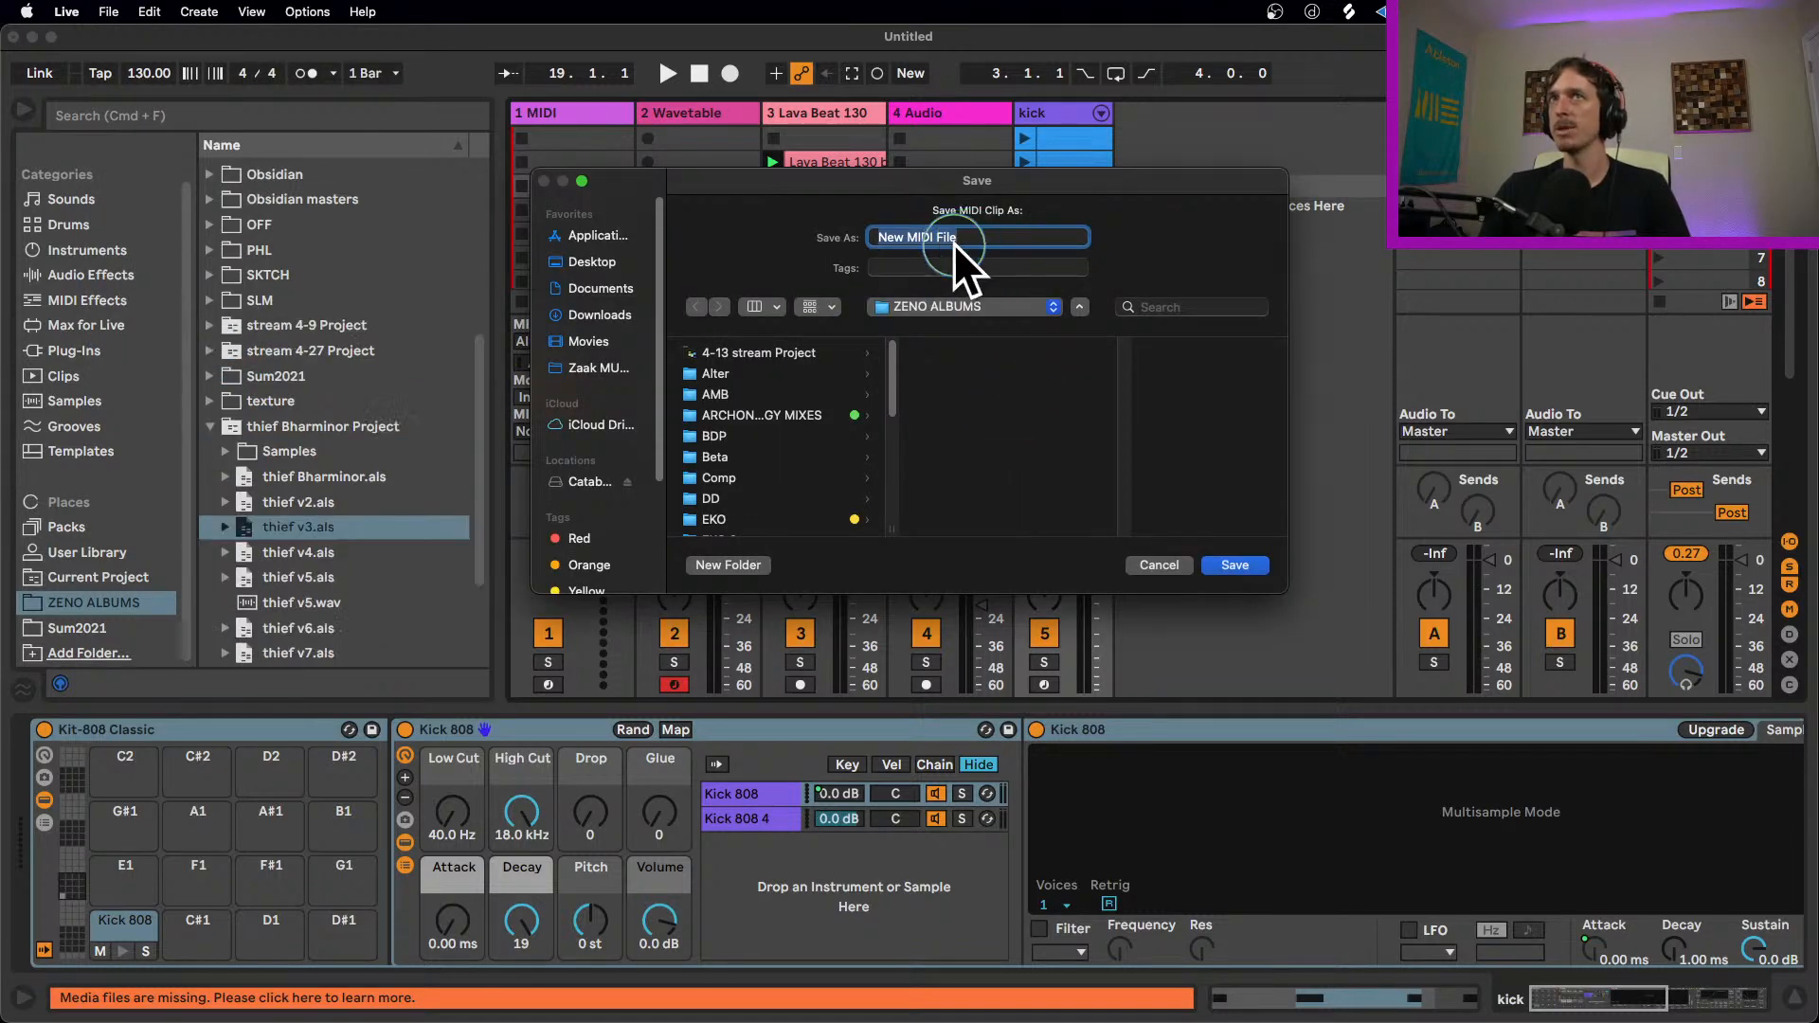
{"action": "left_click", "coordinate": [1159, 566]}
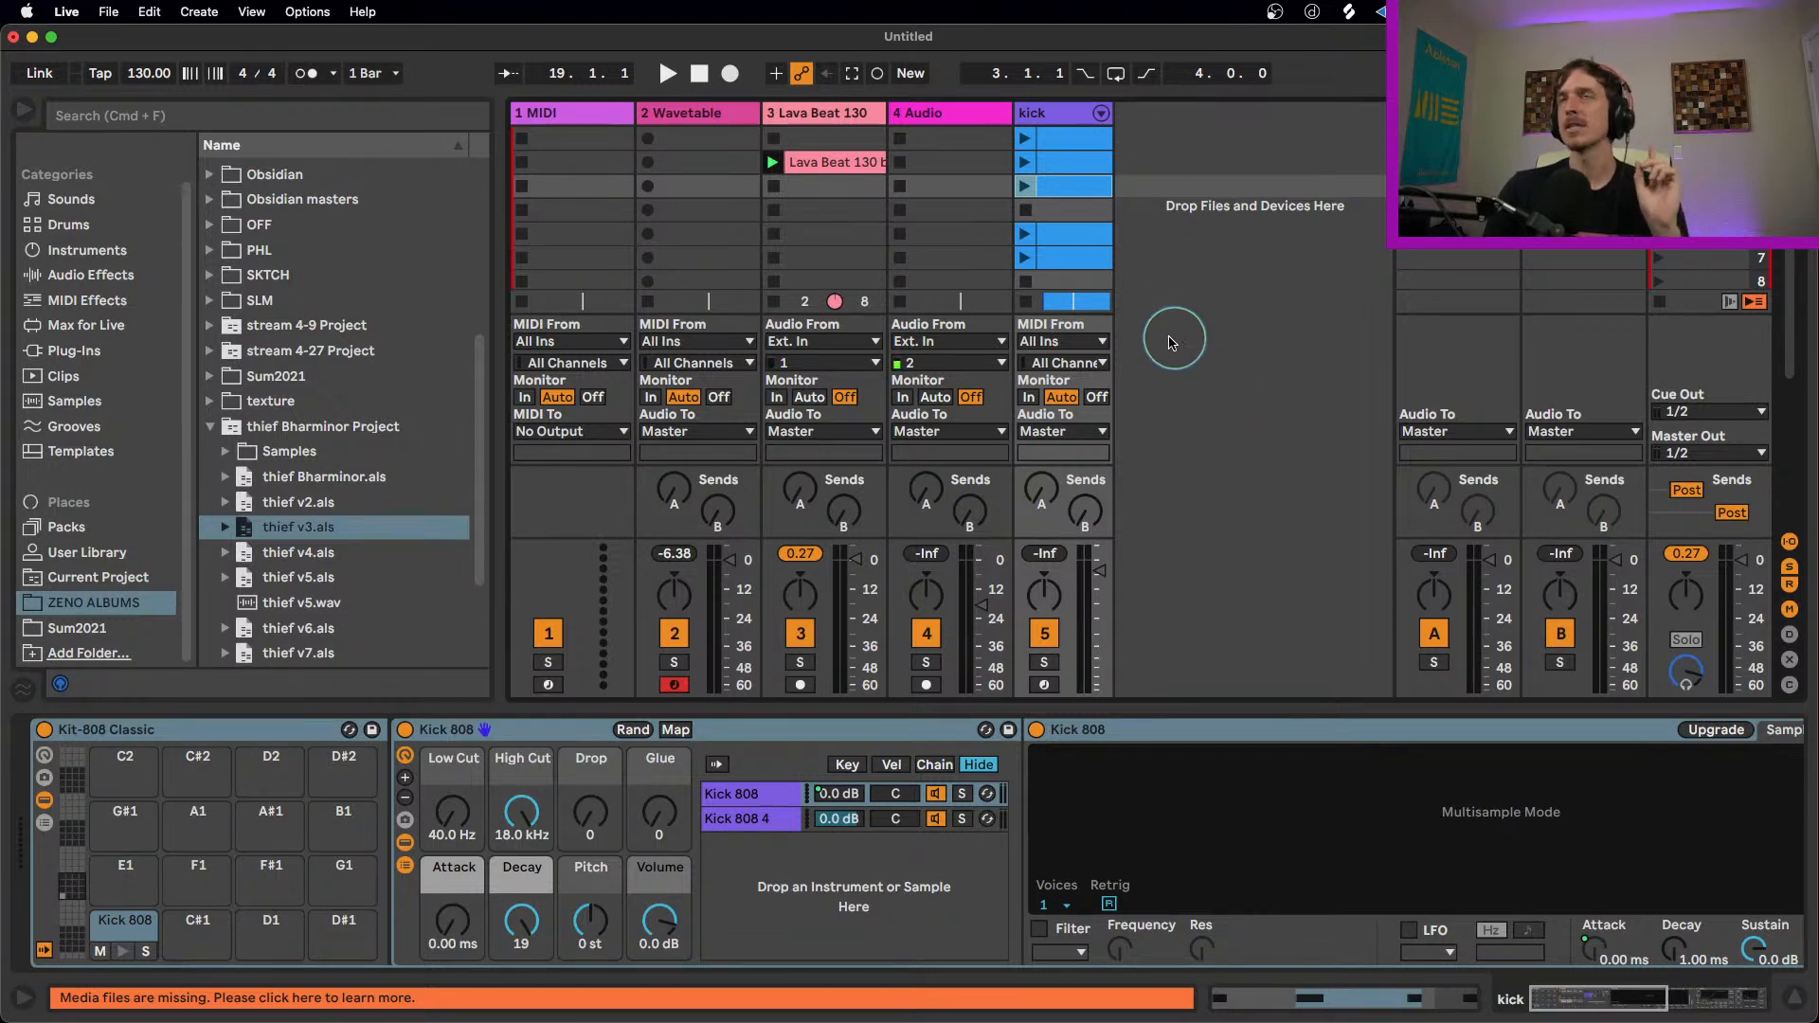
Step: Delete the imported kick track from the set and select the fourth clip slot of 4 Audio
{"action": "left_click", "coordinate": [1057, 115]}
{"action": "key", "text": "Delete"}
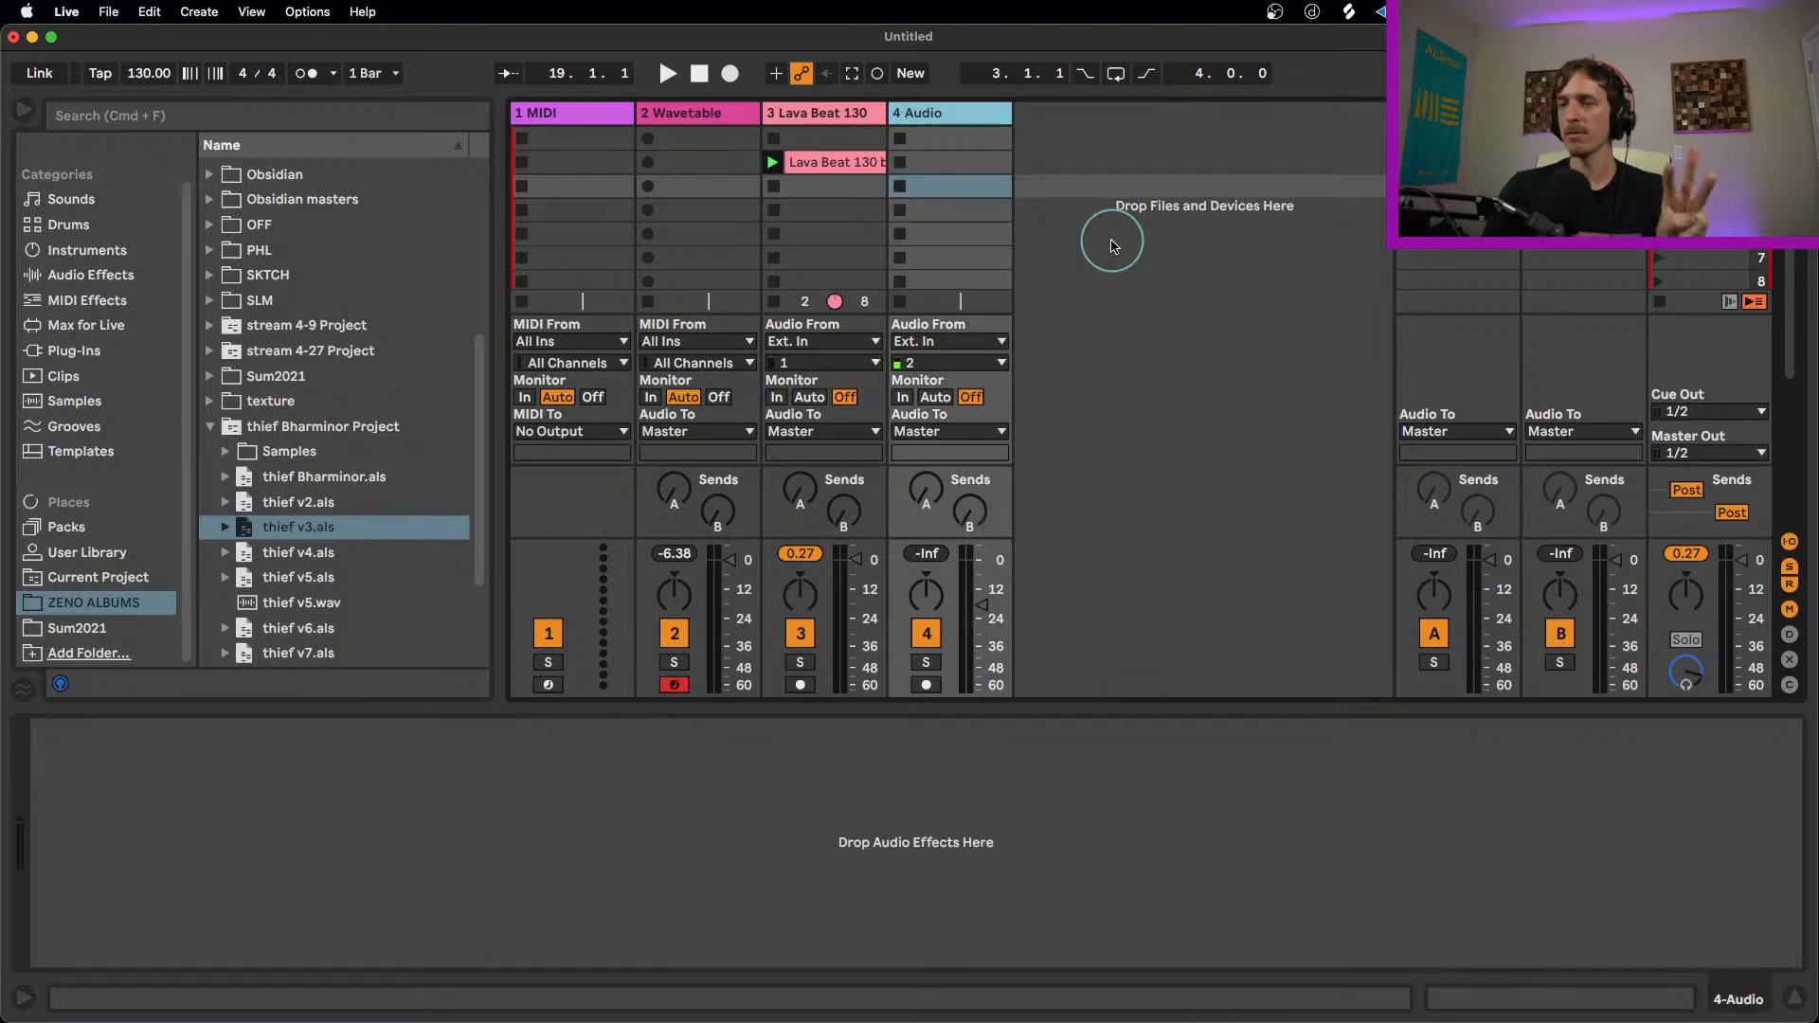
{"action": "left_click", "coordinate": [962, 212]}
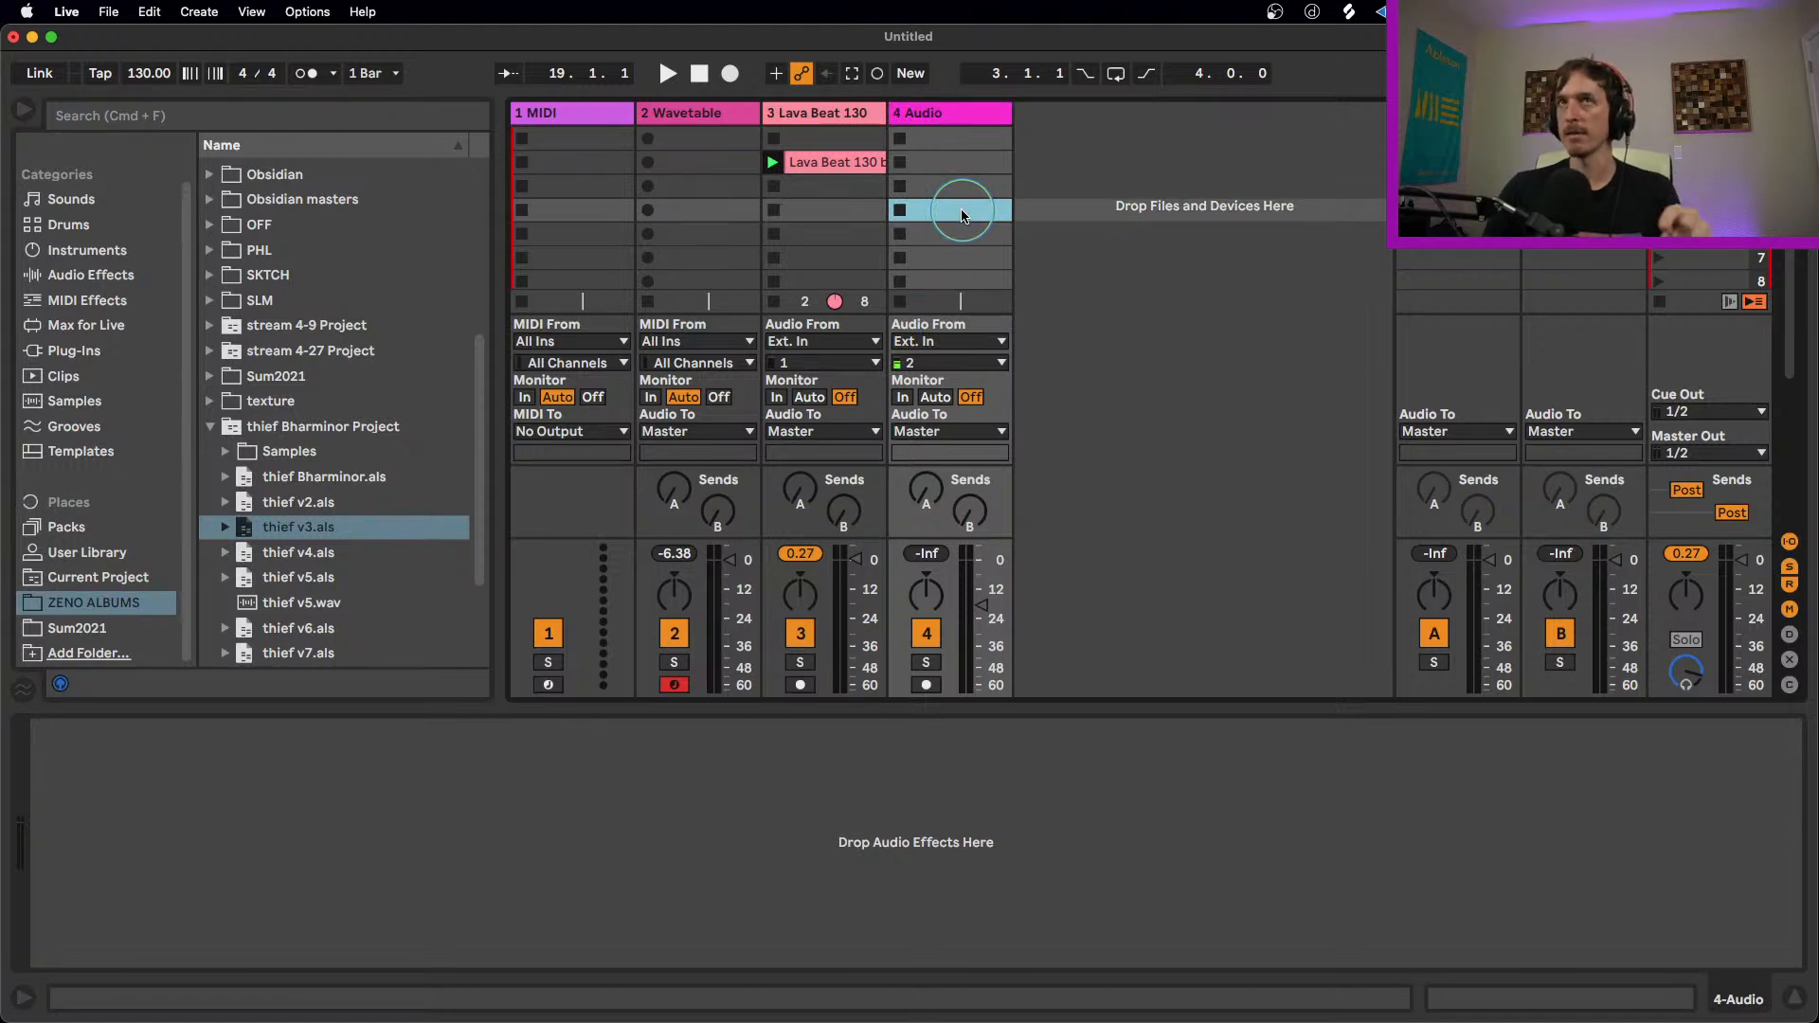
Step: Save the Live Set to the Desktop as "test save" and delete the temporary project files
{"action": "left_click", "coordinate": [108, 11]}
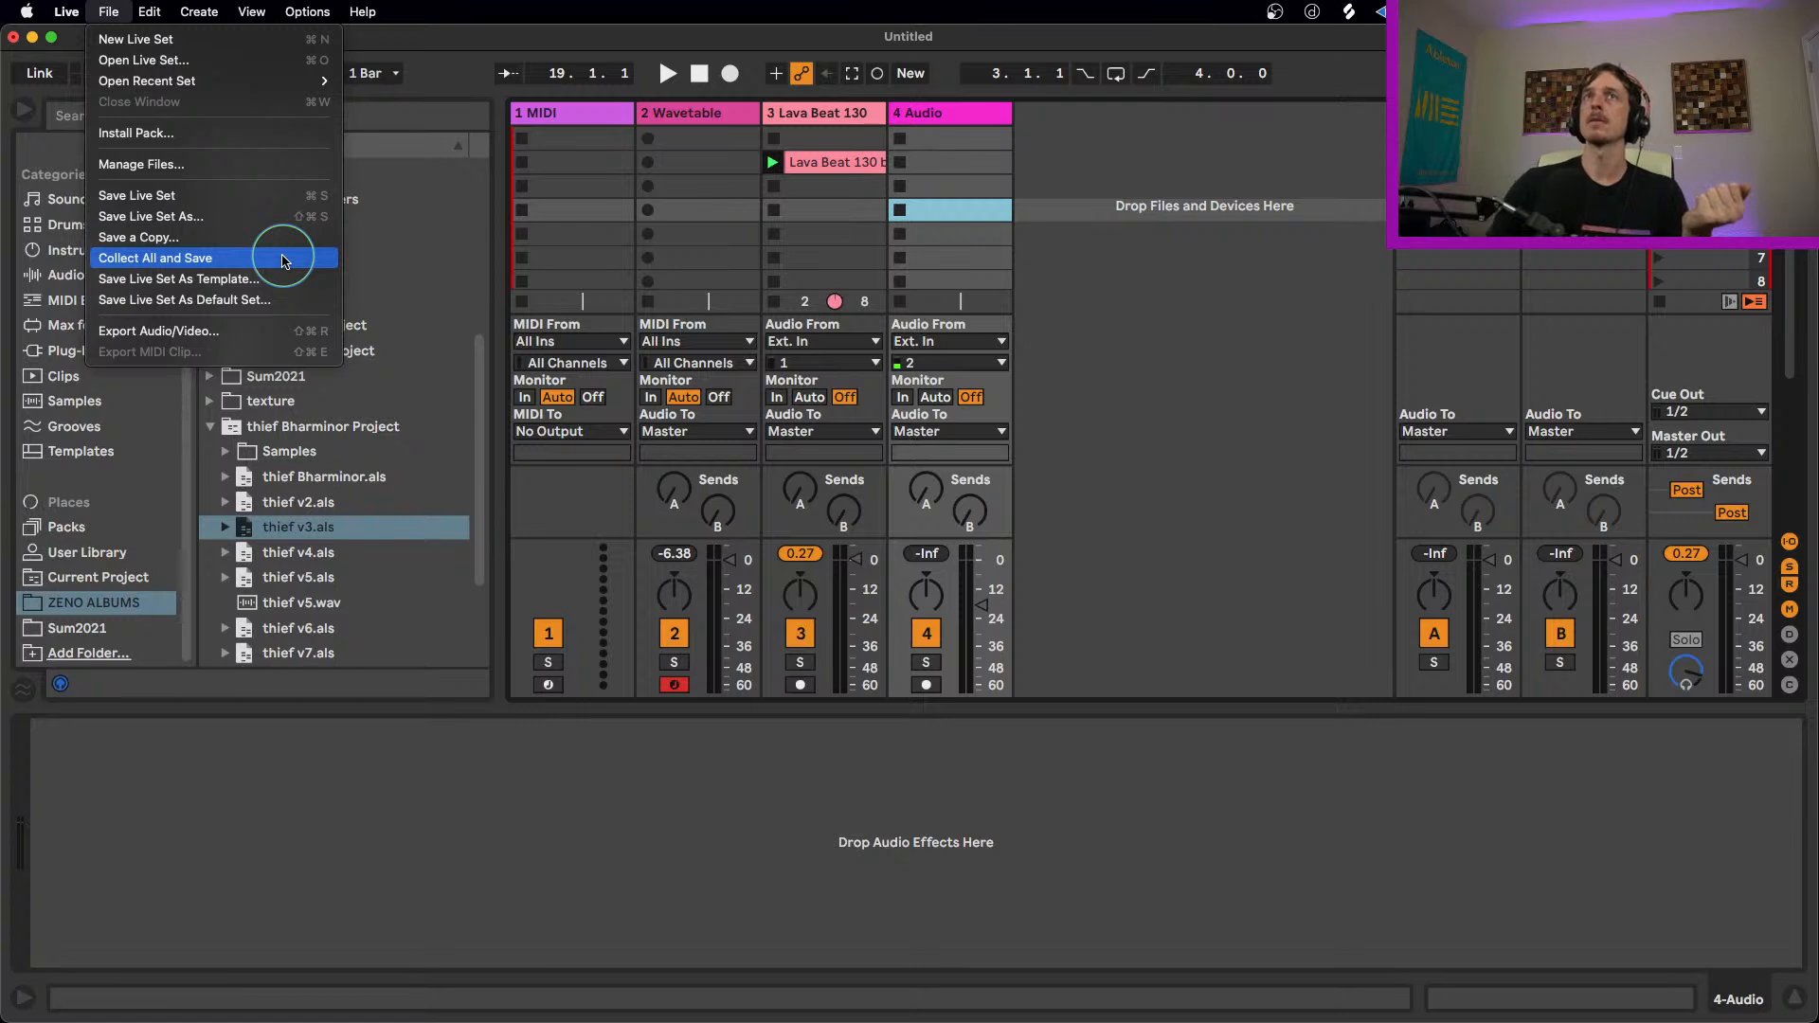
{"action": "left_click", "coordinate": [885, 205]}
{"action": "key", "text": "super+s"}
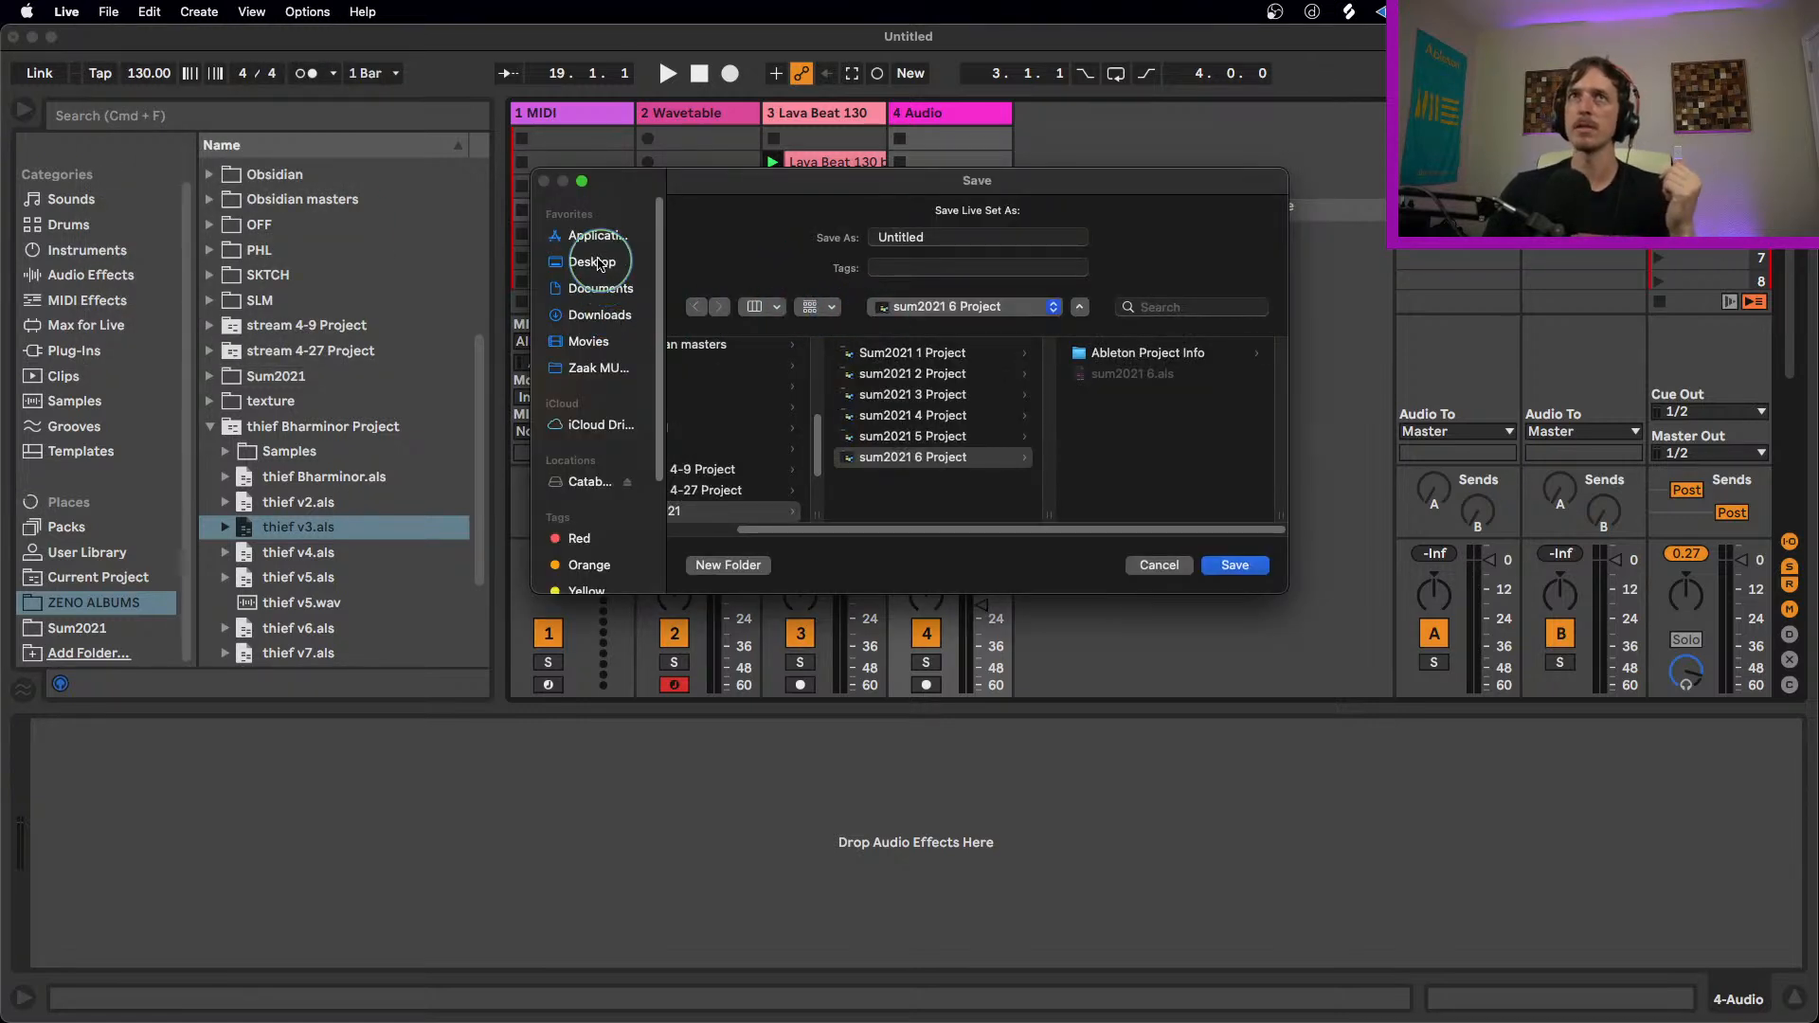
{"action": "left_click", "coordinate": [601, 265]}
{"action": "double_click", "coordinate": [978, 239]}
{"action": "type", "text": "rte"}
{"action": "key", "text": "BackSpace"}
{"action": "type", "text": "test save"}
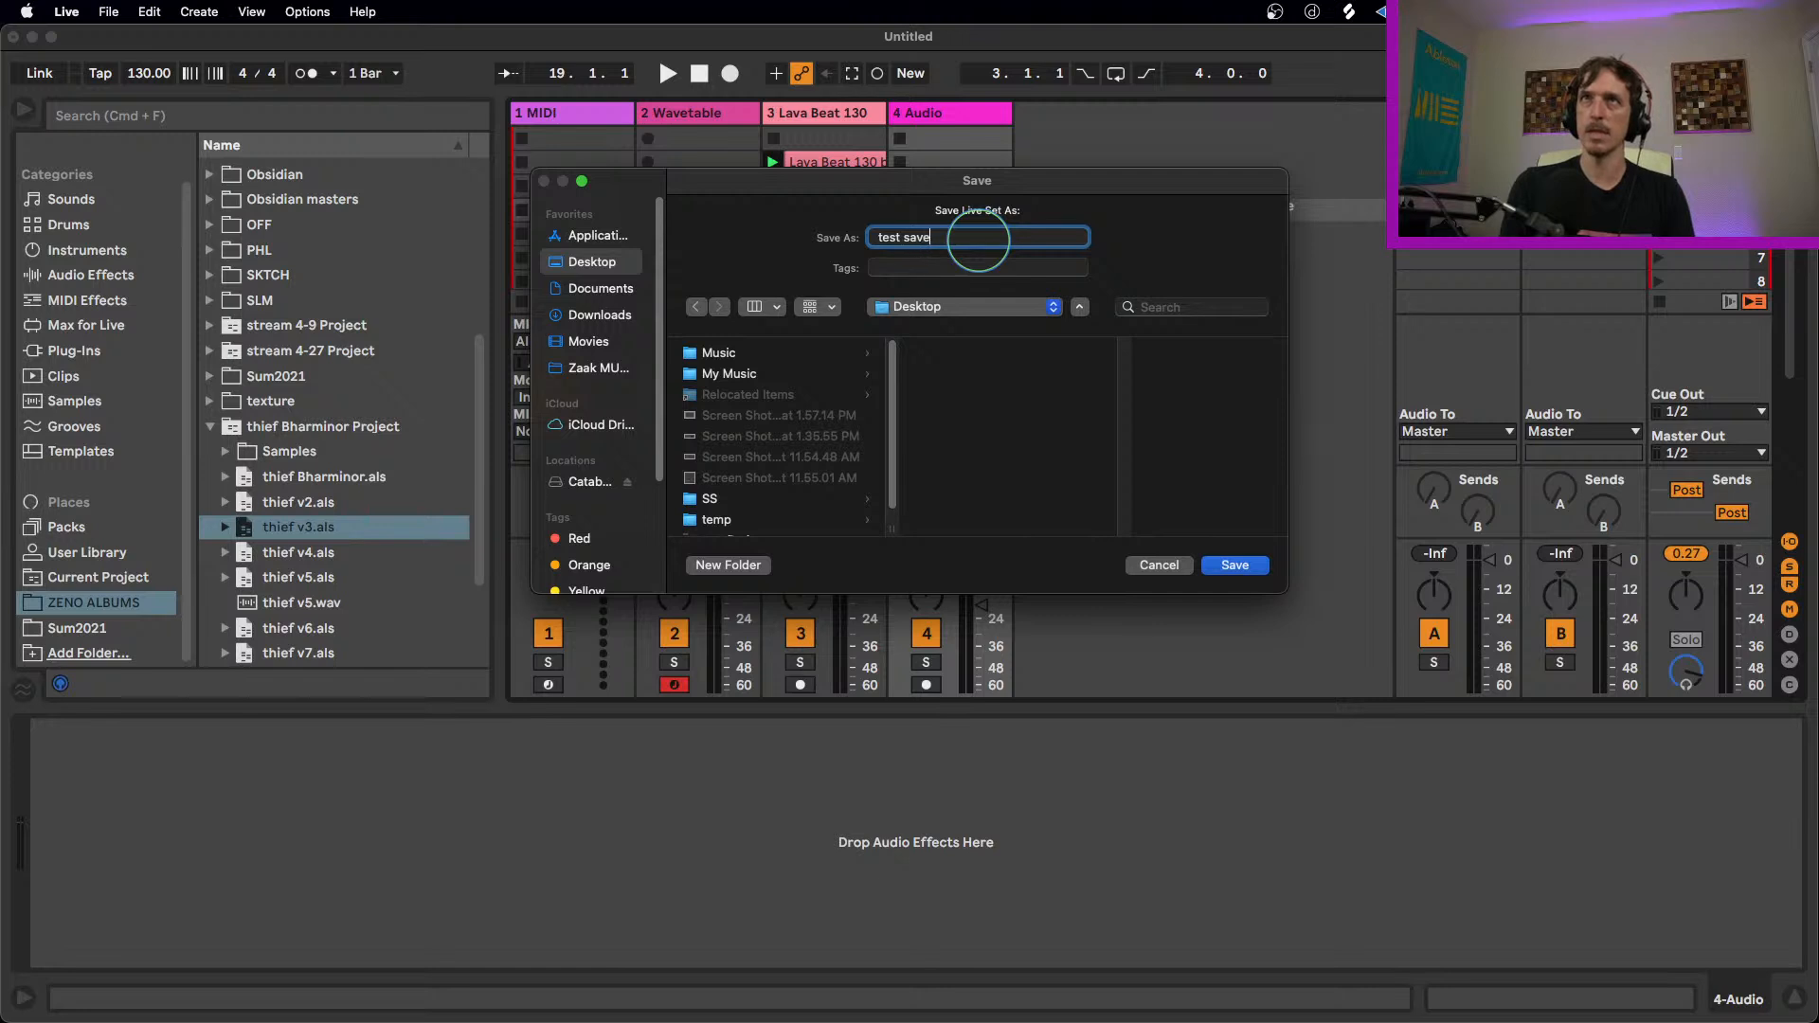
{"action": "key", "text": "Return"}
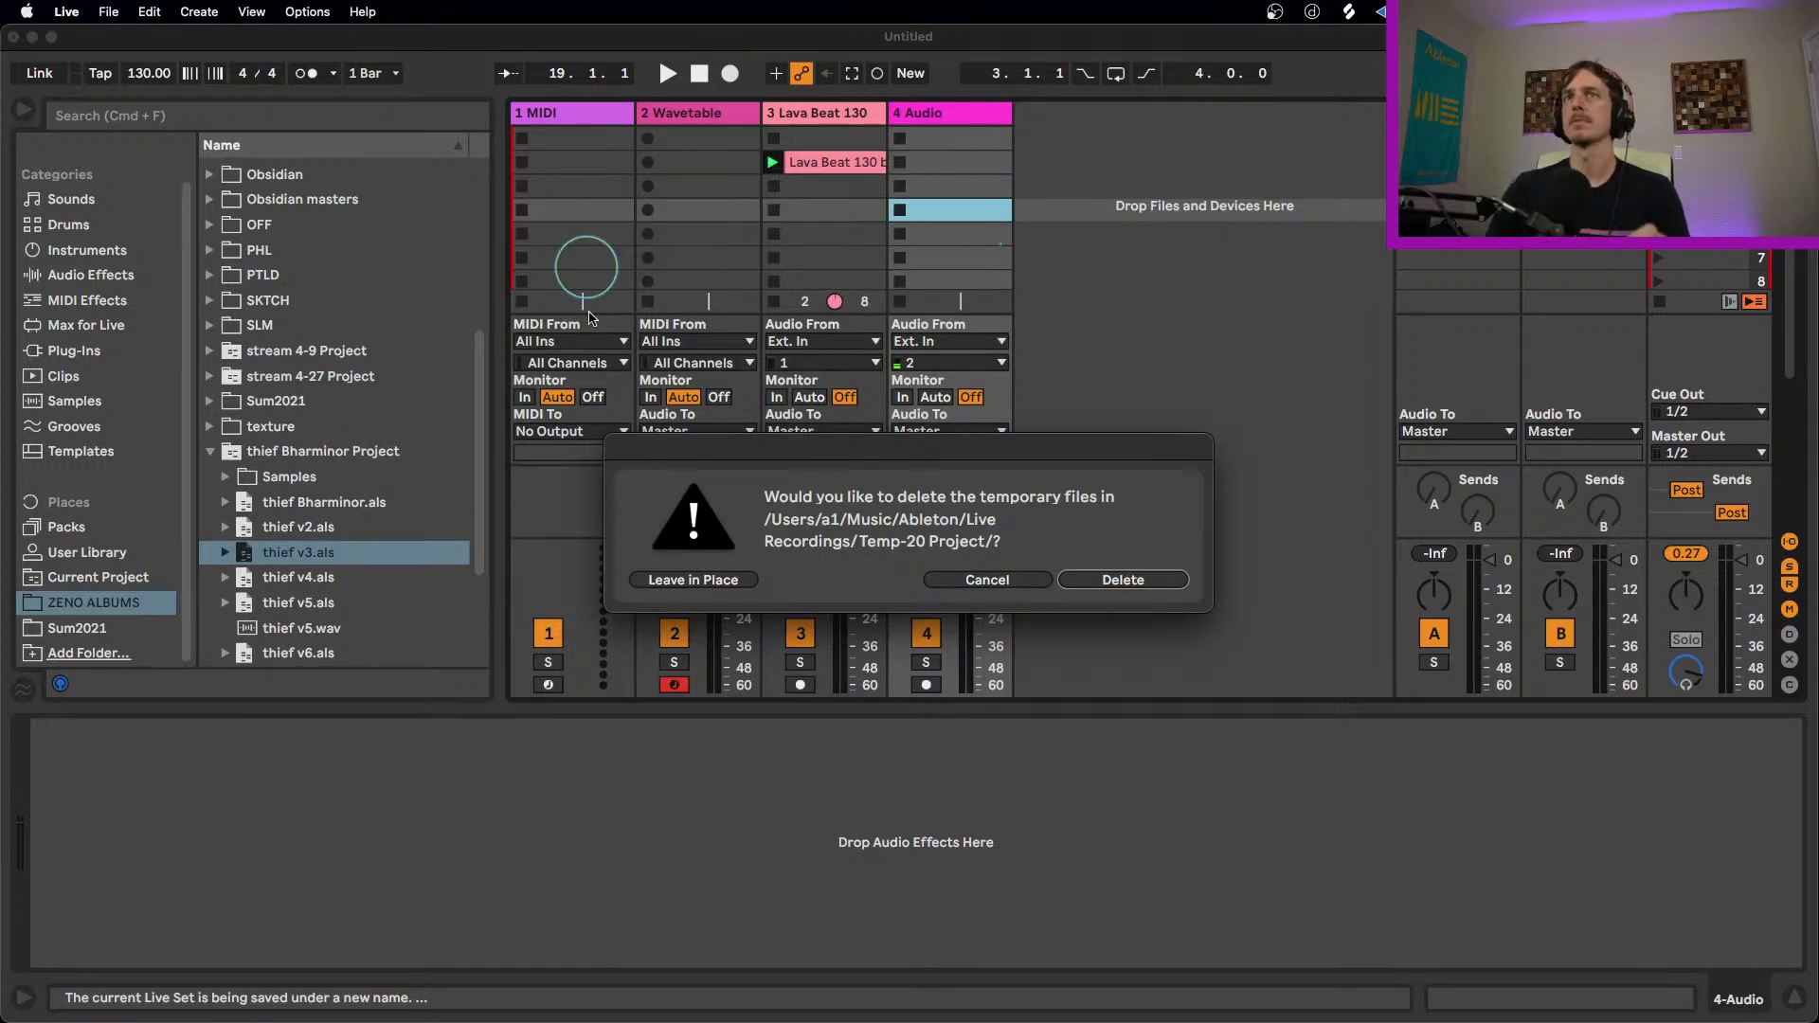
{"action": "left_click", "coordinate": [1106, 581]}
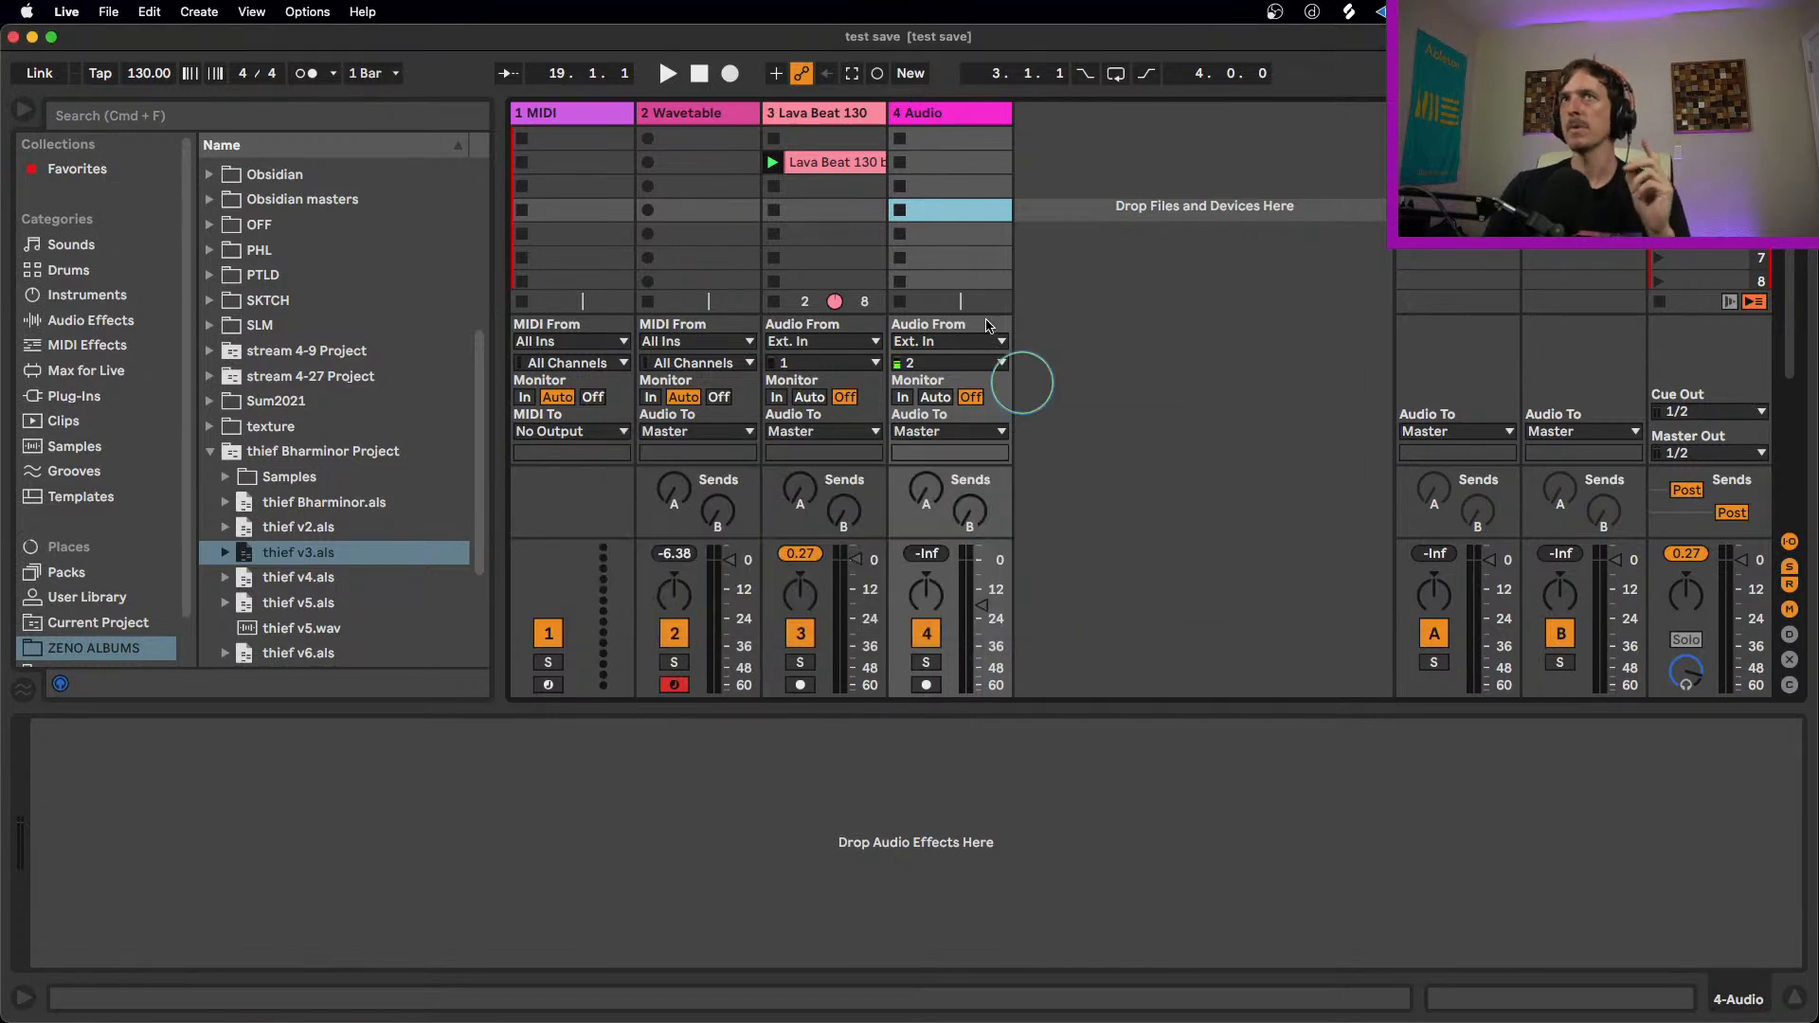
Step: Launch the Lava Beat 130 bpm clip for a short playback and lower its track's volume slightly
{"action": "left_click", "coordinate": [826, 165]}
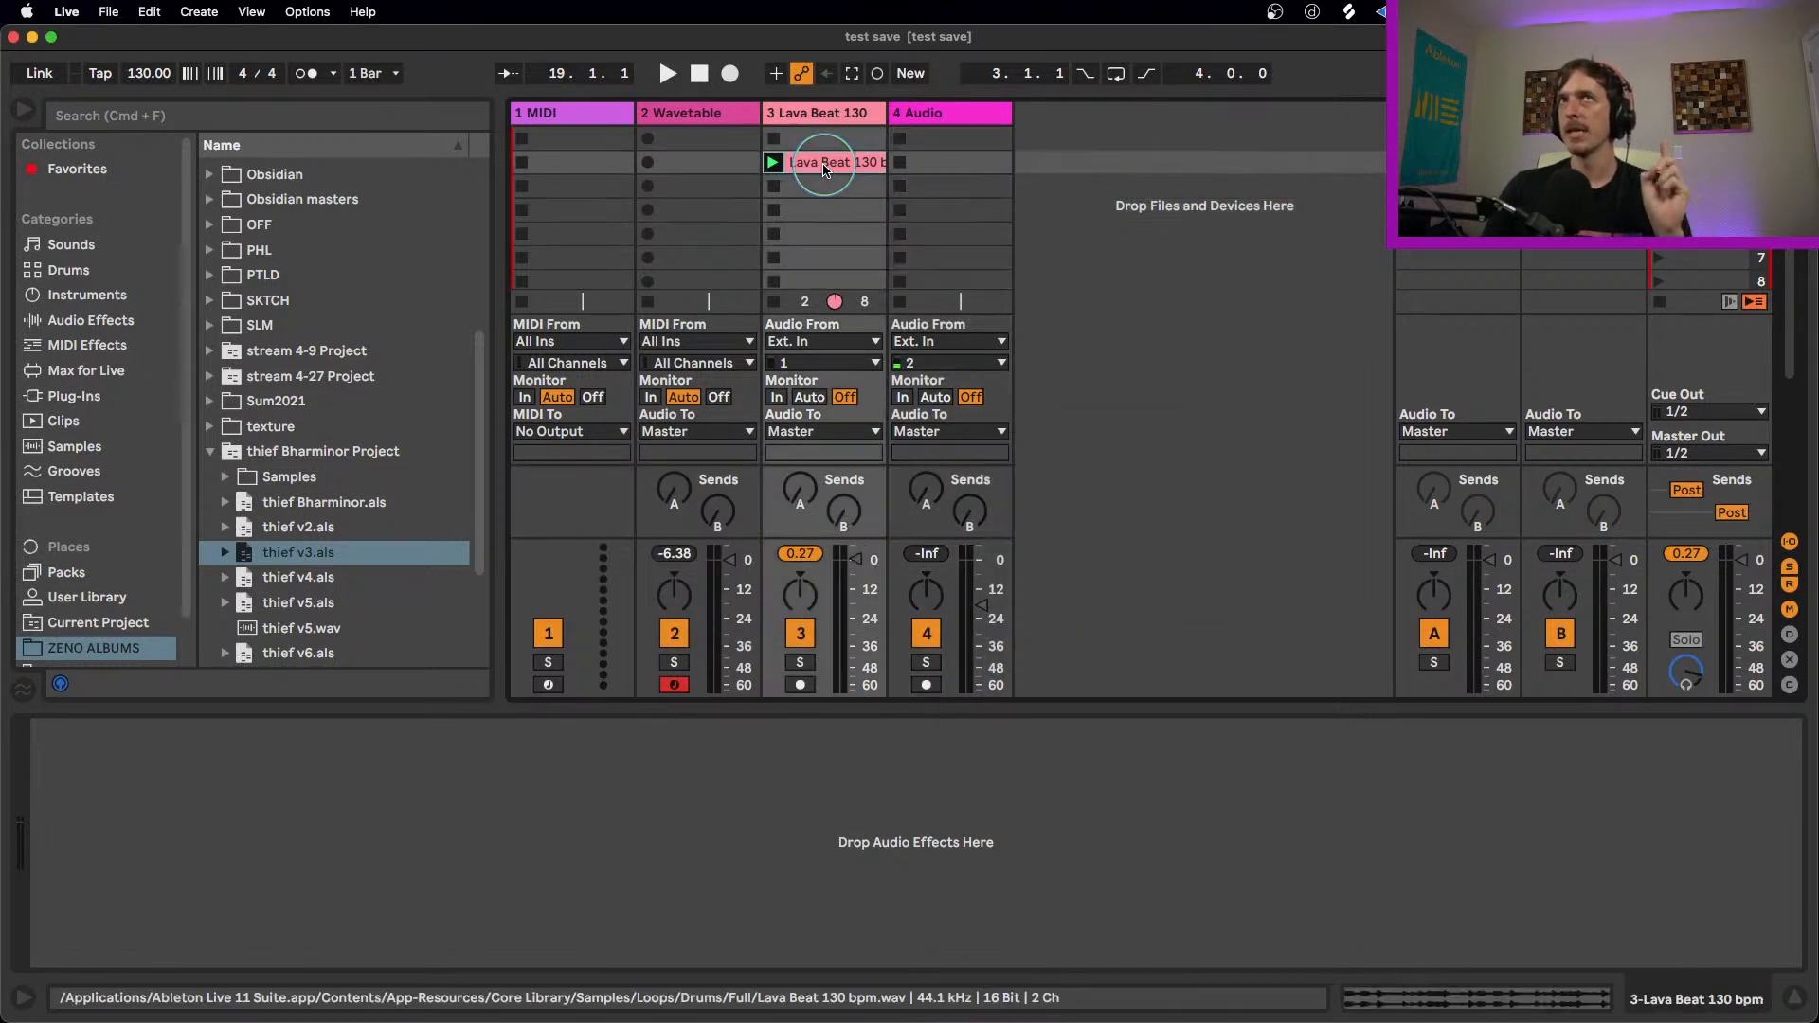
{"action": "left_click", "coordinate": [773, 163]}
{"action": "key", "text": "space"}
{"action": "left_click_drag", "start_coordinate": [858, 560], "coordinate": [858, 569]}
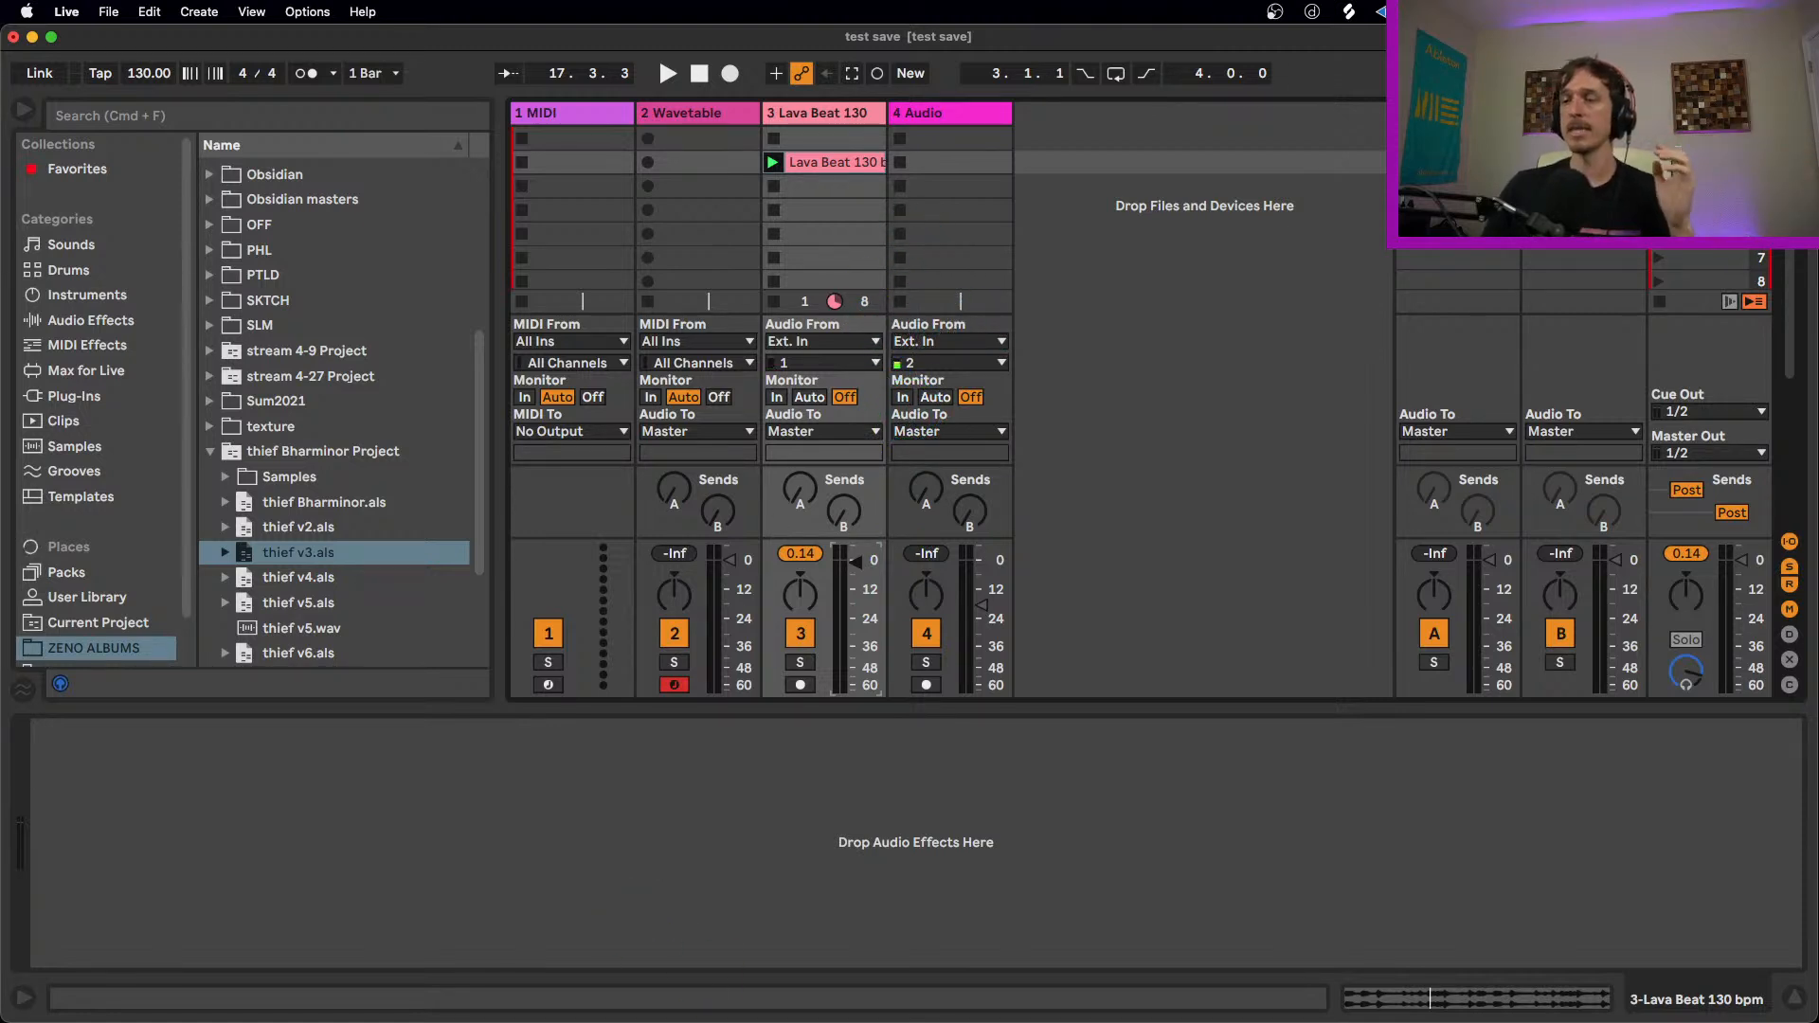
Step: Switch to Finder and examine the contents of the test save Project folder on the Desktop
{"action": "key", "text": "super+Tab"}
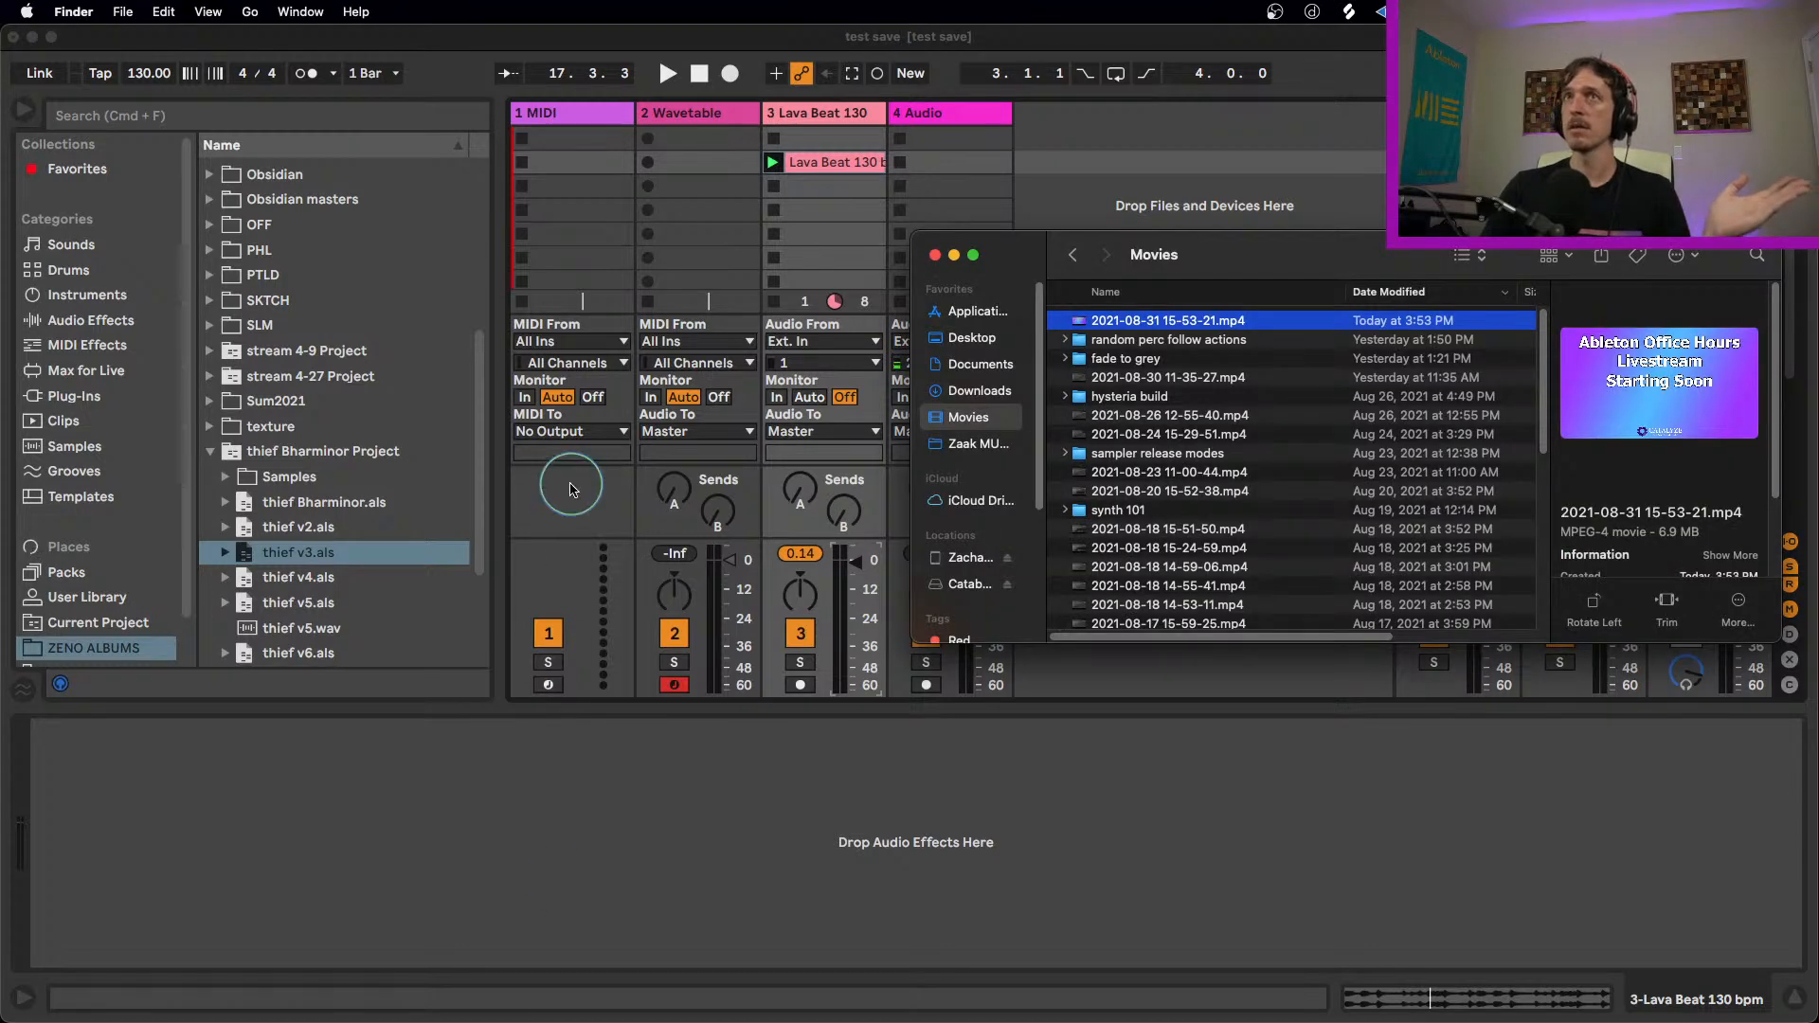
{"action": "left_click", "coordinate": [955, 342]}
{"action": "double_click", "coordinate": [1111, 323]}
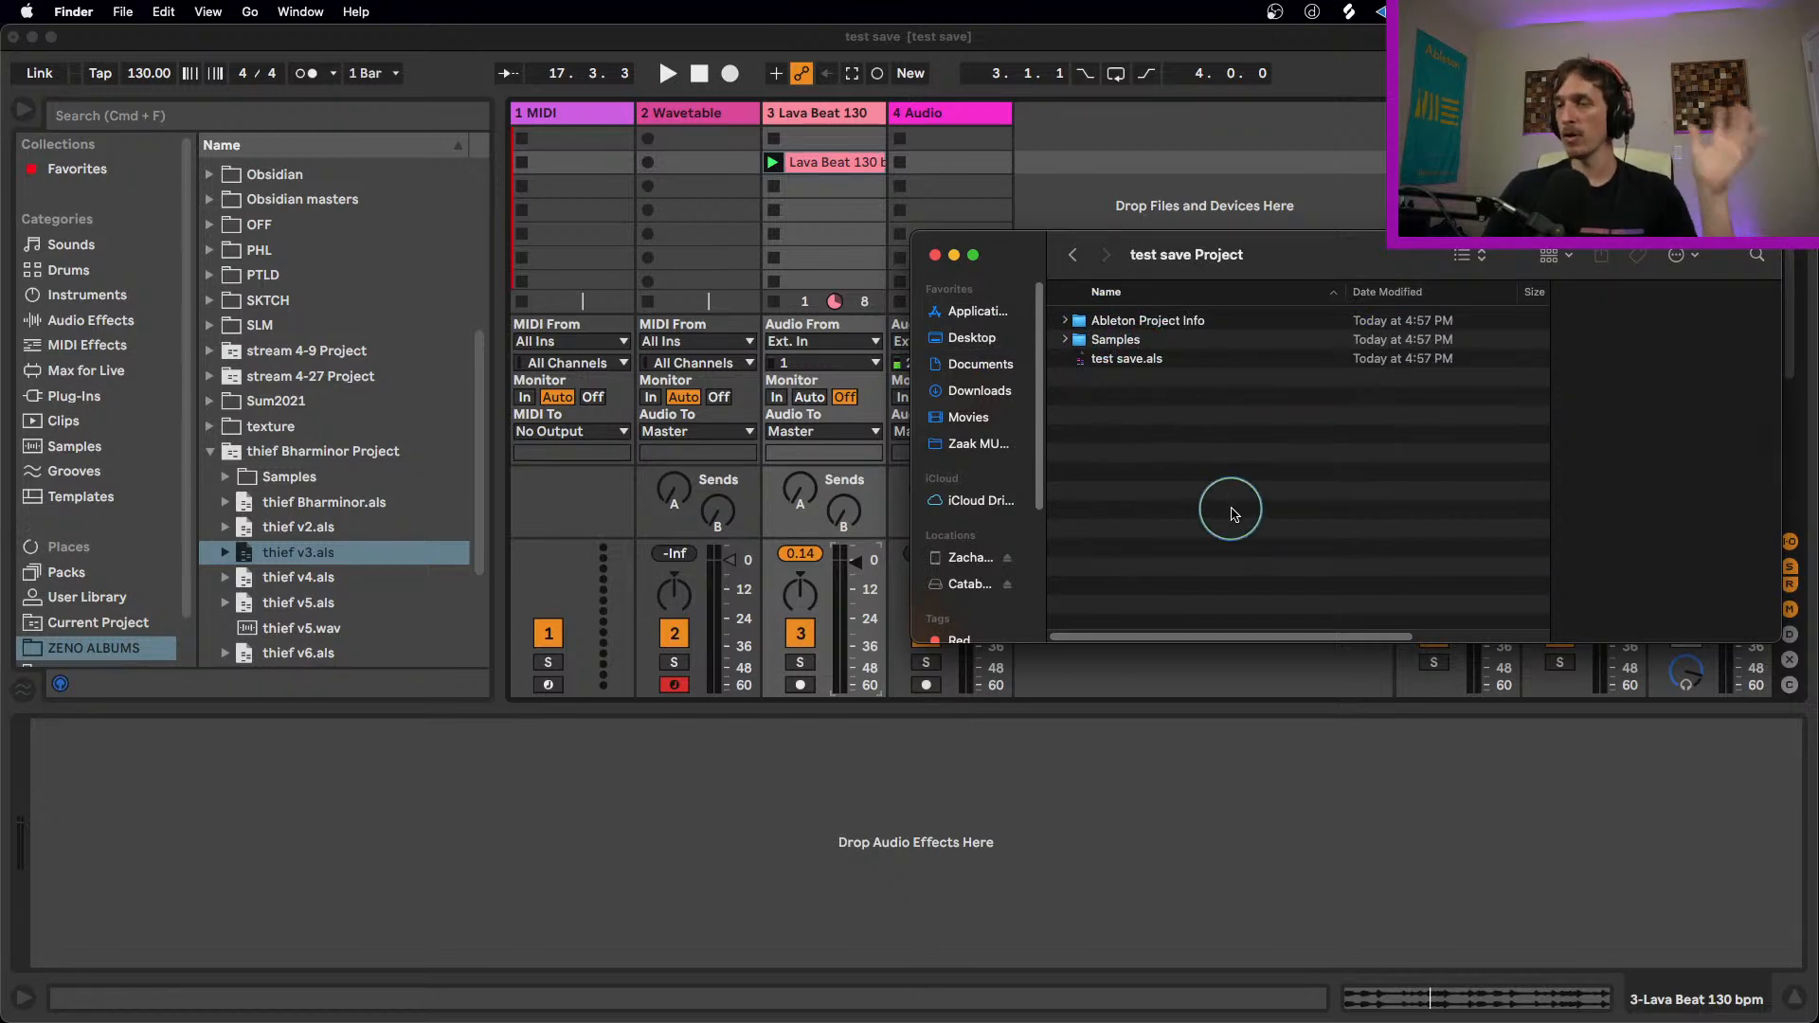
Step: Switch back to Ableton Live and run Collect All and Save, with files from Factory Packs also set to Yes
{"action": "left_click", "coordinate": [820, 169]}
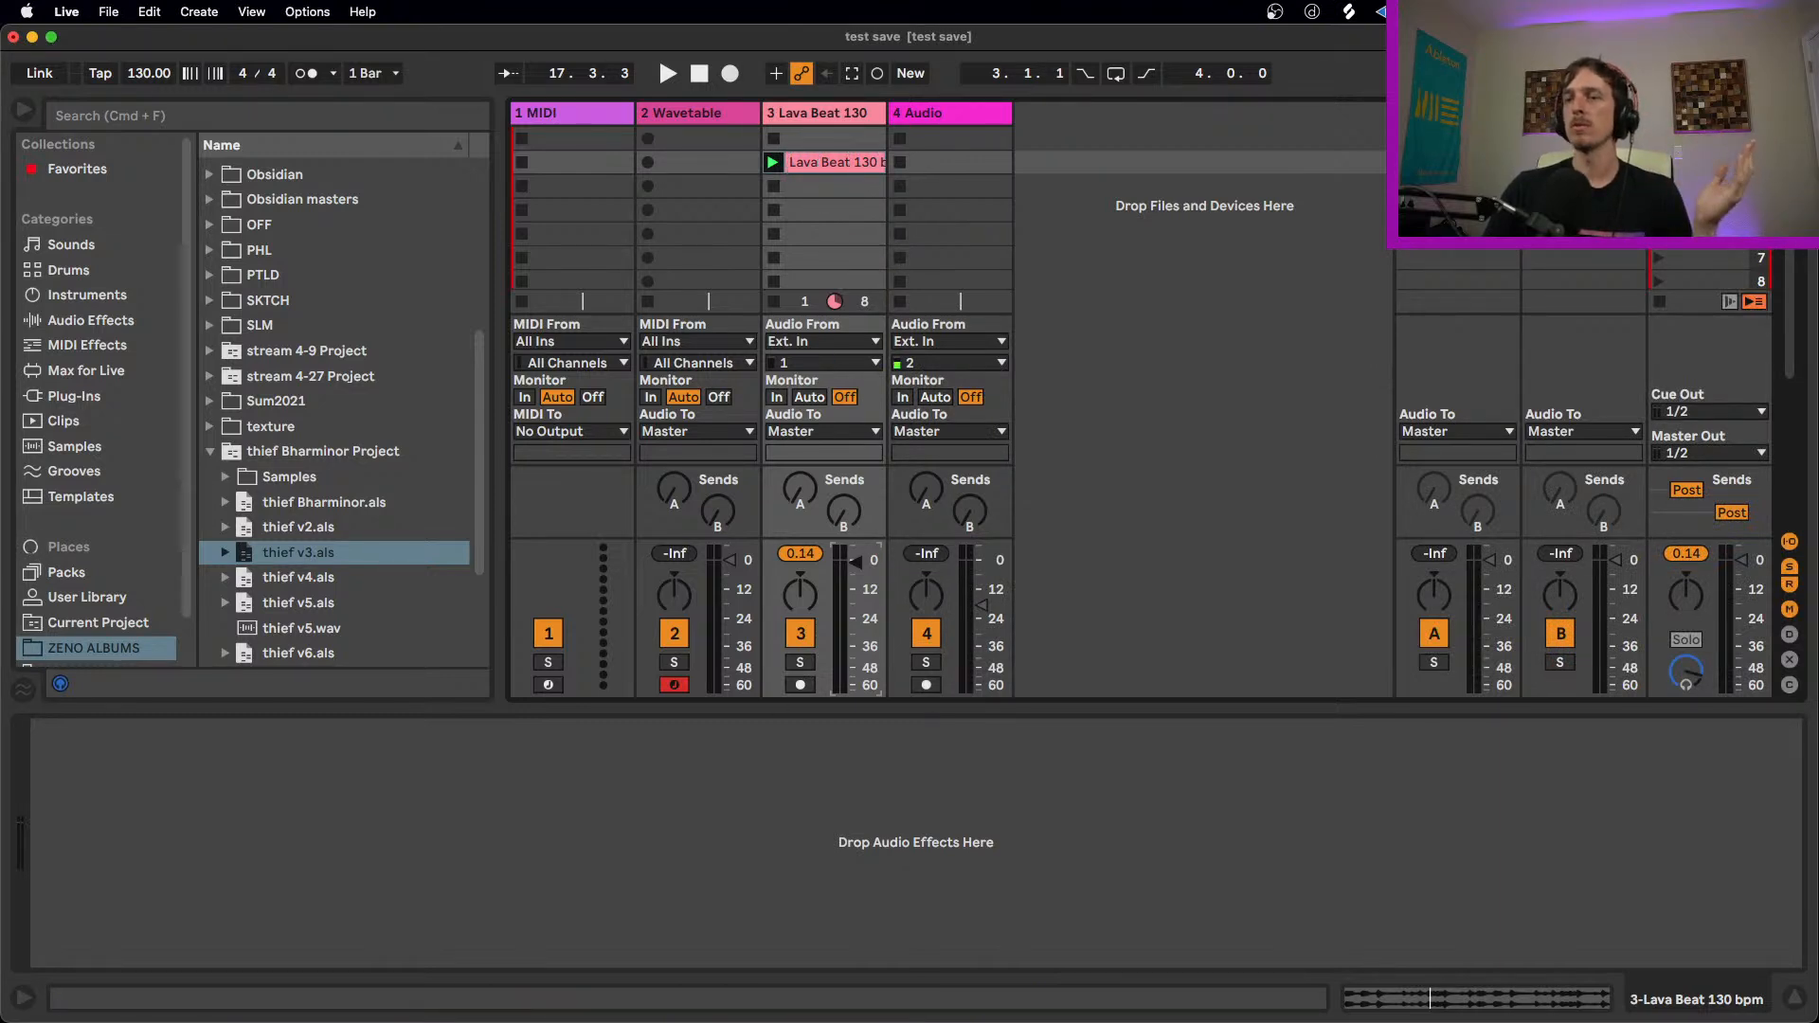
{"action": "left_click", "coordinate": [585, 214]}
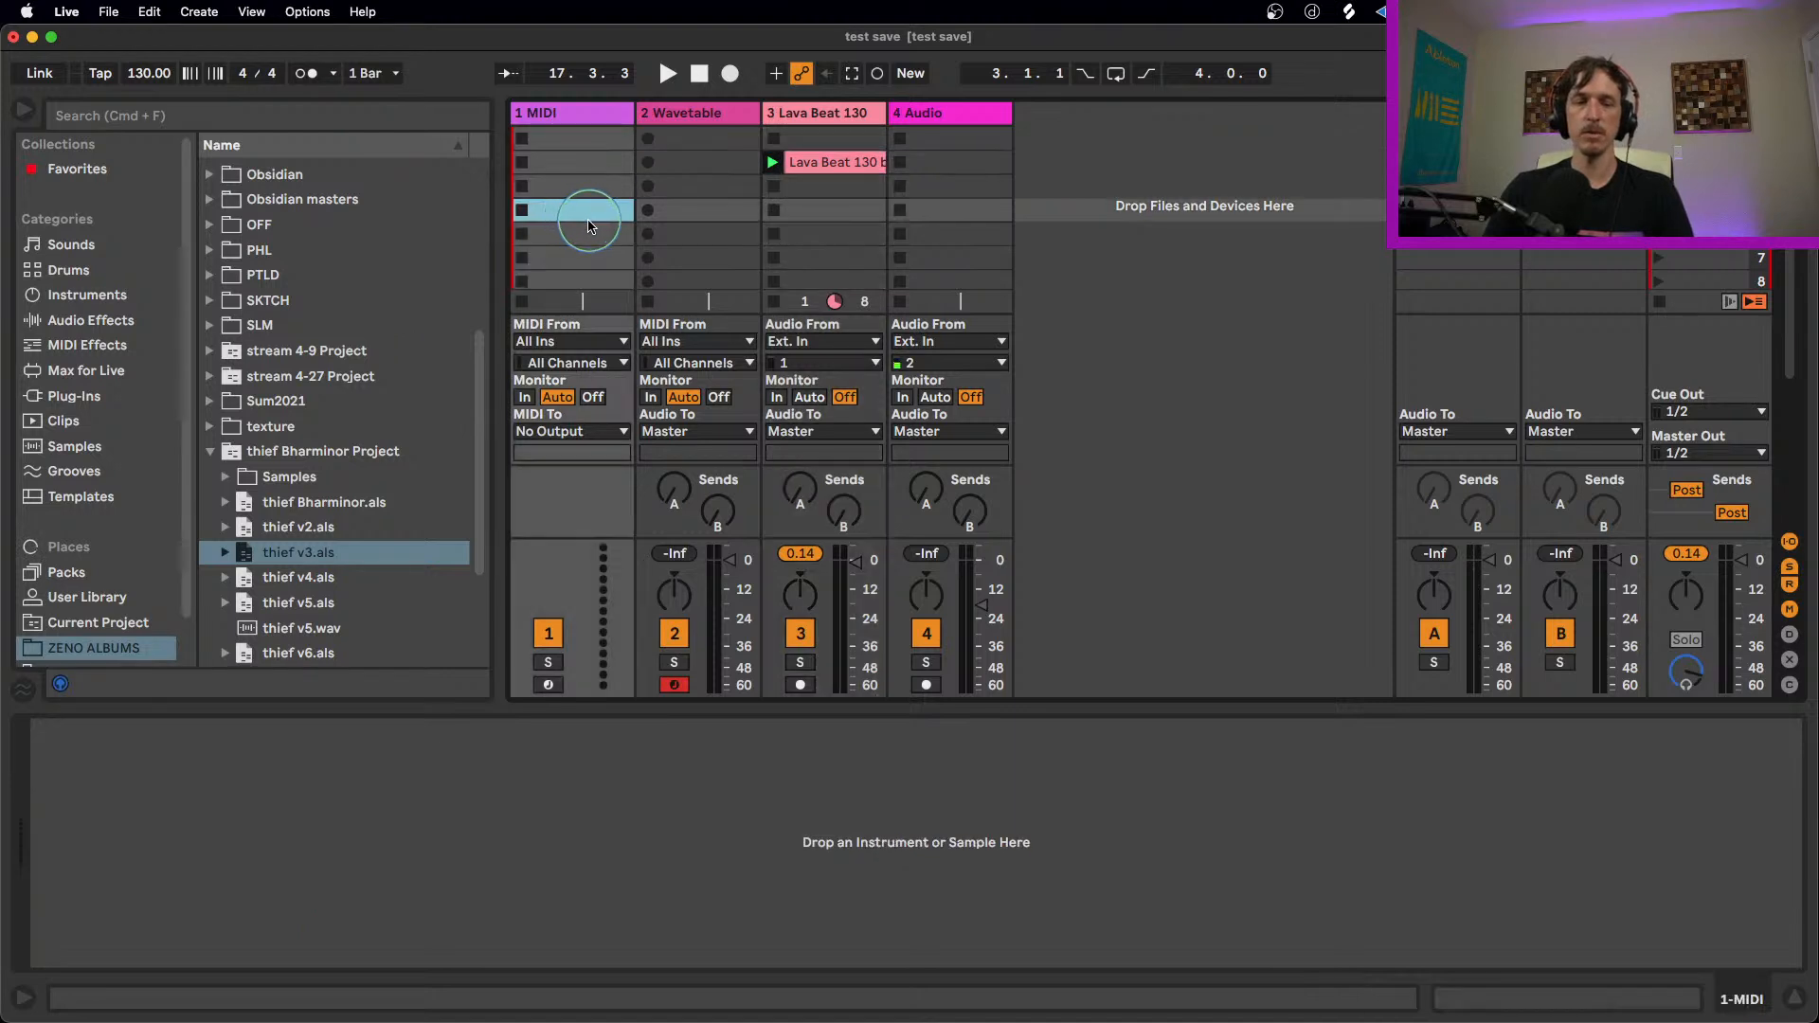
{"action": "left_click", "coordinate": [108, 11]}
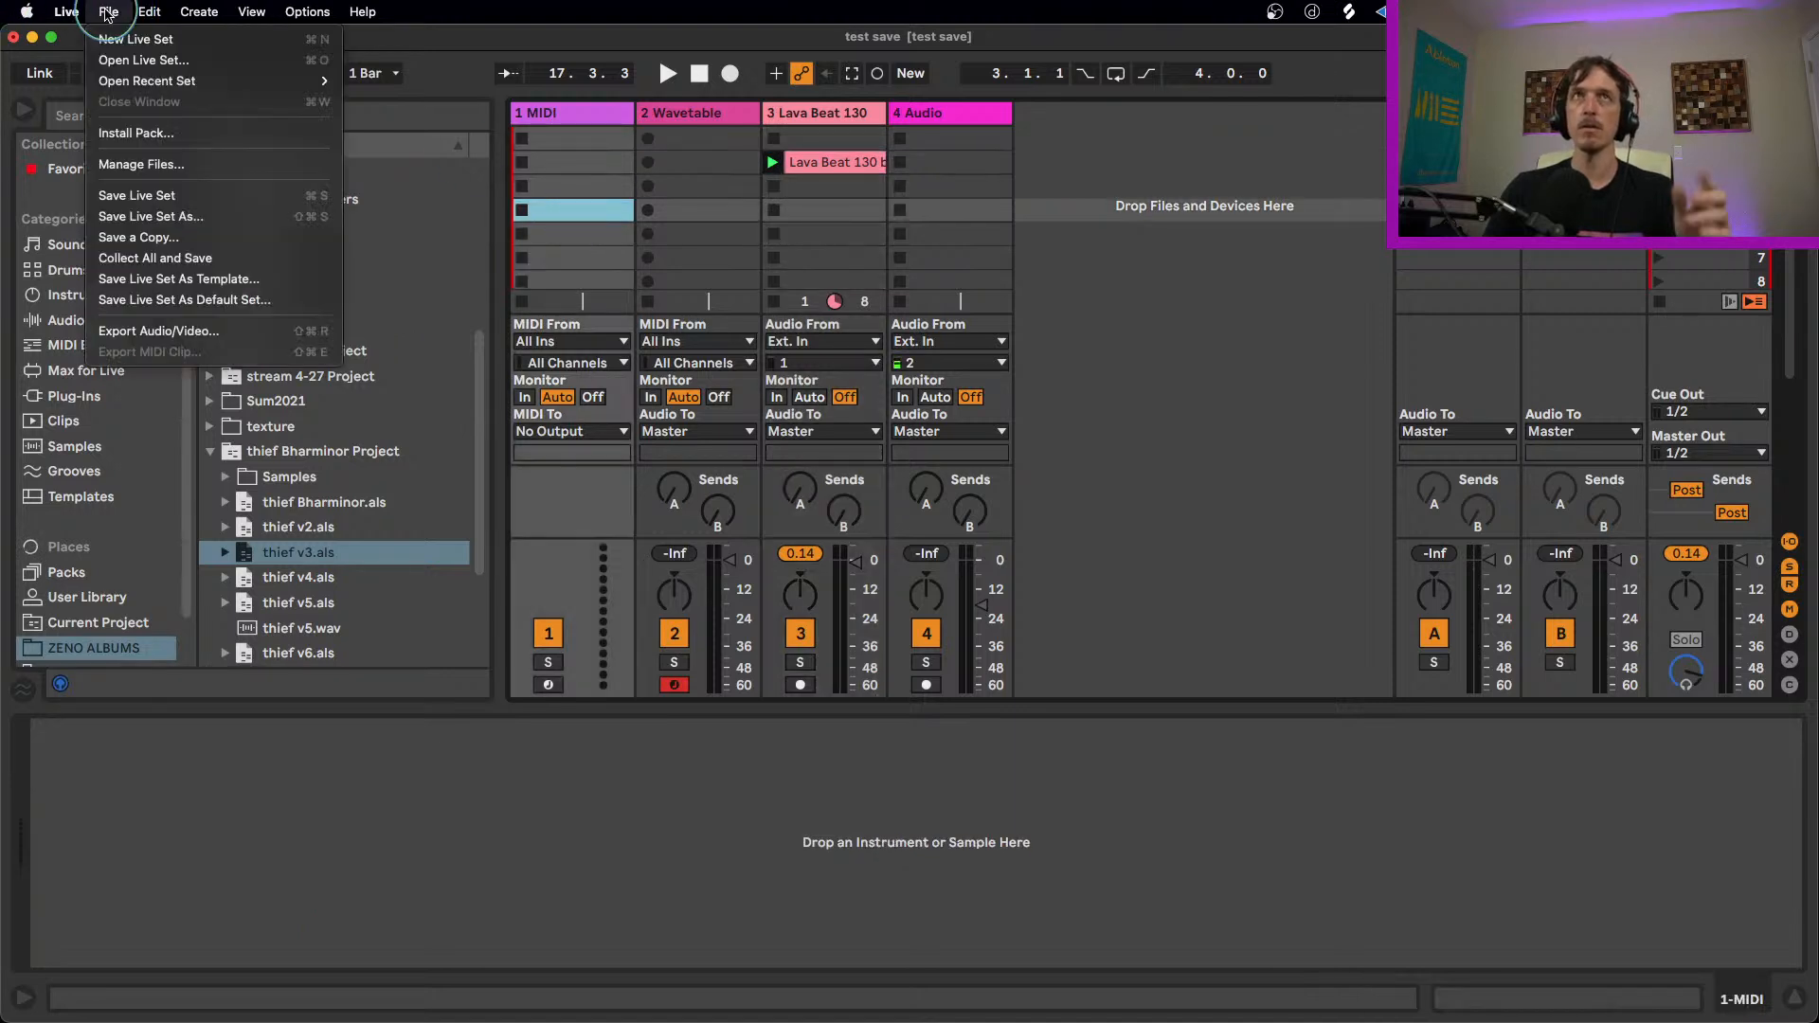
{"action": "left_click", "coordinate": [248, 257]}
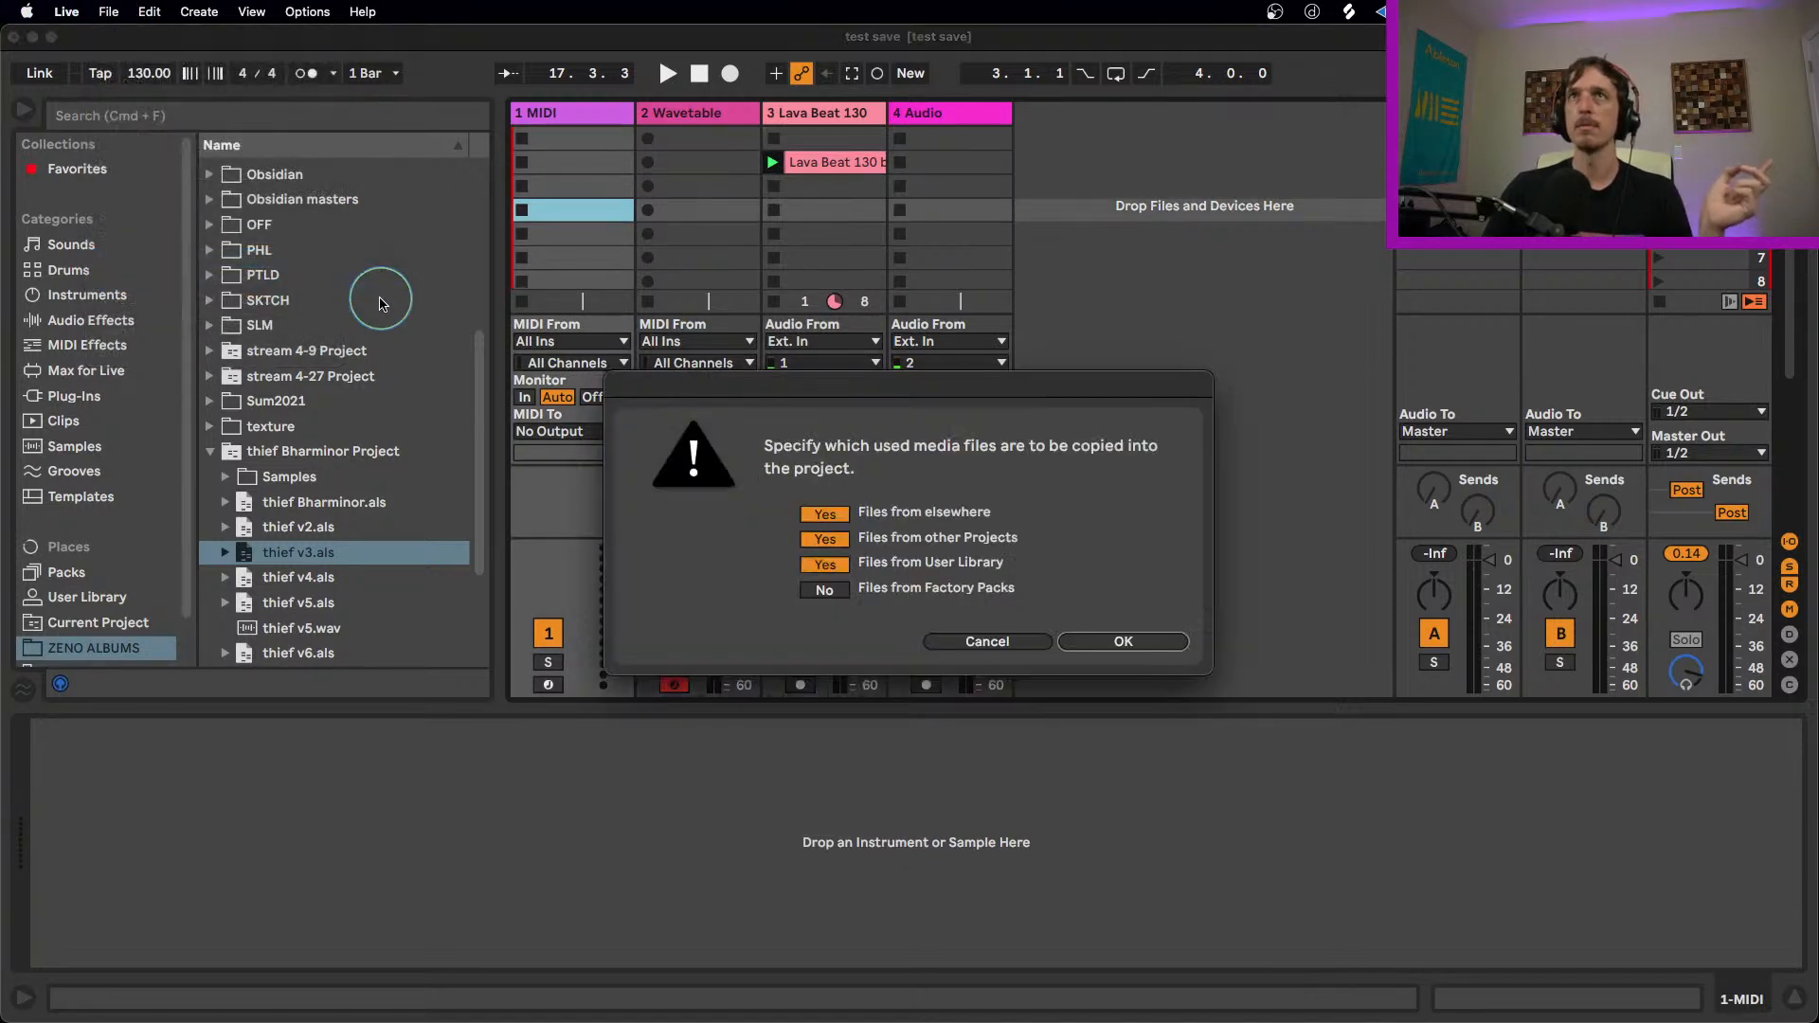
{"action": "left_click", "coordinate": [824, 590]}
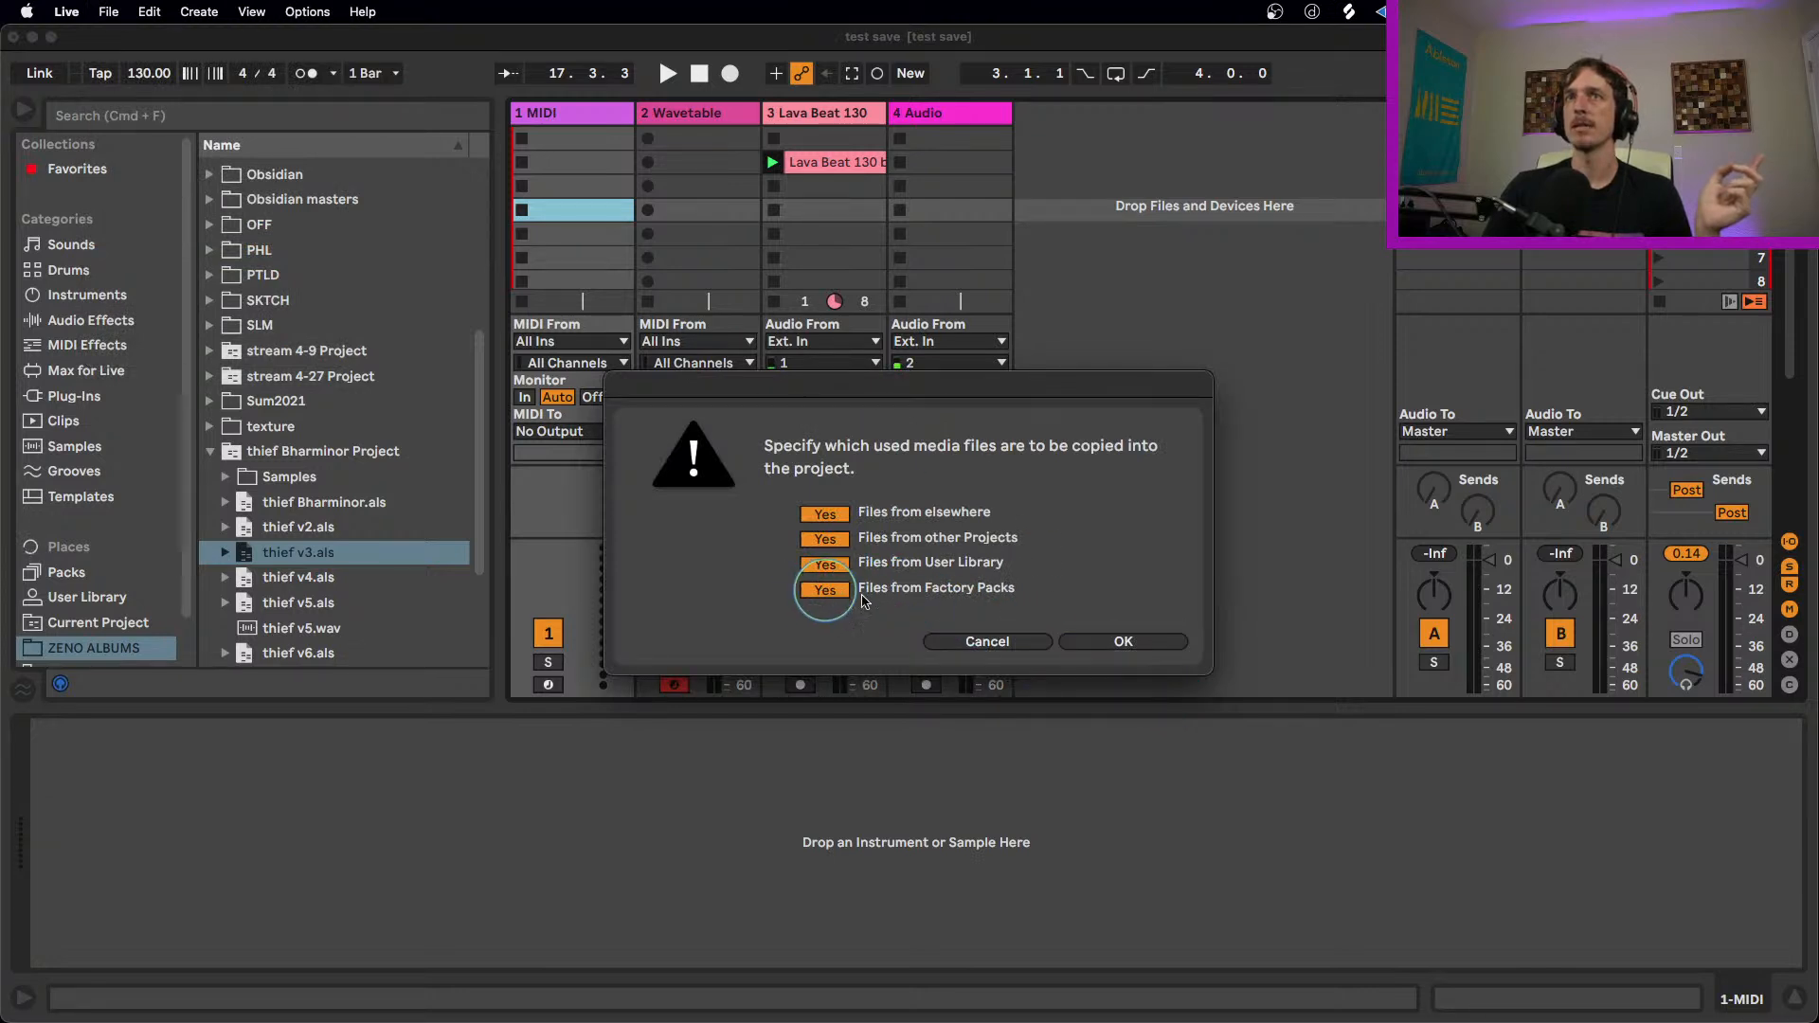
{"action": "left_click", "coordinate": [1123, 641]}
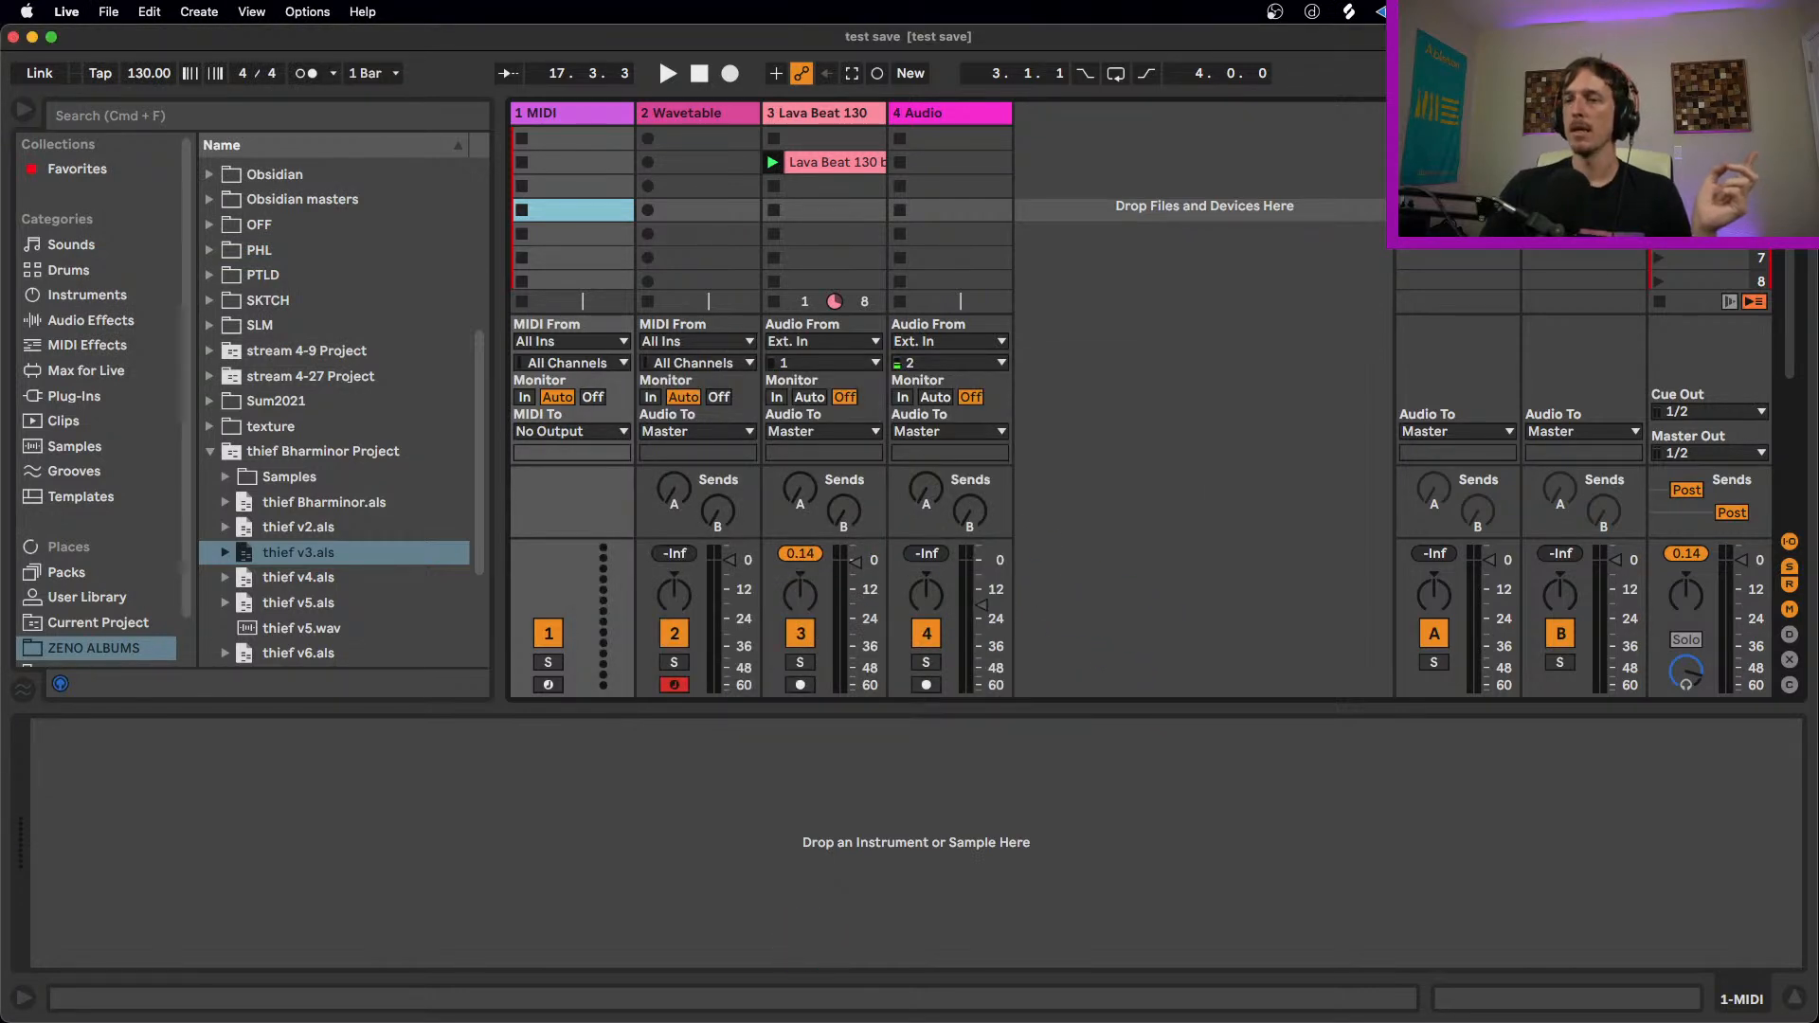
Step: Switch to Finder and check the Imported samples within the Samples folder of test save Project
{"action": "key", "text": "super+Tab"}
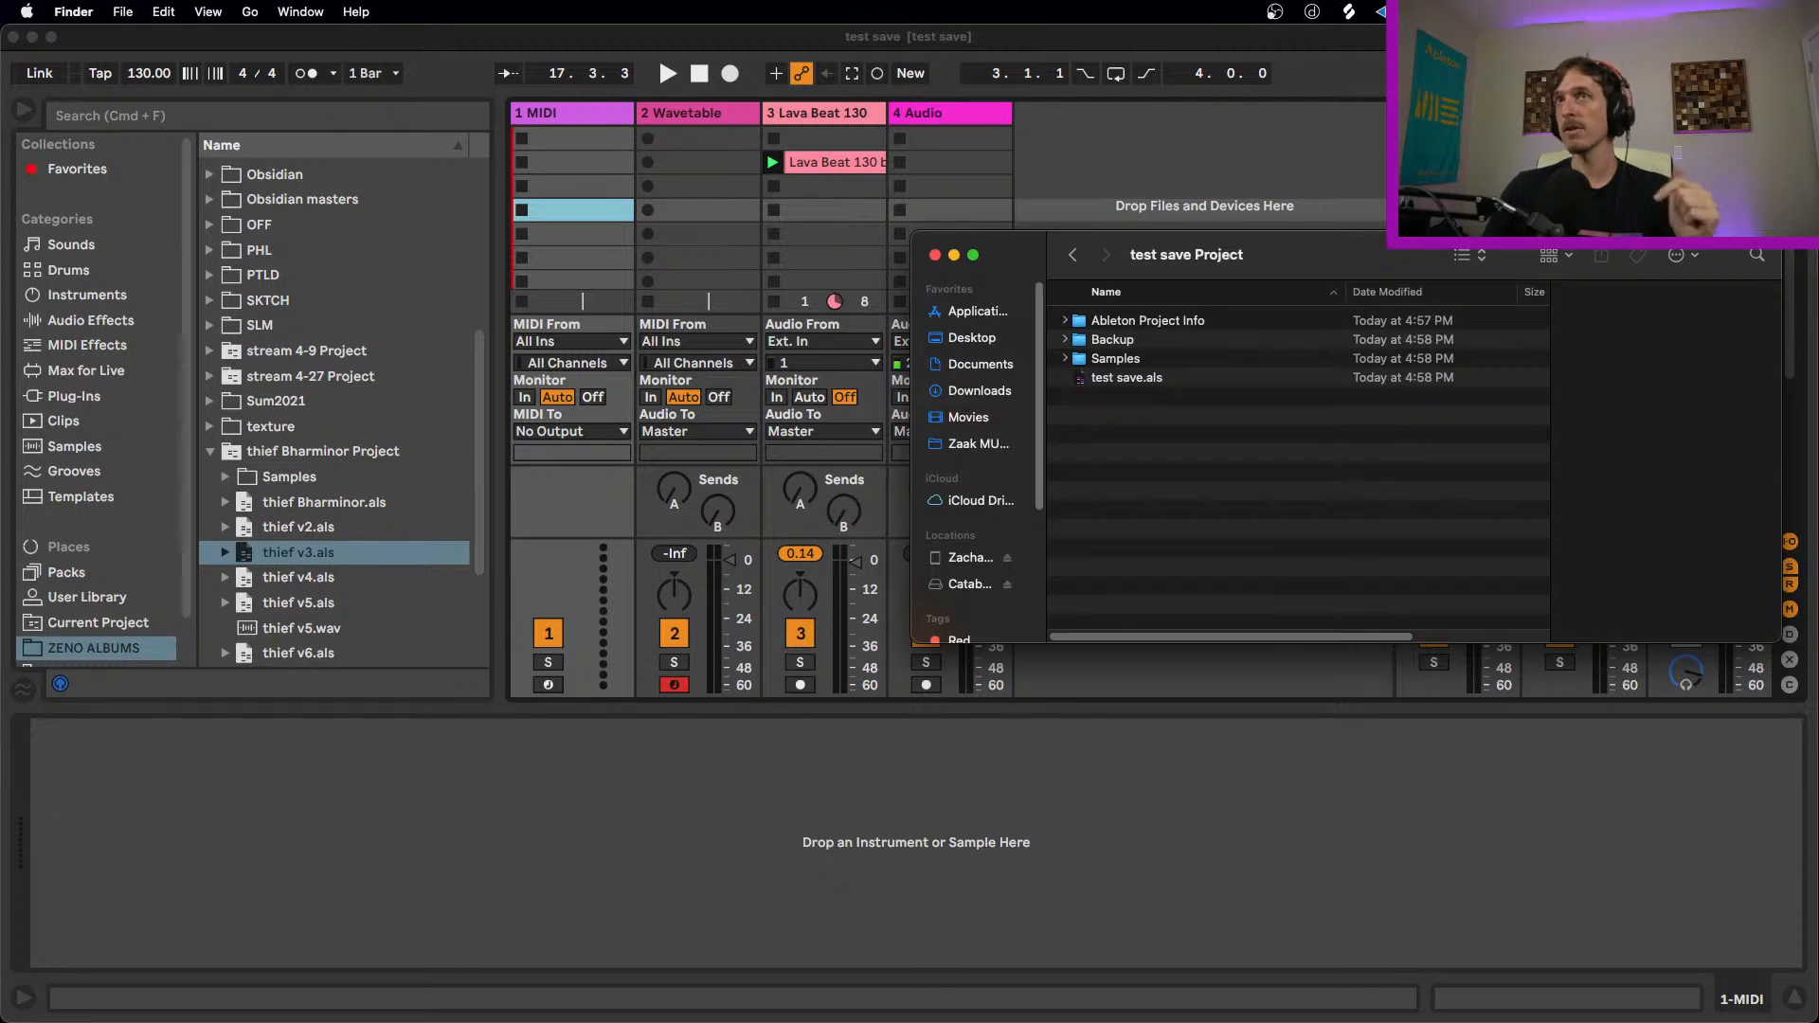
{"action": "left_click", "coordinate": [1133, 360]}
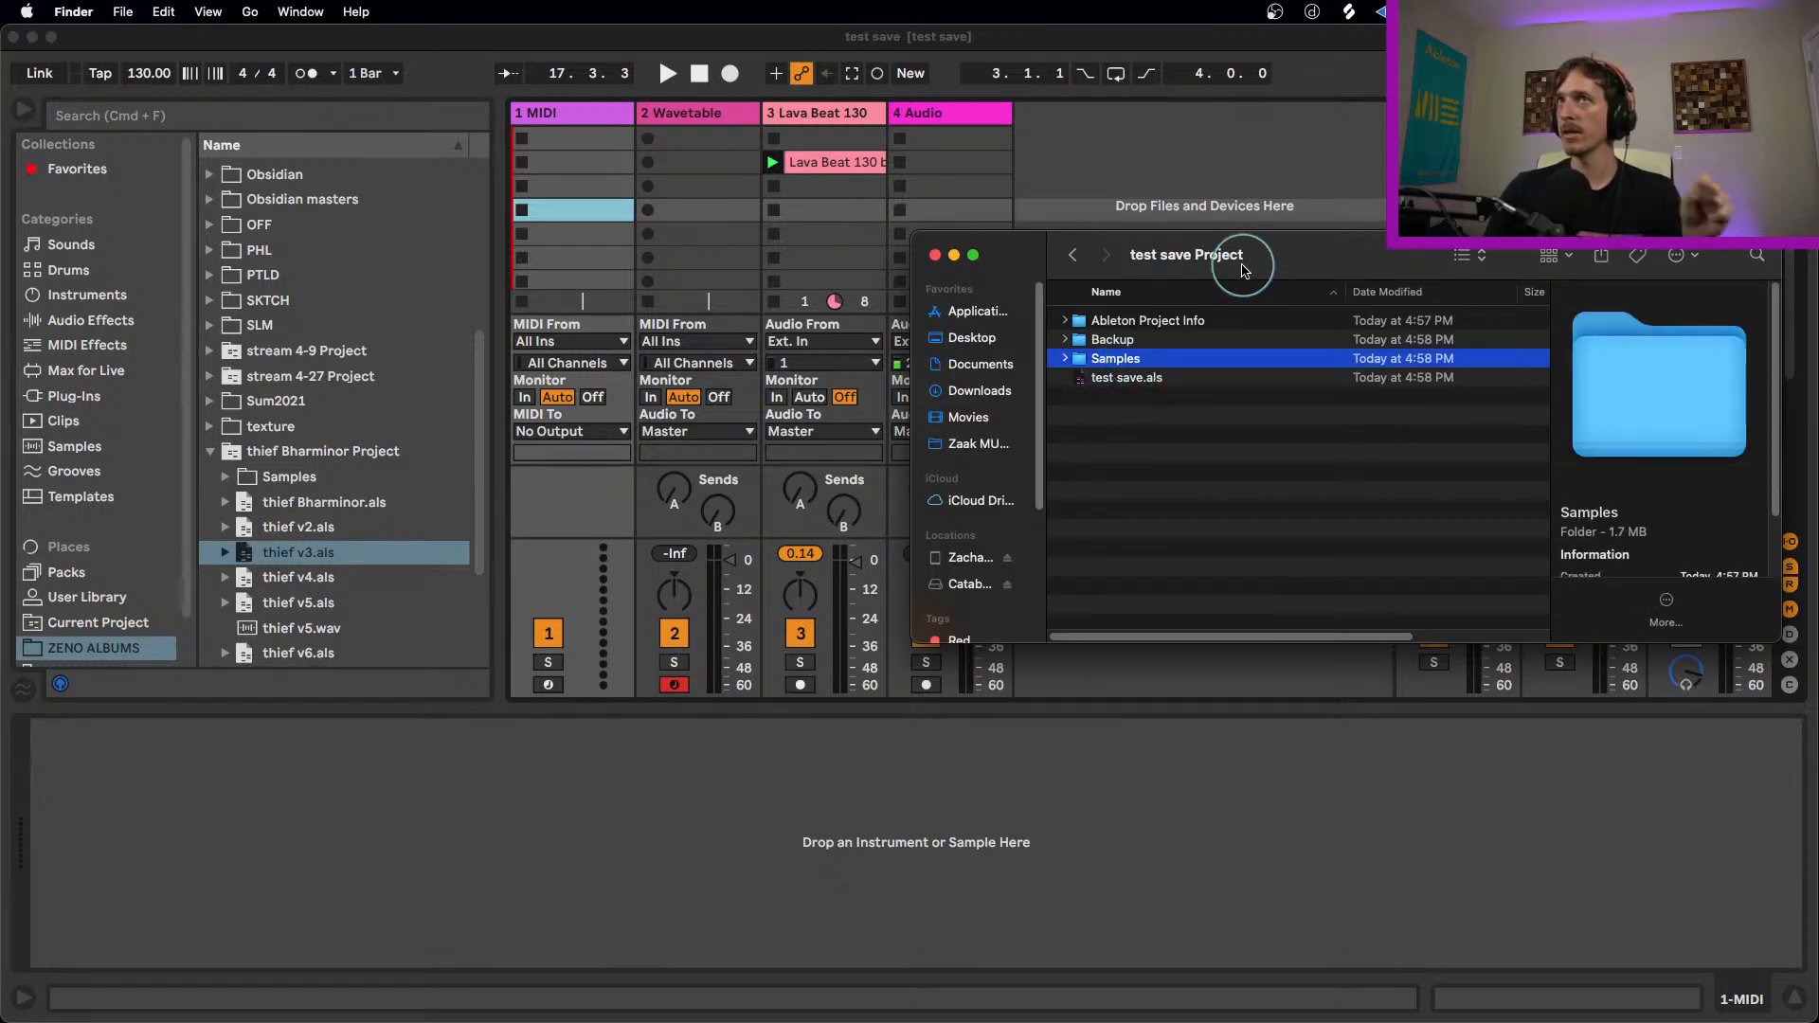
{"action": "left_click", "coordinate": [1077, 357]}
{"action": "left_click", "coordinate": [1079, 377]}
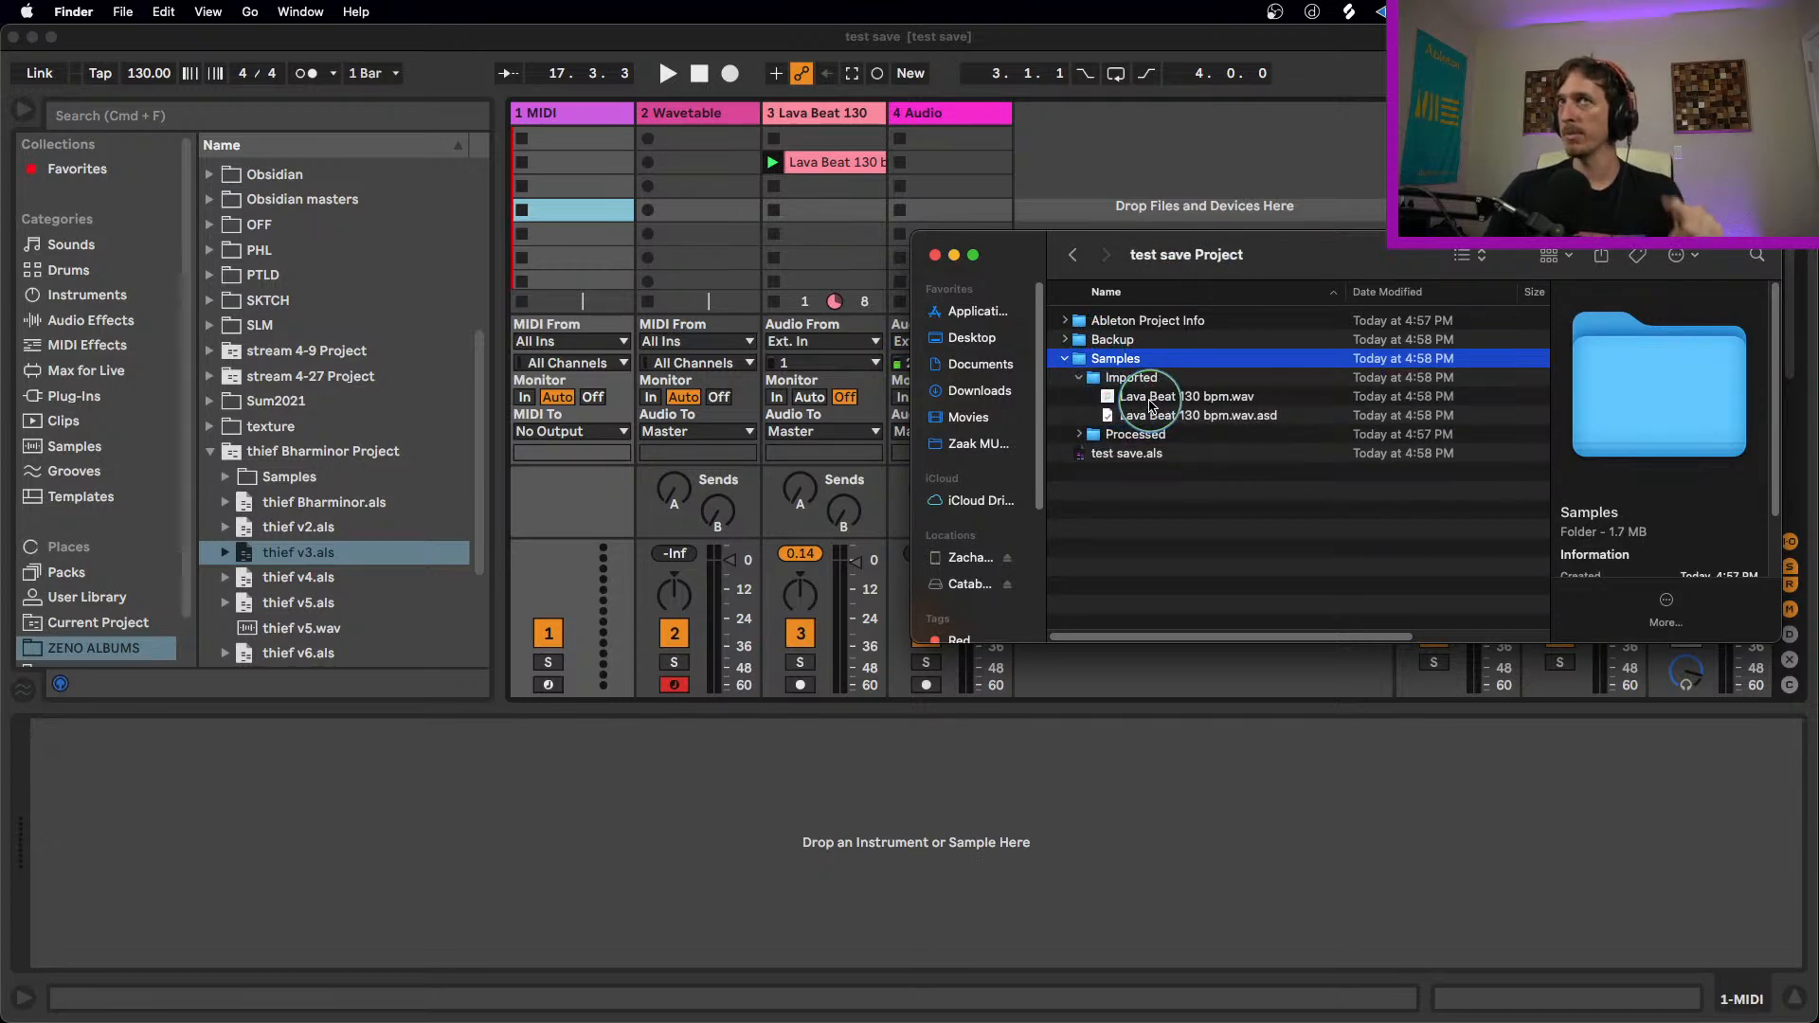
{"action": "left_click", "coordinate": [1064, 358]}
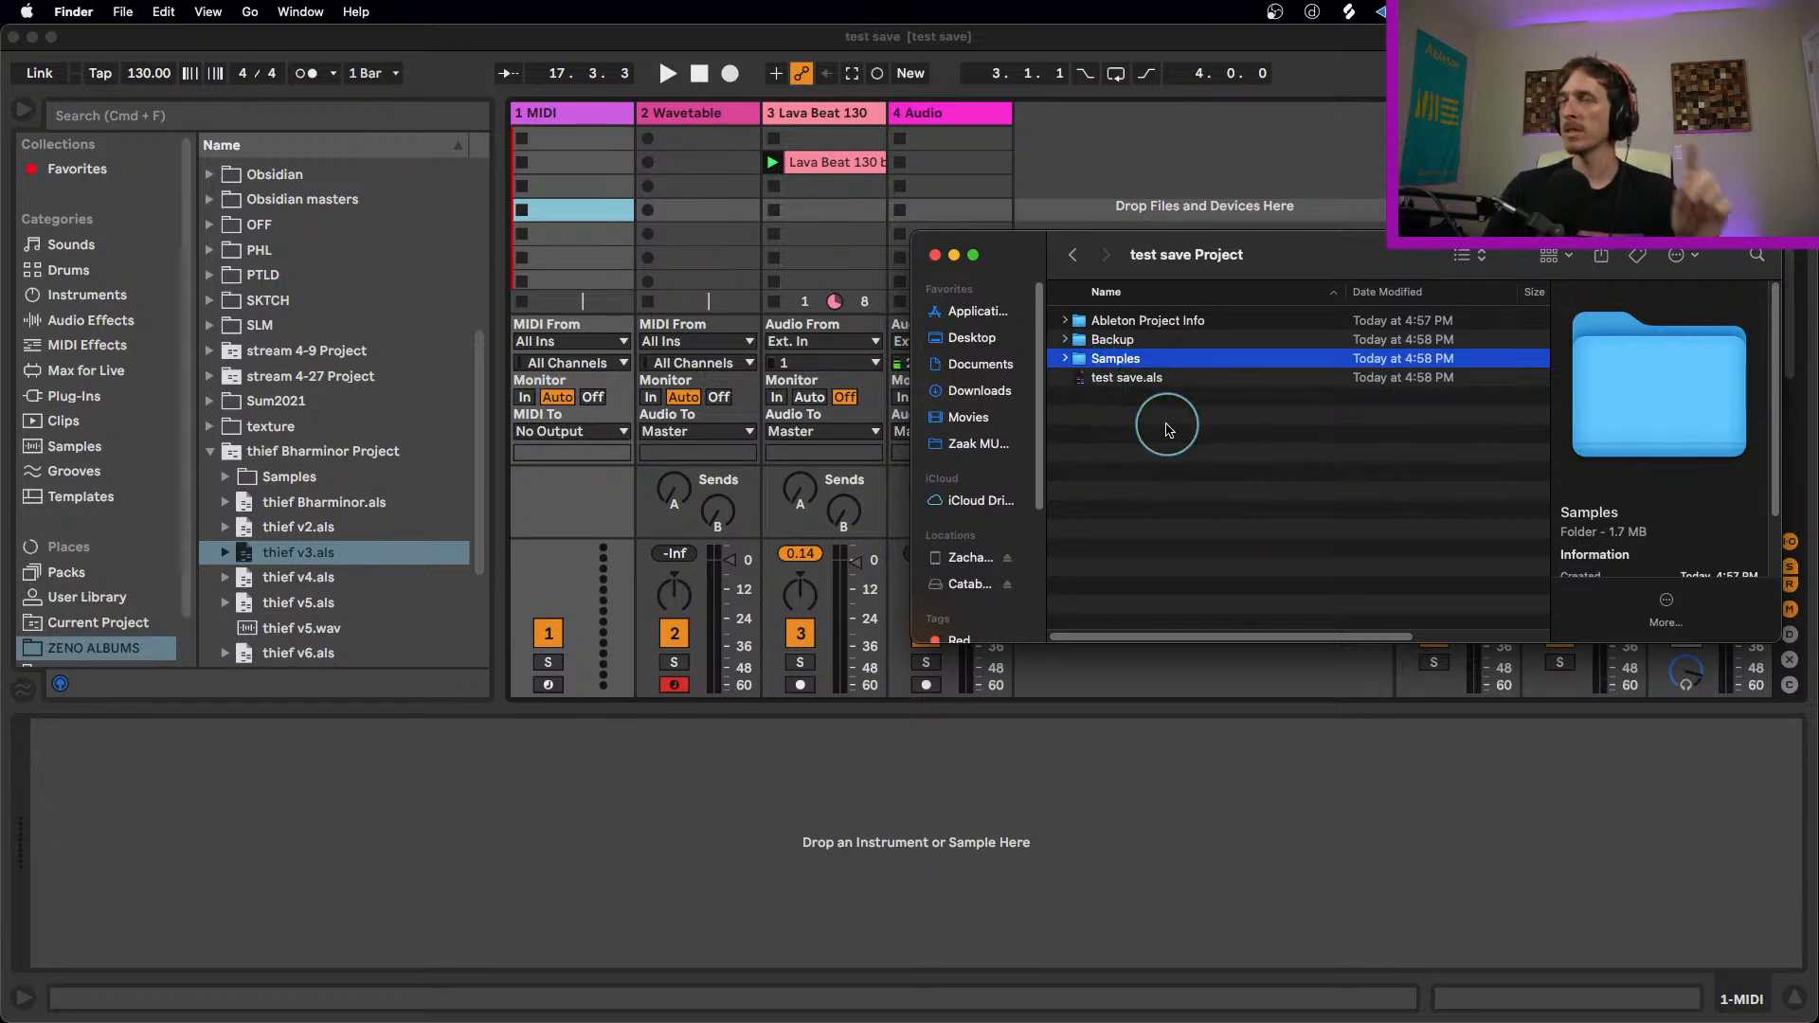
Step: Return to the Desktop folder and compress the whole test save Project folder into a zip archive
{"action": "left_click", "coordinate": [1072, 255]}
{"action": "left_click", "coordinate": [1140, 327]}
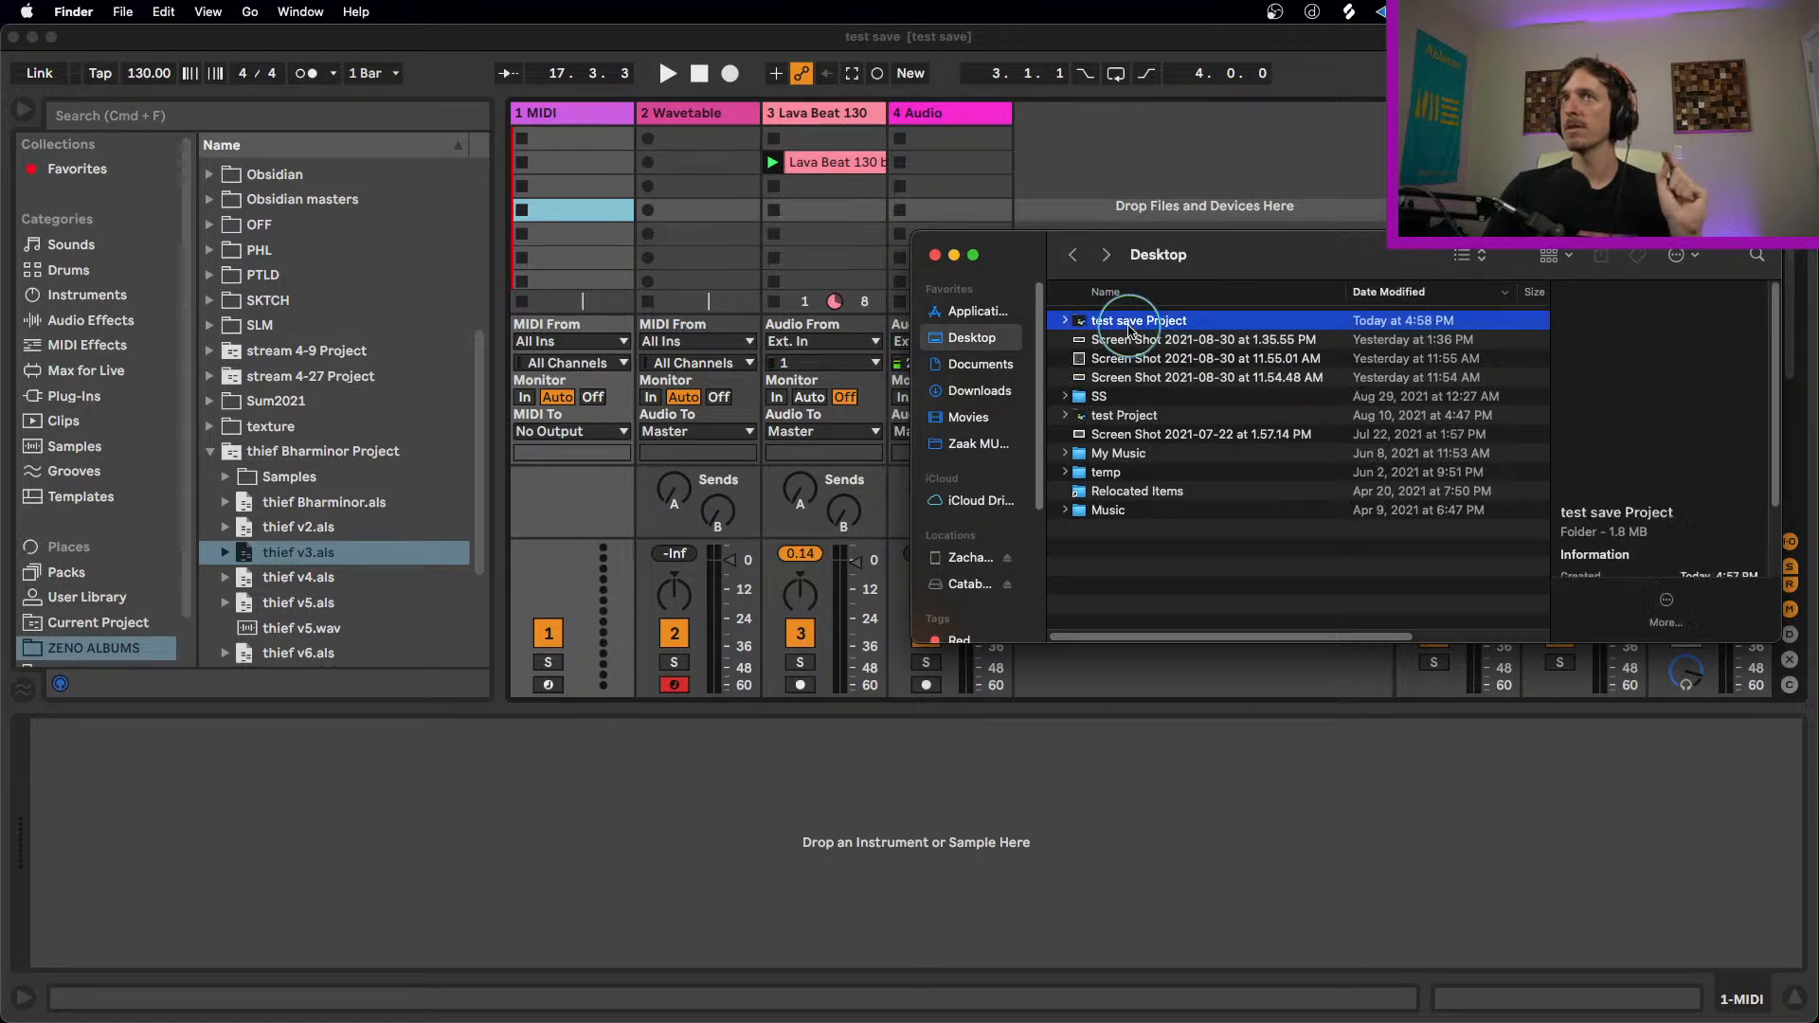
{"action": "left_click_drag", "start_coordinate": [1262, 252], "coordinate": [1178, 312]}
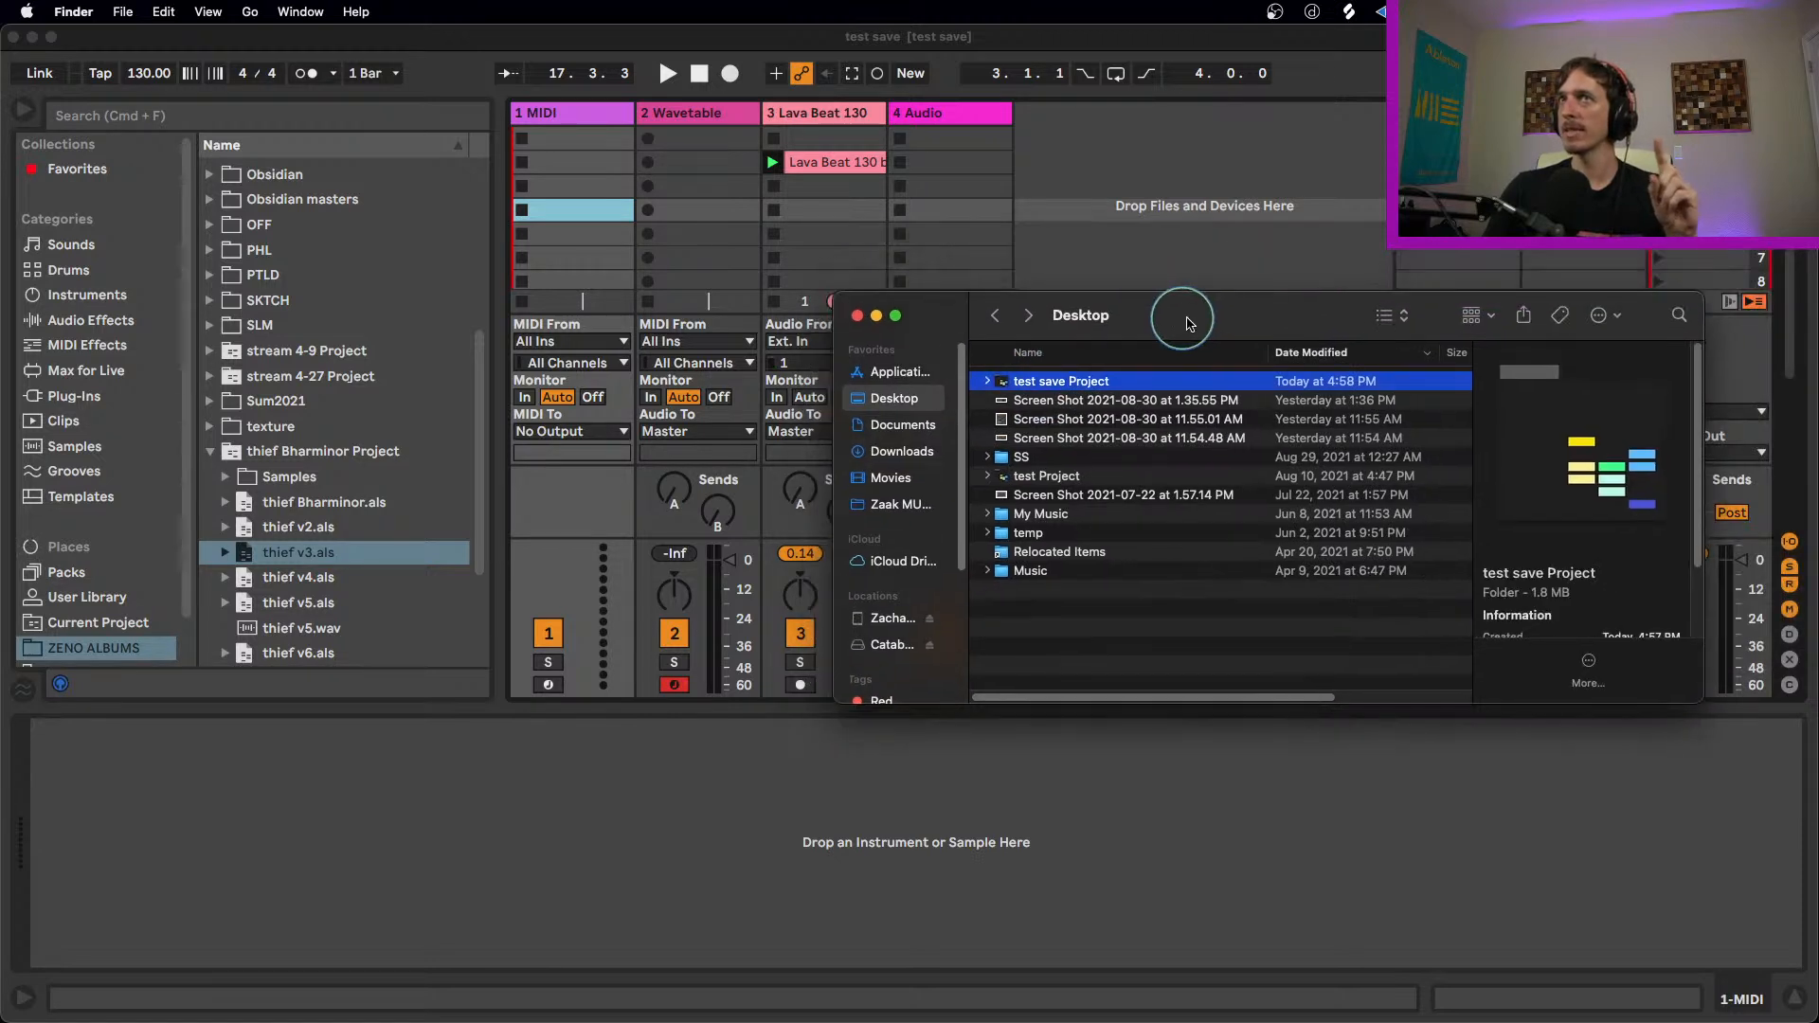
{"action": "right_click", "coordinate": [1074, 384]}
{"action": "left_click", "coordinate": [1171, 502]}
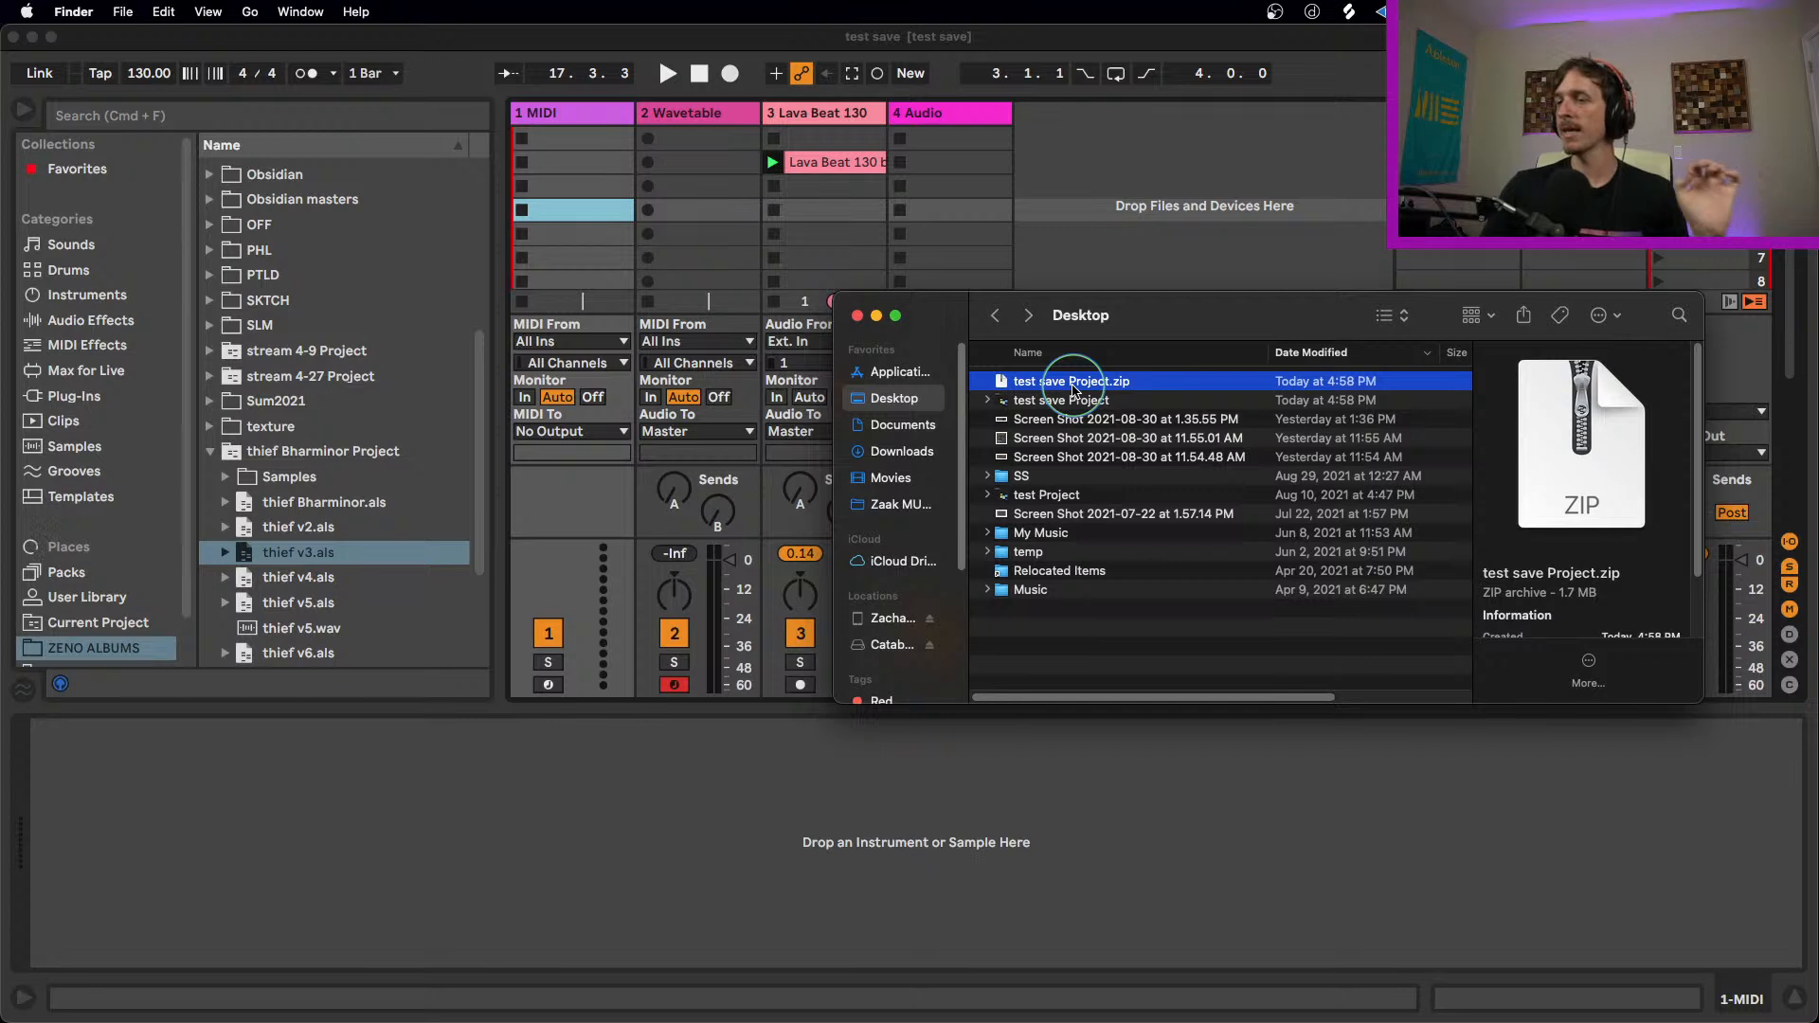
Step: Compress only test save.als inside the project folder, and move the resulting zip to the trash
{"action": "left_click", "coordinate": [1046, 402]}
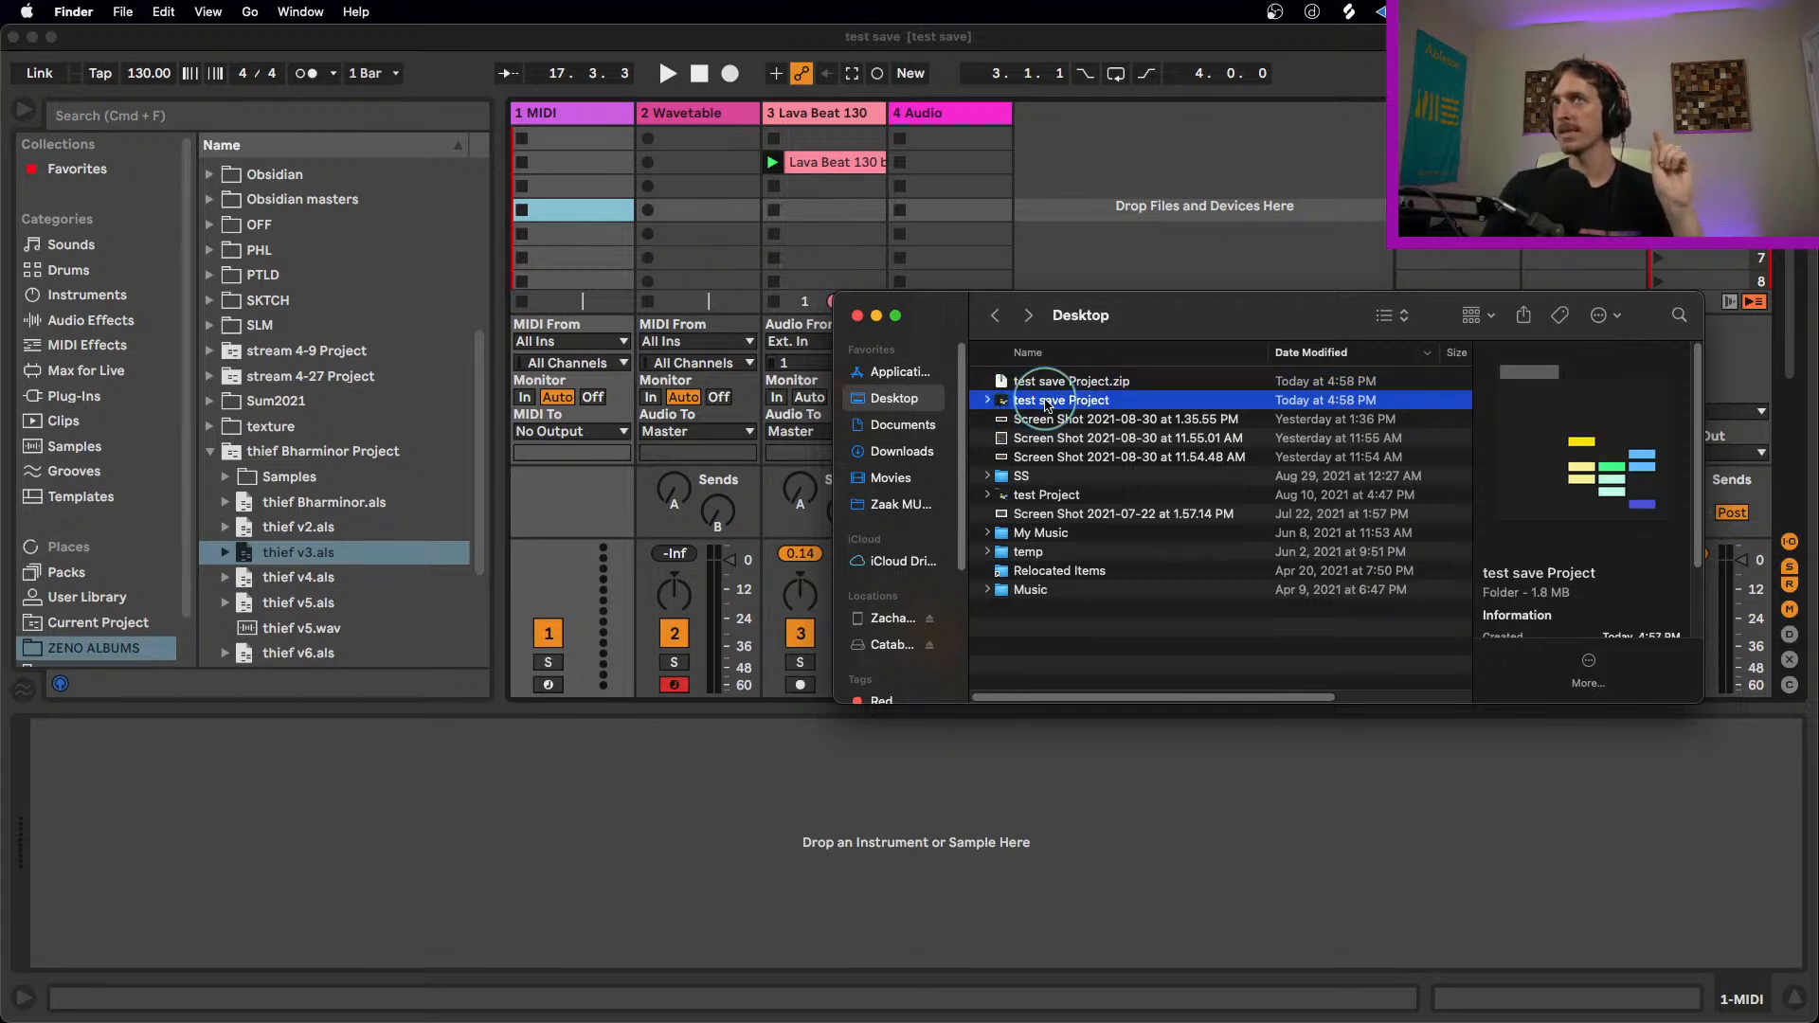
{"action": "left_click", "coordinate": [990, 401]}
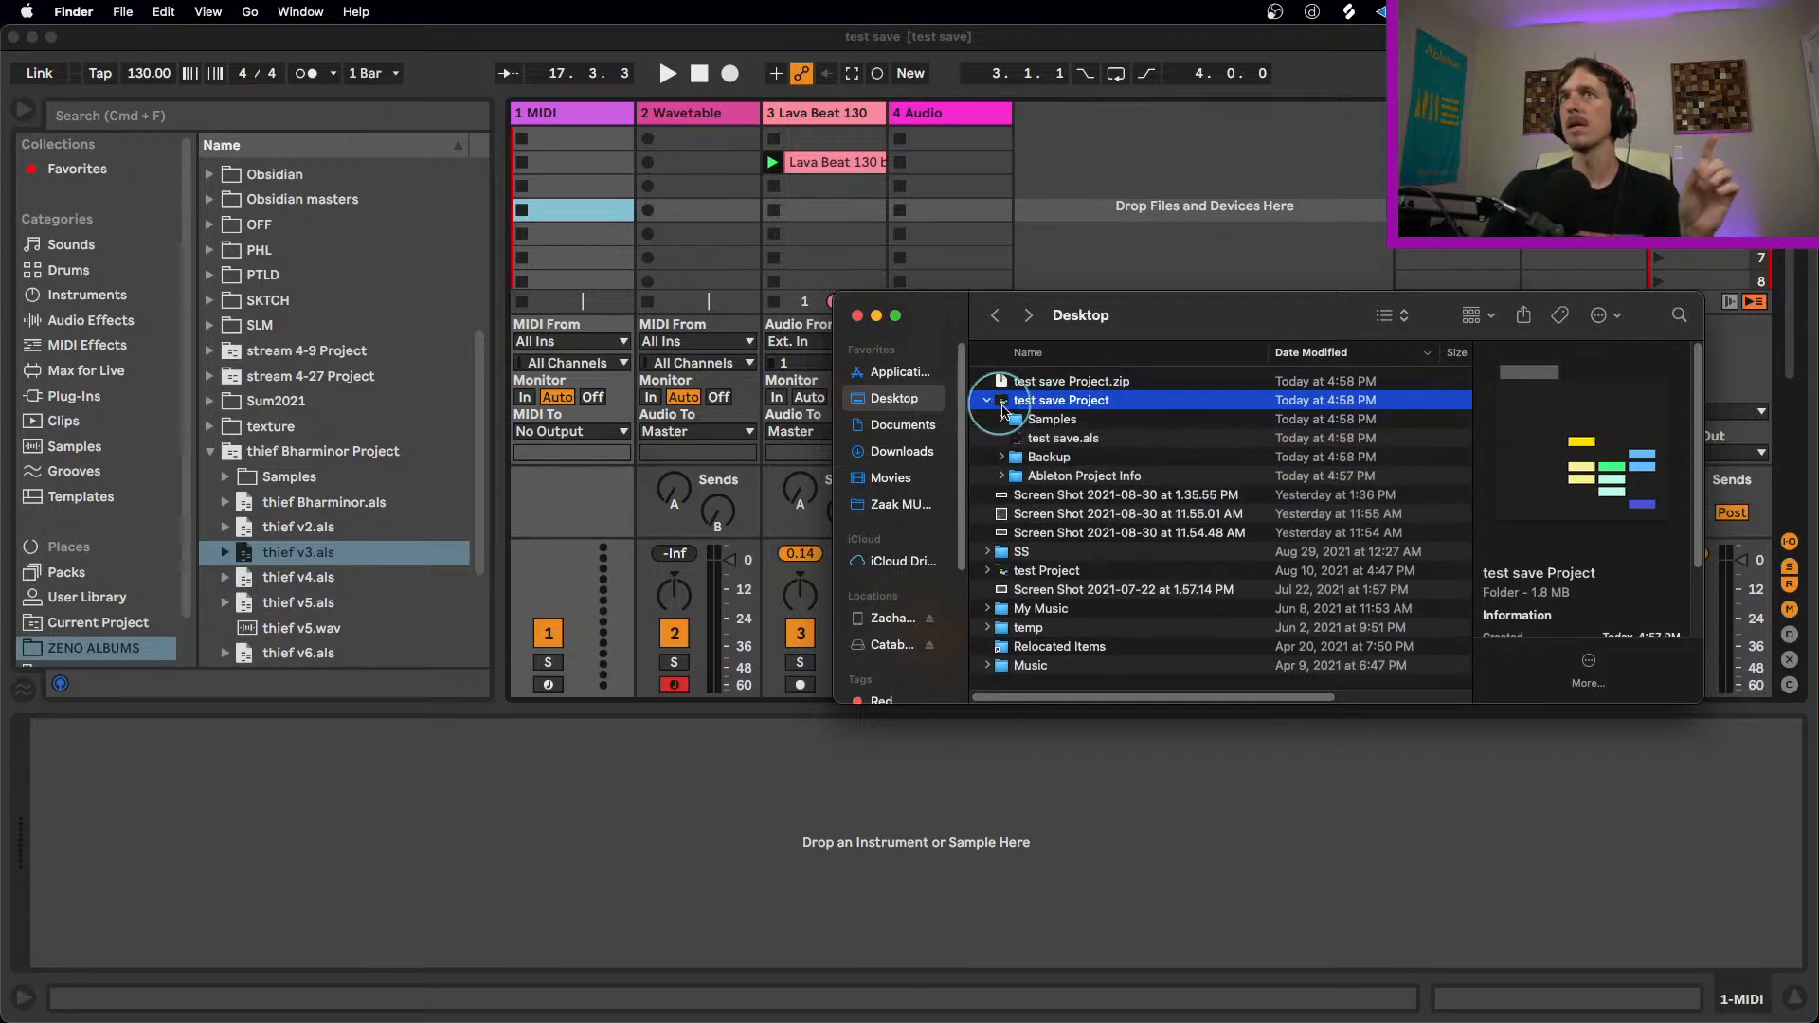
{"action": "left_click", "coordinate": [1053, 438]}
{"action": "right_click", "coordinate": [1073, 440]}
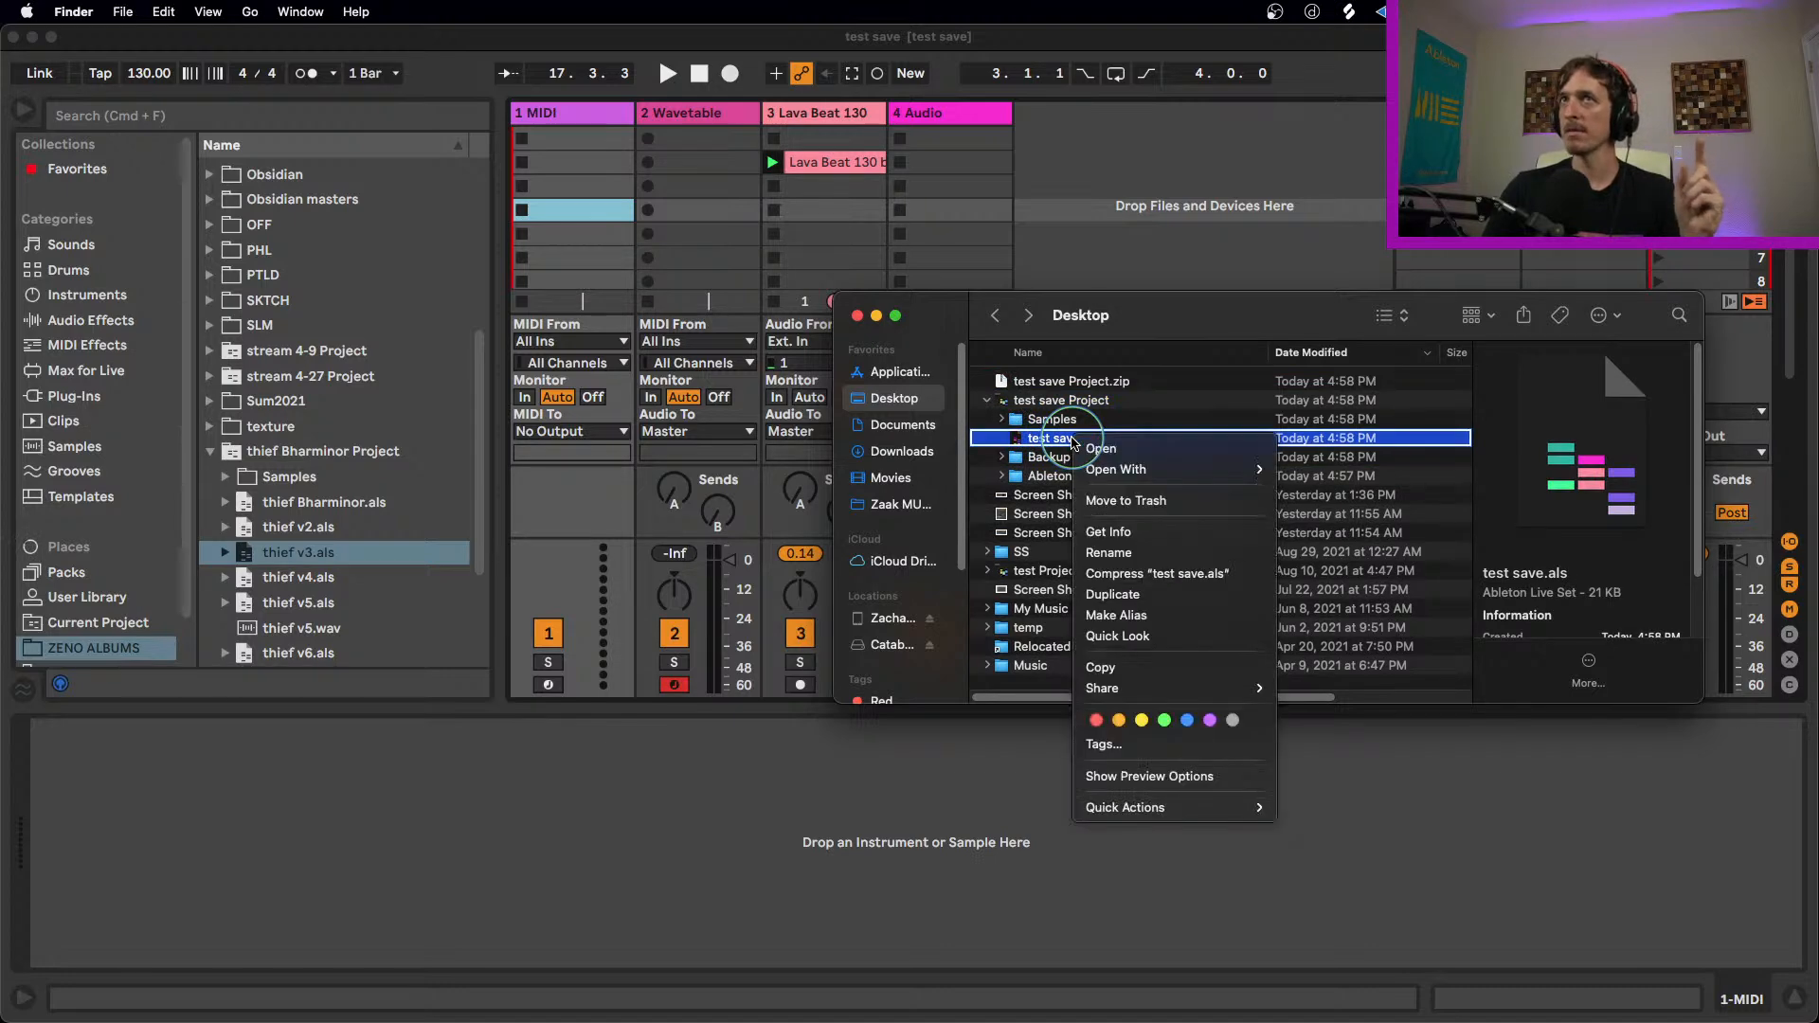
{"action": "left_click", "coordinate": [1137, 573]}
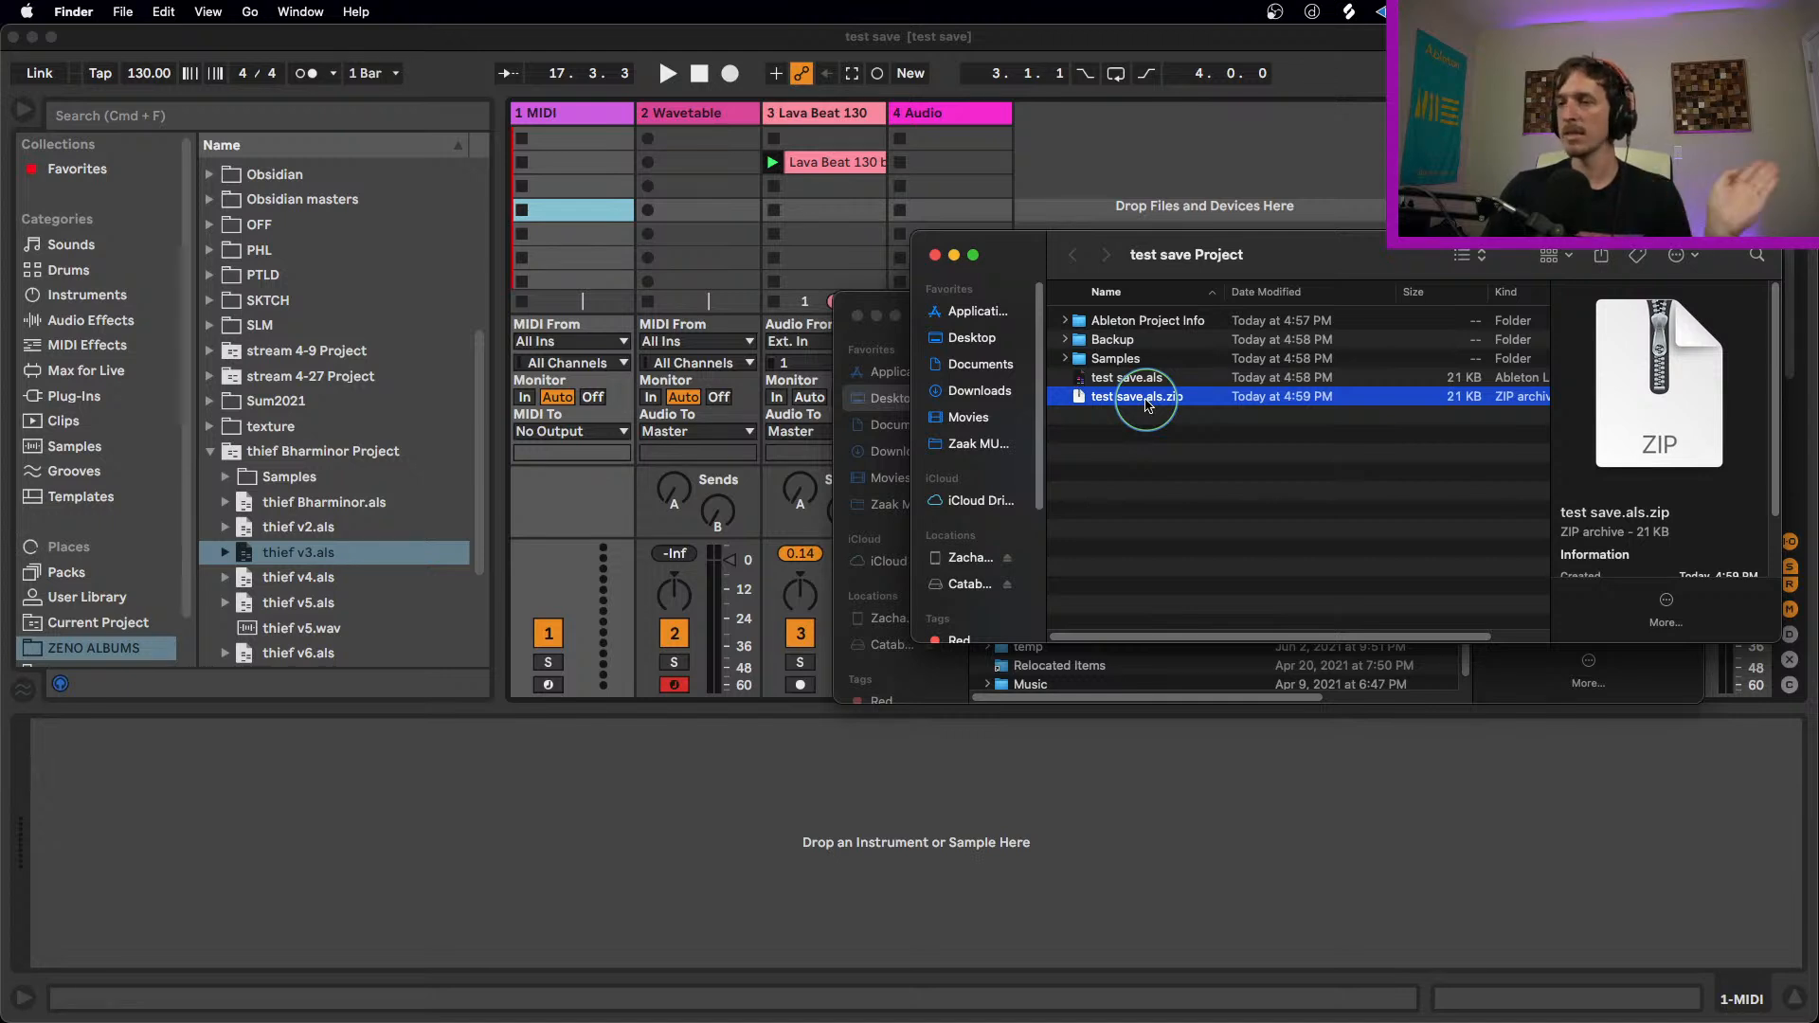
{"action": "right_click", "coordinate": [1146, 402]}
{"action": "left_click", "coordinate": [1251, 464]}
Step: Point out the Samples folder inside test save Project, and select the whole project folder on the Desktop
{"action": "left_click", "coordinate": [1113, 361]}
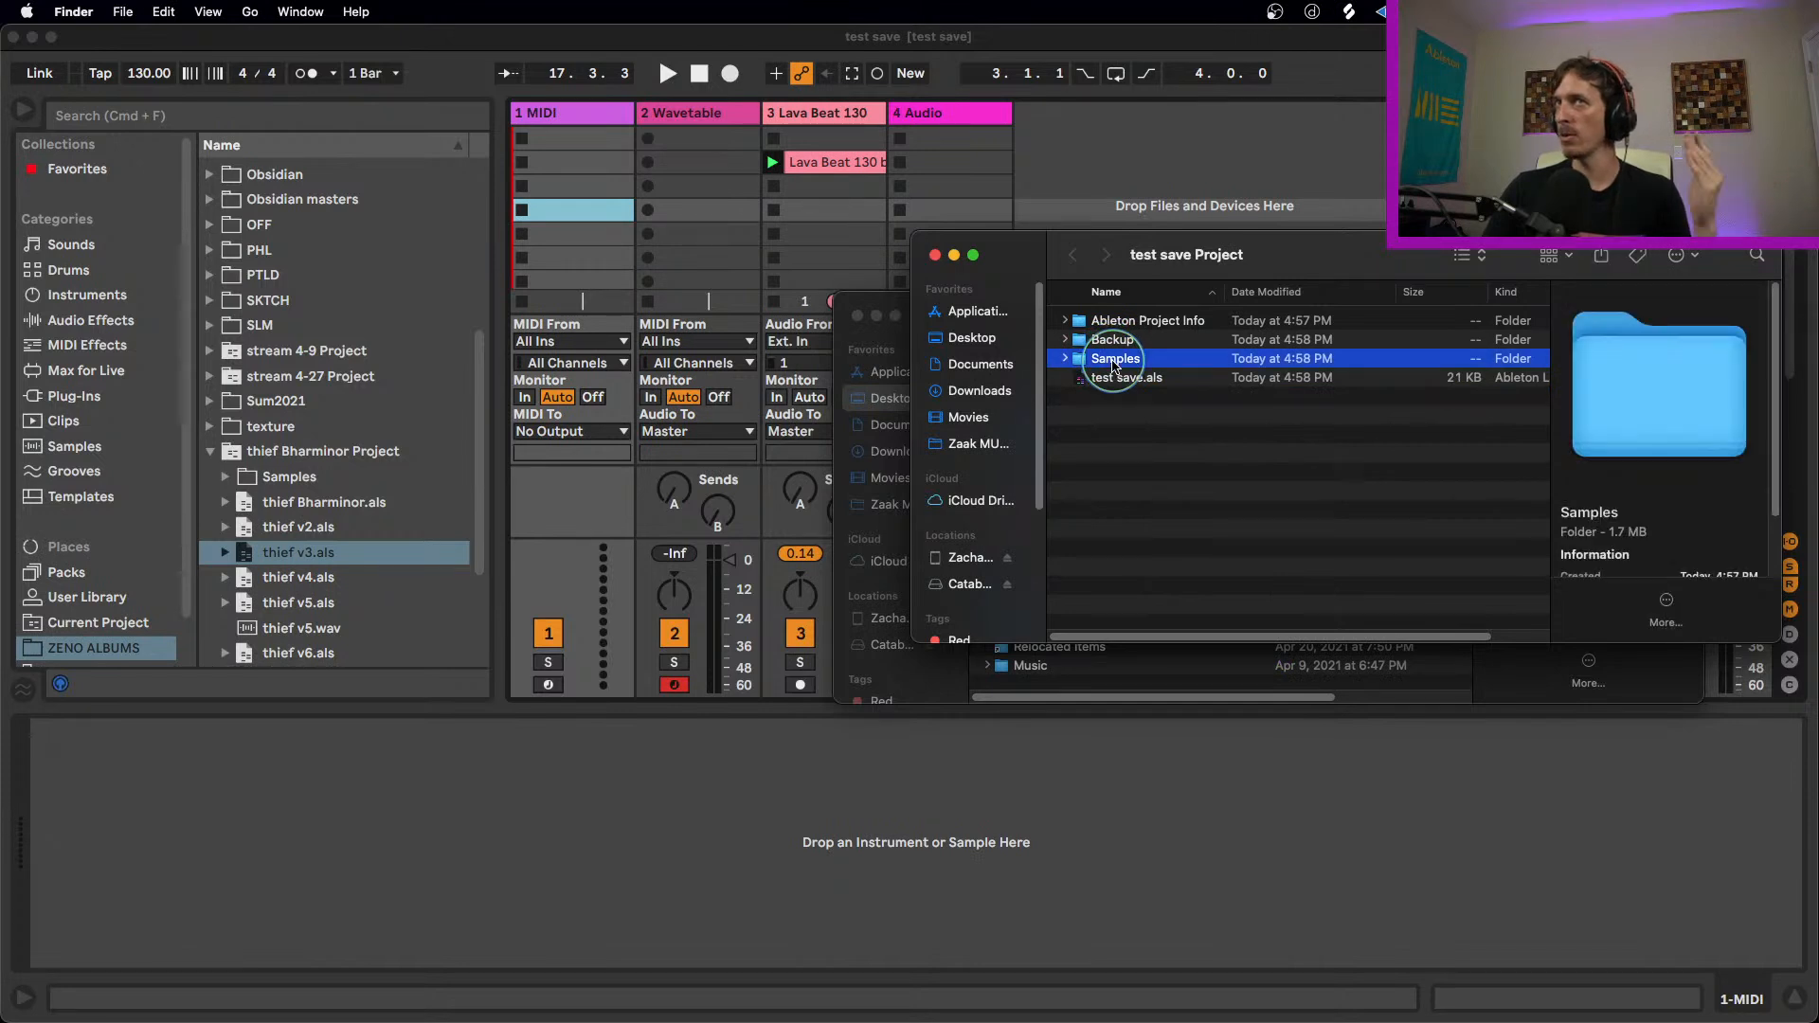
{"action": "left_click_drag", "start_coordinate": [1294, 246], "coordinate": [1205, 452]}
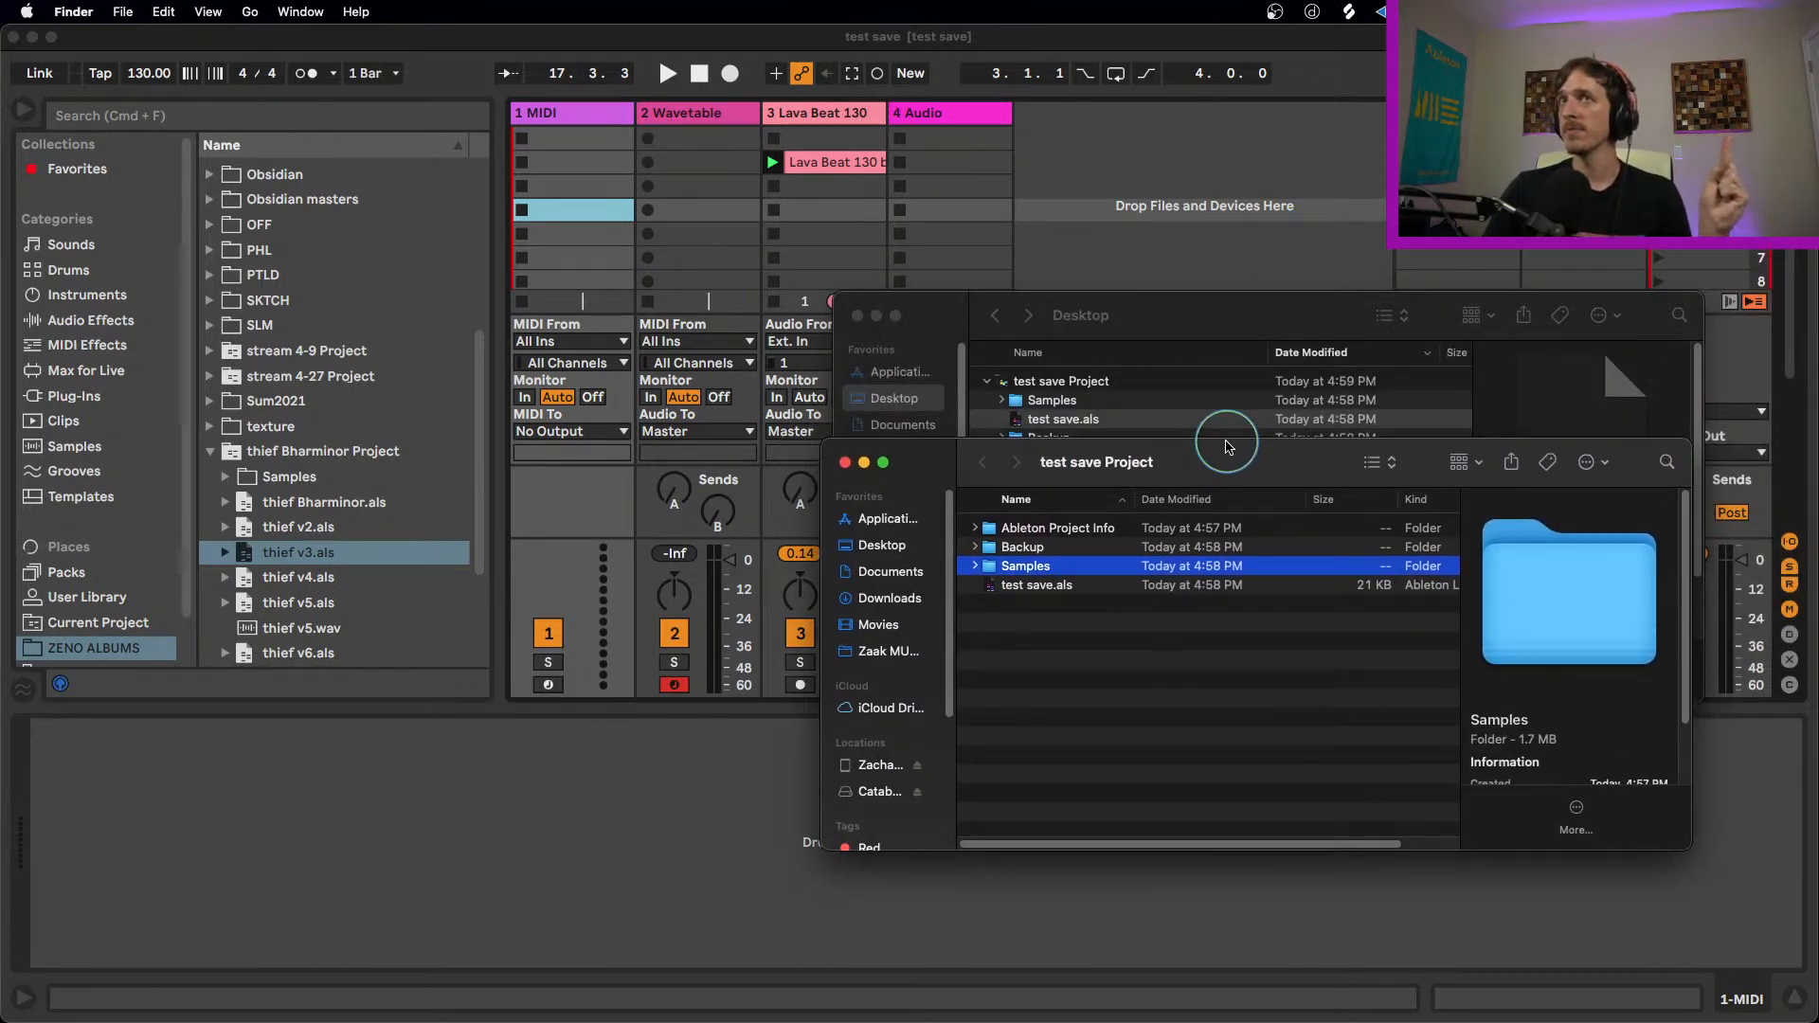
{"action": "left_click", "coordinate": [1178, 321]}
{"action": "left_click", "coordinate": [1090, 380]}
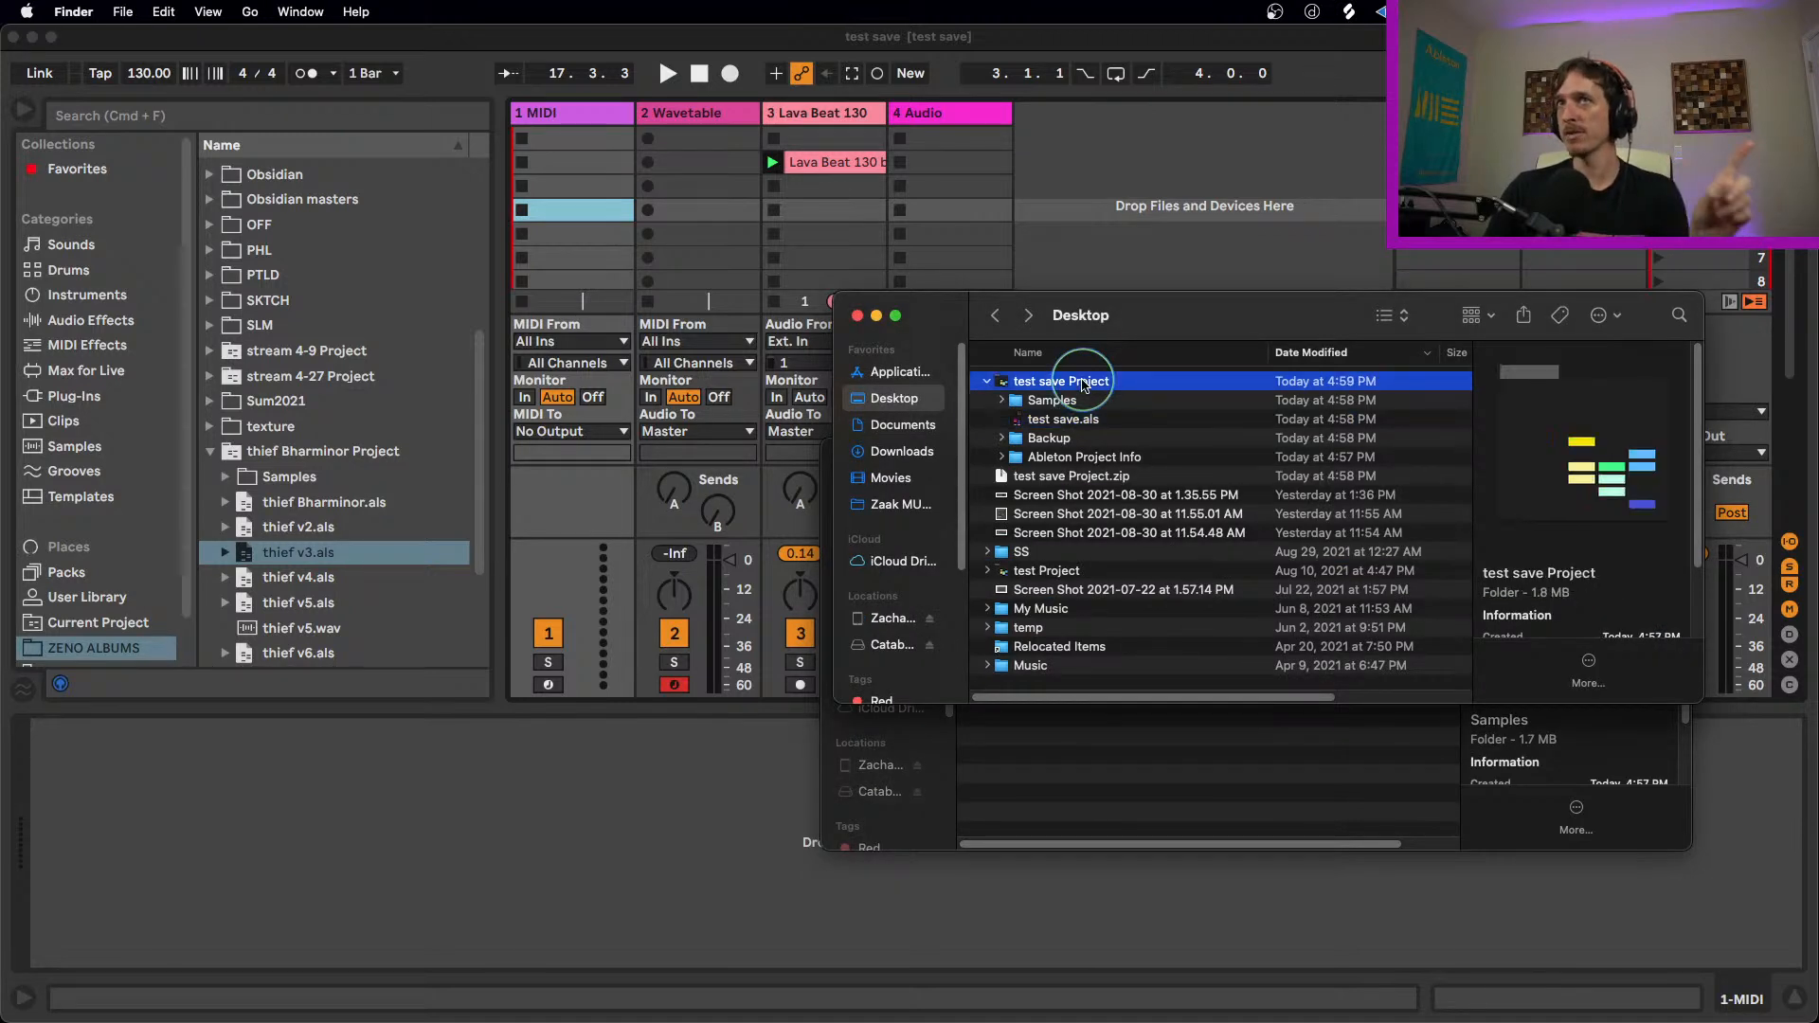
Step: Collapse the test save Project folder, select test save Project.zip on the Desktop, and switch back to Ableton Live
{"action": "left_click", "coordinate": [987, 380]}
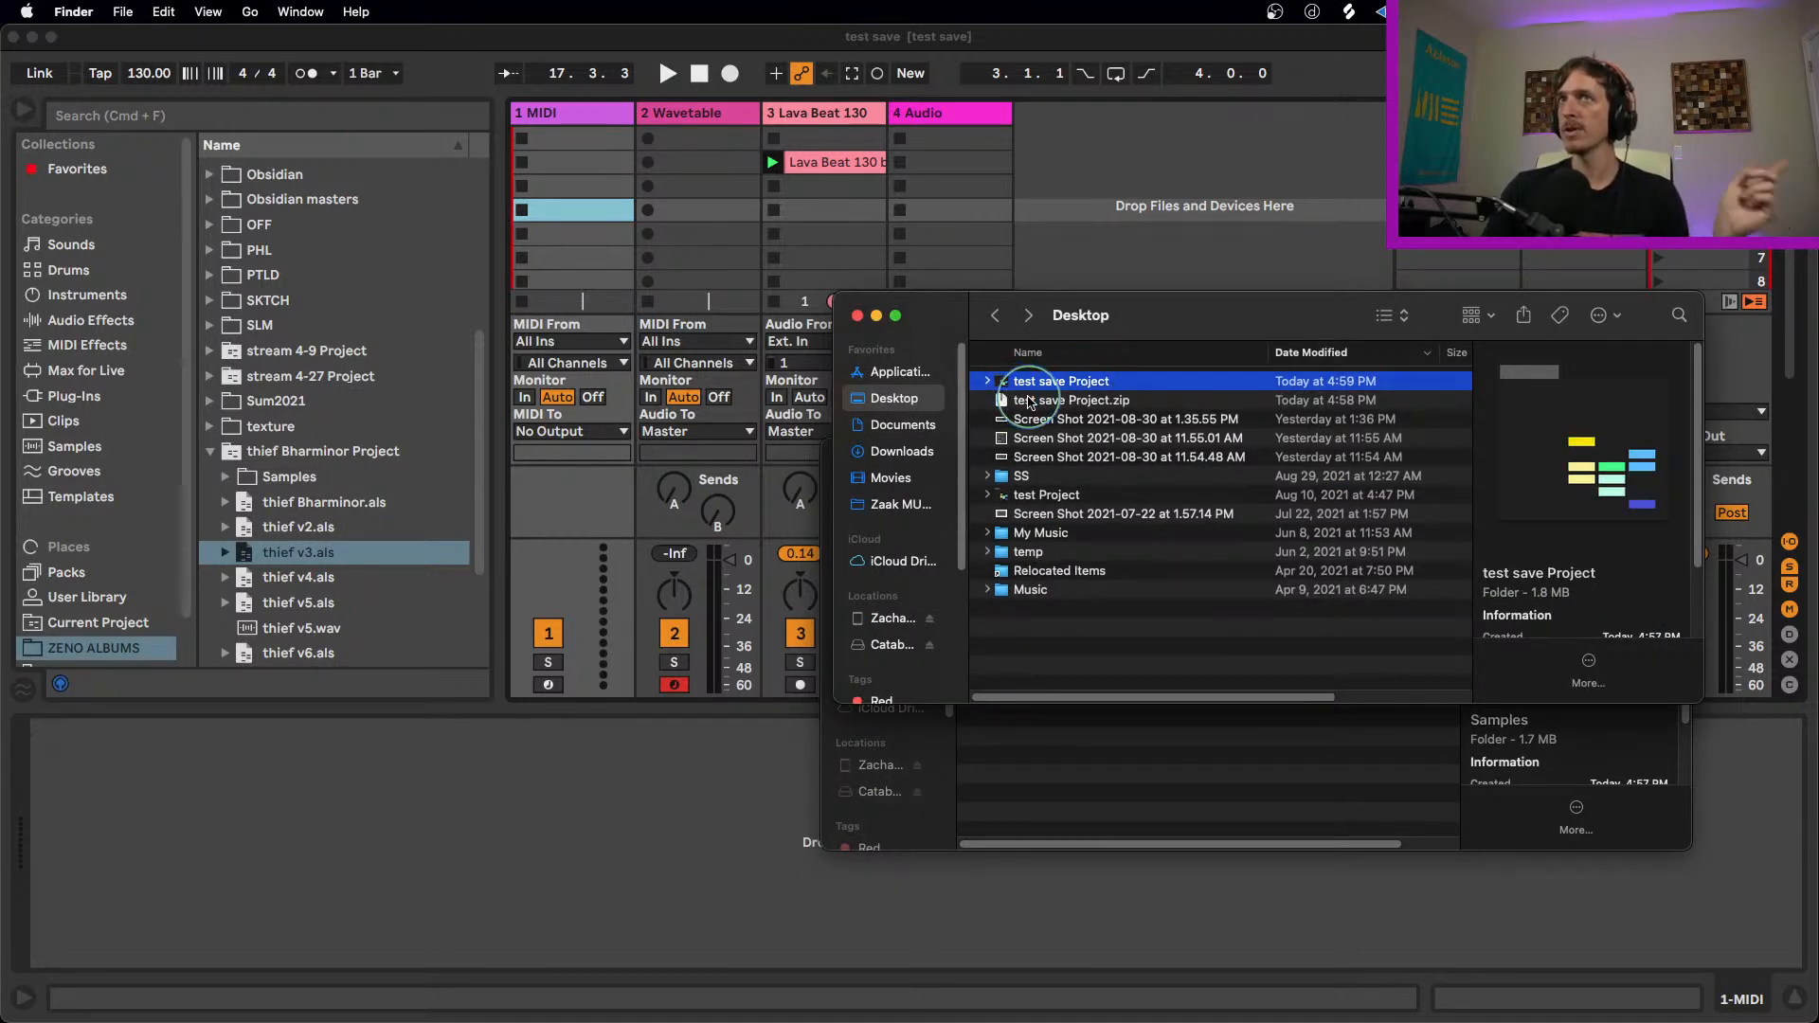
{"action": "left_click", "coordinate": [1027, 400]}
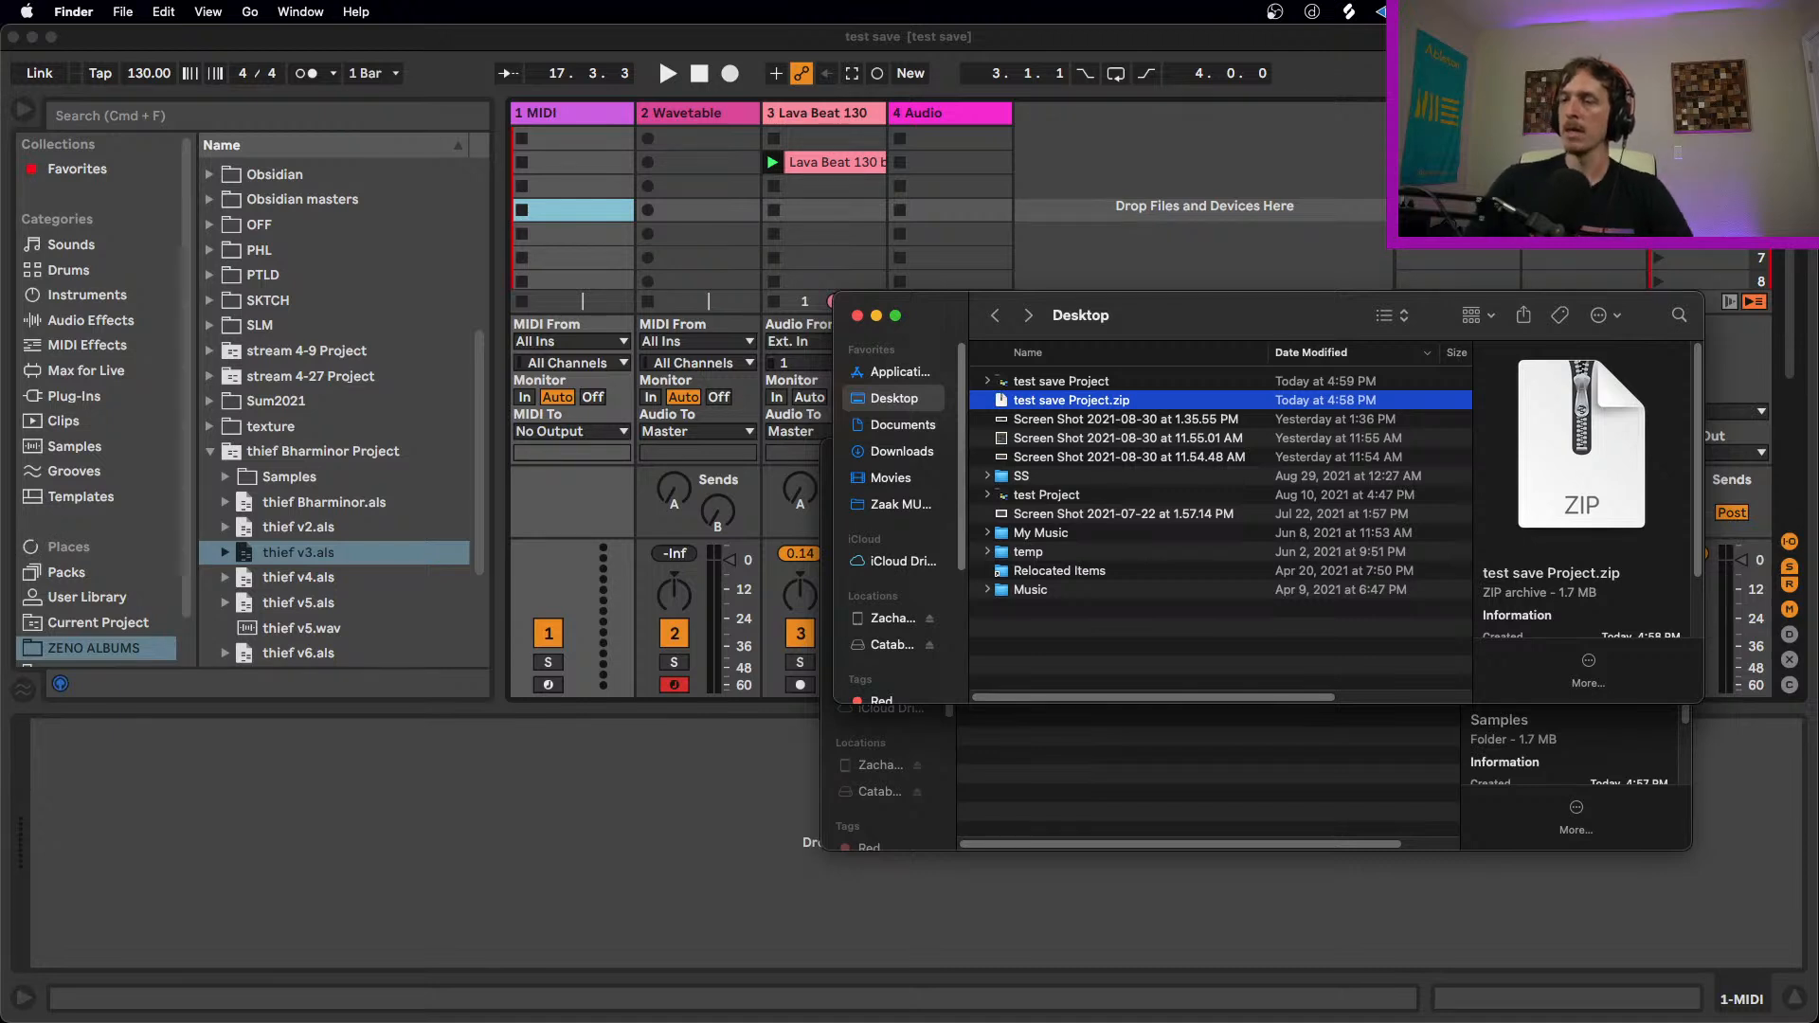
{"action": "left_click", "coordinate": [597, 827]}
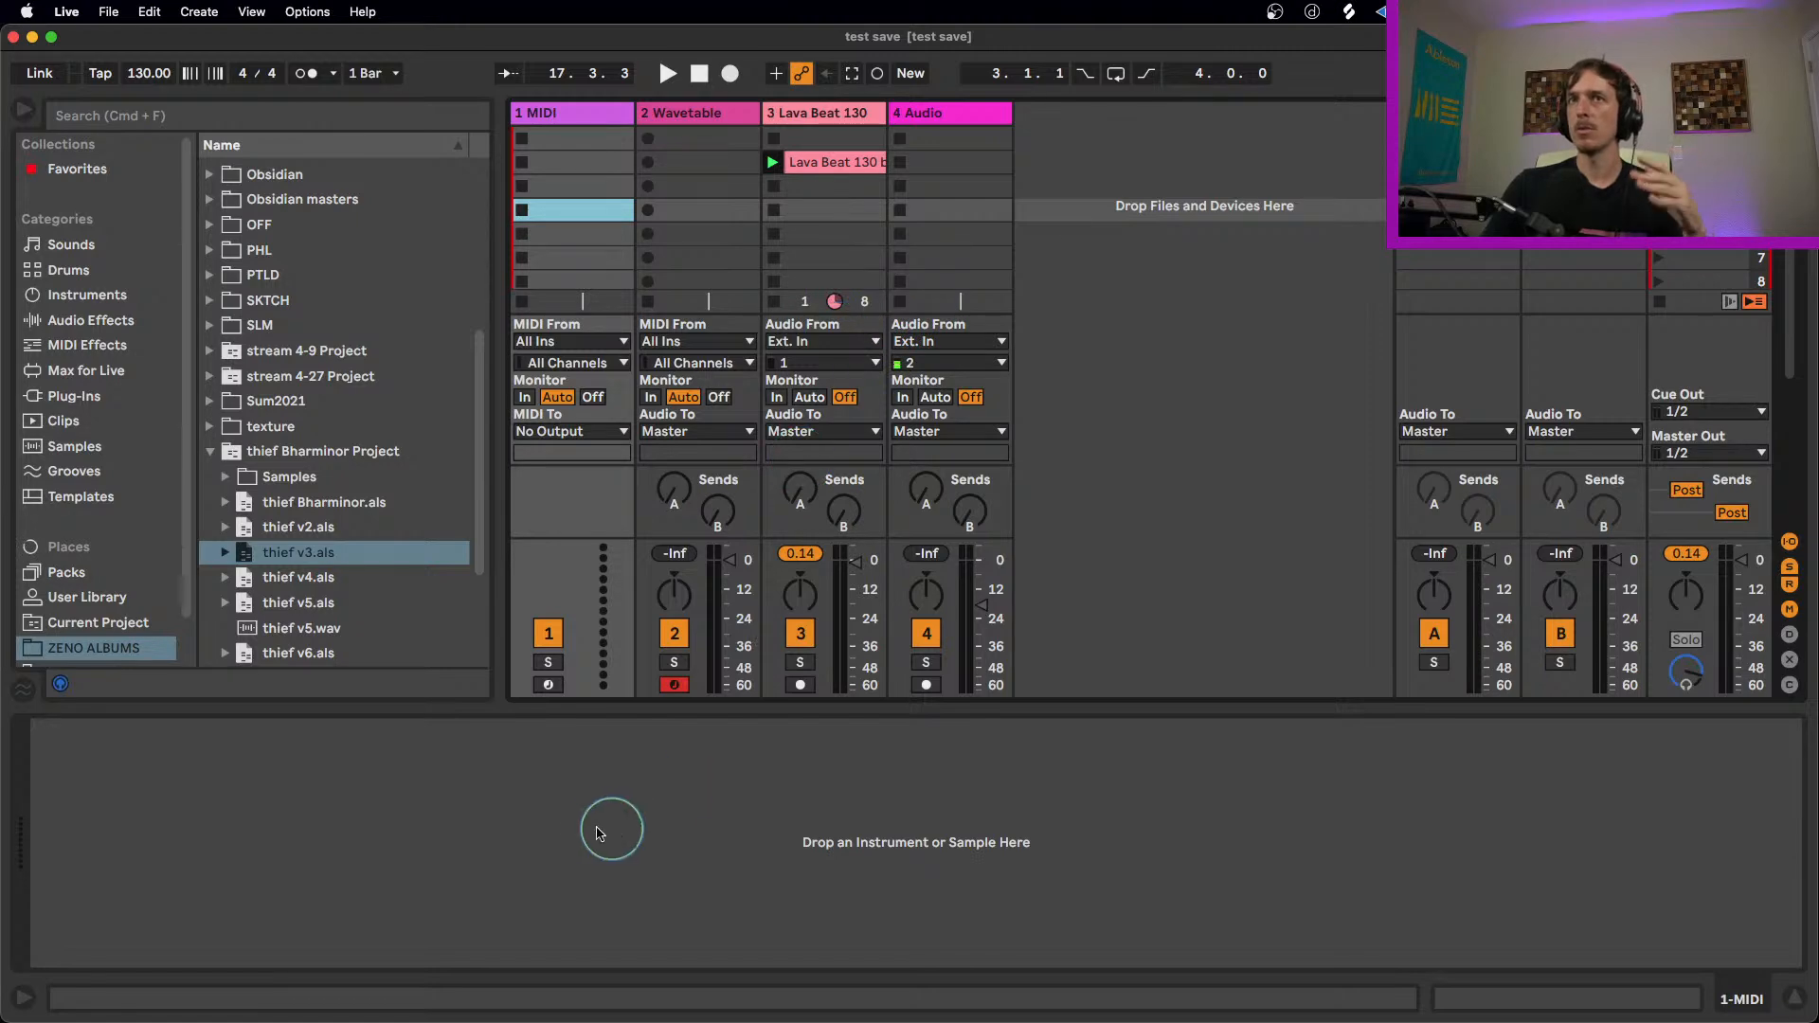
Step: Open Manage Files for the current project, review its missing, external and unused files, and close the file manager
{"action": "left_click", "coordinate": [110, 13]}
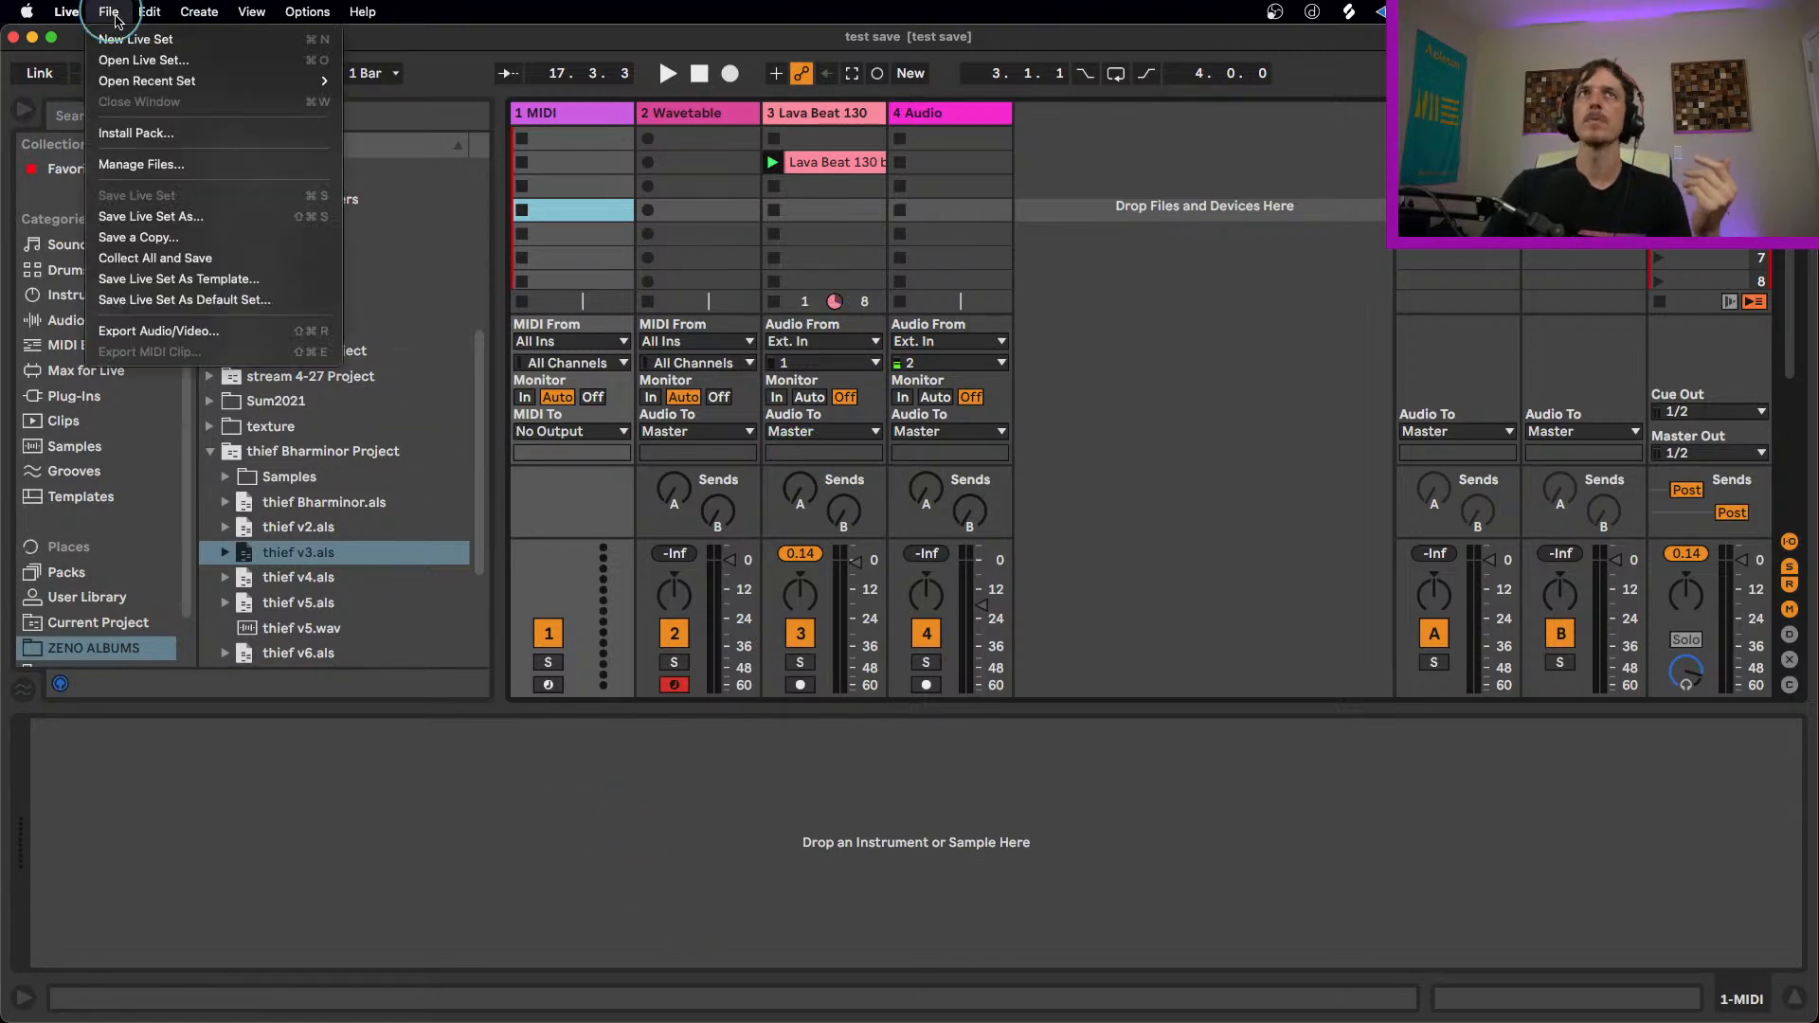
{"action": "left_click", "coordinate": [142, 164]}
{"action": "left_click", "coordinate": [1549, 346]}
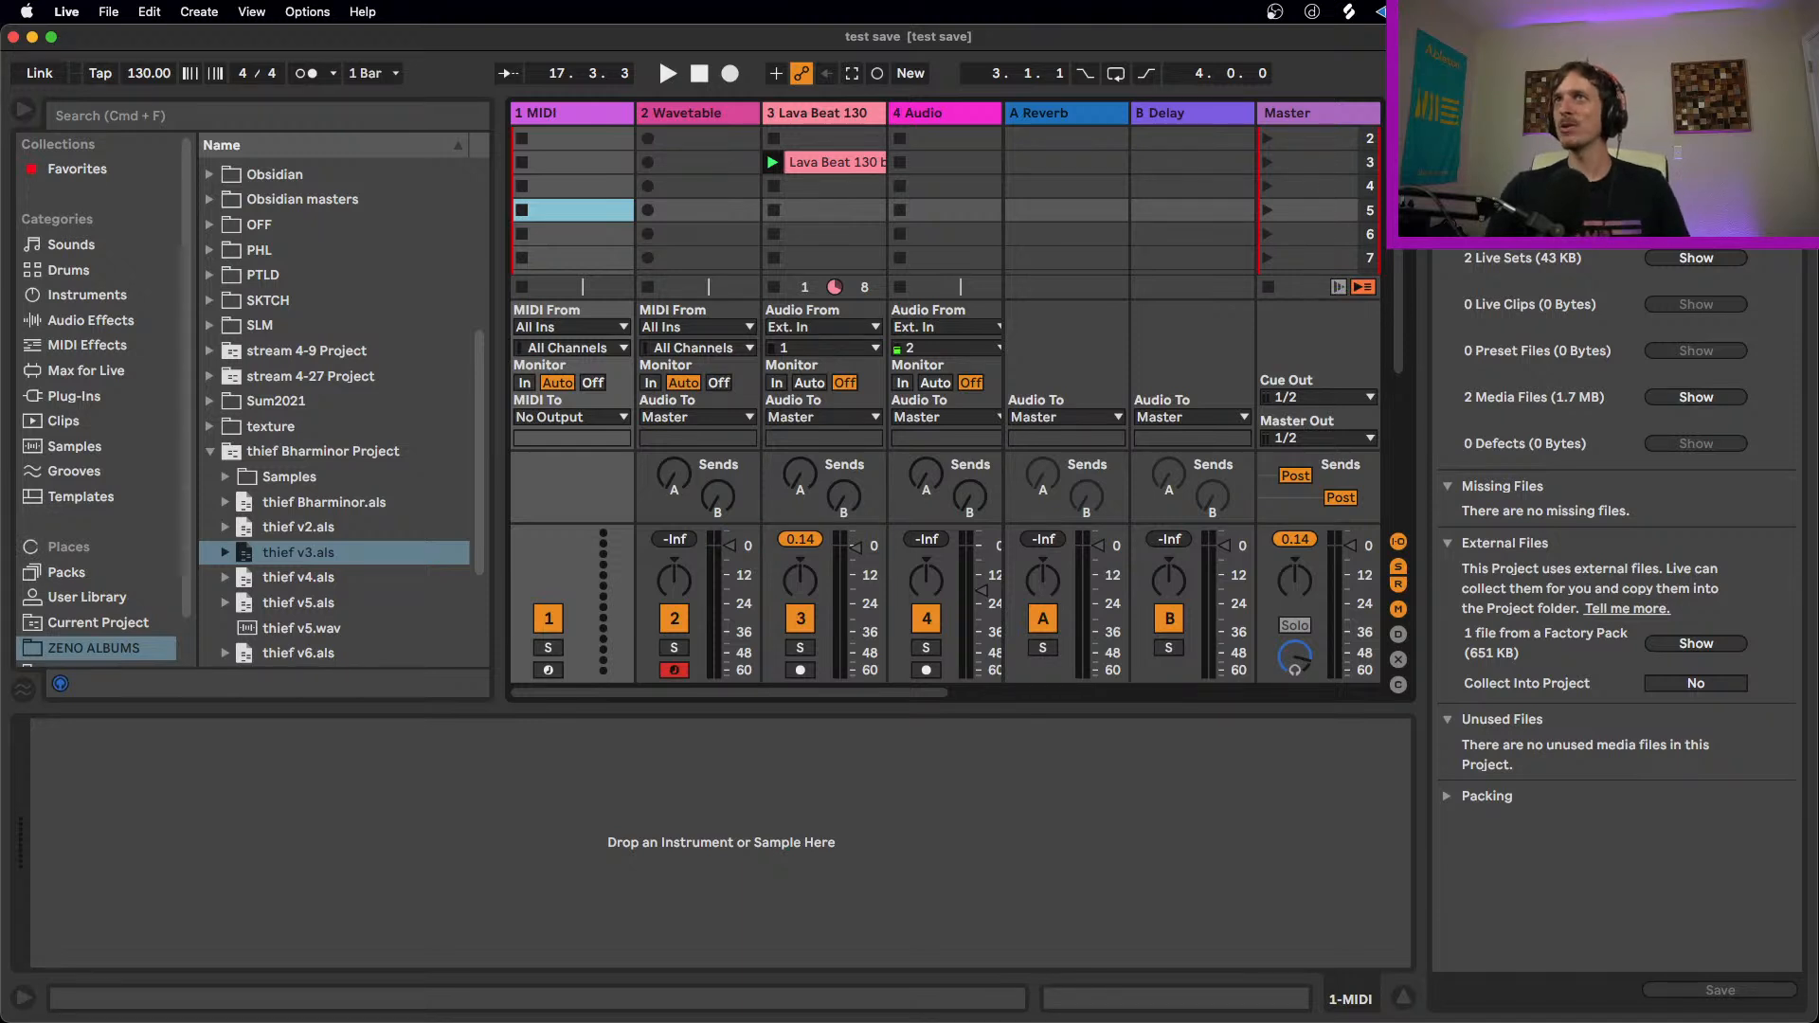
{"action": "left_click", "coordinate": [1791, 112]}
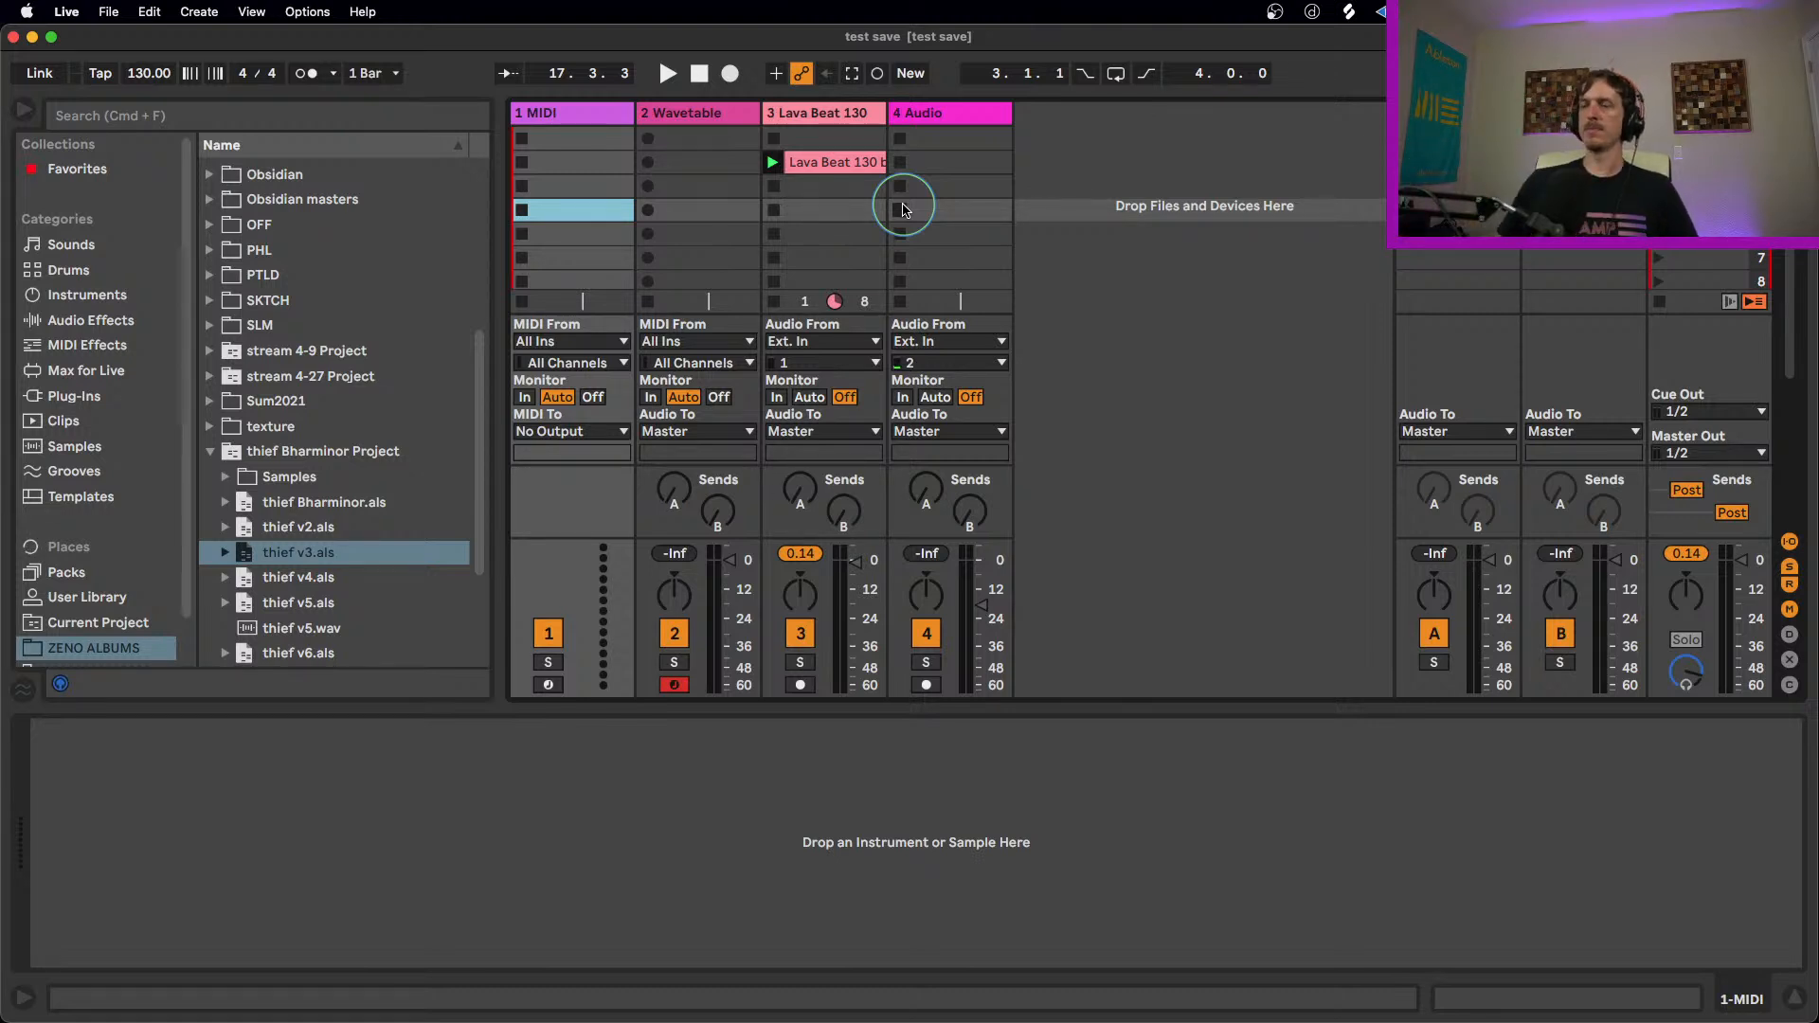
Step: Check the Lava Beat 130 clip and look through the tracks' devices, finishing with the 2 Wavetable track selected
{"action": "left_click", "coordinate": [837, 167]}
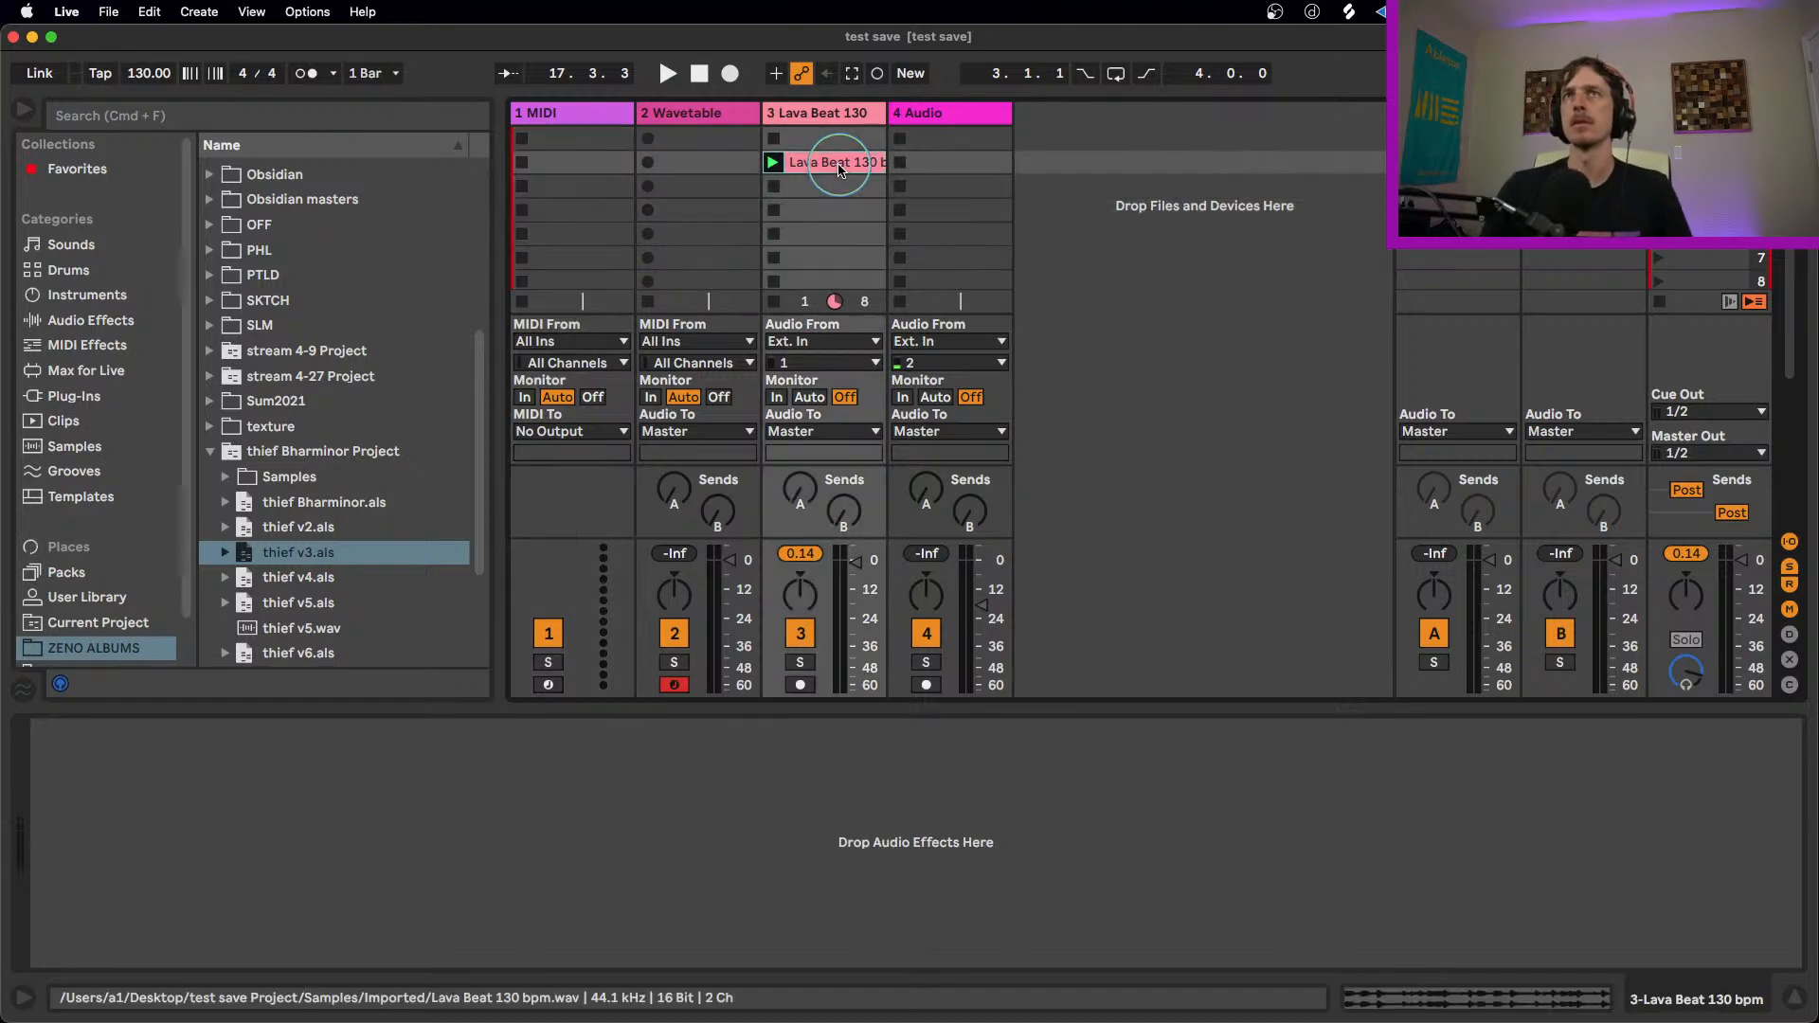
{"action": "left_click", "coordinate": [814, 128]}
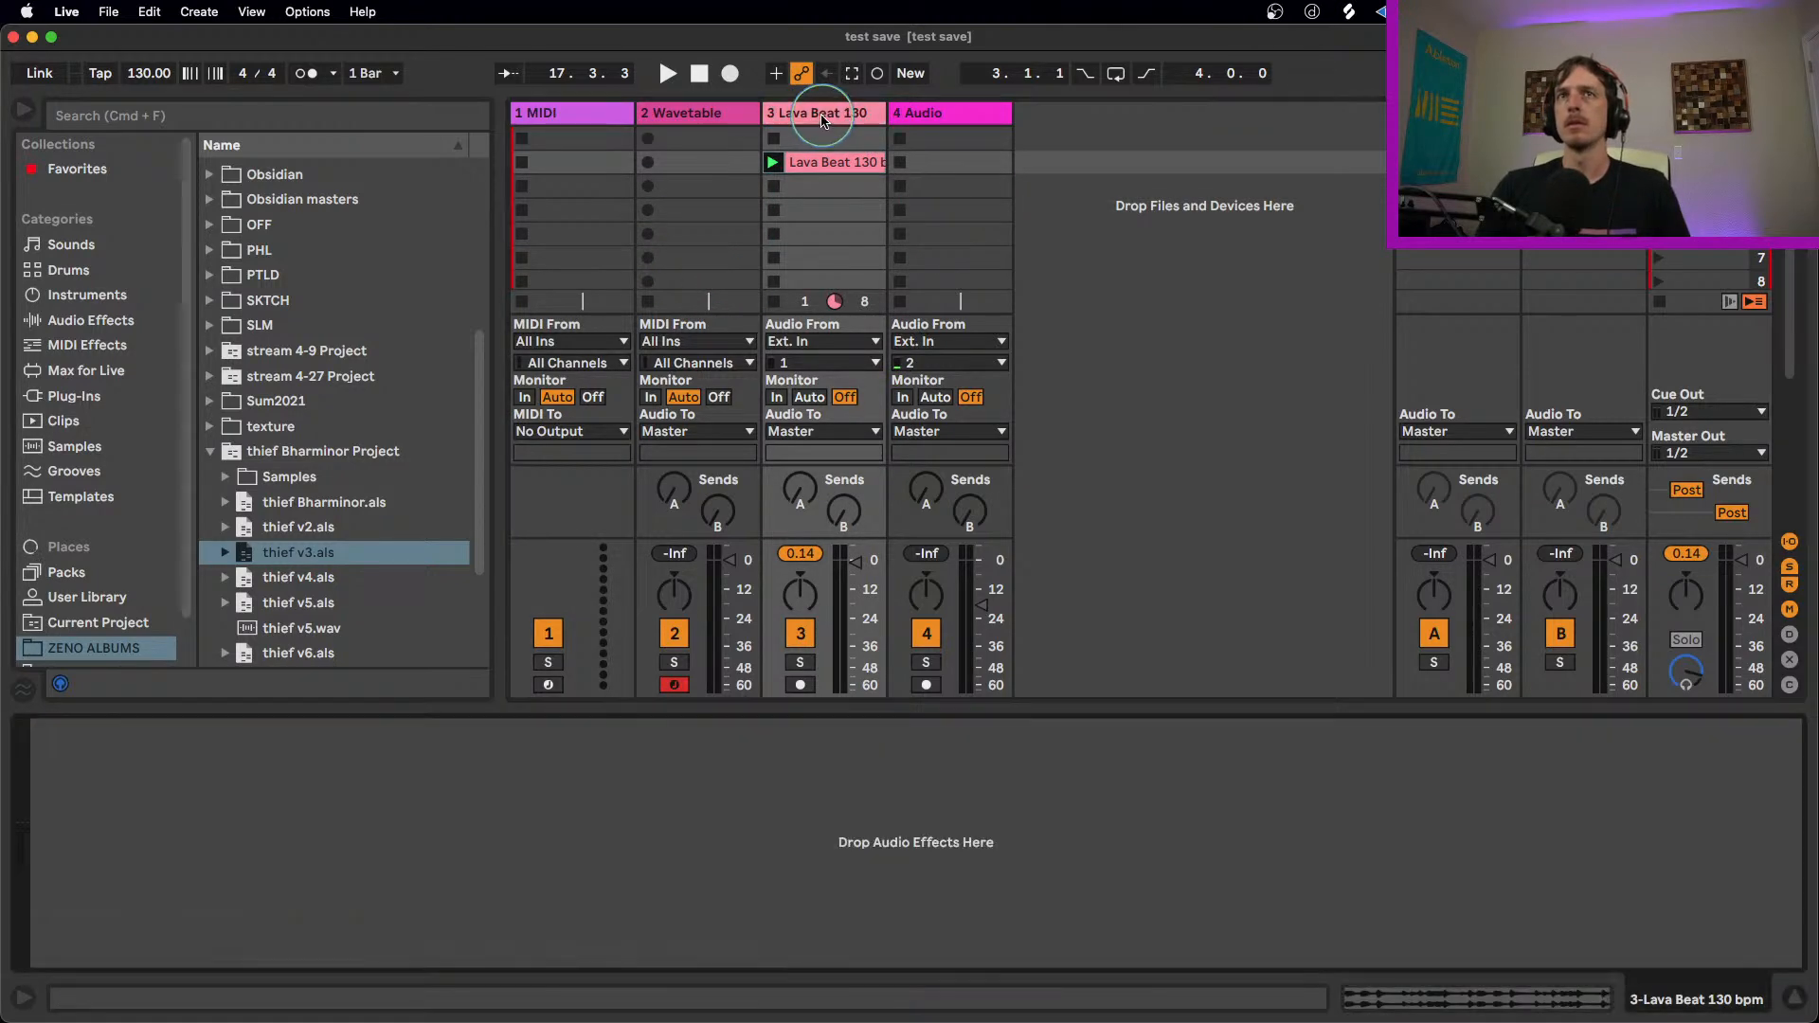
{"action": "left_click", "coordinate": [682, 112]}
{"action": "left_click", "coordinate": [535, 113]}
{"action": "left_click", "coordinate": [684, 114]}
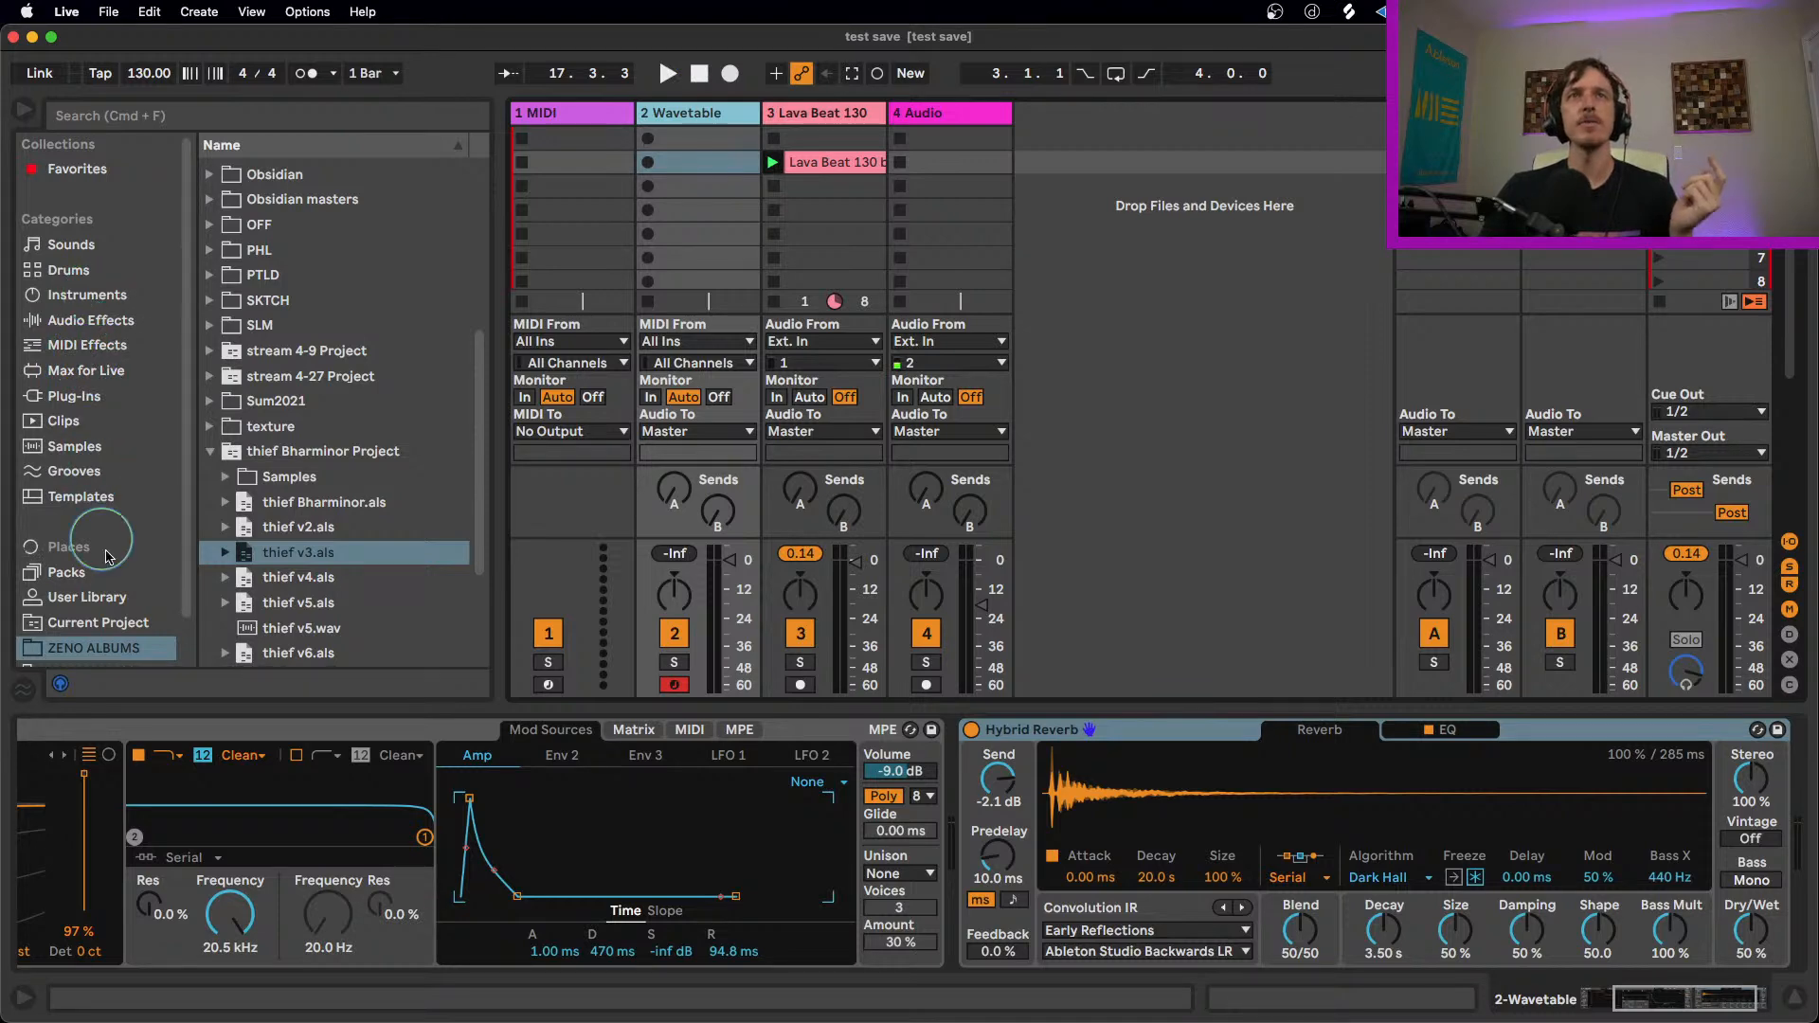
Step: Browse the installed Packs and locate M4L Big Three in the list
{"action": "left_click", "coordinate": [71, 572]}
{"action": "left_click", "coordinate": [211, 422]}
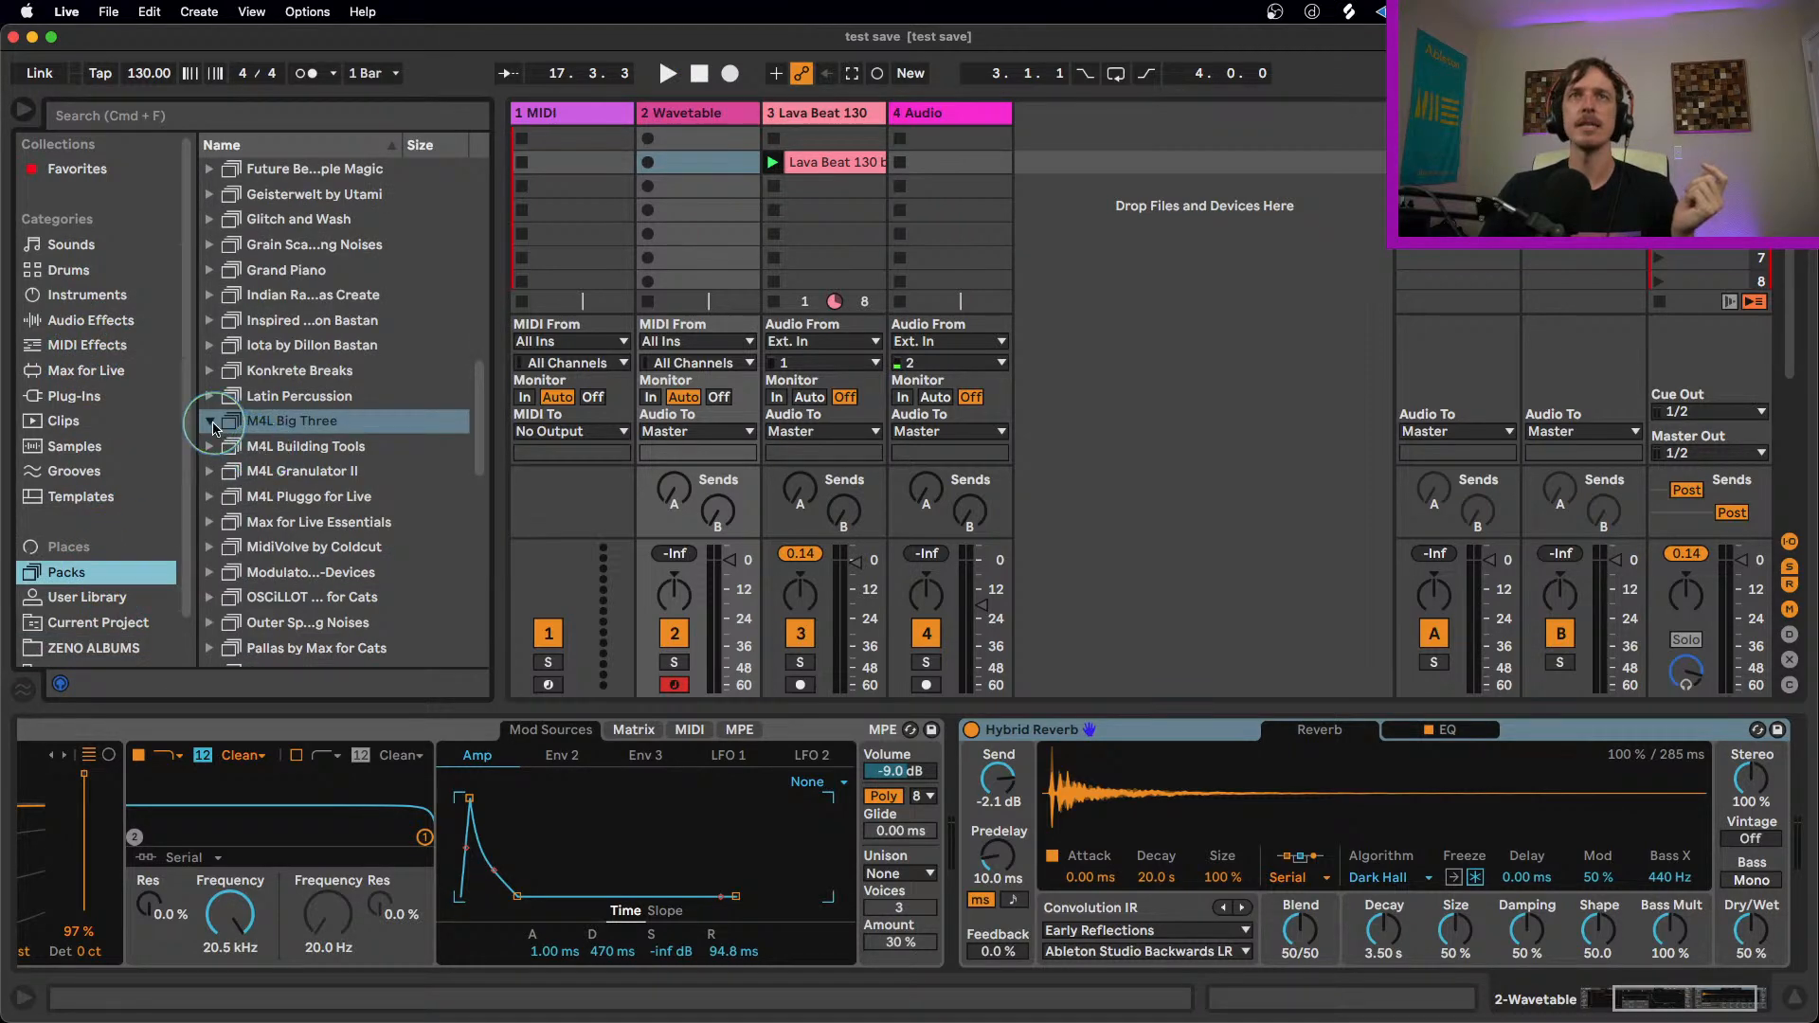
{"action": "left_click", "coordinate": [207, 395]}
{"action": "left_click", "coordinate": [209, 423]}
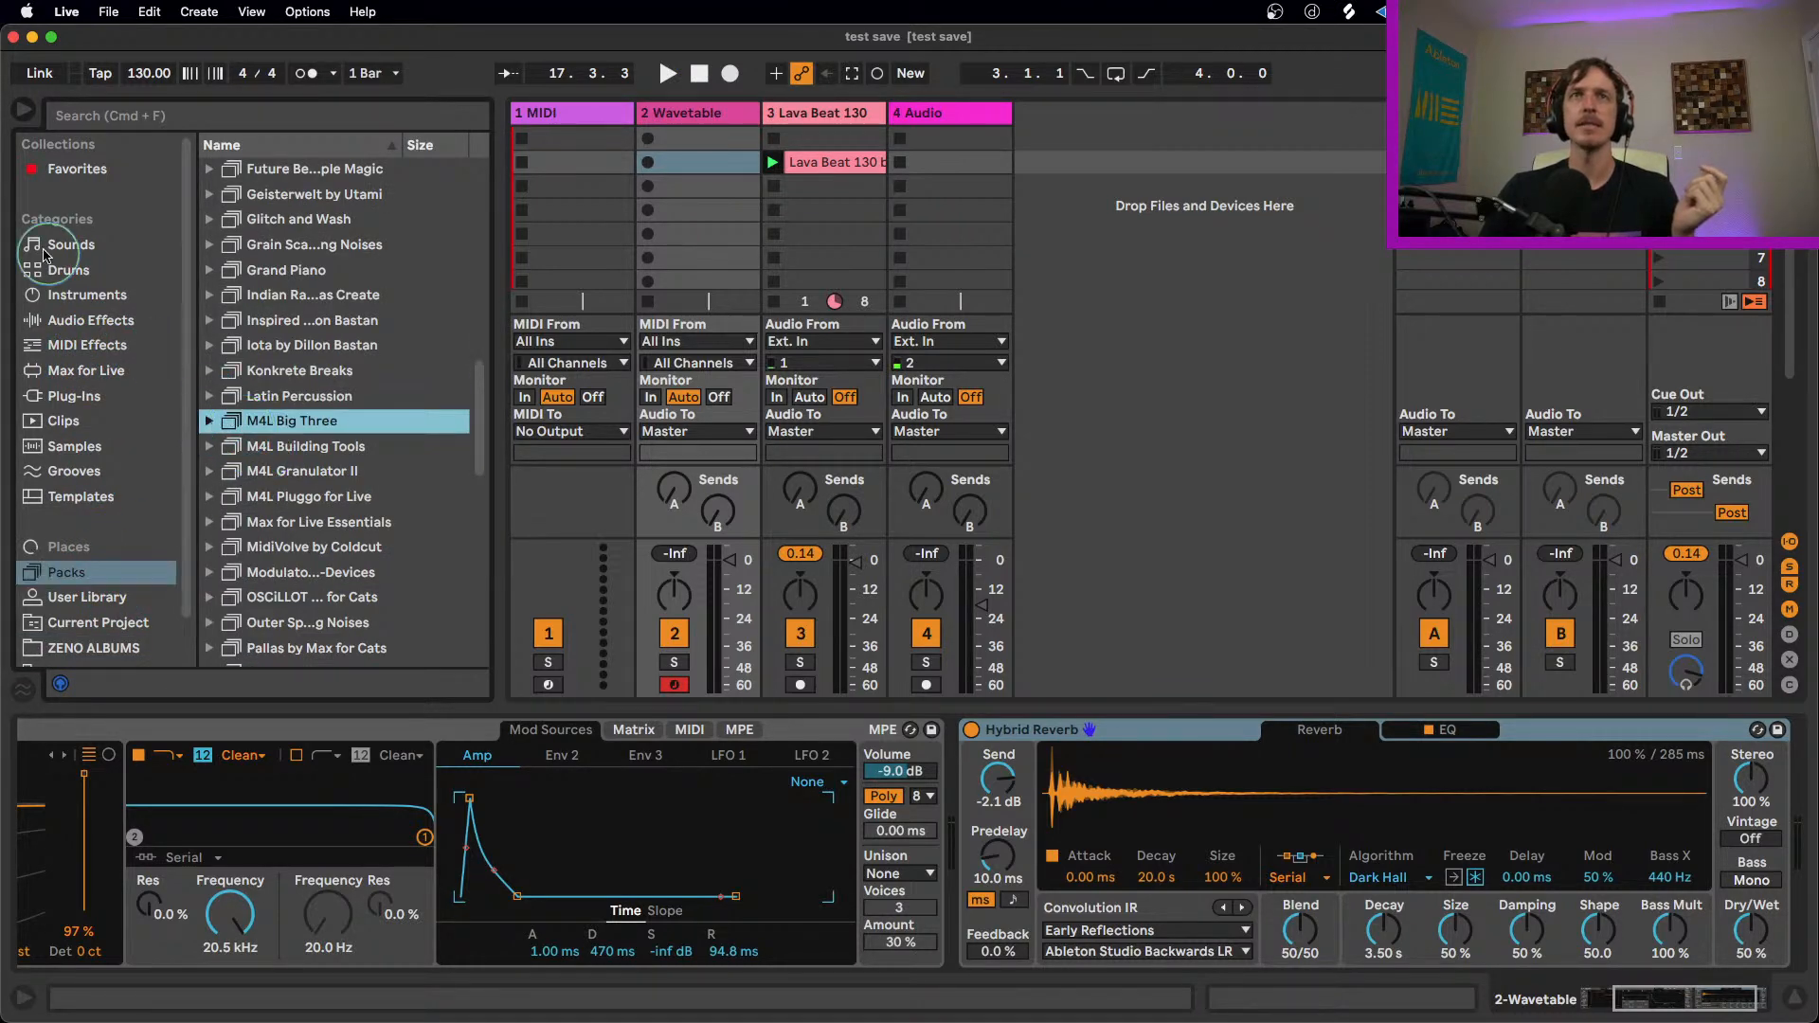
Step: Search the Max for Live category for "buff", and clear the search
{"action": "left_click", "coordinate": [95, 374]}
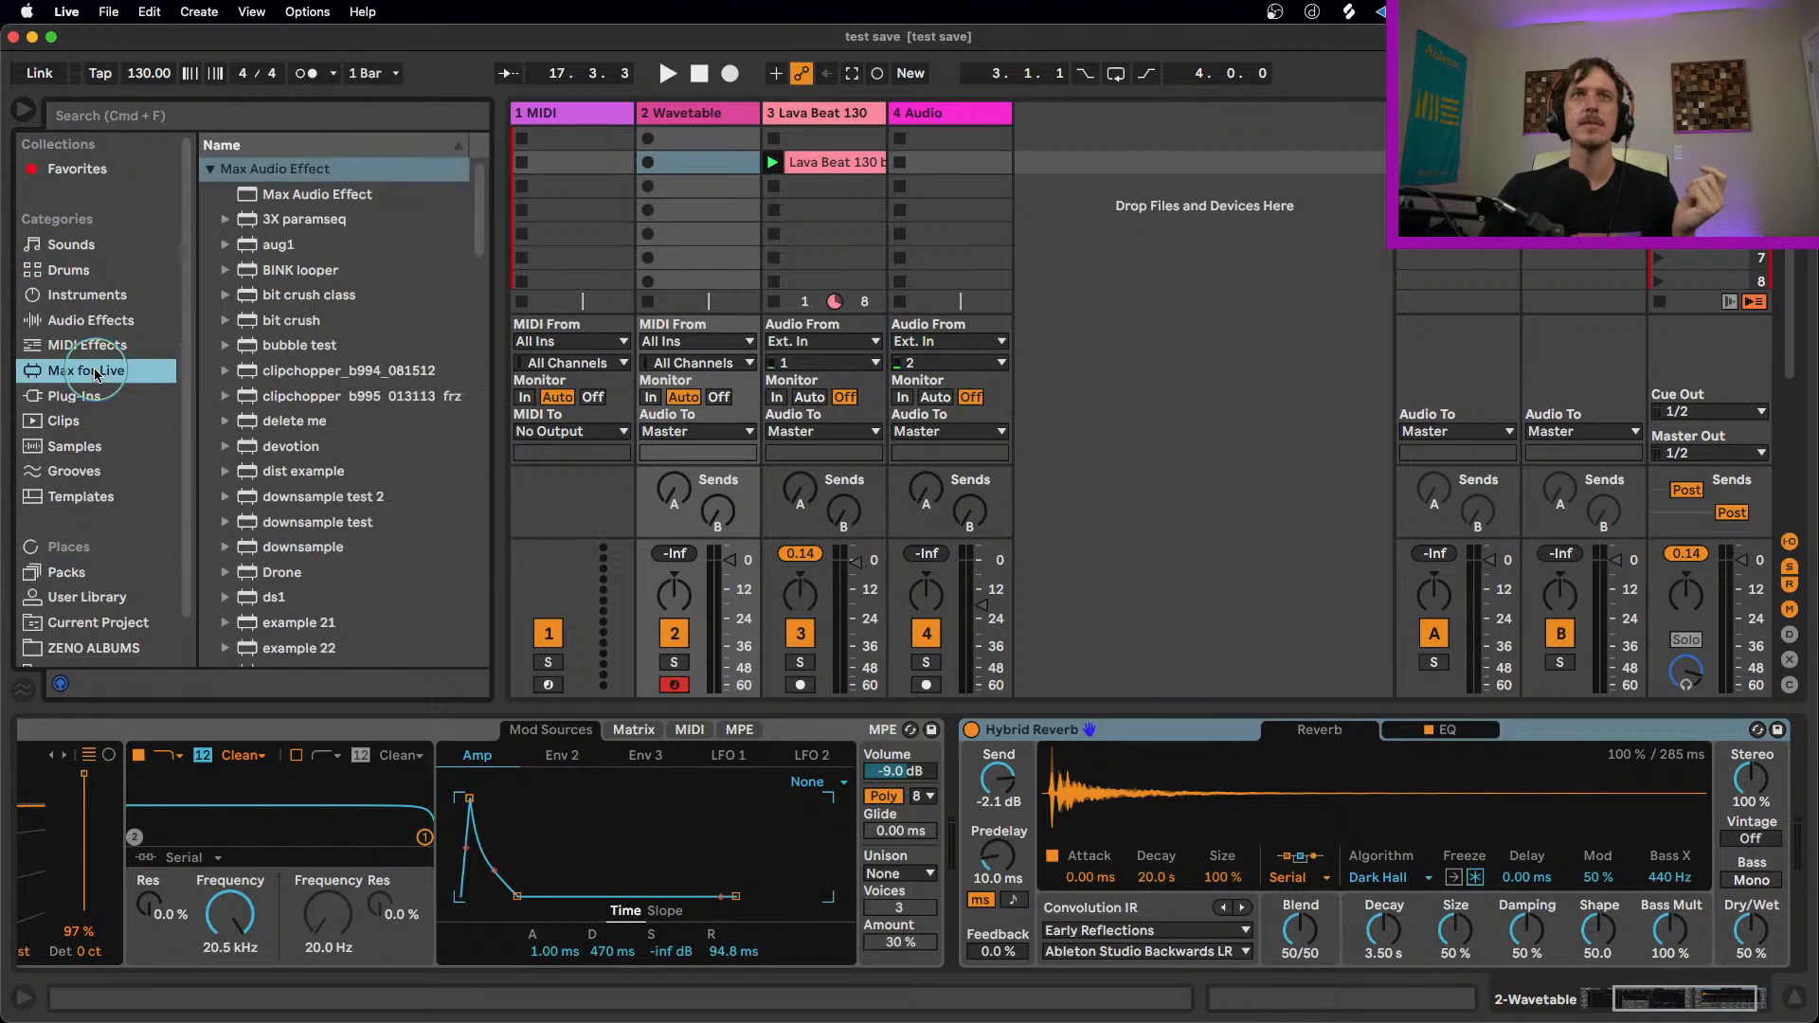
{"action": "left_click", "coordinate": [264, 121]}
{"action": "type", "text": "bu"}
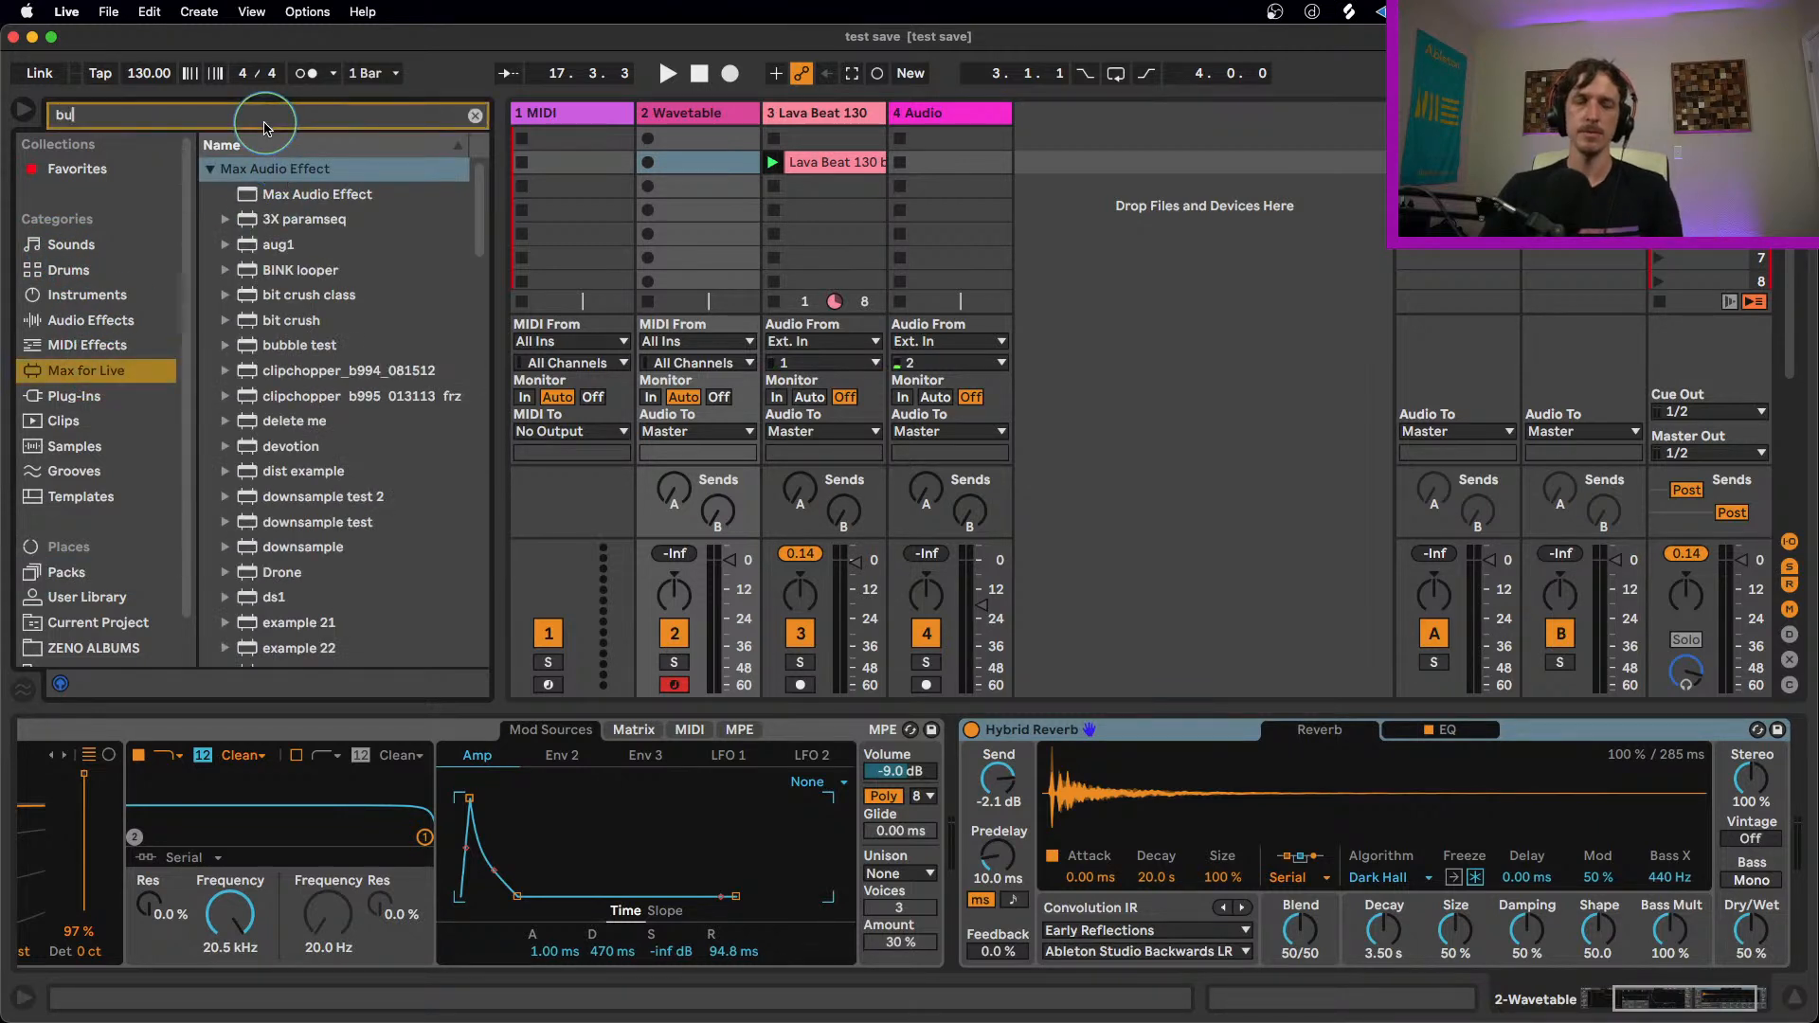
{"action": "type", "text": "ff"}
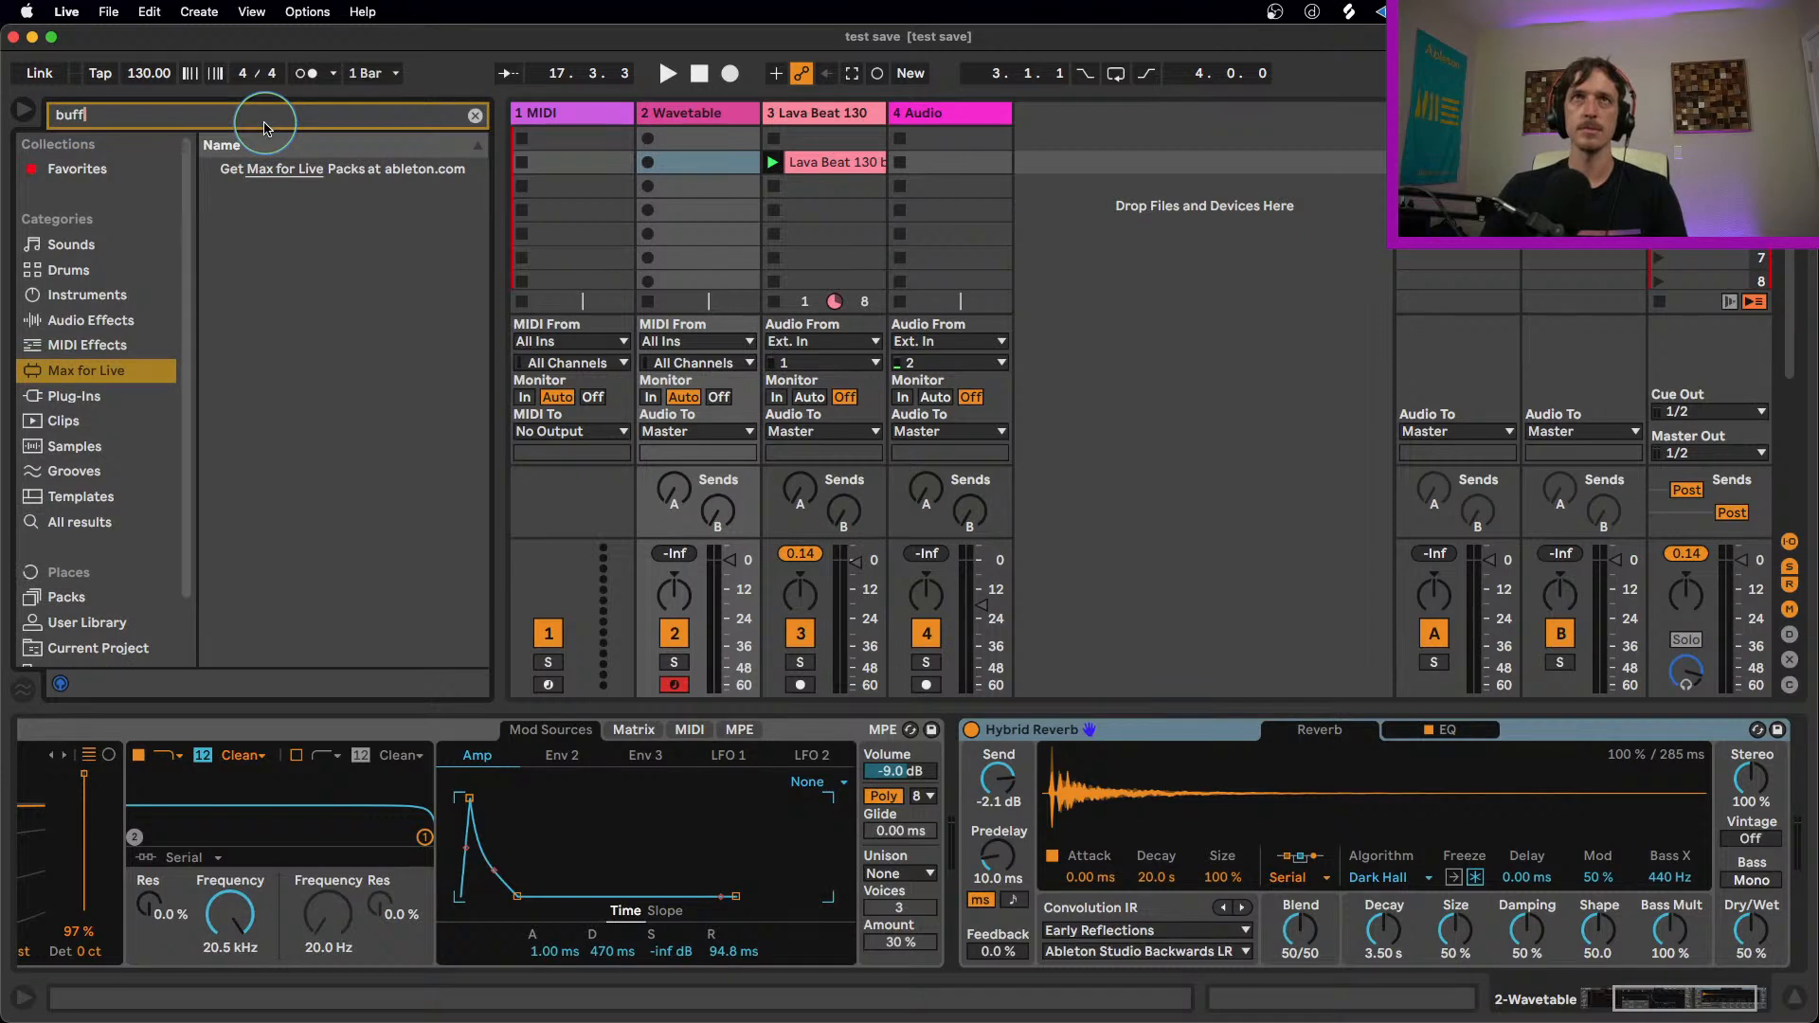
{"action": "left_click", "coordinate": [474, 116]}
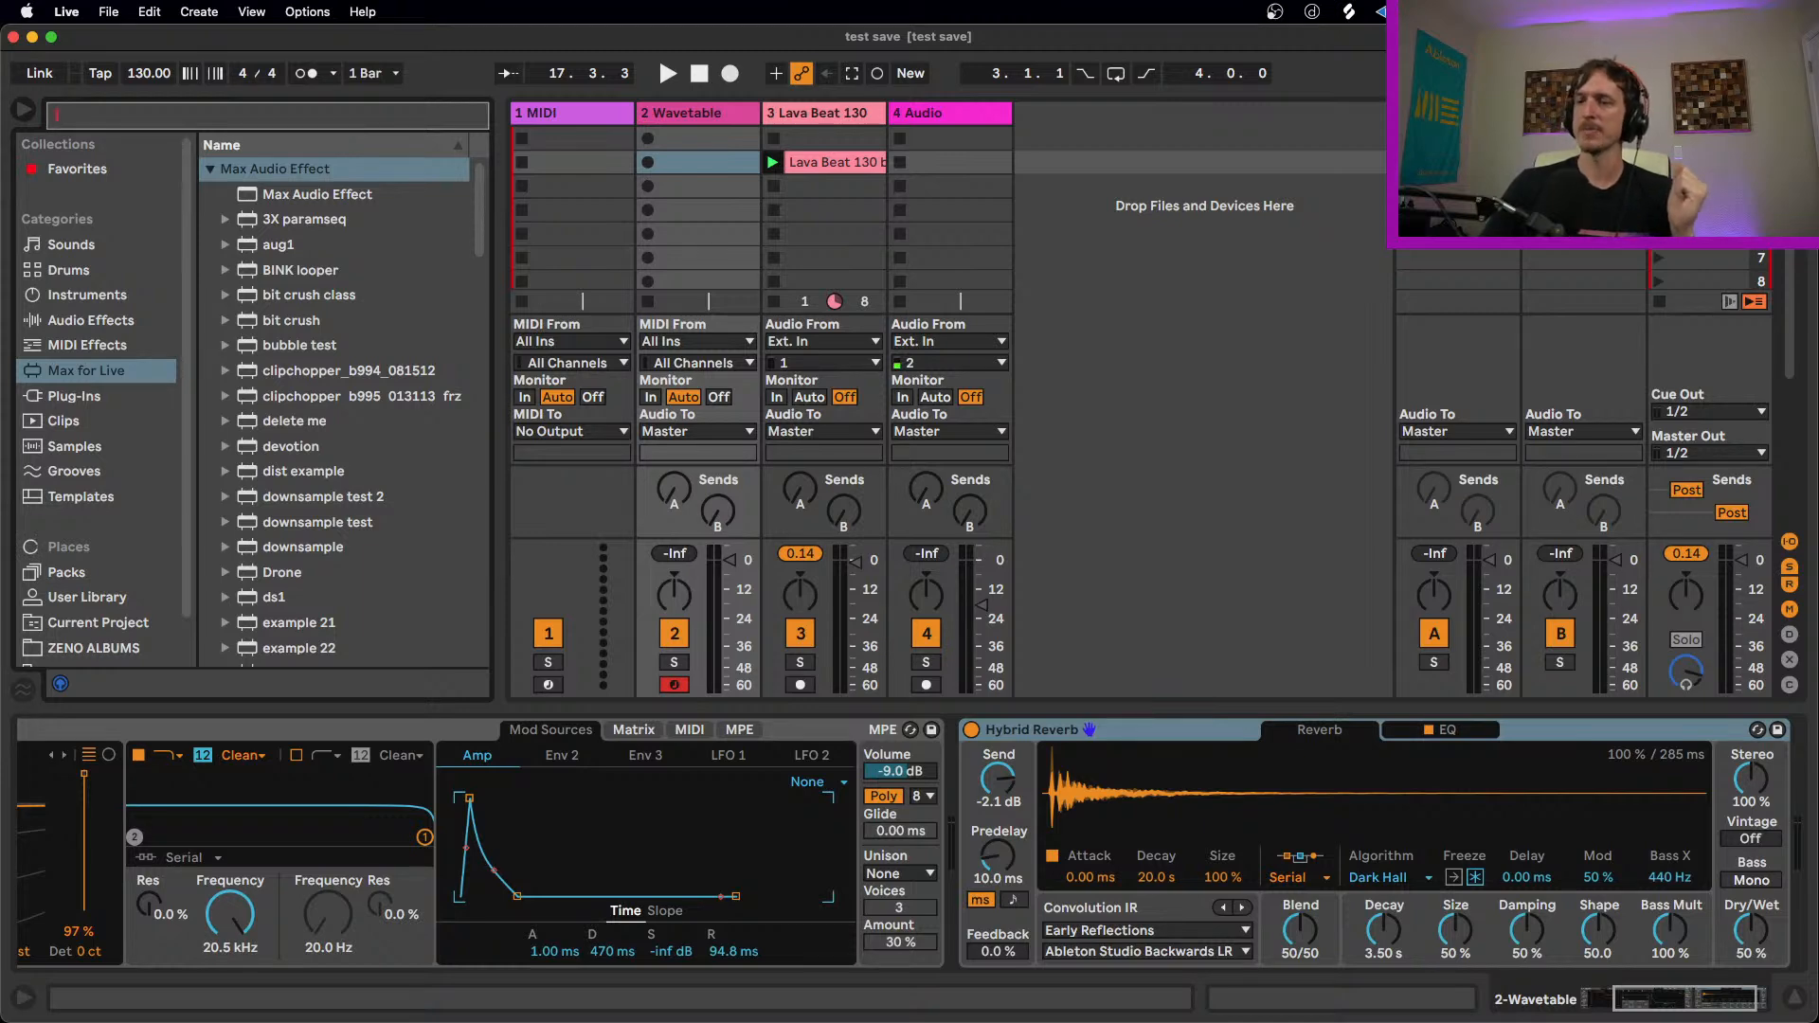
Step: Switch to Finder and clear the Desktop and test save Project windows from view
{"action": "key", "text": "super+Tab"}
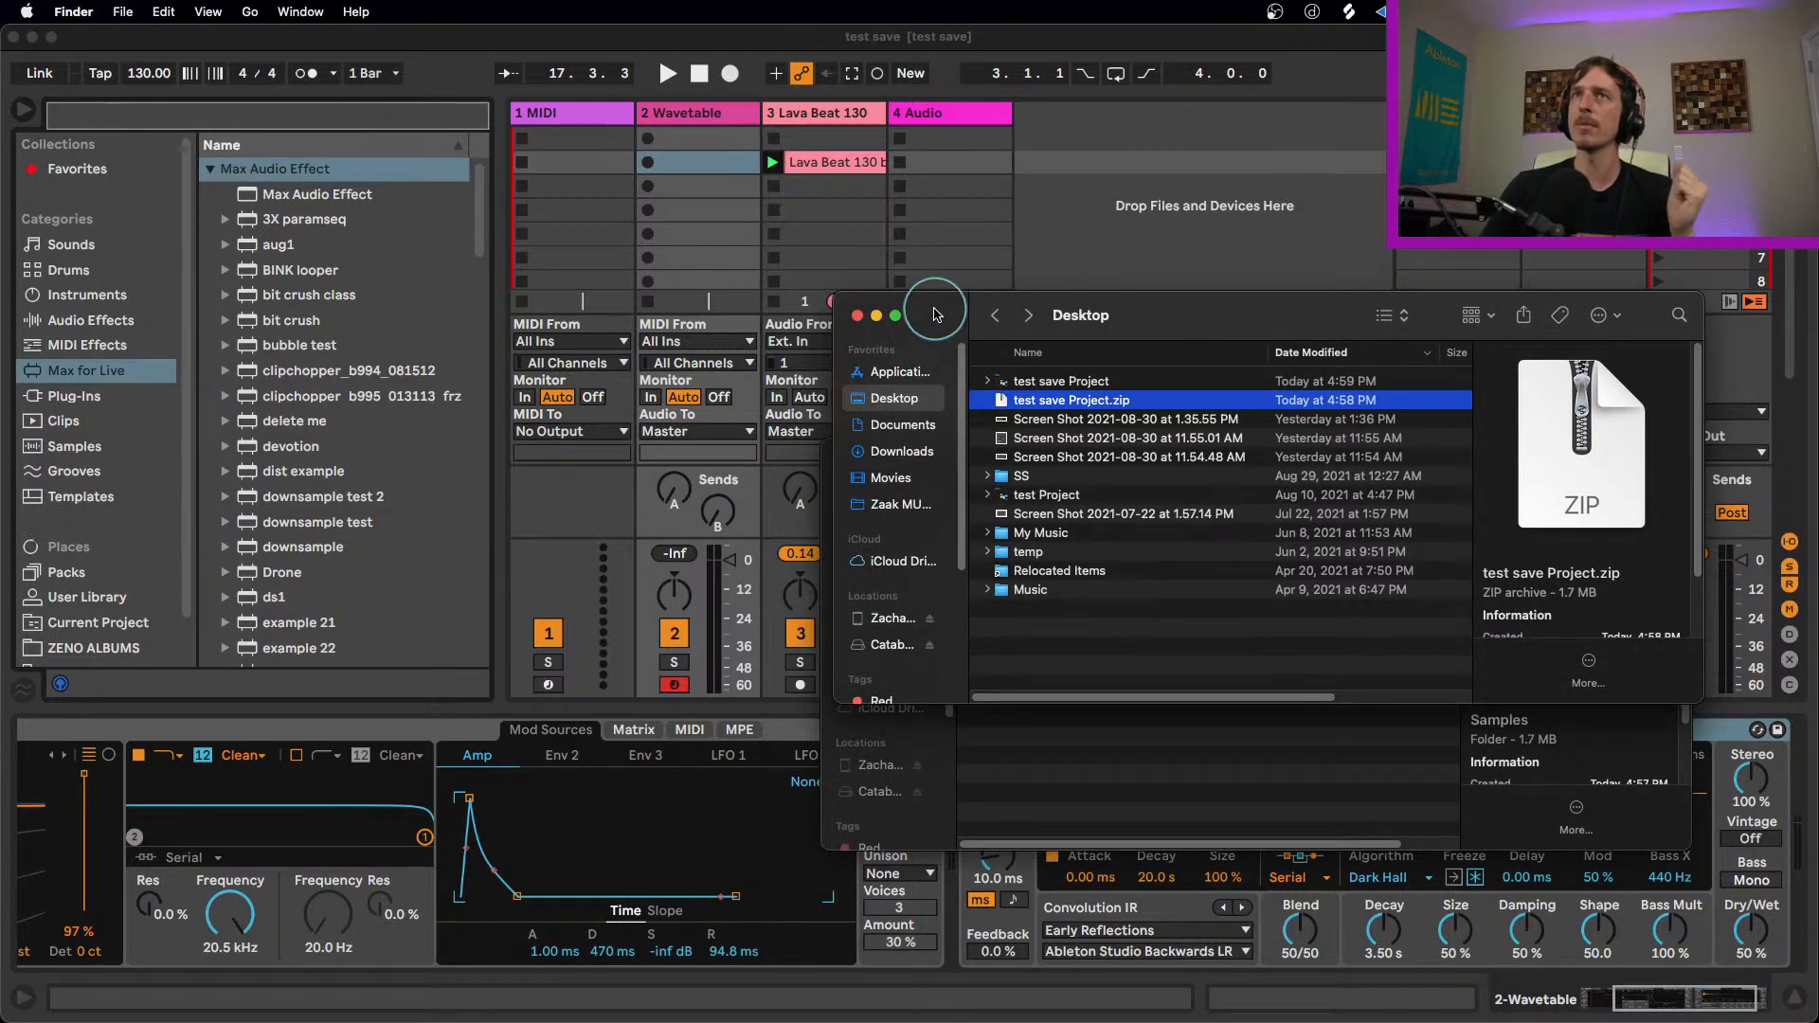
{"action": "left_click_drag", "start_coordinate": [930, 311], "coordinate": [985, 1021]}
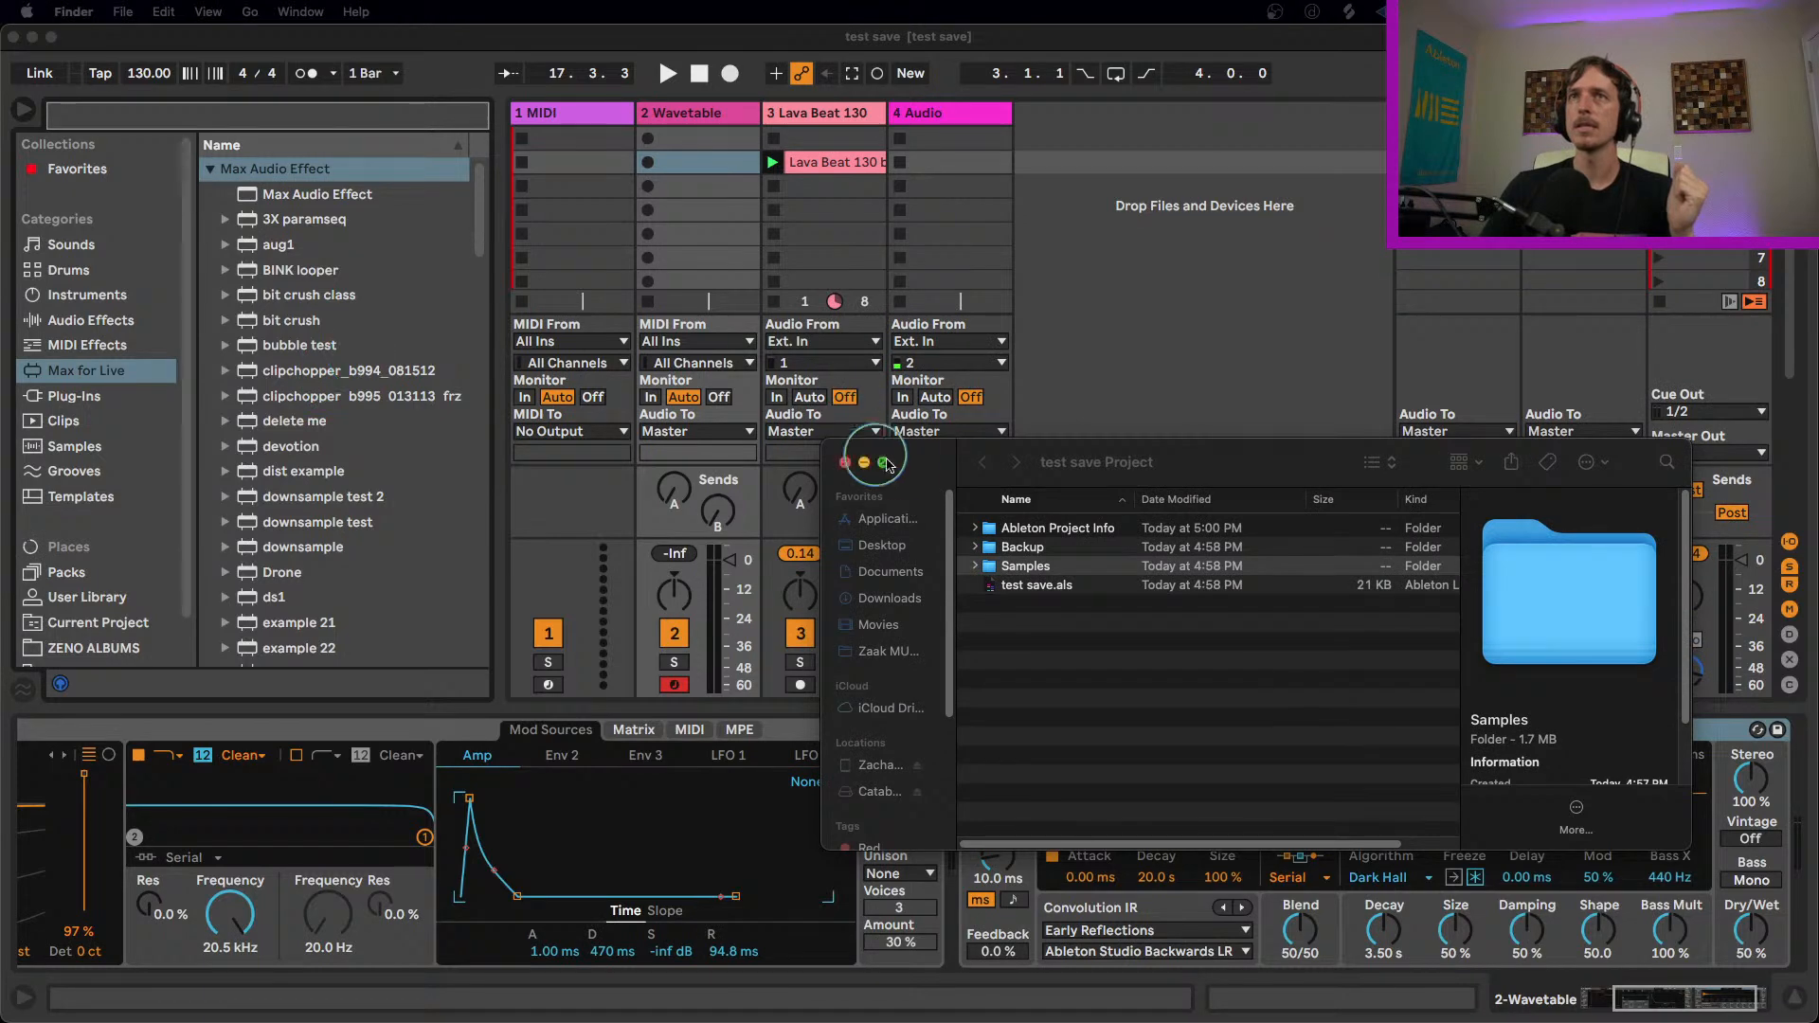
{"action": "left_click", "coordinate": [884, 462]}
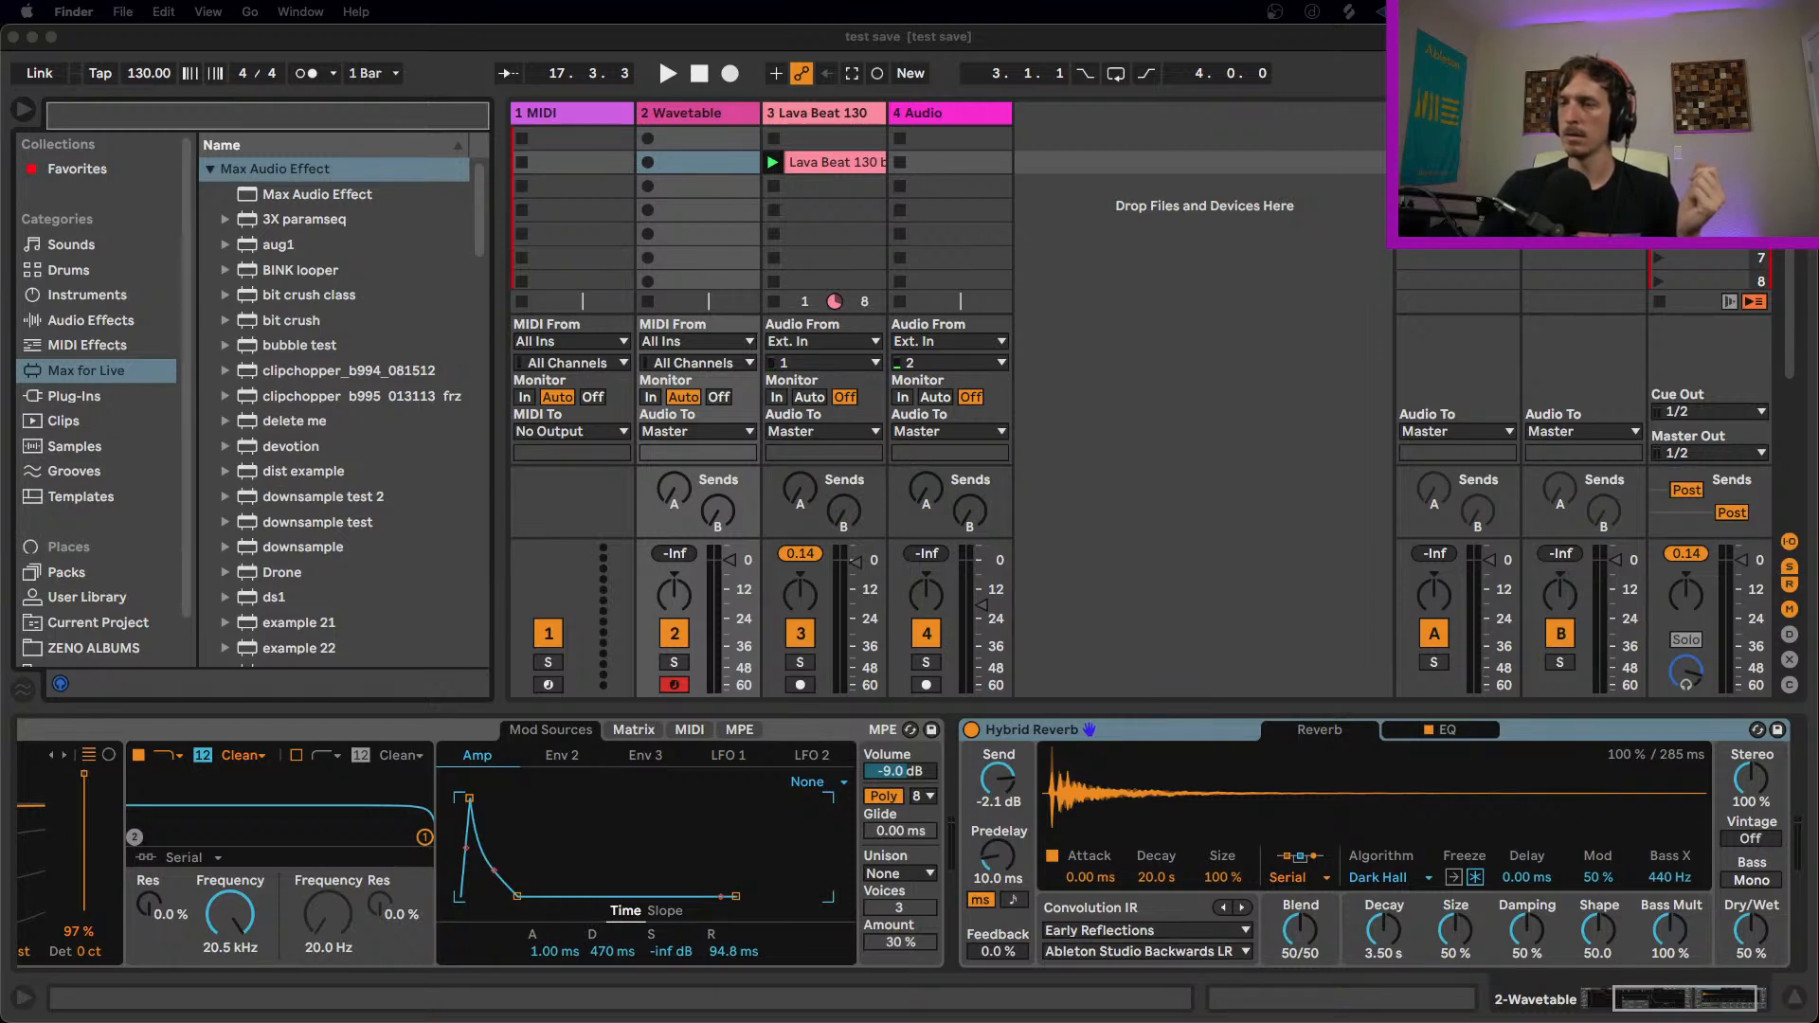
Step: Bring the M4L Big Three Finder window into view, browse its parent Live Packs folder, and show the package contents of M4L Big Three
{"action": "left_click_drag", "start_coordinate": [684, 1021], "coordinate": [776, 374]}
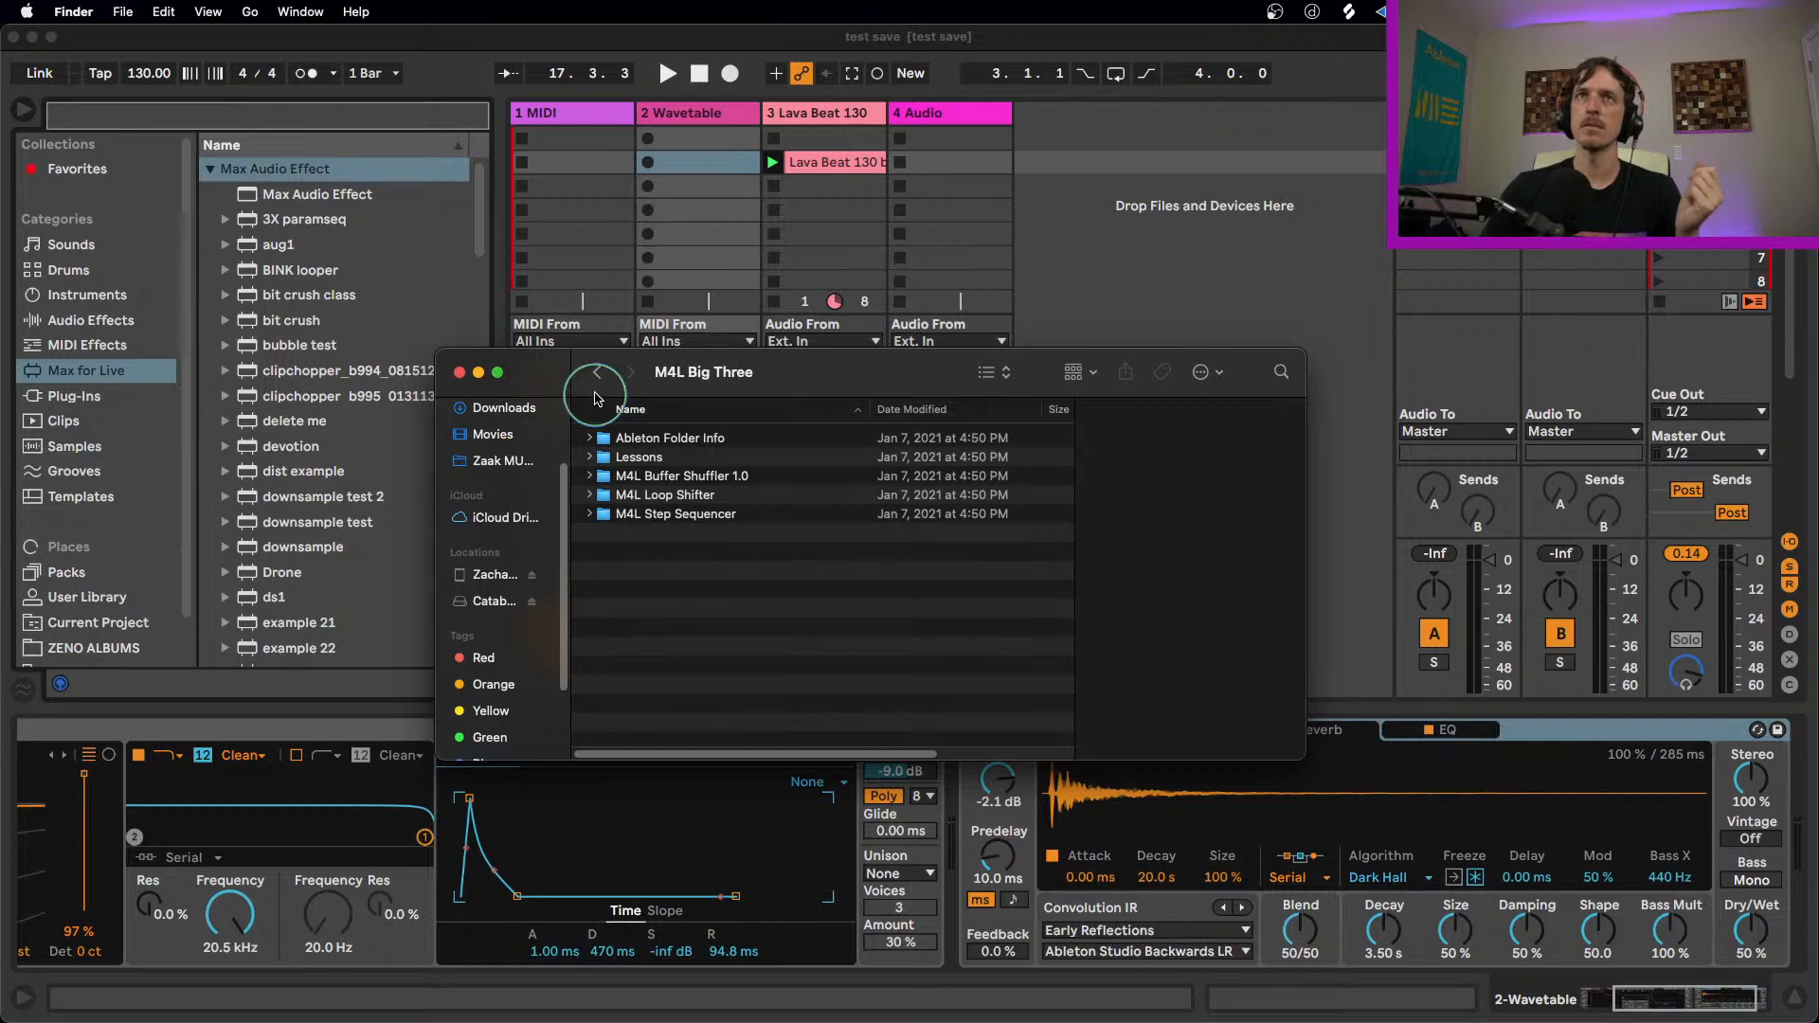
{"action": "left_click", "coordinate": [597, 373]}
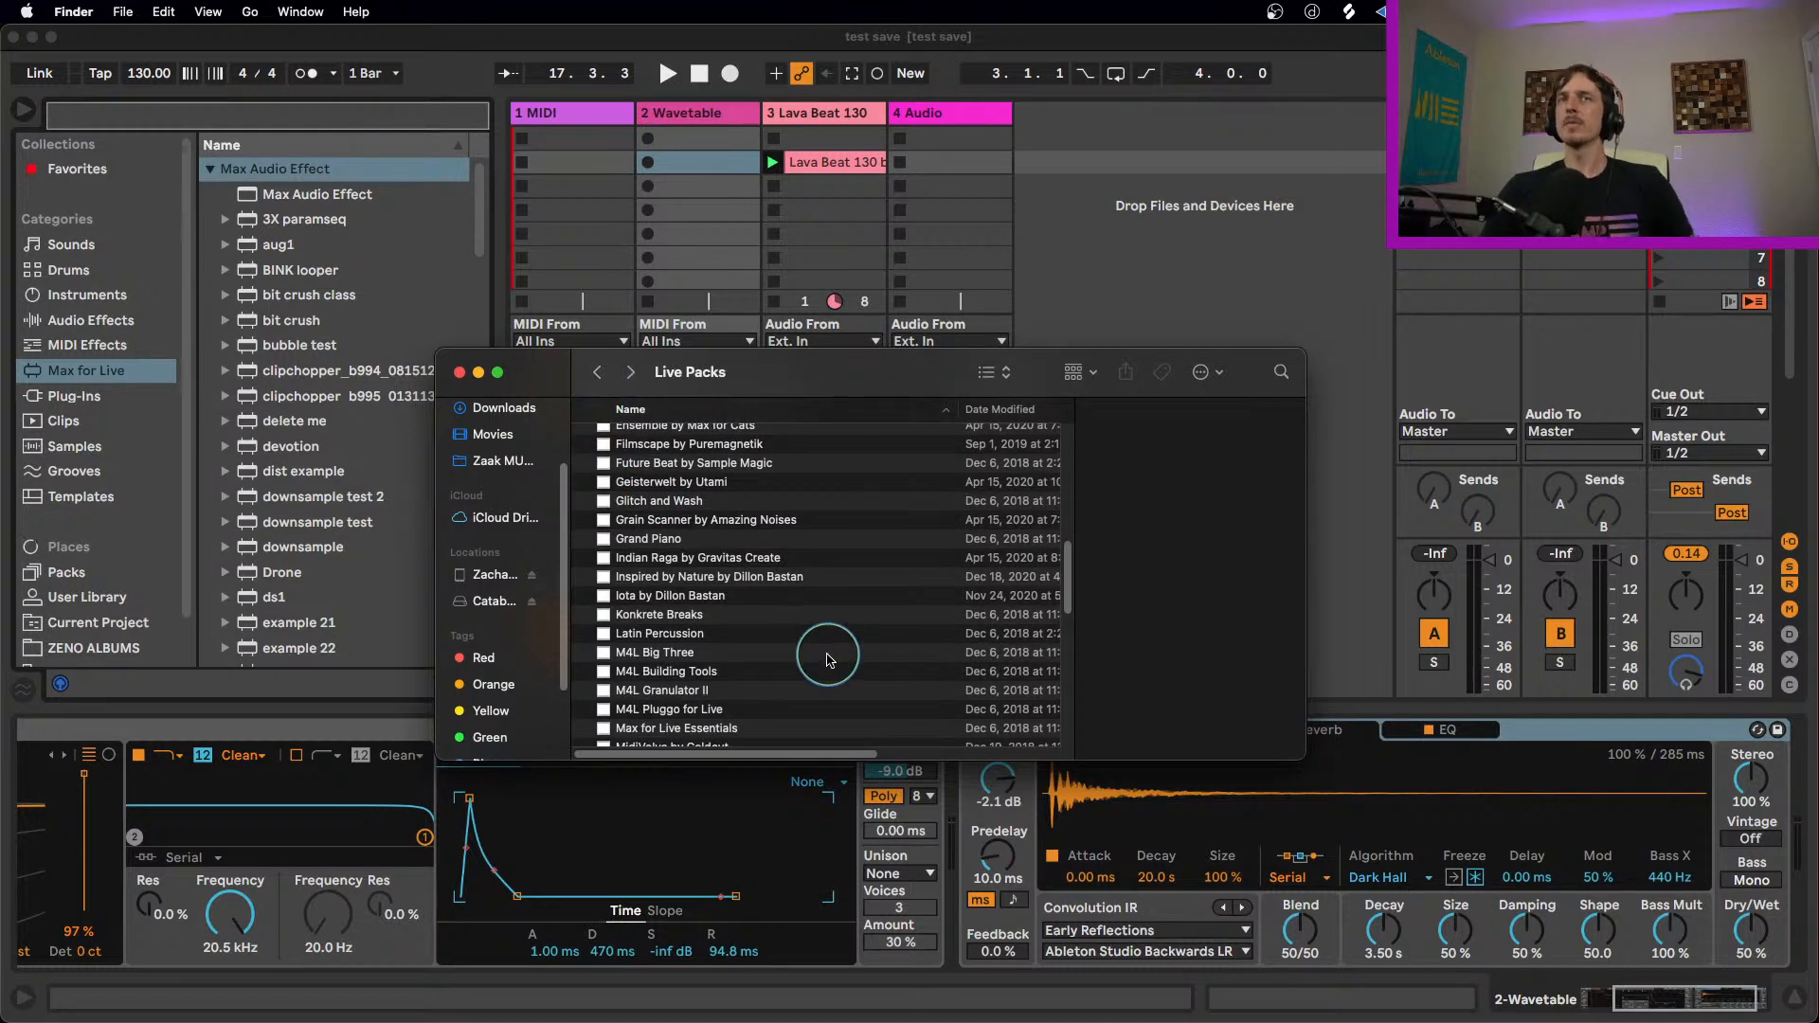
{"action": "scroll", "coordinate": [764, 637], "scroll_direction": "up", "scroll_amount": 5}
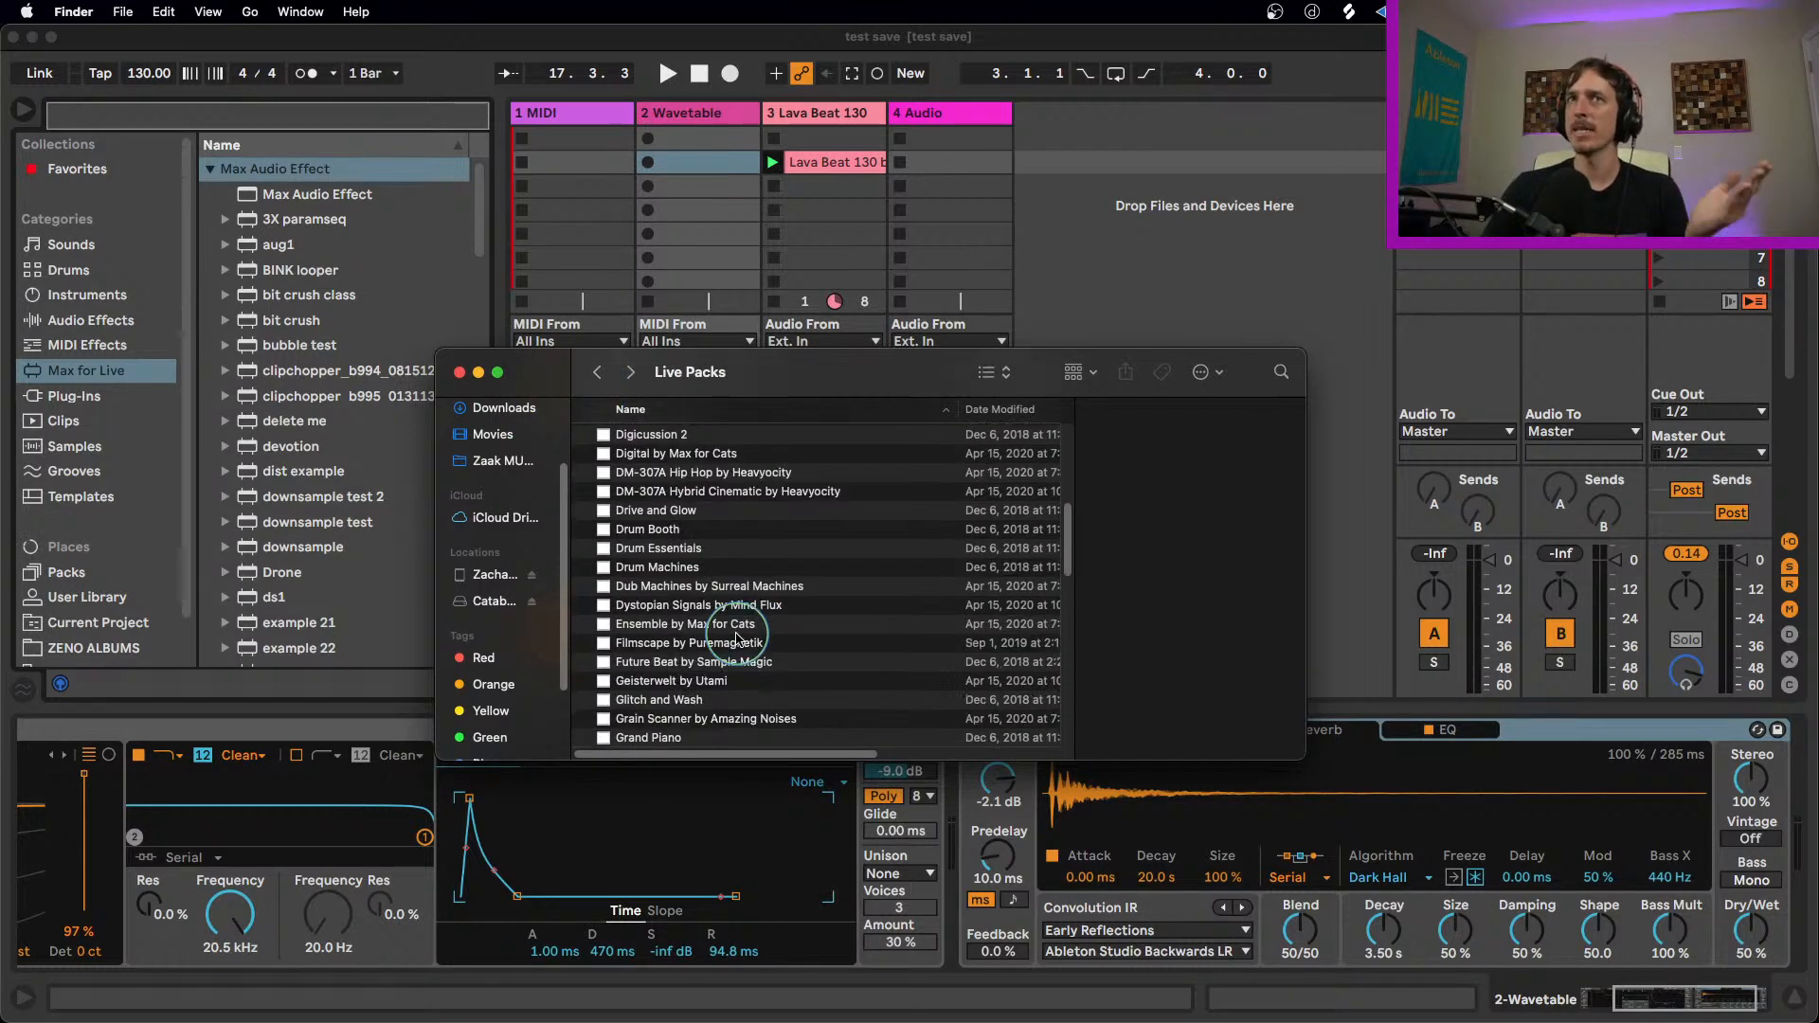
{"action": "scroll", "coordinate": [731, 635], "scroll_direction": "down", "scroll_amount": 4}
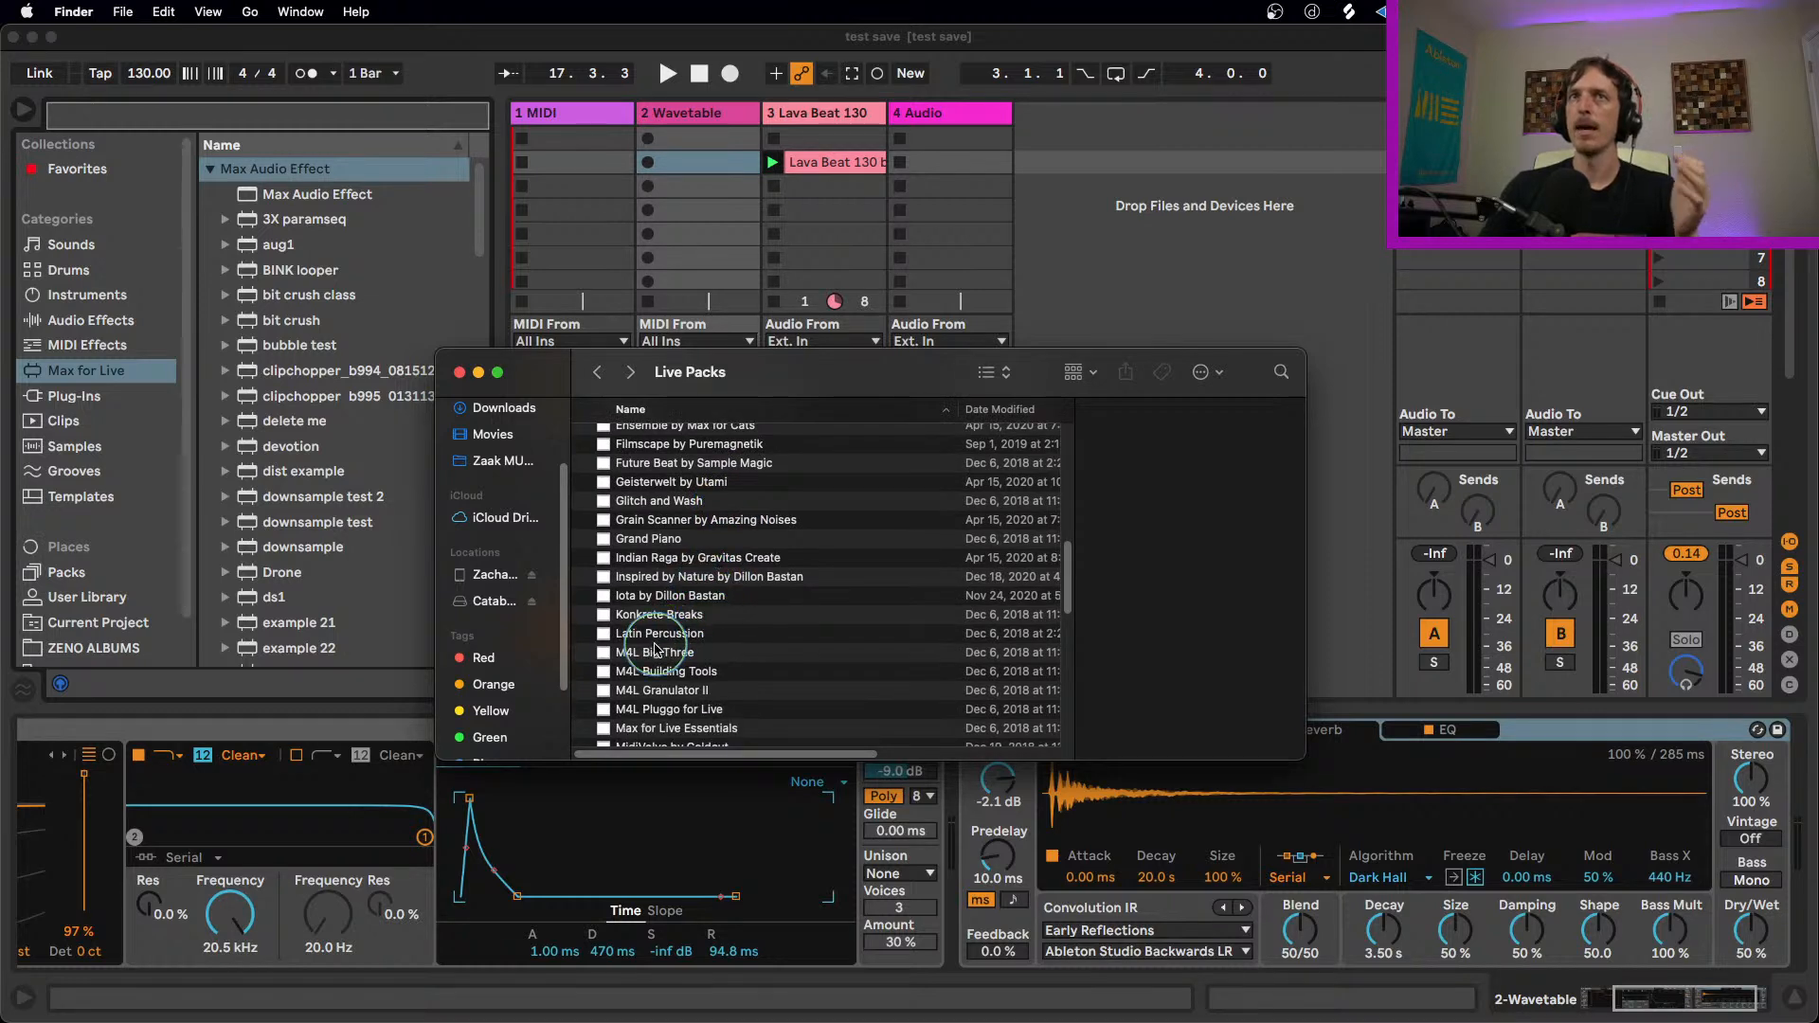
{"action": "left_click", "coordinate": [665, 658]}
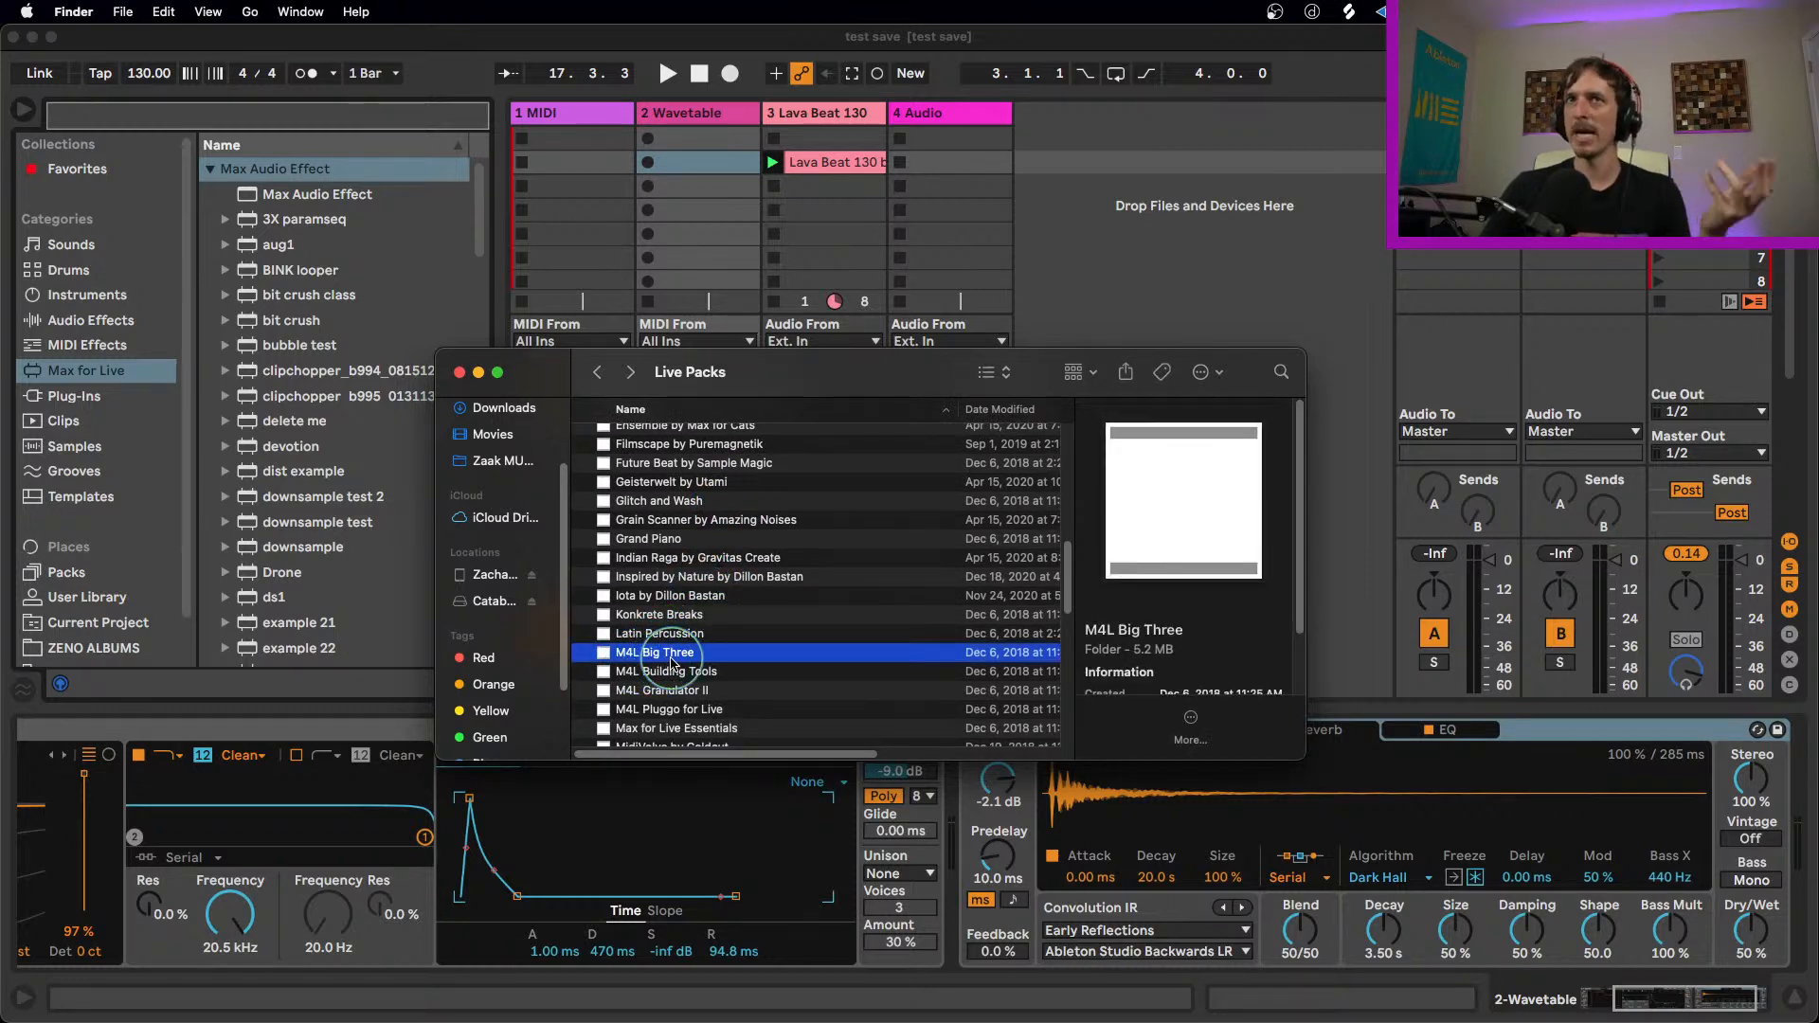
{"action": "right_click", "coordinate": [661, 655]}
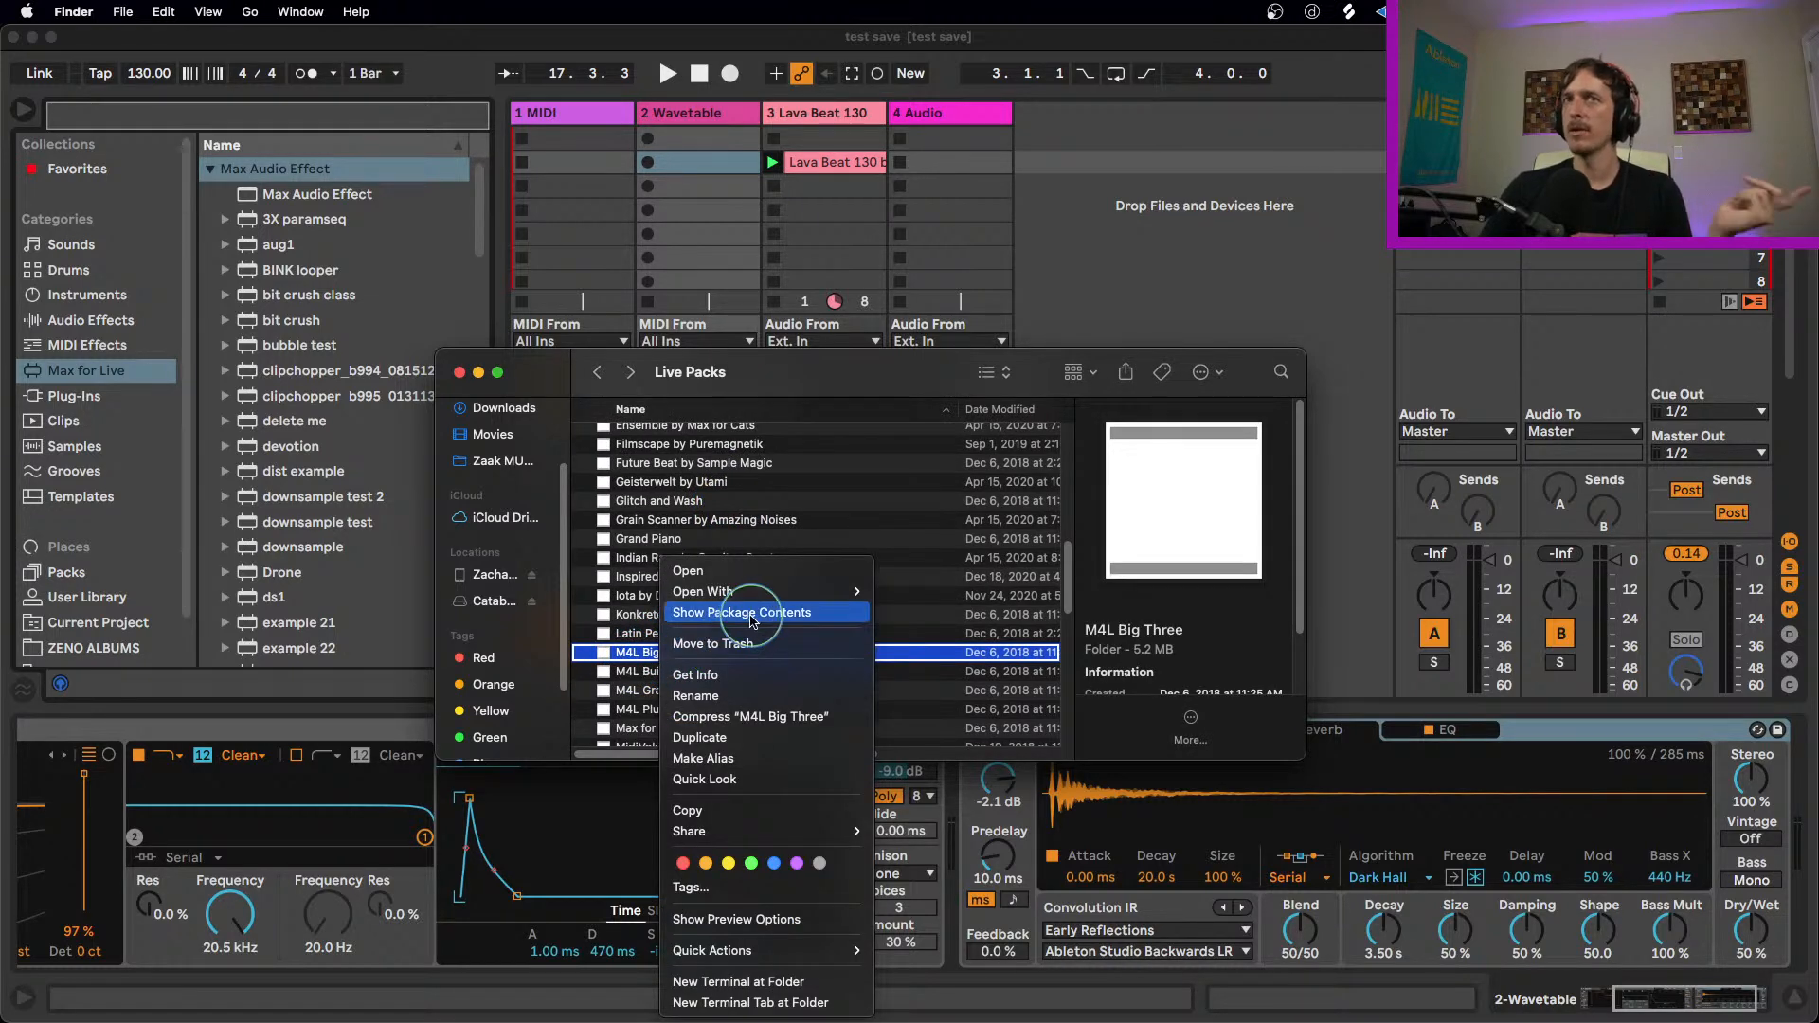
{"action": "left_click", "coordinate": [754, 616]}
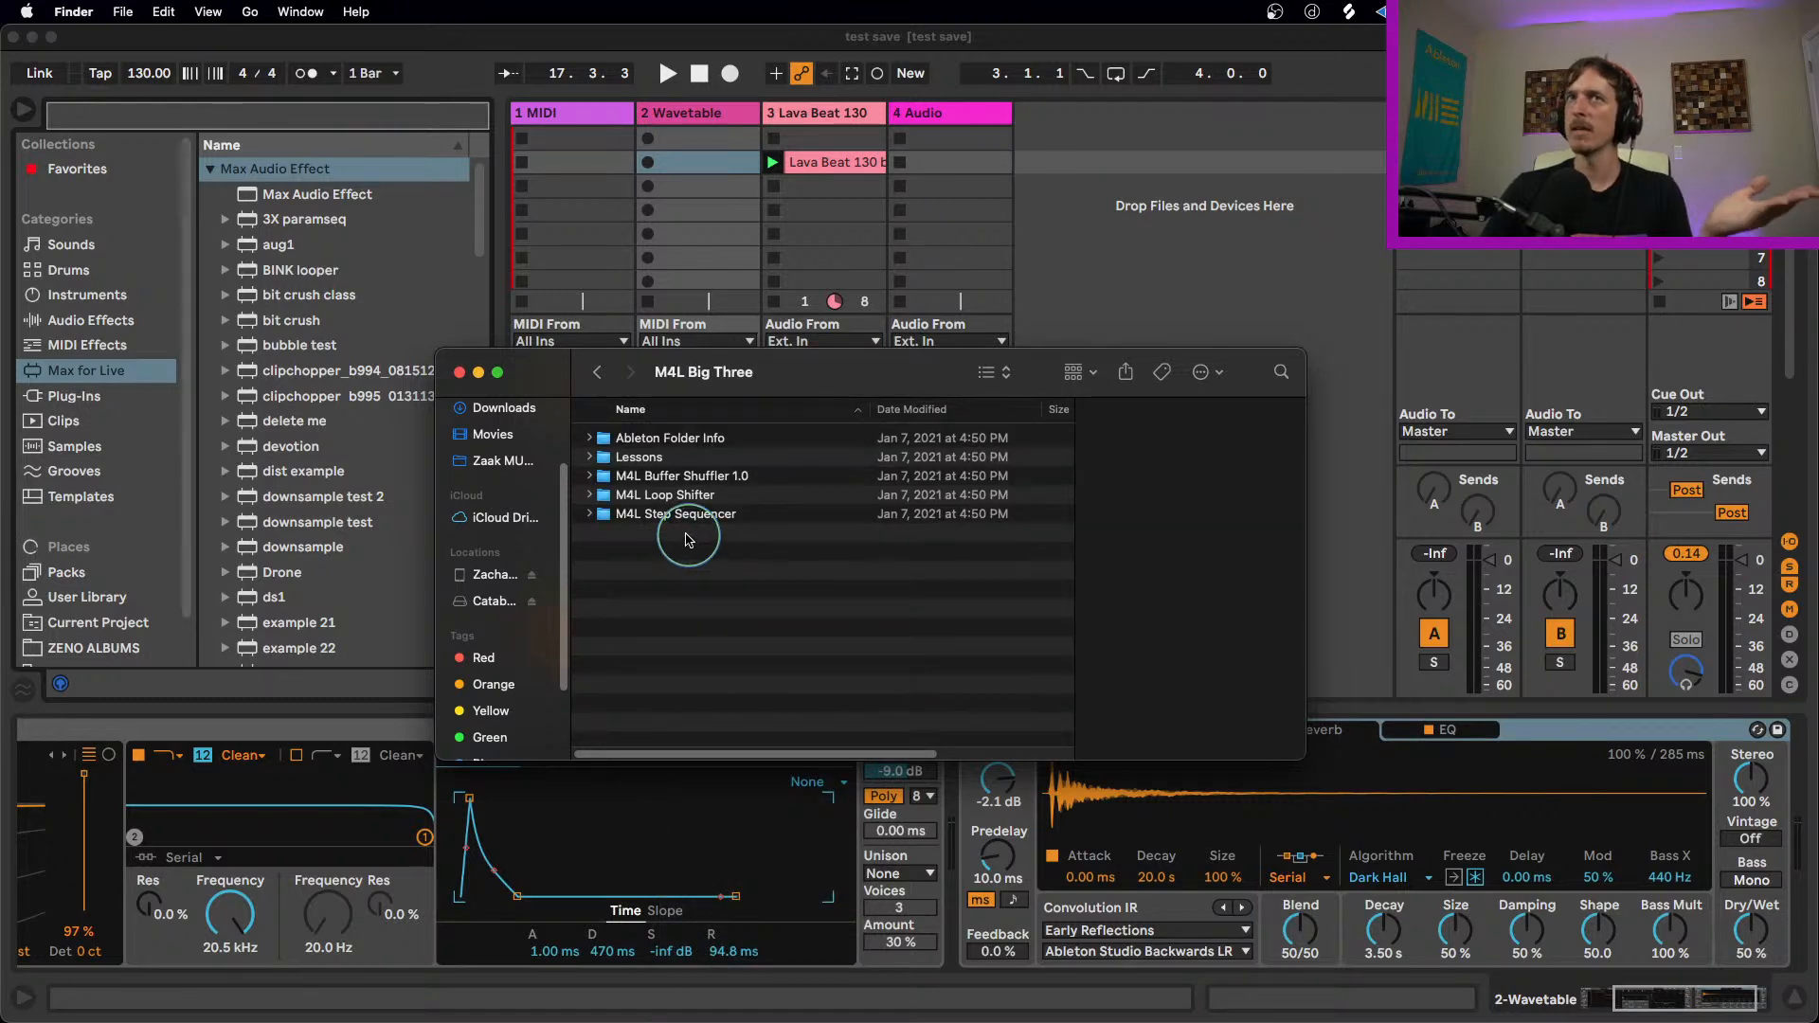
Step: Load Buffer Shuffler.amxd from the M4L Buffer Shuffler 1.0 folder onto the Lava Beat 130 track
{"action": "left_click", "coordinate": [663, 477]}
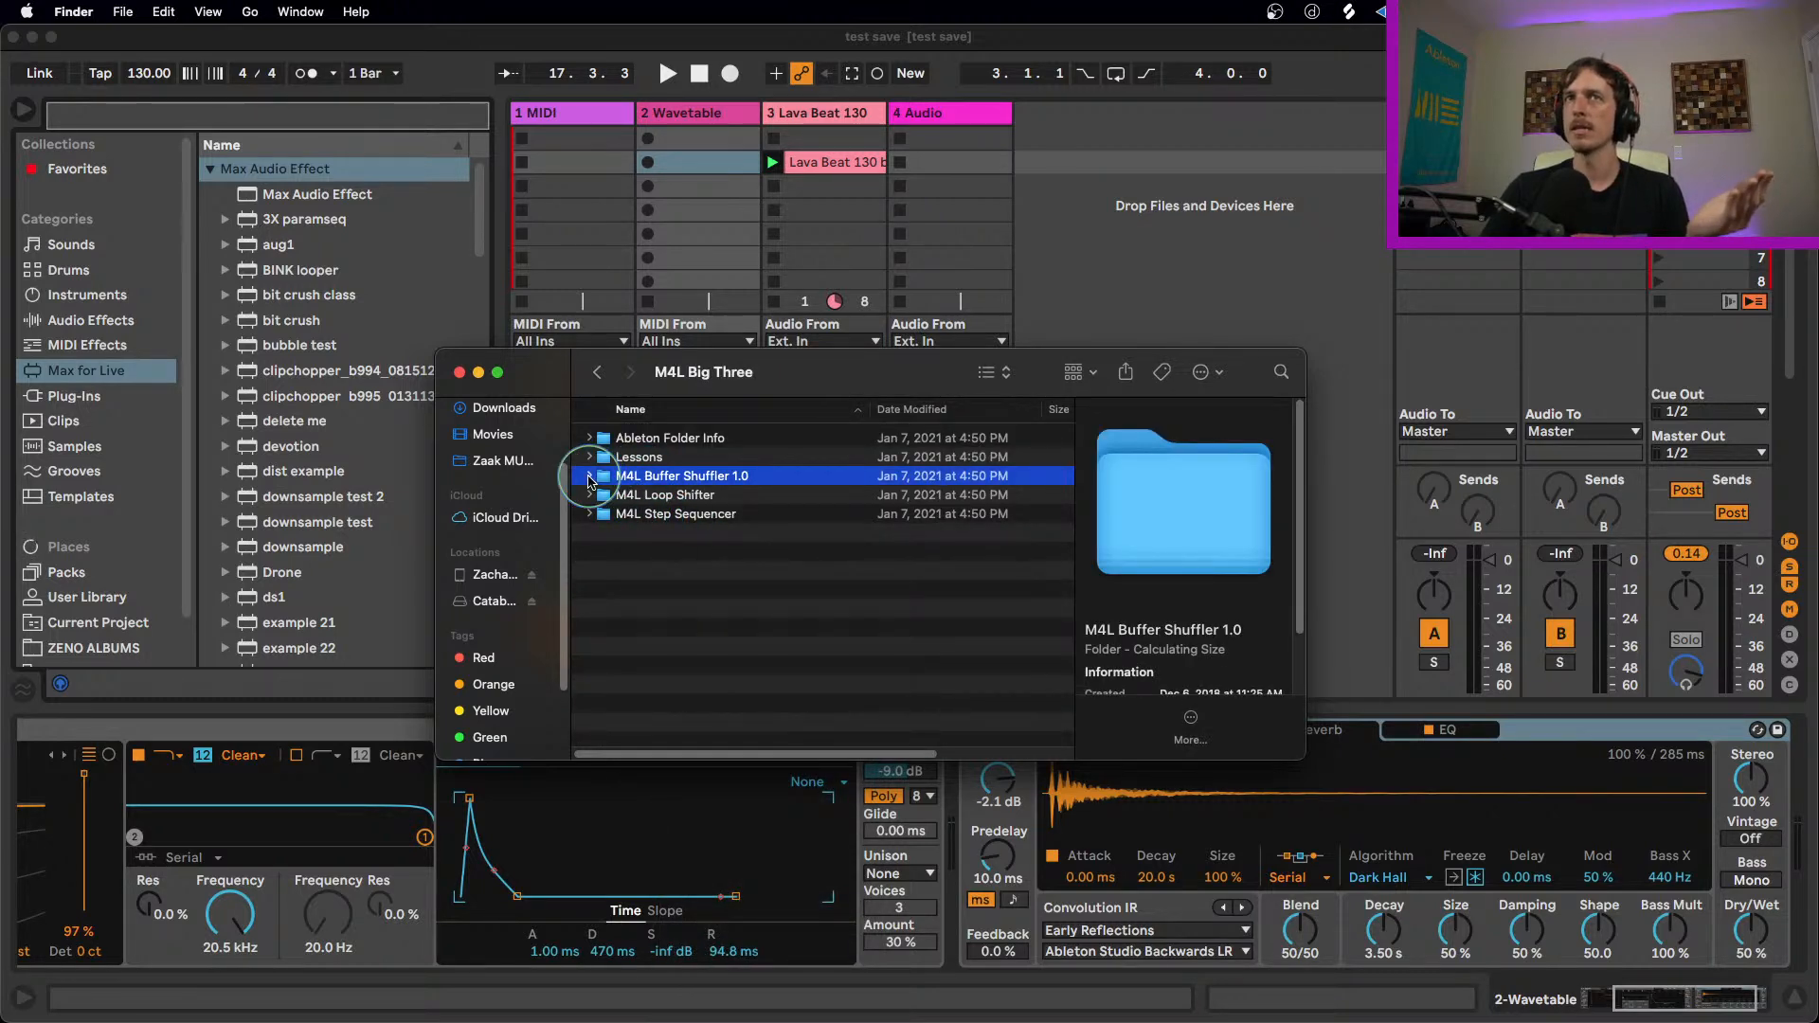
{"action": "left_click", "coordinate": [589, 476]}
{"action": "left_click_drag", "start_coordinate": [649, 502], "coordinate": [850, 149]}
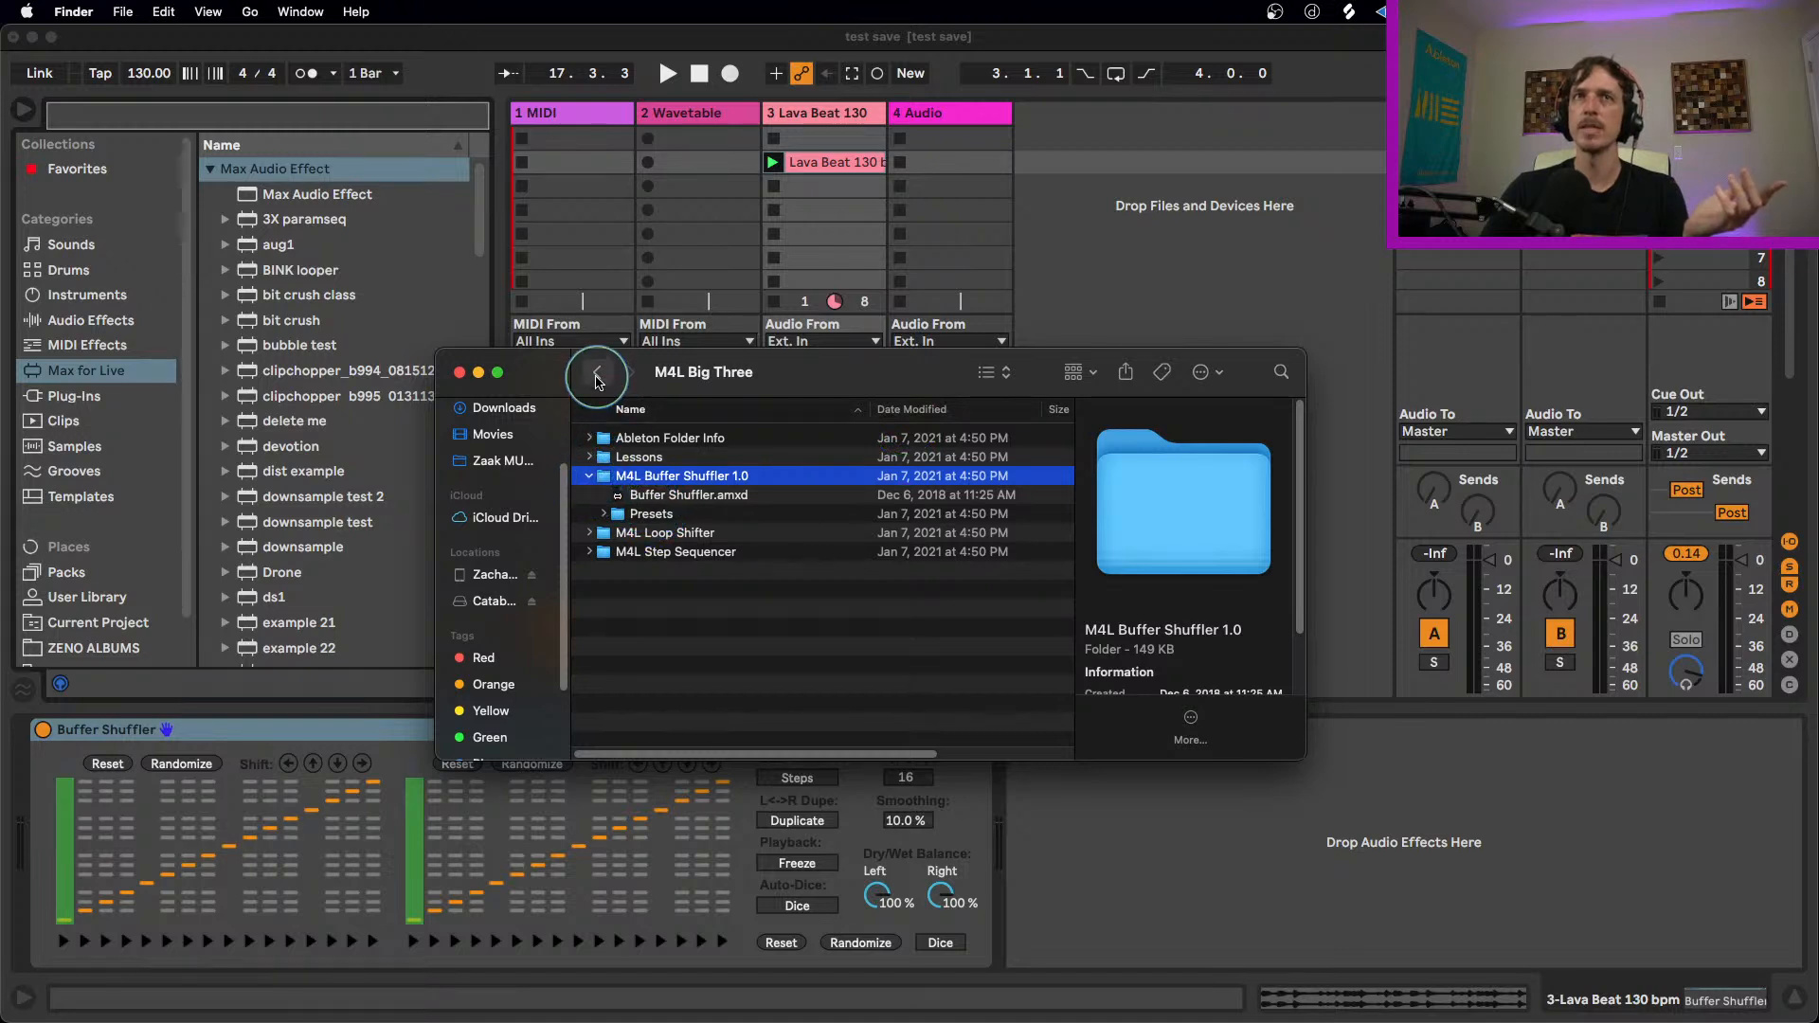
Step: Return to the Live Packs folder and show the package contents of Max for Live Essentials
{"action": "left_click", "coordinate": [597, 372]}
{"action": "scroll", "coordinate": [629, 668], "scroll_direction": "down", "scroll_amount": 2}
{"action": "left_click", "coordinate": [648, 696]}
{"action": "right_click", "coordinate": [646, 695]}
{"action": "left_click", "coordinate": [702, 621]}
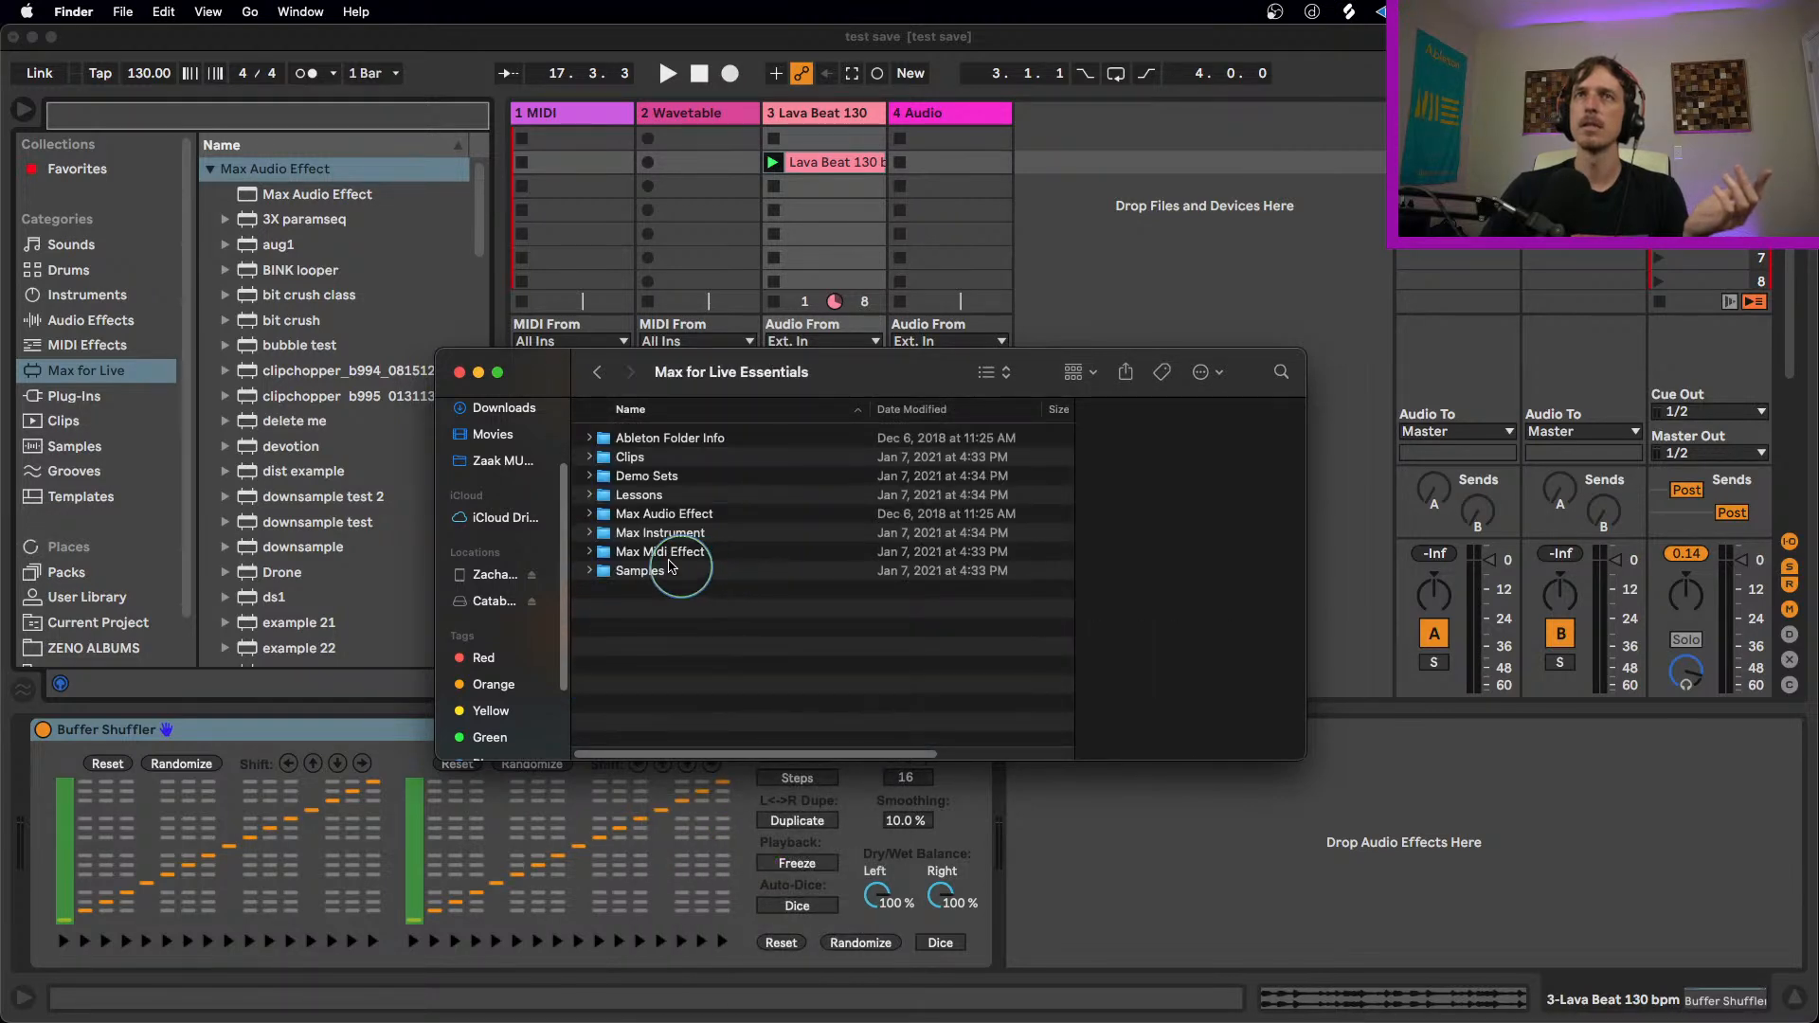
Step: Replace the loaded Buffer Shuffler with Buffer Shuffler 2.0.amxd from the Max Audio Effect folder's Buffer Shuffler subfolder, and close the Finder window
{"action": "left_click", "coordinate": [590, 516]}
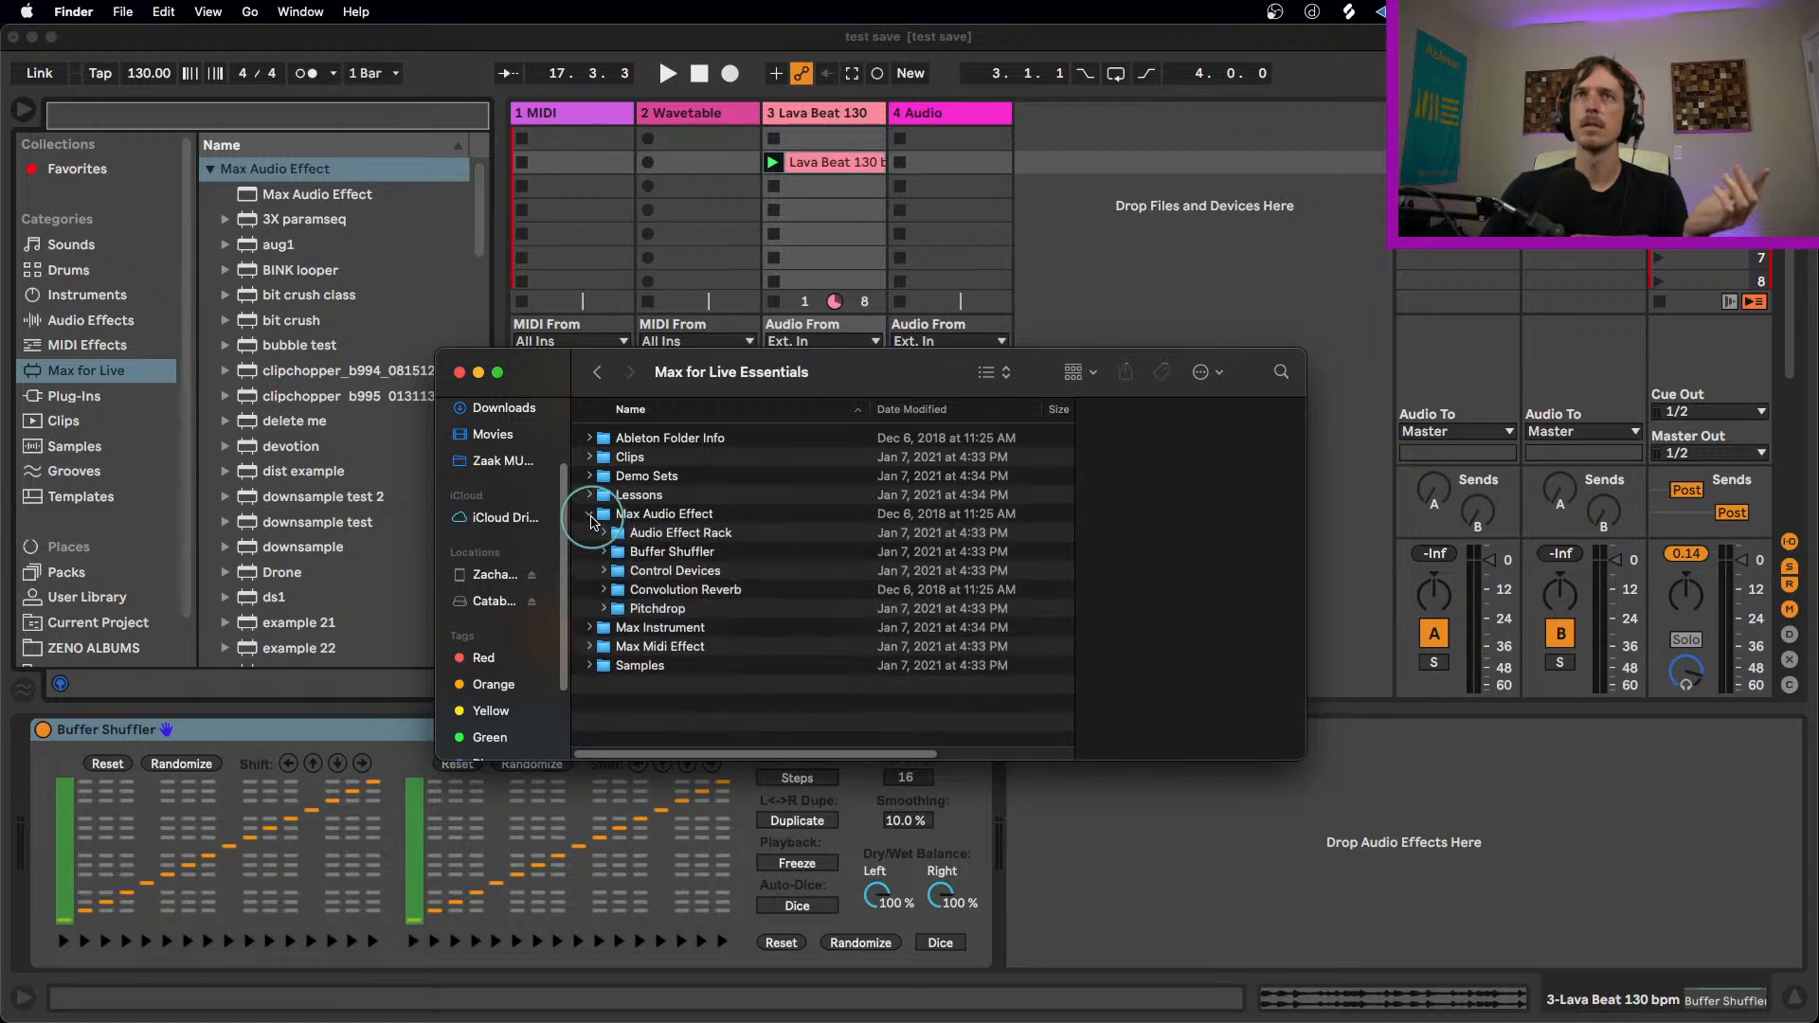
{"action": "left_click", "coordinate": [643, 555]}
{"action": "double_click", "coordinate": [644, 554]}
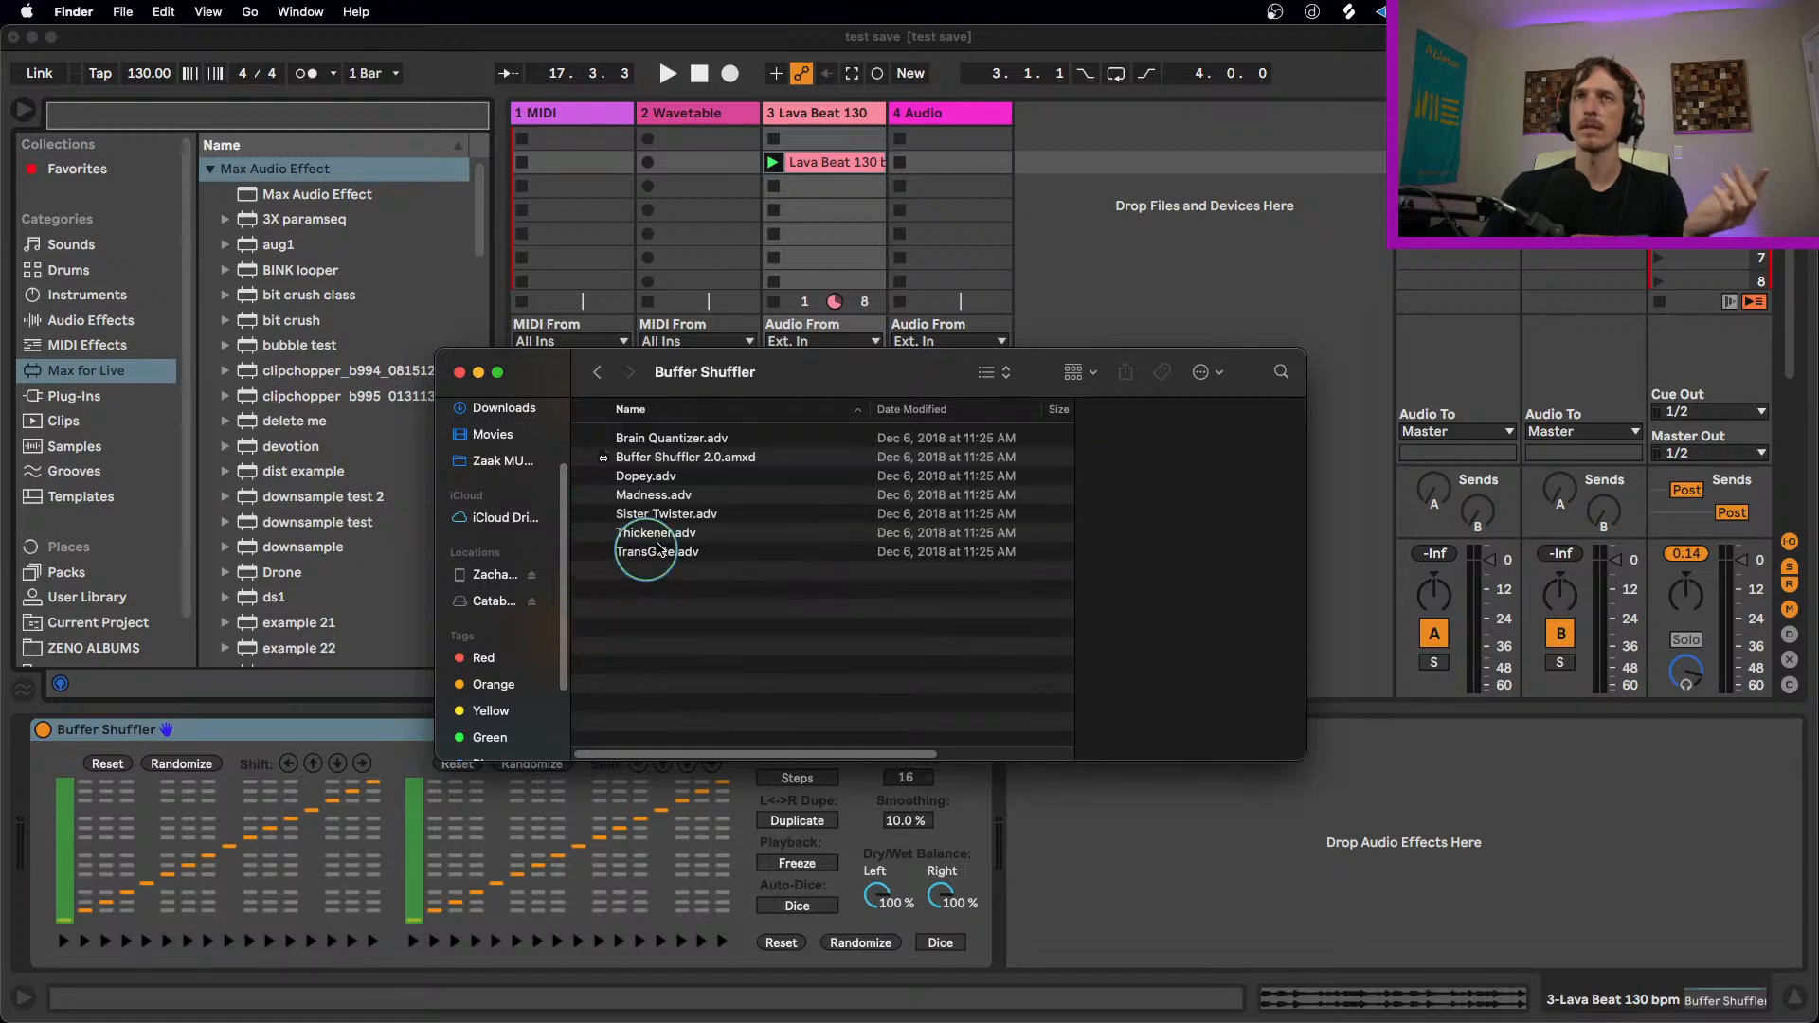
{"action": "left_click_drag", "start_coordinate": [680, 462], "coordinate": [272, 740]}
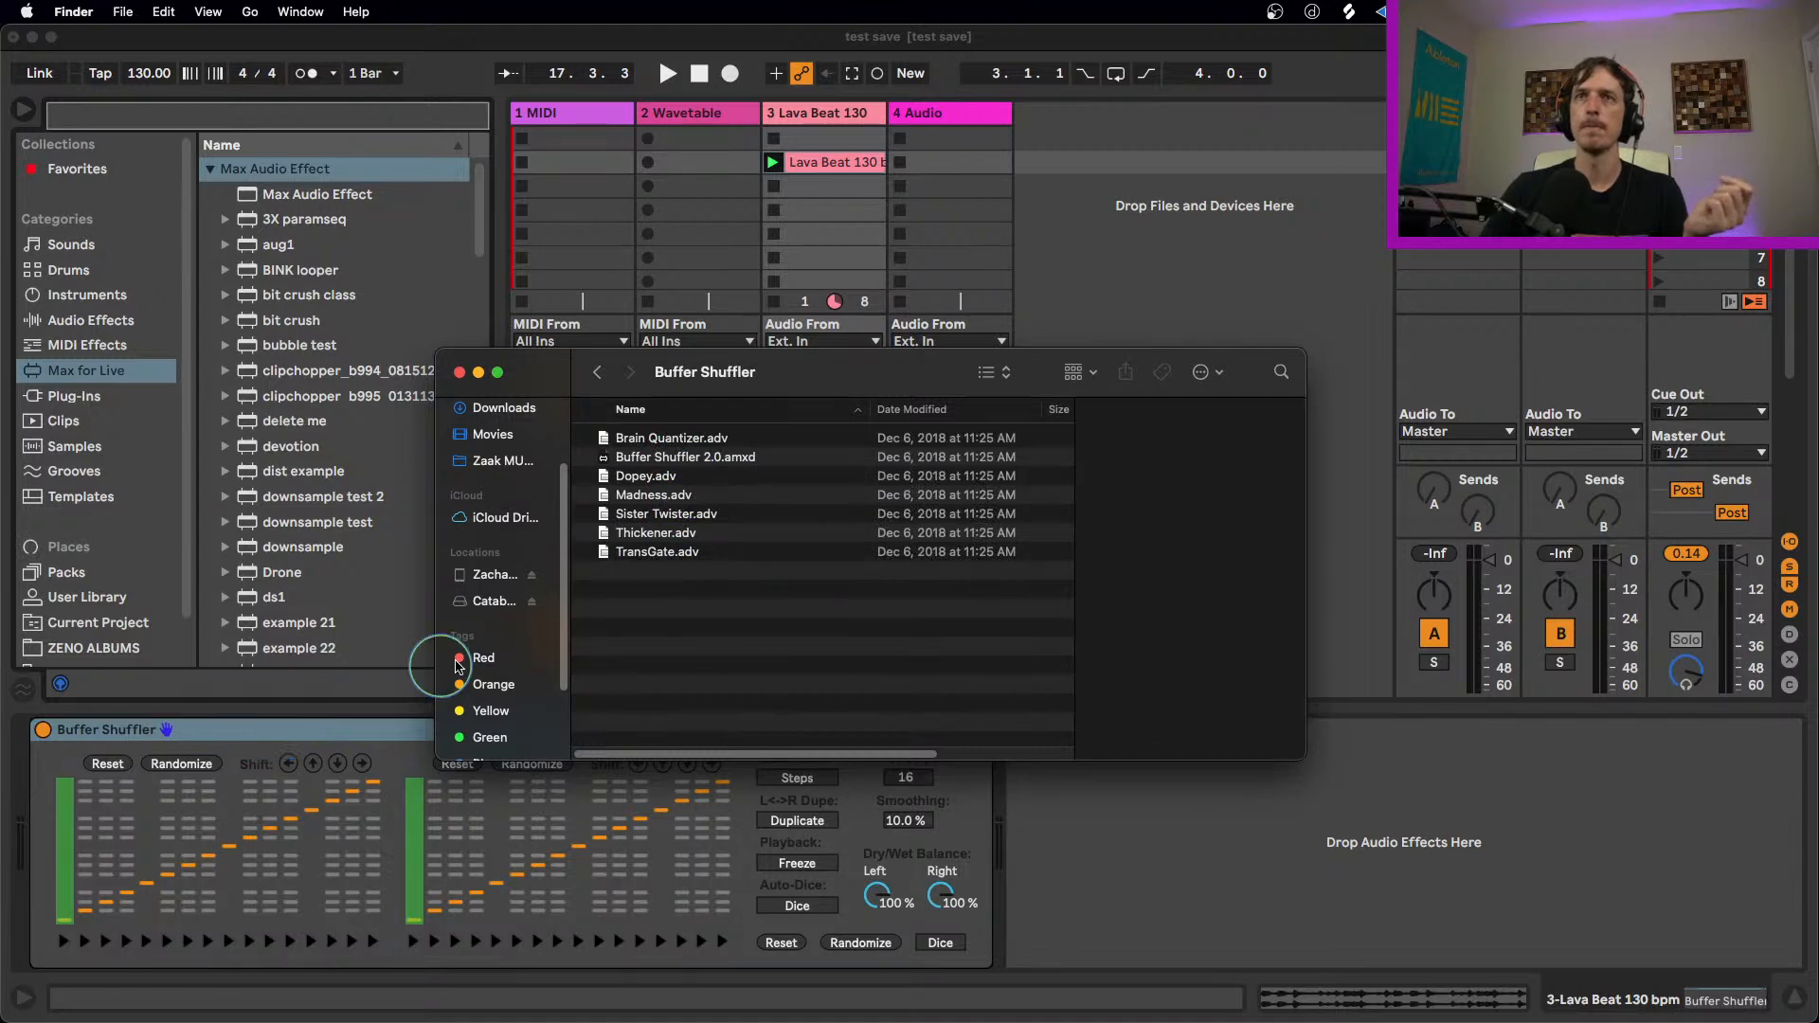
{"action": "left_click", "coordinate": [459, 373]}
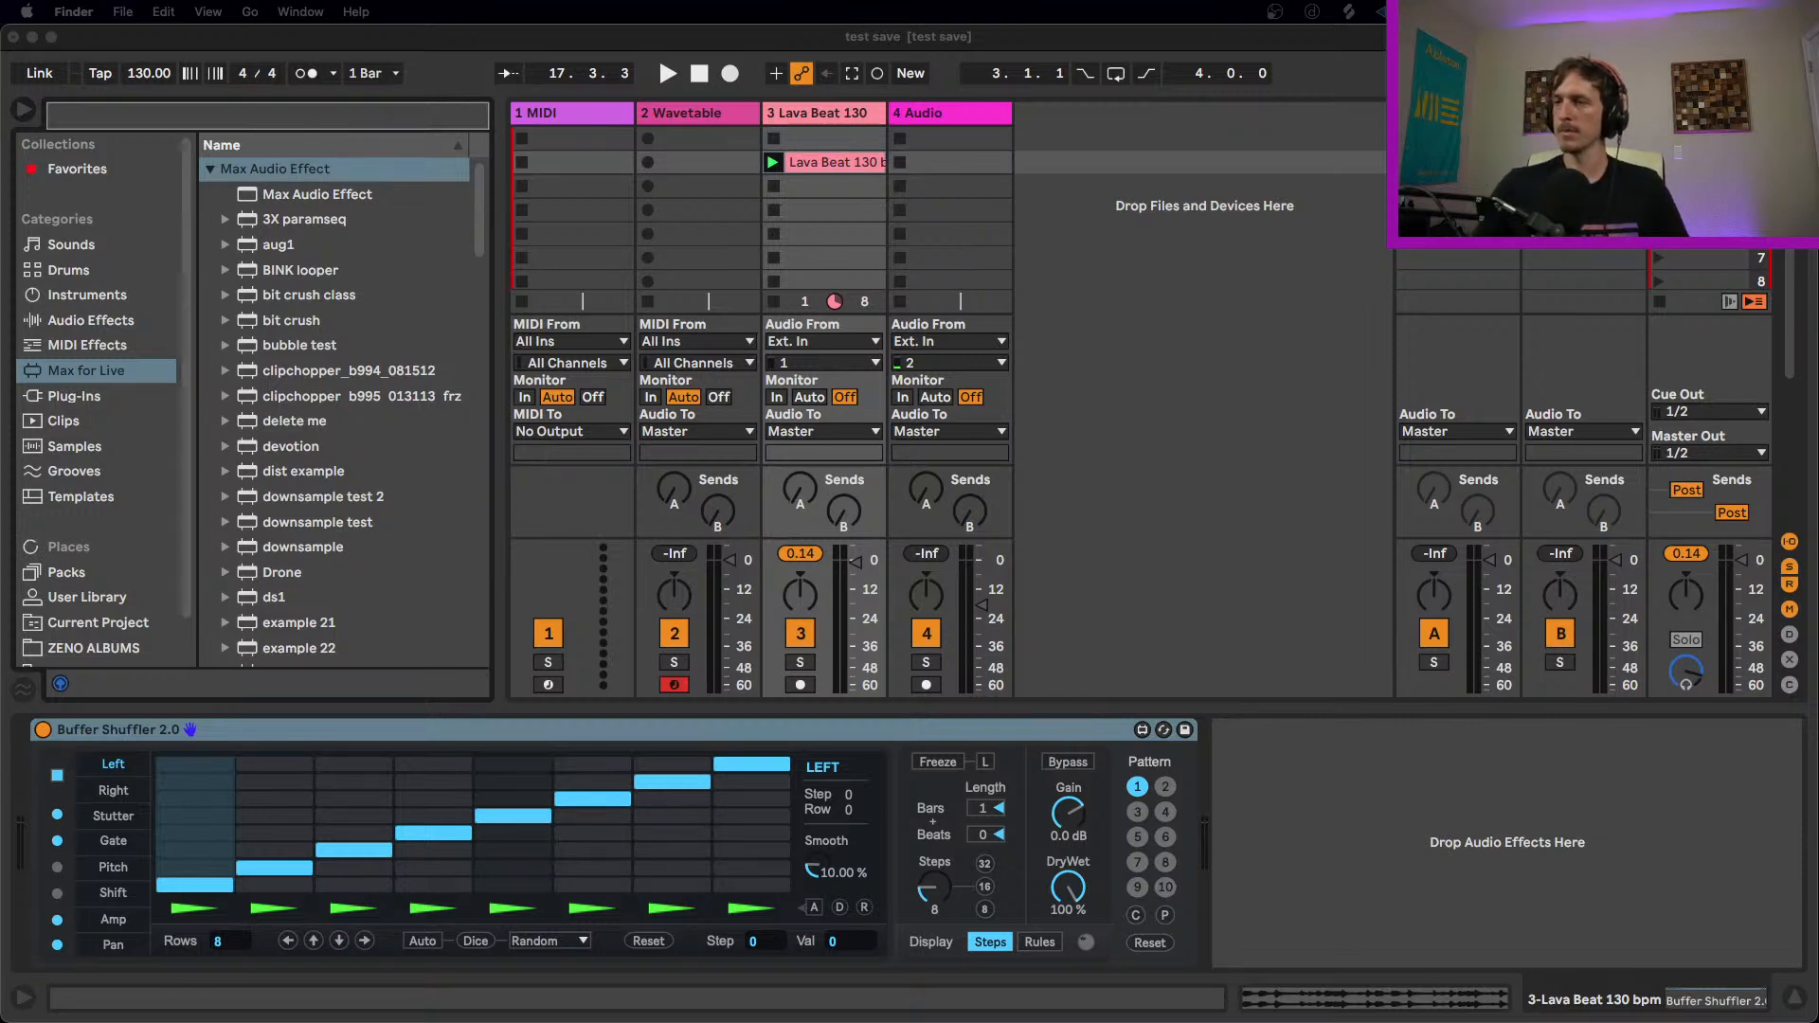
Step: Return to Ableton Live, select the Buffer Shuffler 2.0 device, and start playback to hear it on the Lava Beat 130 clip
{"action": "left_click", "coordinate": [834, 163]}
{"action": "left_click", "coordinate": [569, 496]}
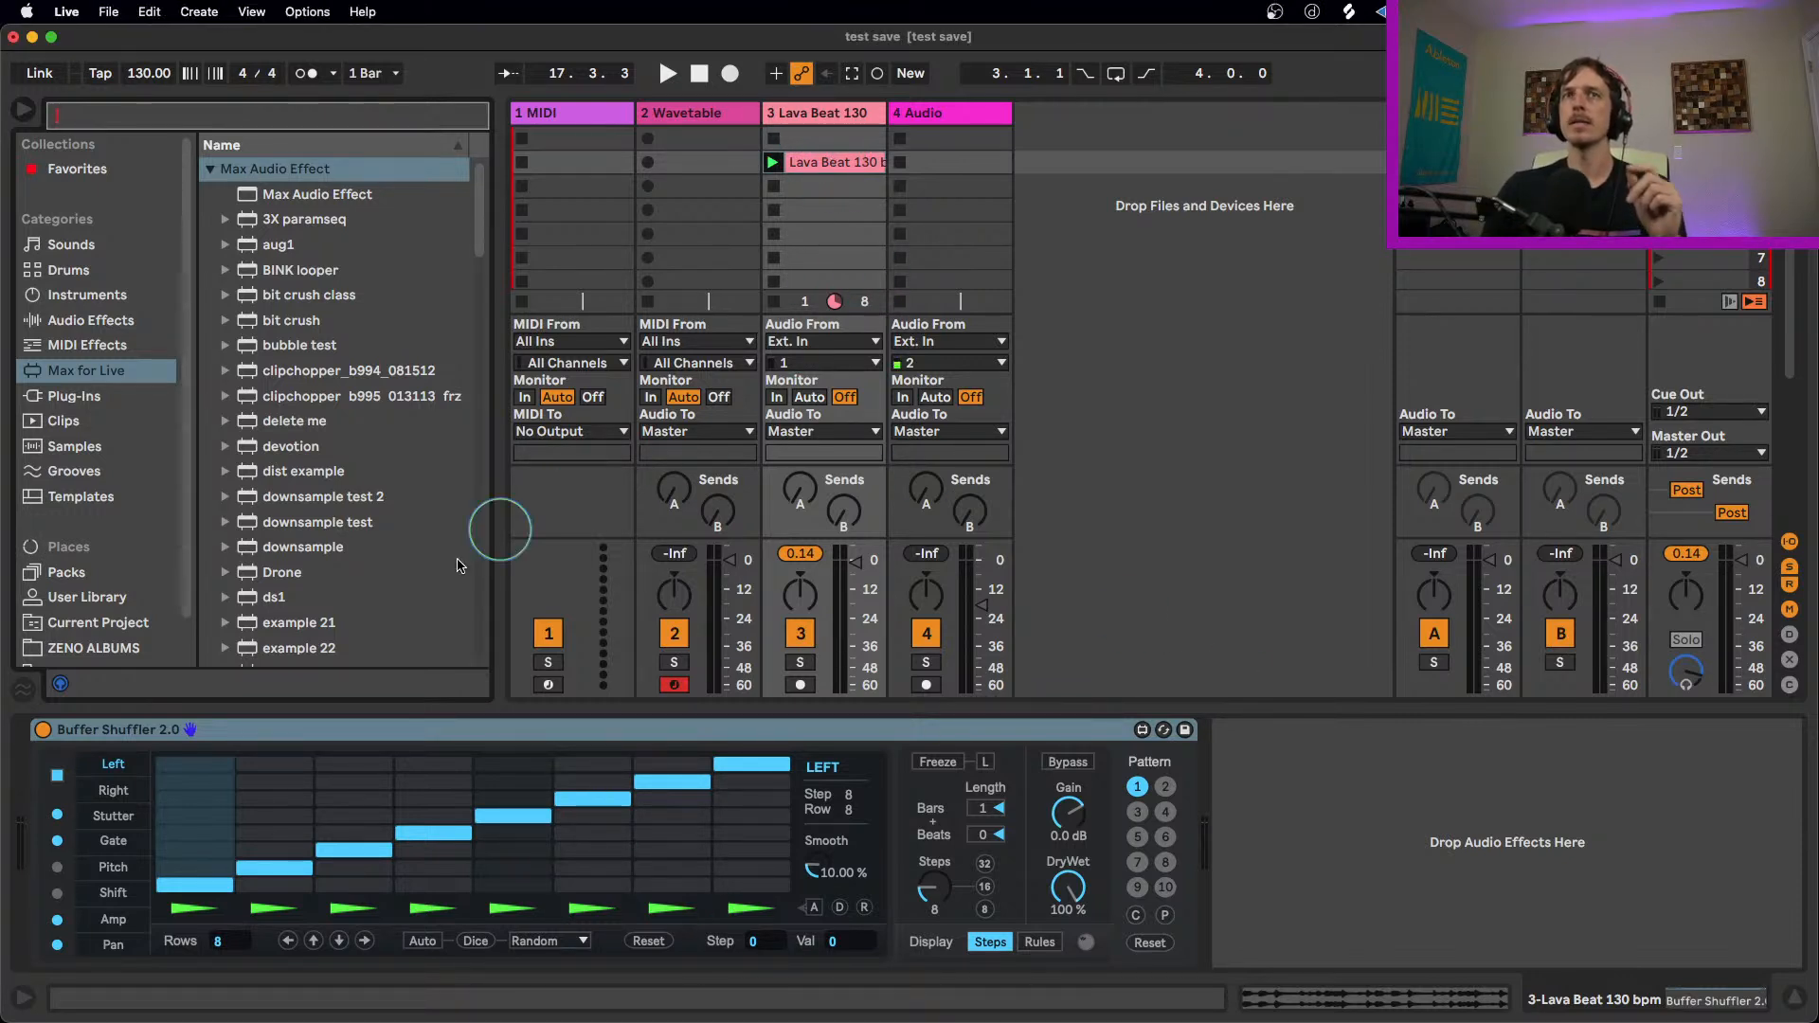
{"action": "left_click", "coordinate": [396, 720]}
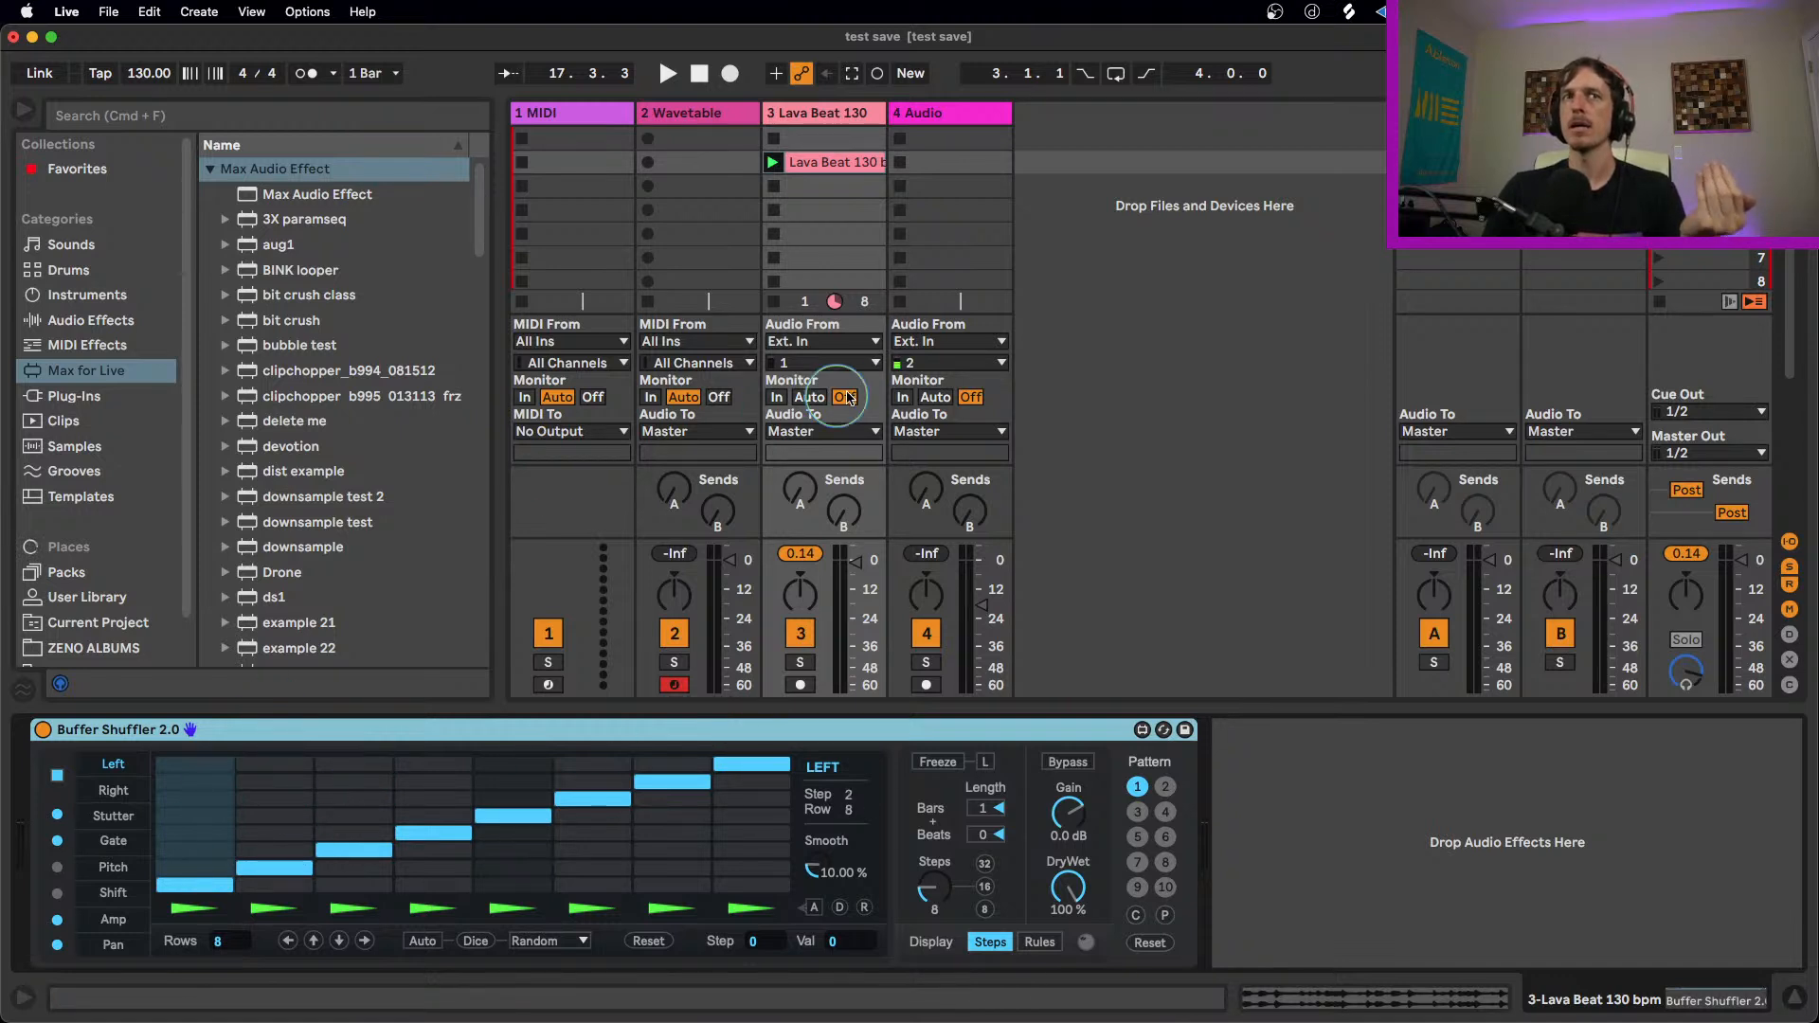
{"action": "key", "text": "space"}
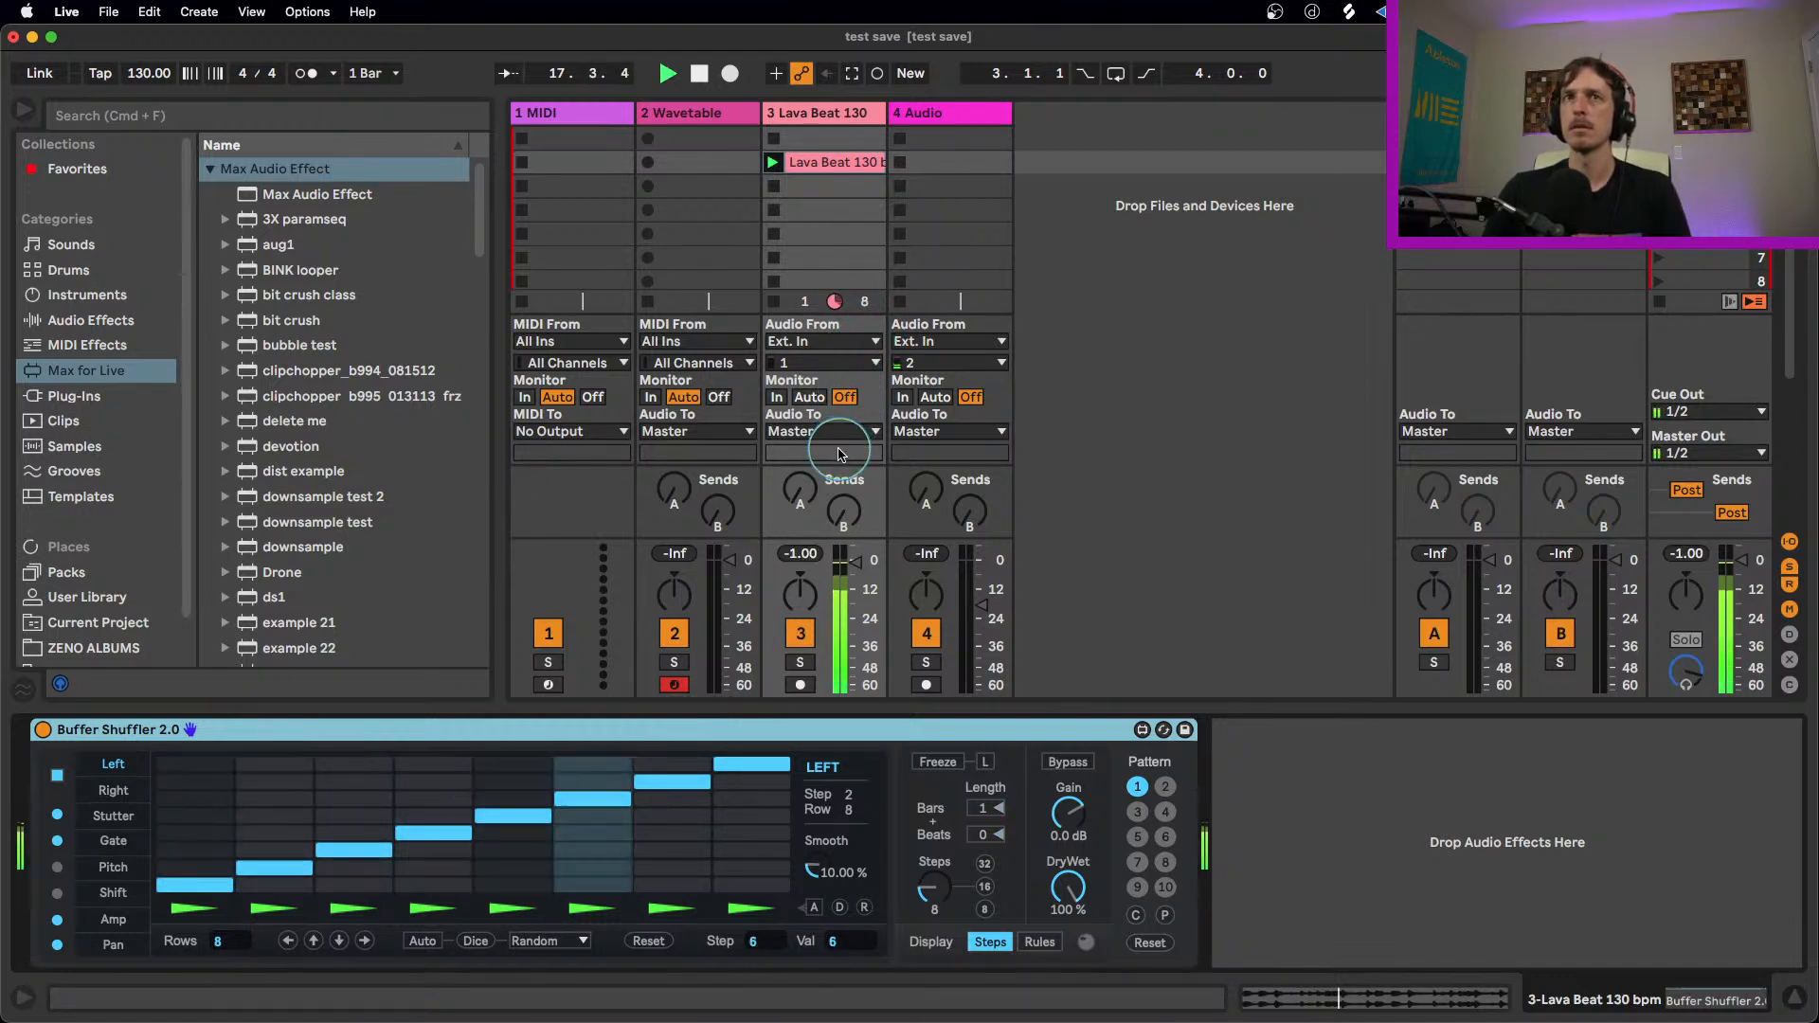
Step: In the Left lane, set steps 2 and 3 to rows 3 and 2, and steps 5 to 8 to rows 3, 7, 3 and 6
{"action": "key", "text": "space"}
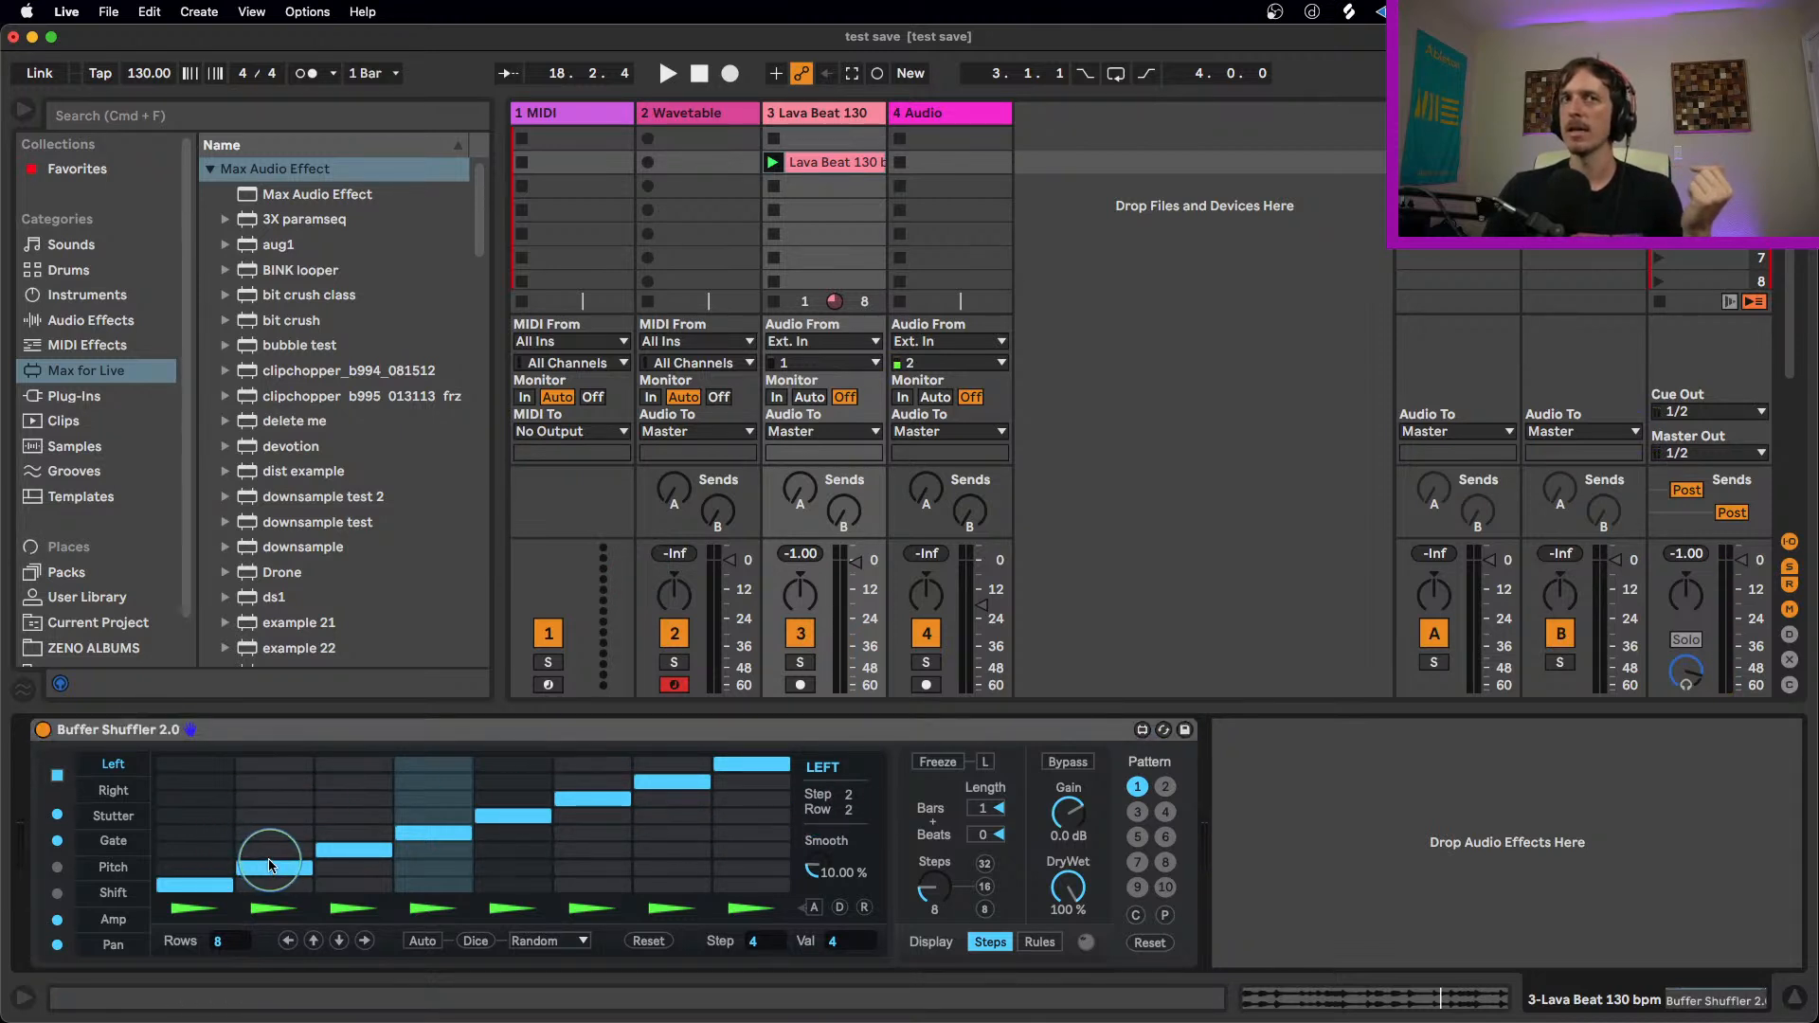
{"action": "mouse_move", "coordinate": [264, 856]}
{"action": "left_mouse_down"}
{"action": "mouse_move", "coordinate": [332, 861]}
{"action": "mouse_move", "coordinate": [288, 883]}
{"action": "left_mouse_up"}
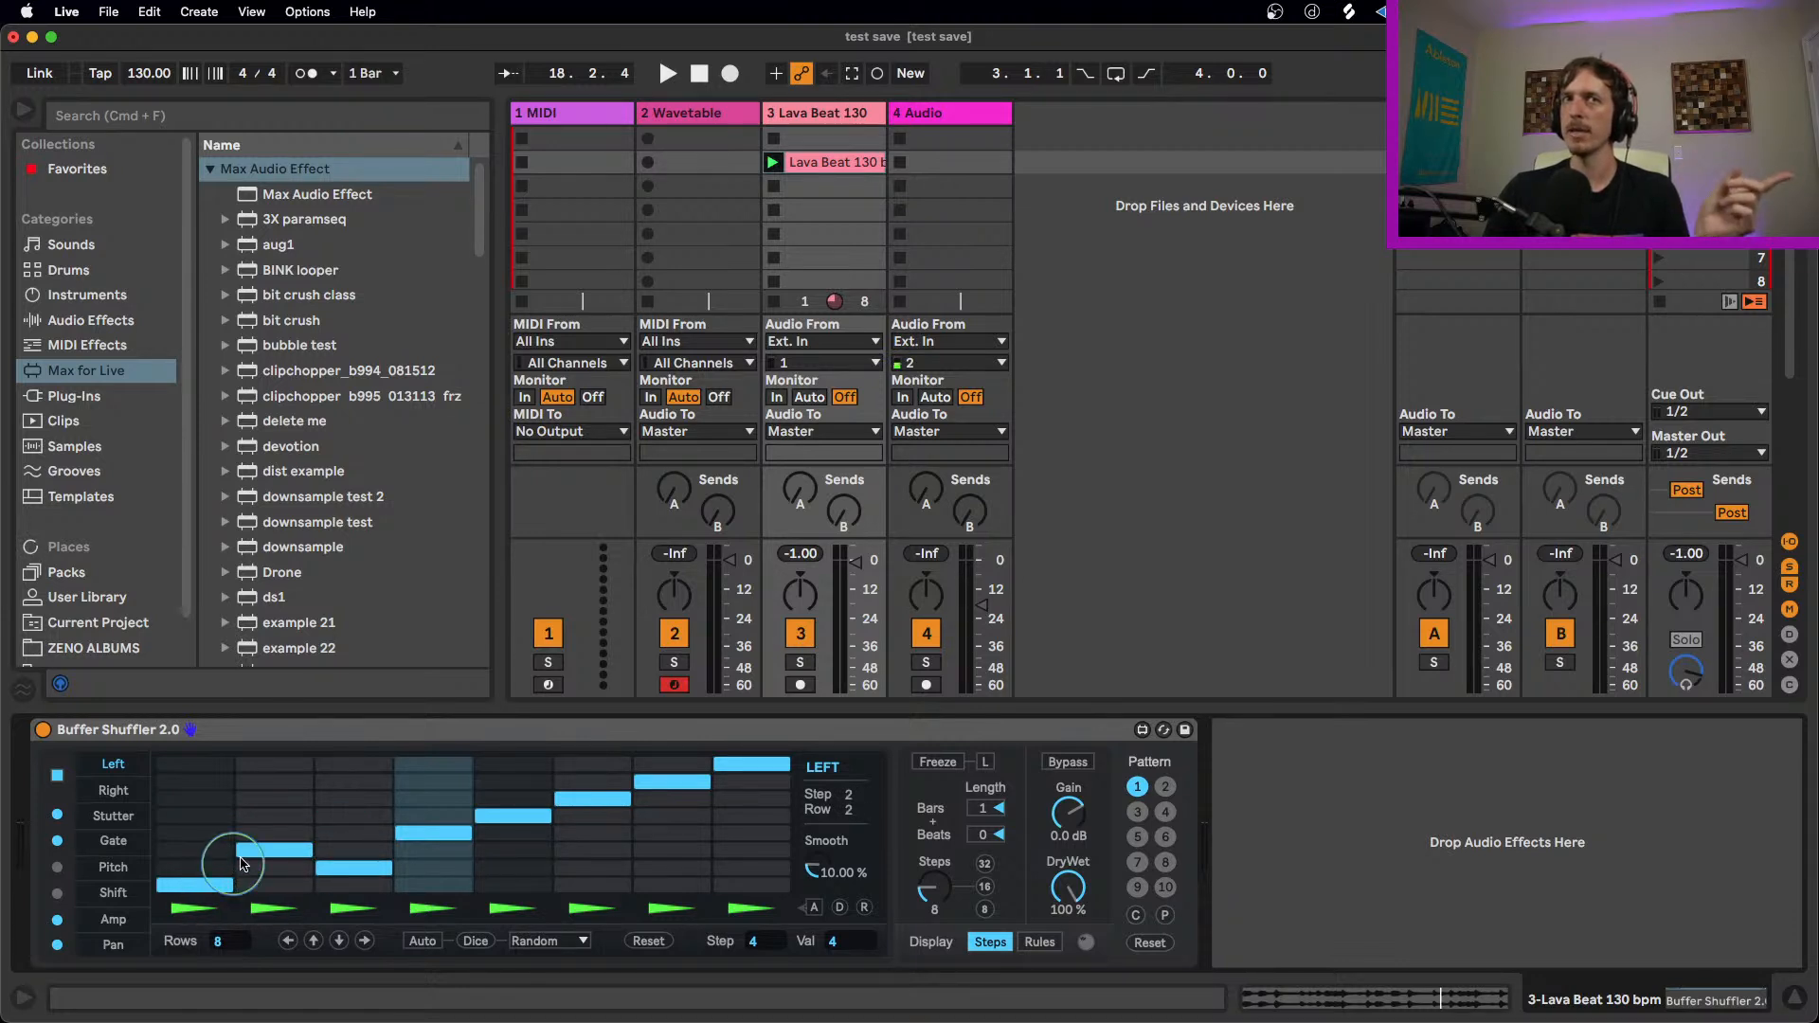
{"action": "key", "text": "space"}
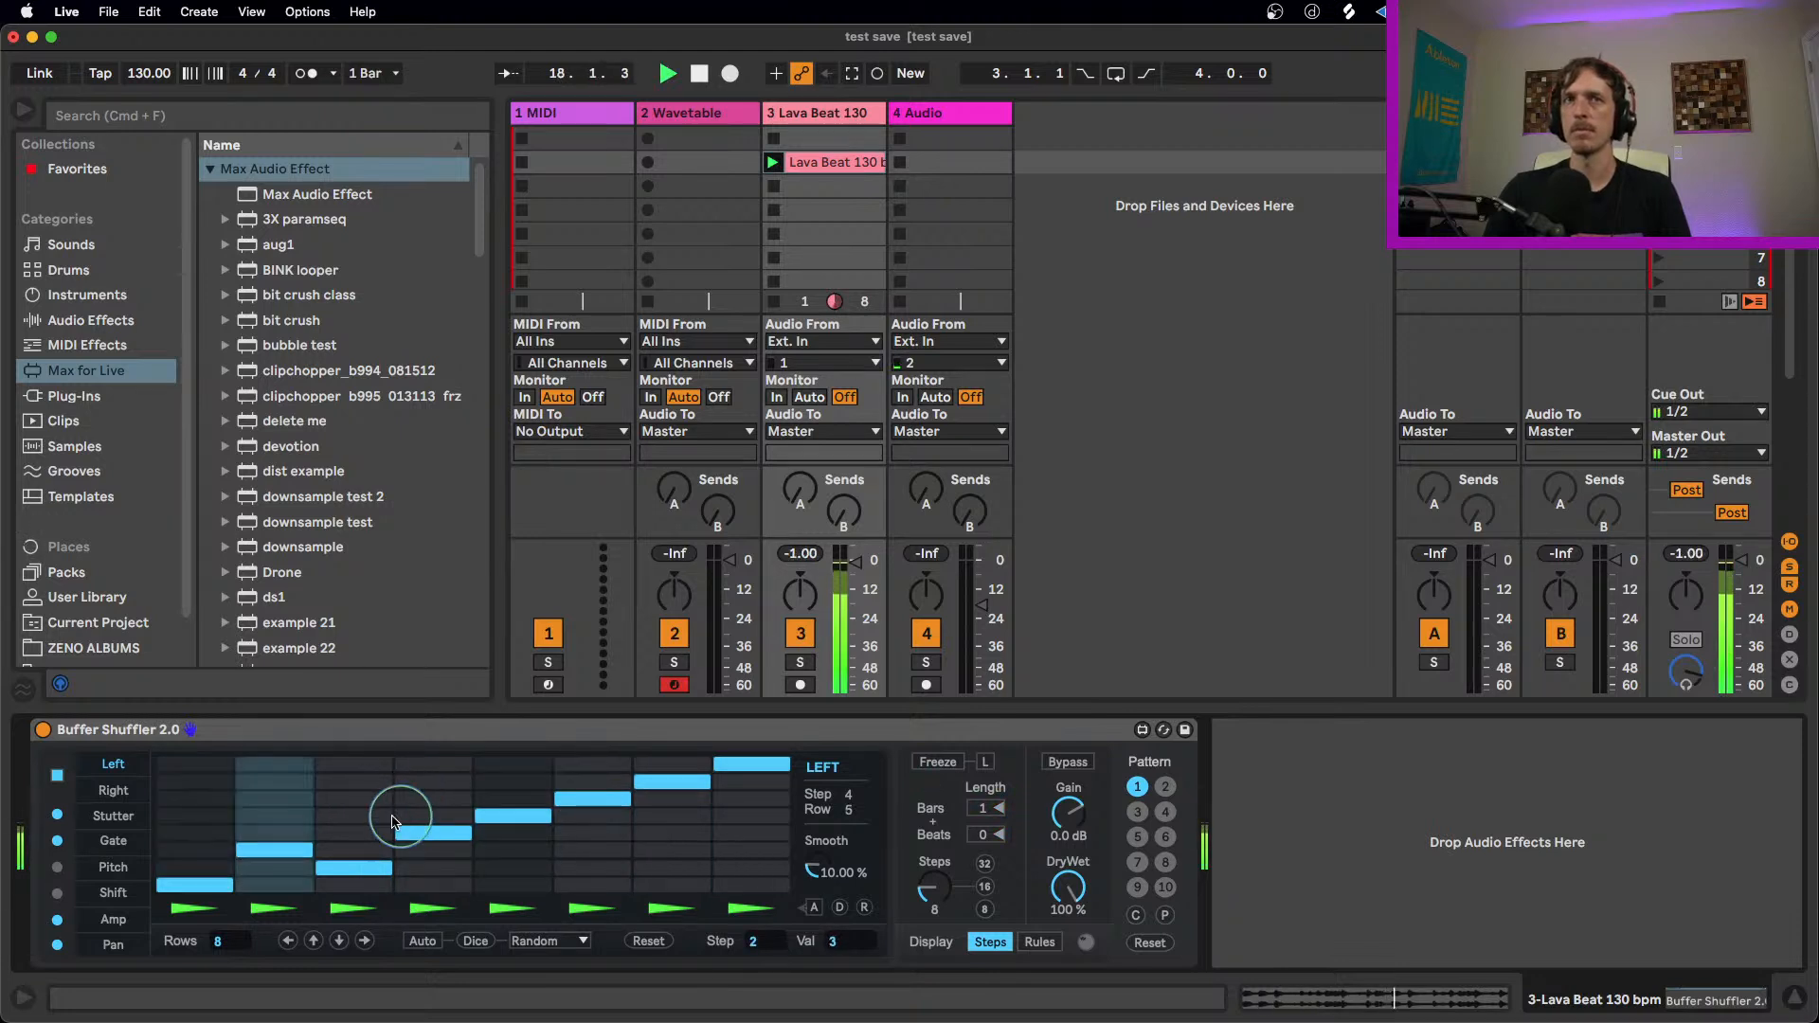
{"action": "left_click", "coordinate": [522, 850]}
{"action": "left_click", "coordinate": [610, 778]}
{"action": "left_click", "coordinate": [688, 851]}
{"action": "left_click", "coordinate": [751, 799]}
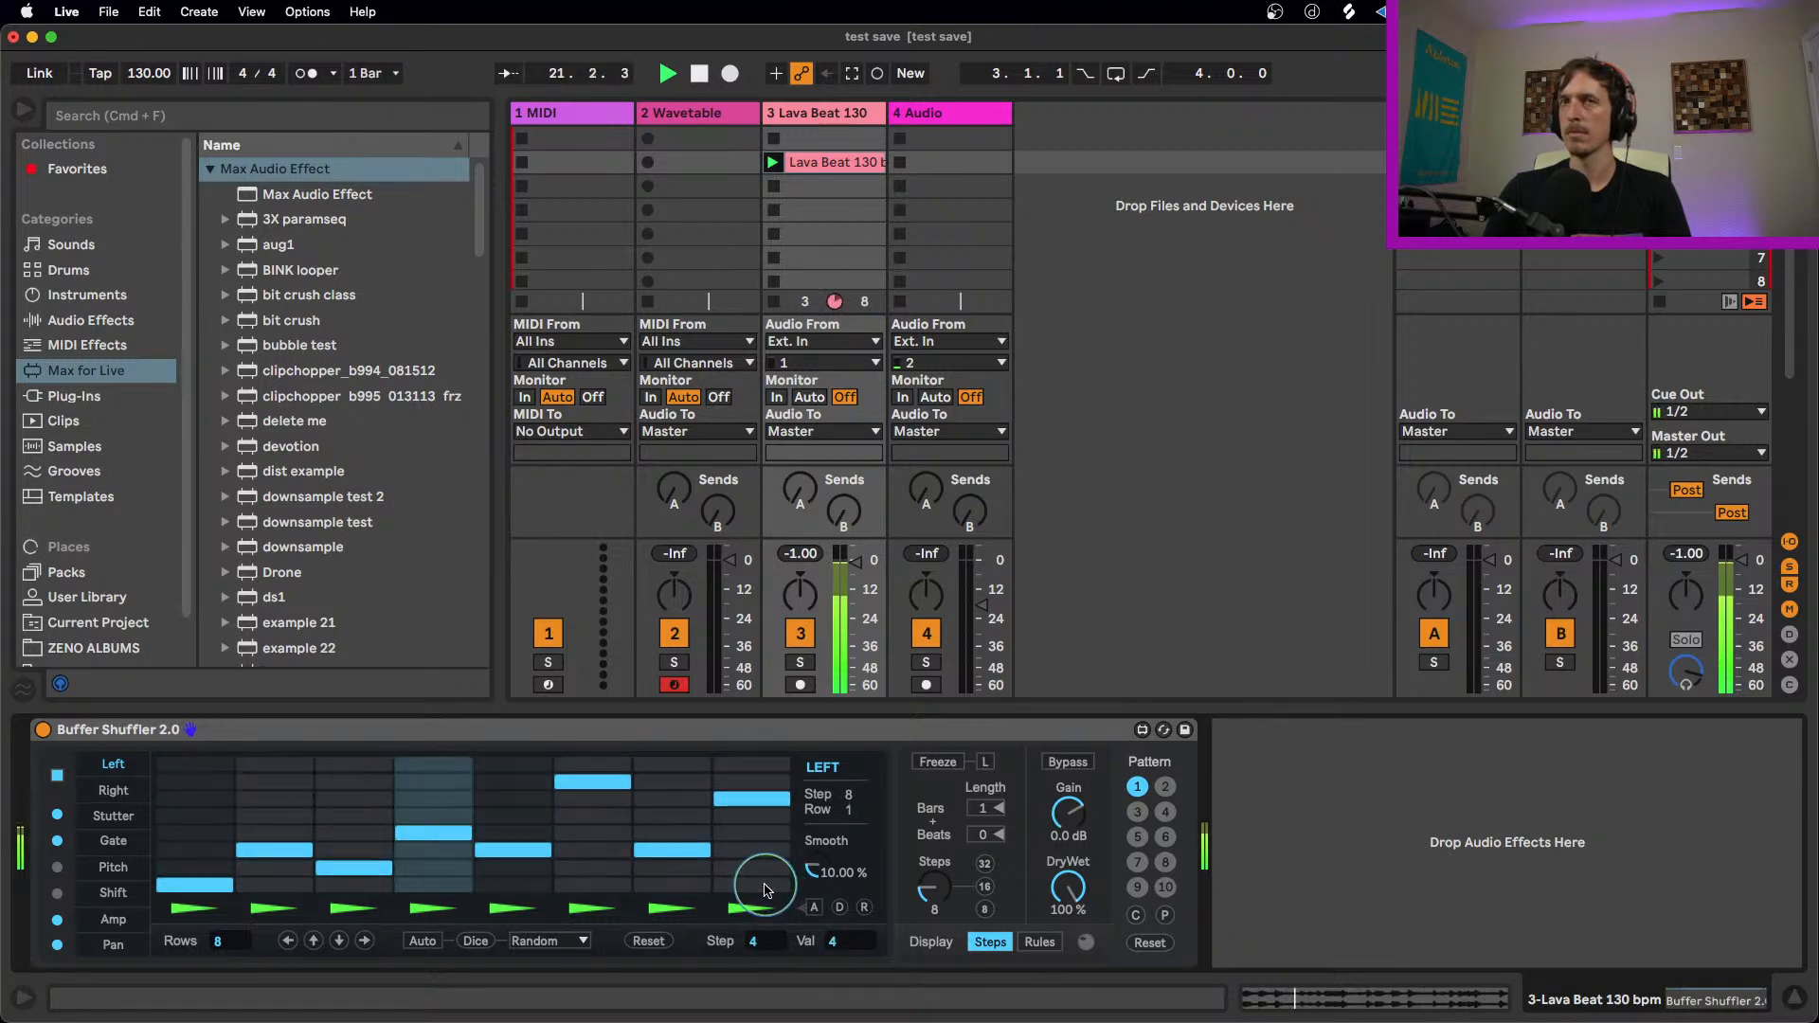
Step: Set Left lane steps 5 and 8 to rows 5 and 4, and reverse the direction of steps 2, 5 and 8
{"action": "key", "text": "space"}
{"action": "left_click", "coordinate": [518, 815]}
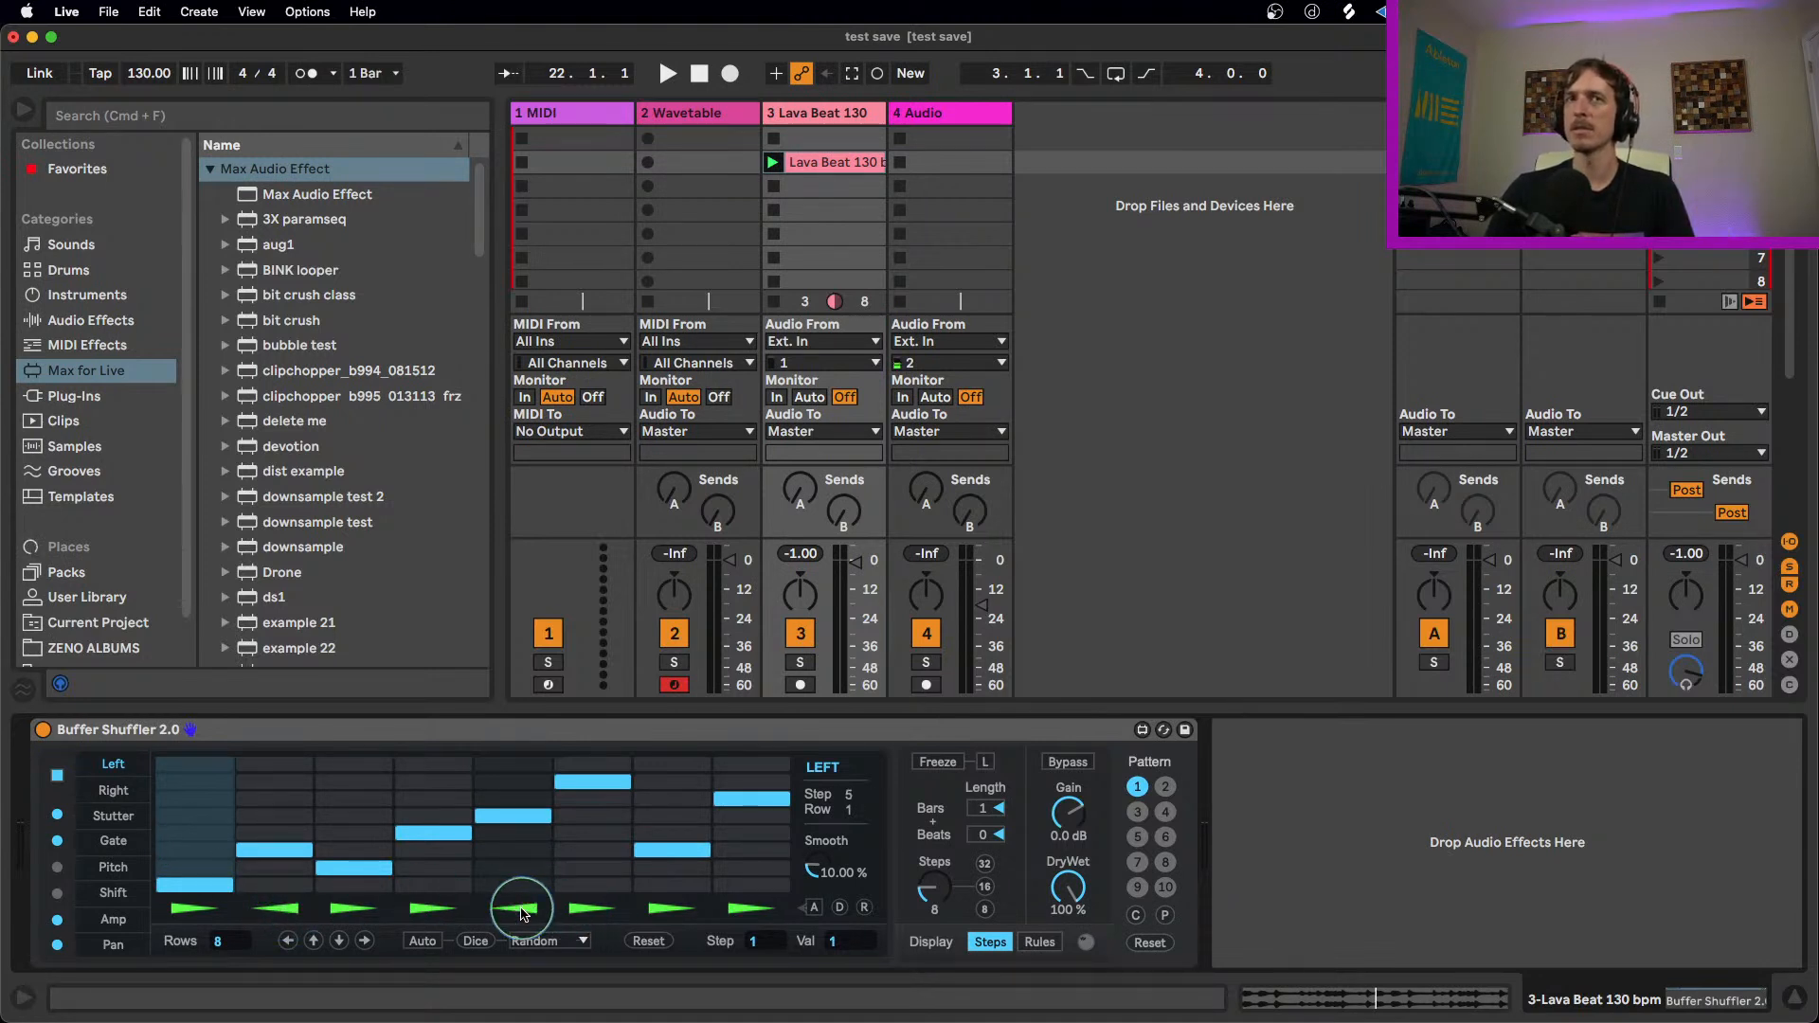
{"action": "key", "text": "space"}
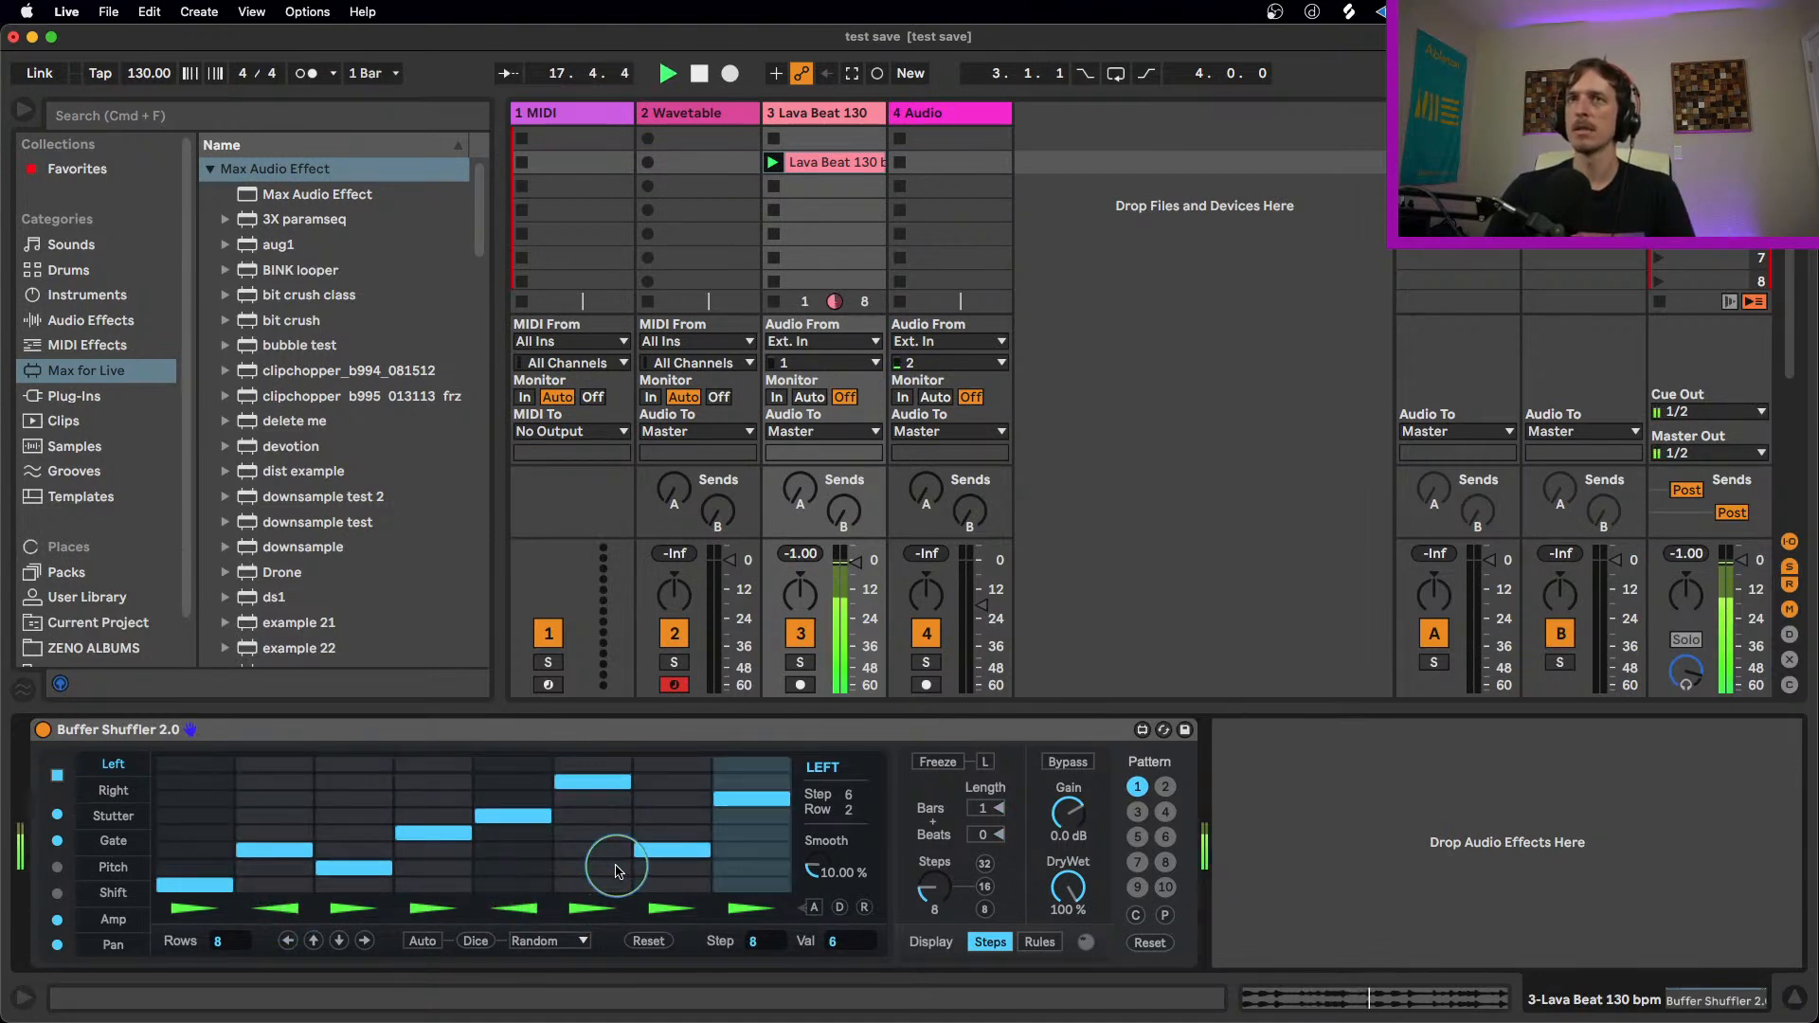
{"action": "left_click", "coordinate": [748, 838]}
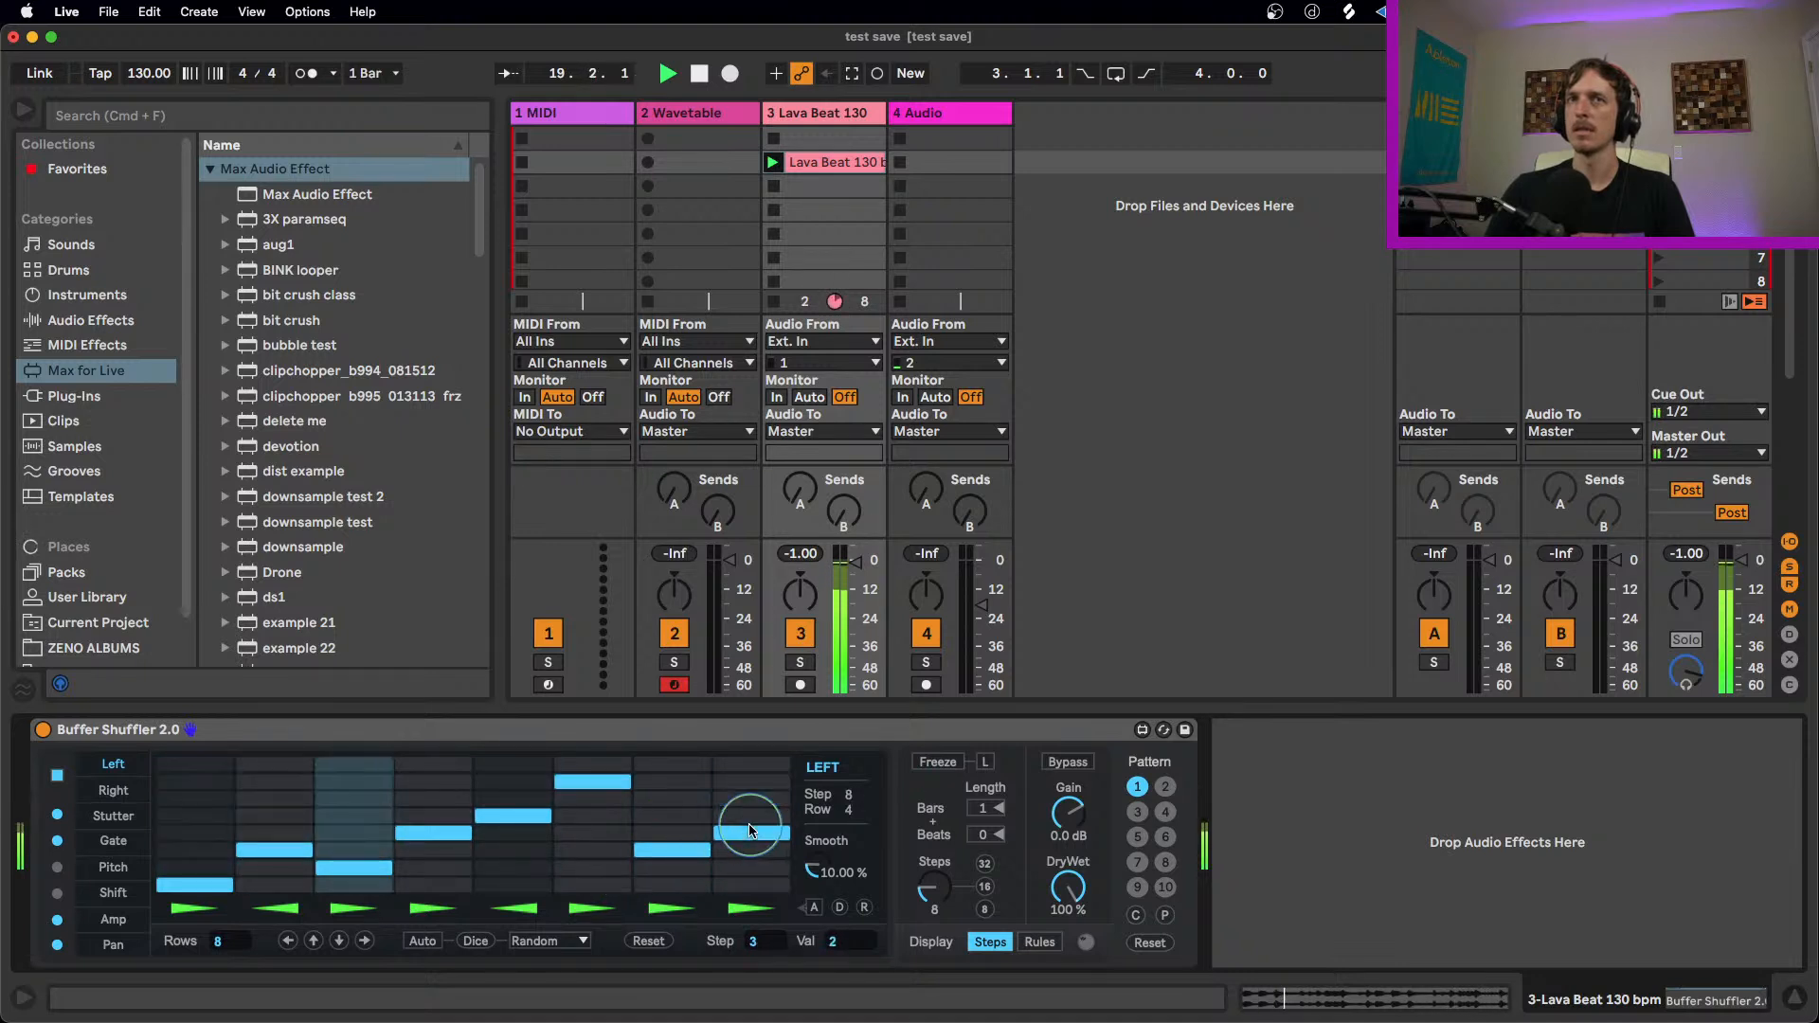
Step: Give Left lane step 5 the crossed direction symbol, try it on step 7 during playback, and return step 7 to forward
{"action": "left_click", "coordinate": [529, 911]}
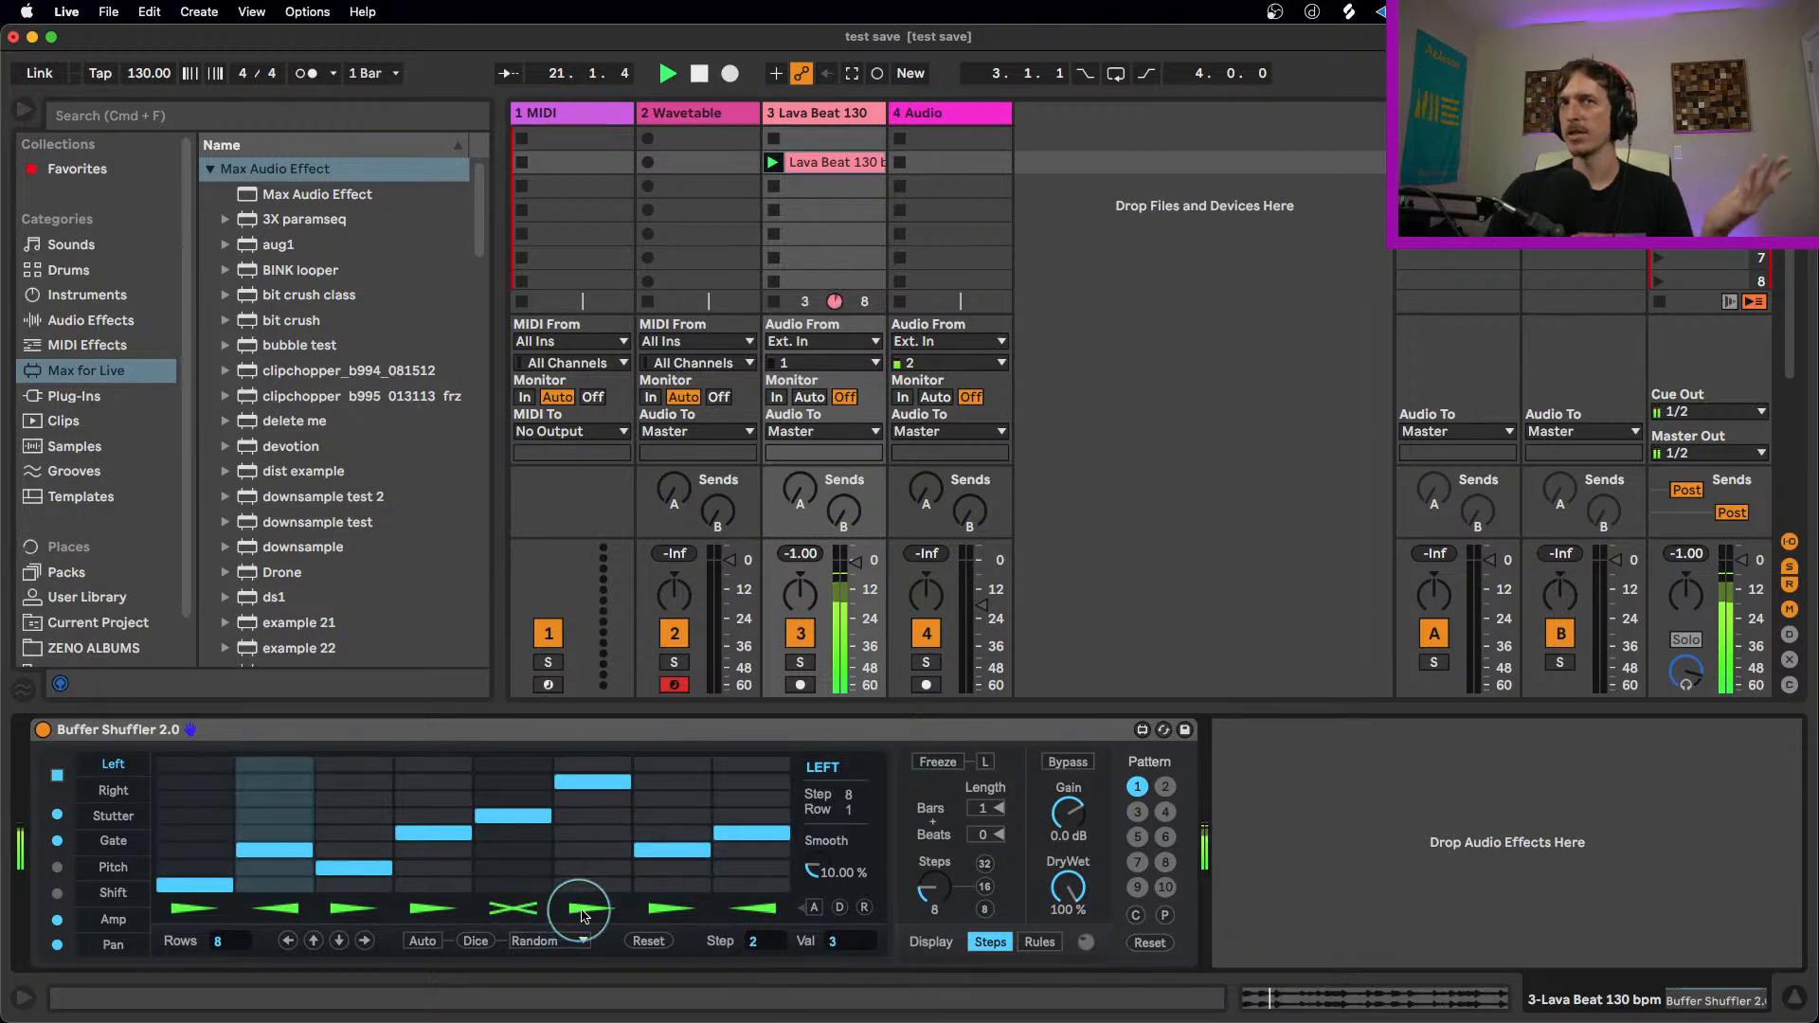
{"action": "left_click", "coordinate": [679, 910]}
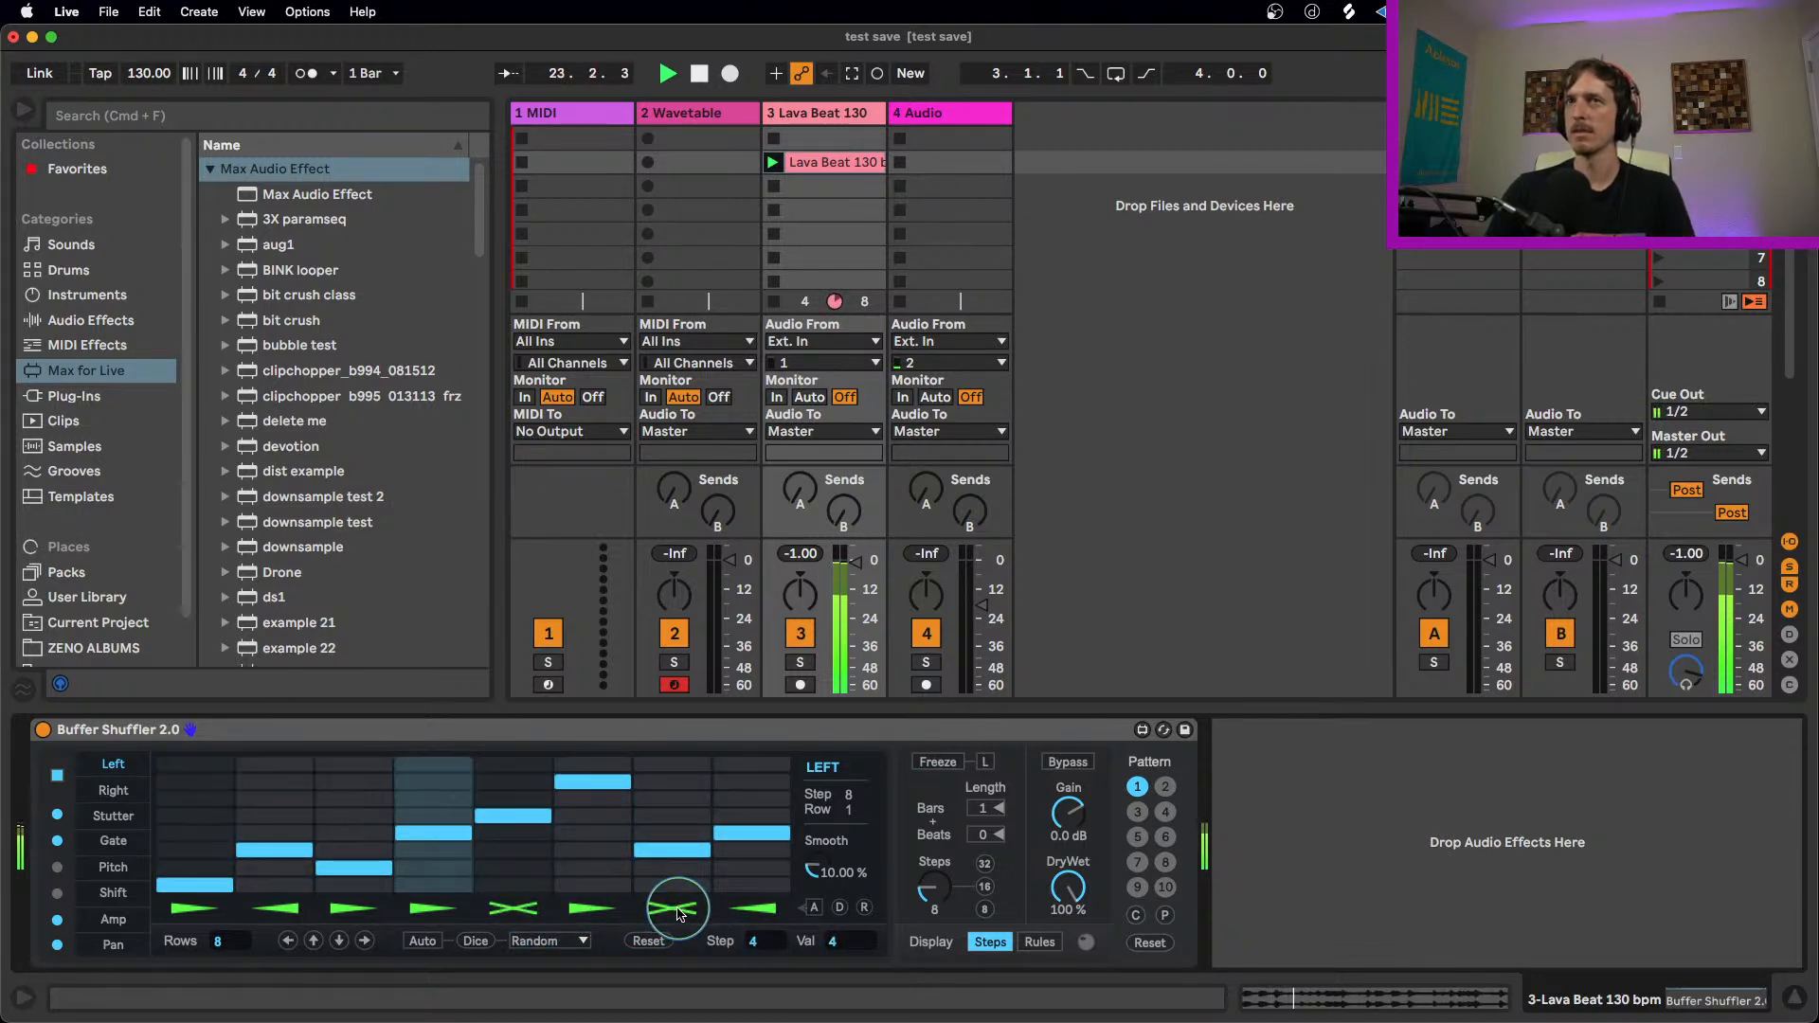
{"action": "key", "text": "space"}
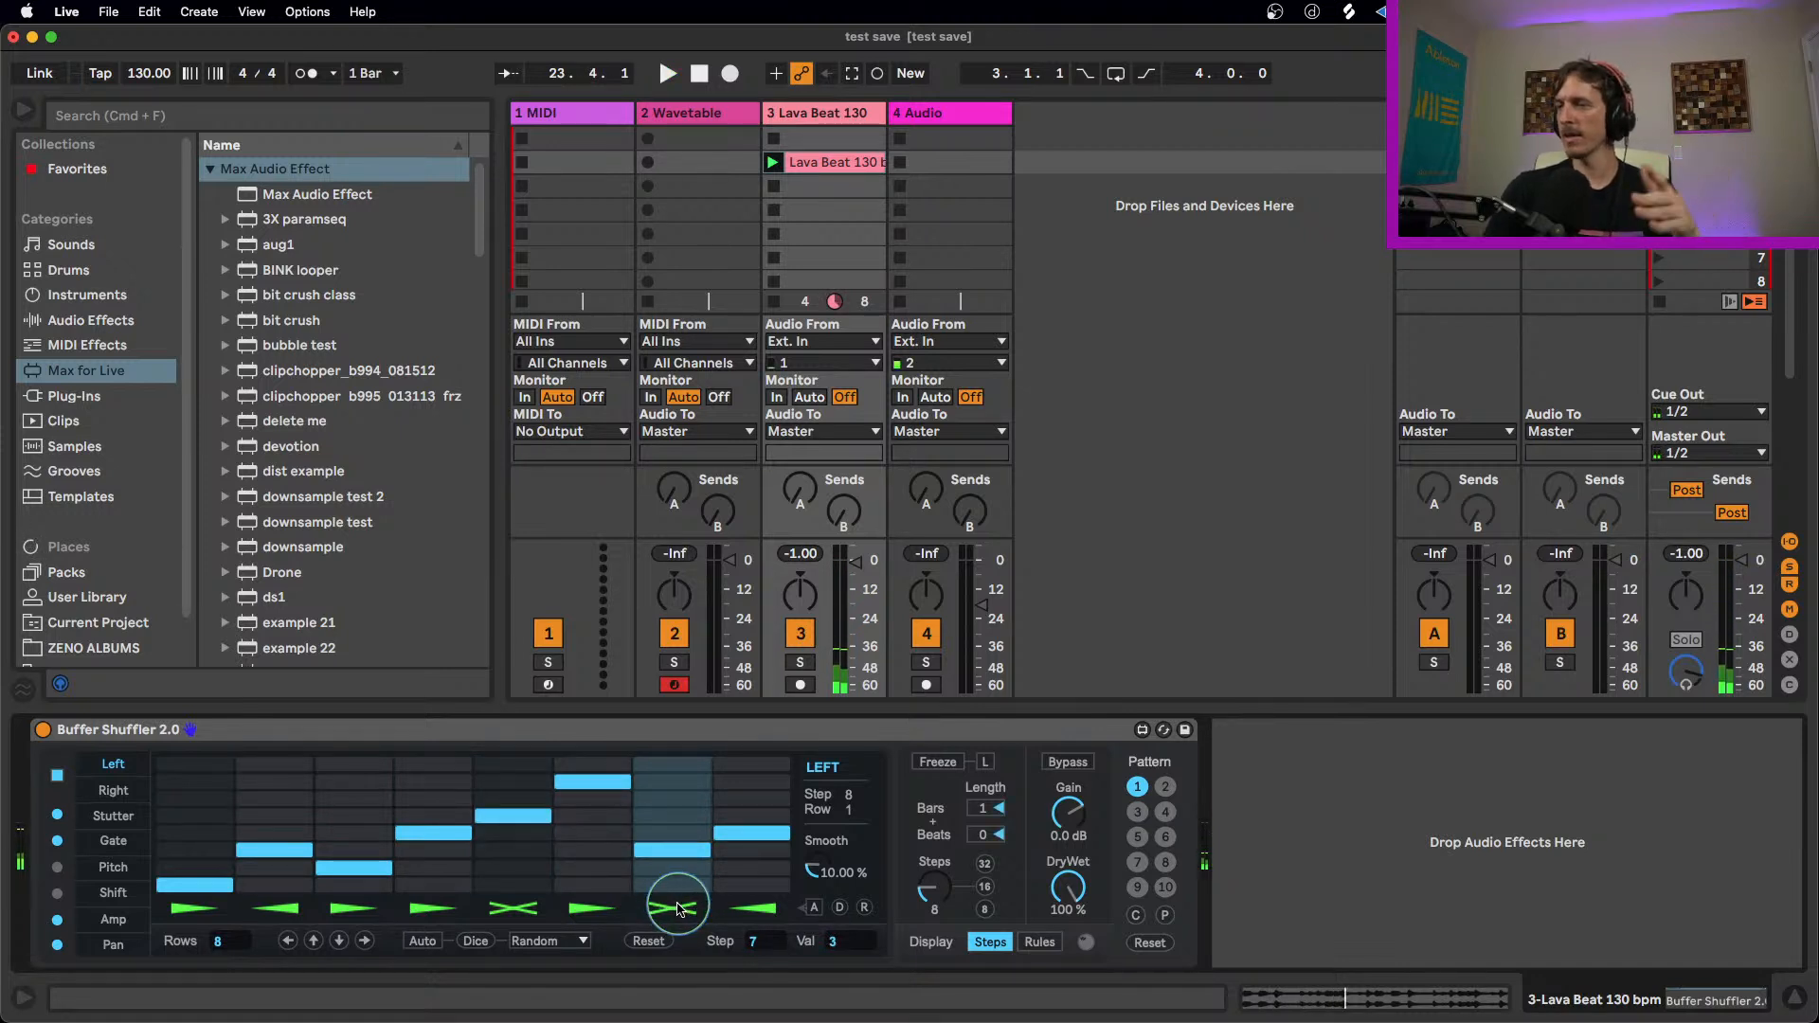
{"action": "left_click", "coordinate": [681, 914]}
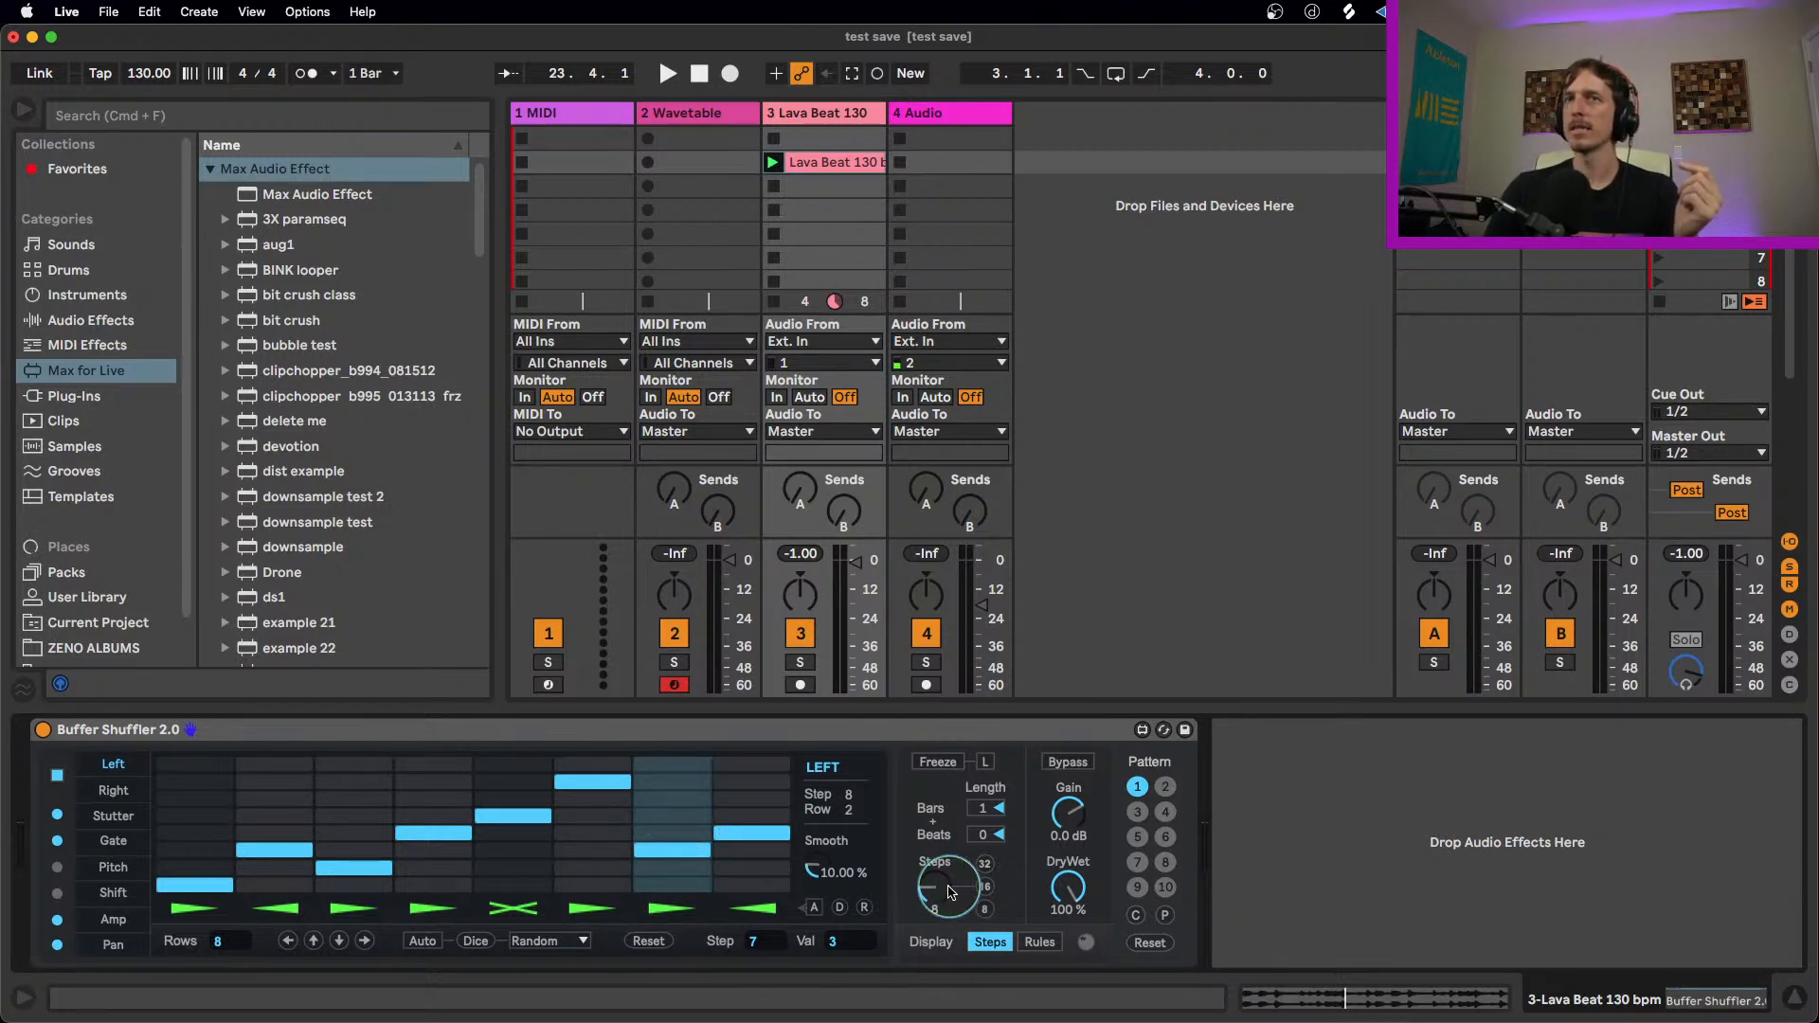
Step: Try Buffer Shuffler with 32 steps, and set its step count to 16
{"action": "left_click_drag", "start_coordinate": [926, 888], "coordinate": [927, 841]}
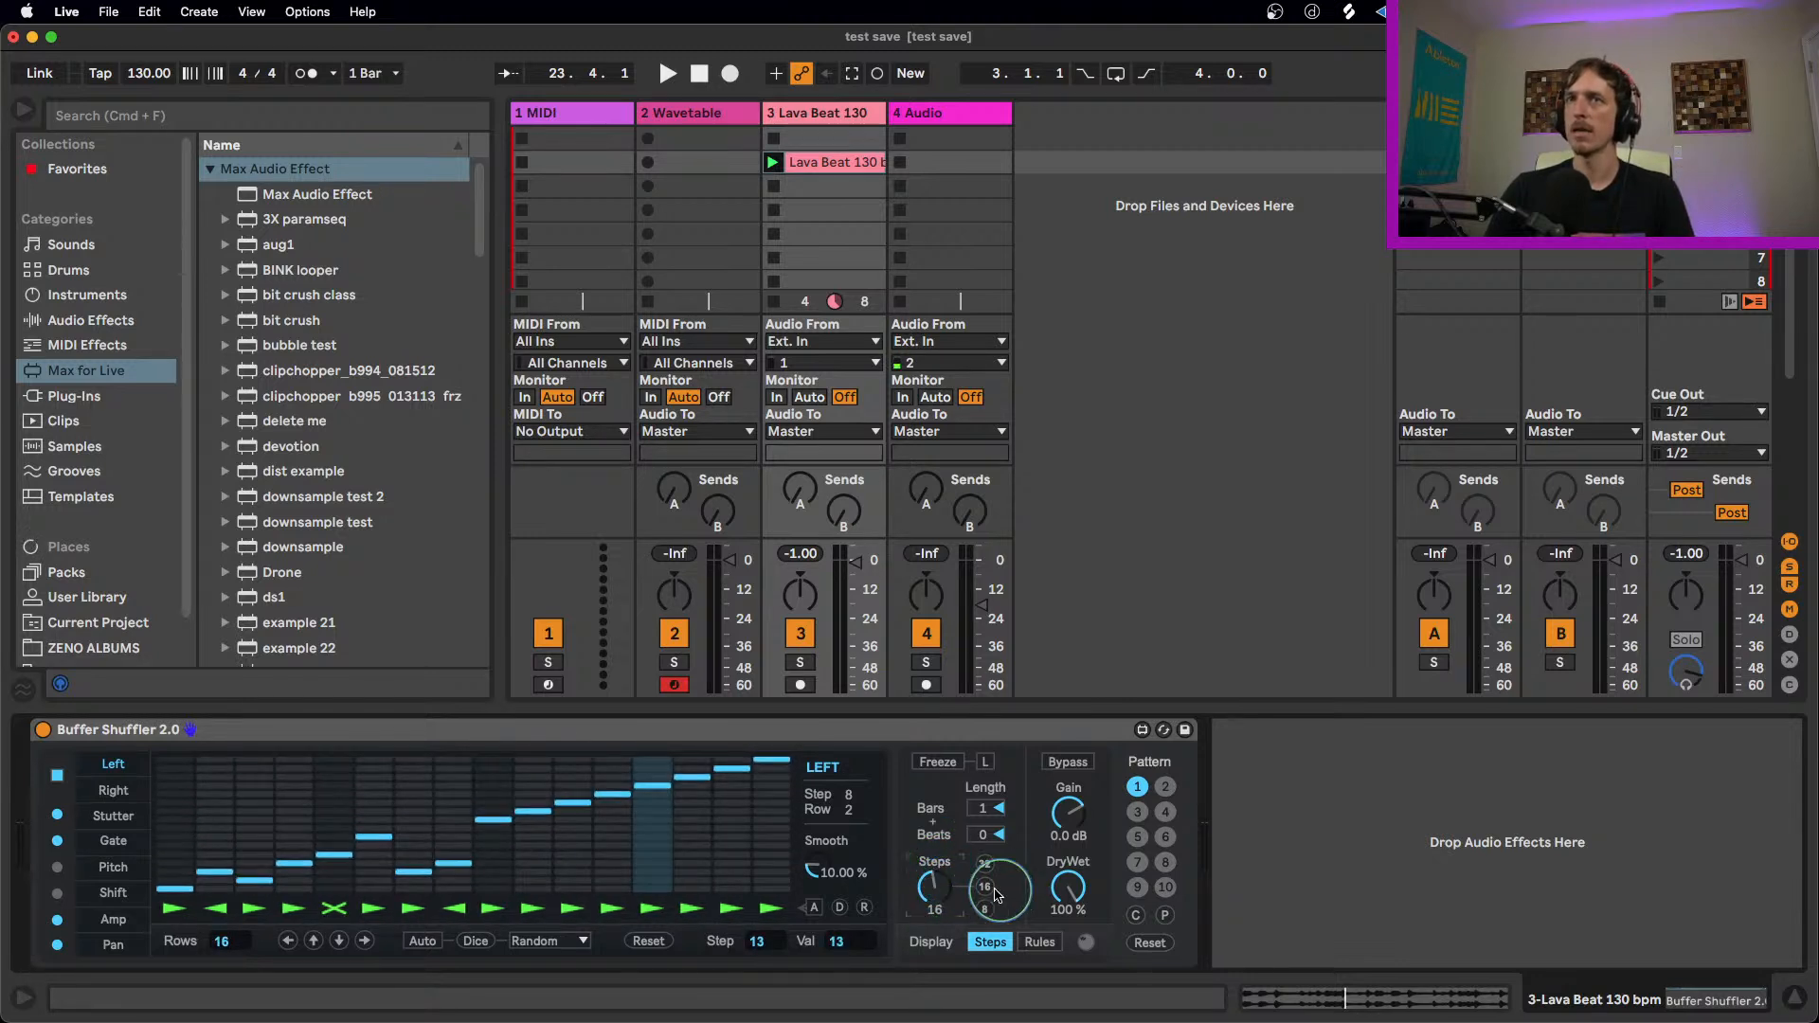
{"action": "left_click", "coordinate": [988, 871]}
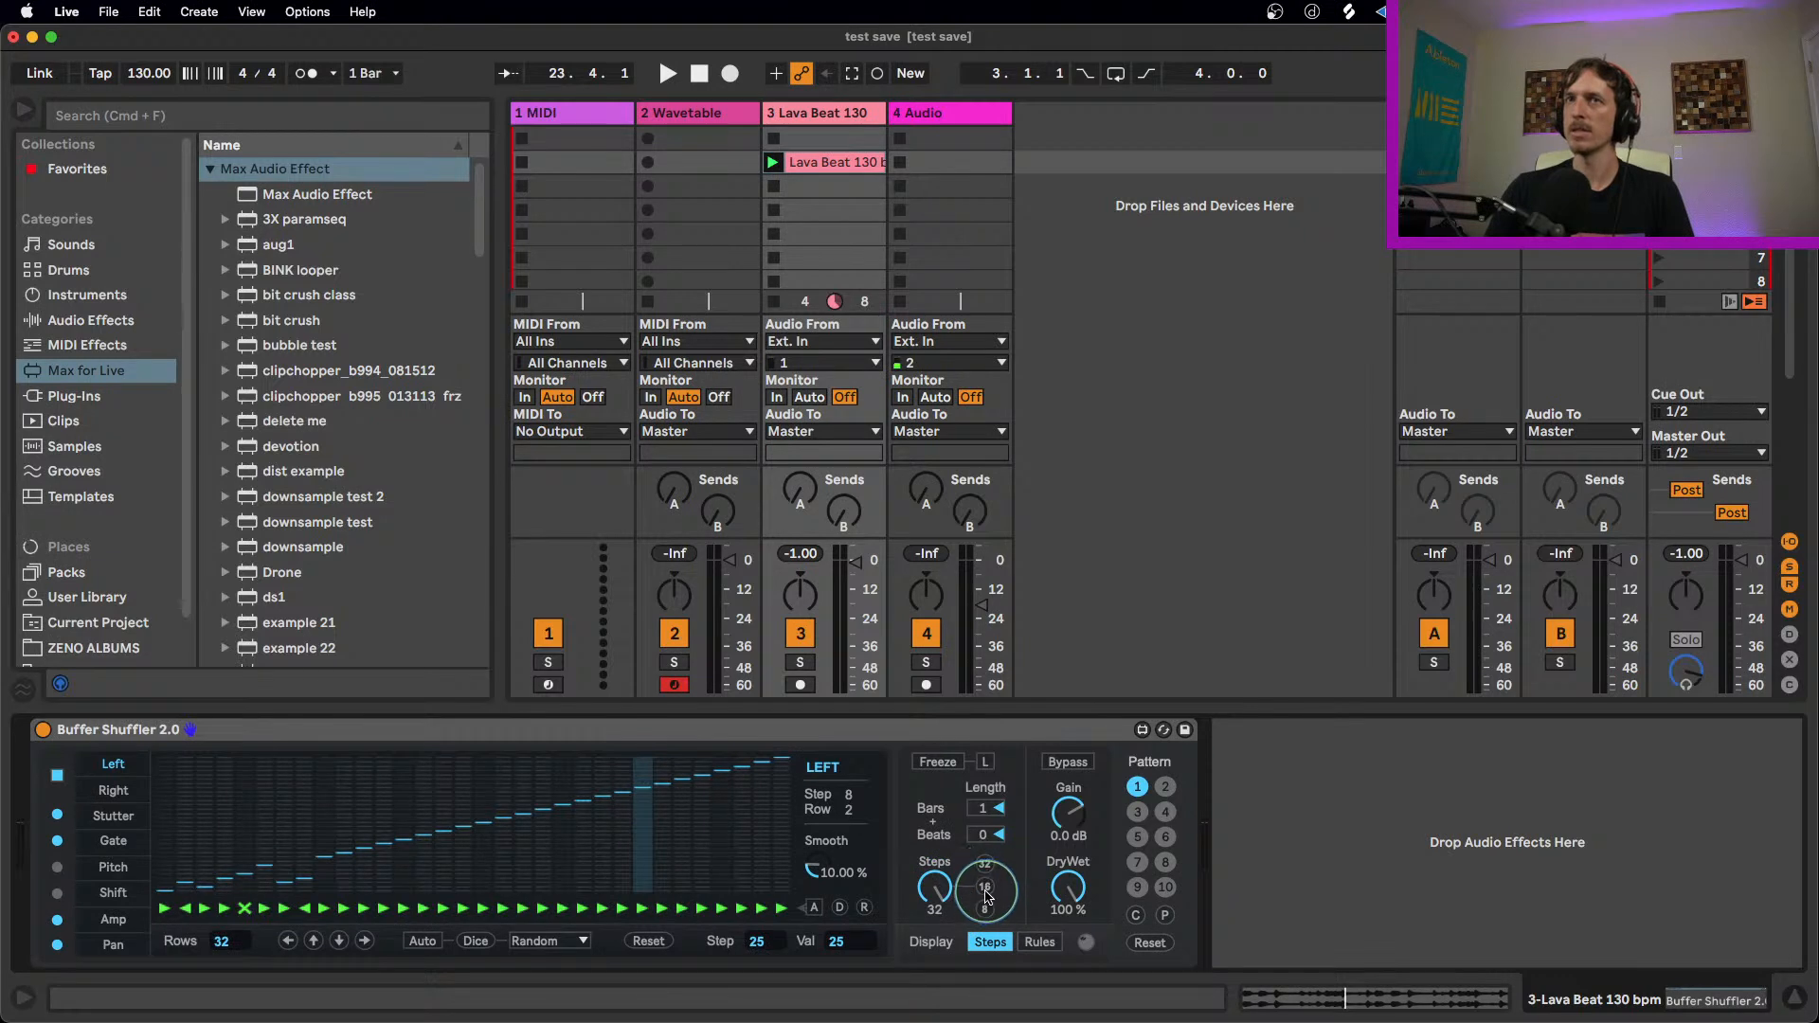
{"action": "left_click", "coordinate": [985, 888]}
Step: During playback, set Left lane steps 12, 14, 15 and 16 to rows 6, 8, 11 and 4
{"action": "key", "text": "space"}
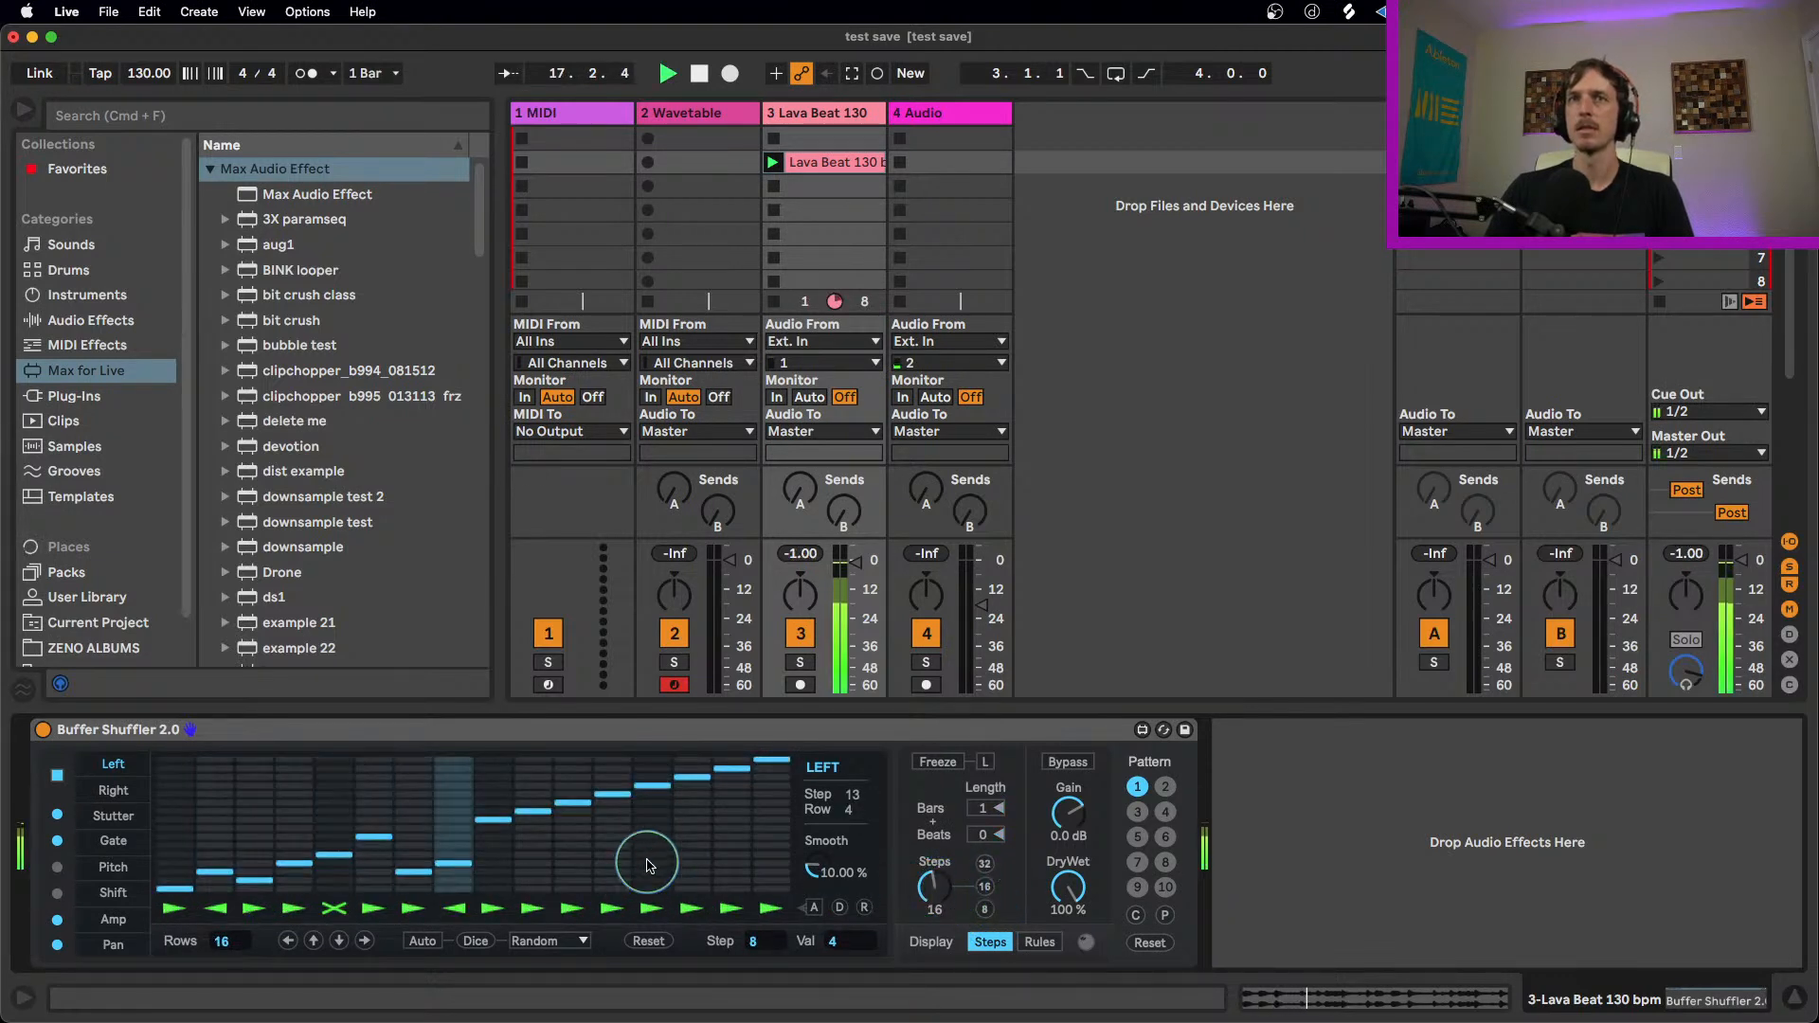
{"action": "left_click", "coordinate": [613, 845]}
{"action": "left_click", "coordinate": [693, 829]}
{"action": "left_click", "coordinate": [733, 803]}
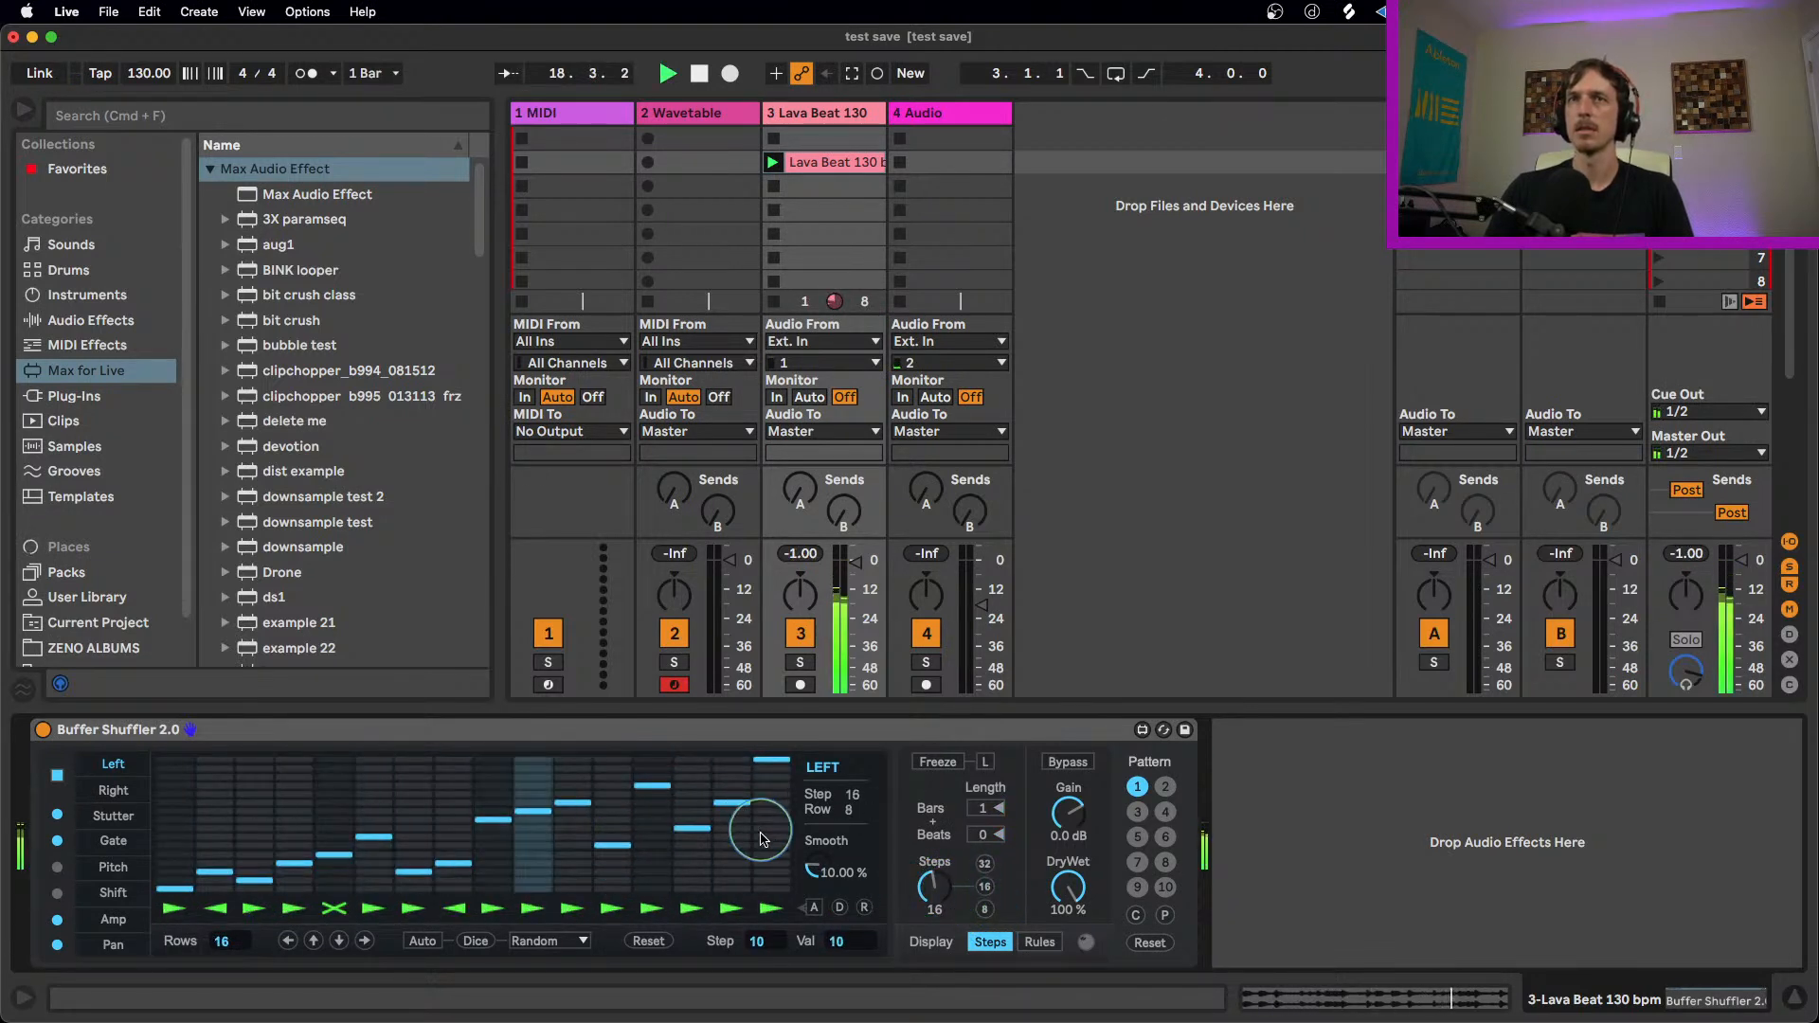
{"action": "left_click", "coordinate": [770, 863]}
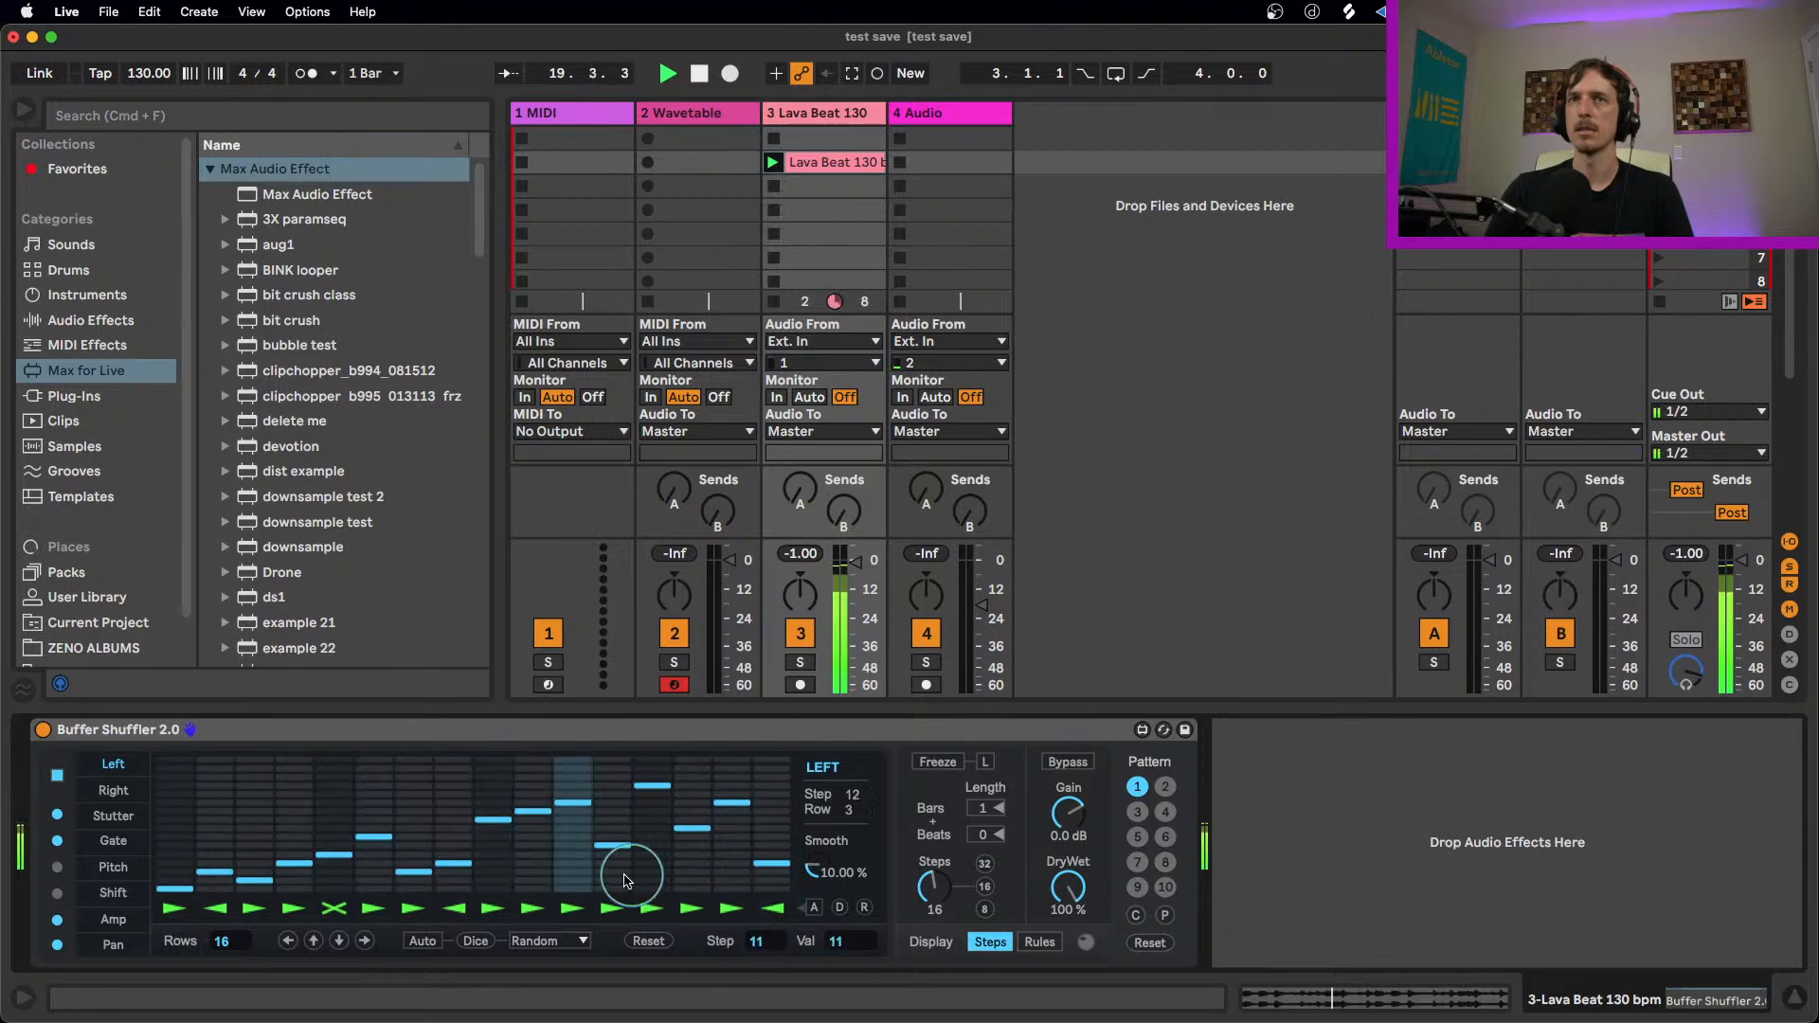
Step: Stop playback and compare the Right and Stutter lanes with the Left lane, ending on the Left lane
{"action": "left_click", "coordinate": [113, 791]}
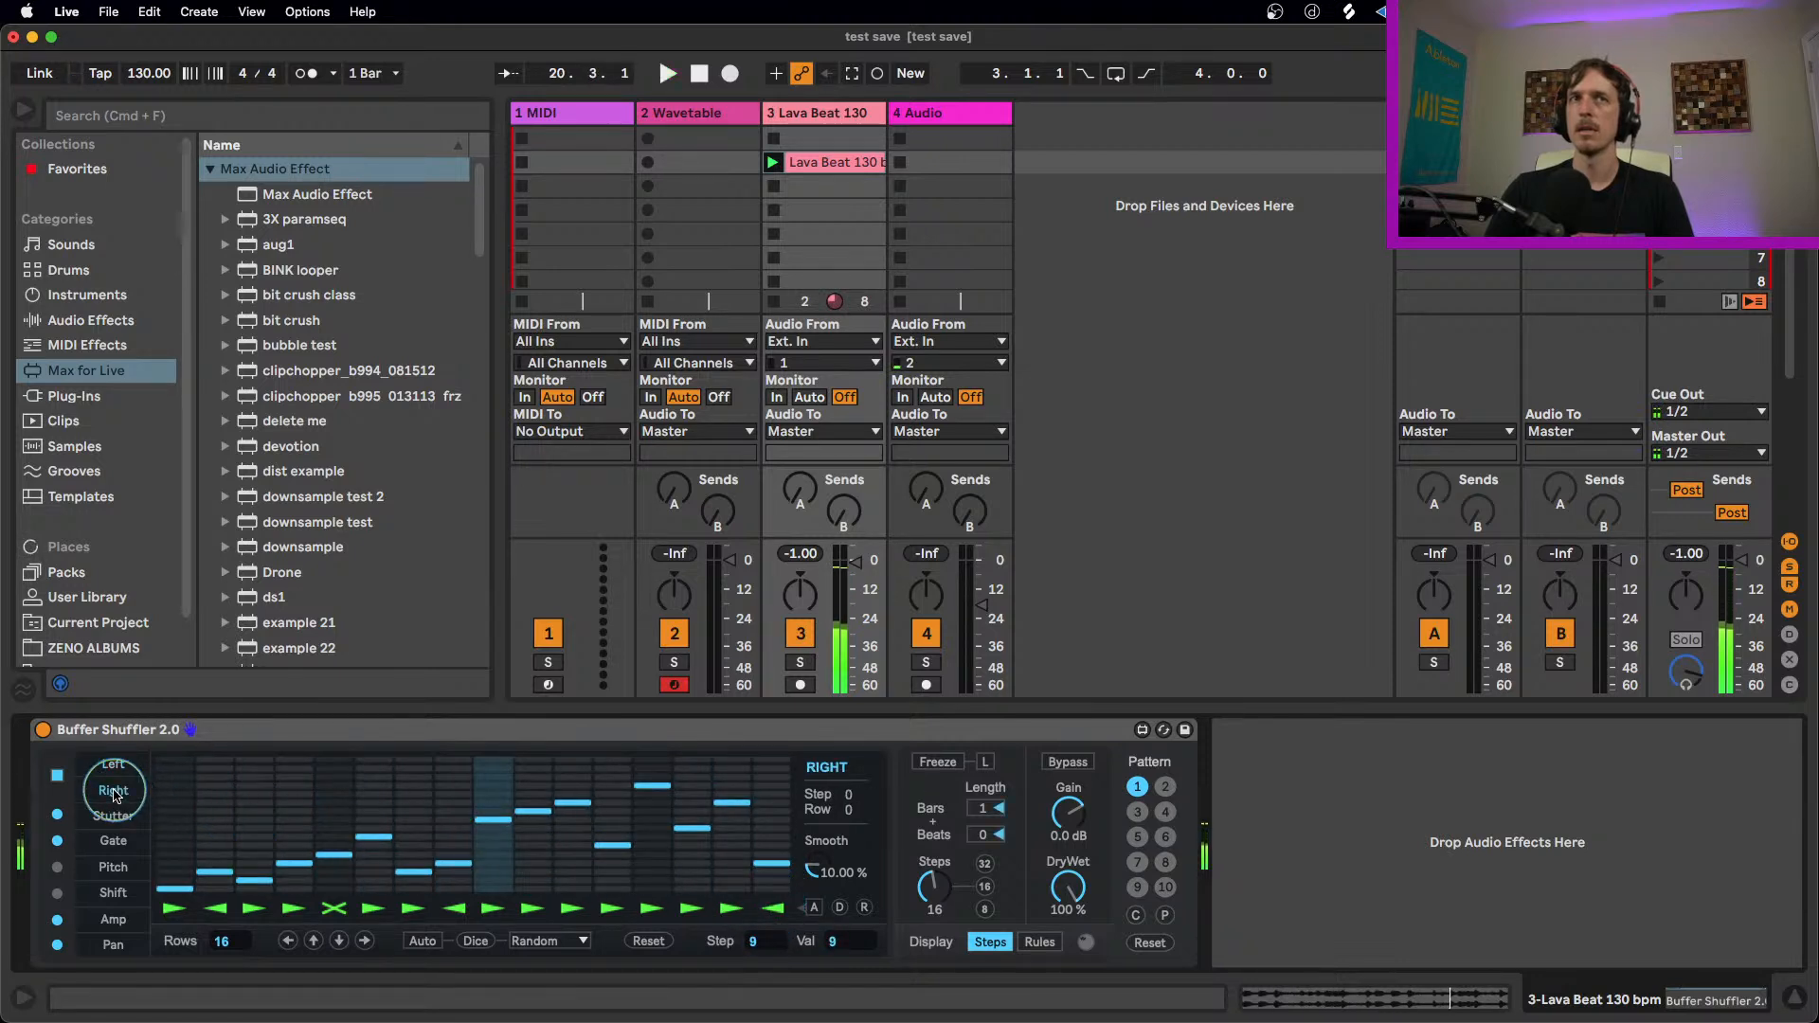
{"action": "left_click", "coordinate": [108, 764]}
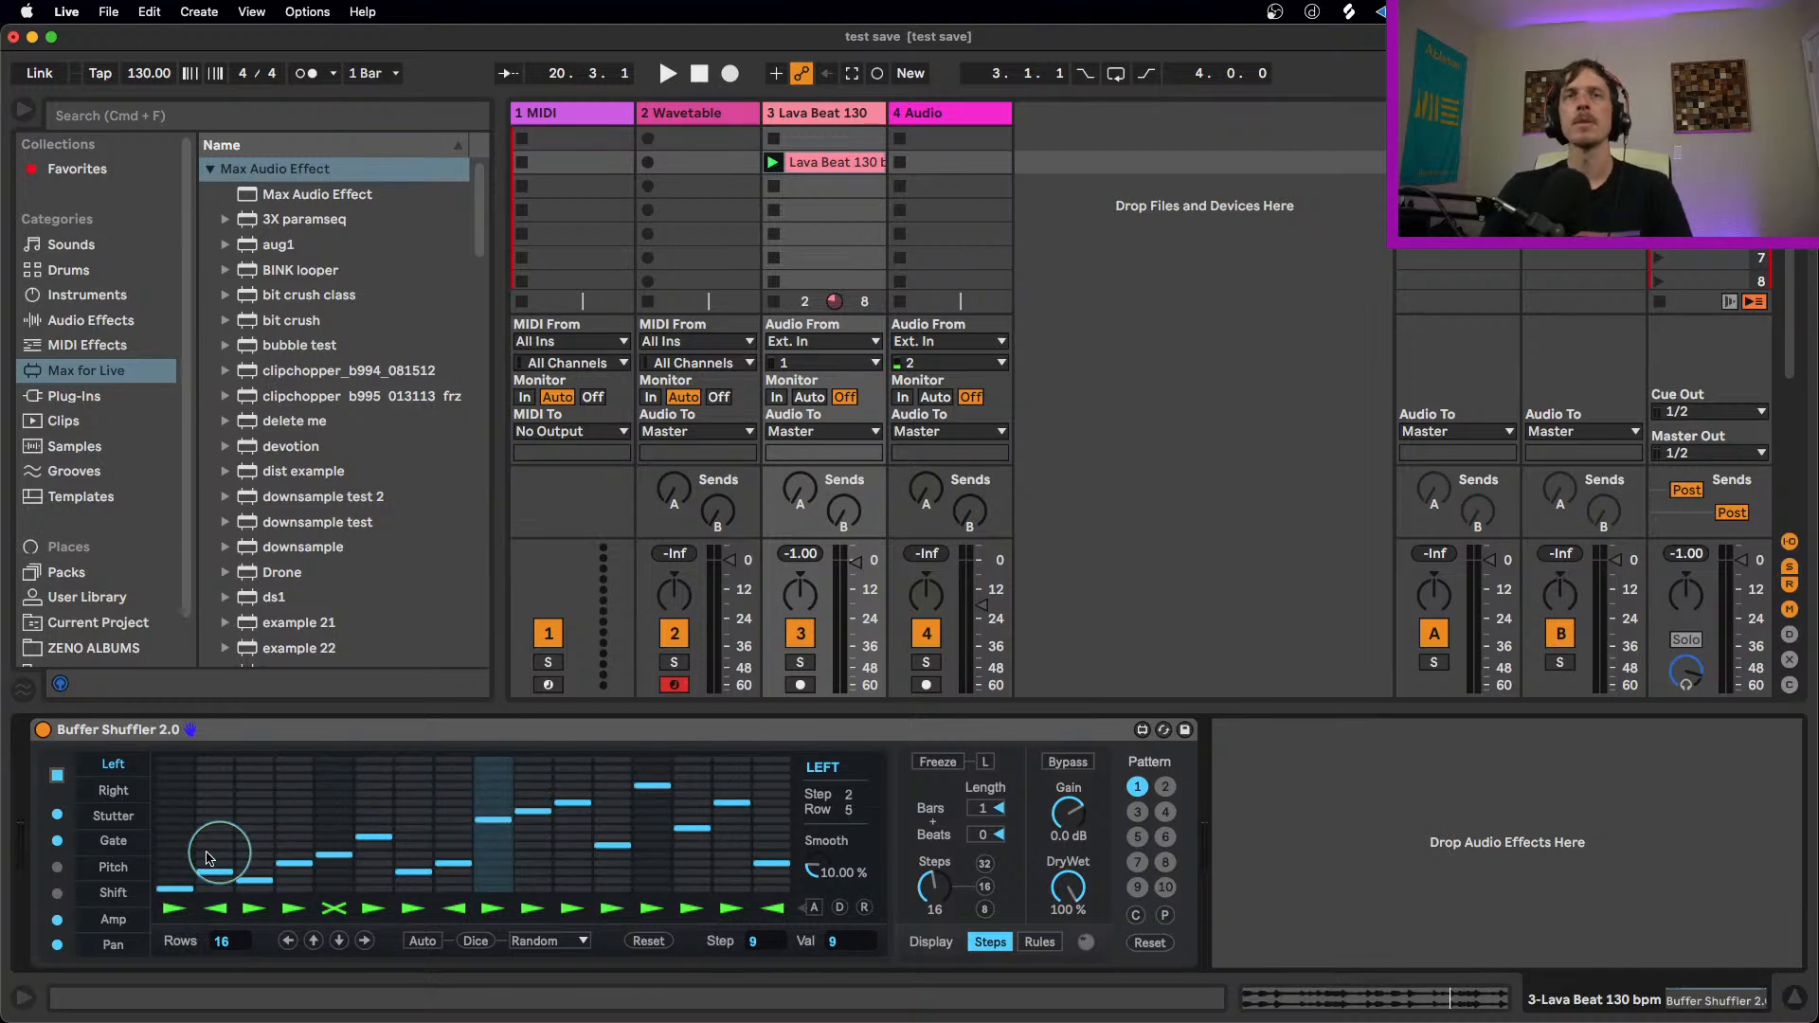
{"action": "left_click", "coordinate": [112, 816]}
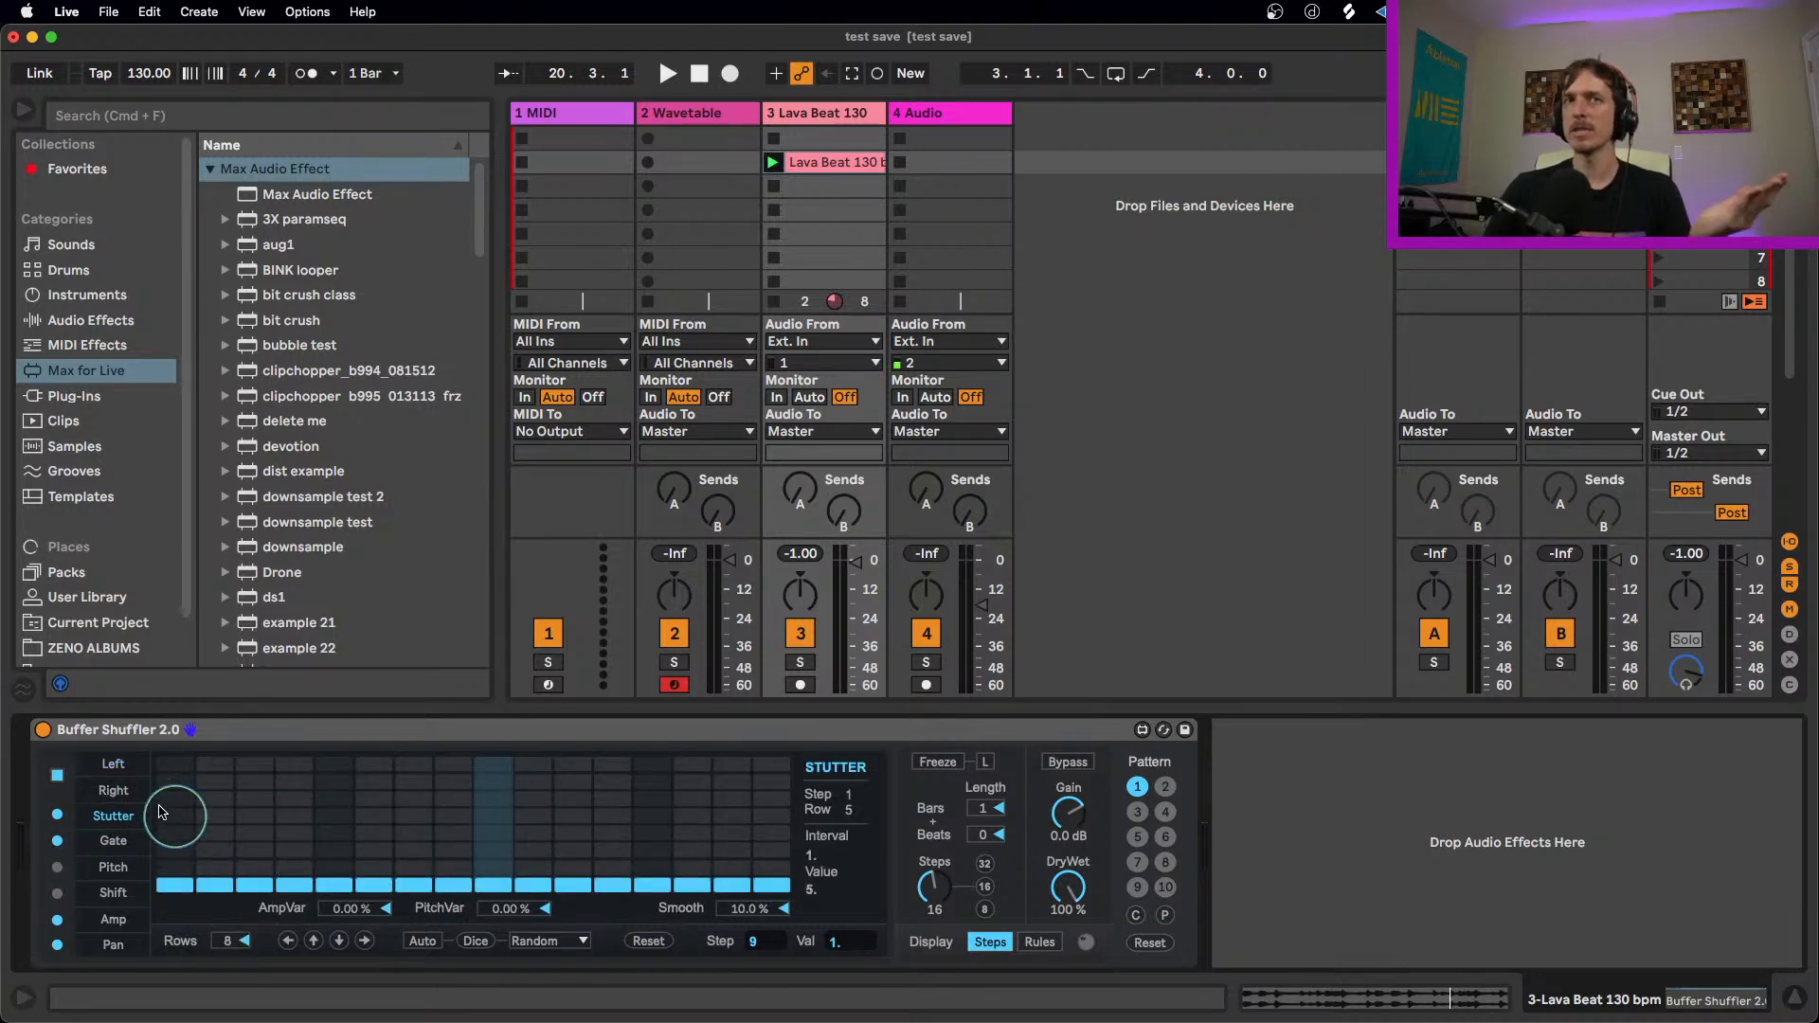
{"action": "left_click", "coordinate": [111, 765]}
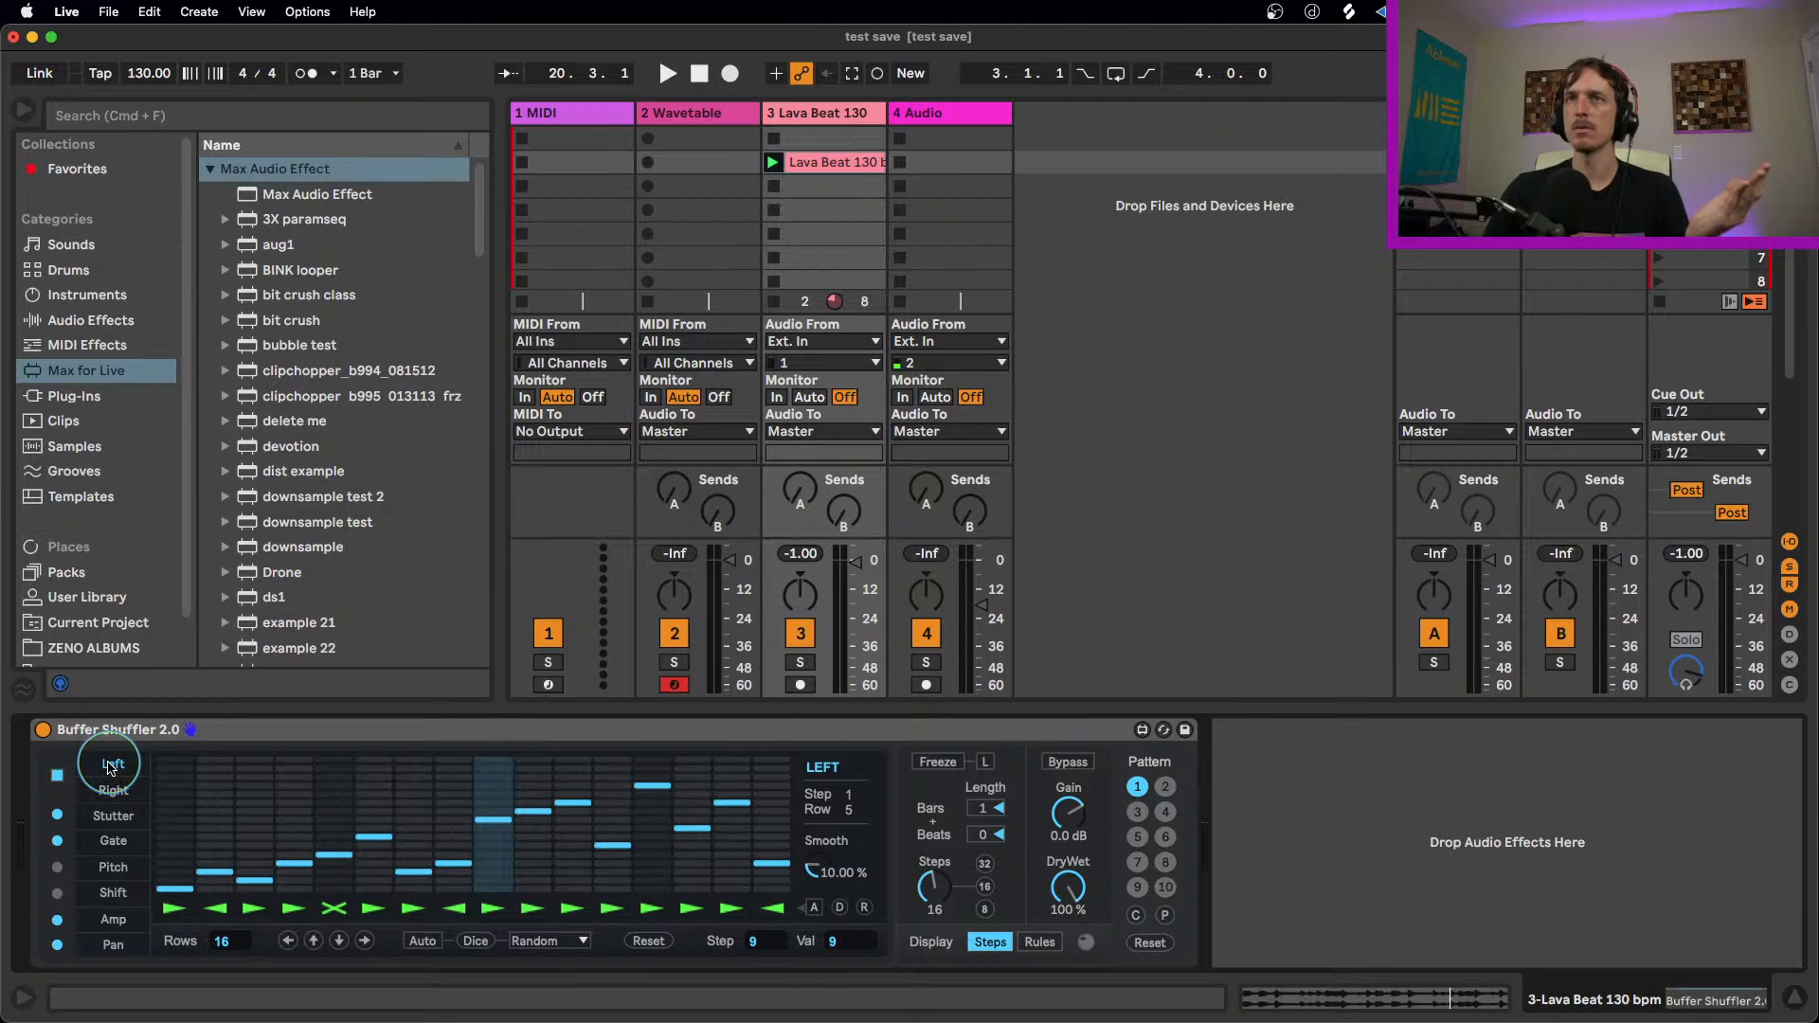
Step: Redraw a few early steps in the Left lane, reset the lane to its default order, and play the clip
{"action": "left_click", "coordinate": [228, 885]}
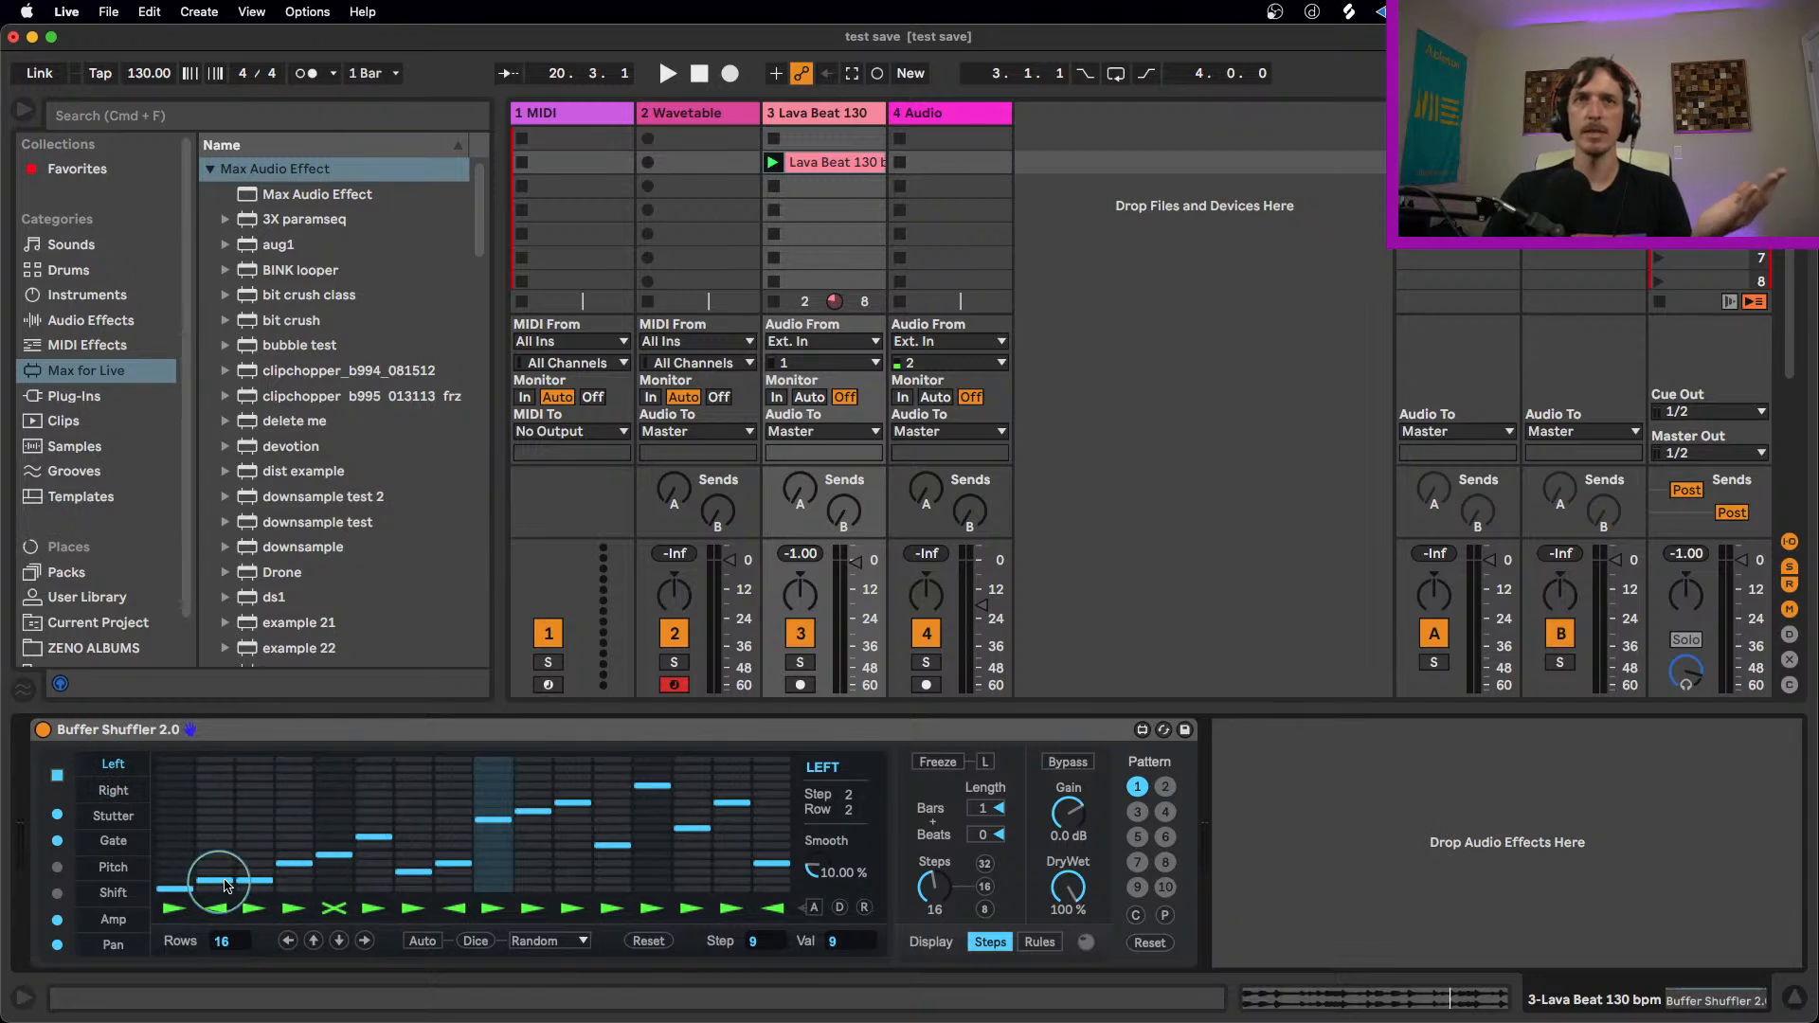
{"action": "left_click_drag", "start_coordinate": [380, 845], "coordinate": [442, 827]}
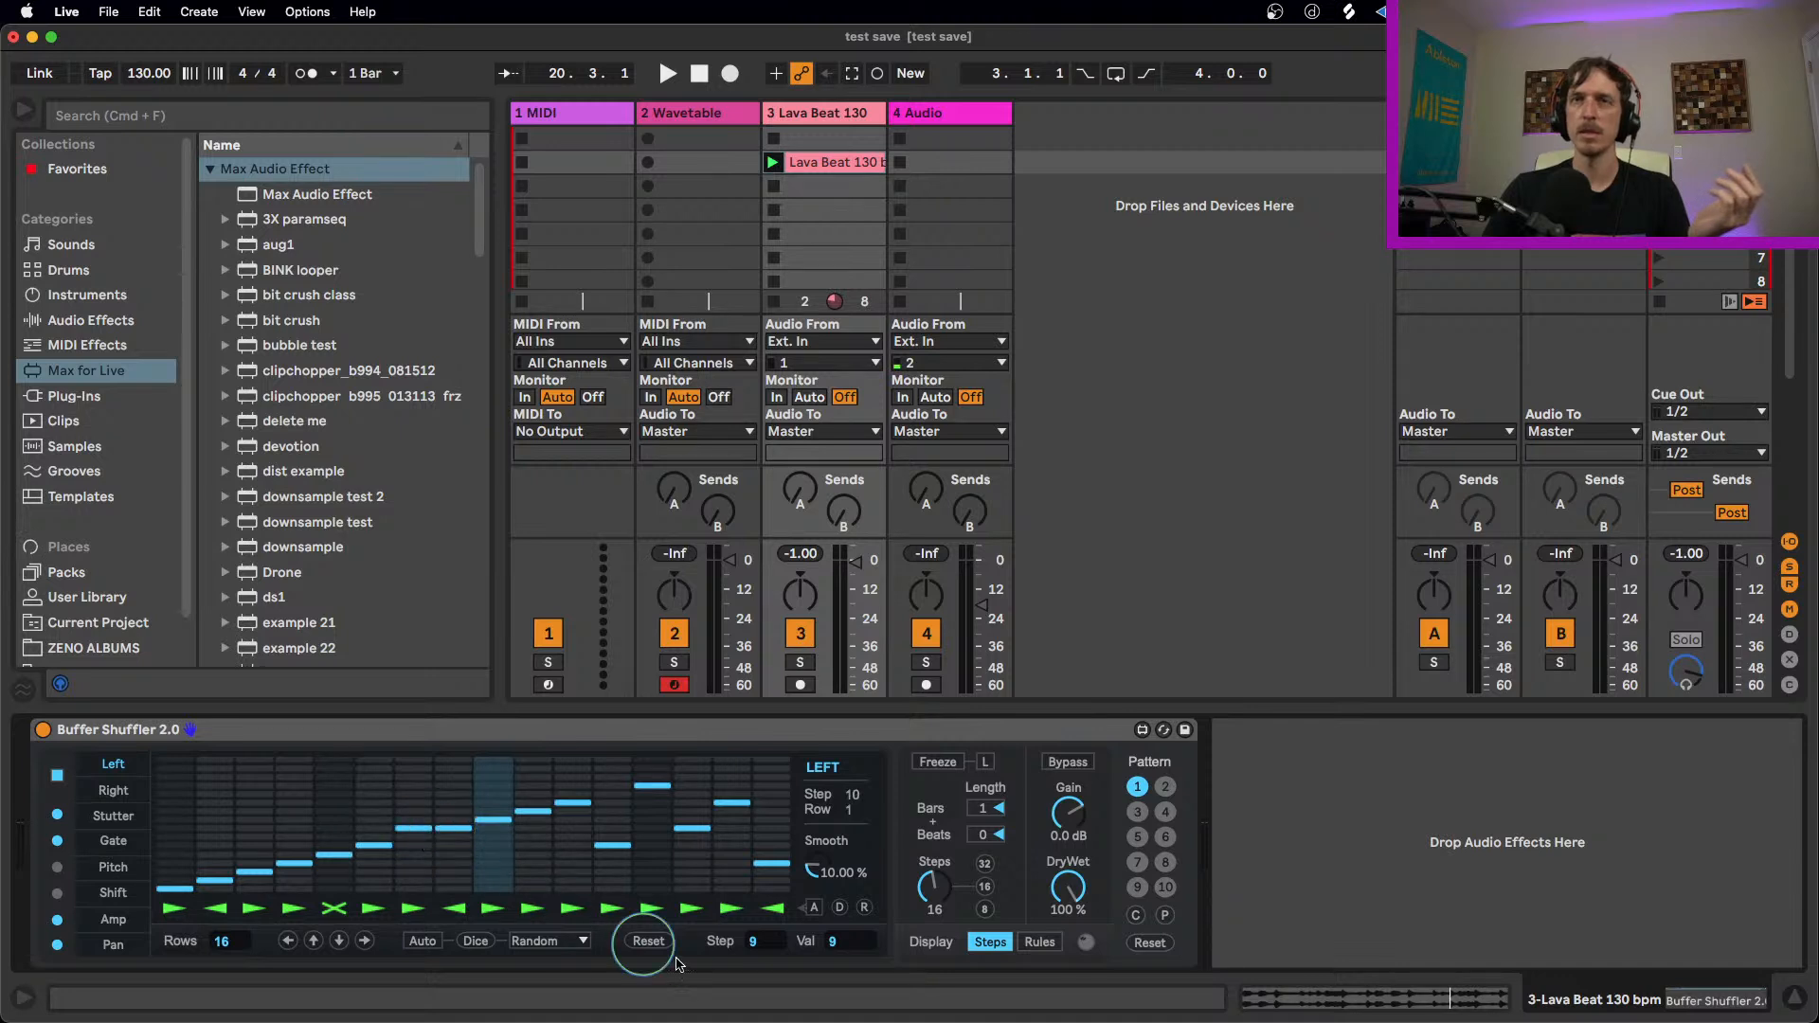
{"action": "left_click", "coordinate": [647, 940]}
{"action": "key", "text": "space"}
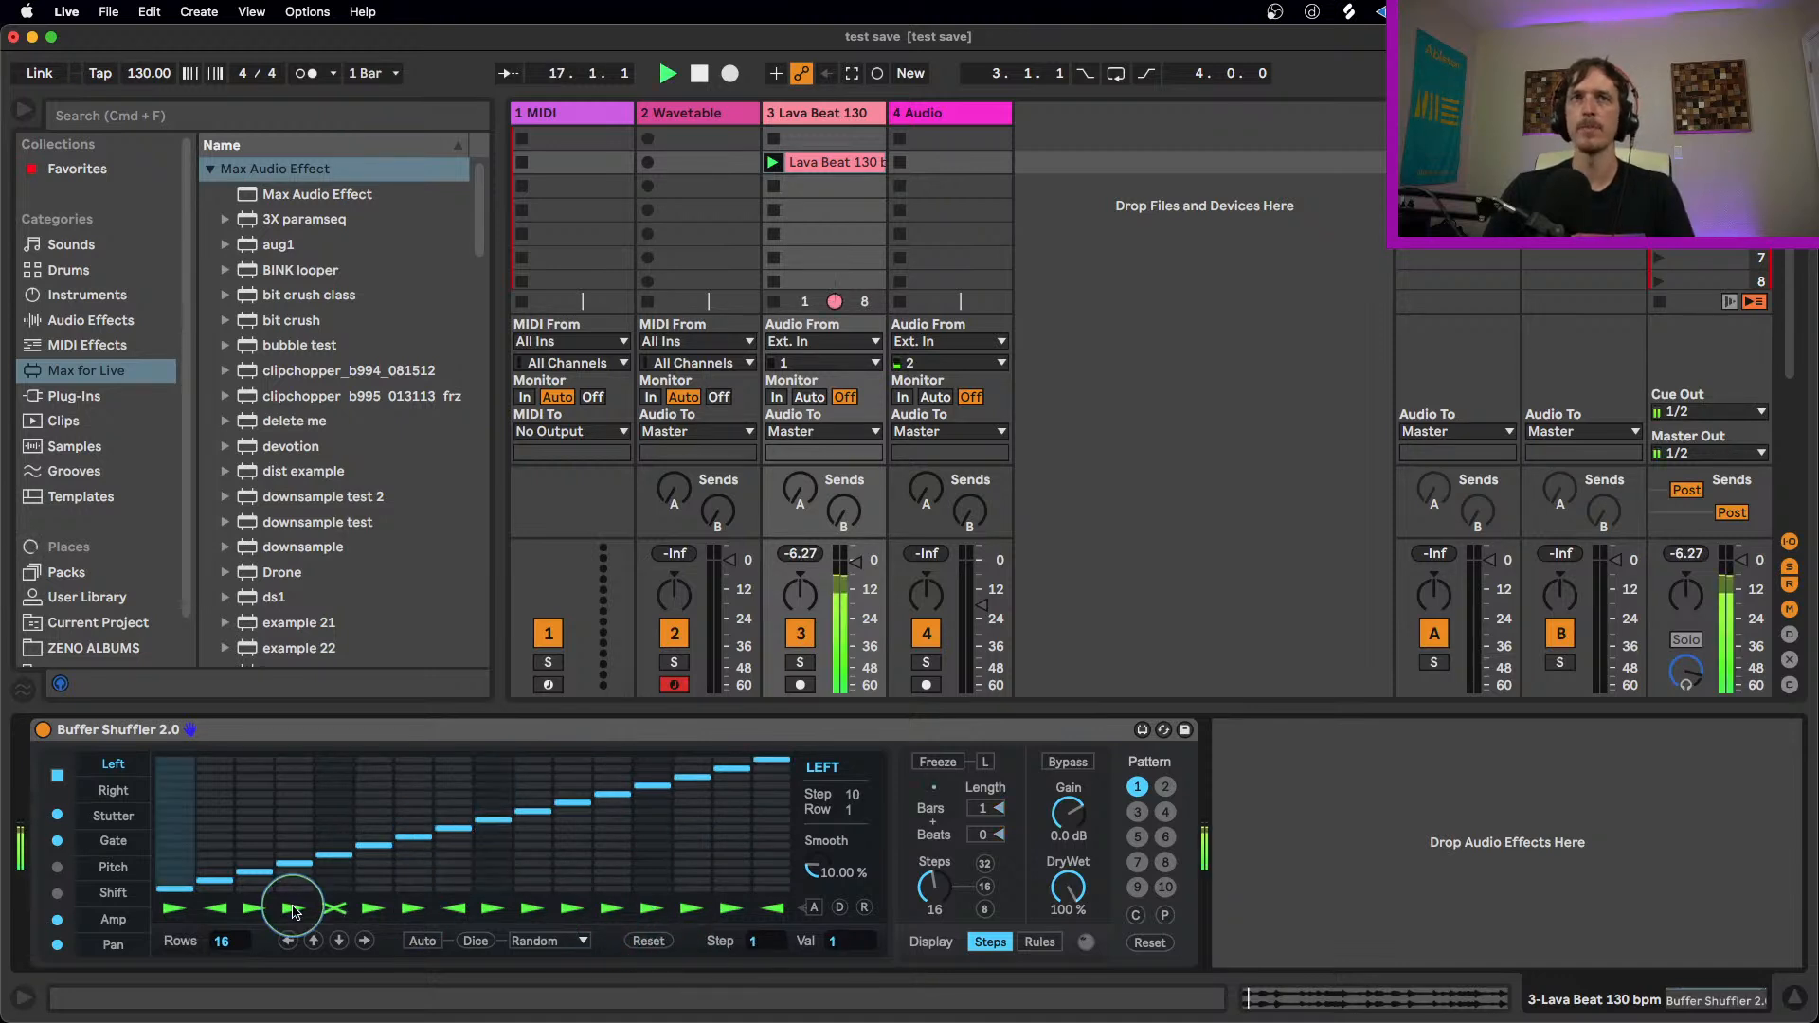
Step: Raise Stutter lane steps 2, 3, 6, 8, 10, 13, 15 and 16 to values 2, 4, 3, 3, 3, 2, 4 and 2
{"action": "left_click", "coordinate": [113, 816]}
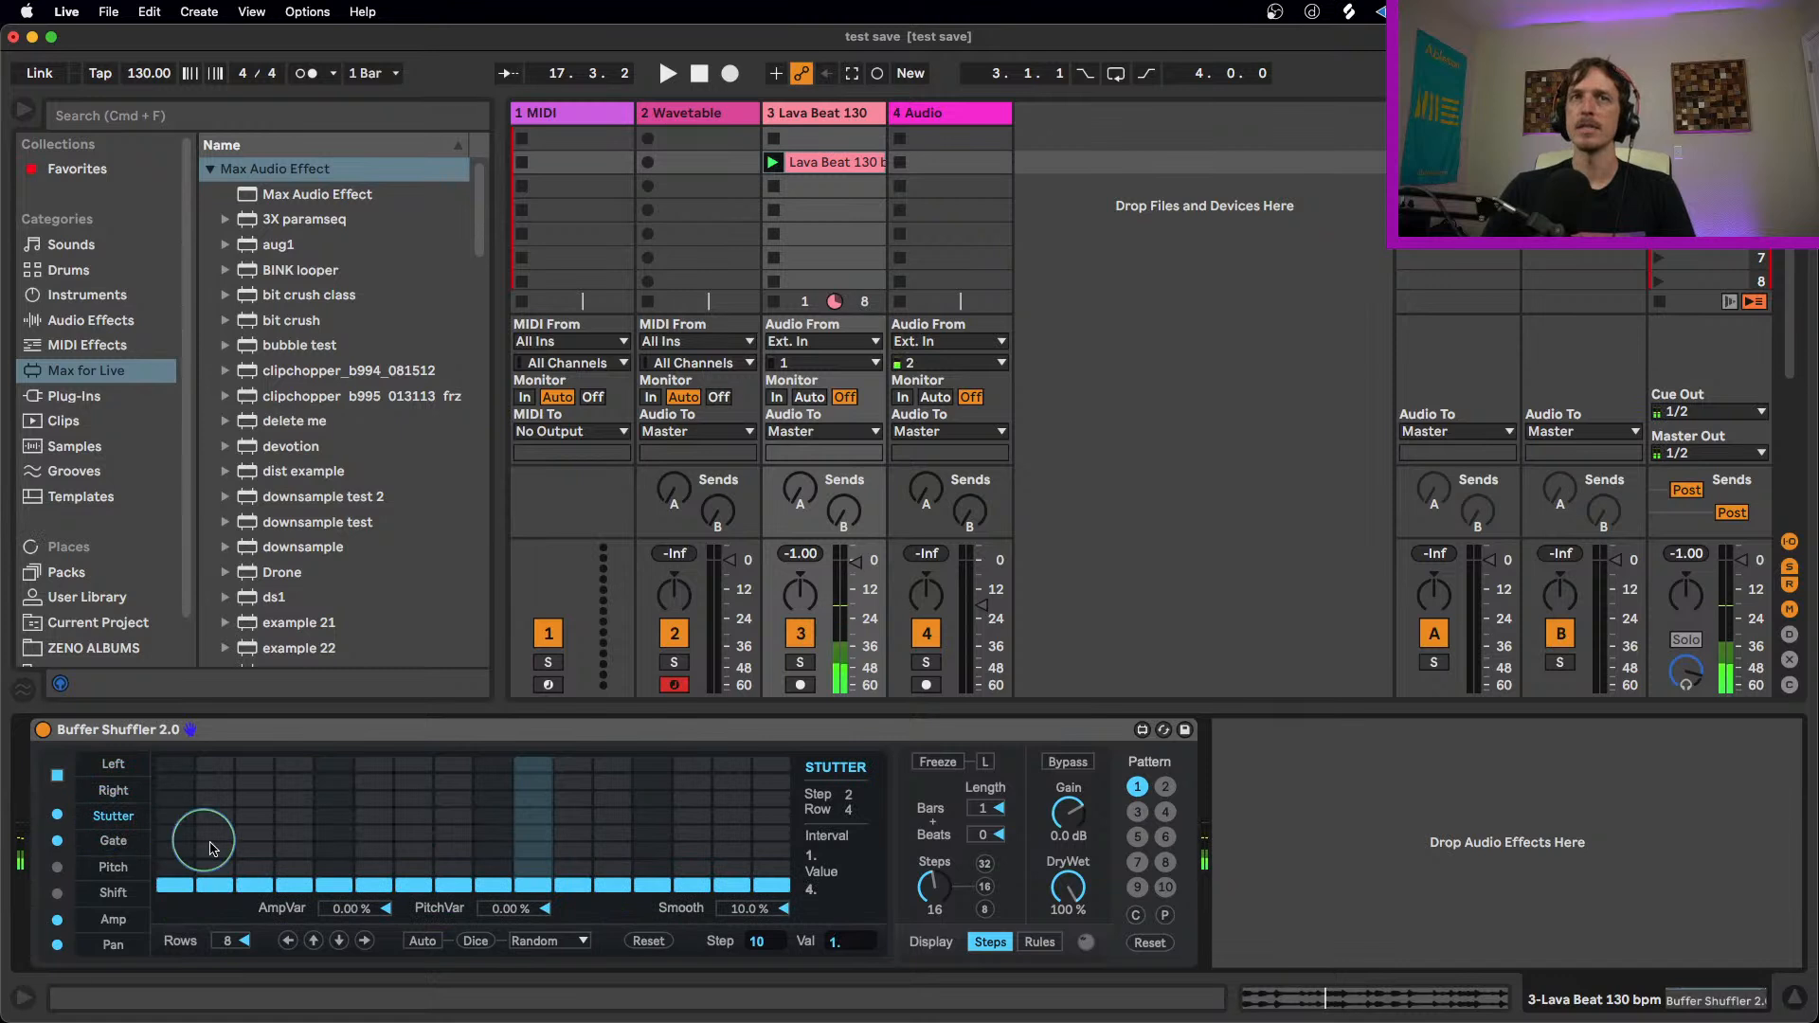
{"action": "left_click_drag", "start_coordinate": [224, 874], "coordinate": [281, 824]}
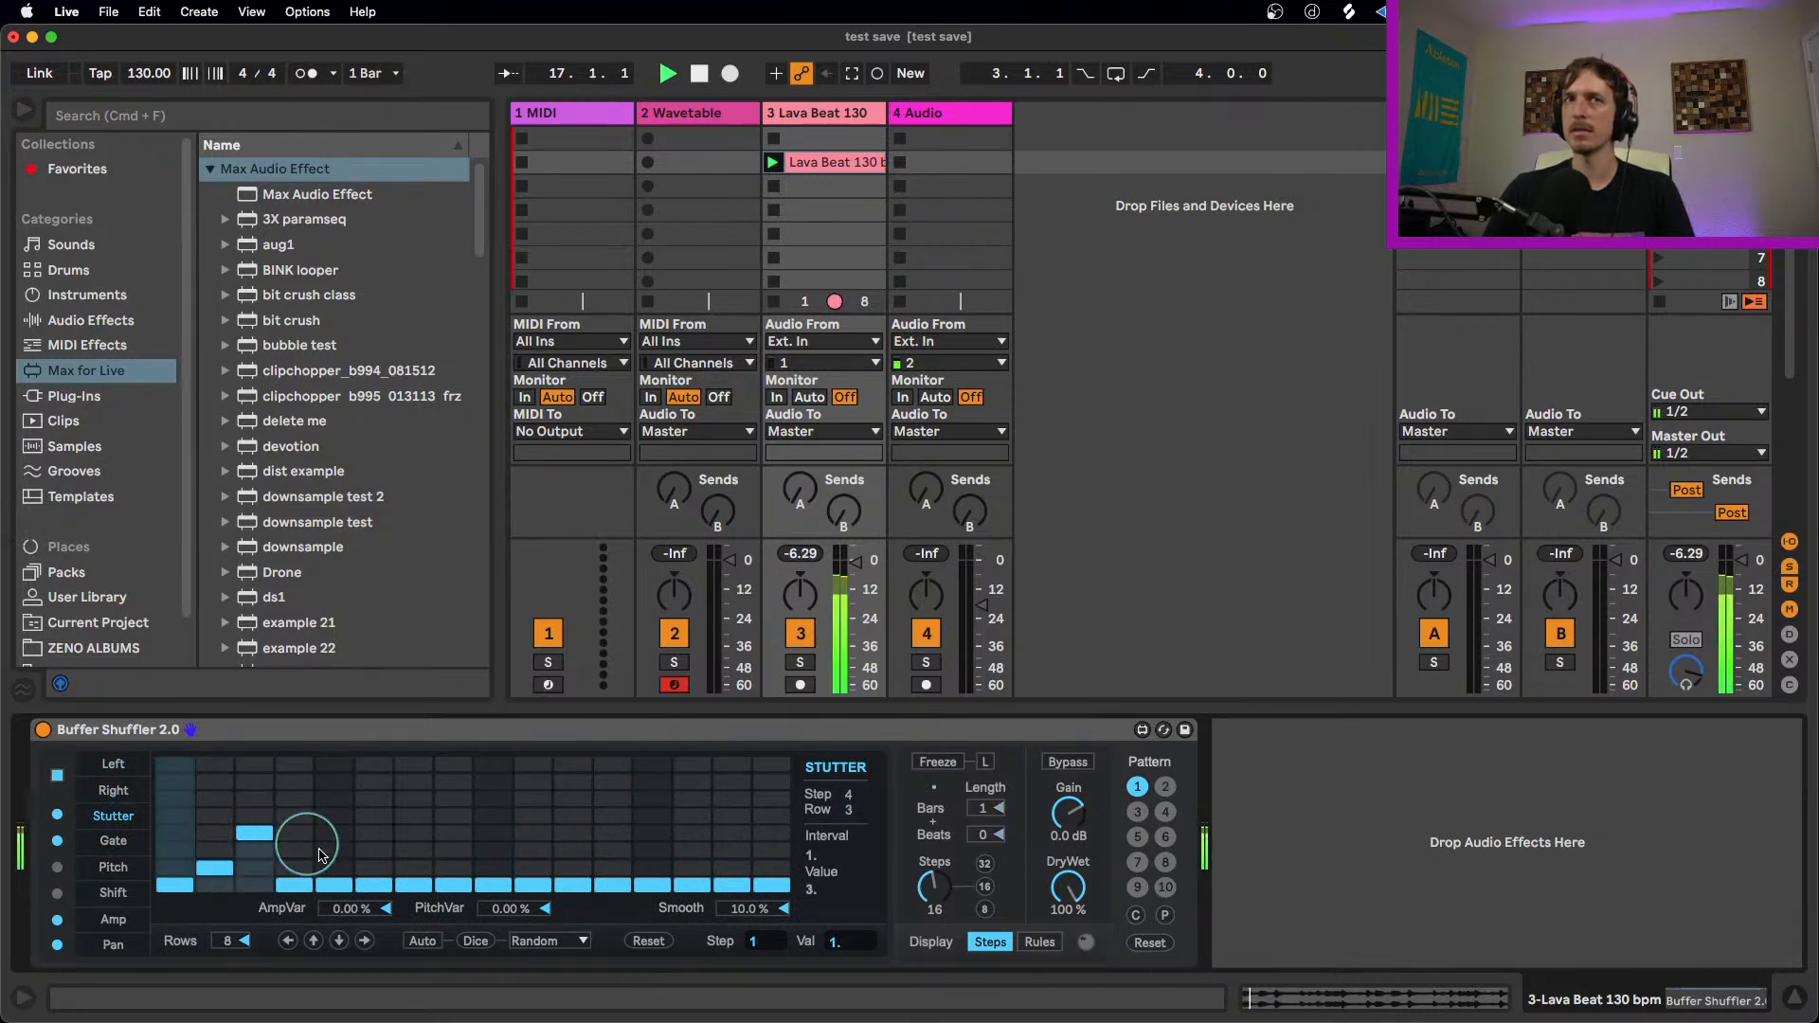
{"action": "left_click", "coordinate": [374, 816]}
{"action": "left_click", "coordinate": [533, 850]}
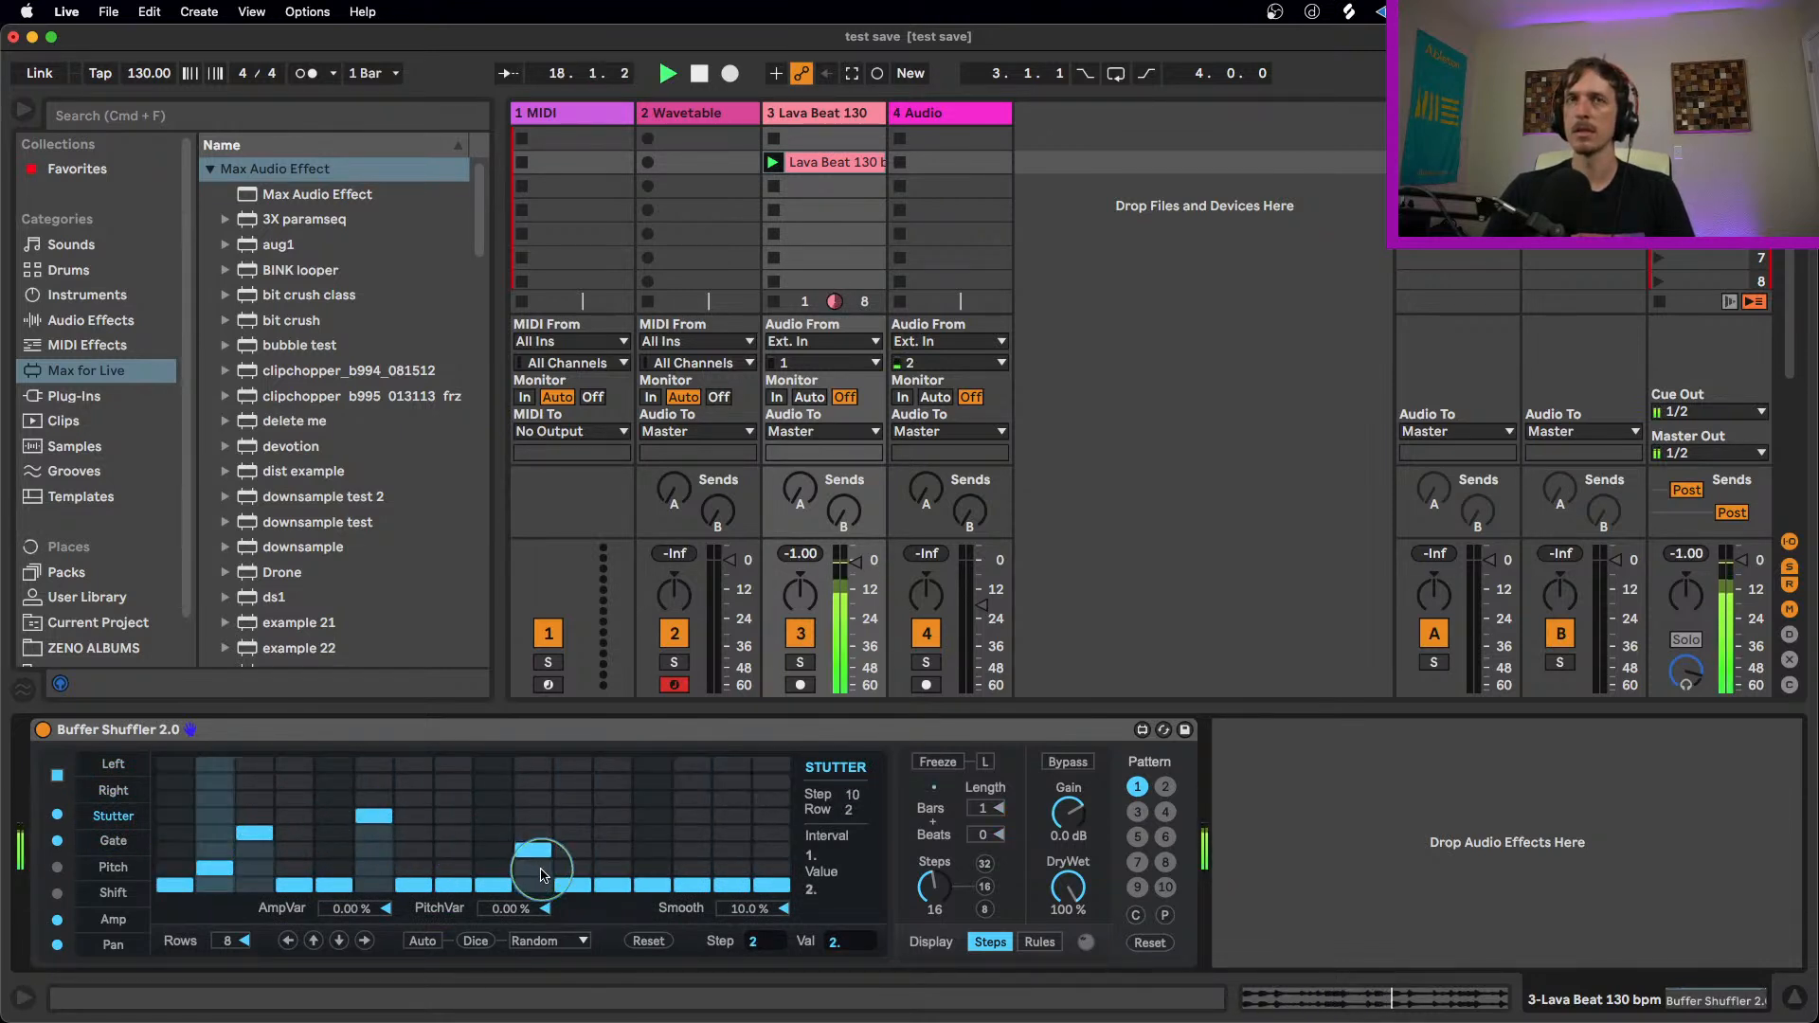
{"action": "left_click", "coordinate": [652, 867]}
{"action": "left_click", "coordinate": [732, 832]}
{"action": "left_click", "coordinate": [771, 867]}
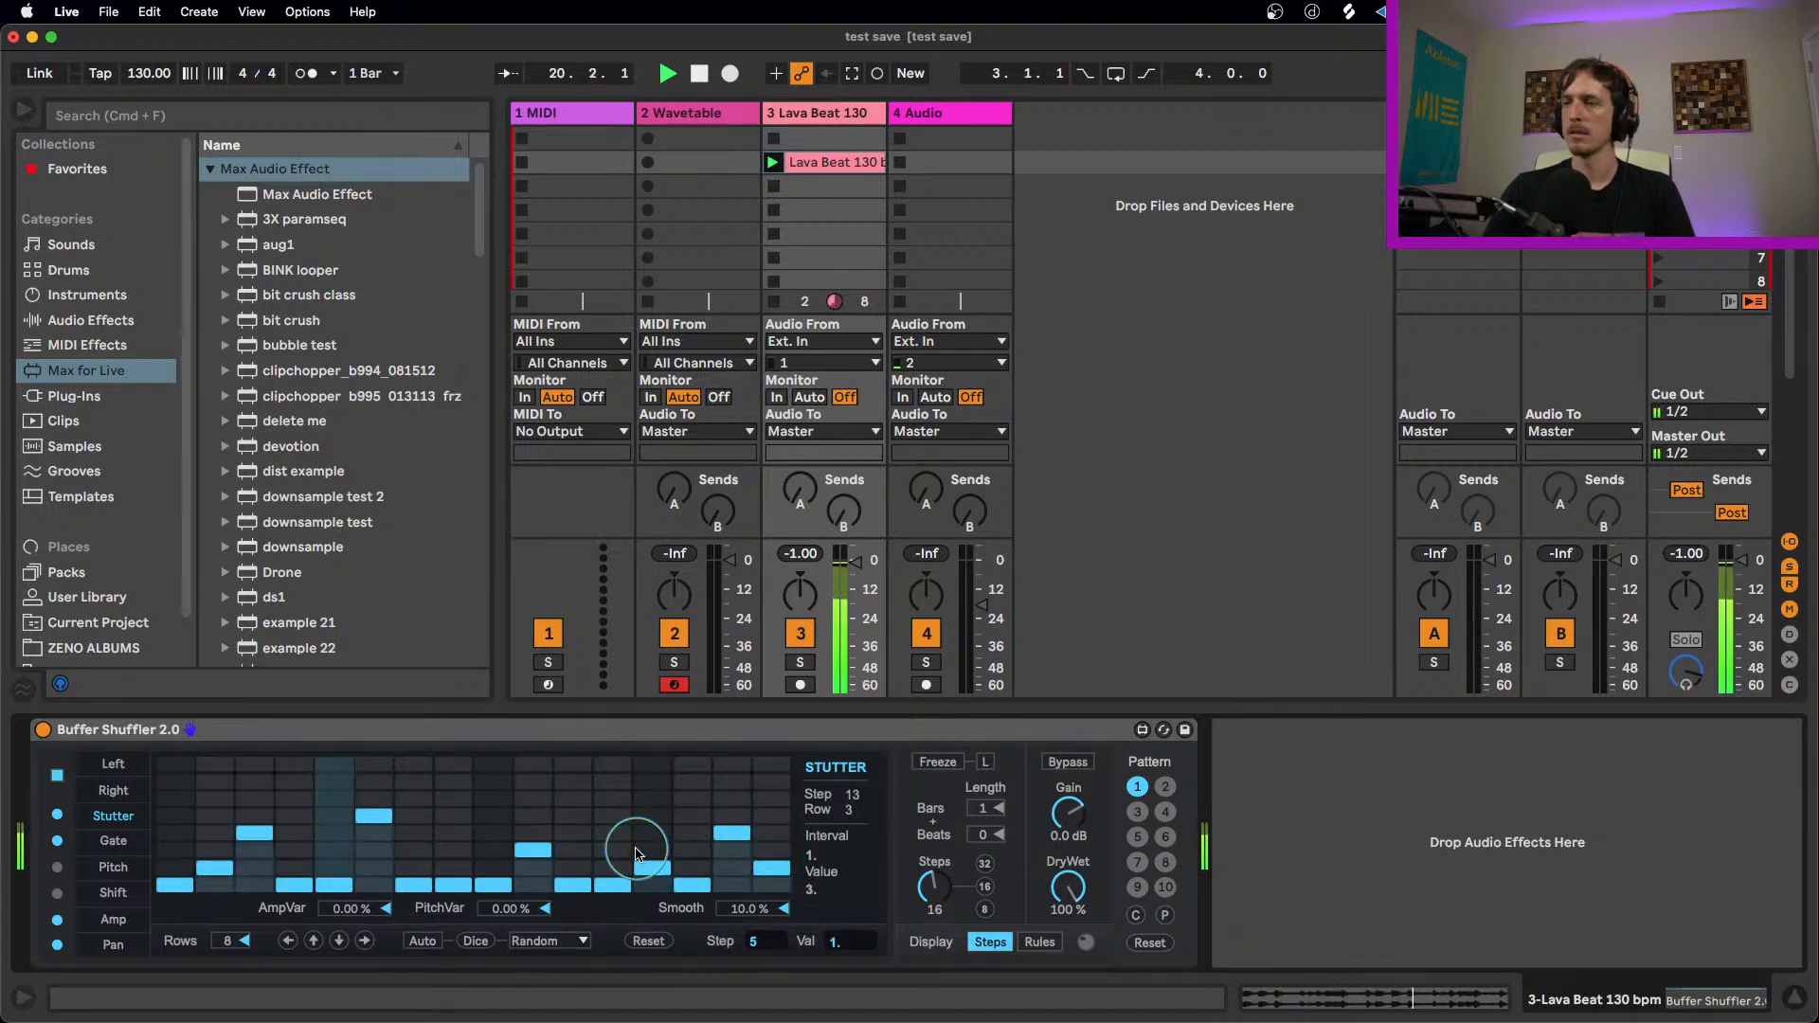
{"action": "left_click", "coordinate": [373, 850]}
{"action": "left_click", "coordinate": [452, 850]}
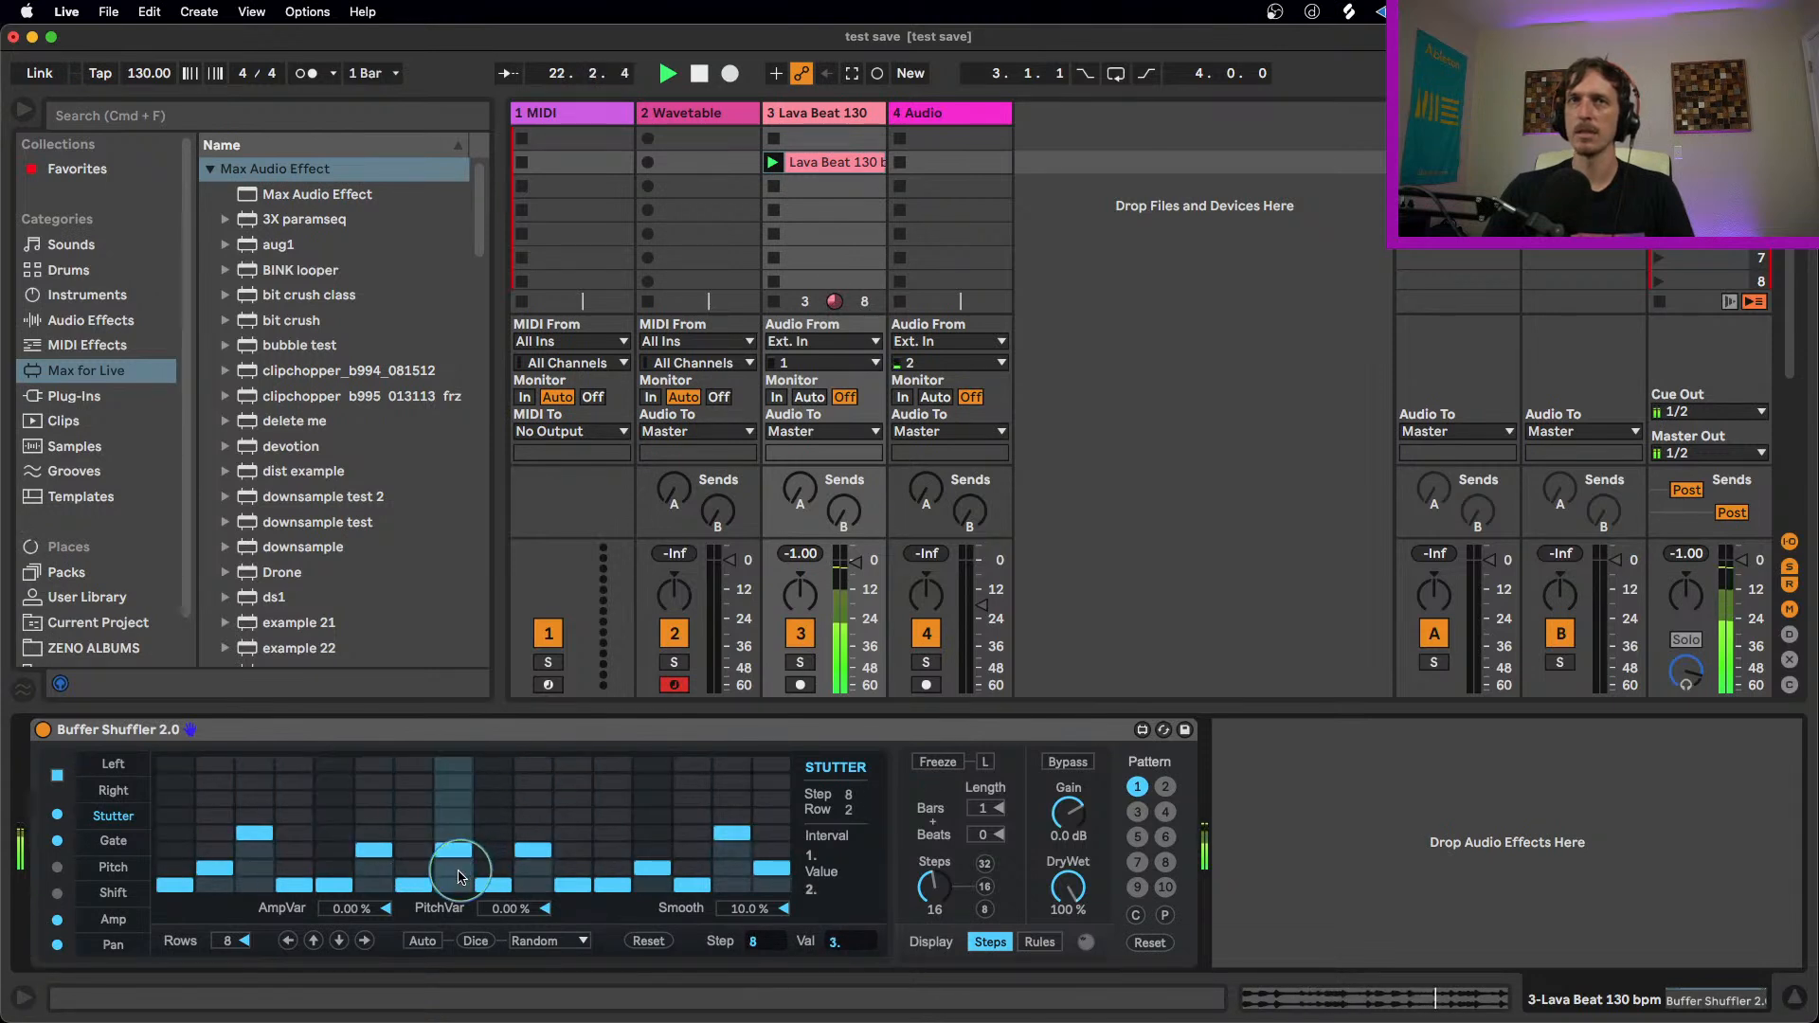
Step: Randomize the Stutter lane, and set its steps 1, 3, 4 and 8 to values 1, 2, 1 and 1
{"action": "left_click", "coordinate": [477, 943]}
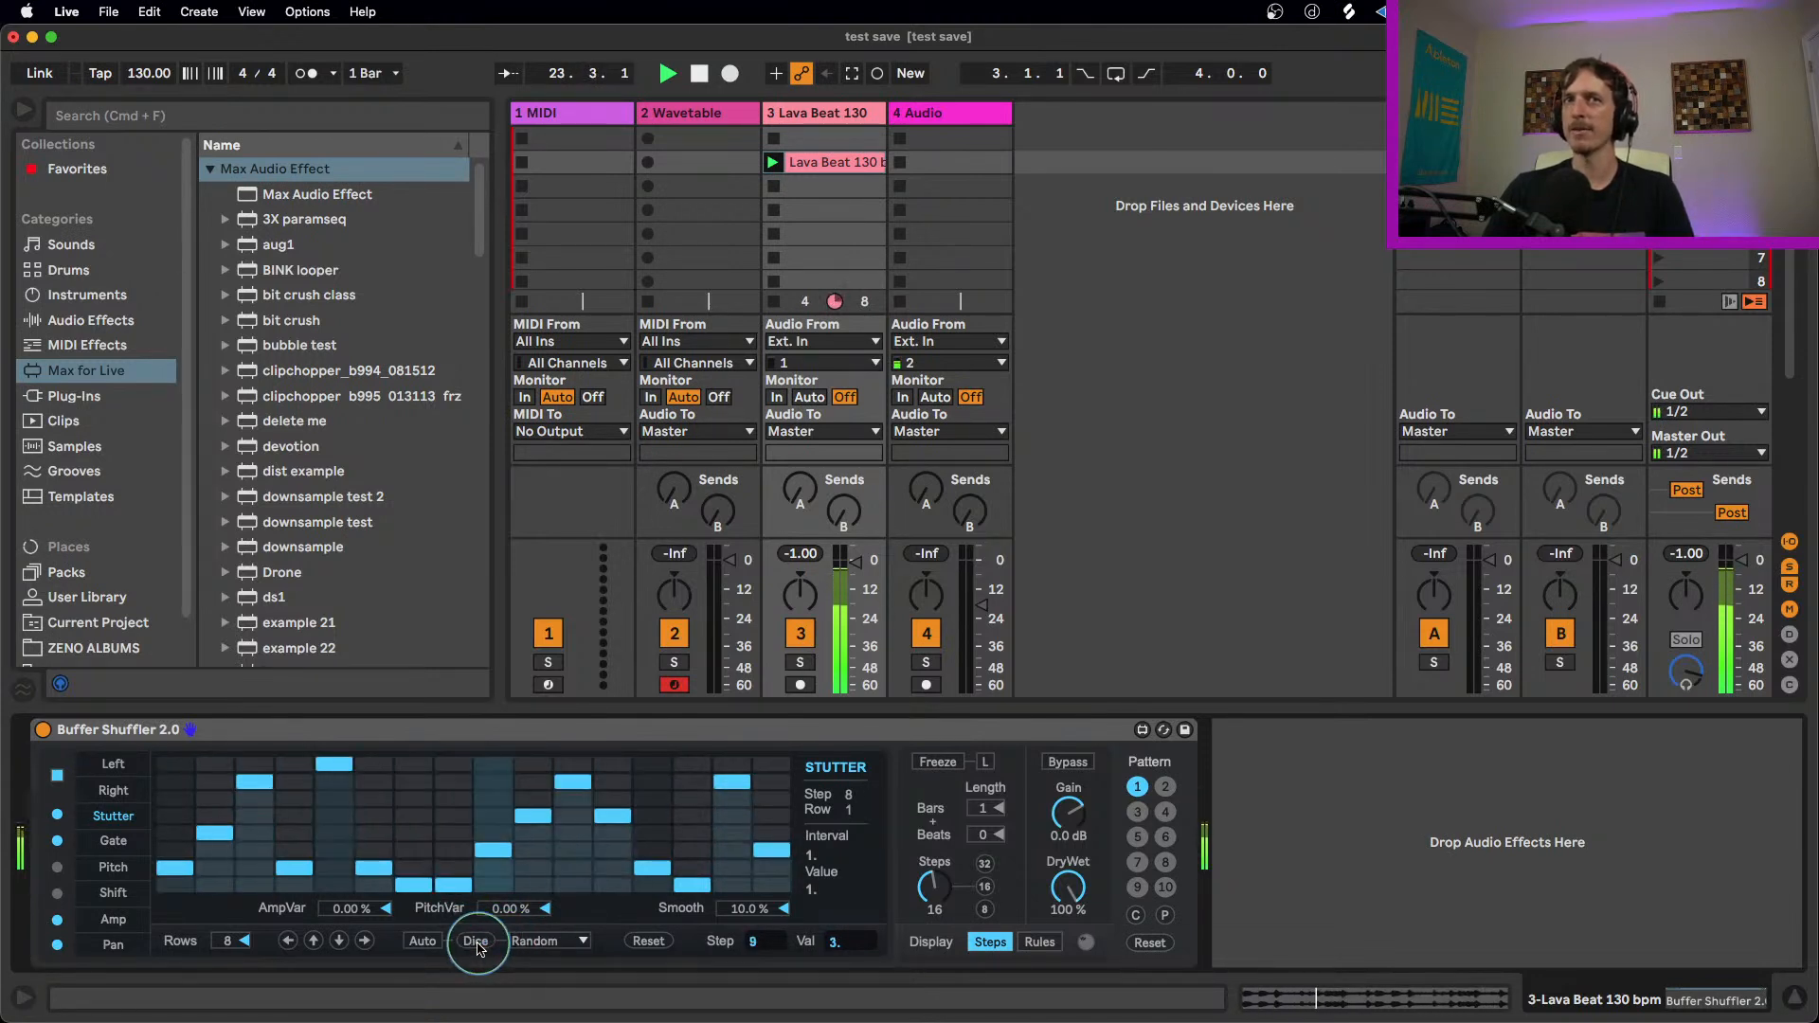
{"action": "left_click", "coordinate": [174, 885]}
{"action": "left_click", "coordinate": [253, 867]}
{"action": "left_click", "coordinate": [295, 885]}
{"action": "left_click", "coordinate": [453, 884]}
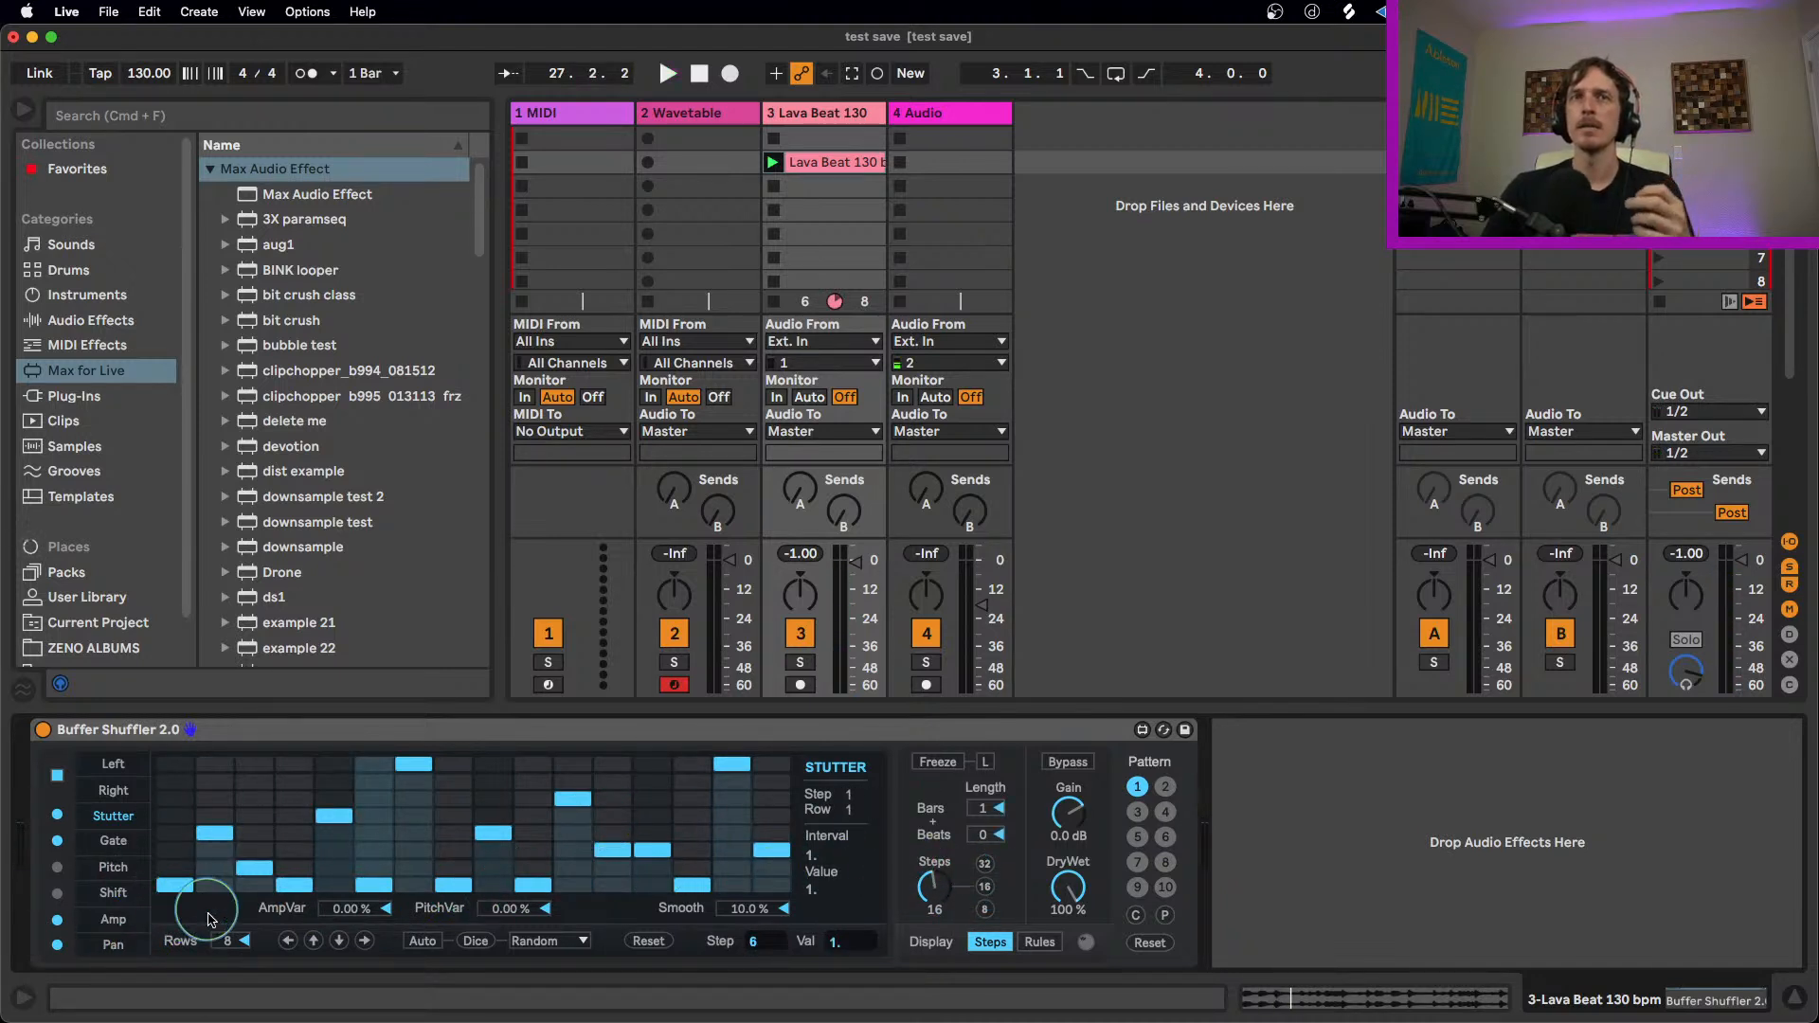
Step: Reset the Stutter lane, and play the clip with Gate lane steps 2, 5, 7 and 10 set to 25, 12.5, 62.5 and 50
{"action": "left_click_drag", "start_coordinate": [223, 934], "coordinate": [225, 934]}
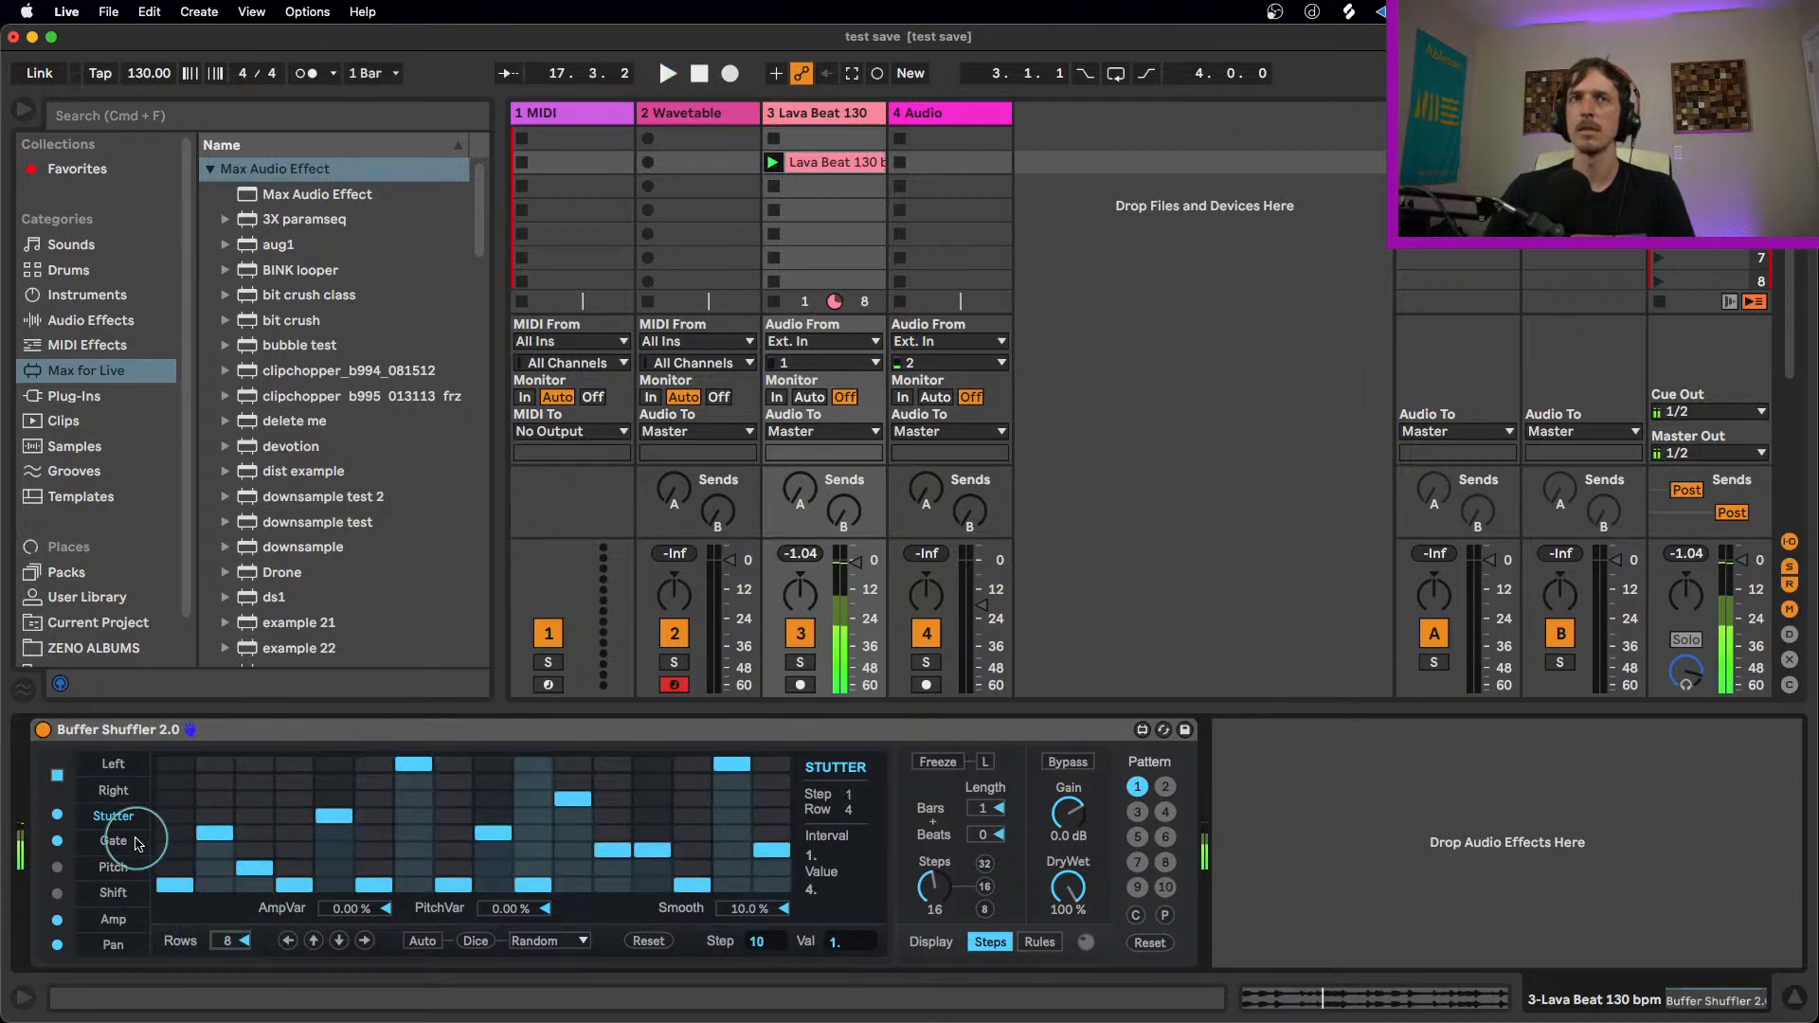
{"action": "left_click", "coordinate": [648, 941]}
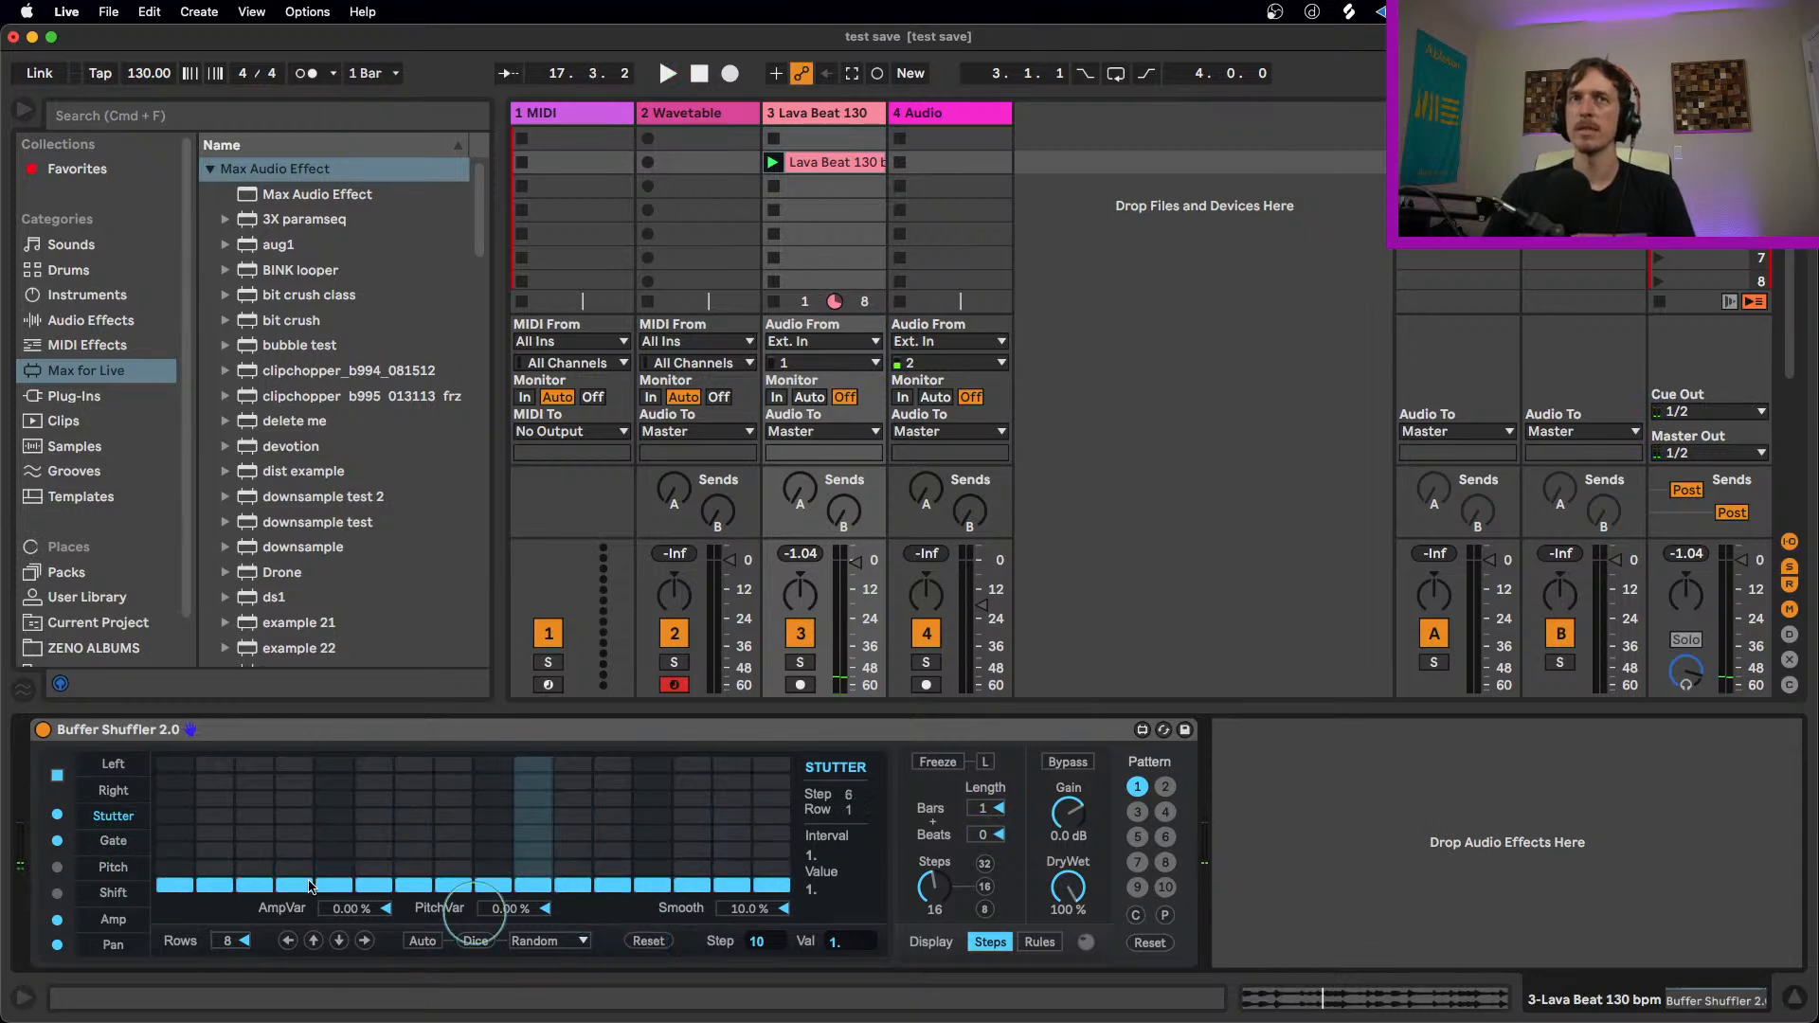
{"action": "left_click", "coordinate": [111, 842]}
{"action": "left_click", "coordinate": [214, 860]}
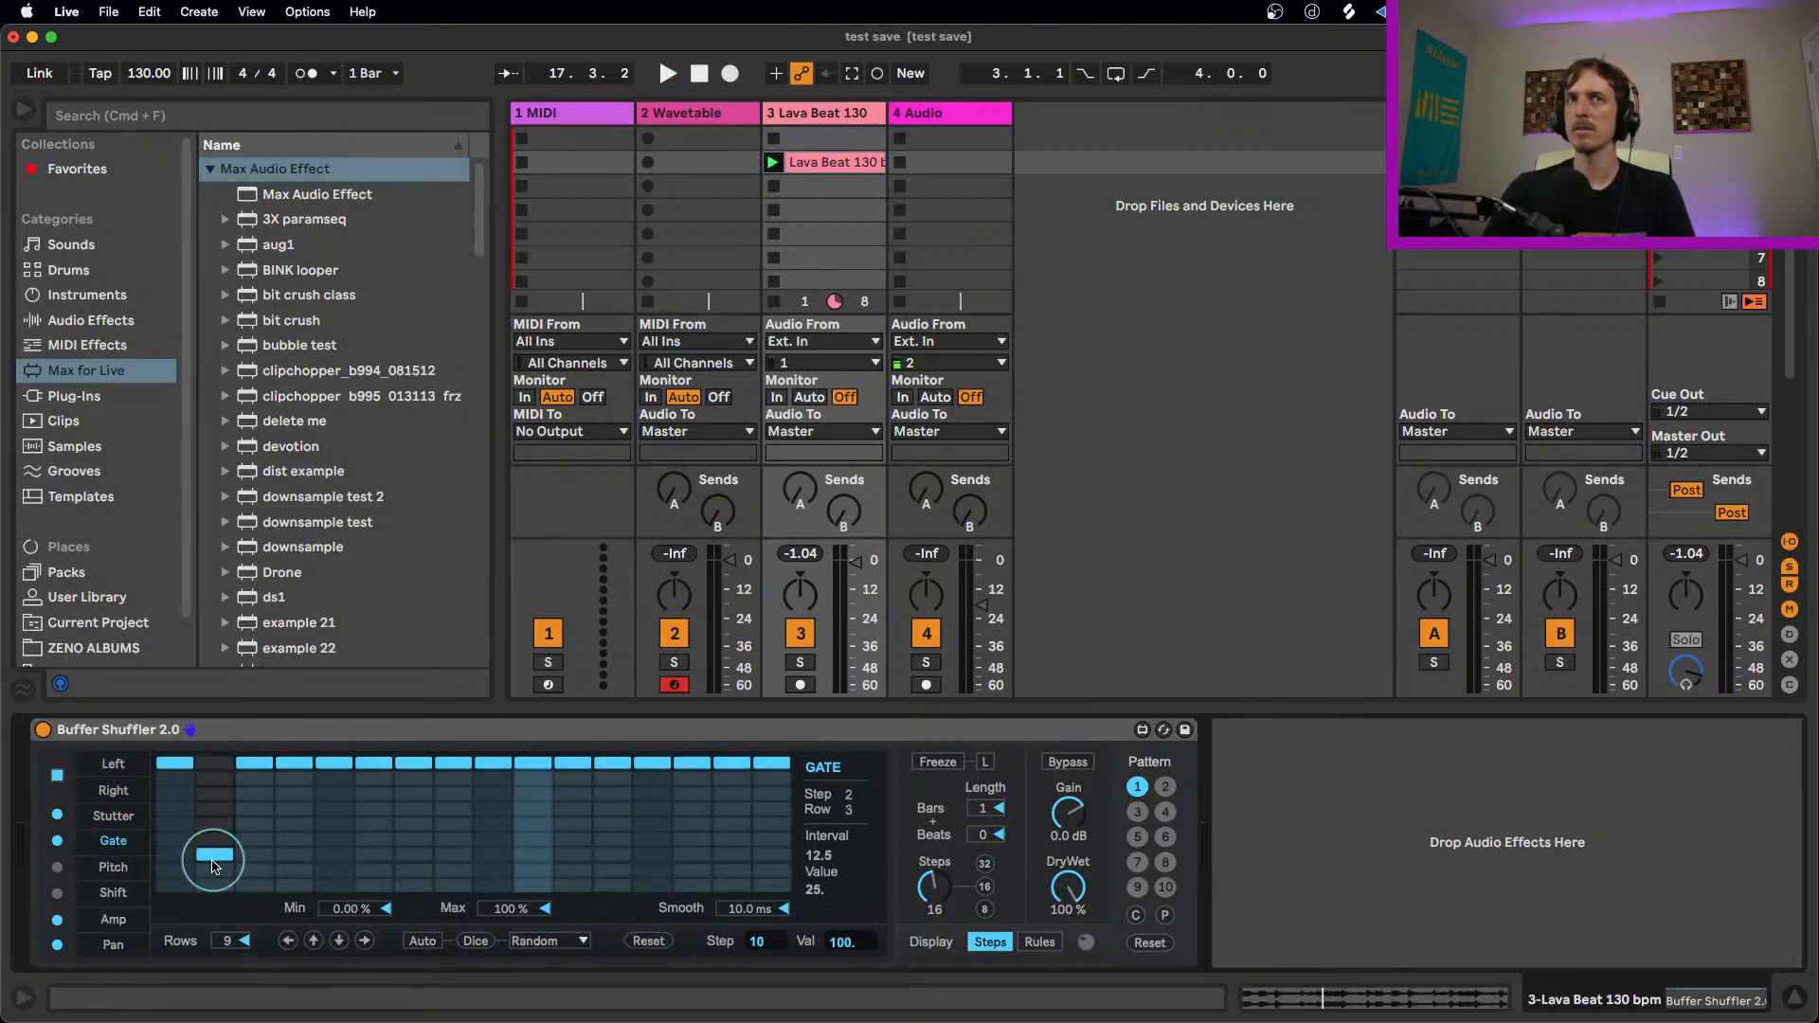
{"action": "left_click", "coordinate": [333, 869]}
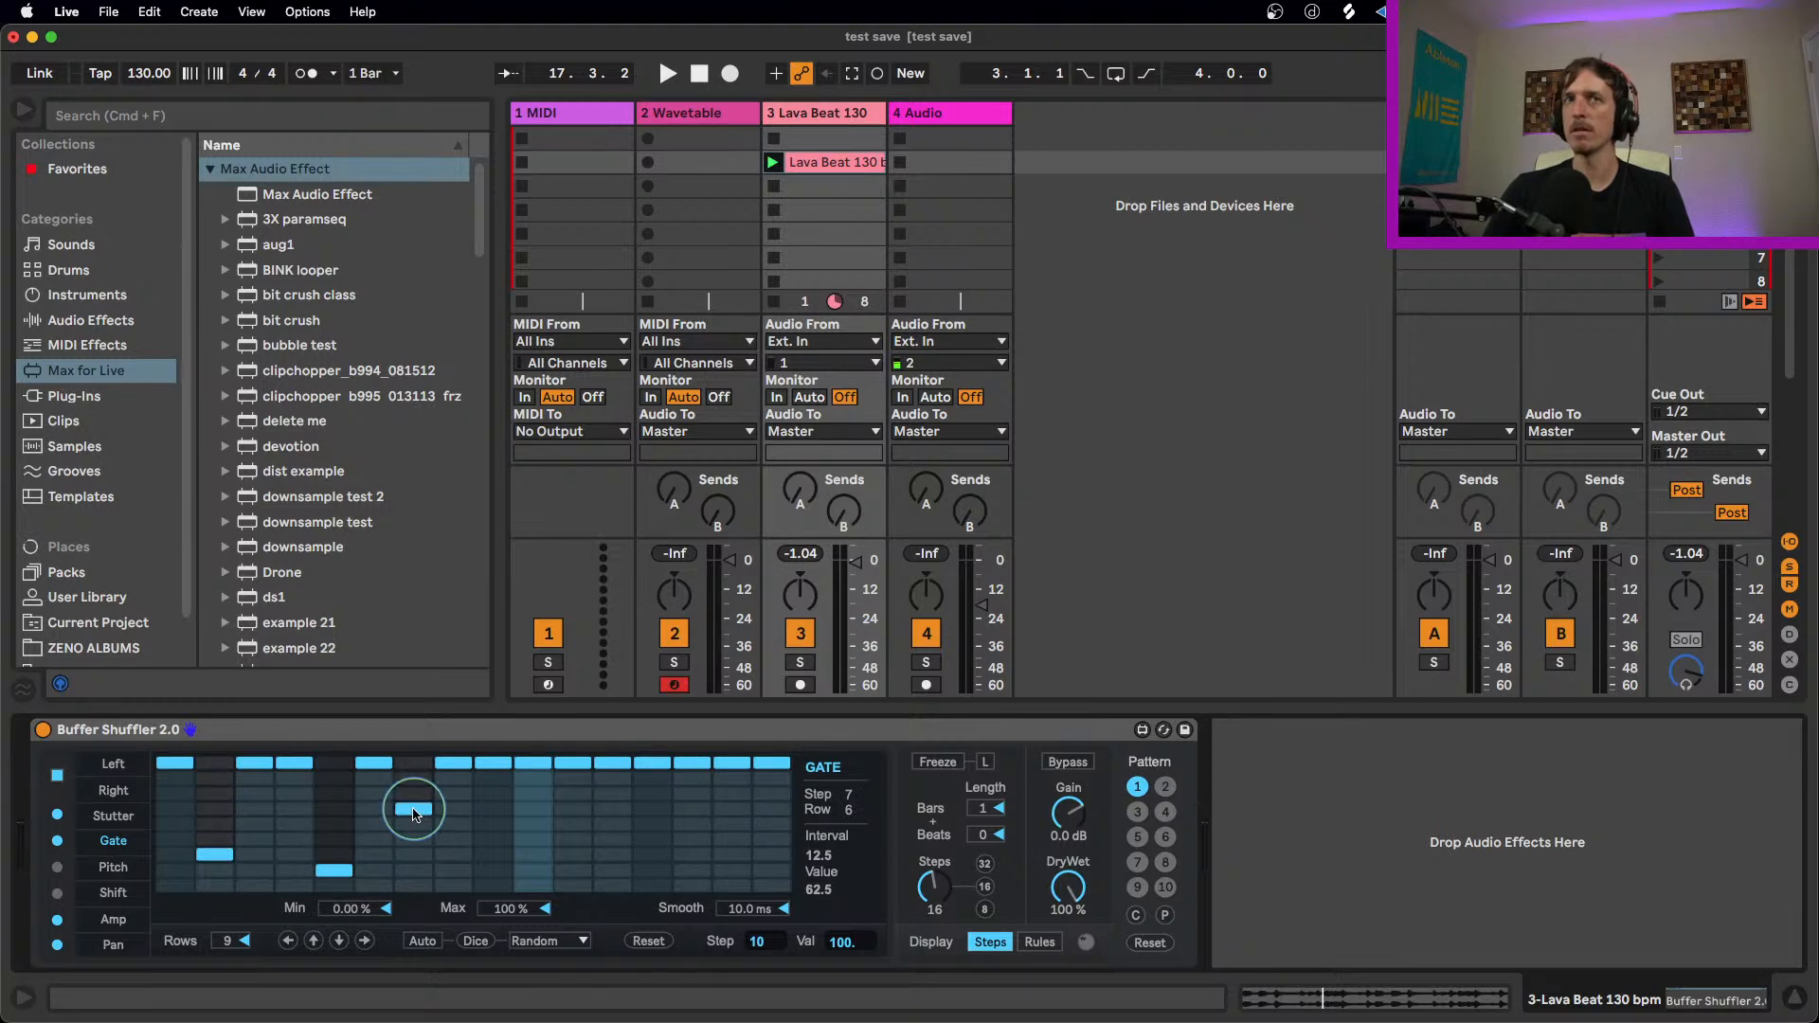
{"action": "left_click", "coordinate": [528, 827]}
{"action": "key", "text": "space"}
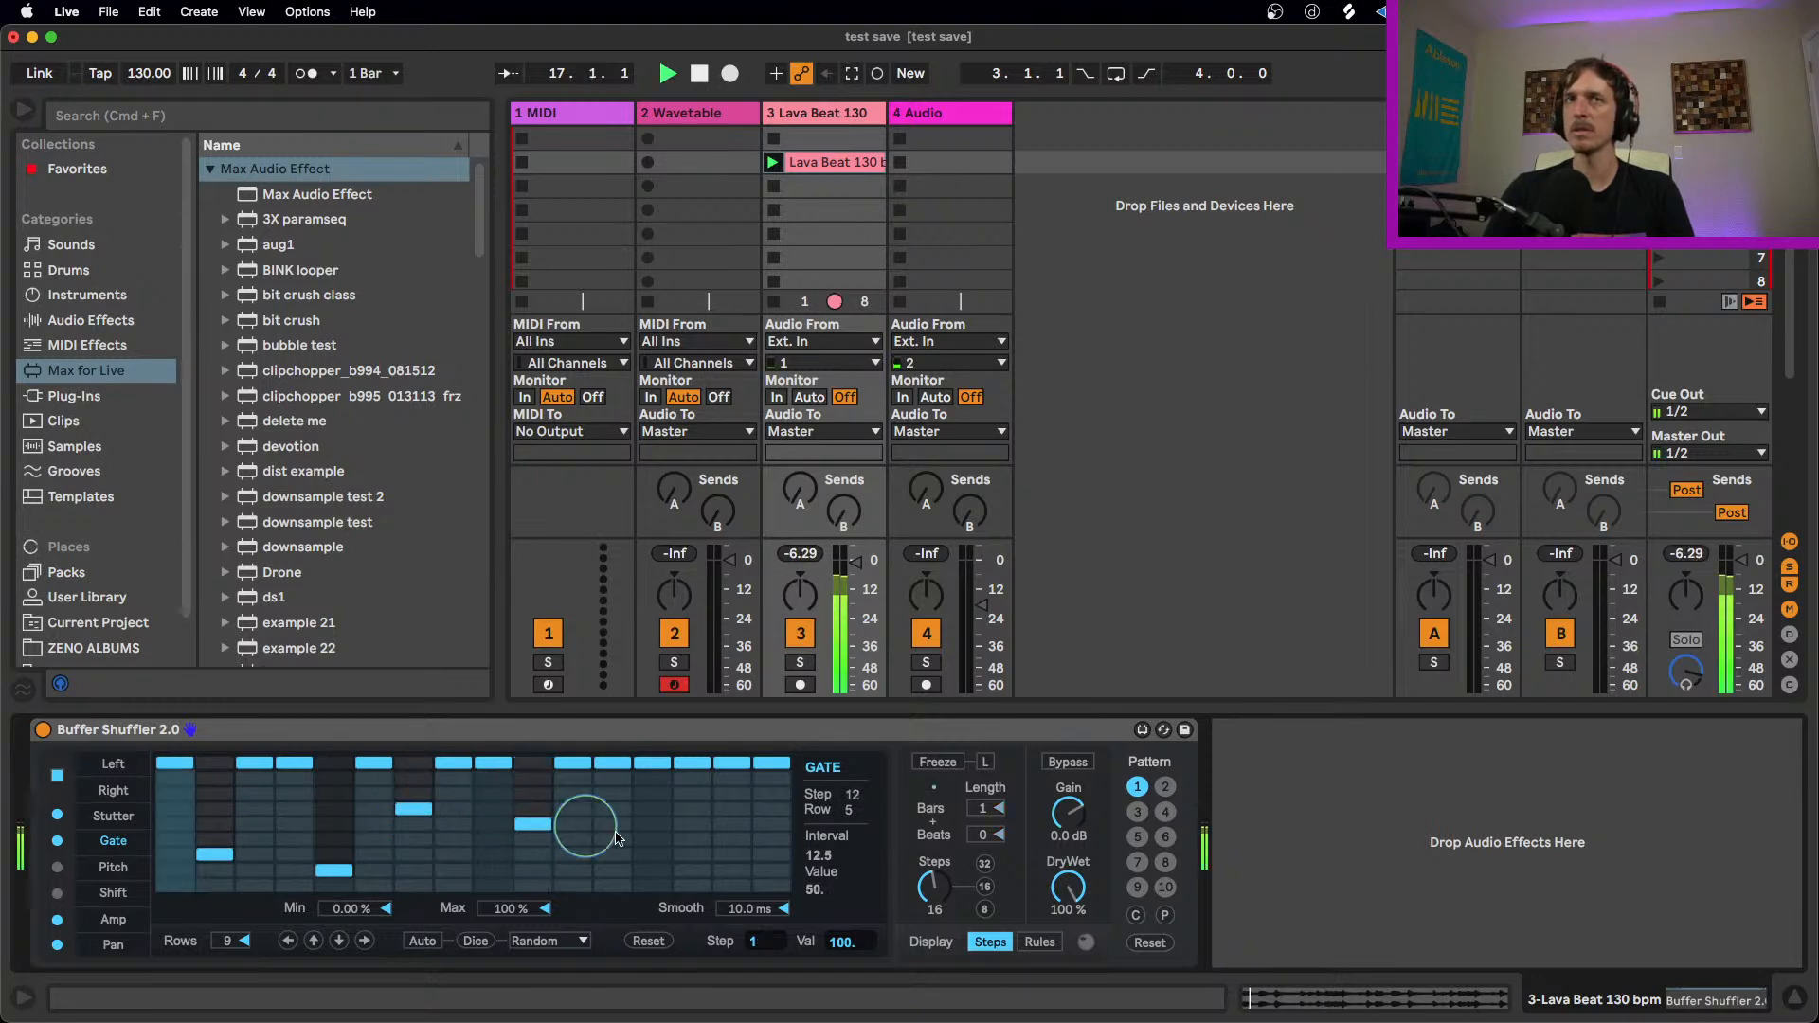
Step: Lower Gate lane steps 14 and 16 to 37.5 and 75 and stop playback
{"action": "left_click", "coordinate": [679, 841]}
{"action": "left_click", "coordinate": [772, 796]}
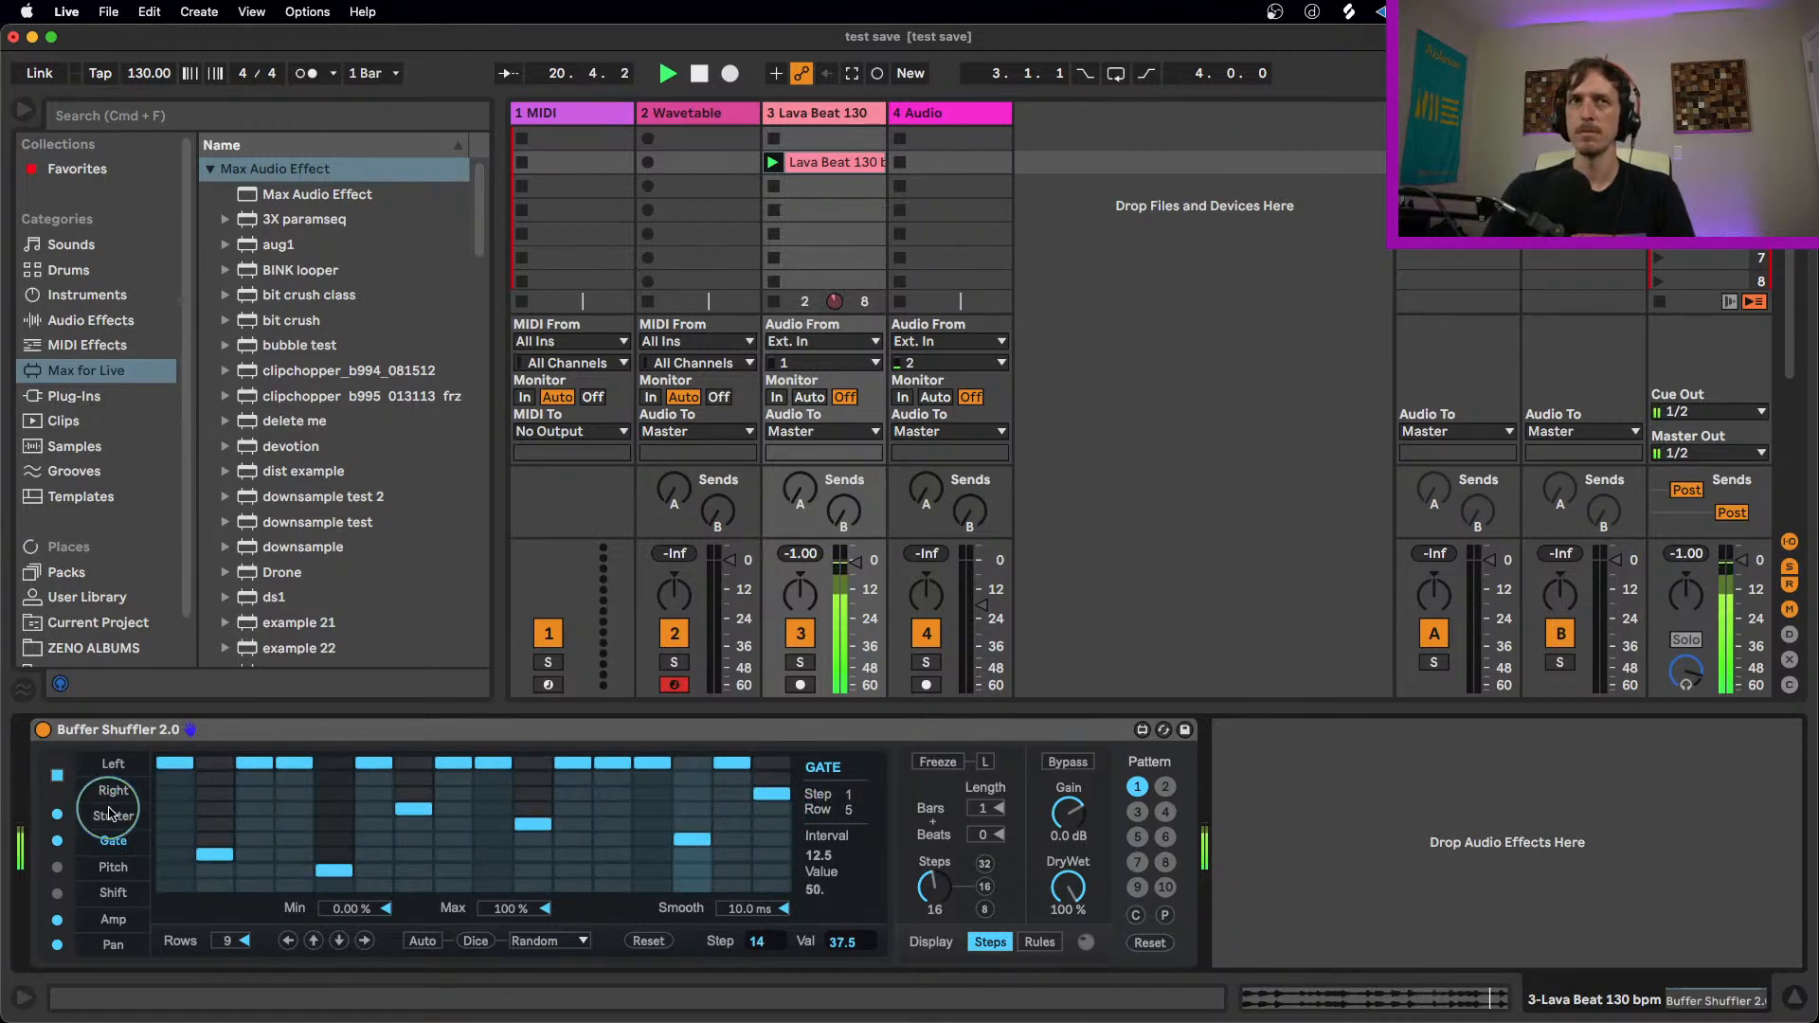
{"action": "key", "text": "space"}
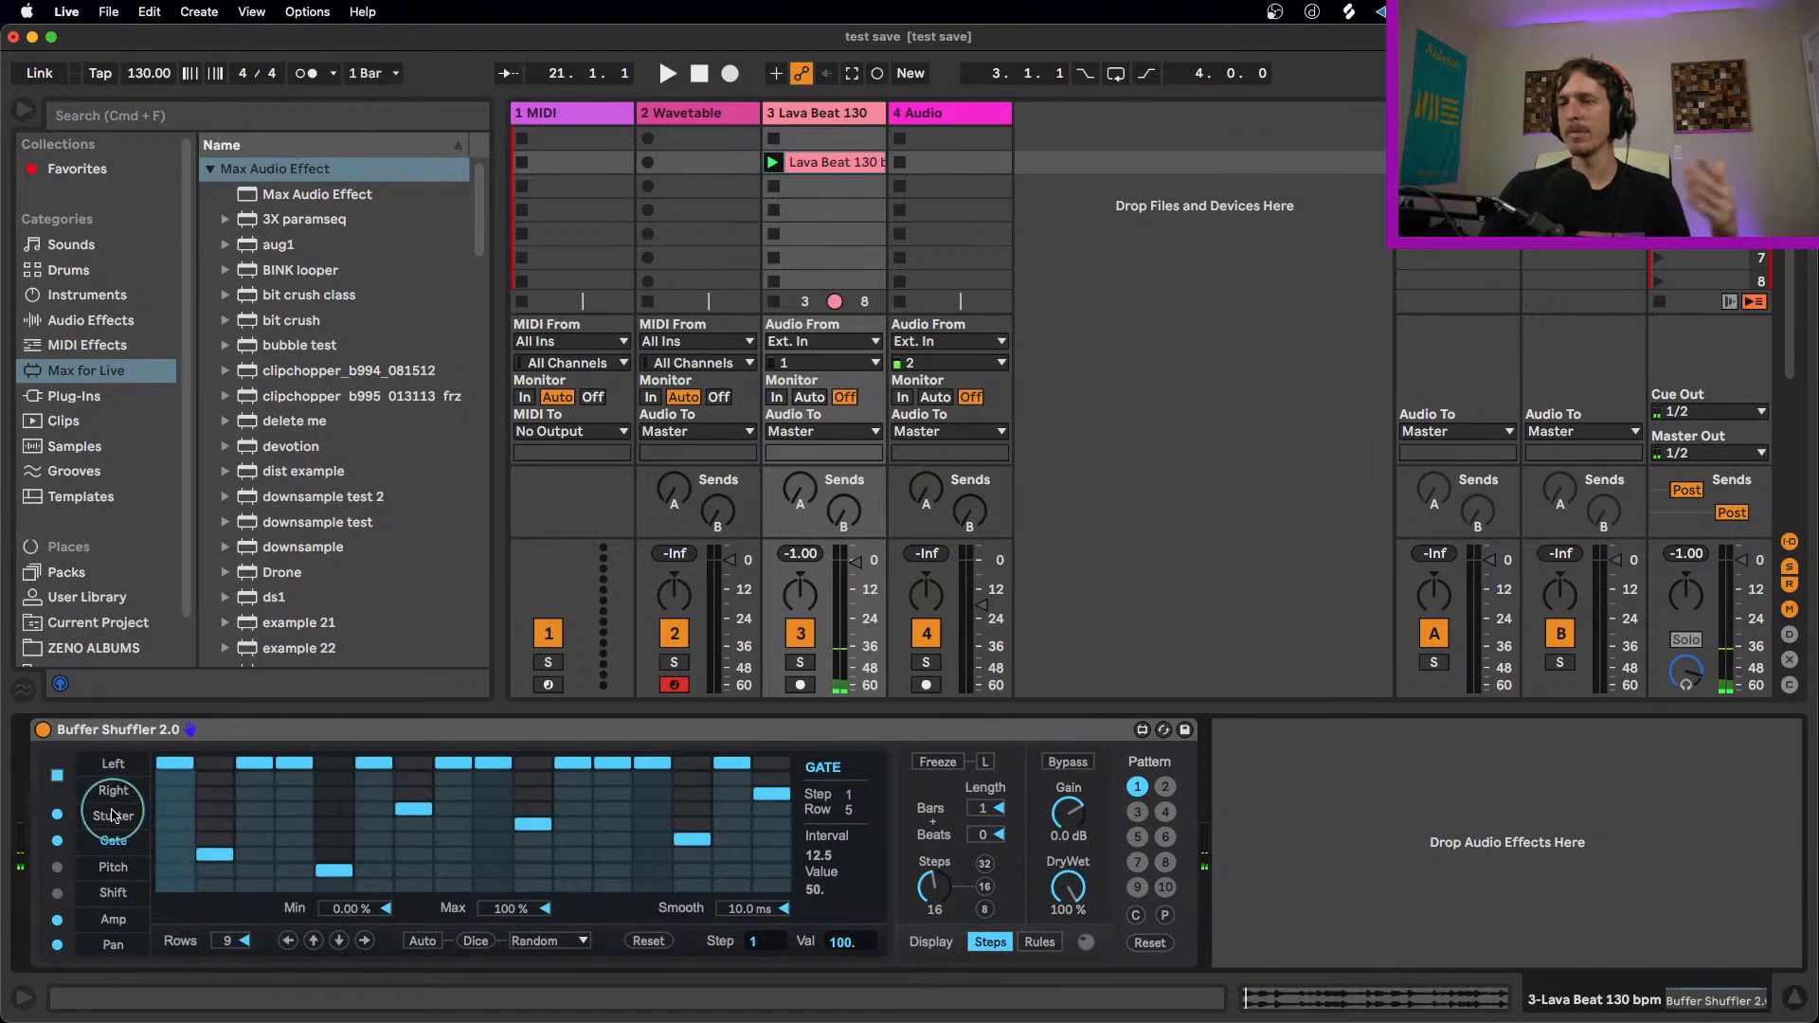
Step: Set Stutter lane steps 2, 6, 10, 14, 15 and 16 to 3, 2, 5, 5, 3 and 5, and play the clip
{"action": "left_click", "coordinate": [113, 816]}
{"action": "left_click", "coordinate": [214, 850]}
{"action": "left_click", "coordinate": [532, 816]}
{"action": "left_click", "coordinate": [692, 816]}
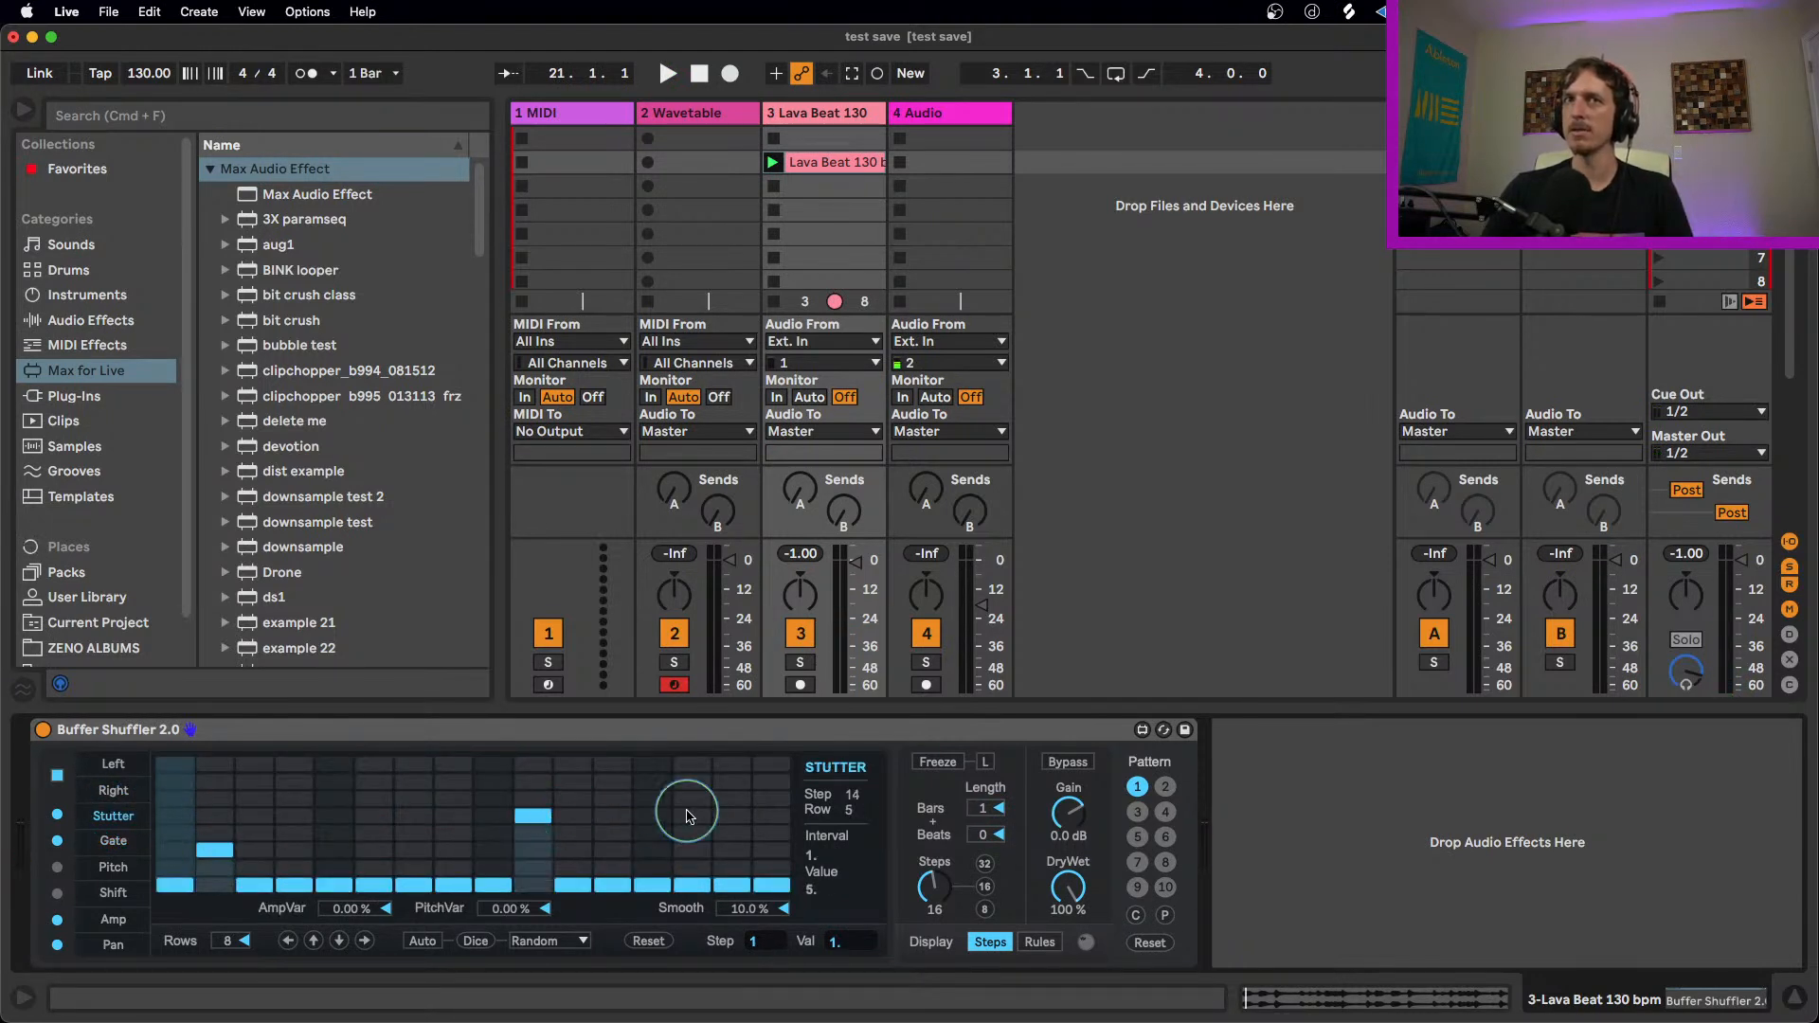
{"action": "left_click", "coordinate": [743, 852]}
{"action": "left_click", "coordinate": [777, 816]}
{"action": "key", "text": "space"}
{"action": "left_click", "coordinate": [407, 868]}
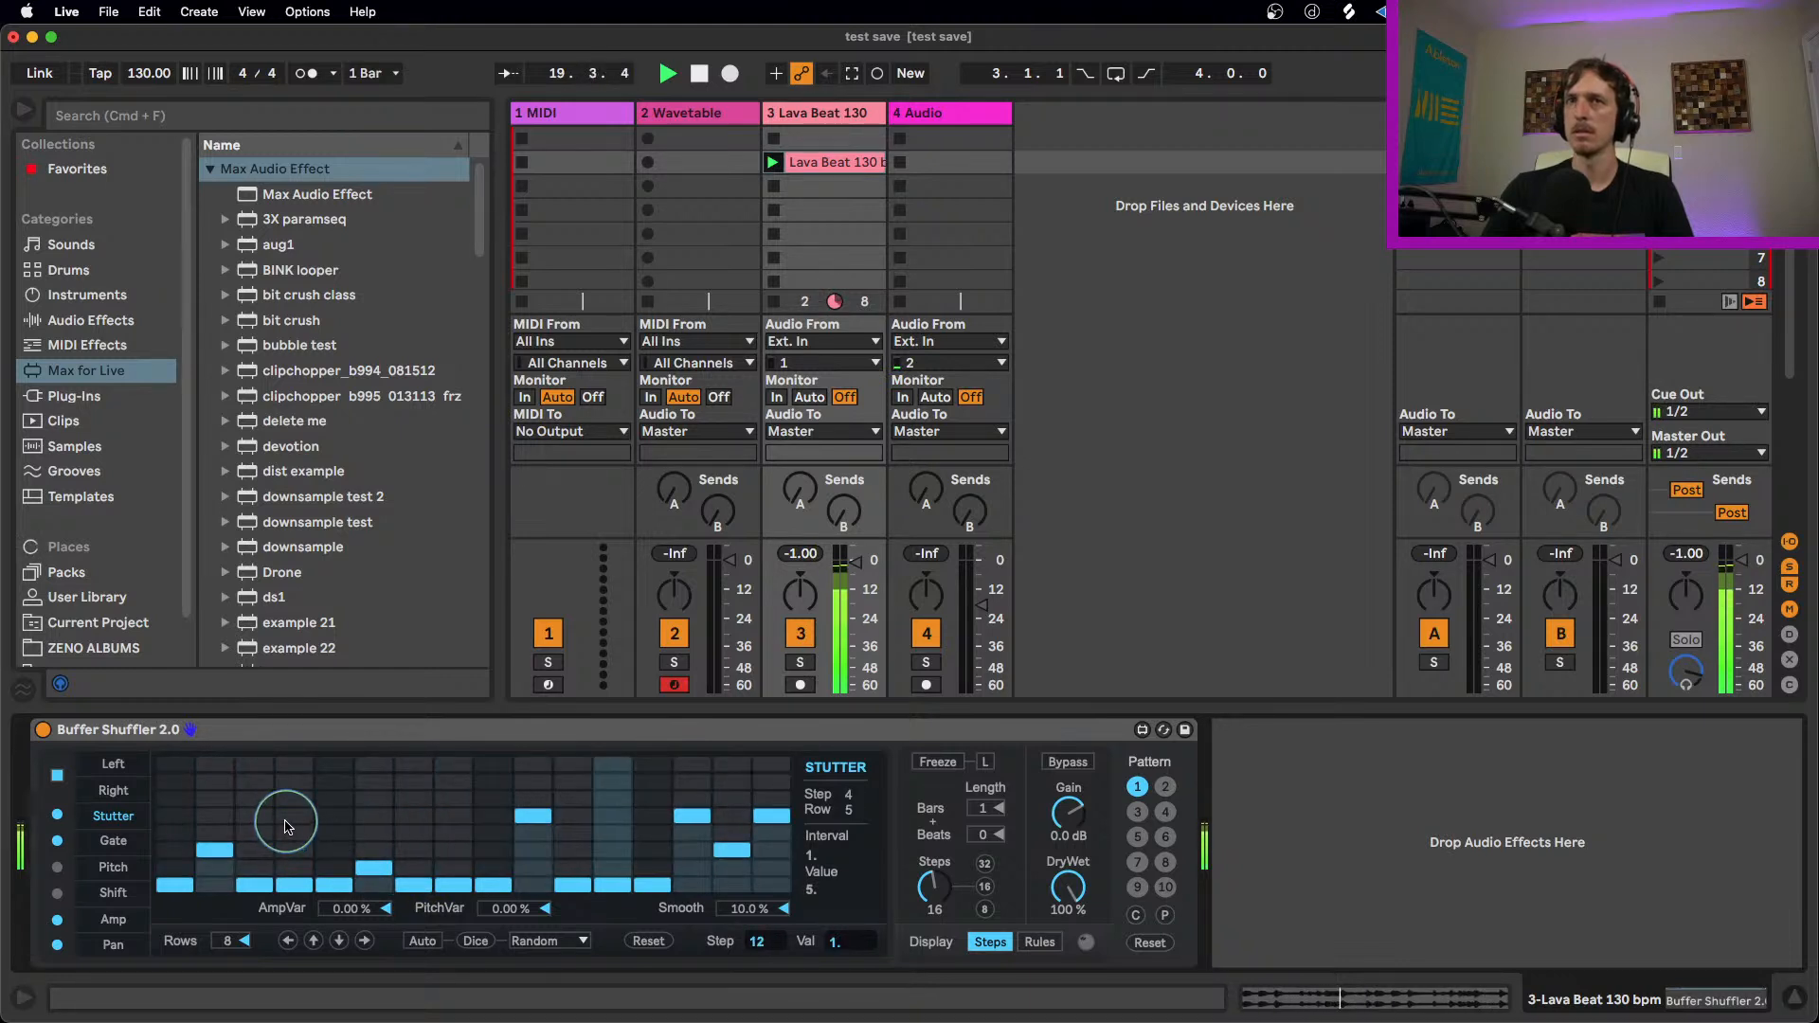
Step: Reorder the Right lane by setting steps 8, 12, 13, 14 and 15 to 4, 7, 10, 5 and 11
{"action": "left_click", "coordinate": [112, 790]}
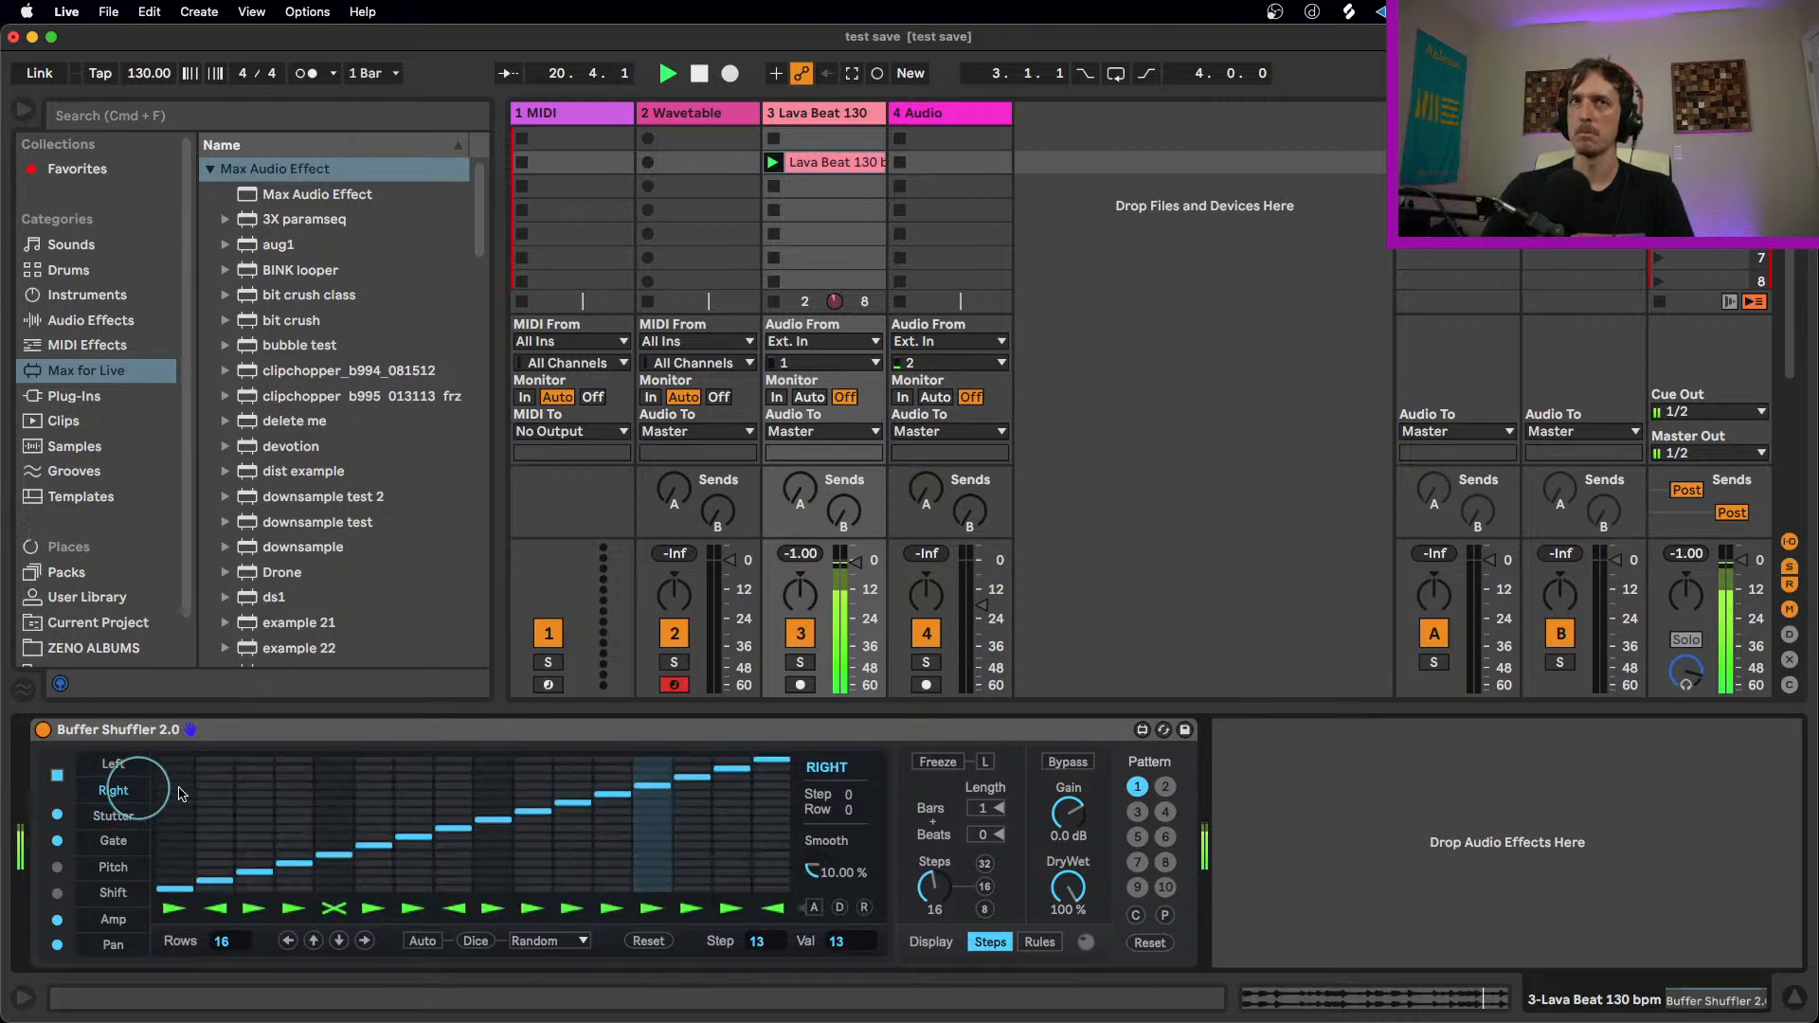
{"action": "left_click", "coordinate": [459, 863]}
{"action": "left_click", "coordinate": [614, 836]}
{"action": "left_click", "coordinate": [733, 803]}
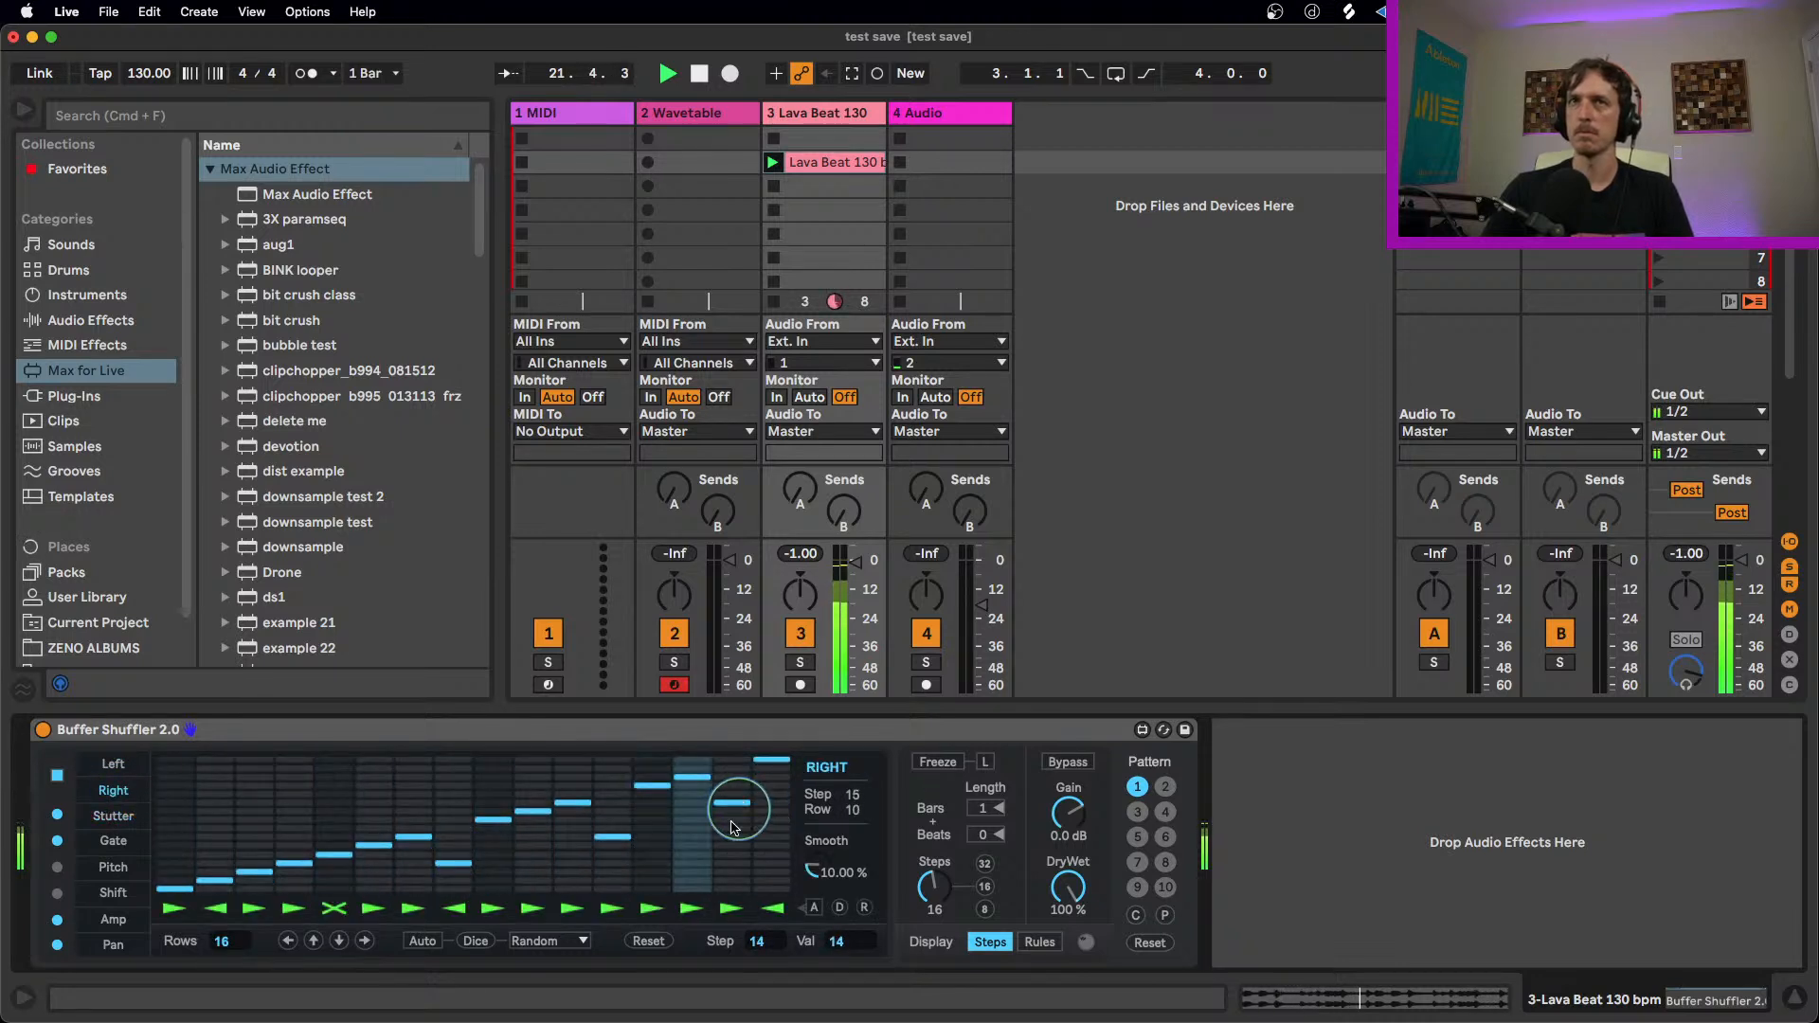
{"action": "left_click", "coordinate": [693, 856]}
{"action": "left_click", "coordinate": [643, 812]}
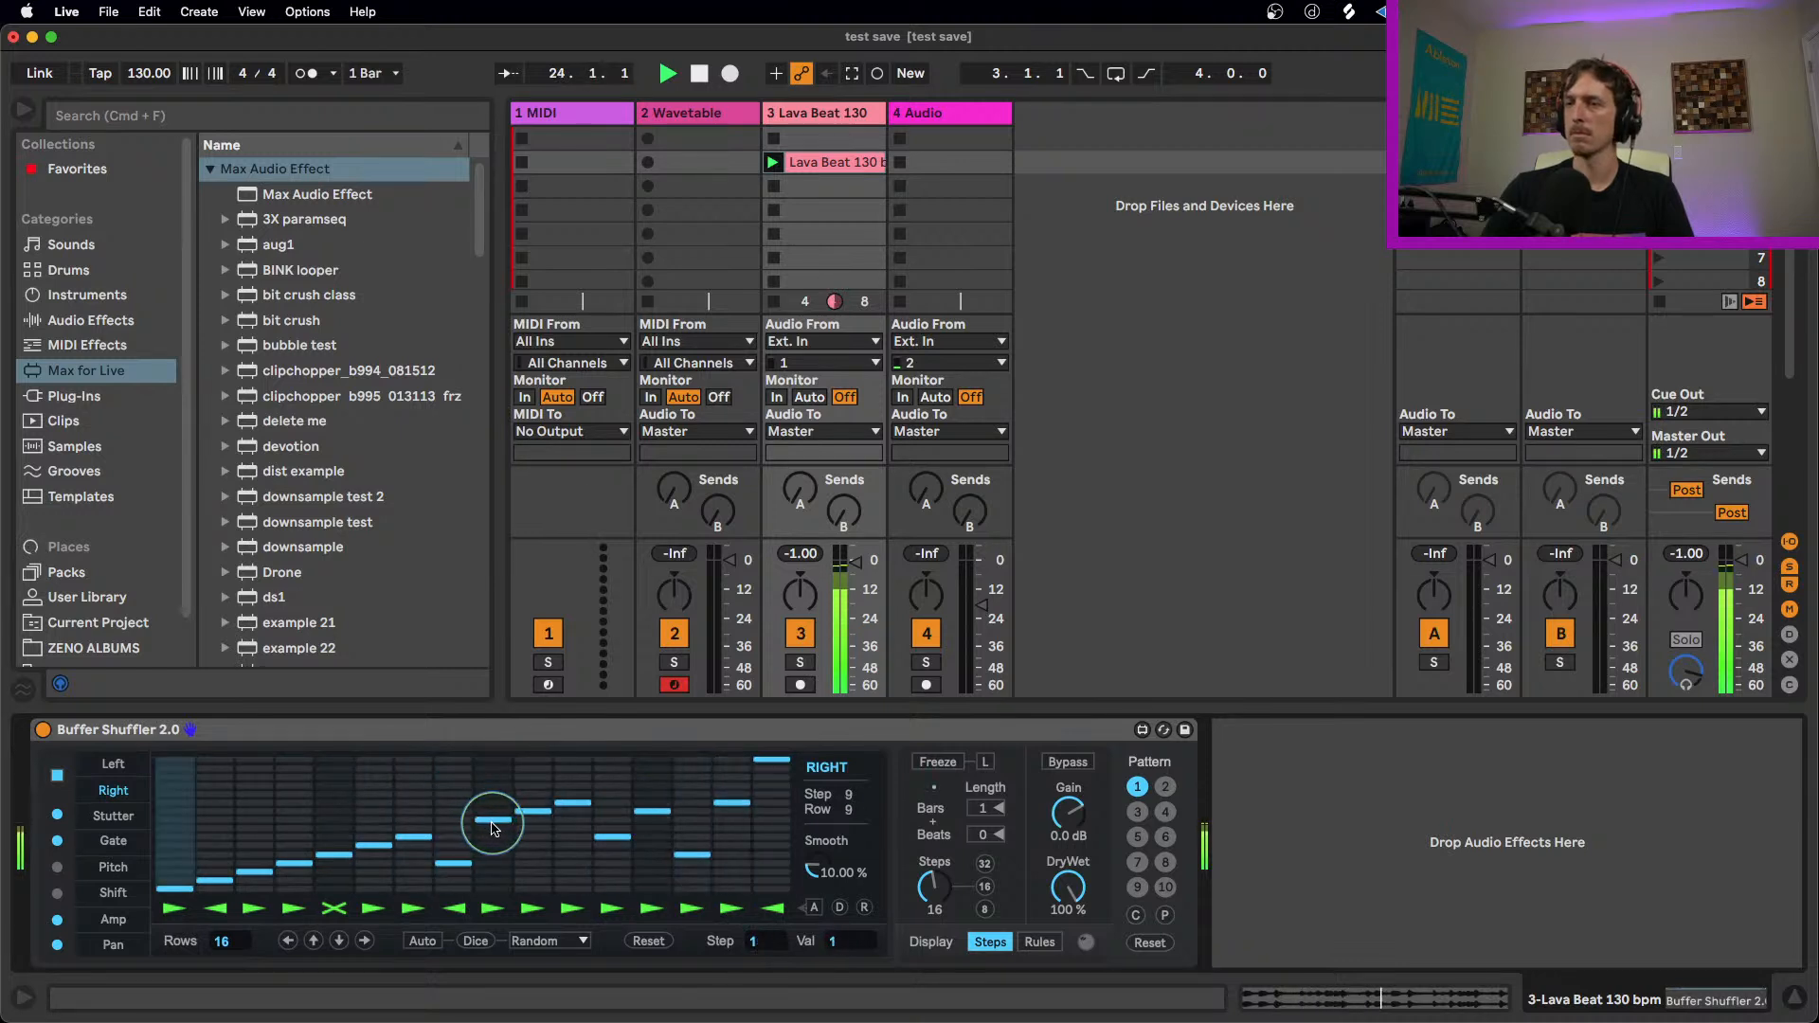
Step: Enable the Pitch lane, set steps 2, 4, 9, 12 and 14 to -6, 9, -6, 3 and 6, and play the clip
{"action": "left_click", "coordinate": [92, 872]}
{"action": "left_click", "coordinate": [58, 867]}
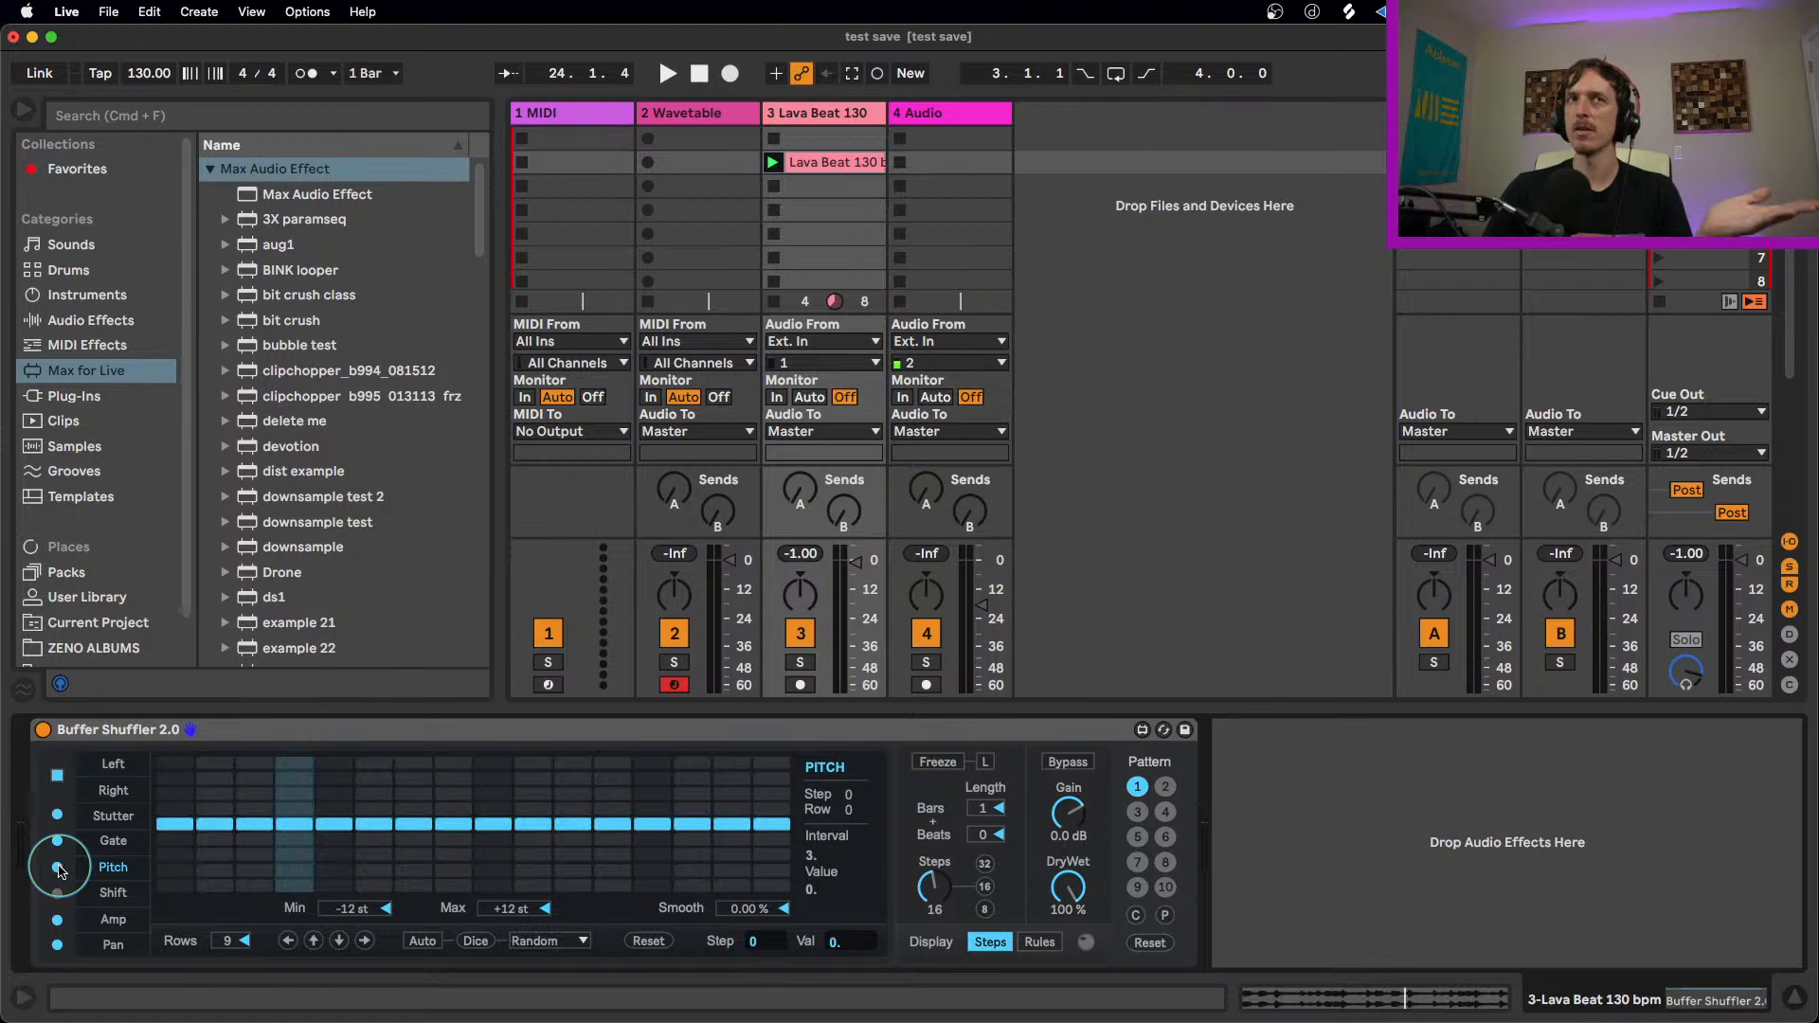
{"action": "left_click", "coordinate": [216, 855]}
{"action": "left_click", "coordinate": [293, 777]}
{"action": "left_click", "coordinate": [493, 853]}
{"action": "left_click", "coordinate": [612, 808]}
{"action": "left_click", "coordinate": [687, 805]}
{"action": "key", "text": "space"}
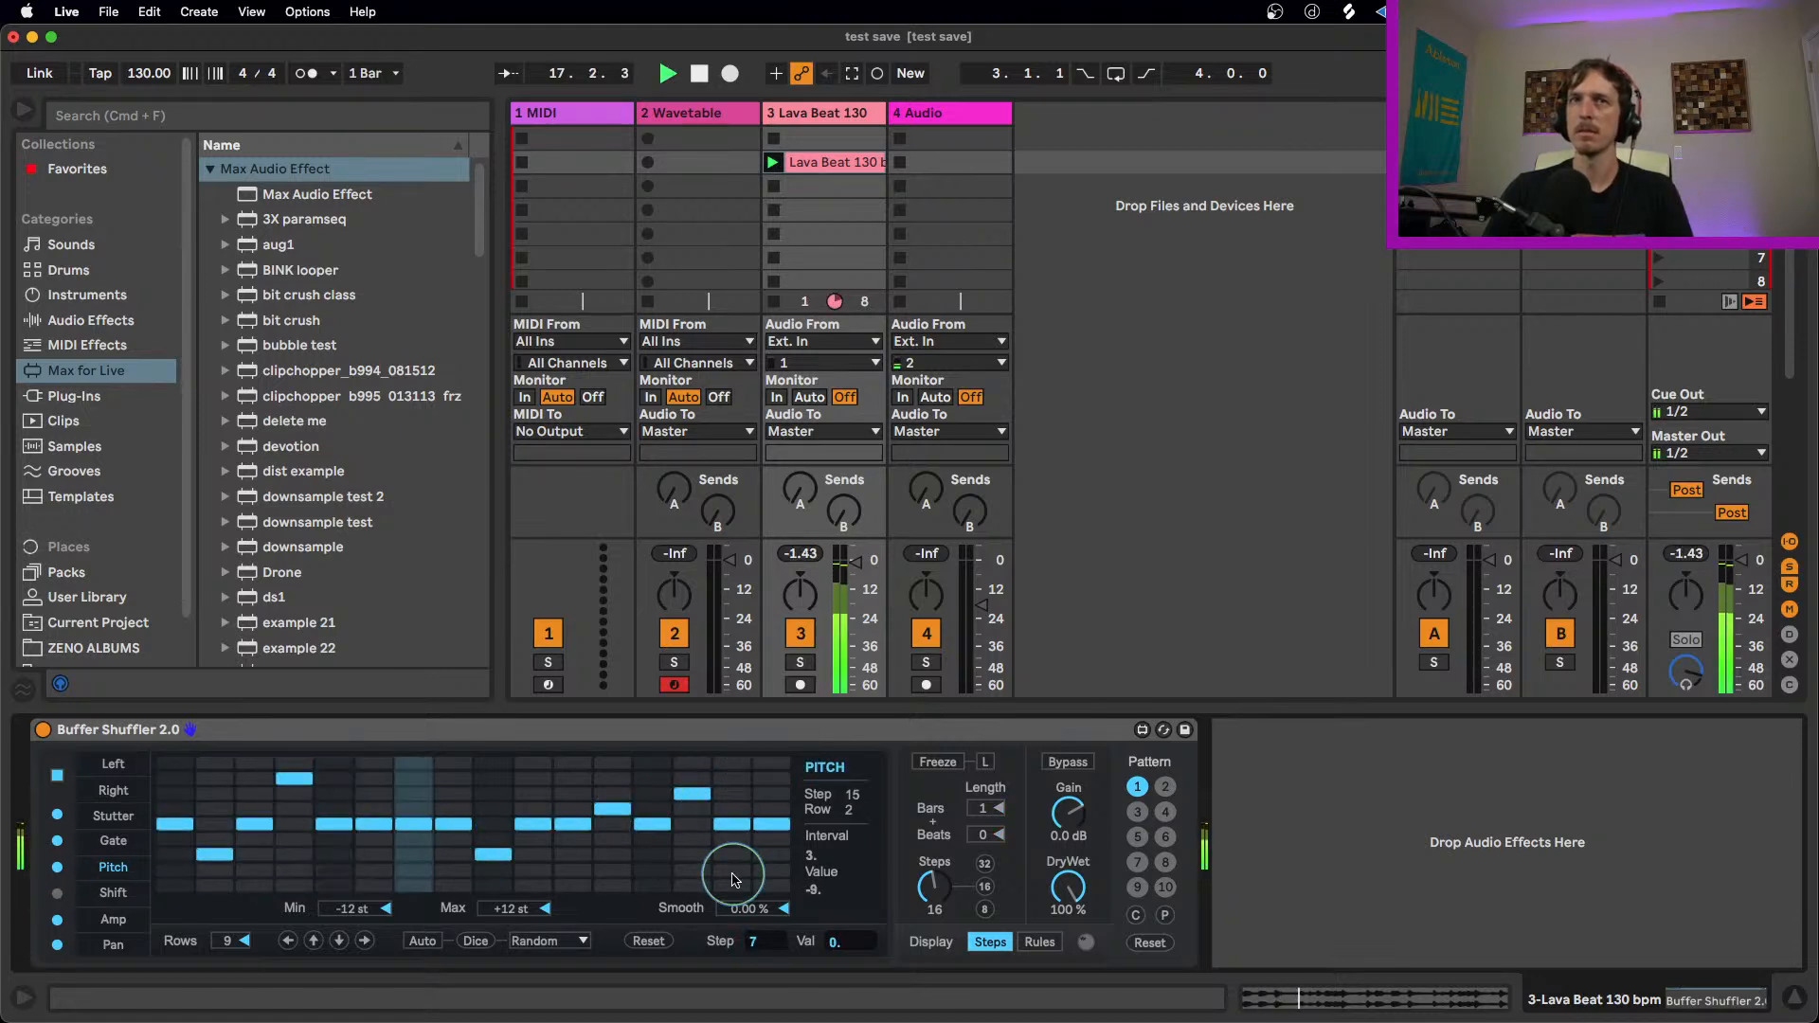
Step: Set Pitch lane steps 16, 15, 2 and 3 to -9, 3, 0 and -6 during playback
{"action": "left_click", "coordinate": [772, 868]}
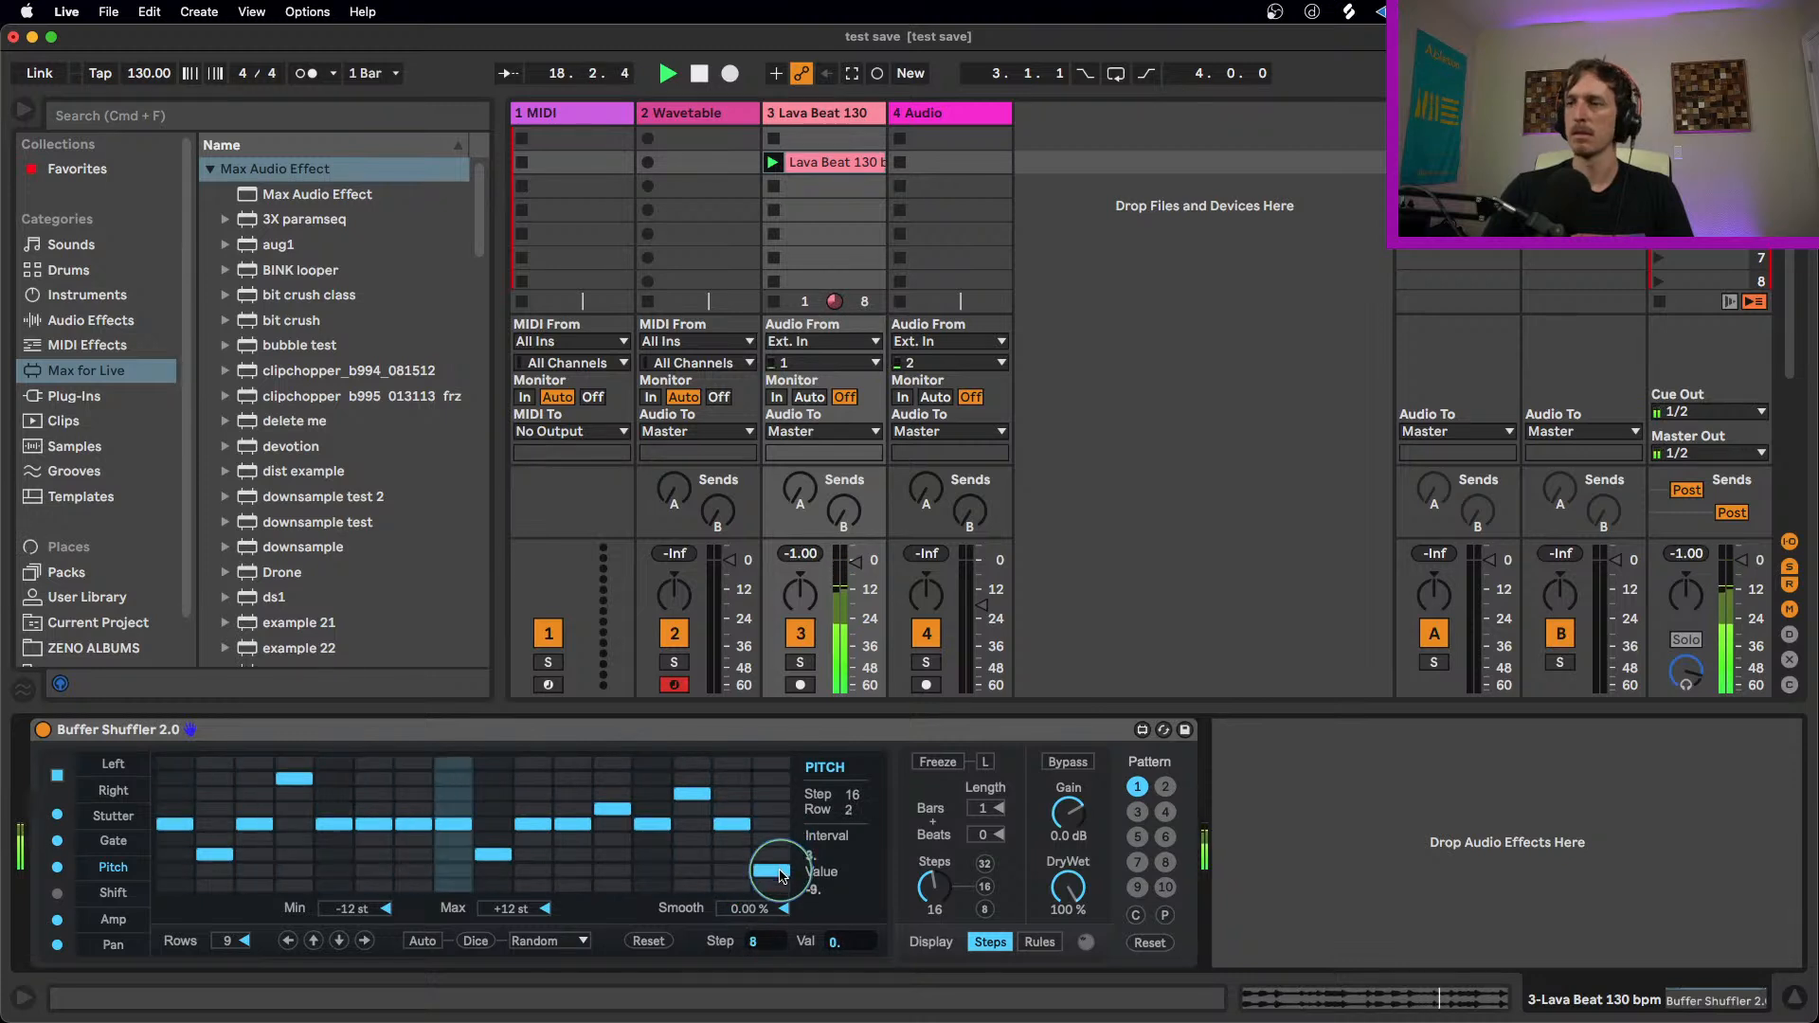
{"action": "left_click", "coordinate": [724, 816]}
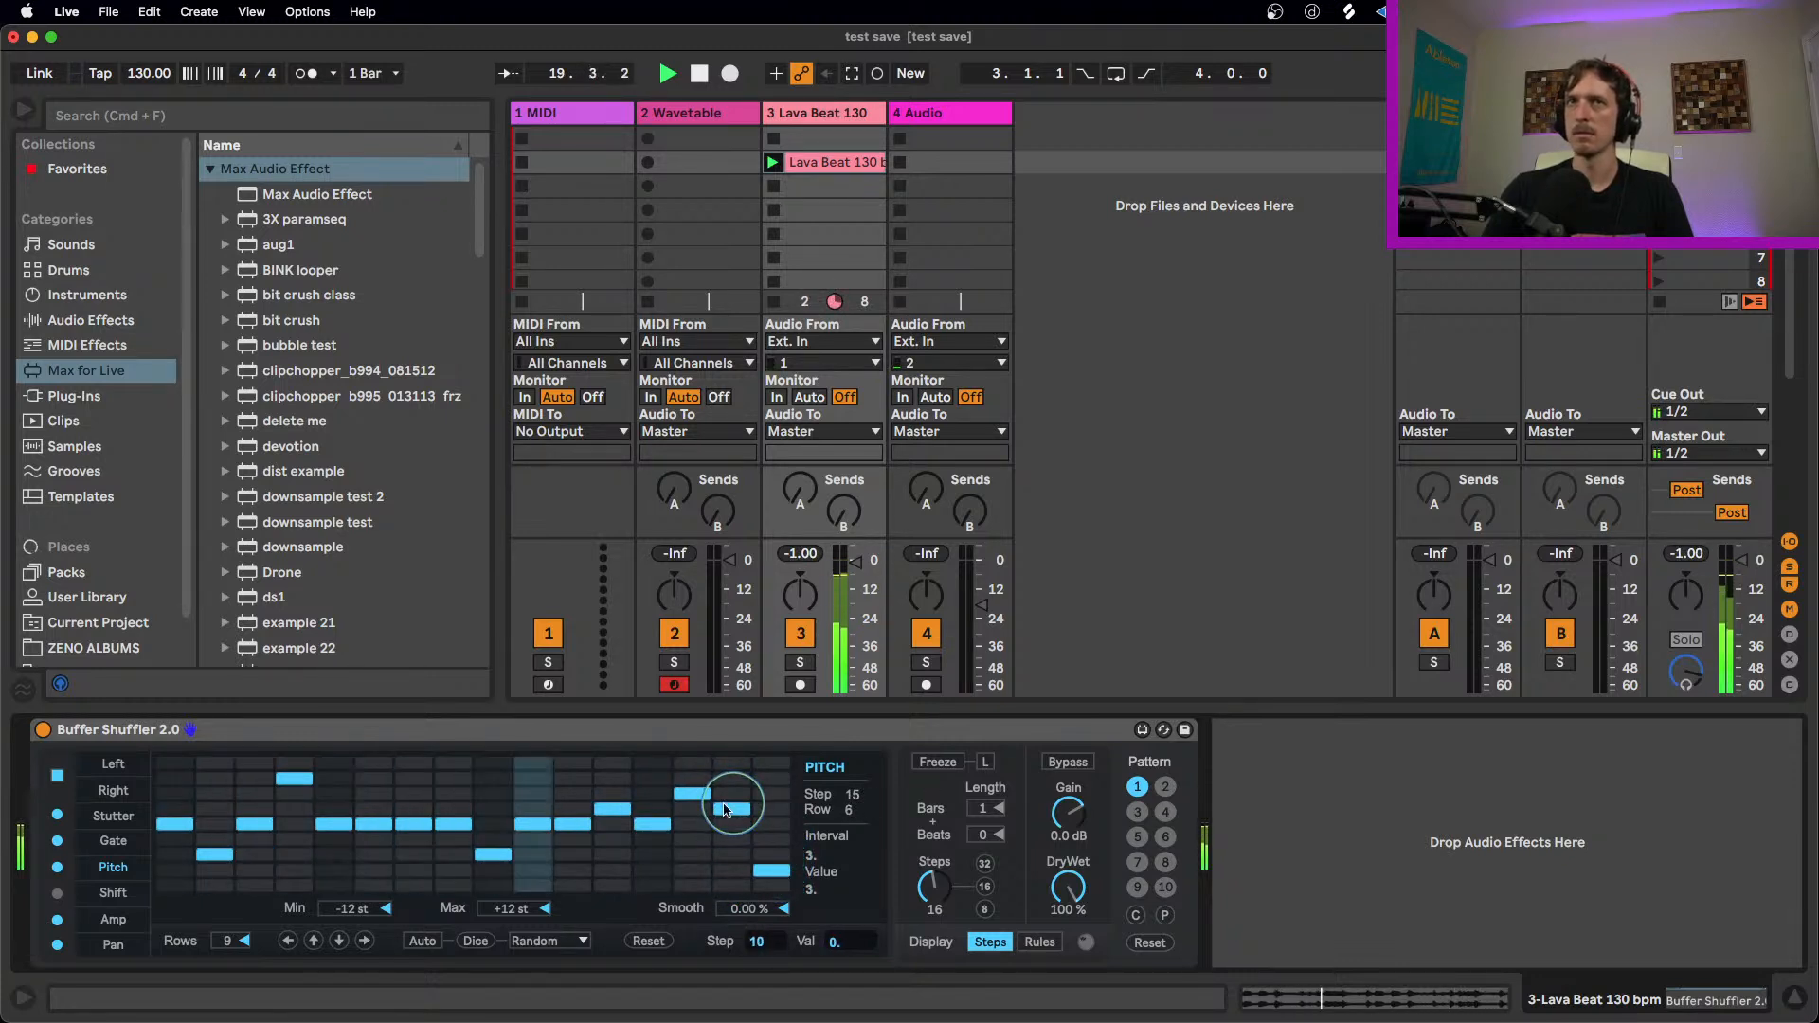
{"action": "left_click", "coordinate": [211, 826]}
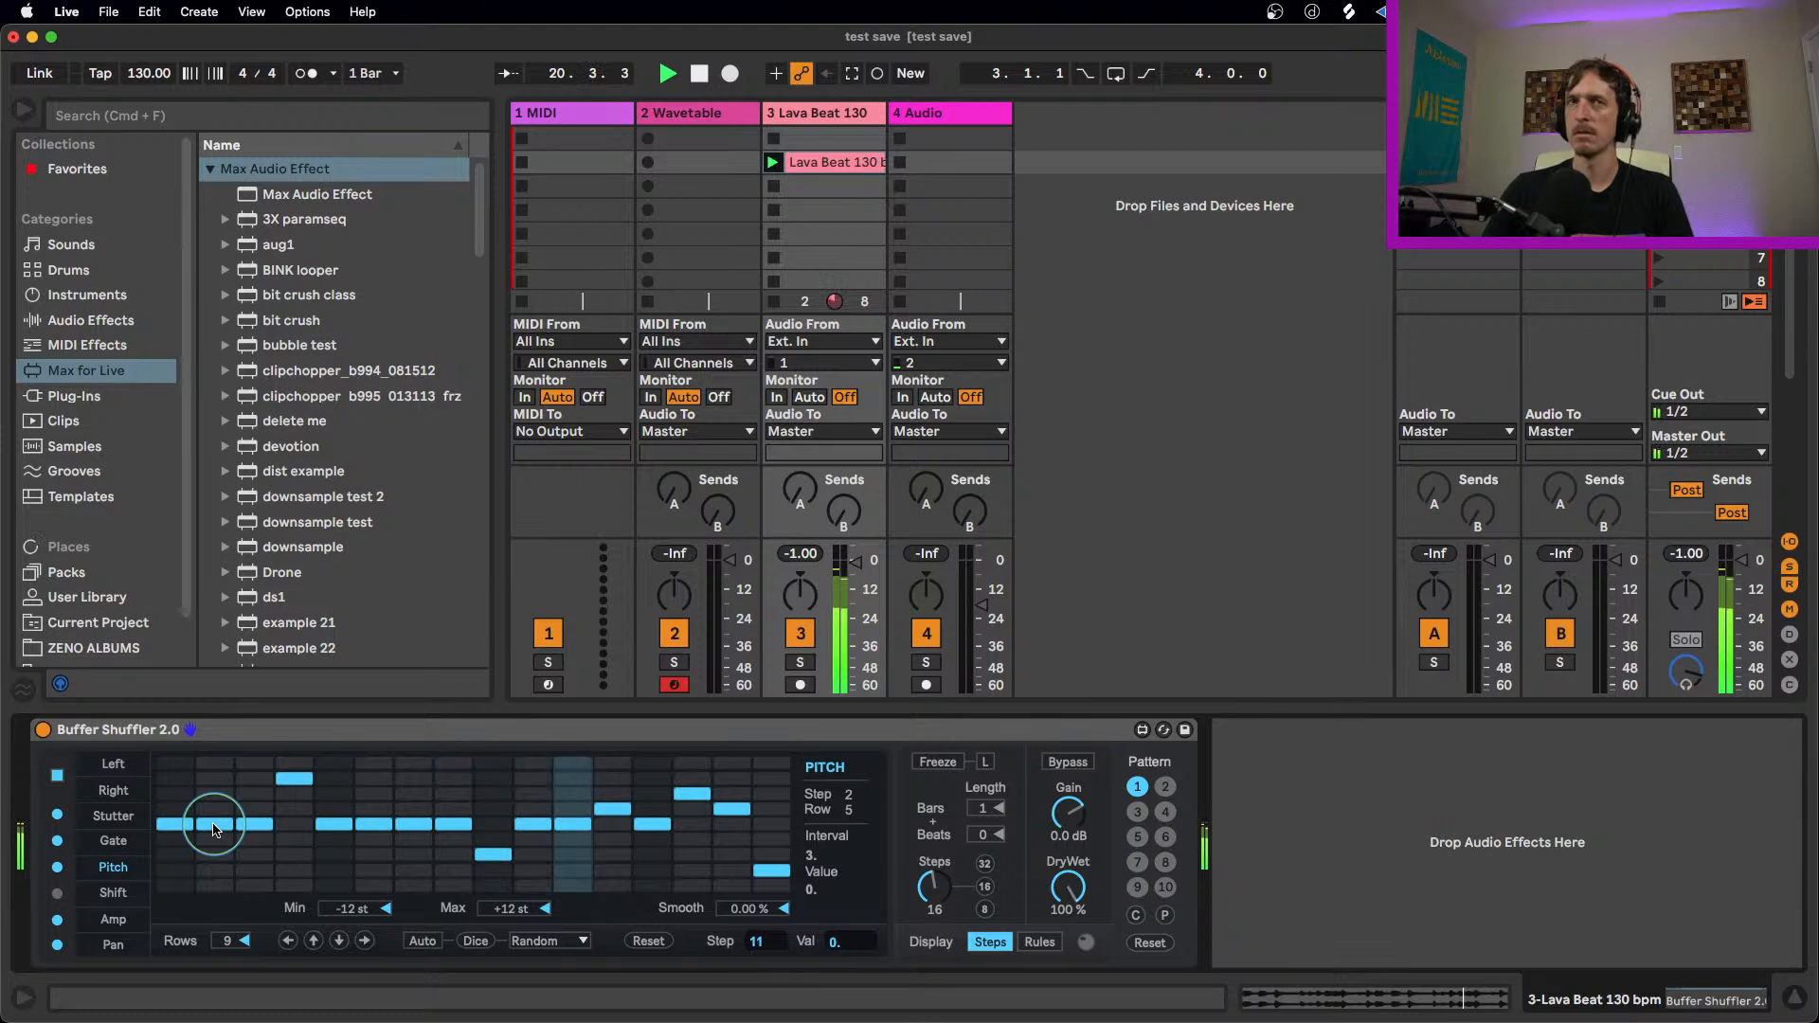
{"action": "left_click", "coordinate": [255, 857]}
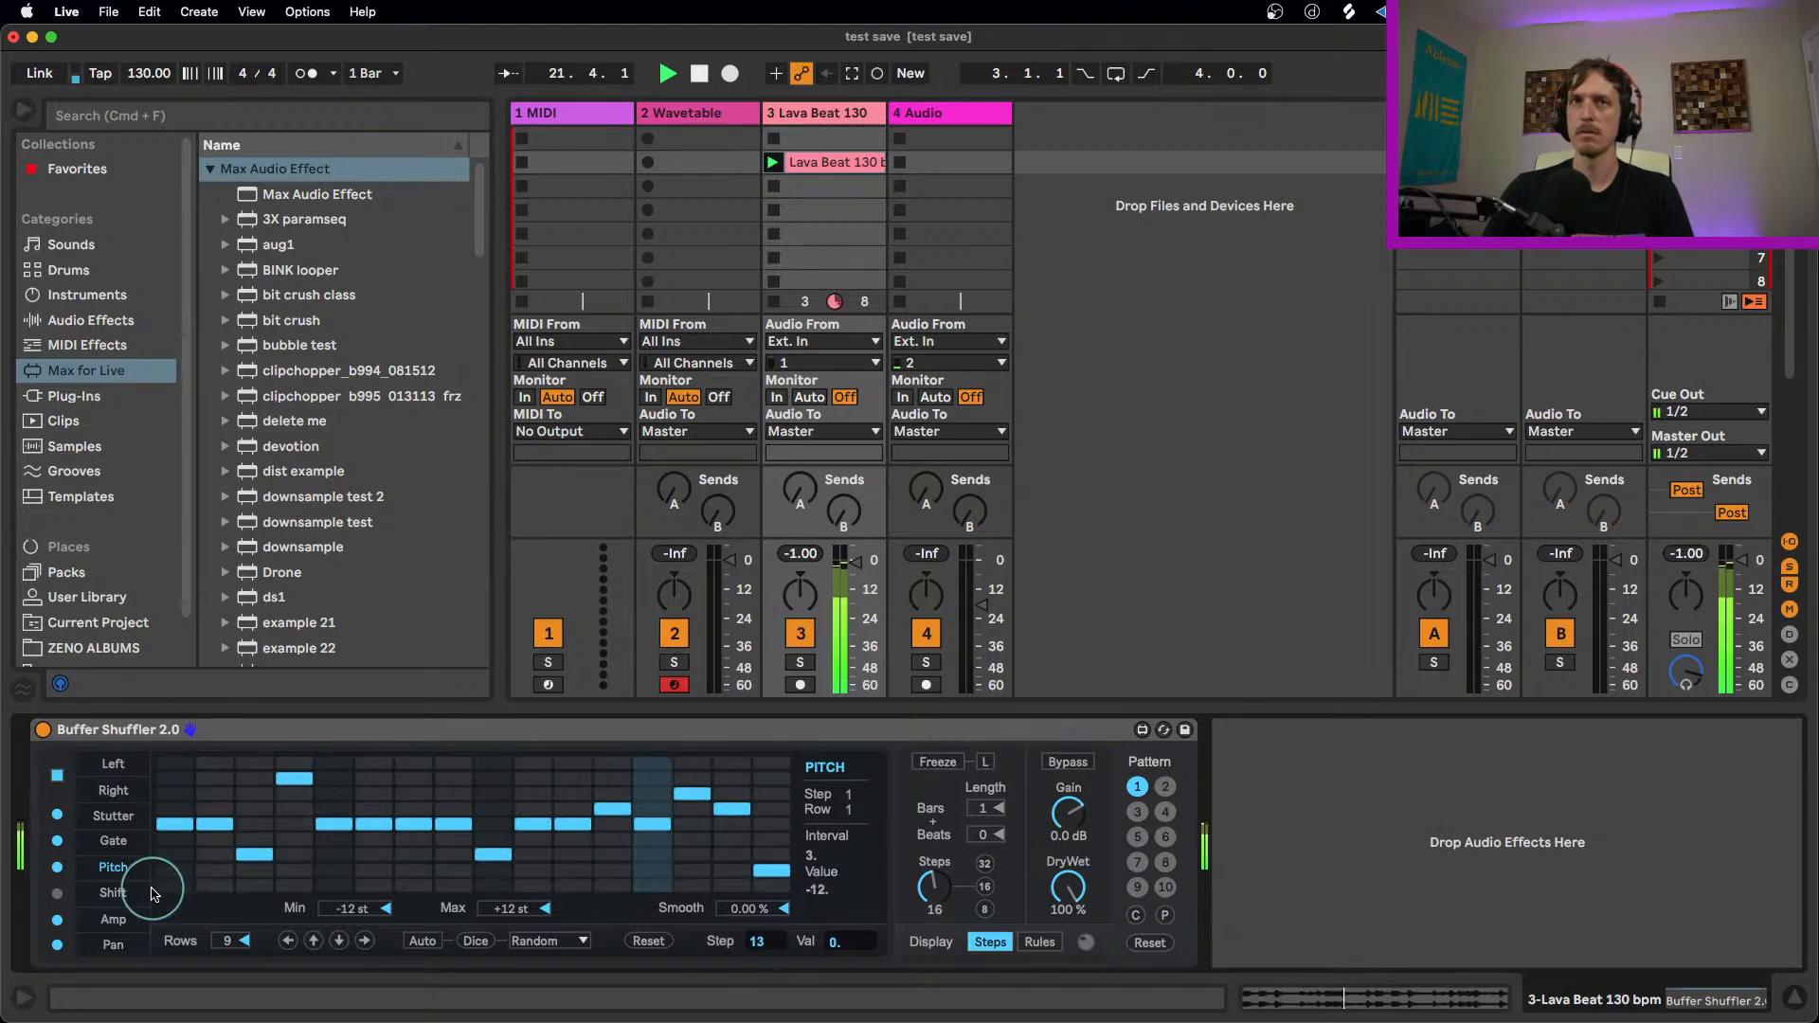
Step: Enable the Shift lane and draw varied frequency shifts across it, with steps 2, 3 and 16 at 375 Hz and step 10 at 125 Hz
{"action": "left_click", "coordinate": [108, 895]}
{"action": "left_click", "coordinate": [66, 894]}
{"action": "mouse_move", "coordinate": [210, 839]}
{"action": "left_mouse_down"}
{"action": "mouse_move", "coordinate": [625, 862]}
{"action": "mouse_move", "coordinate": [303, 873]}
{"action": "left_mouse_up"}
{"action": "left_click", "coordinate": [294, 883]}
{"action": "left_click", "coordinate": [491, 883]}
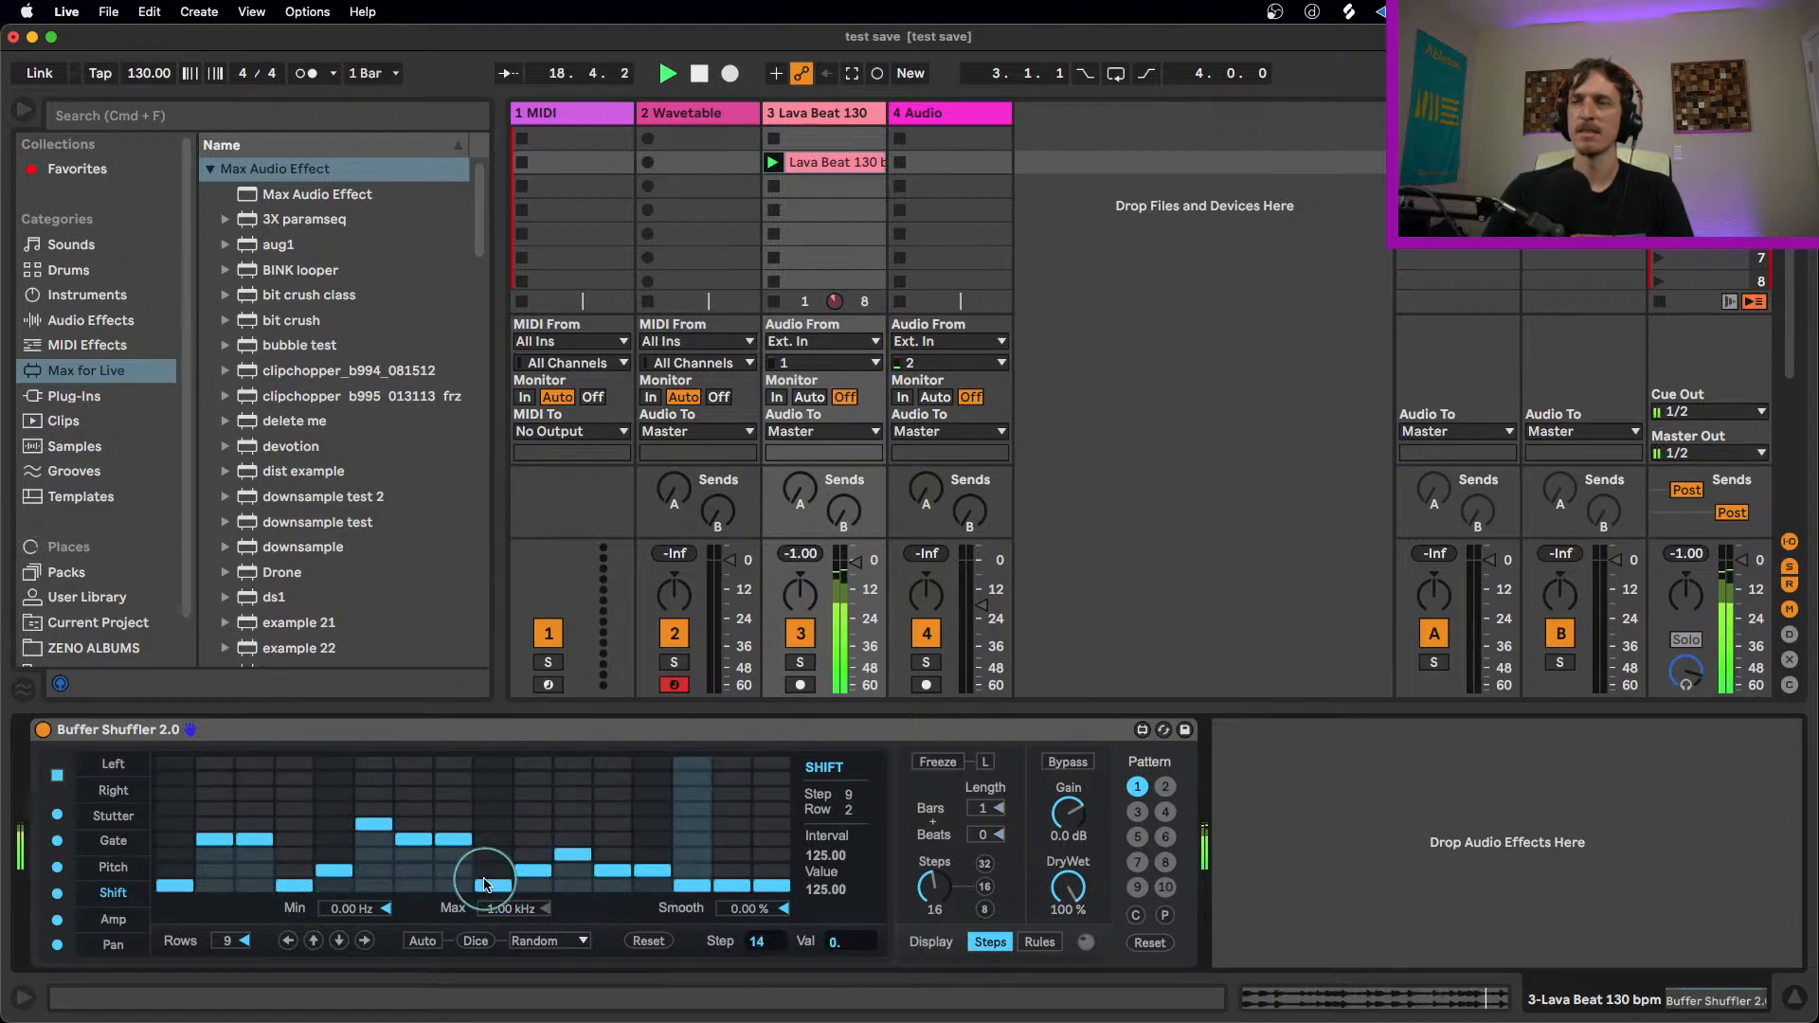
{"action": "left_click", "coordinate": [532, 867]}
{"action": "left_click", "coordinate": [771, 839]}
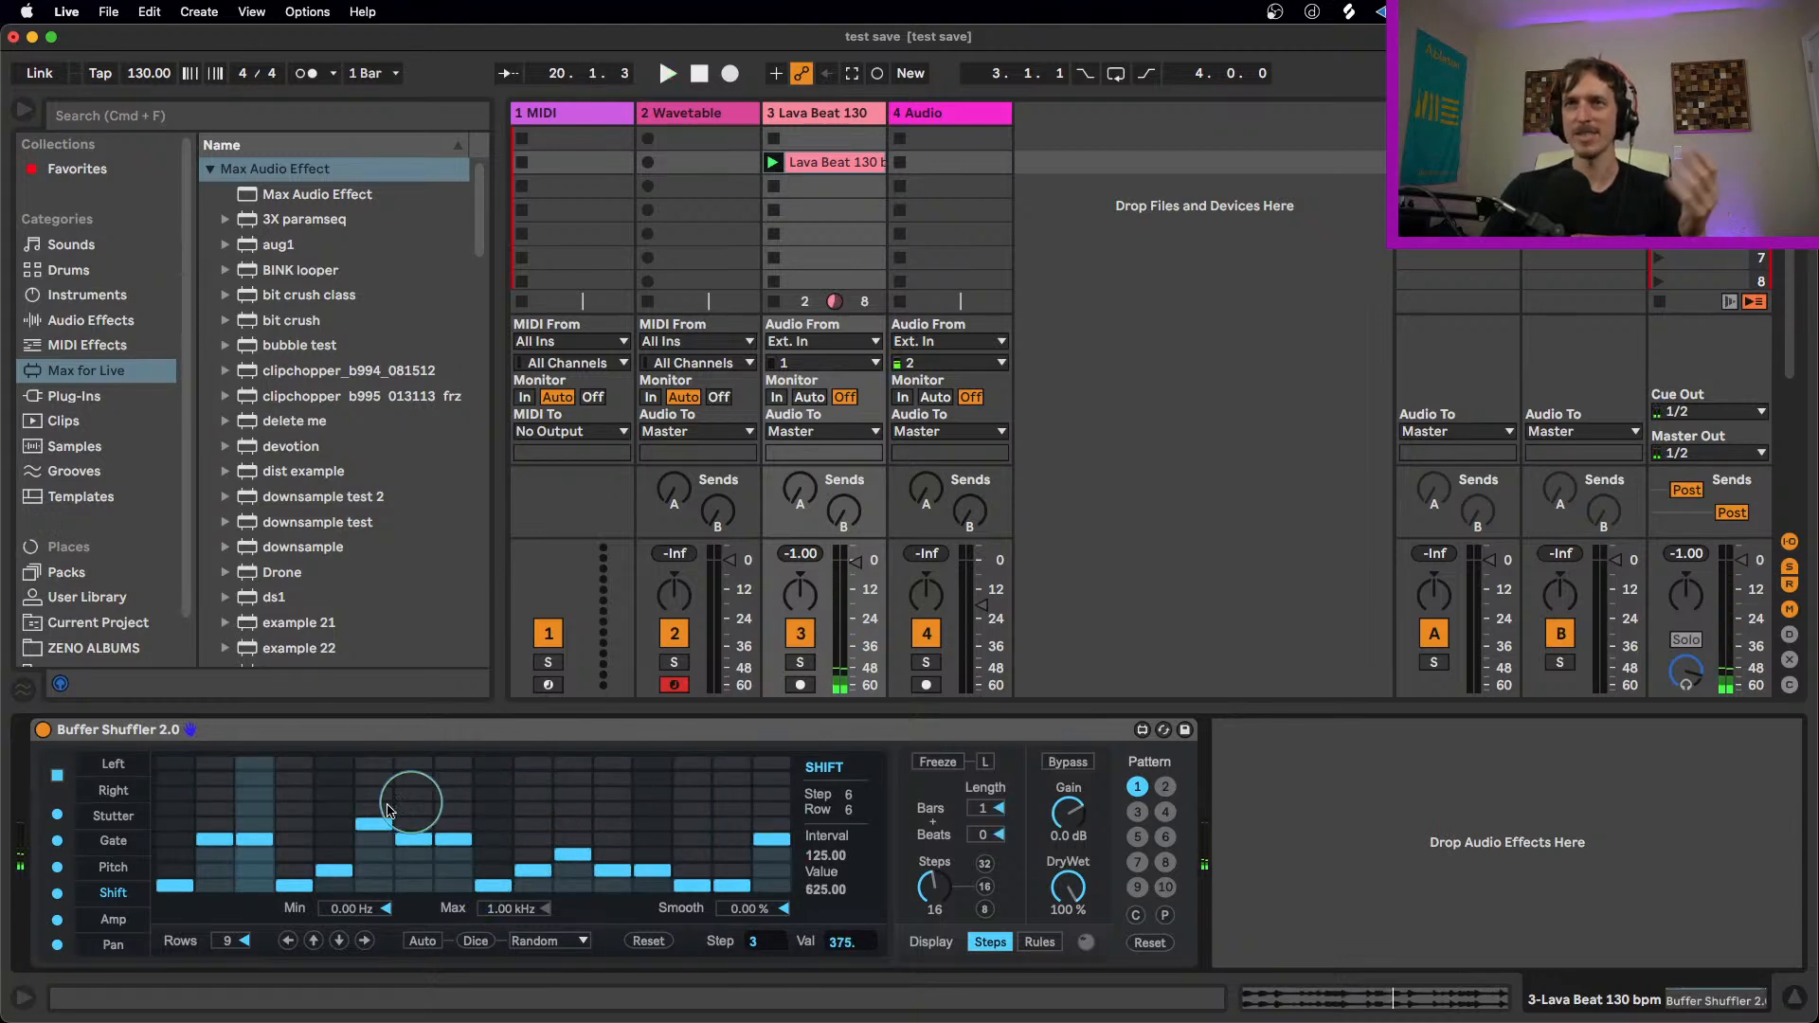
Step: View the Amp lane, and set Pan lane steps 3, 9, 14 and 16 to 25, -50, 37.5 and -37.5
{"action": "left_click", "coordinate": [113, 920]}
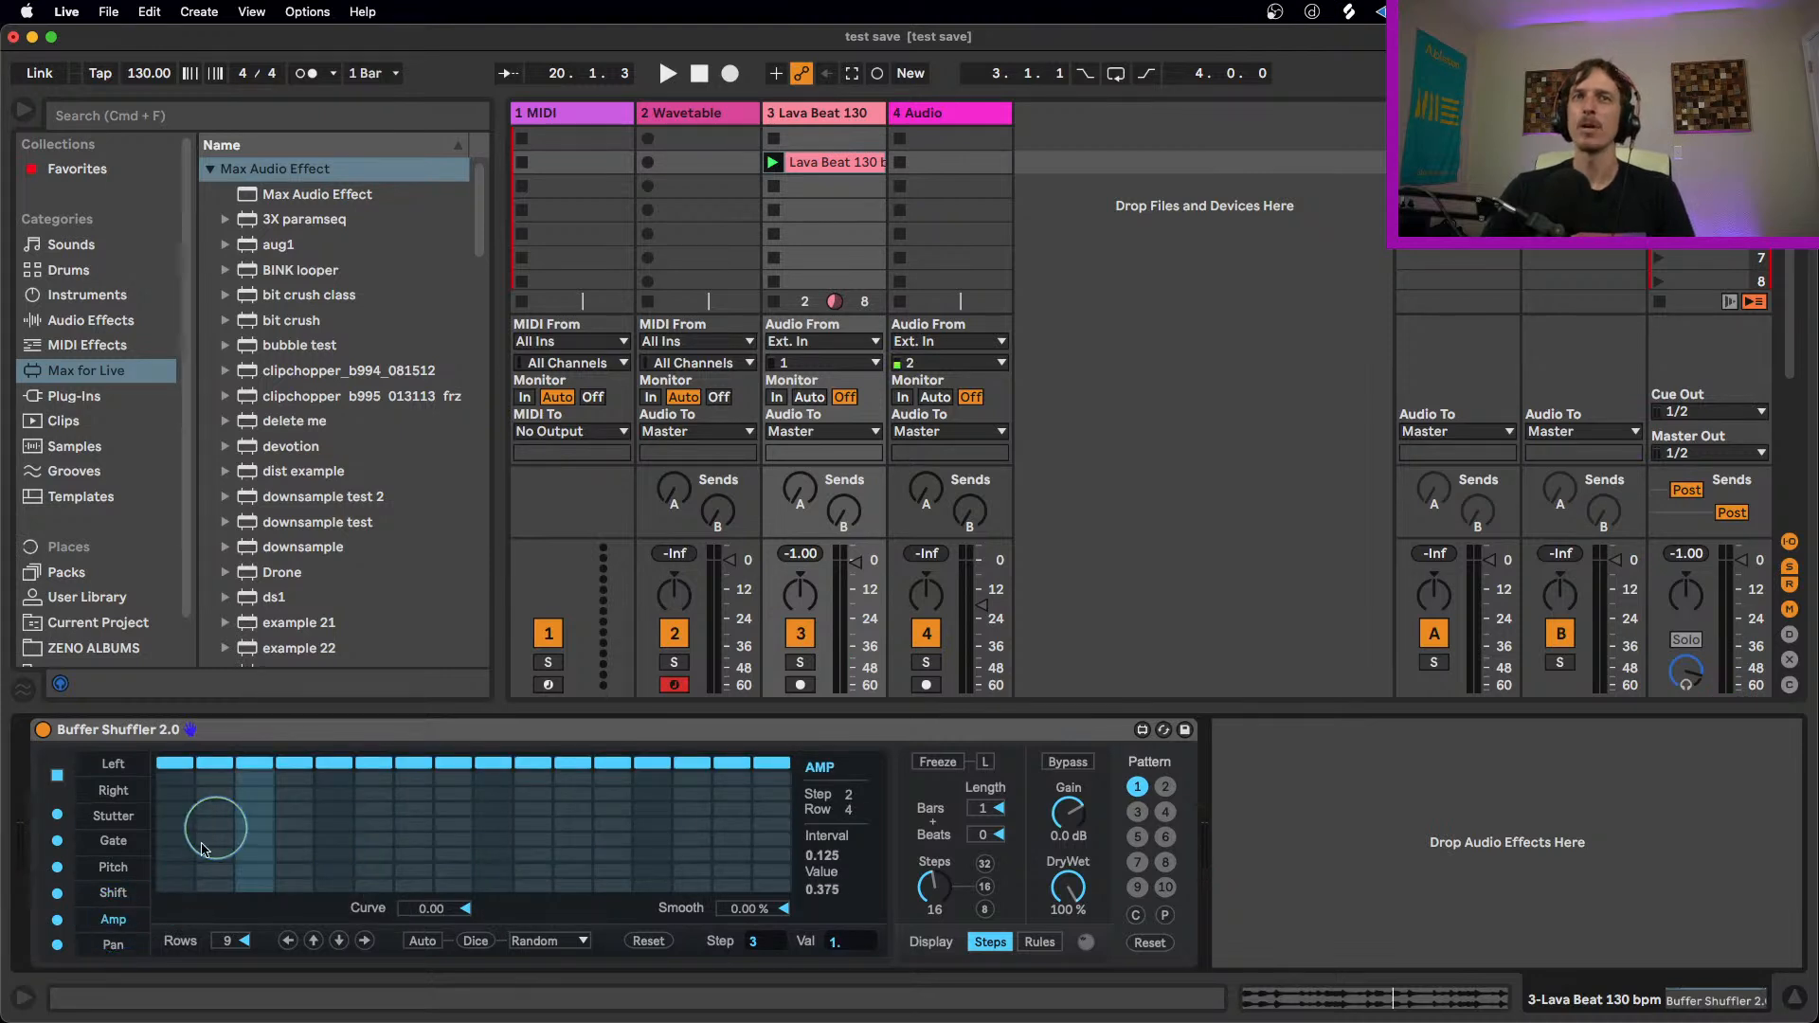
{"action": "left_click", "coordinate": [112, 944]}
{"action": "left_click", "coordinate": [253, 793]}
{"action": "left_click", "coordinate": [481, 886]}
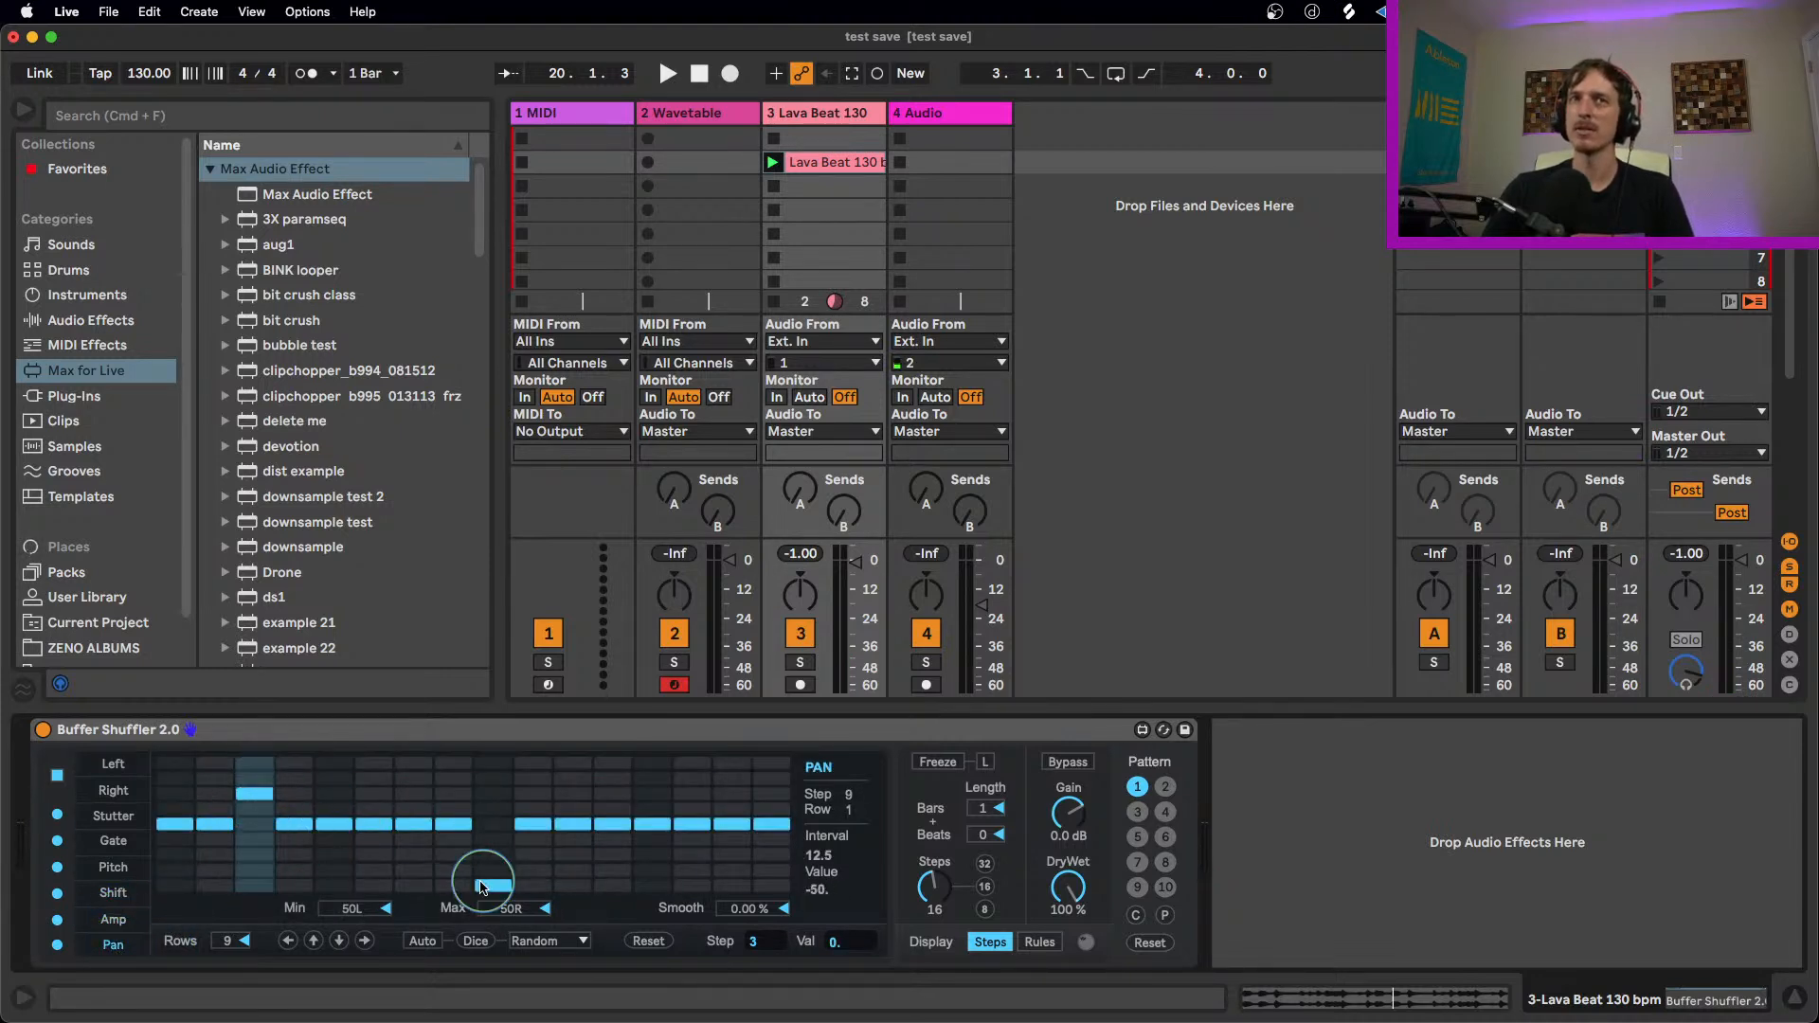
{"action": "left_click", "coordinate": [692, 778]}
{"action": "left_click", "coordinate": [771, 870]}
Step: Set Pan lane steps 10, 11, 7 and 6 to 25, -25, 12.5 and -37.5, keeping step 9 at -50
{"action": "left_click", "coordinate": [533, 793]}
{"action": "left_click", "coordinate": [493, 793]}
{"action": "left_click", "coordinate": [572, 853]}
{"action": "left_click", "coordinate": [492, 886]}
{"action": "left_click", "coordinate": [413, 808]}
{"action": "left_click", "coordinate": [373, 869]}
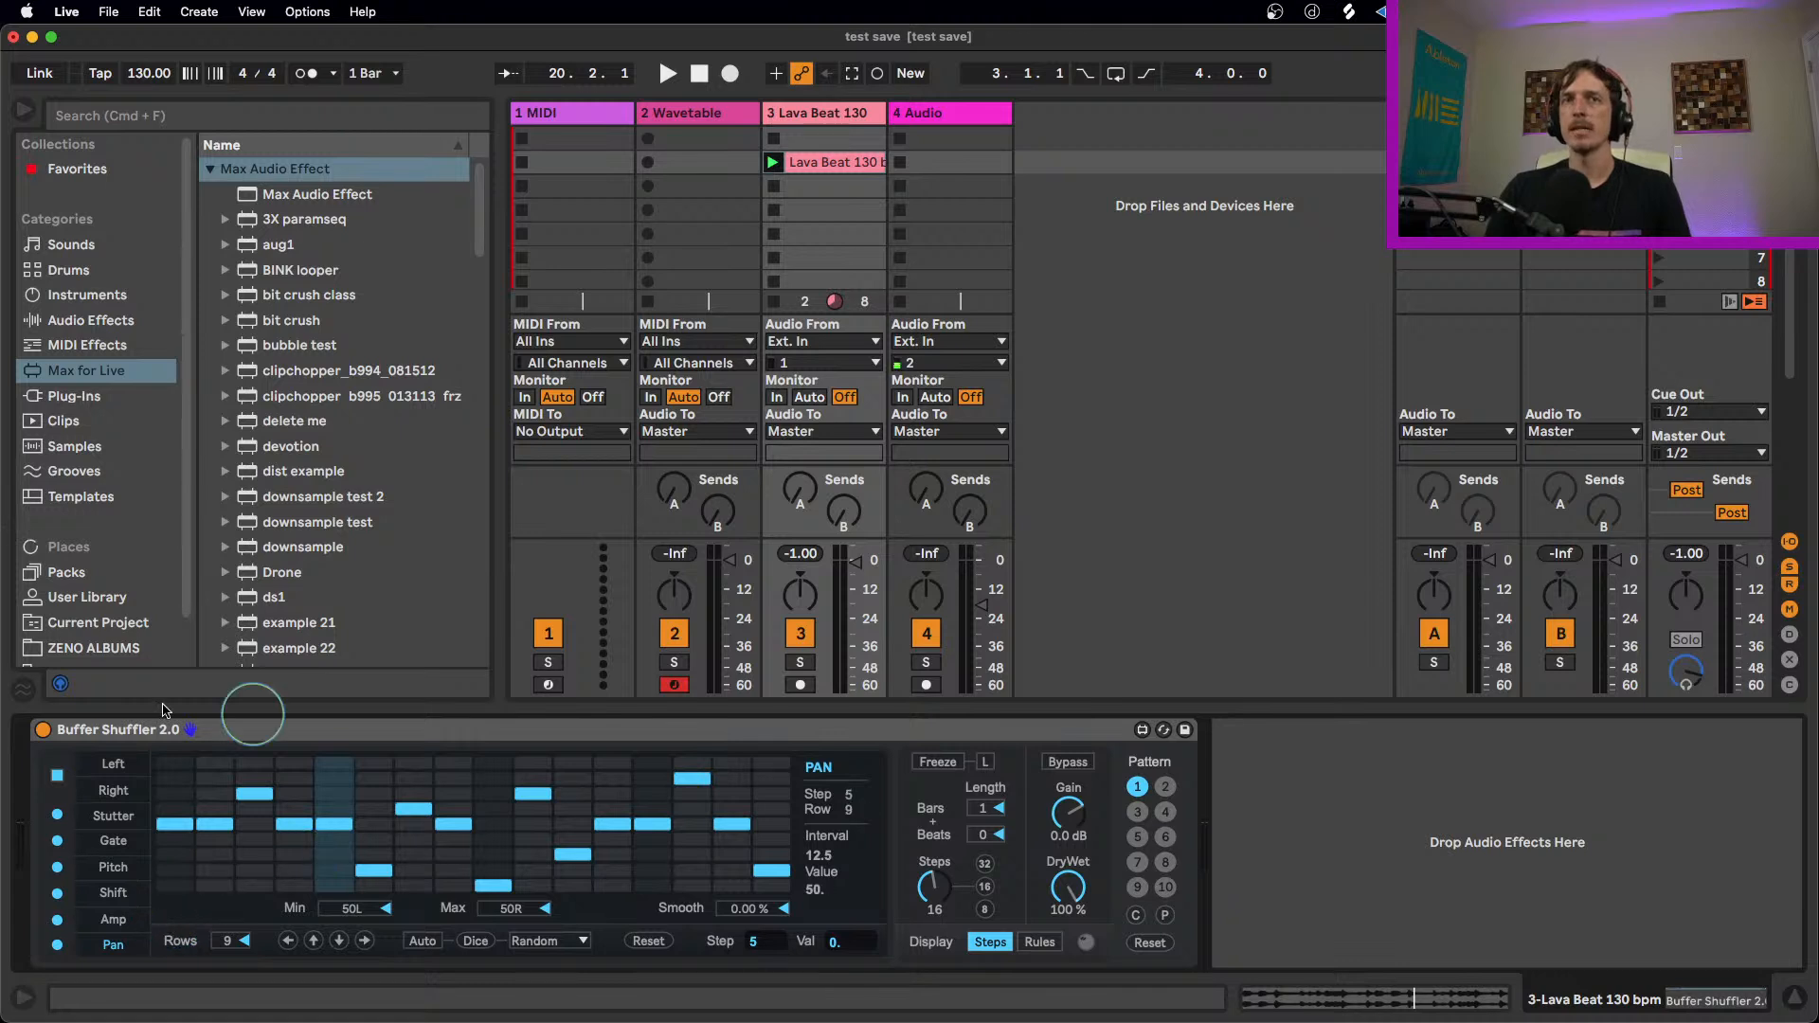
Step: Play the clip and compare the sound with the Gate lane switched off and back on
{"action": "left_click", "coordinate": [114, 840]}
{"action": "key", "text": "space"}
{"action": "left_click", "coordinate": [58, 841]}
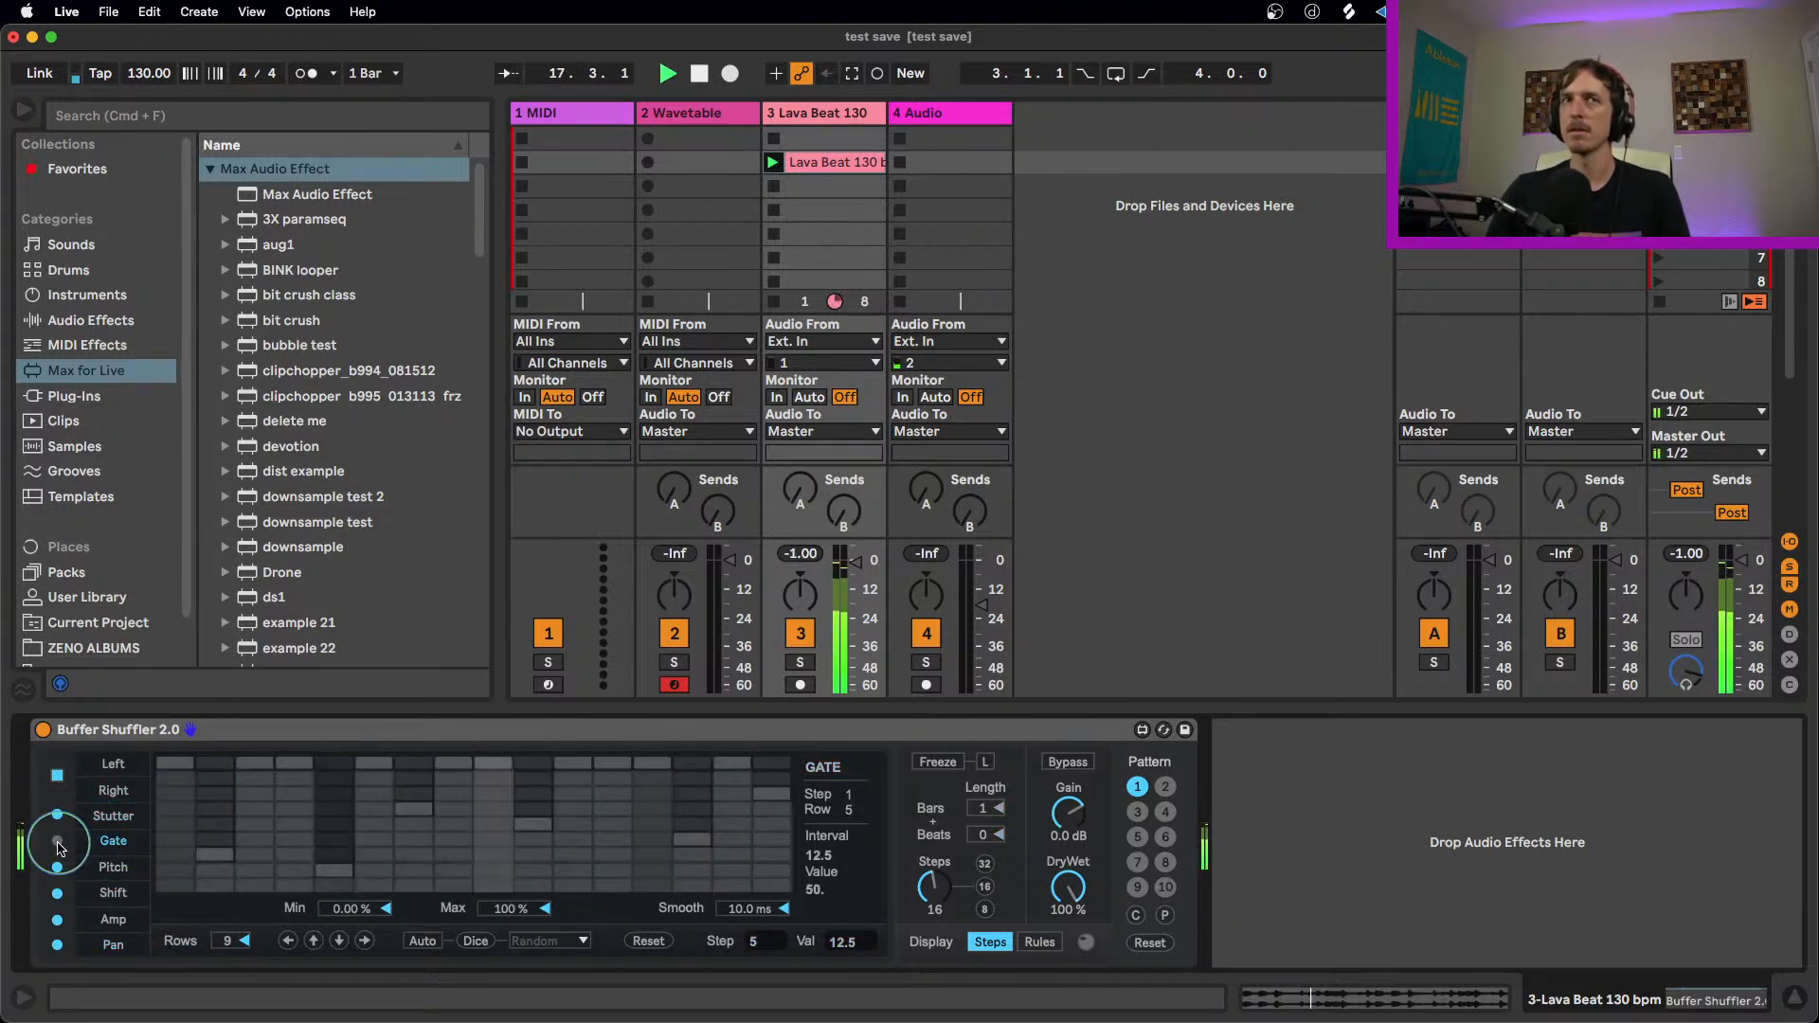
{"action": "left_click", "coordinate": [57, 841]}
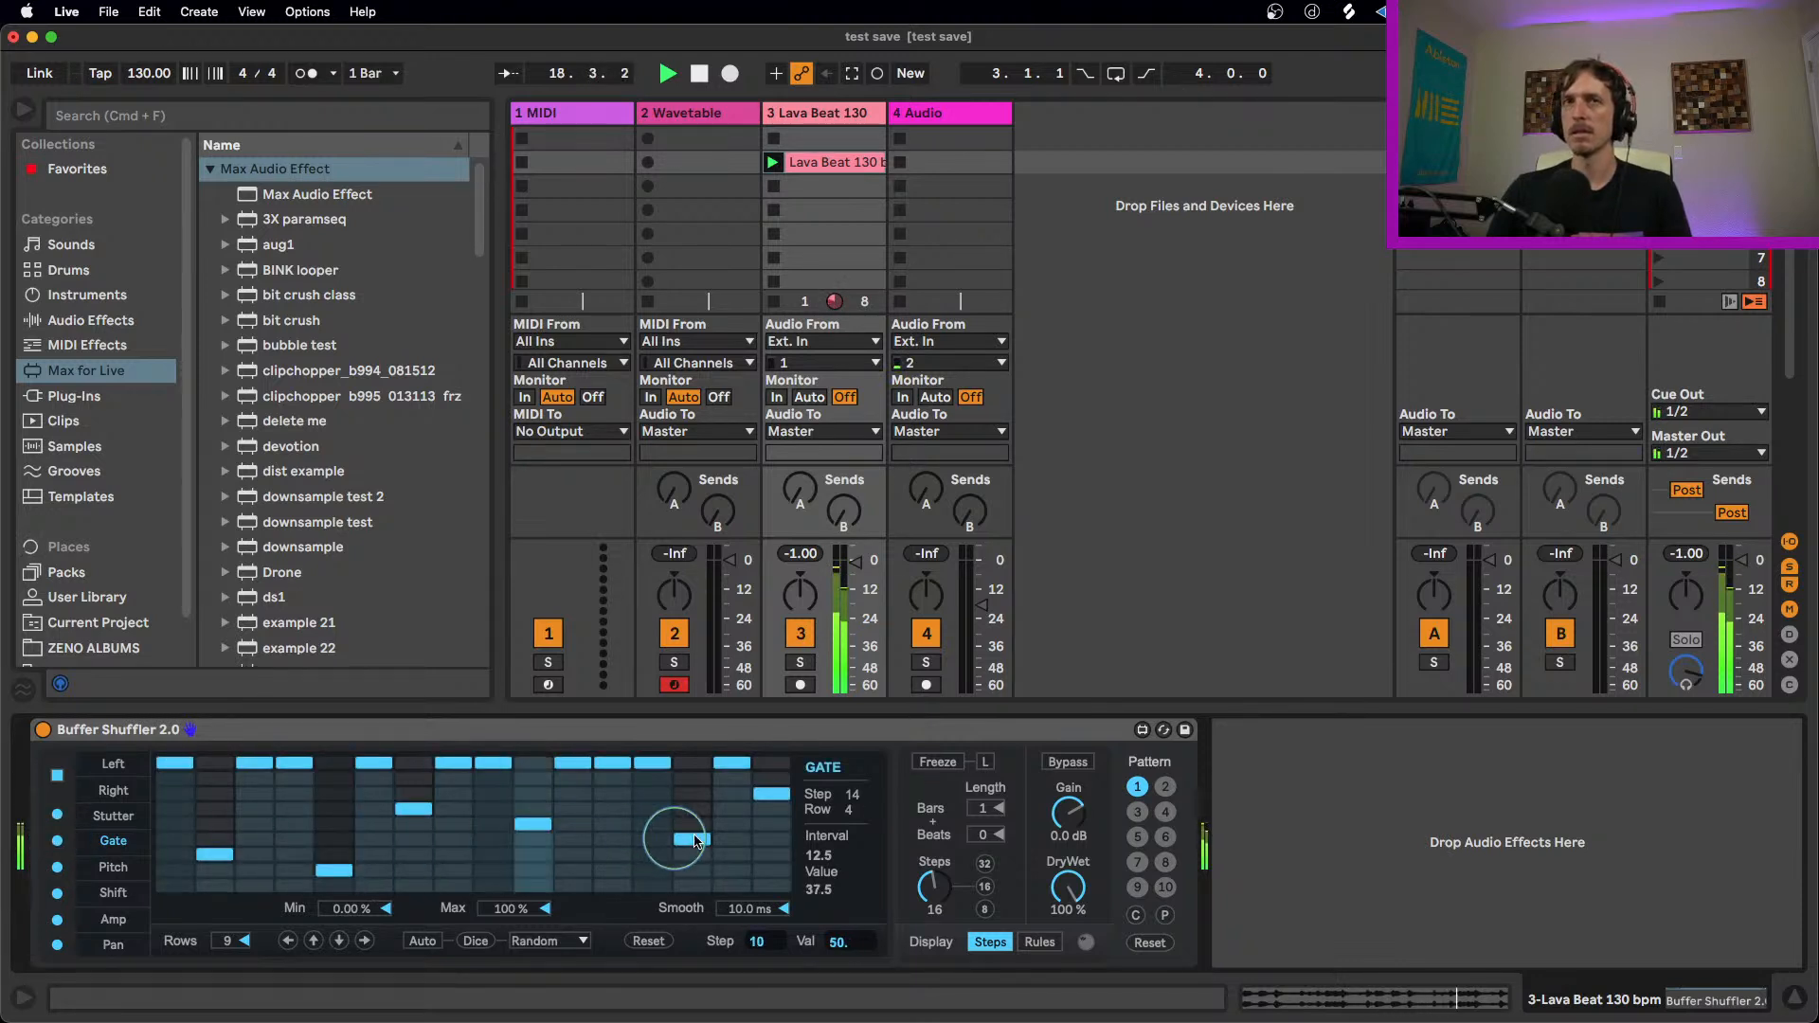
{"action": "key", "text": "space"}
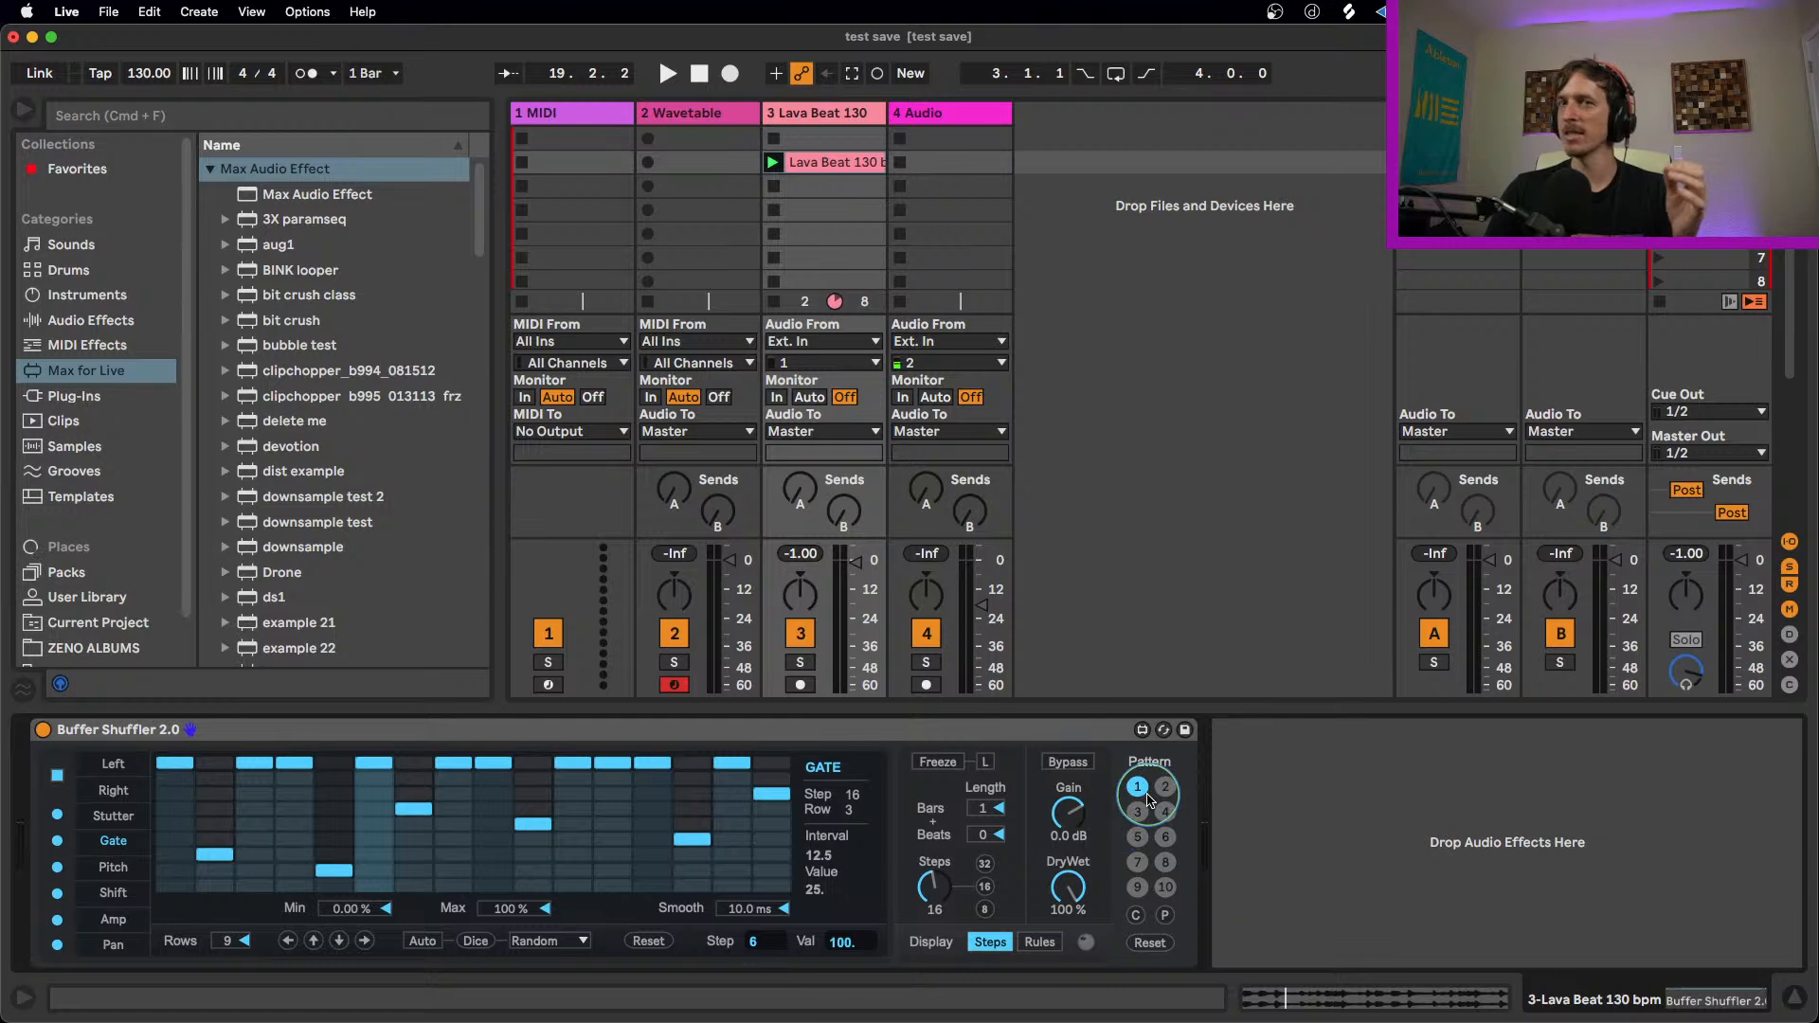
Step: Check in MIDI mapping mode which controls of the device can be mapped, and leave the mode
{"action": "key", "text": "super+m"}
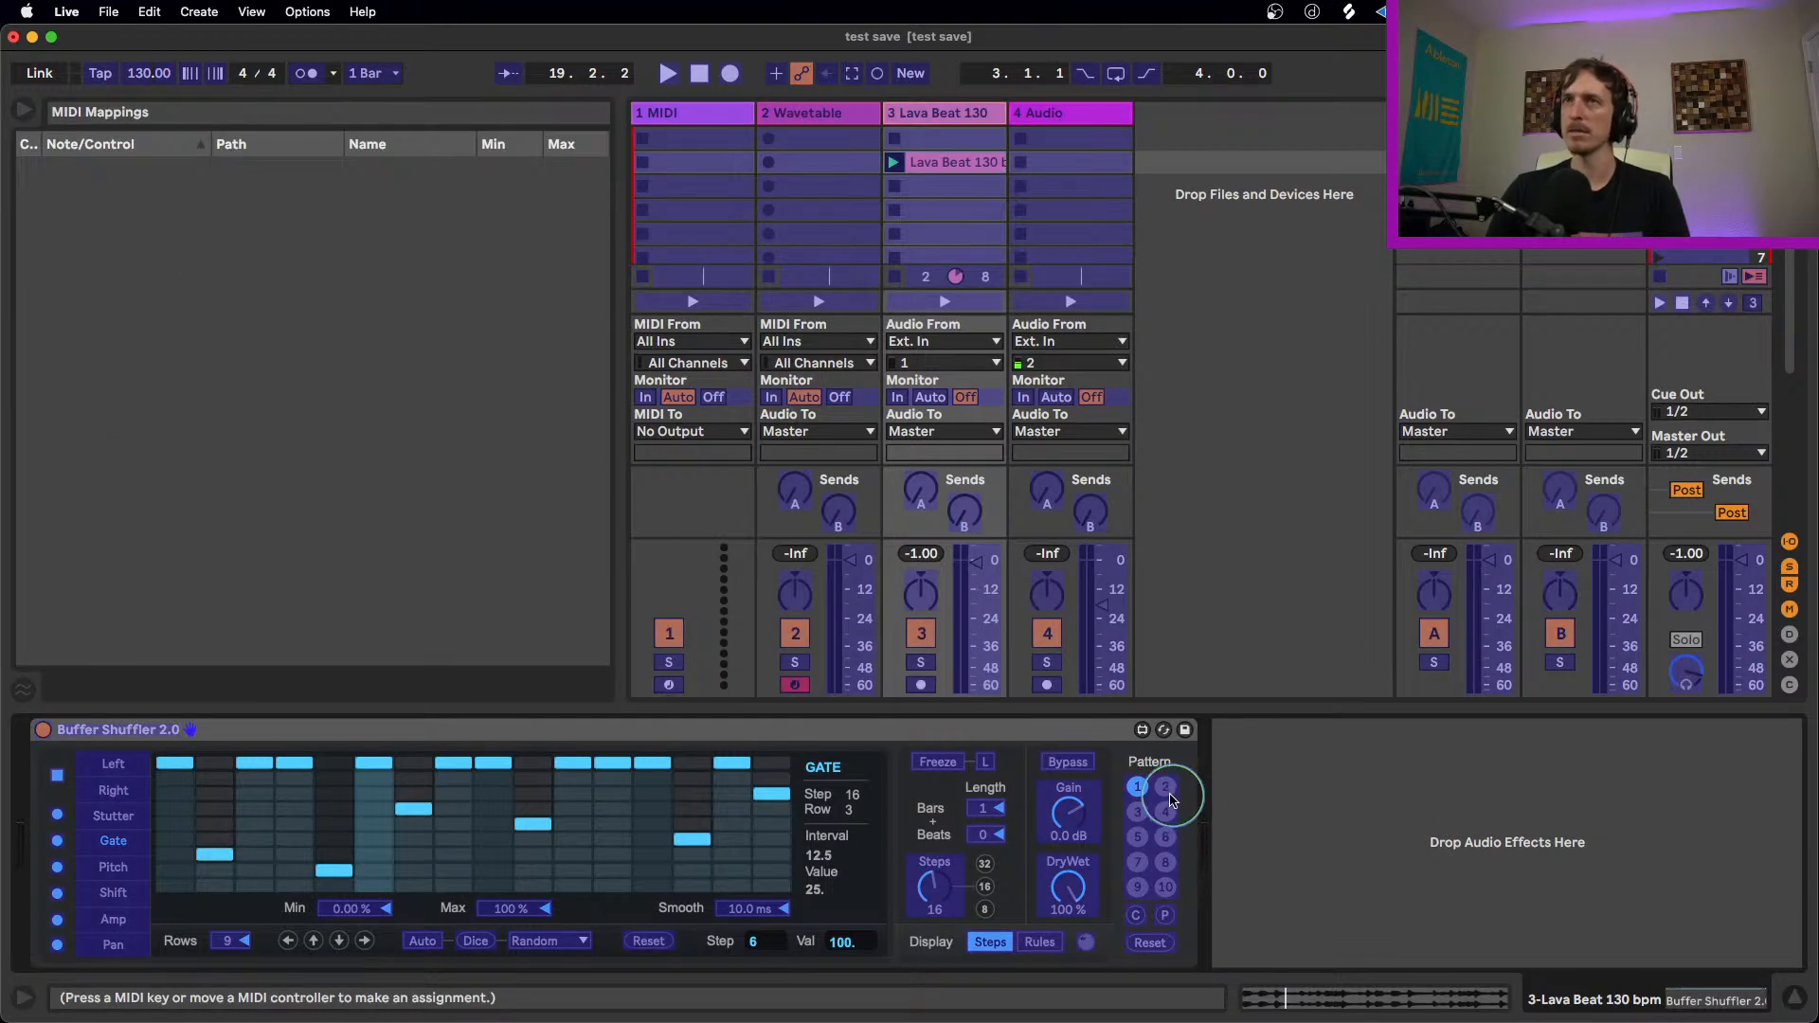
{"action": "key", "text": "super+m"}
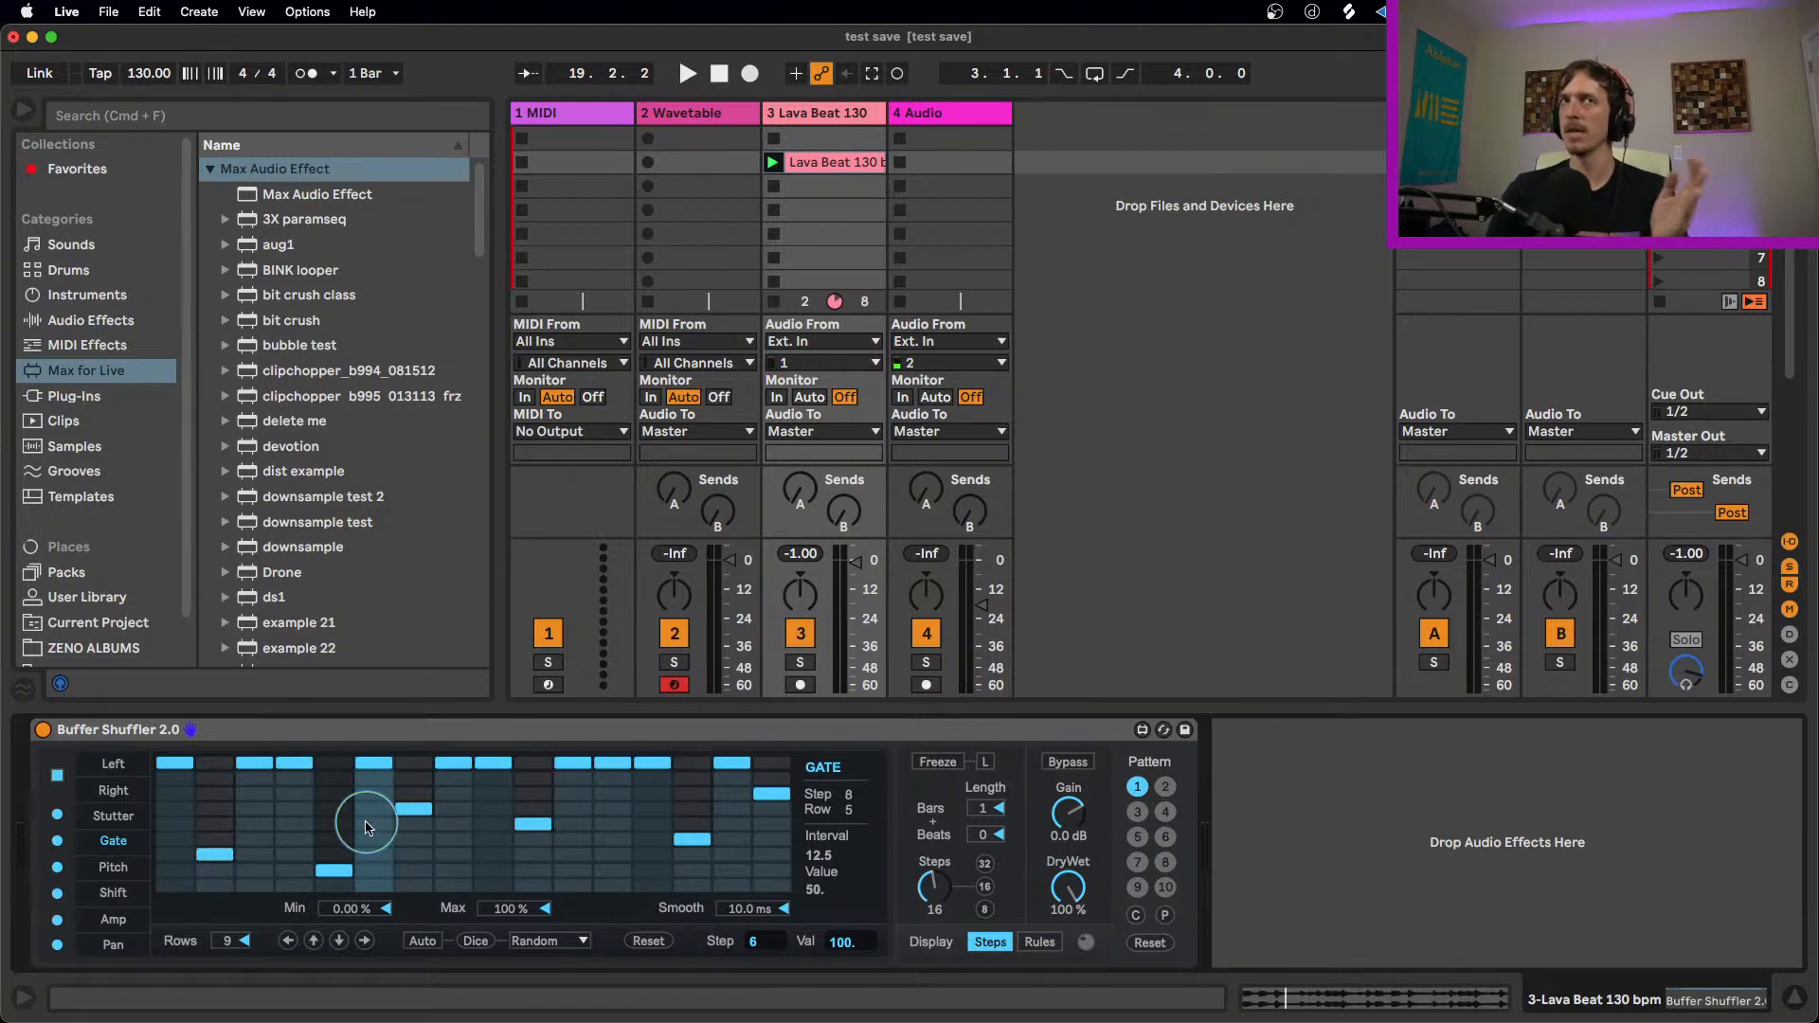
Step: Play the clip briefly and review the transformation options available for the Stutter lane, keeping Random
{"action": "left_click", "coordinate": [112, 814]}
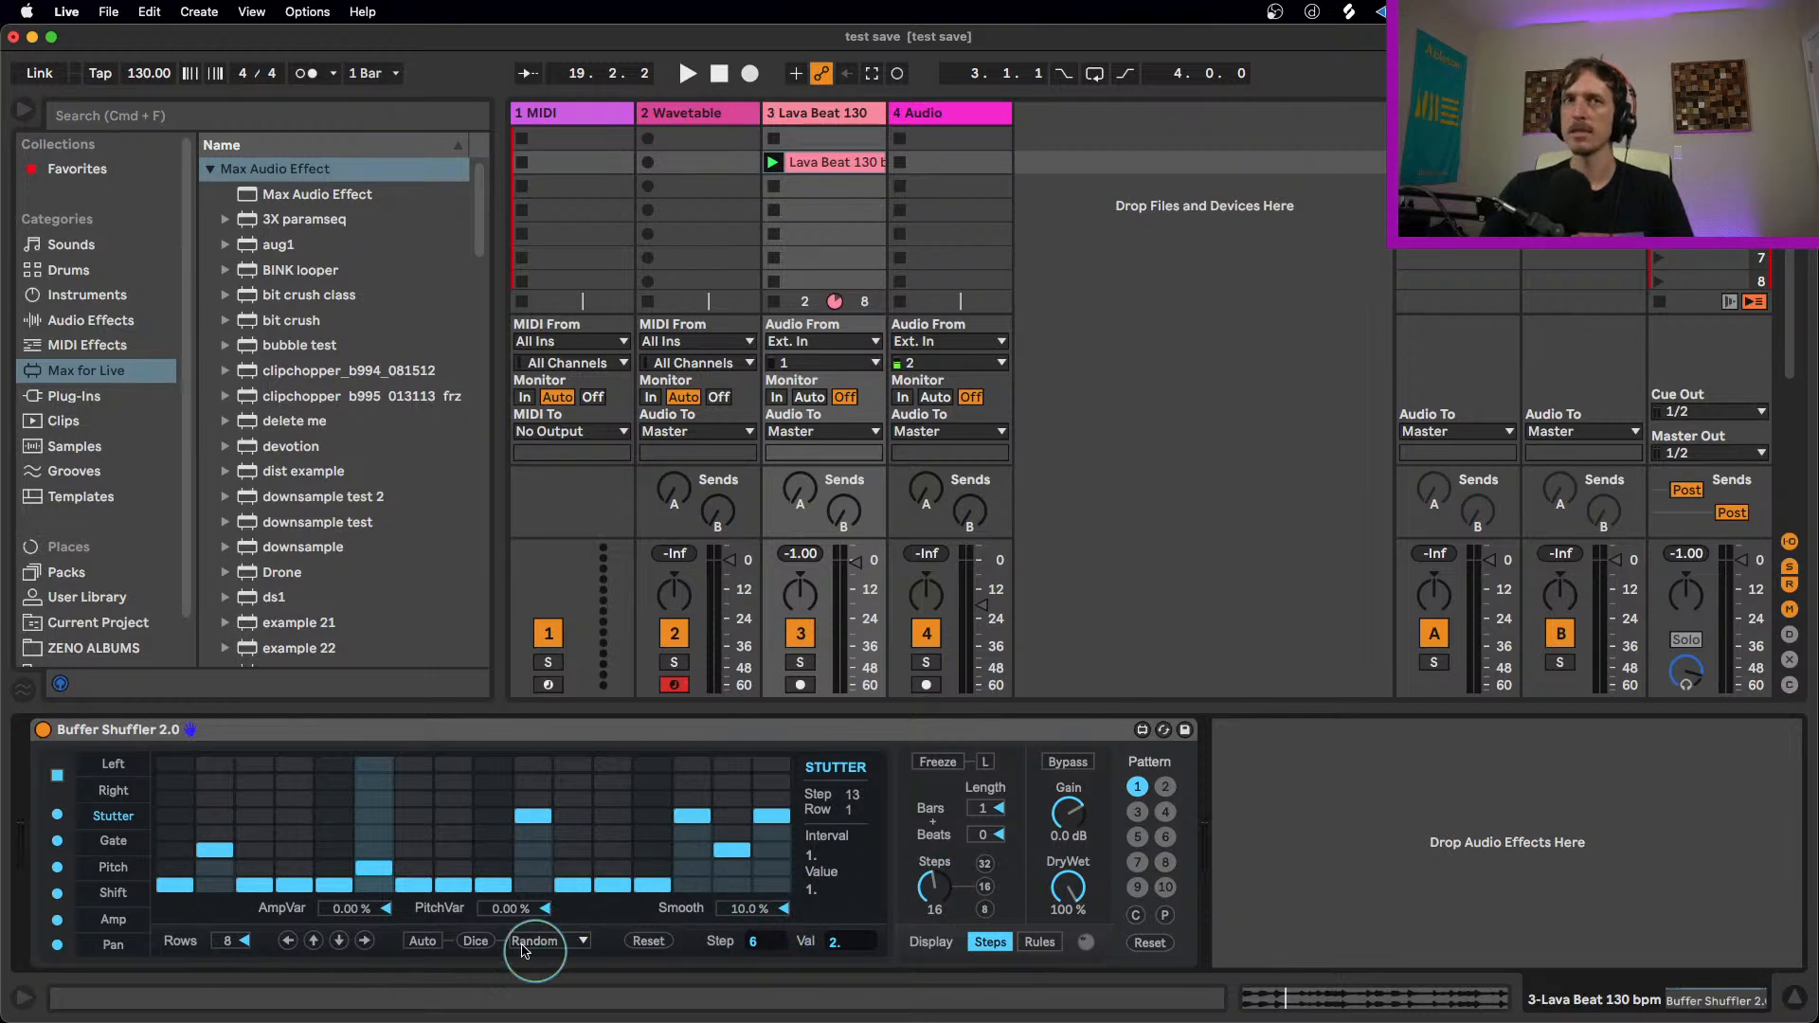
{"action": "key", "text": "space"}
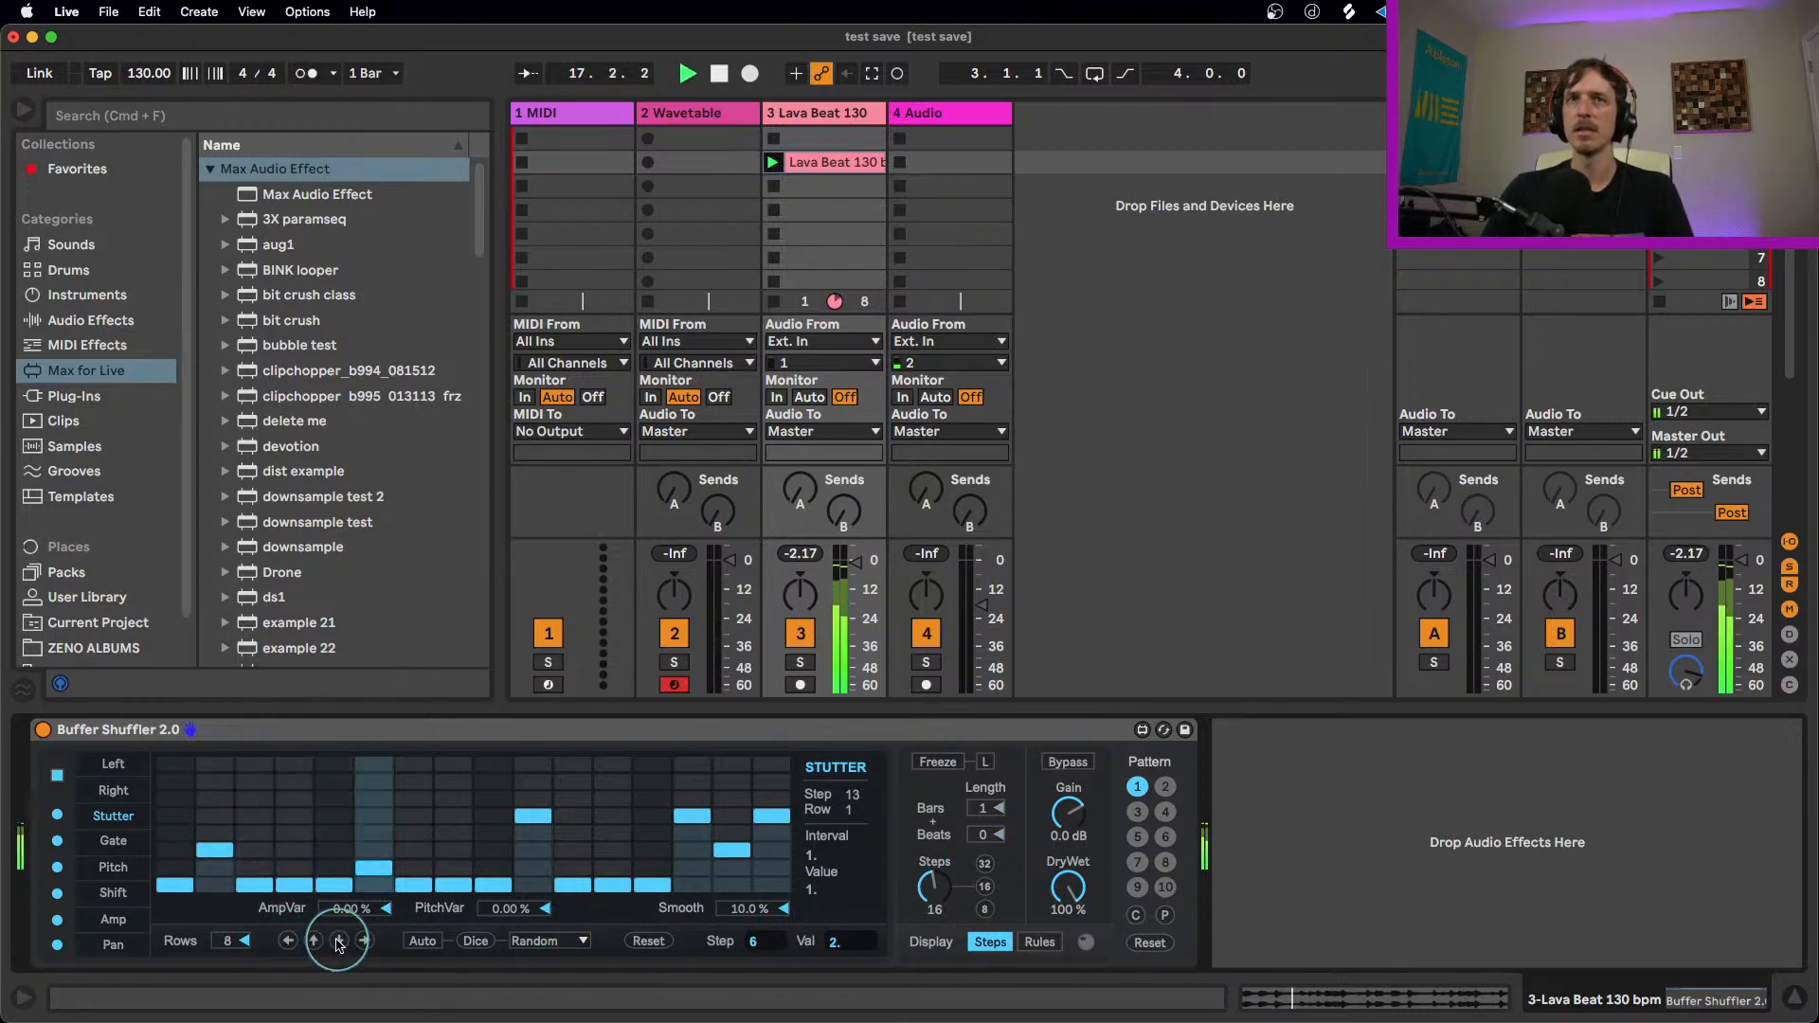
{"action": "left_click", "coordinate": [542, 942]}
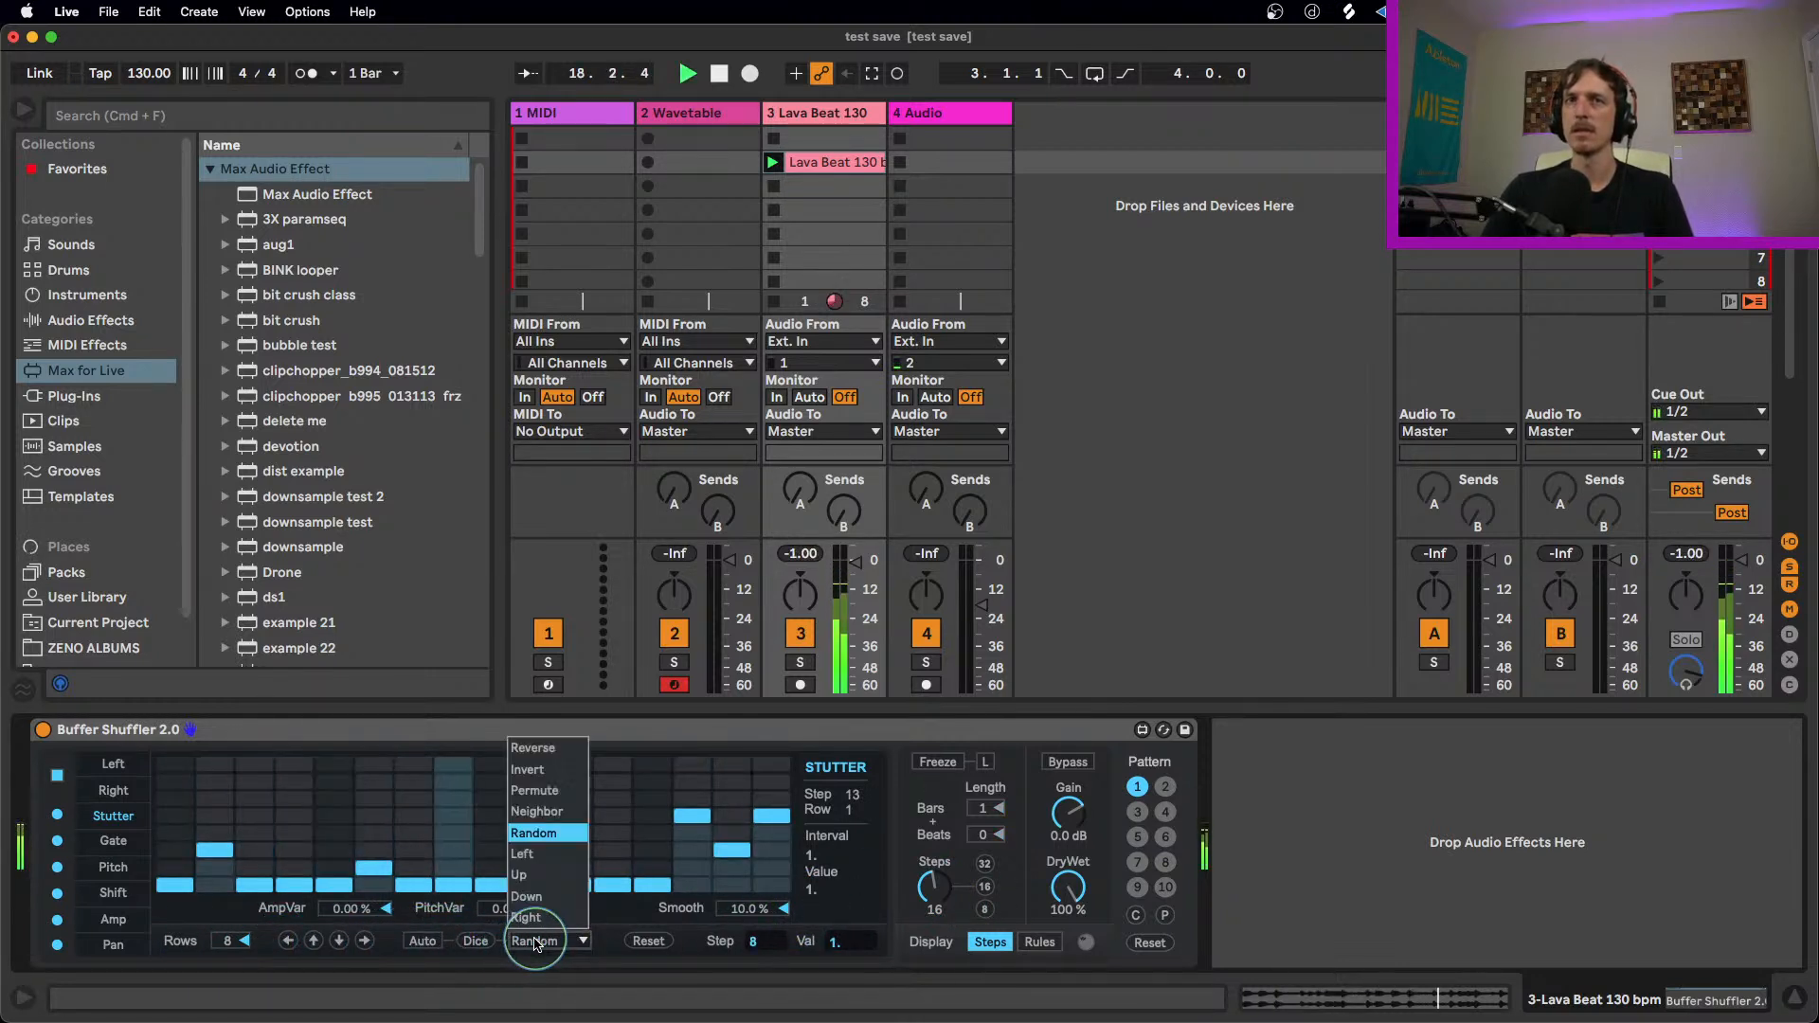
{"action": "left_click", "coordinate": [554, 946]}
{"action": "key", "text": "space"}
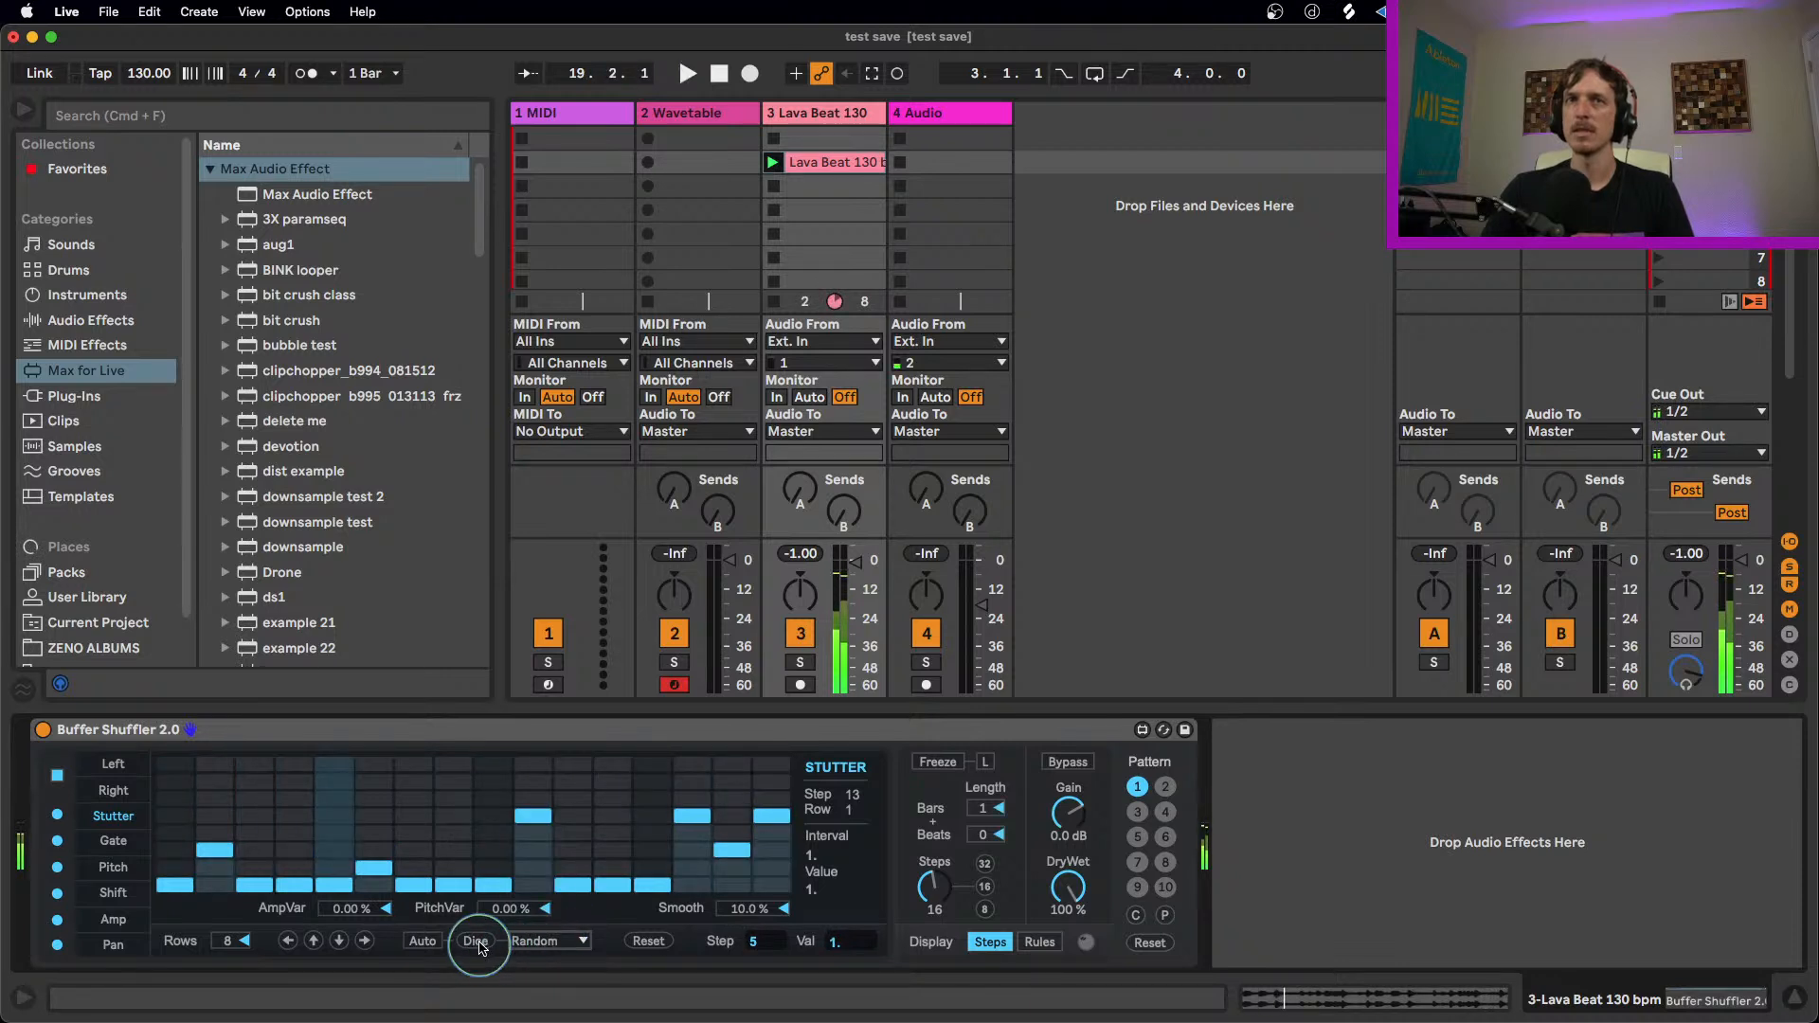
{"action": "left_click", "coordinate": [563, 948]}
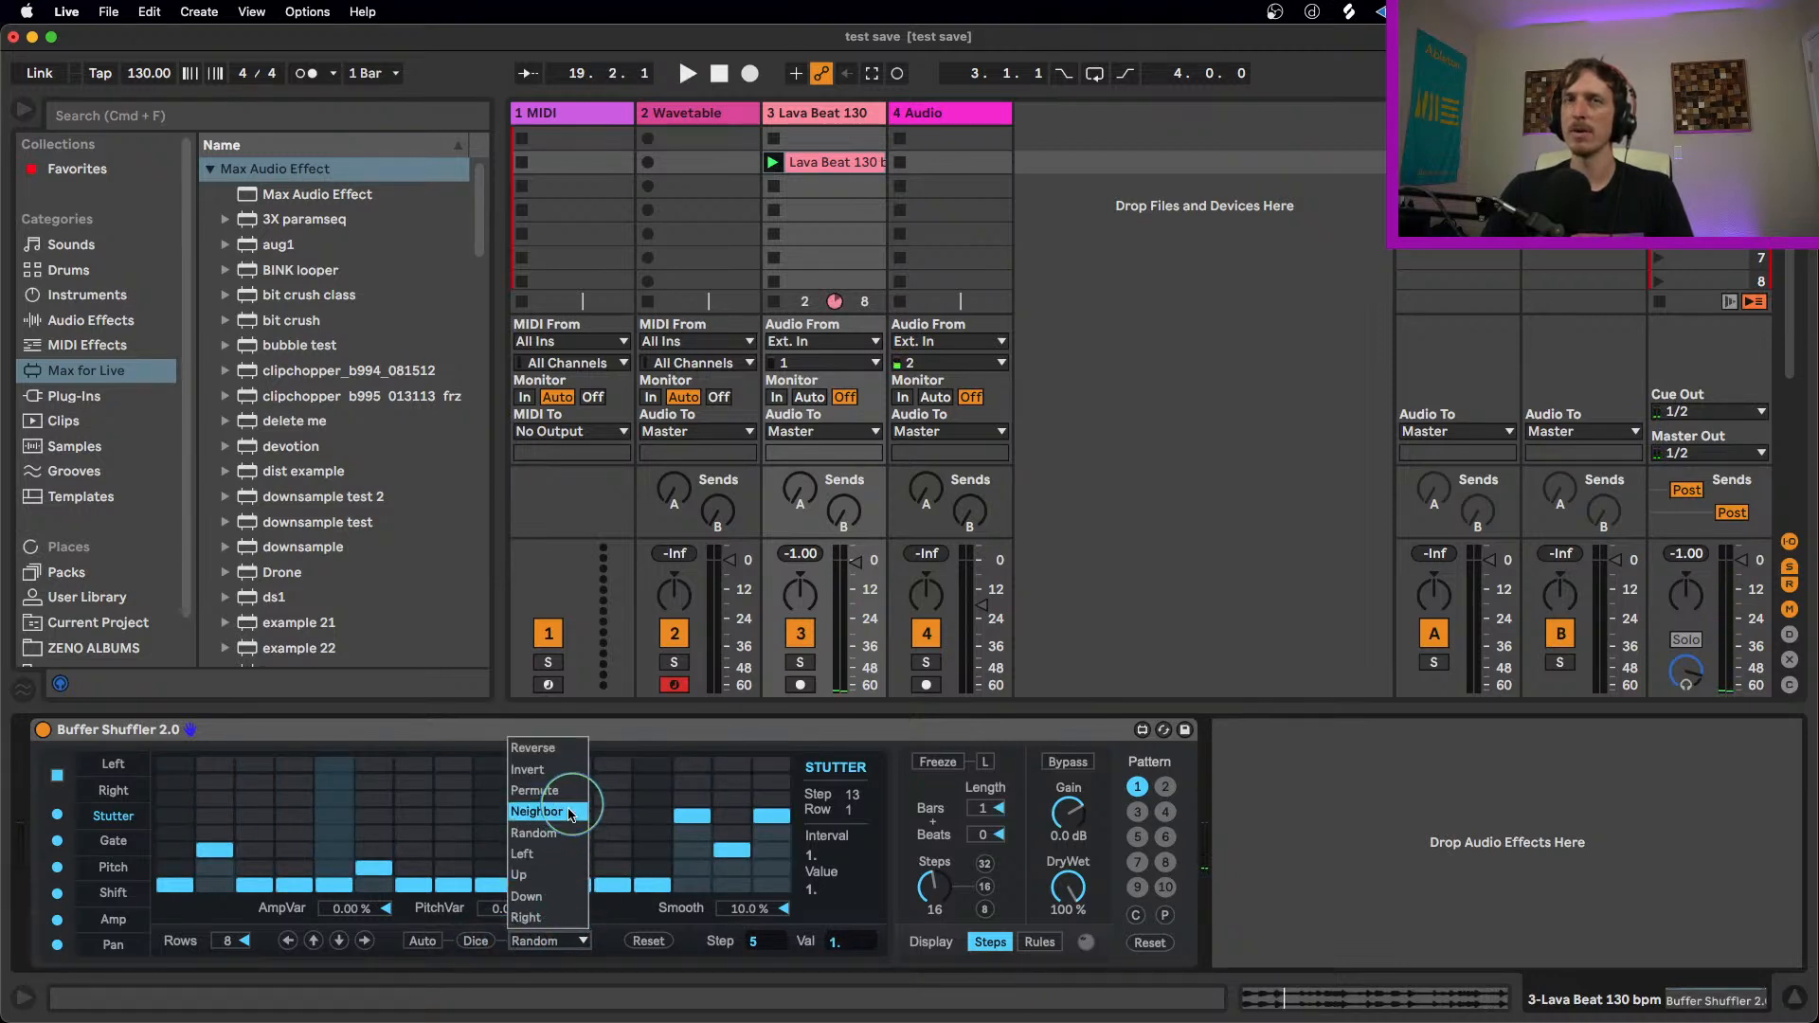
{"action": "left_click", "coordinate": [556, 945]}
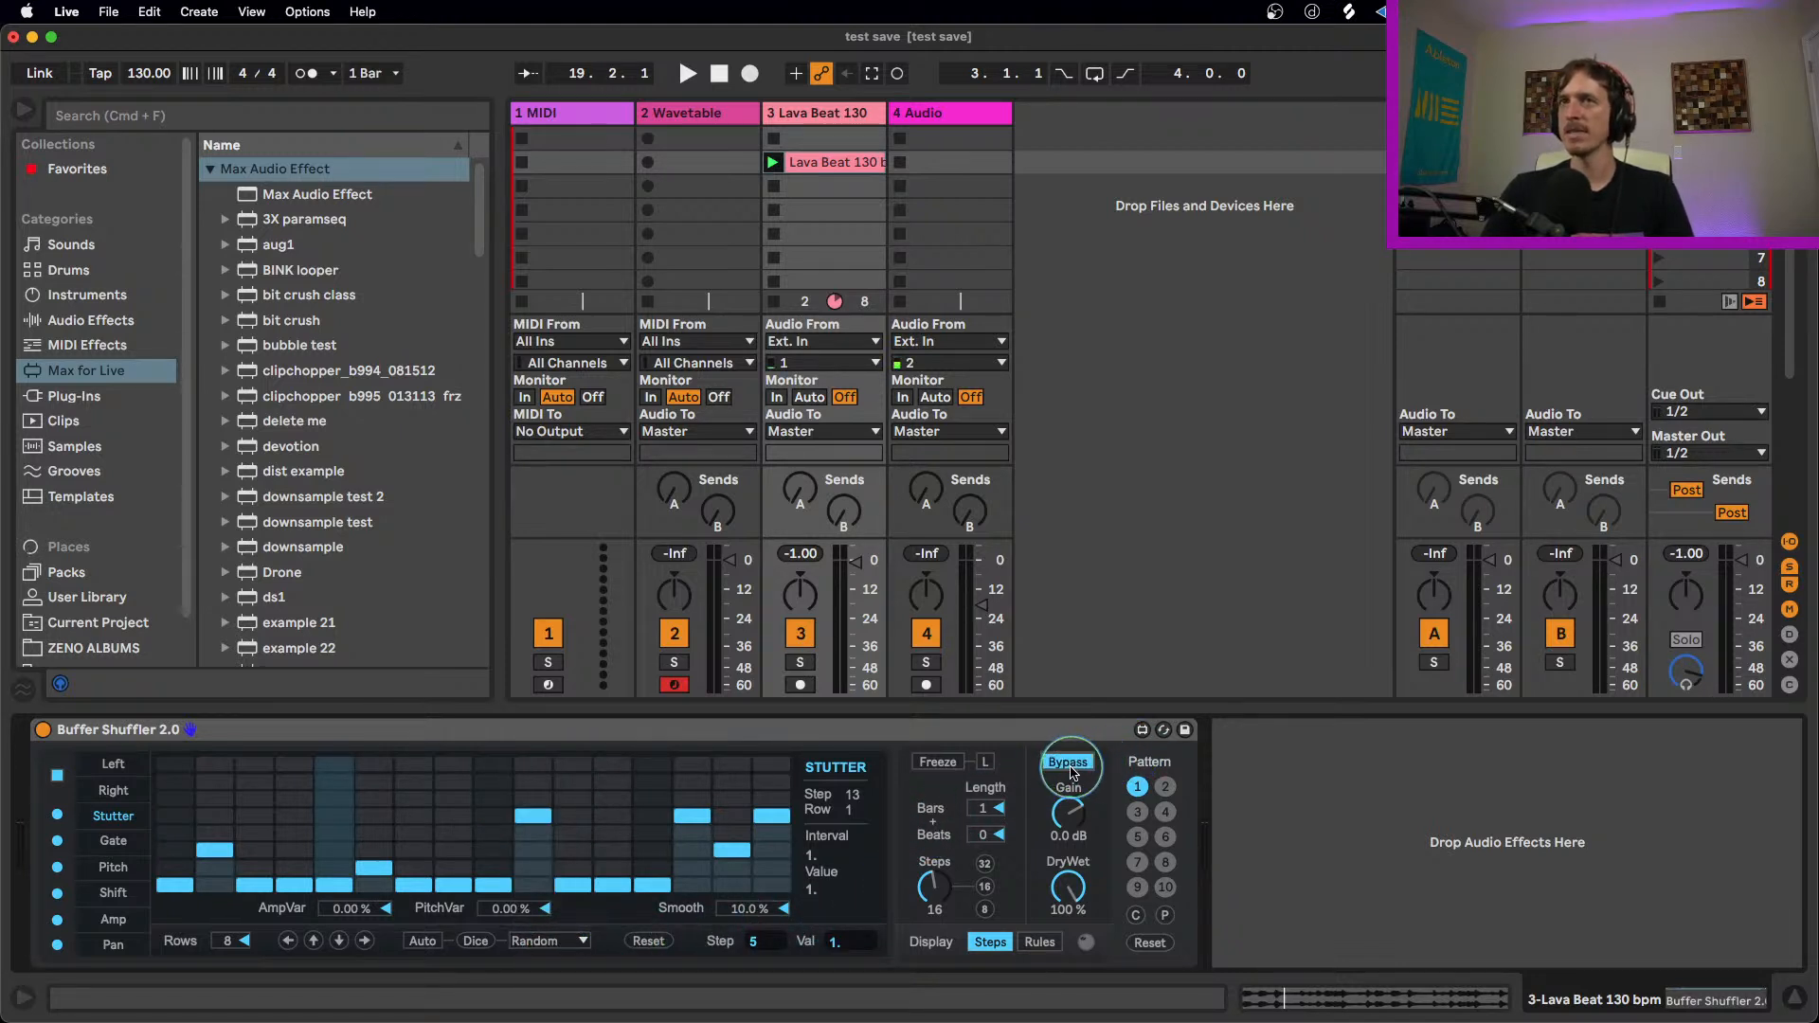
Step: Play the clip and audition Buffer Shuffler's Freeze function by switching it on and off
{"action": "key", "text": "space"}
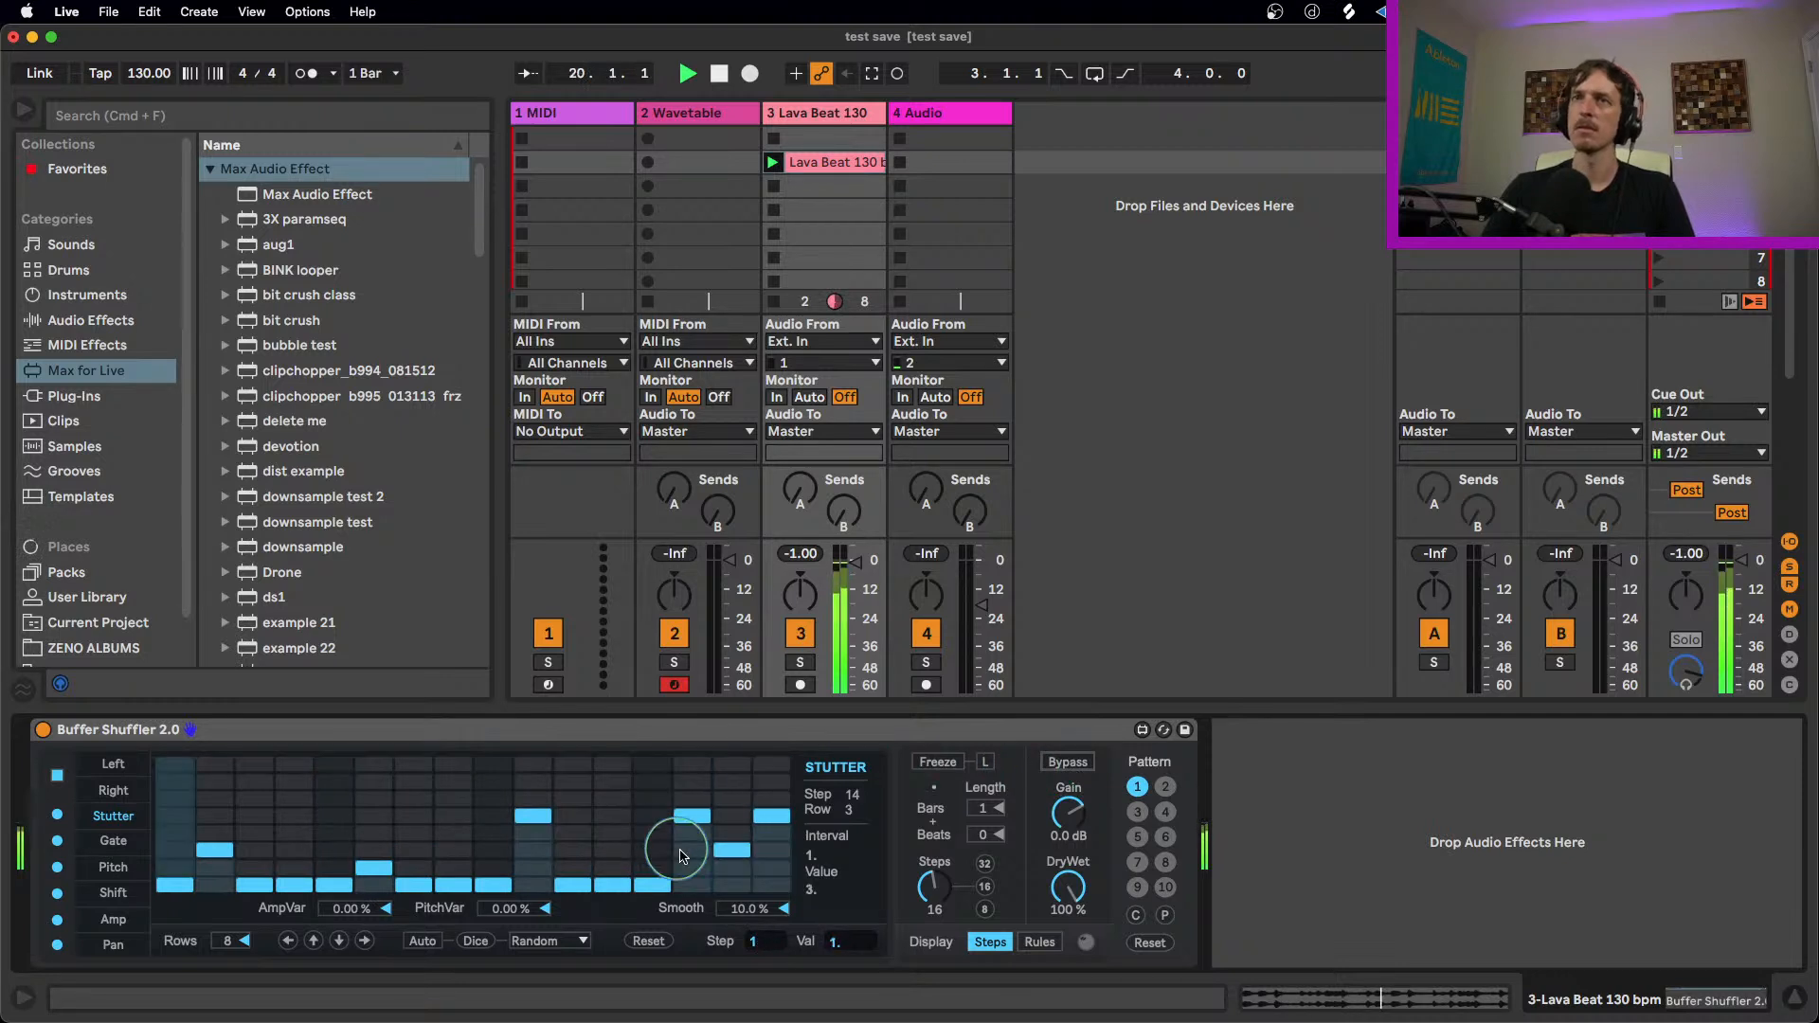
{"action": "left_click", "coordinate": [935, 767]}
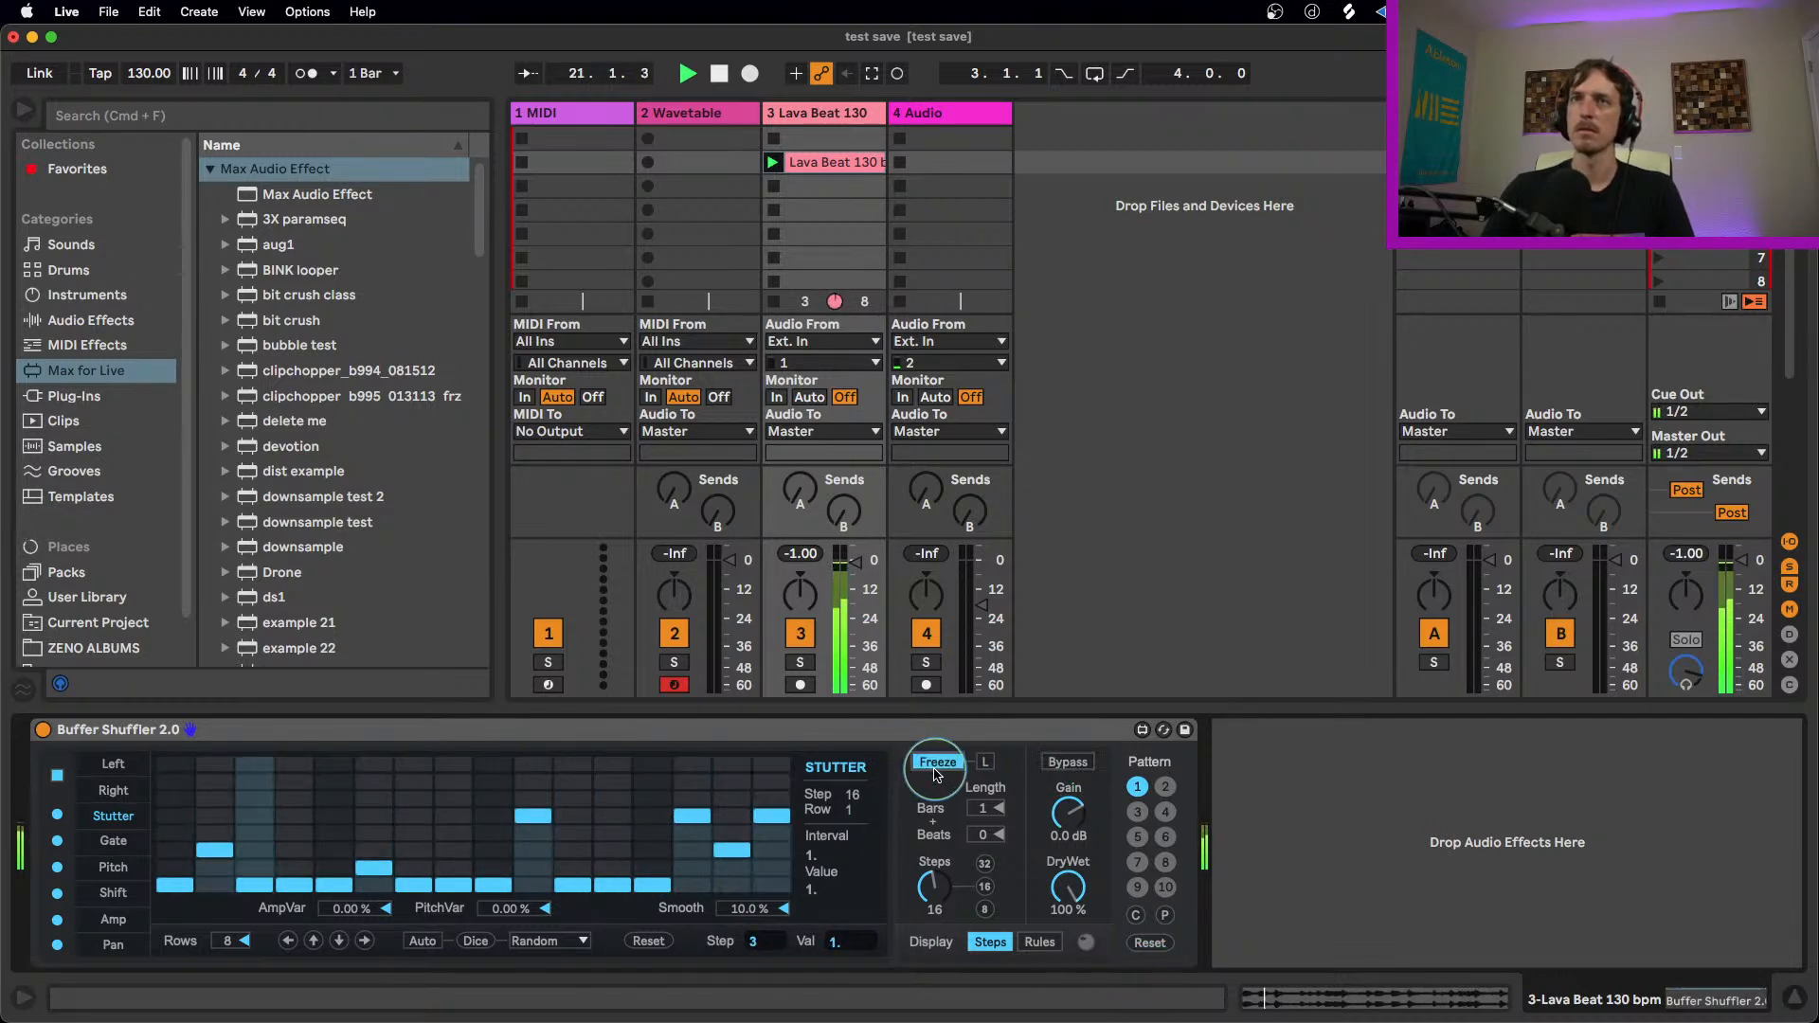
{"action": "left_click", "coordinate": [923, 769]}
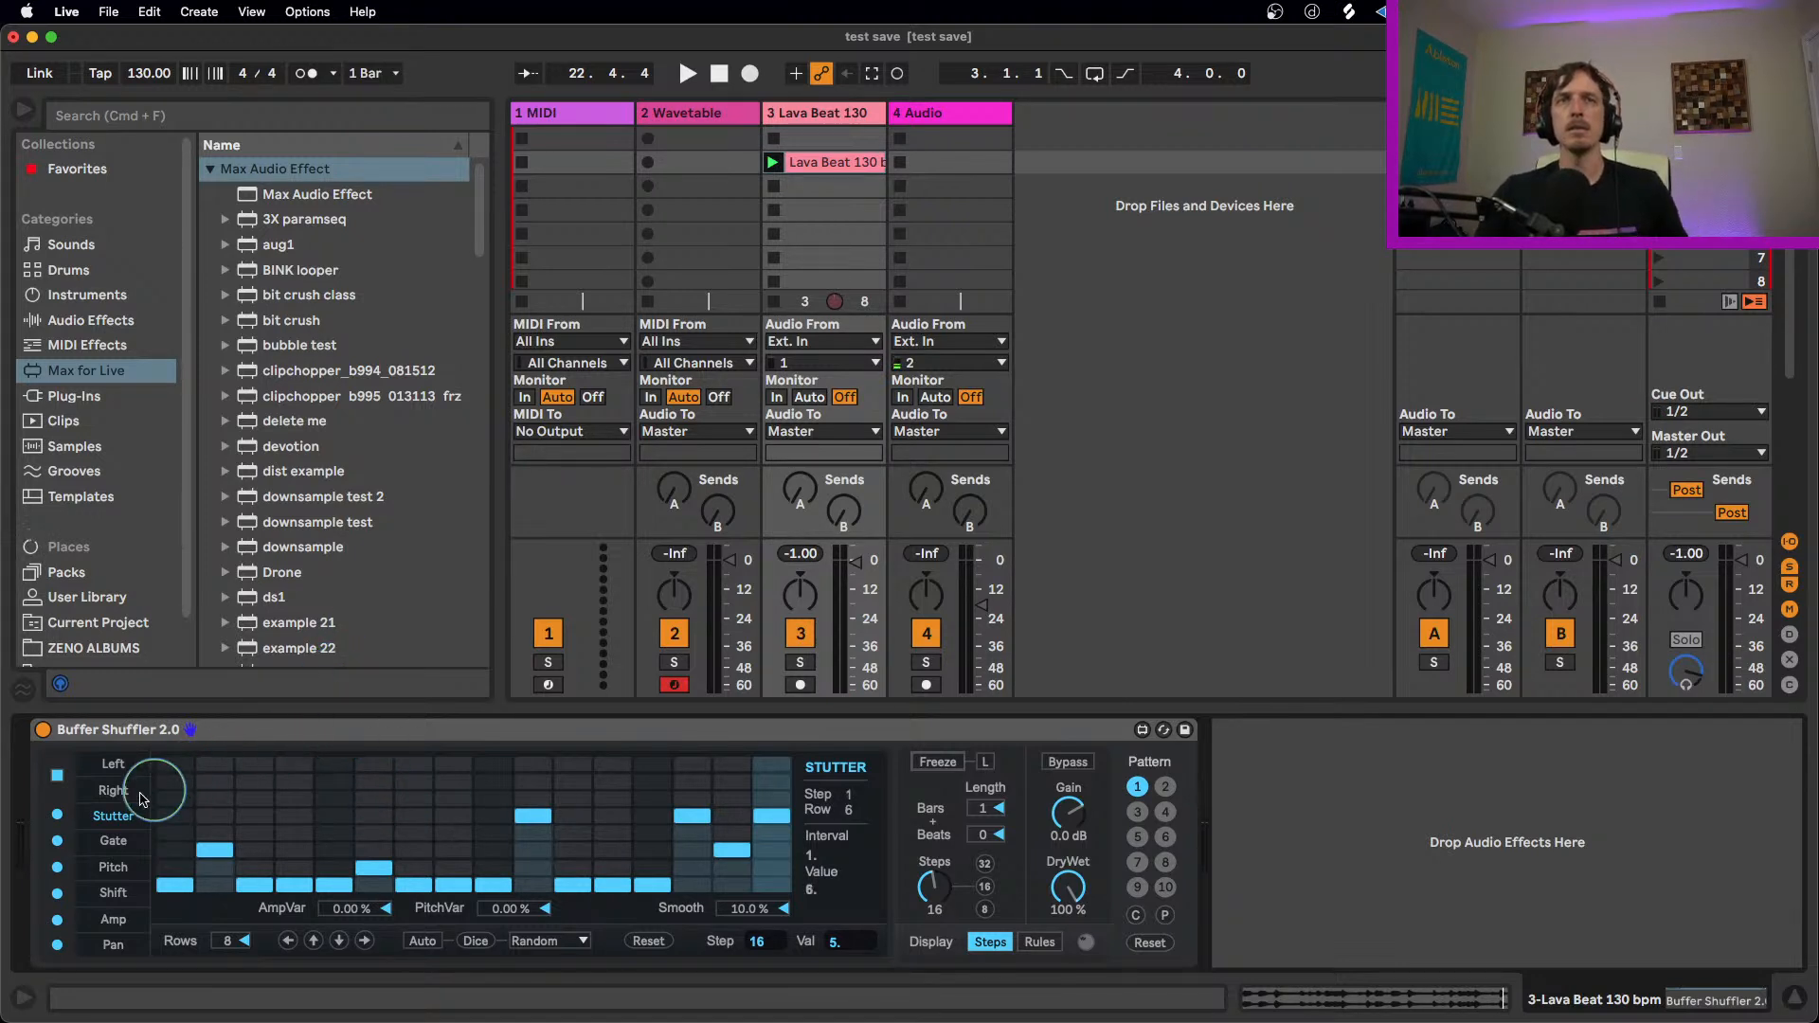
Step: Set step 4 of the Stutter lane to value 4
{"action": "left_click", "coordinate": [110, 840]}
{"action": "left_click", "coordinate": [113, 815]}
{"action": "left_click", "coordinate": [305, 834]}
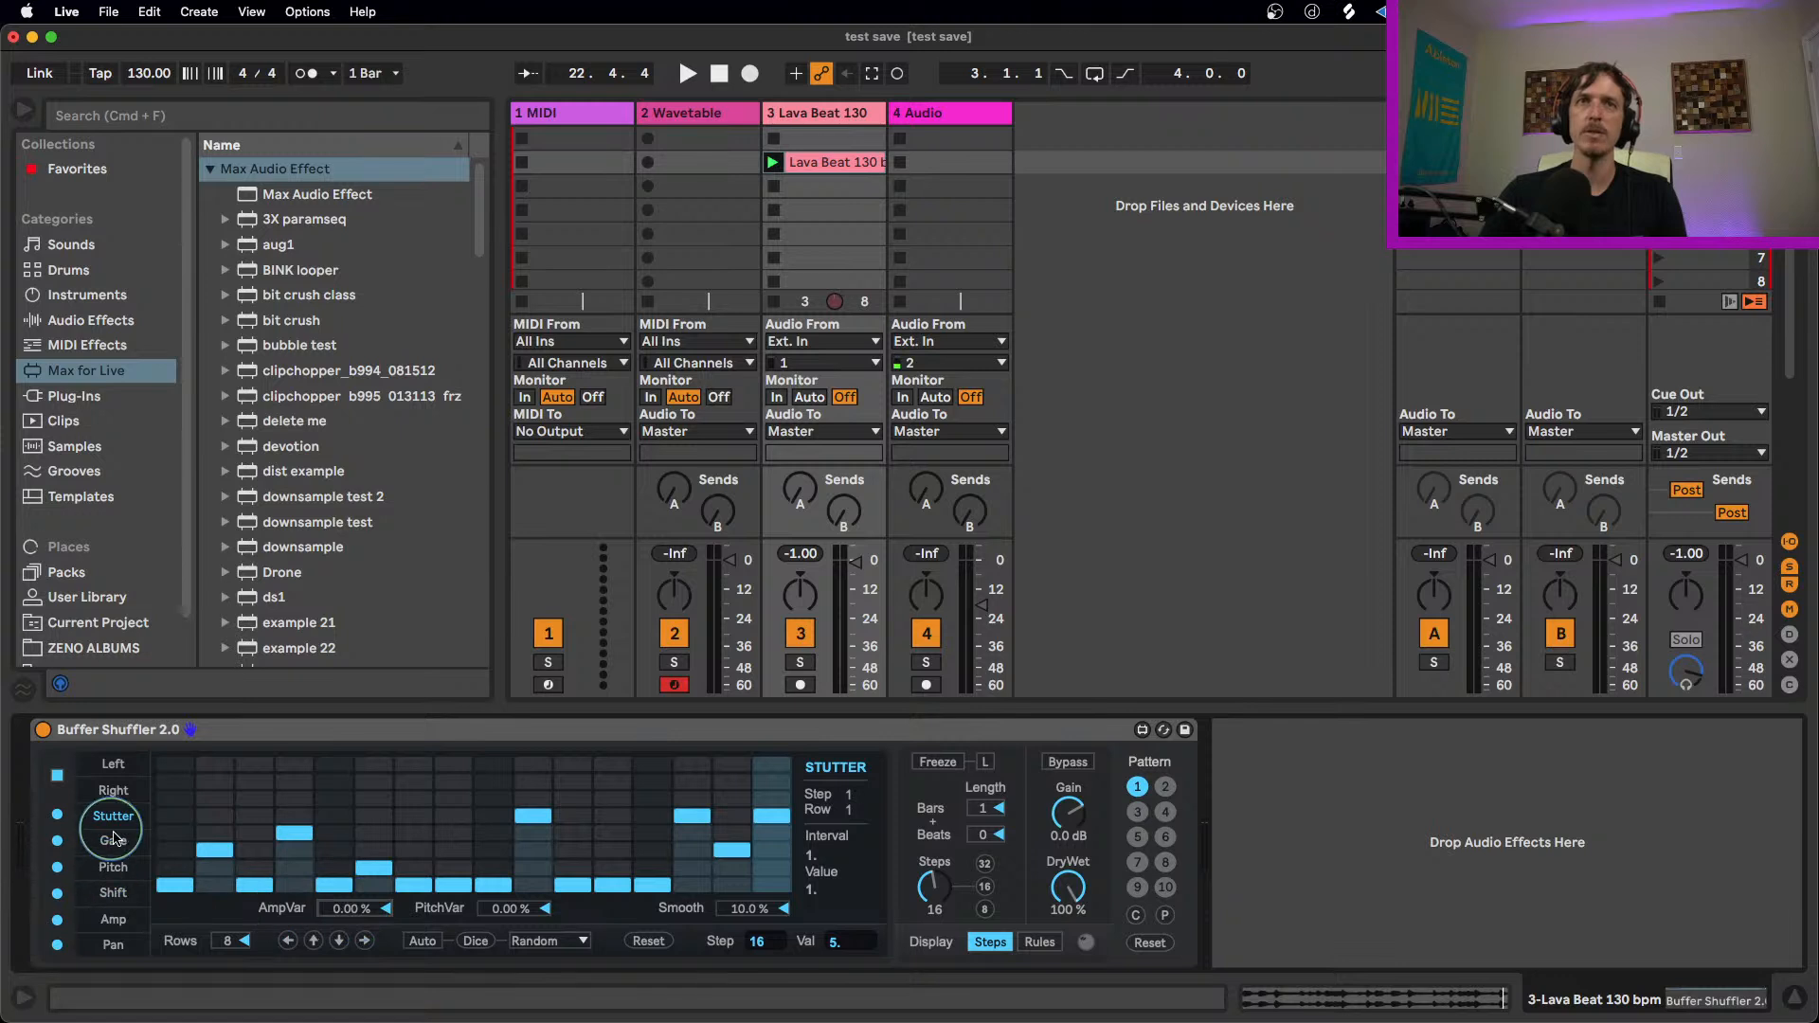
Step: Review the step patterns of the Gate, Shift, Pitch and Right lanes
{"action": "left_click", "coordinate": [112, 840]}
{"action": "left_click", "coordinate": [114, 887]}
{"action": "left_click", "coordinate": [117, 868]}
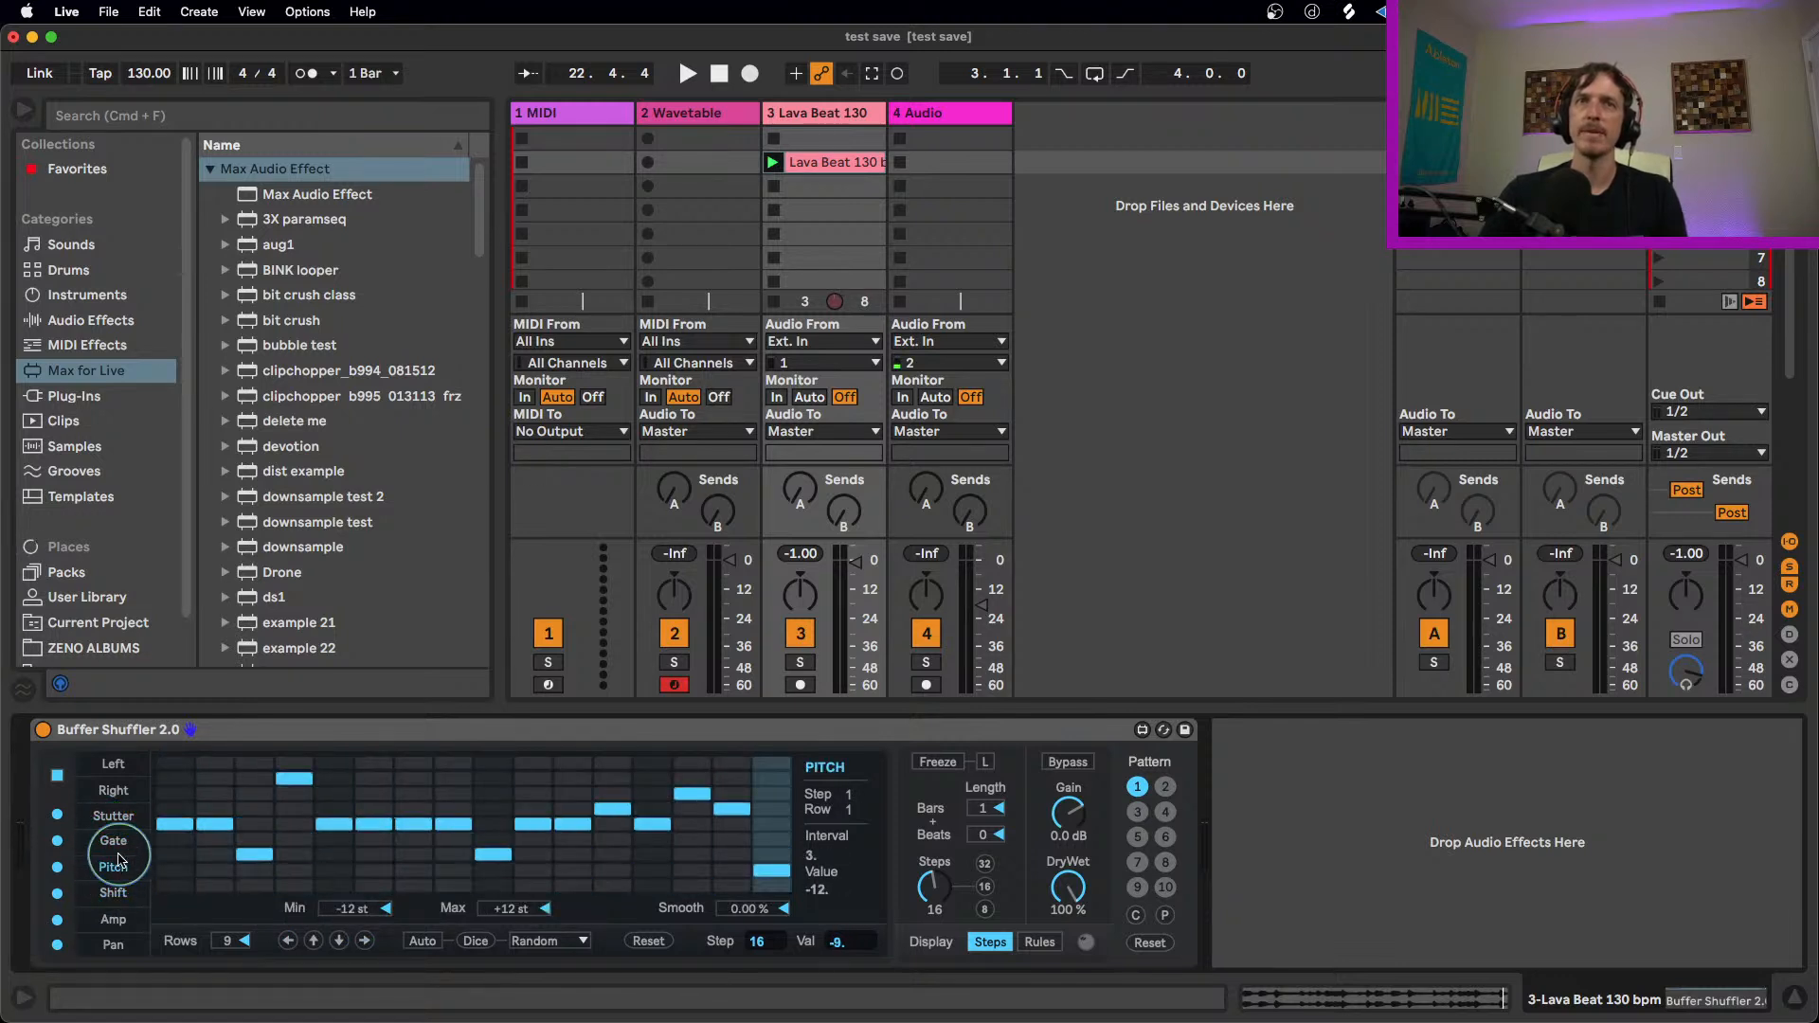
{"action": "left_click", "coordinate": [126, 794]}
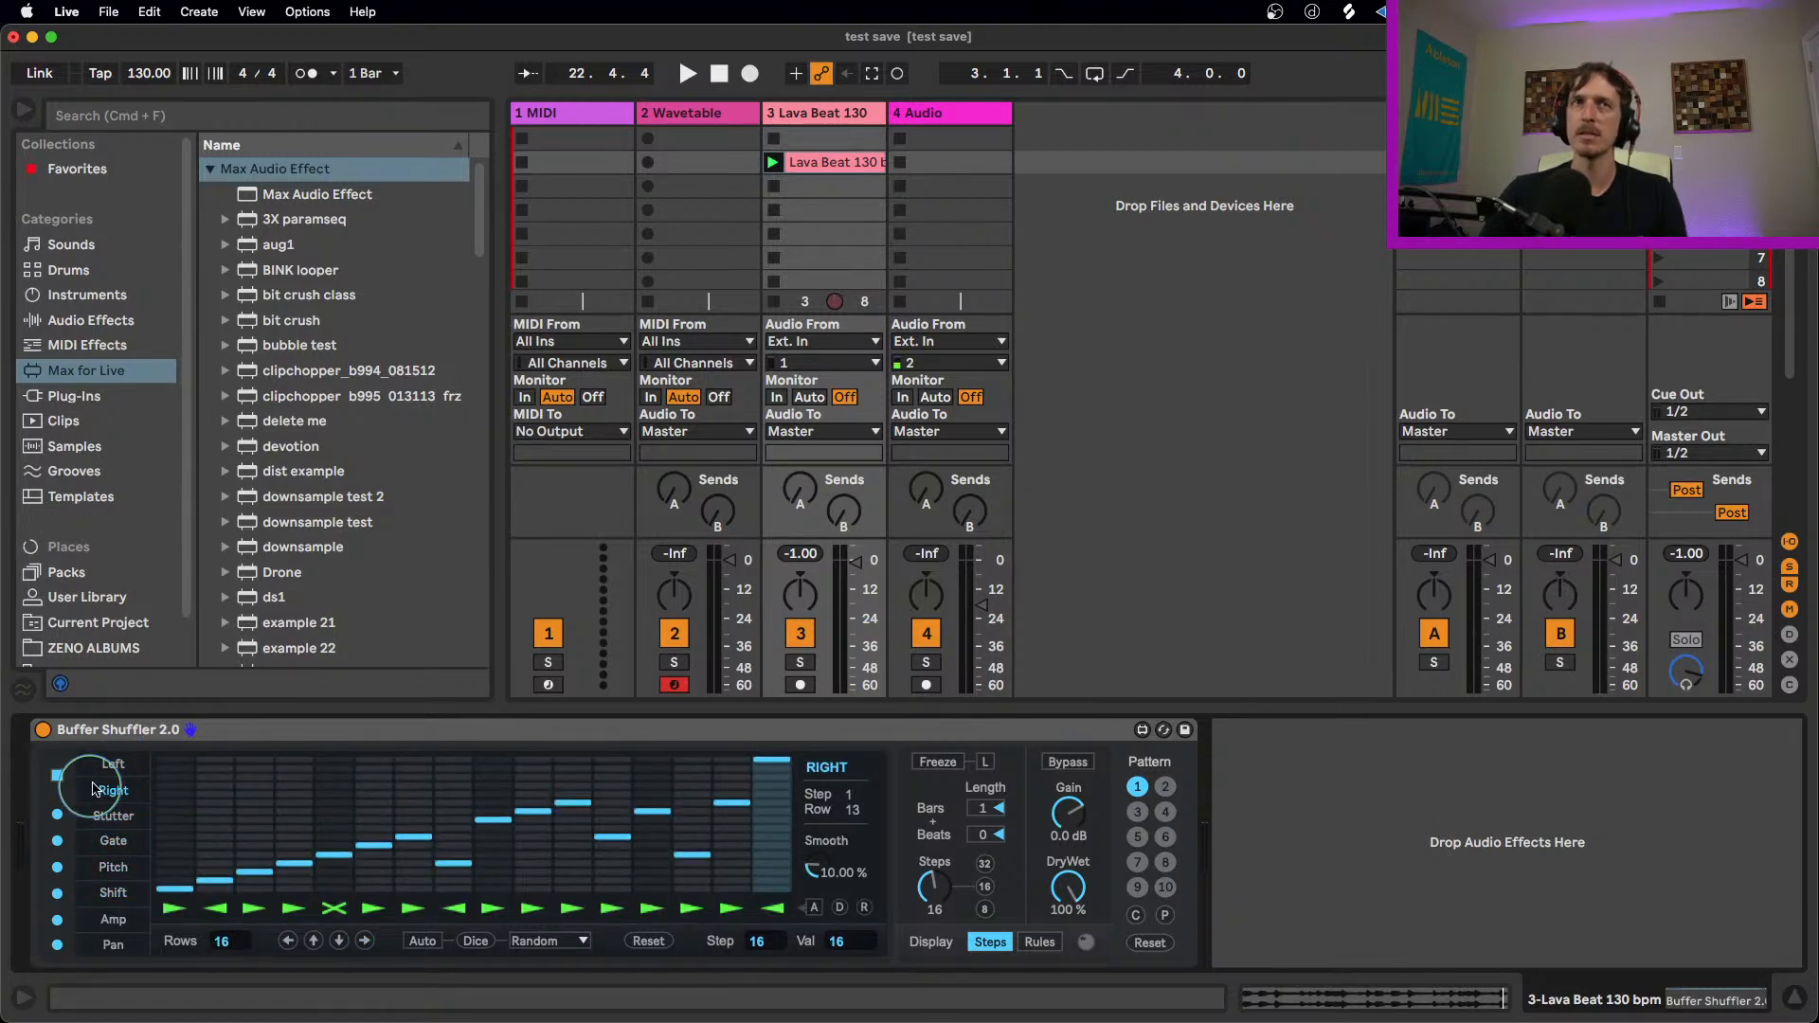
Step: In the Left and Right lanes, set step 3 to value 12 and step 5 to value 7, and relink the lanes during playback
{"action": "right_click", "coordinate": [114, 794]}
{"action": "left_click", "coordinate": [113, 763]}
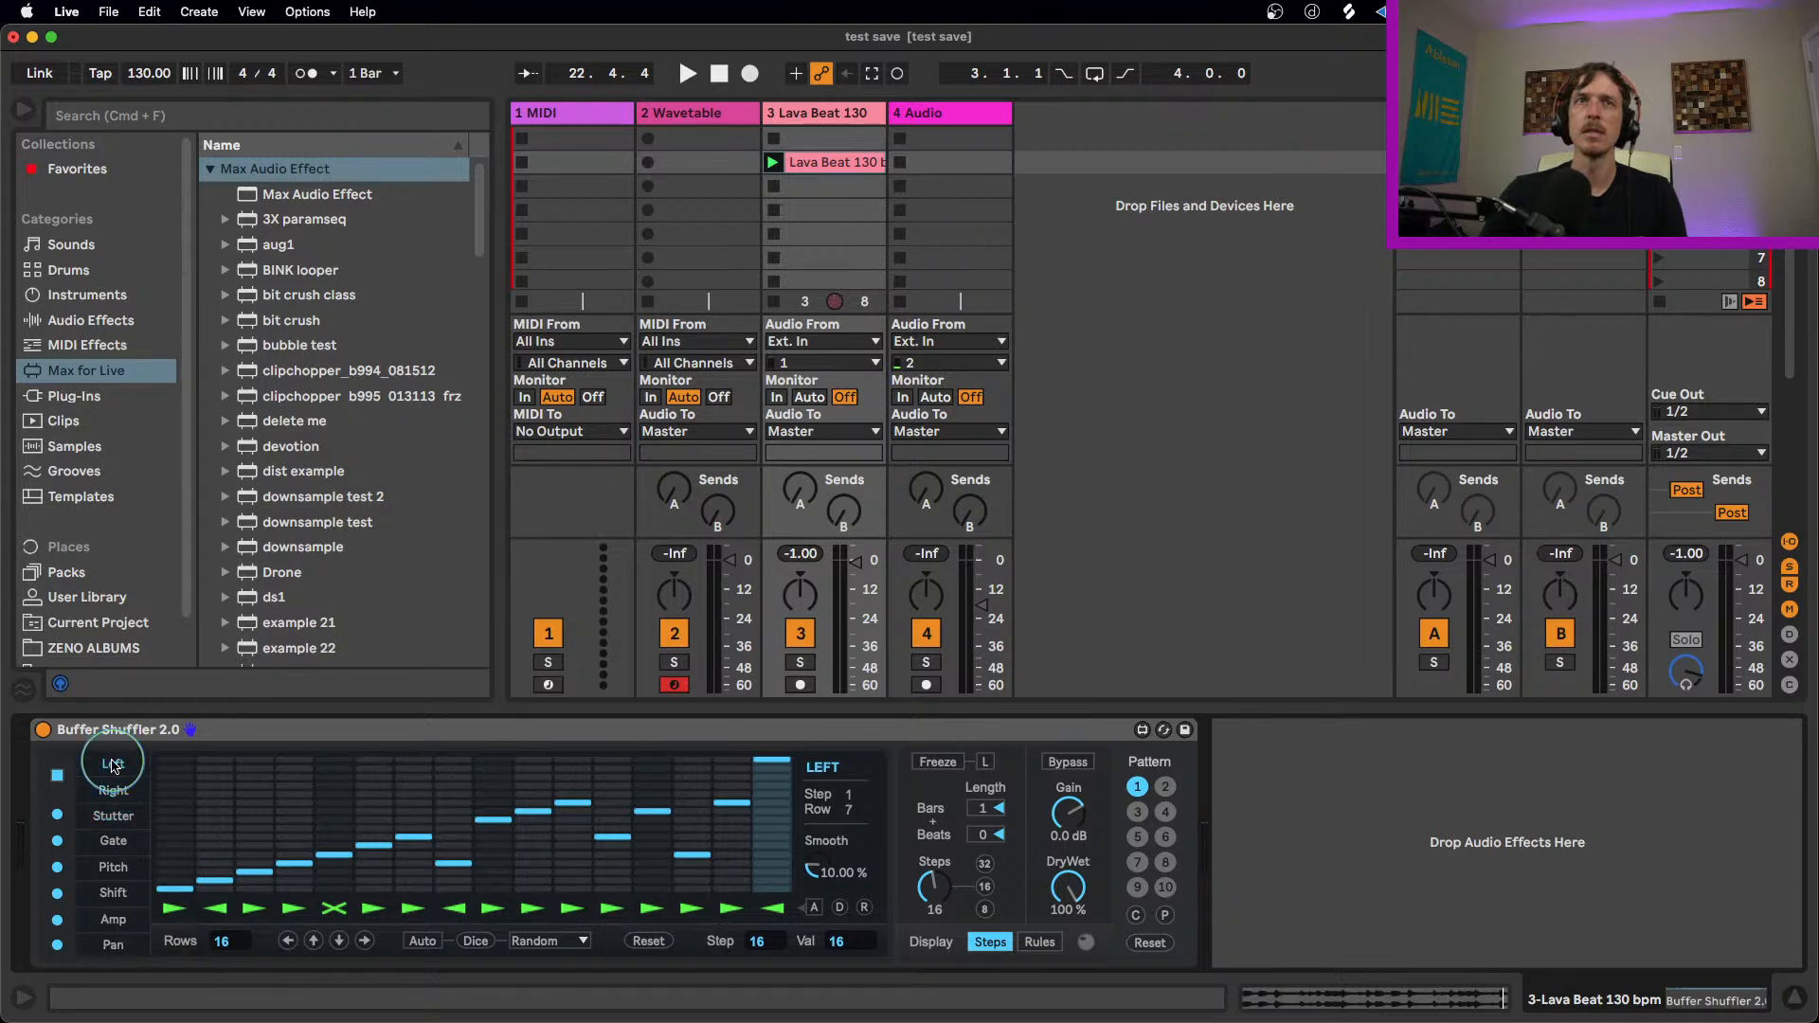
{"action": "left_click", "coordinate": [321, 839]}
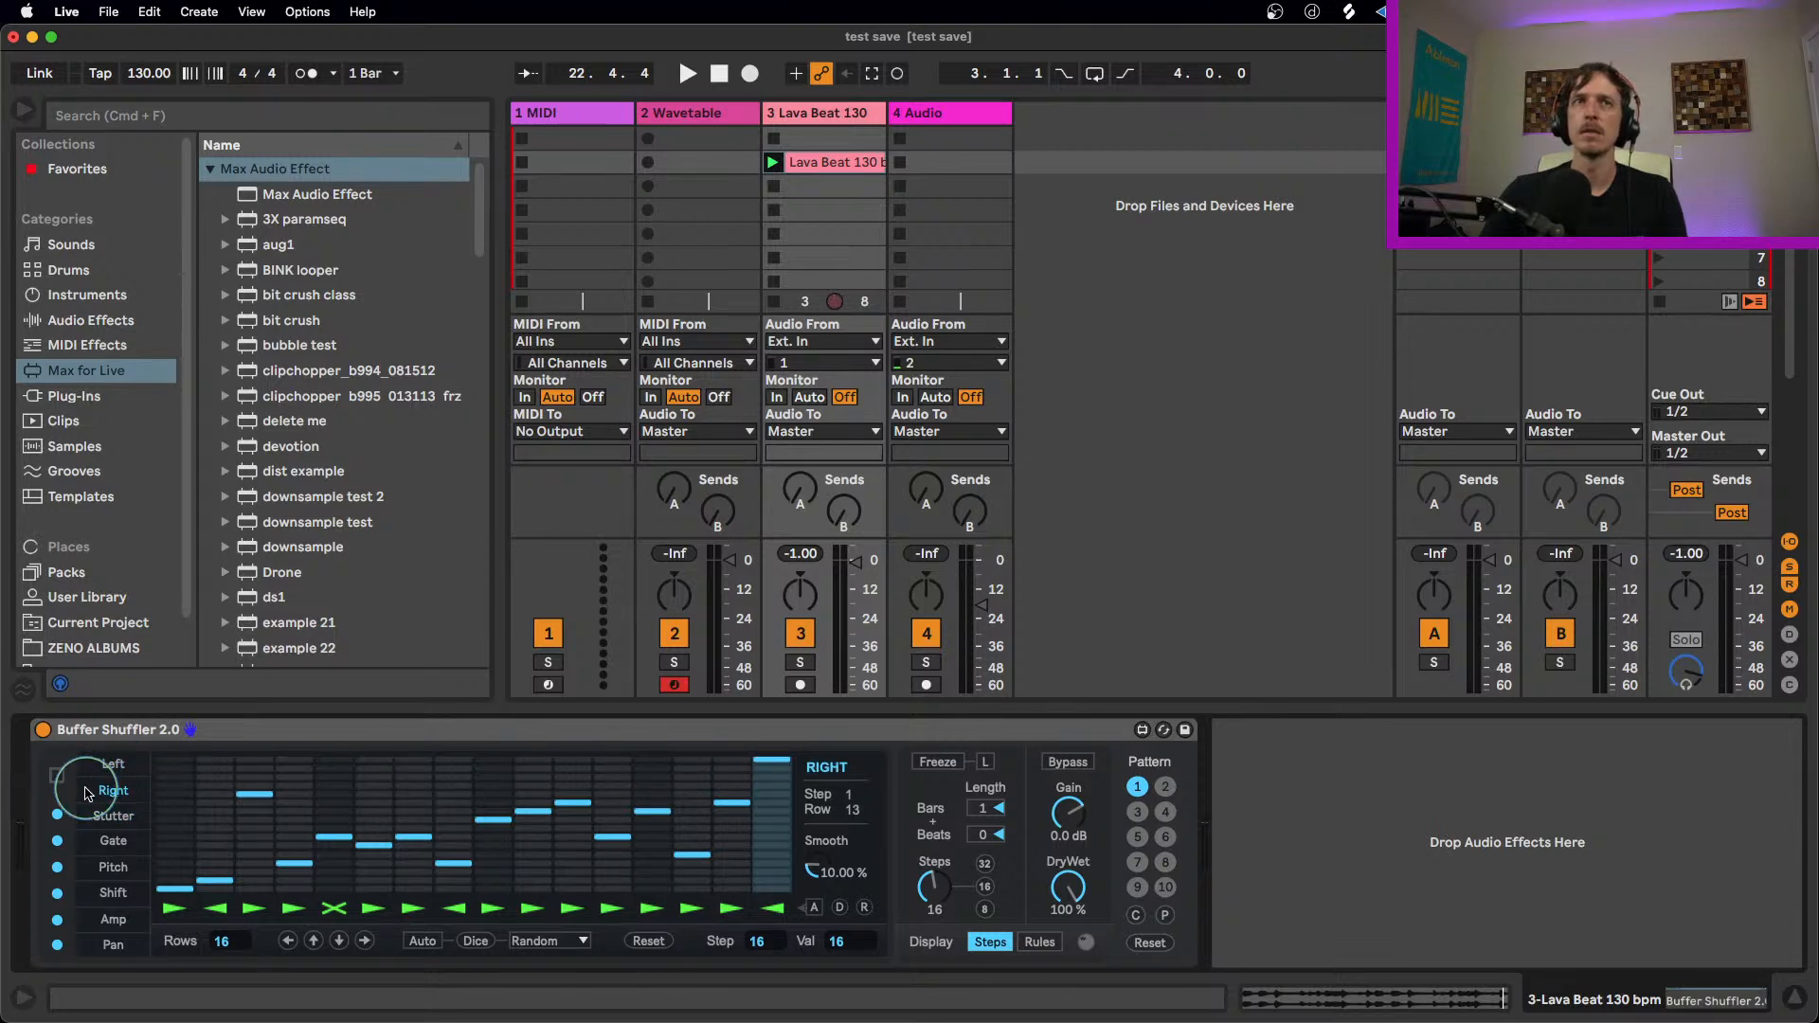
{"action": "key", "text": "space"}
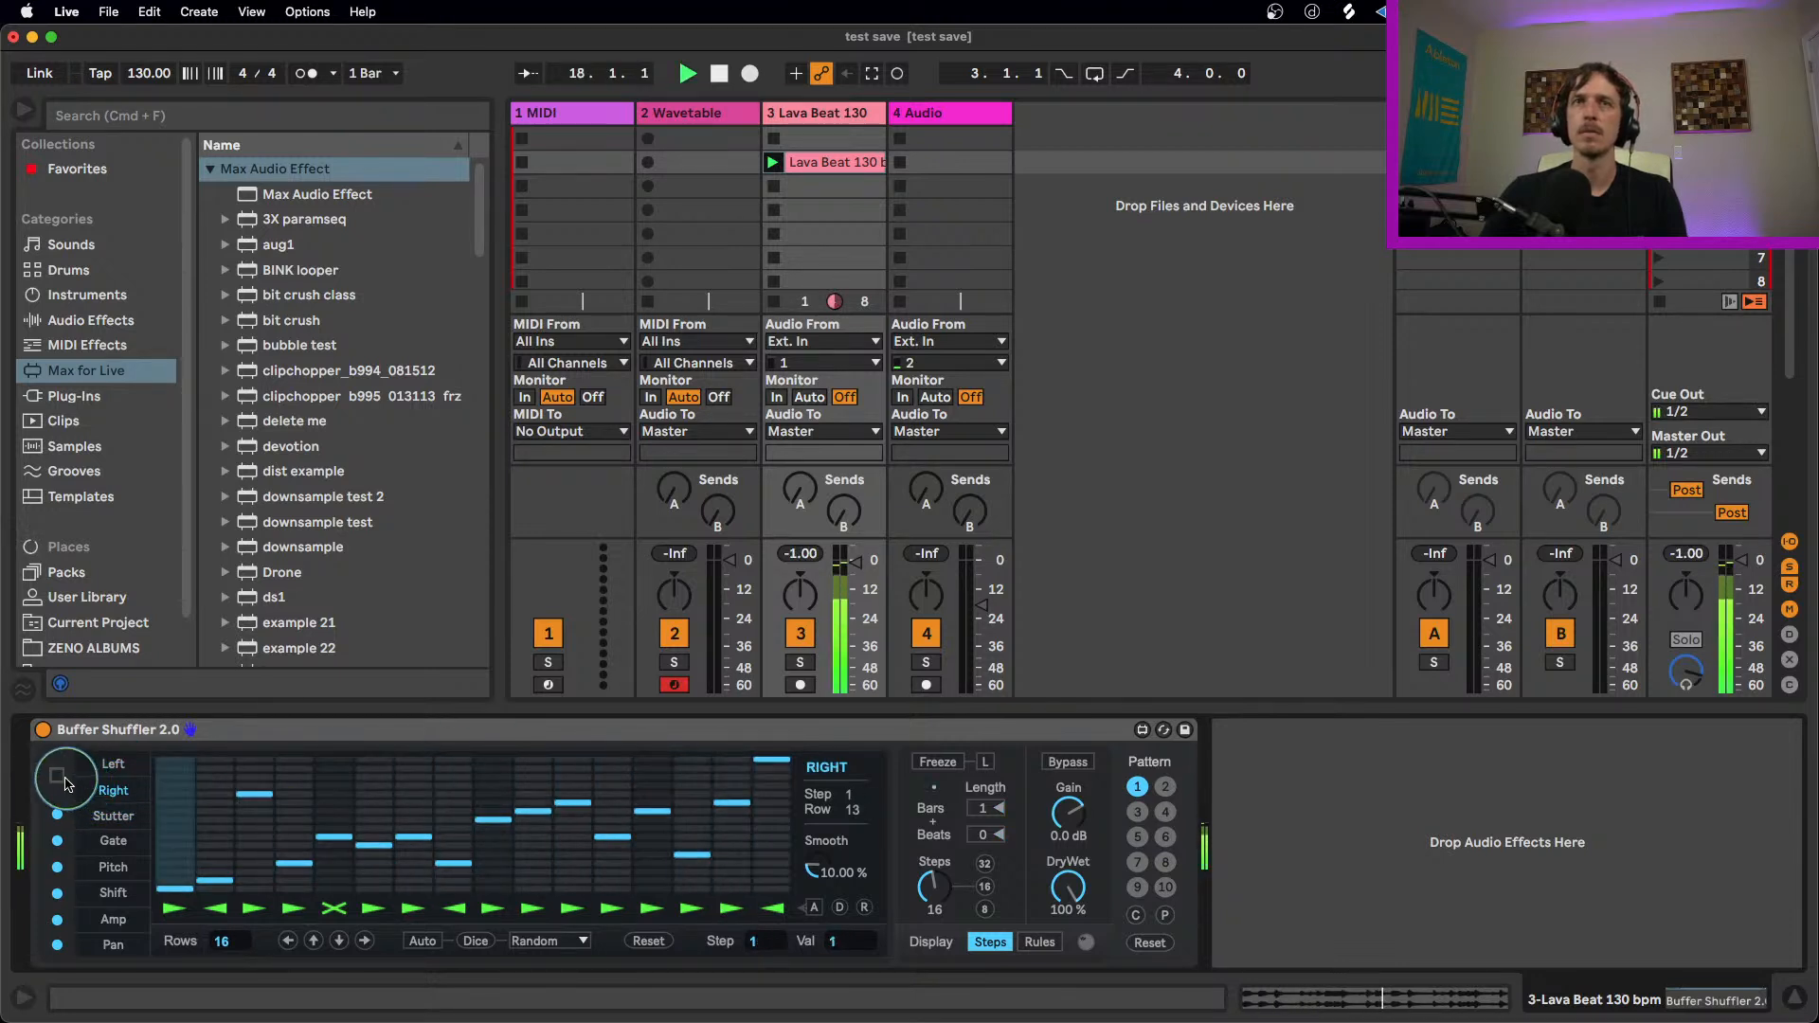
{"action": "left_click", "coordinate": [57, 777]}
Step: Set steps 15 and 16 of the Right lane to value 10, step 11 to 2, and steps 5 and 6 to 1
{"action": "left_click", "coordinate": [737, 857]}
{"action": "left_click_drag", "start_coordinate": [769, 833], "coordinate": [769, 812]}
{"action": "left_click", "coordinate": [736, 812]}
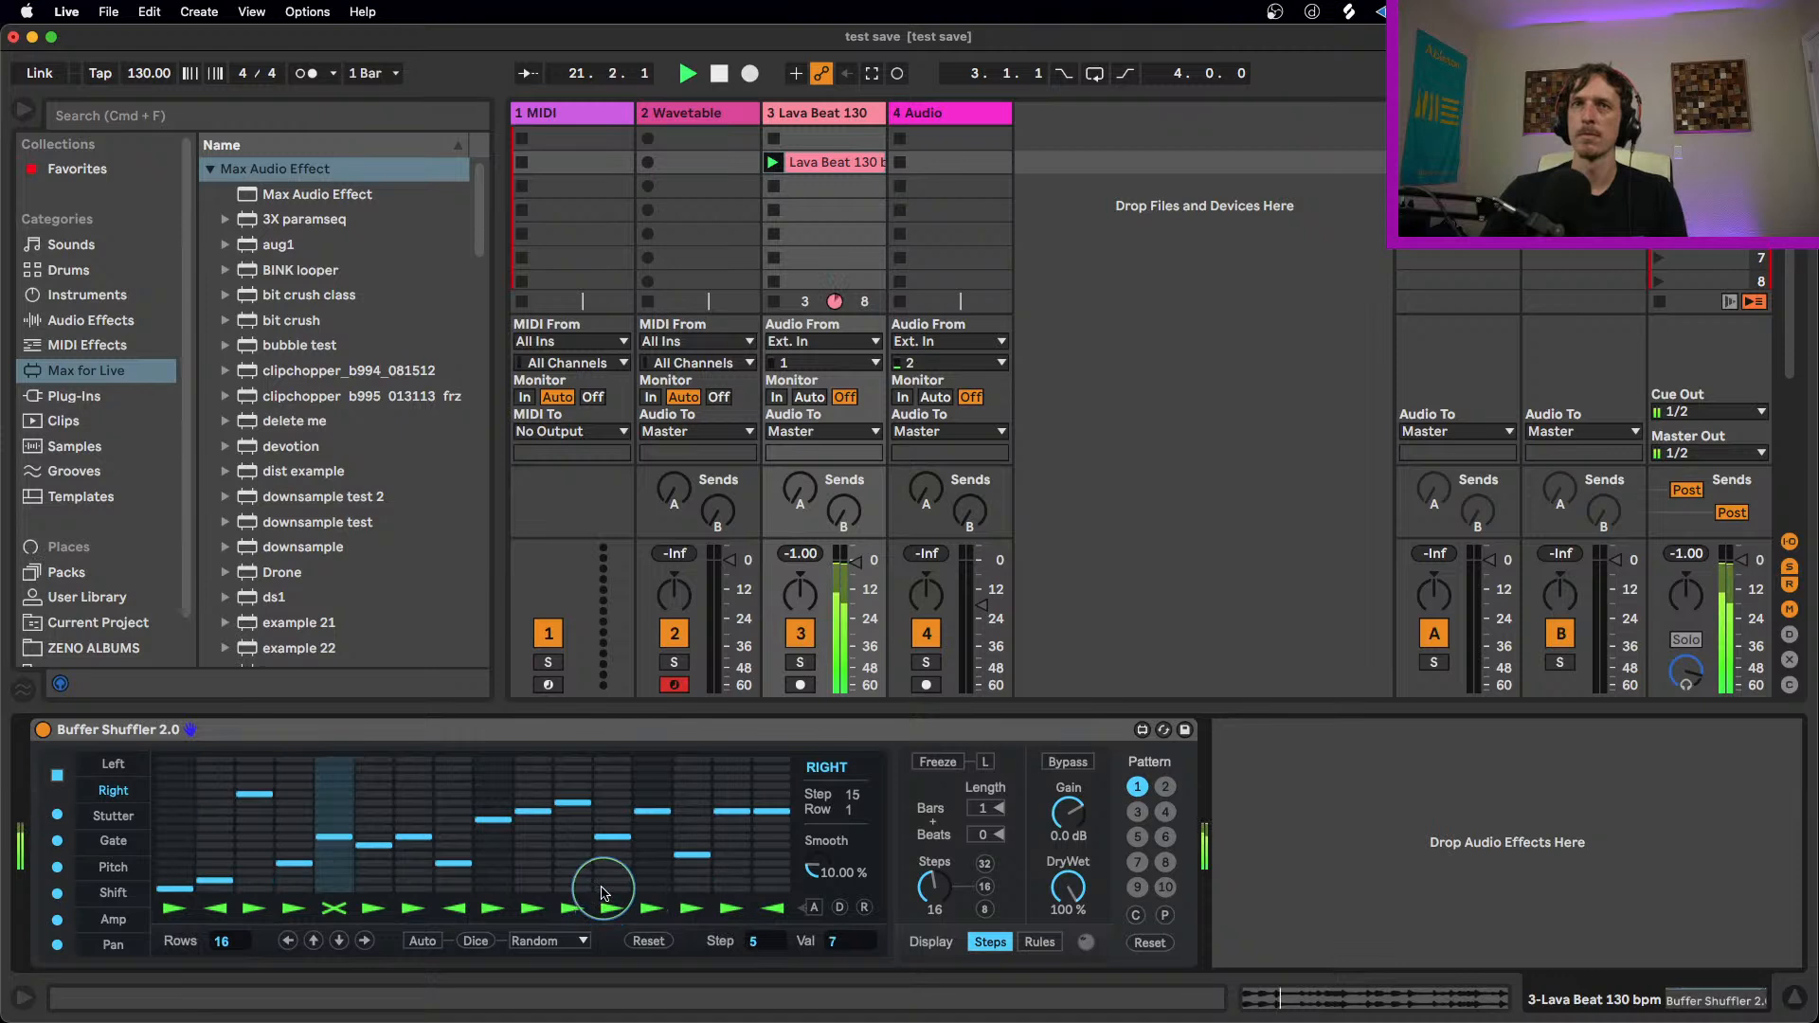
{"action": "left_click", "coordinate": [572, 880]}
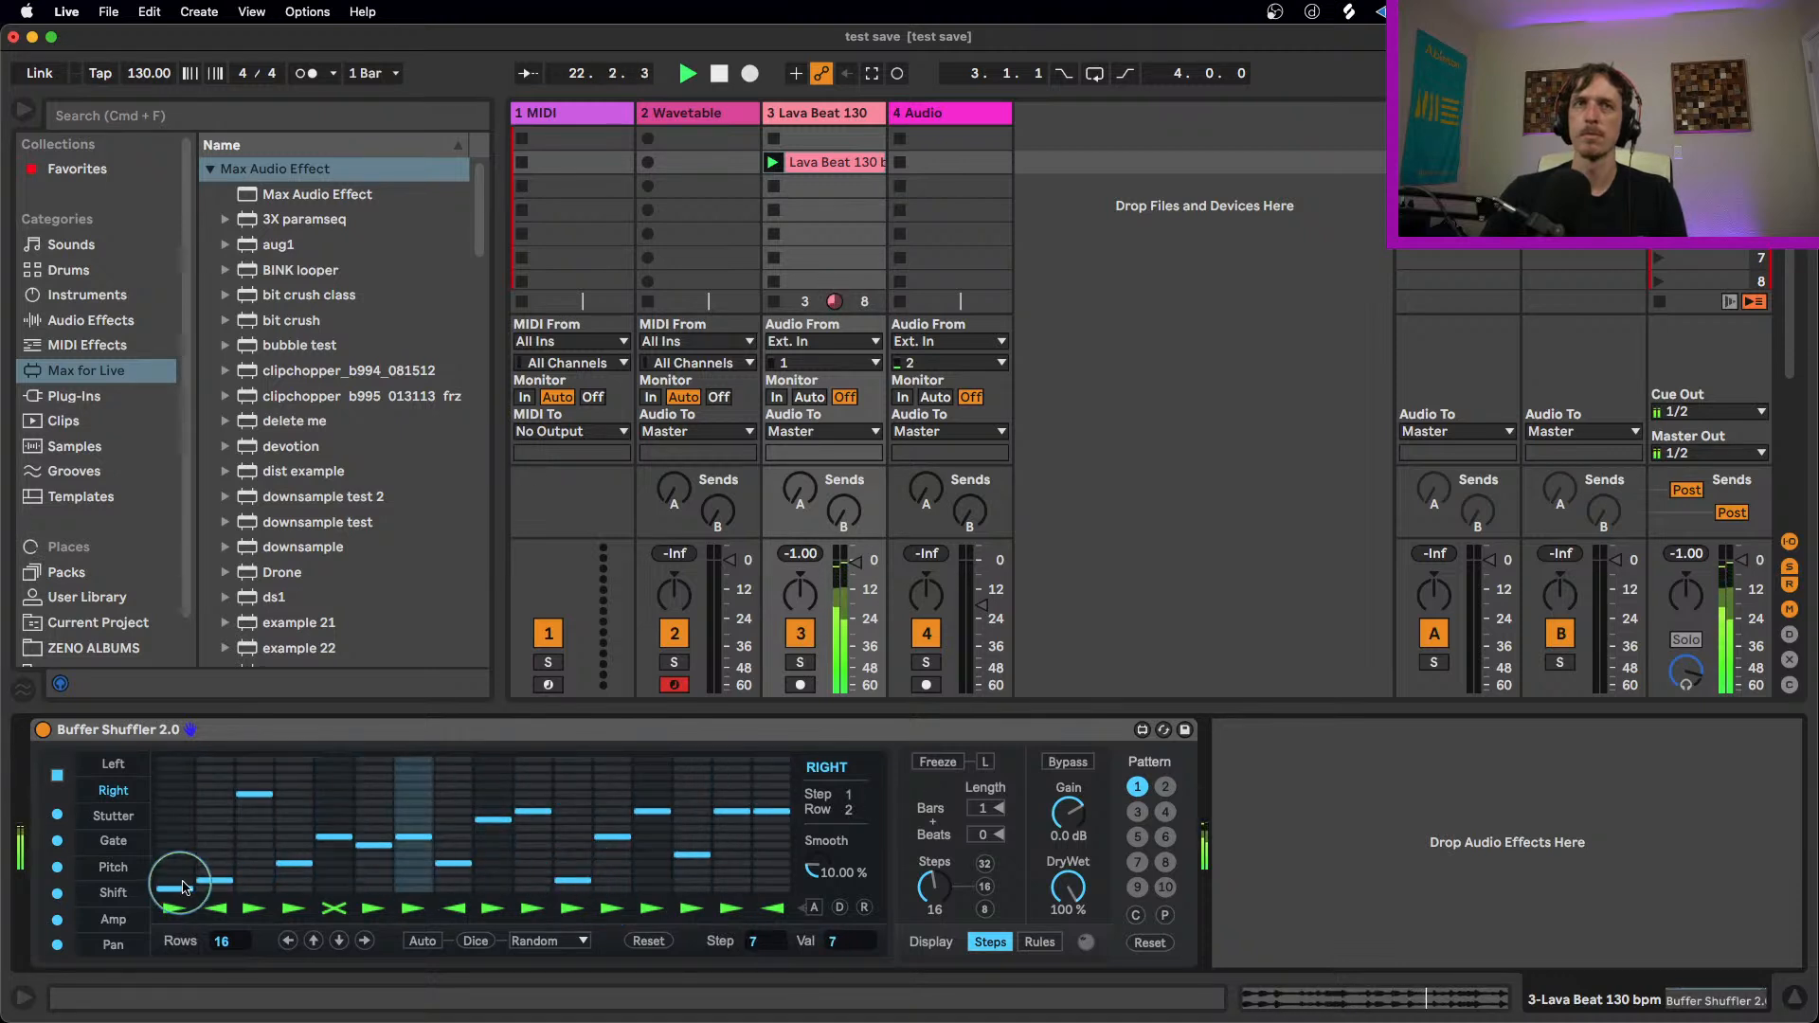
{"action": "left_click_drag", "start_coordinate": [336, 889], "coordinate": [359, 891]}
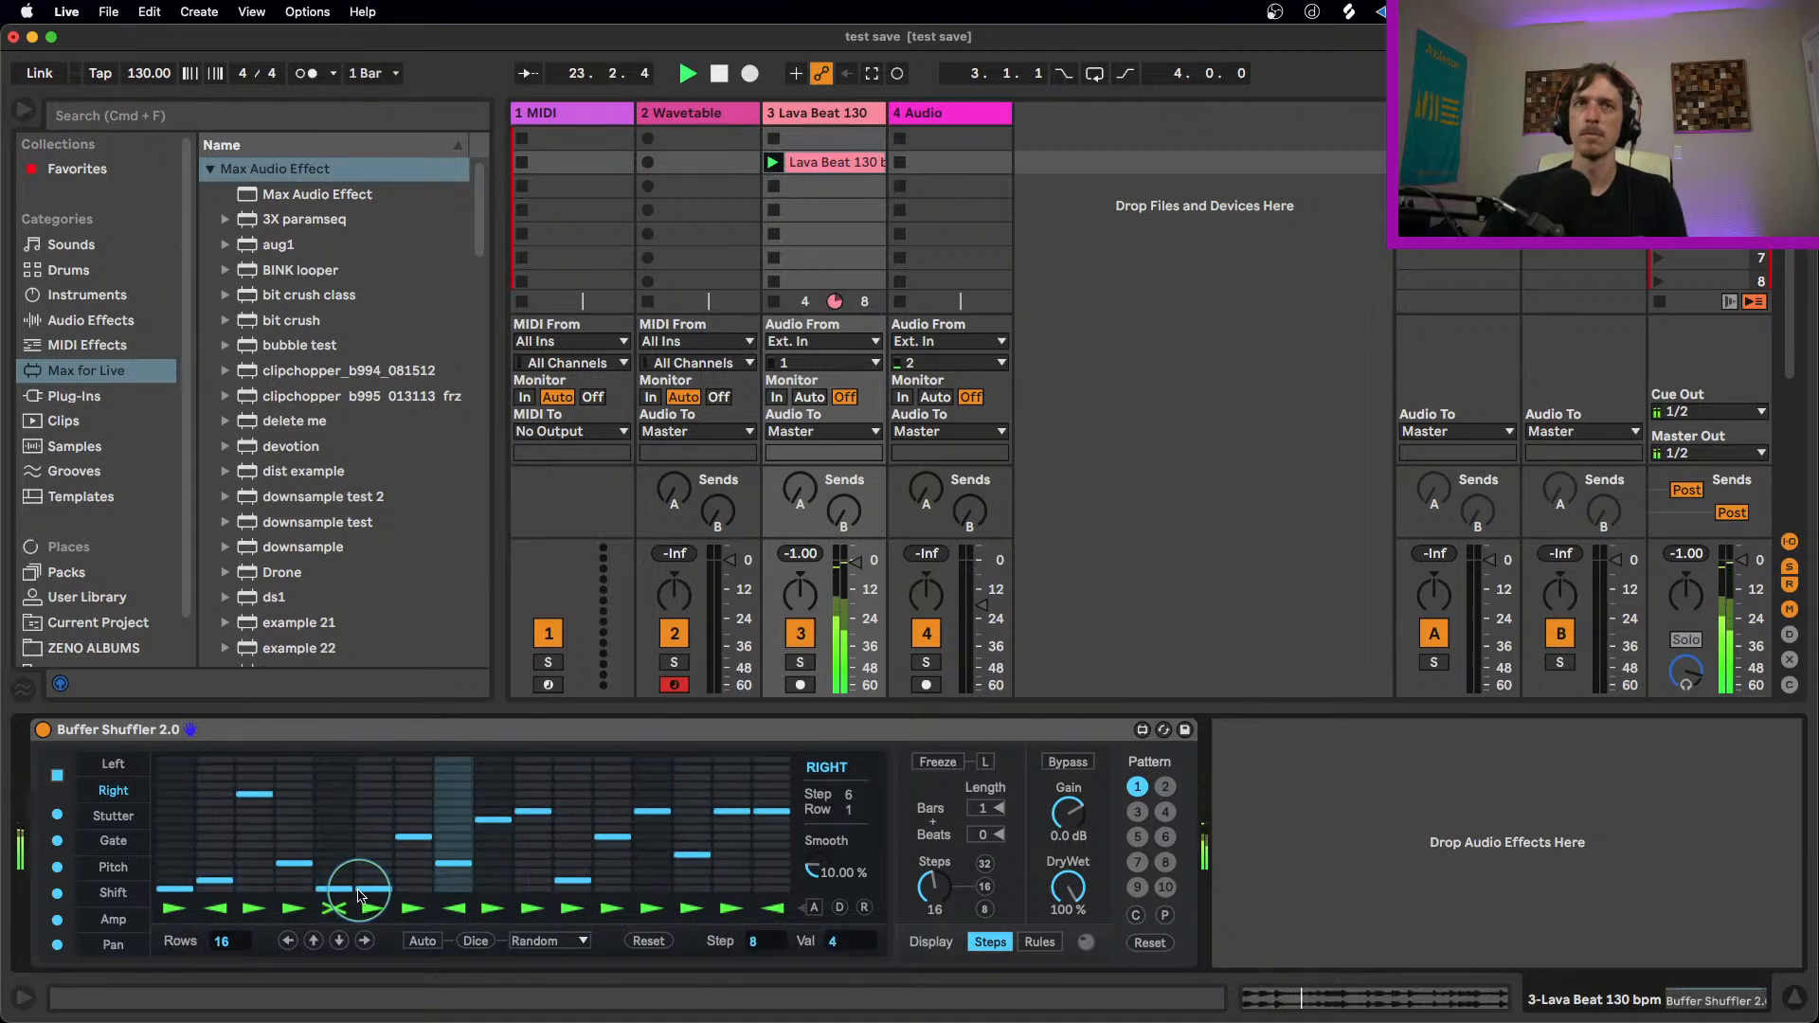
Step: In the Stutter lane, set step 8 to value 7 and step 14 to value 2
{"action": "left_click", "coordinate": [113, 816]}
{"action": "left_click_drag", "start_coordinate": [439, 861], "coordinate": [451, 787]}
{"action": "left_click", "coordinate": [692, 874]}
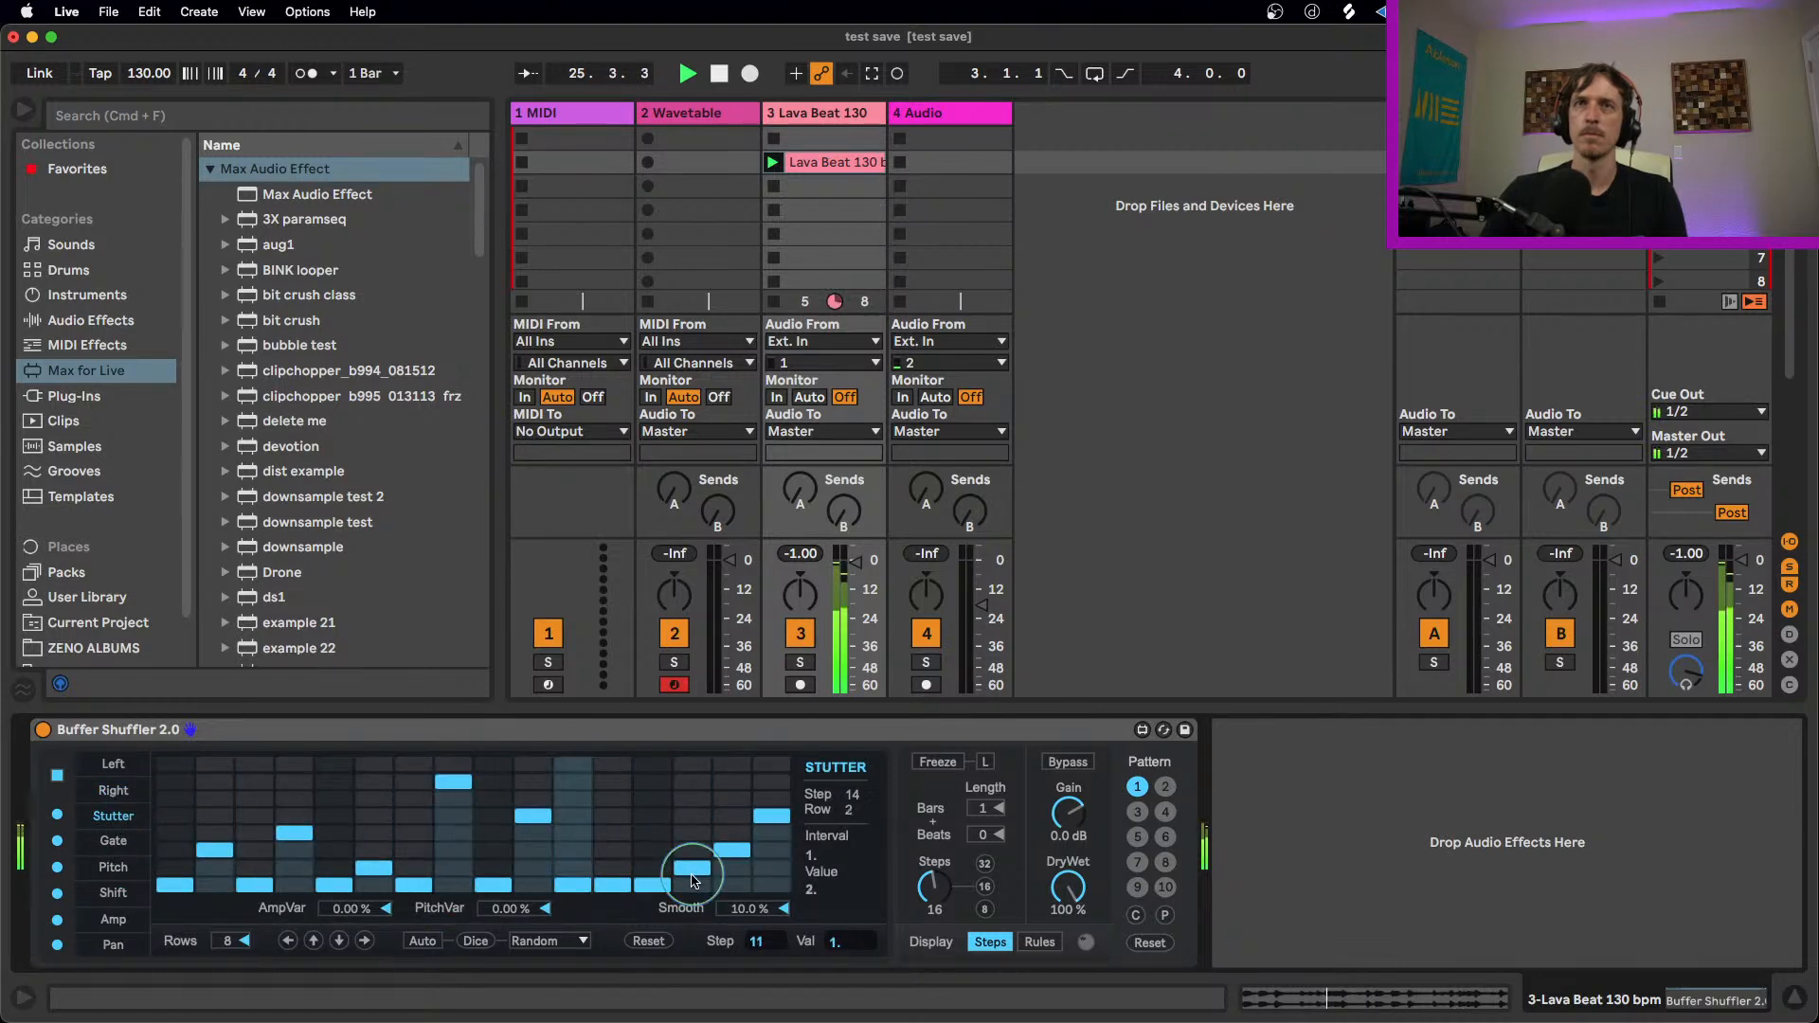
Step: In the Gate lane, set step 5 to value 50 and step 8 to value 12.5
{"action": "left_click", "coordinate": [113, 843]}
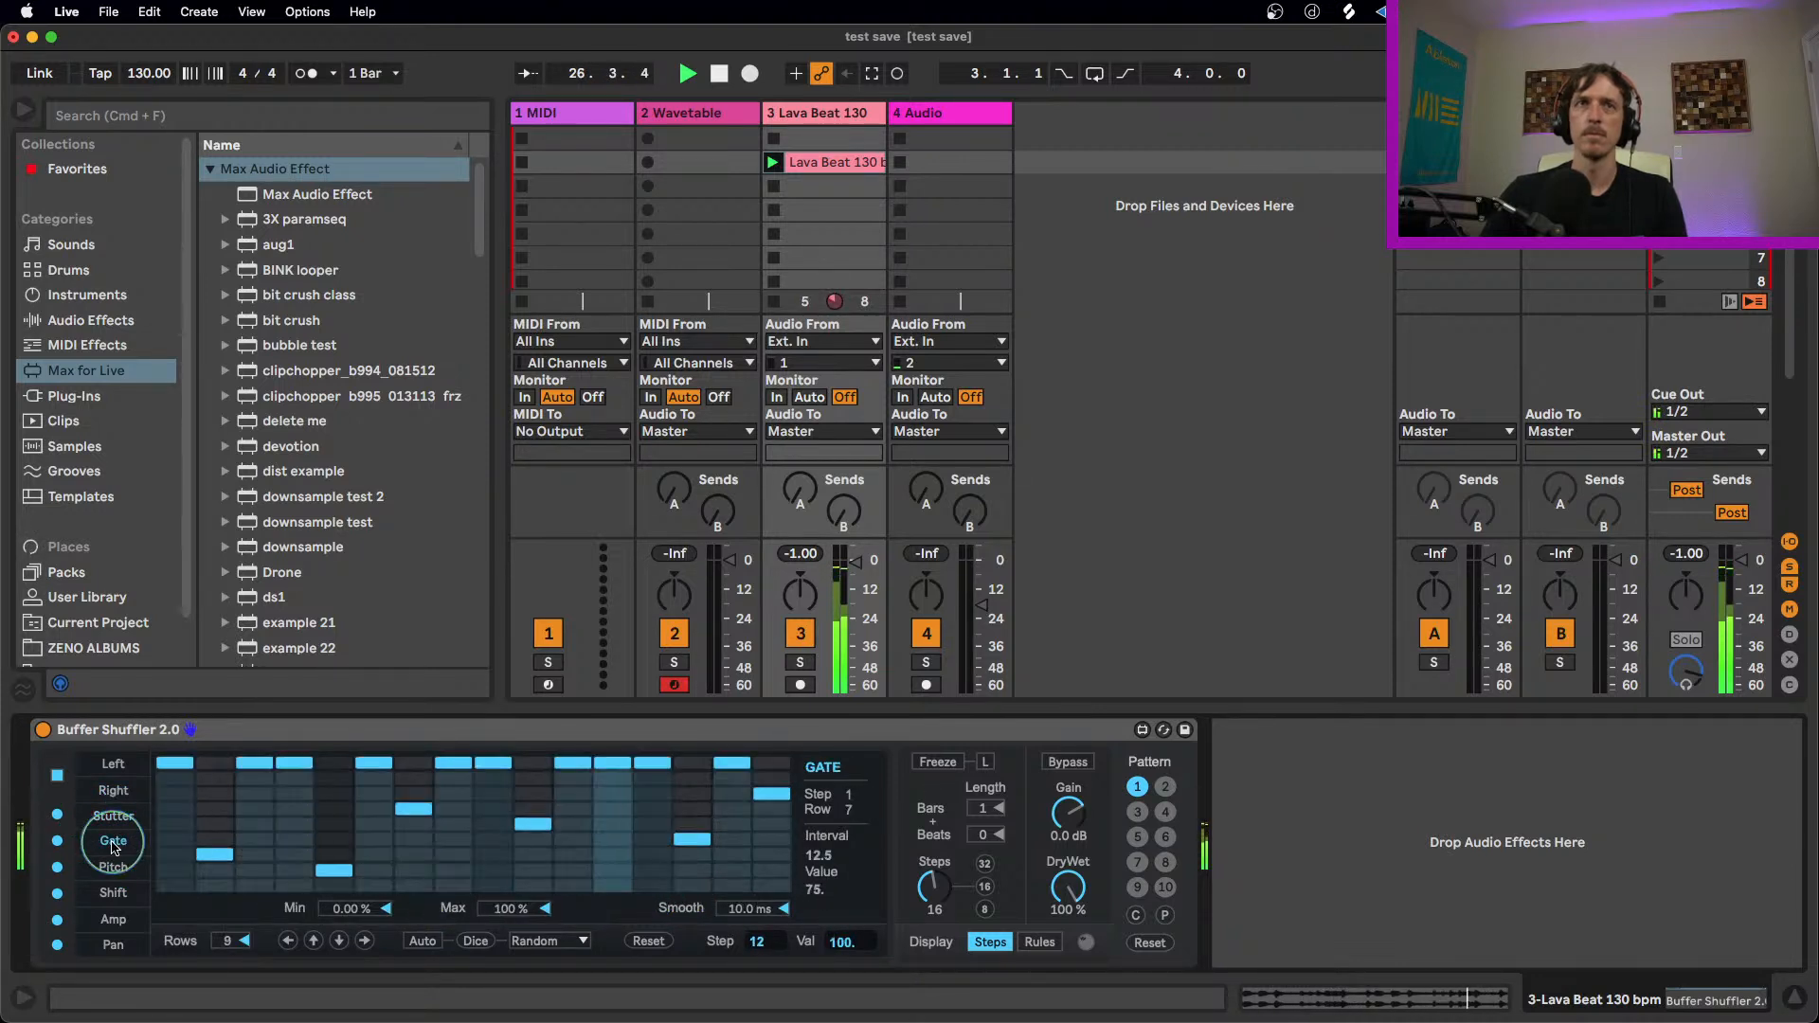
{"action": "left_click", "coordinate": [333, 824]}
{"action": "left_click", "coordinate": [473, 870]}
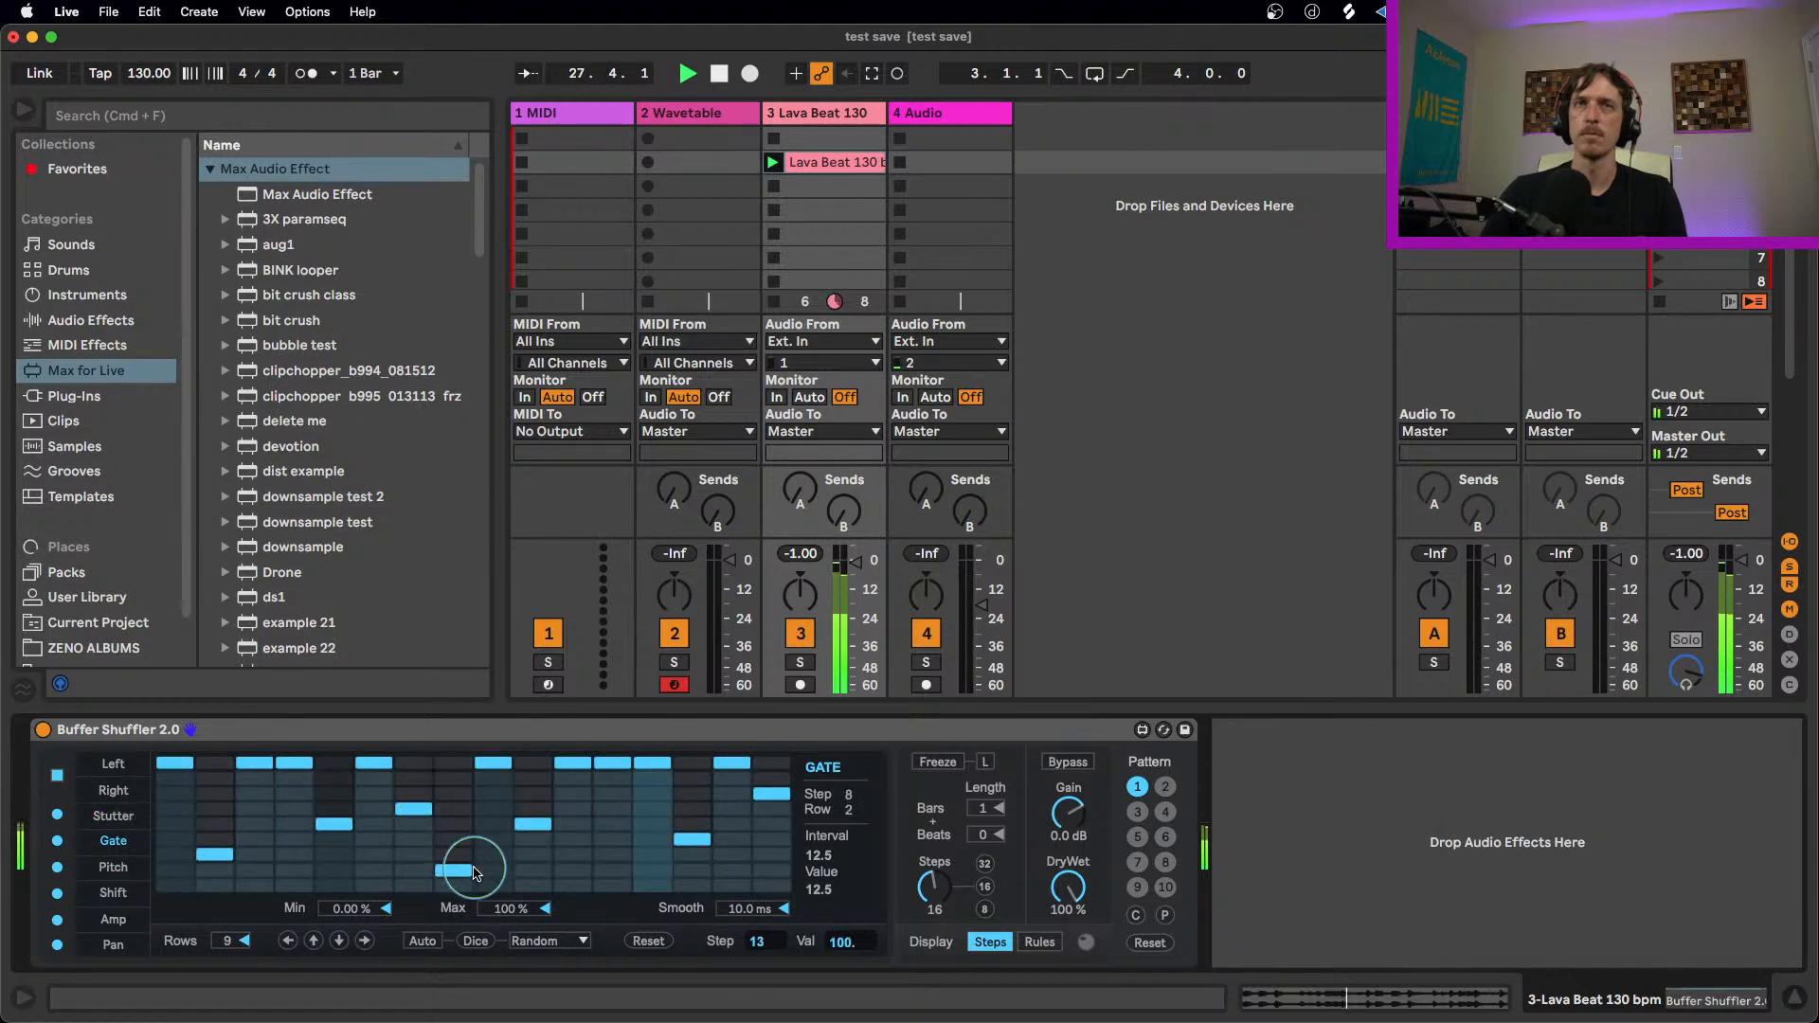
Step: Draw a rising and falling arch across steps 5 to 15 of the Pitch lane, and set step 11 to -6
{"action": "left_click", "coordinate": [112, 867]}
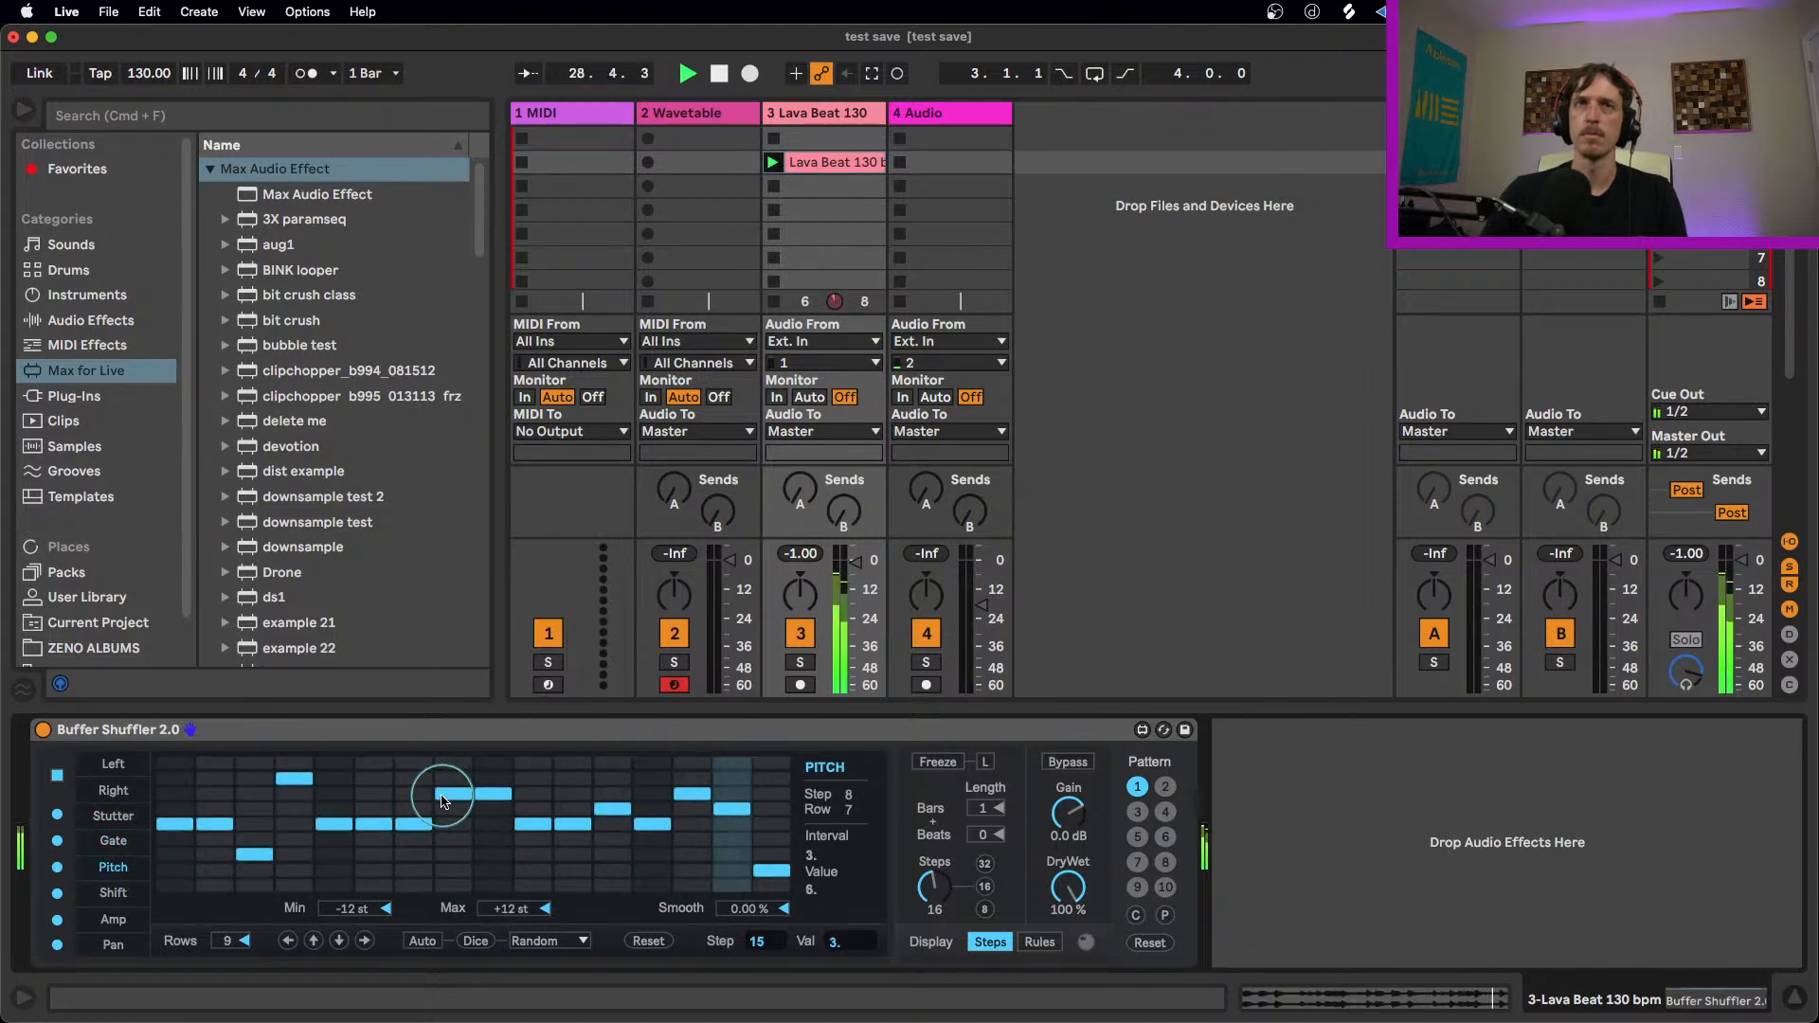
{"action": "mouse_move", "coordinate": [333, 853]}
{"action": "left_mouse_down"}
{"action": "mouse_move", "coordinate": [569, 795]}
{"action": "mouse_move", "coordinate": [755, 864]}
{"action": "left_mouse_up"}
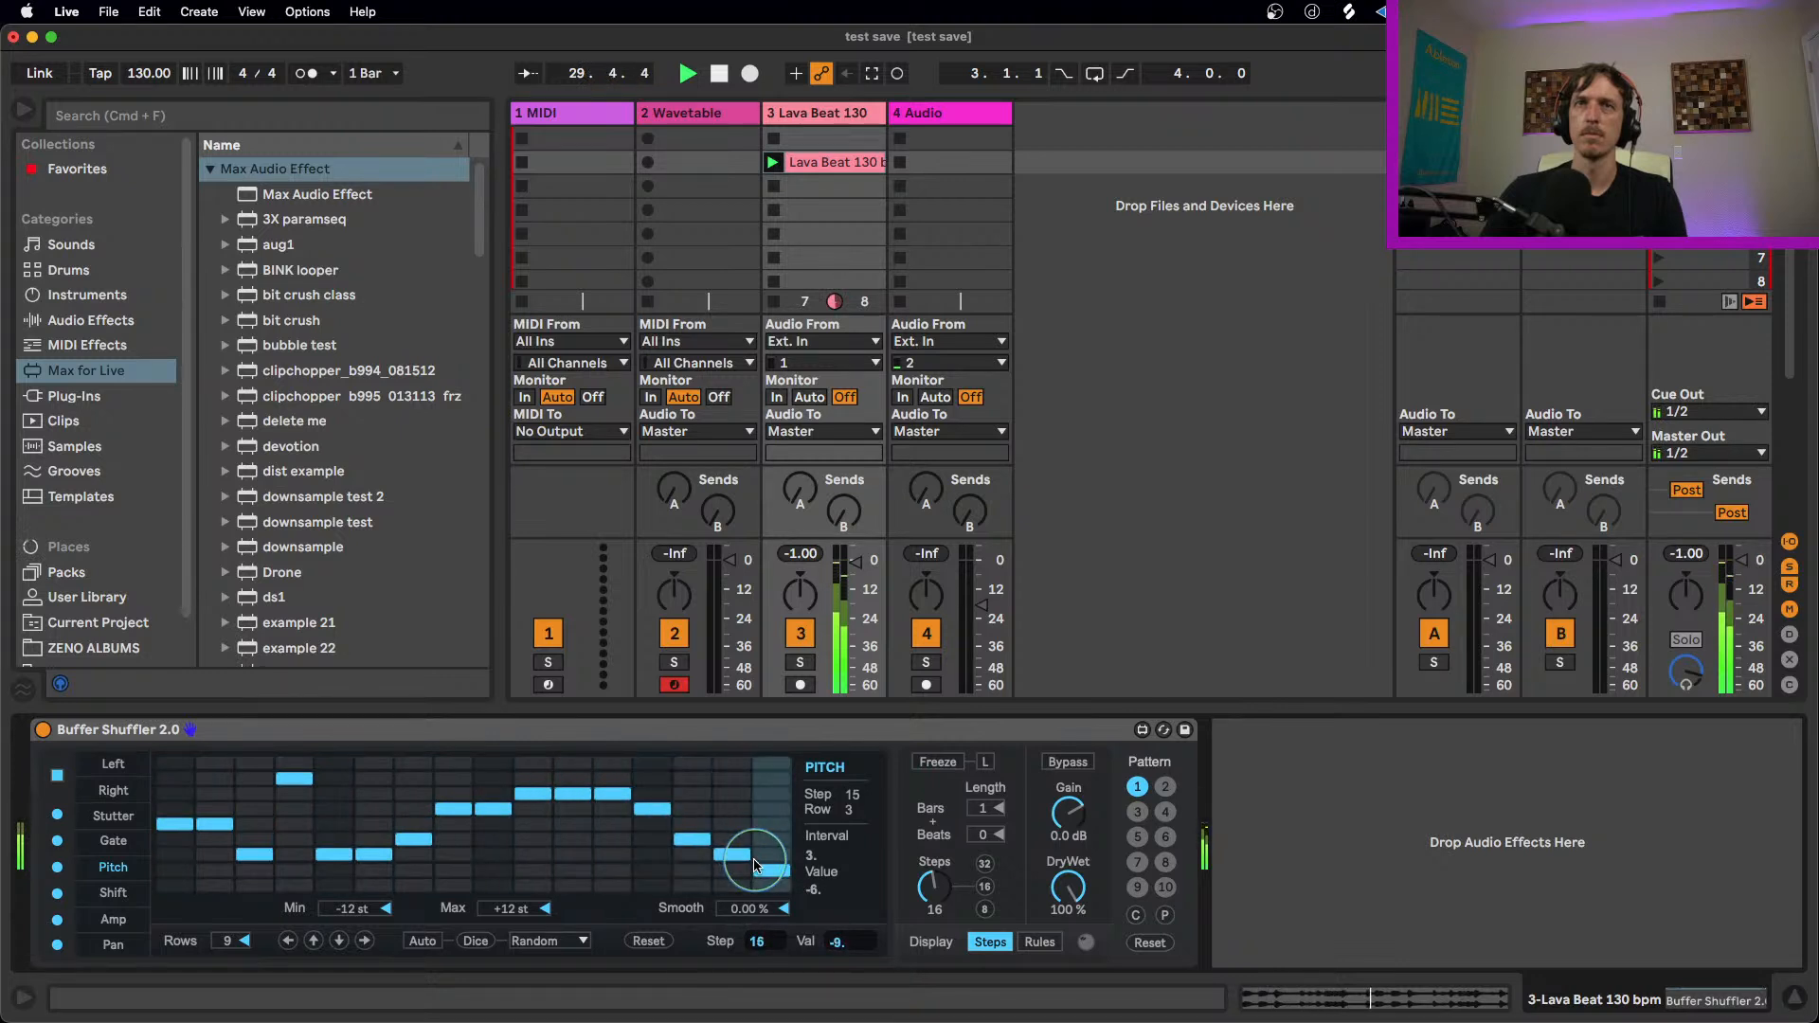
{"action": "left_click", "coordinate": [572, 854]}
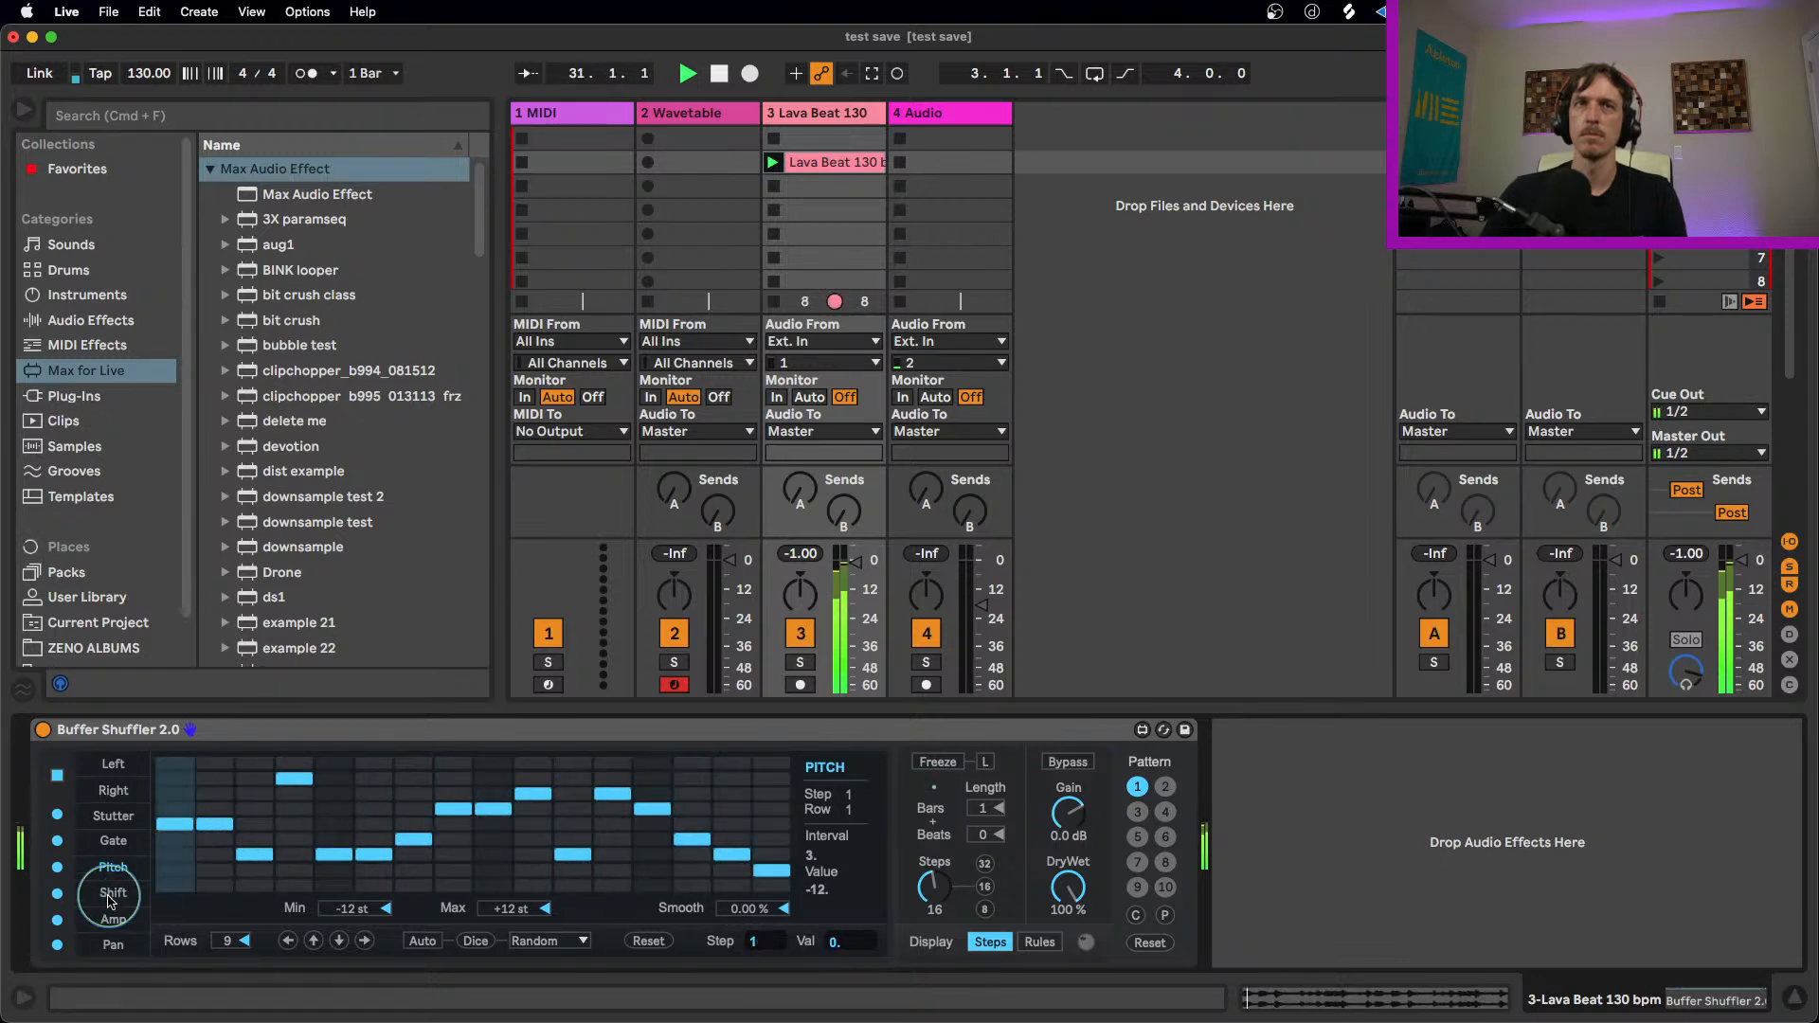
Step: Reset the Shift lane and set every step of the Amp lane to its maximum value of 1
{"action": "left_click", "coordinate": [113, 893]}
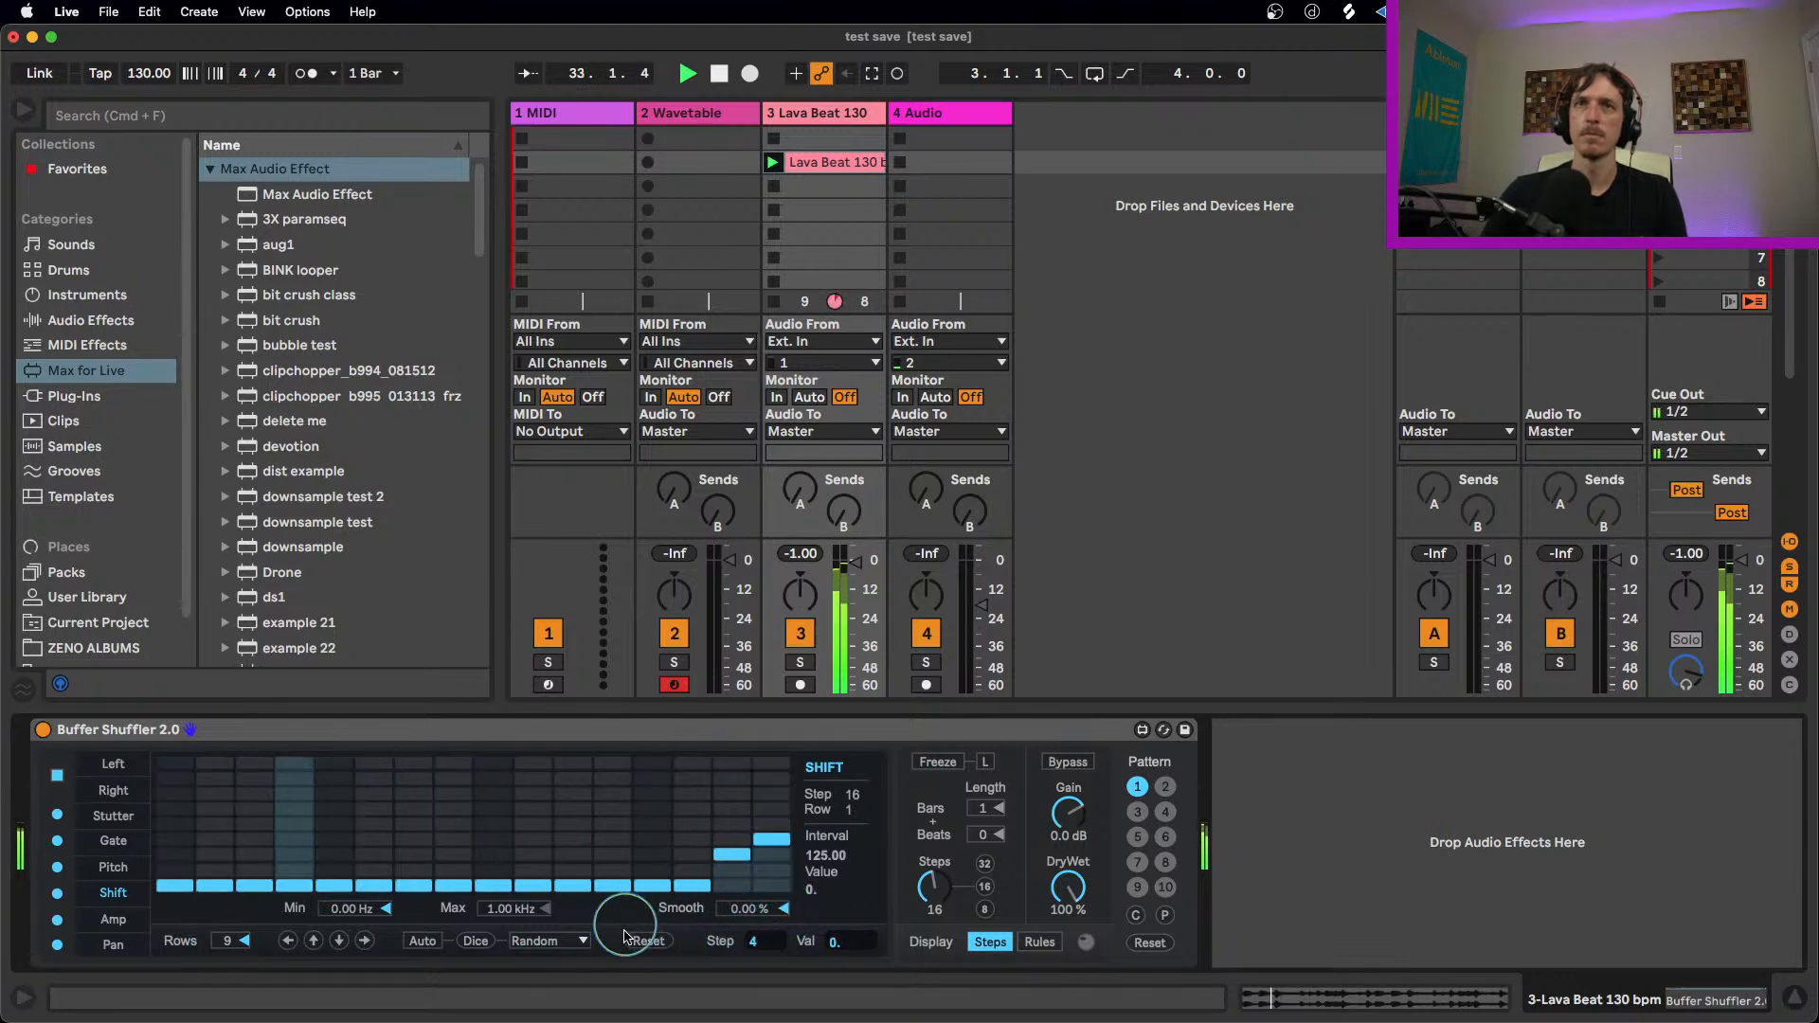
{"action": "left_click", "coordinate": [648, 941]}
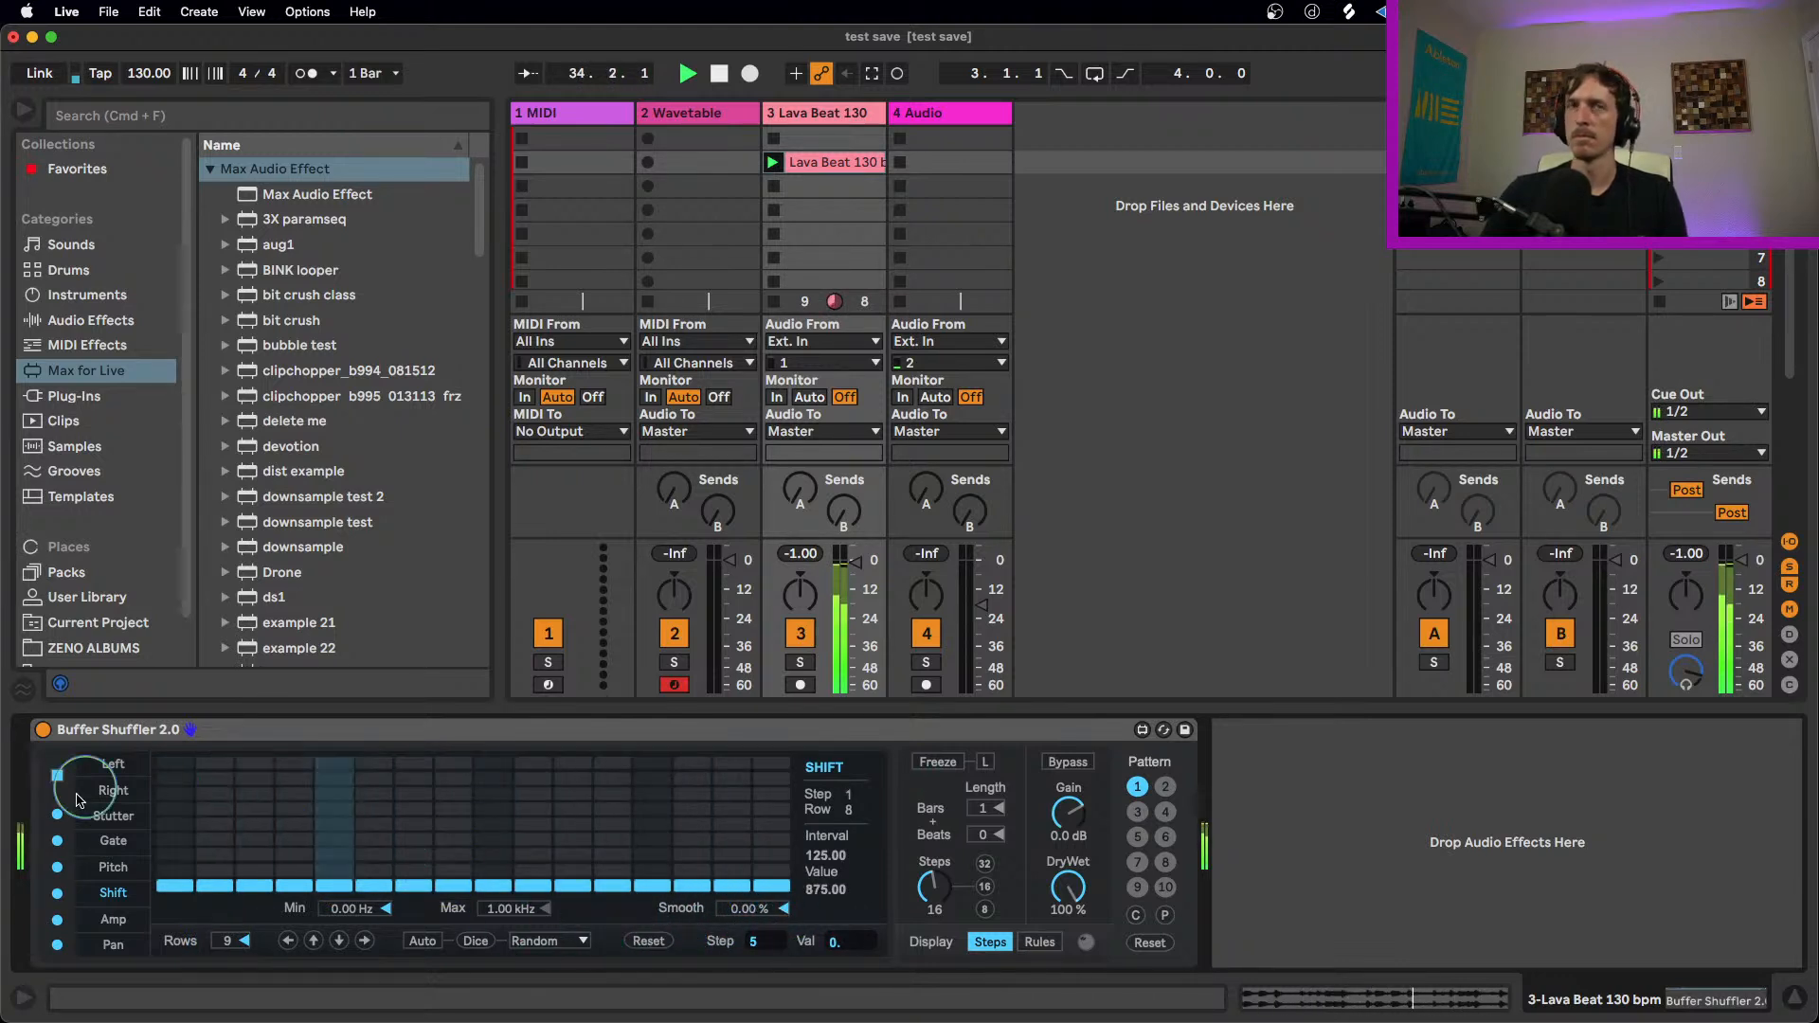
{"action": "left_click", "coordinate": [113, 919]}
{"action": "mouse_move", "coordinate": [294, 870]}
{"action": "left_mouse_down"}
{"action": "mouse_move", "coordinate": [492, 840]}
{"action": "mouse_move", "coordinate": [749, 833]}
{"action": "mouse_move", "coordinate": [812, 755]}
{"action": "mouse_move", "coordinate": [609, 771]}
{"action": "mouse_move", "coordinate": [444, 862]}
{"action": "mouse_move", "coordinate": [378, 753]}
{"action": "mouse_move", "coordinate": [758, 762]}
{"action": "left_mouse_up"}
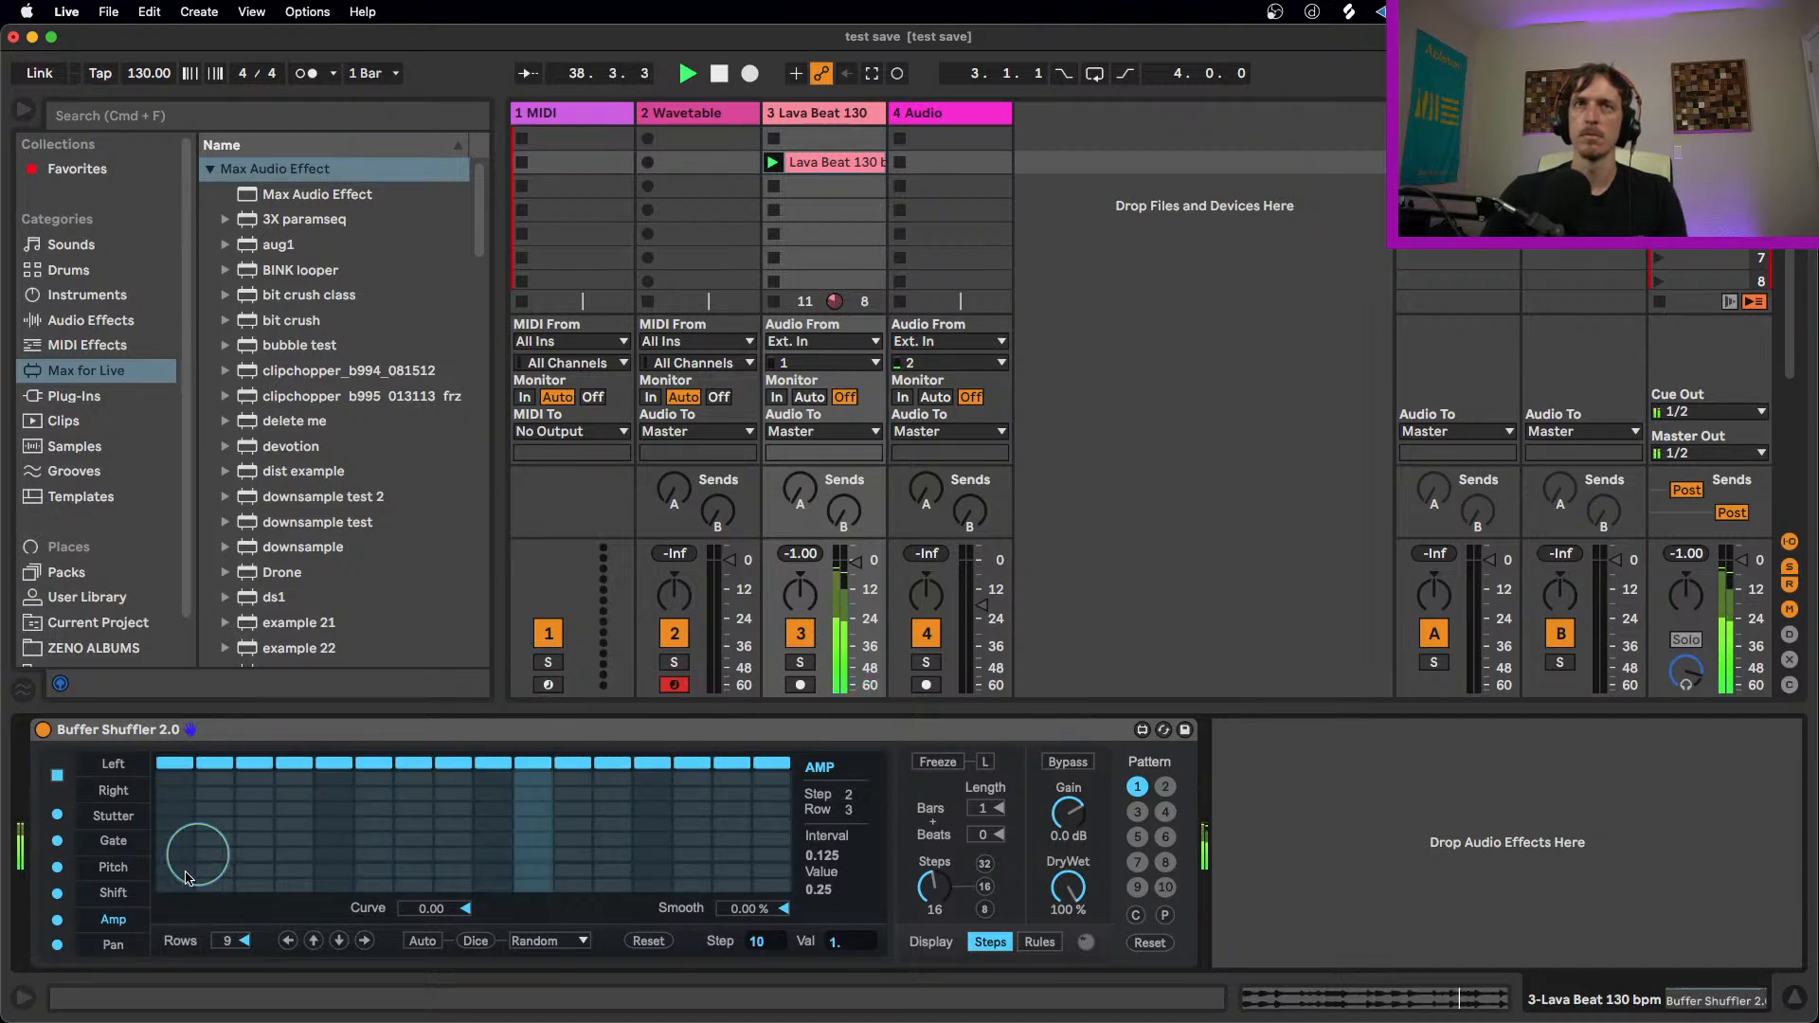
Step: Lower steps 7 and 8 of the Pan lane to -12.5, and randomize the whole lane with the Random transformation
{"action": "left_click", "coordinate": [113, 944]}
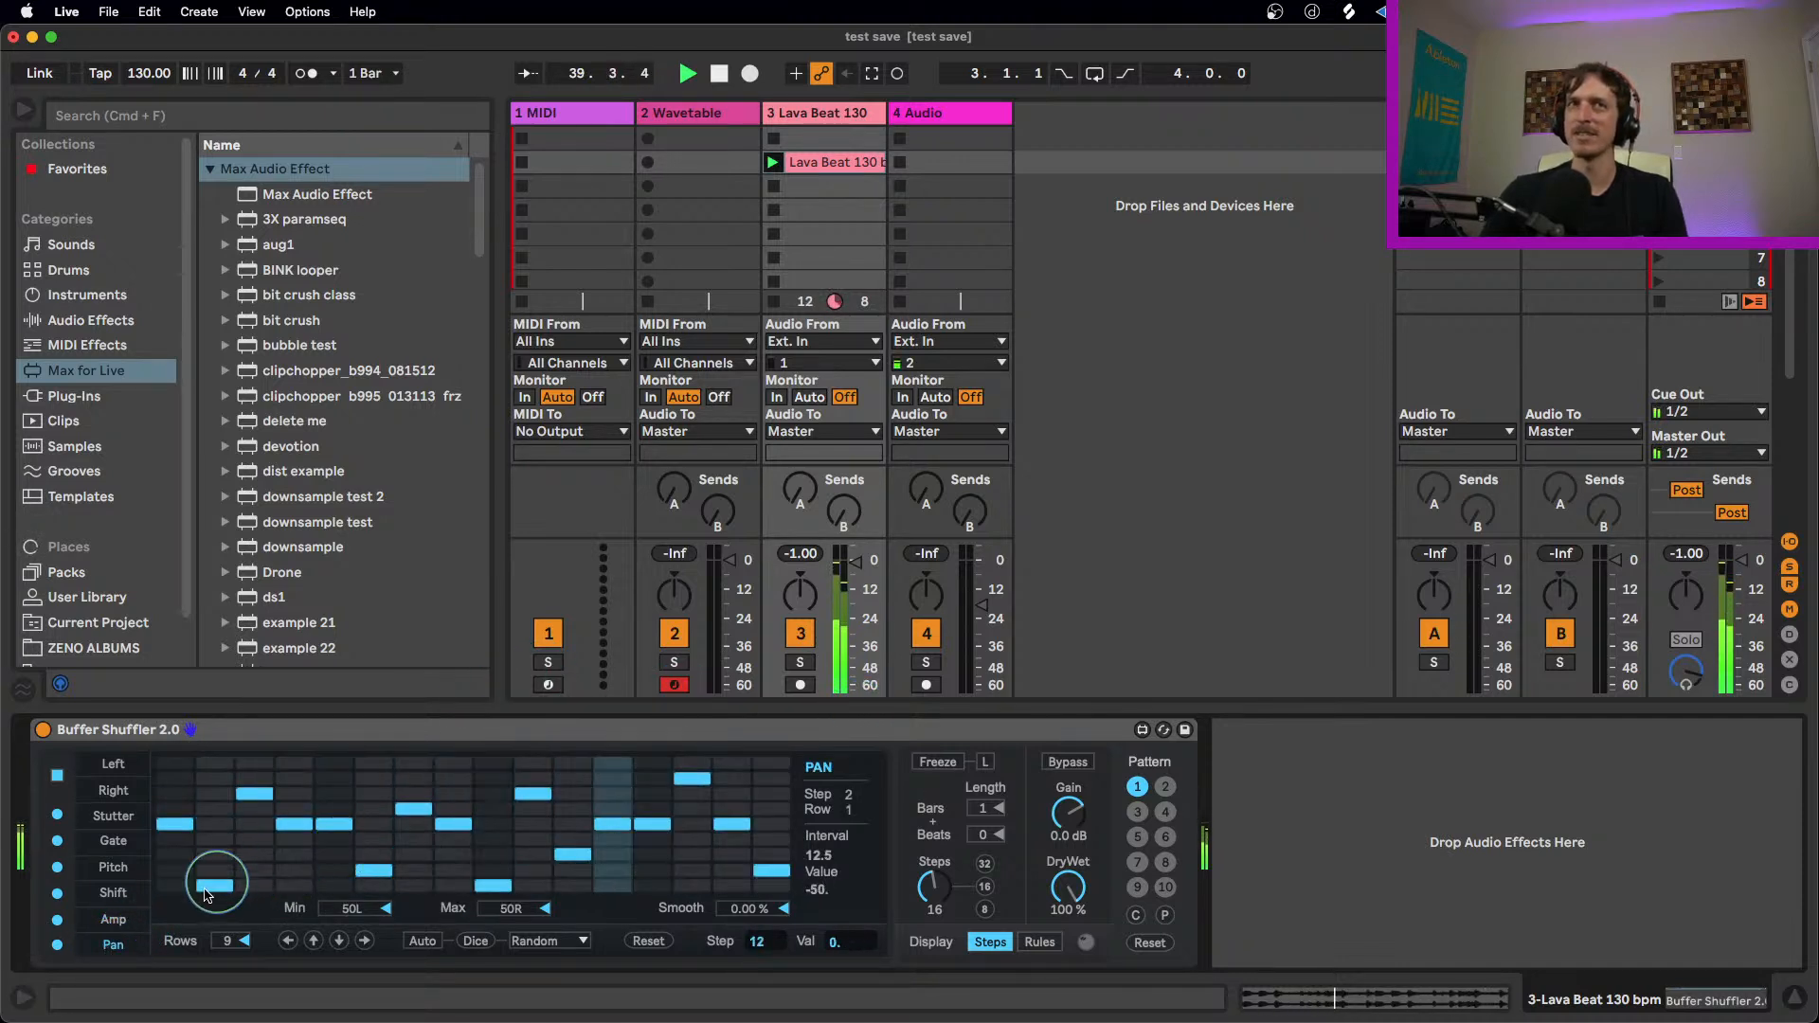
{"action": "left_click_drag", "start_coordinate": [466, 782], "coordinate": [426, 841]}
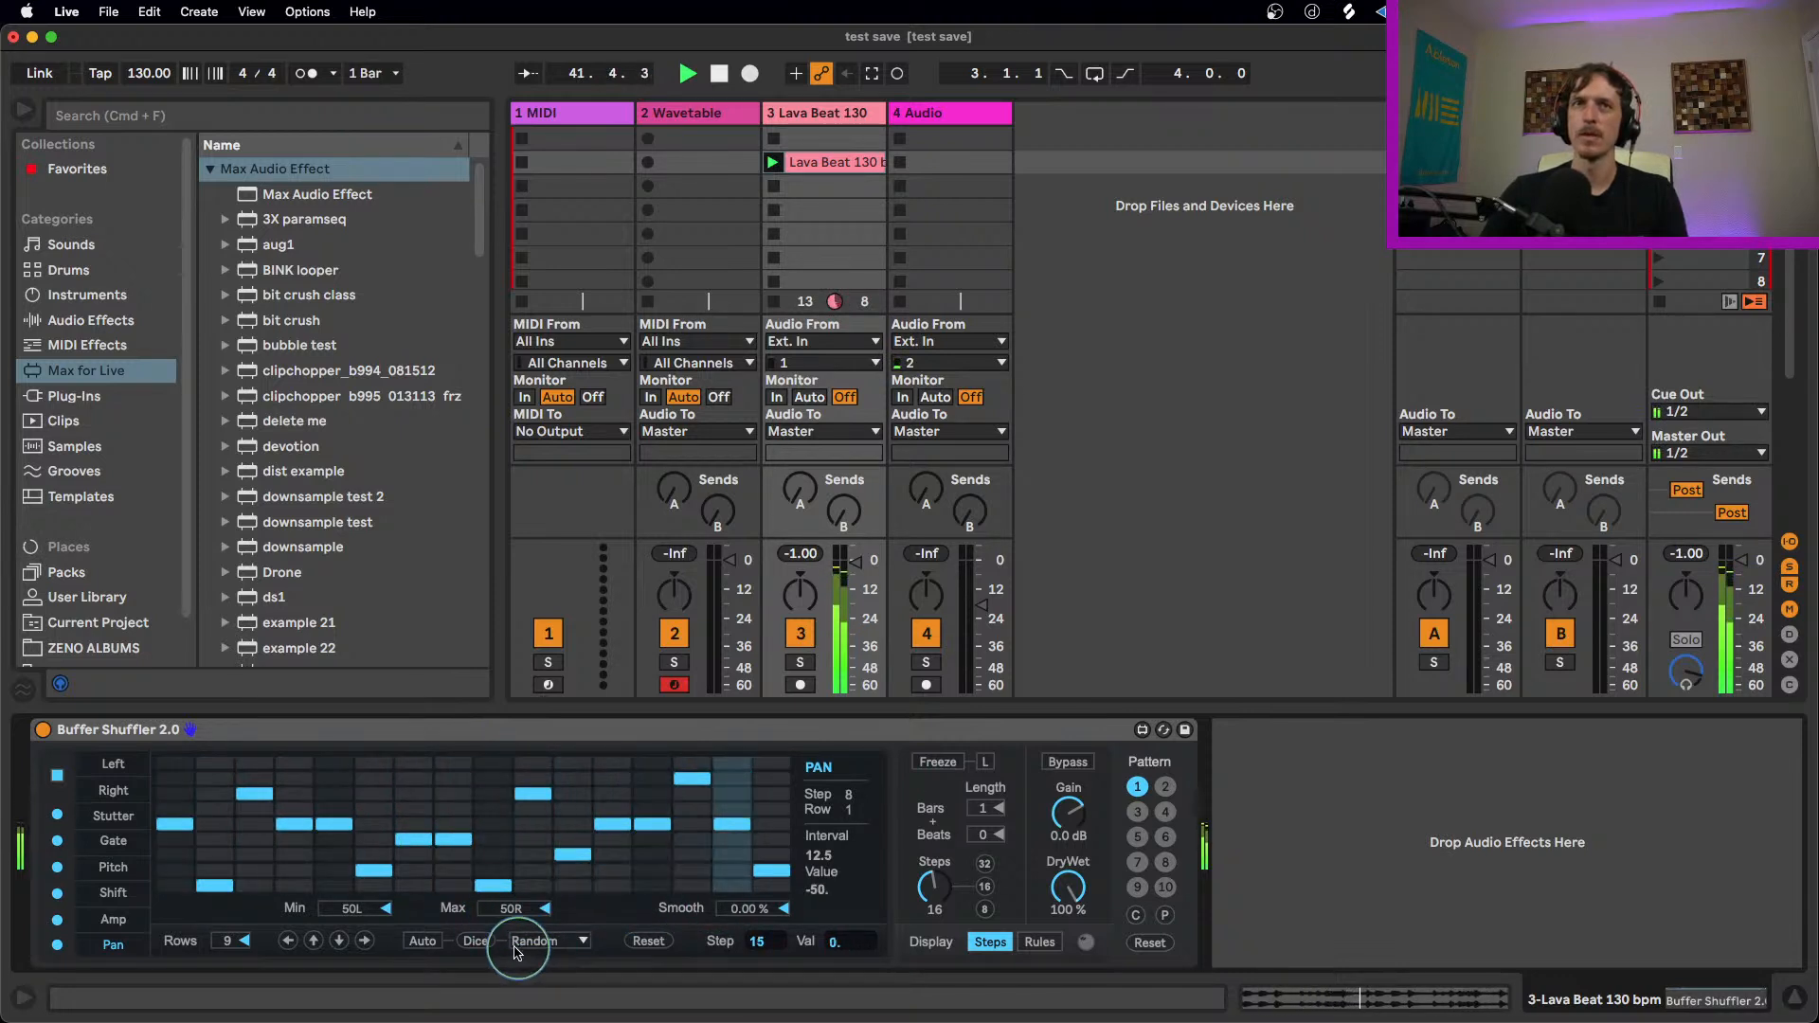
{"action": "left_click", "coordinate": [476, 942]}
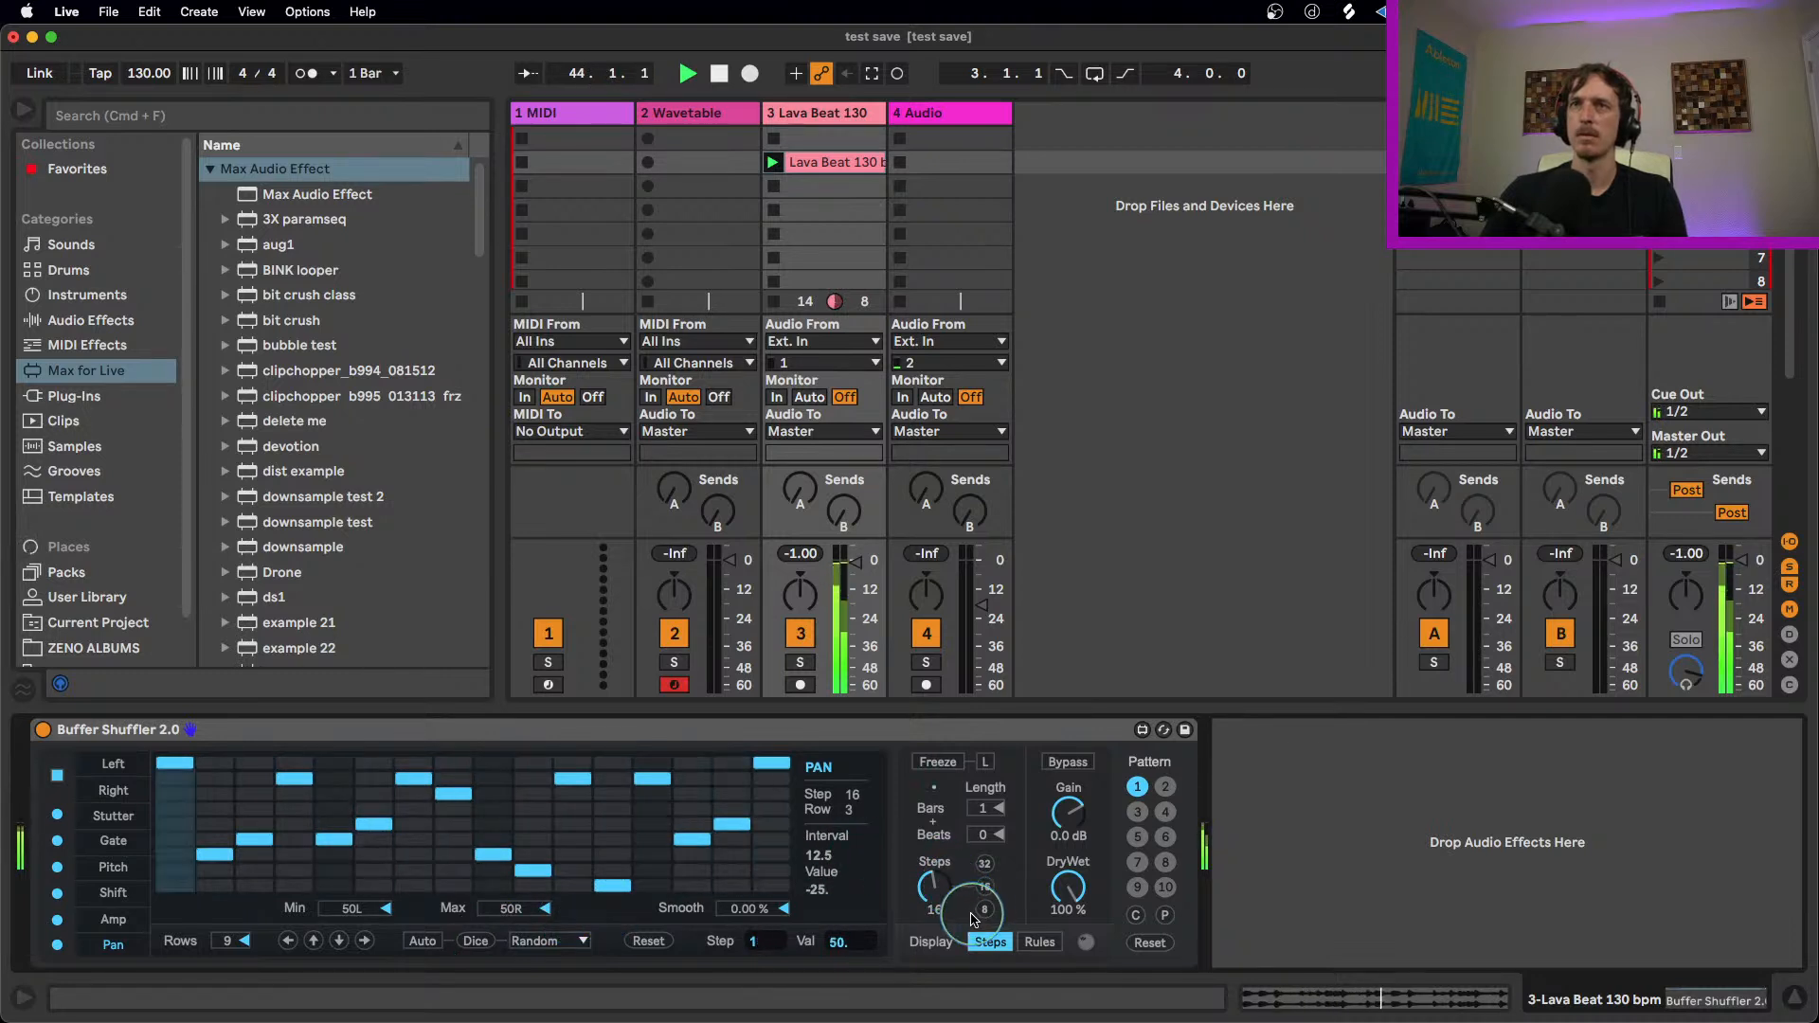
Step: Audition the pattern with 8, 32 and 16 steps while it plays, ending on 16 steps
{"action": "left_click", "coordinate": [984, 910]}
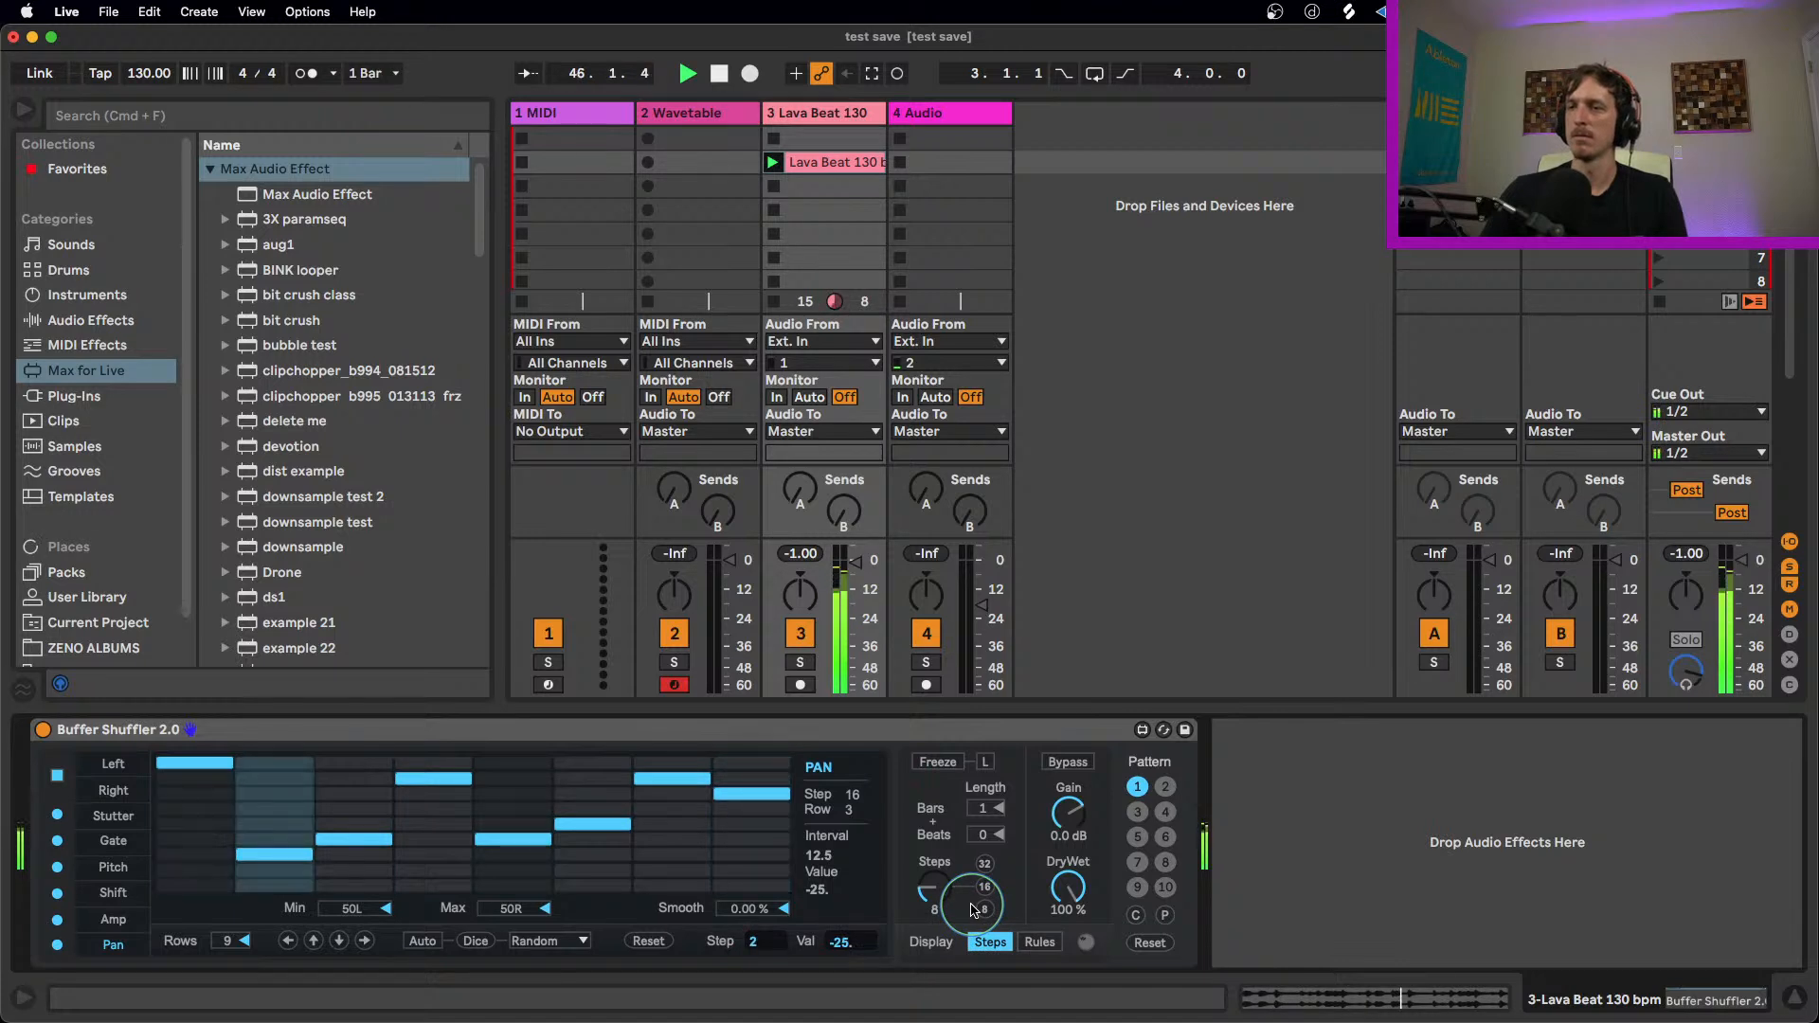
{"action": "left_click", "coordinate": [986, 866]}
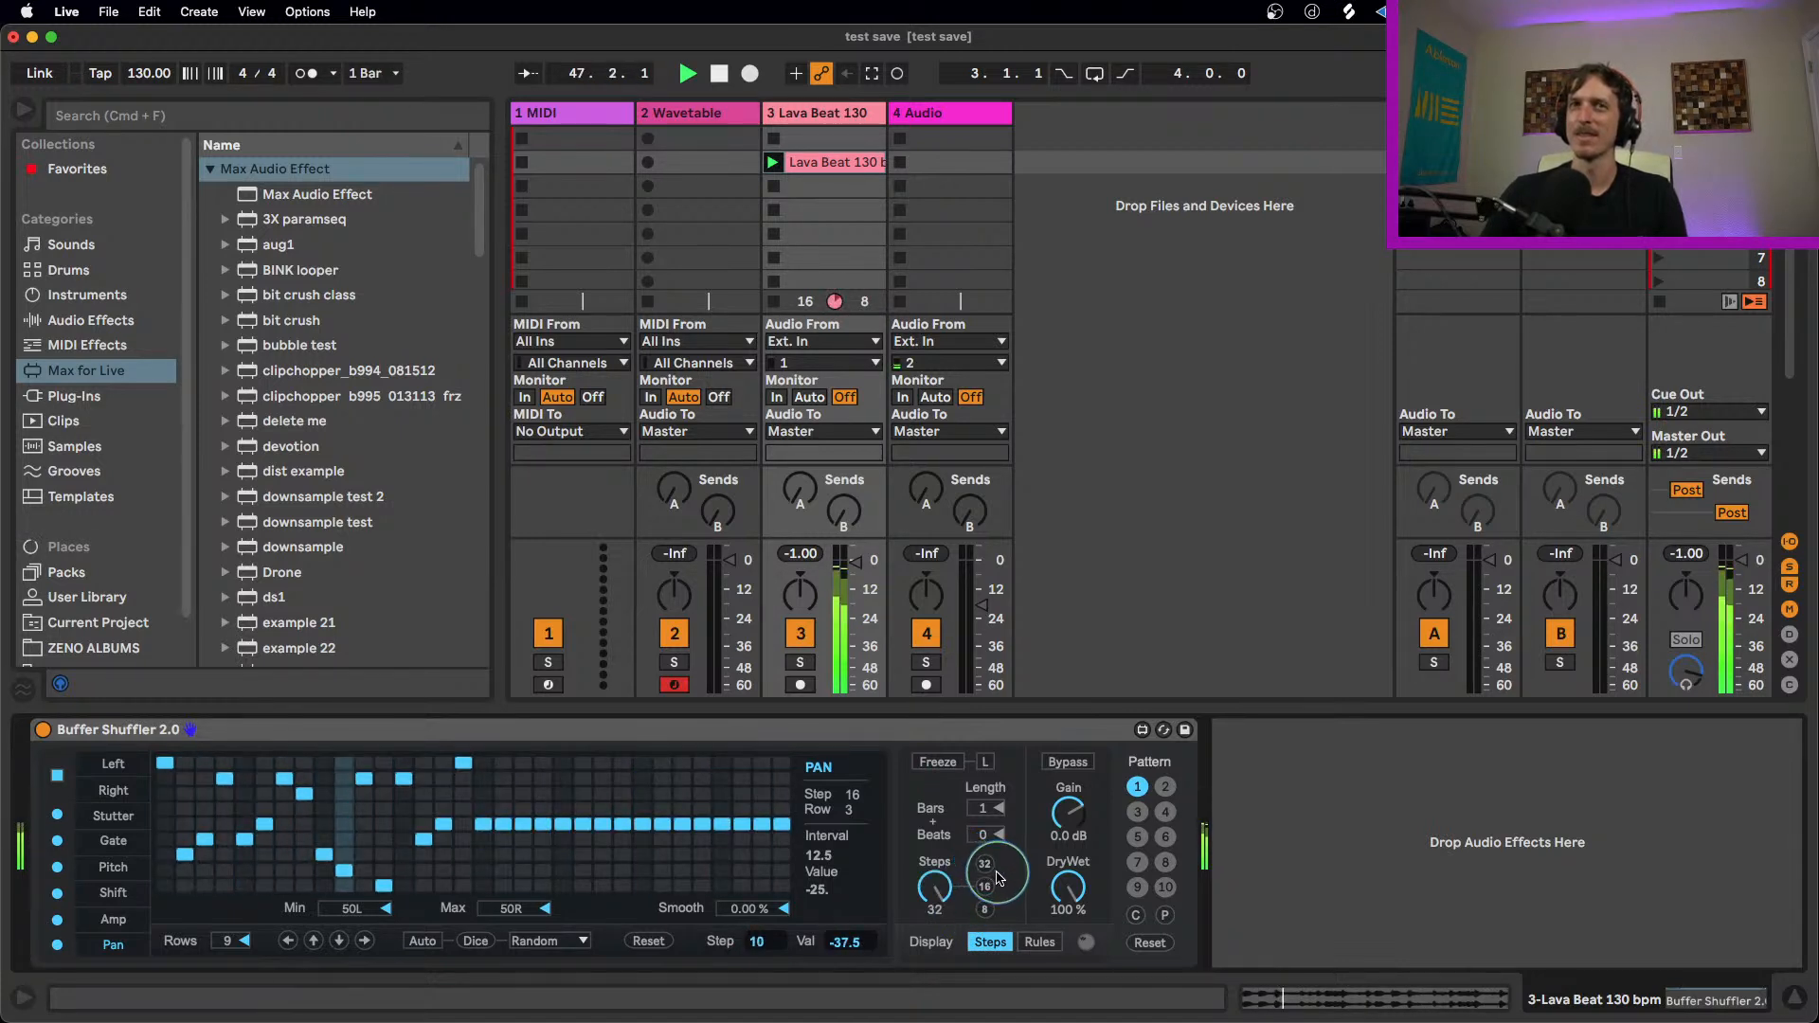
{"action": "left_click", "coordinate": [985, 887]}
{"action": "left_click", "coordinate": [985, 910]}
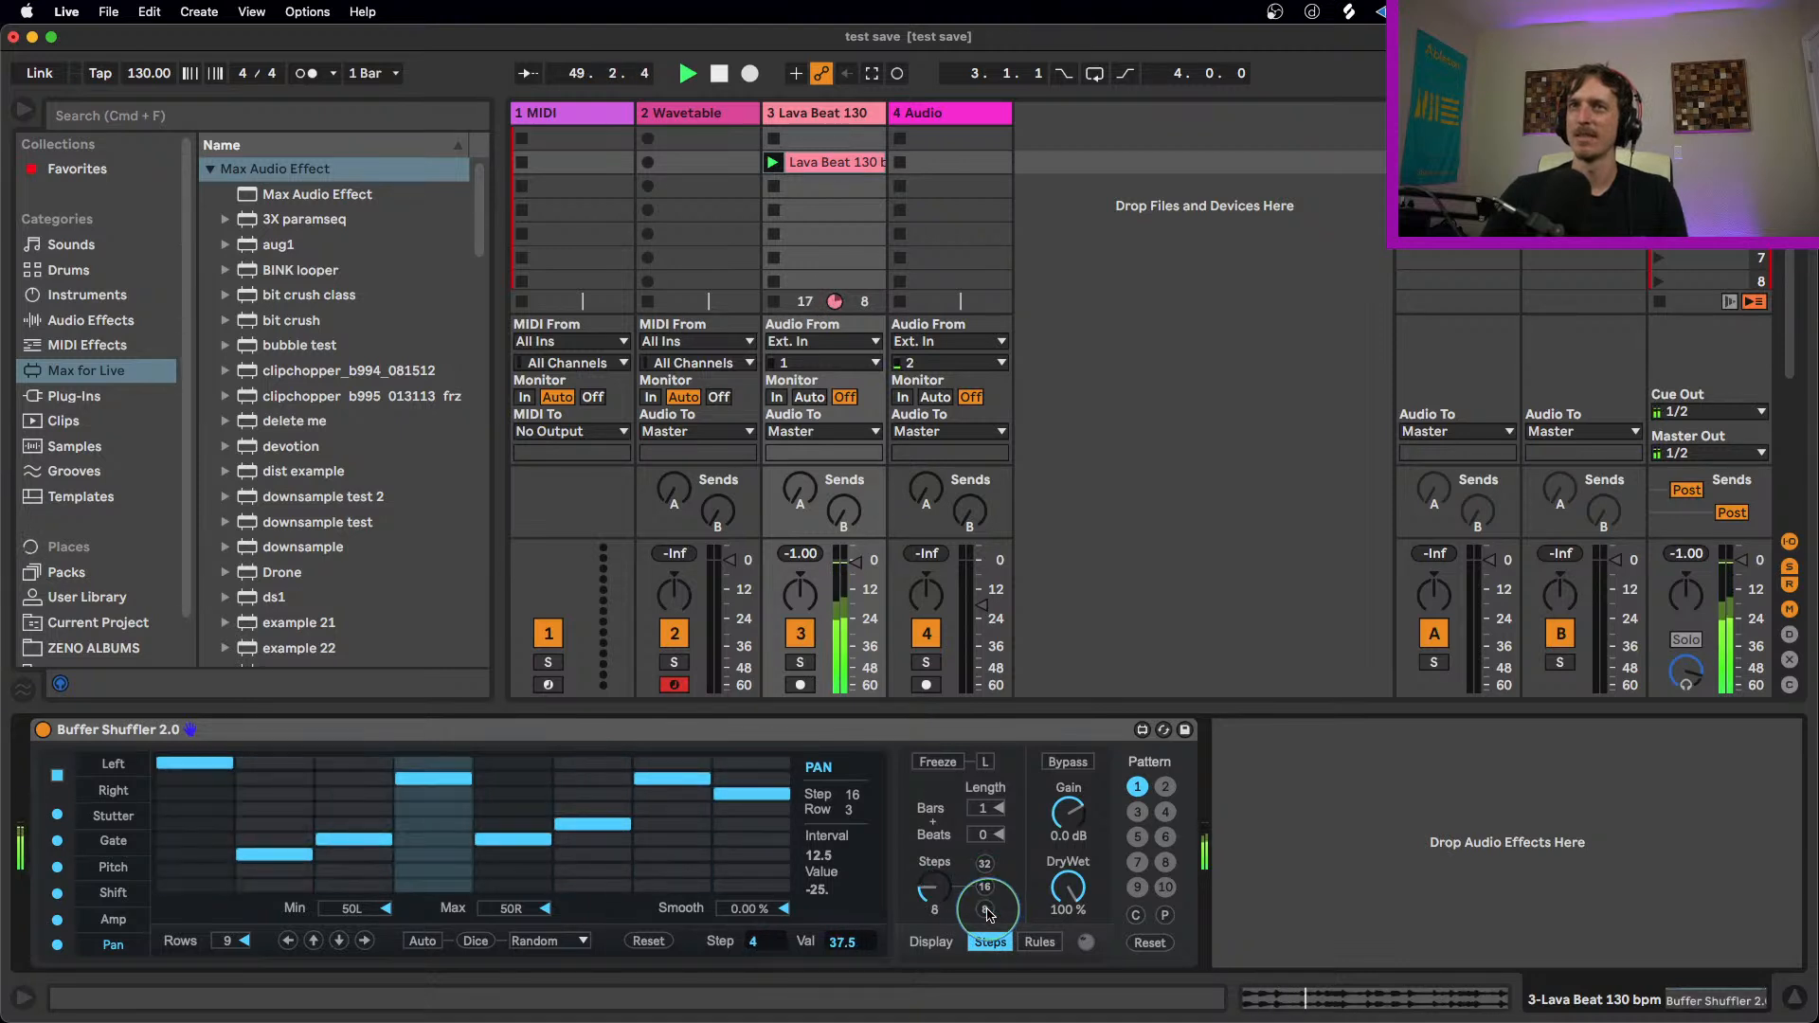
{"action": "left_click", "coordinate": [985, 886]}
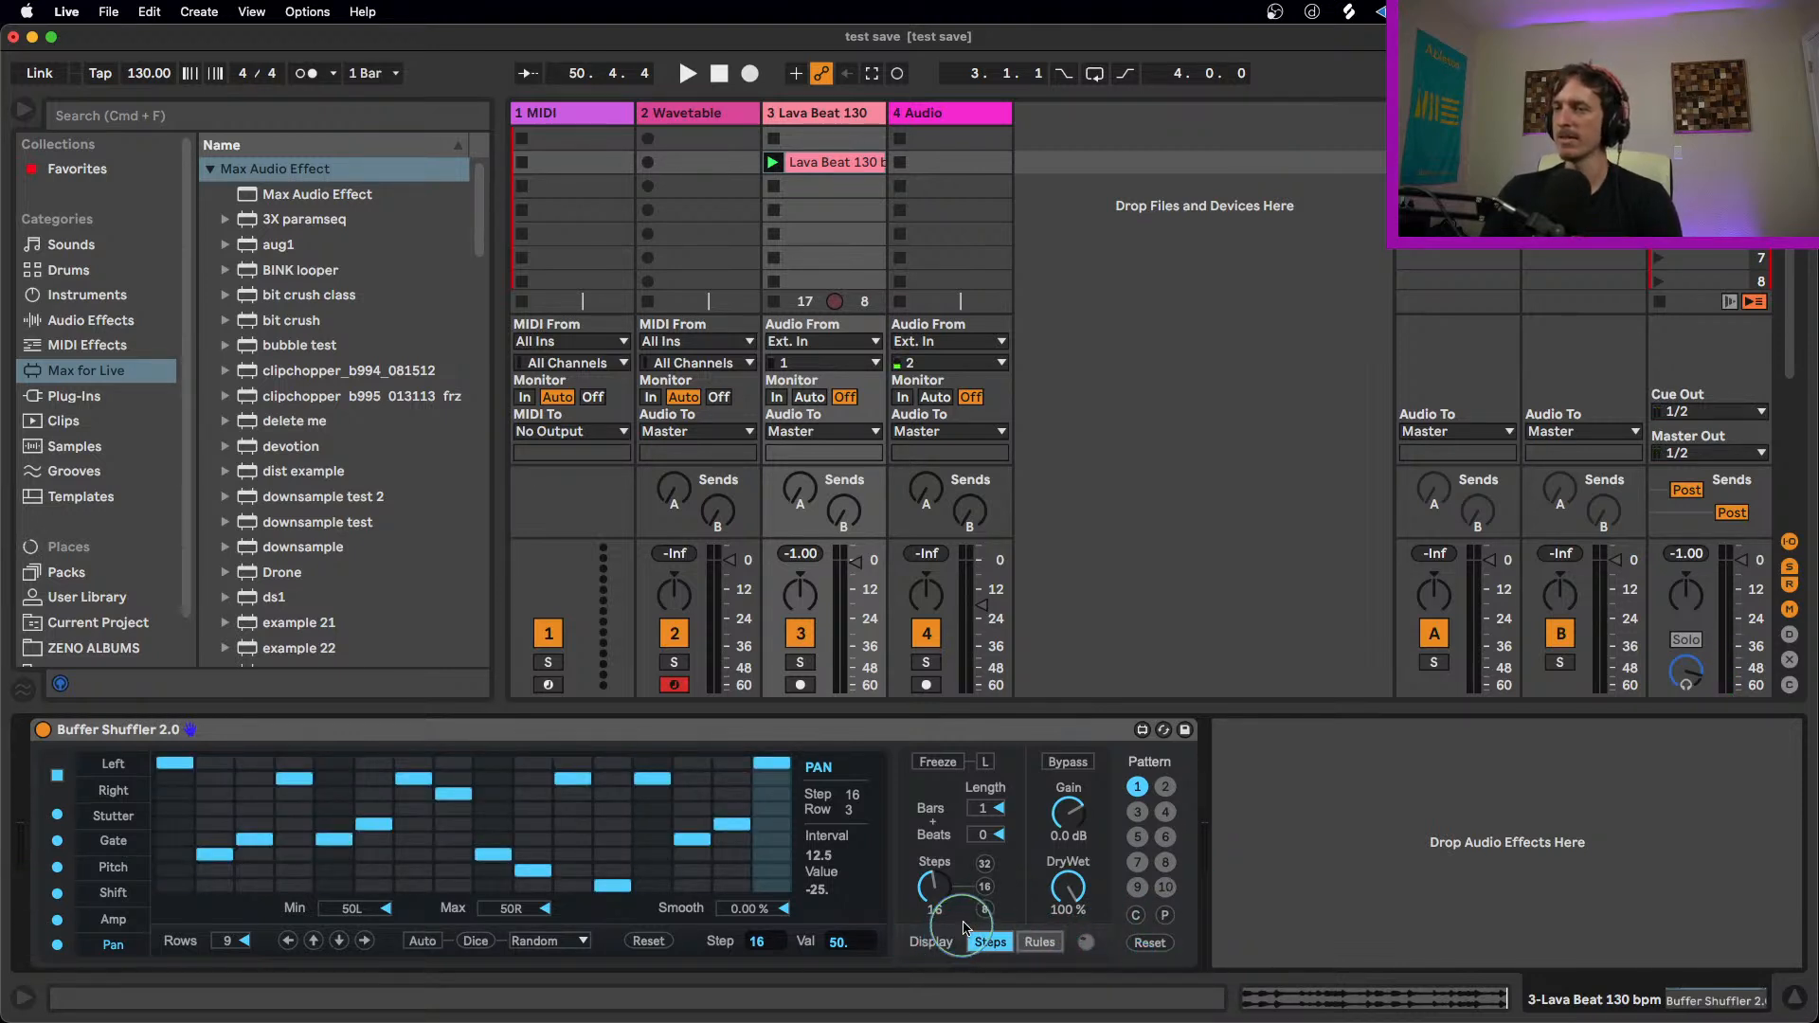
Step: Check the device's source location and expand the Max for Live Essentials pack among the installed Packs
{"action": "left_click", "coordinate": [547, 731]}
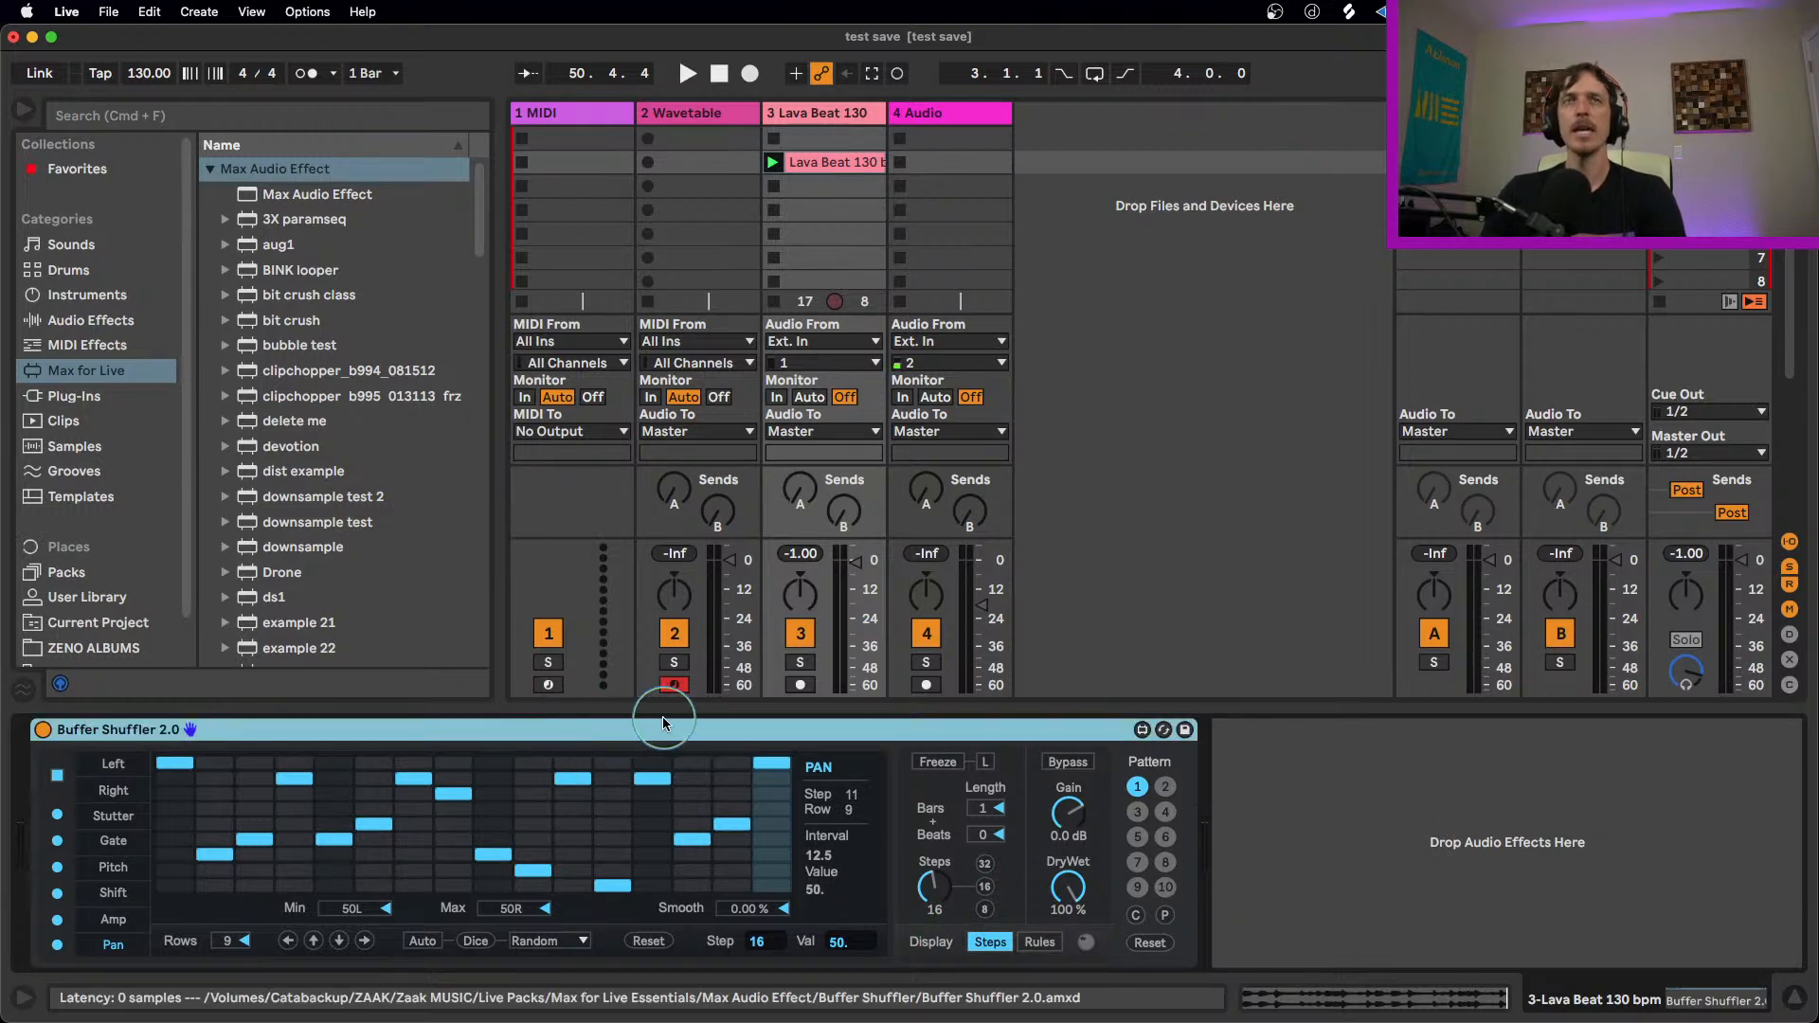
{"action": "left_click", "coordinate": [852, 642]}
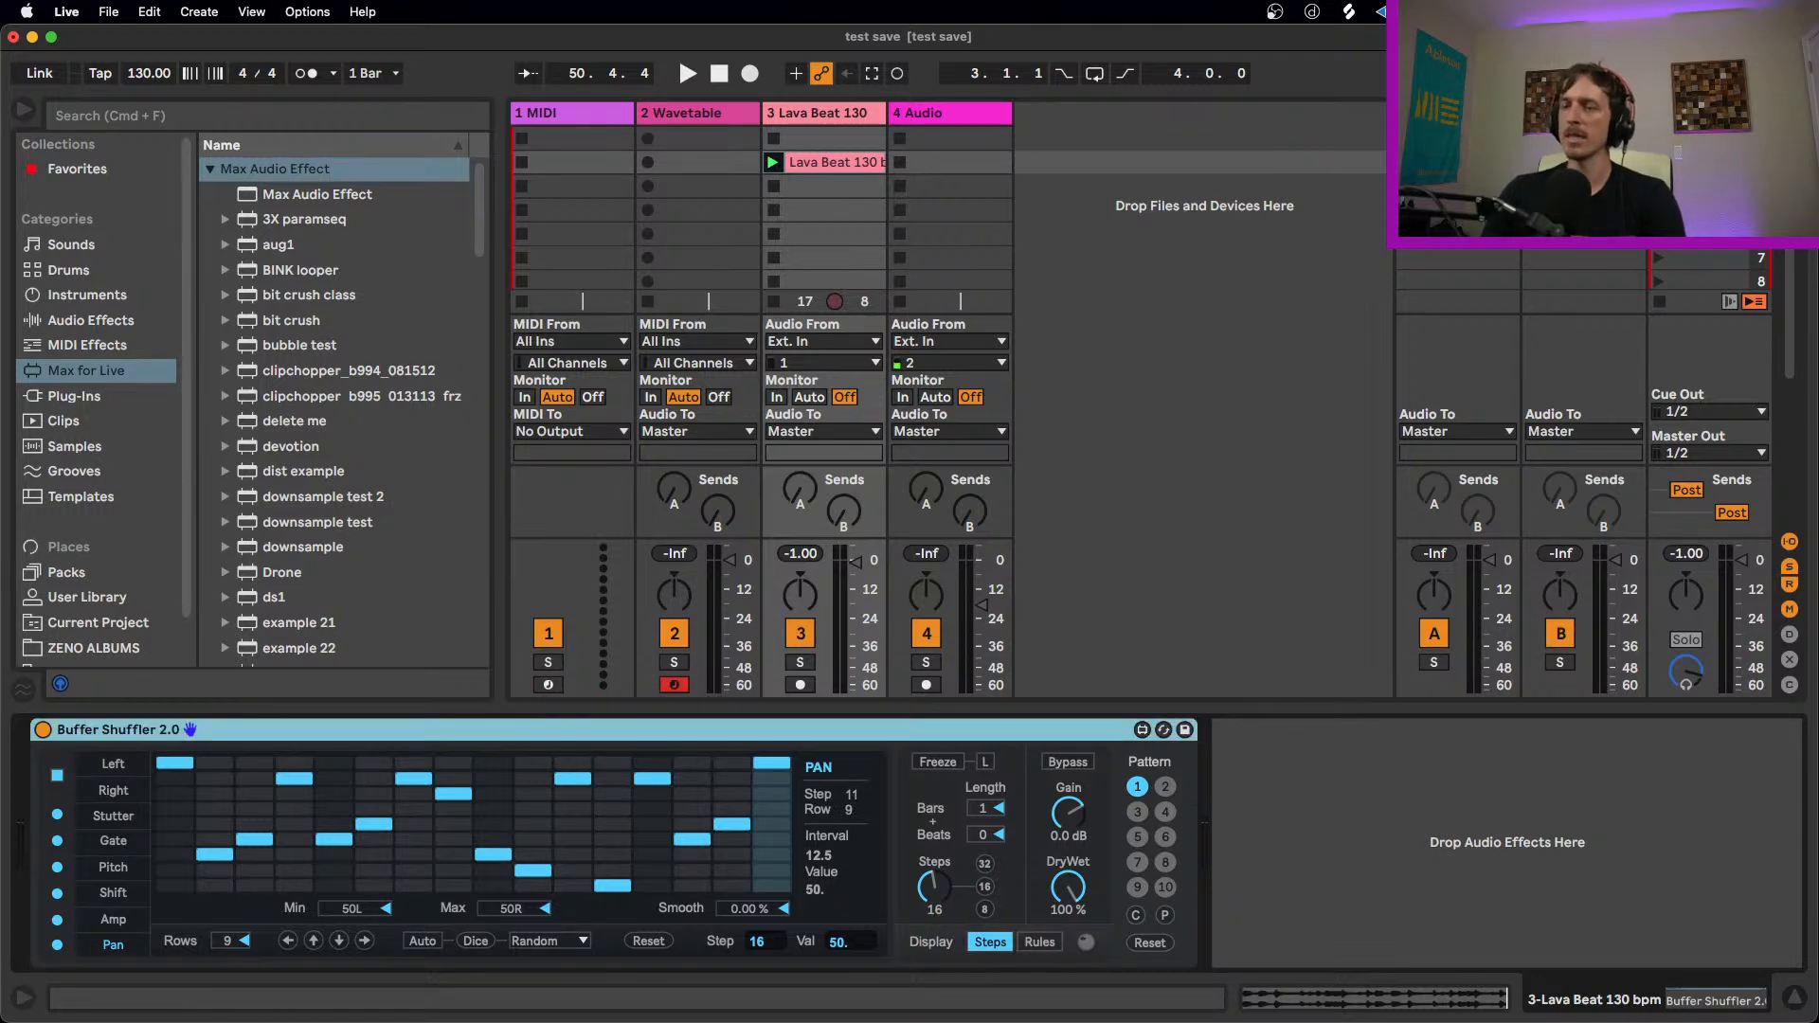
{"action": "key", "text": "super+Tab"}
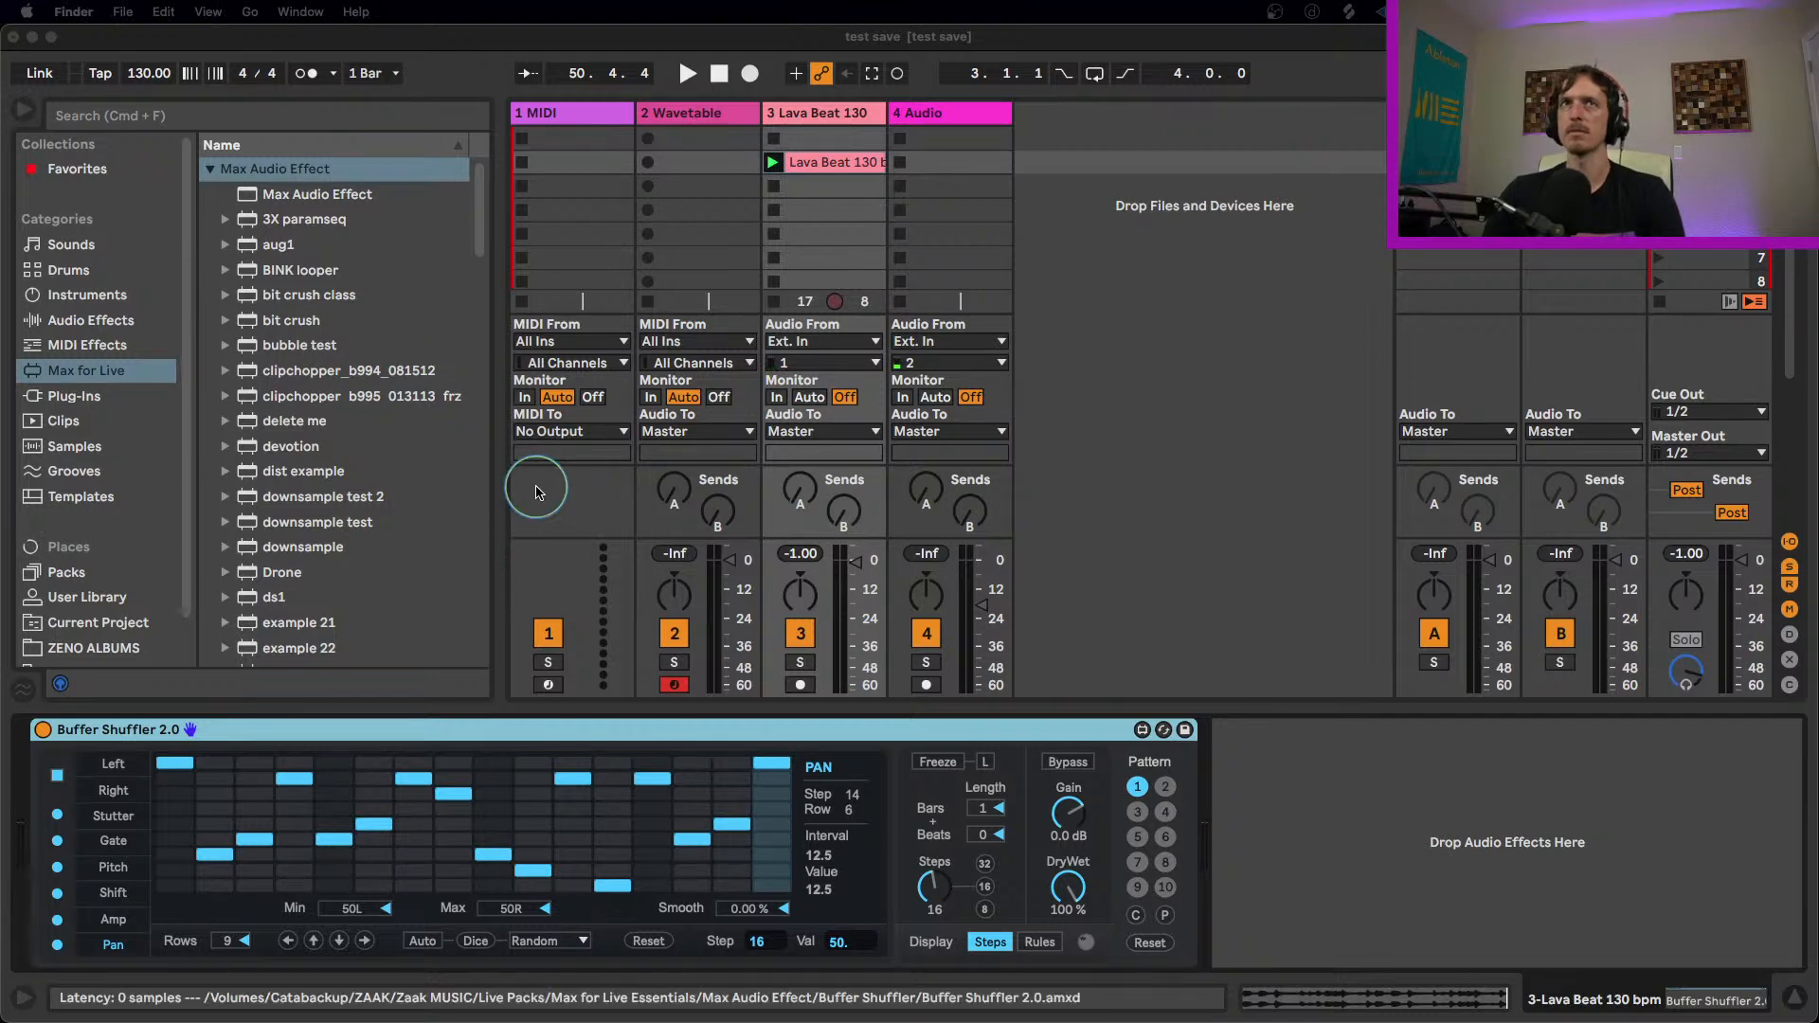
{"action": "left_click", "coordinate": [500, 489]}
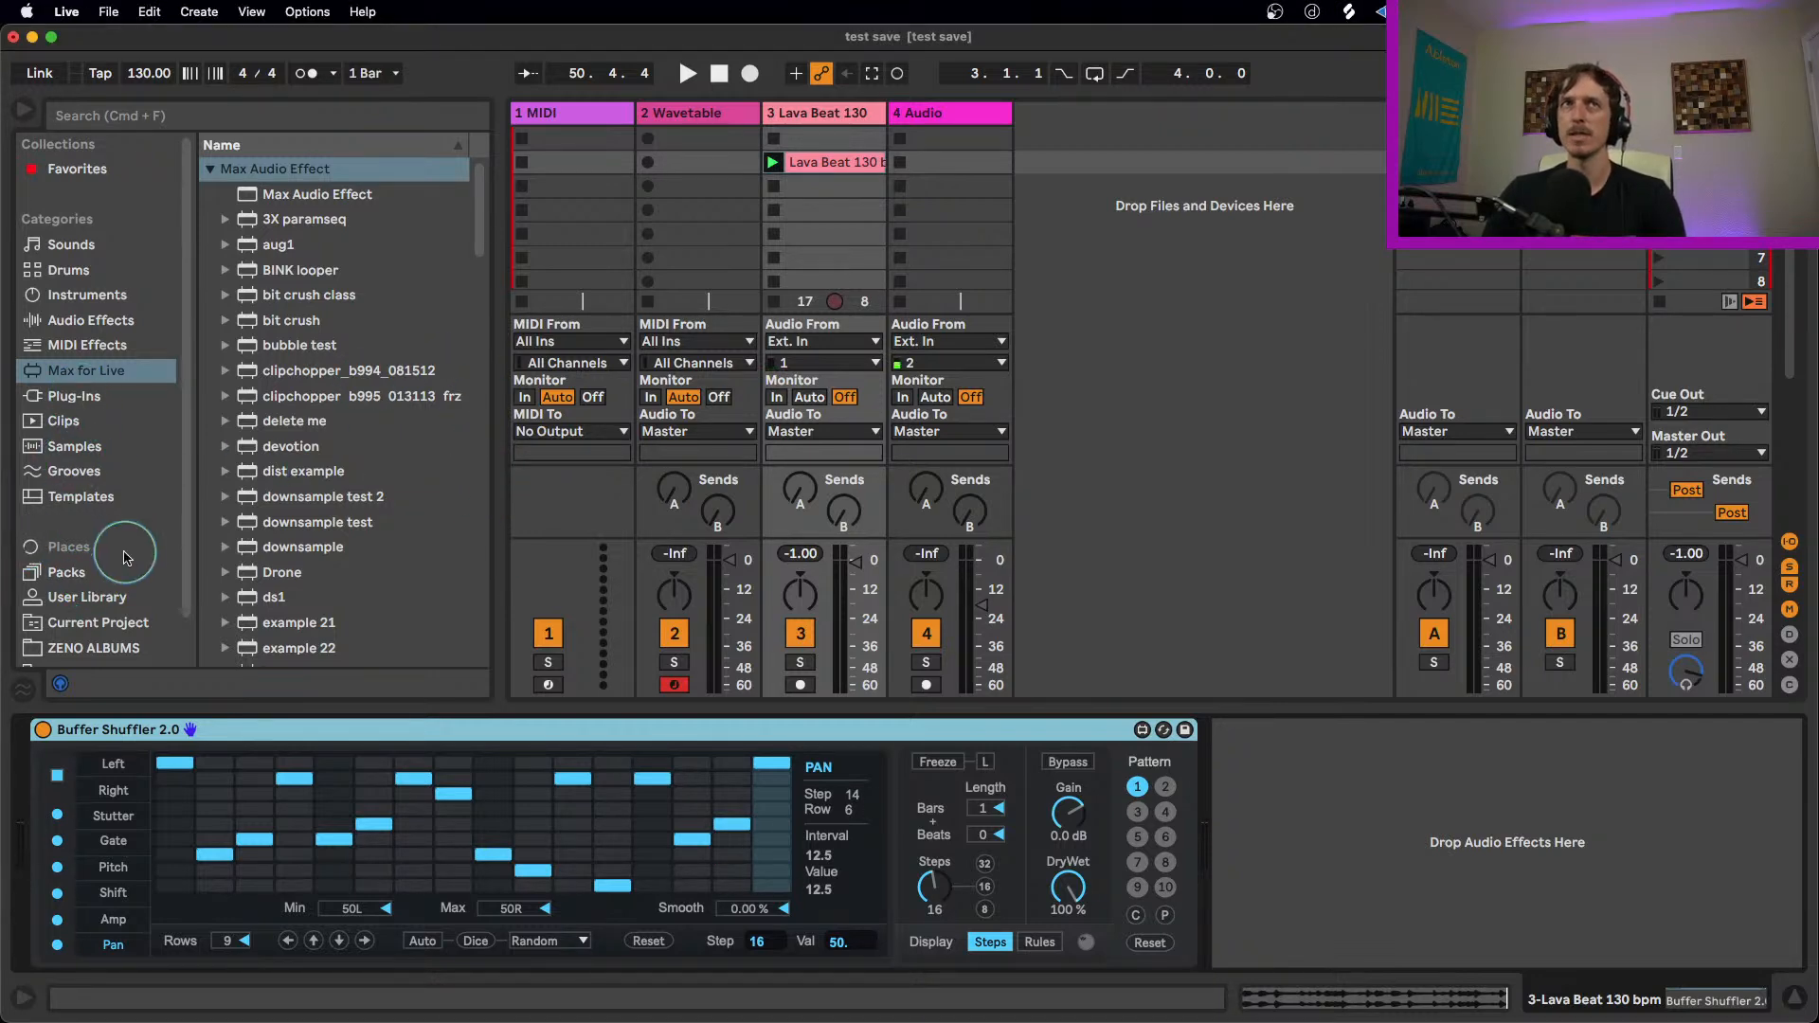
{"action": "left_click", "coordinate": [126, 561]}
{"action": "scroll", "coordinate": [312, 540], "scroll_direction": "down", "scroll_amount": 5}
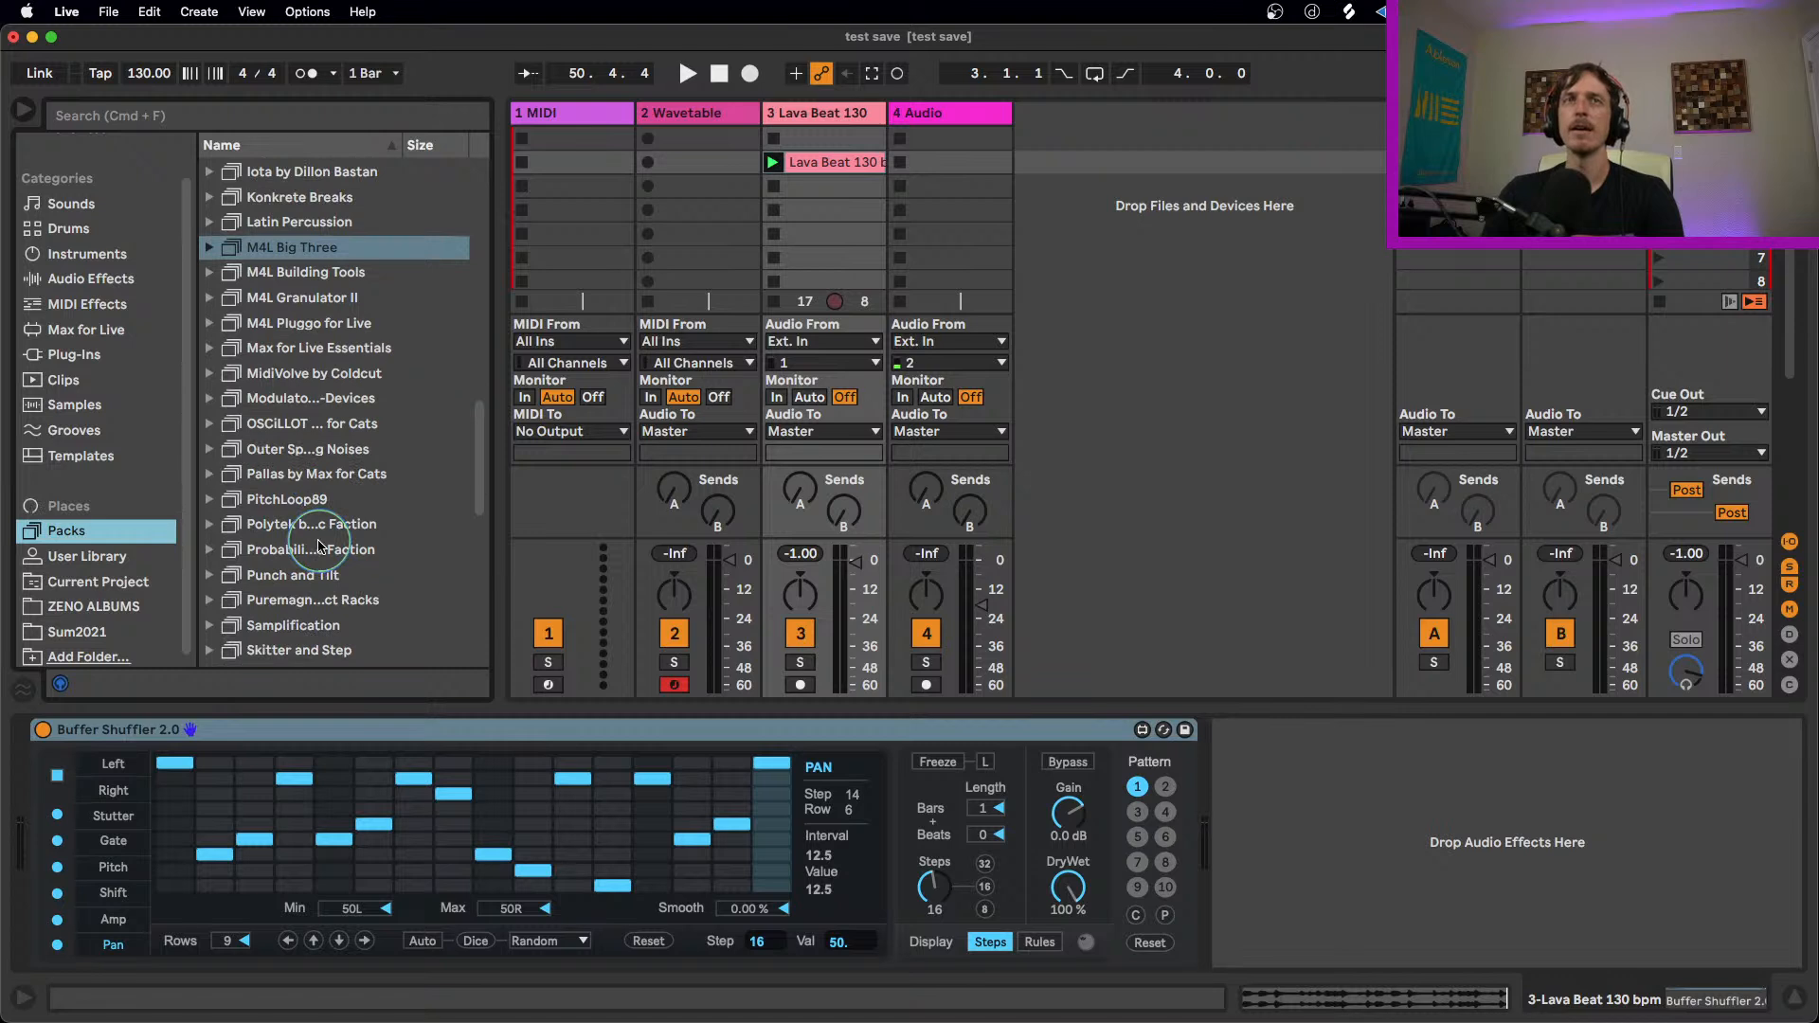
{"action": "scroll", "coordinate": [319, 547], "scroll_direction": "up", "scroll_amount": 3}
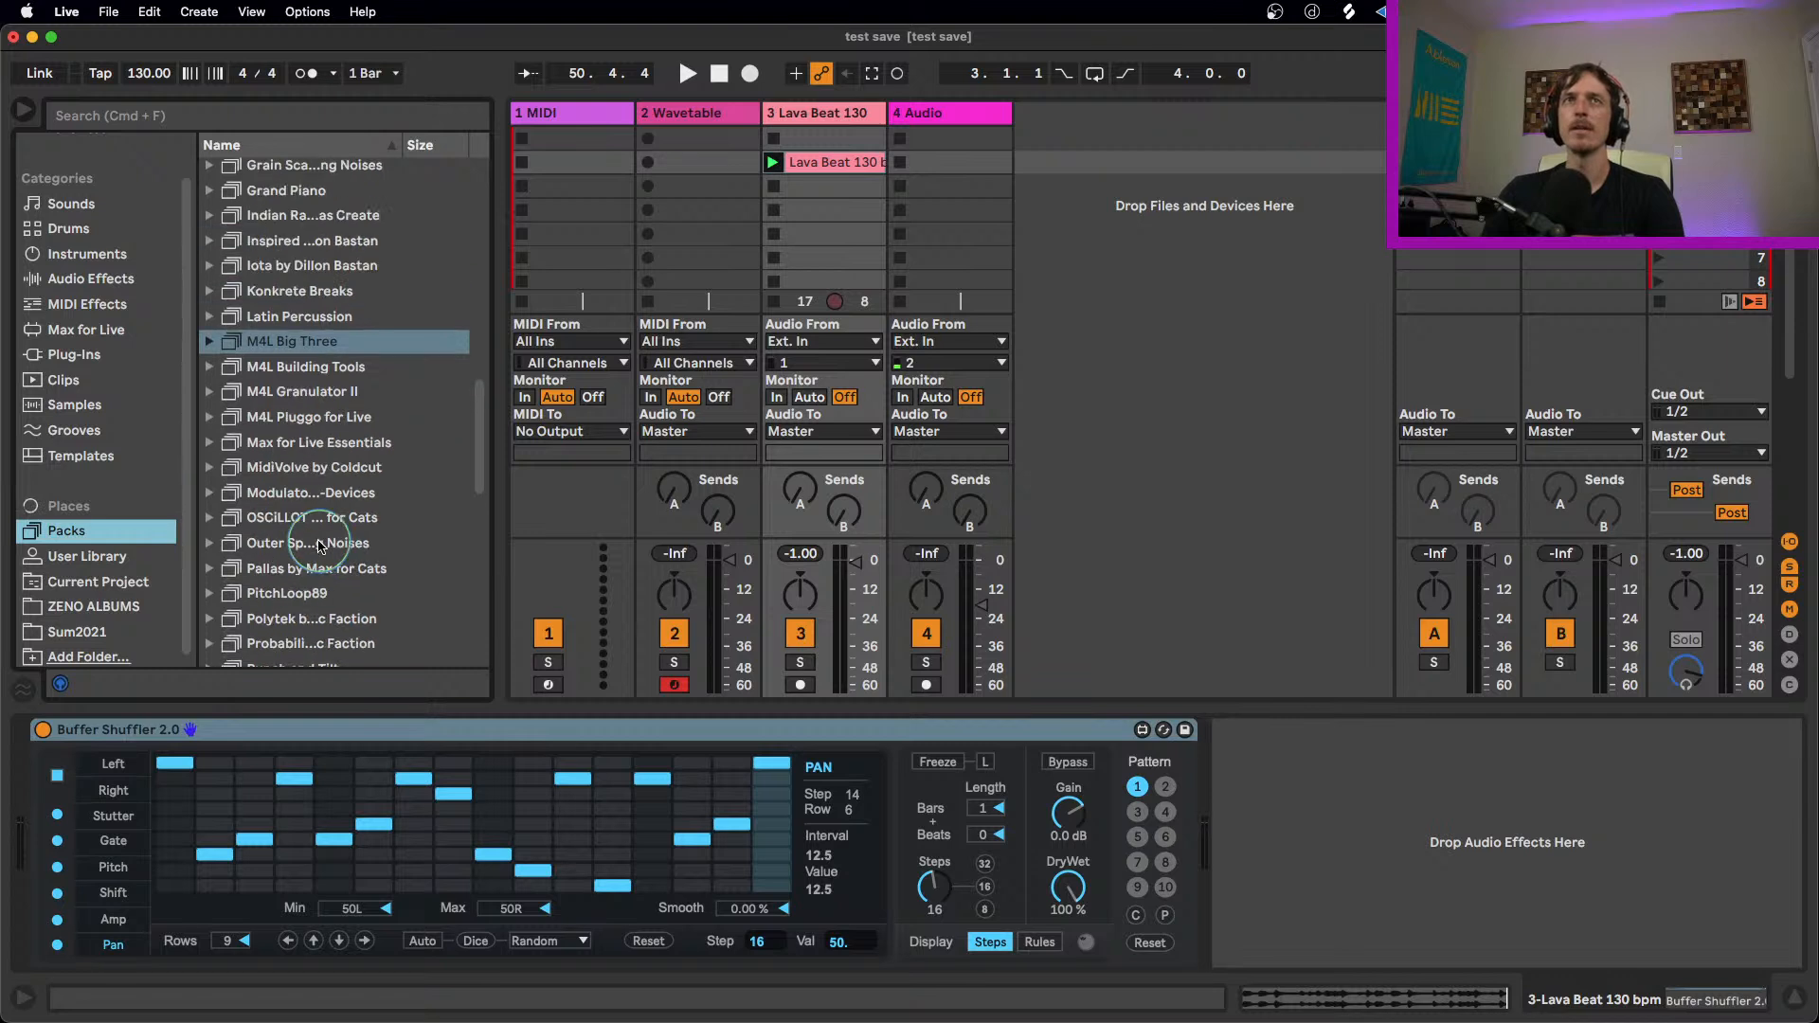
{"action": "left_click", "coordinate": [212, 444]}
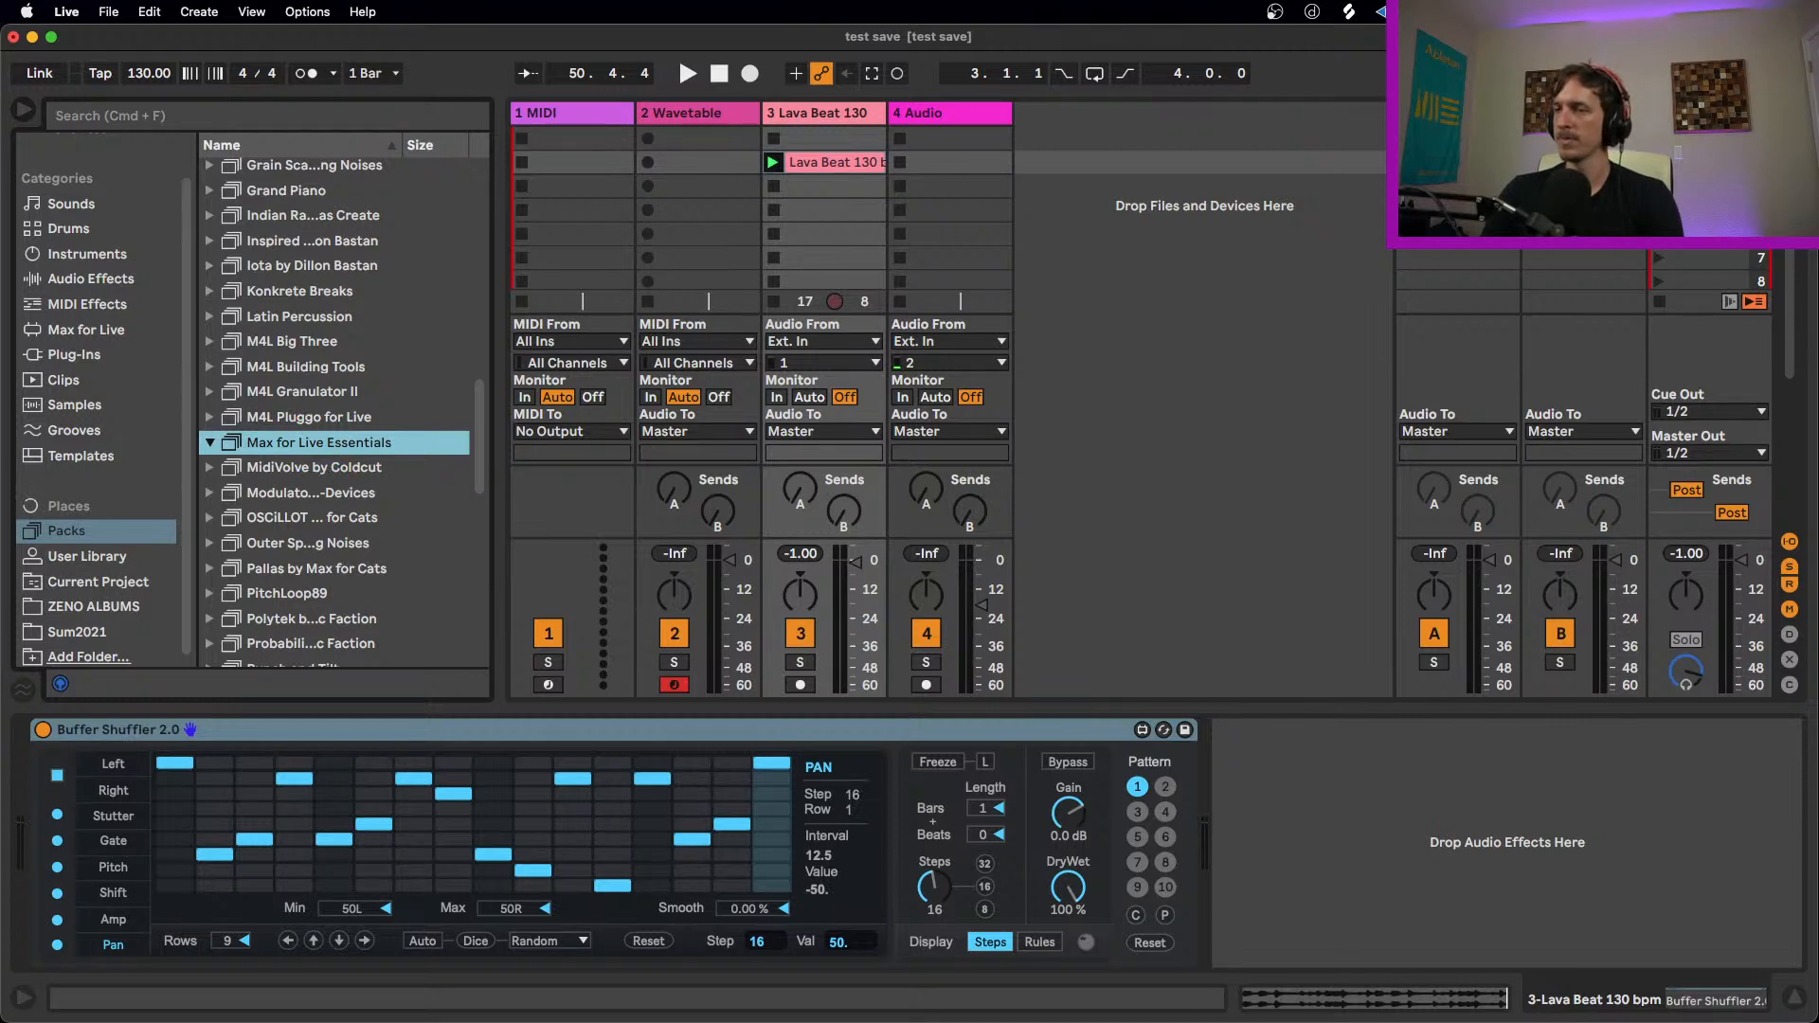
Step: Set the Pan lane's Smooth to 5% and check the Pitch and Gate lanes
{"action": "left_click", "coordinate": [543, 734]}
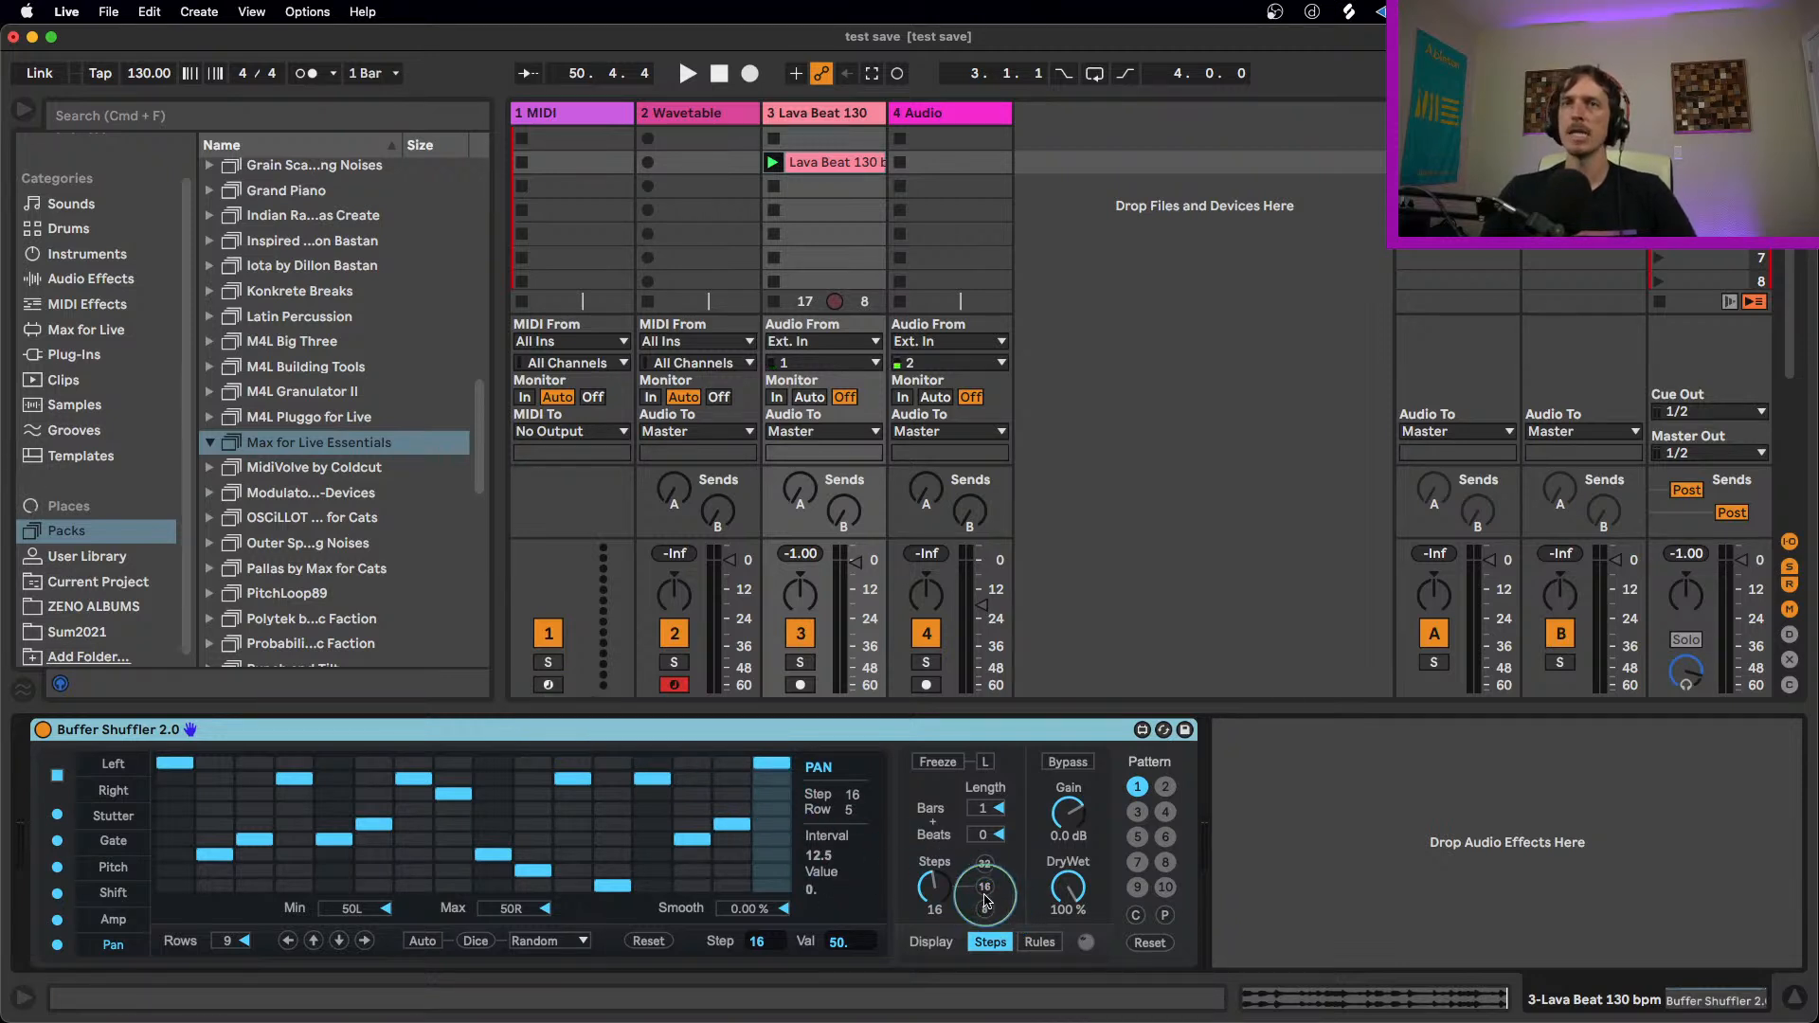
{"action": "left_click", "coordinate": [744, 915]}
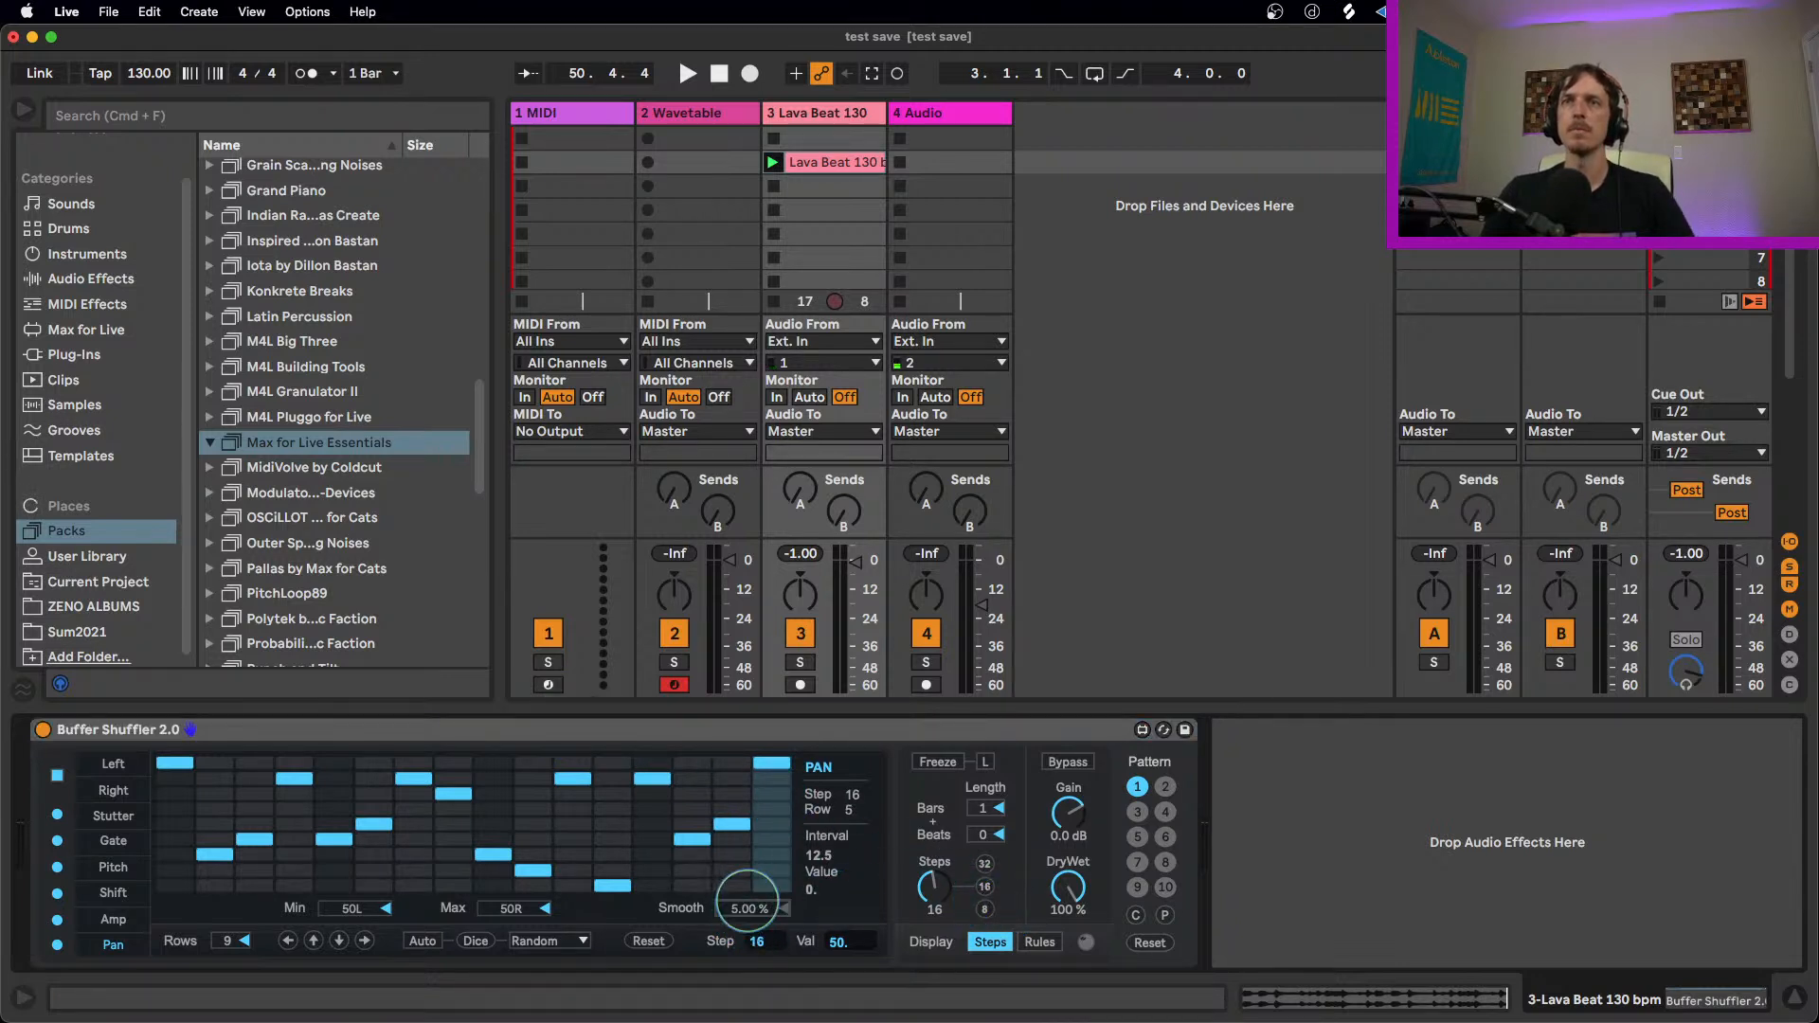
{"action": "left_click", "coordinate": [133, 907]}
{"action": "left_click", "coordinate": [118, 869]}
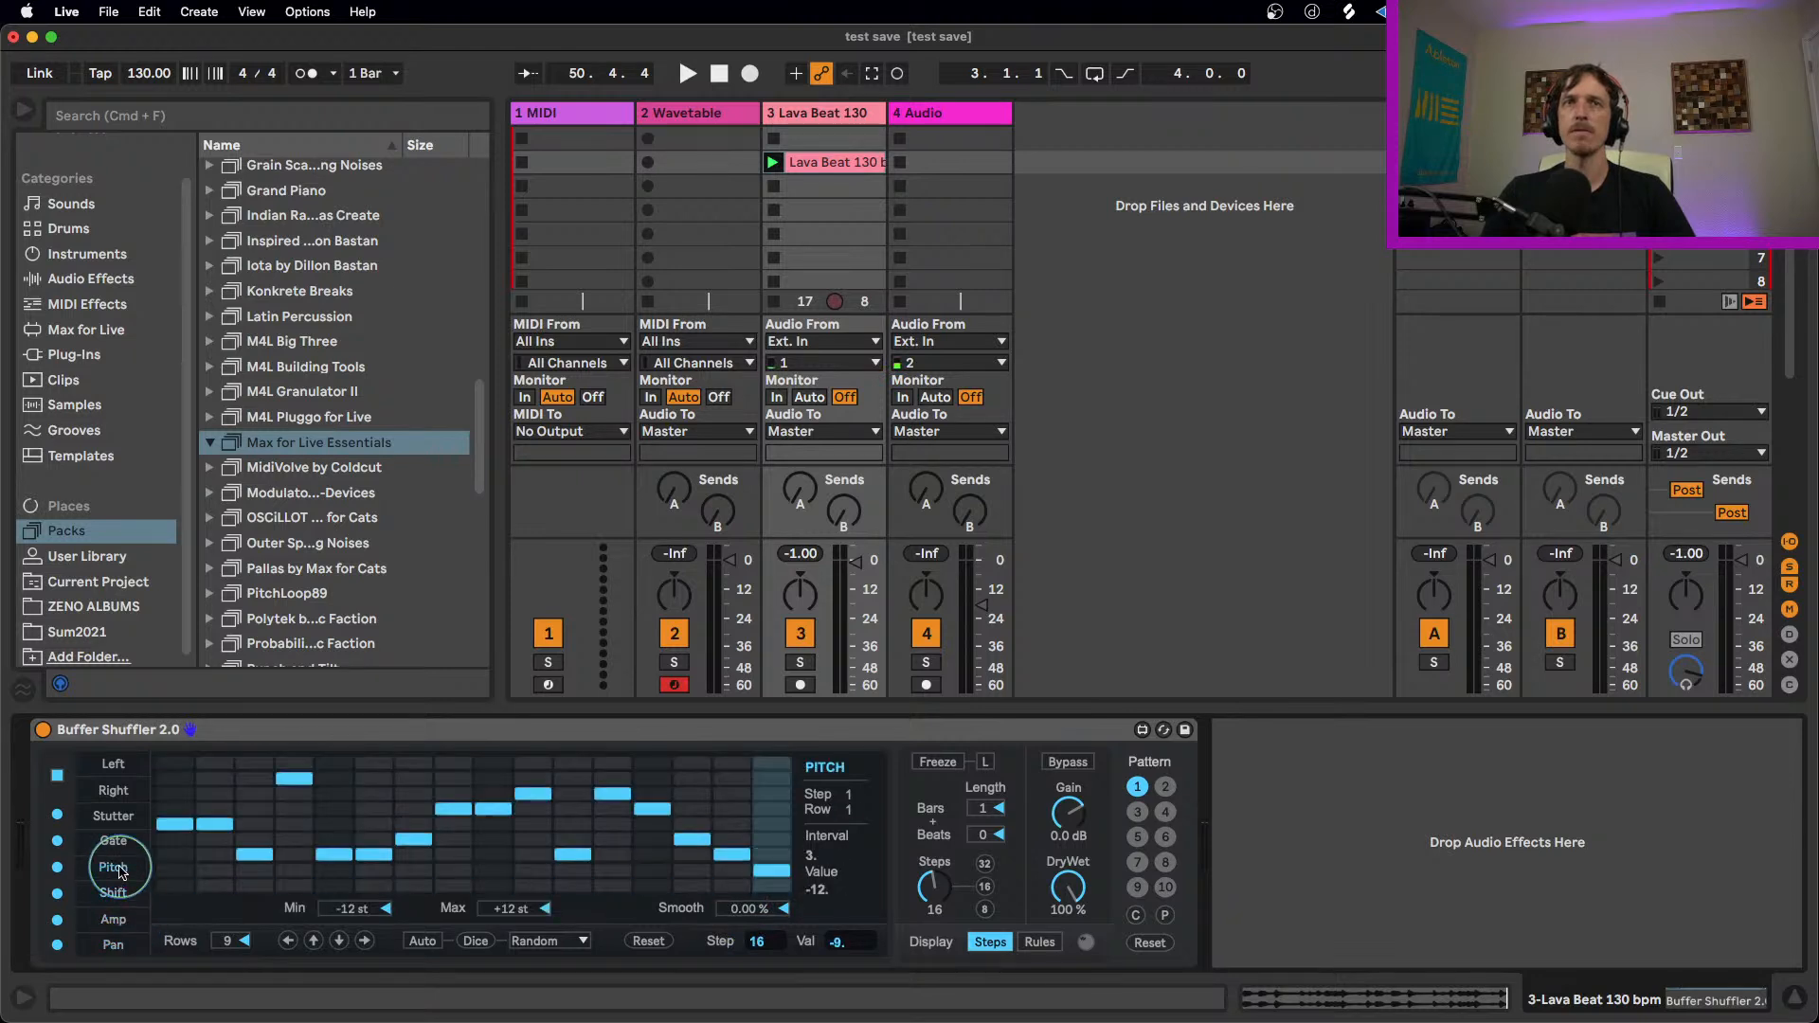
{"action": "left_click", "coordinate": [114, 840]}
Step: During playback, set the Right lane's Smooth to 78% and its step 16 to value 12
{"action": "left_click", "coordinate": [115, 787]}
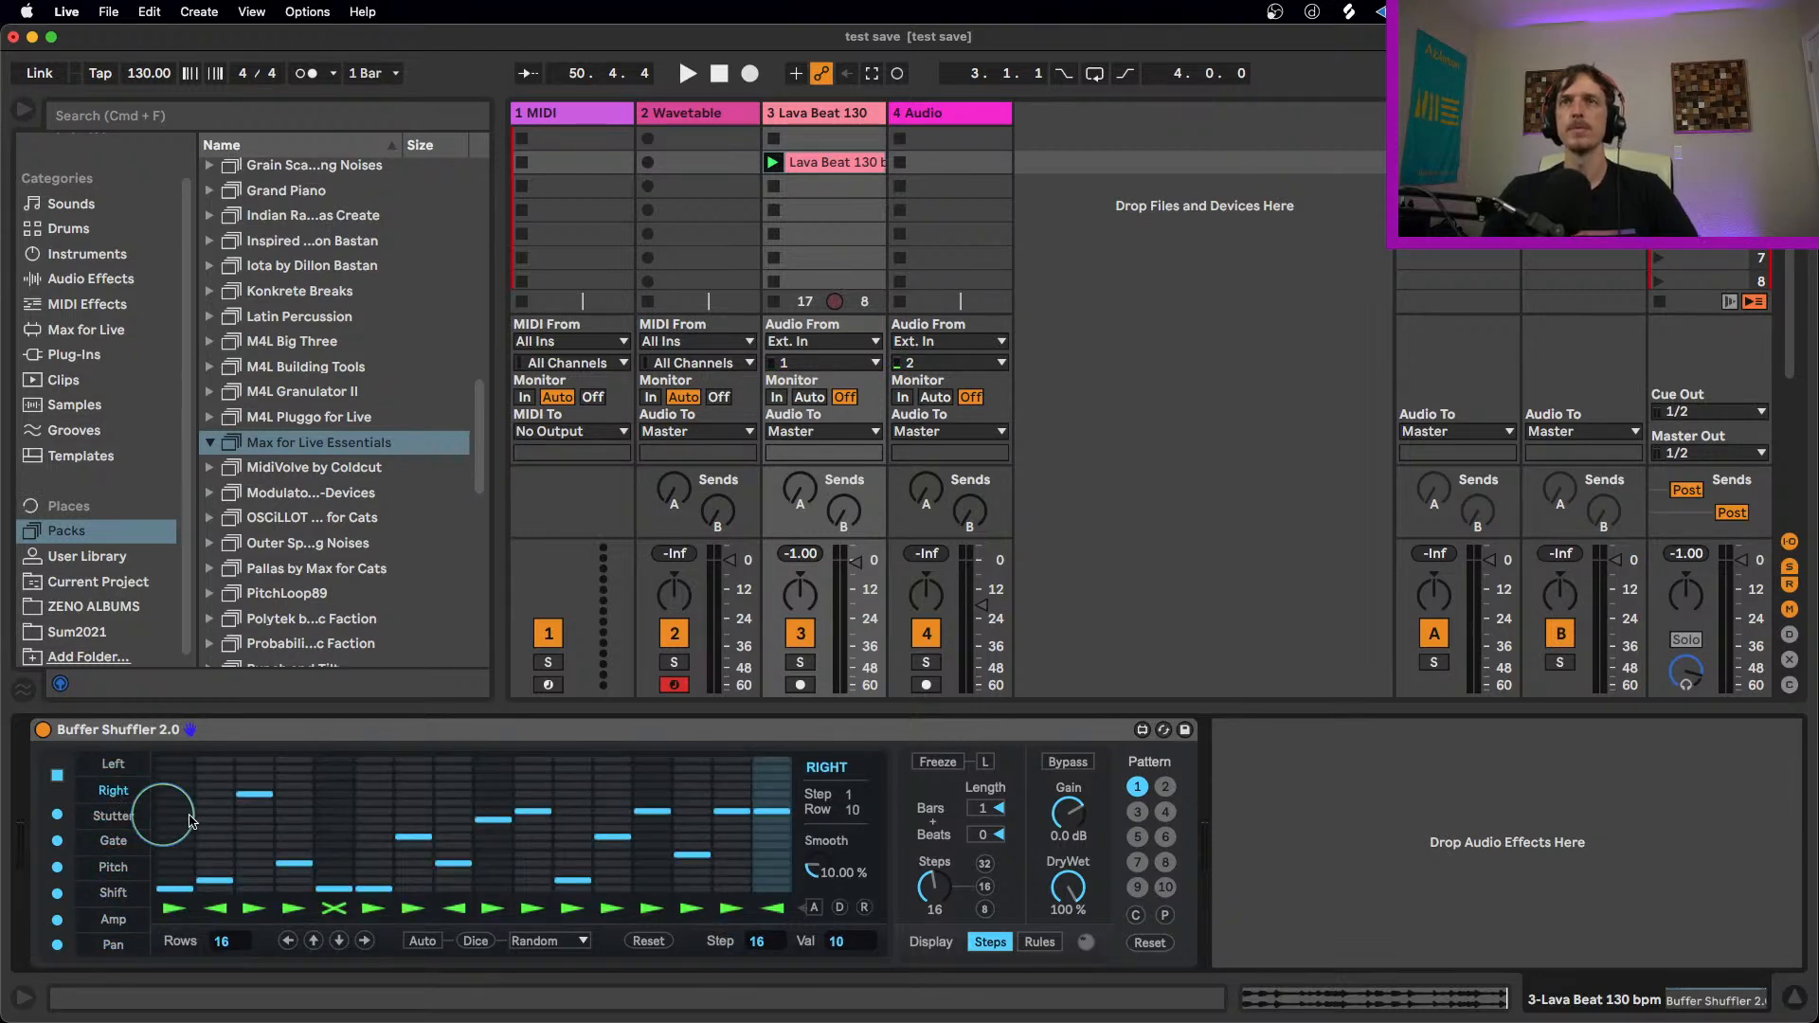
{"action": "key", "text": "space"}
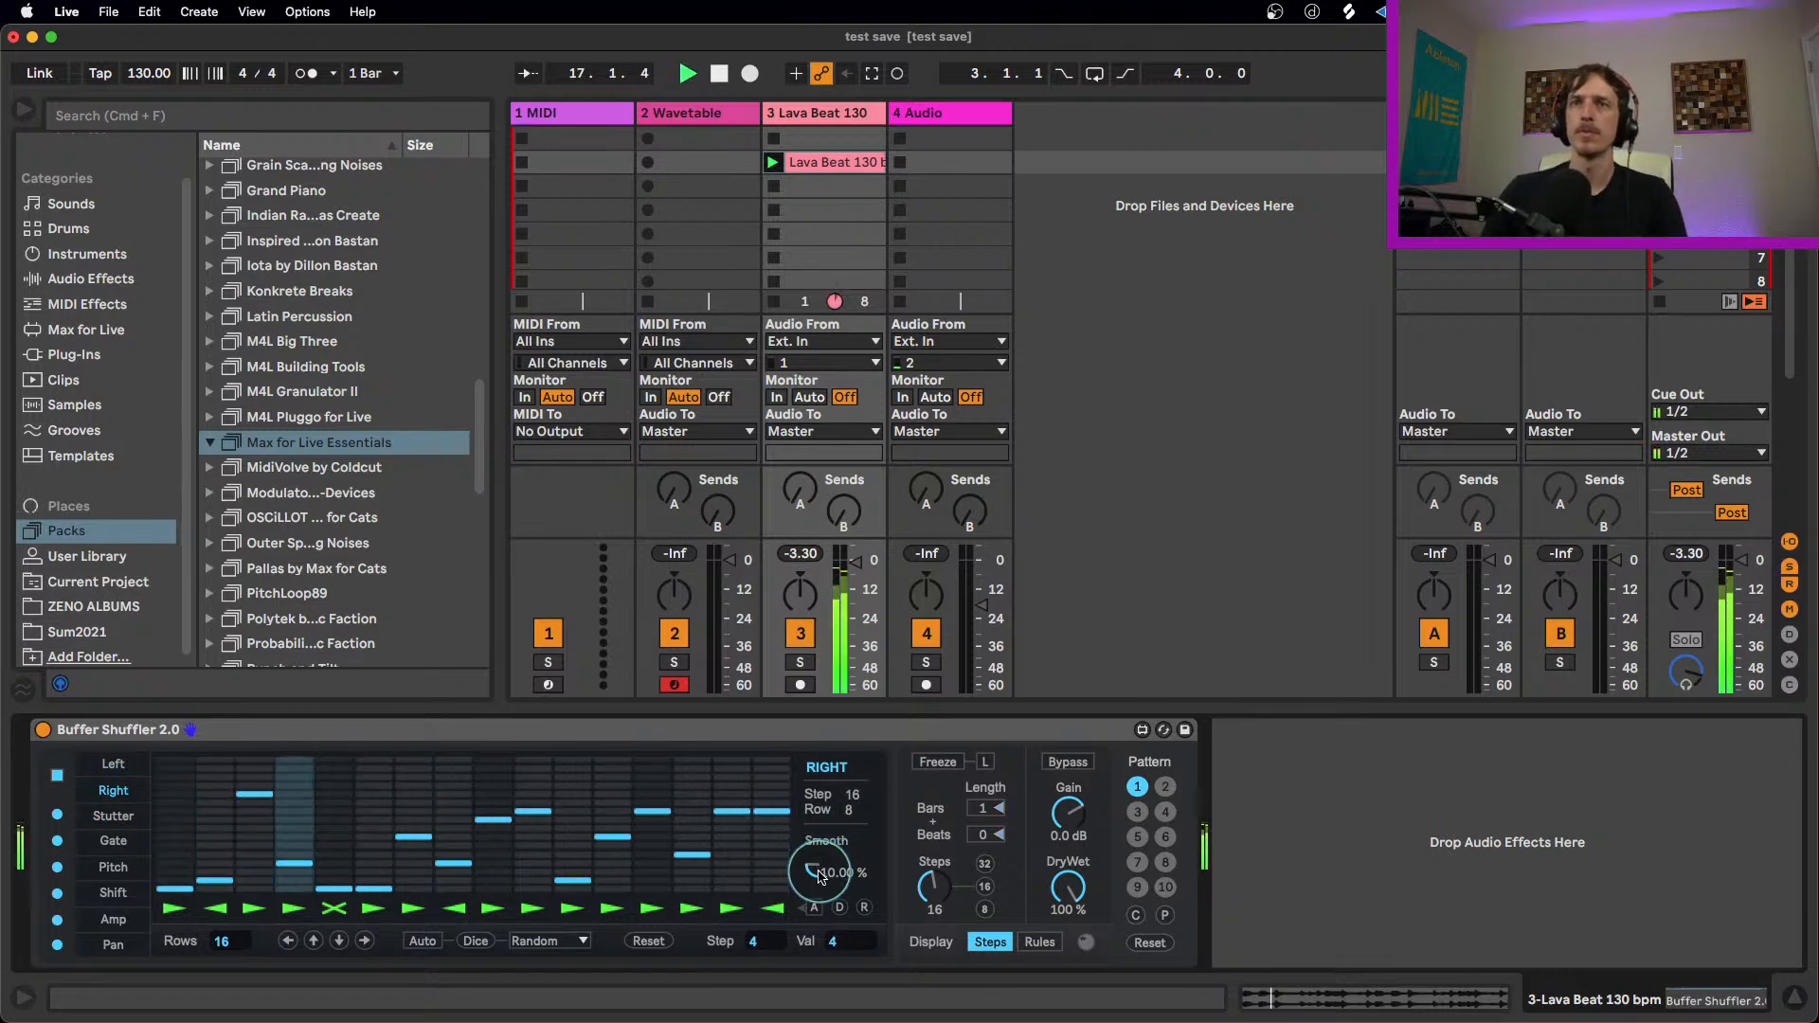
{"action": "left_click_drag", "start_coordinate": [811, 790], "coordinate": [815, 866]}
{"action": "left_click", "coordinate": [790, 801]}
{"action": "left_click_drag", "start_coordinate": [789, 802], "coordinate": [785, 794]}
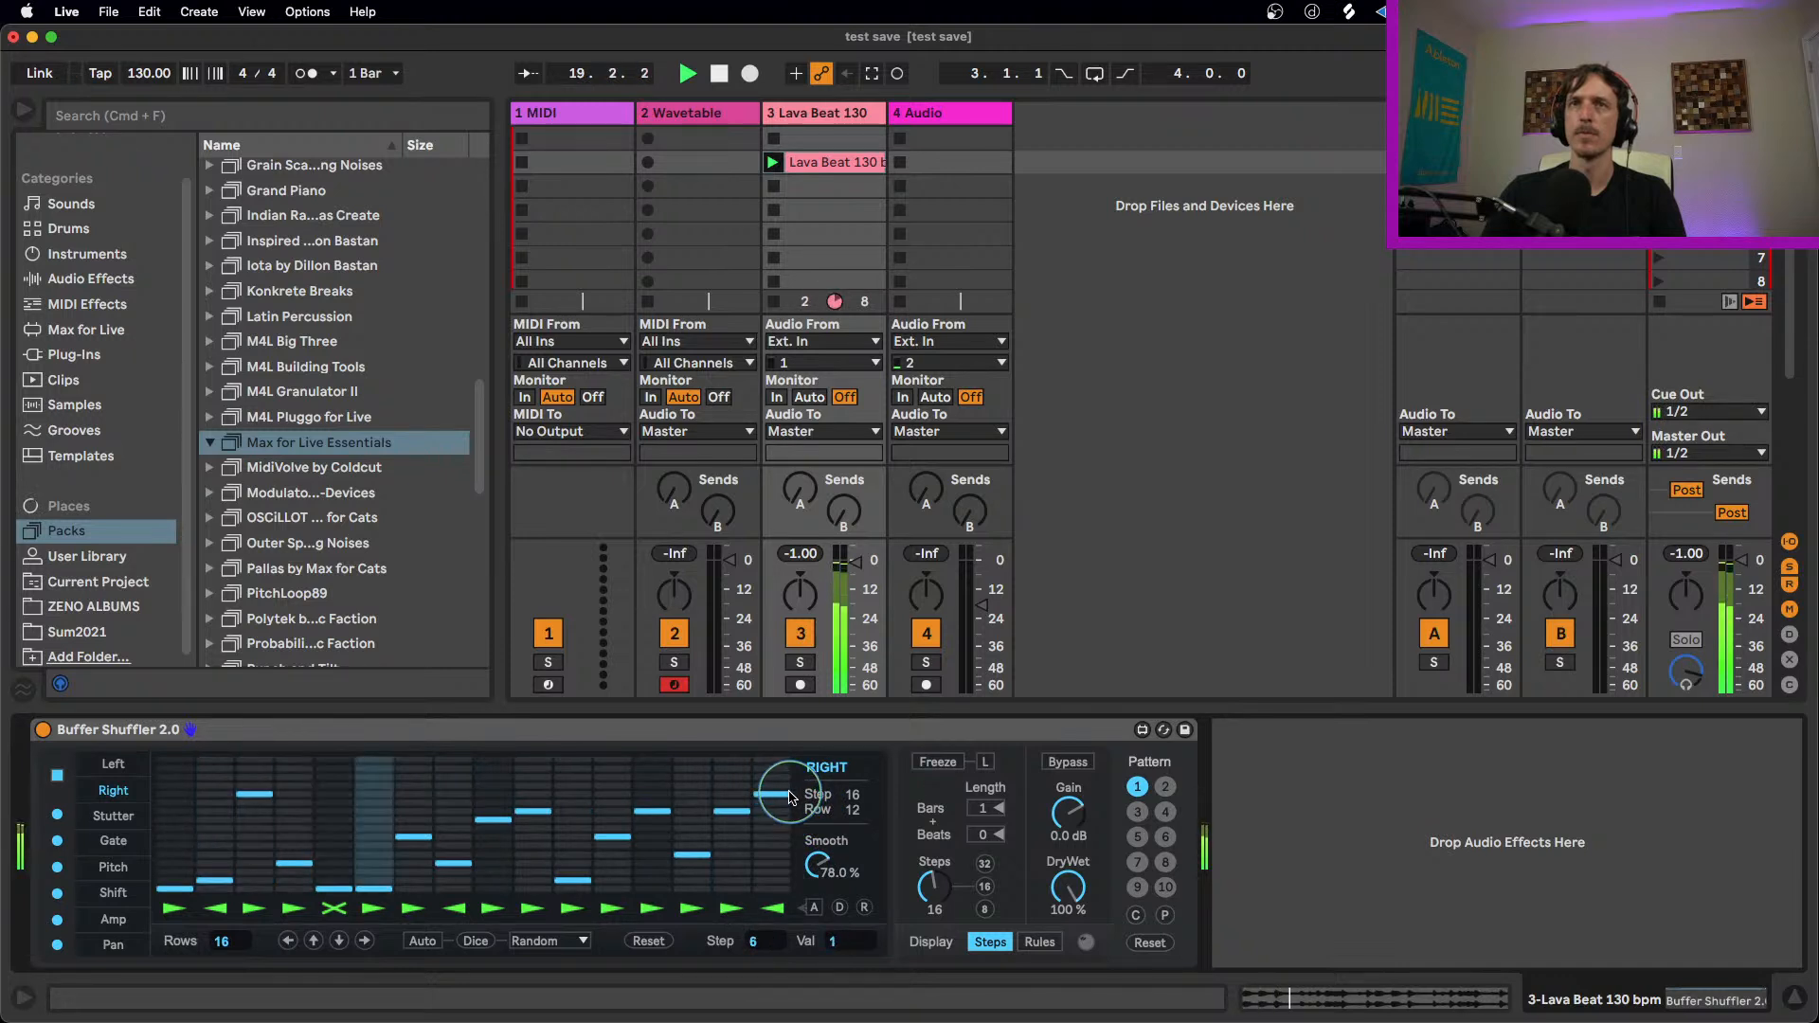
Step: During playback, set the Right lane's step 5 to row 8, step 6 to row 10 and step 9 to row 6
{"action": "left_click", "coordinate": [334, 911]}
{"action": "left_click", "coordinate": [347, 830]}
{"action": "left_click", "coordinate": [374, 813]}
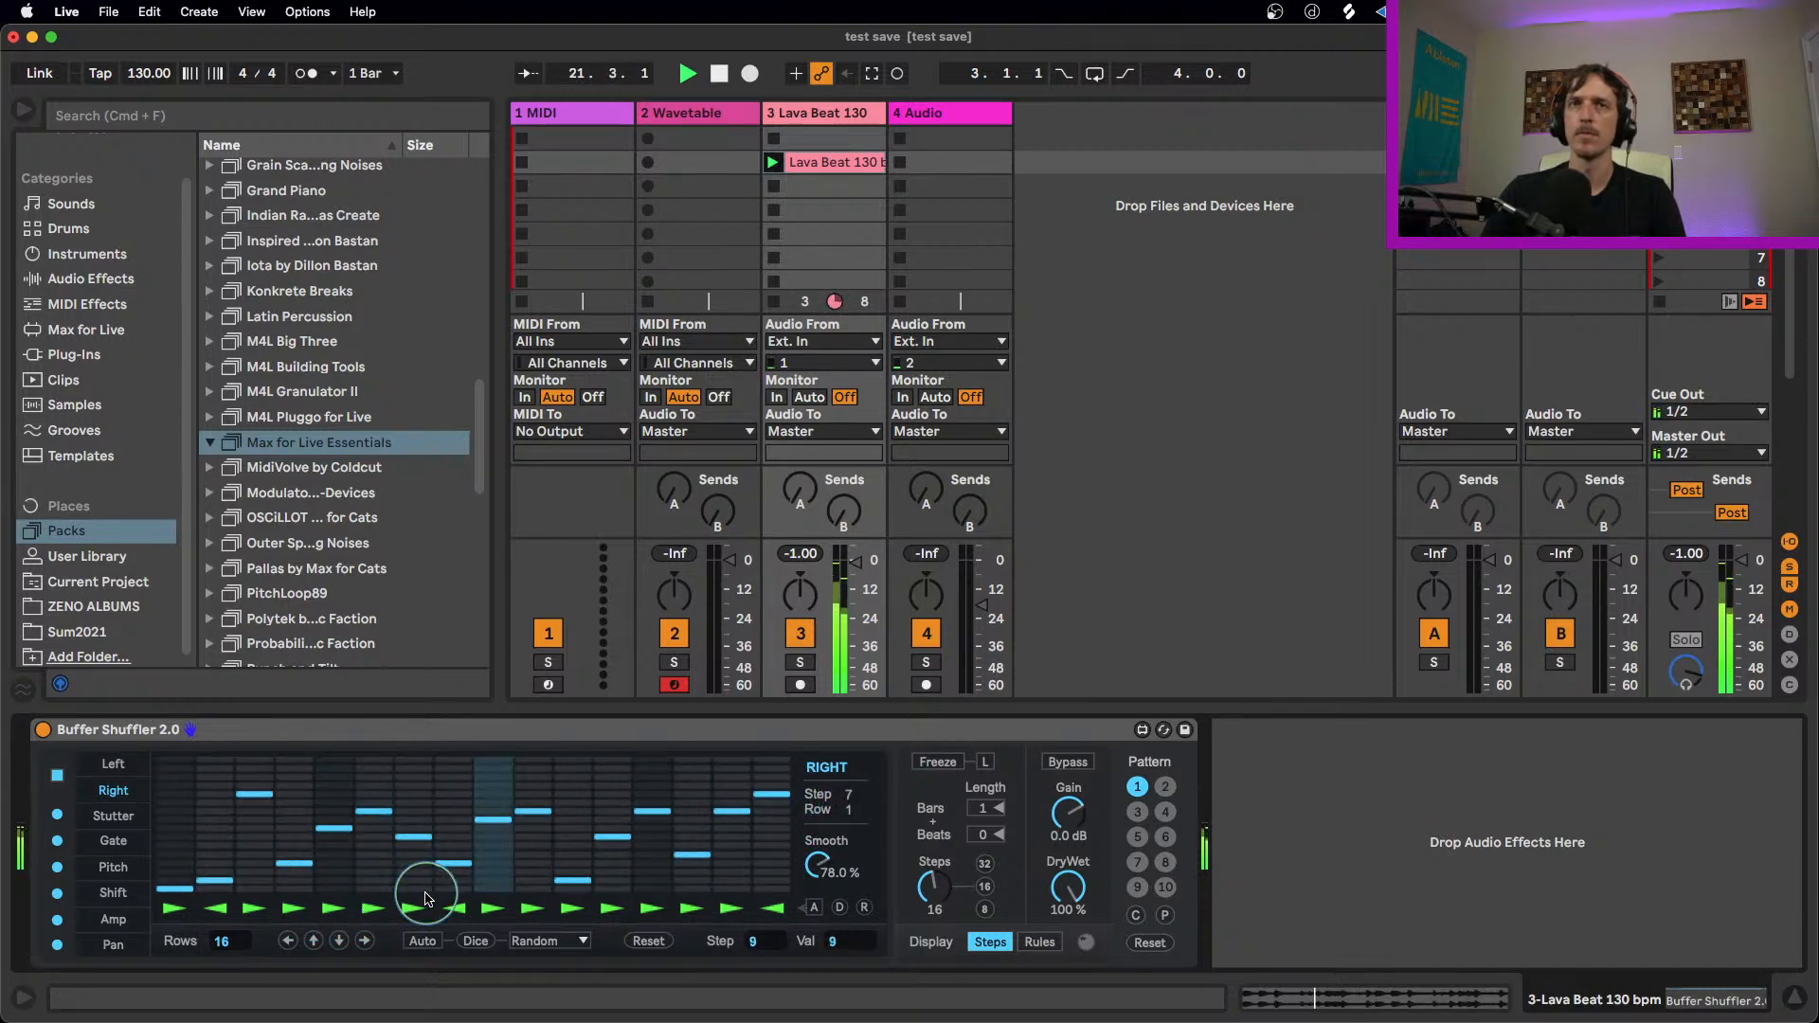
{"action": "left_click", "coordinate": [488, 846]}
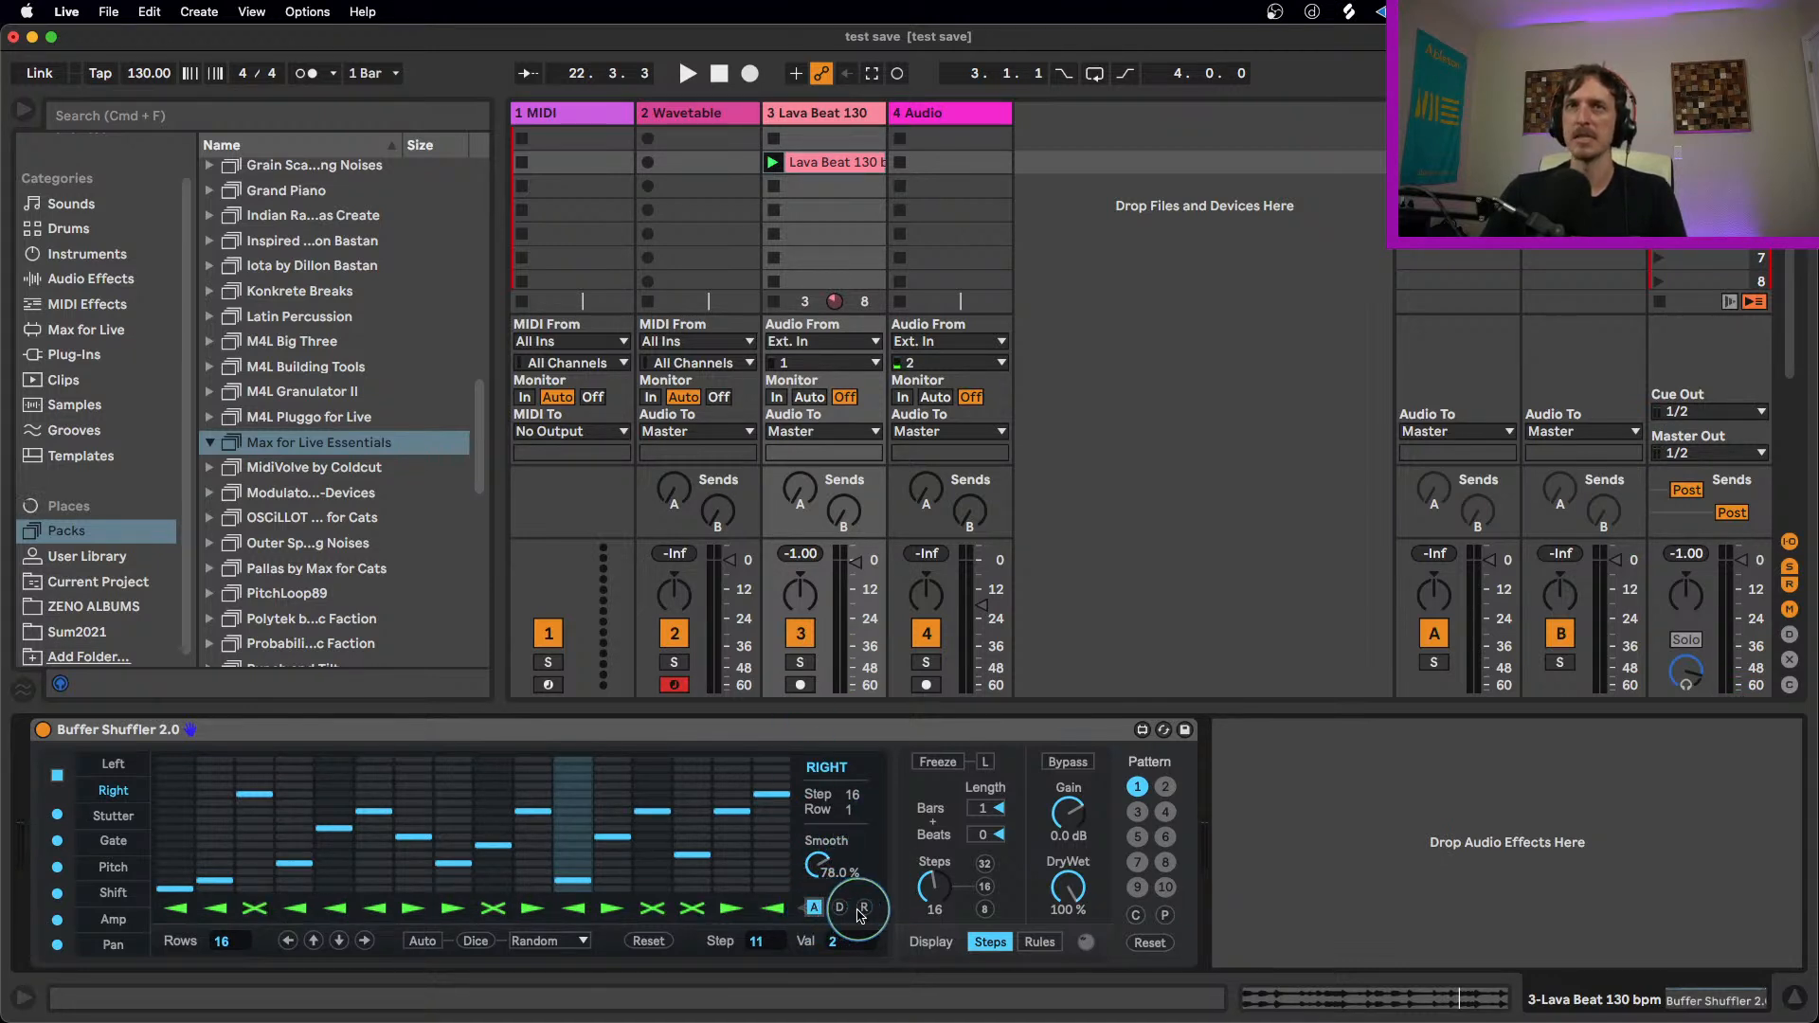
Step: Audition the Right lane with automatic direction changes (A) enabled, apply the R direction option, and stop playback
{"action": "key", "text": "space"}
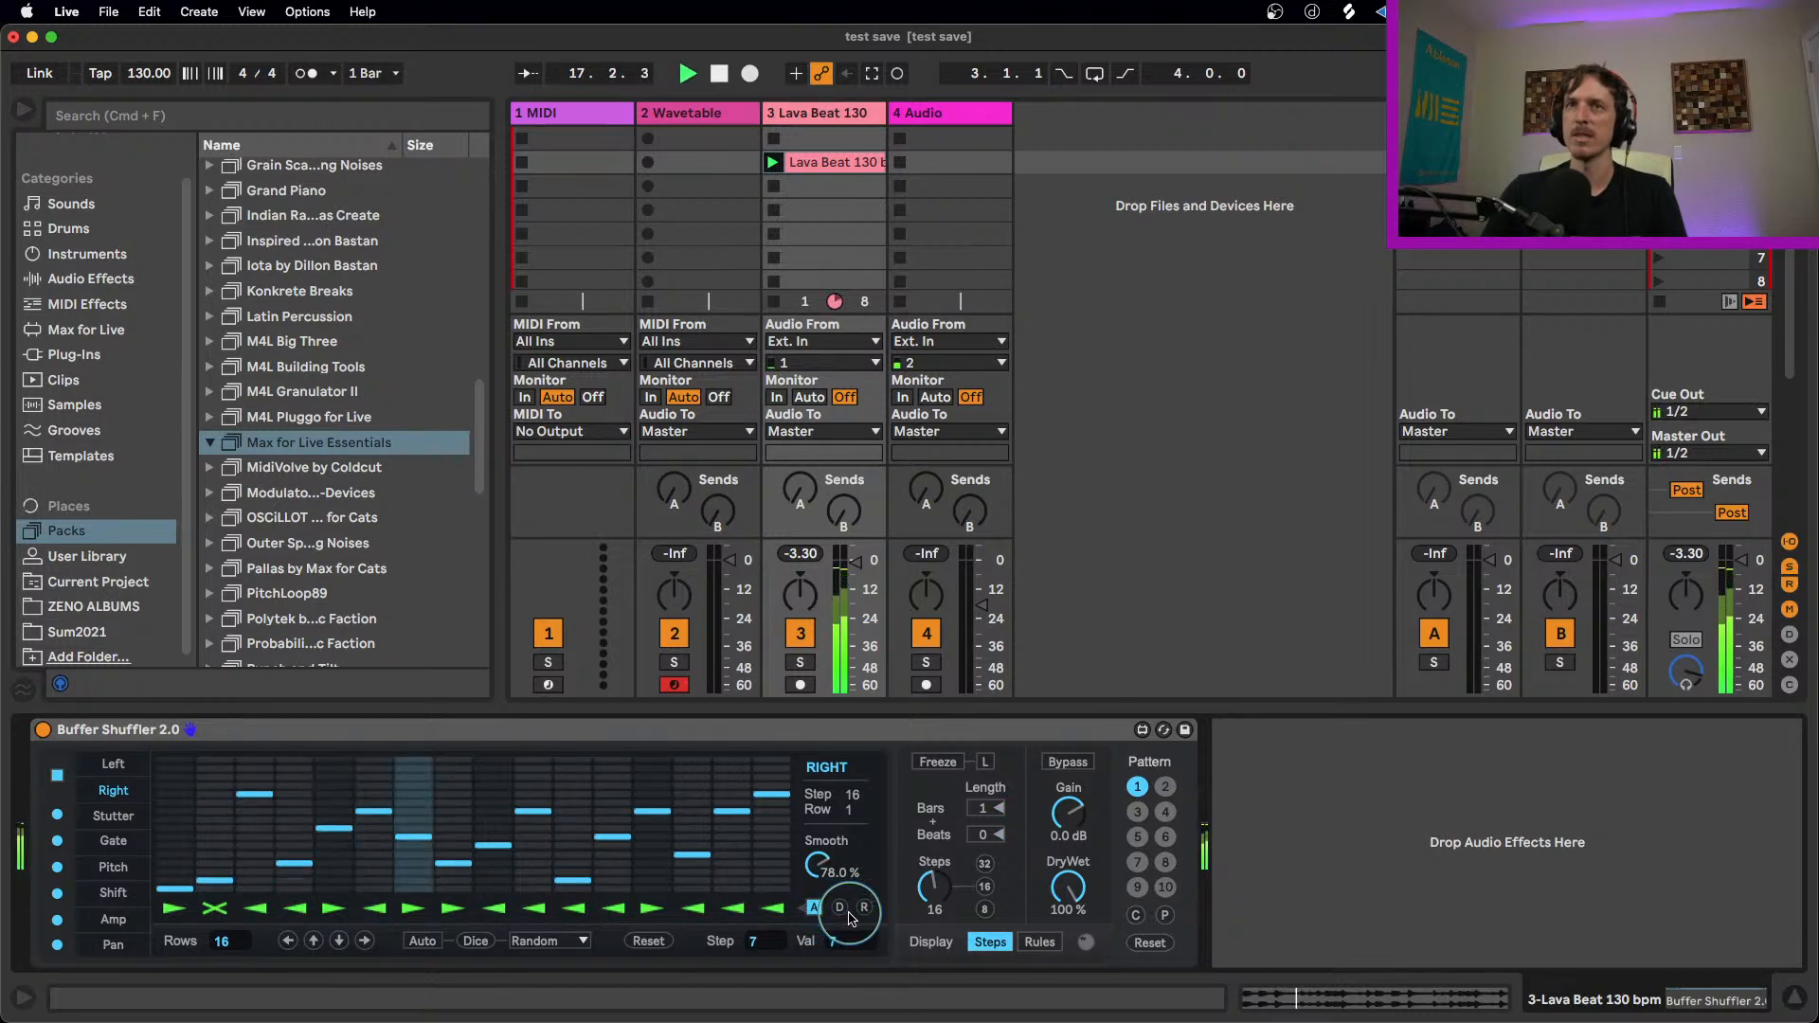
{"action": "left_click", "coordinate": [864, 909]}
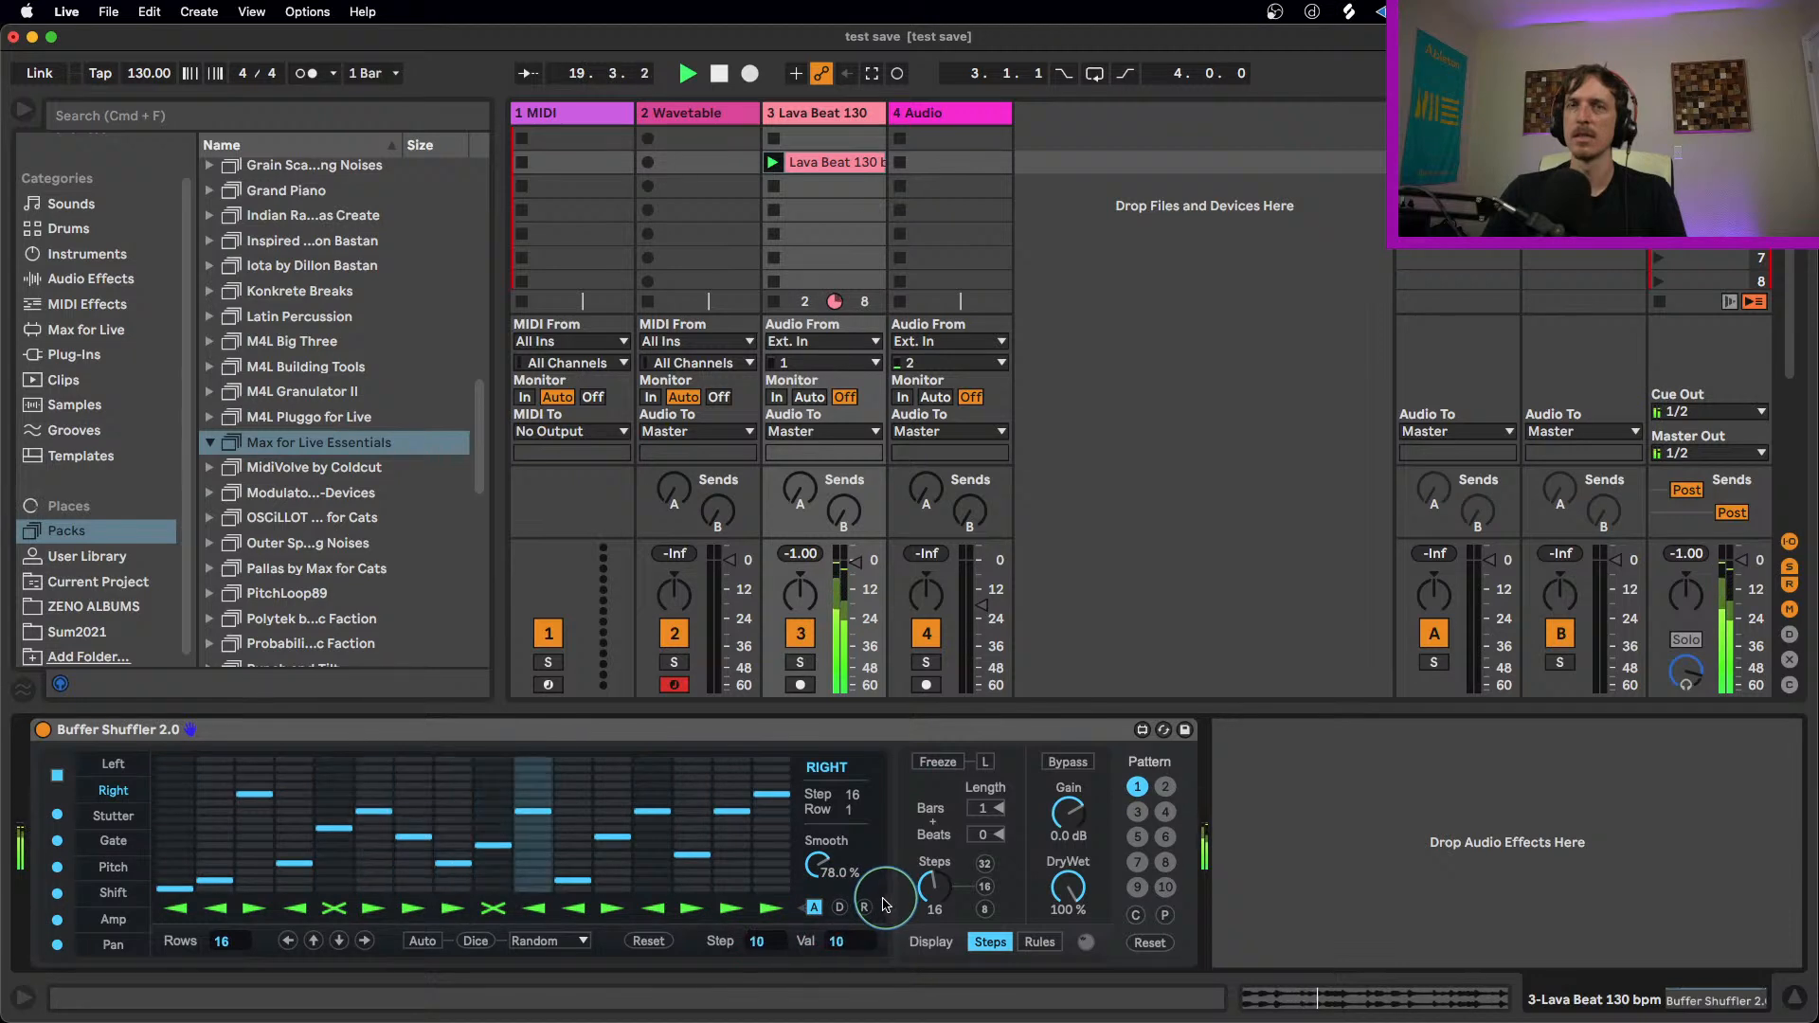
{"action": "key", "text": "space"}
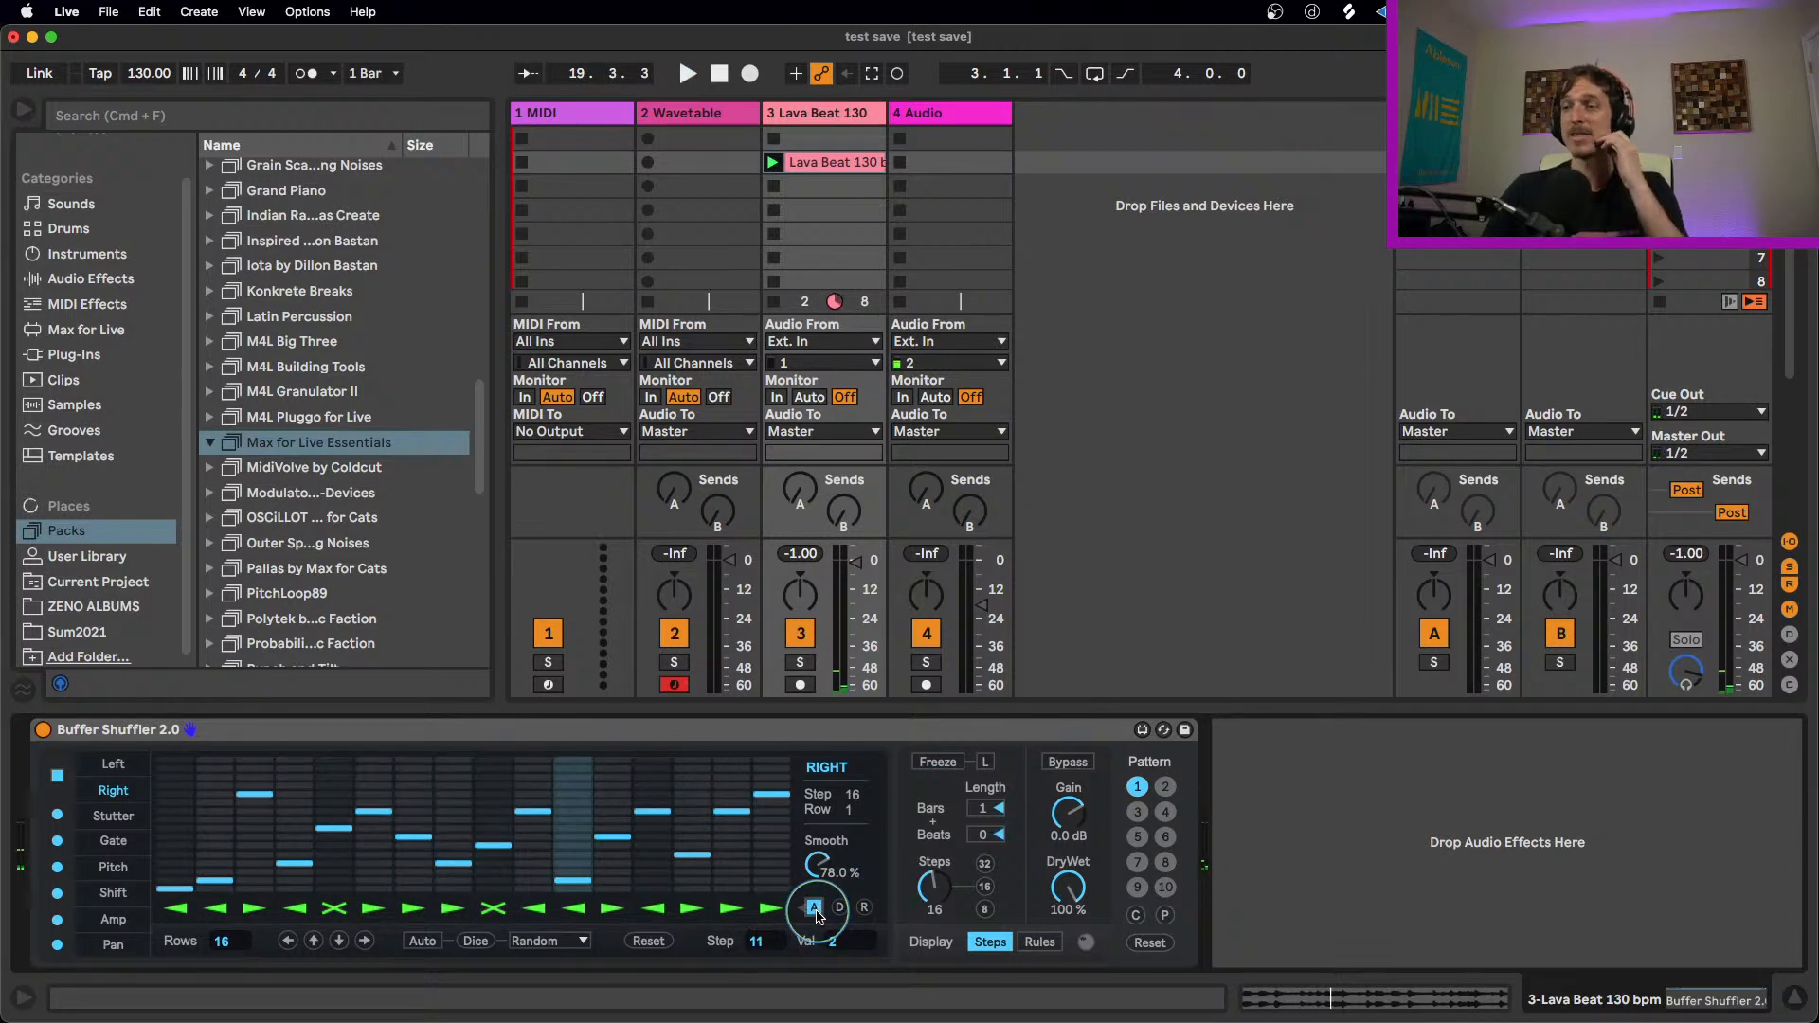
{"action": "left_click", "coordinate": [815, 909]}
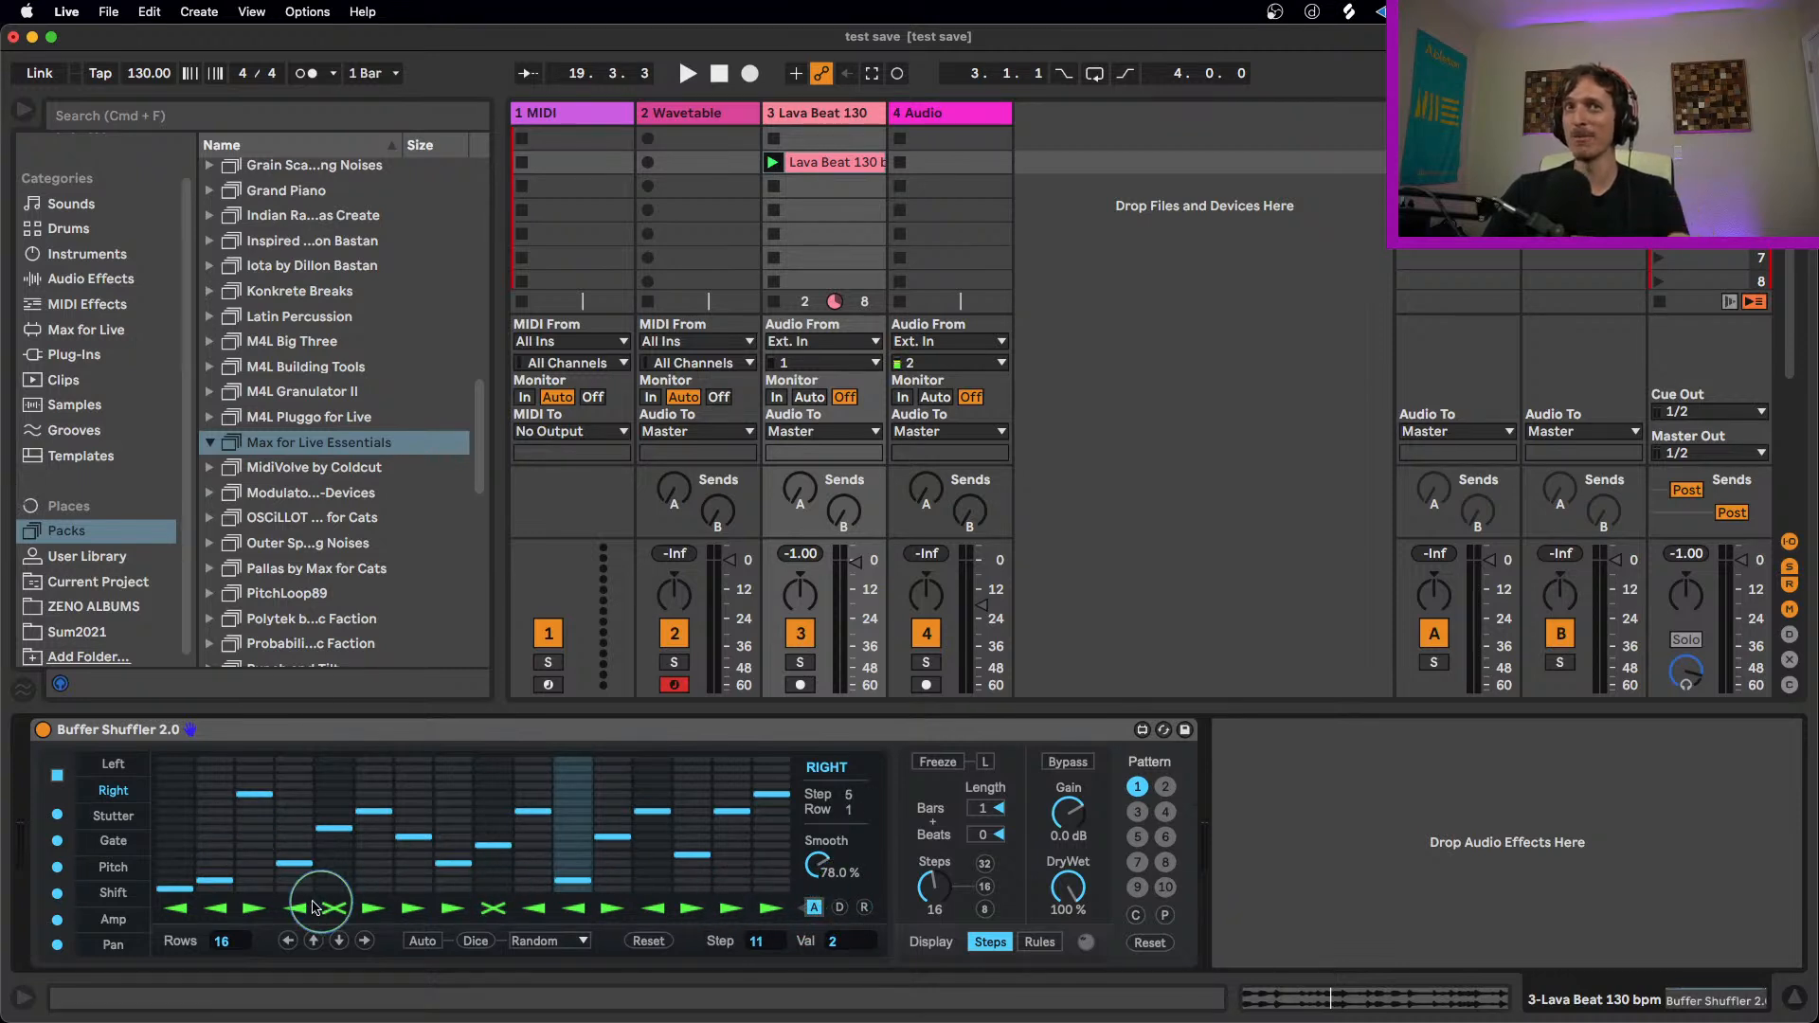
Step: Resume playback, reset the Right lane's pattern and lower its Smooth to 0.10%
{"action": "key", "text": "space"}
{"action": "left_click", "coordinate": [648, 941]}
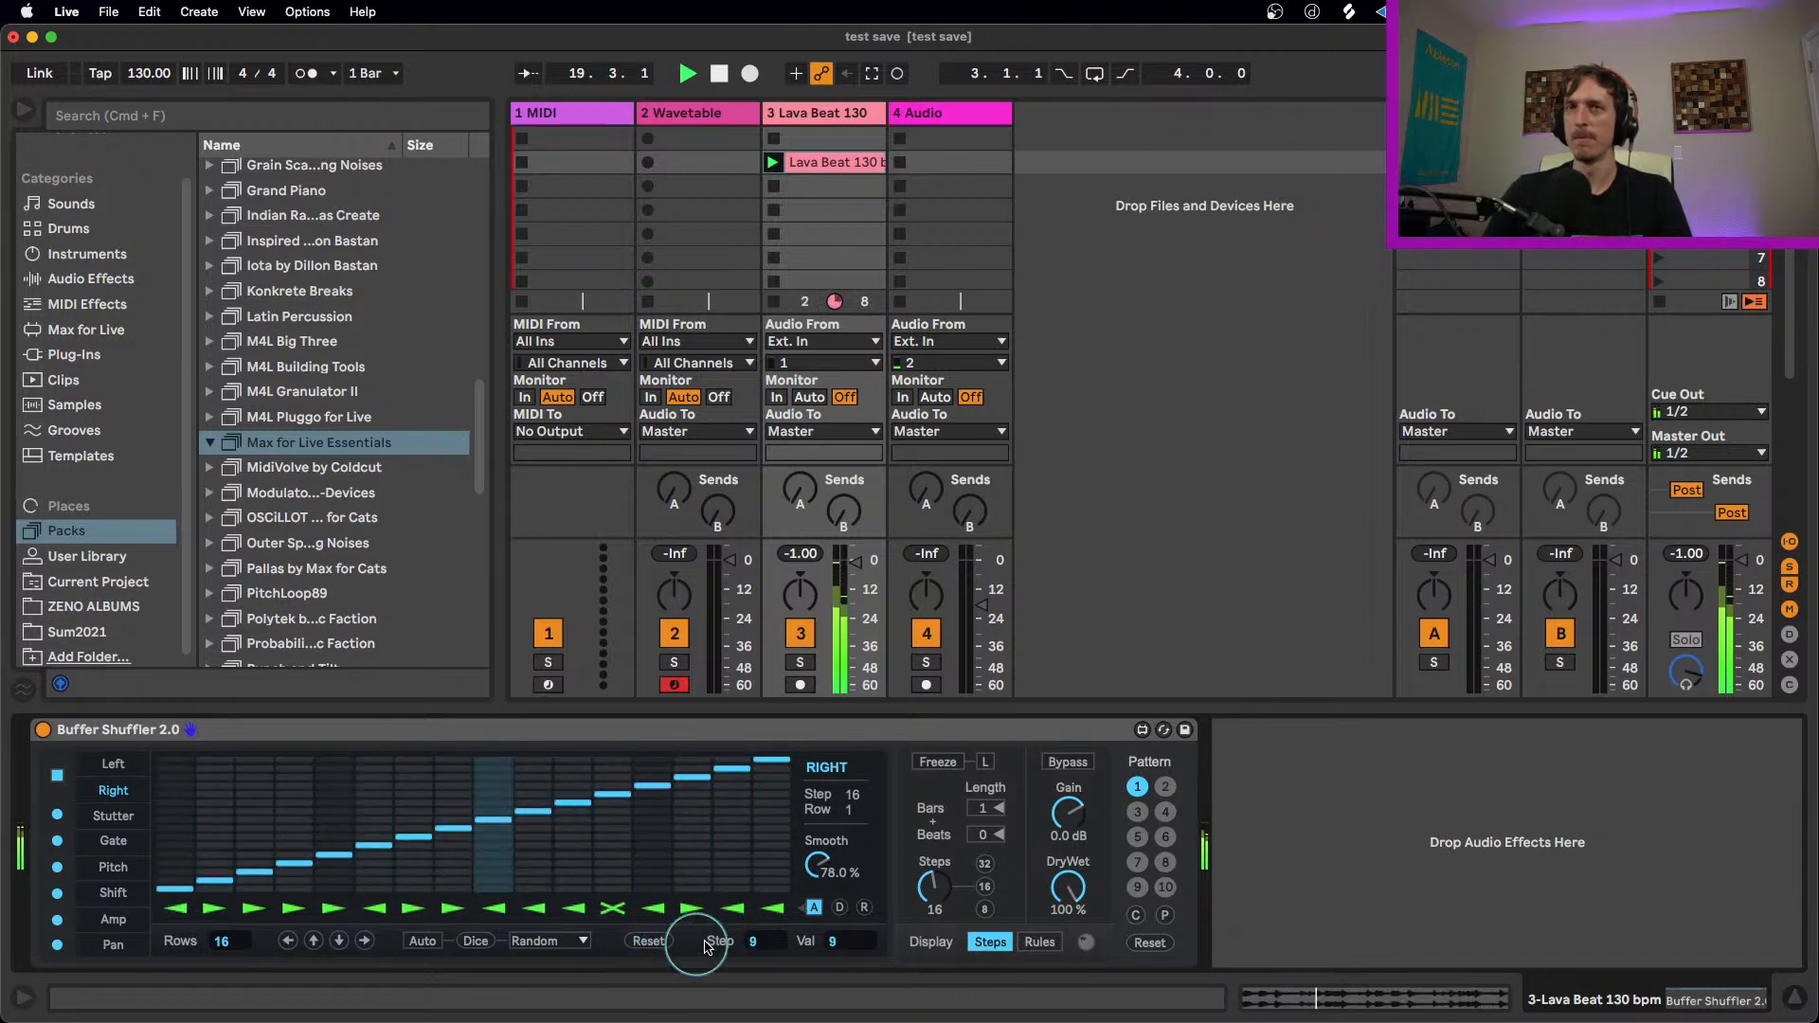
{"action": "left_click_drag", "start_coordinate": [813, 873], "coordinate": [809, 963]}
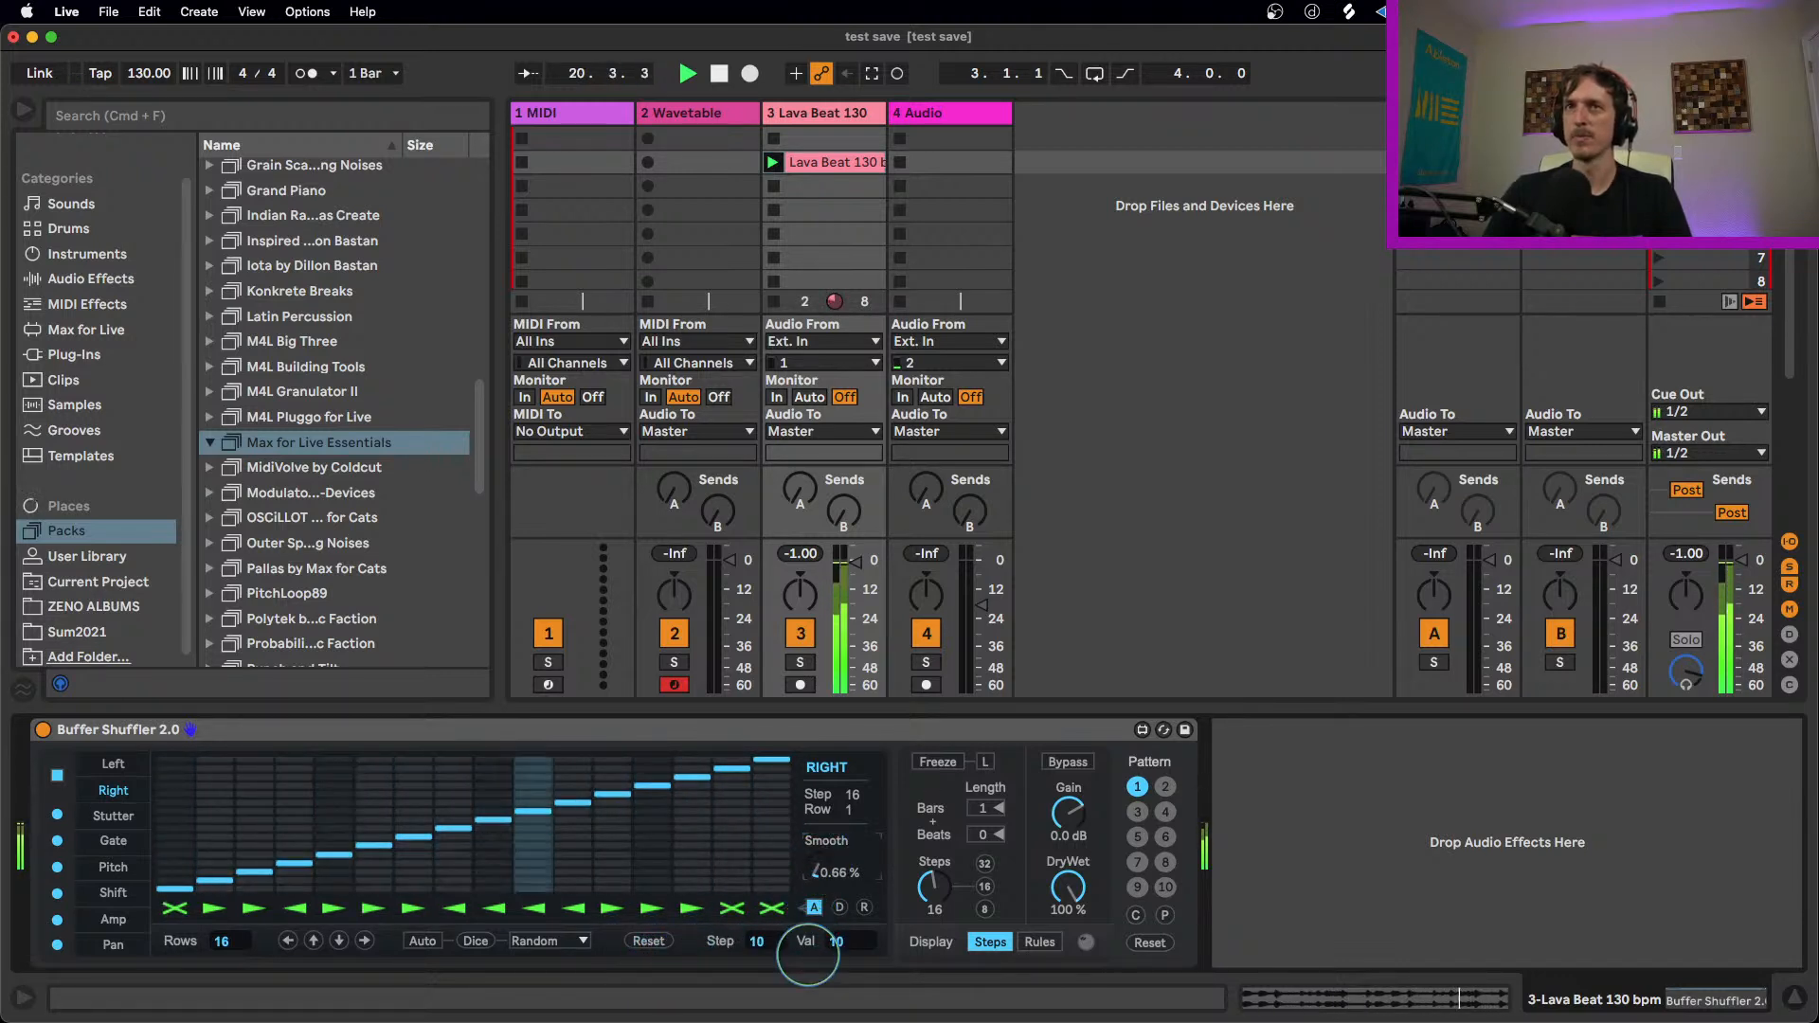
Step: Disable the Stutter, Amp and Pan lanes, toggle Pitch off and on again, and stop playback
{"action": "left_click", "coordinate": [57, 814]}
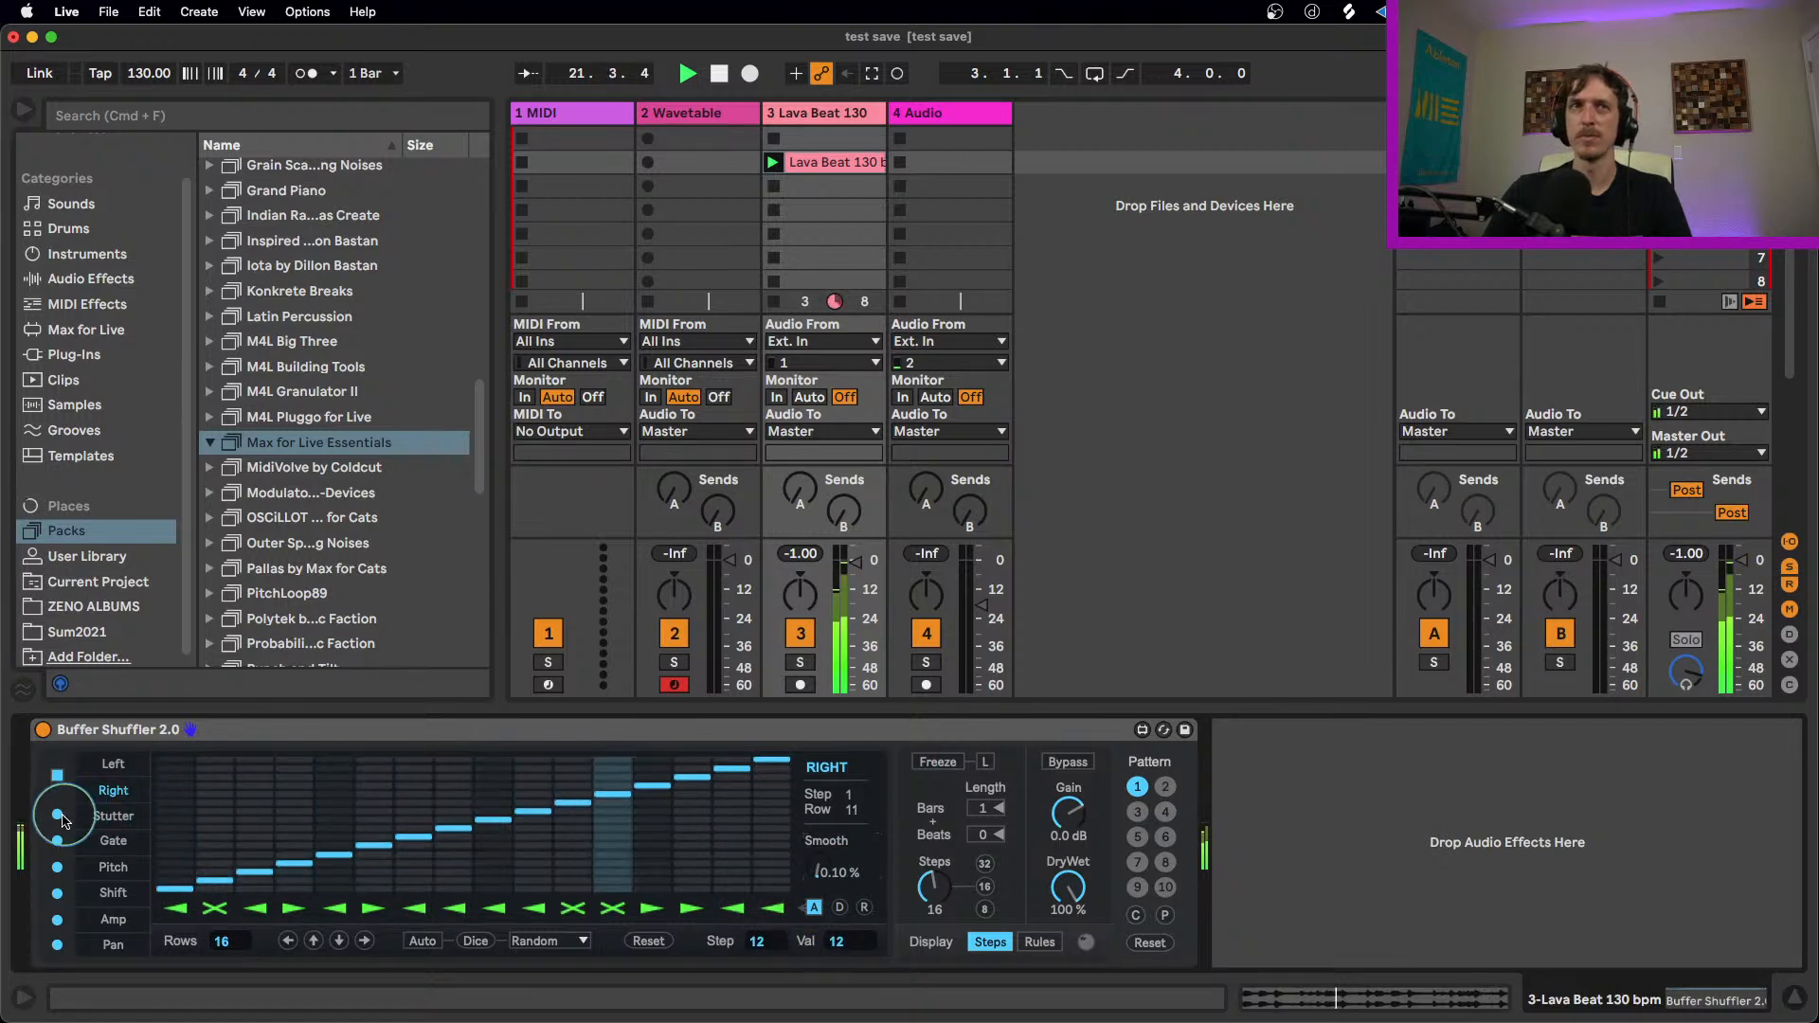
{"action": "left_click", "coordinate": [57, 867]}
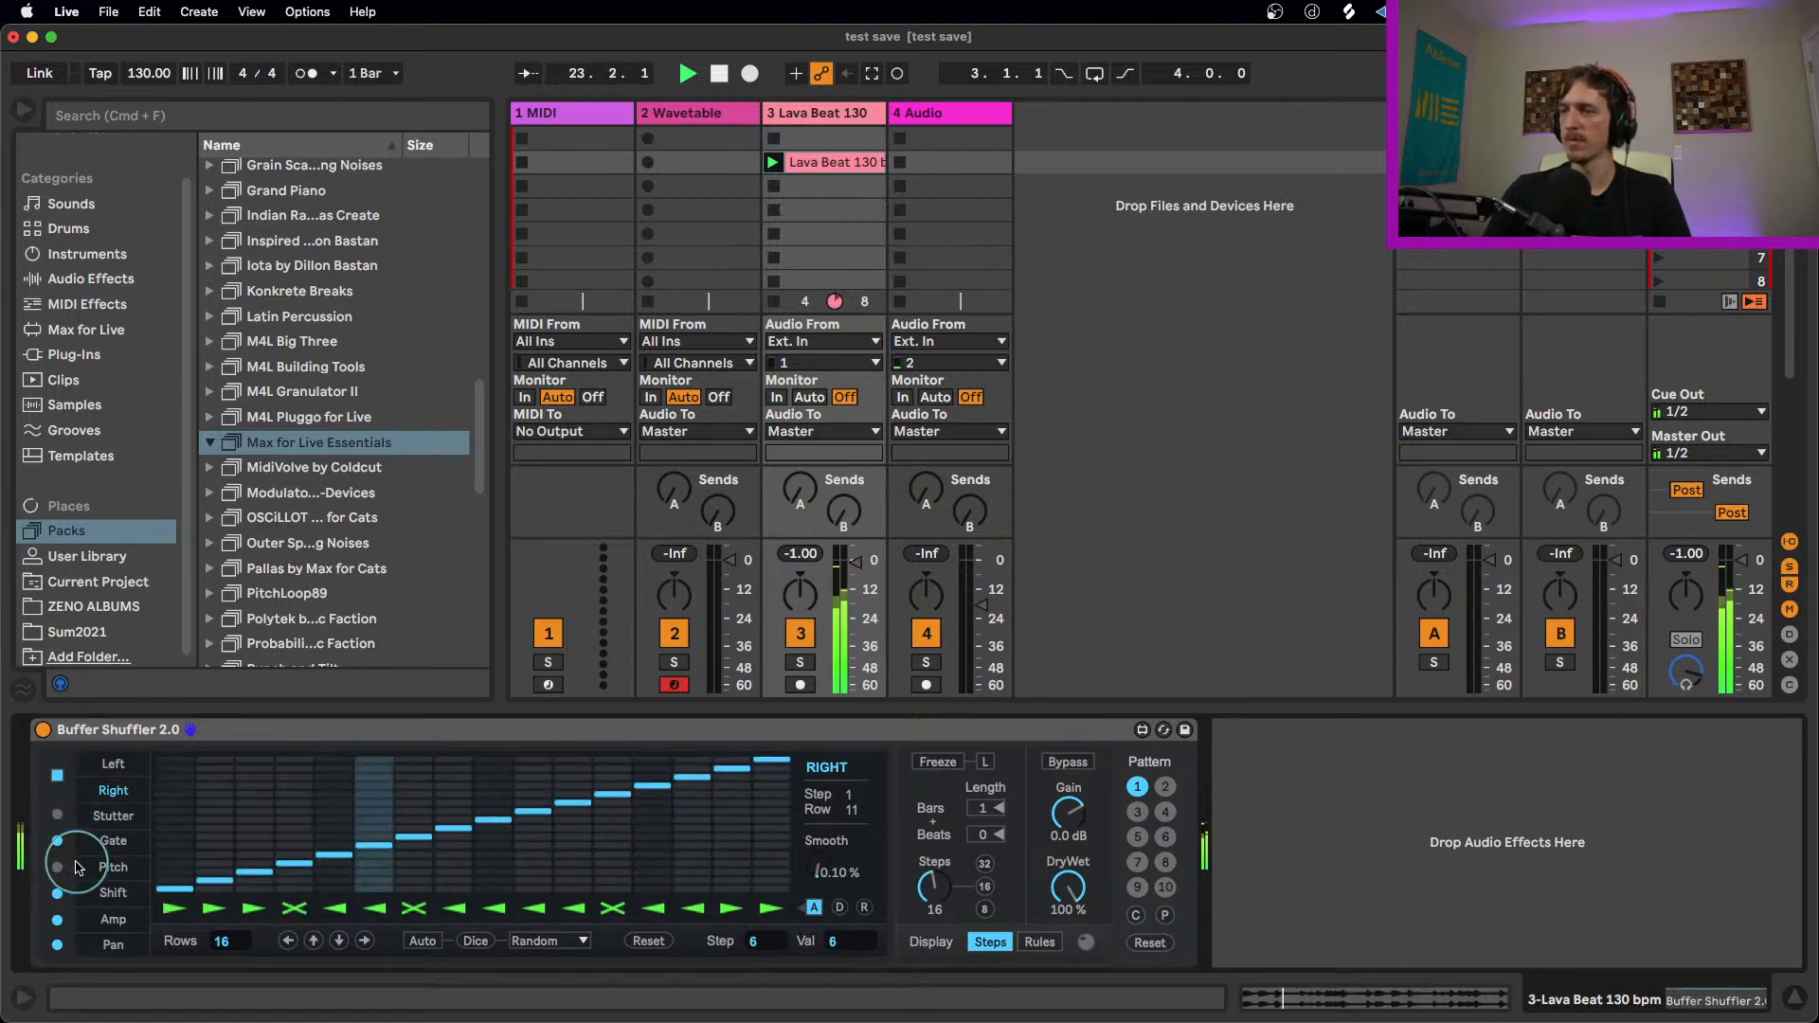
{"action": "left_click", "coordinate": [60, 924]}
{"action": "left_click", "coordinate": [58, 945]}
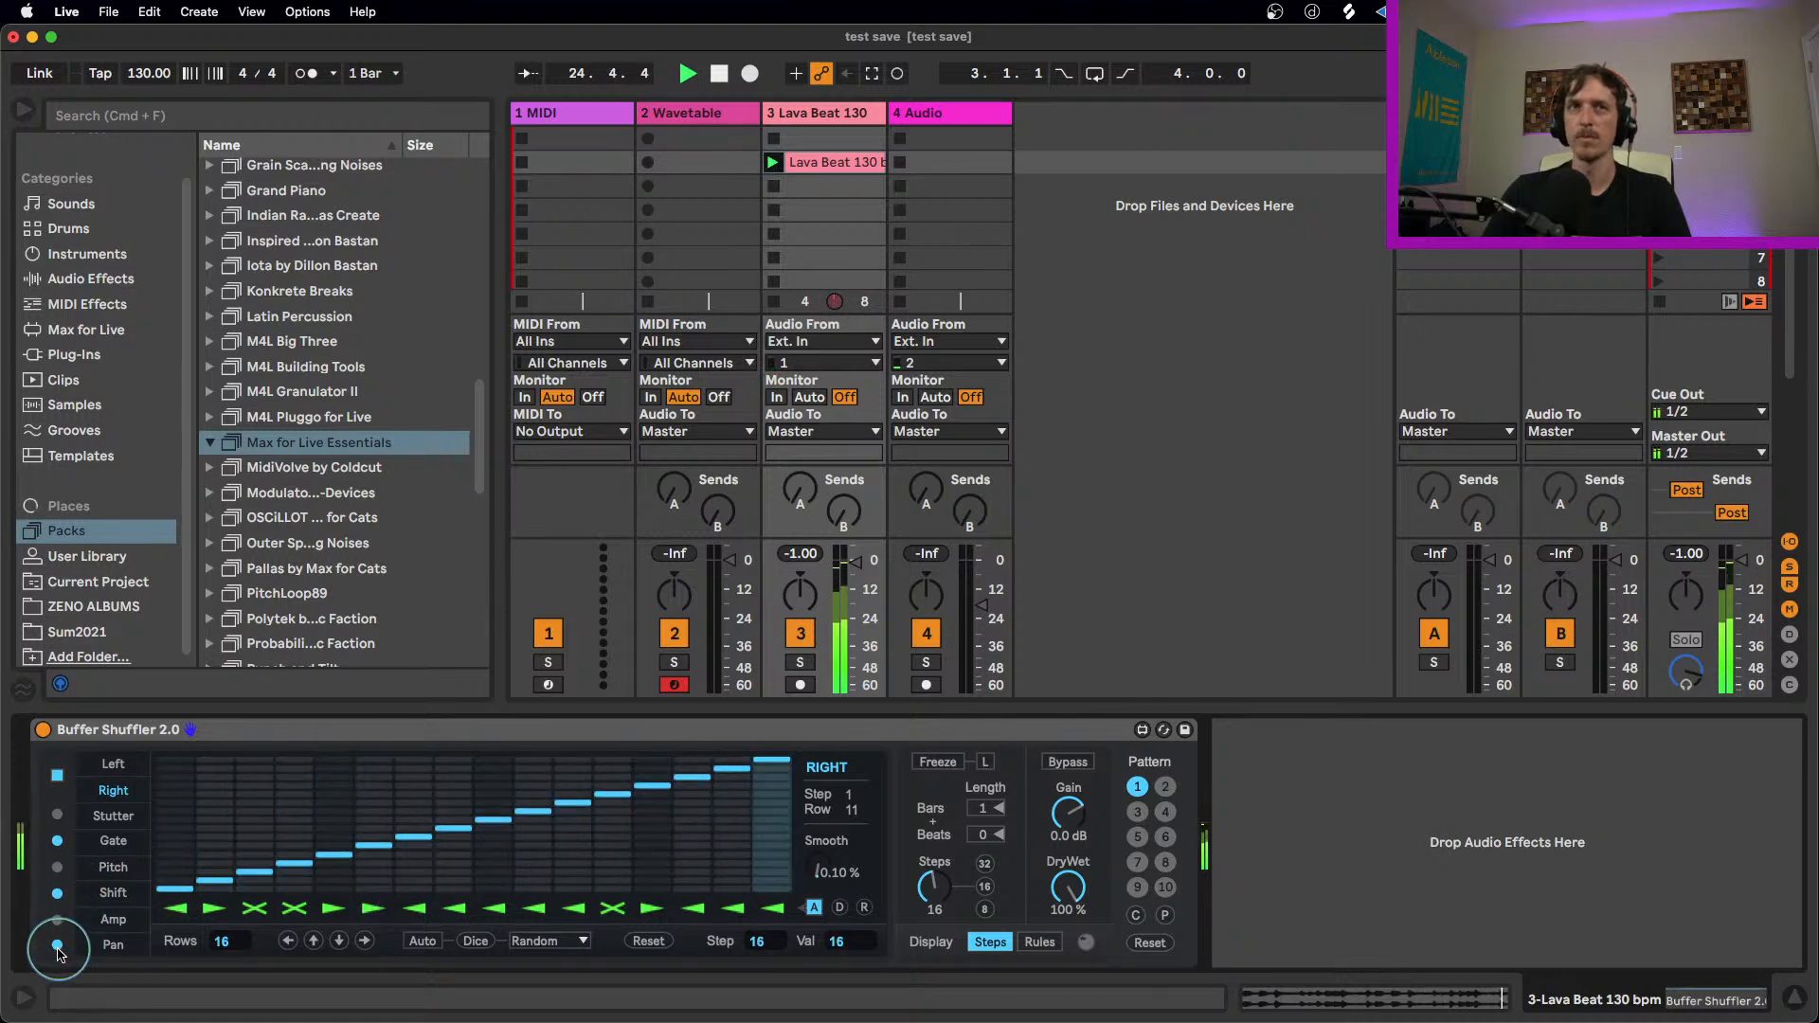
{"action": "left_click", "coordinate": [57, 868]}
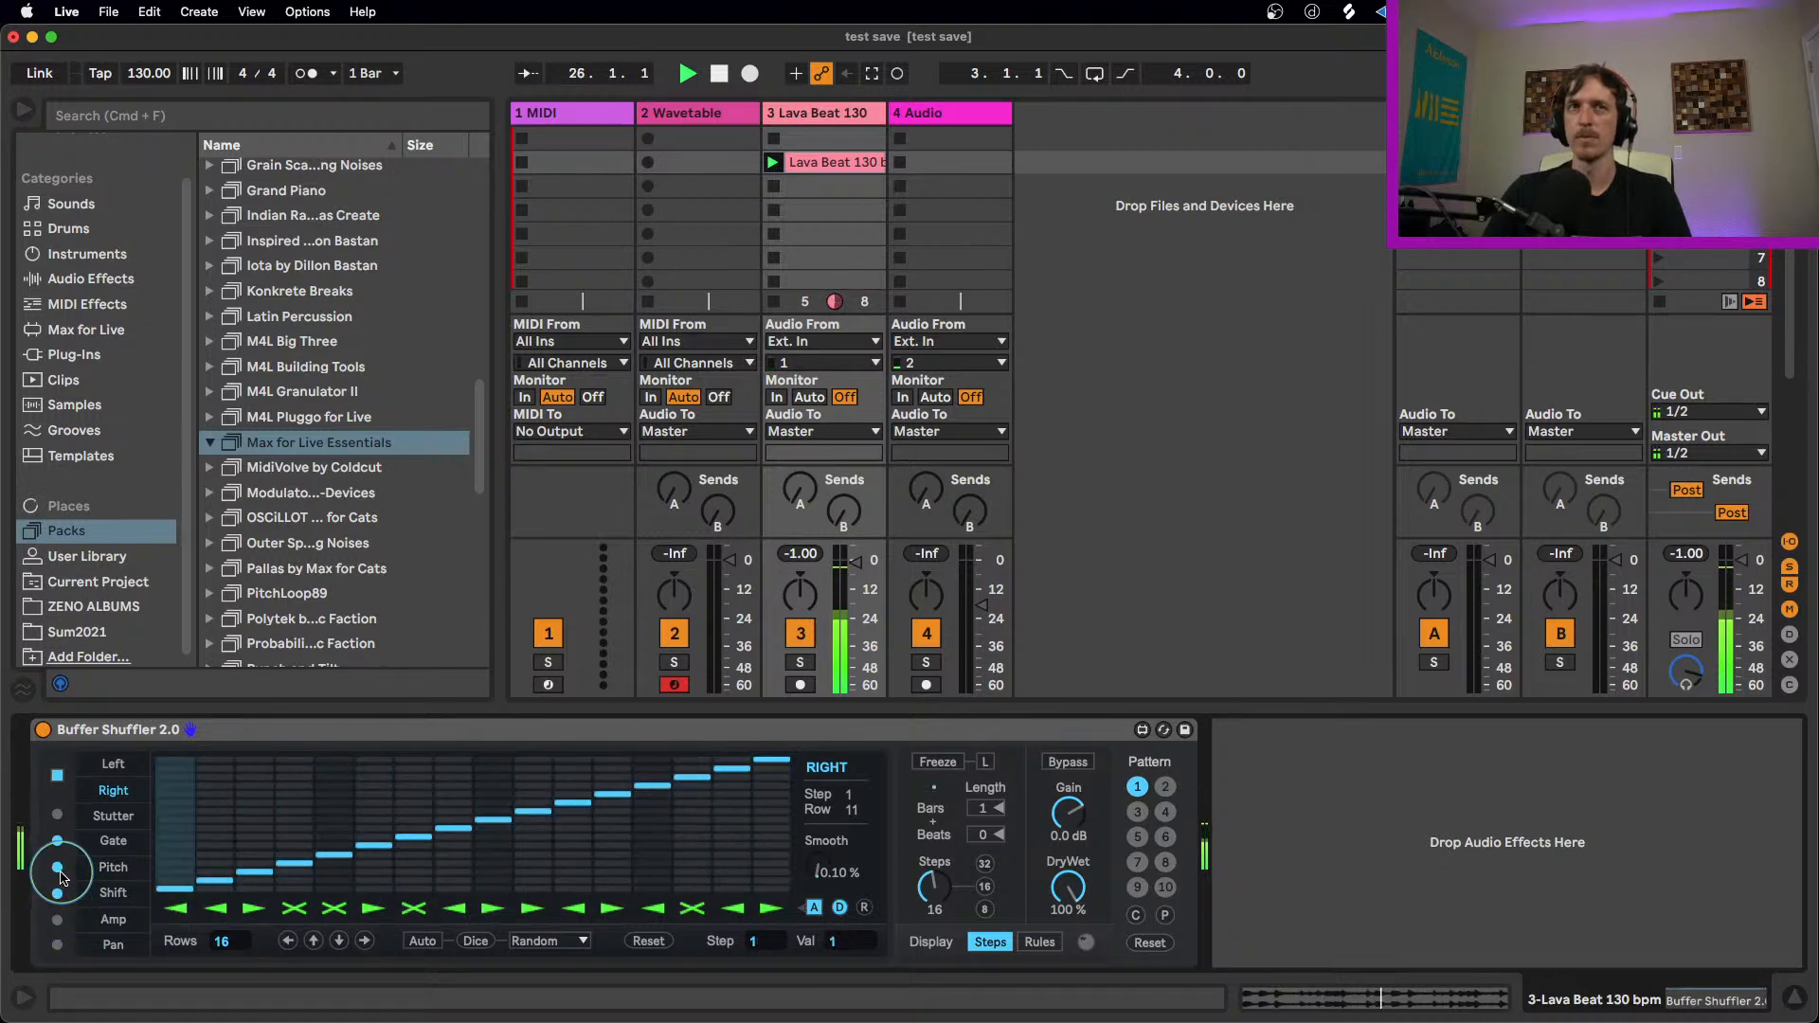
{"action": "left_click", "coordinate": [201, 846]}
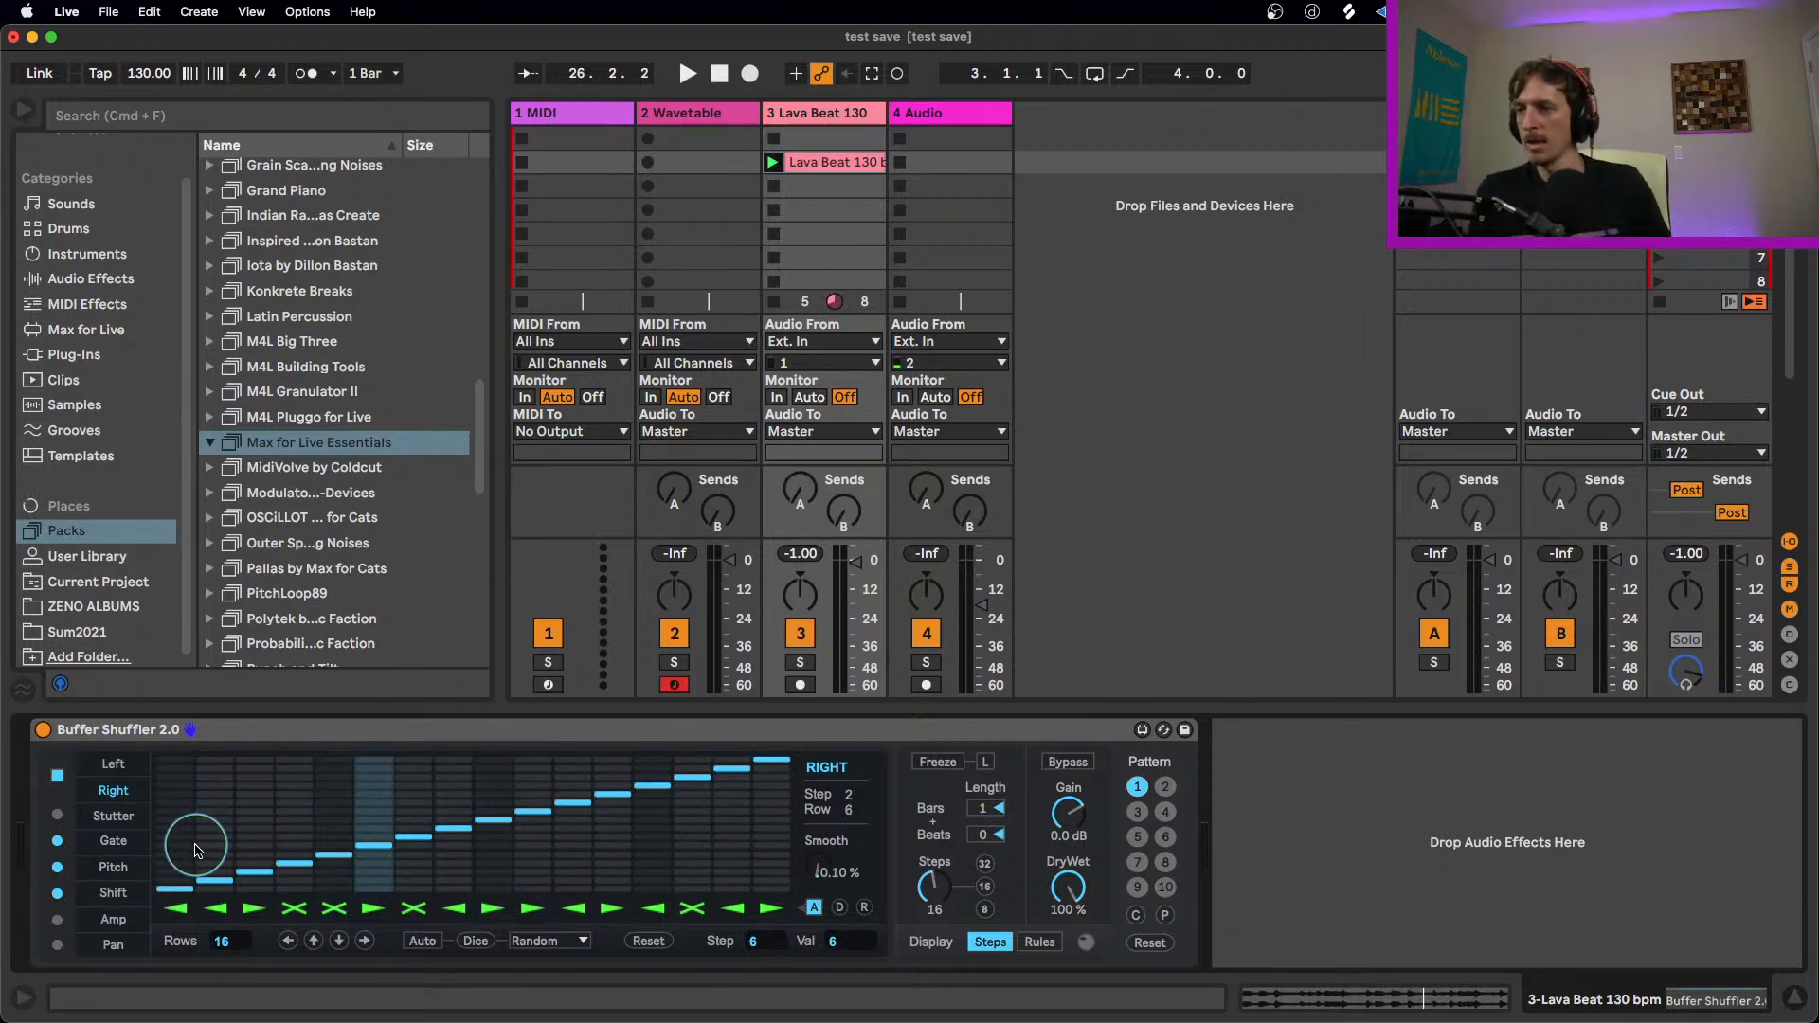
{"action": "left_click", "coordinate": [538, 736]}
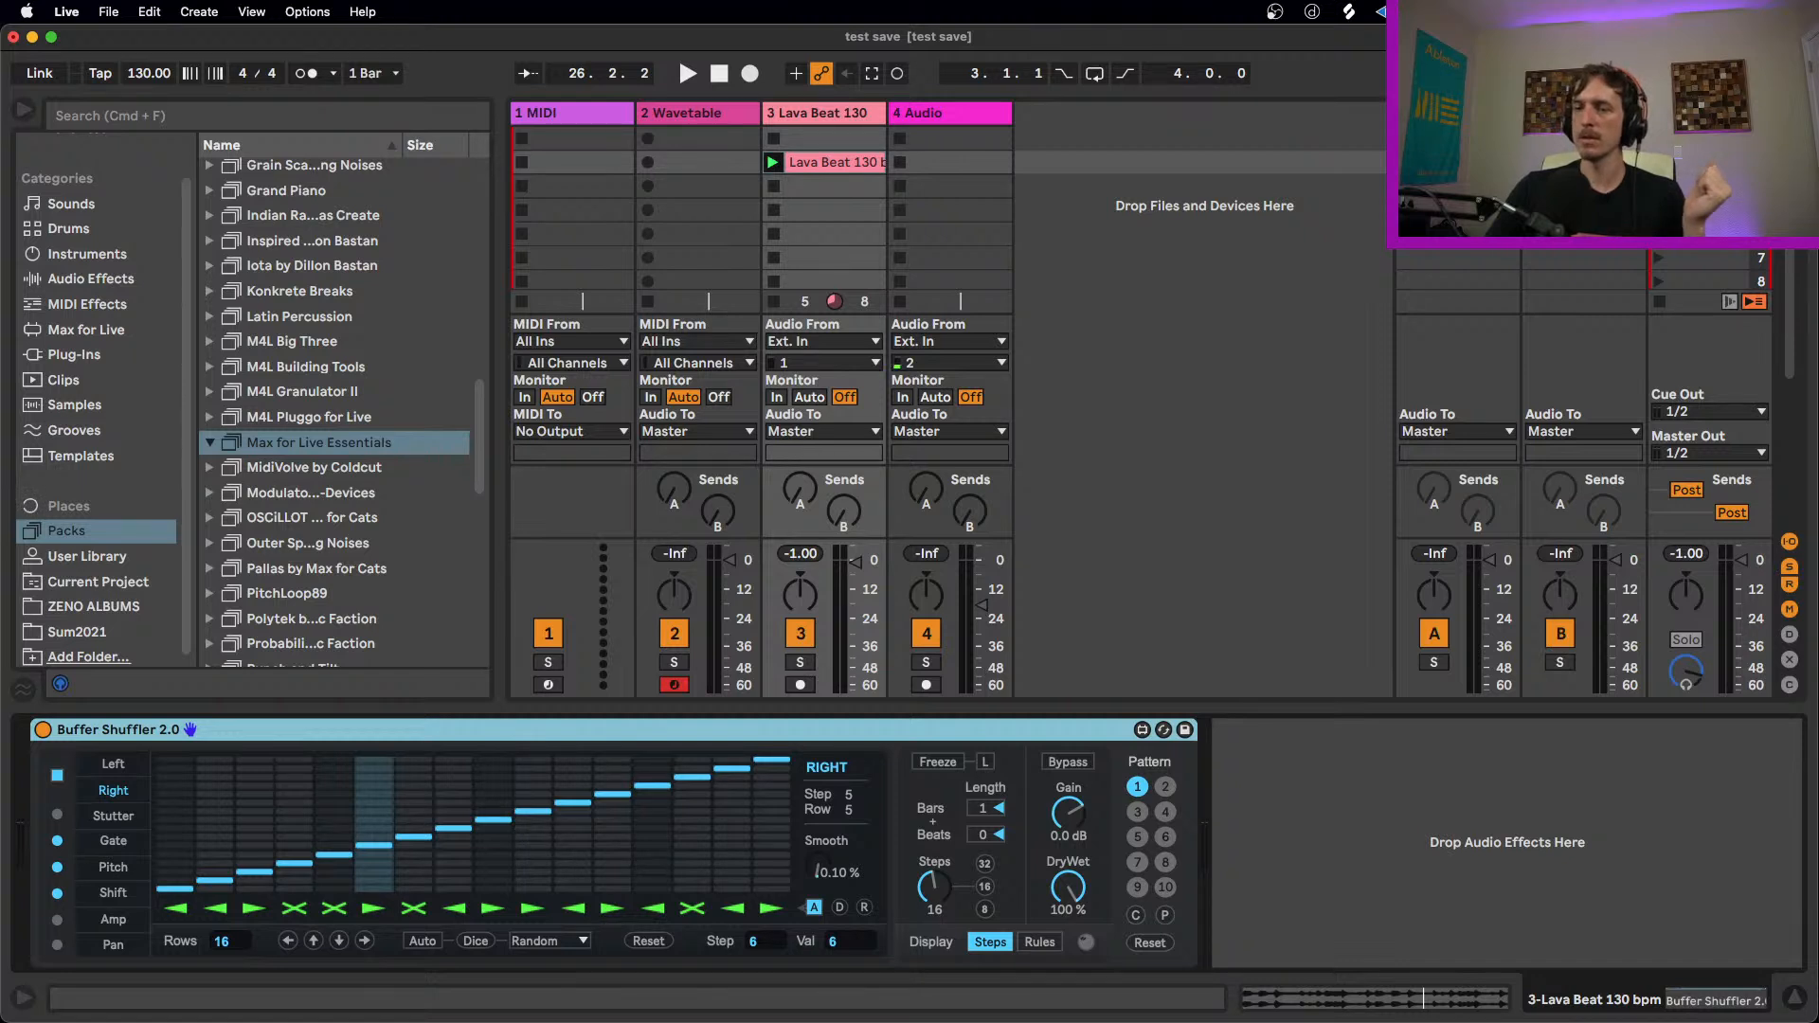
Step: Switch to Finder and look through the Max patches in the Probability Pack by Sonic Faction folder, including Dr Chaos and Step Divider
{"action": "key", "text": "super+Tab"}
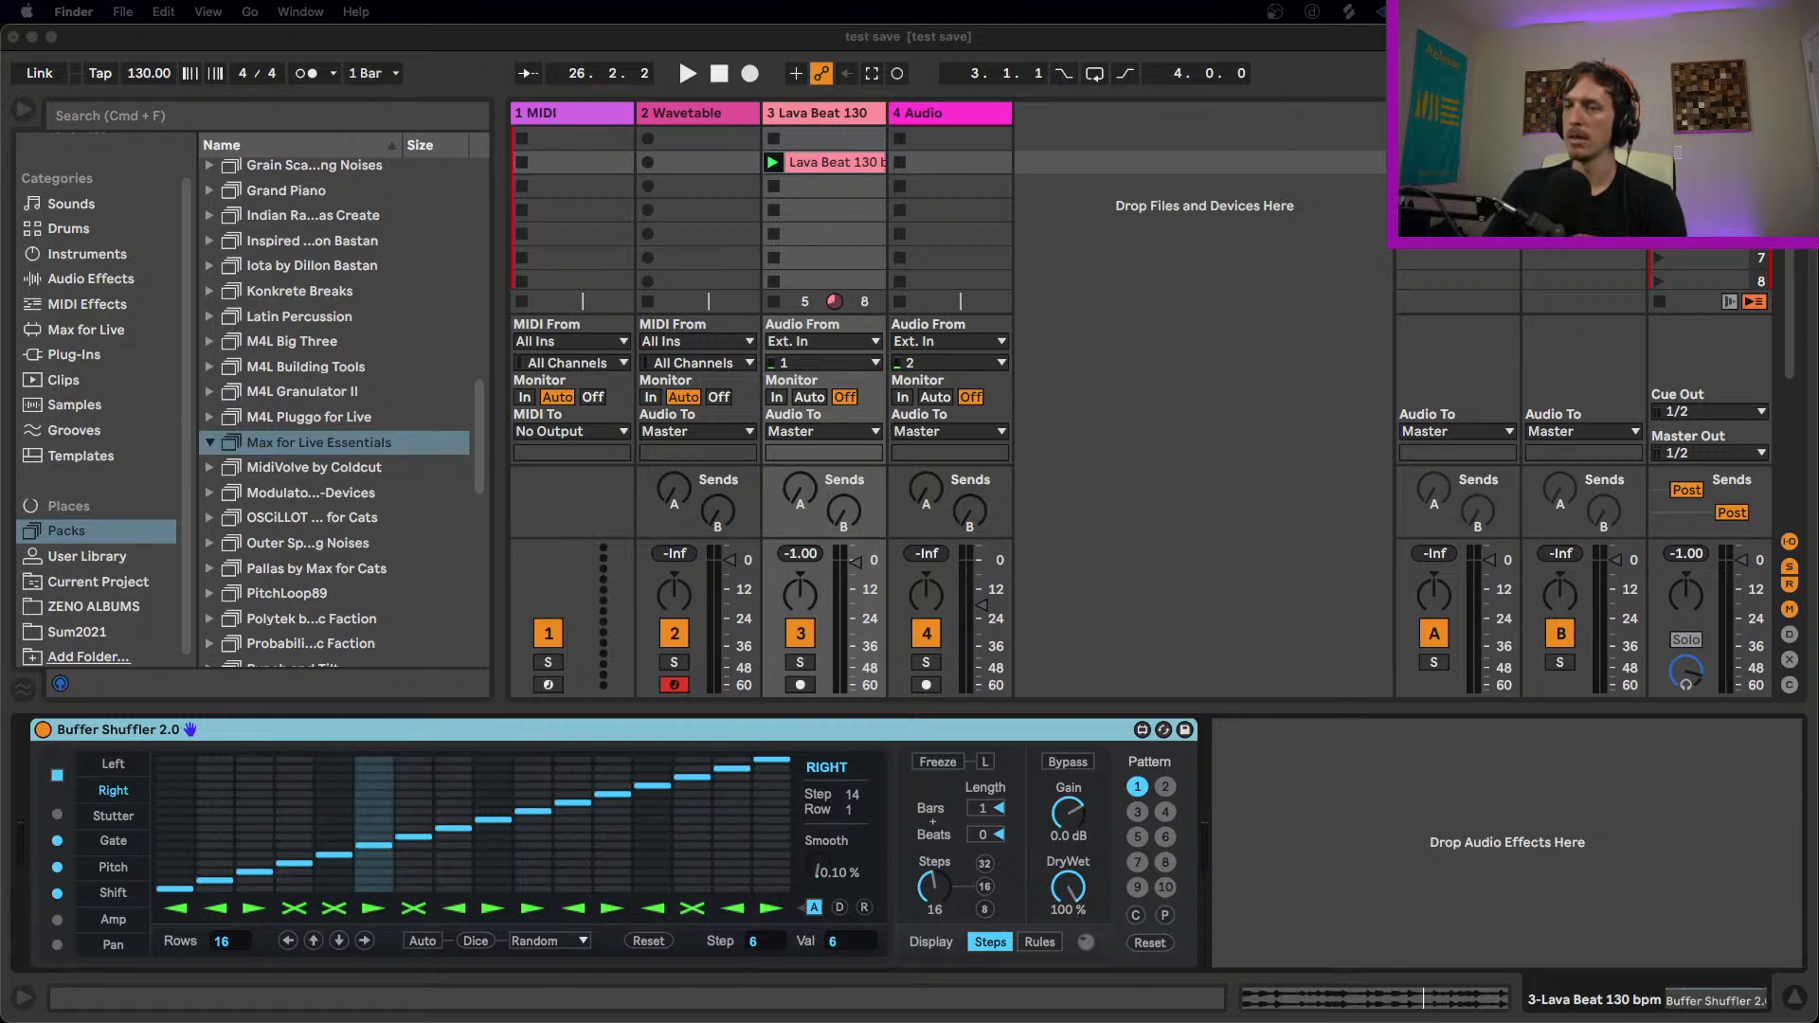
{"action": "left_click_drag", "start_coordinate": [703, 1021], "coordinate": [617, 419]}
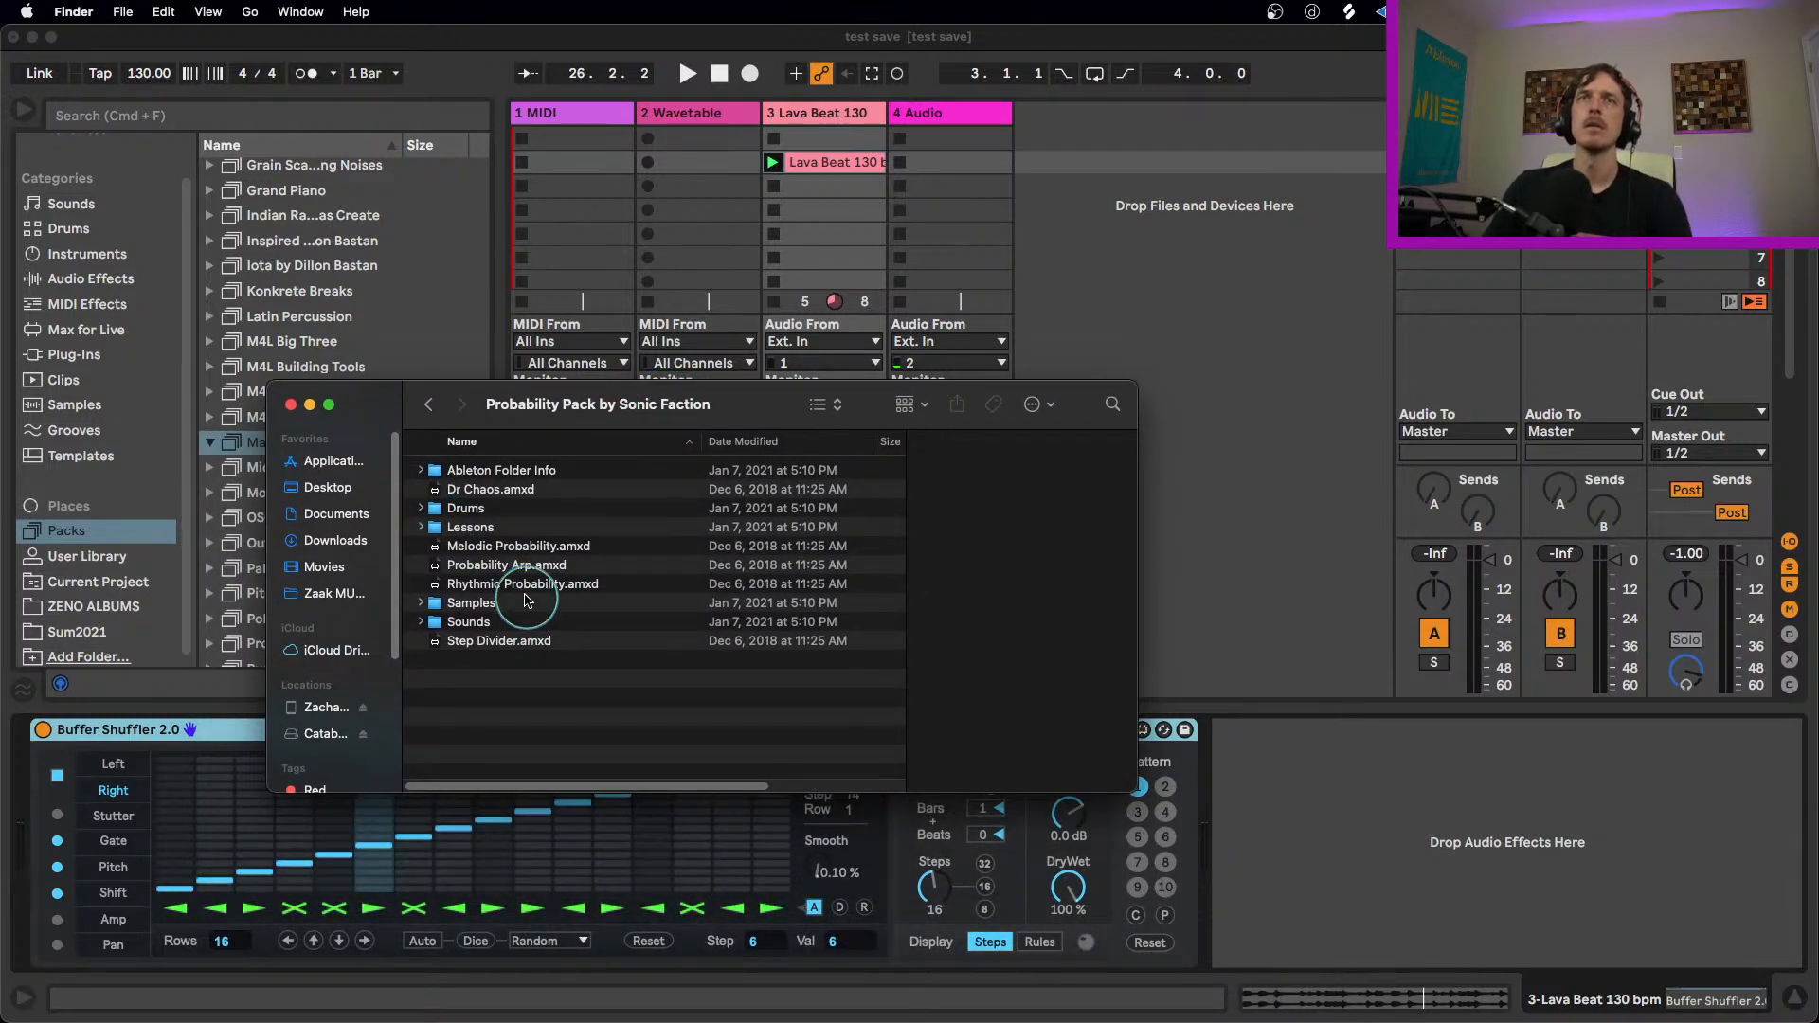
{"action": "left_click", "coordinate": [557, 549]}
{"action": "left_click", "coordinate": [566, 566]}
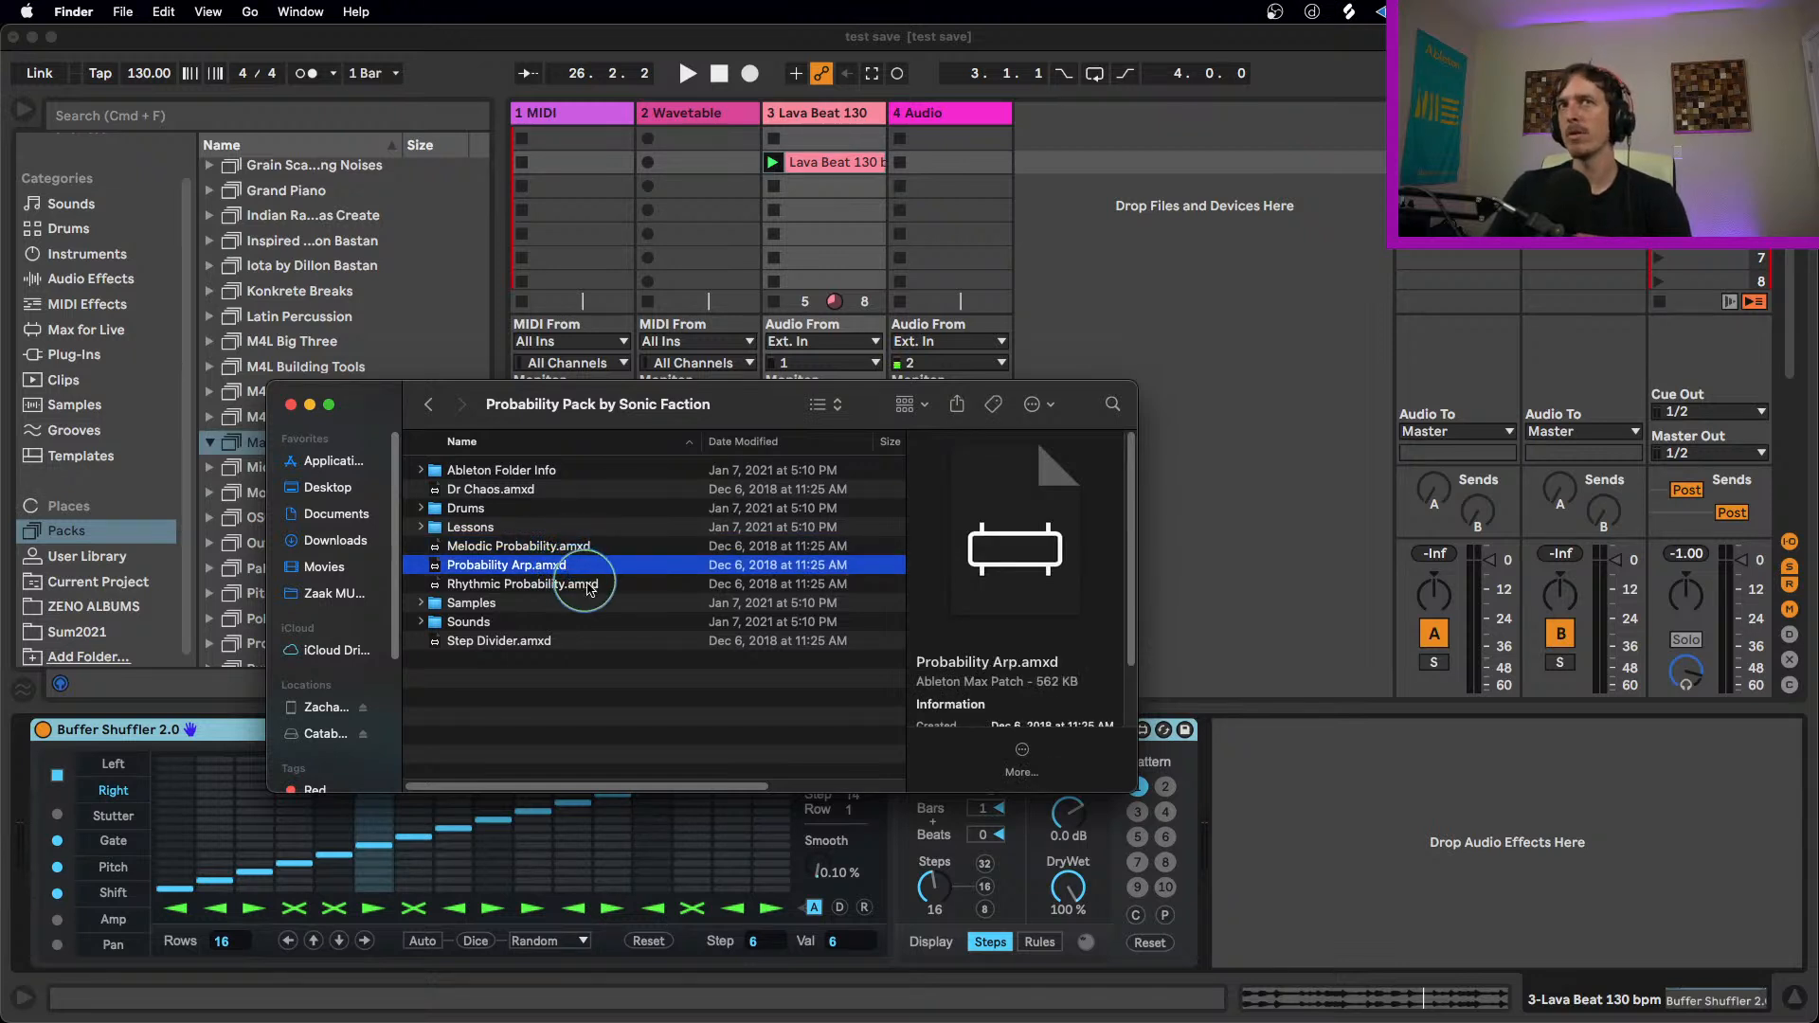
{"action": "left_click", "coordinate": [576, 587]}
{"action": "left_click", "coordinate": [524, 493]}
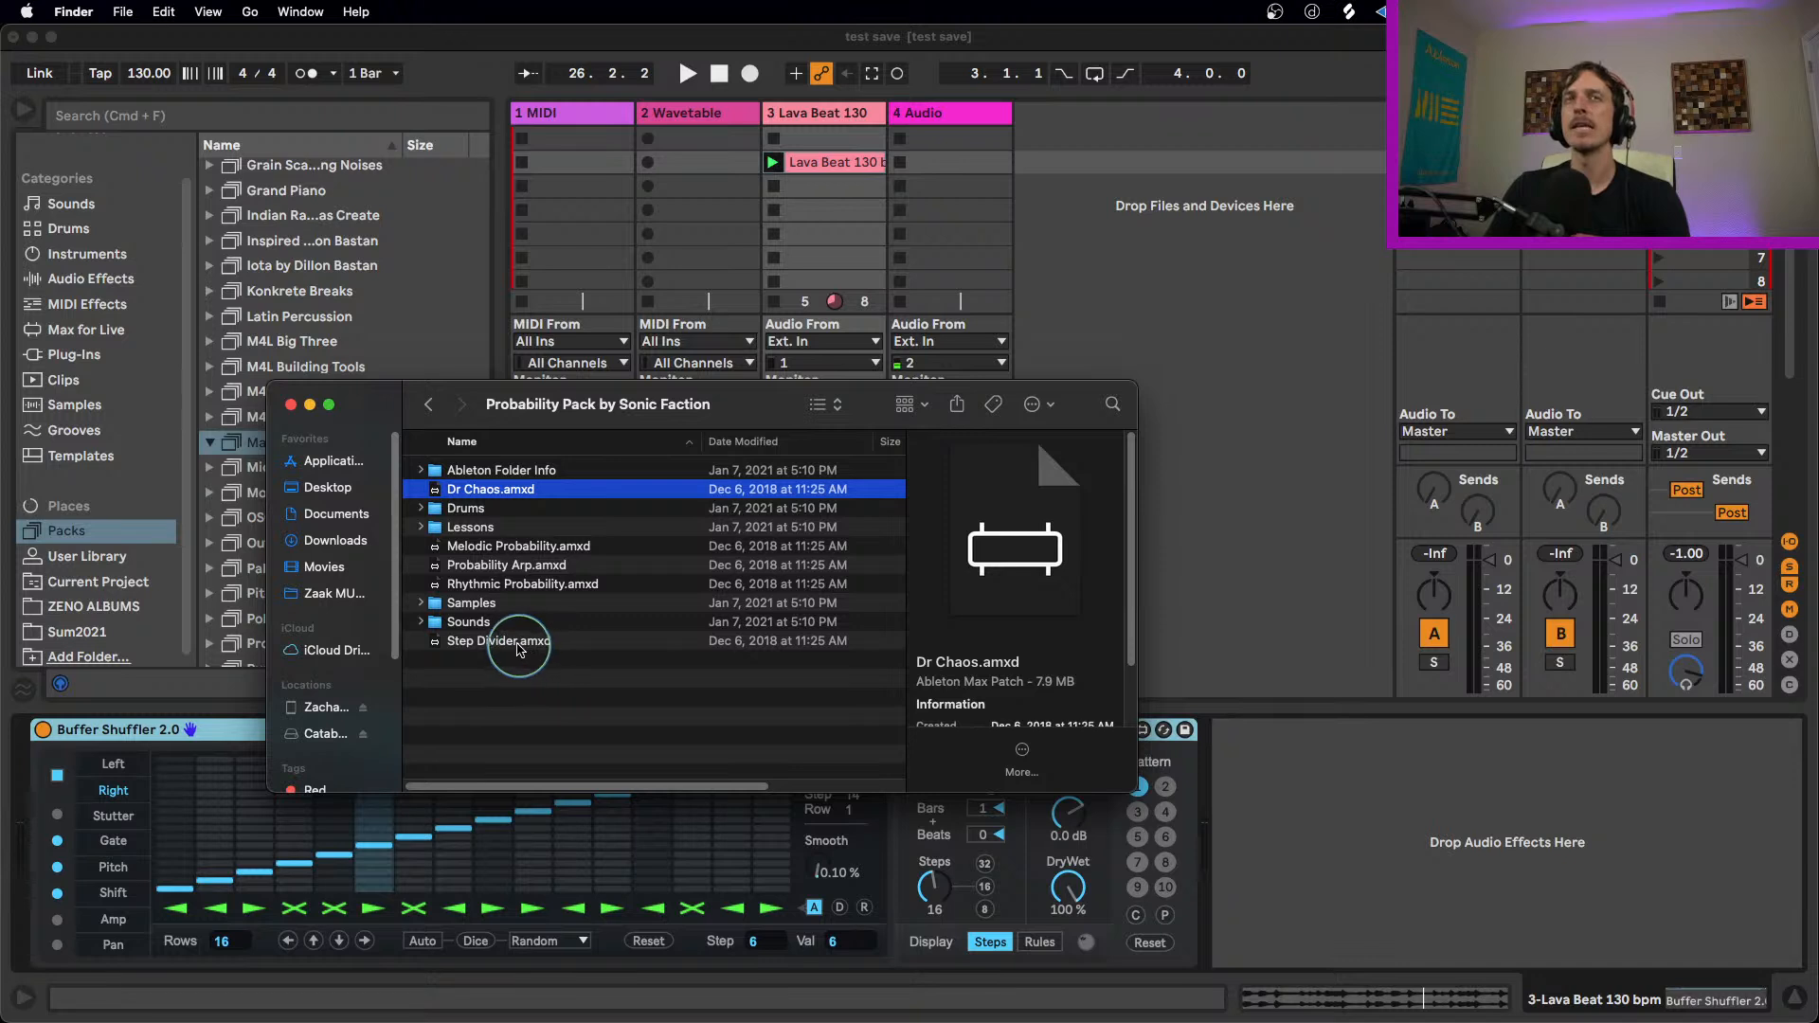
{"action": "left_click", "coordinate": [519, 648]}
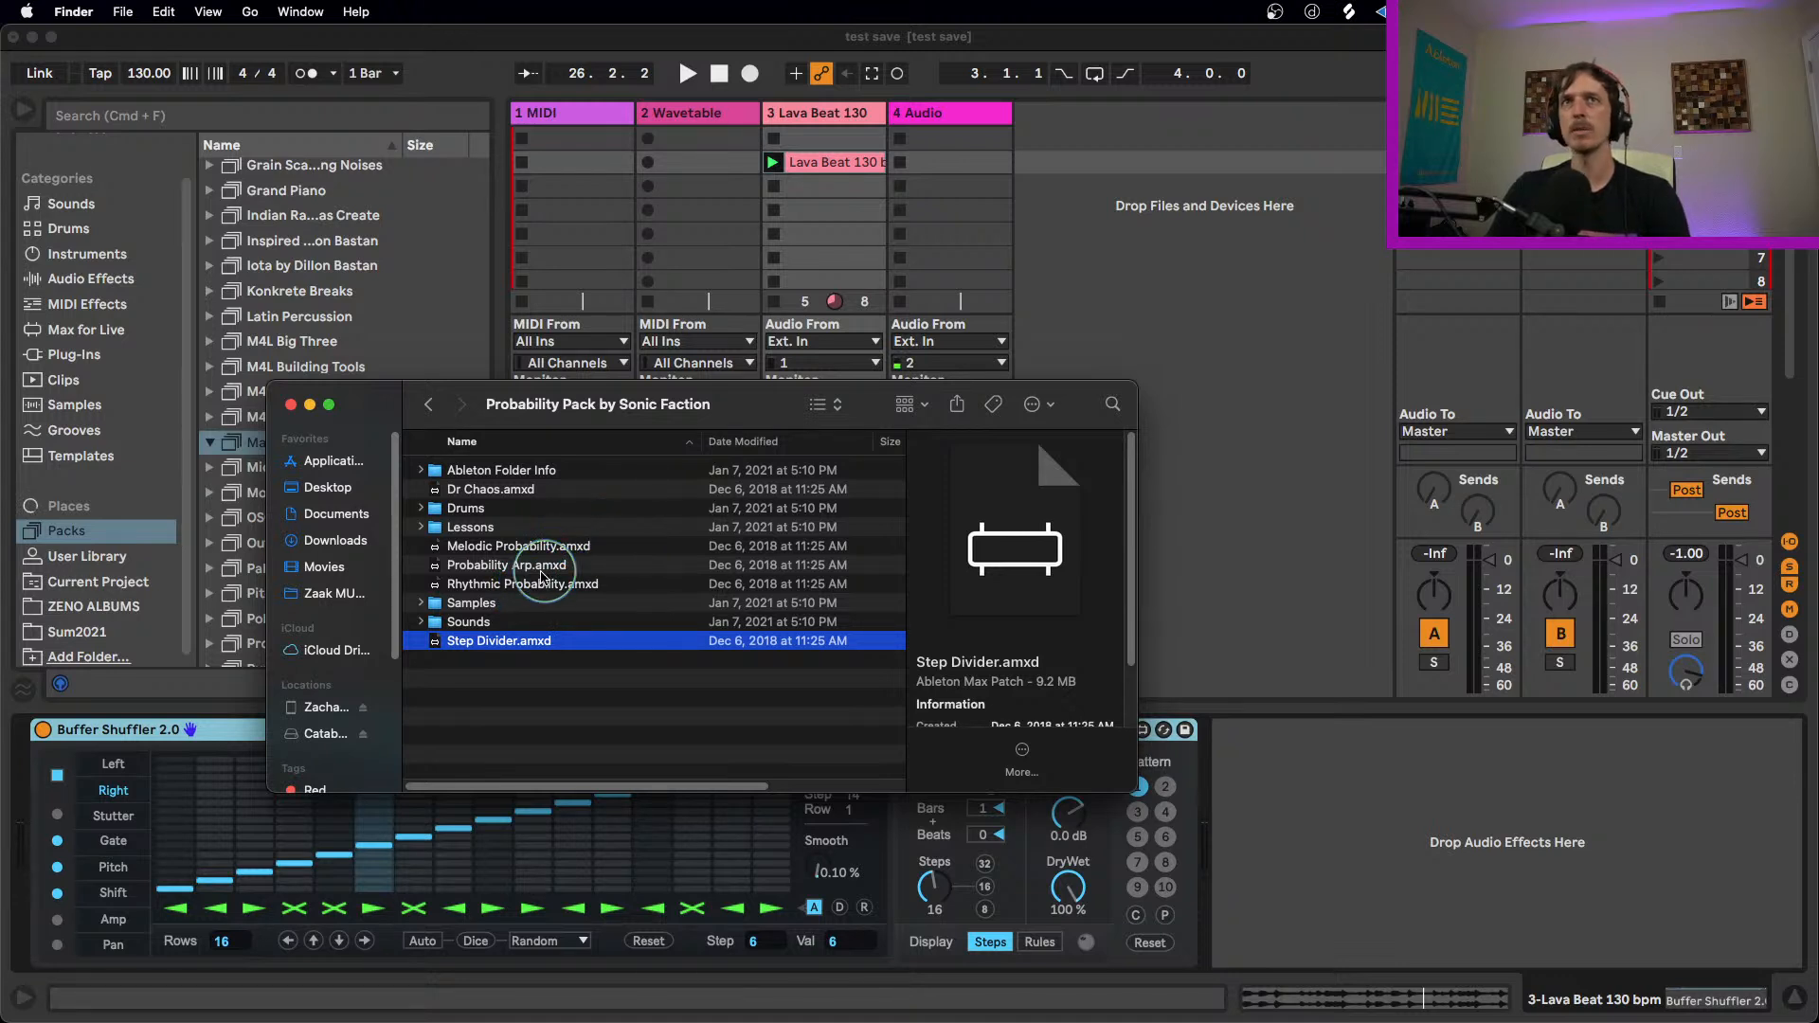
Step: Load Melodic Probability.amxd onto the Wavetable track, close the Finder window and return to Ableton Live
{"action": "left_click_drag", "start_coordinate": [516, 548], "coordinate": [691, 152]}
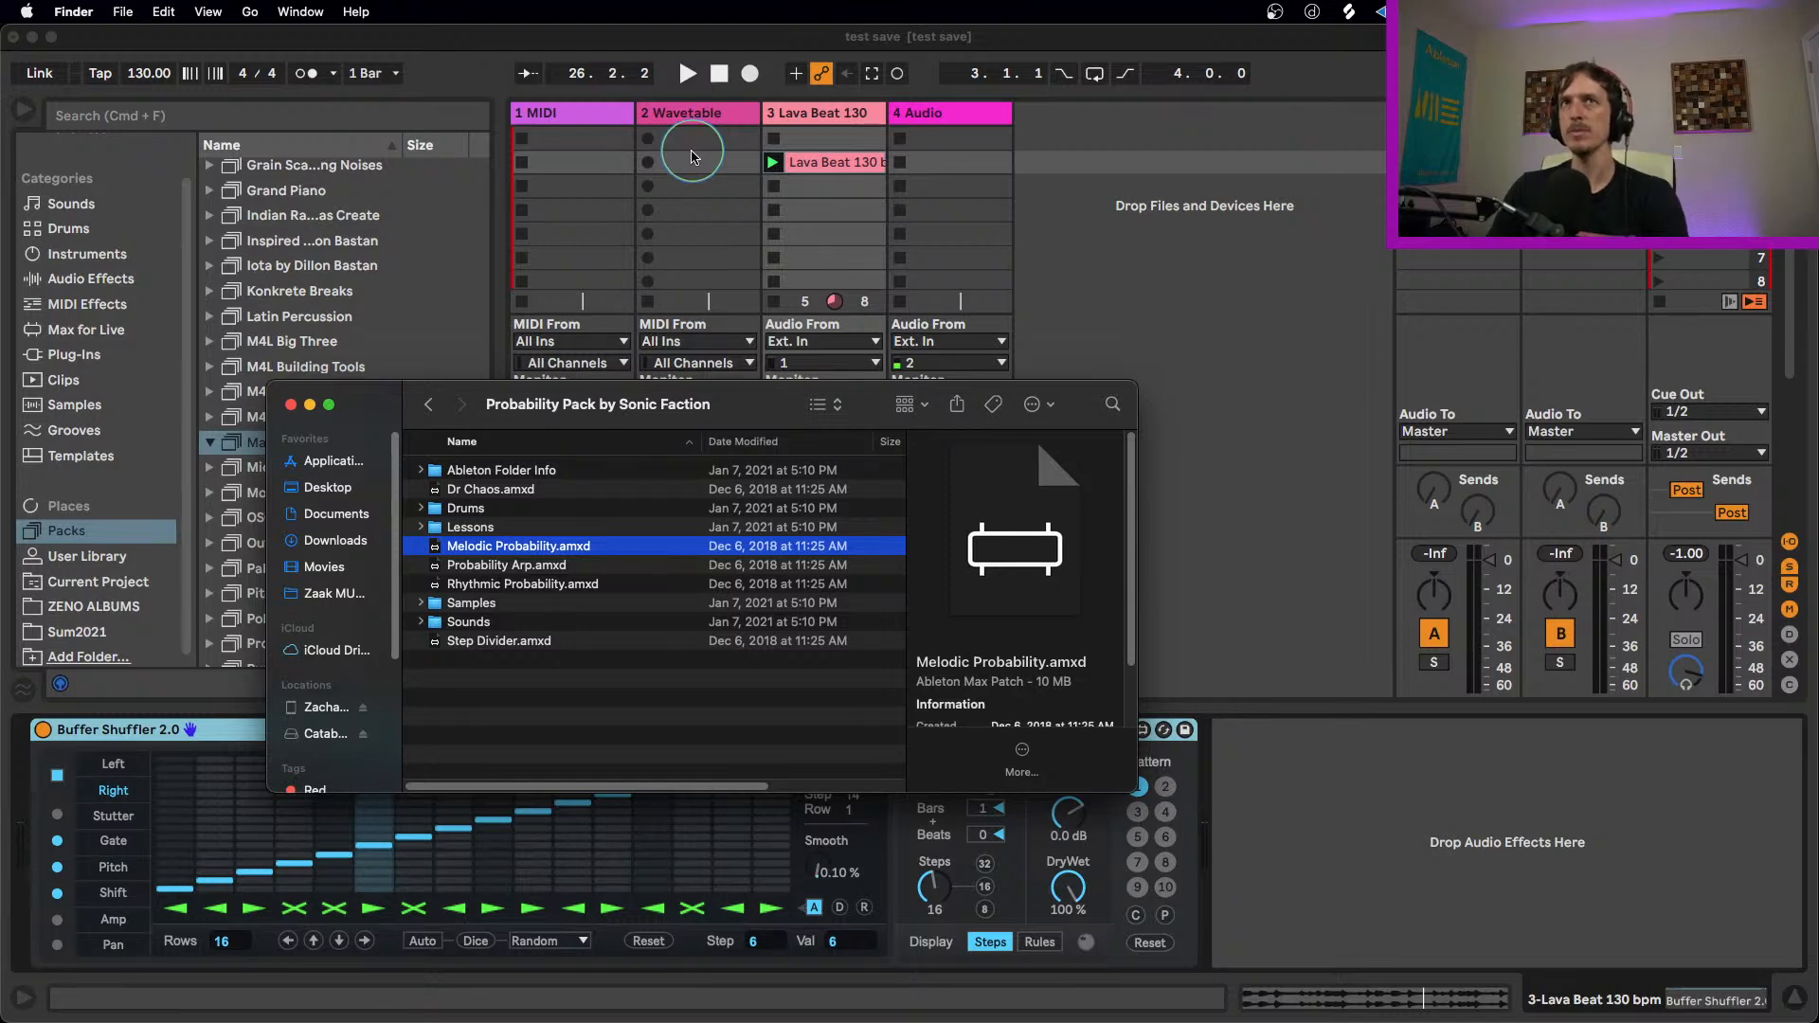
{"action": "left_click", "coordinate": [292, 405]}
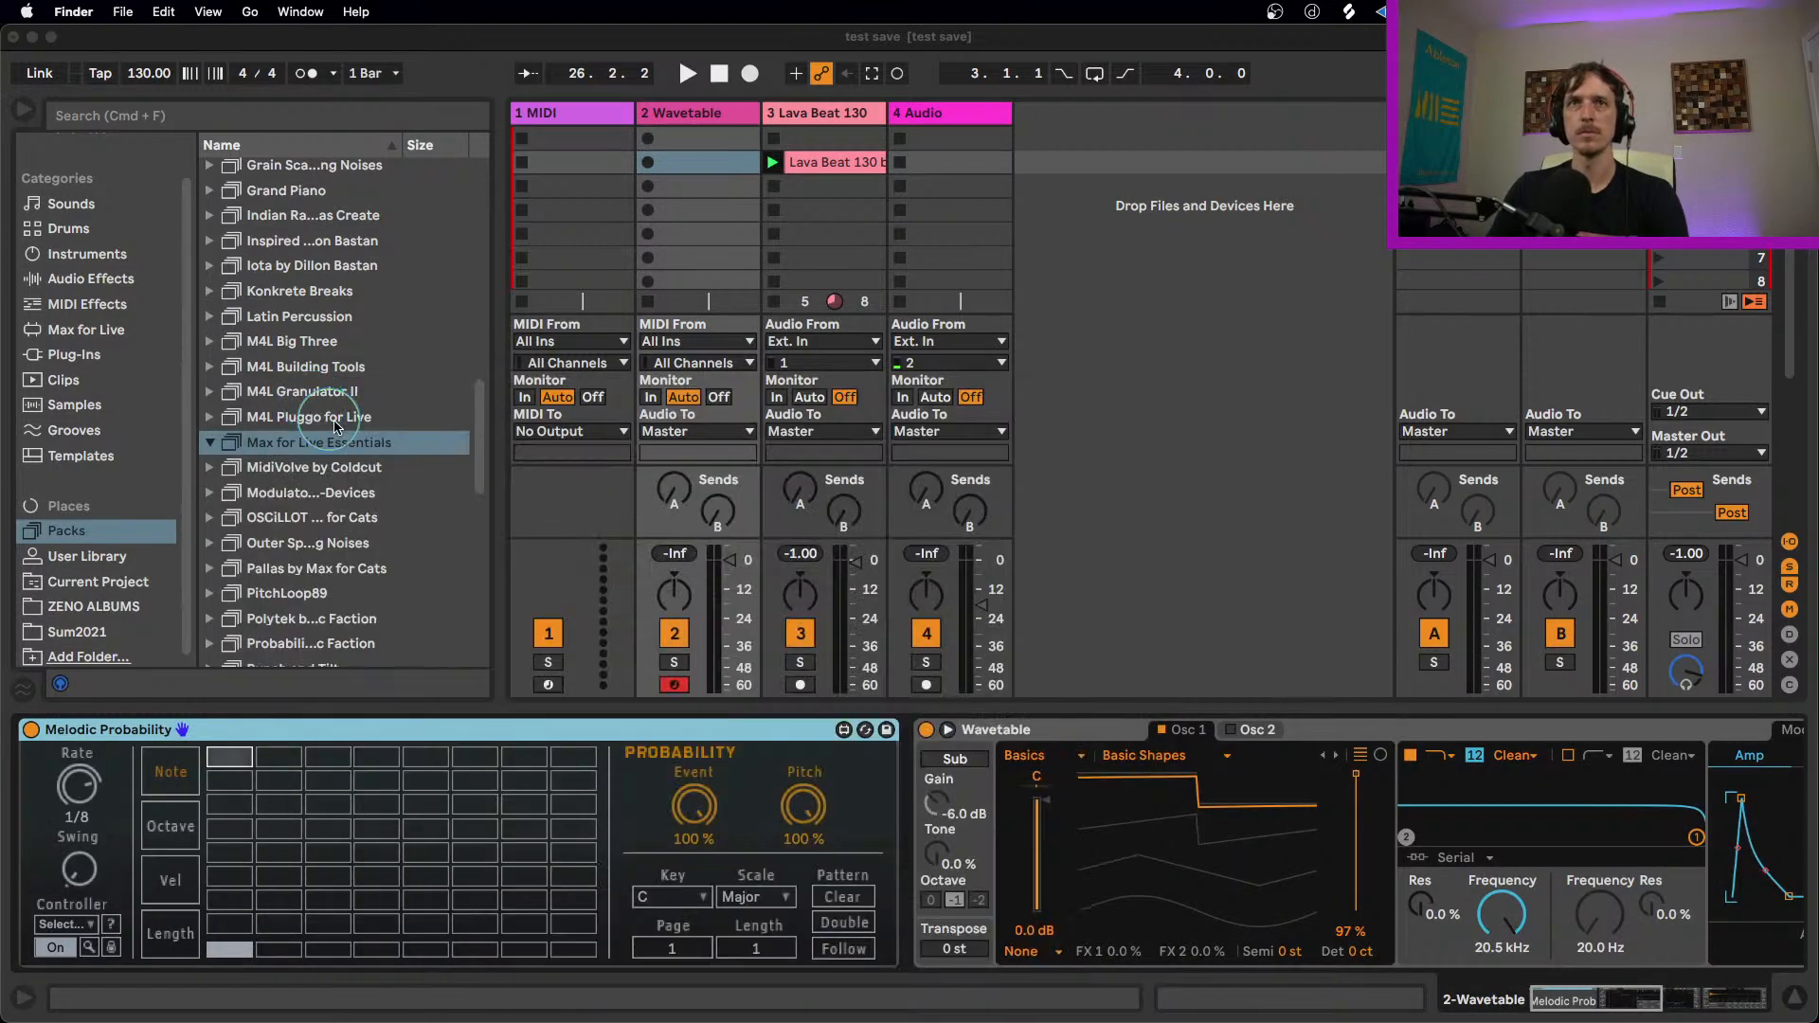
{"action": "left_click", "coordinate": [601, 722]}
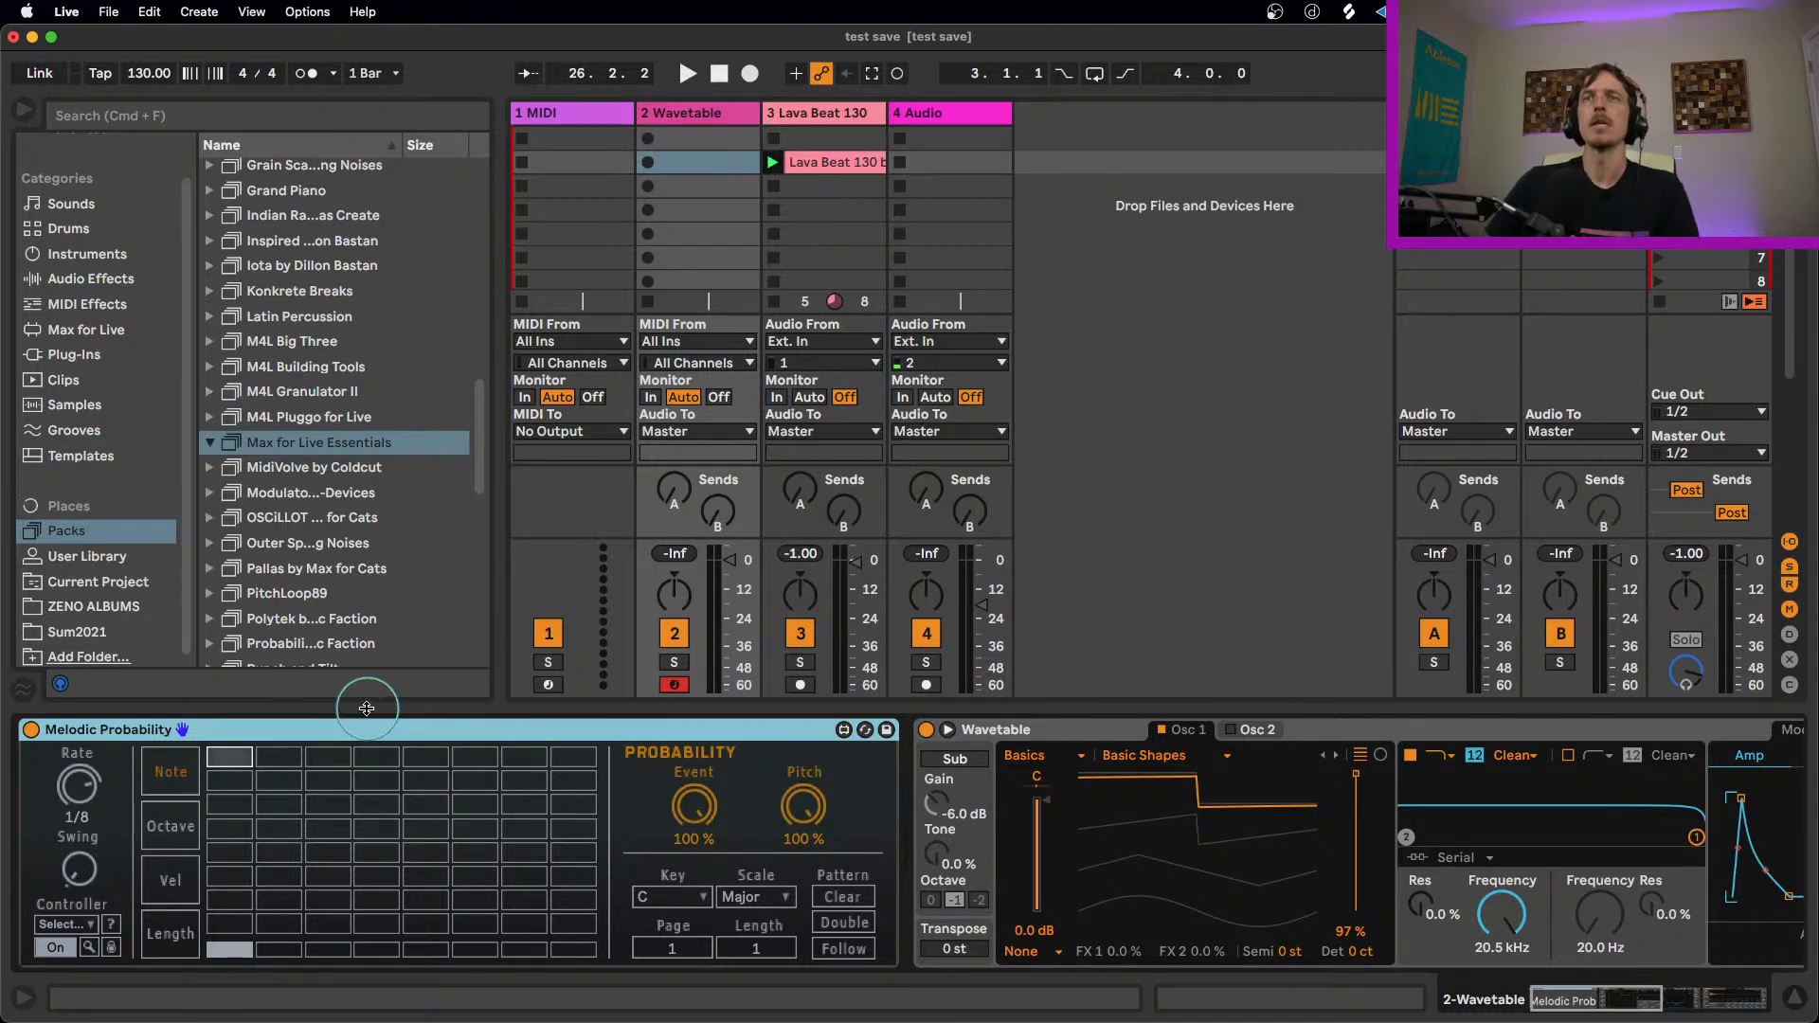
Step: Stop the Lava Beat clip and, during playback, place a note on step 2, second row down, in Melodic Probability
{"action": "key", "text": "space"}
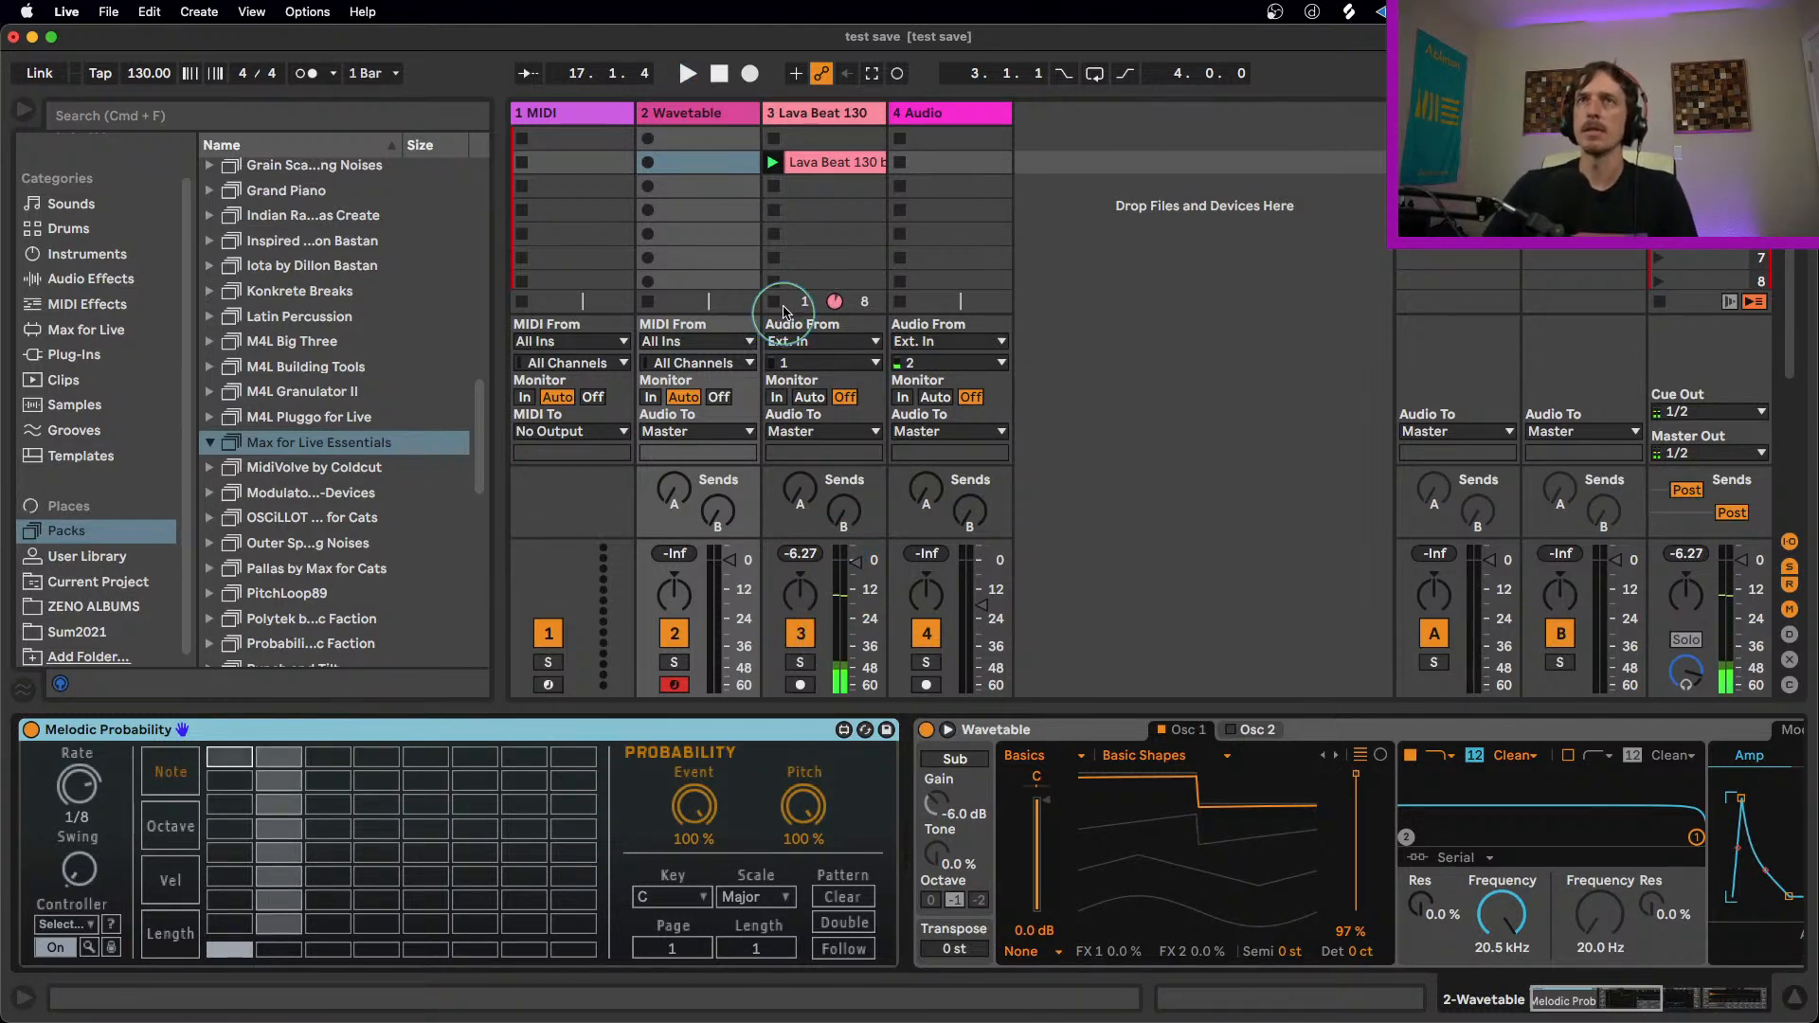
{"action": "left_click", "coordinate": [775, 310]}
{"action": "key", "text": "space"}
{"action": "double_click", "coordinate": [695, 117]}
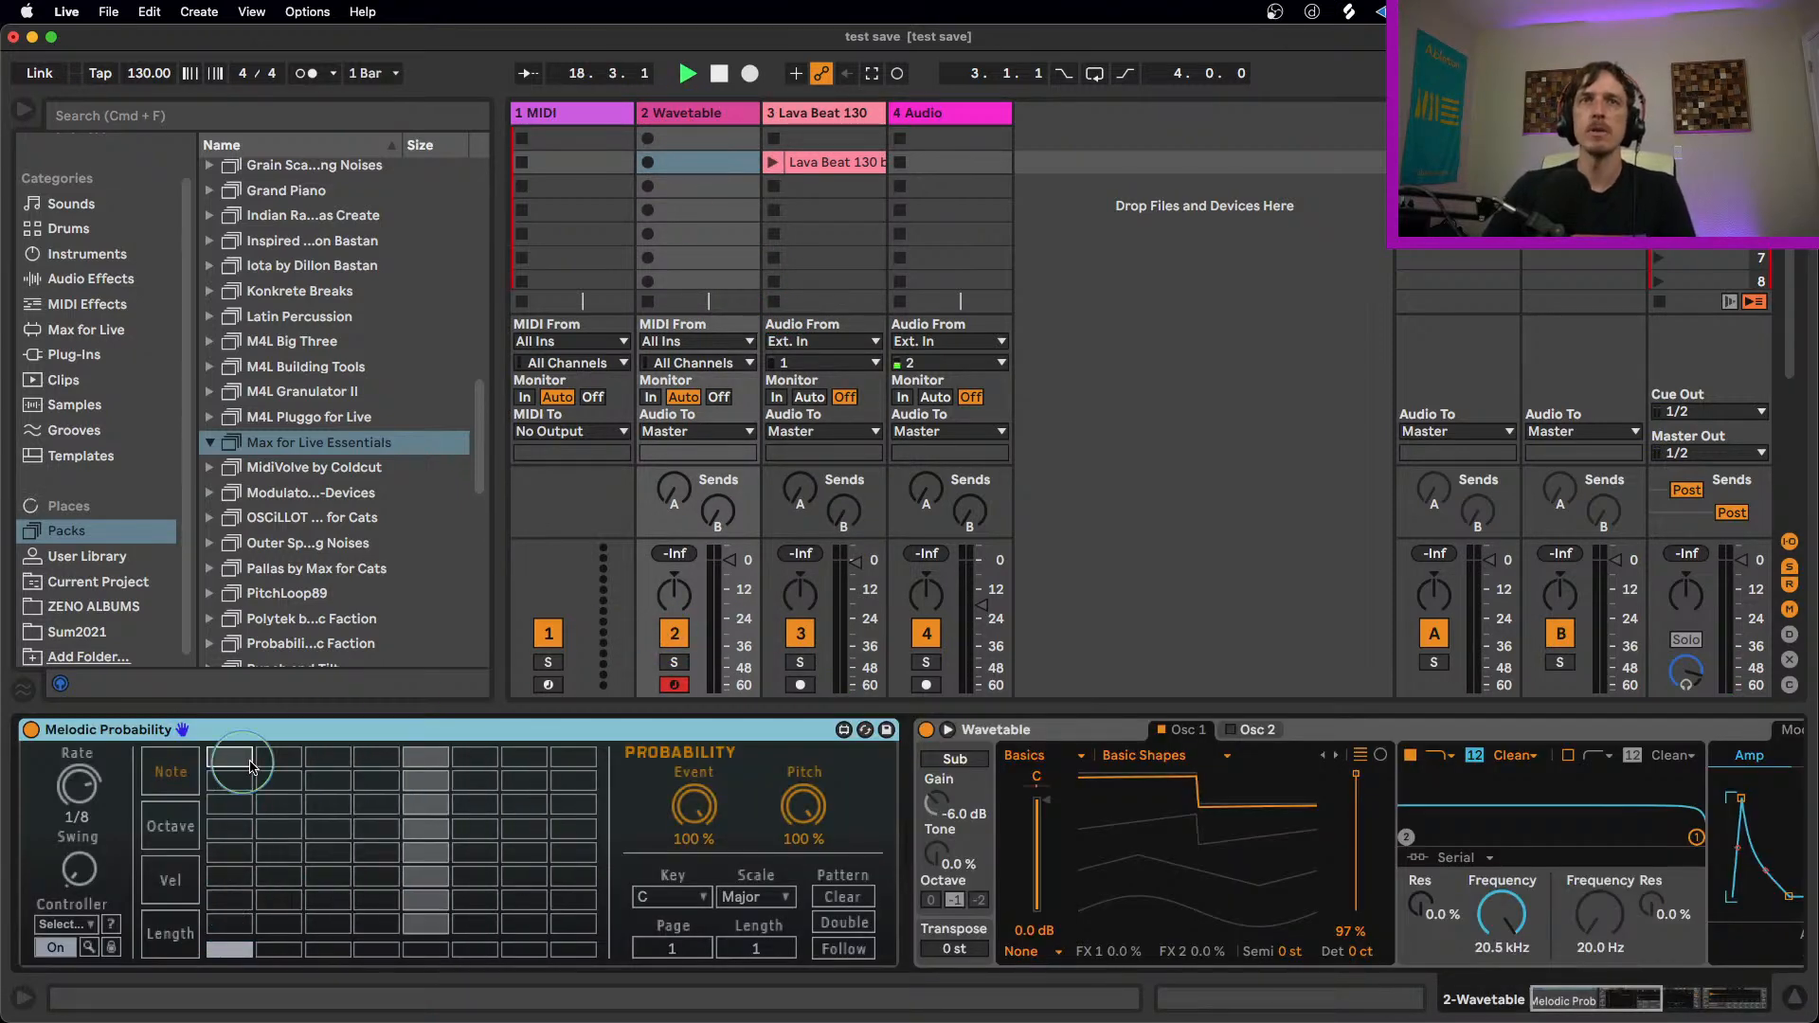
{"action": "left_click", "coordinate": [272, 778]}
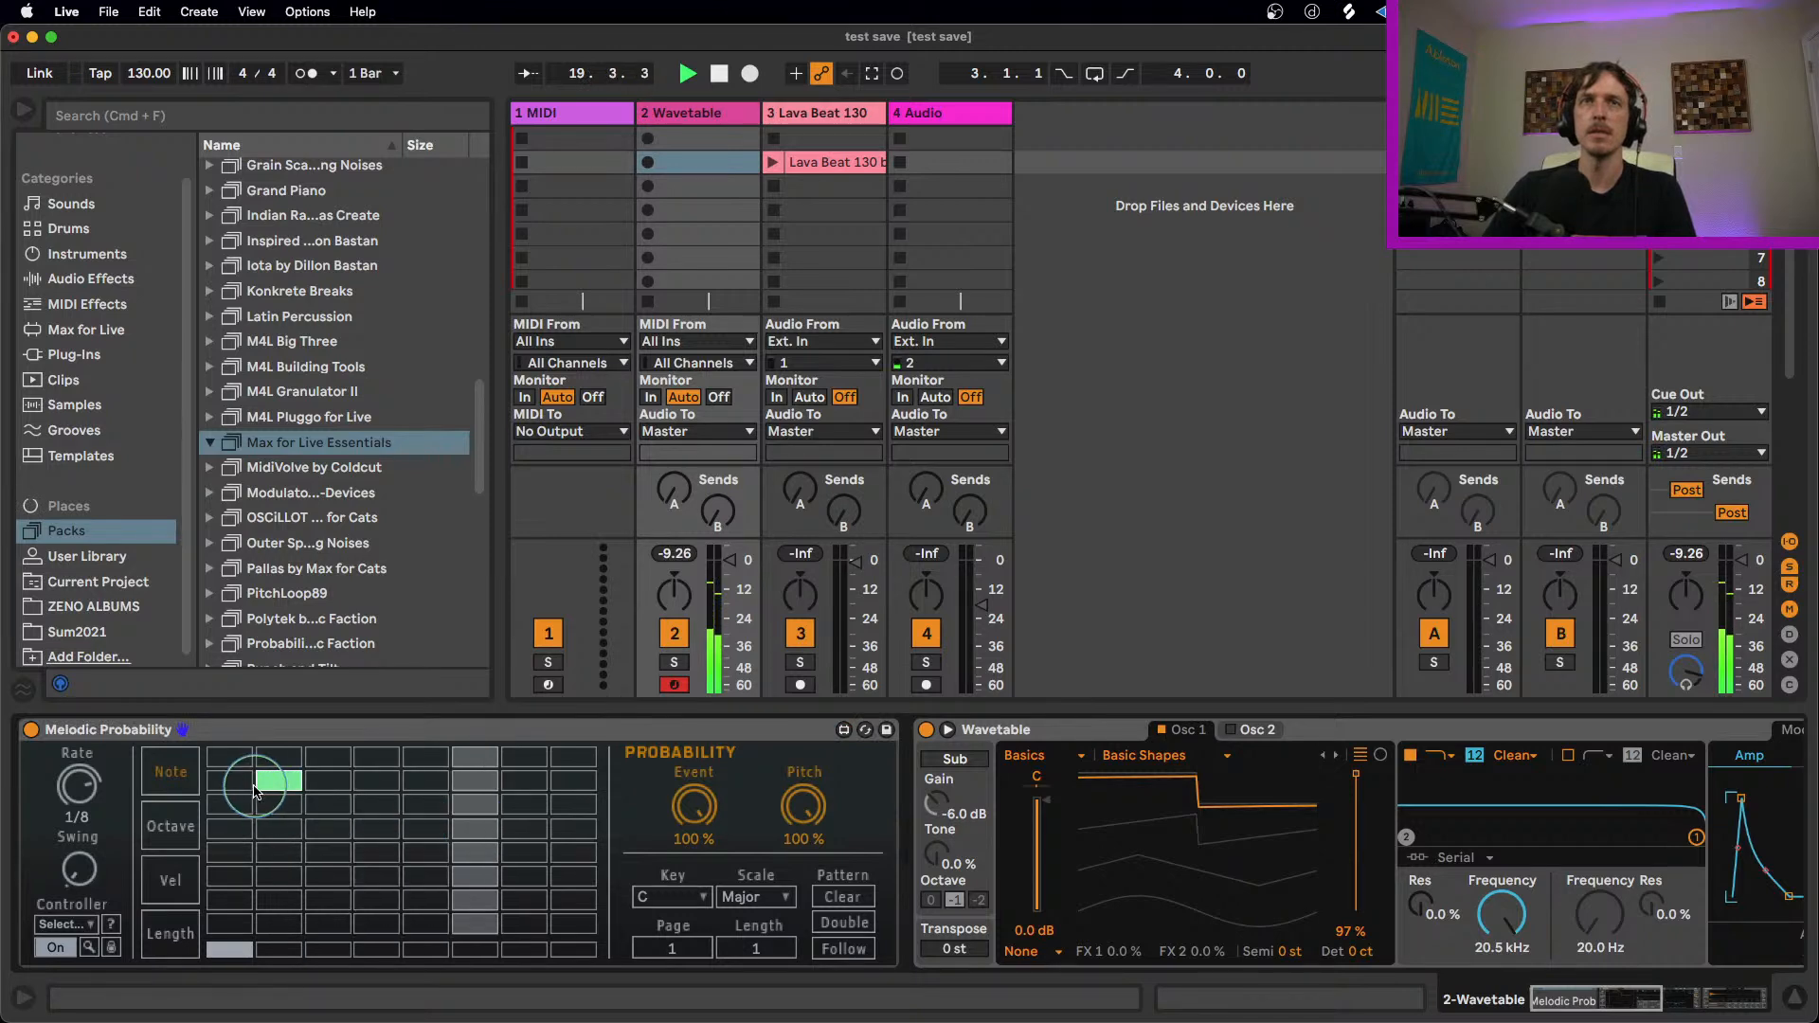
Step: Stop playback, lower the Hybrid Reverb's Dry/Wet on the Wavetable track, and audition the result
{"action": "scroll", "coordinate": [1680, 957], "scroll_direction": "right", "scroll_amount": 10}
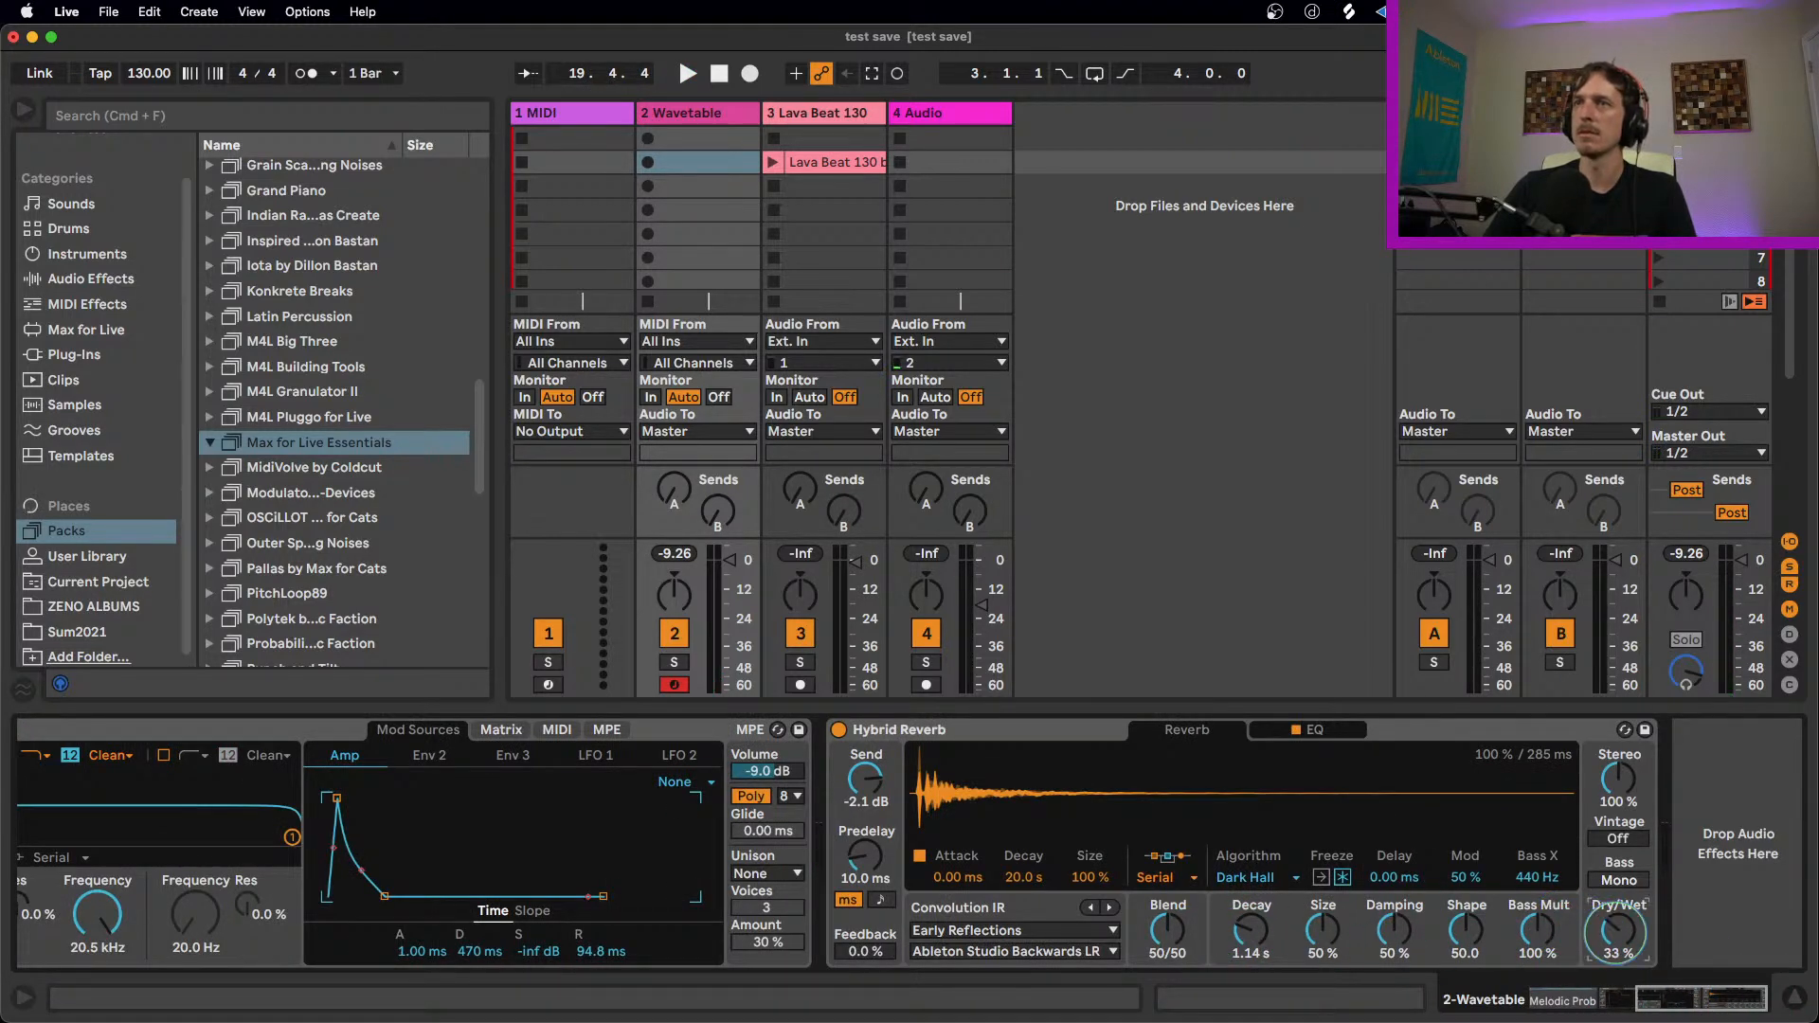
{"action": "key", "text": "space"}
{"action": "left_click_drag", "start_coordinate": [1616, 933], "coordinate": [1615, 952]}
{"action": "scroll", "coordinate": [1684, 999], "scroll_direction": "left", "scroll_amount": 10}
{"action": "key", "text": "space"}
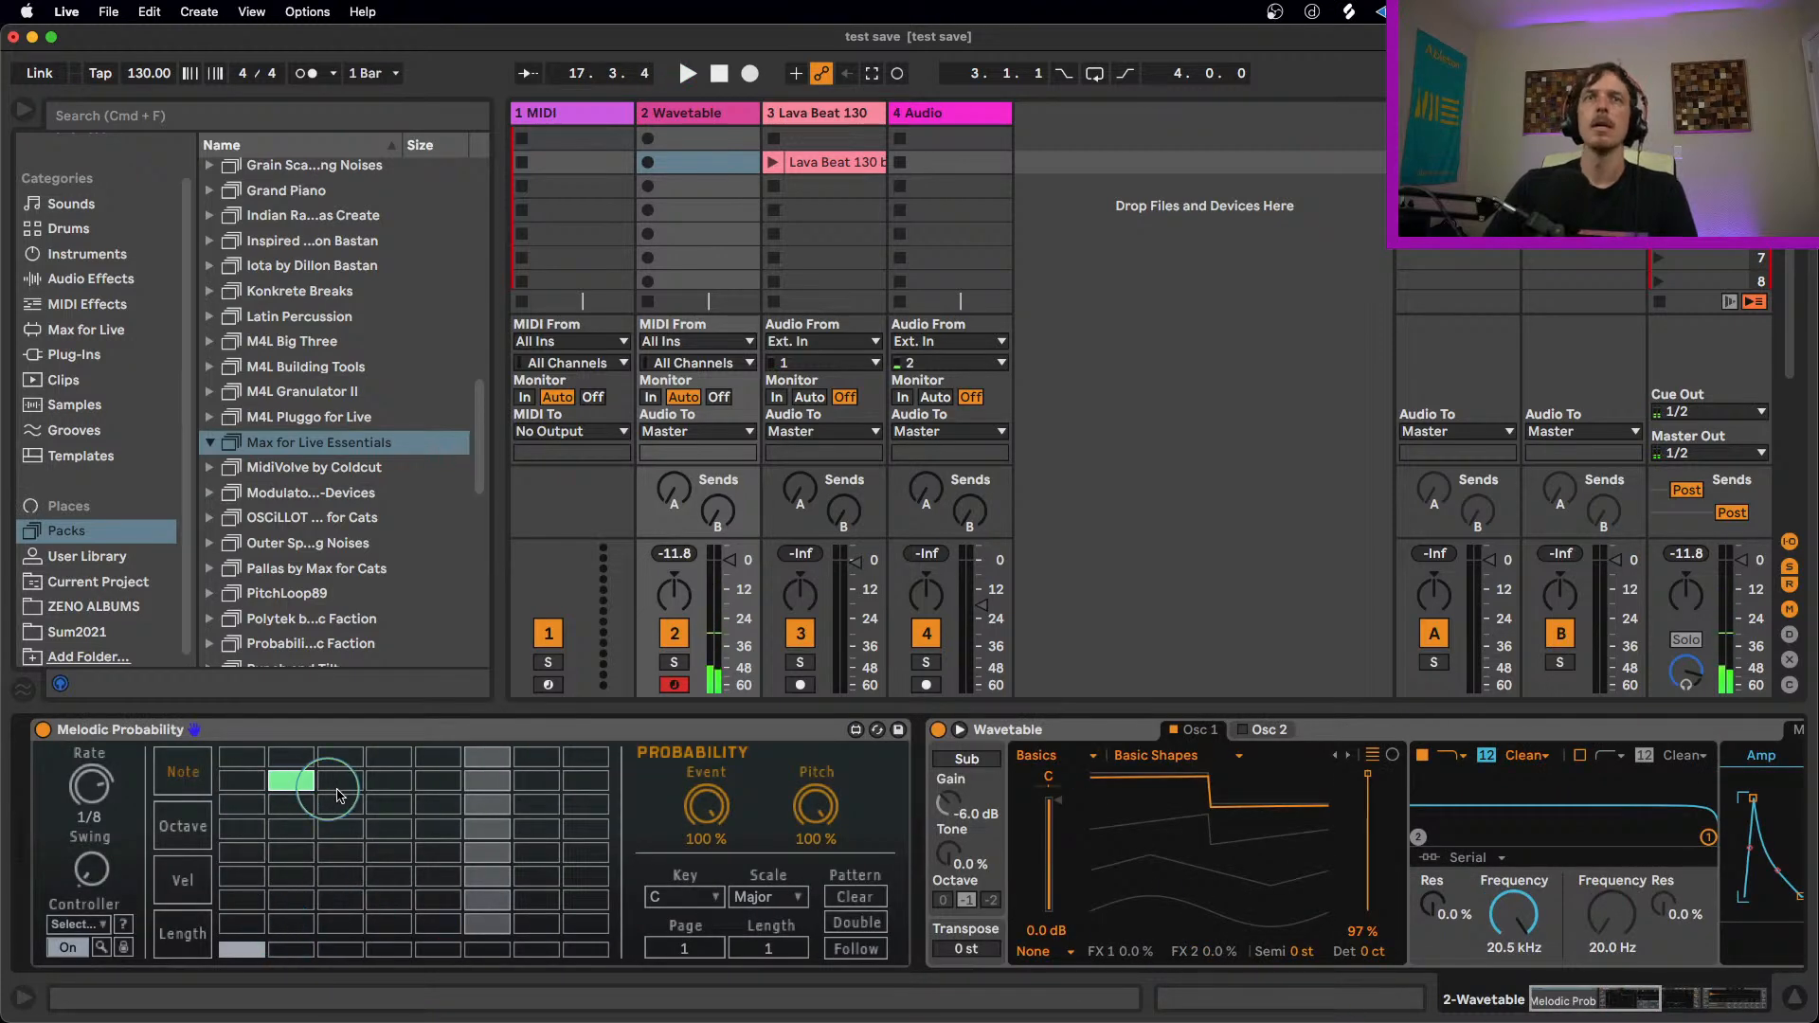
Step: Add notes on steps 1, 3 and 7 in the fourth row down, step 5 in the sixth and step 6 in the seventh
{"action": "left_click", "coordinate": [493, 900]}
{"action": "left_click", "coordinate": [528, 833]}
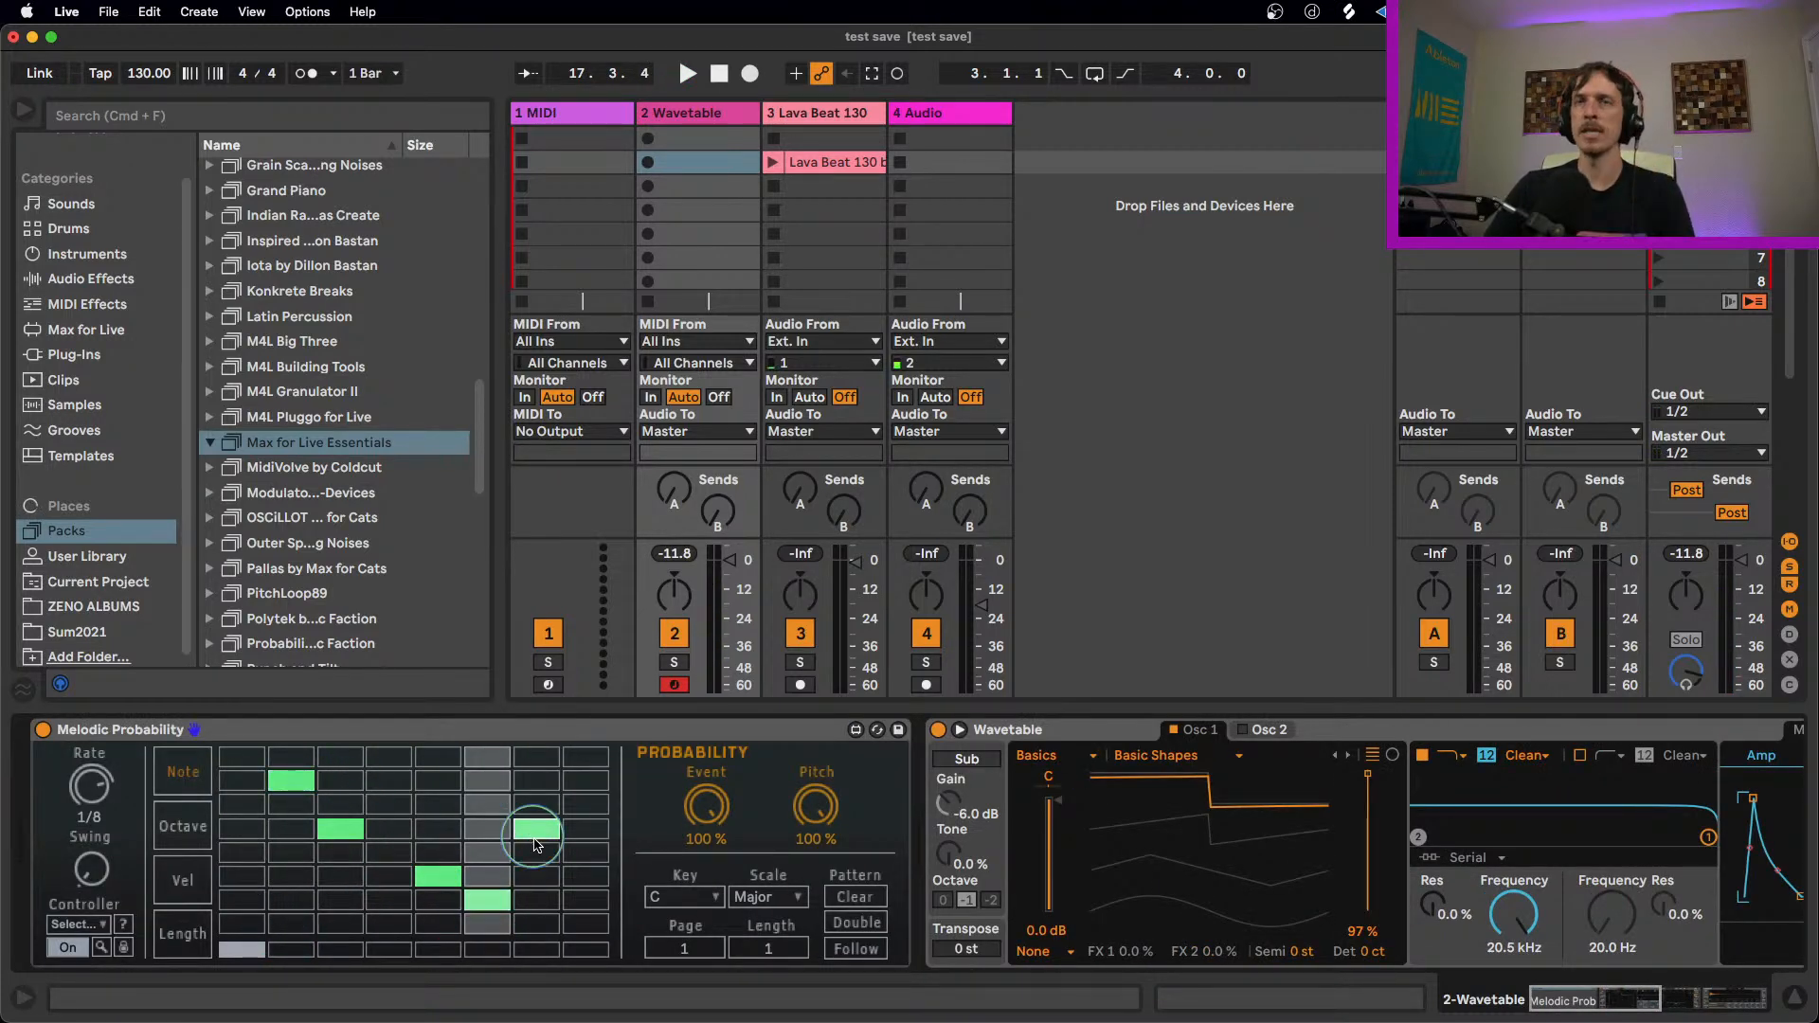
{"action": "key", "text": "space"}
{"action": "left_click", "coordinate": [242, 830]}
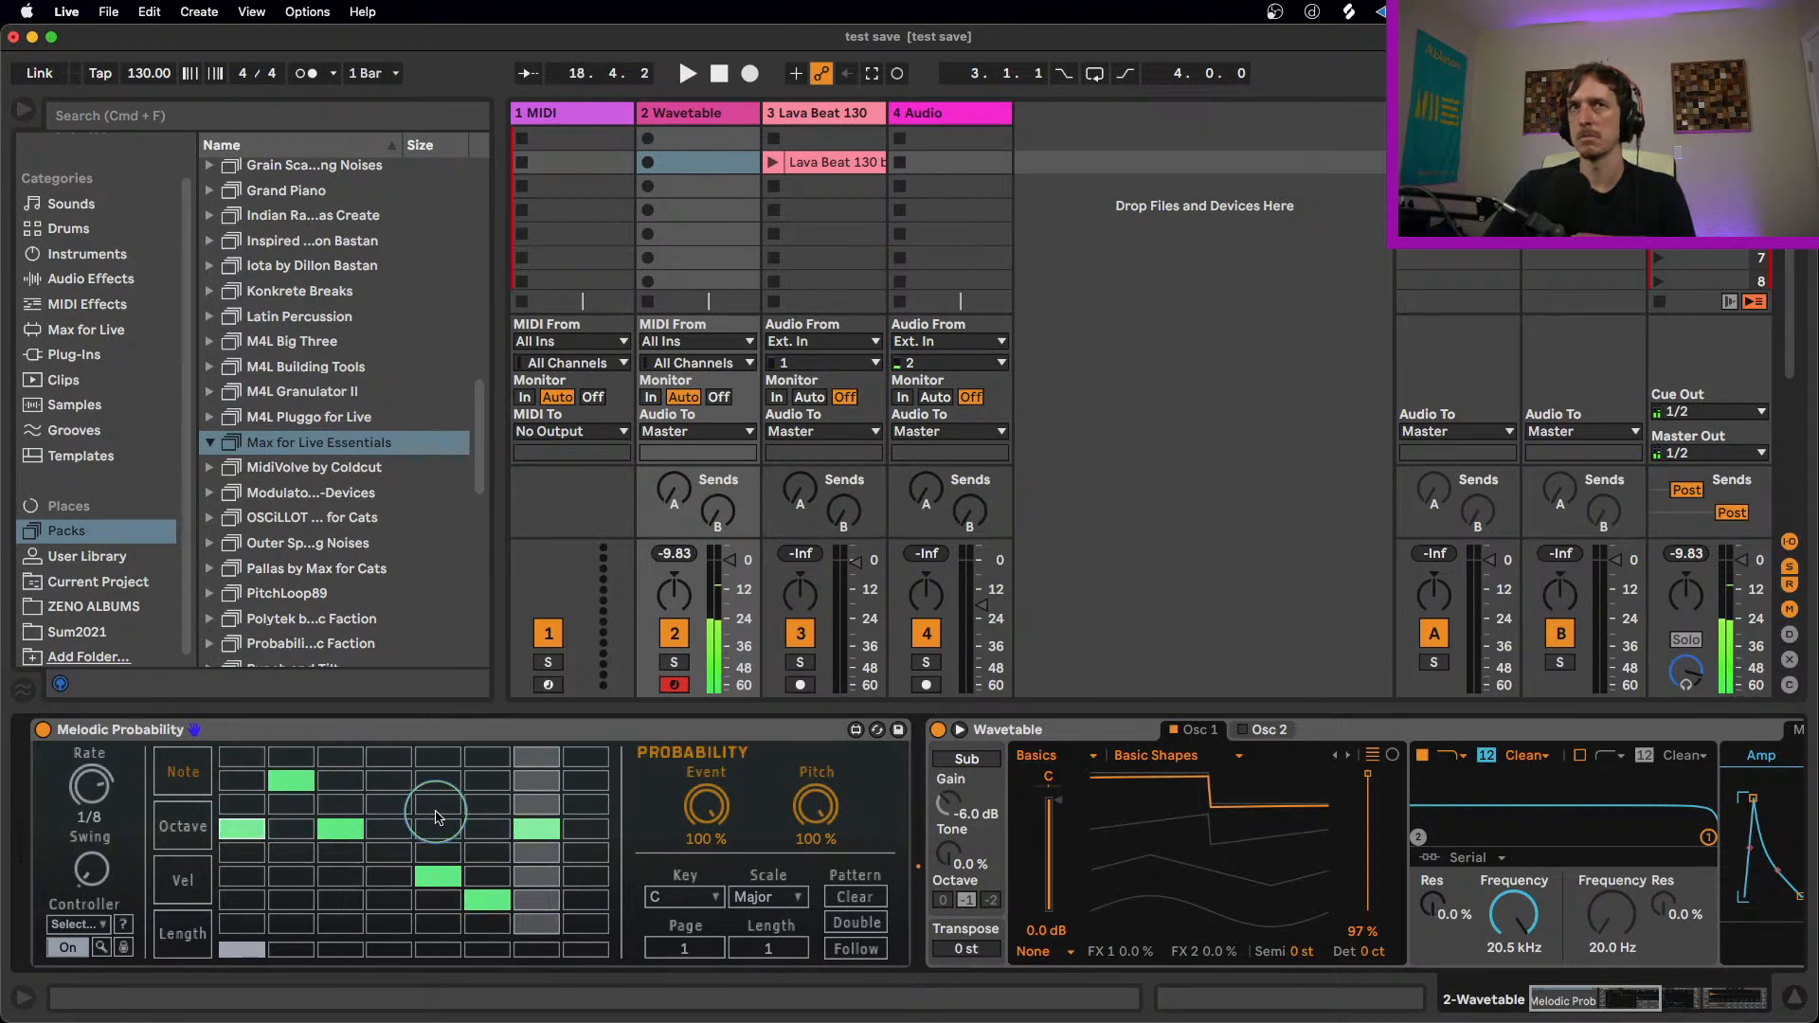
Step: Set Melodic Probability's Rate to 1/16 while the sequence plays, and stop playback
{"action": "key", "text": "space"}
{"action": "mouse_move", "coordinate": [99, 790]}
{"action": "left_mouse_down"}
{"action": "mouse_move", "coordinate": [99, 810]}
{"action": "mouse_move", "coordinate": [98, 769]}
{"action": "left_mouse_up"}
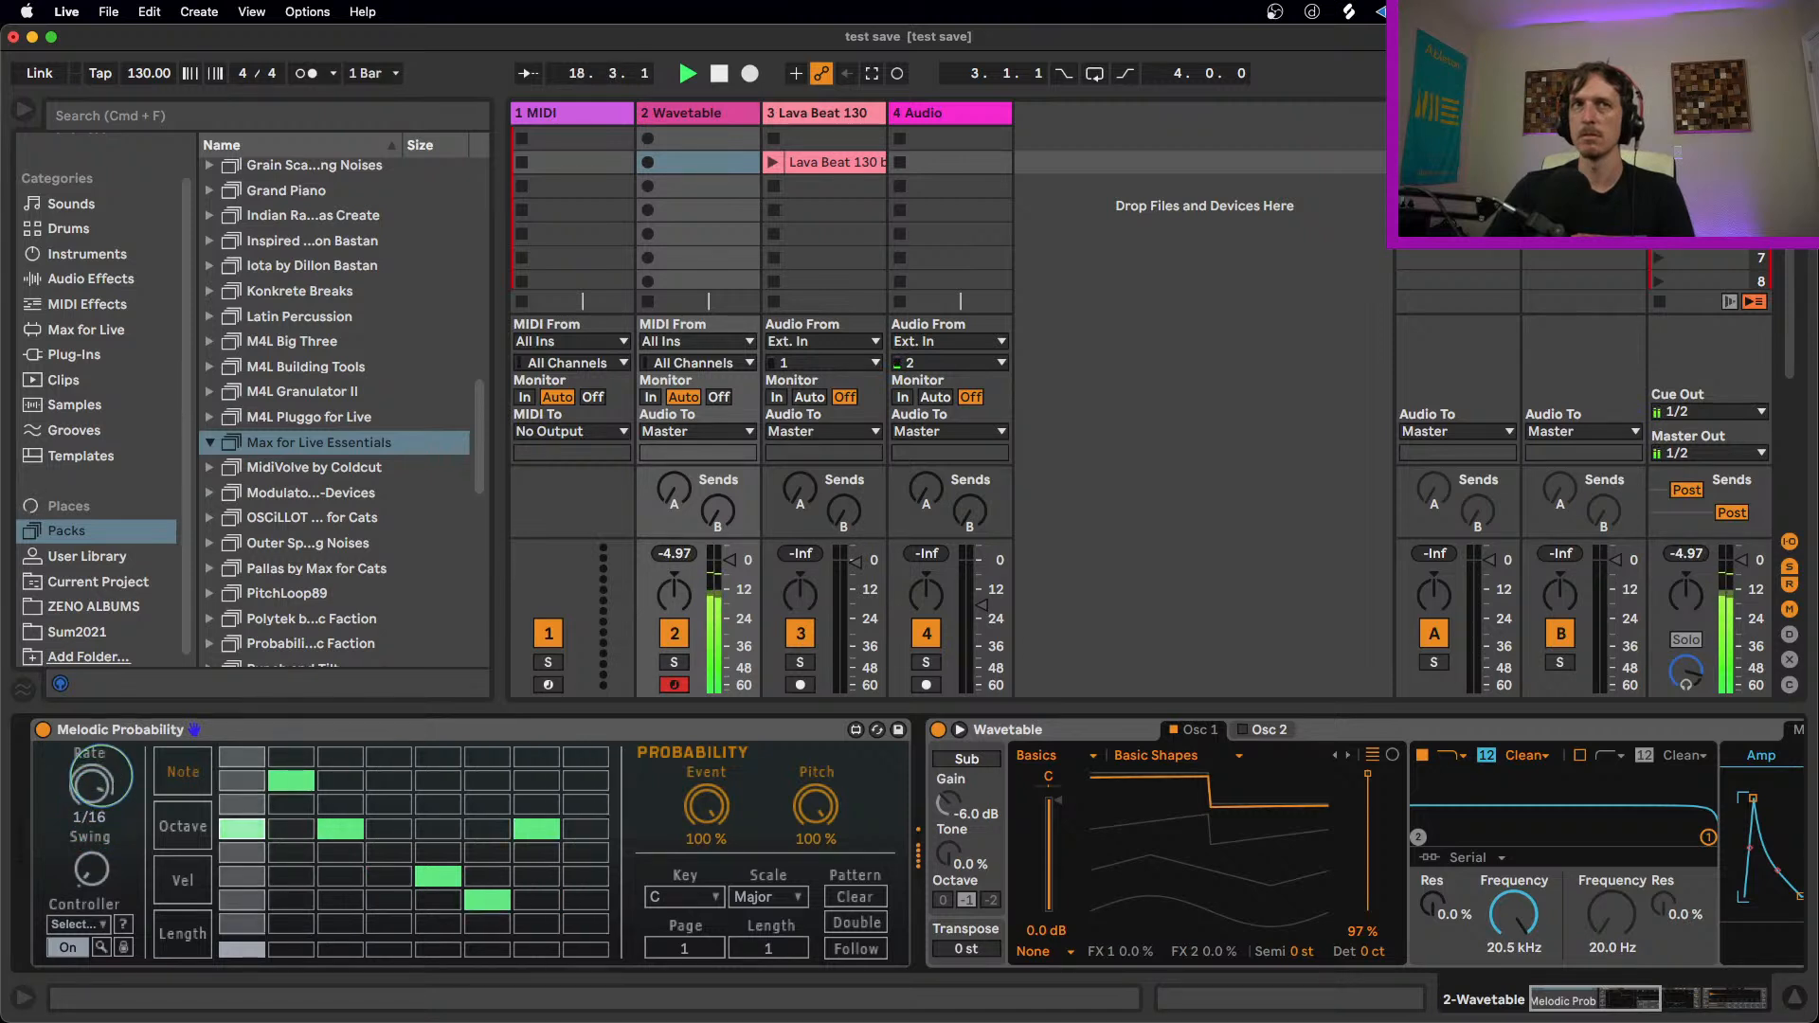
{"action": "key", "text": "space"}
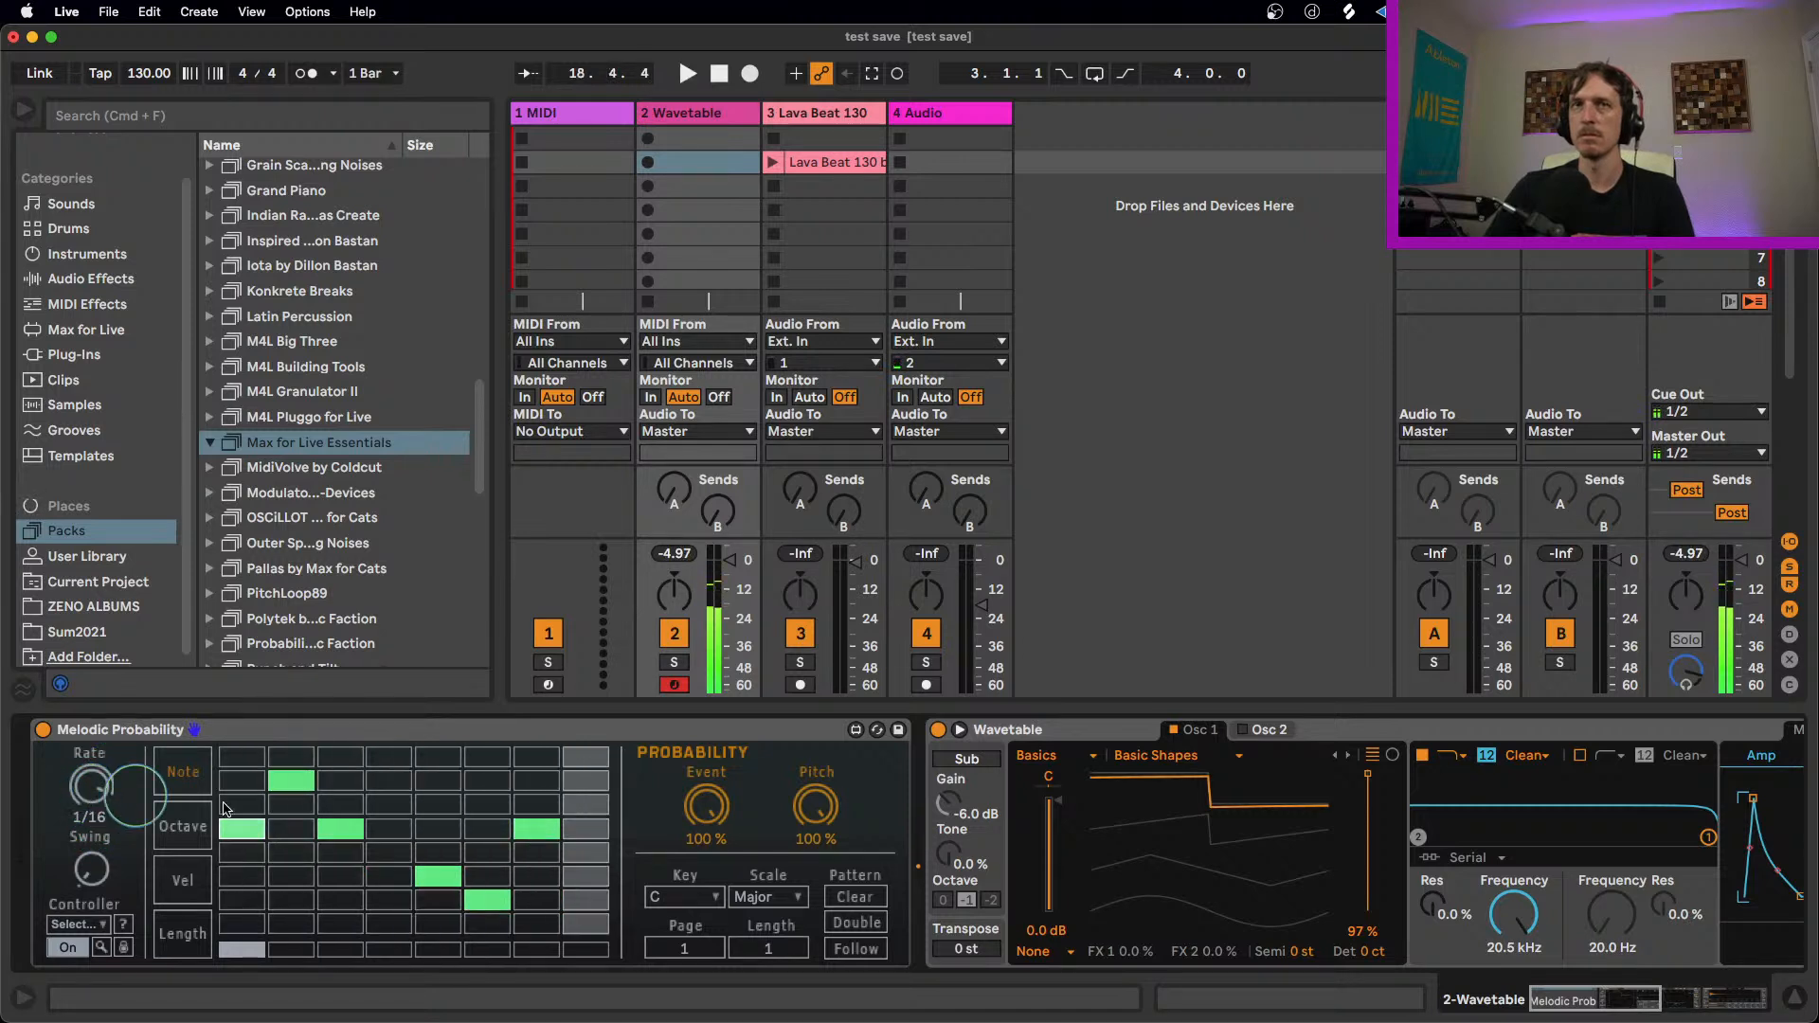
Step: Set Melodic Probability's Key to F# and Scale to Minor, and play the sequence
{"action": "left_click", "coordinate": [684, 896]}
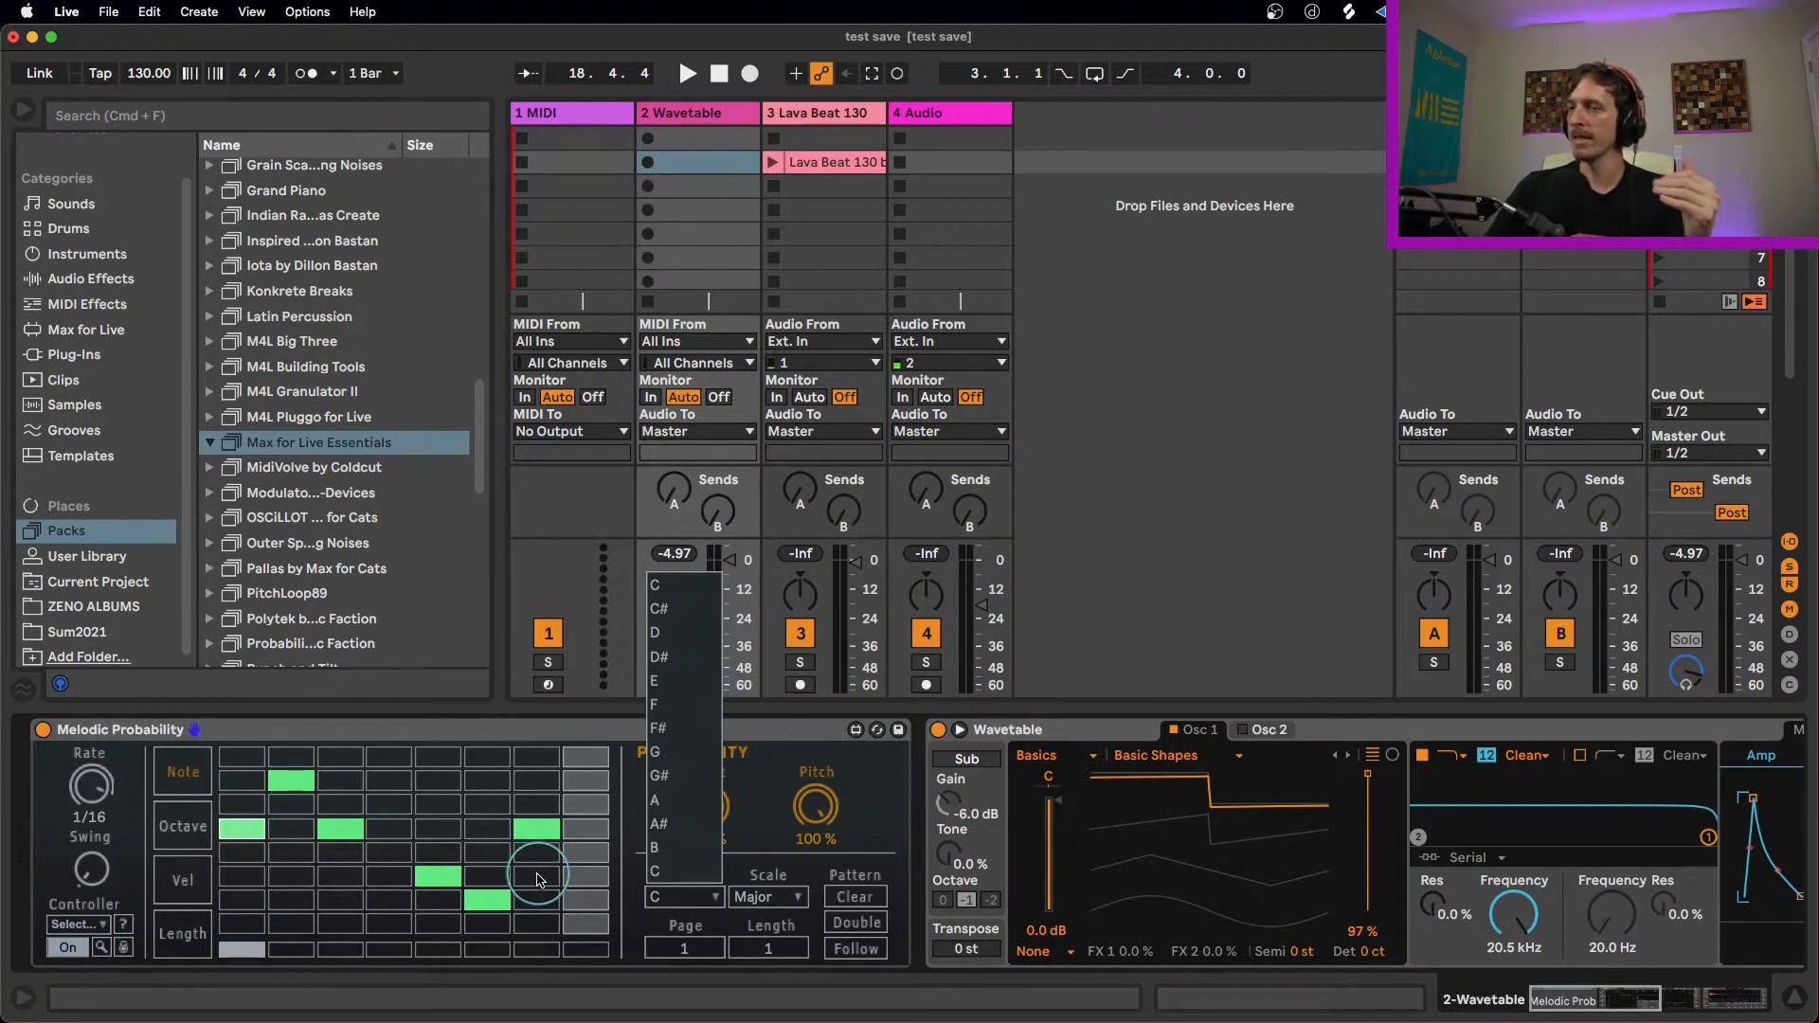
{"action": "left_click", "coordinate": [675, 732]}
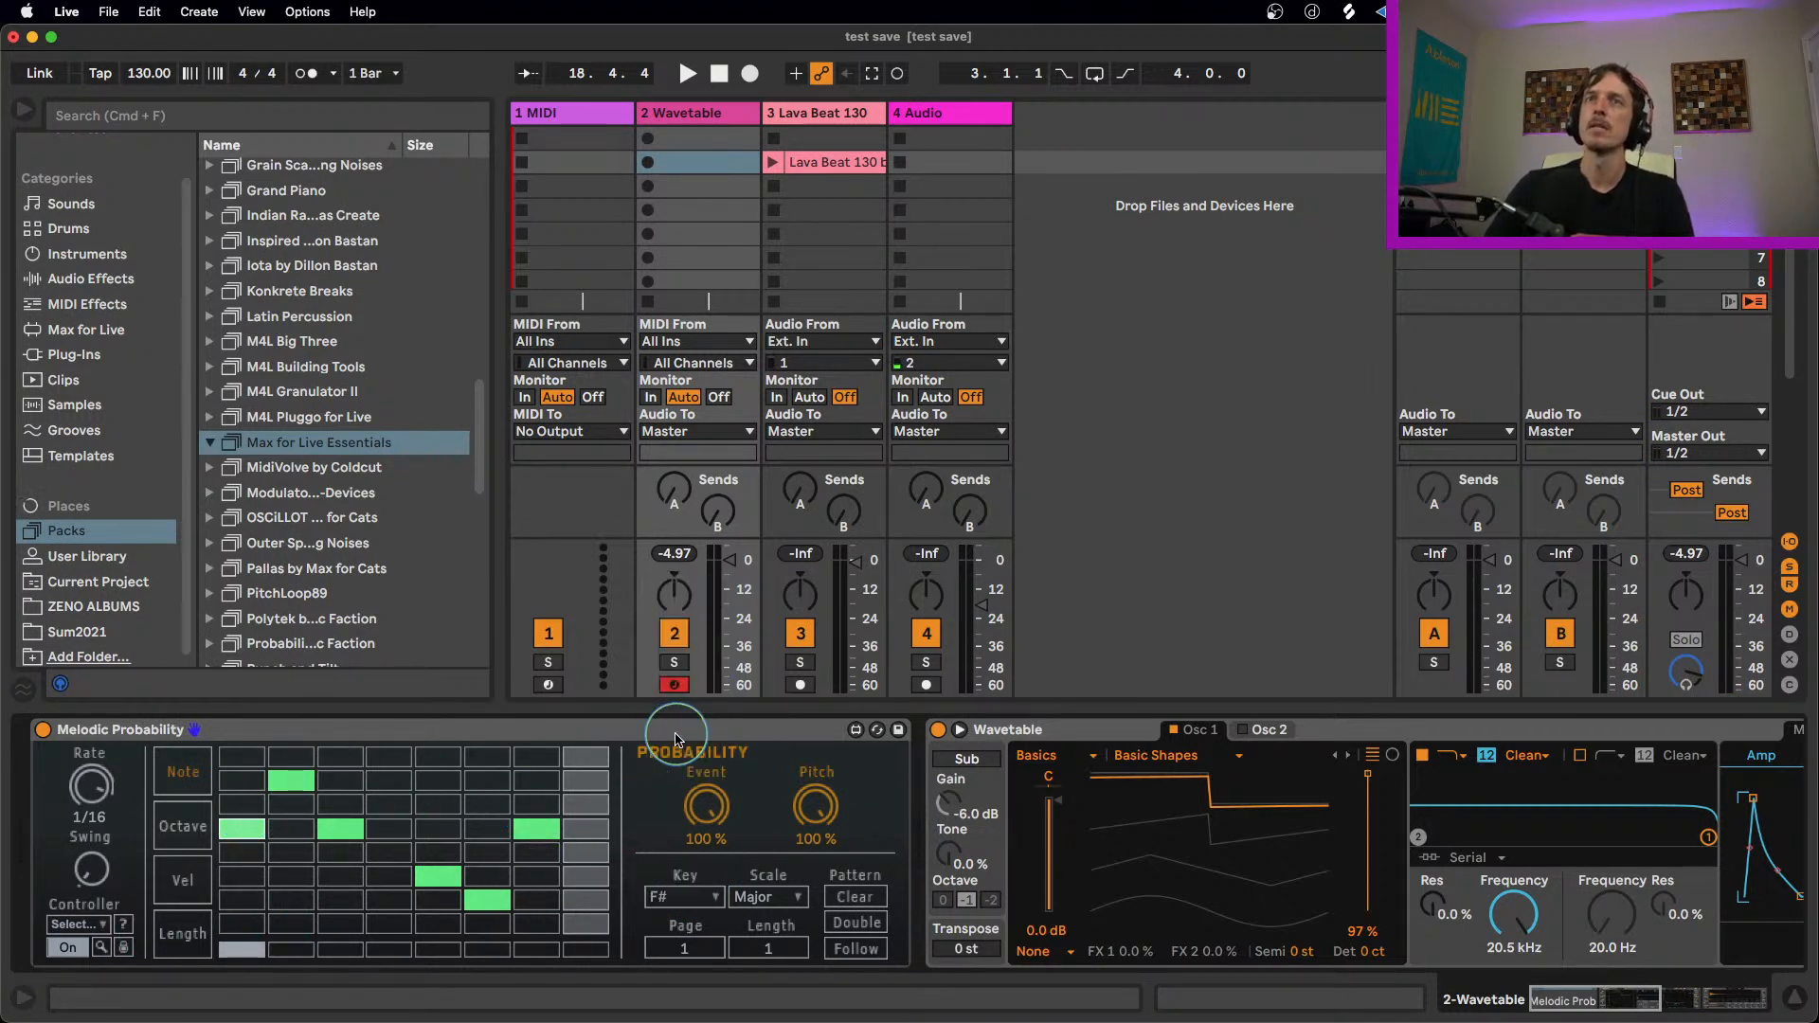
{"action": "left_click", "coordinate": [759, 905]}
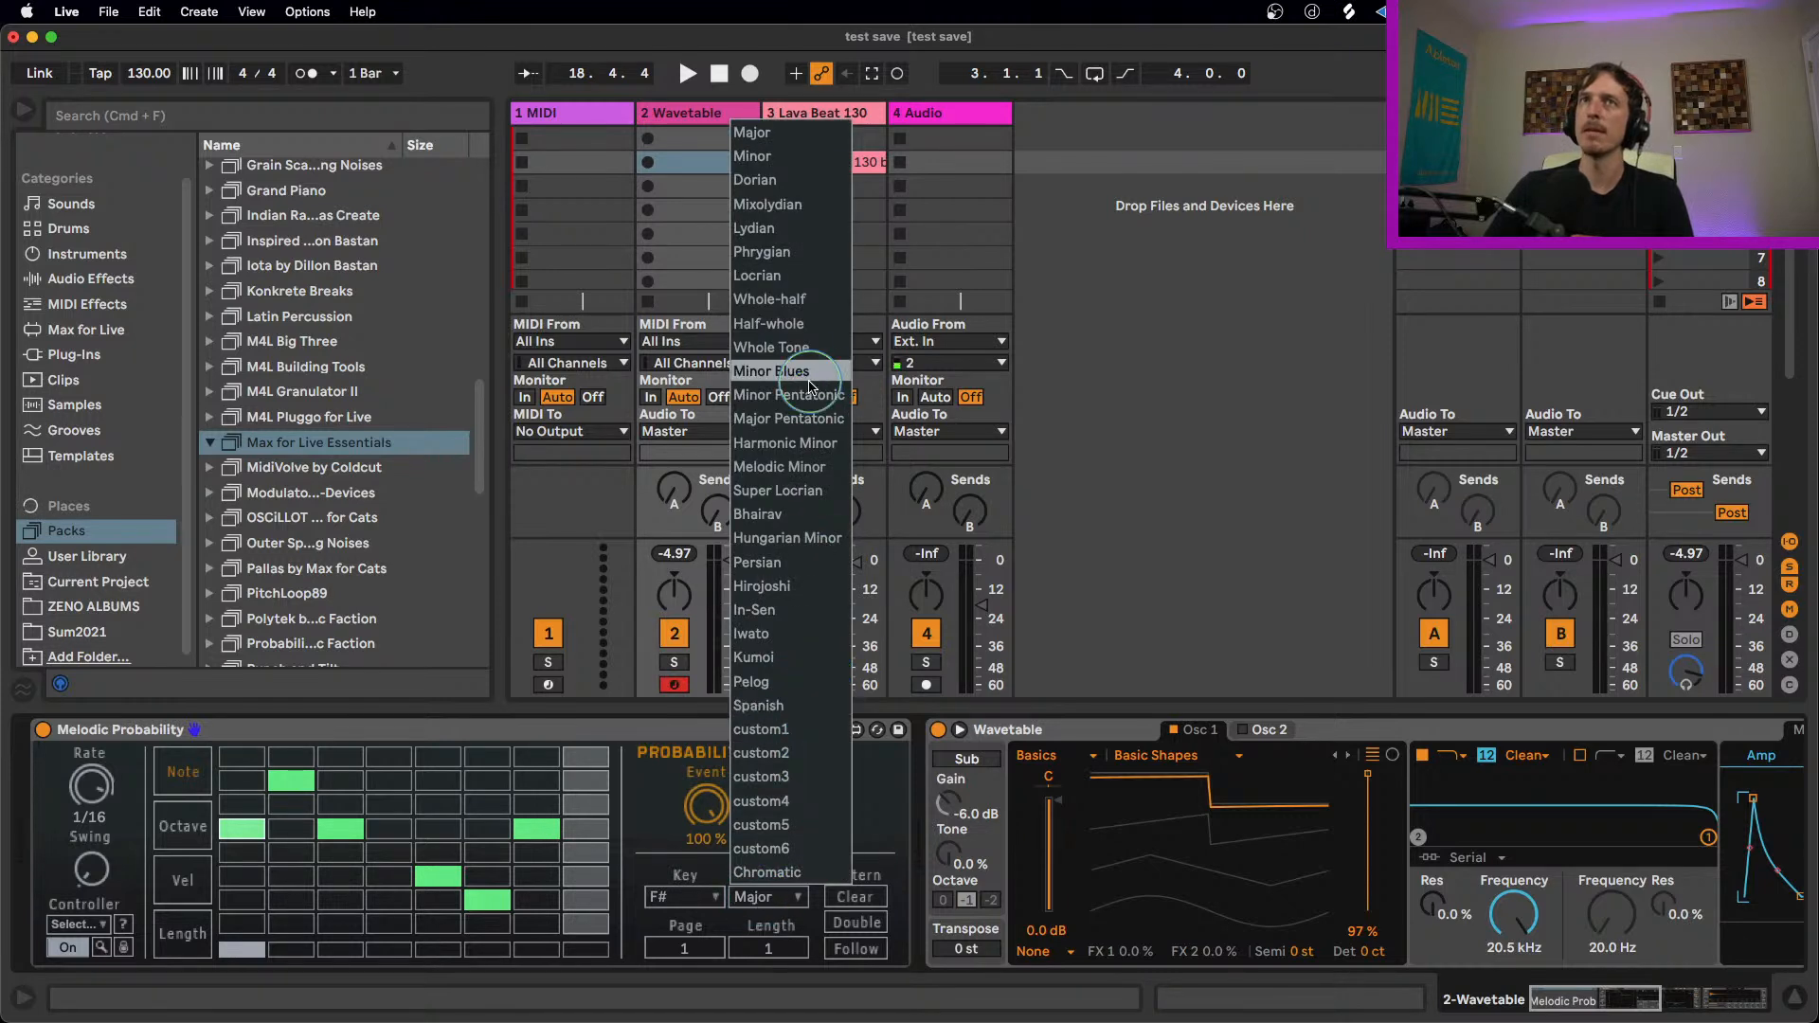
{"action": "left_click", "coordinate": [815, 157]}
{"action": "key", "text": "space"}
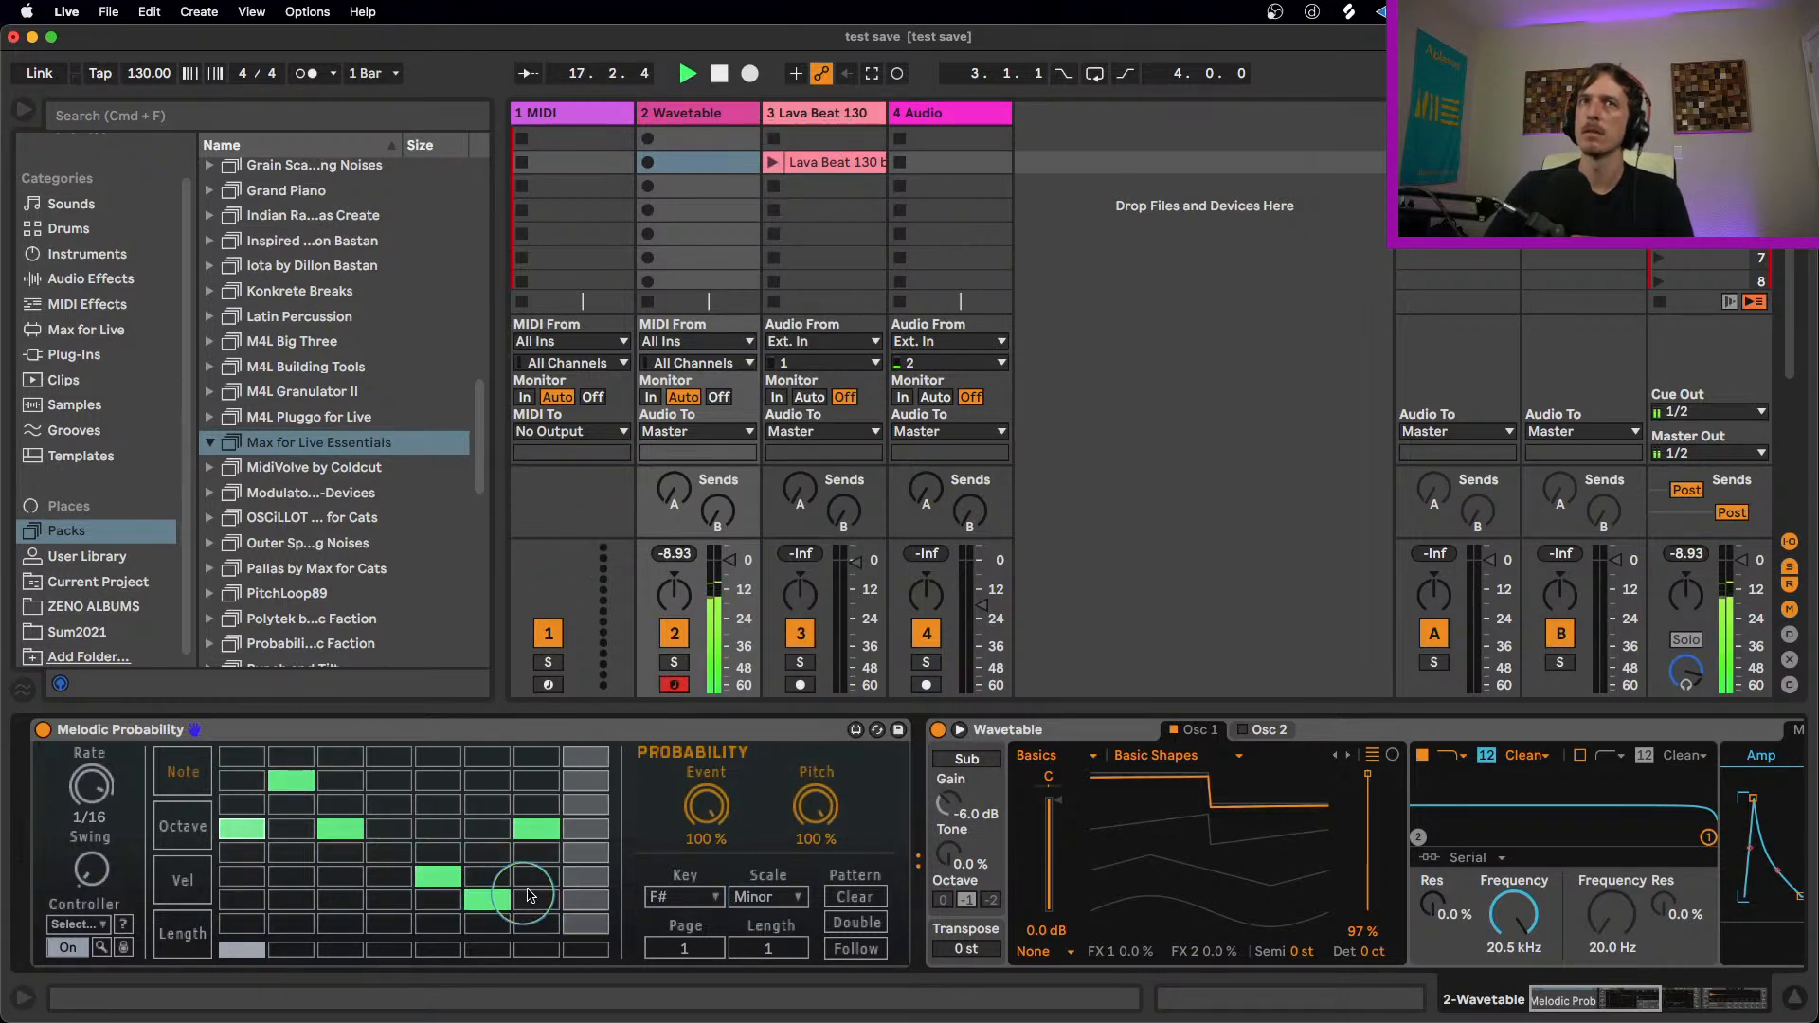
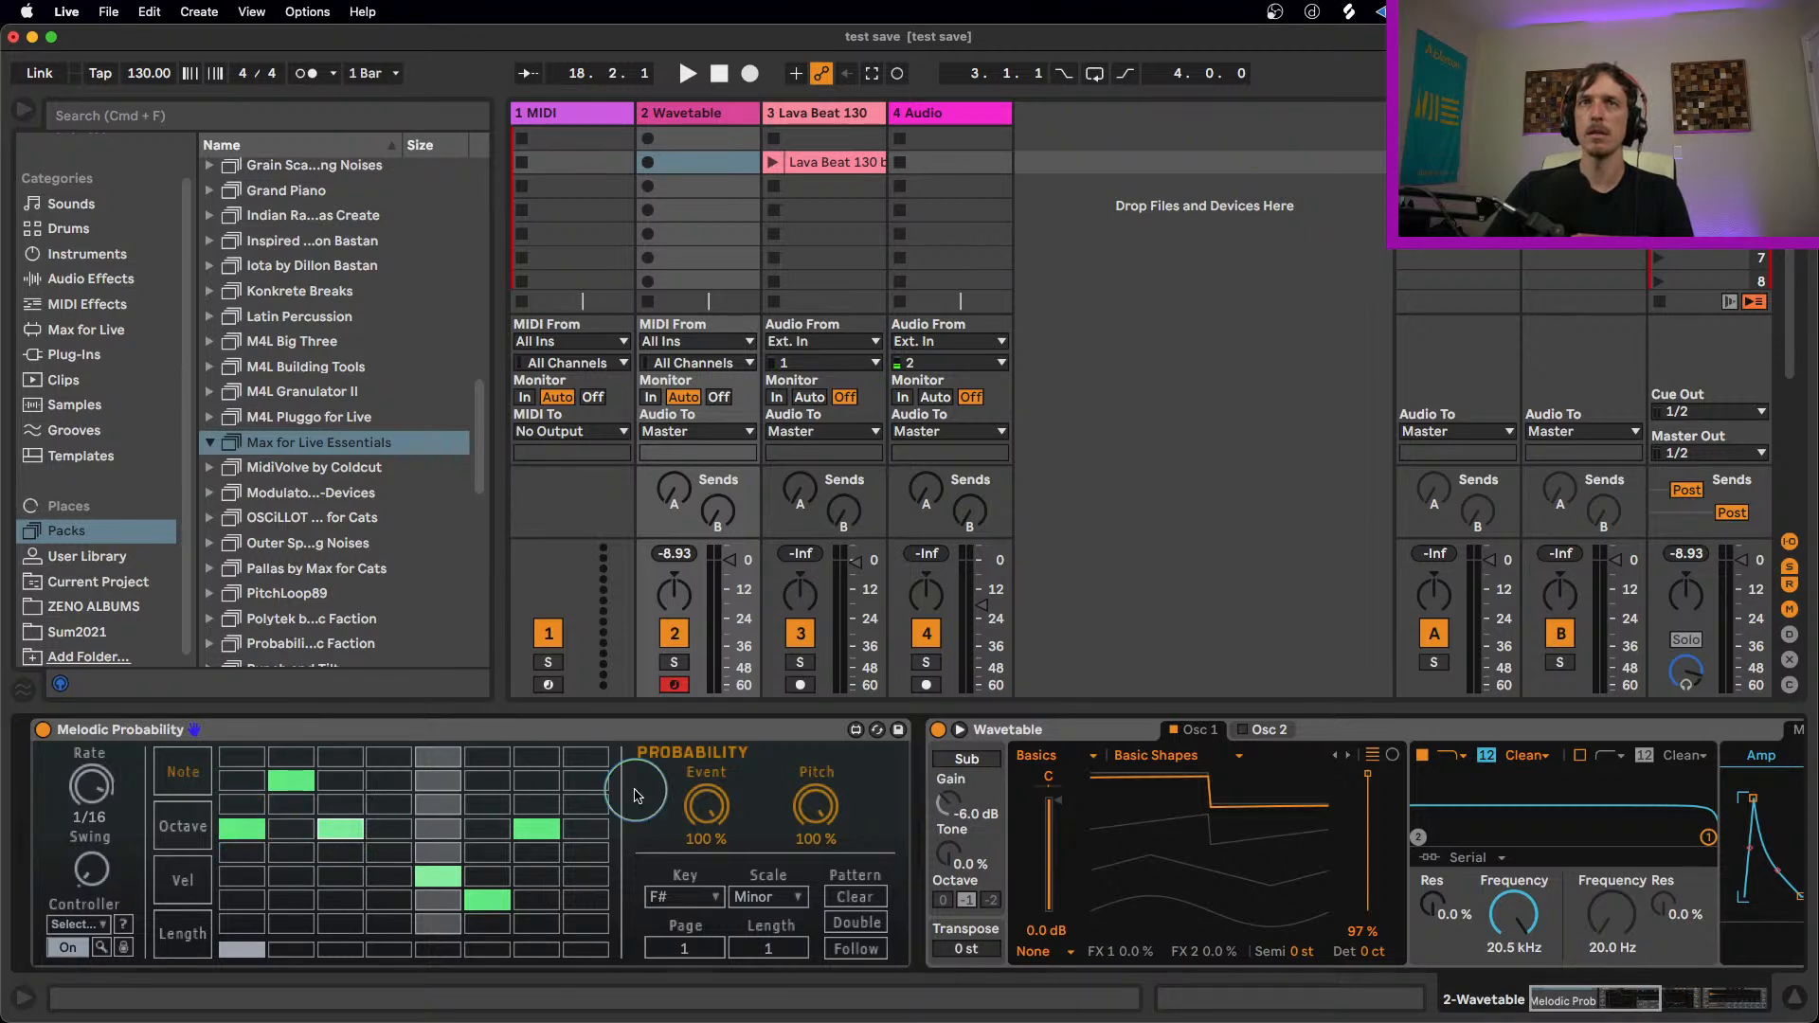
Step: Set the Event probability to 44.9% for step 3 and 45.7% for step 2, and step 2's Pitch probability to 33.9%, while playing the sequence
{"action": "left_click_drag", "start_coordinate": [704, 805], "coordinate": [700, 874]}
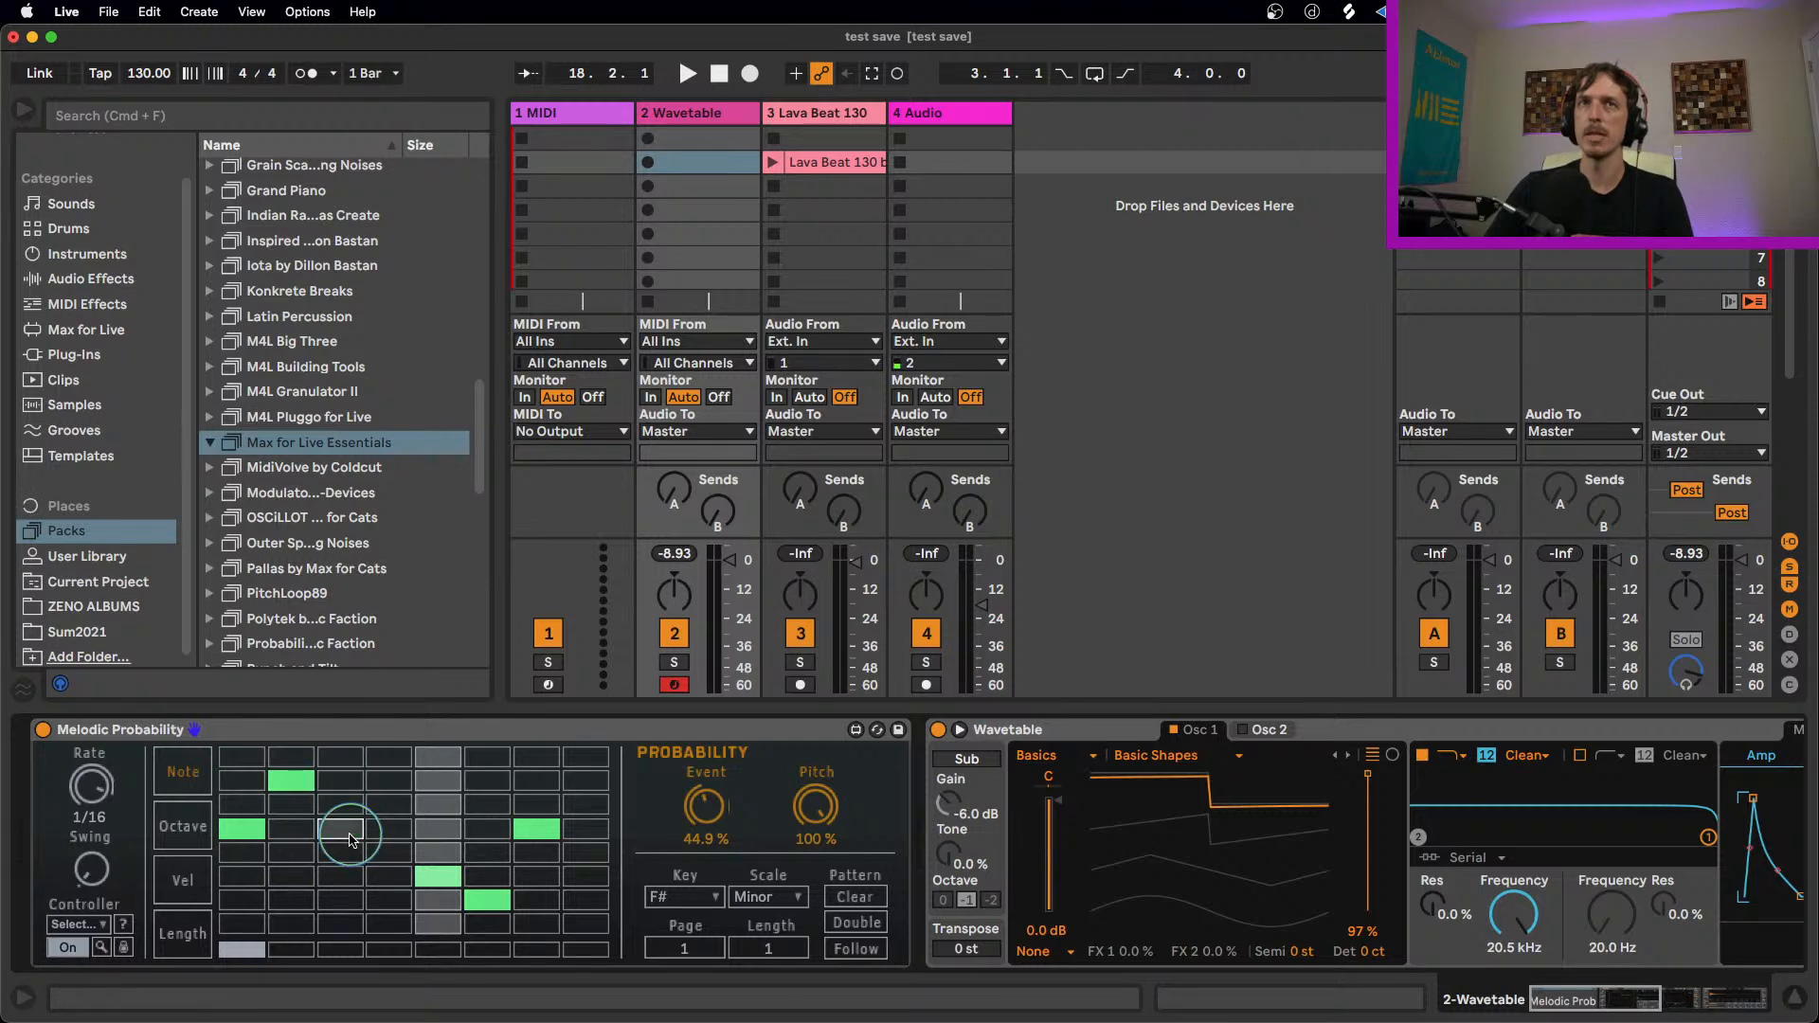
{"action": "key", "text": "space"}
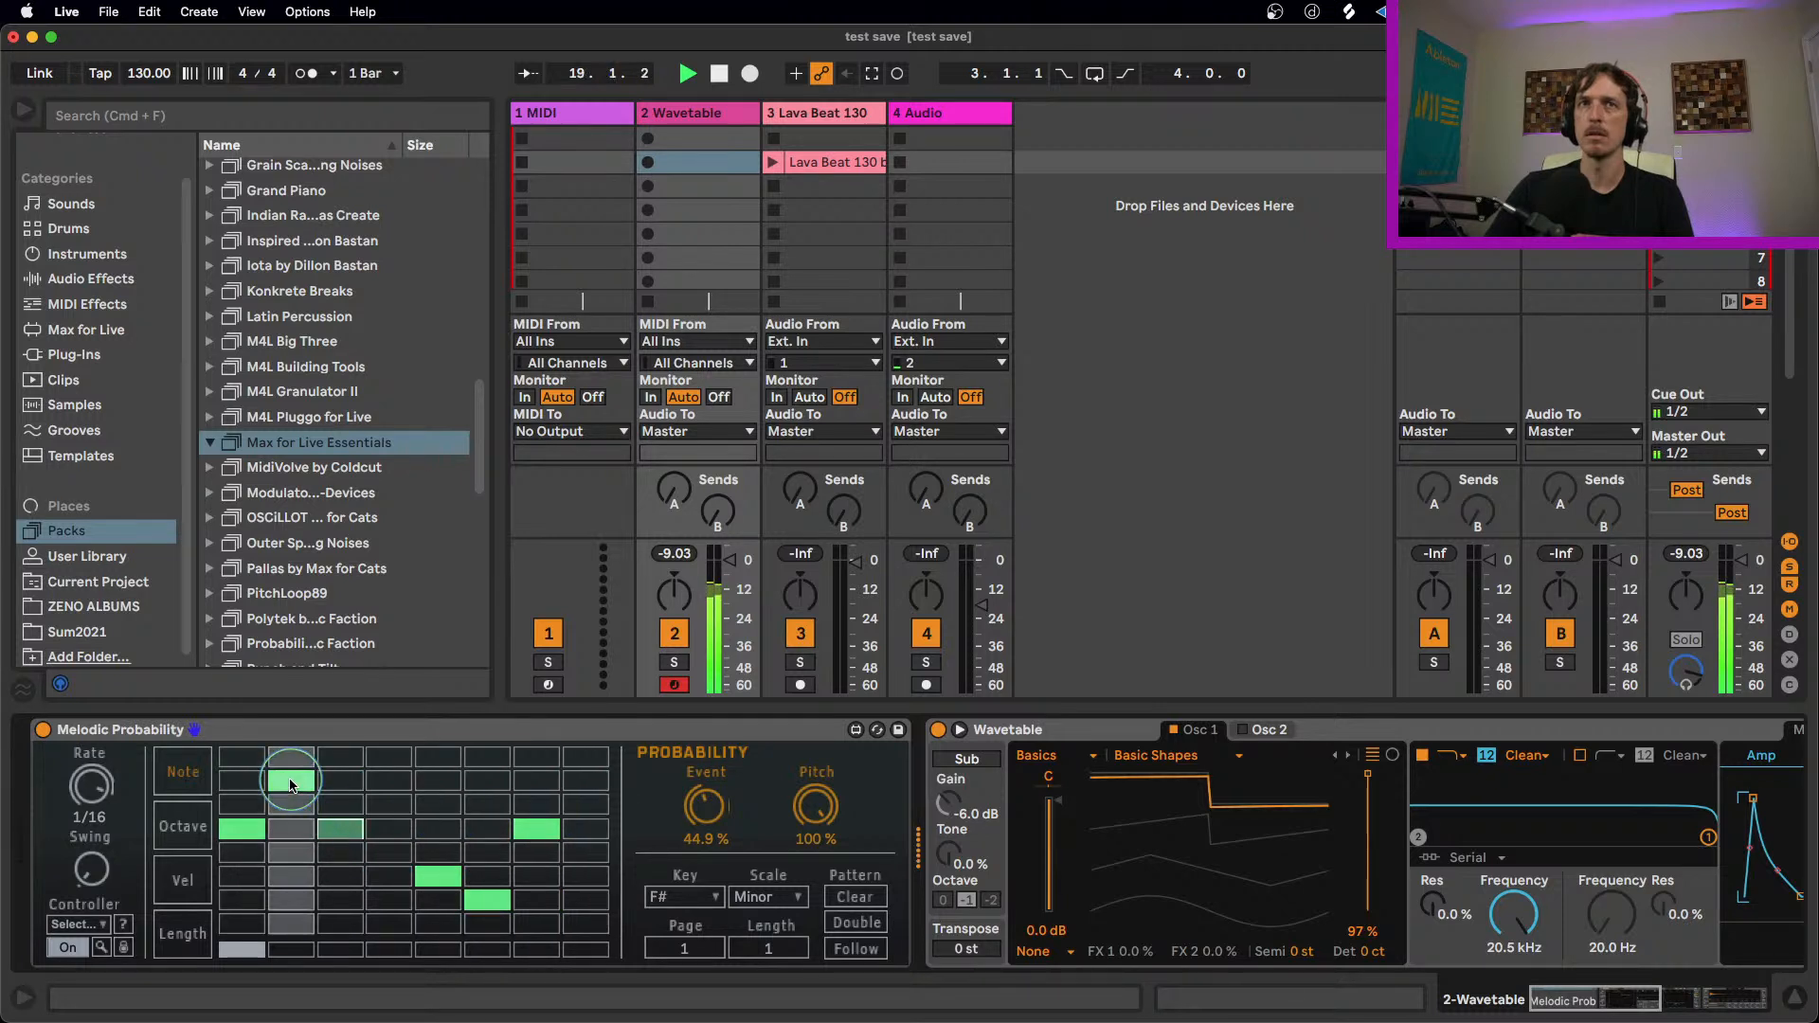
{"action": "left_click_drag", "start_coordinate": [706, 807], "coordinate": [706, 876]}
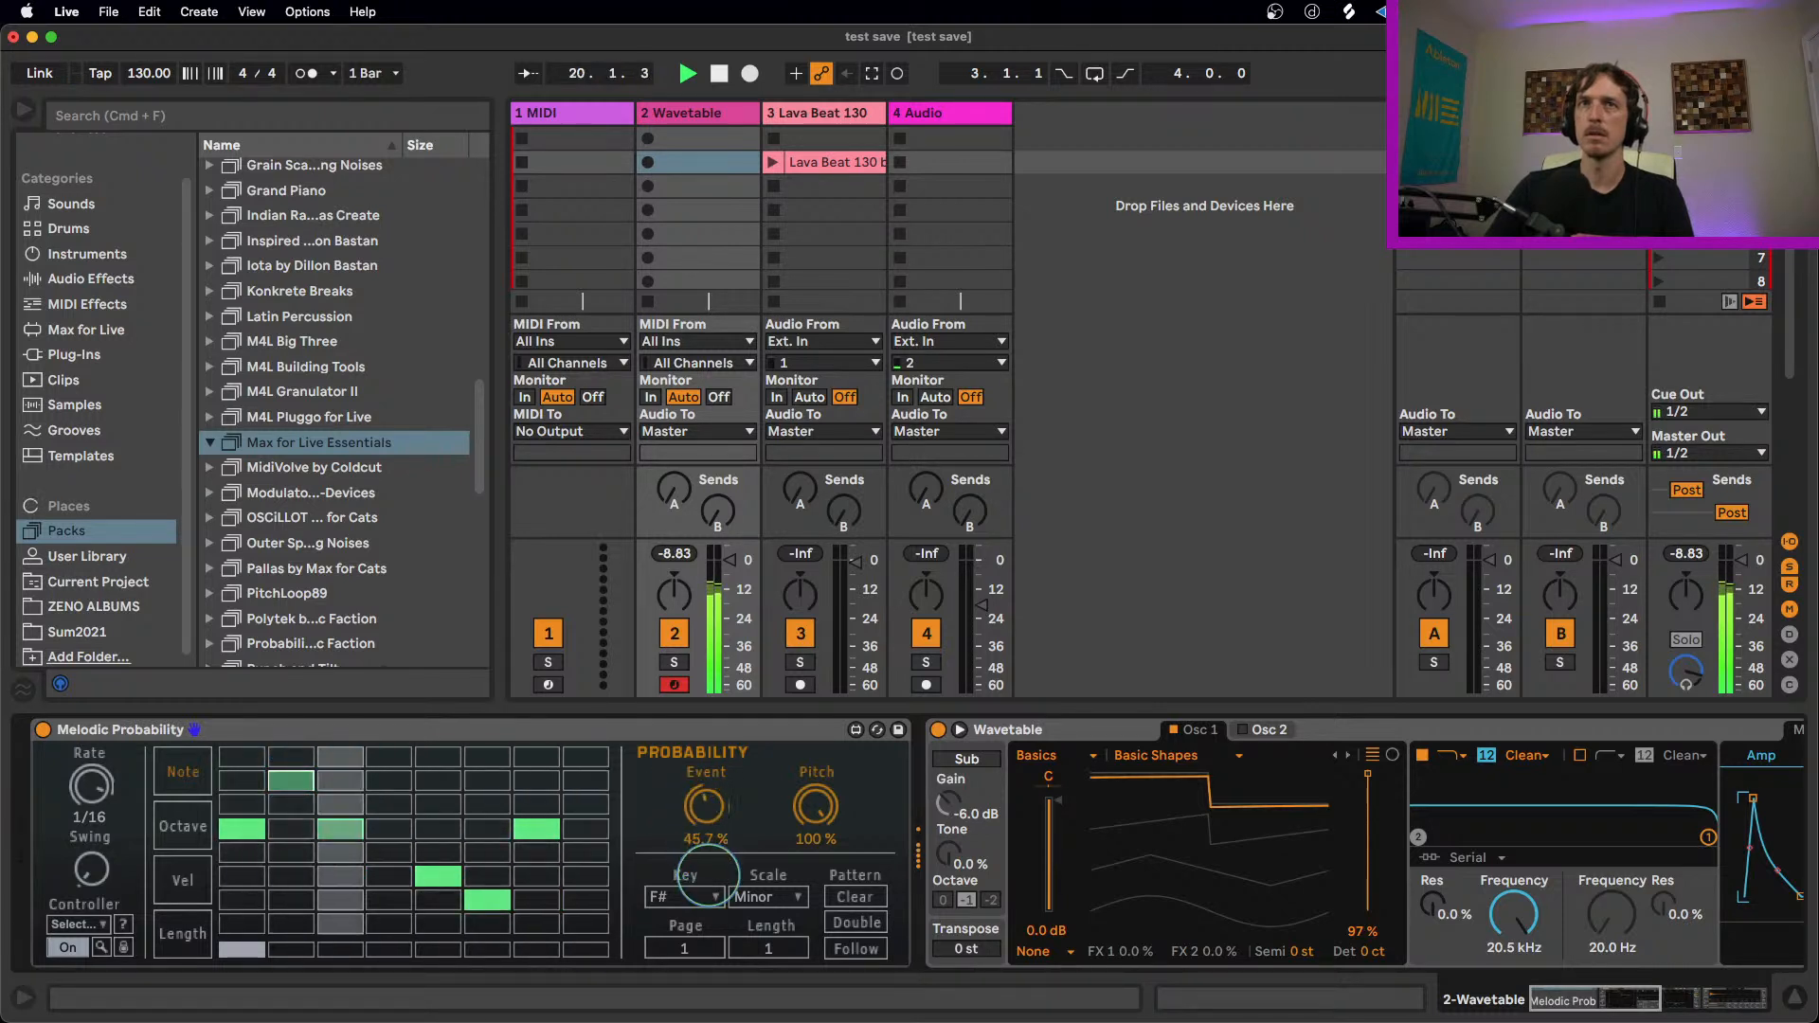
{"action": "left_click_drag", "start_coordinate": [817, 806], "coordinate": [831, 900]}
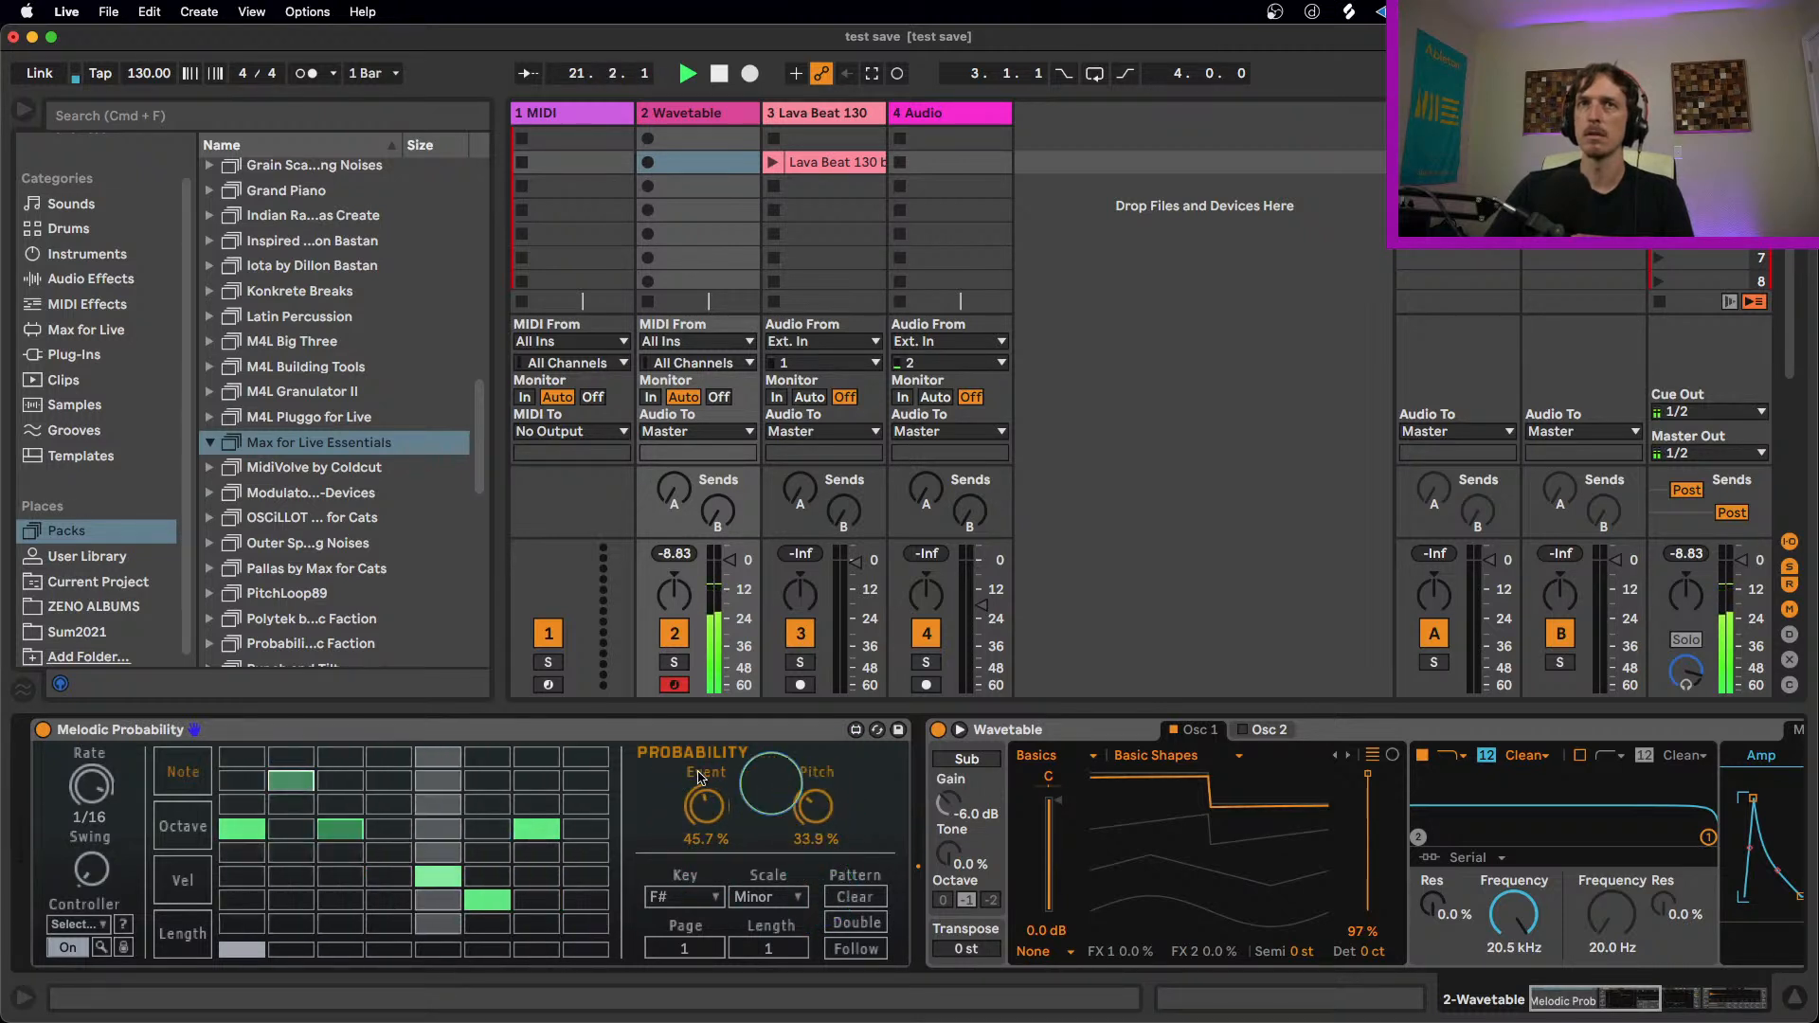
Step: Set step 5's Event probability to 66.1% and Pitch probability to 40.2%, and change Melodic Probability's Rate to 1/8
{"action": "double_click", "coordinate": [707, 805]}
{"action": "double_click", "coordinate": [816, 802]}
{"action": "left_click_drag", "start_coordinate": [817, 801], "coordinate": [839, 890]}
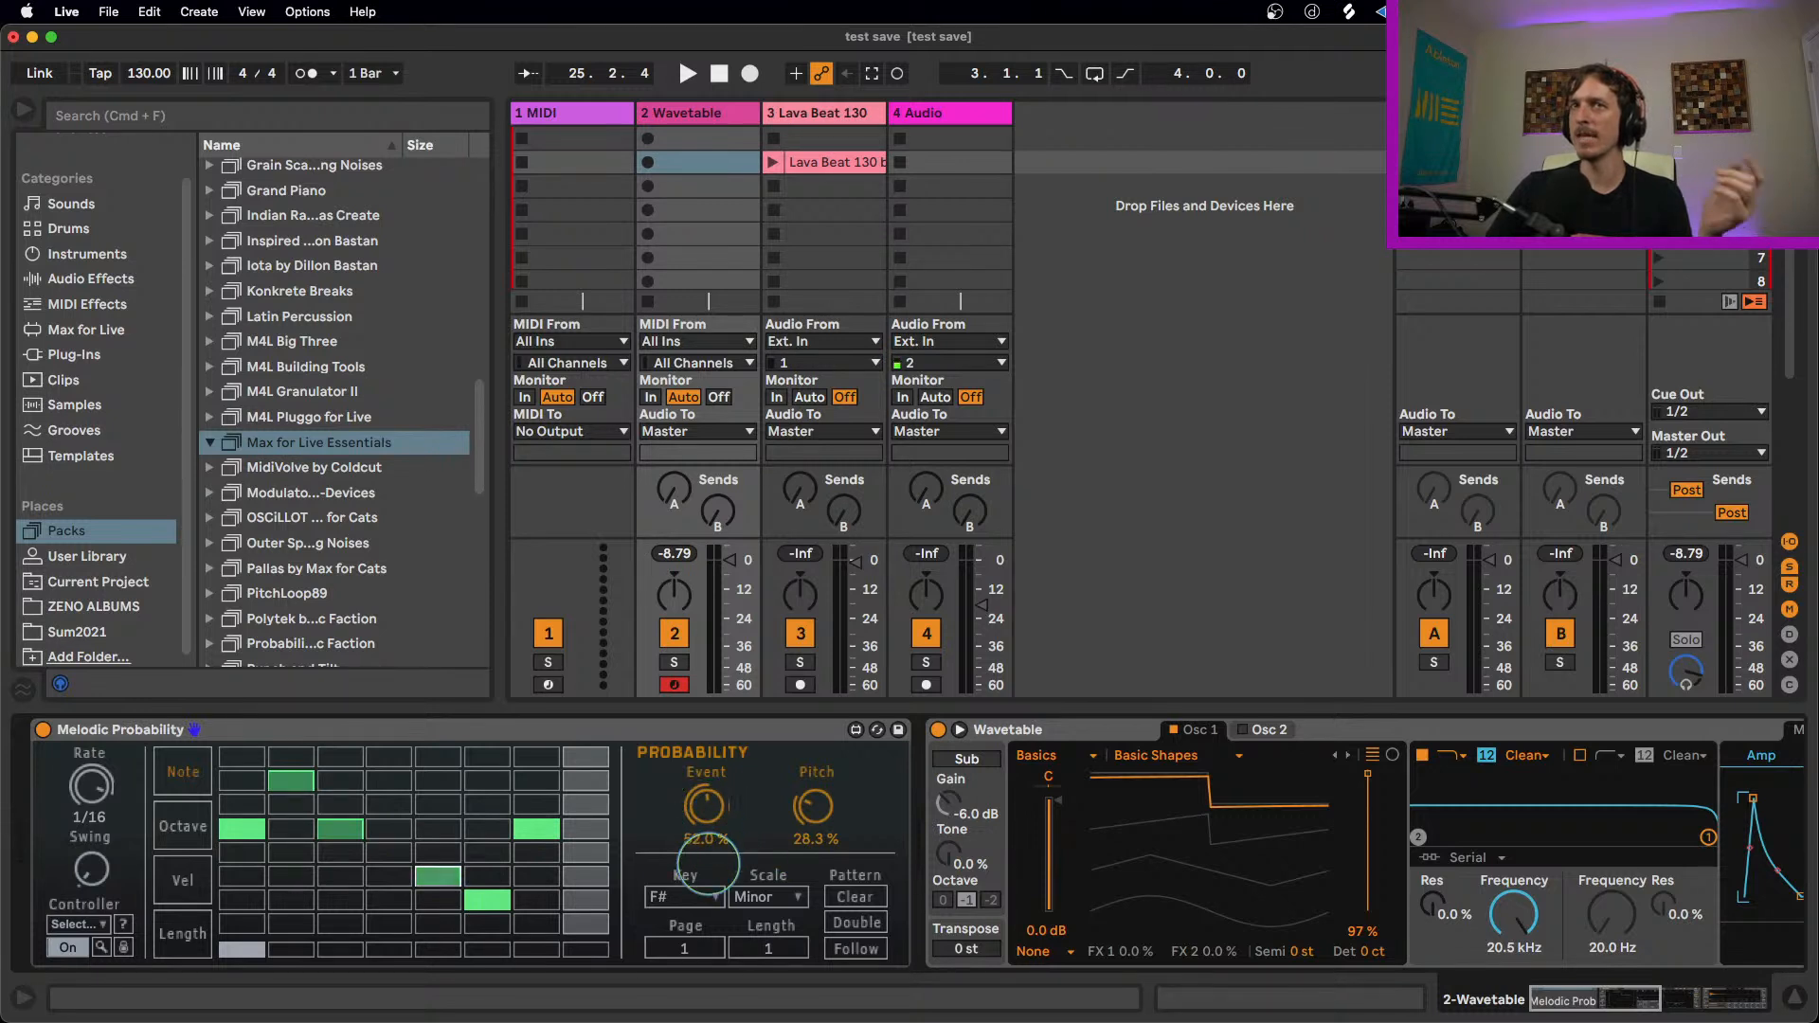
{"action": "mouse_move", "coordinate": [703, 772]}
{"action": "left_mouse_down"}
{"action": "mouse_move", "coordinate": [701, 862]}
{"action": "mouse_move", "coordinate": [704, 807]}
{"action": "left_mouse_up"}
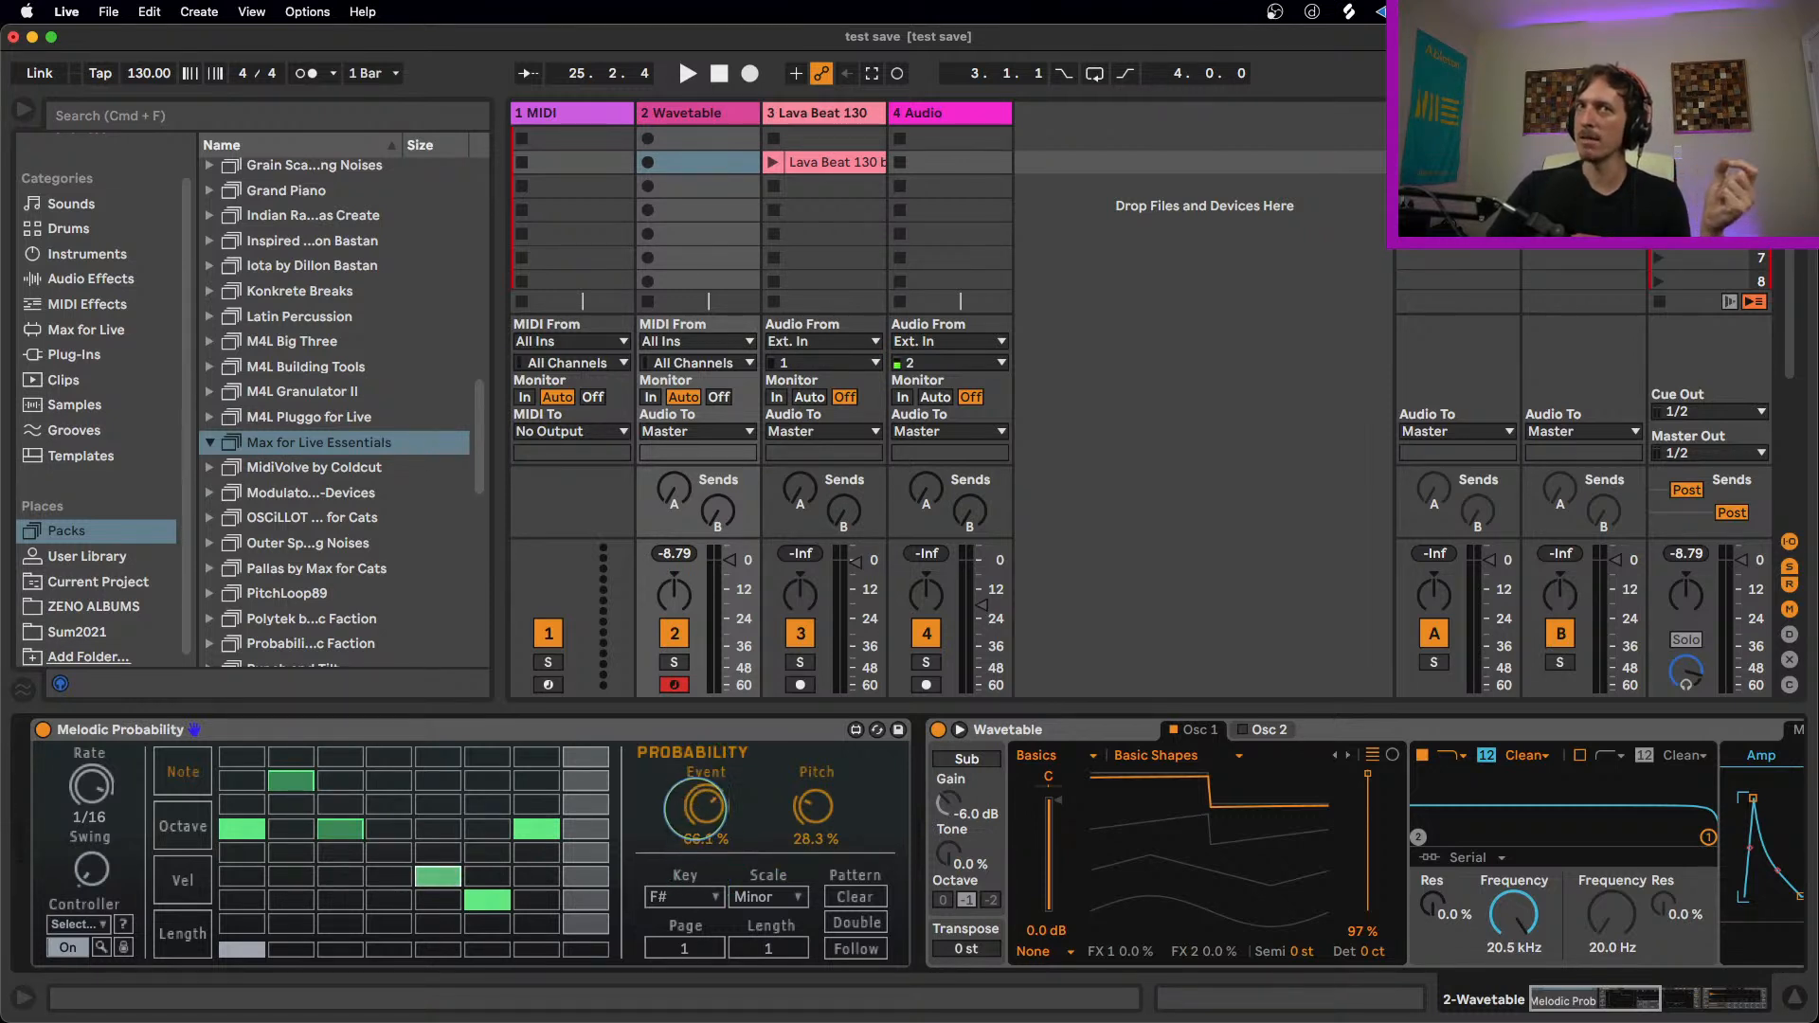
{"action": "left_click_drag", "start_coordinate": [812, 817], "coordinate": [812, 791]}
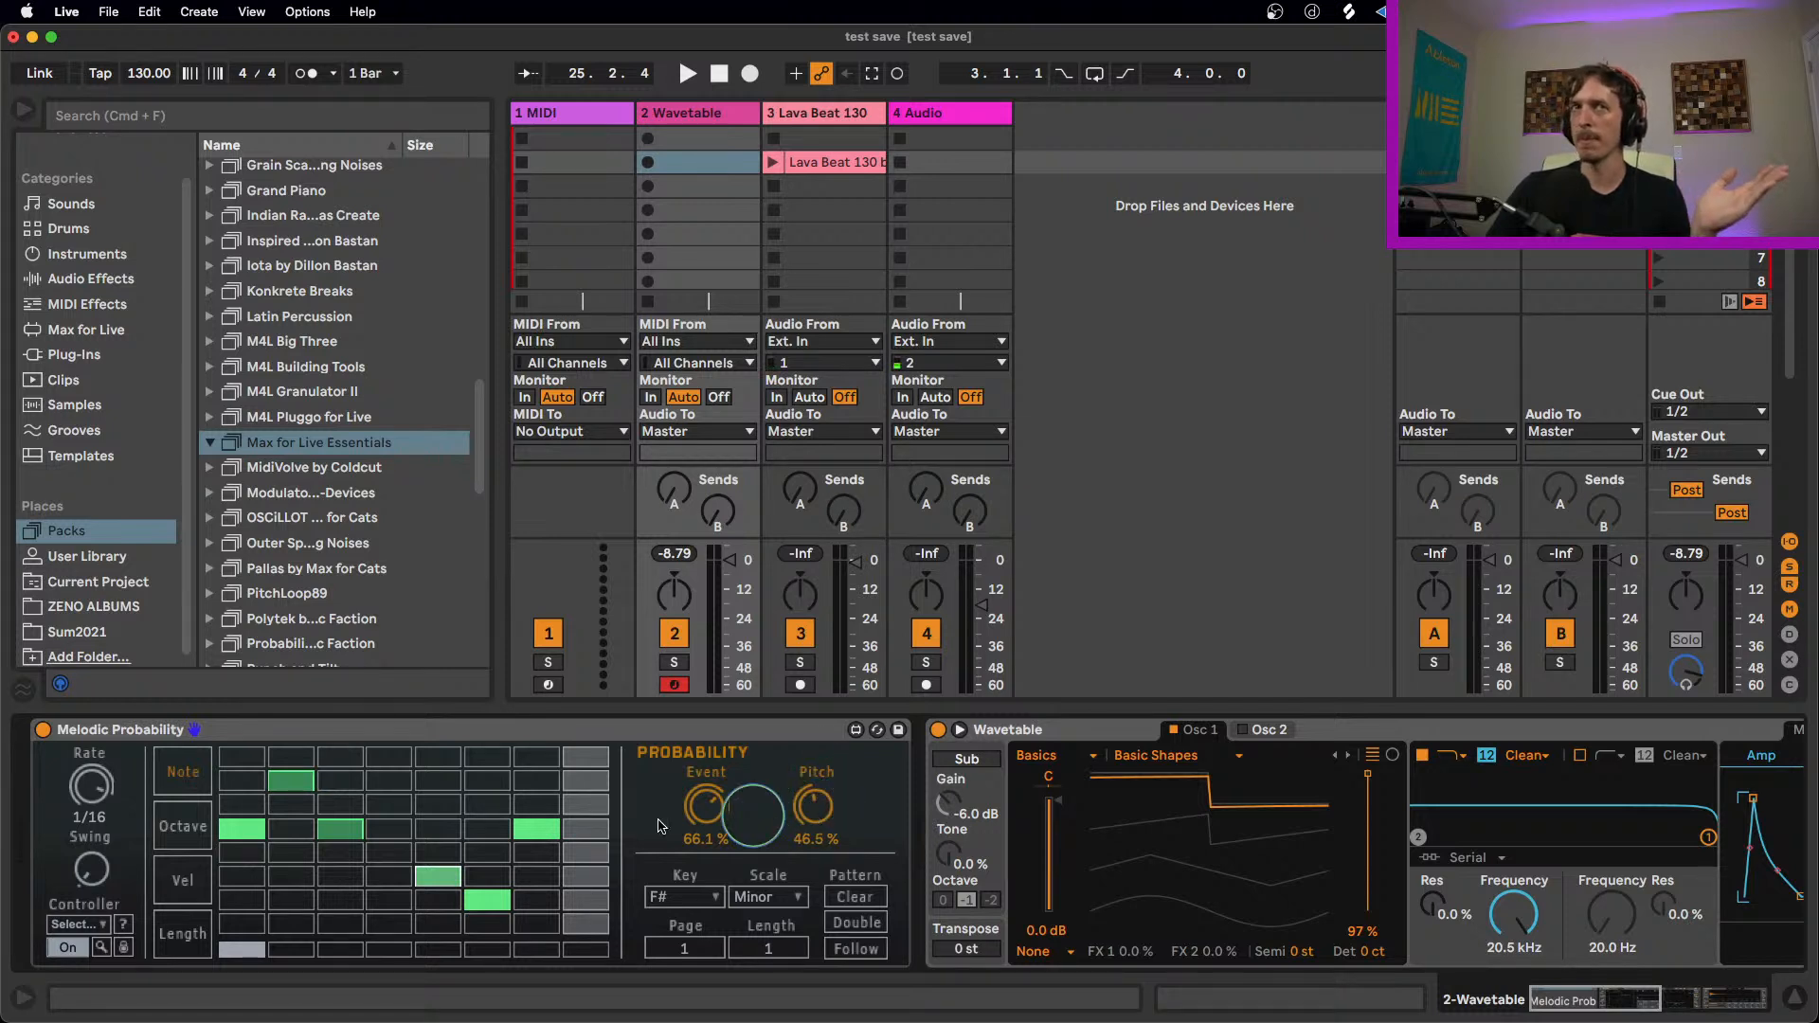
{"action": "left_click_drag", "start_coordinate": [806, 829], "coordinate": [800, 822]}
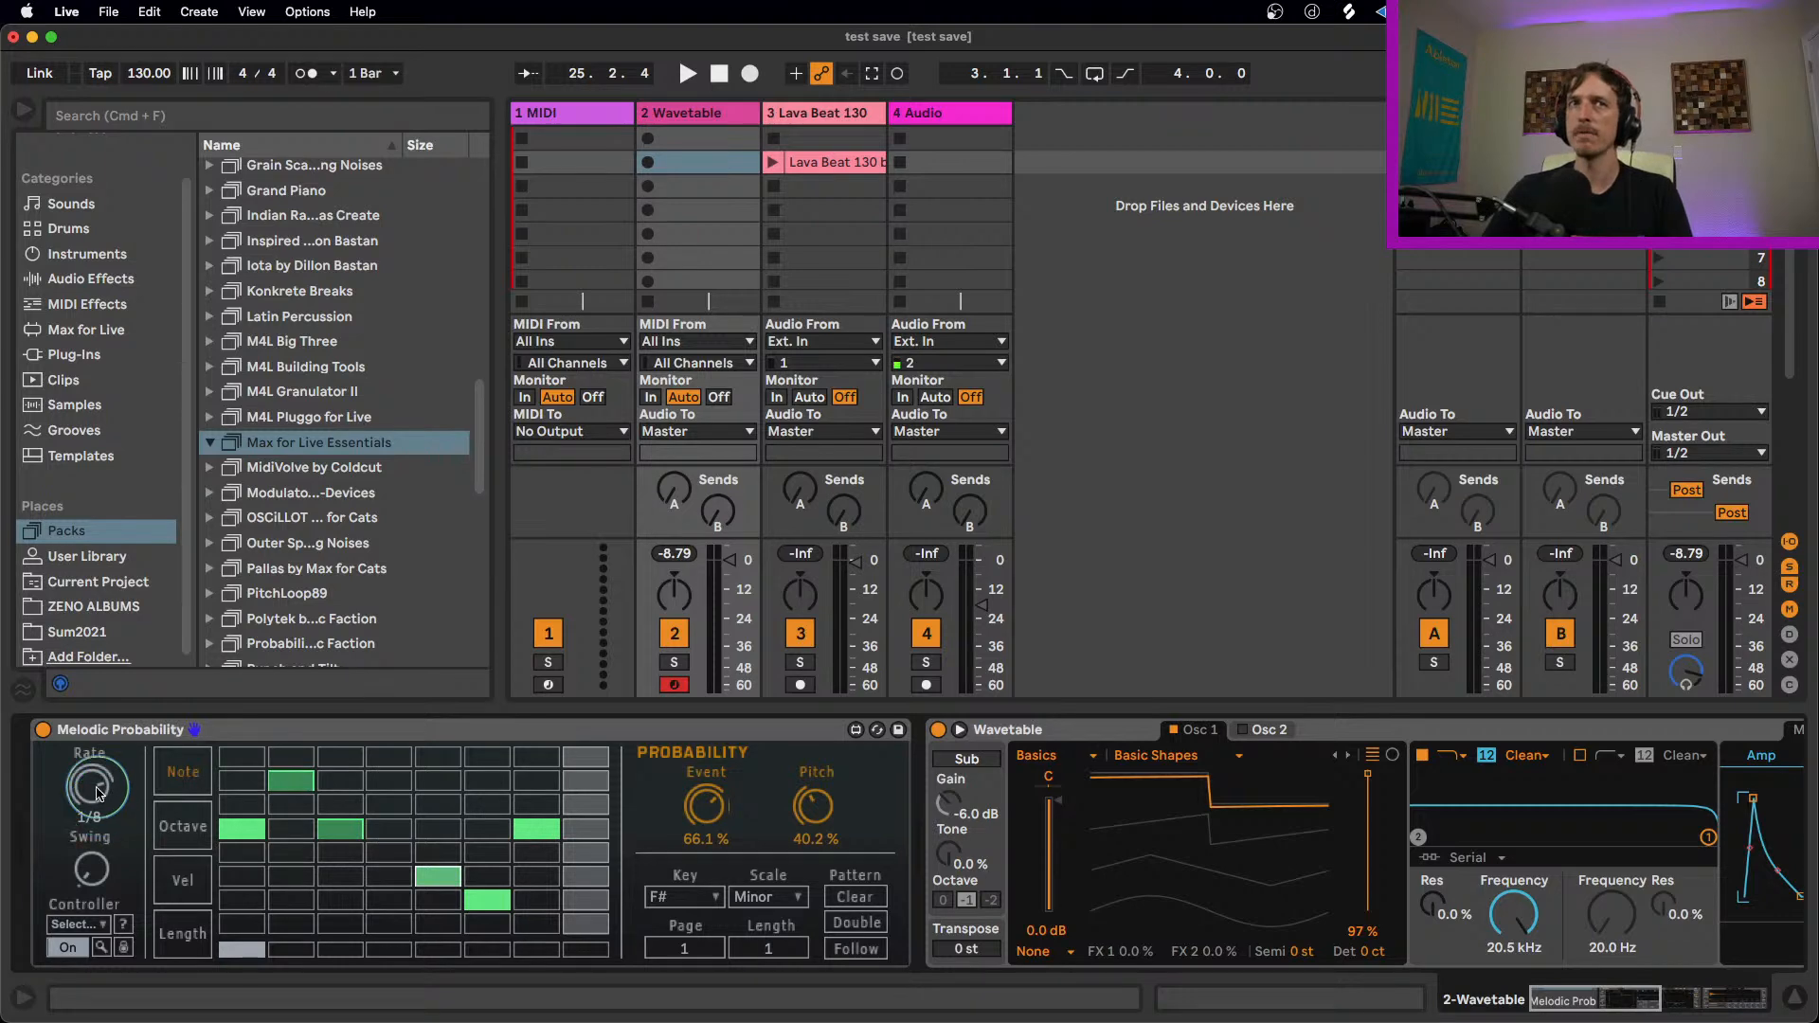
Step: Raise the Wavetable Amp envelope's sustain to -0.7 dB, auditioning the sequence before and after, and return to Melodic Probability
{"action": "key", "text": "space"}
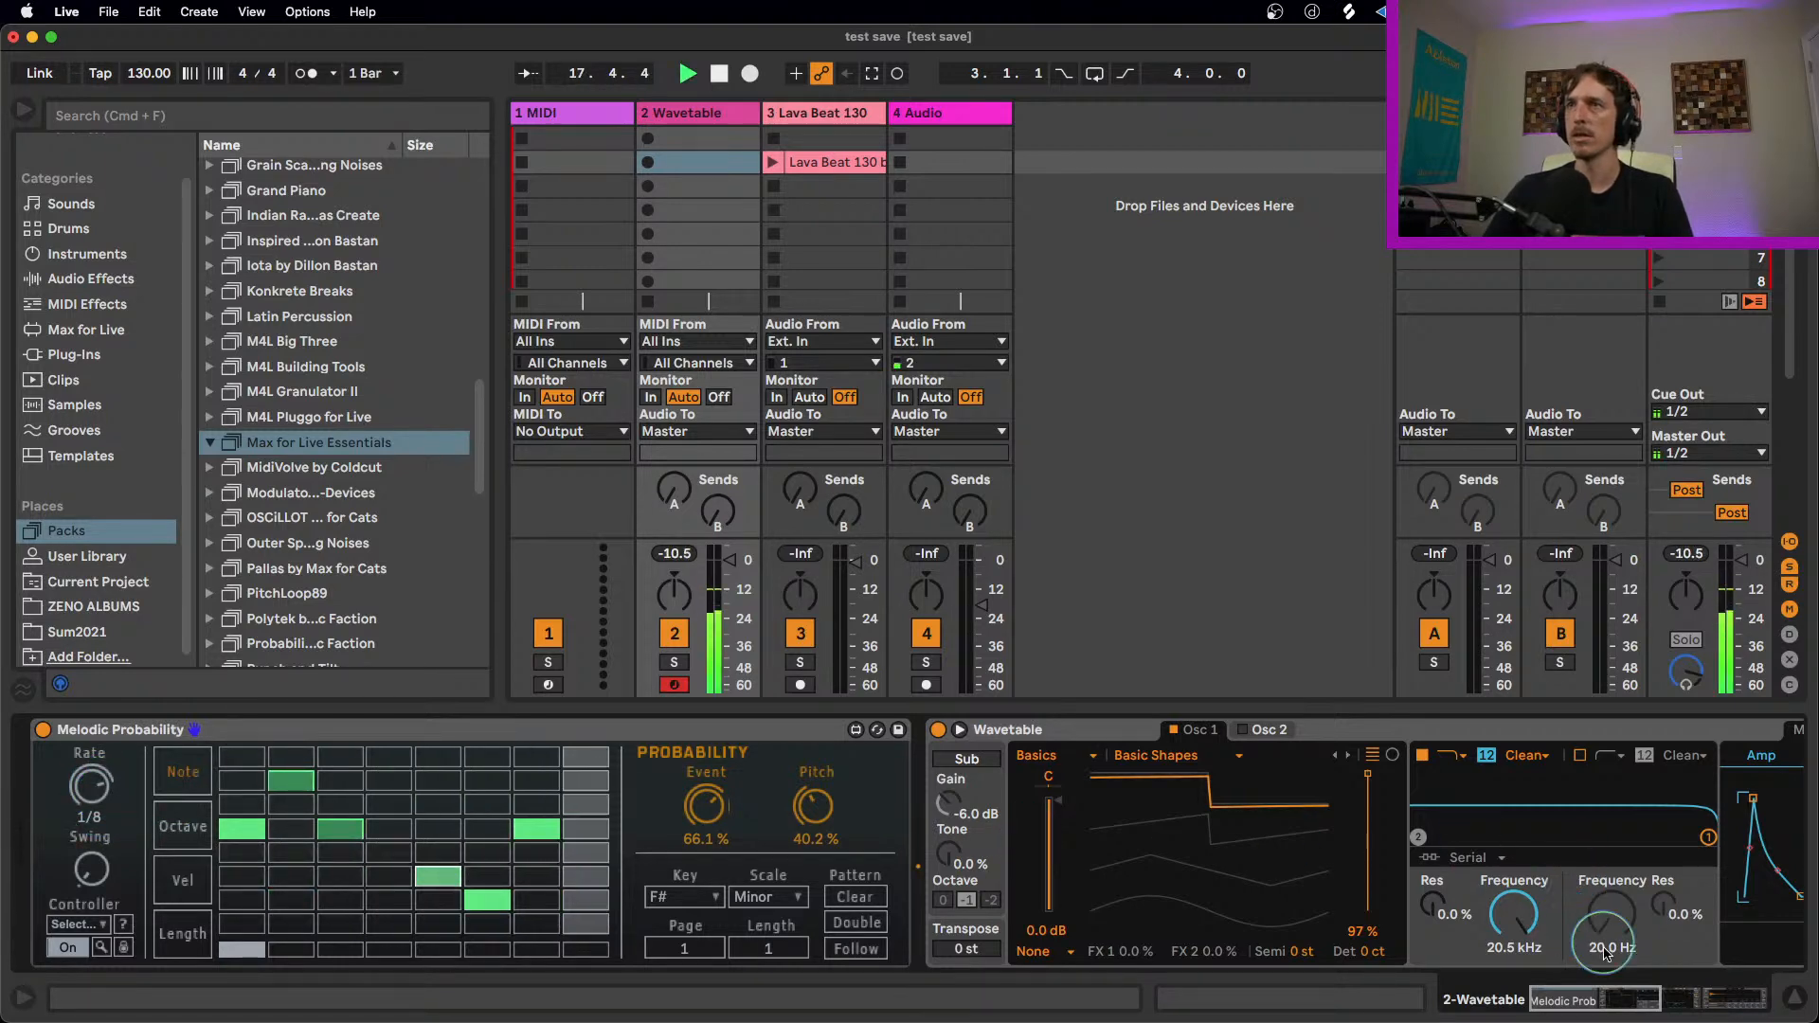
{"action": "key", "text": "space"}
{"action": "scroll", "coordinate": [1604, 953], "scroll_direction": "right", "scroll_amount": 10}
{"action": "left_click_drag", "start_coordinate": [1045, 816], "coordinate": [1049, 803]}
{"action": "key", "text": "space"}
{"action": "scroll", "coordinate": [1631, 1004], "scroll_direction": "left", "scroll_amount": 2}
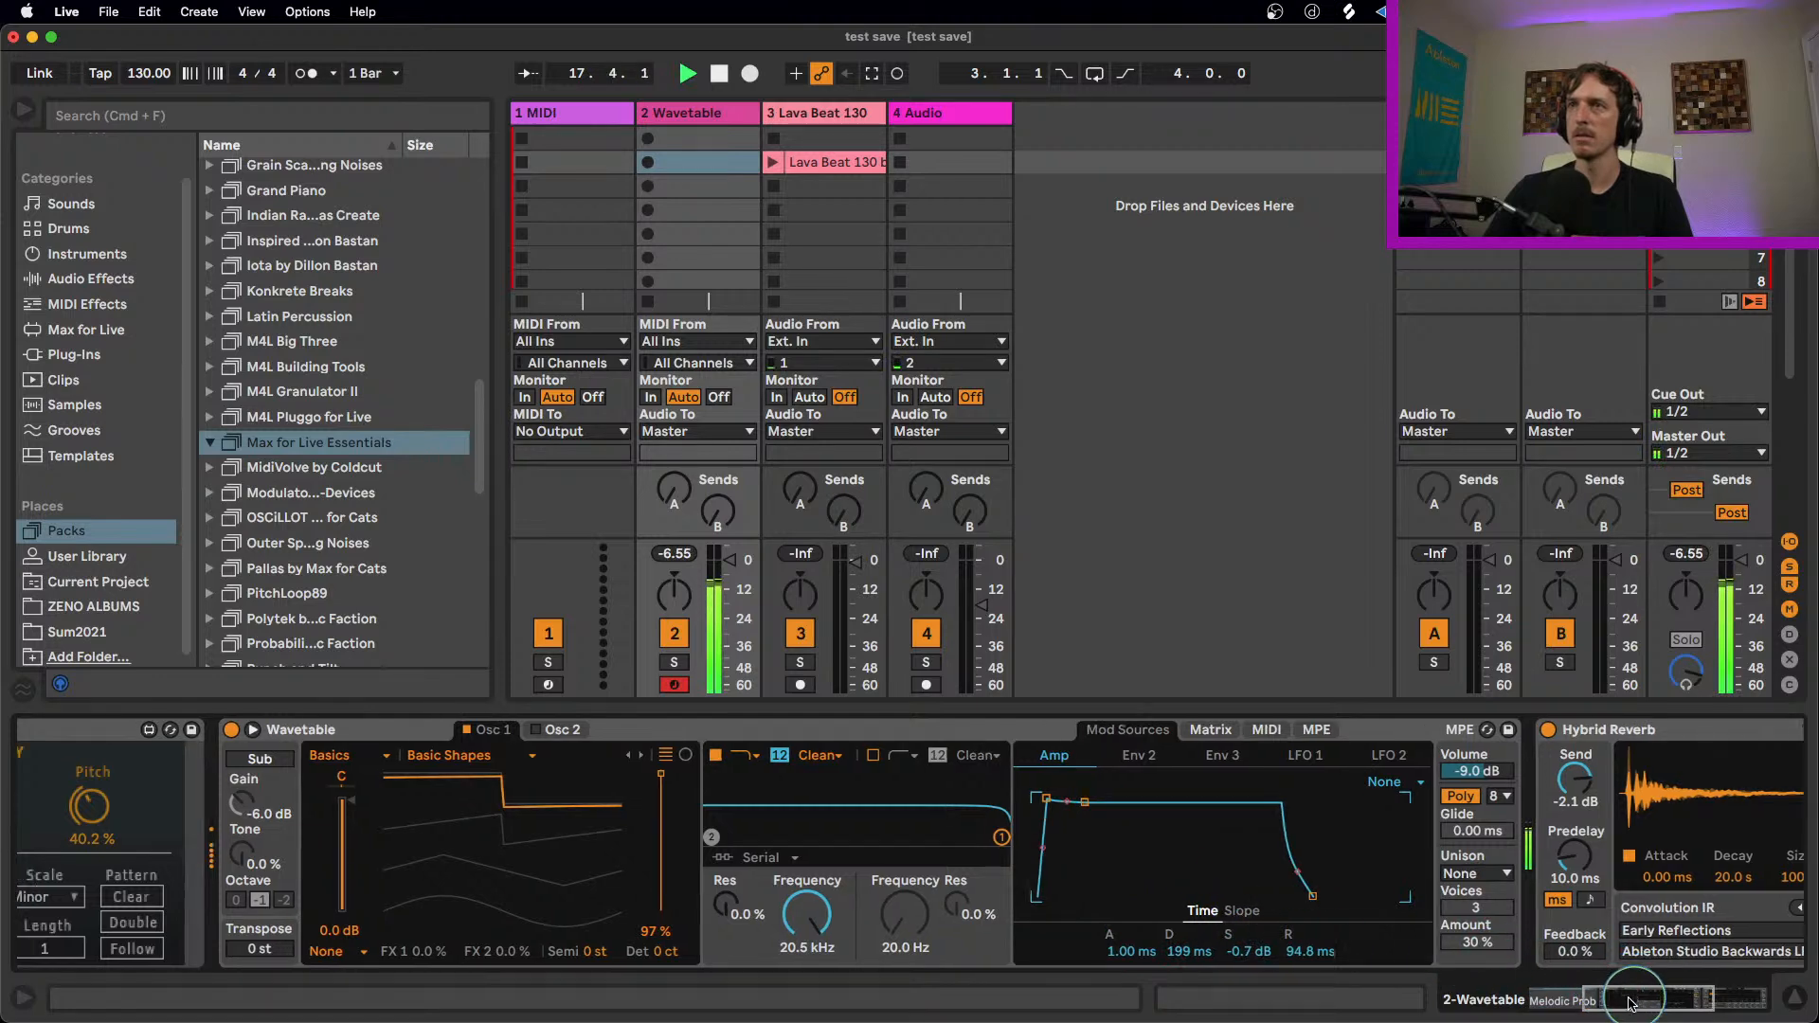
{"action": "left_click_drag", "start_coordinate": [1630, 1003], "coordinate": [1568, 1003]}
{"action": "key", "text": "space"}
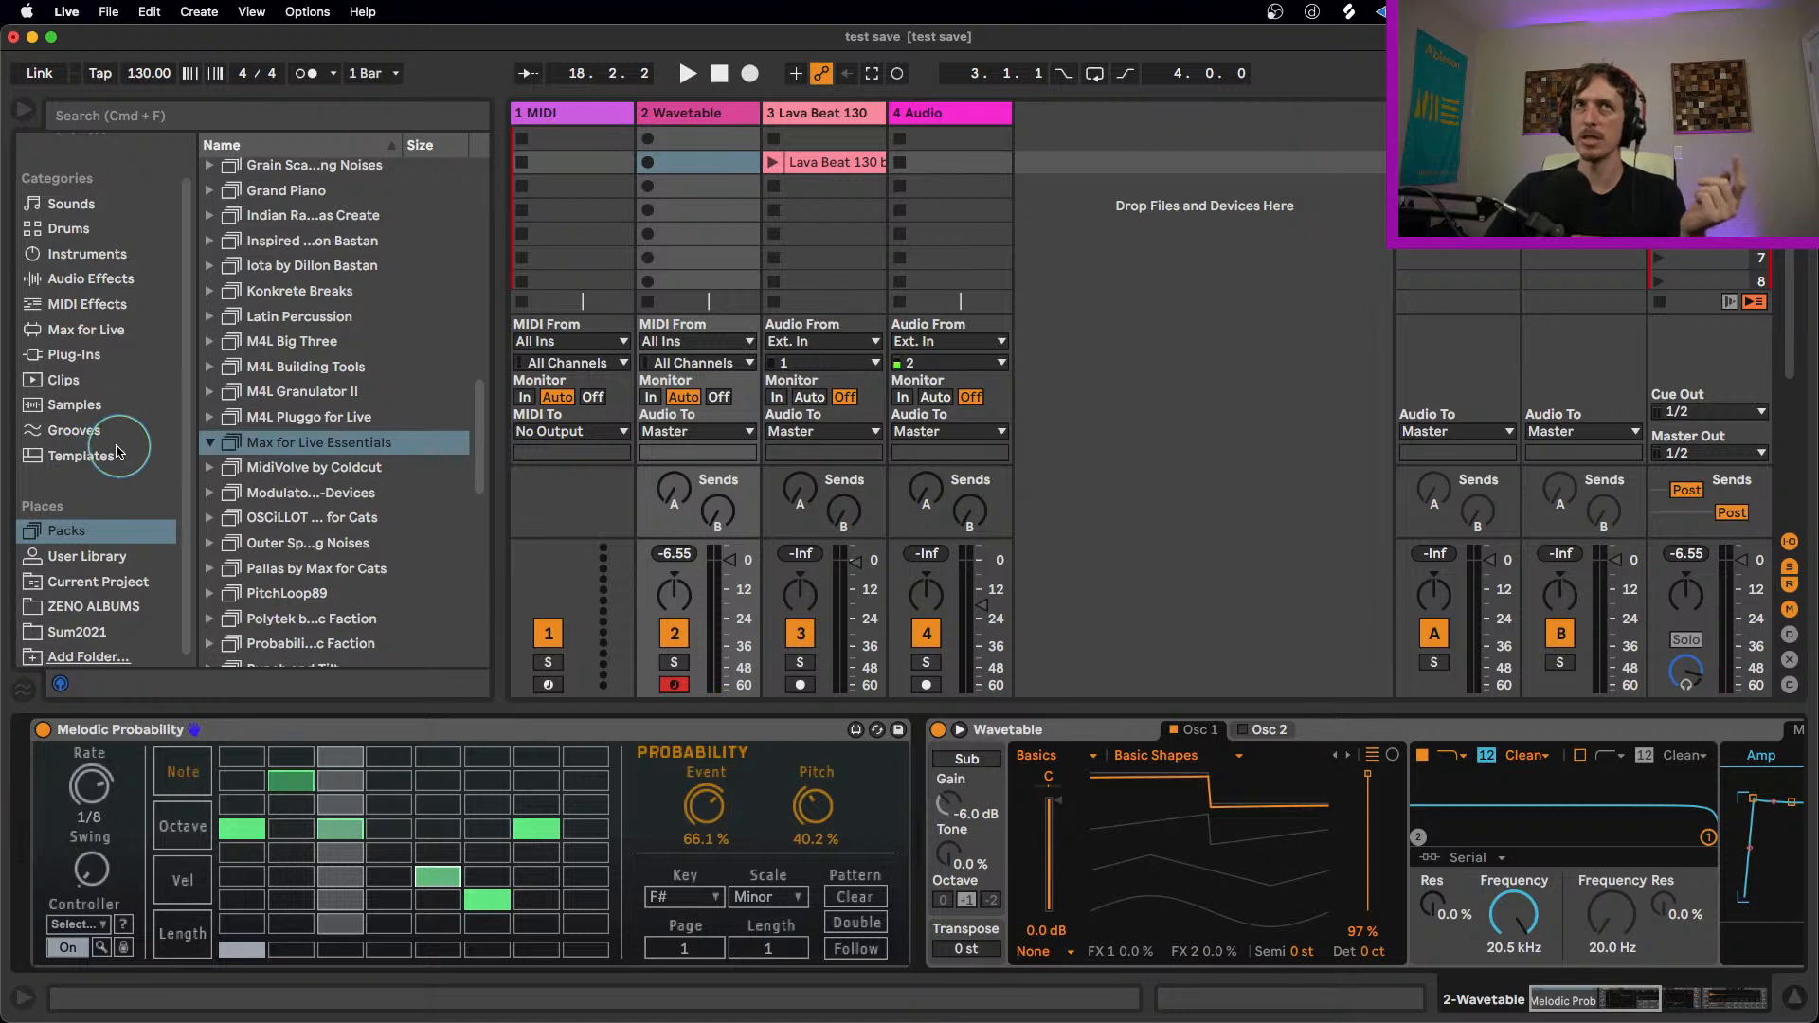
Step: Vary Melodic Probability's note lengths: short on steps 2, 6 and 8, medium on step 5, long on steps 4 and 7, auditioning them
{"action": "left_click", "coordinate": [182, 933]}
{"action": "left_click", "coordinate": [305, 898]}
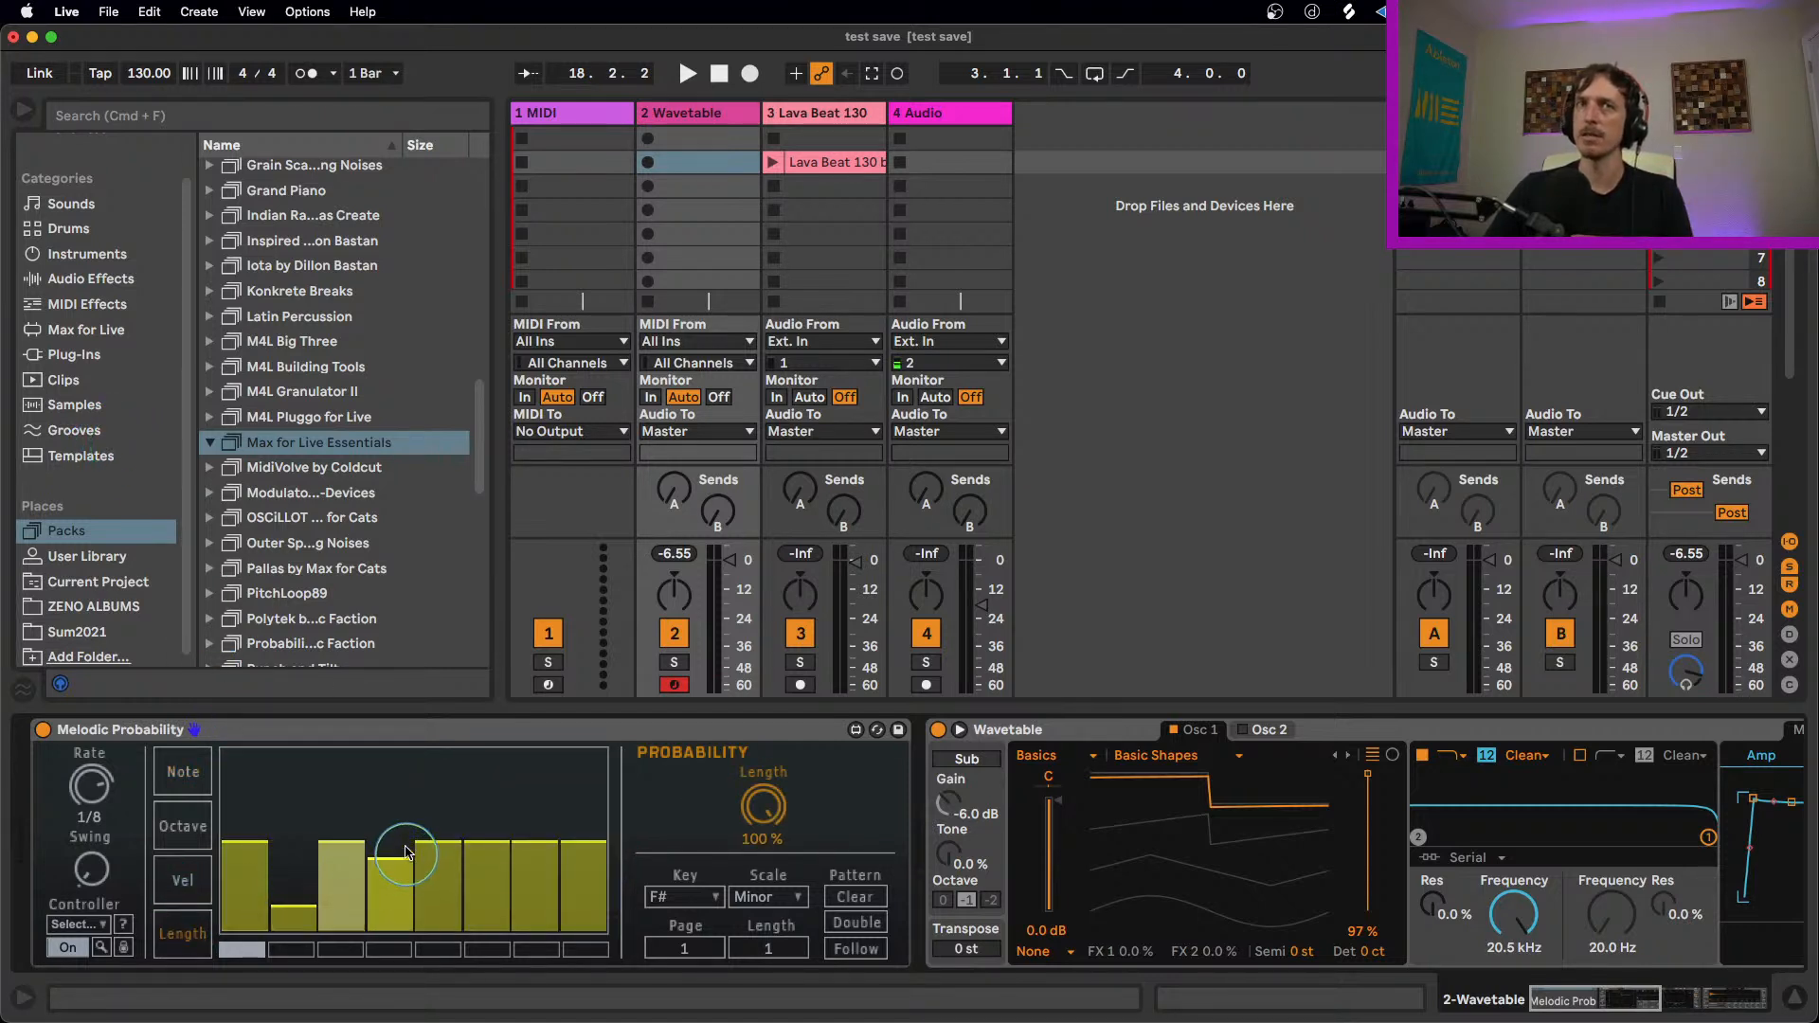
{"action": "left_click", "coordinate": [390, 794]}
{"action": "key", "text": "space"}
{"action": "left_click", "coordinate": [438, 871]}
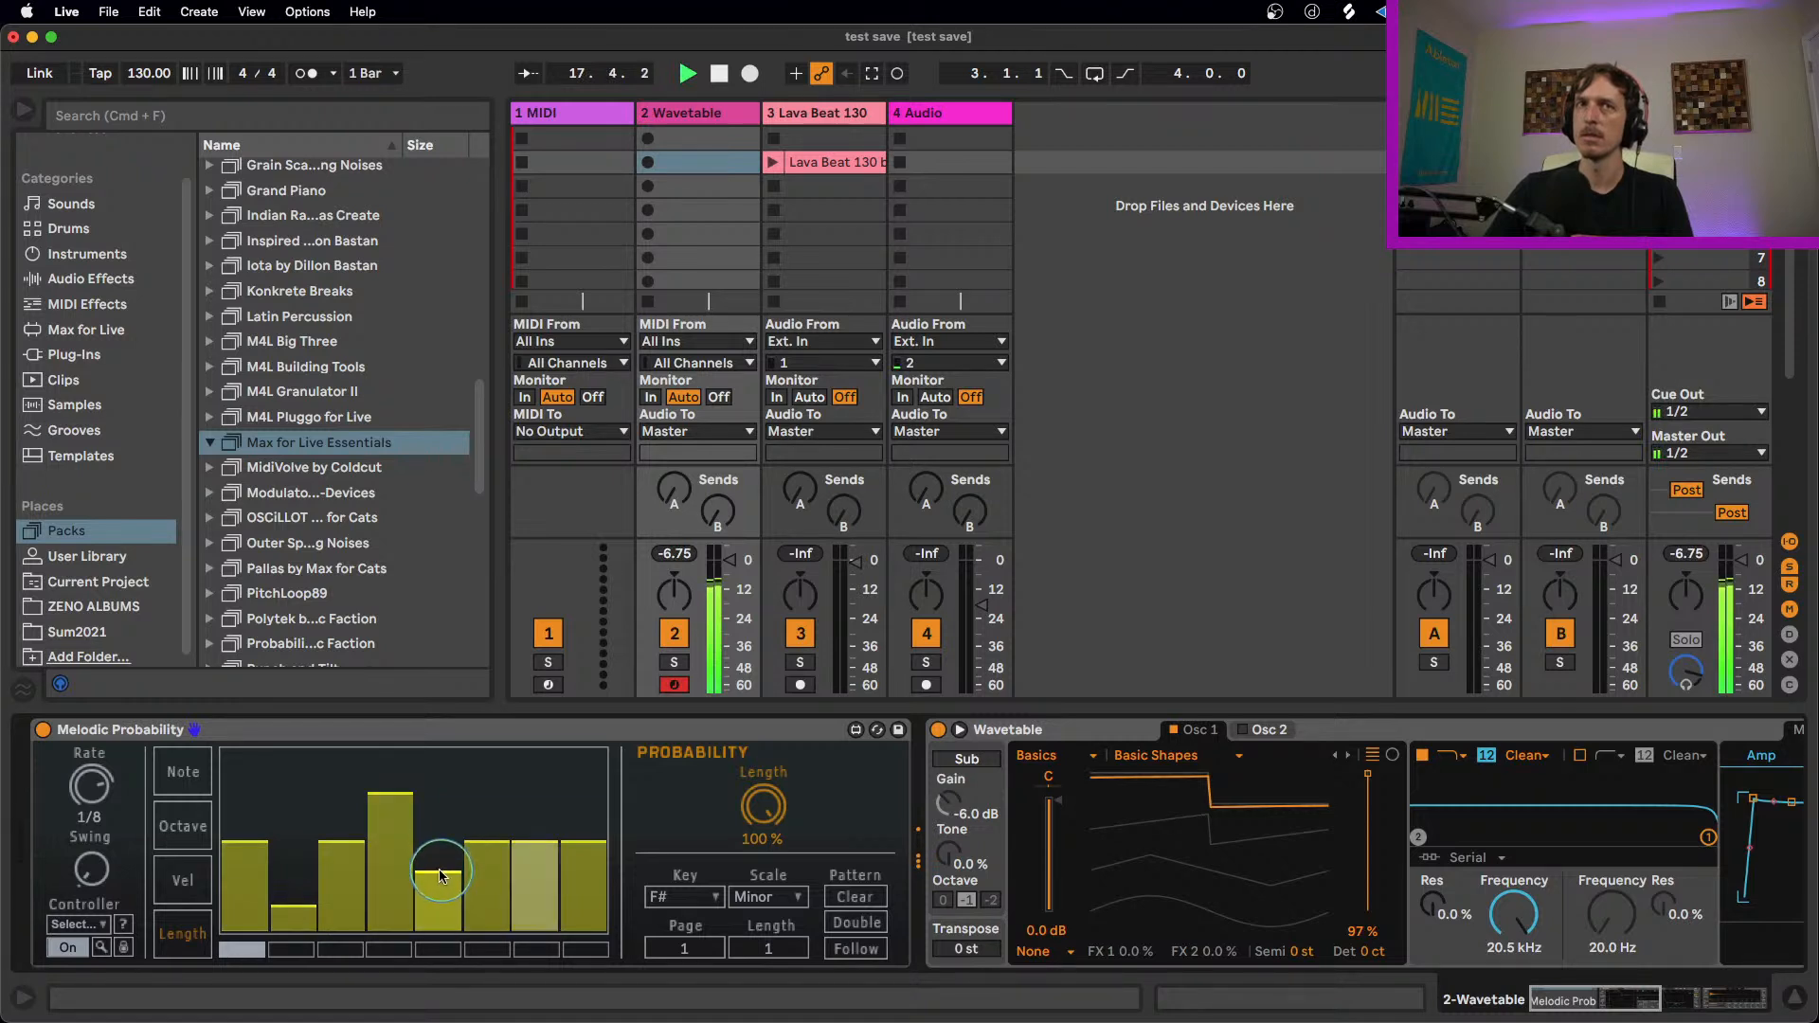
{"action": "left_click", "coordinate": [498, 906]}
{"action": "left_click", "coordinate": [537, 912]}
{"action": "left_click", "coordinate": [535, 812]}
{"action": "left_click", "coordinate": [582, 908]}
{"action": "key", "text": "space"}
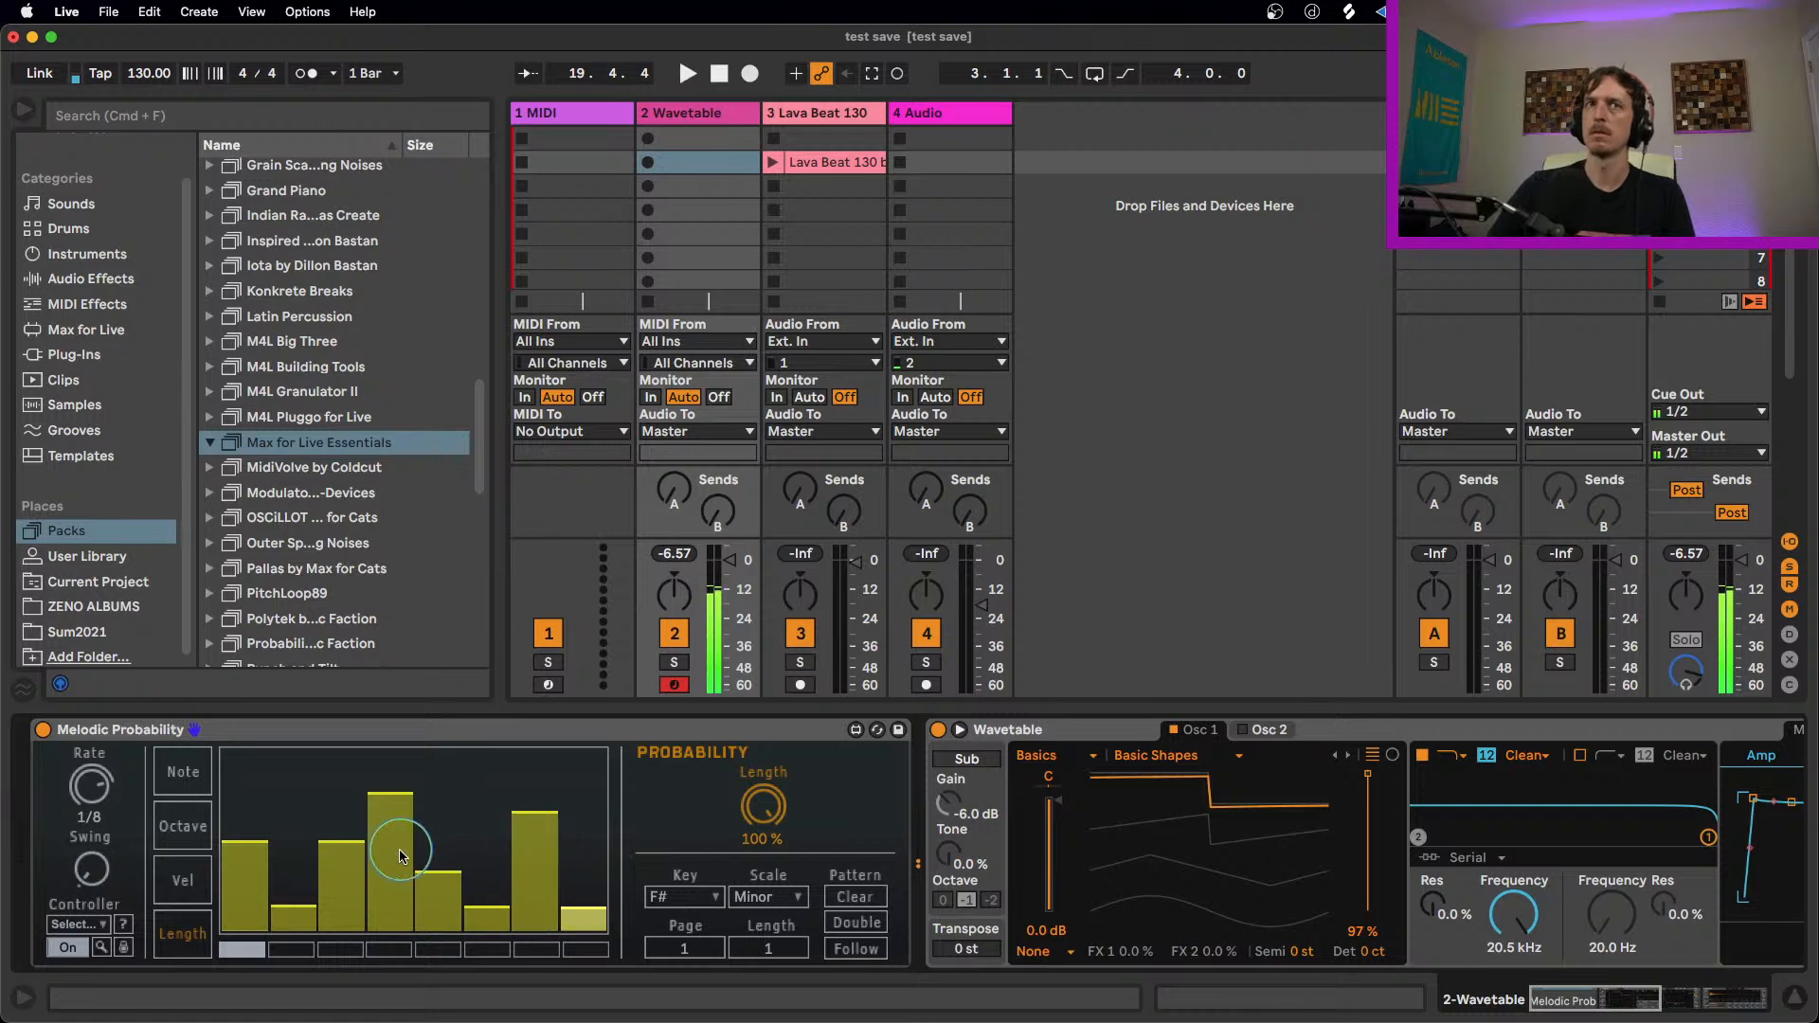
Step: Shorten step 4 slightly with a Length probability of 37.8%, and set the selected step's Velocity probability to 61.4%
{"action": "left_click", "coordinate": [389, 822]}
{"action": "left_click_drag", "start_coordinate": [802, 810], "coordinate": [749, 871]}
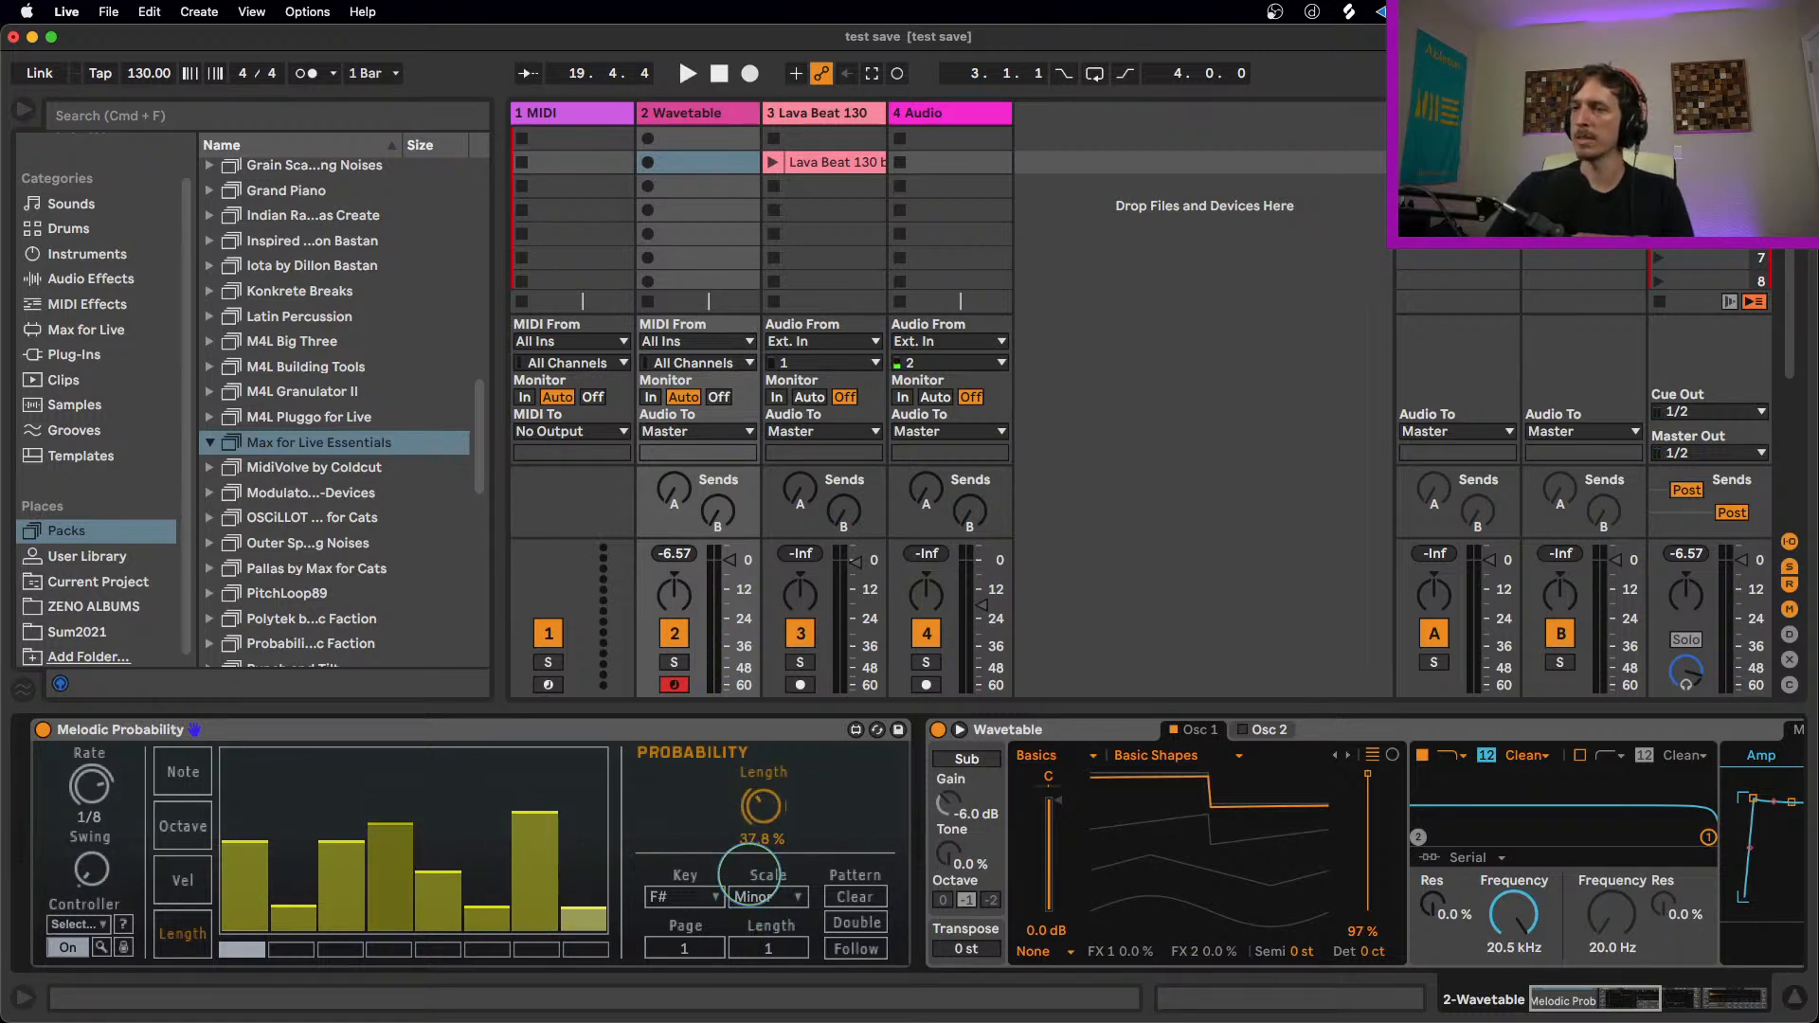
{"action": "left_click", "coordinate": [183, 881]}
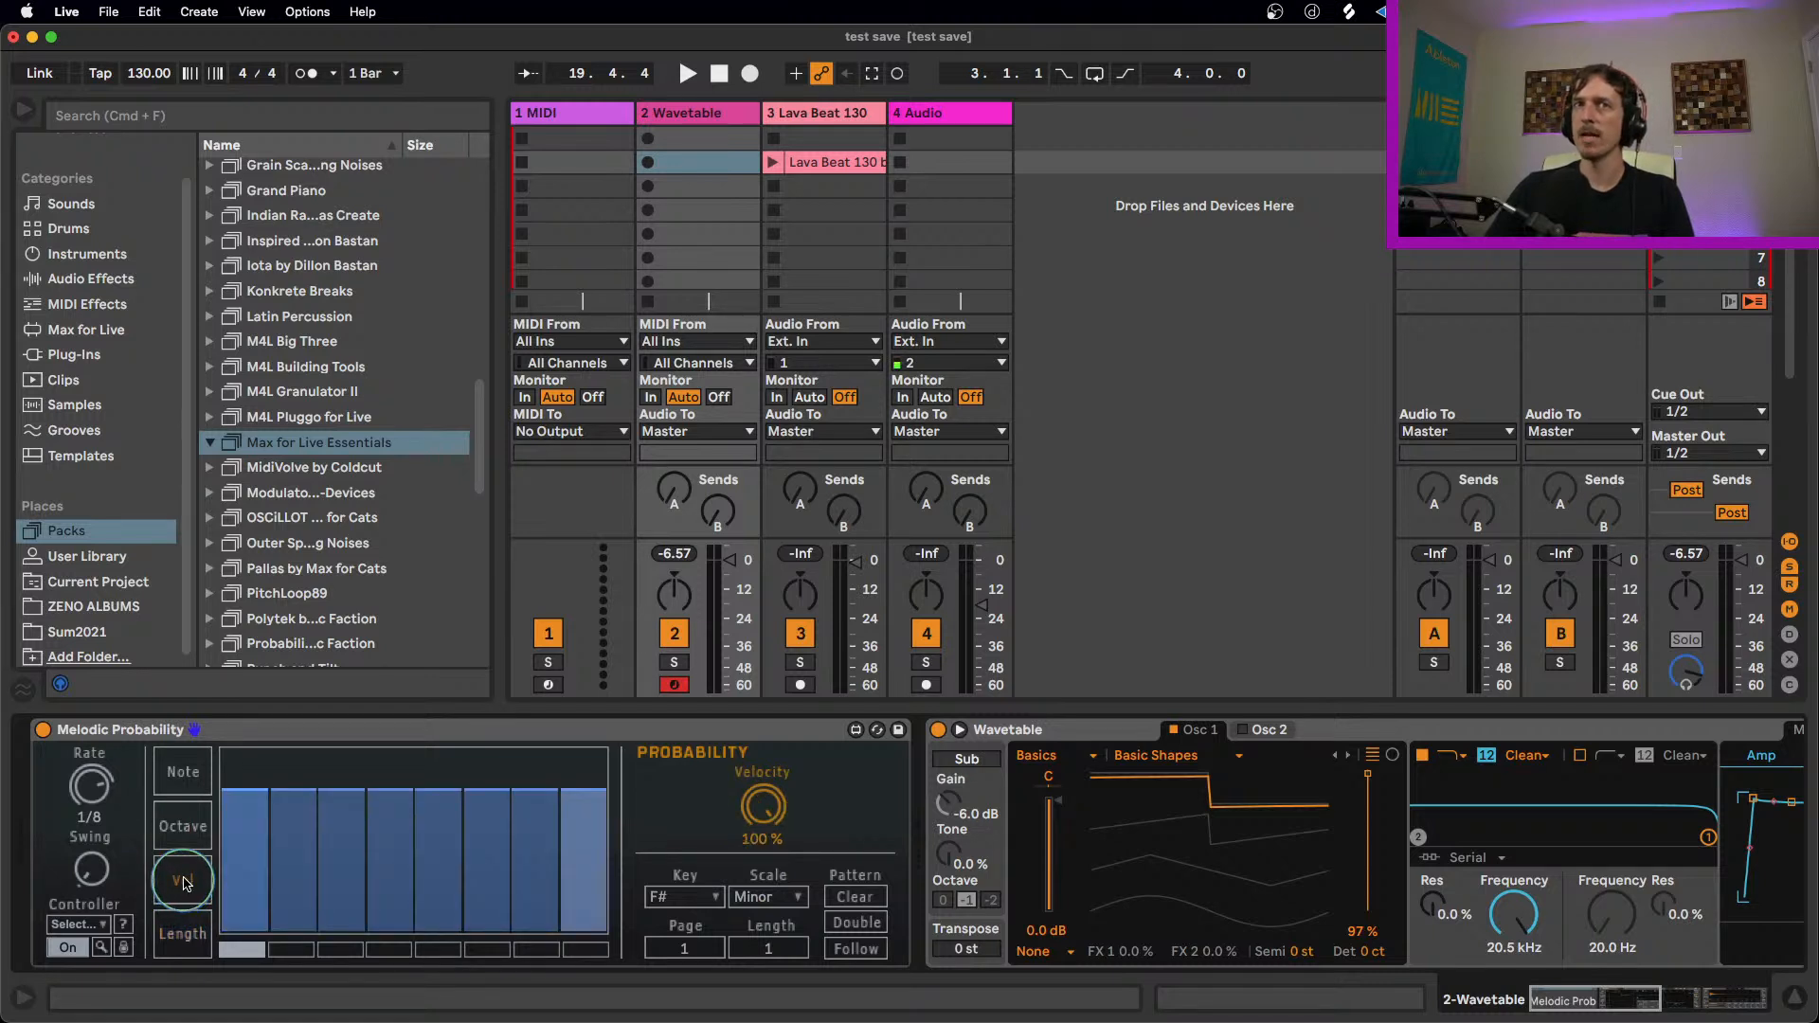
{"action": "left_click_drag", "start_coordinate": [755, 805], "coordinate": [764, 846]}
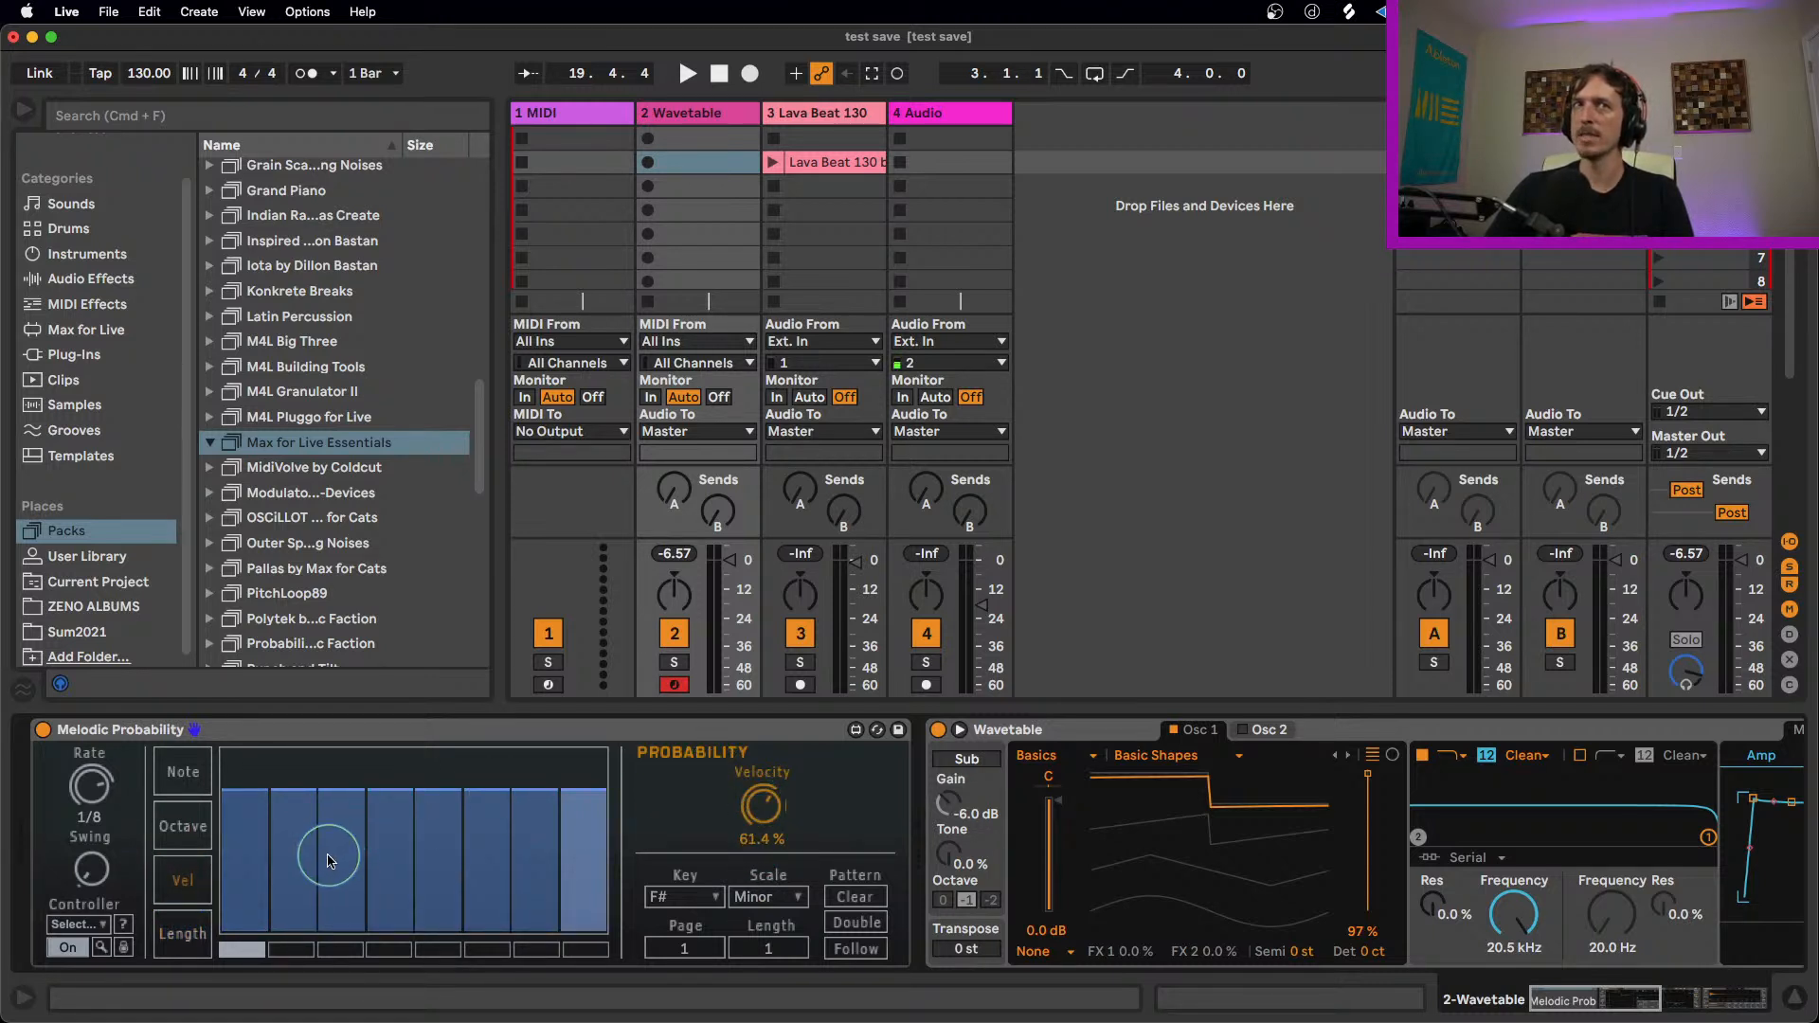
Step: Shift the octaves of steps 1 and 3 down one row and steps 2 and 5 up one, with Octave probability 63.8% on step 5, 51.2% on step 4
{"action": "left_click", "coordinate": [183, 826]}
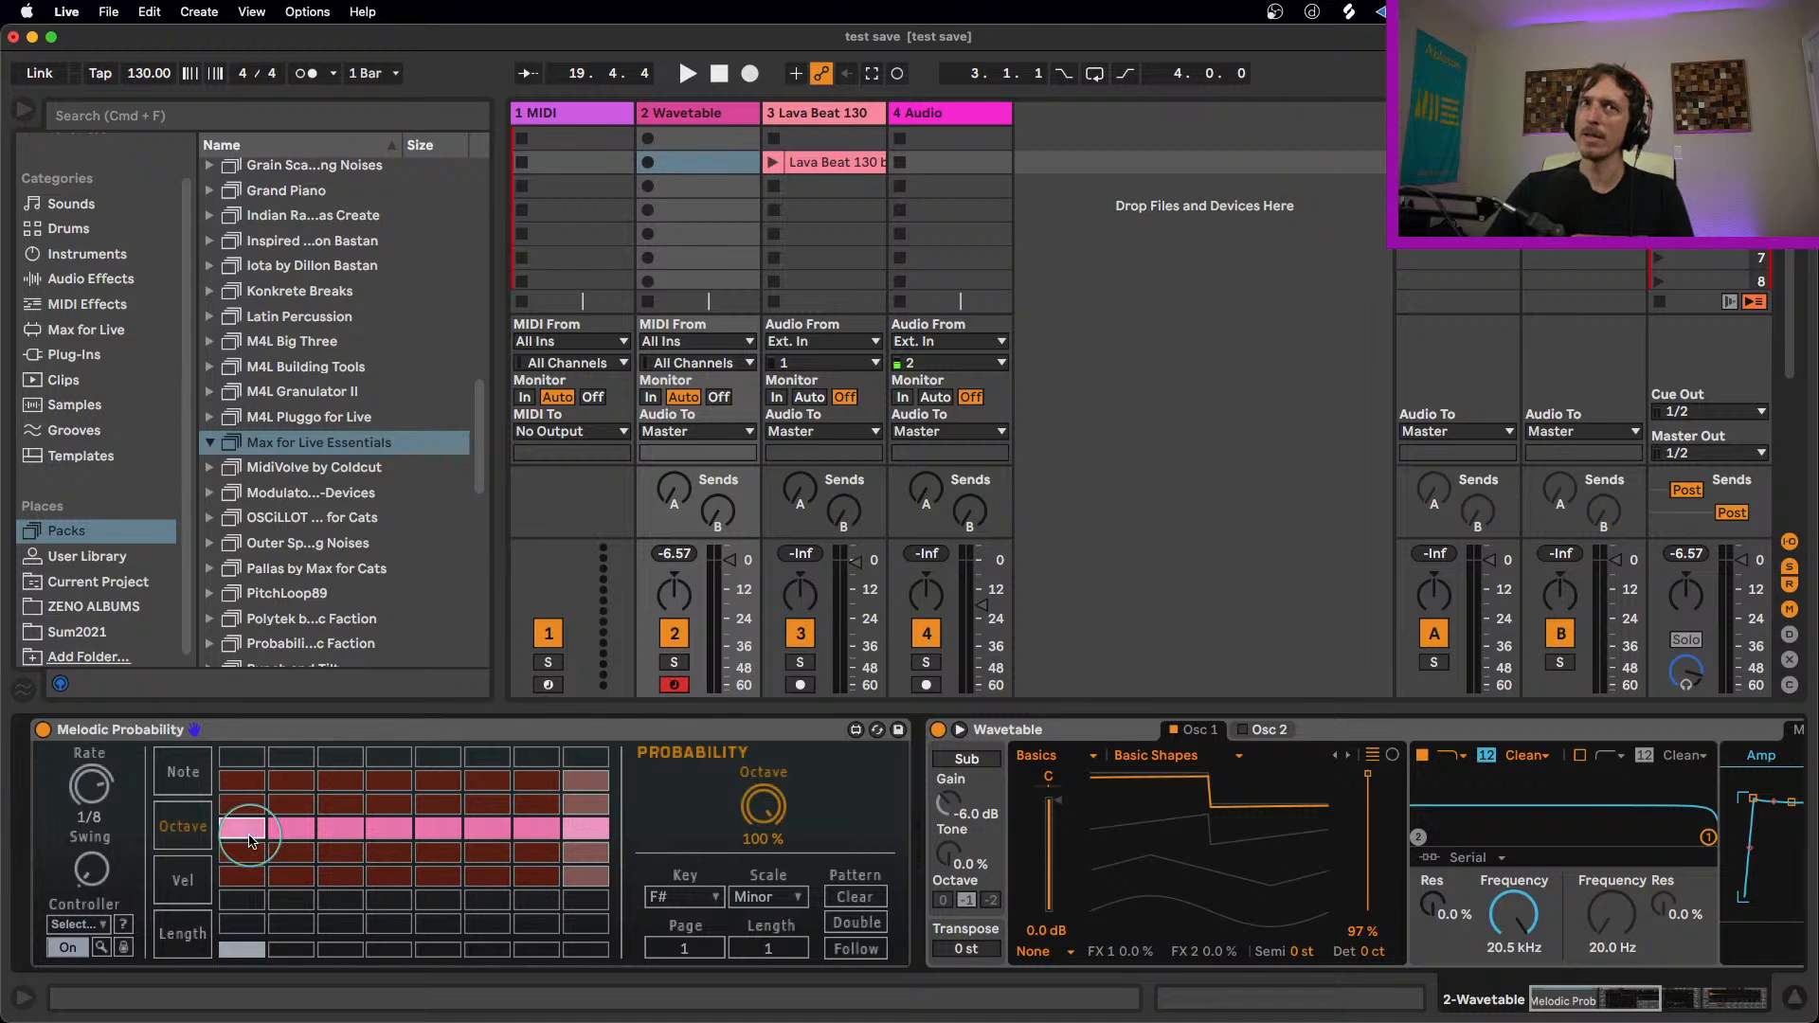
{"action": "left_click_drag", "start_coordinate": [761, 813], "coordinate": [764, 857]}
{"action": "mouse_move", "coordinate": [244, 864]}
{"action": "left_mouse_down"}
{"action": "mouse_move", "coordinate": [289, 810]}
{"action": "mouse_move", "coordinate": [351, 852]}
{"action": "mouse_move", "coordinate": [453, 825]}
{"action": "left_mouse_up"}
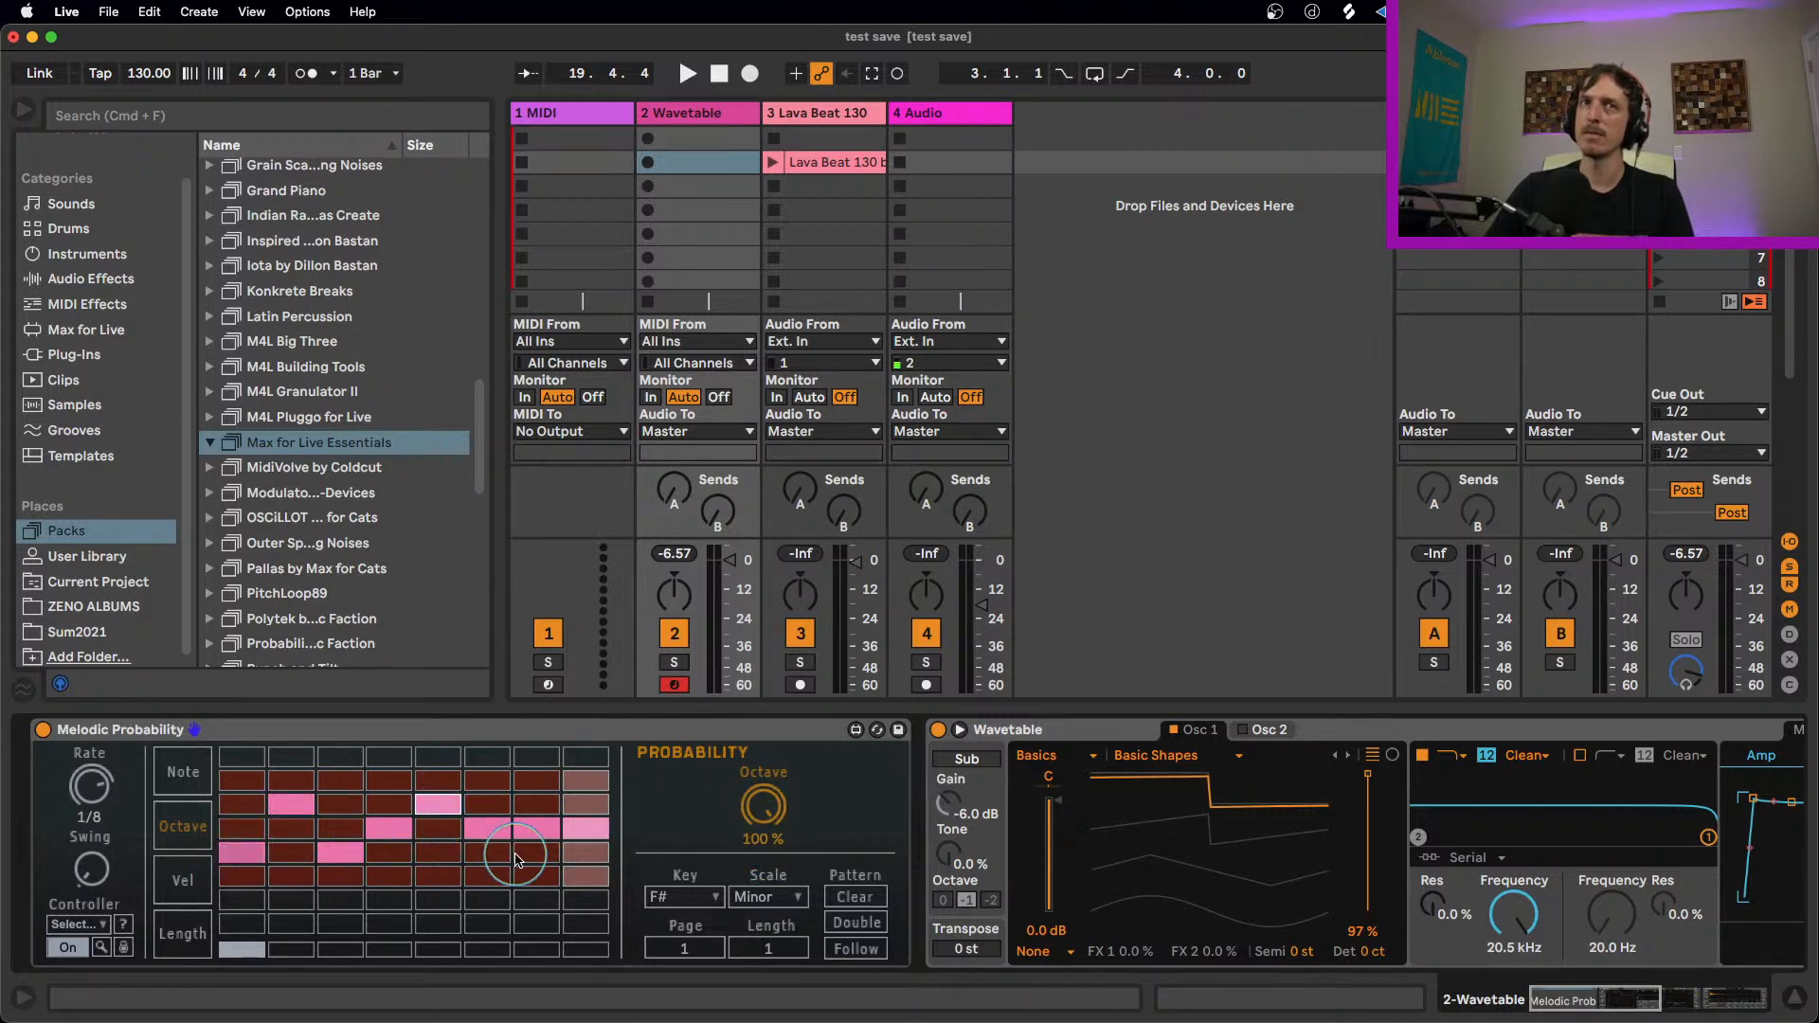
{"action": "left_click_drag", "start_coordinate": [764, 826], "coordinate": [763, 845]}
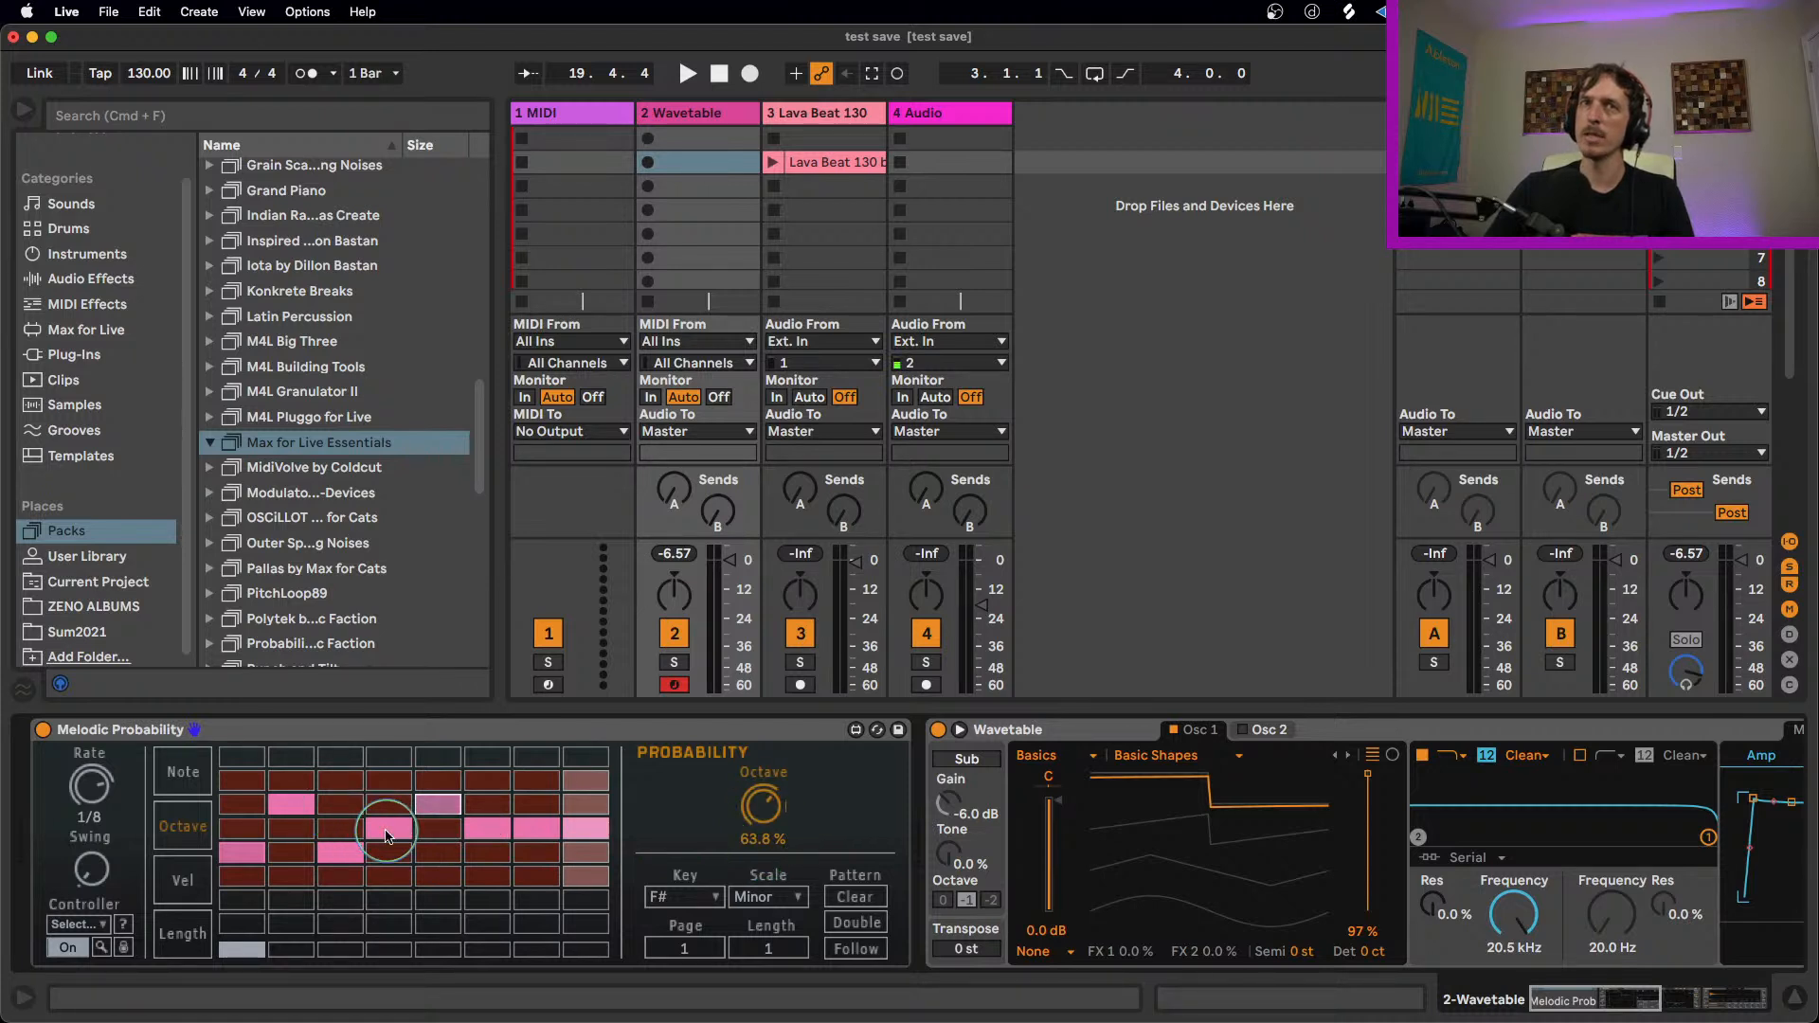
{"action": "left_click", "coordinate": [390, 828]}
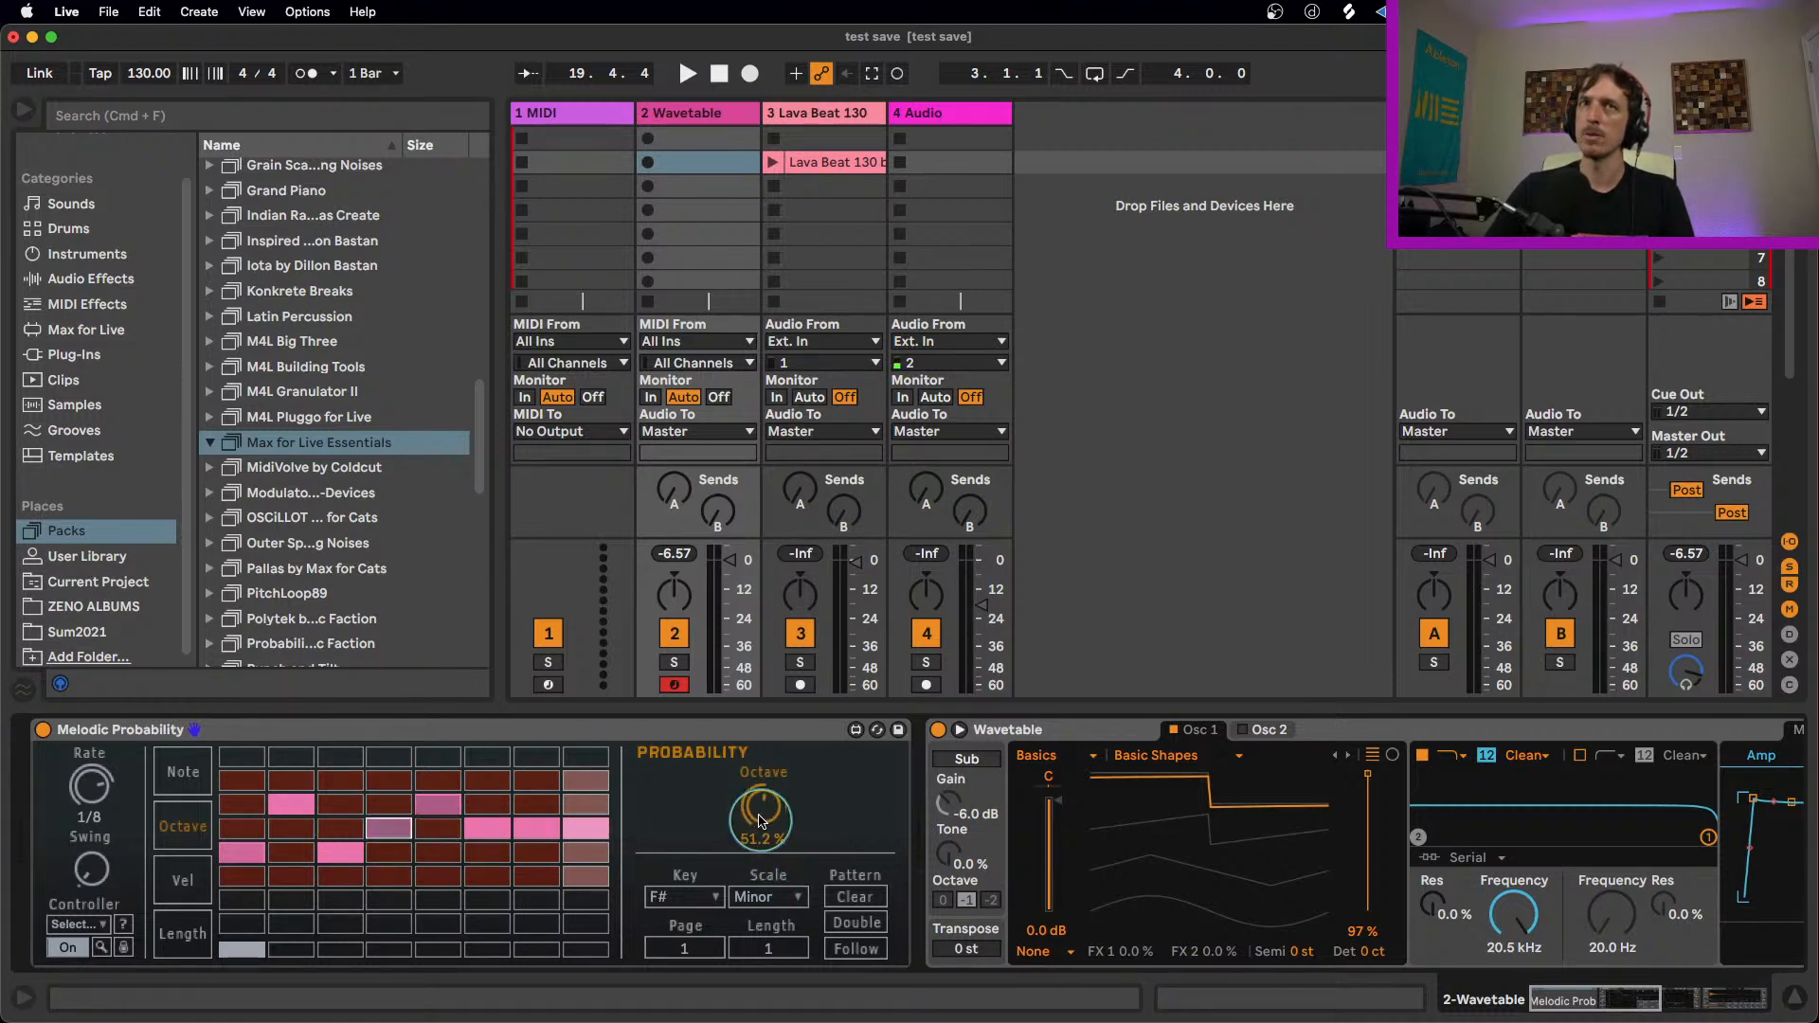
Step: During playback, set the Rate to 1/16, return step 1's octave to the middle row and move step 8's octave one row down
{"action": "key", "text": "space"}
{"action": "left_click", "coordinate": [252, 836]}
{"action": "left_click", "coordinate": [252, 835]}
{"action": "left_click_drag", "start_coordinate": [83, 792], "coordinate": [87, 771]}
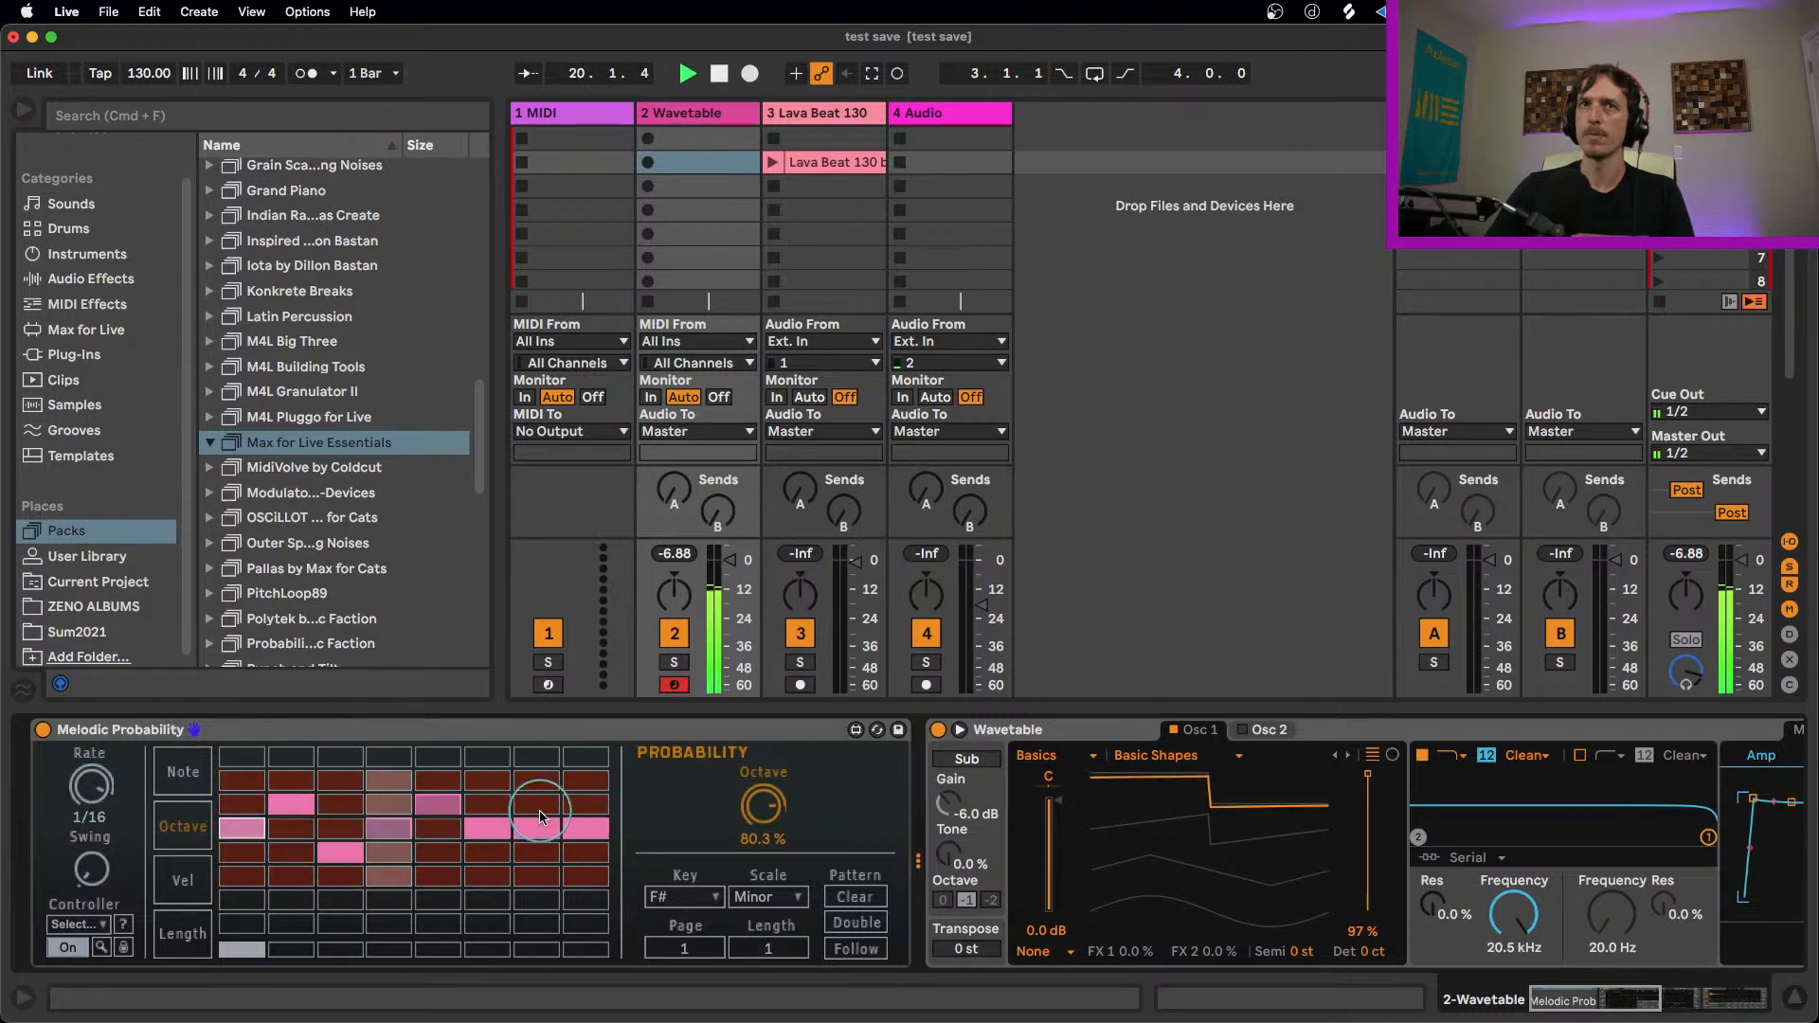
{"action": "left_click", "coordinate": [584, 854]}
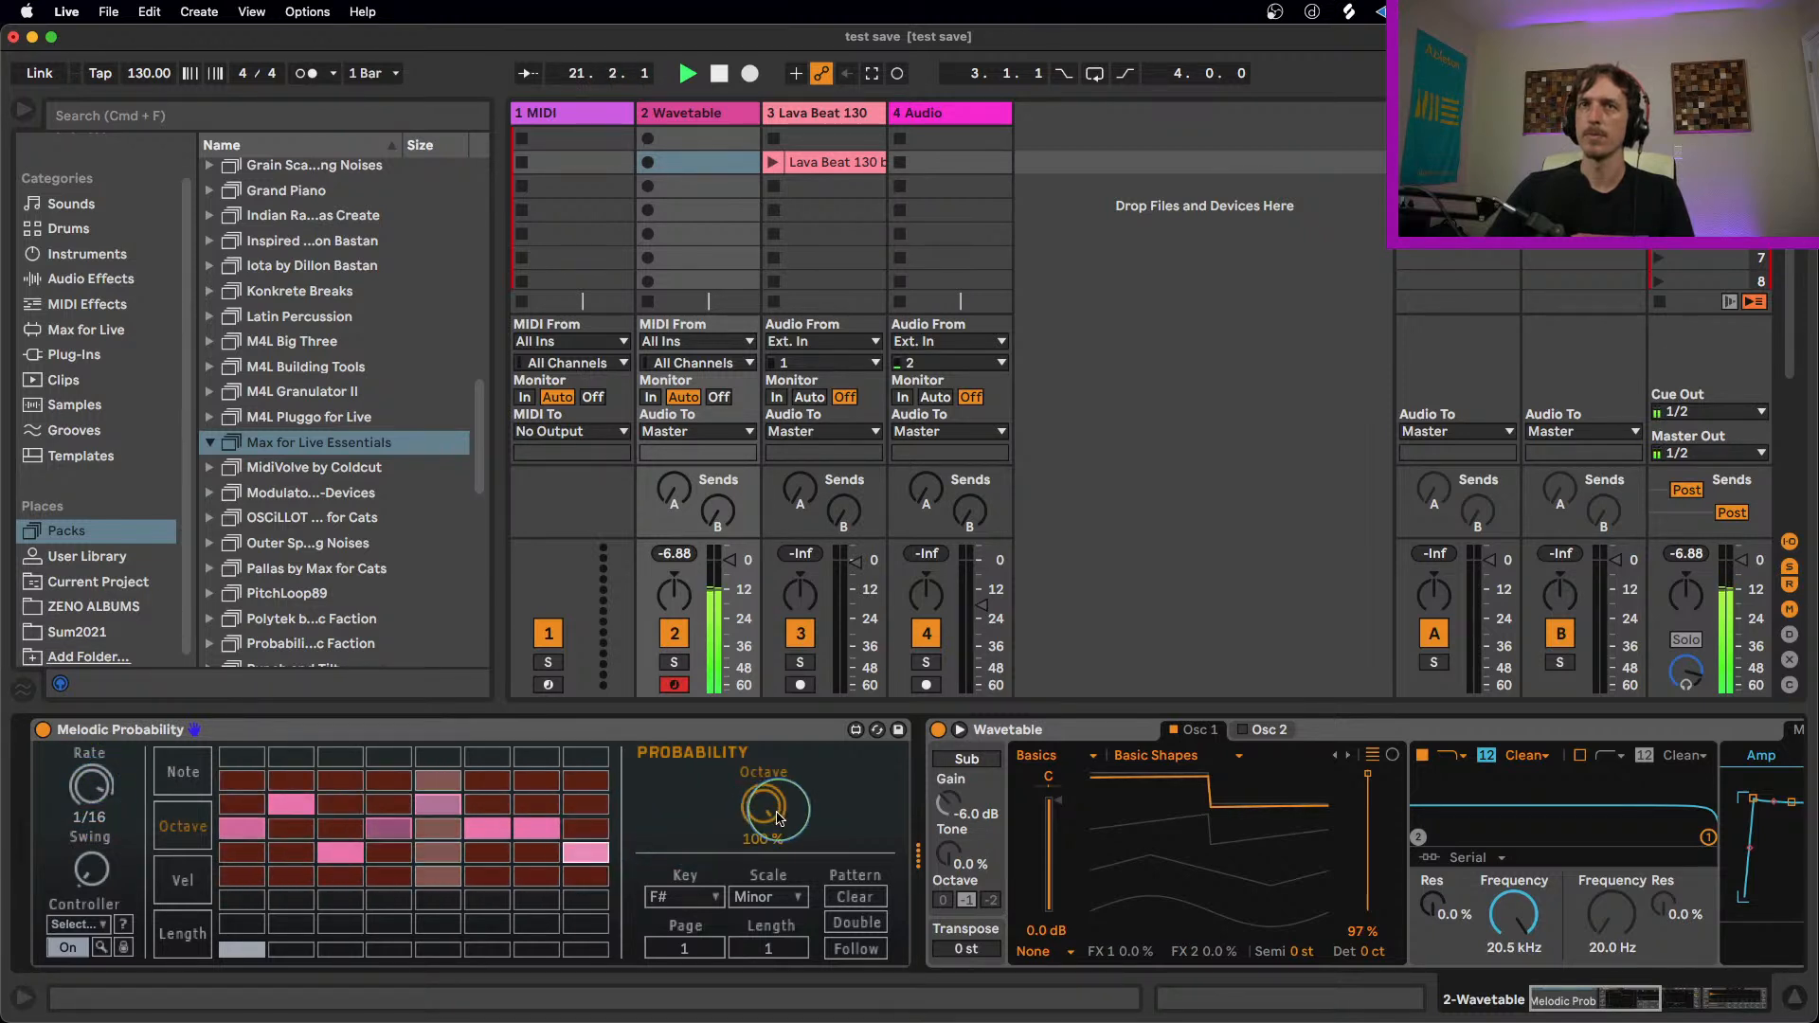
Step: Move step 2's note to the seventh row down and add a note on step 8 in the third row
{"action": "left_click", "coordinate": [183, 775]}
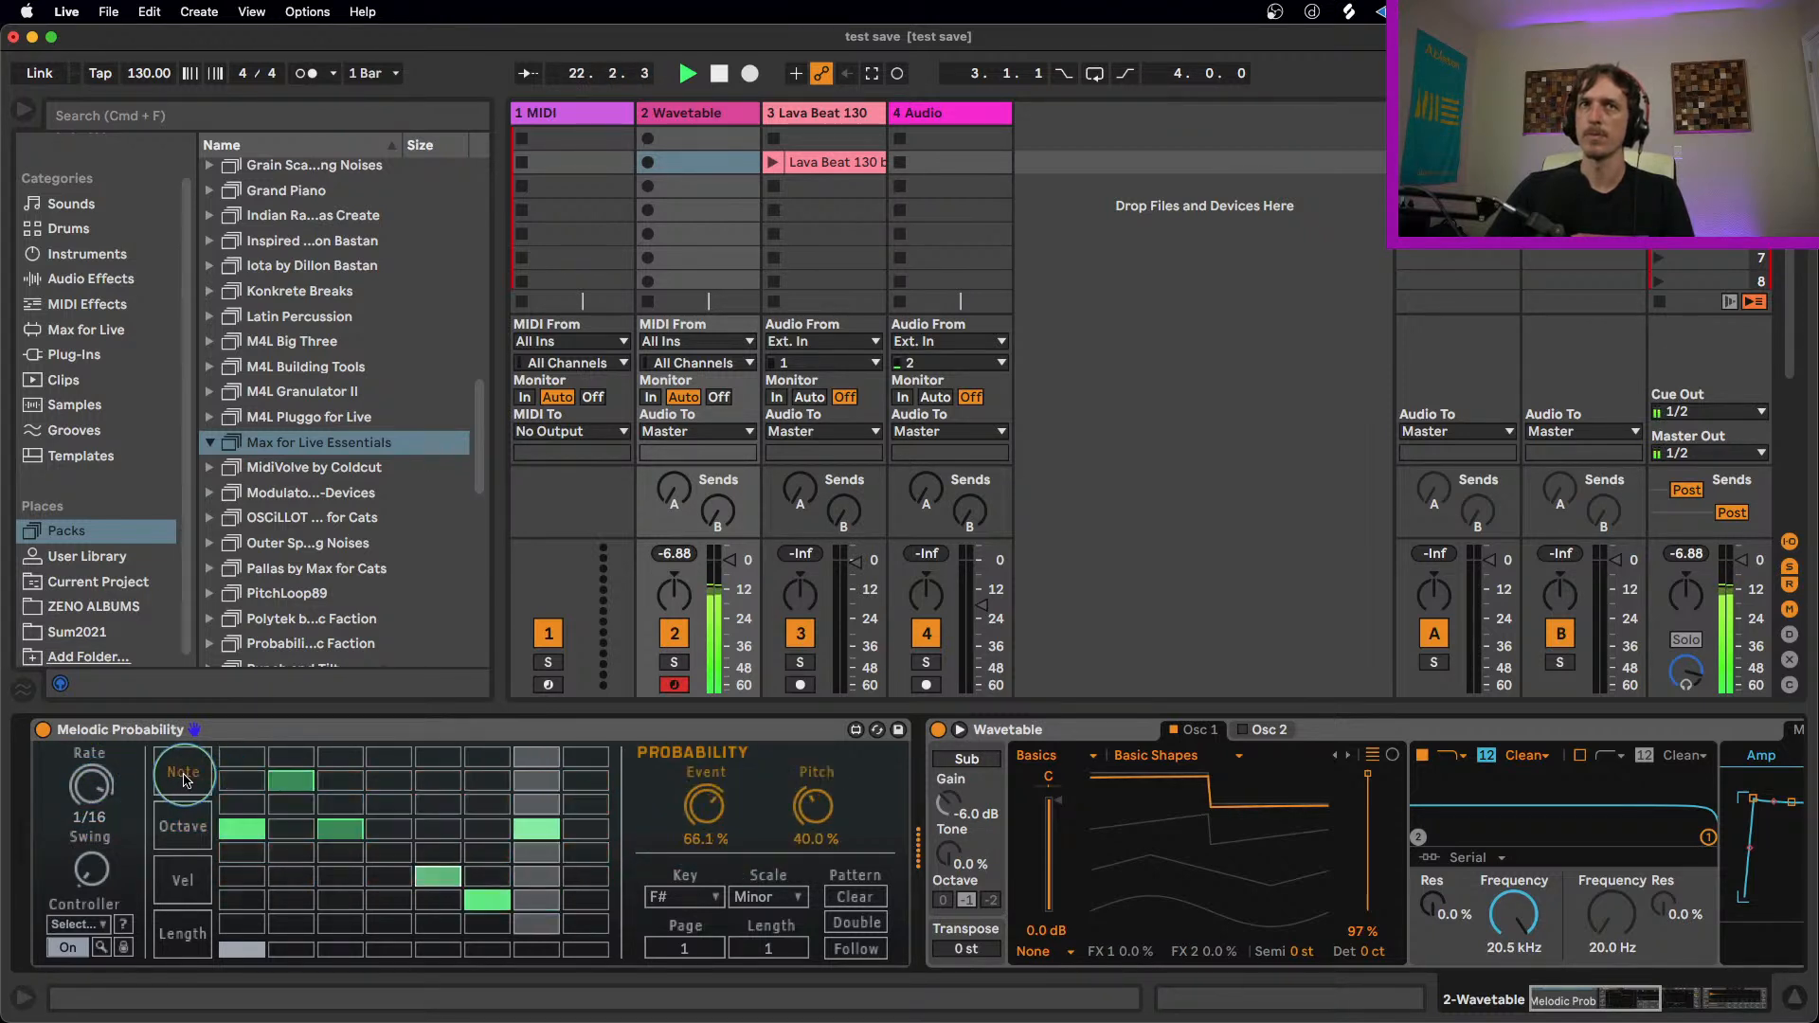
{"action": "left_click", "coordinate": [292, 904]}
{"action": "left_click", "coordinate": [588, 805]}
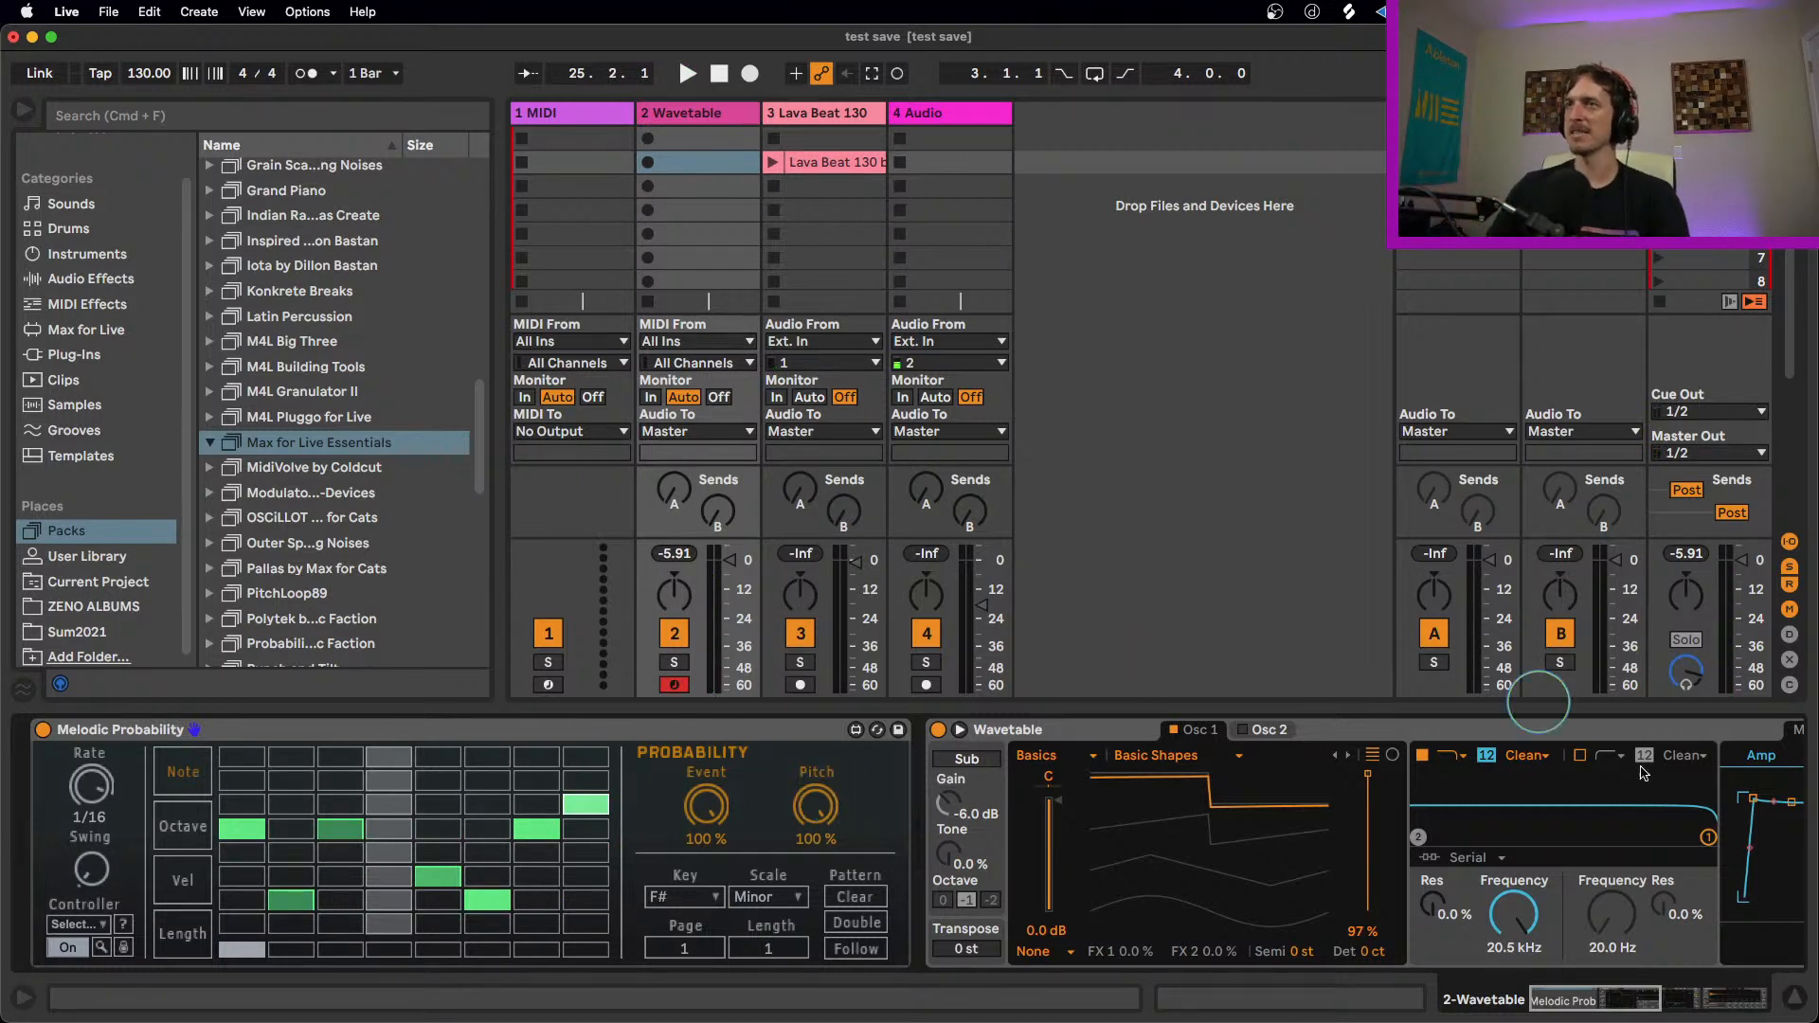
Step: Set Wavetable's Amp envelope to 259 ms decay and -inf dB sustain during playback, and set Unison to Classic with an Amount of 20%
{"action": "left_click", "coordinate": [1627, 983]}
{"action": "left_click_drag", "start_coordinate": [964, 803], "coordinate": [950, 895]}
{"action": "key", "text": "space"}
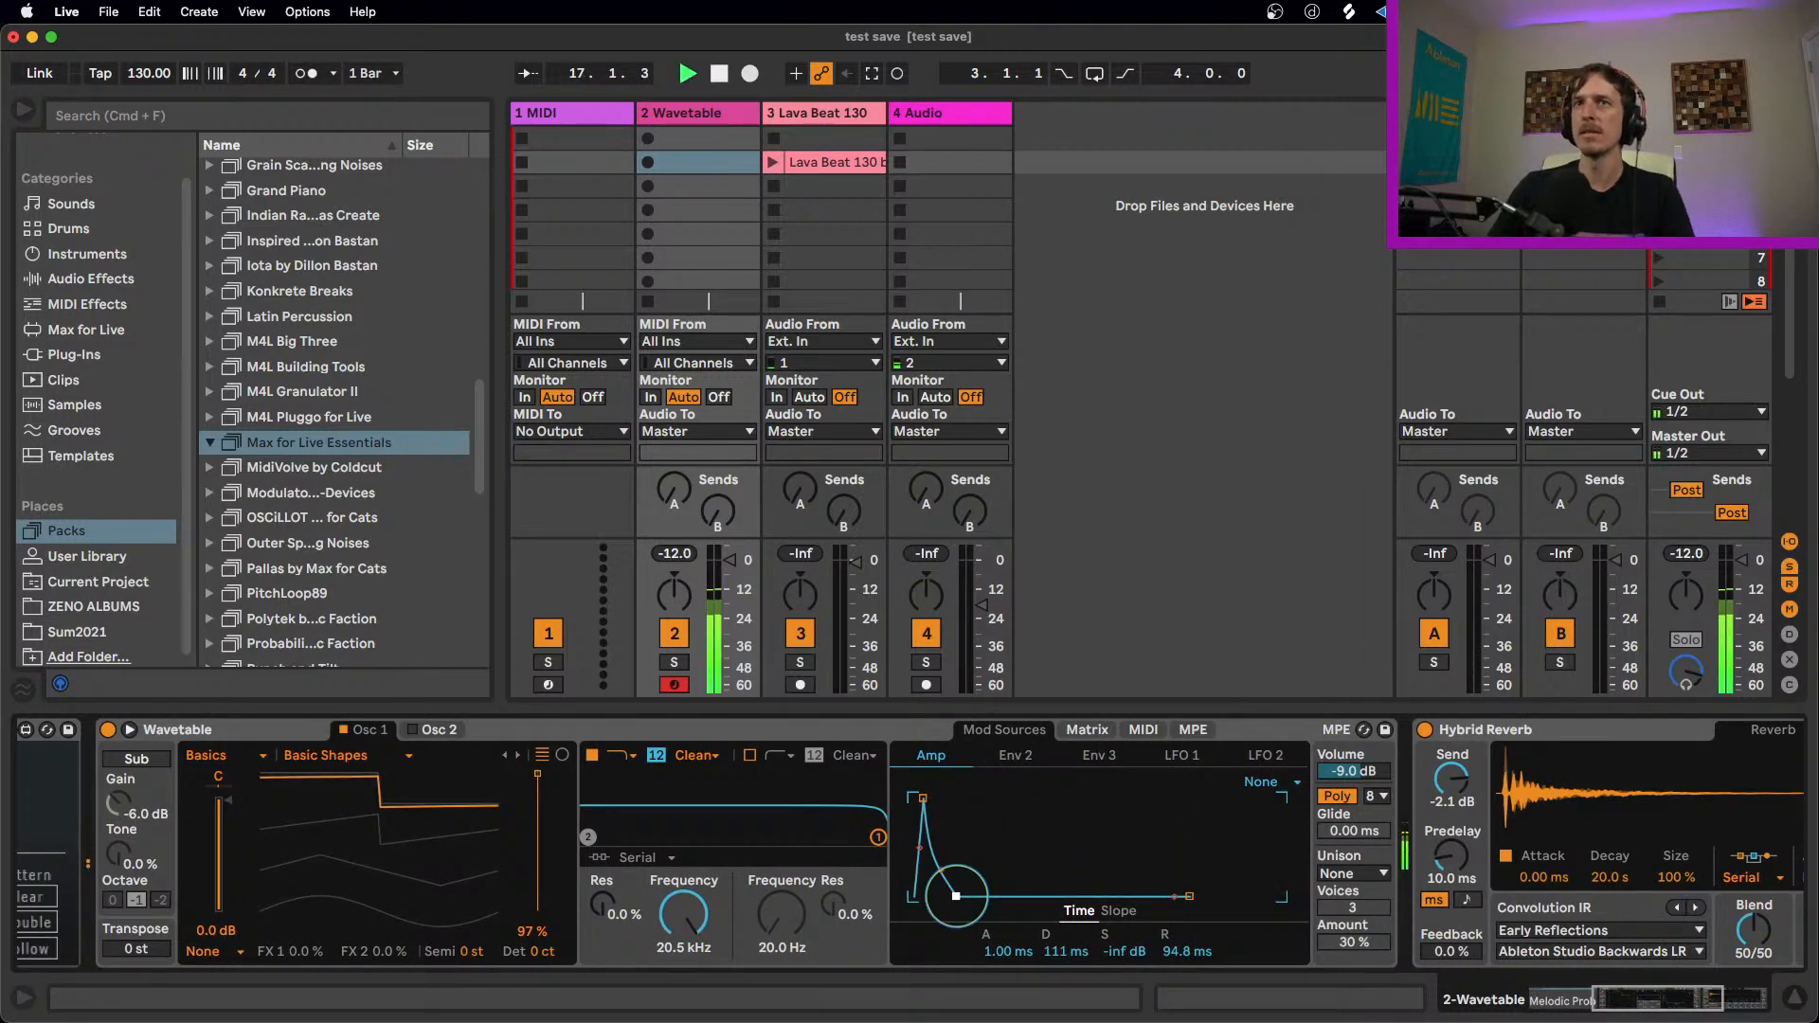
{"action": "left_click", "coordinate": [1350, 873]}
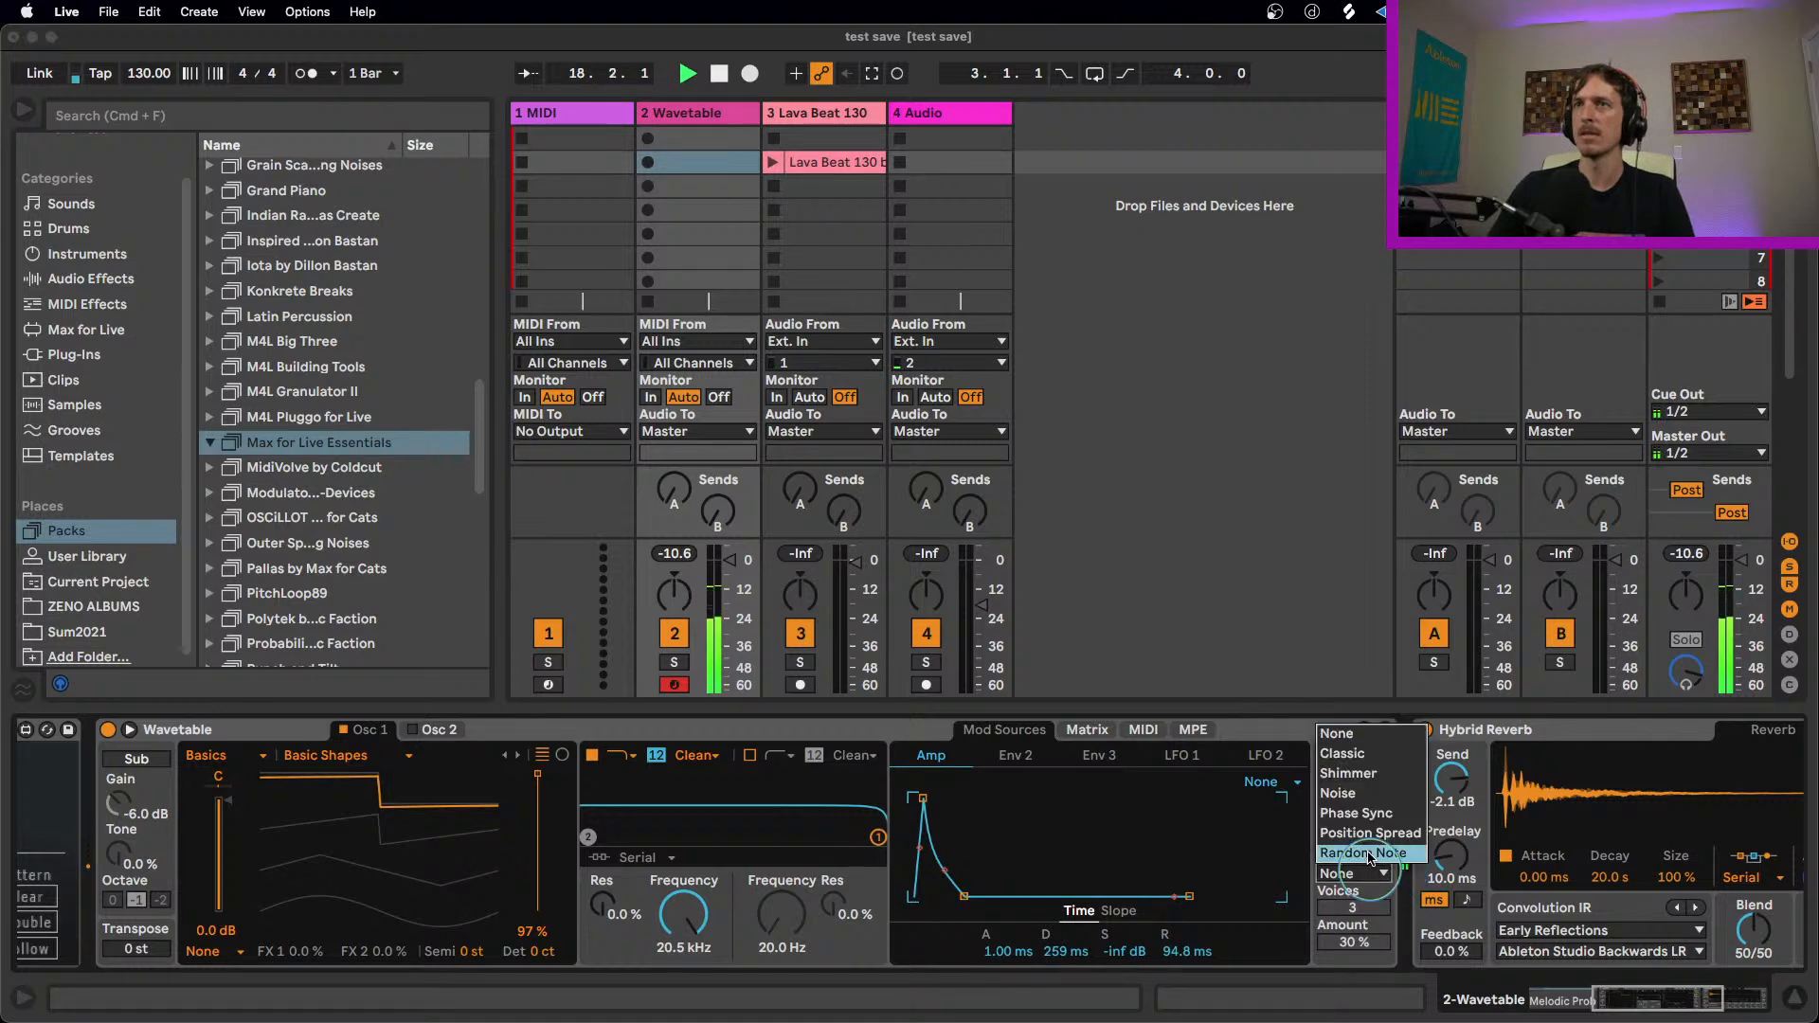
{"action": "left_click", "coordinate": [1357, 756]}
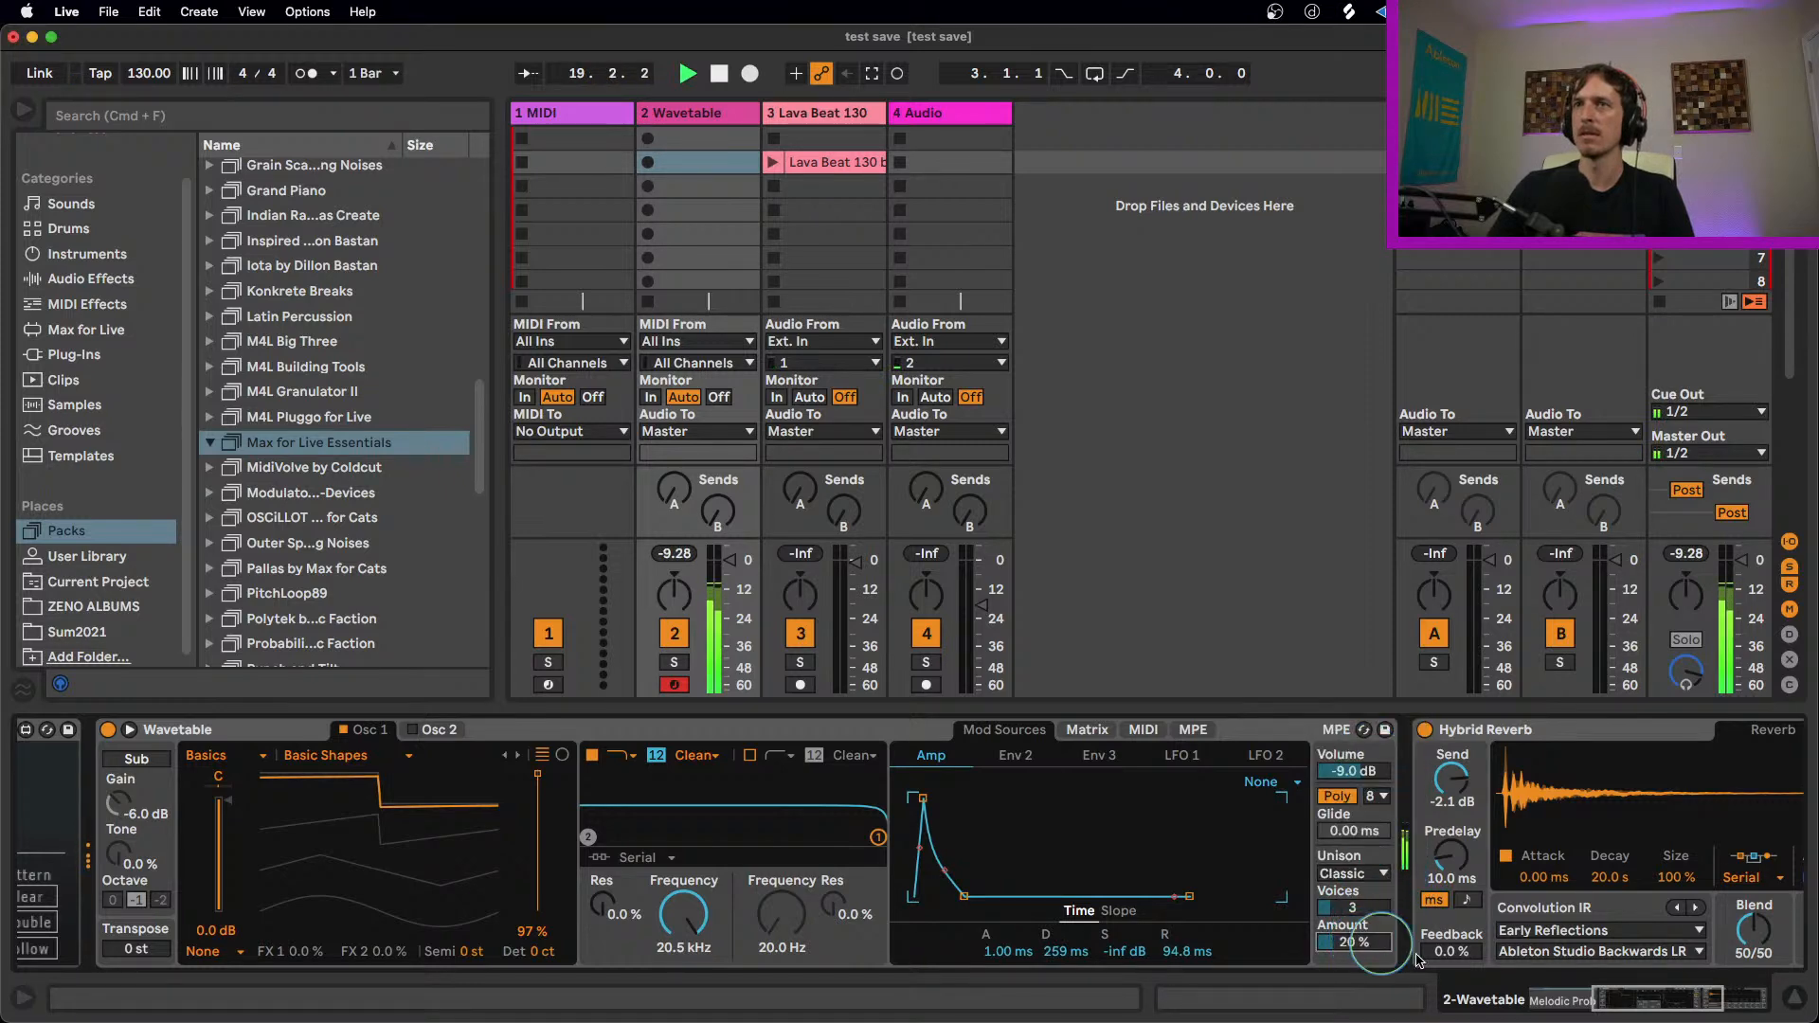
Step: Stop playback and add the Delay audio effect after the Hybrid Reverb on the Wavetable track
{"action": "left_click", "coordinate": [1627, 997]}
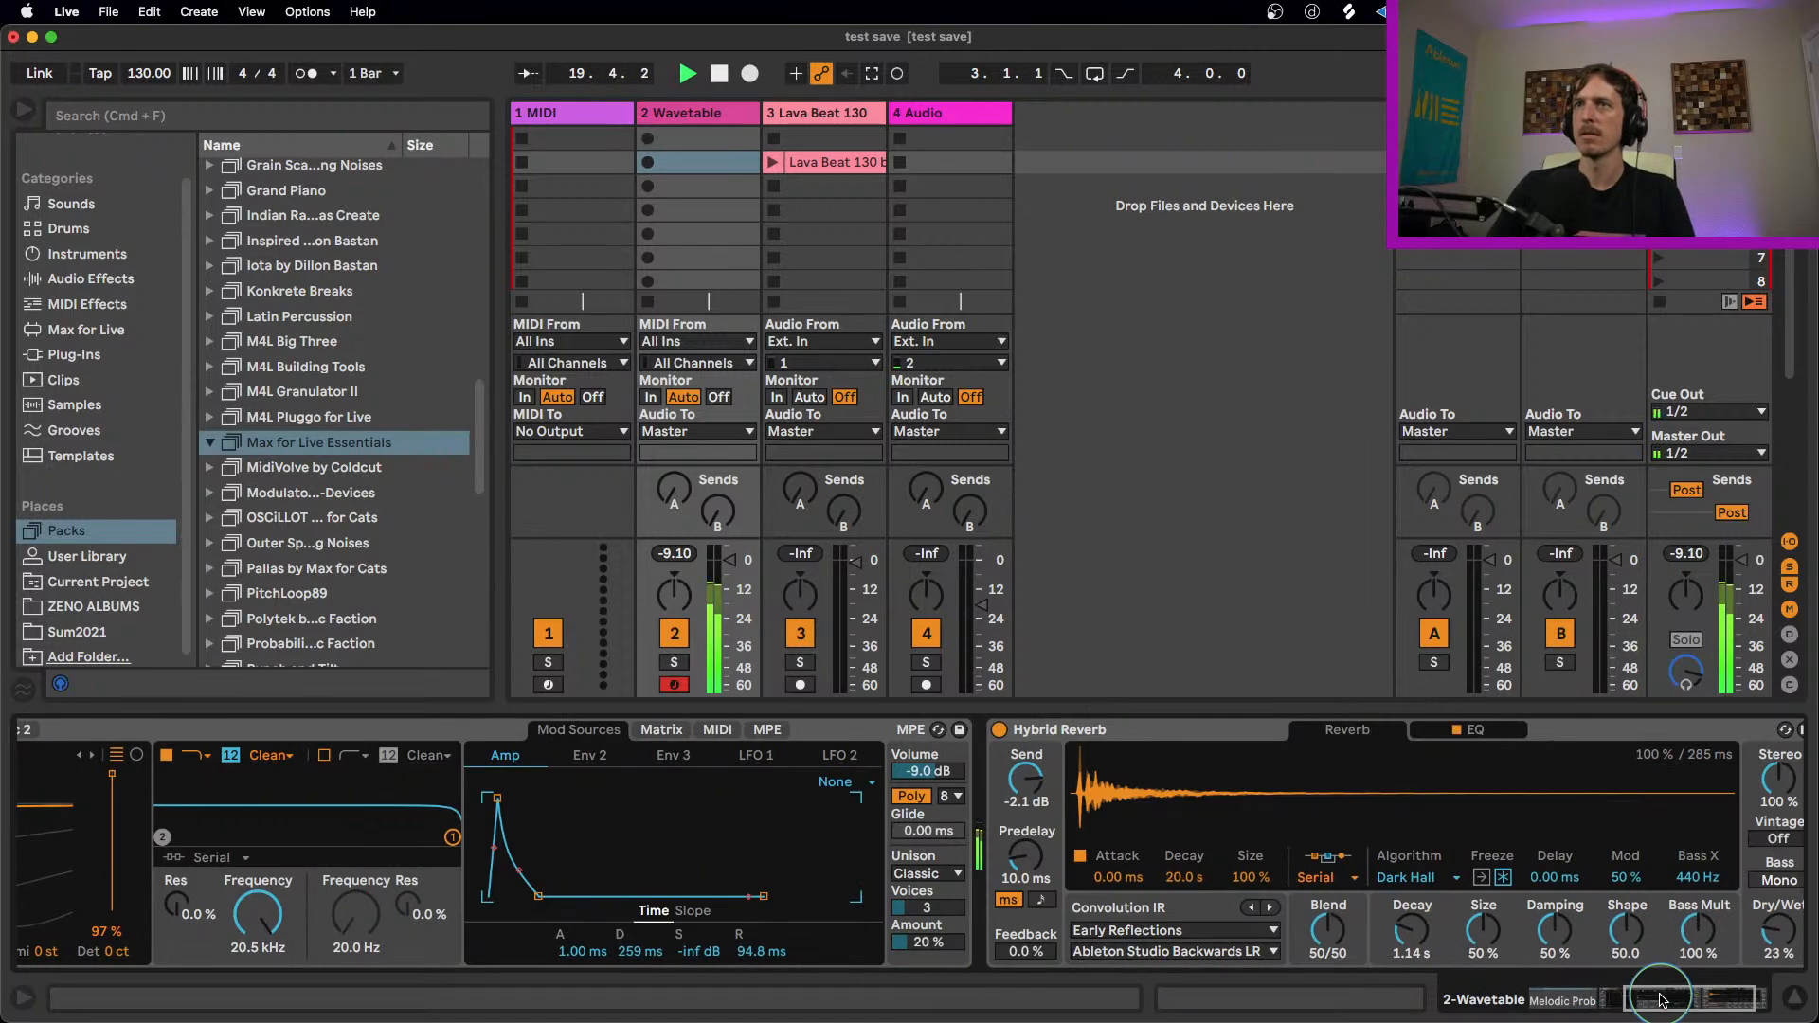
{"action": "left_click", "coordinate": [90, 283]}
{"action": "scroll", "coordinate": [313, 483], "scroll_direction": "up", "scroll_amount": 3}
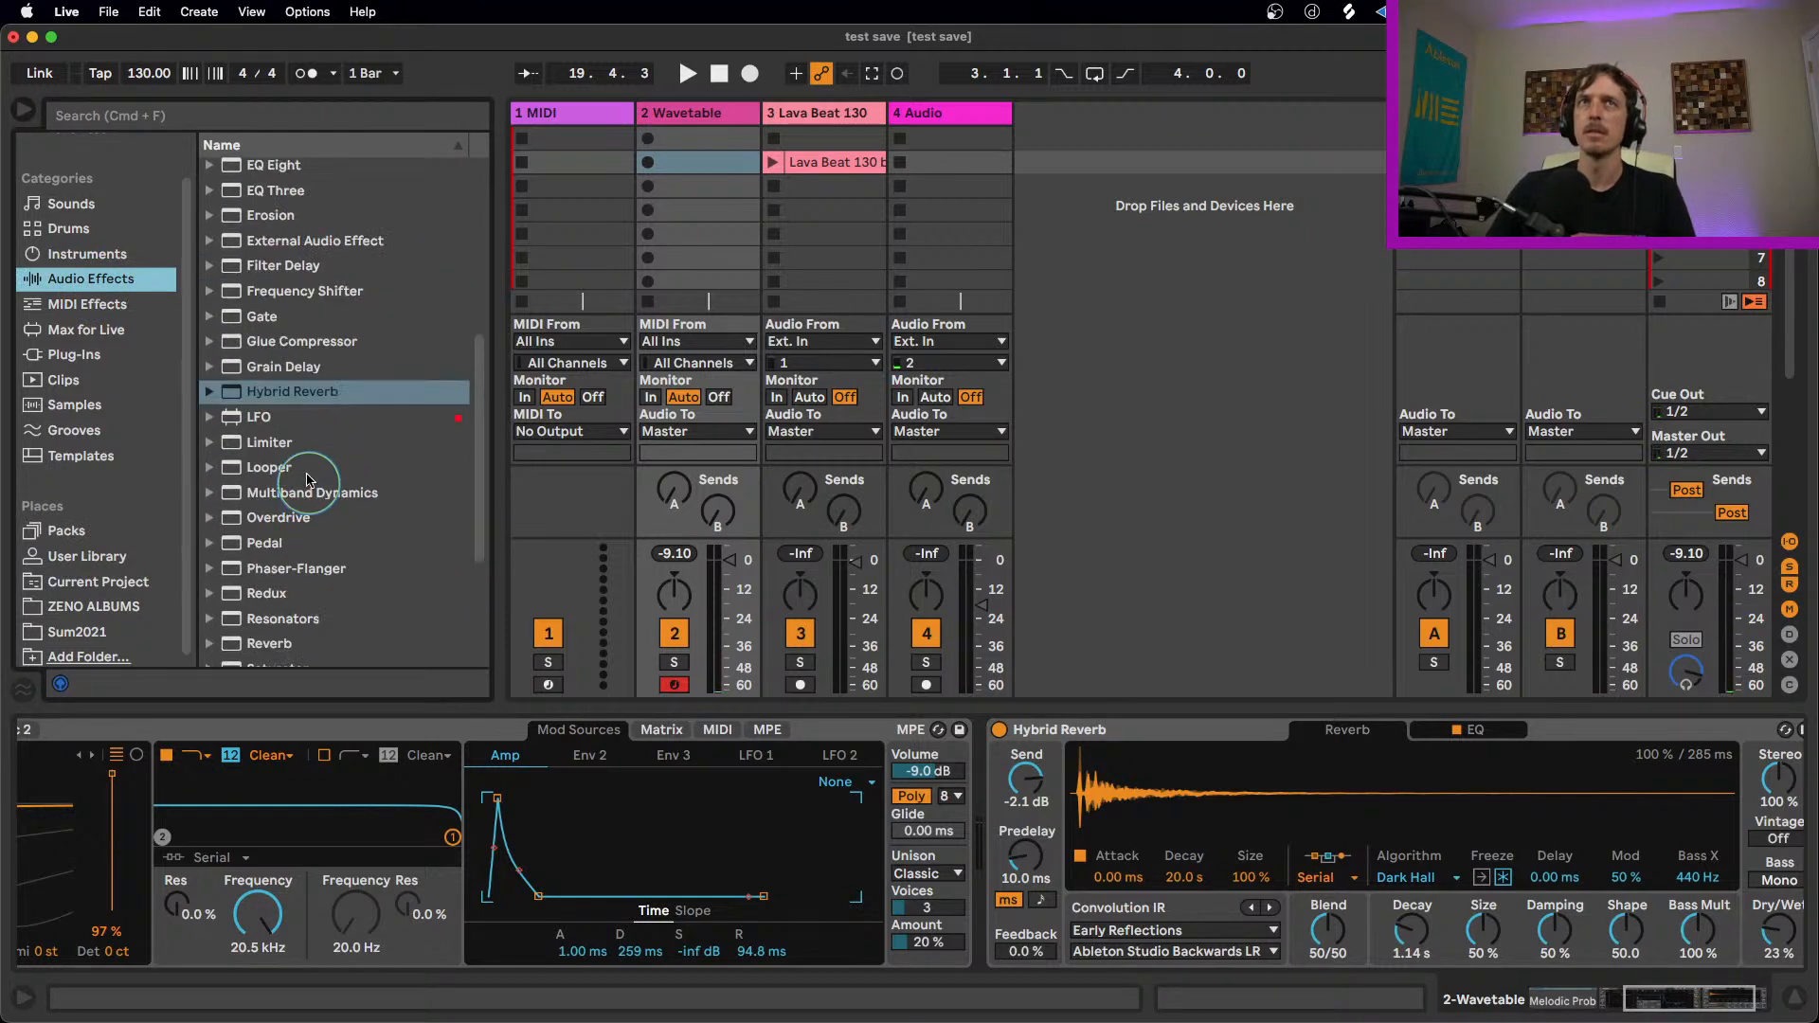
{"action": "scroll", "coordinate": [297, 412], "scroll_direction": "up", "scroll_amount": 8}
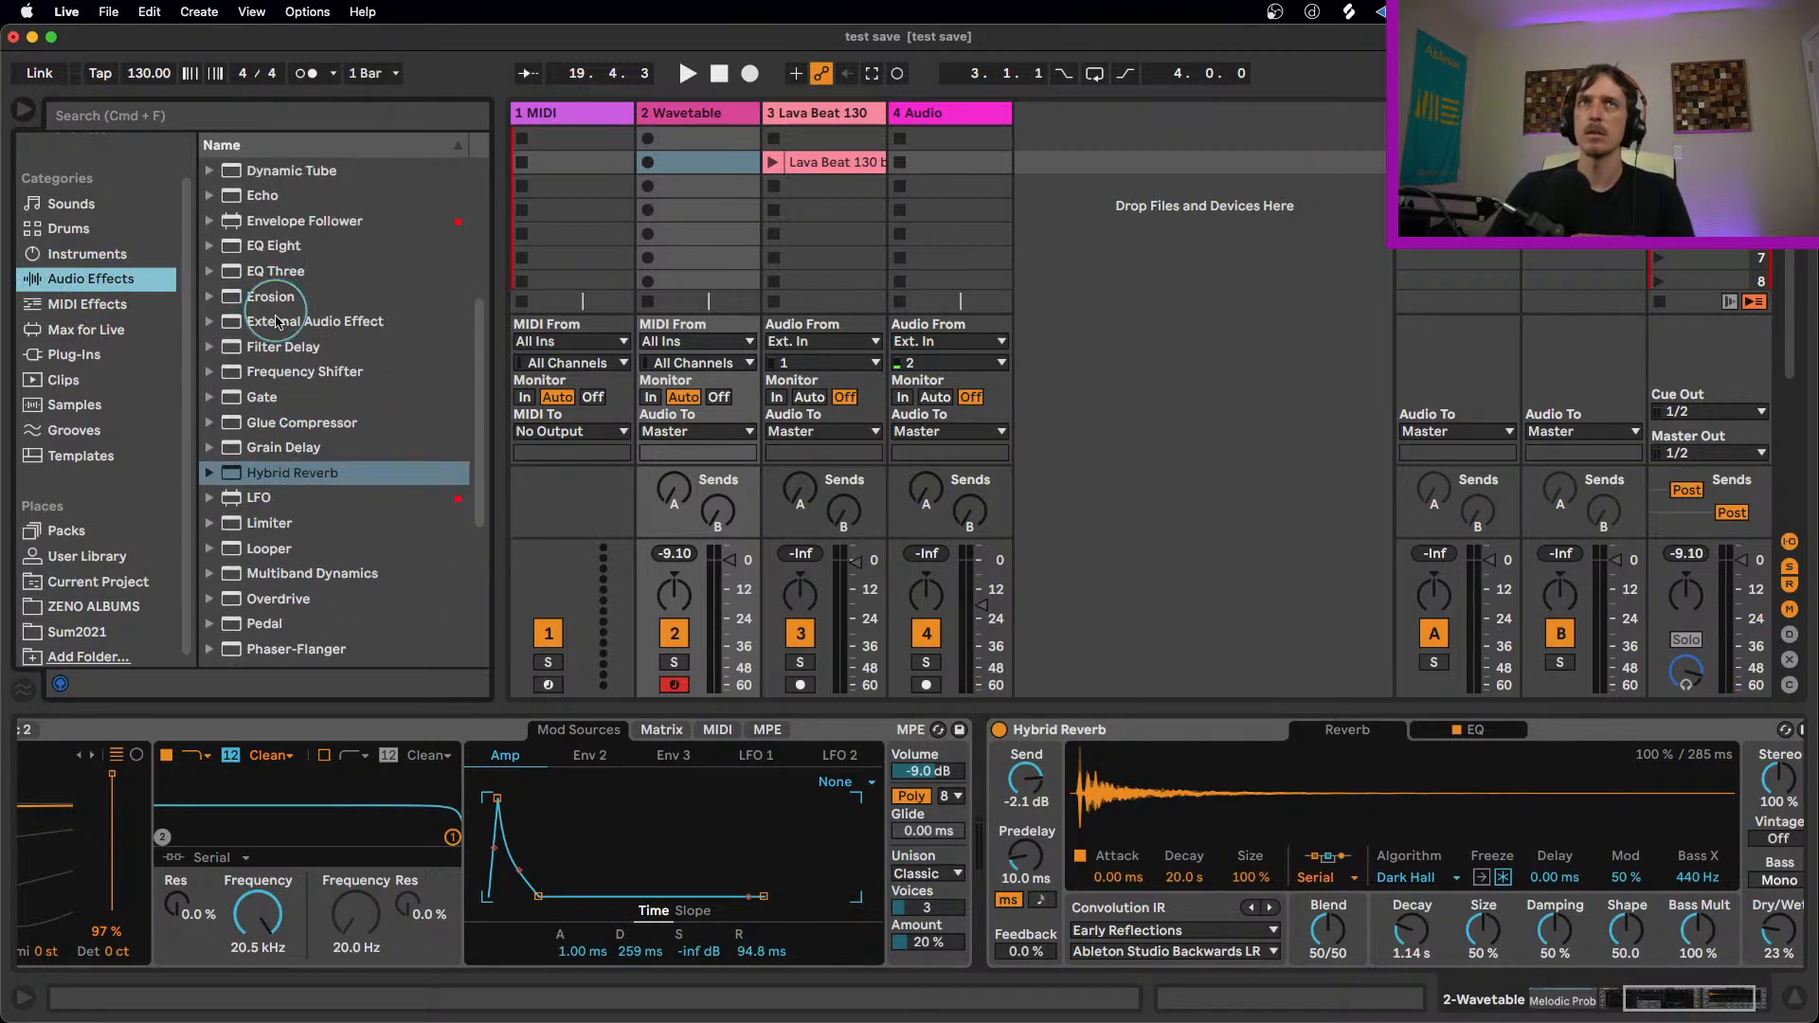
{"action": "double_click", "coordinate": [265, 227]}
Step: While playing, set the Delay's filter to 2.59 kHz with width 3.86, Feedback to 23% and Dry/Wet to 30%, and return to Melodic Probability
{"action": "key", "text": "space"}
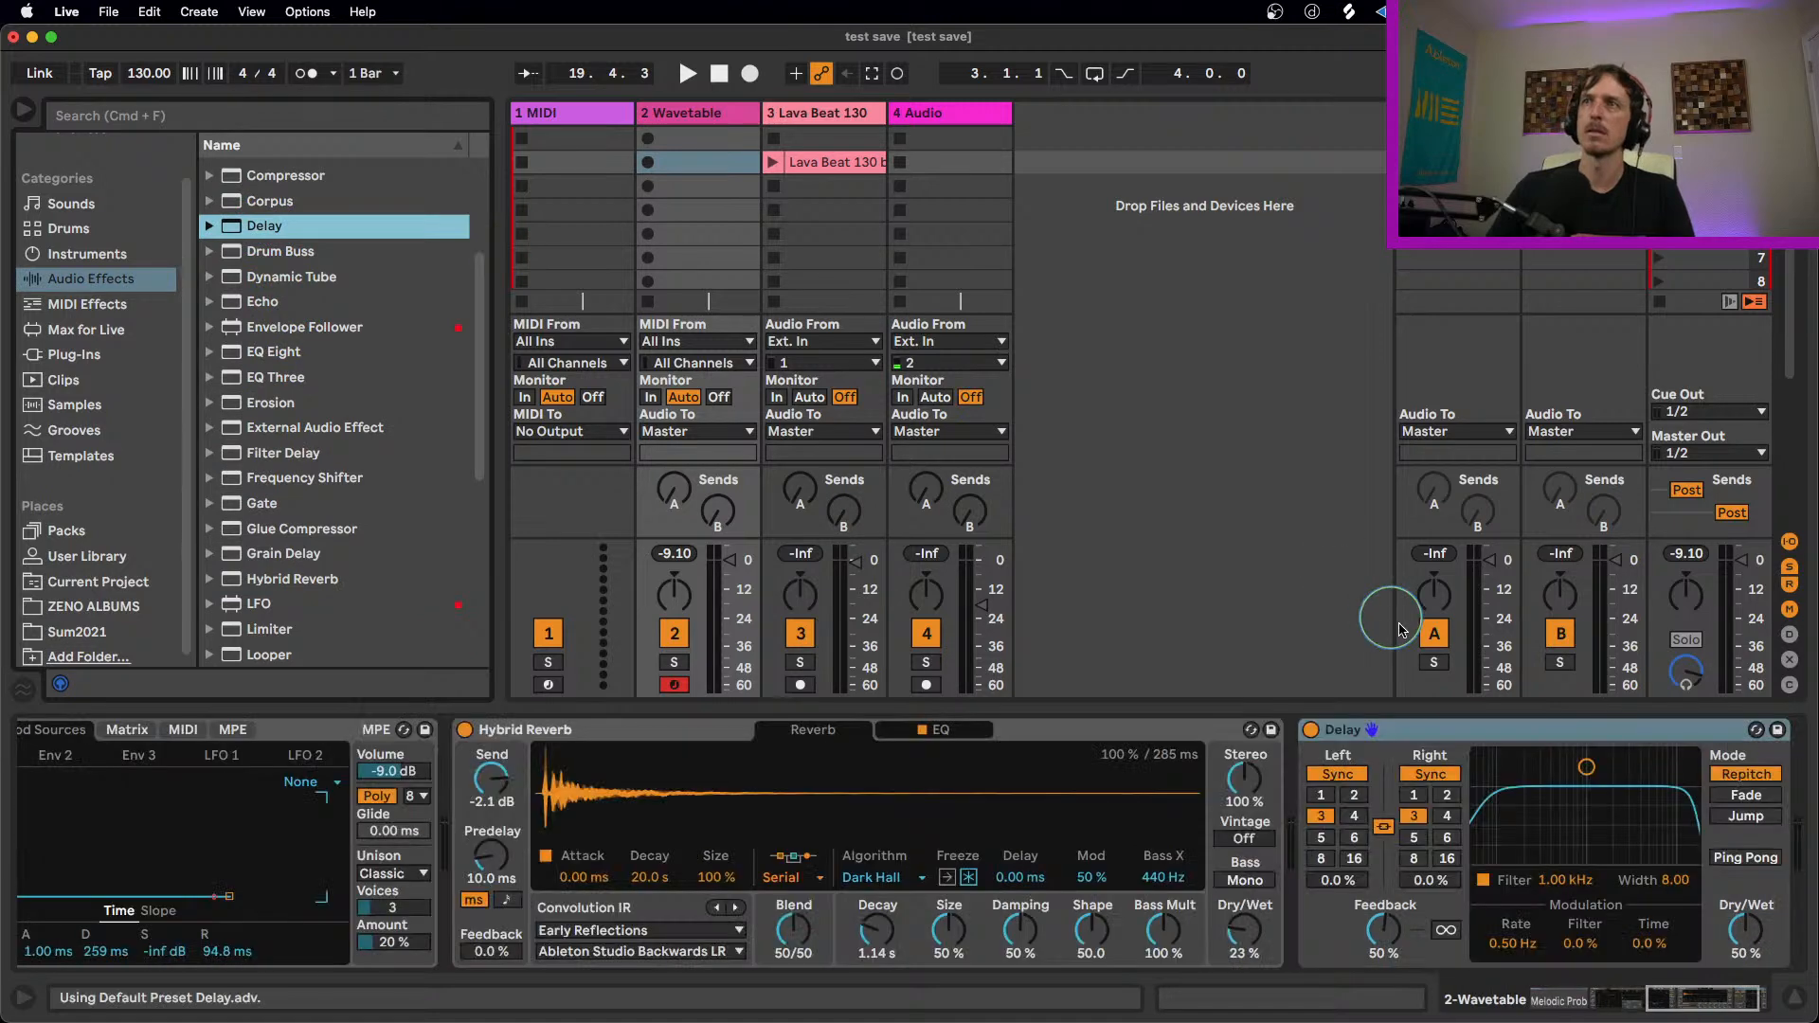
{"action": "left_click_drag", "start_coordinate": [1598, 815], "coordinate": [1614, 817]}
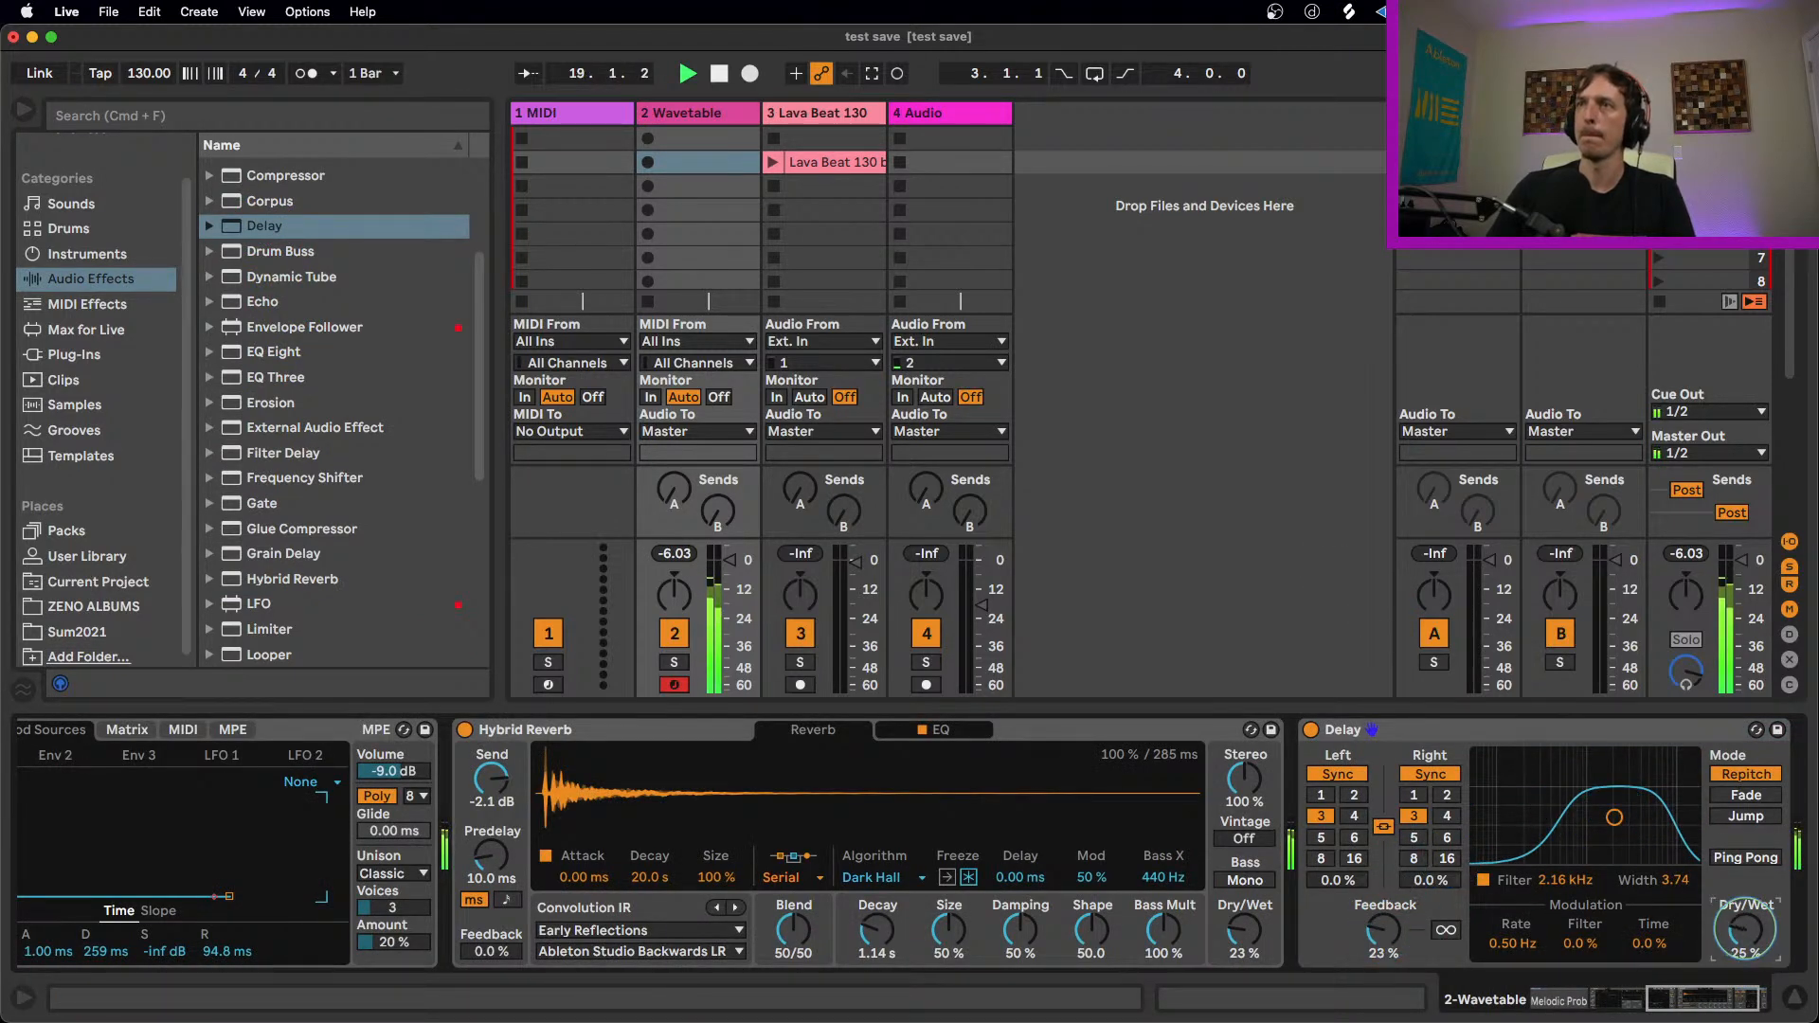
{"action": "left_click_drag", "start_coordinate": [1624, 850], "coordinate": [1607, 868]}
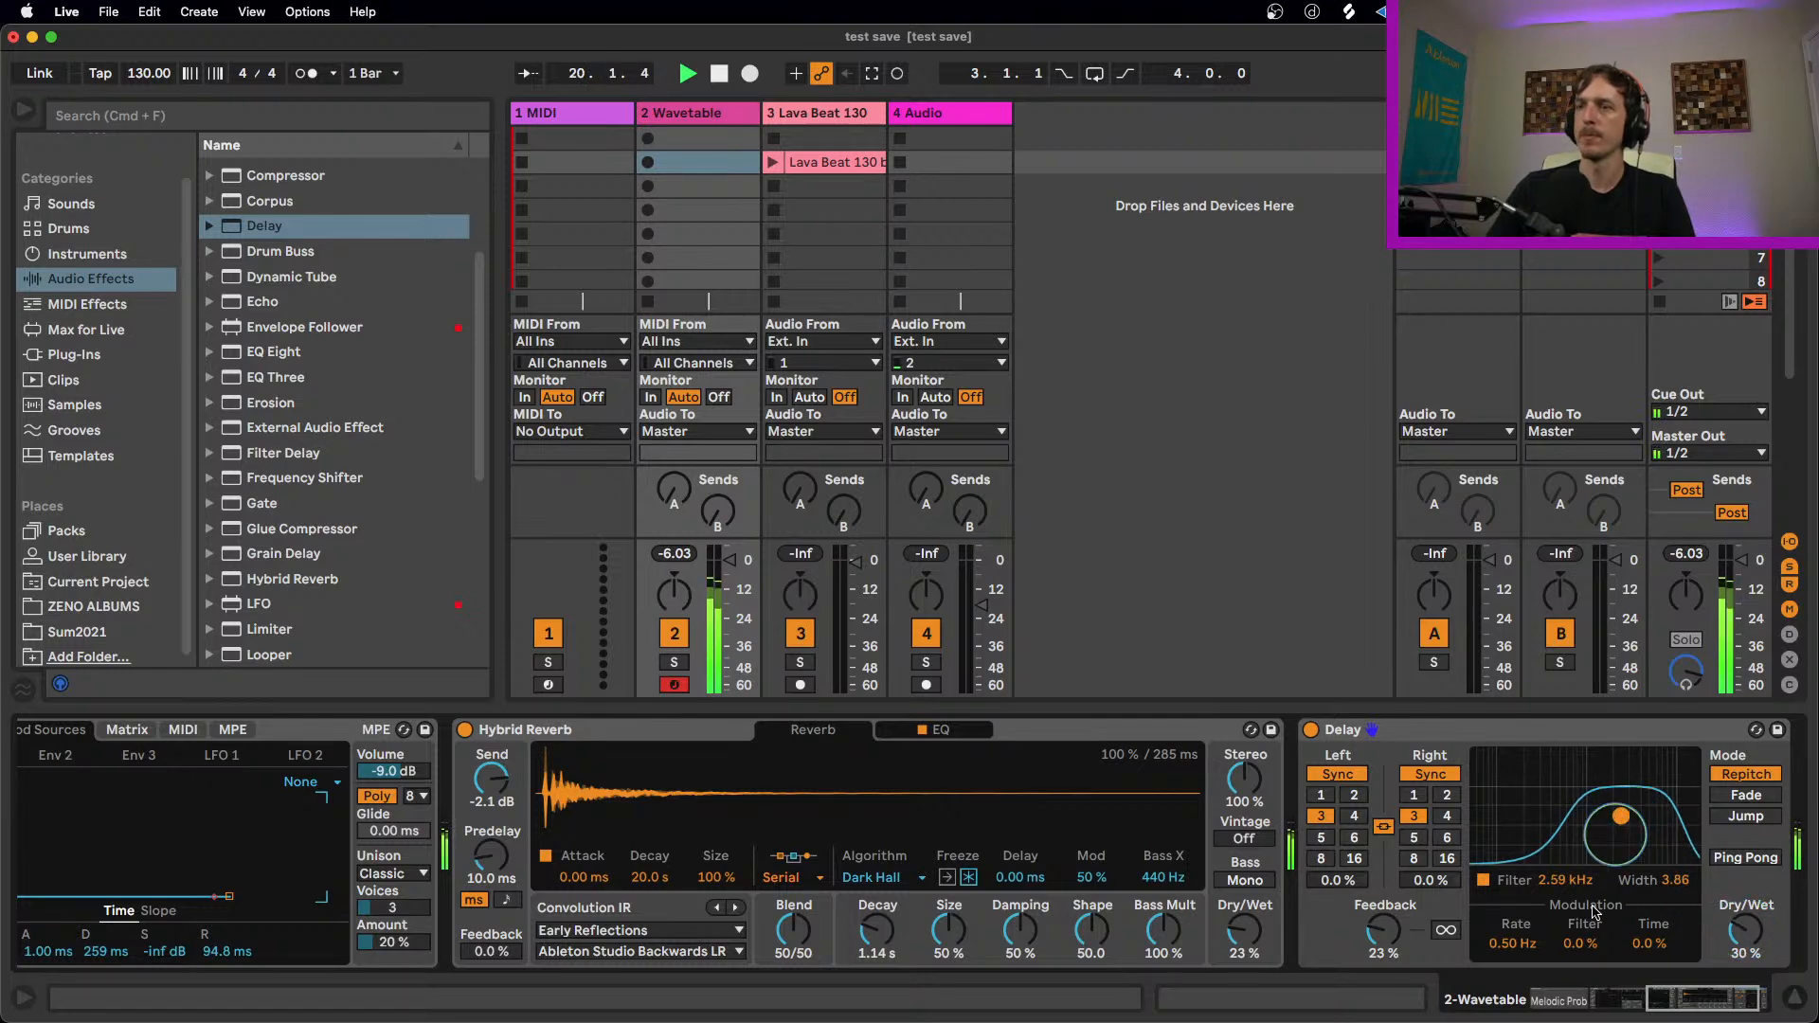
{"action": "left_click_drag", "start_coordinate": [1729, 999], "coordinate": [1616, 999]}
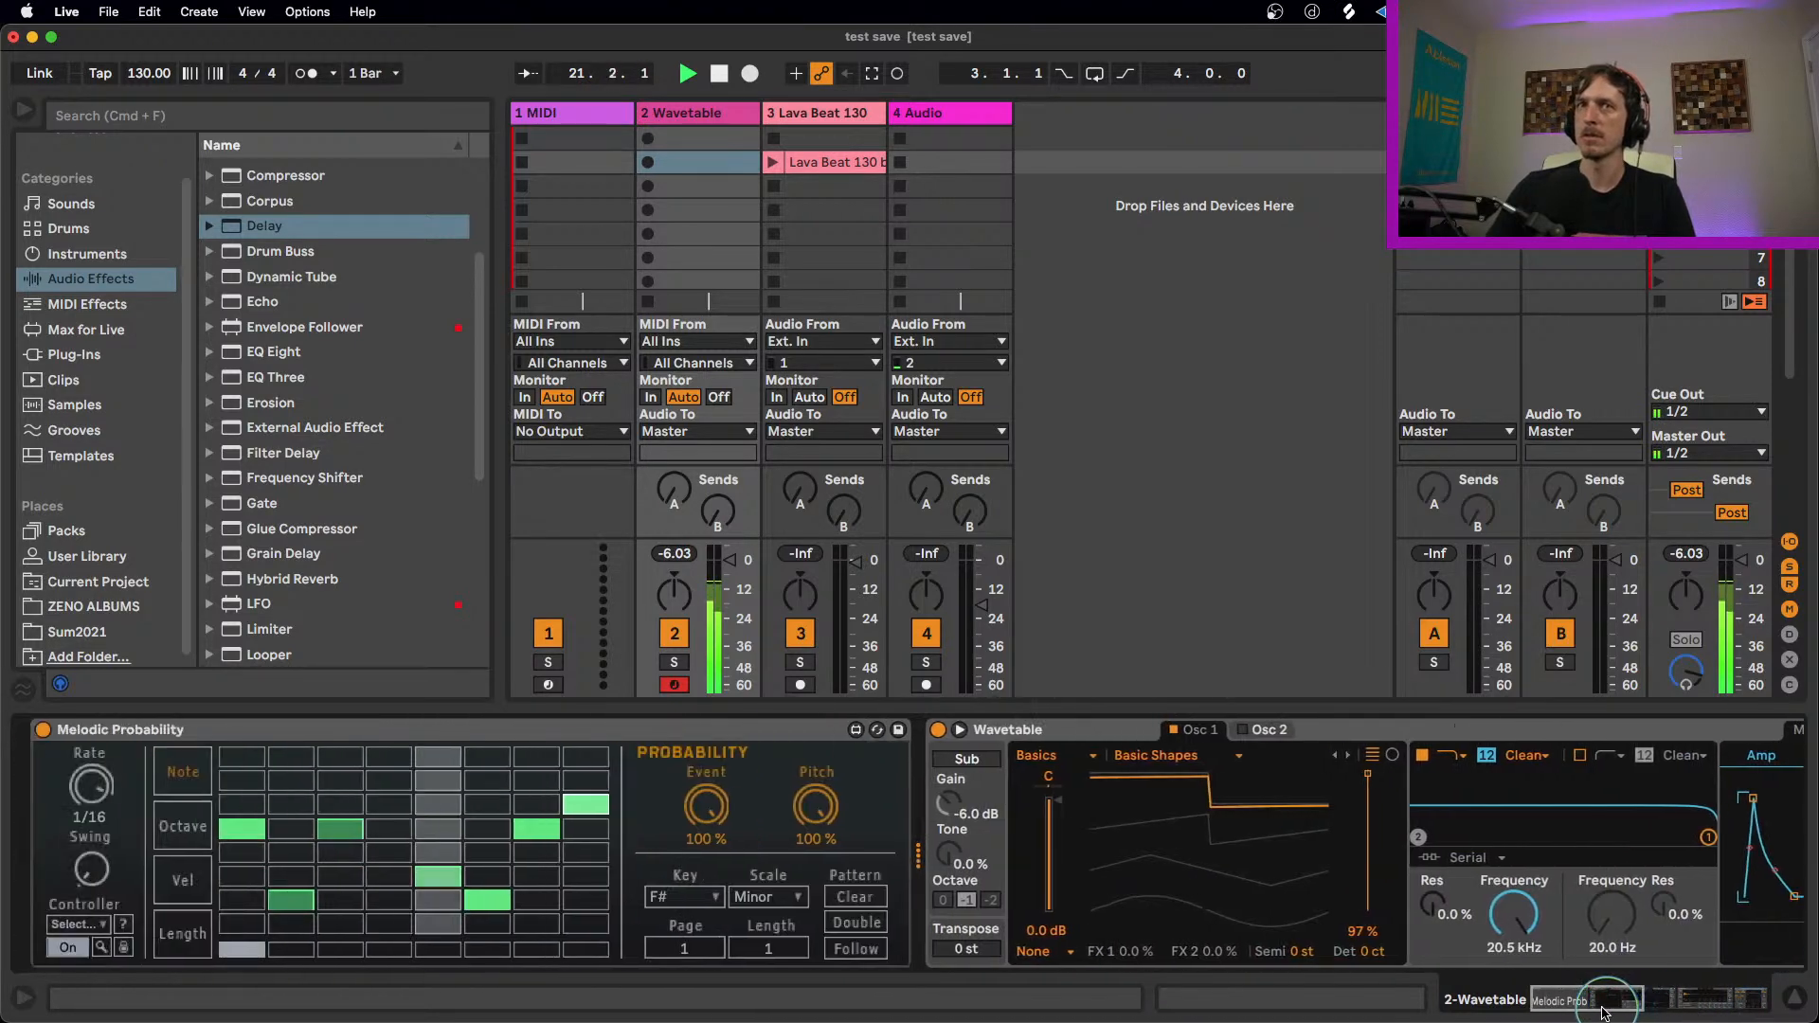
Step: Set Wavetable's Osc 1 wavetable position to 66% and raise the Amp envelope's attack to 29.3 ms
{"action": "left_click_drag", "start_coordinate": [1336, 822], "coordinate": [1356, 824]}
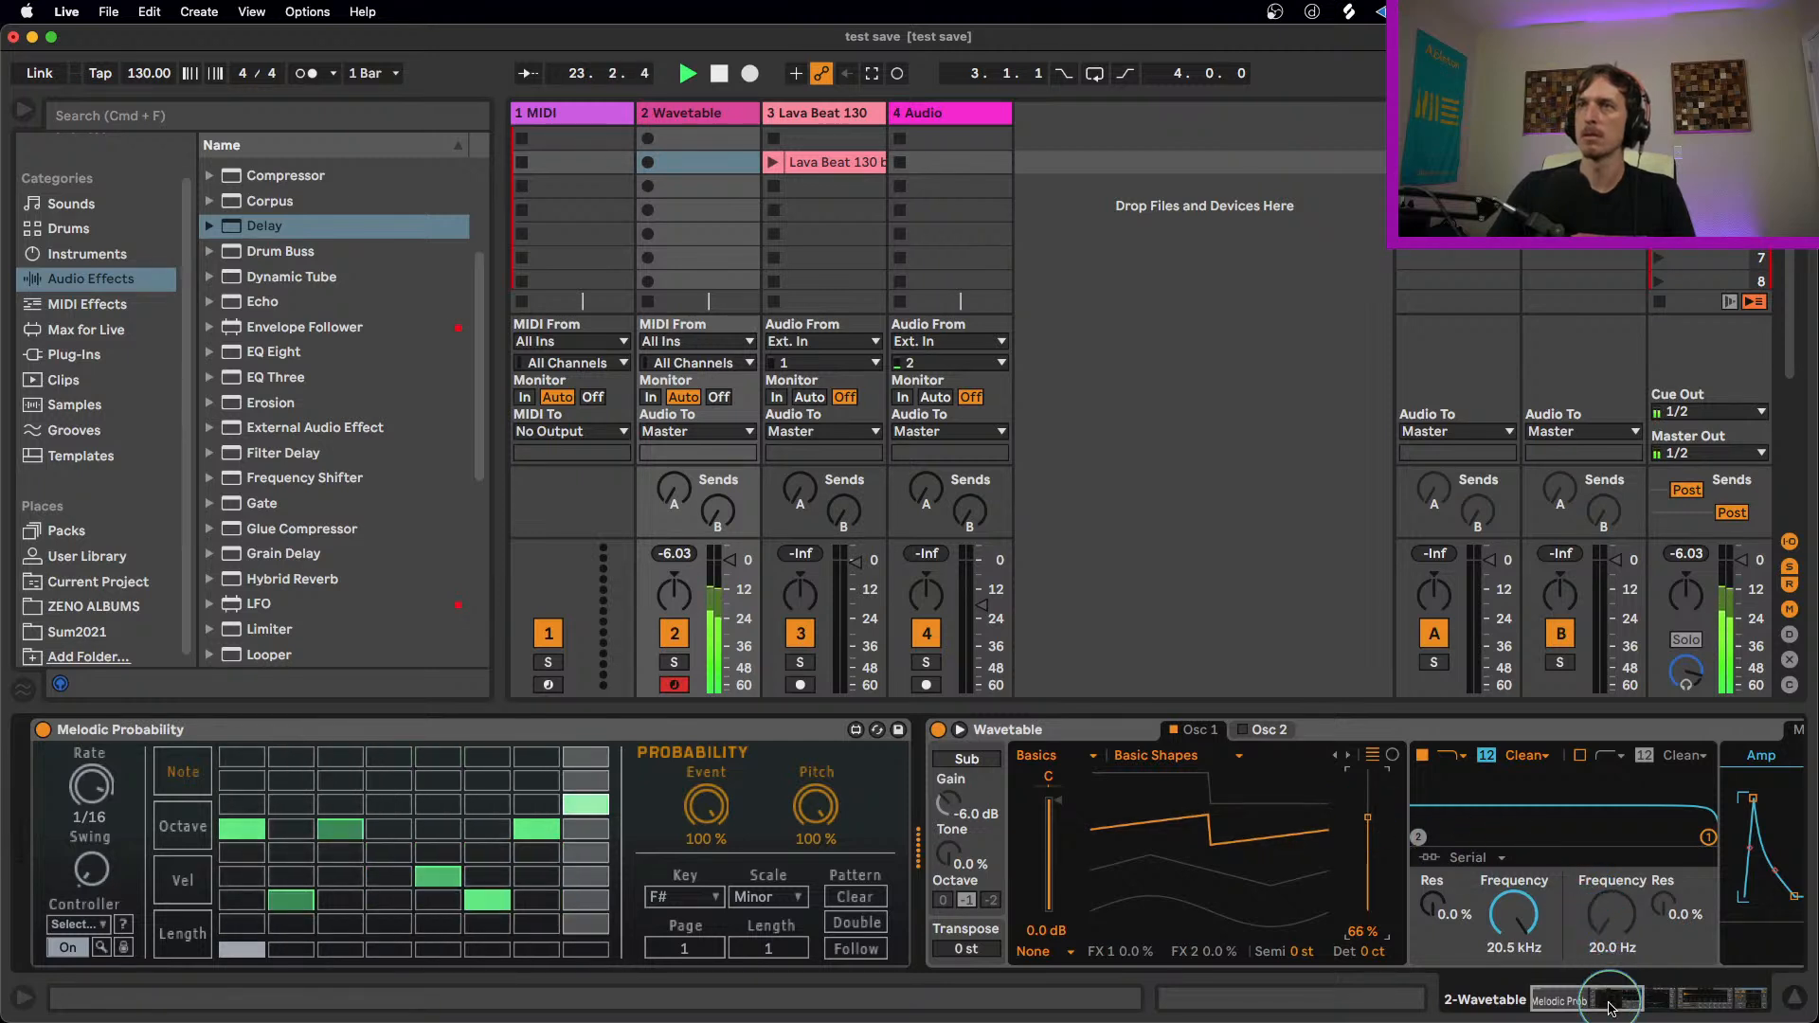
{"action": "left_click_drag", "start_coordinate": [1610, 998], "coordinate": [1634, 999]}
{"action": "left_click_drag", "start_coordinate": [1381, 797], "coordinate": [1396, 797]}
{"action": "left_click_drag", "start_coordinate": [1606, 998], "coordinate": [1578, 998]}
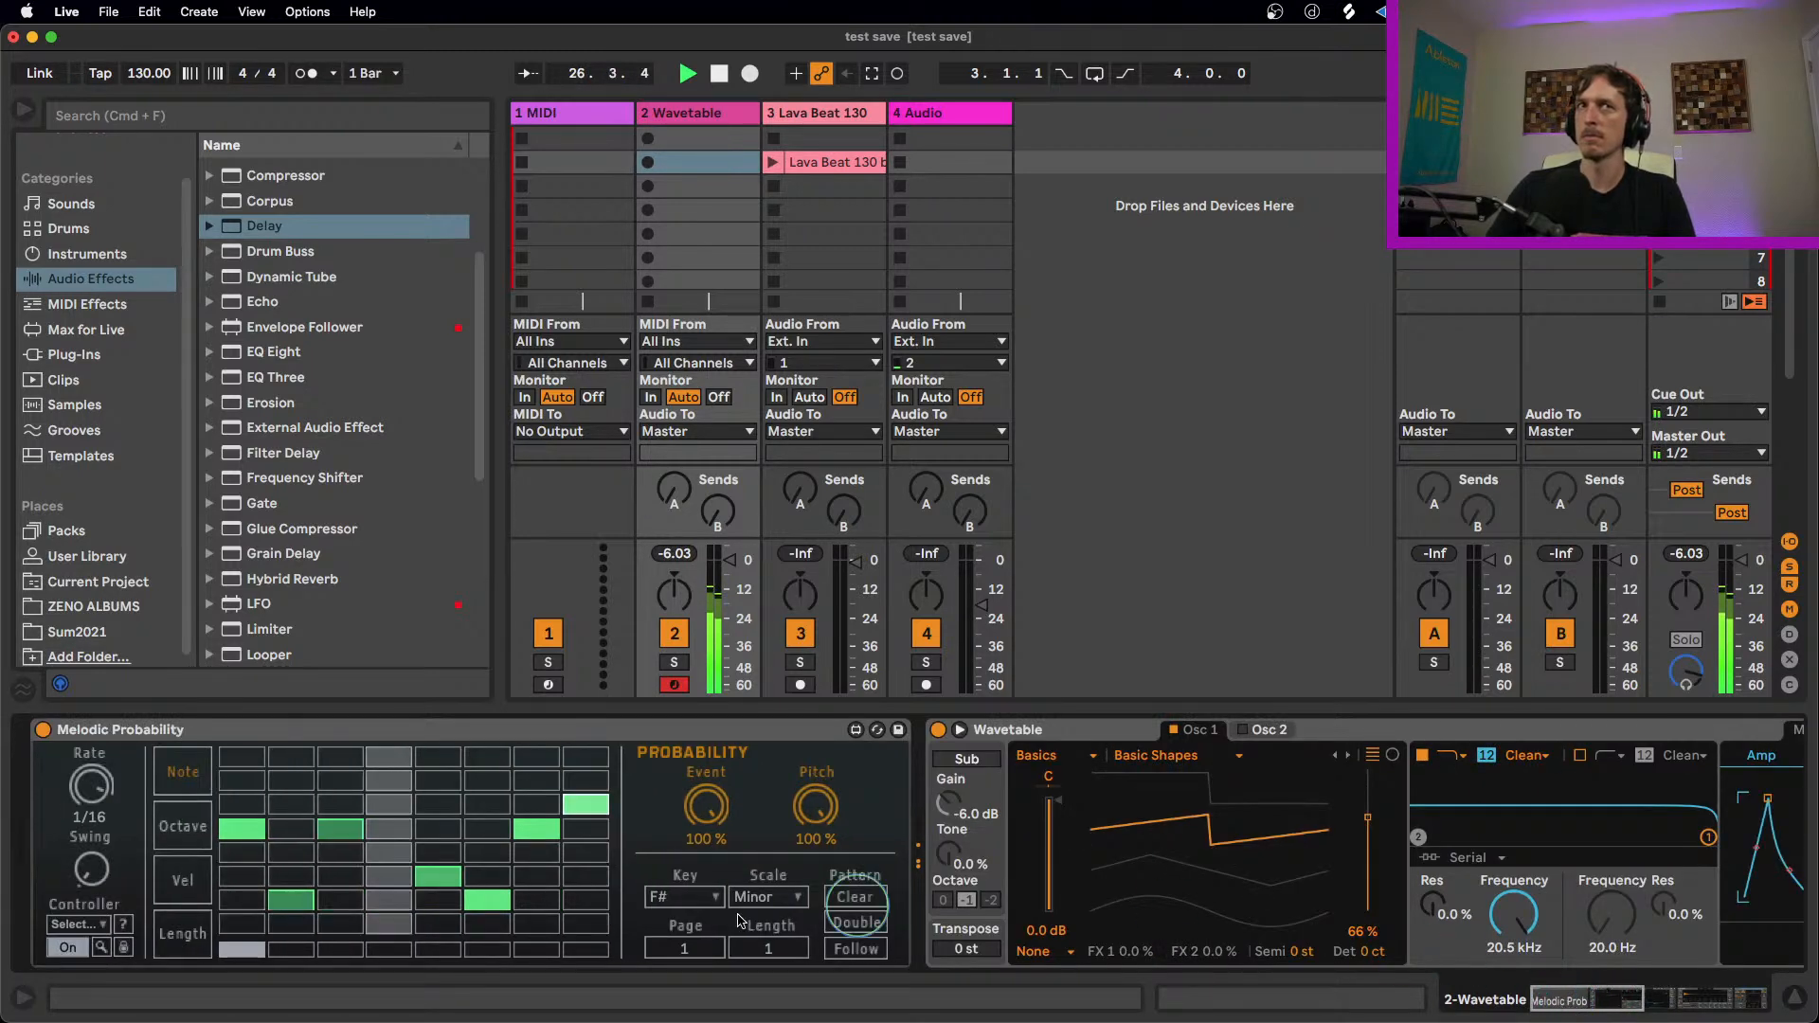
Step: Add a second-row note on step 4 with 83.5% Event and 29.9% Pitch probability, and set step 8's to 81.1% and 53%
{"action": "left_click_drag", "start_coordinate": [815, 805], "coordinate": [808, 881]}
{"action": "left_click_drag", "start_coordinate": [705, 807], "coordinate": [590, 823]}
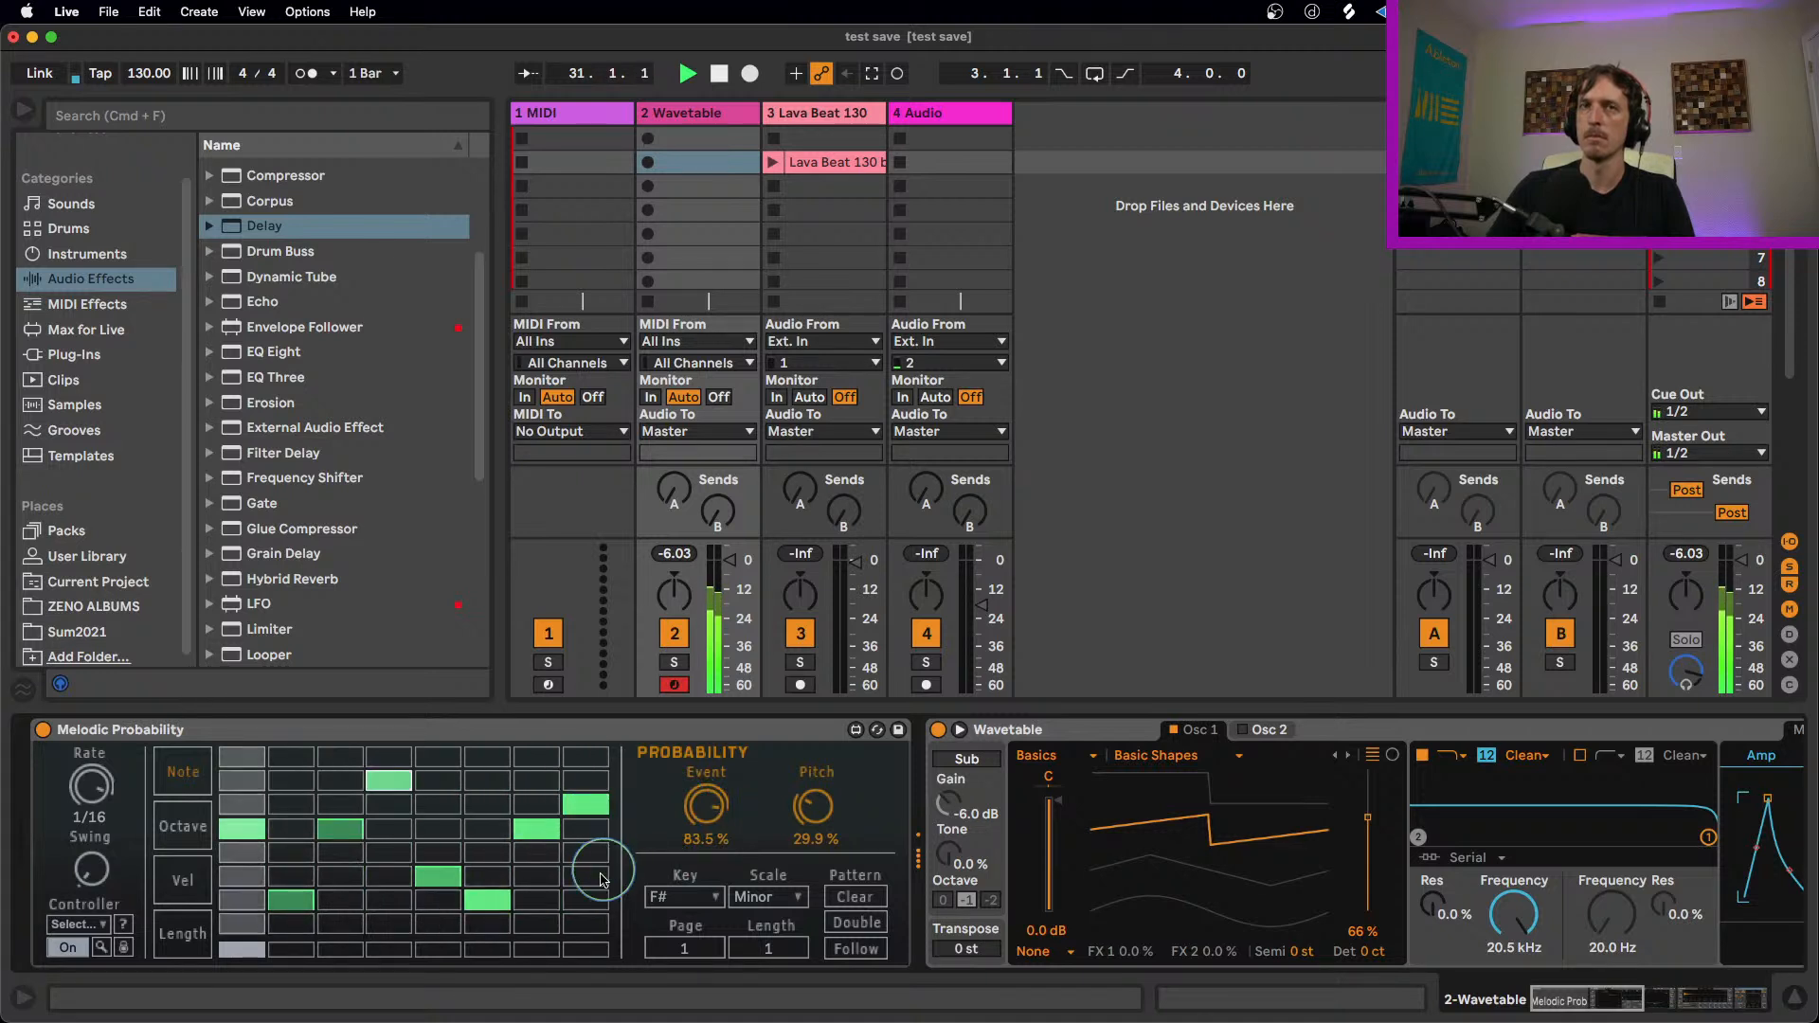
{"action": "key", "text": "space"}
{"action": "key", "text": "space"}
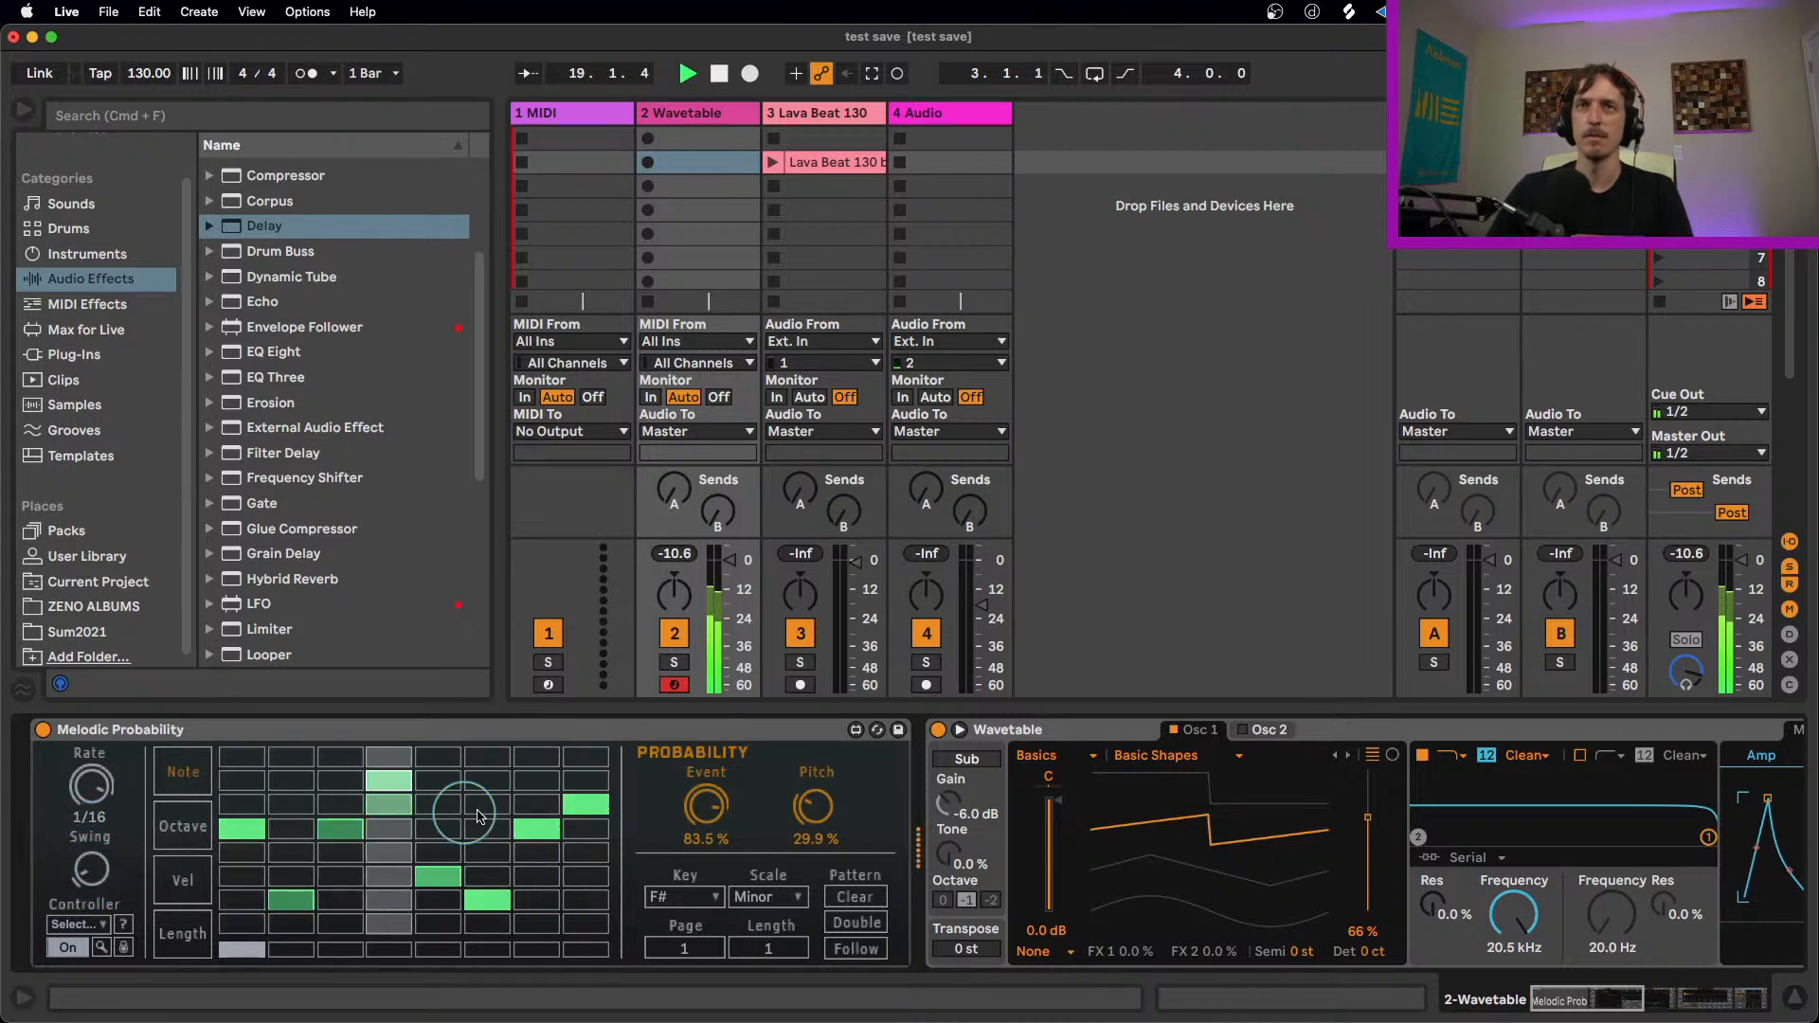
{"action": "left_click", "coordinate": [587, 828]}
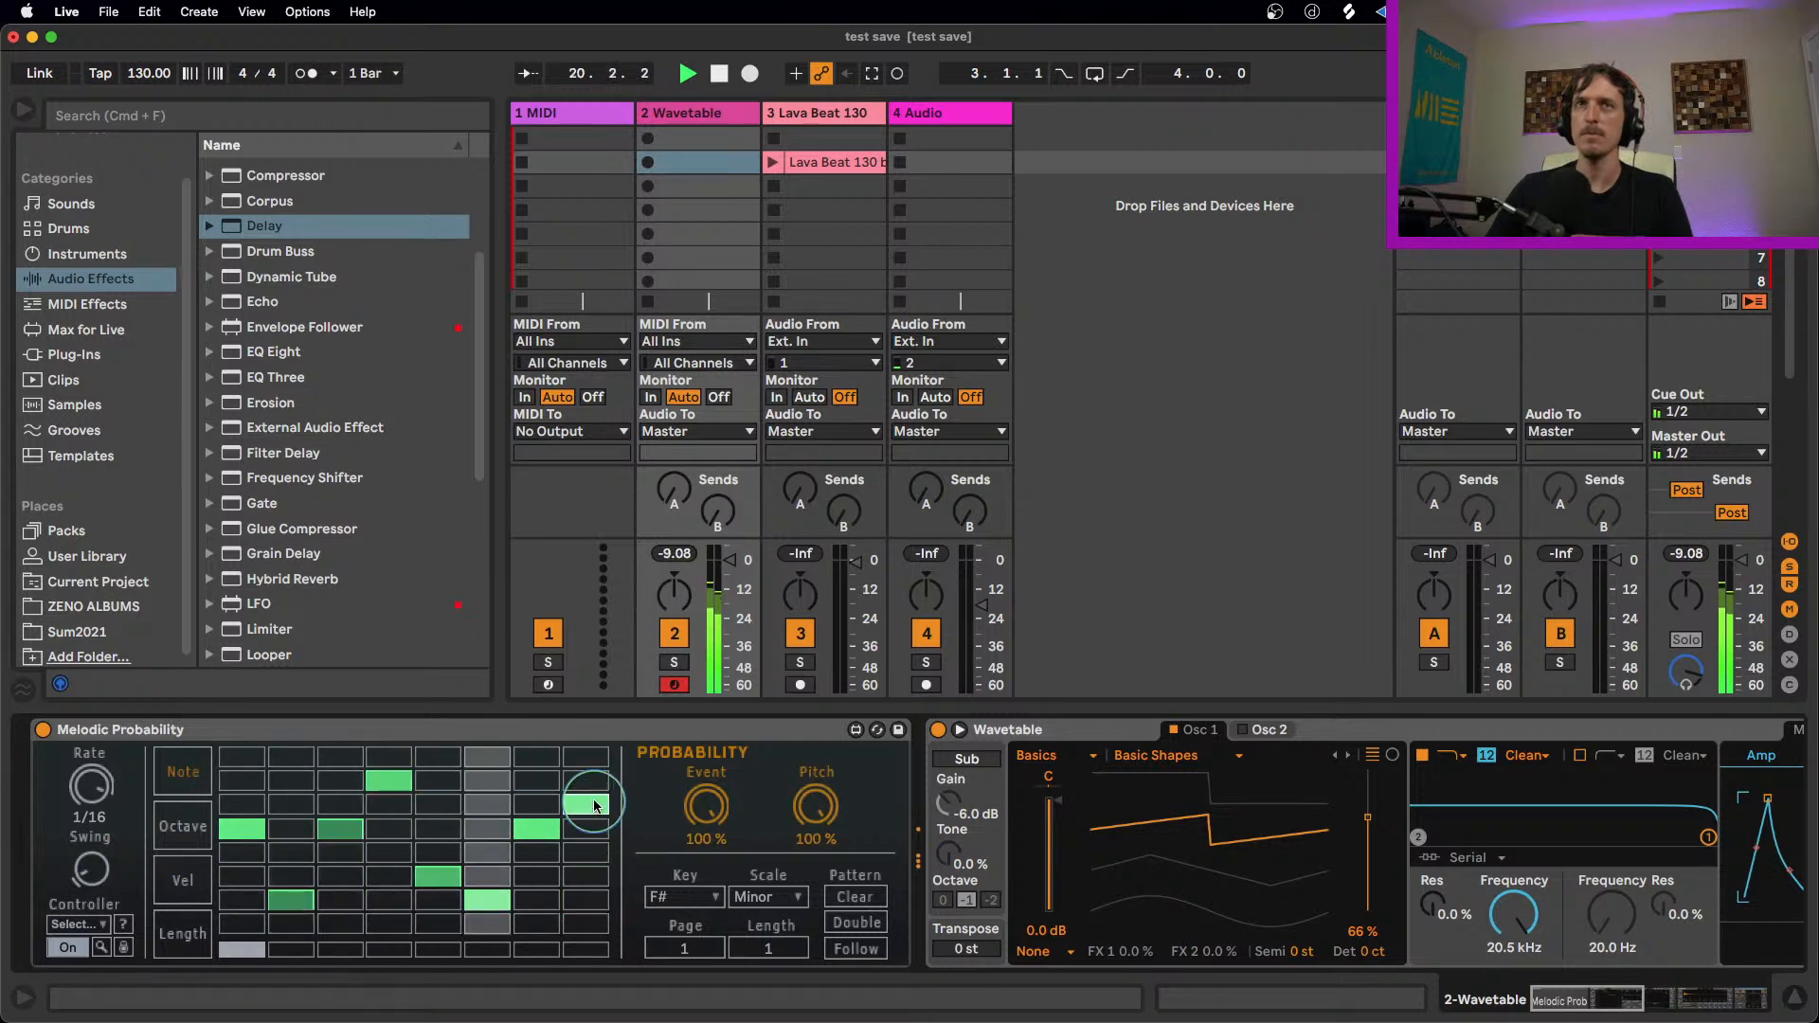
{"action": "left_click_drag", "start_coordinate": [707, 801], "coordinate": [823, 814]}
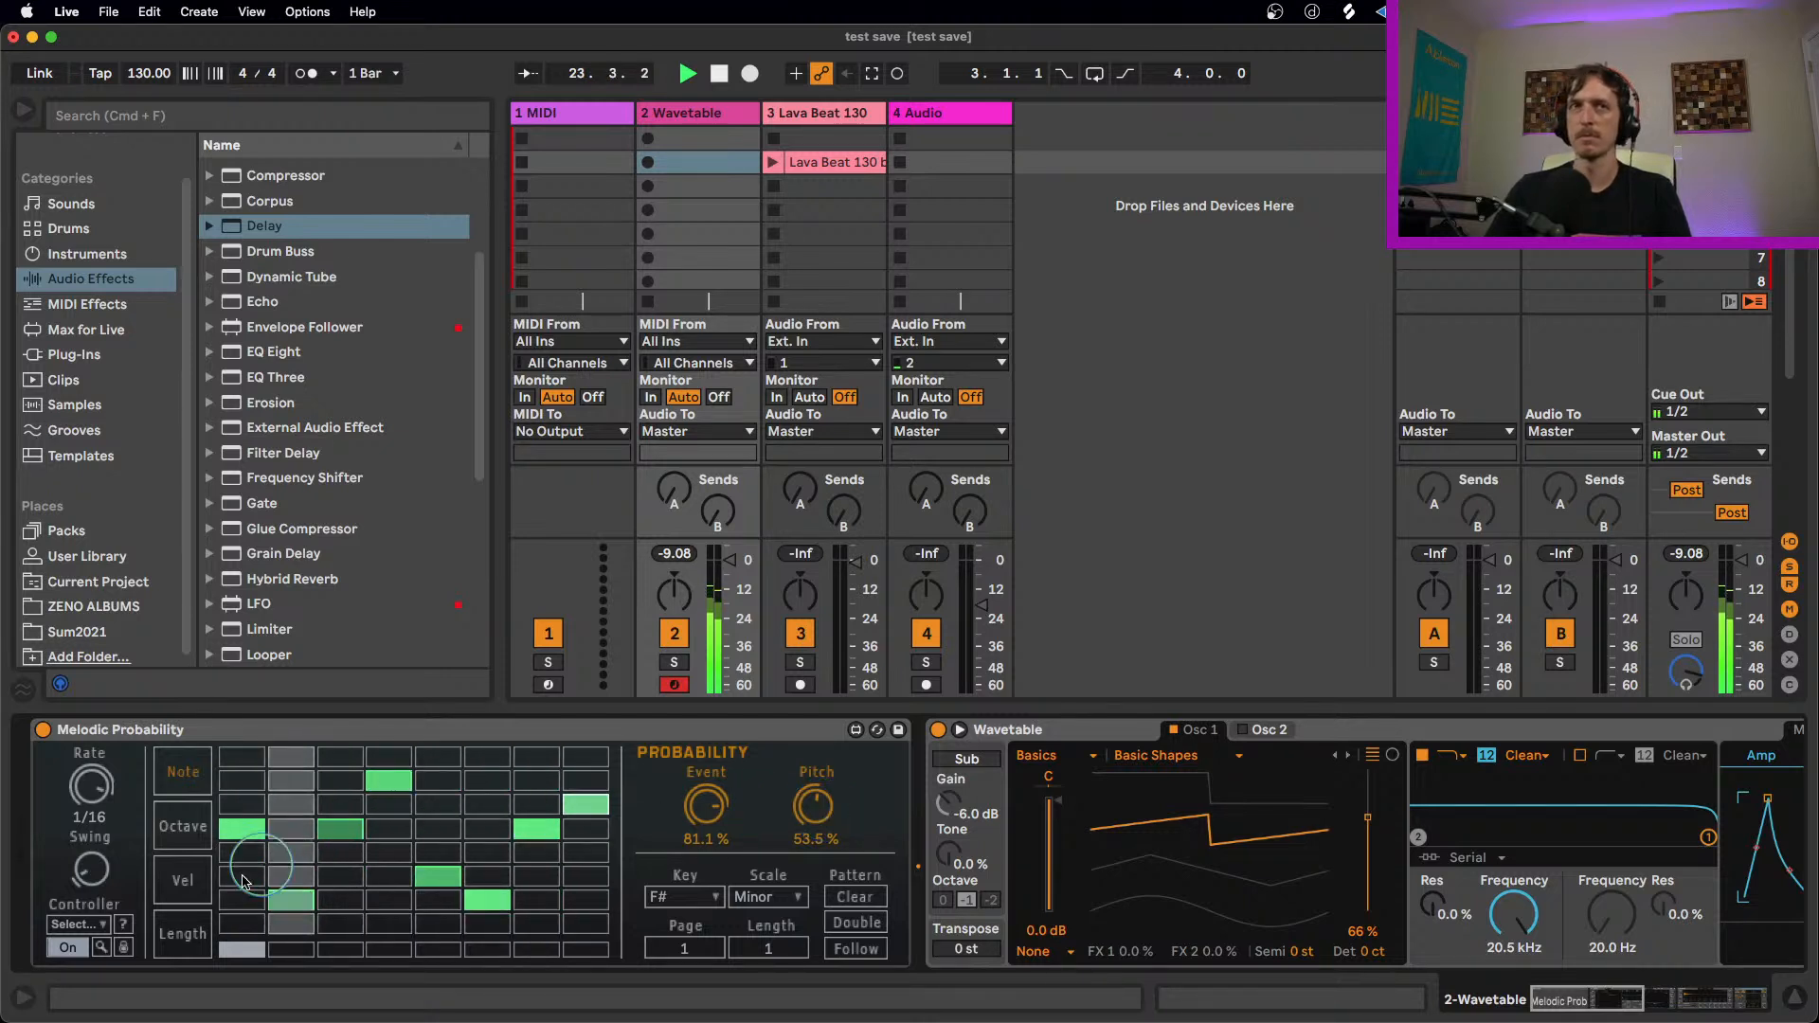
Step: Lengthen the notes on steps 6 and 2 in Melodic Probability, with Length probabilities of 33.9% and 23.6%
{"action": "left_click", "coordinate": [183, 932]}
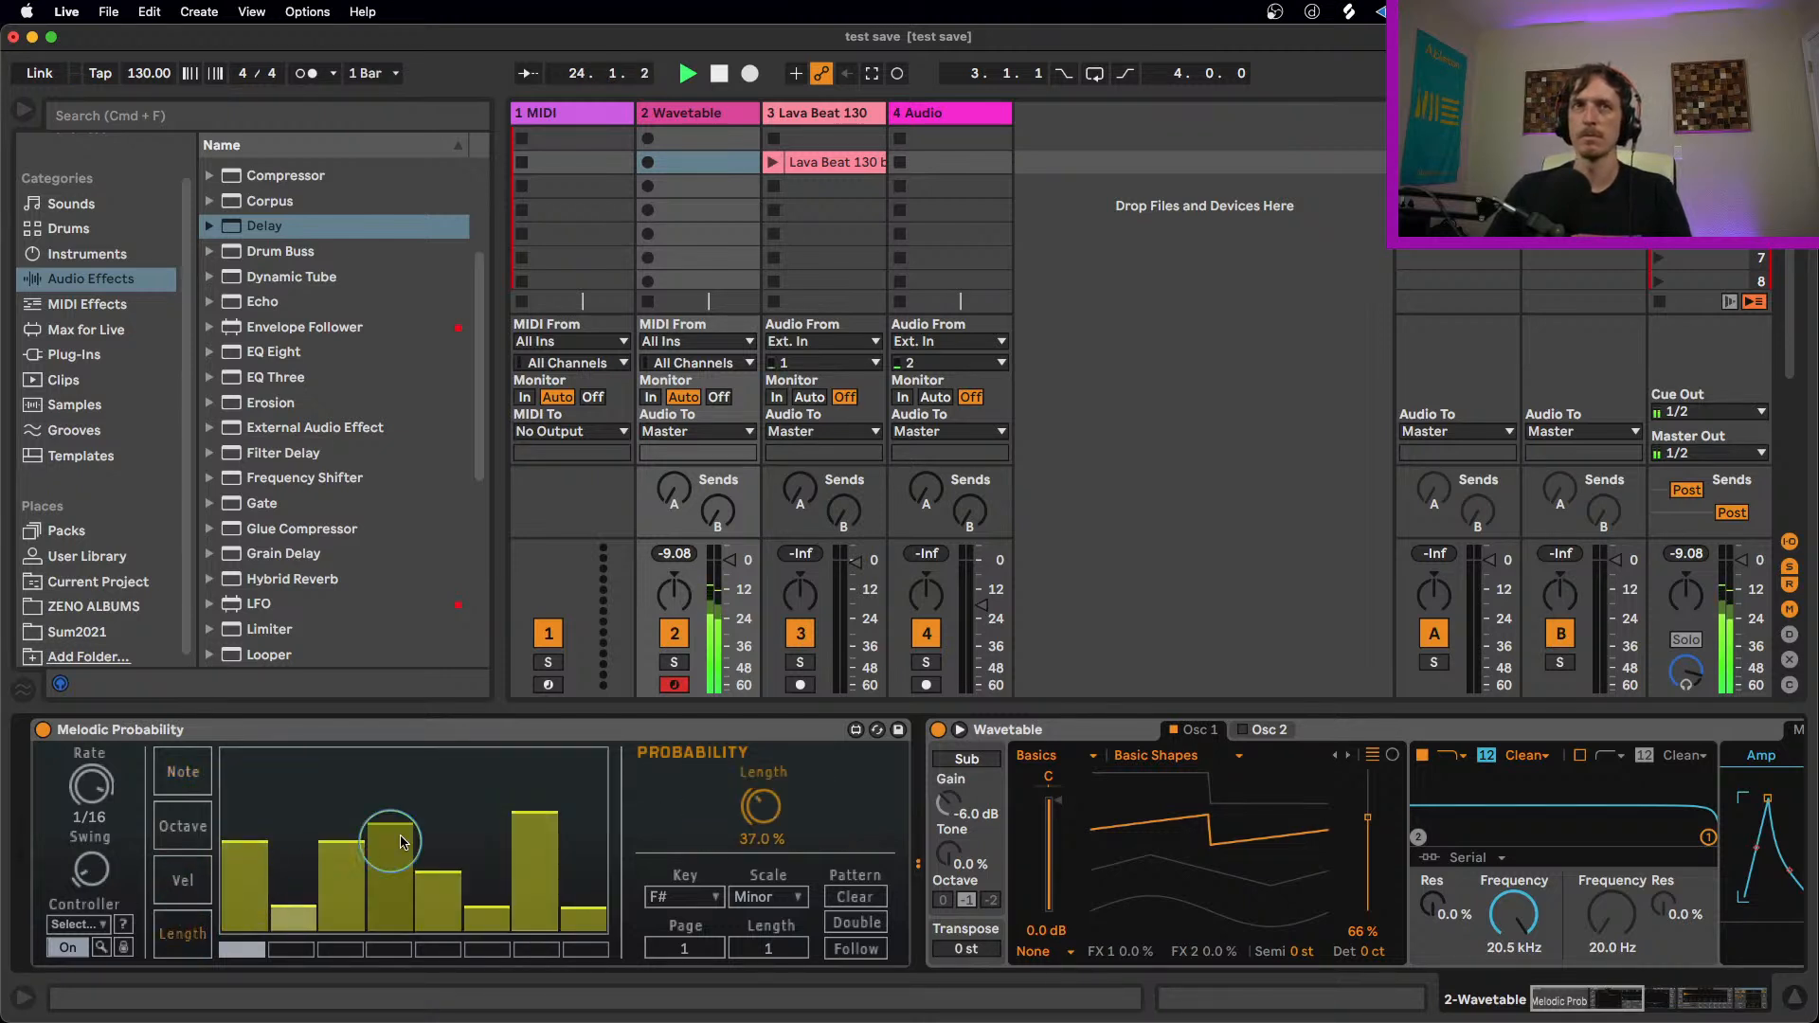
{"action": "left_click", "coordinate": [482, 787]}
{"action": "left_click_drag", "start_coordinate": [764, 811], "coordinate": [765, 881]}
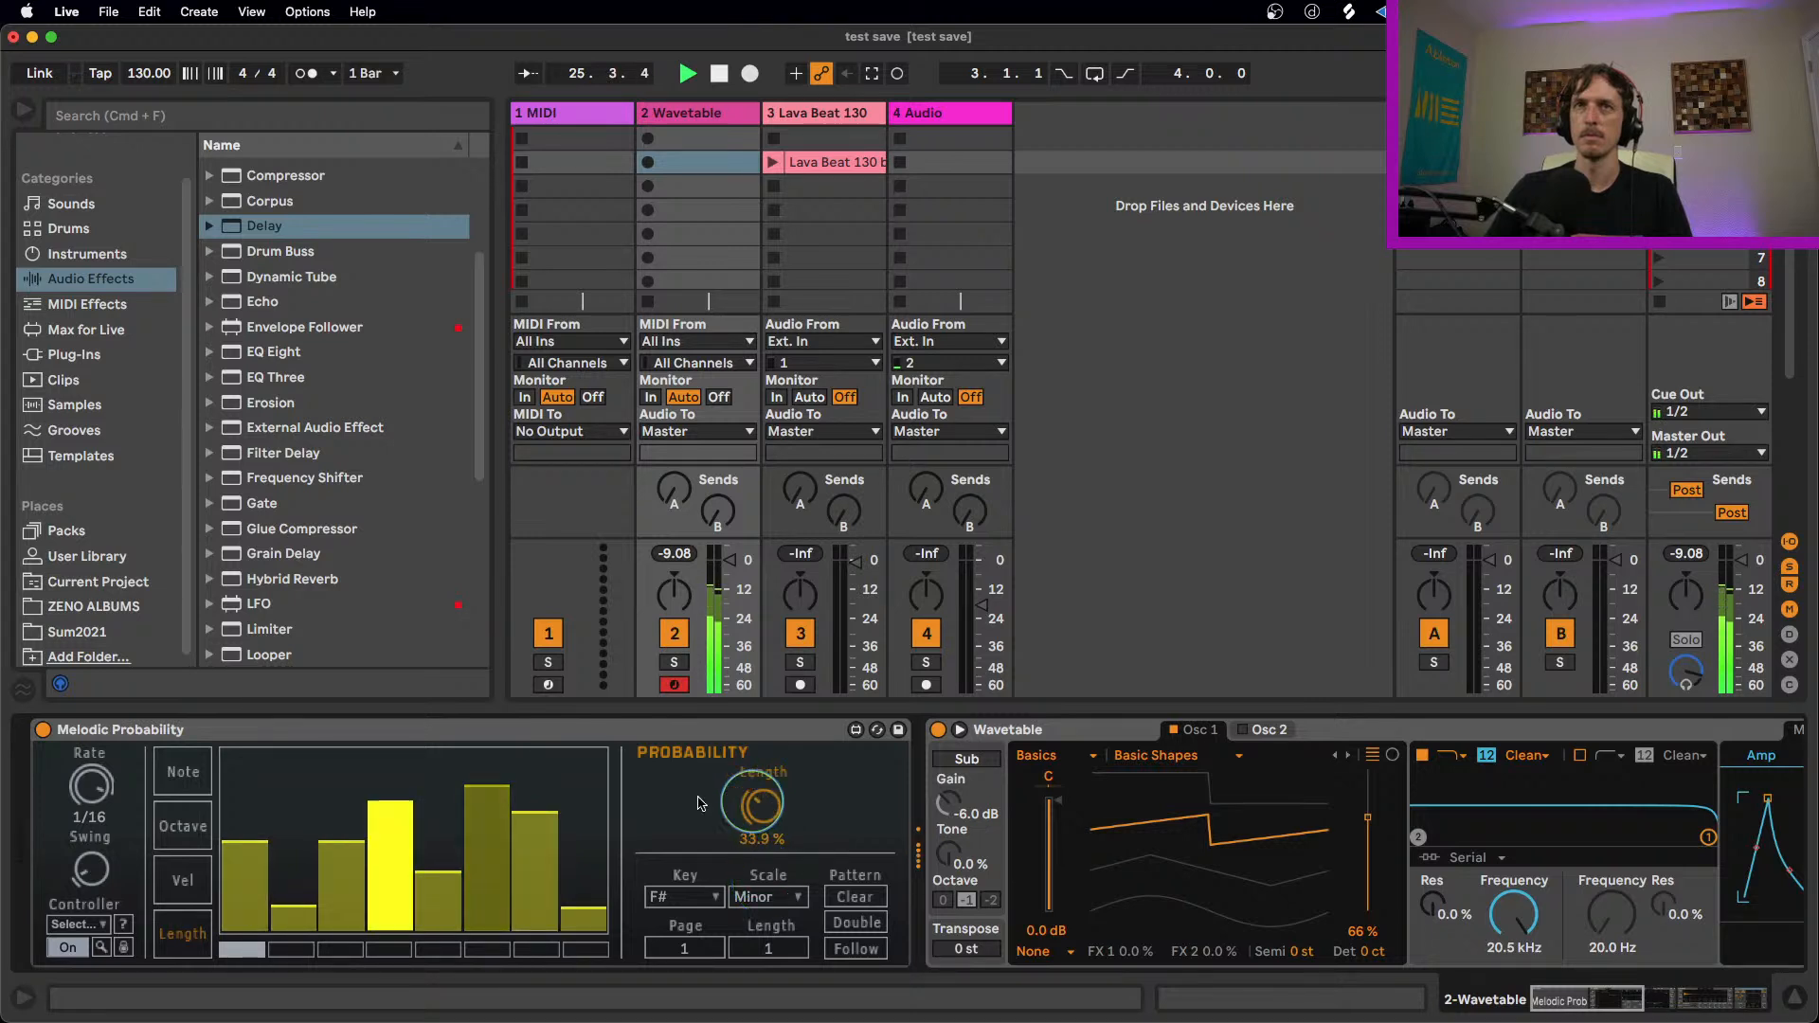
{"action": "left_click", "coordinate": [294, 768]}
{"action": "left_click_drag", "start_coordinate": [762, 806], "coordinate": [764, 881]}
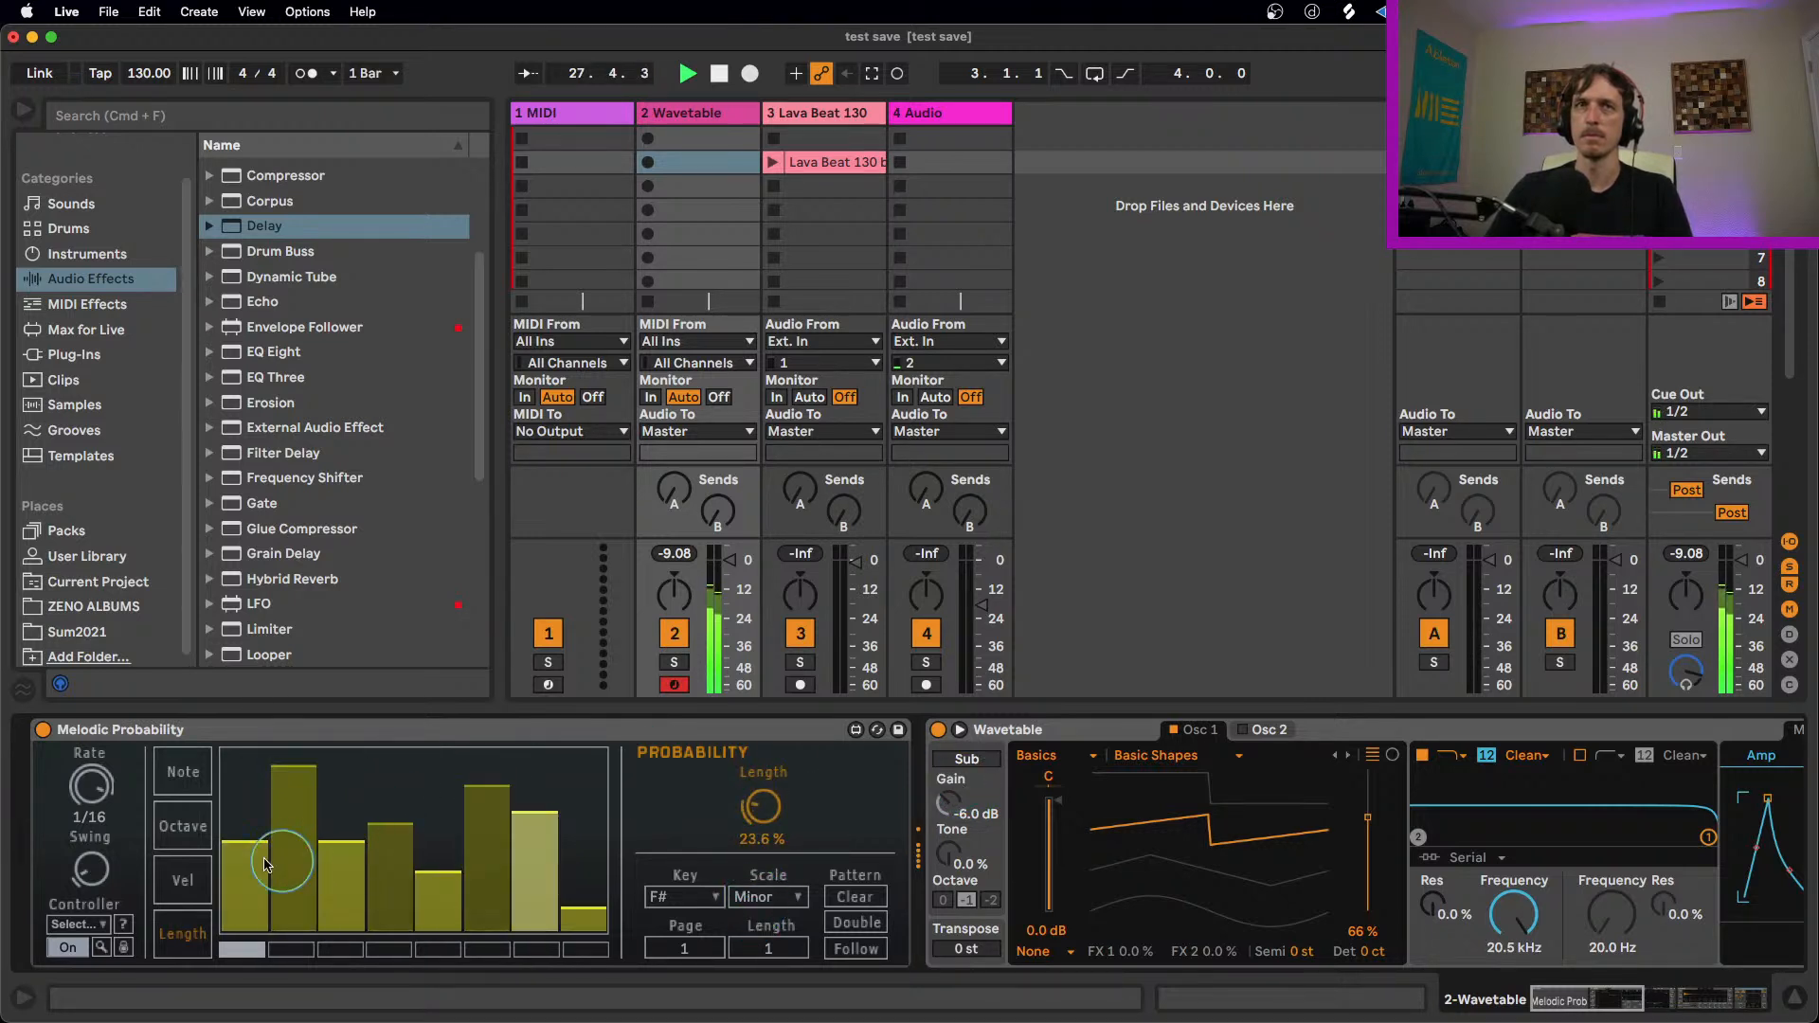
Step: Set step 7's octave to the fifth row with a reduced probability, and step 8's to the third row with 53% probability
{"action": "left_click", "coordinate": [182, 826]}
{"action": "left_click", "coordinate": [537, 854]}
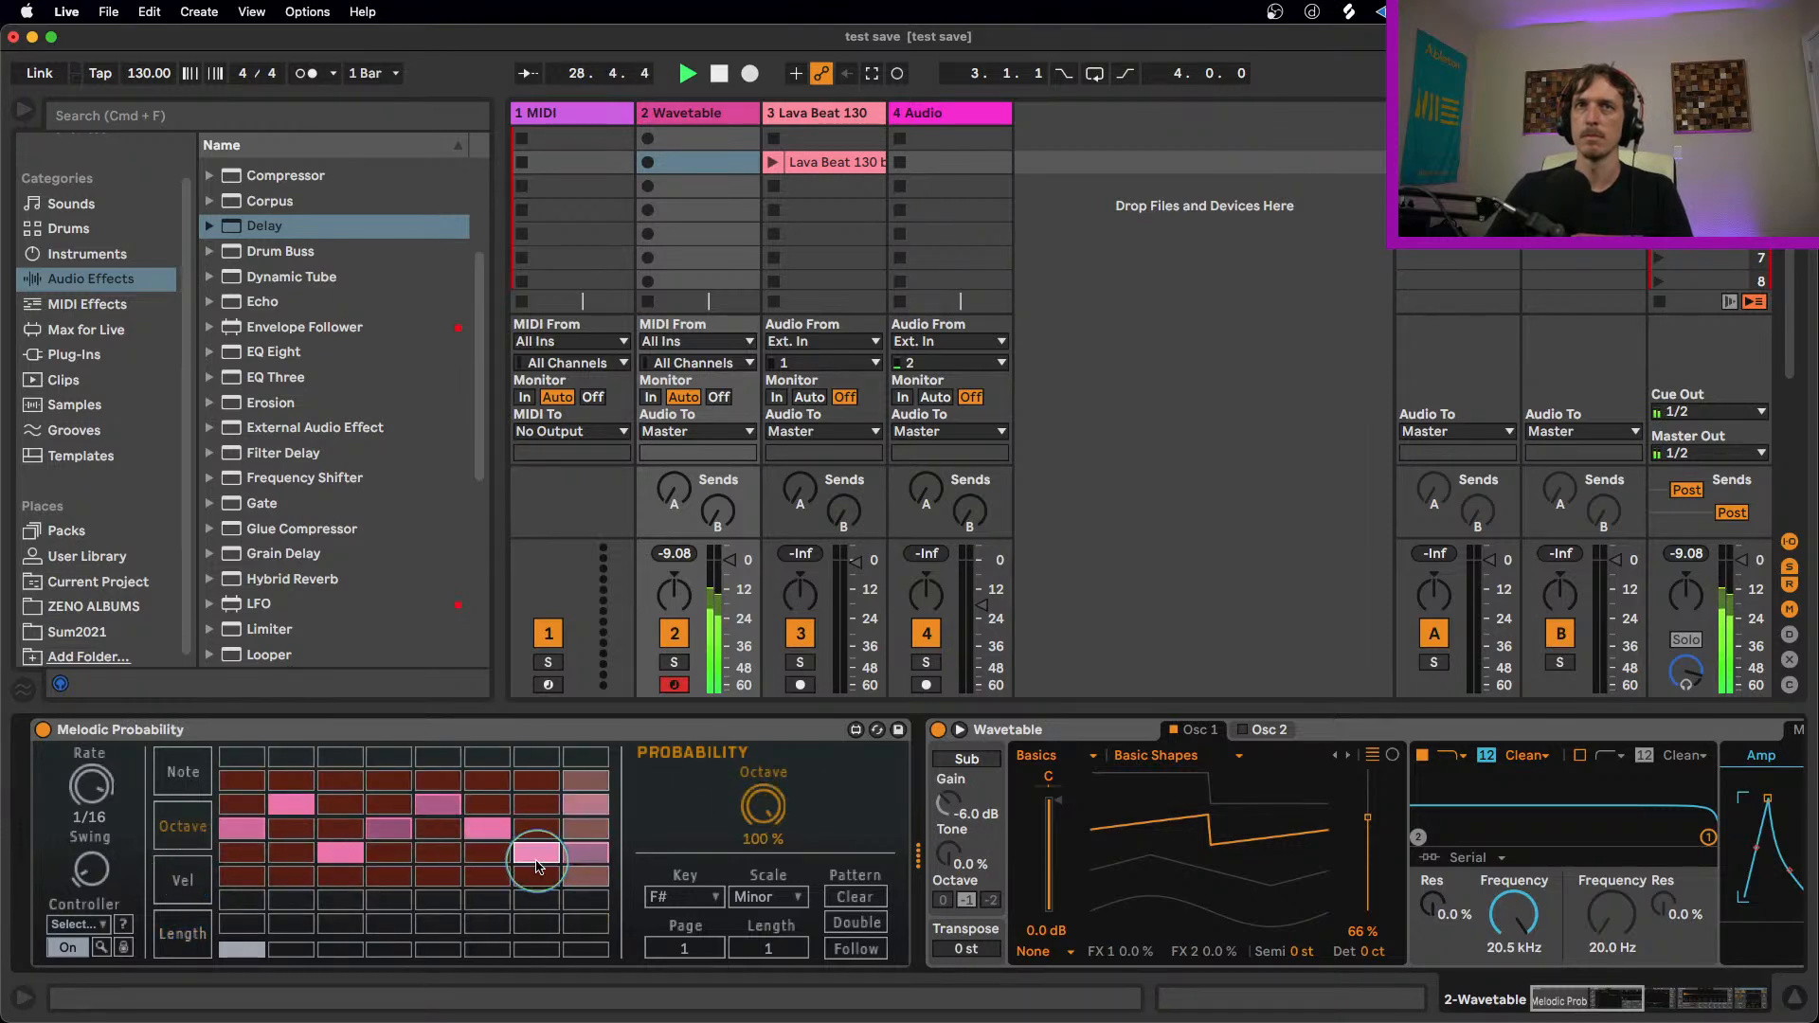
{"action": "left_click", "coordinate": [537, 854]}
{"action": "left_click", "coordinate": [545, 834]}
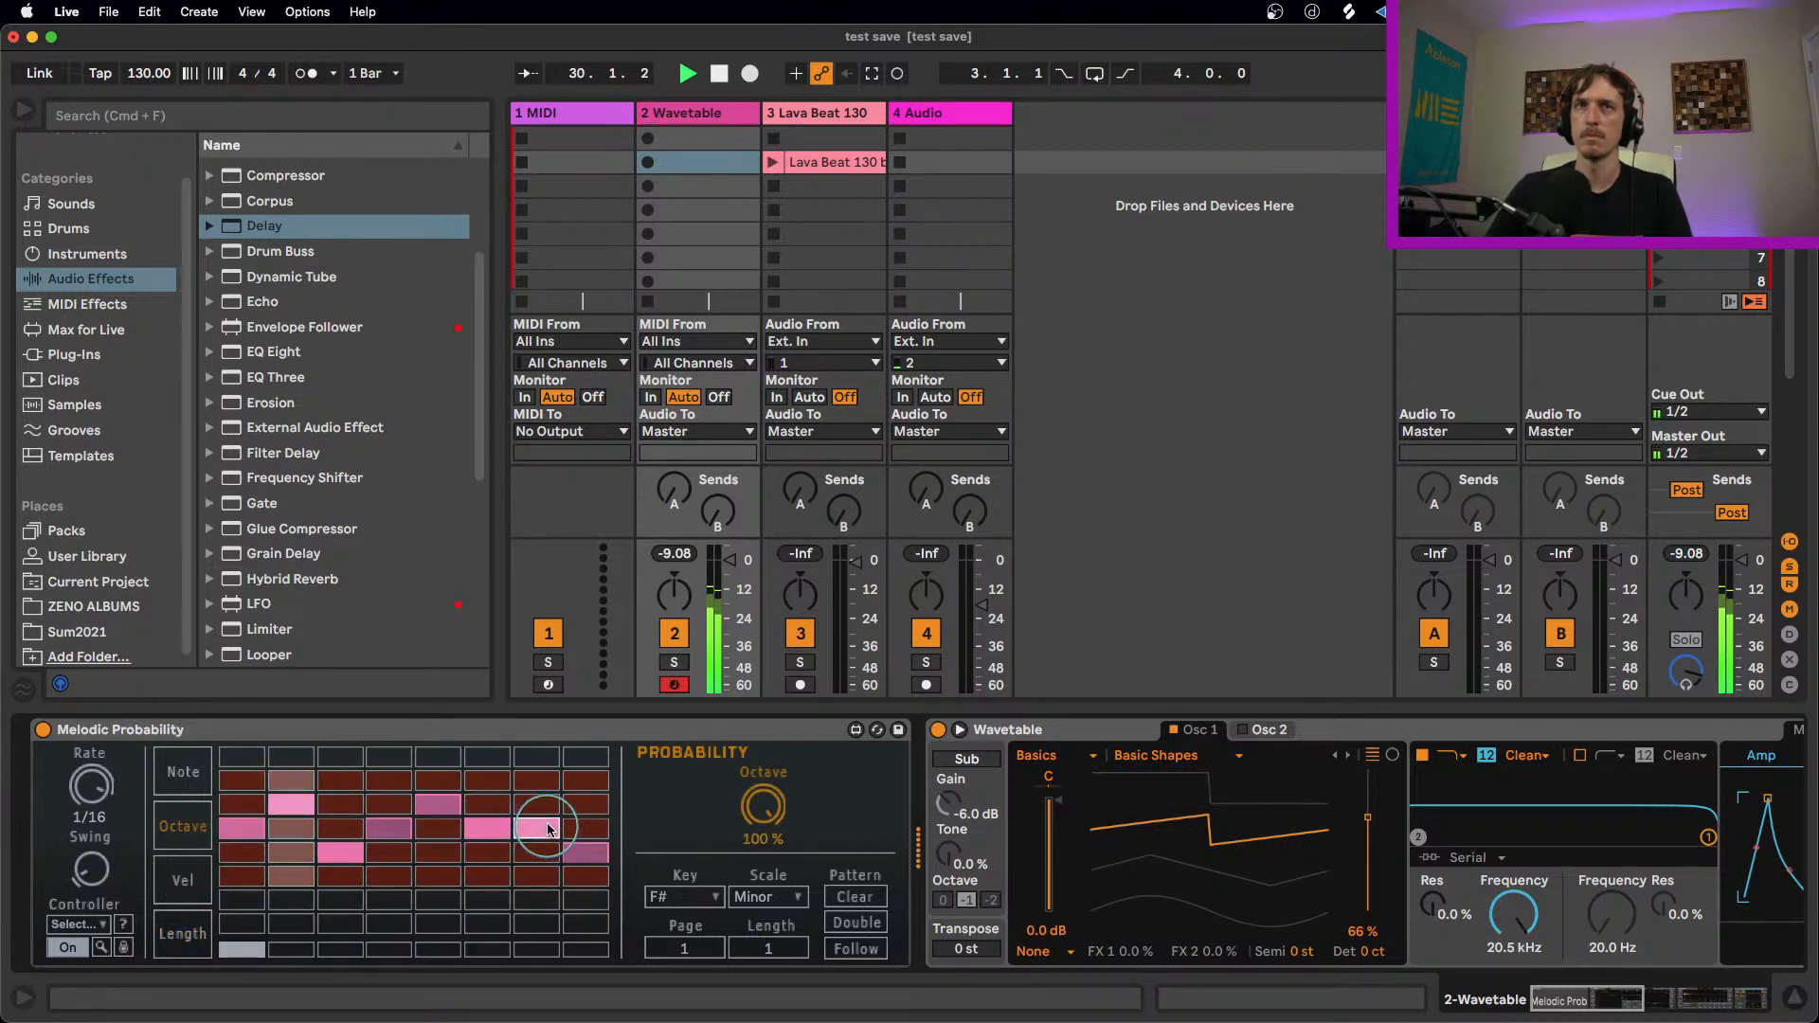
{"action": "left_click", "coordinate": [546, 854]}
{"action": "left_click_drag", "start_coordinate": [764, 808], "coordinate": [763, 864]}
{"action": "left_click", "coordinate": [585, 809]}
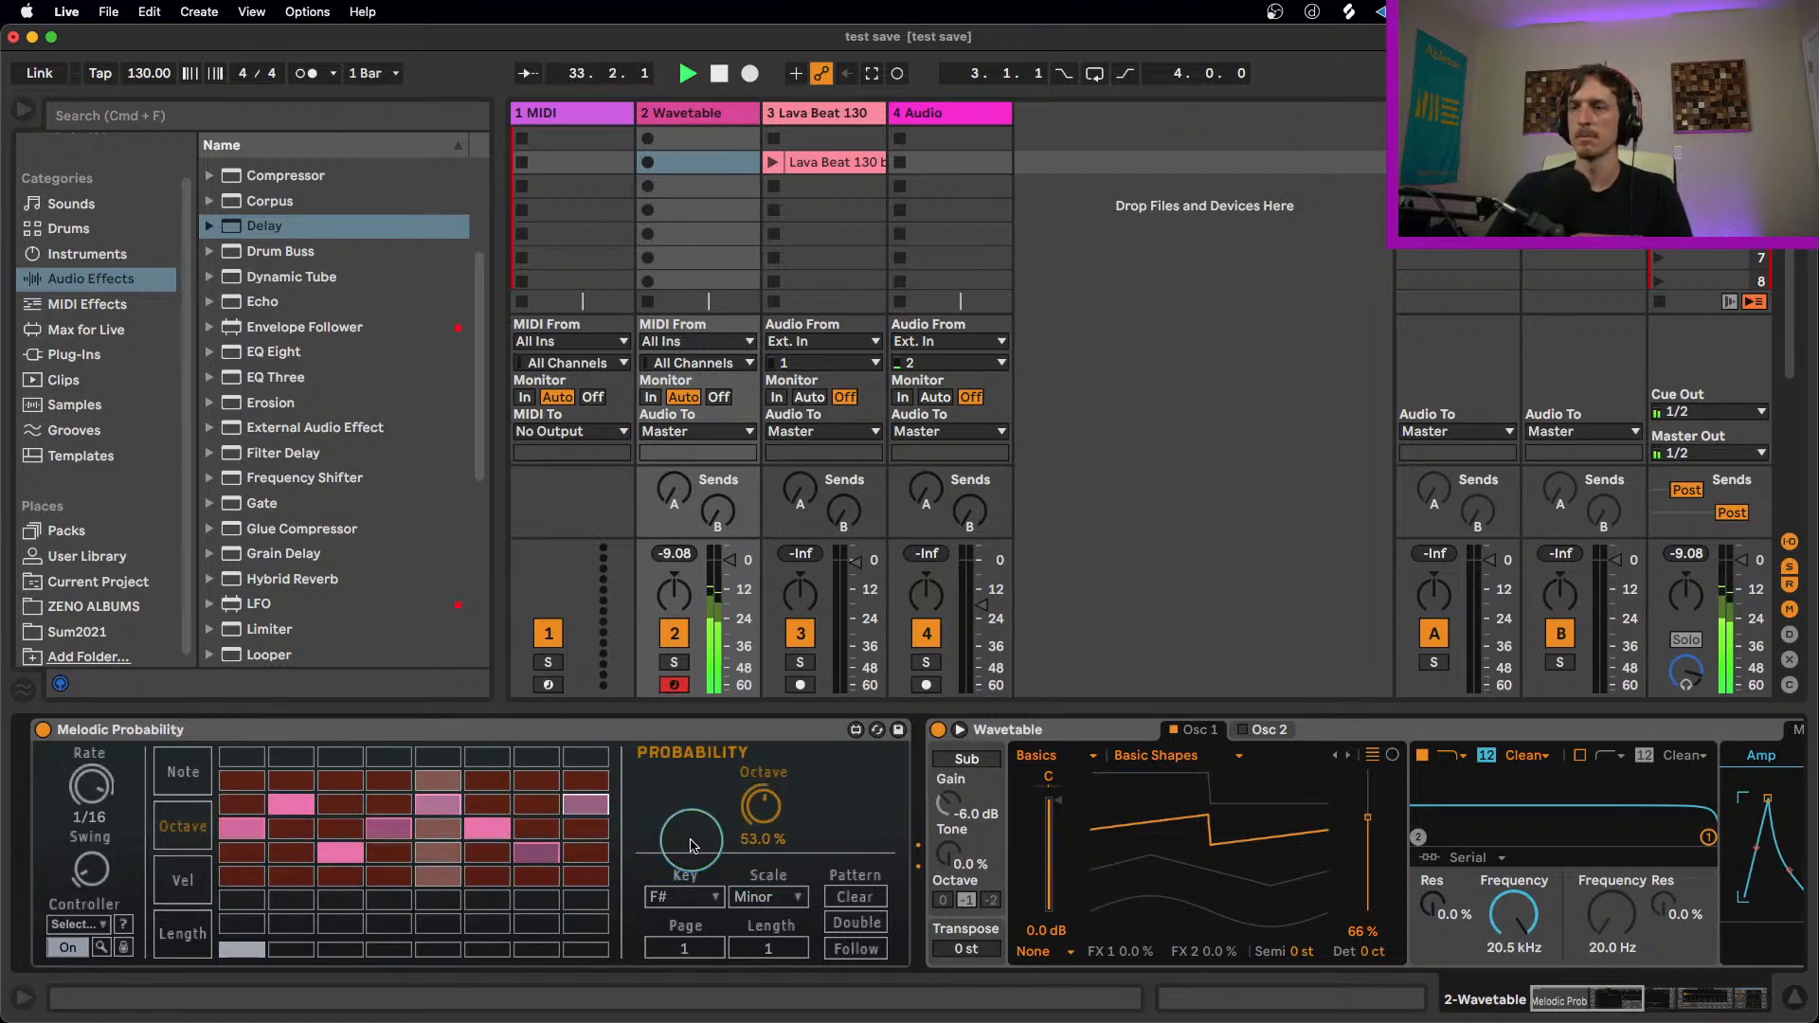
Step: Stop playback, return to Melodic Probability's notes, and set step 7's Event probability to 61.4% and Pitch probability to 88.2%
{"action": "left_click", "coordinate": [407, 746]}
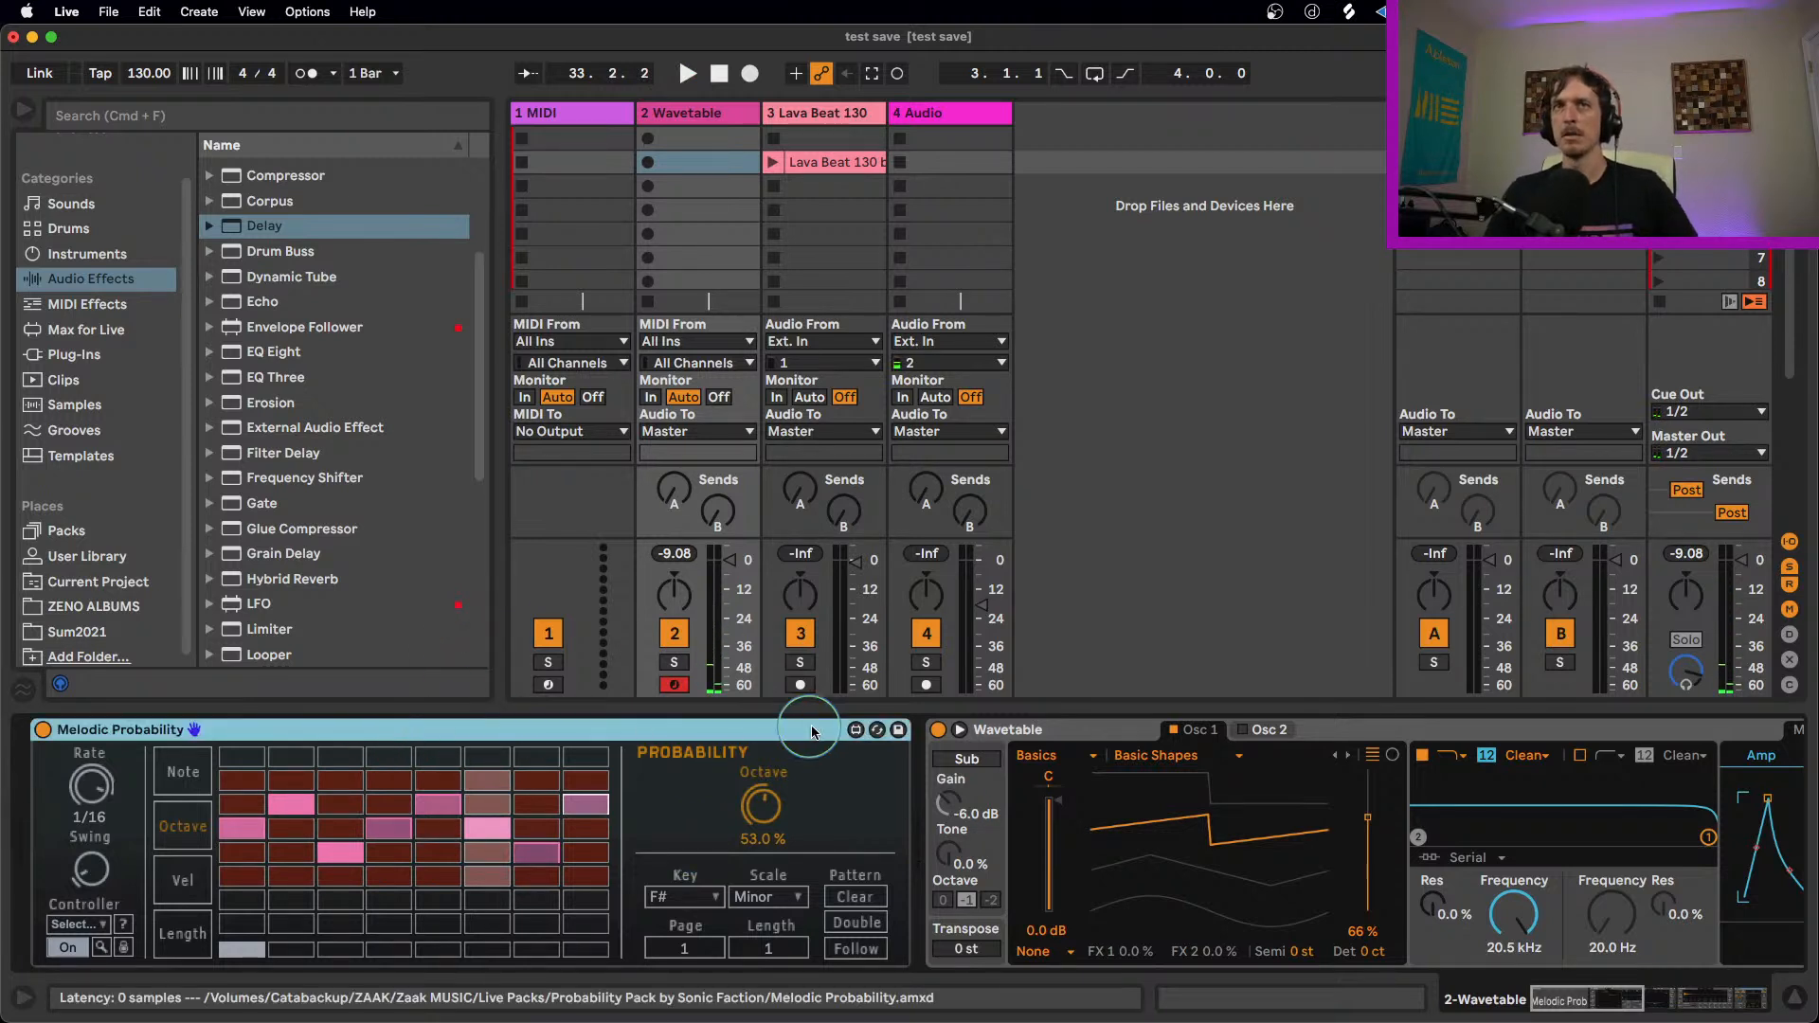
{"action": "left_click", "coordinate": [202, 896]}
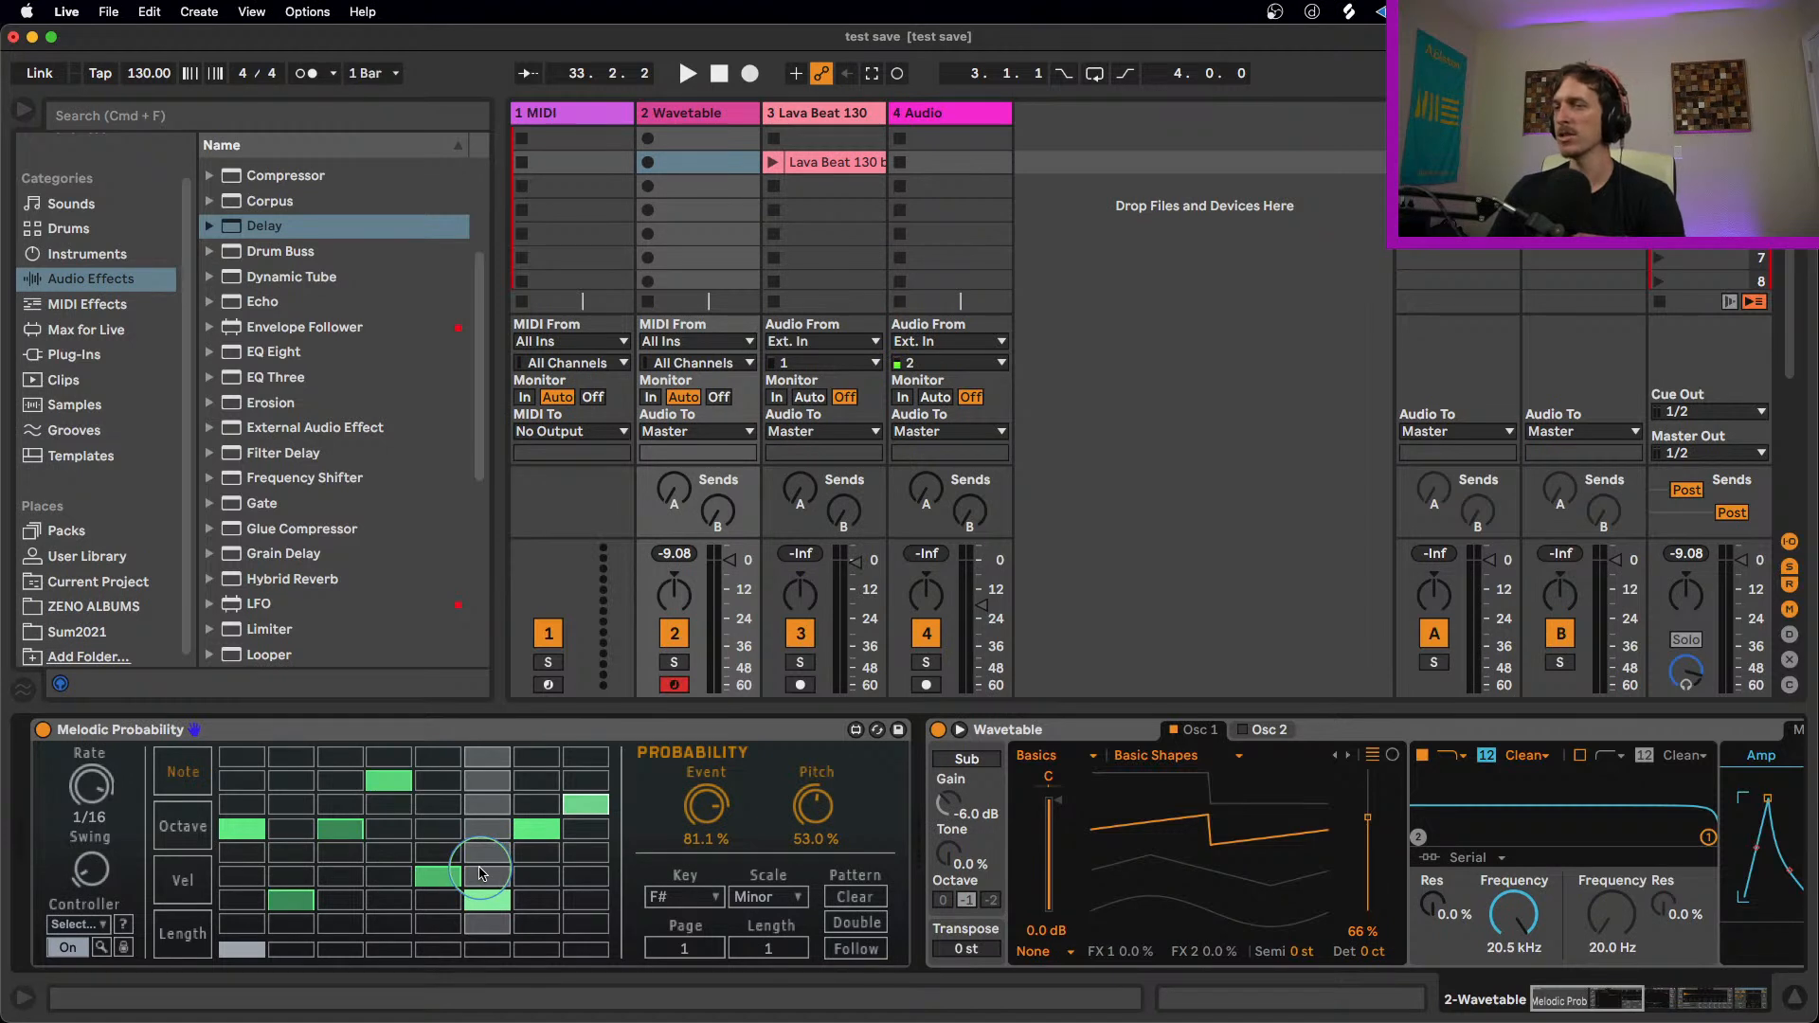
{"action": "left_click", "coordinate": [146, 737]}
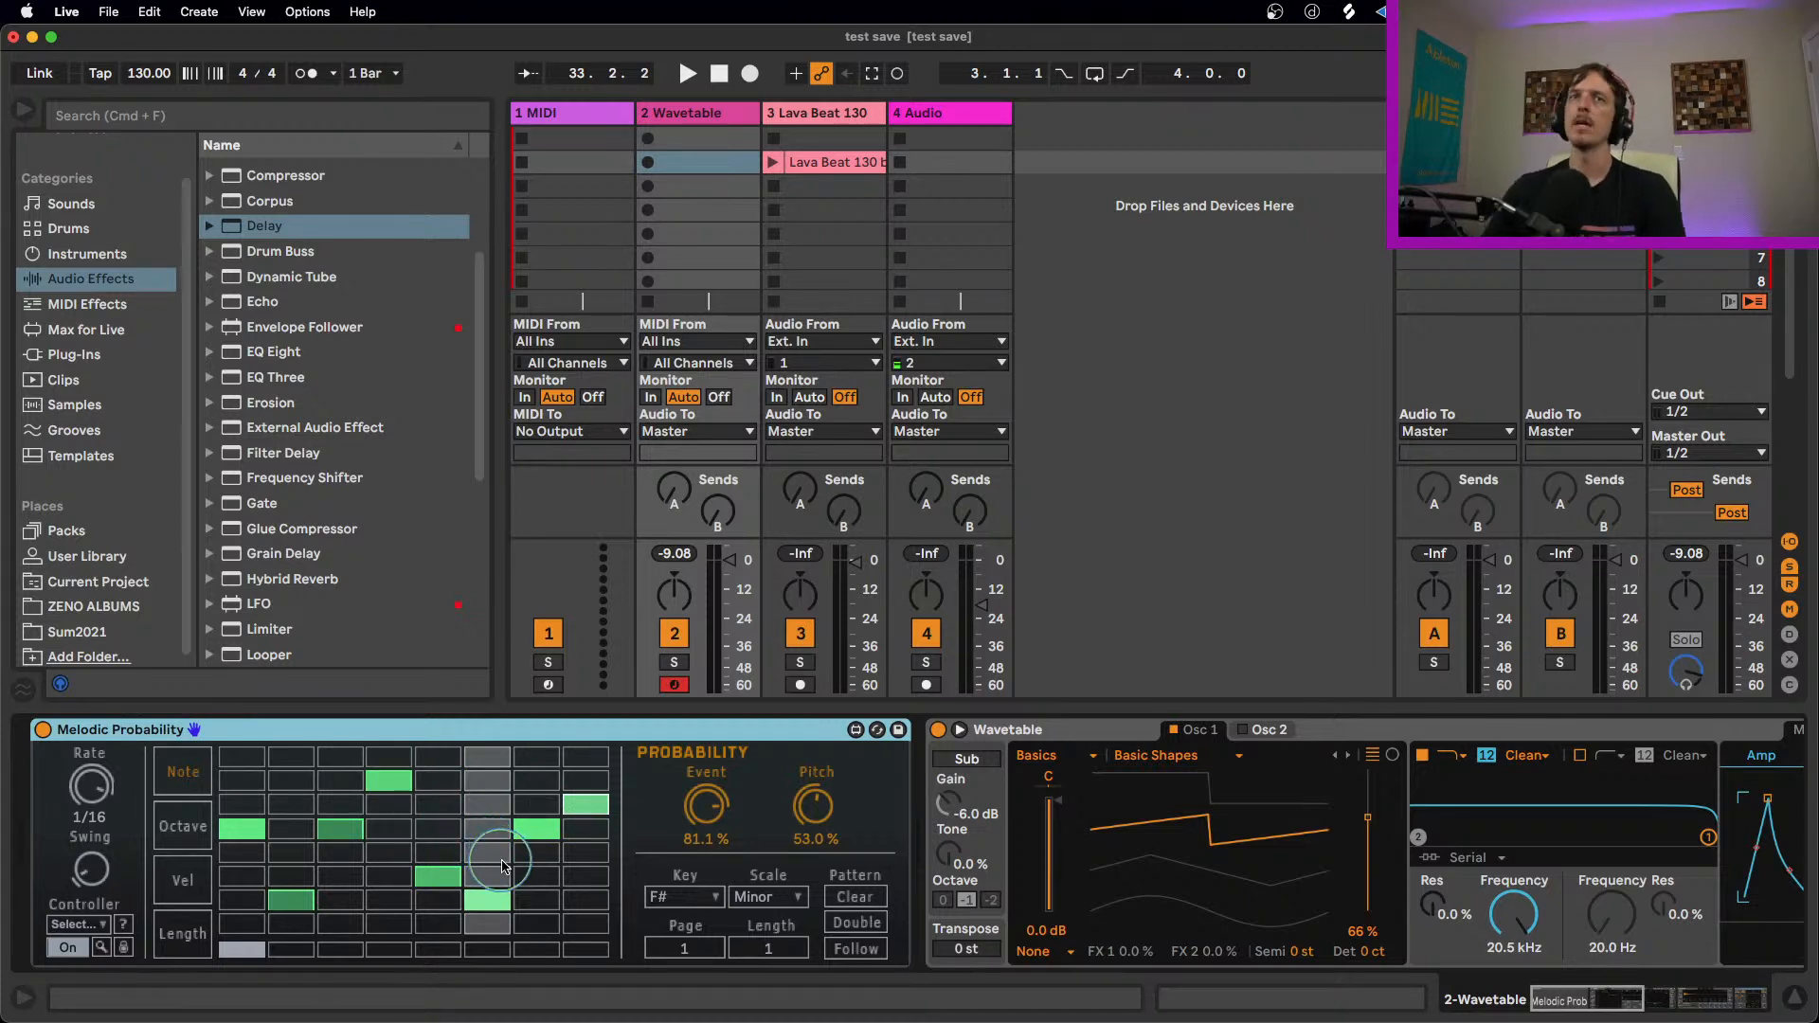
{"action": "left_click", "coordinate": [537, 831]}
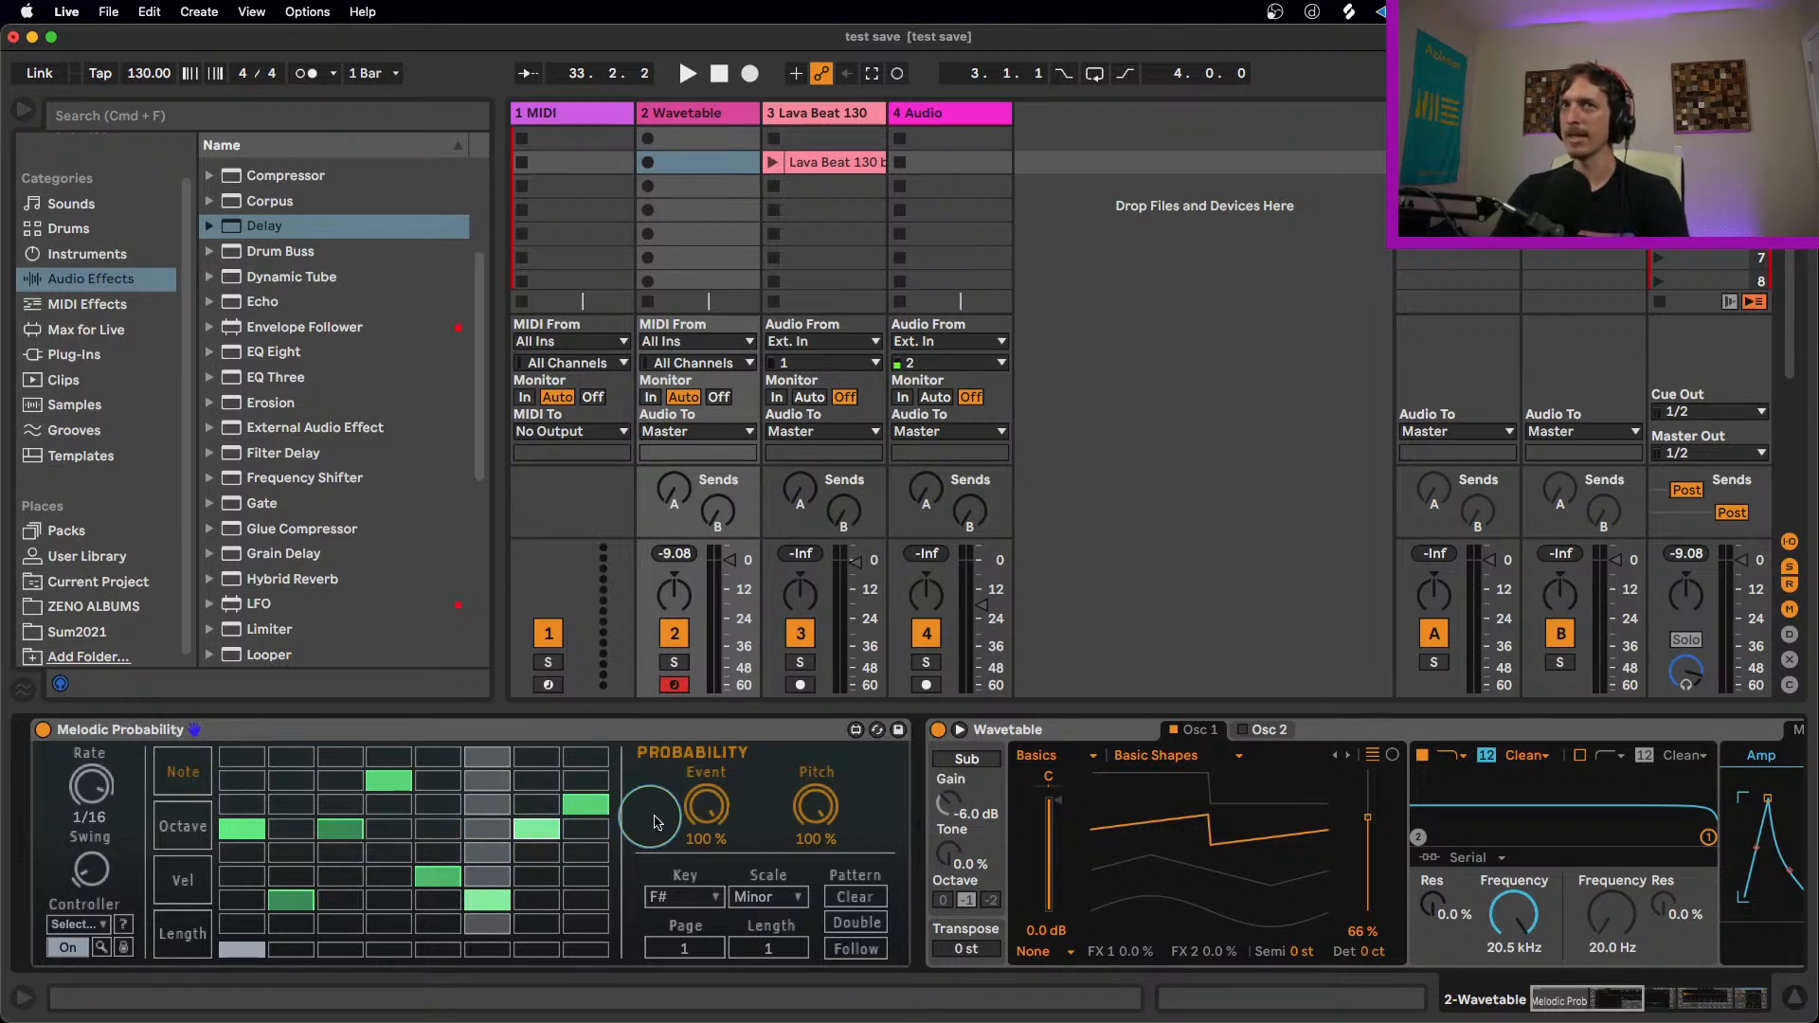
{"action": "left_click_drag", "start_coordinate": [701, 811], "coordinate": [702, 853]}
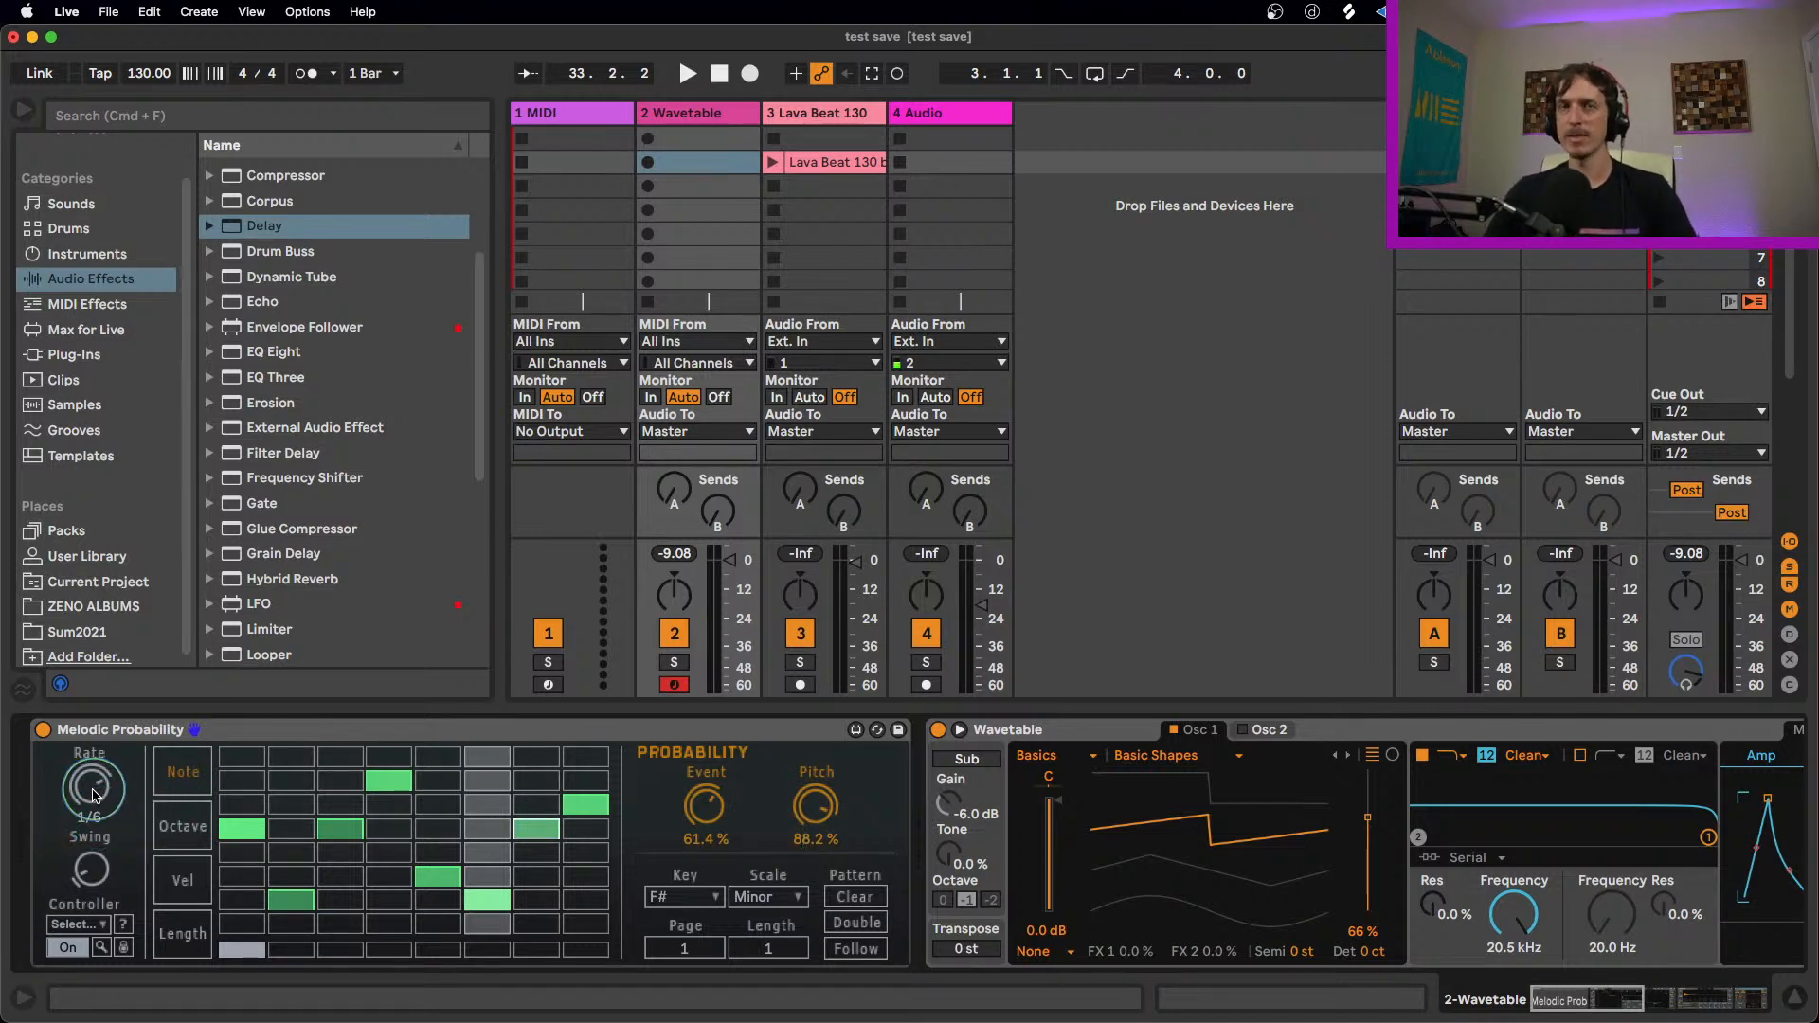
Step: Audition Melodic Probability during playback at rates of 1/6, 3/8 and 1/12, and return the Rate to 1/16
{"action": "key", "text": "space"}
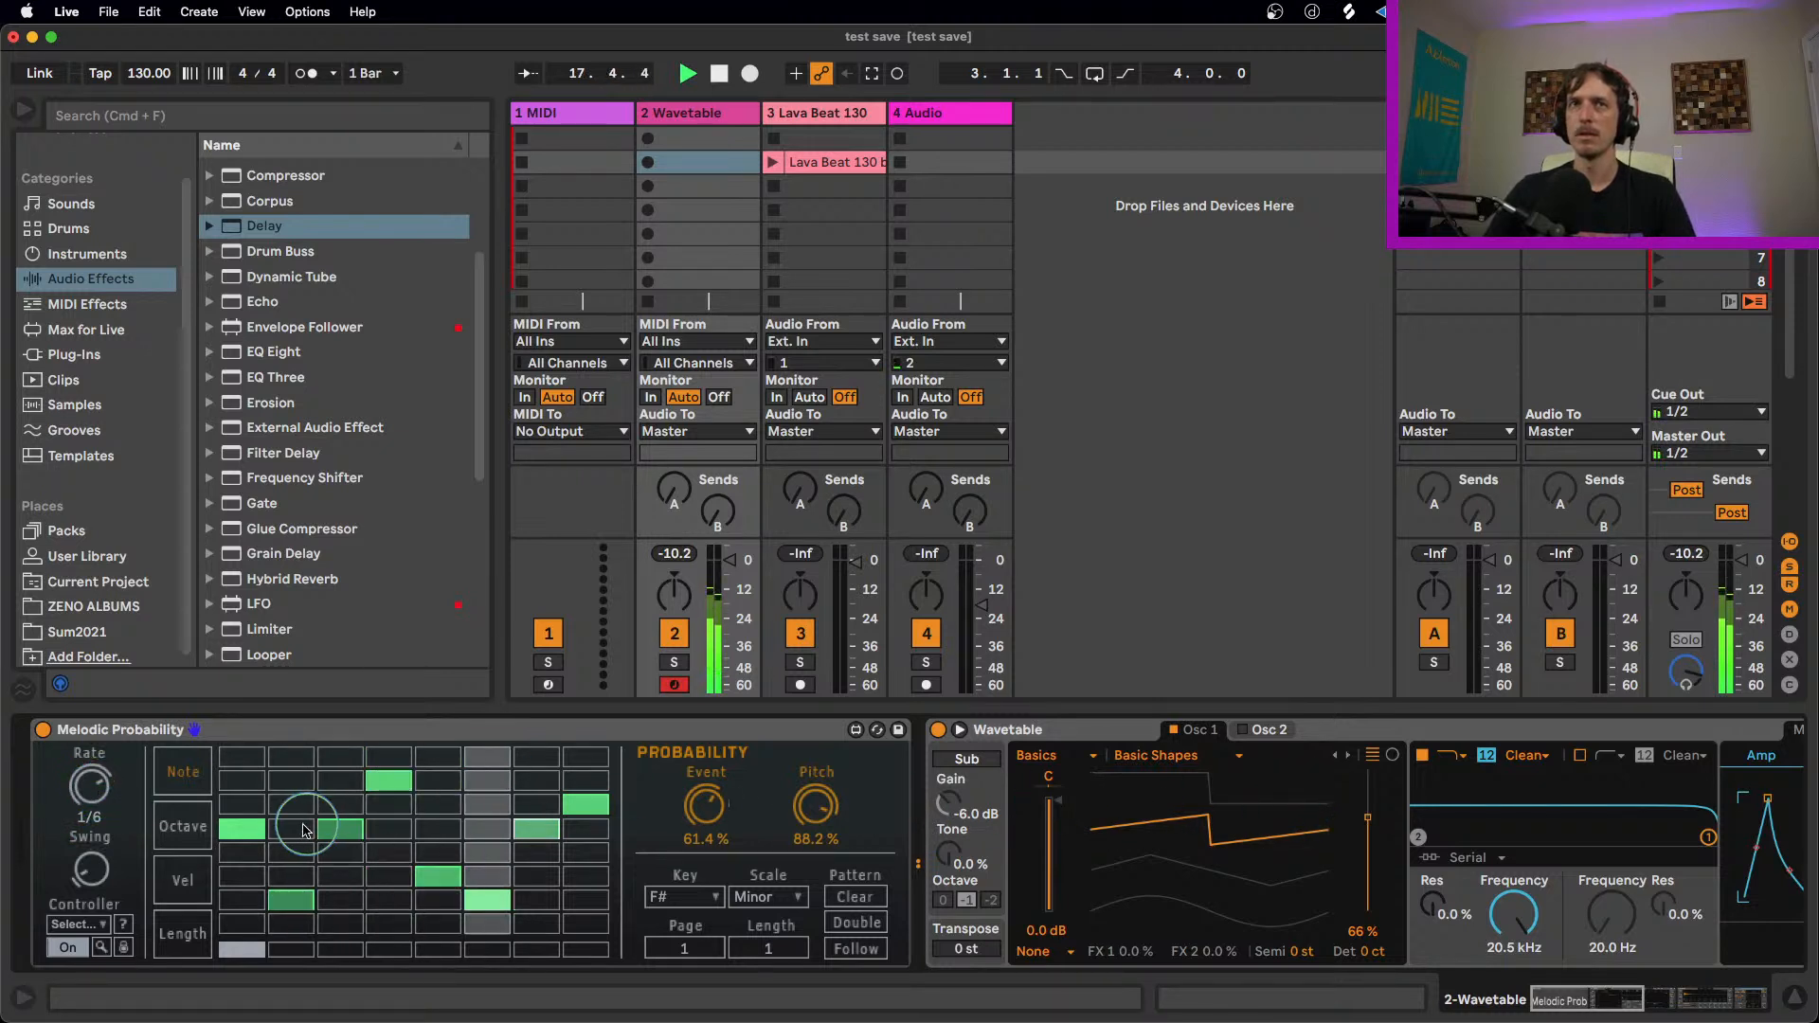
{"action": "left_click_drag", "start_coordinate": [90, 786], "coordinate": [92, 870]}
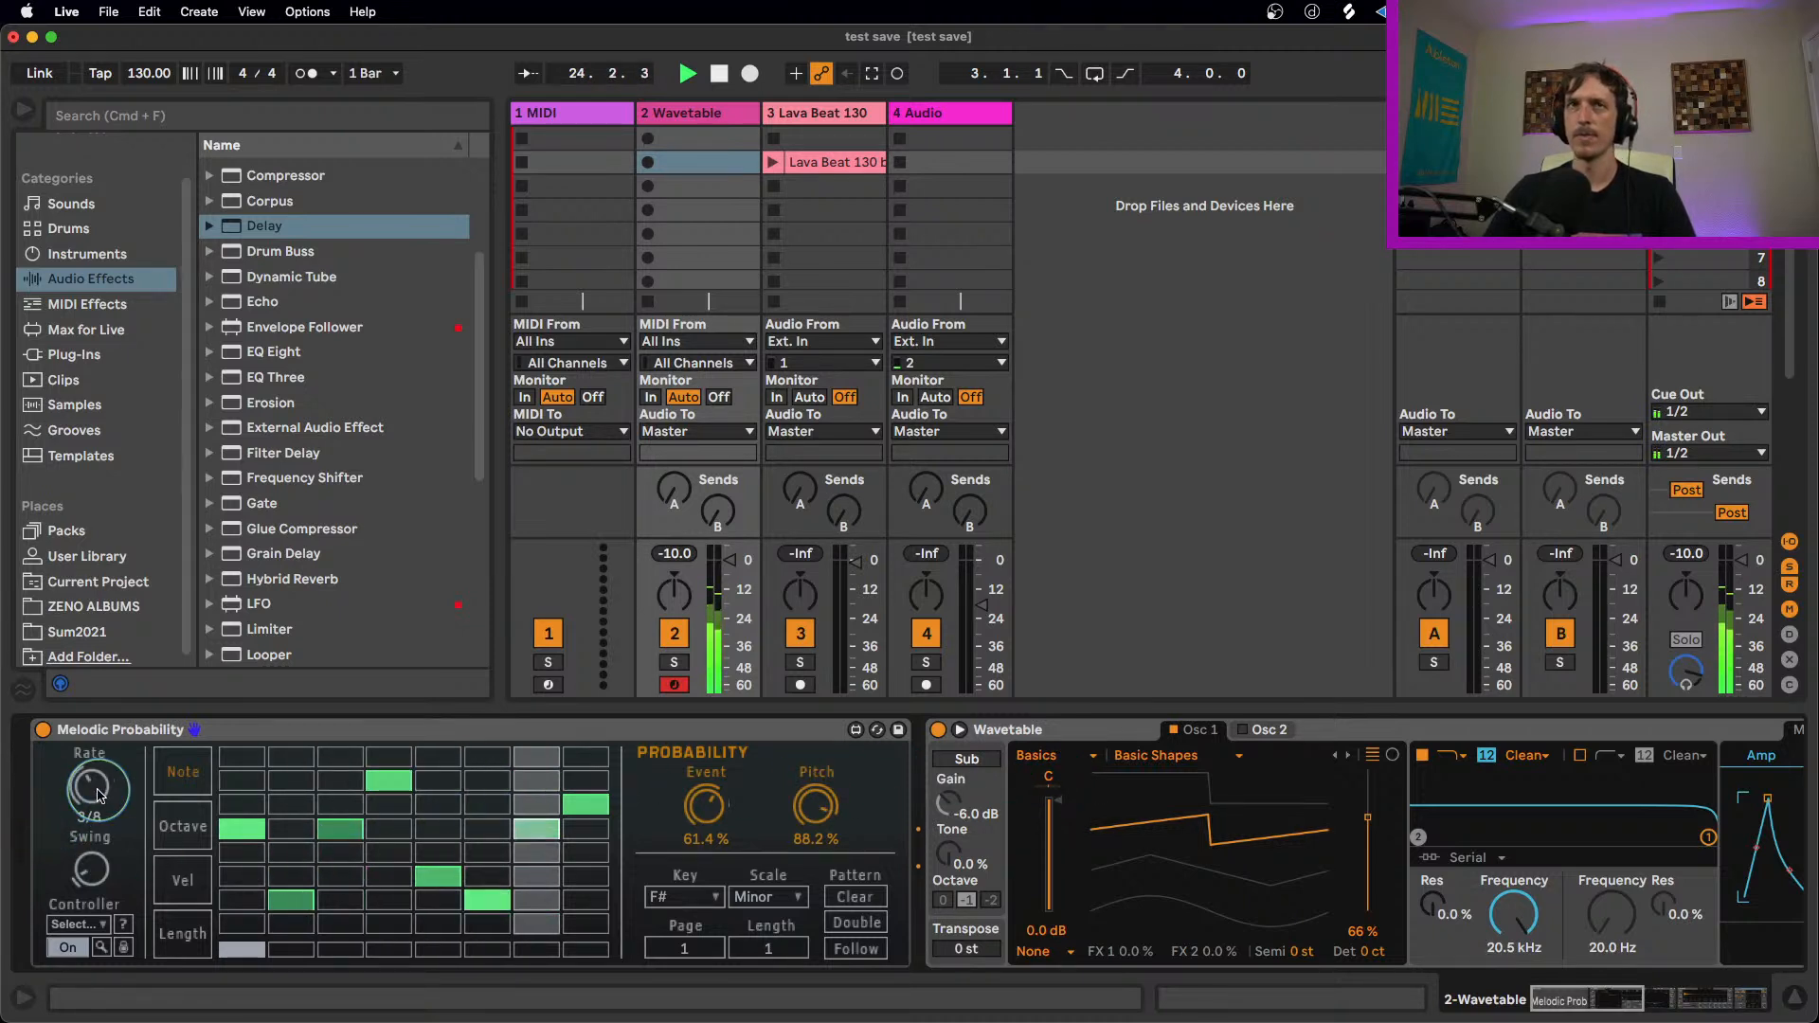
{"action": "left_click_drag", "start_coordinate": [99, 793], "coordinate": [96, 758]}
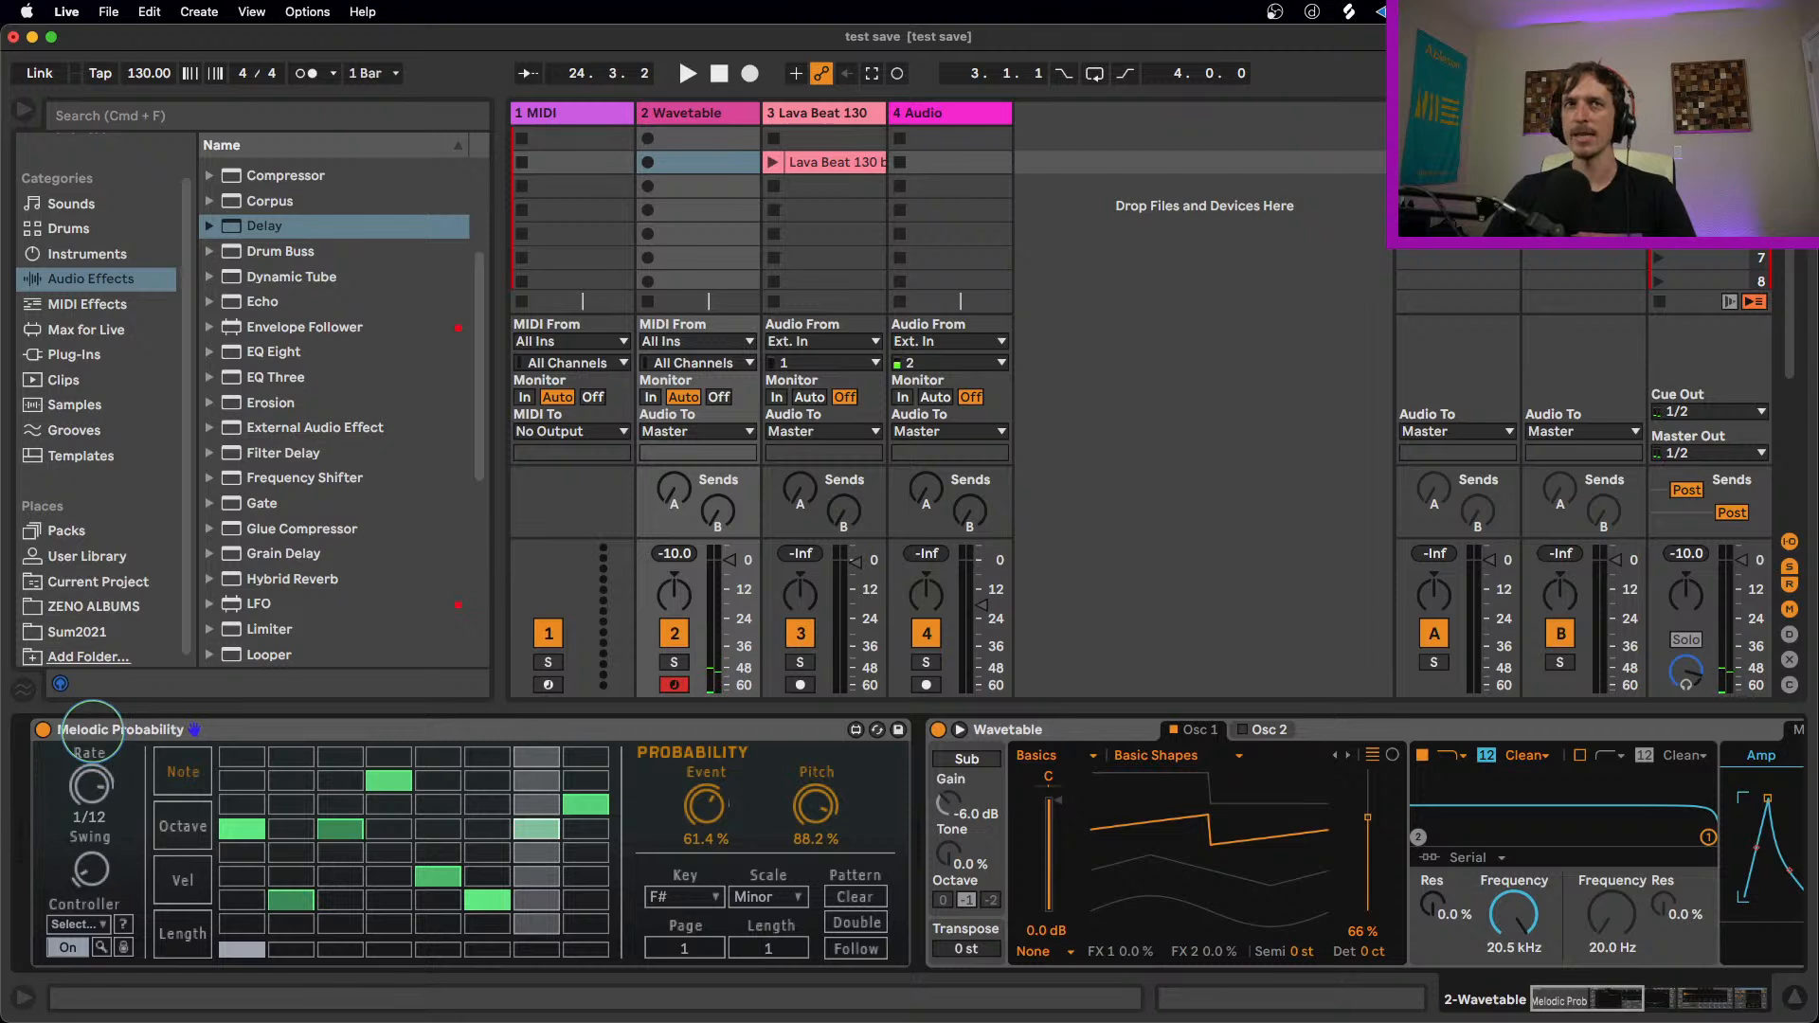
{"action": "key", "text": "space"}
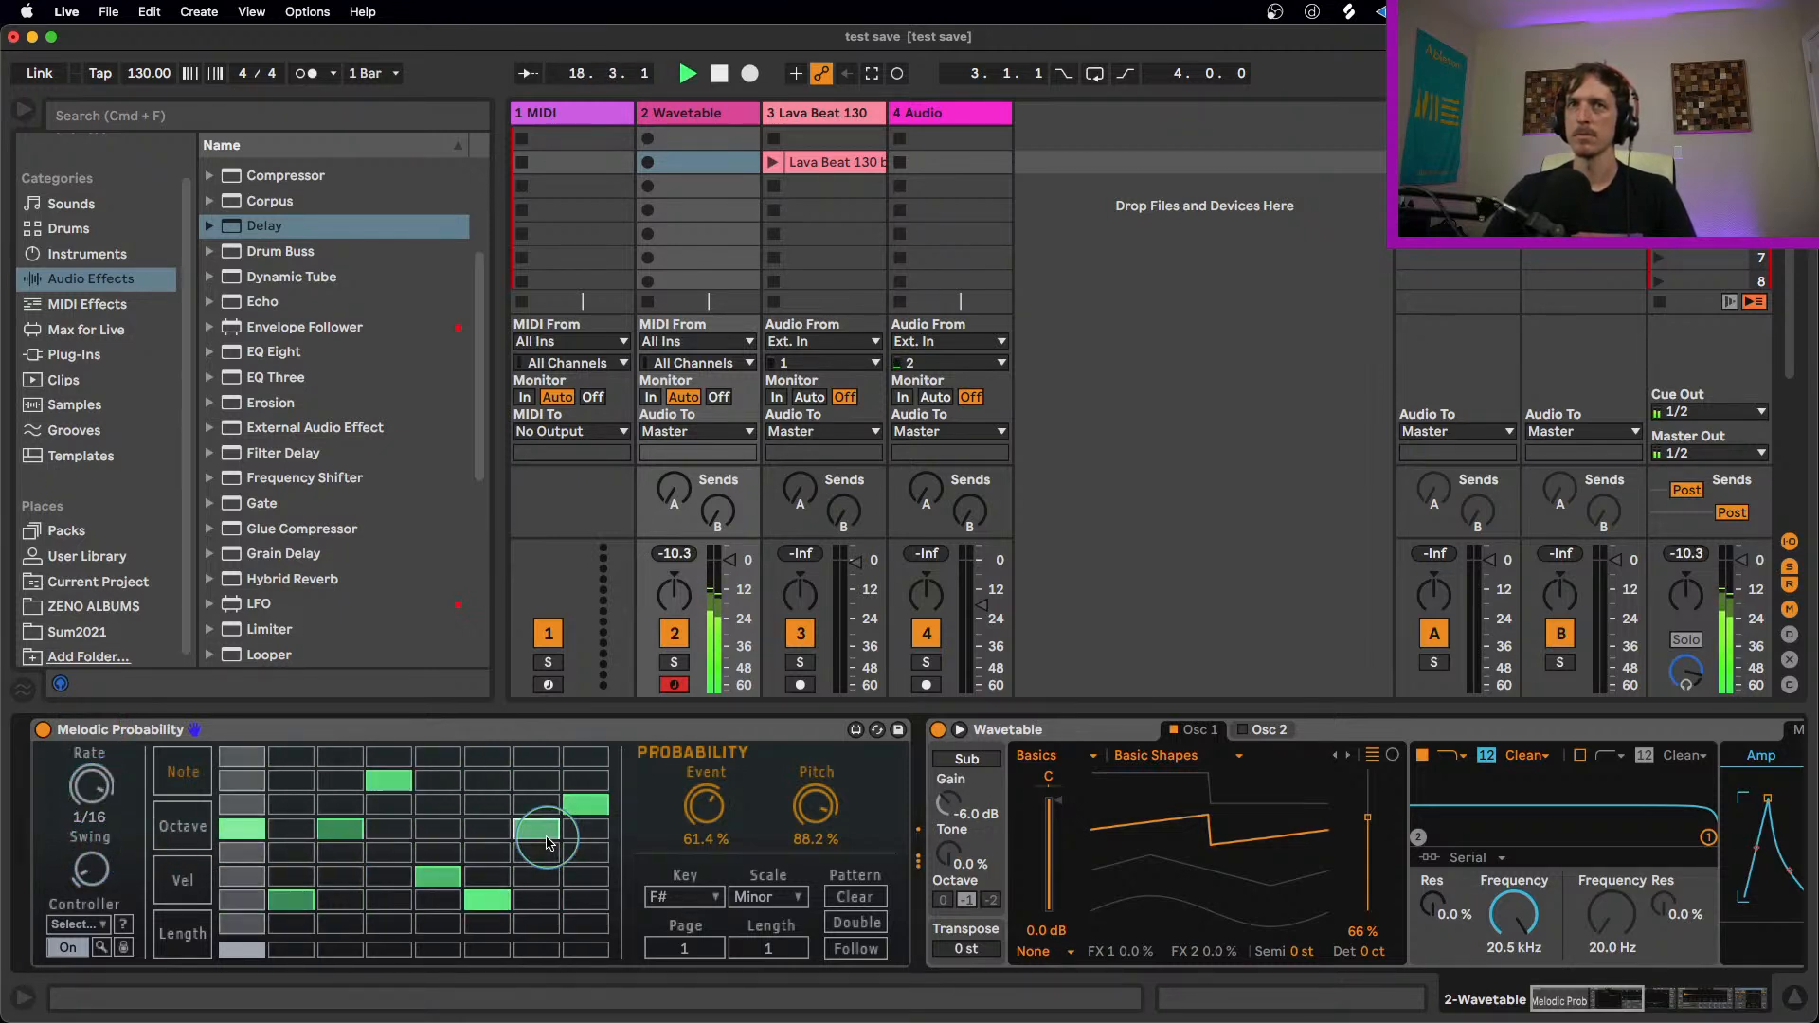
Step: Stop playback and delete the Melodic Probability device from the Wavetable track
{"action": "key", "text": "space"}
{"action": "left_click", "coordinate": [597, 732]}
{"action": "left_click", "coordinate": [697, 813]}
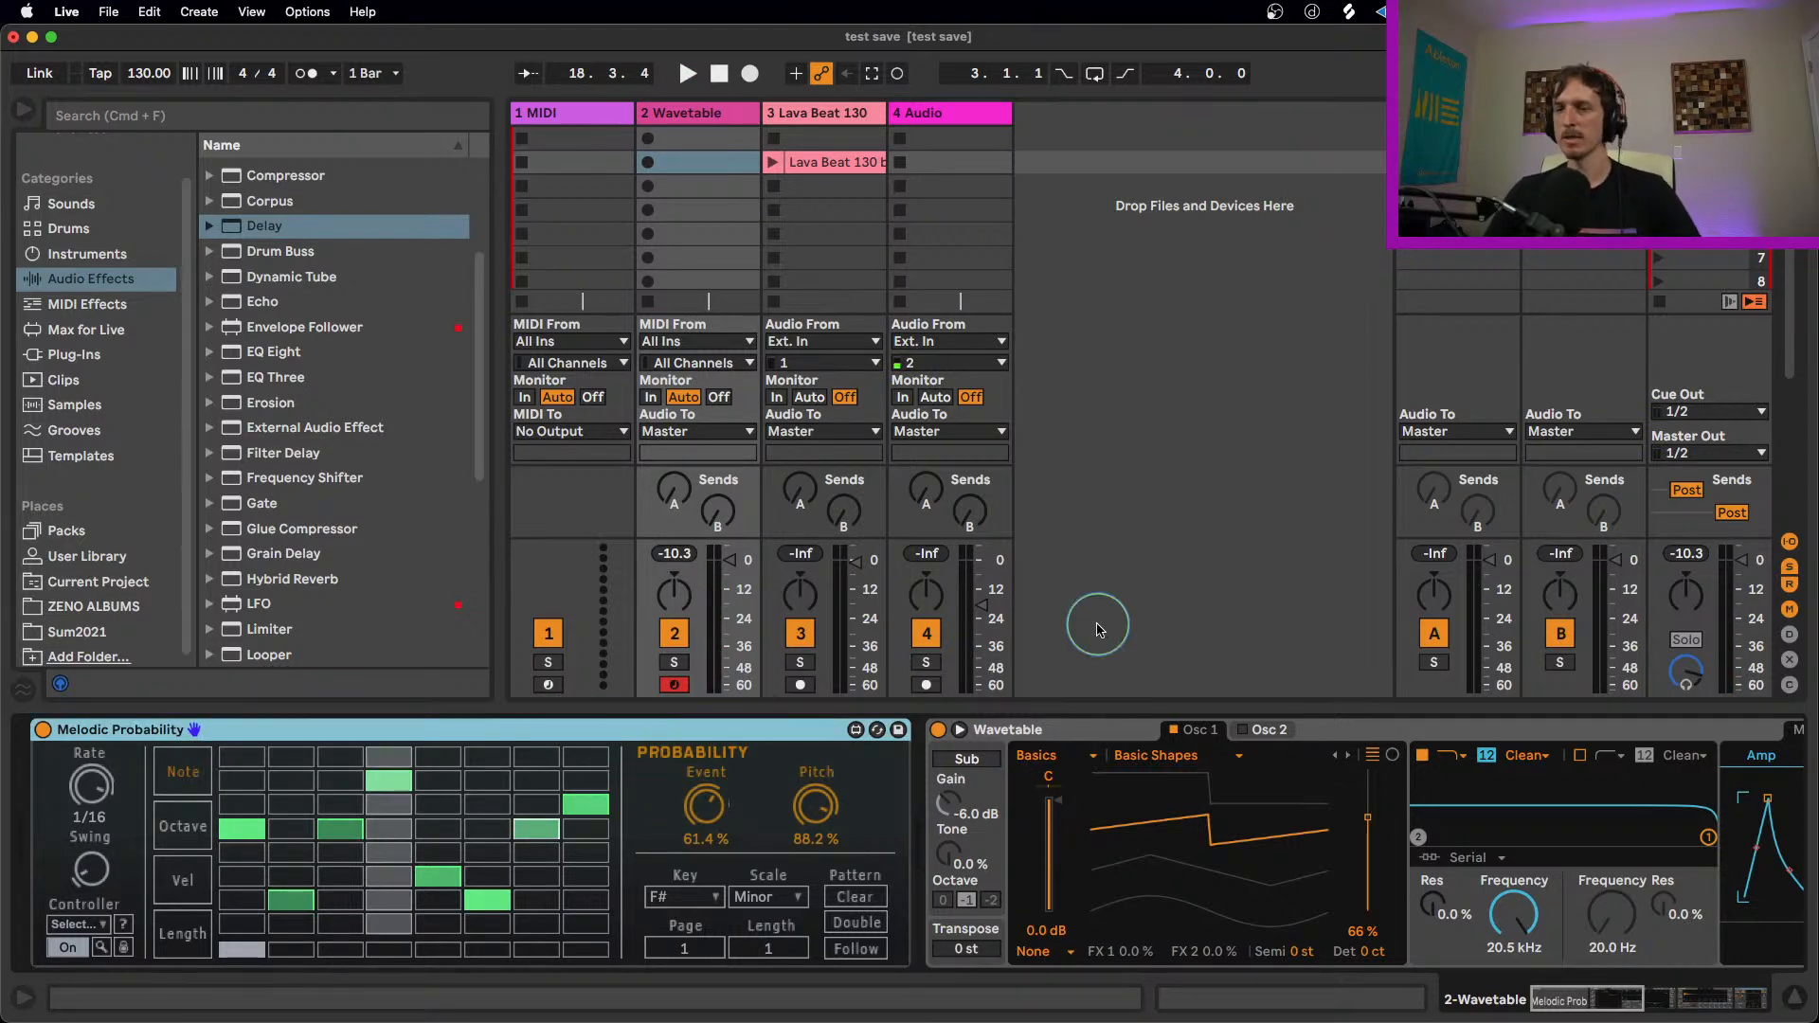
{"action": "key", "text": "Delete"}
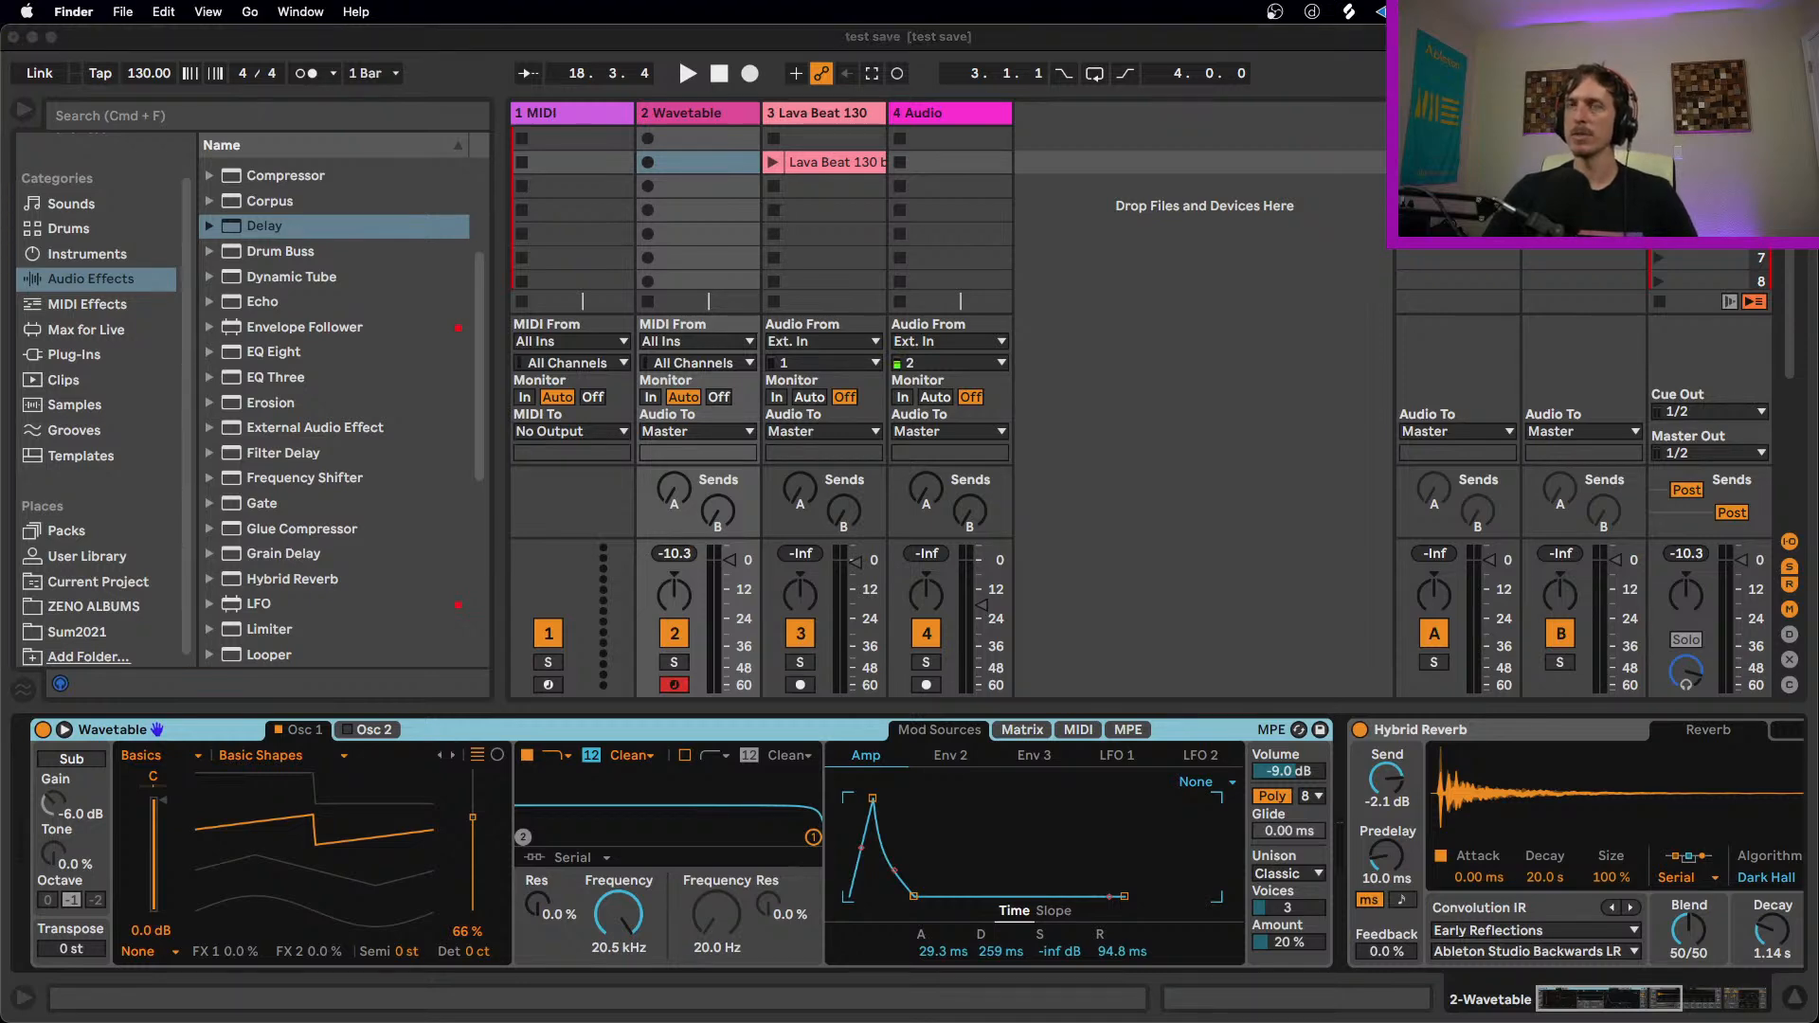
Step: Switch to the Finder and add Probability Arp.amxd from the Probability Pack folder in front of Wavetable on the track
{"action": "key", "text": "super+Tab"}
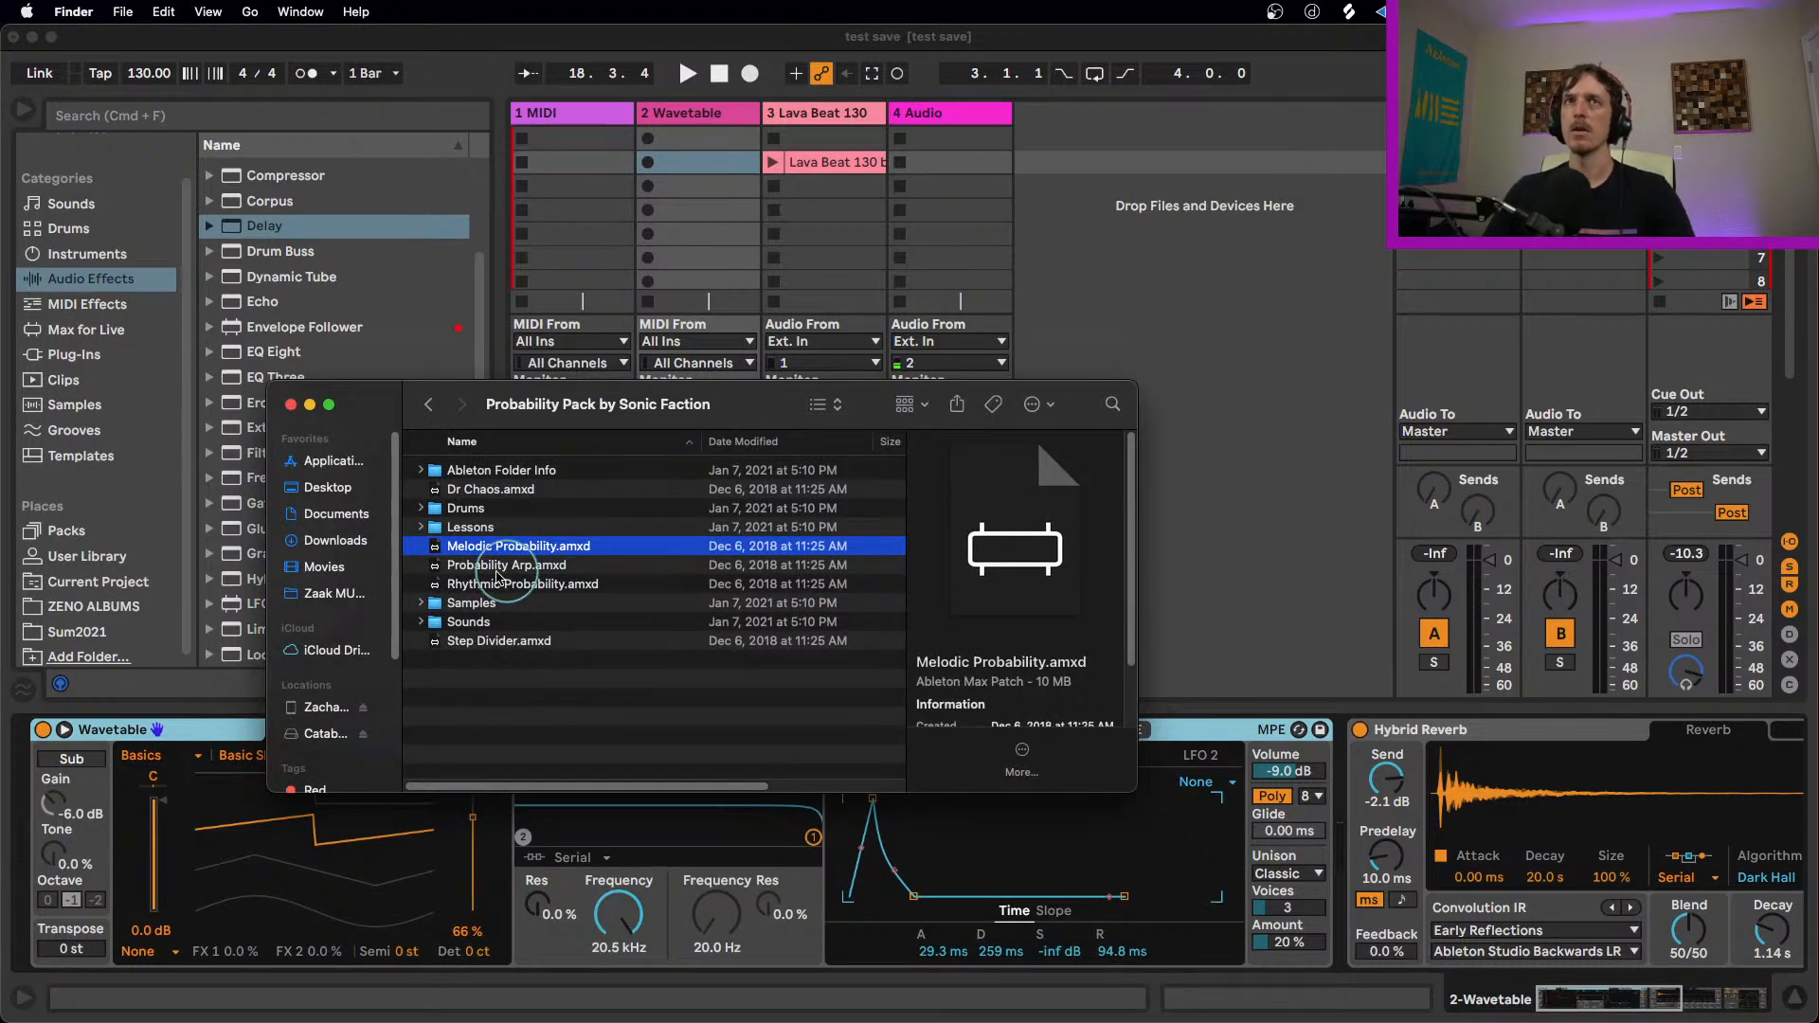
{"action": "left_click", "coordinate": [502, 568]}
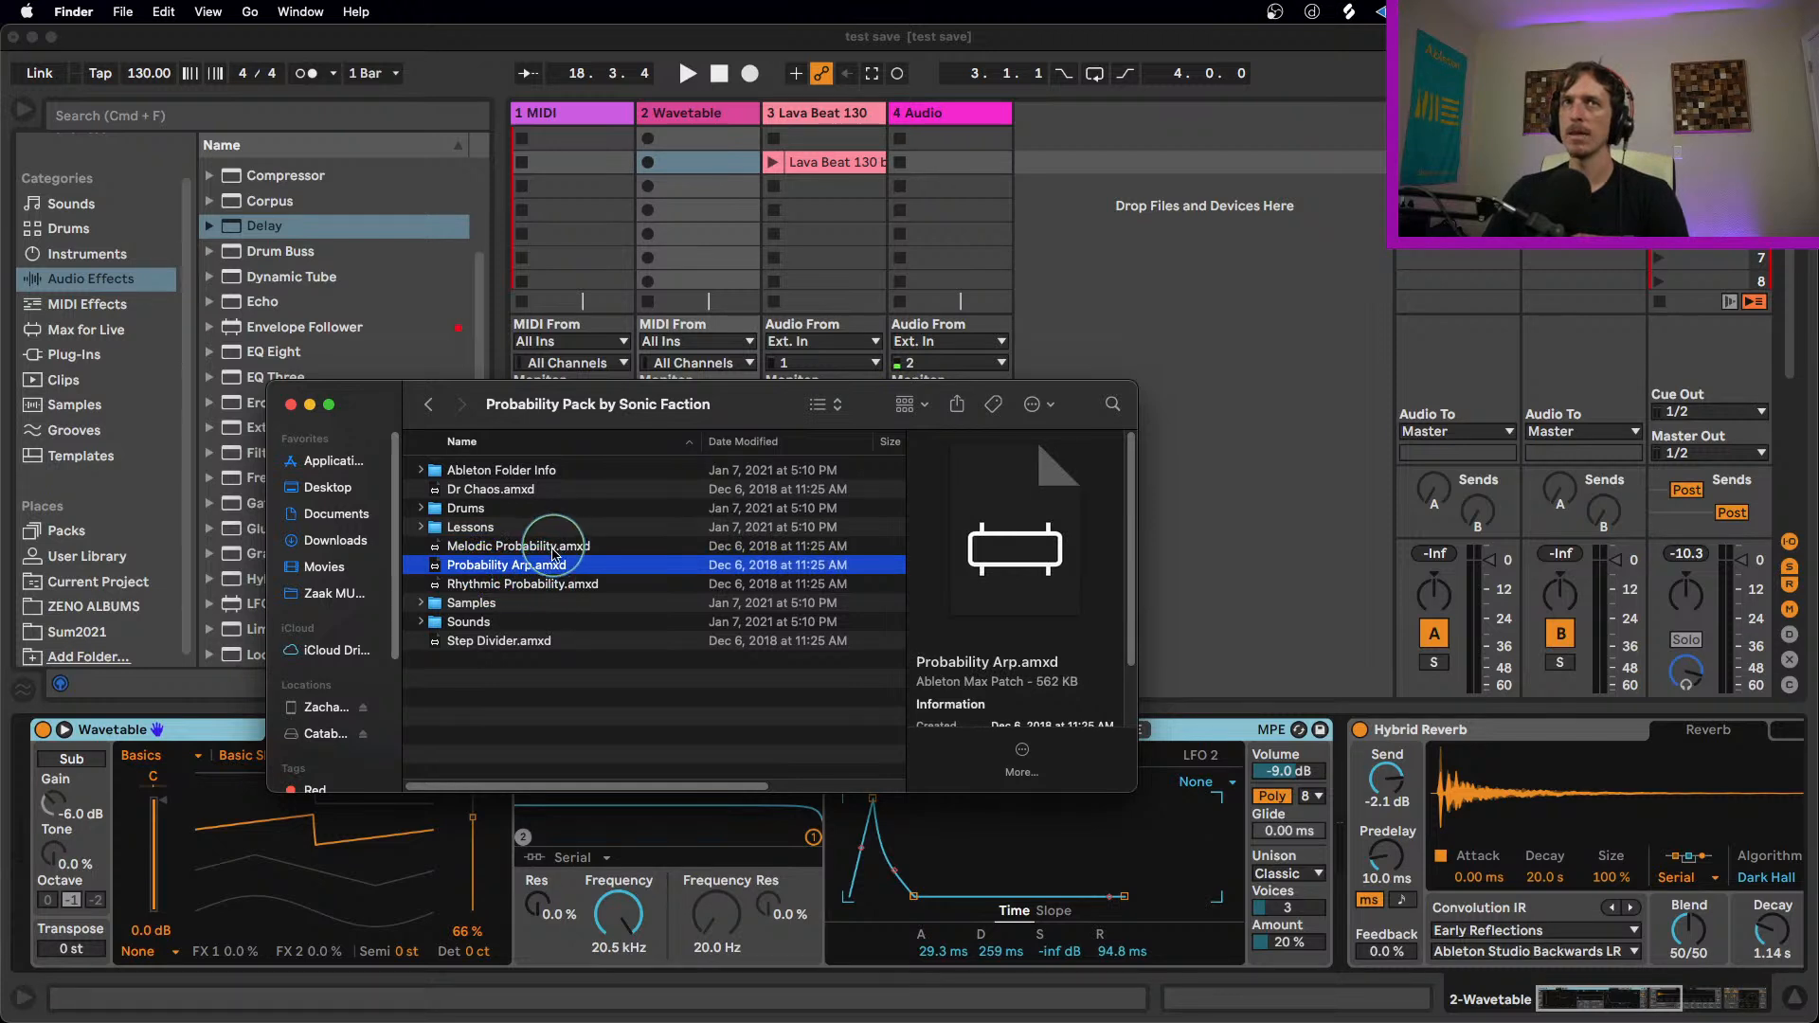
{"action": "left_click", "coordinate": [547, 586]}
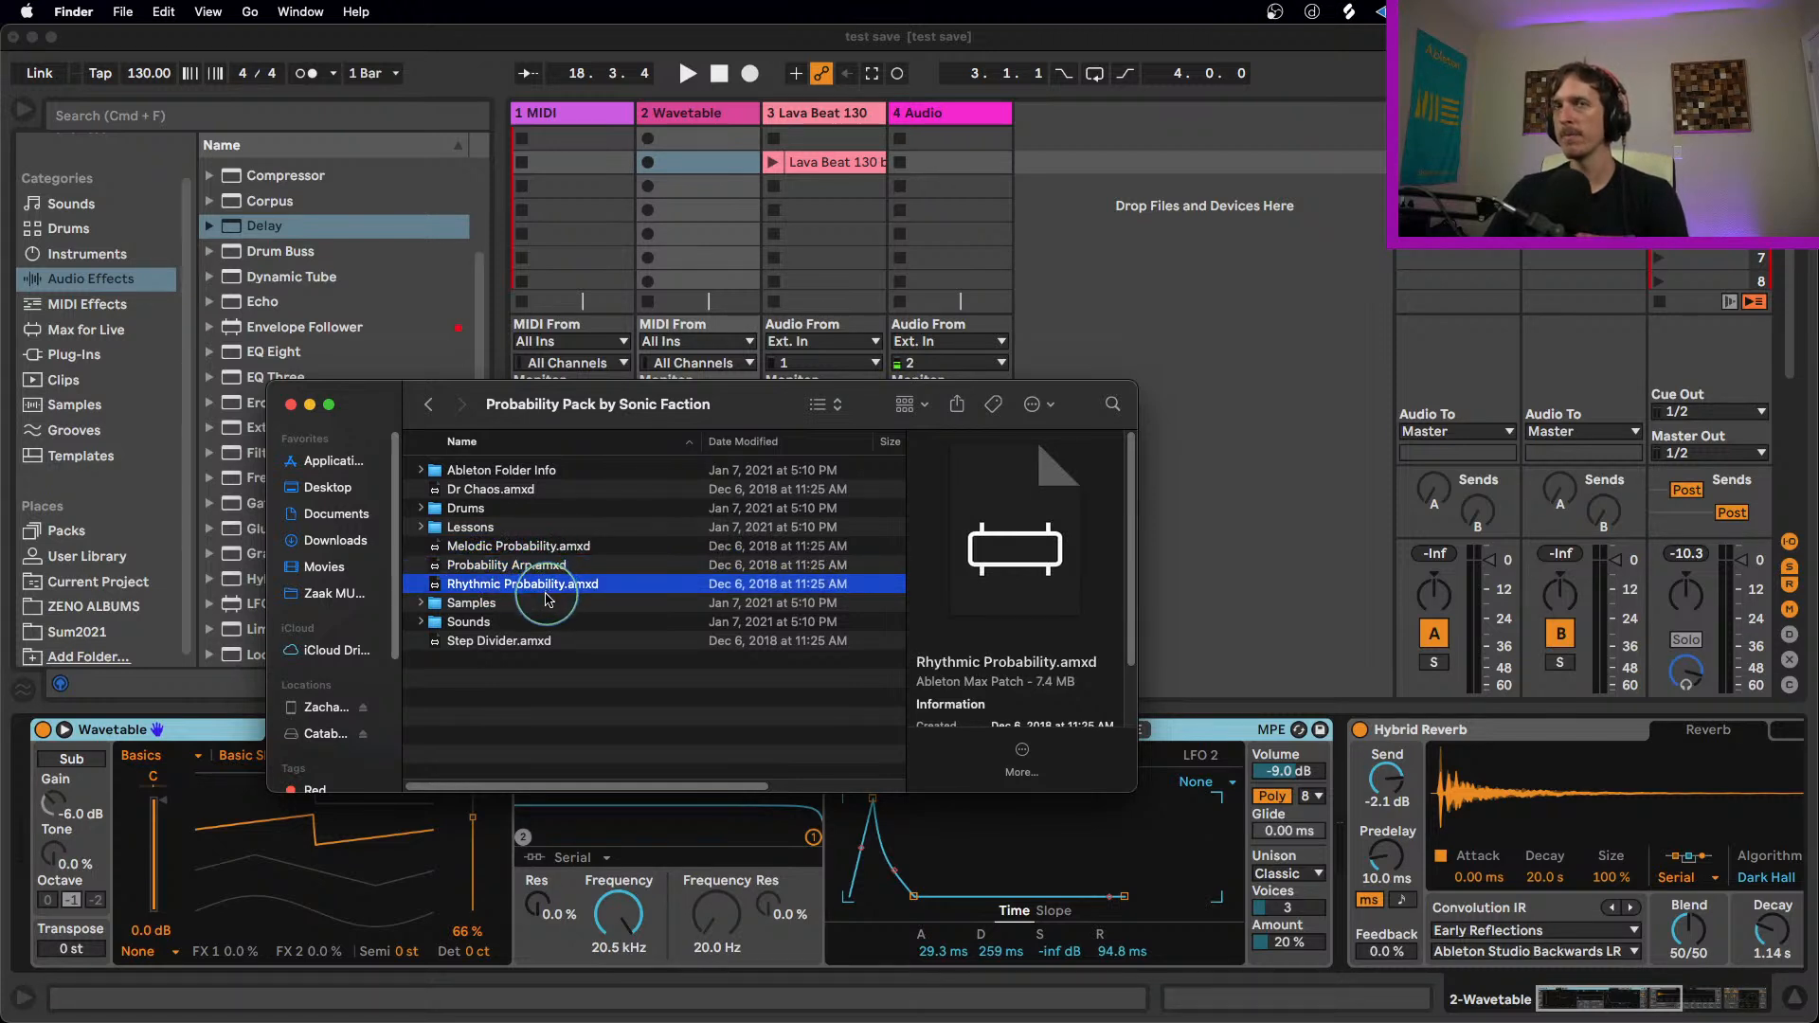
{"action": "left_click", "coordinate": [530, 565]}
{"action": "left_click_drag", "start_coordinate": [540, 573], "coordinate": [109, 758]}
{"action": "left_click", "coordinate": [192, 714]}
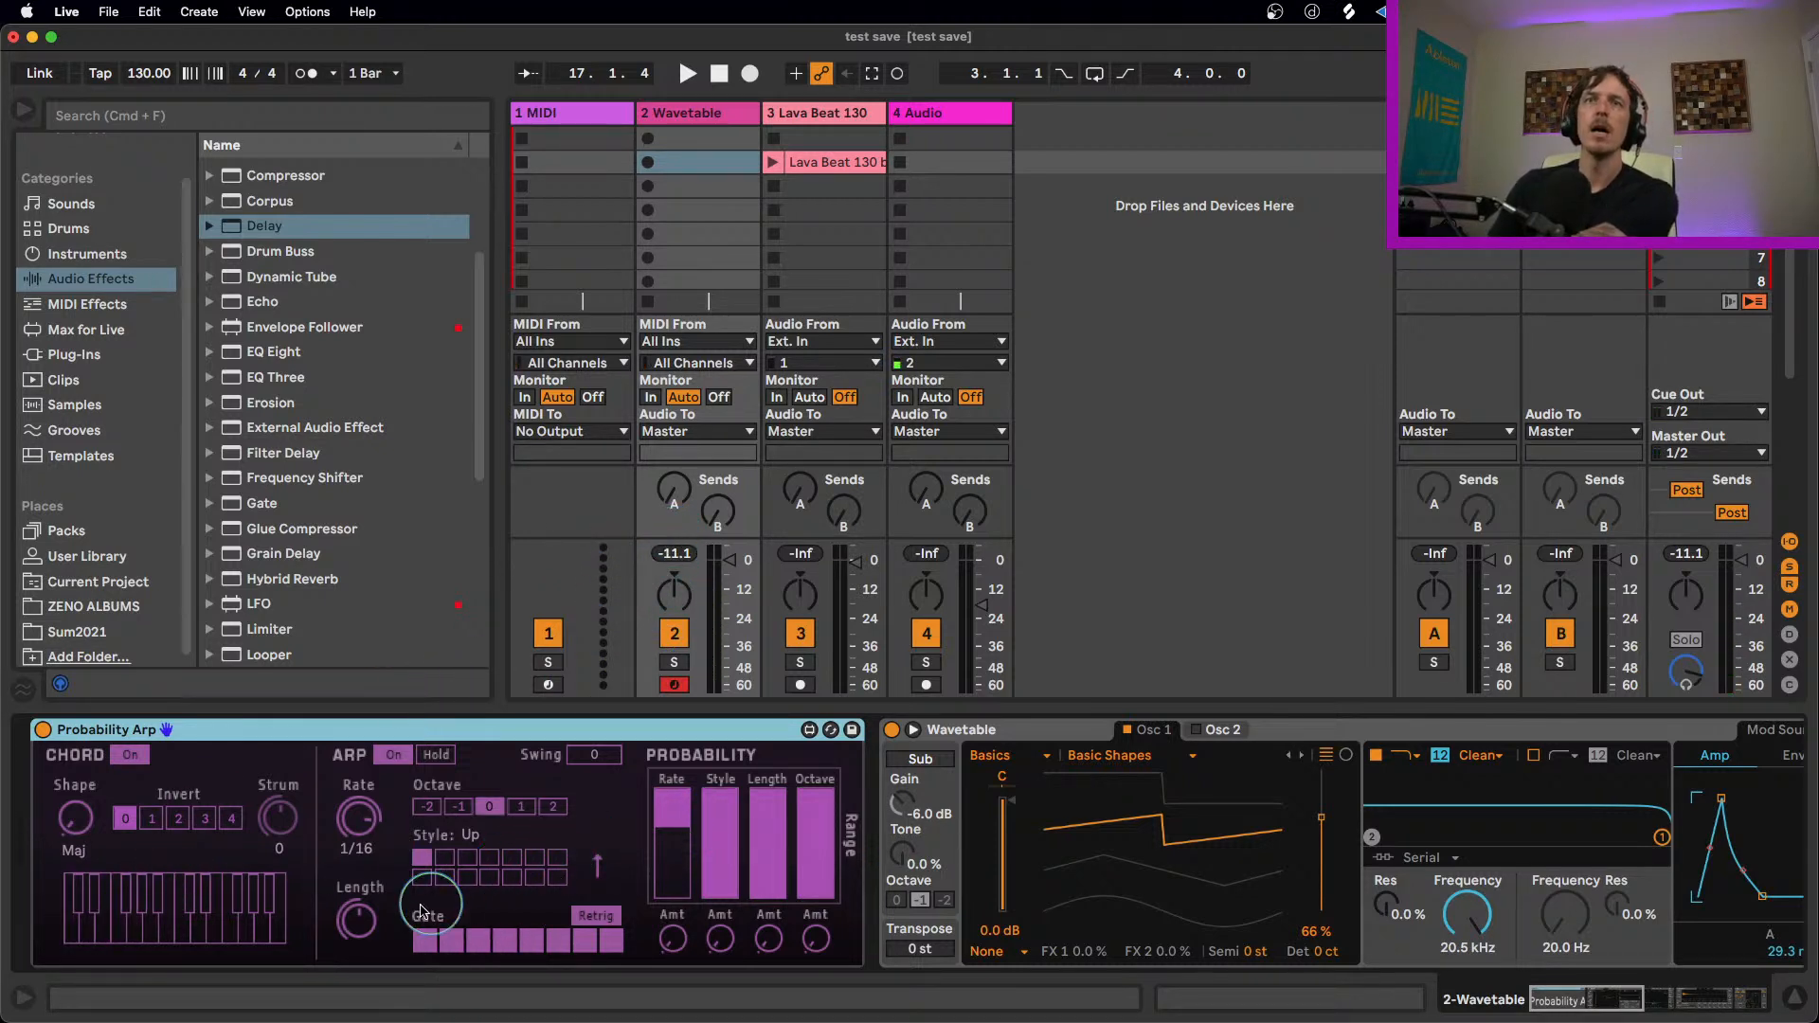
Step: Set Probability Arp's Rate to 1/12, the chord Shape to min7 and the chord inversion to 2
{"action": "left_click_drag", "start_coordinate": [360, 834], "coordinate": [360, 819]}
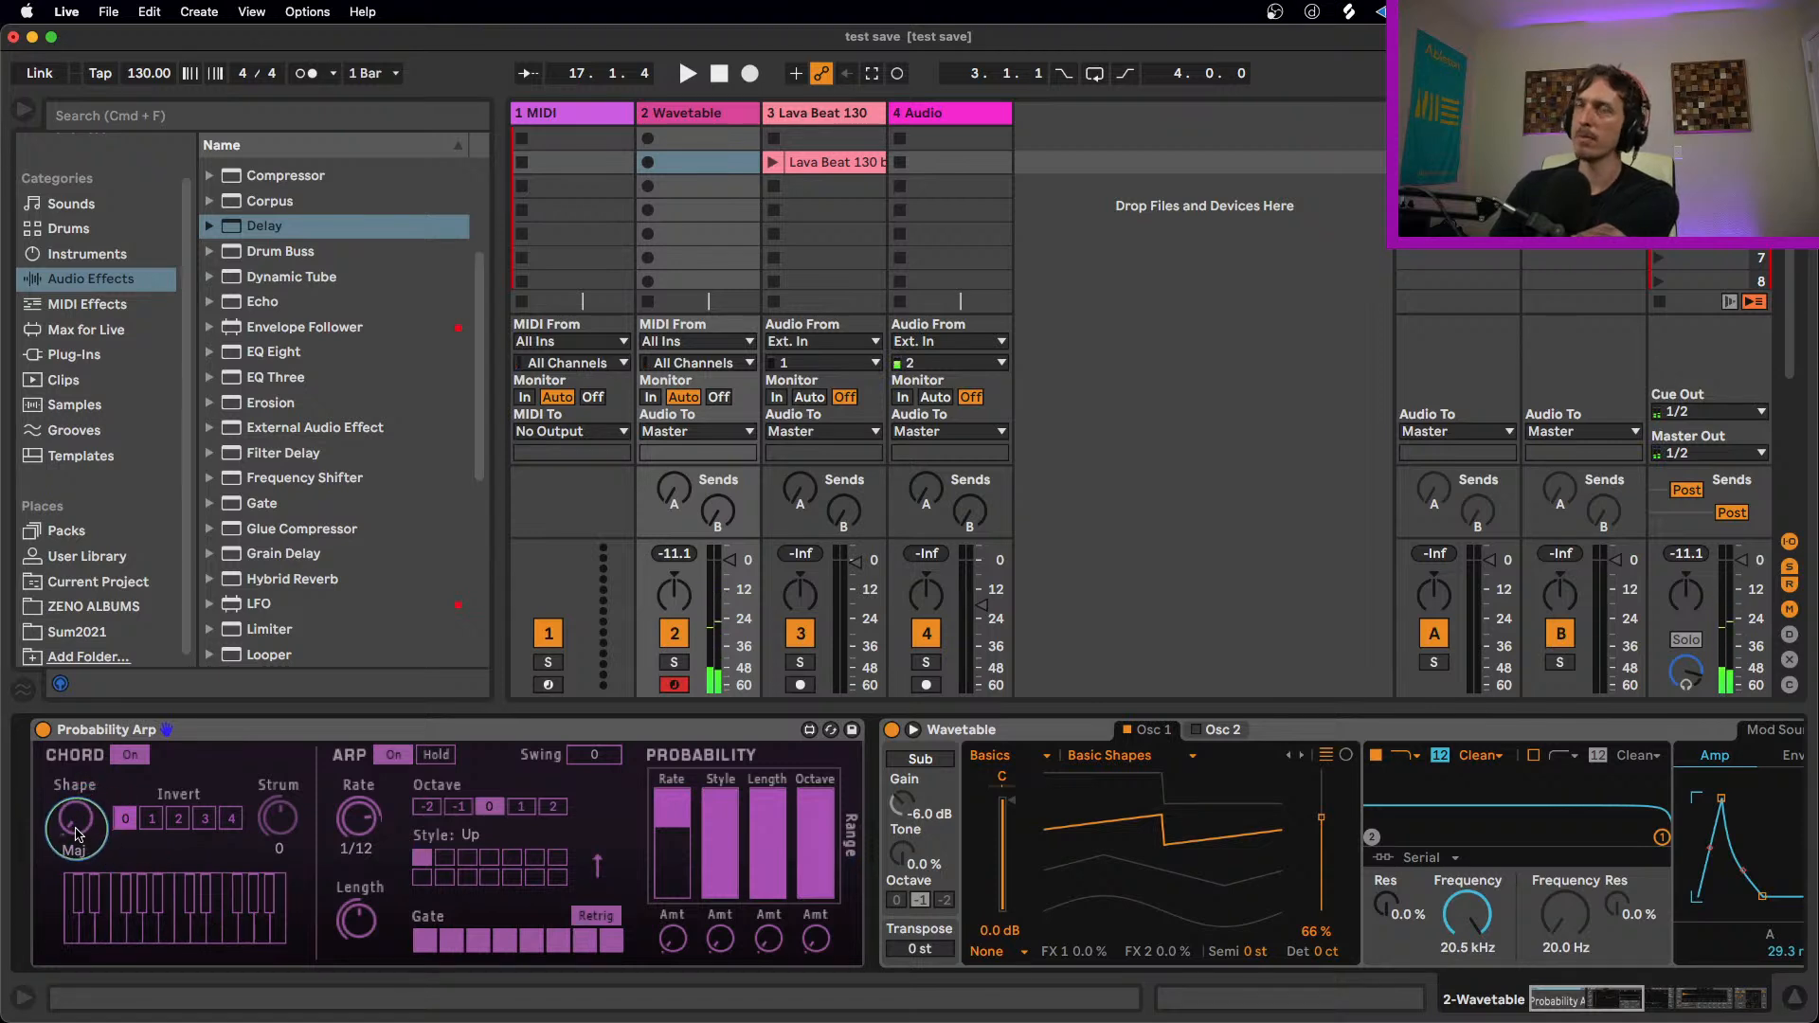
{"action": "left_click_drag", "start_coordinate": [78, 833], "coordinate": [73, 770]}
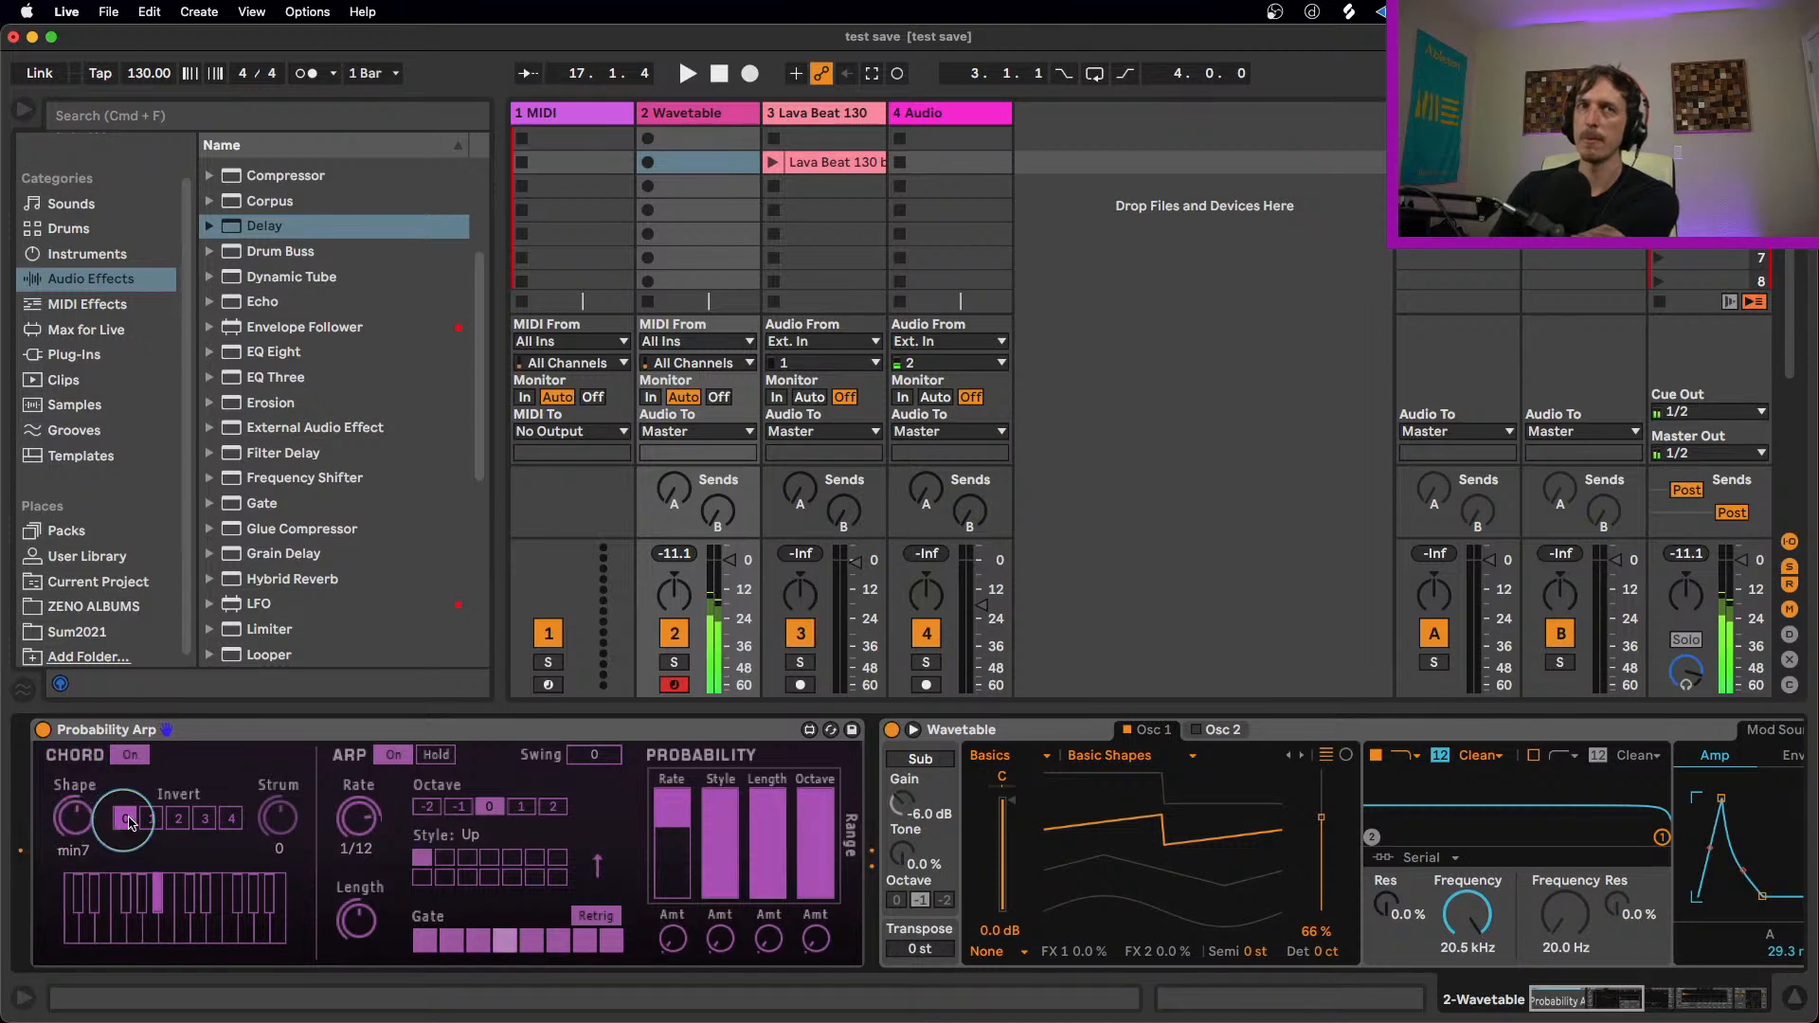
{"action": "left_click", "coordinate": [157, 818]}
{"action": "left_click", "coordinate": [175, 818]}
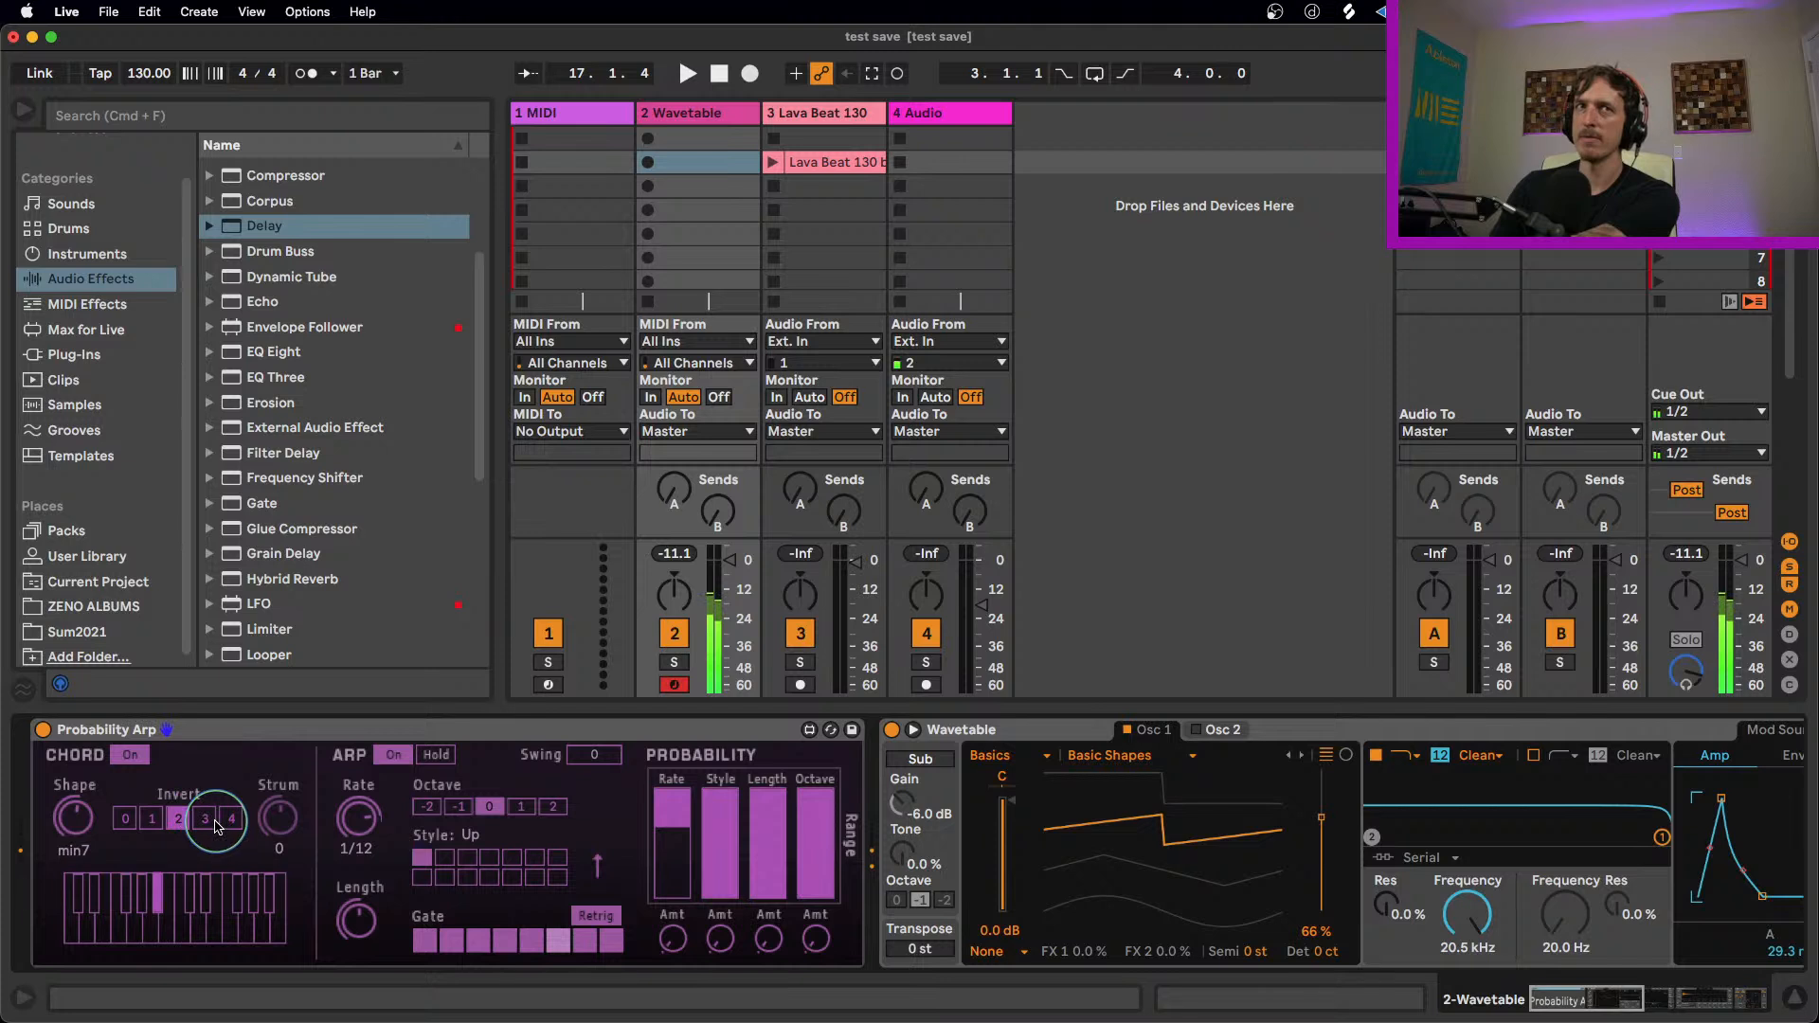
Step: Turn the arpeggiator off, compare Strum at 58, -24 and 0, switch Chord off and back on, and set Strum to 22
{"action": "left_click_drag", "start_coordinate": [277, 817], "coordinate": [277, 801]}
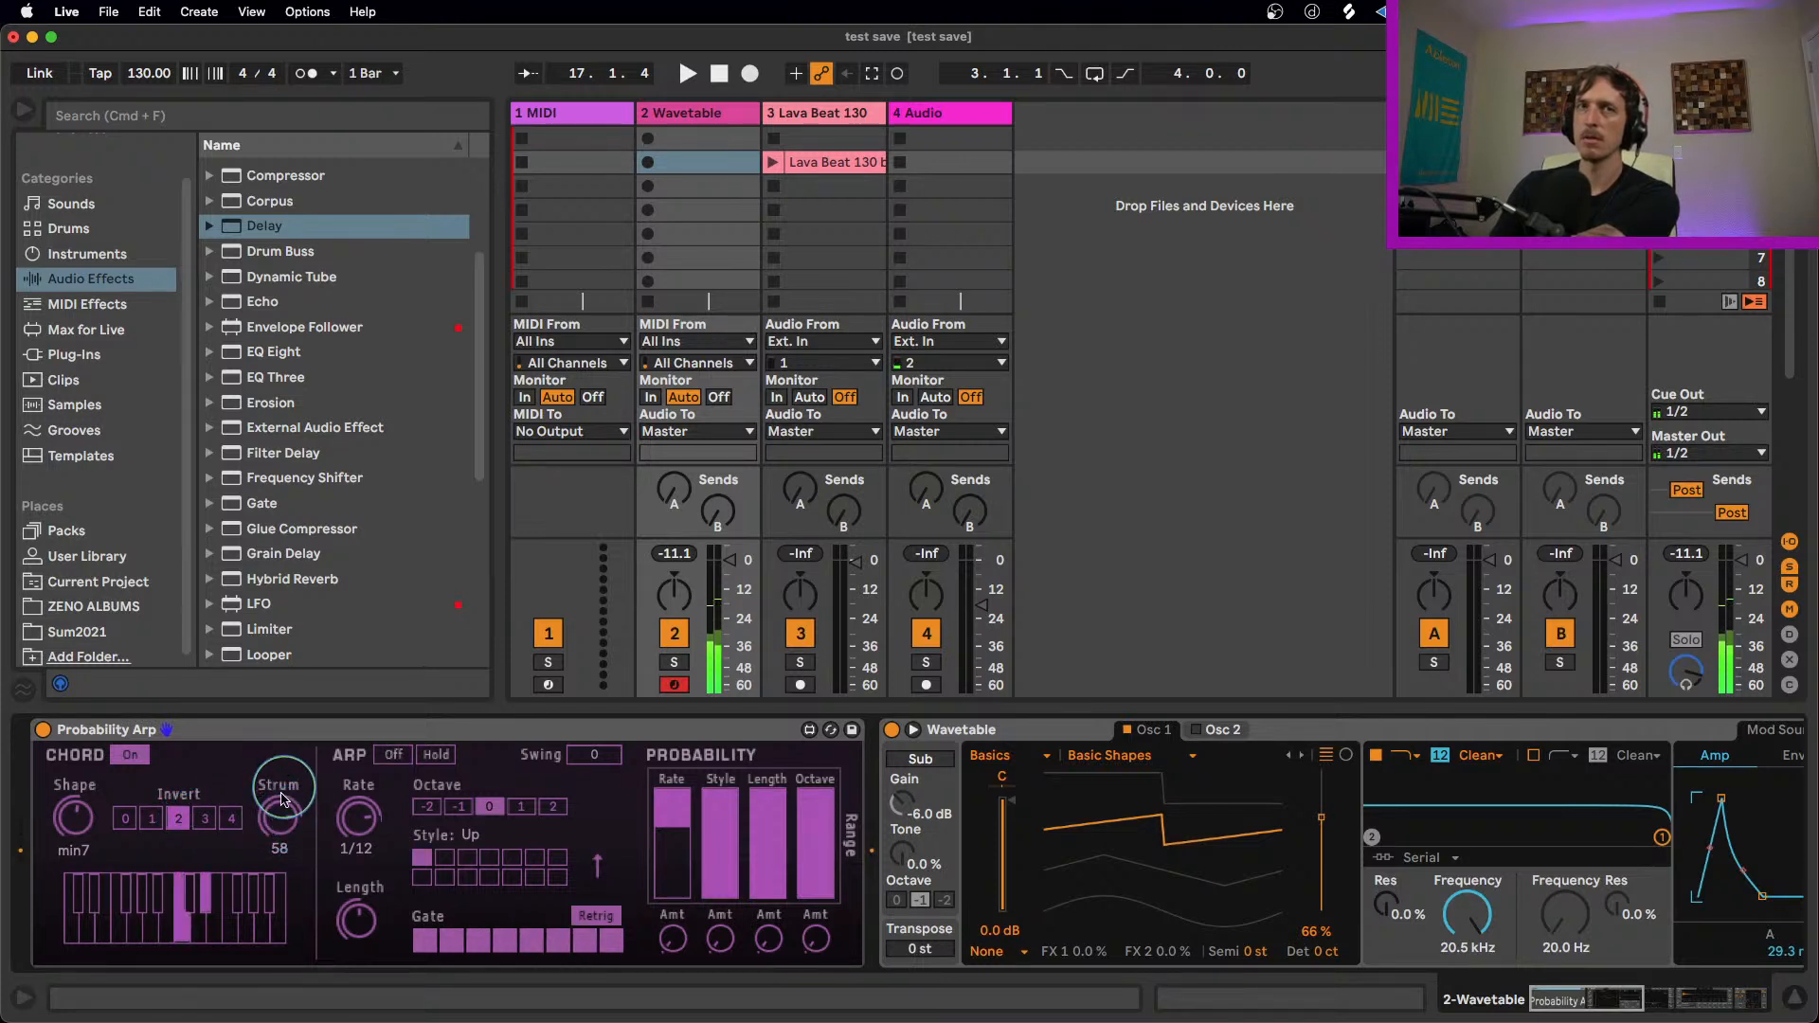
{"action": "left_click_drag", "start_coordinate": [285, 826], "coordinate": [259, 862]}
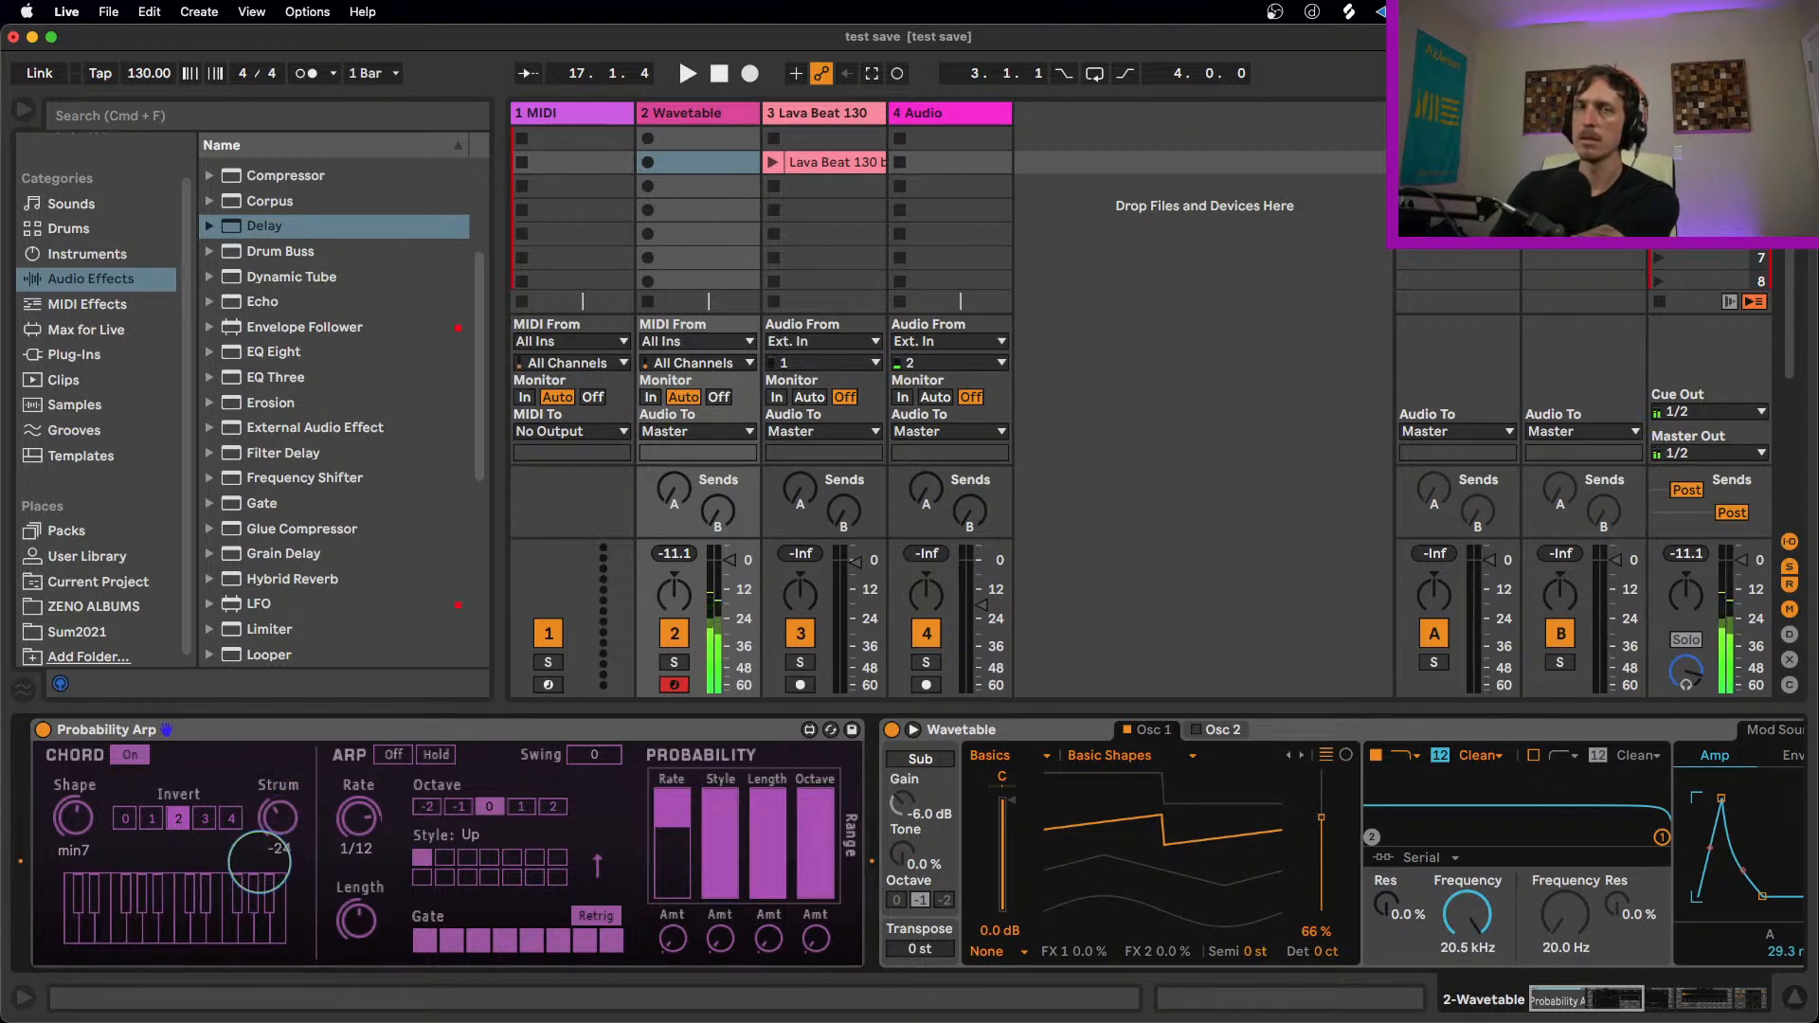
{"action": "left_click_drag", "start_coordinate": [259, 862], "coordinate": [261, 850]}
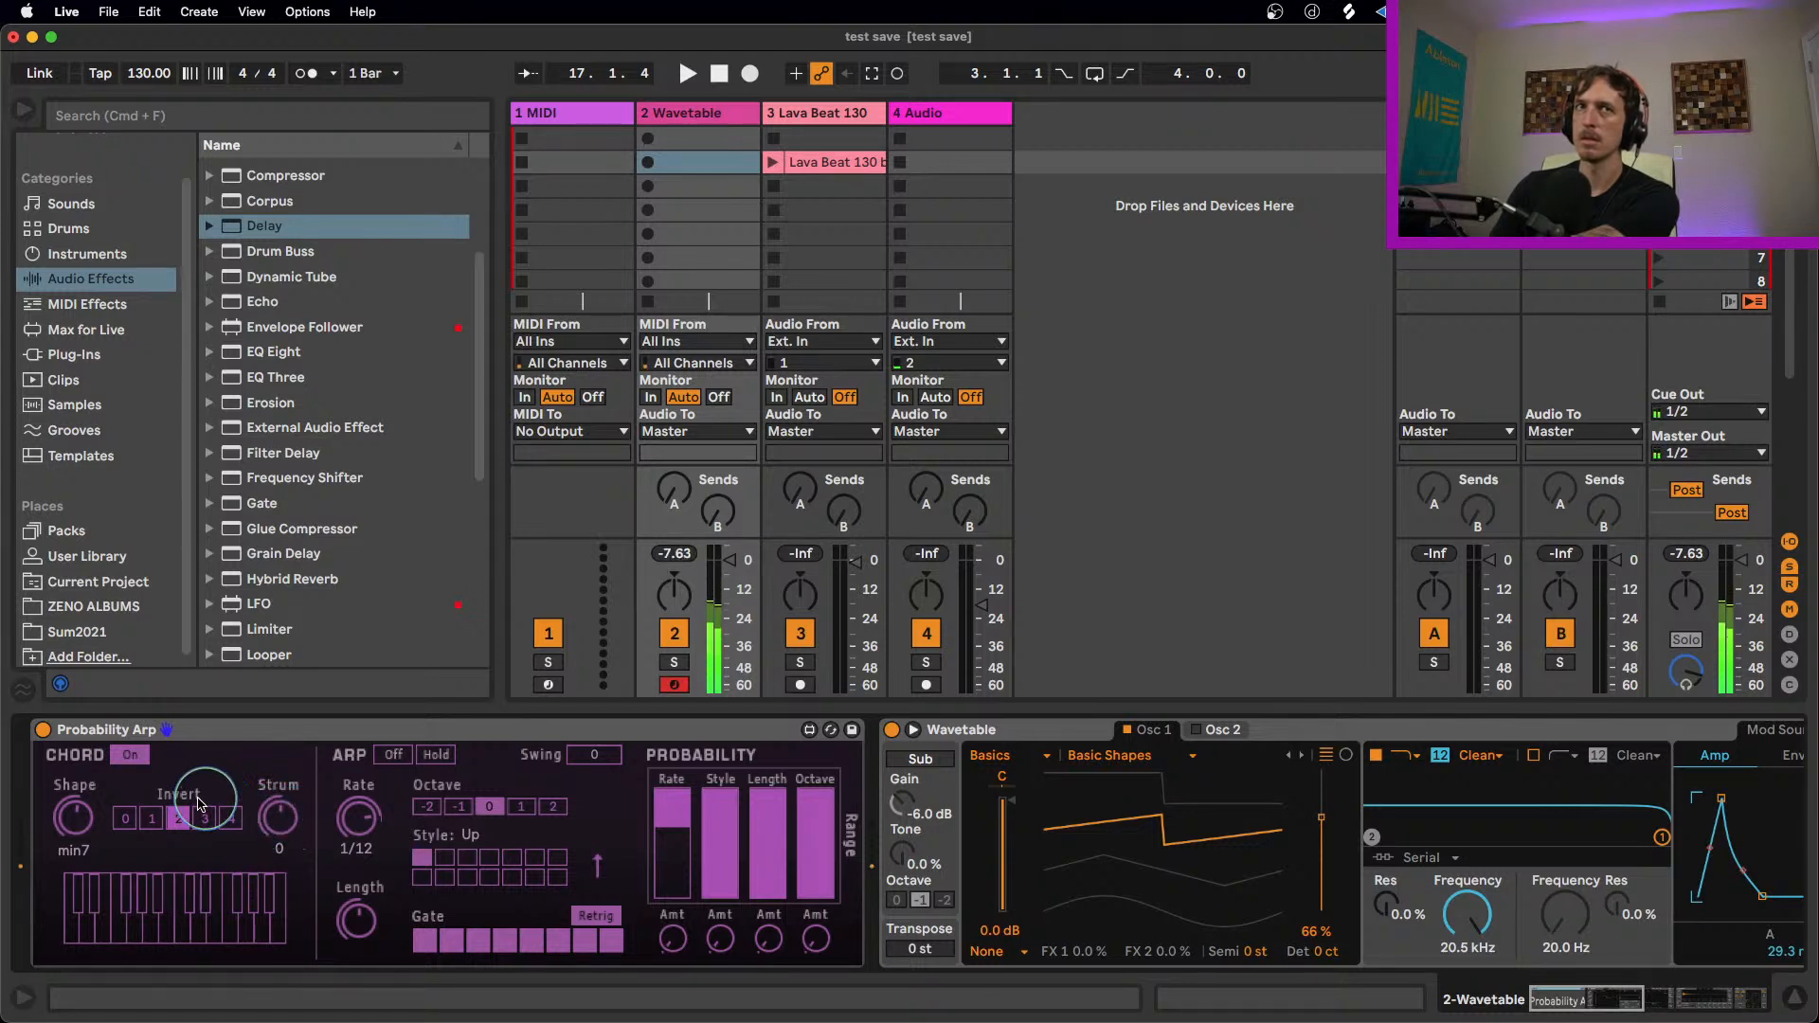
{"action": "left_click", "coordinate": [131, 755]}
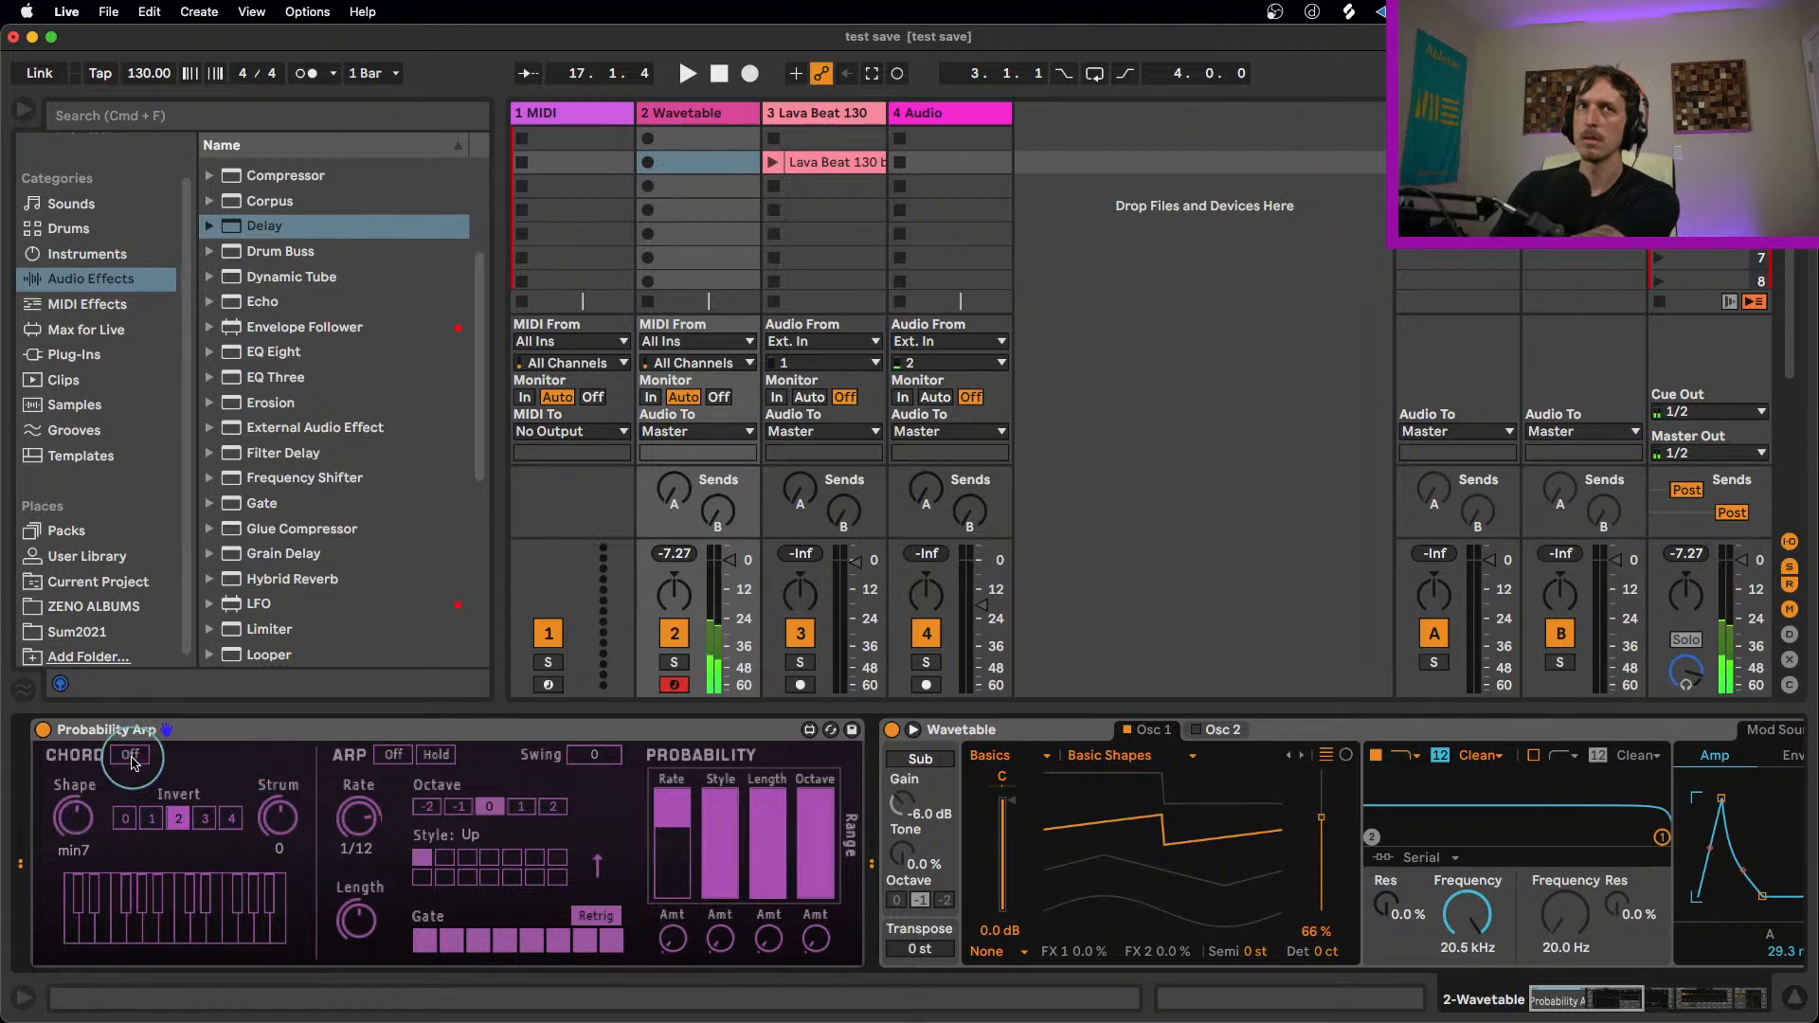
{"action": "left_click_drag", "start_coordinate": [278, 817], "coordinate": [278, 812]}
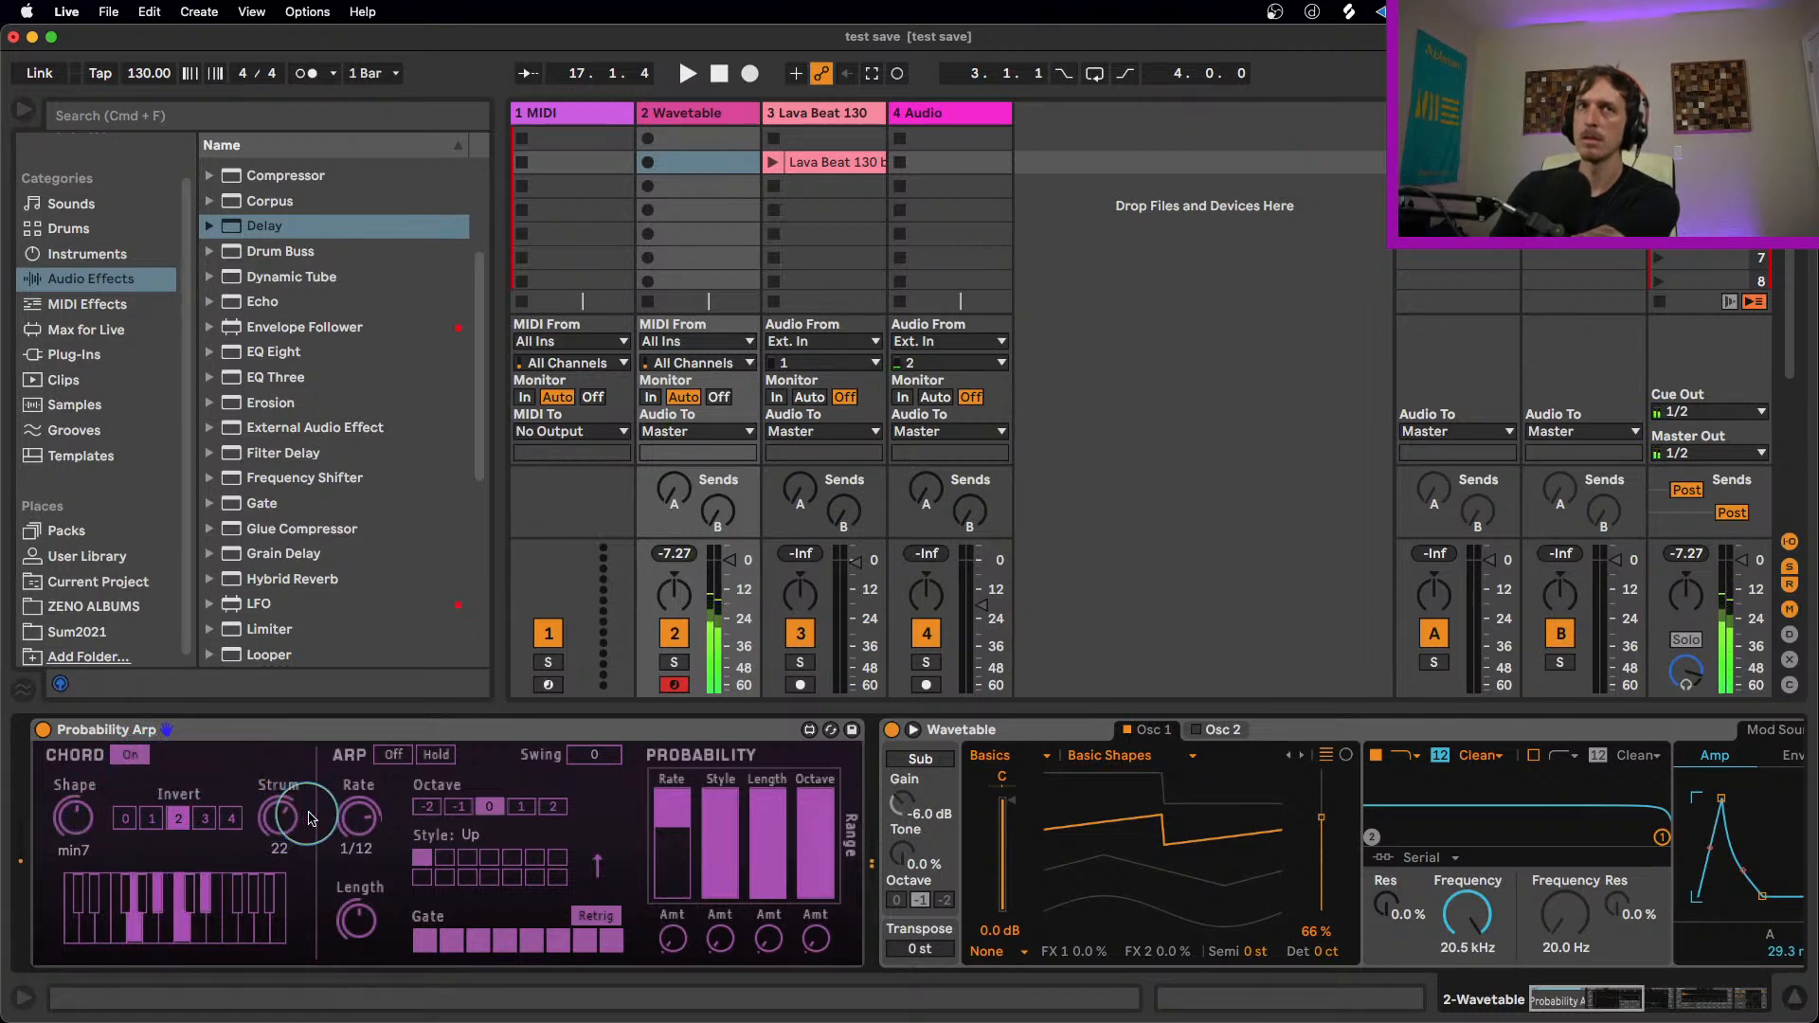
Step: Turn Probability Arp's arpeggiator back on and narrow the Rate, Style and Octave probability ranges
{"action": "left_click", "coordinate": [393, 755]}
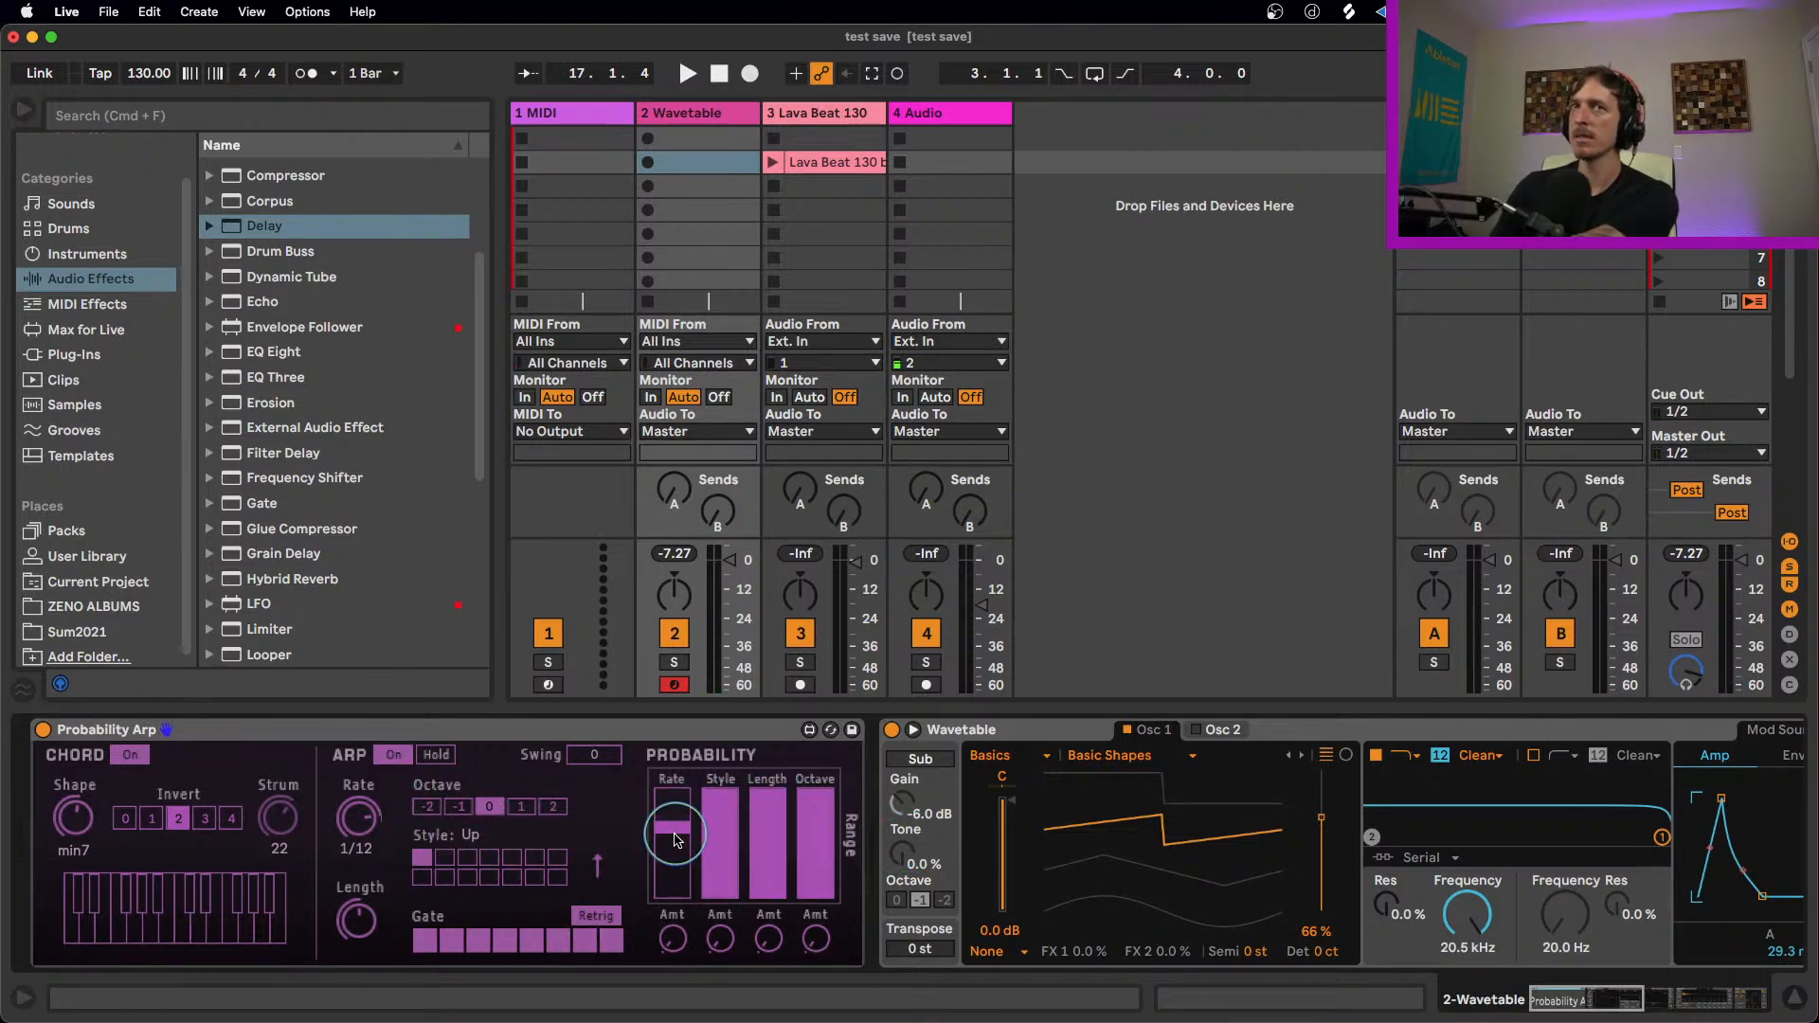
{"action": "mouse_move", "coordinate": [714, 830]}
{"action": "left_mouse_down"}
{"action": "mouse_move", "coordinate": [719, 845]}
{"action": "mouse_move", "coordinate": [717, 807]}
{"action": "left_mouse_up"}
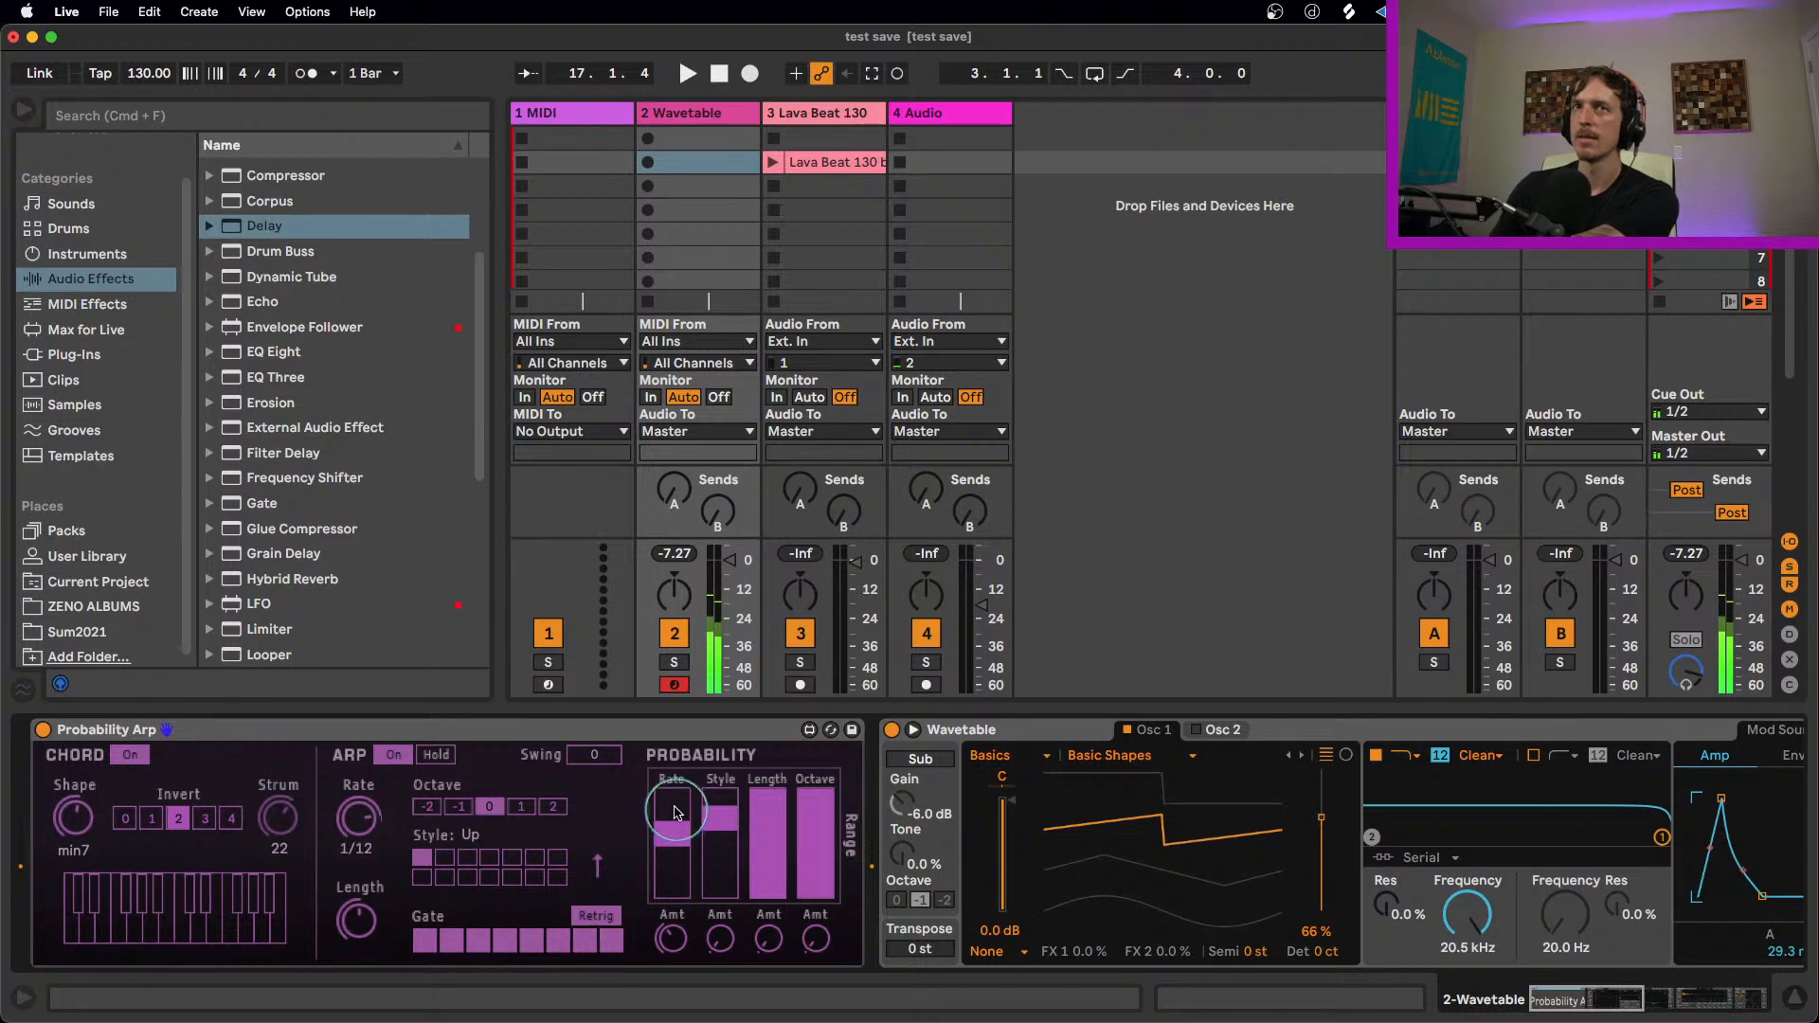
{"action": "mouse_move", "coordinate": [672, 842]}
{"action": "left_mouse_down"}
{"action": "mouse_move", "coordinate": [672, 893]}
{"action": "mouse_move", "coordinate": [667, 857]}
{"action": "left_mouse_up"}
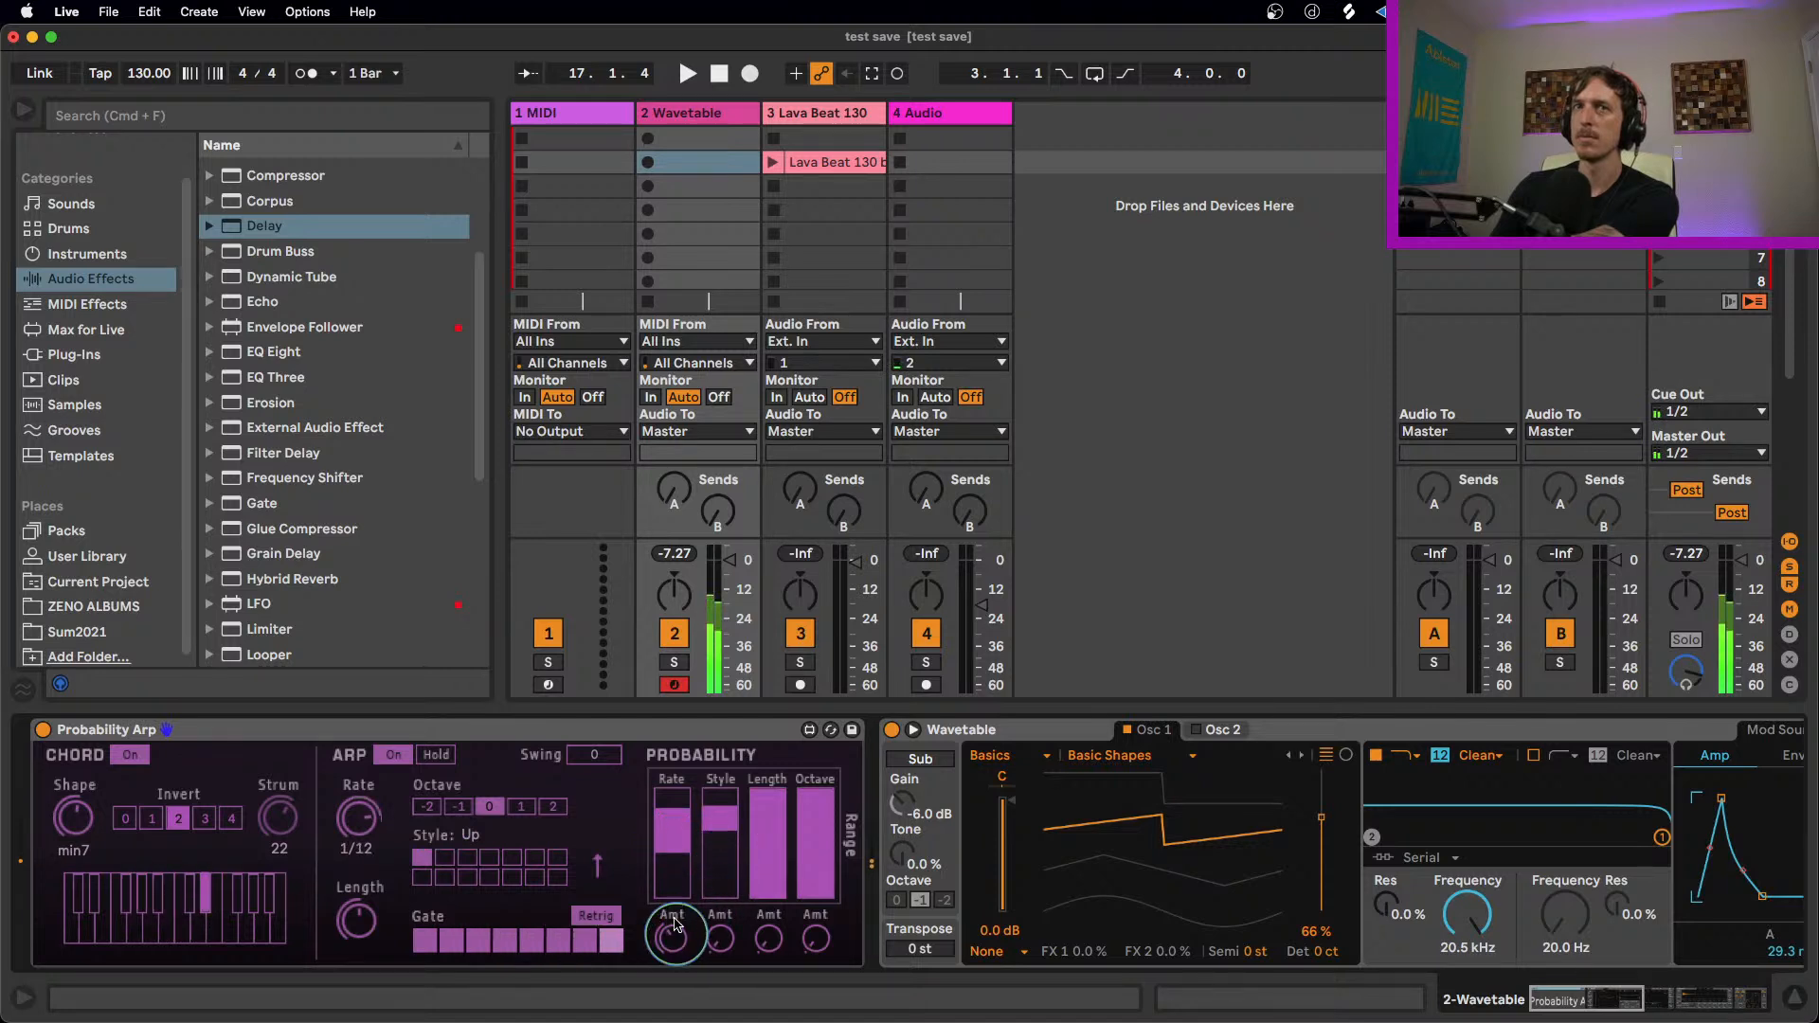
{"action": "left_click_drag", "start_coordinate": [677, 796], "coordinate": [679, 827]}
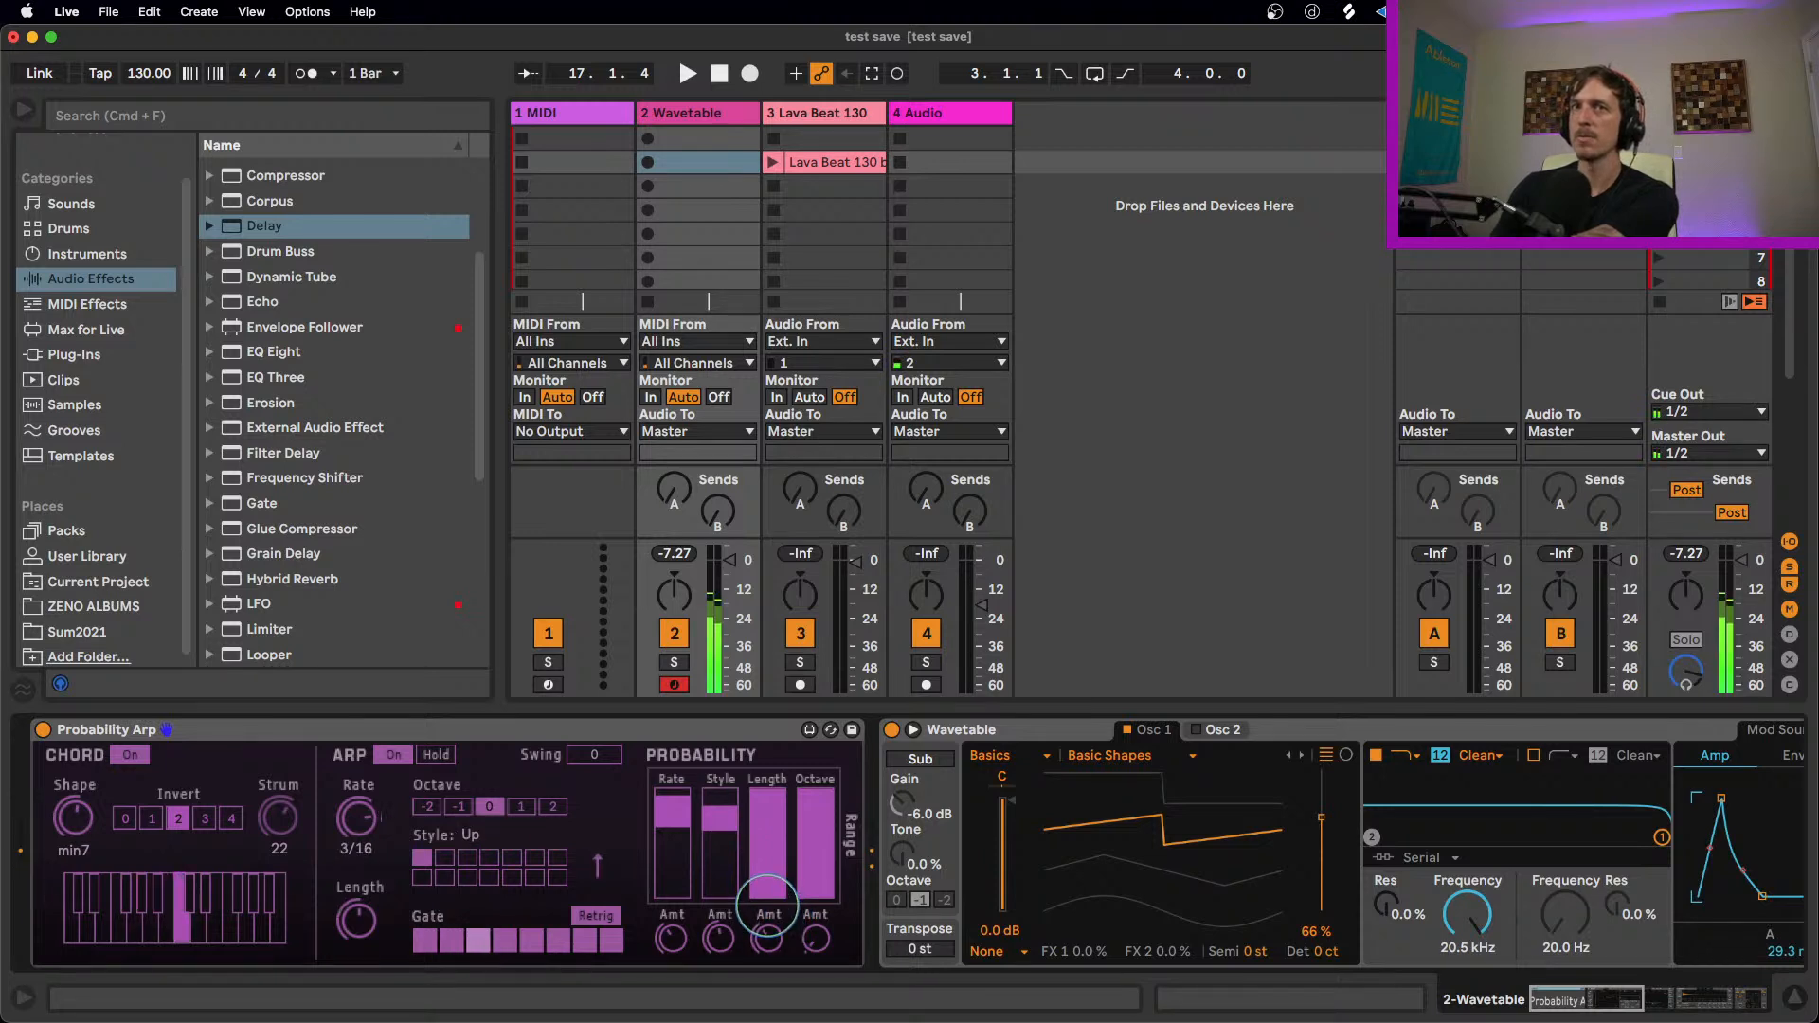
{"action": "left_click_drag", "start_coordinate": [816, 888], "coordinate": [821, 808]}
{"action": "left_click_drag", "start_coordinate": [822, 817], "coordinate": [824, 842]}
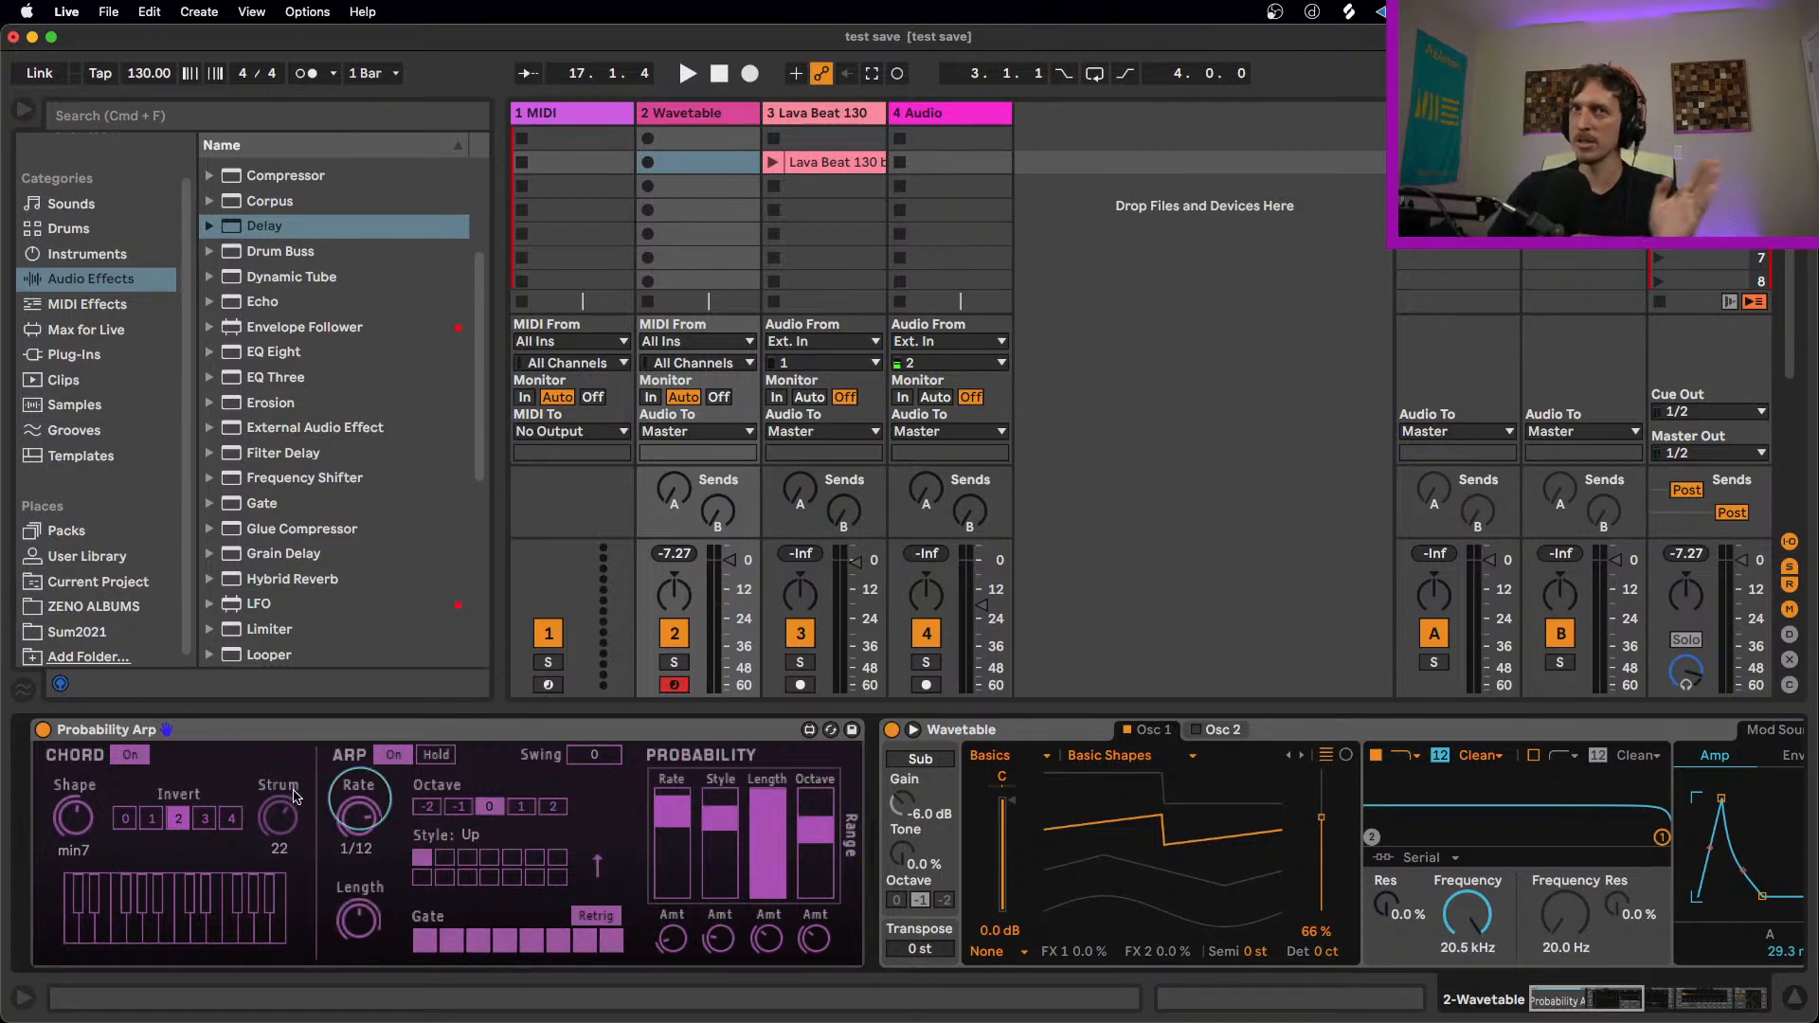
Step: Switch off gate steps 2 and 7, comparing step 5 off and on, and narrow the Length probability range
{"action": "left_click", "coordinate": [534, 737]}
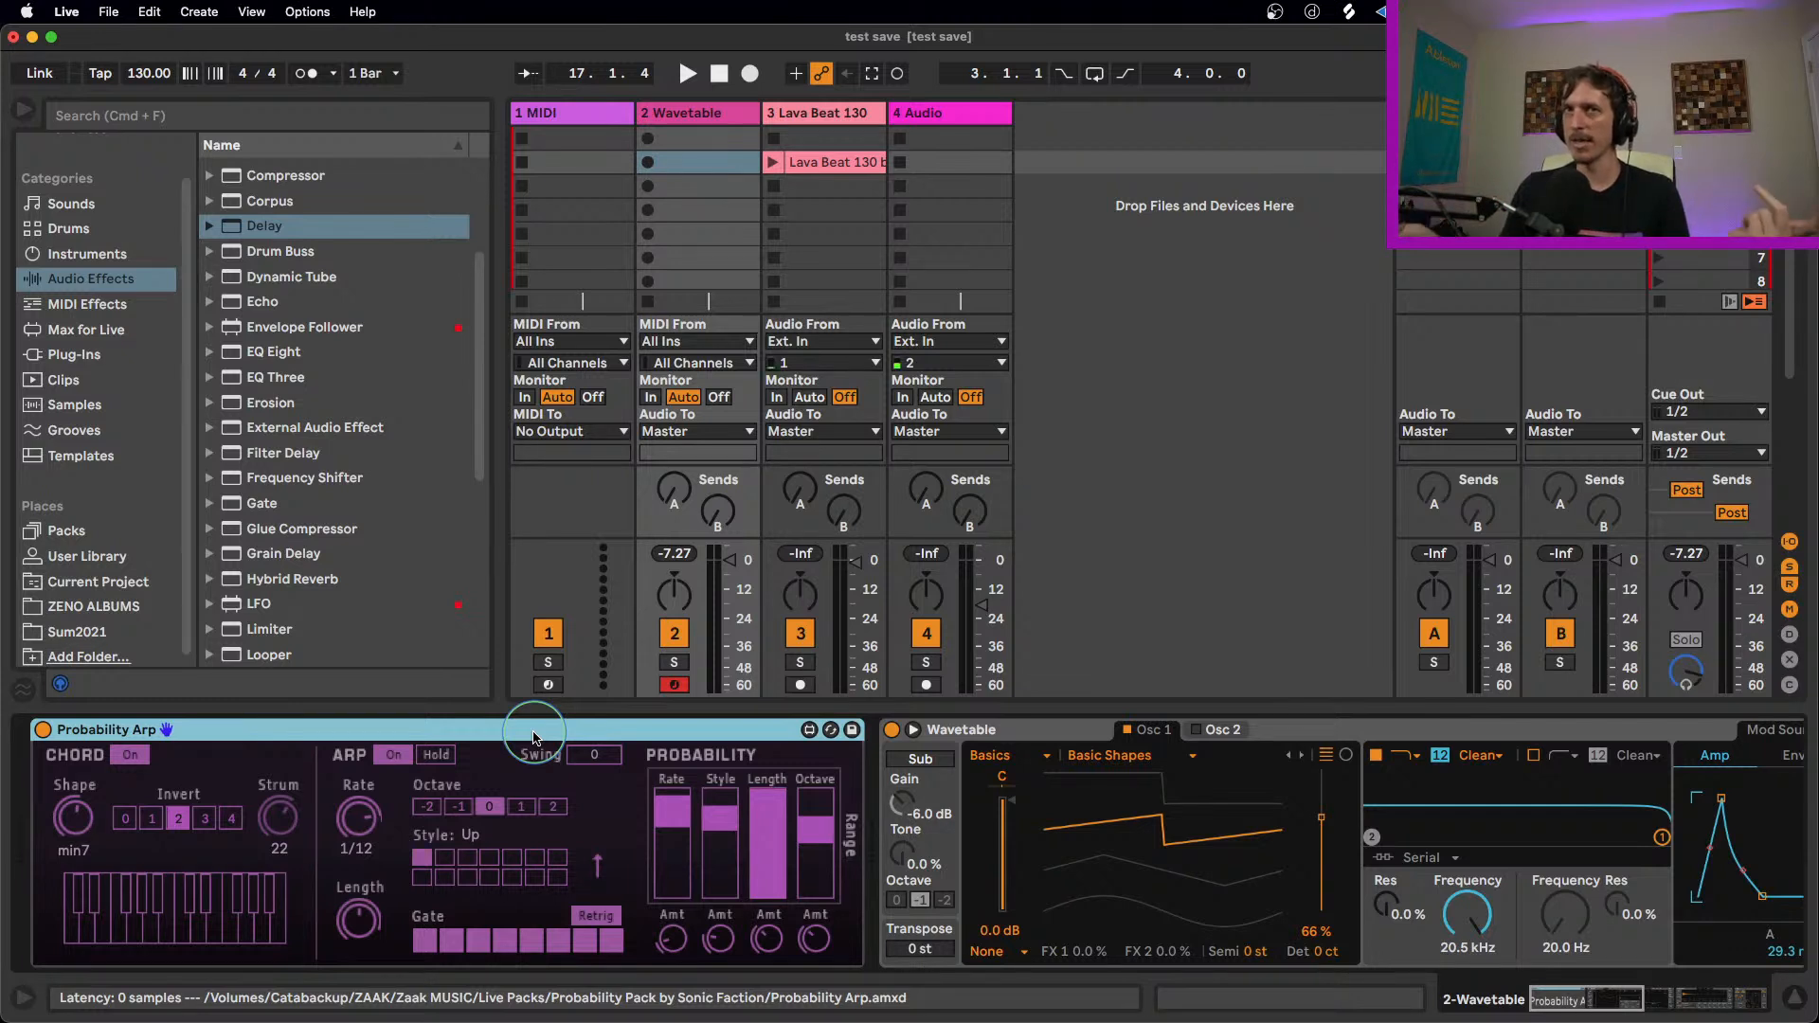
{"action": "left_click", "coordinate": [450, 941]}
{"action": "left_click", "coordinate": [532, 941]}
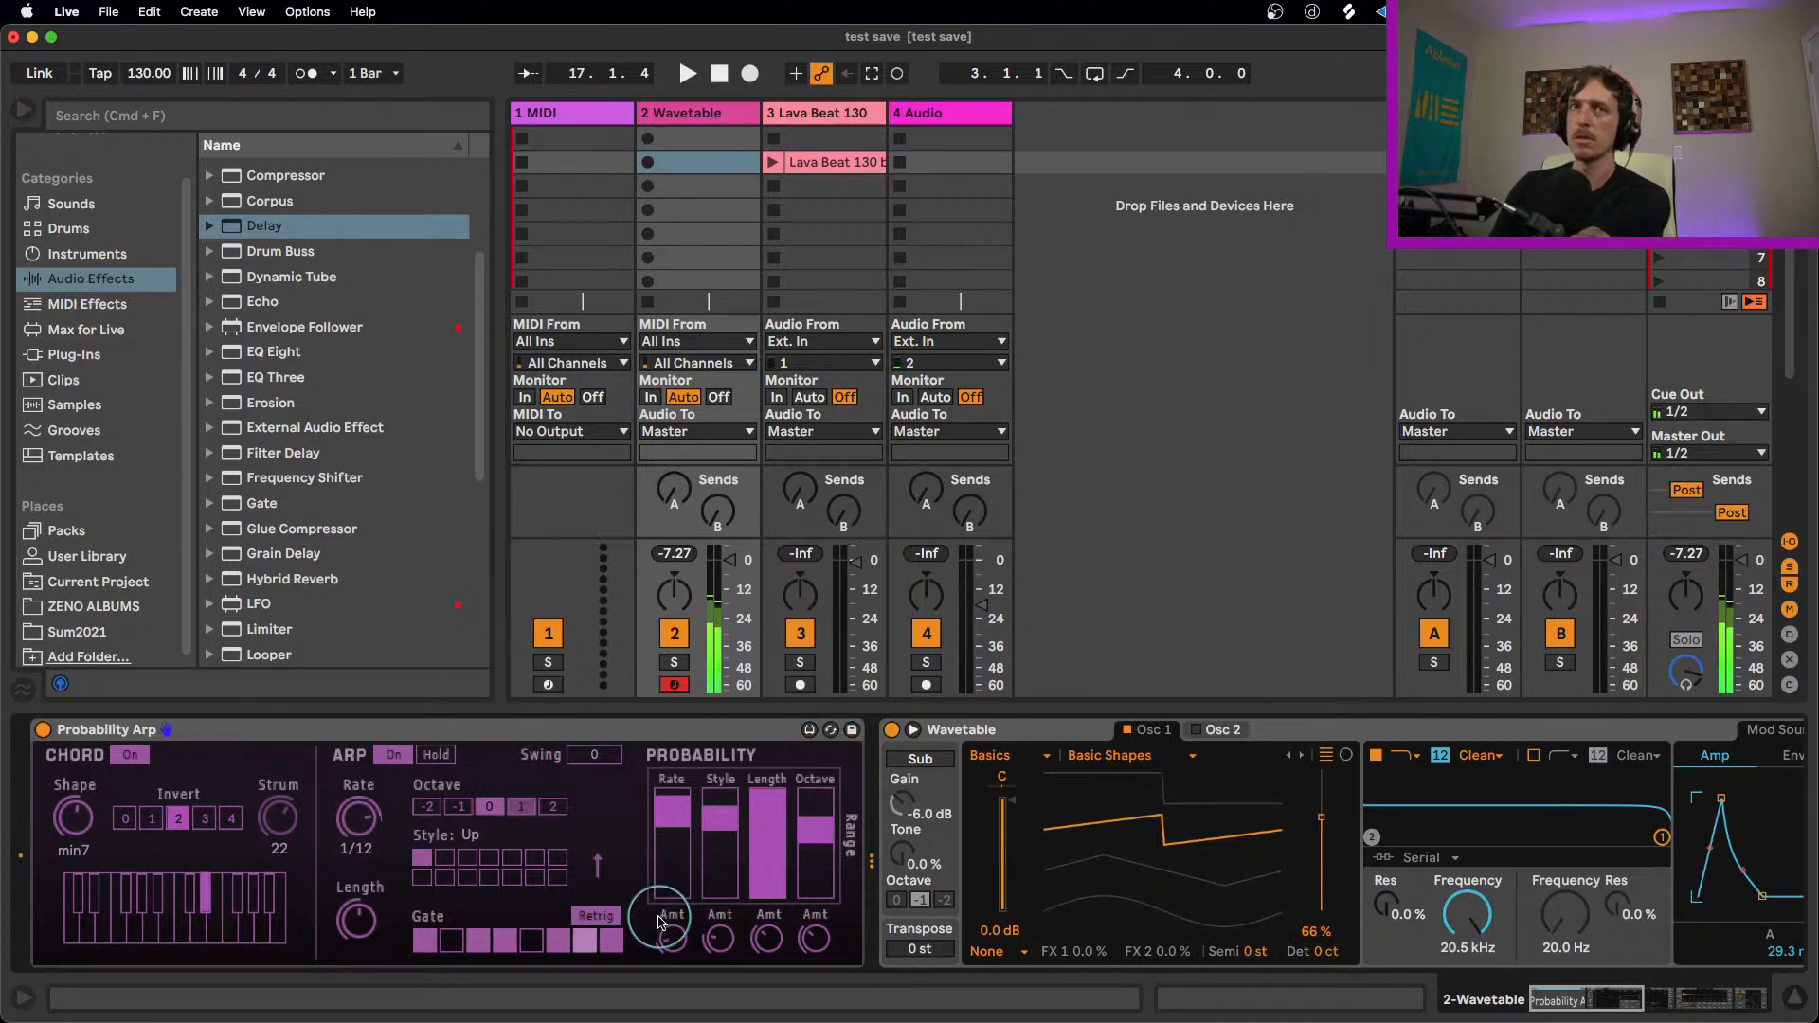
{"action": "left_click", "coordinate": [587, 942]}
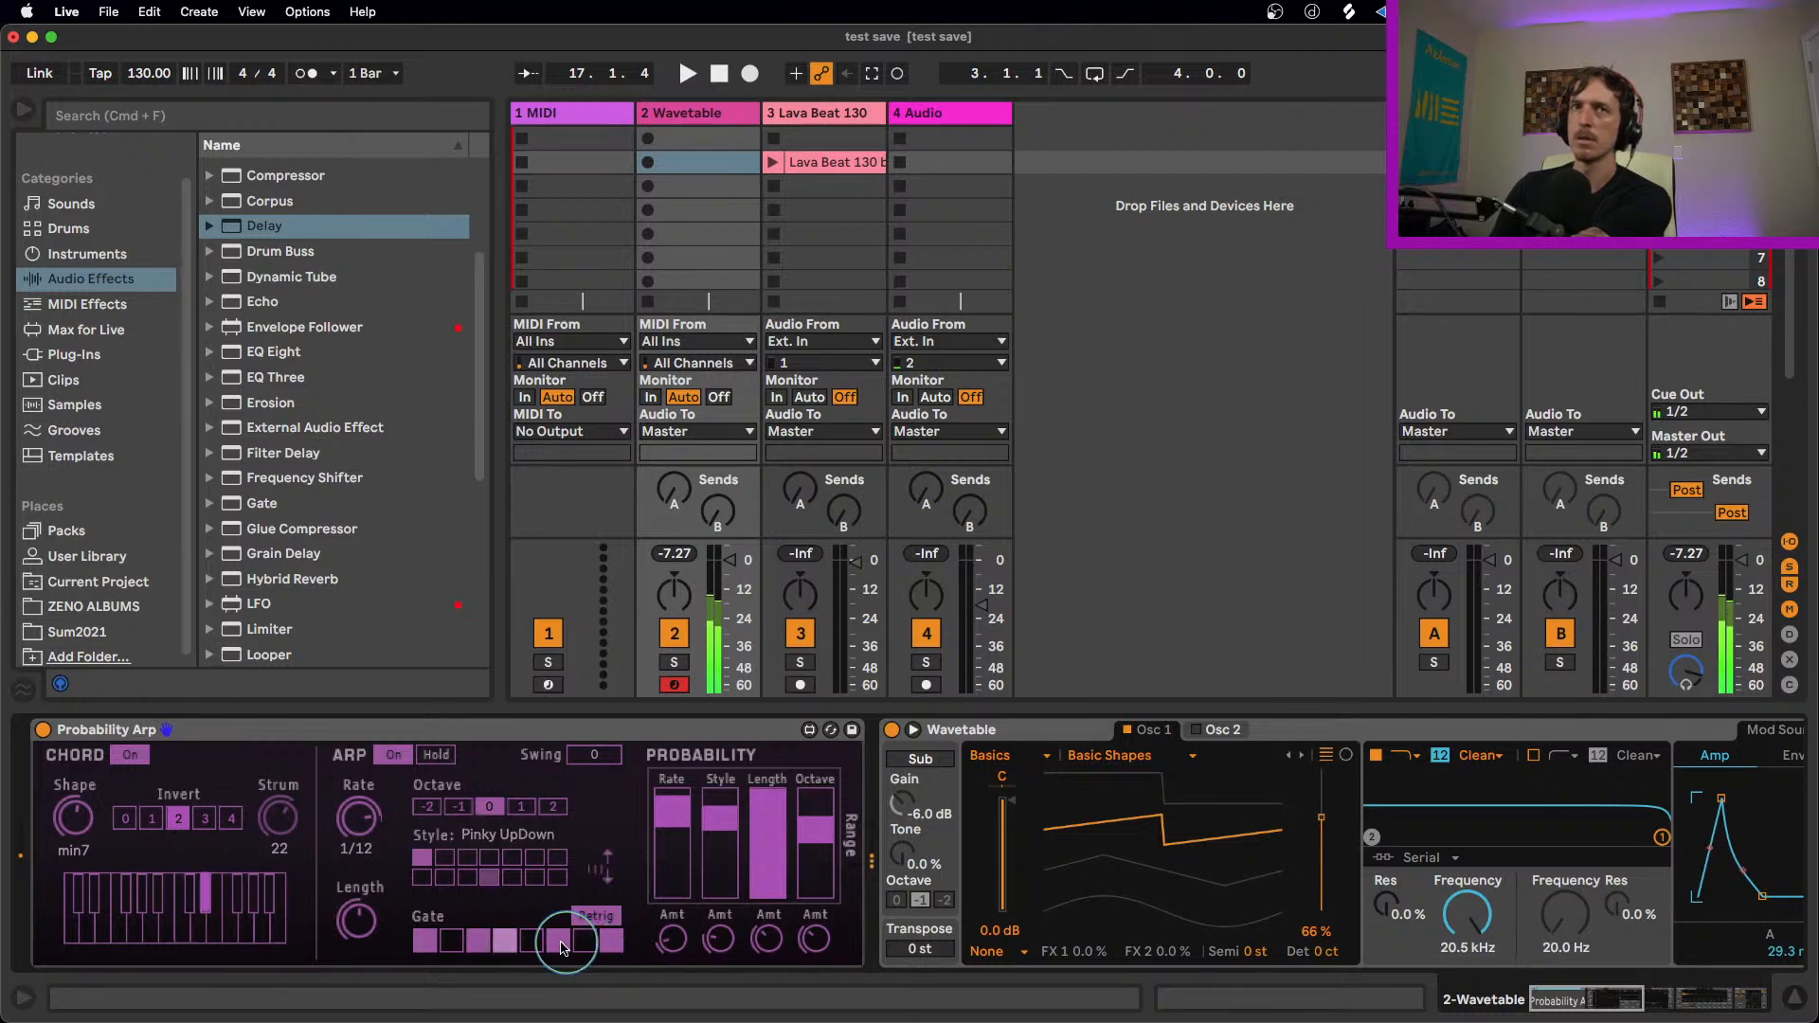
{"action": "left_click", "coordinate": [527, 946]}
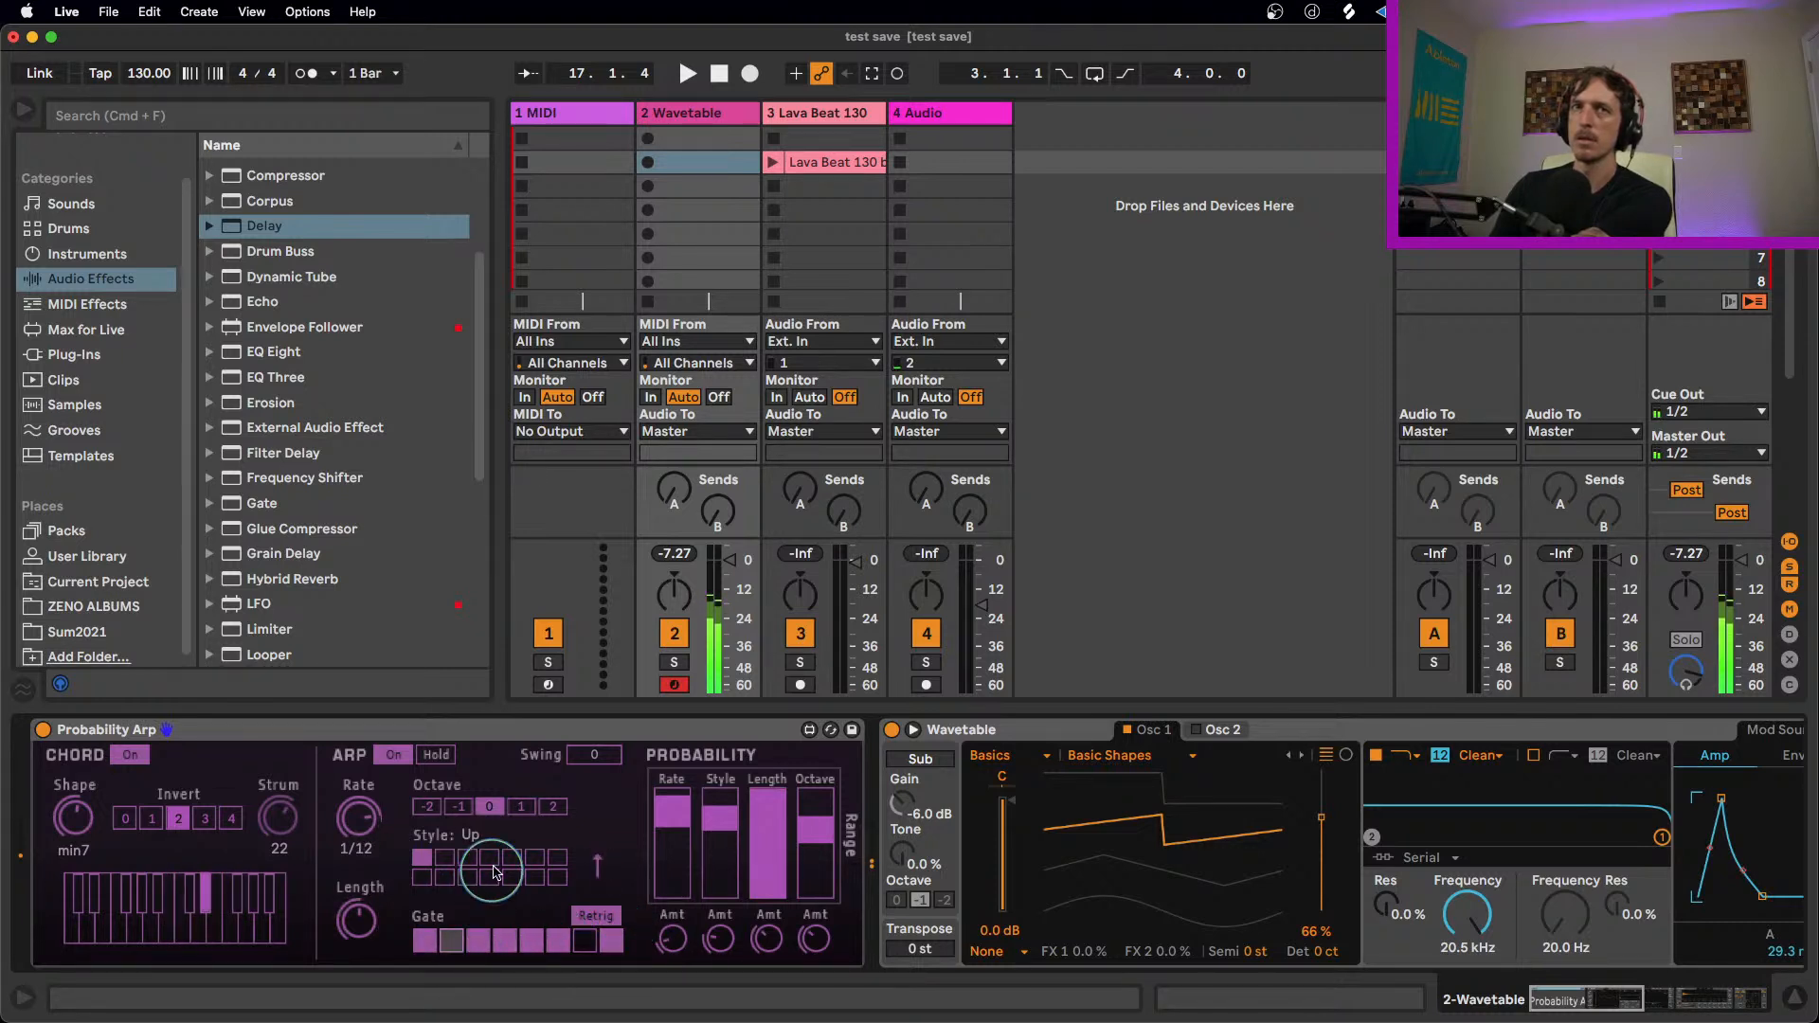
{"action": "left_click", "coordinate": [602, 917]}
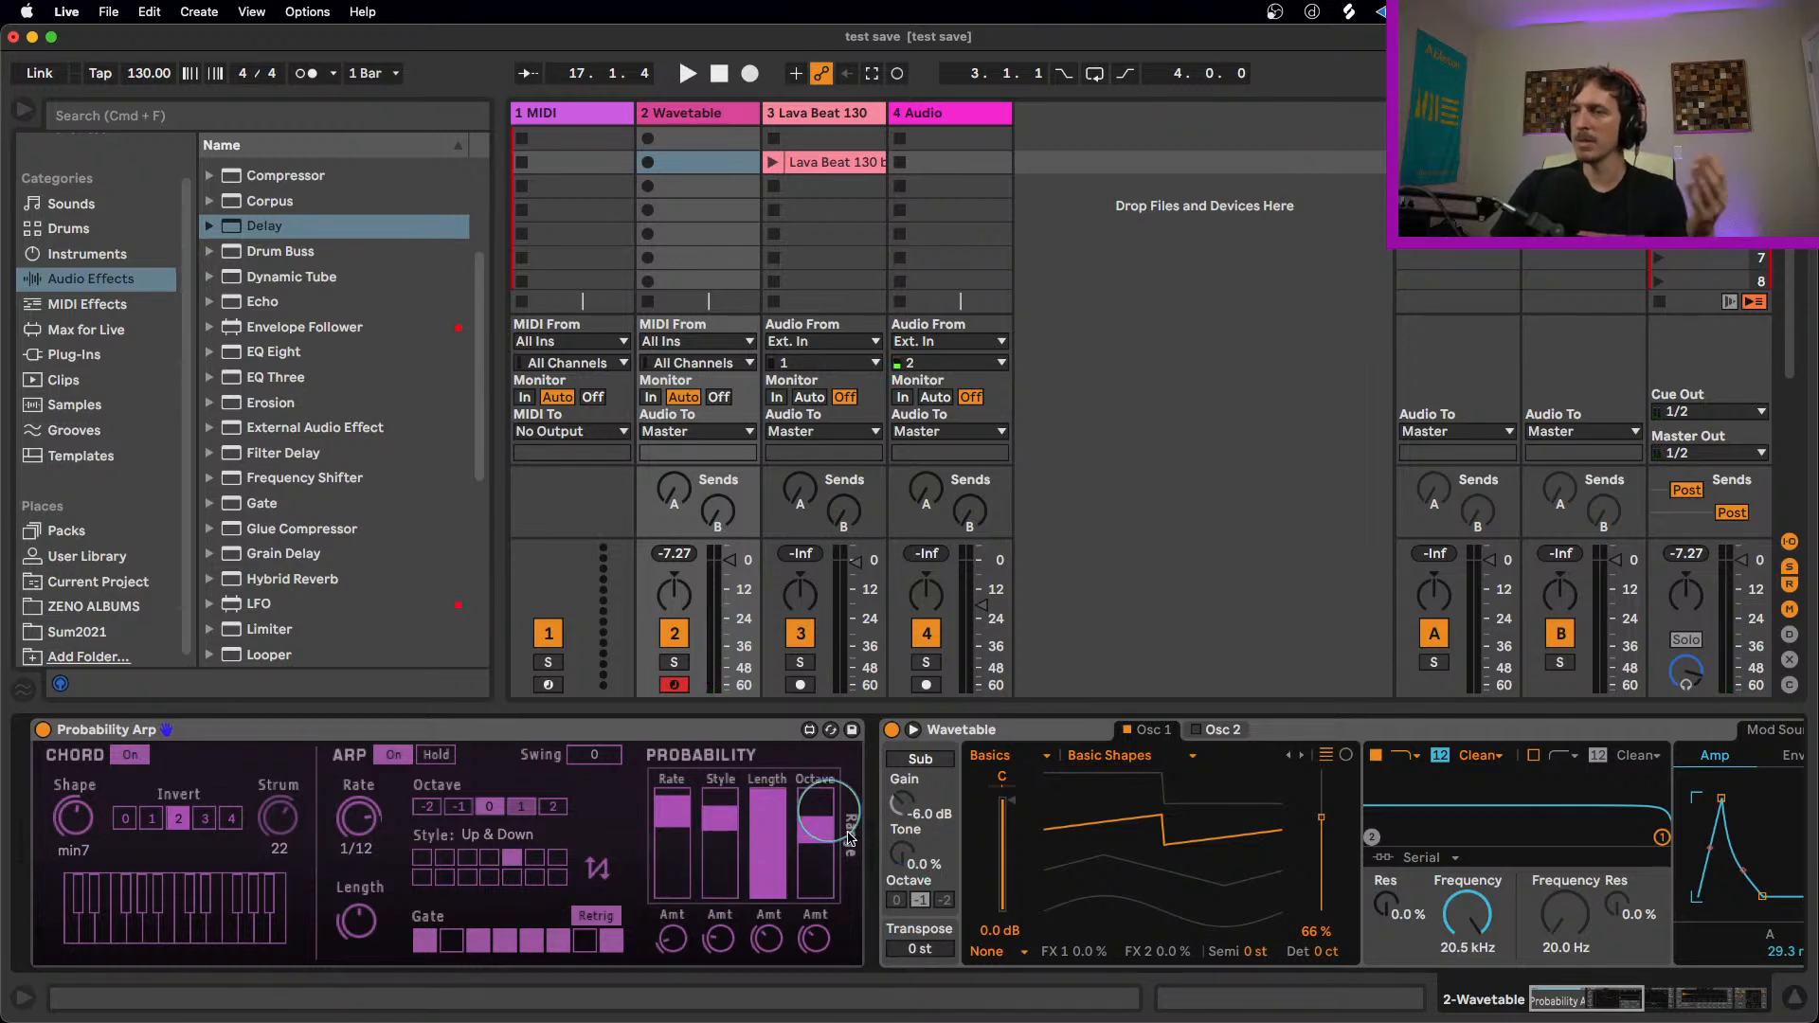
{"action": "left_click_drag", "start_coordinate": [767, 852], "coordinate": [768, 820]}
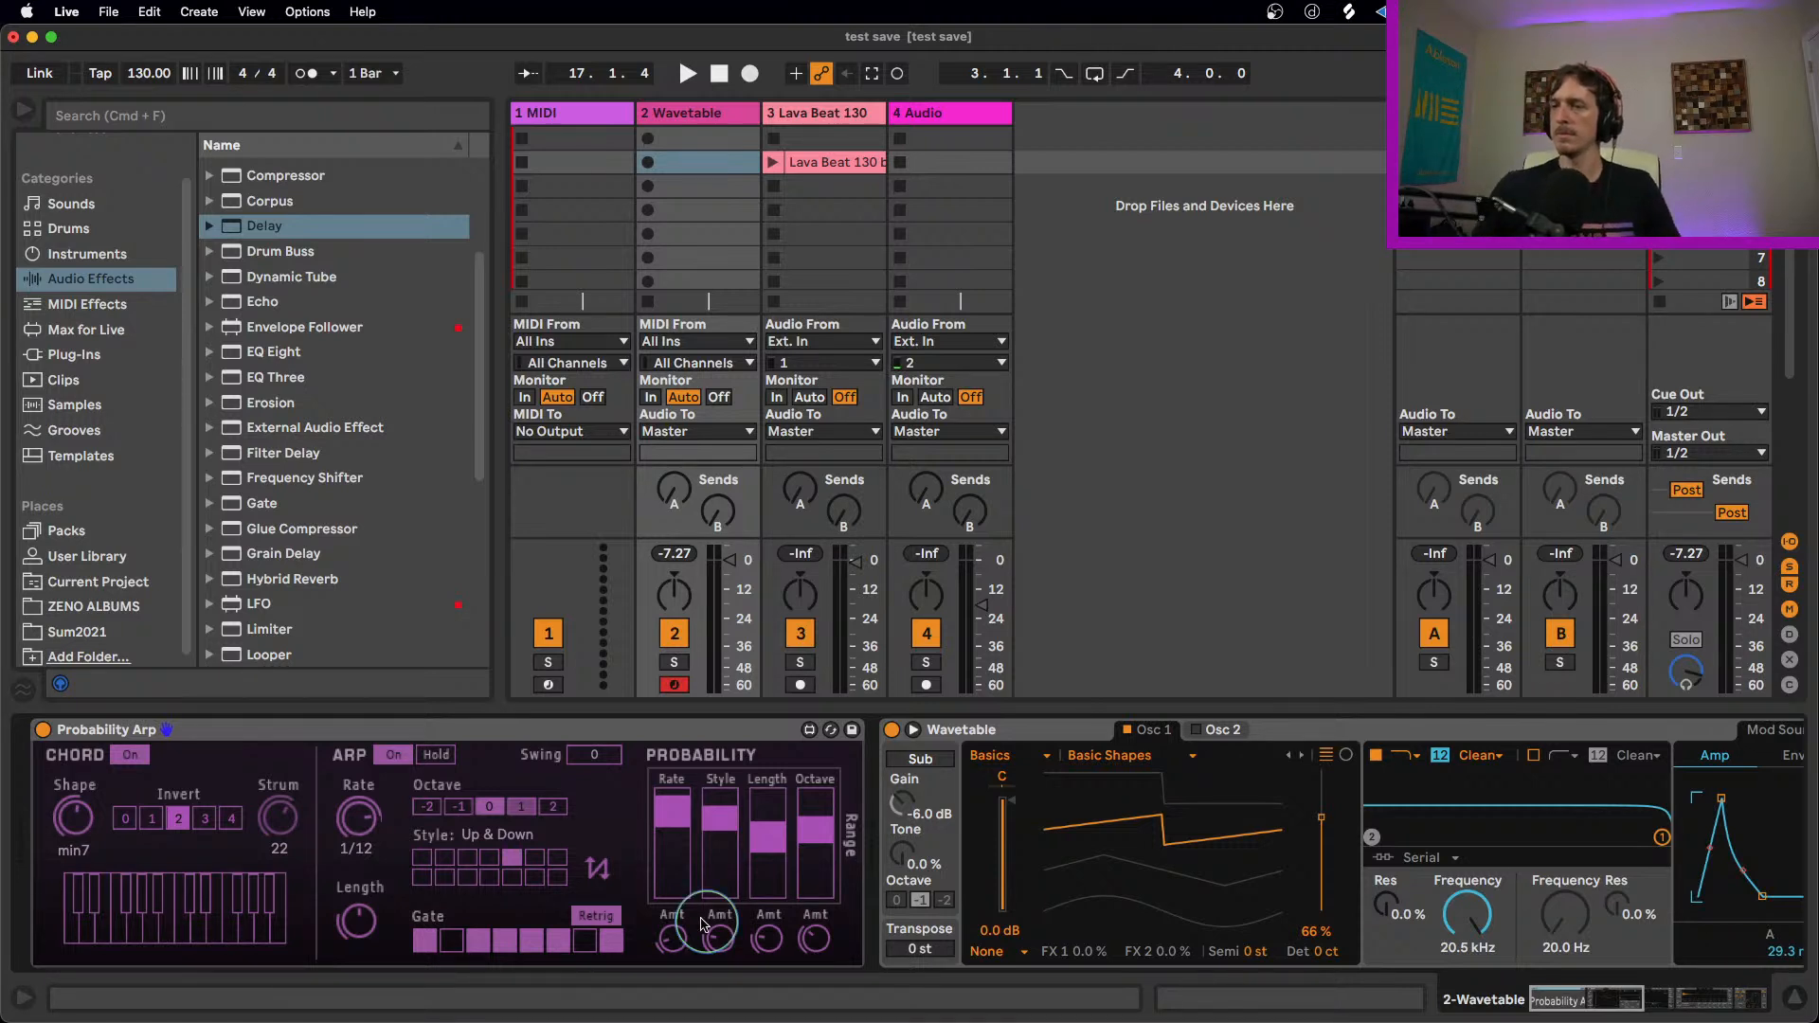
Step: Duplicate the Wavetable track and delete Wavetable and the devices after it from the copy, keeping only Probability Arp
{"action": "left_click", "coordinate": [405, 726]}
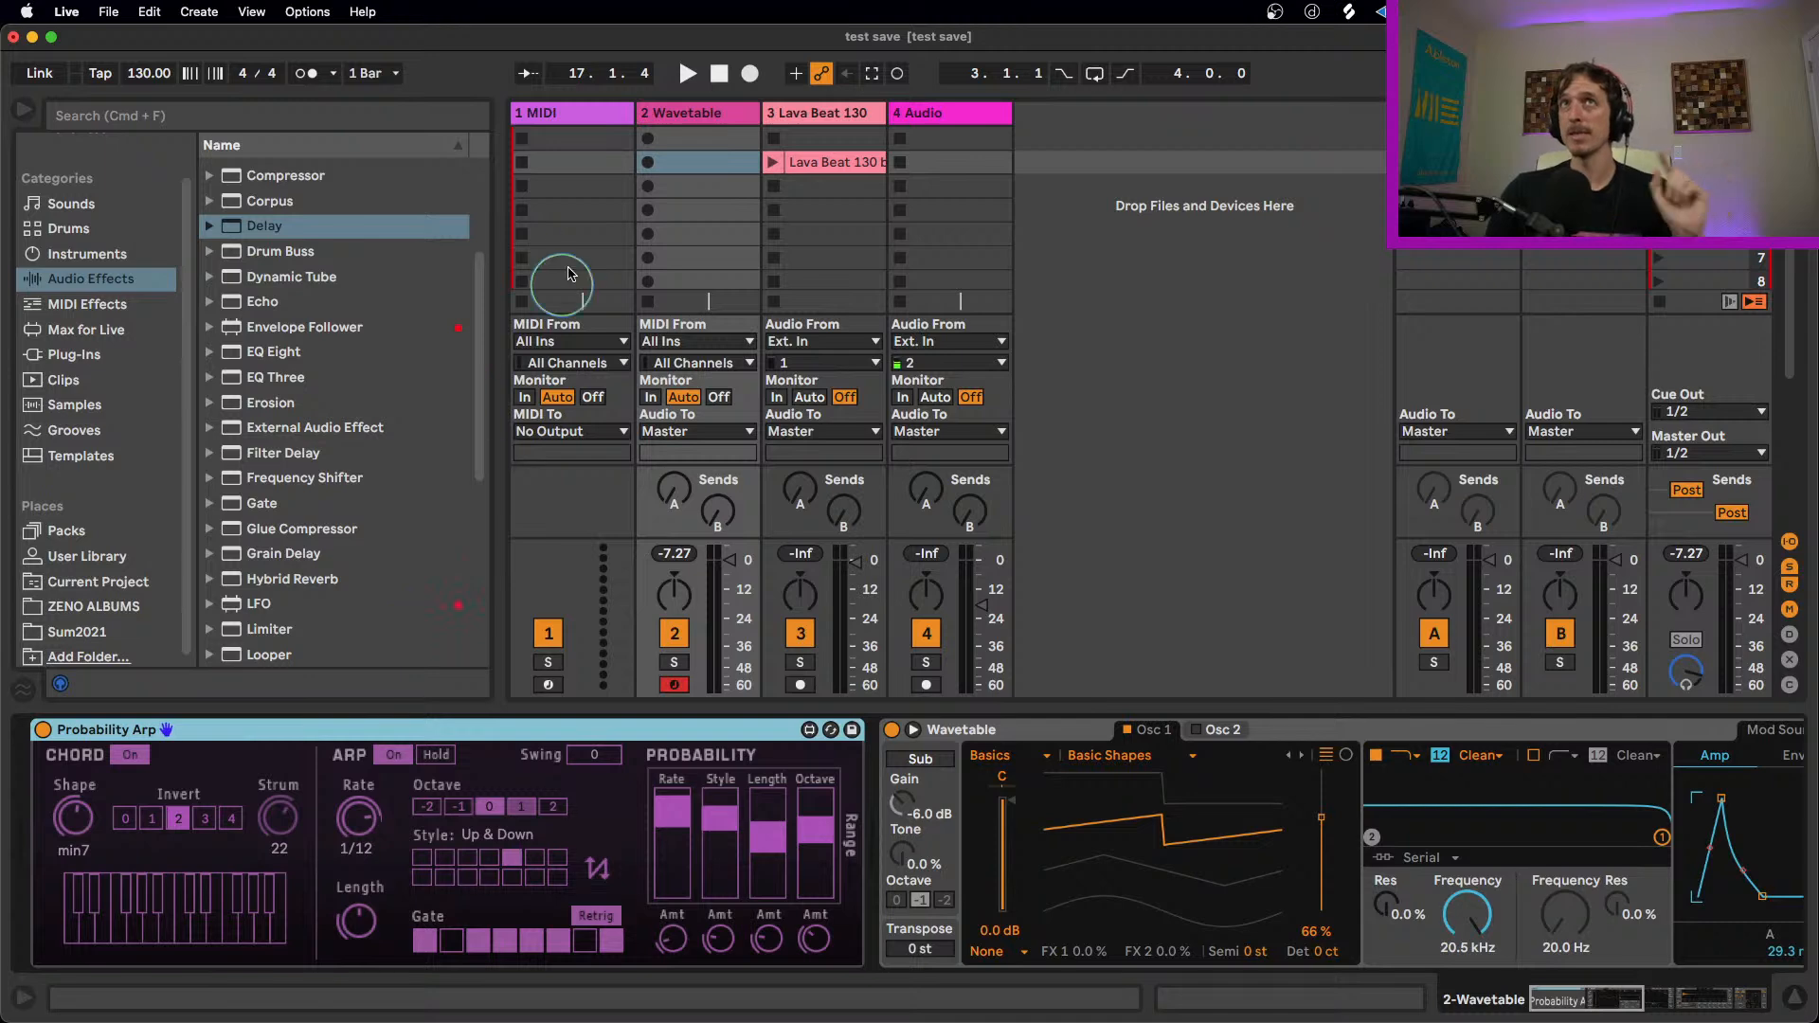
{"action": "left_click", "coordinate": [680, 116]}
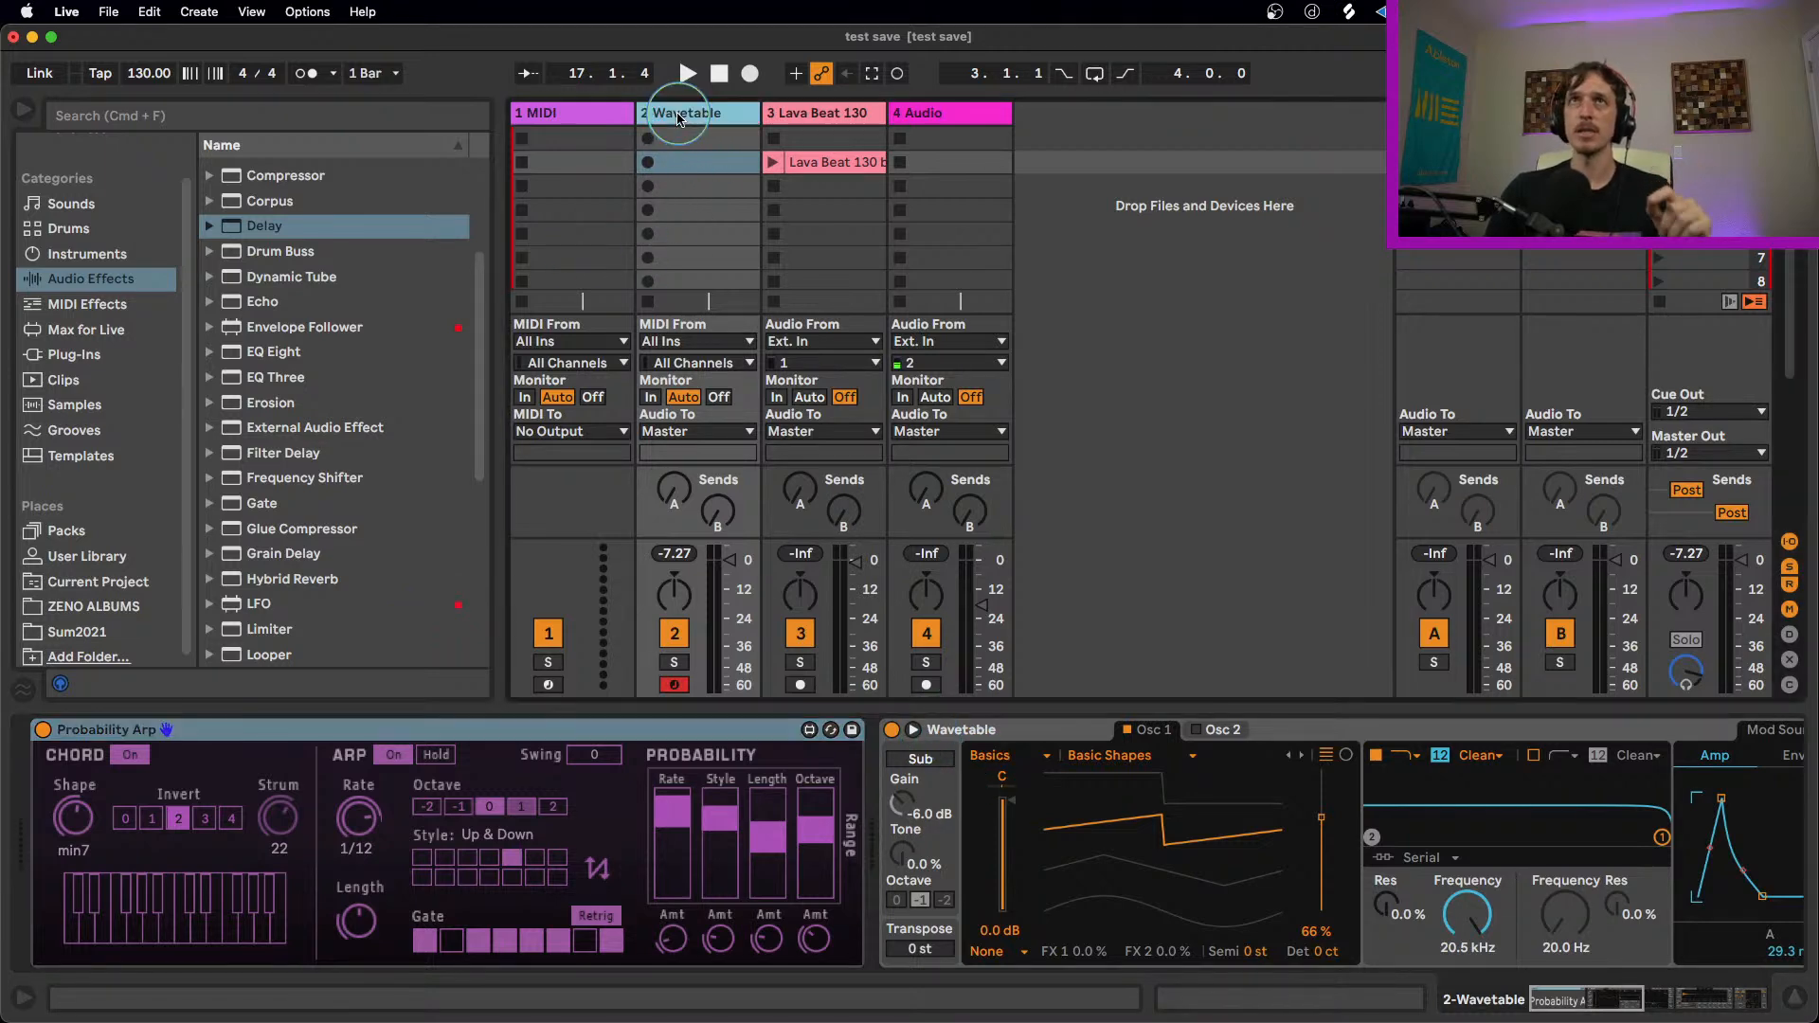
{"action": "key", "text": "super+d"}
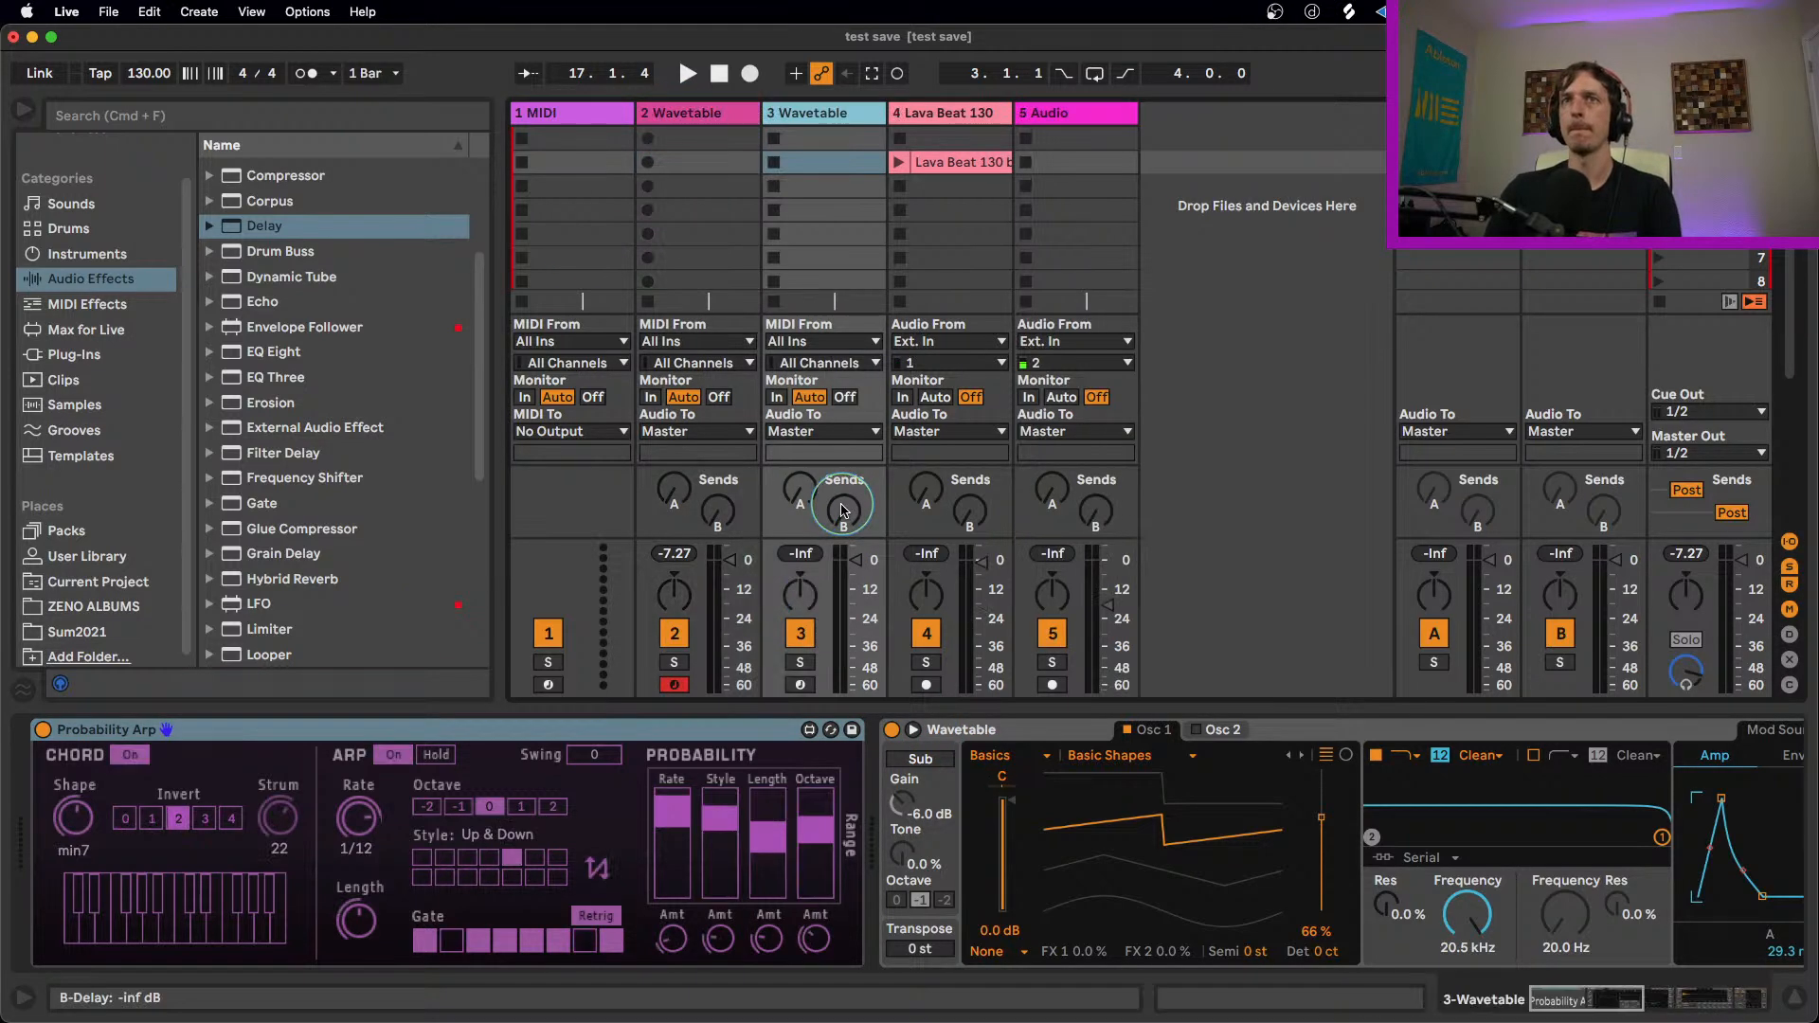
{"action": "left_click", "coordinate": [987, 734]}
{"action": "key", "text": "Delete"}
{"action": "key", "text": "Delete"}
{"action": "key", "text": "Delete"}
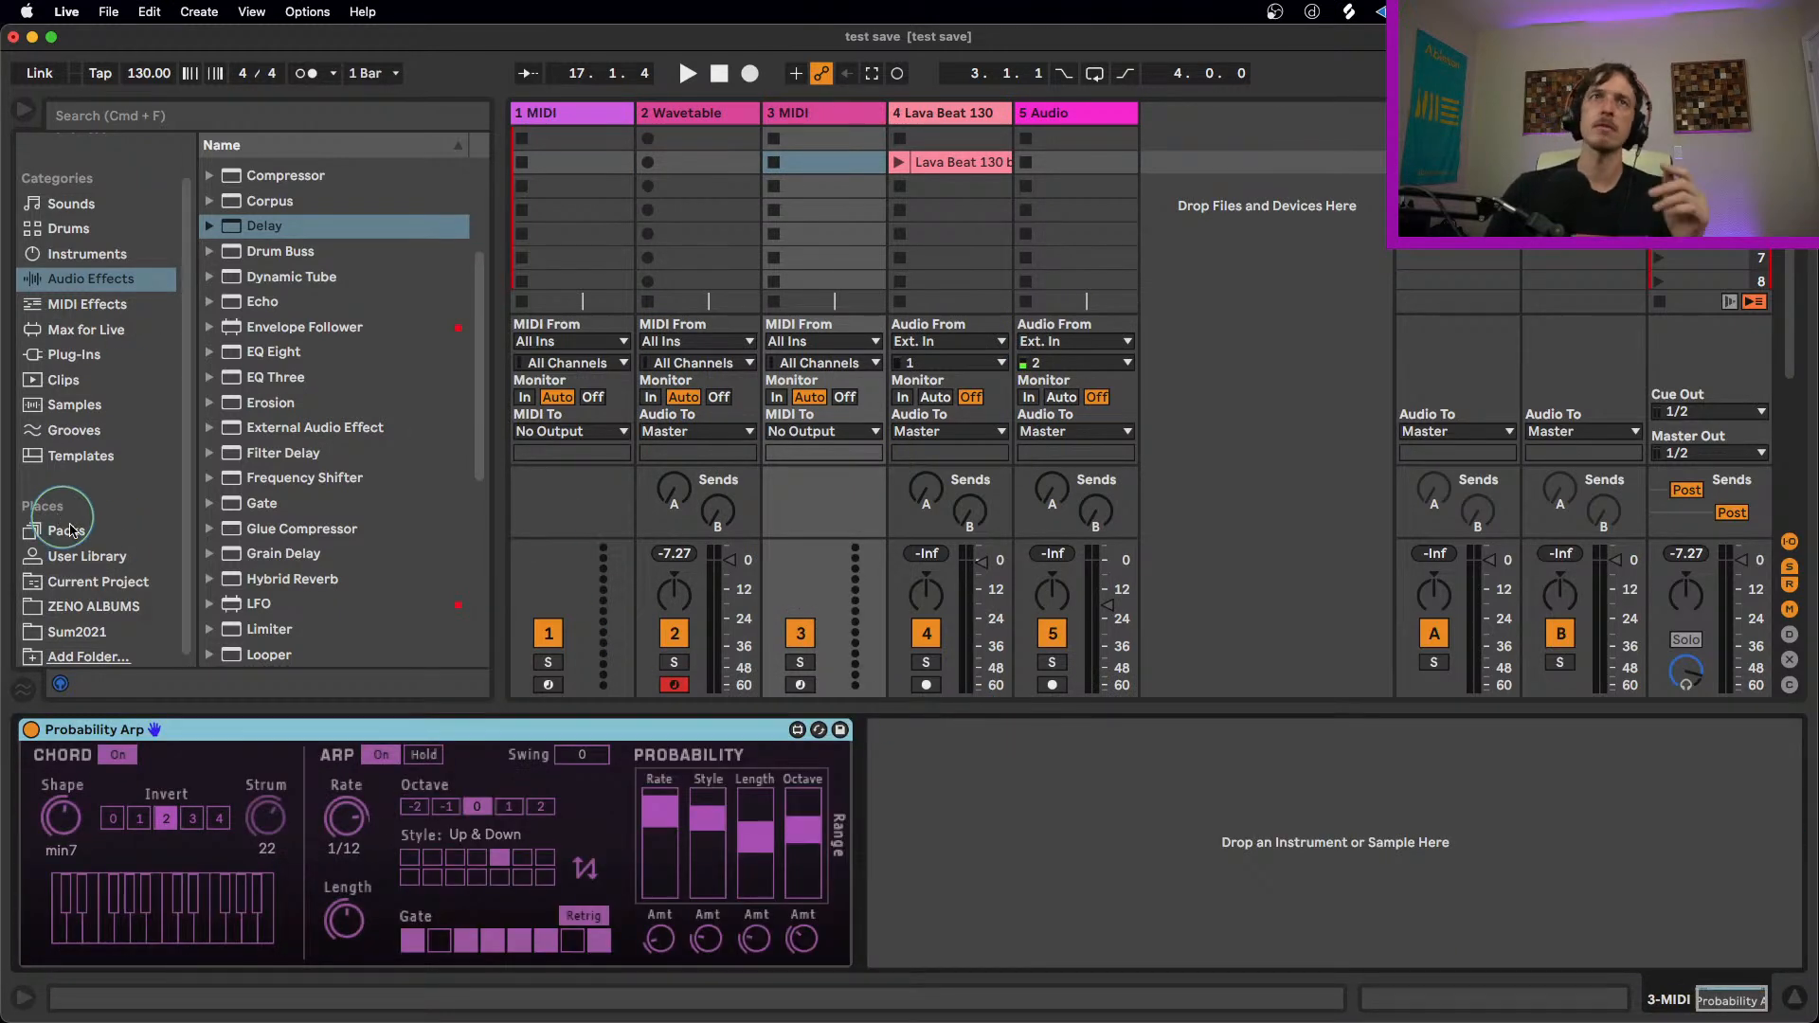
Step: Browse the installed Packs and expand CV Tools
{"action": "left_click", "coordinate": [120, 536]}
{"action": "scroll", "coordinate": [364, 369], "scroll_direction": "up", "scroll_amount": 10}
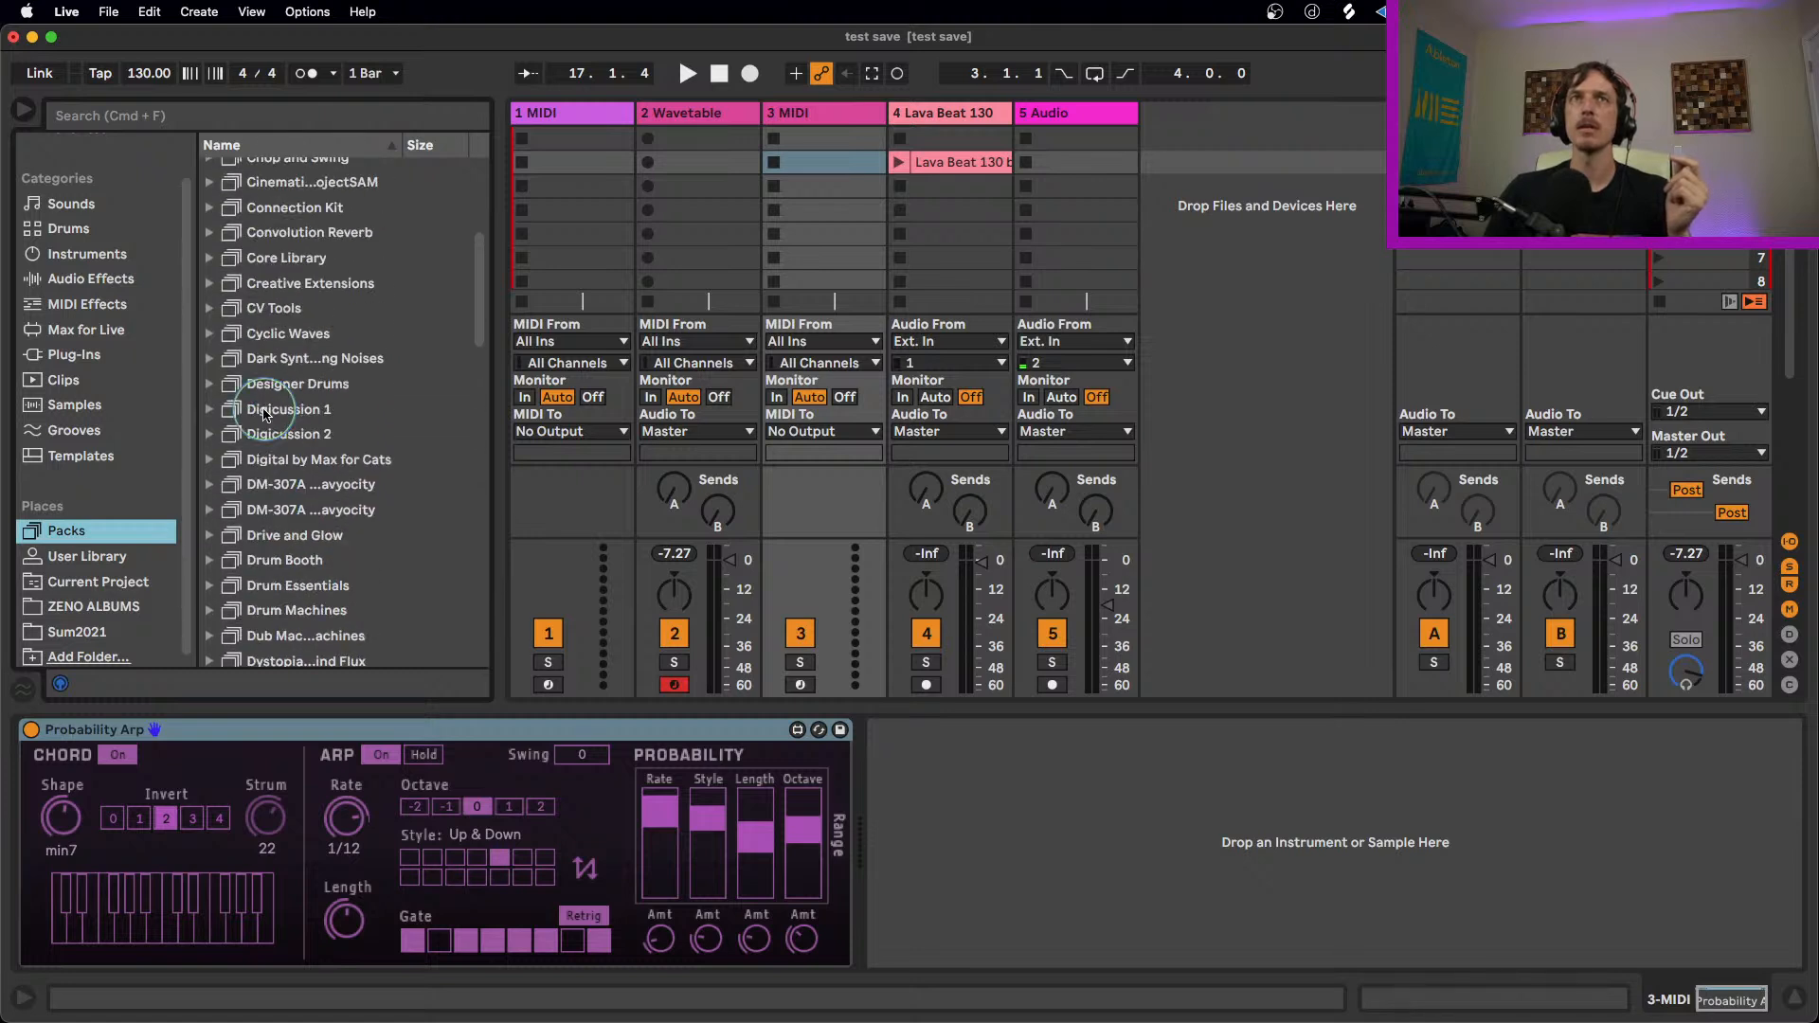
{"action": "left_click", "coordinate": [212, 308]}
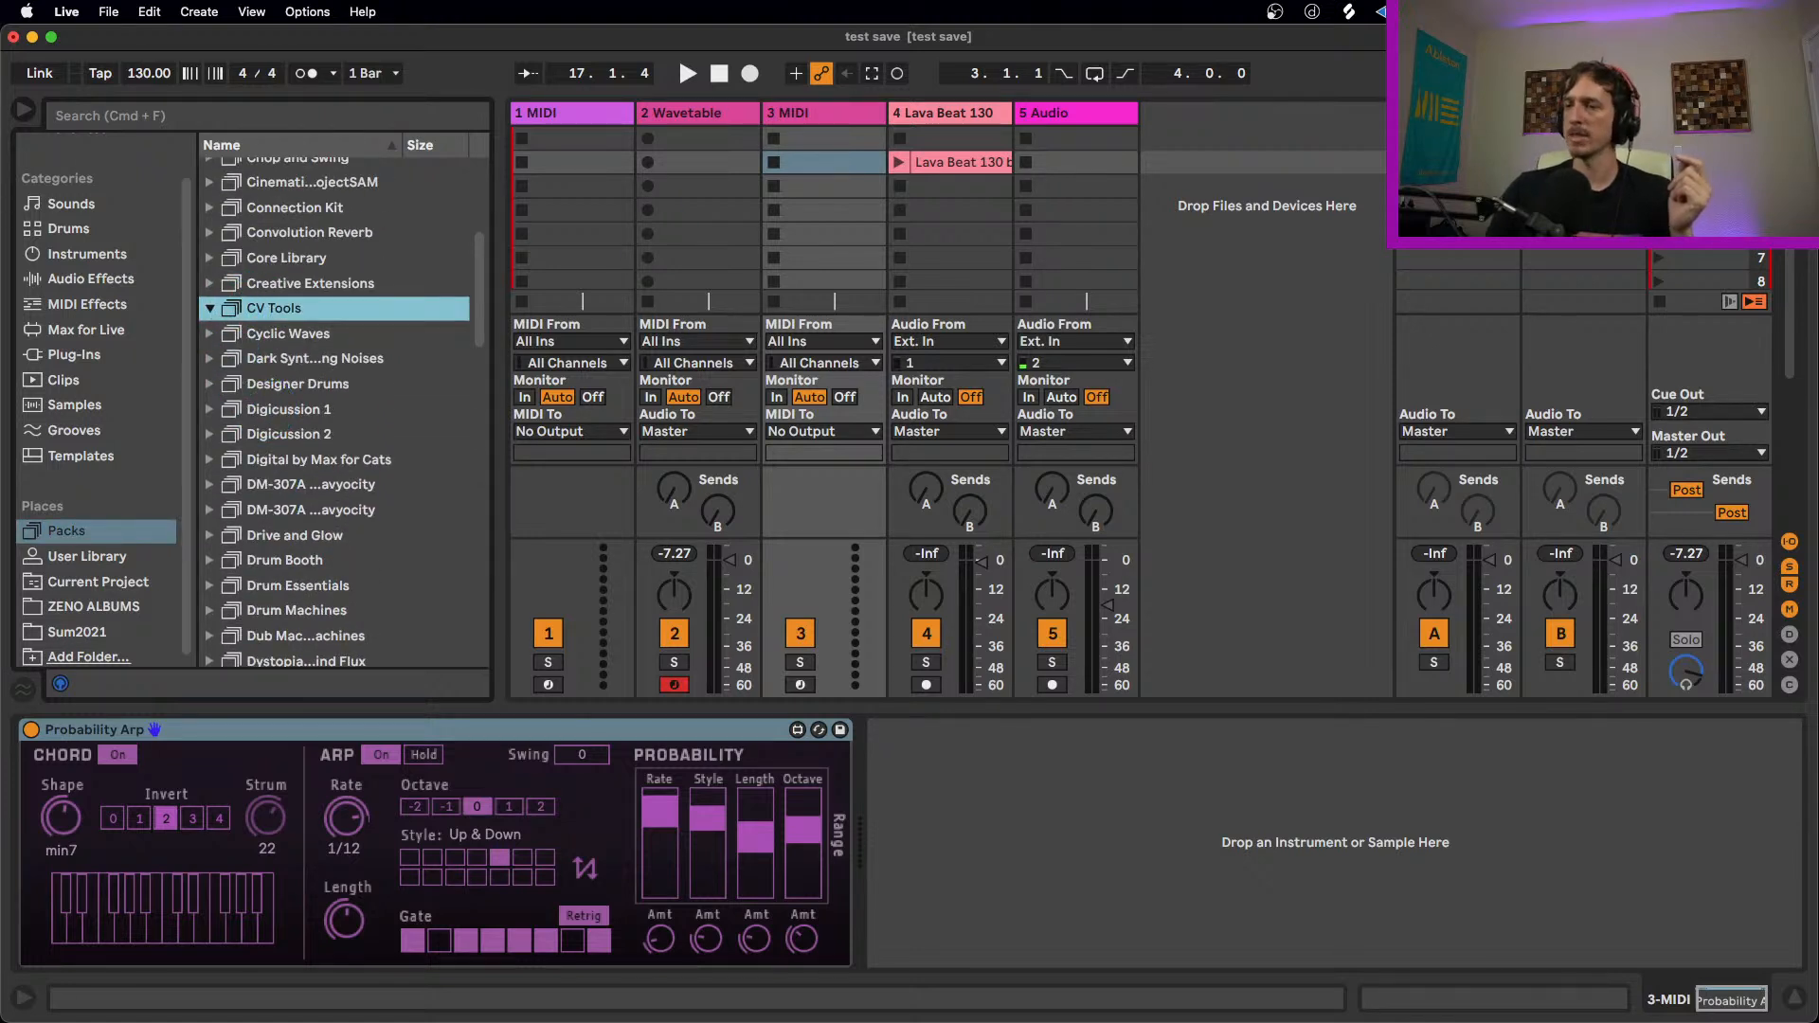
Step: Switch to the Finder, return to the Live Packs folder and show the package contents of CV Tools
{"action": "key", "text": "super+Tab"}
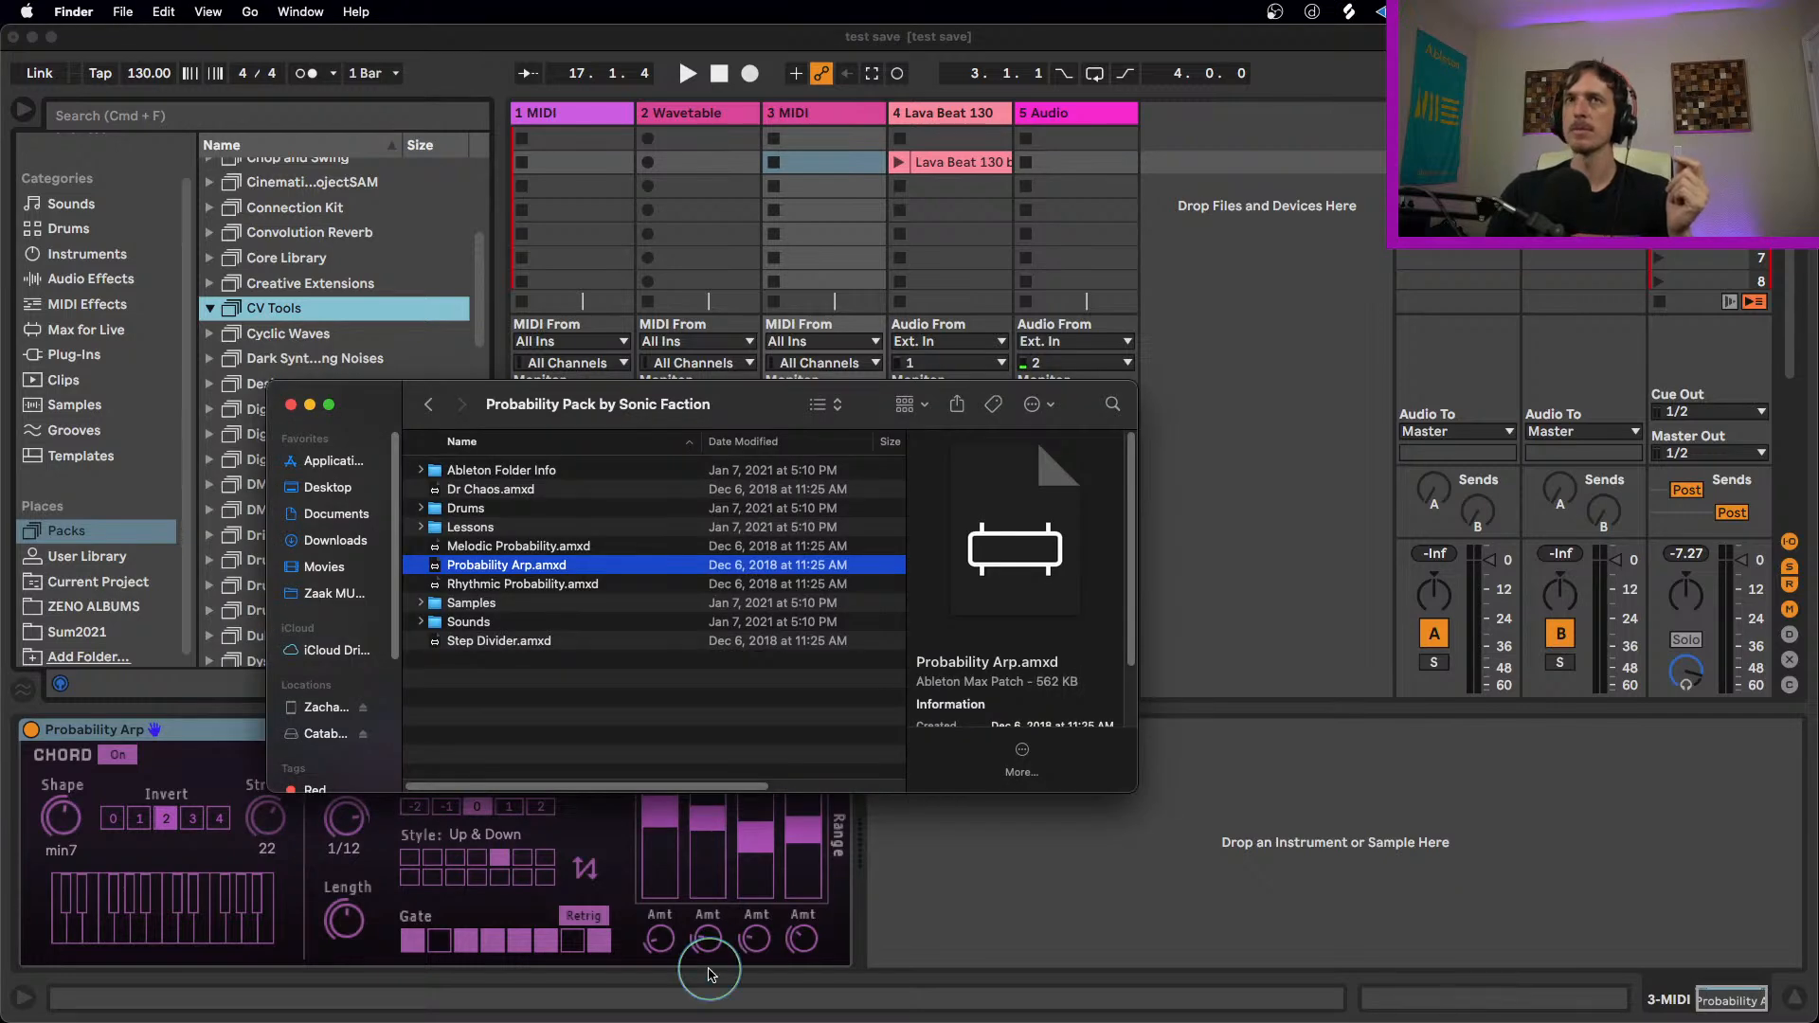
{"action": "left_click", "coordinate": [428, 404]}
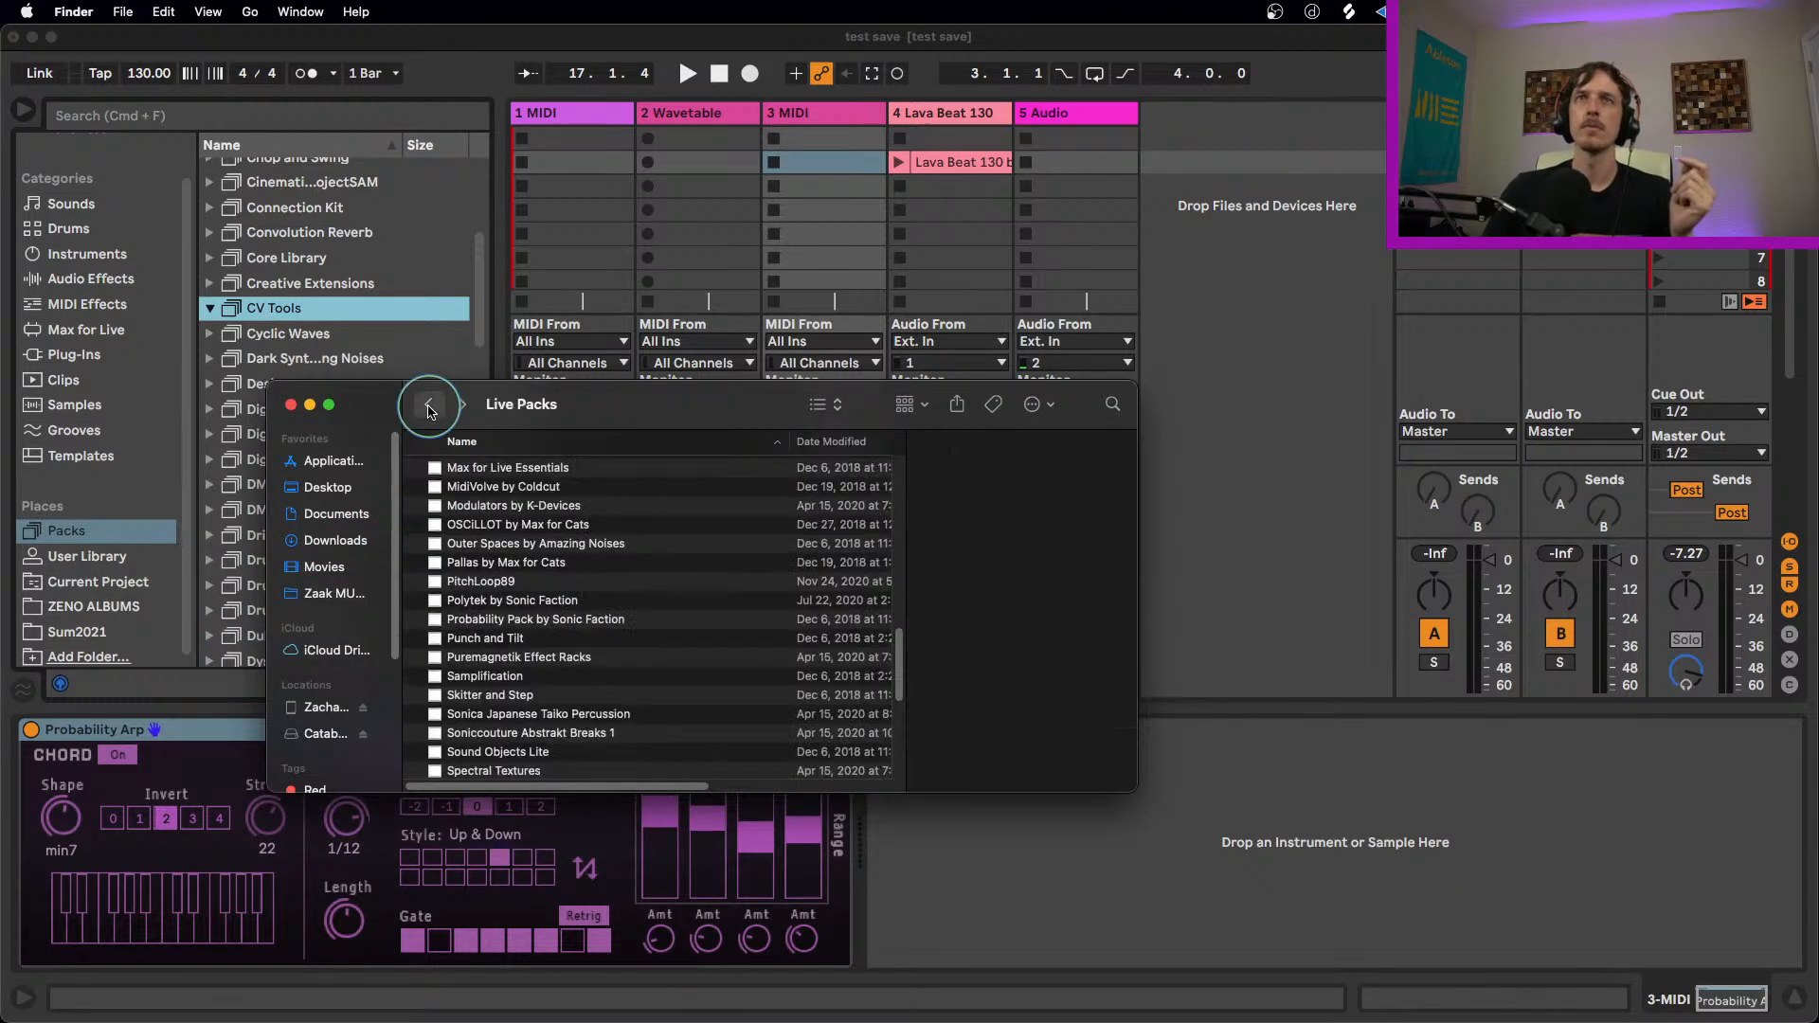
{"action": "scroll", "coordinate": [515, 597], "scroll_direction": "down", "scroll_amount": 5}
{"action": "scroll", "coordinate": [514, 597], "scroll_direction": "up", "scroll_amount": 1}
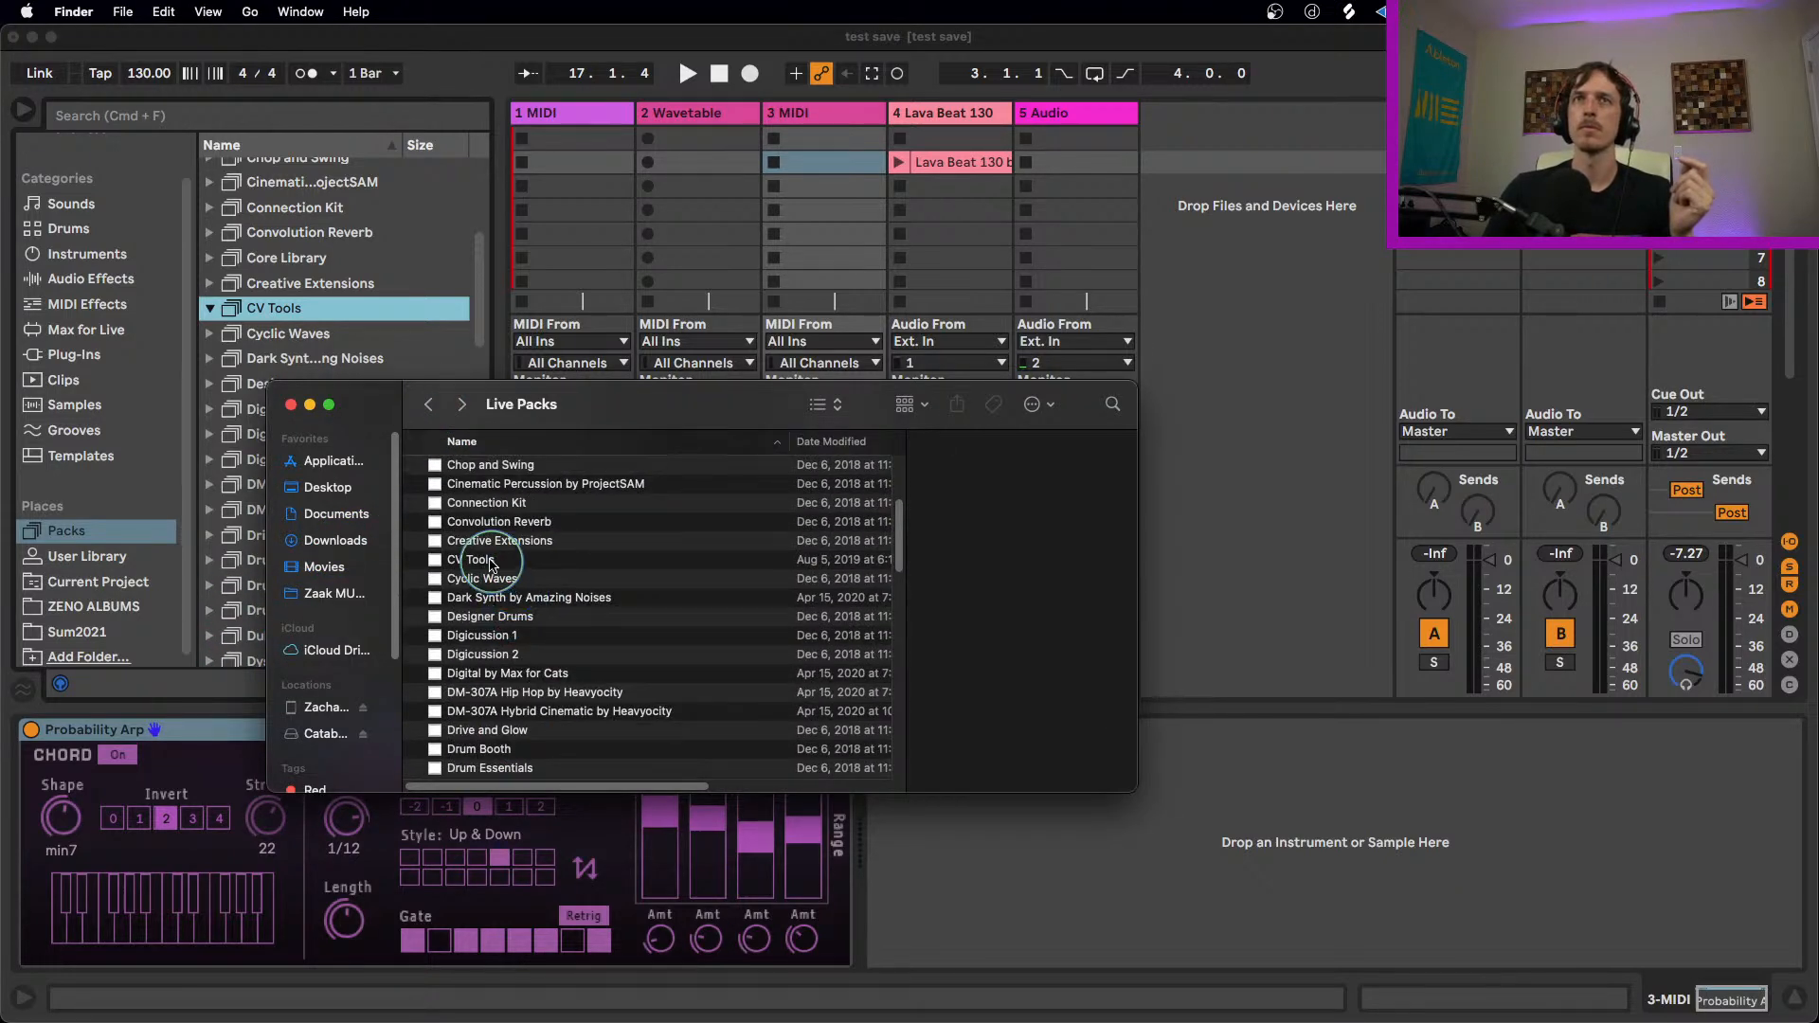
{"action": "left_click", "coordinate": [489, 560]}
{"action": "right_click", "coordinate": [491, 563]}
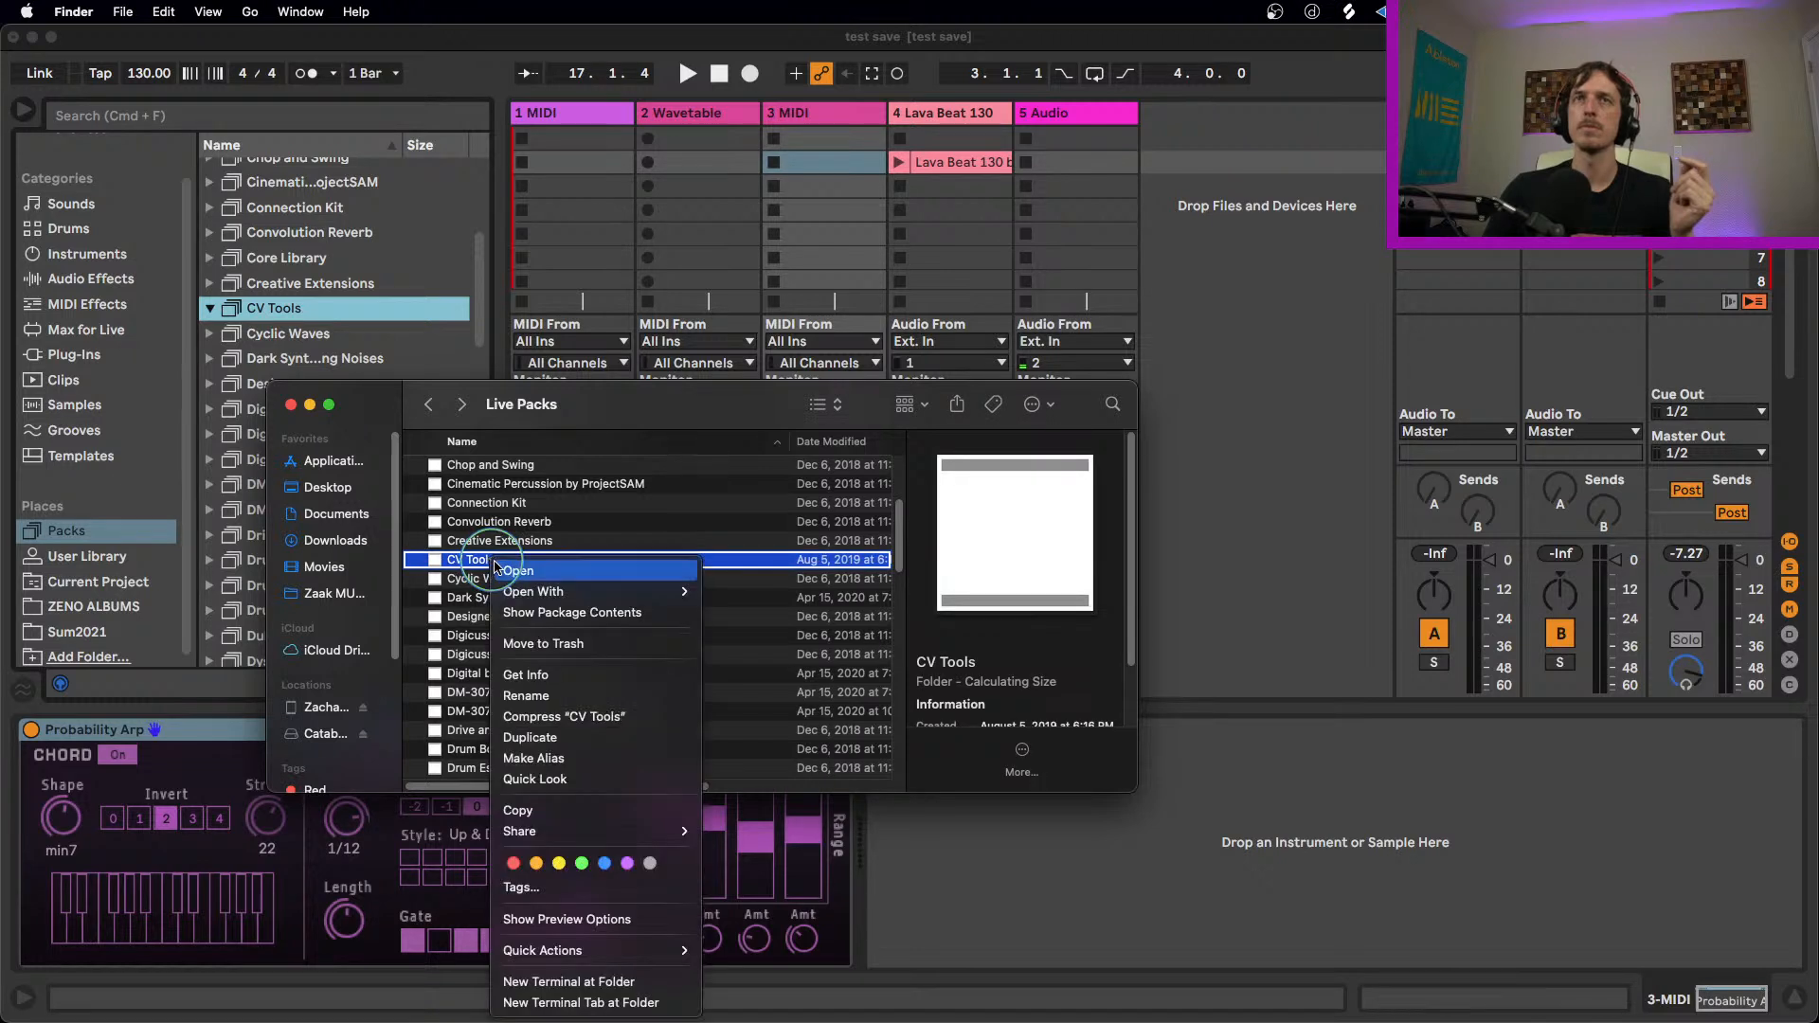
{"action": "left_click", "coordinate": [566, 614]}
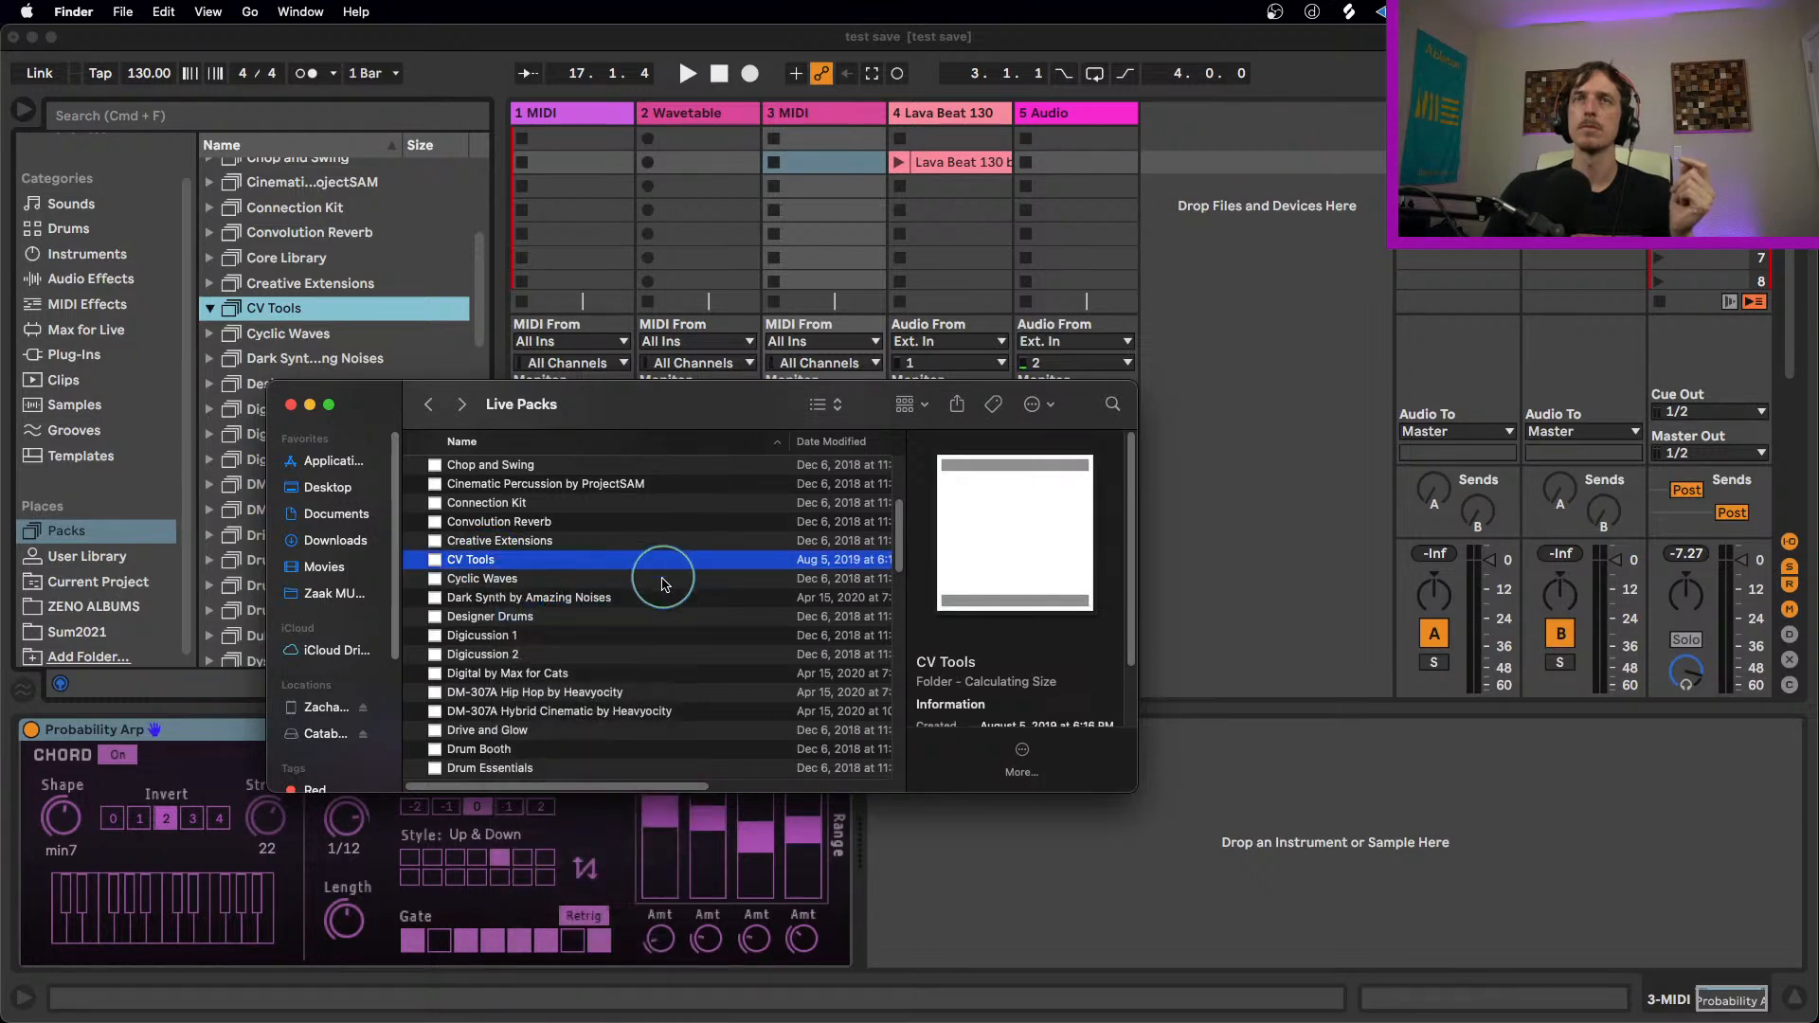
Step: Add CV Instrument.amxd from the CV Instruments folder after Probability Arp on track 3, and arm the track with the Finder window minimized
{"action": "left_click", "coordinate": [452, 491]}
{"action": "key", "text": "Right"}
{"action": "left_click", "coordinate": [519, 508]}
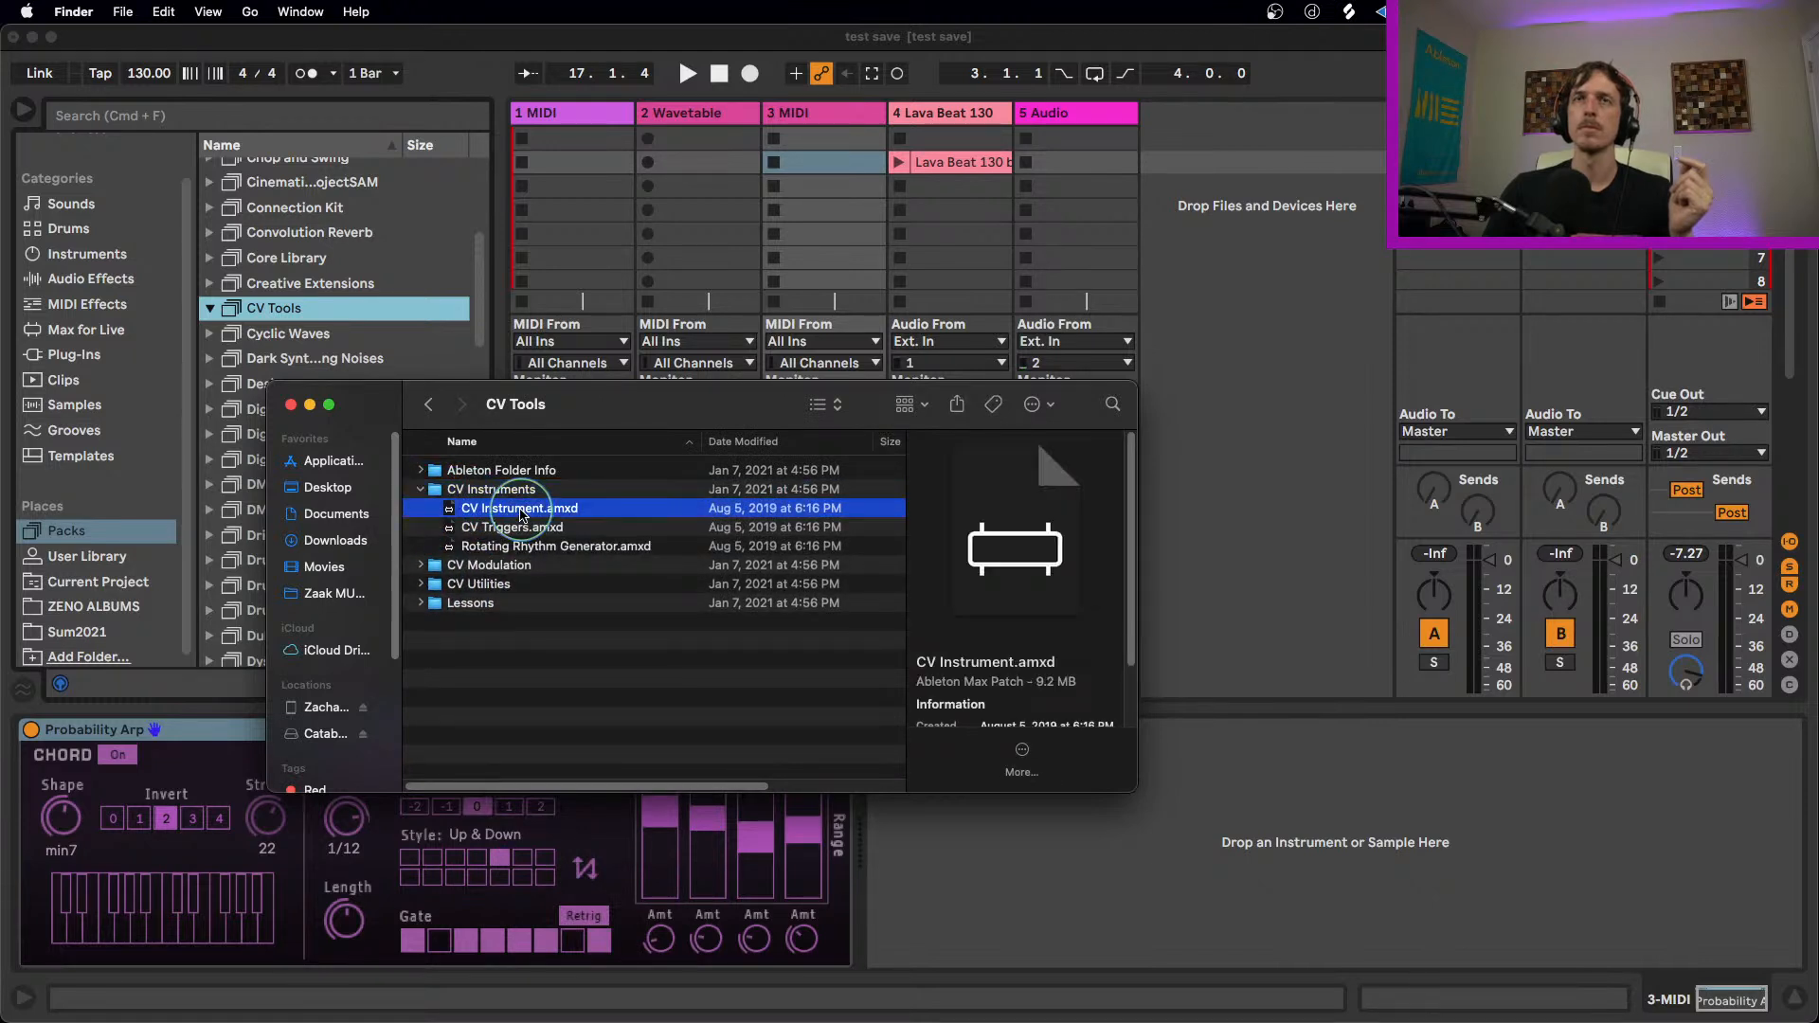
{"action": "left_click_drag", "start_coordinate": [519, 509], "coordinate": [1162, 868]}
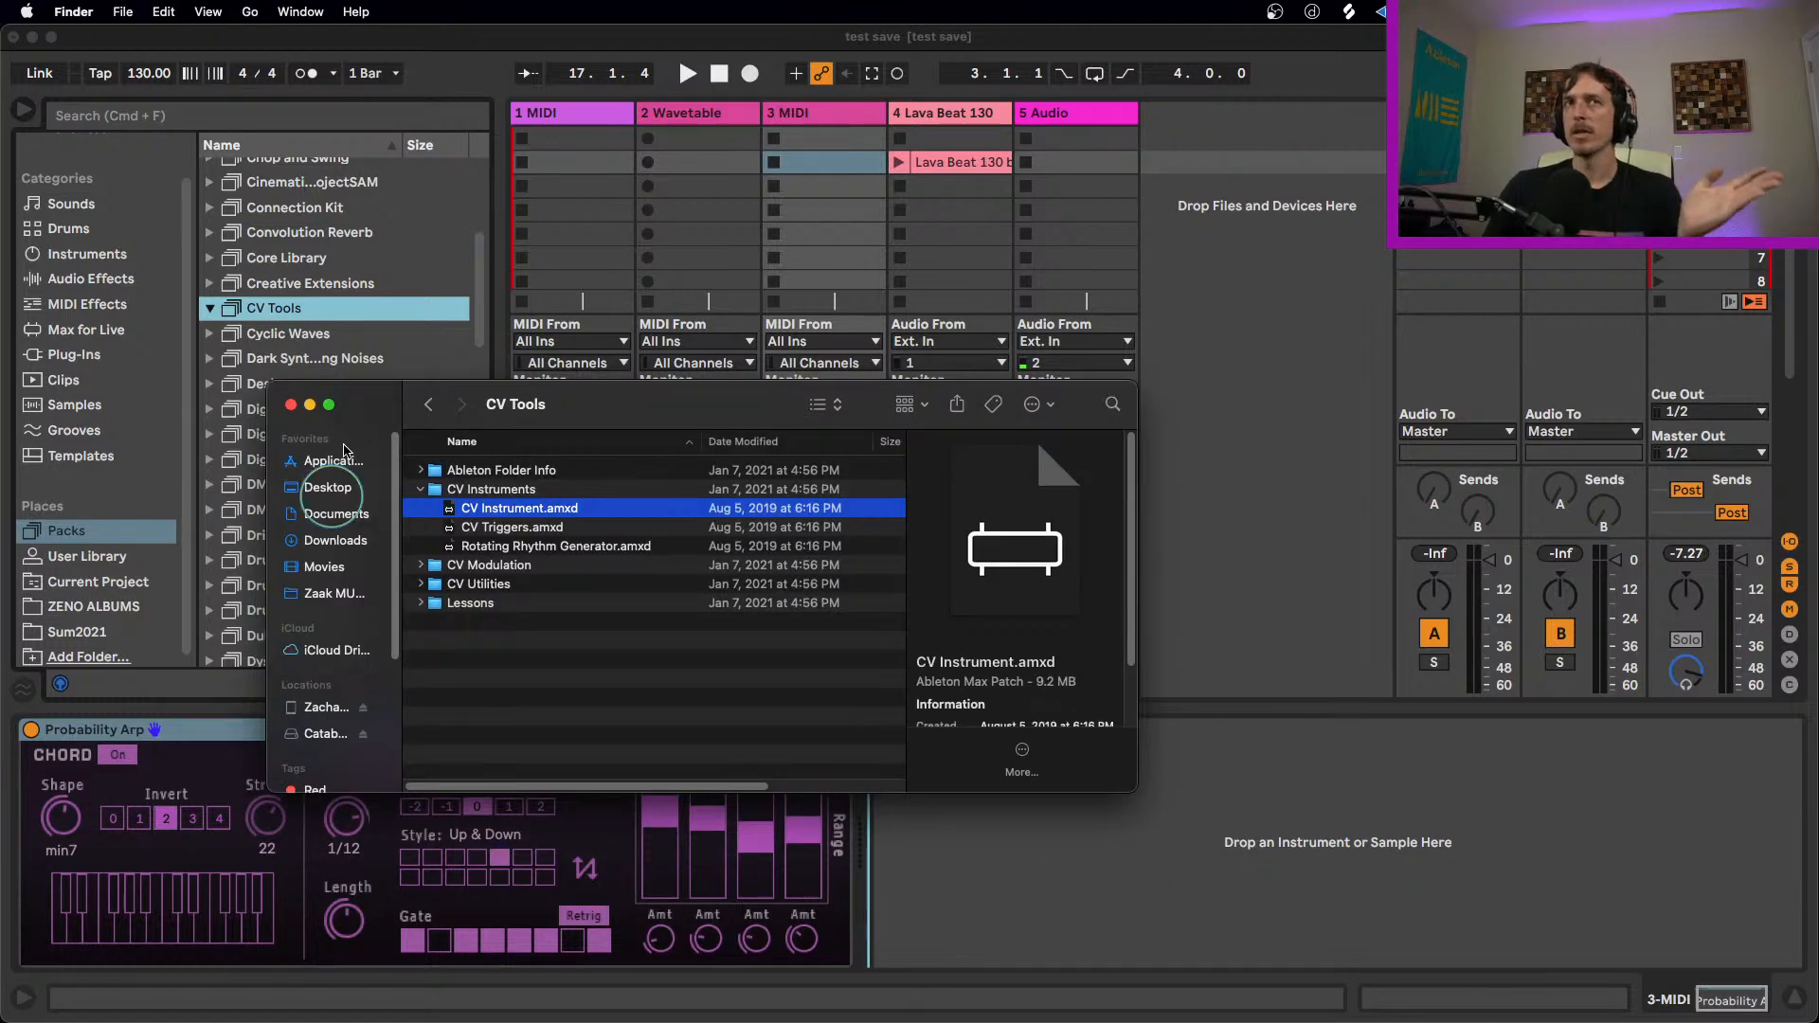
{"action": "left_click", "coordinate": [310, 405]}
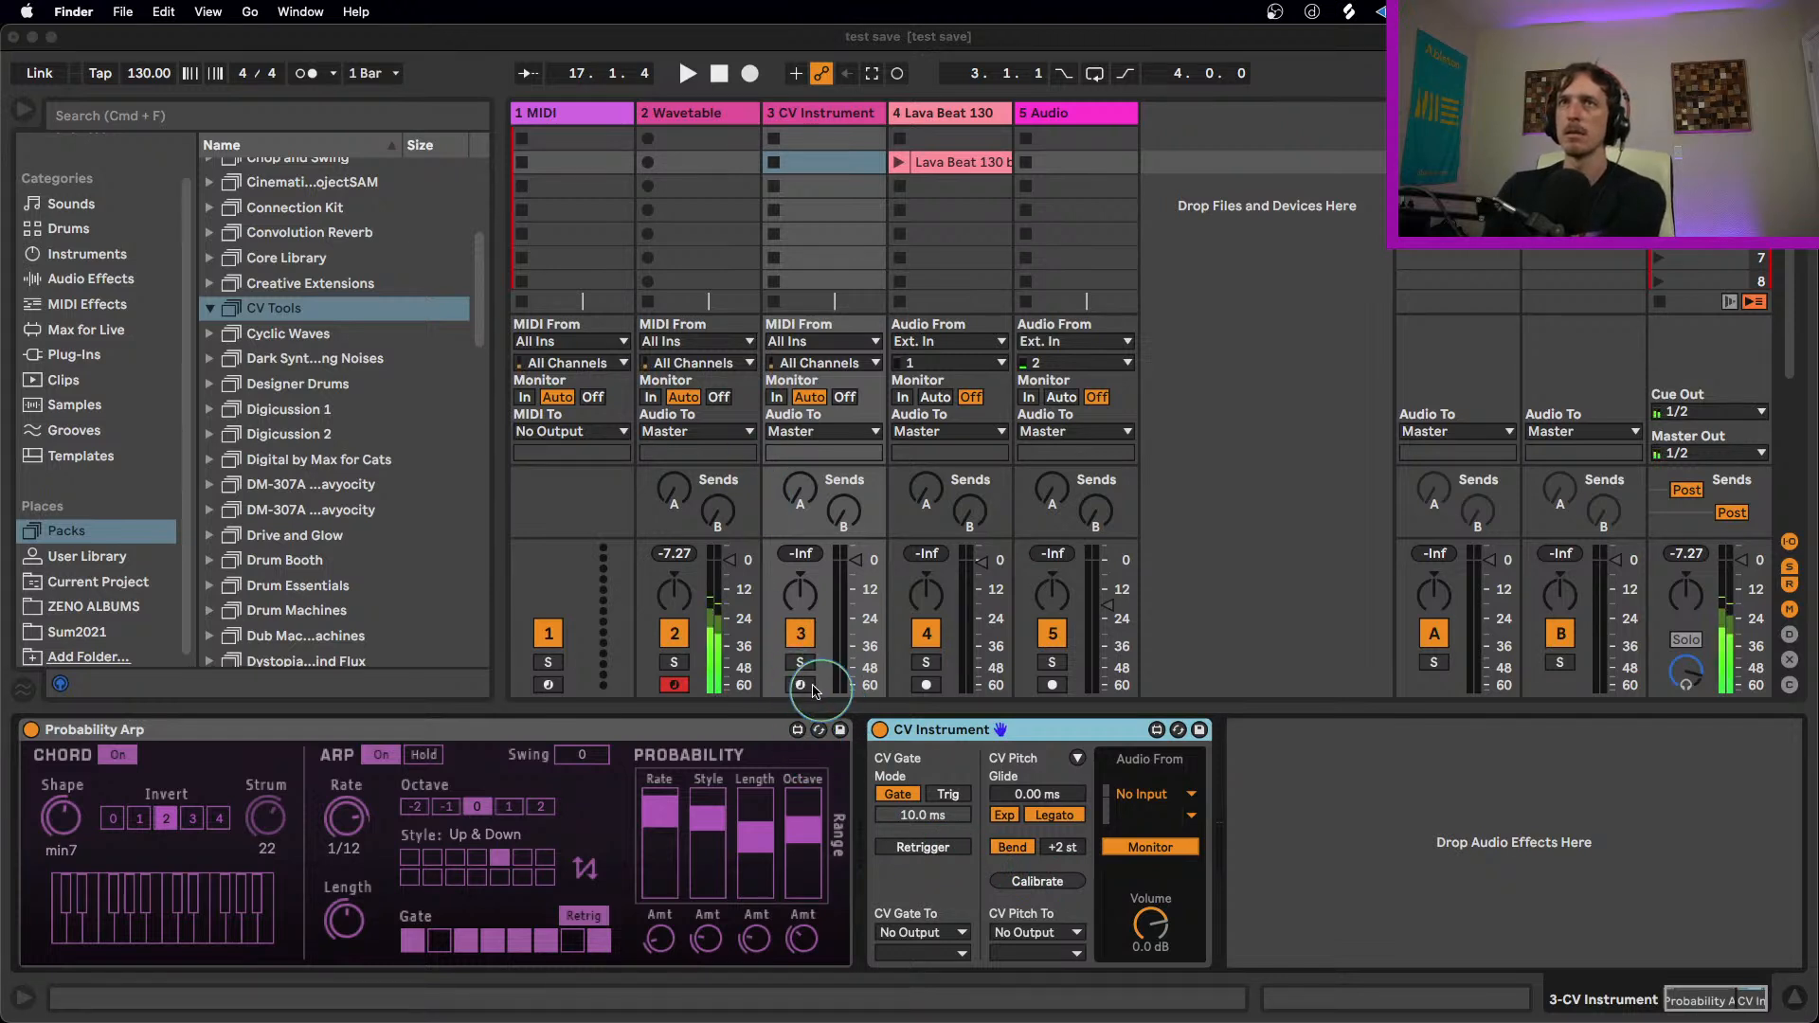
{"action": "left_click", "coordinate": [800, 685]}
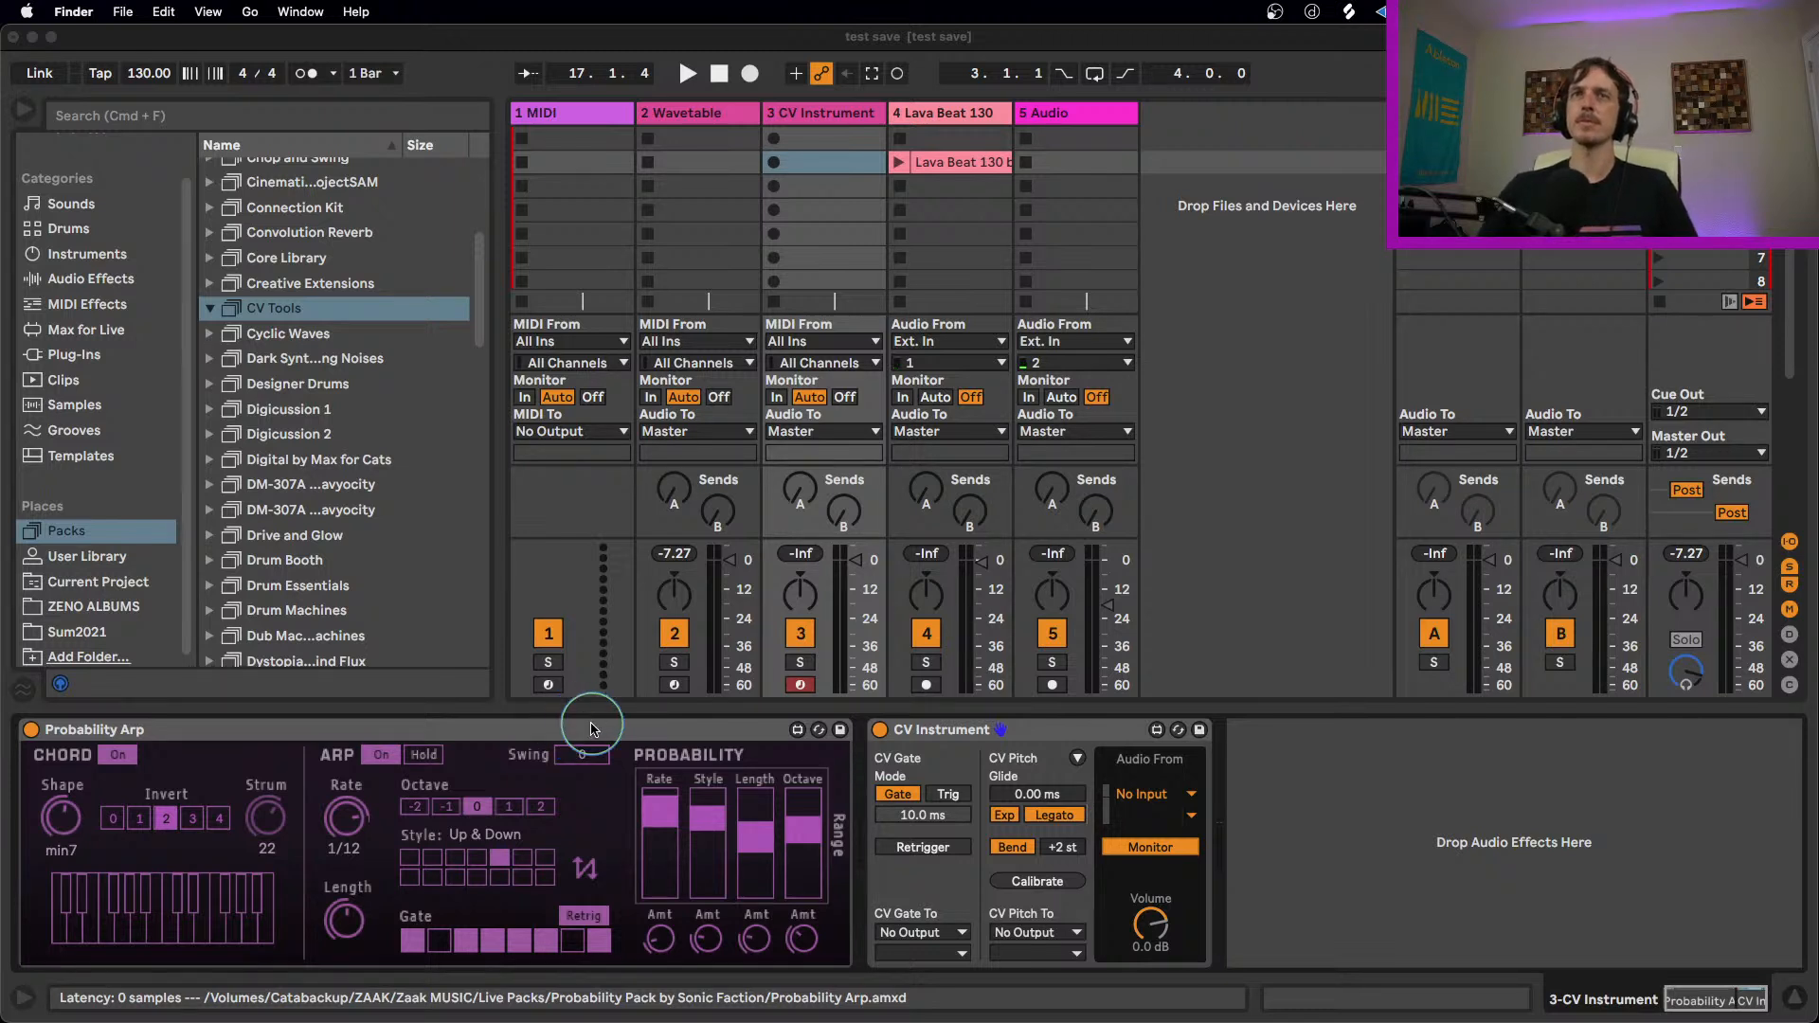
Step: Close the CV Tools Finder window and return to Live with Probability Arp unfolded on the CV Instrument track
{"action": "double_click", "coordinate": [580, 728]}
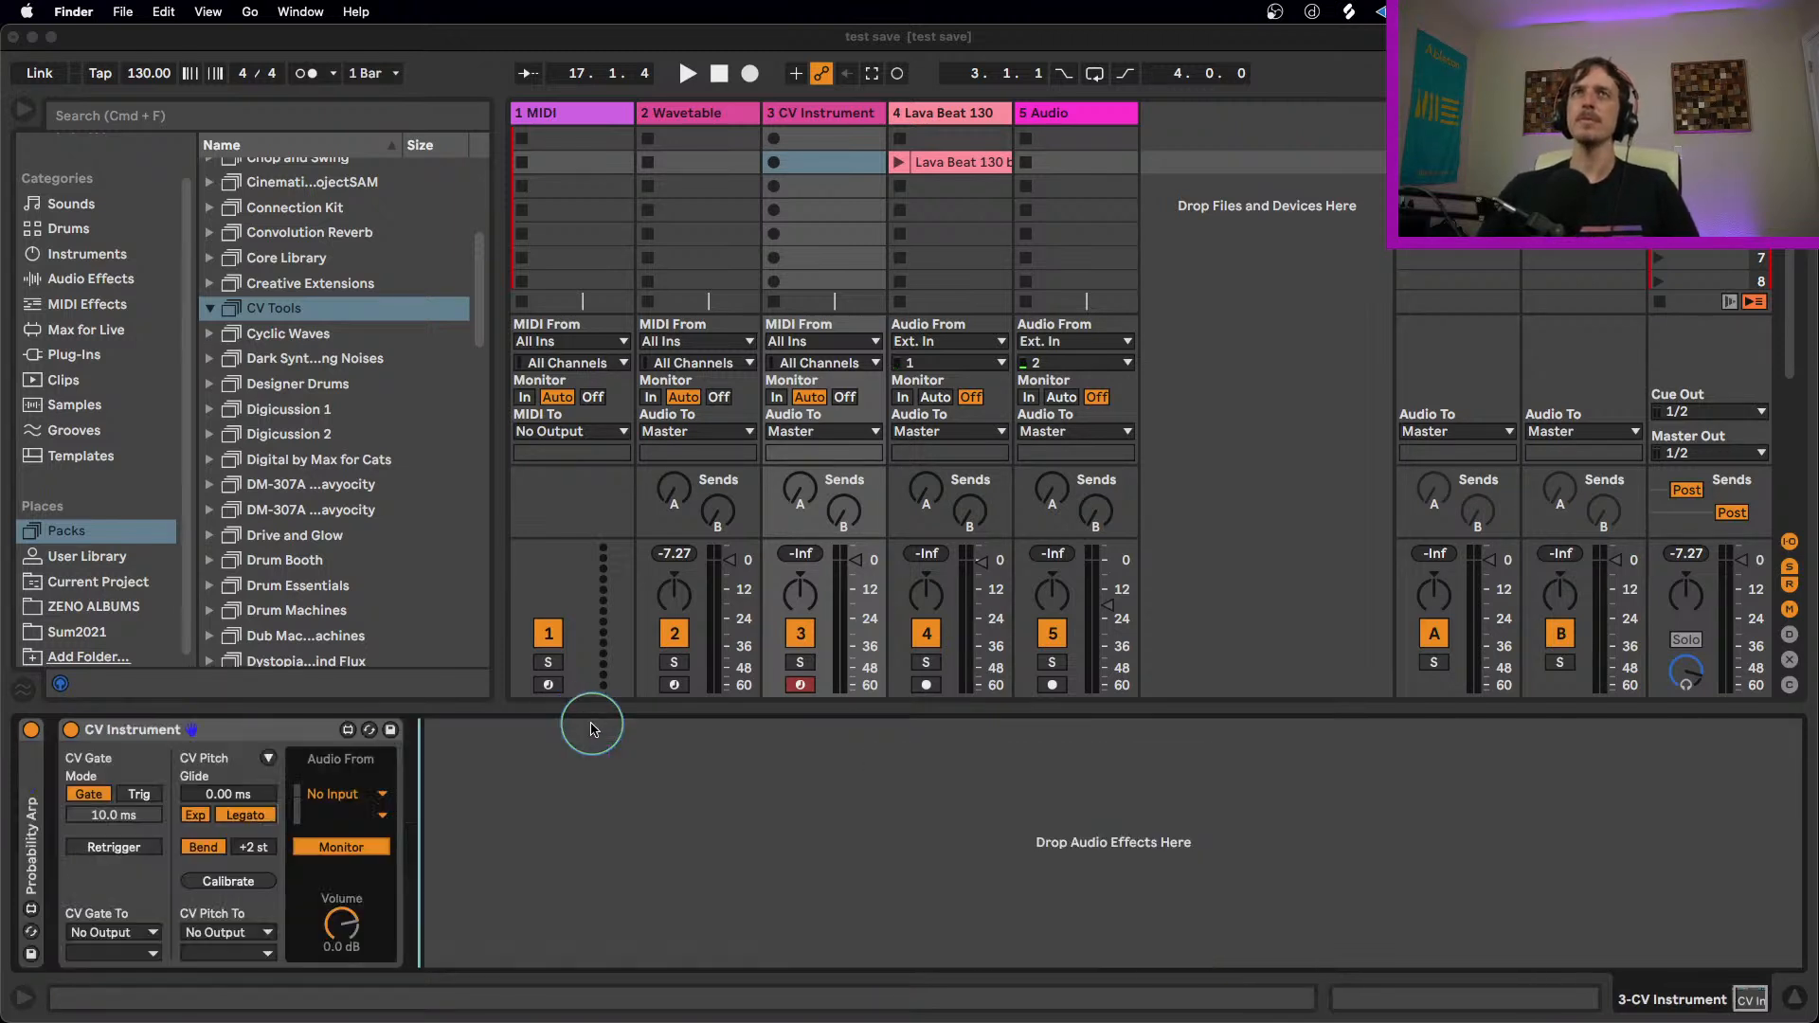
{"action": "left_click", "coordinate": [119, 12]}
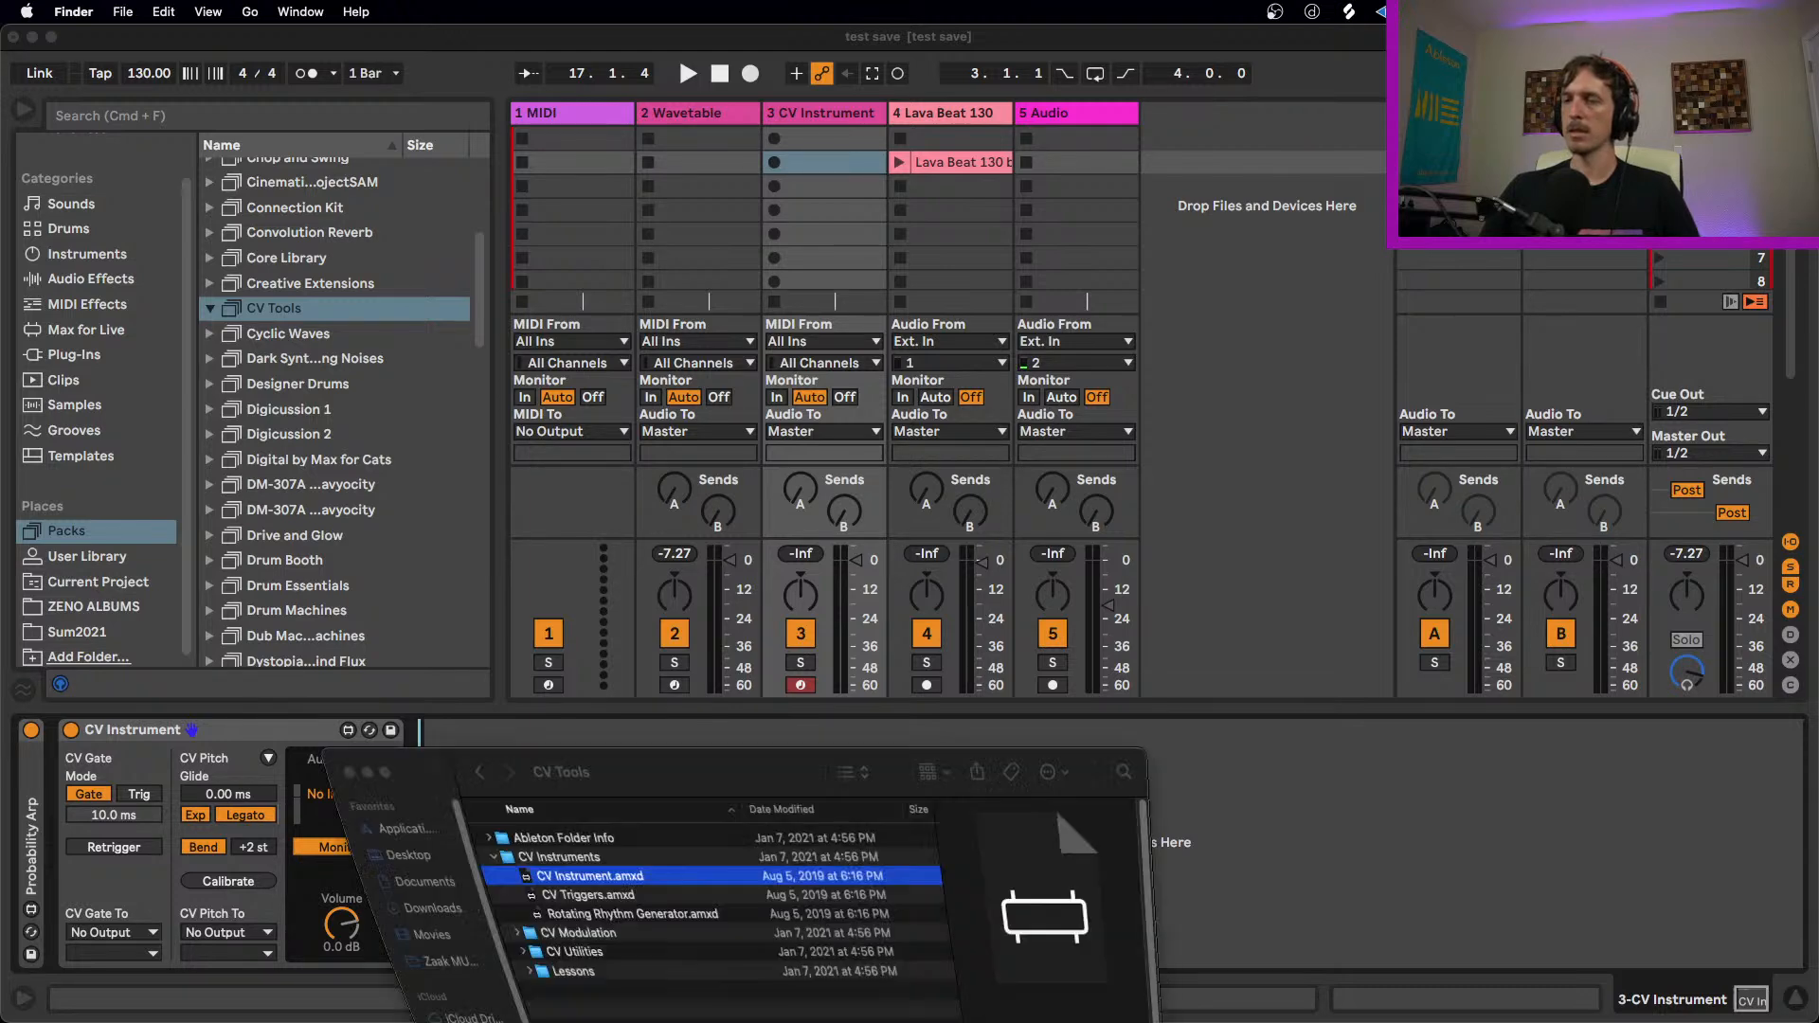
{"action": "key", "text": "super+w"}
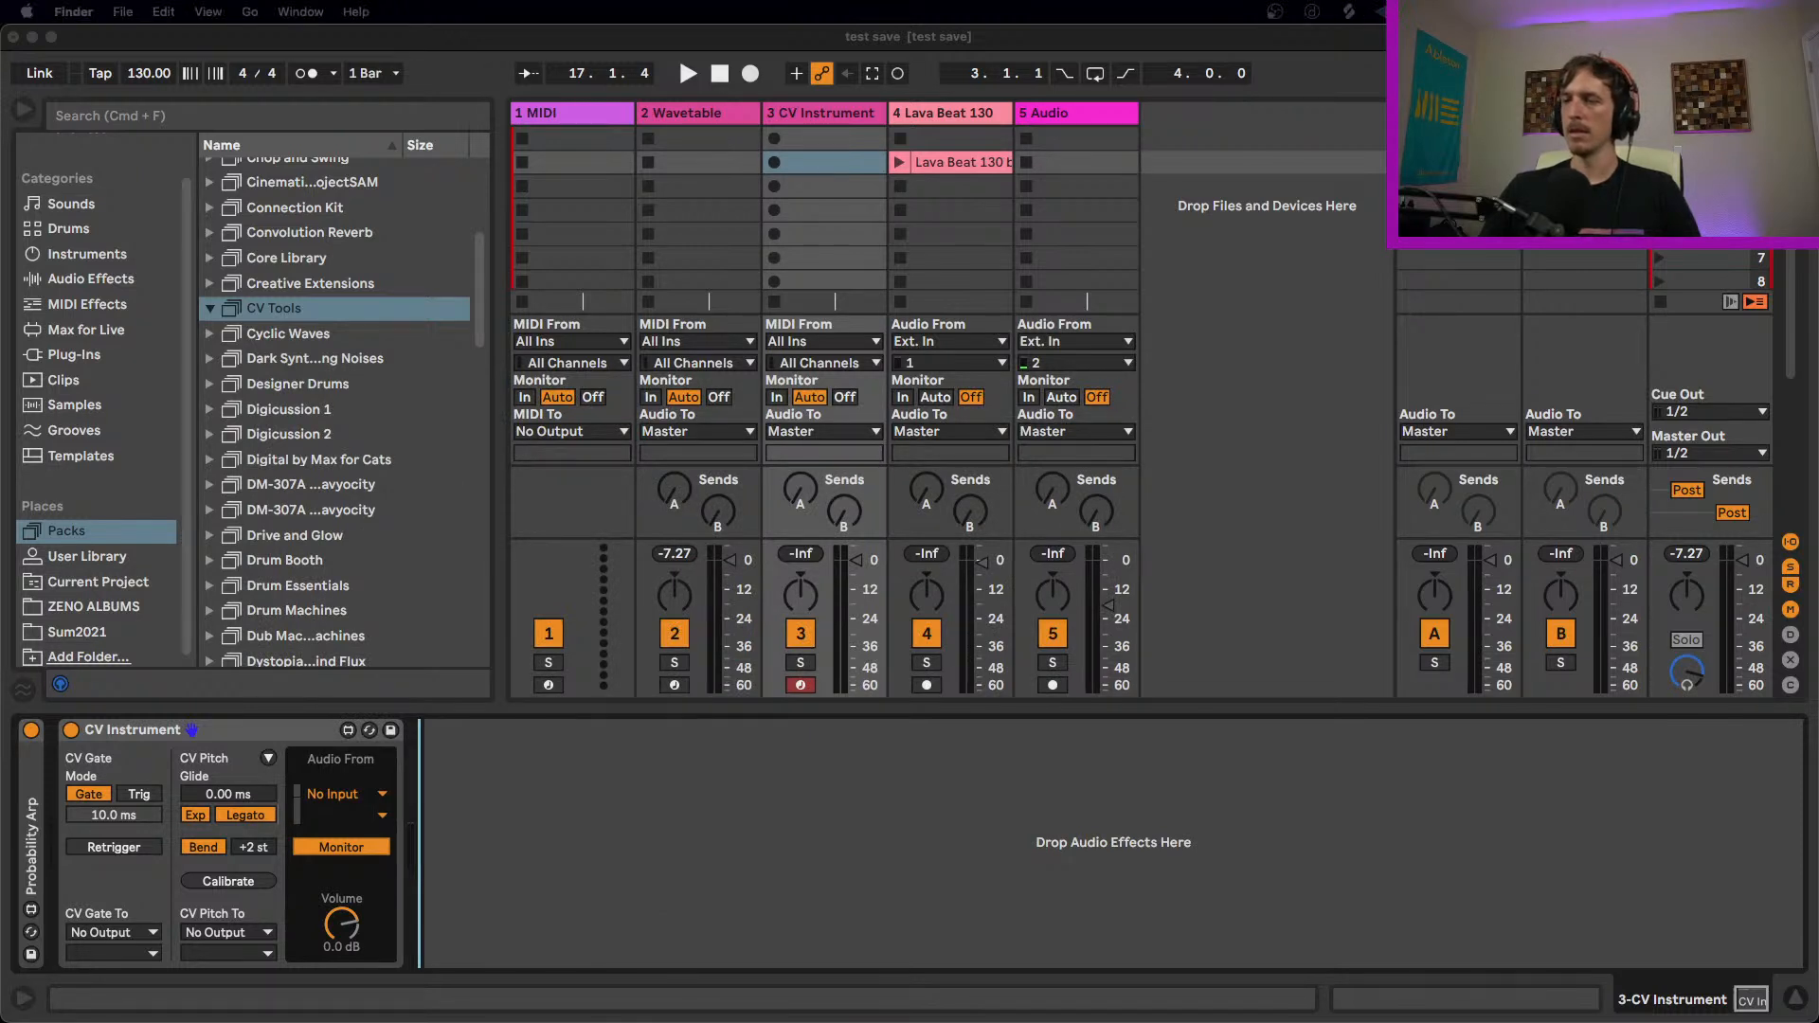
{"action": "left_click", "coordinate": [876, 424]}
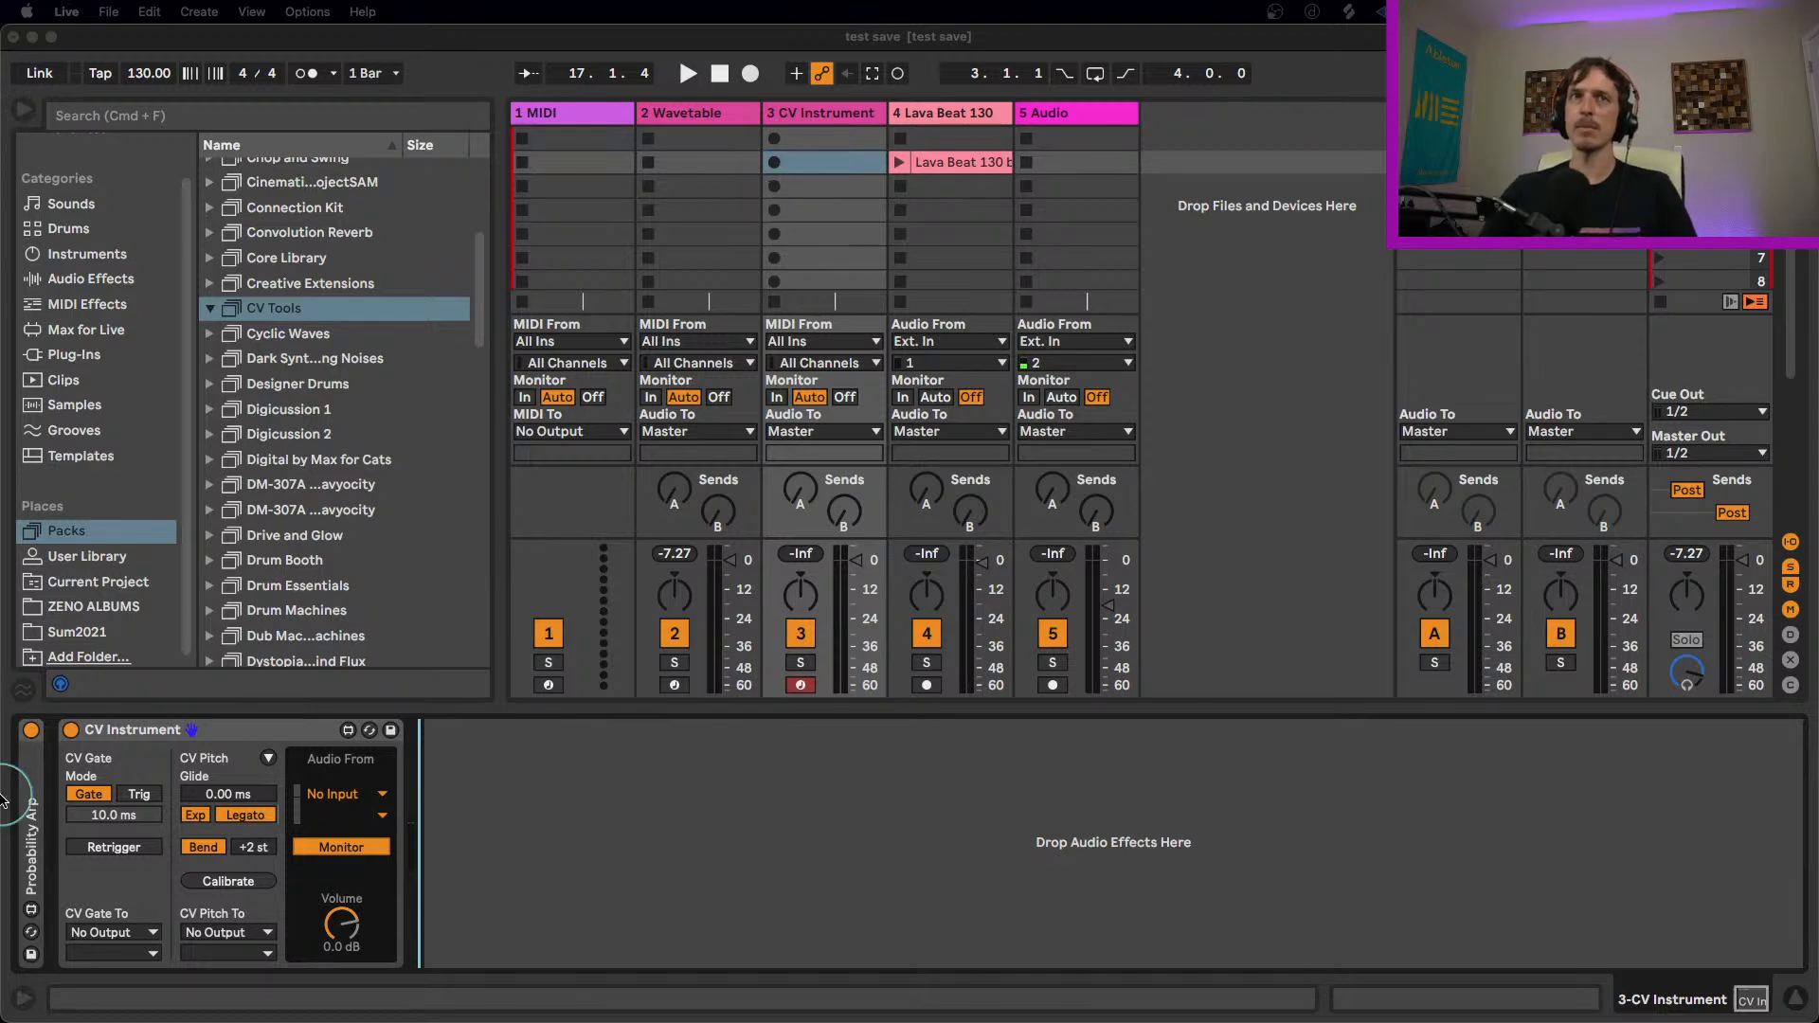
{"action": "double_click", "coordinate": [29, 815]}
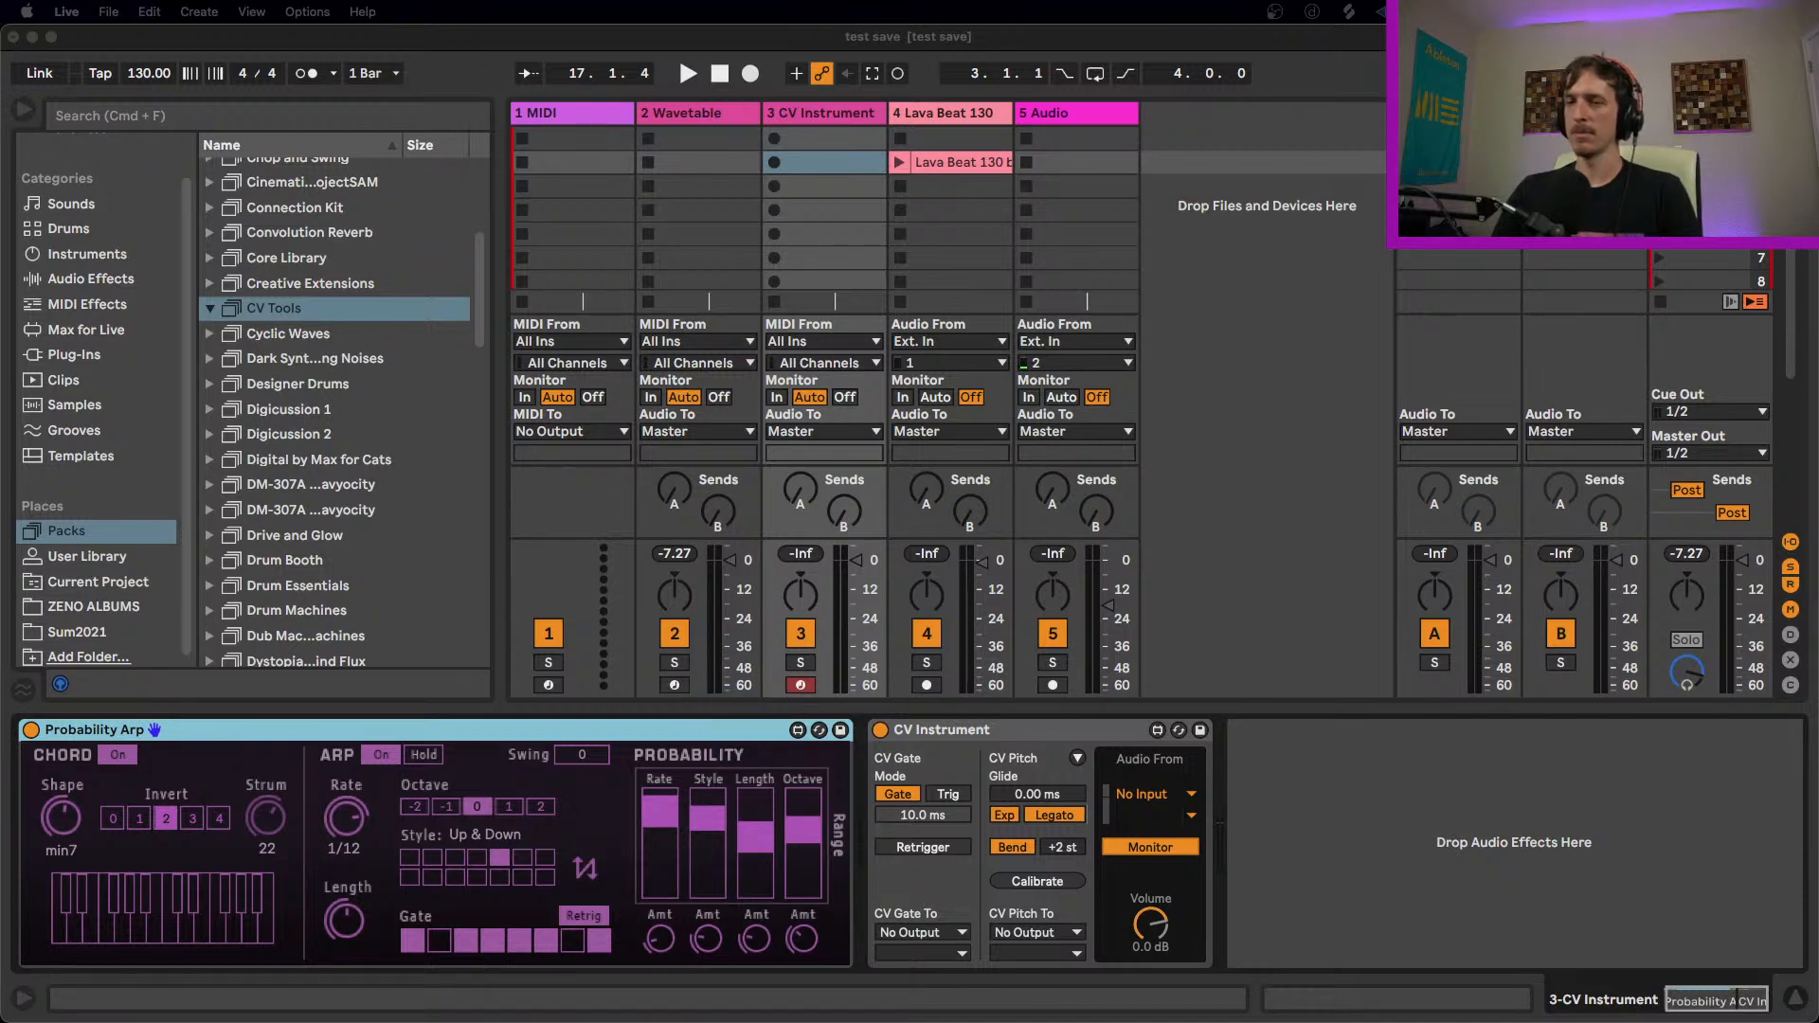
Step: View the Lava Beat 130 clip and return to the CV Instrument track's devices
{"action": "key", "text": "super+Tab"}
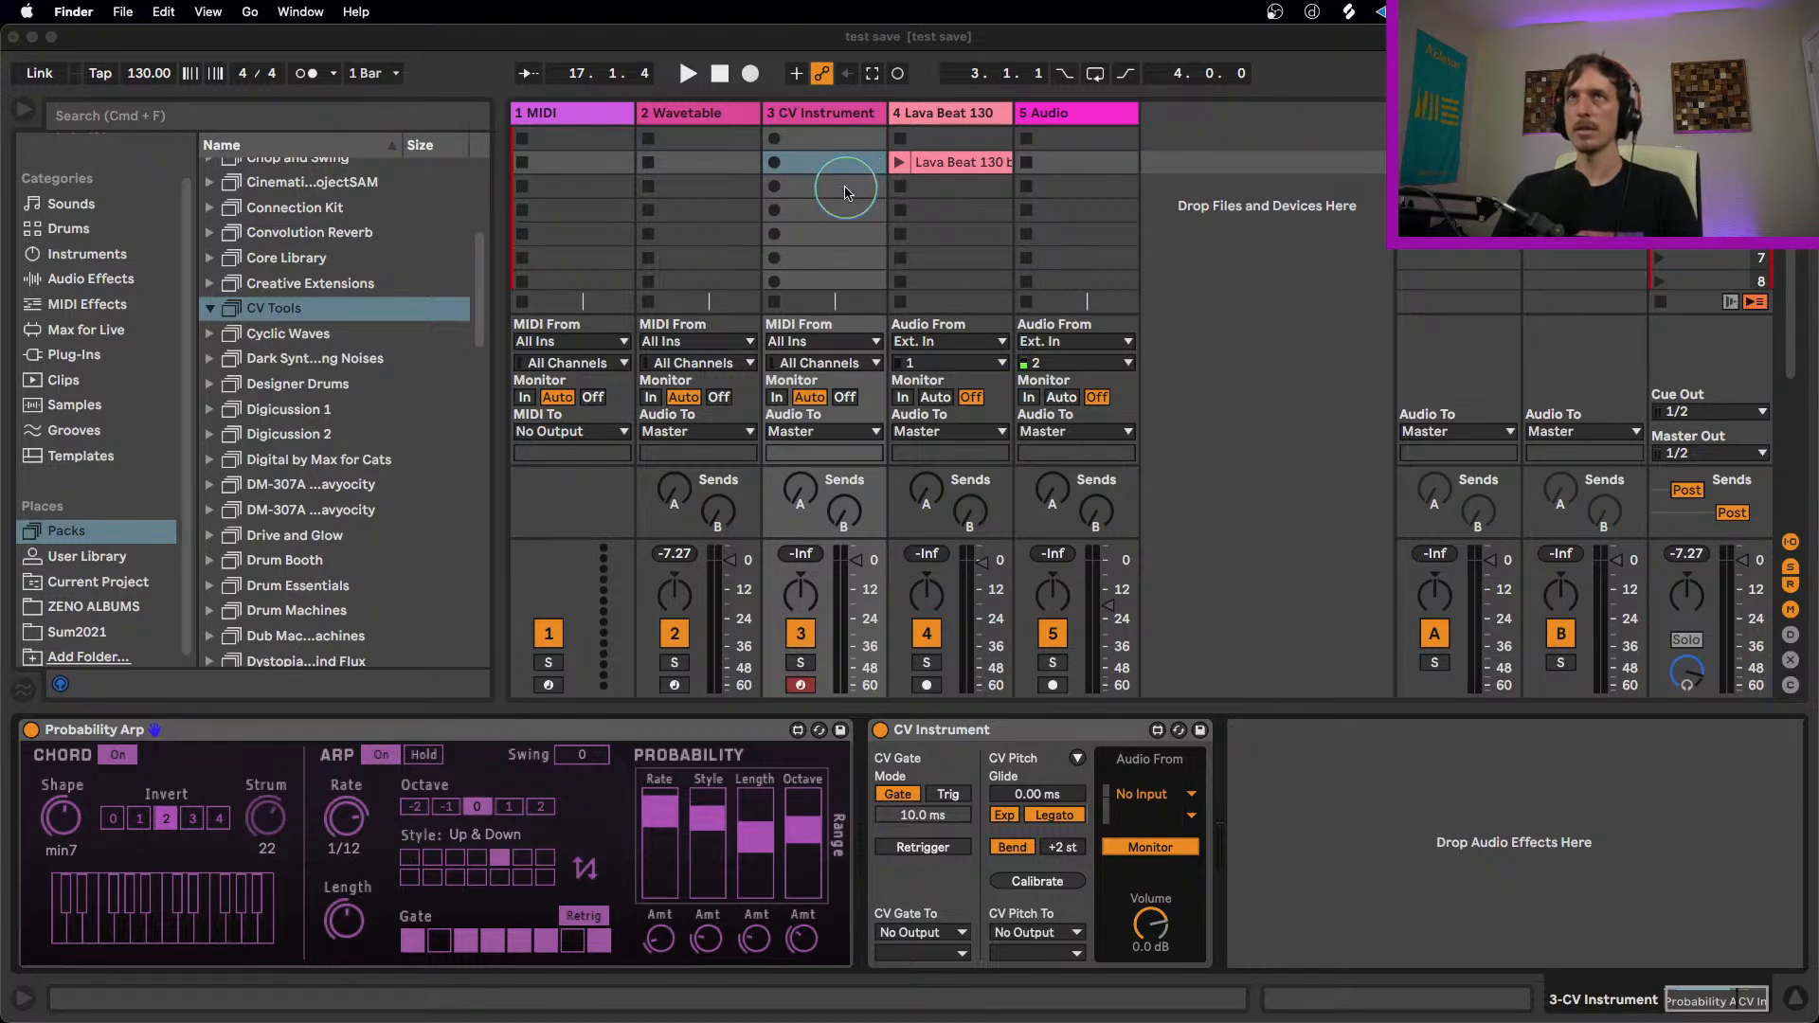
{"action": "left_click", "coordinate": [938, 167]}
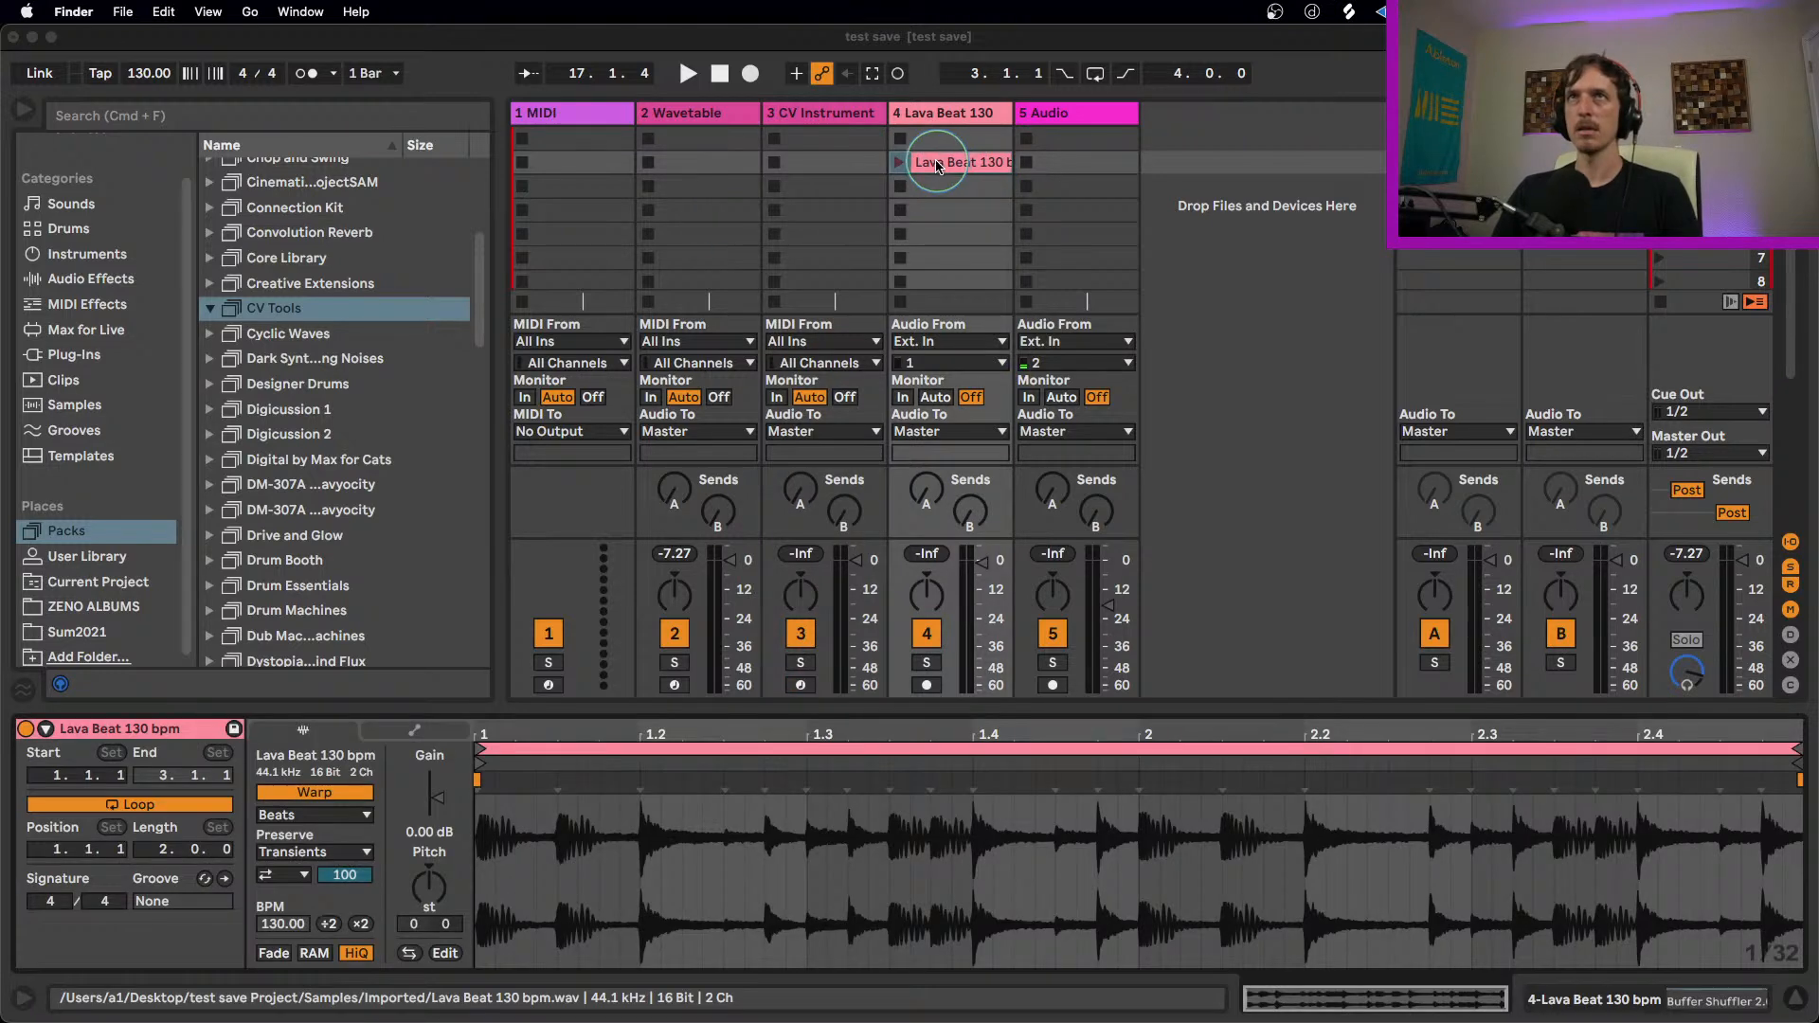
{"action": "left_click", "coordinate": [822, 117]}
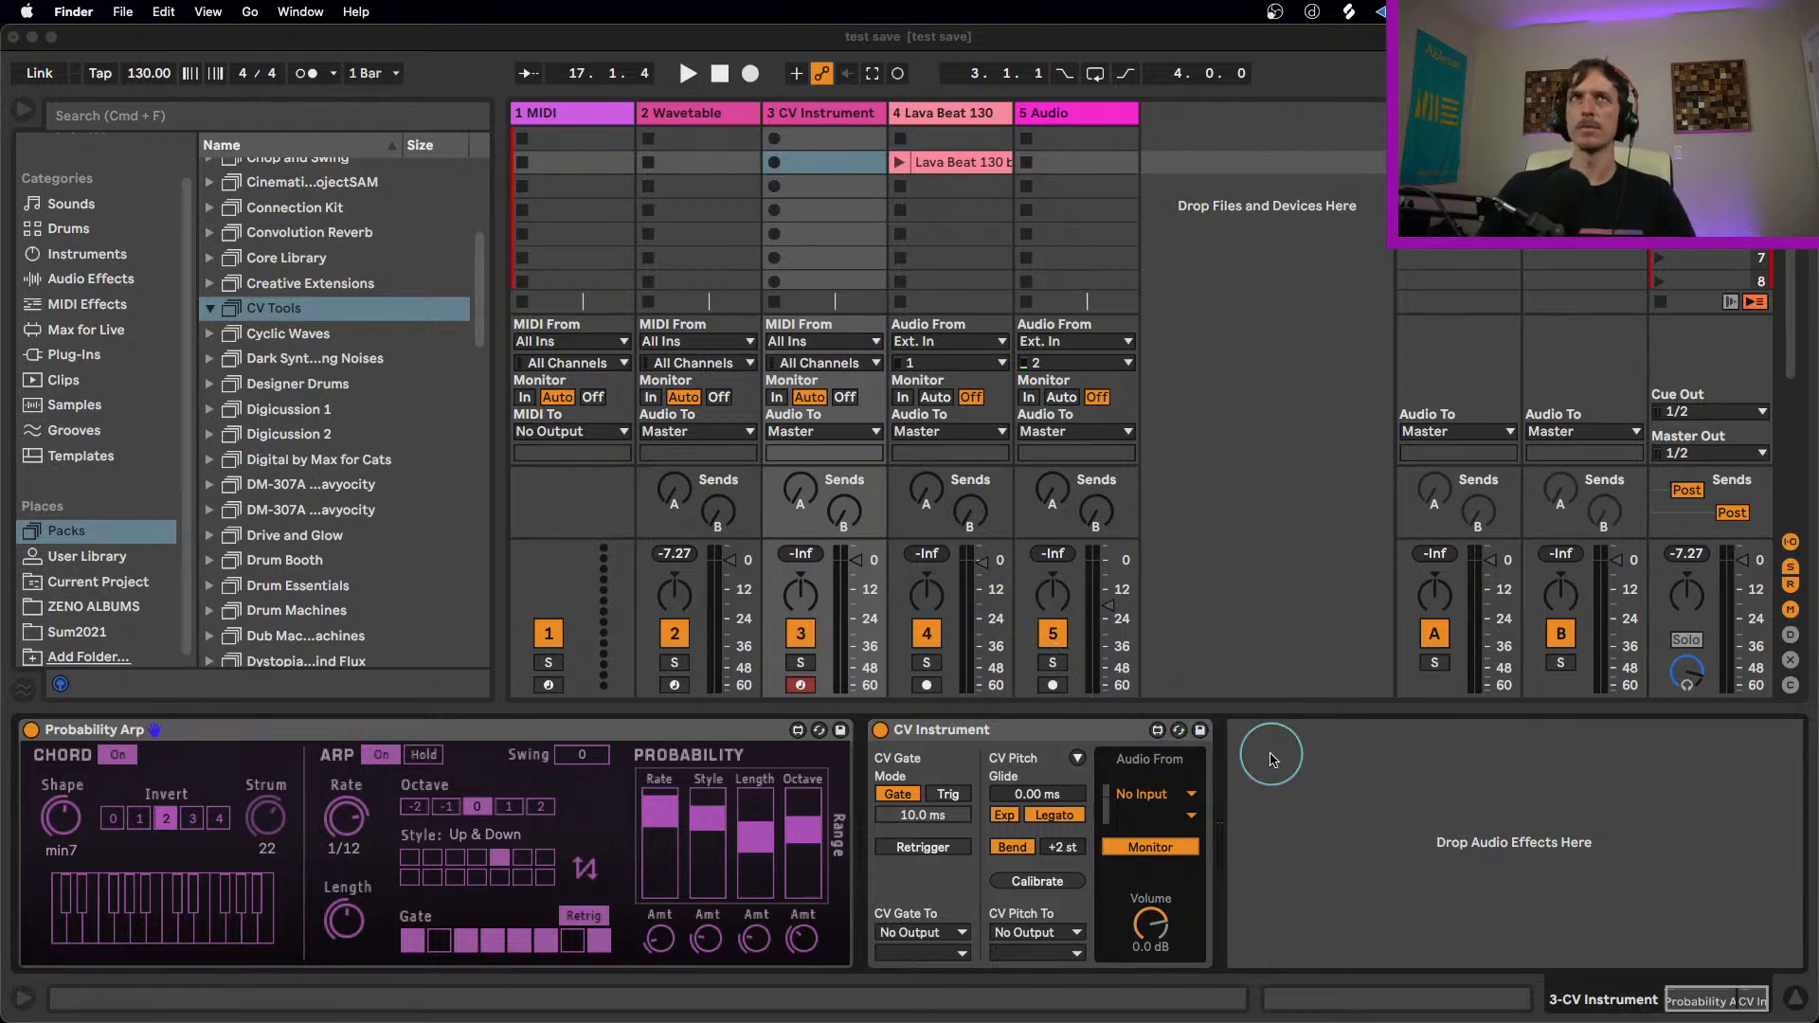
{"action": "mouse_move", "coordinate": [451, 41]}
{"action": "left_mouse_down"}
{"action": "mouse_move", "coordinate": [447, 97]}
{"action": "mouse_move", "coordinate": [450, 66]}
{"action": "left_mouse_up"}
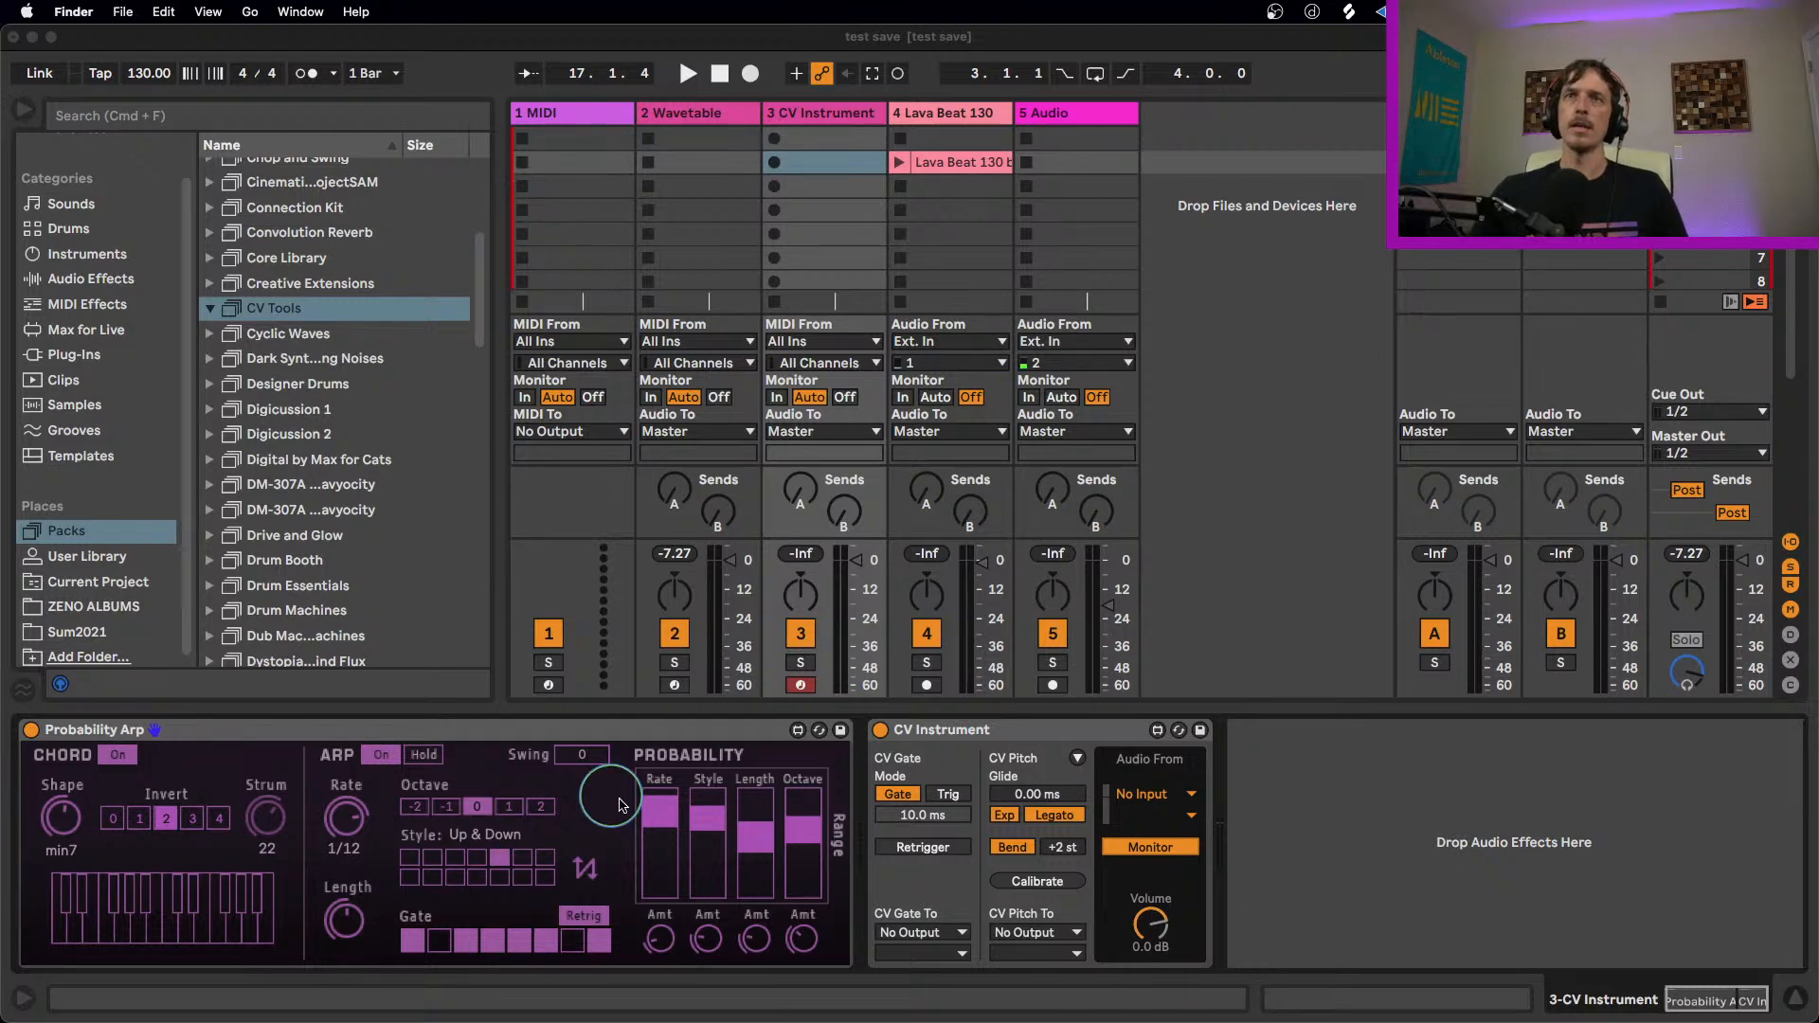
Step: Select the Wavetable track, fold and unfold its Probability Arp device, and look through the device's options
{"action": "left_click", "coordinate": [674, 115]}
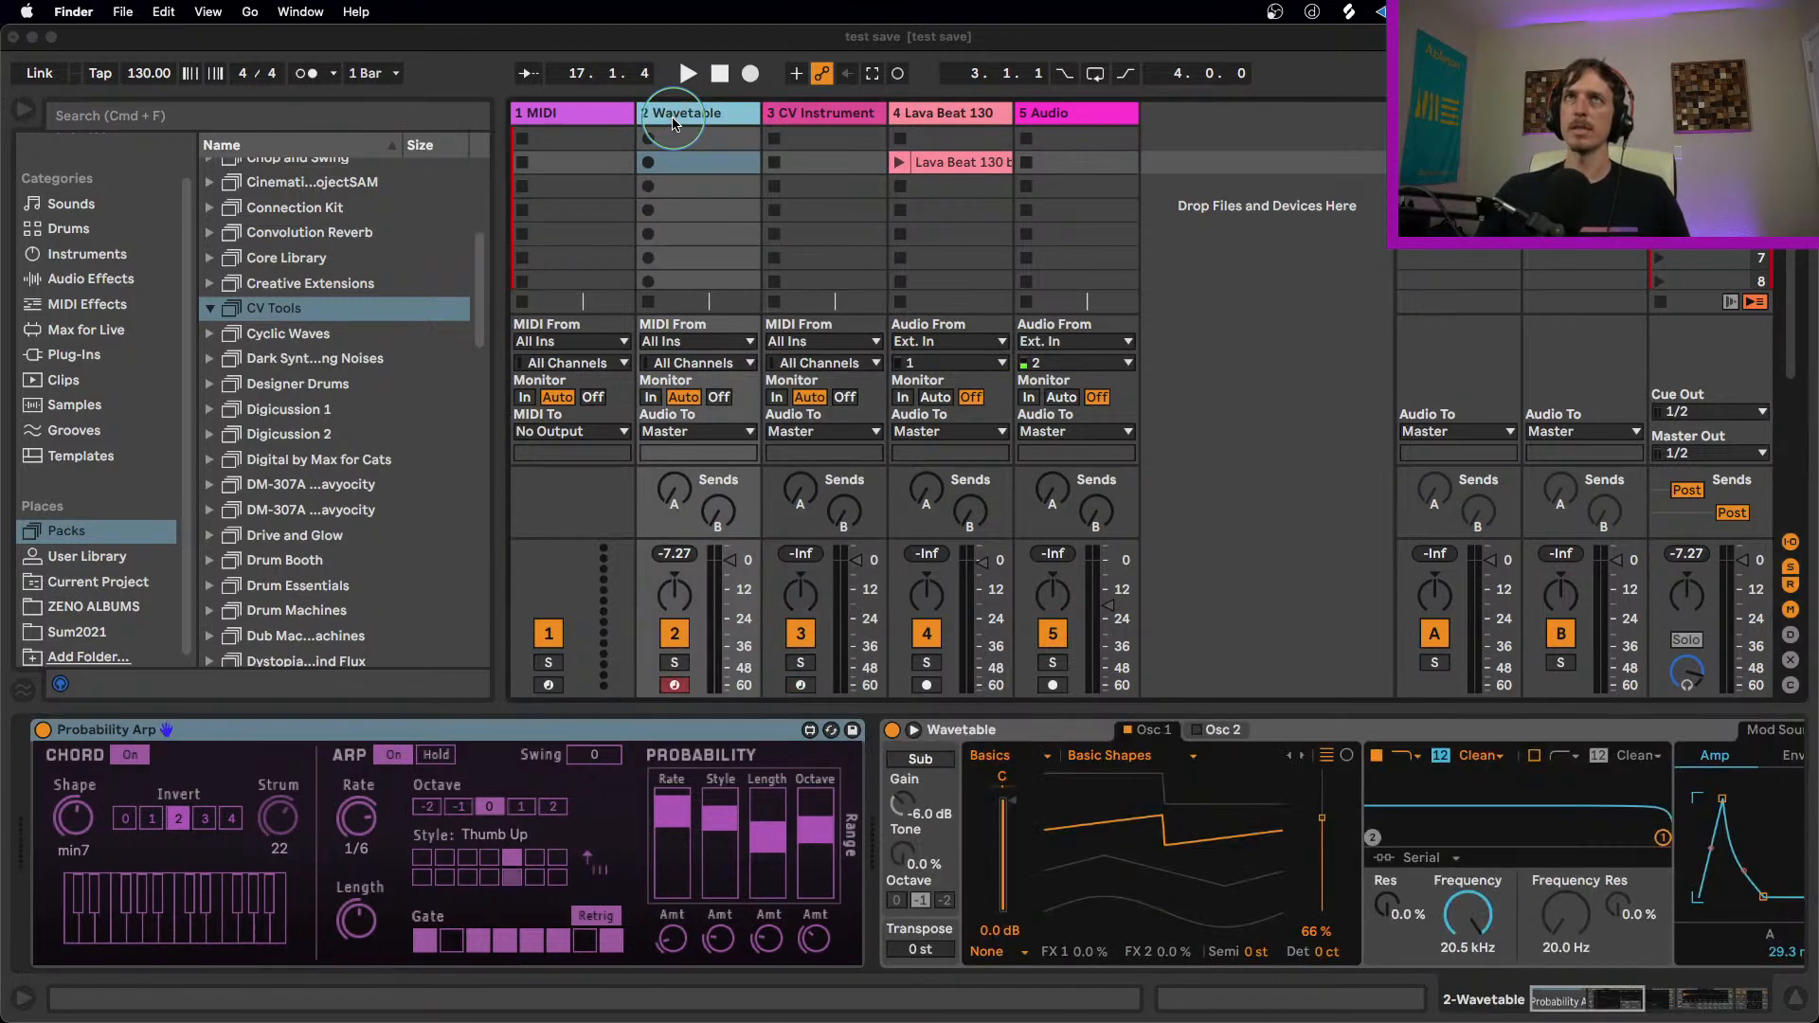
{"action": "double_click", "coordinate": [379, 730]}
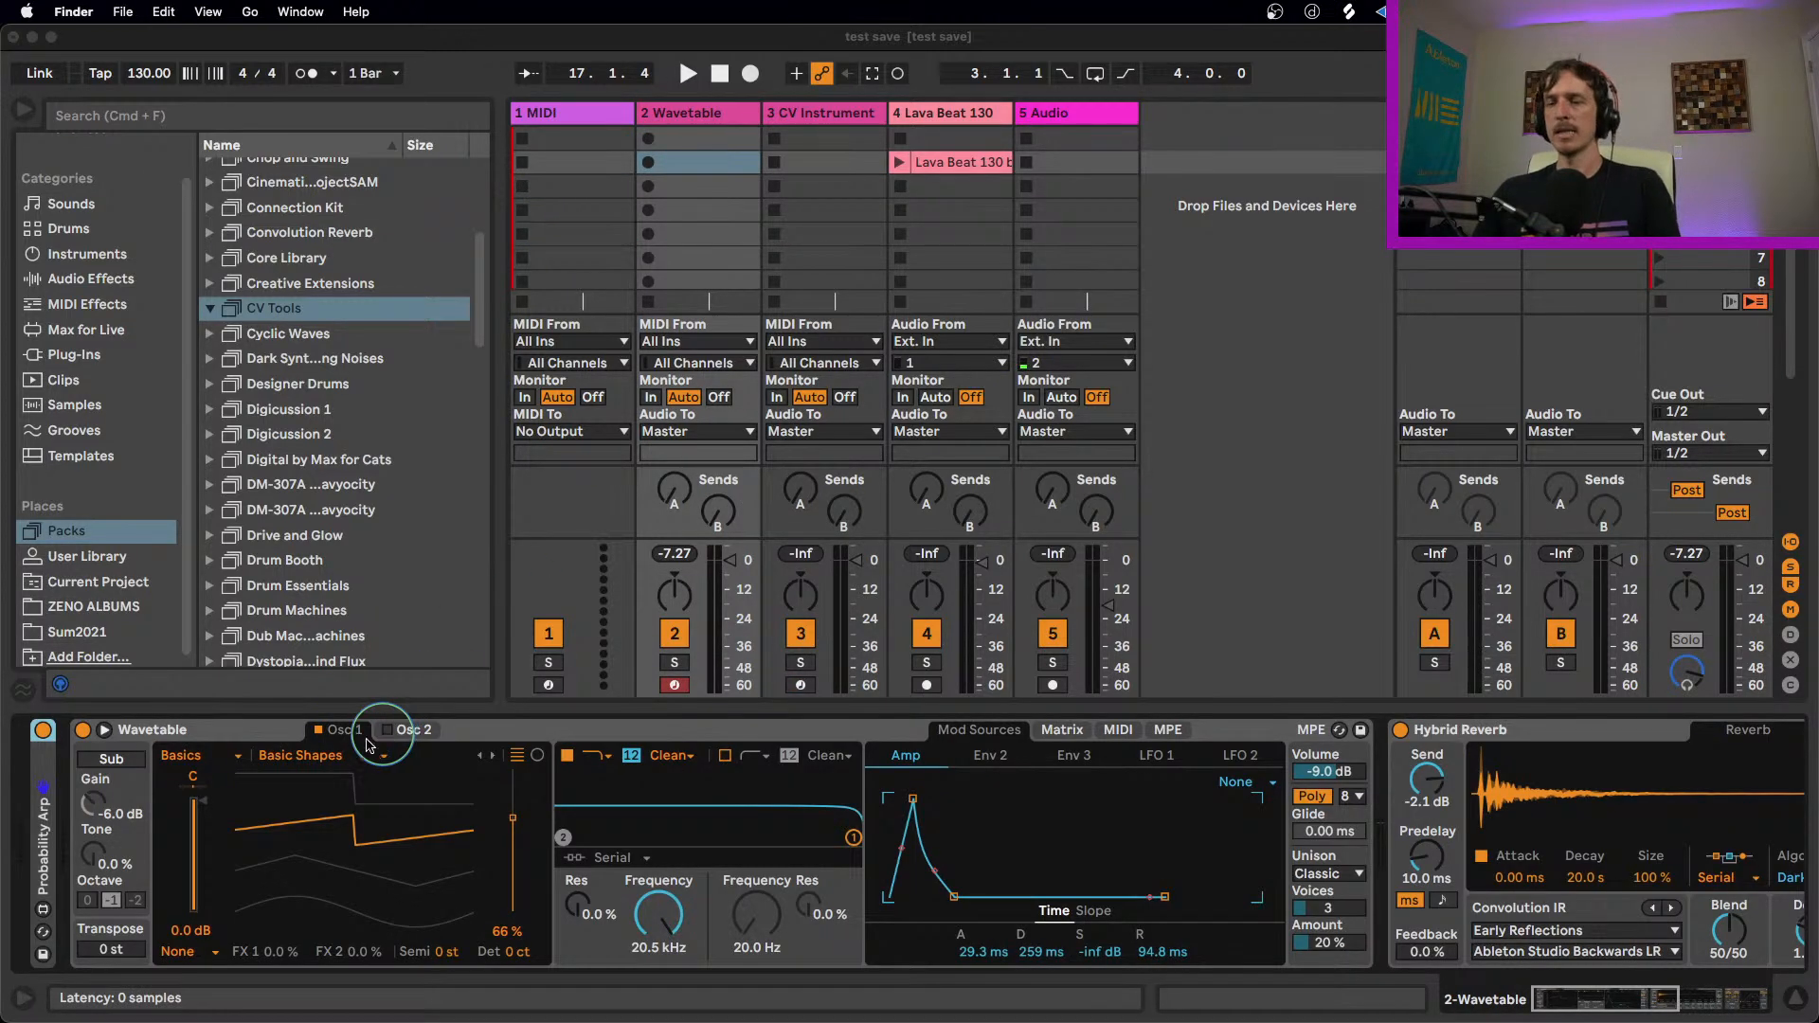
{"action": "double_click", "coordinate": [43, 816]}
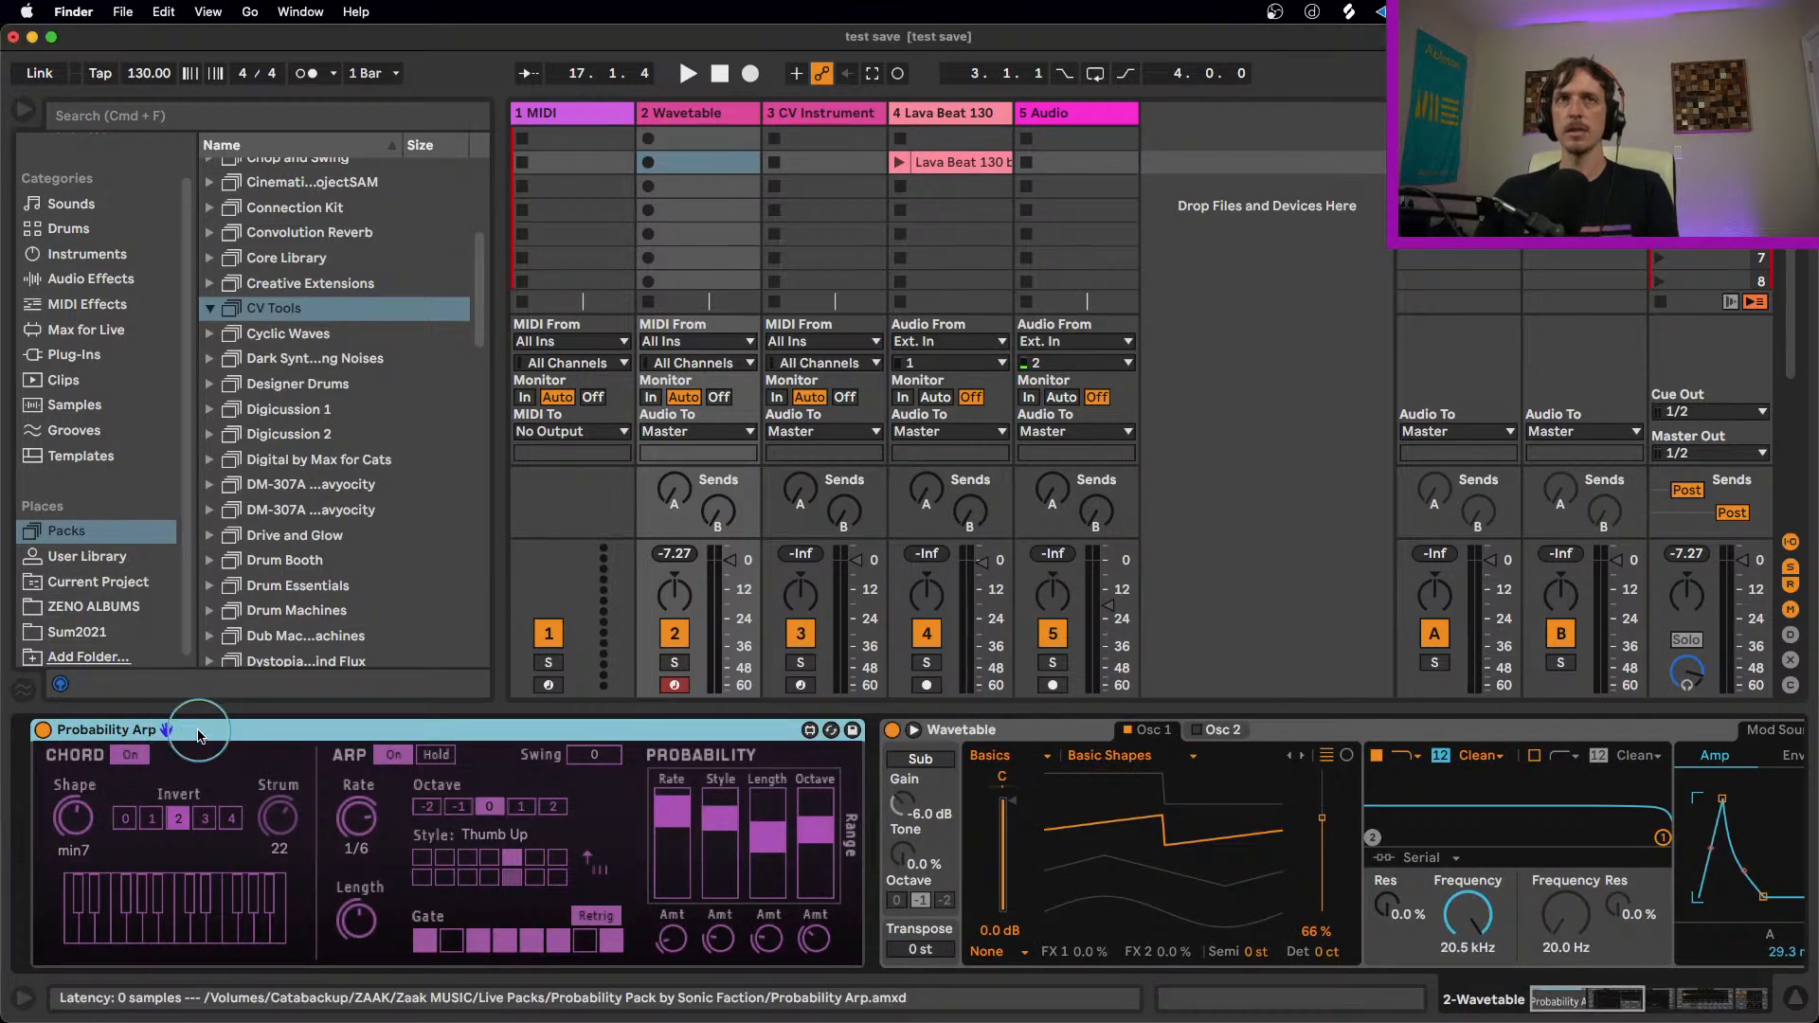
{"action": "right_click", "coordinate": [198, 736]}
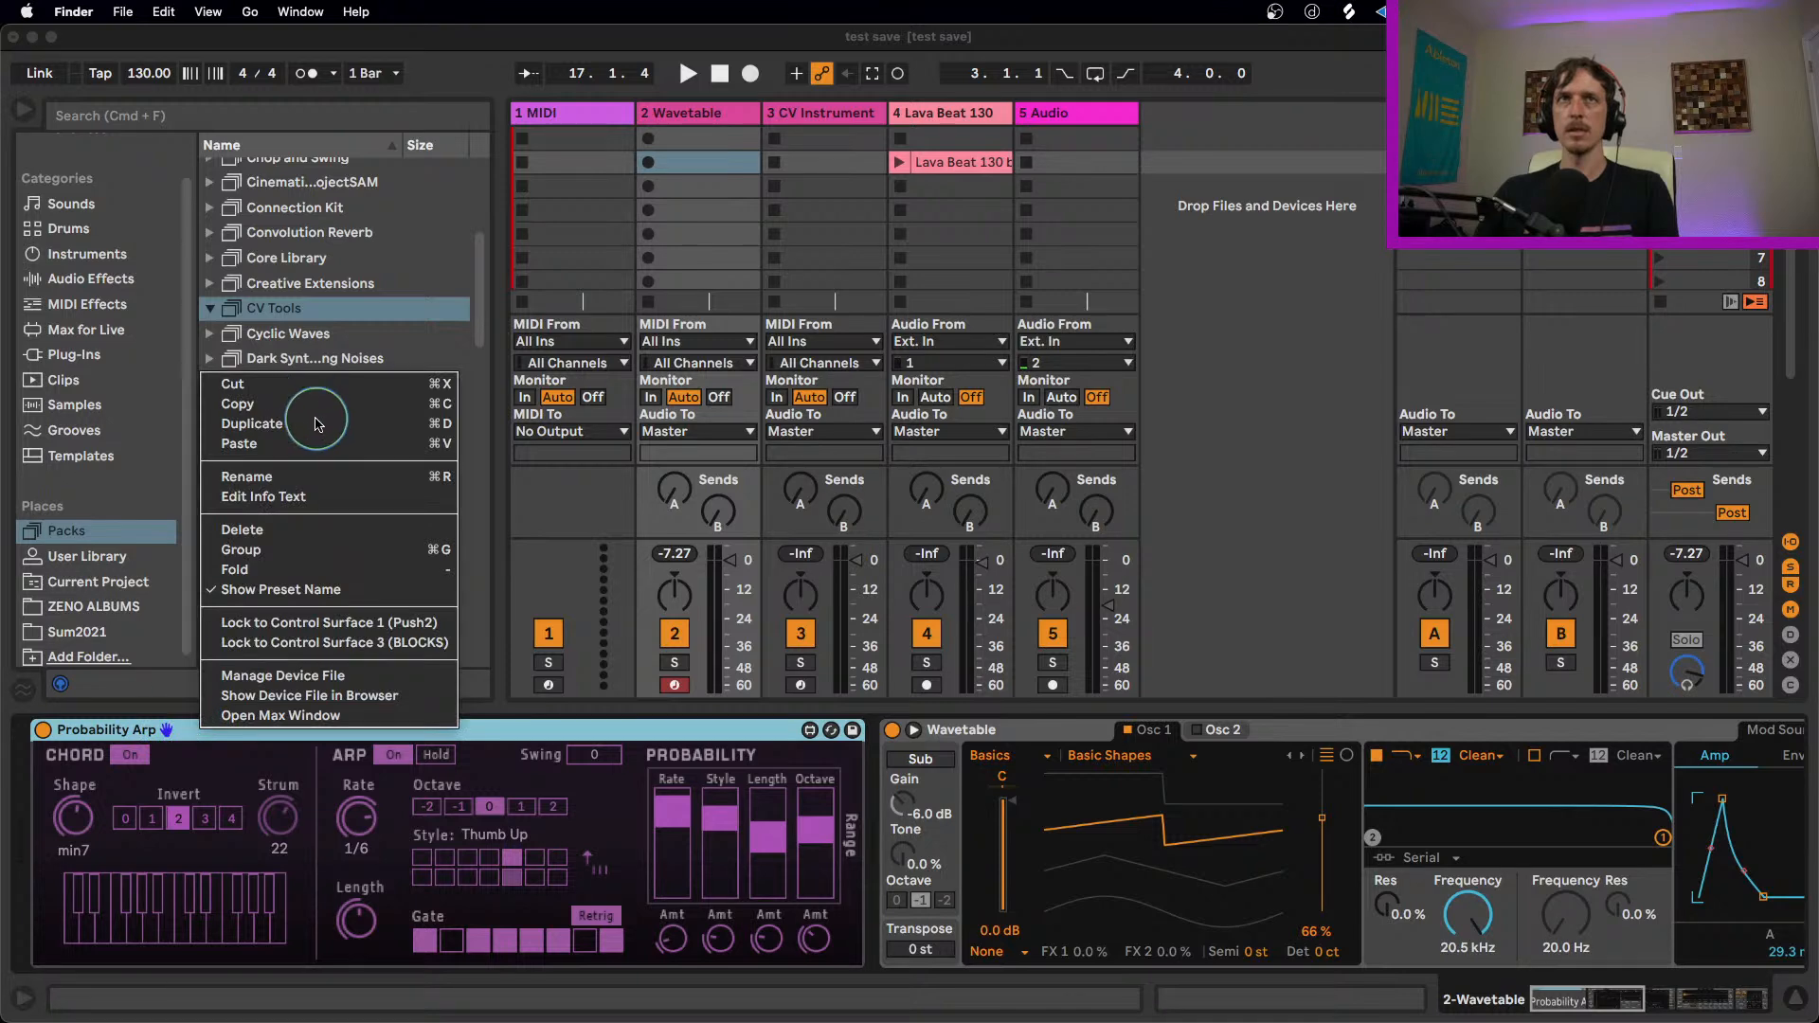
{"action": "key", "text": "Escape"}
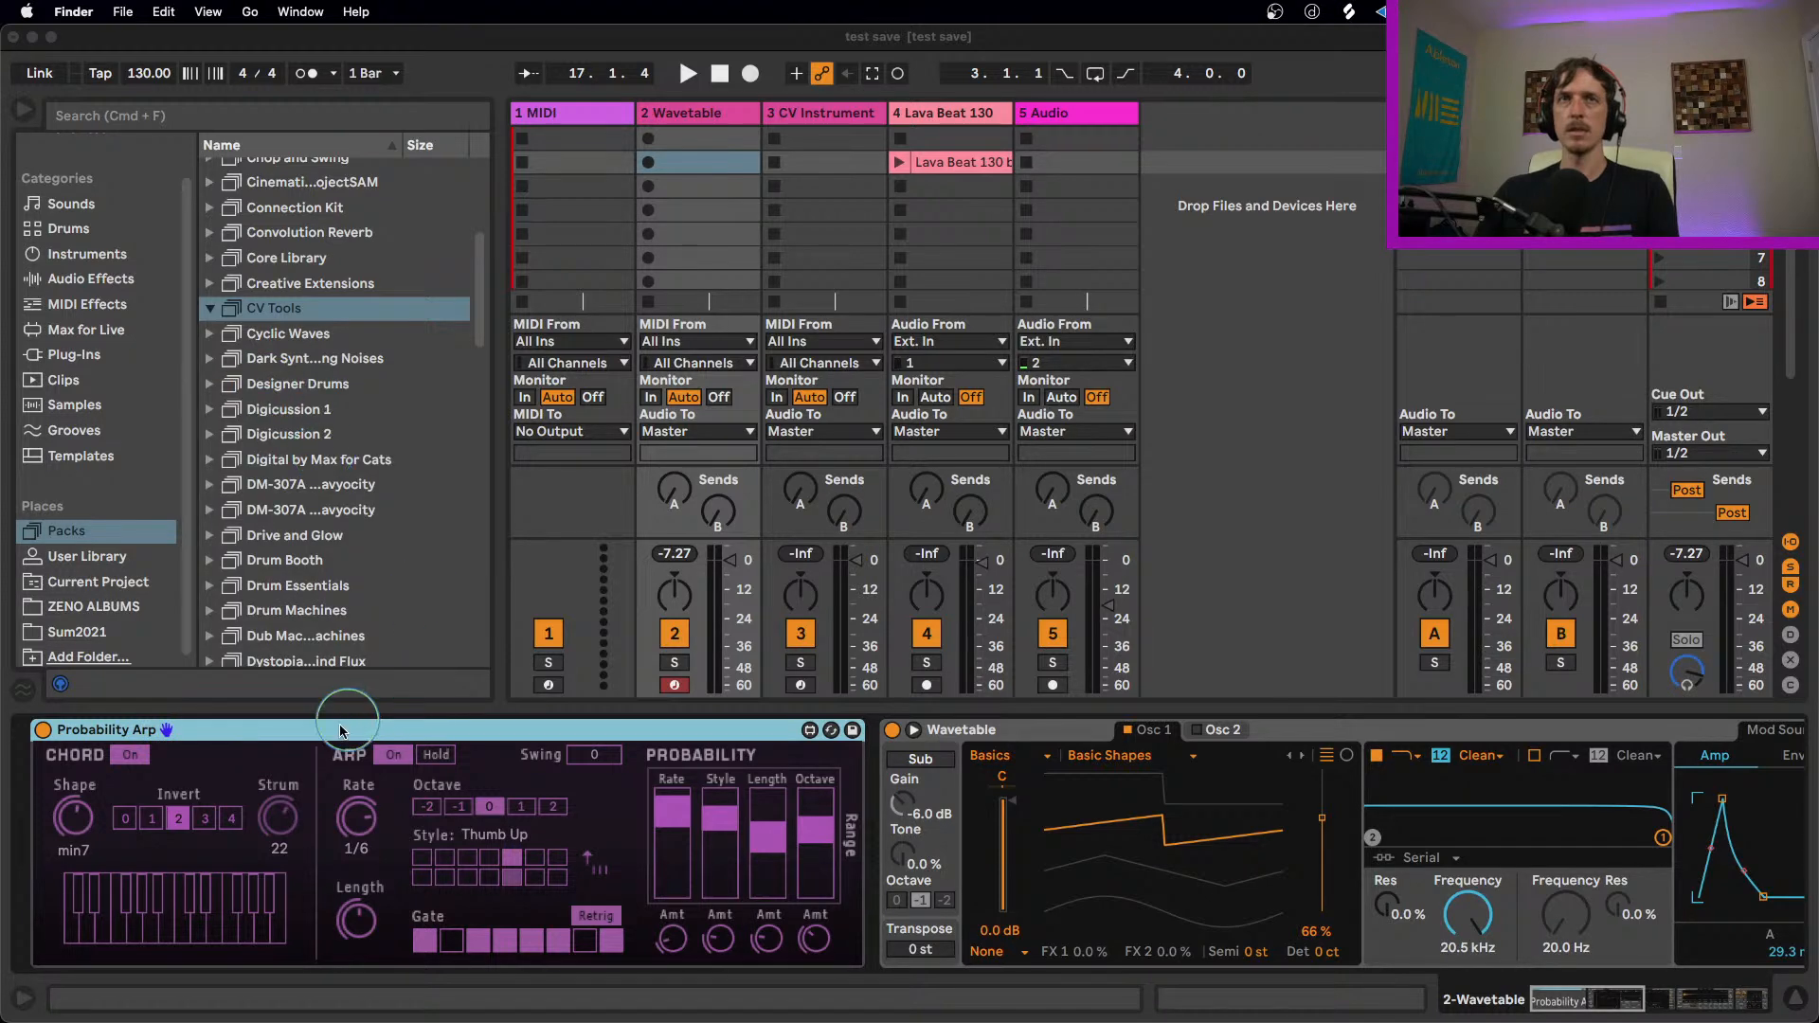
{"action": "right_click", "coordinate": [337, 728]}
{"action": "key", "text": "Escape"}
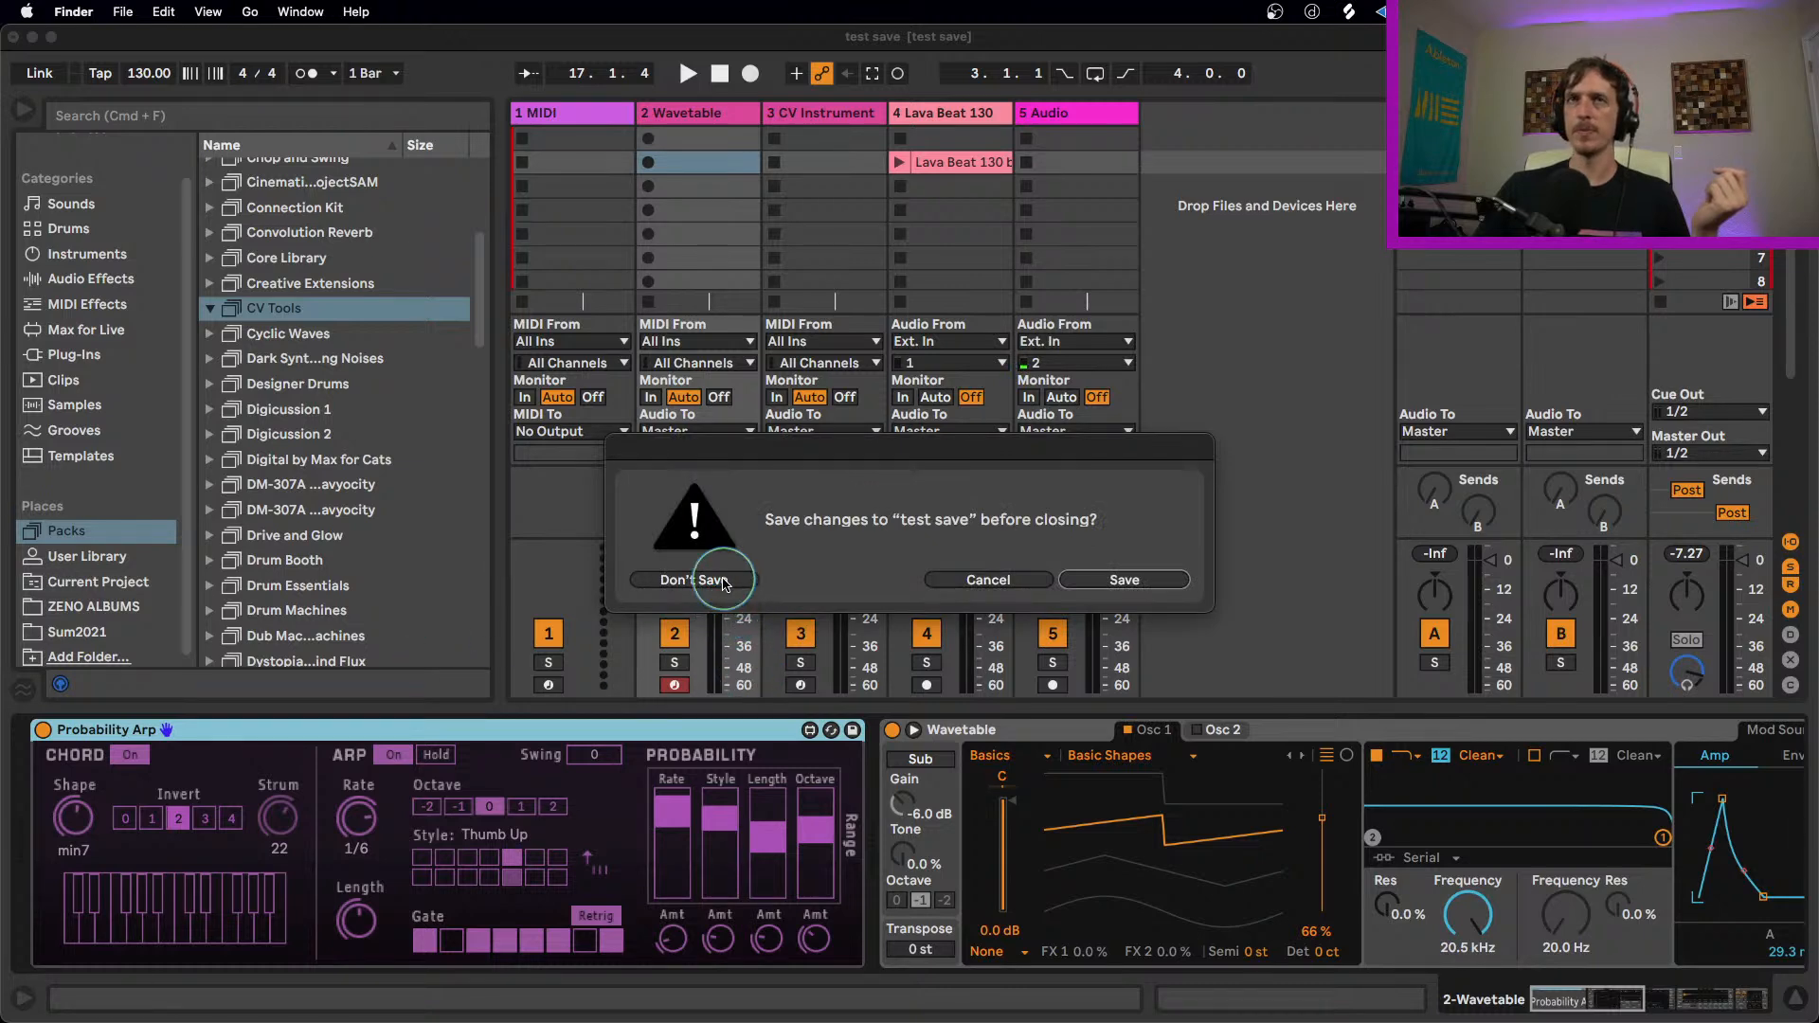
Step: Close the test save set without saving its changes, and enlarge the new untitled set's window to fill the screen
{"action": "left_click", "coordinate": [720, 581]}
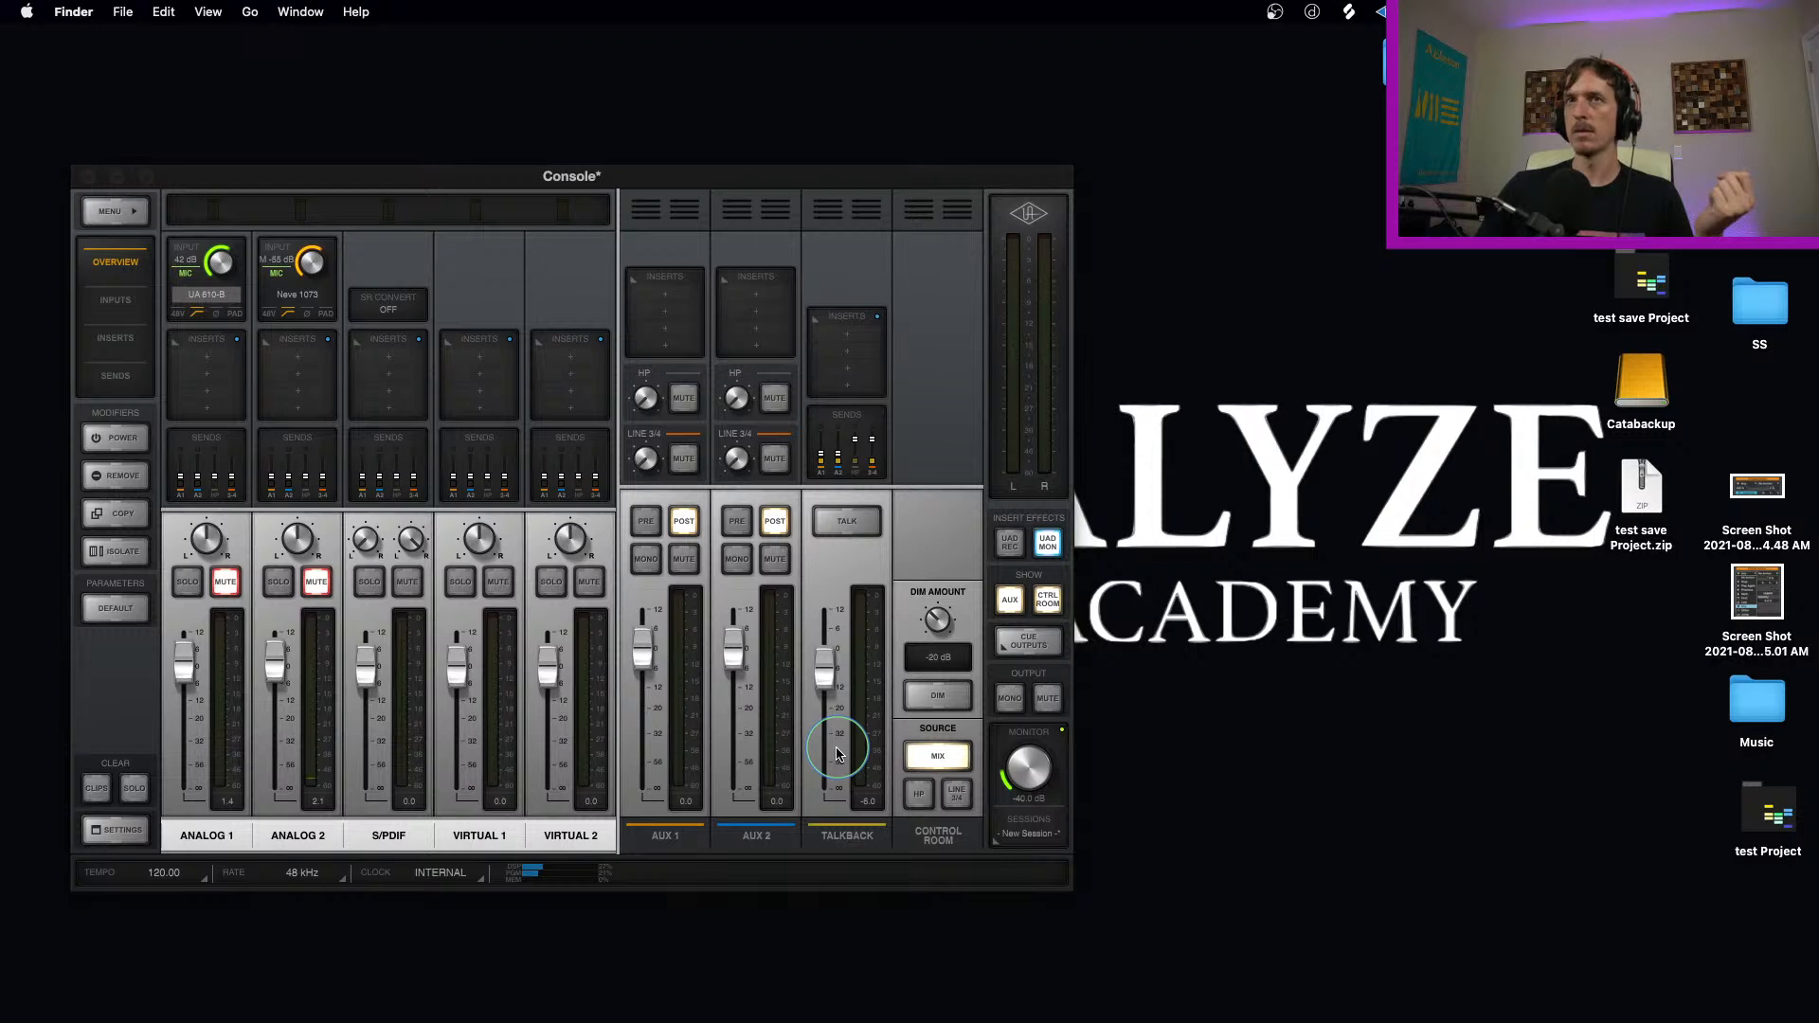
{"action": "left_click_drag", "start_coordinate": [843, 1022], "coordinate": [902, 228]}
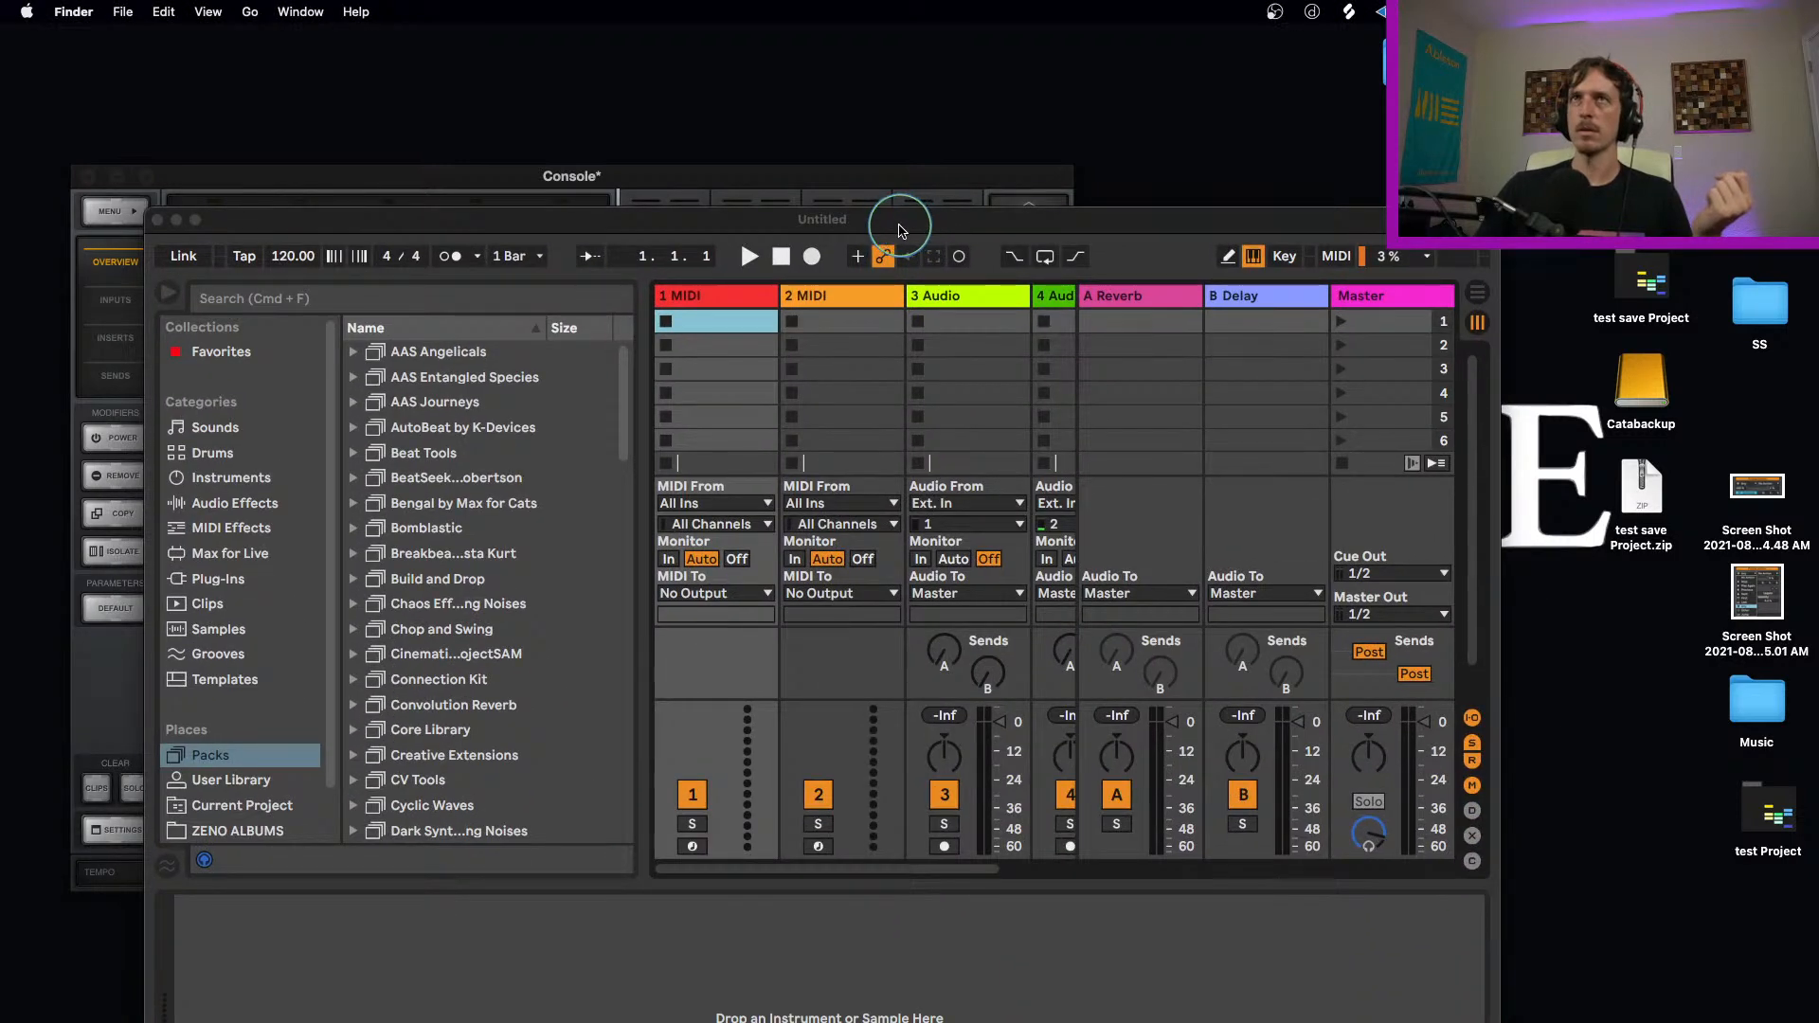
{"action": "double_click", "coordinate": [898, 222]}
Step: Create an empty MIDI clip in scene 6 of the 2 MIDI track
{"action": "left_click", "coordinate": [809, 233]}
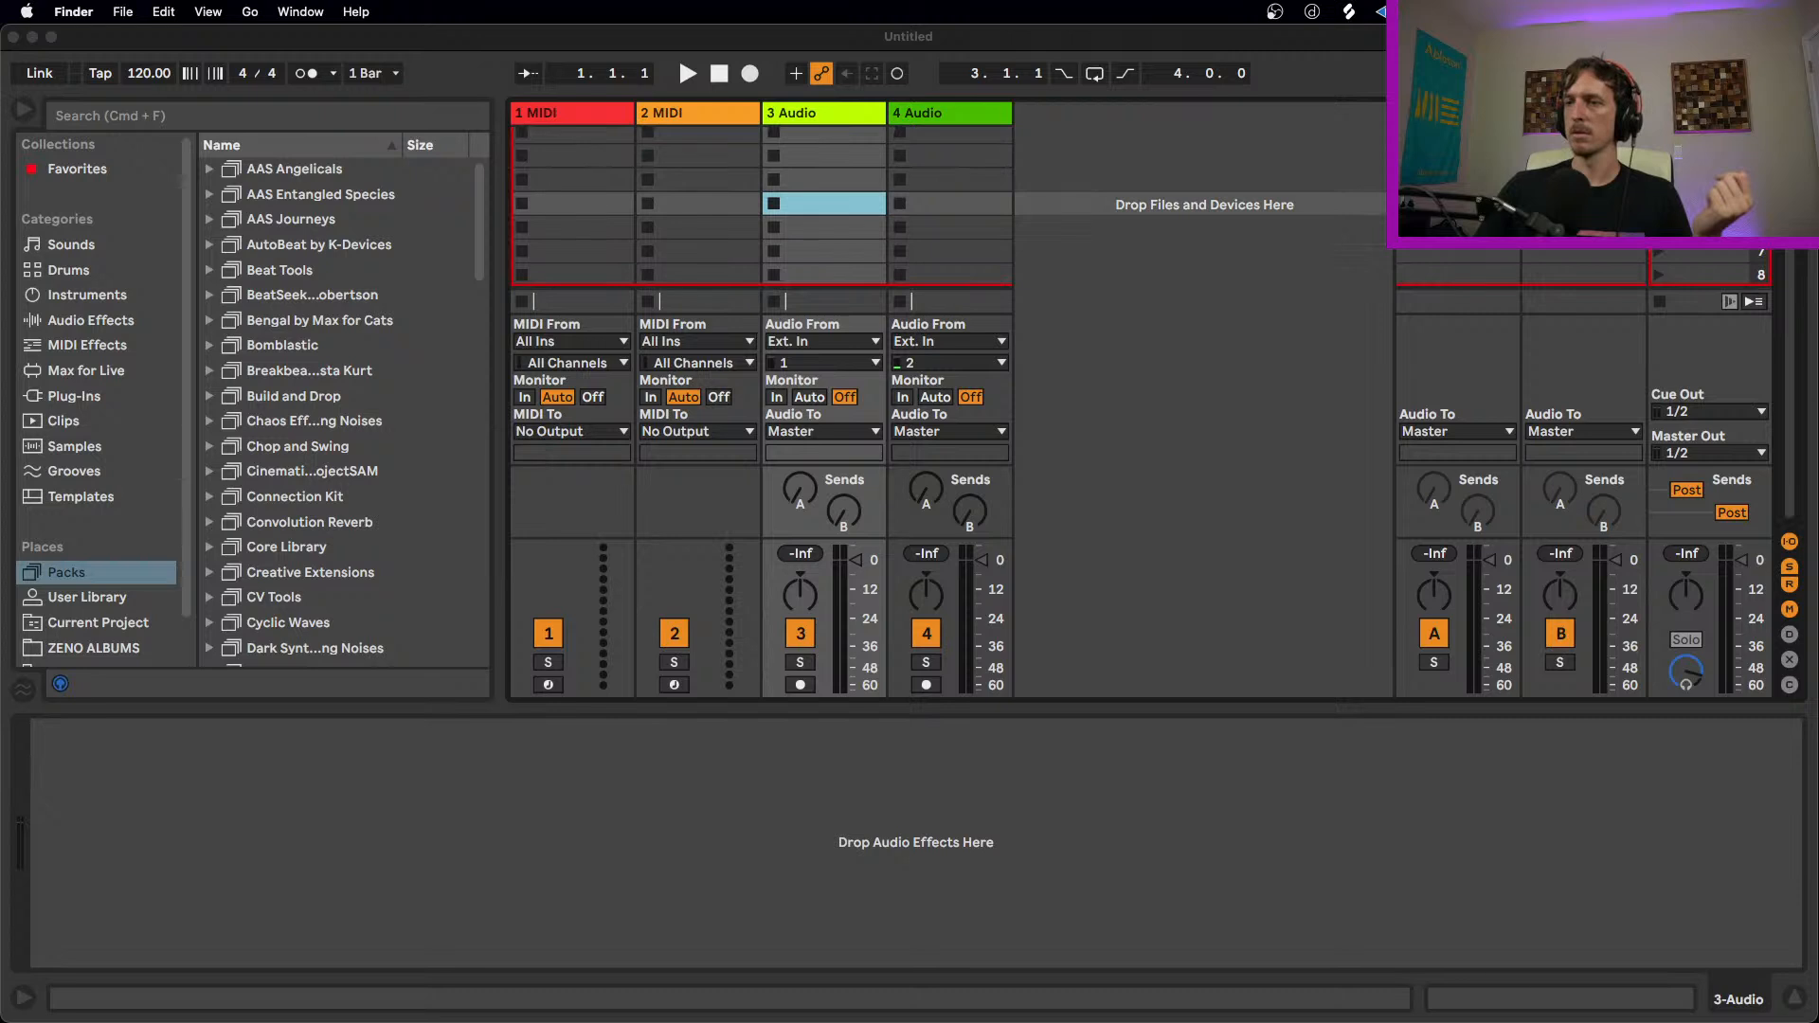
{"action": "double_click", "coordinate": [689, 233]}
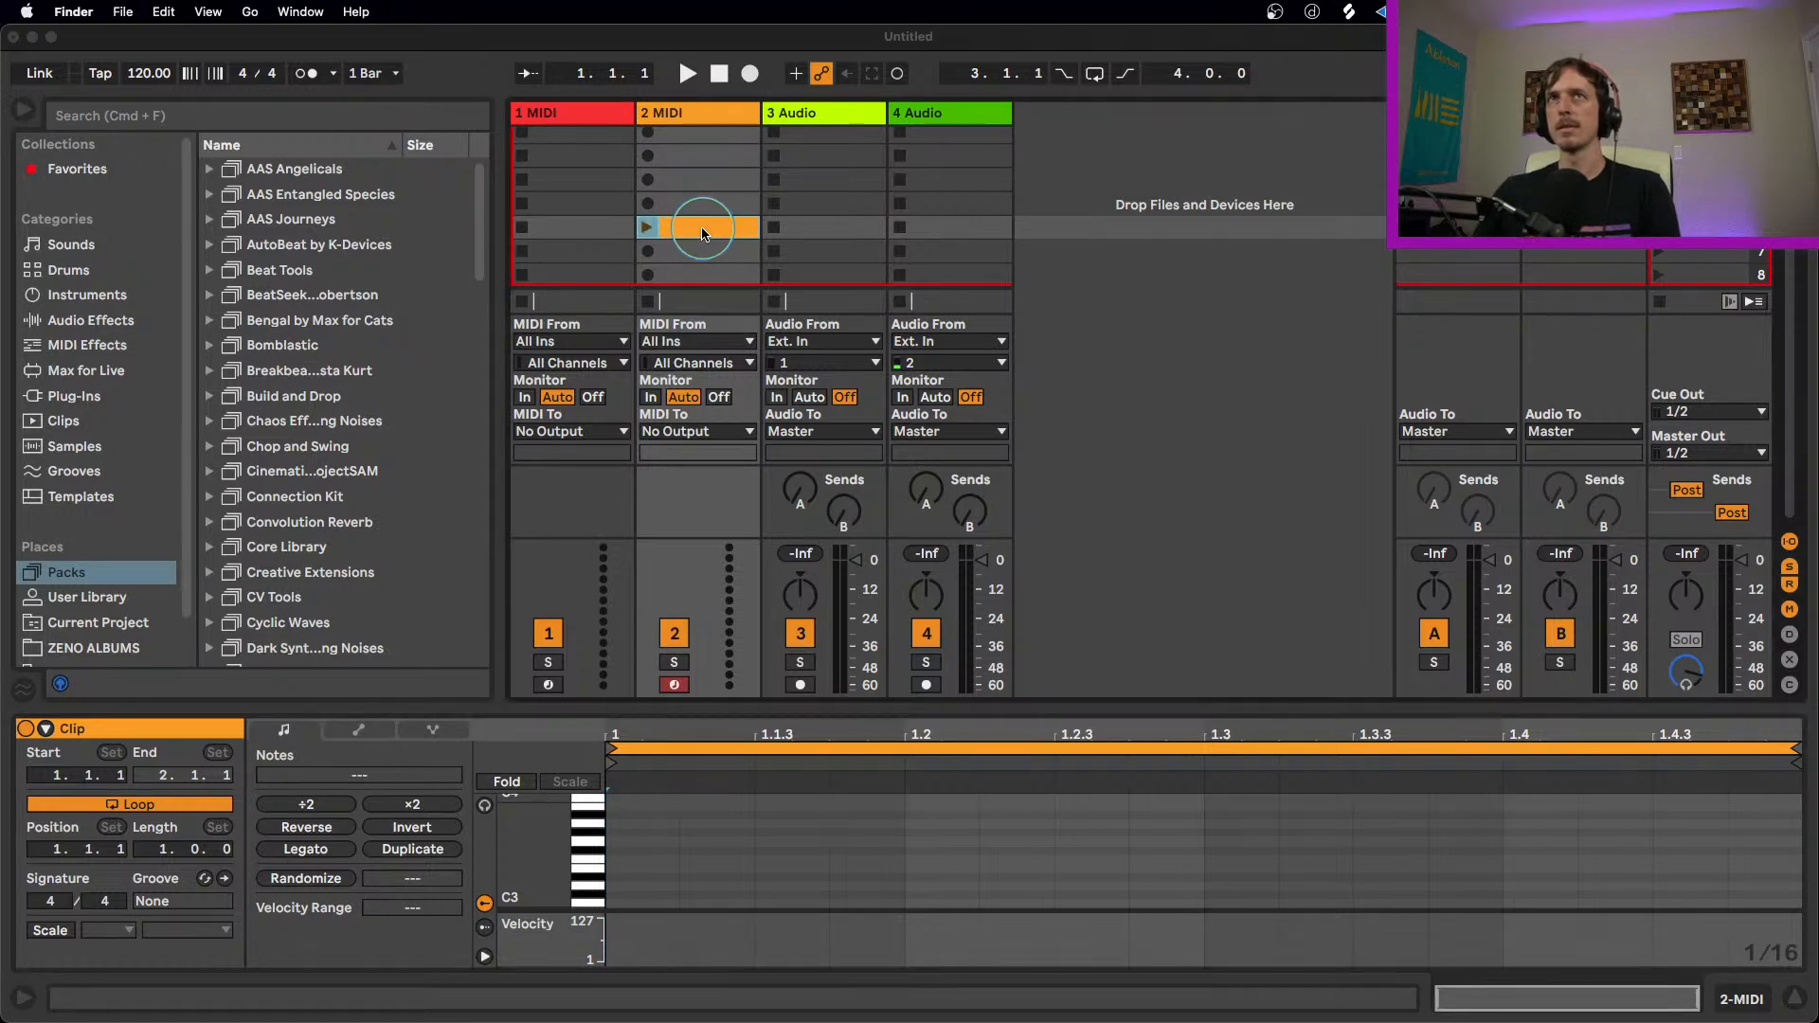
{"action": "left_click", "coordinate": [715, 228]}
{"action": "key", "text": "super+Tab"}
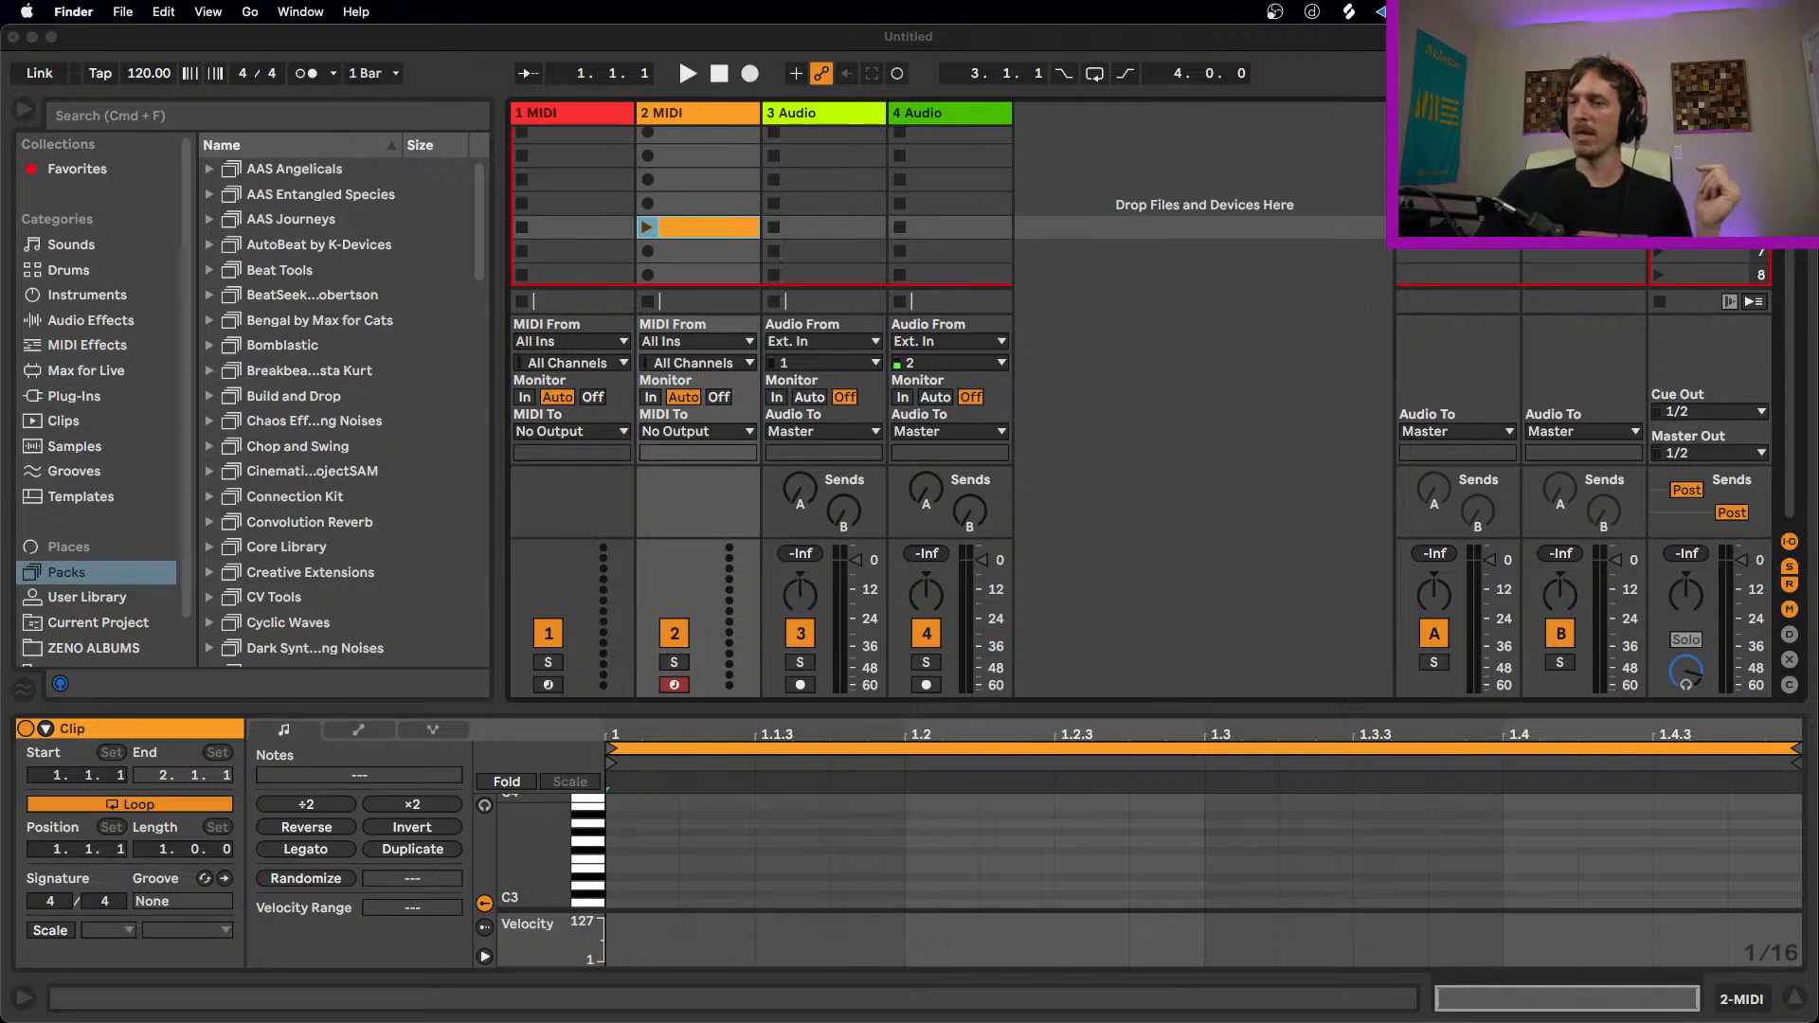
{"action": "key", "text": "super+n"}
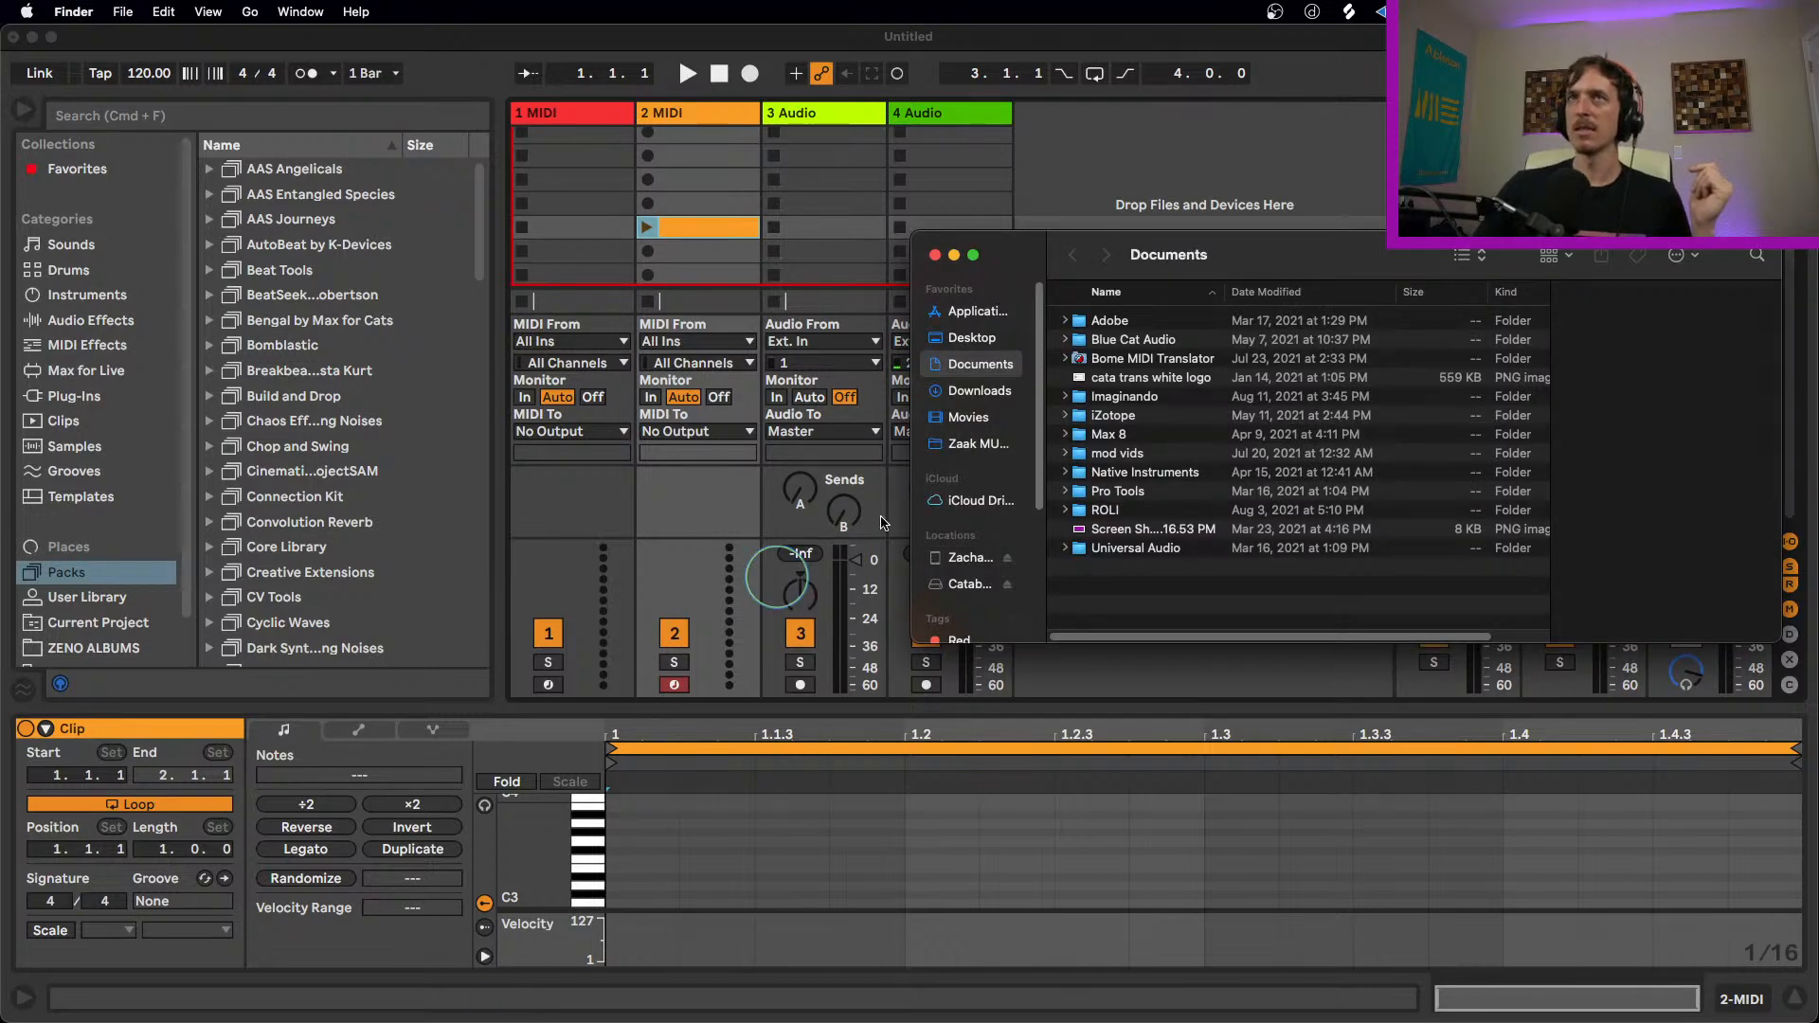
{"action": "key", "text": "super+m"}
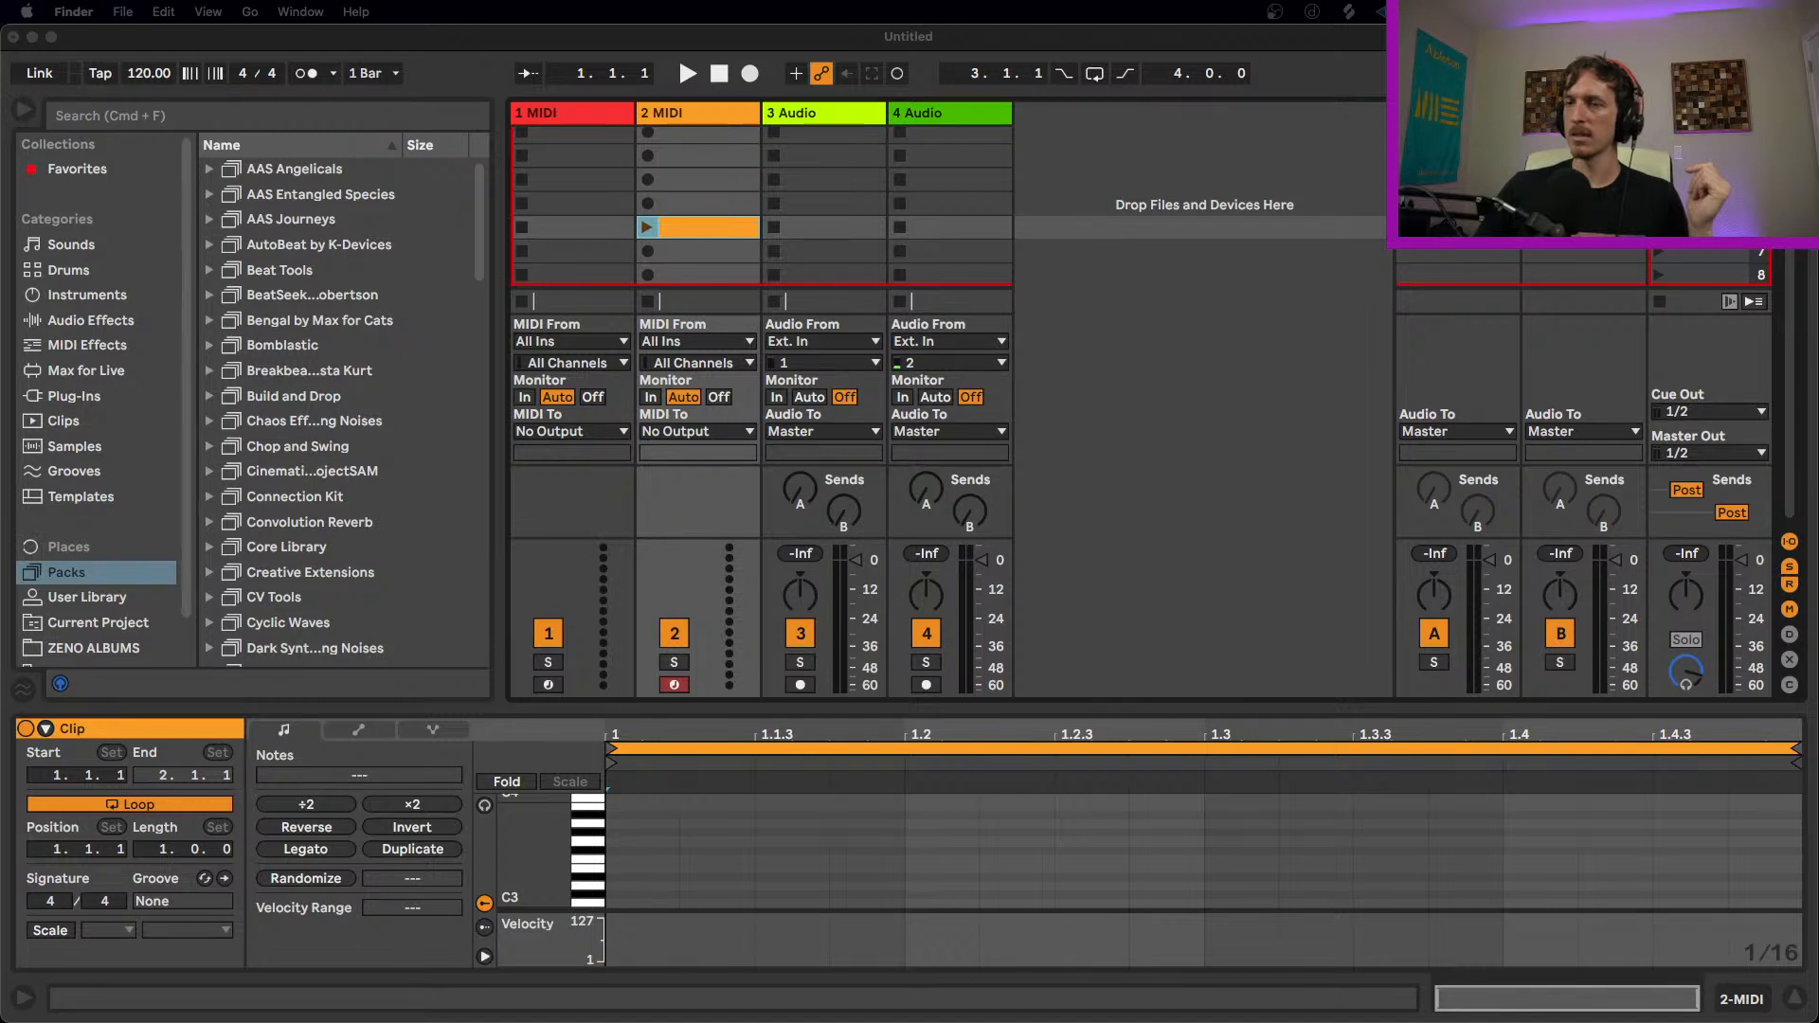
Step: Add empty MIDI clips in scenes 5 and 4 of the 2 MIDI track
{"action": "left_click", "coordinate": [783, 249]}
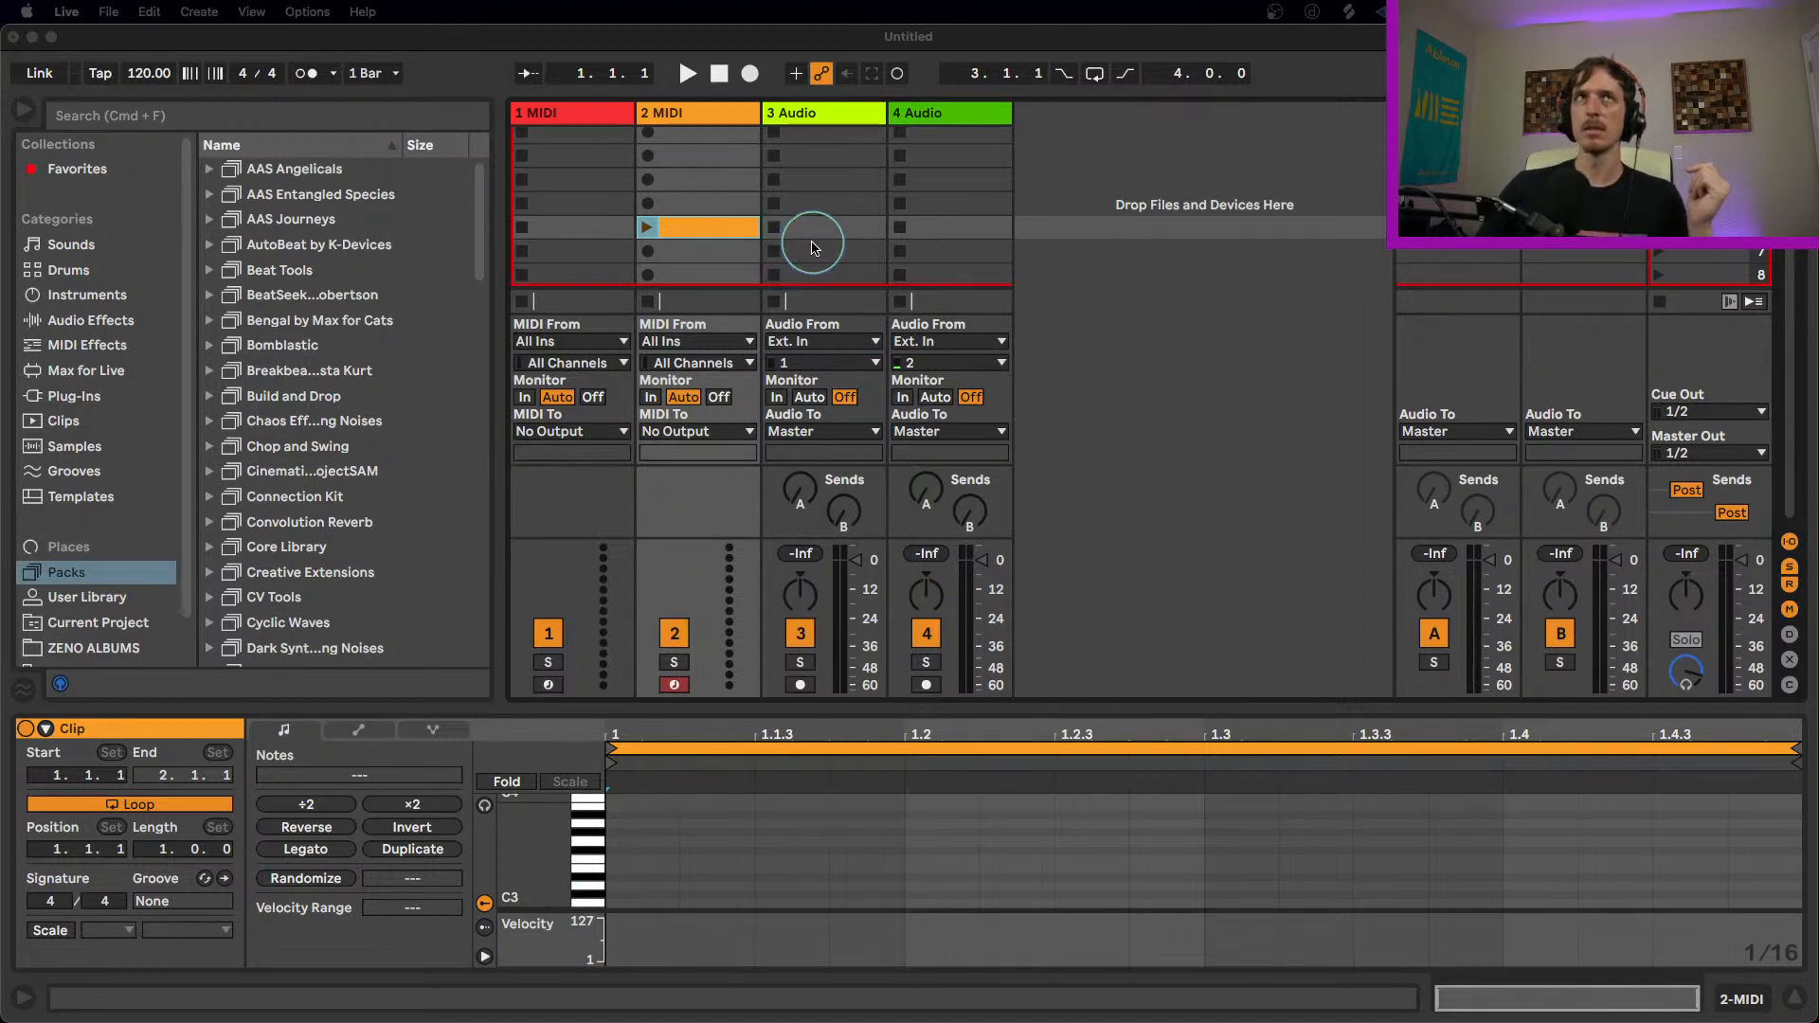
{"action": "left_click_drag", "start_coordinate": [713, 220], "coordinate": [701, 191]}
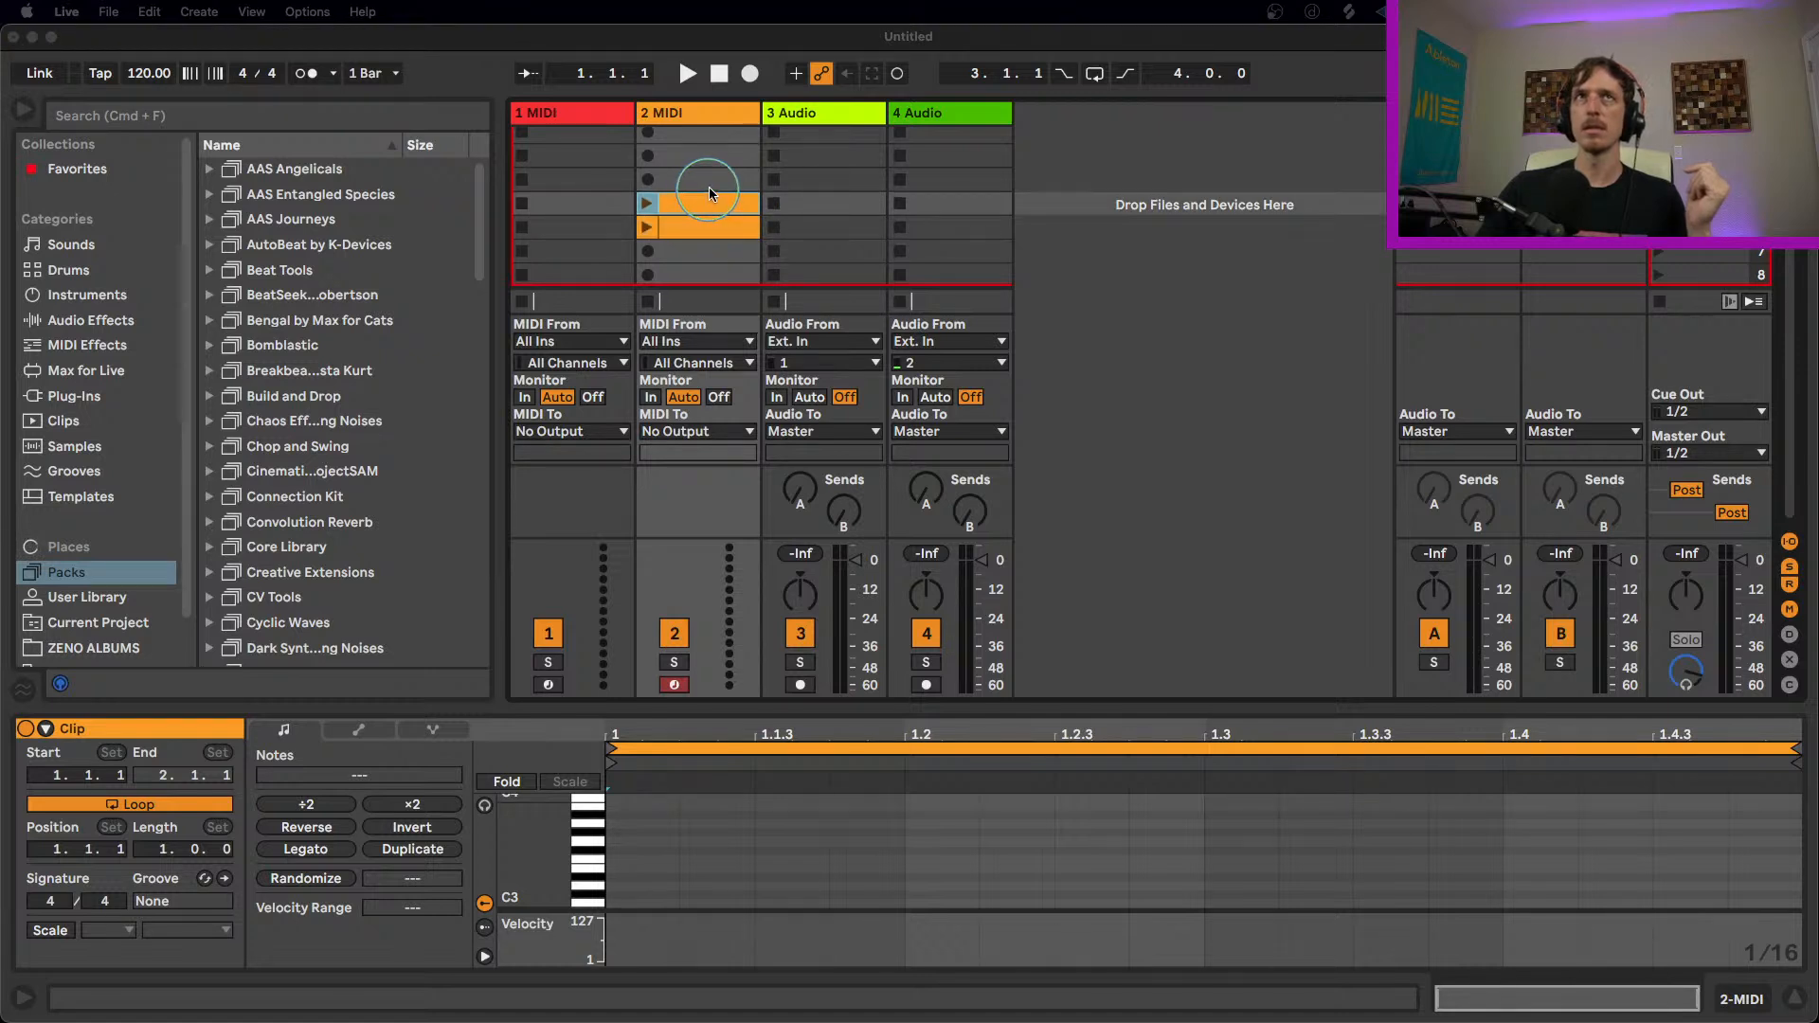
{"action": "left_click", "coordinate": [703, 230]}
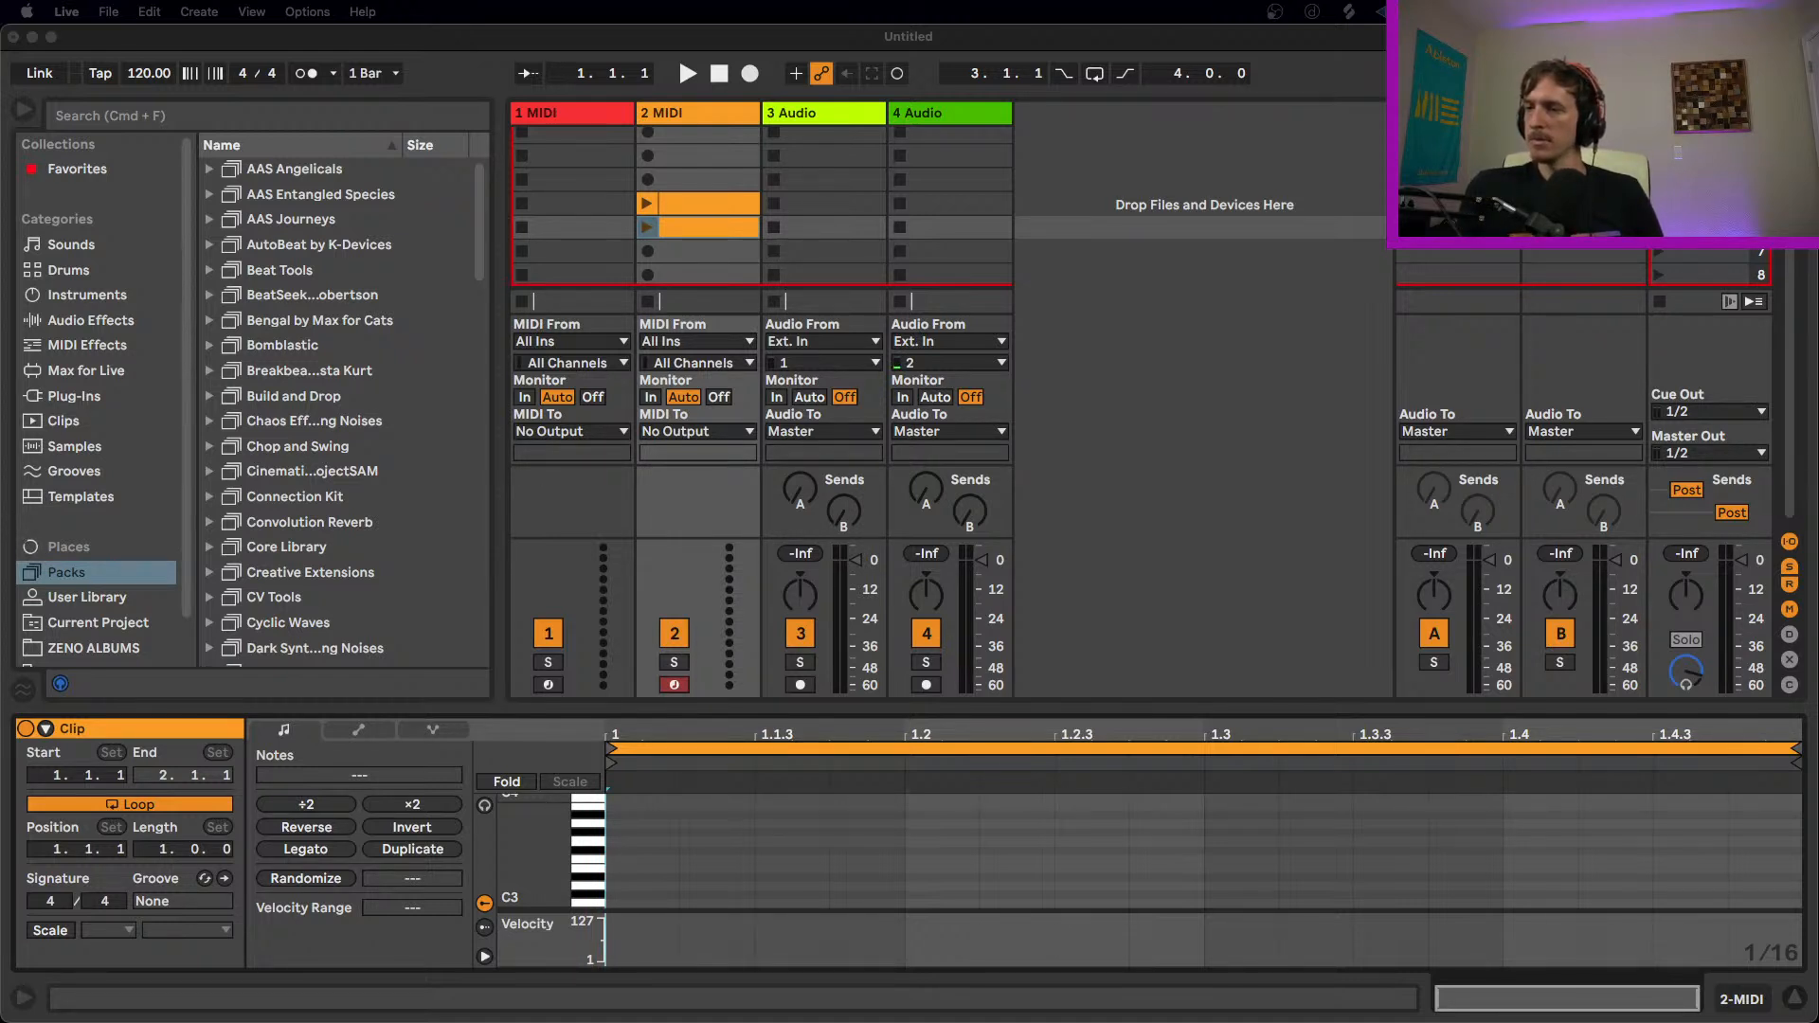
{"action": "left_click", "coordinate": [815, 216]}
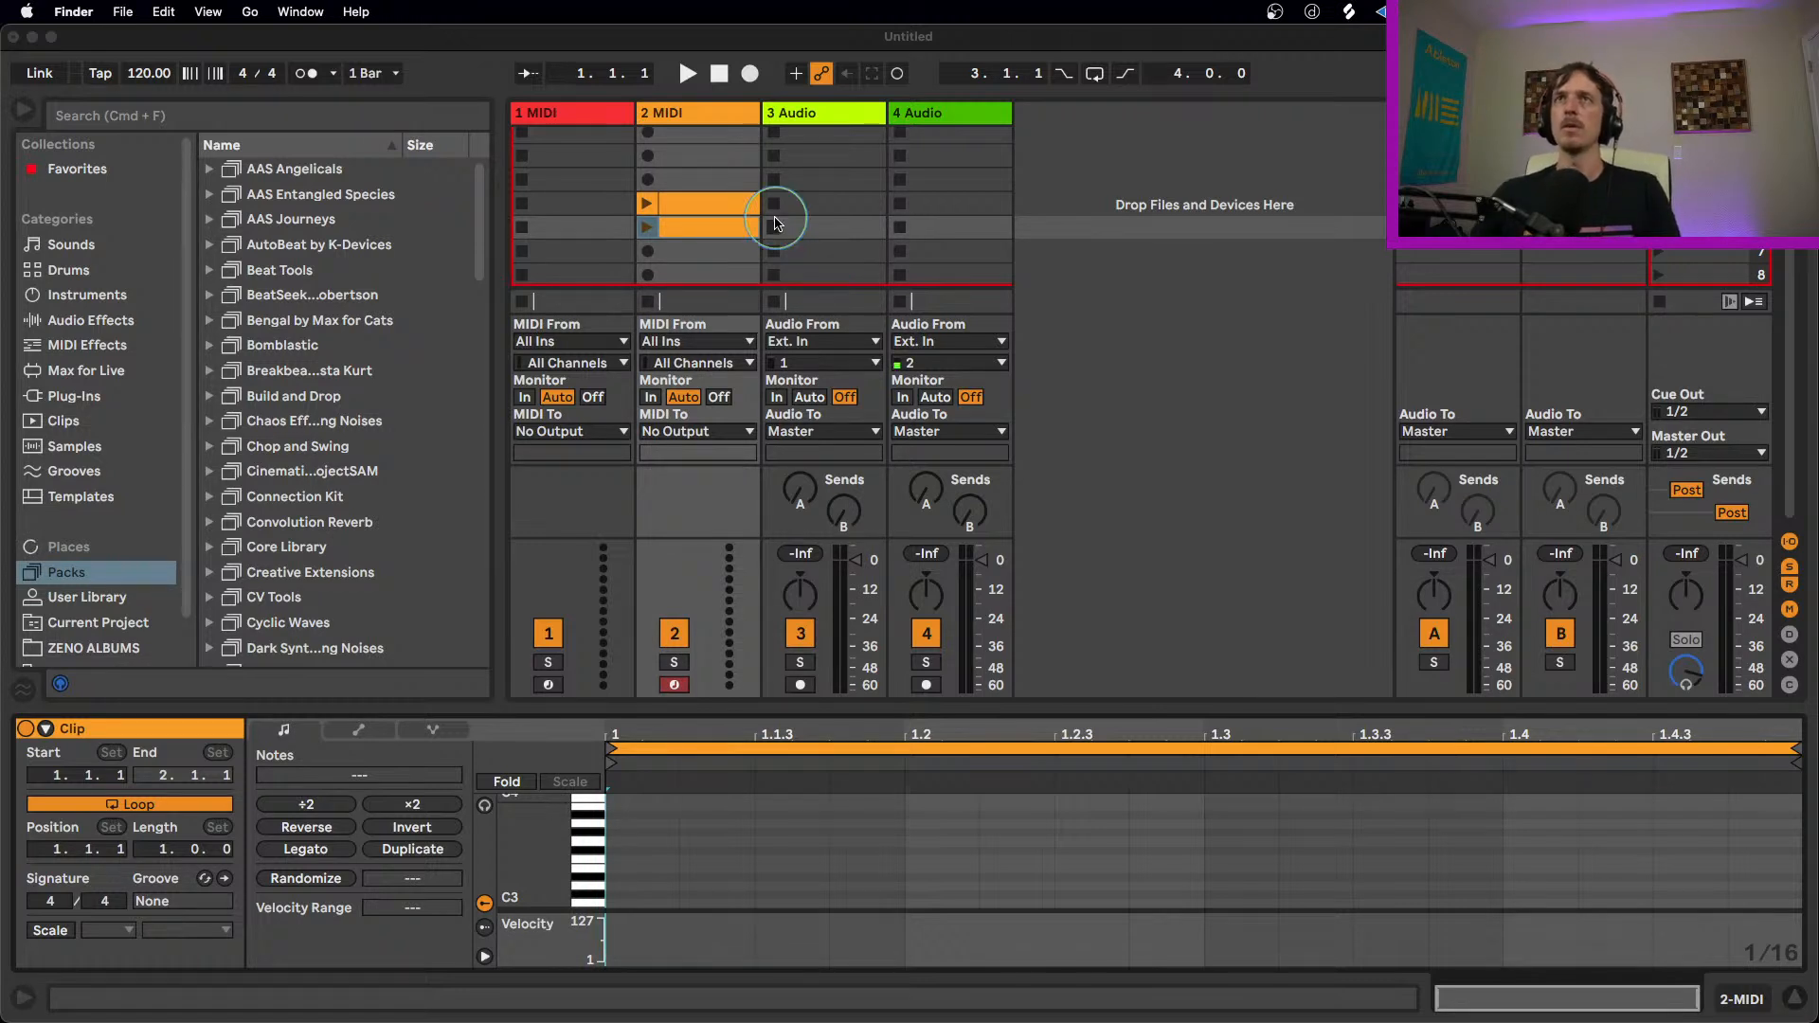
{"action": "double_click", "coordinate": [701, 179]}
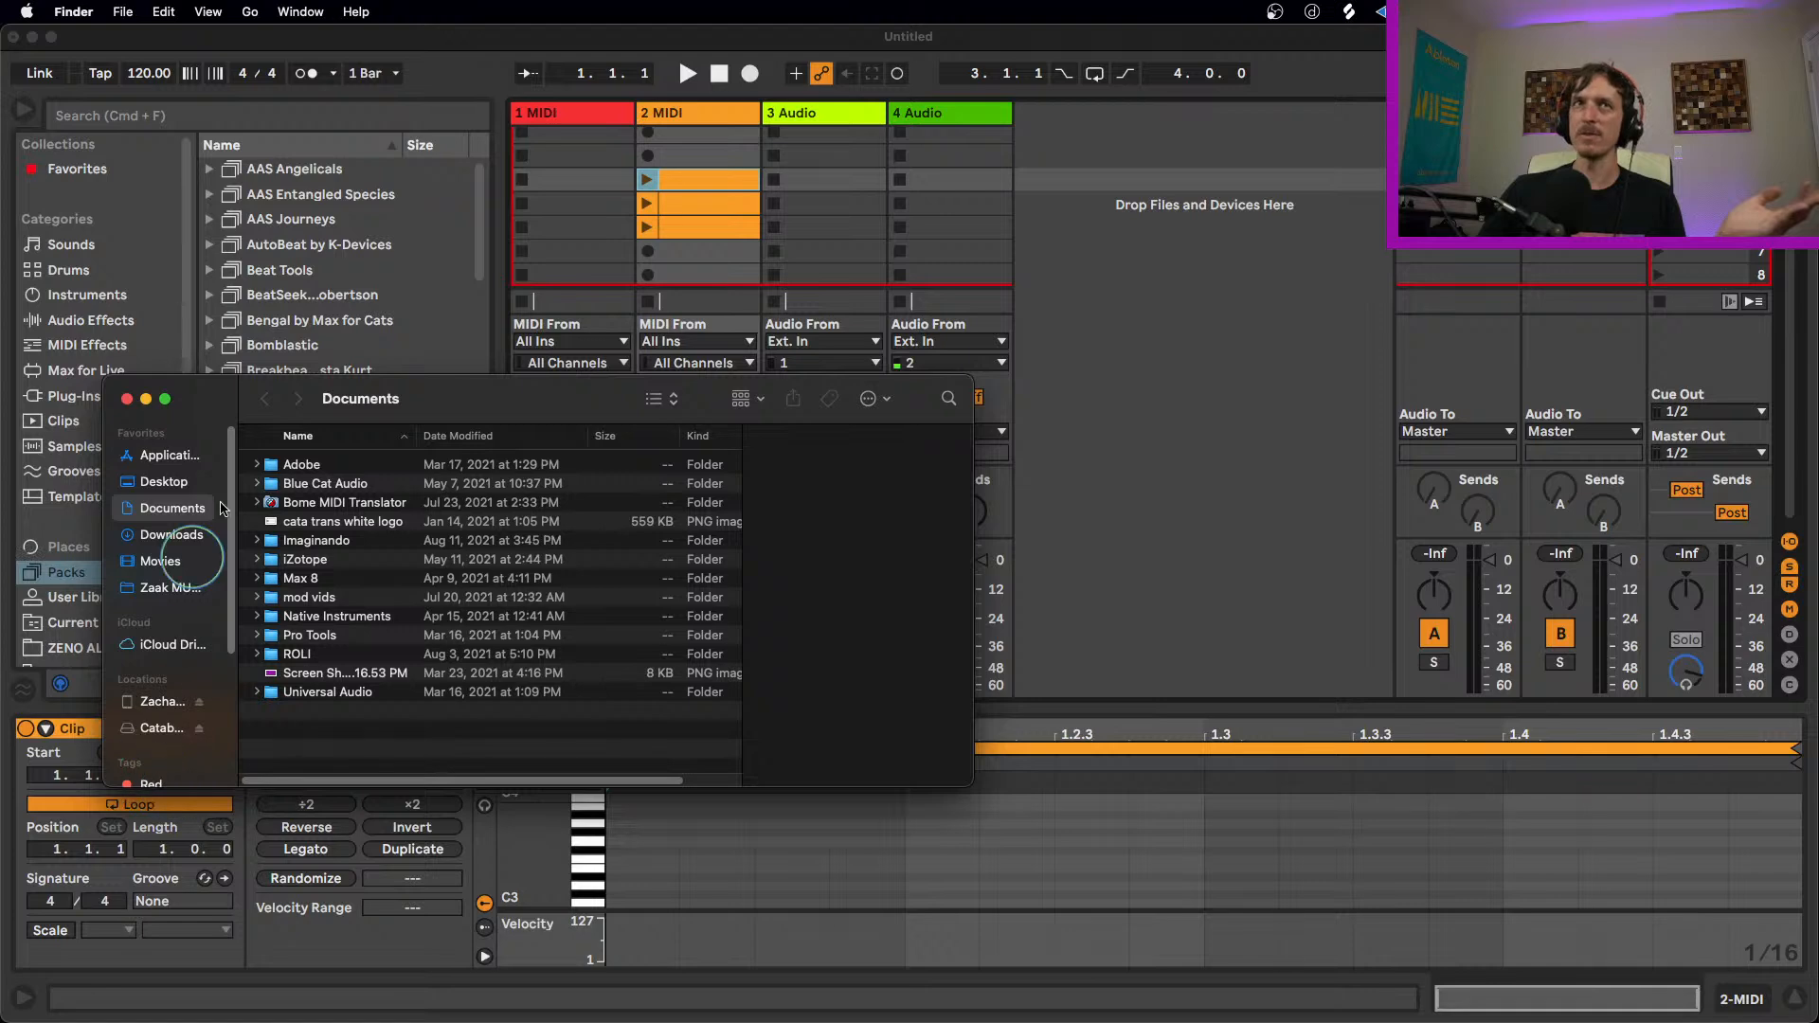
Step: Clear the Finder window out of the way and create an empty MIDI clip in scene 3 of the 2 MIDI track
{"action": "left_click_drag", "start_coordinate": [419, 390], "coordinate": [966, 1022]}
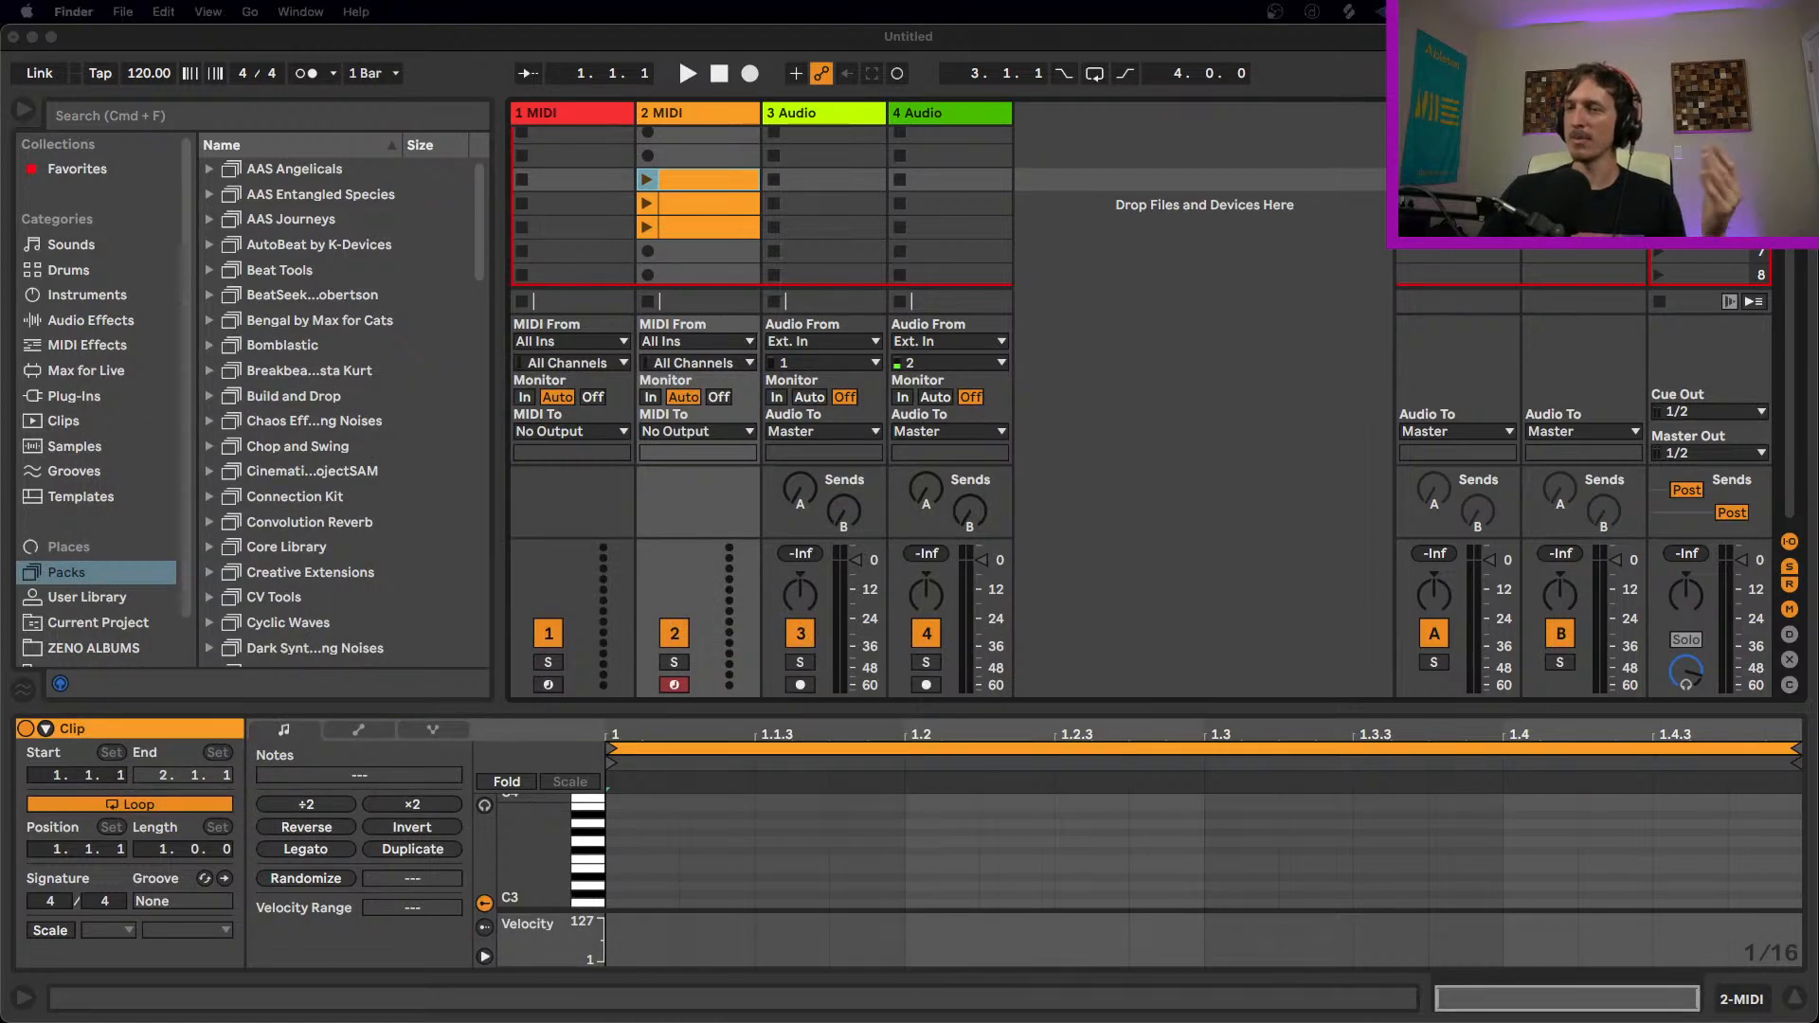
{"action": "left_click", "coordinate": [833, 179]}
{"action": "left_click", "coordinate": [837, 203]}
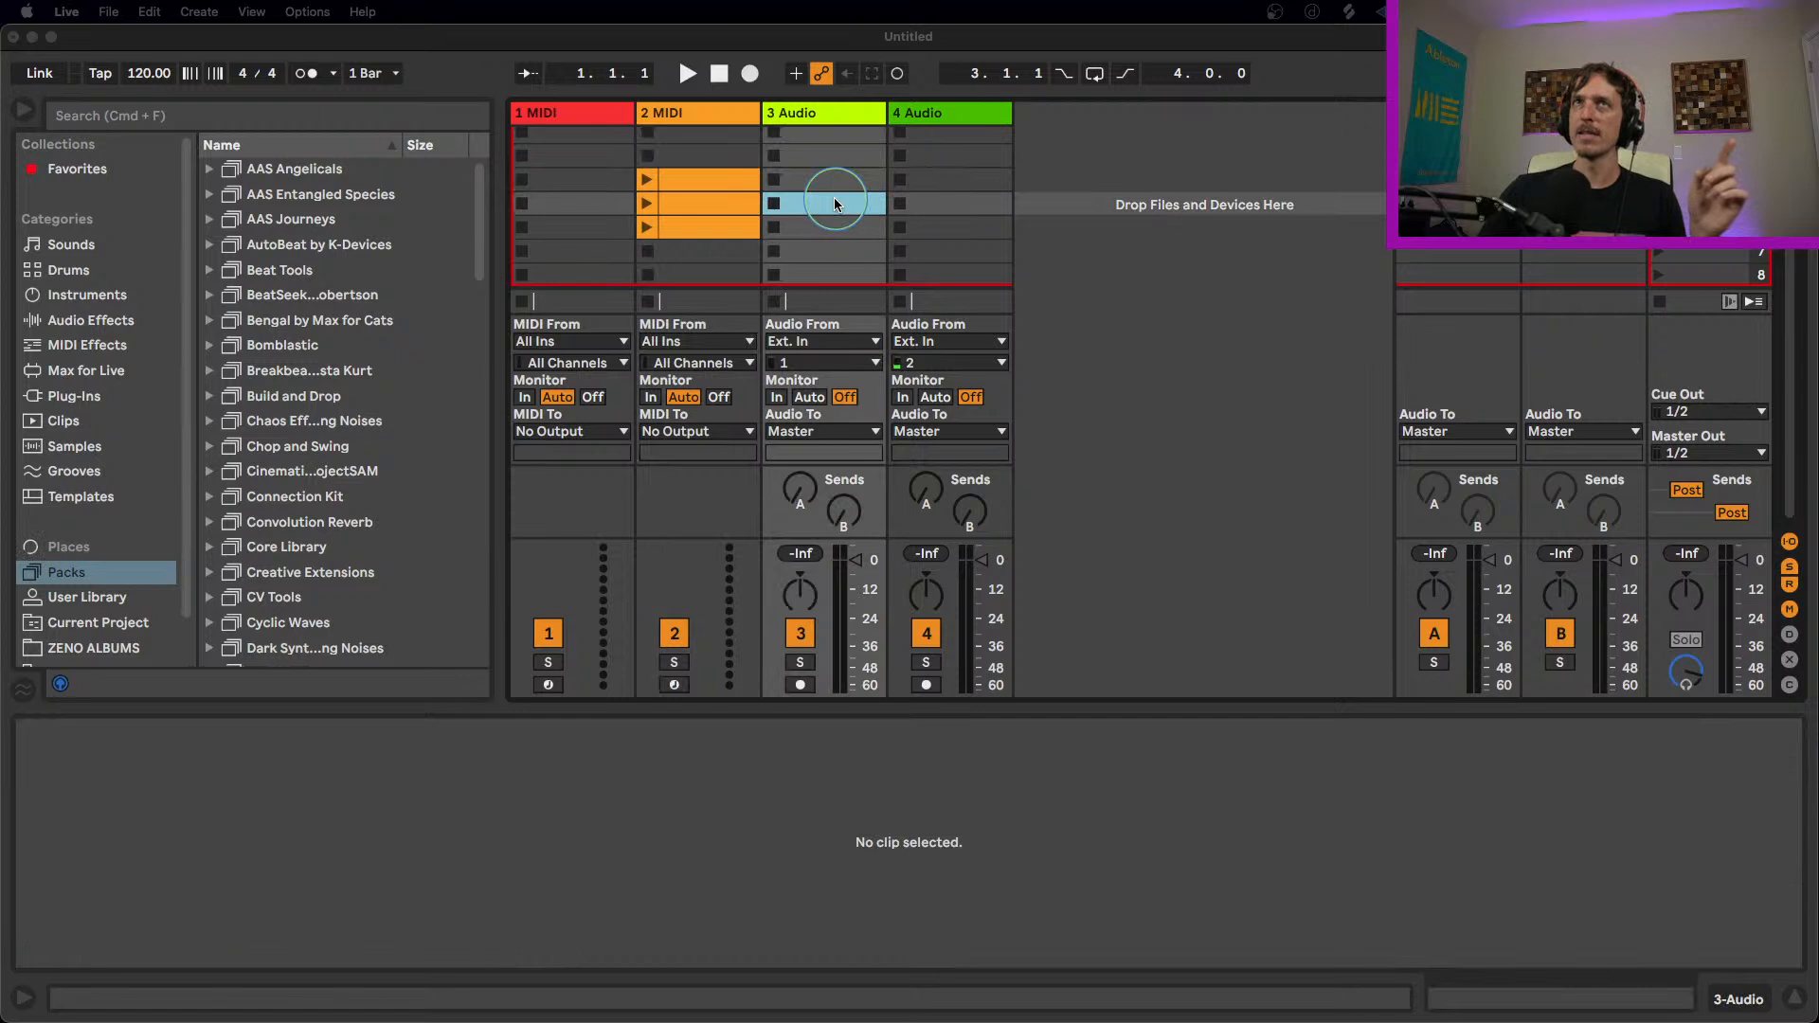
{"action": "double_click", "coordinate": [724, 156]}
Step: Show the 2 MIDI track's empty device chain and select Wavetable among the browser's instruments
{"action": "left_click", "coordinate": [715, 113]}
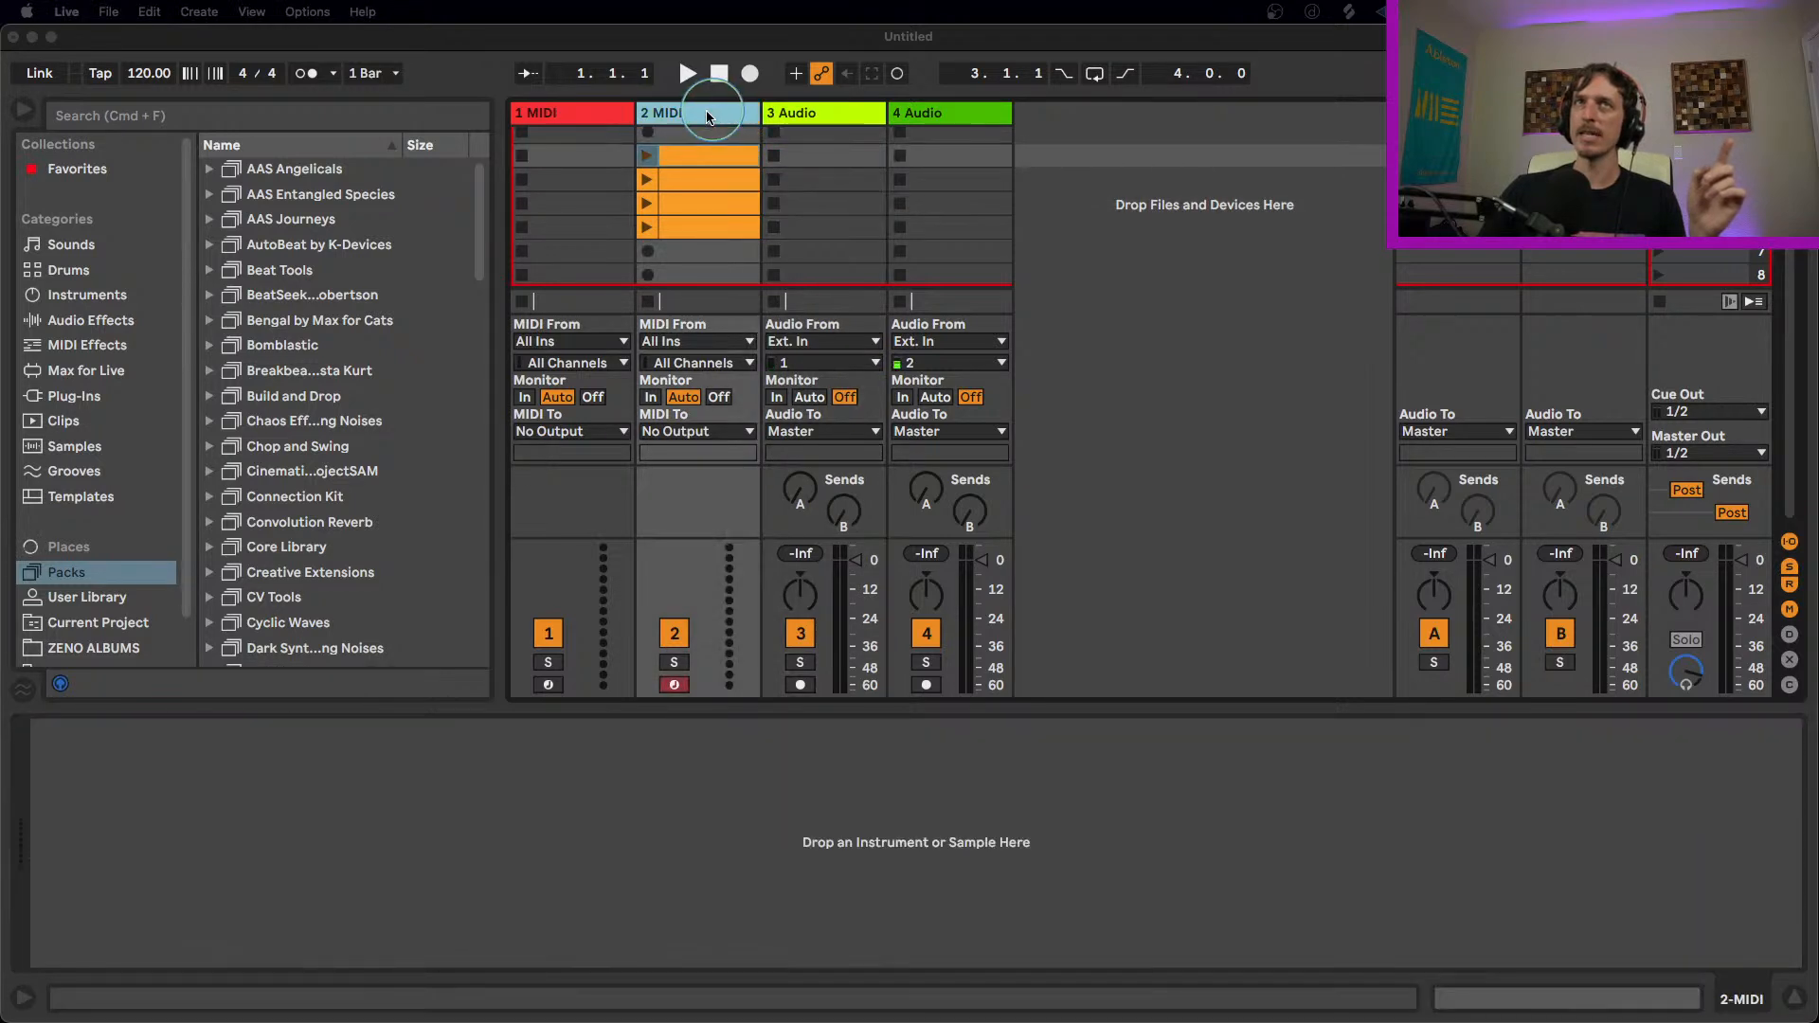
{"action": "left_click", "coordinate": [85, 295]}
{"action": "left_click", "coordinate": [280, 471]}
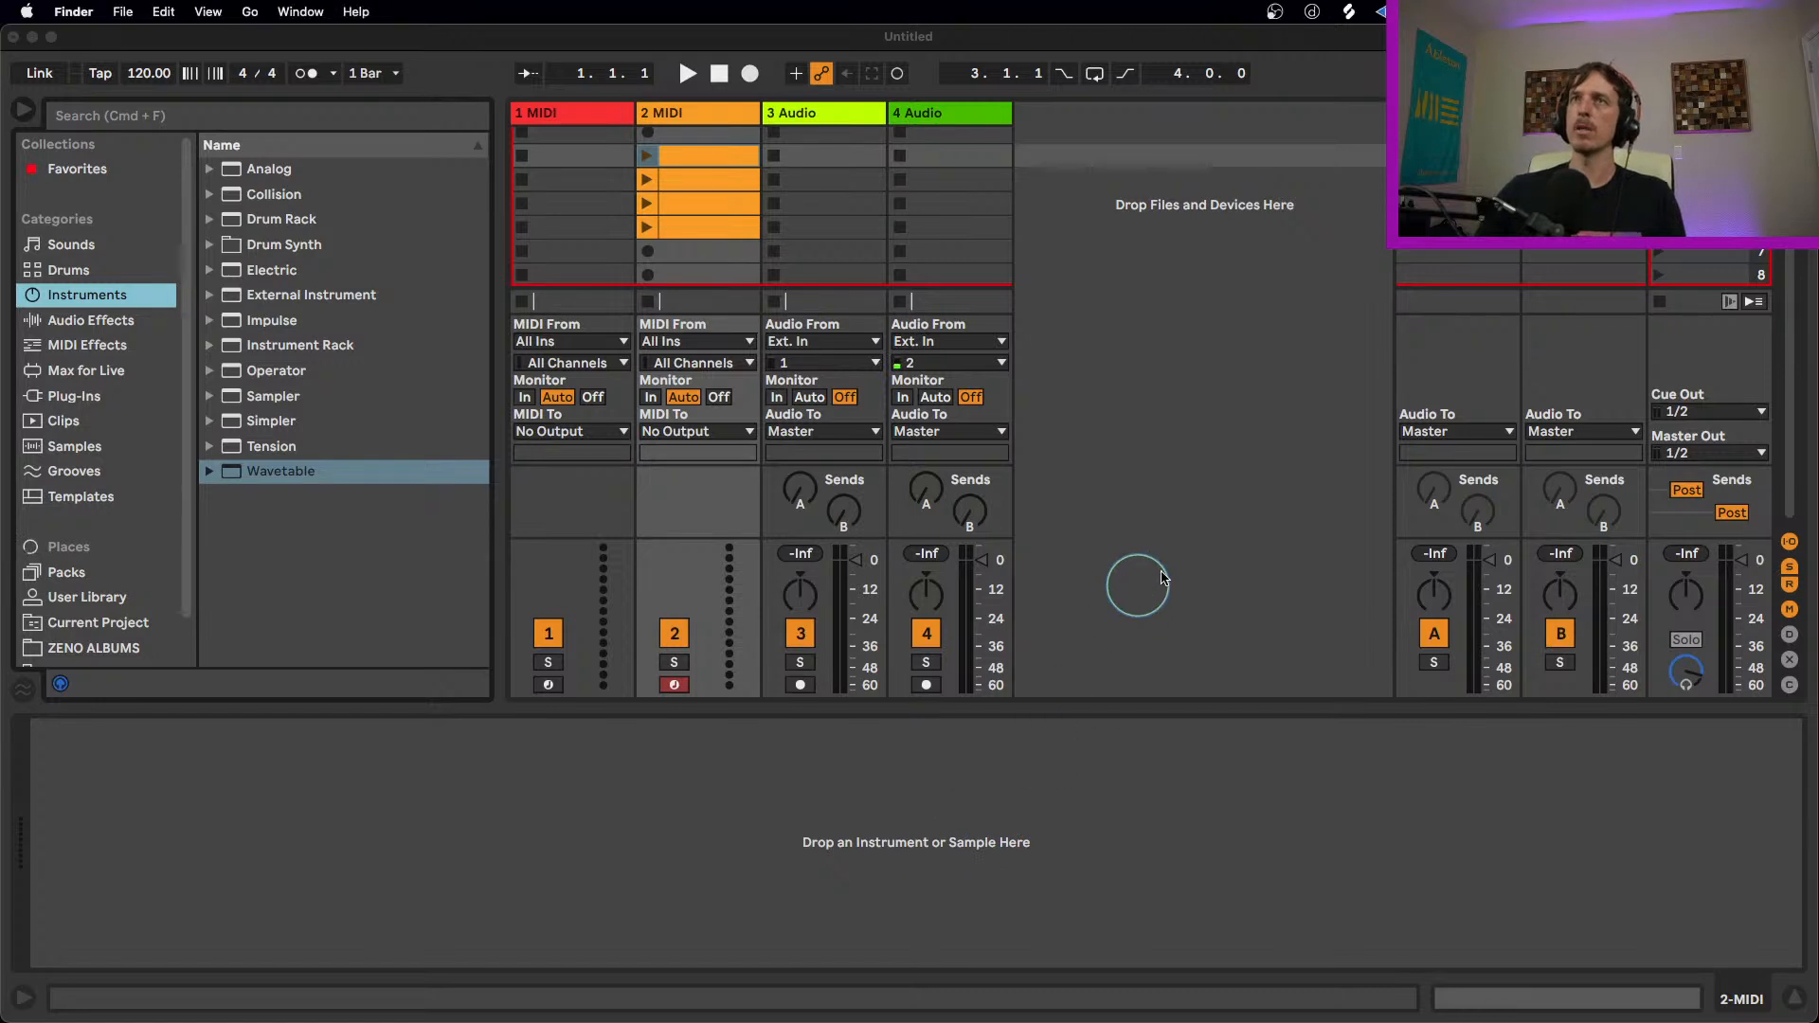
Step: Switch to the Arrangement View, unfold the Master track and show the tracks' automation
{"action": "left_click", "coordinate": [1634, 152]}
{"action": "key", "text": "Tab"}
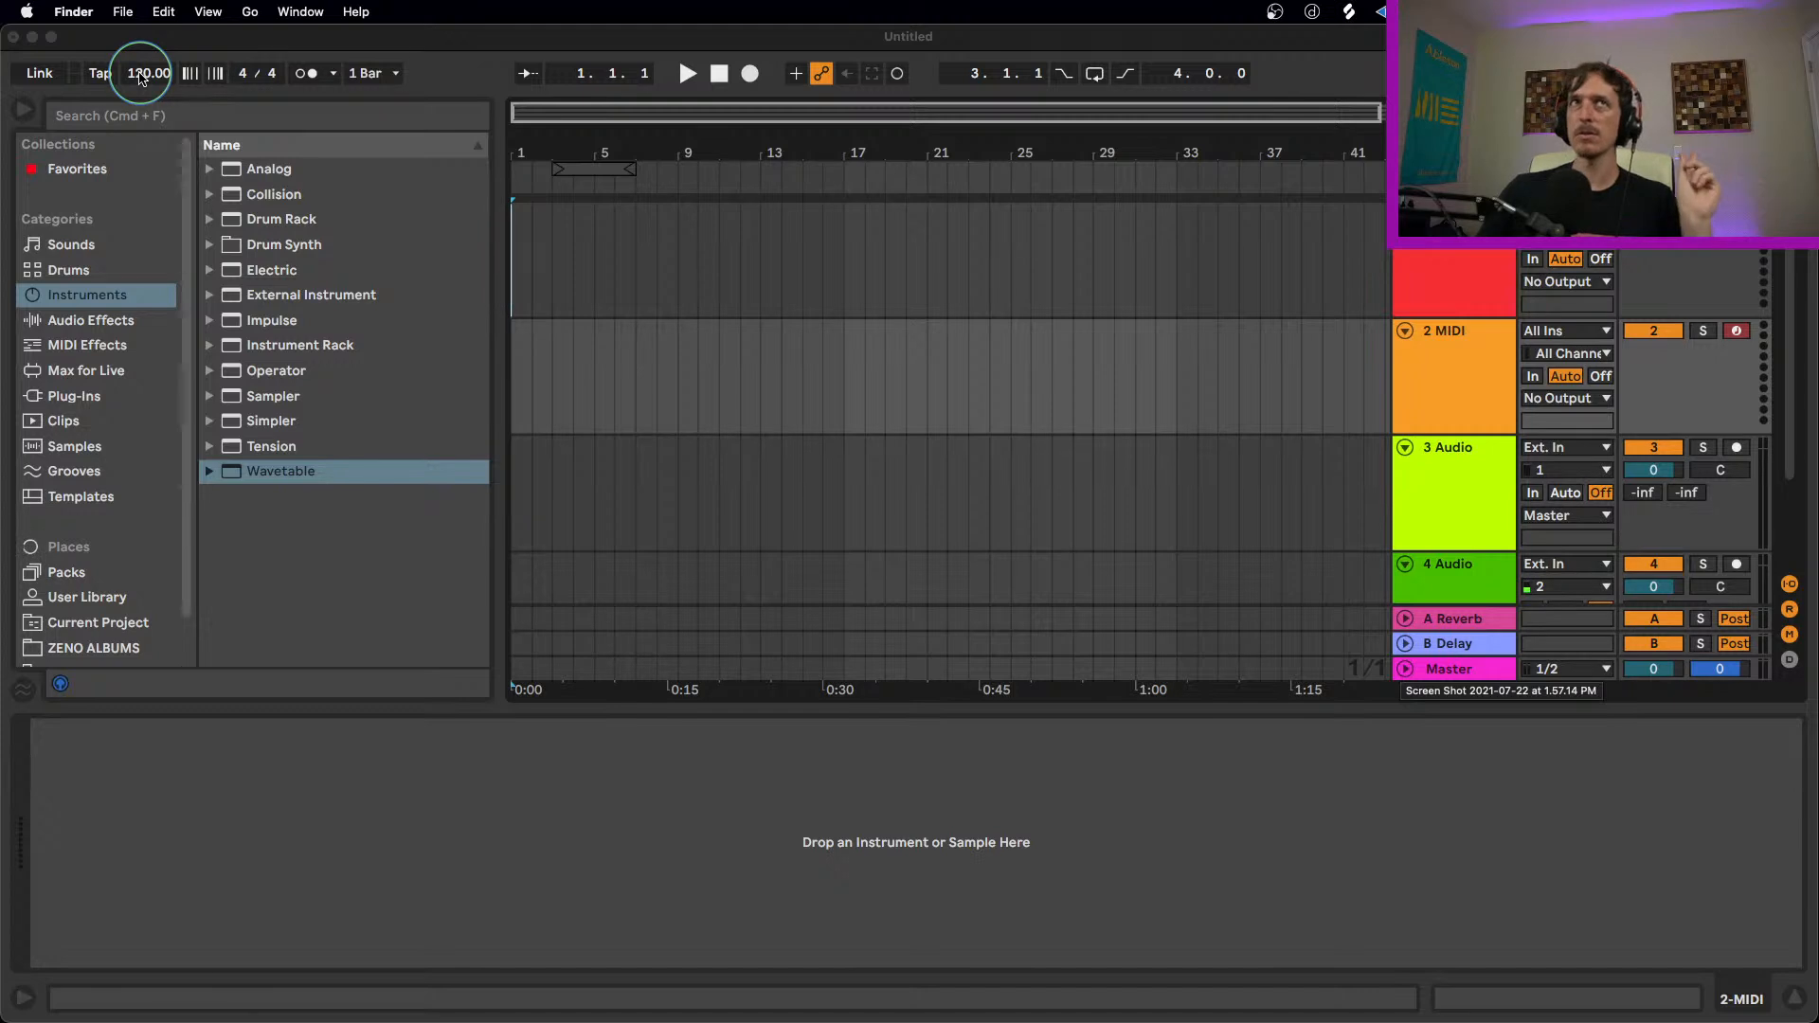
{"action": "left_click", "coordinate": [1407, 669]}
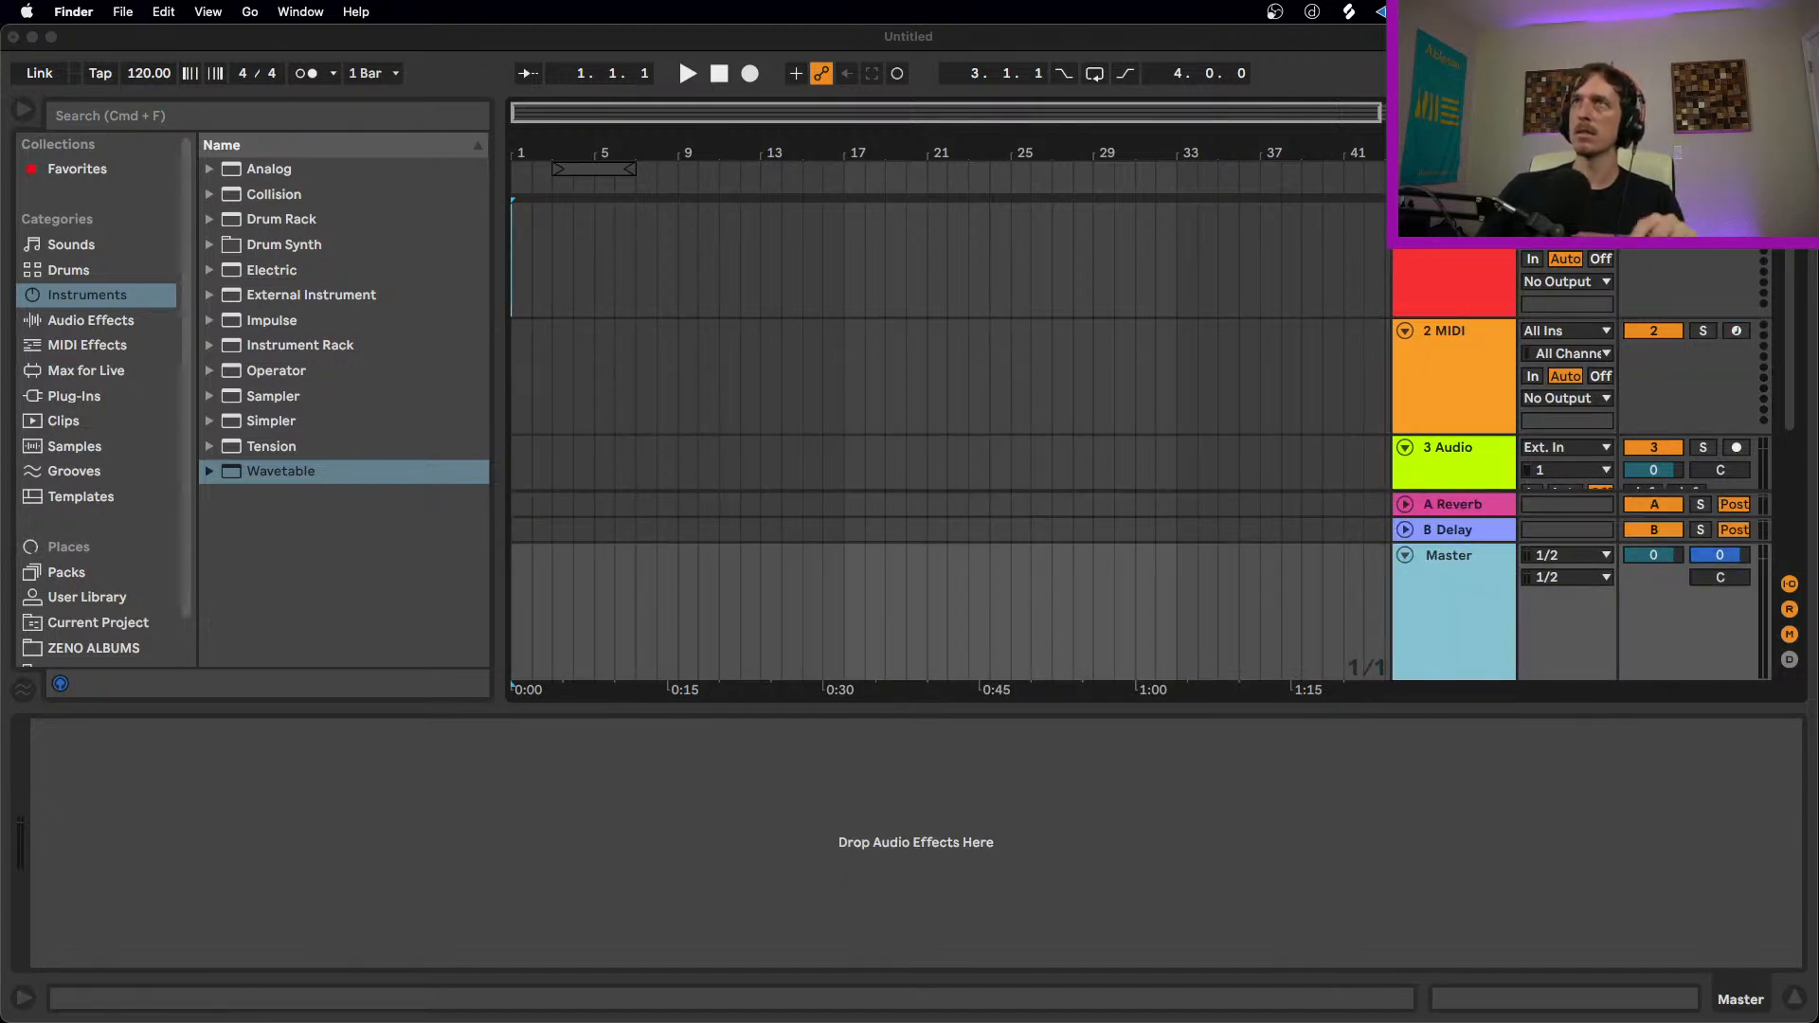
{"action": "key", "text": "a"}
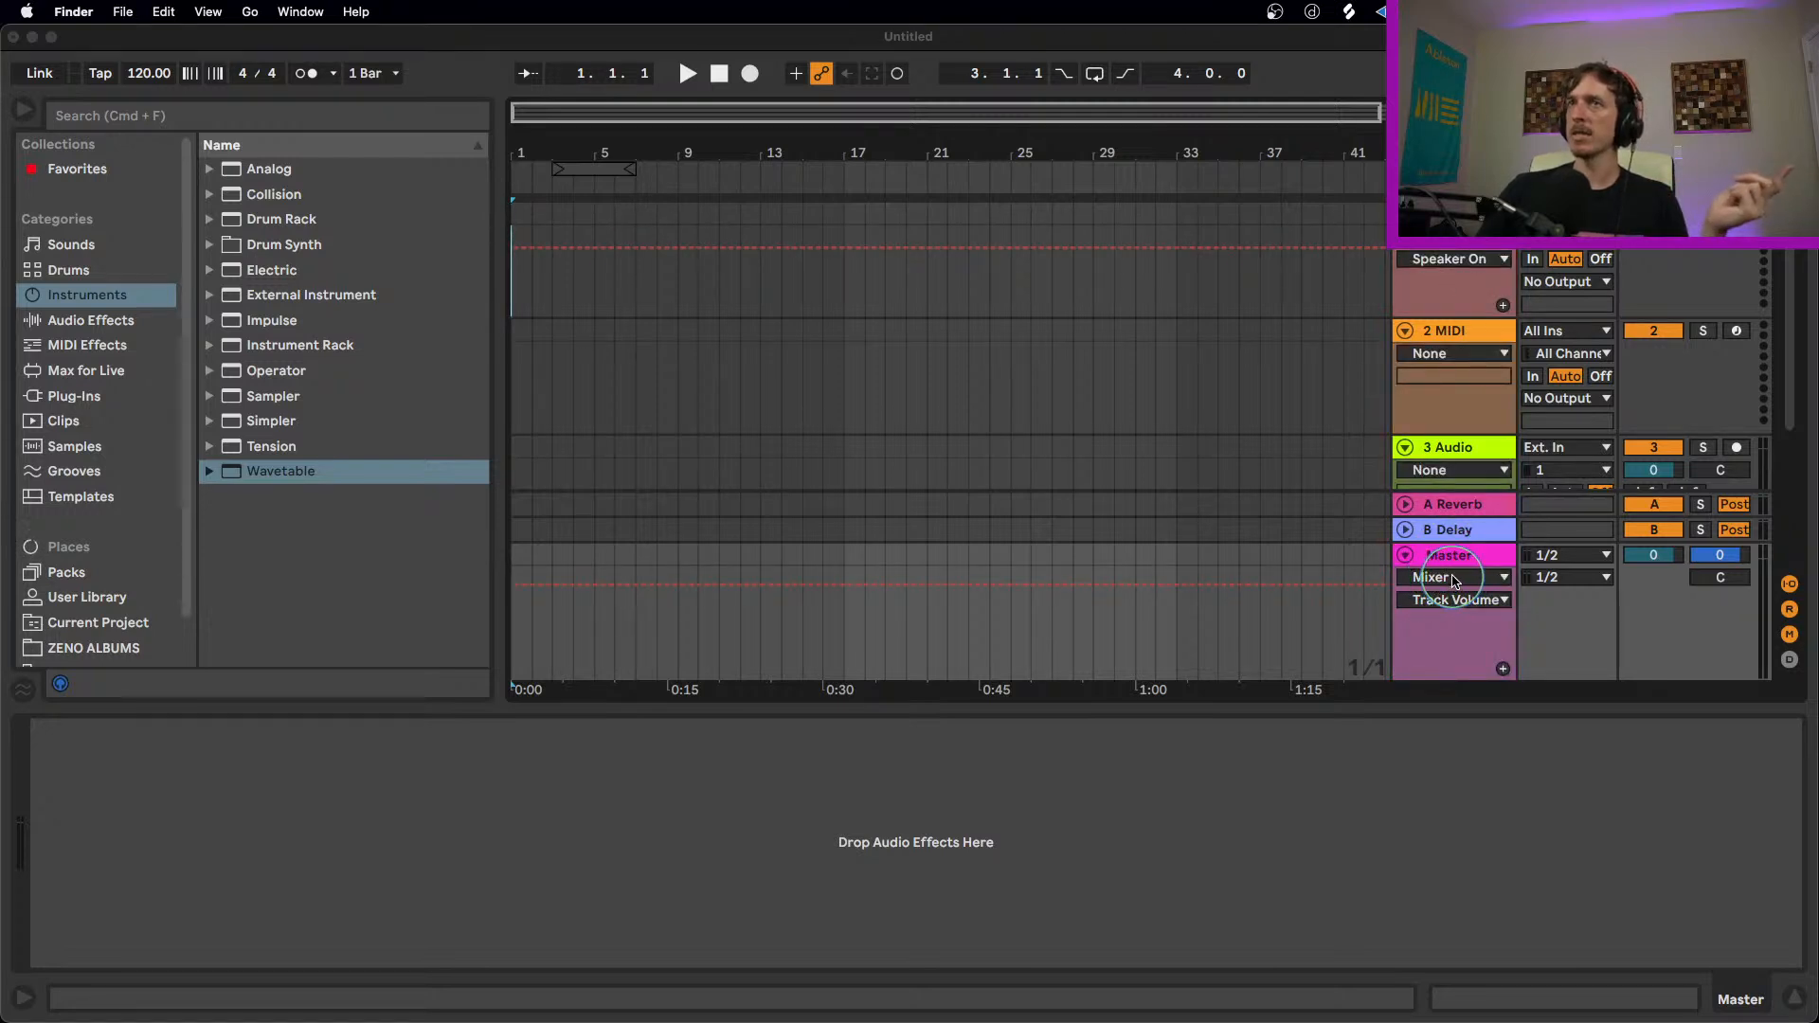
Step: Try to choose Song Tempo as the automation parameter displayed on the Master track
{"action": "left_click", "coordinate": [1506, 602]}
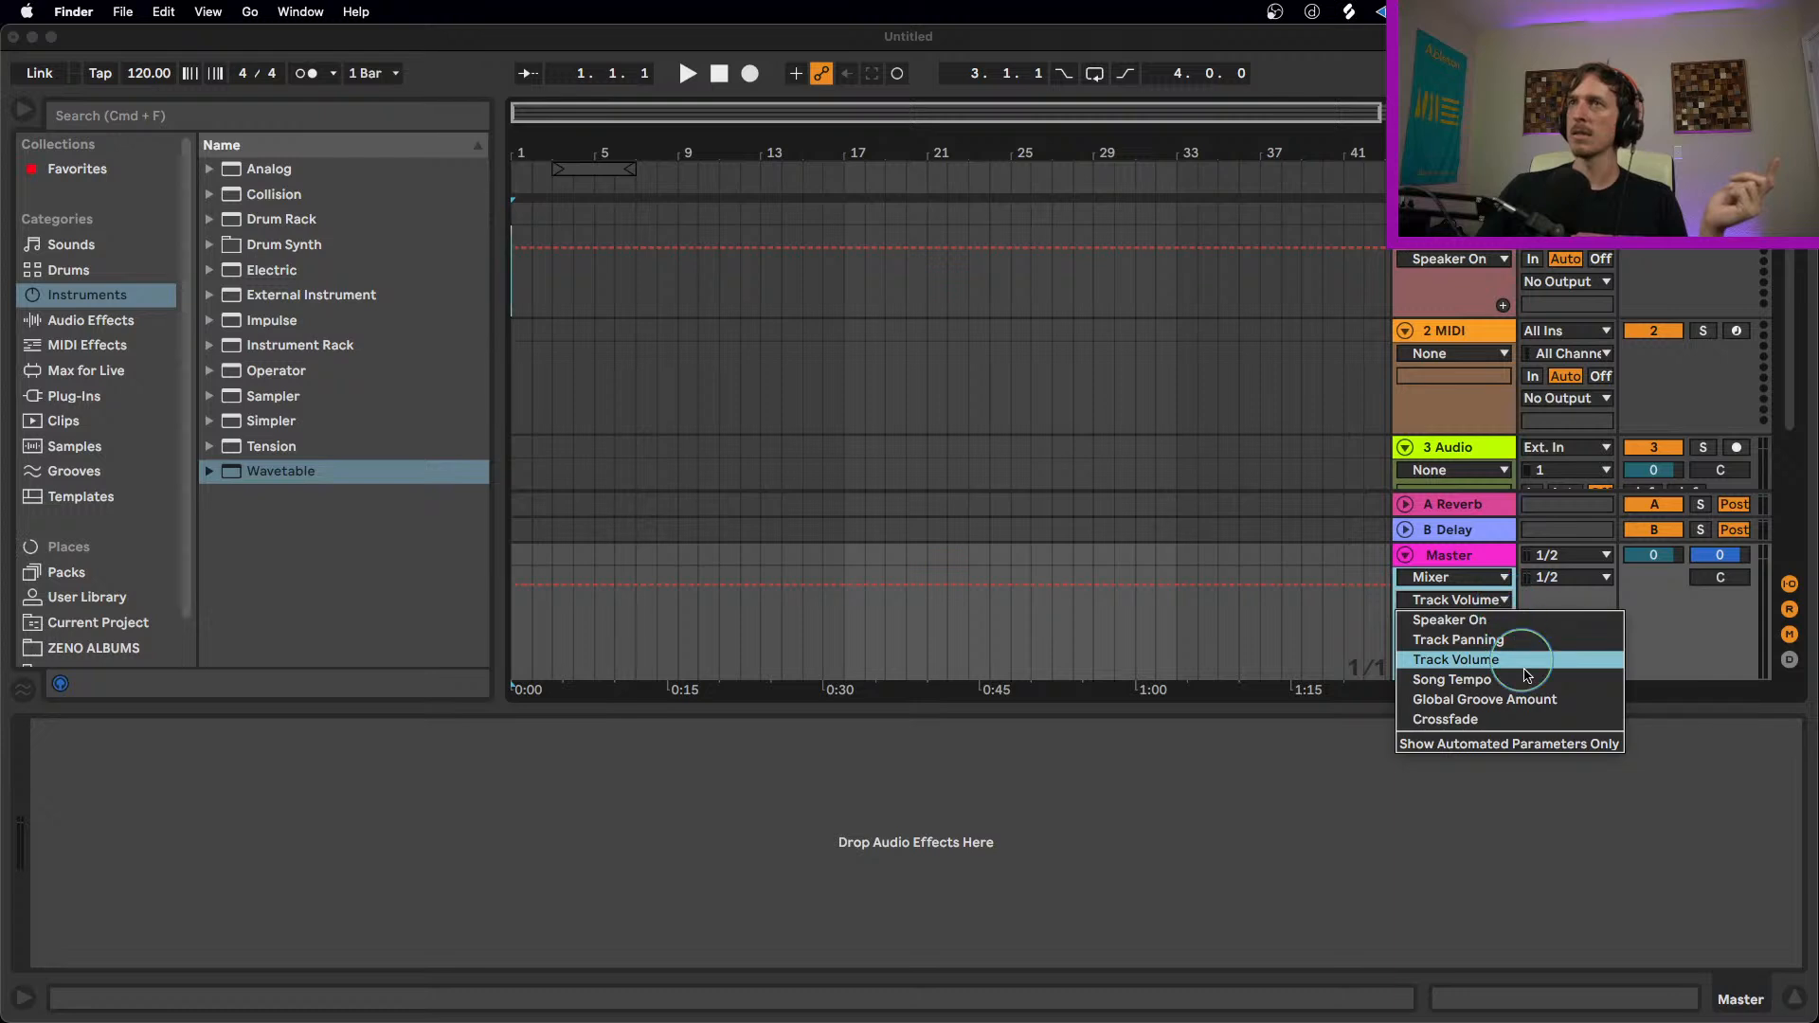
{"action": "left_click", "coordinate": [1456, 682]}
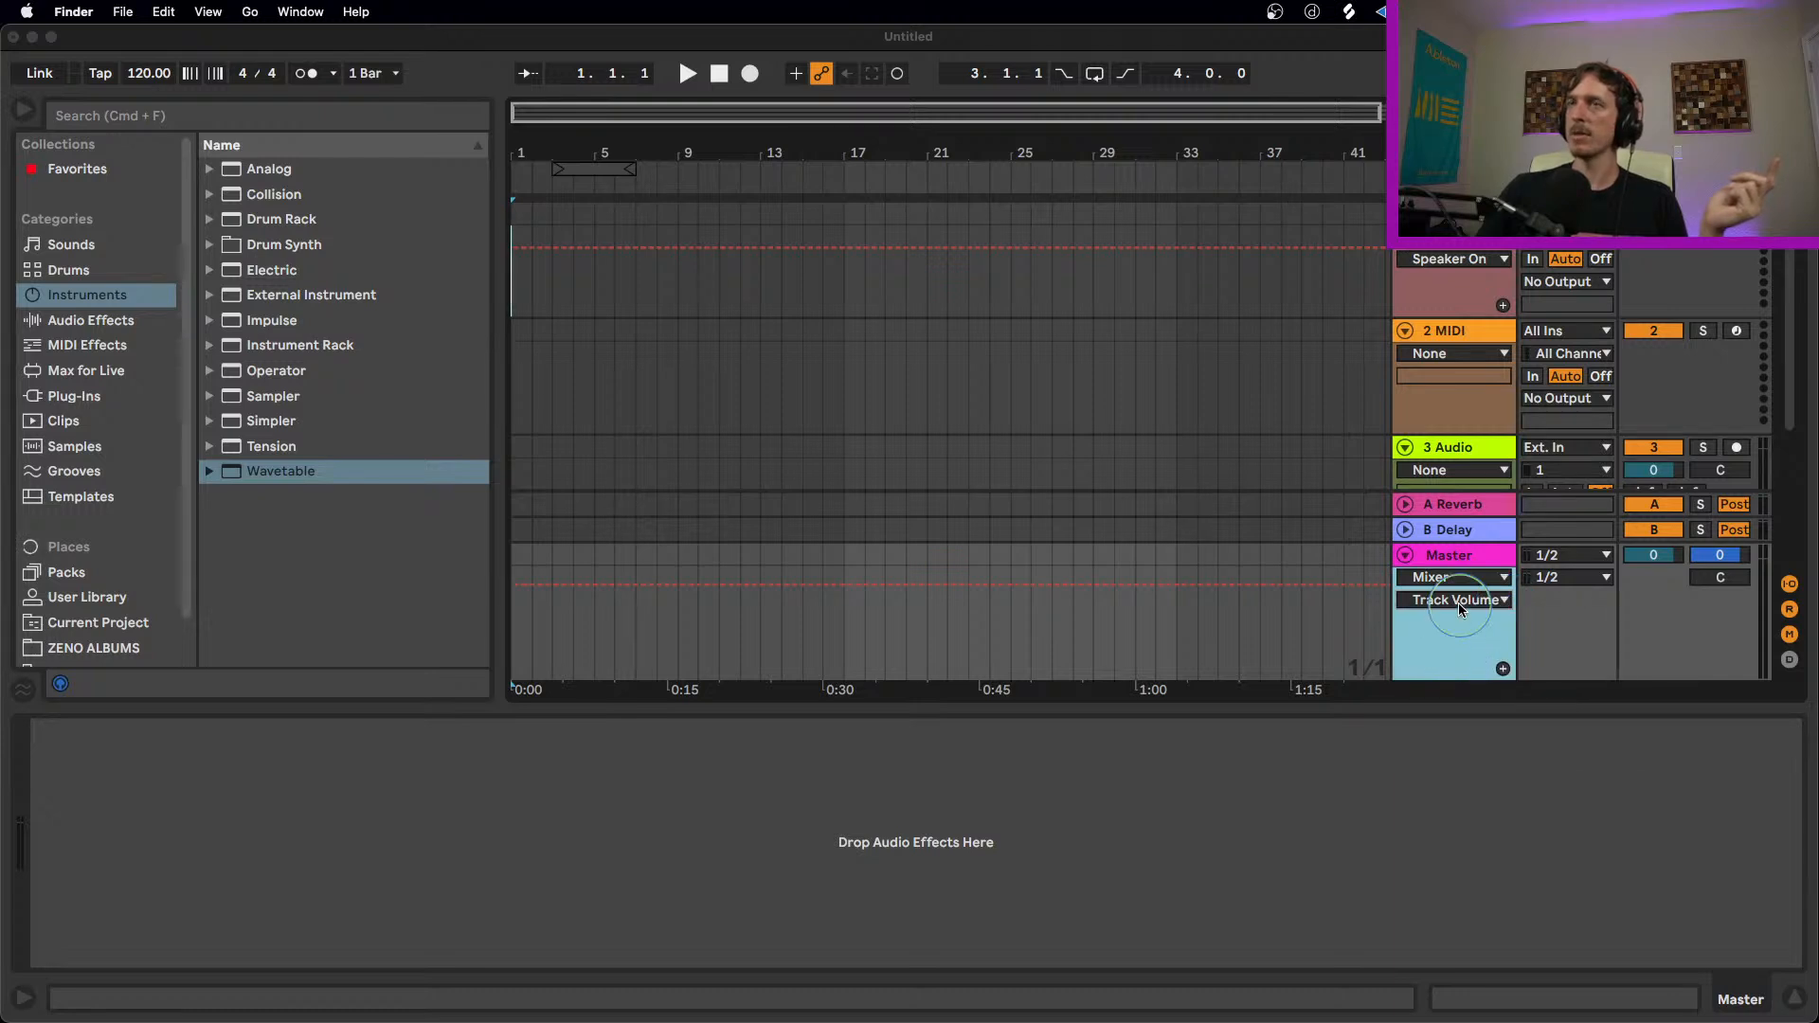
{"action": "left_click", "coordinate": [1458, 600]}
{"action": "left_click", "coordinate": [1472, 682]}
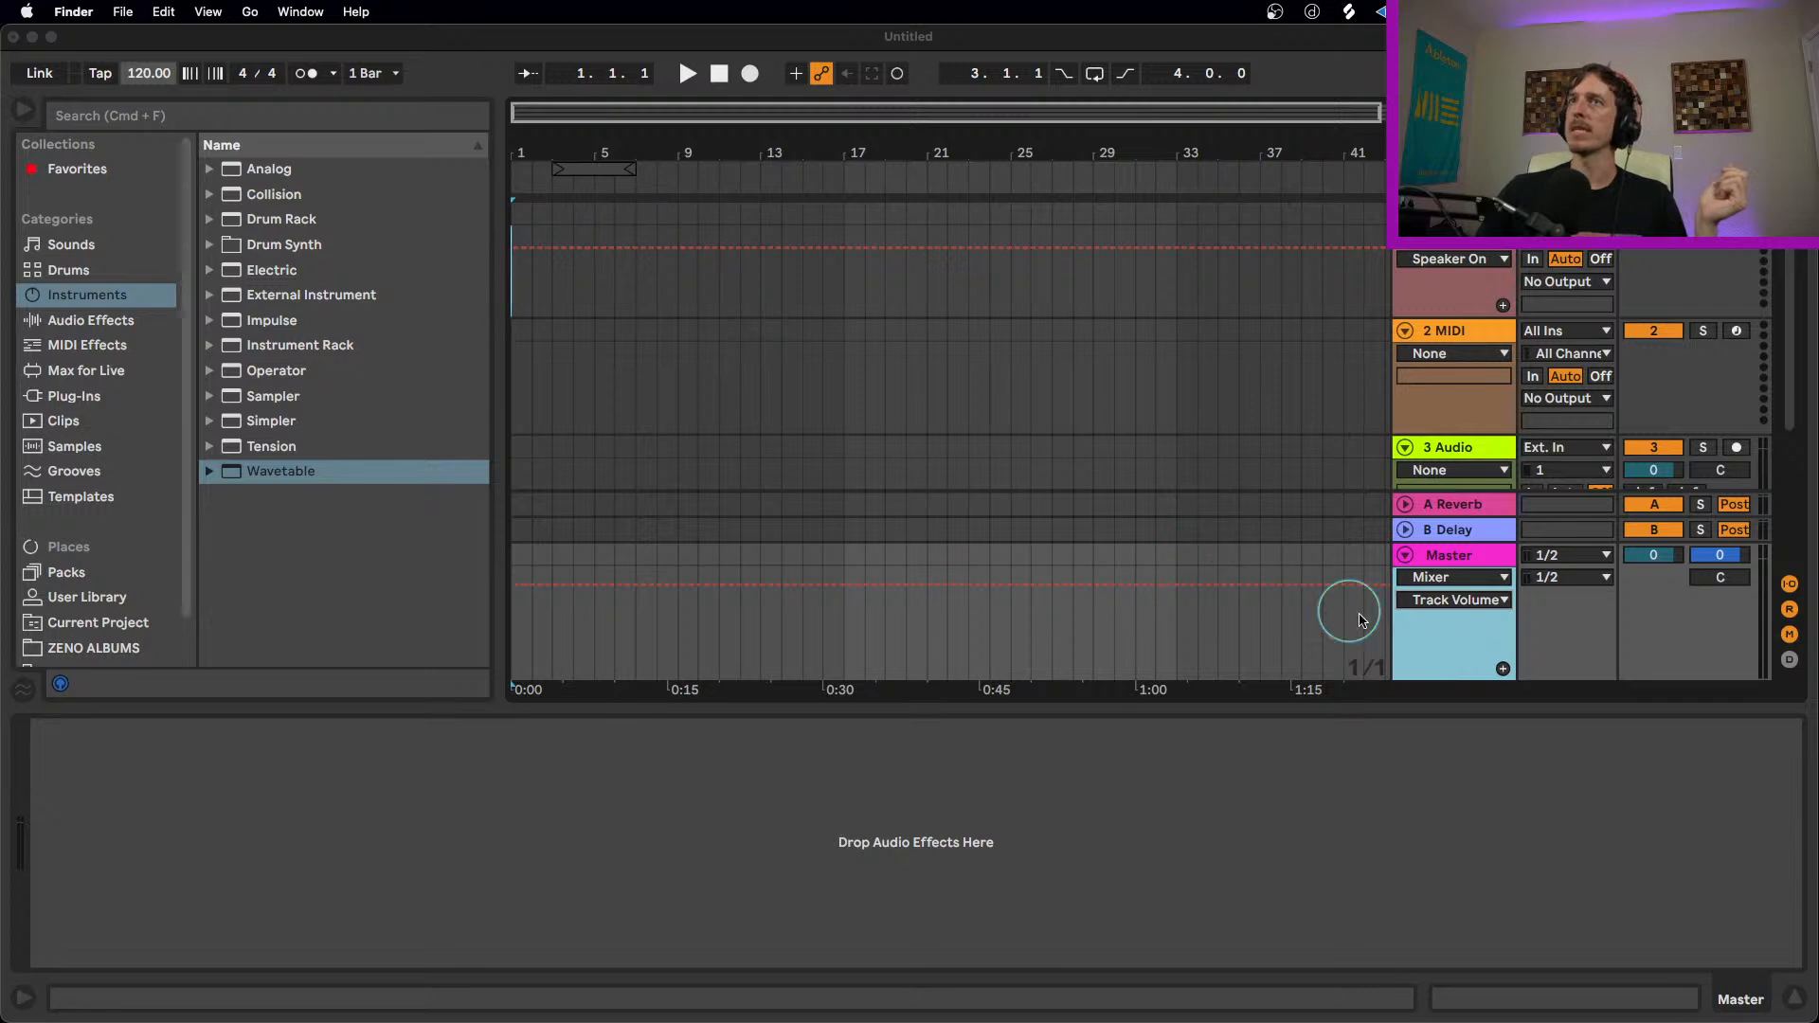
{"action": "left_click", "coordinate": [1445, 603]}
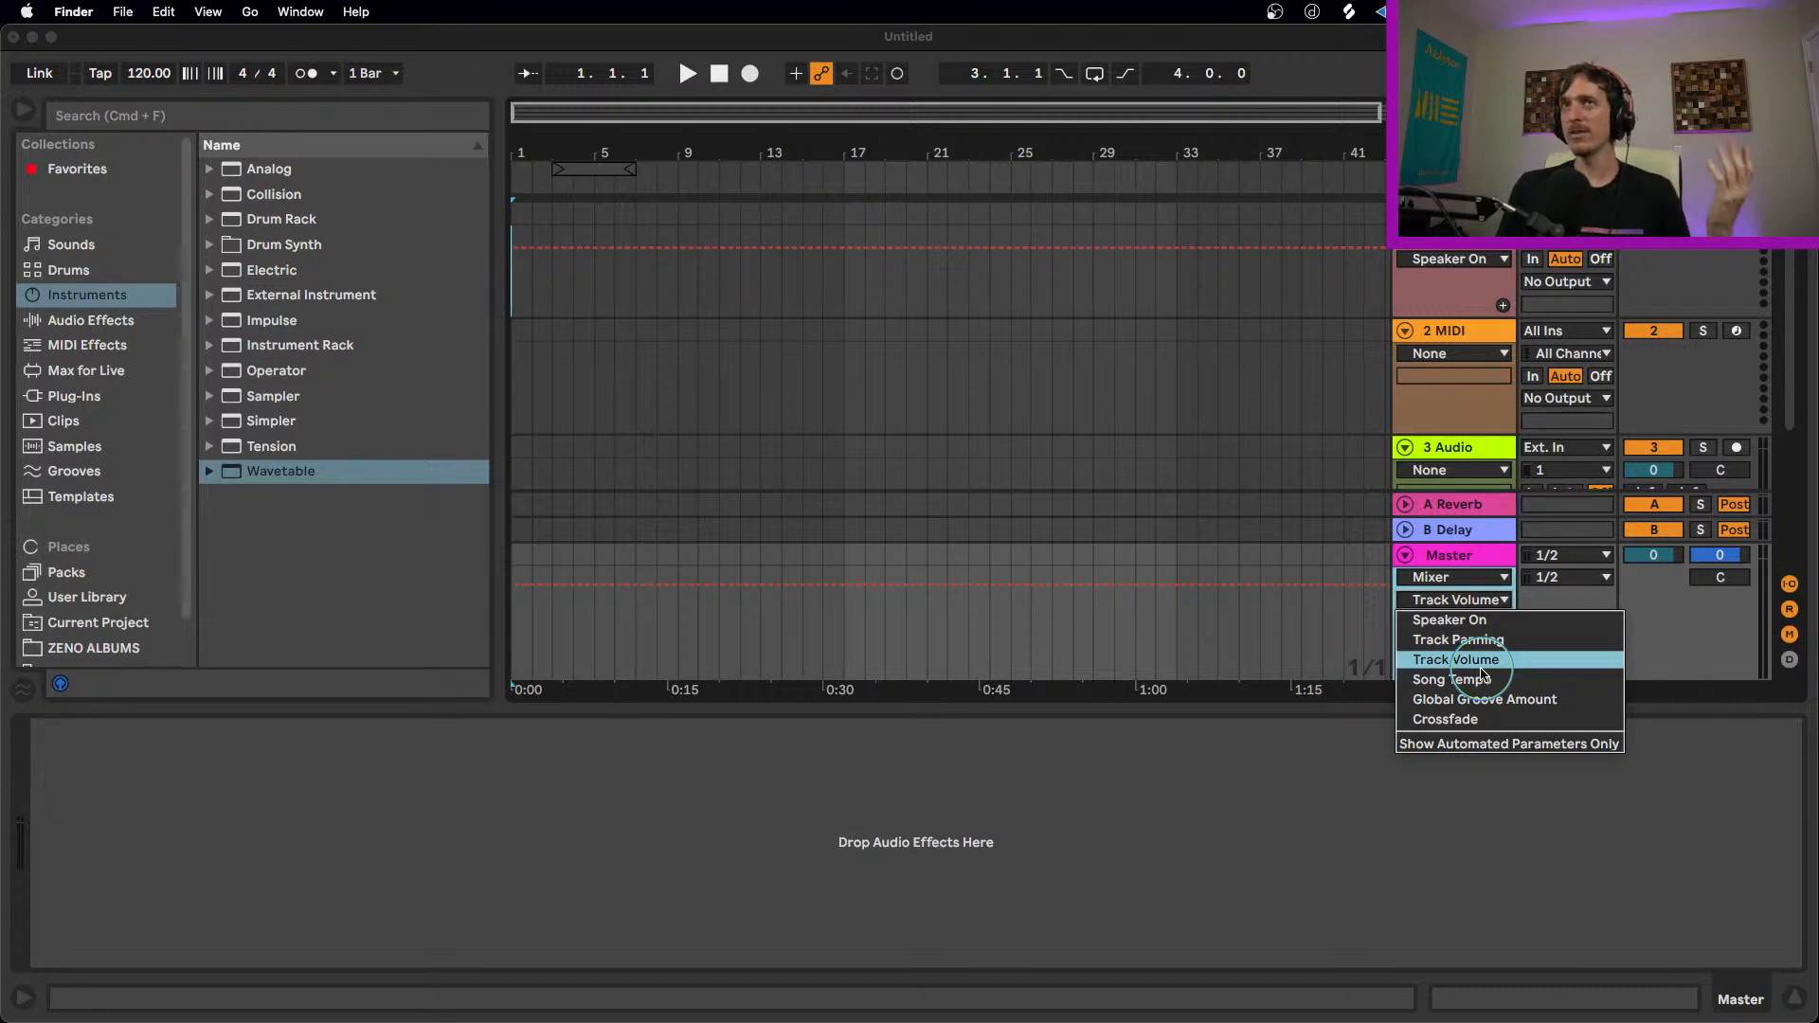
{"action": "left_click", "coordinate": [720, 443]}
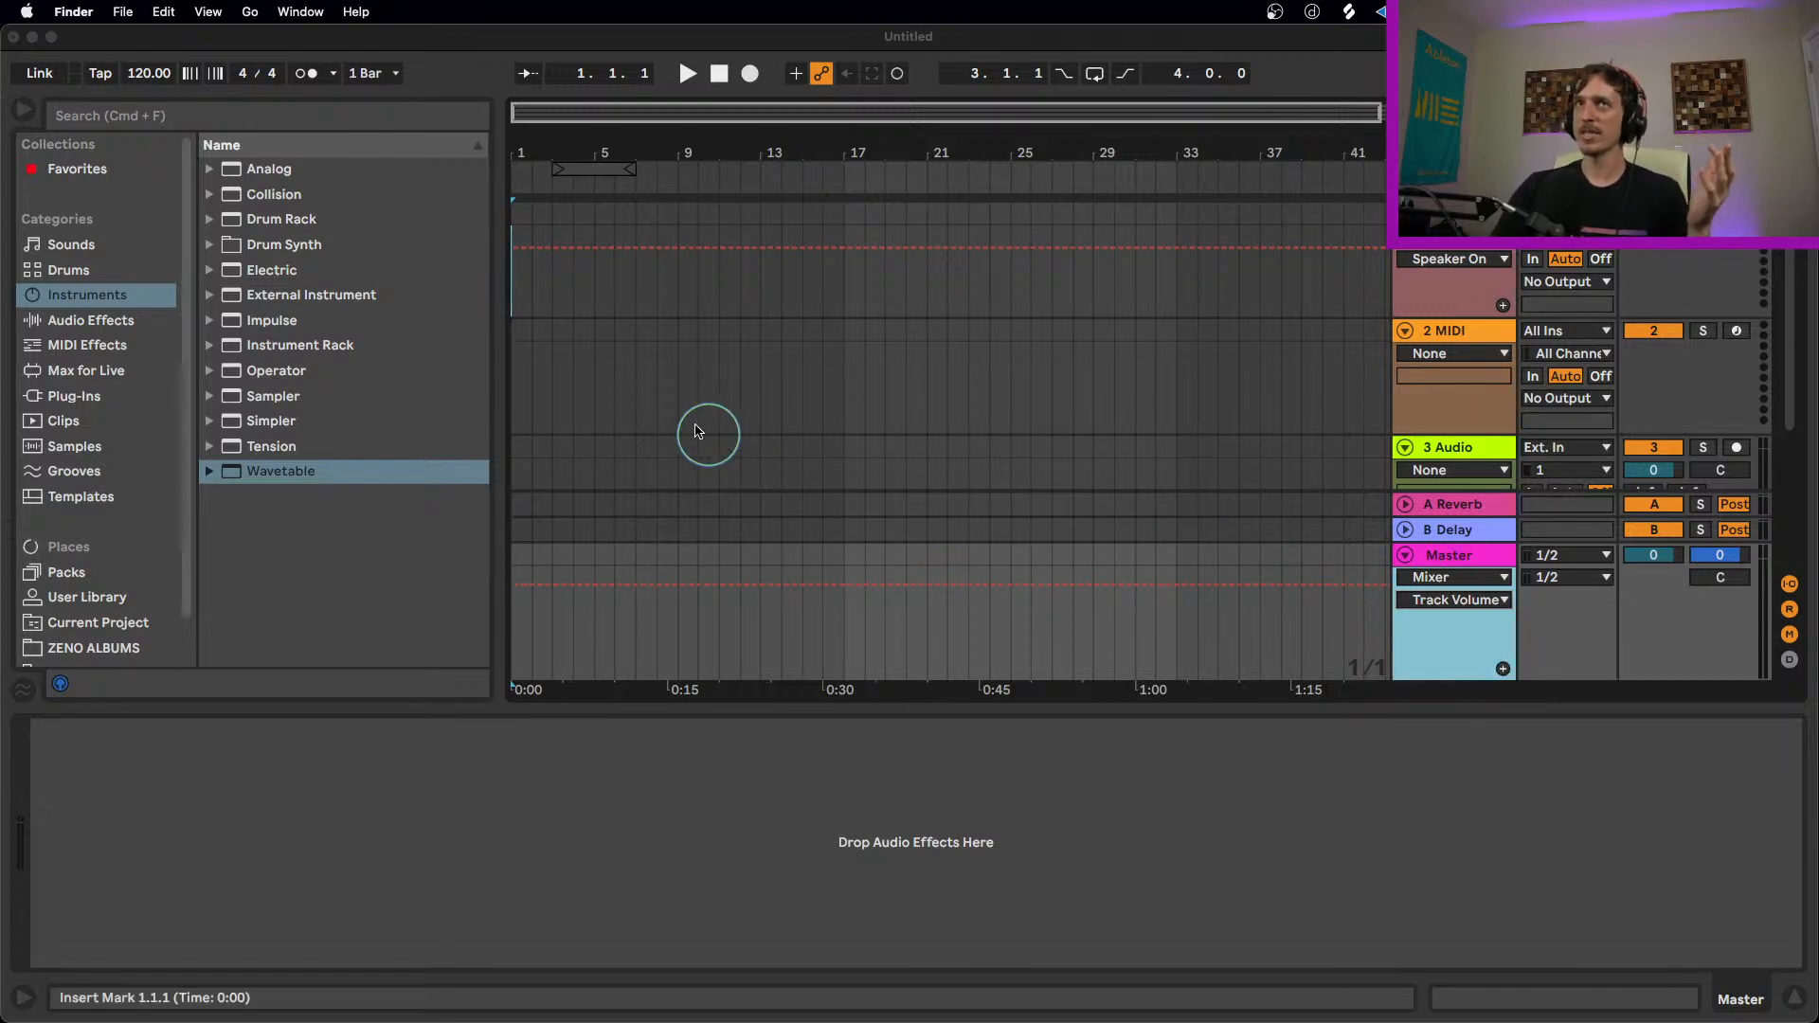